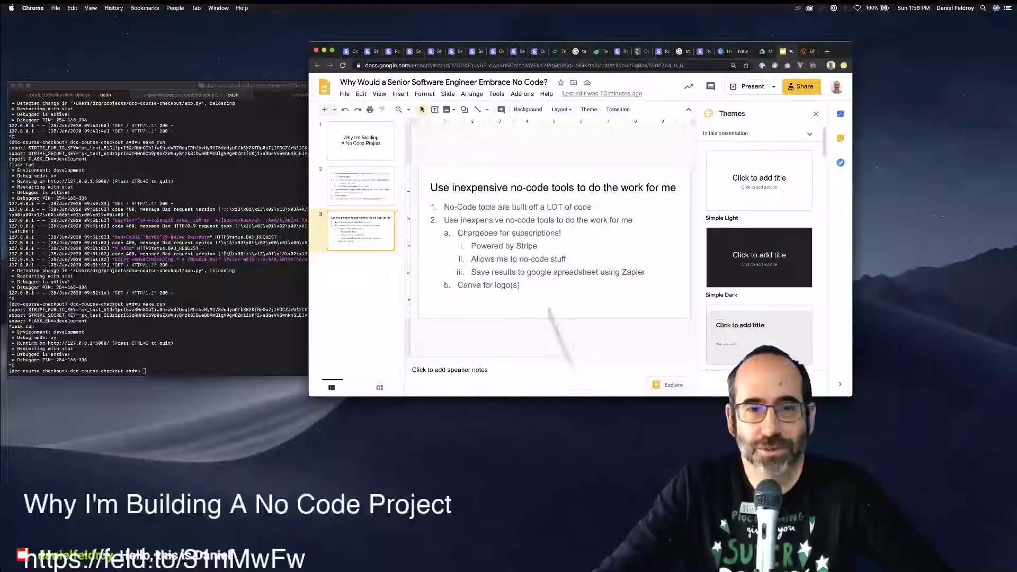
Load the local app at 127.0.0.1:5000 in a new browser tab.
drag(577, 45, 712, 60)
click(370, 211)
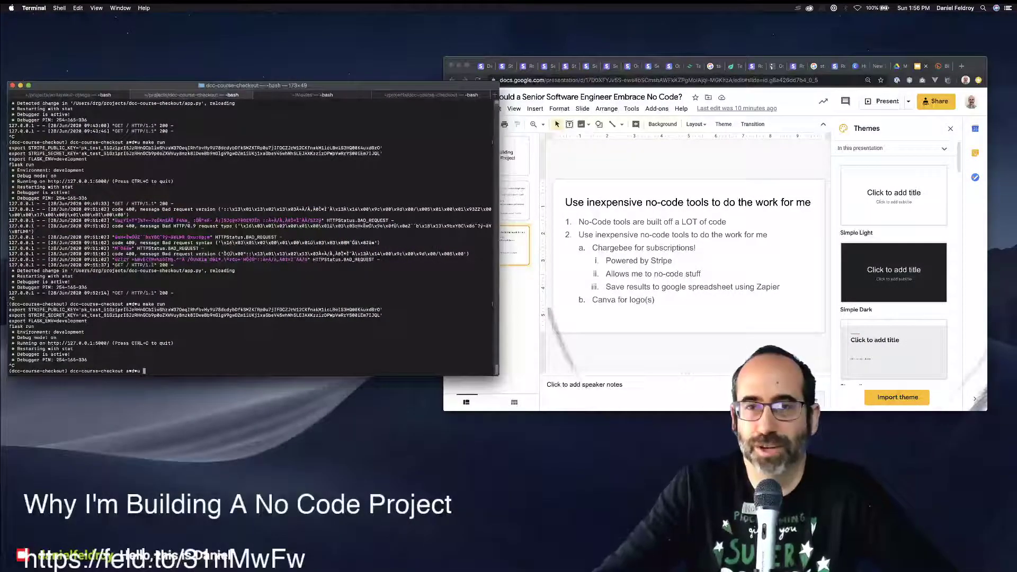
key(super+Tab)
key(super+t)
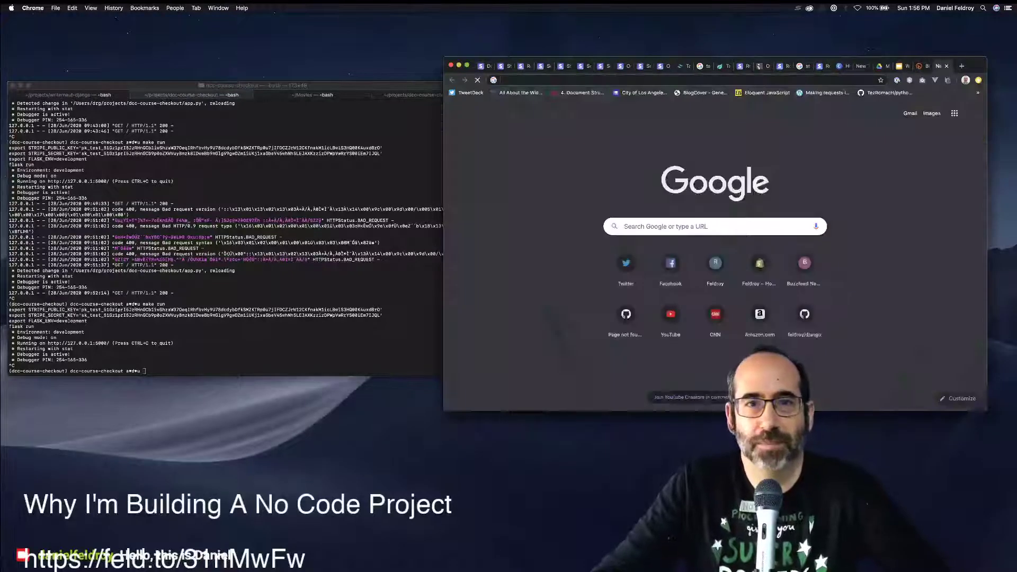
text(1)
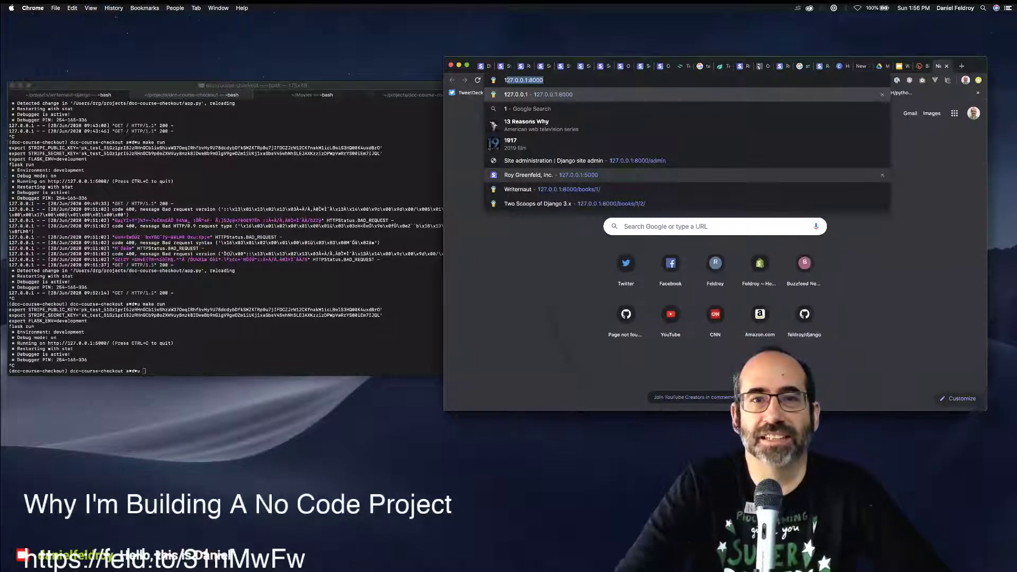
key(Down)
key(Down)
key(Down)
key(Down)
key(Down)
key(Return)
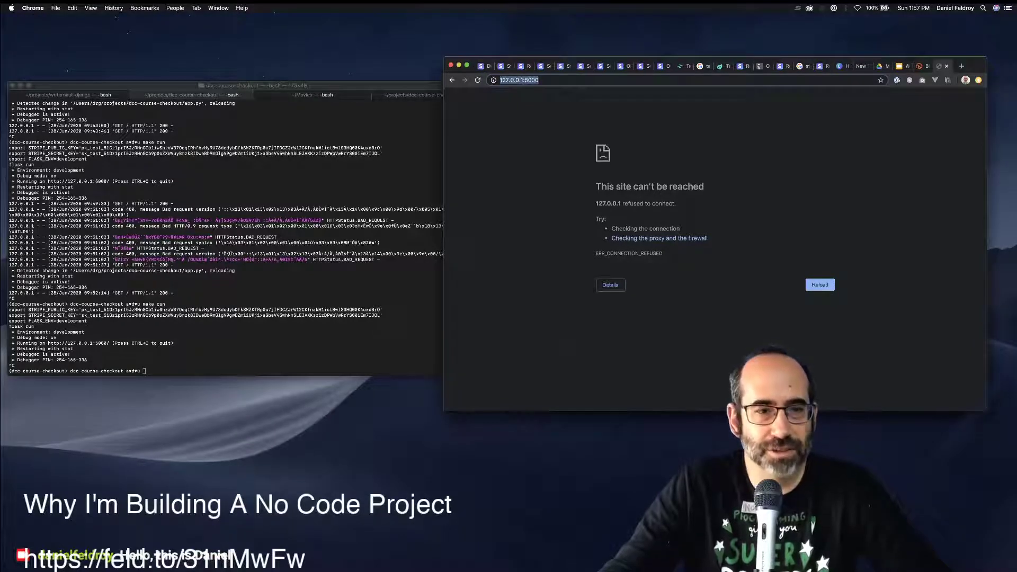
Rerun make run in Terminal to restart Flask, then reload the local app.
key(super+Tab)
key(Up)
key(Return)
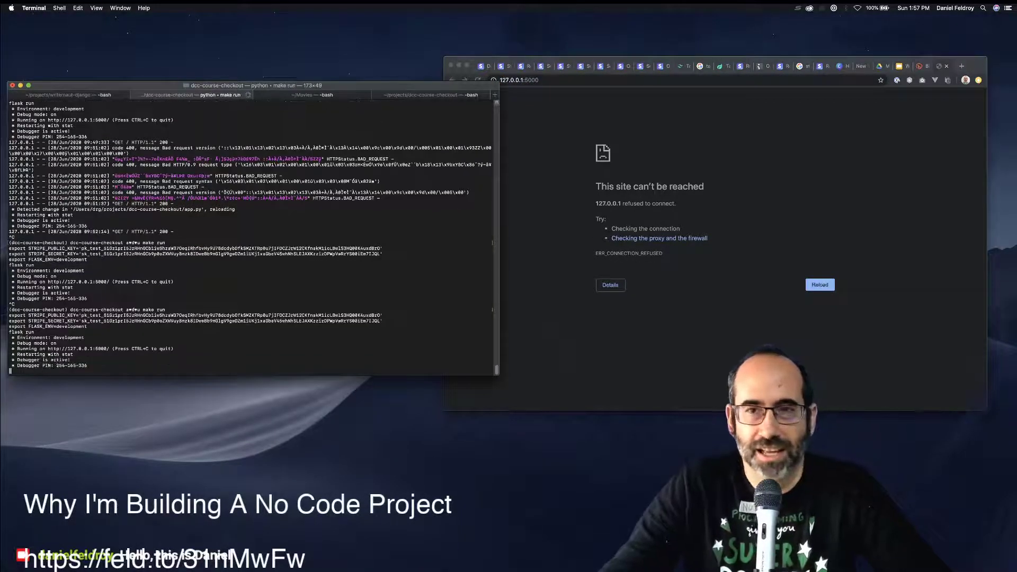
key(super+Tab)
key(super+r)
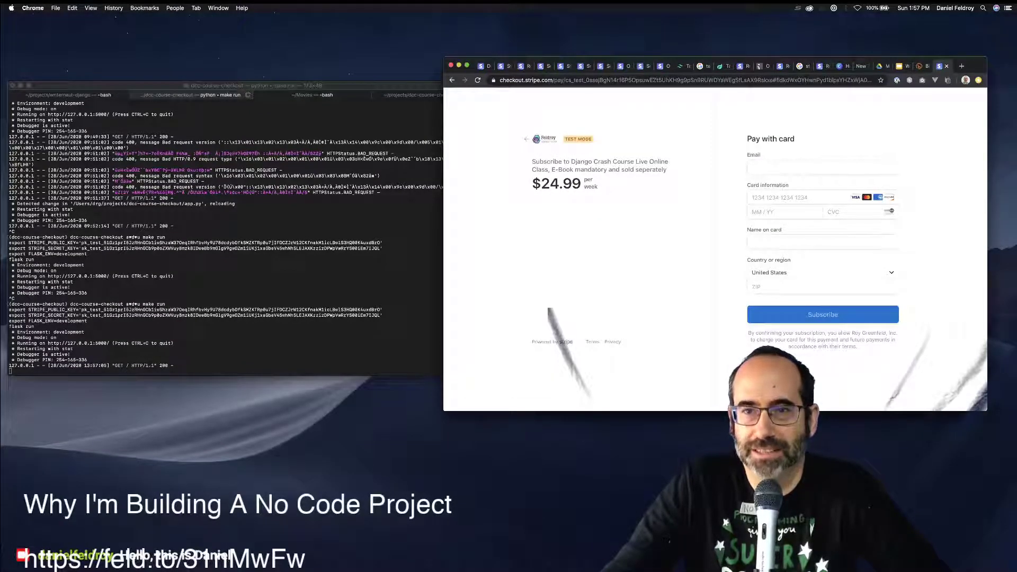
Enter a test email address in the Stripe Checkout email field.
click(822, 168)
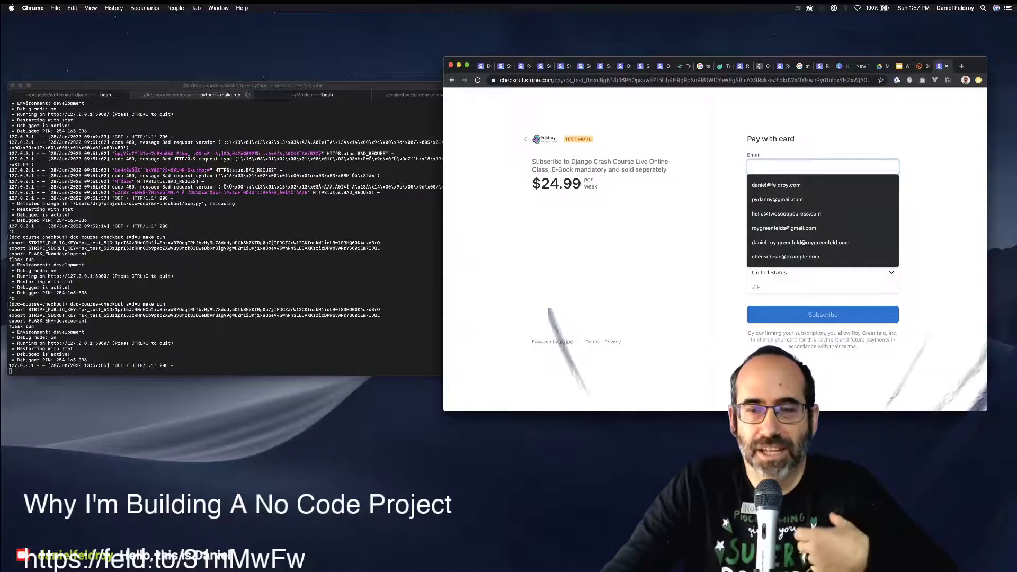
key(Escape)
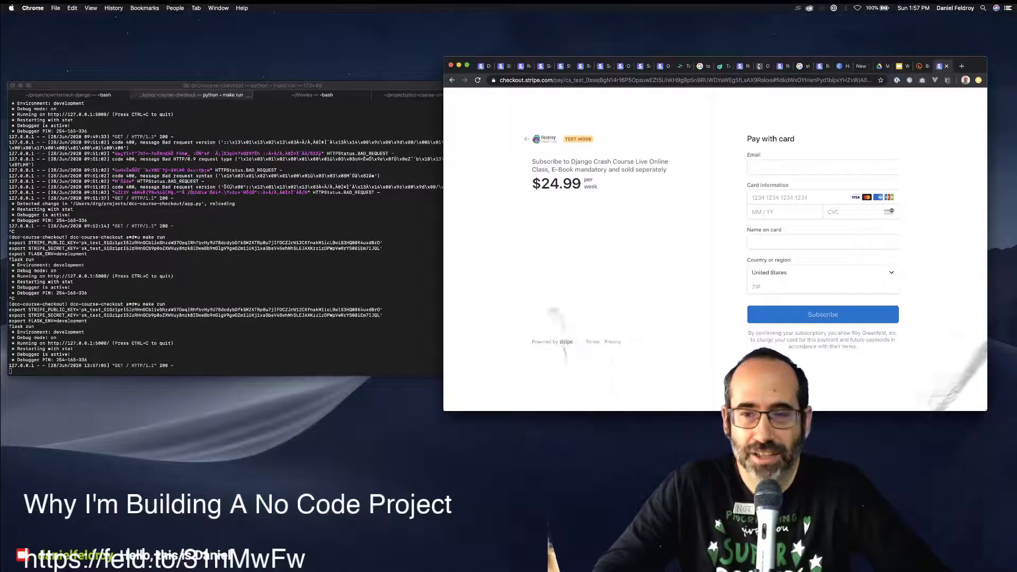
click(822, 168)
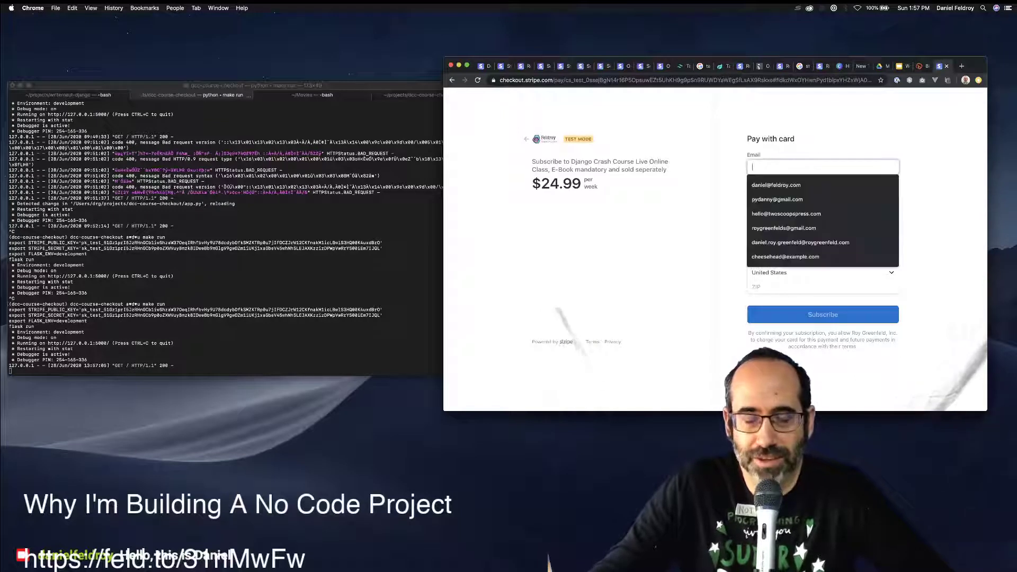
text(p)
key(BackSpace)
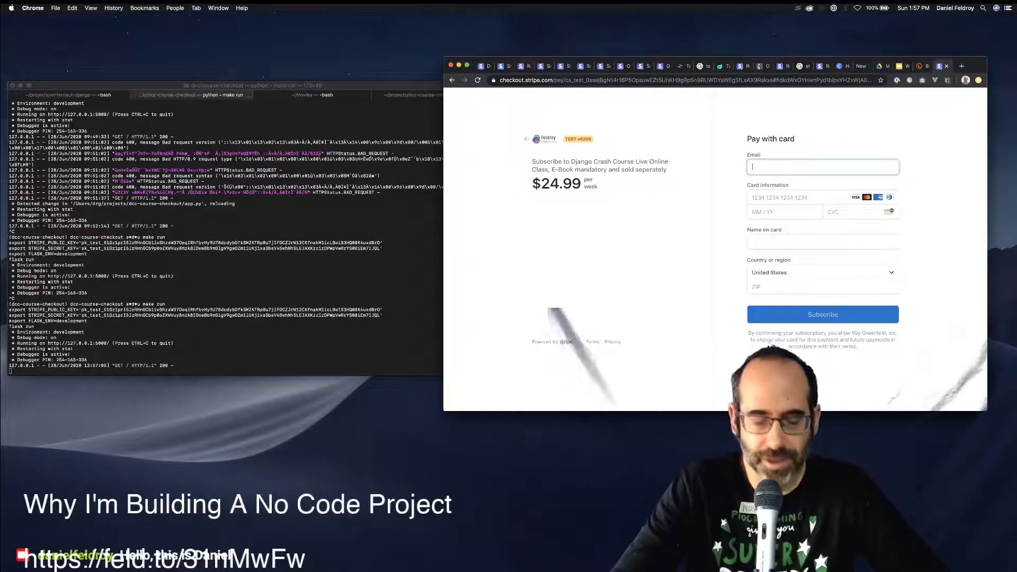
text(joe@ex)
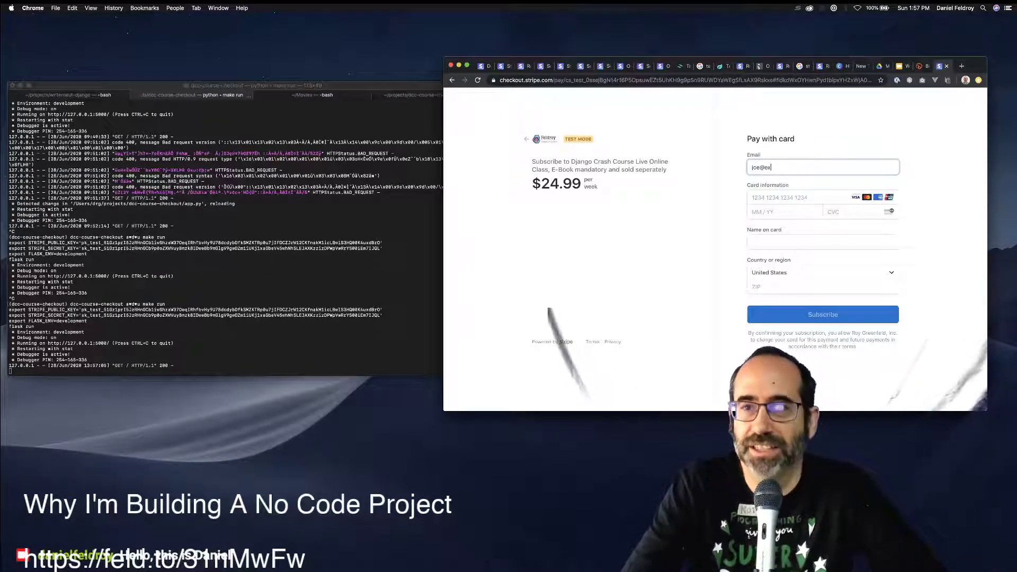
text(ample.com)
key(Tab)
Fill in the Stripe test card number, expiry, CVC and ZIP code, and submit the subscription.
text(42)
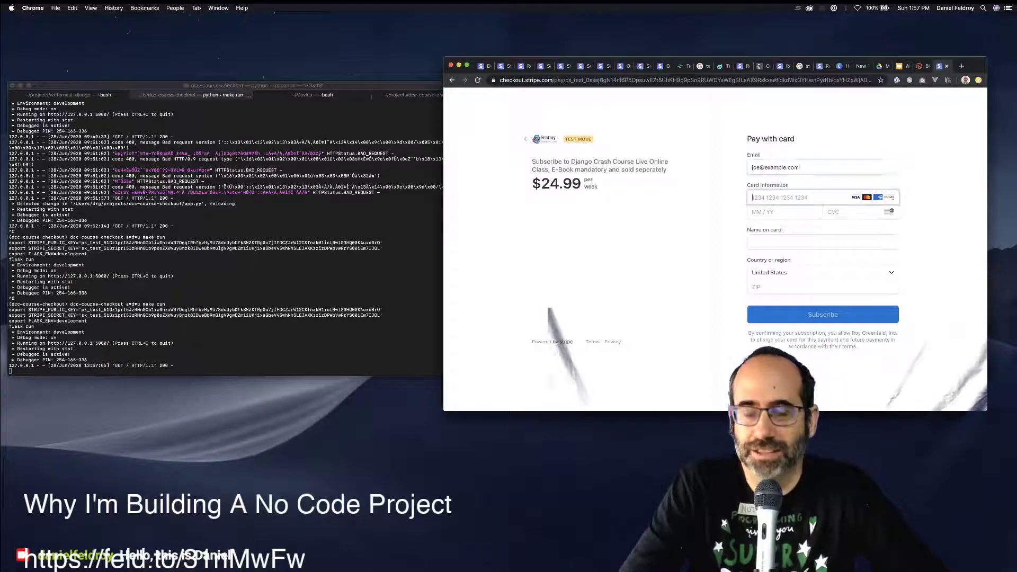
text(4242424)
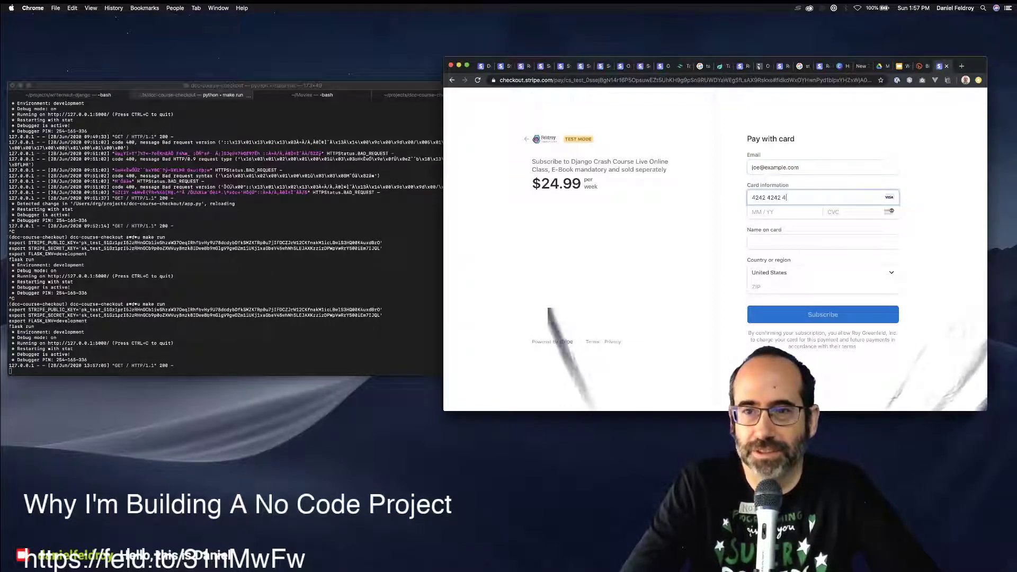
text(24242421)
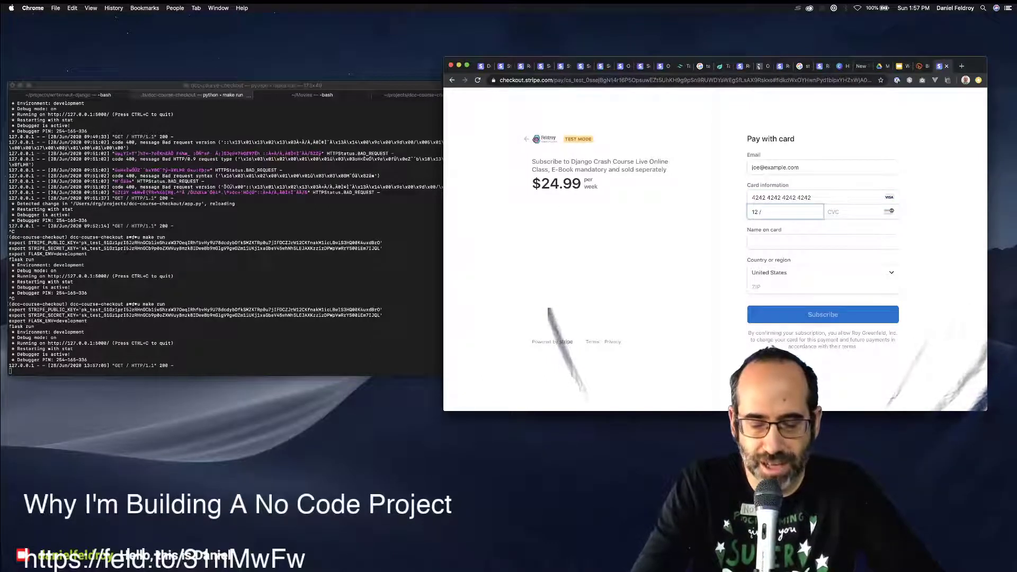
text(99)
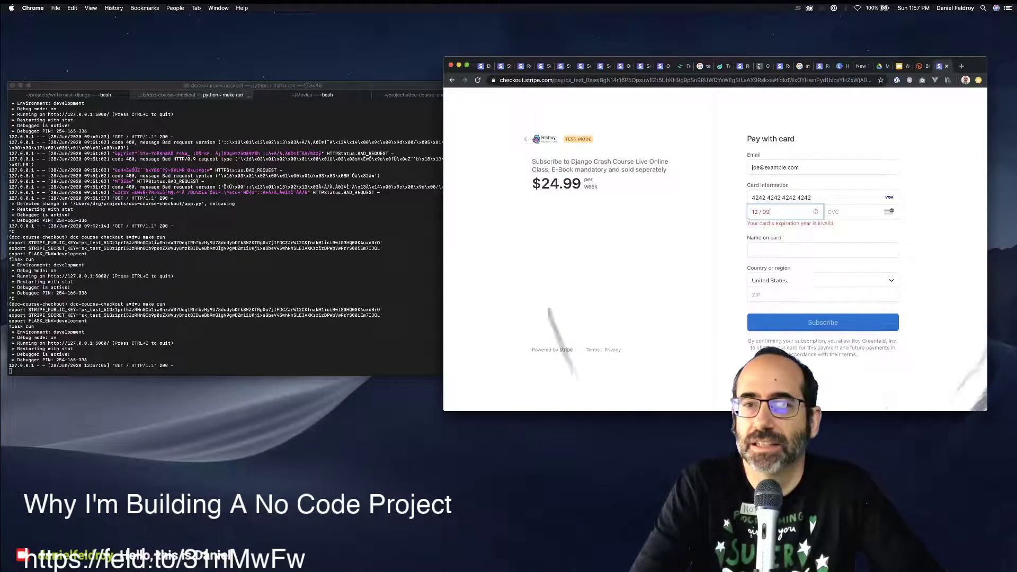
key(super+a)
text(1220)
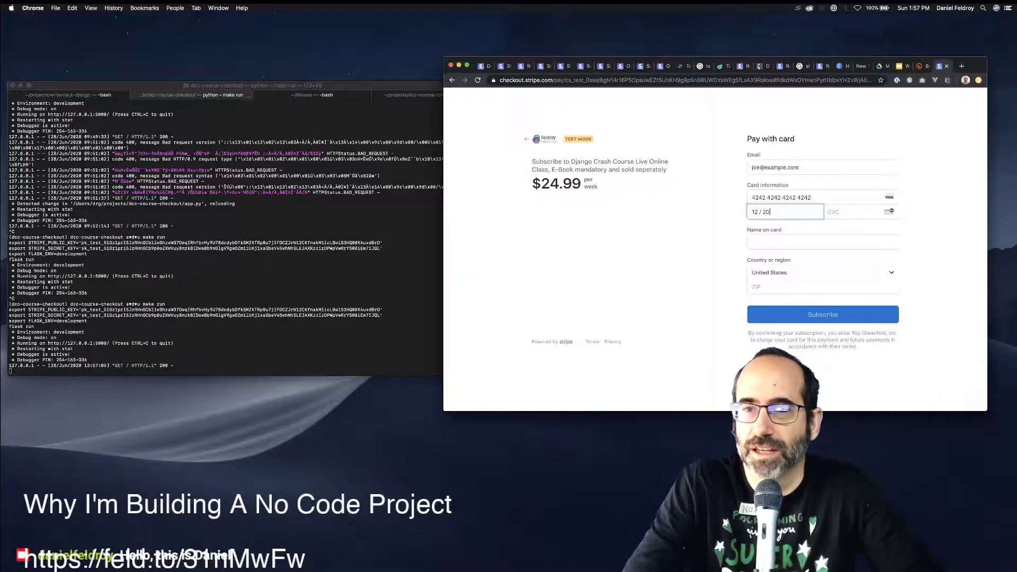
key(BackSpace)
key(BackSpace)
key(BackSpace)
text(123)
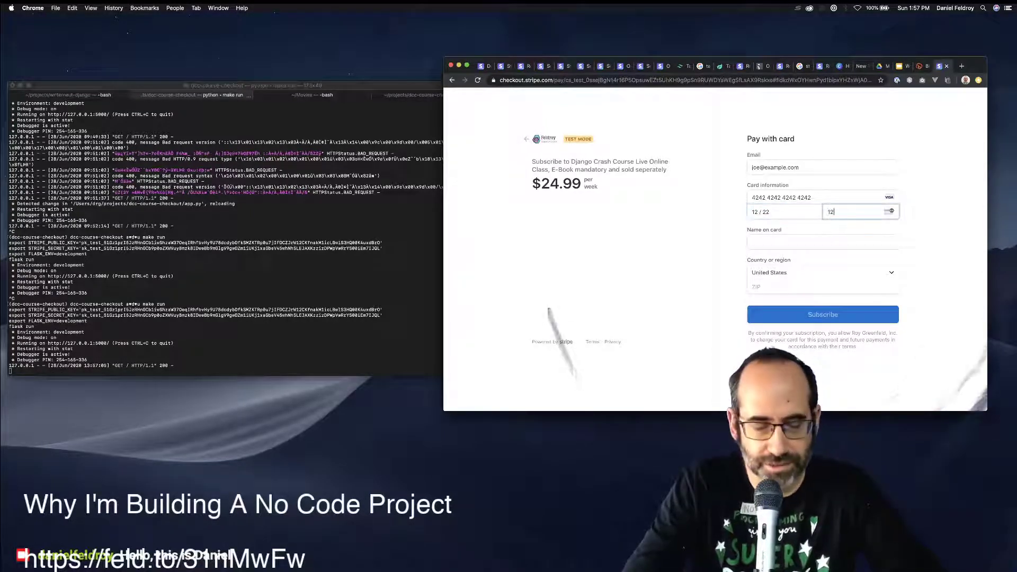
key(Tab)
key(Tab)
key(Tab)
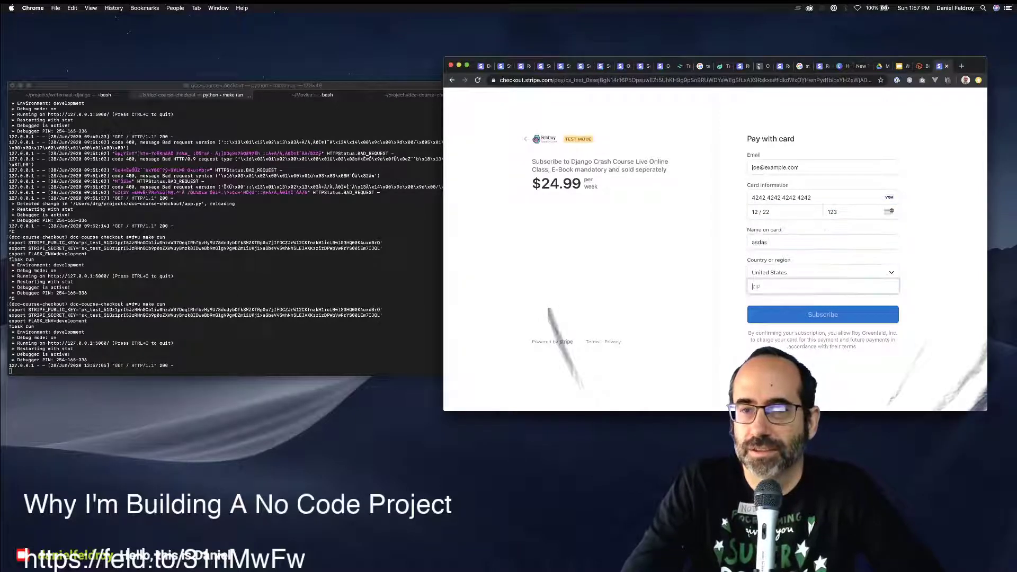
text(12345)
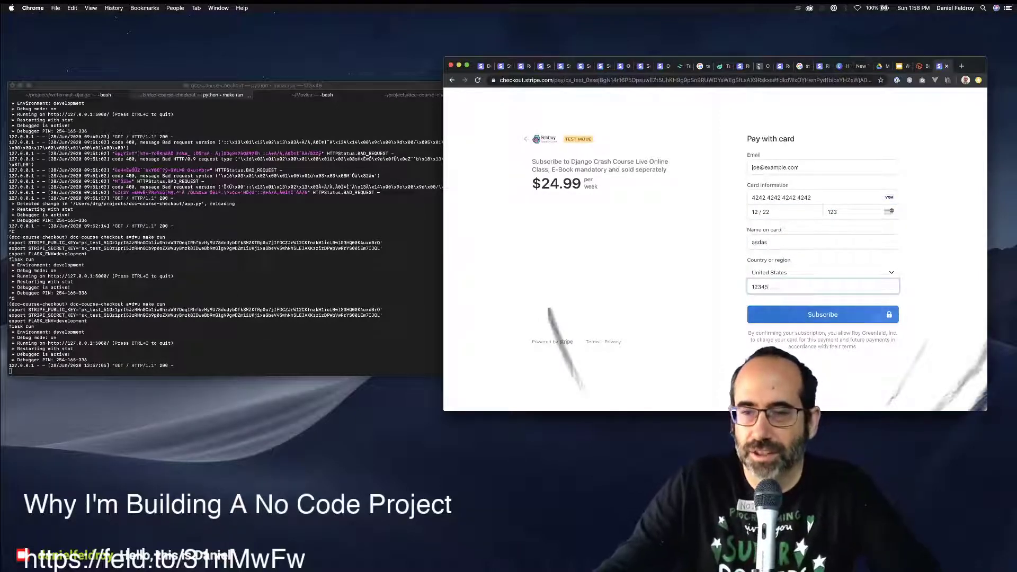
key(Return)
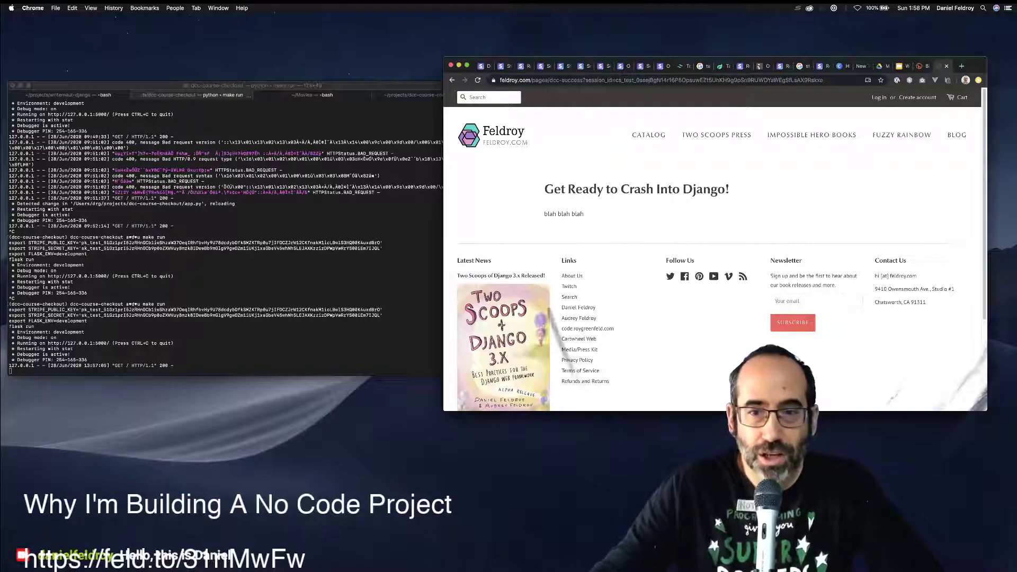
Go to chargebee.com in a new browser tab.
key(super+t)
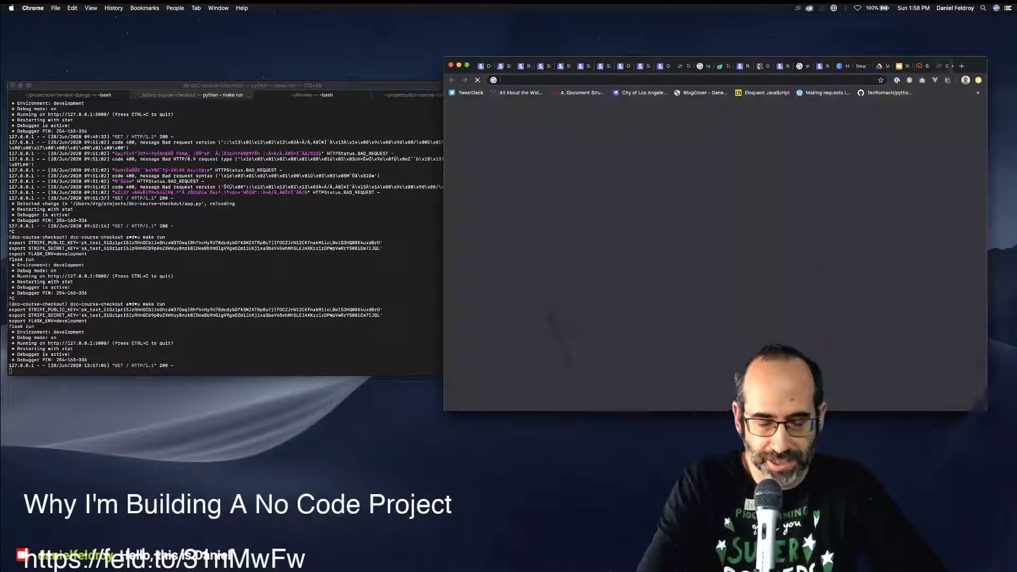
text(gjc)
key(BackSpace)
key(BackSpace)
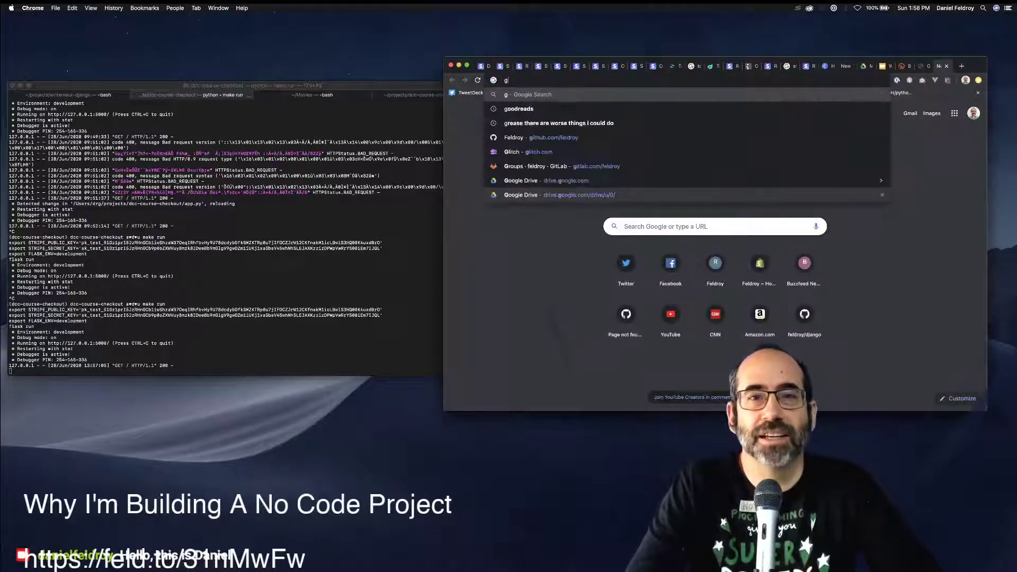
text(jc)
key(BackSpace)
key(BackSpace)
key(BackSpace)
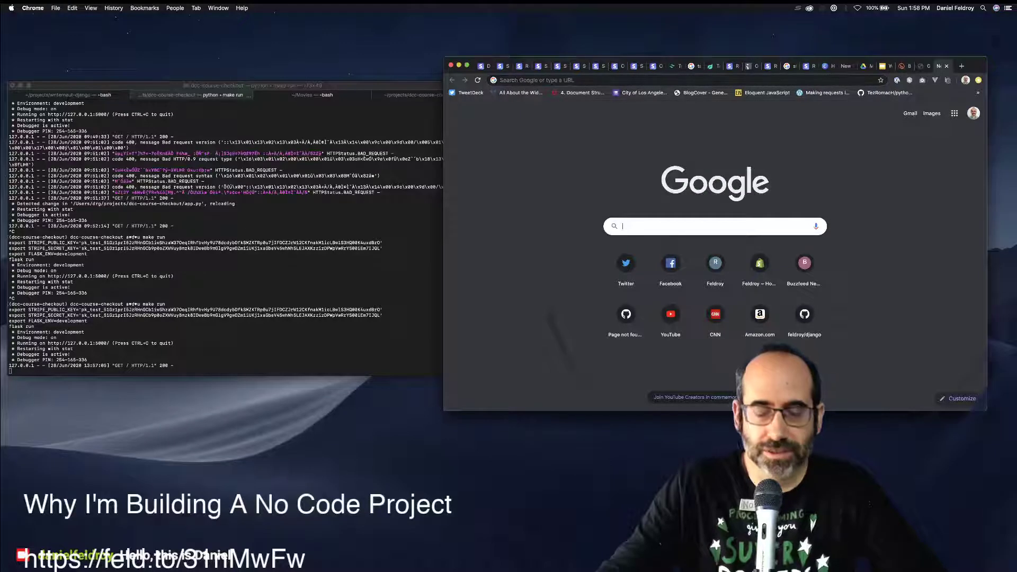
text(charg)
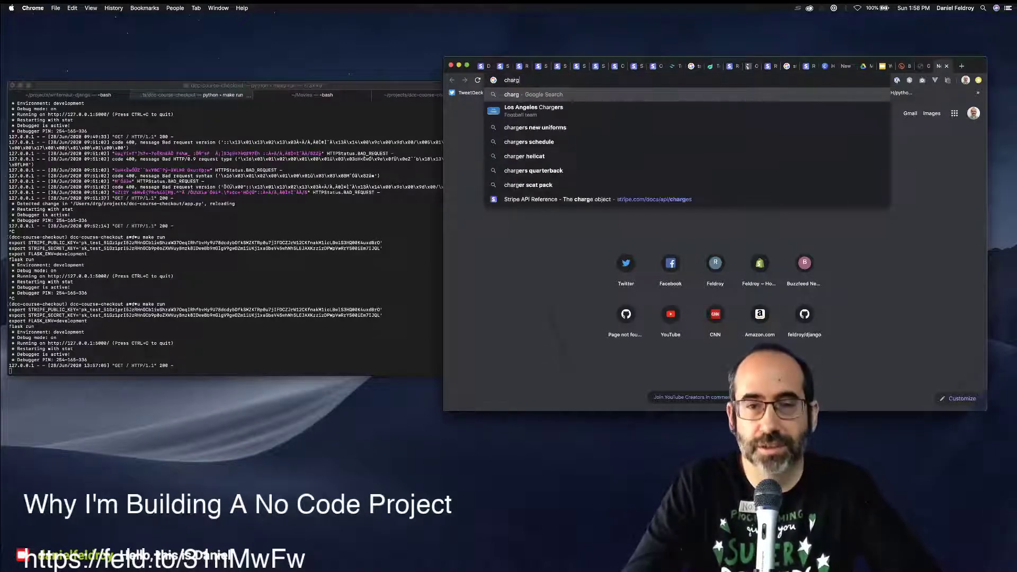
text(ebee.com)
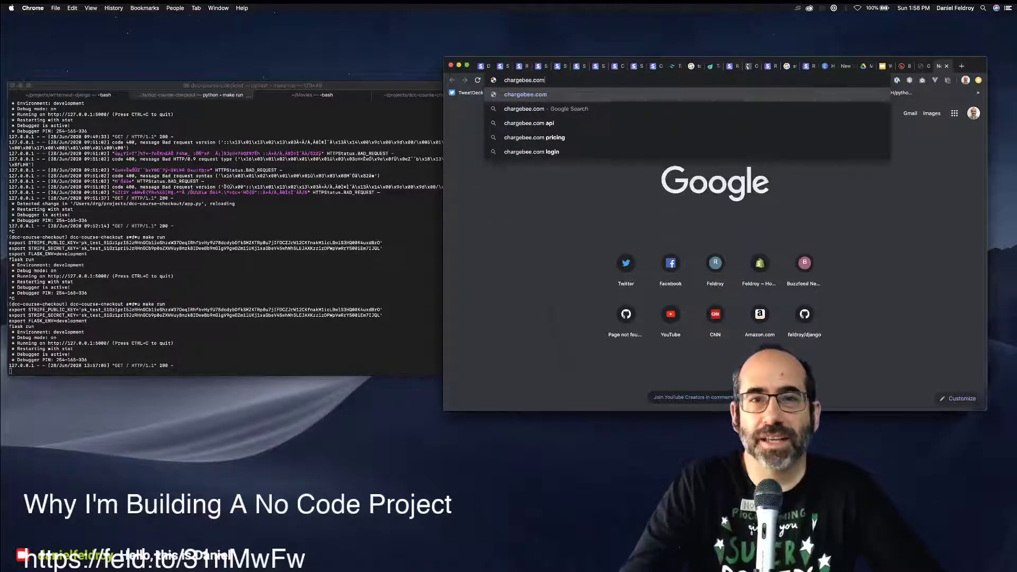
key(Return)
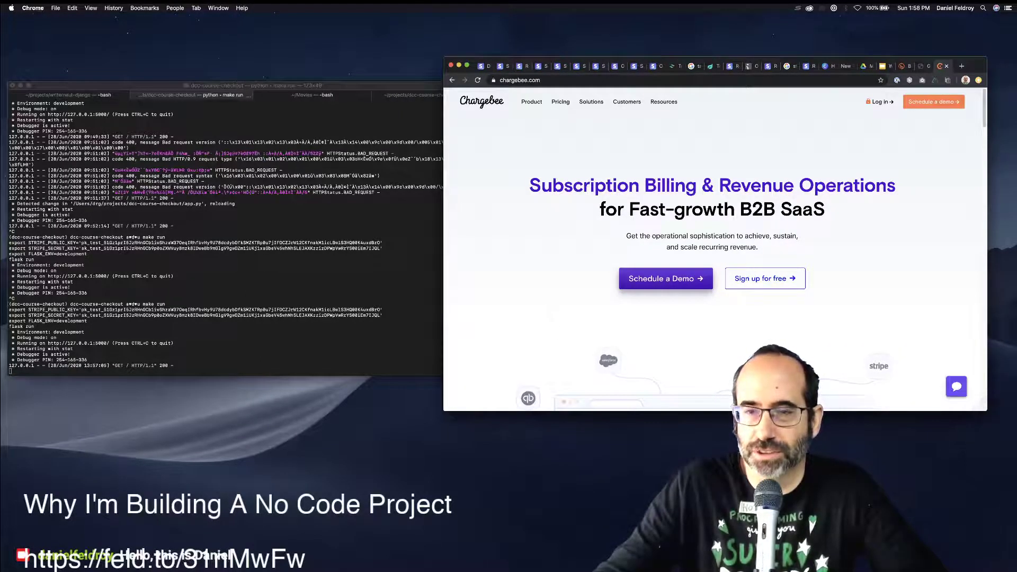
Browse the Chargebee homepage and reach the sandbox sign-up page.
scroll(712, 249, down, 1)
scroll(712, 249, up, 1)
scroll(712, 249, down, 3)
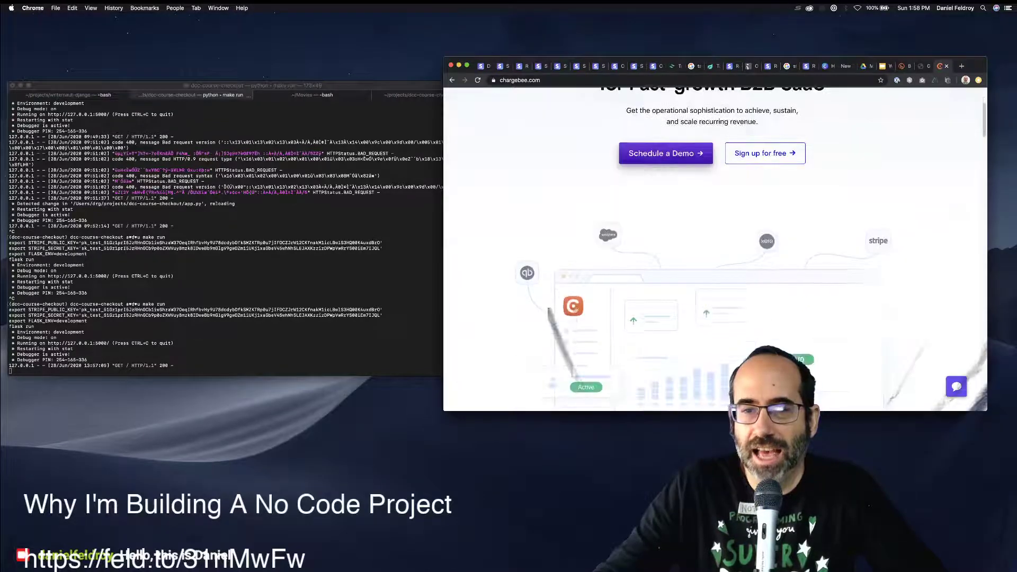
scroll(712, 248, up, 3)
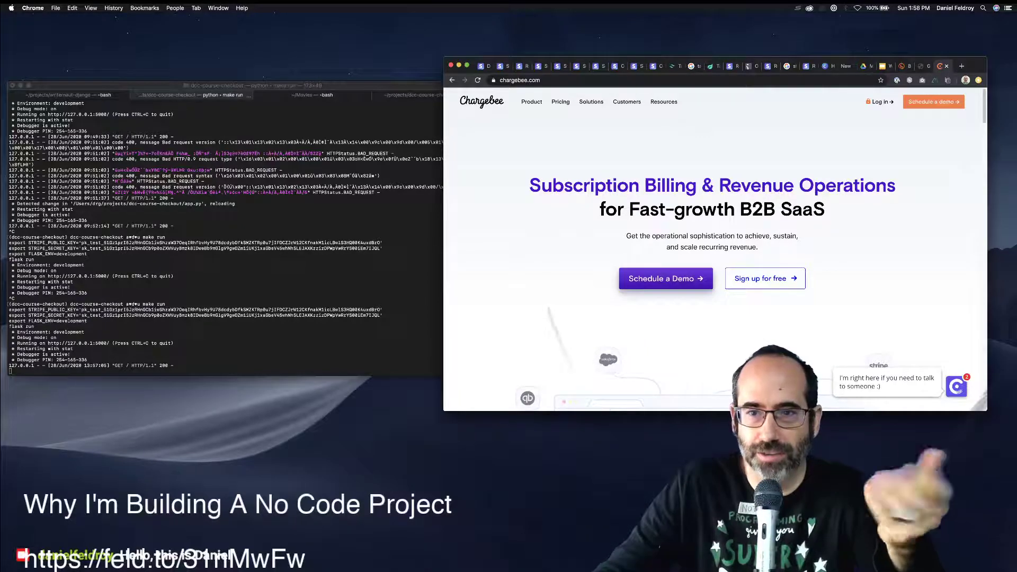
key(super+r)
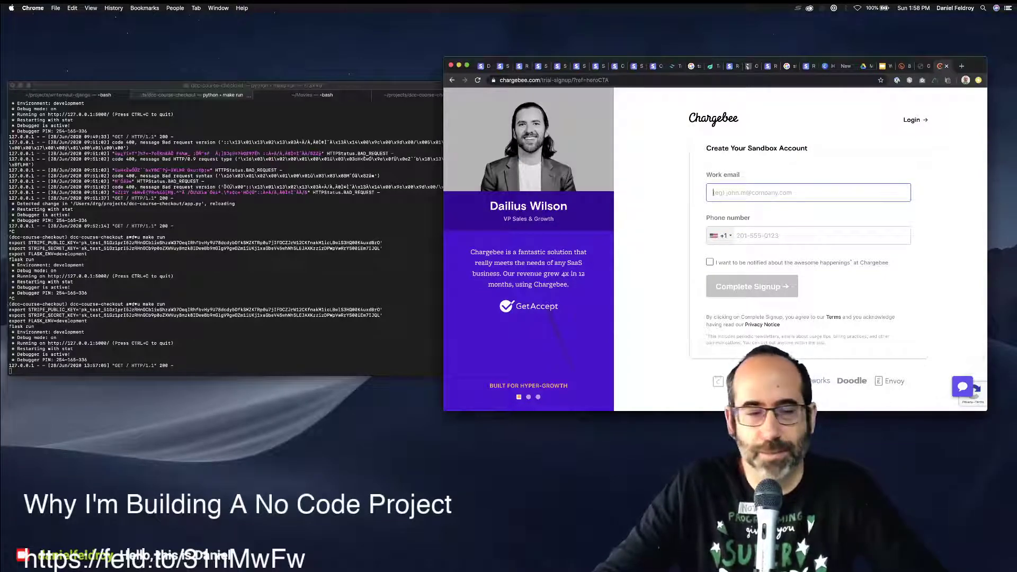
Zoom in on the Create Your Sandbox Account form and highlight its heading.
drag(706, 148, 805, 149)
key(super+equal)
key(super+equal)
key(super+equal)
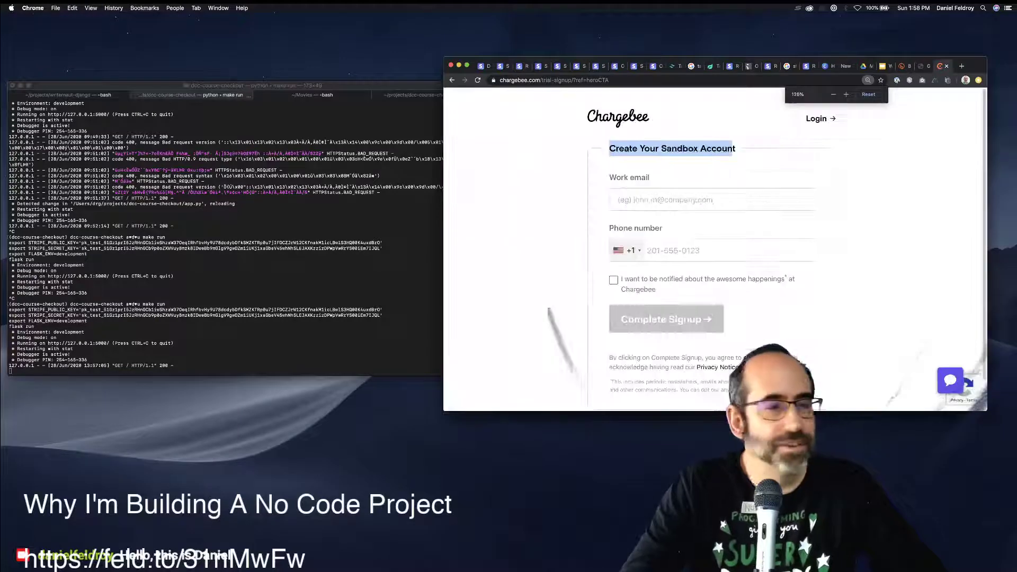
drag(740, 160, 589, 160)
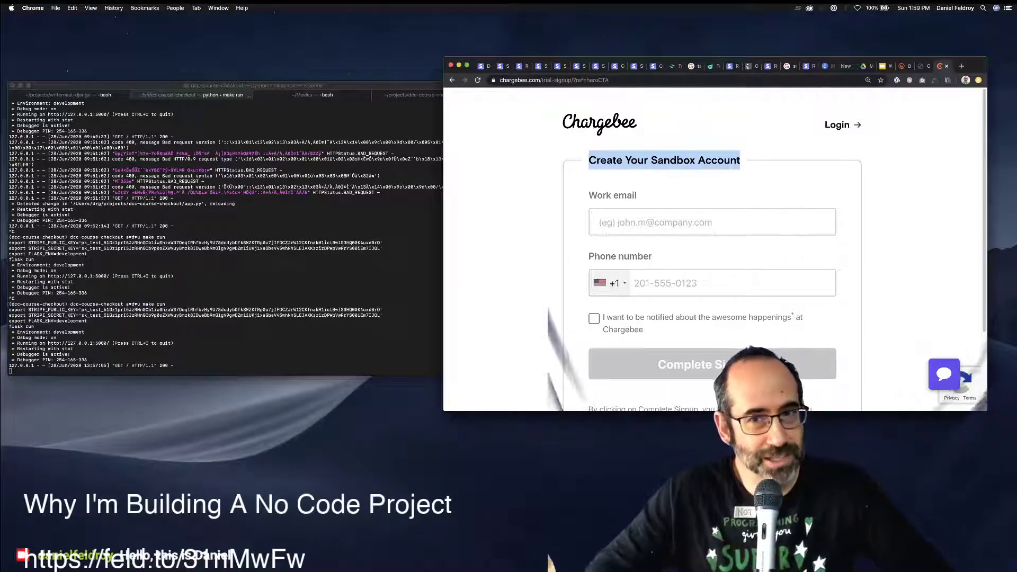
Enter the work email address, then hide the browser to reveal the terminal.
click(600, 222)
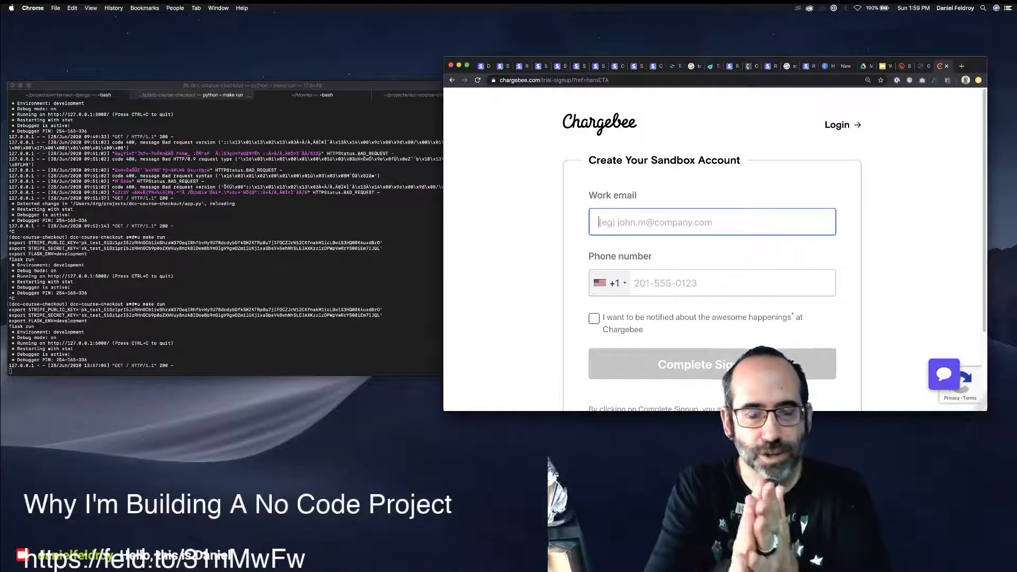
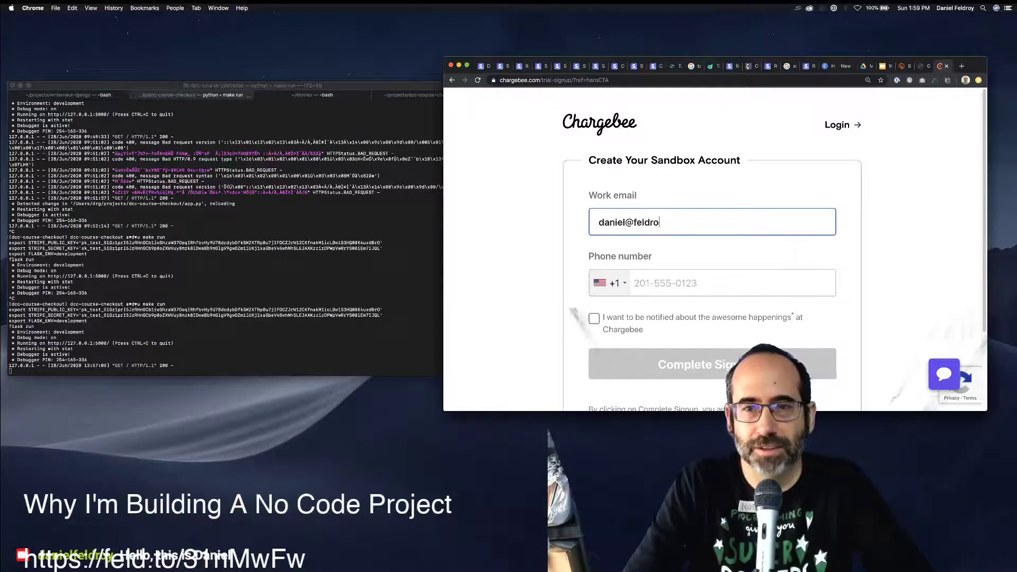
key(Tab)
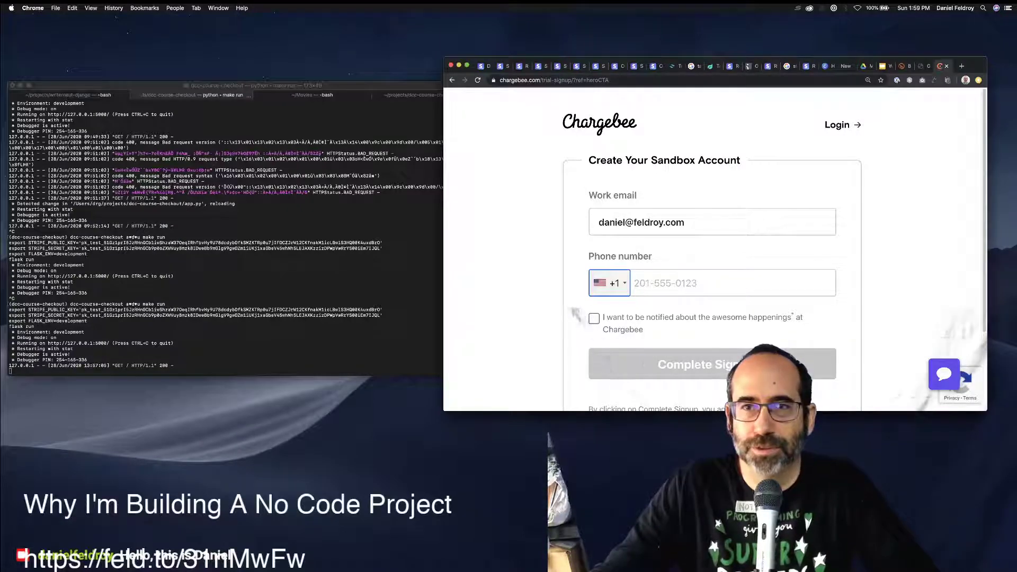
key(ctrl+alt+super+Left)
key(super+m)
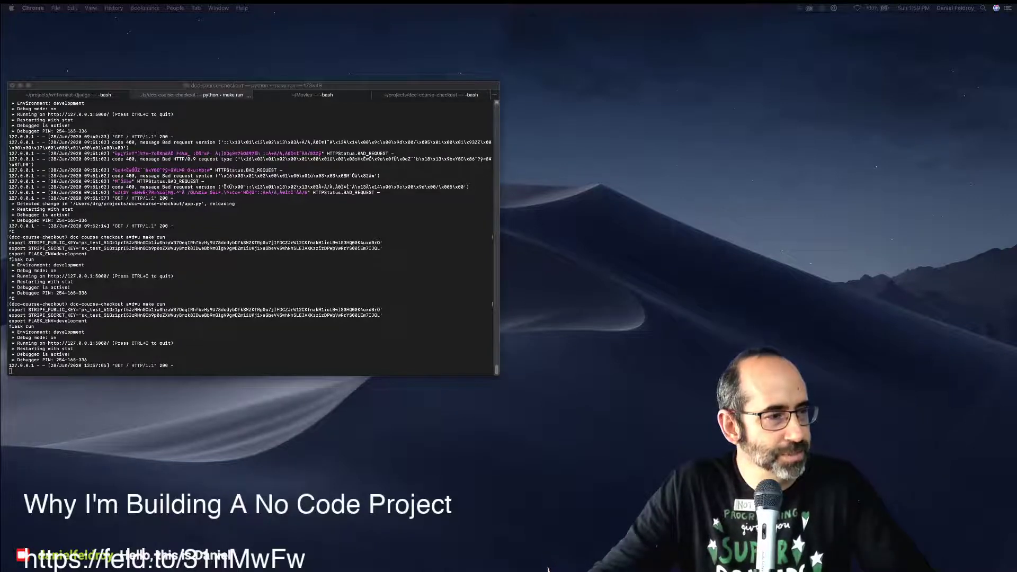
Restore the browser beside the terminal and scroll through the thank-you page's meeting scheduler.
drag(611, 567, 906, 66)
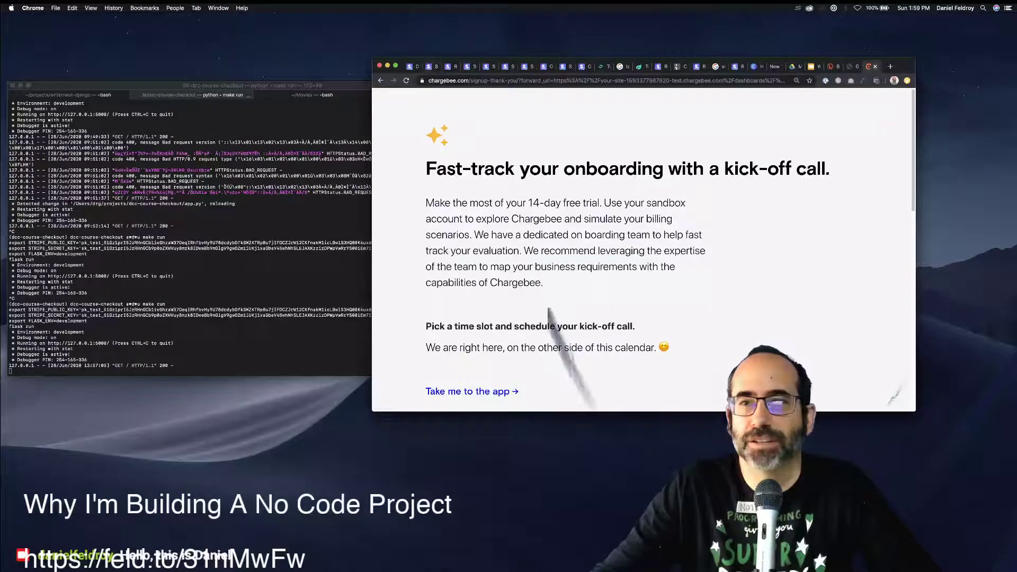
scroll(561, 265, down, 2)
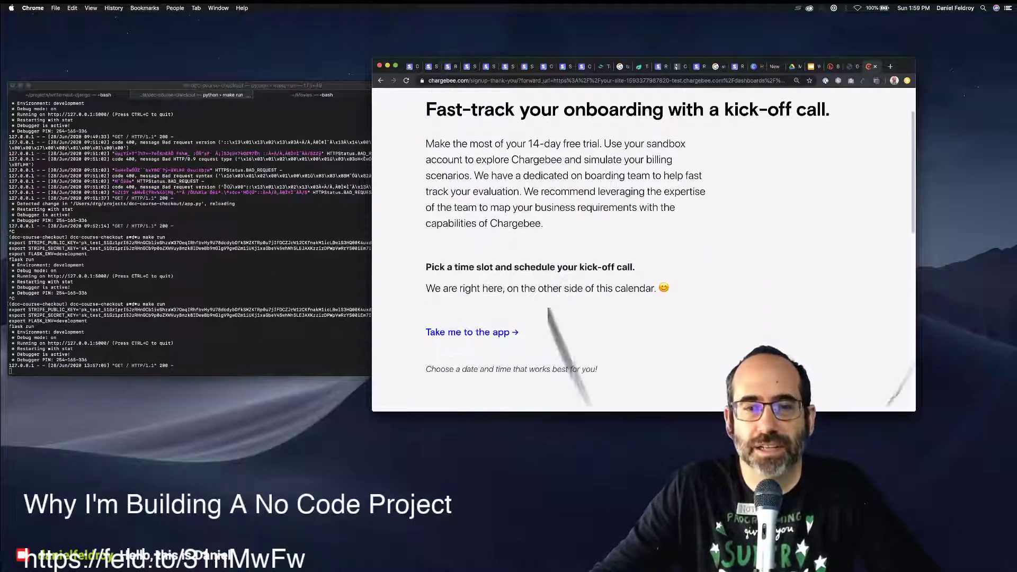
scroll(644, 249, up, 2)
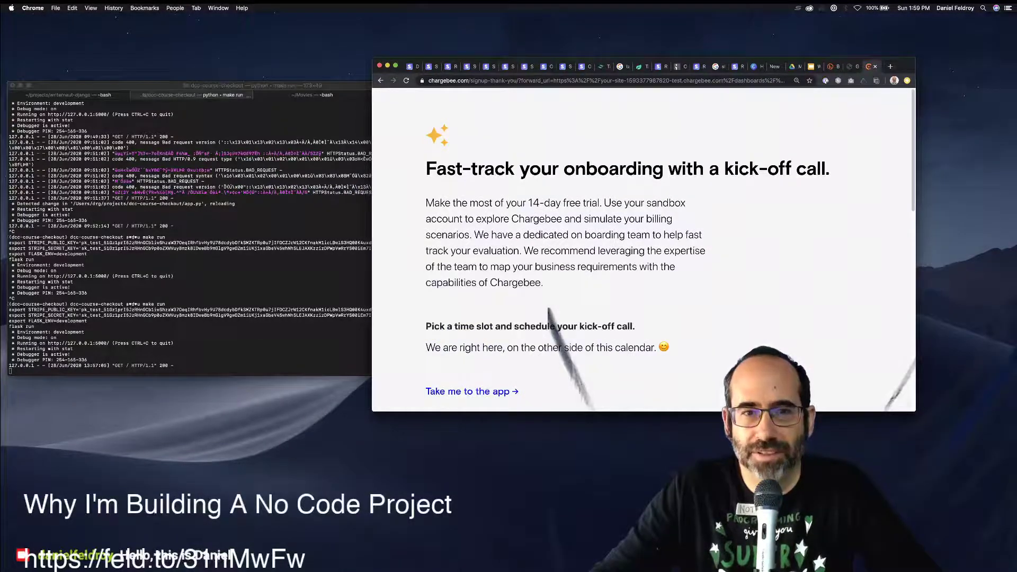
scroll(643, 249, down, 5)
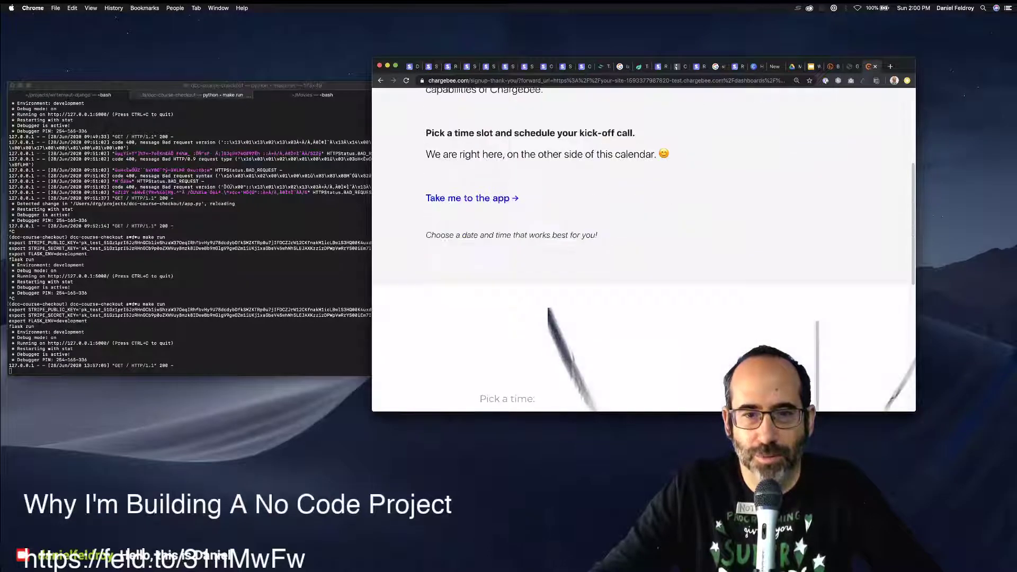
scroll(643, 248, up, 10)
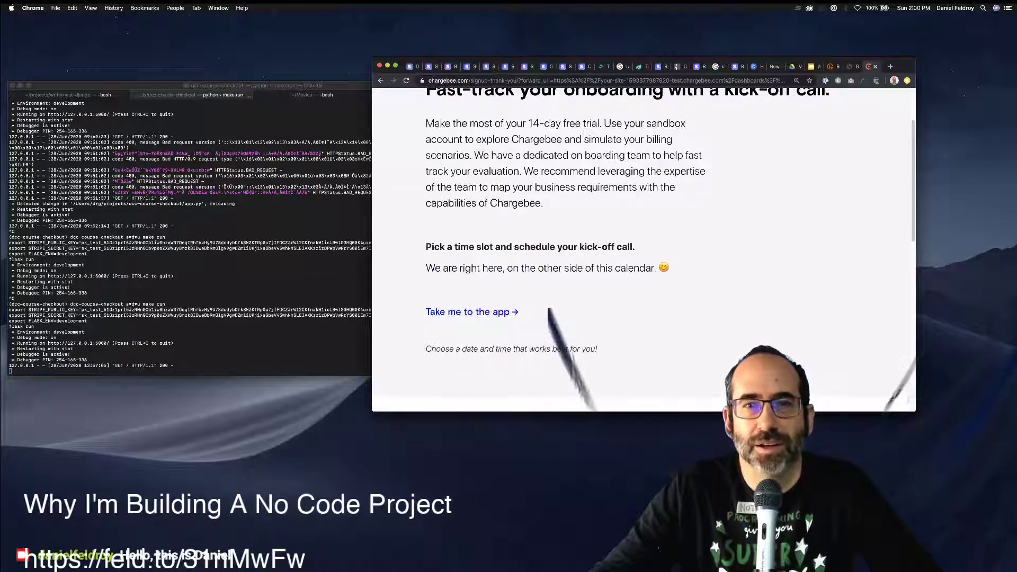
scroll(644, 249, down, 10)
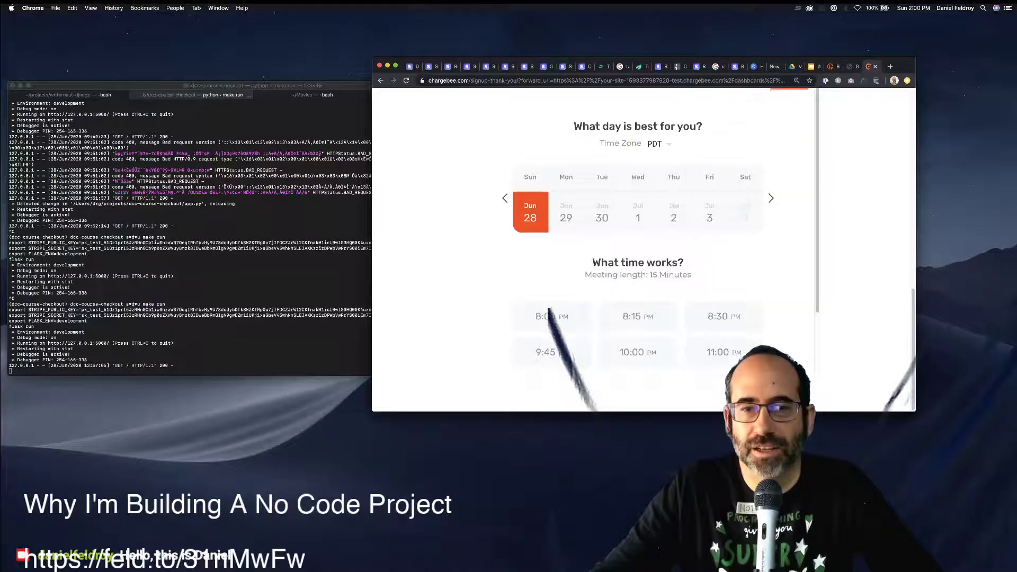
scroll(644, 249, down, 3)
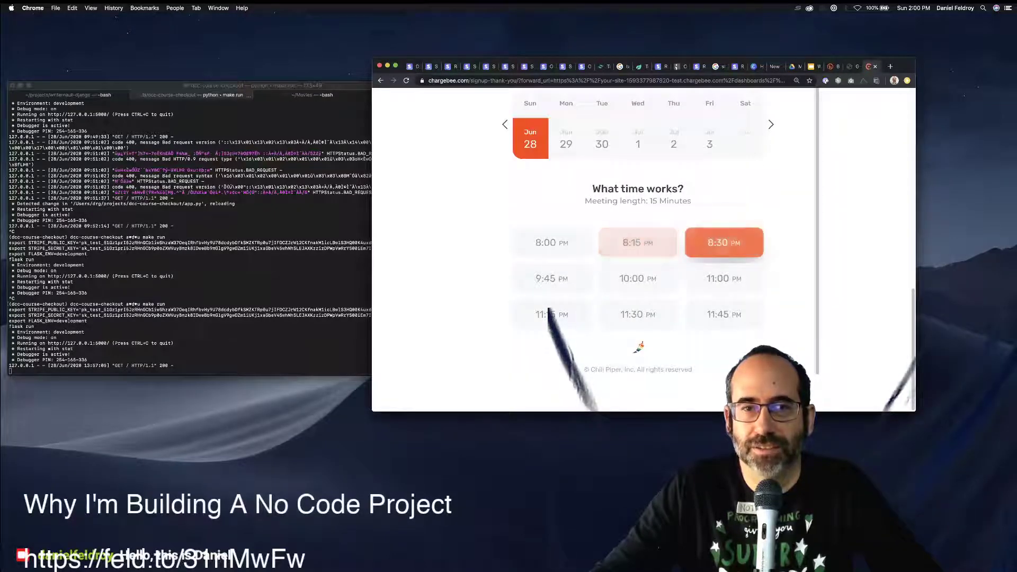
scroll(723, 242, up, 3)
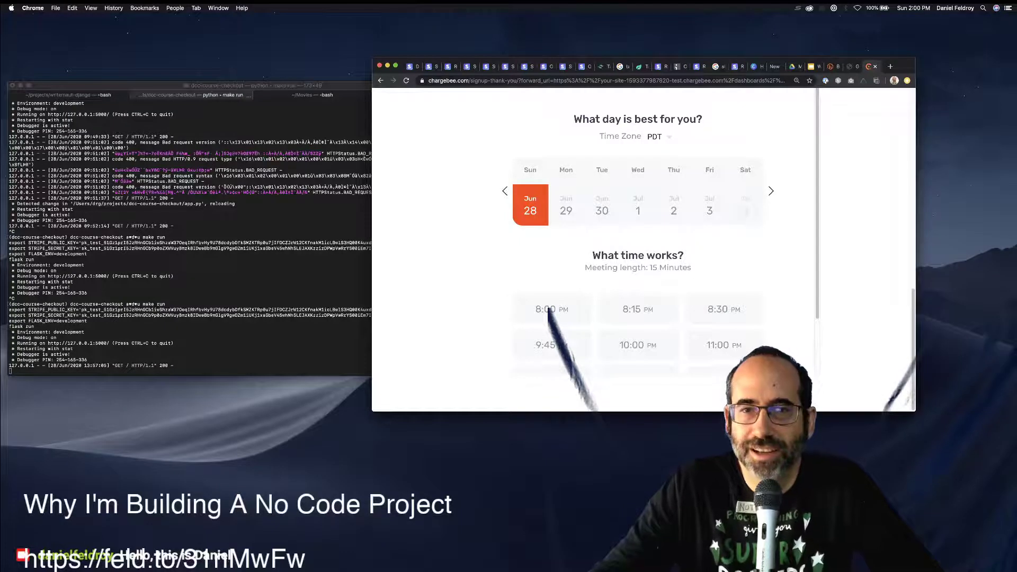
Compare kick-off slots on Jun 29, Jul 1, Jul 2 and Jul 3, then pick Tuesday Jun 30.
click(637, 205)
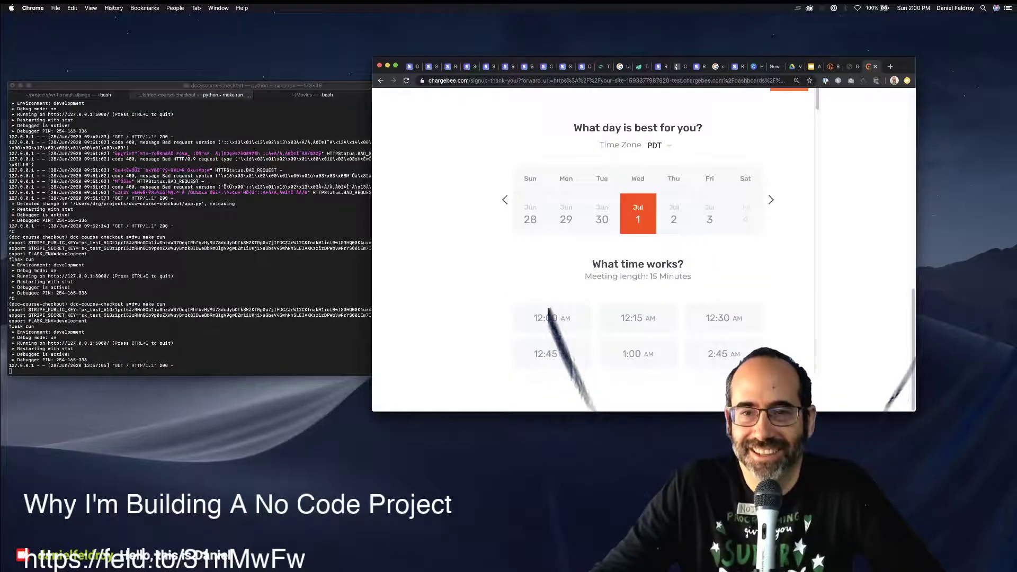
scroll(637, 239, down, 7)
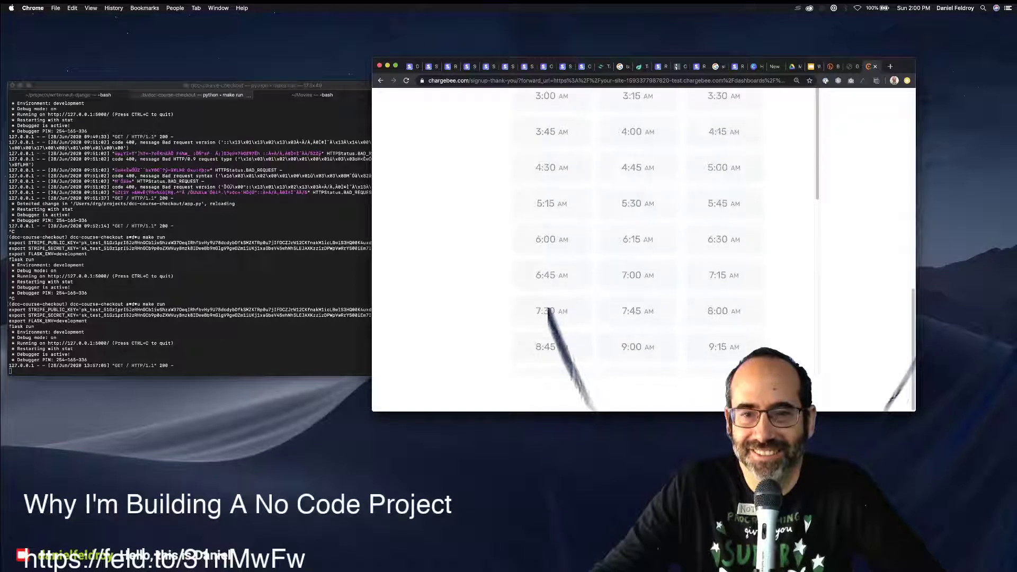
scroll(638, 238, down, 4)
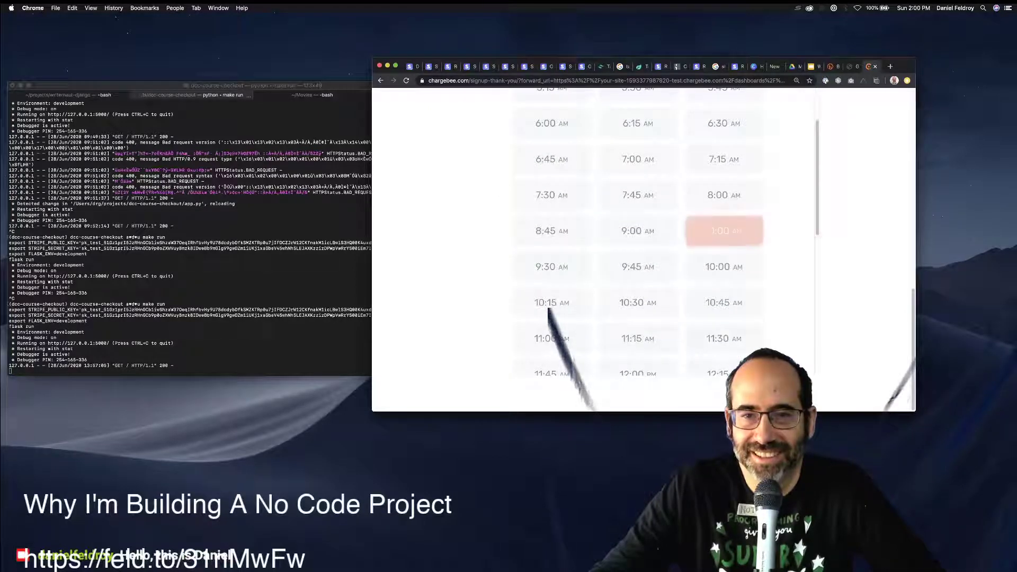
scroll(723, 267, up, 8)
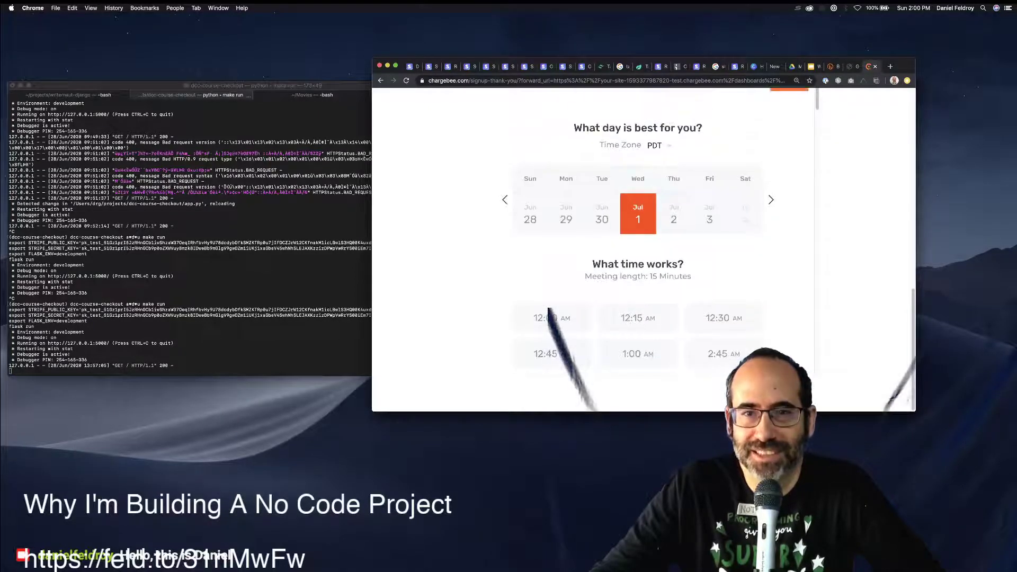
click(566, 214)
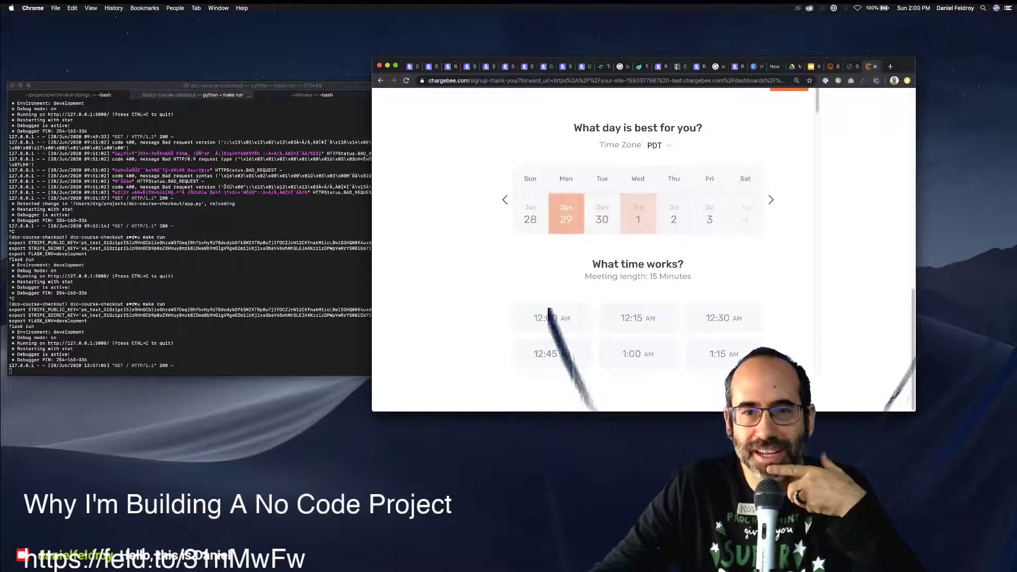
click(638, 214)
click(709, 214)
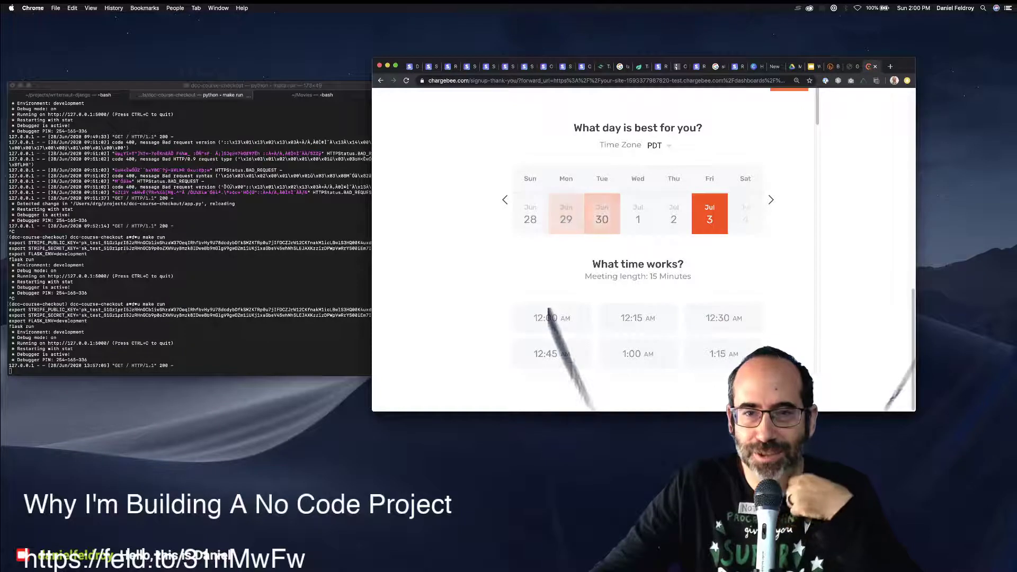
click(673, 214)
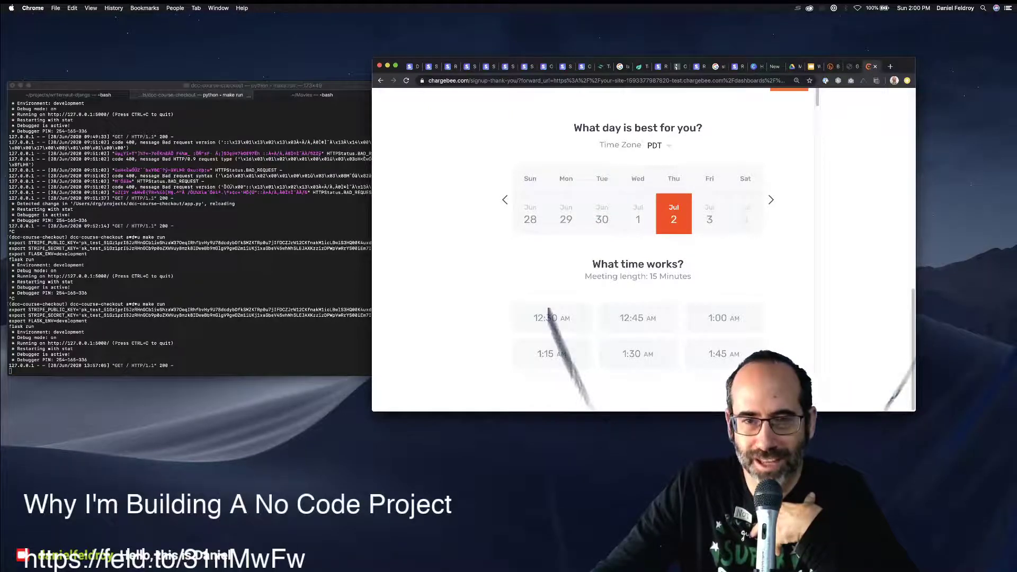
click(602, 213)
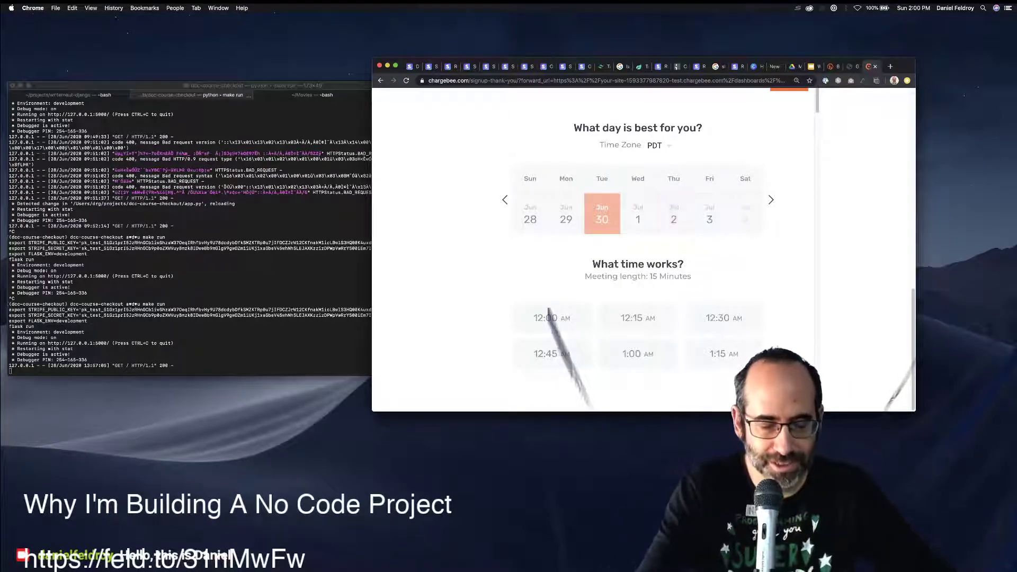
key(super+t)
Check the Jun 28–Jul 4, 2020 week in Google Calendar, then return to Chargebee's time slots.
text(cal)
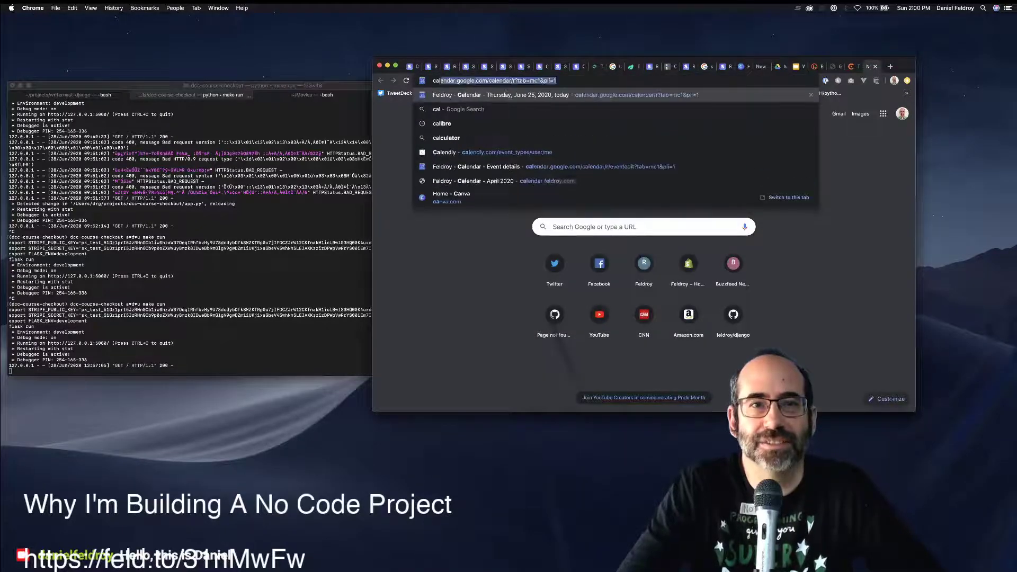
key(Return)
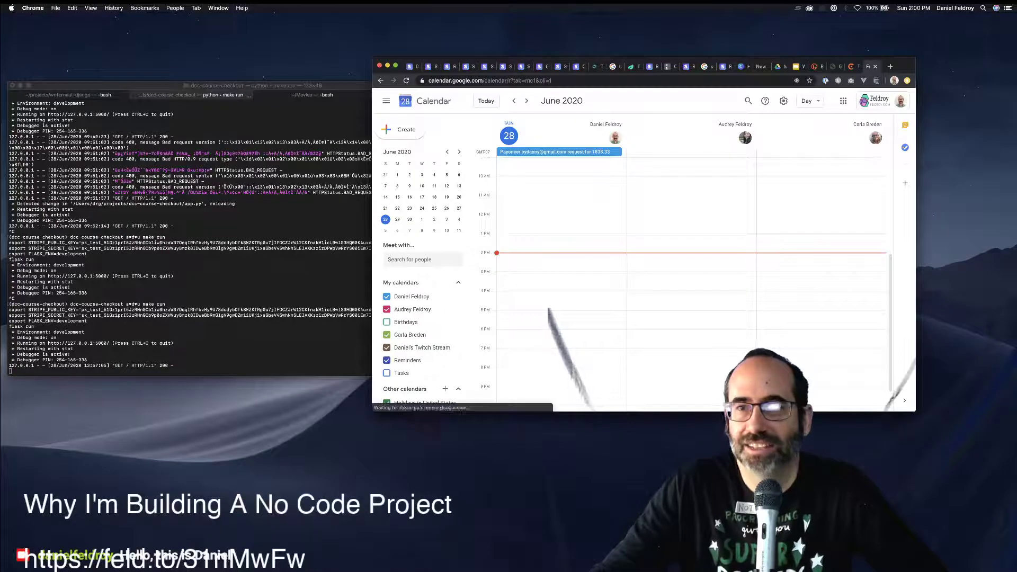
click(809, 101)
click(826, 136)
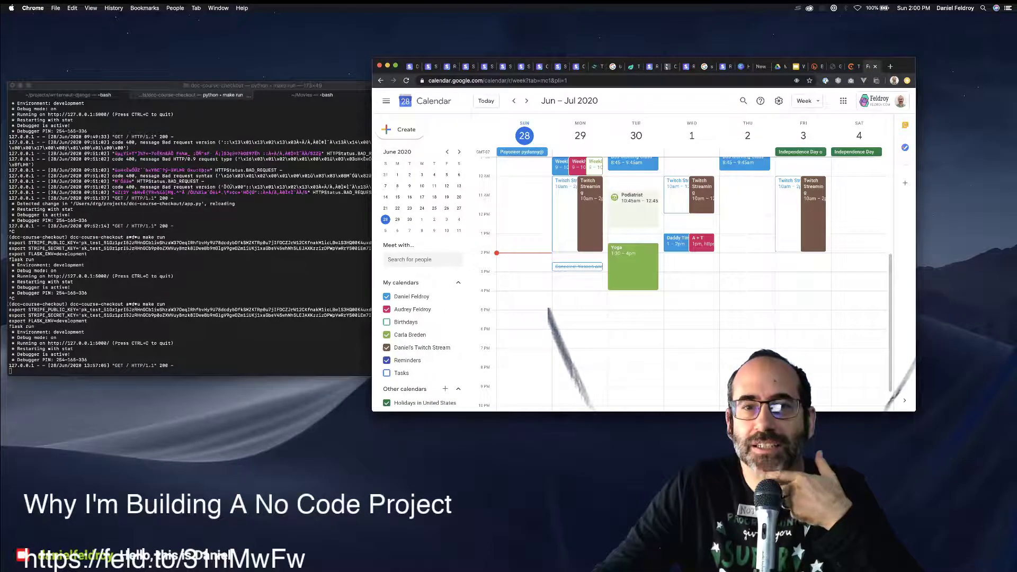
scroll(686, 280, up, 2)
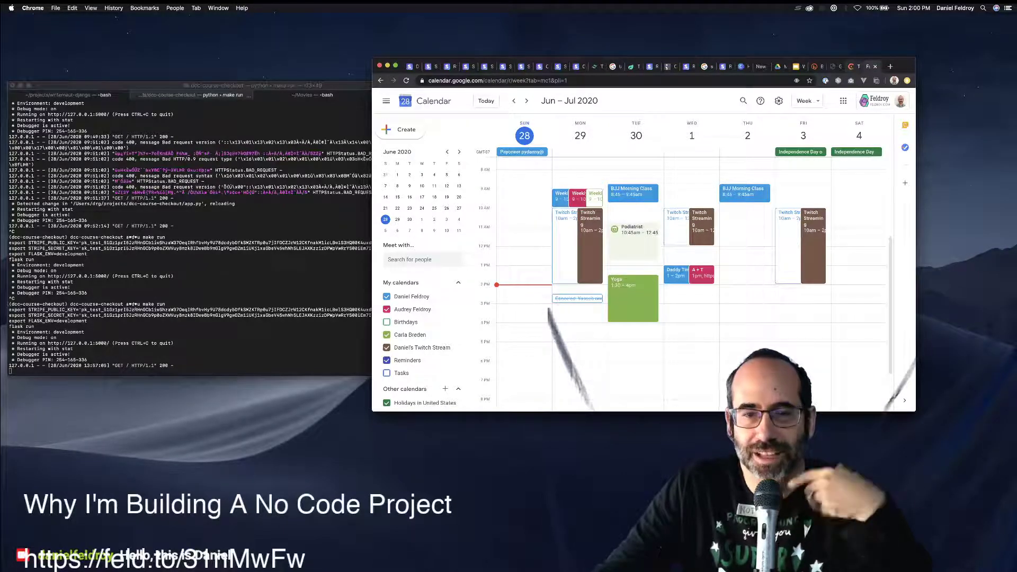
click(852, 66)
scroll(638, 254, down, 4)
scroll(638, 255, down, 5)
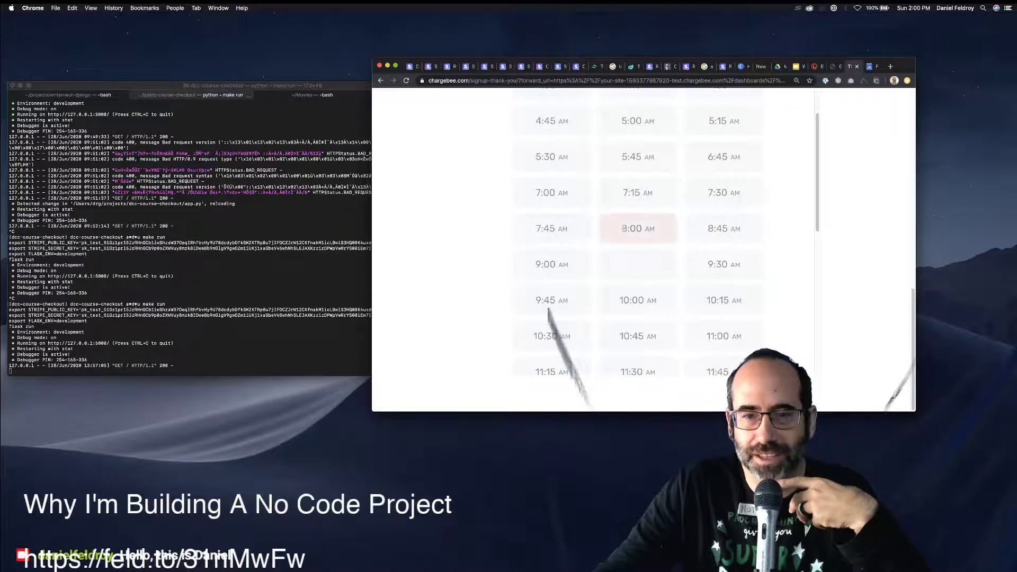
Choose a Jun 30 kick-off time slot, cross-checking it against Google Calendar.
scroll(723, 327, up, 1)
scroll(723, 317, up, 8)
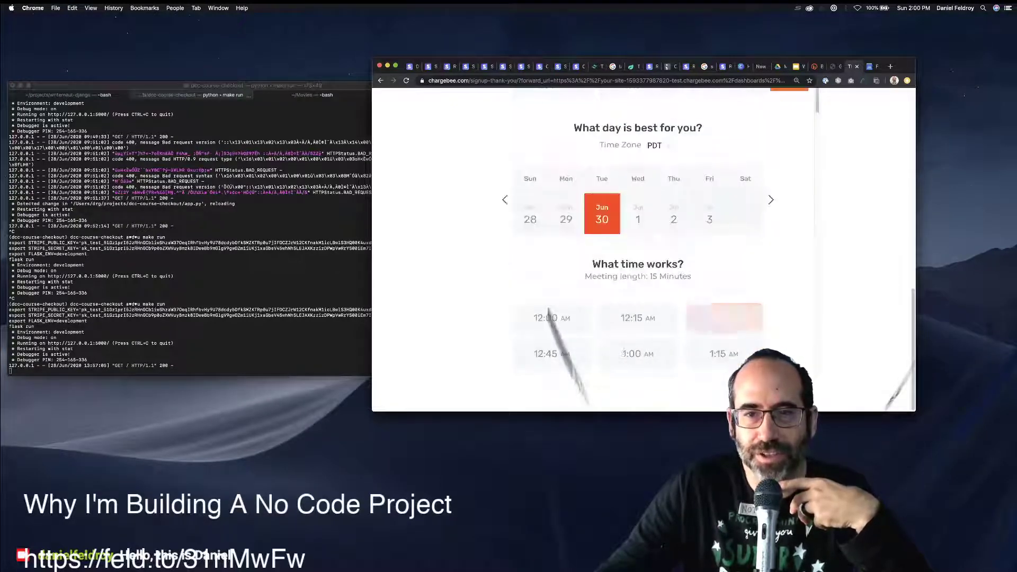
scroll(638, 211, down, 10)
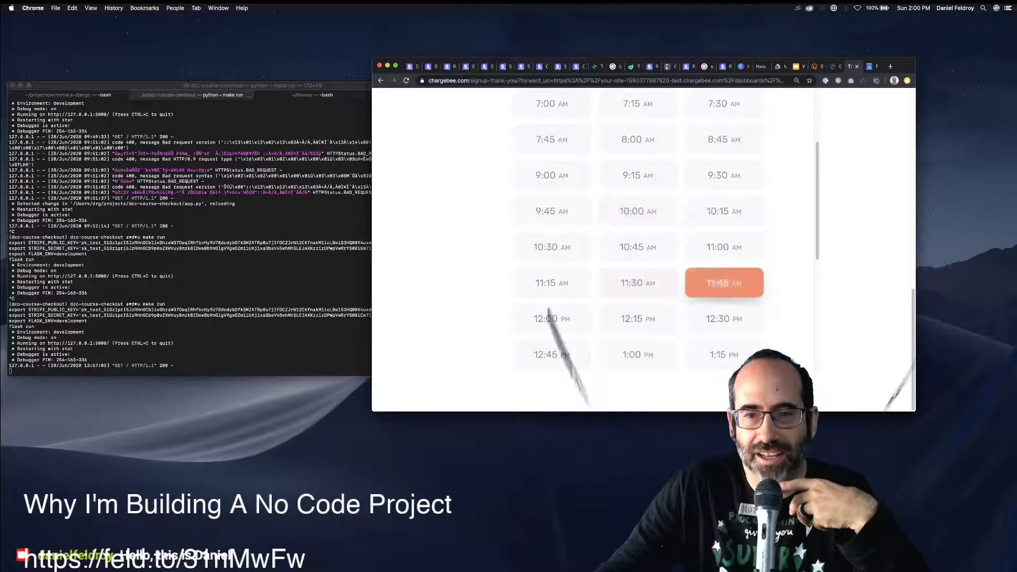
click(723, 282)
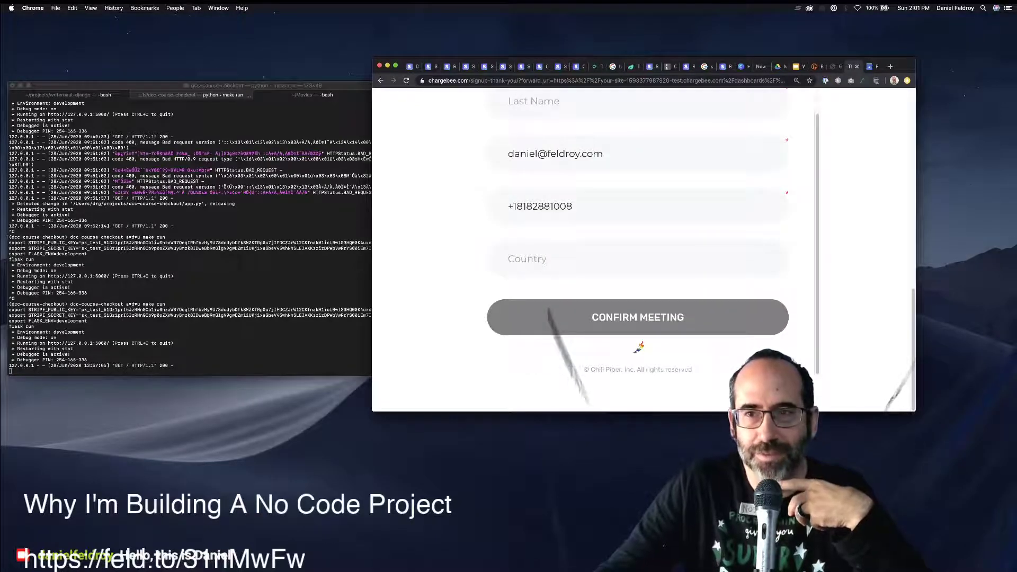
key(ctrl+Tab)
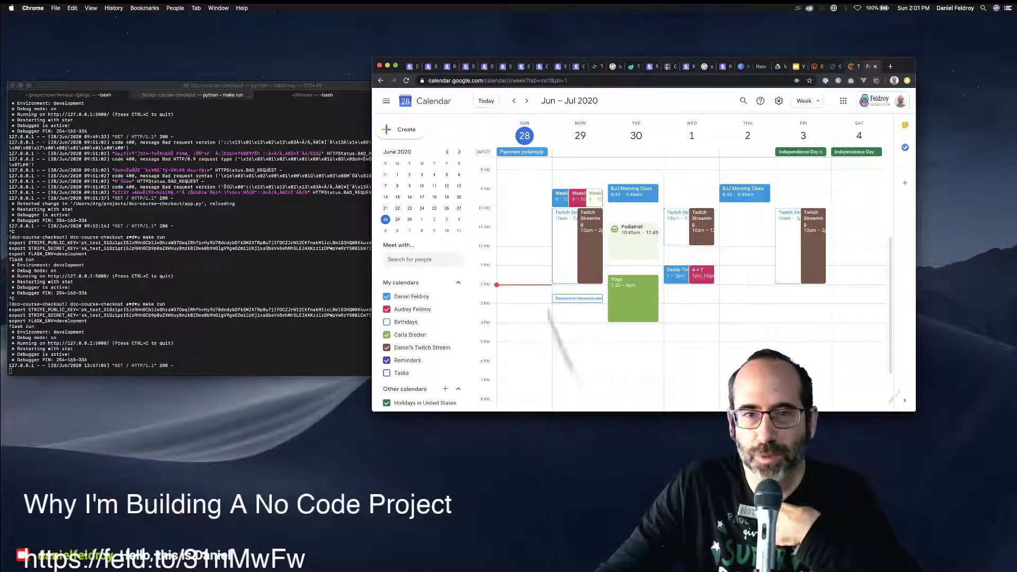
key(ctrl+shift+Tab)
scroll(637, 238, up, 4)
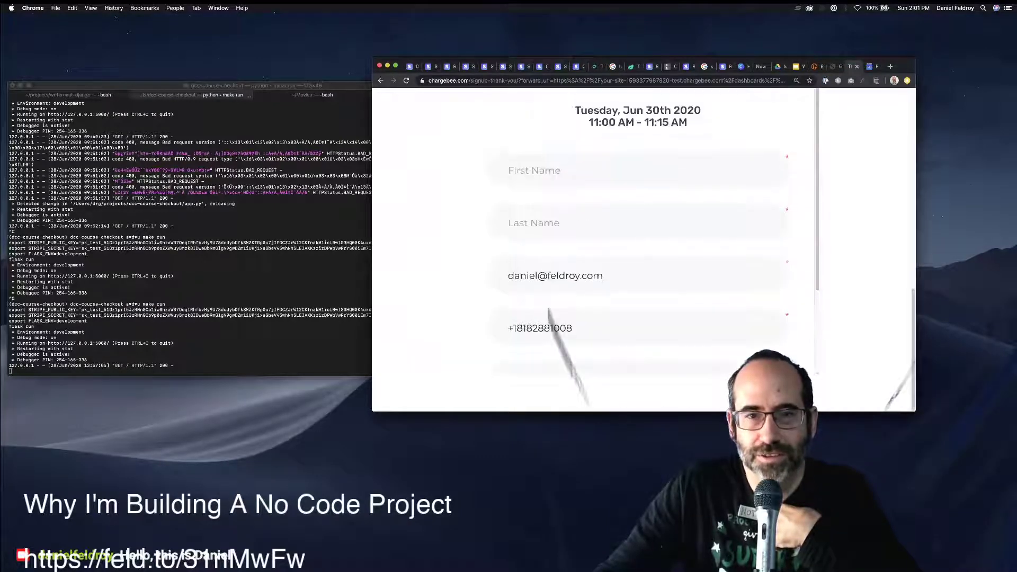
Enter the first and last name on the kick-off call booking form.
click(561, 223)
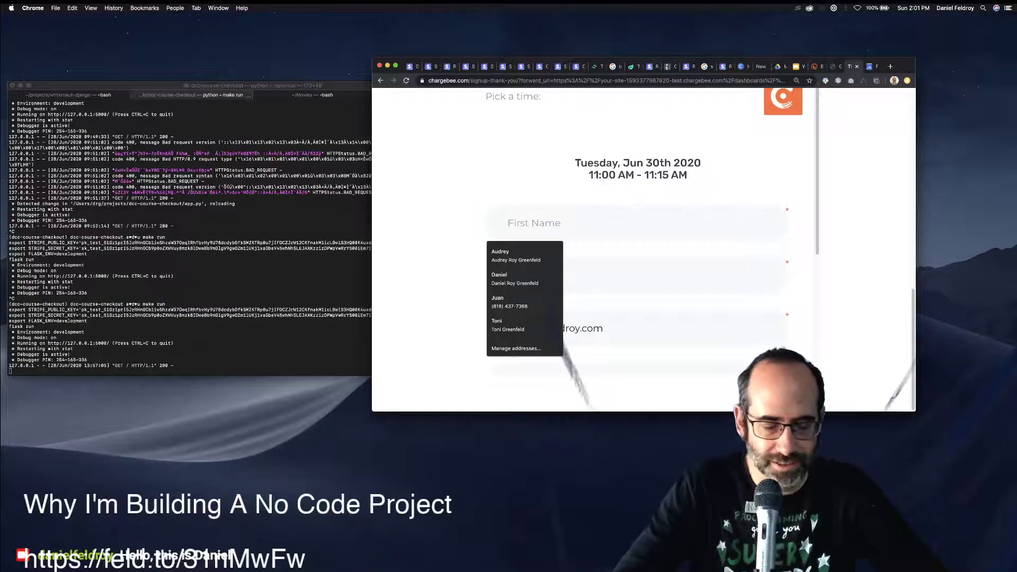
text(Daniel)
key(Tab)
text(Roy)
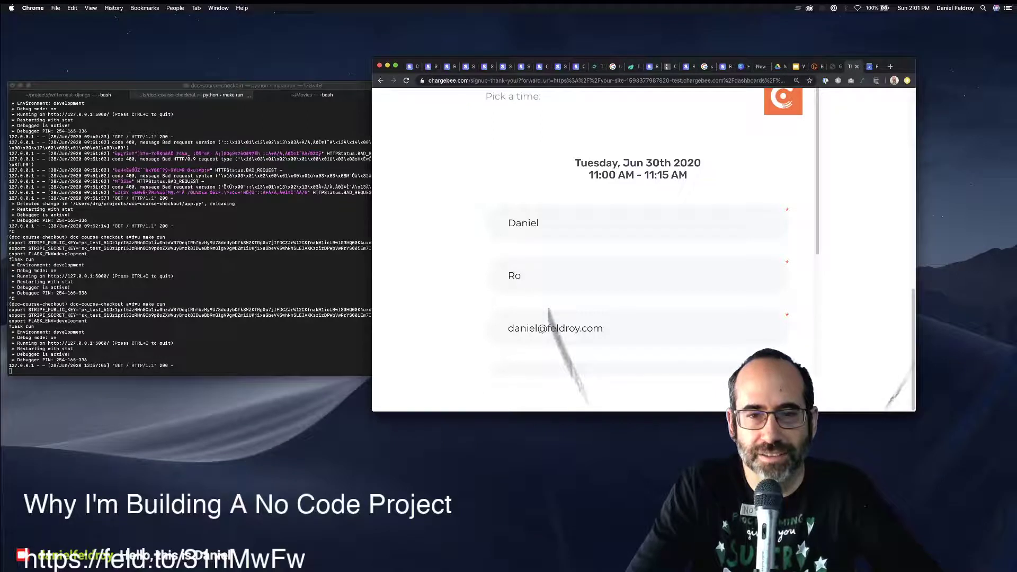
key(BackSpace)
key(BackSpace)
text(Feldr)
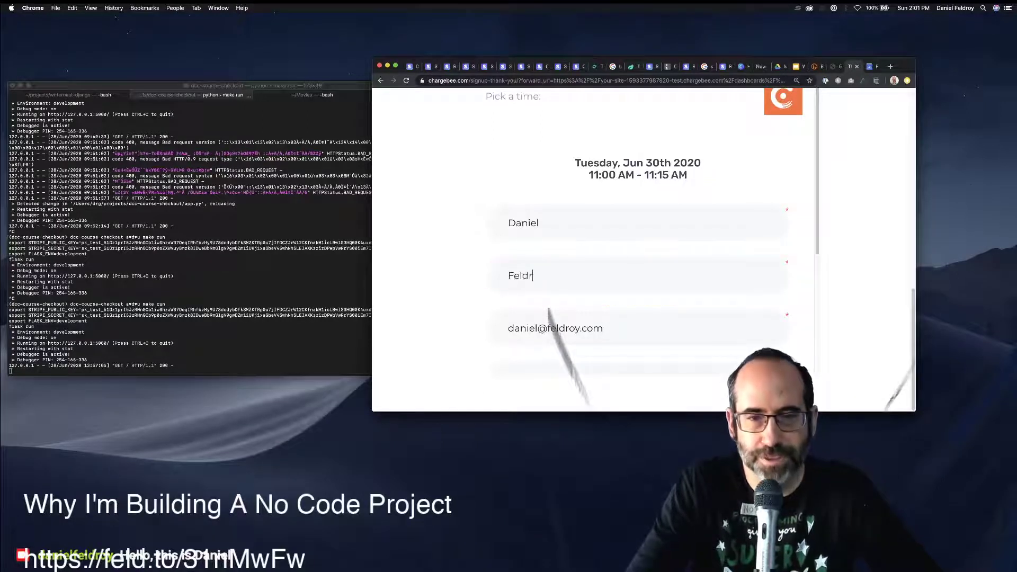
text(oy)
scroll(637, 249, down, 4)
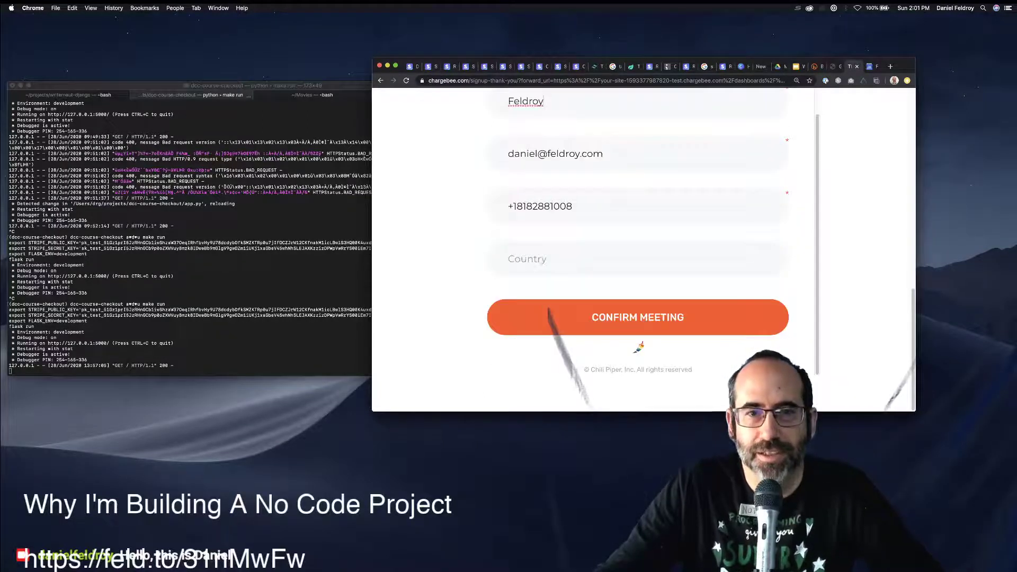
scroll(638, 249, up, 3)
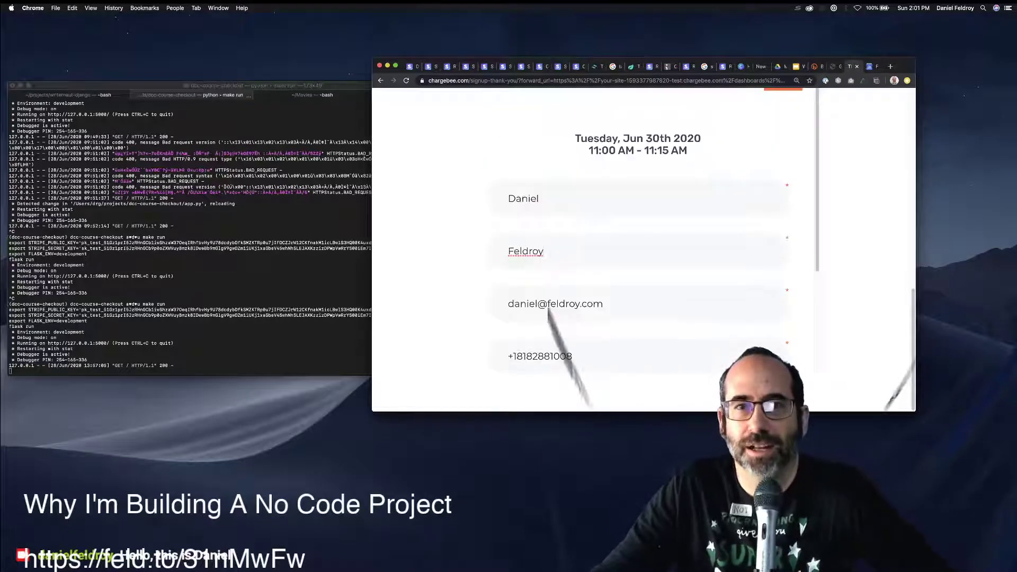
Move the browser to the other display and bring it back to show the thank-you page.
drag(609, 60, 0, 198)
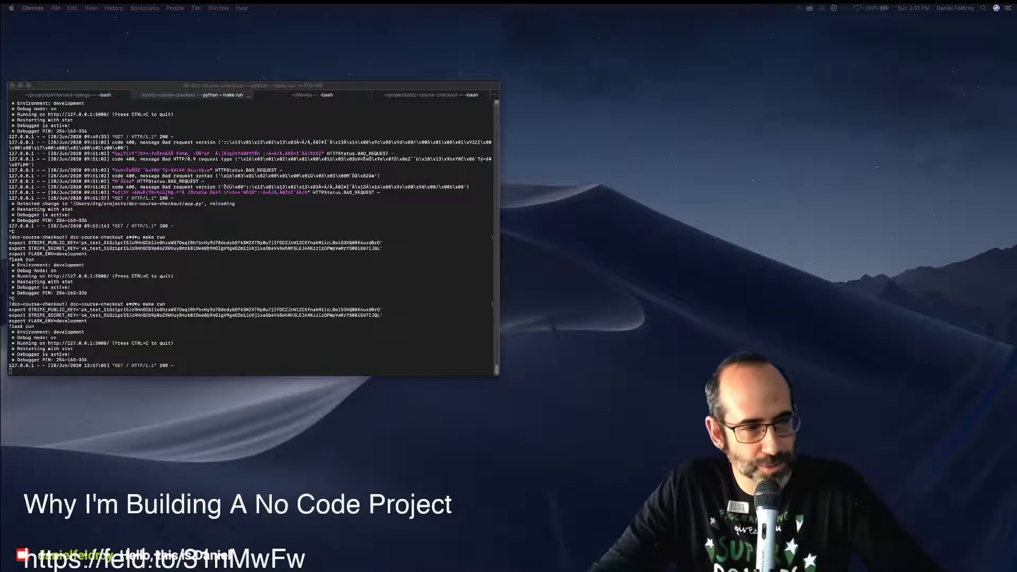
key(super+Tab)
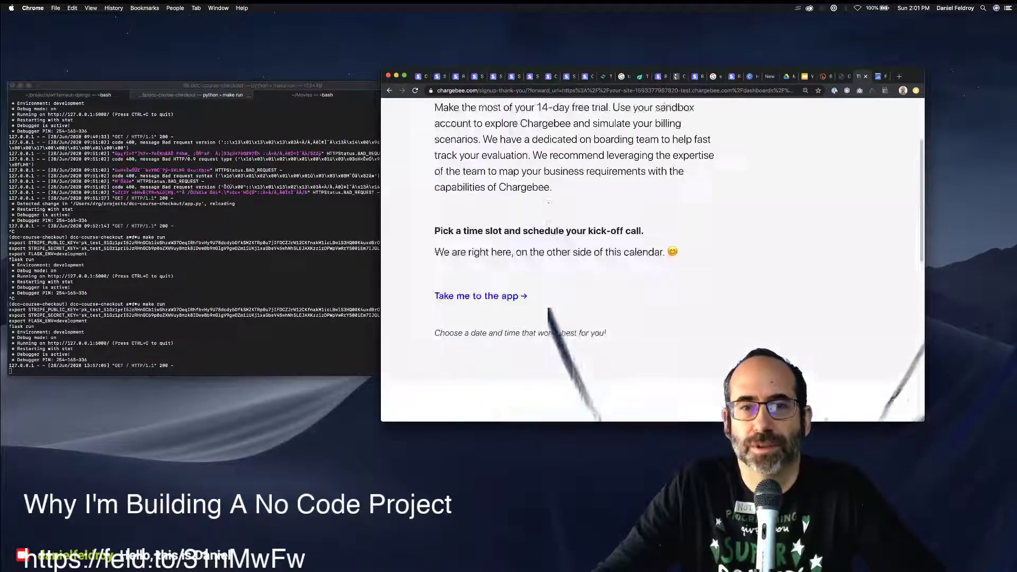
Enter the Chargebee app dashboard and zoom the page in to 110%.
click(476, 234)
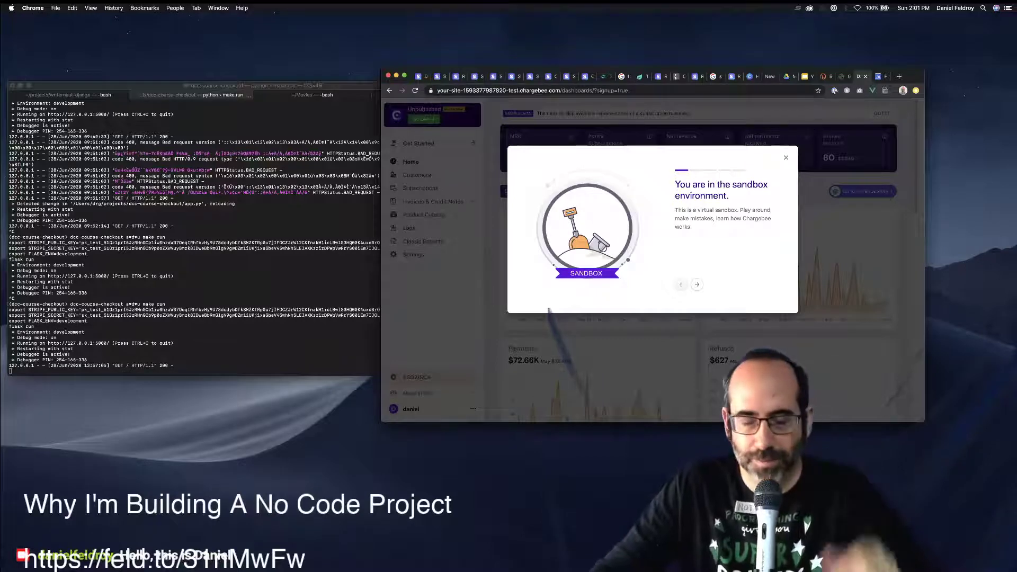
key(super+plus)
key(super+plus)
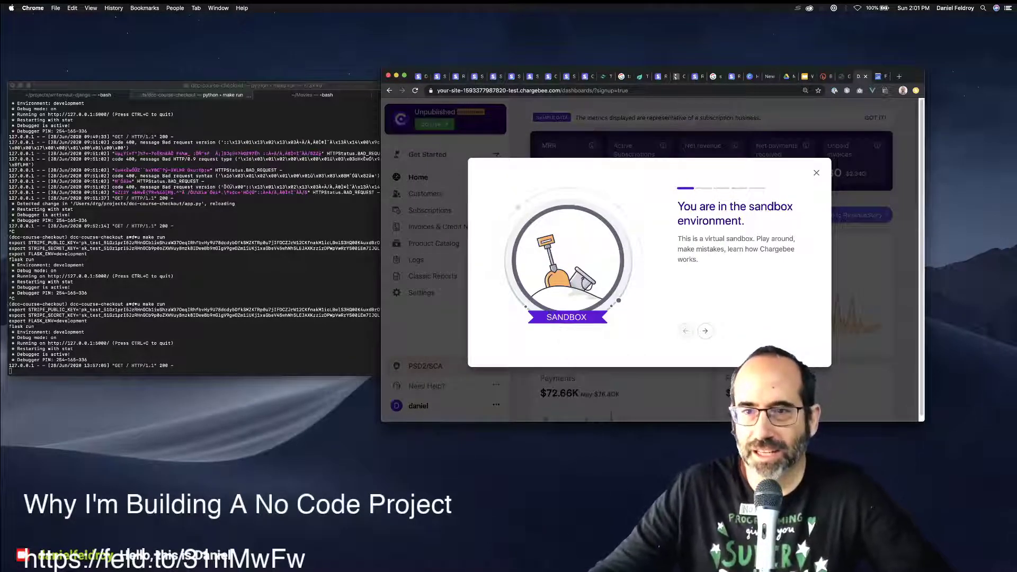
triple_click(735, 207)
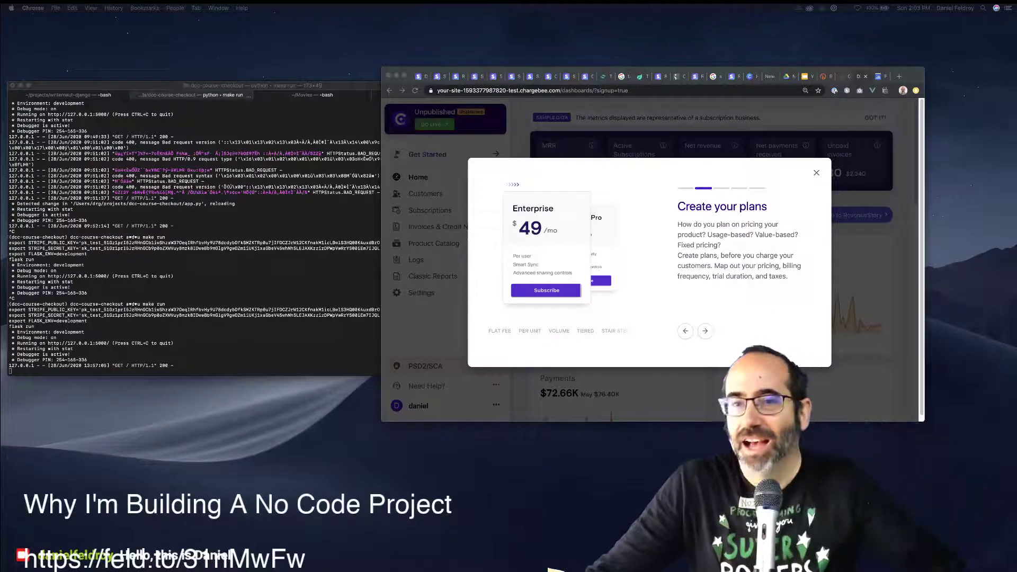
Advance the onboarding tour a step, then dismiss it with Escape.
click(705, 331)
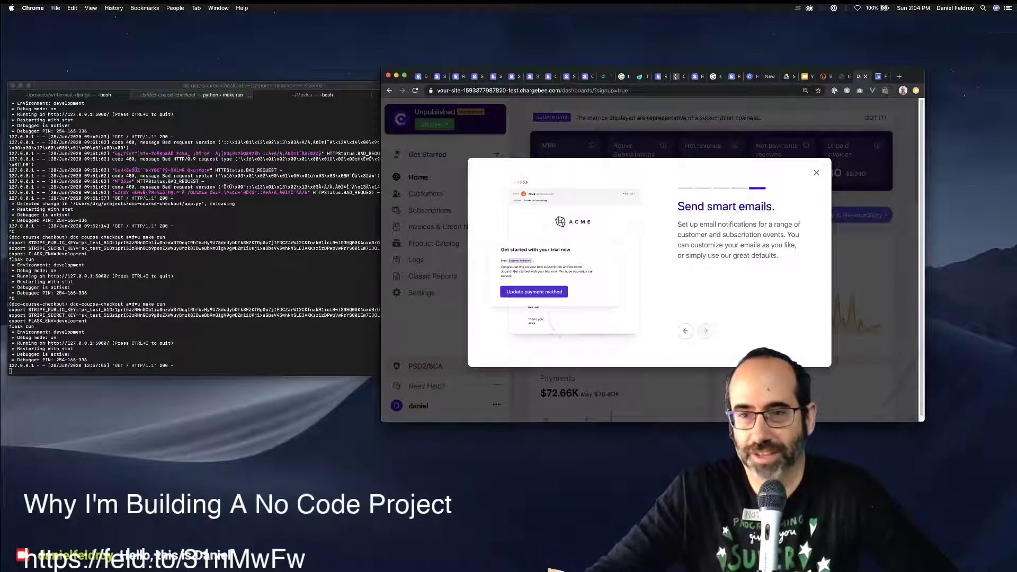
key(Escape)
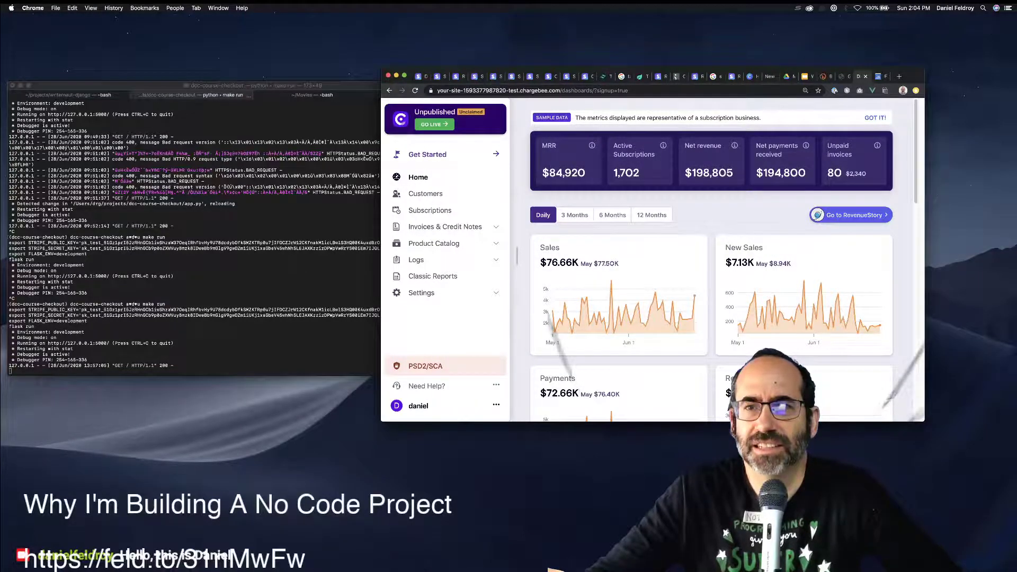
Highlight the sample-data notice and the 76.66K sales figure, then open a new Terminal window.
drag(581, 117, 761, 117)
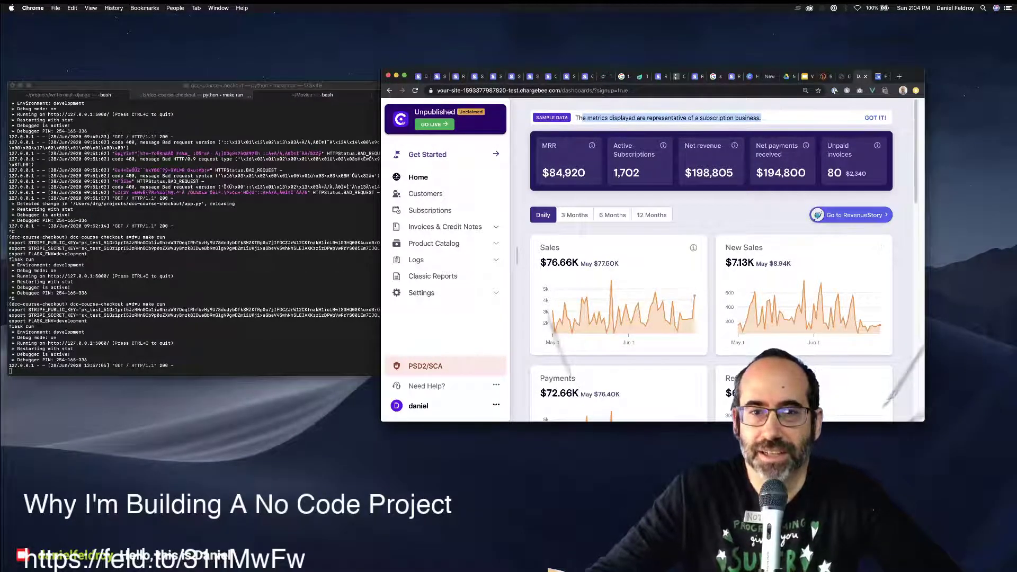
drag(547, 263, 579, 262)
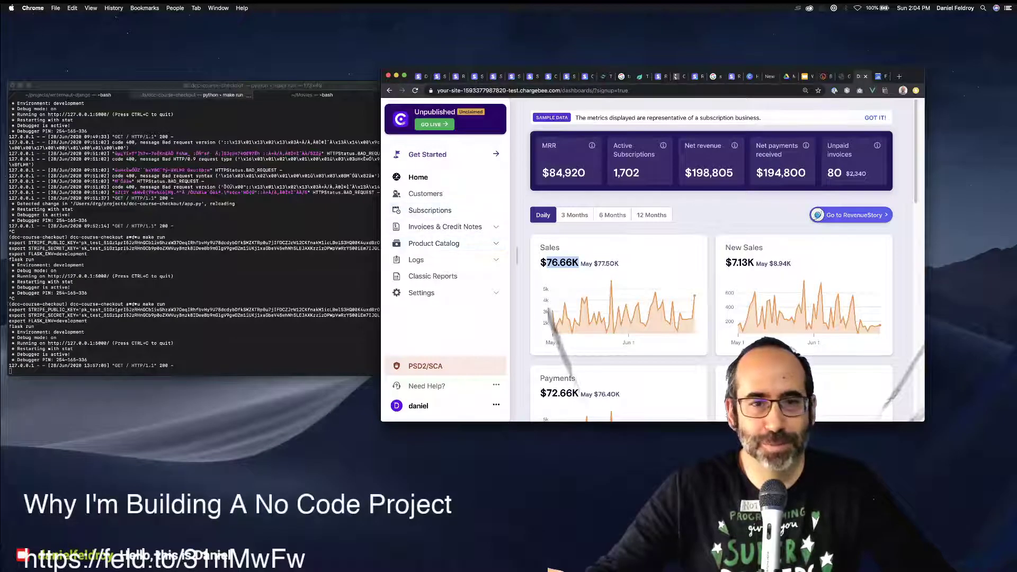
key(super+Tab)
key(super+n)
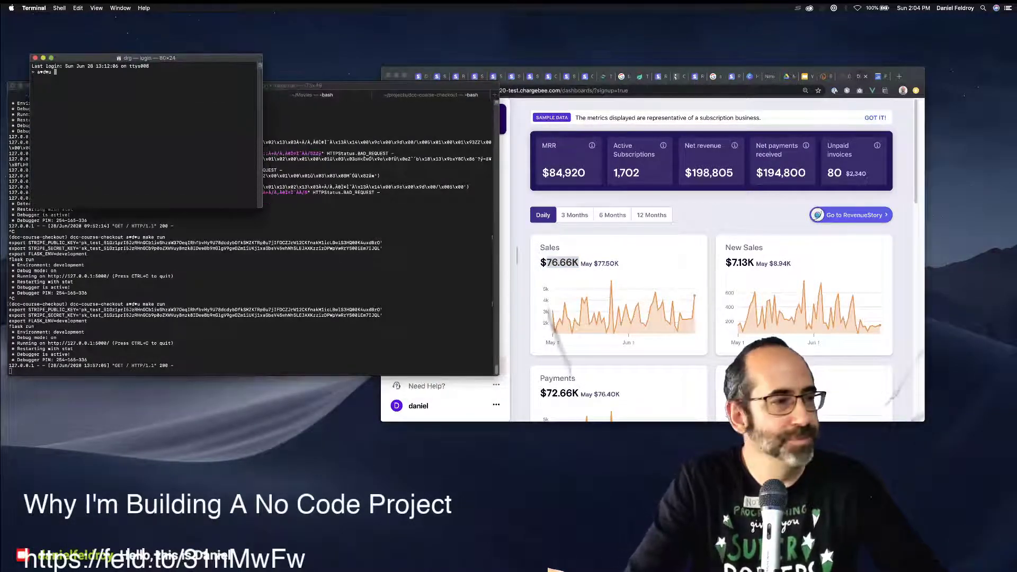
Enlarge the text and shrink the new Terminal window, then start the Python interpreter.
key(super+plus)
key(super+plus)
key(super+plus)
key(super+plus)
key(super+plus)
key(super+plus)
key(super+plus)
key(super+plus)
key(super+plus)
key(super+plus)
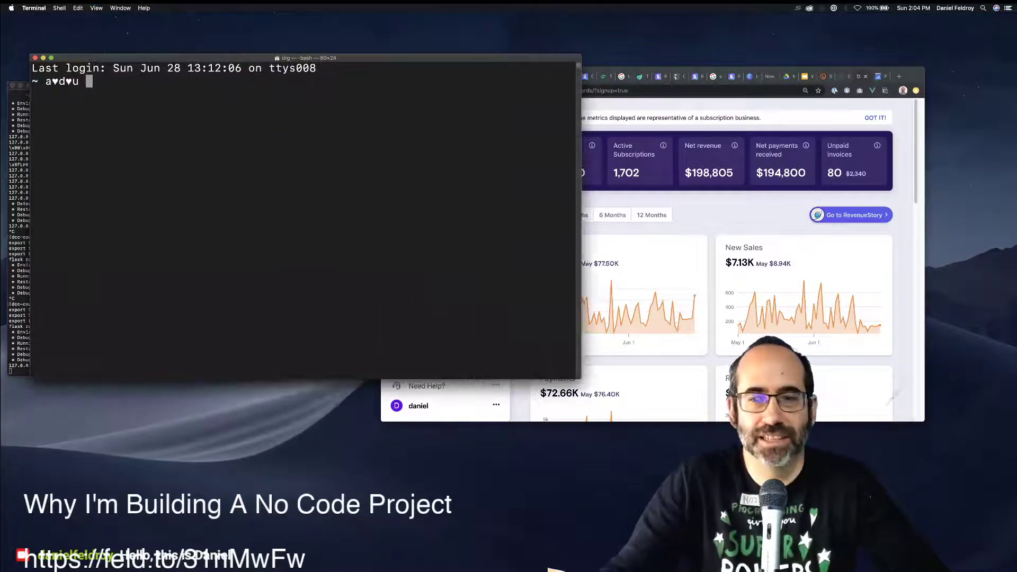
drag(580, 378, 404, 313)
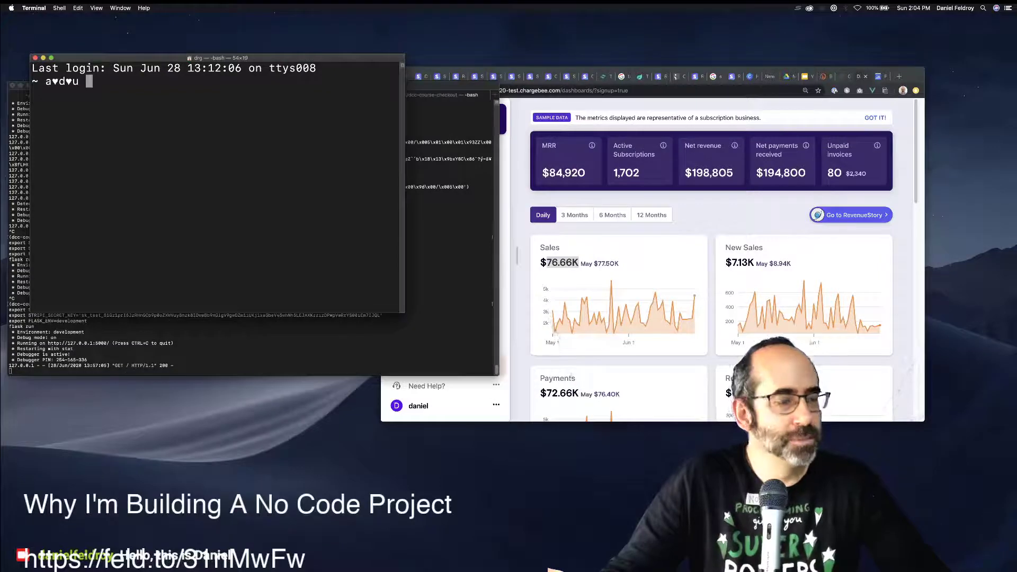
key(super+plus)
key(super+plus)
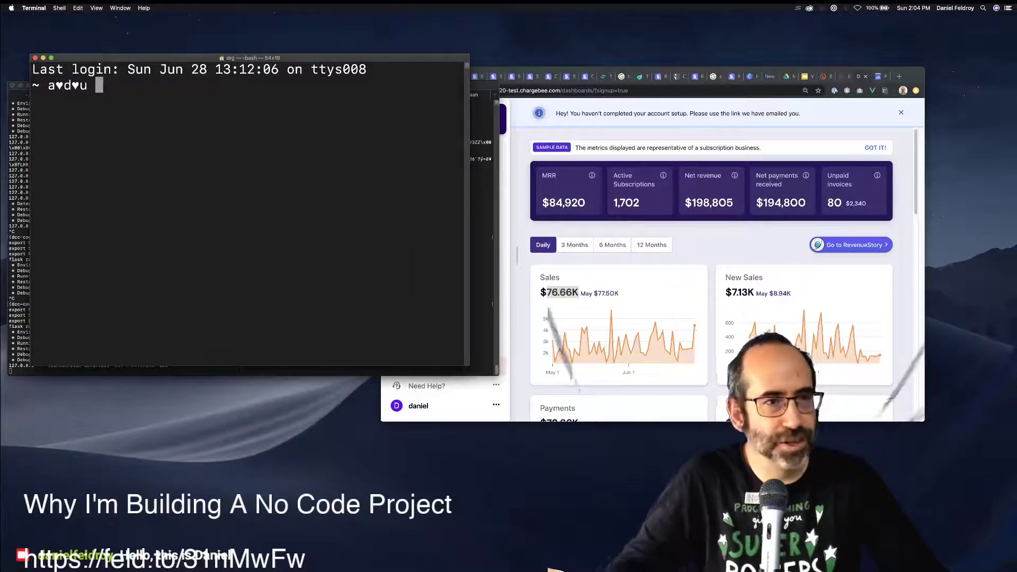
text(python)
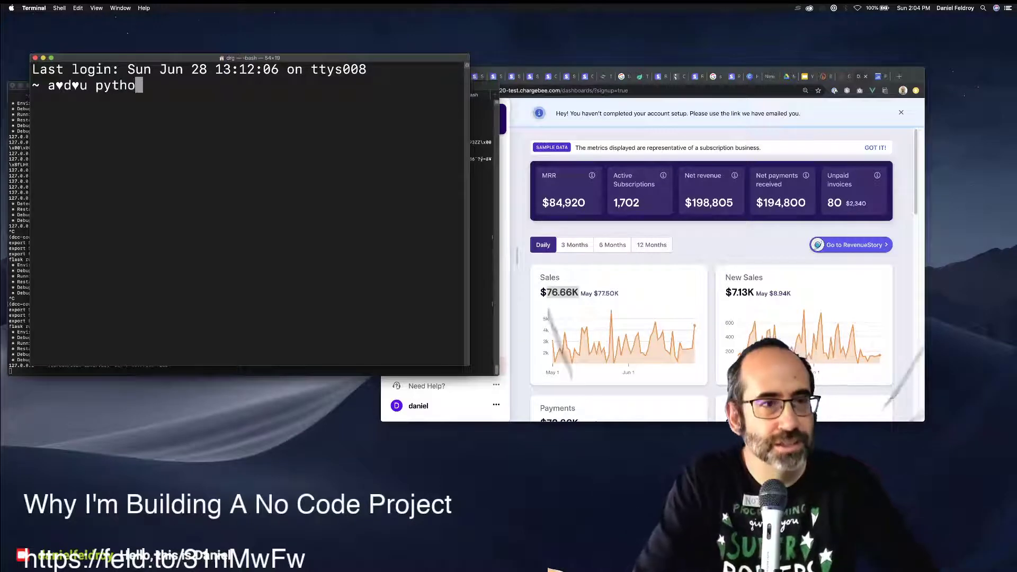
key(Return)
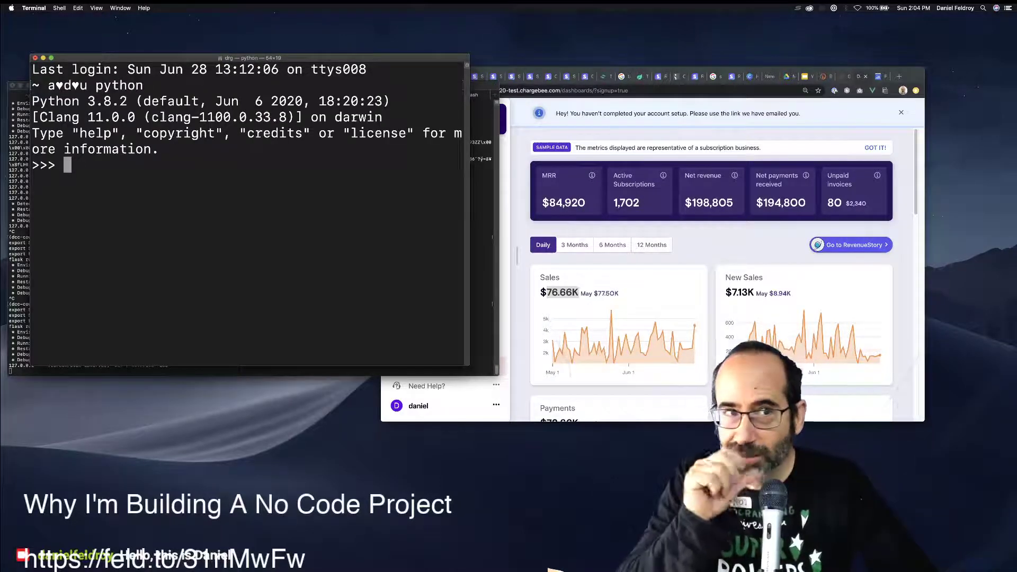
Compute 24.99 * 100 and then 24.99 * 100 * 4 in Python.
text(2)
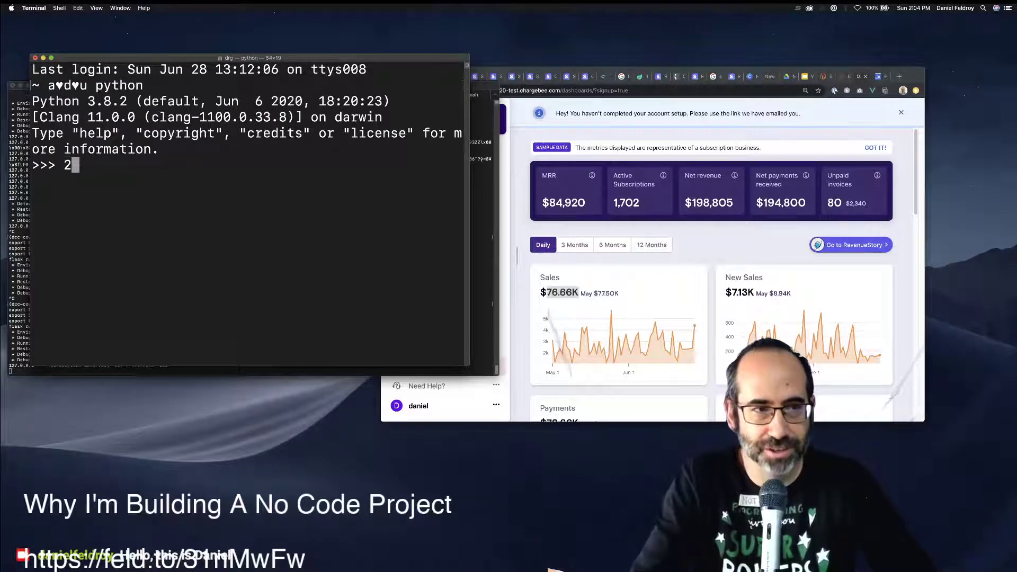
key(BackSpace)
text(24.99 )
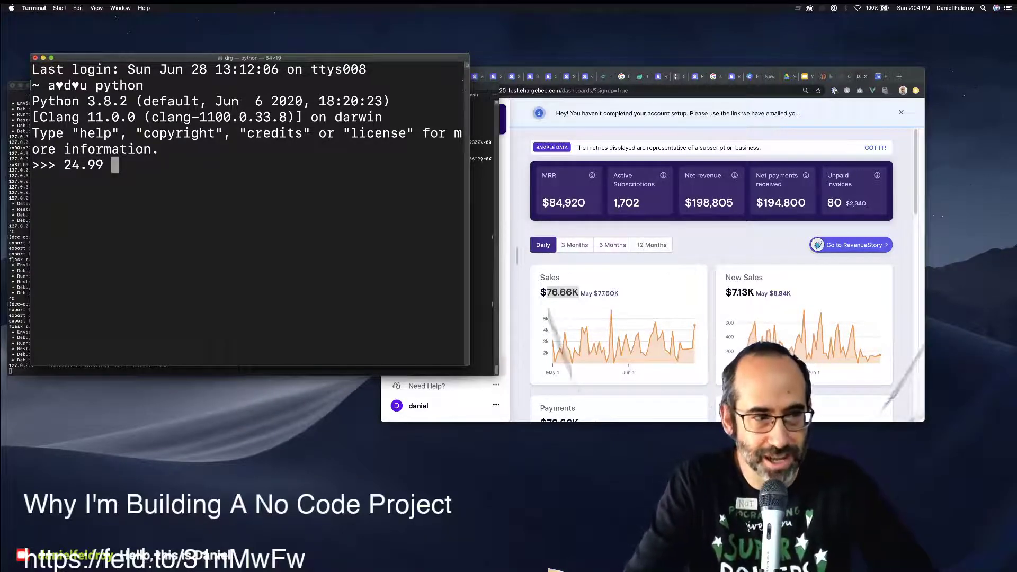
text(* )
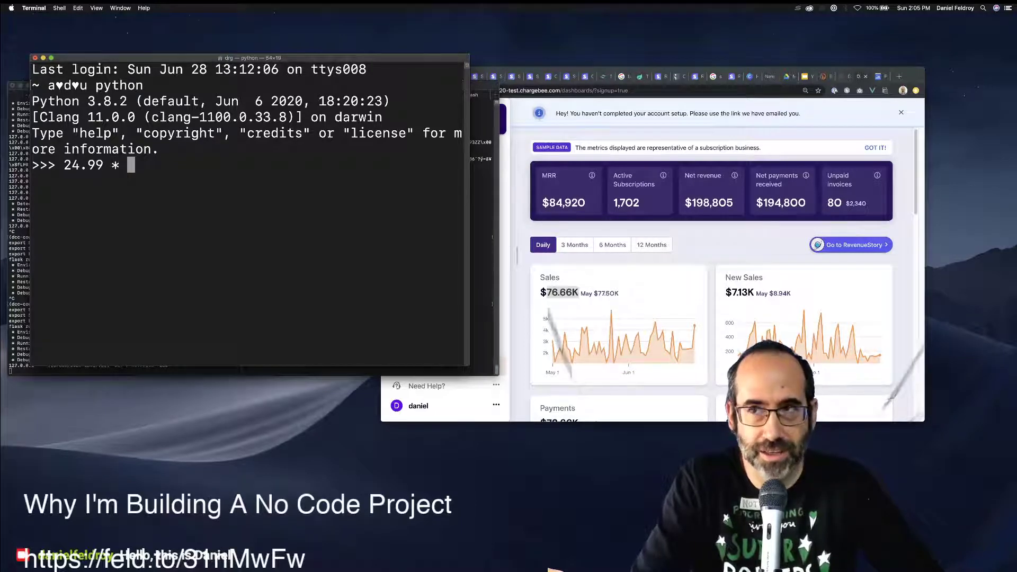
text(100)
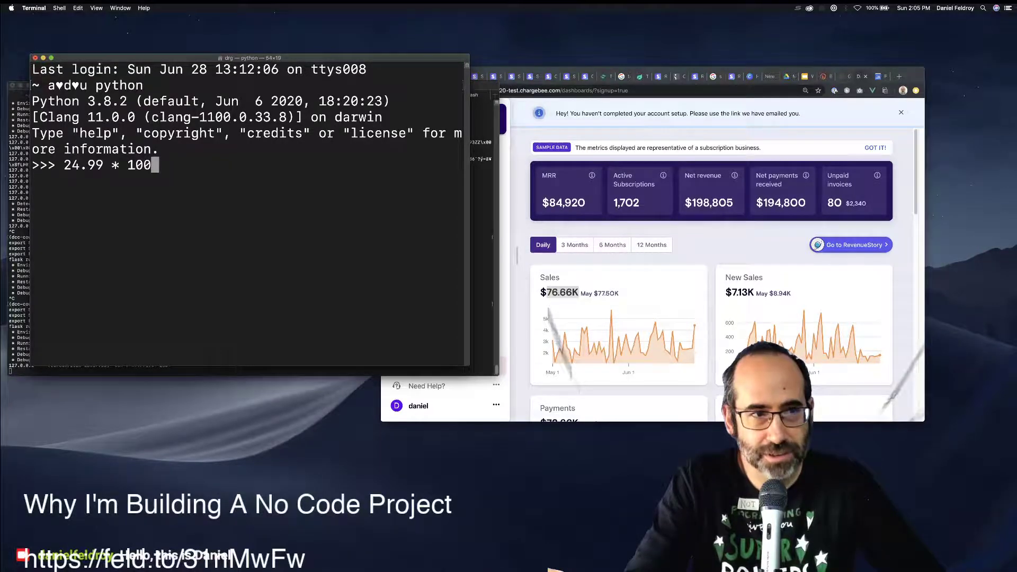
key(Return)
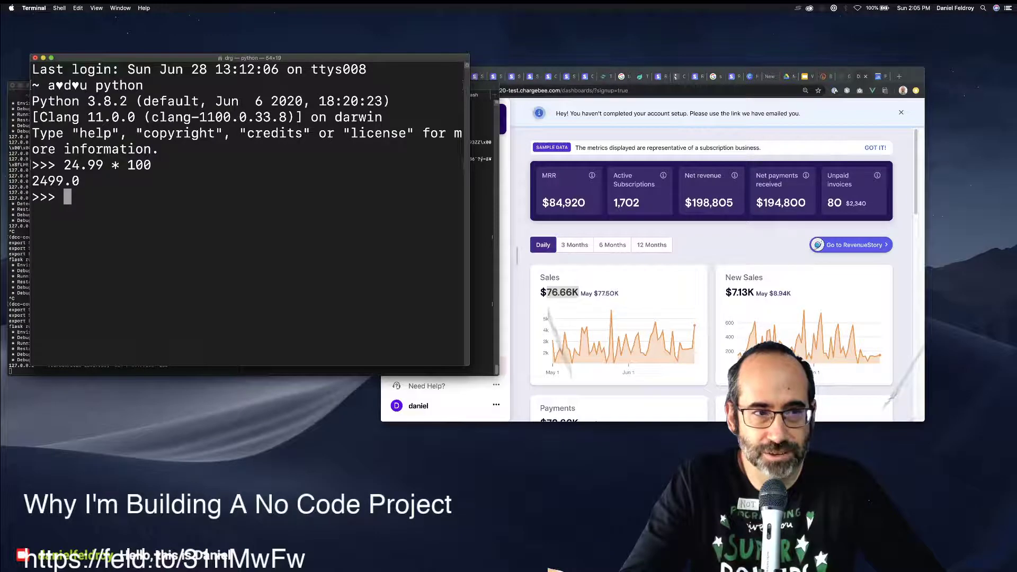
key(Up)
text(* 4)
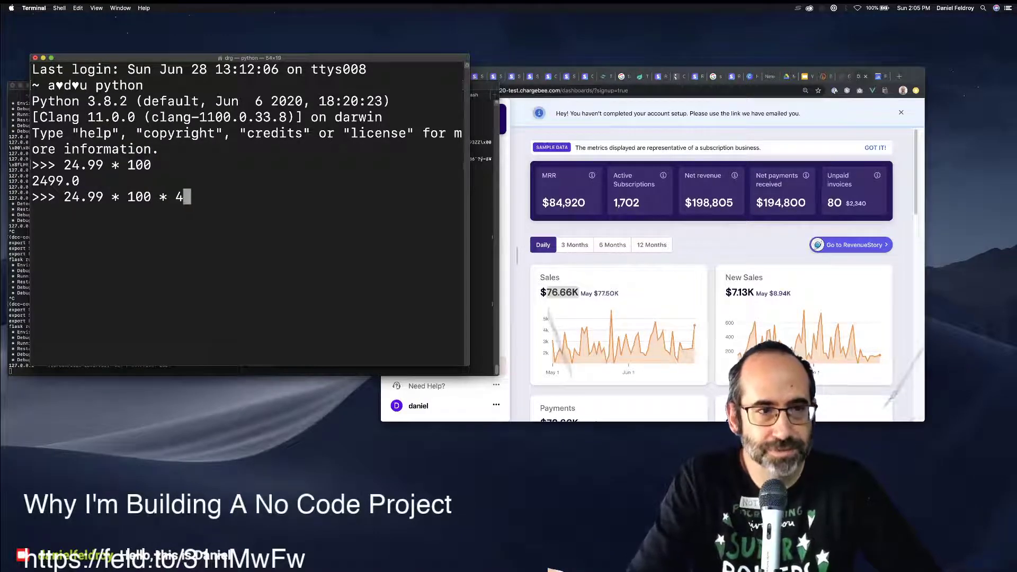
key(Return)
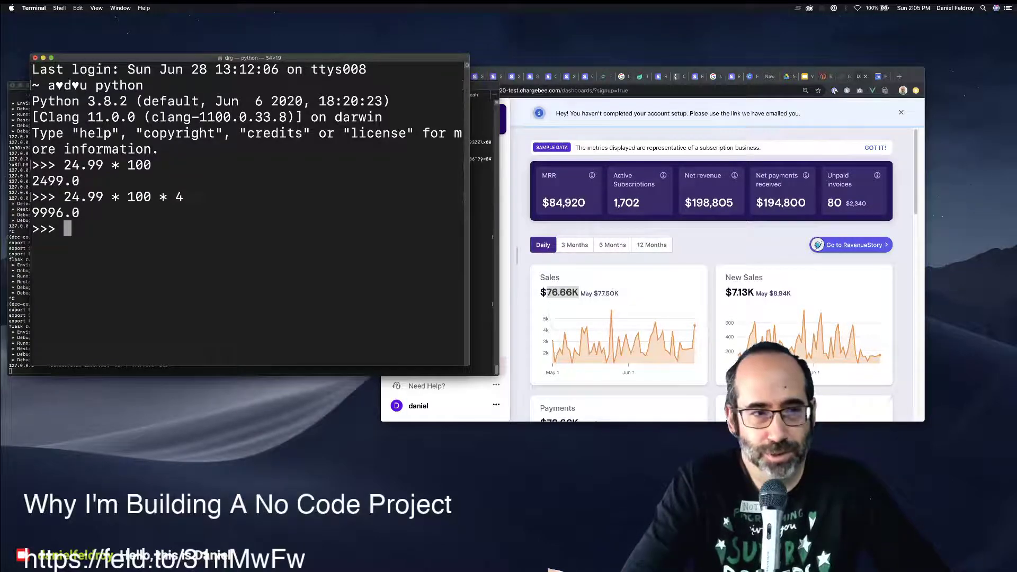
Edit the previous calculation to compute 34.99 * 100 * 4.
key(Up)
key(ctrl+a)
key(Right)
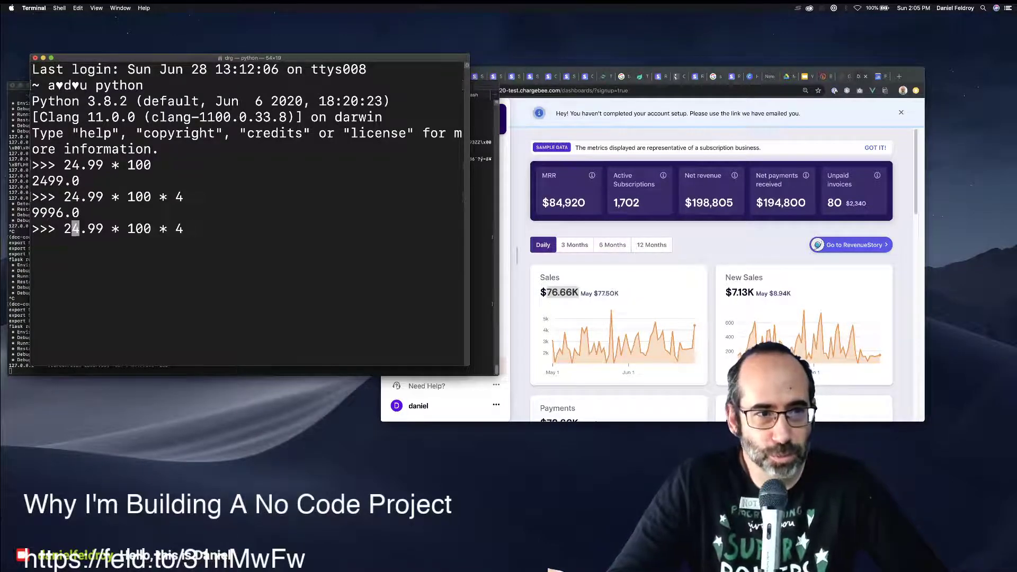
key(Right)
key(BackSpace)
key(BackSpace)
text(3)
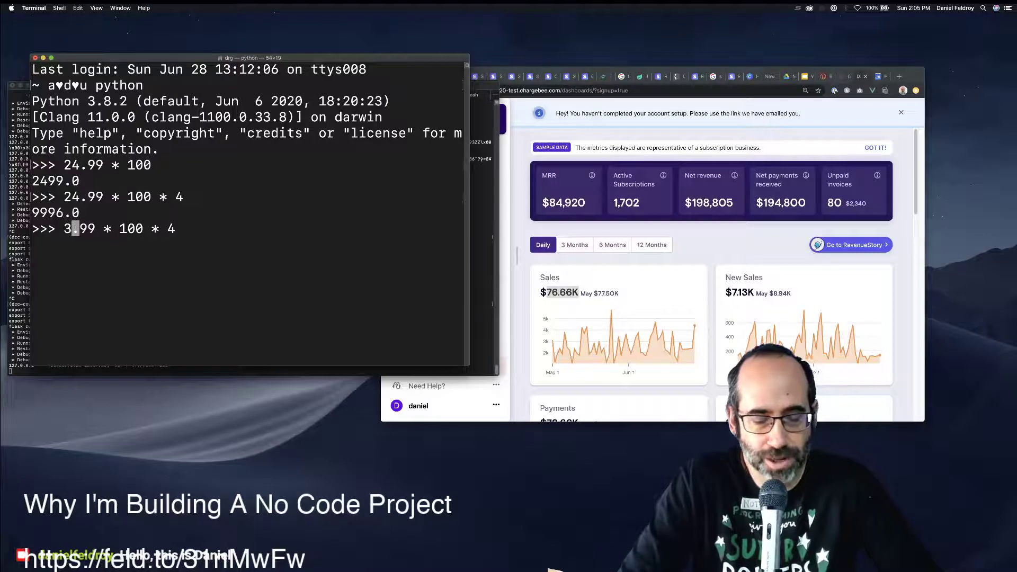
text(4)
key(Return)
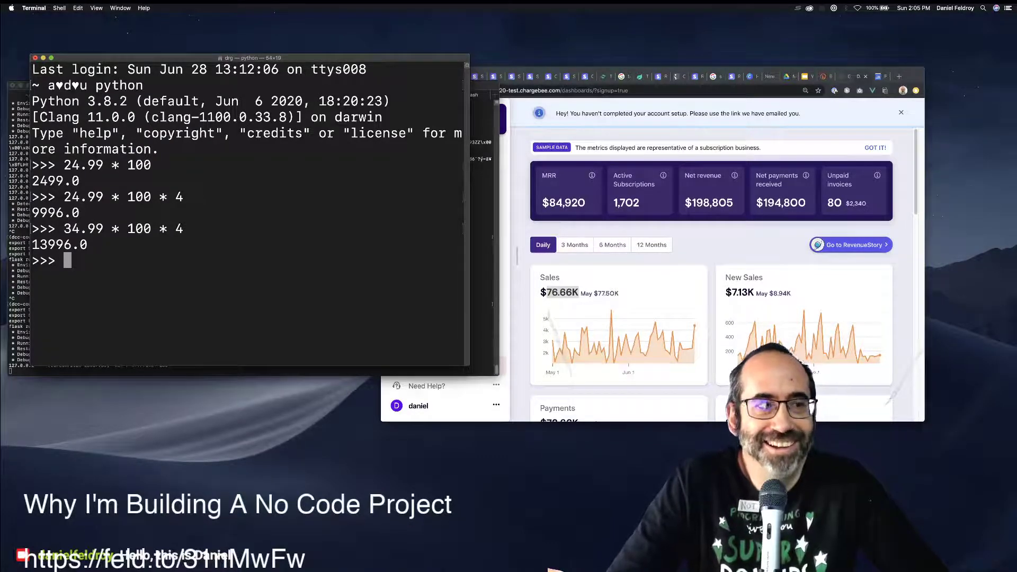
Exit Python, shrink the terminal text twice, close the window and return to Chargebee.
key(ctrl+d)
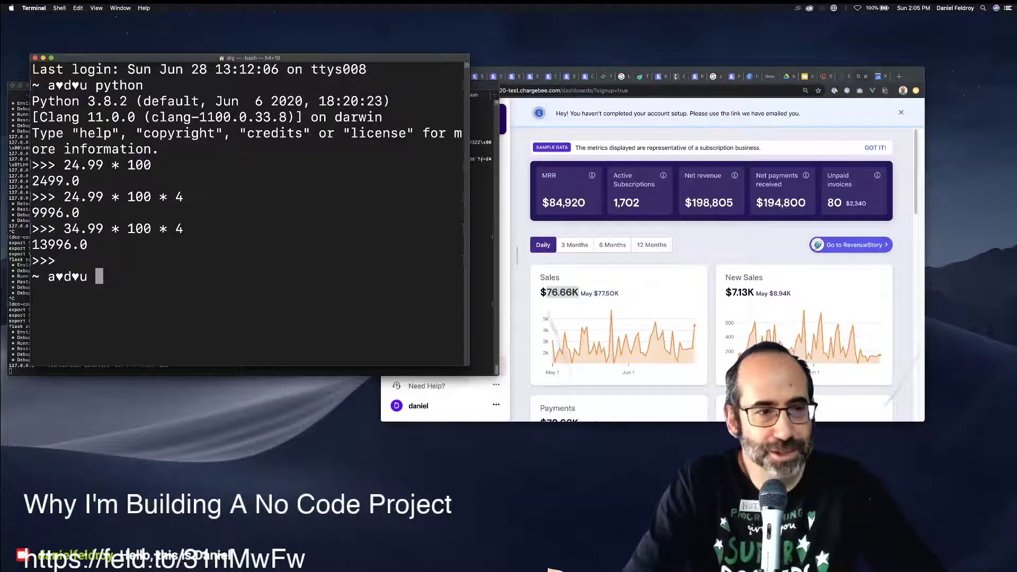
key(super+minus)
key(super+minus)
key(super+minus)
key(super+minus)
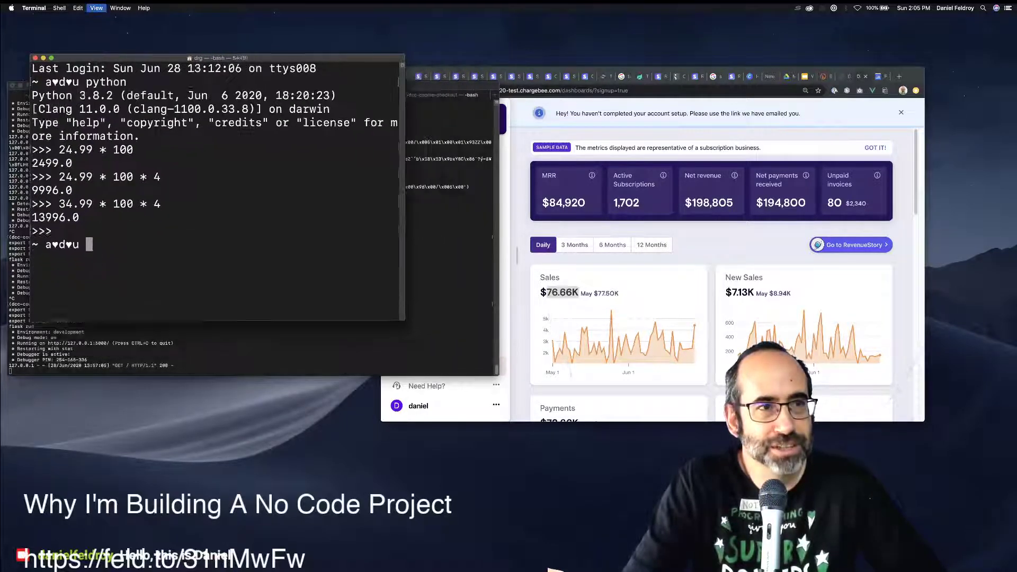
key(super+minus)
key(super+minus)
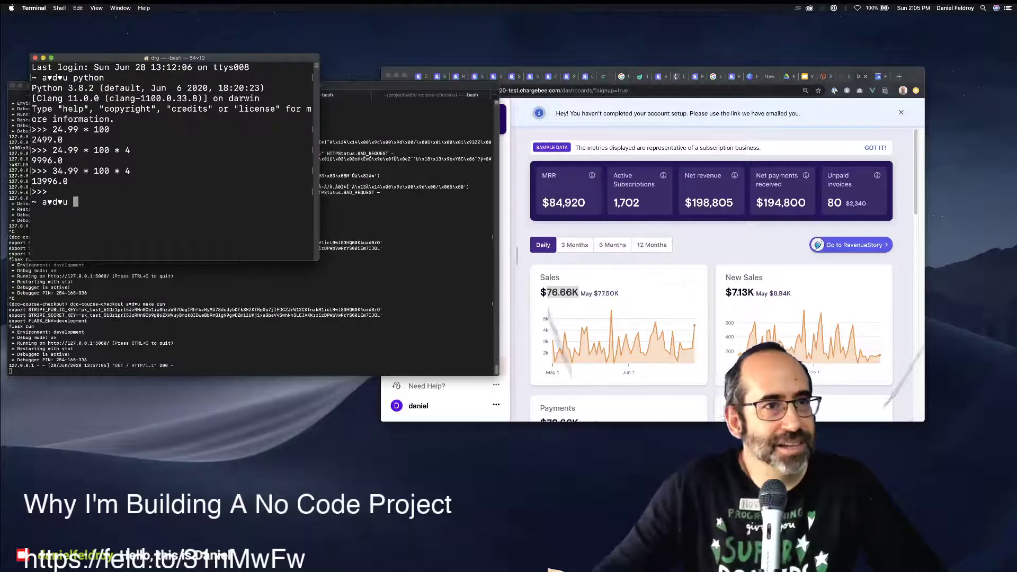
key(super+w)
key(super+Tab)
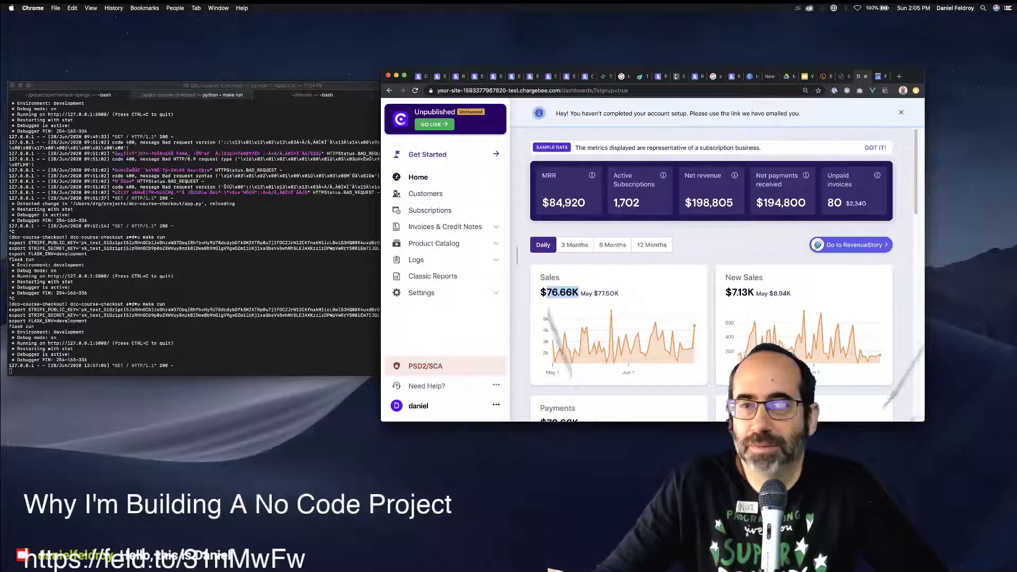
Scroll the dashboard, expand and collapse Product Catalog, and open the Customers list.
scroll(721, 275, down, 4)
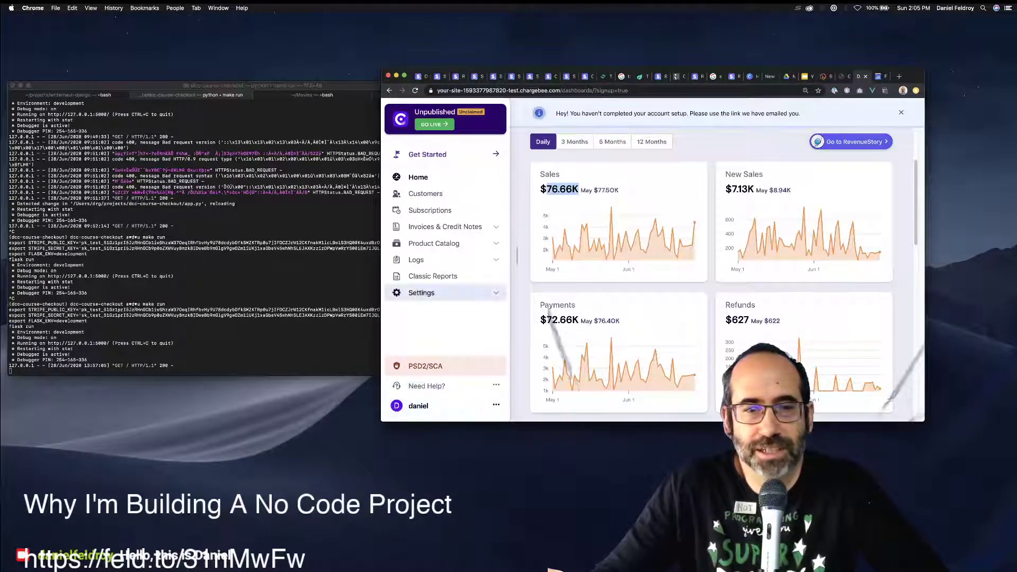
click(433, 243)
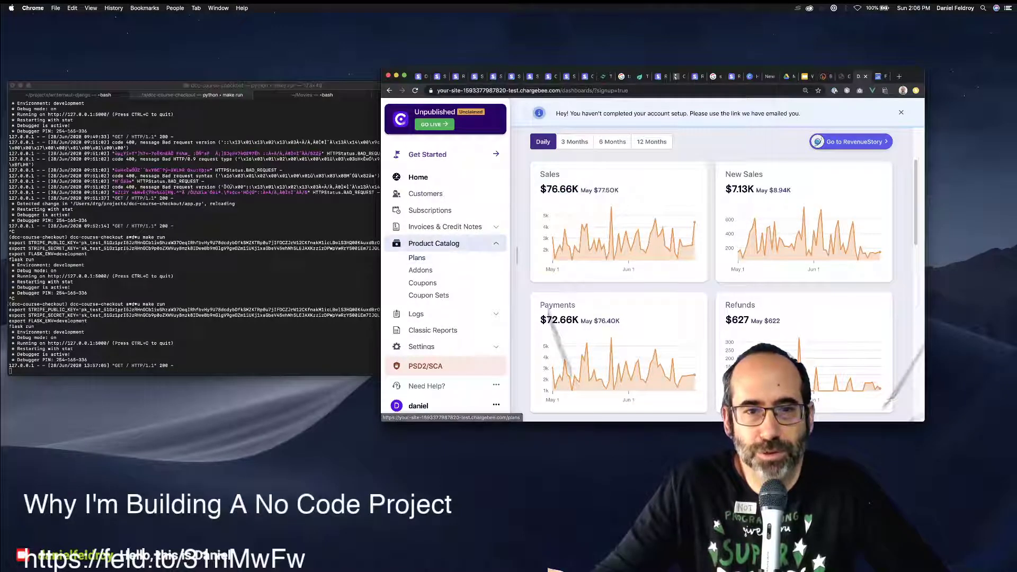
click(433, 243)
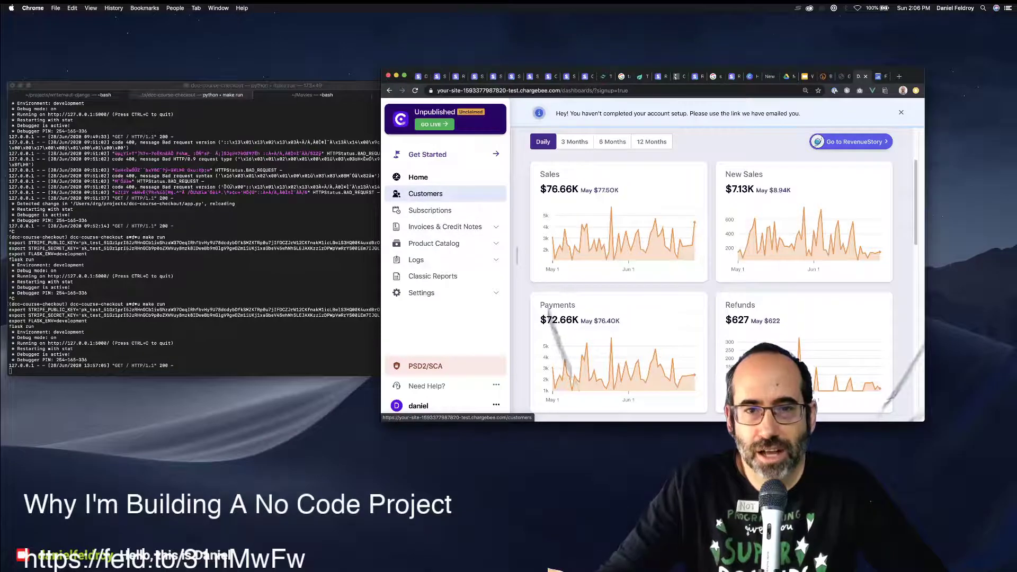
click(425, 193)
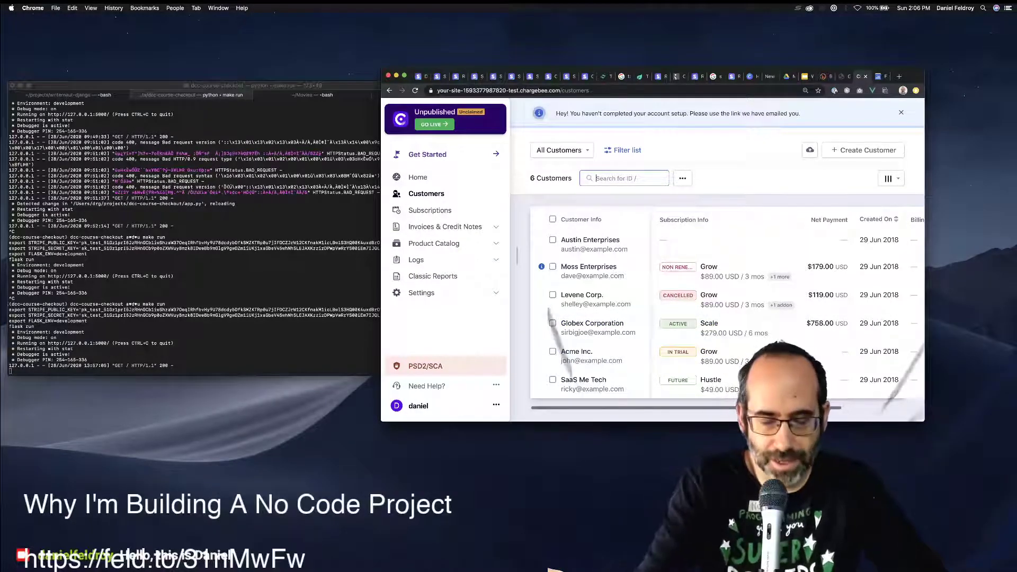
Open the Gmail inbox in a new browser tab.
key(super+t)
text(ma)
key(Return)
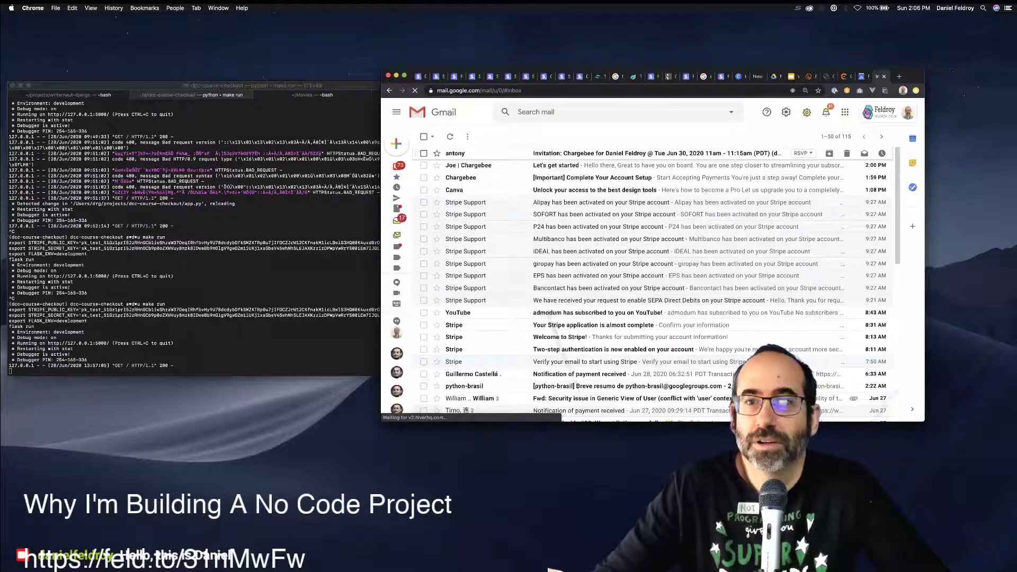
Open the Complete Your Account Setup email and follow its COMPLETE ACCOUNT SETUP link.
click(609, 153)
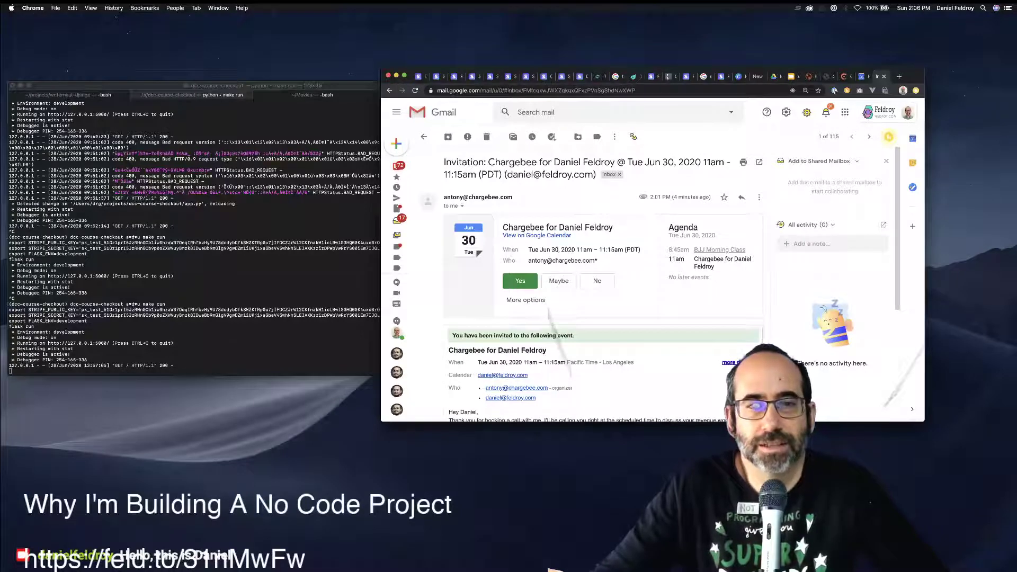
click(424, 137)
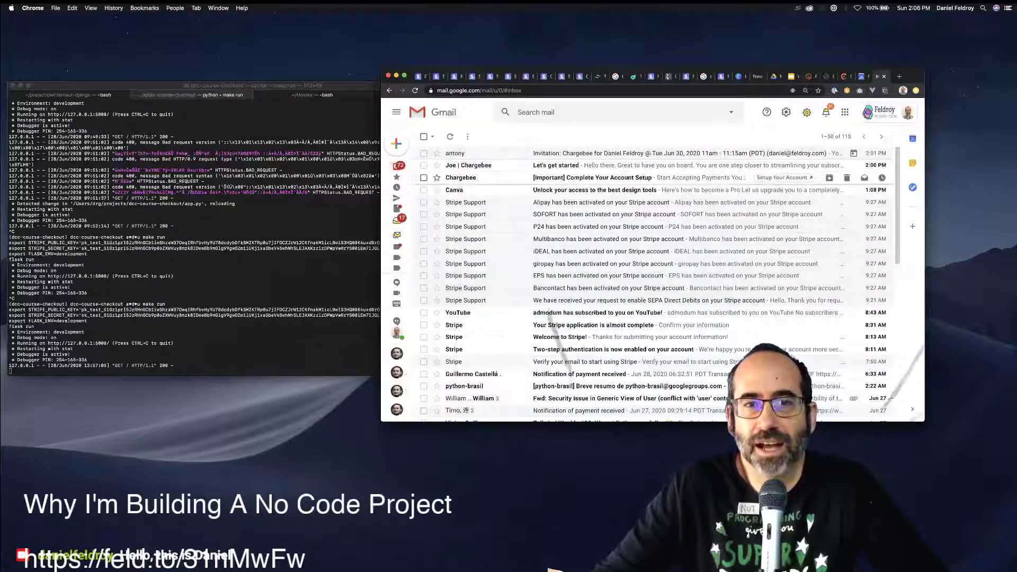
click(583, 178)
scroll(603, 297, down, 3)
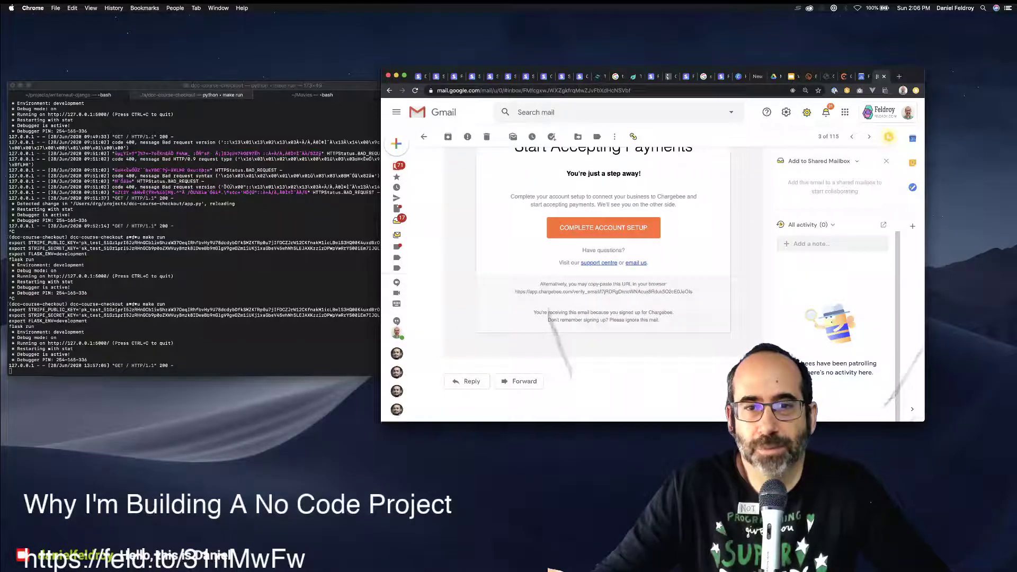
click(603, 220)
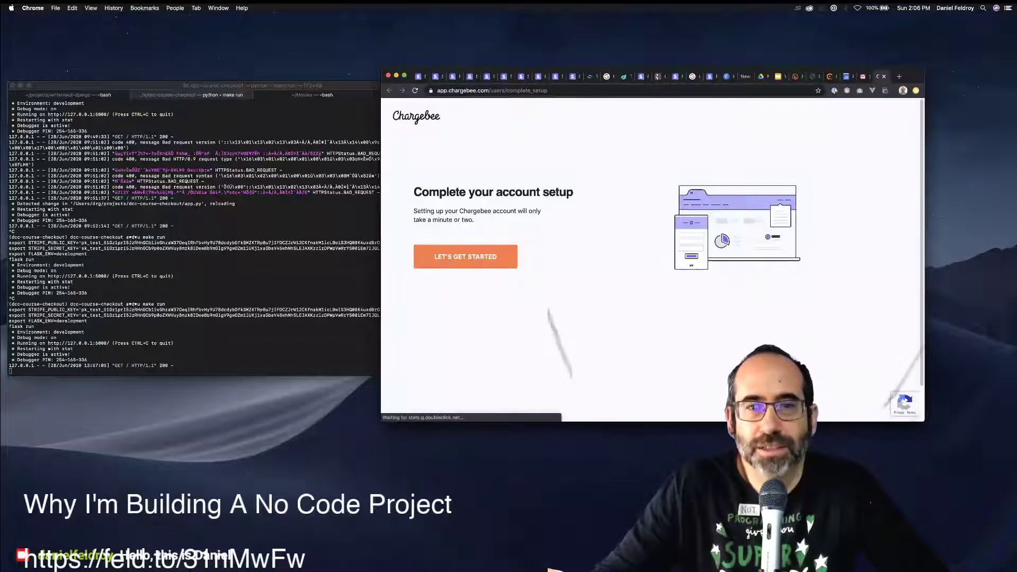
click(465, 256)
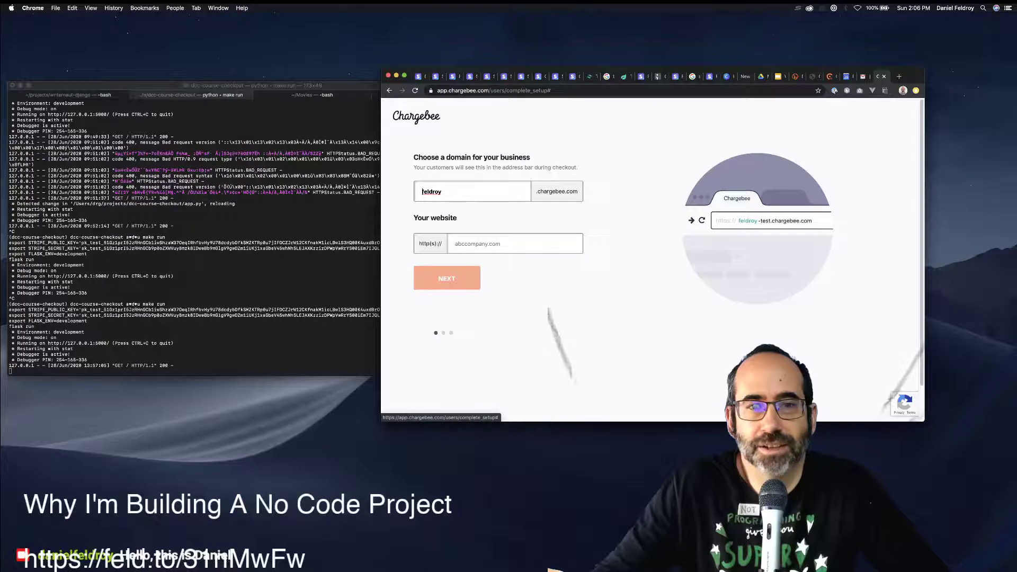
click(466, 244)
text(www)
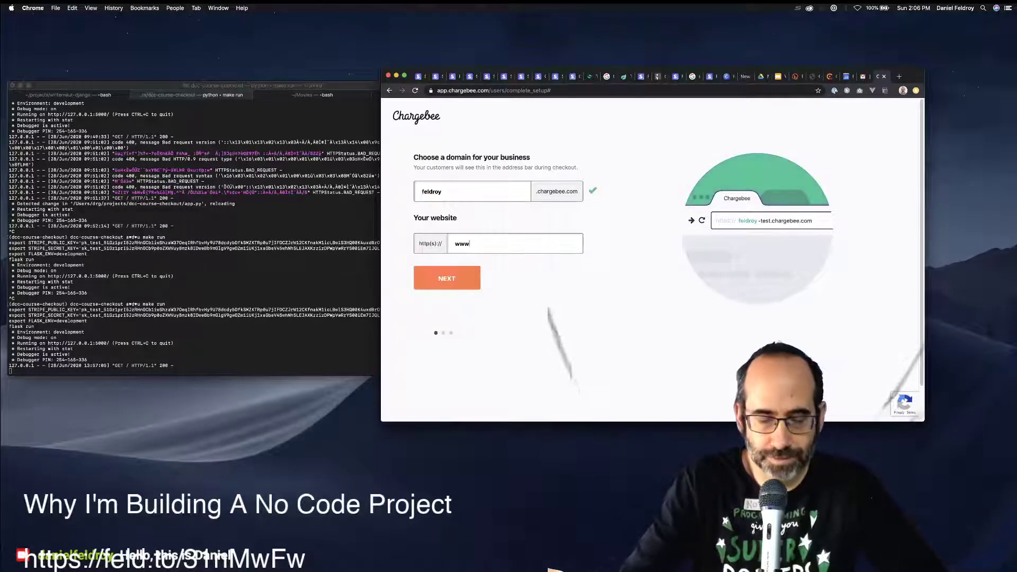
text(.feldroy.com)
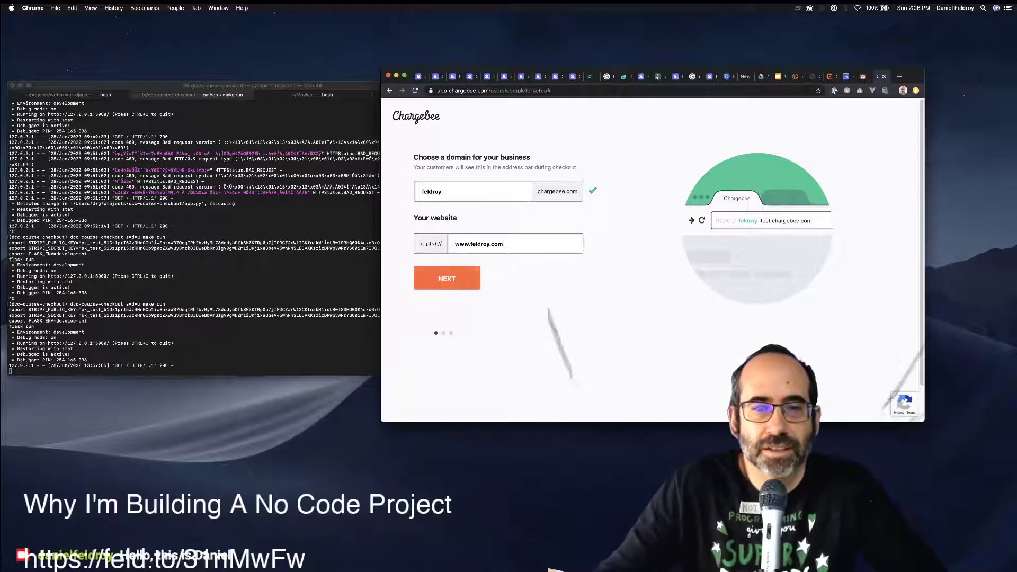
click(447, 278)
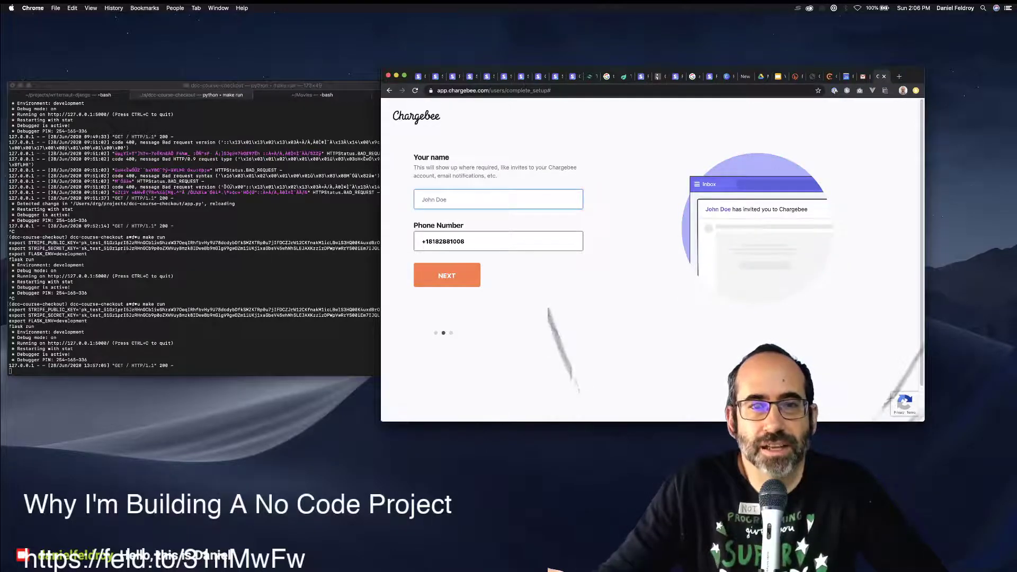
Answer the payment questions with Online and offline and Stripe as gateway, then continue.
key(super+m)
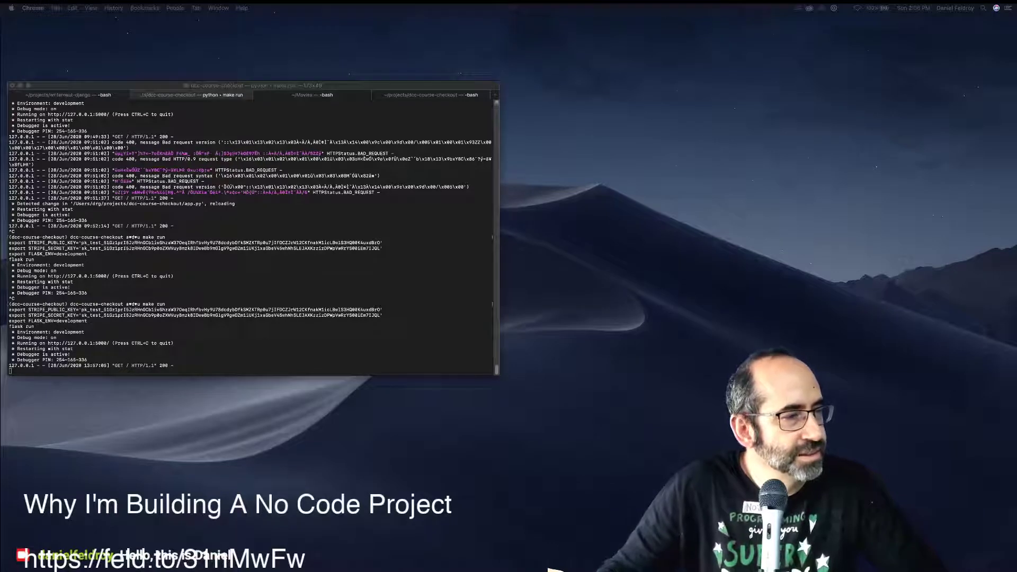
drag(794, 566, 936, 75)
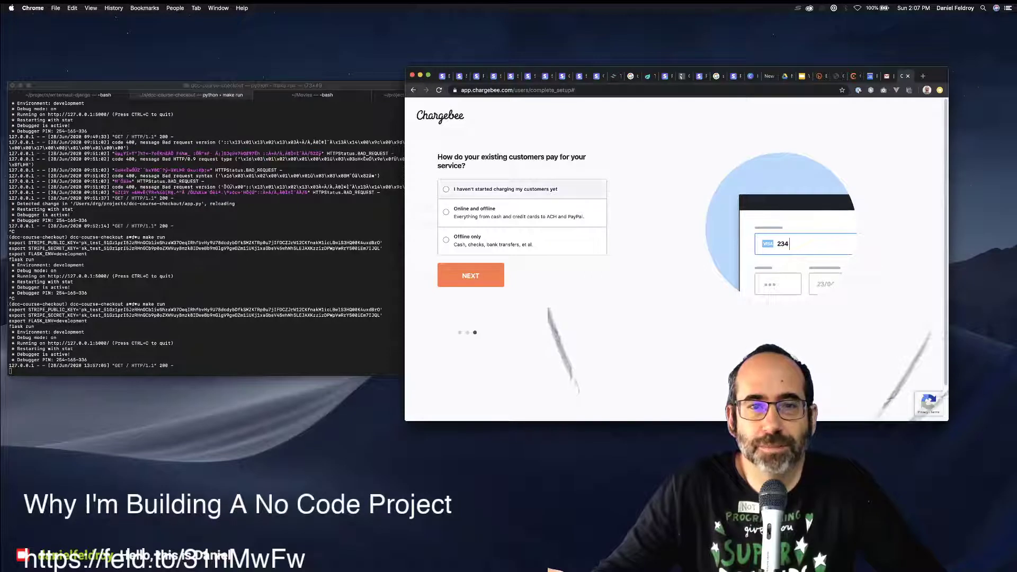
click(477, 189)
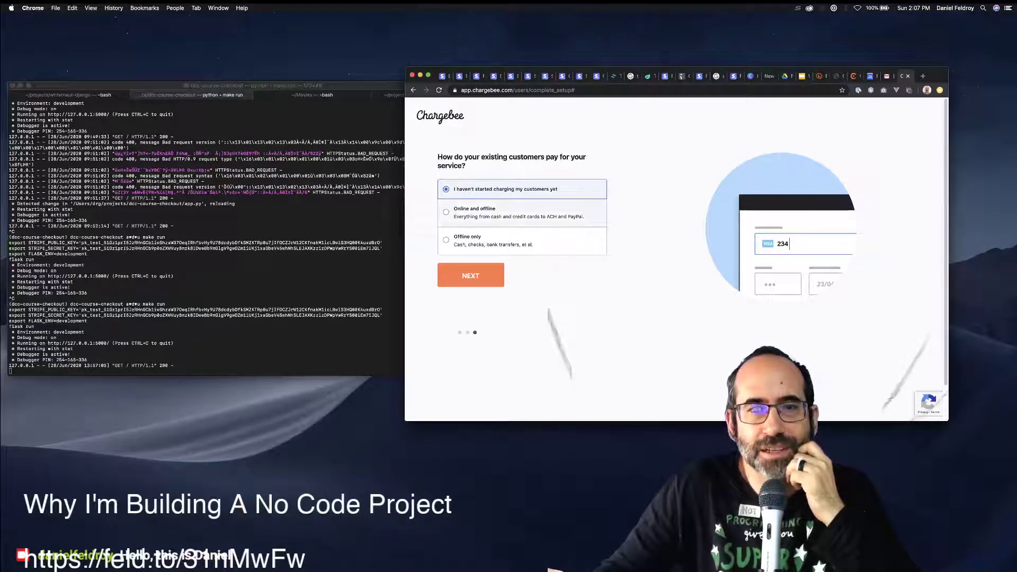
click(508, 213)
click(522, 242)
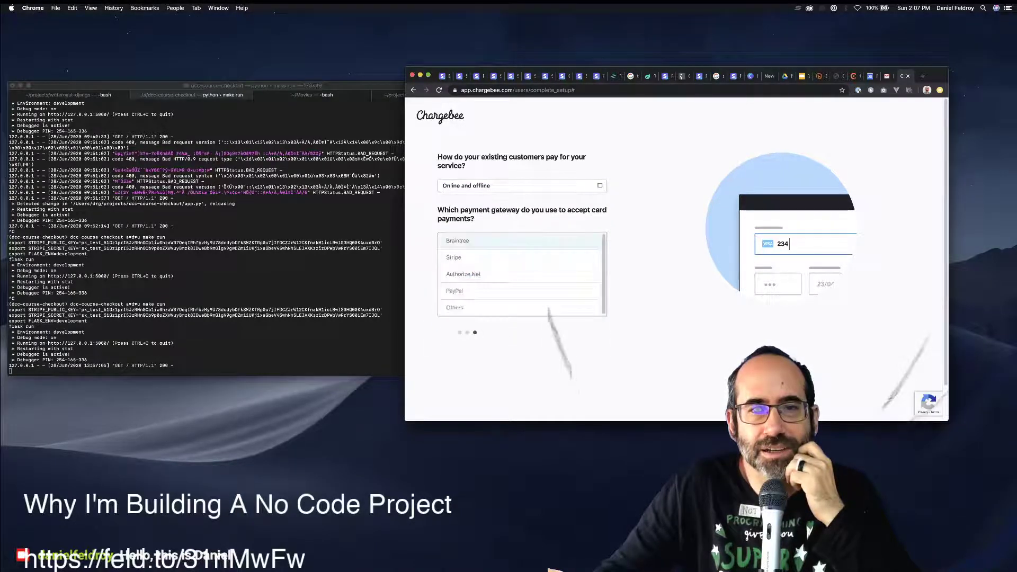
click(454, 258)
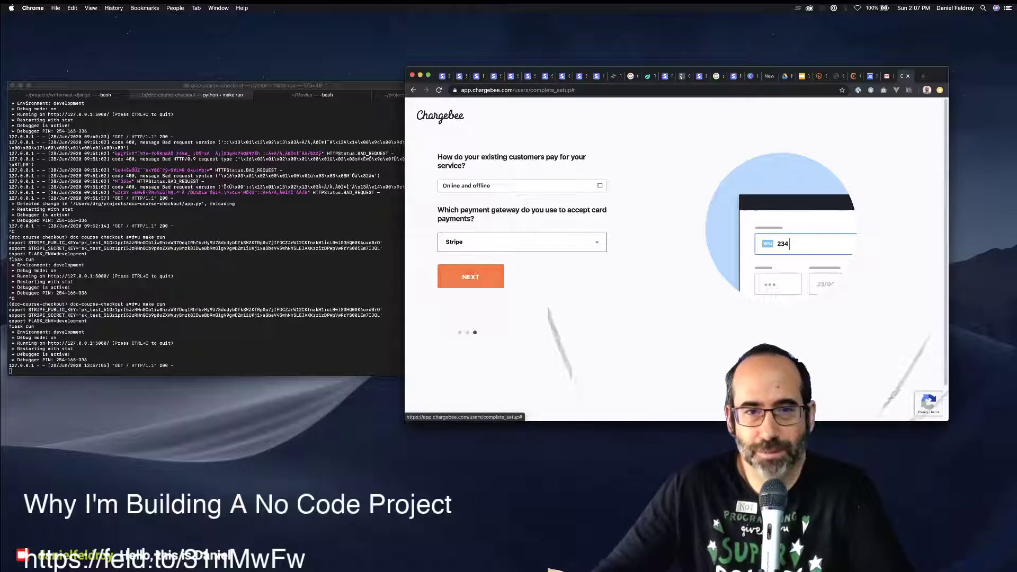
click(470, 276)
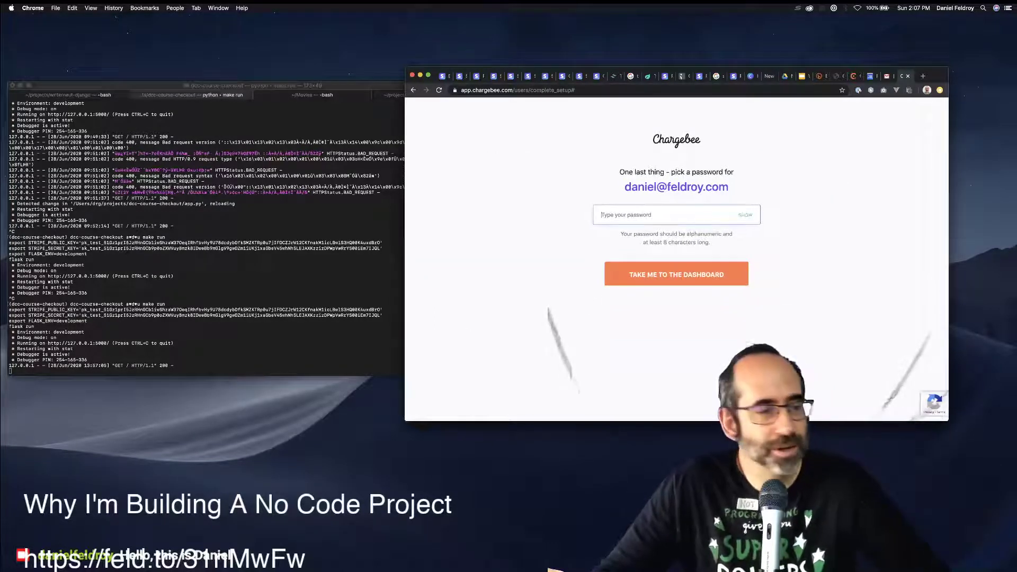
Paste the account password into the password field and submit to reach the dashboard.
key(super+Tab)
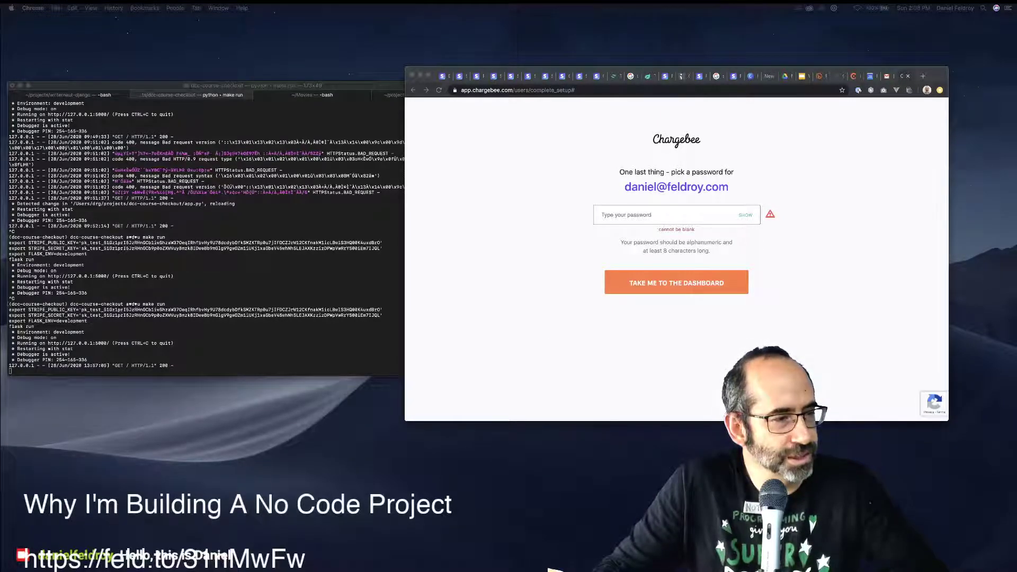
click(667, 215)
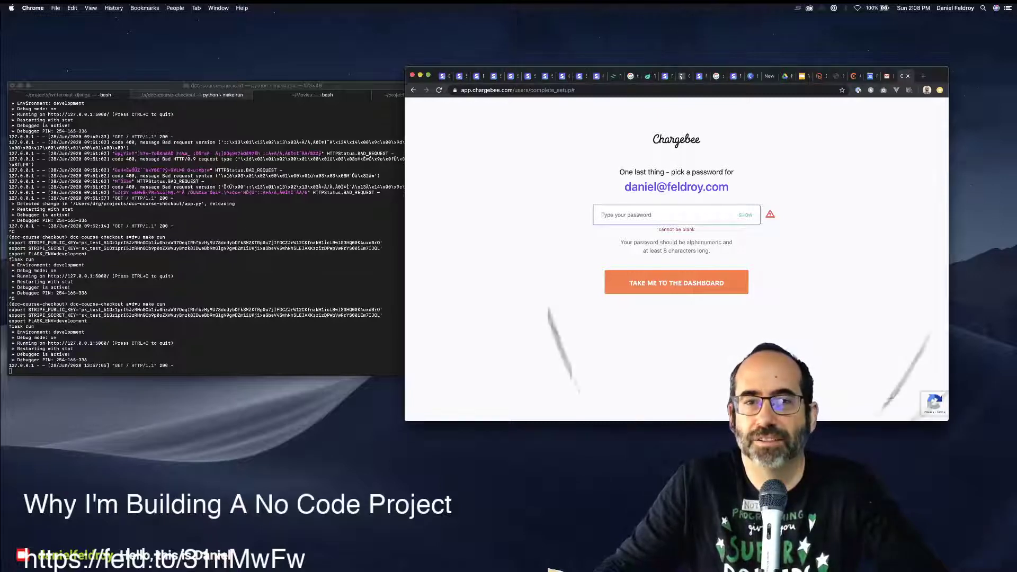
key(super+v)
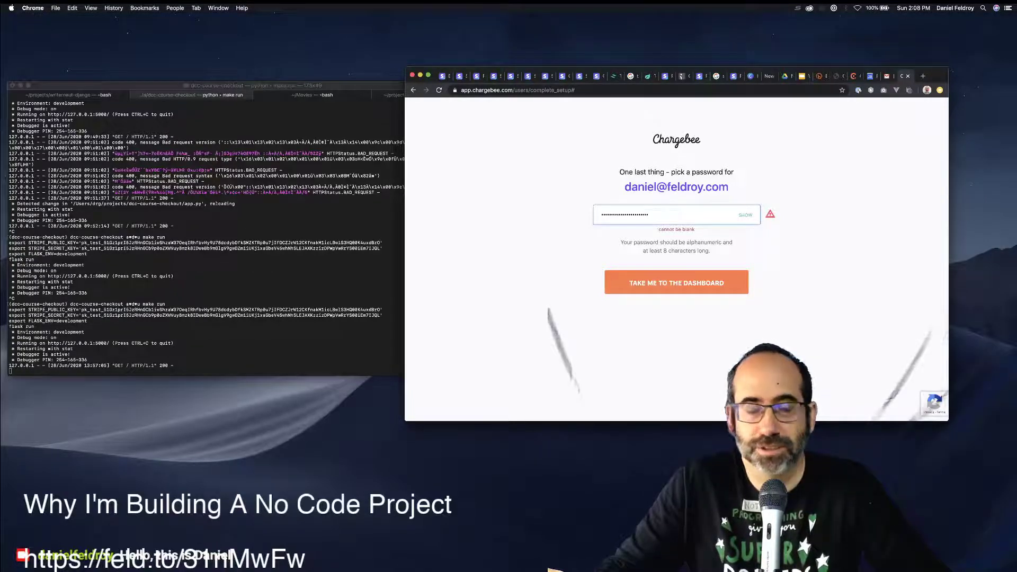
key(super+Tab)
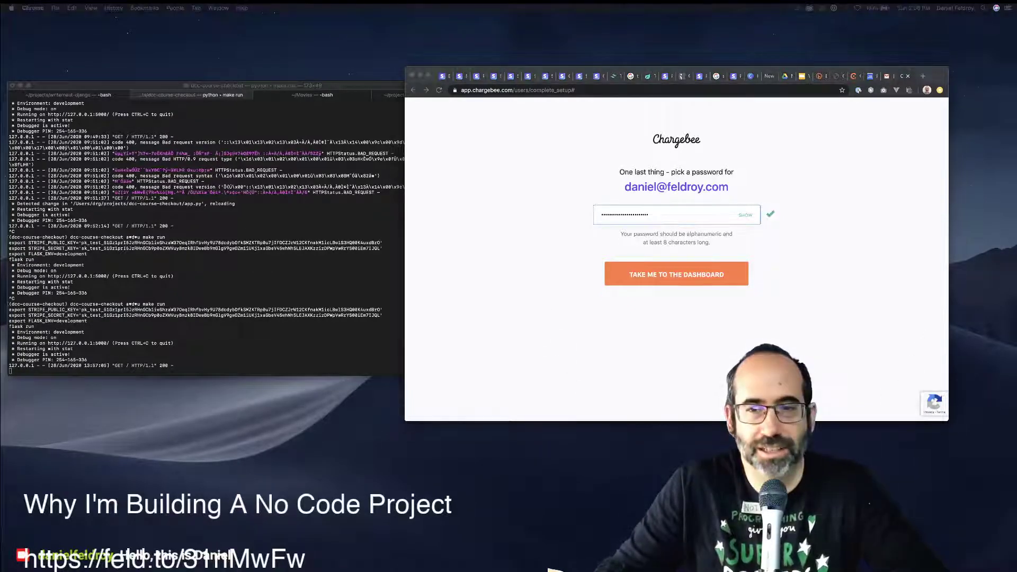
key(super+Tab)
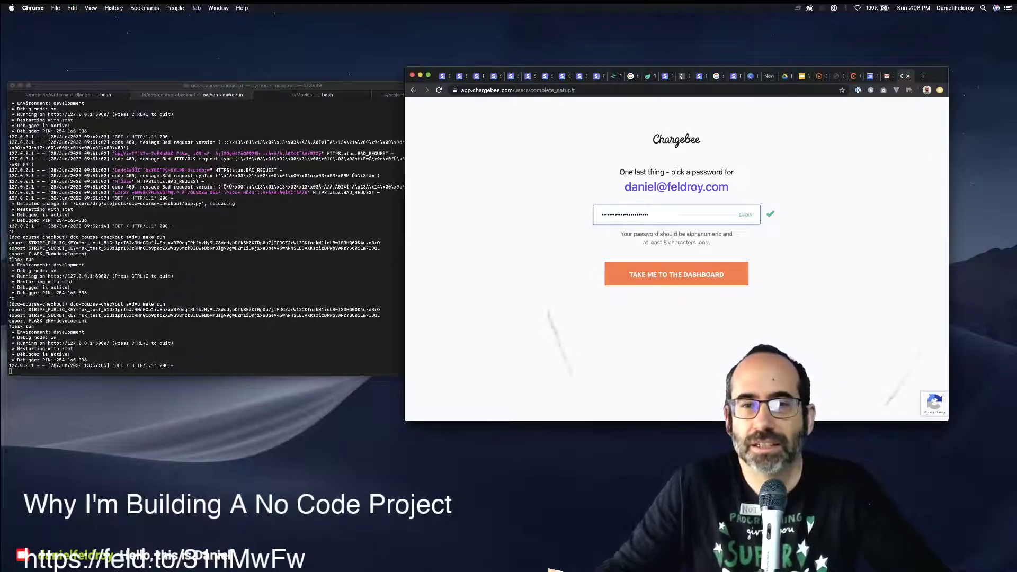
key(Return)
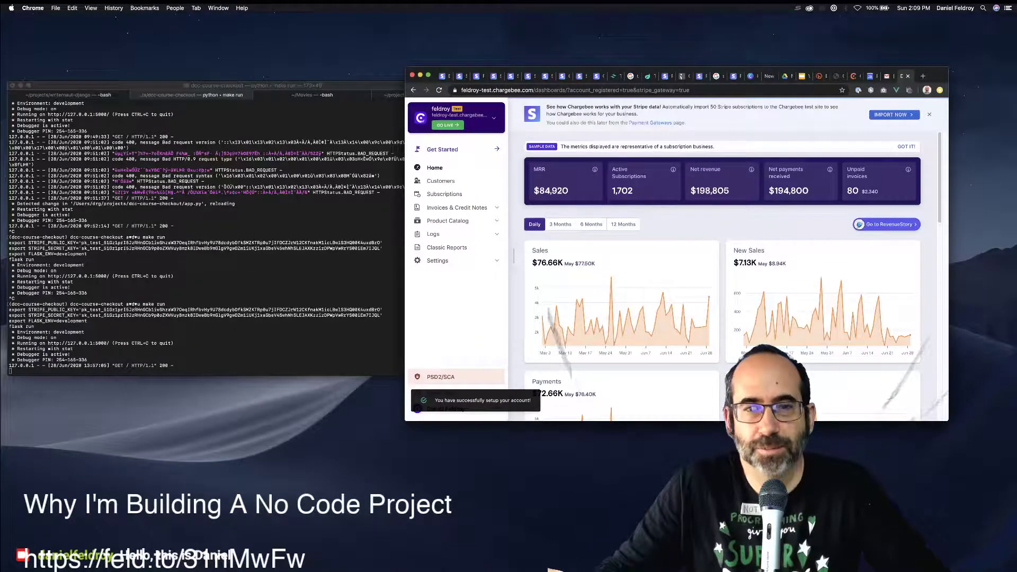
Open the Subscriptions list and highlight the non-renewing subscription's customer and Grow plan.
click(419, 115)
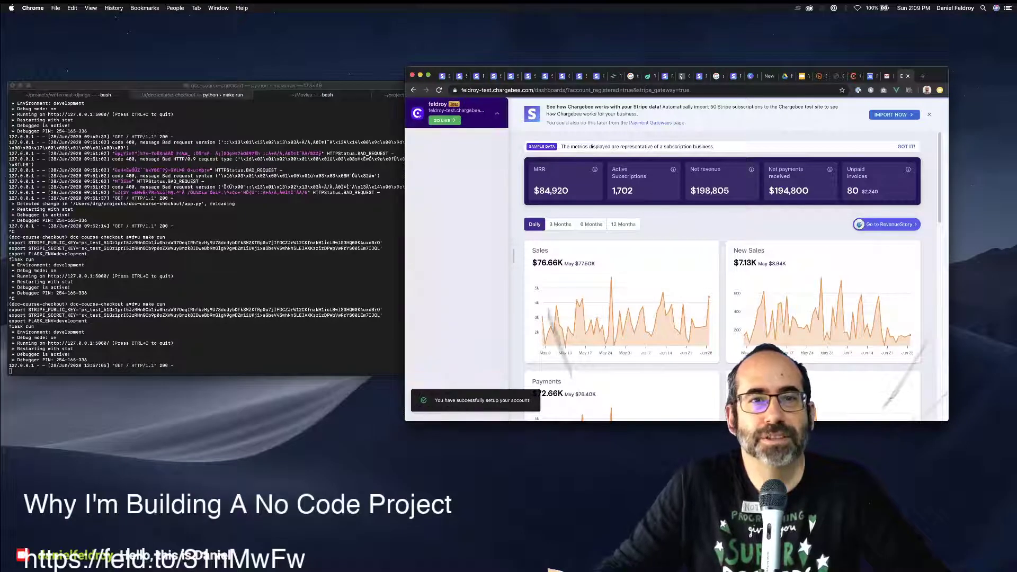
click(419, 116)
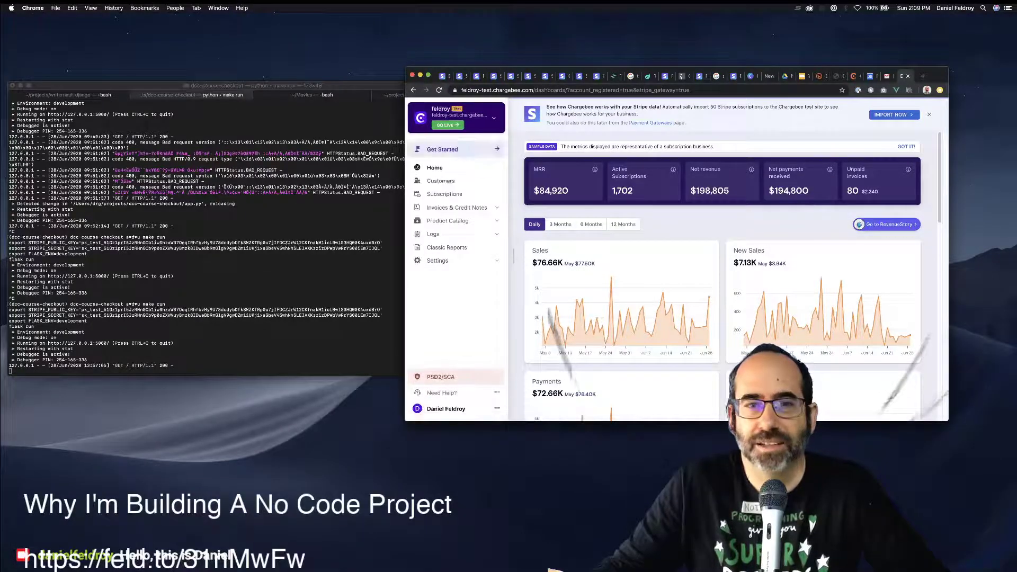
click(440, 181)
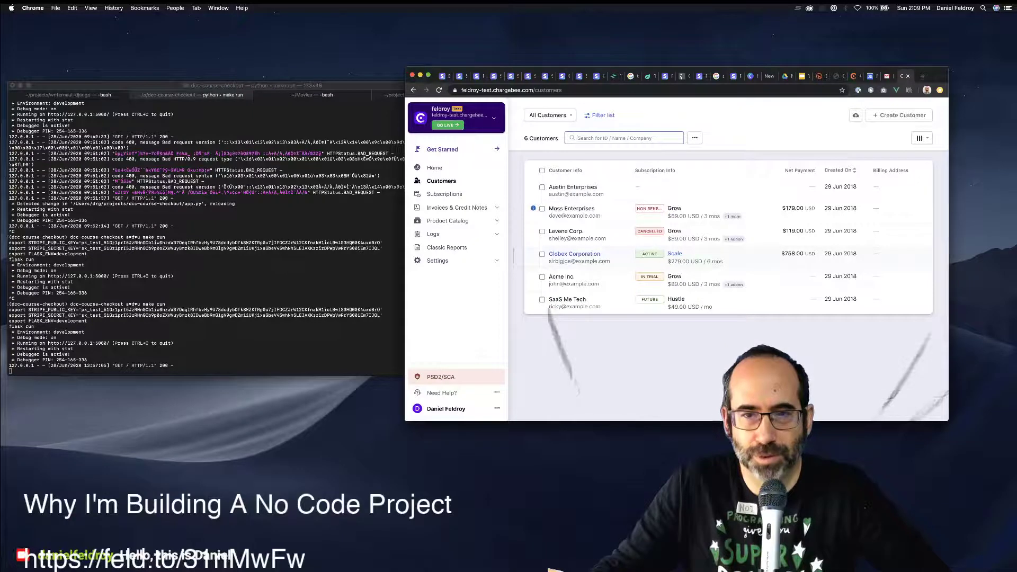
click(445, 193)
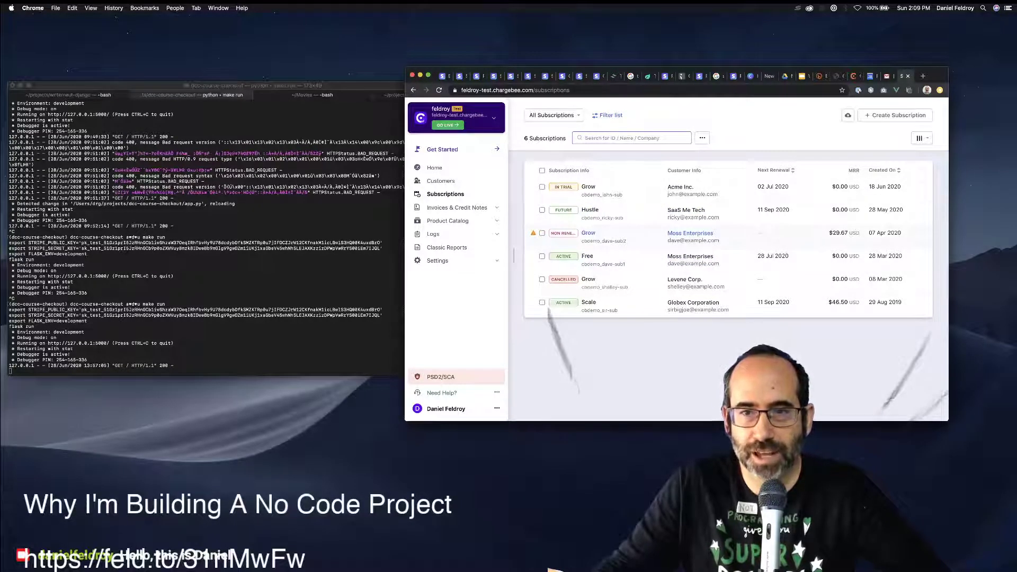
drag(667, 233, 719, 241)
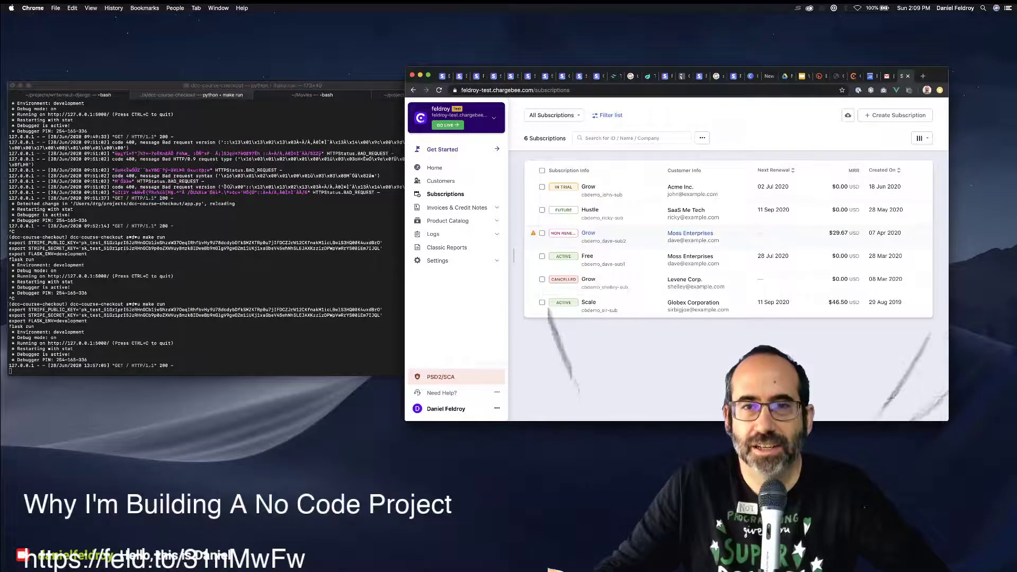
double_click(587, 233)
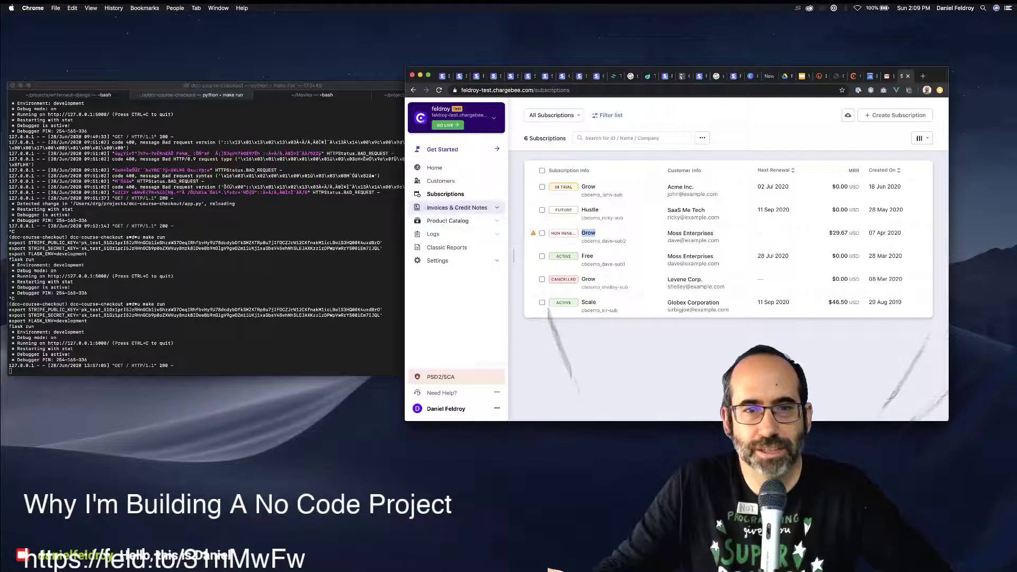
Expand Invoices & Credit Notes and Product Catalog, then view and dismiss the PSD2/SCA notice.
click(456, 207)
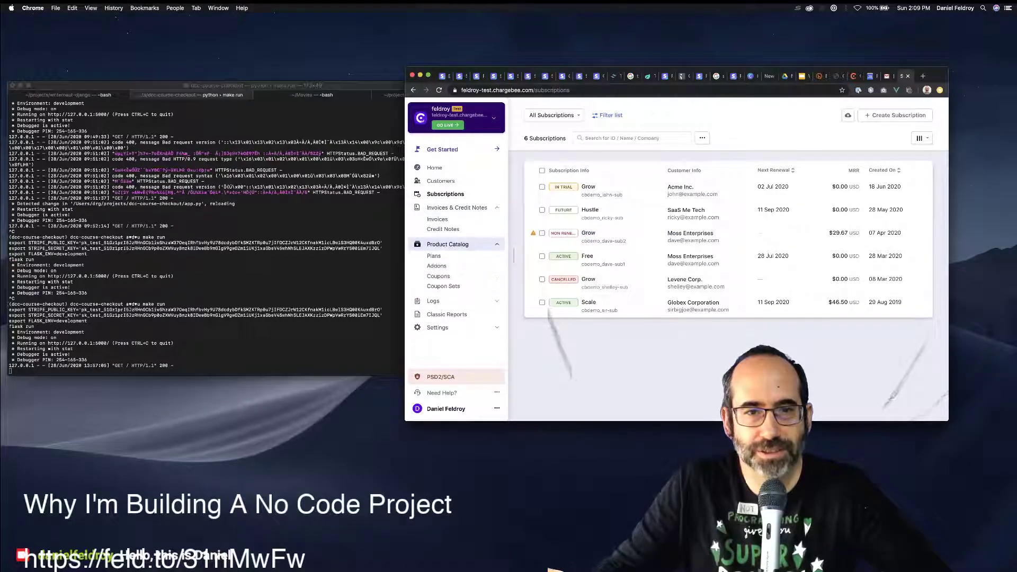
click(457, 244)
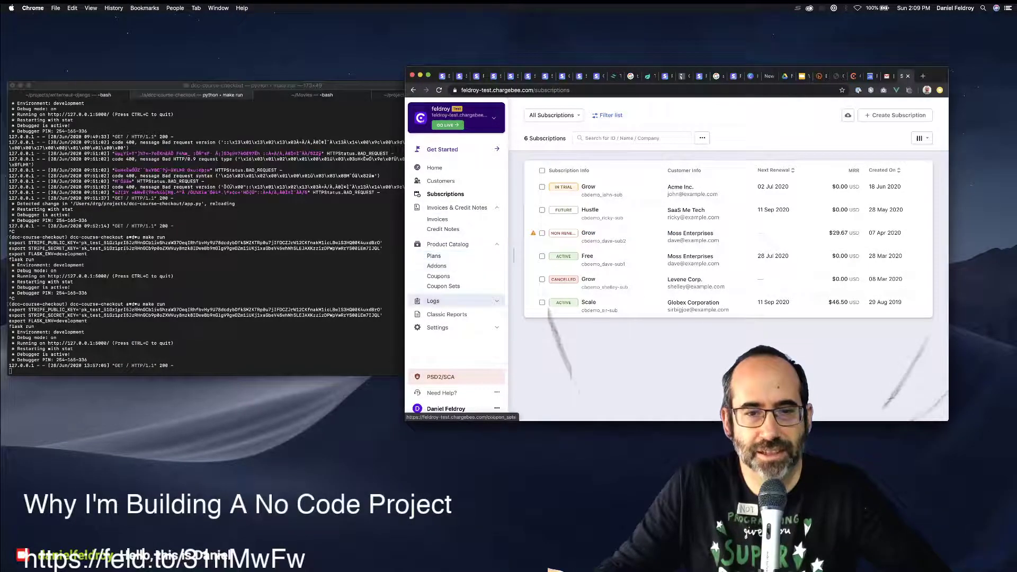
click(440, 377)
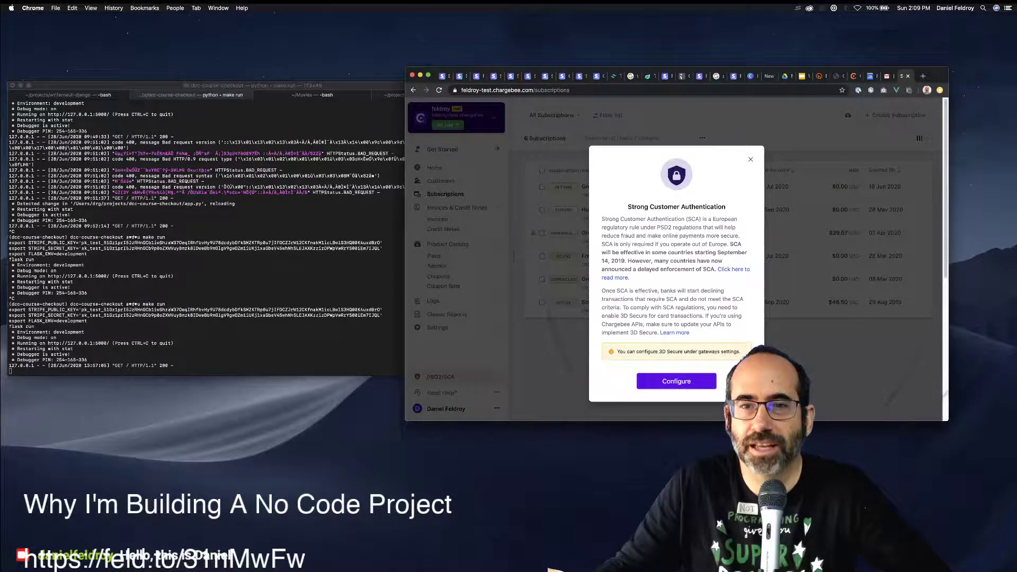
scroll(677, 246, down, 3)
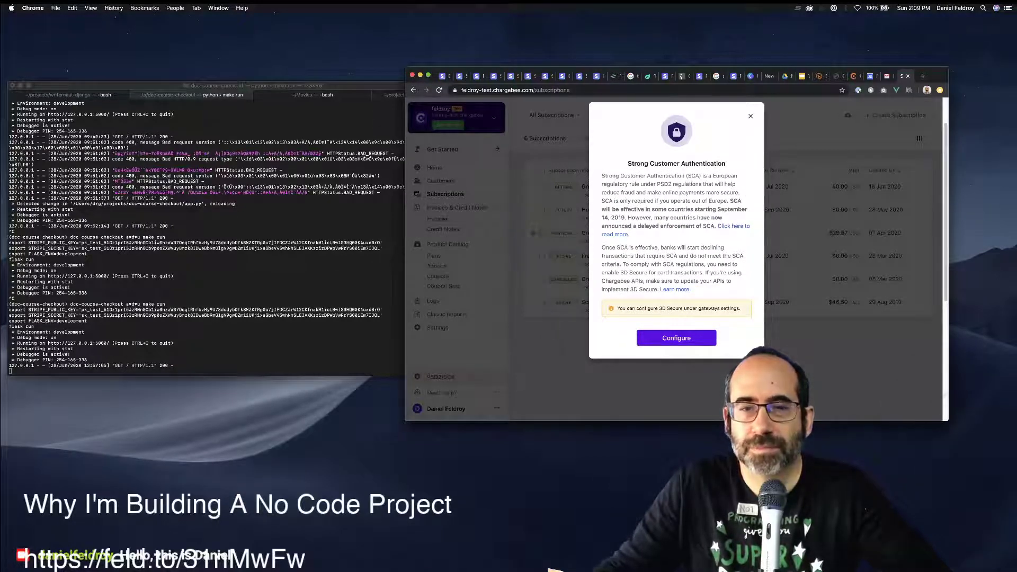
key(Escape)
click(446, 408)
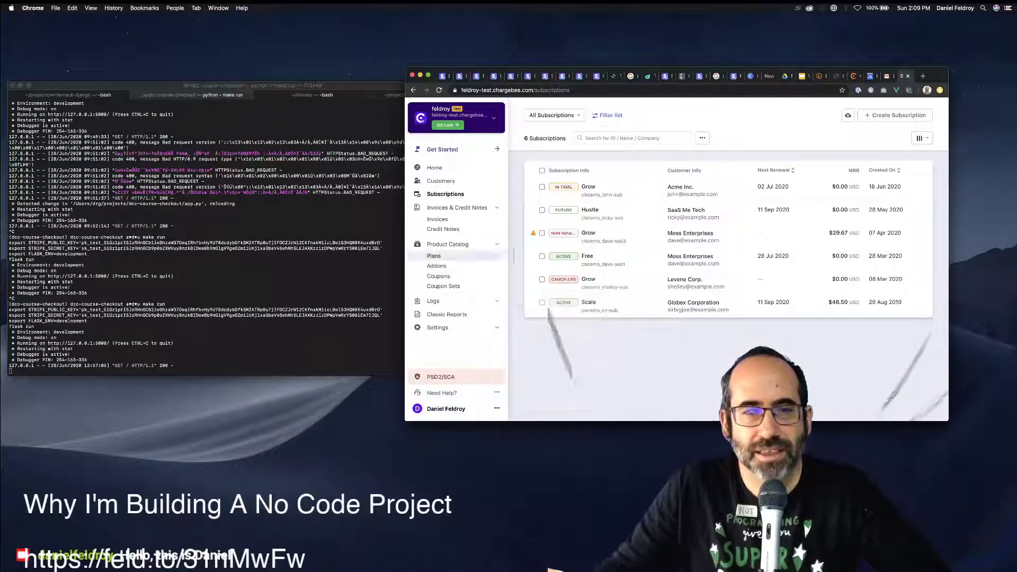
Select all four demo plans under Product Catalog > Plans and confirm their deletion.
click(433, 256)
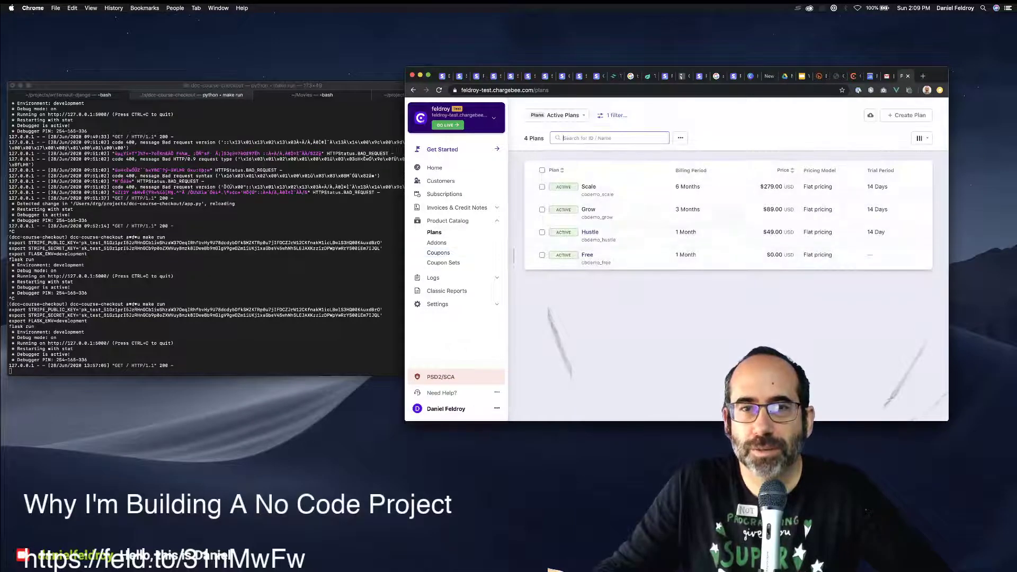
click(541, 170)
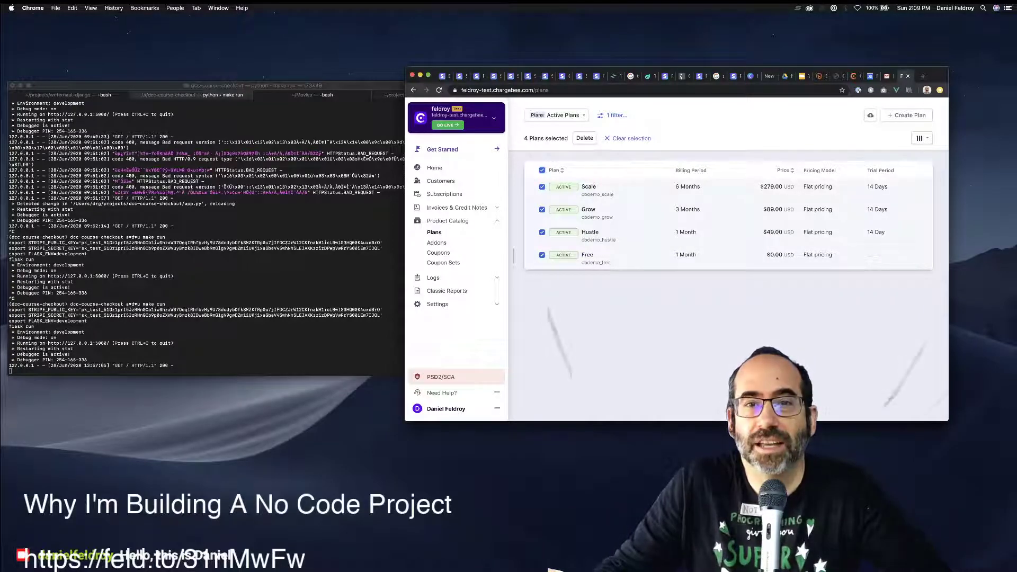
click(584, 138)
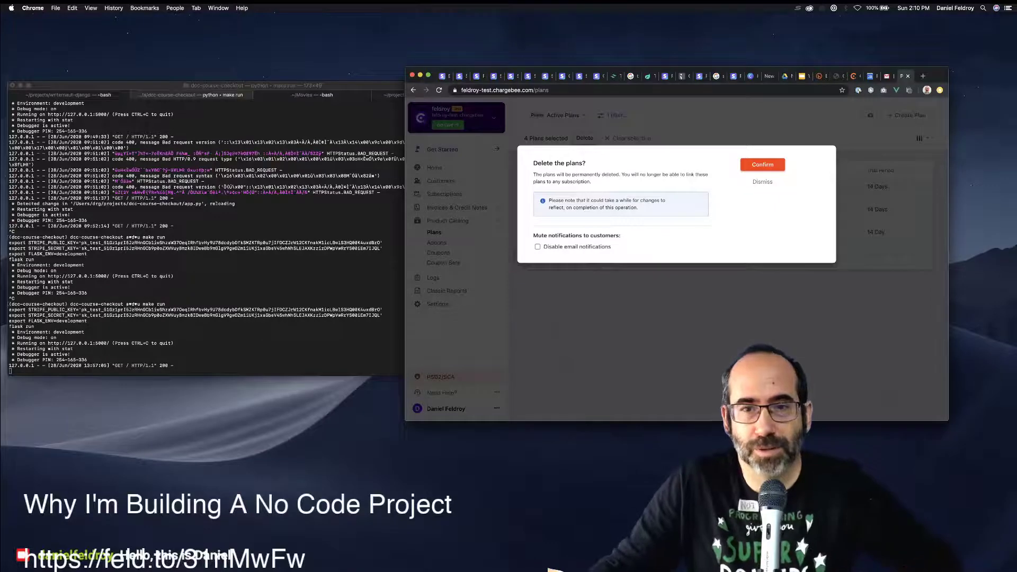
key(Return)
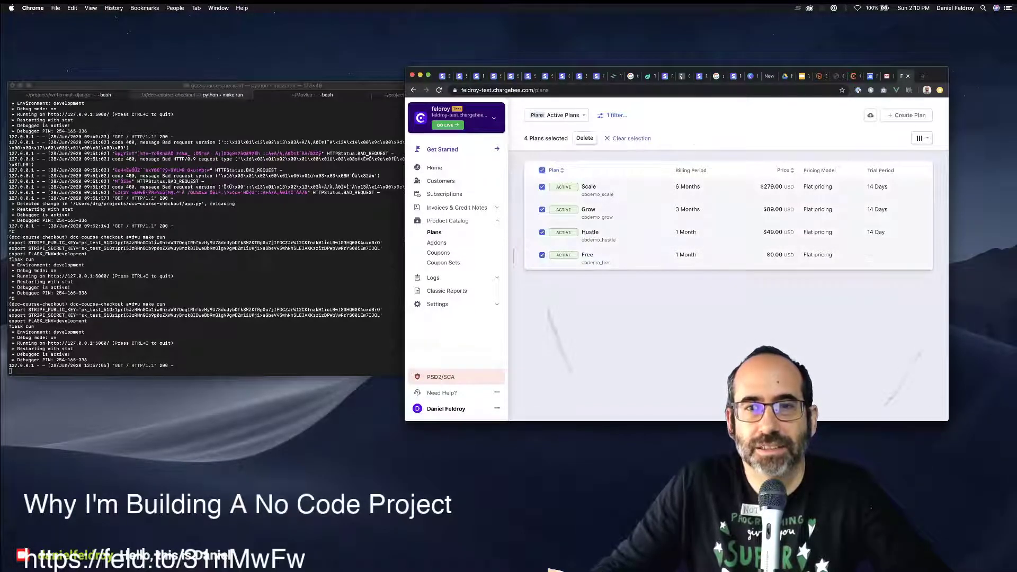
key(Return)
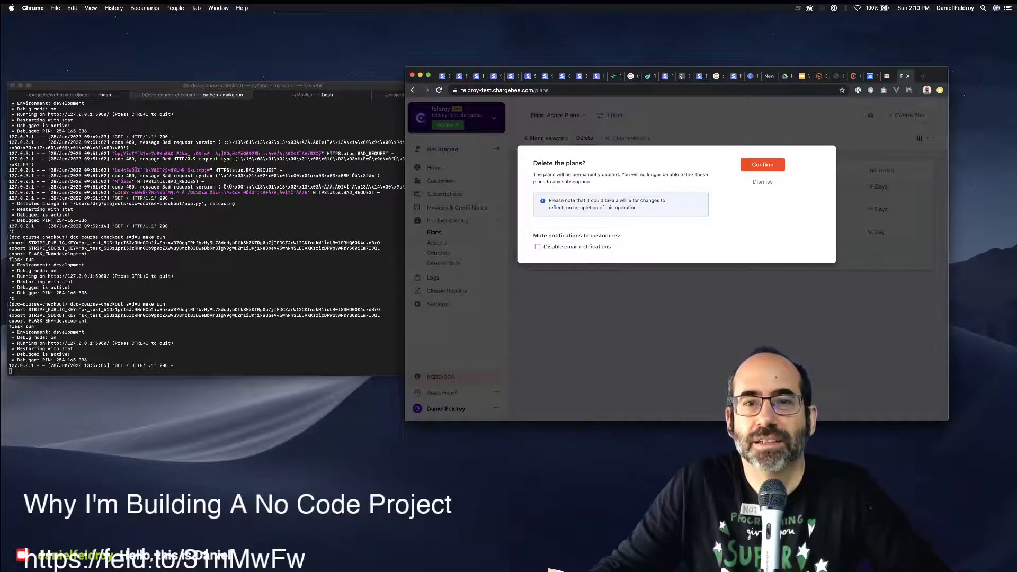
drag(591, 200, 631, 200)
drag(566, 200, 661, 200)
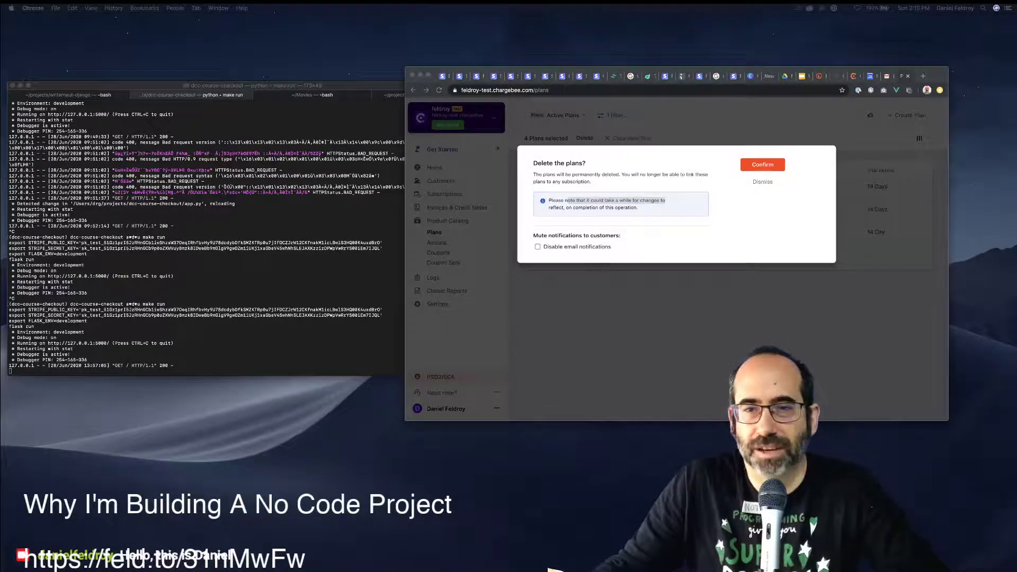
key(super+Tab)
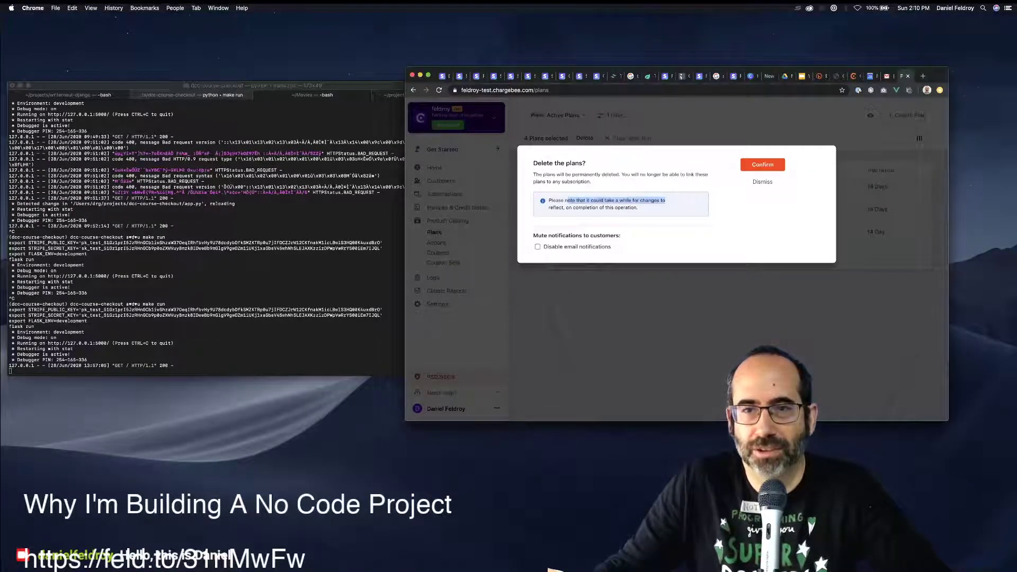
click(762, 164)
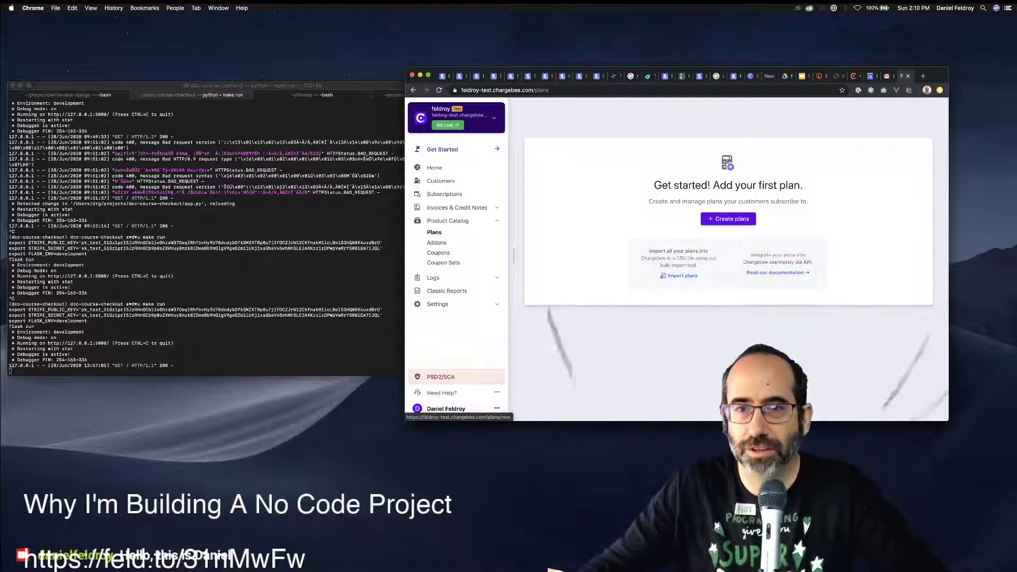
Start a new plan, checking the course title on the Stripe checkout tab before returning.
click(728, 219)
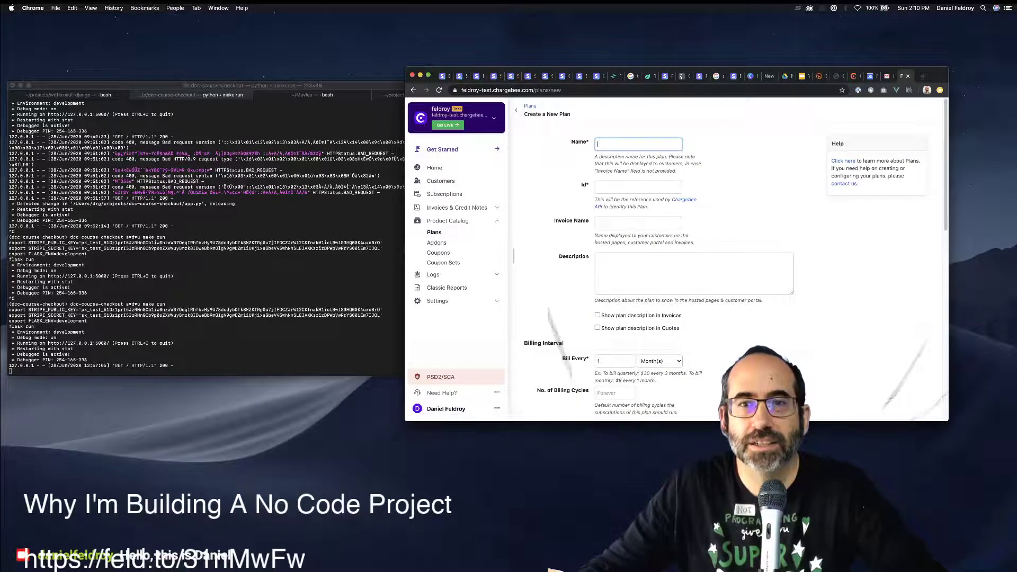
click(638, 144)
click(742, 196)
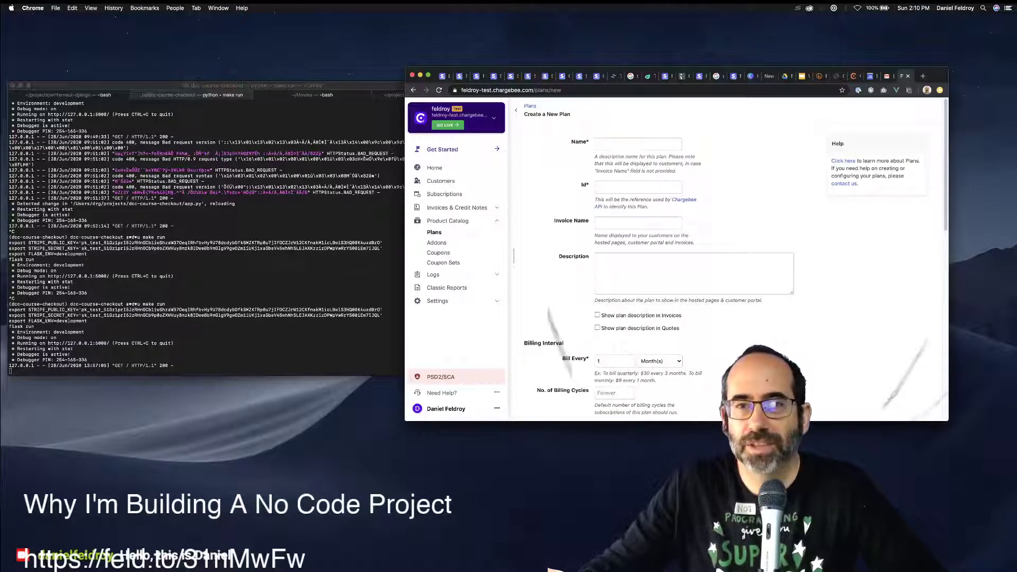
click(665, 77)
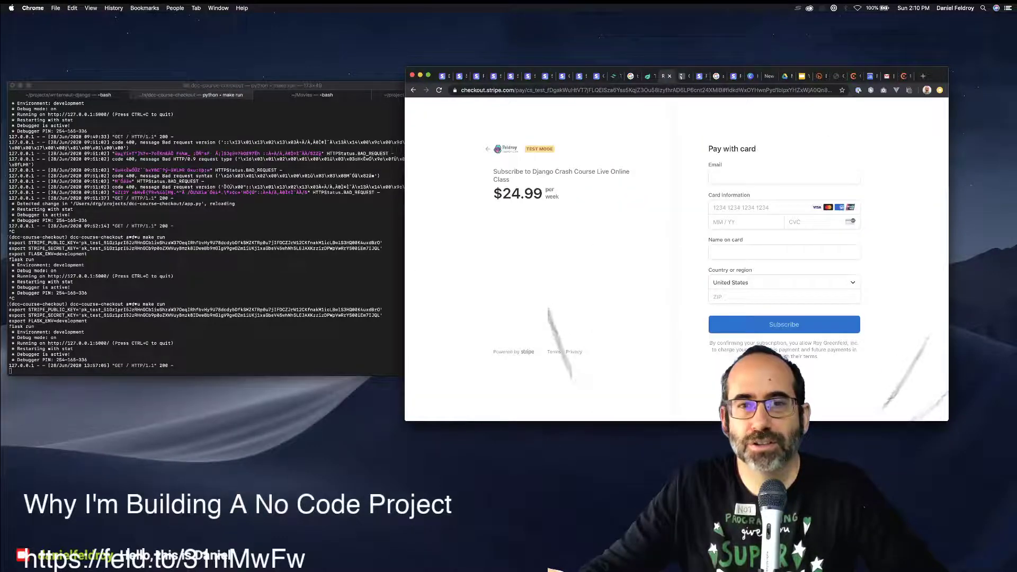
mouse_move(497, 171)
mouse_down()
mouse_move(636, 191)
mouse_move(510, 180)
mouse_up()
key(super+c)
click(587, 162)
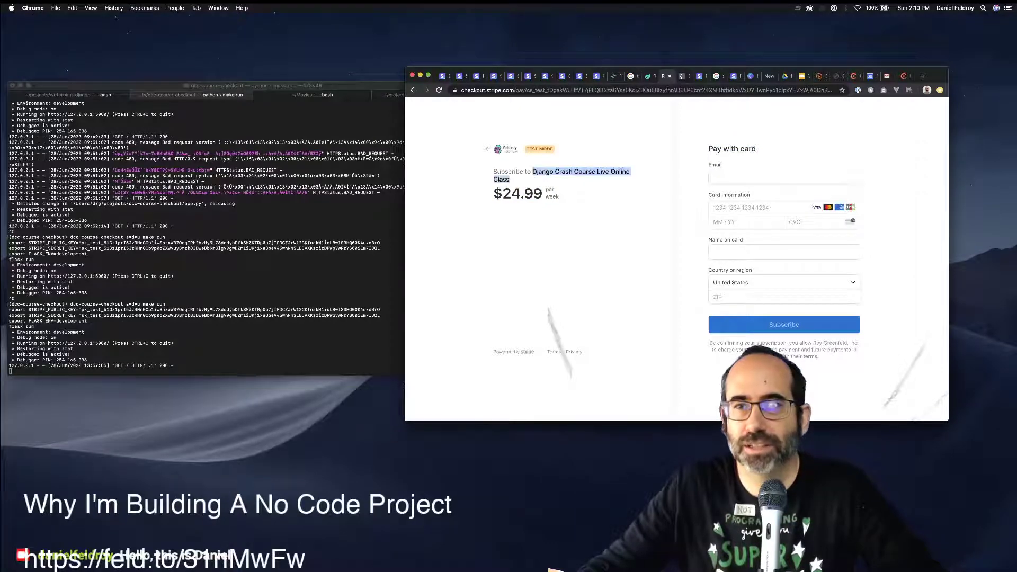
click(903, 76)
Paste the course title as the plan name and set the Id to dcc-live-online-class.
click(638, 144)
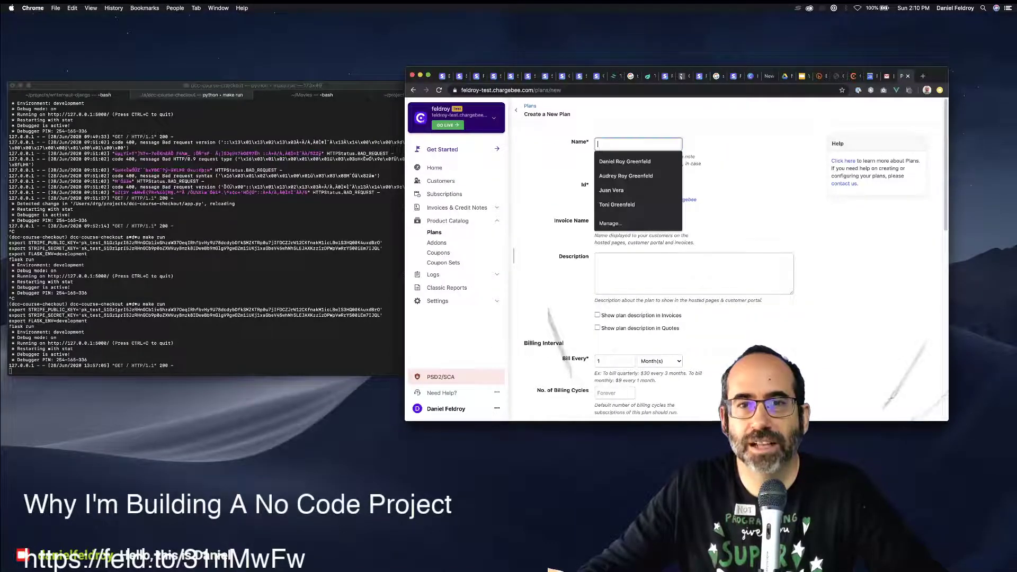
key(super+v)
key(Tab)
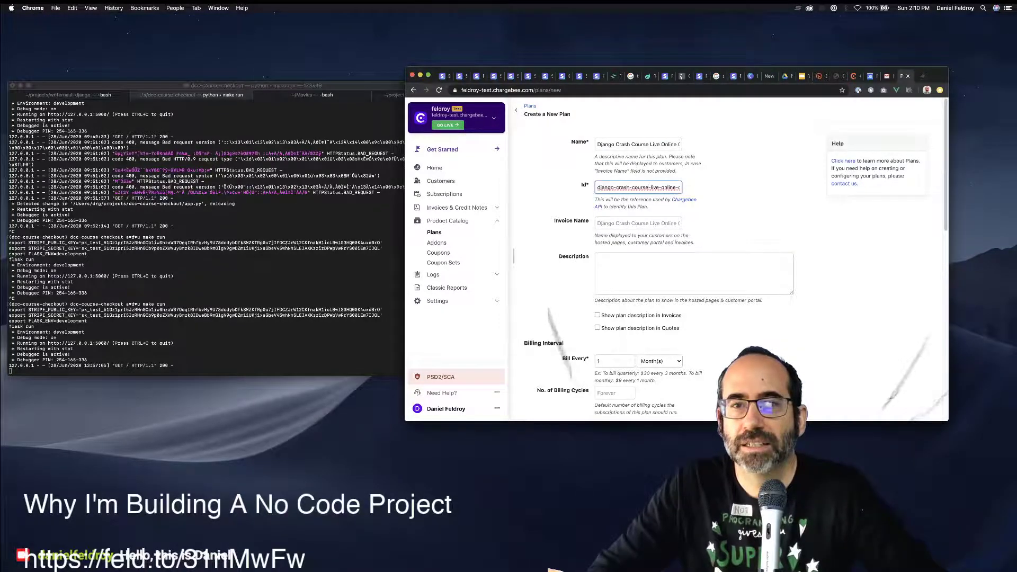
key(super+a)
text(dcc-live-online-class)
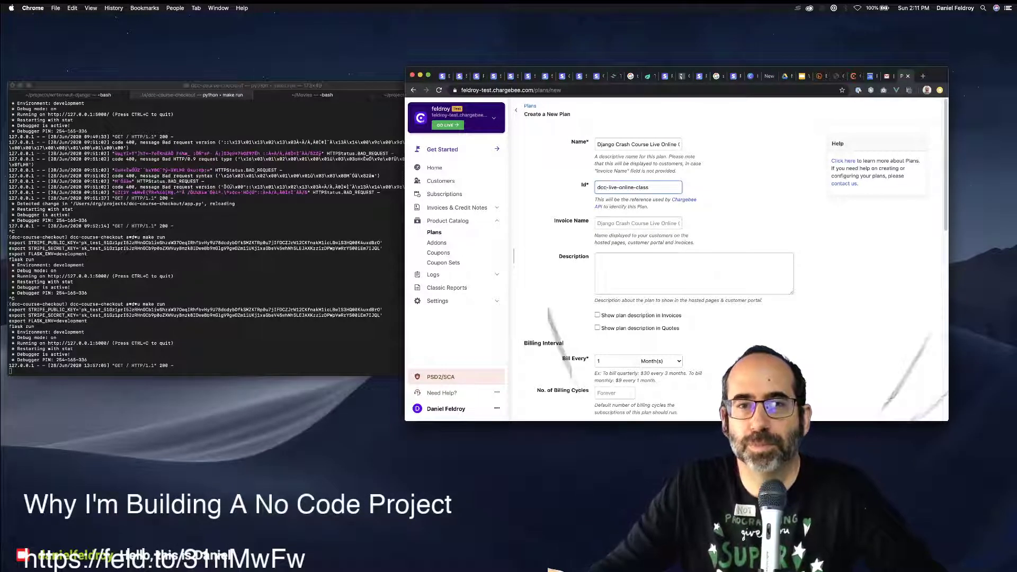
drag(597, 144, 648, 144)
double_click(602, 187)
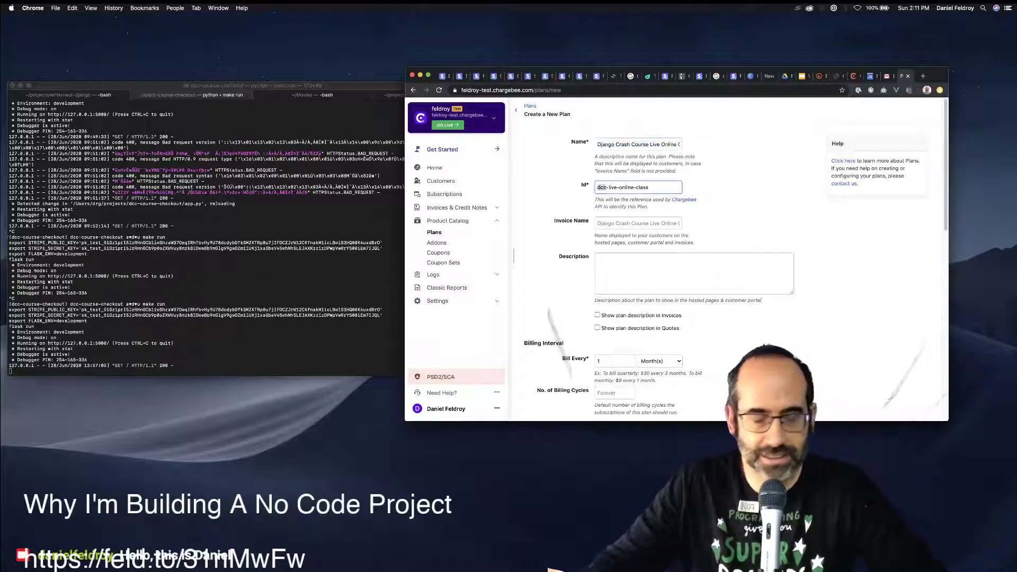
key(super+equal)
key(super+equal)
key(super+equal)
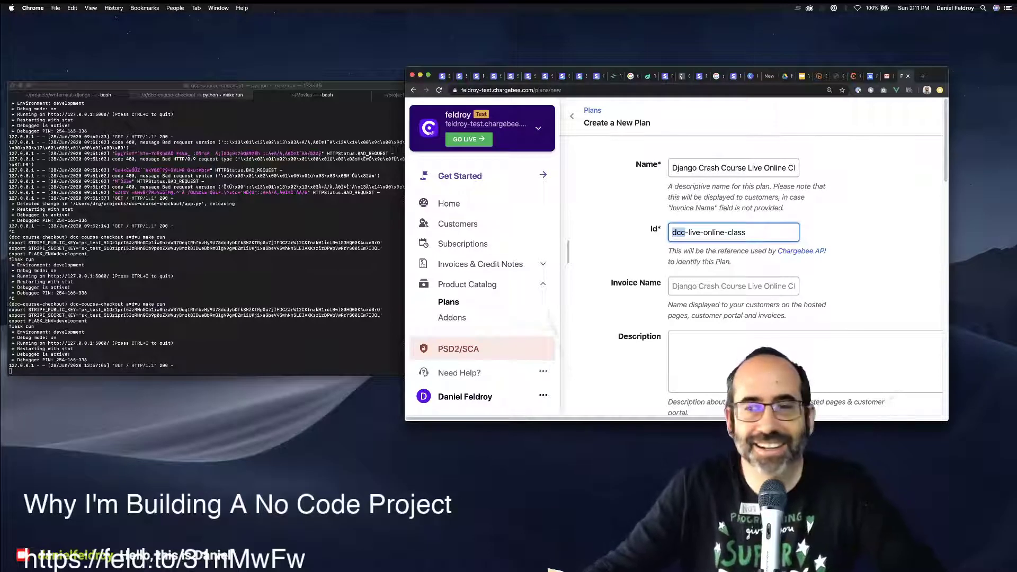
click(858, 233)
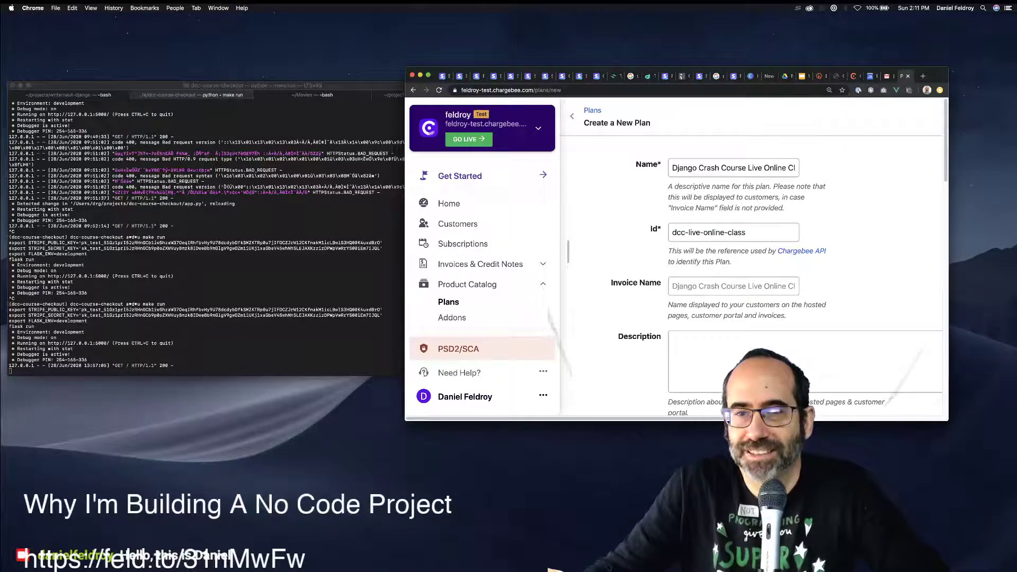
drag(789, 231, 671, 232)
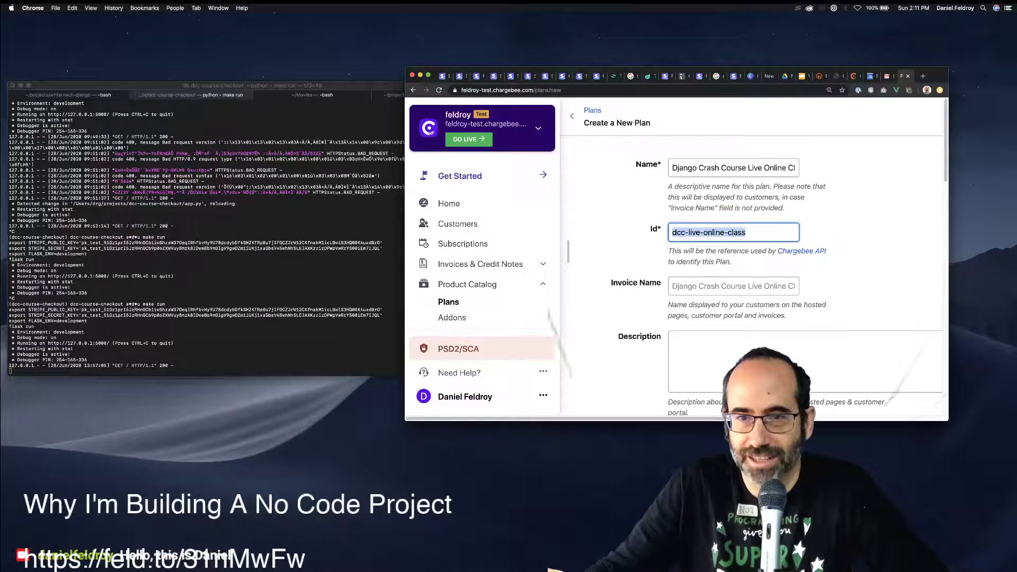
click(733, 285)
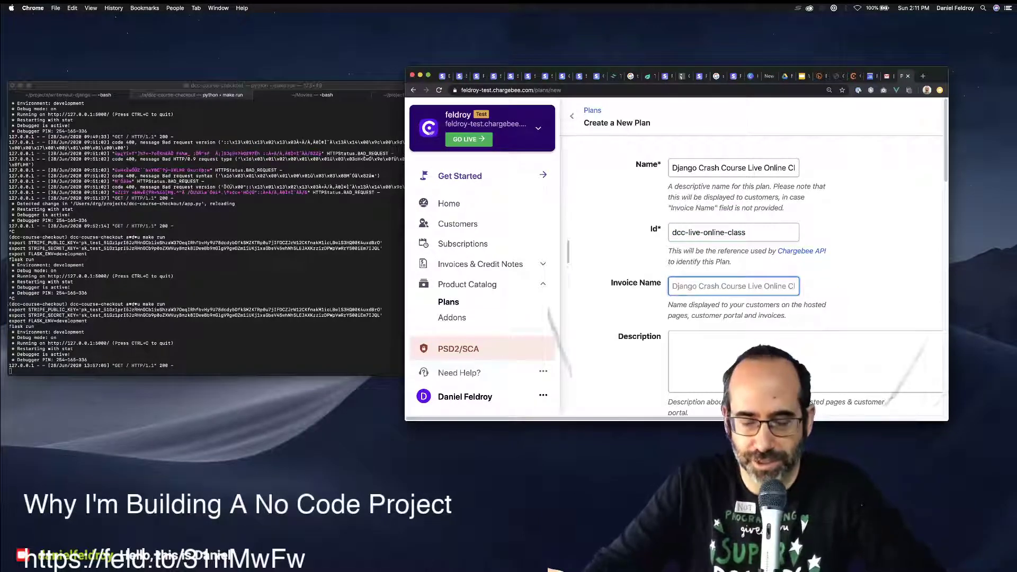
key(super+minus)
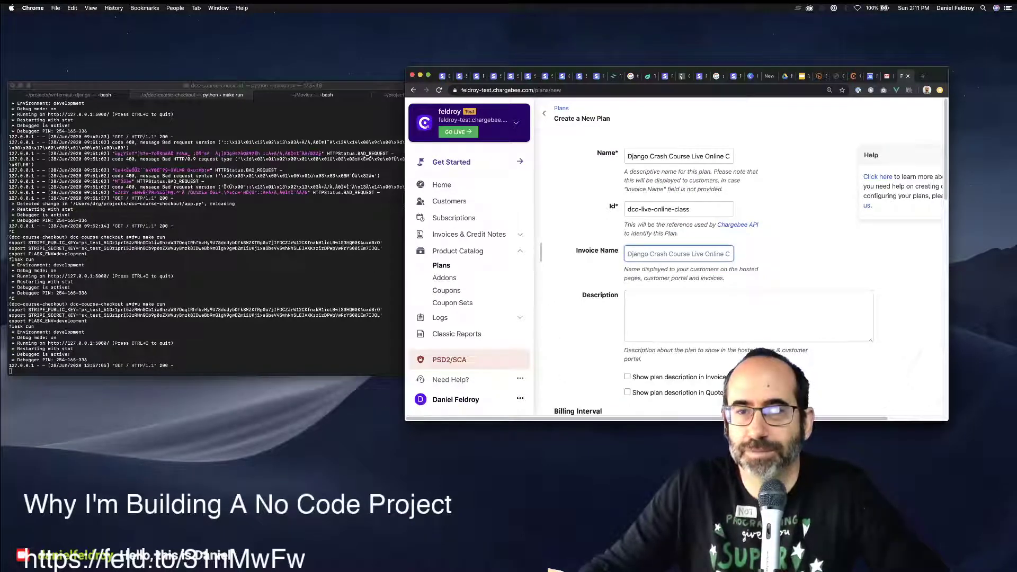
Copy the plan name into the Invoice Name field and move to Description.
click(678, 156)
key(super+a)
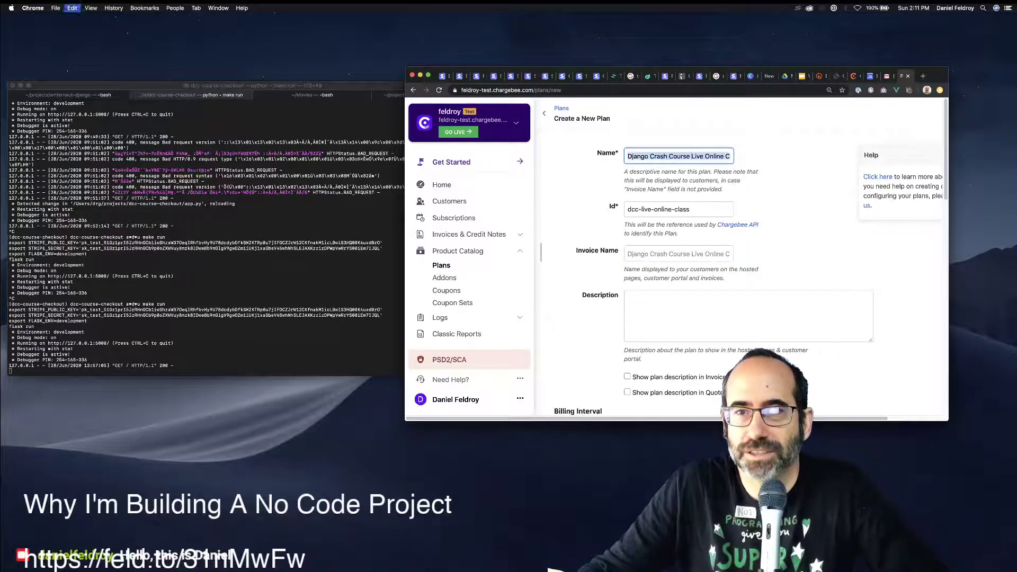
key(super+c)
click(678, 254)
key(super+v)
key(Tab)
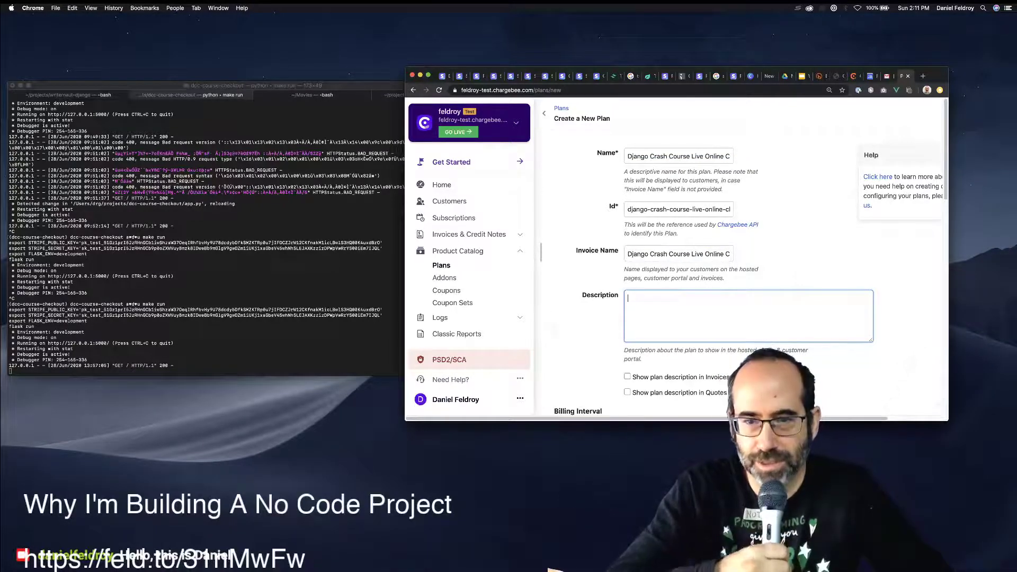
Show the plan description on invoices and enter the weekly two-hour live online class text.
click(627, 376)
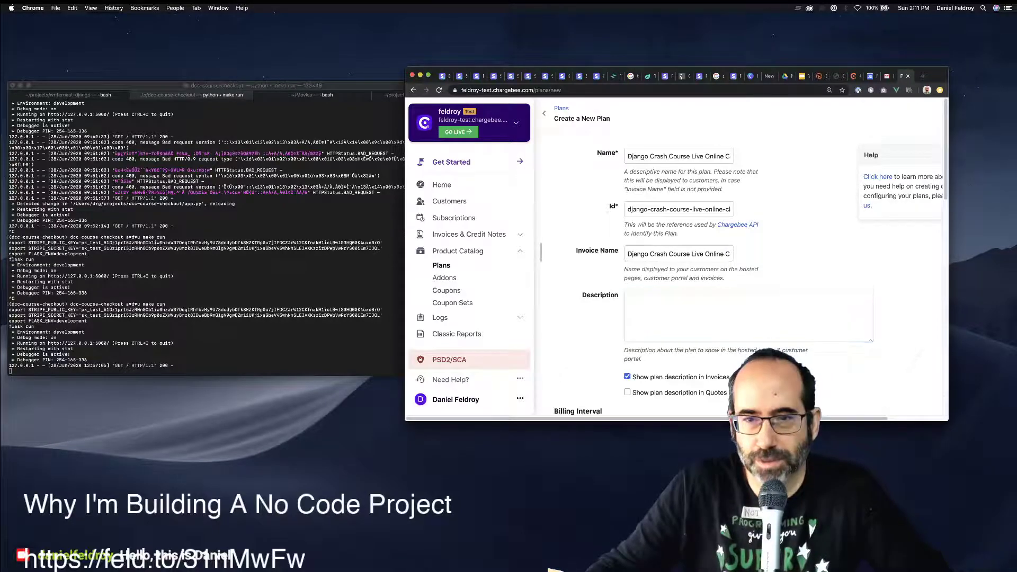
scroll(748, 276, down, 2)
scroll(748, 275, up, 1)
click(748, 271)
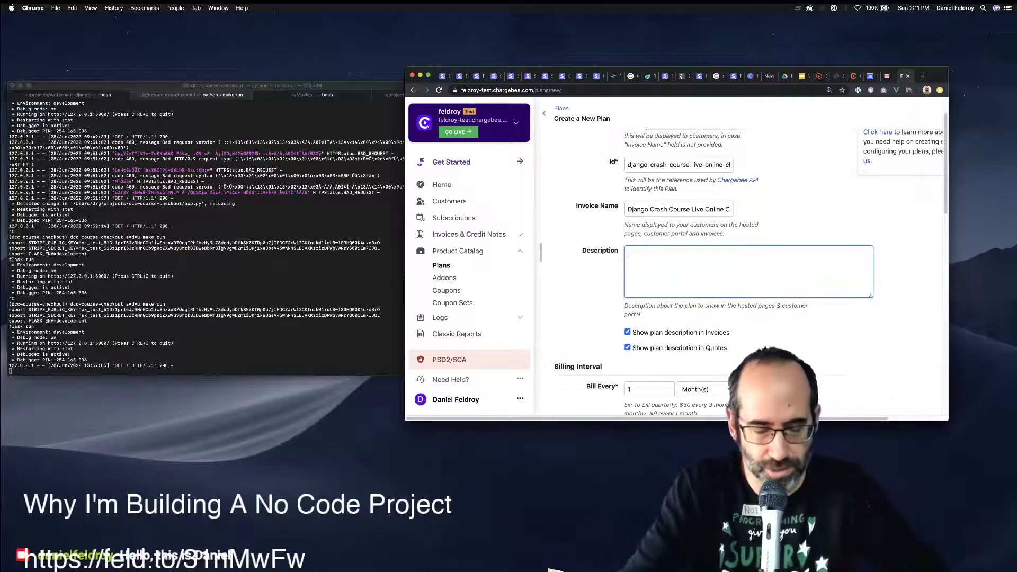
text(This)
key(super+a)
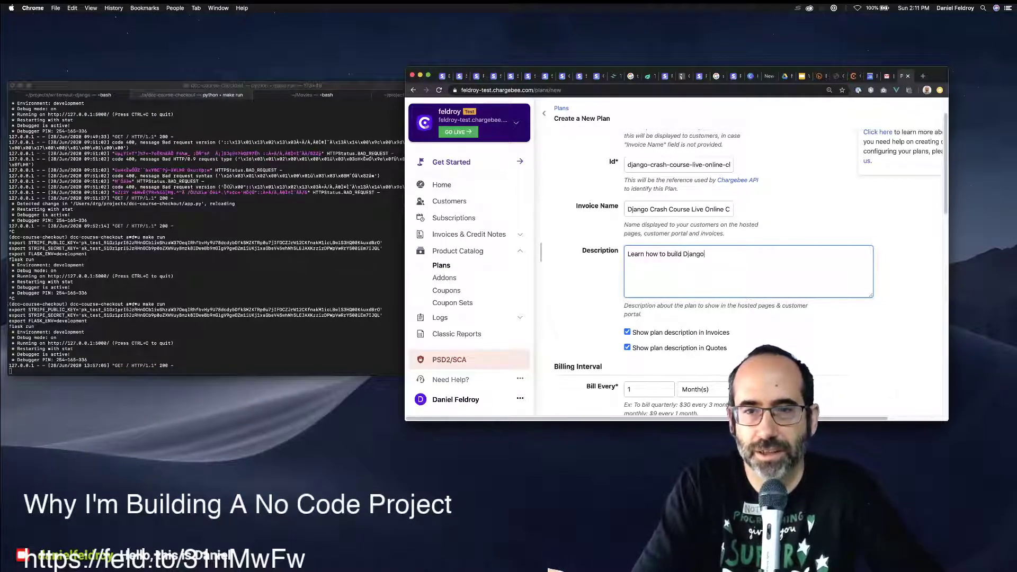
text(Daniel Feldroy. This is a live)
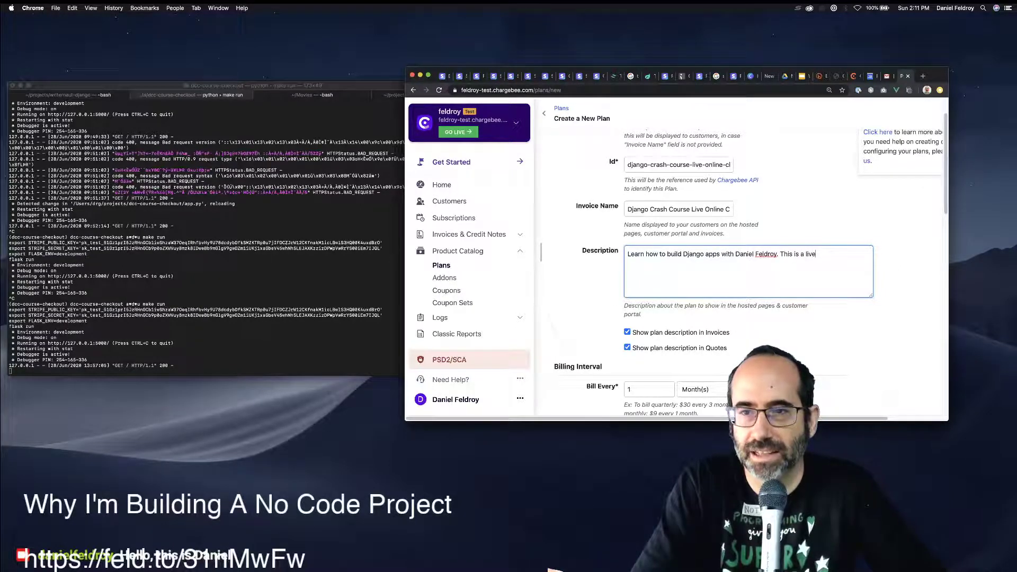
text(, online class)
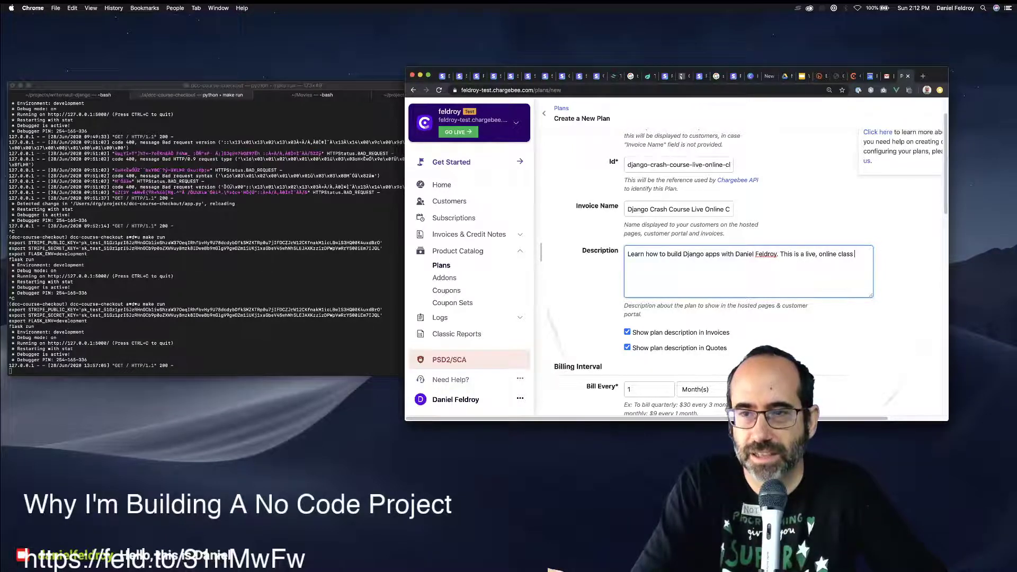
text( that runs )
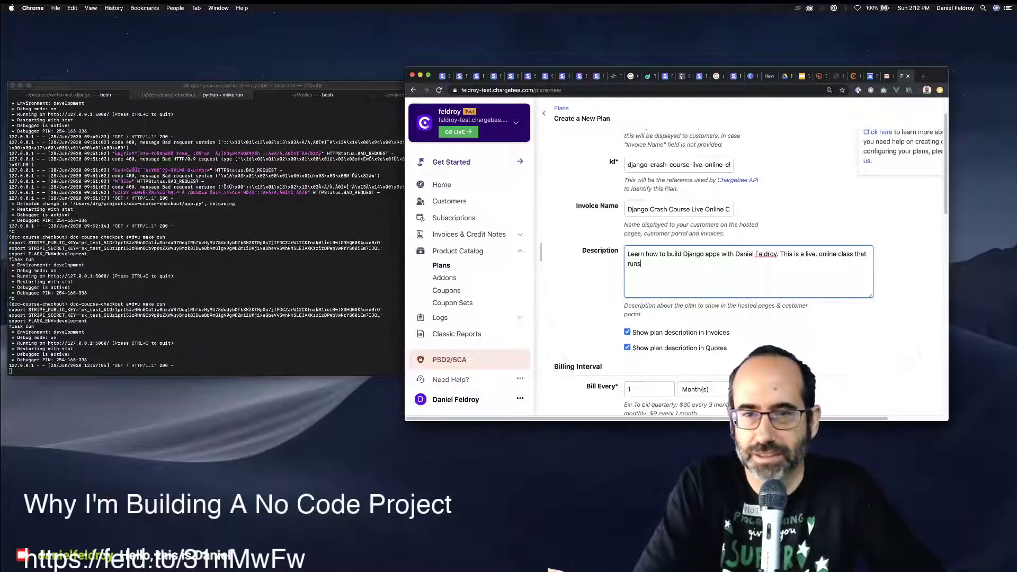
text(once a wee)
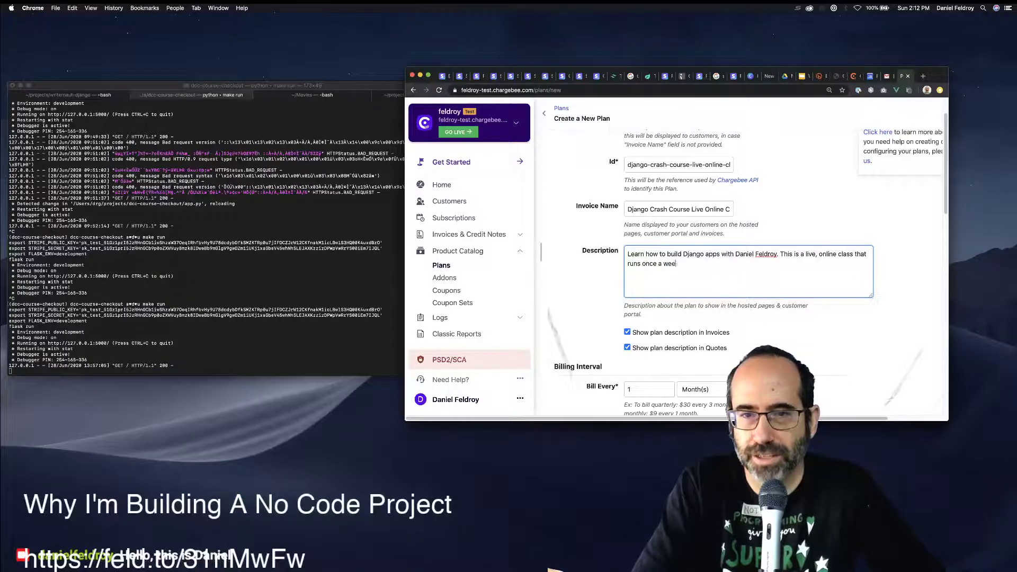
text(k for two hour)
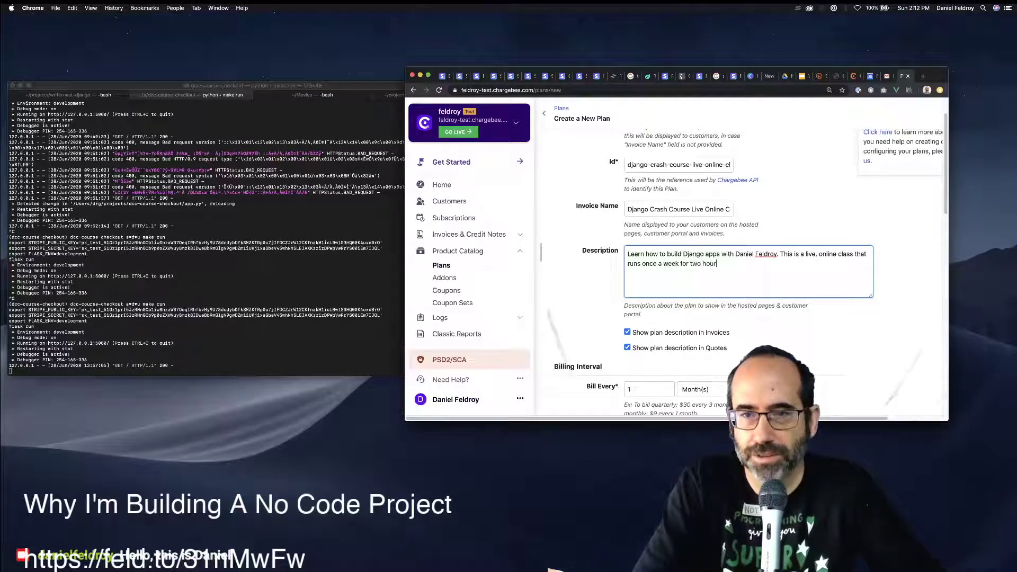
text(s.)
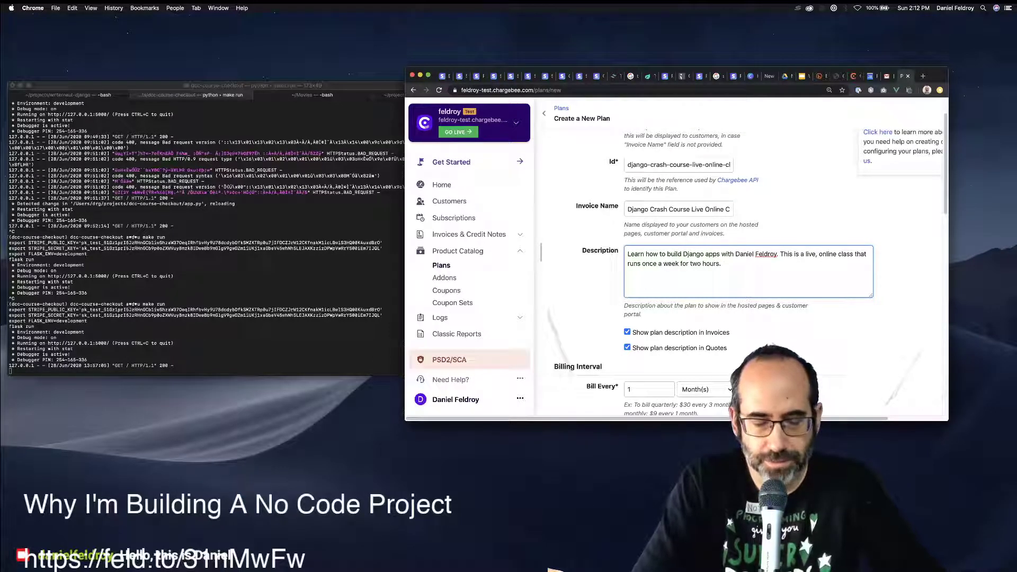
Add a sentence saying students must have the Django Crash Course book, correcting 'curriculem' to 'curriculum'.
key(BackSpace)
key(BackSpace)
key(BackSpace)
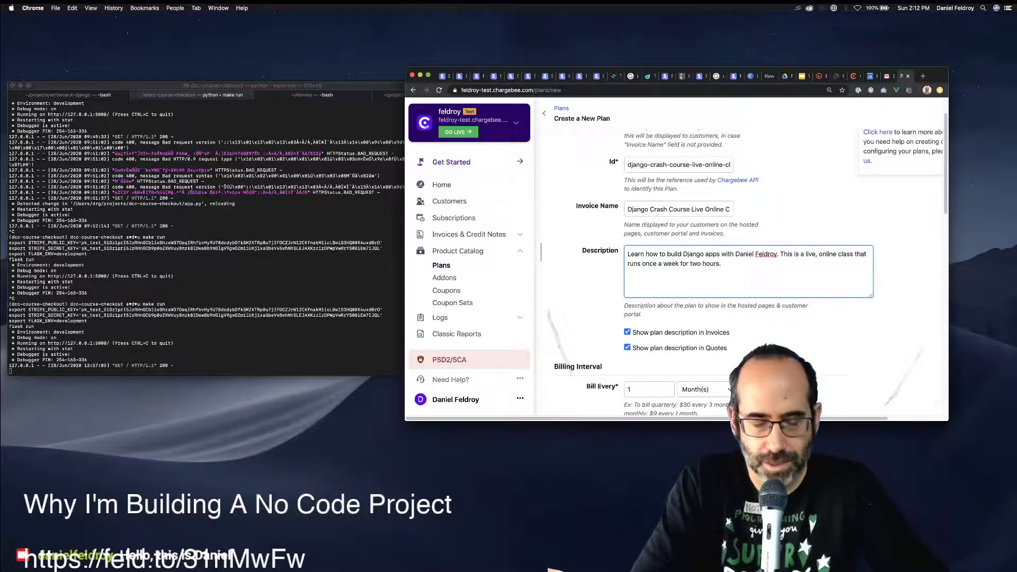
text(The)
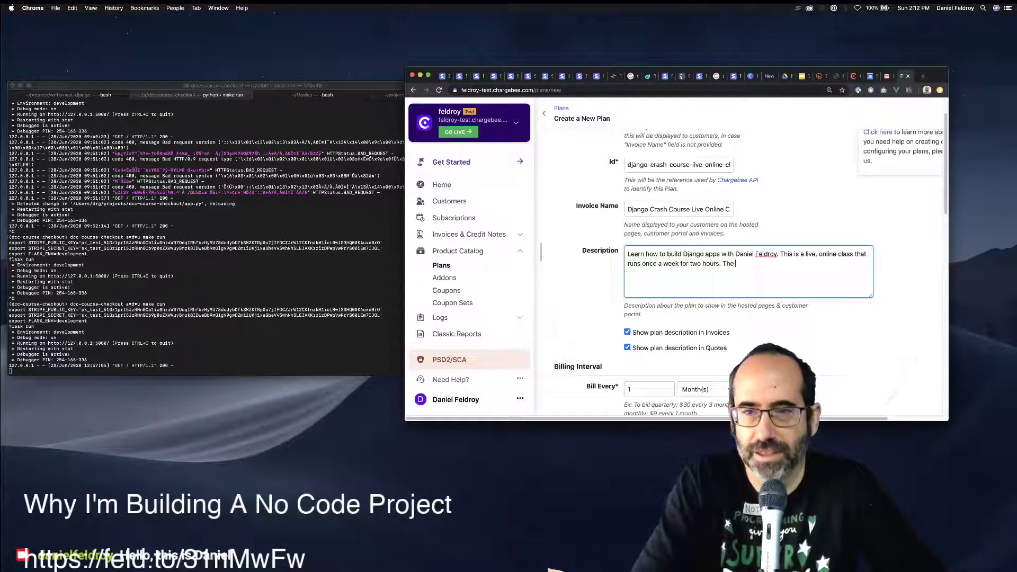
text( m)
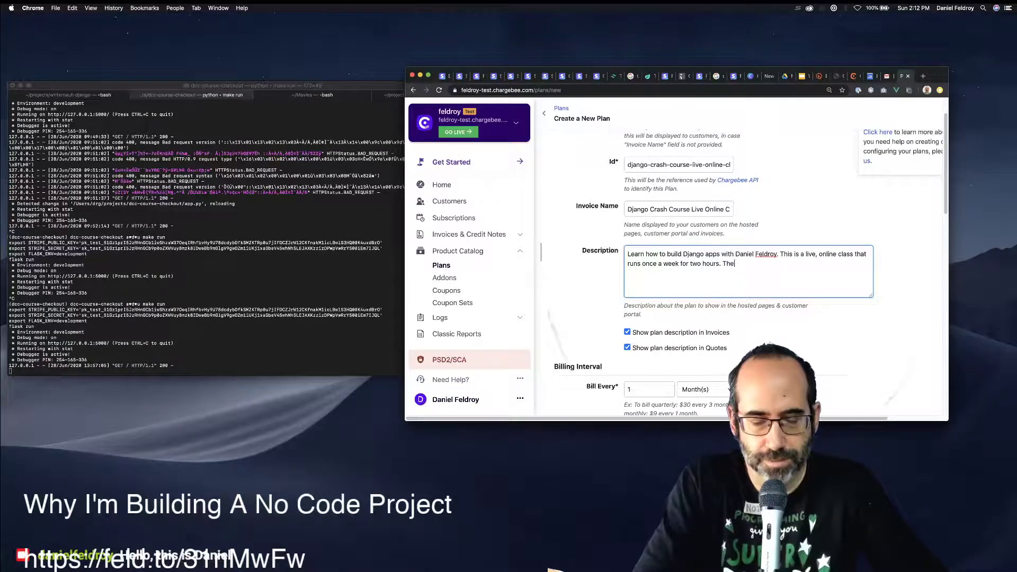
text(andatory)
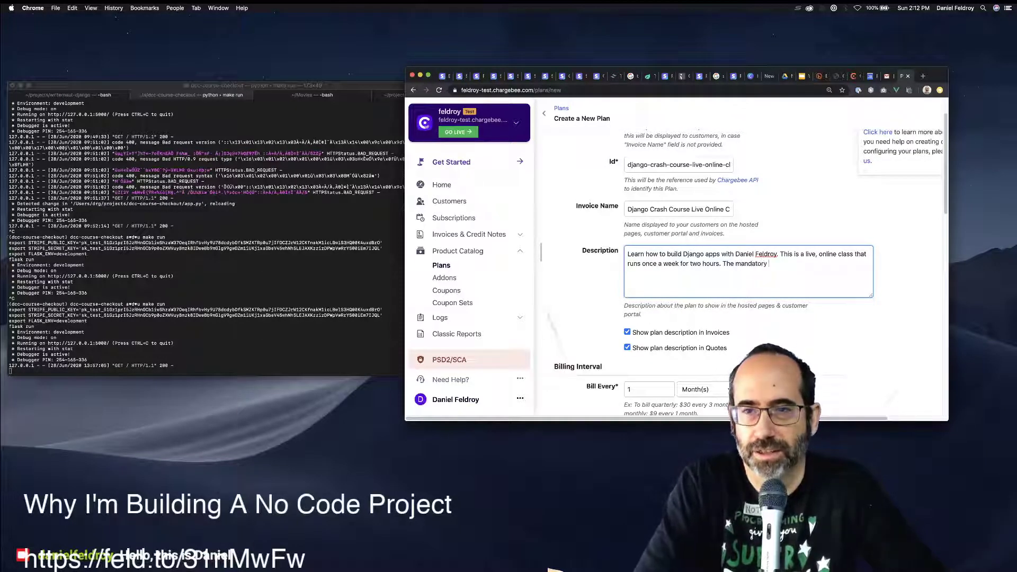
text( curric)
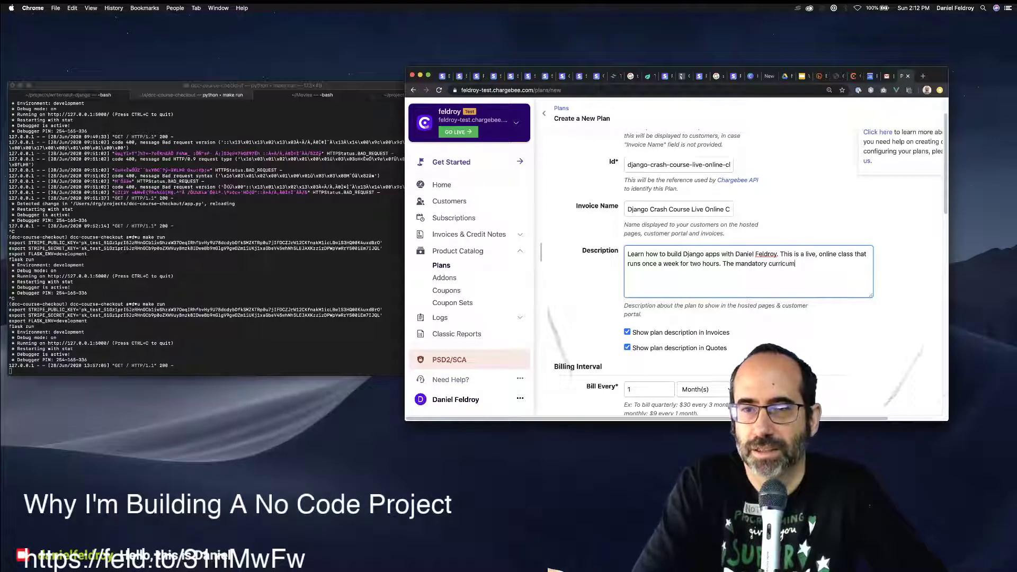
text(ulem)
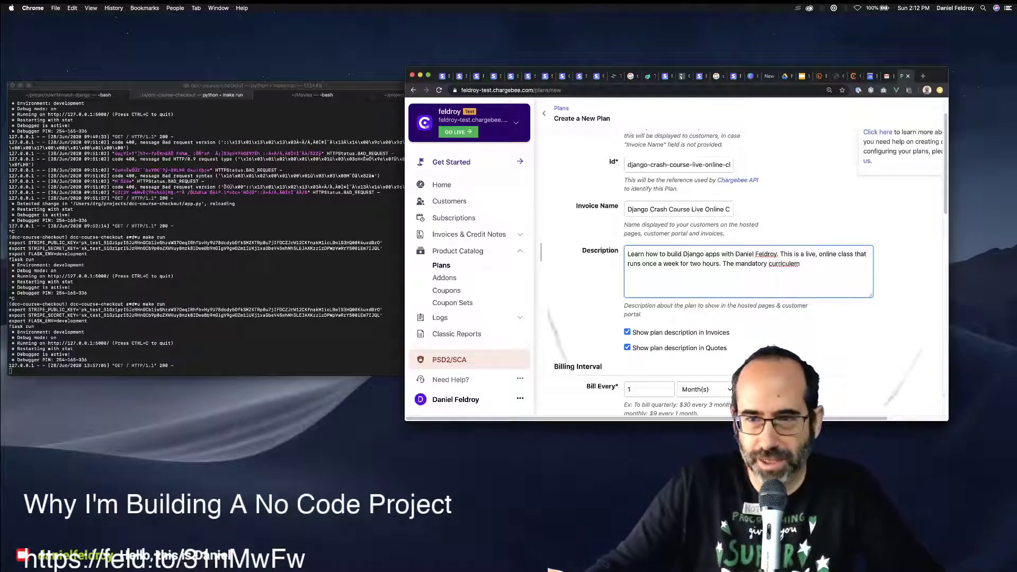
right_click(782, 263)
click(803, 265)
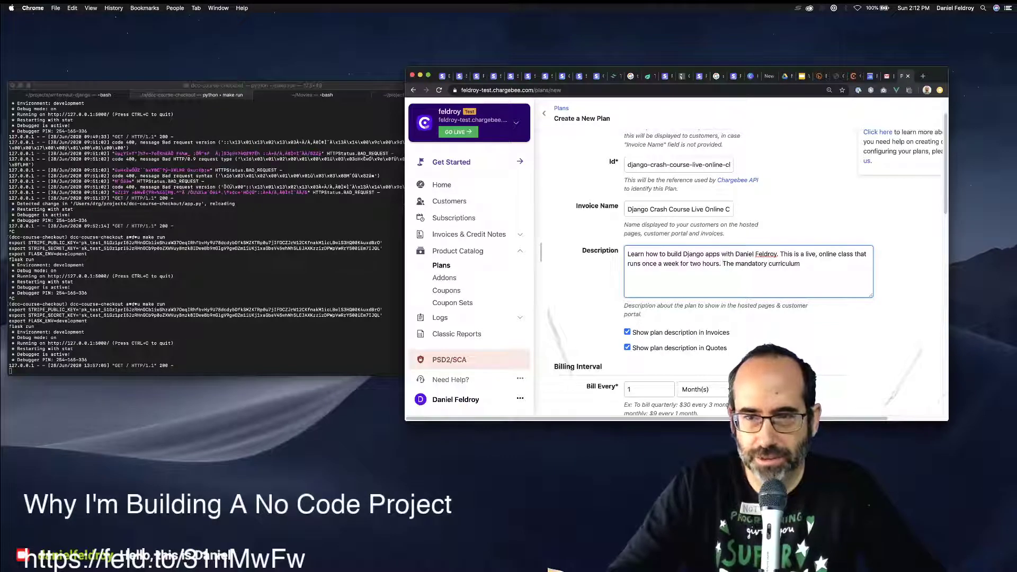
key(shift+alt+Left)
key(shift+alt+Left)
key(shift+alt+Left)
text(You MU)
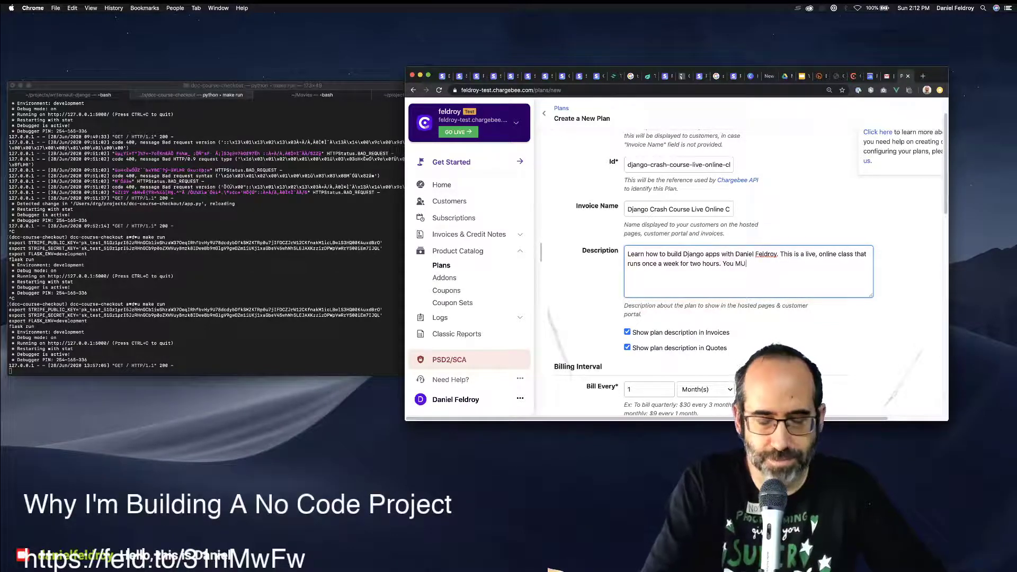
text(ST have)
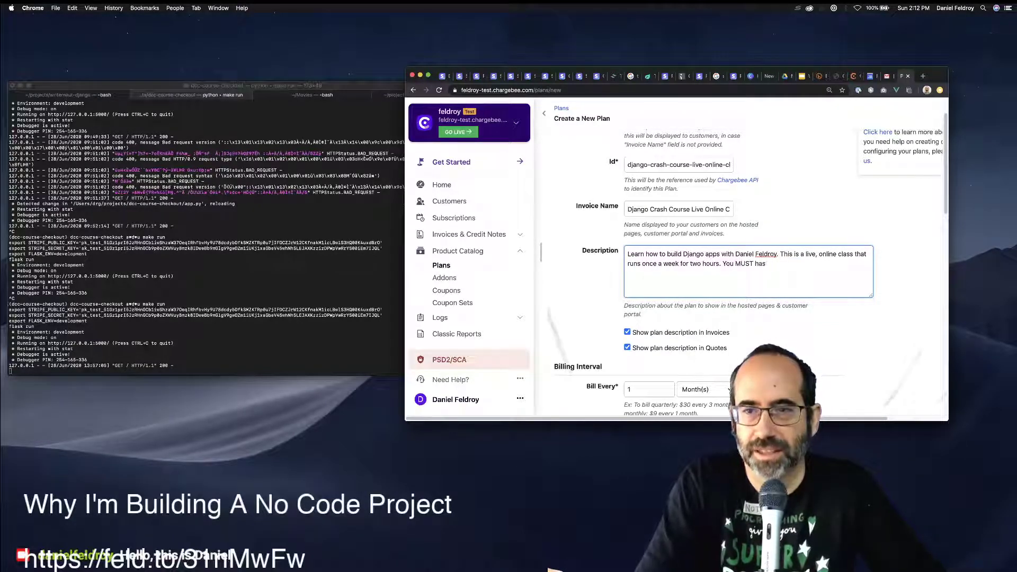
text( a copy of)
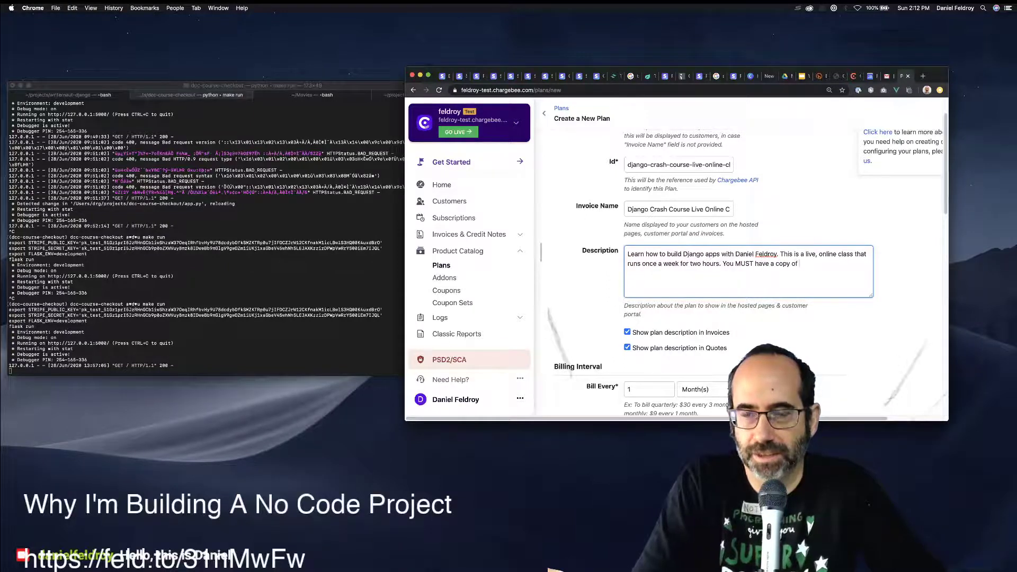
key(shift+alt+Left)
key(shift+alt+Left)
key(shift+alt+Left)
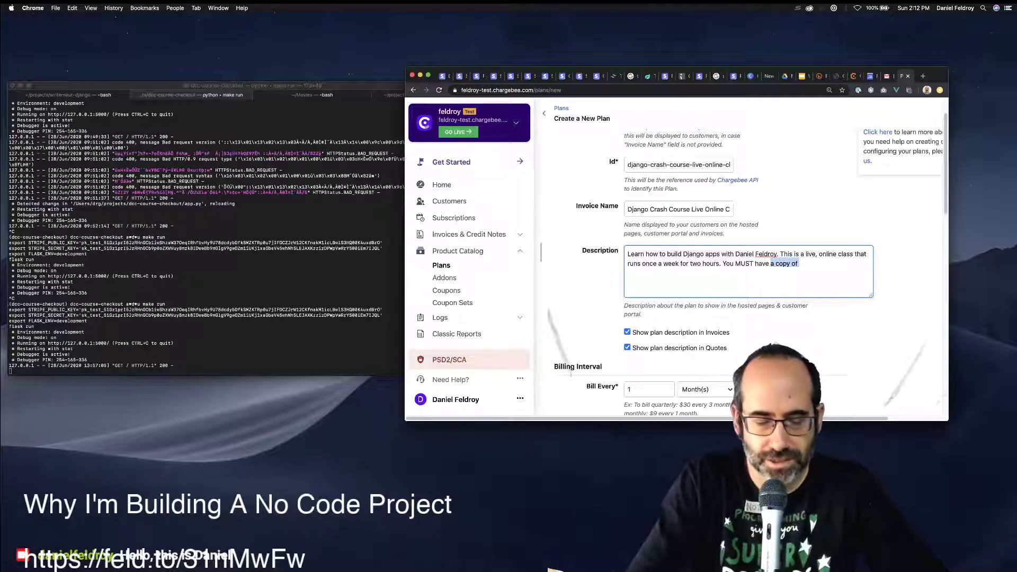
text(the Dja)
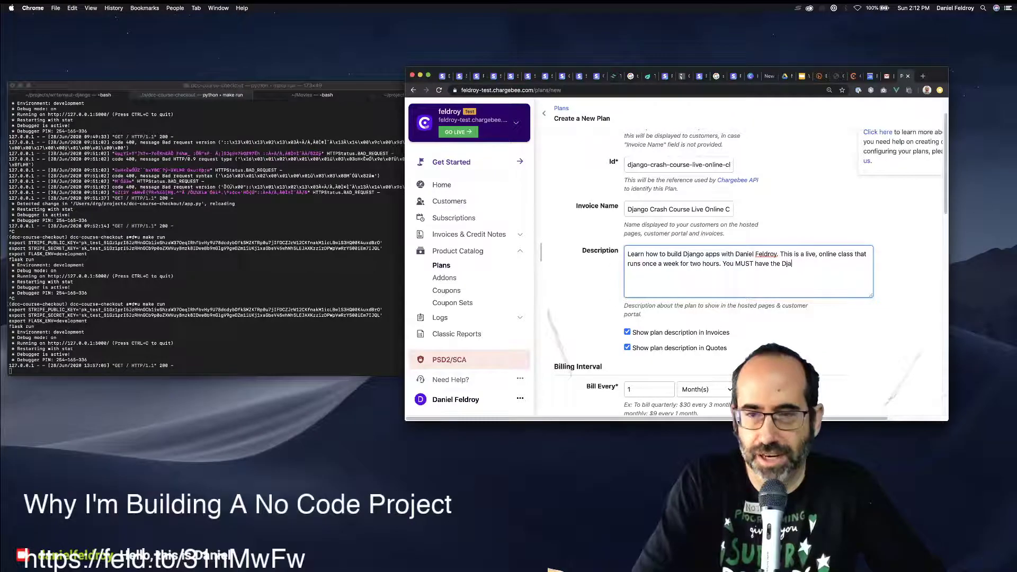
text(ngo Crash)
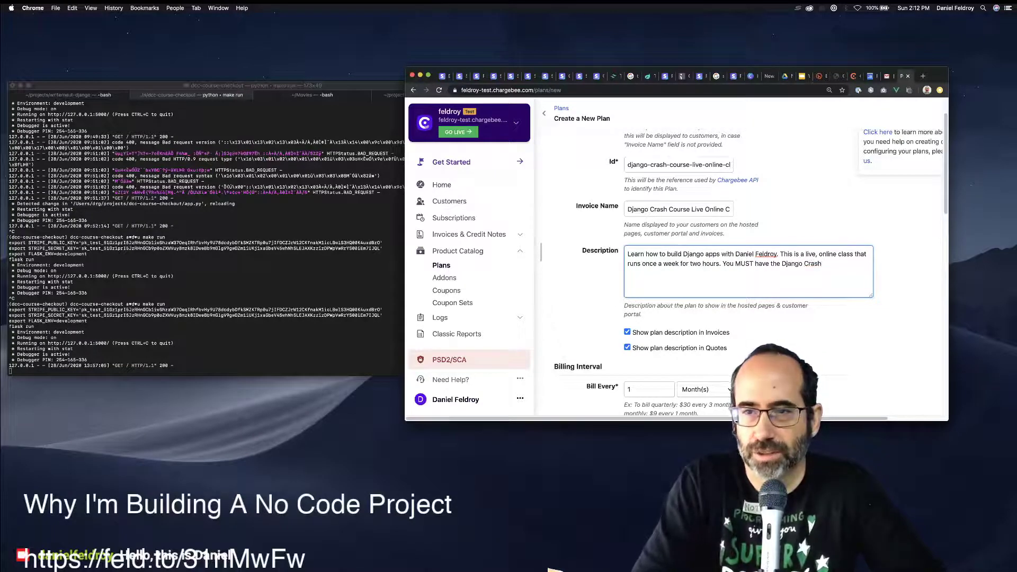
text( Couserse)
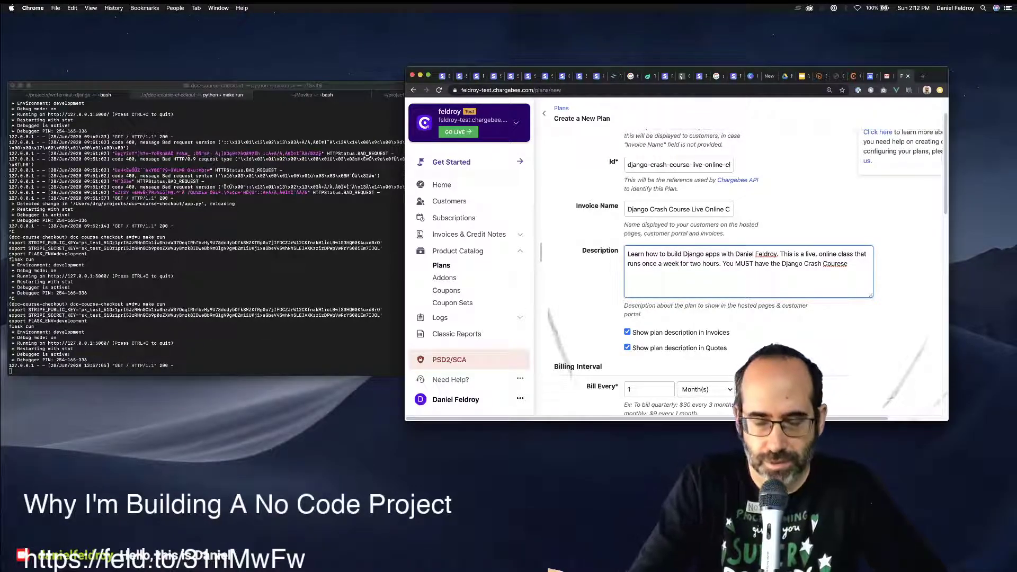
Insert 'purchased' before the book title and fix the typos in 'Django Crash Course'.
click(770, 264)
text(purchased)
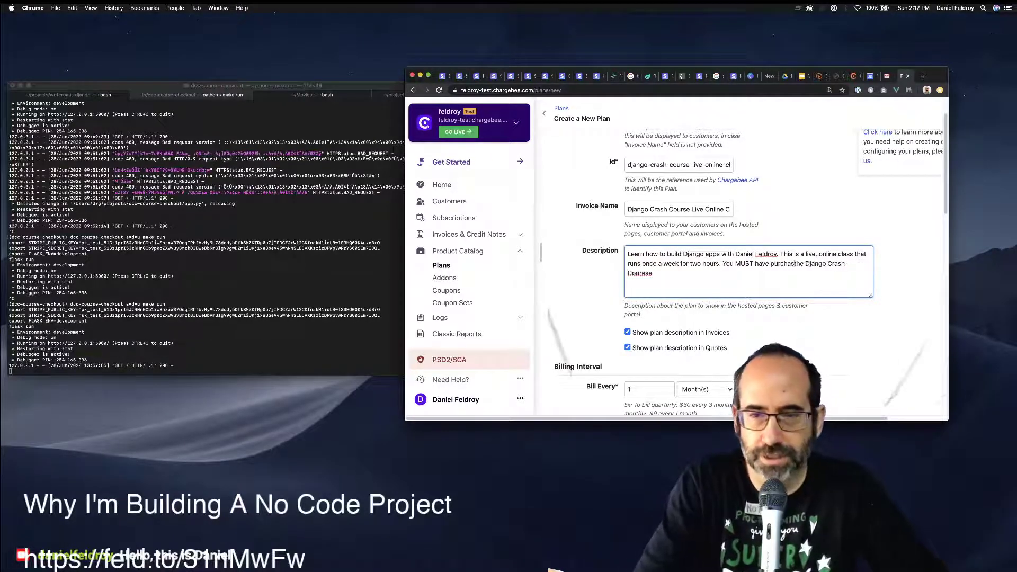
click(649, 273)
key(BackSpace)
key(BackSpace)
text(s)
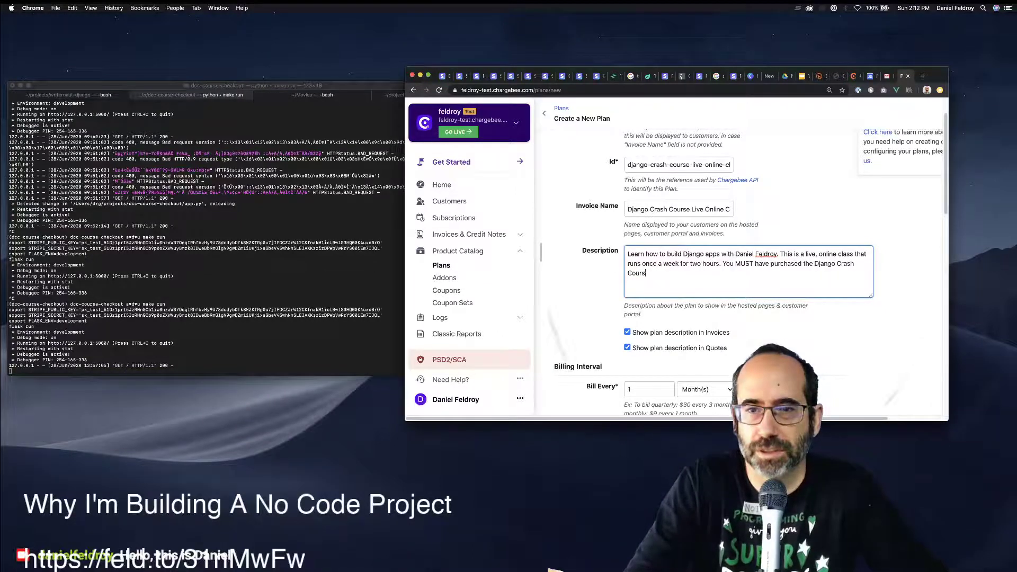
key(BackSpace)
key(BackSpace)
key(BackSpace)
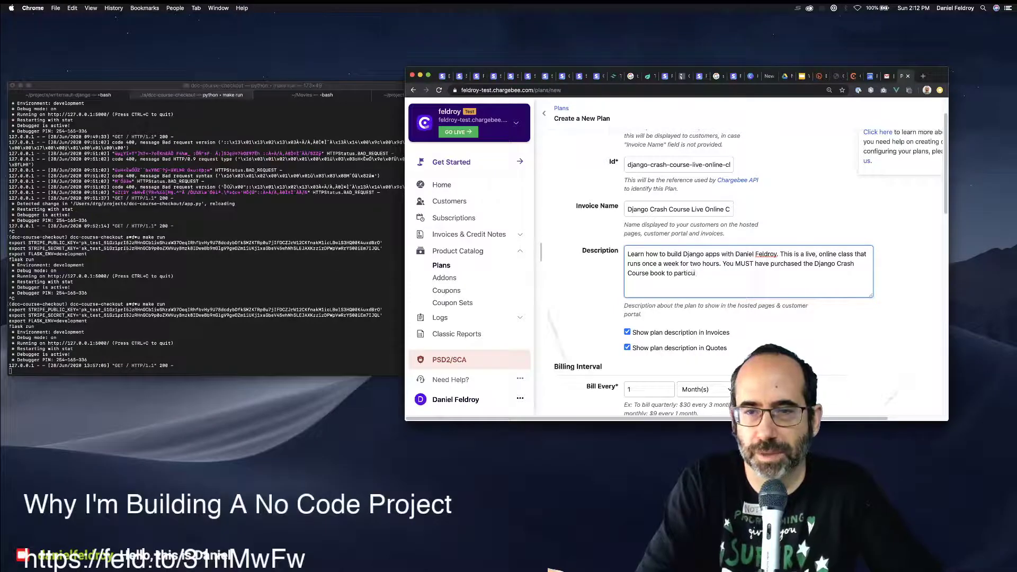
key(BackSpace)
key(BackSpace)
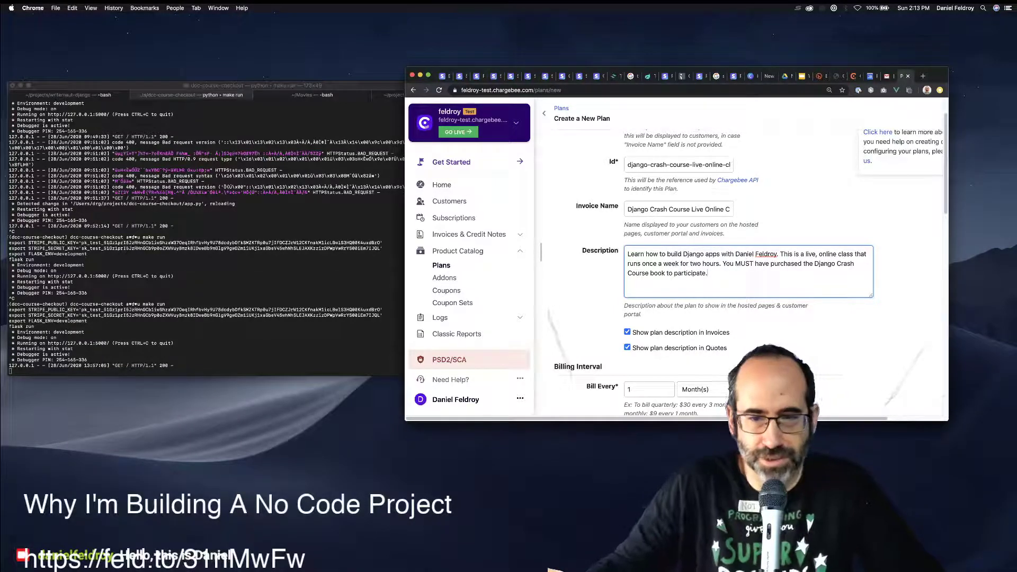
scroll(741, 254, down, 2)
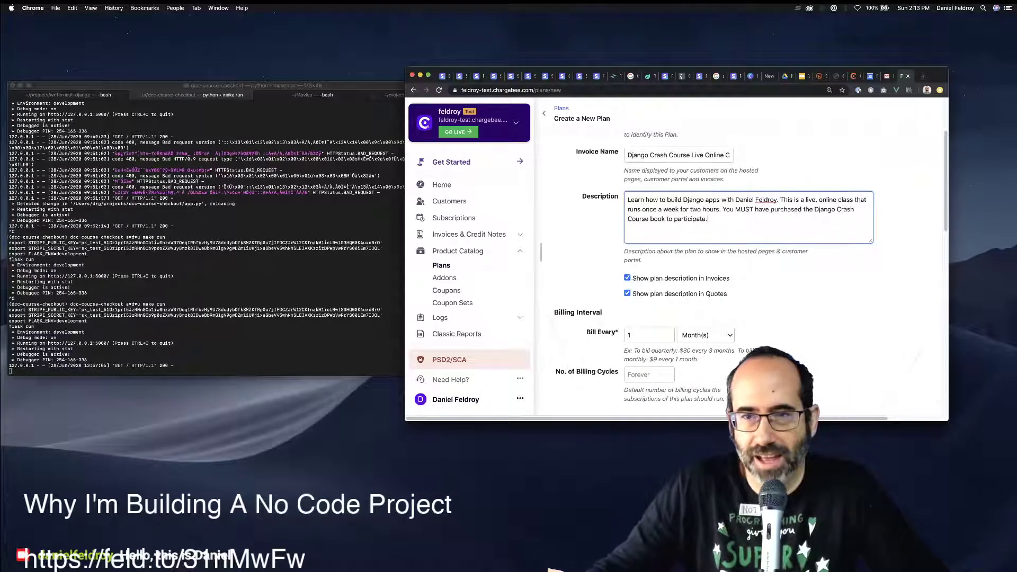
Review the finished live-class description and its invoice and quote display options.
drag(708, 219, 719, 209)
key(Right)
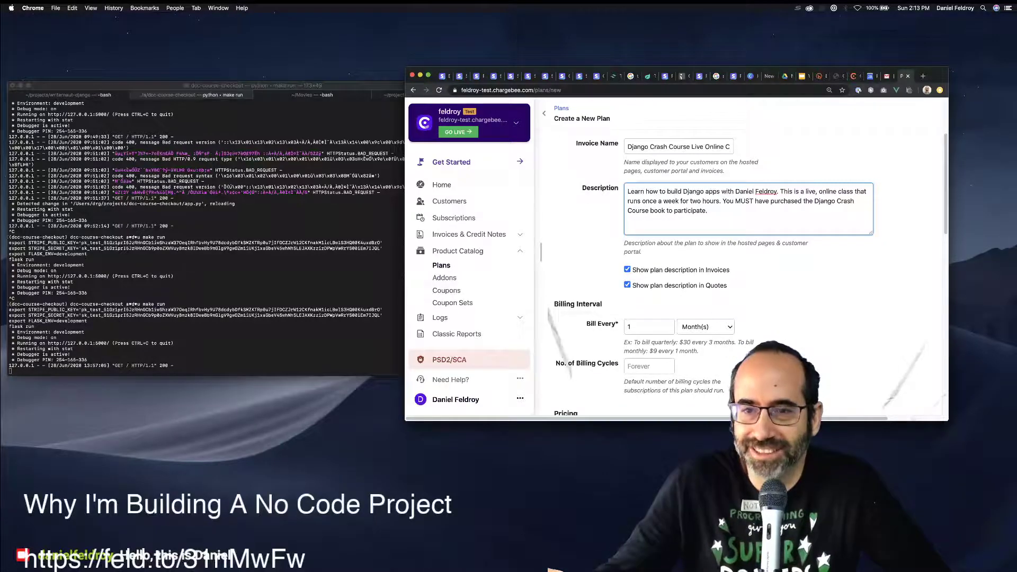
drag(728, 286, 633, 270)
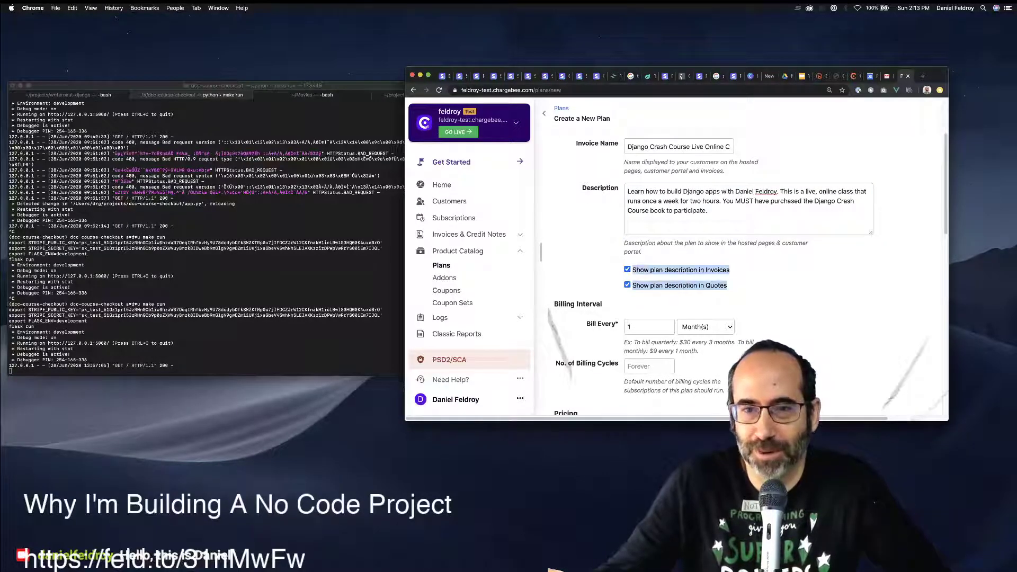
drag(727, 214, 627, 190)
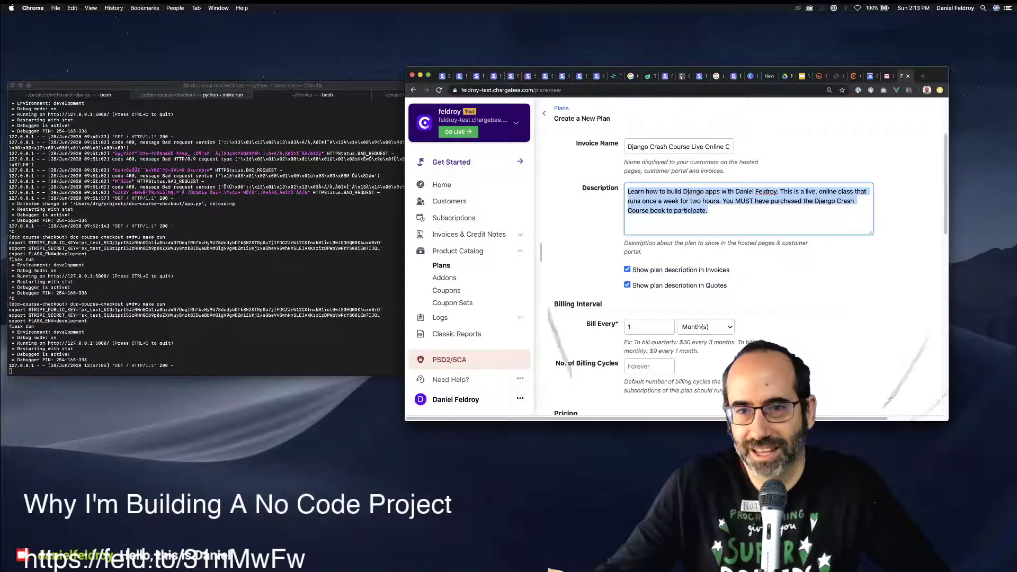
scroll(741, 255, down, 1)
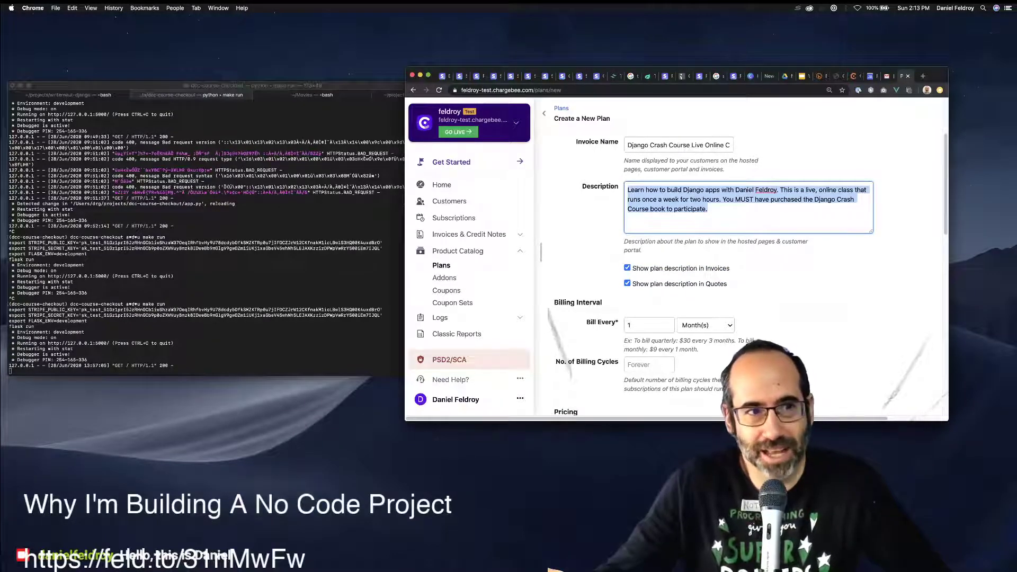
drag(727, 286, 624, 241)
click(623, 241)
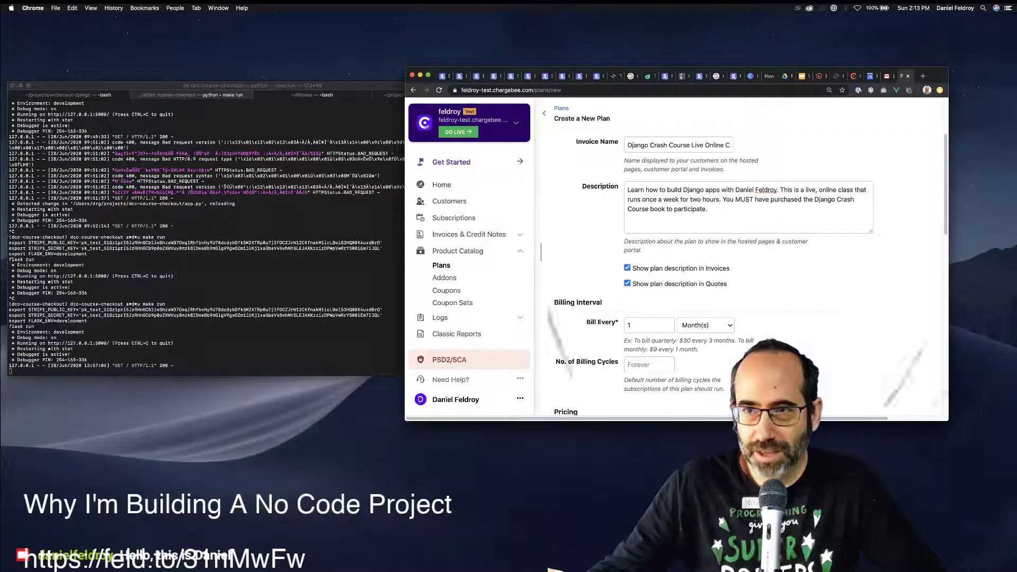
Set Bill Every to Week(s) and leave the pricing model as Flat Fee.
click(706, 325)
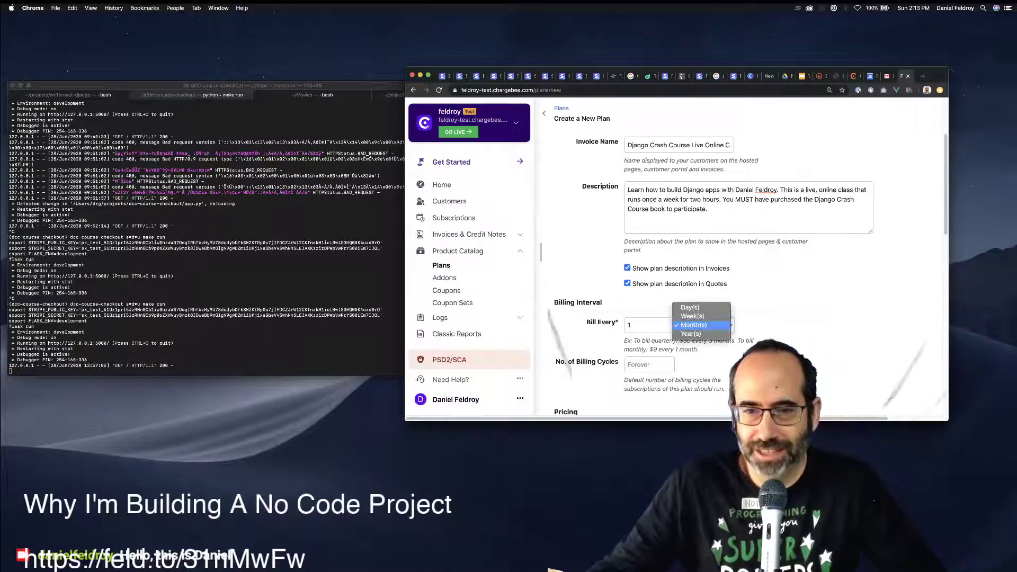
click(692, 315)
scroll(692, 316, down, 3)
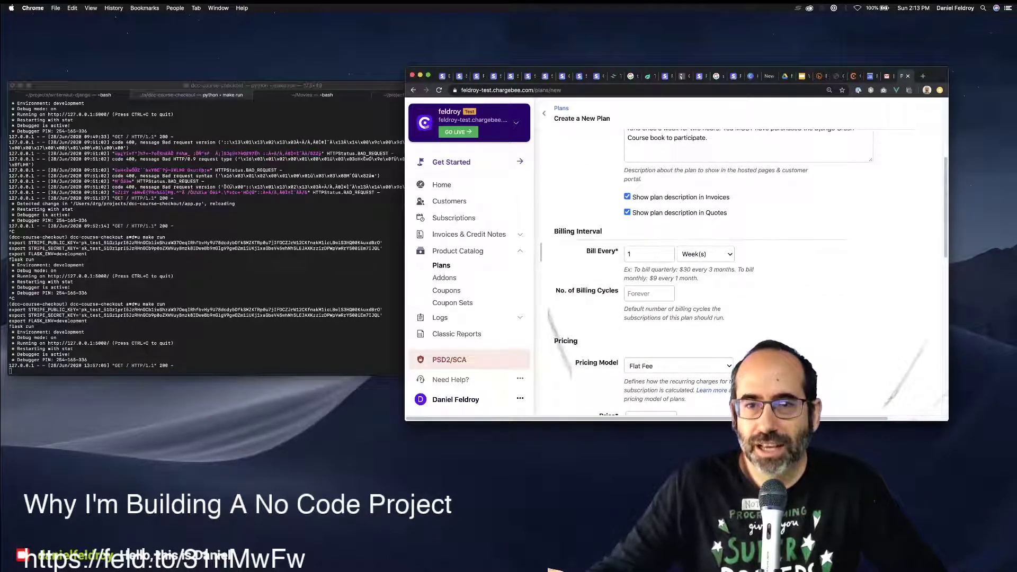
scroll(741, 273, up, 7)
scroll(741, 273, down, 8)
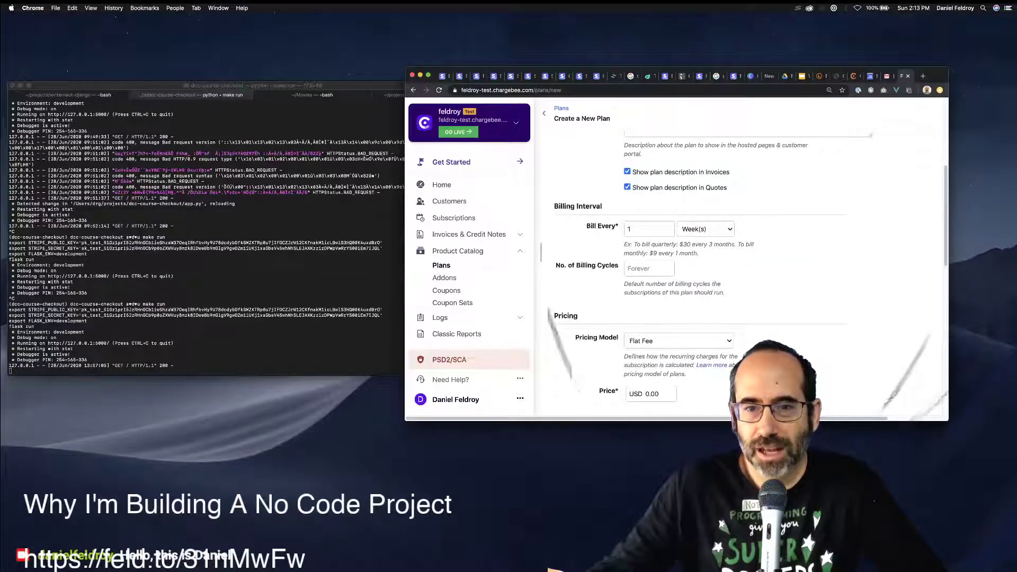
click(678, 340)
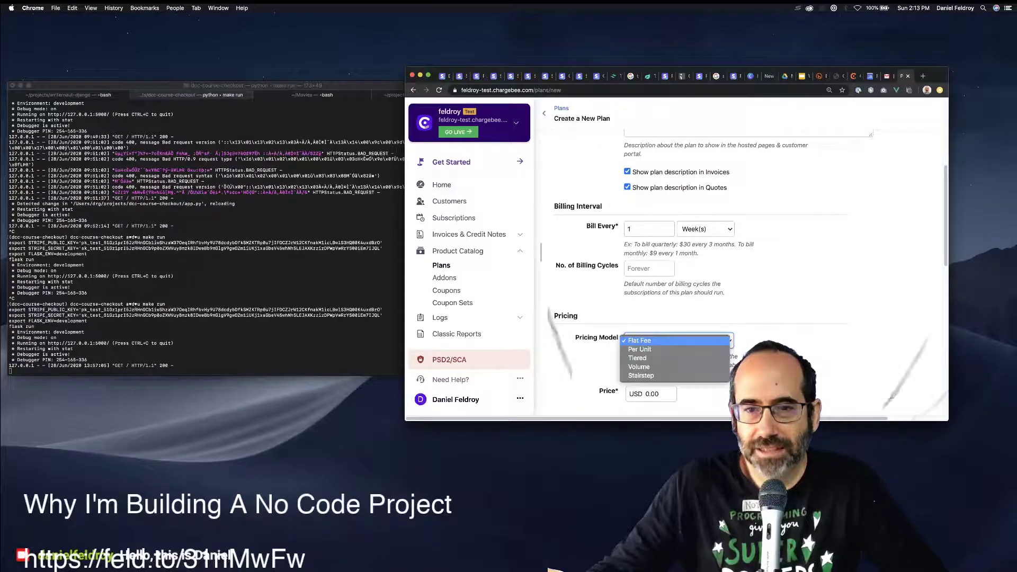
key(Escape)
scroll(741, 265, down, 3)
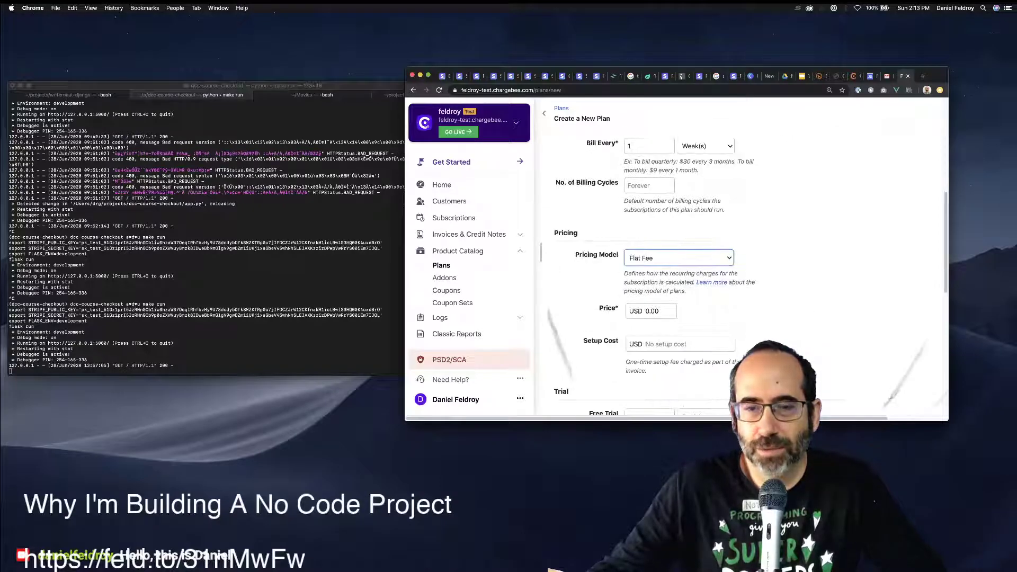
Enter a price of 24.99 and confirm Flat Fee pricing remains selected.
click(646, 311)
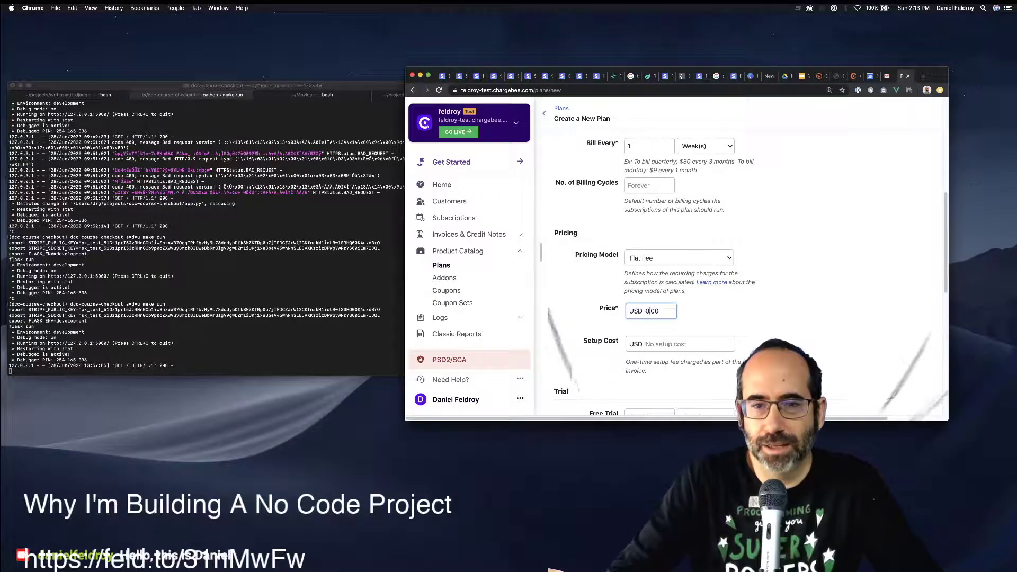
text(2)
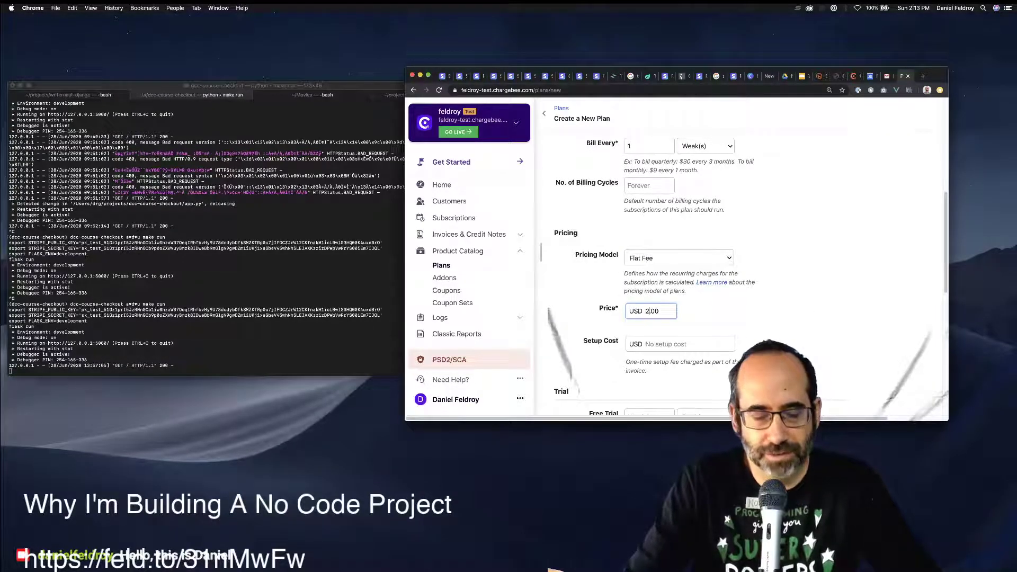
text(4.99)
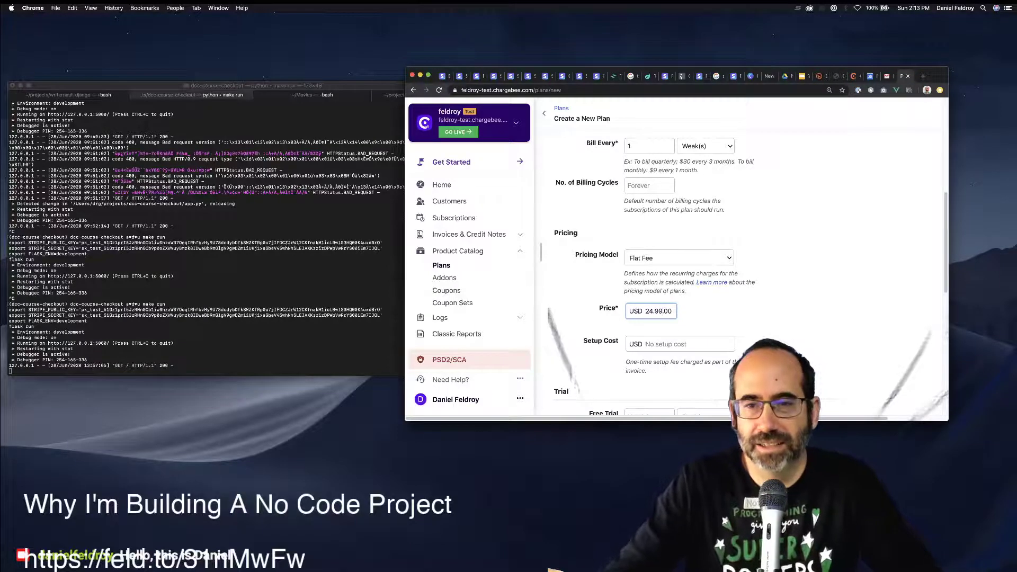
key(Delete)
key(Delete)
key(Delete)
scroll(742, 259, up, 3)
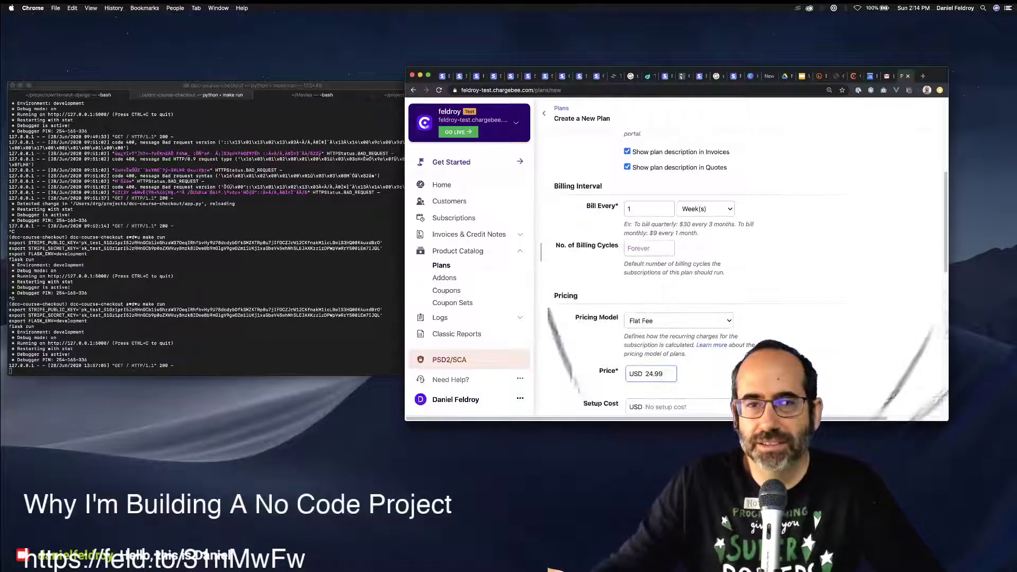
click(678, 321)
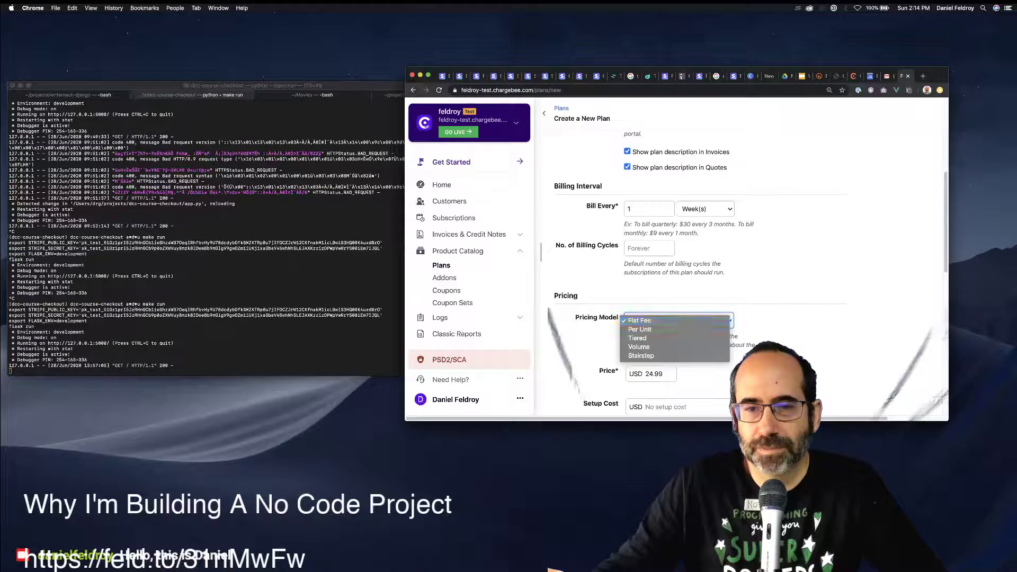
key(Return)
scroll(741, 260, down, 1)
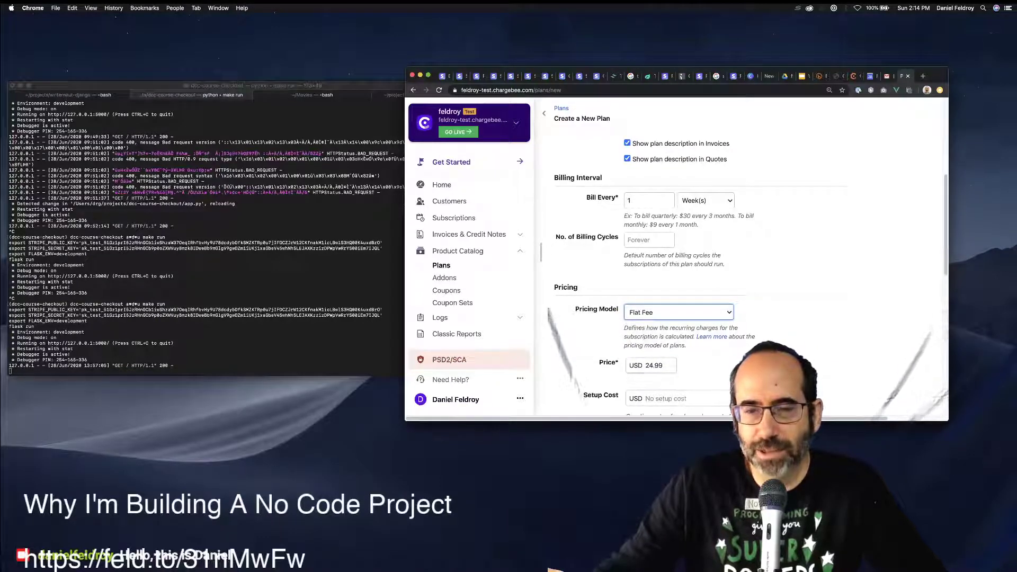
key(Tab)
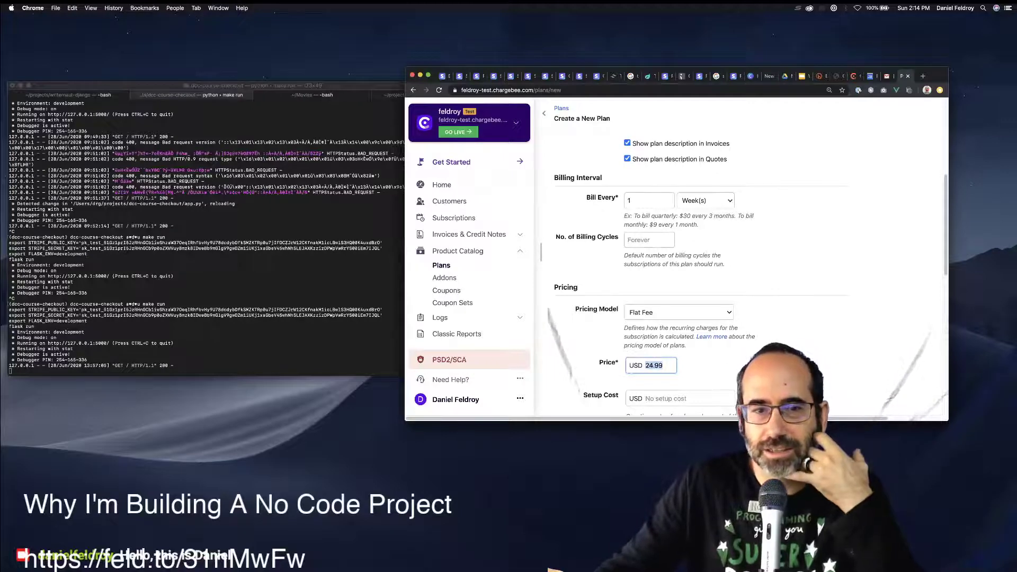
scroll(688, 264, down, 5)
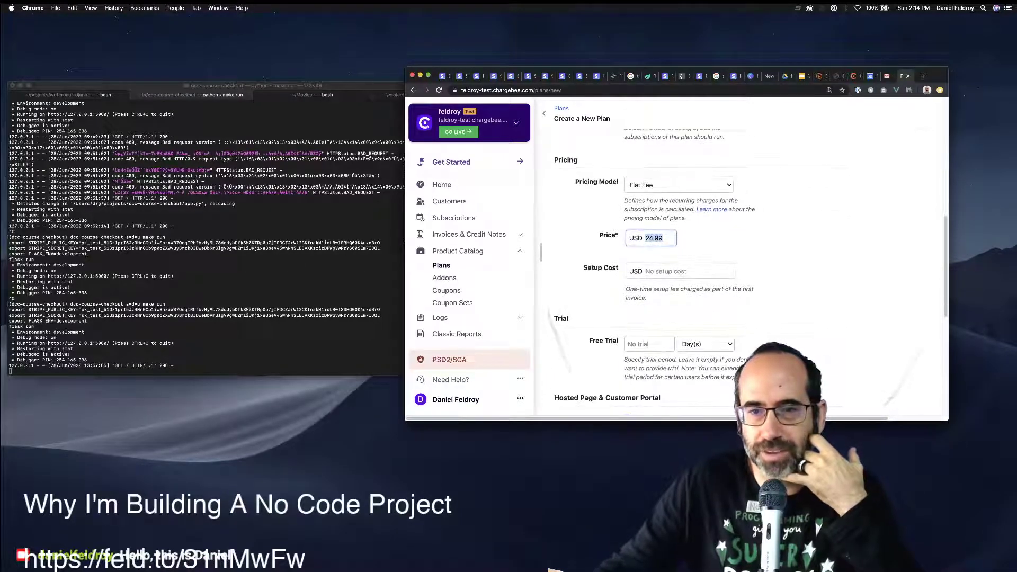
click(680, 271)
scroll(688, 264, down, 1)
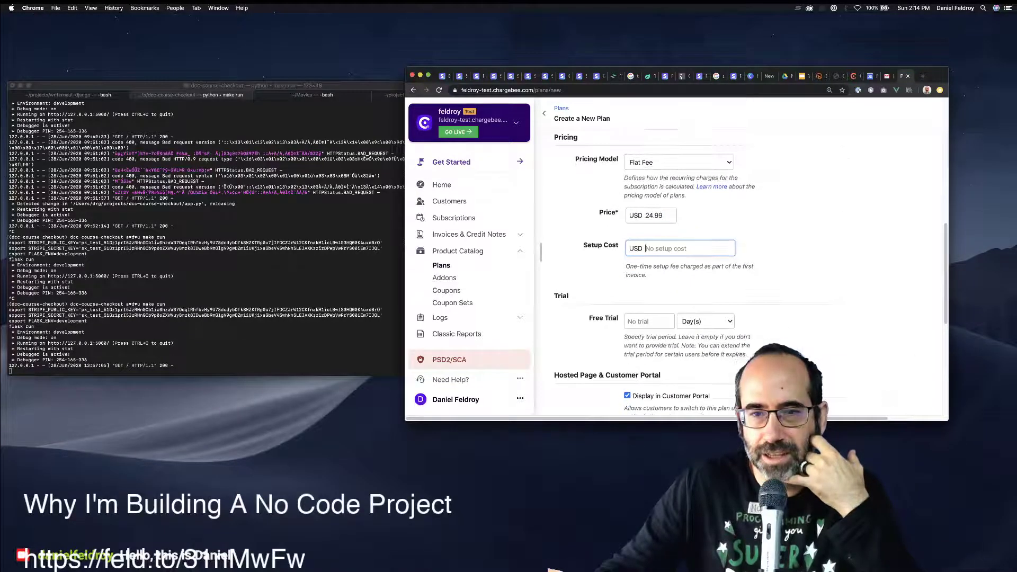
key(Tab)
key(Tab)
key(space)
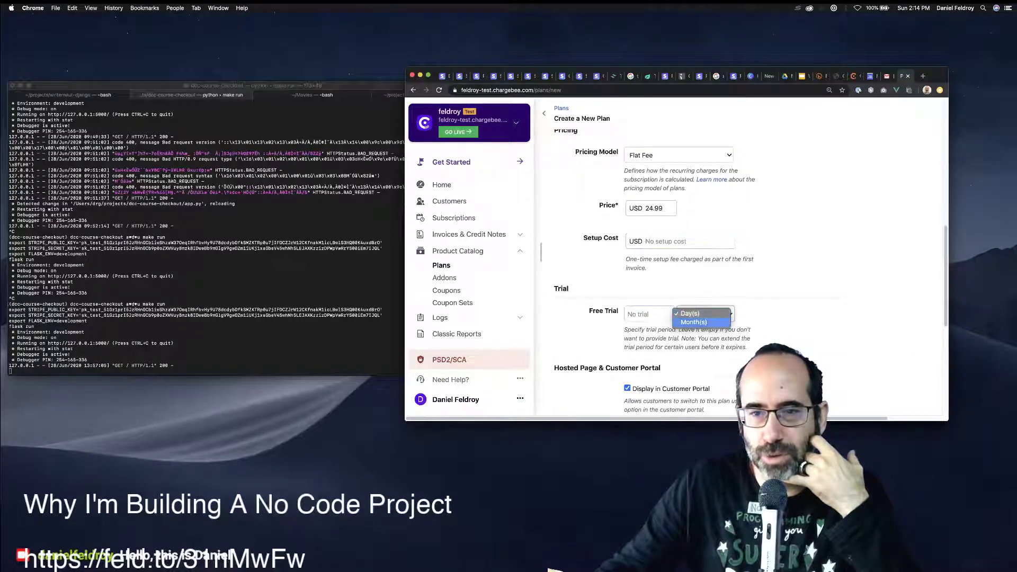
key(Escape)
scroll(688, 264, down, 4)
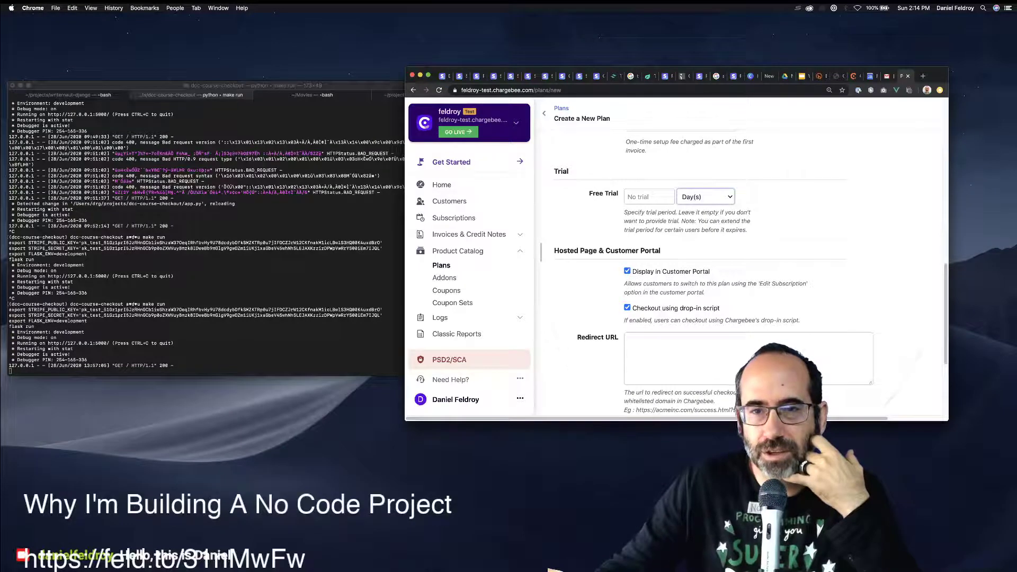
drag(650, 272, 693, 271)
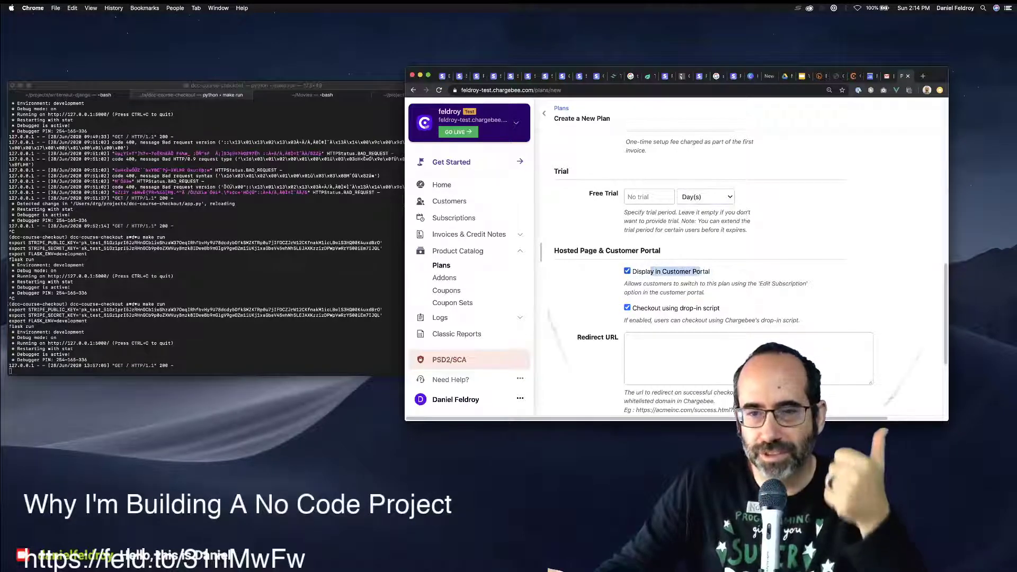
click(700, 272)
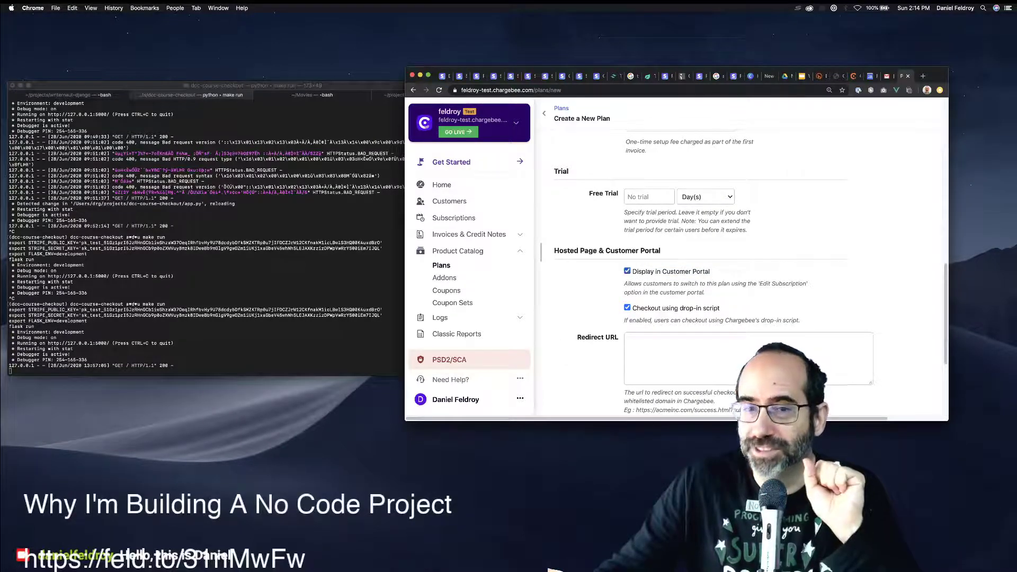
drag(662, 272, 710, 272)
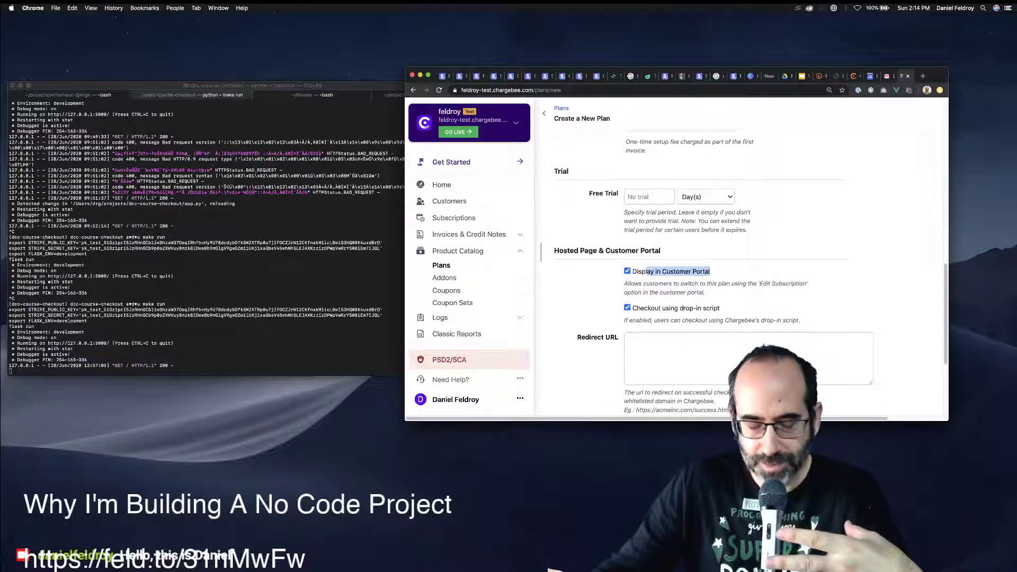
scroll(741, 265, down, 3)
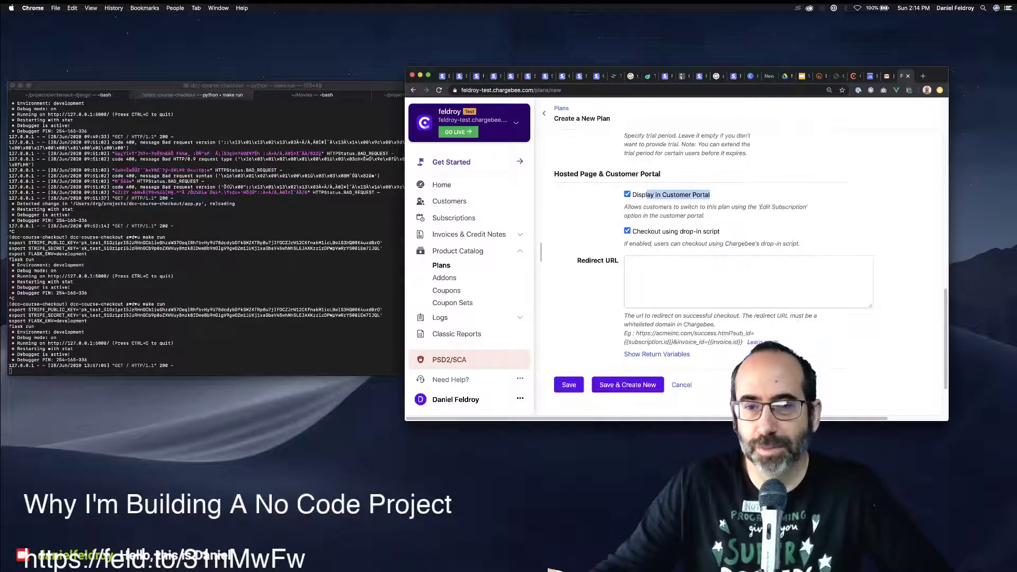
click(747, 282)
drag(739, 316, 636, 315)
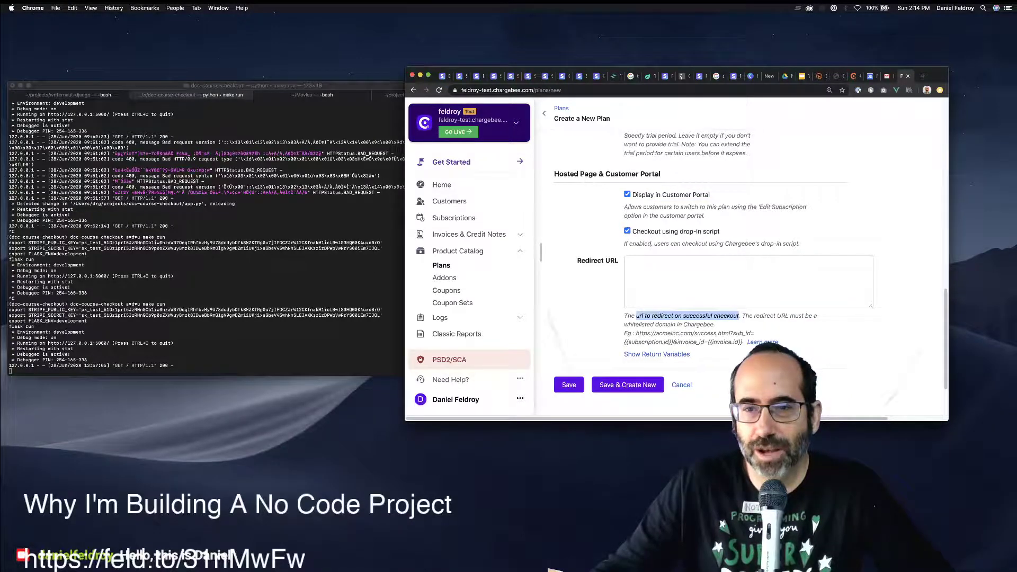
click(747, 281)
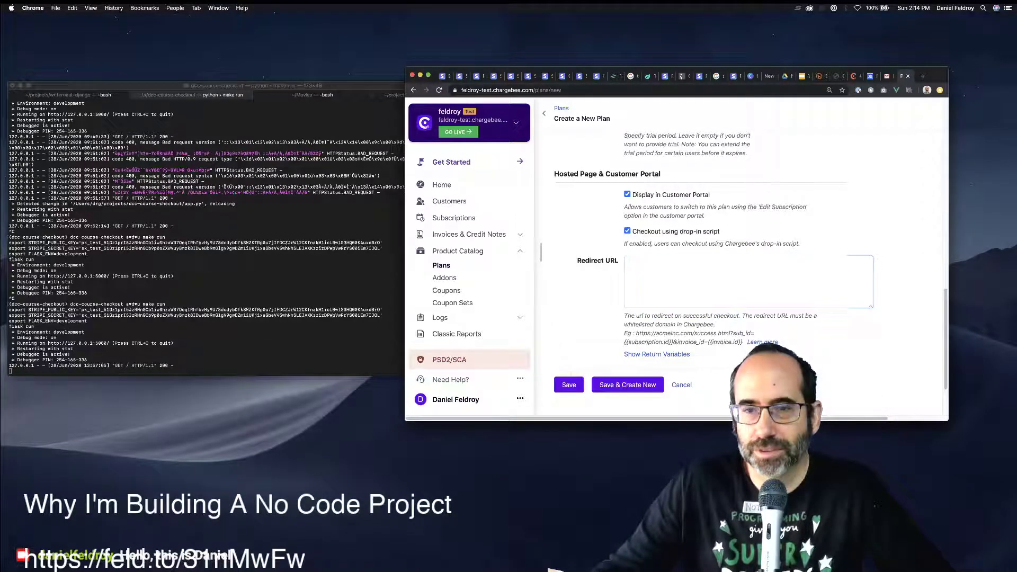
Review the redirect URL's whitelisted-domain requirement and its list of return variables.
drag(631, 316, 704, 324)
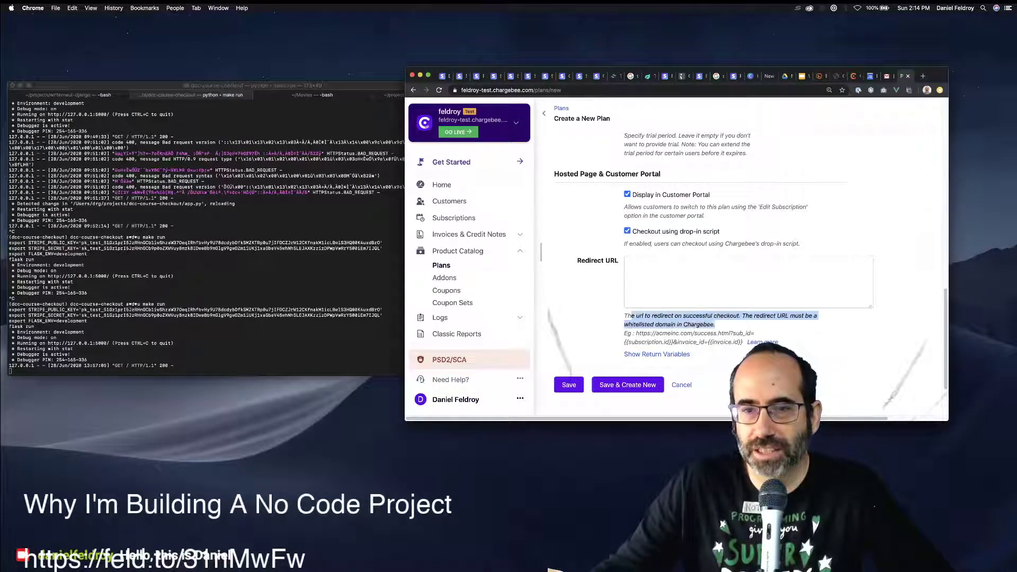
click(657, 353)
scroll(657, 354, down, 5)
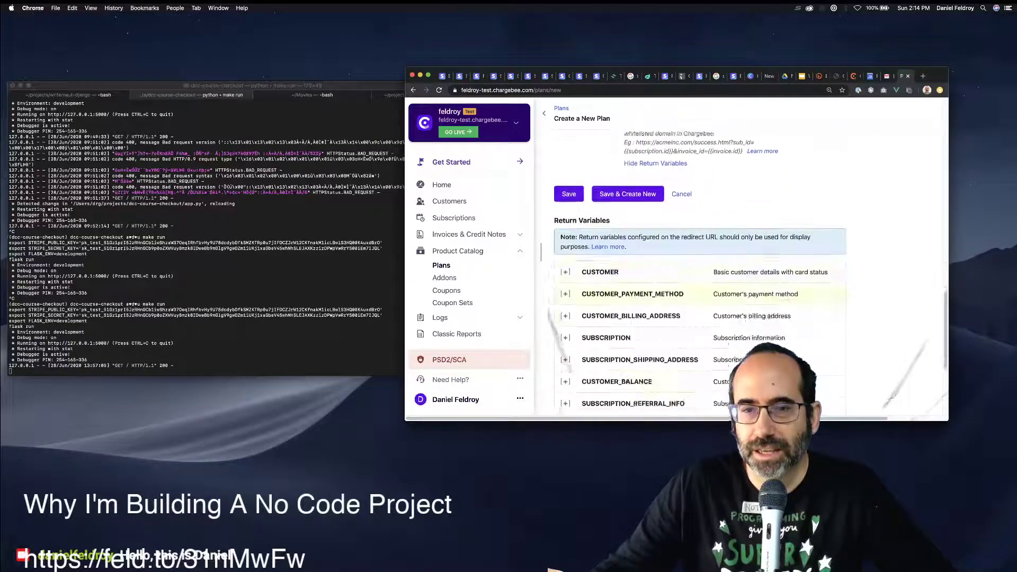
scroll(688, 290, up, 1)
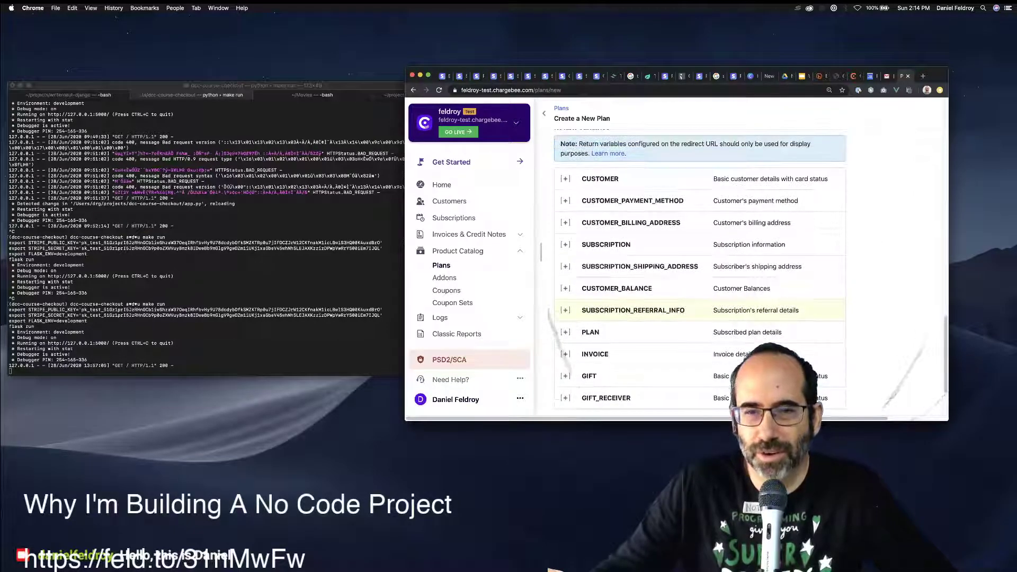
scroll(688, 294, up, 1)
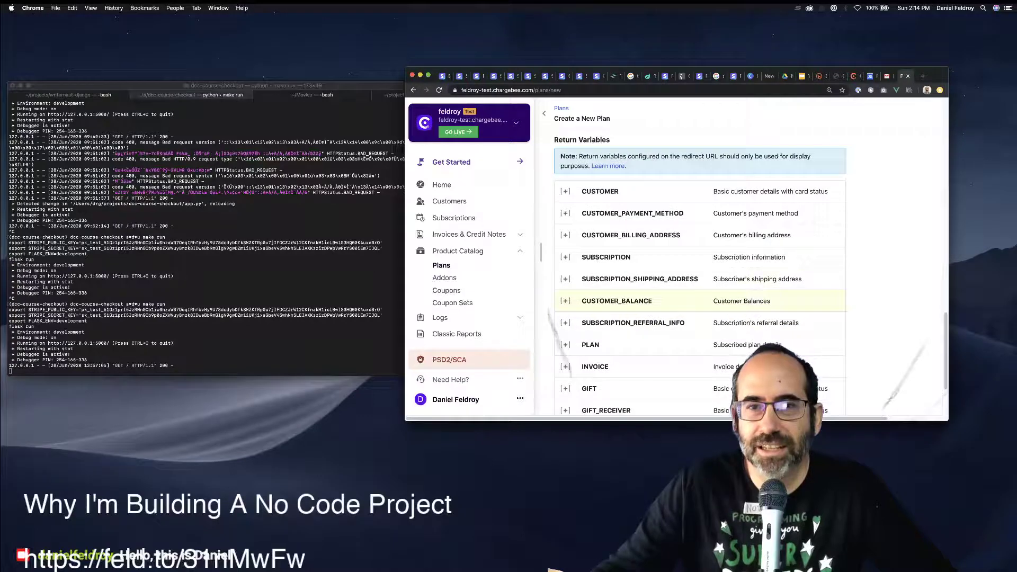
scroll(688, 291, down, 2)
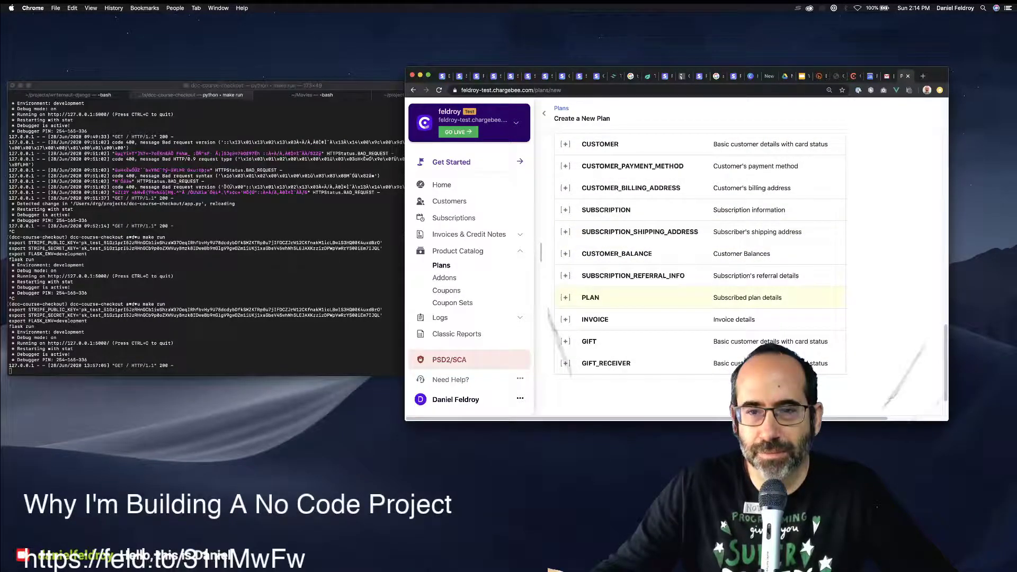
scroll(688, 265, up, 10)
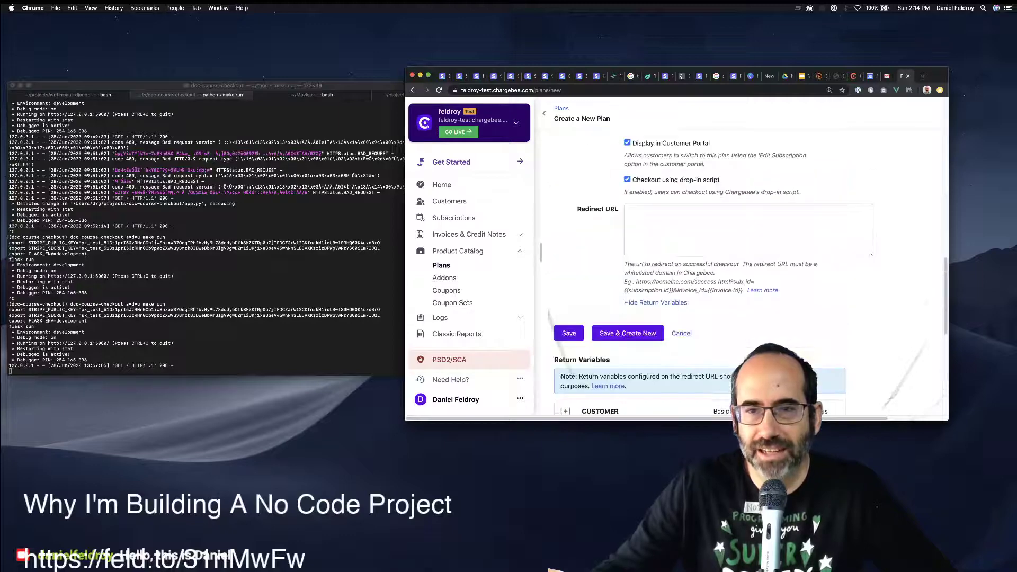
click(748, 230)
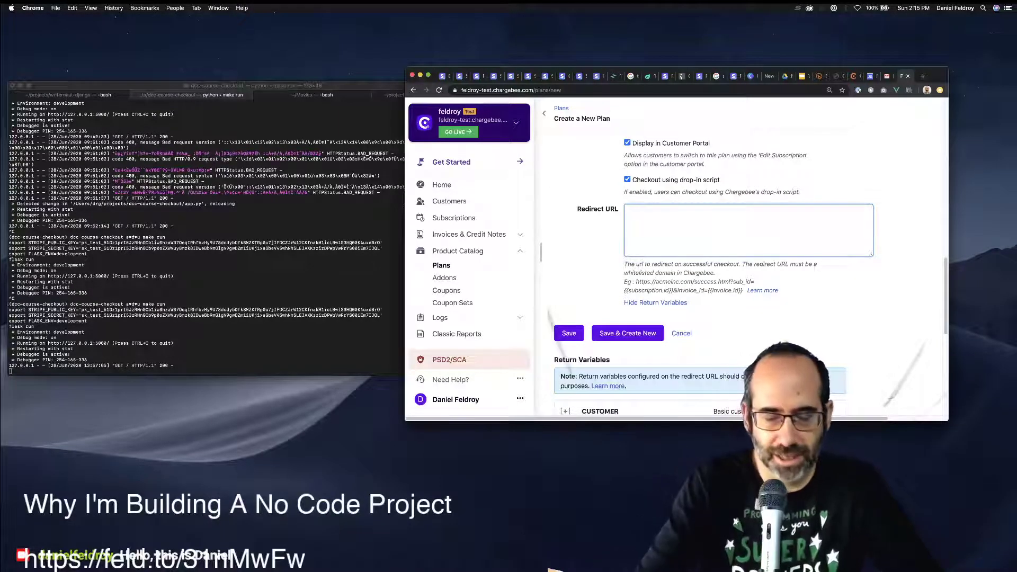
scroll(688, 265, down, 5)
scroll(688, 265, up, 5)
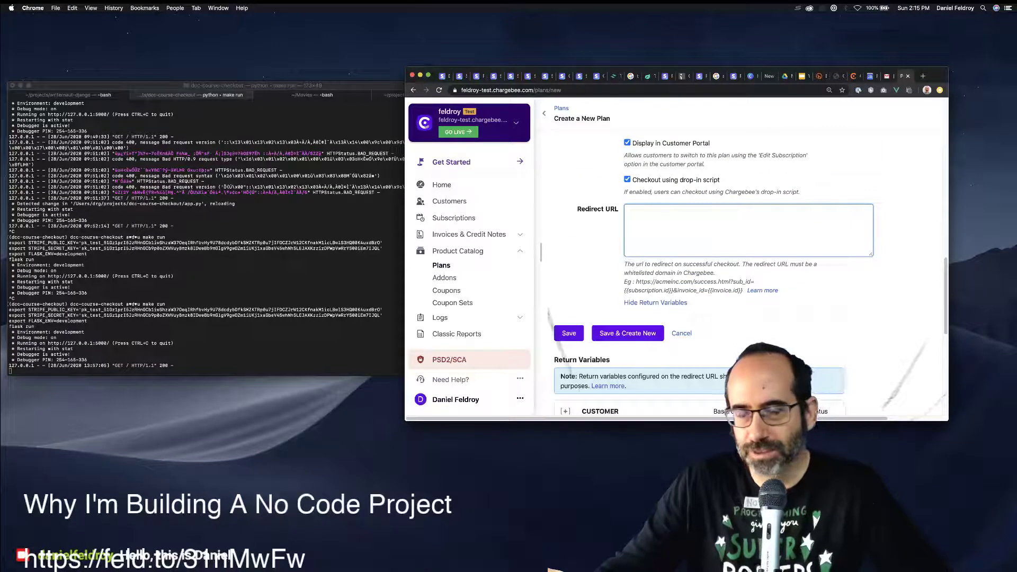
text(https)
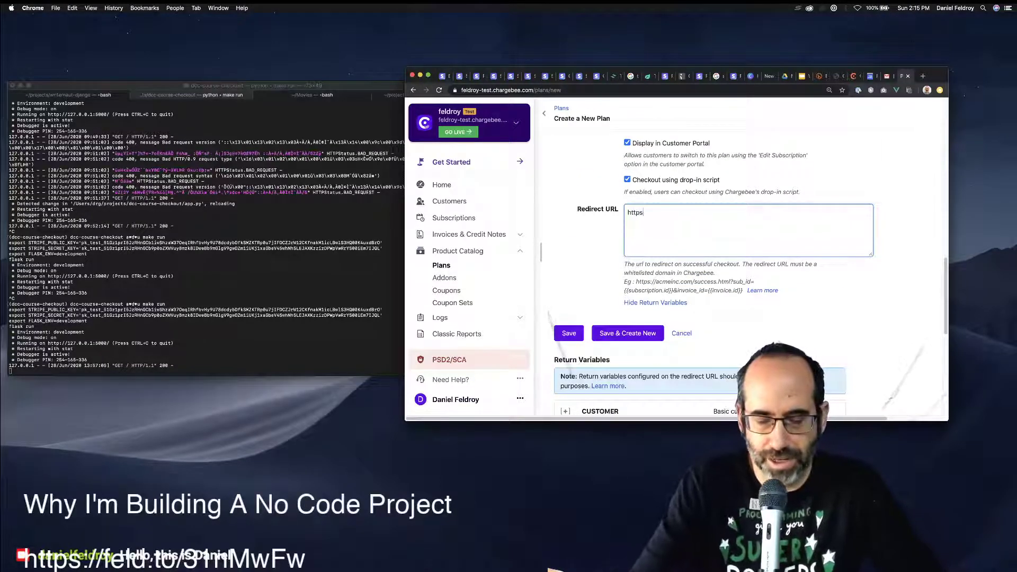
text(://www/)
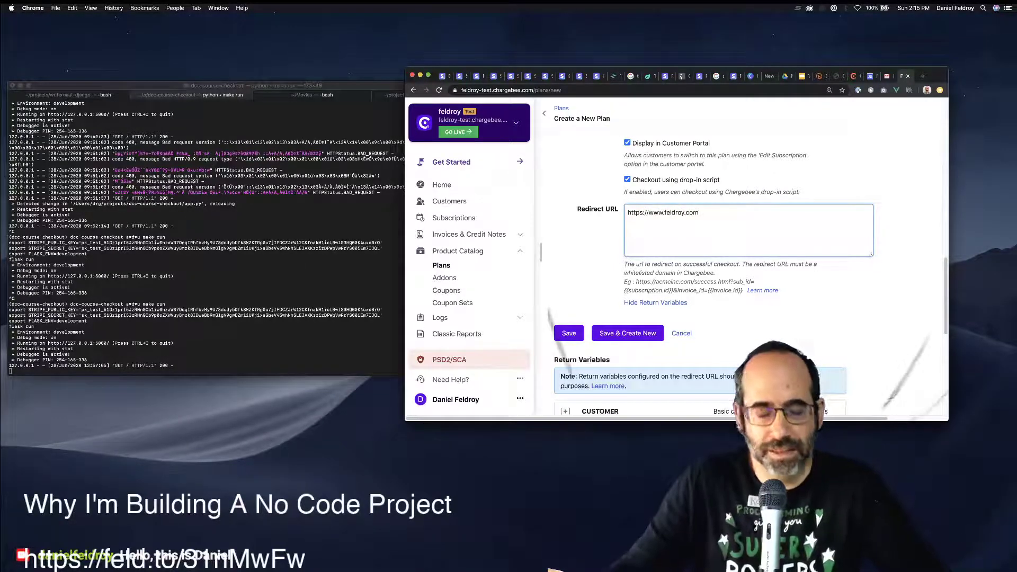
Open a blank Chrome window and close it again, back to the Chargebee plan form.
key(super+n)
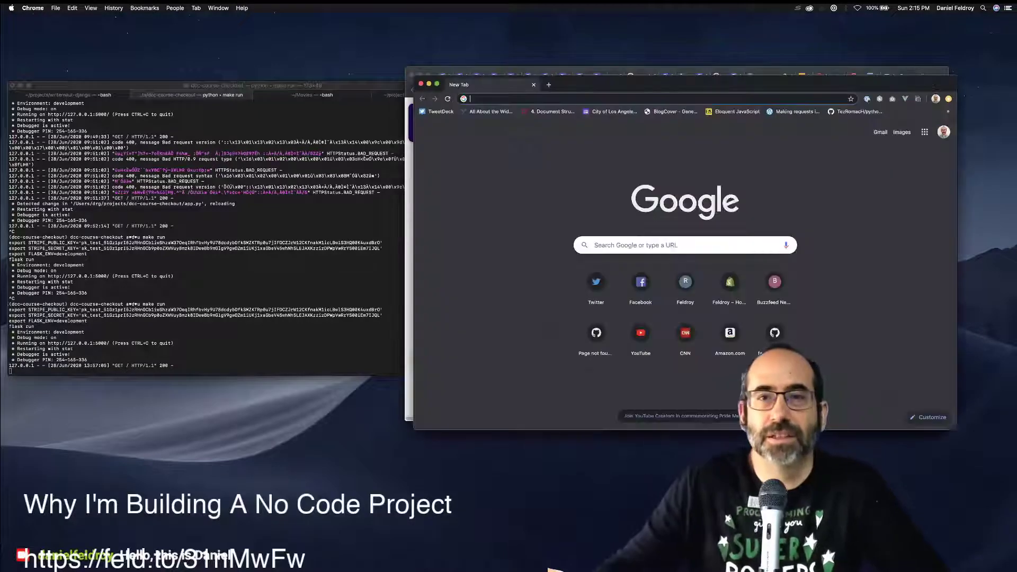
key(super+w)
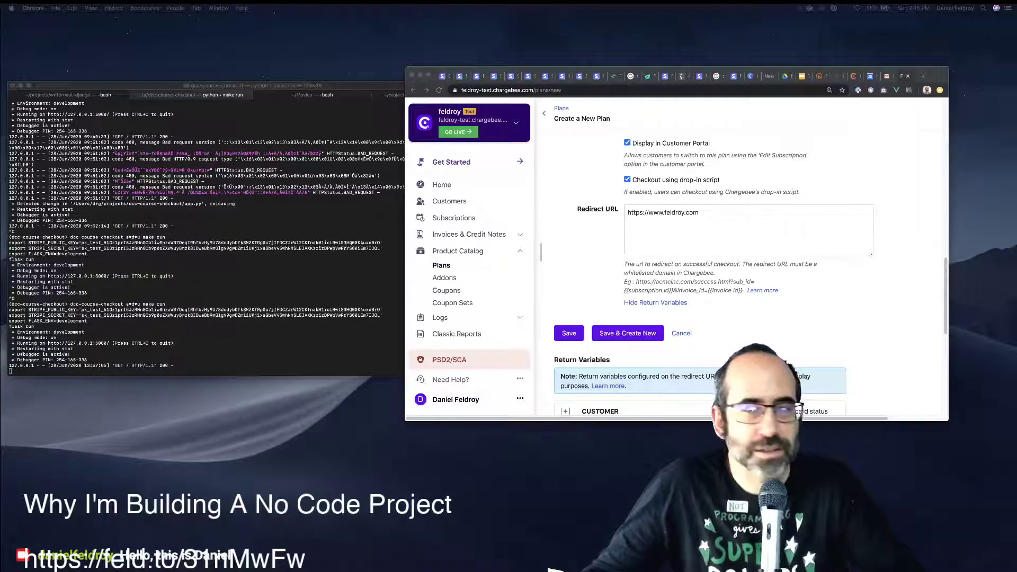
click(699, 213)
text(/pages/dcc-success)
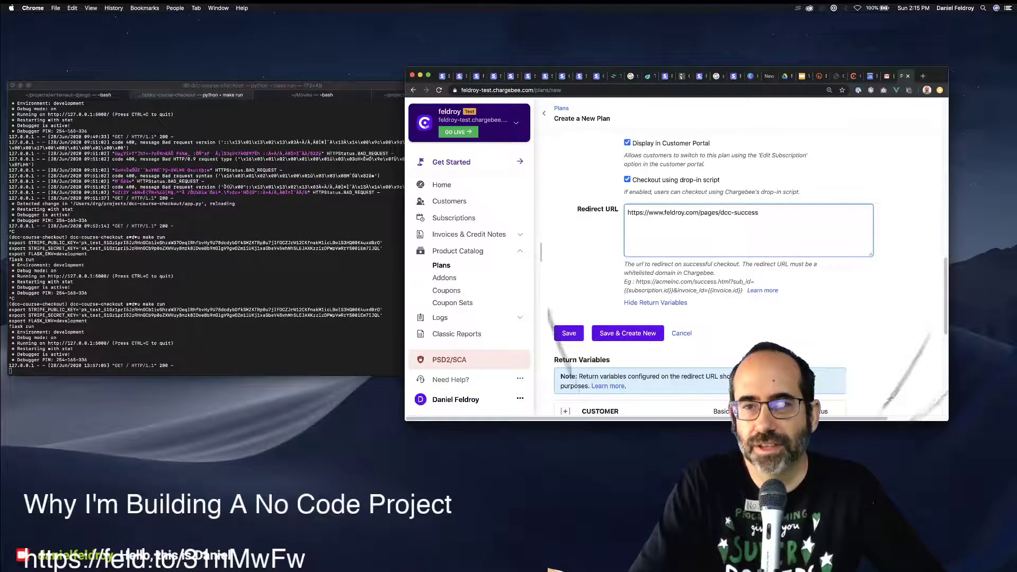
click(776, 76)
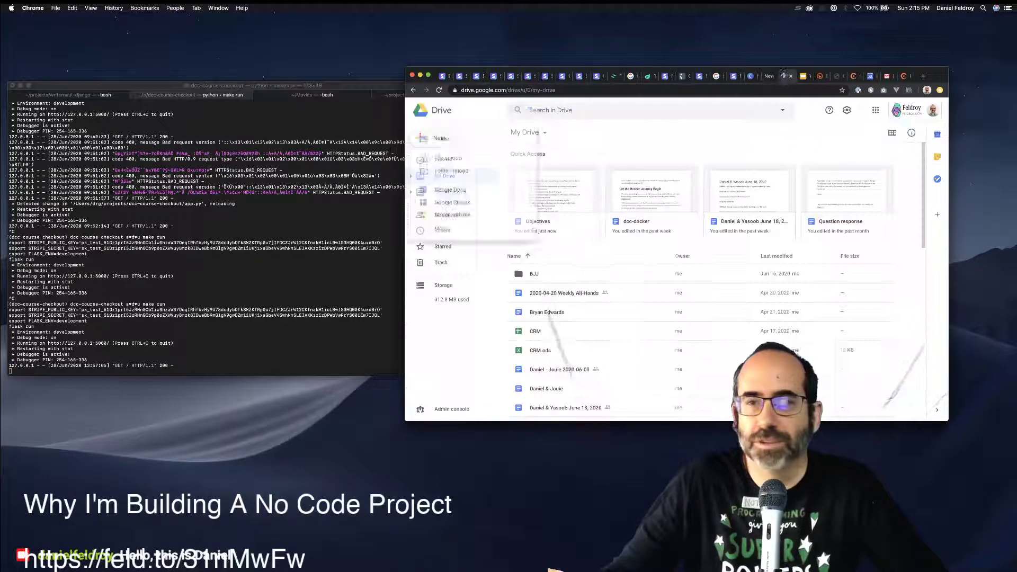
Load feldroy.com/pages/dcc-success and confirm its 'Get Ready to Crash Into Django!' heading.
key(super+t)
text(feldroy.com/pages/dcc-success)
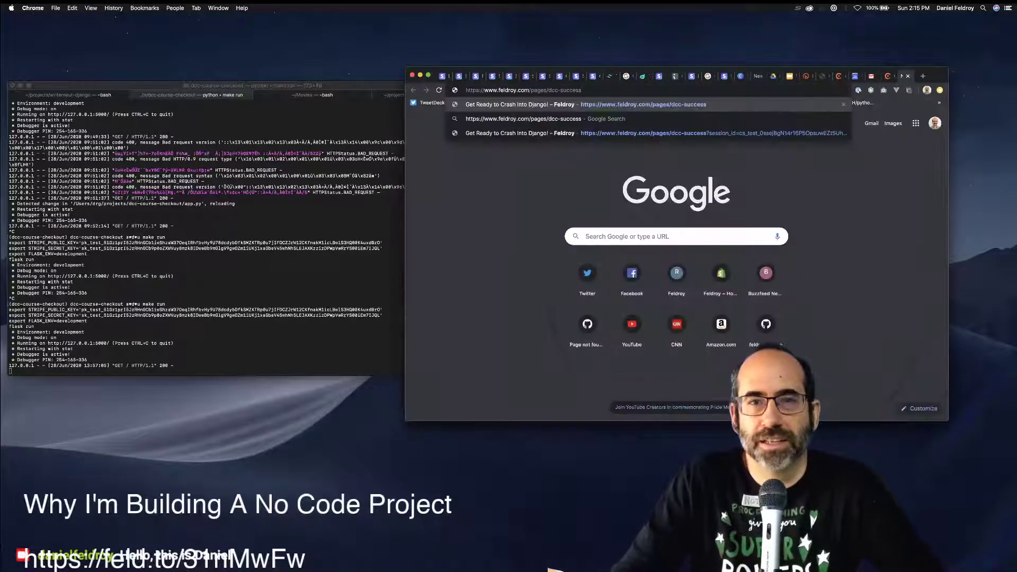
key(Return)
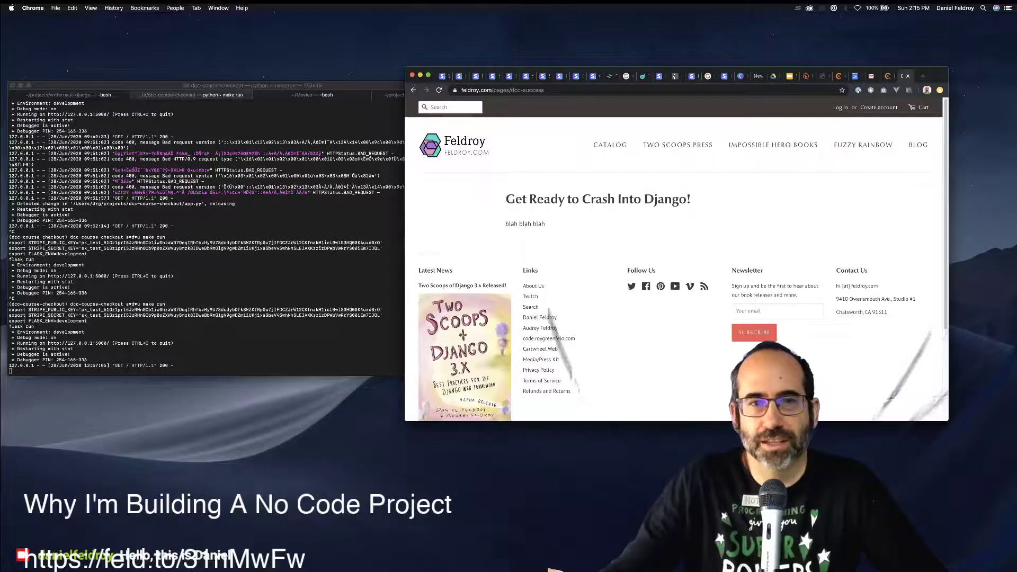
drag(506, 199, 691, 199)
key(ctrl+shift+Tab)
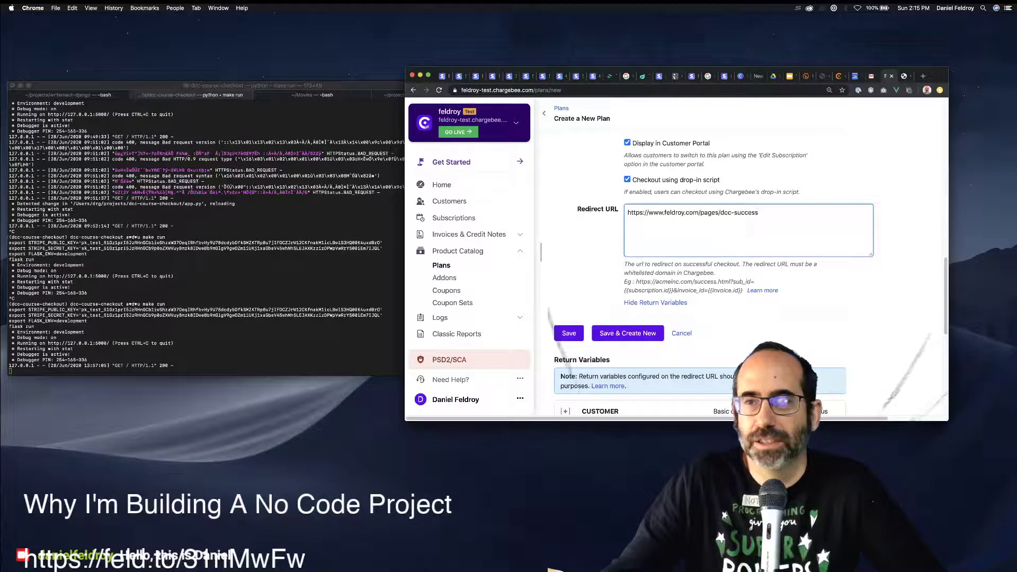
key(ctrl+Tab)
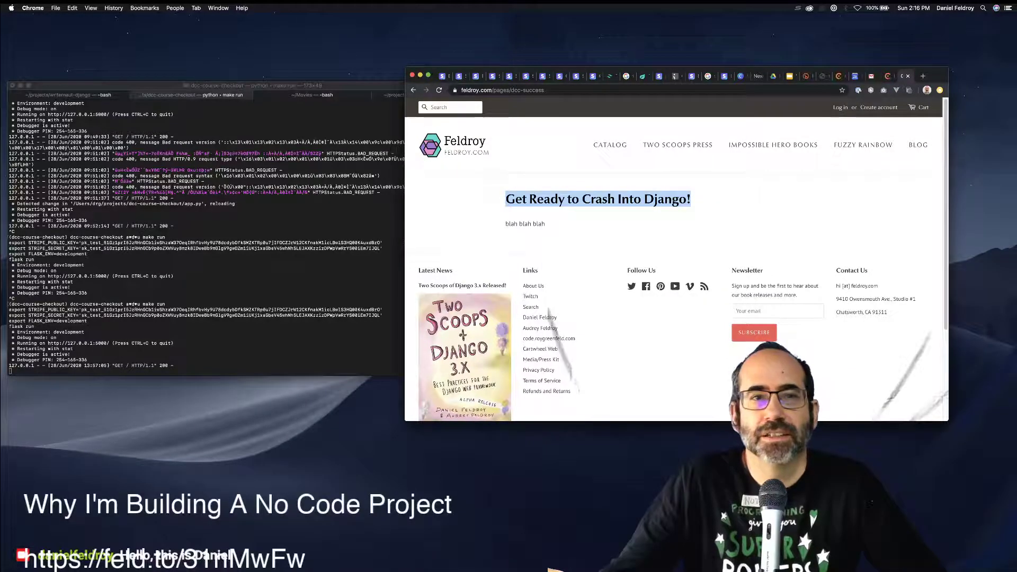
key(super+t)
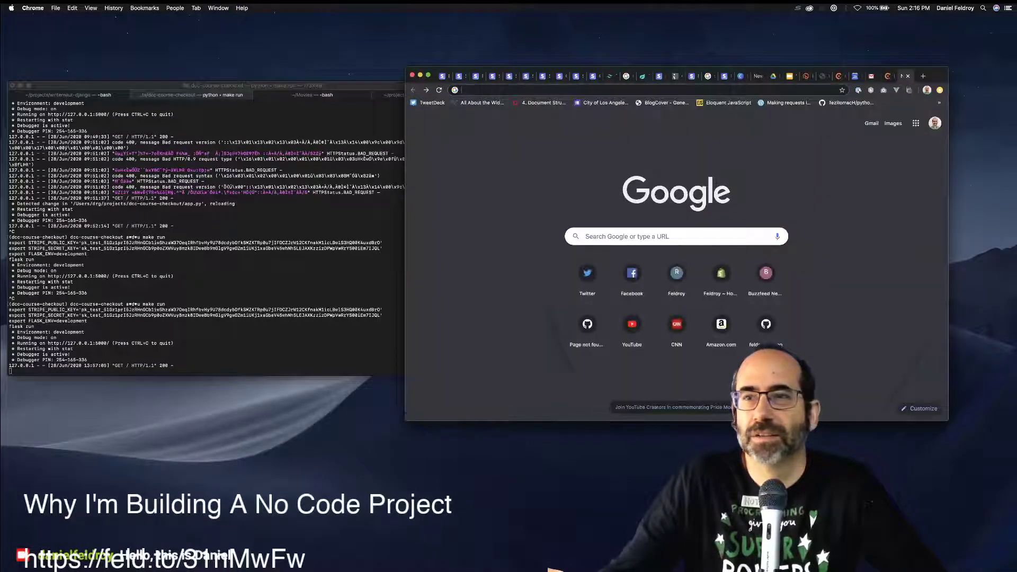
key(super+w)
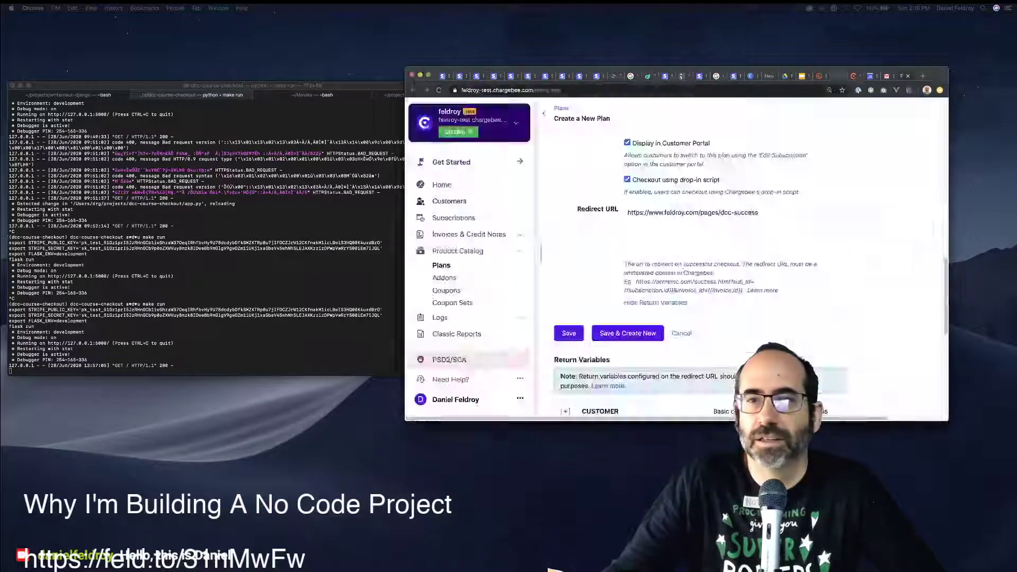
Change the Shopify page's URL handle from dcc-success to crash-into-django, save, and view it live.
click(659, 76)
scroll(720, 265, down, 2)
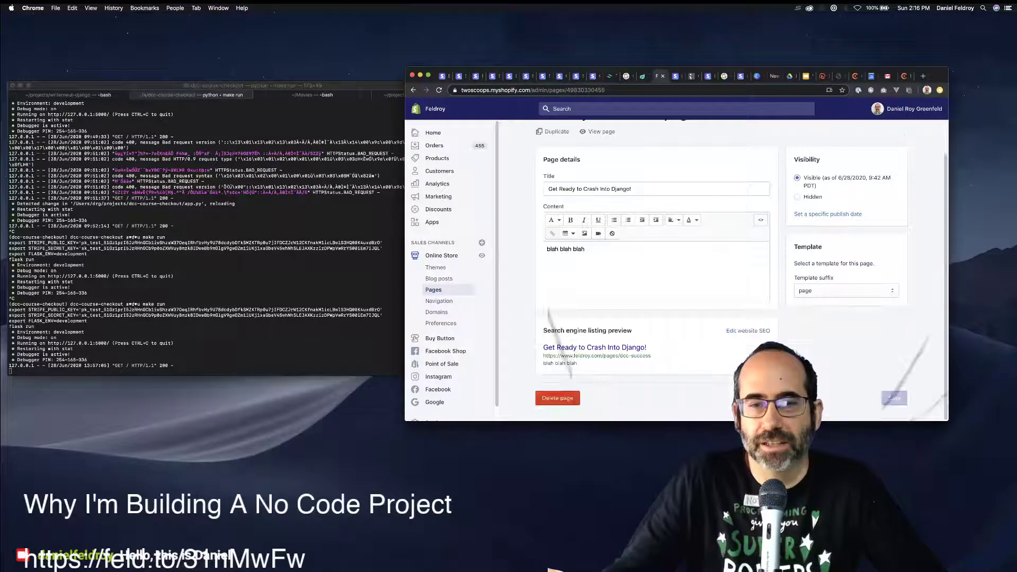
click(748, 330)
scroll(657, 265, down, 5)
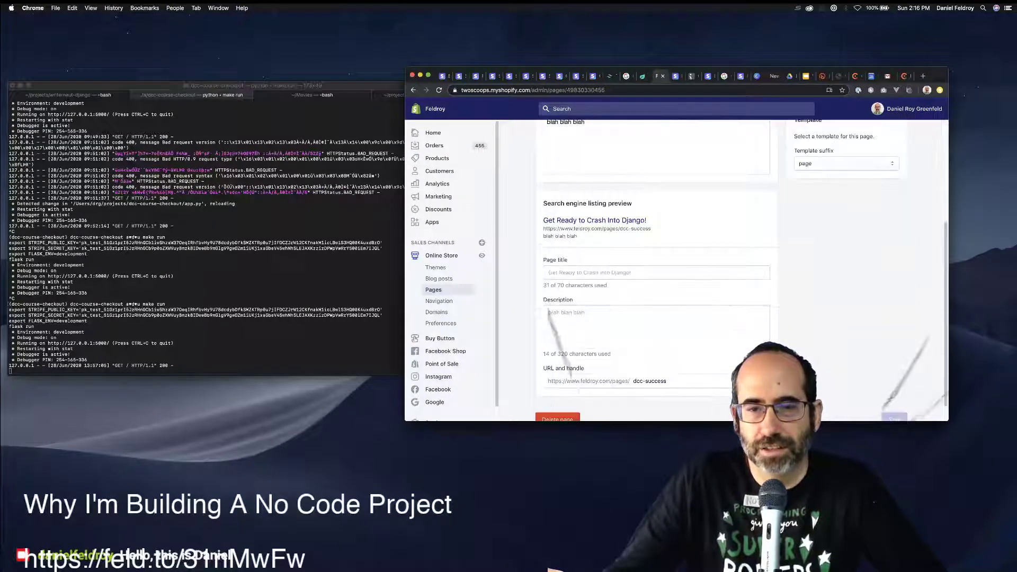
triple_click(650, 381)
text(creash)
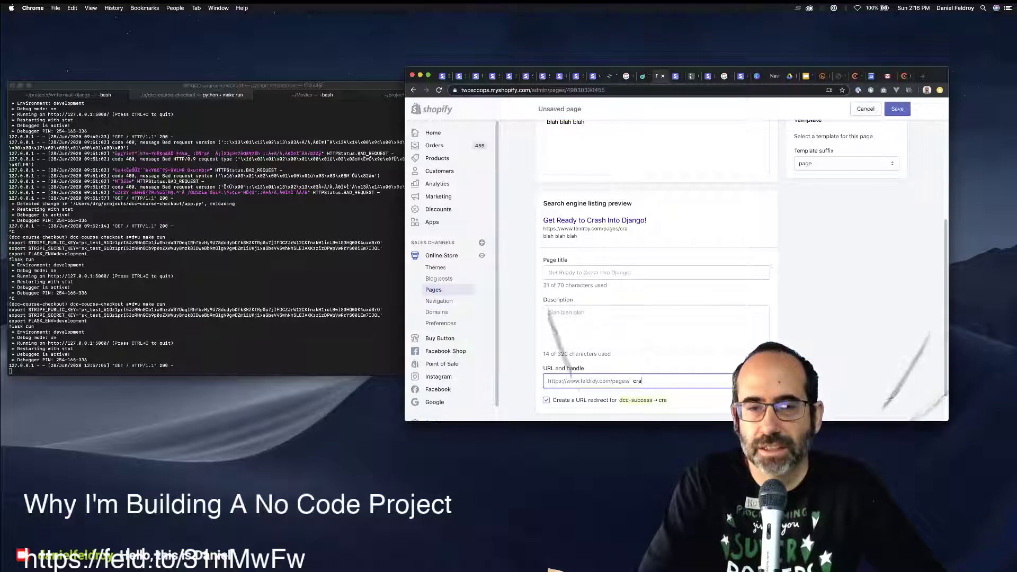
text(shj)
text(into-django)
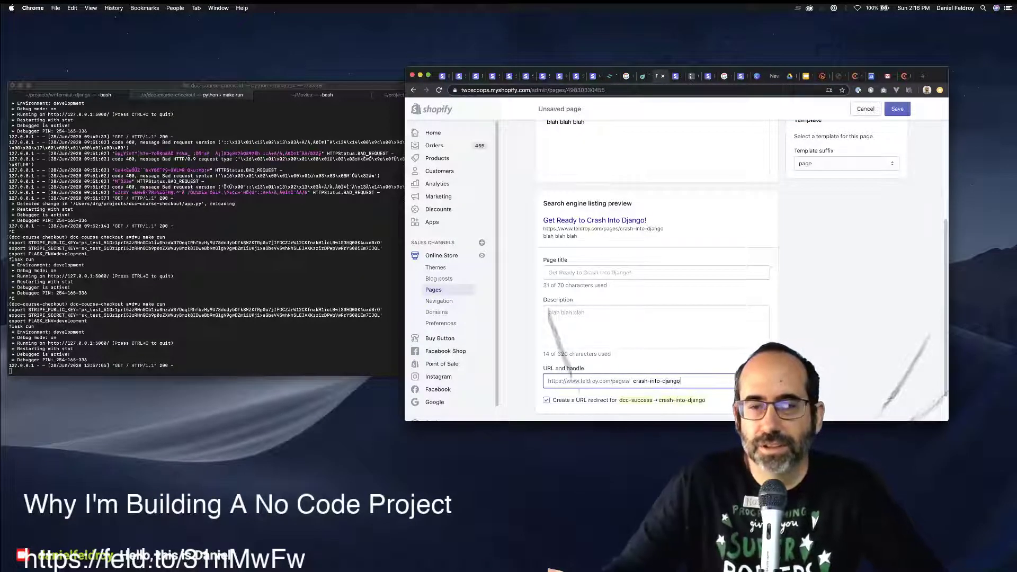
key(Return)
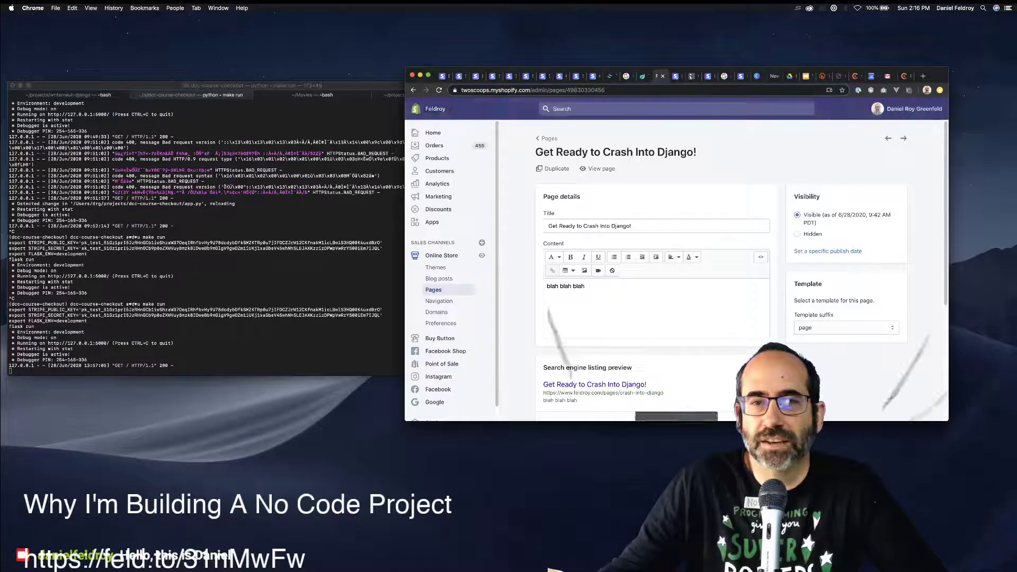
click(594, 384)
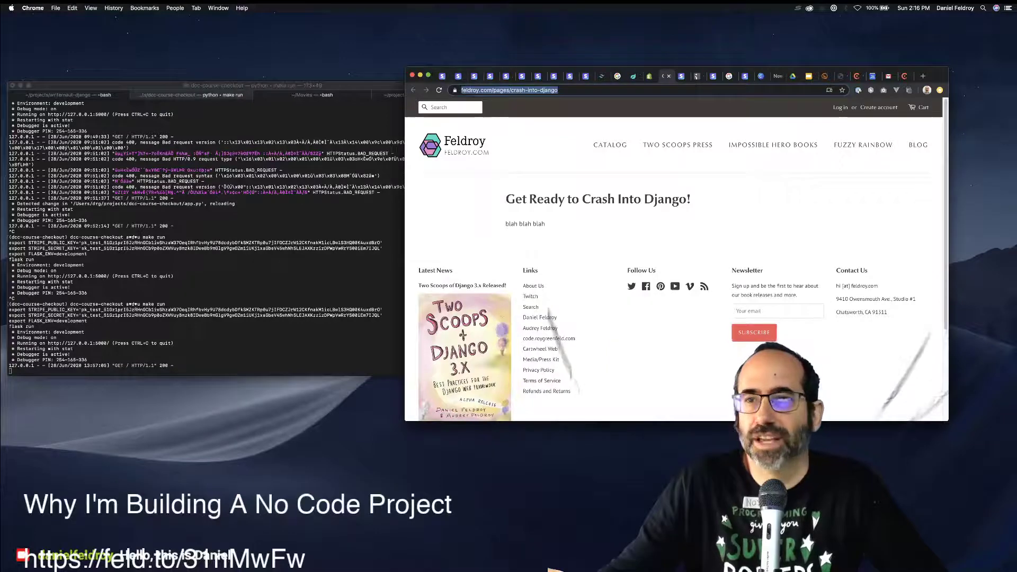
key(super+9)
key(alt+shift+Left)
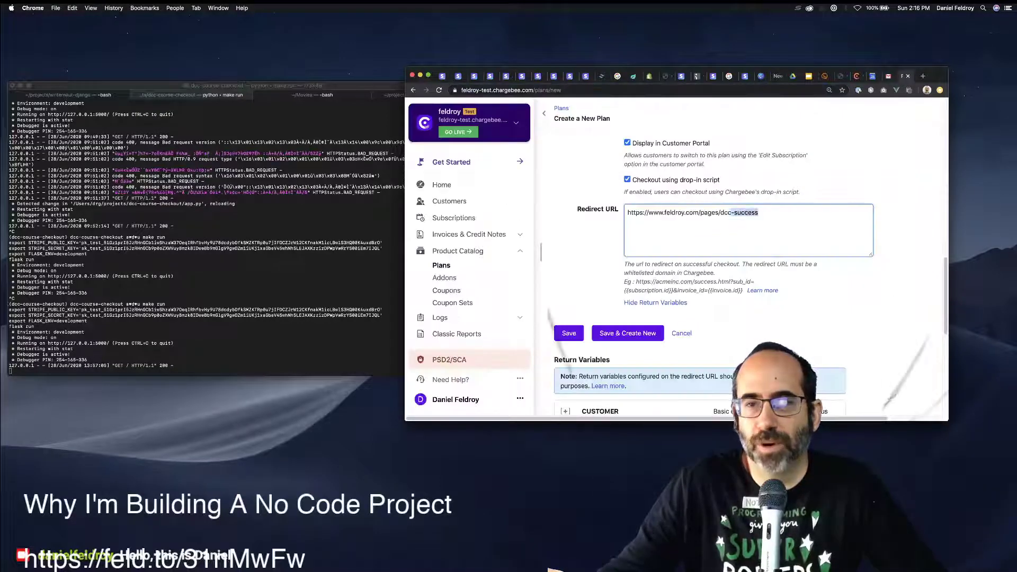
key(super+a)
text(https://www.feldroy.com/pages/crash-into-django)
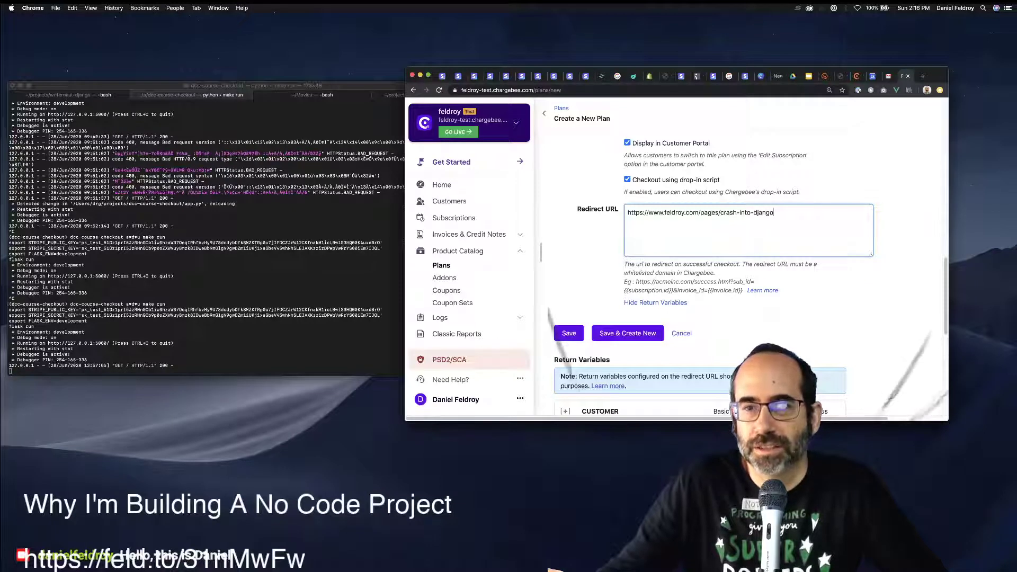
key(Tab)
drag(628, 264, 714, 272)
click(721, 263)
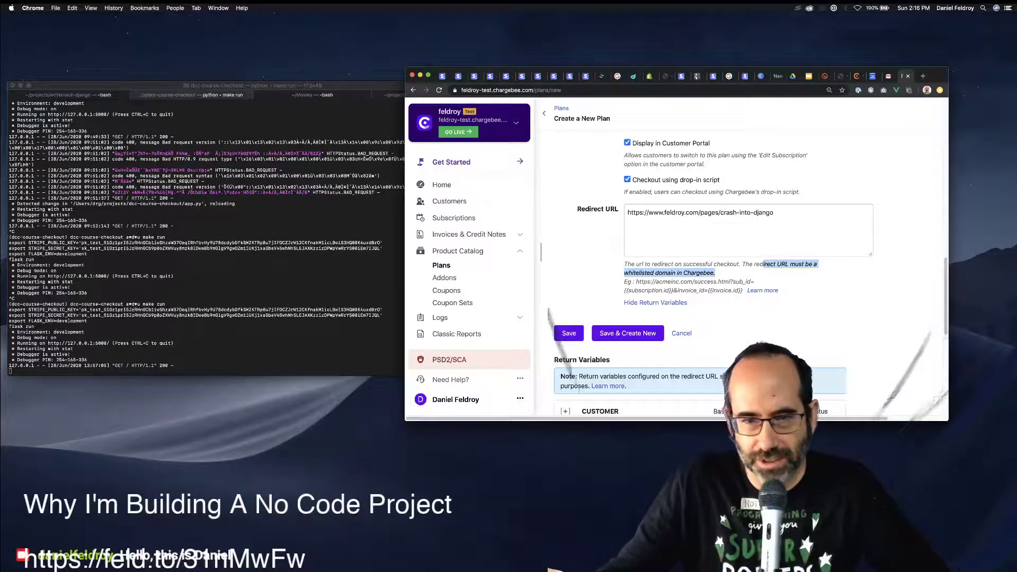
Scroll through the plan form to check the name and all other plan details.
scroll(742, 265, up, 5)
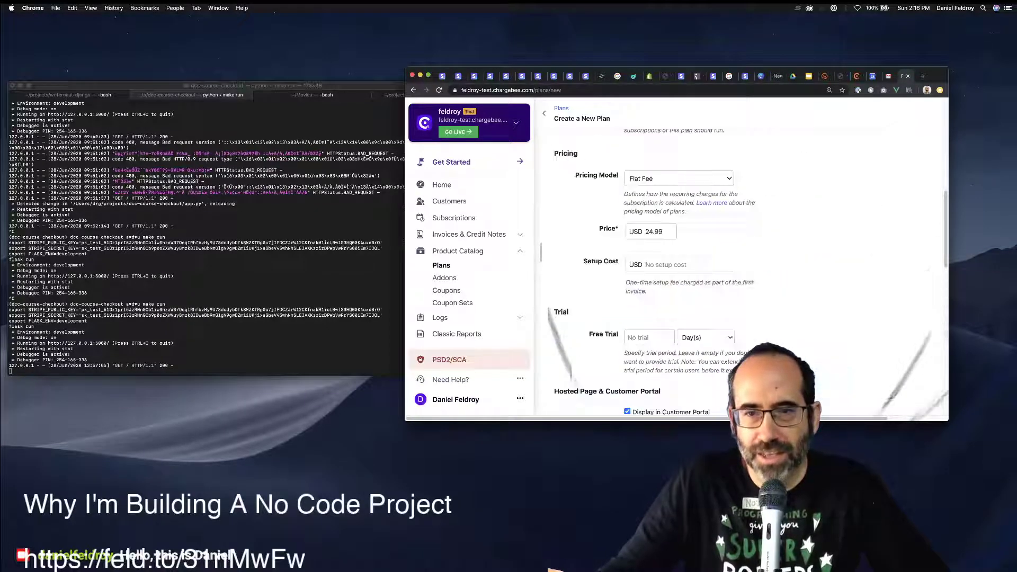
scroll(741, 265, up, 8)
scroll(742, 265, down, 5)
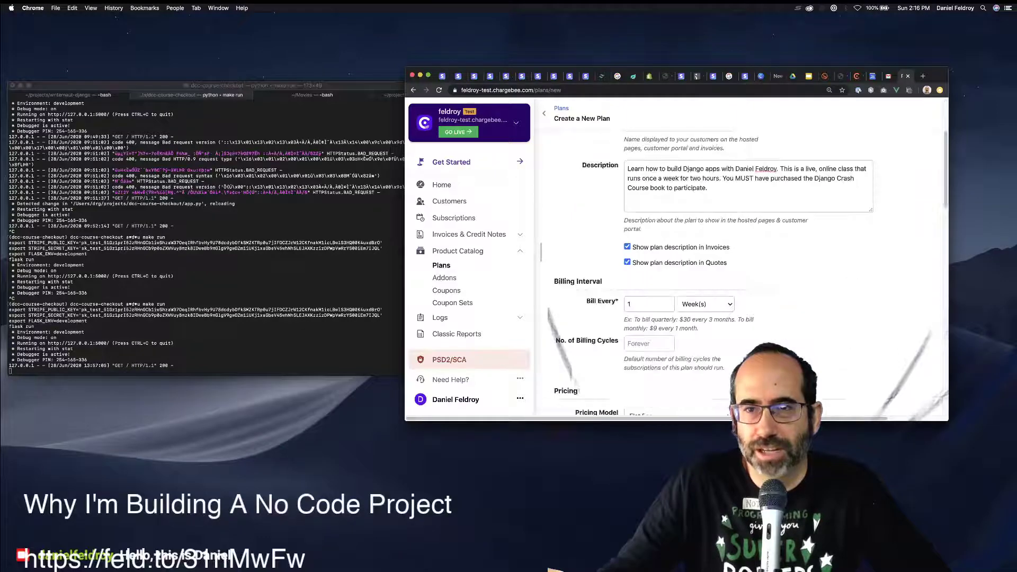
scroll(742, 265, up, 5)
click(678, 157)
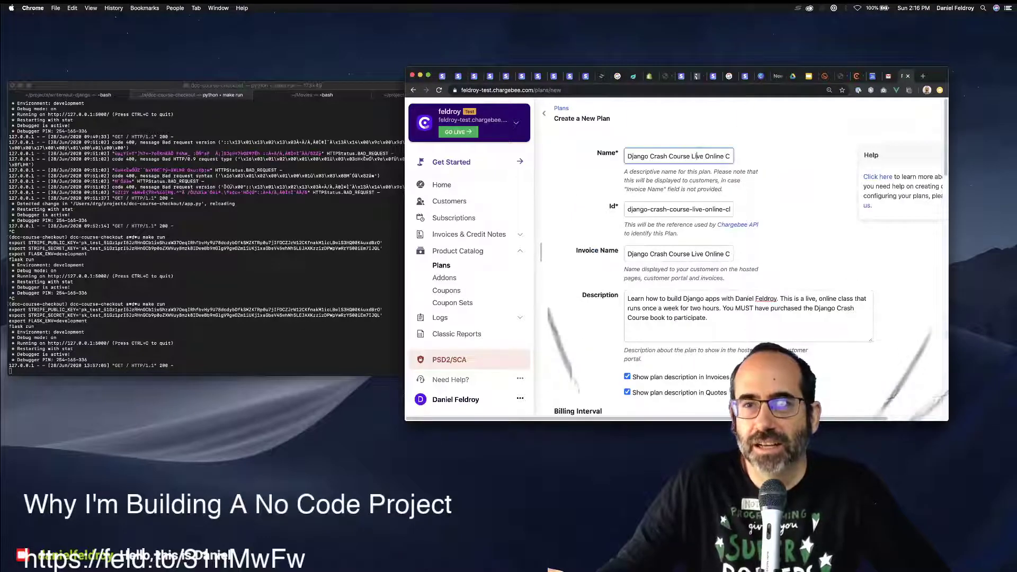
key(super+a)
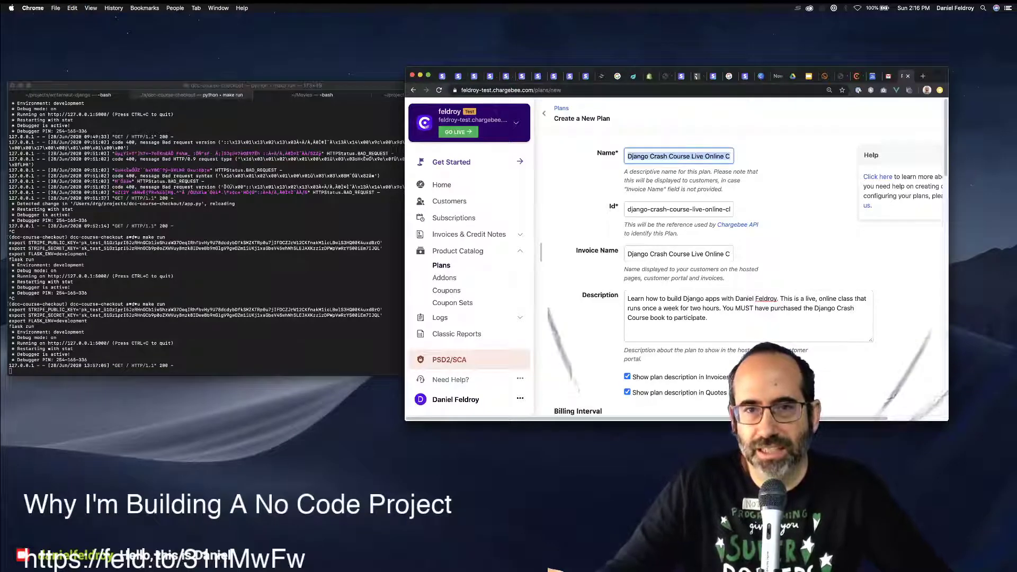
scroll(741, 265, down, 15)
scroll(741, 265, up, 5)
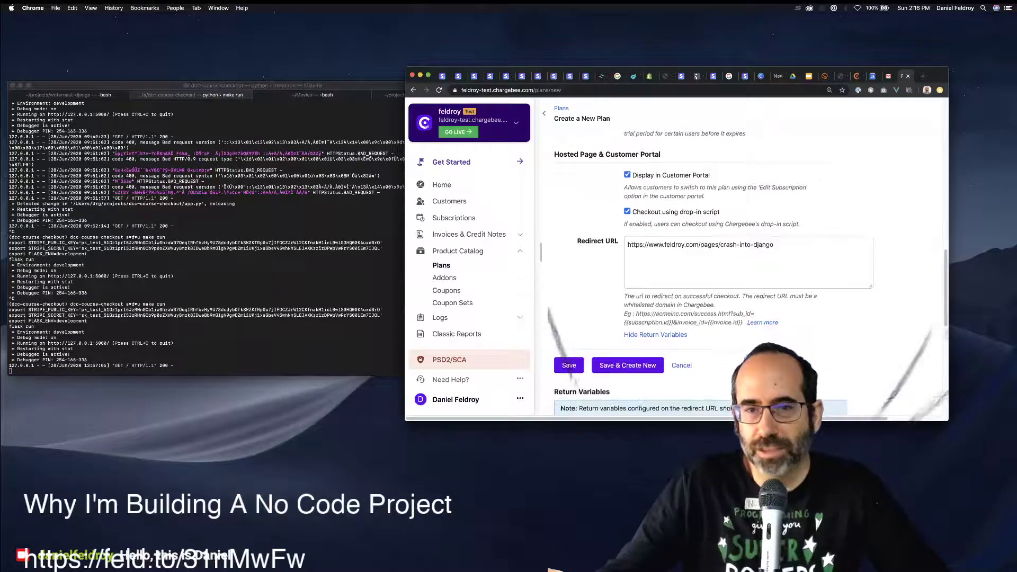
scroll(742, 265, up, 3)
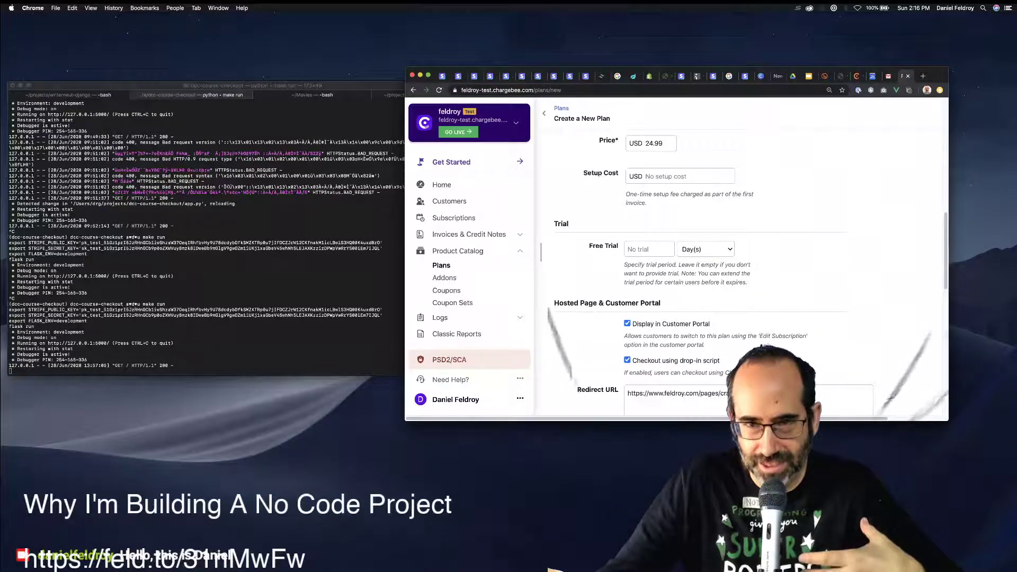
scroll(741, 264, down, 5)
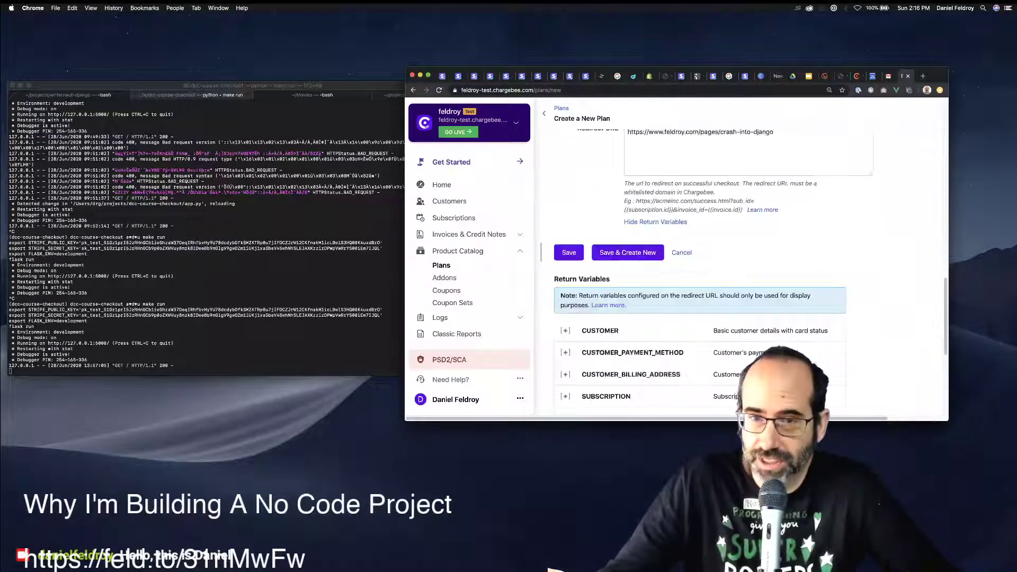
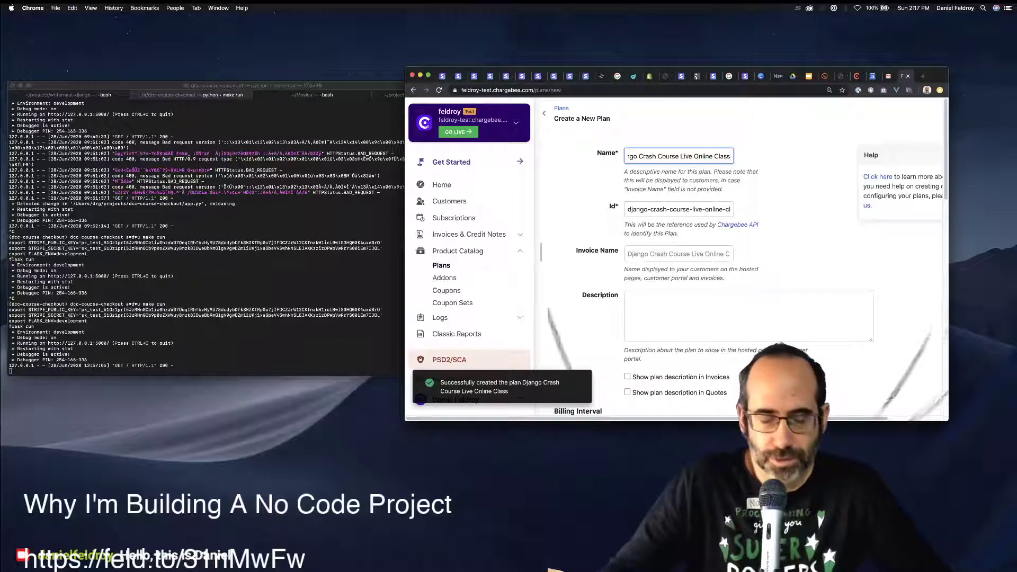
Append ' With E-Book' to the new plan's name and copy the existing plan's Id.
text(With E)
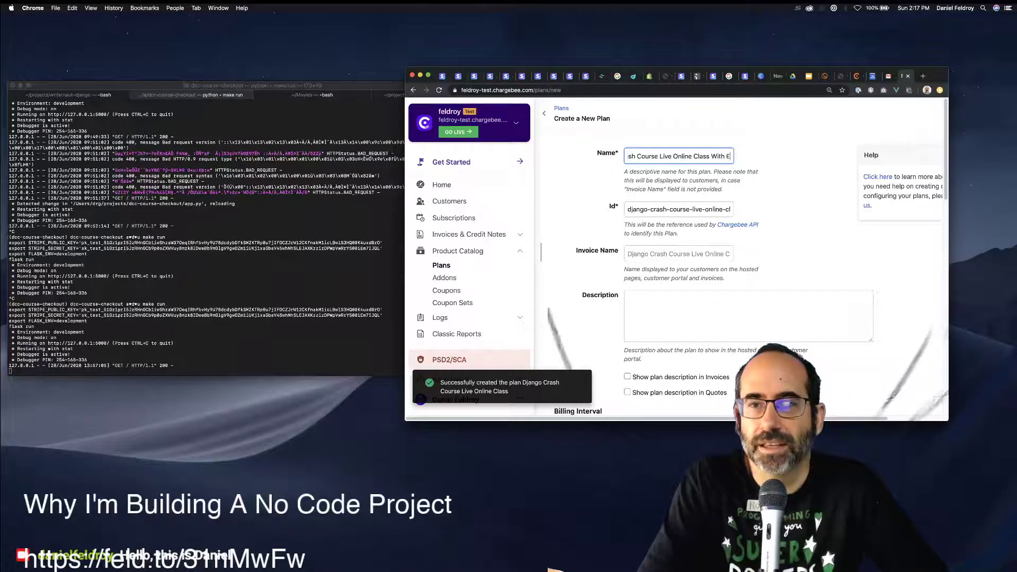
text(-Book)
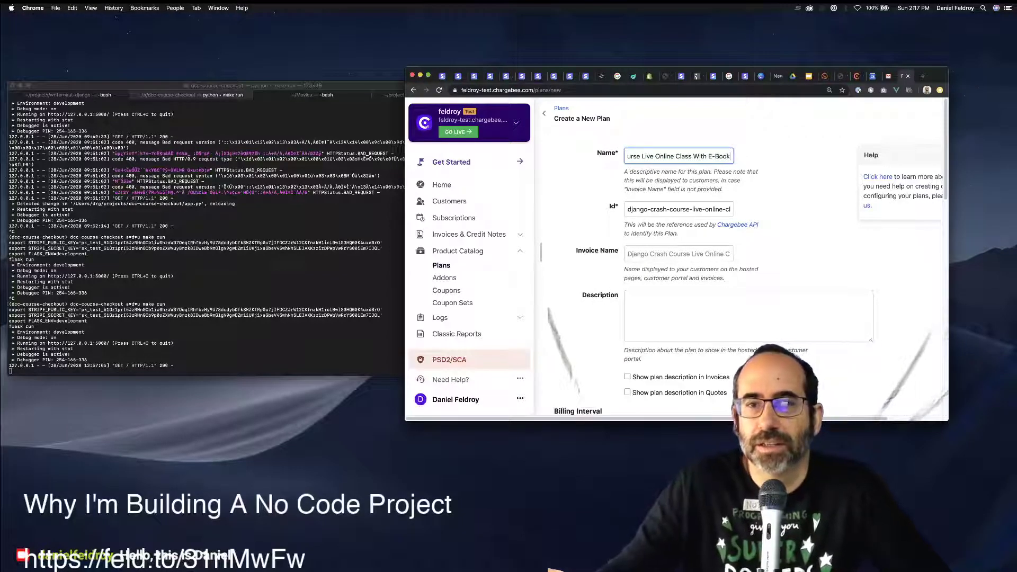
key(Tab)
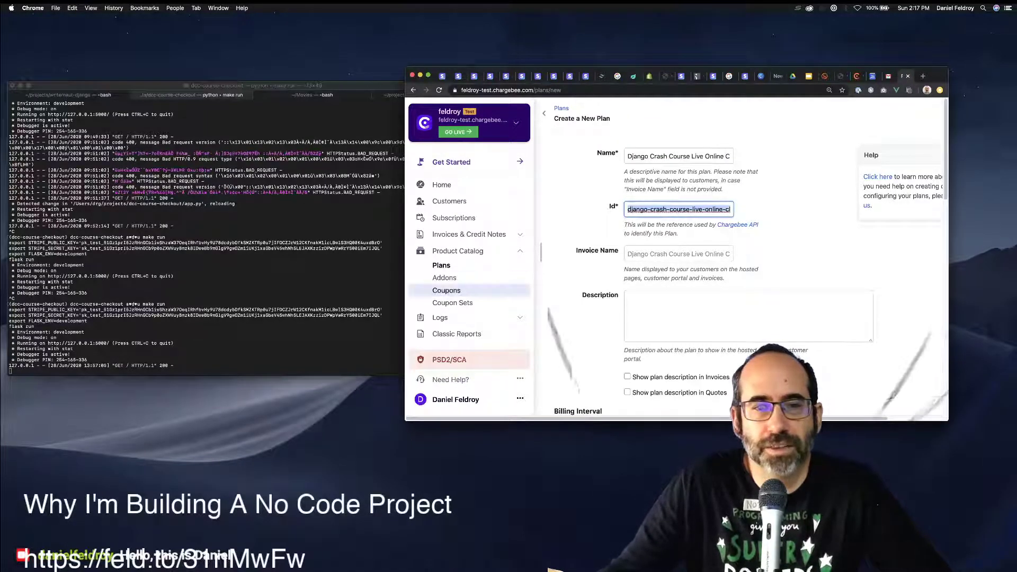
click(441, 265)
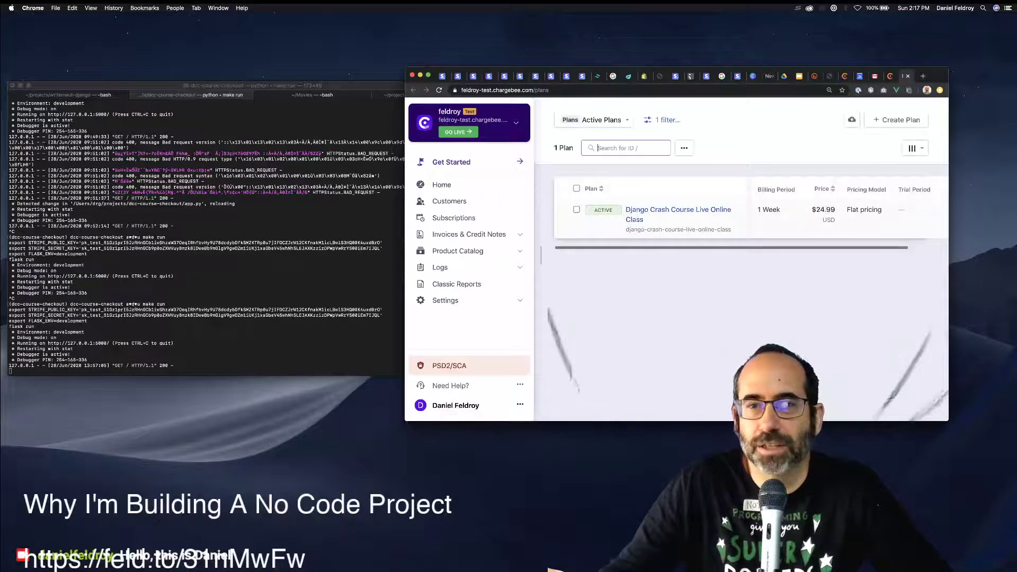
drag(647, 230, 731, 229)
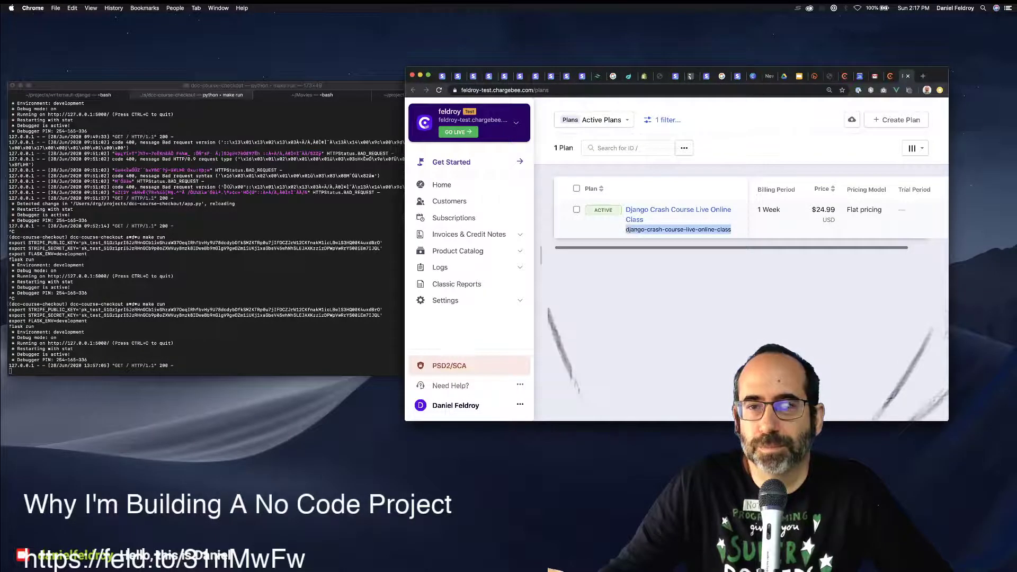
key(super+c)
click(874, 76)
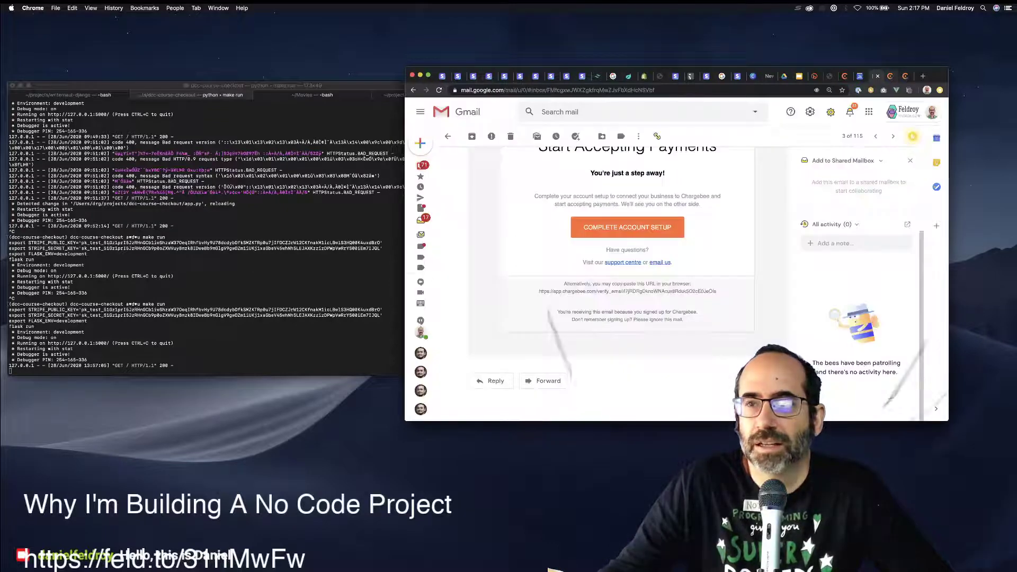
click(889, 76)
Add '-with-ebook' to the end of the new plan's Id and let Invoice Name fill in.
triple_click(678, 209)
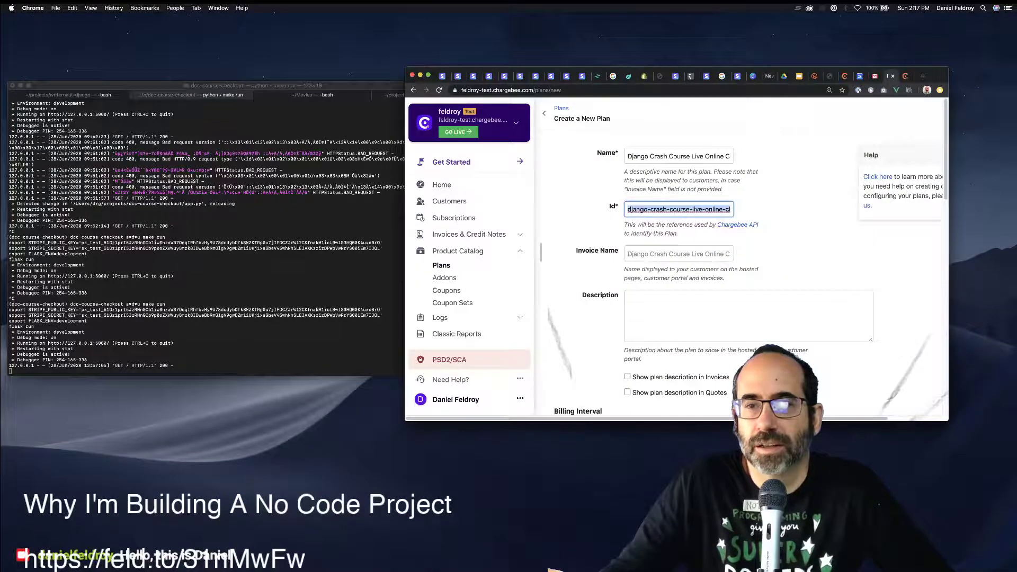
key(Right)
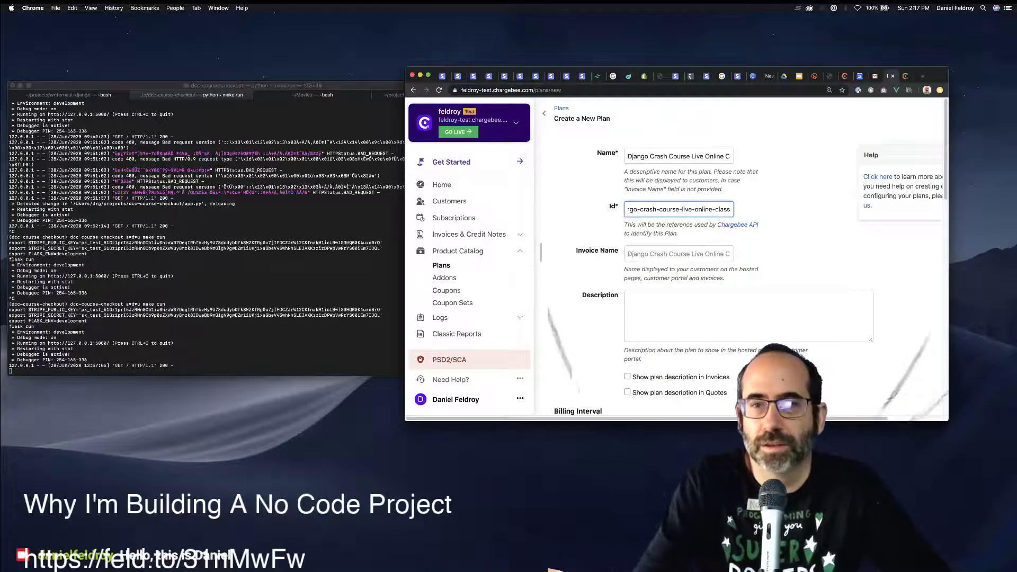
text(-wti)
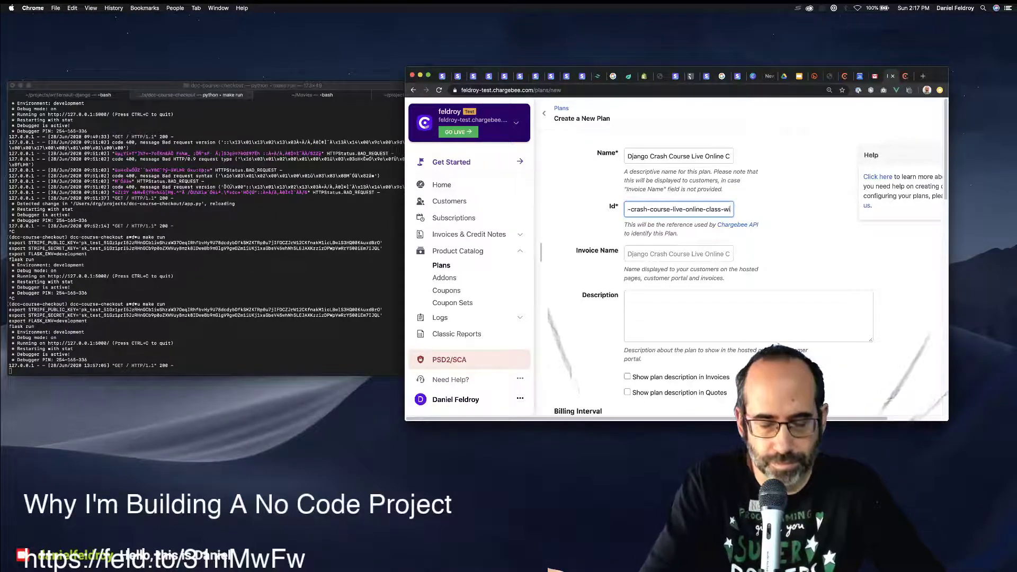
text(th-ebook)
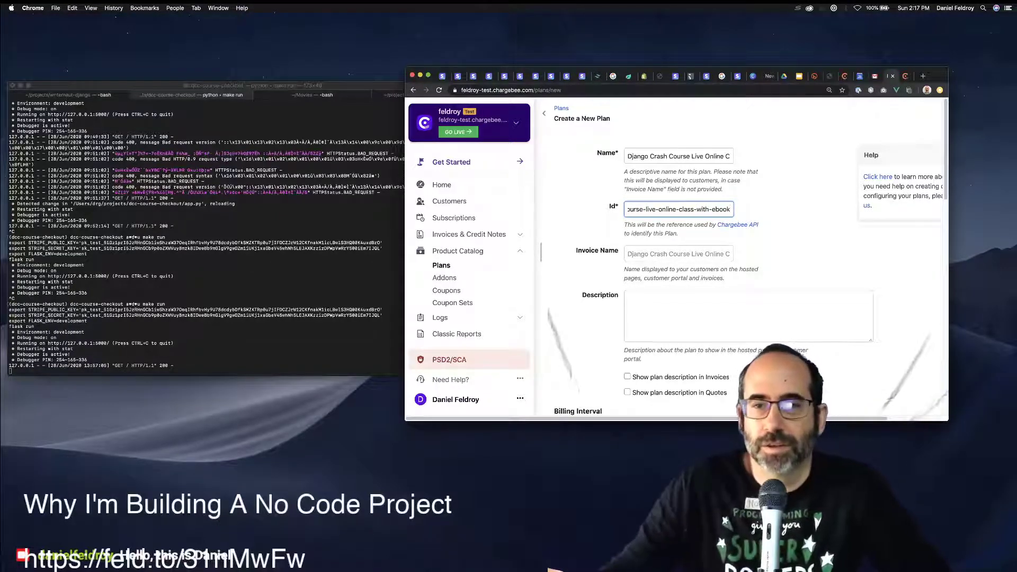
key(Tab)
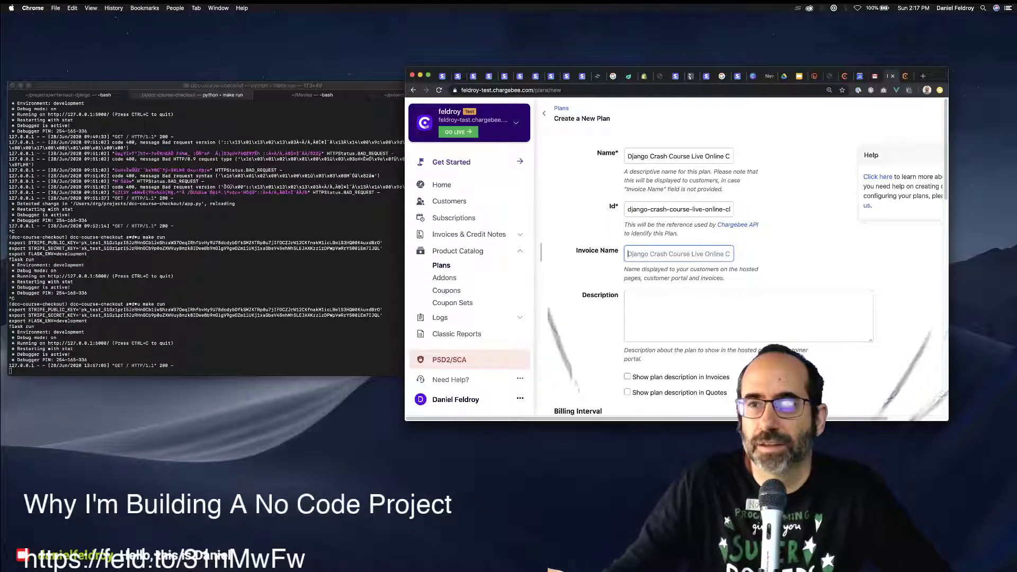
key(shift+Tab)
key(shift+Tab)
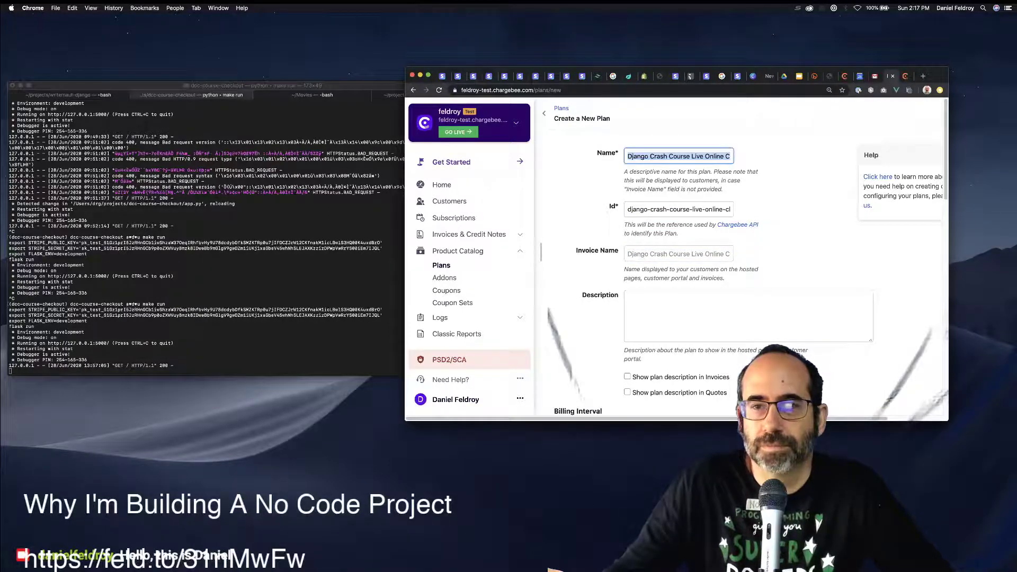
key(Tab)
key(Tab)
key(cmd+v)
key(Tab)
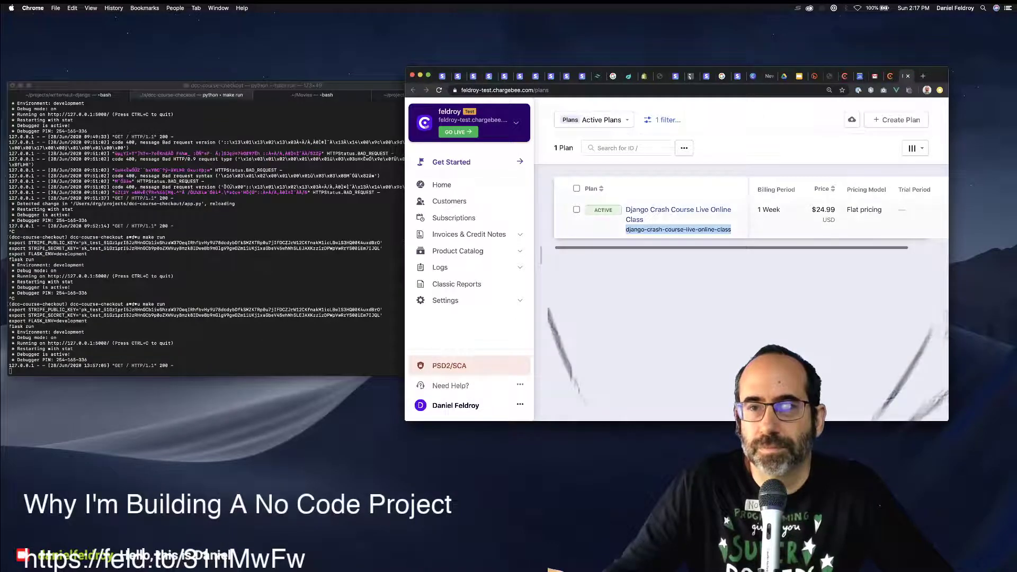
Paste the existing plan's description into the new plan, ending it with 'Comes with a Django Crash Course E-Book.'.
click(678, 210)
scroll(688, 265, down, 5)
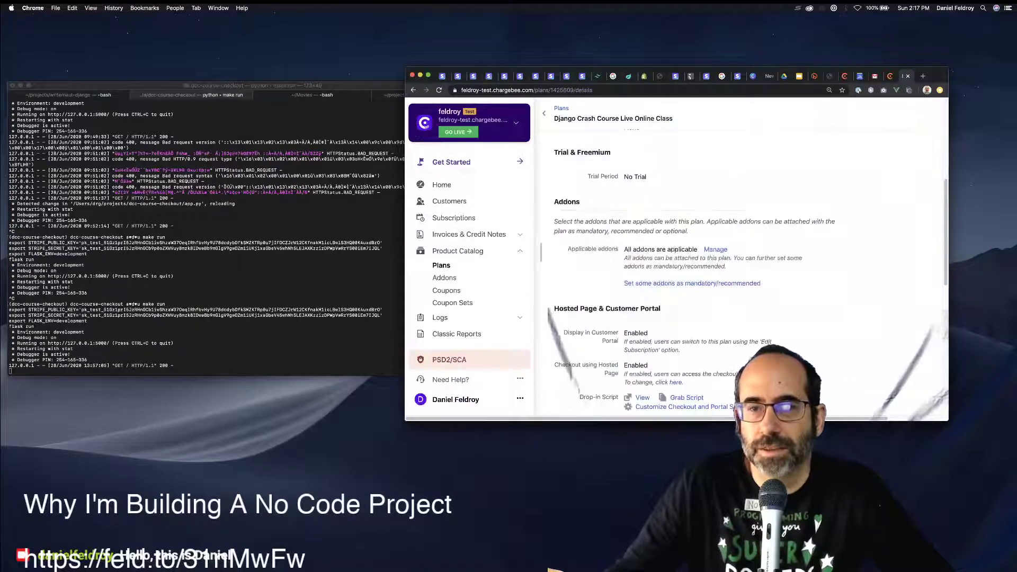
scroll(688, 265, up, 5)
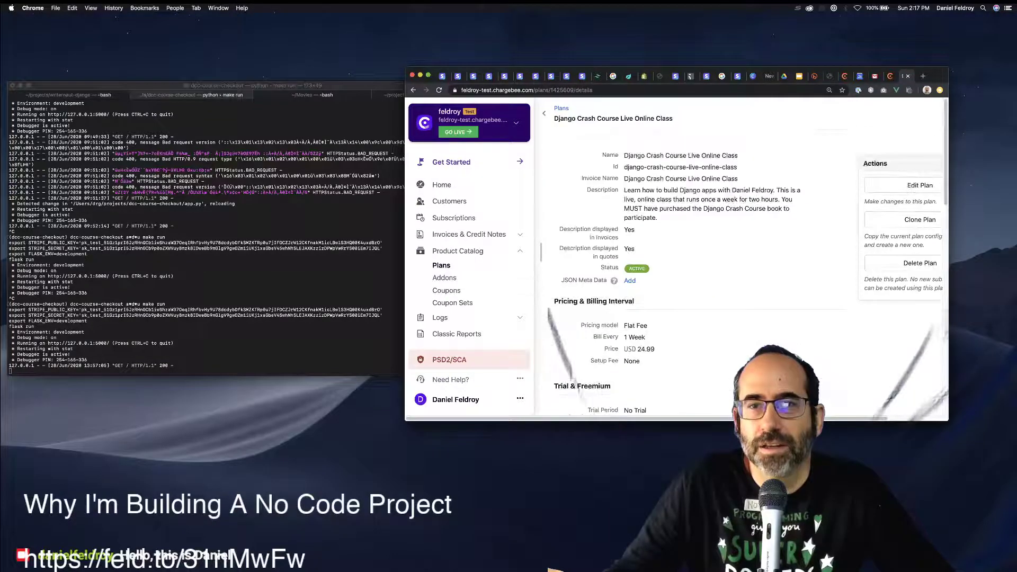
drag(658, 218, 624, 190)
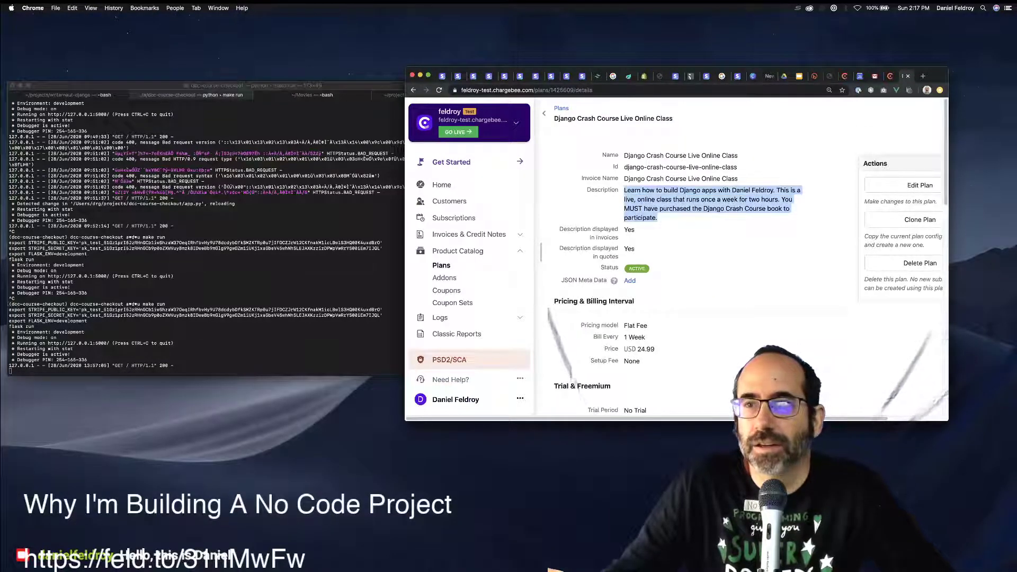
key(ctrl+shift+Tab)
key(super+v)
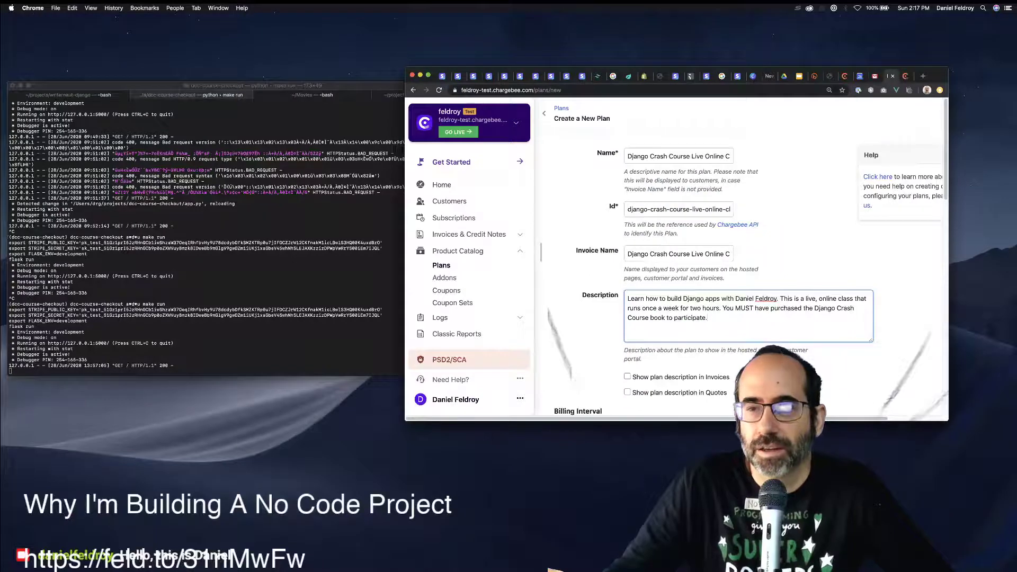
drag(706, 318, 723, 307)
text(Come)
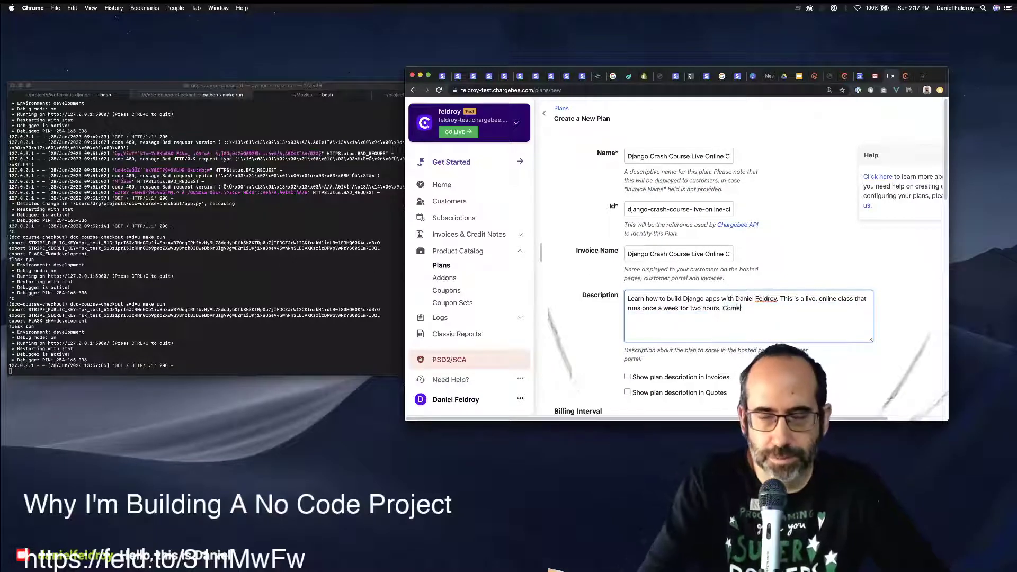
text(s with a)
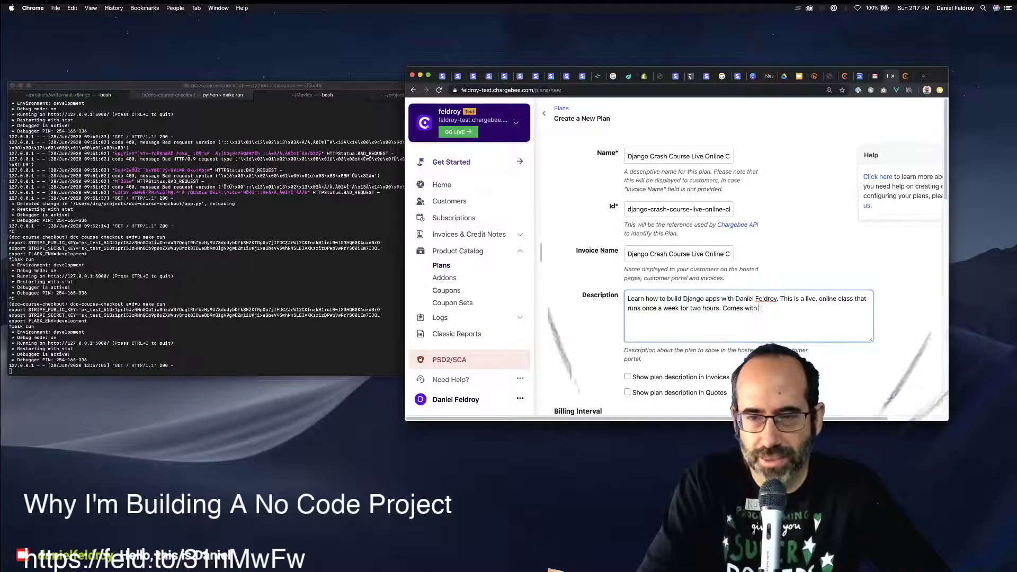
text(Django )
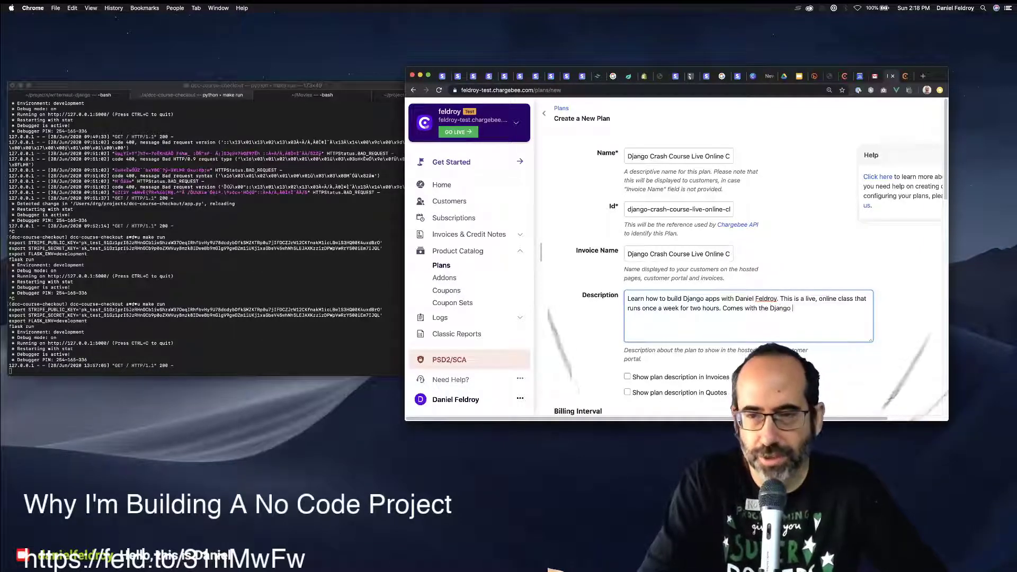
text(Crash Cou)
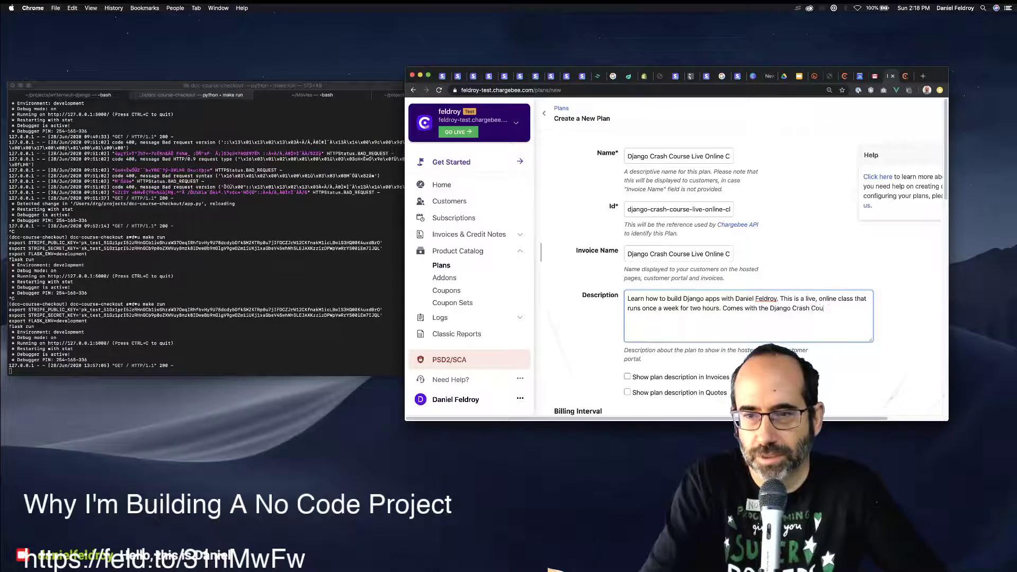
text(rse E-Boo)
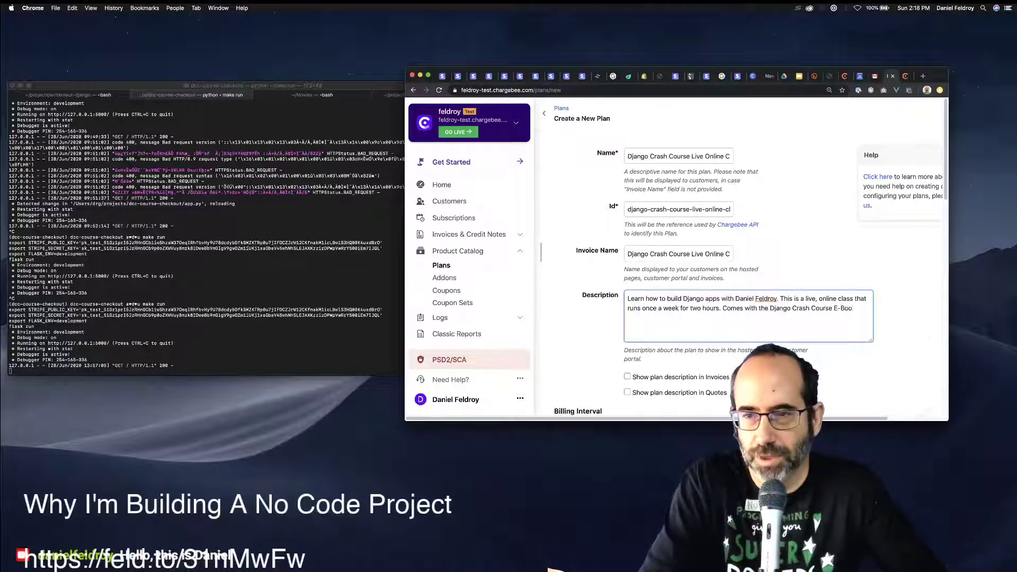
text(k.)
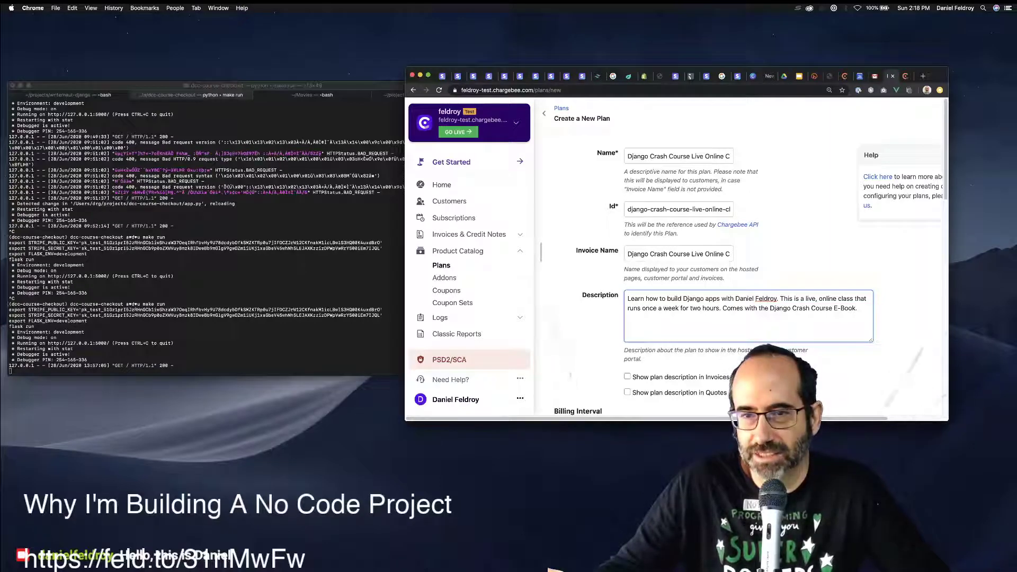
key(alt+shift+Left)
key(alt+shift+Left)
key(alt+shift+Left)
key(alt+shift+Left)
key(alt+shift+Left)
key(alt+shift+Left)
key(alt+shift+Left)
key(alt+shift+Left)
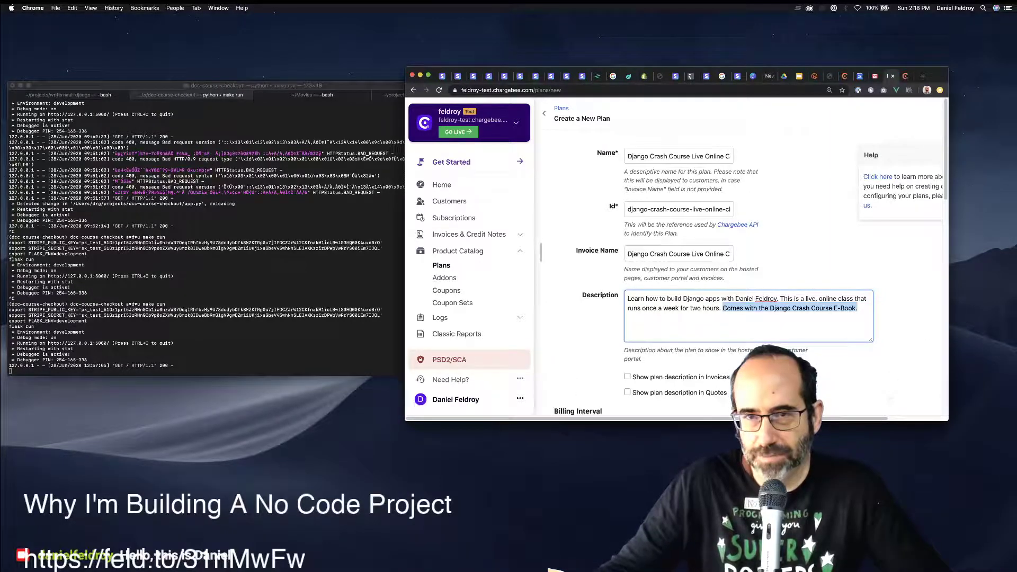
scroll(742, 265, down, 4)
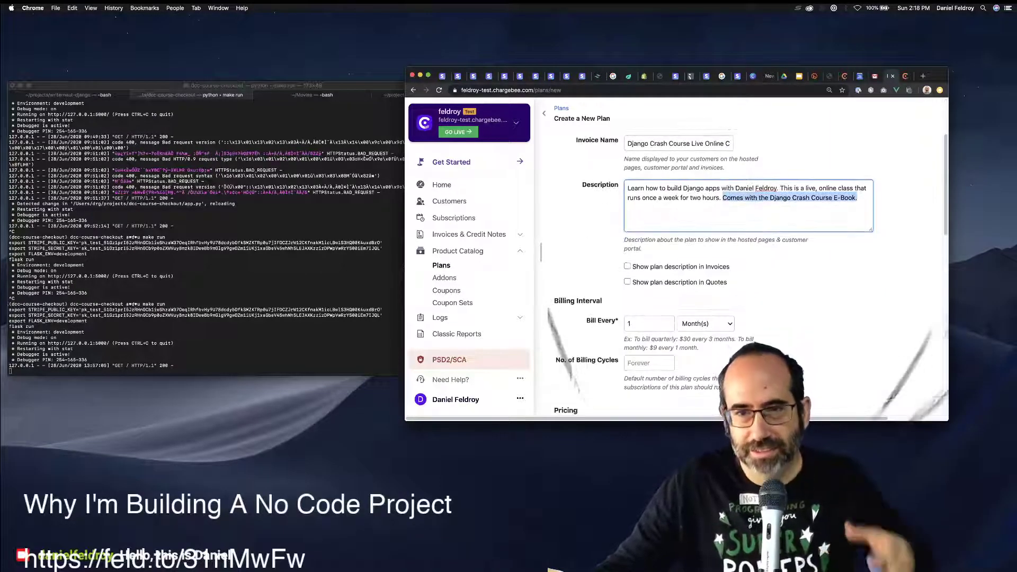
Show the plan description in invoices and quotes, and bill the plan weekly.
key(Tab)
key(space)
key(Tab)
key(space)
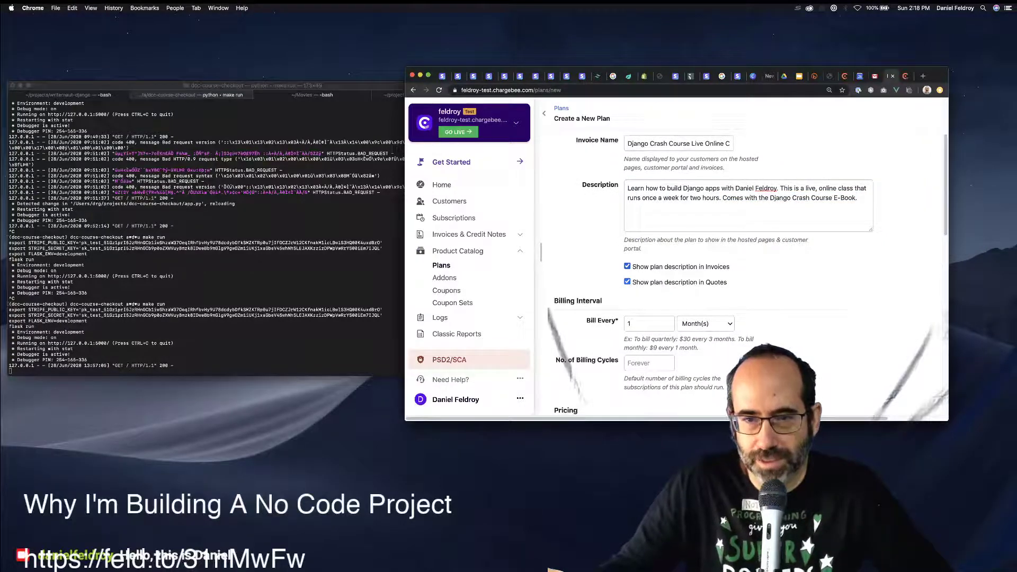
key(Tab)
key(Tab)
key(space)
key(Return)
scroll(742, 265, down, 4)
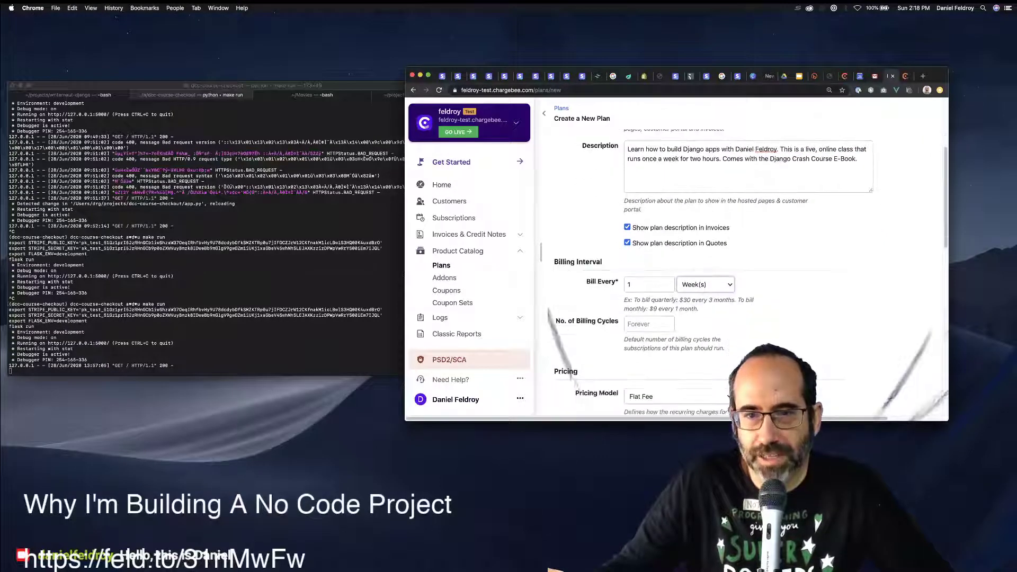
scroll(741, 265, down, 4)
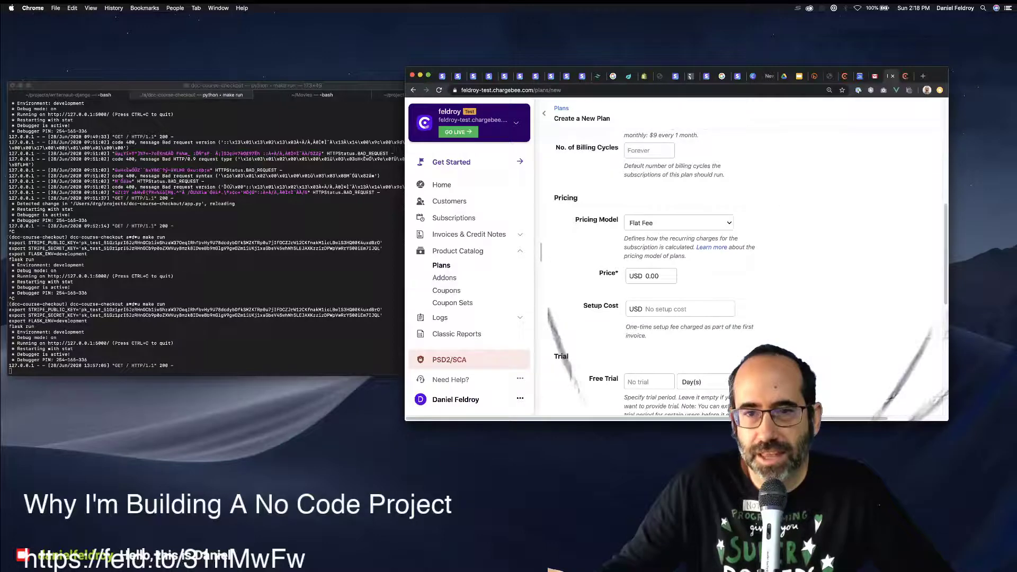
Set the pricing model to Flat Fee after trying Volume and Stairstep.
click(678, 223)
key(Down)
key(Down)
key(Down)
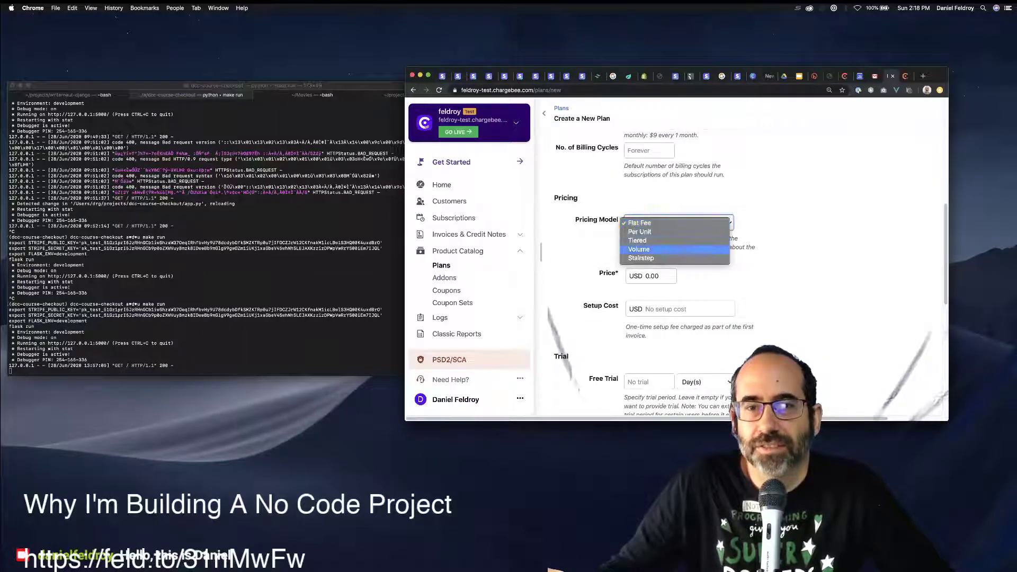
key(Up)
key(Down)
key(Return)
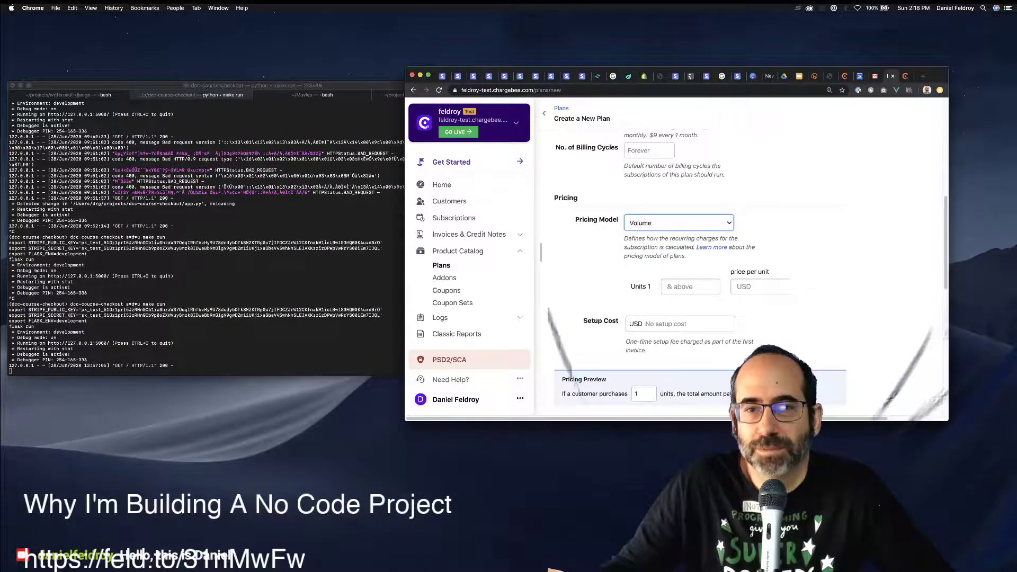
key(space)
key(Down)
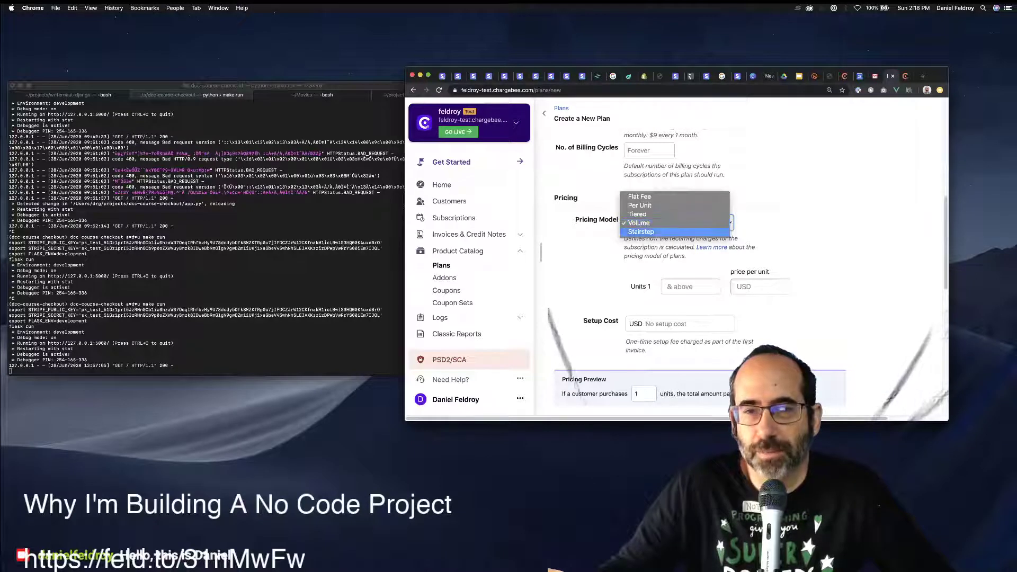
key(Return)
key(space)
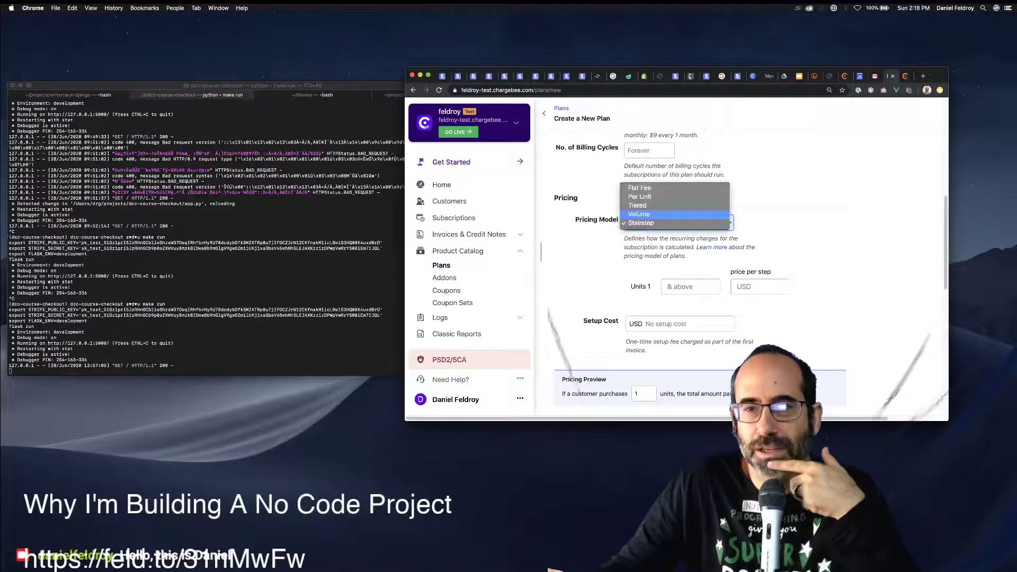
key(Up)
key(Return)
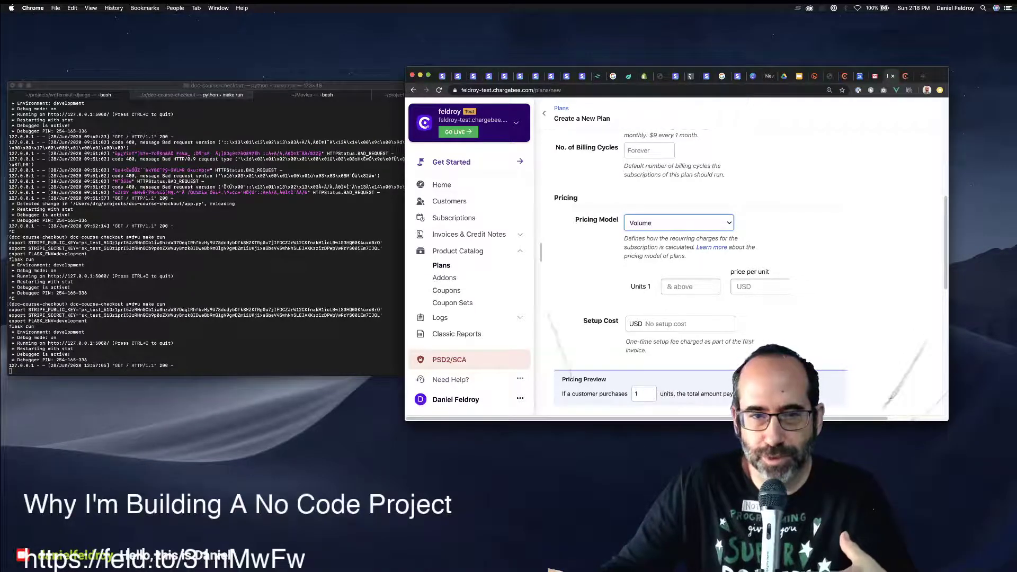
key(space)
key(Up)
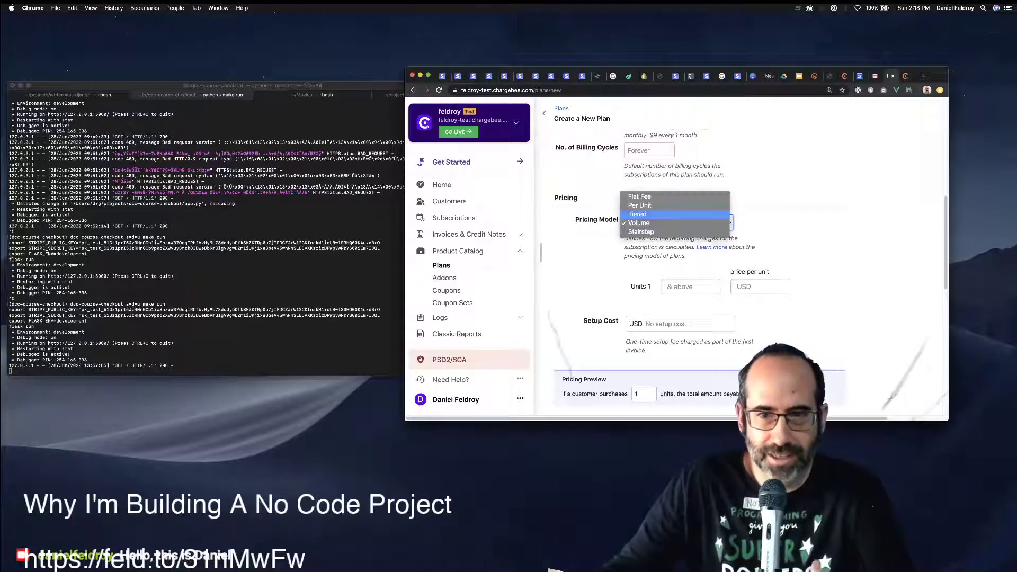
key(Up)
key(Up)
key(Return)
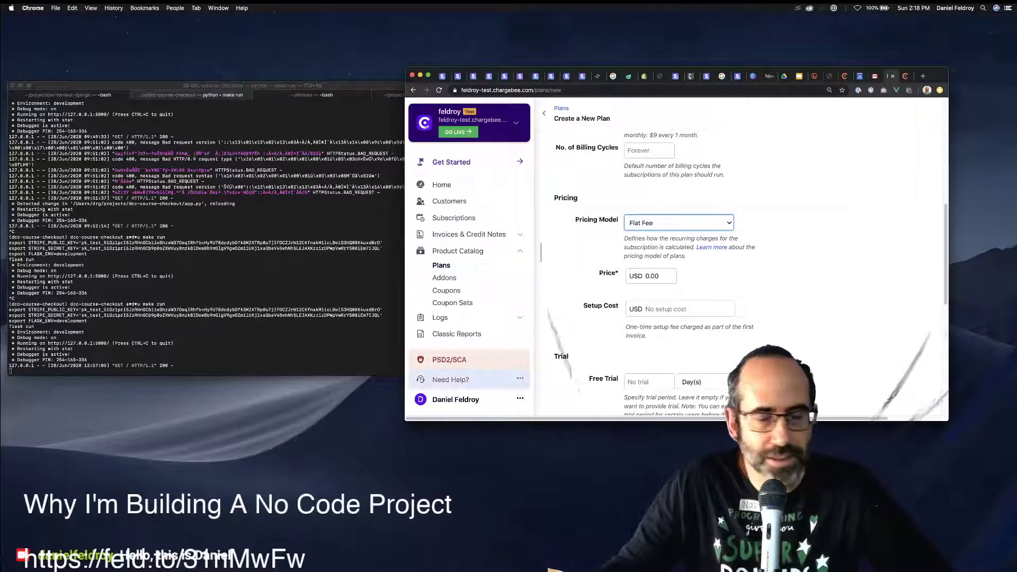
Enter a price of 24.99 USD and a setup cost of 19.99 USD.
click(684, 309)
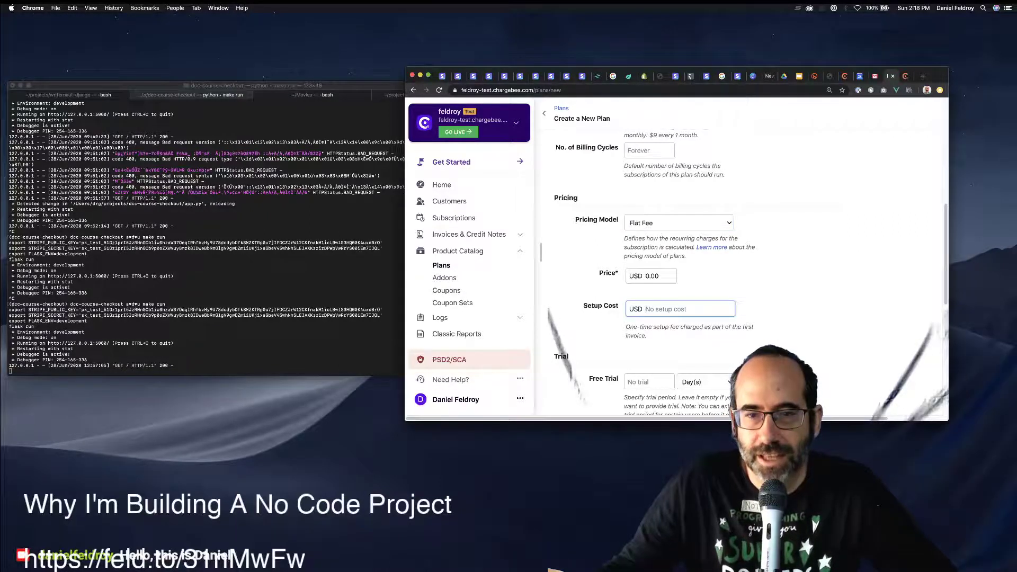
key(shift+Tab)
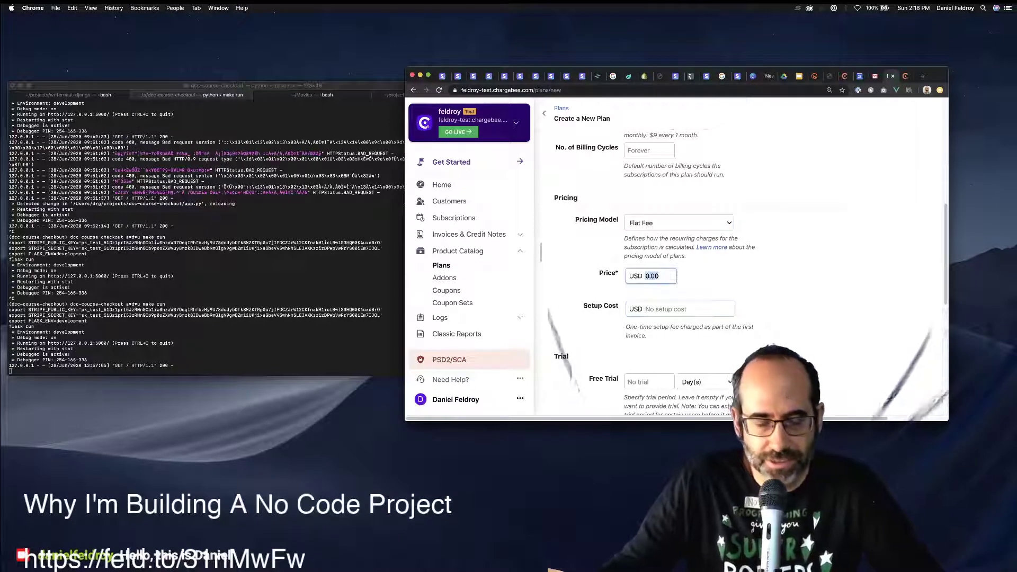
text(24.99)
key(Tab)
text(1)
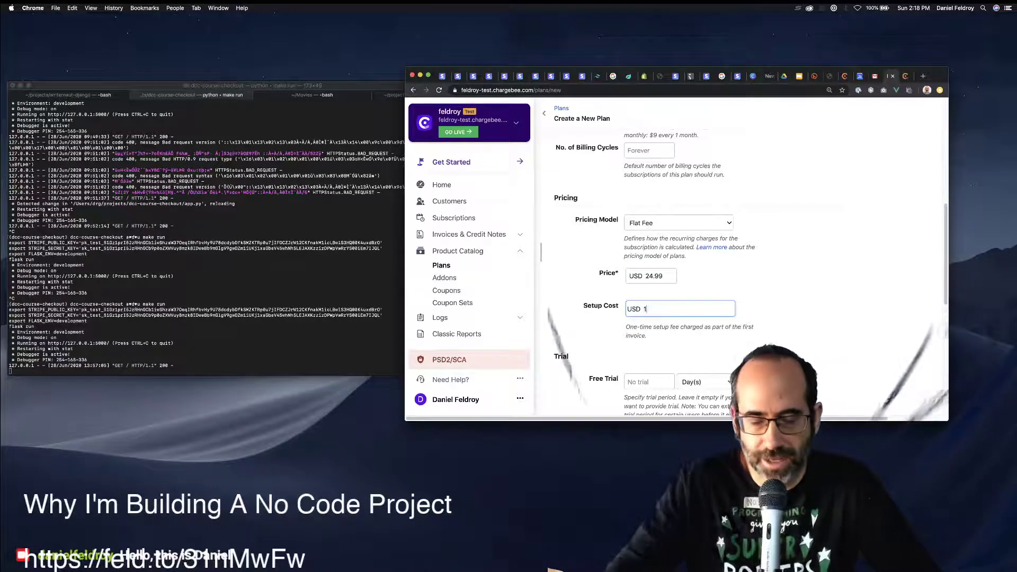
text(9.99)
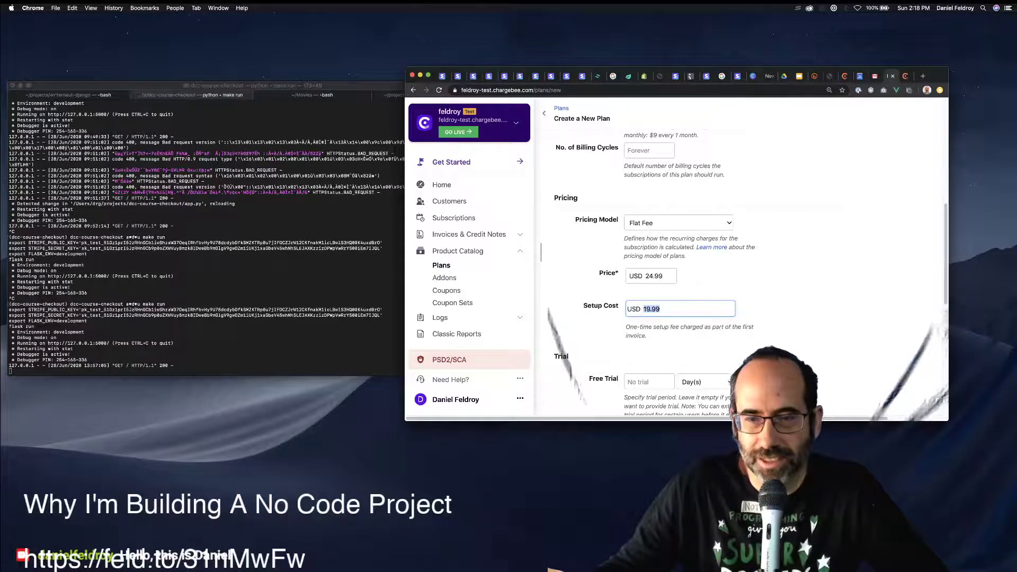
scroll(688, 265, down, 2)
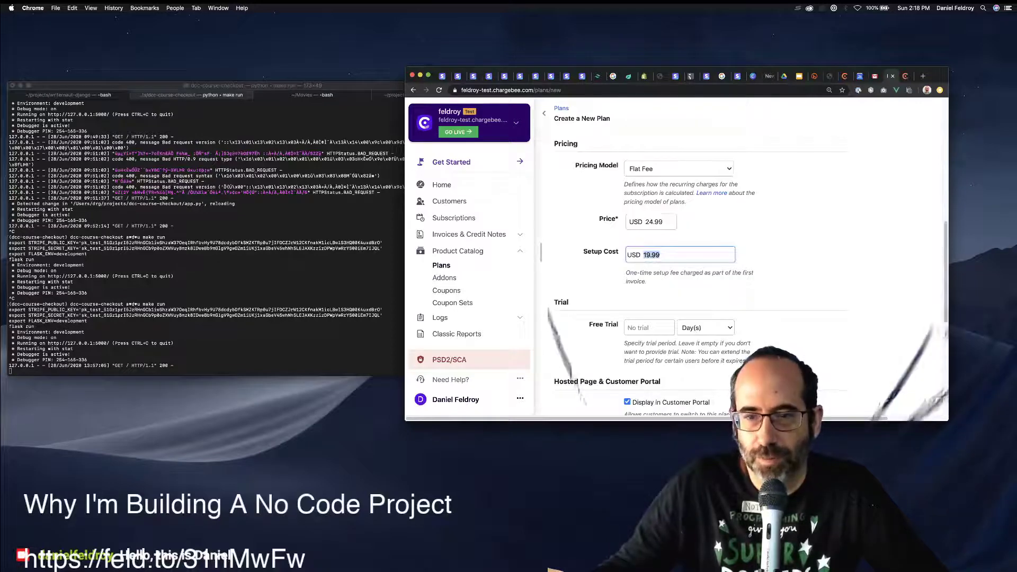
Copy the existing plan's redirect link into the new plan's Redirect URL and save the plan.
scroll(688, 265, down, 6)
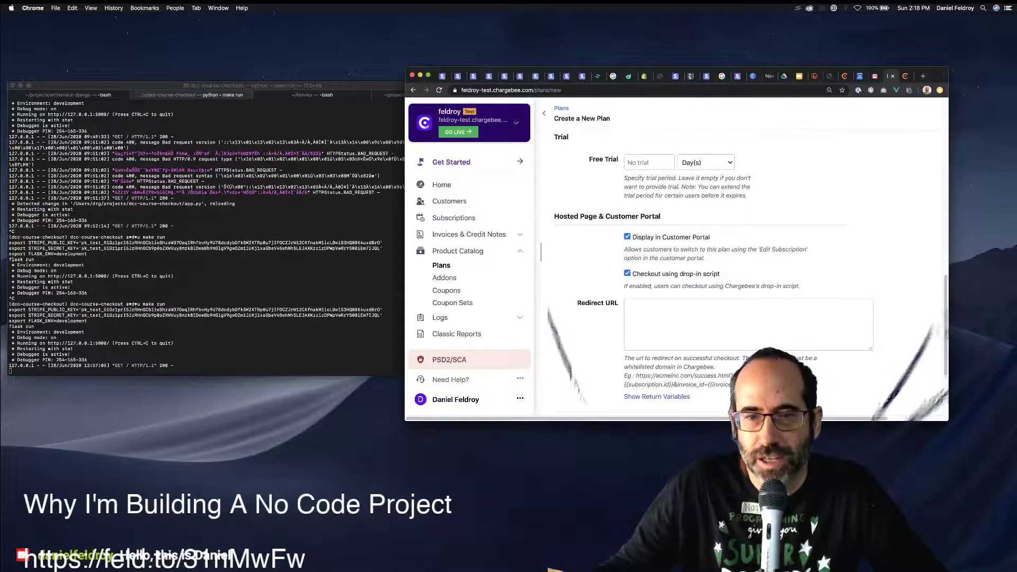
scroll(689, 265, down, 1)
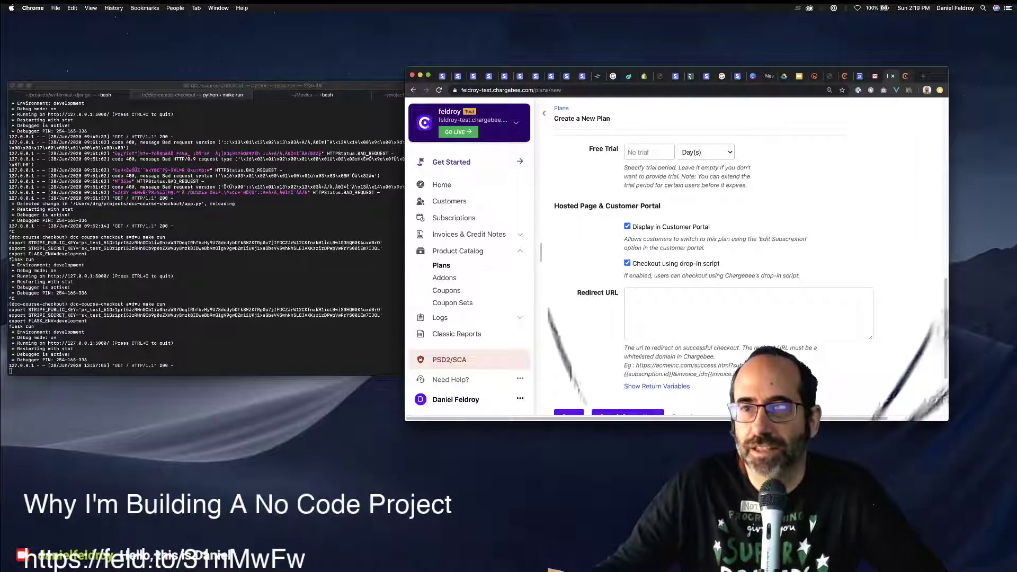
click(568, 414)
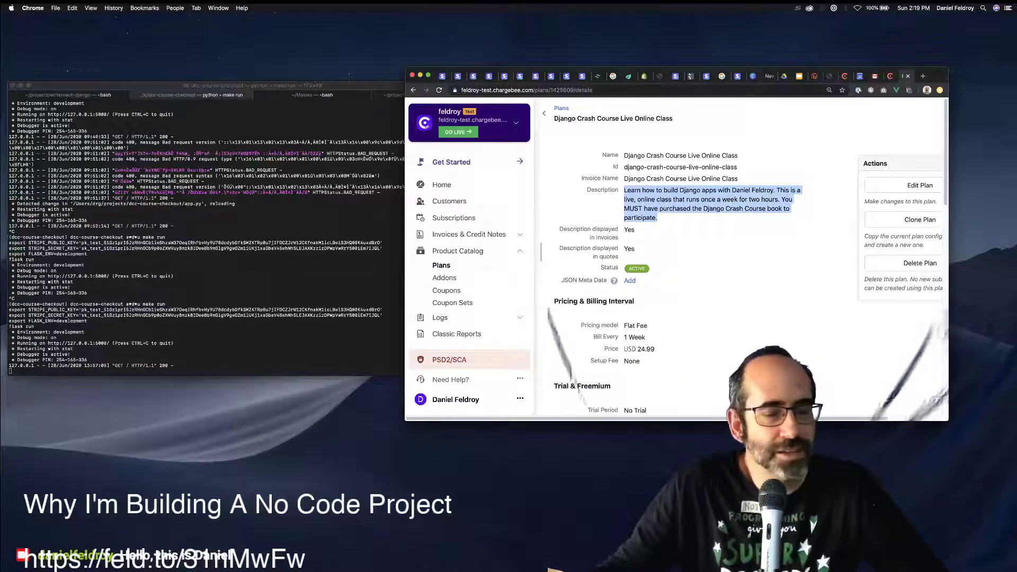
scroll(741, 259, down, 12)
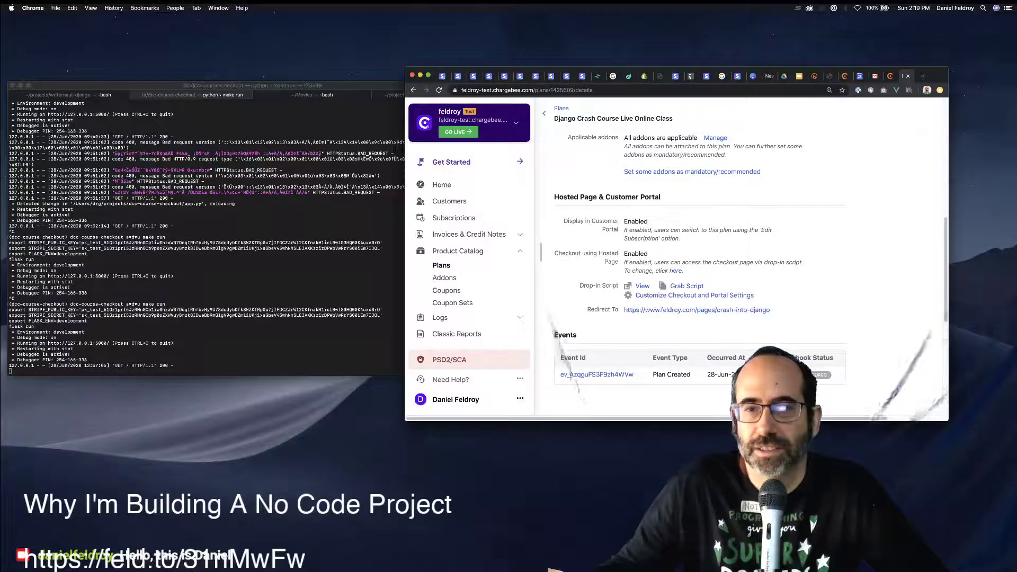
right_click(722, 310)
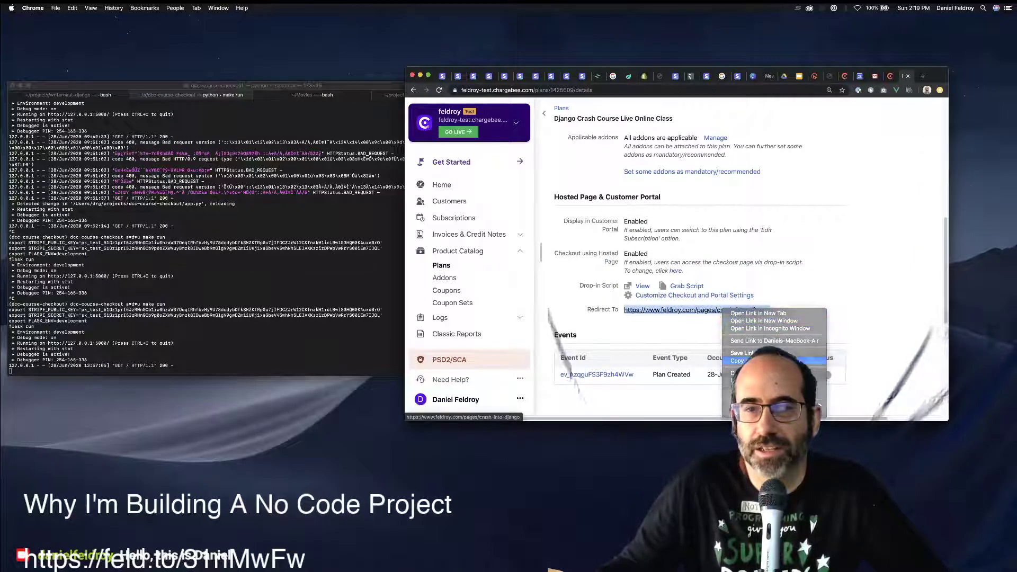
key(ctrl+shift+Tab)
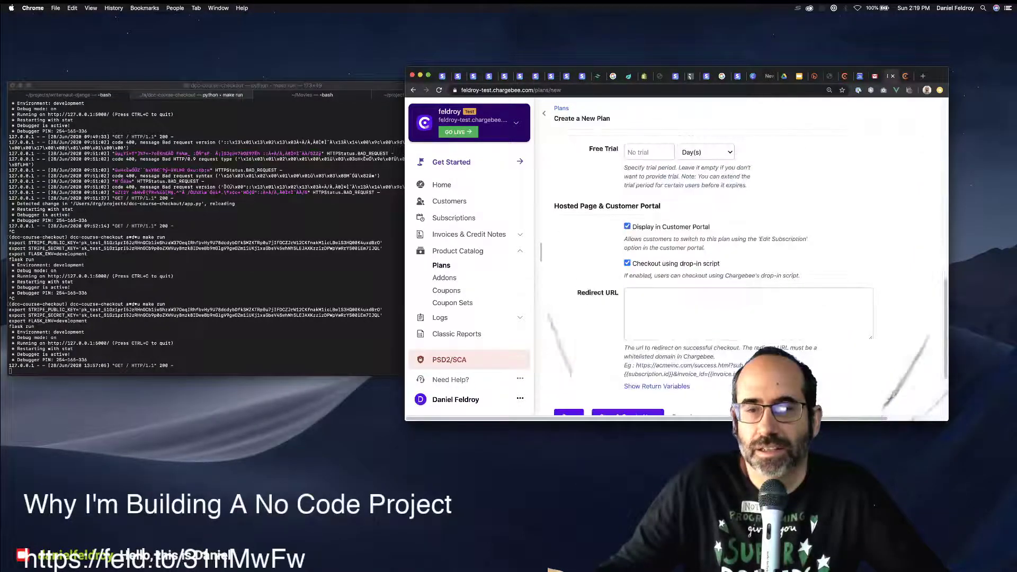
click(722, 312)
text(https://www.feldroy.com/pages/crash-into-django)
scroll(741, 264, down, 2)
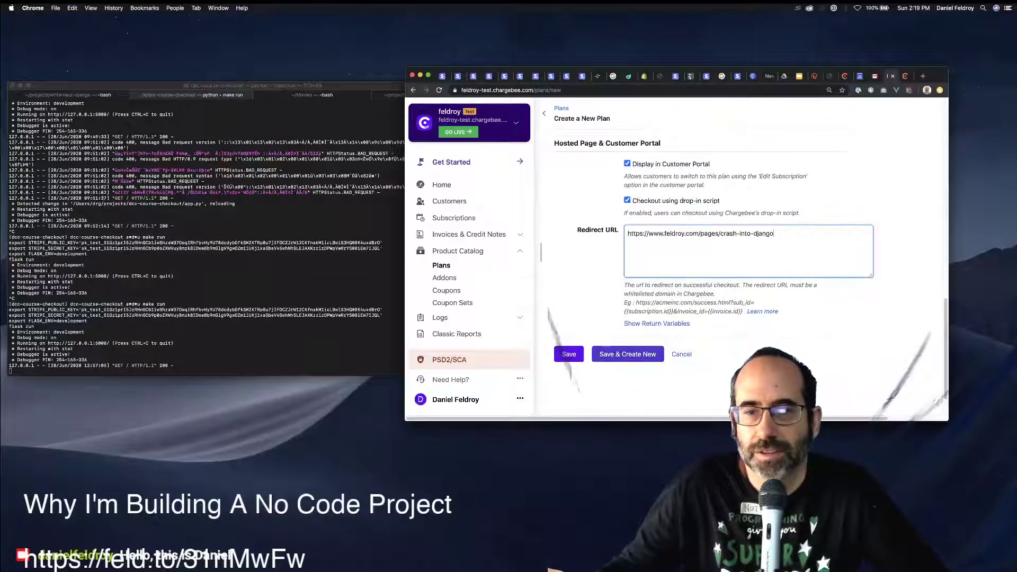
click(559, 358)
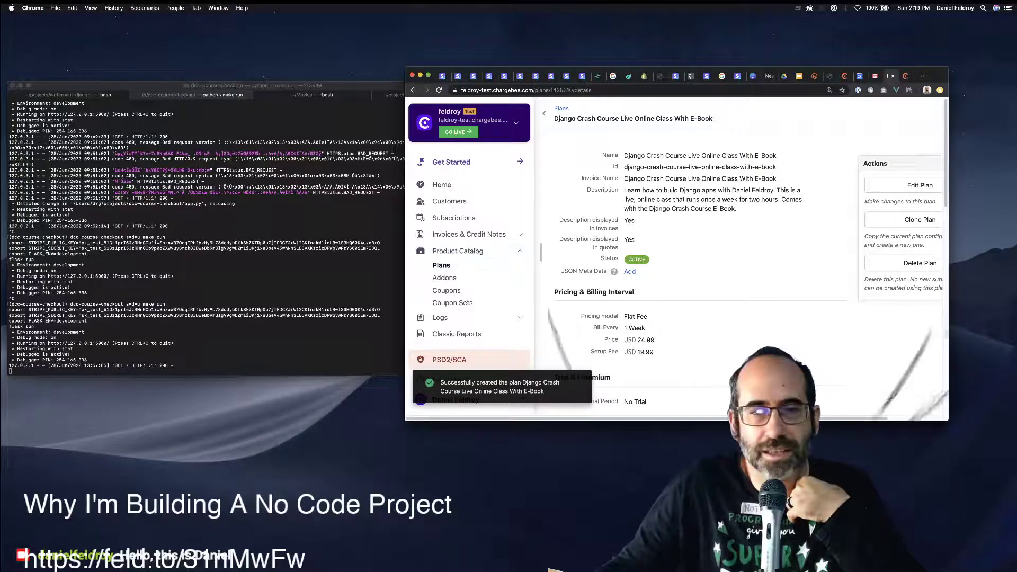
Select all three demo coupons and delete them.
click(441, 265)
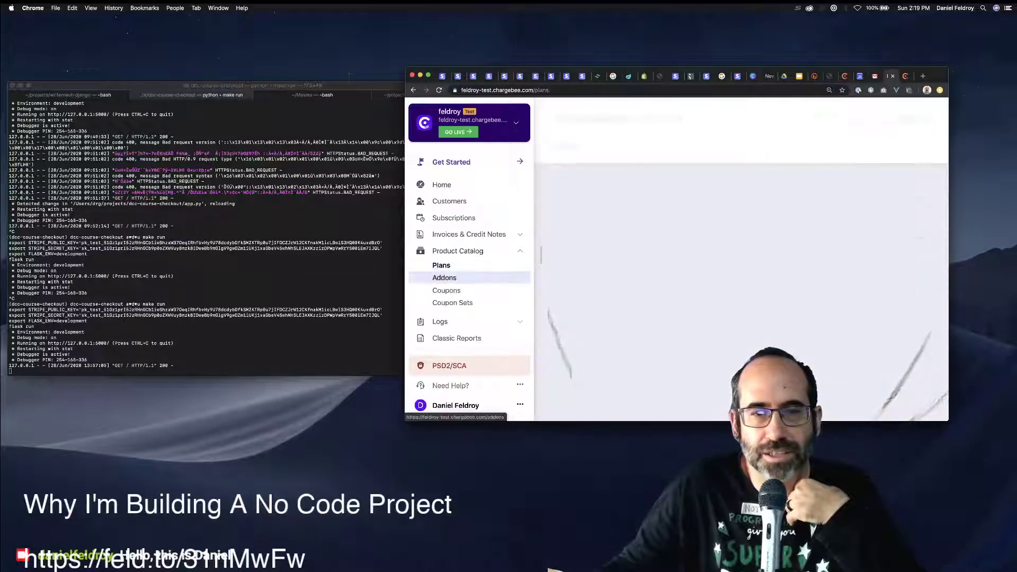
click(447, 290)
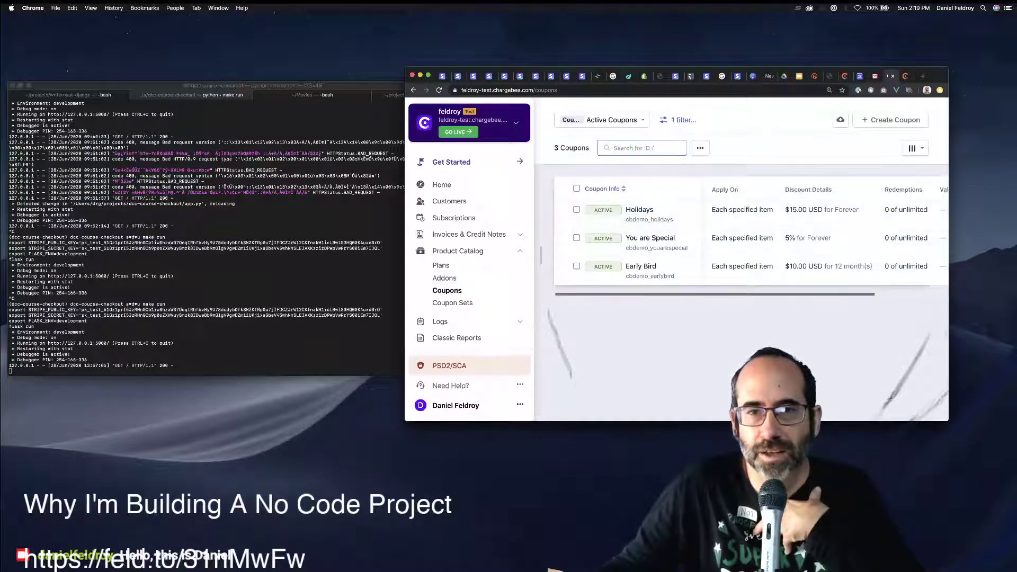
click(576, 189)
click(638, 148)
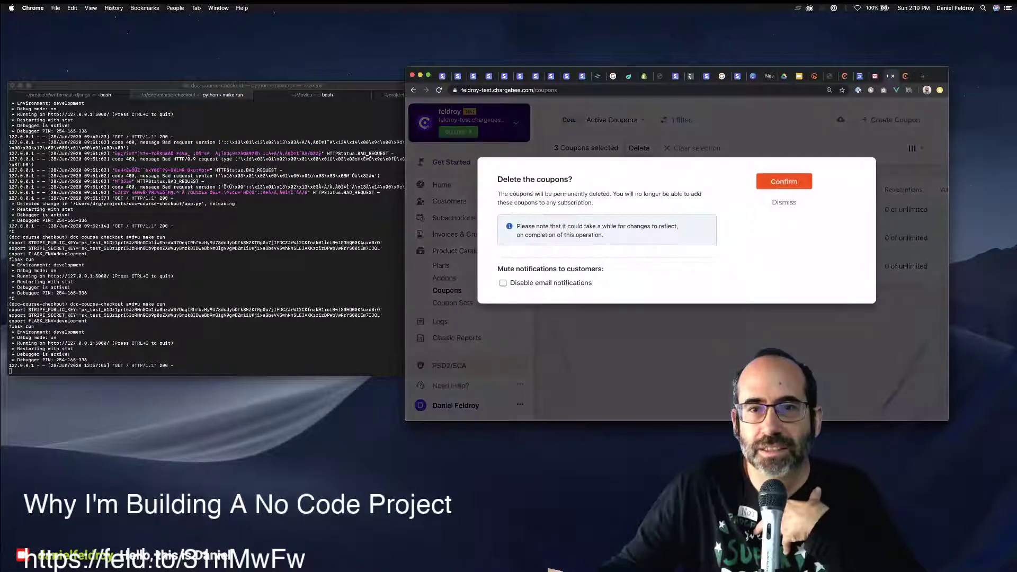
click(784, 181)
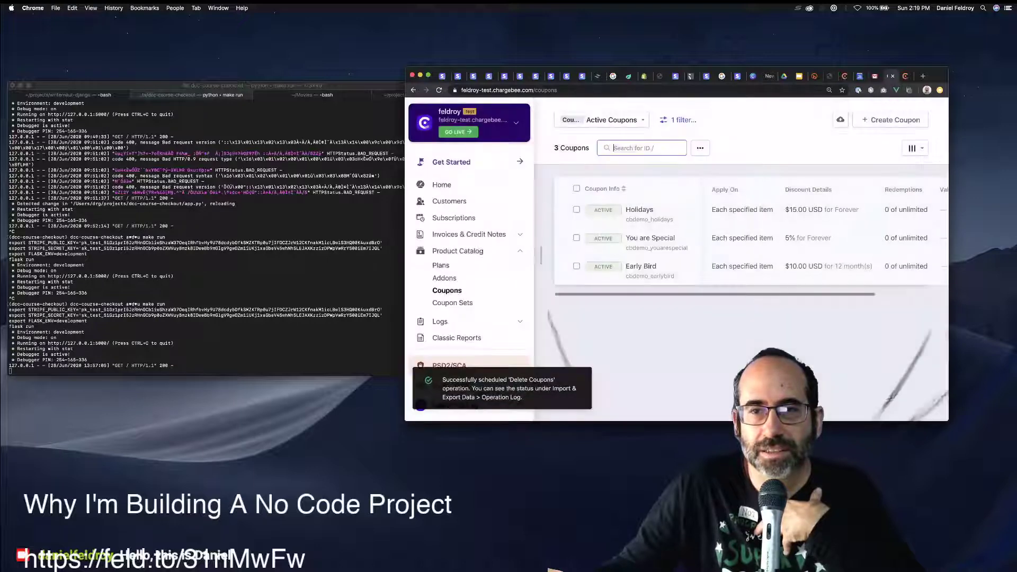
Select all four demo addons and delete them.
click(444, 277)
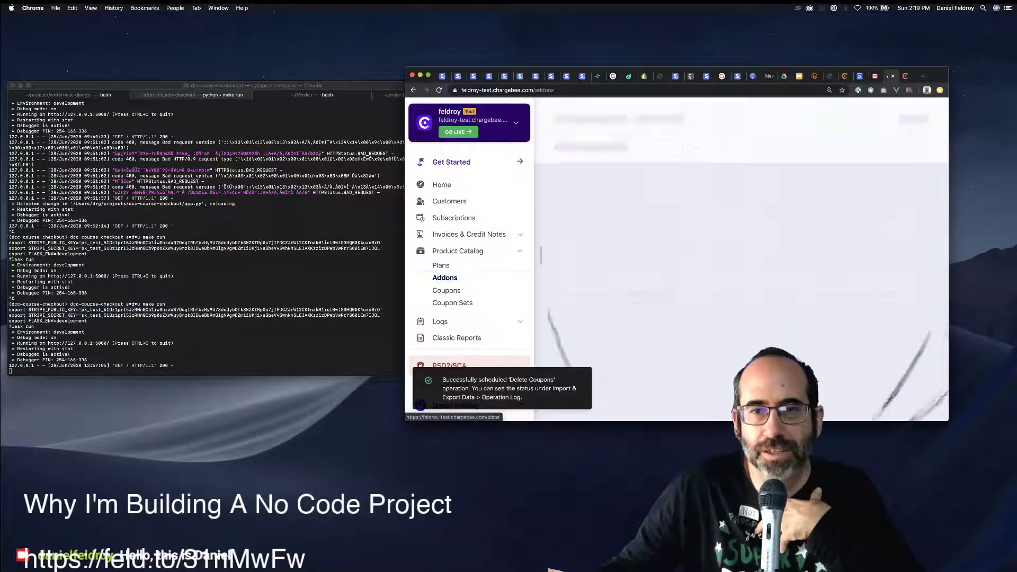
click(576, 188)
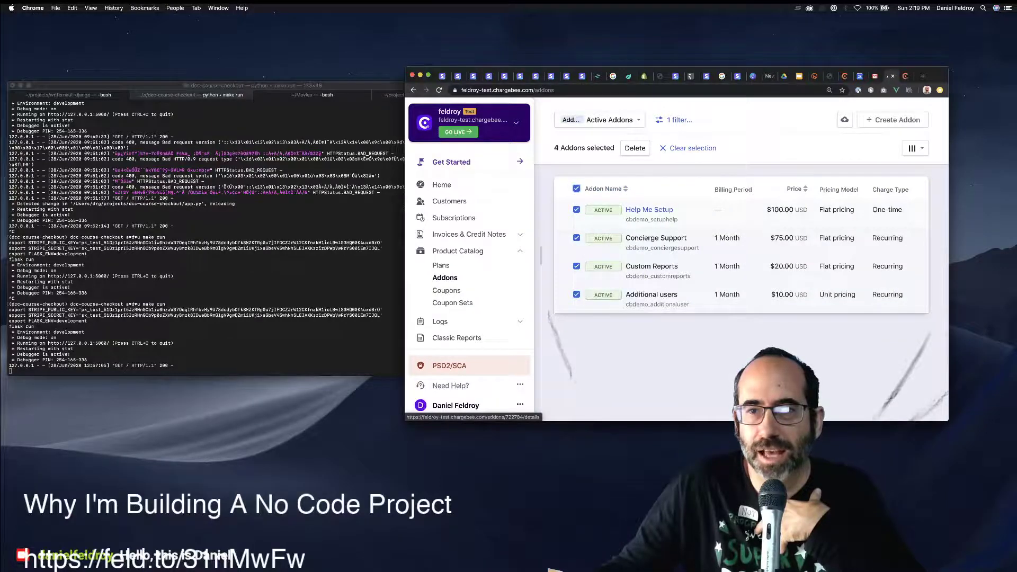
click(634, 147)
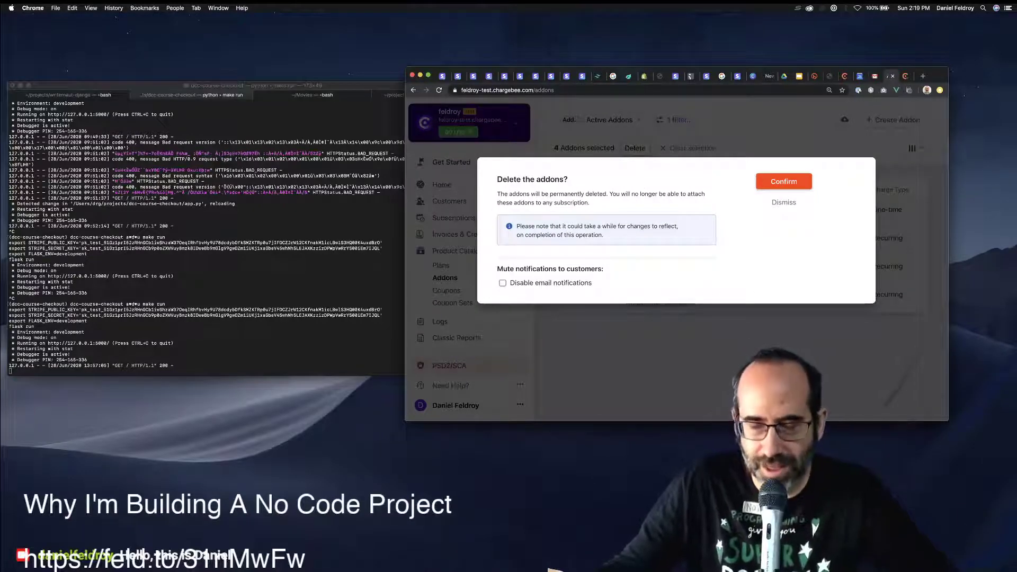
click(783, 181)
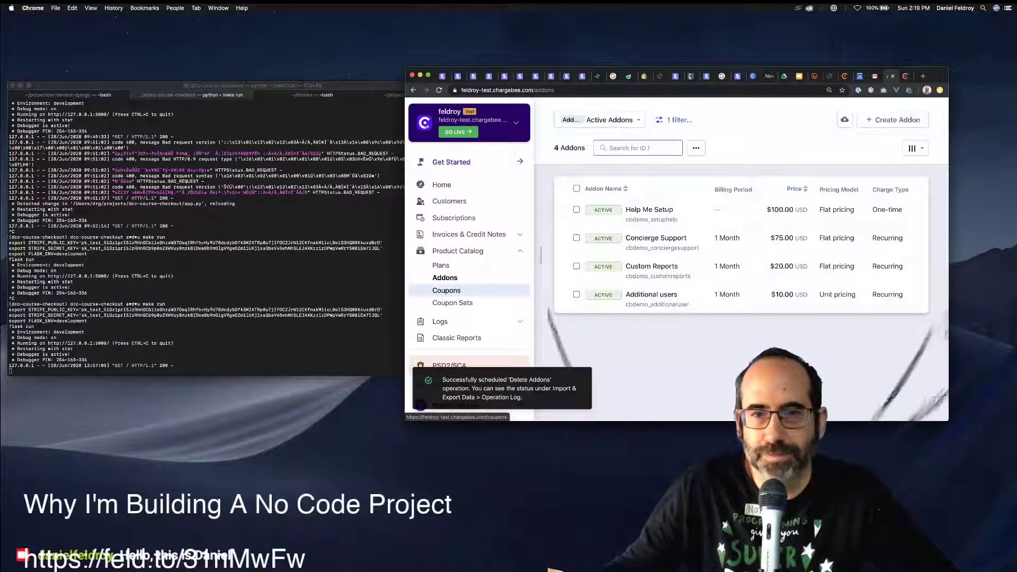
click(441, 265)
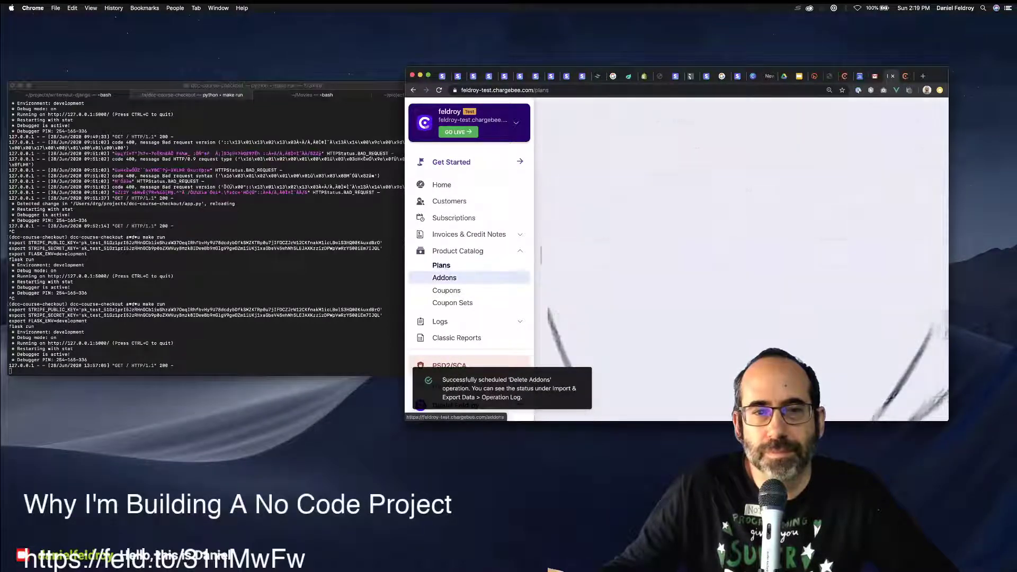
Check the Addons, Coupons and Coupon Sets lists, then view the plans with both Django Crash Course plans.
click(444, 277)
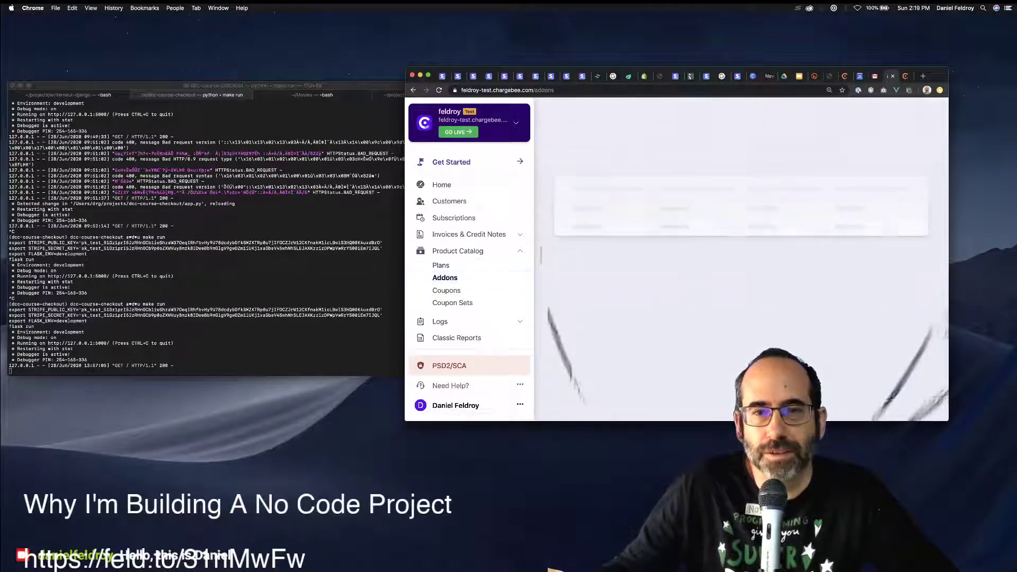
click(446, 290)
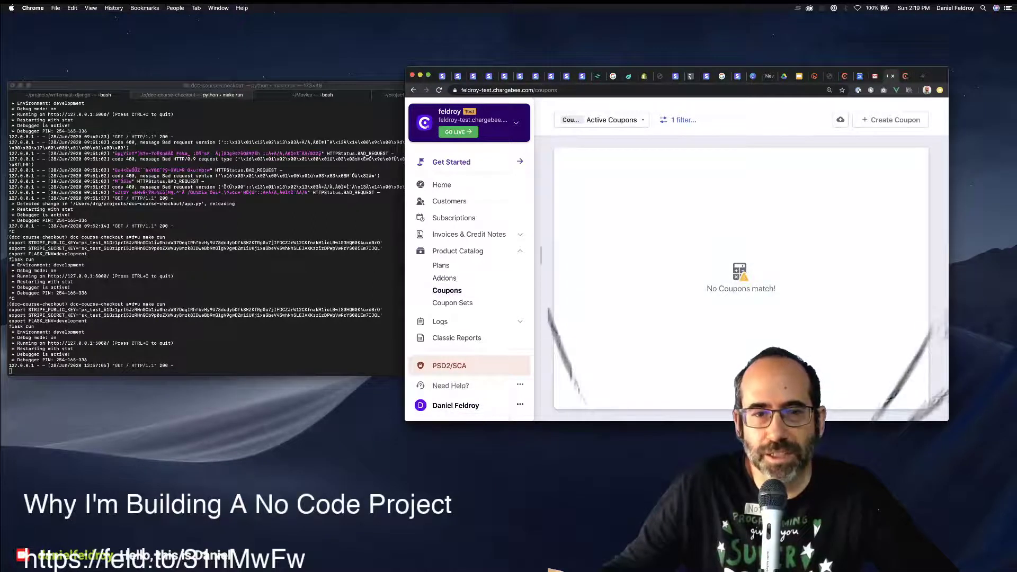
click(452, 303)
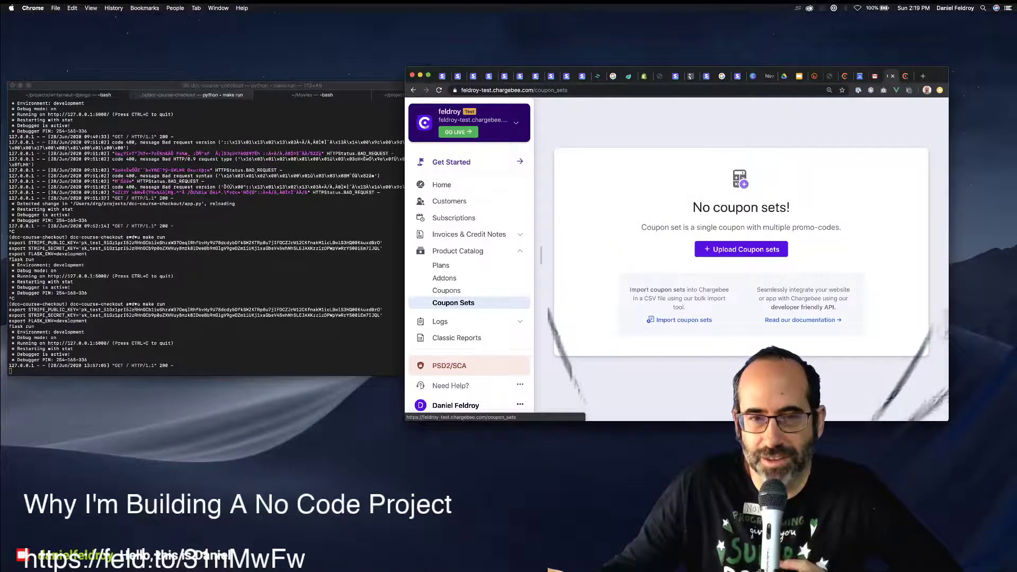
click(440, 266)
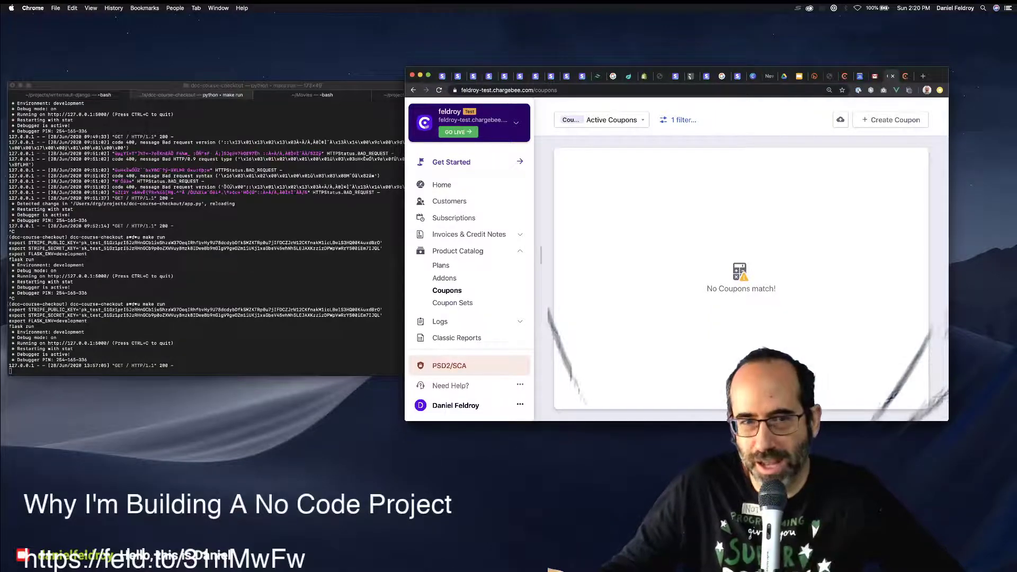
click(440, 265)
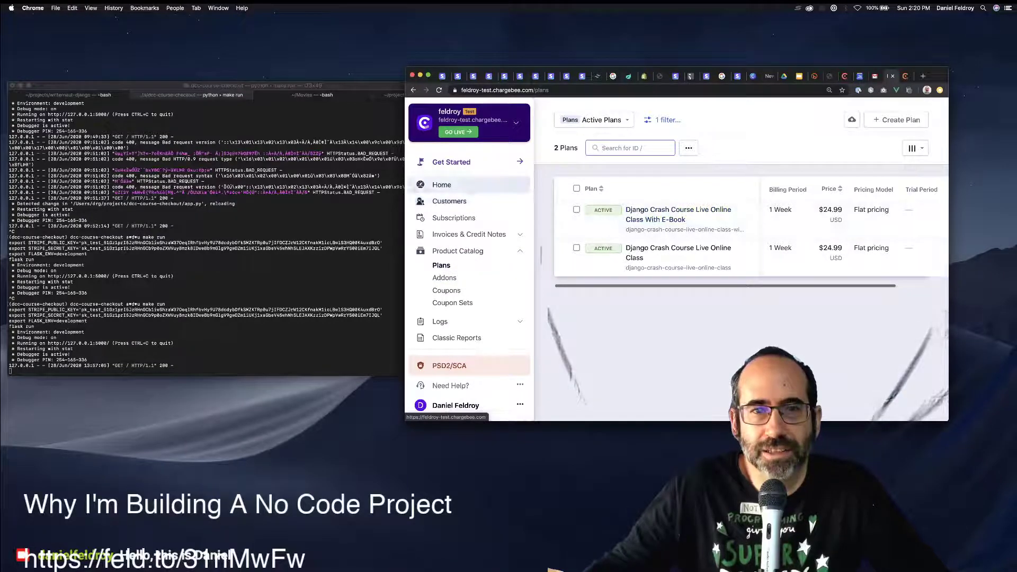
Dismiss the Home page's onboarding tour and go to Settings > Configure Chargebee.
click(442, 184)
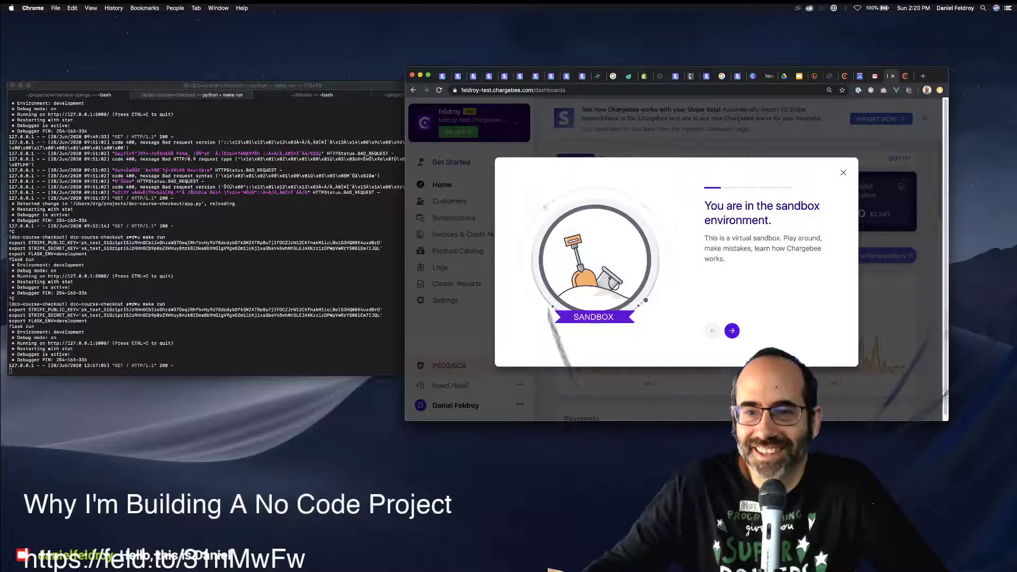
click(731, 330)
click(732, 331)
click(731, 330)
click(731, 330)
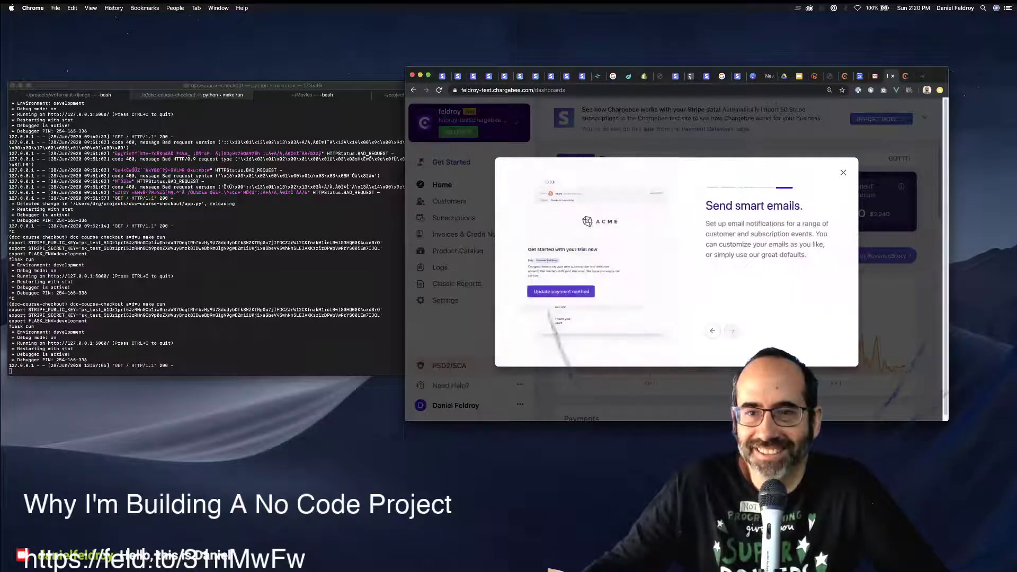
click(843, 173)
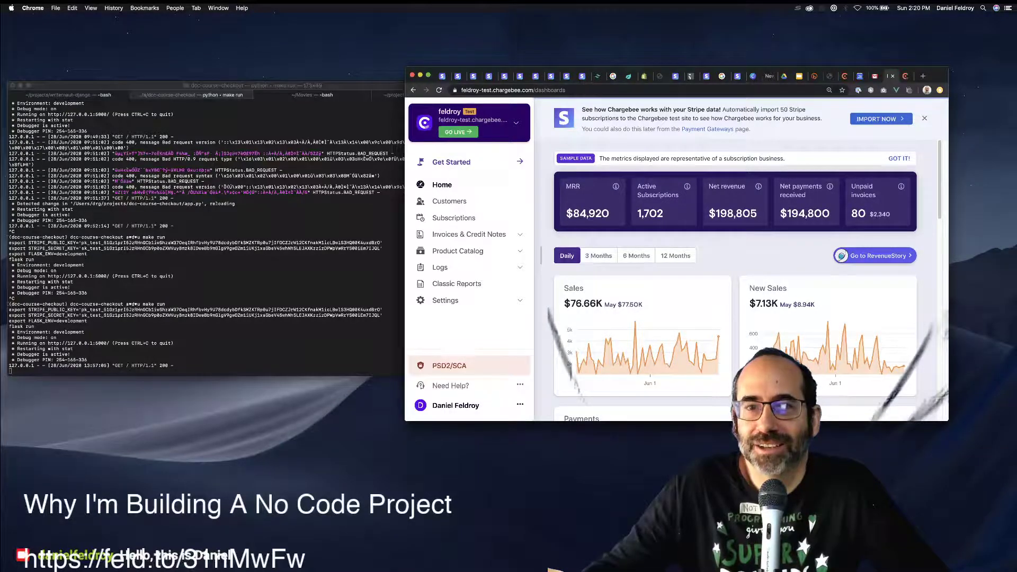
click(445, 300)
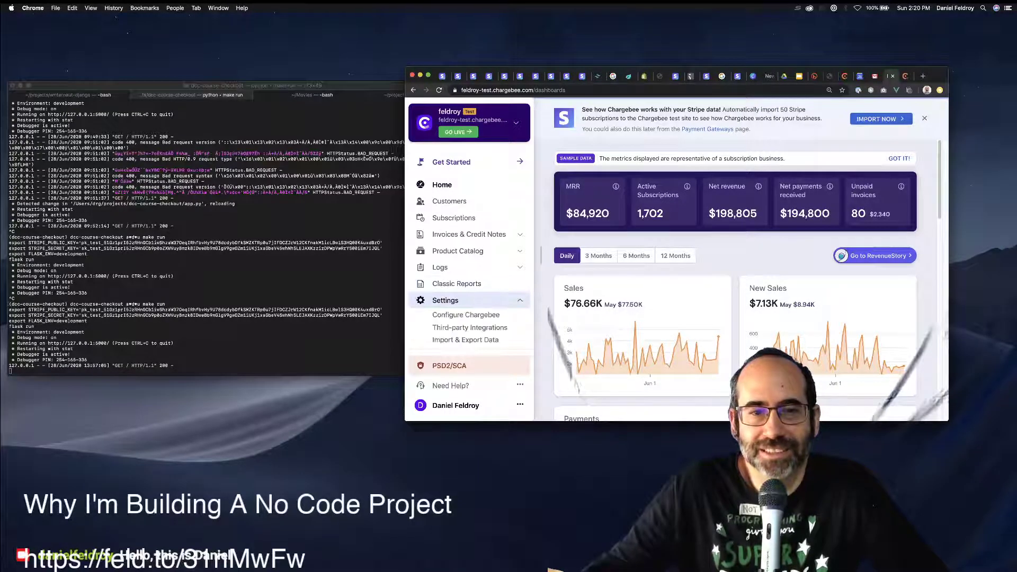
click(465, 315)
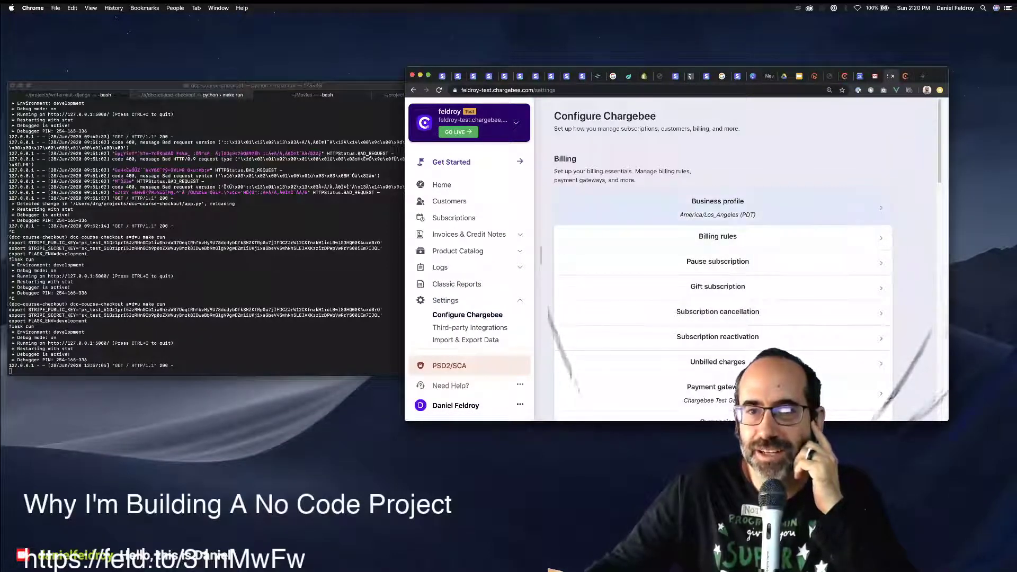
Start a business profile address by entering the organization name.
click(718, 206)
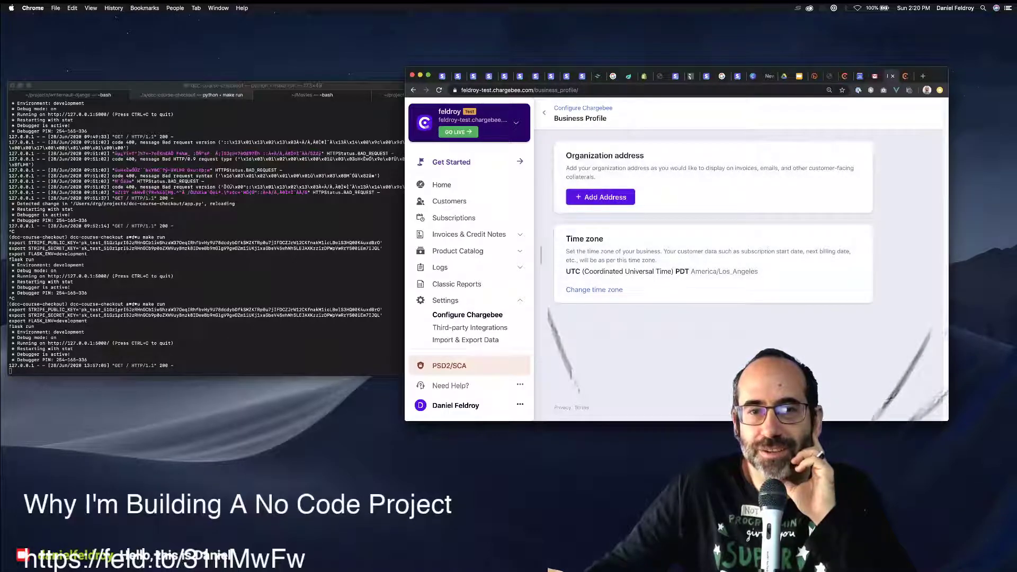
click(600, 197)
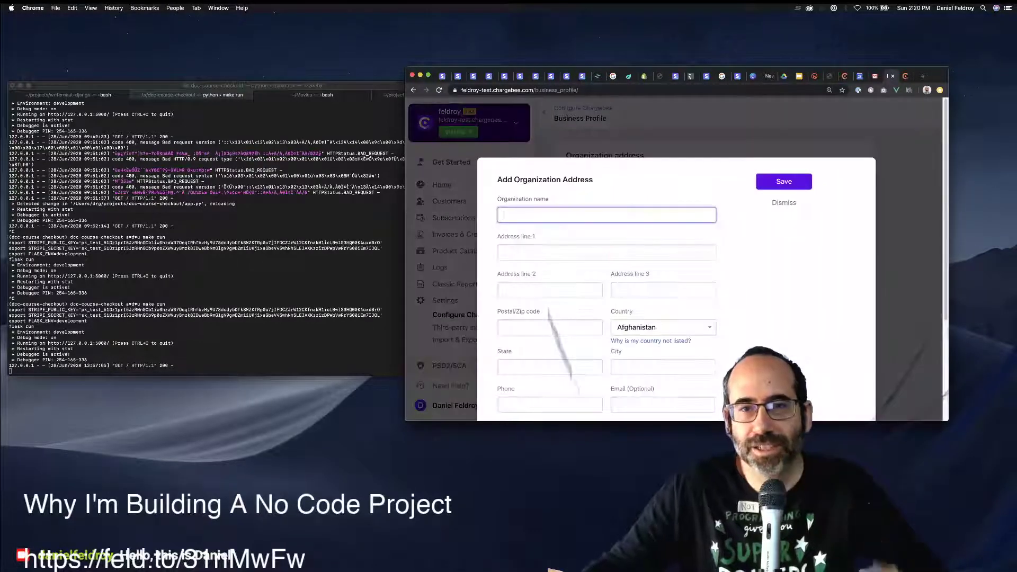
text(R)
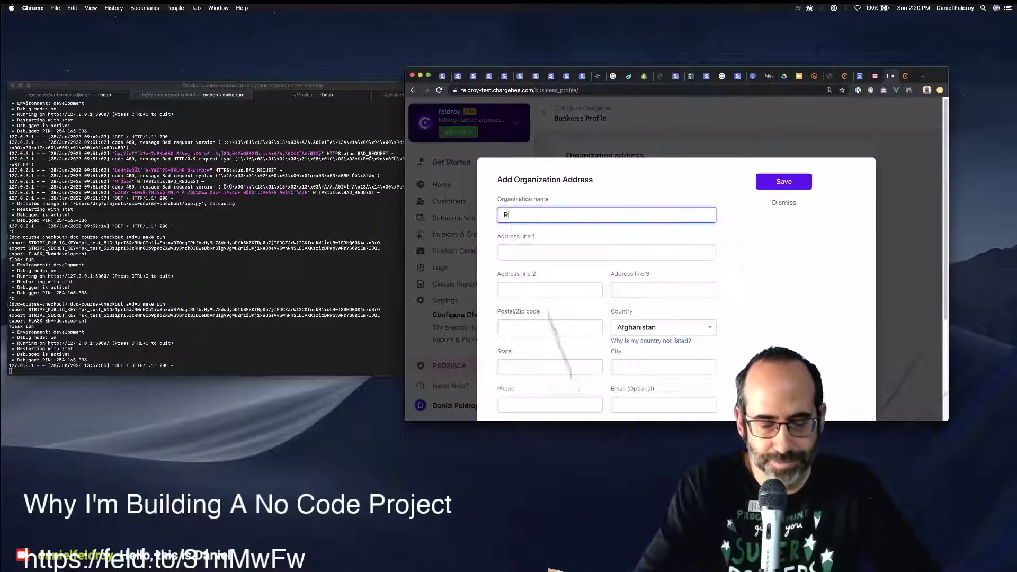
text(oy Green)
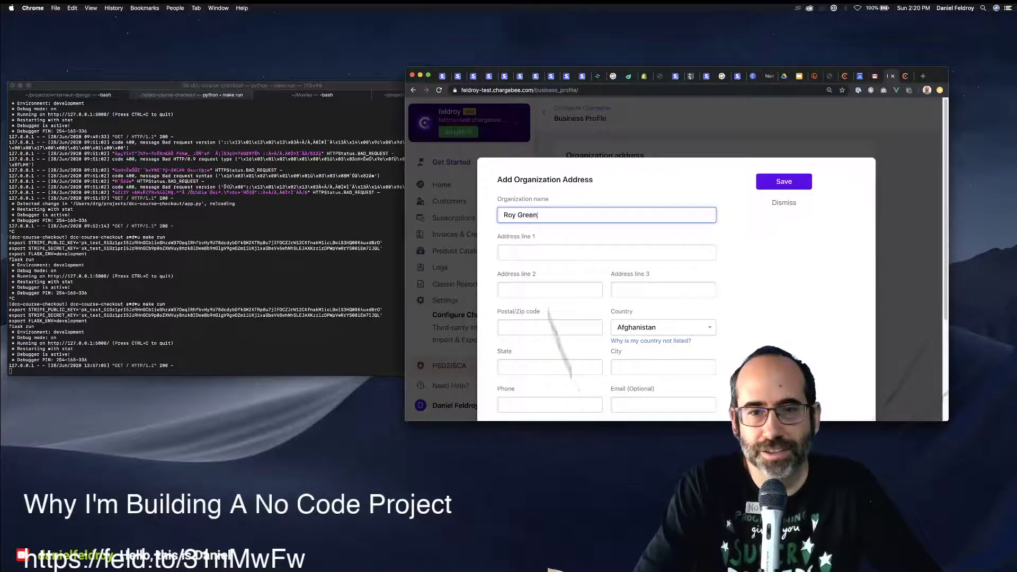
text(feld, )
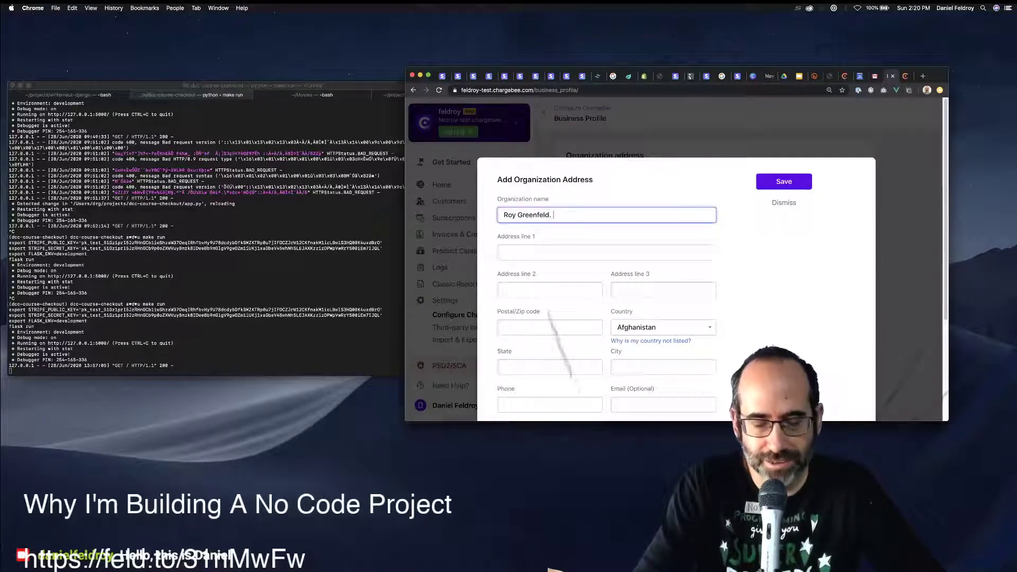
text(Inc.)
key(Tab)
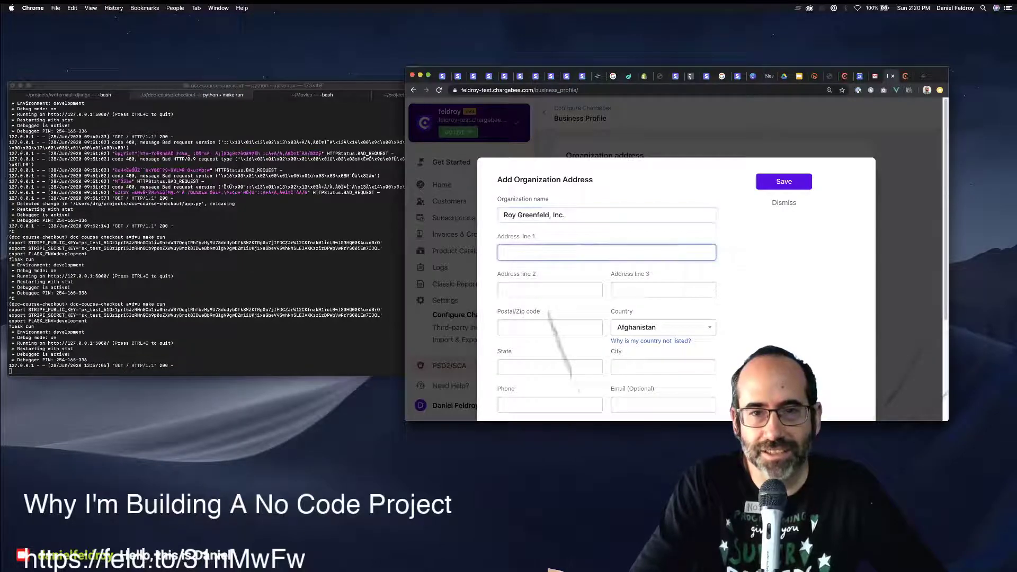
Autofill the street address from the saved suggestion, with country United States and state California.
text(941)
key(Down)
key(Down)
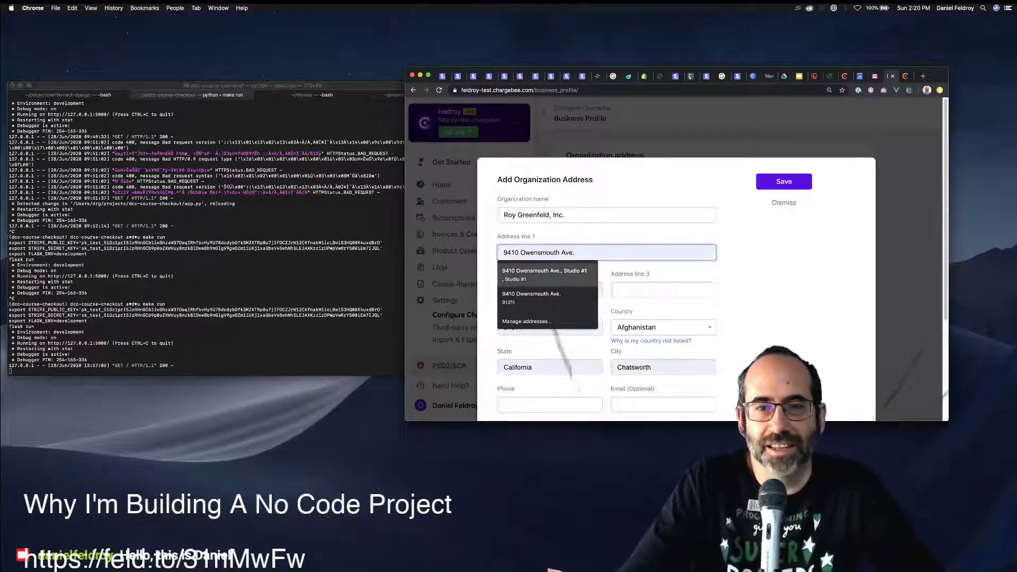
key(Return)
scroll(650, 272, down, 3)
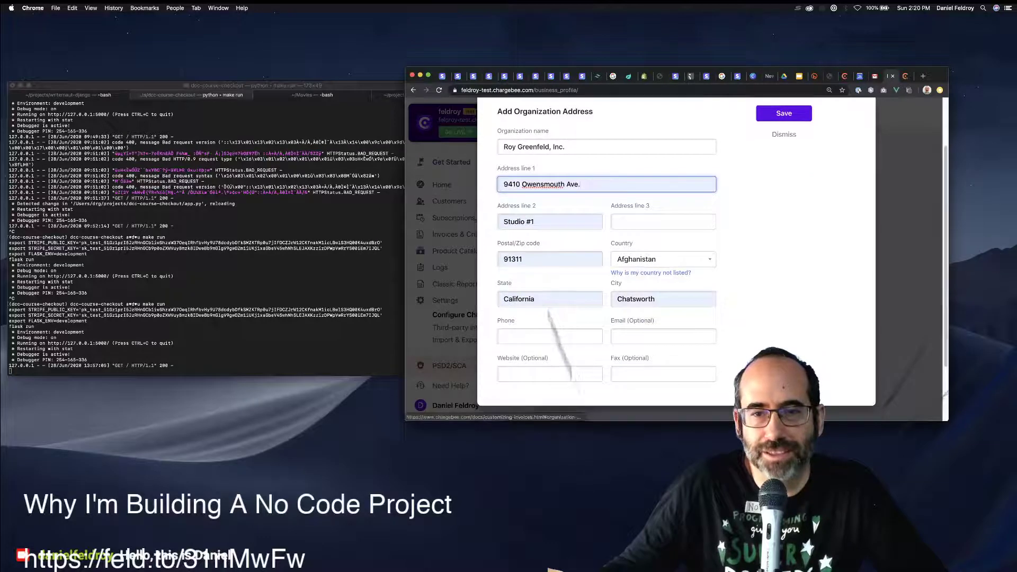
click(657, 259)
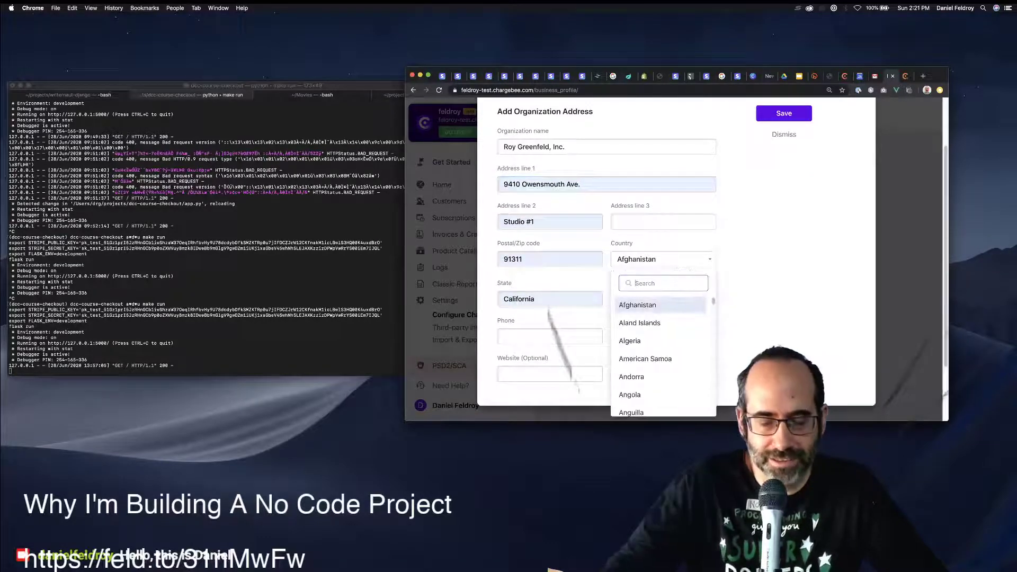
text(united)
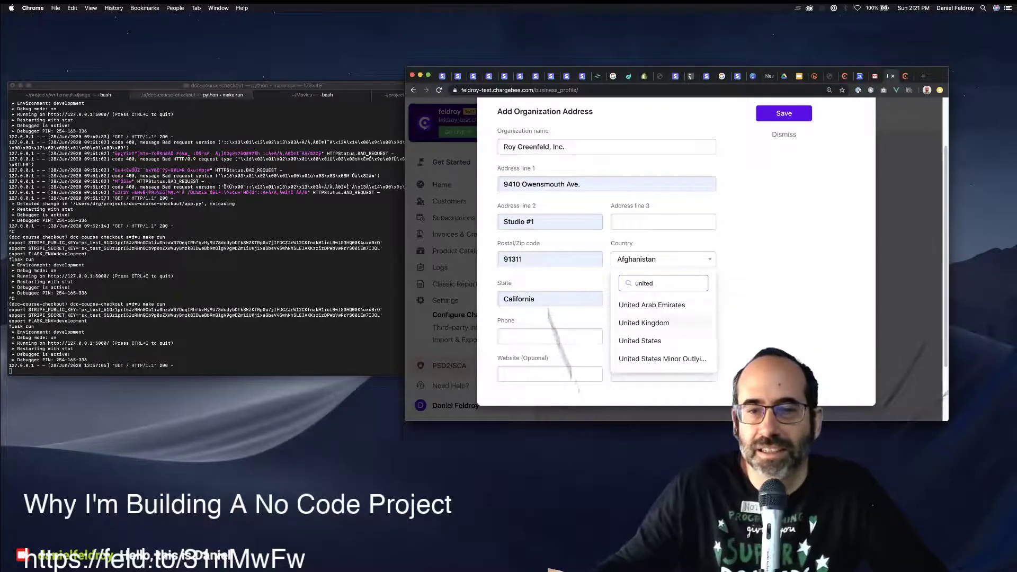
key(Down)
key(Return)
click(549, 336)
click(549, 300)
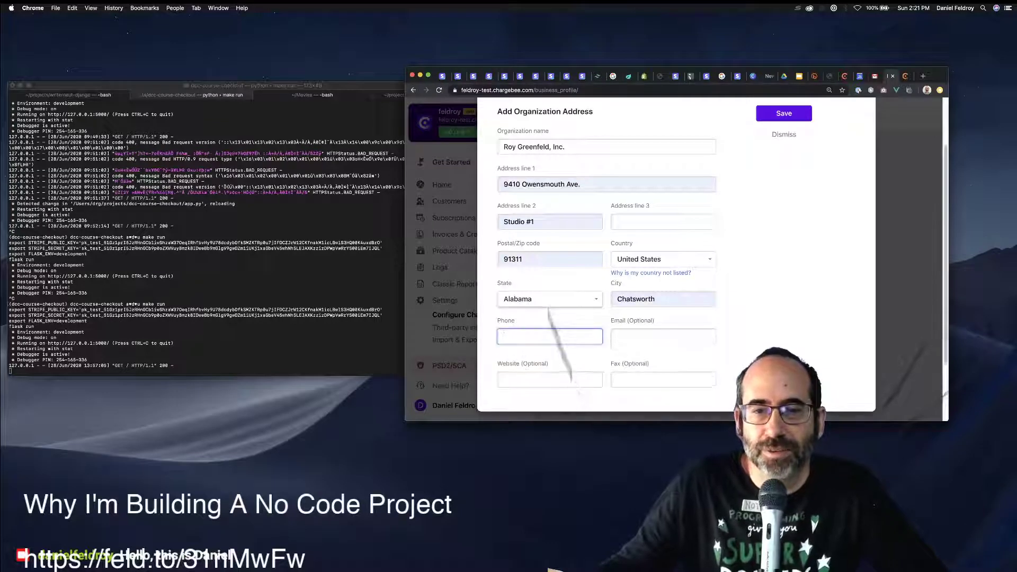
scroll(549, 304, down, 2)
scroll(549, 313, down, 5)
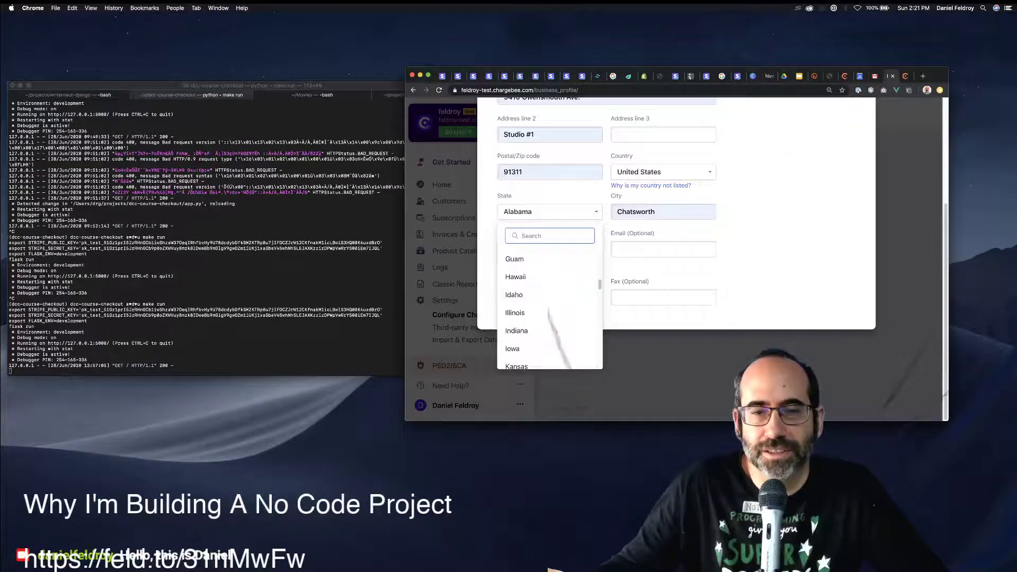
scroll(548, 312, up, 3)
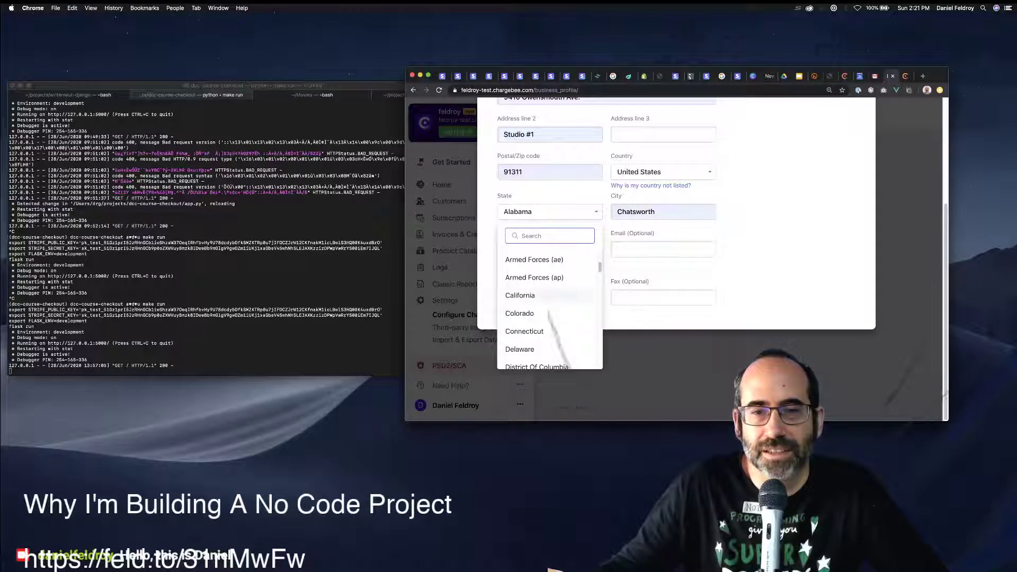
click(548, 294)
click(549, 249)
text(818)
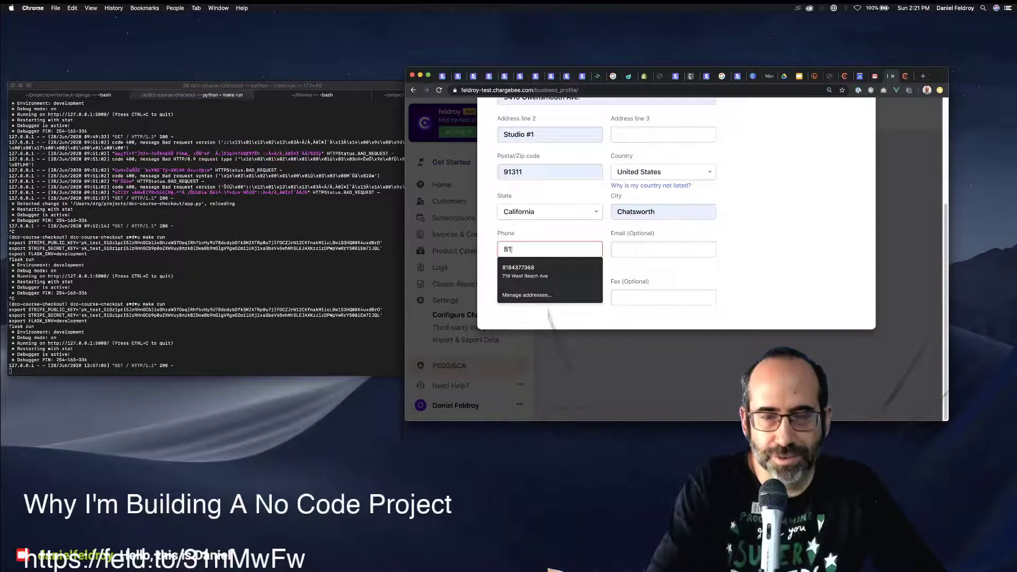
key(BackSpace)
key(BackSpace)
key(Tab)
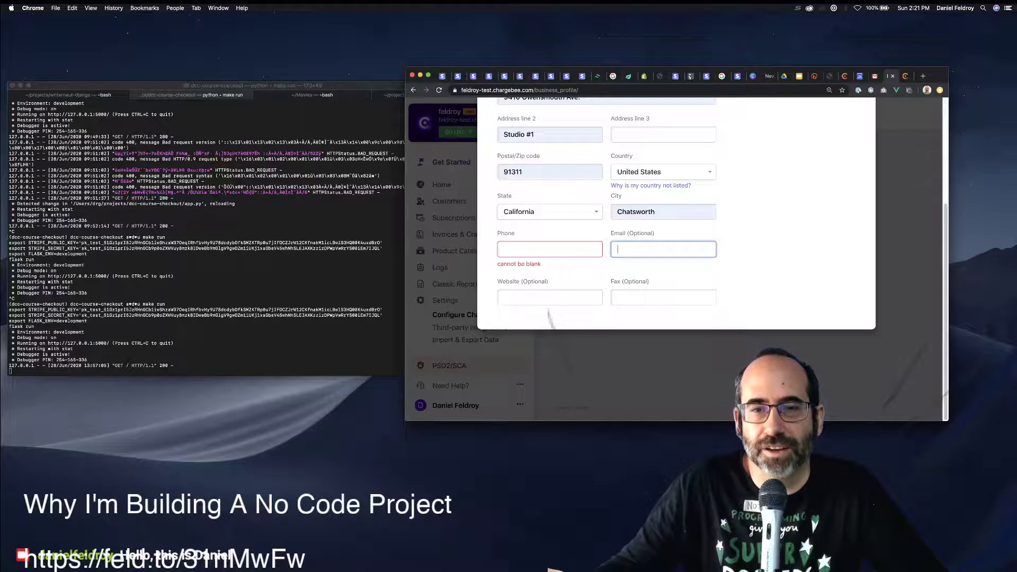
key(Tab)
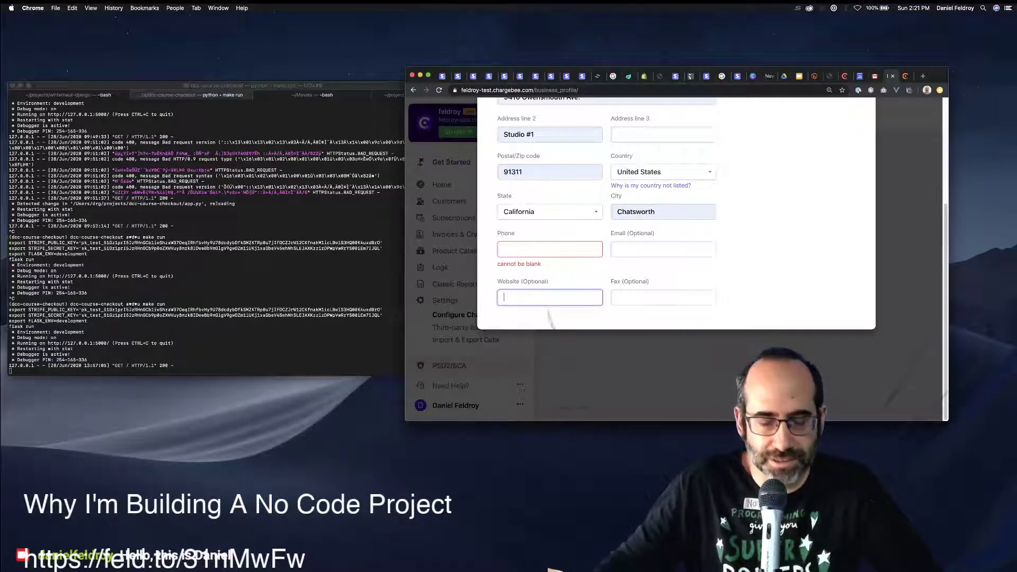
text(https://www.feld)
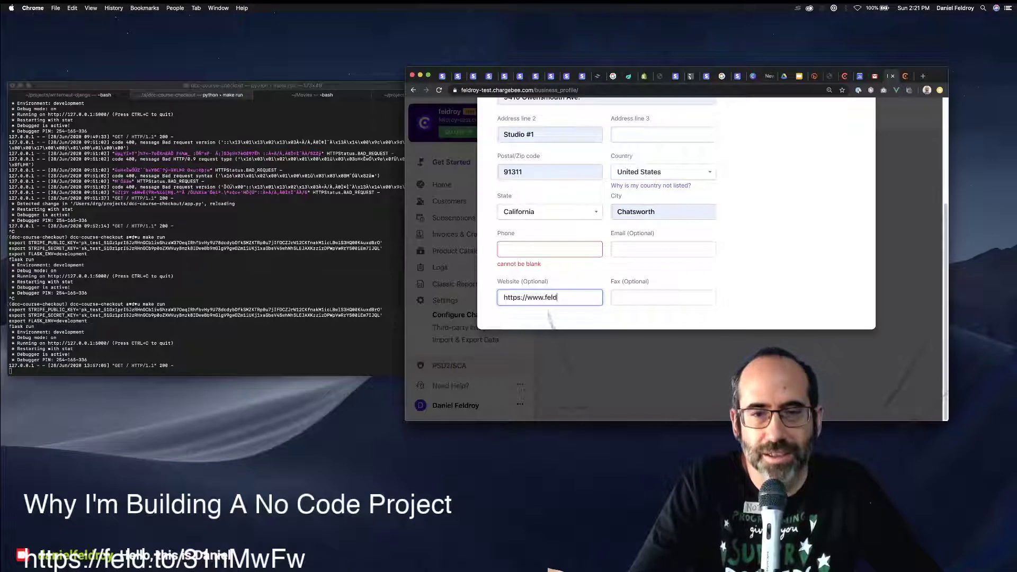
text(roy.com)
key(Tab)
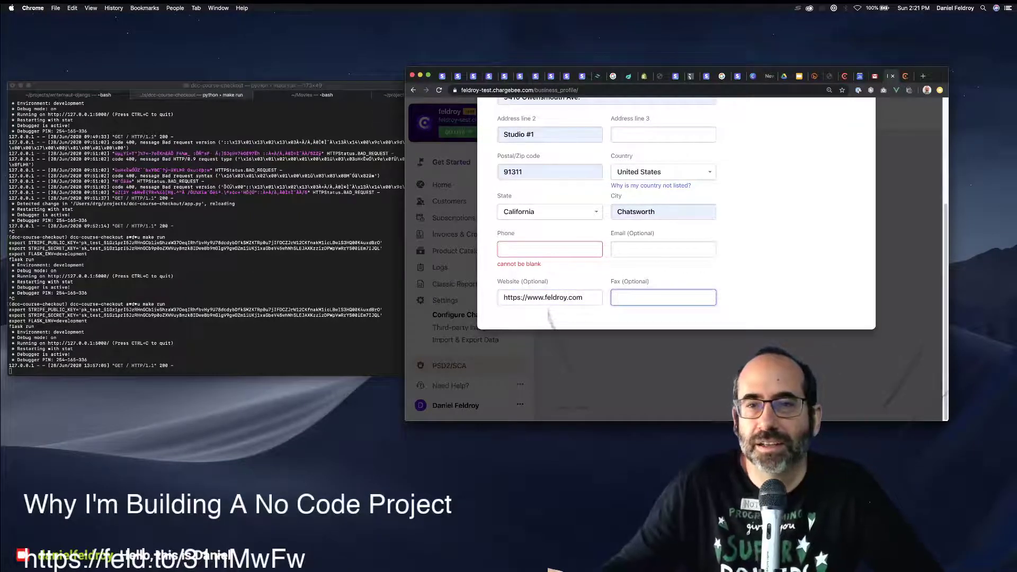
scroll(676, 238, up, 2)
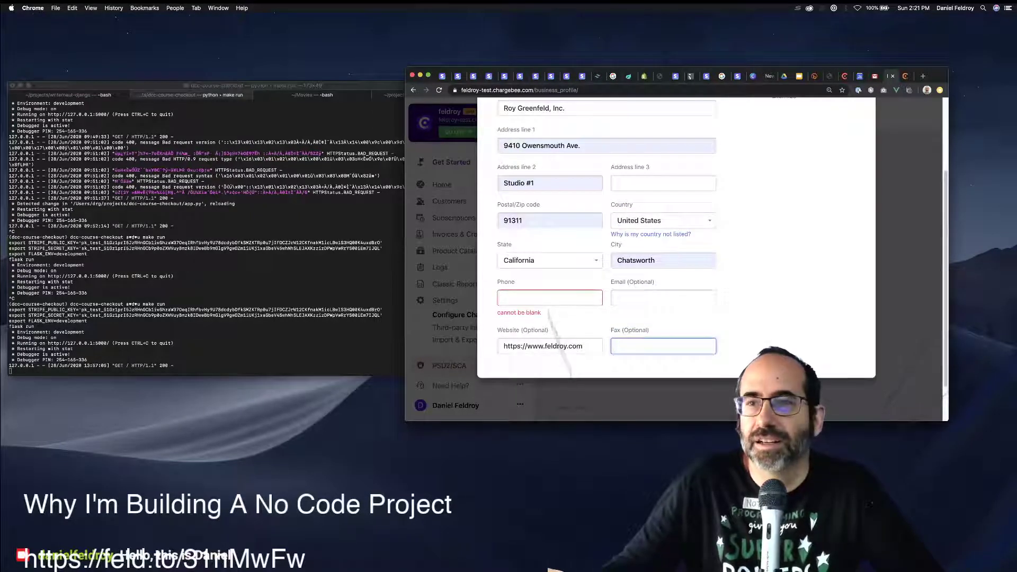
key(super+w)
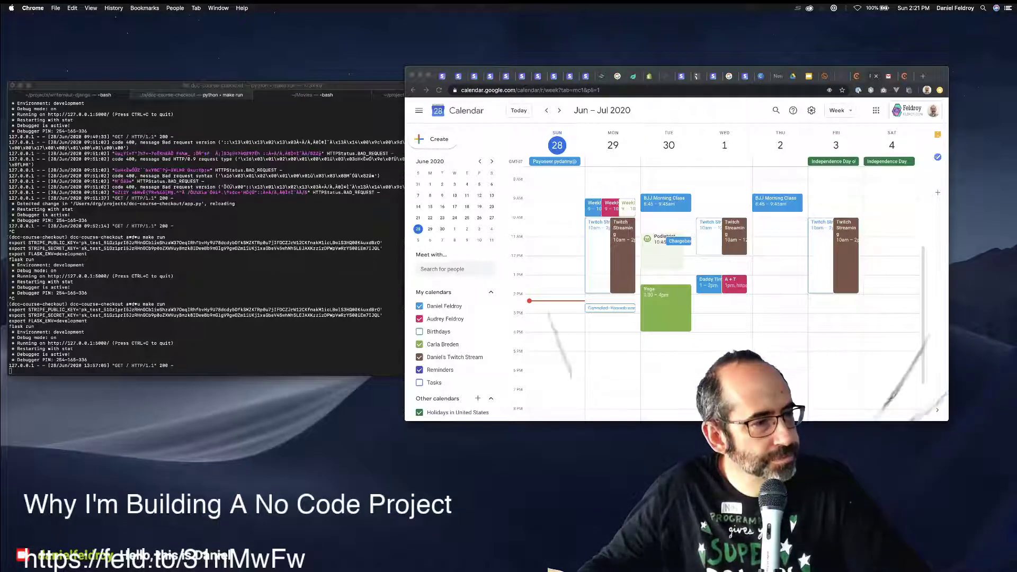
Drag the Chargebee settings tab back into this browser window over the calendar.
drag(582, 567, 847, 275)
drag(668, 274, 834, 76)
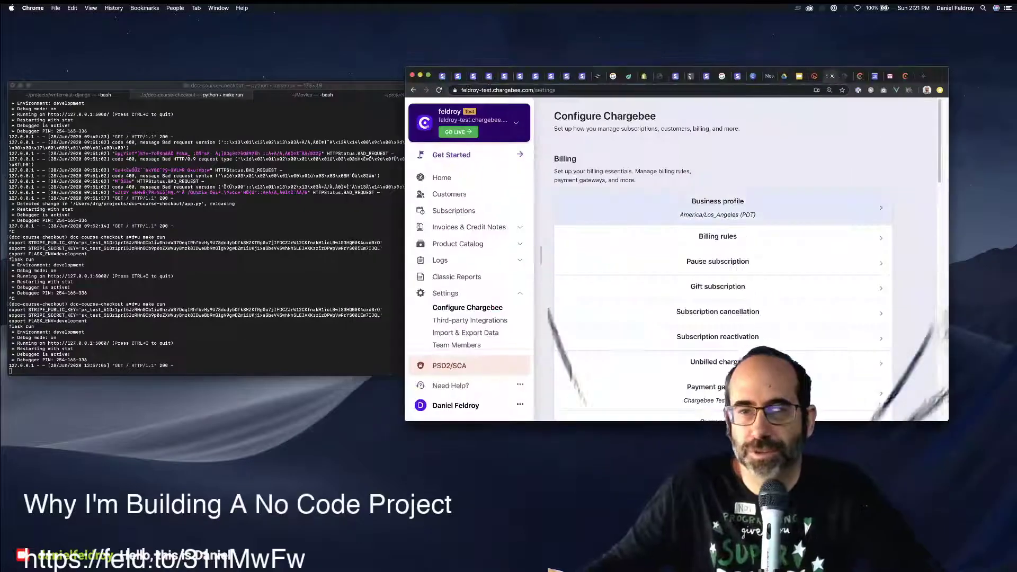
Turn on accounting fields for integration and choose QuickBooks as the accounting system.
click(717, 237)
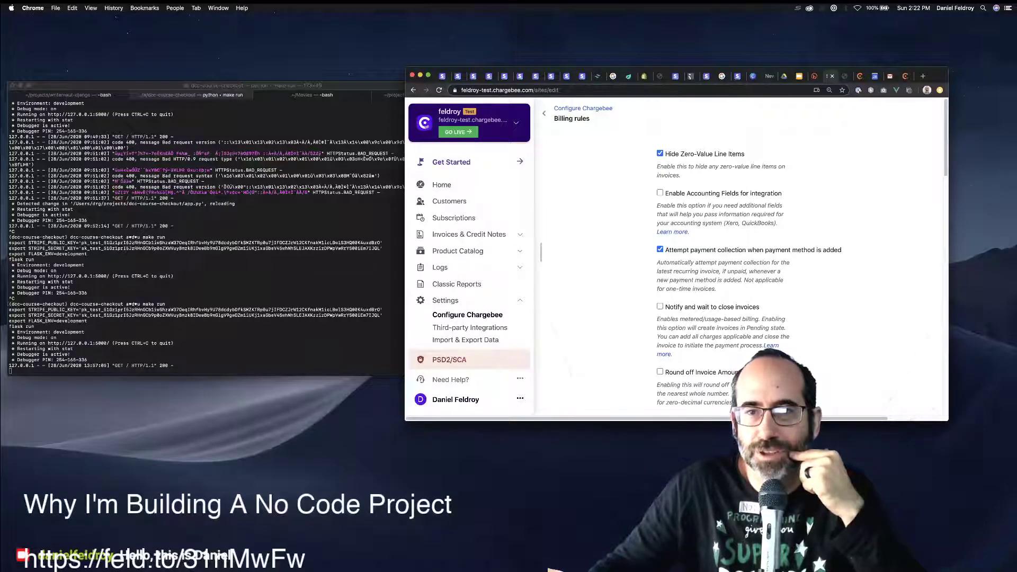
click(659, 192)
click(724, 211)
click(688, 233)
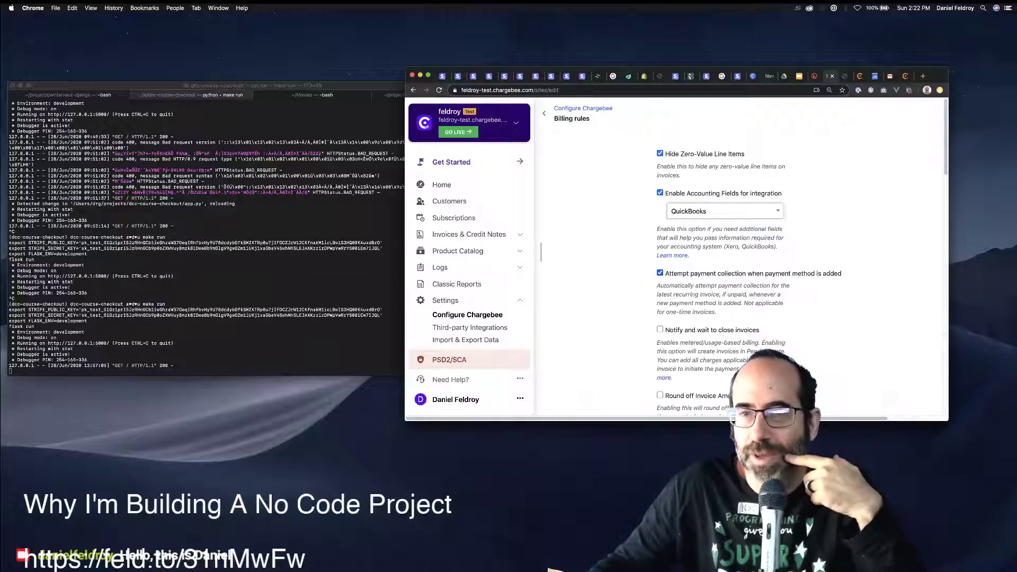
Uncheck 'Enable proration for subscription change' in the billing rules.
scroll(741, 264, down, 2)
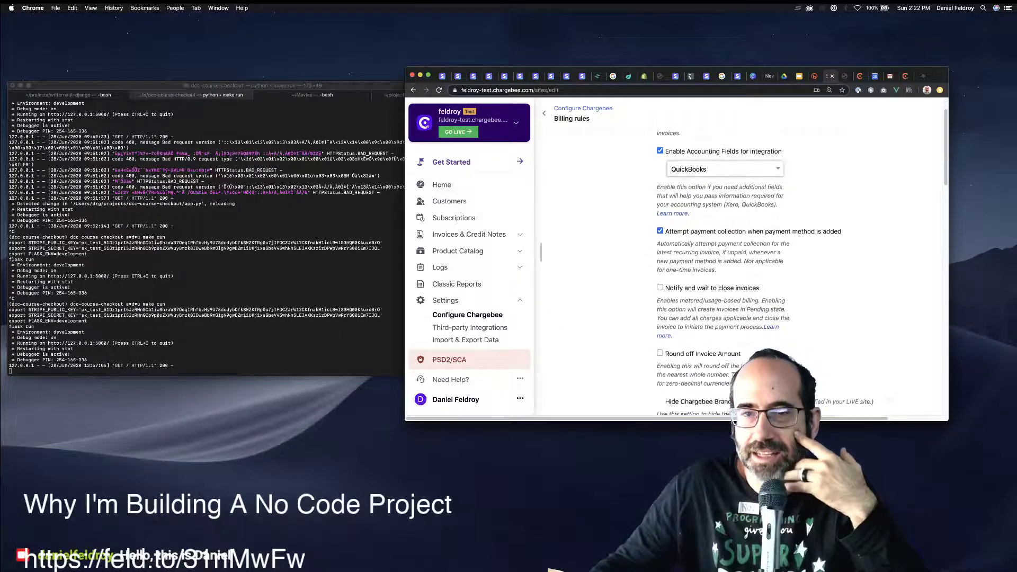
scroll(742, 264, down, 2)
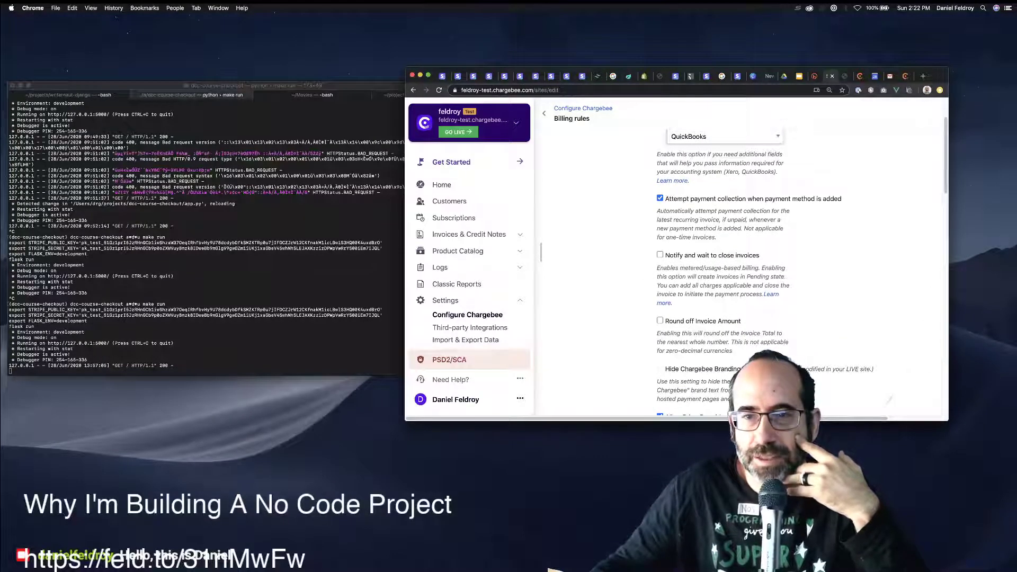
scroll(784, 272, down, 3)
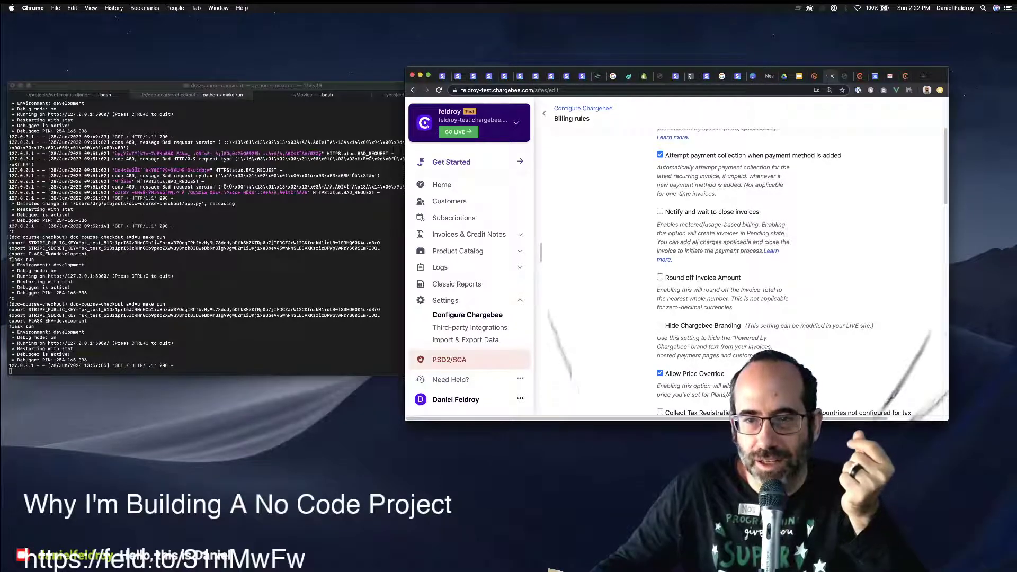
scroll(784, 272, down, 3)
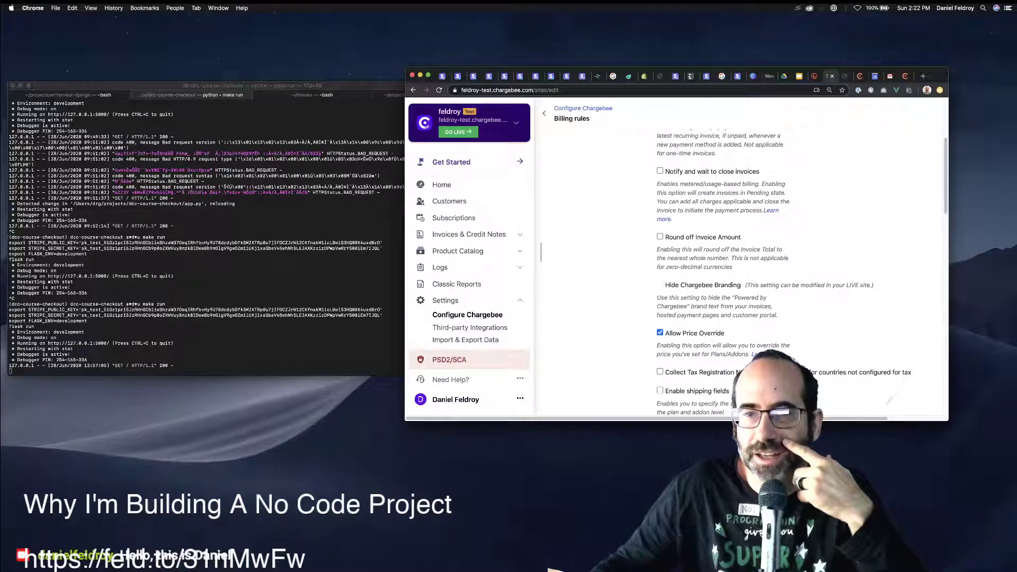
scroll(784, 272, down, 5)
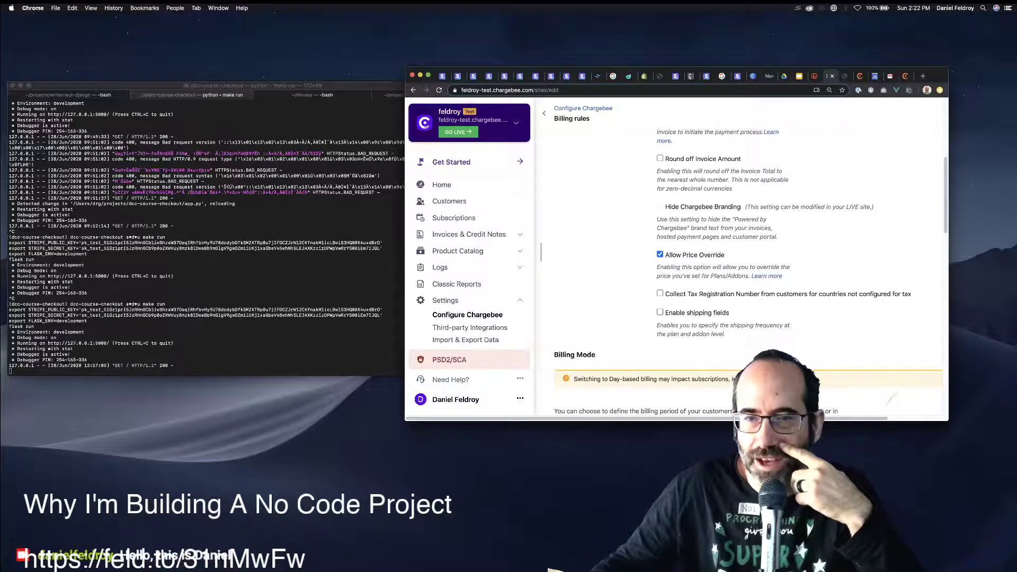
drag(730, 312, 664, 312)
scroll(664, 313, down, 2)
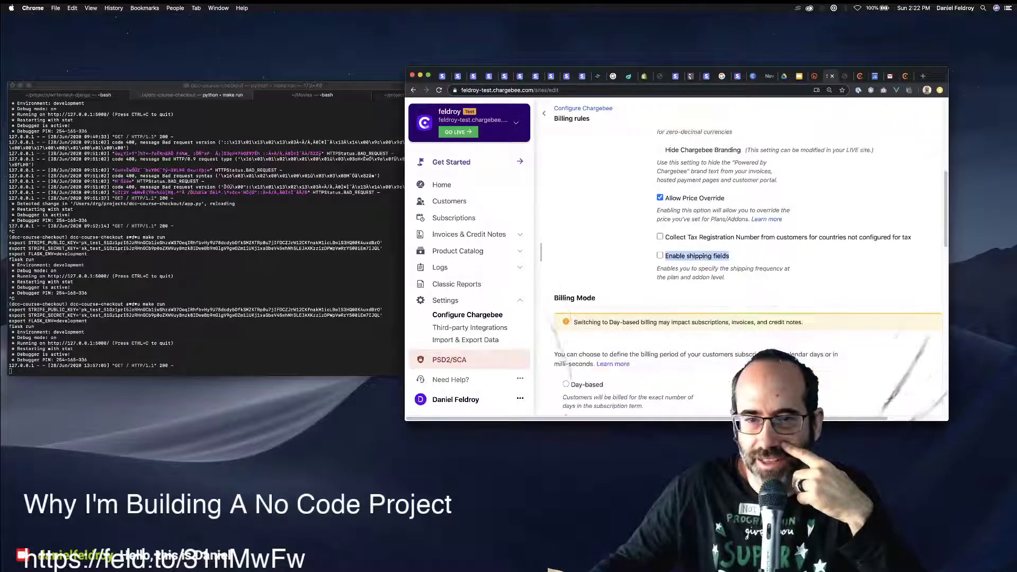
scroll(741, 270, down, 3)
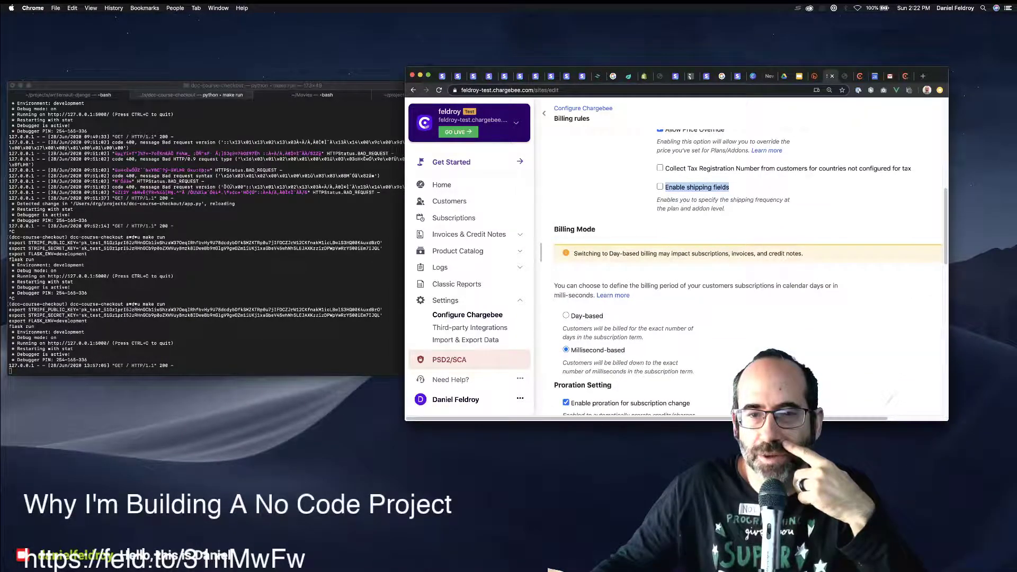
scroll(741, 270, down, 4)
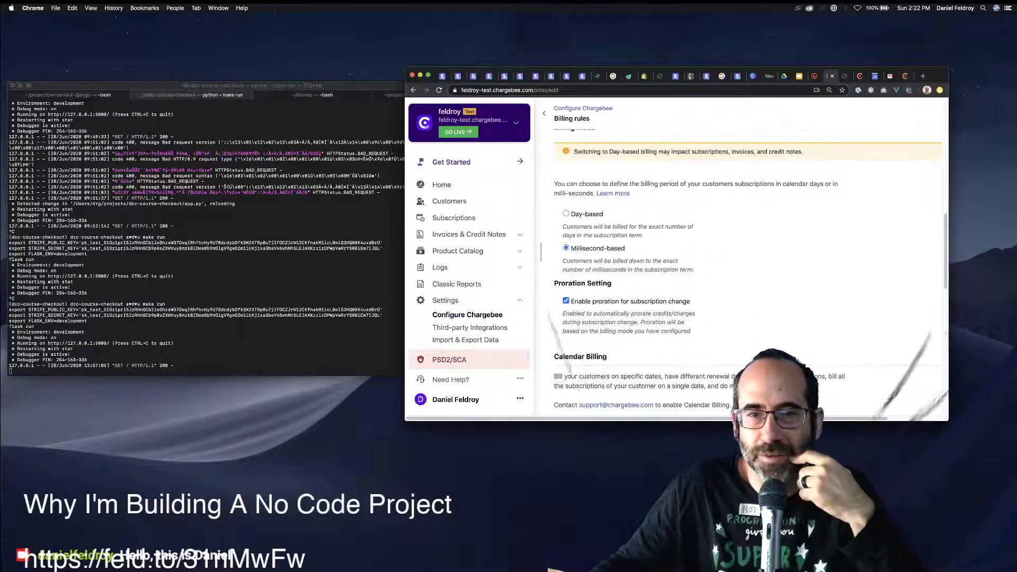
scroll(741, 270, up, 2)
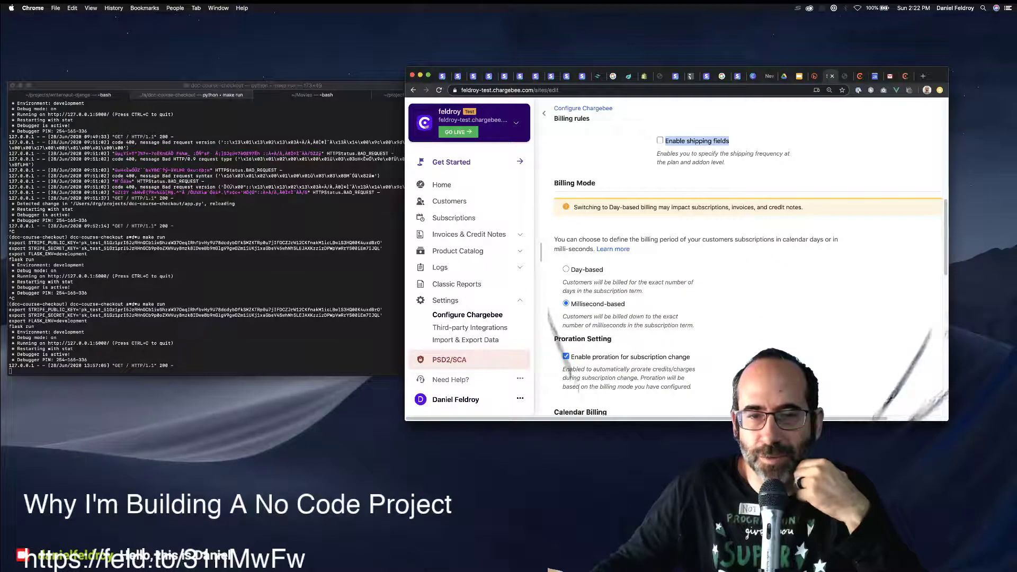
scroll(741, 270, down, 3)
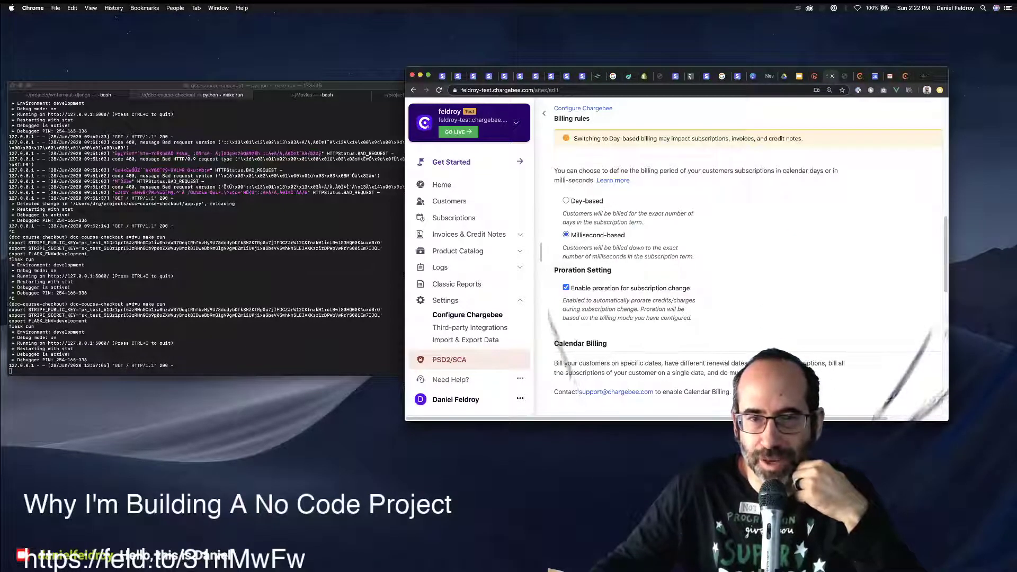
scroll(741, 270, down, 1)
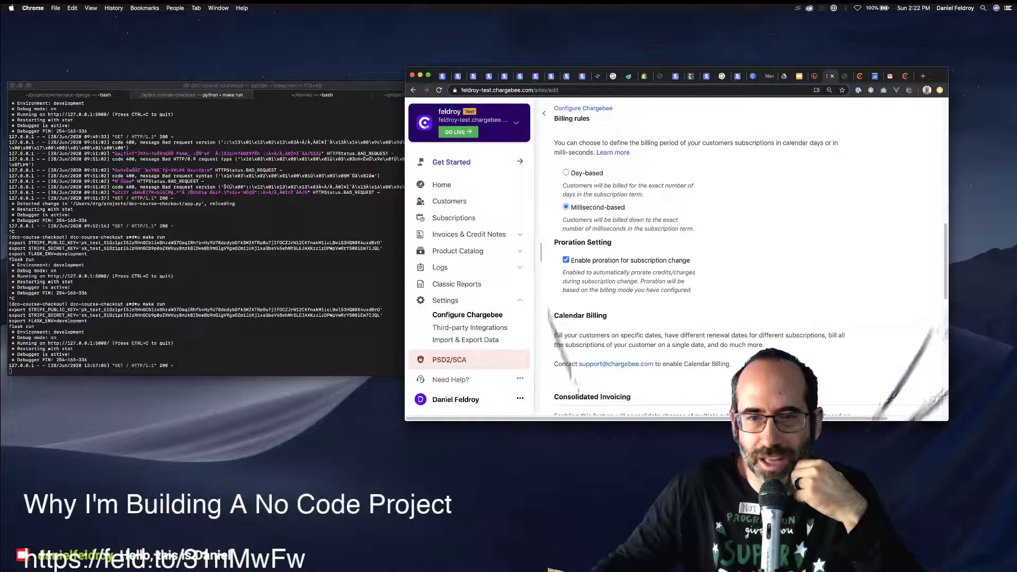
scroll(742, 270, down, 1)
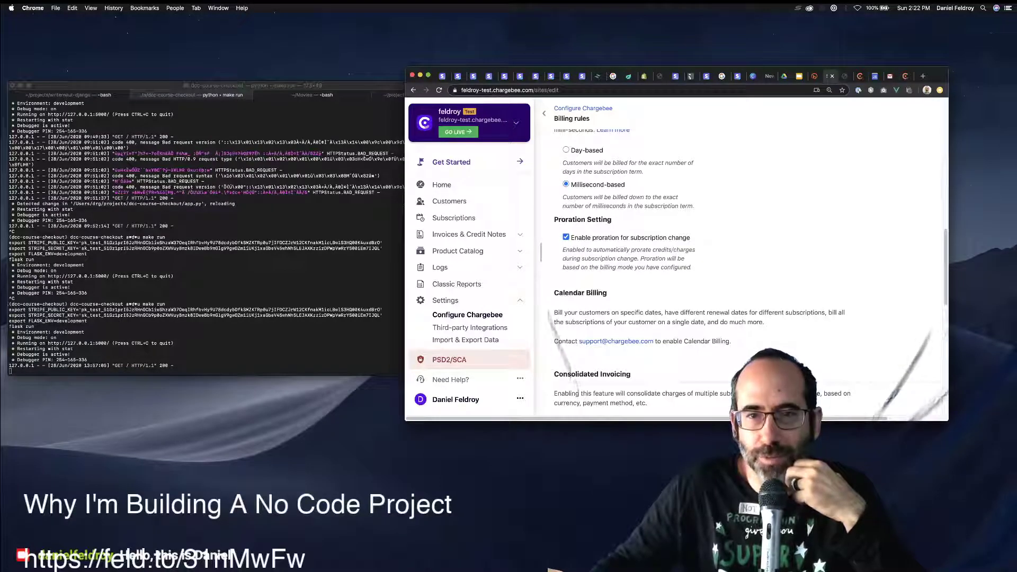
click(566, 237)
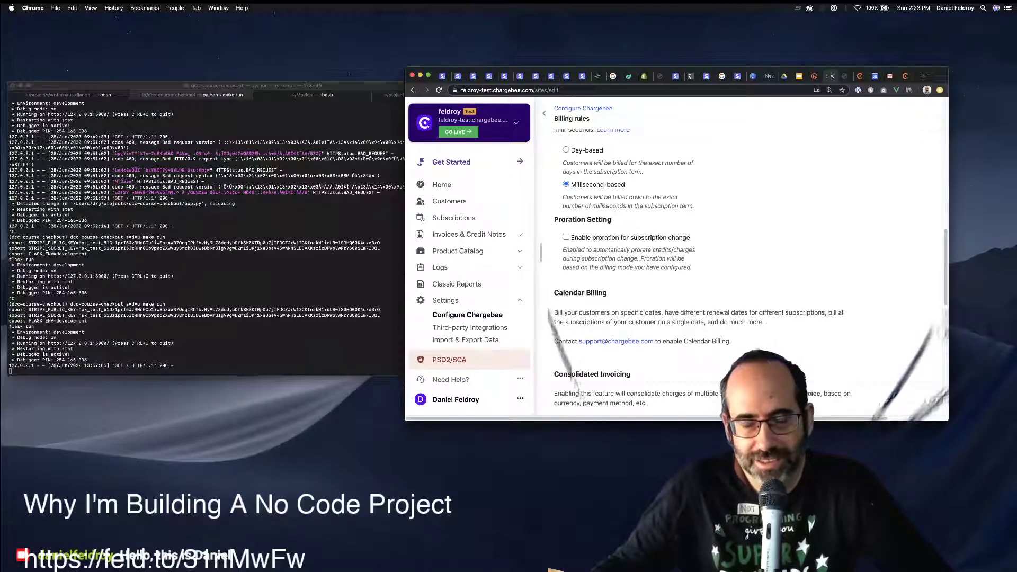
Scroll down to the Update Billing Rules button.
scroll(741, 265, down, 5)
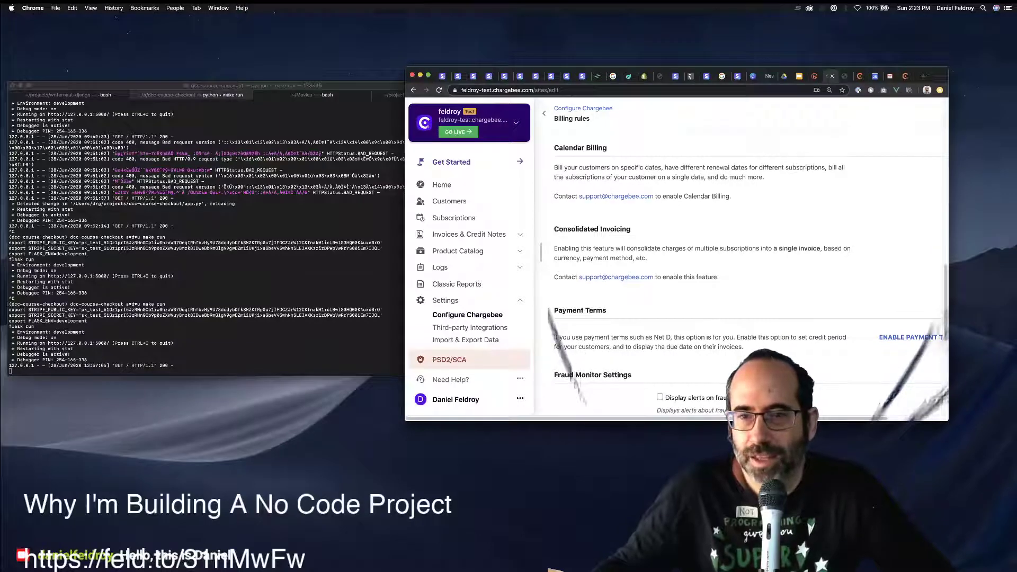
scroll(741, 265, right, 2)
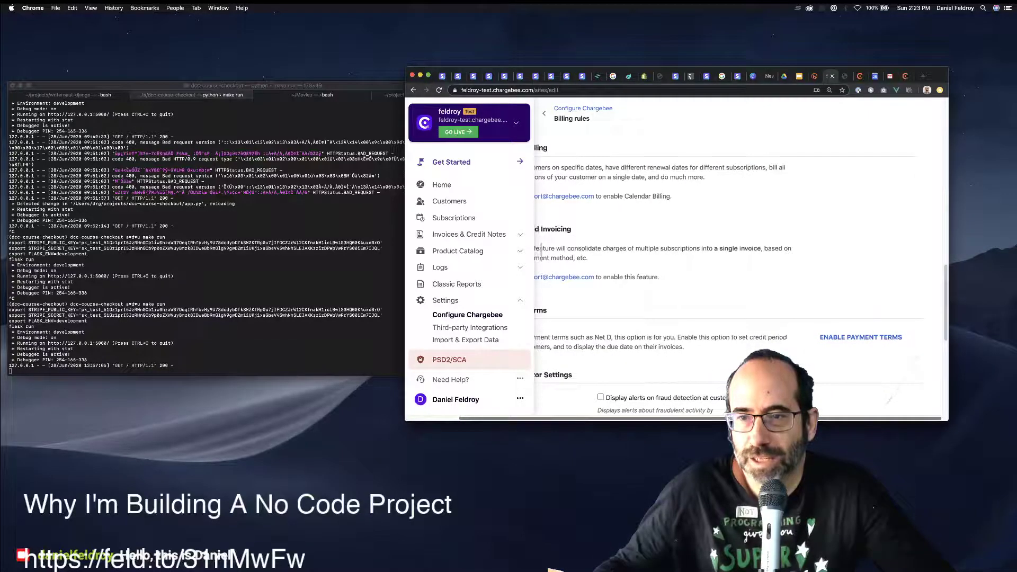
scroll(742, 265, left, 2)
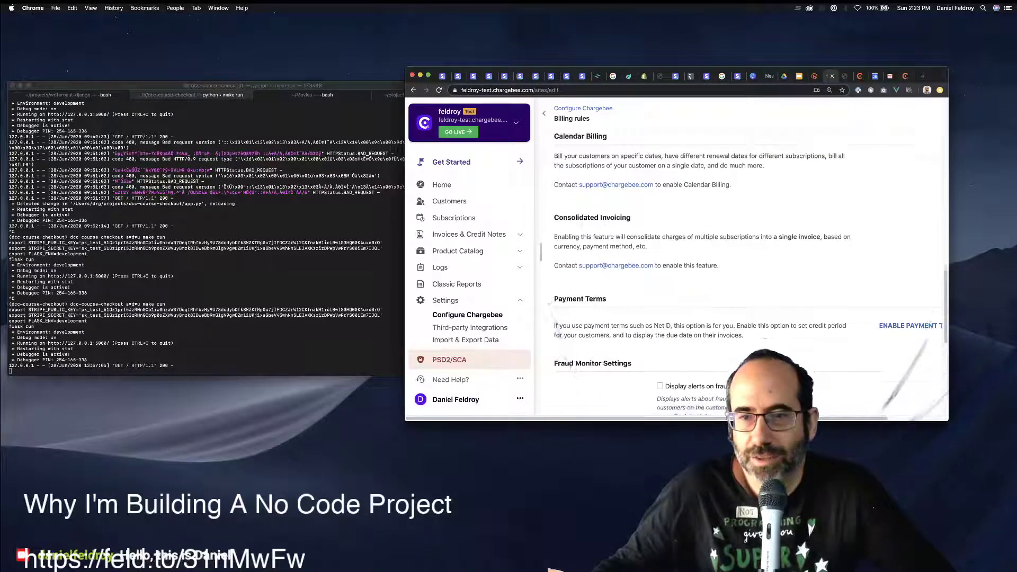
scroll(741, 265, down, 3)
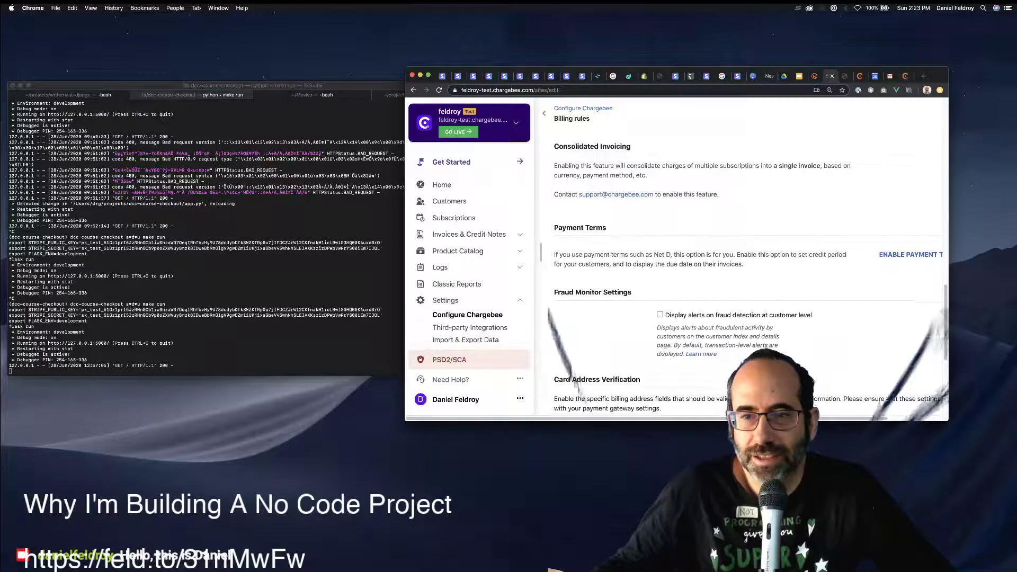
scroll(742, 265, down, 1)
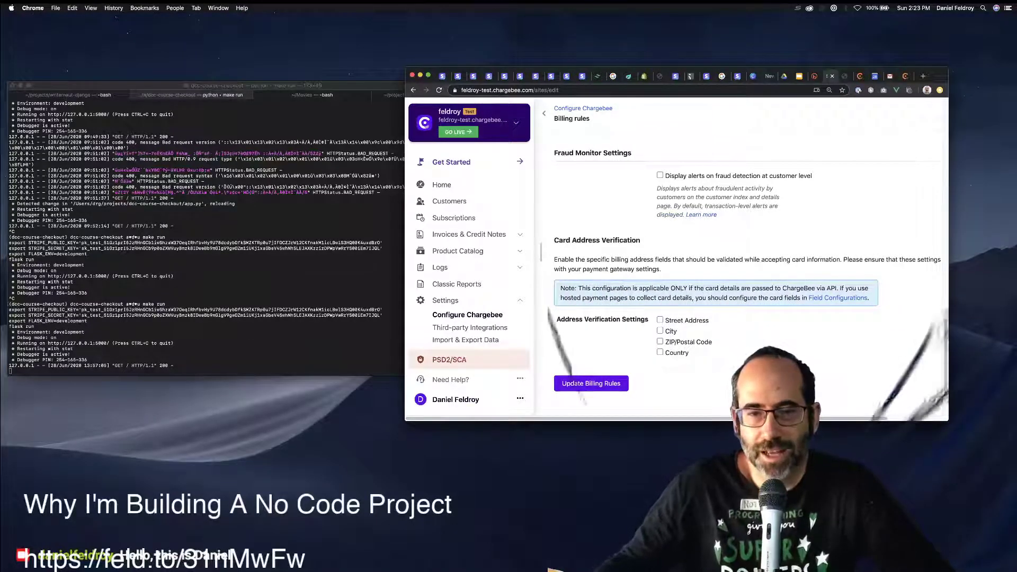
Save the billing rules and enable Pause subscription.
click(591, 384)
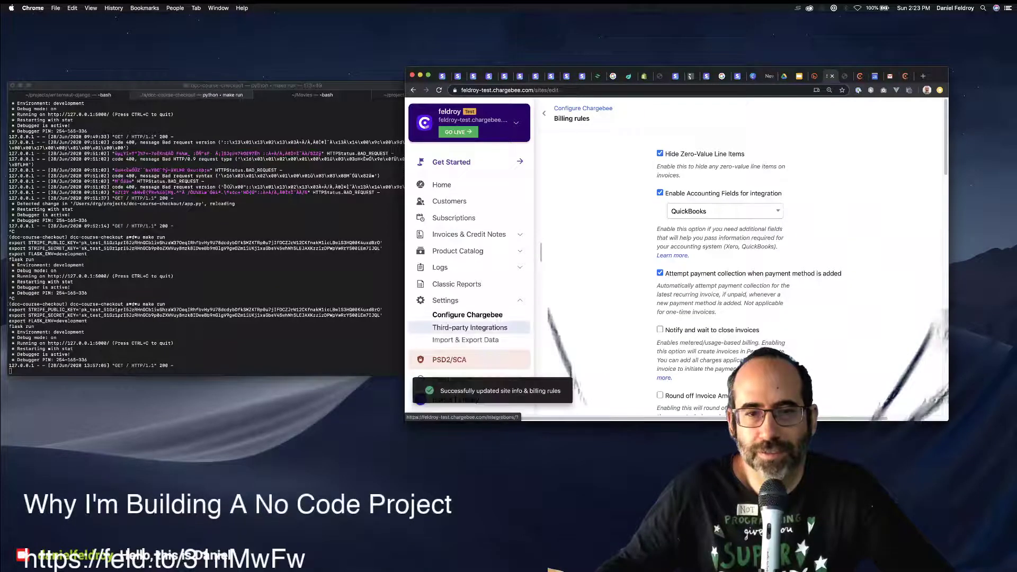
click(467, 315)
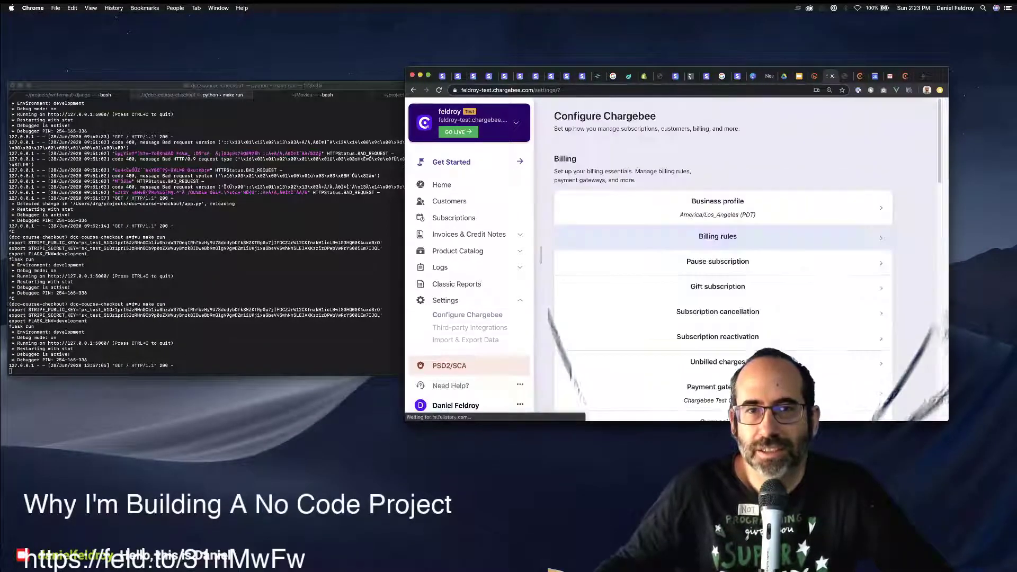
click(718, 261)
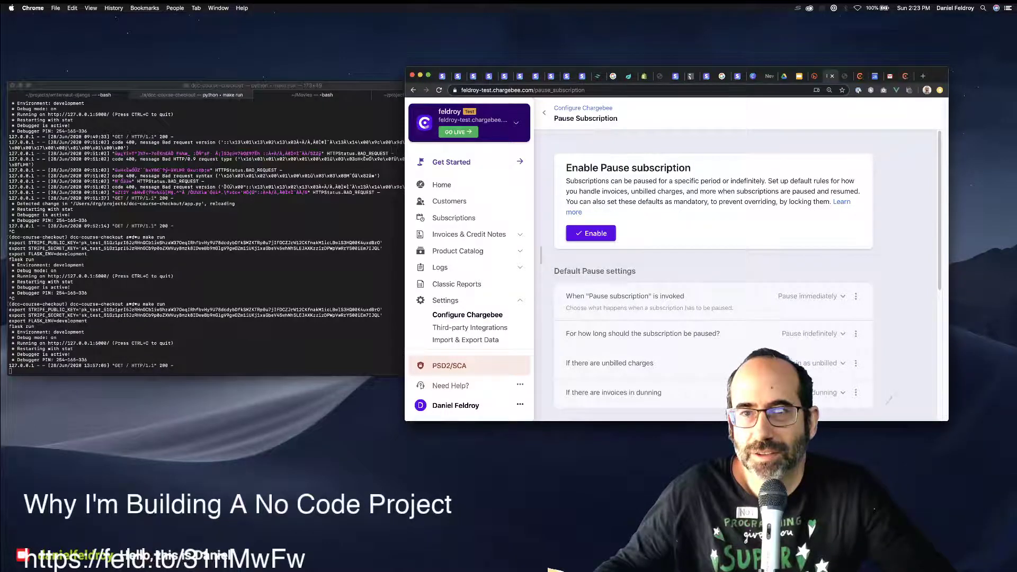
scroll(741, 265, down, 1)
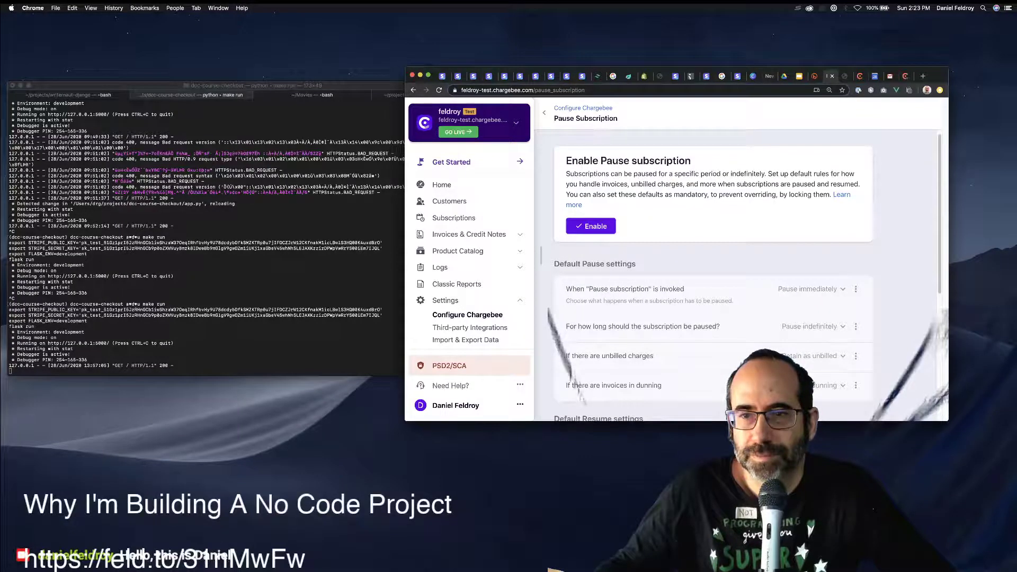
click(591, 225)
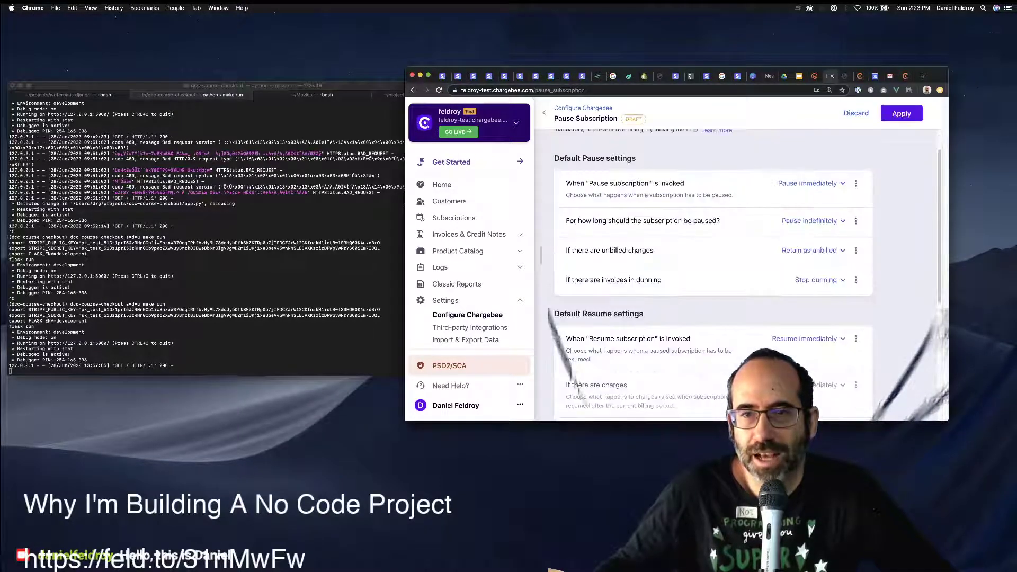
Review the pause-start timing options, keep the defaults, and return to Configure Chargebee.
click(811, 184)
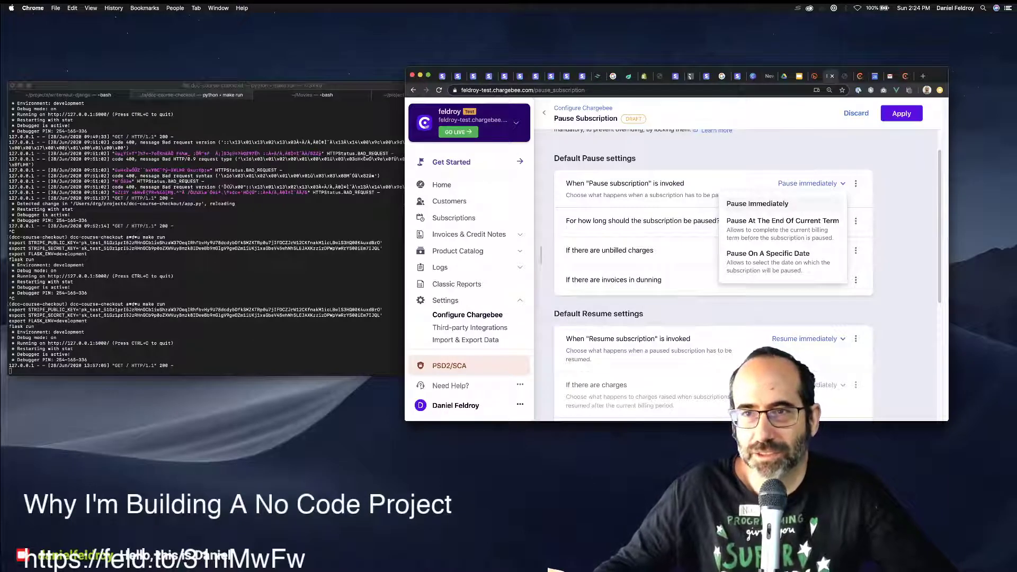
key(Escape)
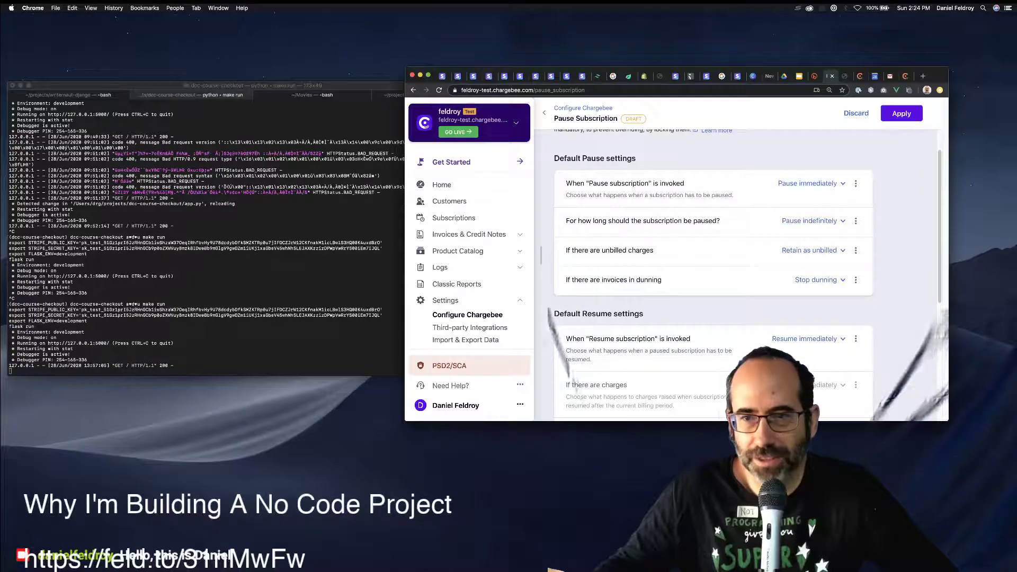
scroll(713, 265, down, 5)
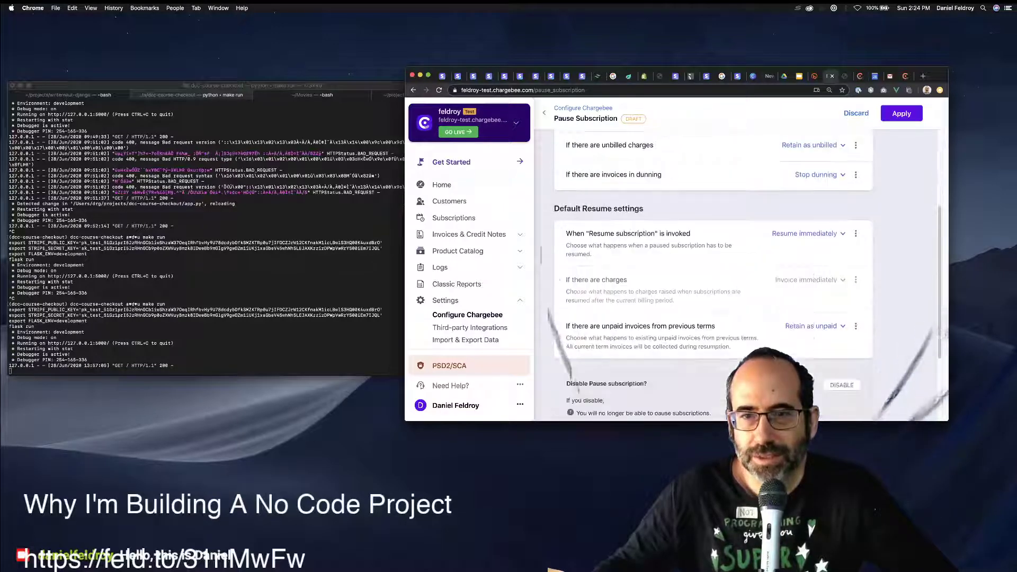
scroll(713, 265, up, 2)
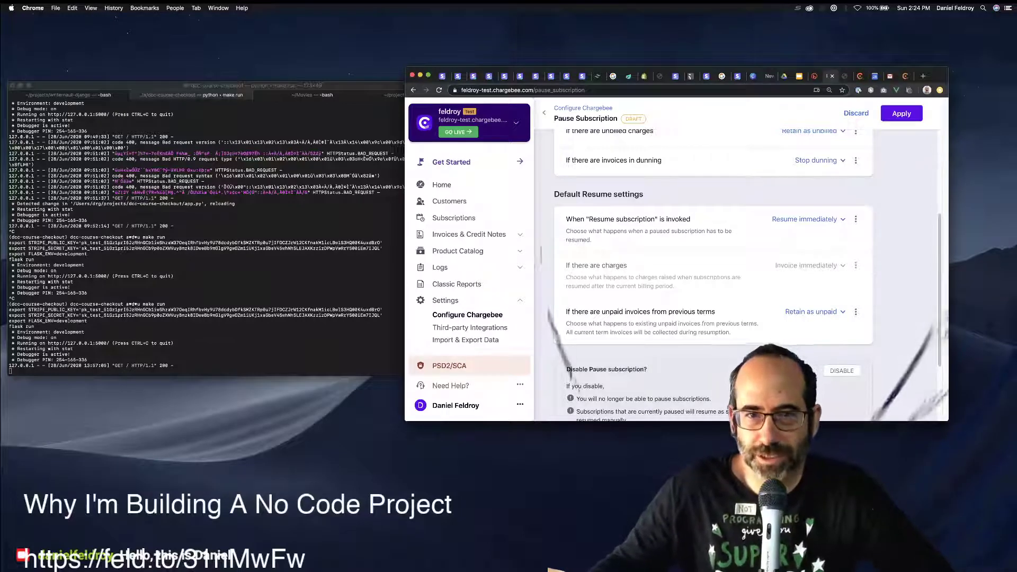
scroll(713, 264, up, 5)
click(582, 108)
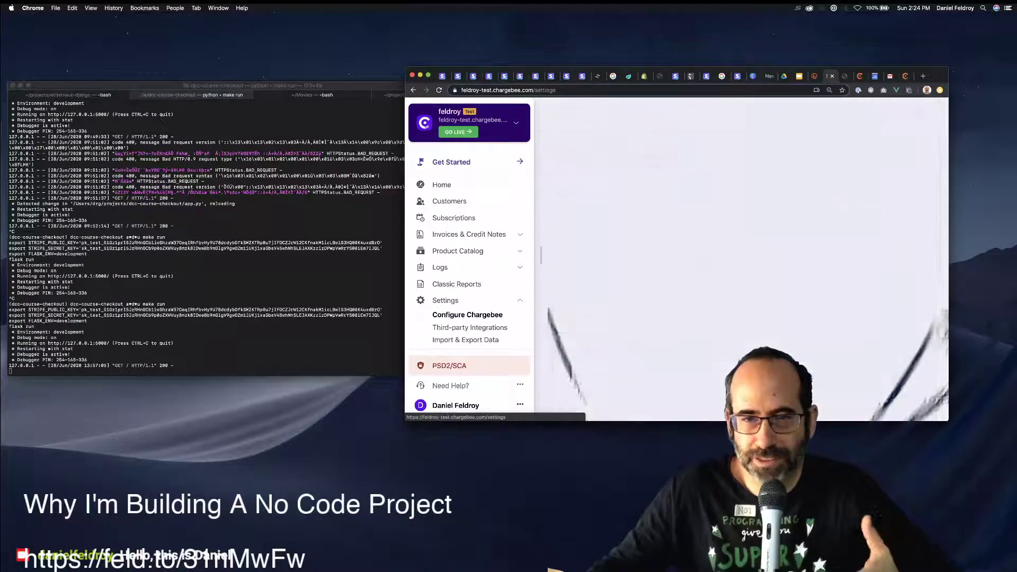
Enable gift subscriptions.
click(717, 286)
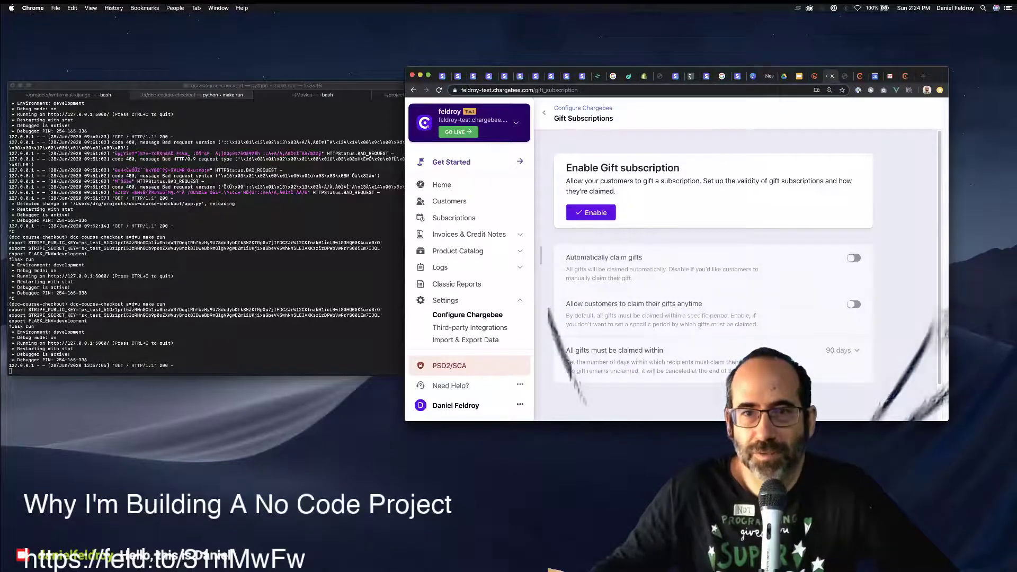
mouse_move(623, 180)
mouse_down()
mouse_move(716, 180)
mouse_move(615, 191)
mouse_up()
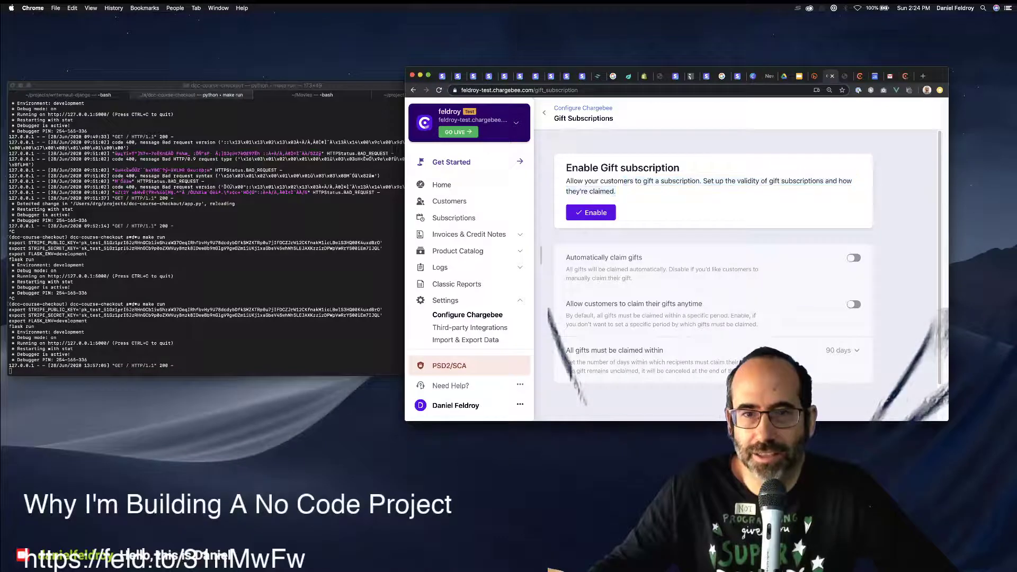
click(591, 213)
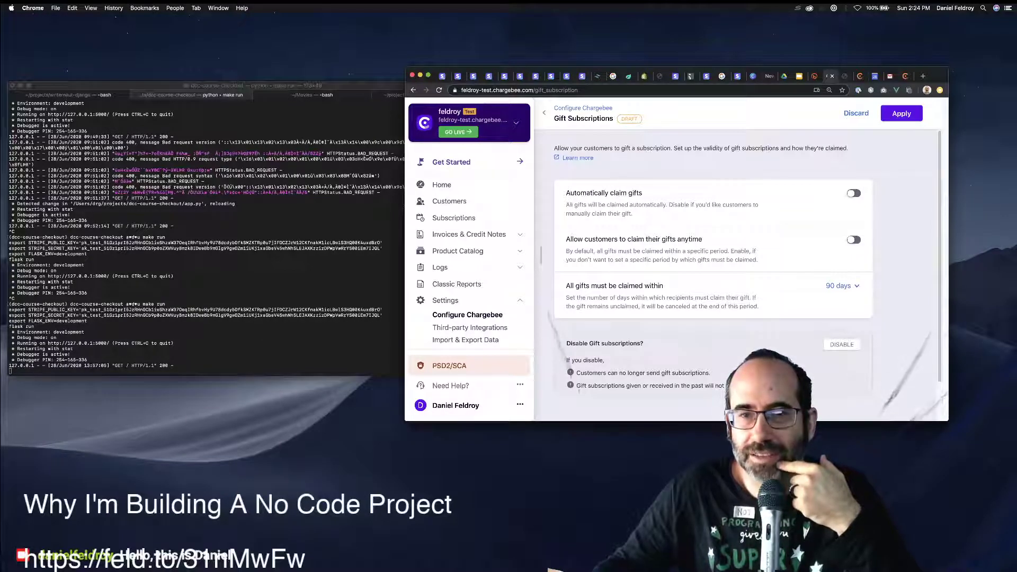
Select the 90-day gift claim-period value and switch over to Terminal.
drag(591, 285, 663, 286)
click(841, 285)
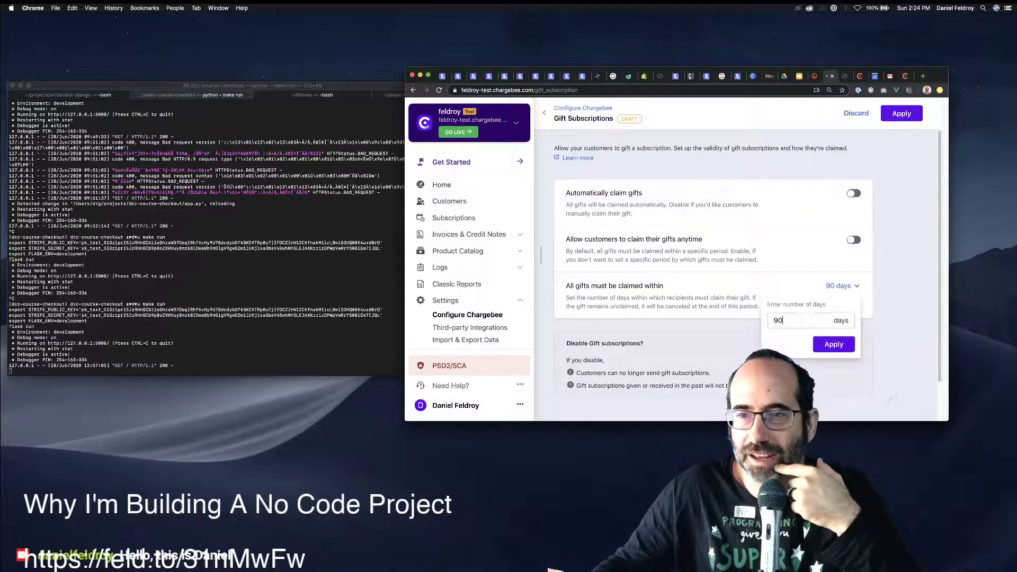
key(super+a)
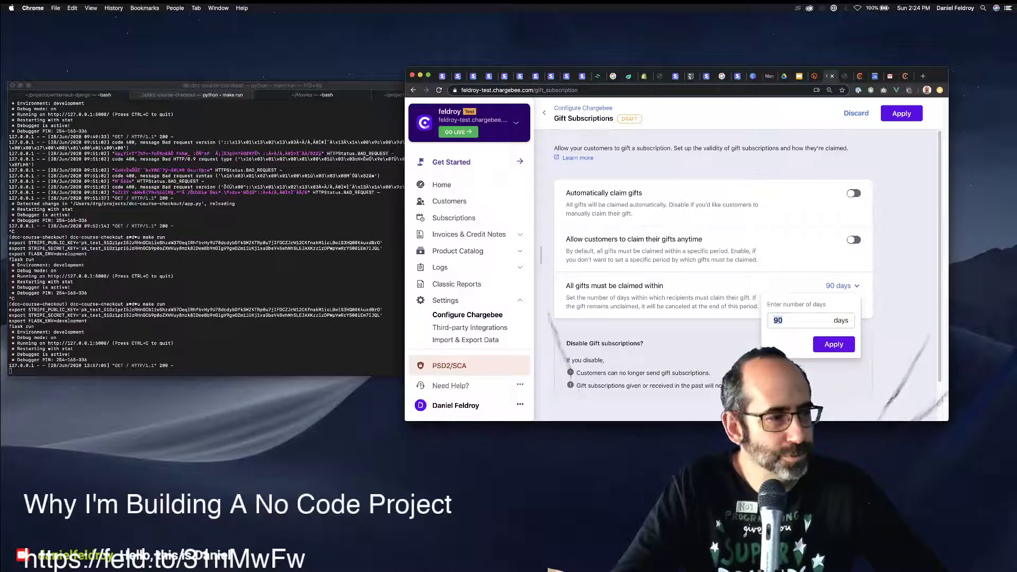
key(super+Tab)
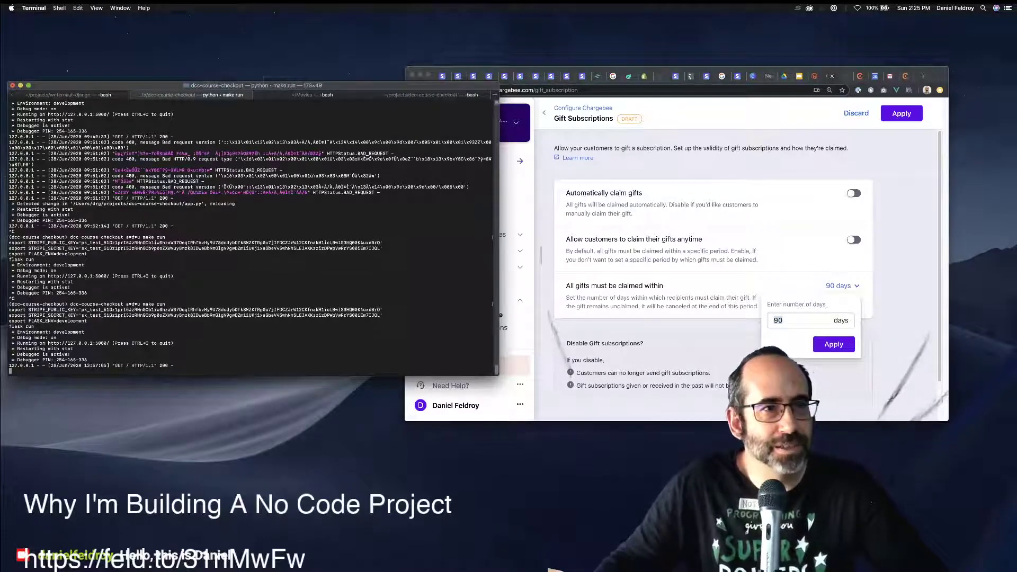
key(super+1)
Start a Python session in the dcc-course-checkout terminal tab with enlarged text.
click(192, 94)
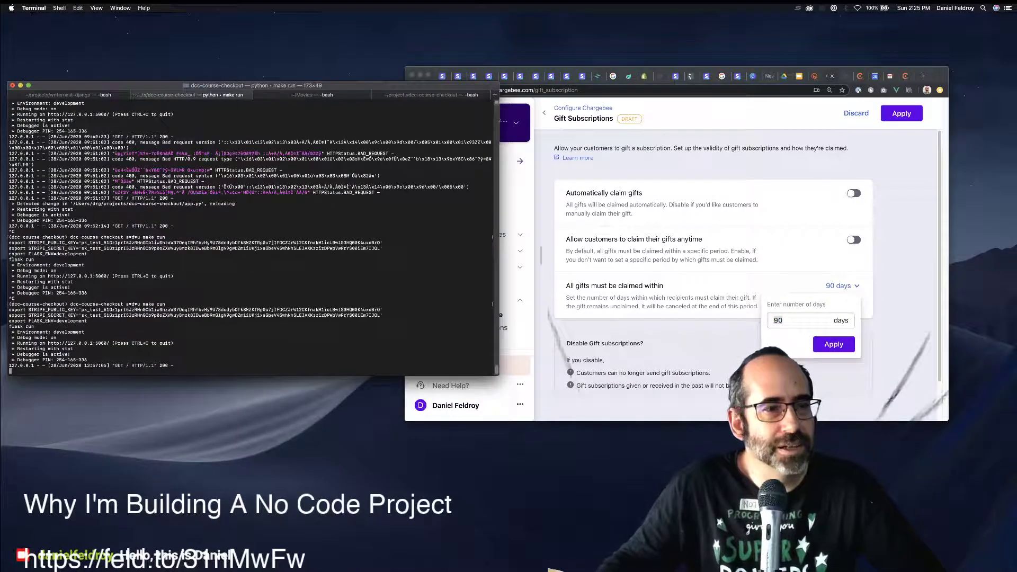
click(432, 95)
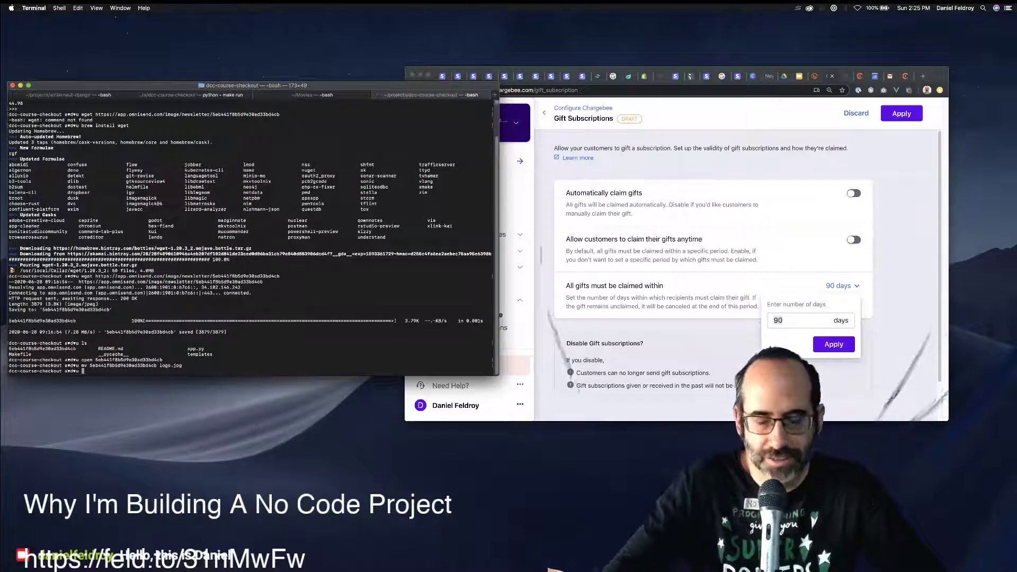
text(python)
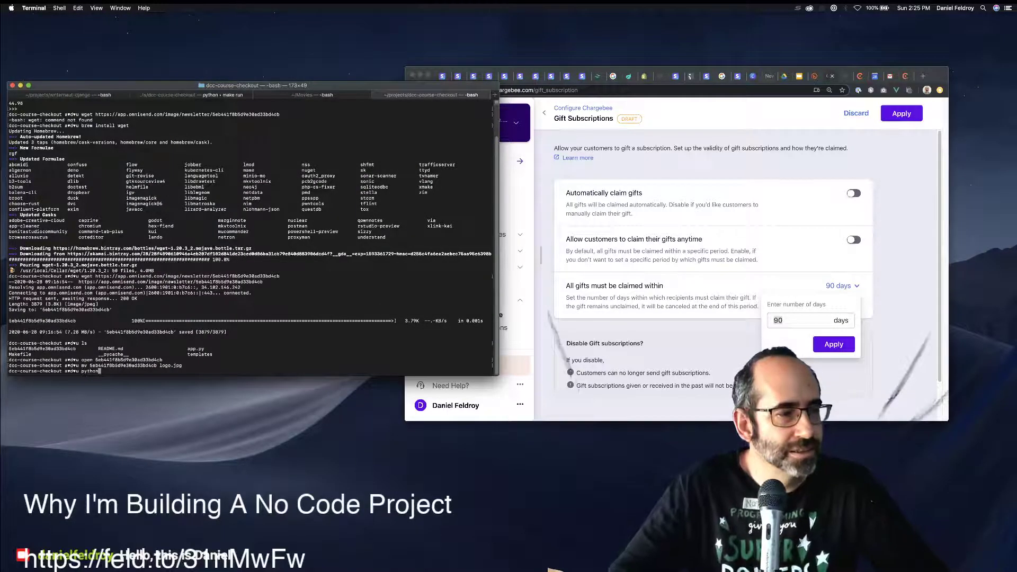
key(Return)
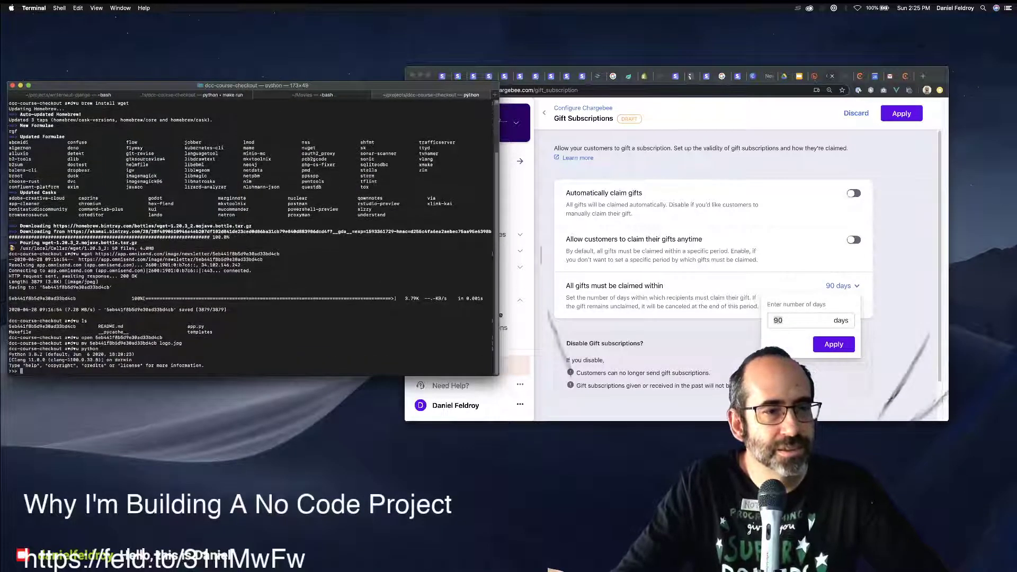
key(super+plus)
key(super+plus)
key(super+plus)
text(cx)
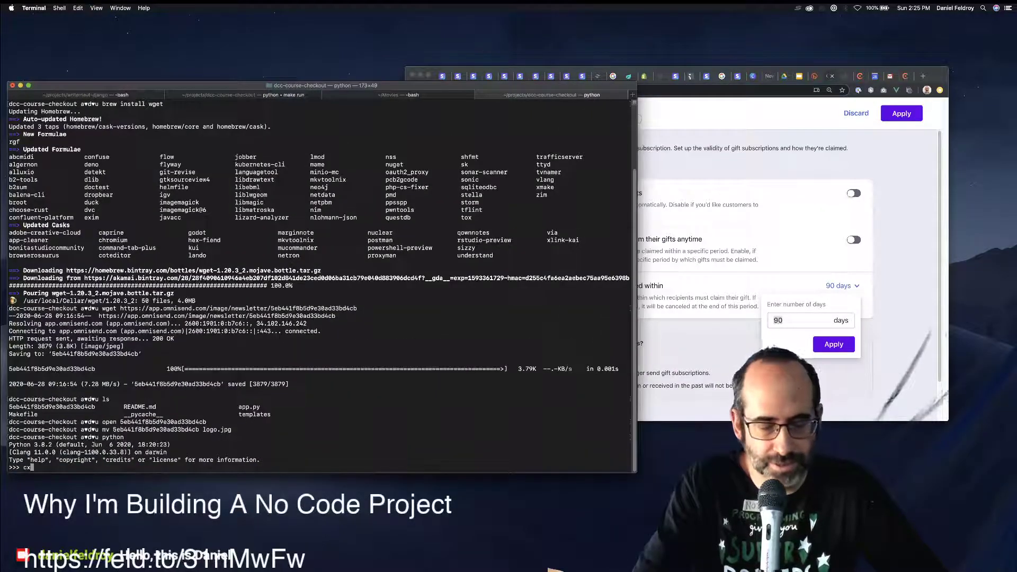
text(le)
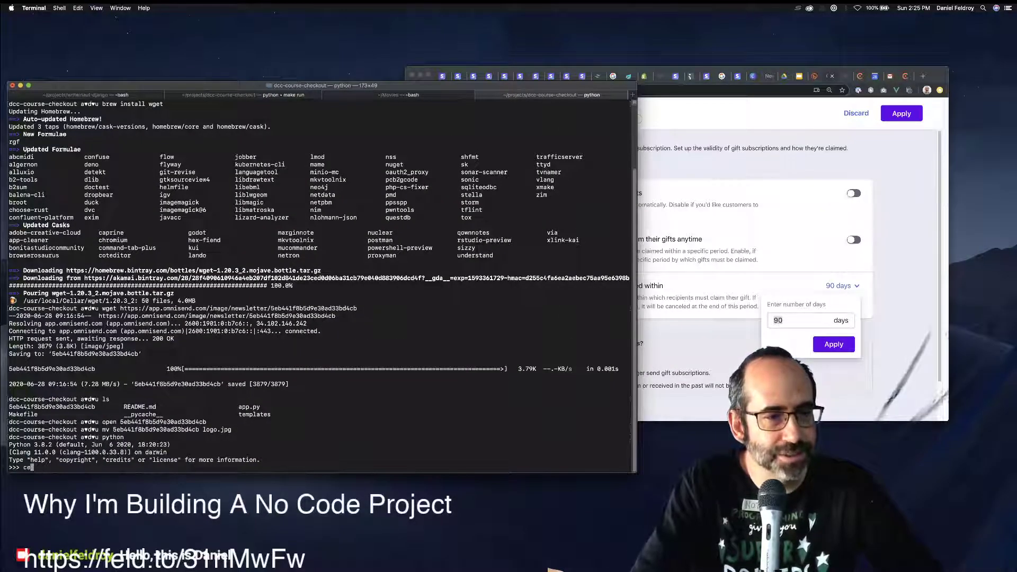
text(lear)
key(Return)
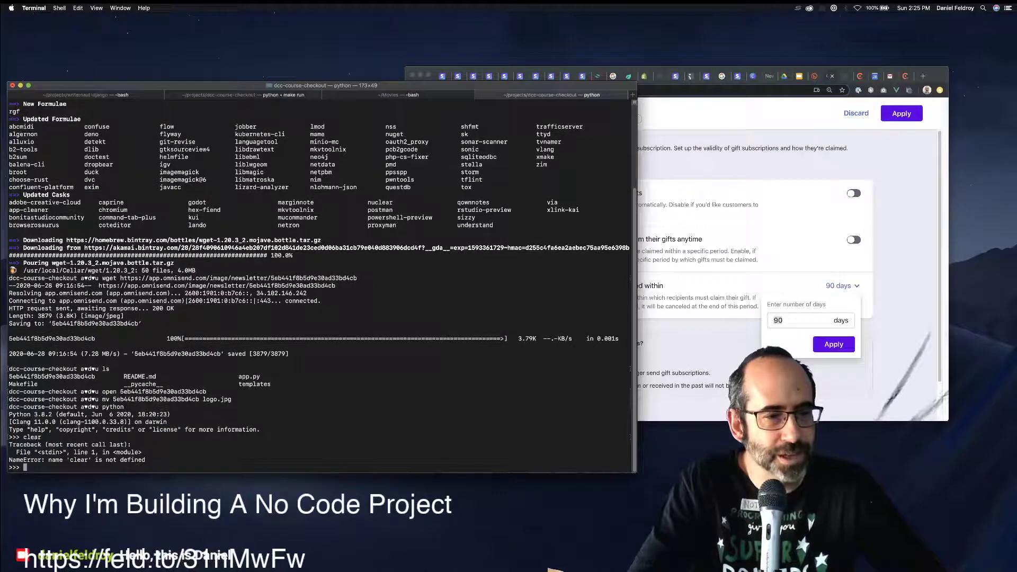
key(ctrl+d)
text(python)
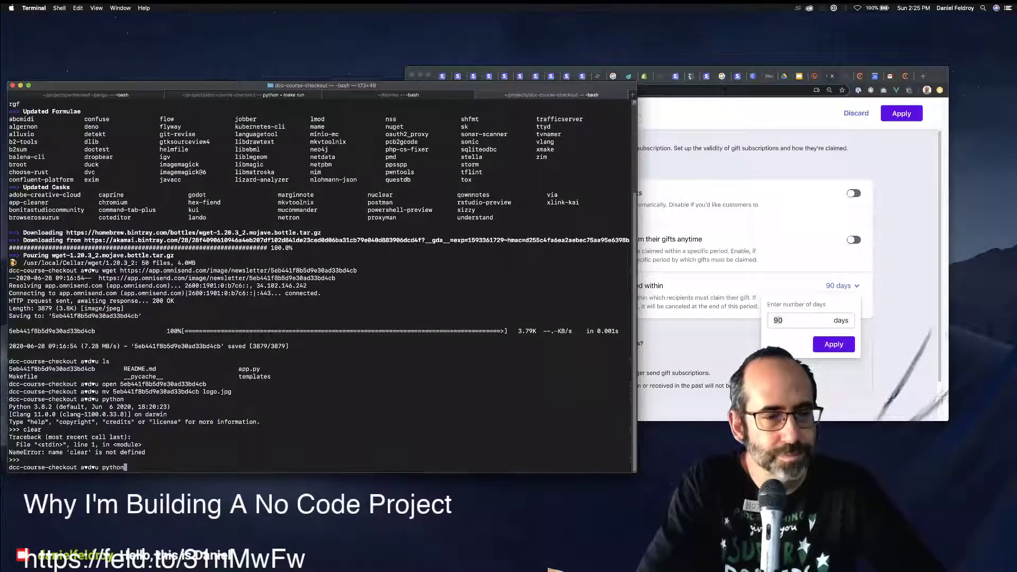
key(Return)
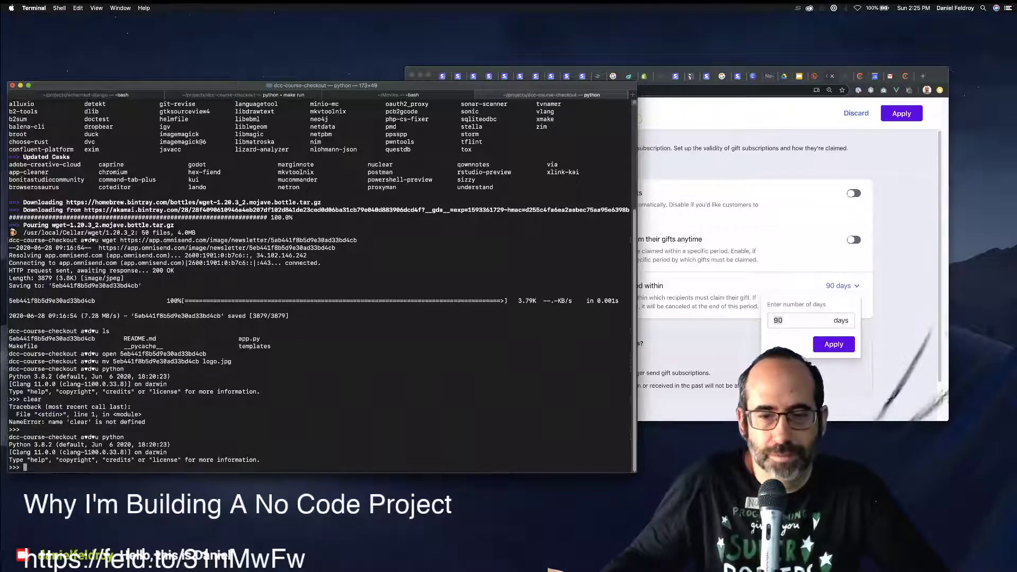
Shrink the terminal window, enlarge its font, and evaluate 365 * 10 to get 3650.
drag(636, 472, 512, 170)
key(super+equal)
key(super+equal)
key(super+equal)
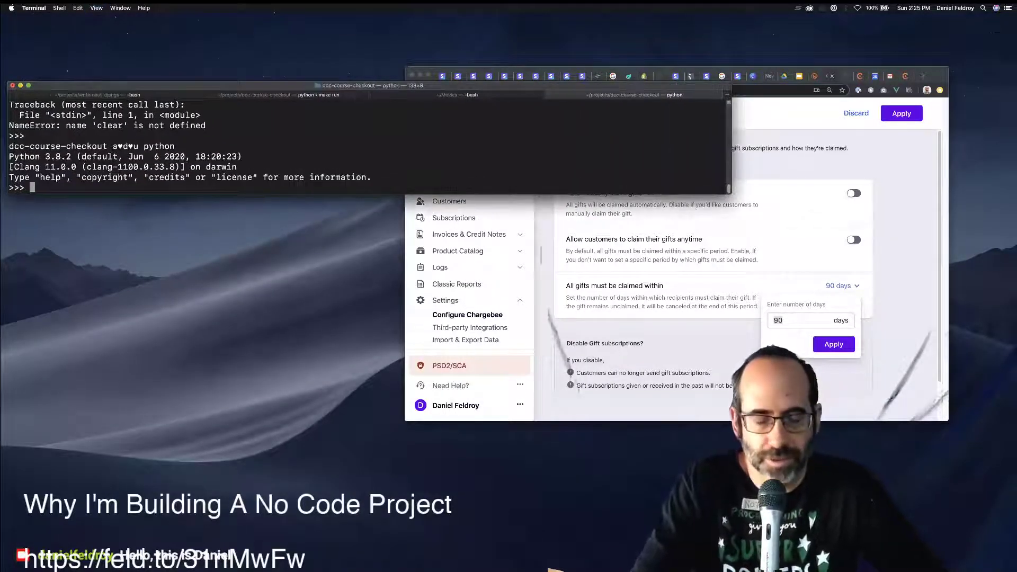
text(365 * 10)
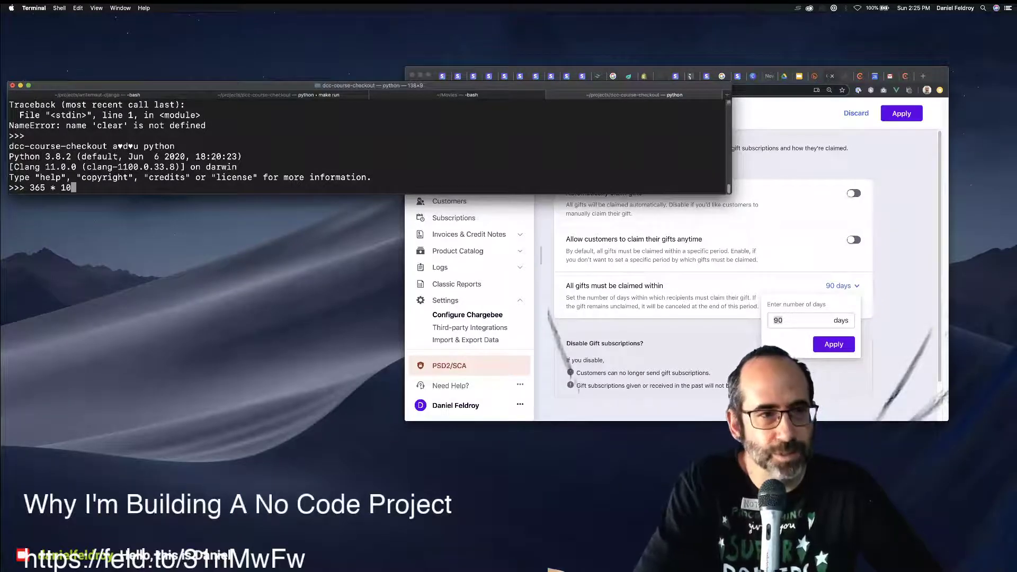
key(Return)
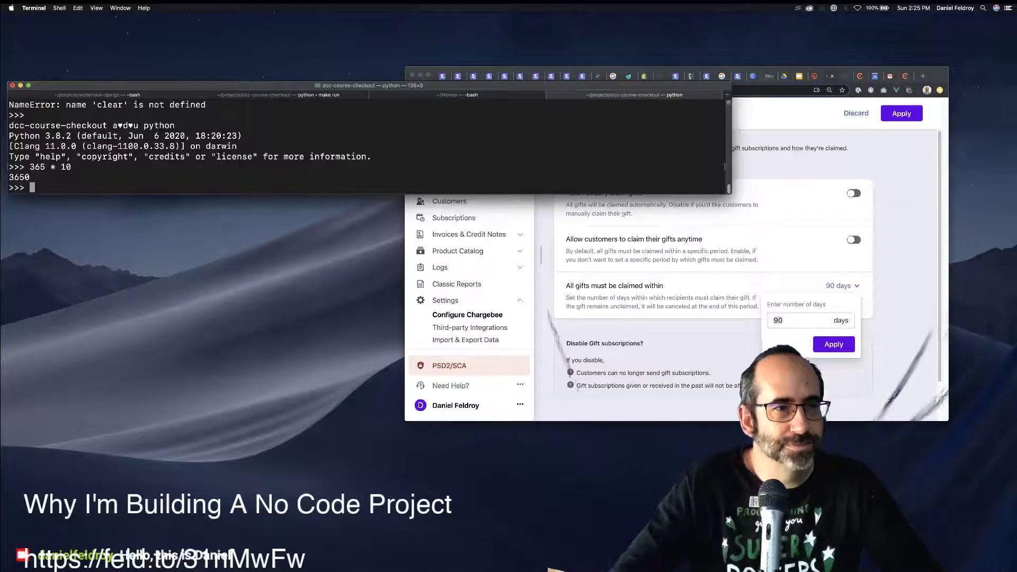
Try entering 3650 days as the gift claim period.
key(super+Tab)
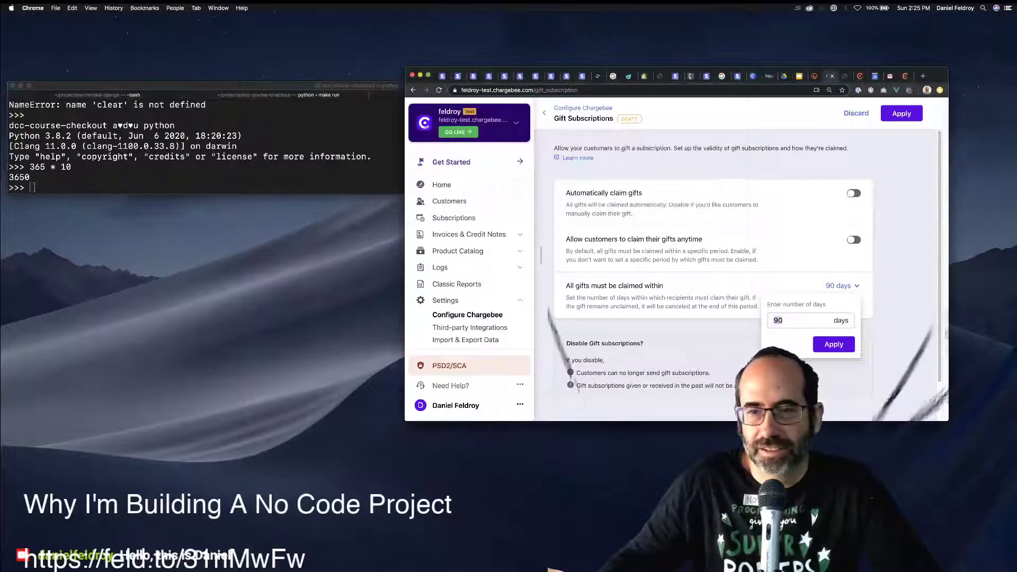
key(Escape)
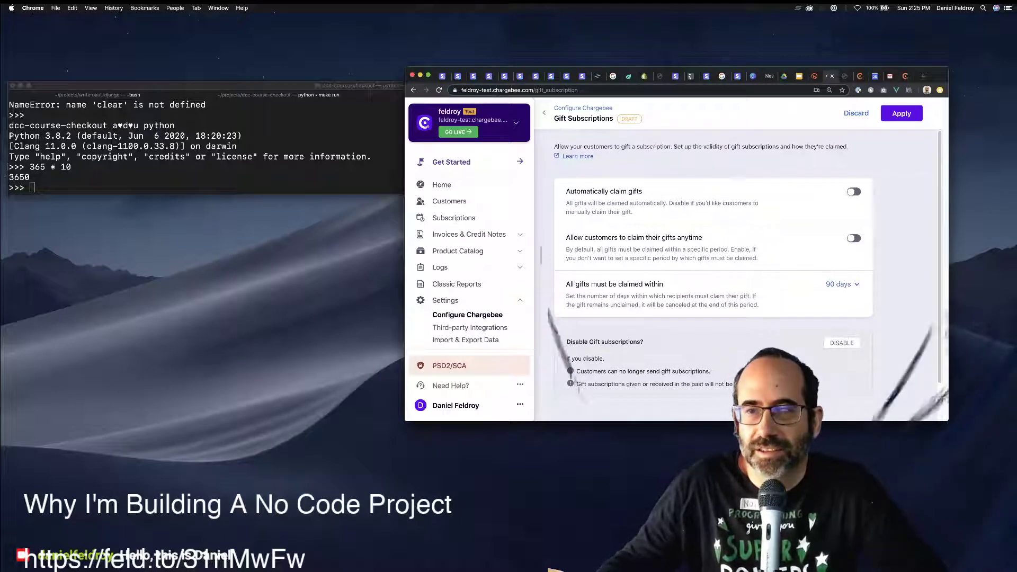
scroll(747, 269, down, 1)
click(842, 257)
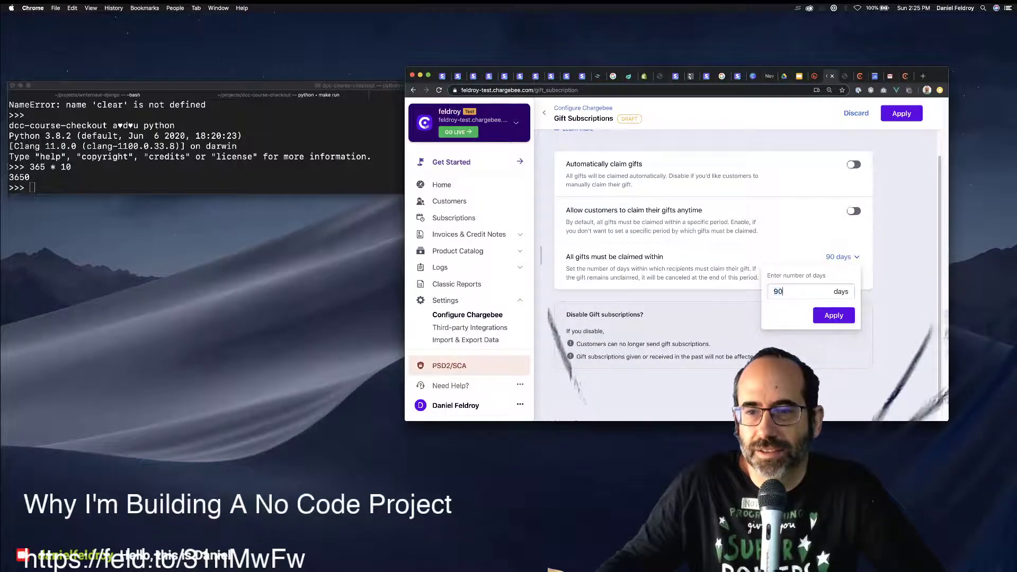
key(Escape)
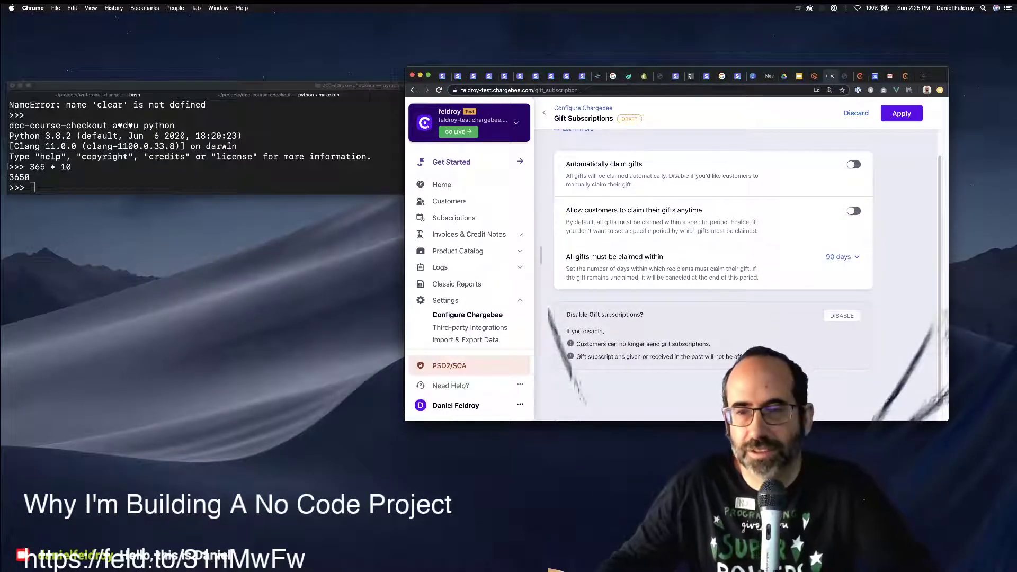
click(842, 256)
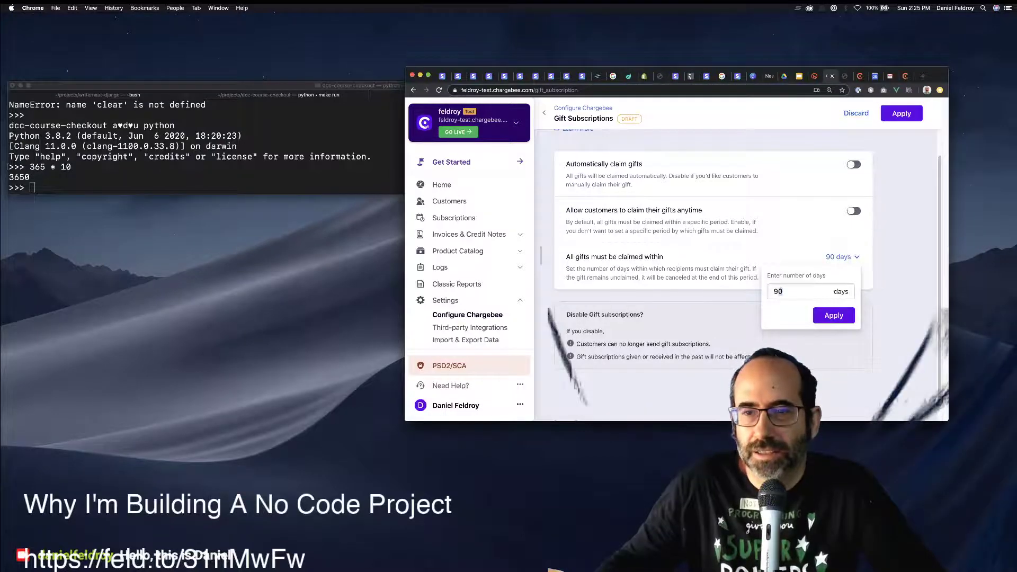
key(BackSpace)
text(3)
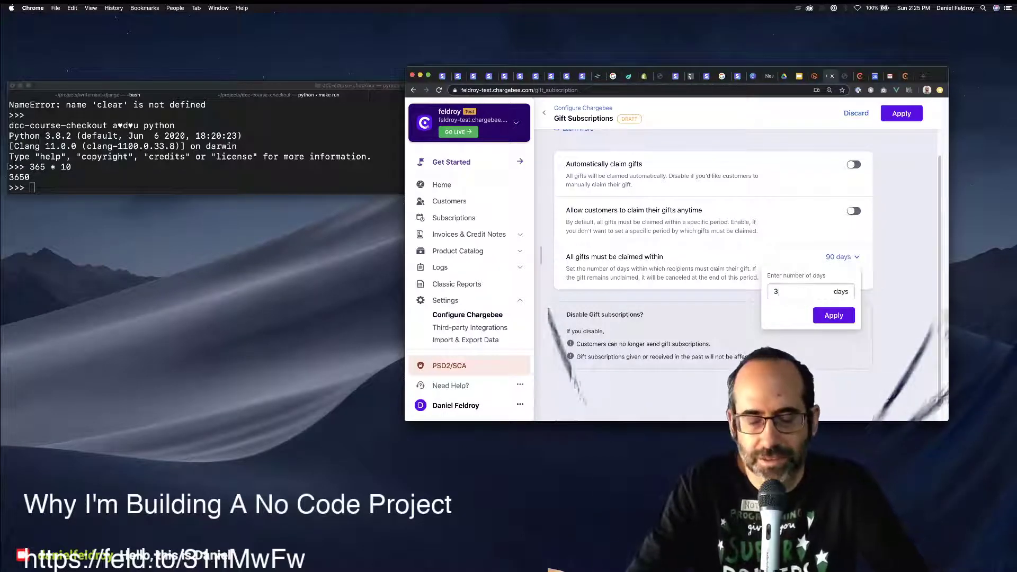
text(650)
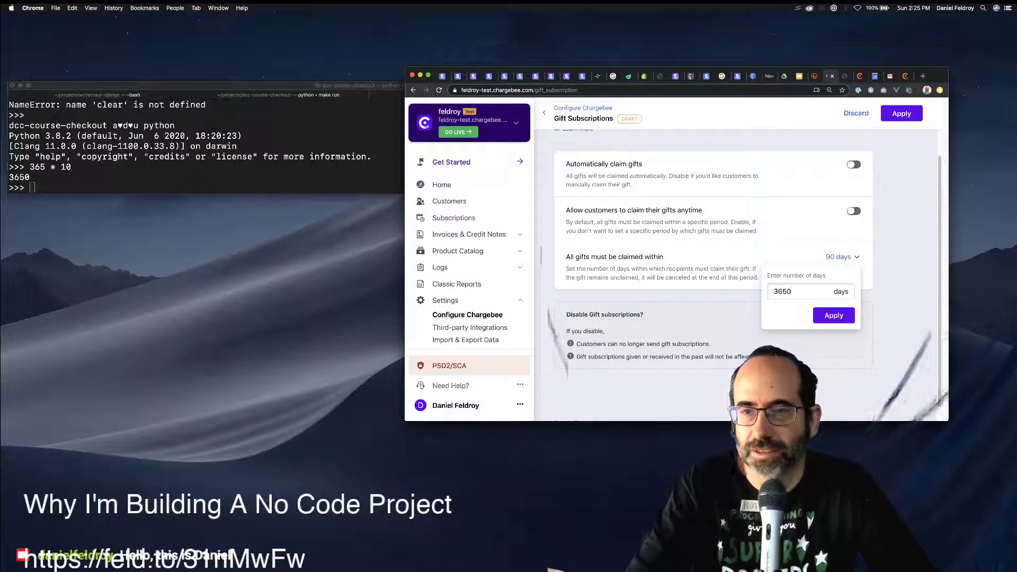
click(842, 318)
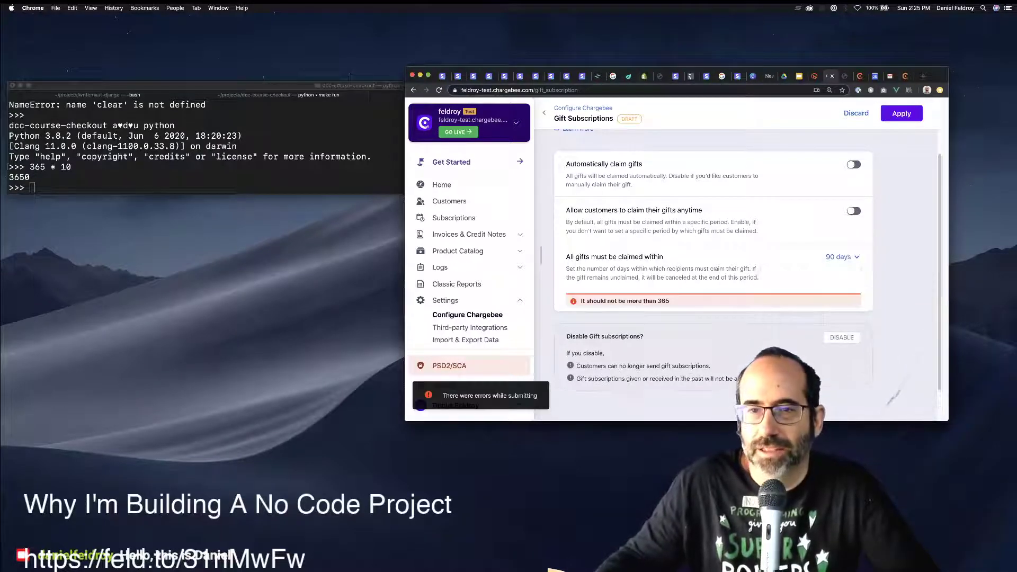
Change the gift claim period to 365 days.
click(842, 257)
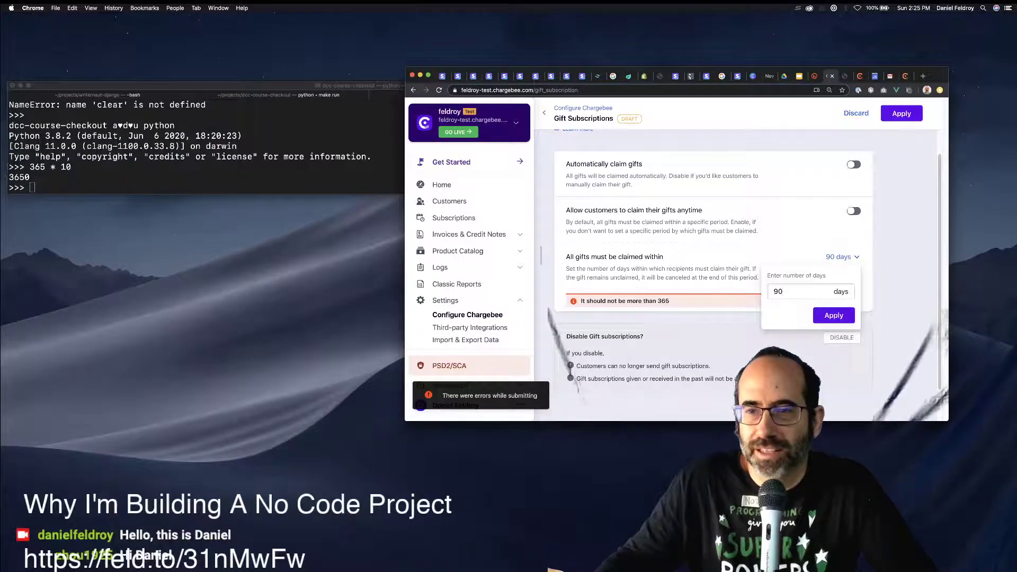
key(Escape)
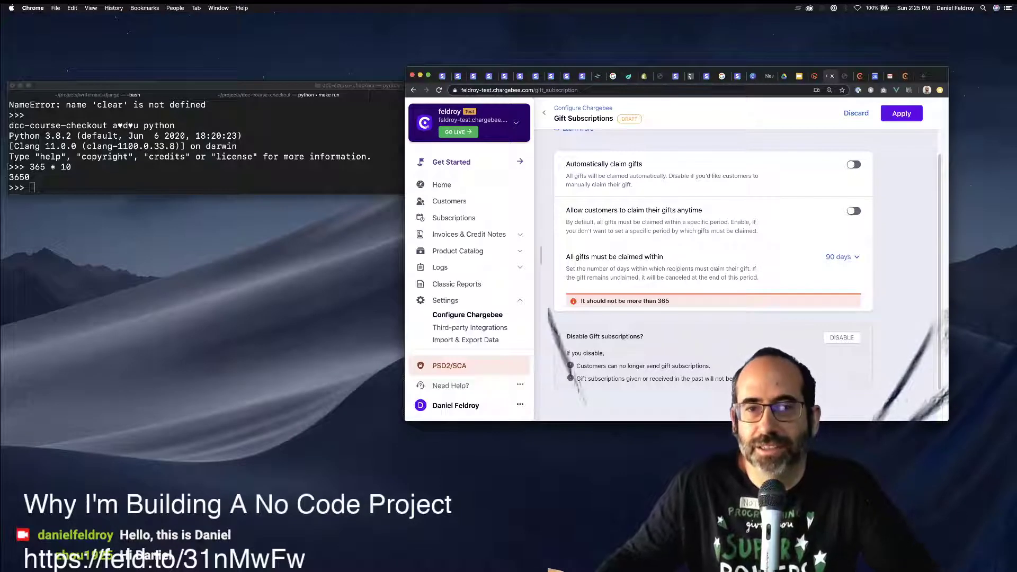
click(842, 256)
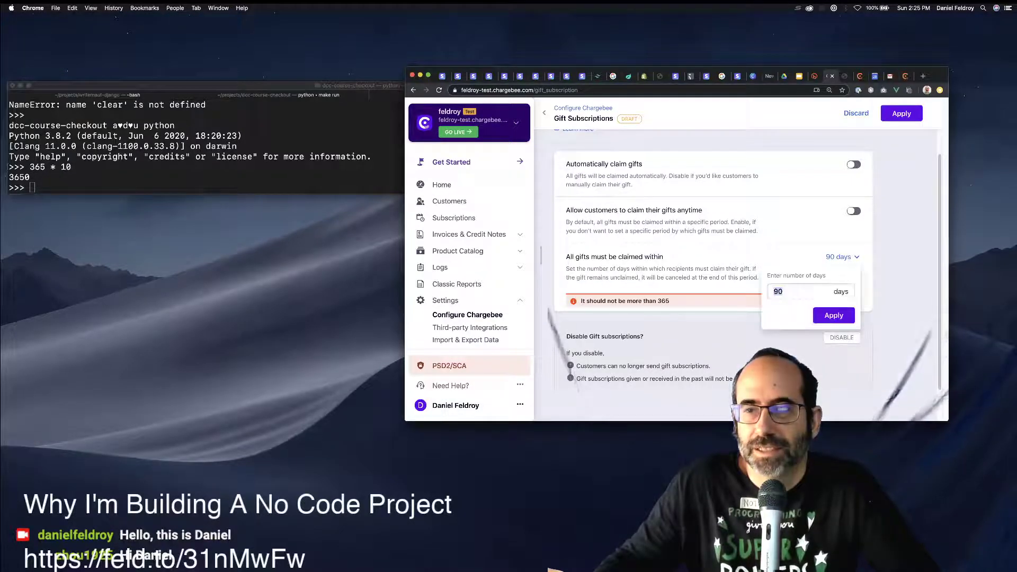
key(Escape)
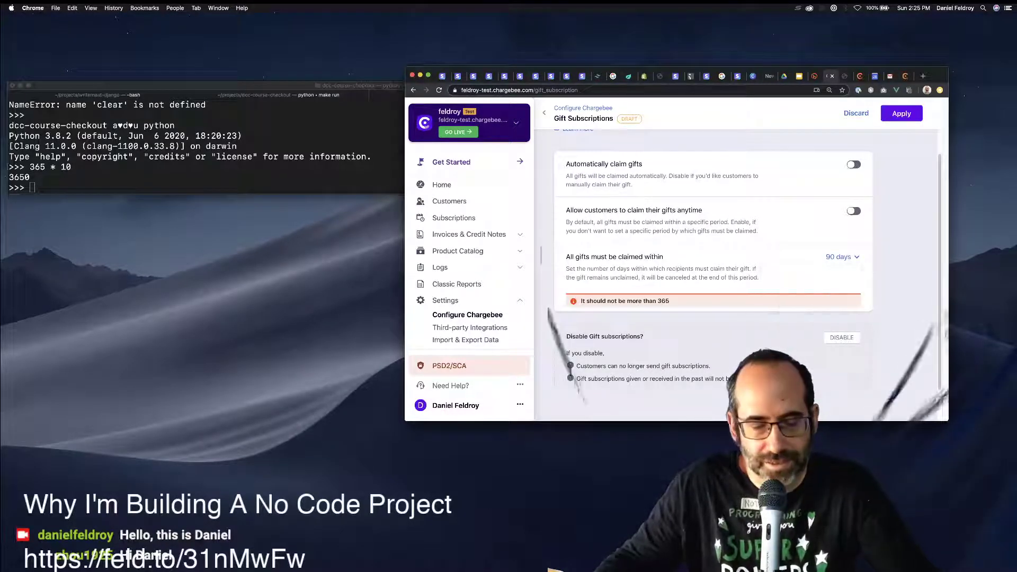
key(Return)
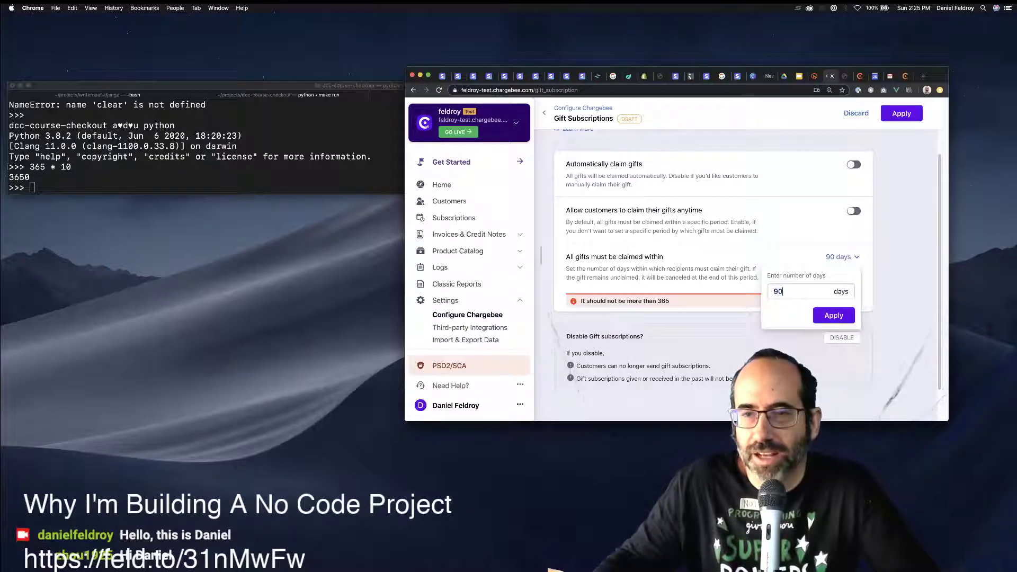
key(BackSpace)
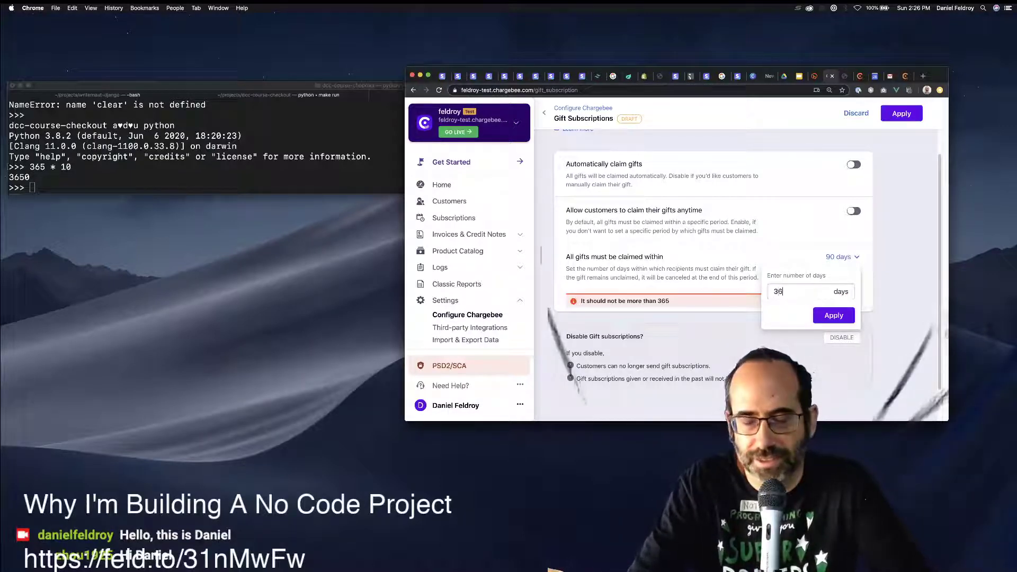
key(BackSpace)
text(365)
key(Return)
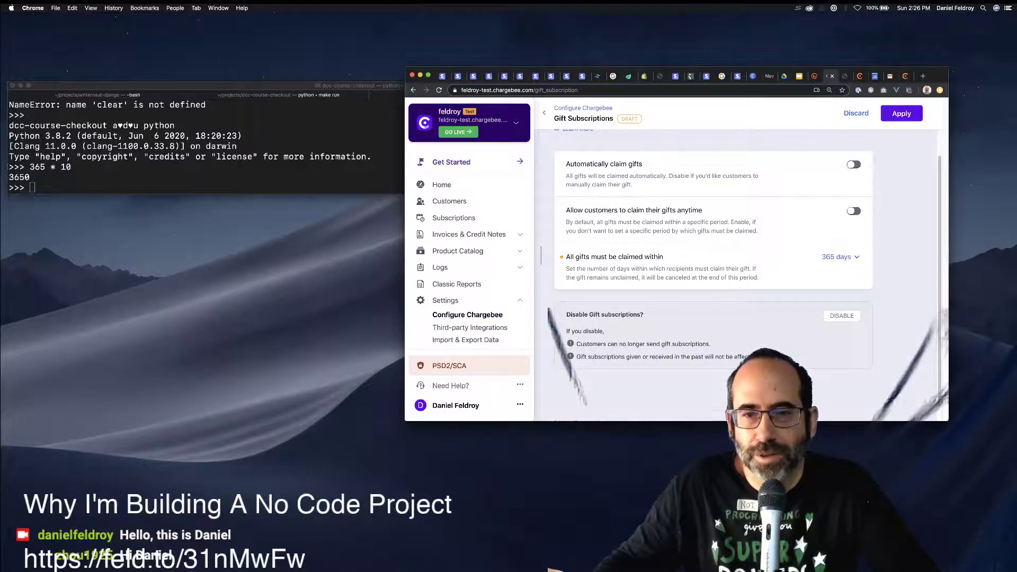
Browse the Subscription cancellation defaults, then return to the Configure Chargebee list.
click(467, 315)
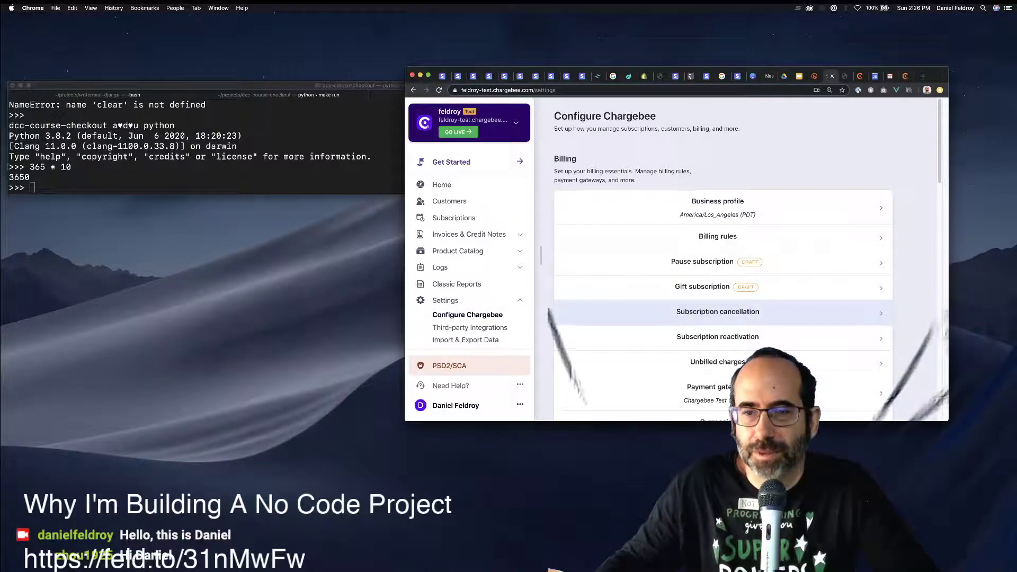
scroll(718, 317, down, 1)
scroll(718, 337, down, 1)
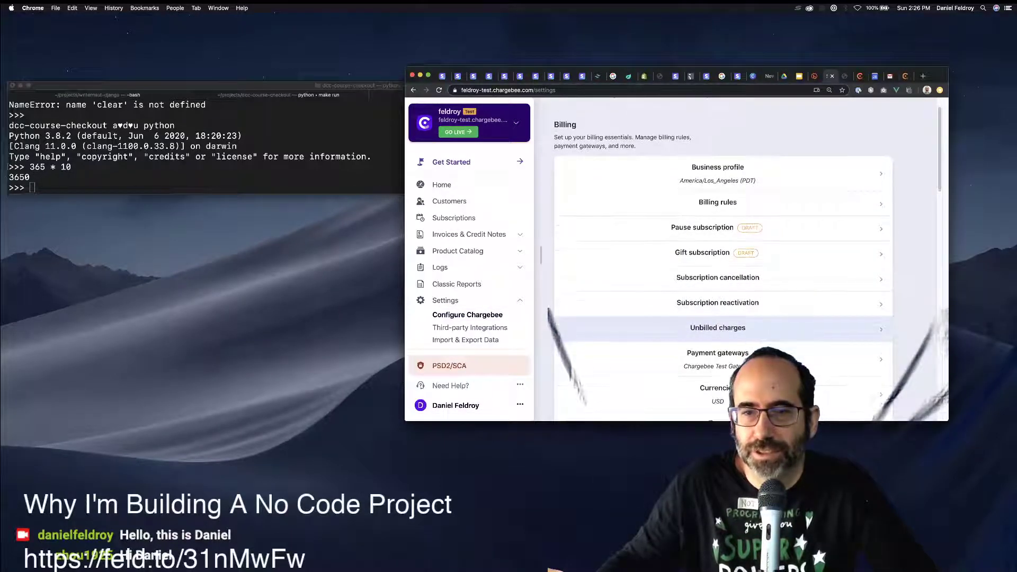
click(717, 277)
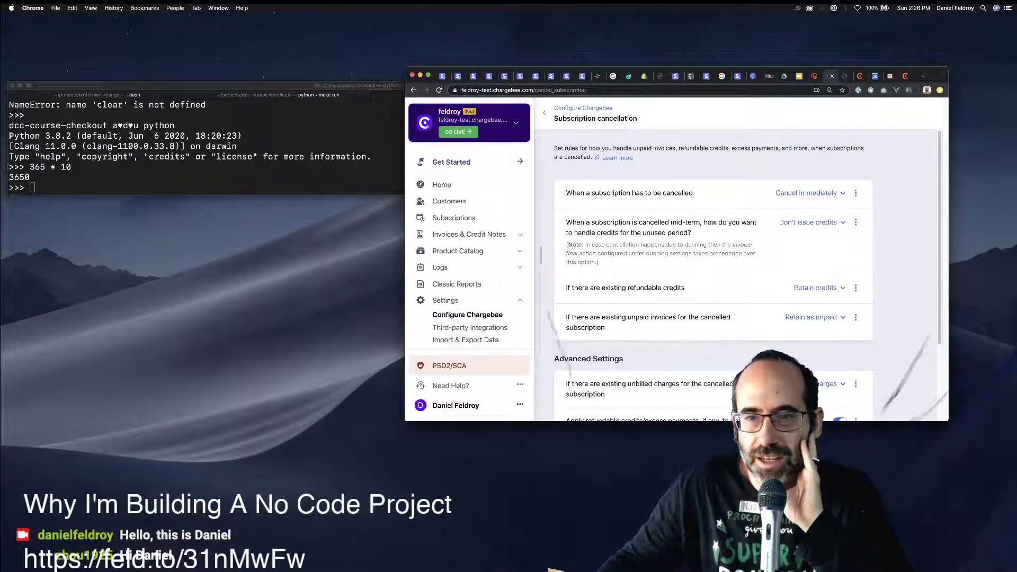
scroll(712, 264, down, 2)
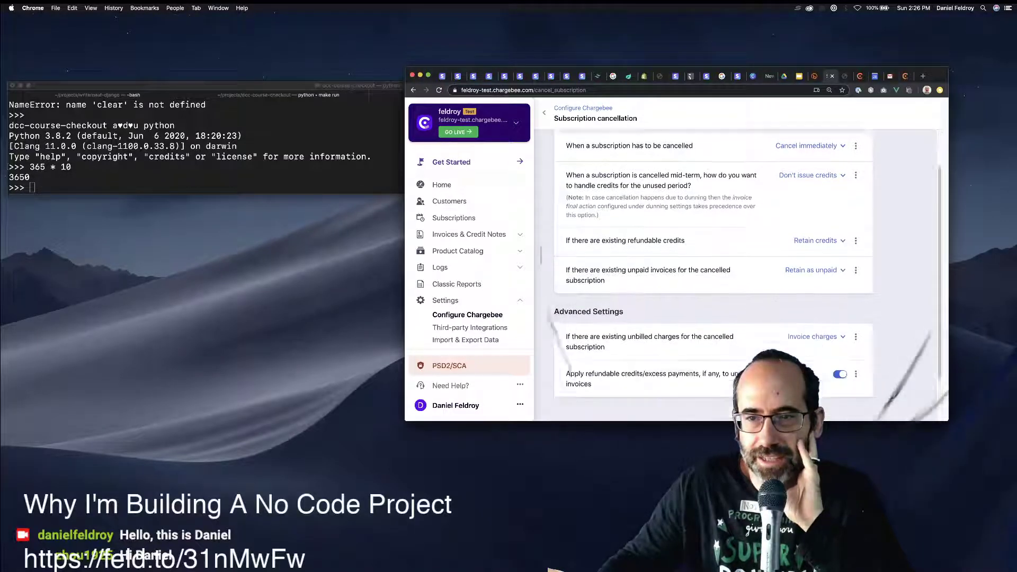
scroll(712, 265, down, 2)
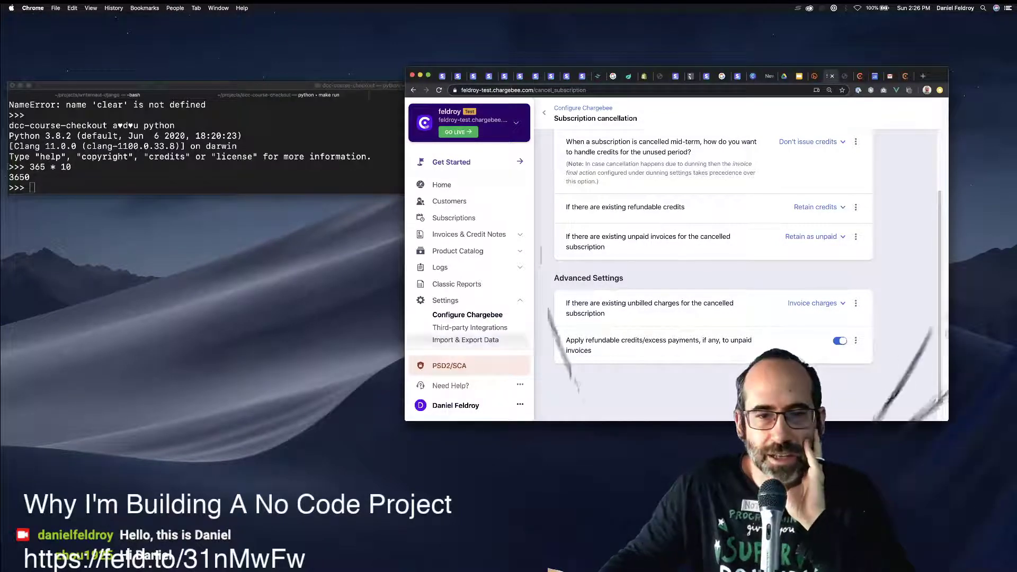
click(466, 316)
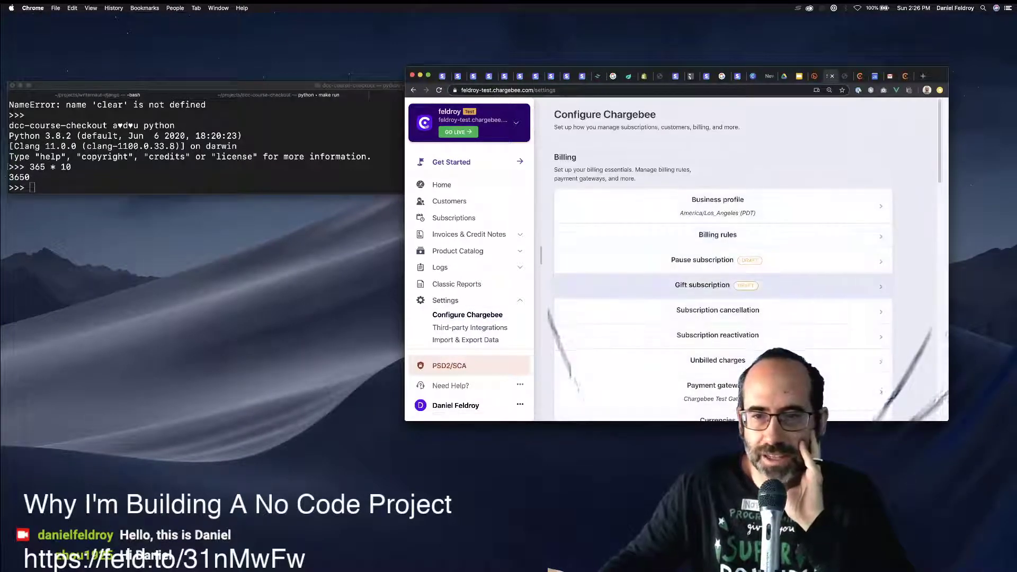
Set in-term reactivation to 'Allow Only On Payment Collection', then view the Unbilled charges settings.
click(718, 322)
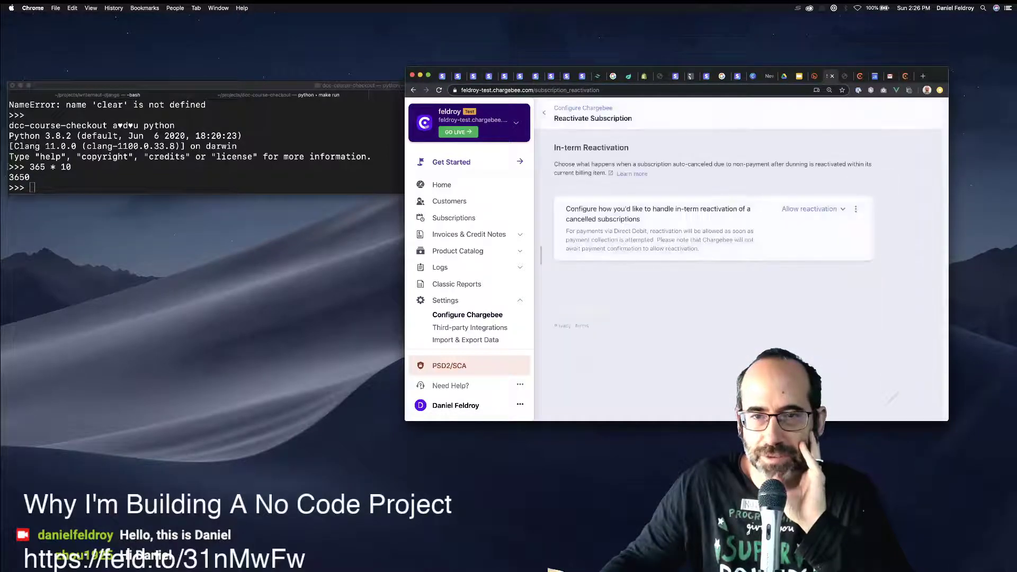
click(812, 209)
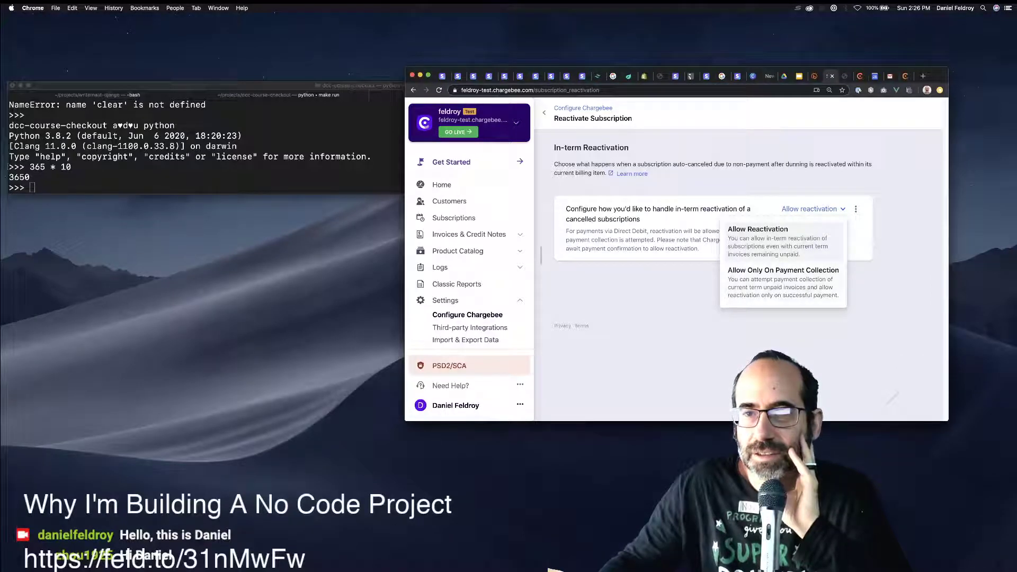
click(782, 276)
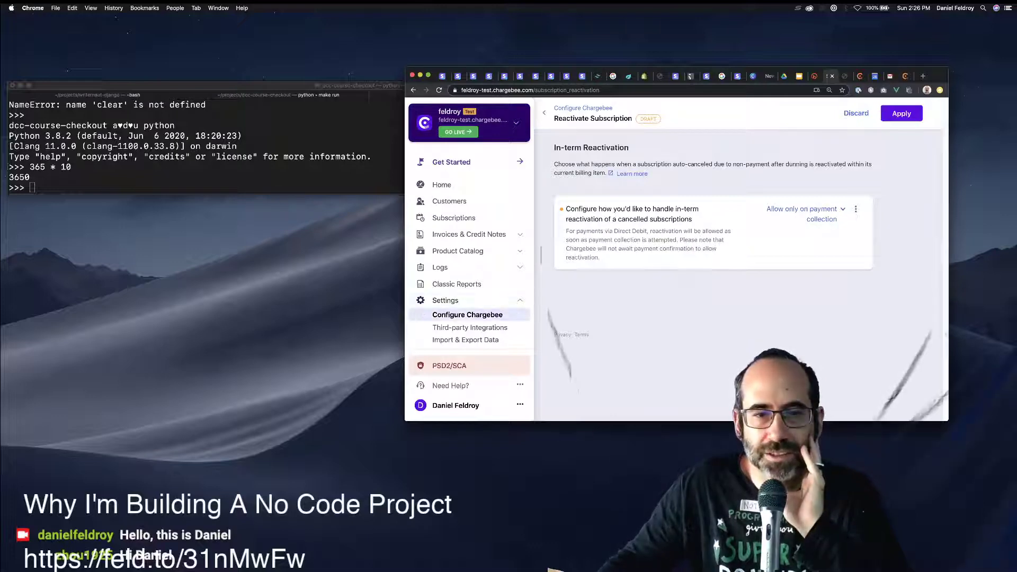
click(446, 300)
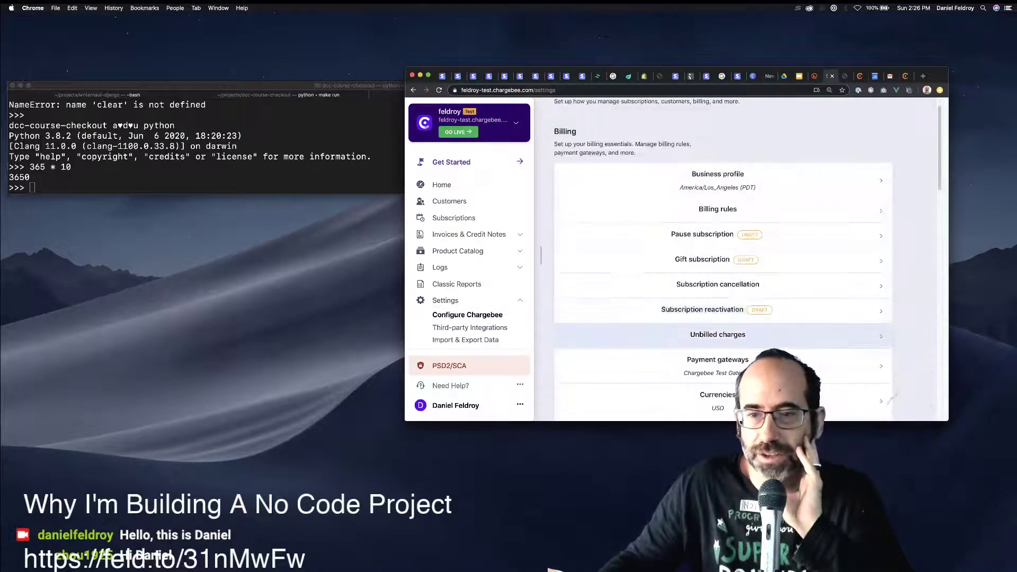
click(717, 329)
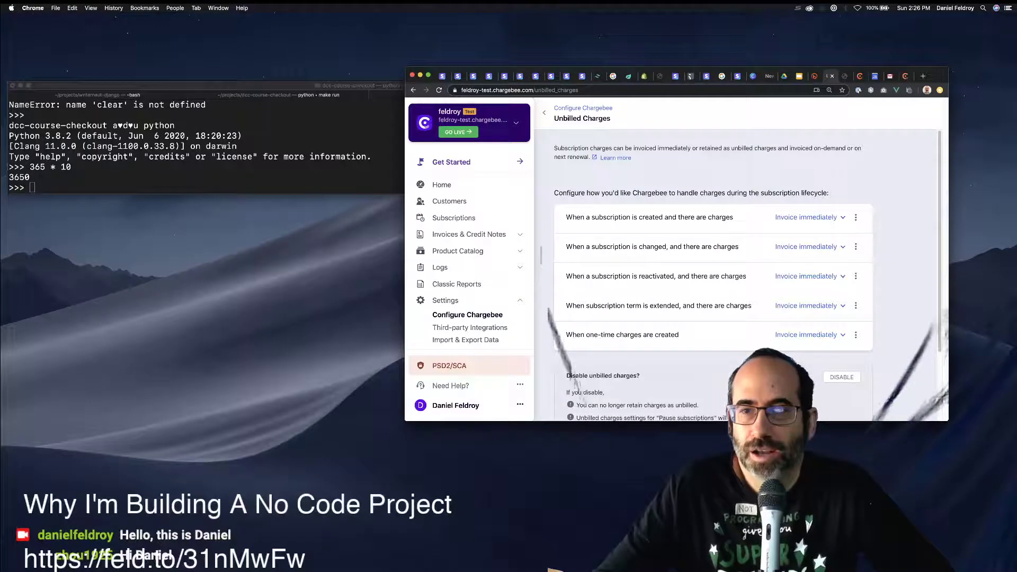
Open Payment gateways and browse the 'Configure more gateways' list beneath Chargebee Test Gateway.
scroll(713, 275, down, 2)
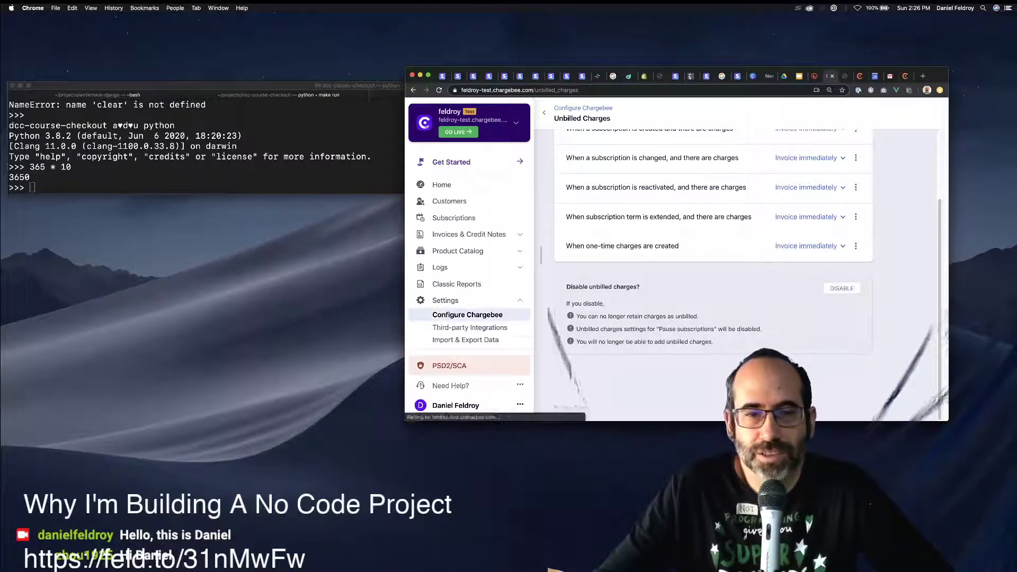
click(467, 314)
scroll(556, 331, down, 2)
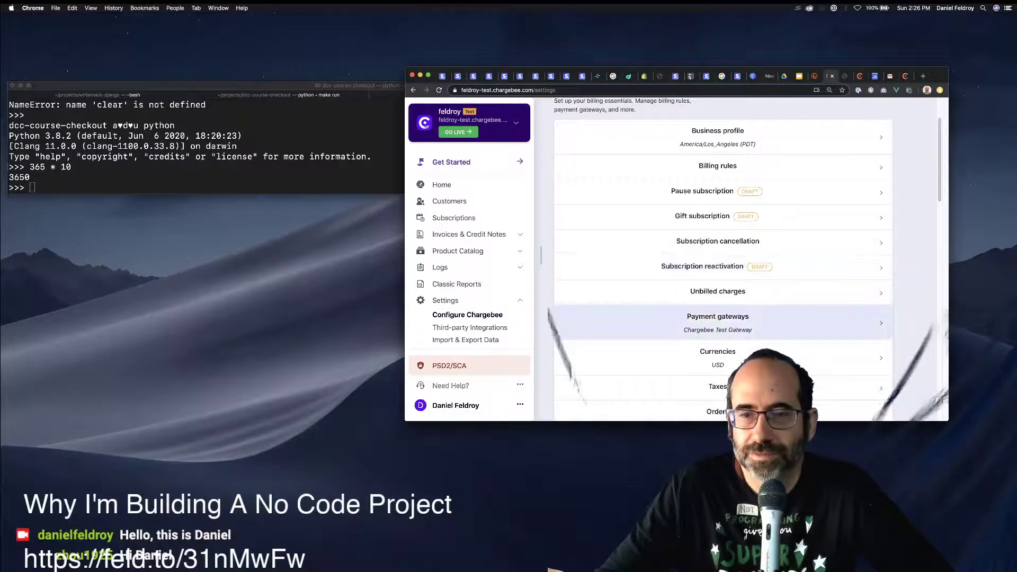
click(556, 325)
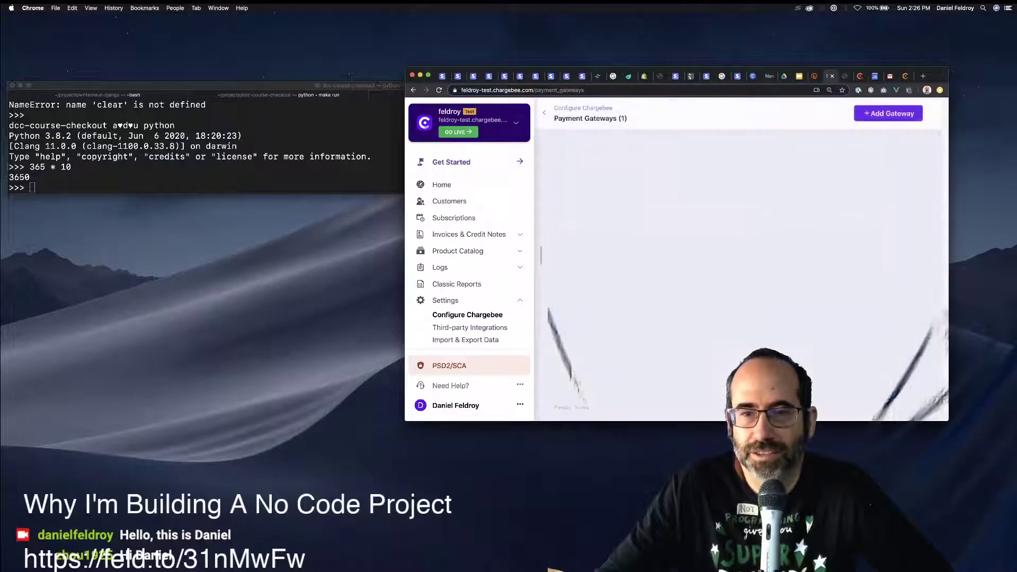
scroll(704, 272, down, 4)
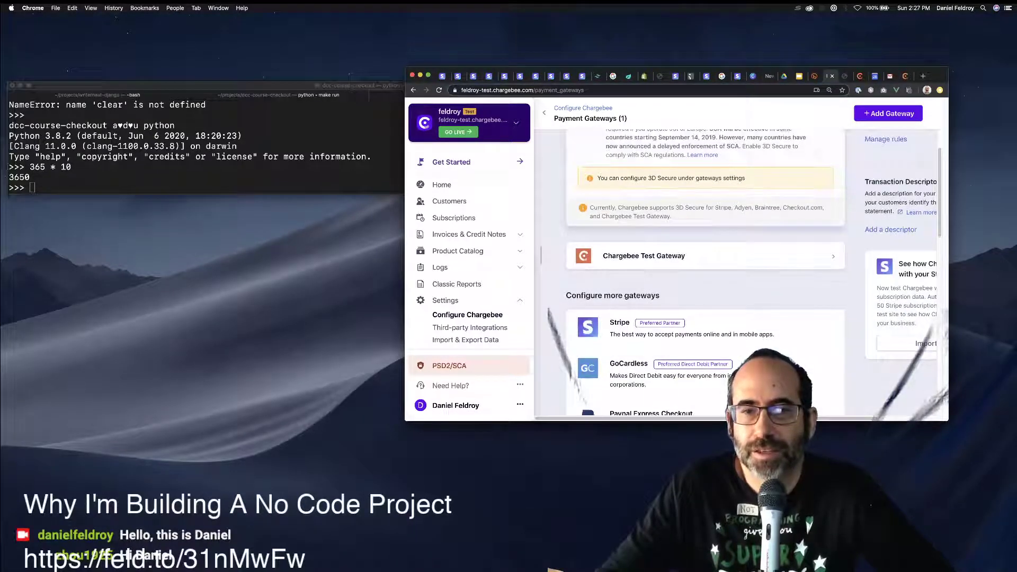
scroll(724, 406, down, 2)
scroll(724, 406, down, 8)
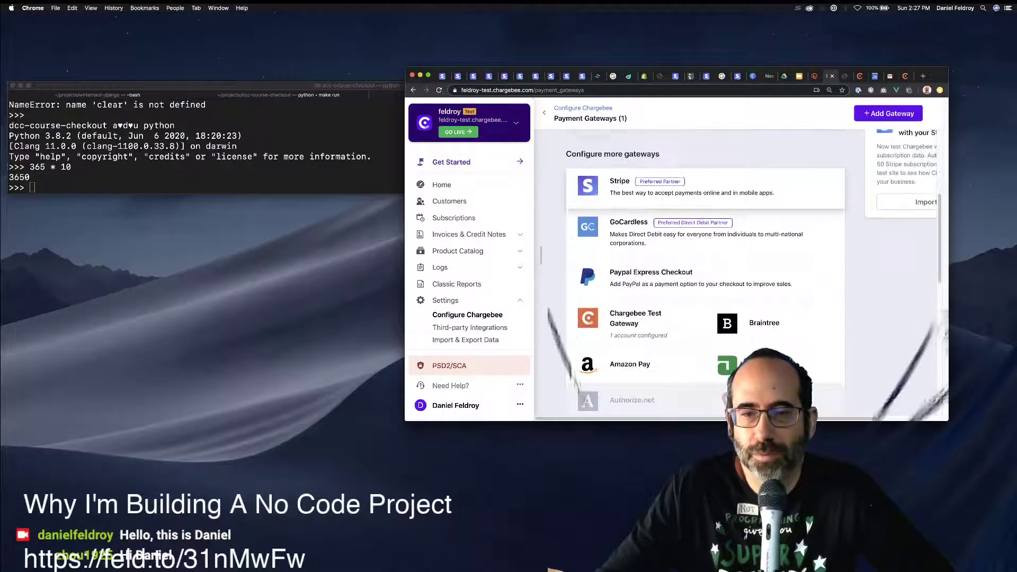
scroll(762, 291, down, 2)
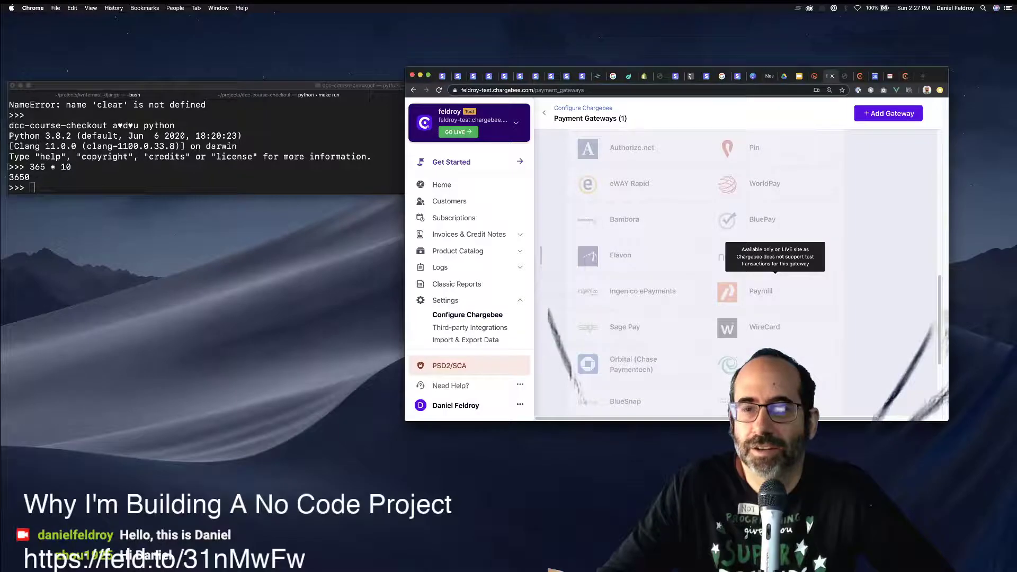
scroll(763, 291, down, 2)
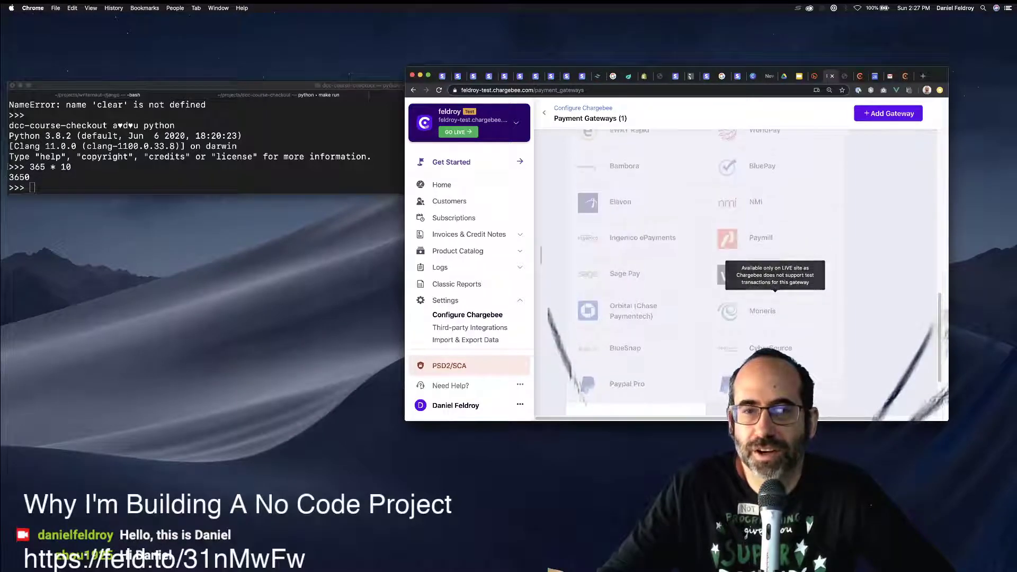
scroll(762, 291, up, 10)
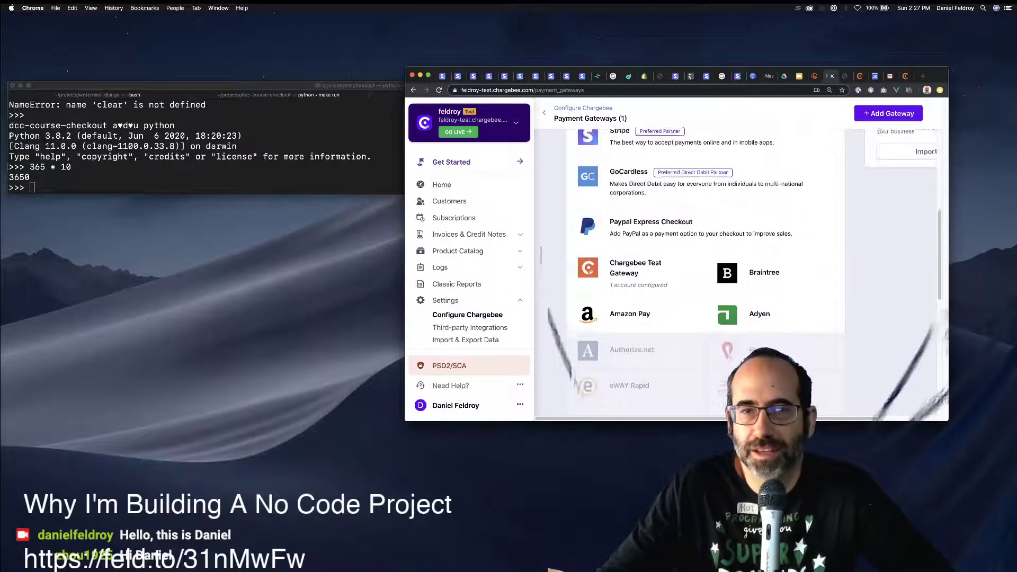
scroll(704, 270, up, 4)
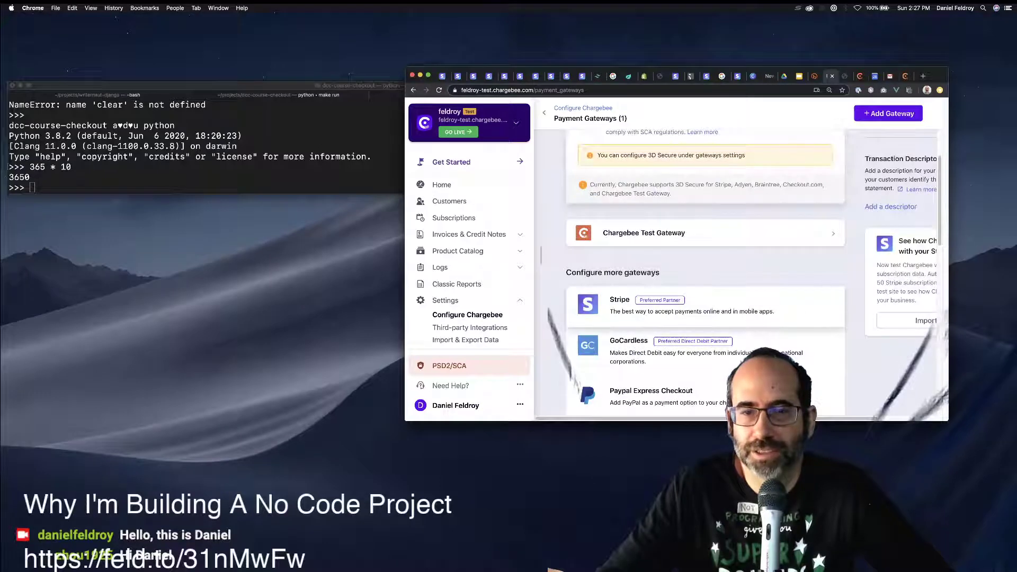
Add Stripe as a gateway by choosing to connect an existing Stripe account.
click(705, 306)
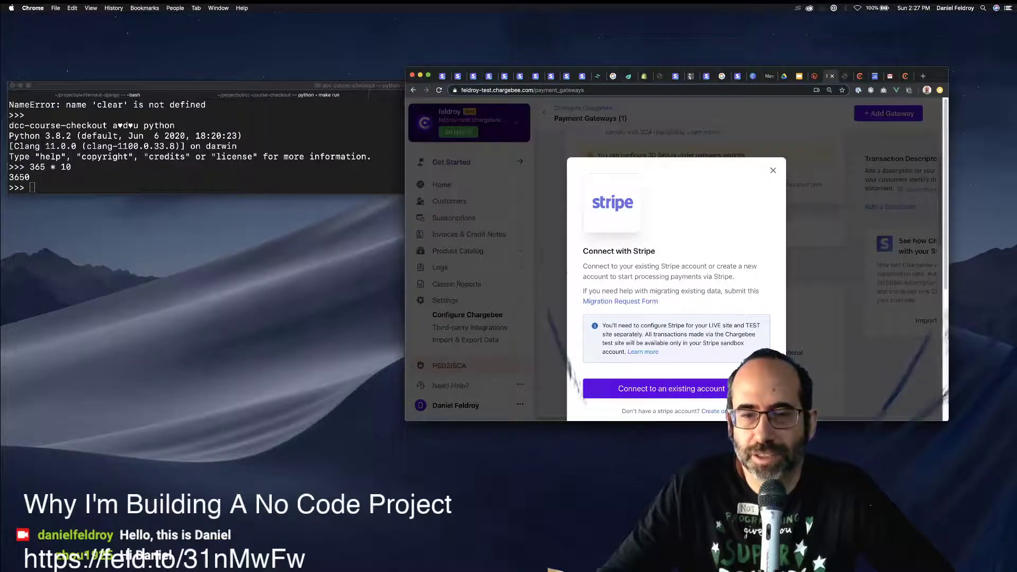
click(671, 388)
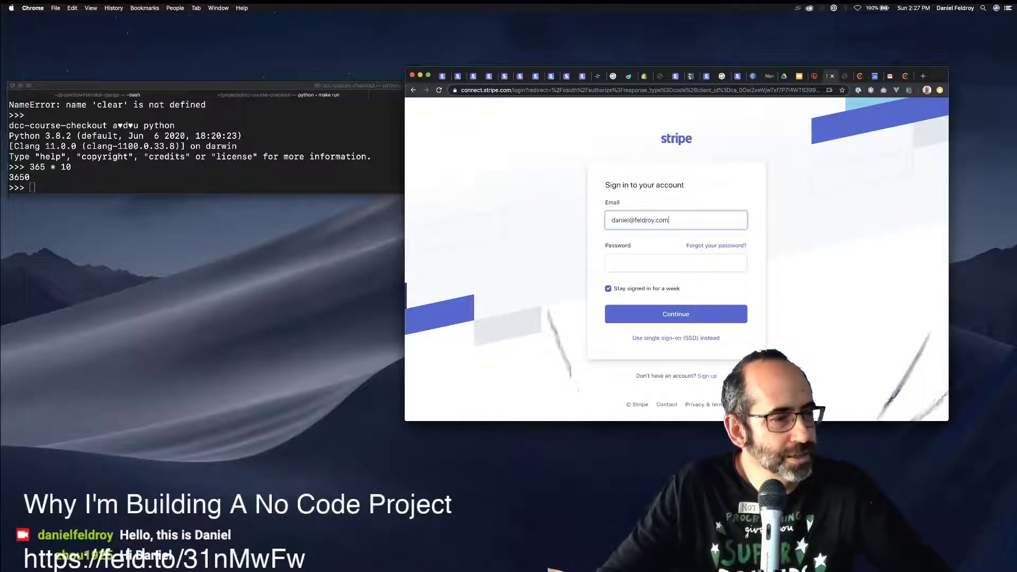
click(868, 503)
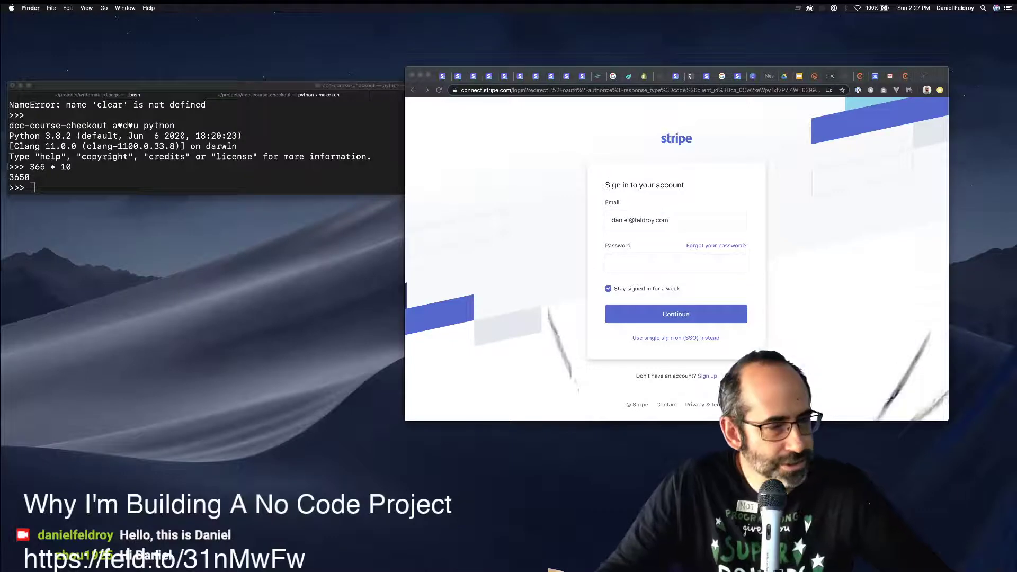
Launch 1Password 7 from the Applications folder and bring its window forward.
key(super+n)
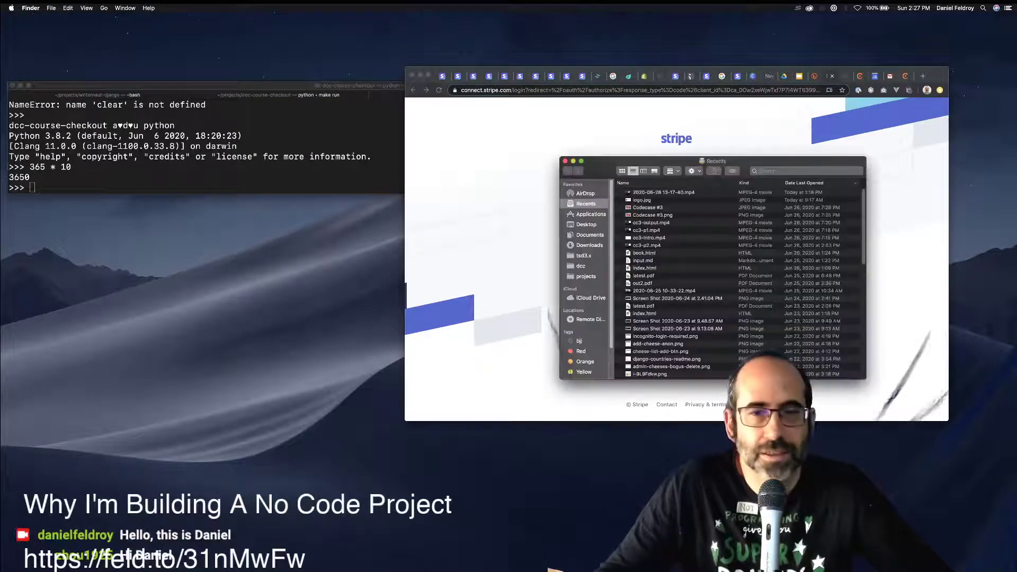
key(shift+super+a)
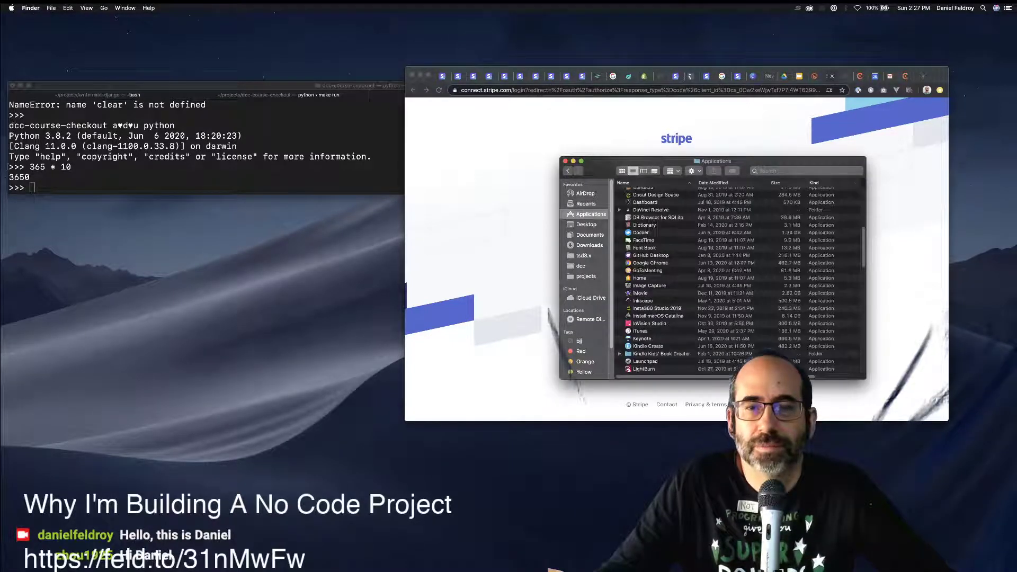
double_click(646, 192)
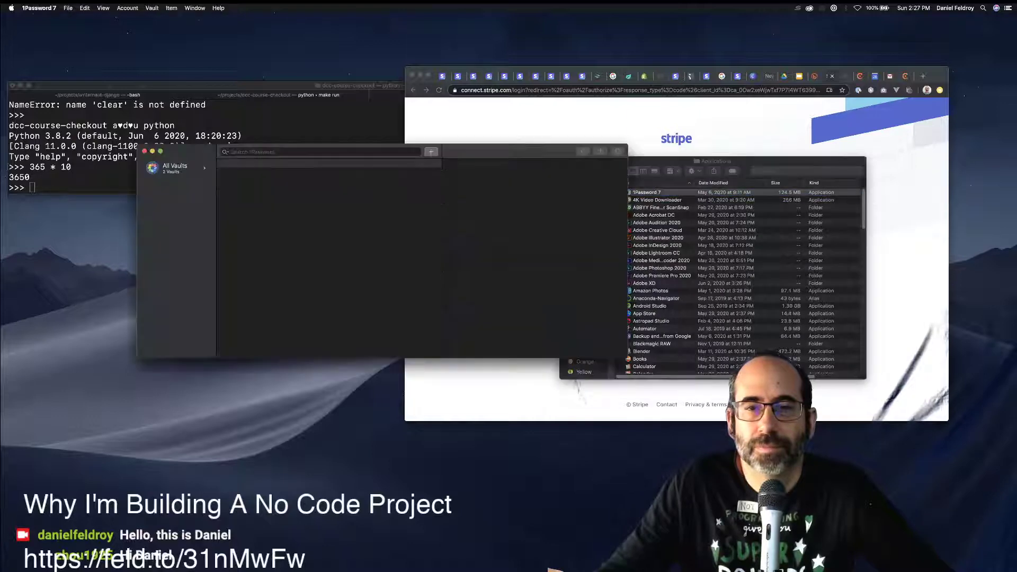
key(super+Tab)
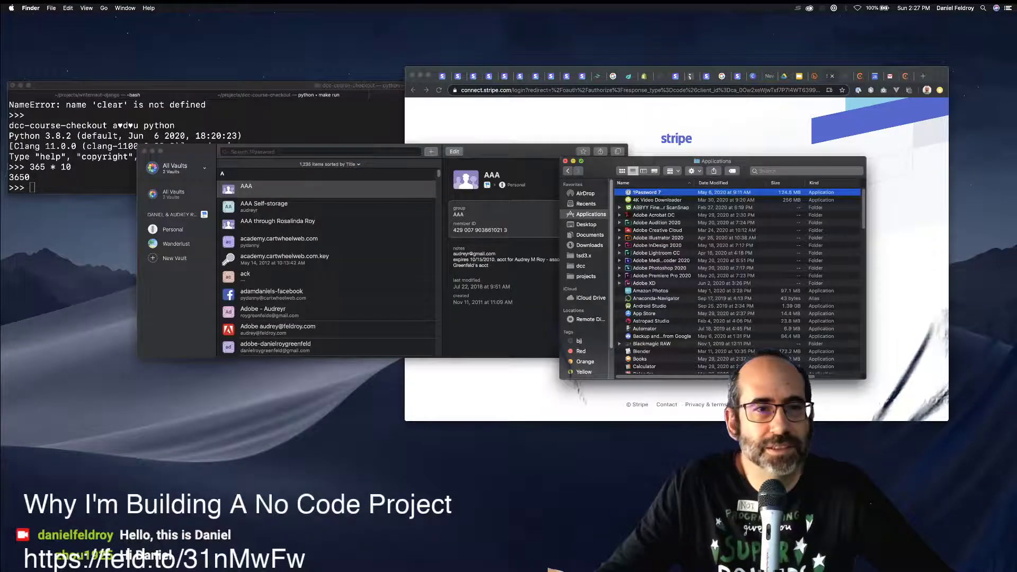
click(565, 161)
drag(529, 151, 643, 254)
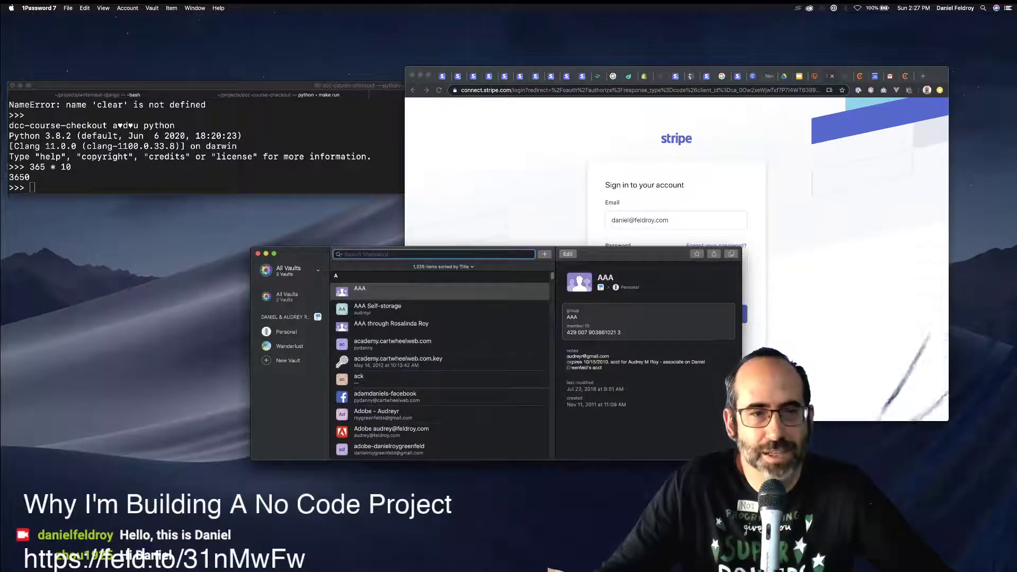
Search 1Password for 'stripe' and autofill the saved Stripe login into the sign-in page.
text(stripe)
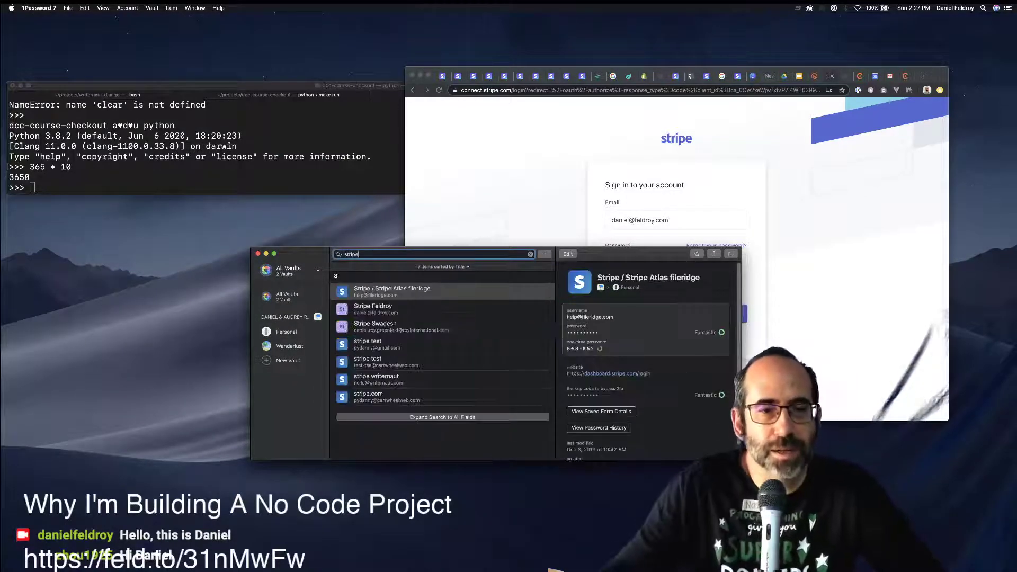
click(373, 309)
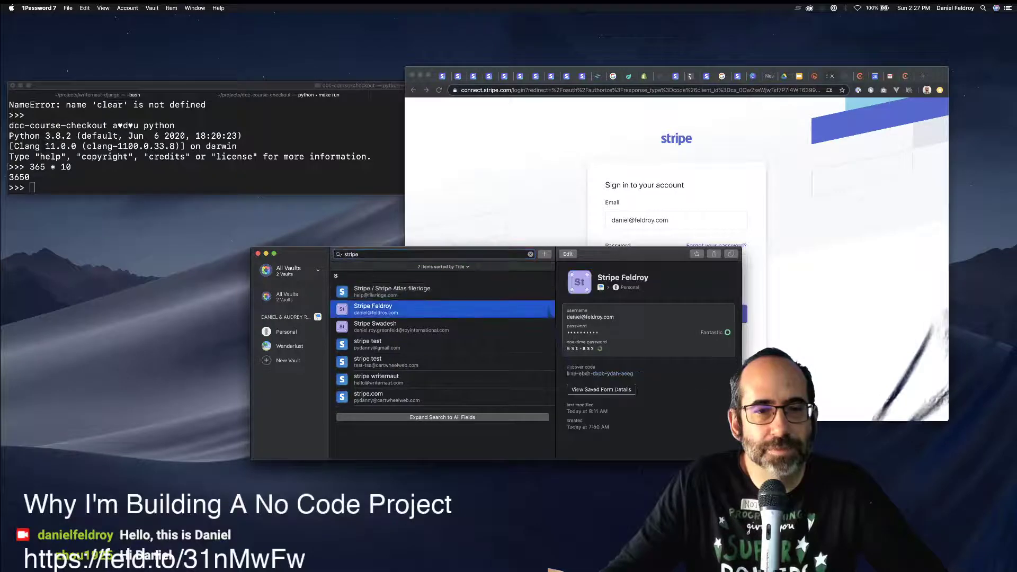
key(Return)
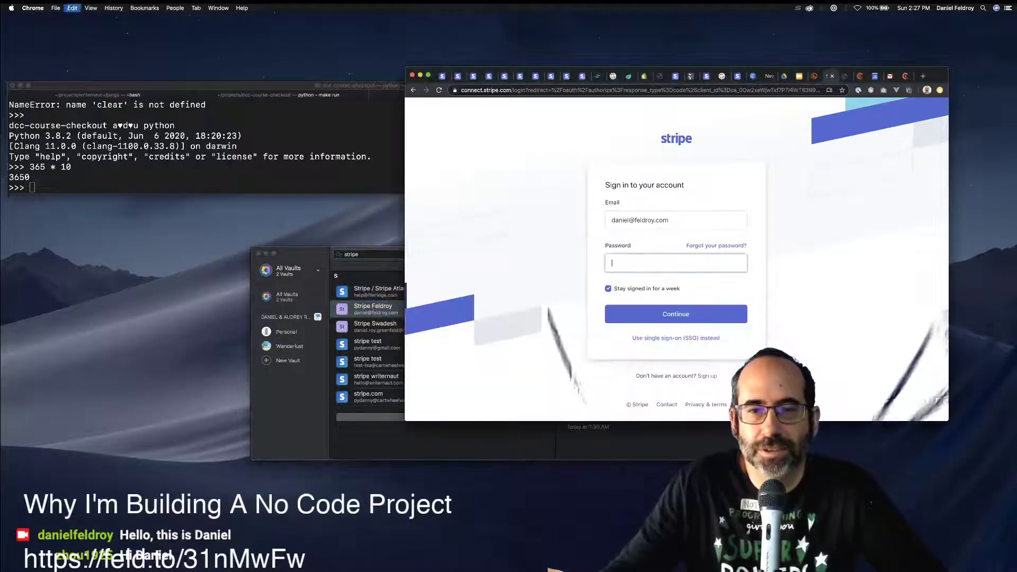
drag(301, 253, 129, 126)
Authorize Chargebee on Stripe's page, connecting the Stripe account as gateway Stripe-1.
click(712, 266)
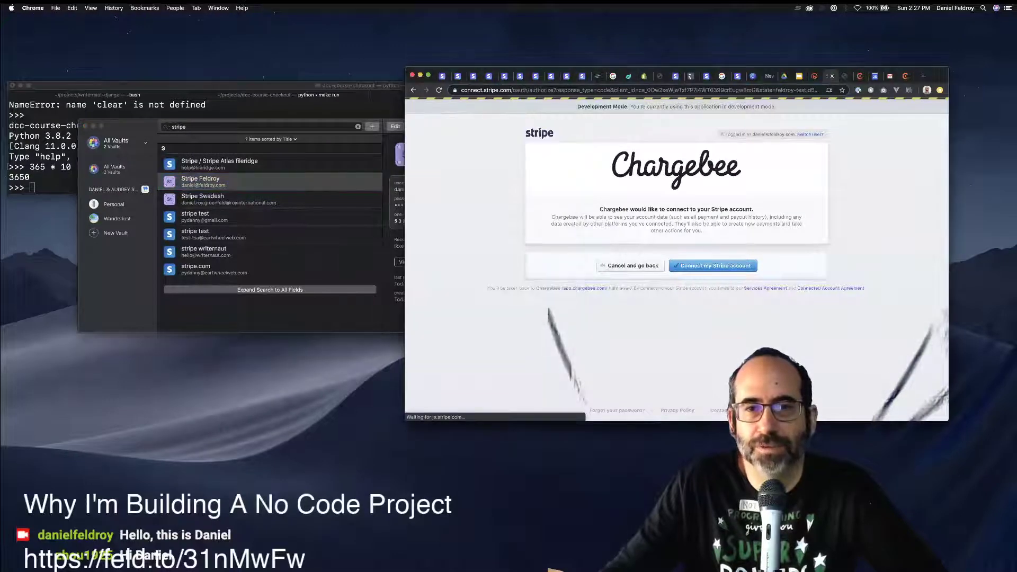
click(712, 266)
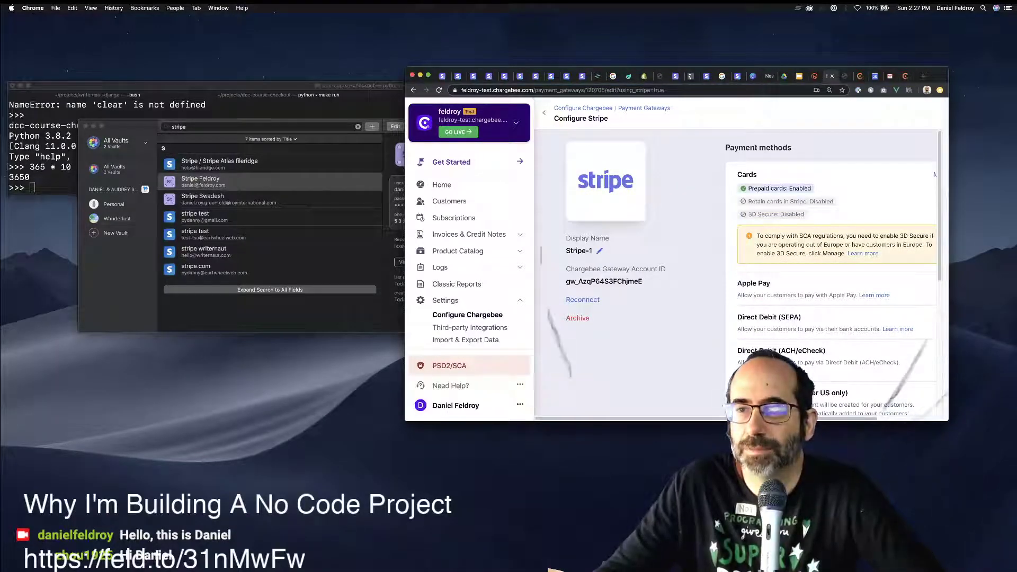
Move and widen the browser until the Stripe payment method toggles show, then switch on Apple Pay.
drag(949, 265, 988, 265)
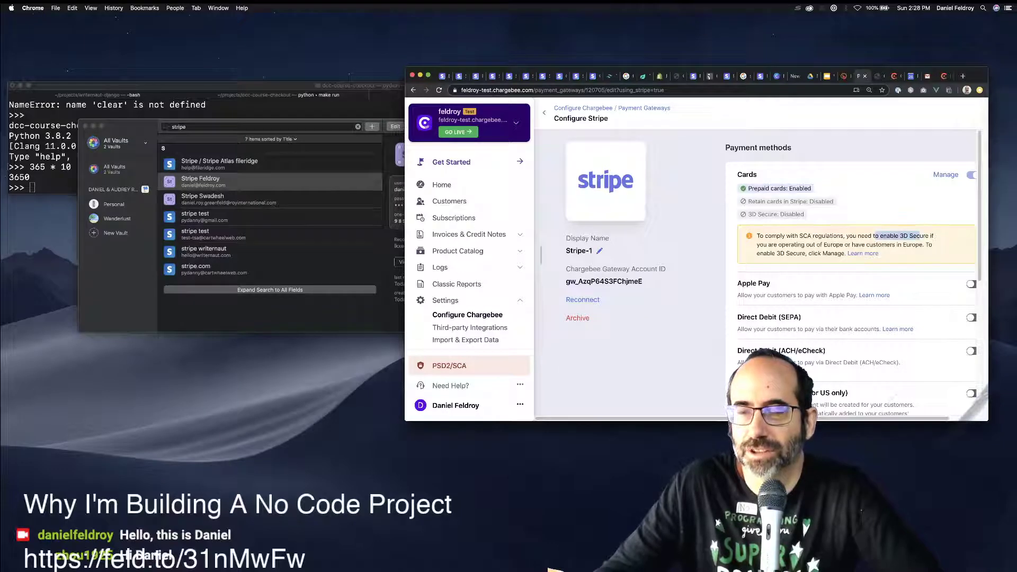
scroll(853, 264, down, 1)
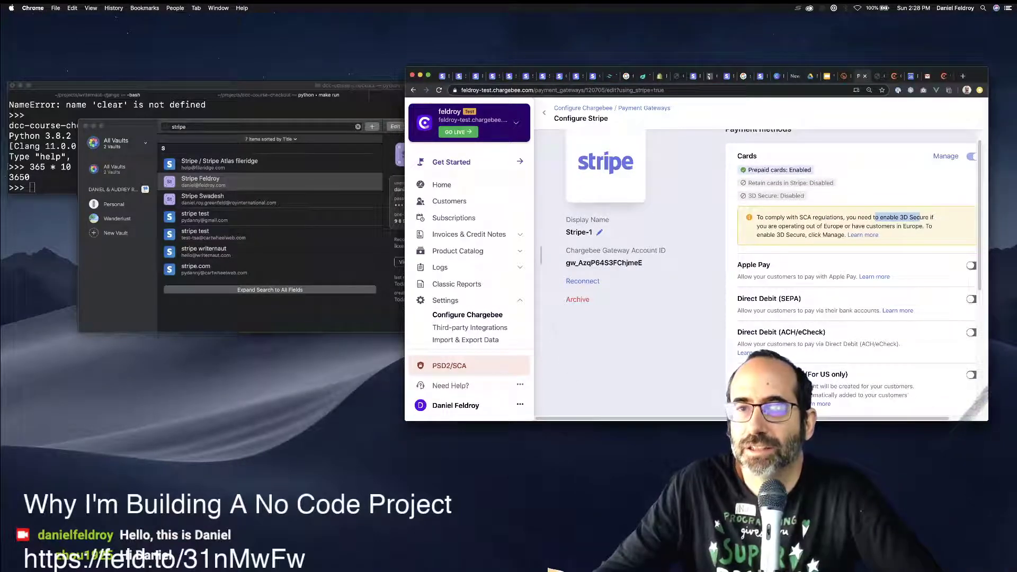
drag(977, 75, 870, 75)
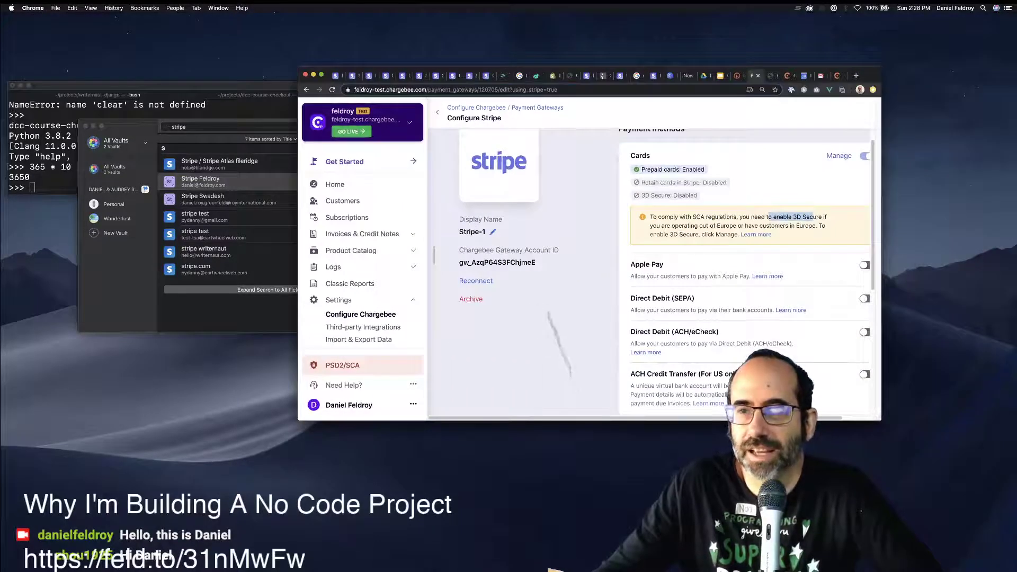
drag(878, 416, 957, 417)
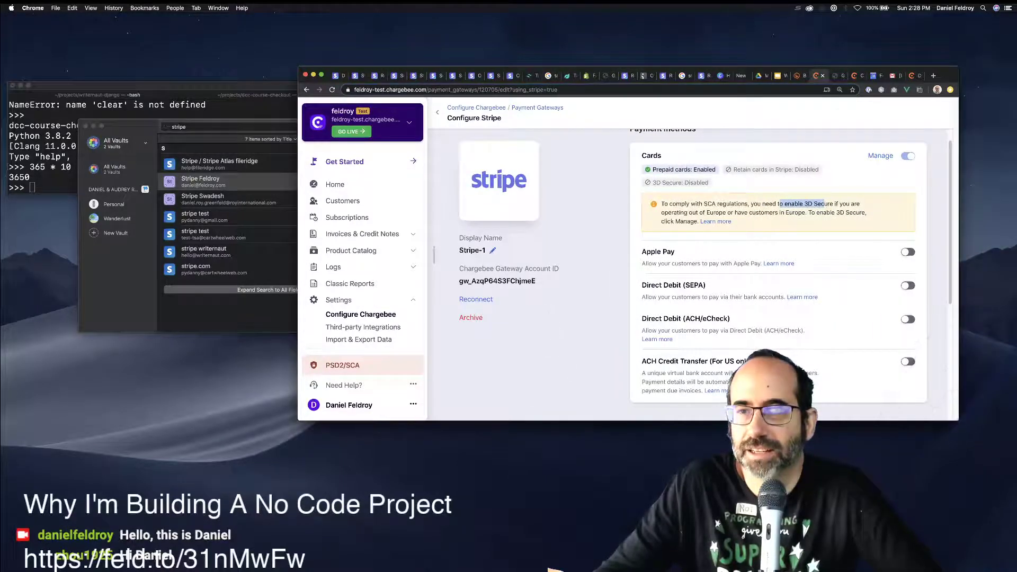
click(908, 252)
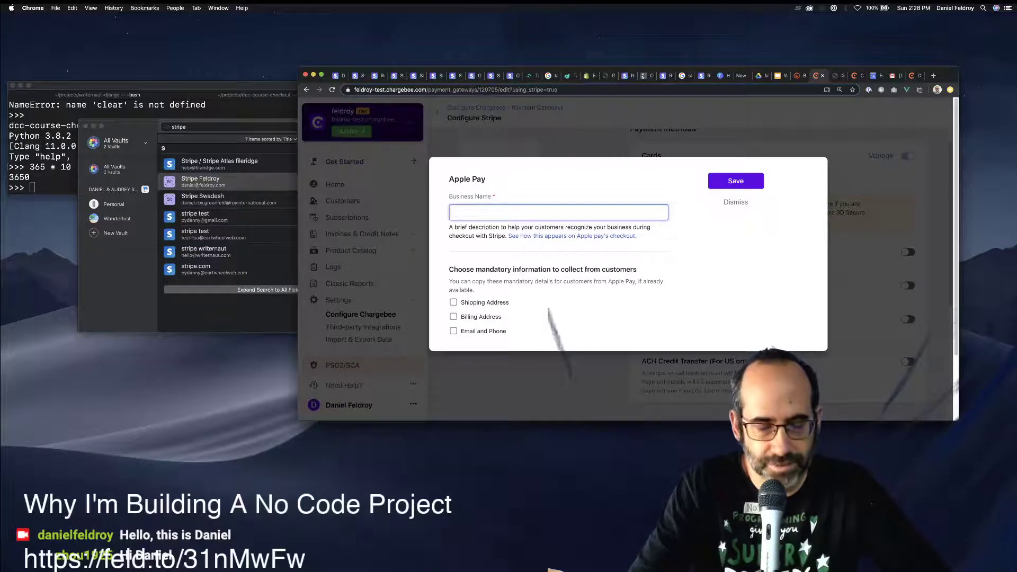
Save Apple Pay with business name Feldroy.com, dismiss the SEPA dialog, and switch on ACH/eCheck.
text(eldroy)
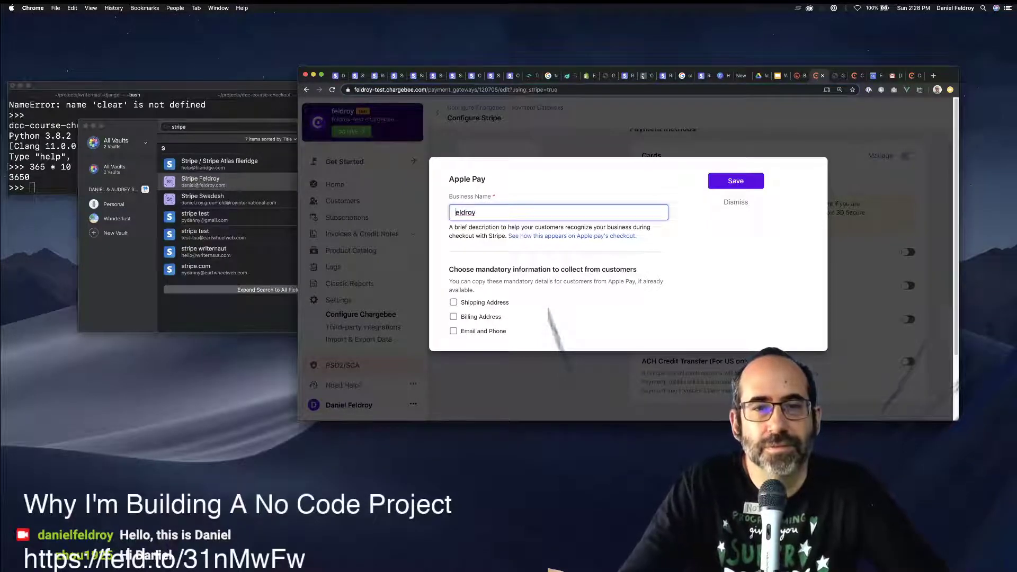
text(.com)
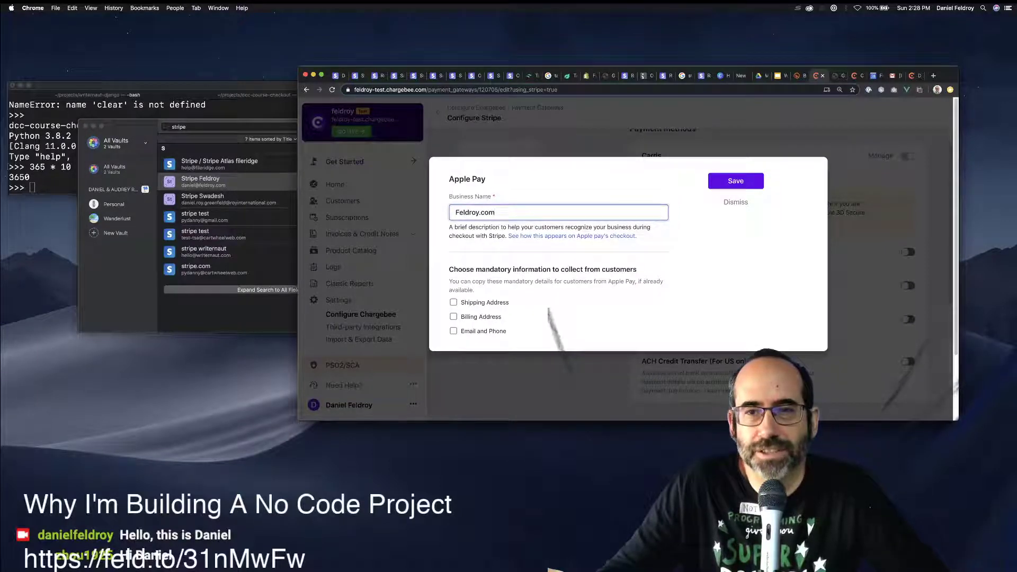
click(735, 181)
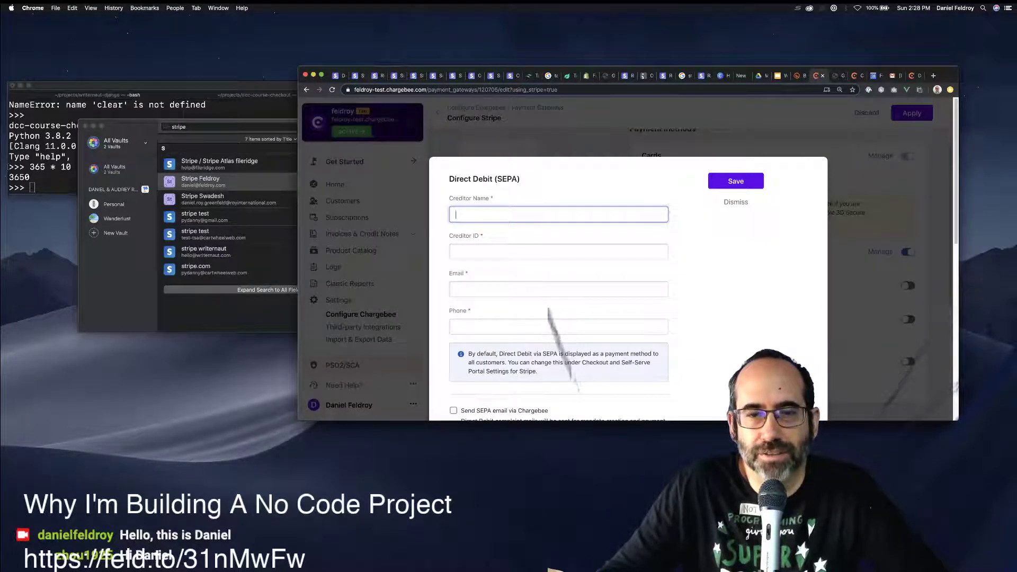
click(735, 202)
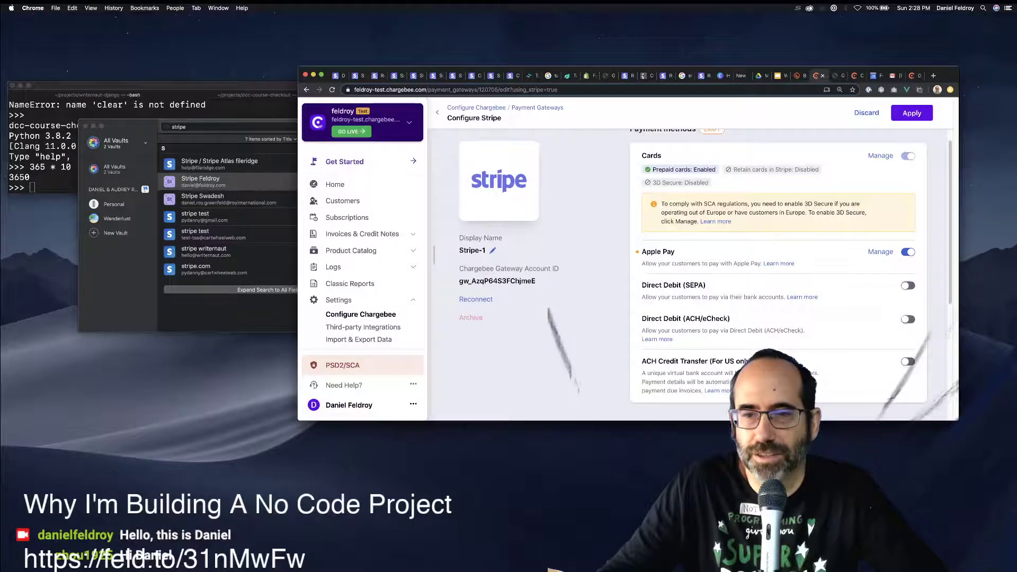
click(907, 319)
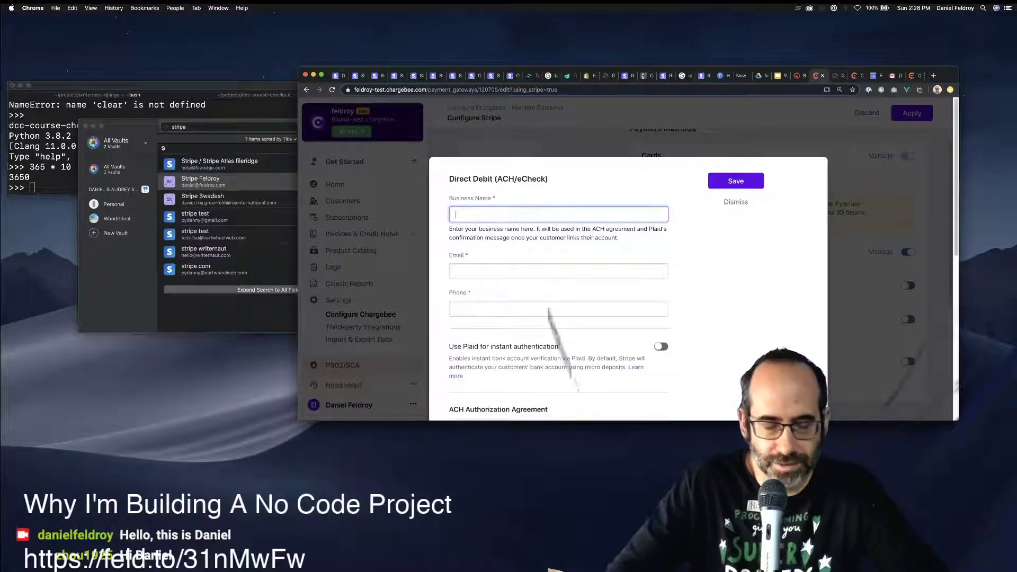
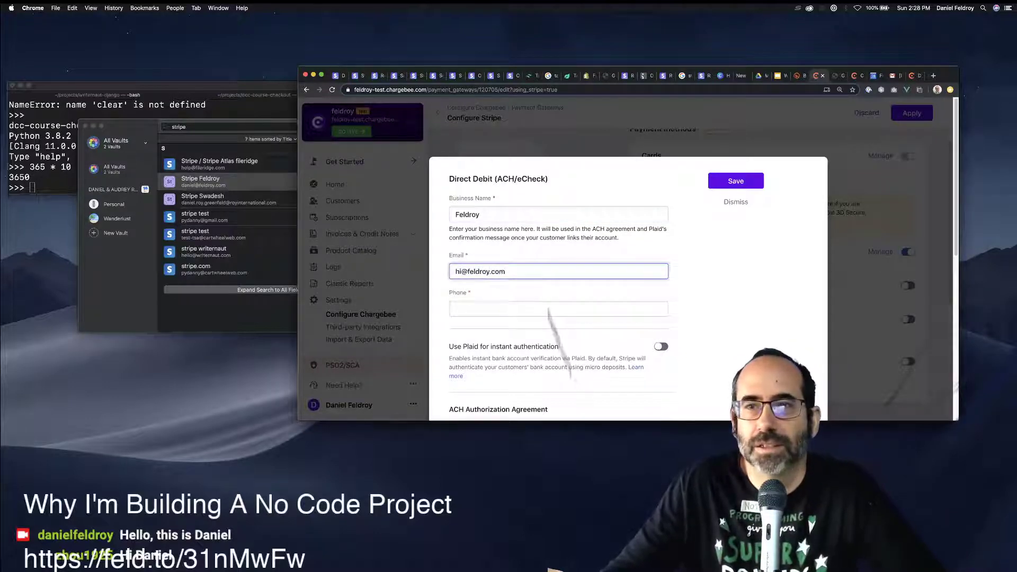
Enter the business contact e-mail in the ACH/eCheck dialog and pull Chargebee into its own window.
drag(818, 75, 476, 198)
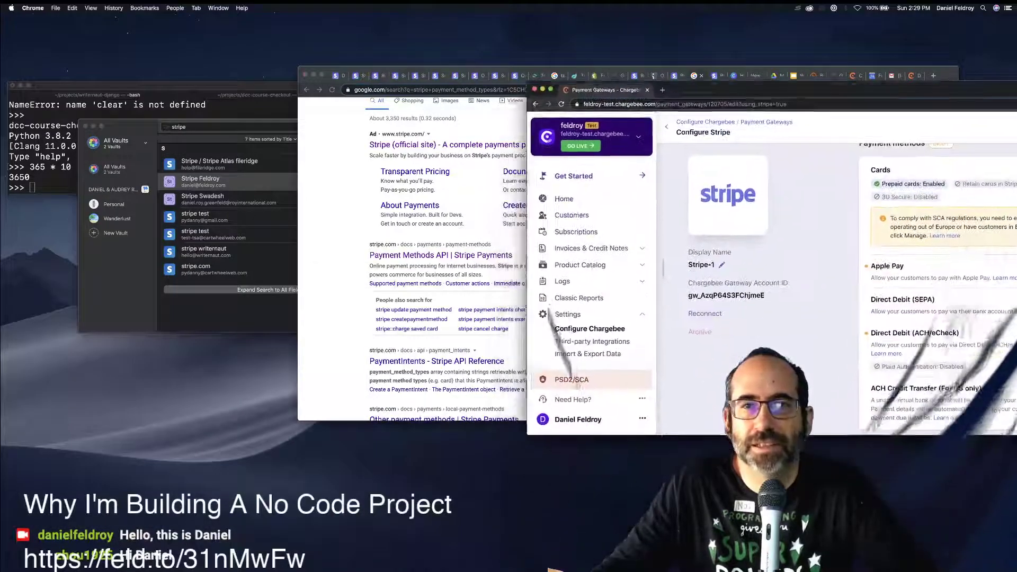
scroll(778, 228, down, 2)
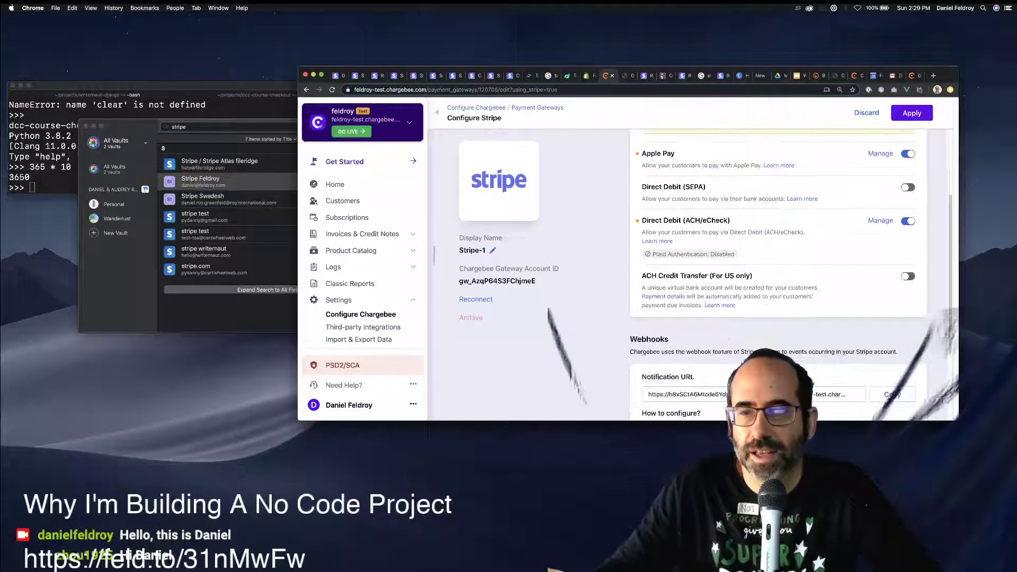
Enable ACH Credit Transfer (For US only) and apply all Stripe-1 payment method changes.
click(907, 276)
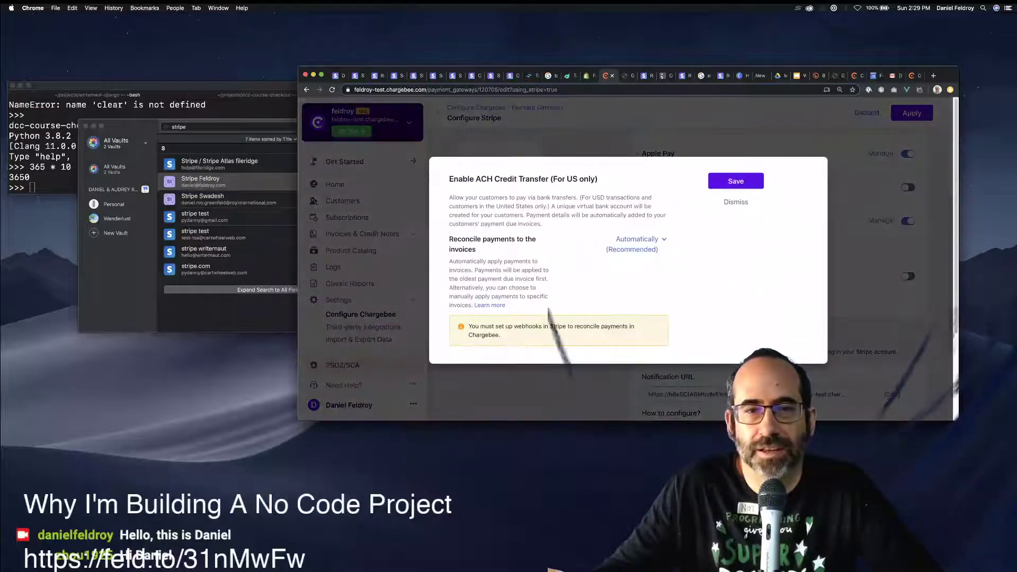
key(Return)
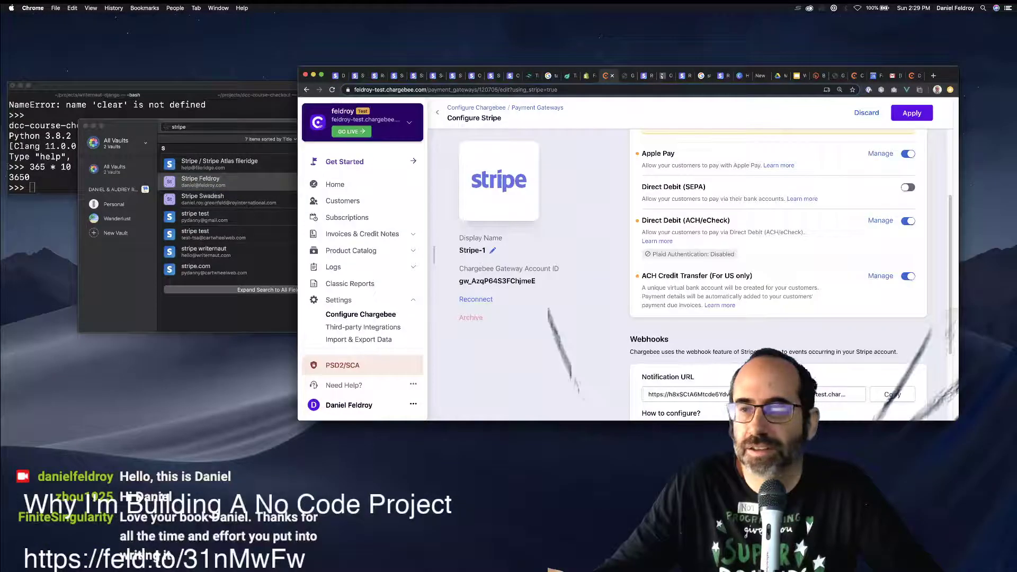
scroll(779, 265, down, 1)
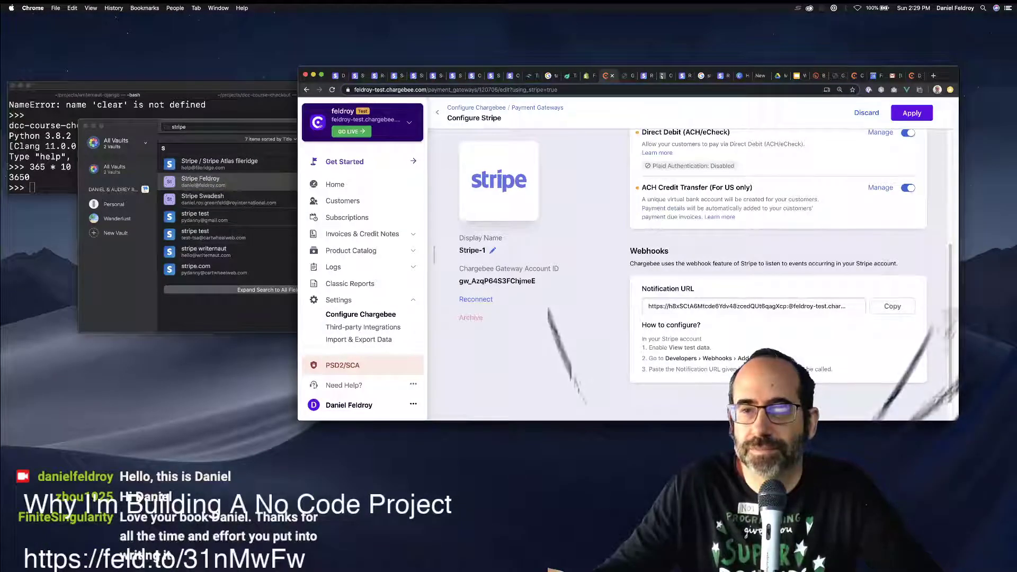
scroll(778, 265, down, 2)
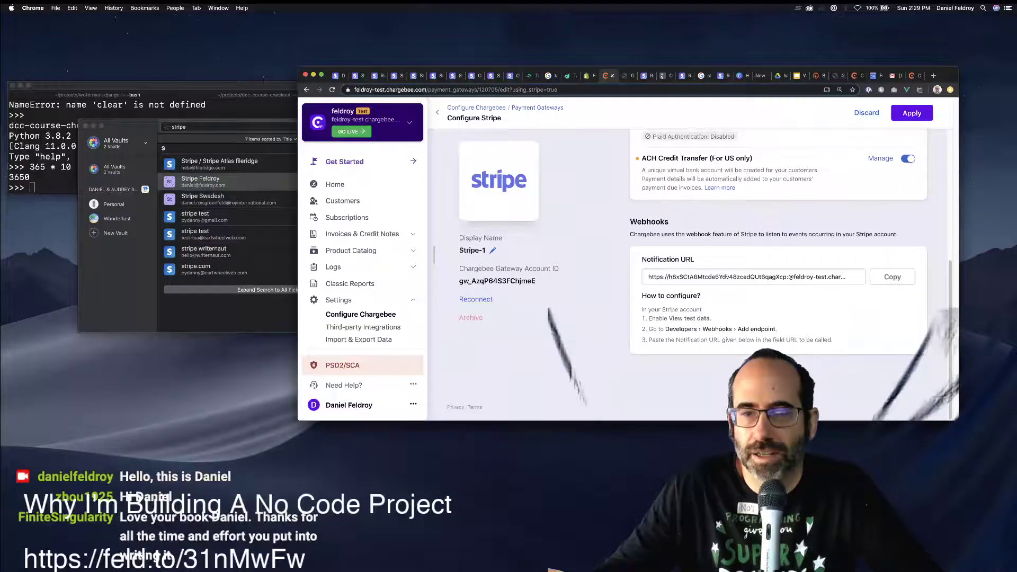
scroll(688, 264, up, 1)
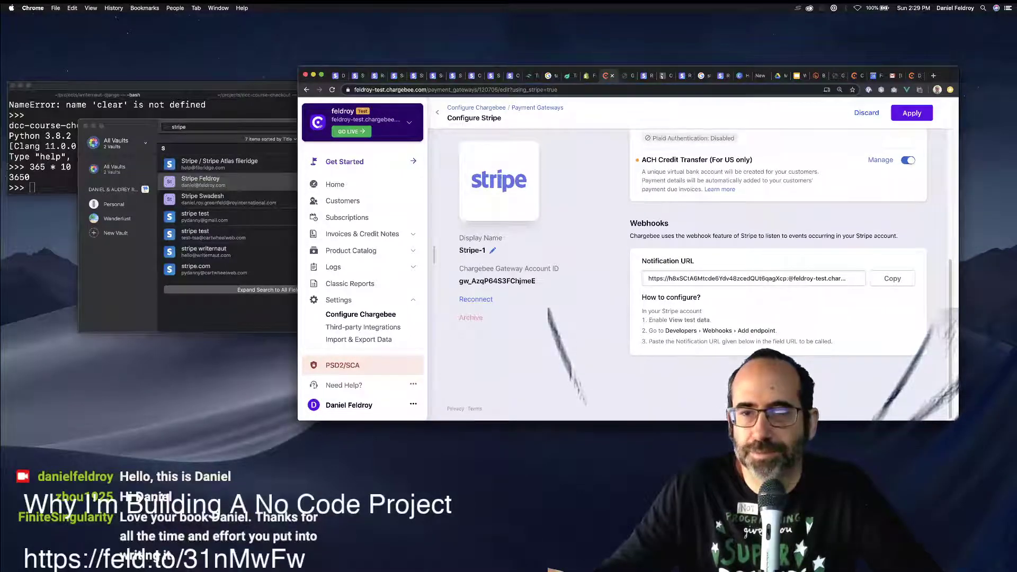
scroll(778, 265, up, 5)
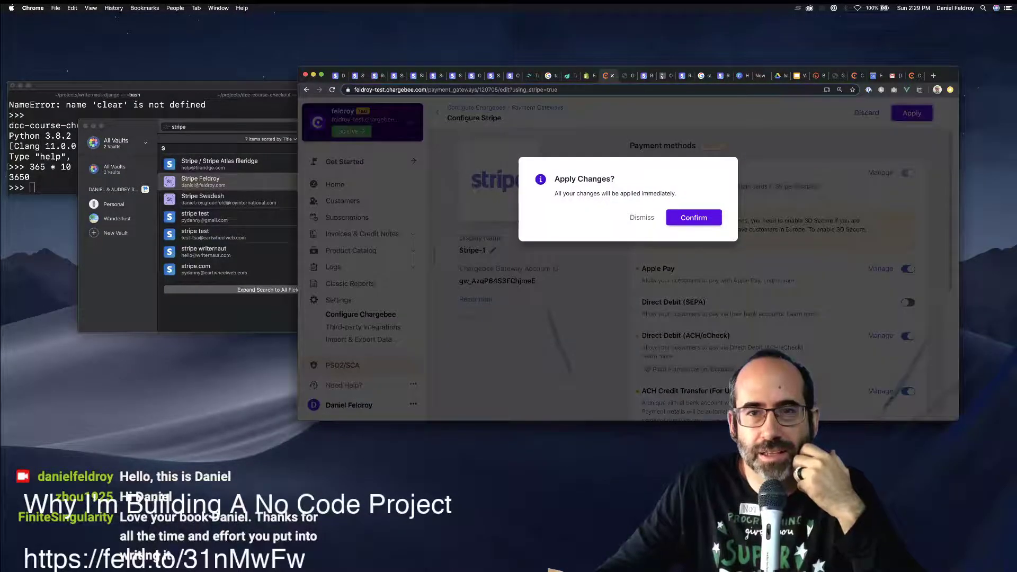
key(Return)
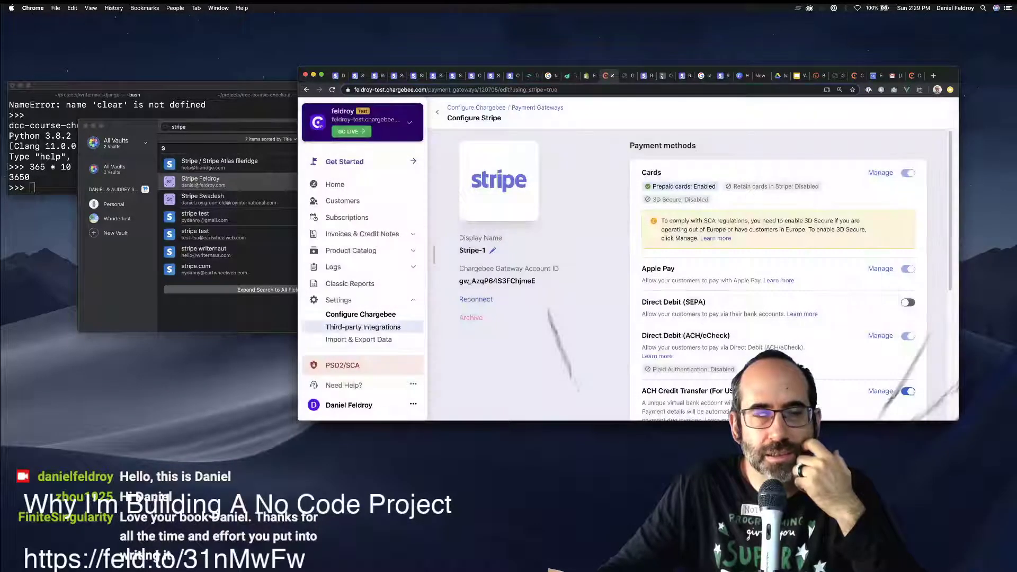
Scroll the settings, dismiss the sandbox onboarding walkthrough and close the site switcher list.
scroll(687, 260, down, 8)
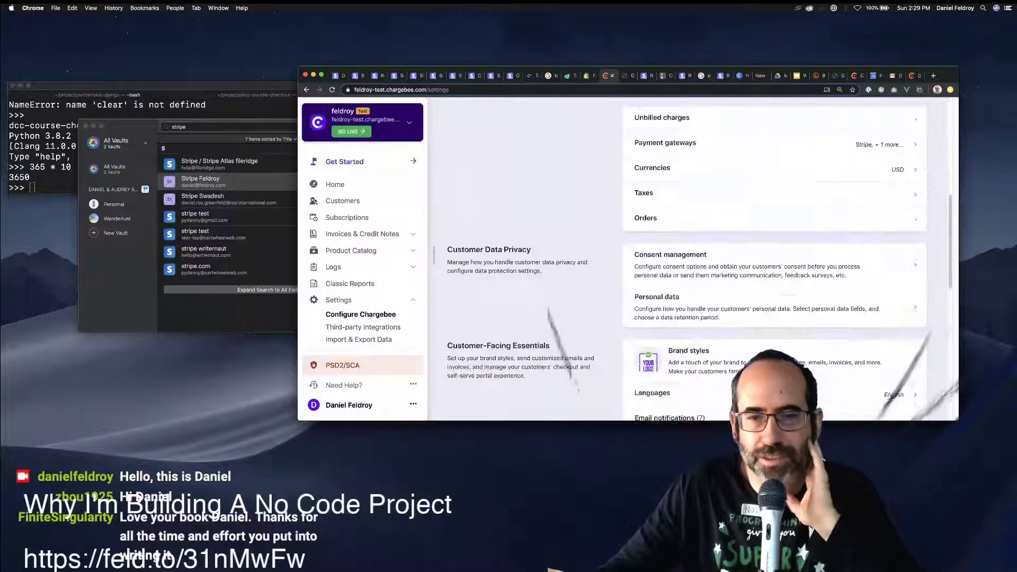
scroll(687, 260, down, 1)
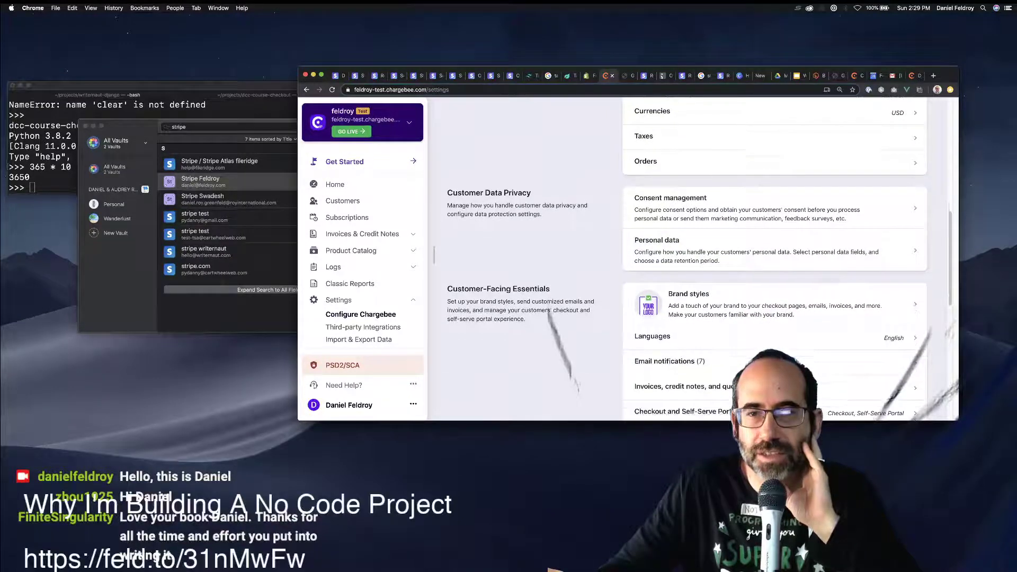
scroll(686, 239, down, 4)
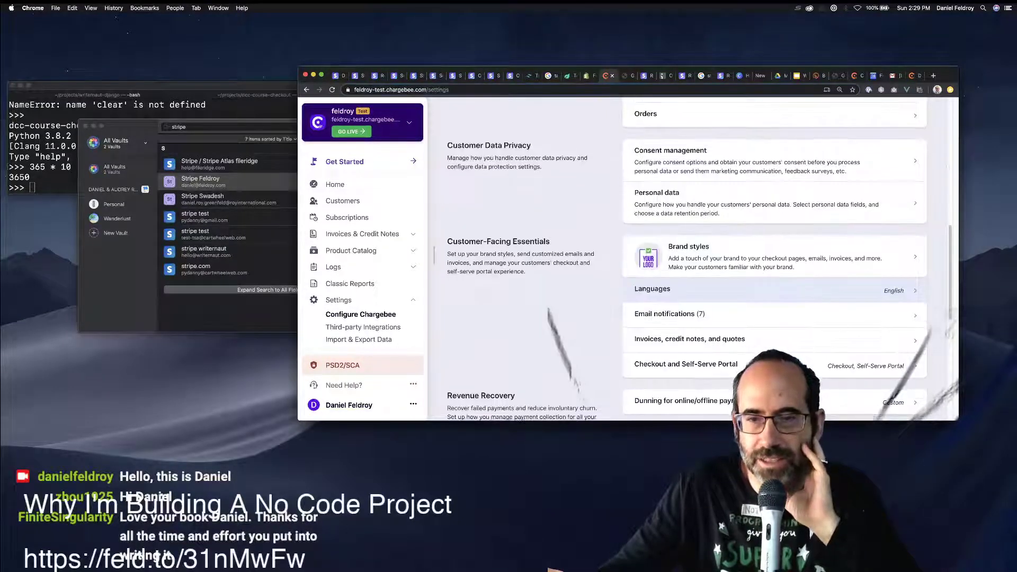
scroll(689, 238, down, 3)
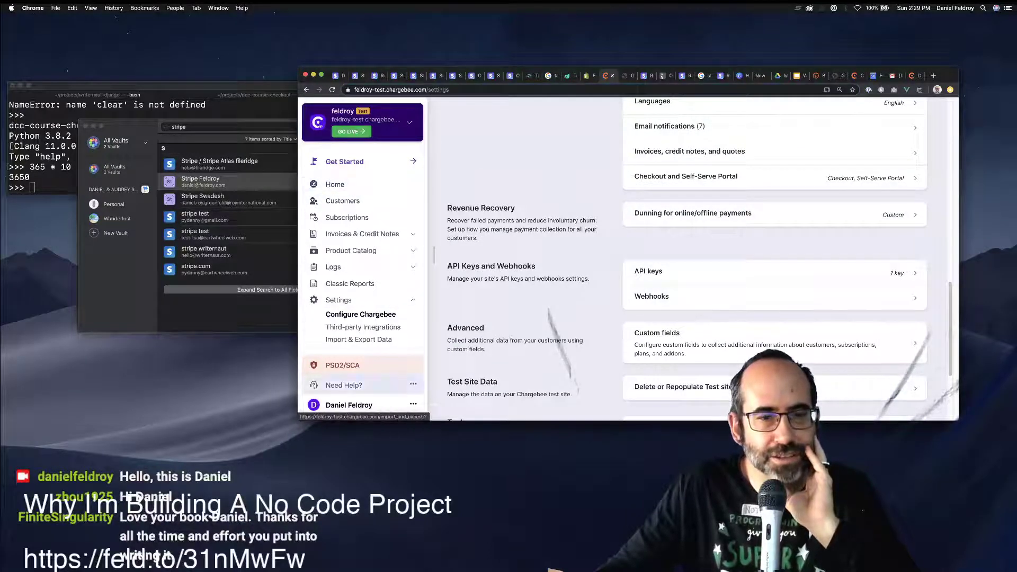
click(345, 161)
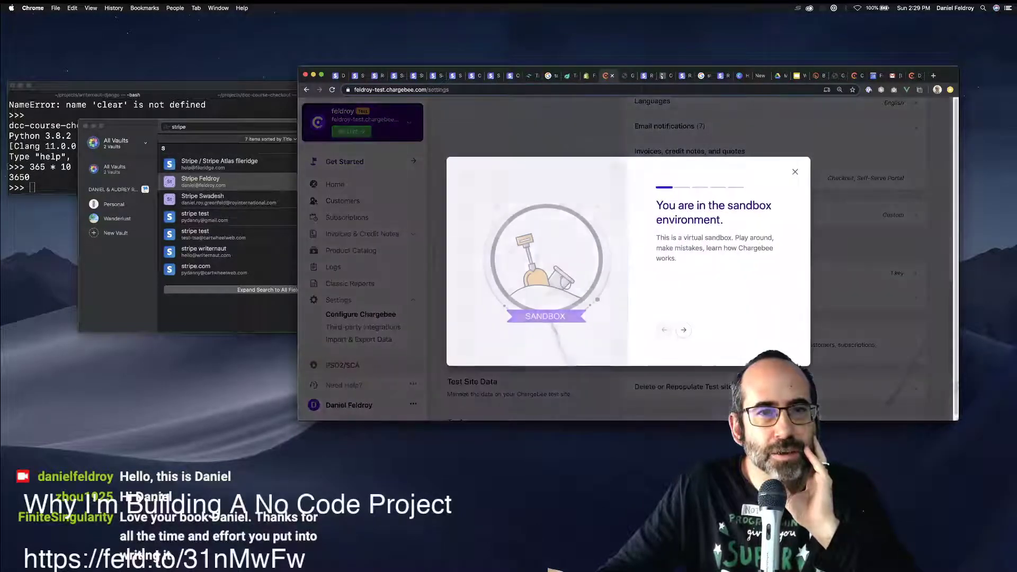
key(Escape)
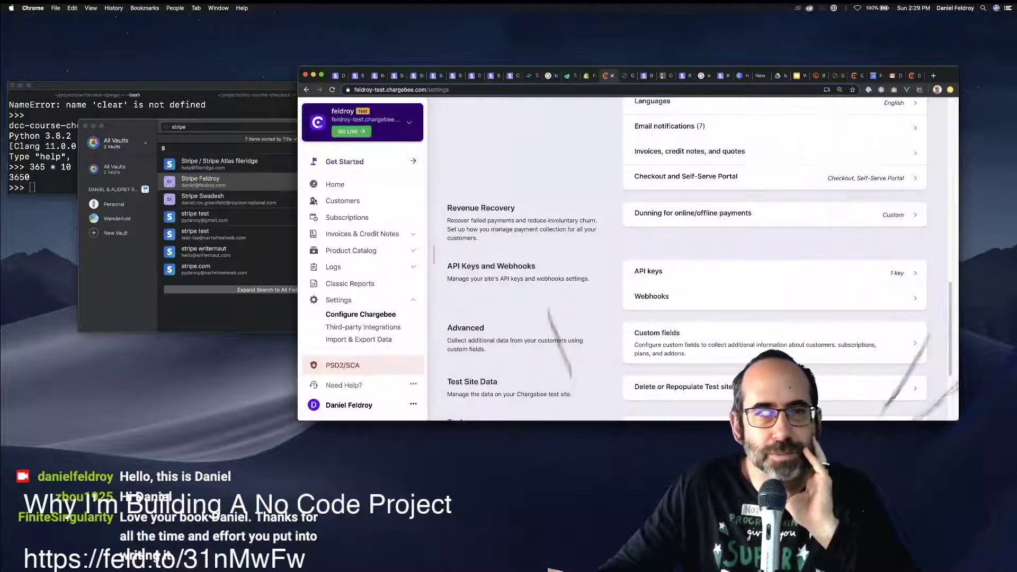
click(365, 116)
click(365, 119)
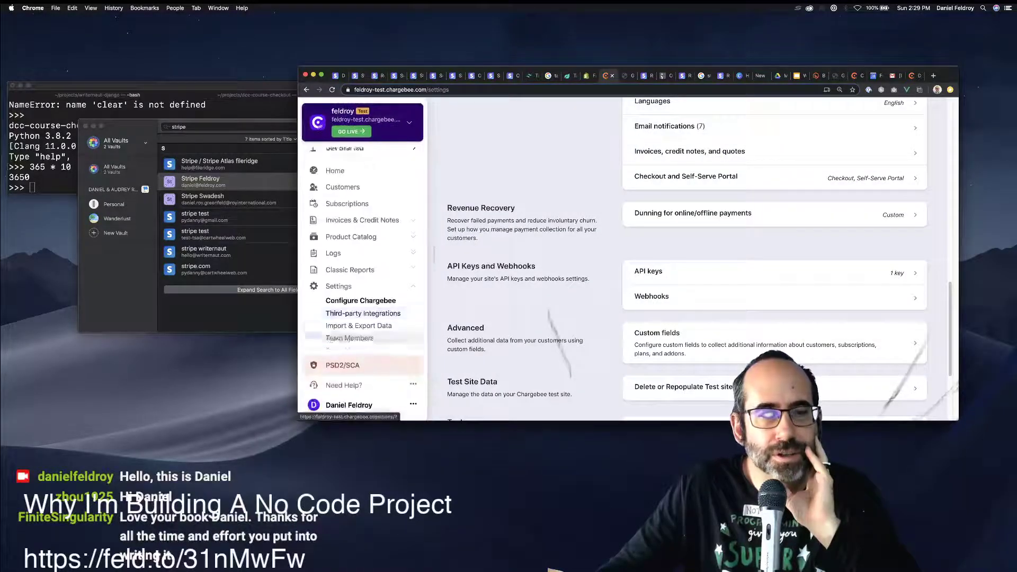
Go back to Configure Chargebee and open Taxes to view the Configure Tax options.
click(349, 405)
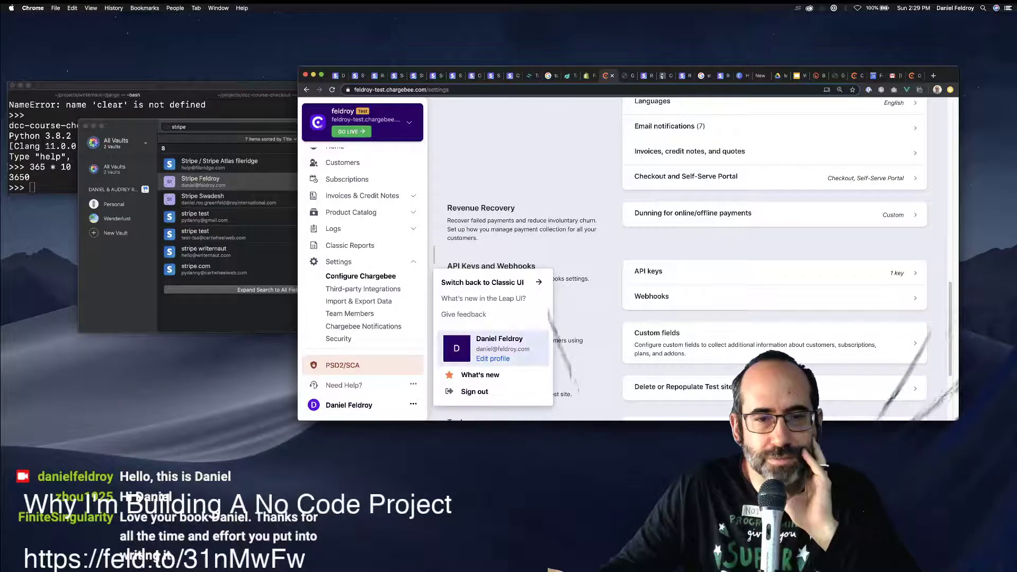
click(360, 289)
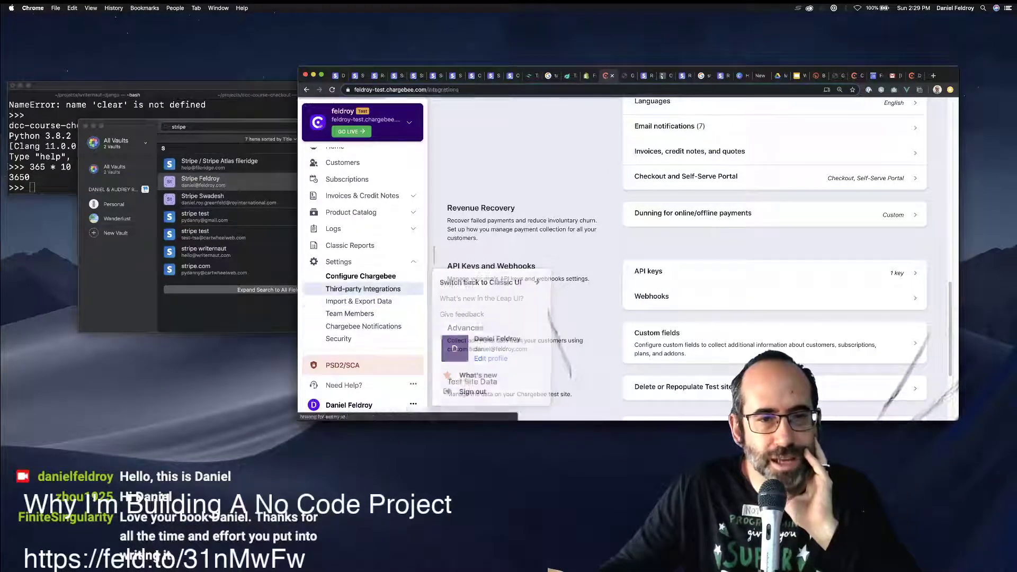
click(360, 276)
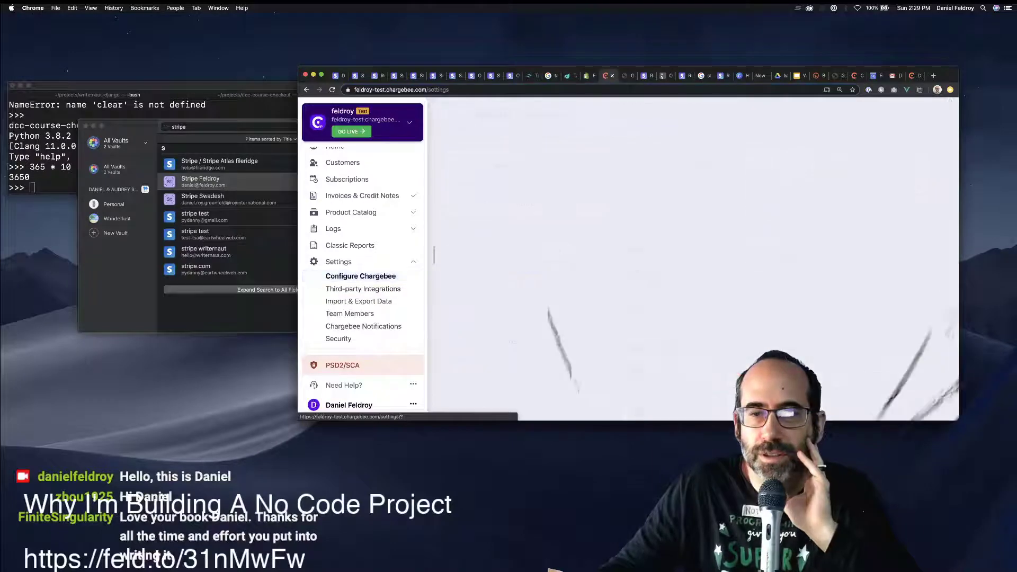
scroll(689, 254, down, 5)
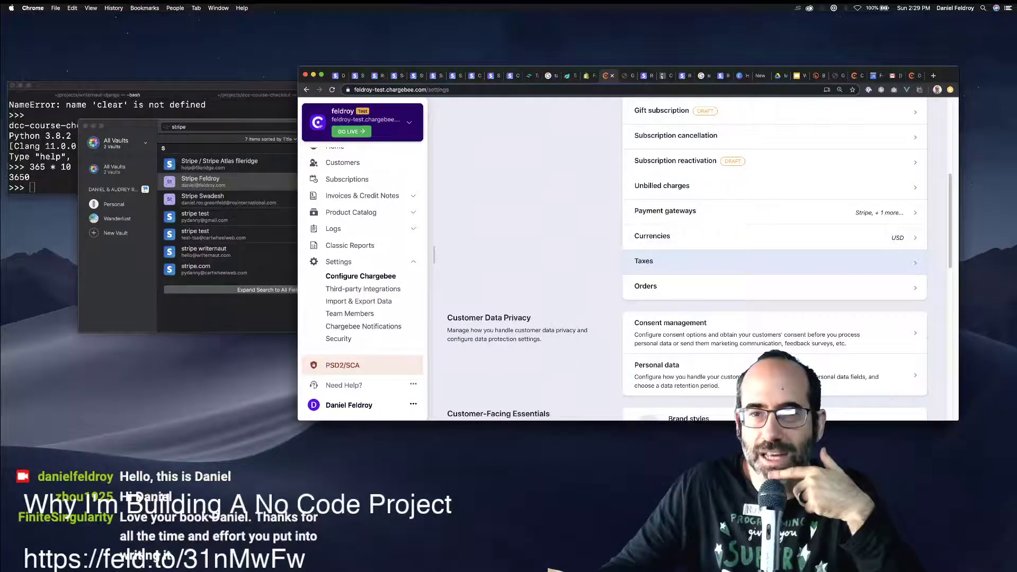
click(688, 261)
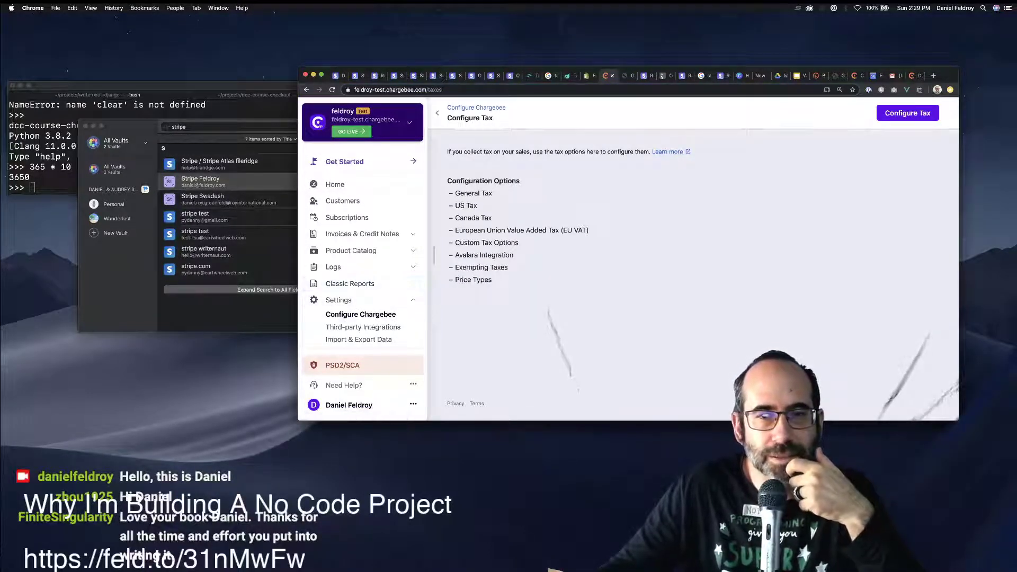
Browse the third-party integrations catalogue and read the Shopify integration details.
click(365, 326)
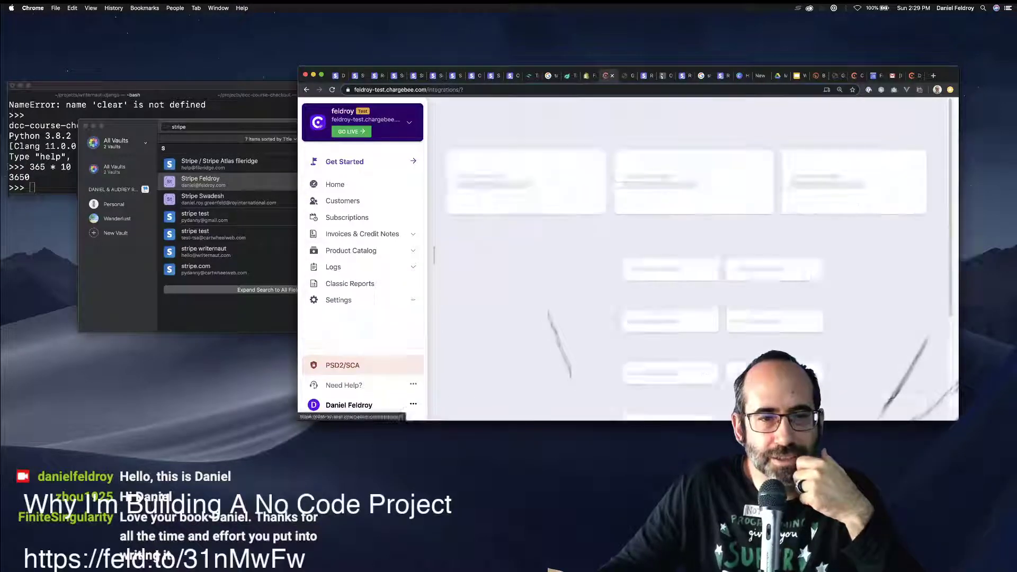
scroll(699, 260, down, 5)
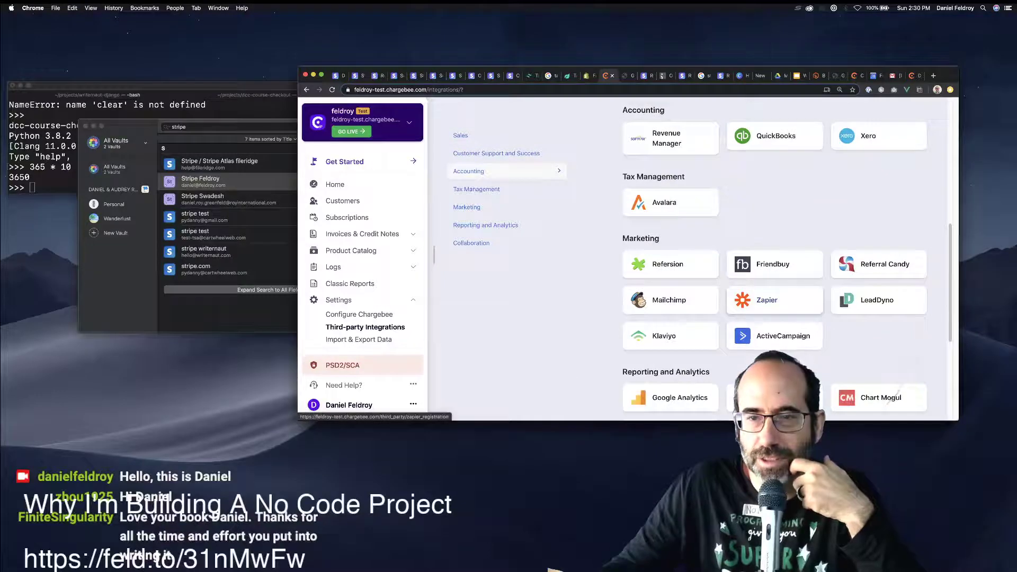
scroll(767, 299, down, 2)
scroll(773, 305, down, 5)
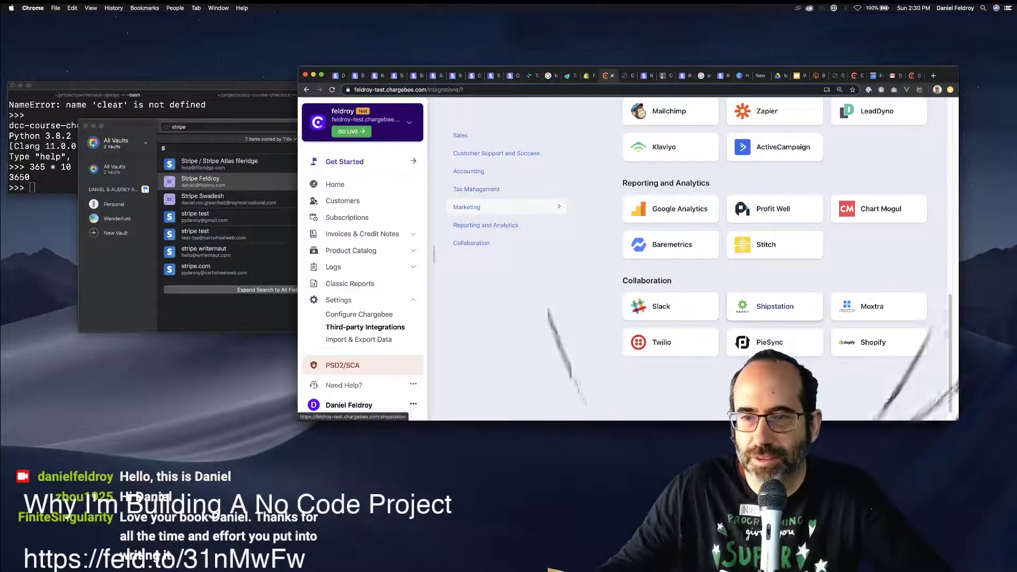
scroll(773, 317, up, 4)
scroll(773, 318, down, 3)
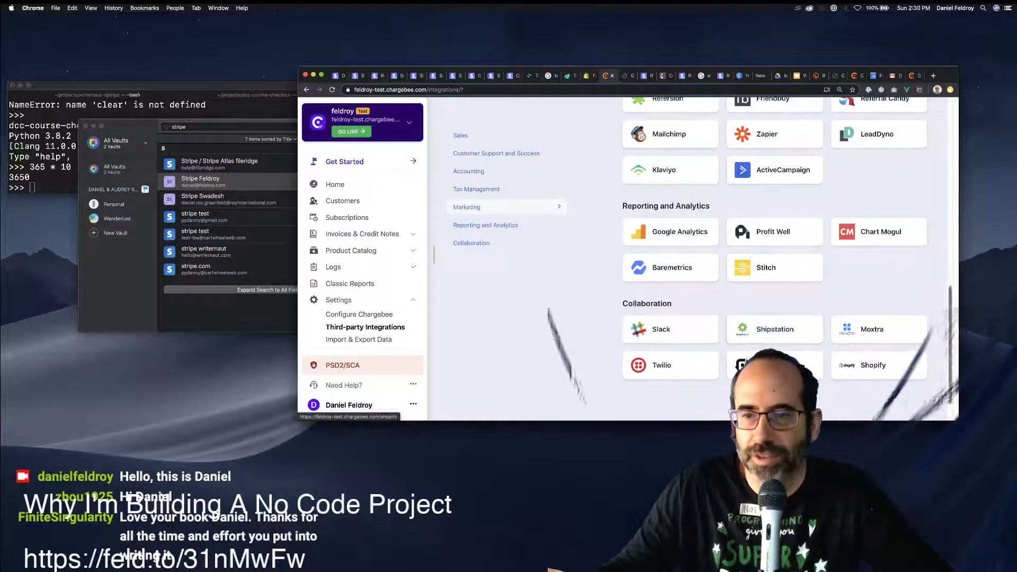
click(872, 364)
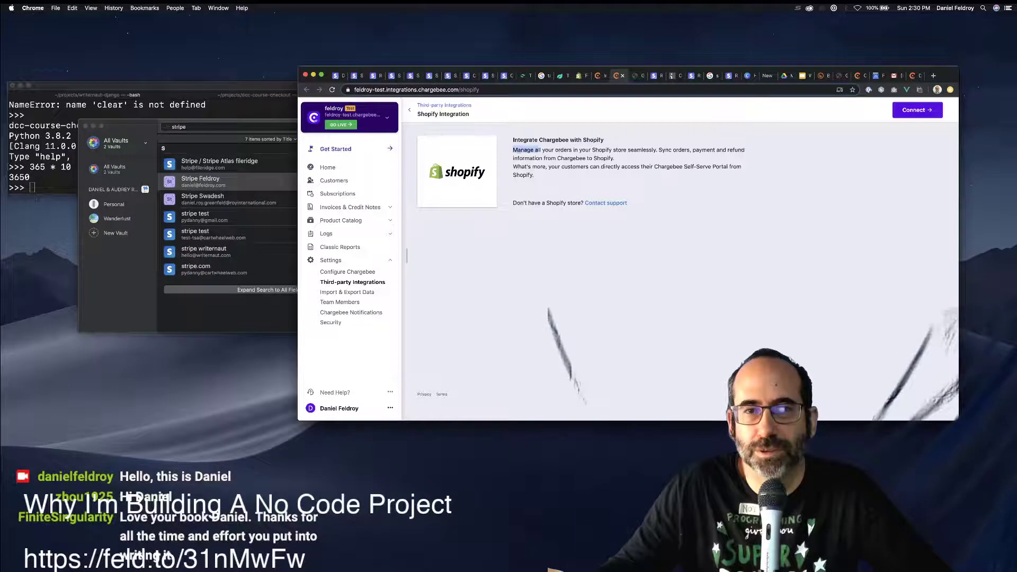
drag(540, 150, 535, 175)
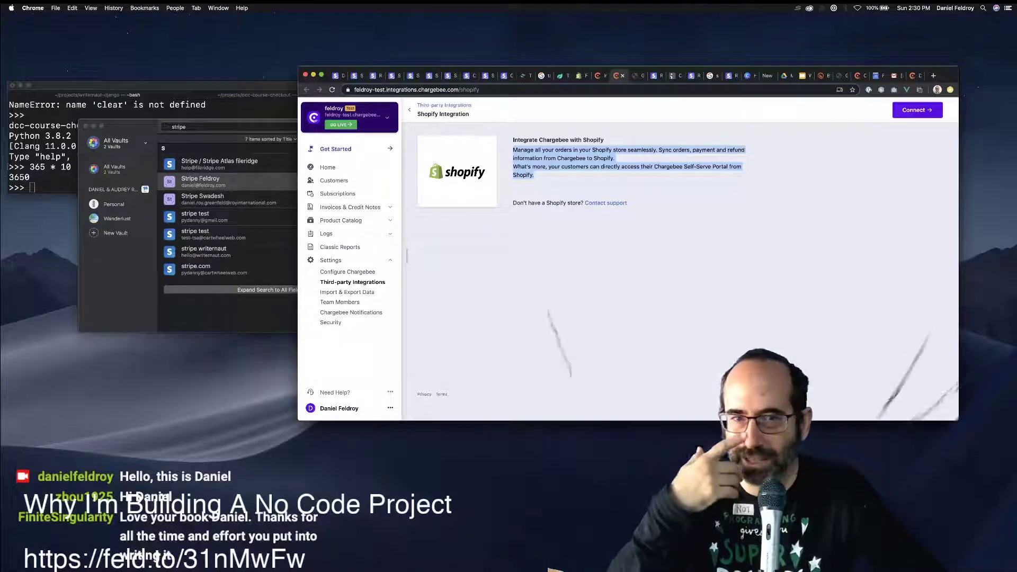
key(super+w)
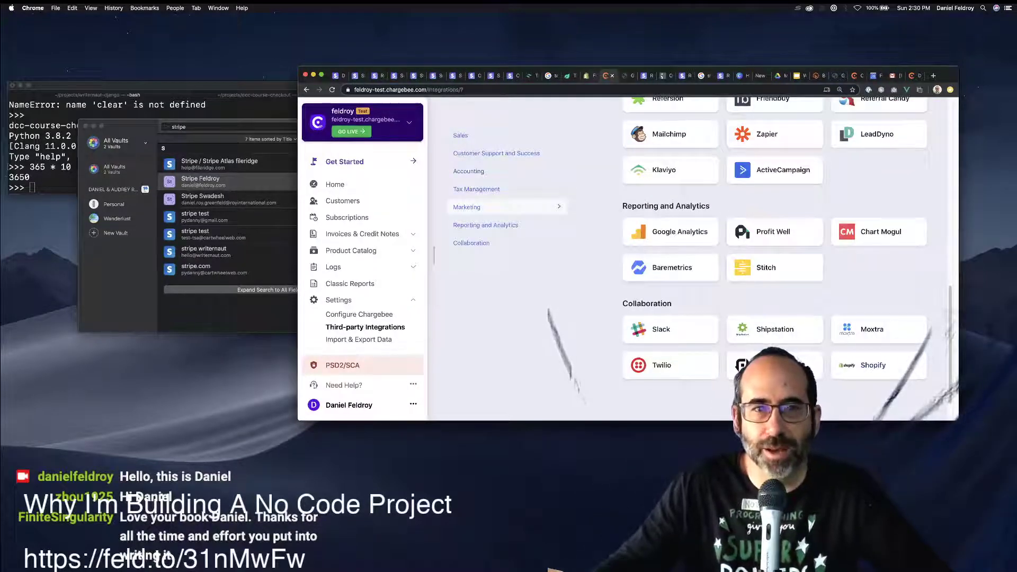
key(ctrl+shift+Tab)
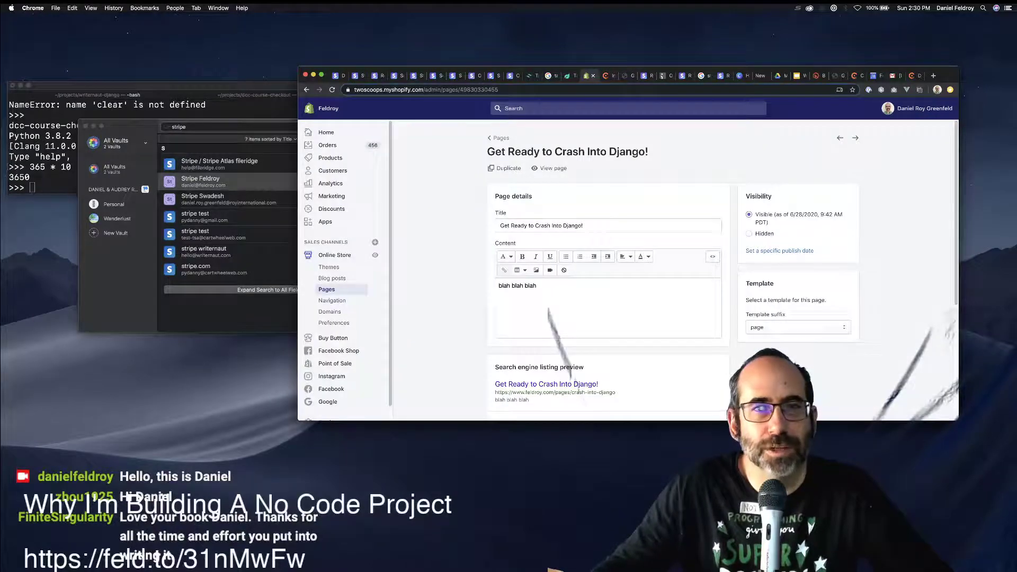
key(ctrl+Tab)
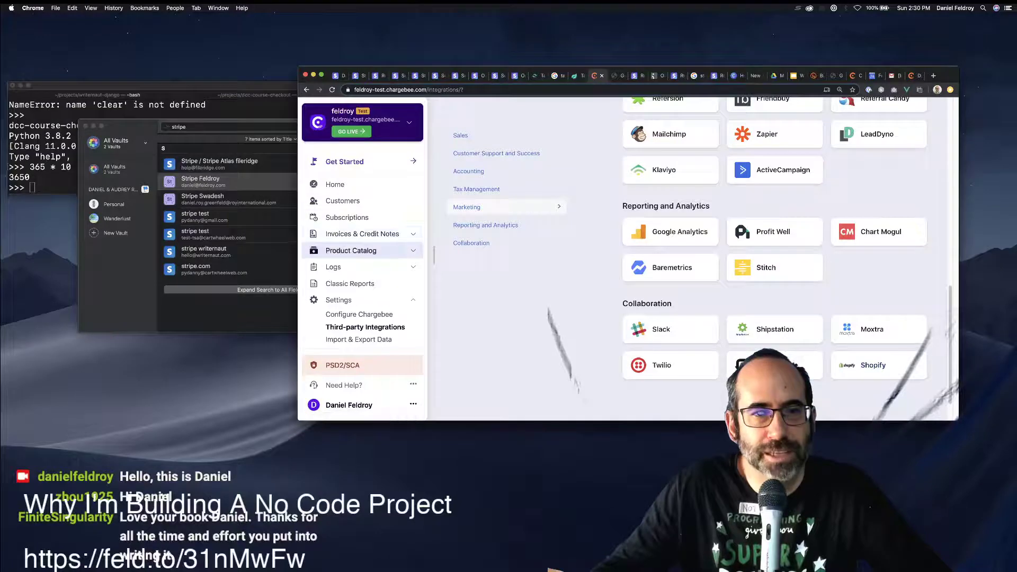
Review the Django Crash Course plan under Product Catalog > Plans, then return to the Home dashboard.
click(352, 250)
click(335, 264)
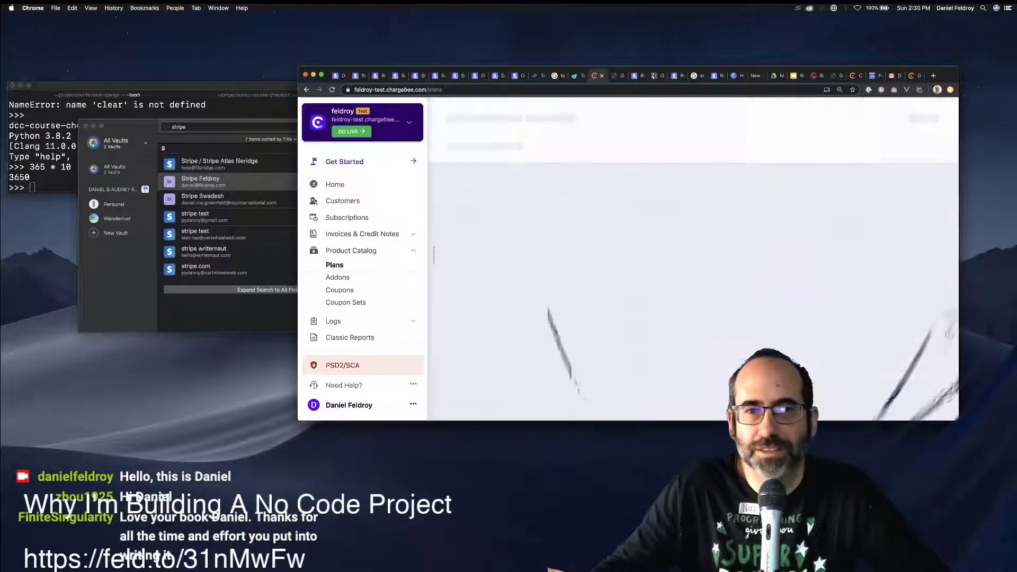
click(598, 208)
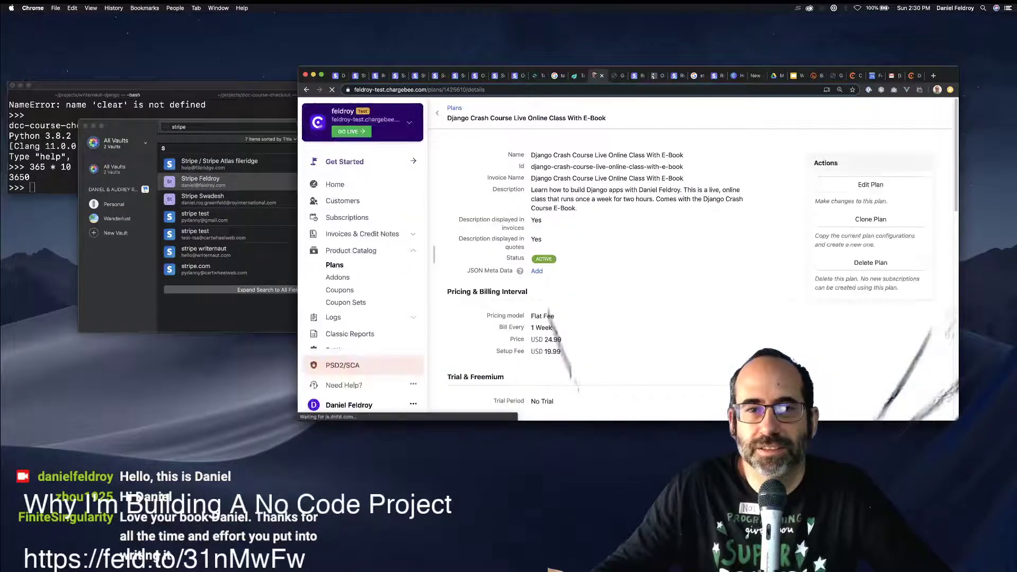
scroll(599, 212, down, 1)
scroll(365, 292, down, 1)
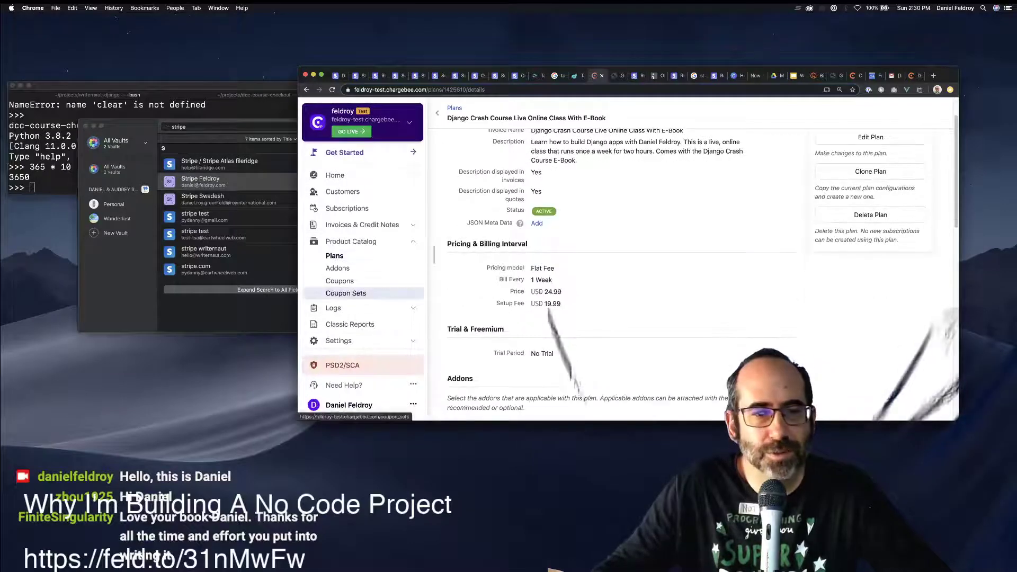
scroll(529, 254, up, 1)
click(336, 175)
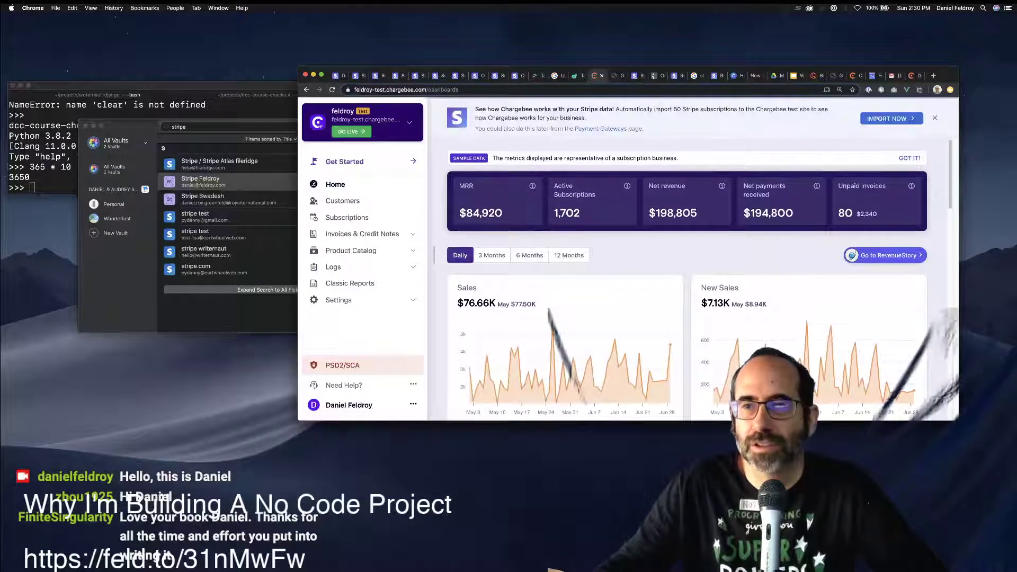
scroll(686, 278, down, 10)
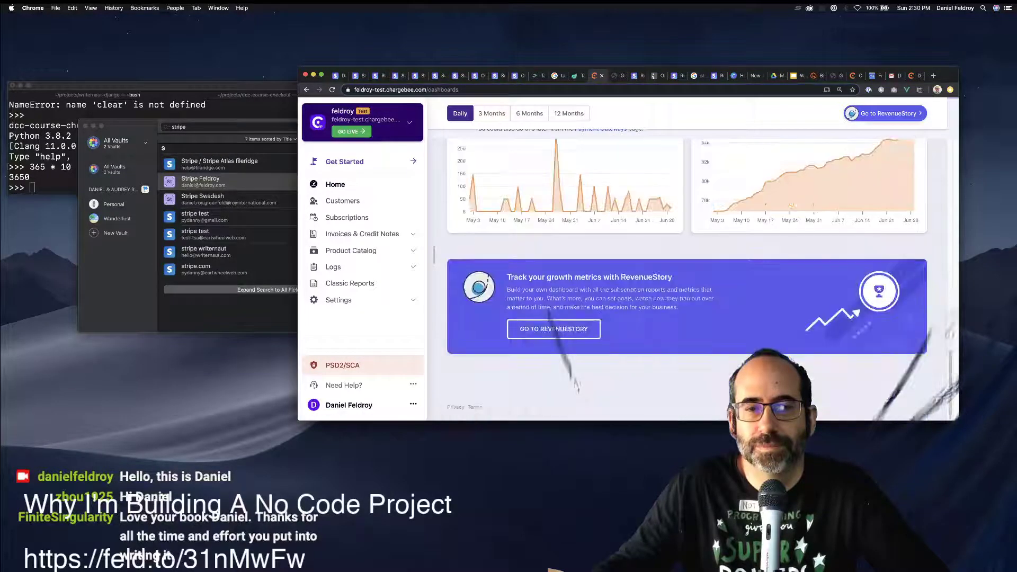
Search Google for 'chargebee customer portal' in a new tab beside the Chargebee dashboard.
key(super+t)
text(cha)
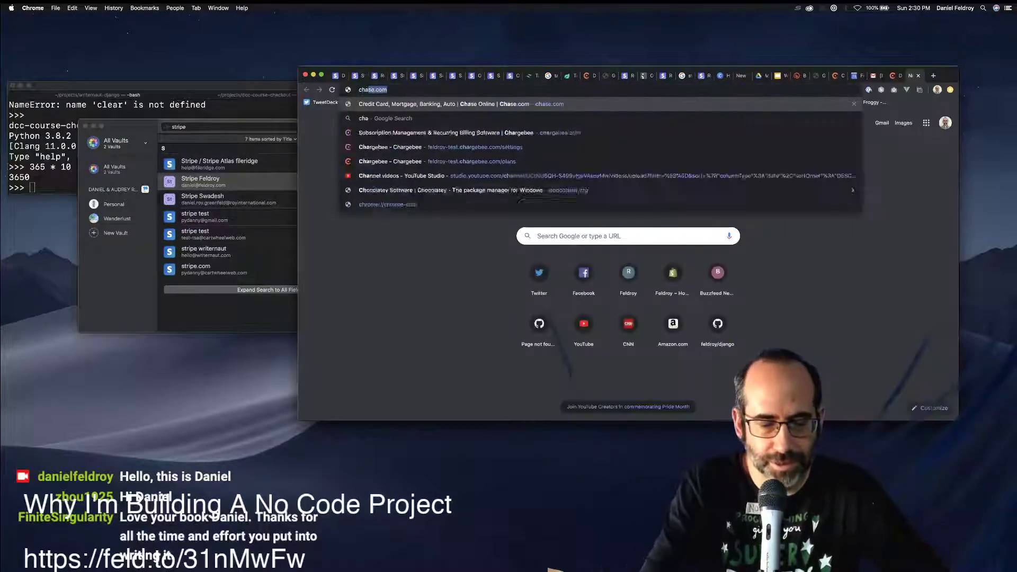
text(rgebee custo)
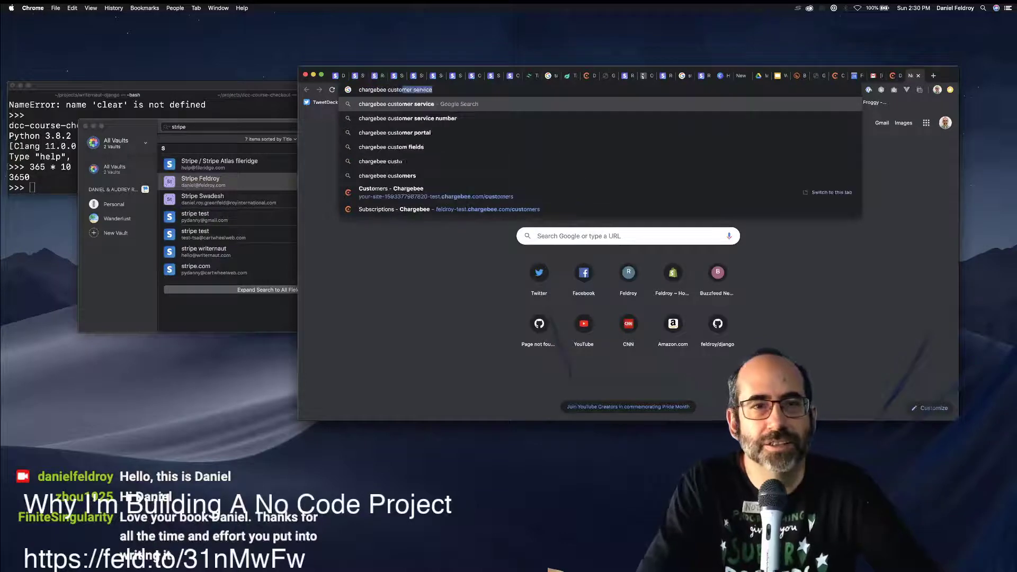
text(mer portal)
key(Return)
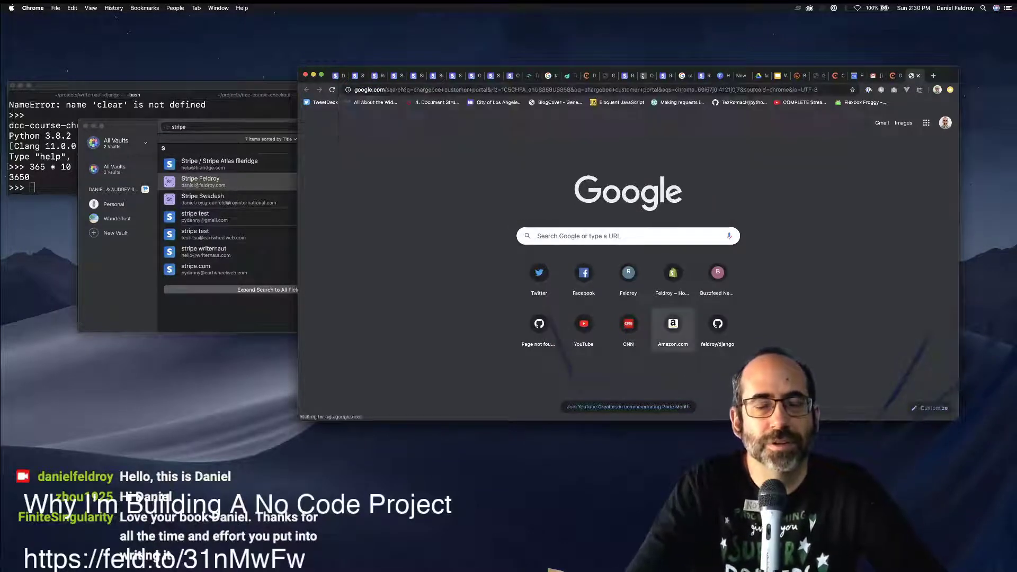
drag(587, 75, 893, 76)
click(911, 75)
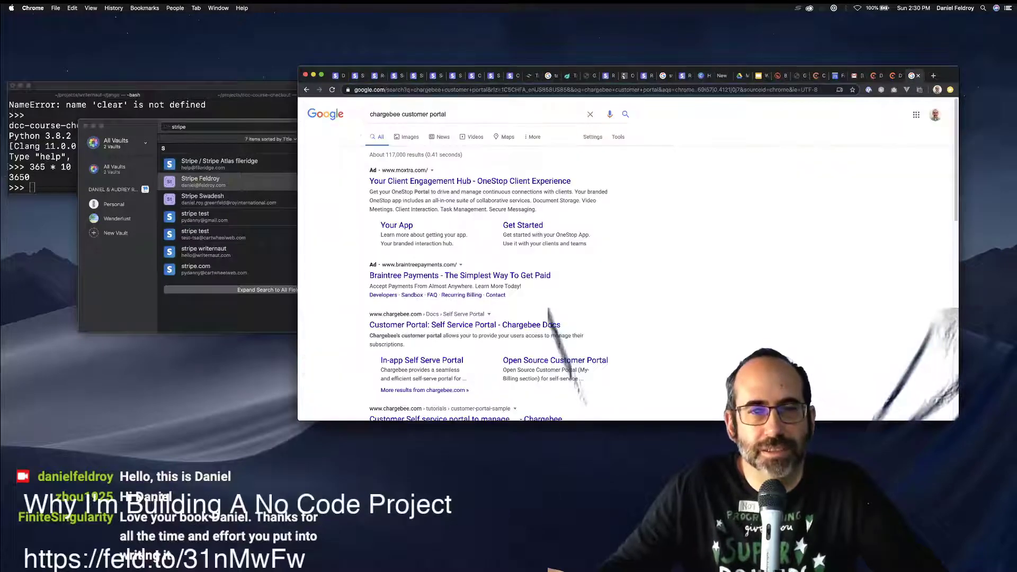
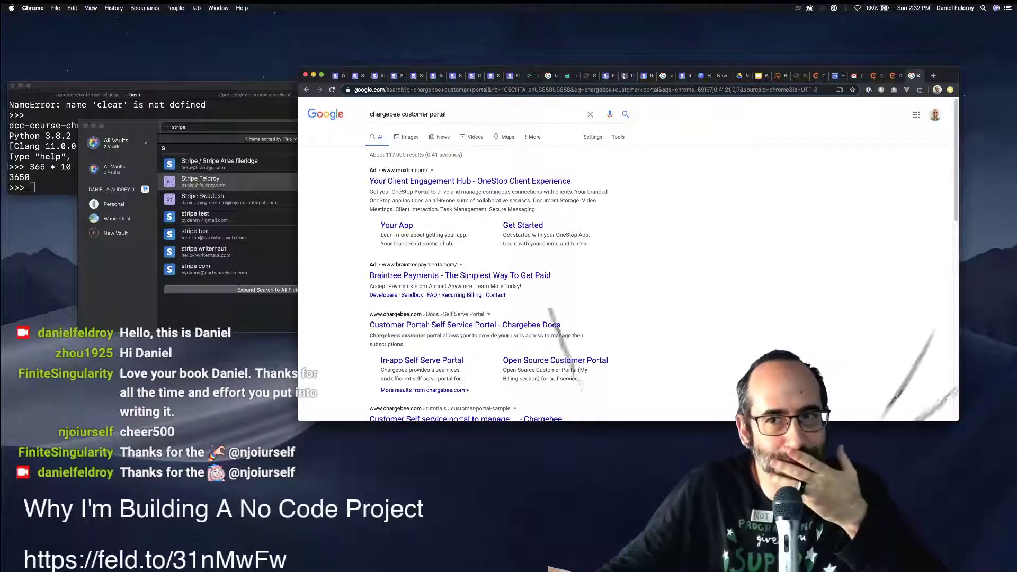
Open the Chargebee Docs customer portal result from the Google search results.
key(ctrl+shift+Tab)
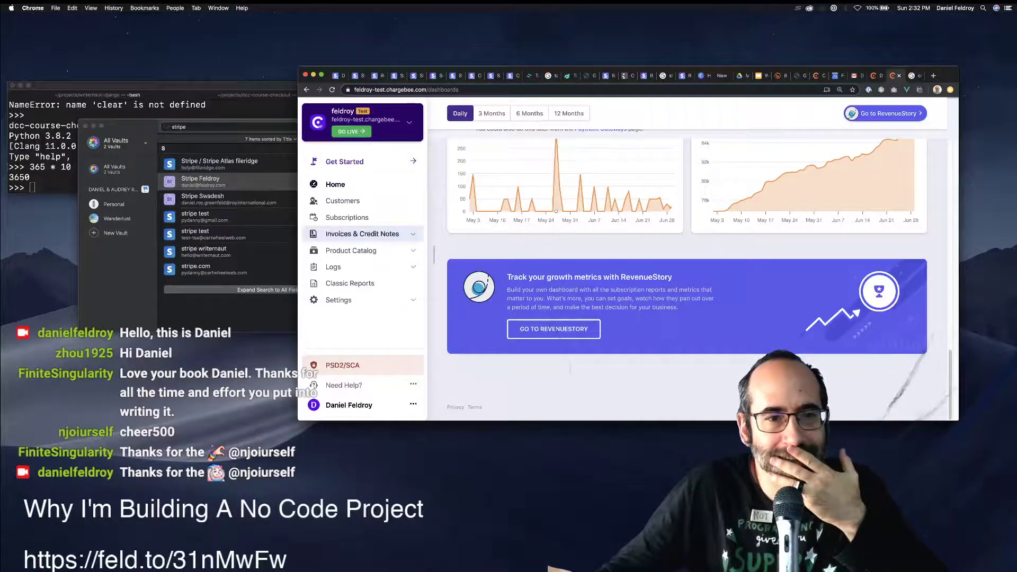
key(ctrl+Tab)
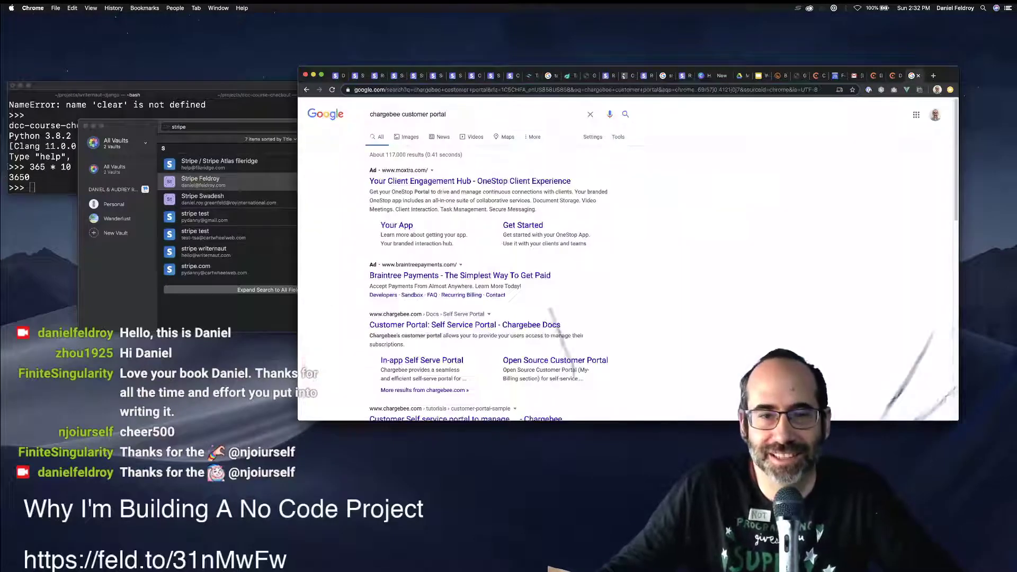
scroll(630, 260, down, 2)
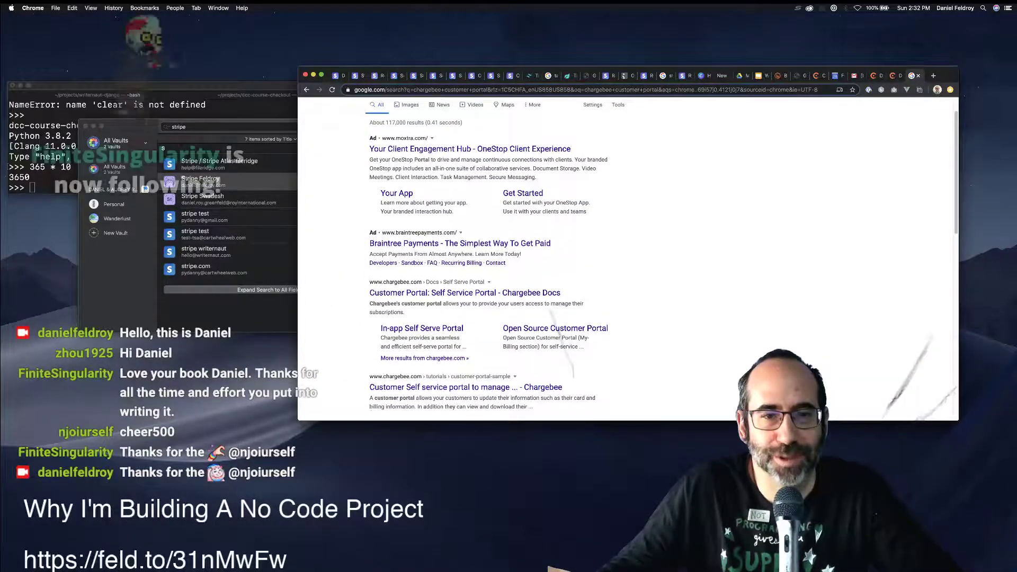
scroll(630, 260, up, 2)
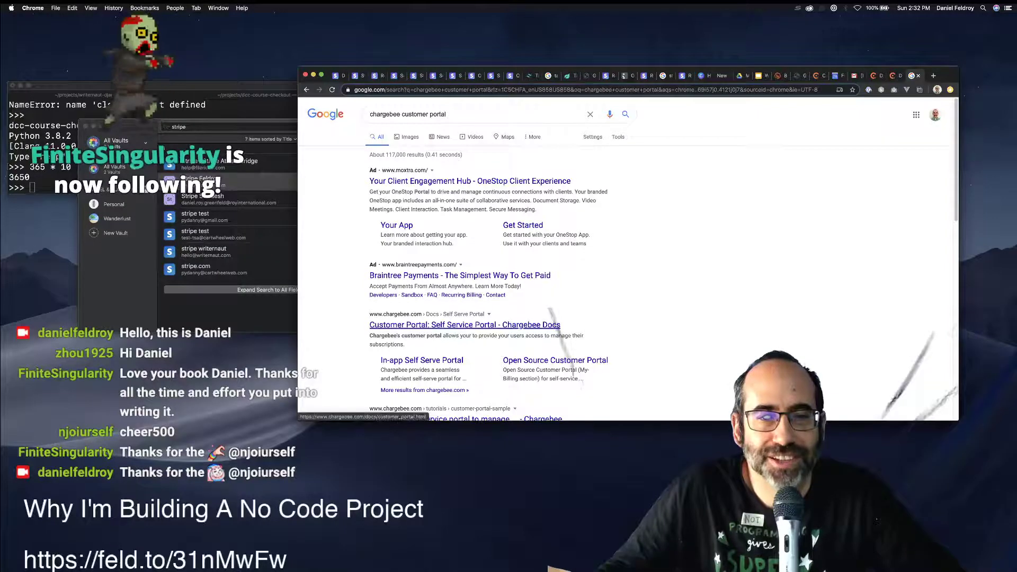
click(464, 325)
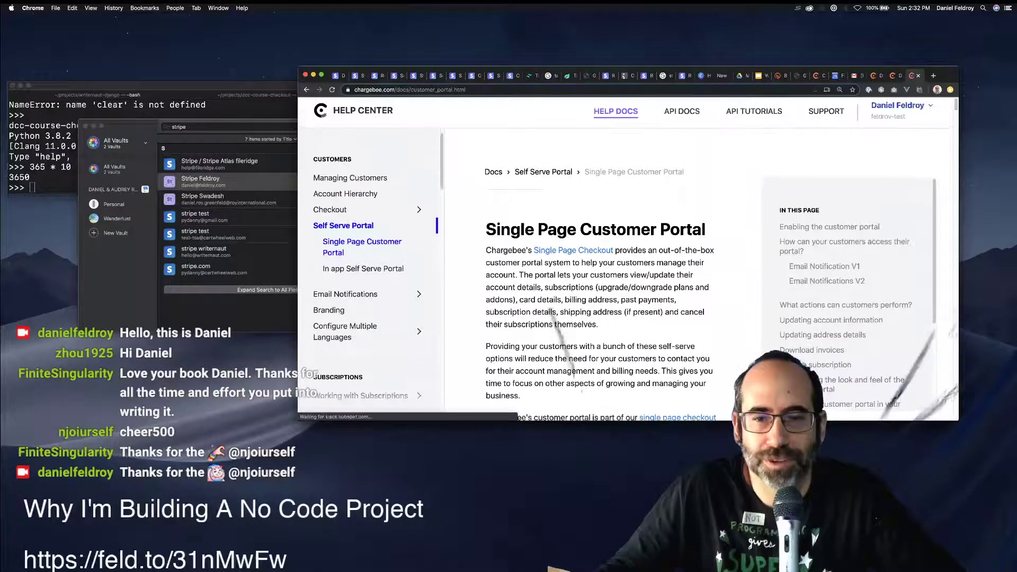
Scroll to 'Enabling the customer portal' and highlight the Settings › Hosted Pages Settings › Customer Portal path.
scroll(598, 254, down, 1)
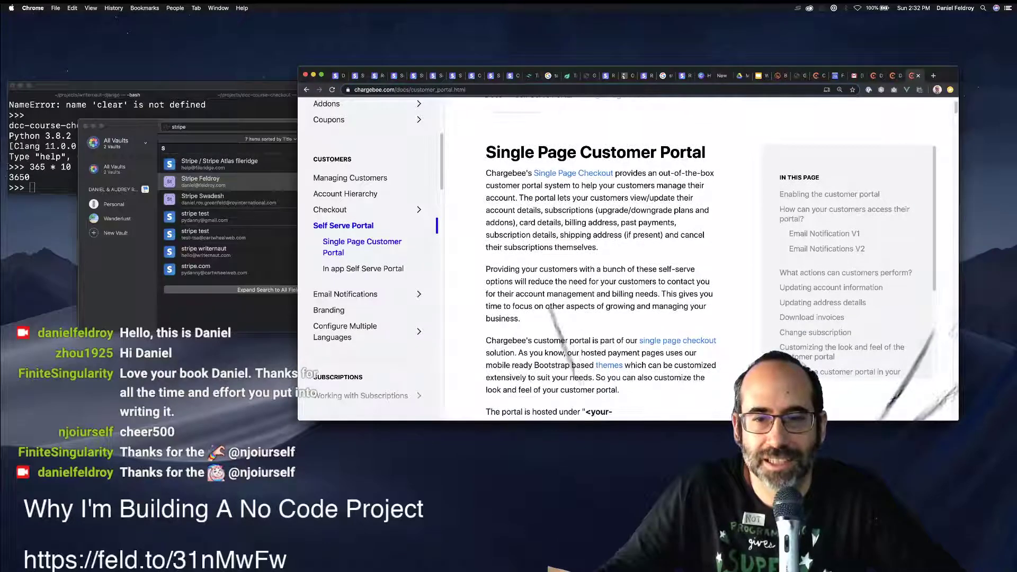
scroll(600, 260, down, 4)
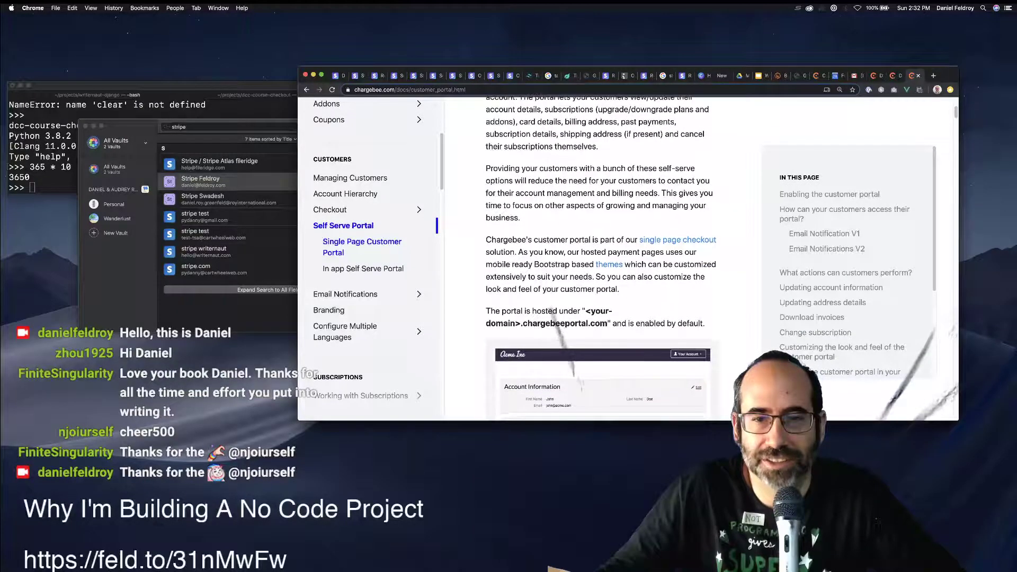
scroll(600, 259, down, 1)
scroll(601, 260, down, 3)
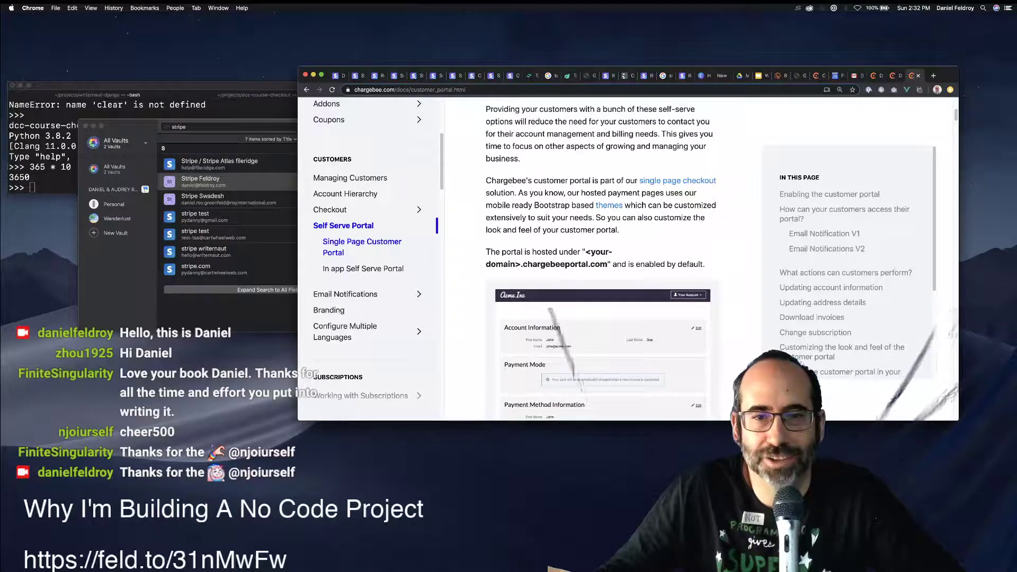
scroll(600, 259, down, 1)
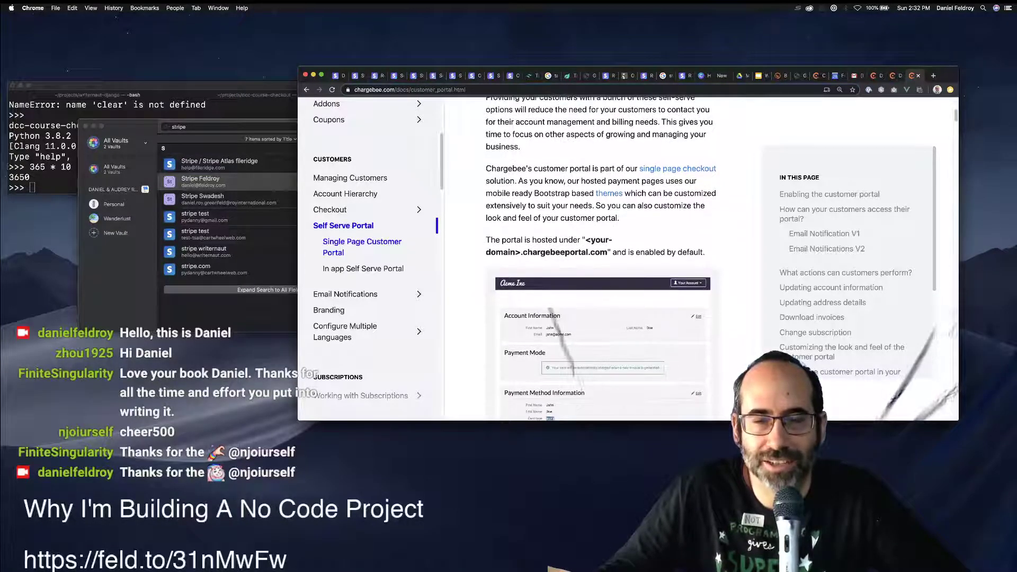
scroll(600, 260, down, 10)
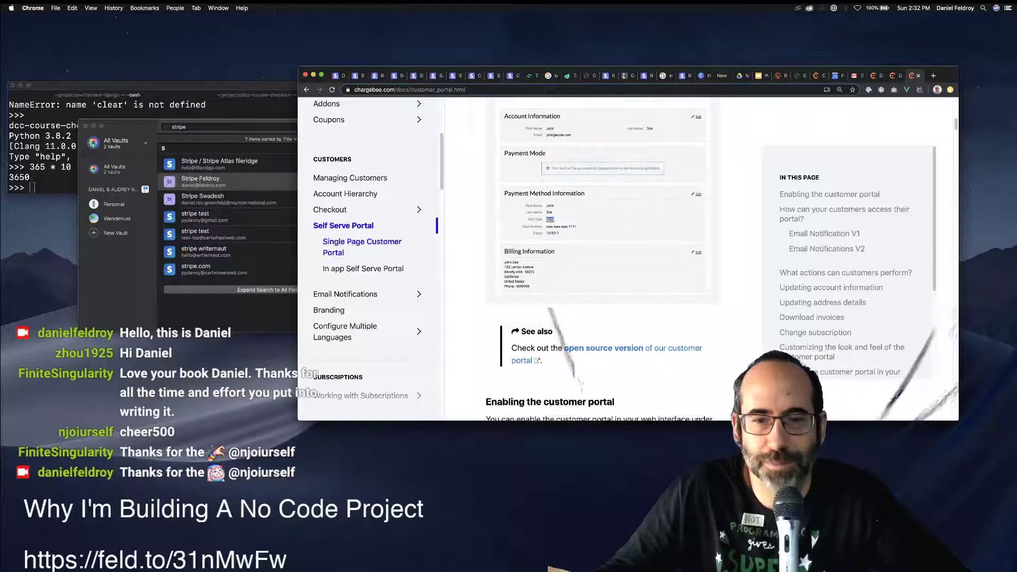
scroll(602, 259, down, 7)
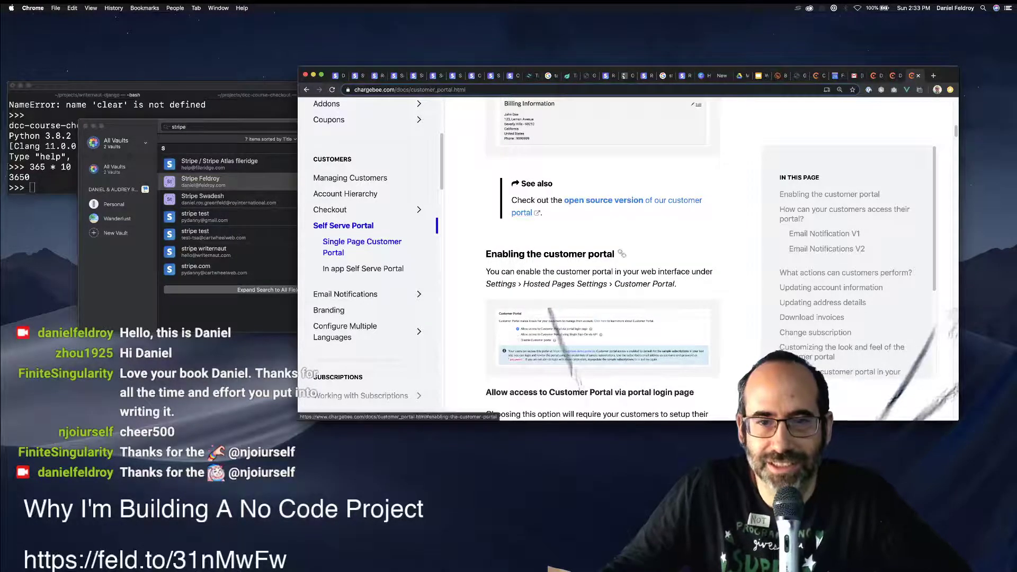
drag(486, 284, 674, 284)
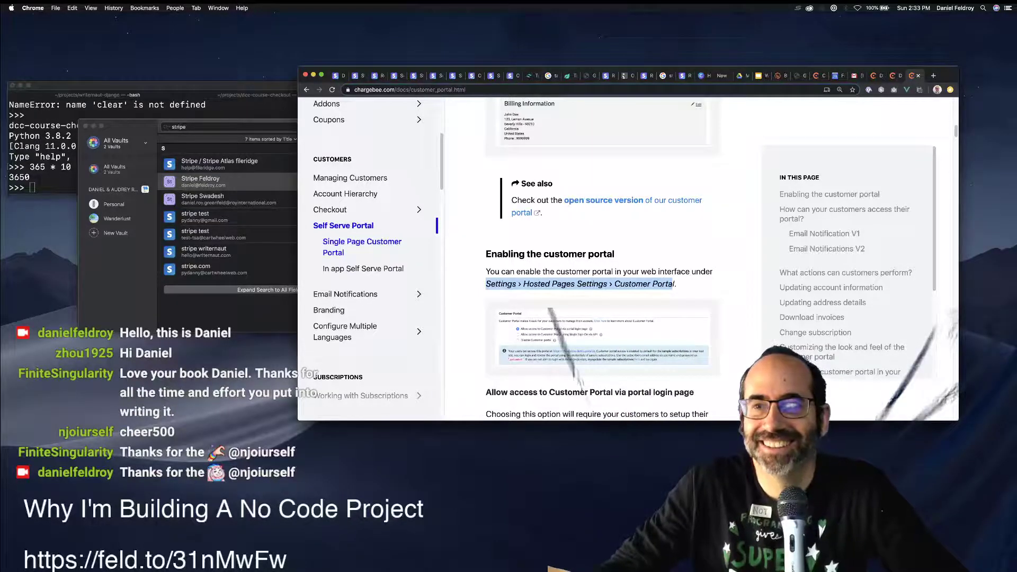
key(ctrl+shift+Tab)
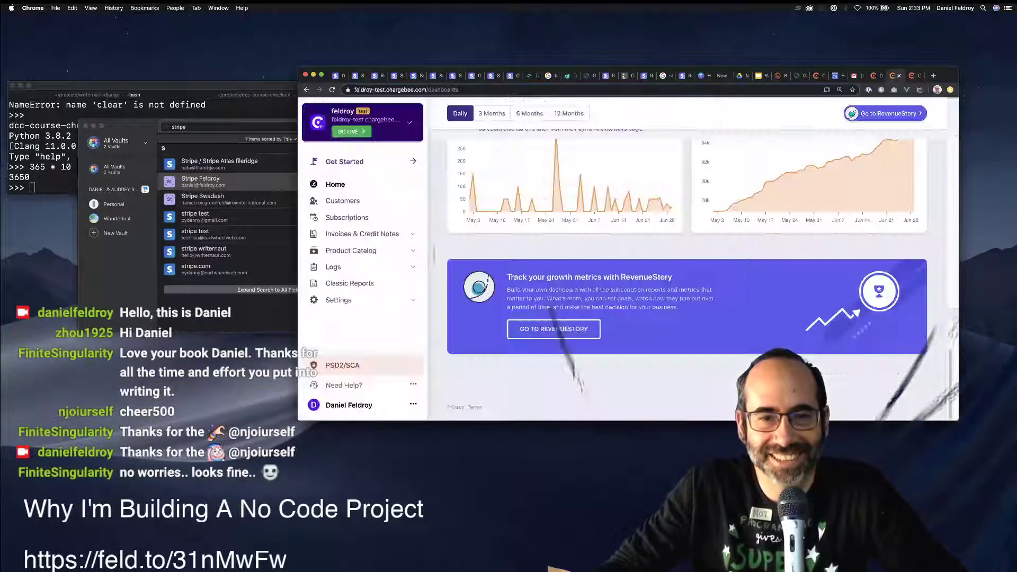
click(339, 299)
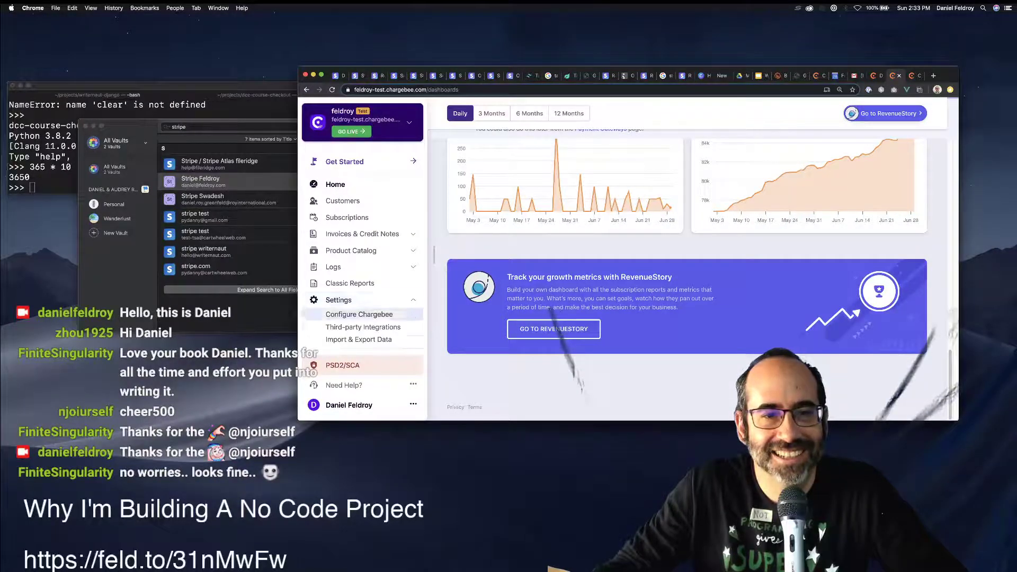
click(360, 314)
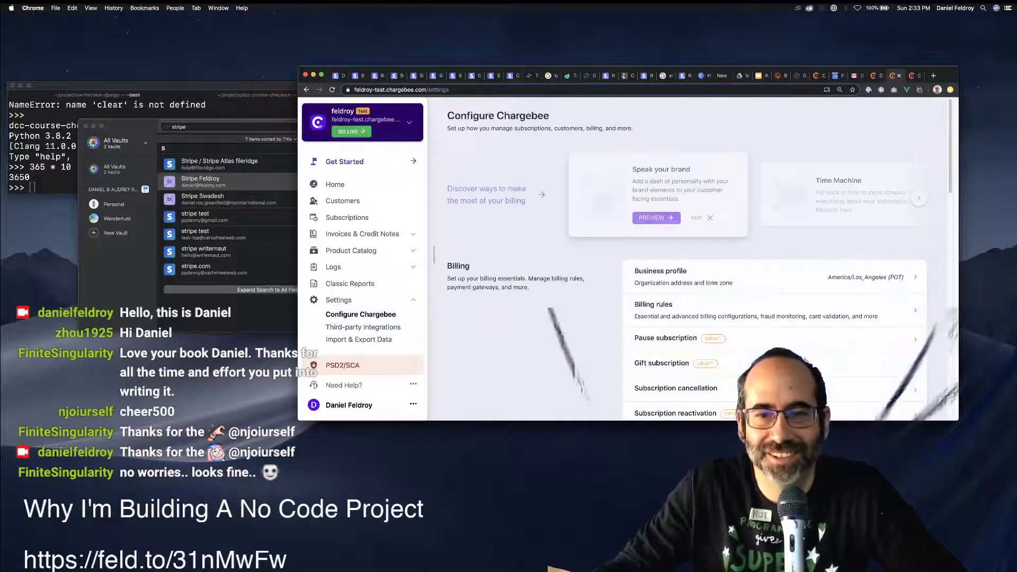
scroll(688, 265, down, 2)
scroll(688, 259, down, 5)
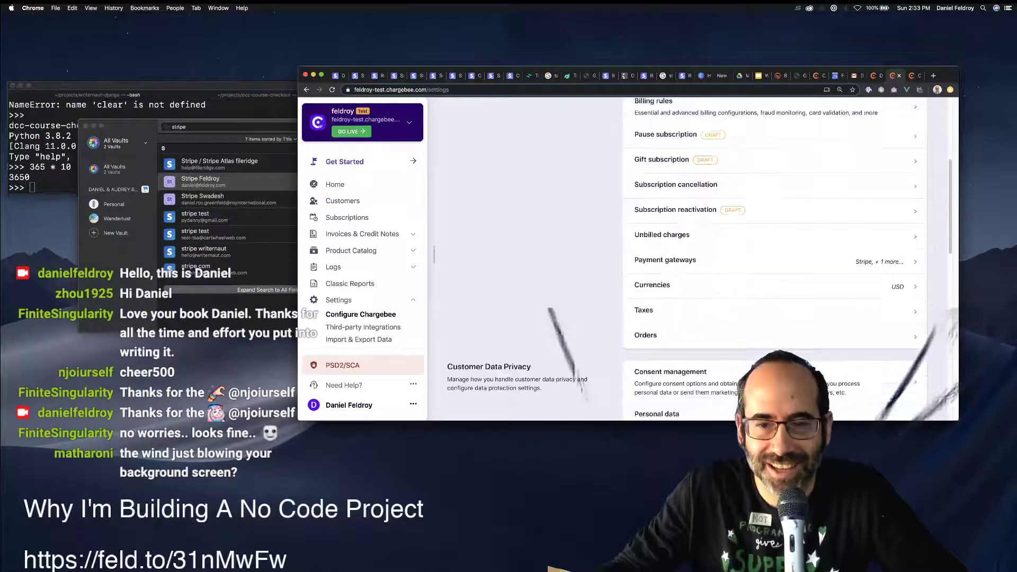
scroll(688, 259, down, 5)
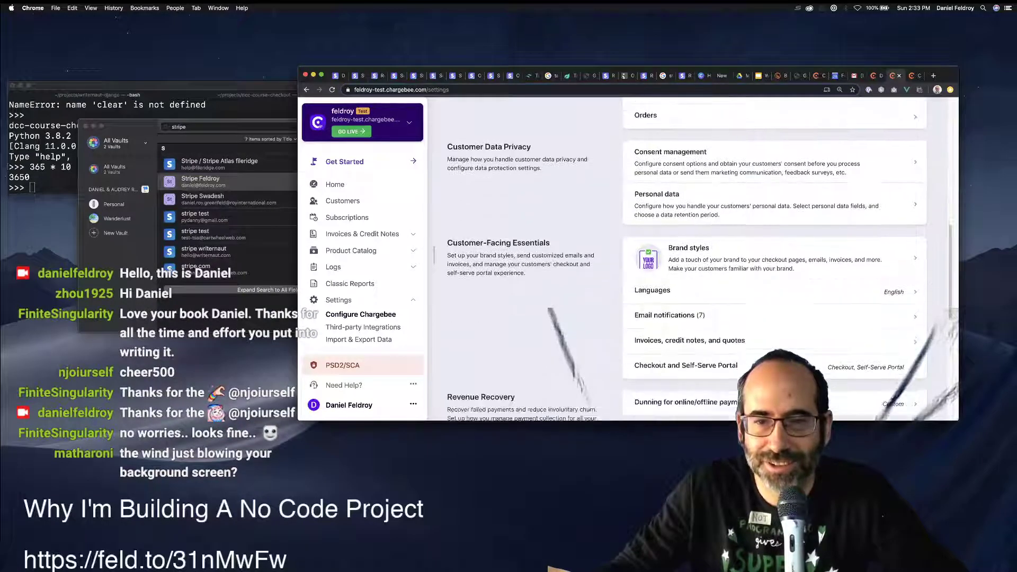
scroll(688, 241, down, 5)
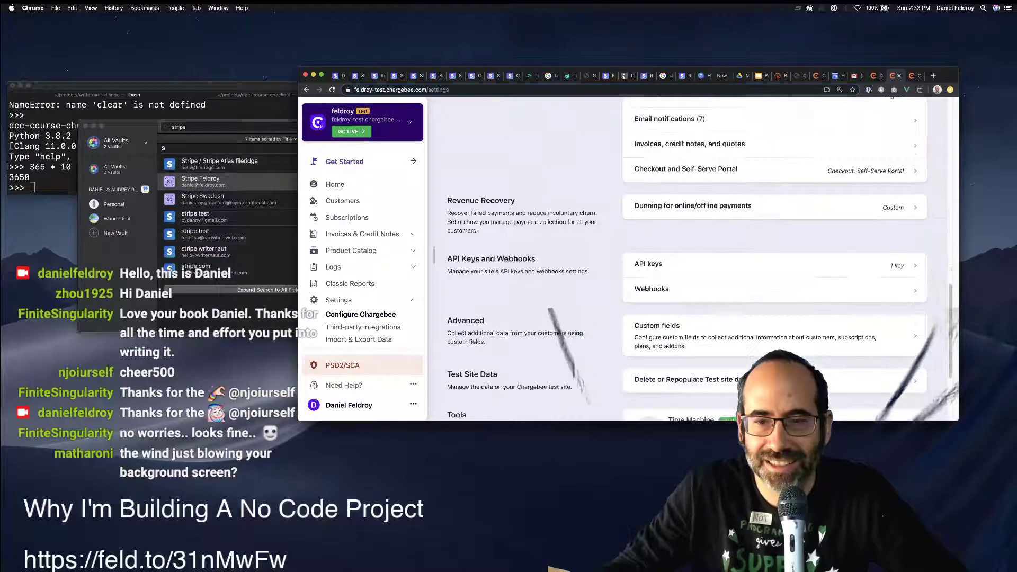
scroll(689, 238, down, 2)
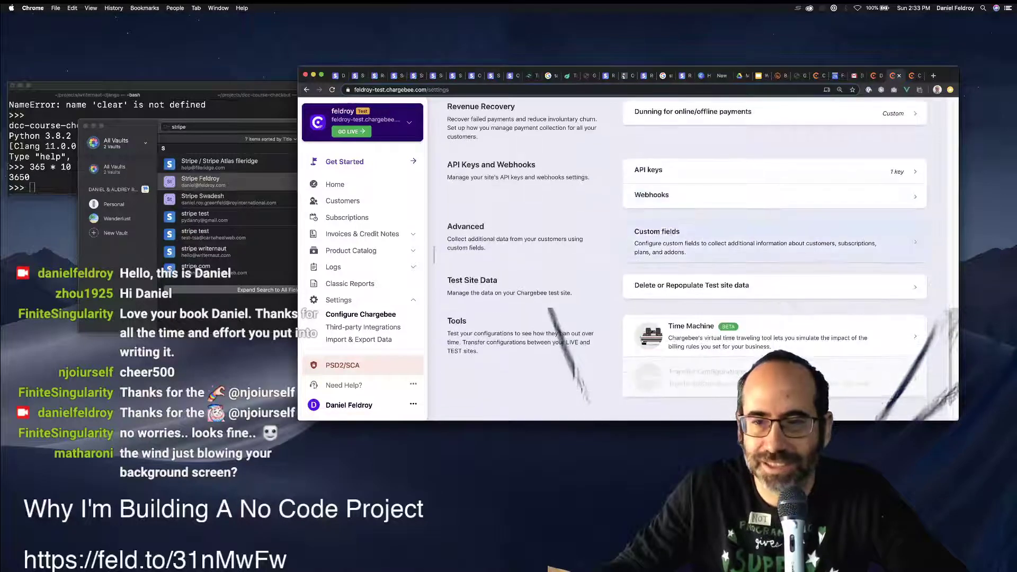
key(super+f)
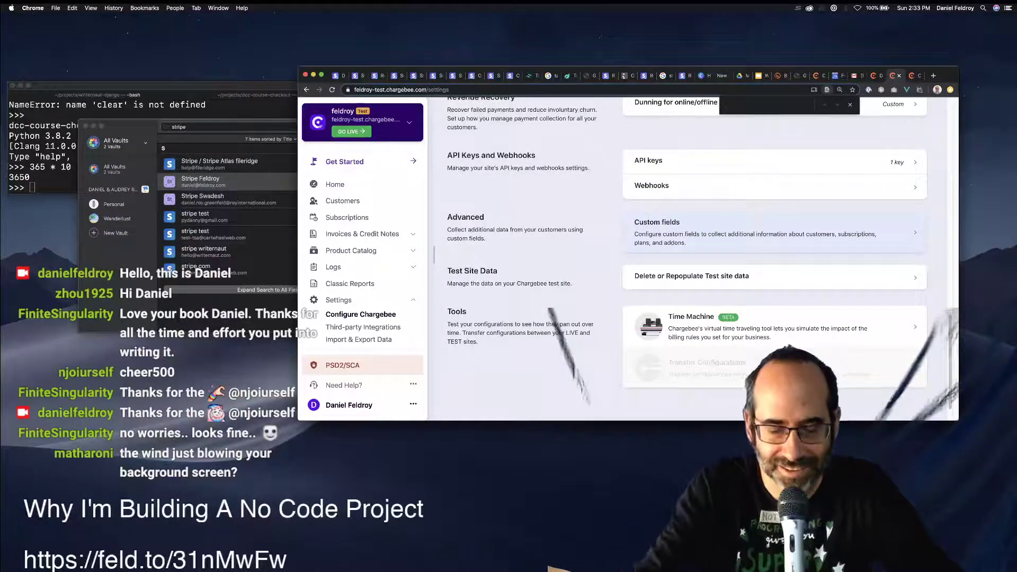
text(hosted)
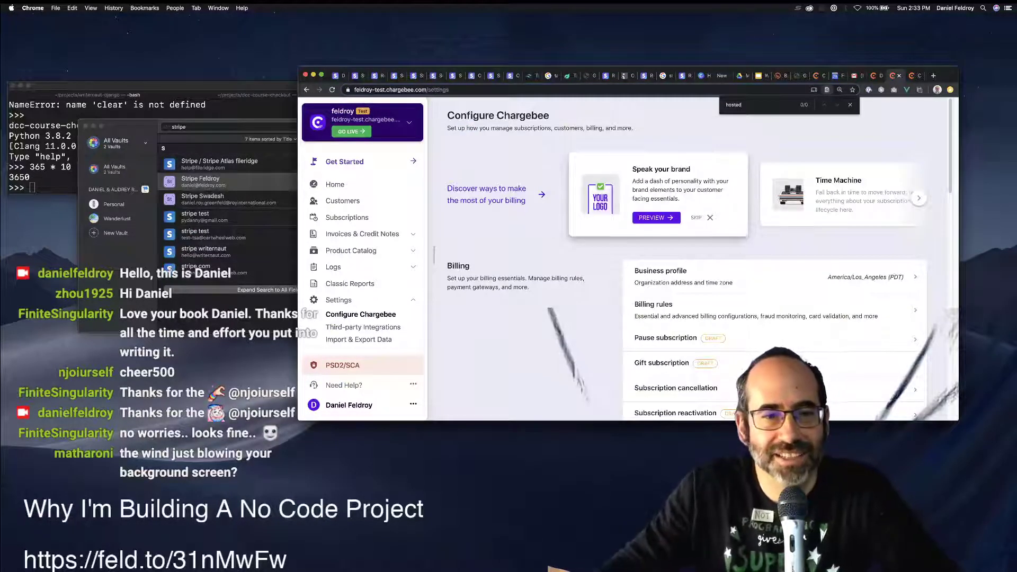
click(362, 327)
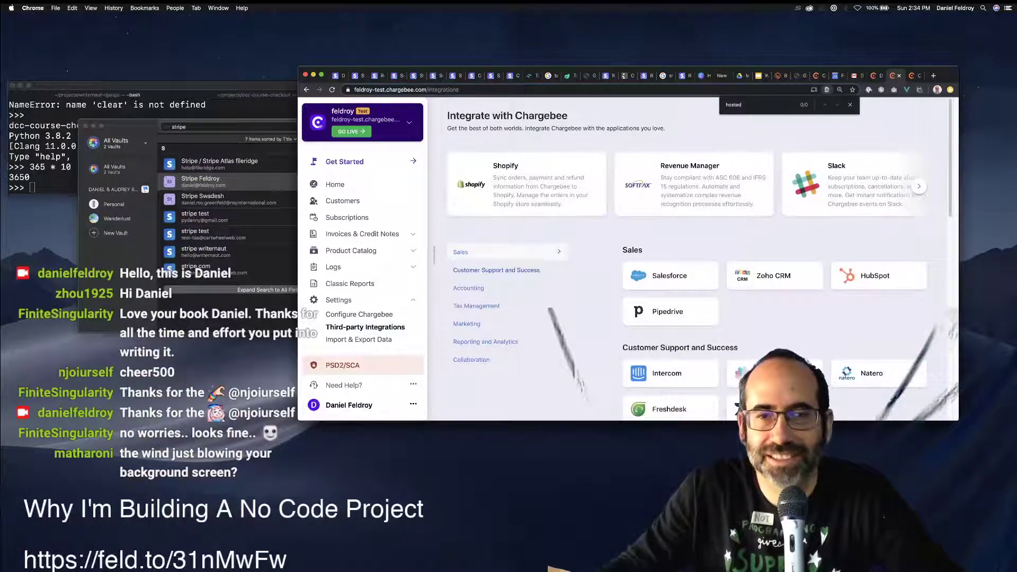
scroll(688, 259, down, 5)
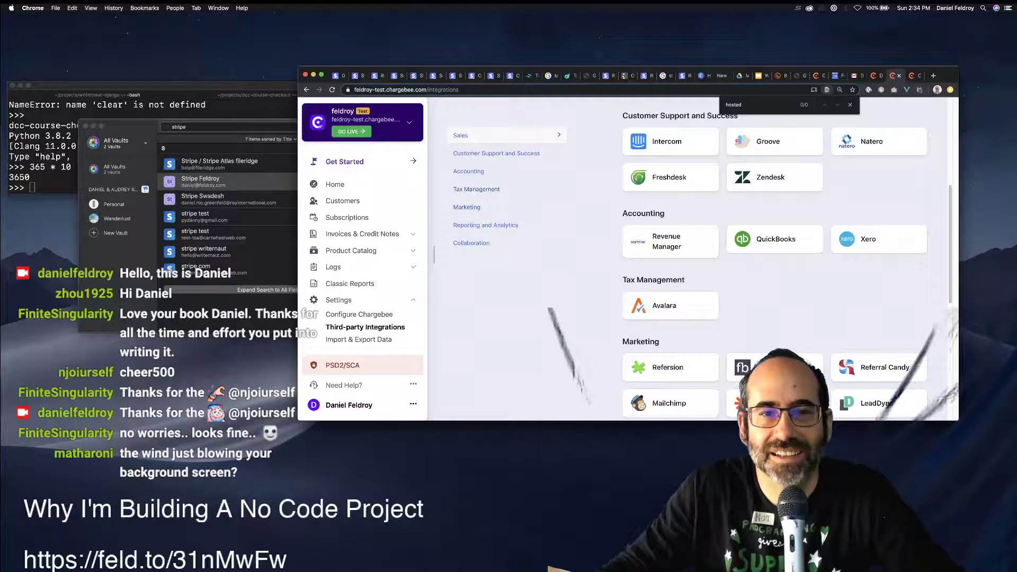
scroll(688, 260, down, 10)
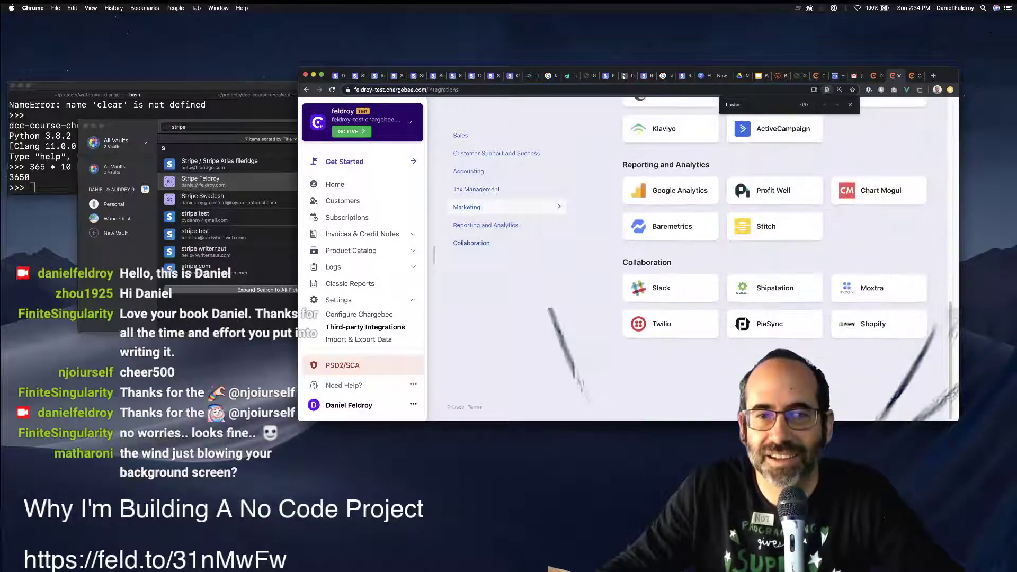
click(360, 339)
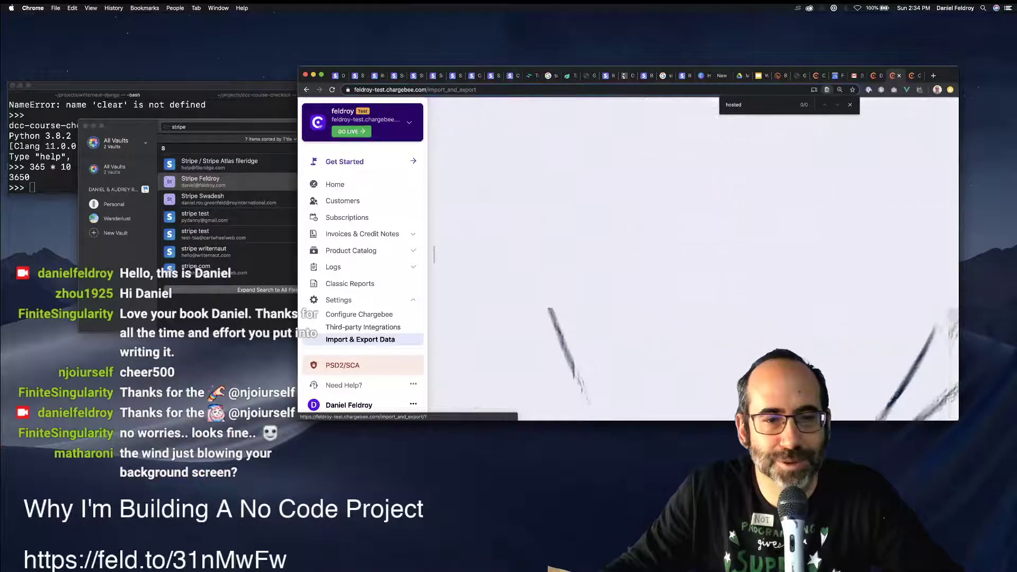
click(360, 404)
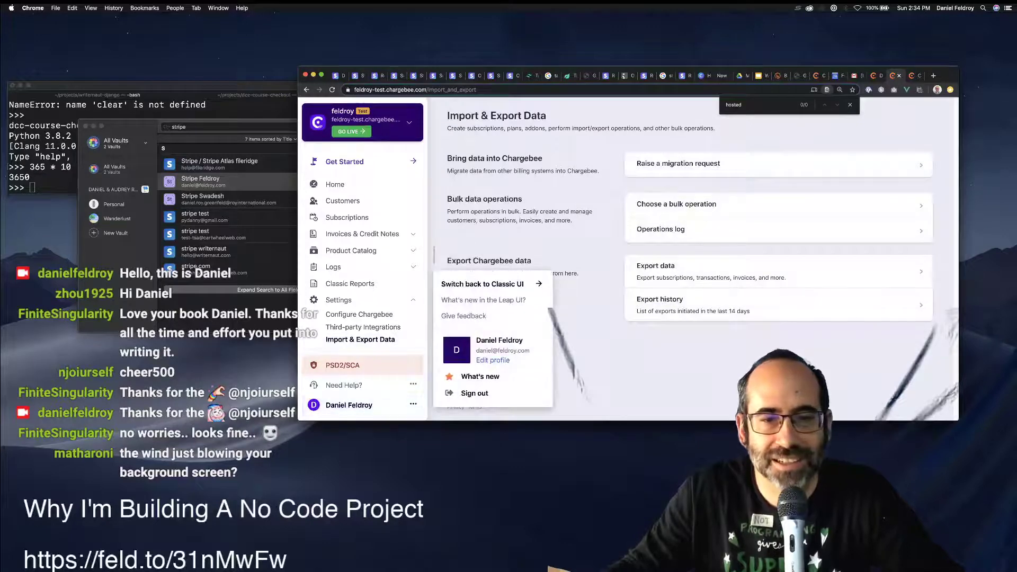
click(915, 76)
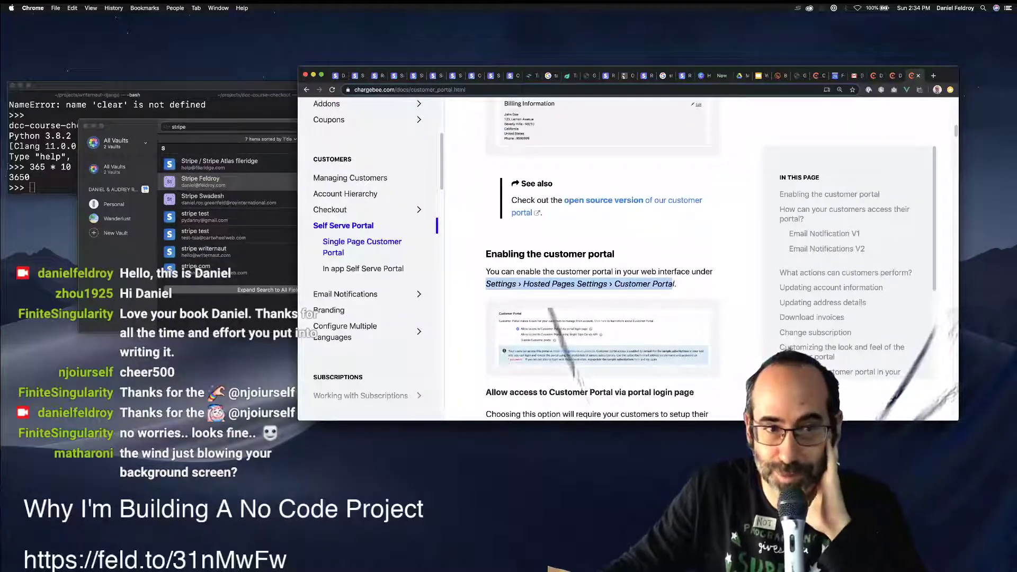
In the Single Page Checkout guide, highlight the Settings > Configure Chargebee > Customer-facing Essentials path, then return to Chargebee.
scroll(601, 286, up, 10)
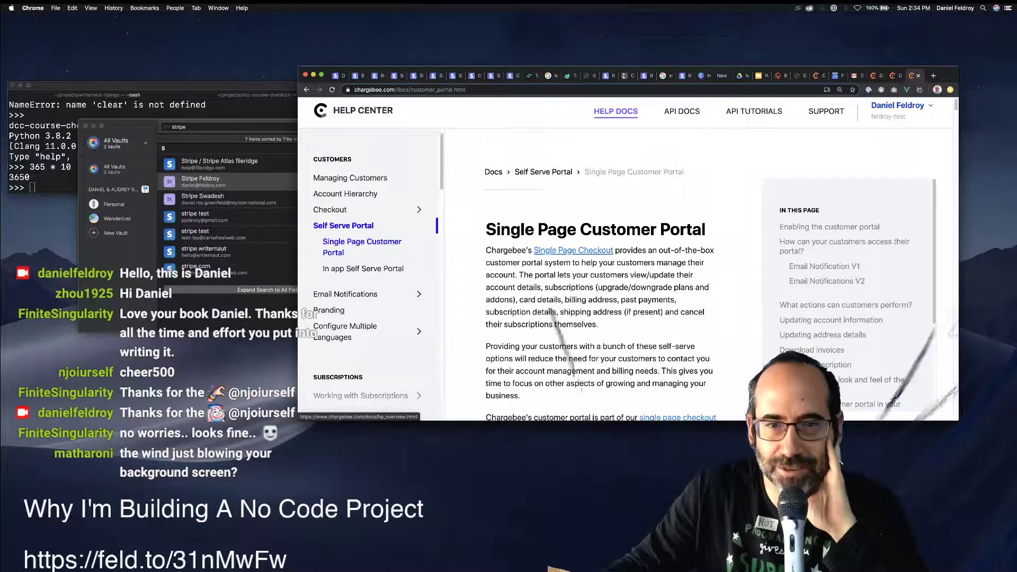
click(573, 250)
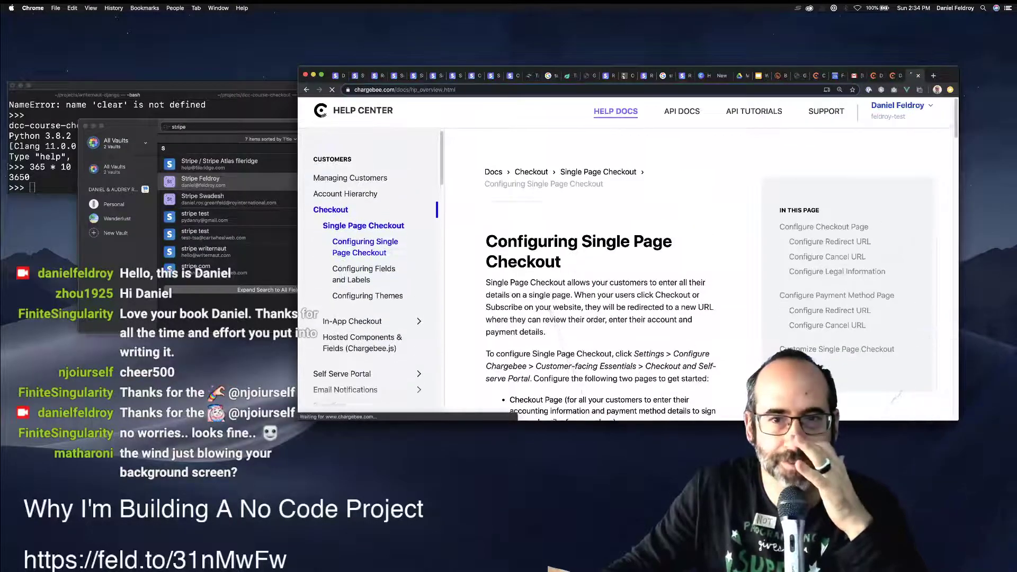
scroll(623, 259, down, 1)
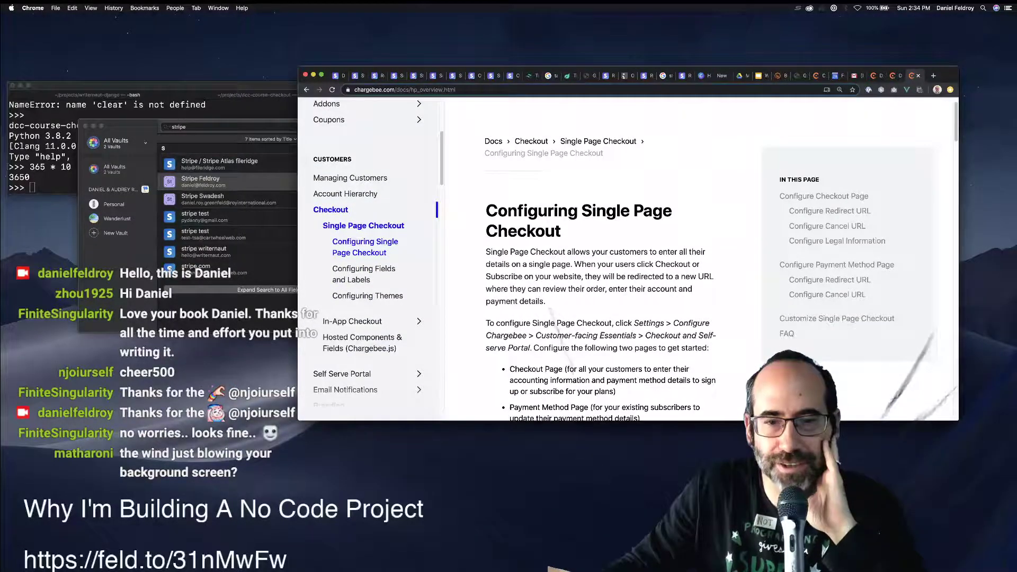
scroll(553, 312, down, 1)
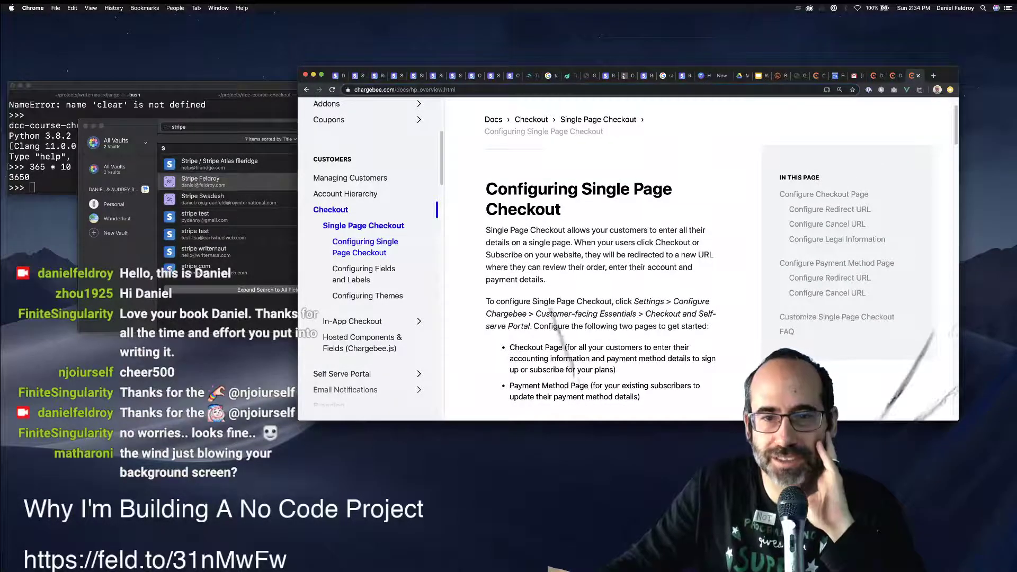
drag(633, 302, 637, 315)
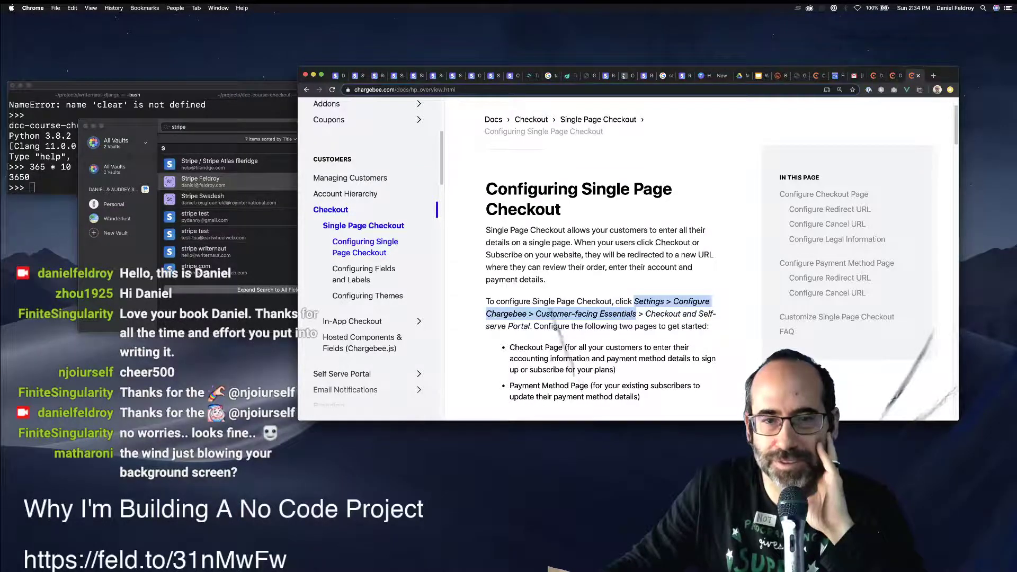
click(893, 76)
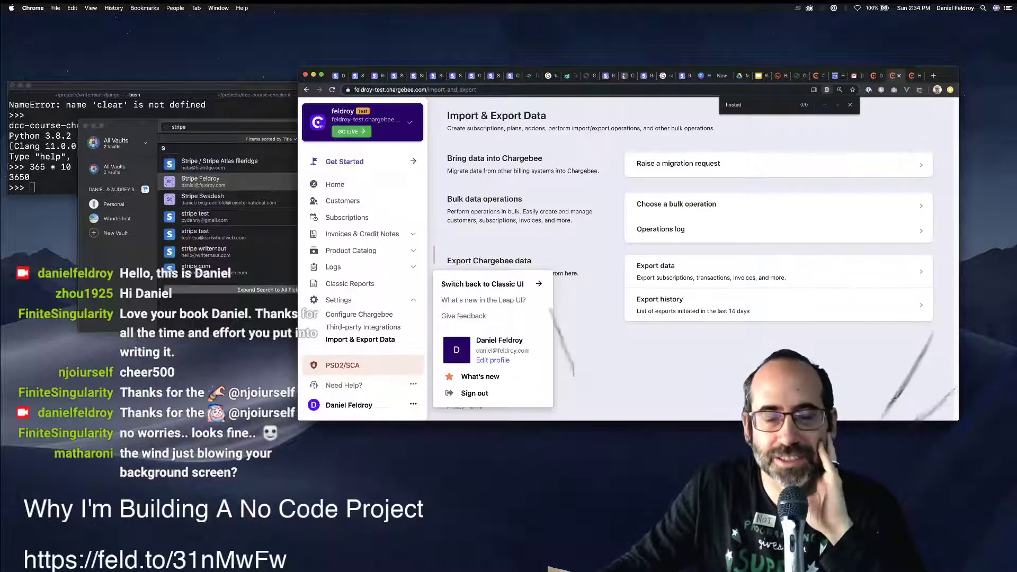
Go to Configure Chargebee and open Checkout and Self-Serve Portal under Customer-Facing Essentials.
click(359, 314)
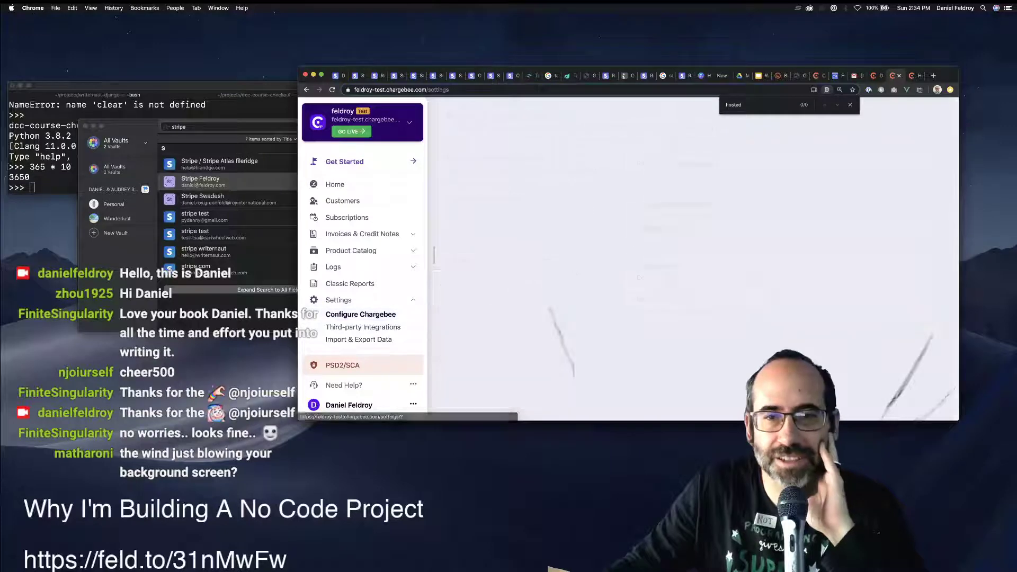
scroll(688, 259, down, 5)
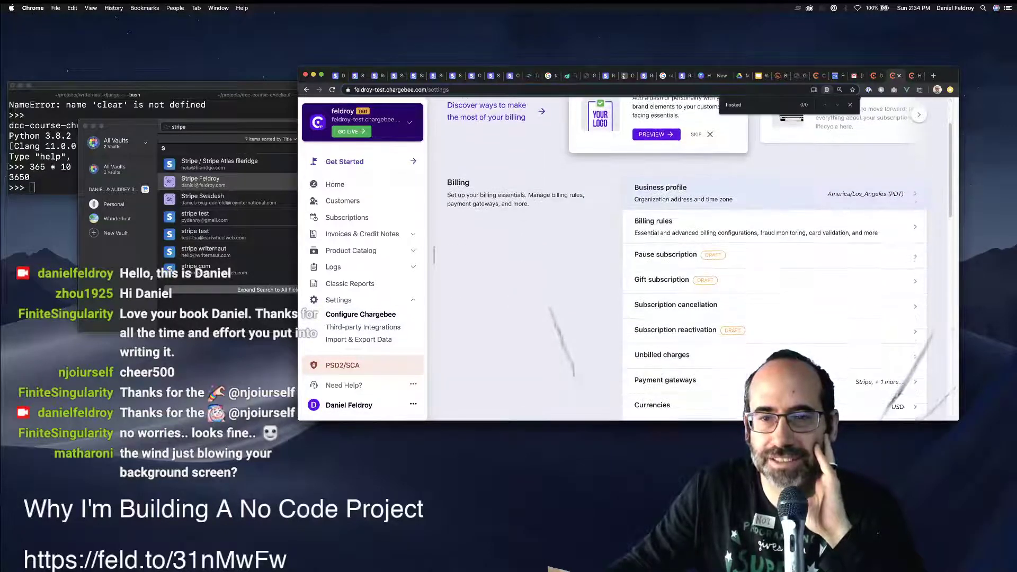
scroll(773, 222, down, 3)
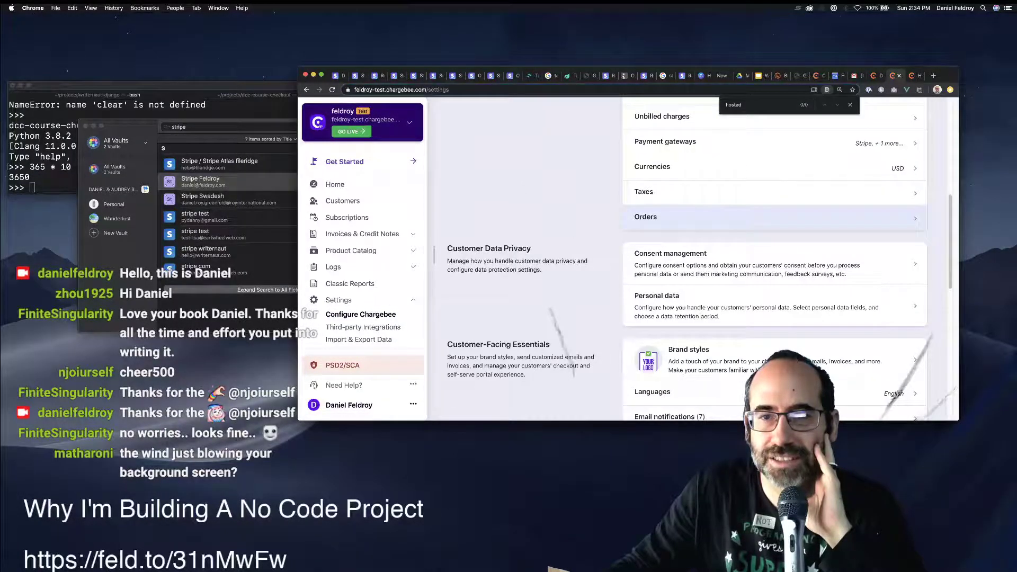
scroll(773, 228, down, 2)
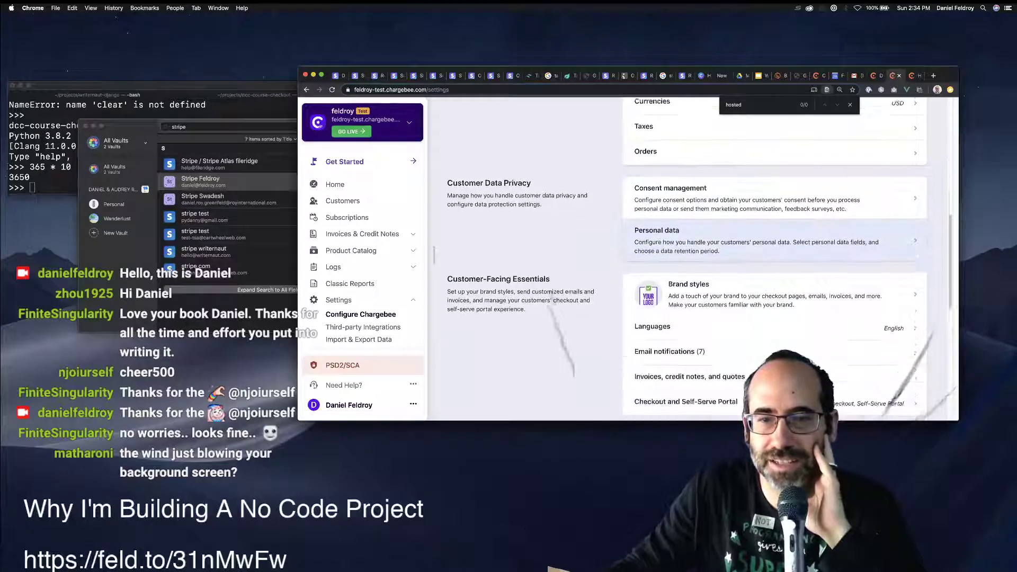
scroll(773, 254, down, 2)
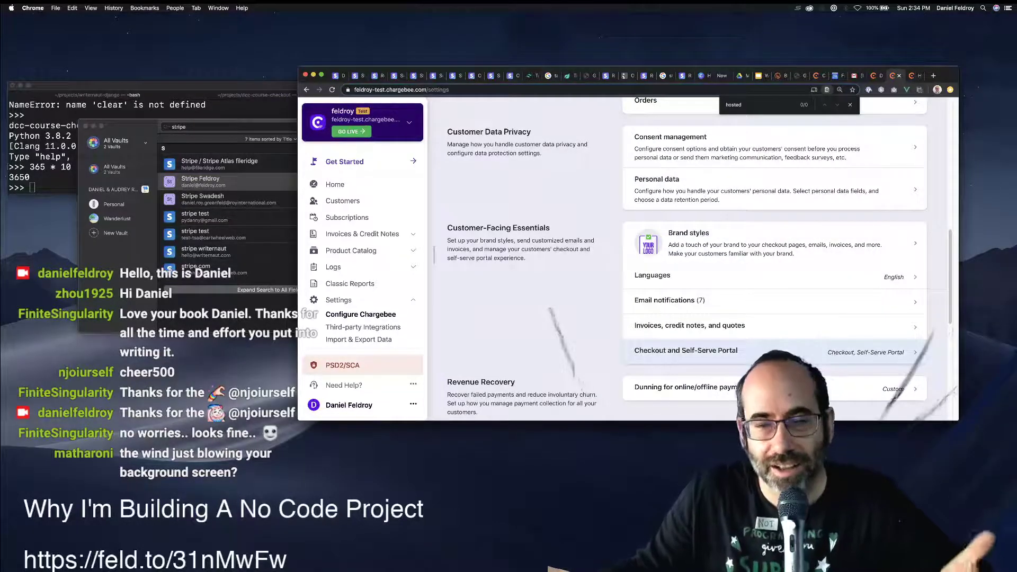
scroll(774, 317, down, 2)
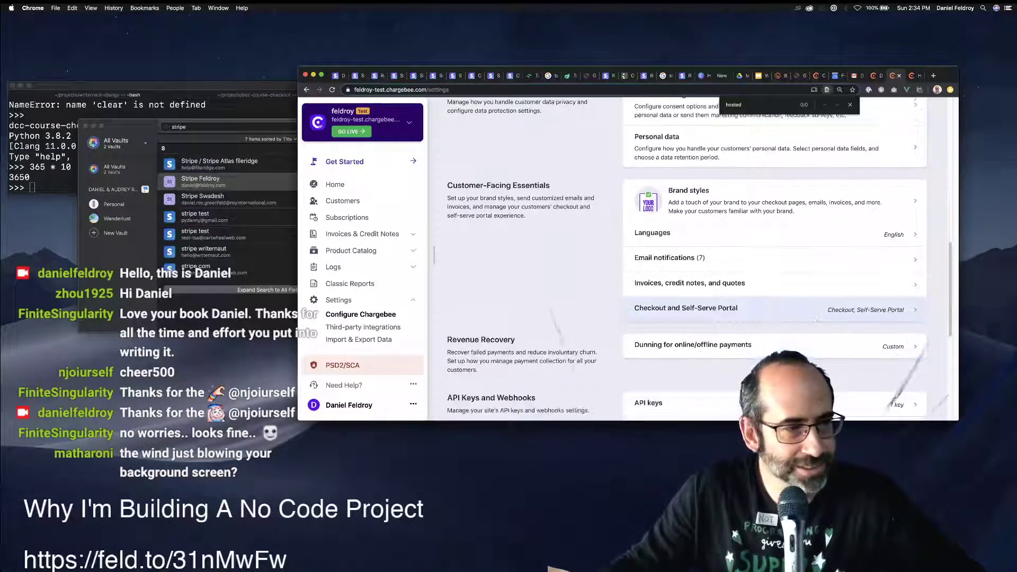
scroll(815, 319, down, 1)
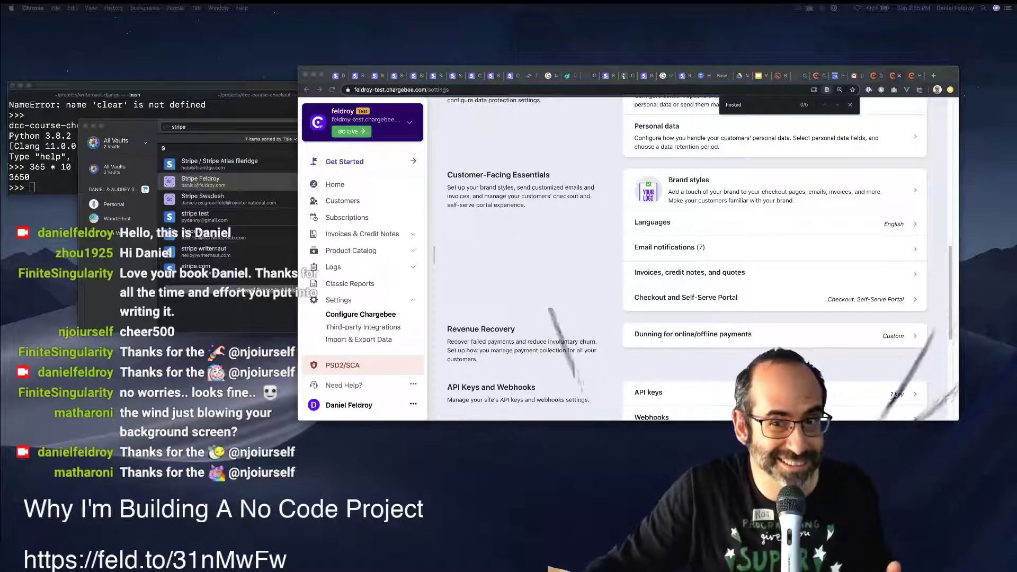
key(super+Tab)
click(685, 297)
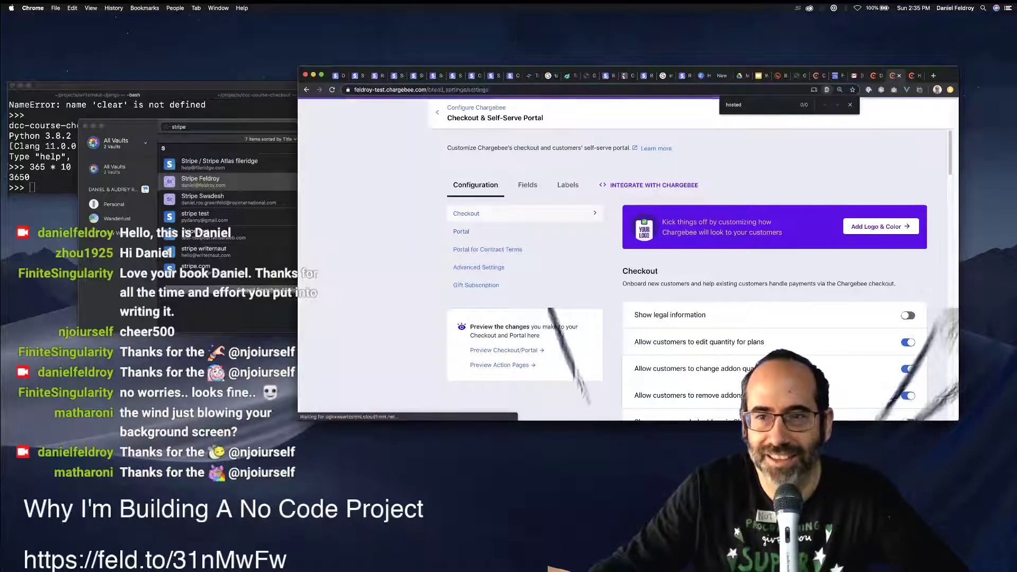
Try uploading logo.jpg as the brand logo and icon under Add Logo & Color.
click(880, 227)
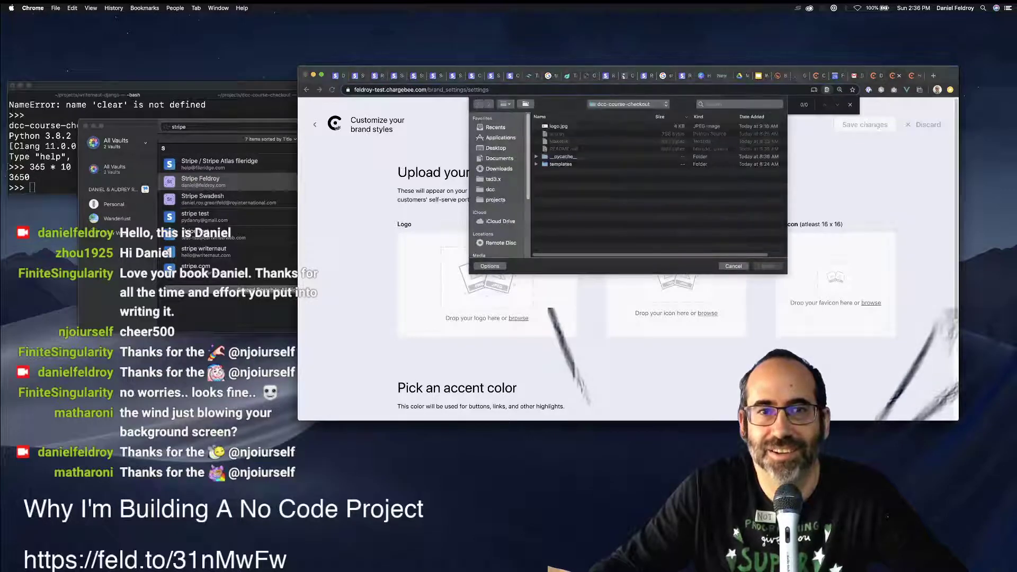
click(558, 127)
key(Return)
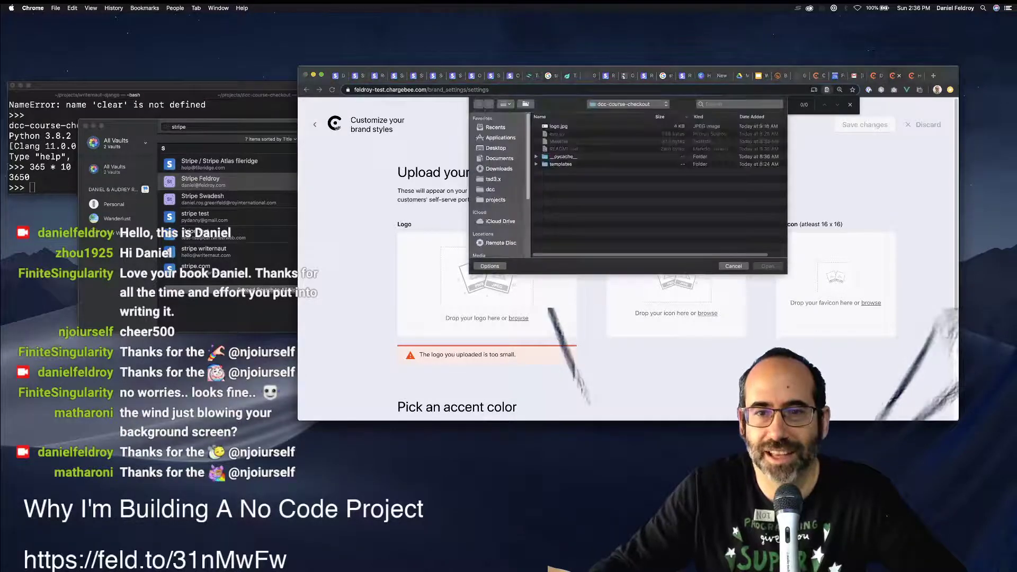
key(Return)
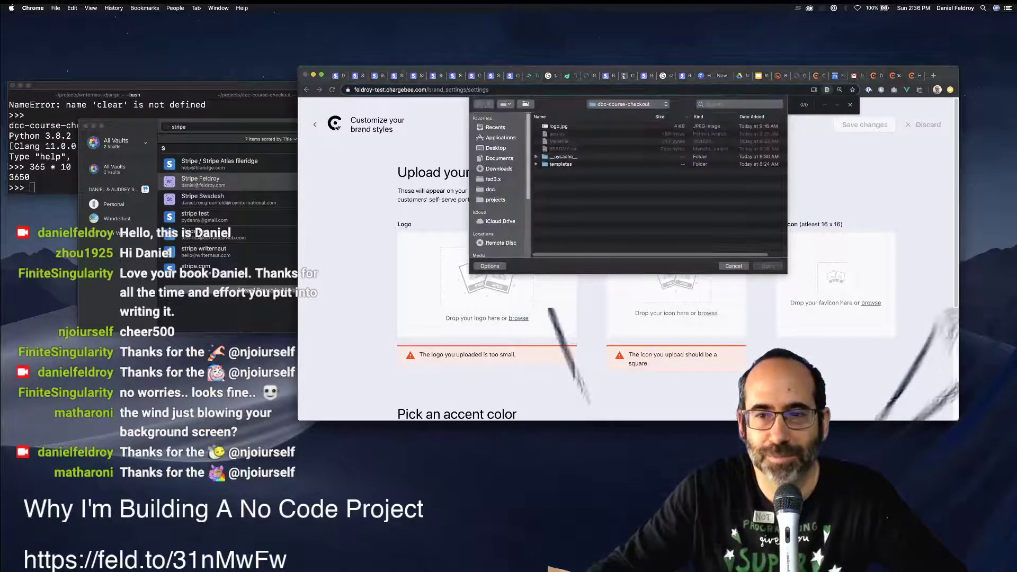
key(Escape)
Browse the email, invoice and checkout brand preview mocks, then return to Configure Chargebee.
scroll(627, 254, down, 3)
scroll(627, 254, up, 3)
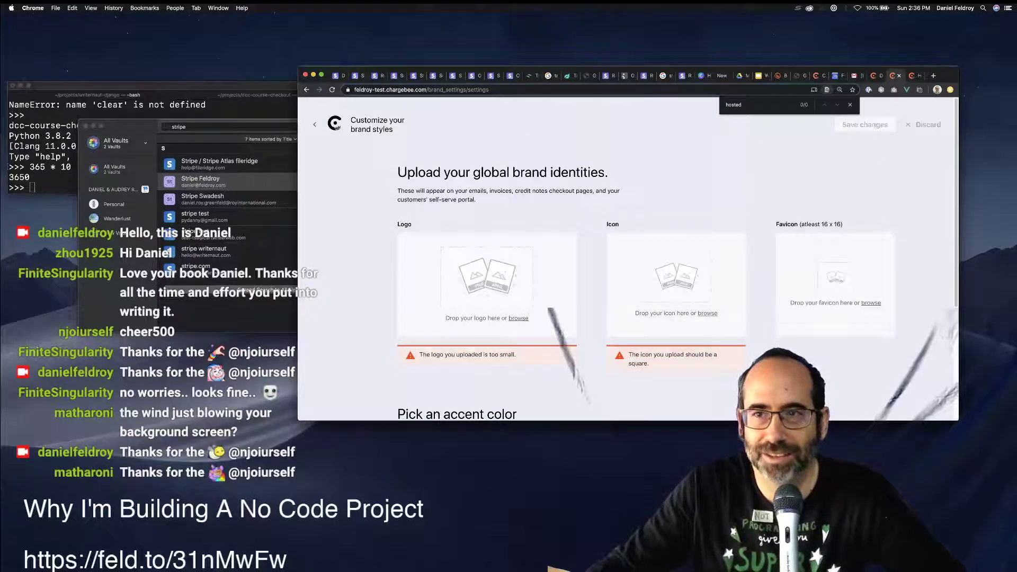
key(Escape)
key(super+bracketleft)
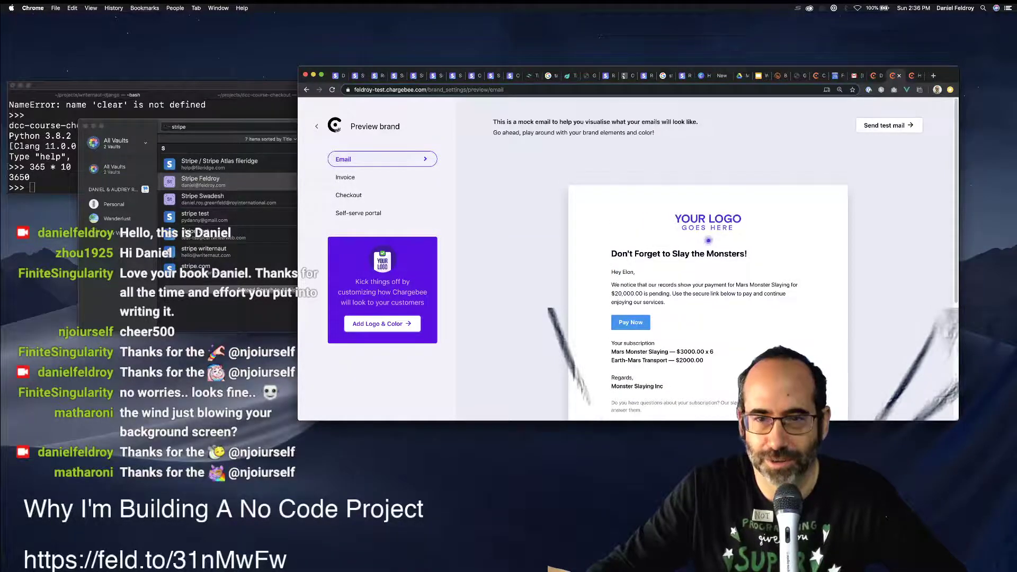
scroll(708, 255, down, 3)
scroll(707, 254, up, 3)
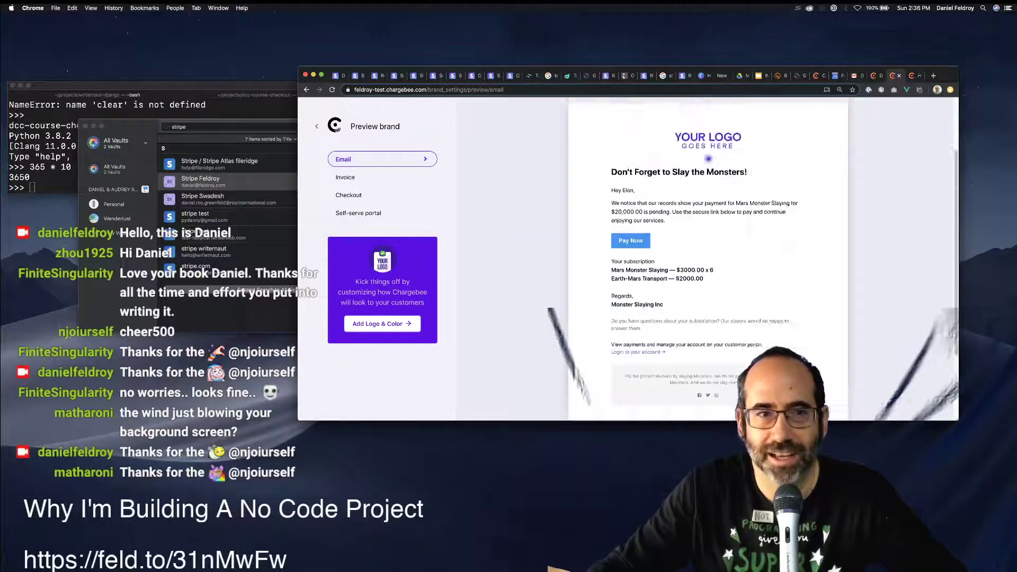
click(345, 176)
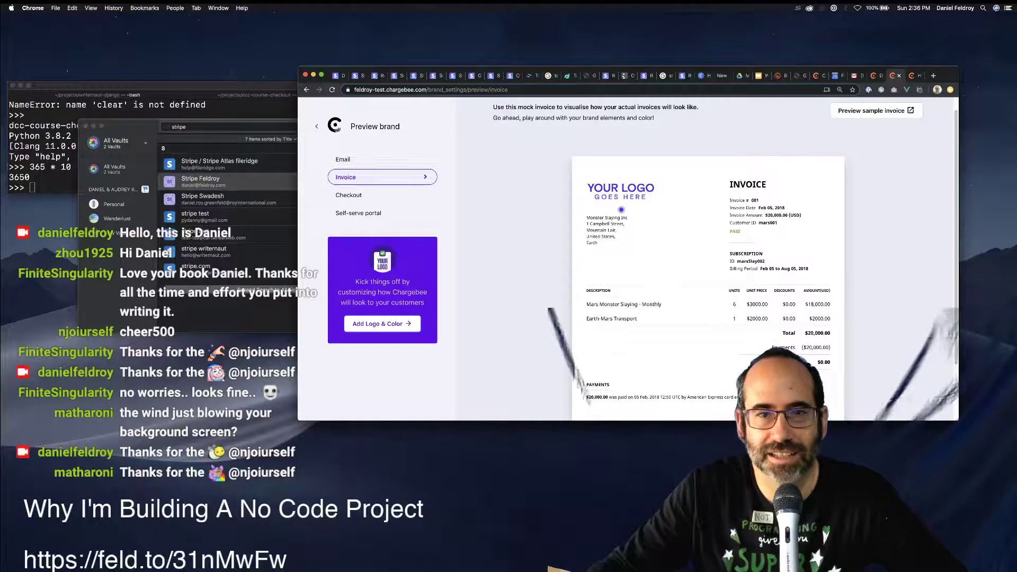
click(348, 195)
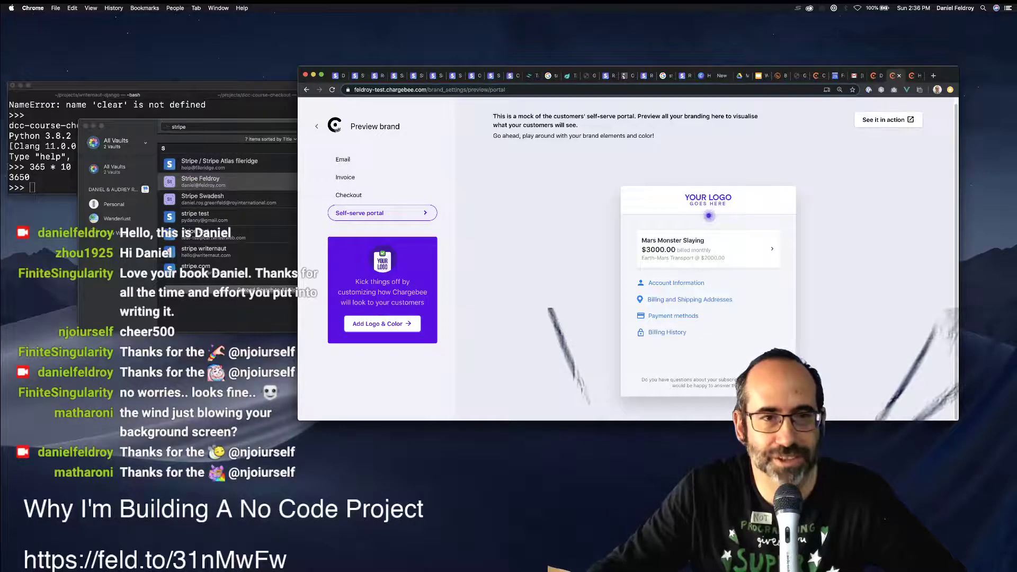
click(317, 126)
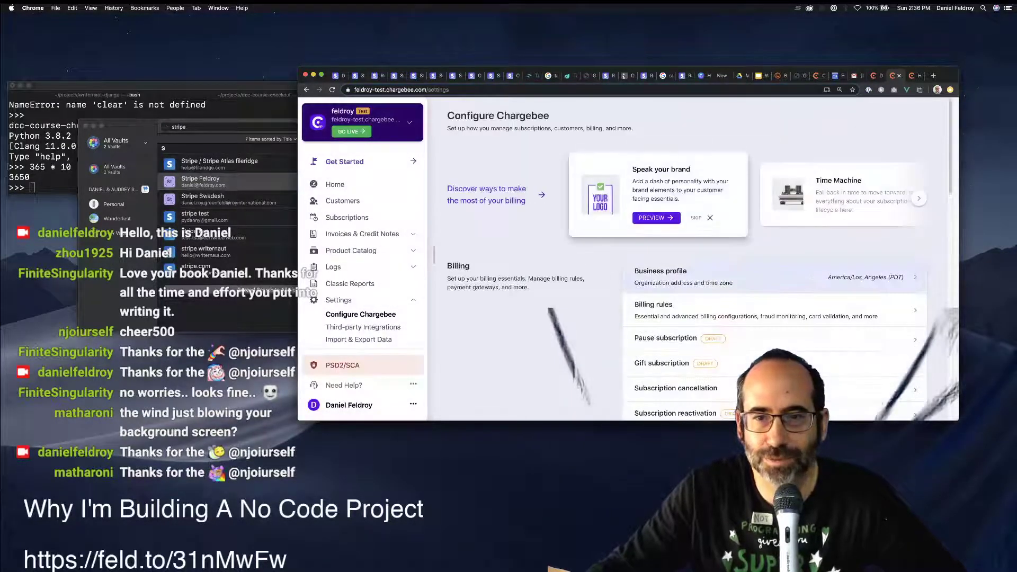
In Checkout and Self-Serve Portal settings, switch on Show legal information, then open a new browser tab.
scroll(689, 209, down, 2)
scroll(768, 286, down, 1)
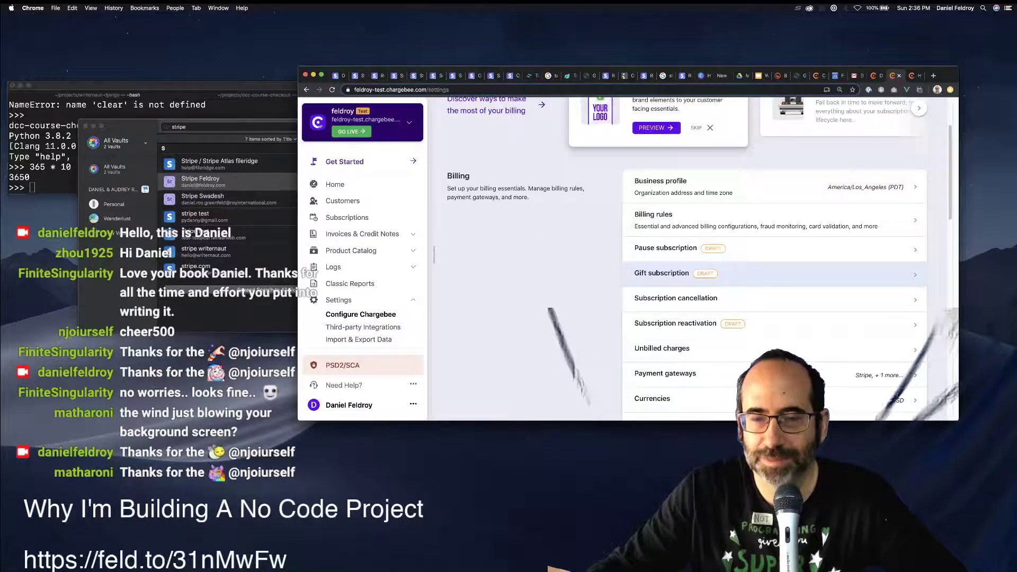
scroll(688, 275, down, 10)
click(689, 351)
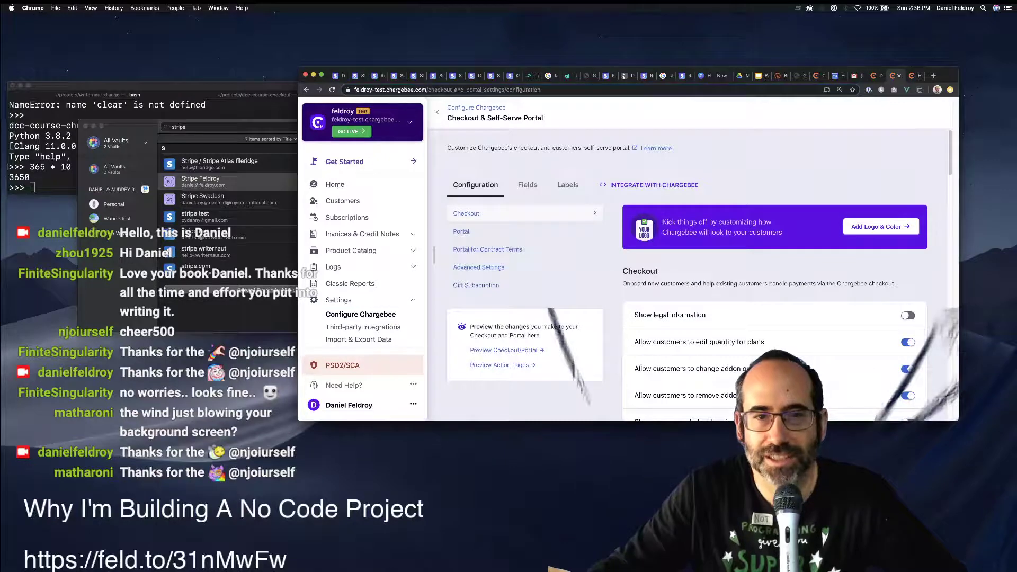
scroll(688, 264, down, 1)
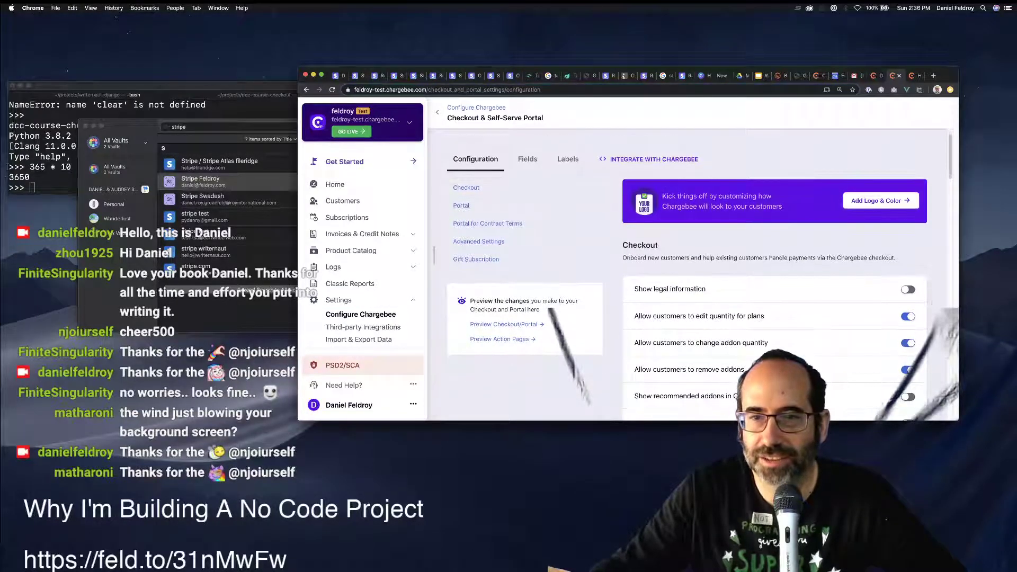
click(907, 289)
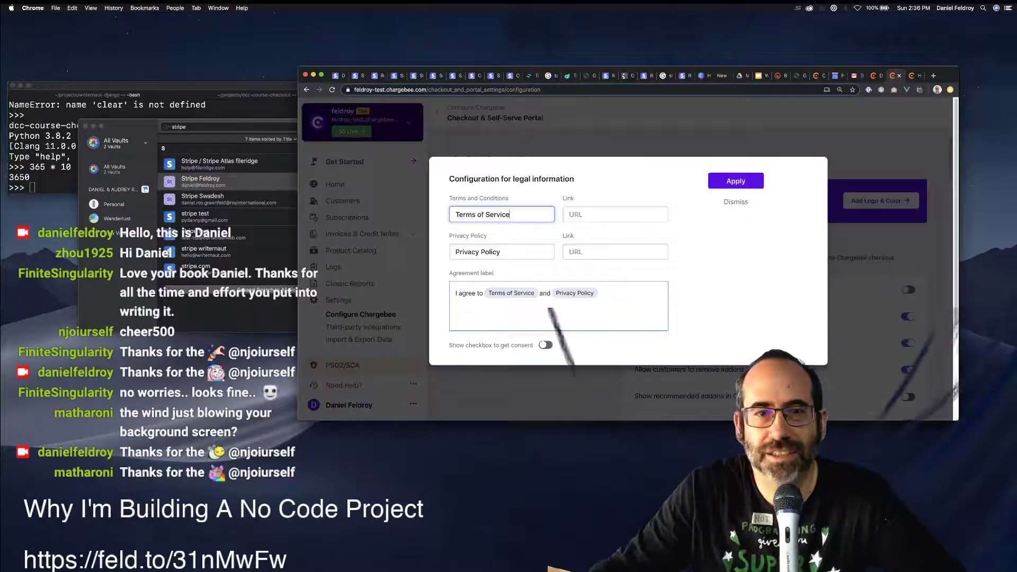
key(Tab)
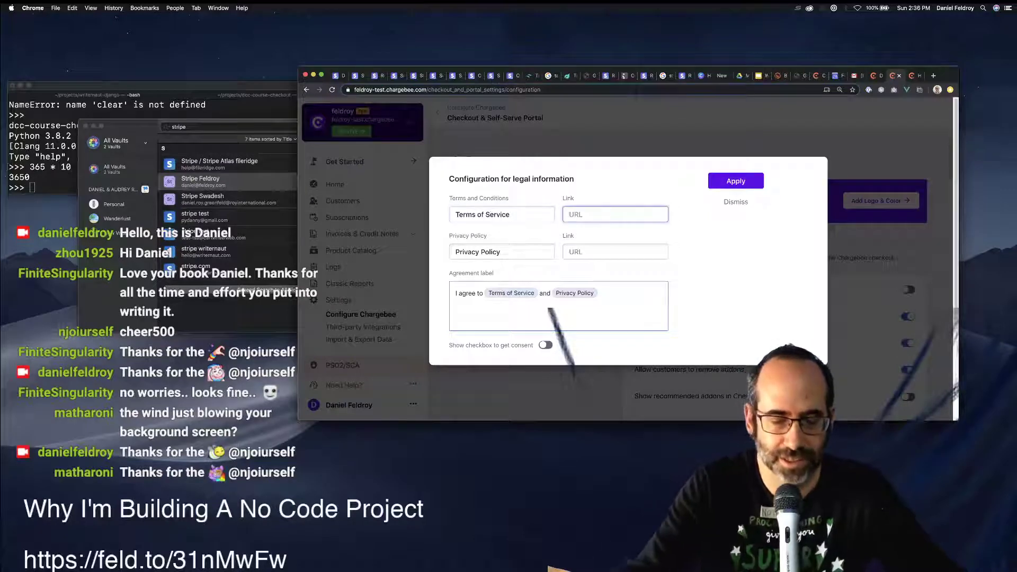
key(super+t)
Load the feldroy.com store homepage in the new tab.
text(tw)
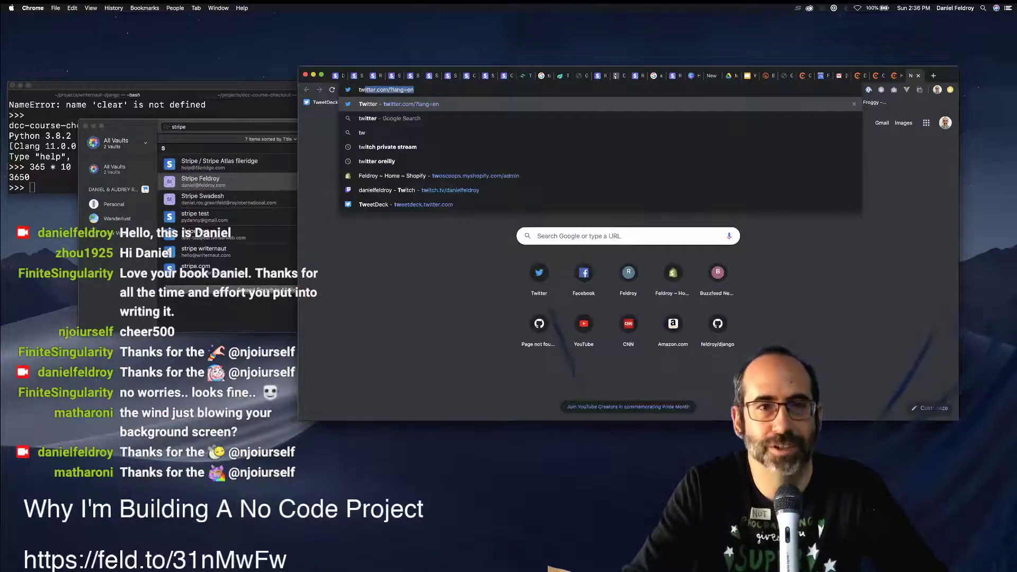
key(BackSpace)
key(BackSpace)
key(BackSpace)
text(feldroy.slack.com)
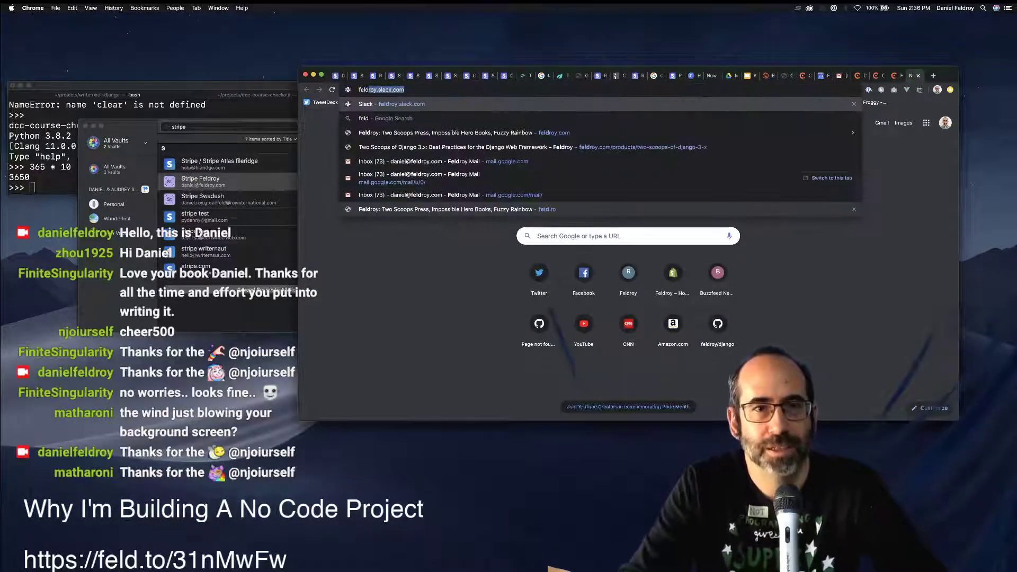
key(Down)
key(Down)
key(Return)
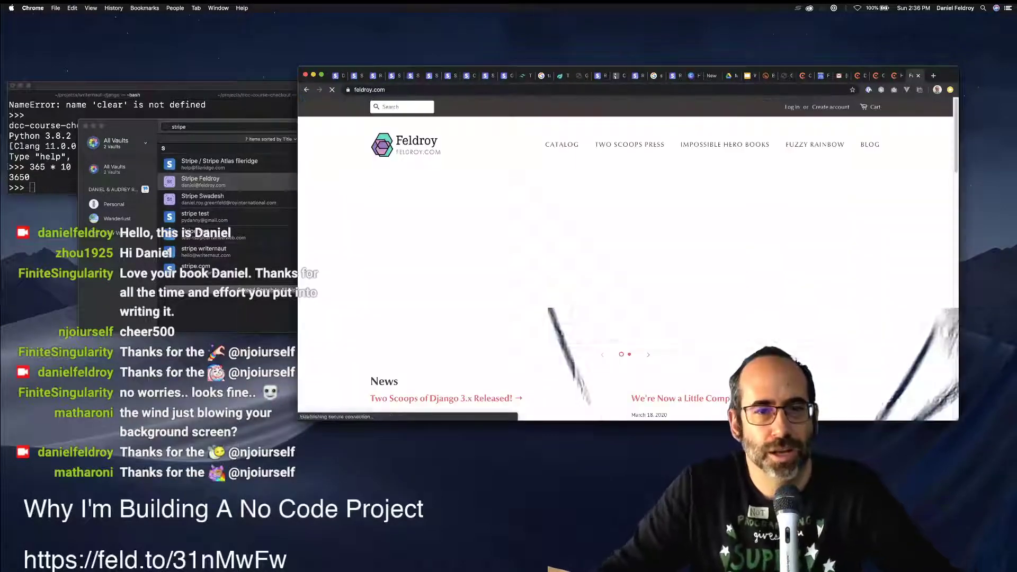
Open the store's privacy policy and terms of service pages, then return to Chargebee's legal settings.
scroll(628, 254, down, 15)
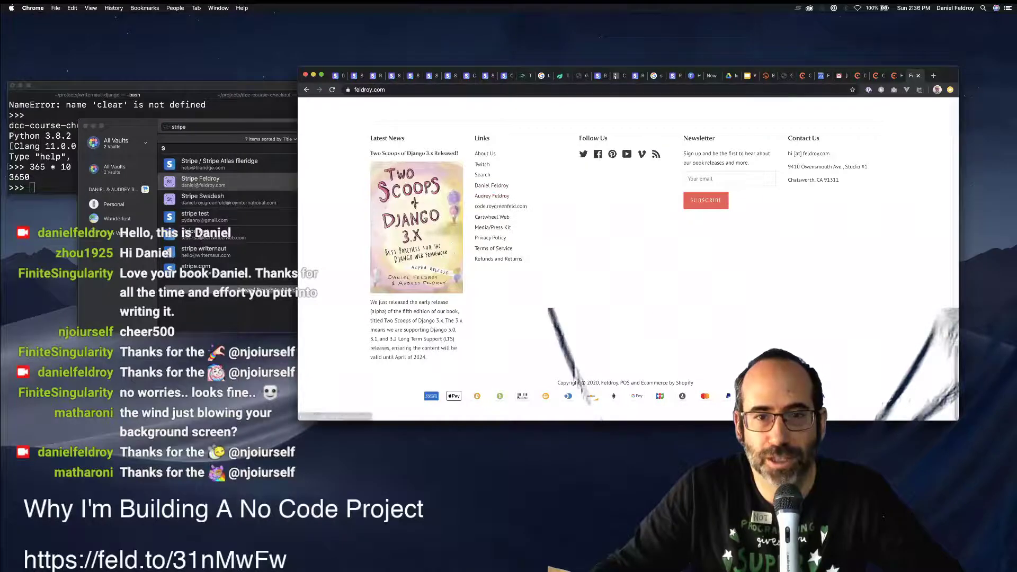
super+click(490, 237)
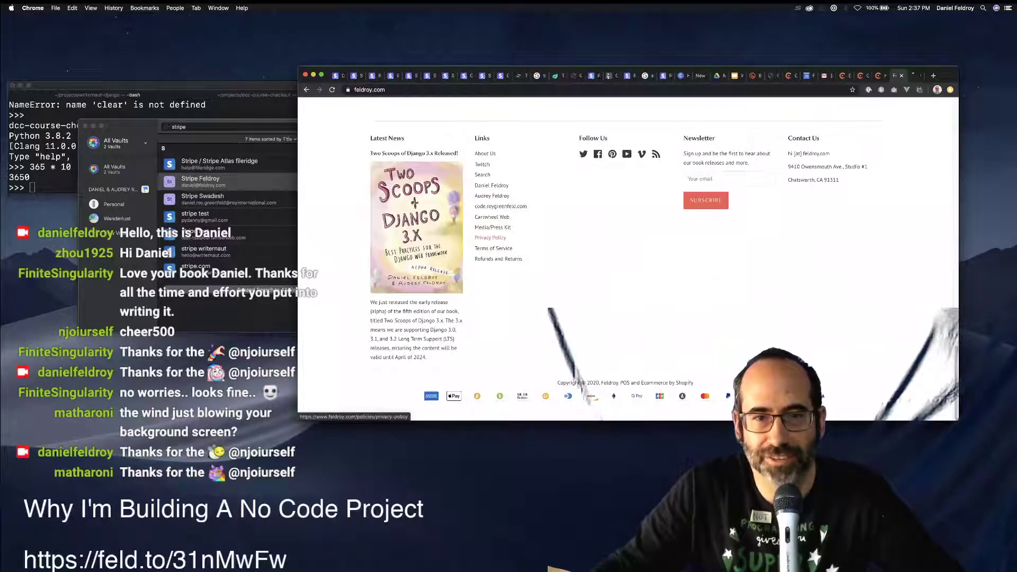
super+click(493, 248)
key(ctrl+Tab)
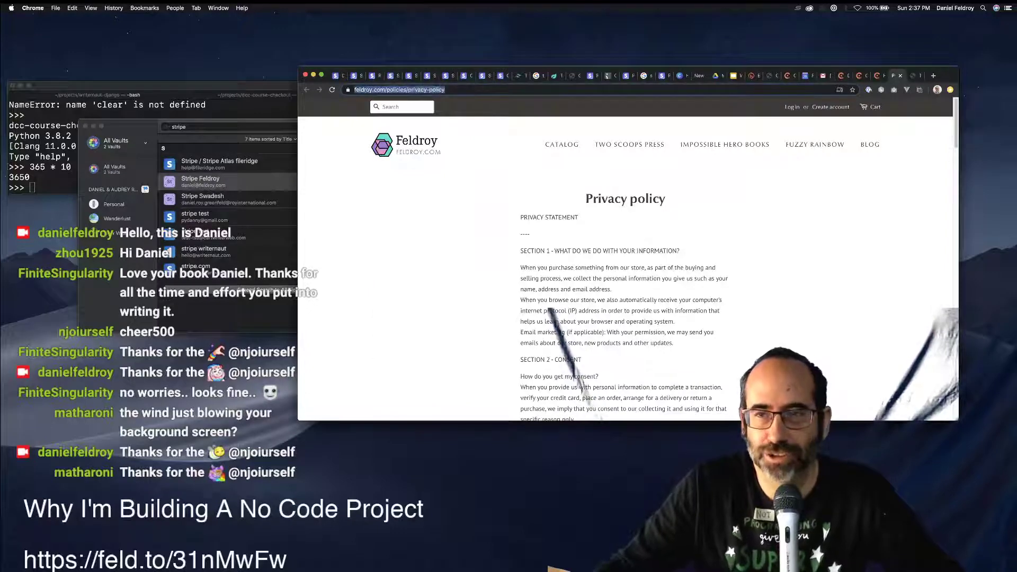
key(ctrl+shift+Tab)
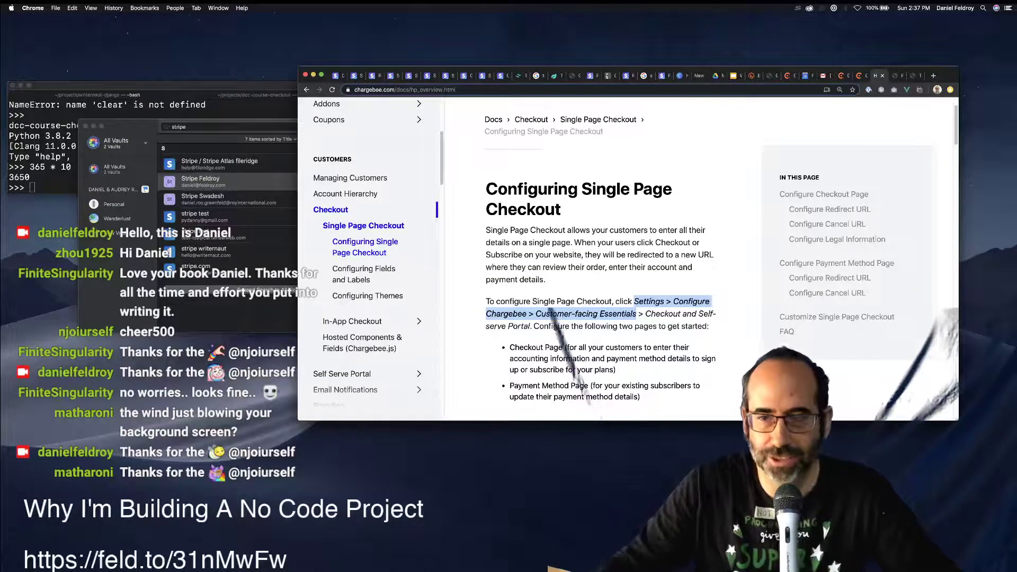
key(ctrl+shift+Tab)
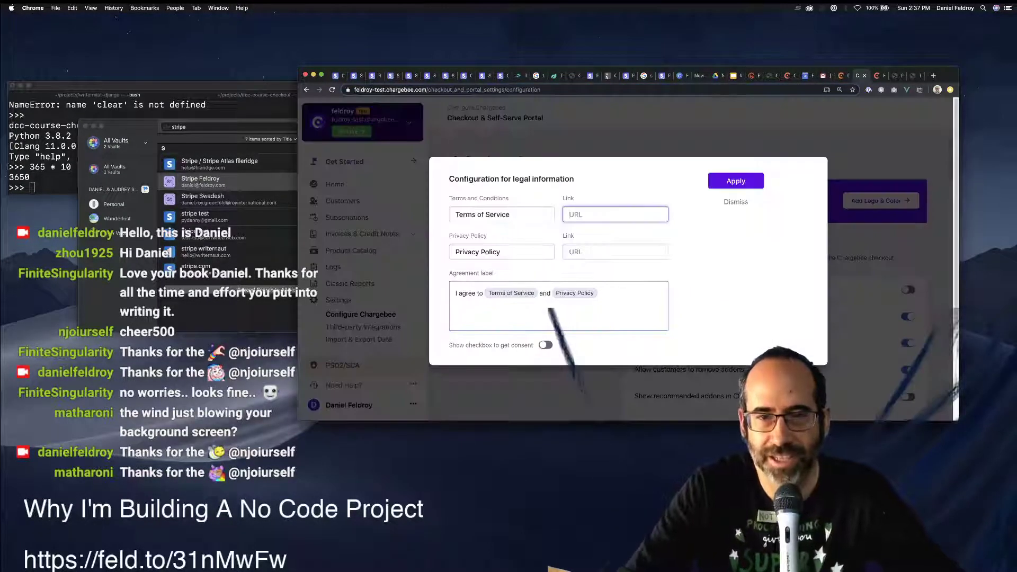
Paste the Feldroy privacy policy URL into the Privacy Policy link field.
text(https://feldroy.com/policies/privacy-policy)
key(super+z)
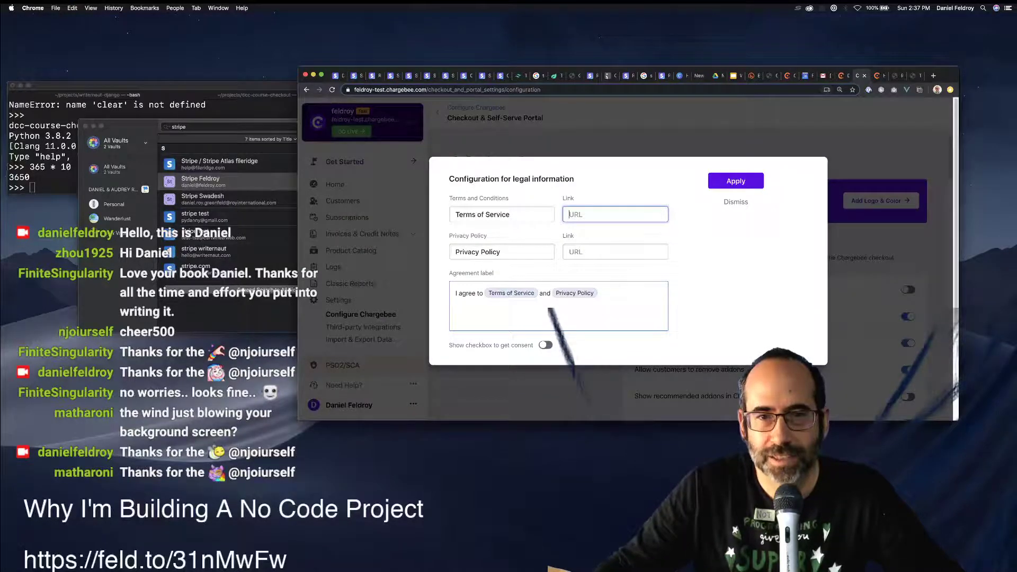
key(Tab)
key(Tab)
text(https://www.feldroy.com/policies/privacy-policy)
key(shift+Tab)
key(shift+Tab)
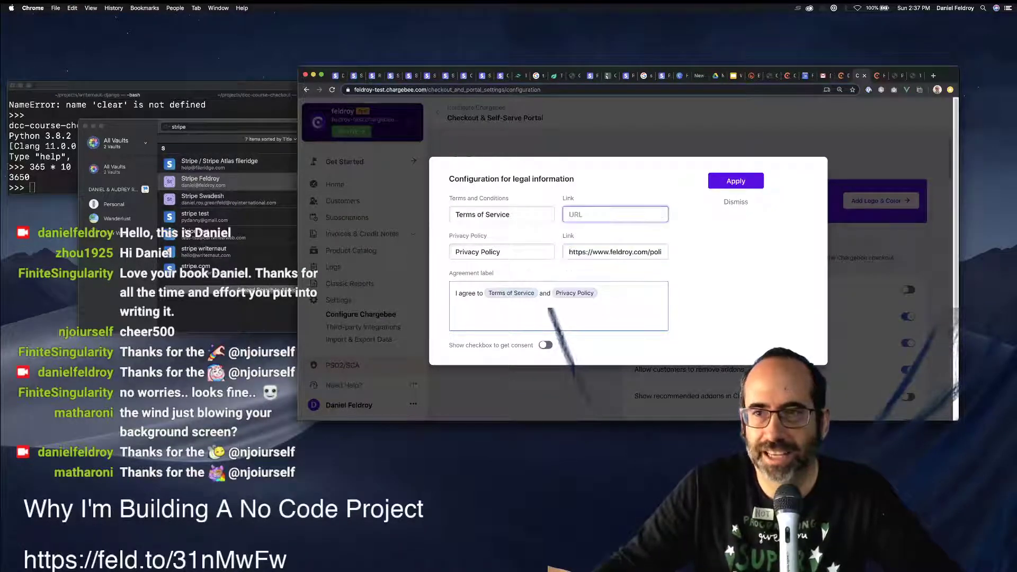
Set the Terms of Service link to the Feldroy terms page URL and apply the legal settings.
key(ctrl+Tab)
key(super+l)
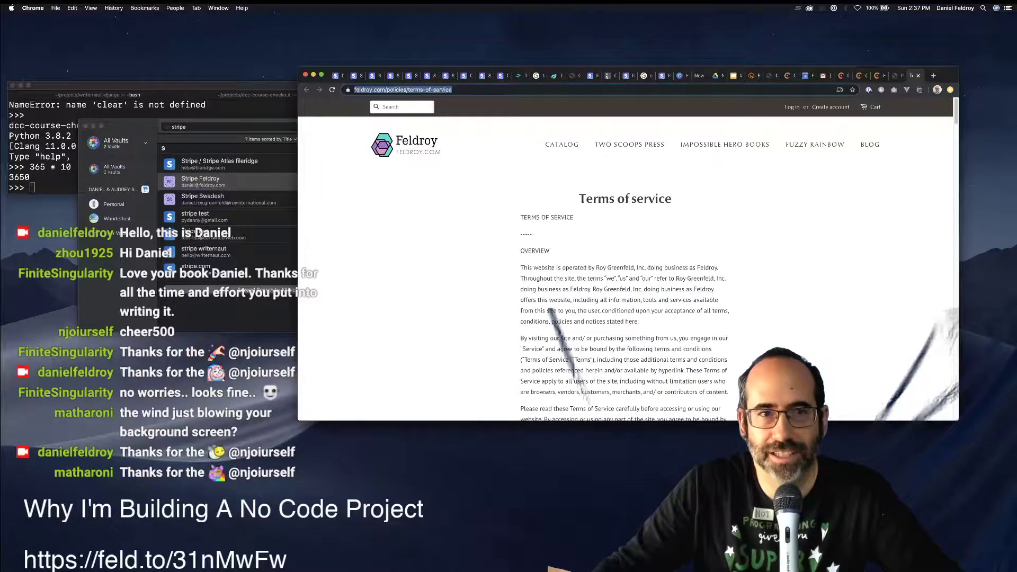
key(ctrl+shift+Tab)
key(ctrl+shift+Tab)
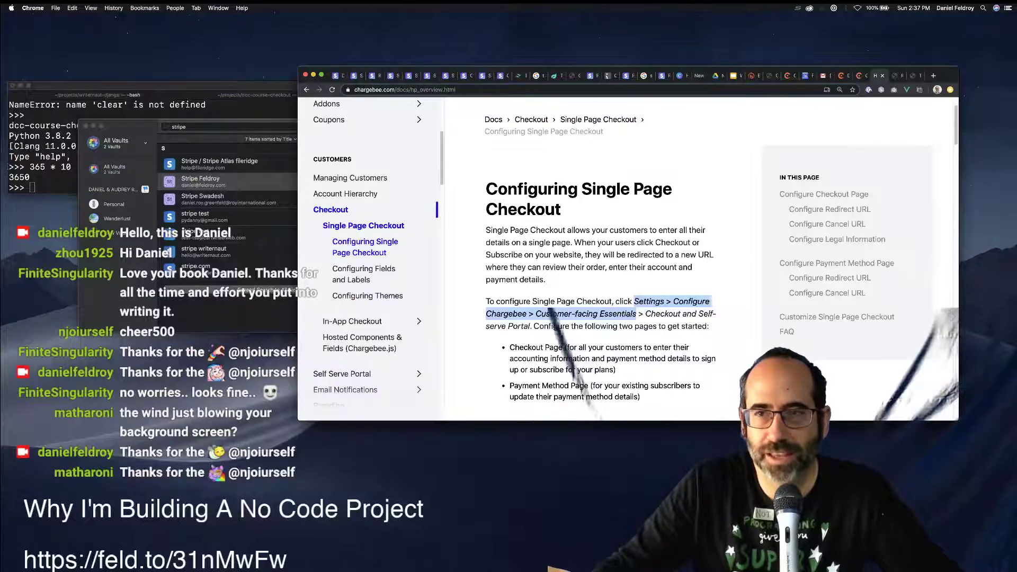
key(ctrl+Tab)
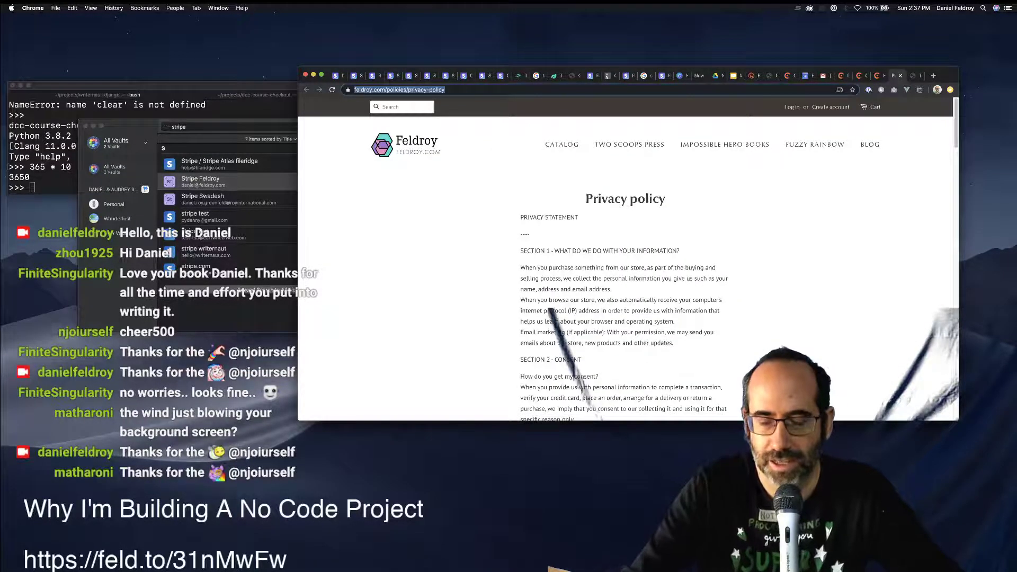
key(ctrl+shift+Tab)
key(ctrl+shift+Tab)
key(super+v)
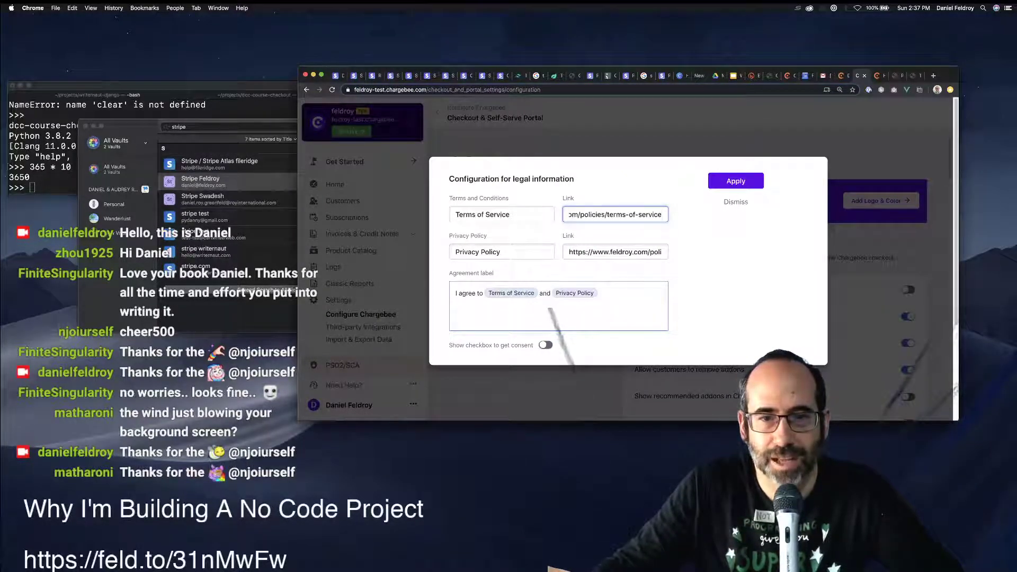
drag(476, 345, 530, 344)
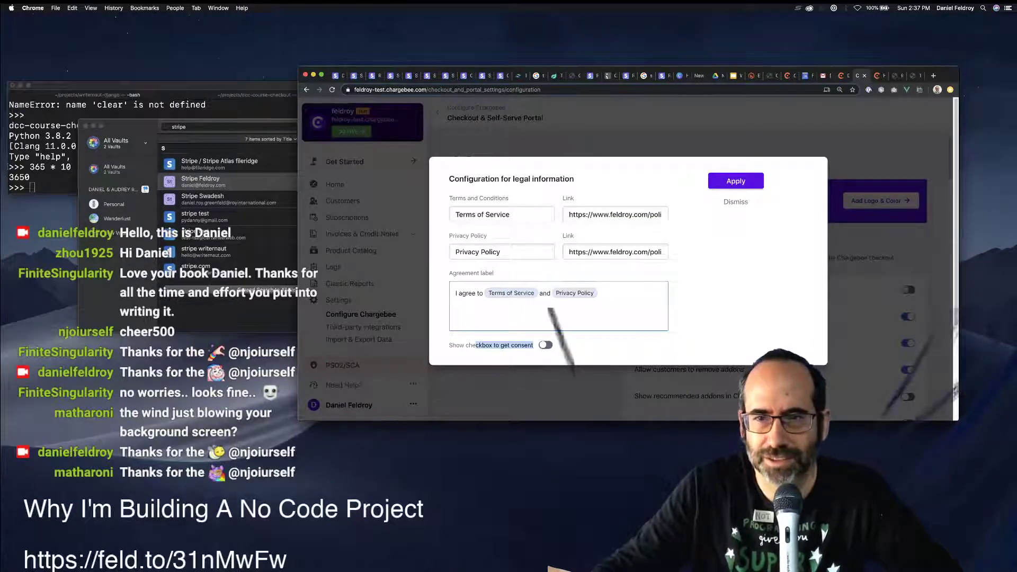
click(736, 181)
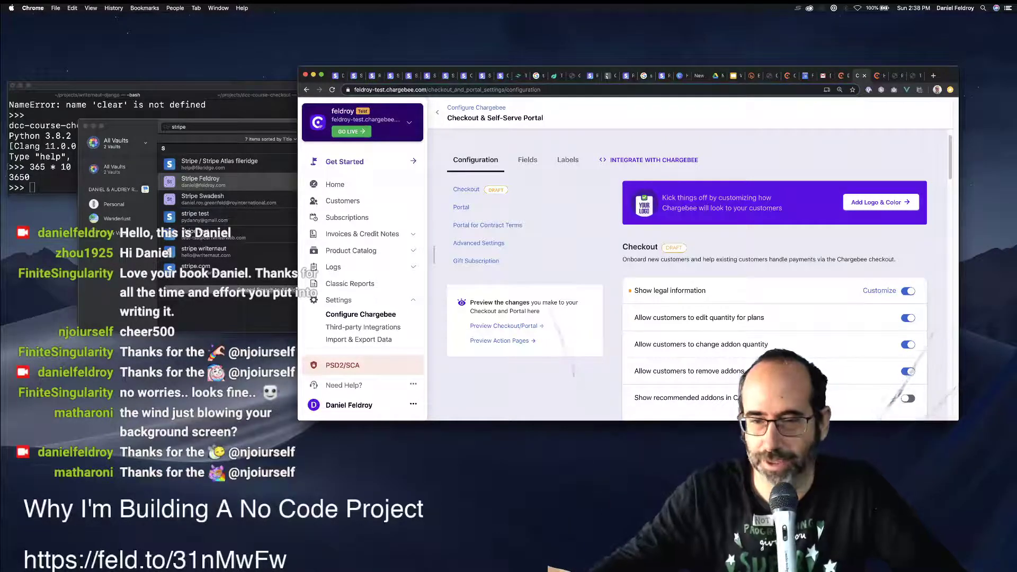
Allow checkout customers to add or remove coupons.
scroll(549, 311, down, 2)
scroll(549, 312, down, 2)
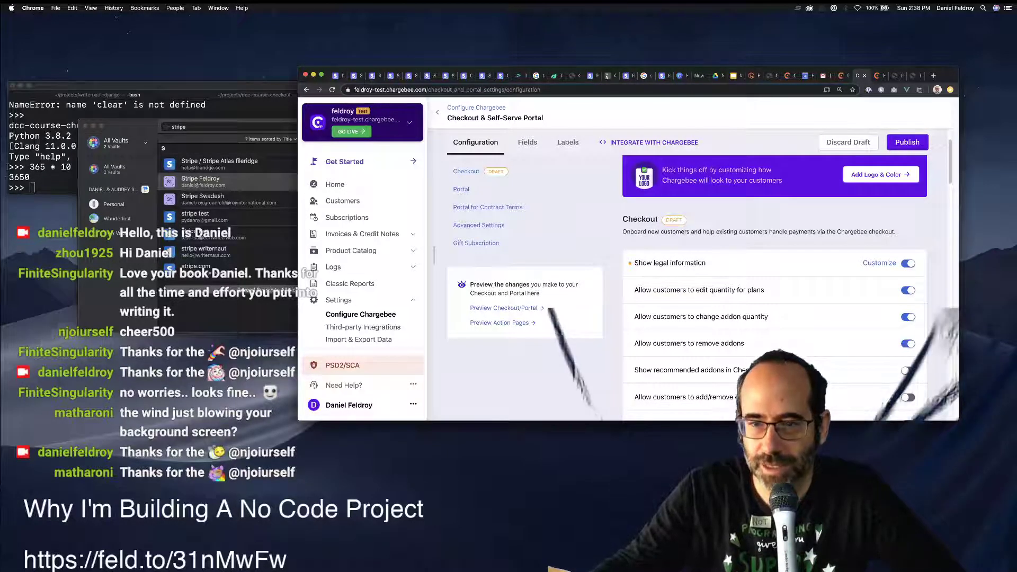
scroll(774, 289, down, 3)
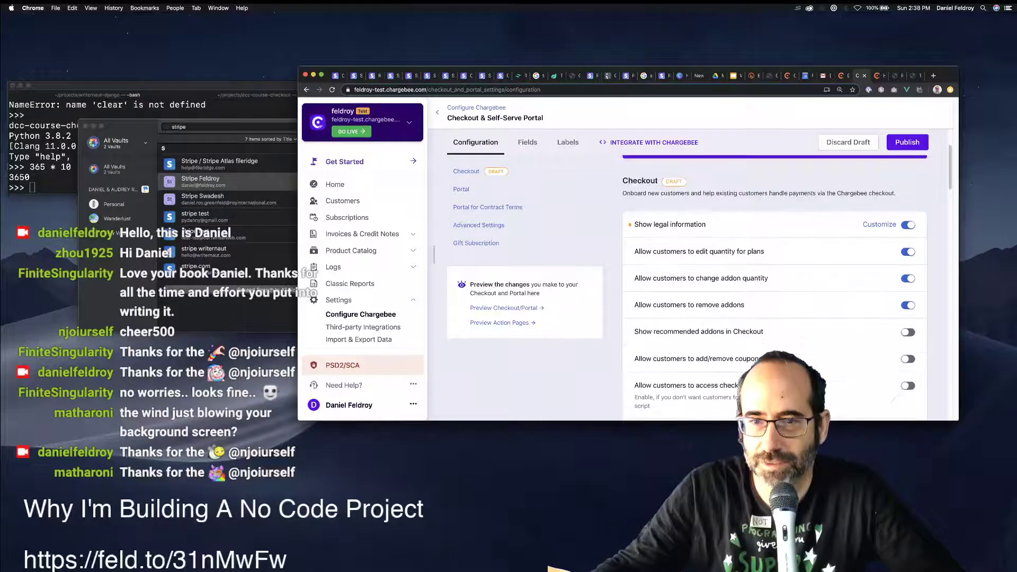
scroll(700, 342, down, 1)
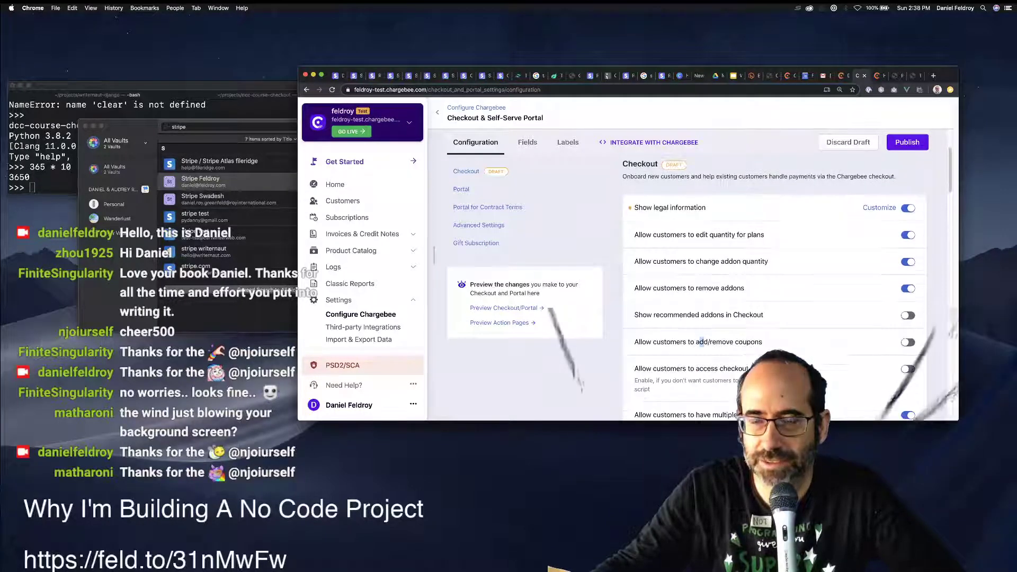
click(908, 342)
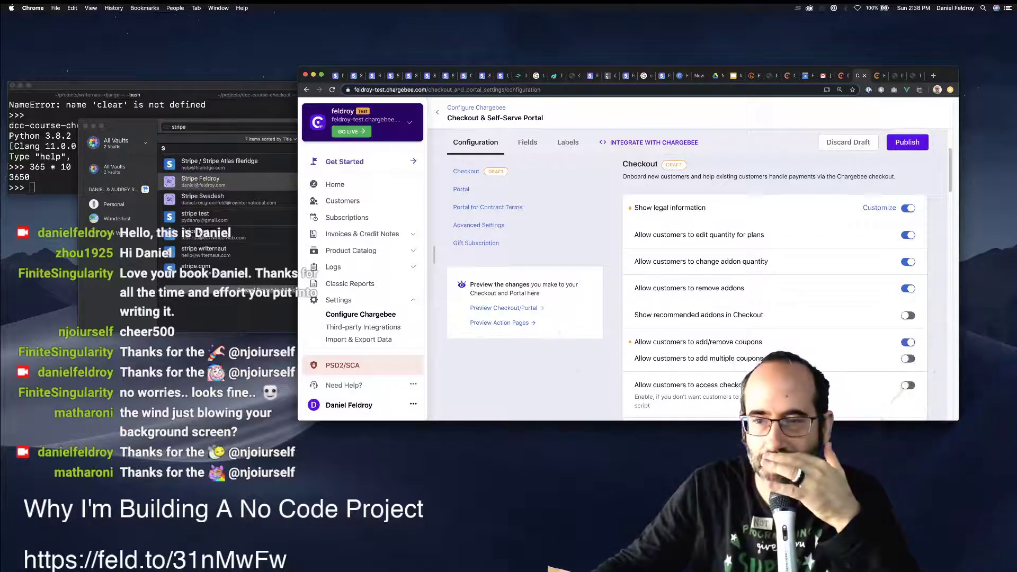
Review the multiple subscriptions and guest checkout options, leaving guest checkout off.
scroll(773, 286, down, 4)
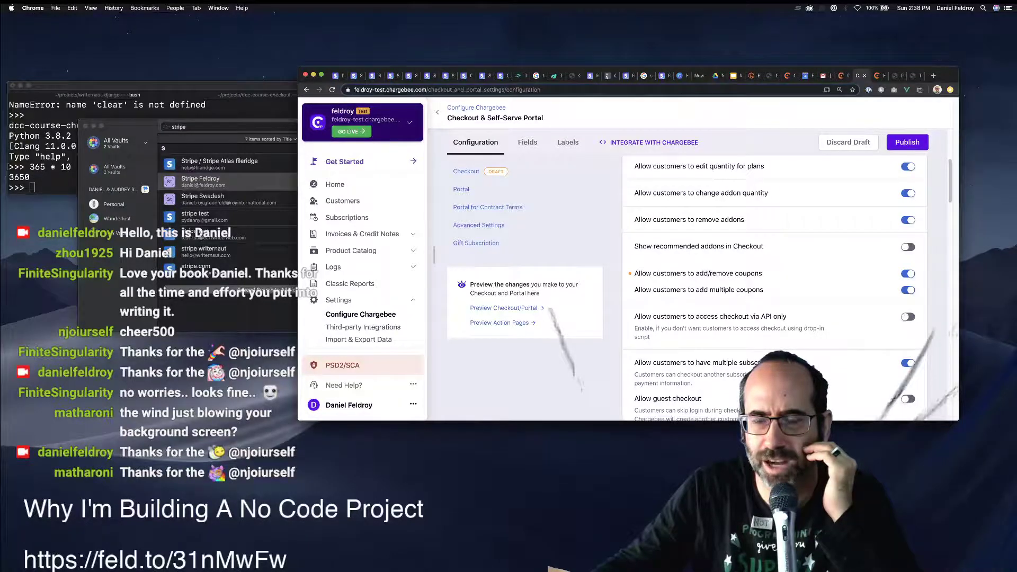
scroll(773, 286, down, 3)
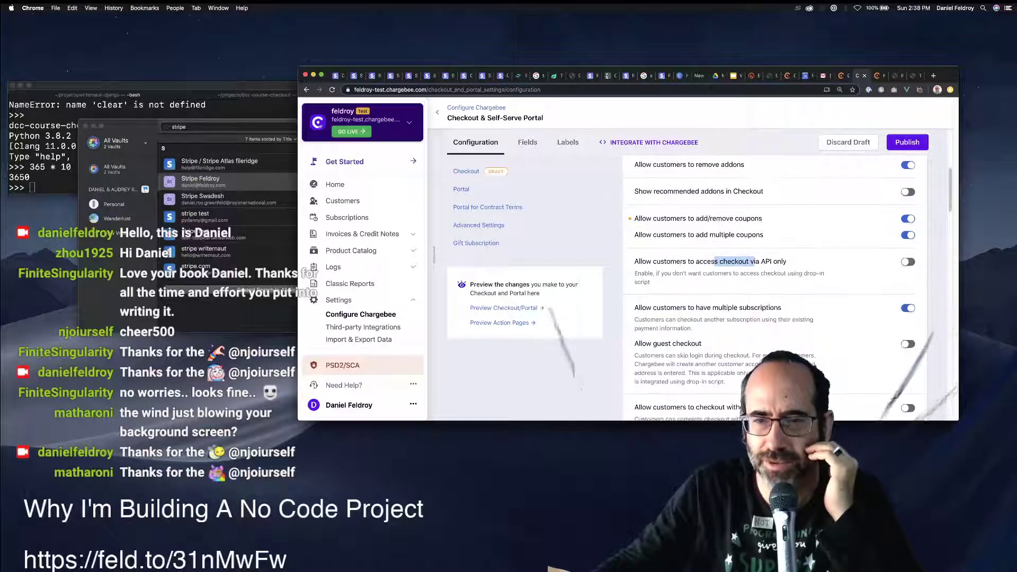
drag(699, 308, 750, 307)
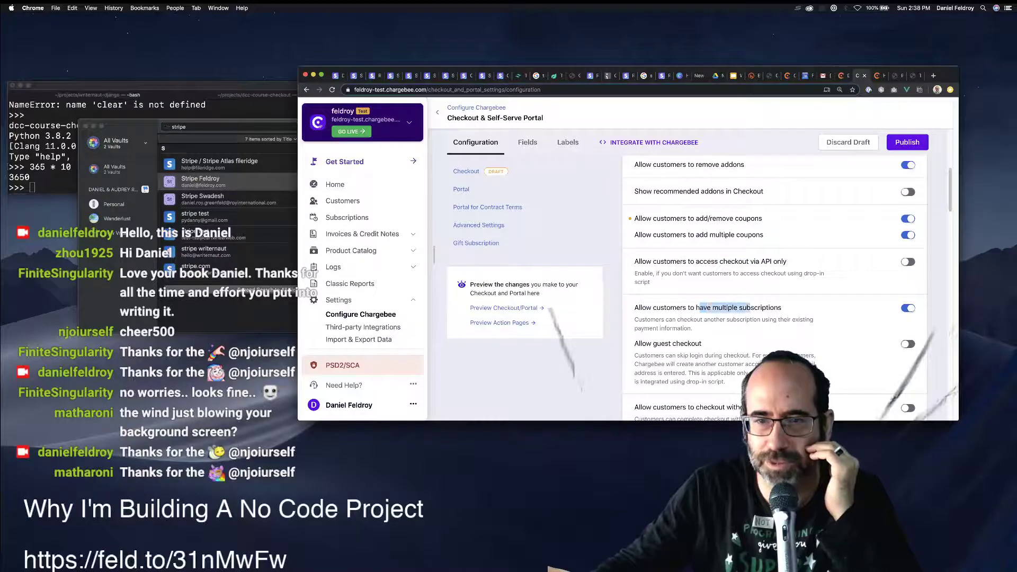
drag(701, 344, 636, 344)
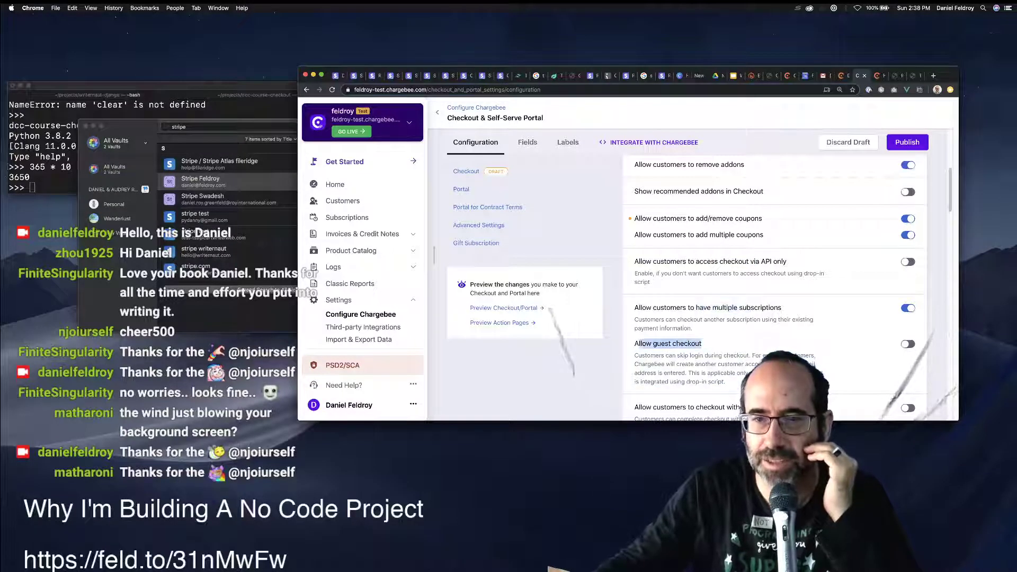
click(637, 344)
scroll(638, 344, down, 1)
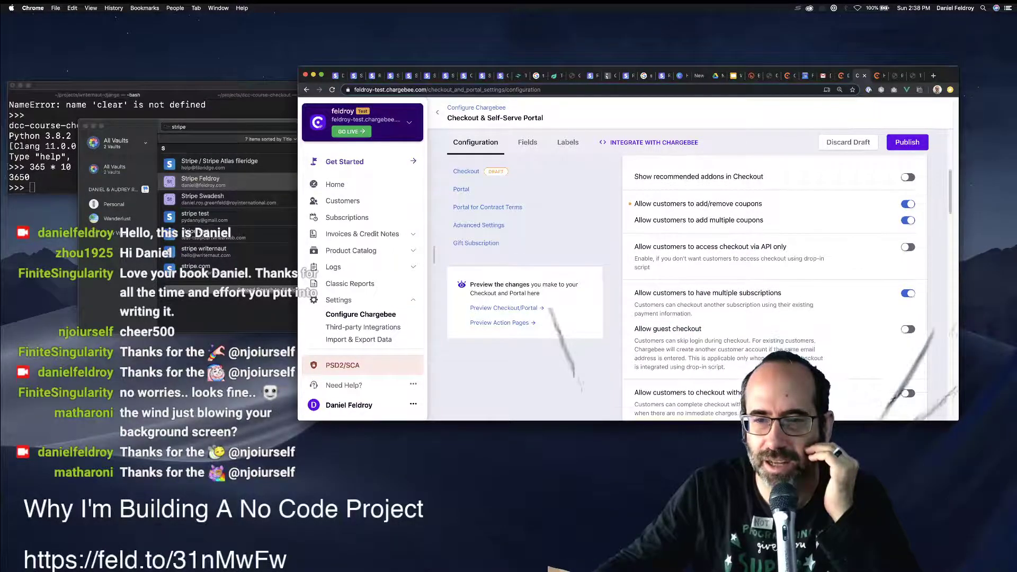
scroll(638, 344, down, 1)
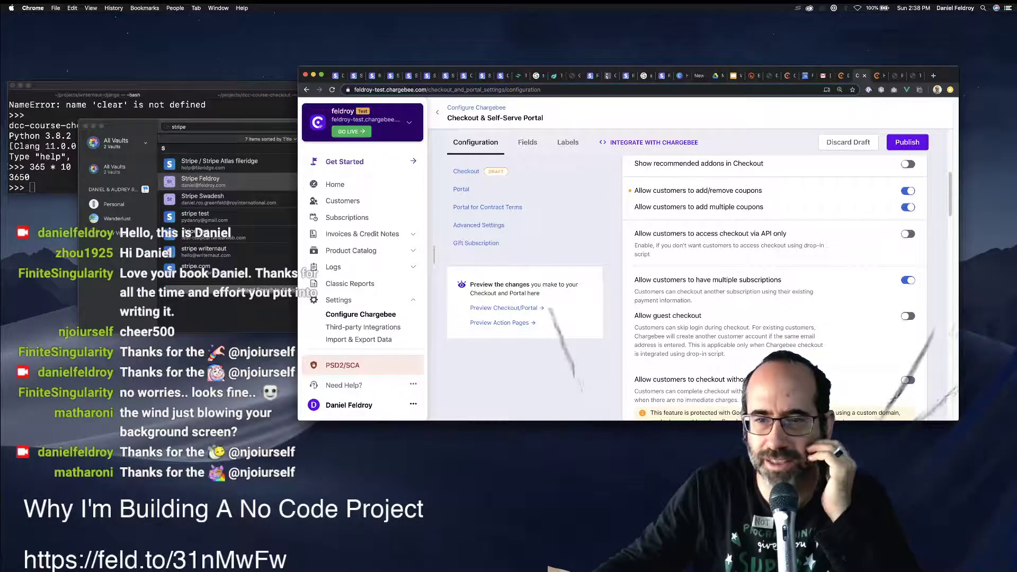
drag(701, 315, 634, 315)
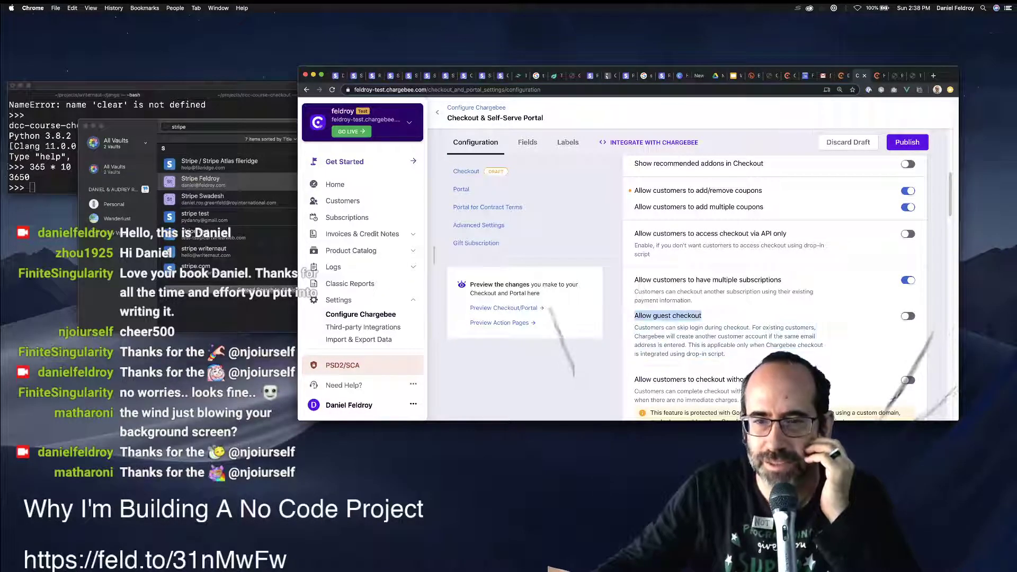
scroll(637, 318, down, 3)
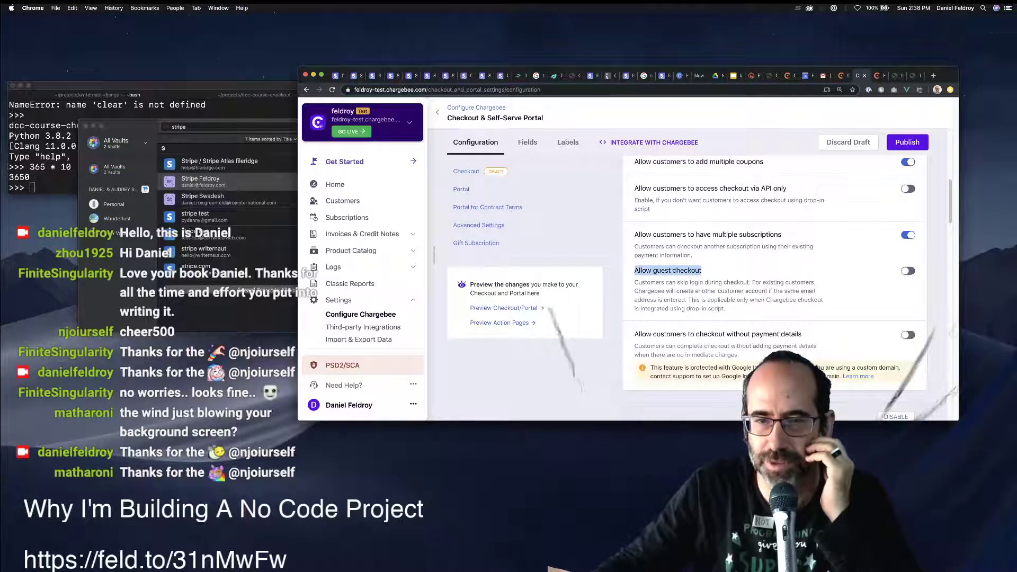
drag(701, 271, 634, 271)
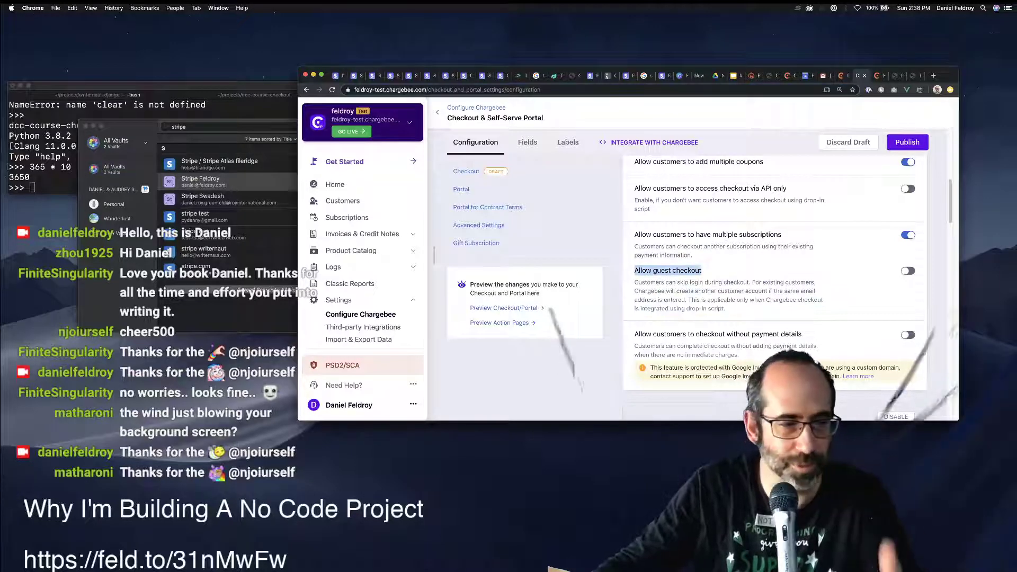
scroll(773, 275, down, 1)
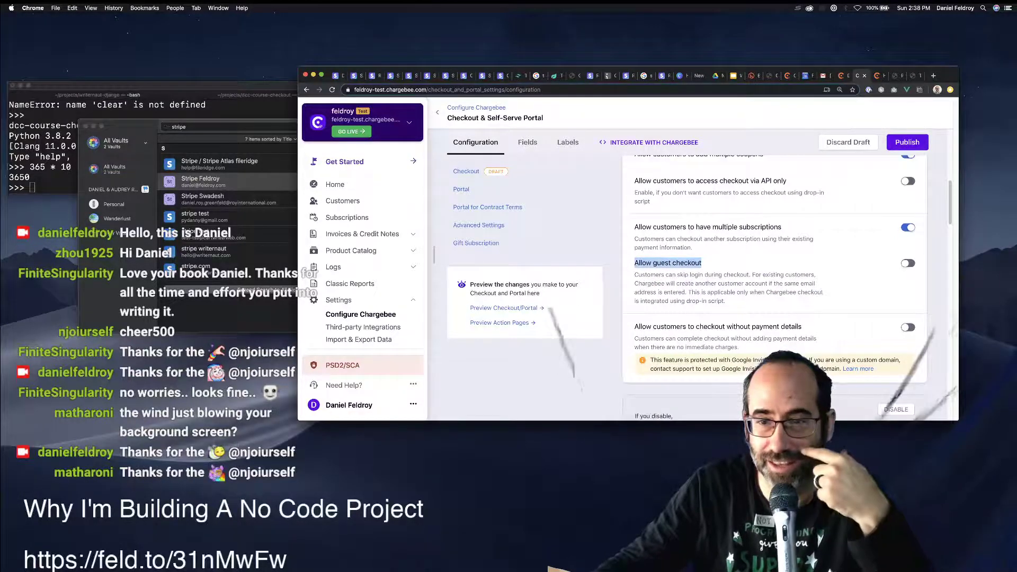
Turn on 'Allow customers to checkout without payment details'.
drag(698, 326, 800, 326)
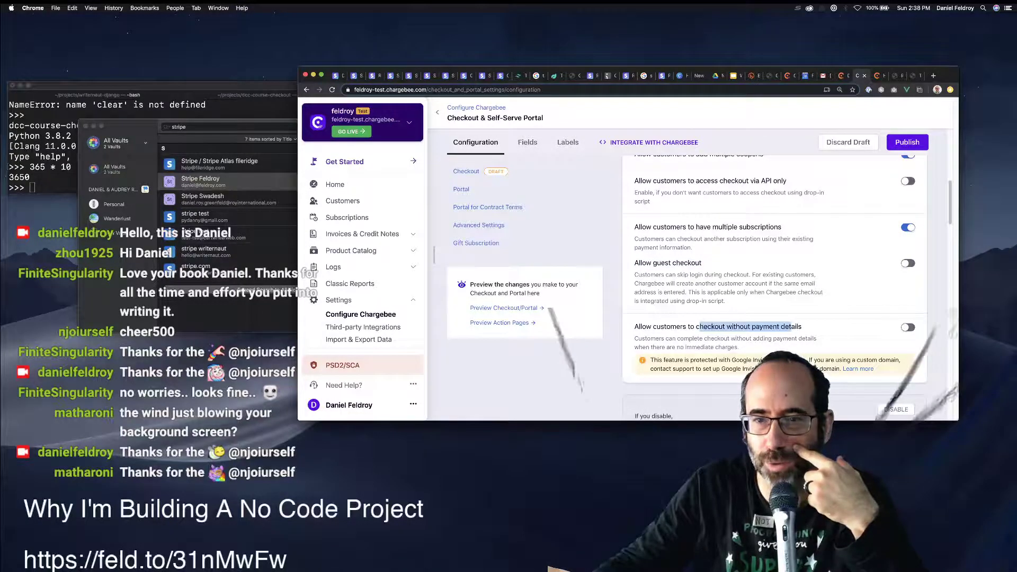
click(908, 327)
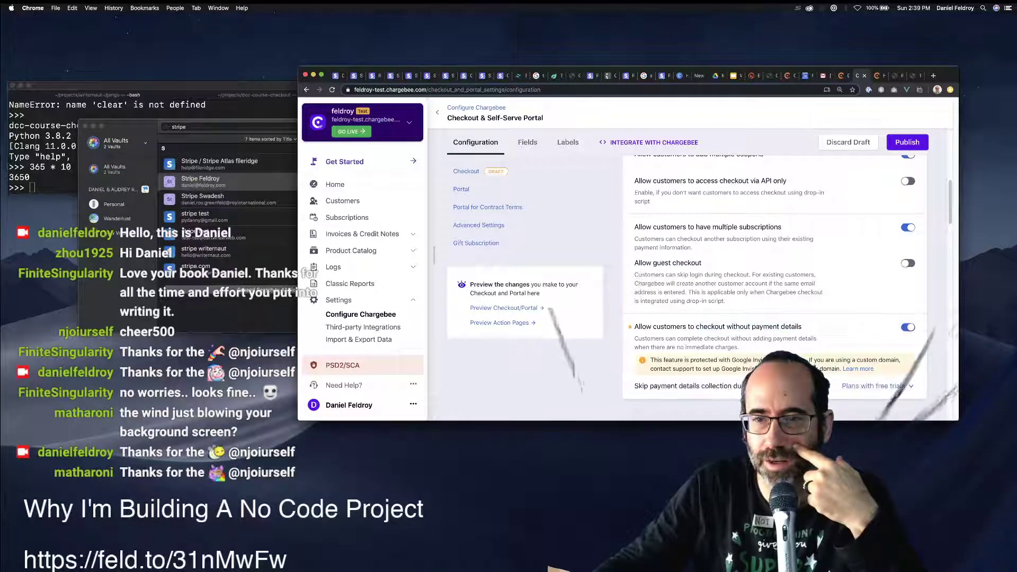
scroll(773, 286, down, 3)
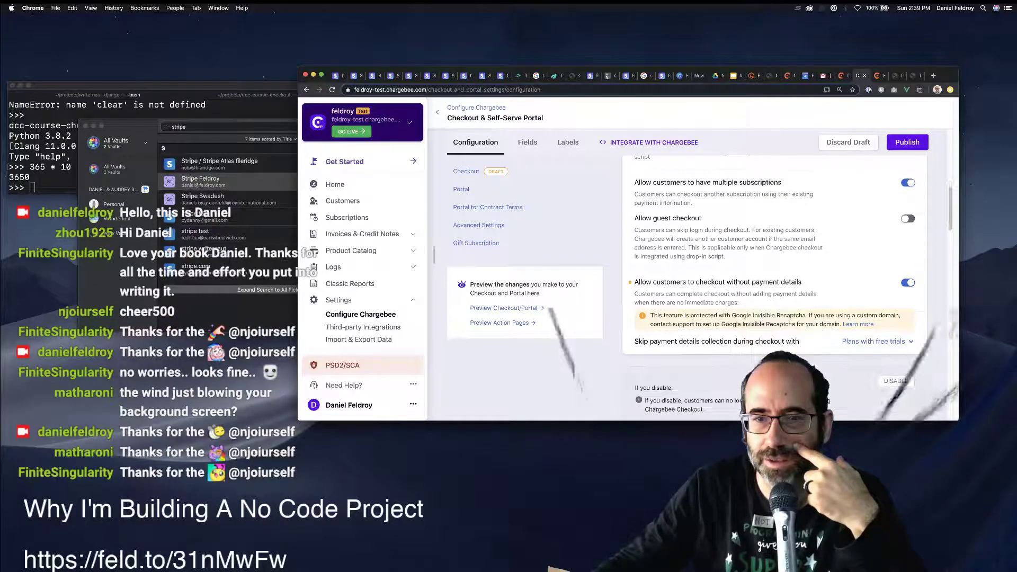
scroll(773, 265, up, 1)
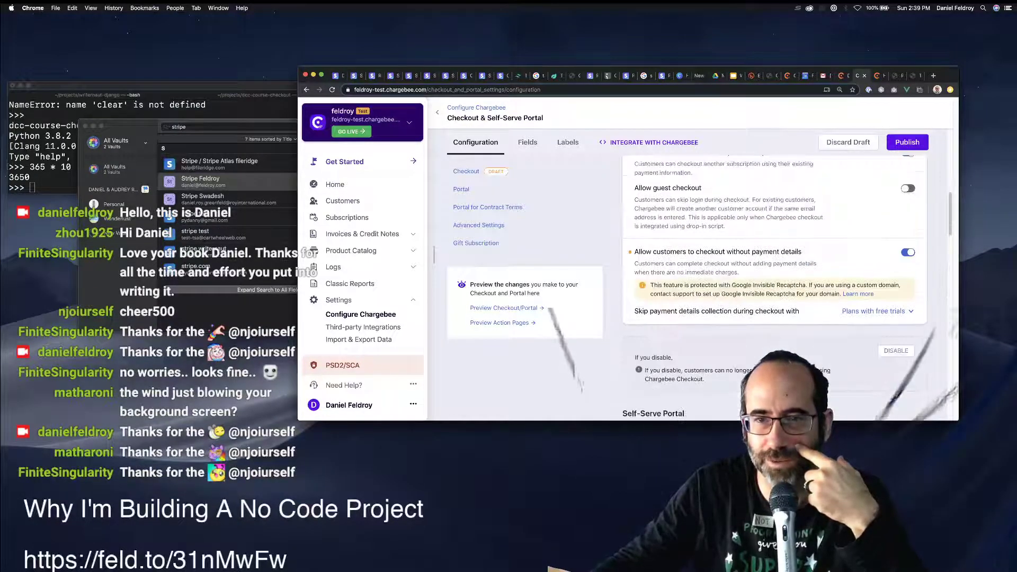
drag(686, 252, 801, 252)
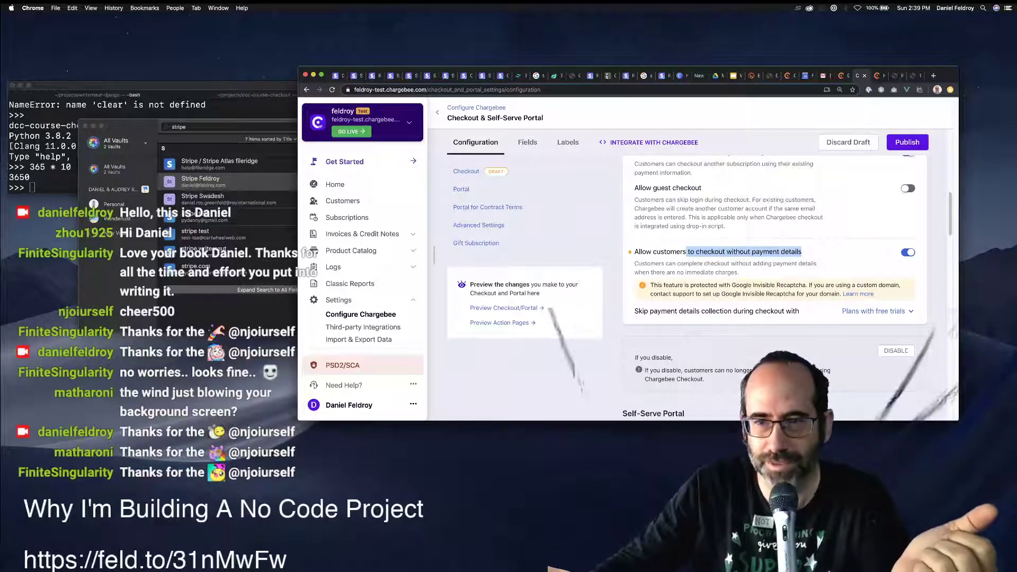
click(908, 253)
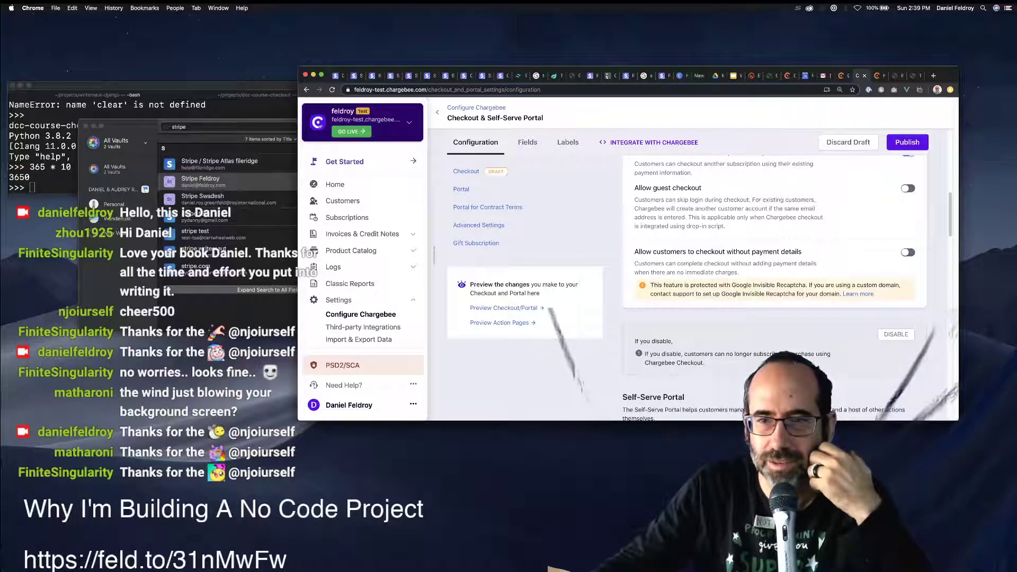
click(906, 252)
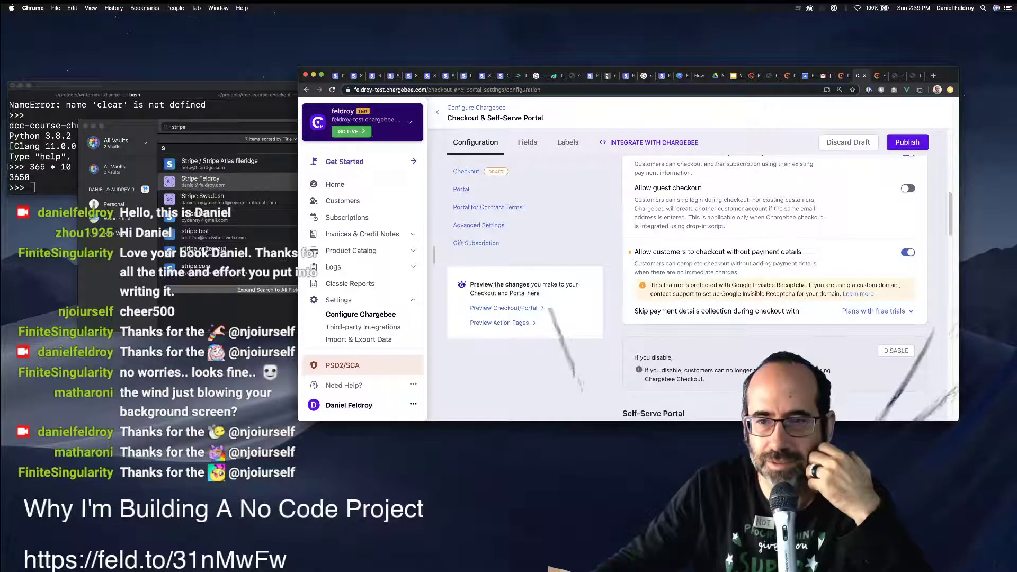
scroll(773, 286, down, 5)
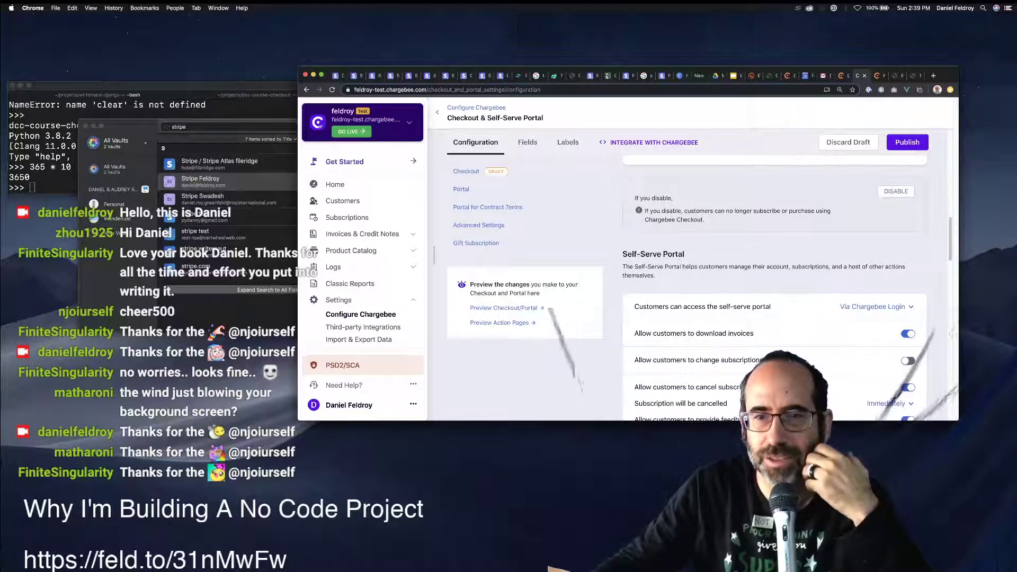
Try Single Sign-On API for portal access, then keep access Via Chargebee Login.
scroll(773, 286, down, 1)
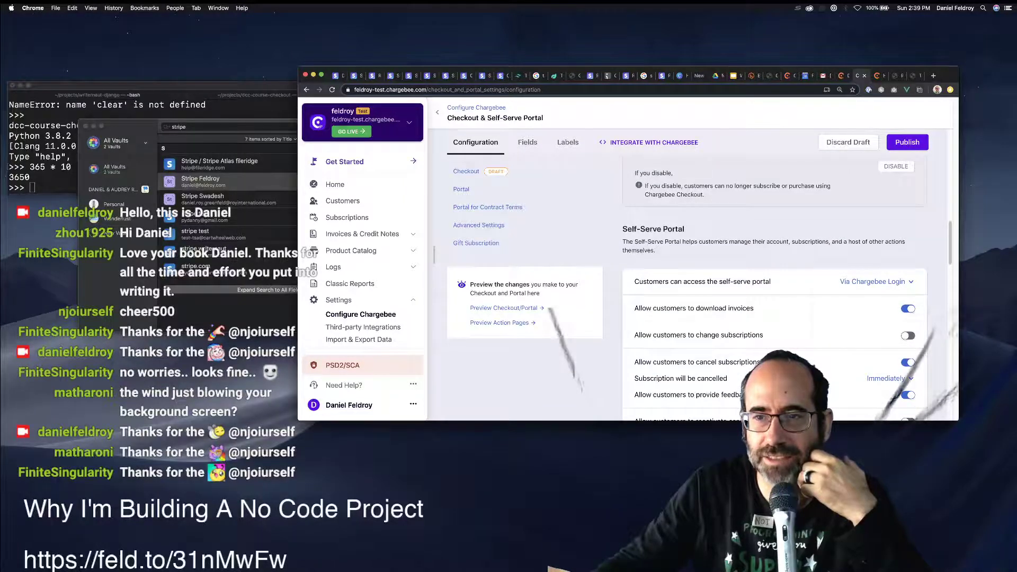
click(874, 281)
click(856, 321)
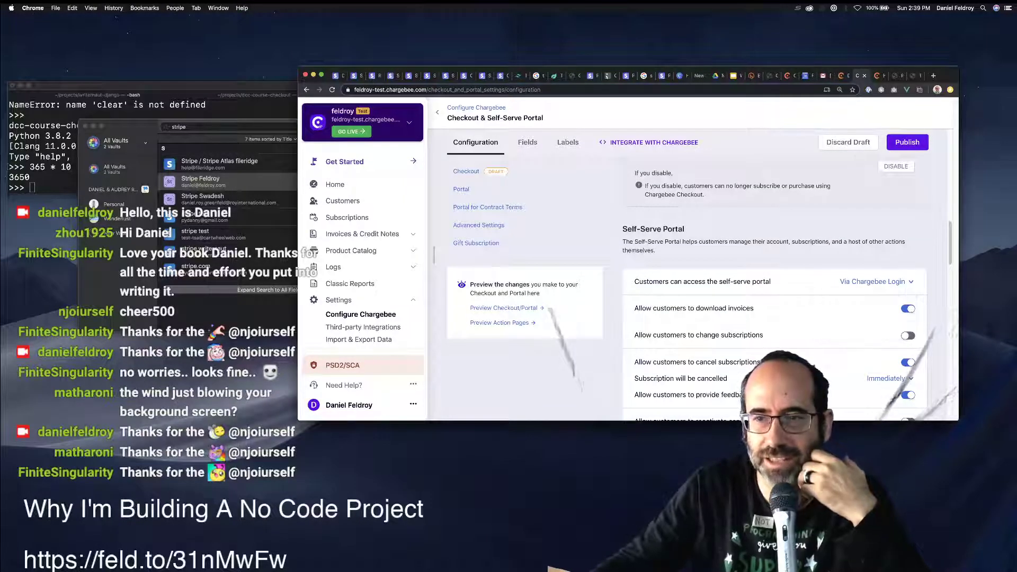
click(875, 281)
click(858, 303)
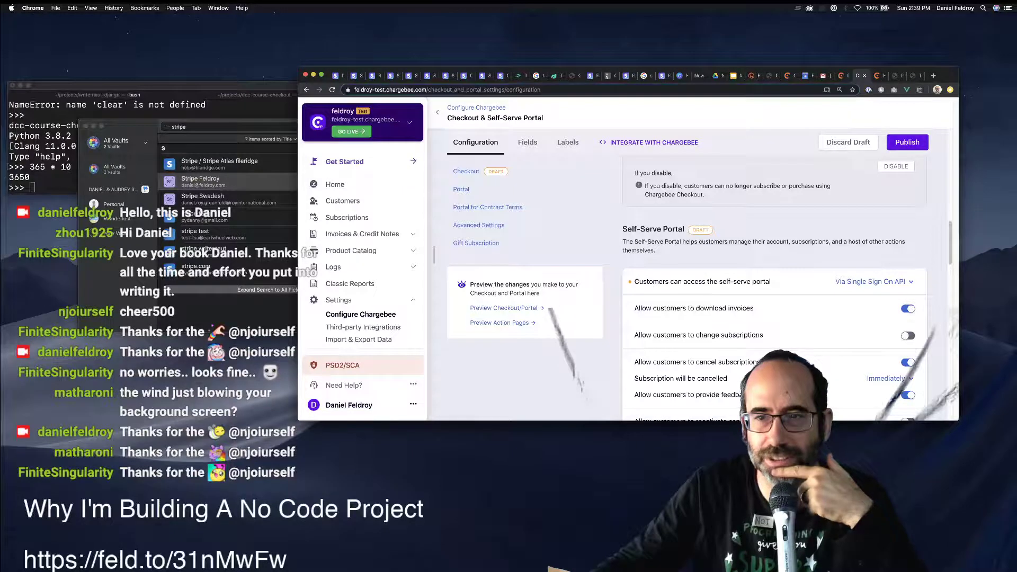
click(875, 281)
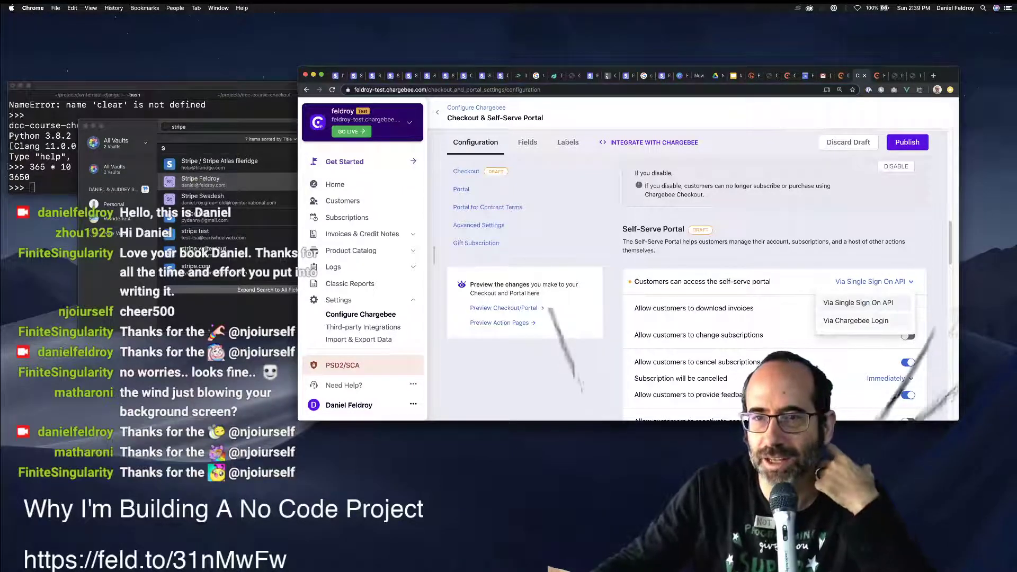
click(855, 320)
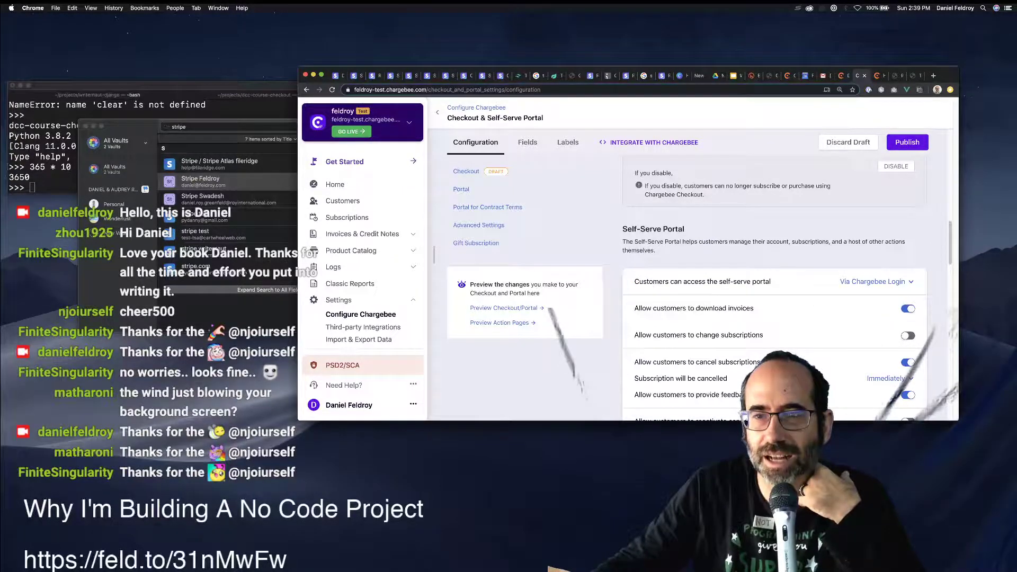
click(875, 281)
click(855, 299)
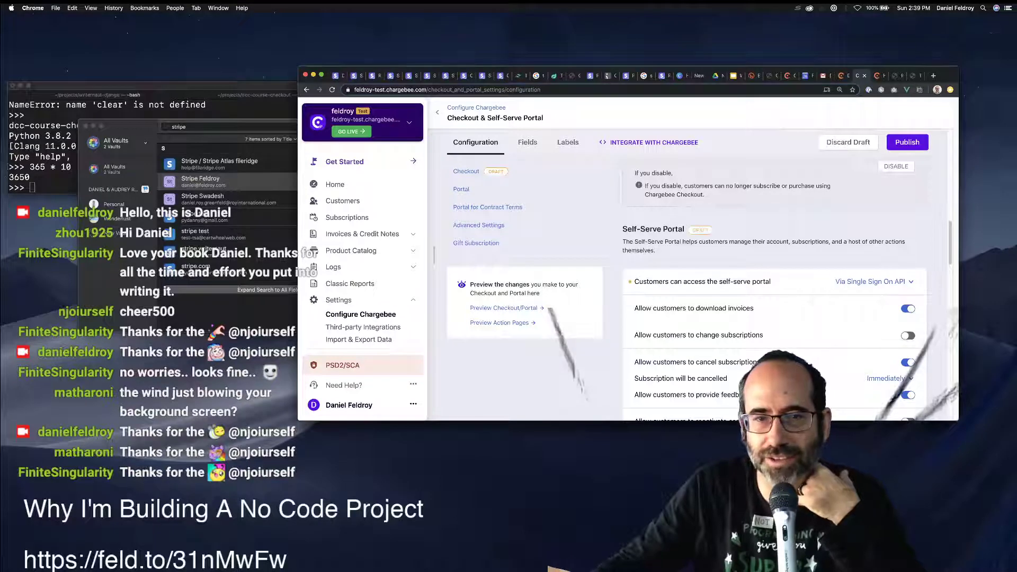
click(873, 281)
click(855, 320)
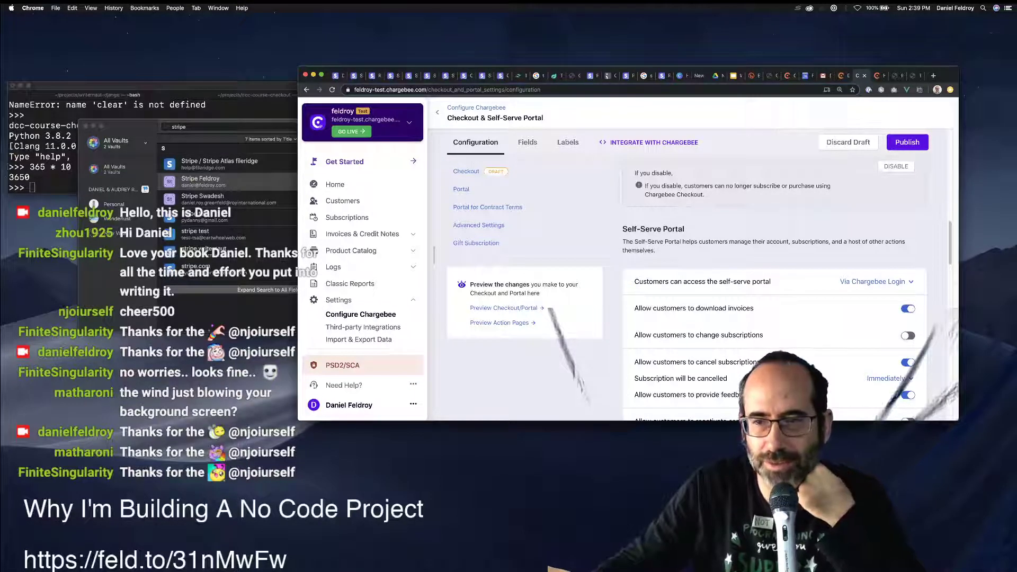
Let portal customers change subscriptions and remove their primary payment method.
scroll(773, 275, down, 1)
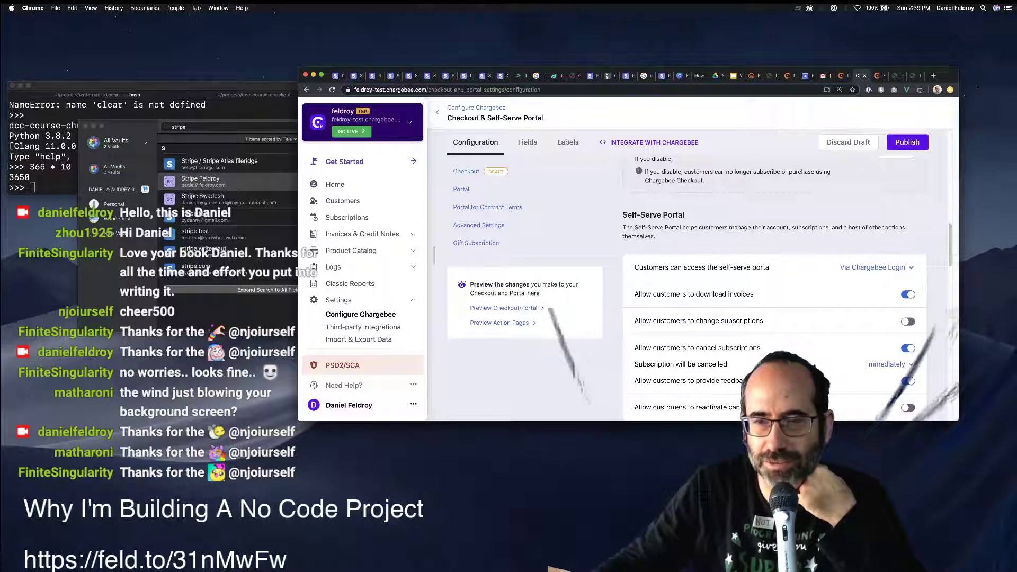
click(907, 320)
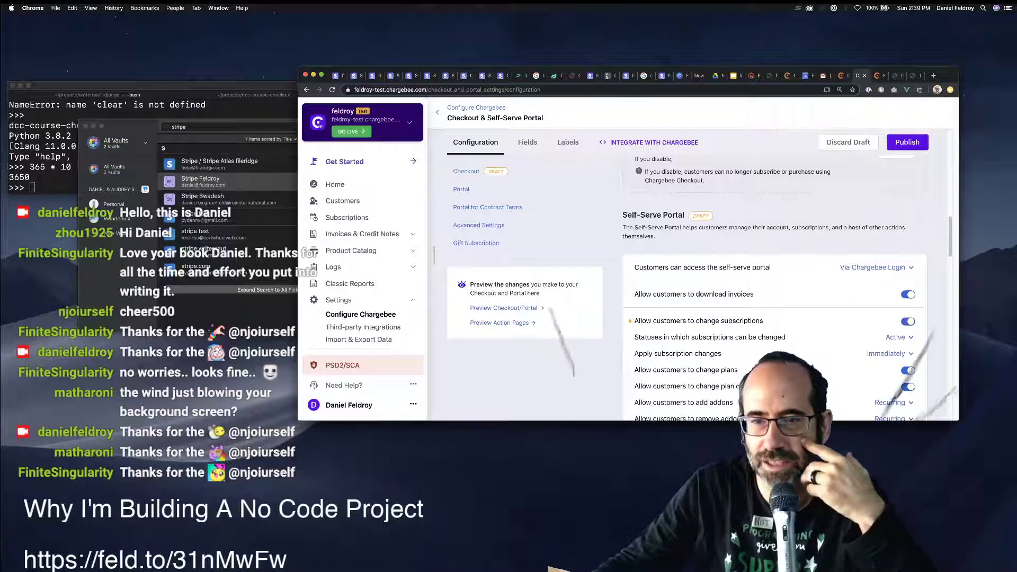
scroll(773, 286, down, 1)
scroll(773, 286, down, 3)
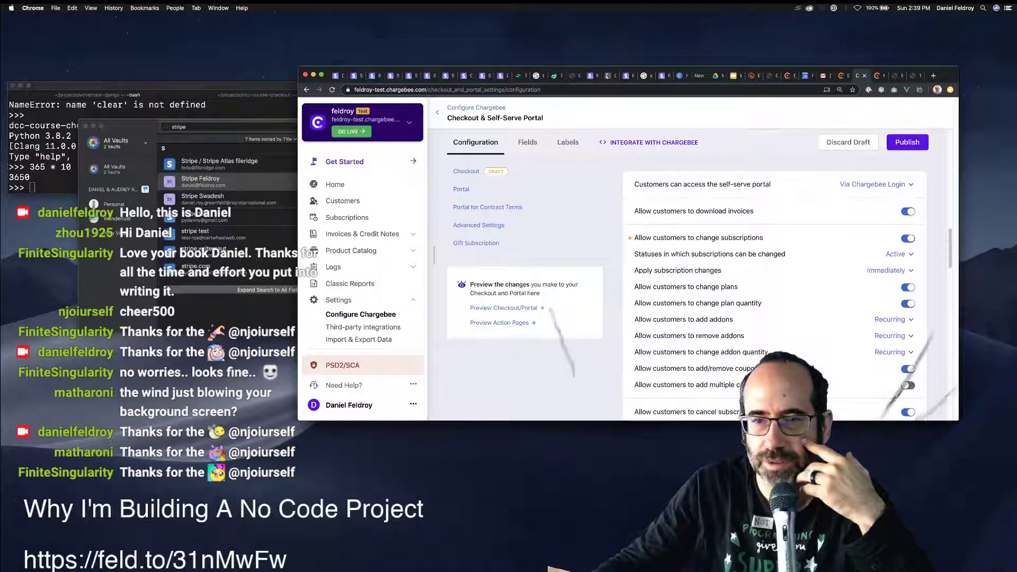
scroll(774, 285, down, 3)
scroll(773, 286, down, 3)
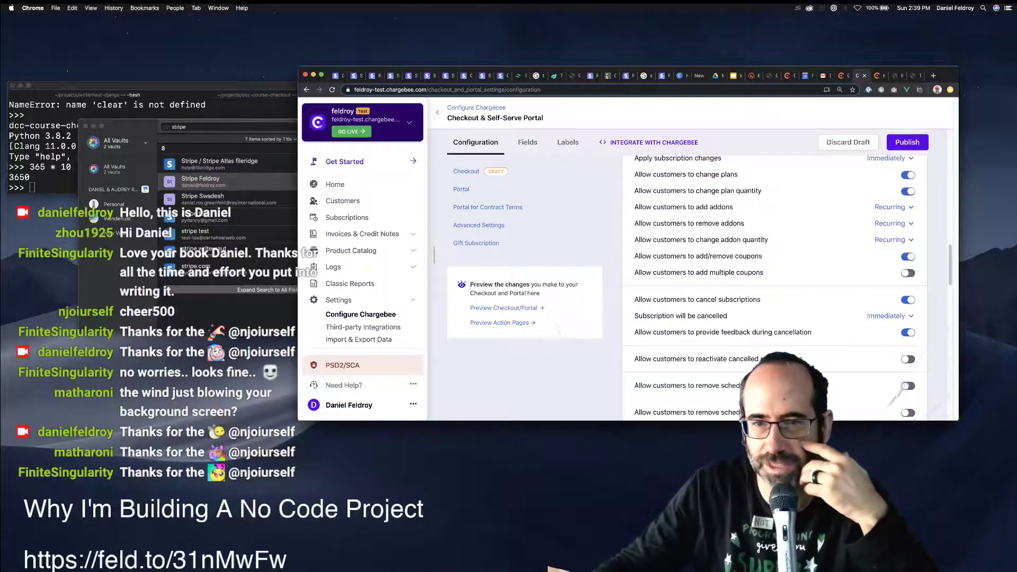
scroll(773, 286, down, 1)
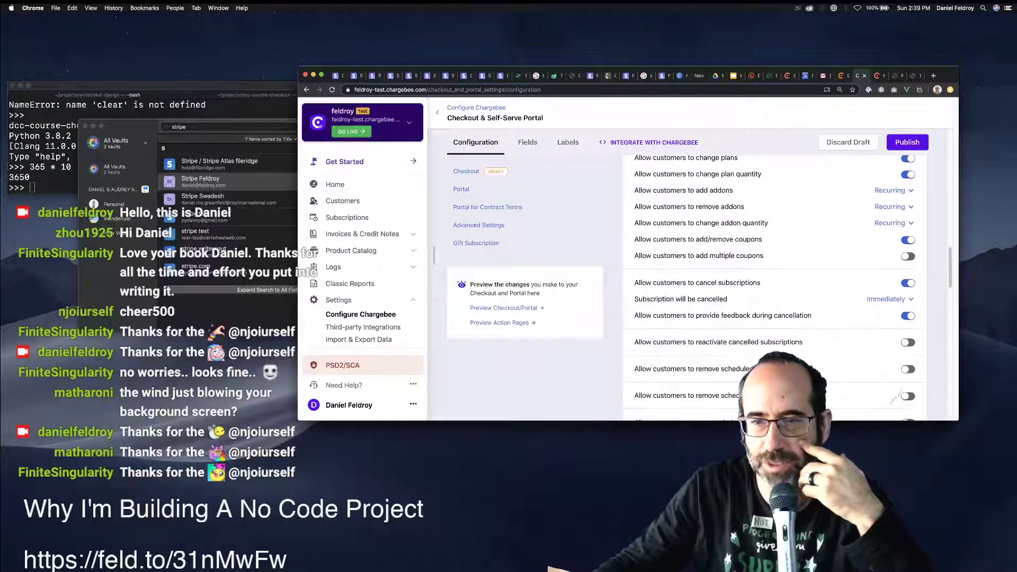
scroll(773, 286, down, 1)
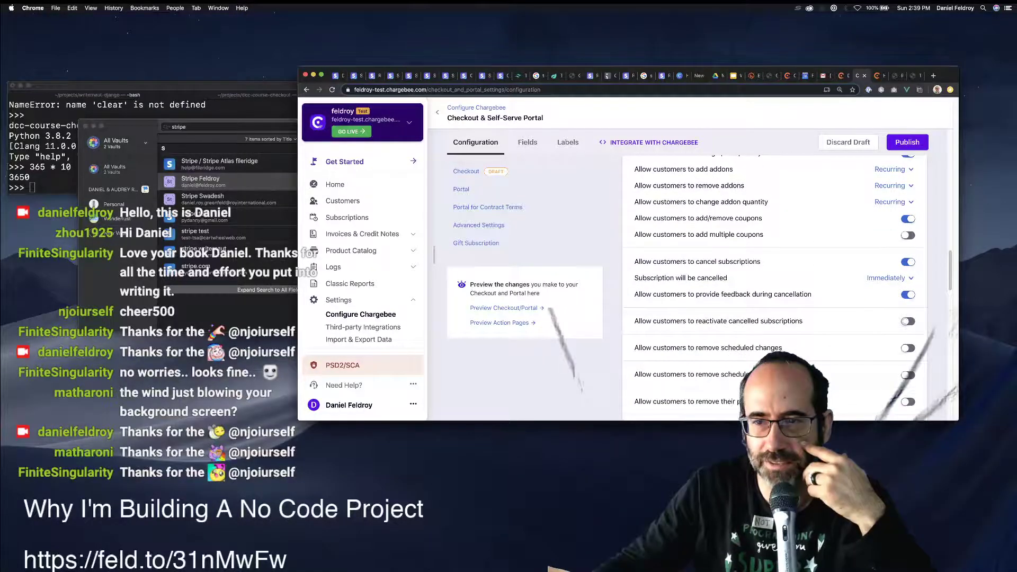
scroll(773, 286, down, 2)
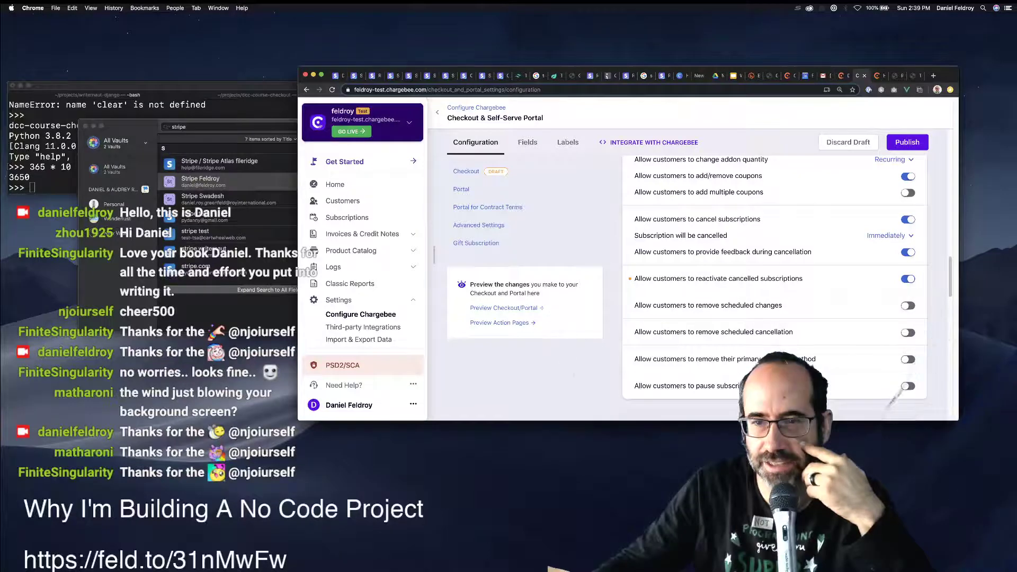
click(908, 359)
scroll(908, 359, down, 1)
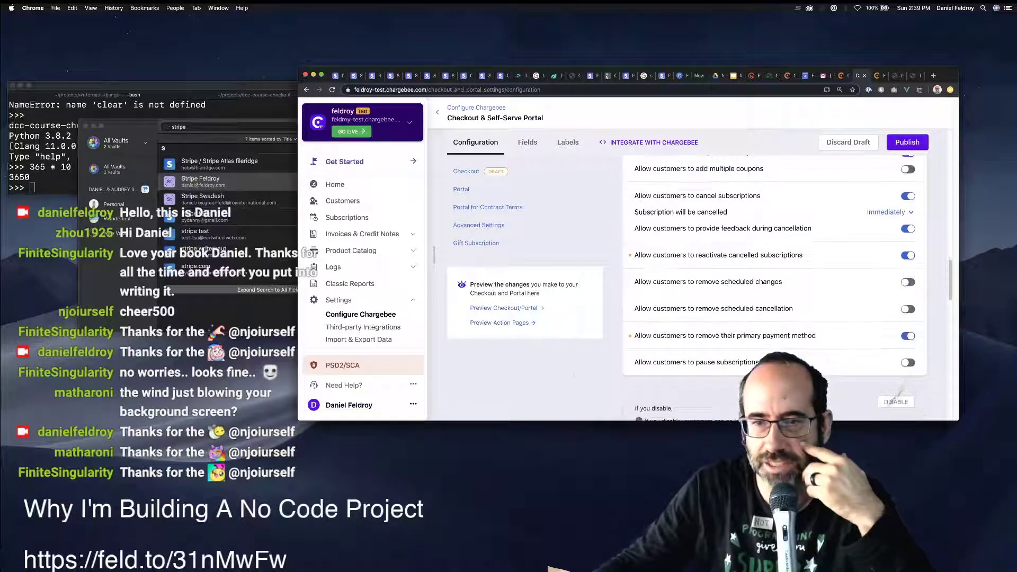
scroll(773, 286, down, 8)
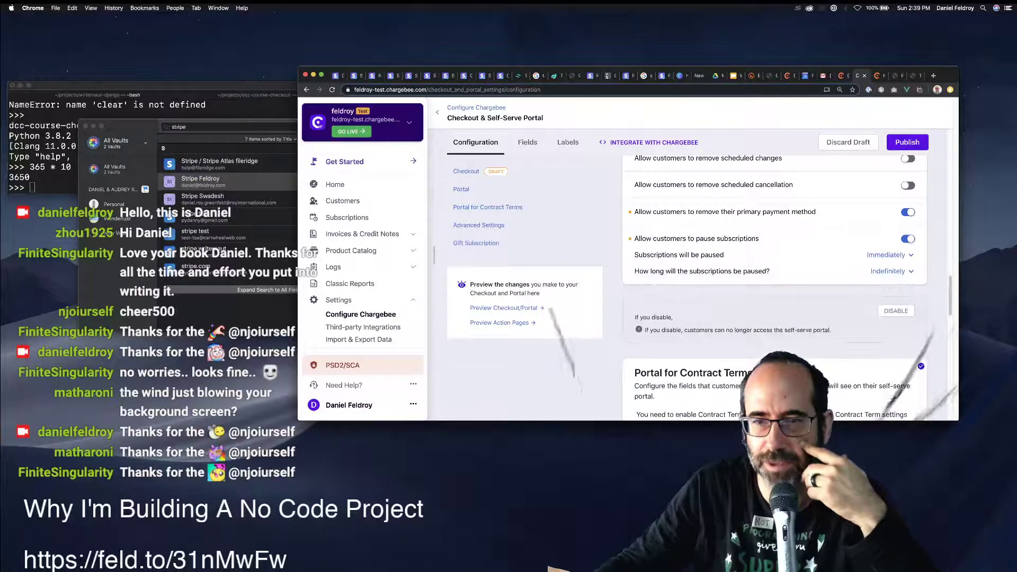
scroll(773, 286, down, 3)
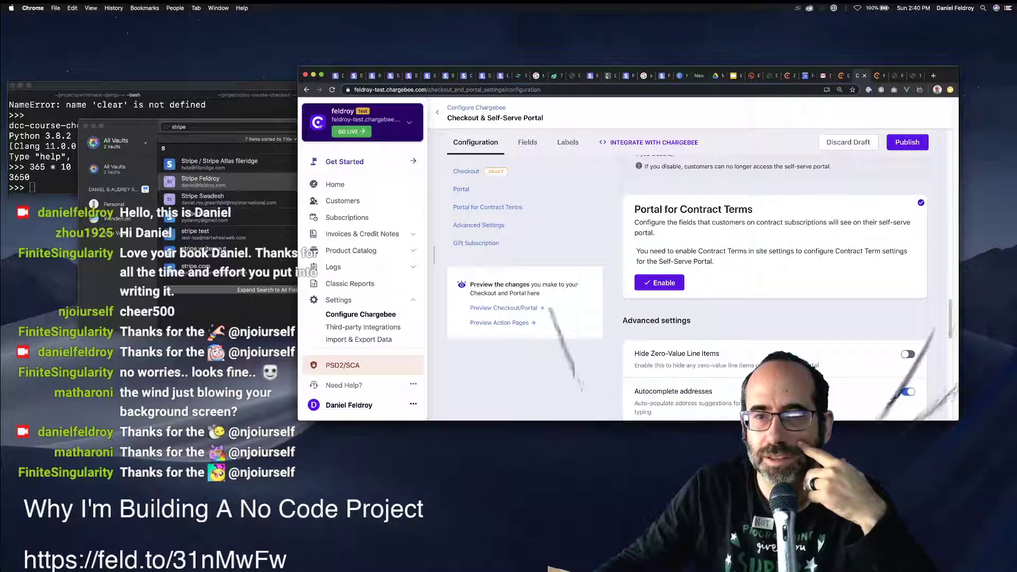
Keep the coupon box open at checkout and enable Gift Subscription settings.
scroll(774, 289, down, 5)
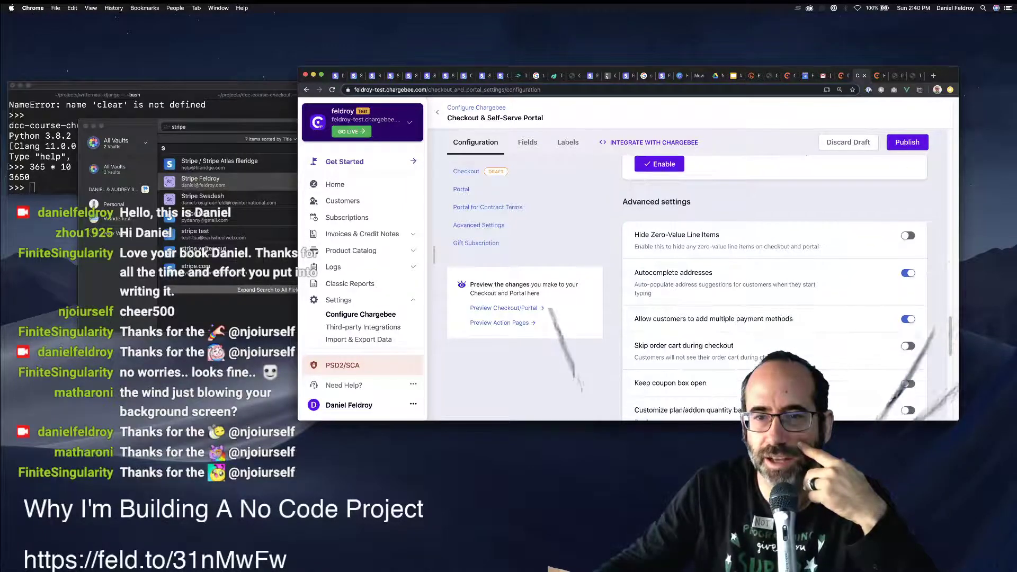
scroll(773, 288, down, 2)
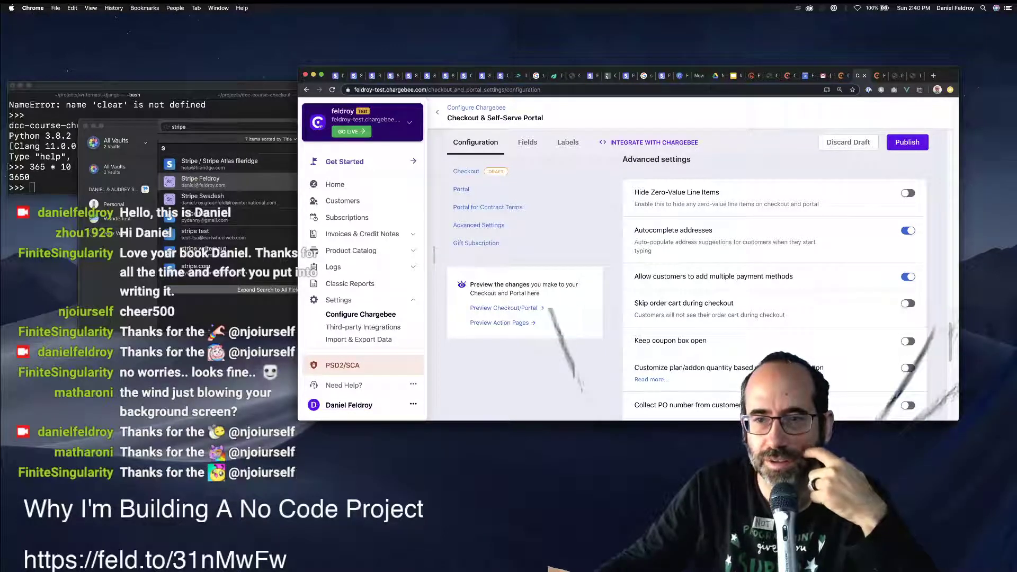
click(907, 341)
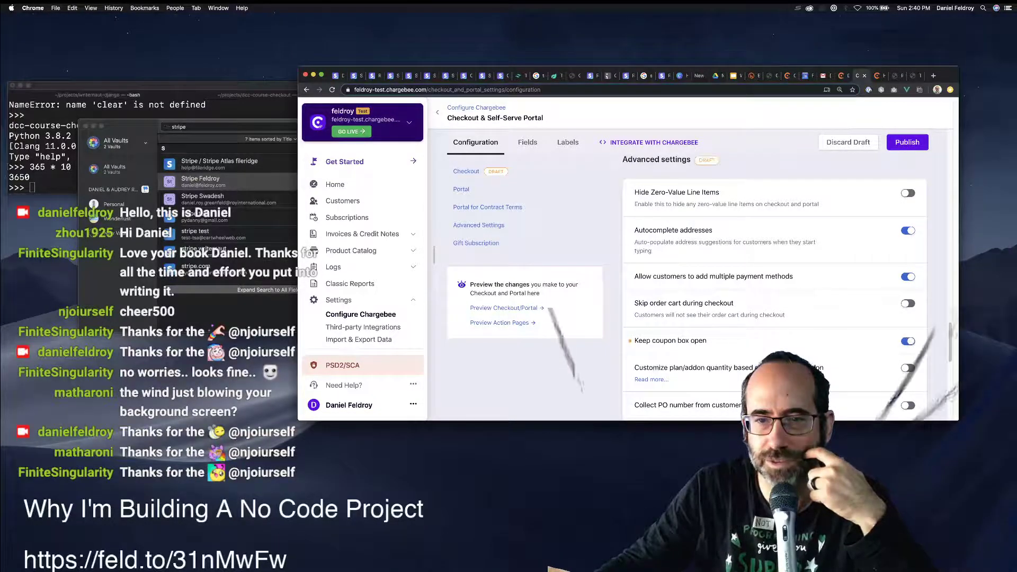
scroll(907, 341, down, 5)
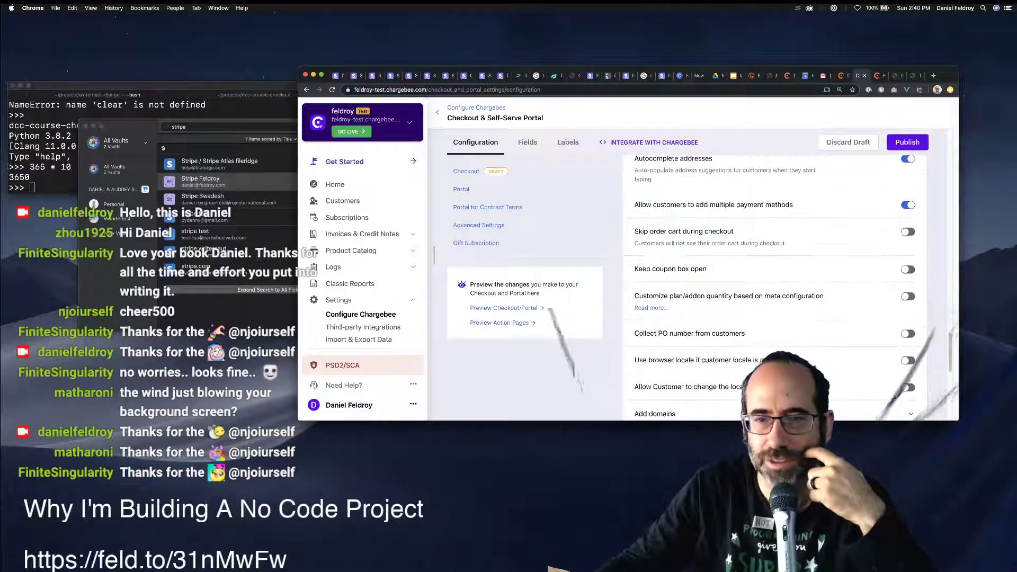
scroll(775, 279, down, 3)
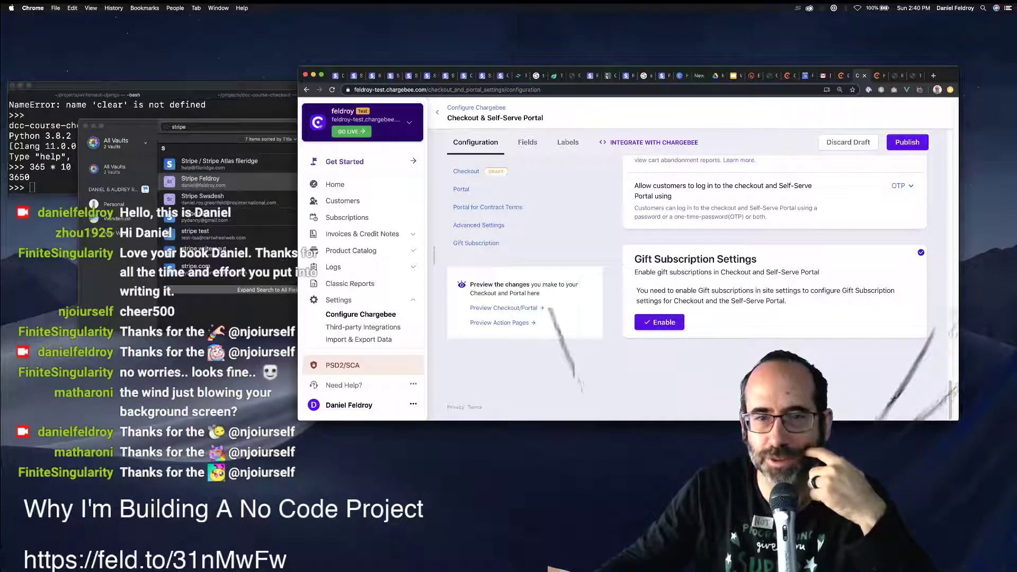
click(659, 321)
scroll(774, 288, down, 3)
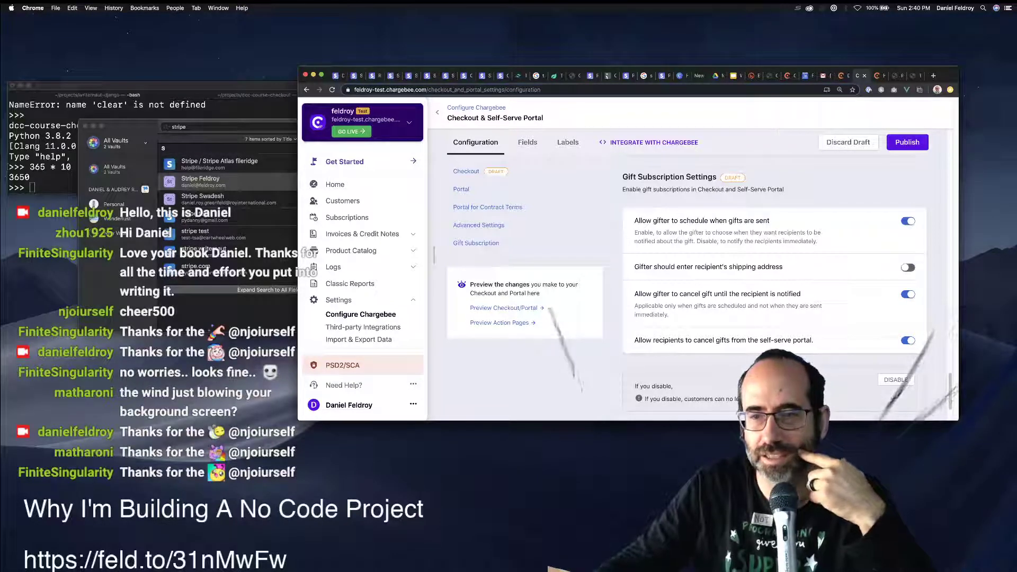
scroll(774, 280, down, 2)
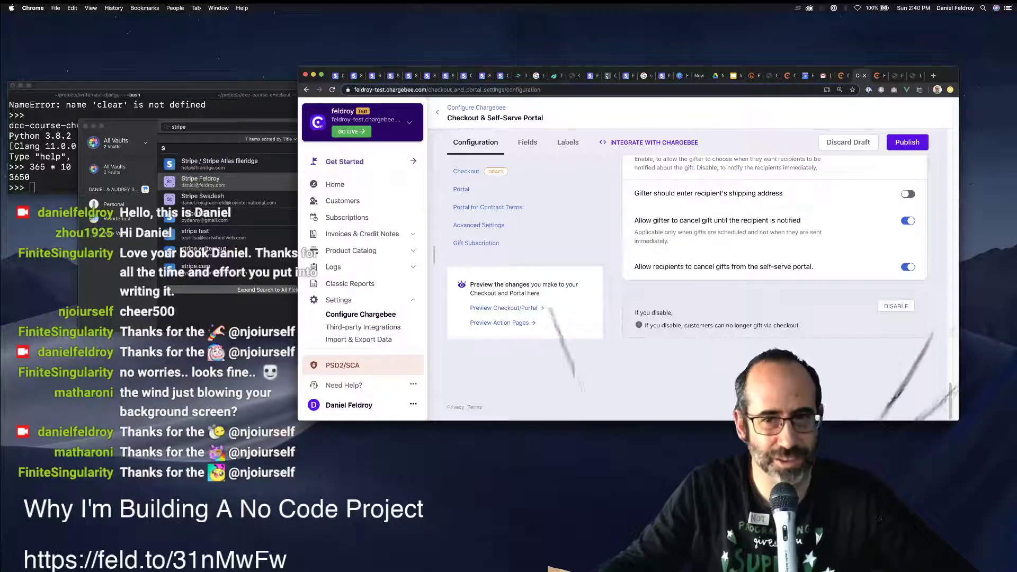
scroll(774, 286, up, 4)
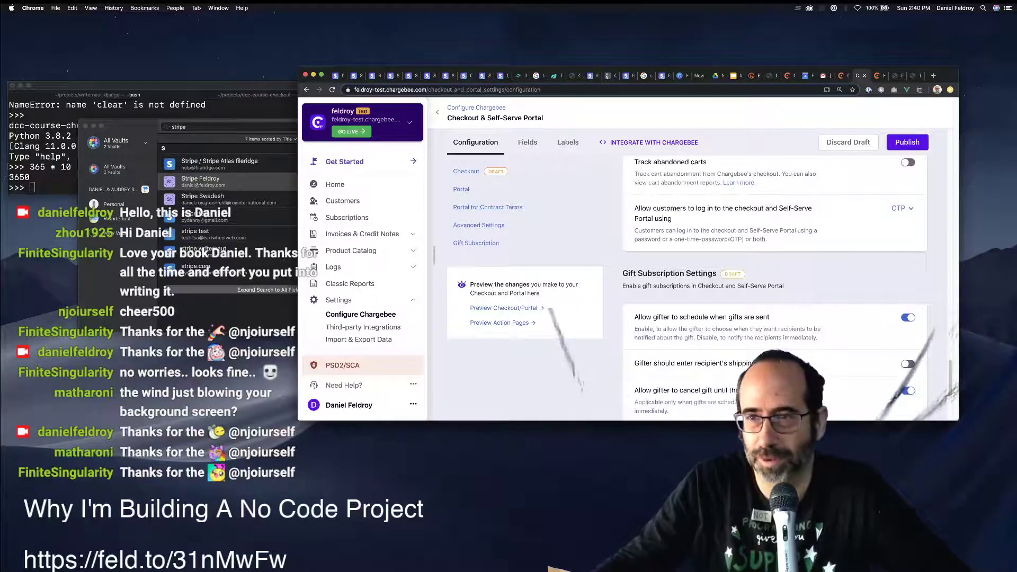
Publish all draft checkout and portal changes, then bring up the Labels tab.
click(907, 142)
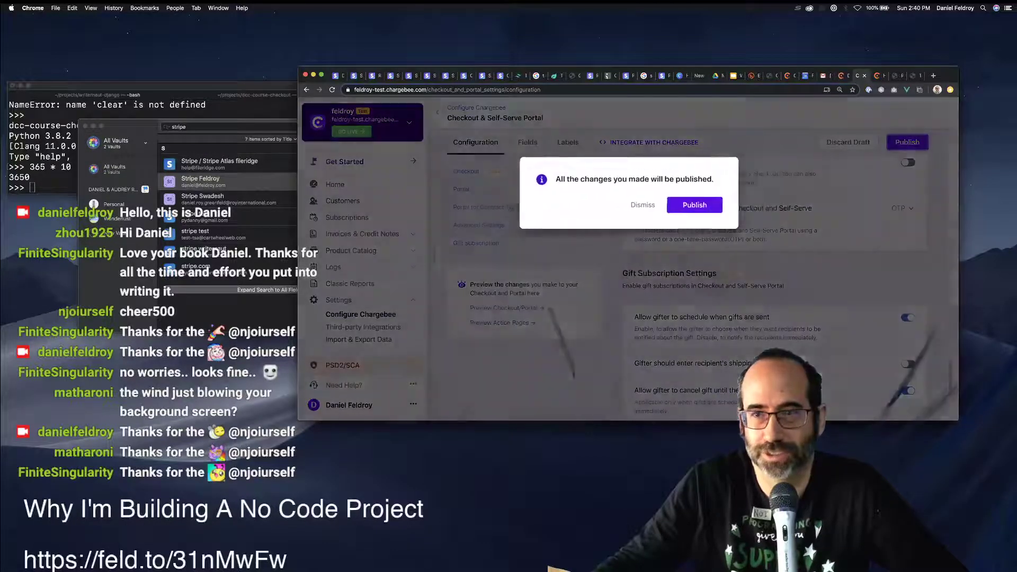
click(694, 205)
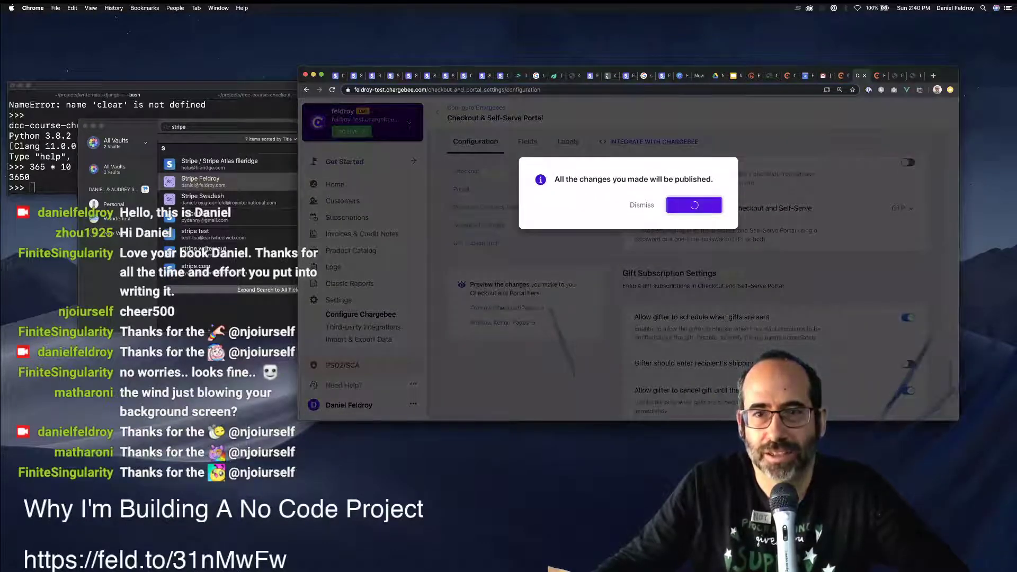
scroll(774, 233, up, 20)
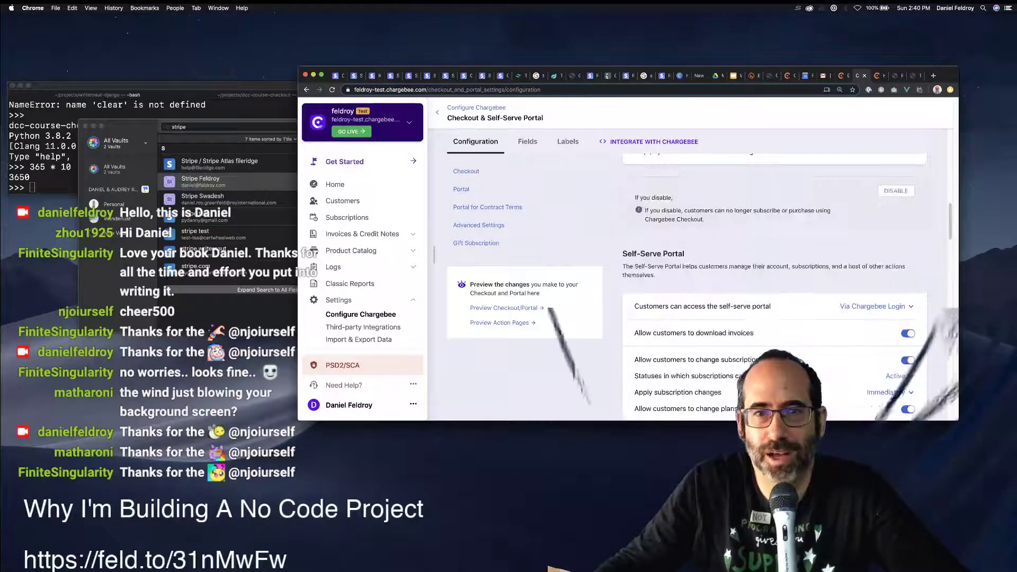
click(568, 141)
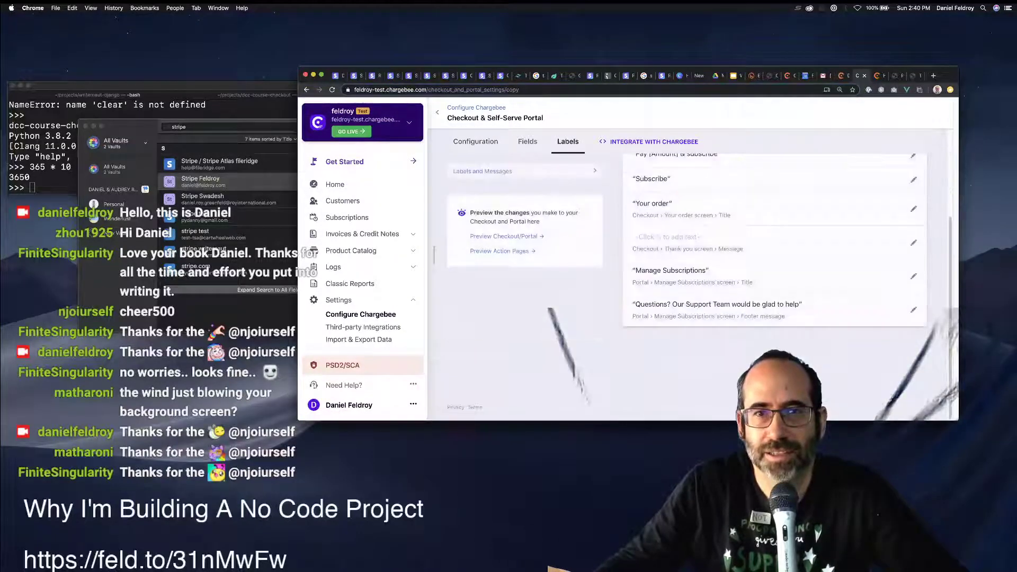
Review the Via API and Via Drop-in script integration snippets, then close the Integrate with Chargebee modal.
click(650, 141)
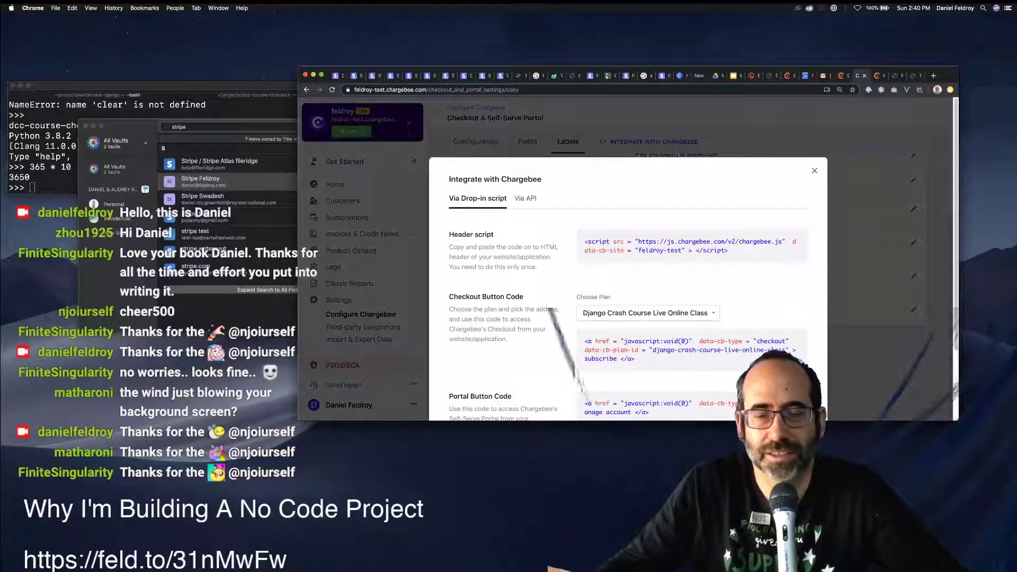
click(525, 198)
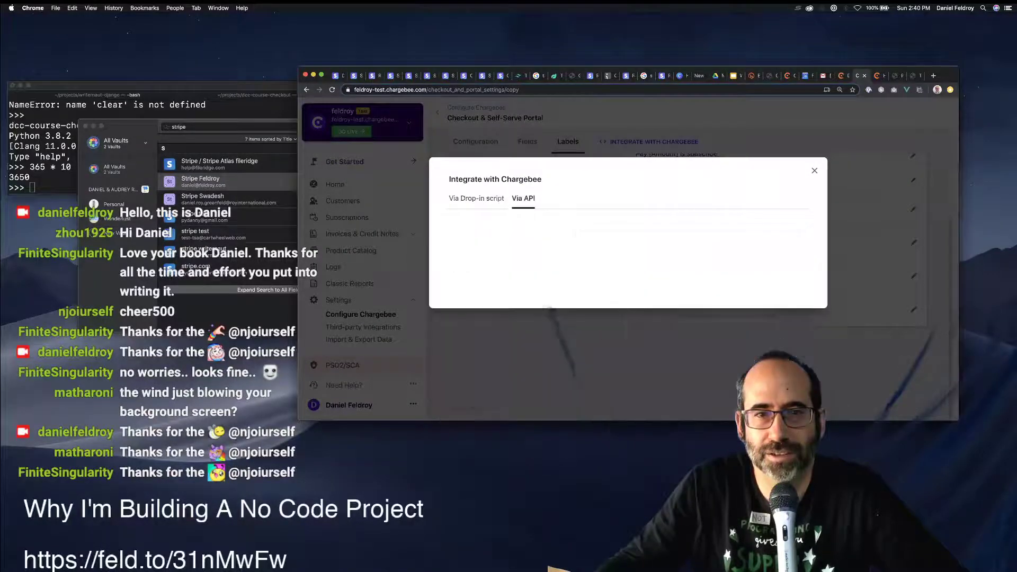
click(477, 198)
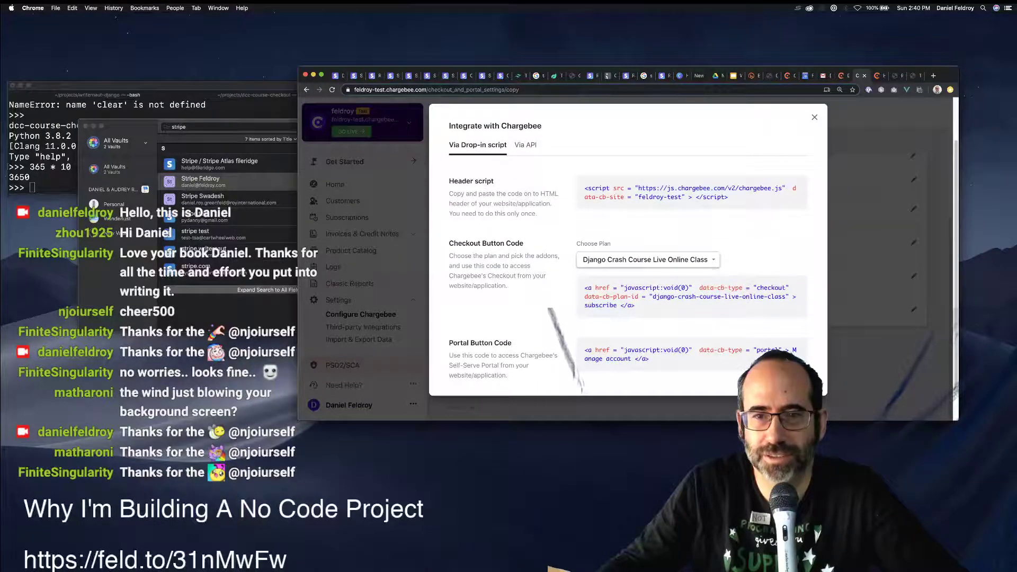
scroll(647, 259, up, 1)
mouse_move(691, 244)
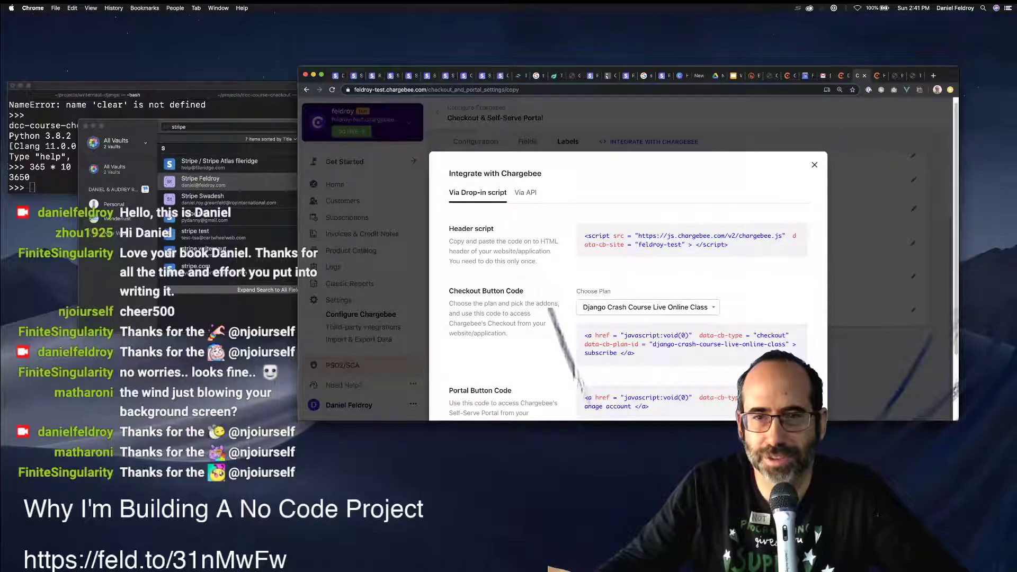
click(814, 165)
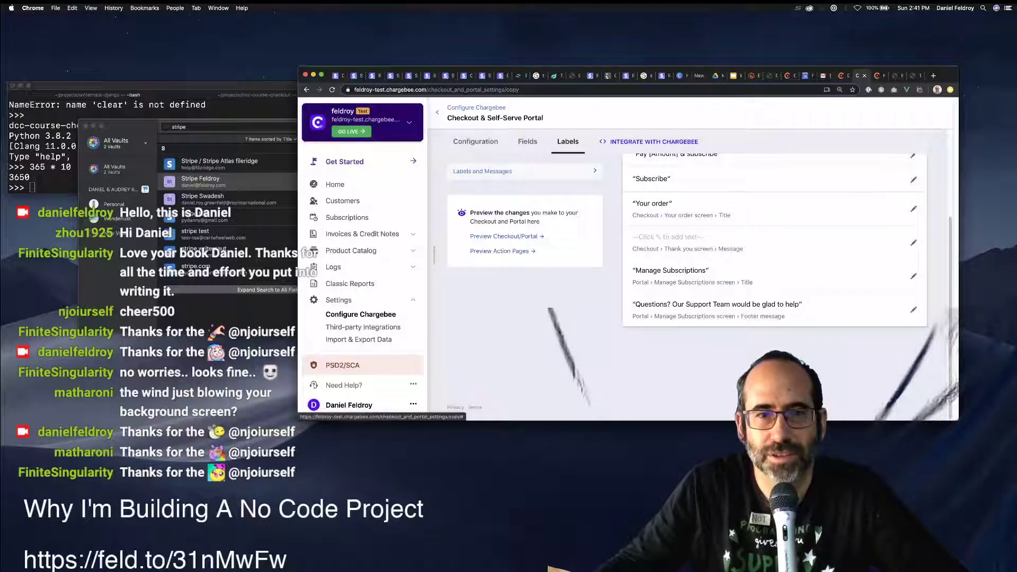
click(497, 236)
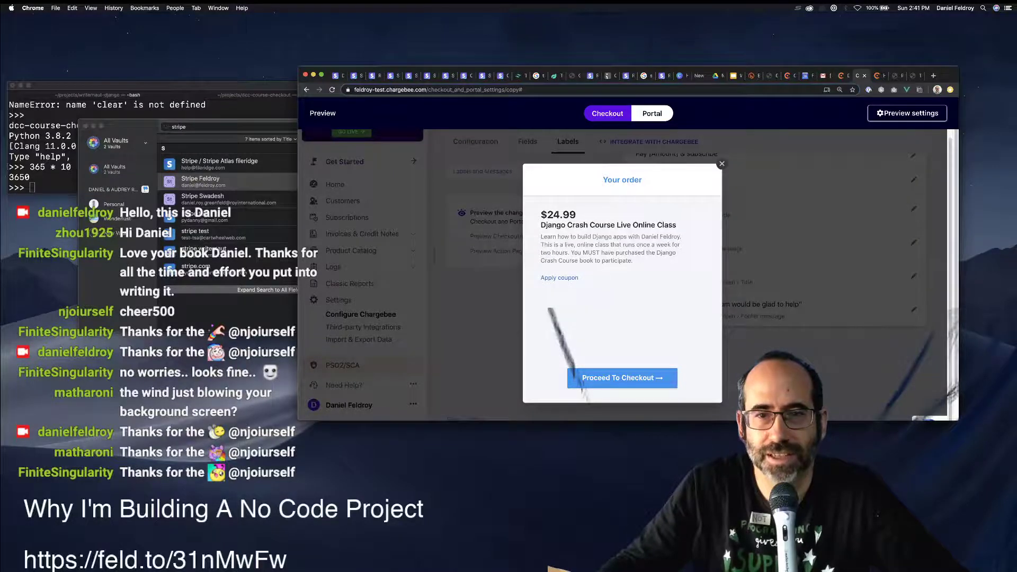
click(622, 377)
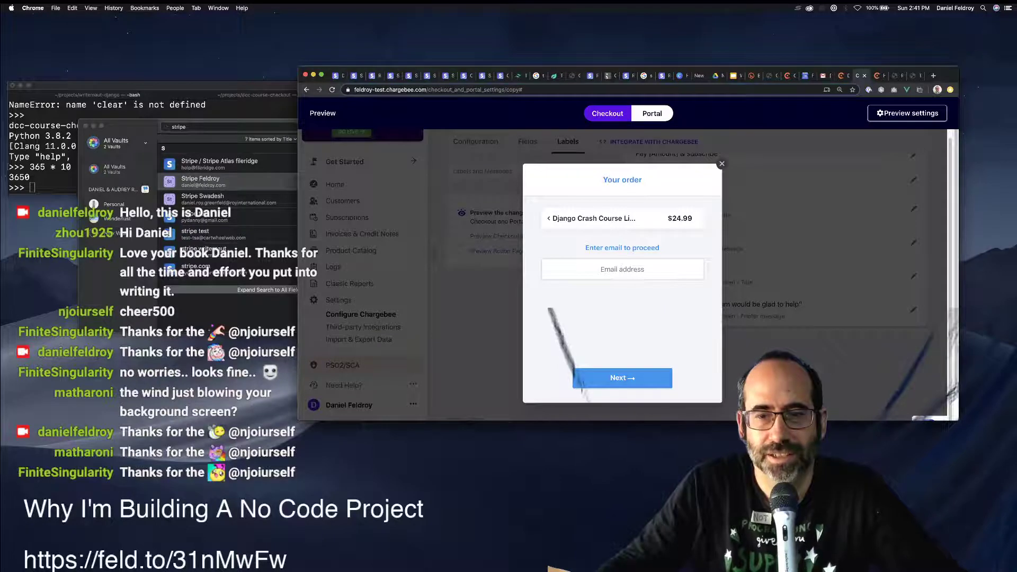
click(621, 269)
text(joe)
text(@exa)
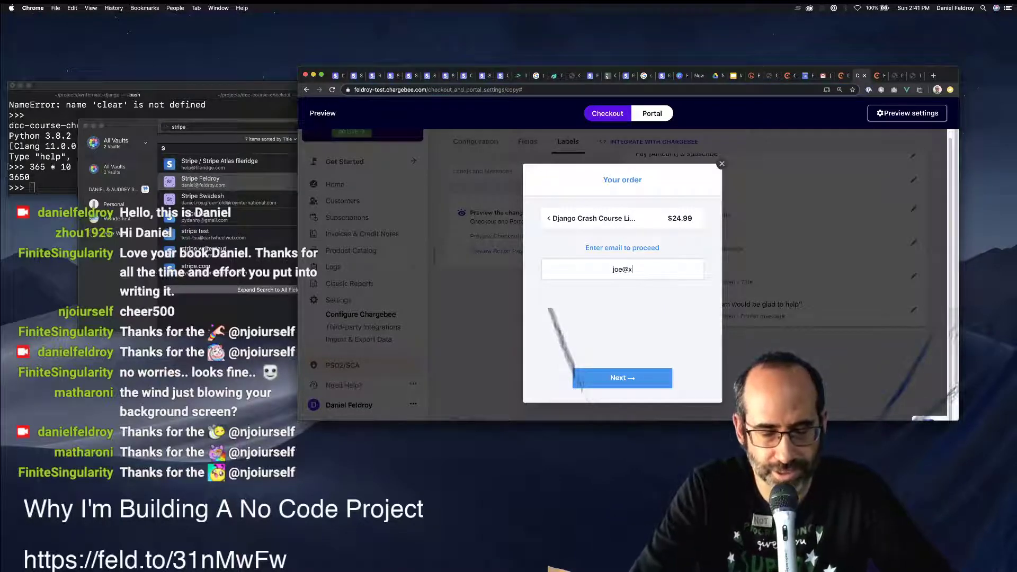
text(,p)
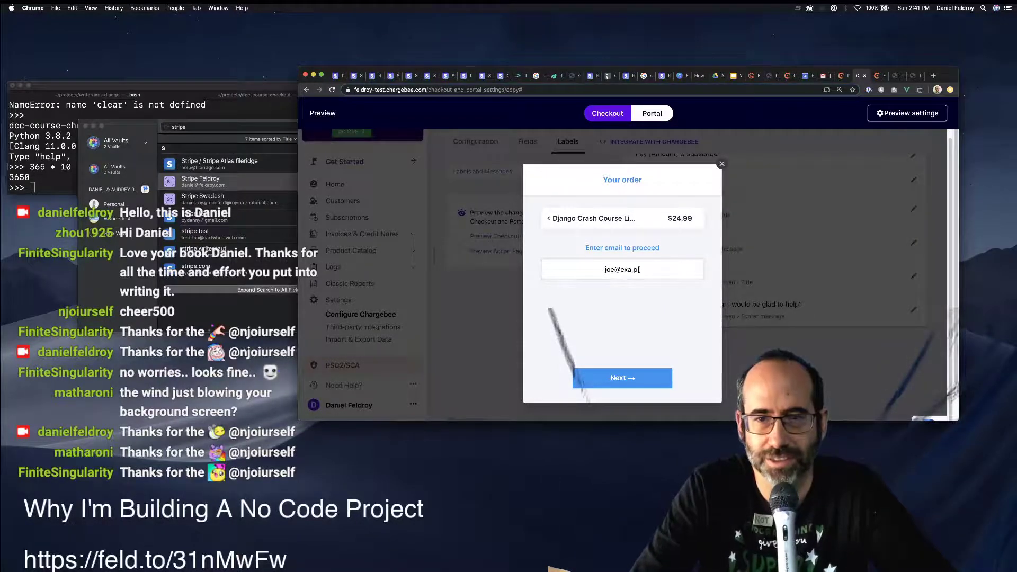
text(mple.com)
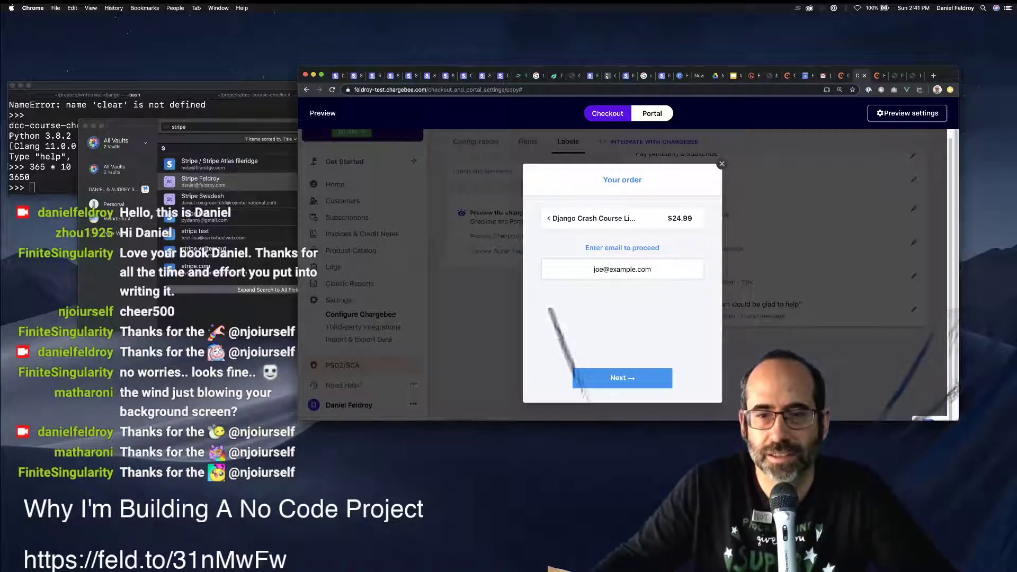
key(Return)
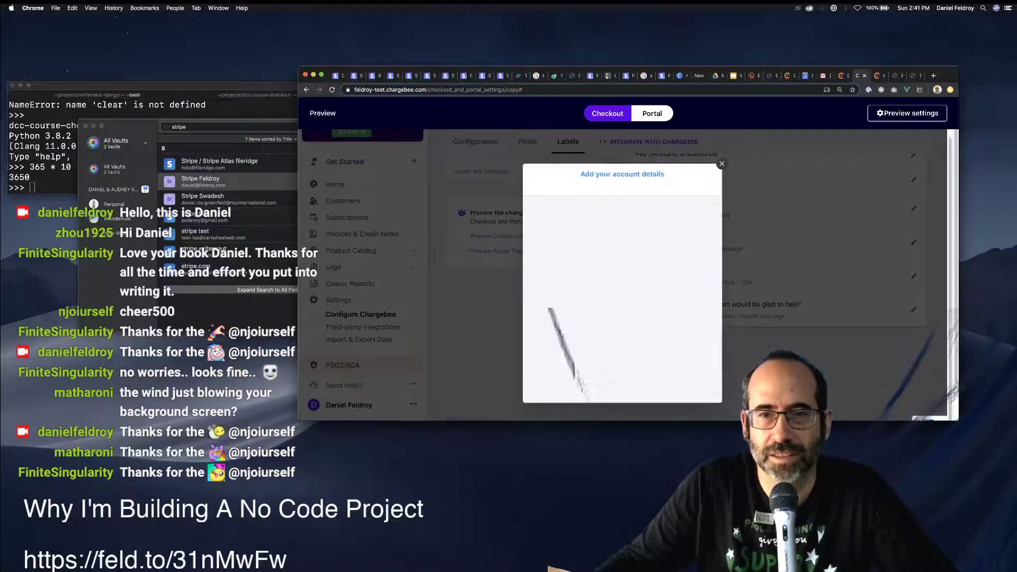
text(as)
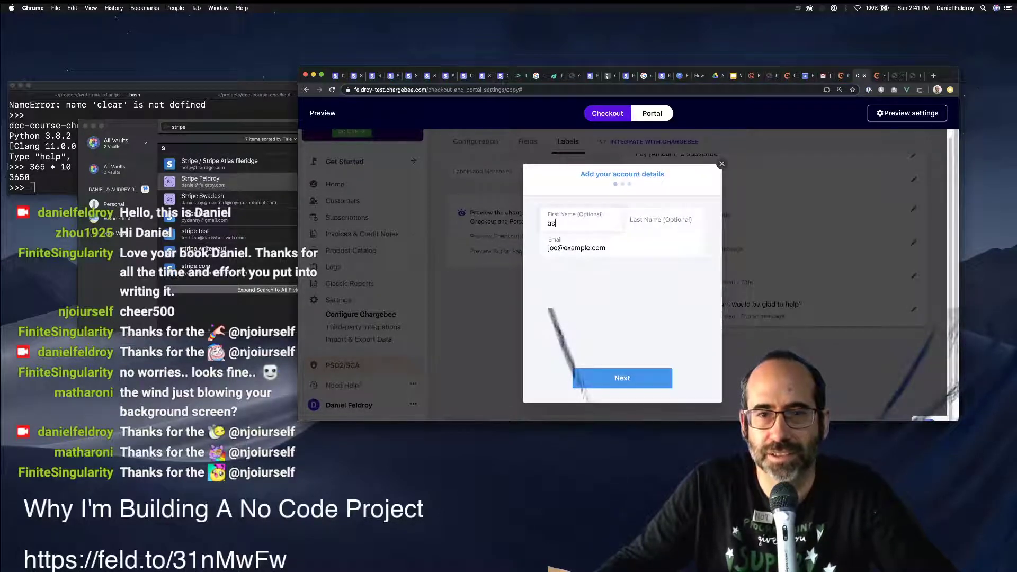
text(dads)
key(Tab)
text(asdads)
key(Return)
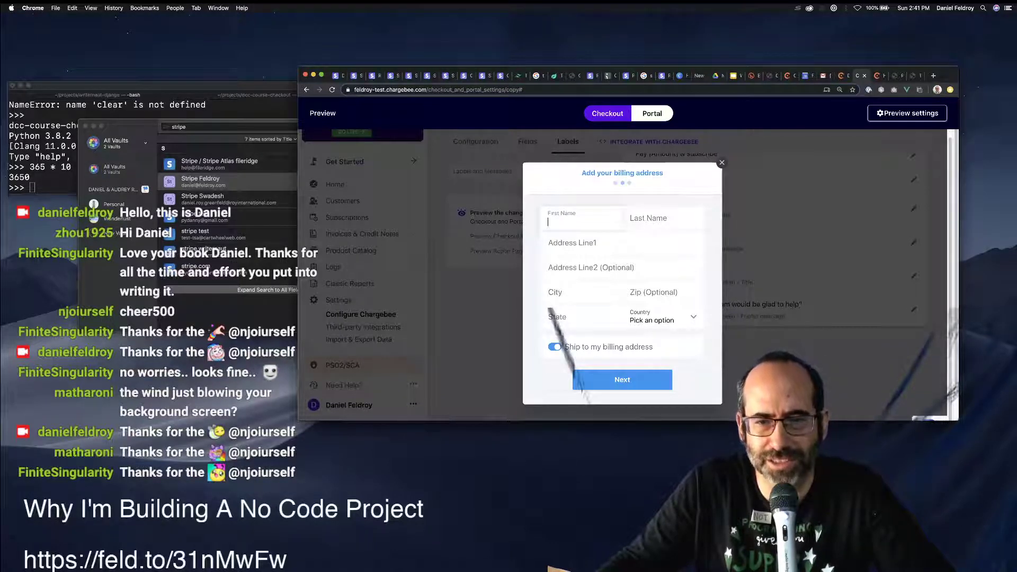
click(555, 347)
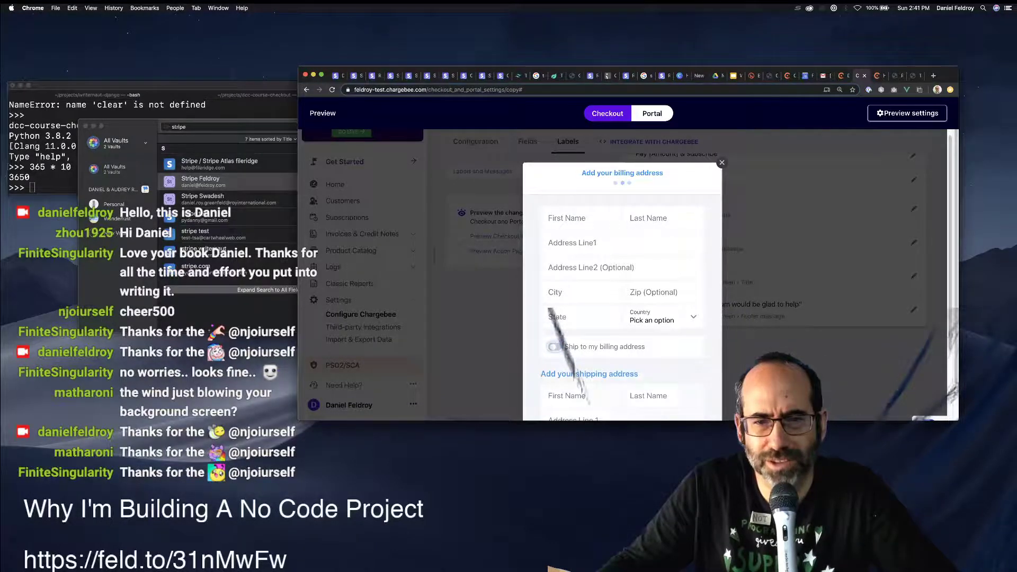
click(555, 347)
click(621, 380)
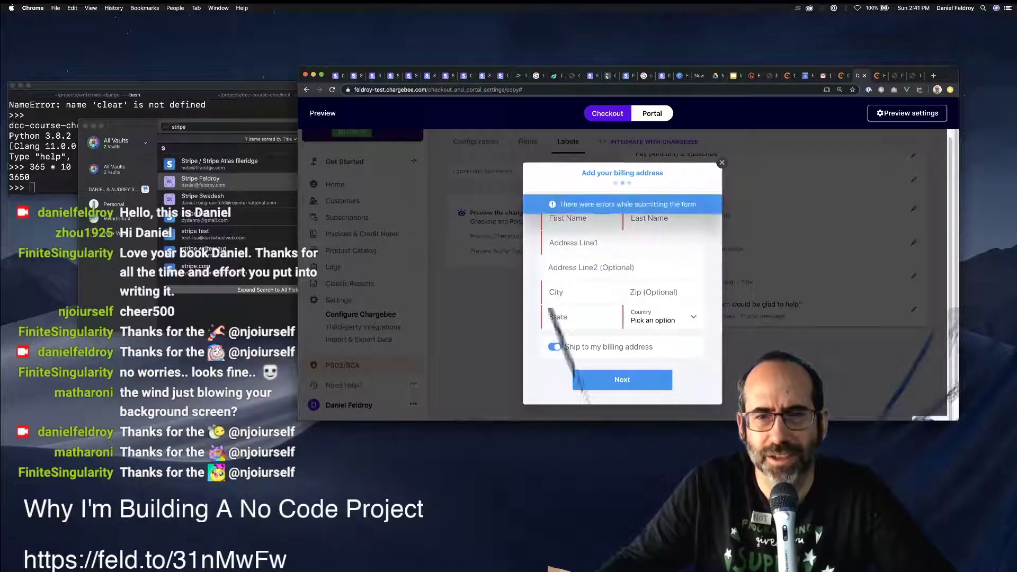
click(721, 162)
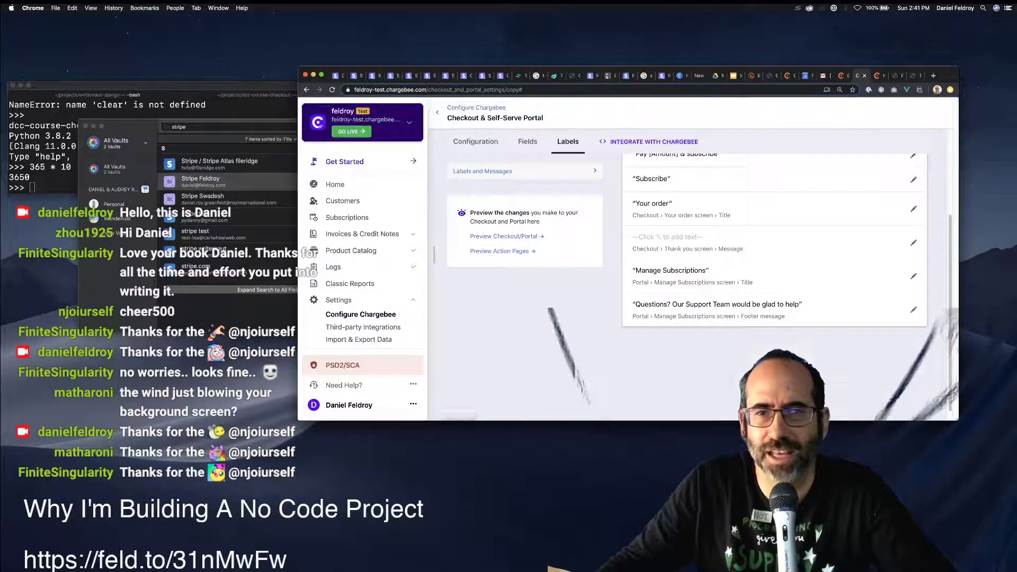
Search the Configuration page for 'shipping', then switch to the Fields tab.
scroll(721, 238, up, 5)
click(476, 185)
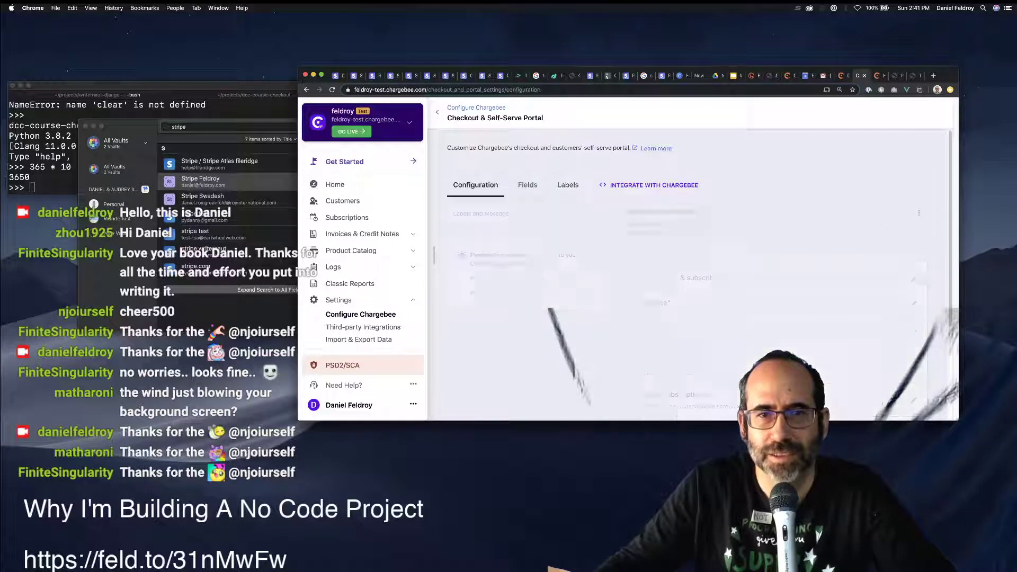
key(super+f)
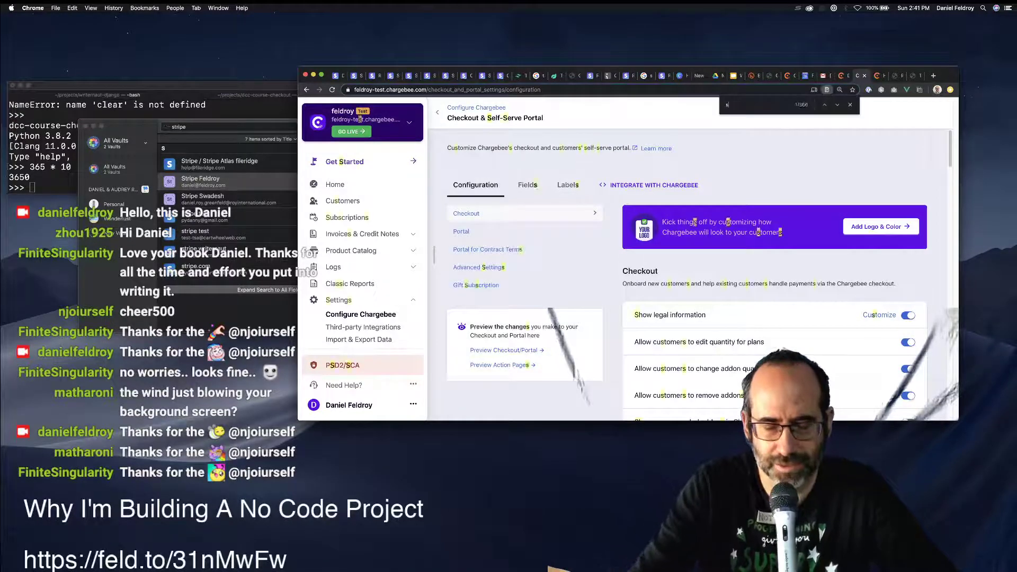
text(shipping)
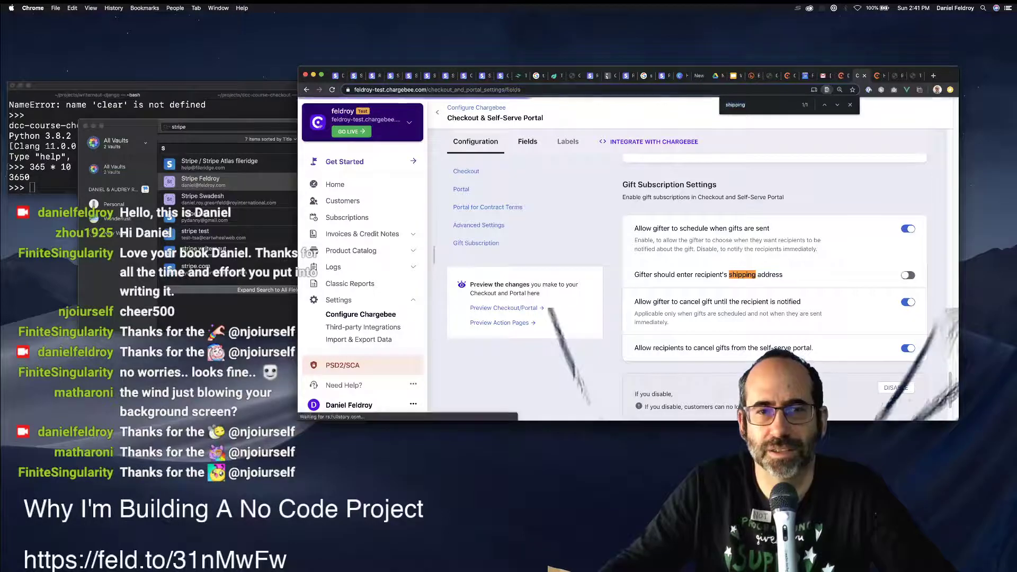
click(527, 141)
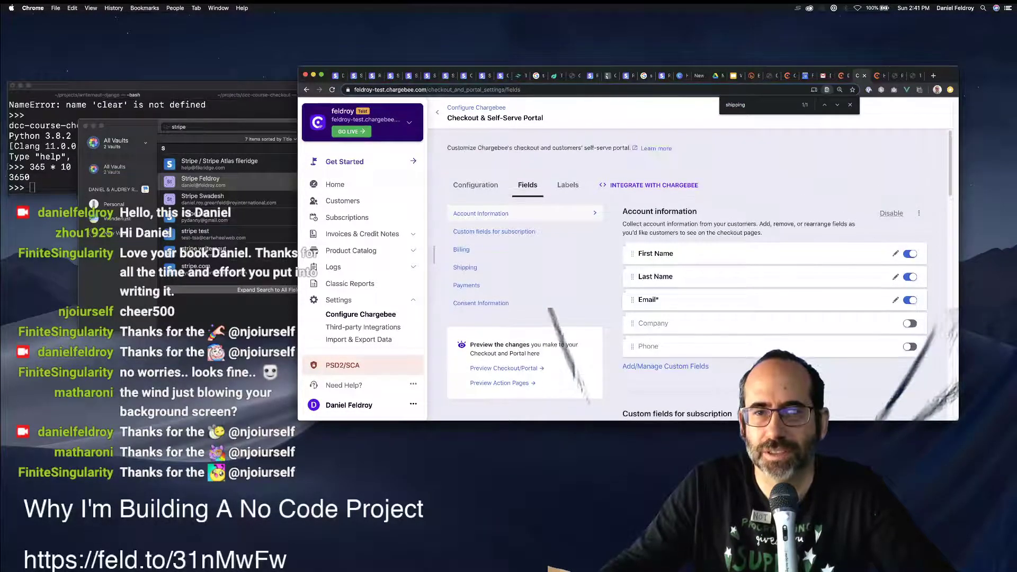
Turn on collecting the Company field in account information.
scroll(700, 274, down, 3)
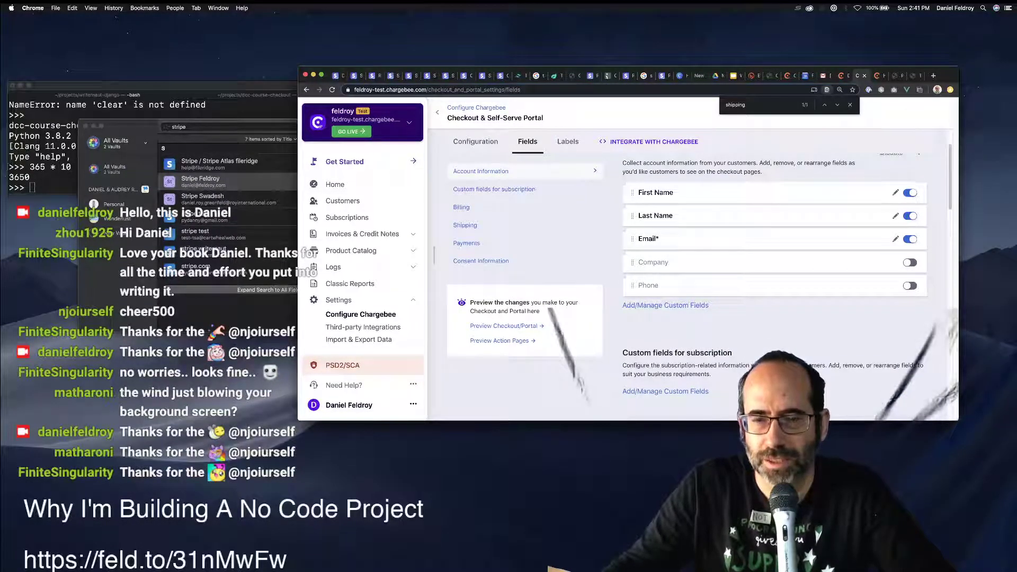
click(909, 263)
scroll(773, 286, down, 9)
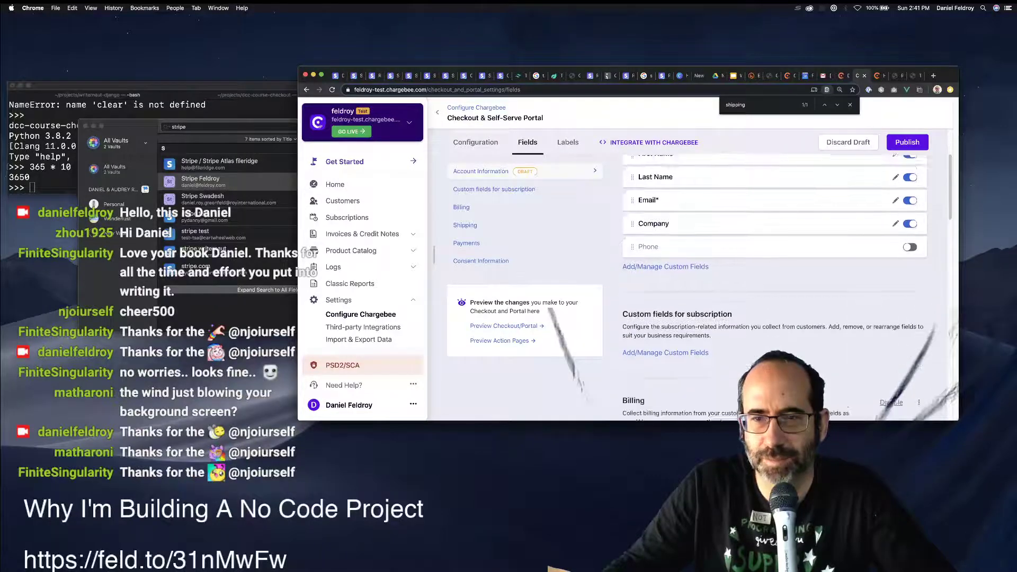
scroll(774, 286, down, 6)
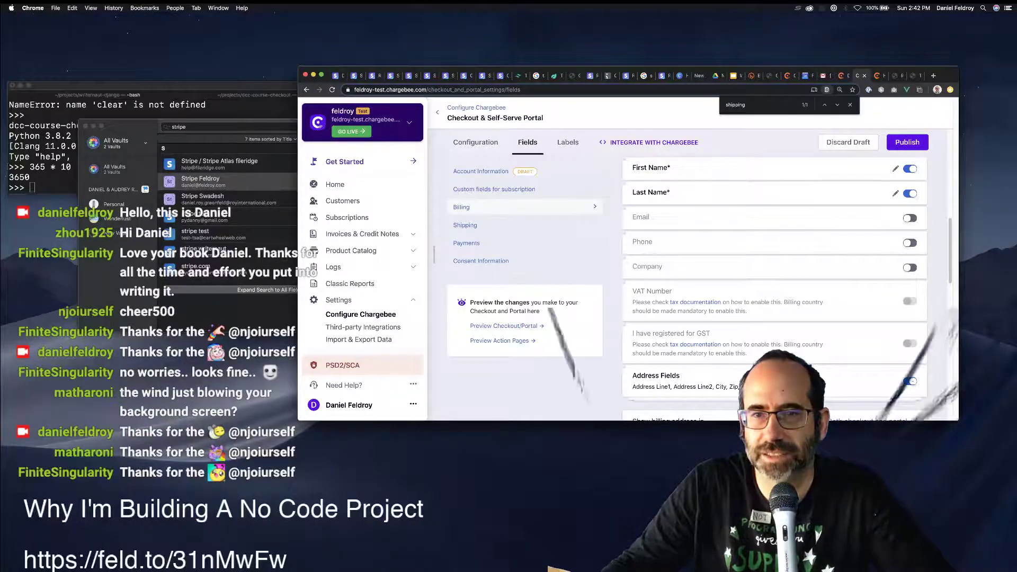
scroll(774, 286, up, 2)
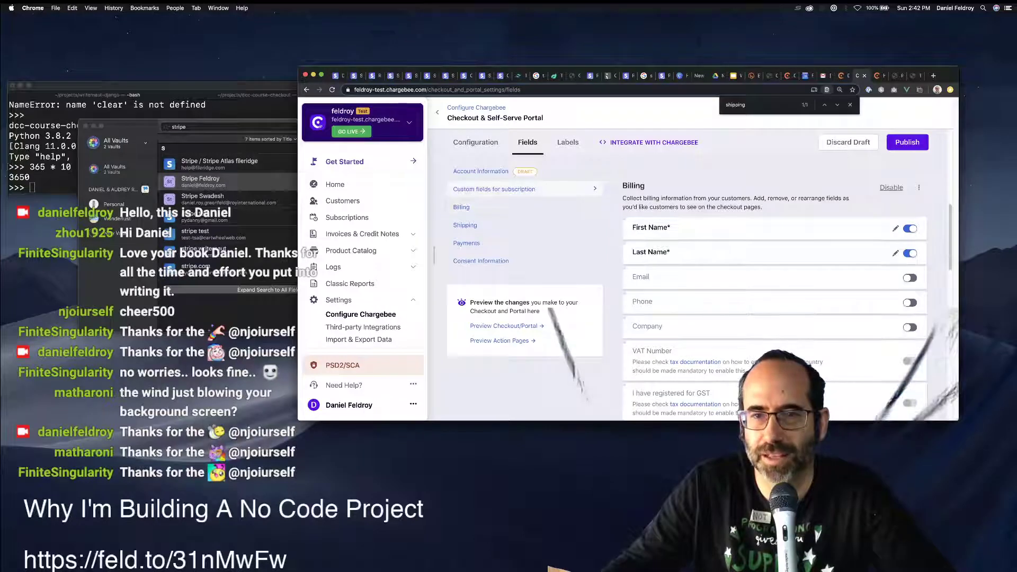
scroll(774, 286, down, 4)
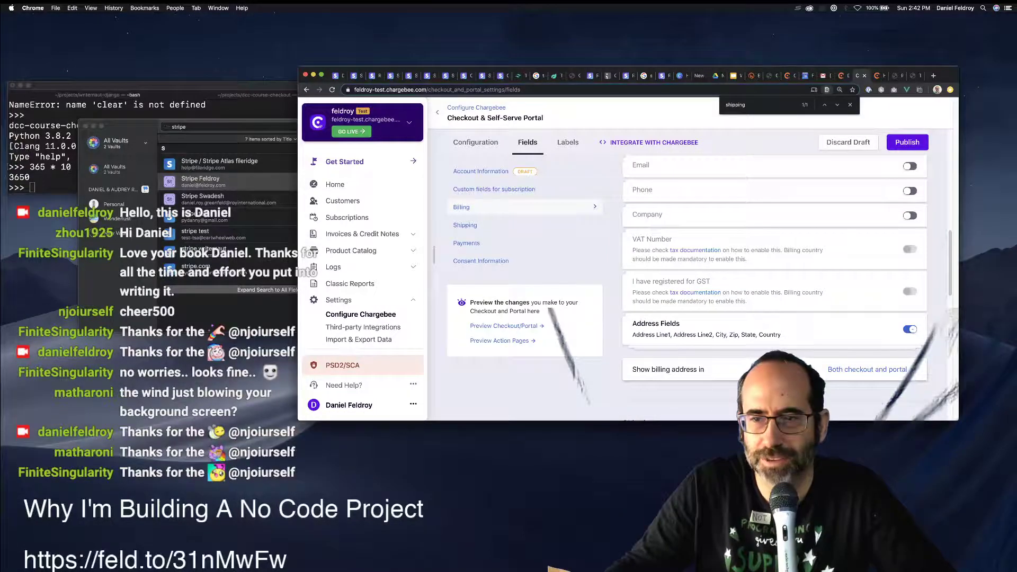
Keep the billing address shown in both checkout and portal, and stop collecting shipping information.
click(866, 369)
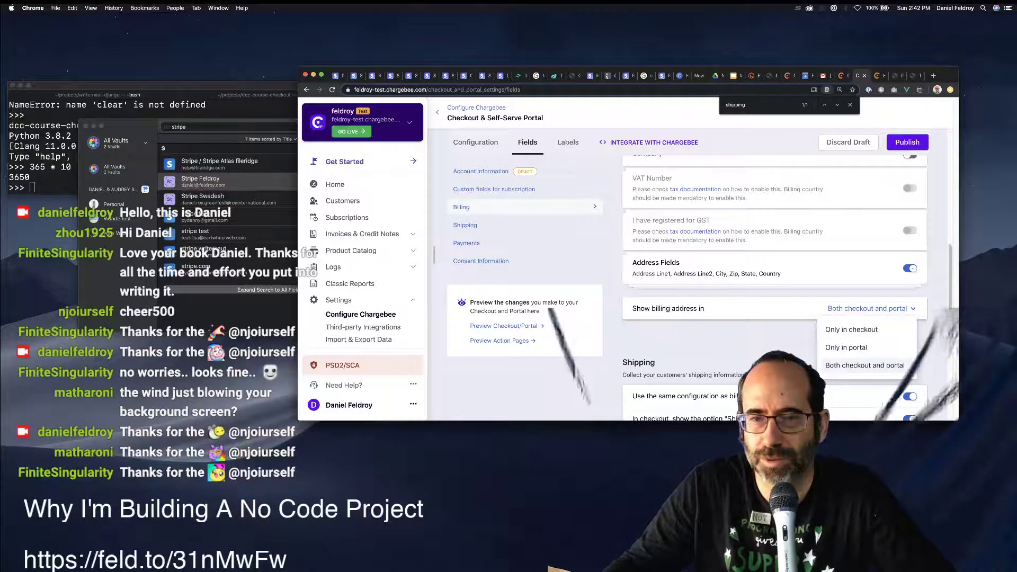
click(864, 365)
click(871, 308)
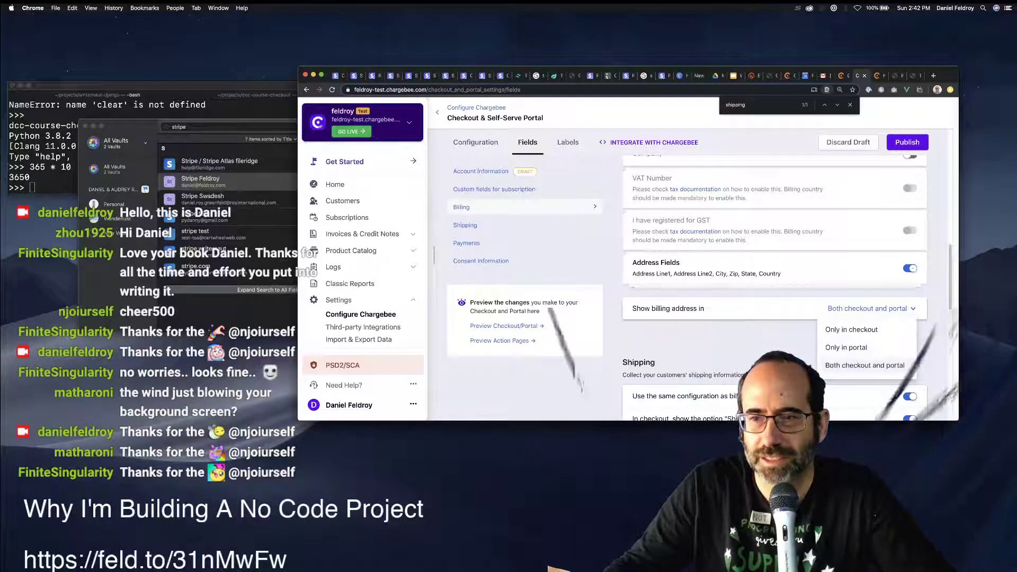
scroll(773, 286, down, 3)
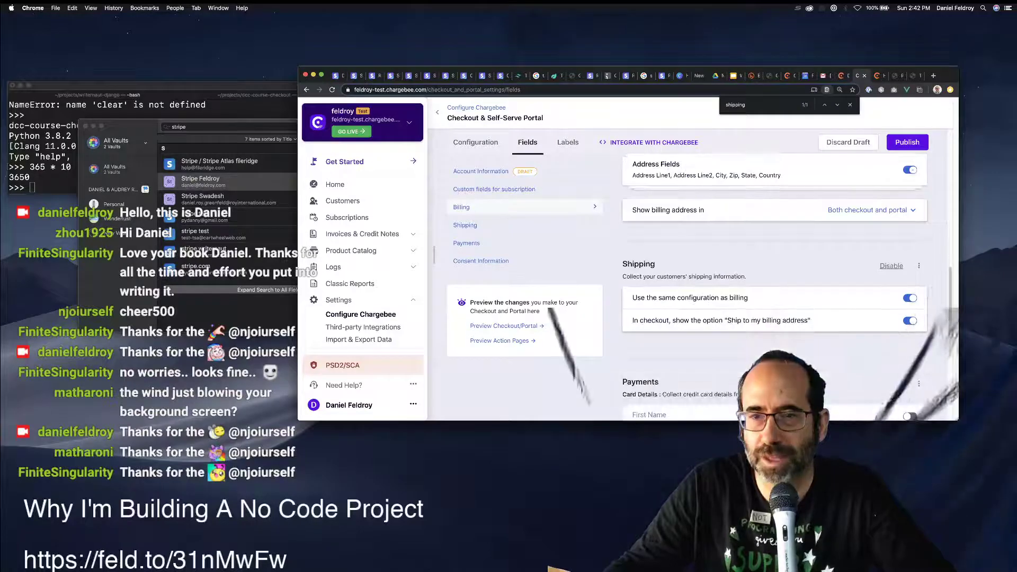
click(891, 266)
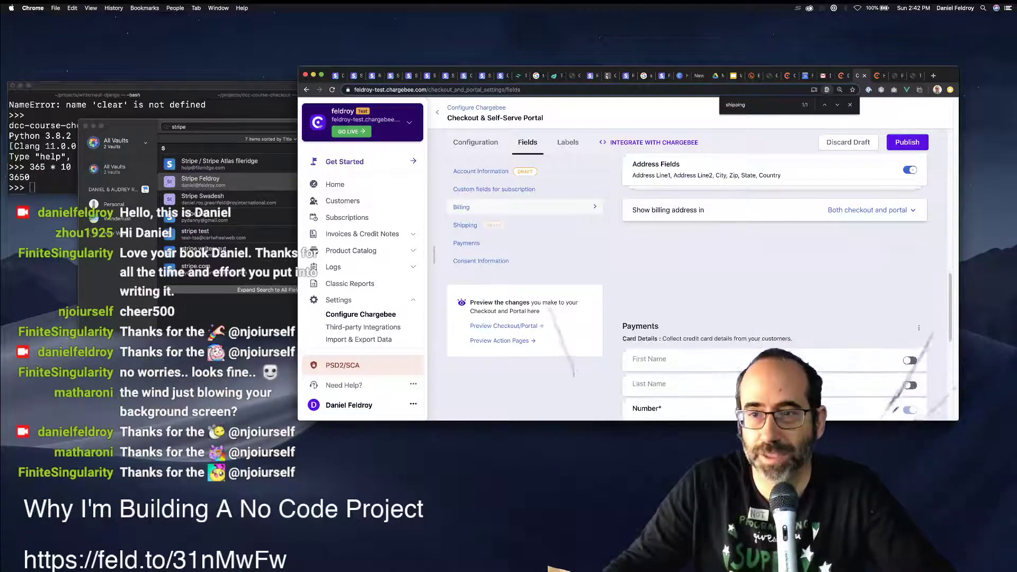
scroll(774, 286, down, 3)
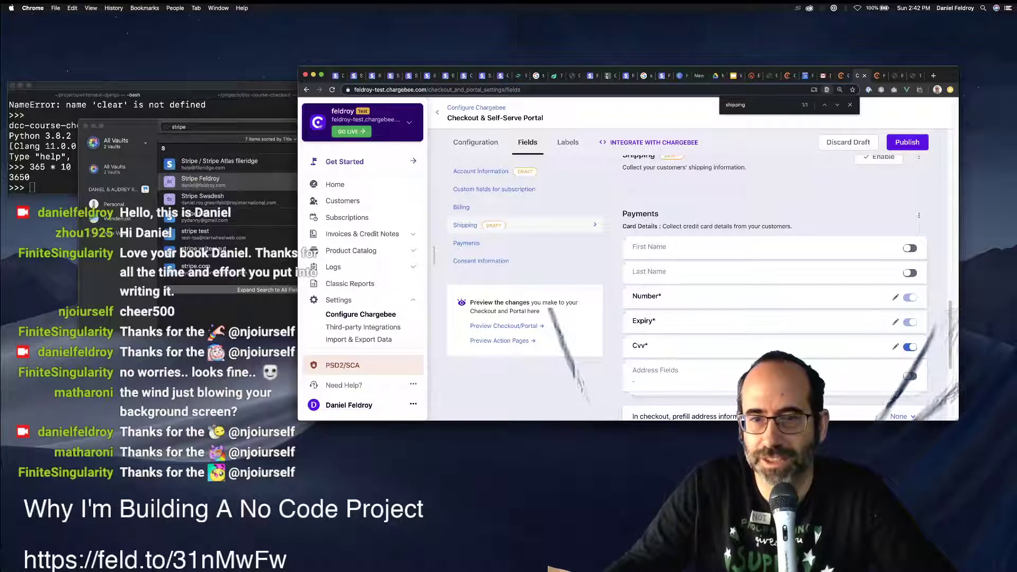
scroll(773, 286, down, 4)
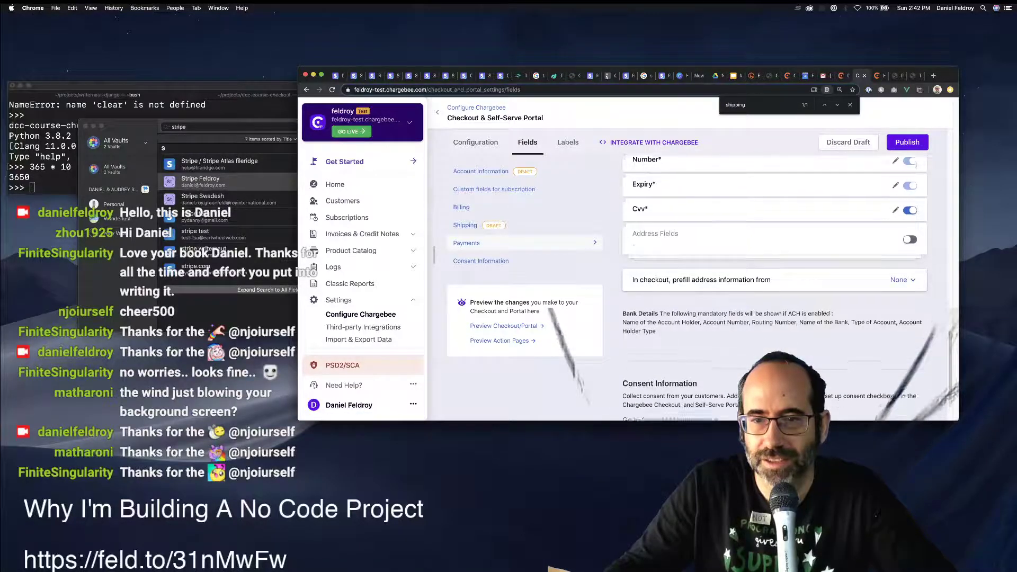
scroll(773, 286, down, 2)
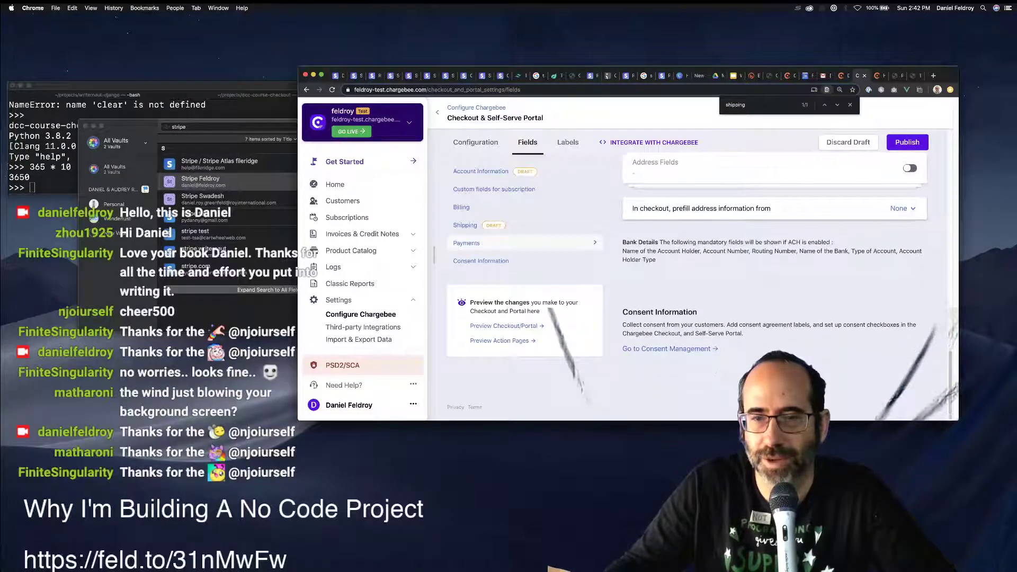
scroll(773, 286, up, 10)
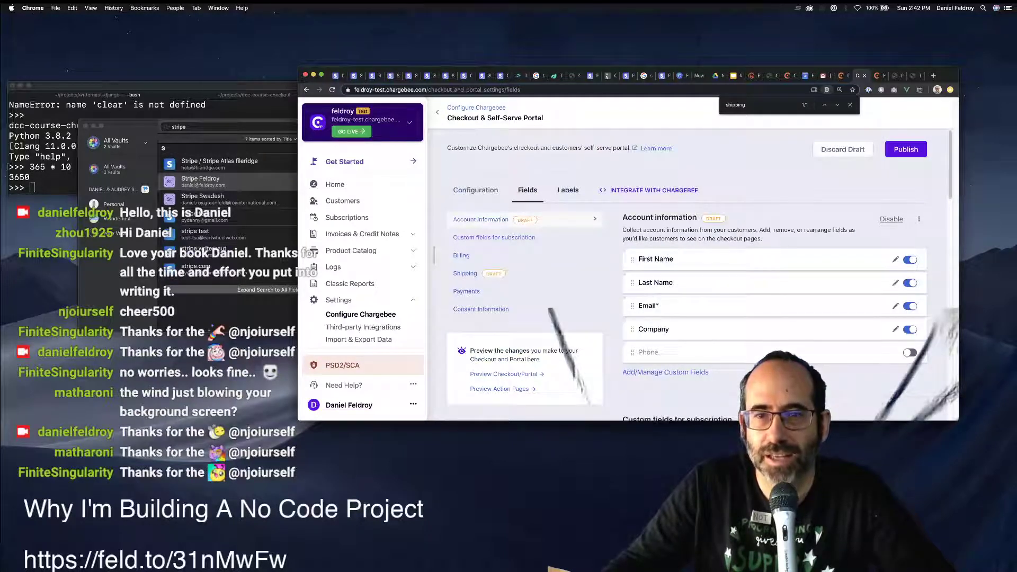
scroll(773, 286, down, 8)
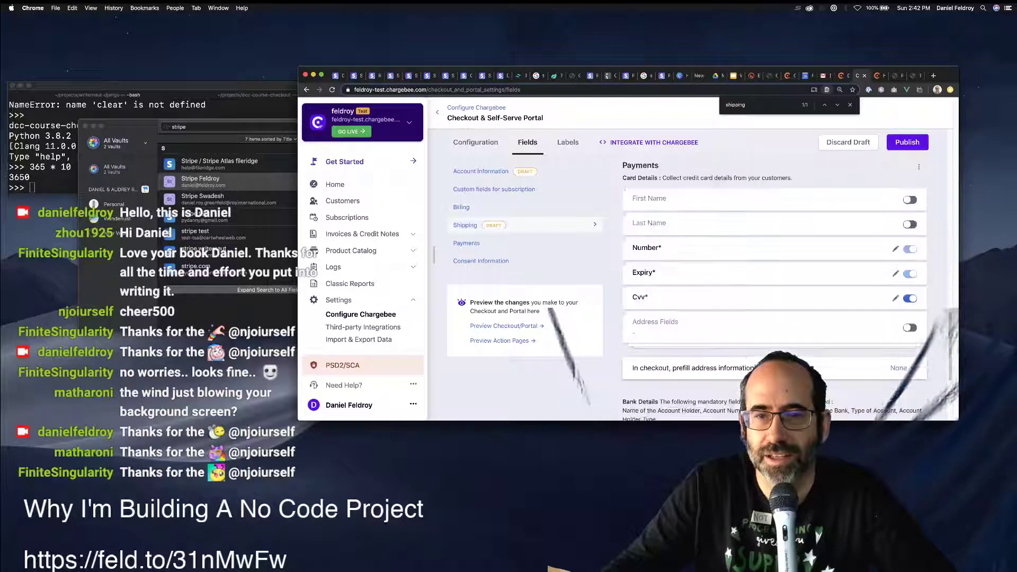
scroll(773, 286, up, 8)
Glance over the Labels tab, then publish the field changes from the Fields tab.
click(567, 190)
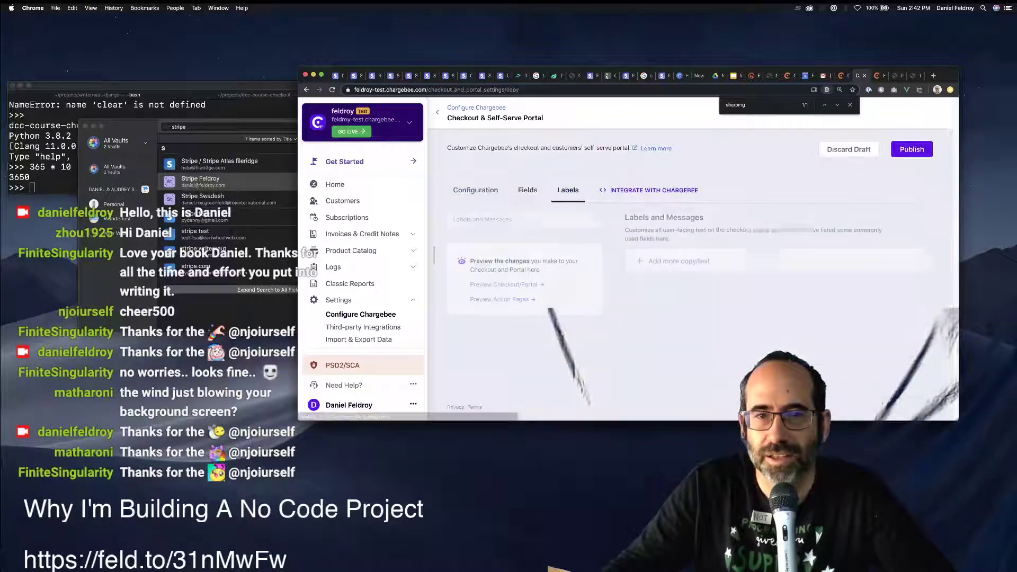
scroll(773, 318, down, 3)
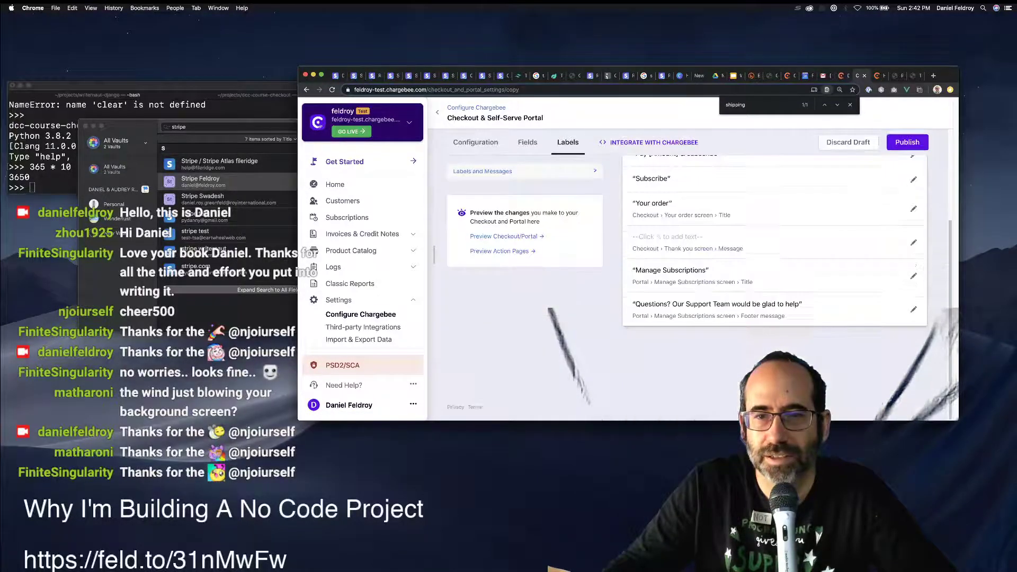
scroll(773, 318, up, 3)
click(528, 189)
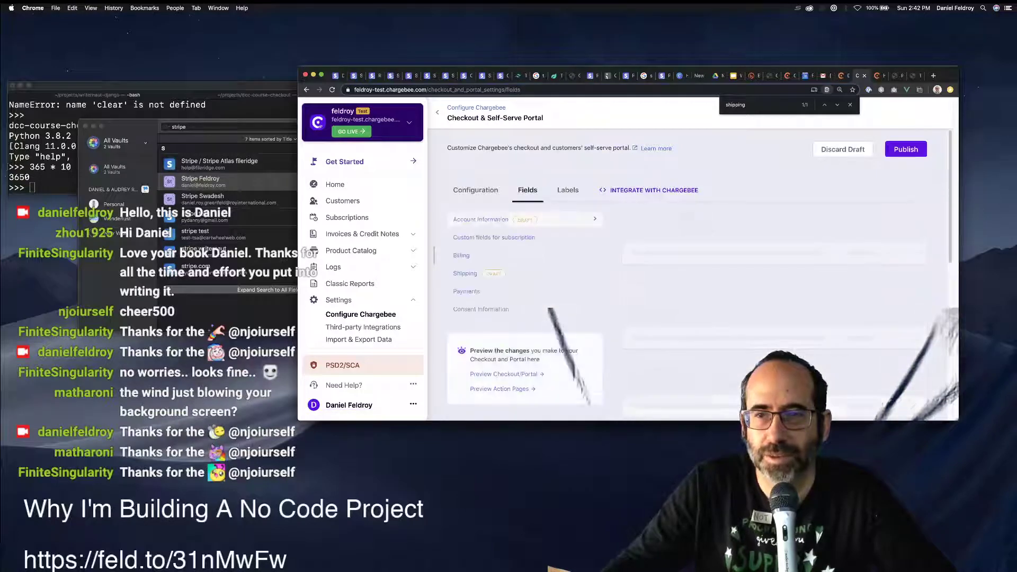
click(906, 149)
key(Return)
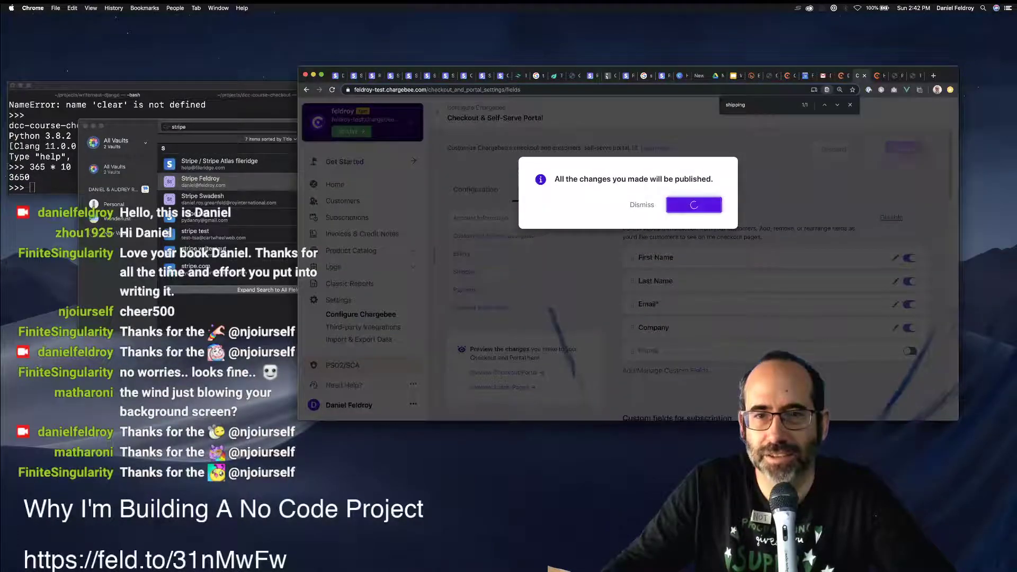
scroll(773, 275, down, 5)
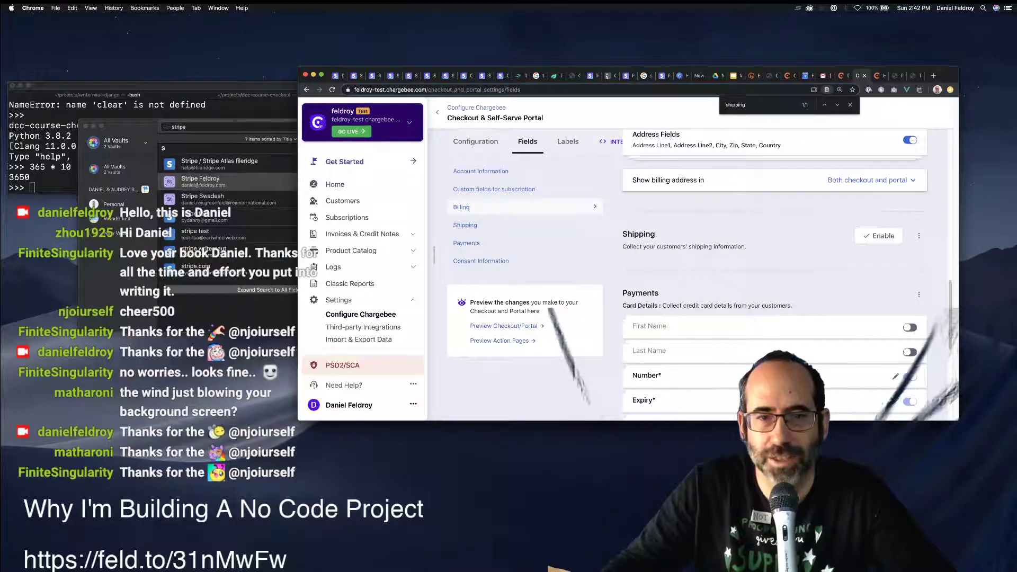
Open the checkout preview, proceed to the order step and submit a test e-mail.
click(503, 325)
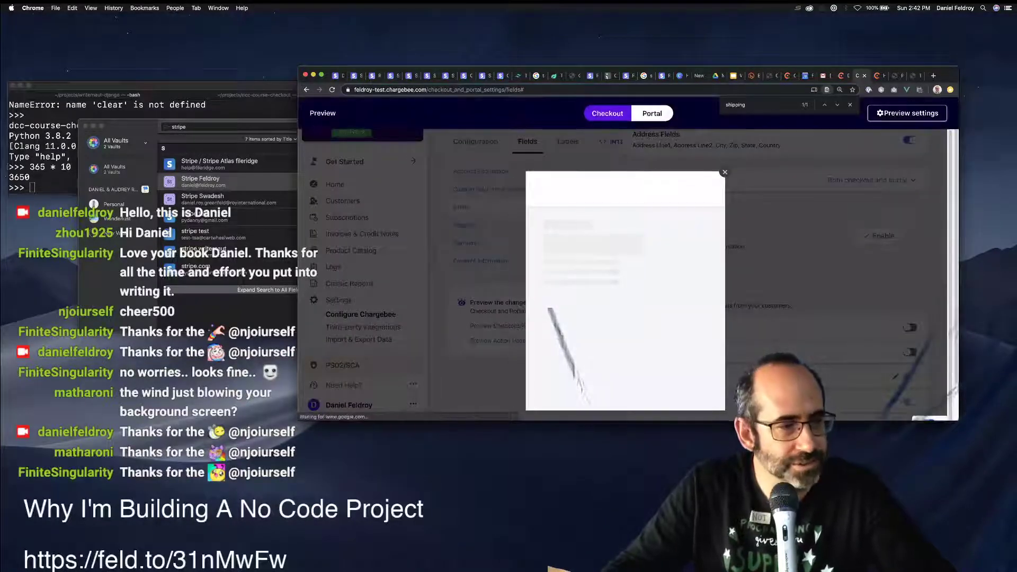
click(622, 385)
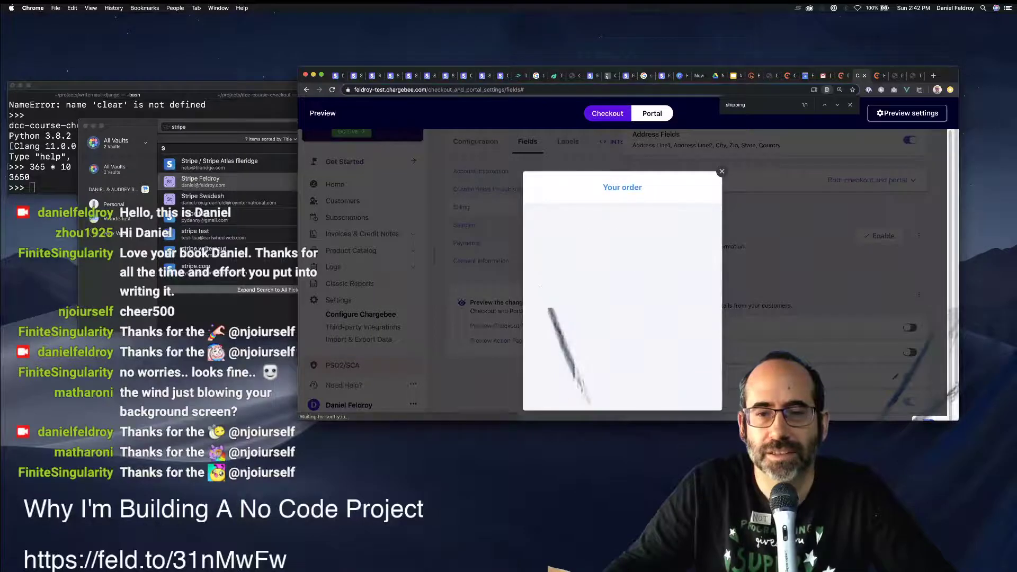
click(620, 276)
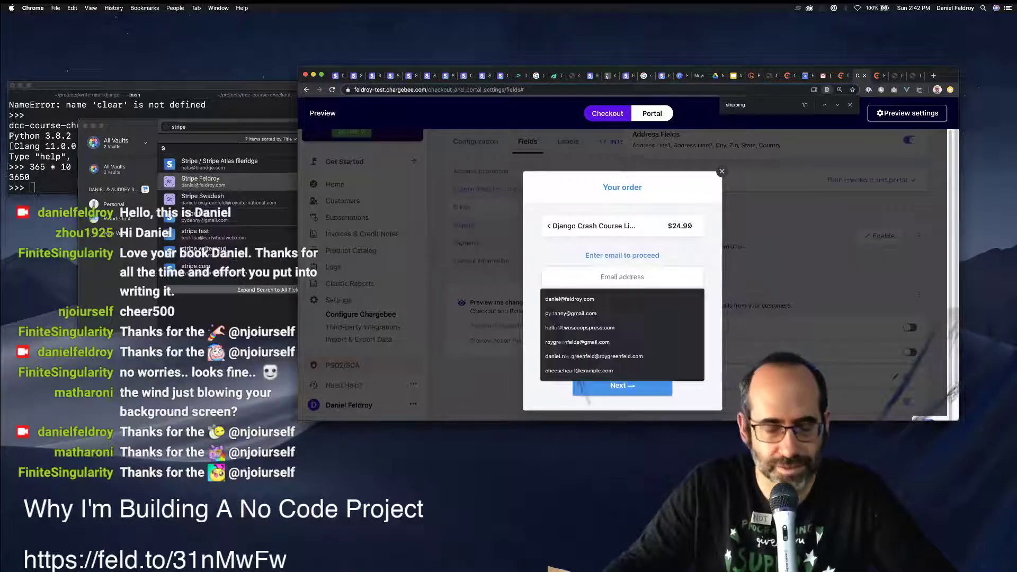
text(joe@e)
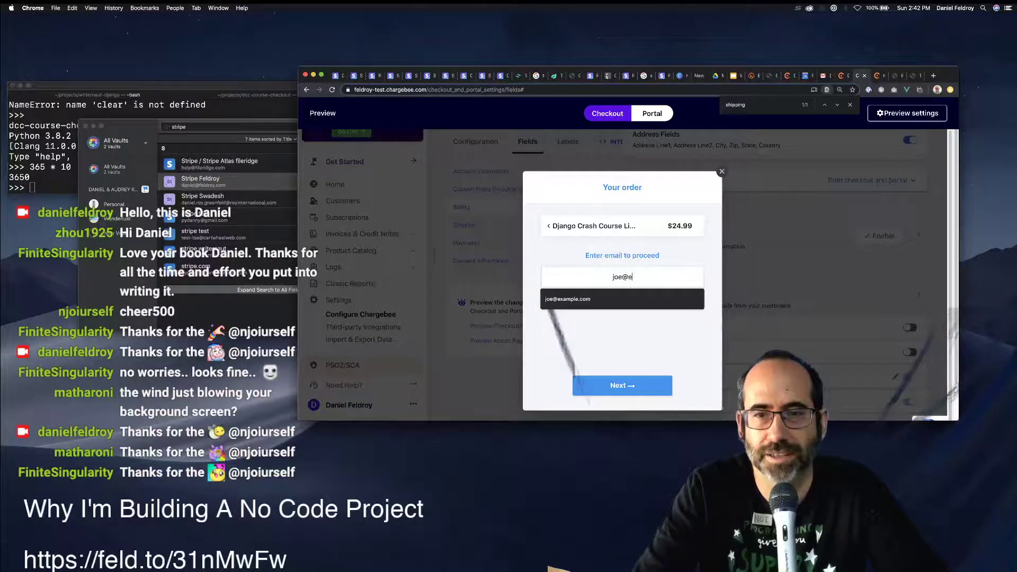
text(xa,)
key(BackSpace)
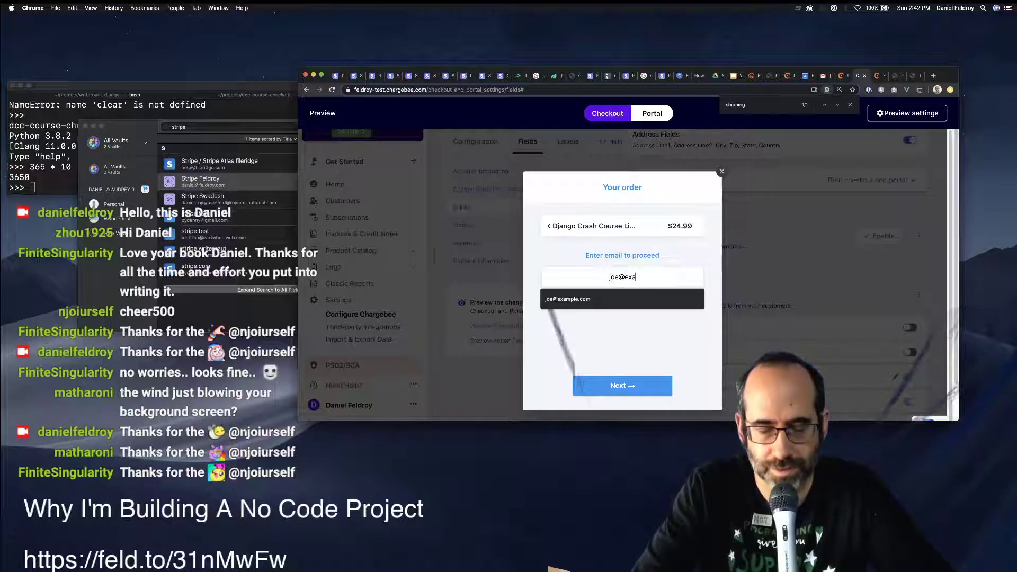
text(mp)
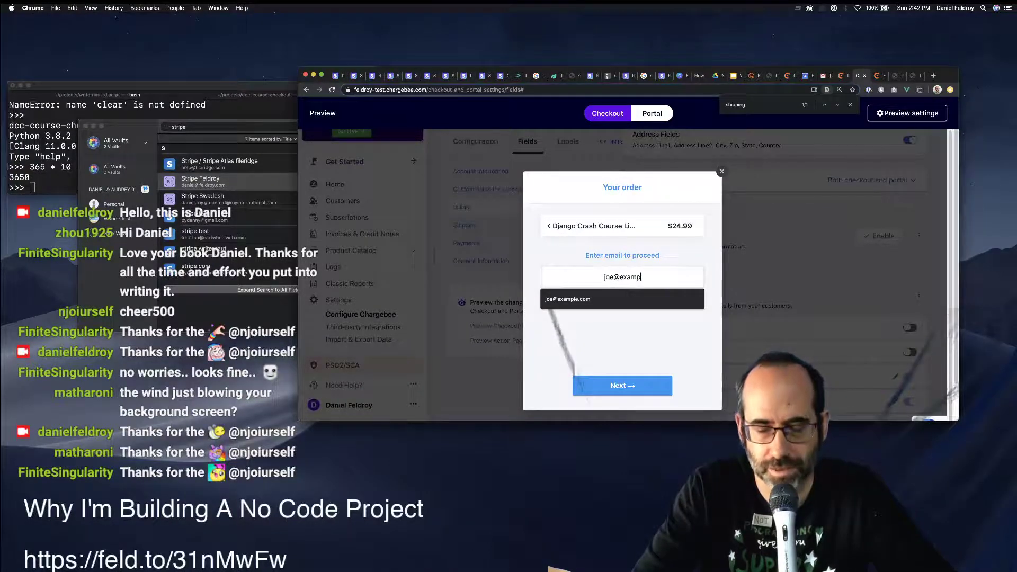
text(le.com)
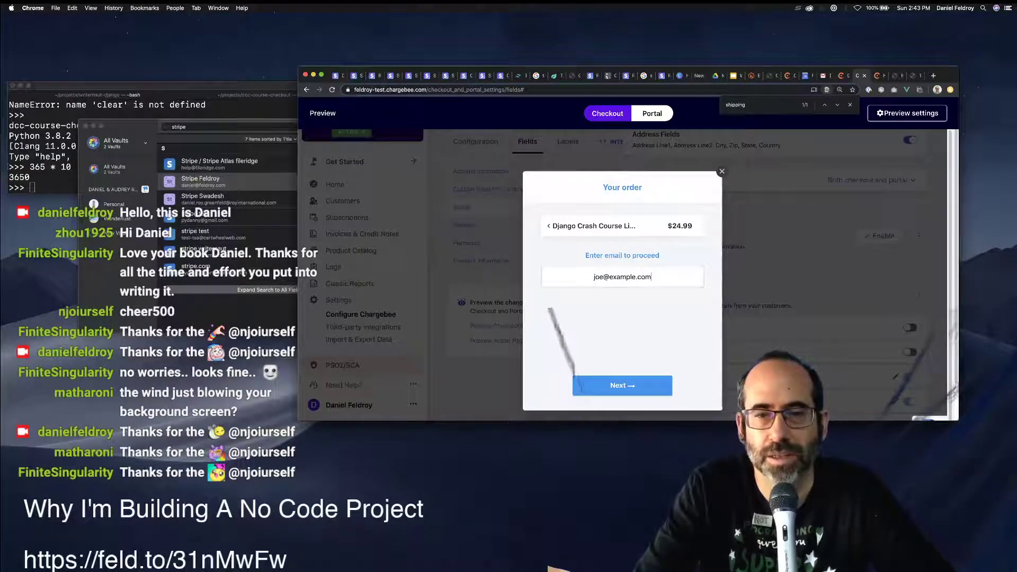
key(Return)
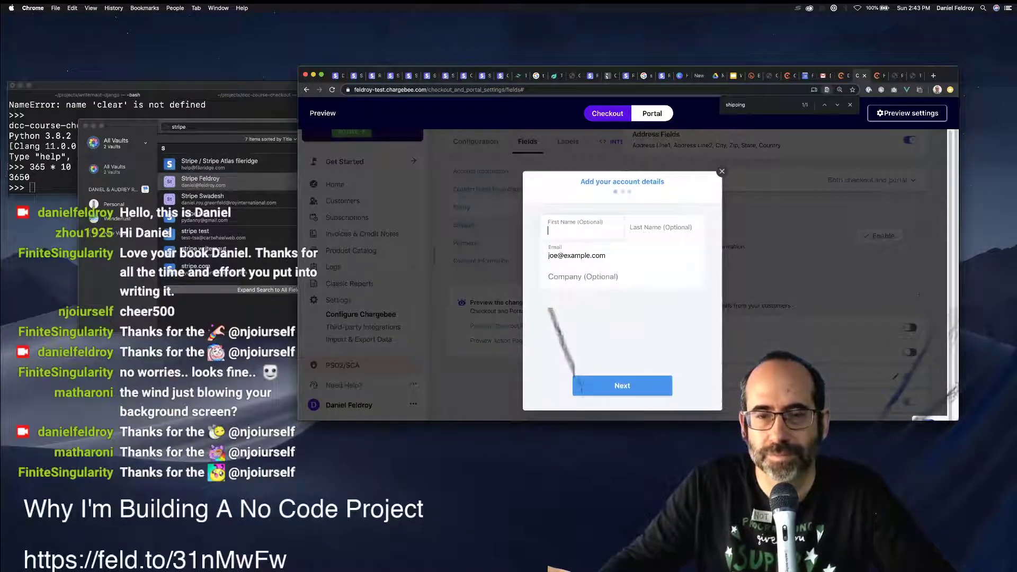
key(Return)
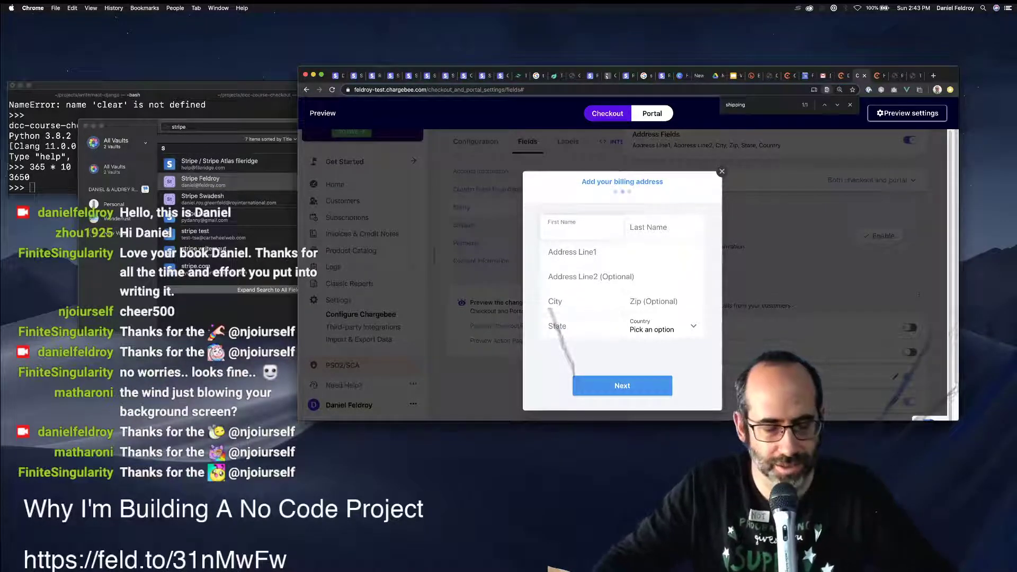
Fill the billing name and a saved address, choosing California as the state.
text(Daniel)
key(Tab)
text(G)
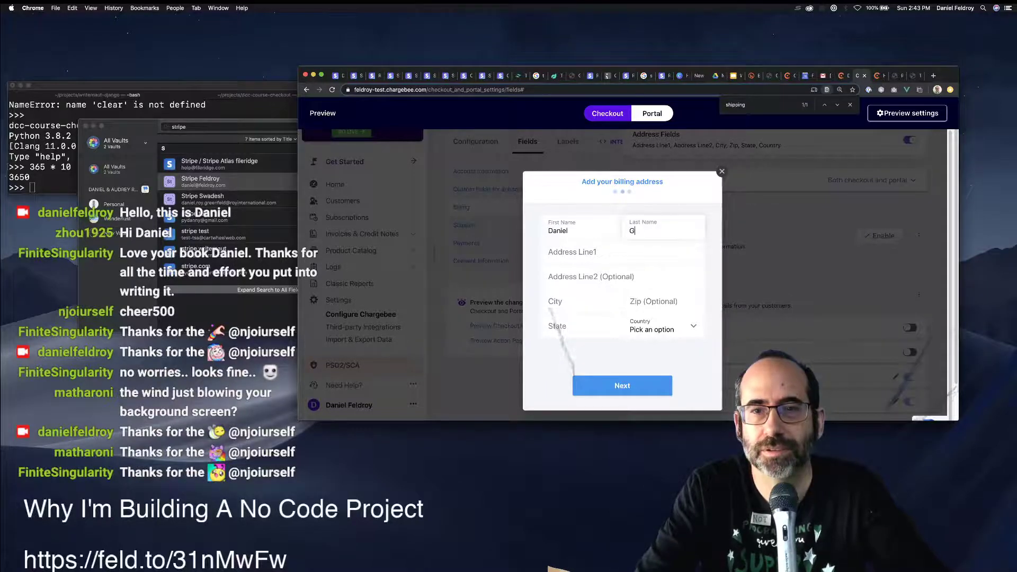
text(reenfeld)
key(Tab)
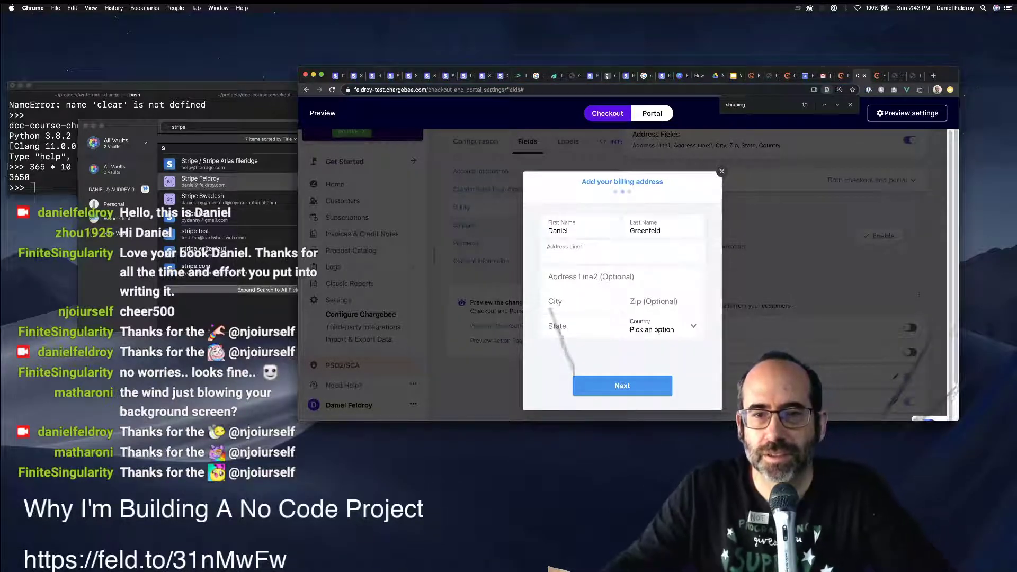
click(579, 389)
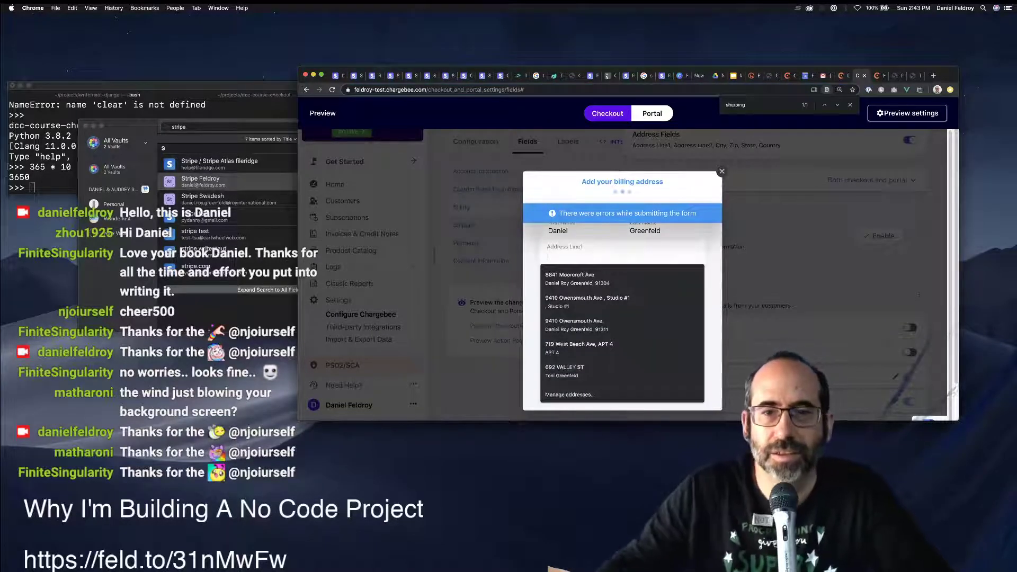
key(Down)
key(Down)
key(Down)
key(Return)
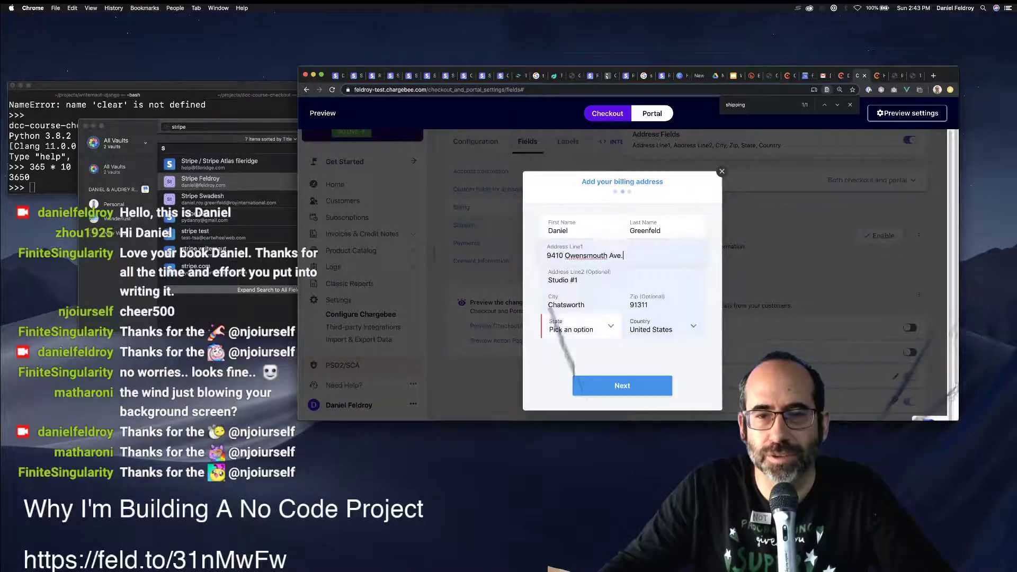
click(579, 329)
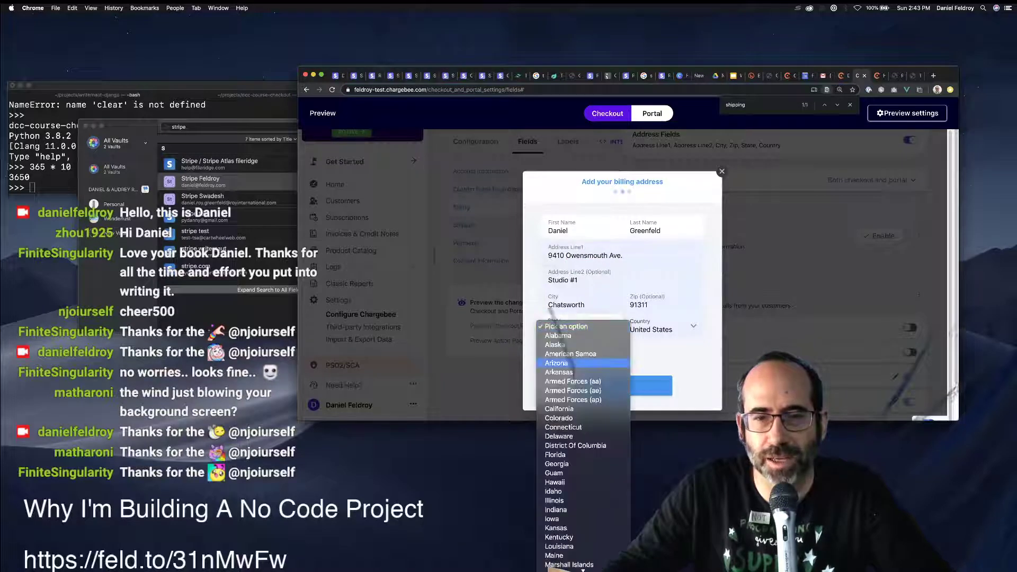
click(578, 408)
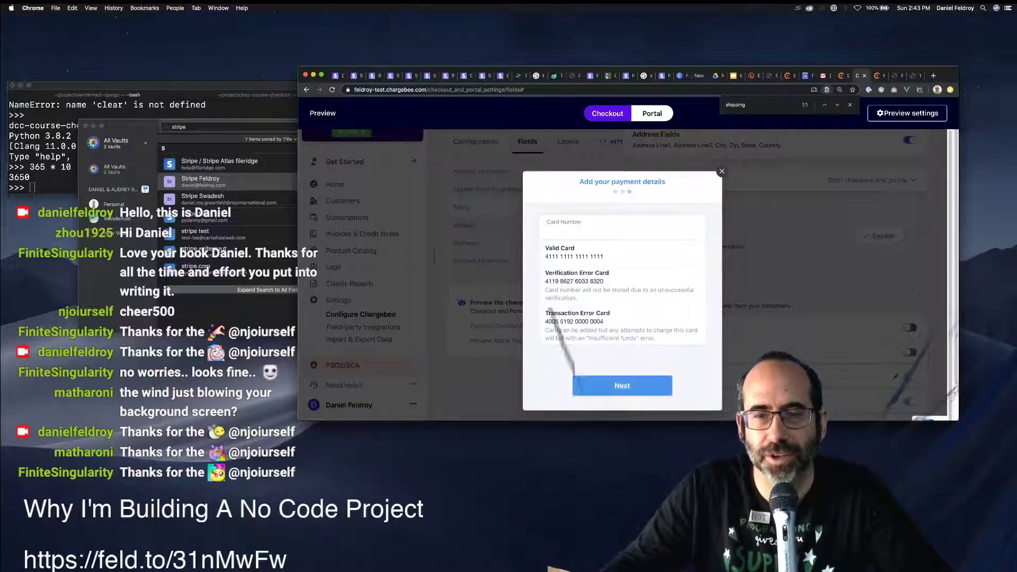
Fill in the valid test card number, expiry and security code, and continue to order completion.
click(574, 252)
click(597, 230)
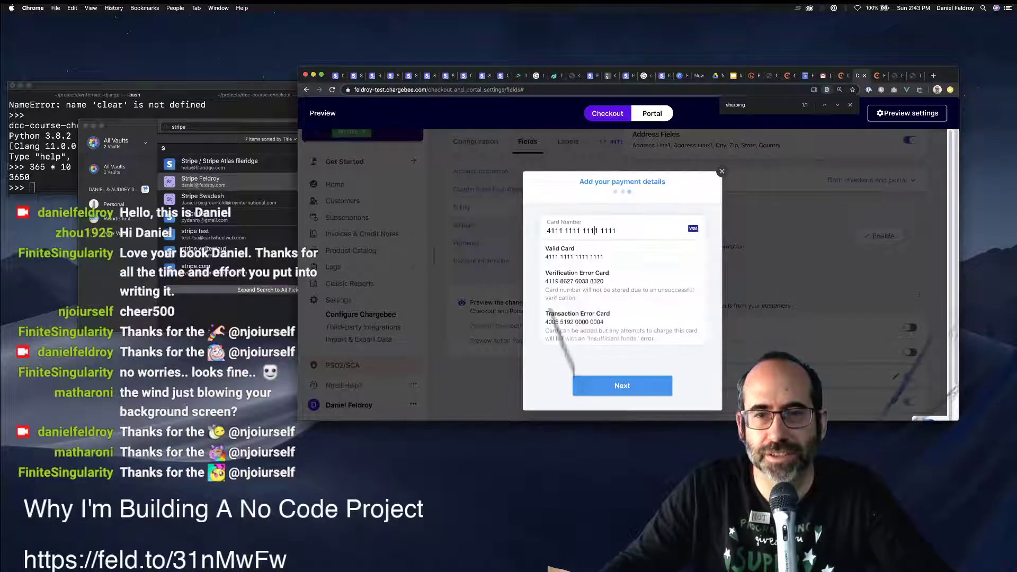
click(574, 252)
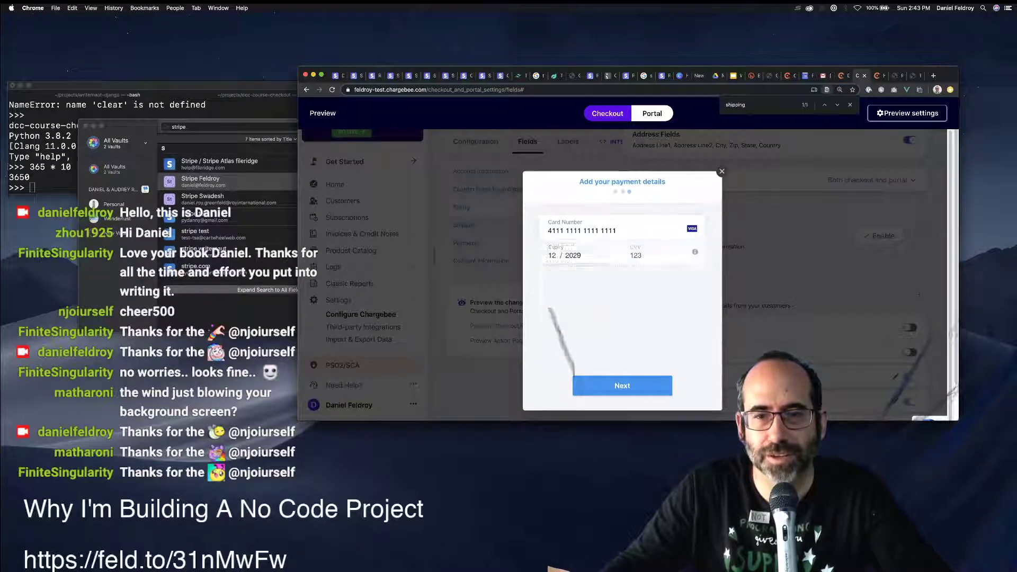
click(576, 377)
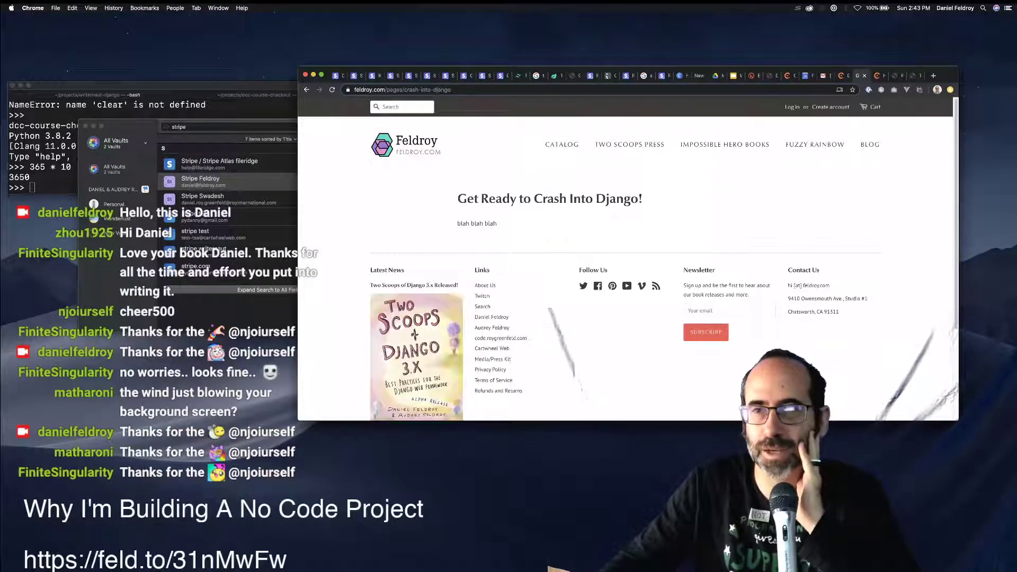
Return to the Chargebee tab and go to Settings > Configure Chargebee.
key(ctrl+shift+Tab)
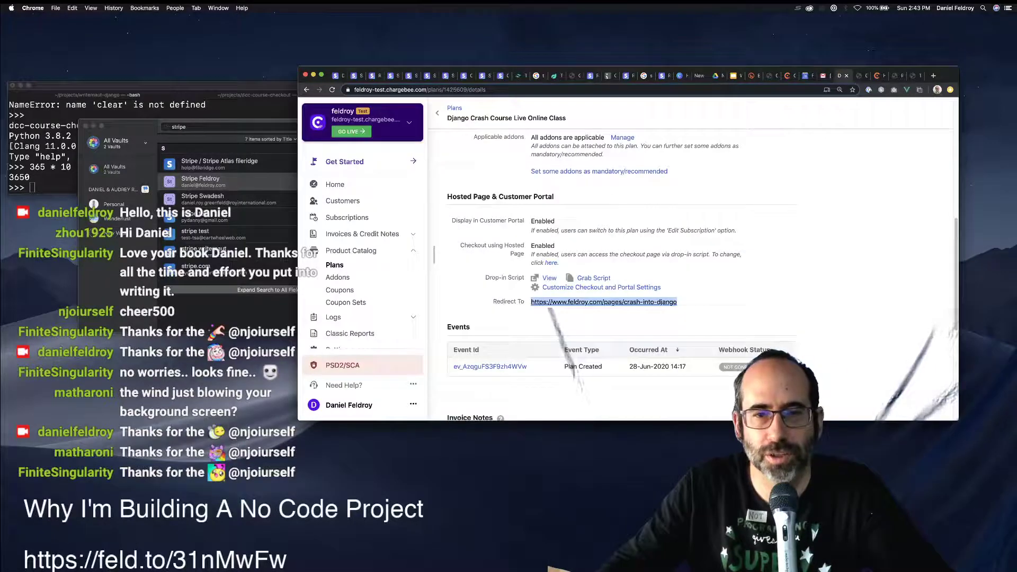
scroll(363, 318, down, 2)
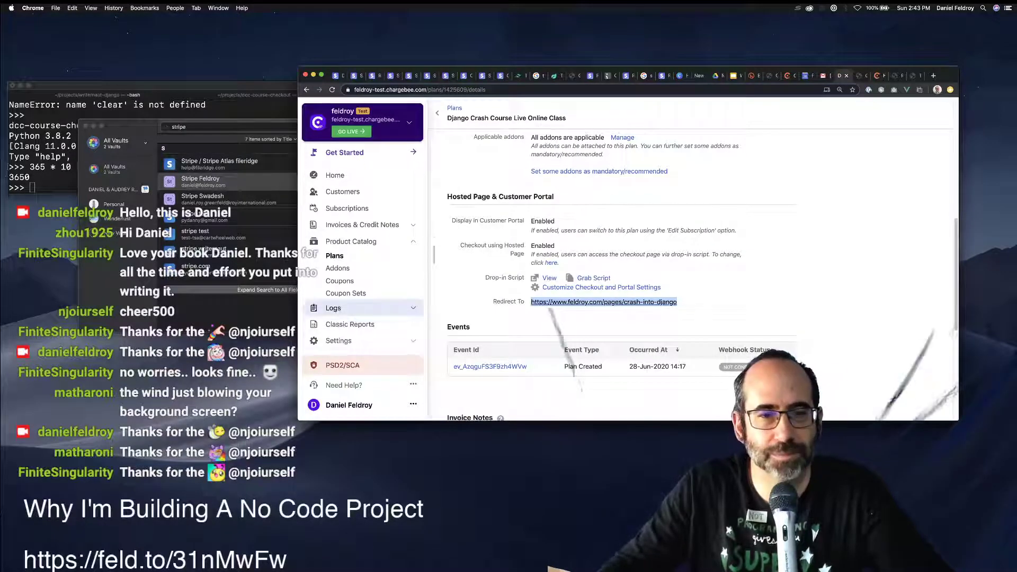
click(339, 340)
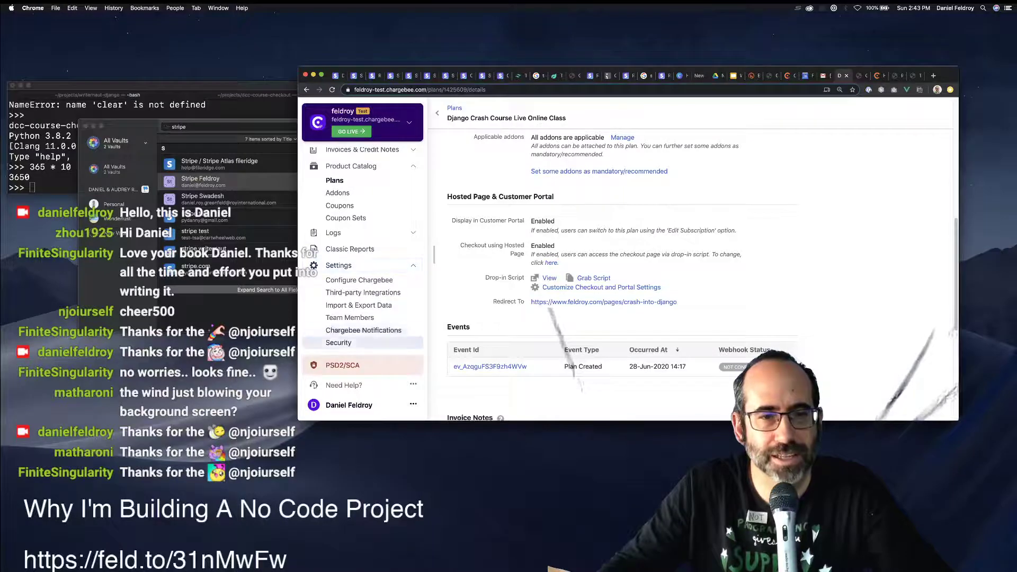
click(359, 279)
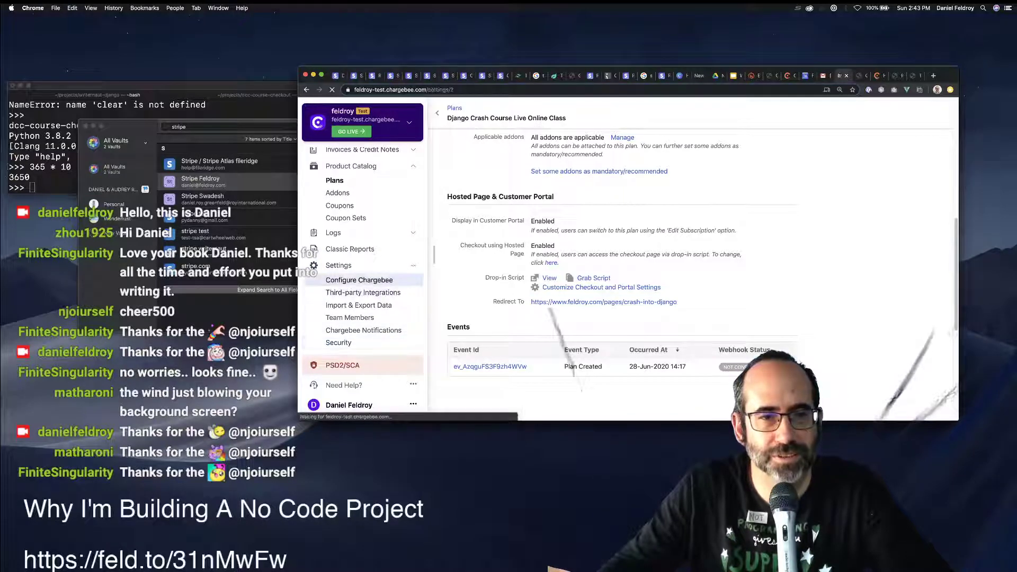
scroll(689, 254, down, 10)
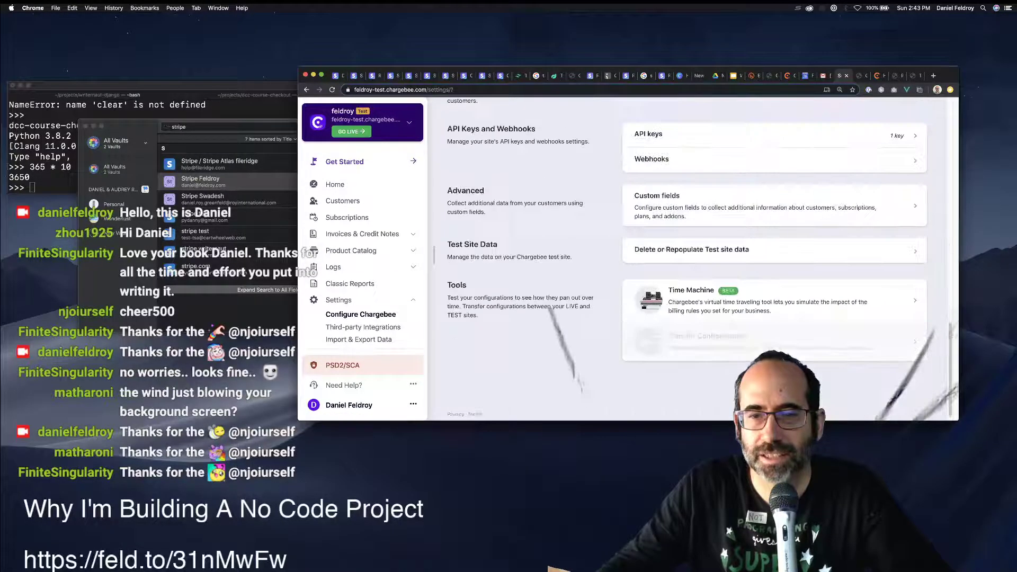
scroll(688, 254, up, 5)
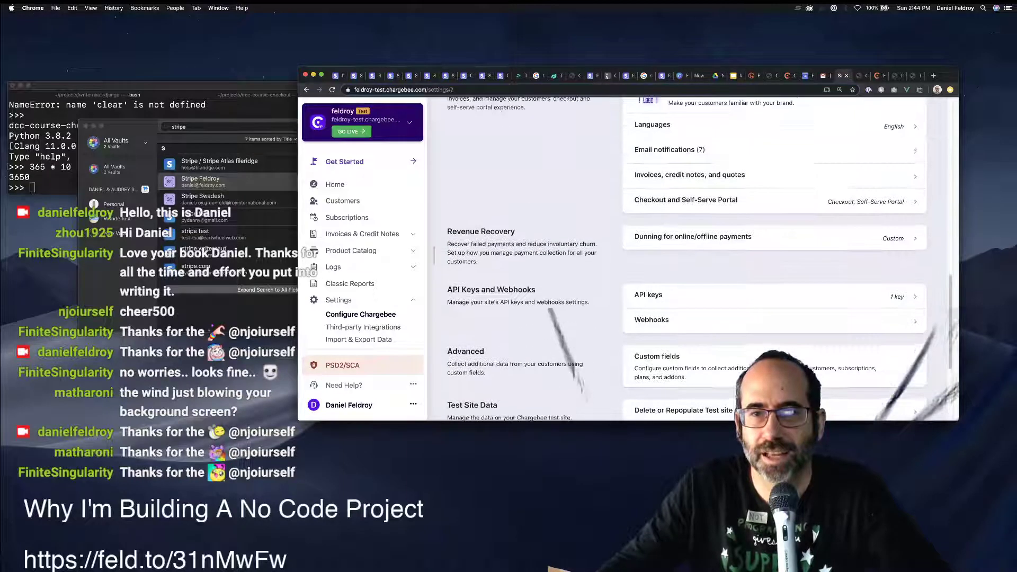
Open Checkout & Self-Serve Portal settings, preview the action pages in a new tab, and close it.
click(688, 215)
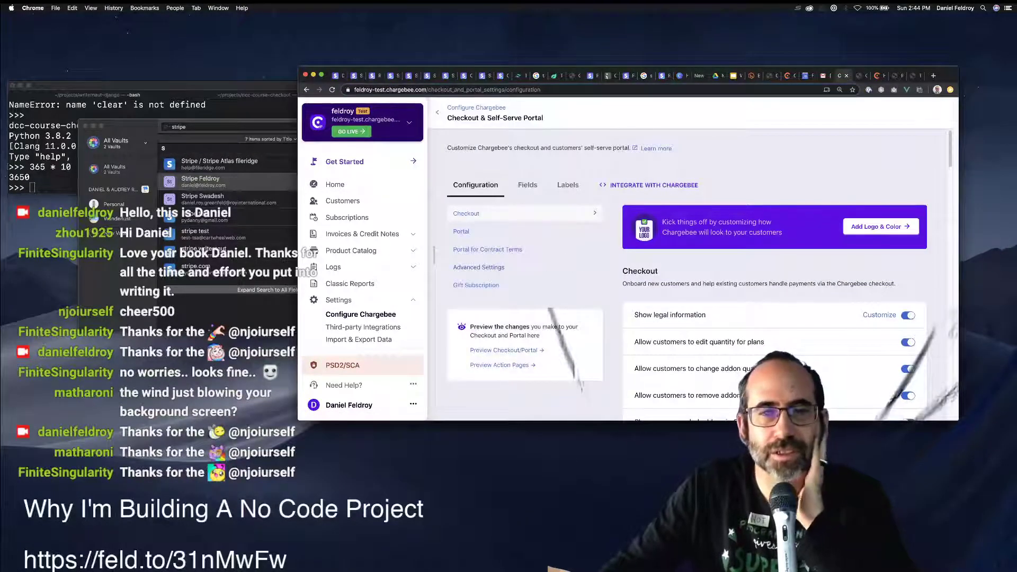
click(503, 365)
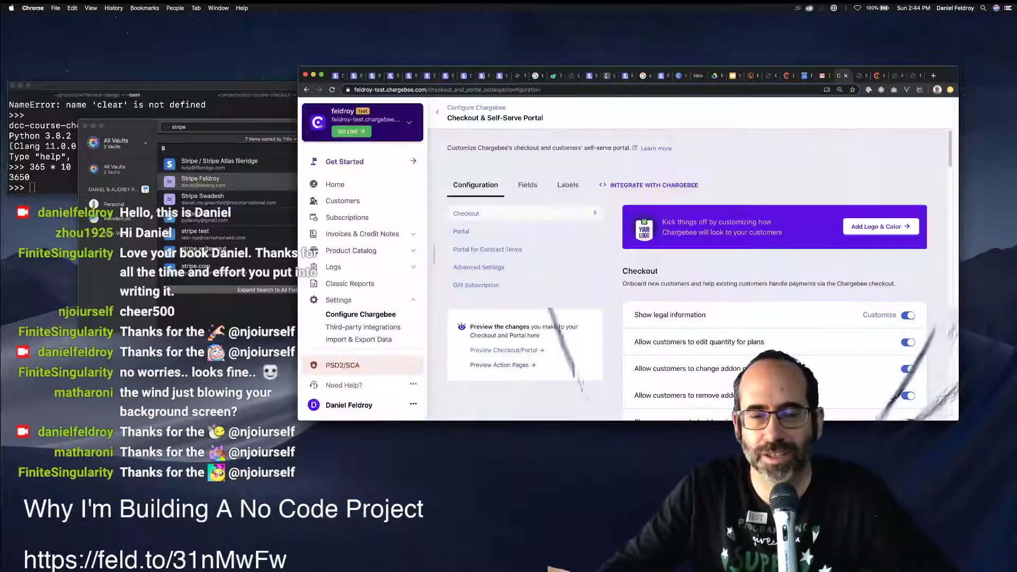
key(super+w)
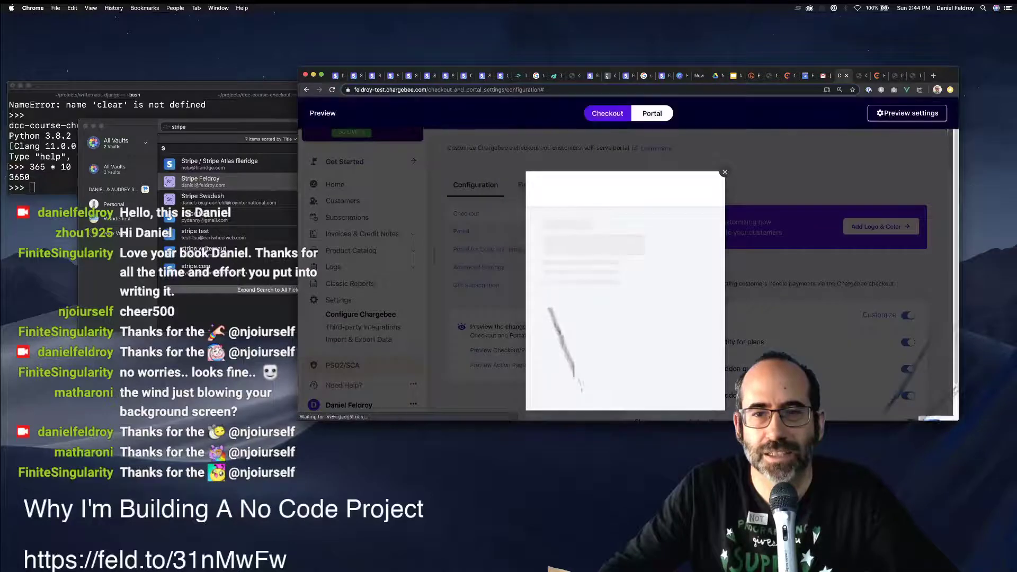
Log into the Portal preview with the e-mail and a one-time password, see it rejected, and close the preview.
click(652, 113)
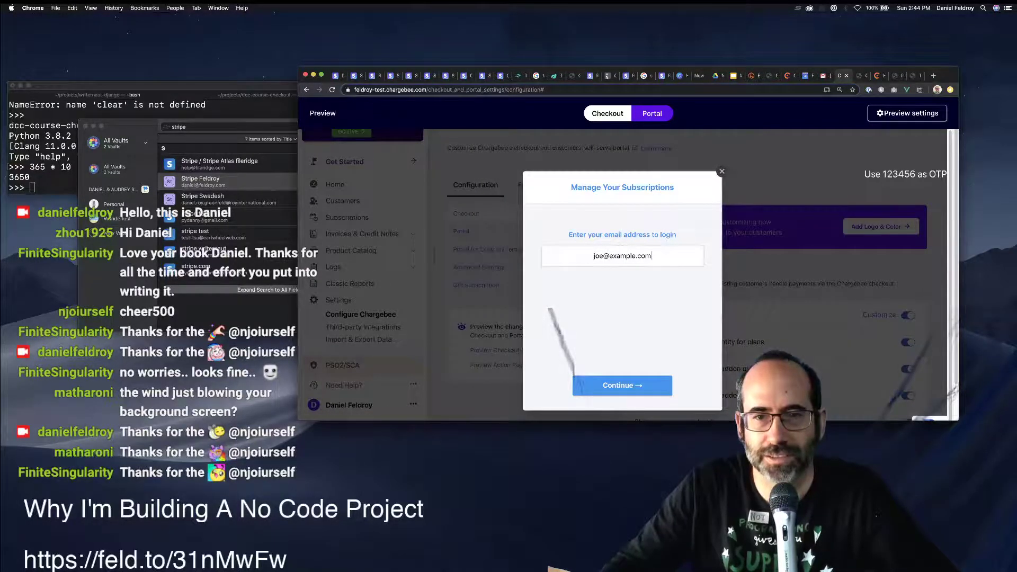
key(Return)
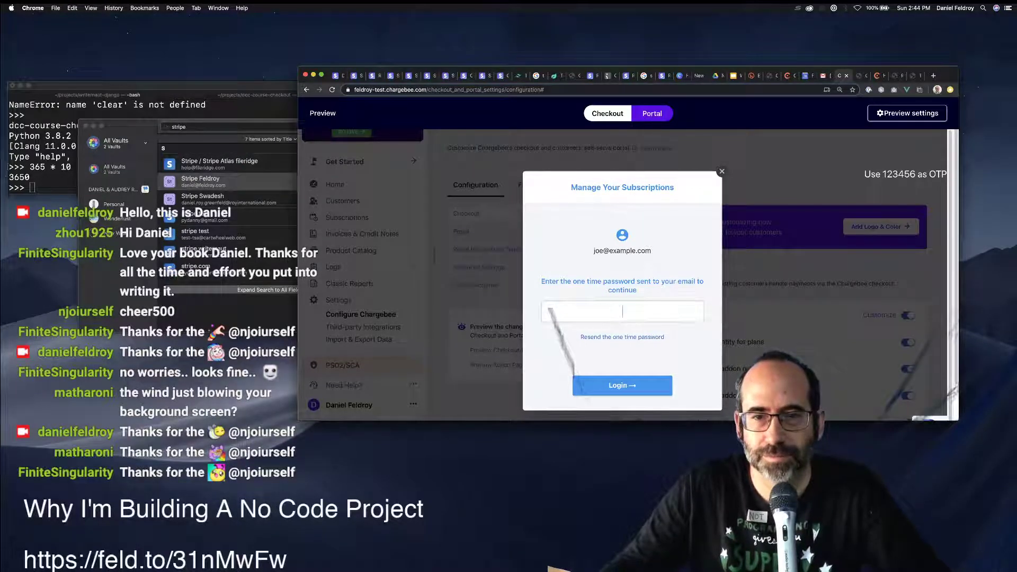
text(112312)
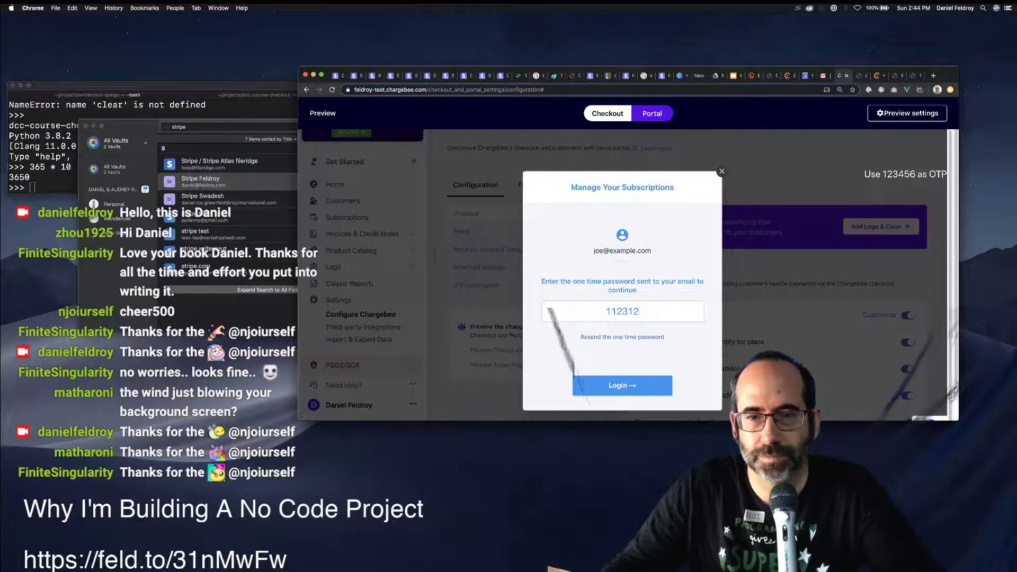
key(Return)
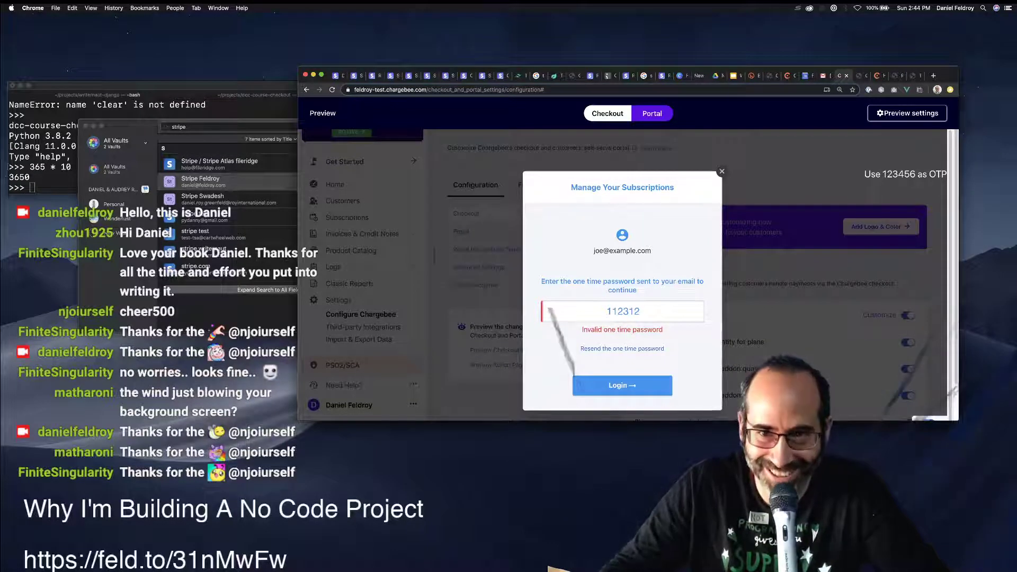
key(Escape)
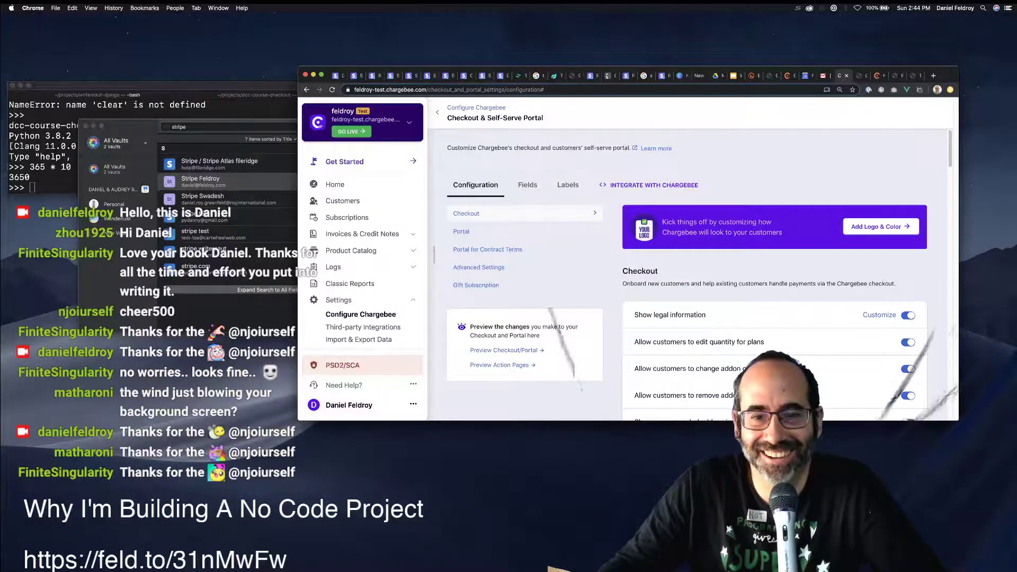
Reopen the checkout preview, proceed to checkout for Django Crash Course, and submit the account e-mail.
click(506, 350)
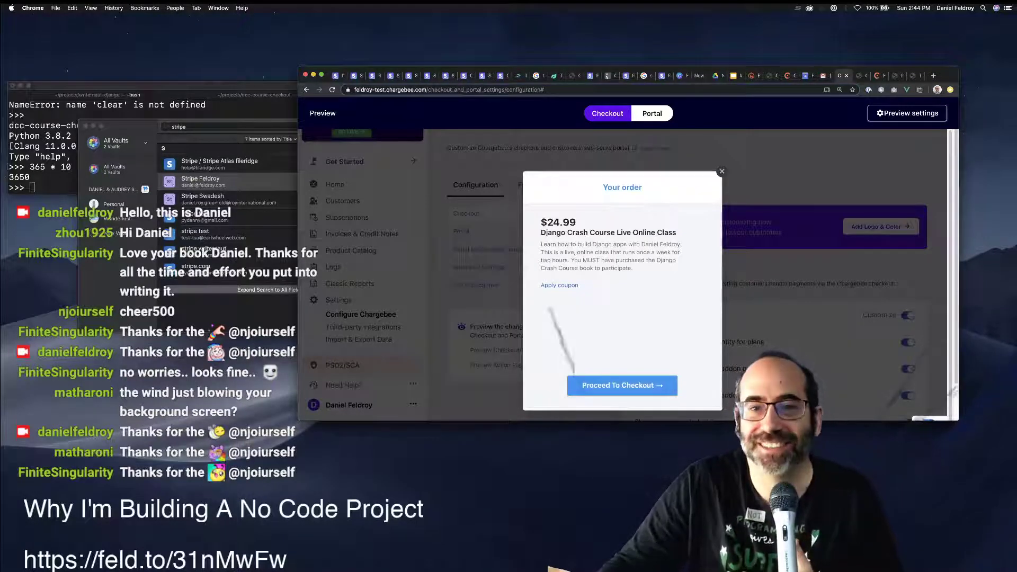
click(622, 385)
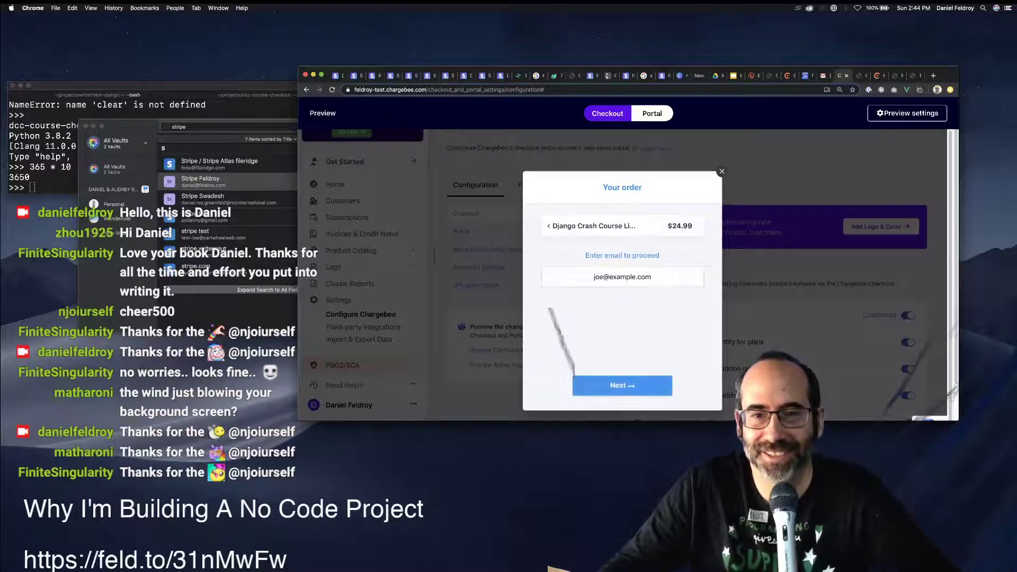
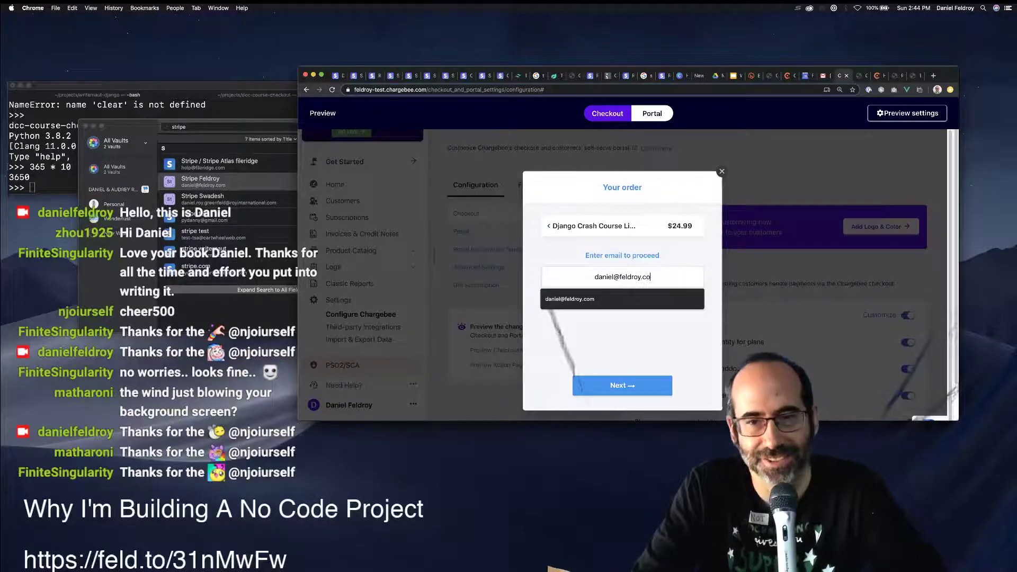
key(Return)
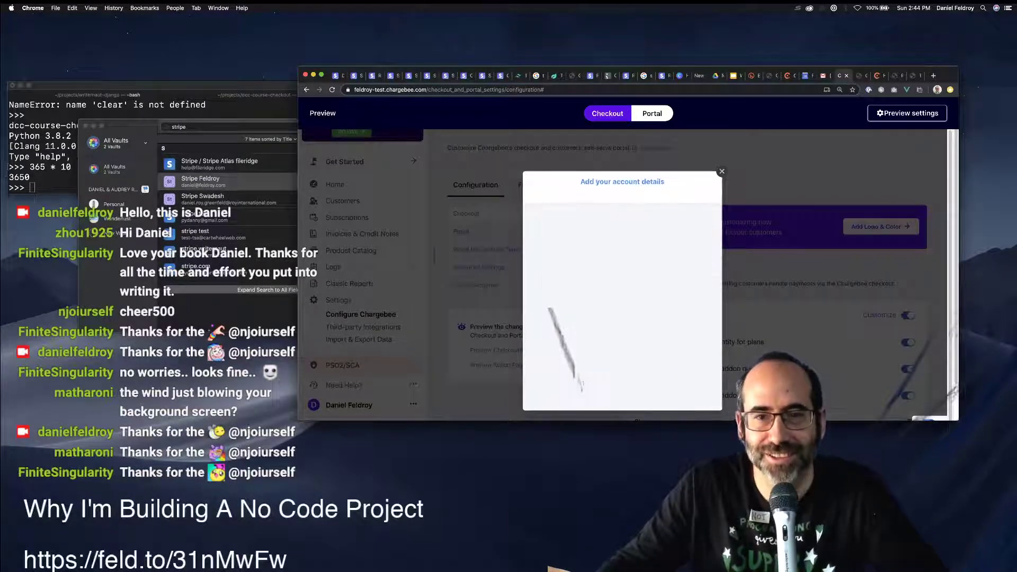
key(Return)
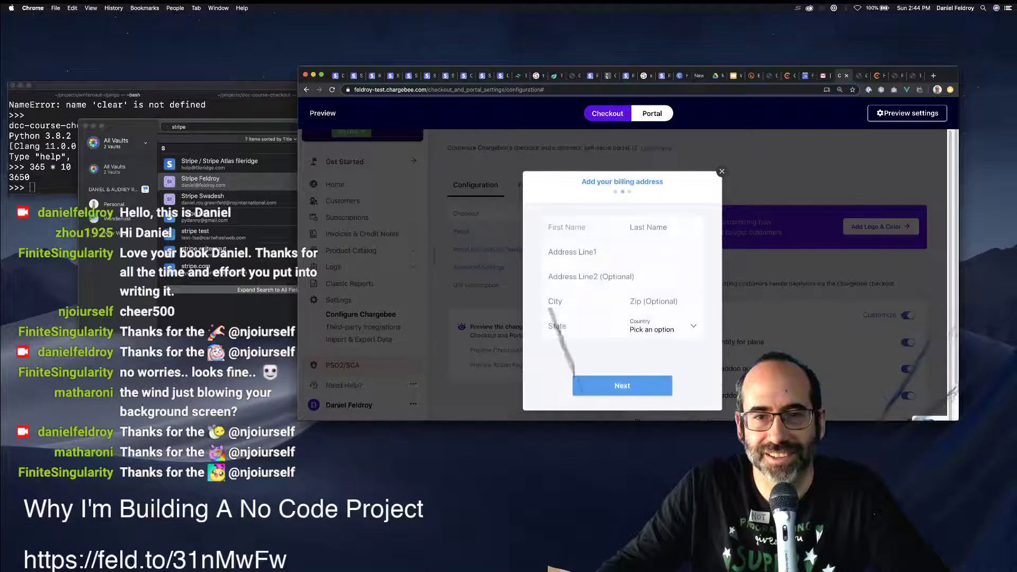
Enter placeholder last name and a saved billing address with California as the state.
text(asdadasd)
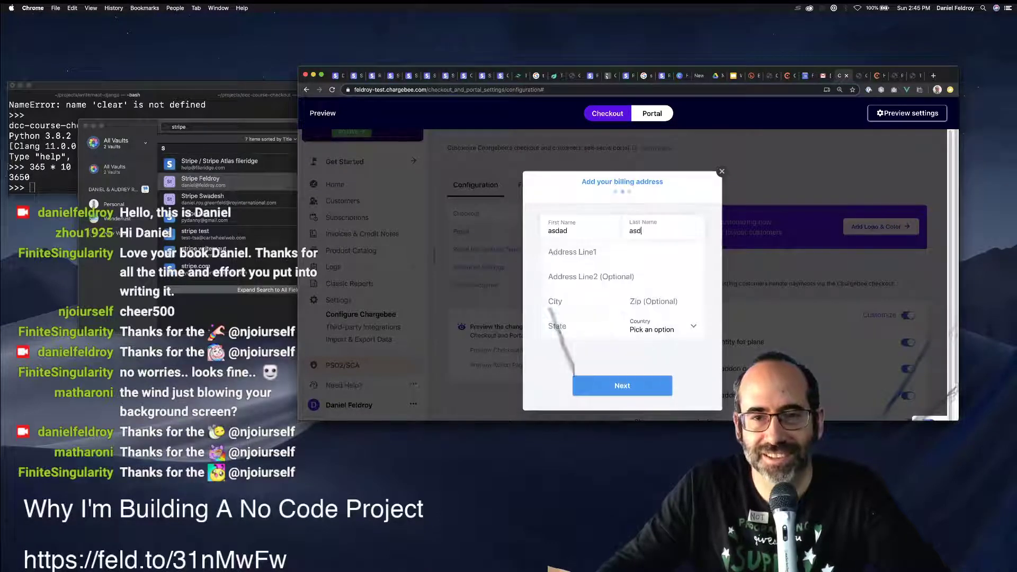
text(a)
key(Tab)
key(Down)
key(Down)
key(Down)
key(Return)
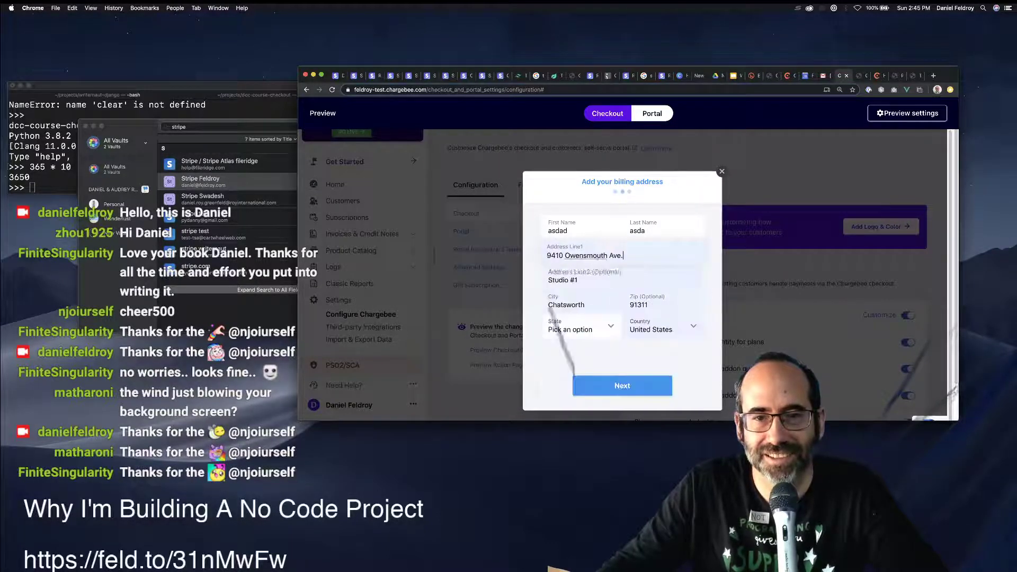
click(580, 326)
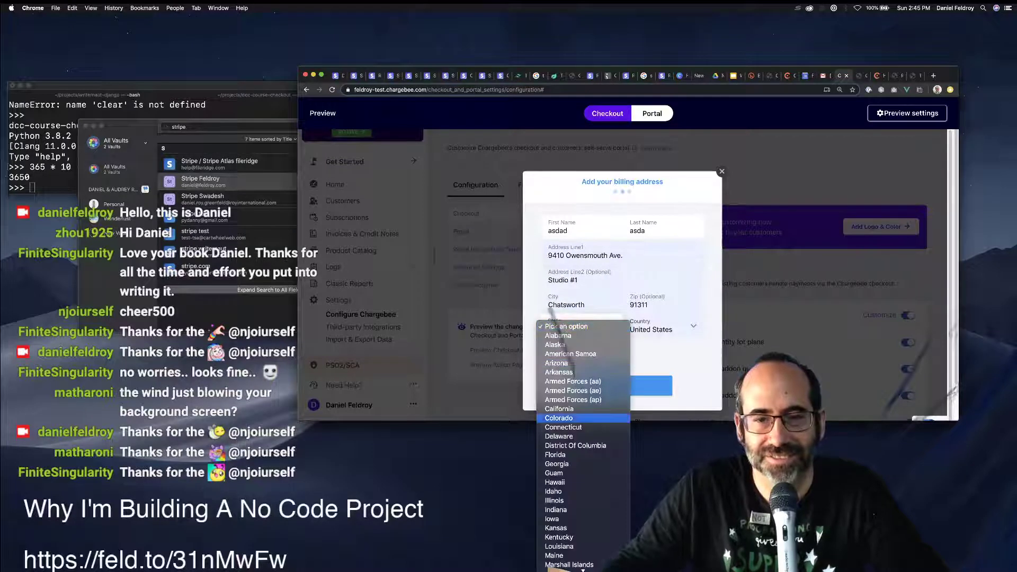
click(583, 409)
key(Return)
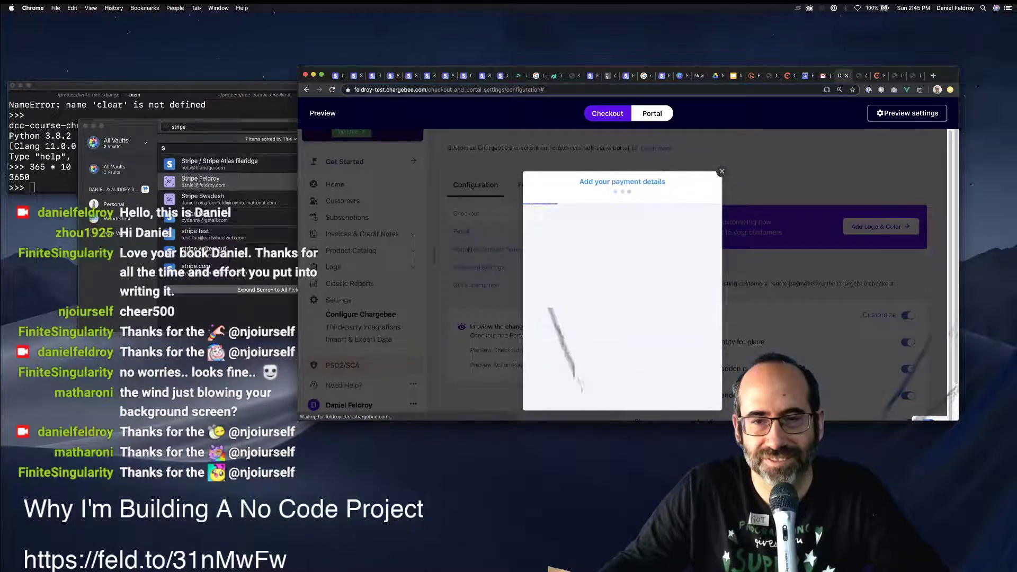
Fill a test card, pay $24.99 to subscribe, then go back and switch the preview to Portal.
key(Down)
key(Return)
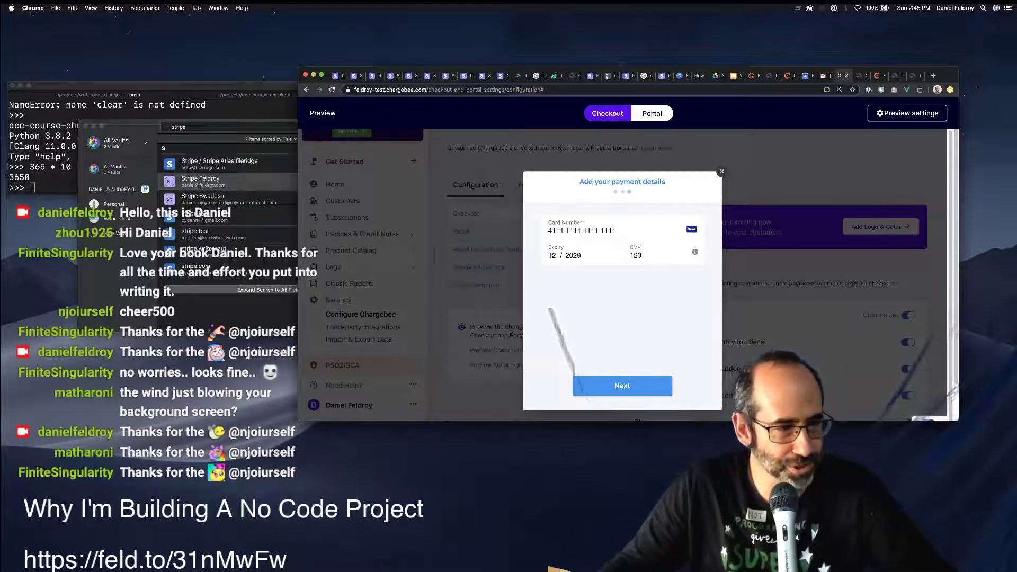
click(622, 386)
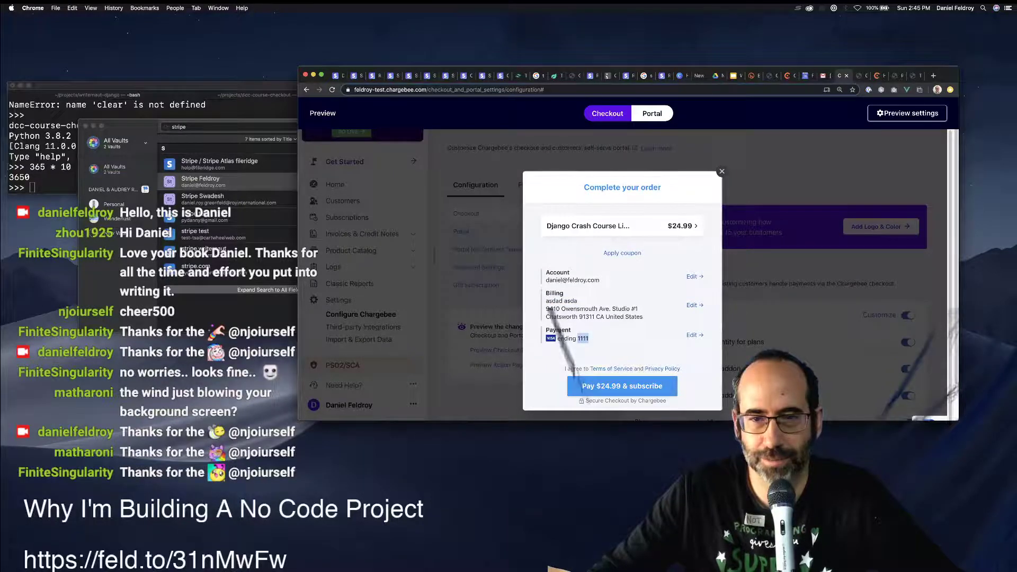
click(580, 390)
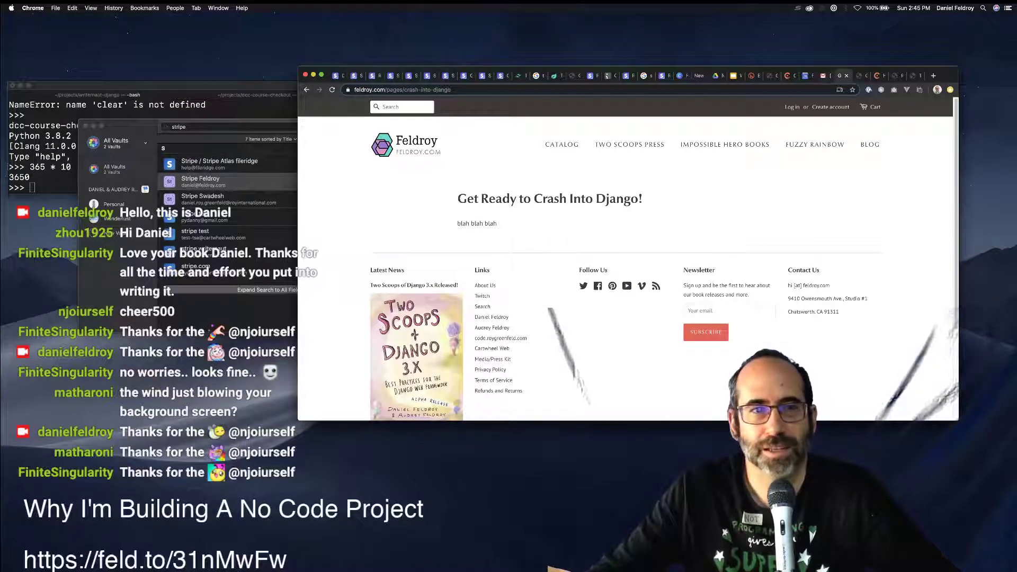
key(super+bracketleft)
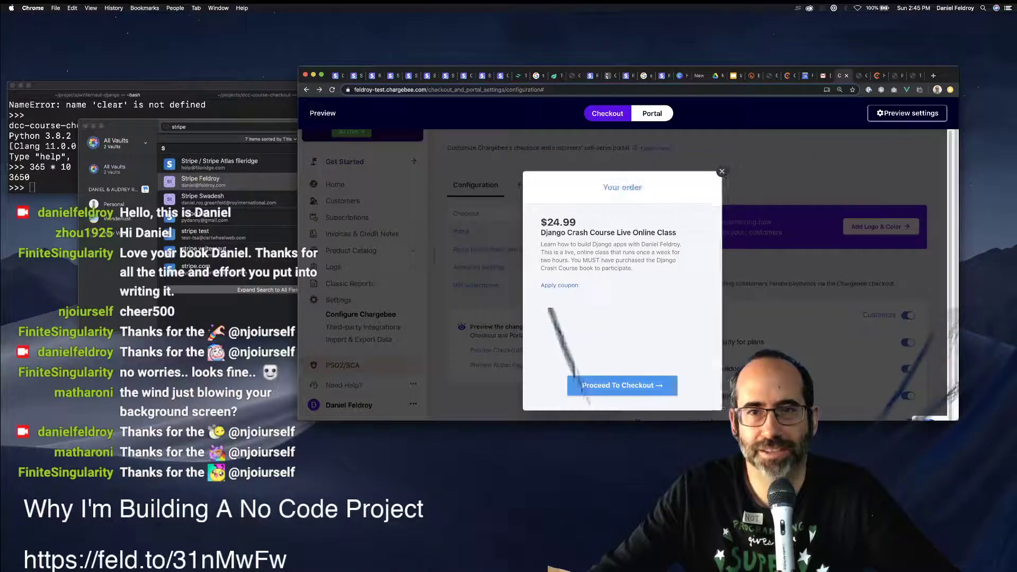
click(652, 114)
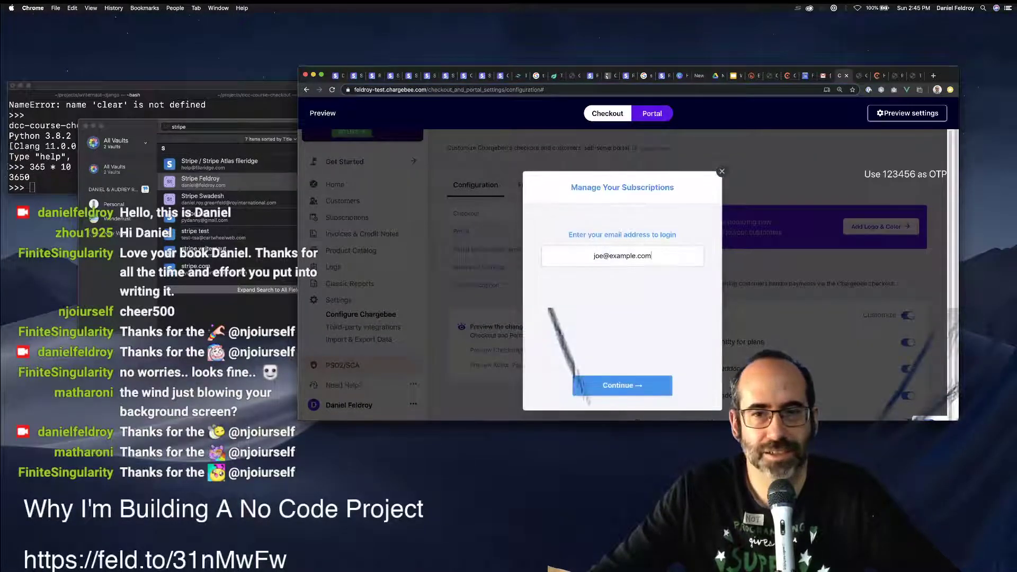
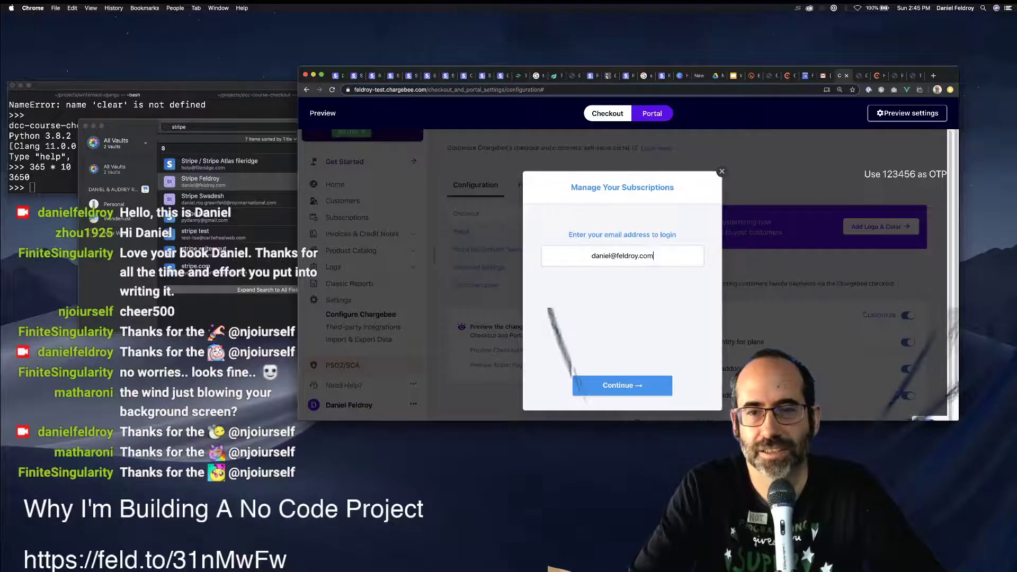
Type the account e-mail into the portal login field and open a new browser tab.
key(super+t)
Go to Gmail, check the Chargebee invitation e-mail and the Unassigned label, then return to the inbox.
text(mail)
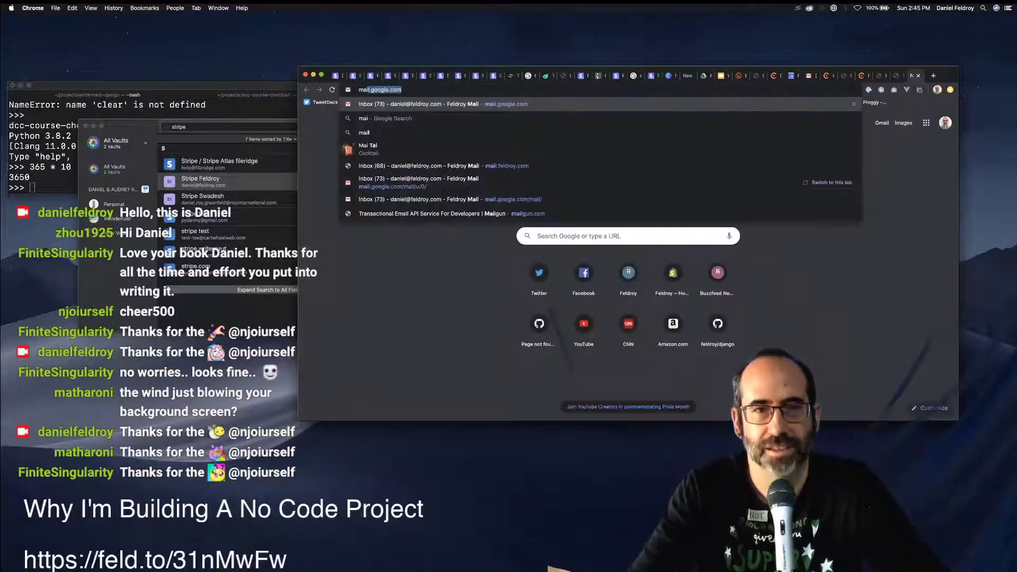
key(Return)
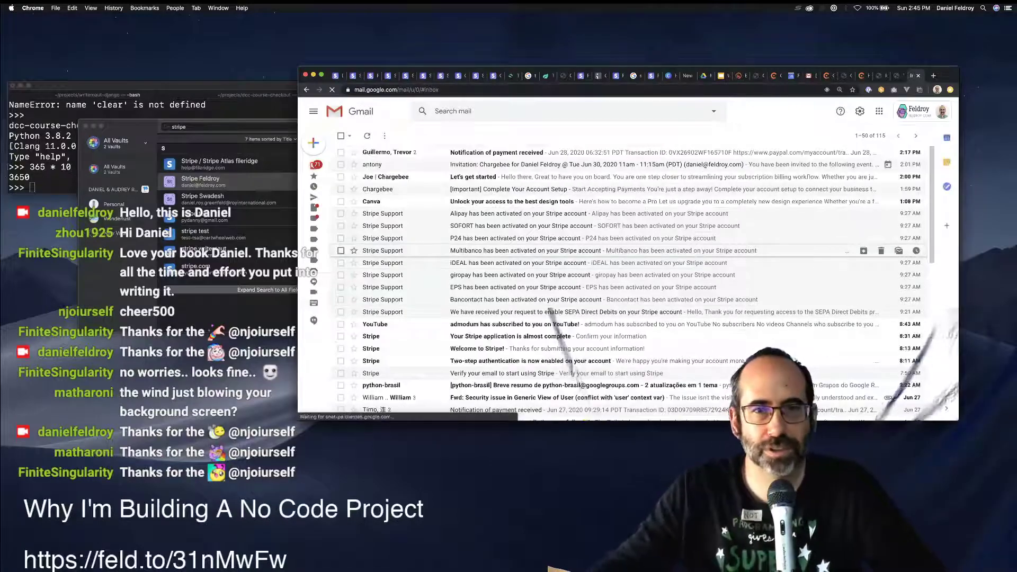
click(529, 165)
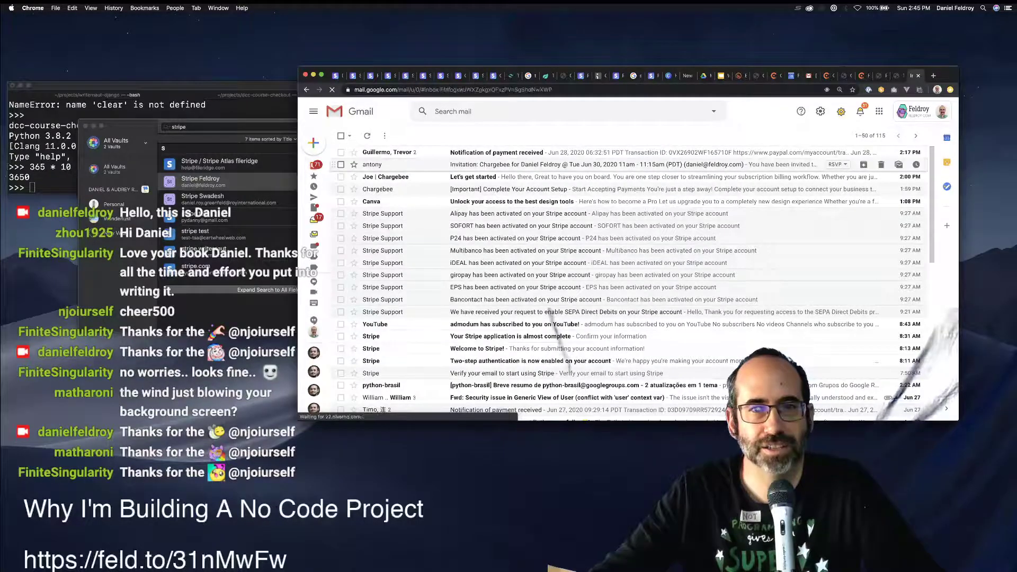
key(u)
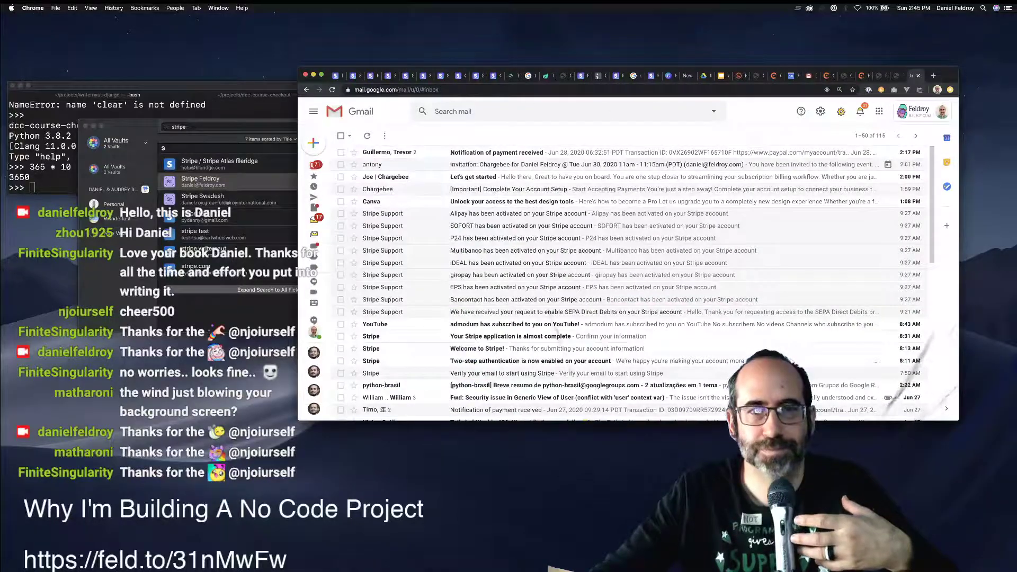
click(356, 233)
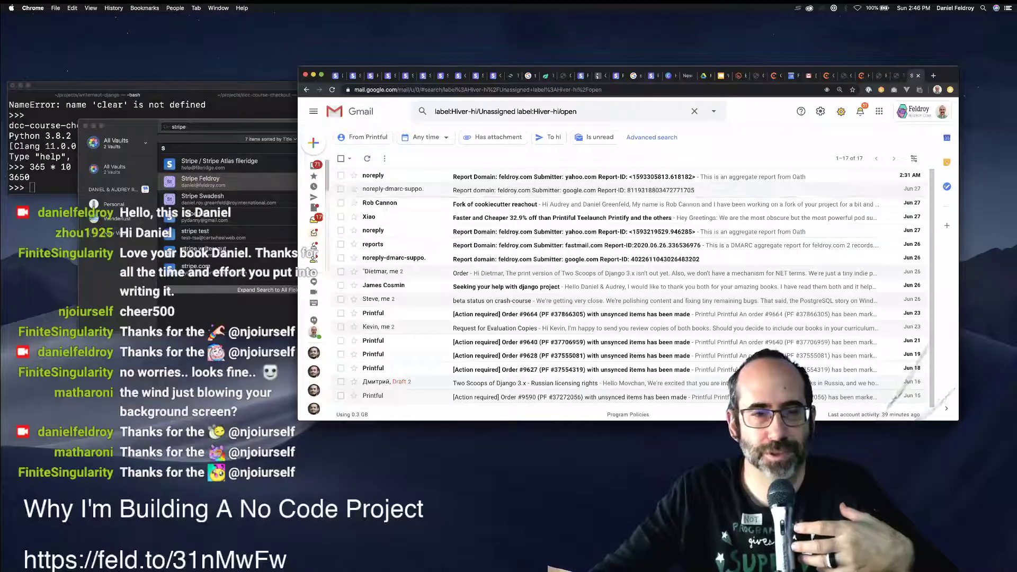
scroll(354, 223, down, 2)
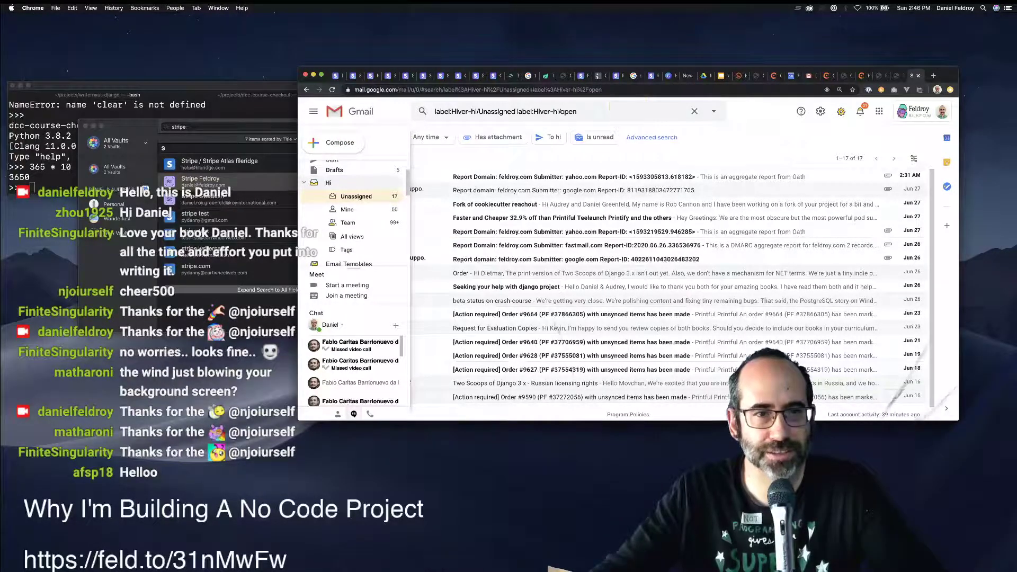
click(304, 182)
scroll(339, 222, up, 2)
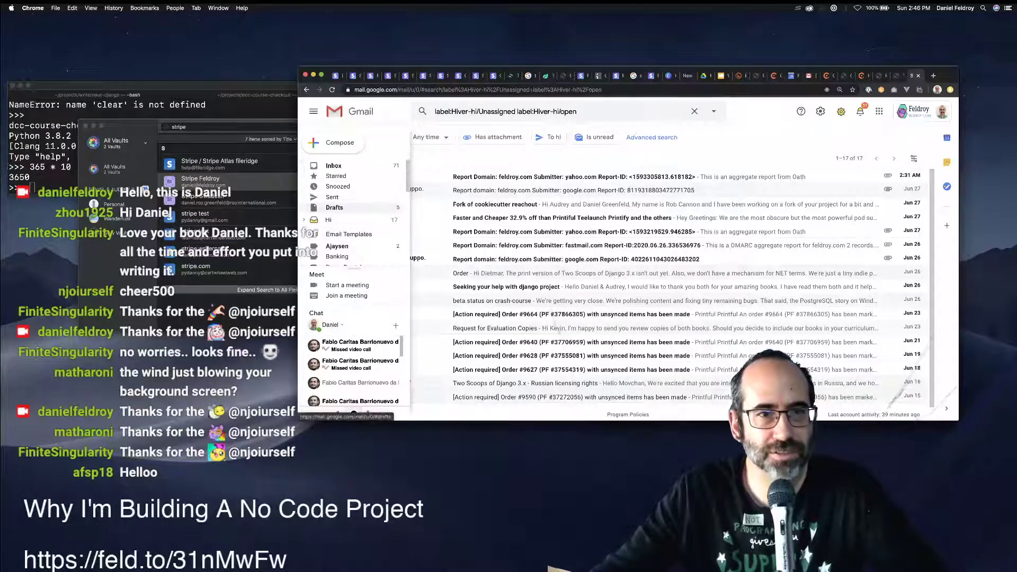
click(344, 166)
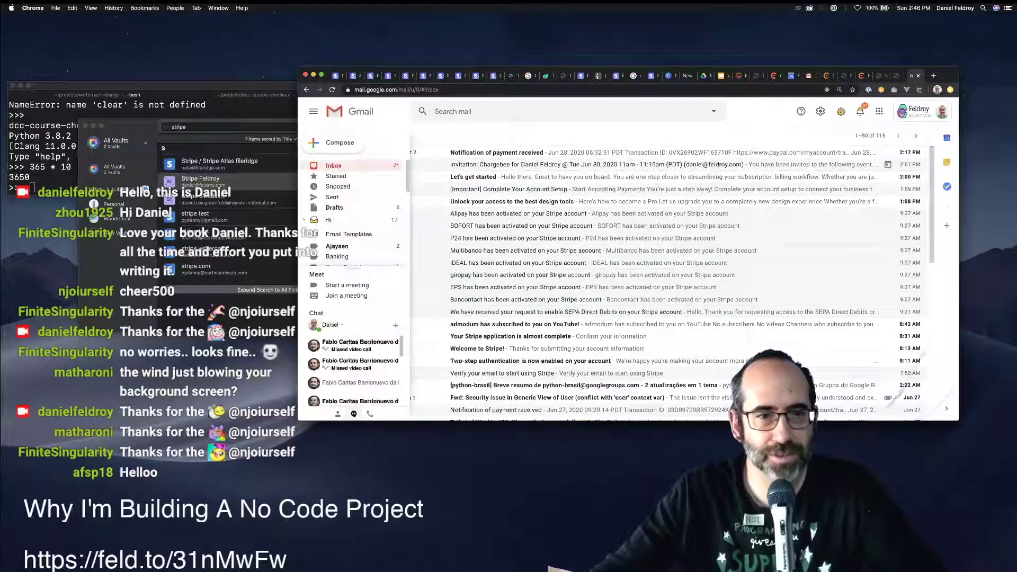
Look in the Spam folder for the login code, return to the inbox, and switch to the Chargebee docs tab.
scroll(354, 211, down, 8)
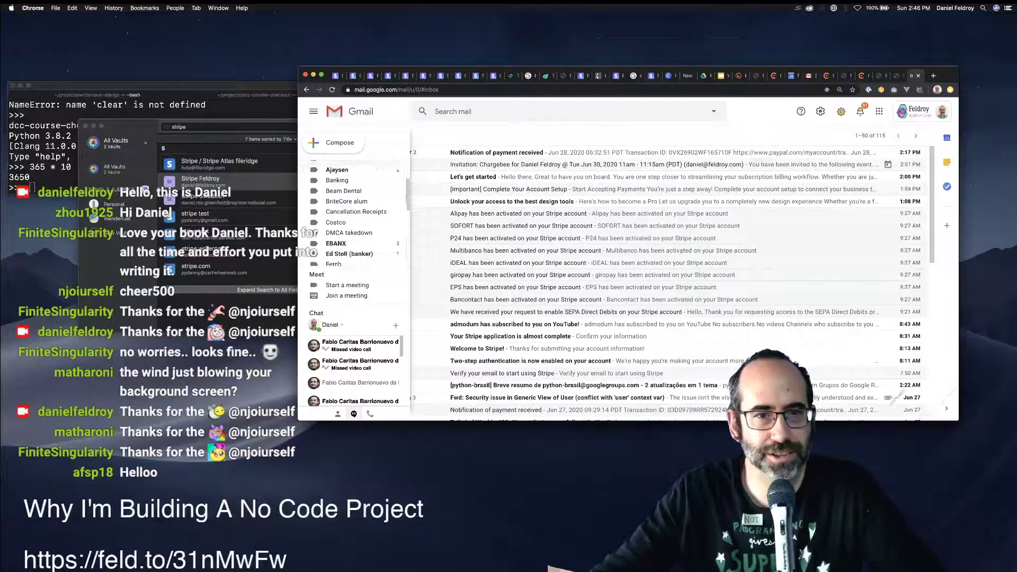
scroll(354, 222, down, 3)
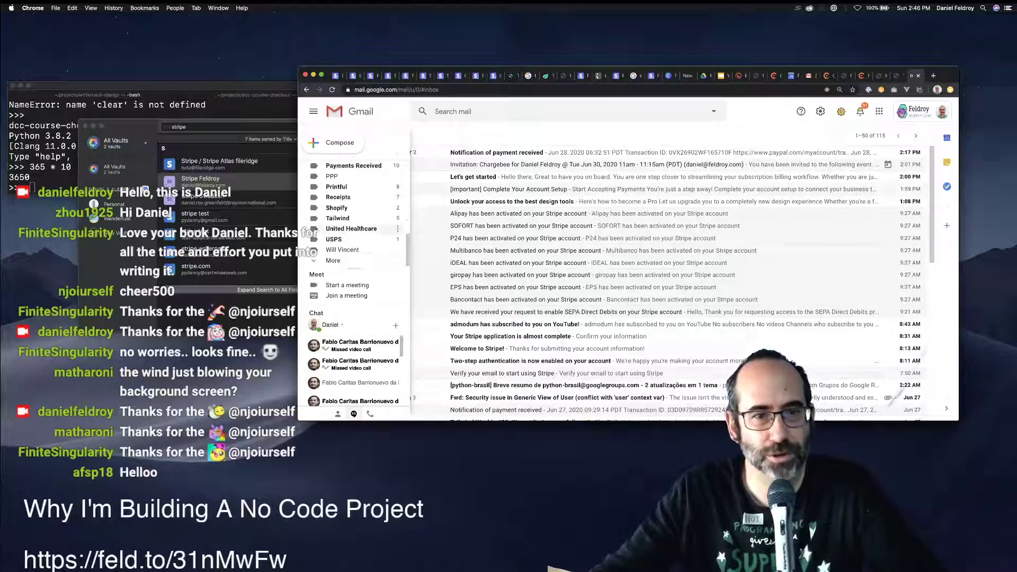
click(333, 260)
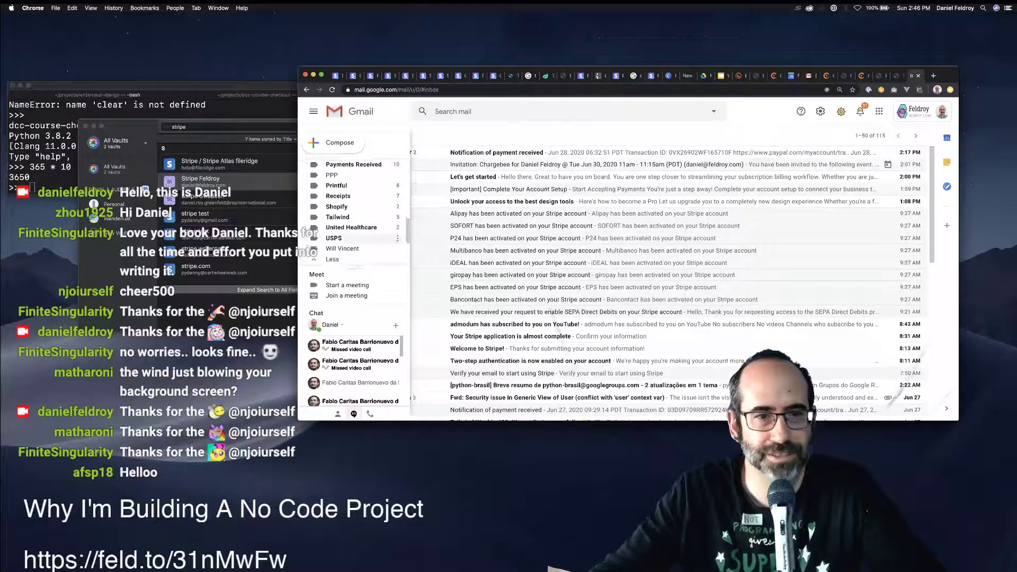
scroll(354, 222, down, 2)
click(333, 218)
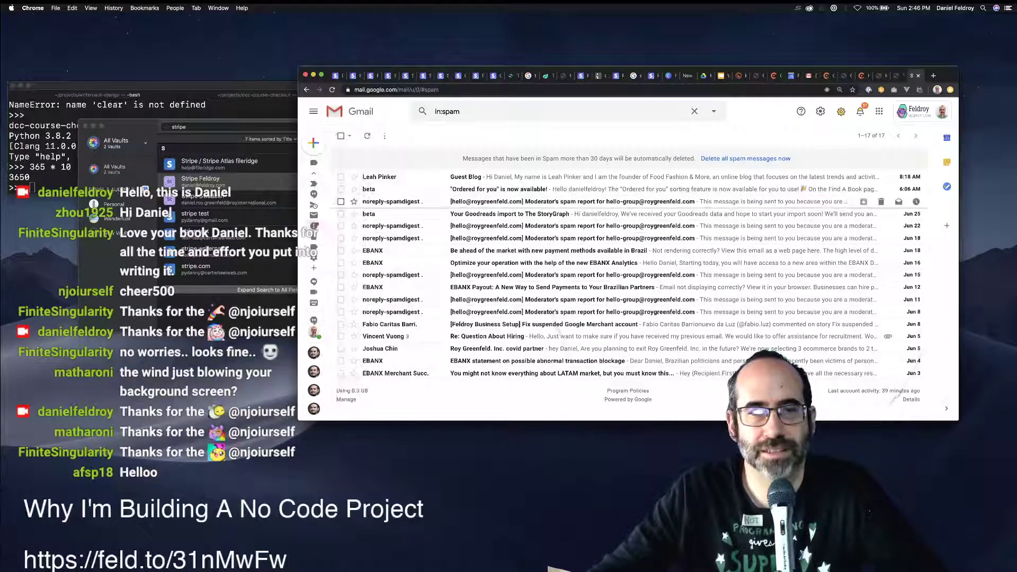
mouse_move(313, 219)
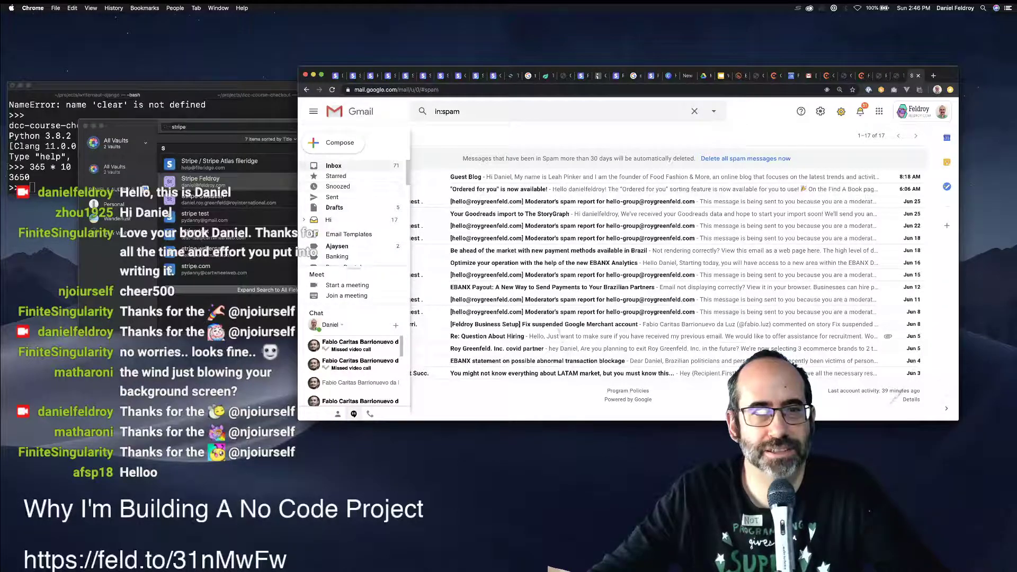
click(333, 166)
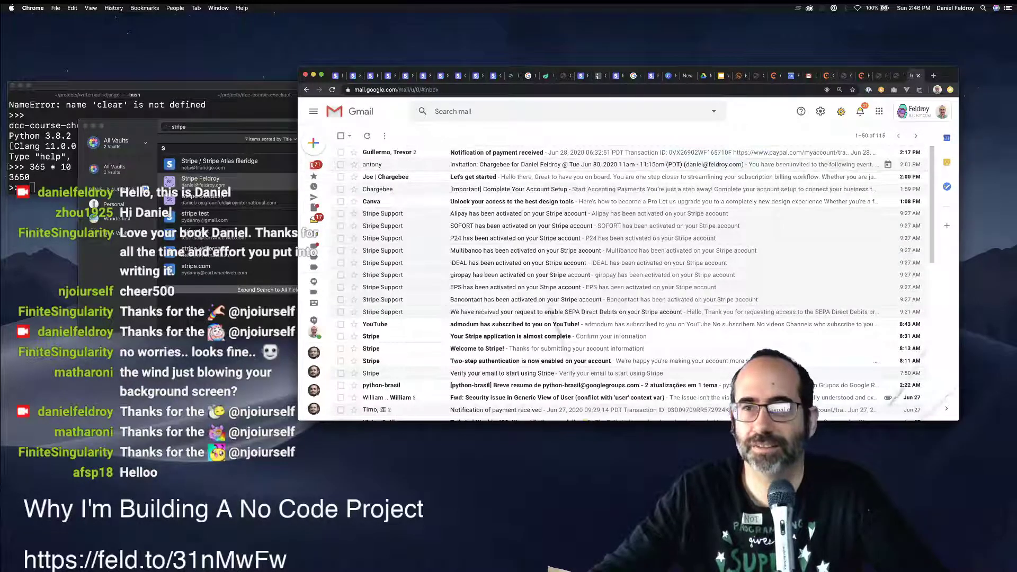
click(861, 76)
Submit the login email in the portal preview to request an OTP, then check Gmail.
click(878, 76)
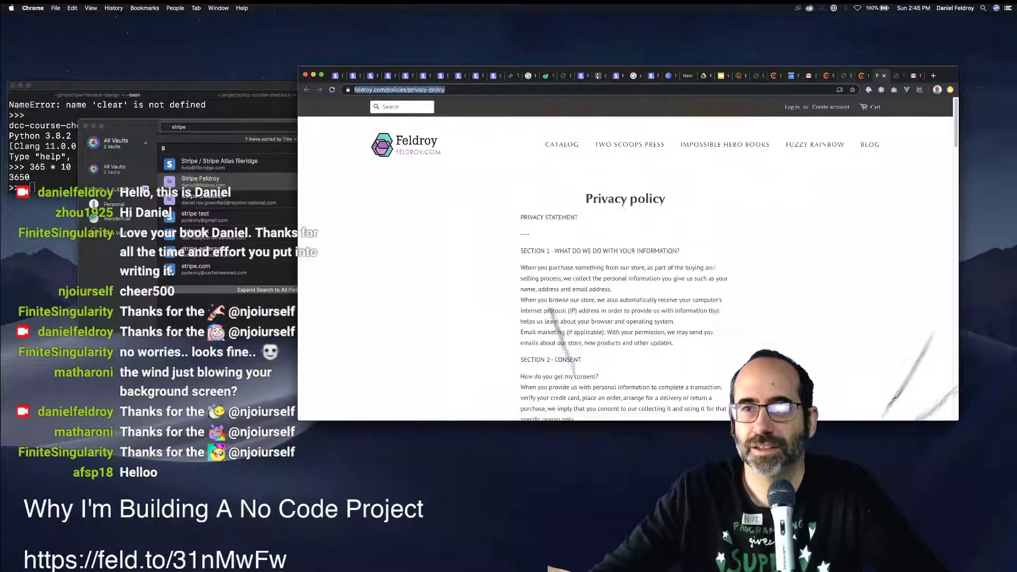
click(824, 75)
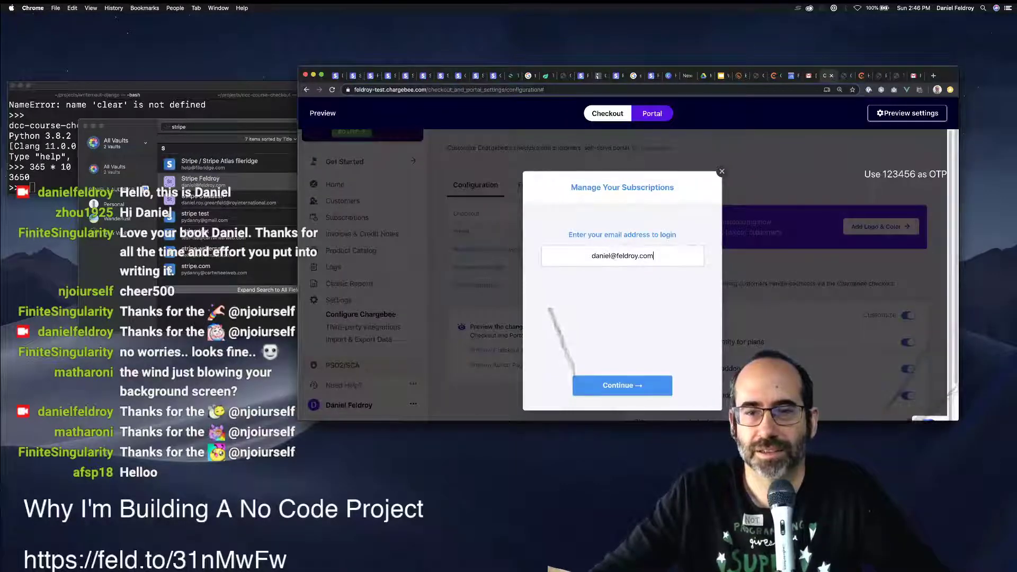
key(Return)
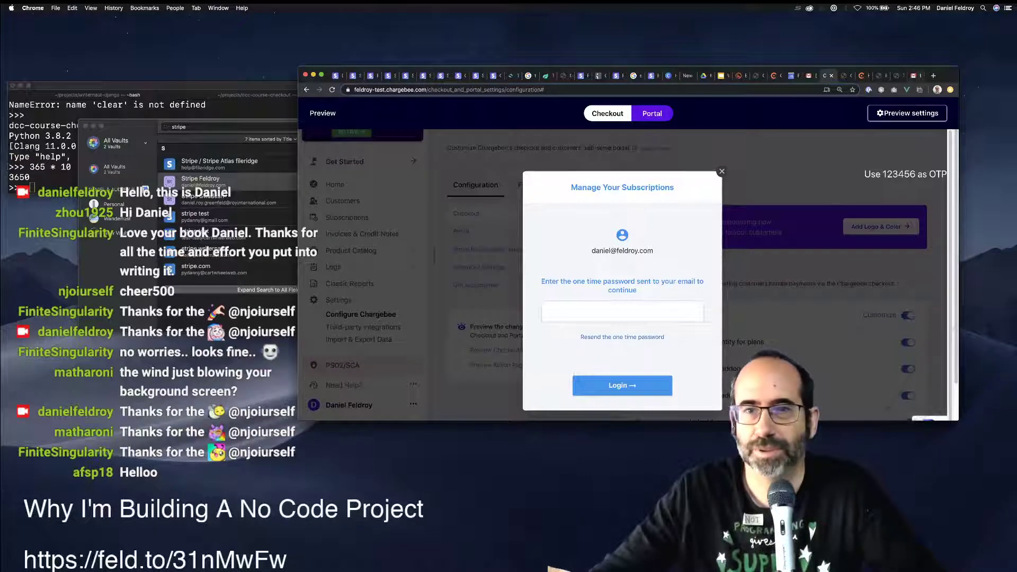
click(913, 76)
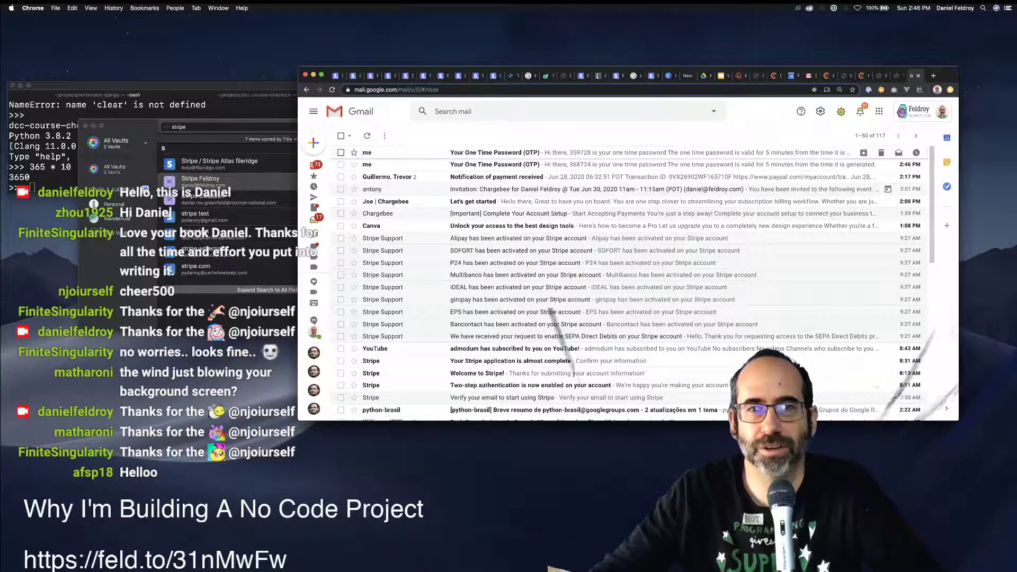
Copy the code from the newest OTP email and paste it to log in to the portal preview.
click(497, 152)
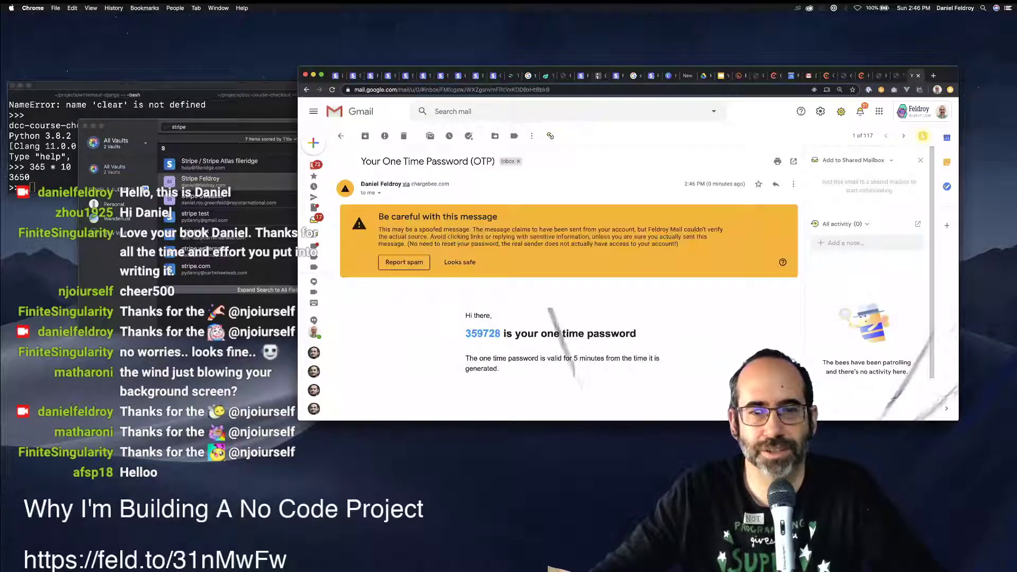
double_click(483, 333)
key(super+c)
click(878, 76)
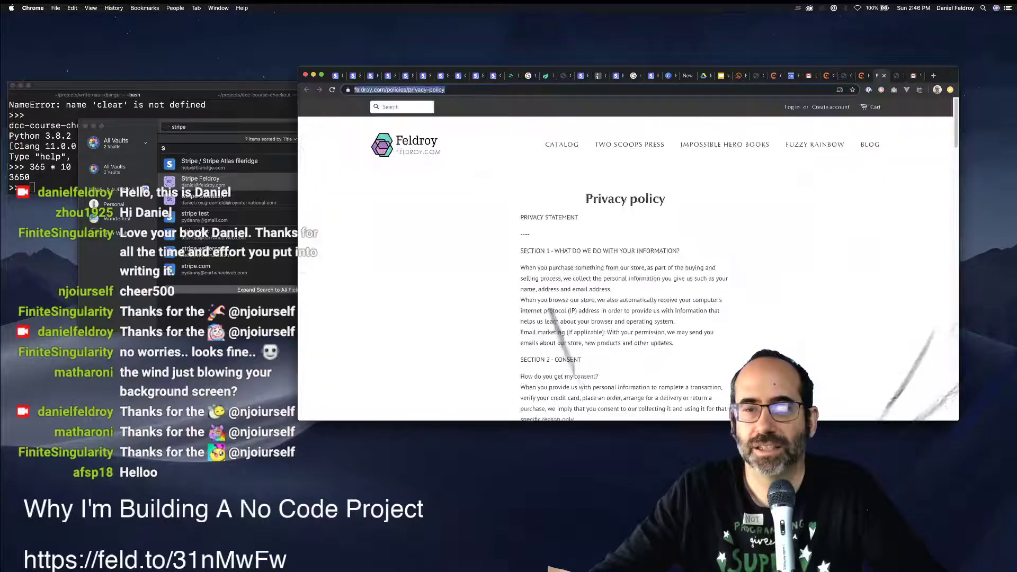
key(super+alt+Left)
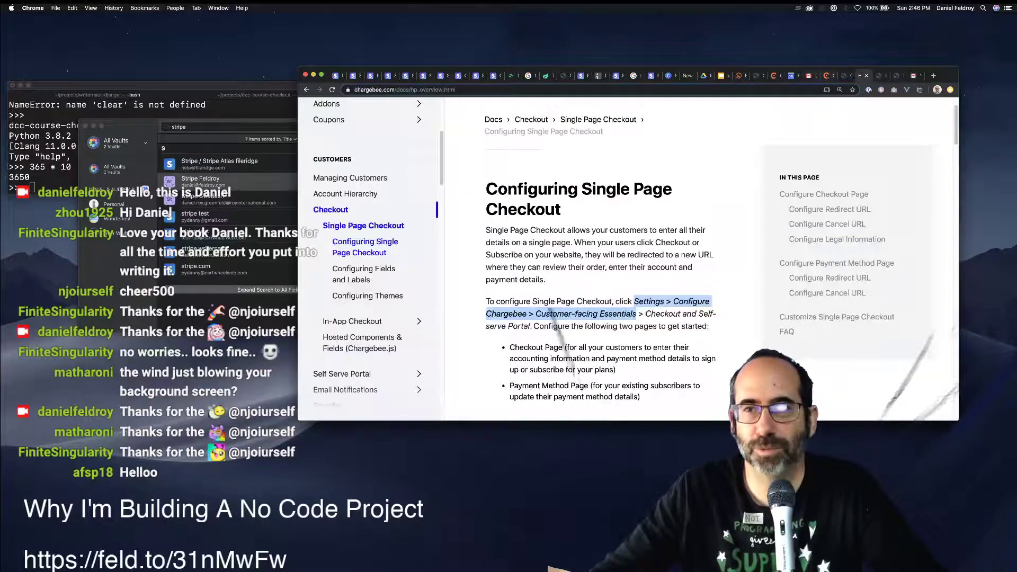
key(super+alt+Left)
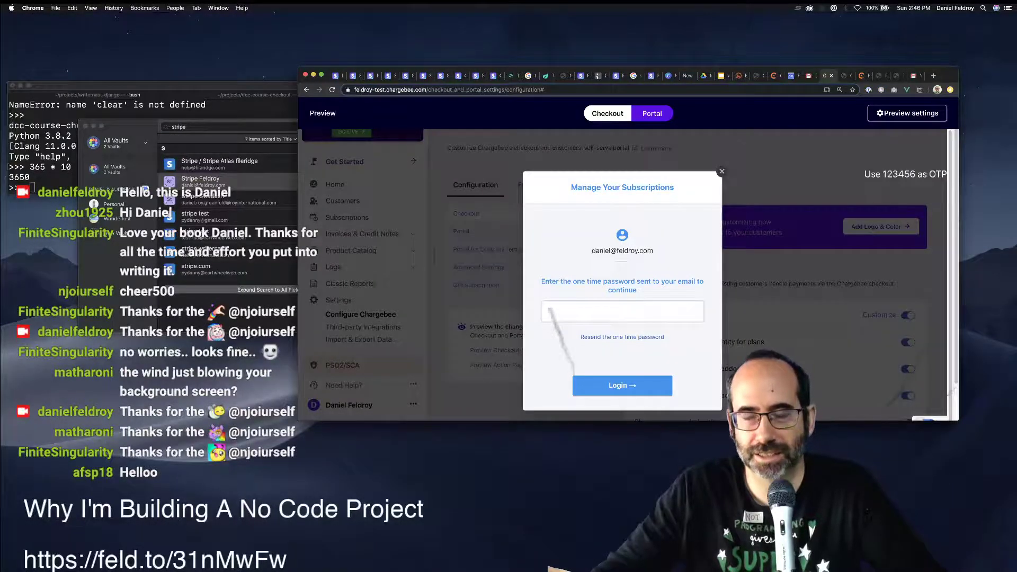
key(super+v)
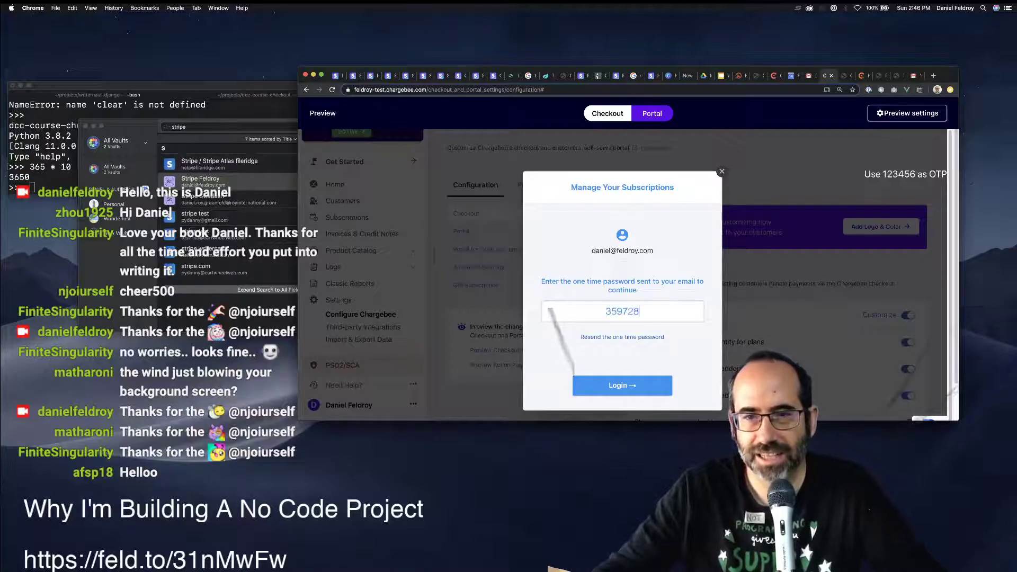
click(580, 385)
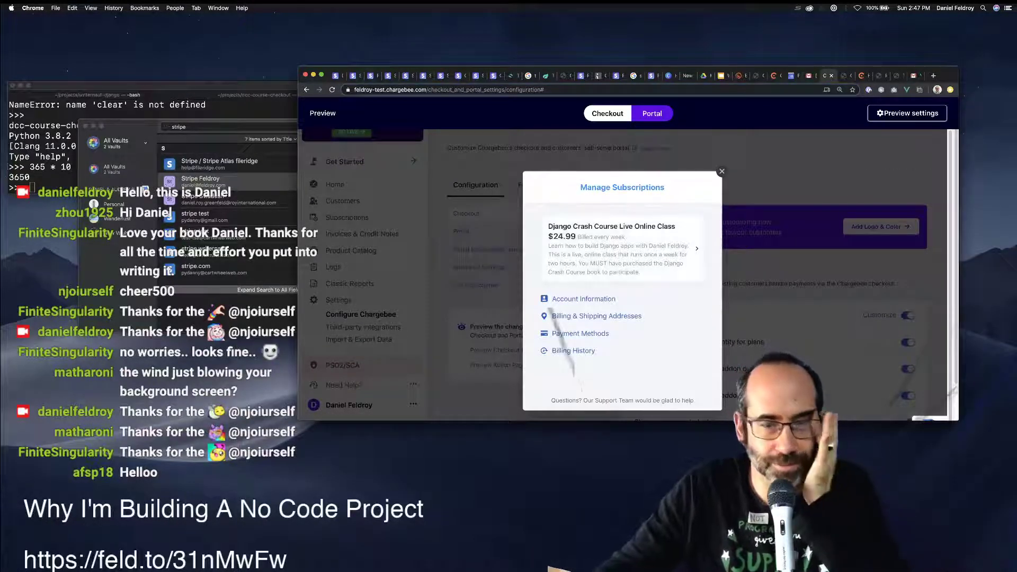
View the Account Information page and its edit form, then return to the portal home.
click(583, 298)
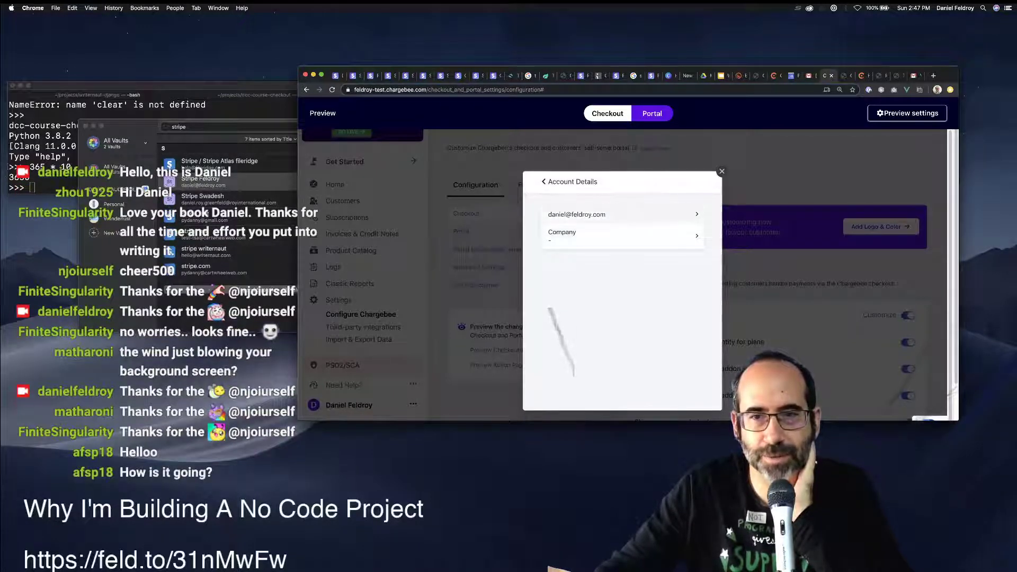
click(622, 214)
click(543, 181)
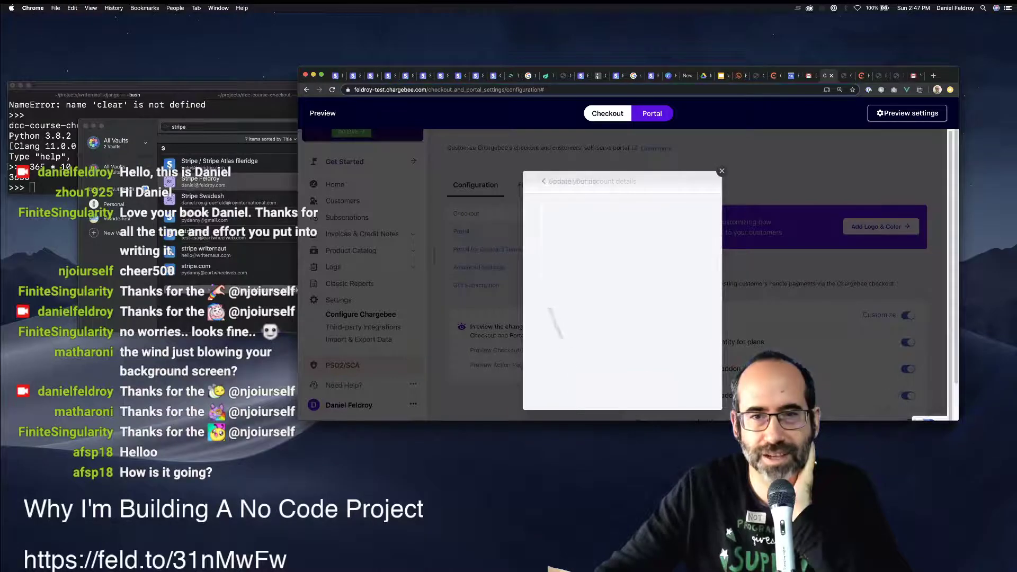
click(544, 181)
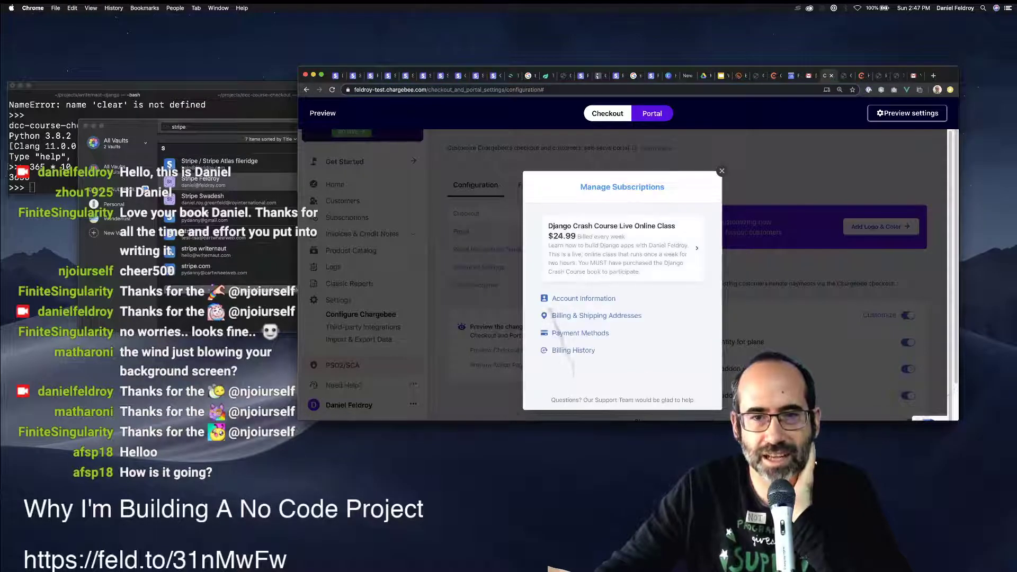
Visit the Billing & Shipping Addresses and Billing History pages, ending on Payment Methods.
click(596, 315)
click(544, 181)
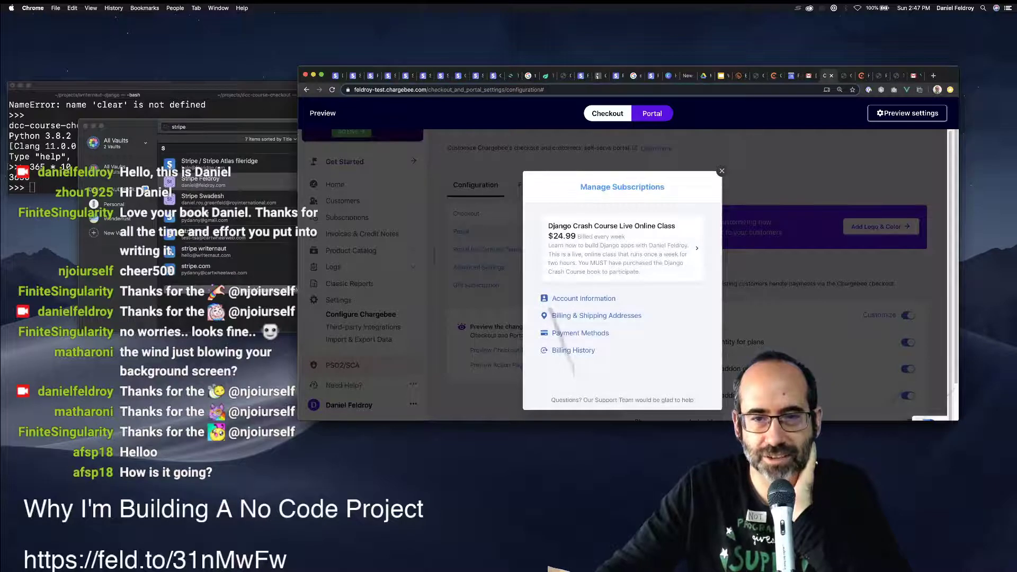
click(573, 350)
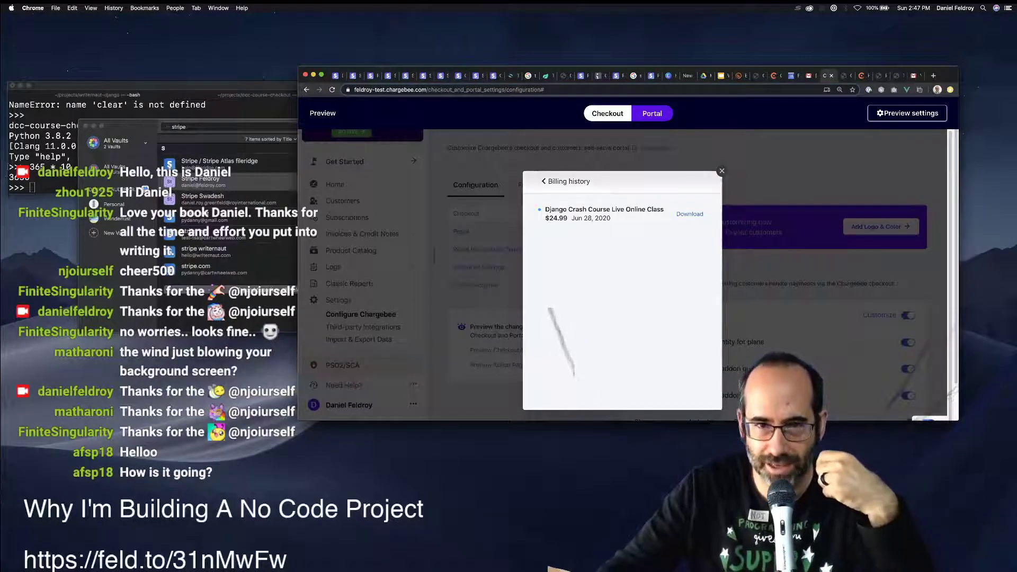
click(543, 182)
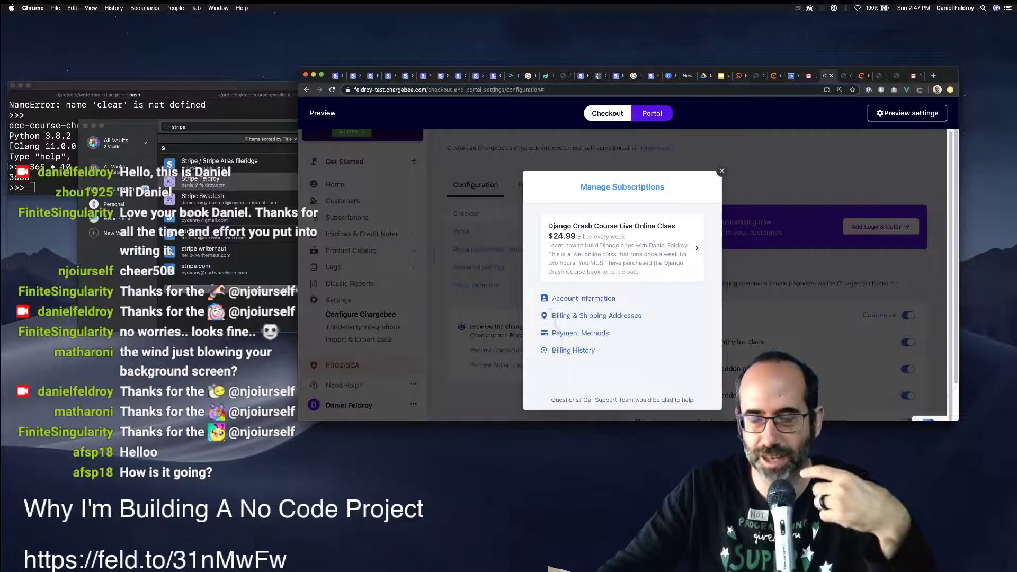
click(579, 332)
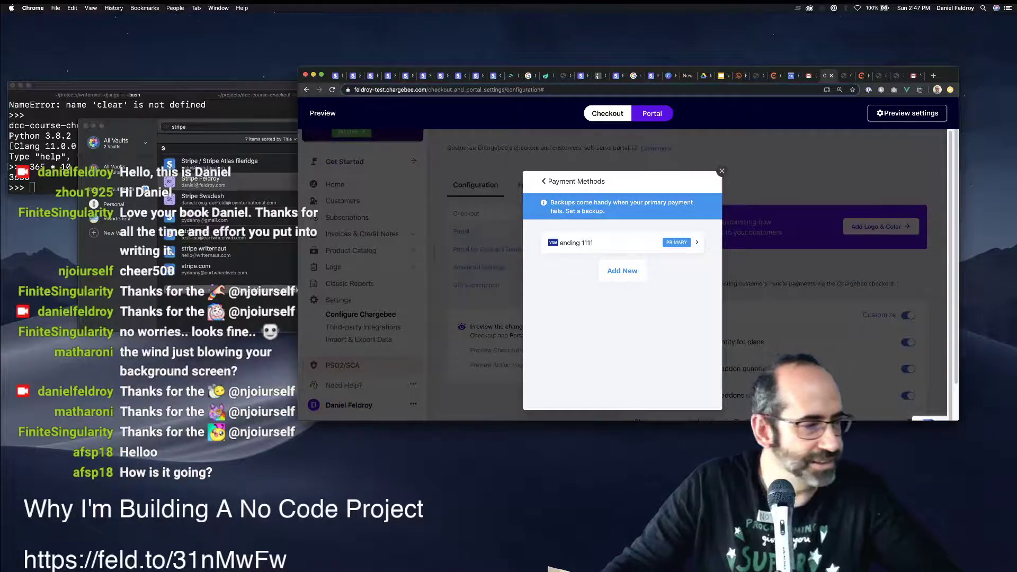
key(super+Tab)
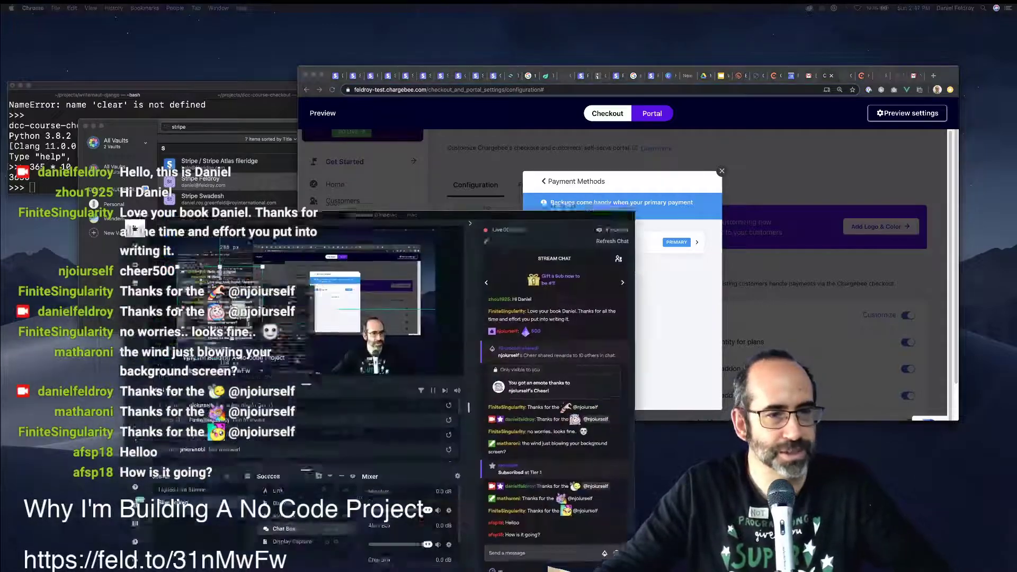
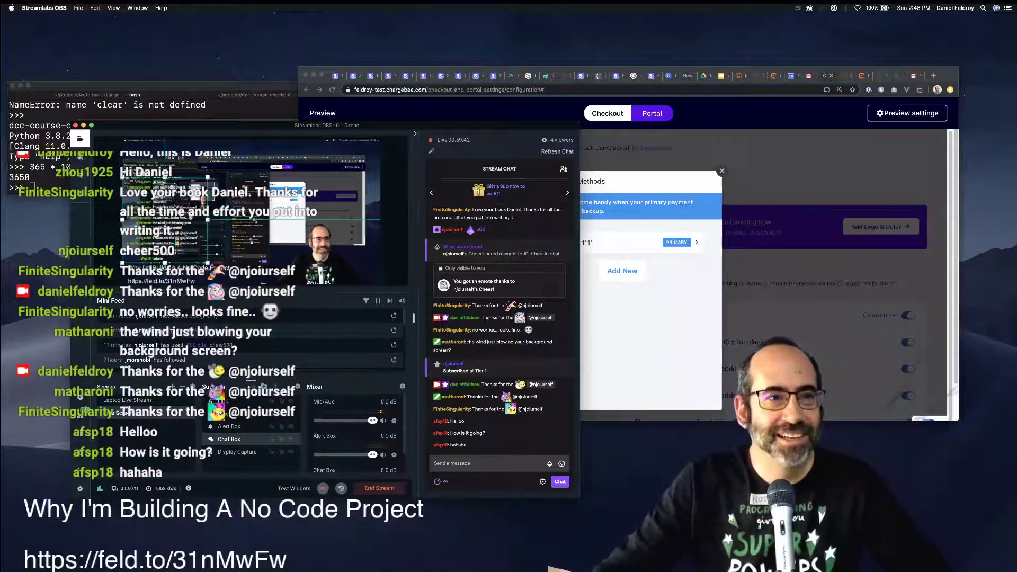
Minimise the streaming app and close the Payment Methods preview to reach Checkout & Self-Serve Portal.
key(super+m)
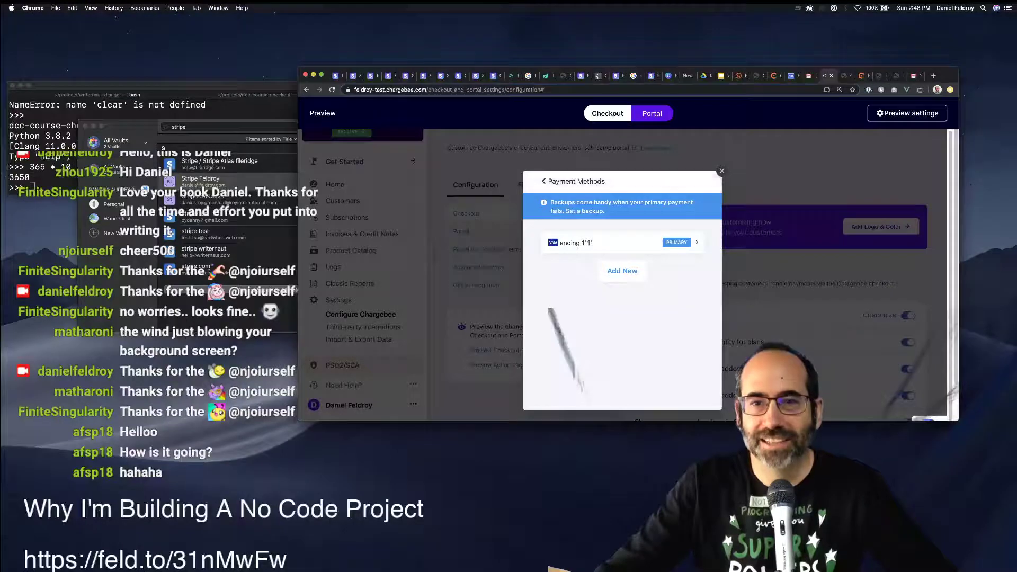
key(Escape)
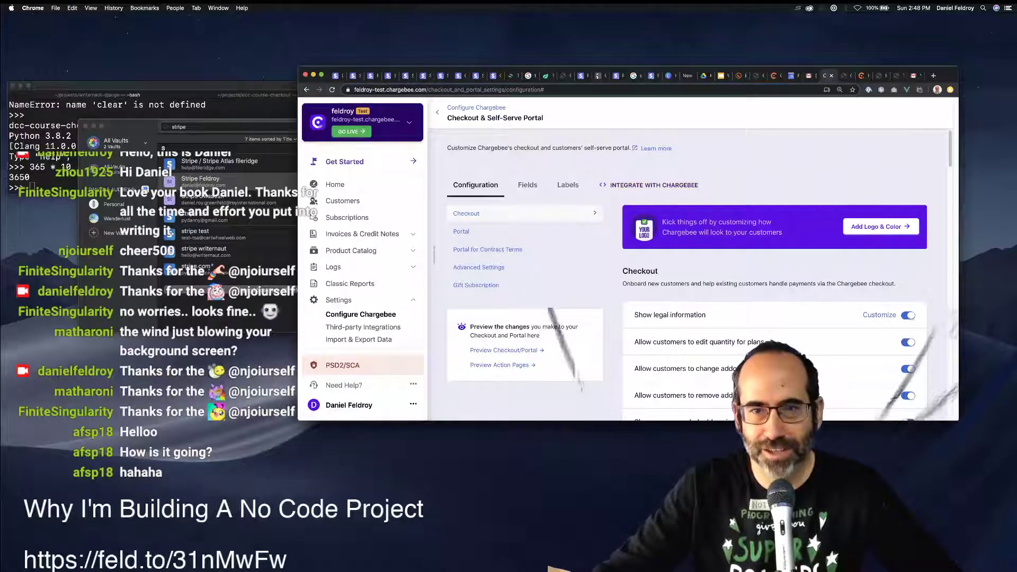
Open Integrate with Chargebee and set the checkout code plan to Live Online Class, after trying E-Book.
click(654, 185)
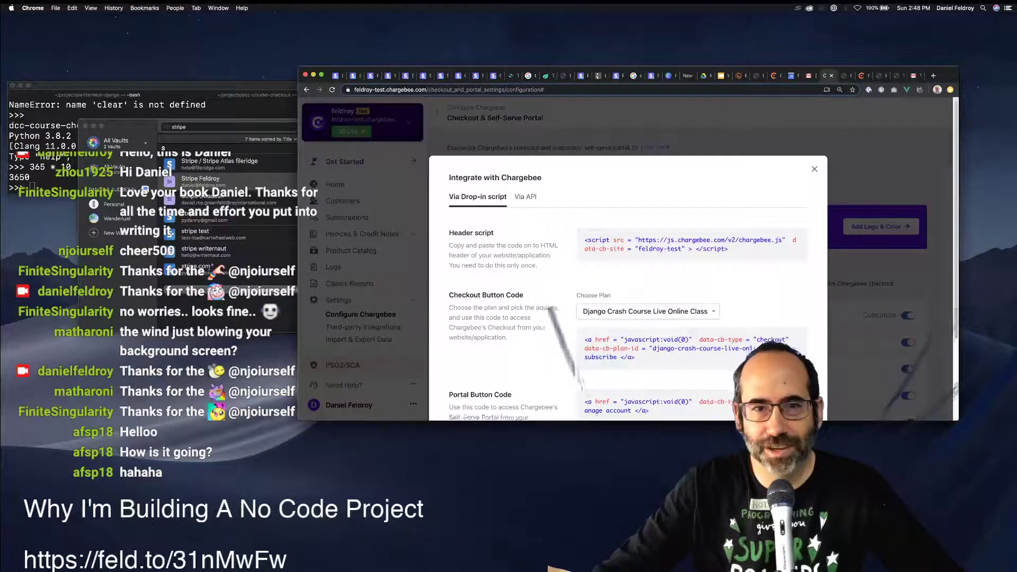
scroll(627, 265, down, 3)
mouse_move(688, 167)
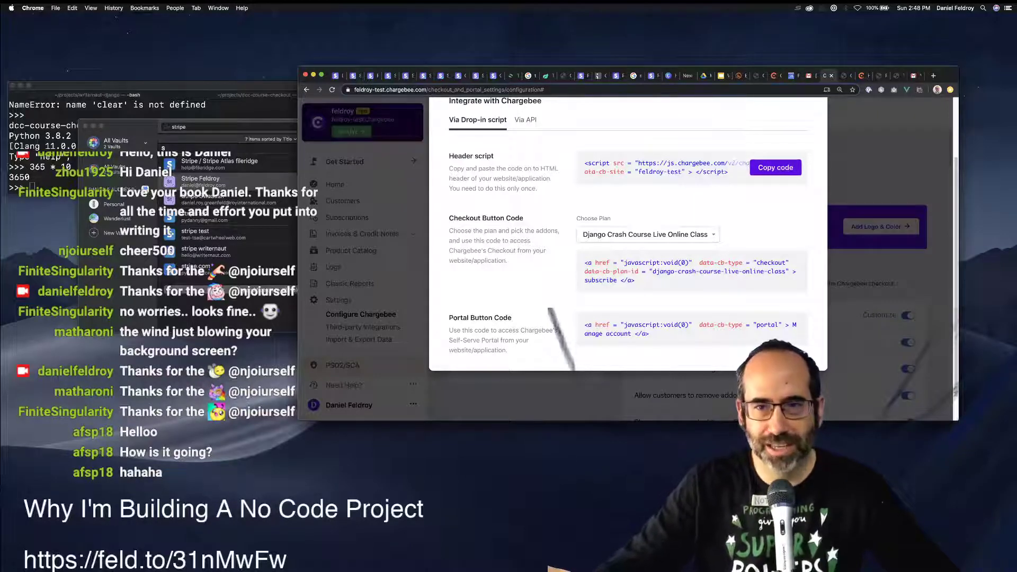
click(647, 234)
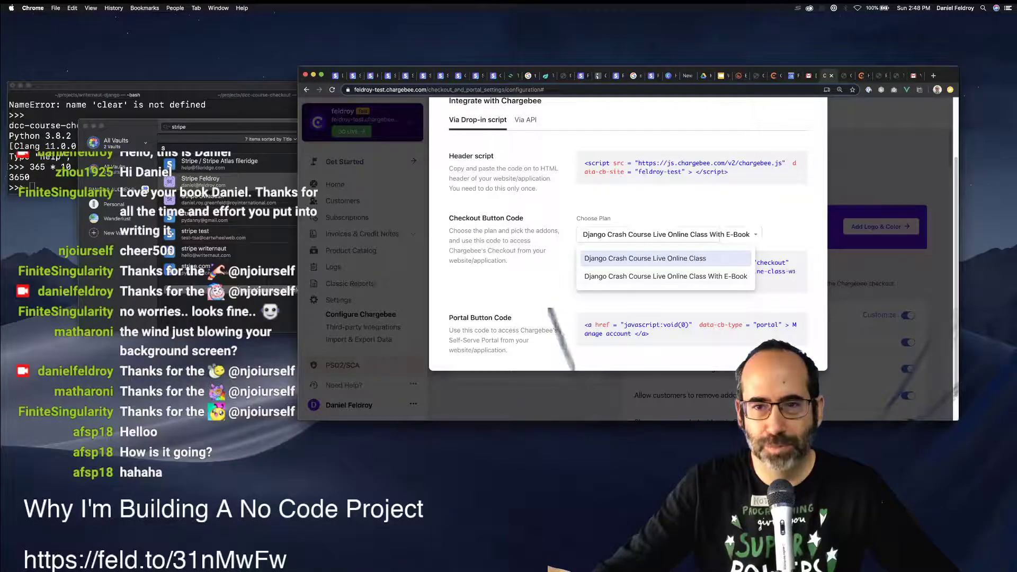
click(645, 258)
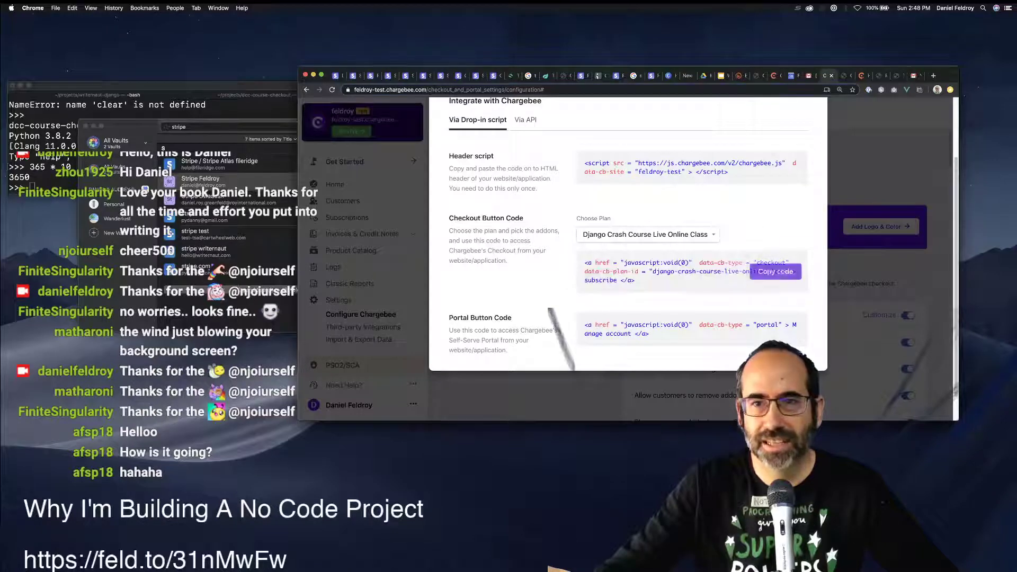
click(648, 234)
click(665, 276)
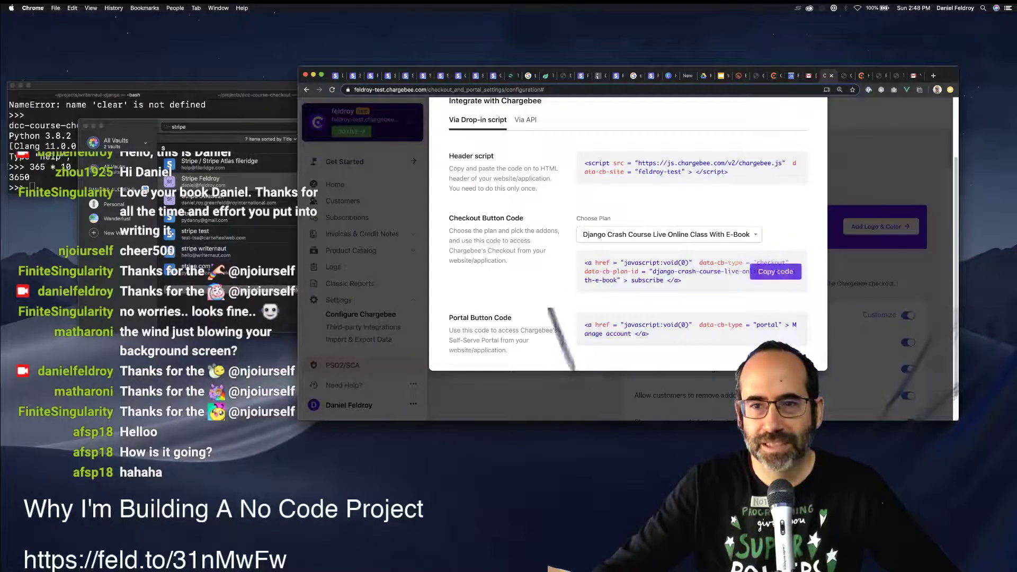
click(648, 235)
click(645, 258)
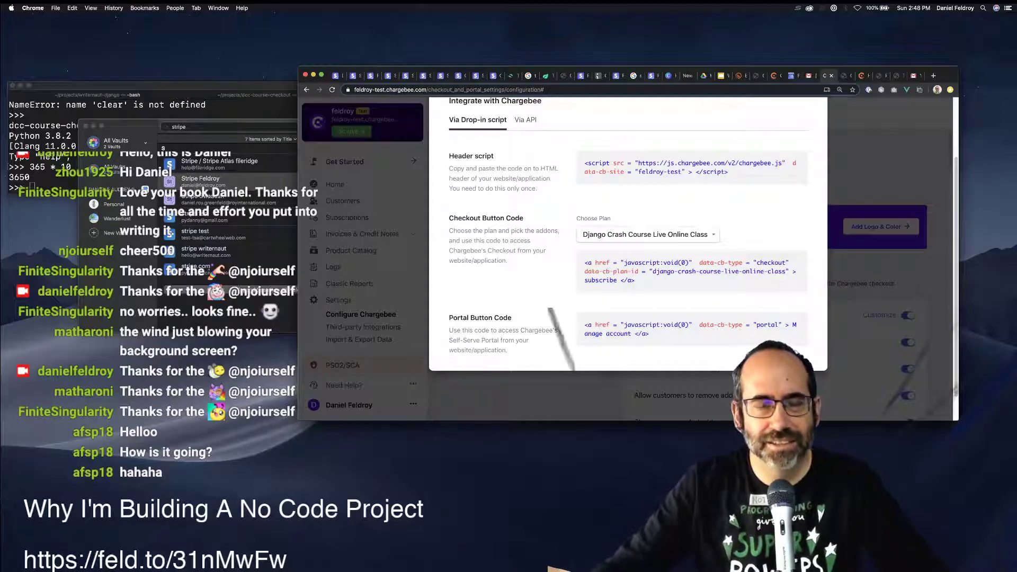
Bring the Shopify admin window to the front.
key(super+n)
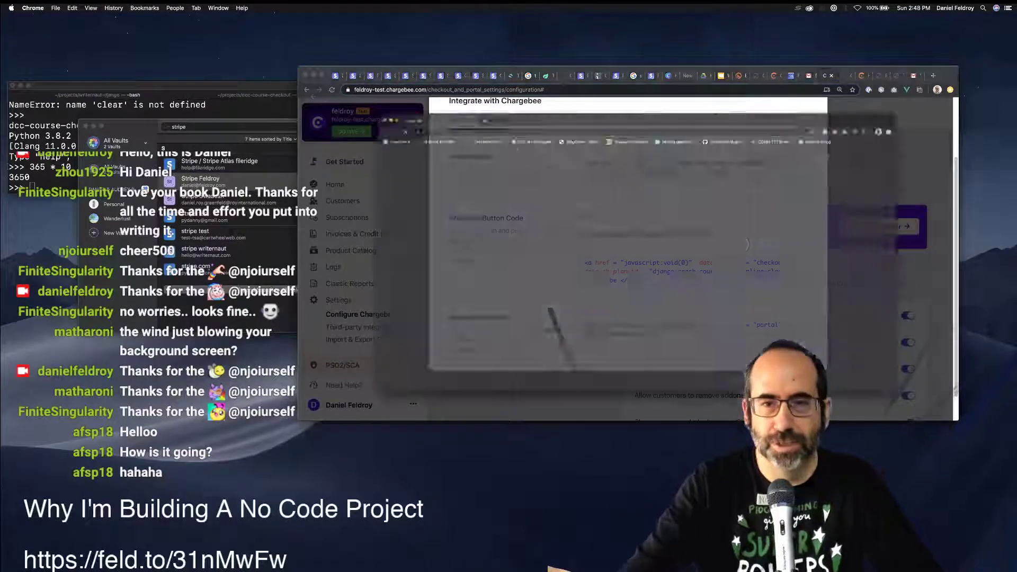
key(super+m)
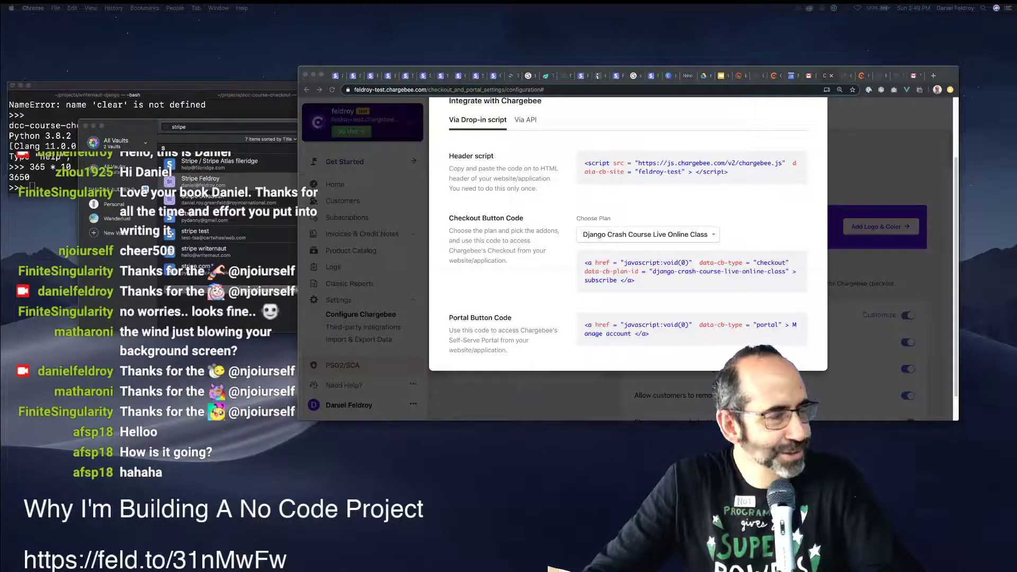
key(super+grave)
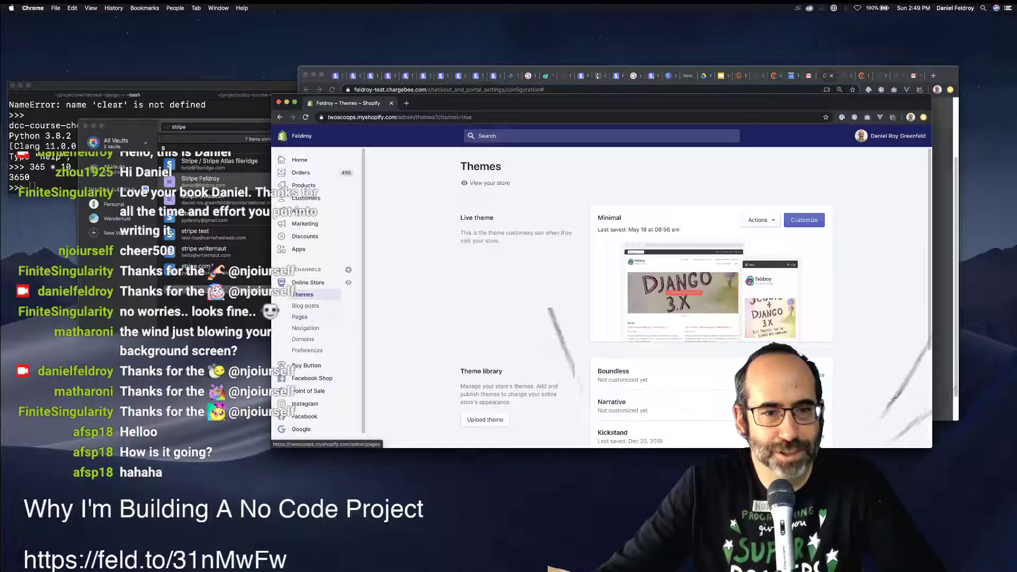
Go to the store's Pages list and select the 'Rethink joining us online' page.
click(299, 317)
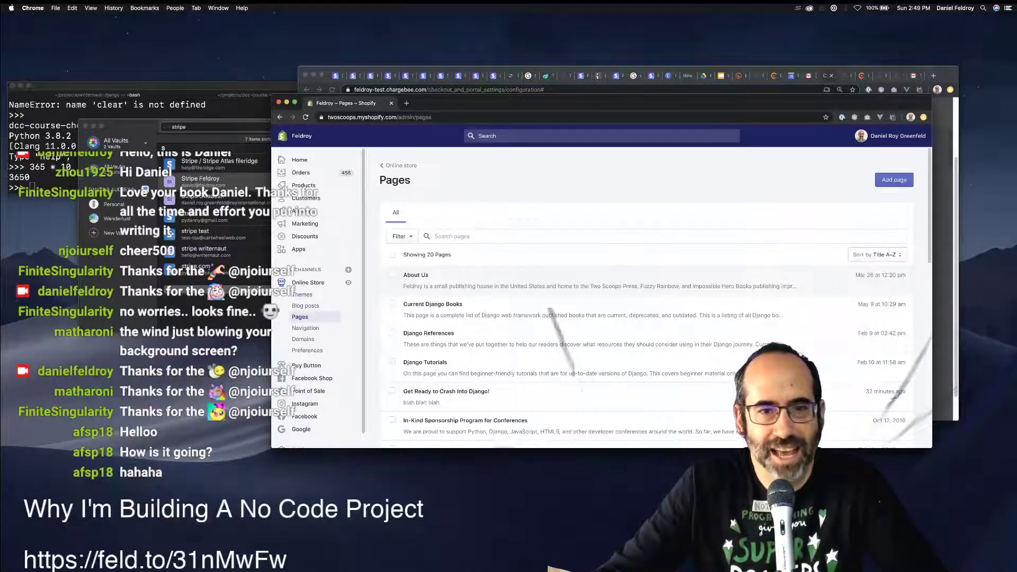
scroll(655, 297, down, 5)
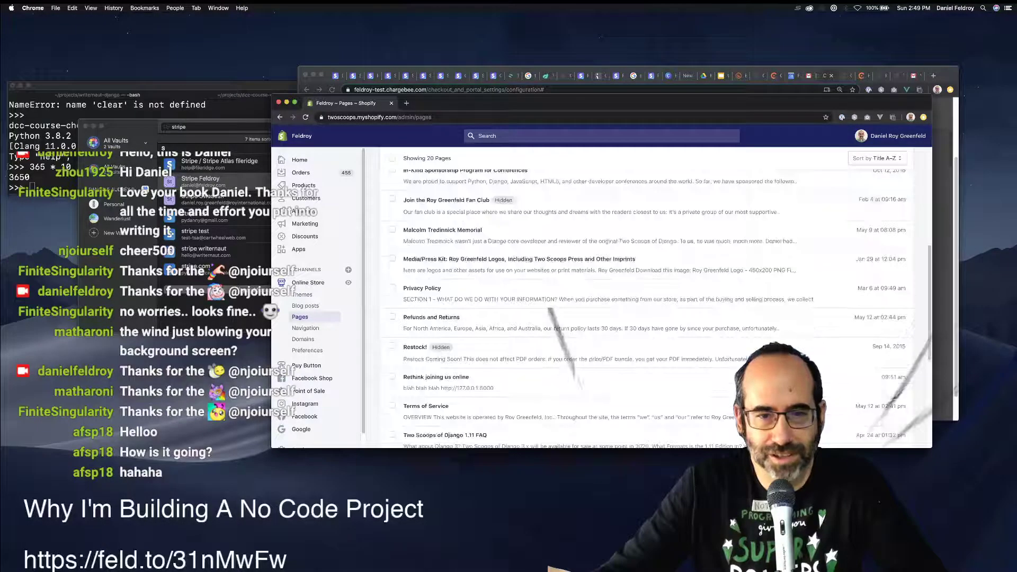
scroll(655, 298, down, 3)
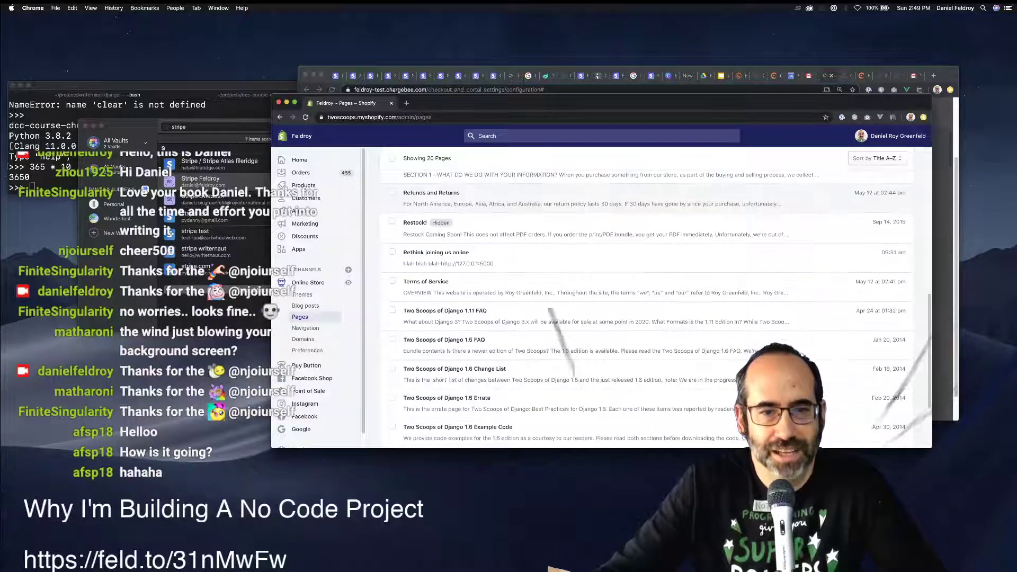
scroll(655, 297, up, 4)
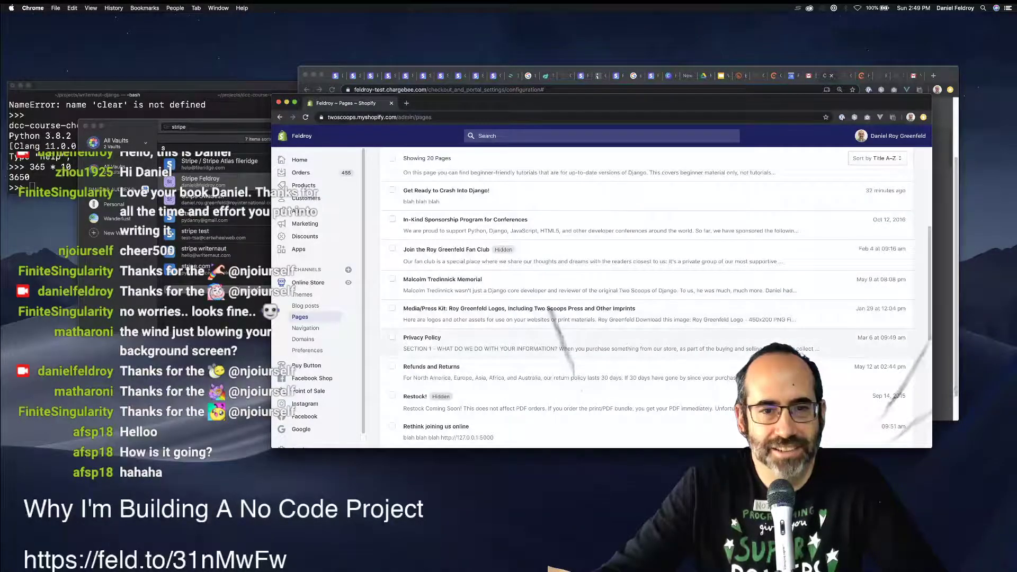
scroll(655, 298, down, 1)
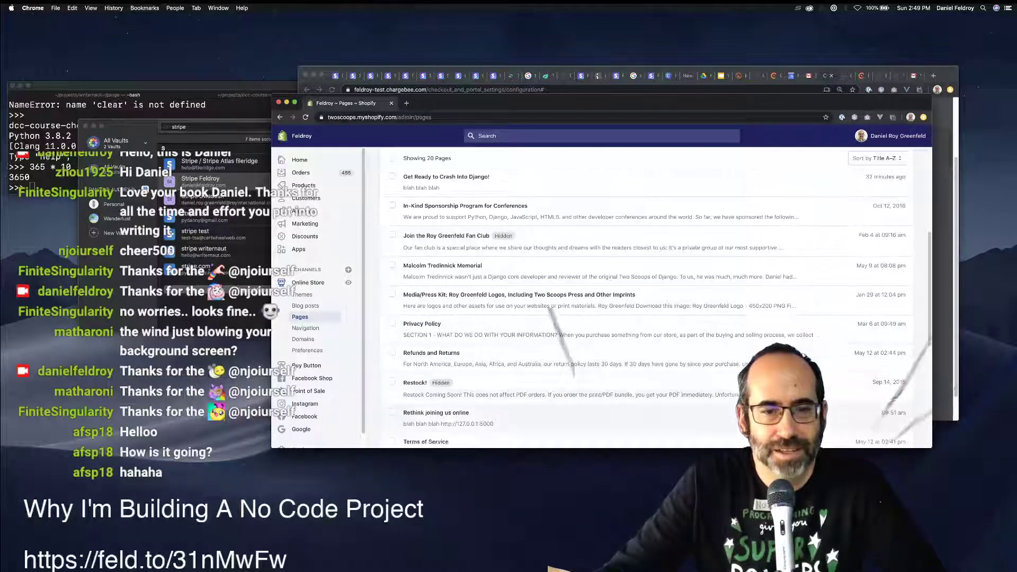
click(392, 412)
scroll(392, 412, down, 2)
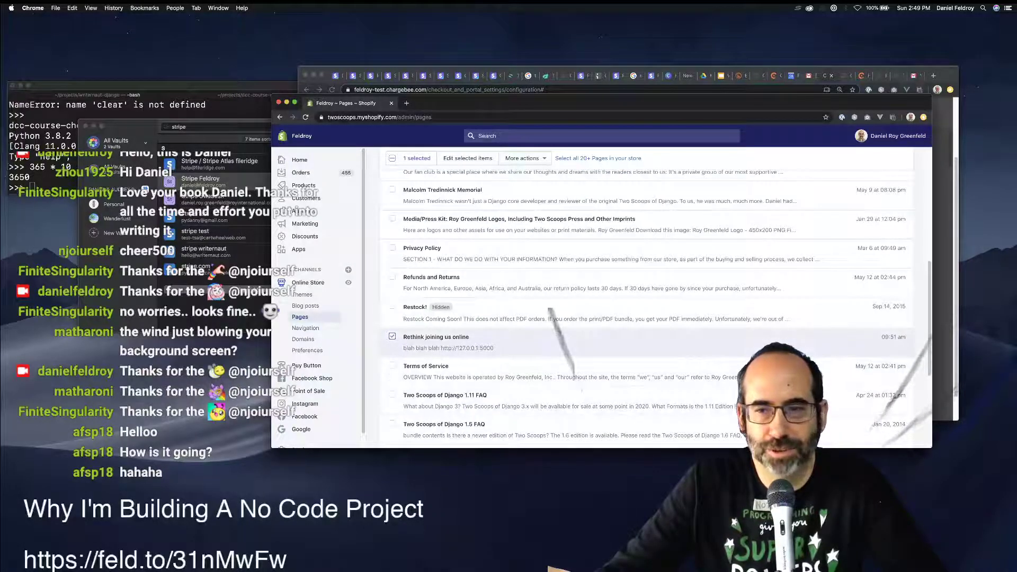
scroll(655, 298, up, 1)
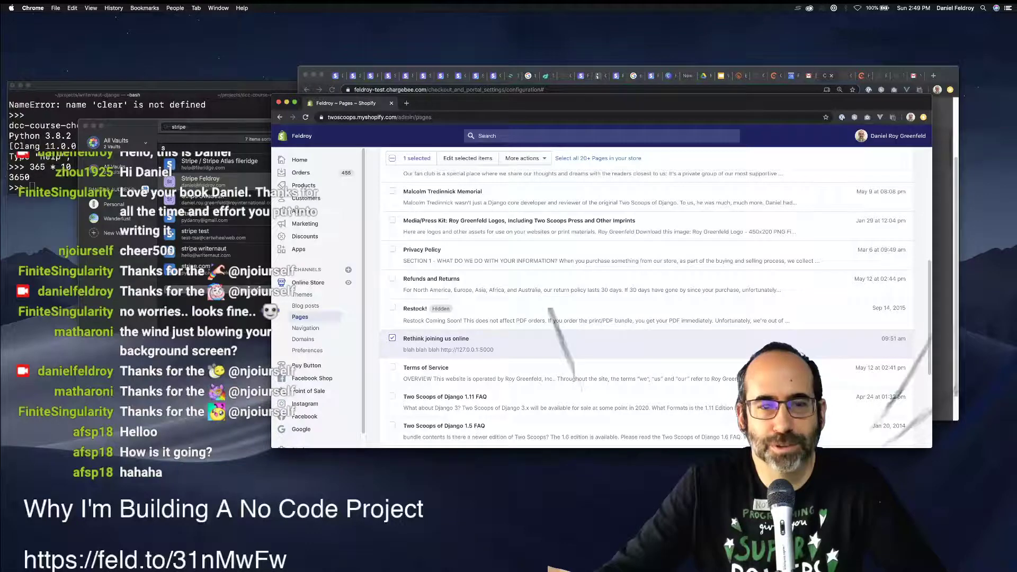
scroll(647, 308, up, 1)
Delete the selected page, then open 'Get Ready to Crash Into Django!' for editing.
click(522, 158)
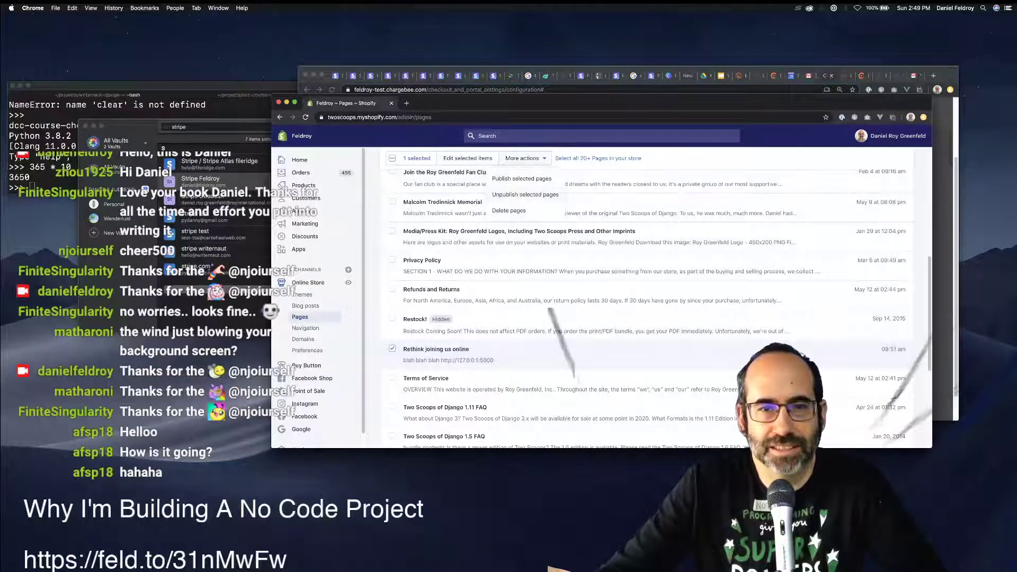
click(508, 210)
click(694, 312)
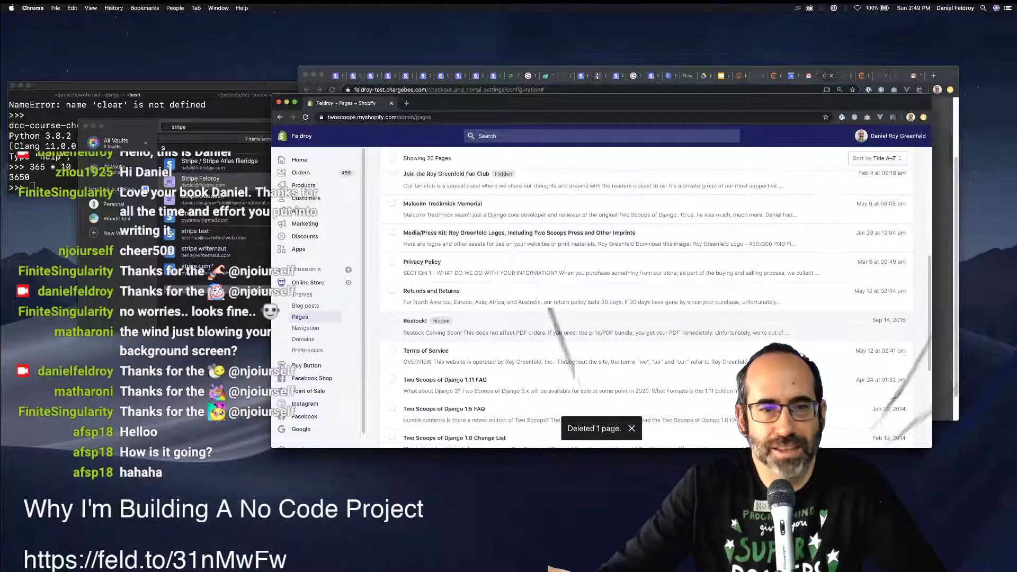
click(446, 245)
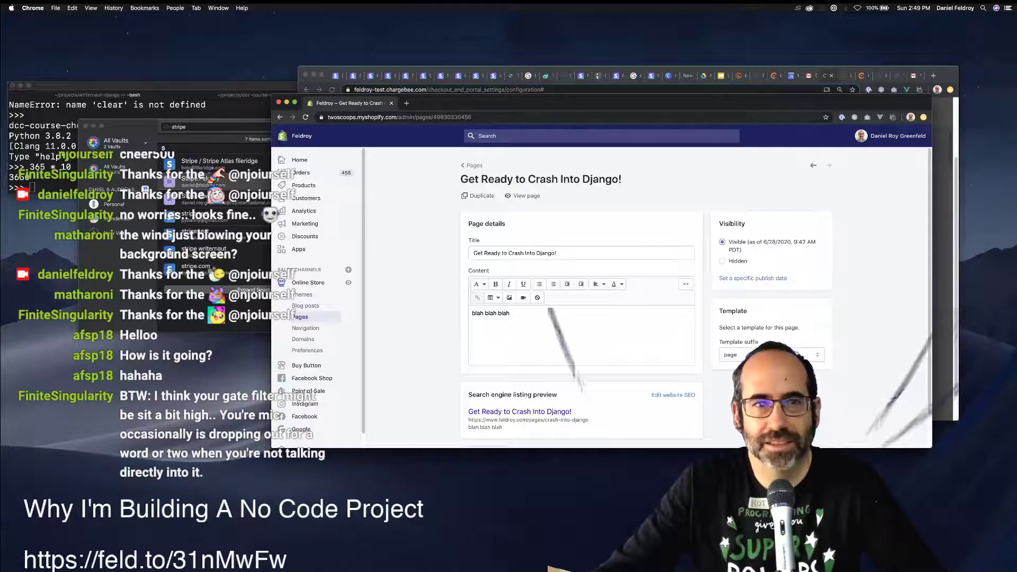
Merge the Shopify tab into the main window and close the privacy, terms, mail and storefront tabs.
drag(349, 103, 864, 75)
click(879, 76)
key(super+w)
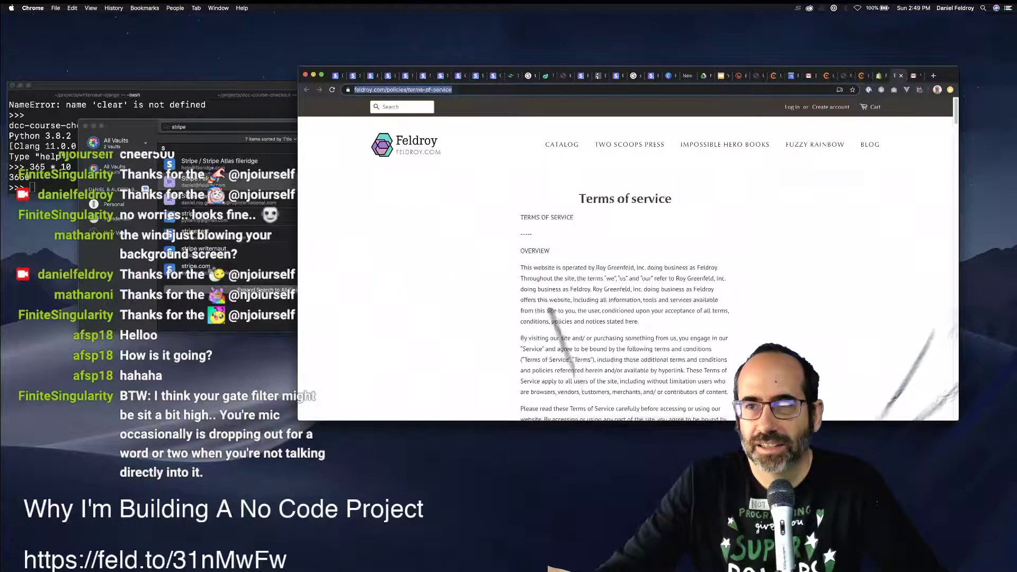
key(super+w)
key(super+w)
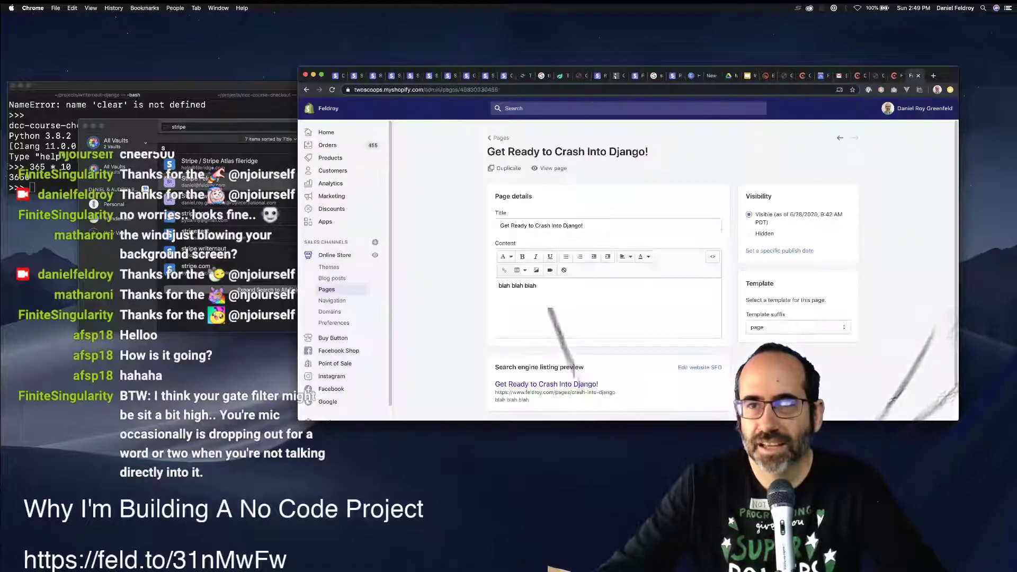
key(super+w)
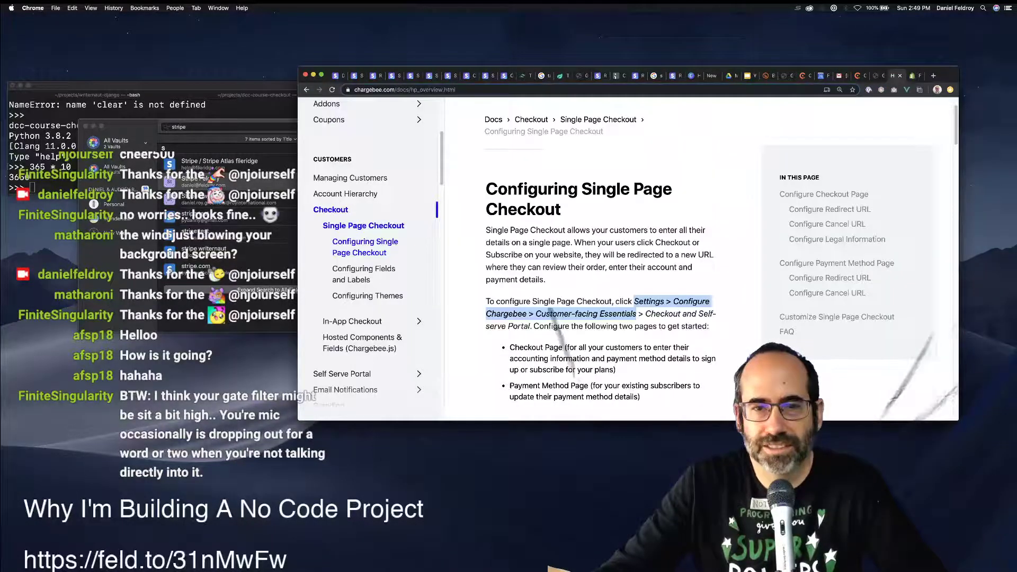
key(super+shift+t)
key(ctrl+shift+Tab)
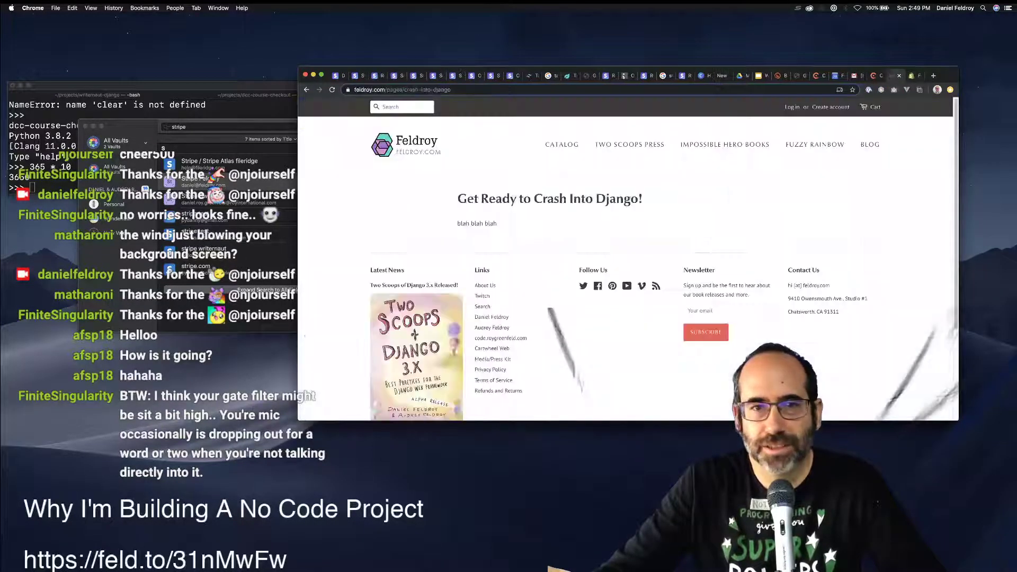
key(super+w)
key(ctrl+shift+Tab)
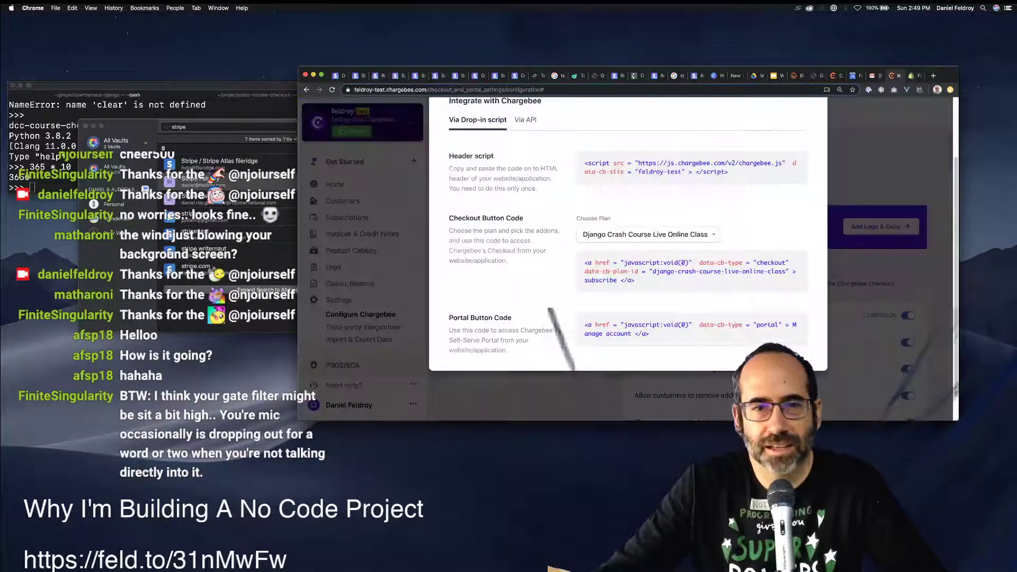
Paste Chargebee's header script tag at the top of the page's HTML content, leaving it unsaved.
drag(728, 172, 584, 163)
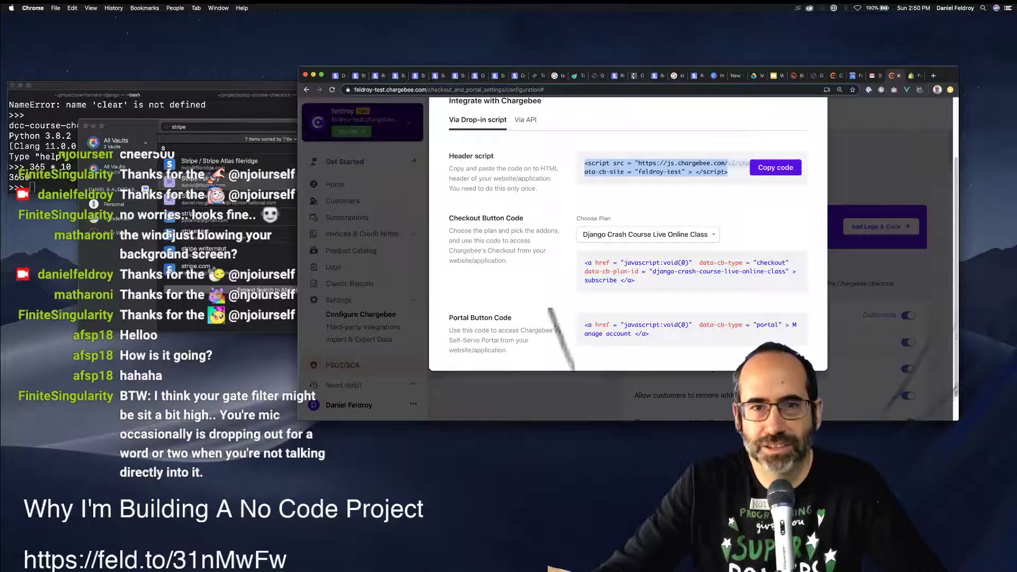
click(914, 76)
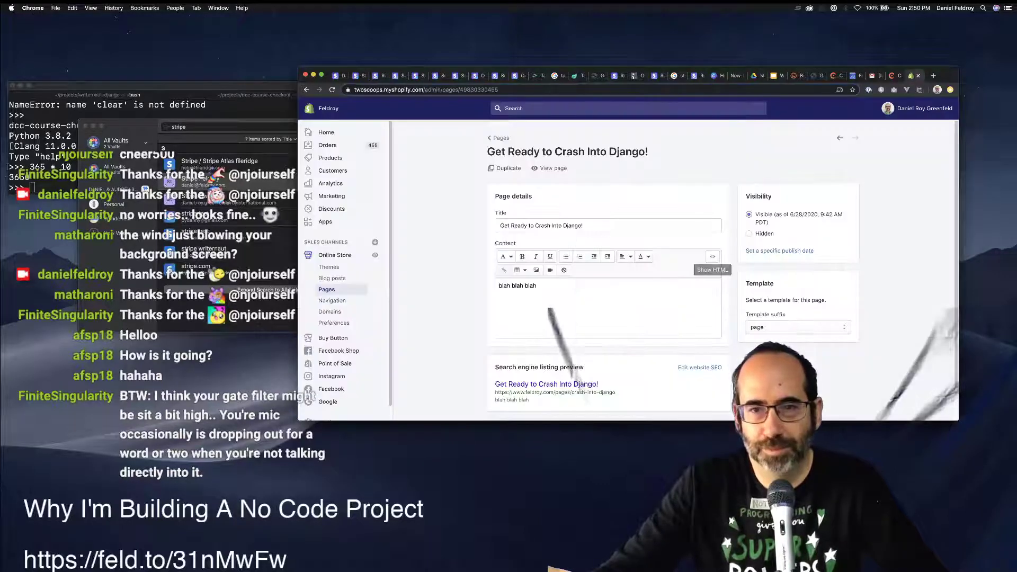
click(712, 256)
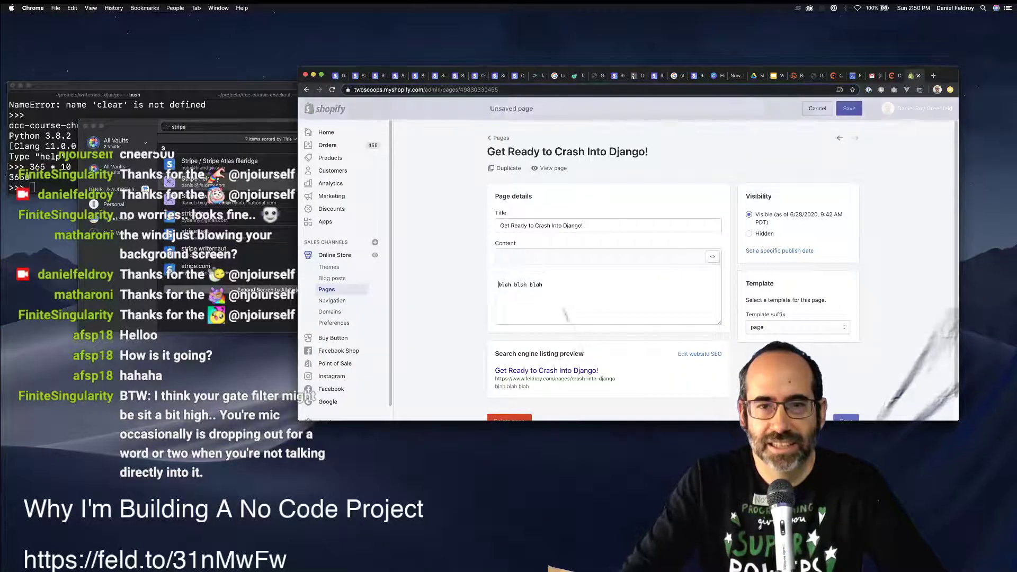
text(<script src = "https://js.chargebee.com/v2/chargebee.js"  data-cb-site = "feldroy_test" > </script>)
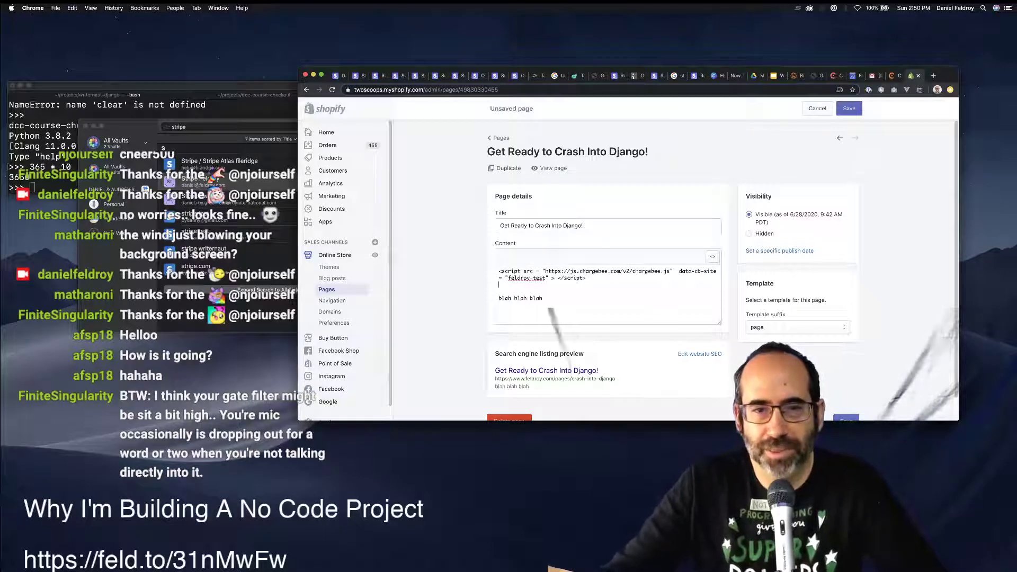
key(super+s)
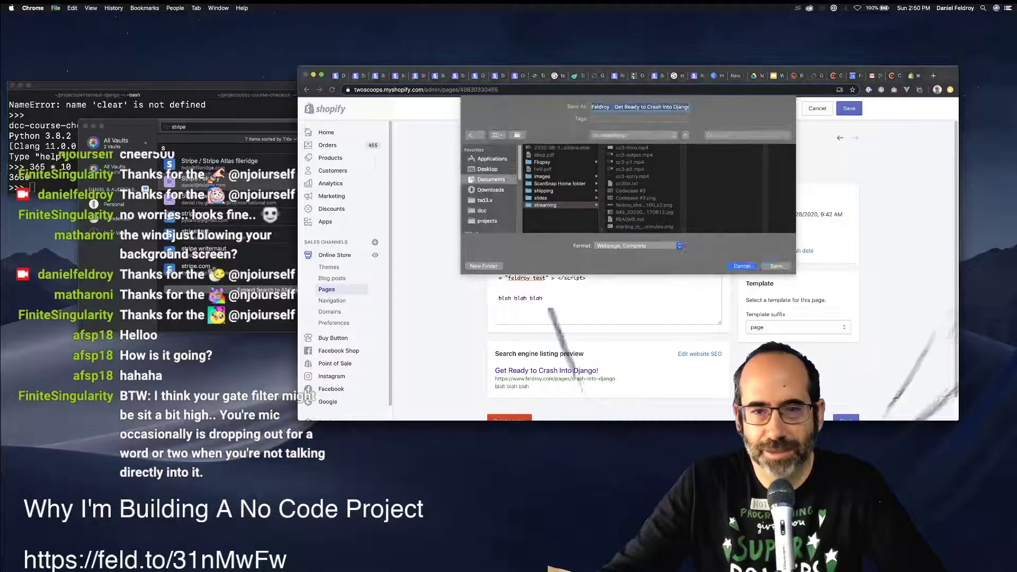
key(Escape)
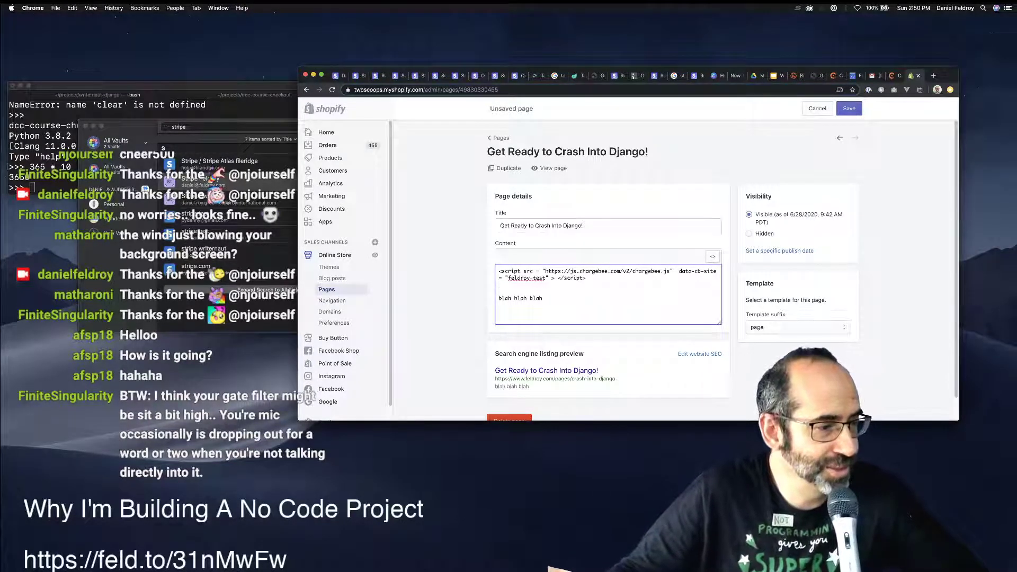
key(super+Tab)
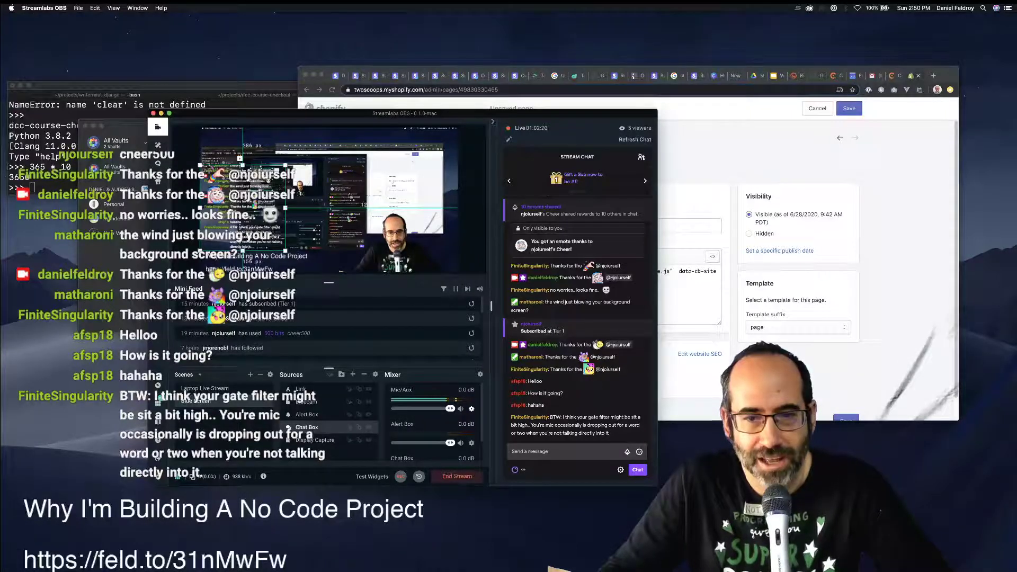
Lower the Mic/Aux Noise Gate filter's close threshold to -64.
right_click(472, 408)
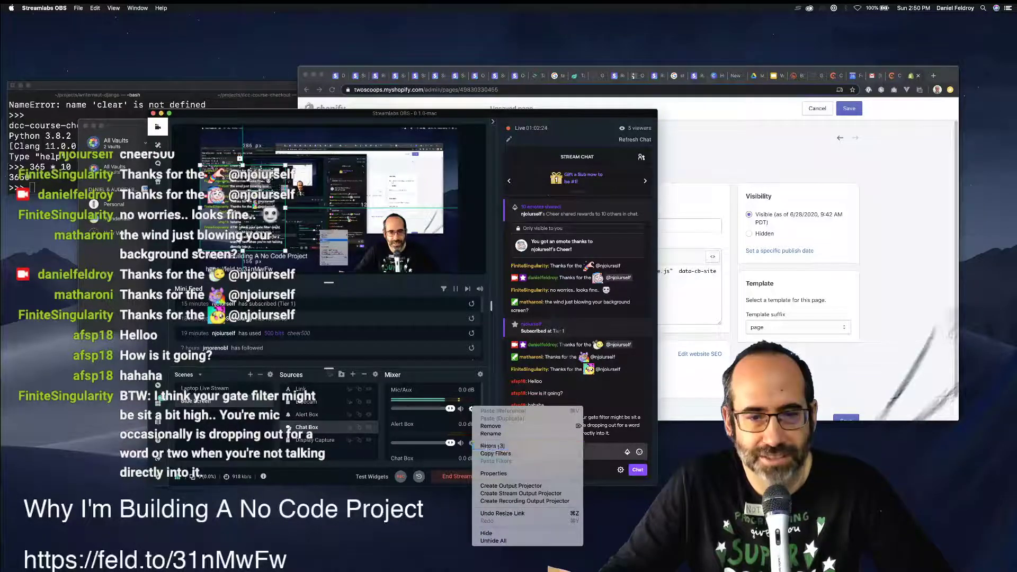
click(491, 446)
drag(404, 142, 789, 122)
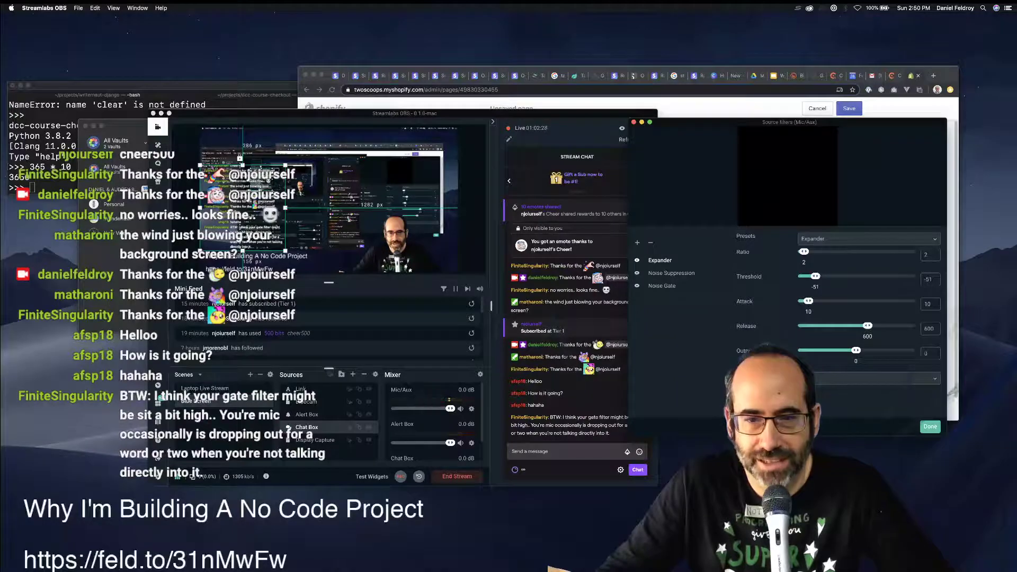
click(661, 285)
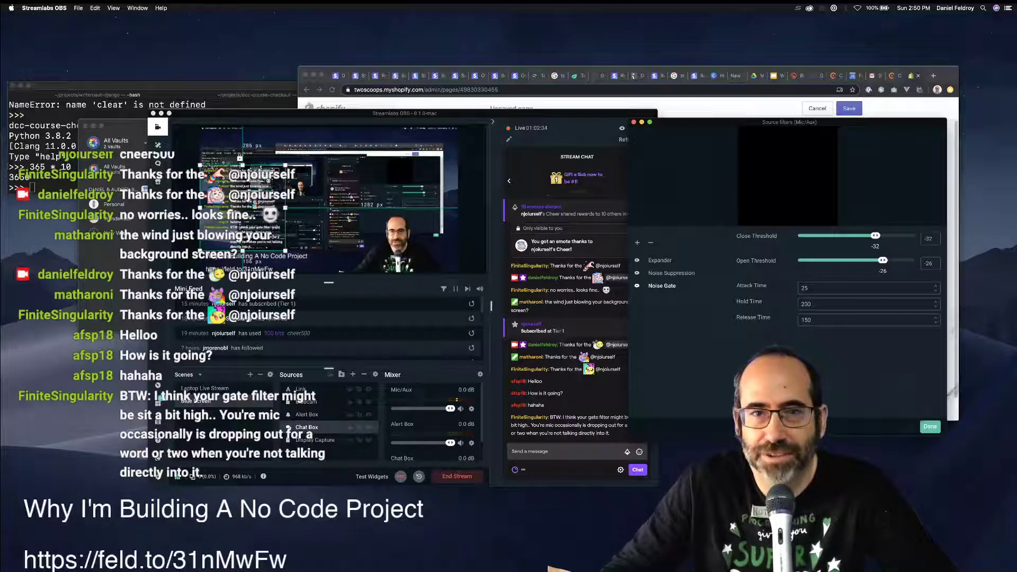
drag(519, 113, 469, 113)
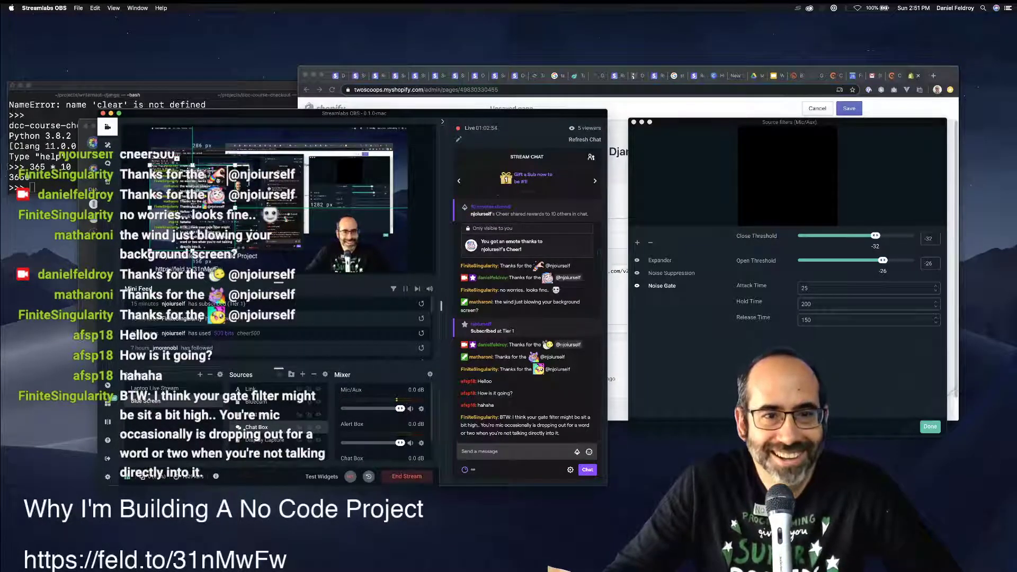
drag(353, 113, 278, 150)
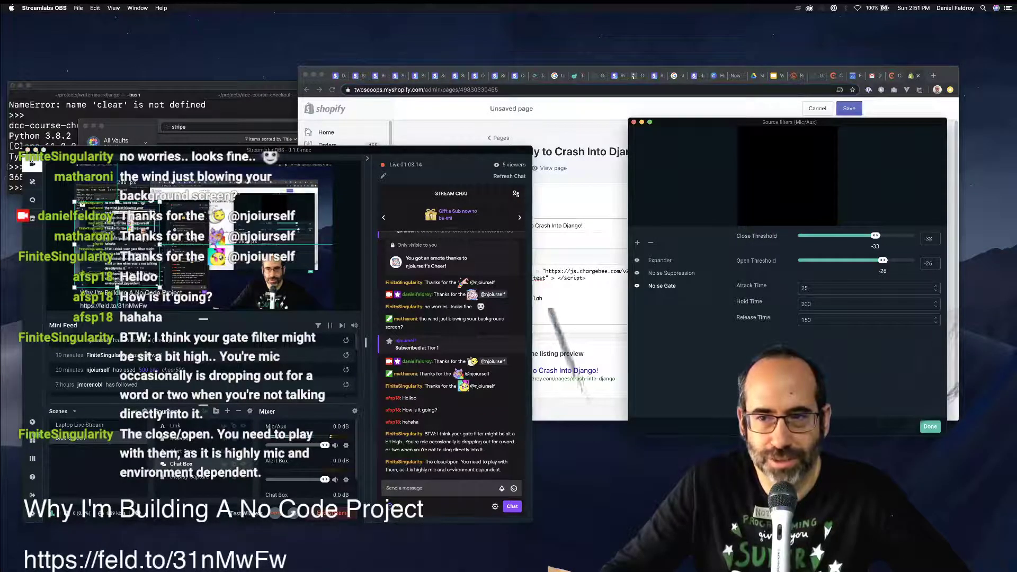
drag(872, 236, 840, 236)
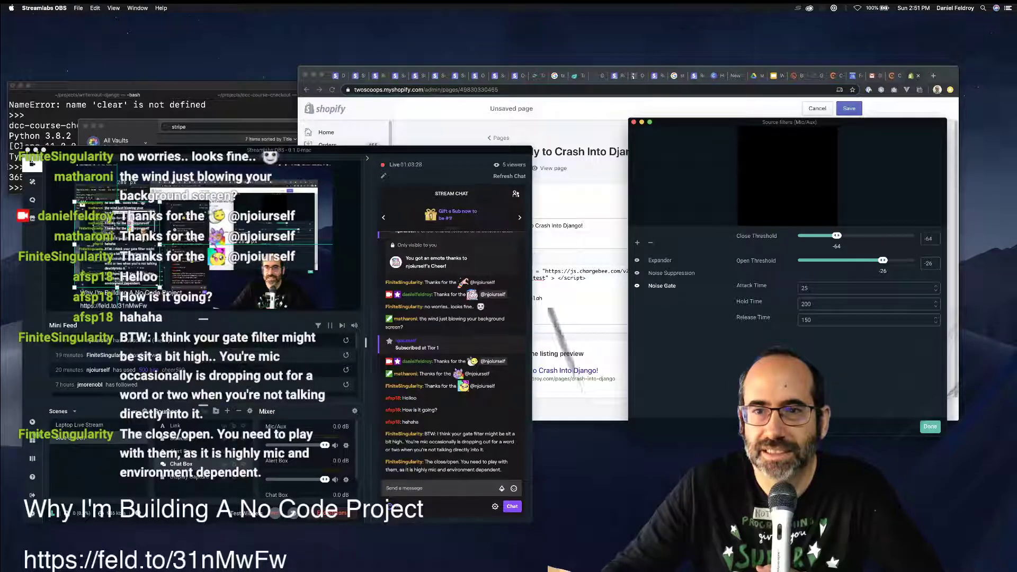
key(super+Tab)
Search 'what does close gate help in noise gate' and open the Noise gate Wikipedia article.
key(super+t)
text(wga)
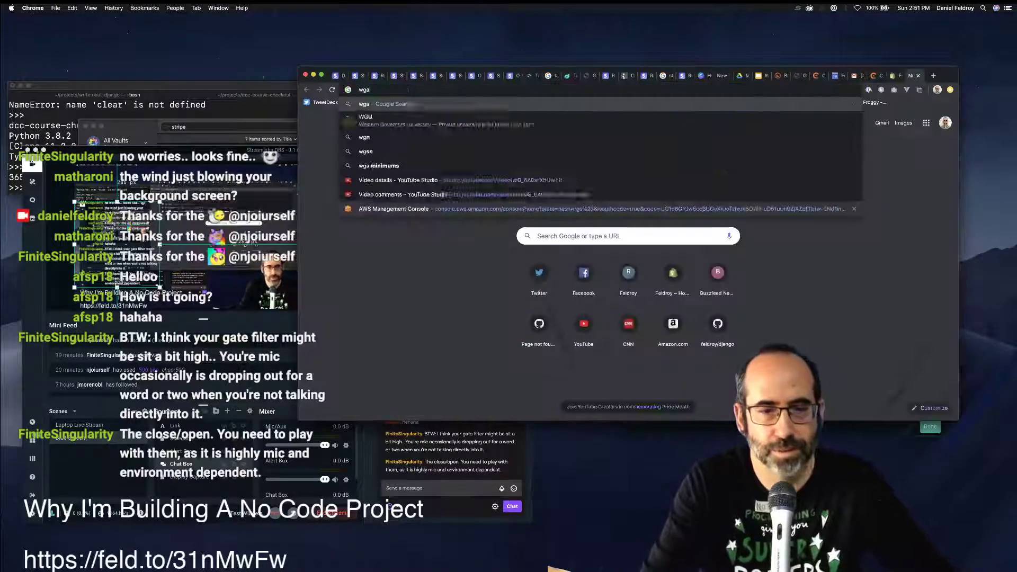
key(BackSpace)
key(BackSpace)
text(hat)
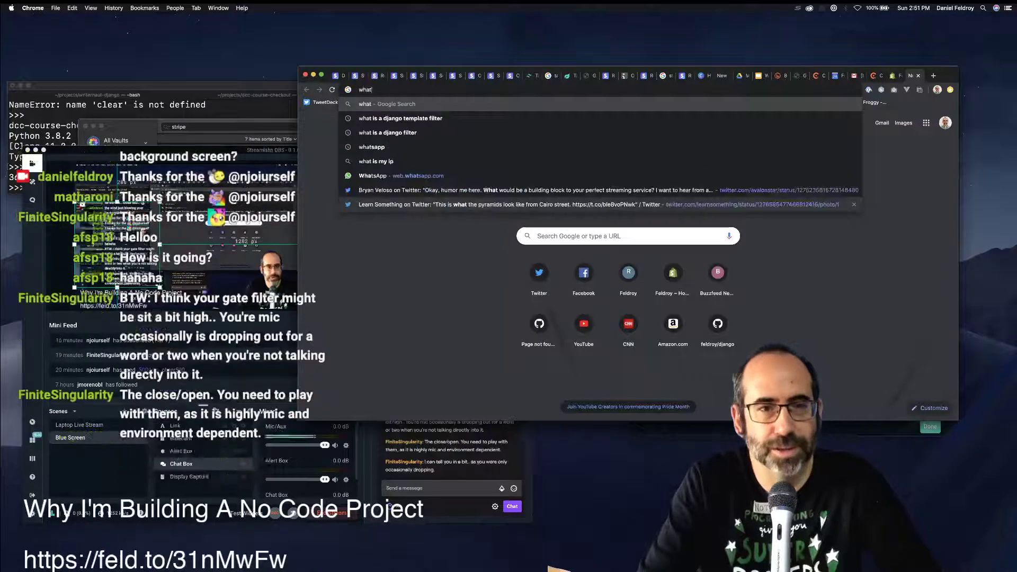
text( does)
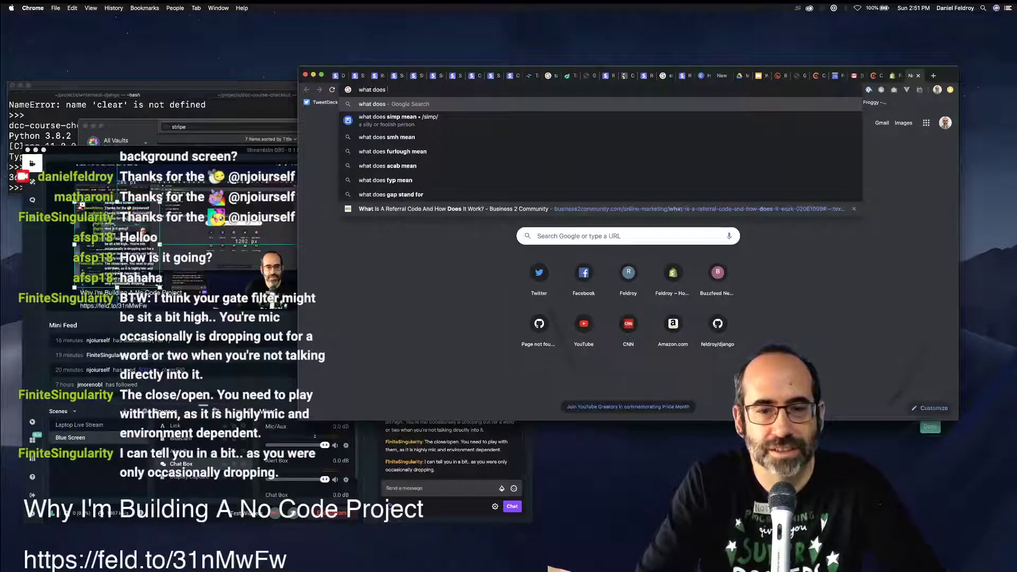
text( close gate )
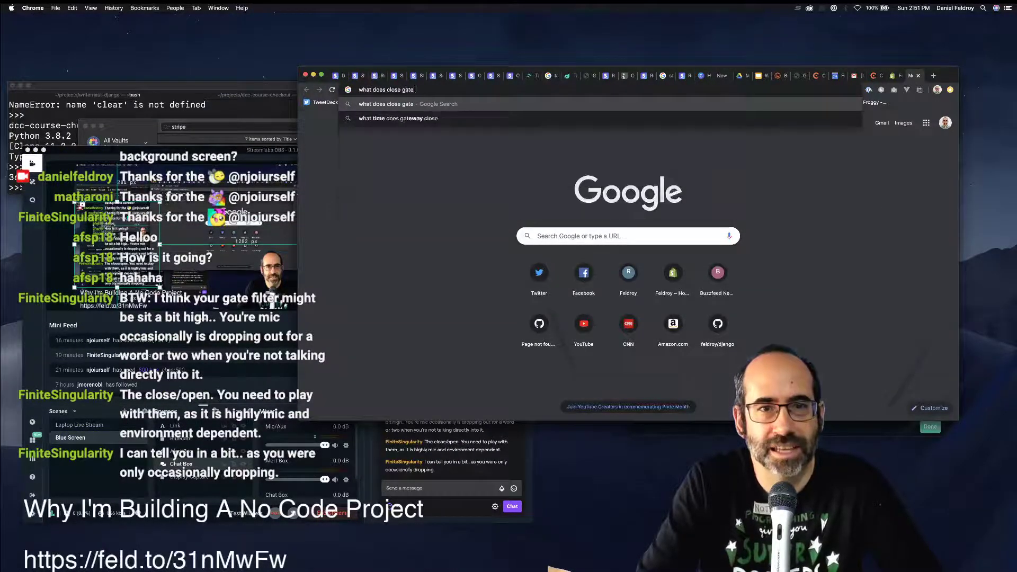
text(help in )
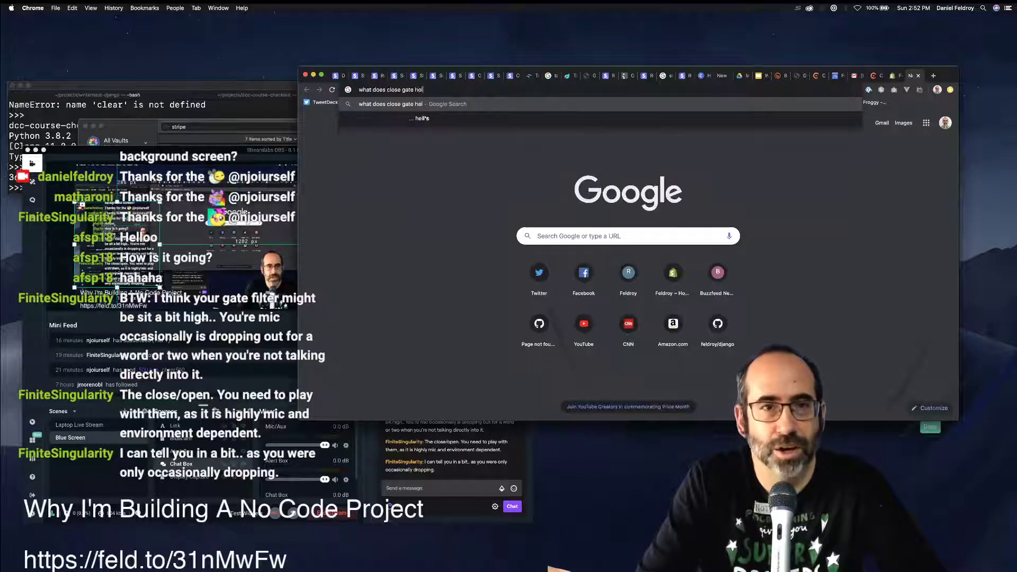
text(nois)
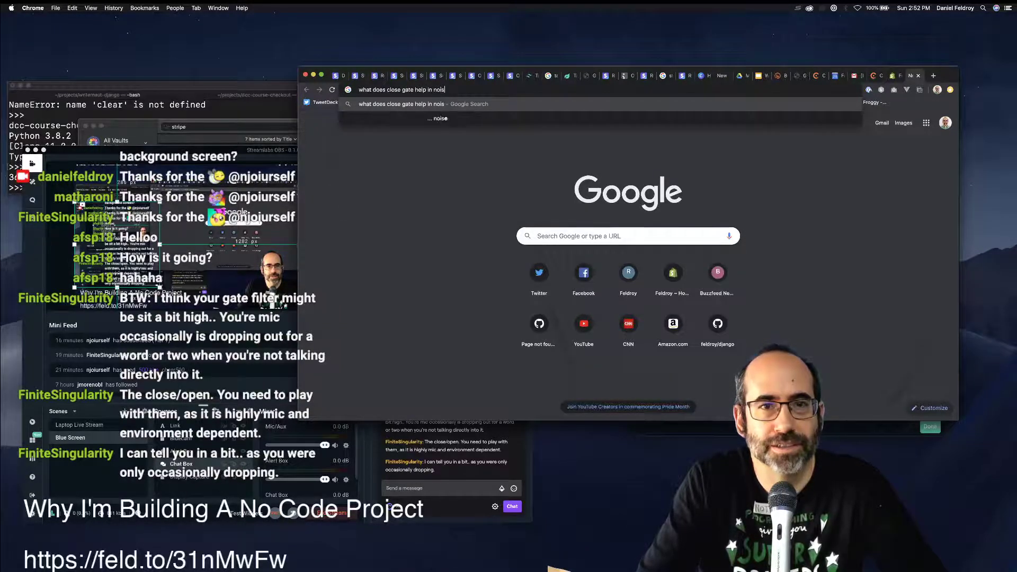
text(e gate)
key(Return)
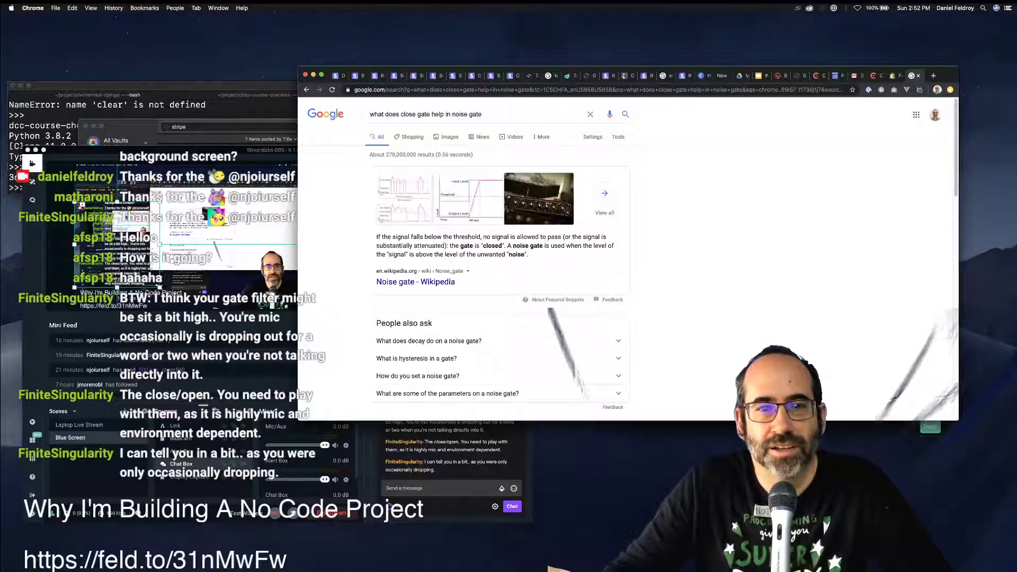
click(415, 281)
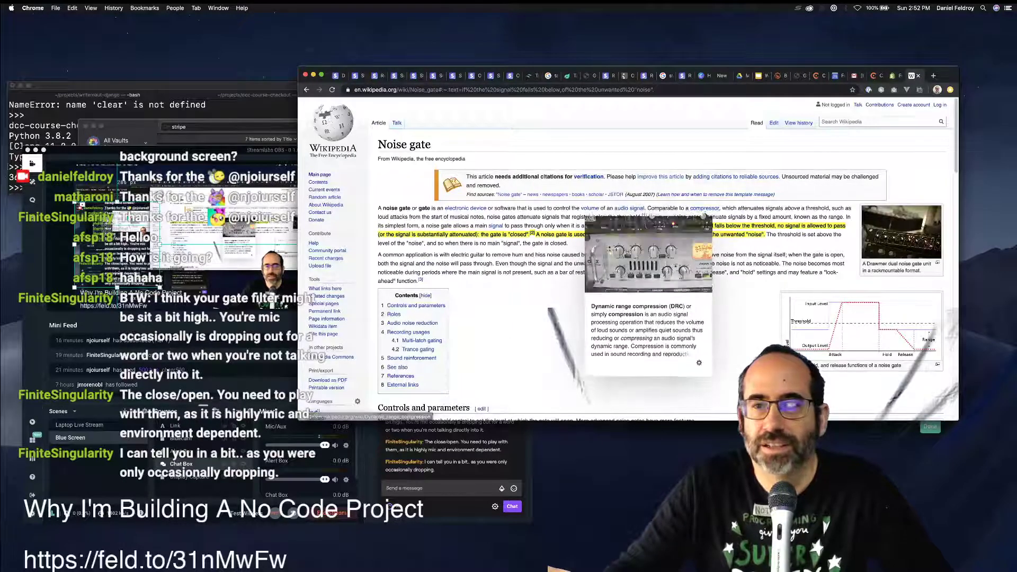
Dismiss the compressor preview card and read through the Controls and parameters section.
click(704, 215)
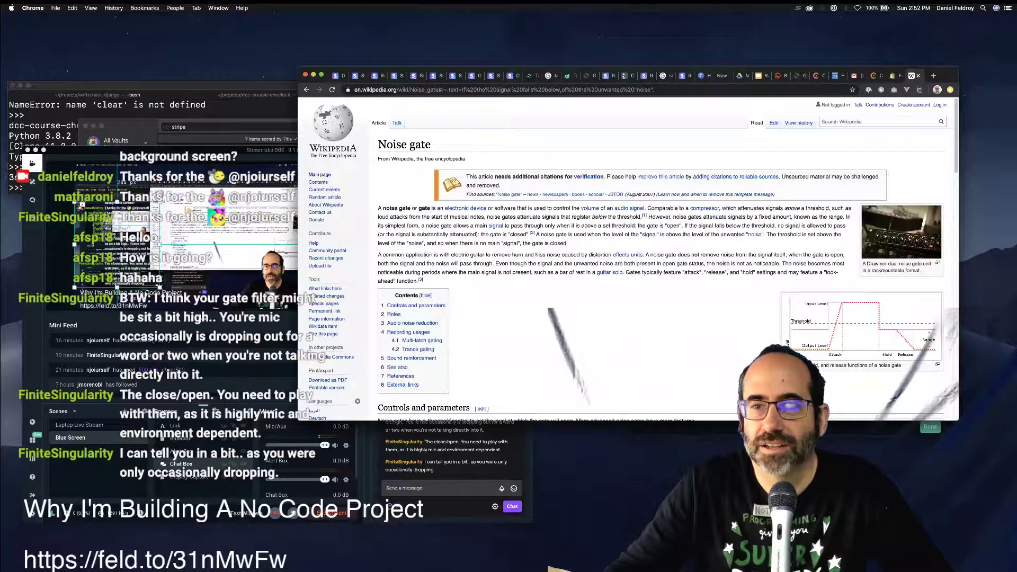
scroll(625, 259, down, 5)
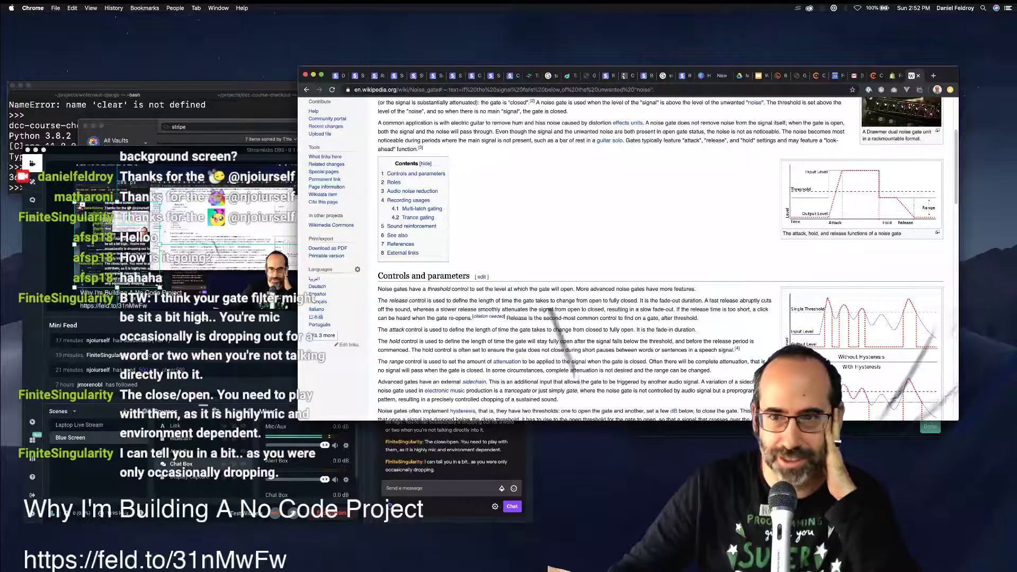
scroll(582, 255, down, 1)
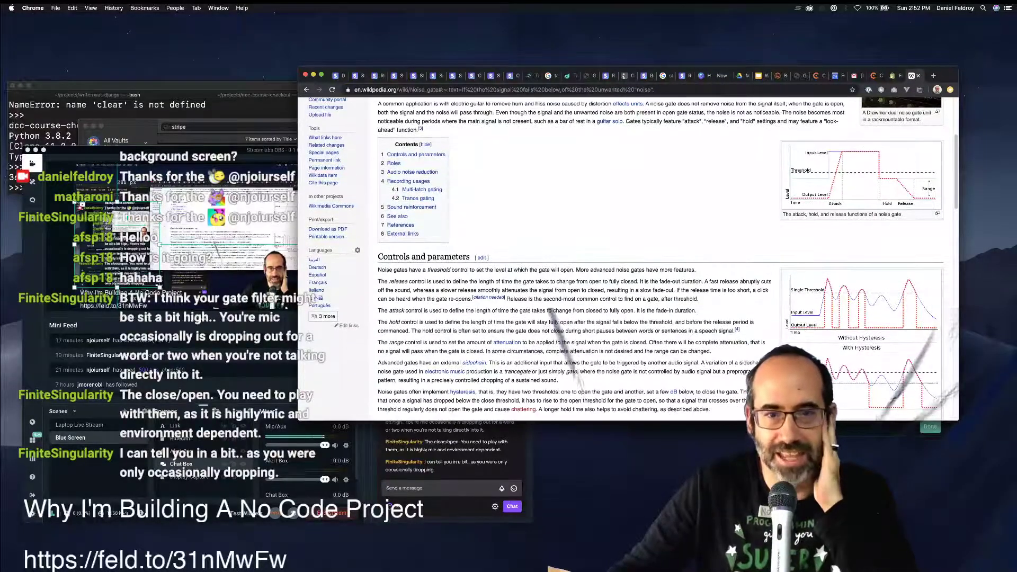
scroll(583, 254, down, 1)
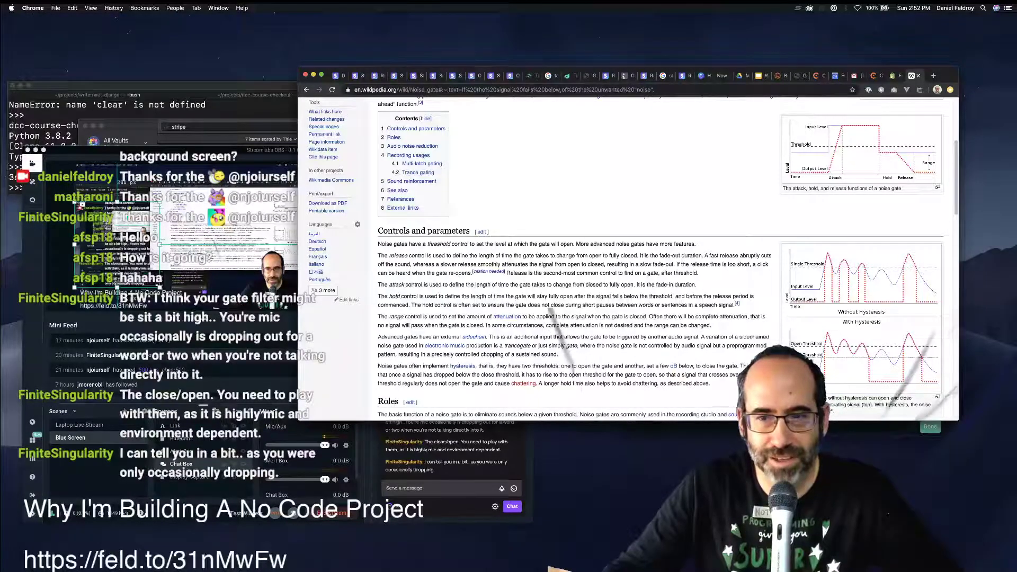
scroll(550, 310, down, 5)
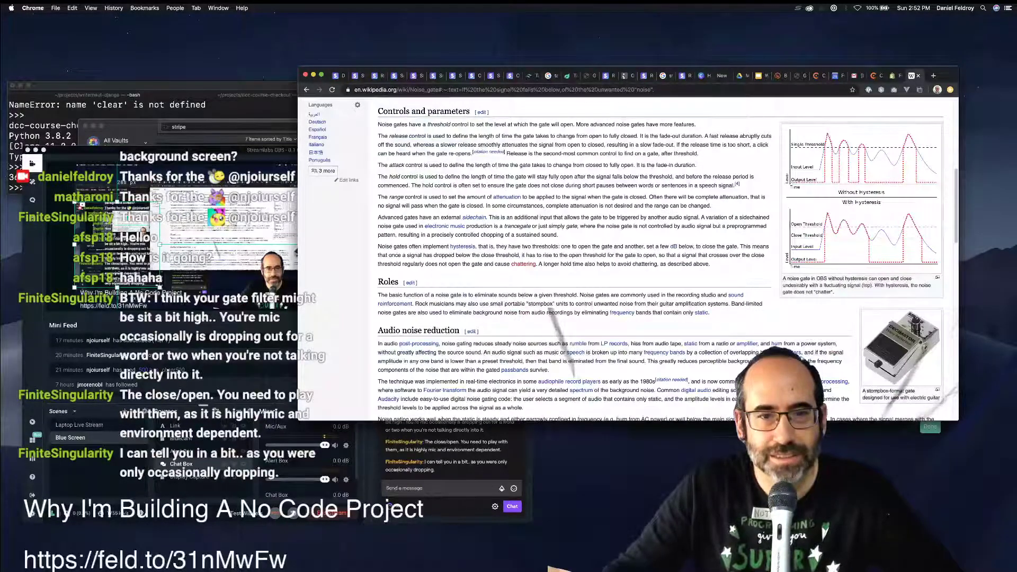
scroll(551, 310, down, 2)
scroll(551, 309, down, 1)
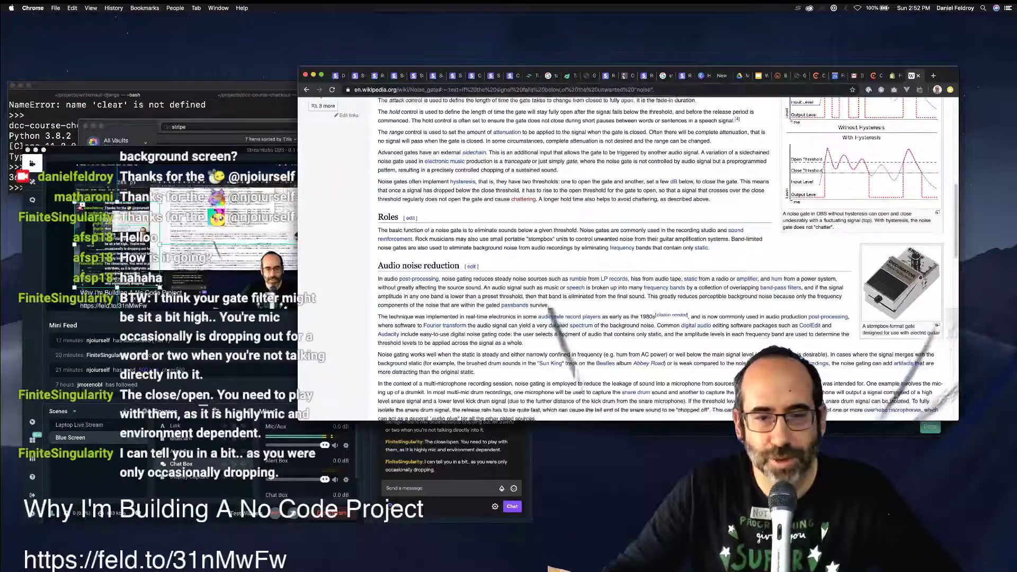
Close the Wikipedia tab, minimise Streamlabs OBS, and switch to the Chargebee integration tab.
key(super+w)
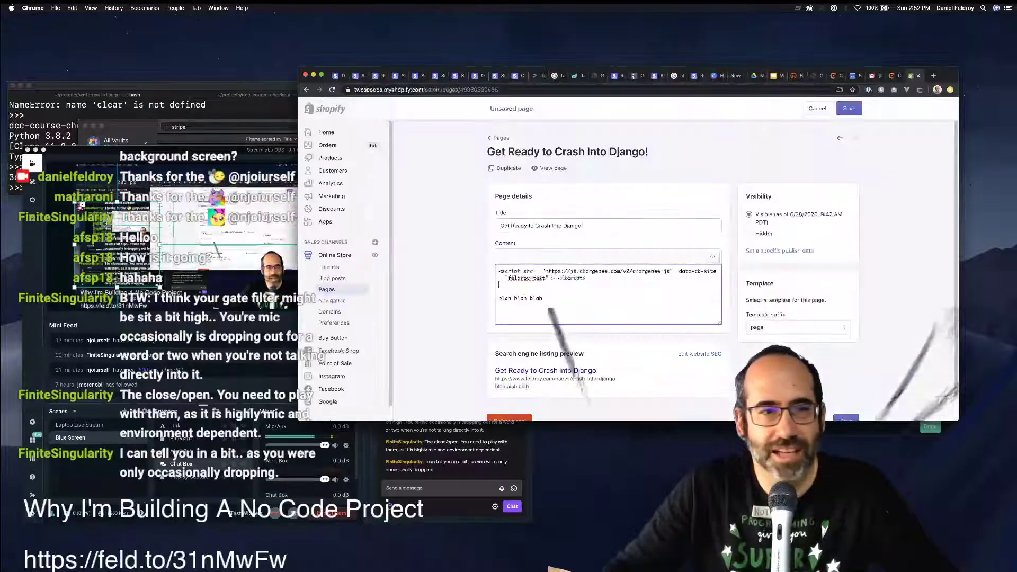
drag(212, 150, 646, 222)
click(641, 204)
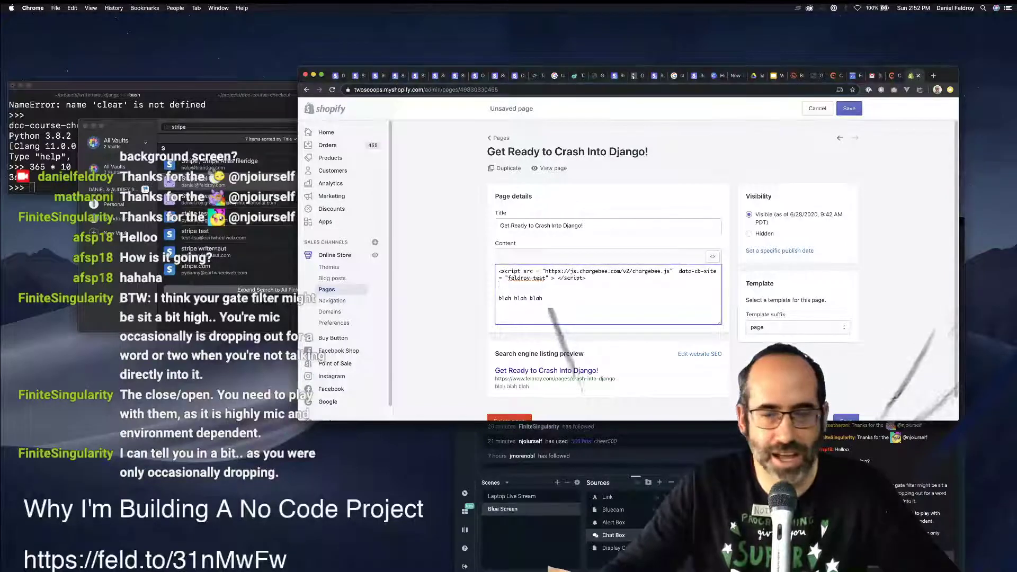
key(super+Tab)
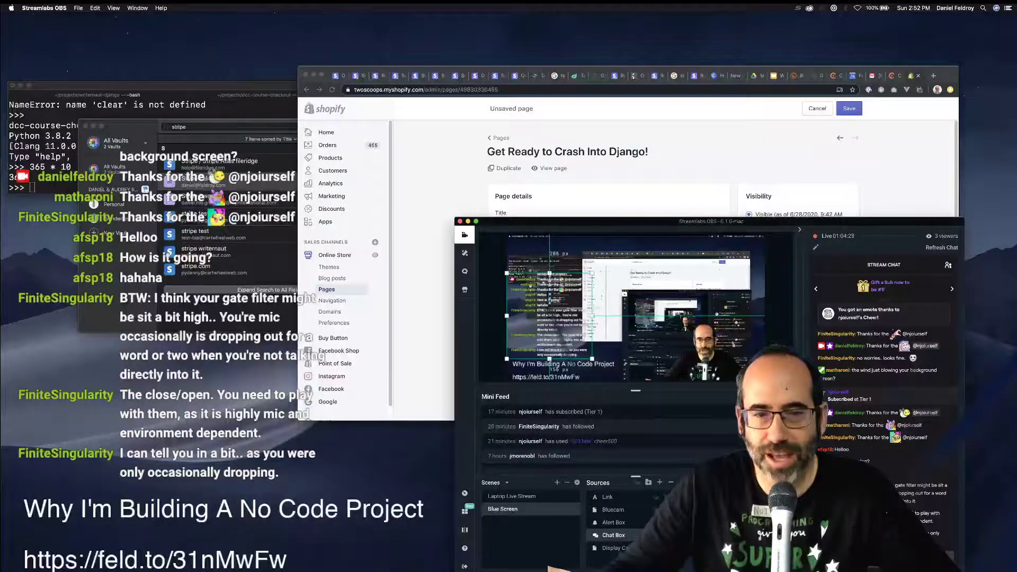
key(super+m)
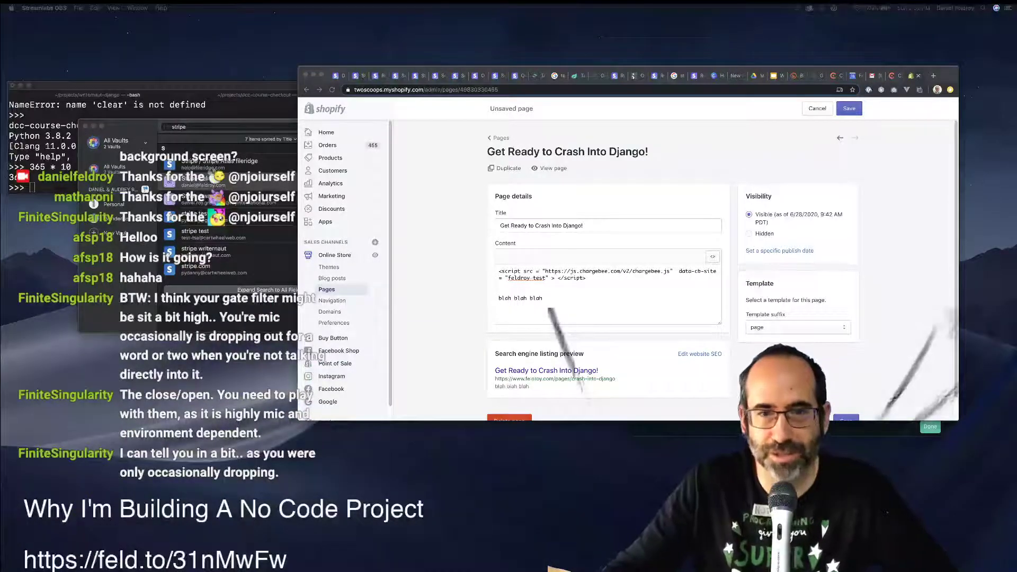
key(super+Tab)
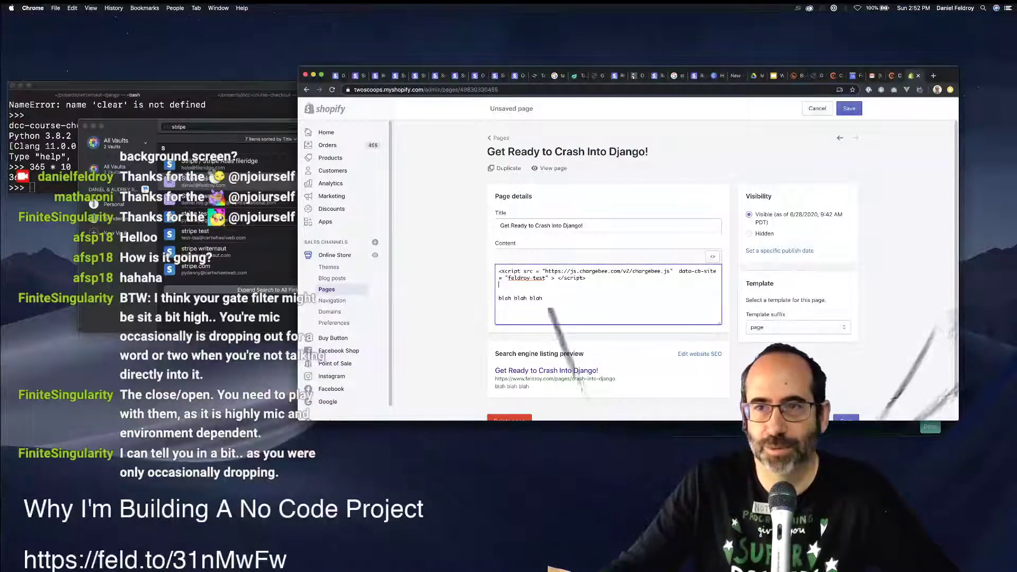
key(ctrl+shift+Tab)
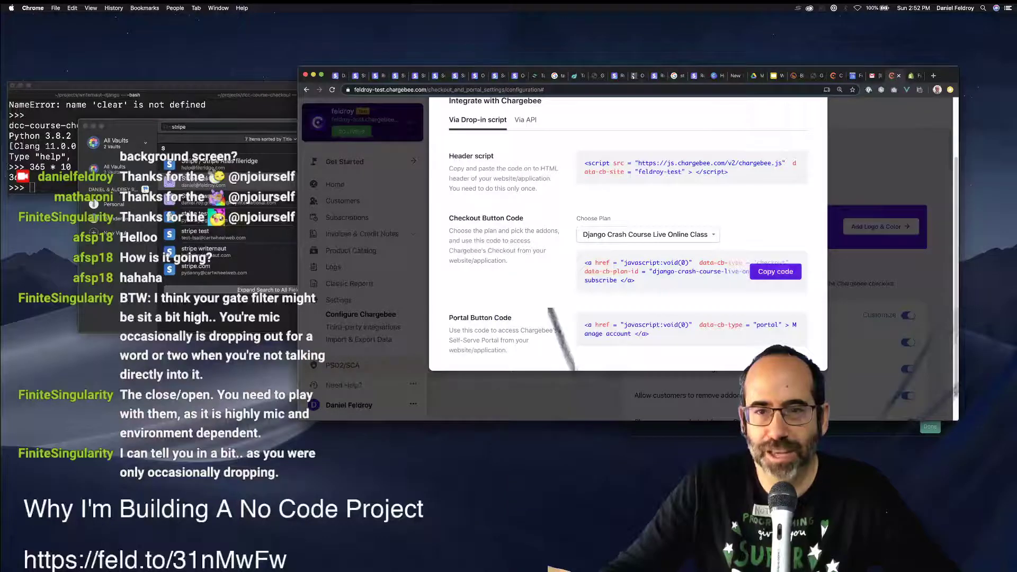
Copy the Live Online Class checkout button code and return to the Shopify page editor.
click(774, 271)
key(super+c)
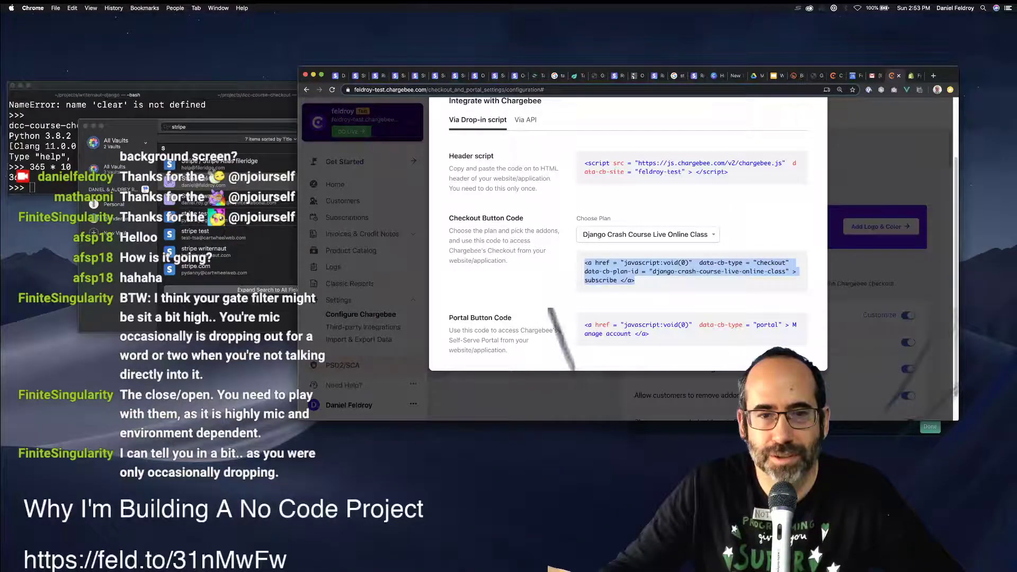
click(914, 75)
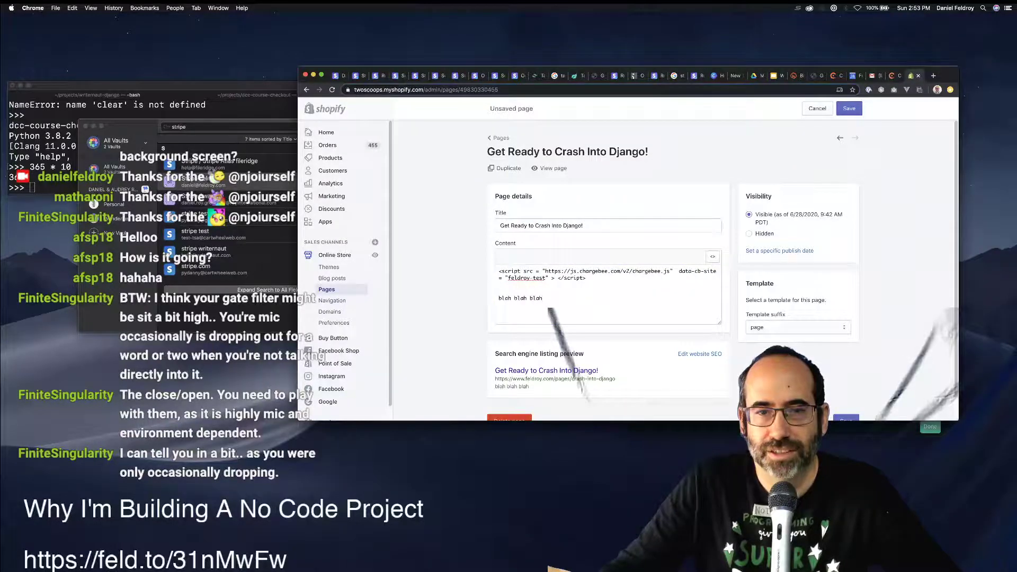
Replace 'blah blah blah' with the Chargebee checkout link labelled 'subscribe to base plan'.
drag(542, 298, 522, 298)
key(super+v)
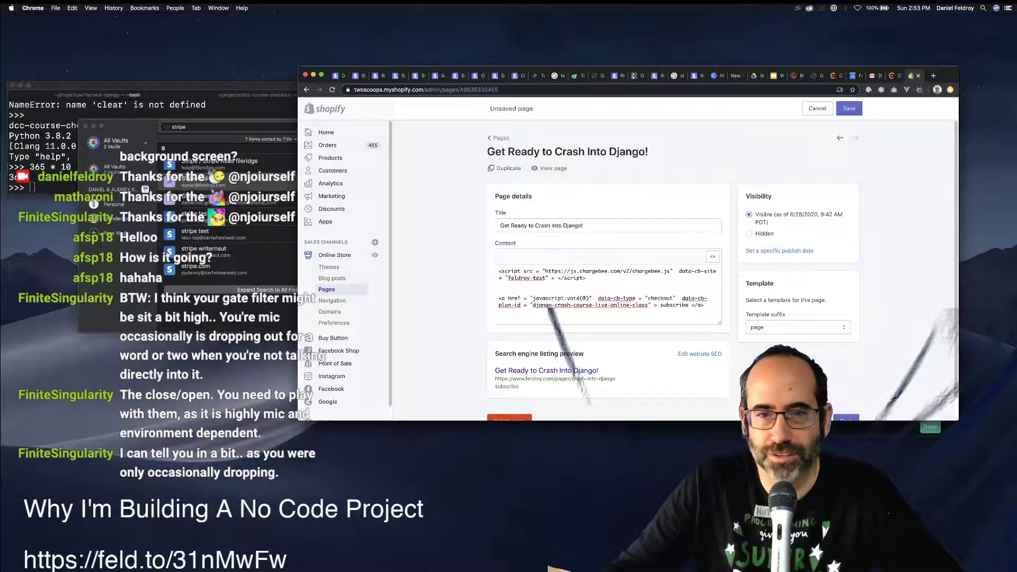
text(to bu)
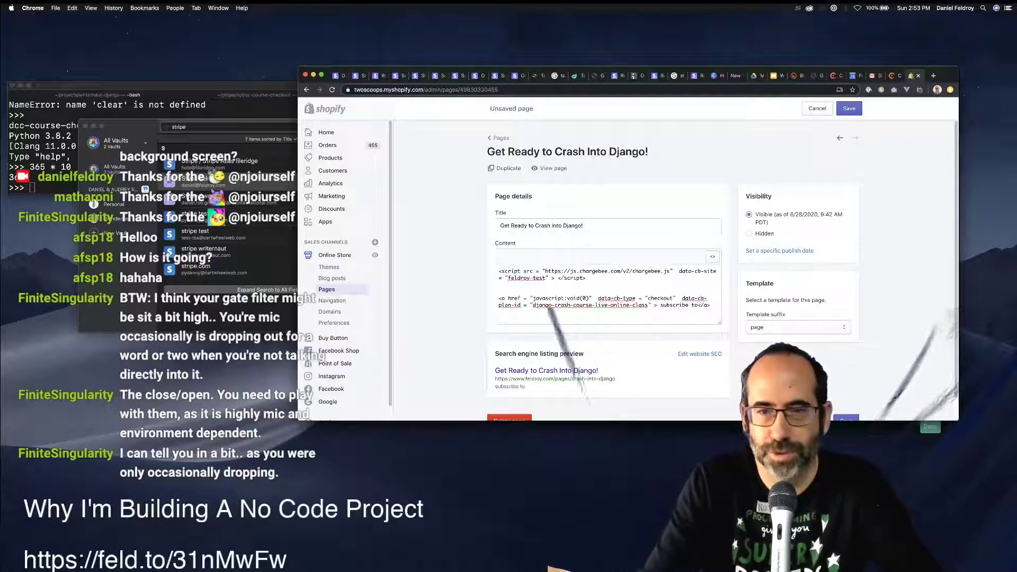
text(se blan)
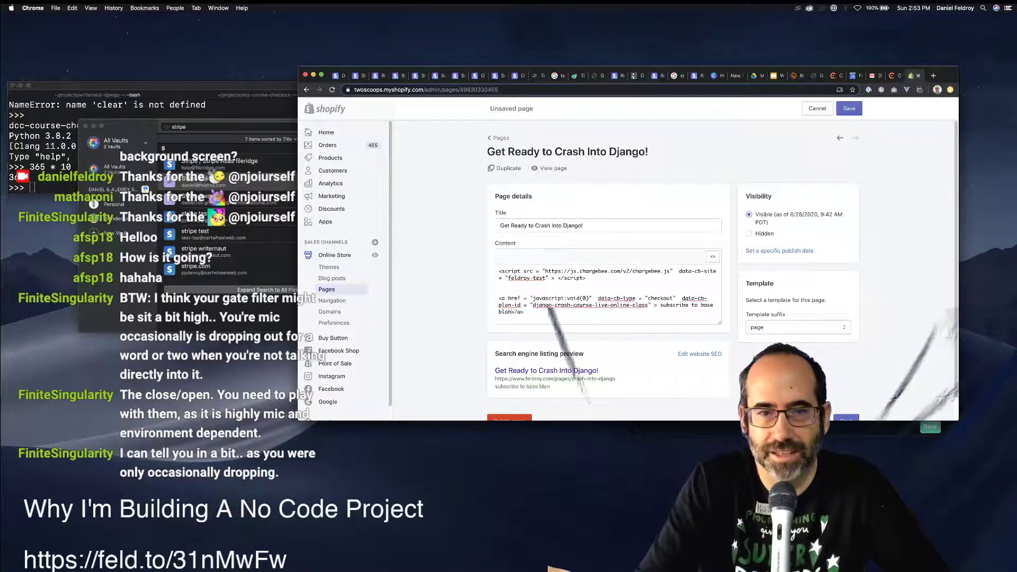
text(h)
key(BackSpace)
text(p)
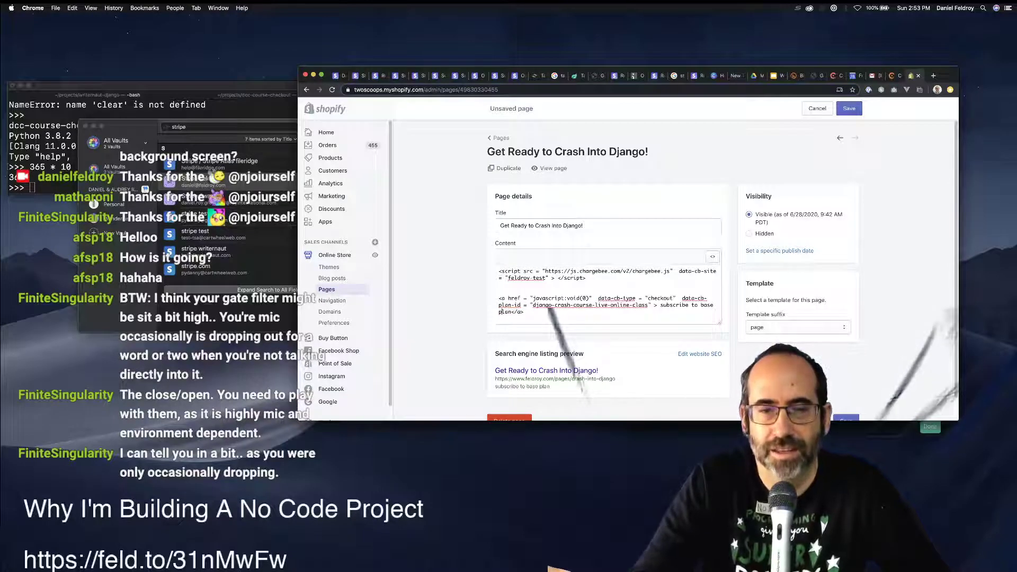
Duplicate the link as 'subscribe to base plan plus e-book' and preview the formatted content.
key(shift+Up)
key(shift+Up)
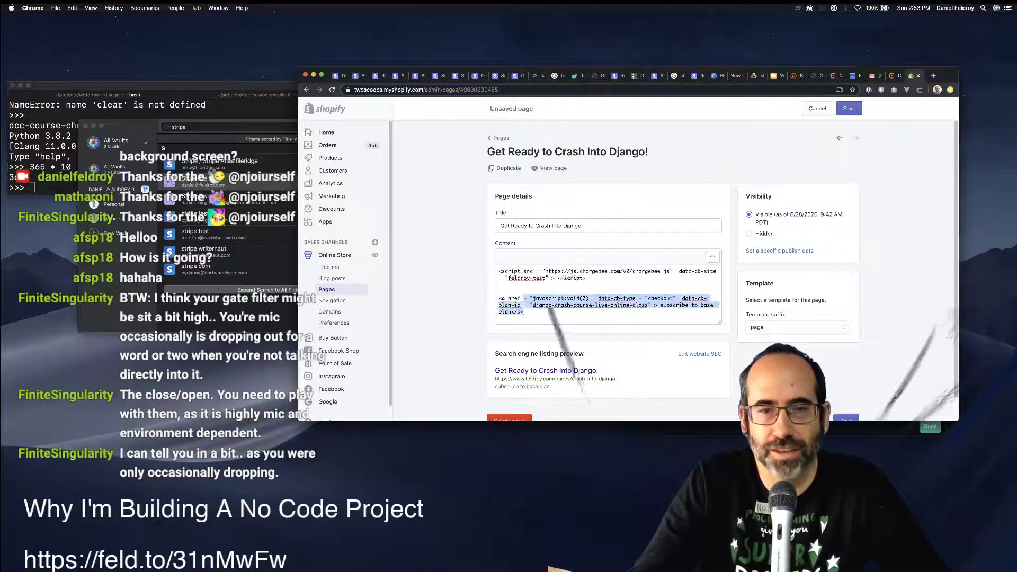
key(Right)
key(Return)
key(Return)
text(<a href = "javascript:void(0)"  data-cb-type = "checkout"  data-cb-plan-id = "django-crash-course-live-online-class" > subscribe to base plan</a>)
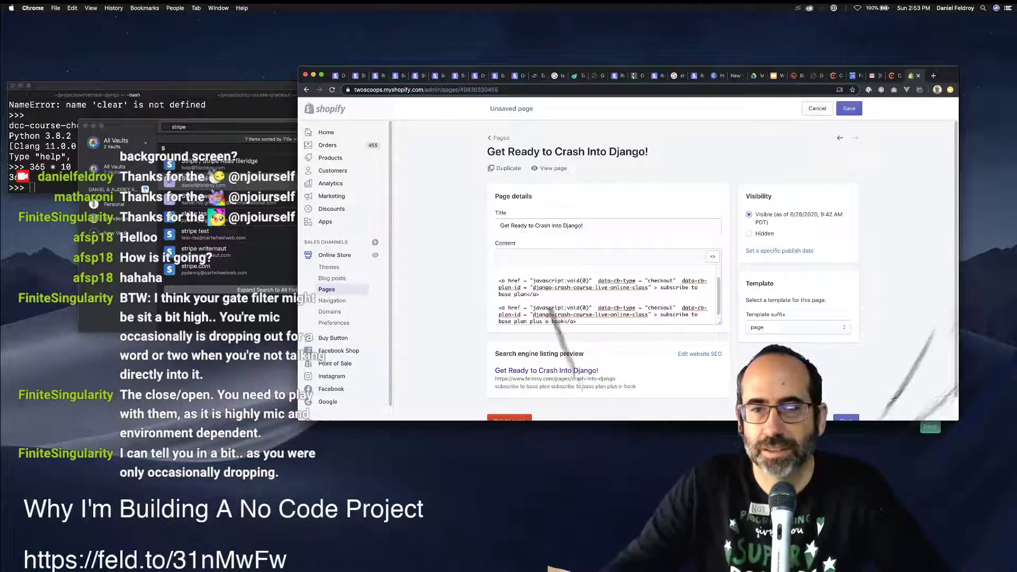
click(712, 256)
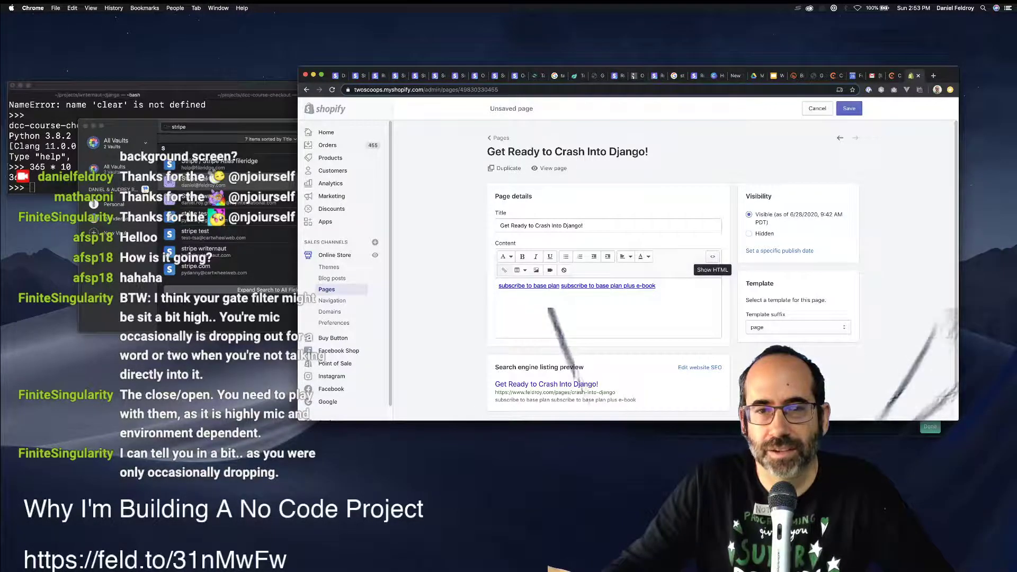
Split the two subscribe links onto separate lines and format them as a bulleted list.
click(712, 256)
click(546, 291)
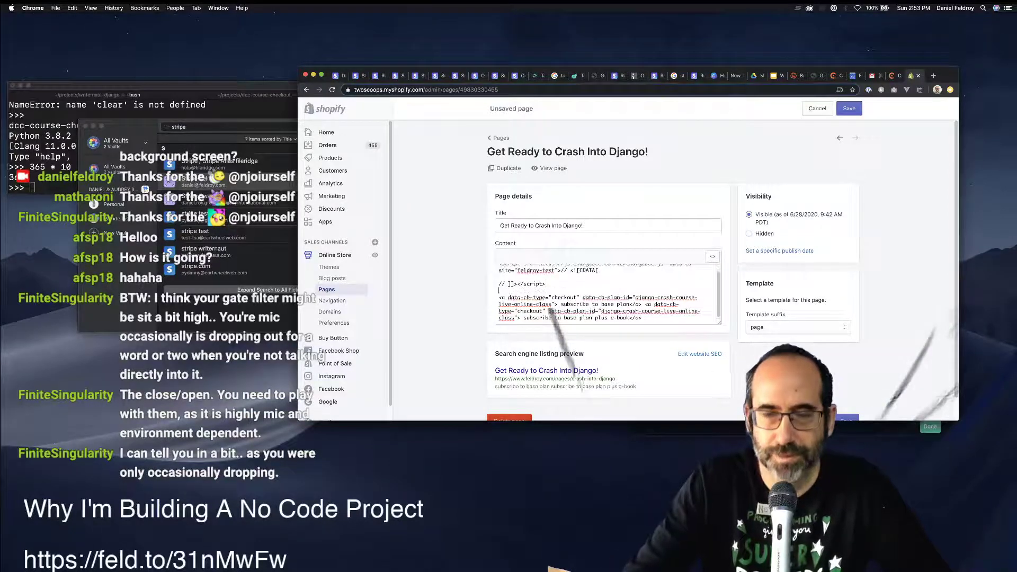
click(712, 256)
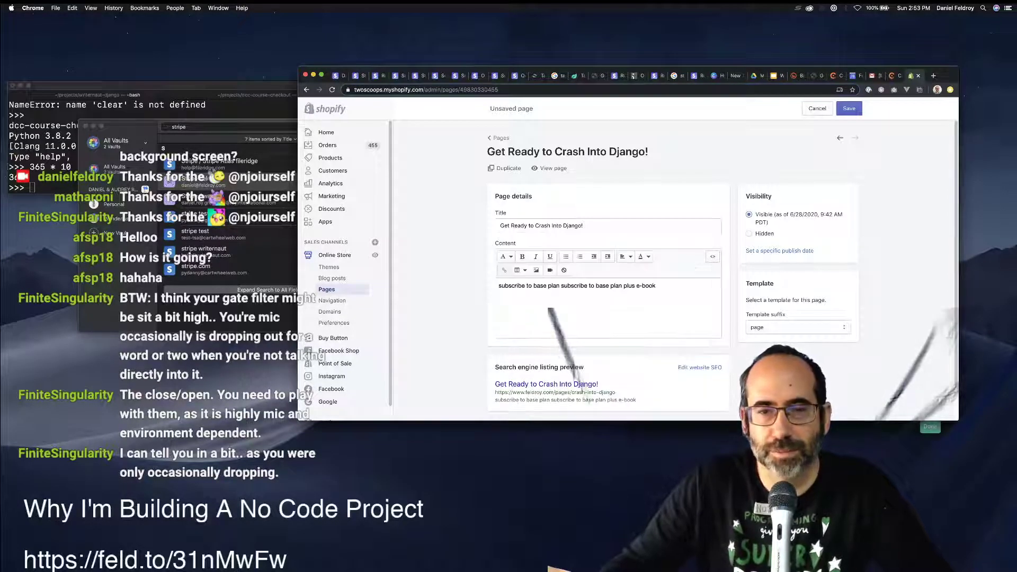
click(560, 286)
key(Return)
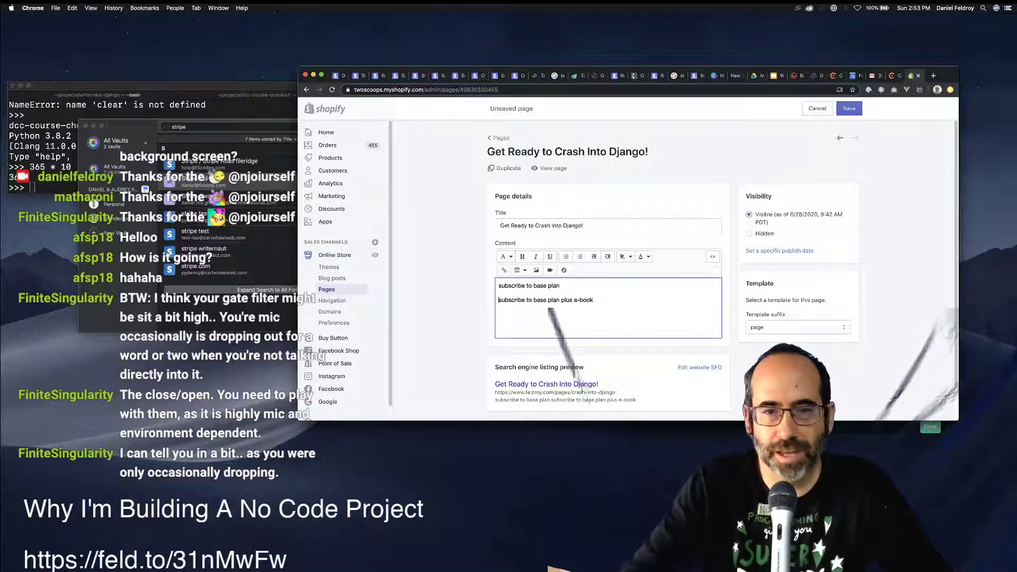
key(Up)
key(super+a)
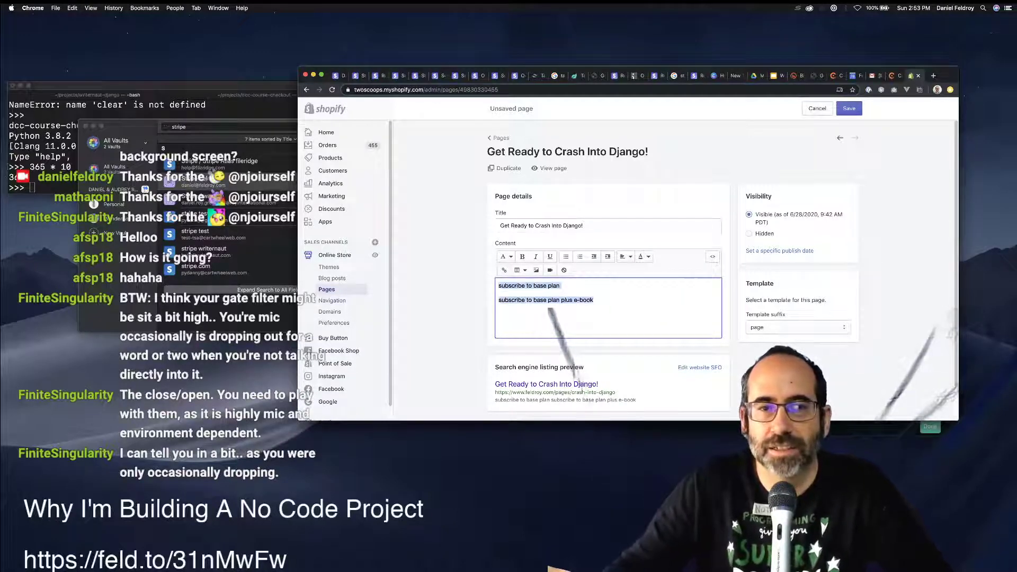
click(566, 256)
click(567, 292)
triple_click(567, 292)
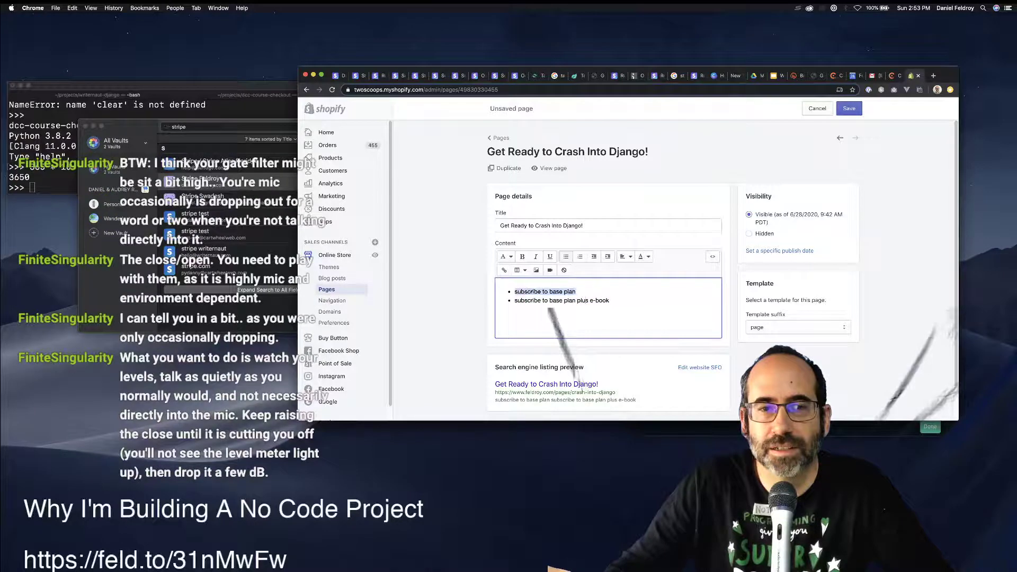
click(568, 292)
In the HTML source, move the Chargebee script above the <ul> list and save the page.
click(712, 256)
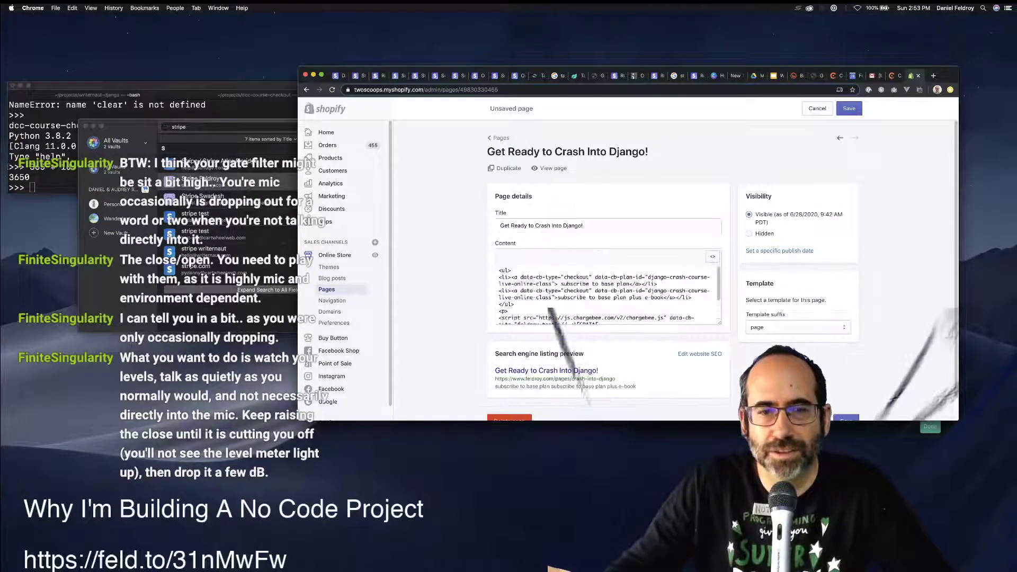
scroll(608, 295, down, 3)
scroll(608, 292, up, 3)
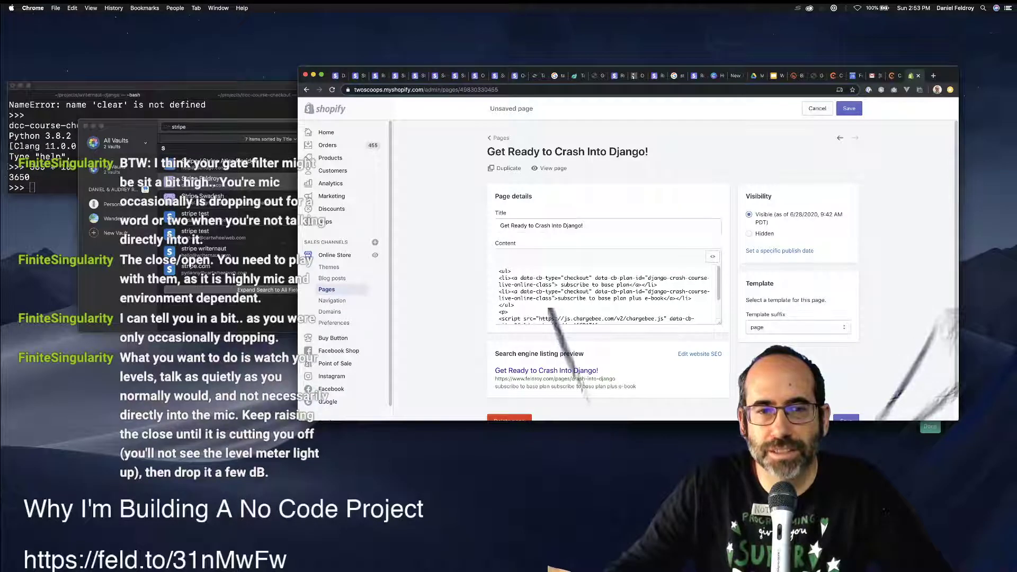
scroll(608, 294, down, 3)
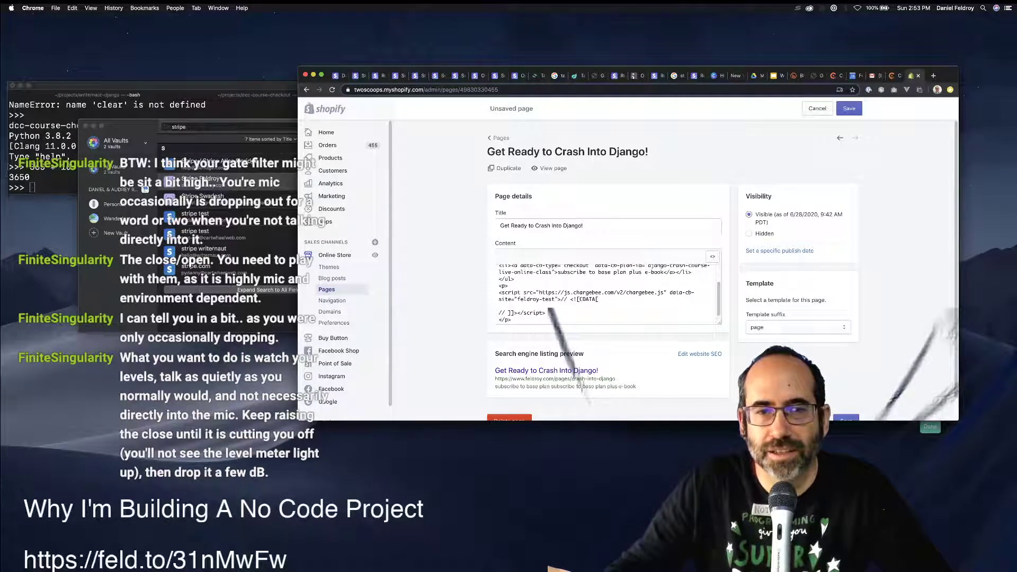
drag(545, 313, 499, 292)
key(BackSpace)
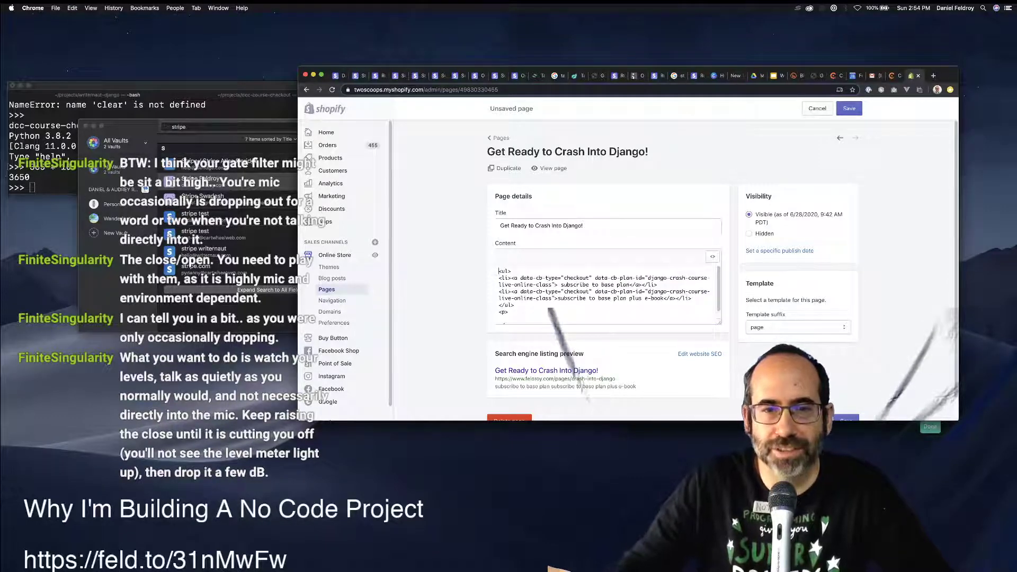
scroll(499, 277, up, 1)
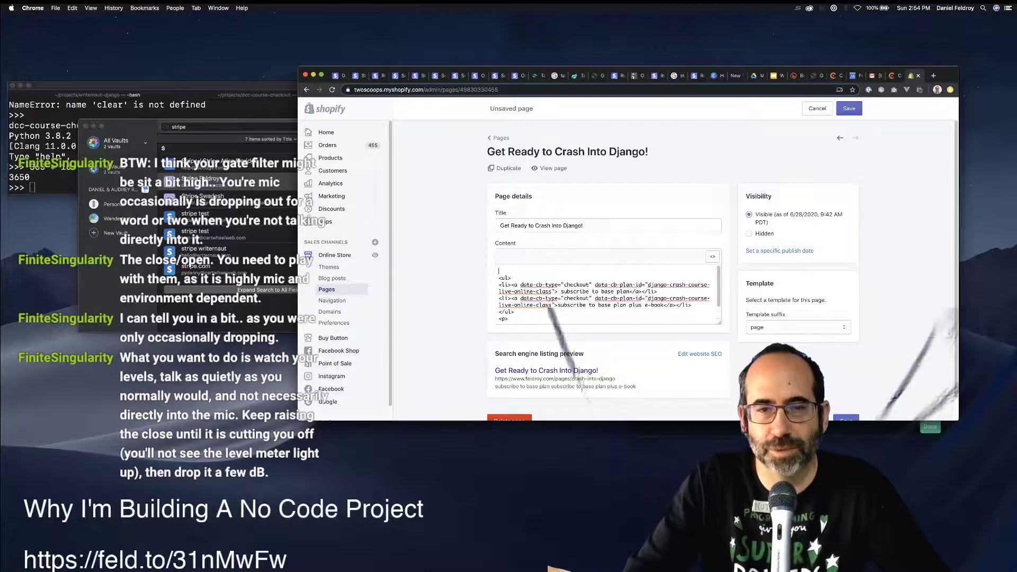
text(<script src="https://js.chargebee.com/v2/chargebee.js" data-cb-site="feldroy_test">// <![CDATA[  // ]]></script>)
key(super+s)
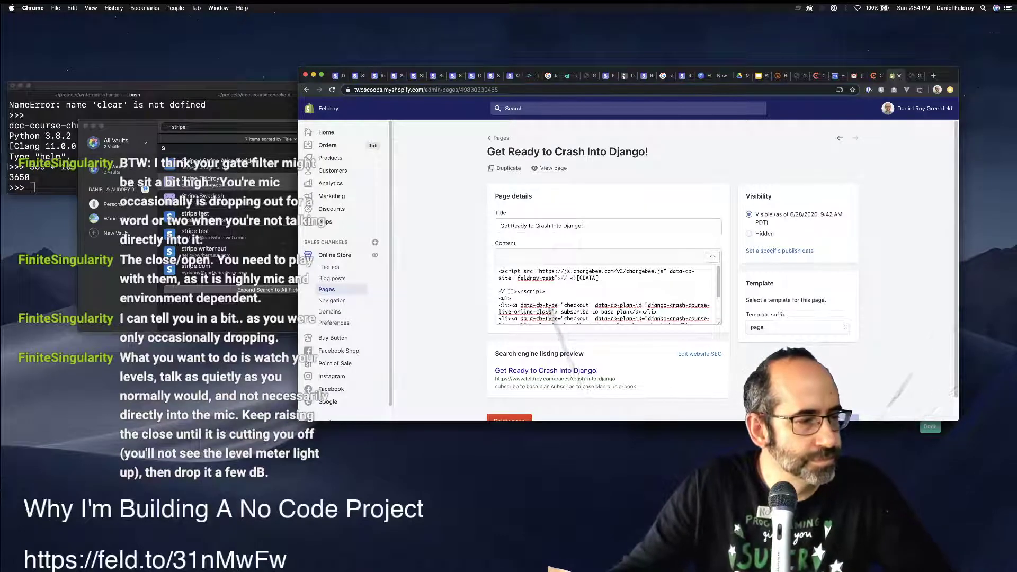
Bring the Streamlabs OBS window over to check the stream and chat, then minimize it.
drag(3, 352, 365, 155)
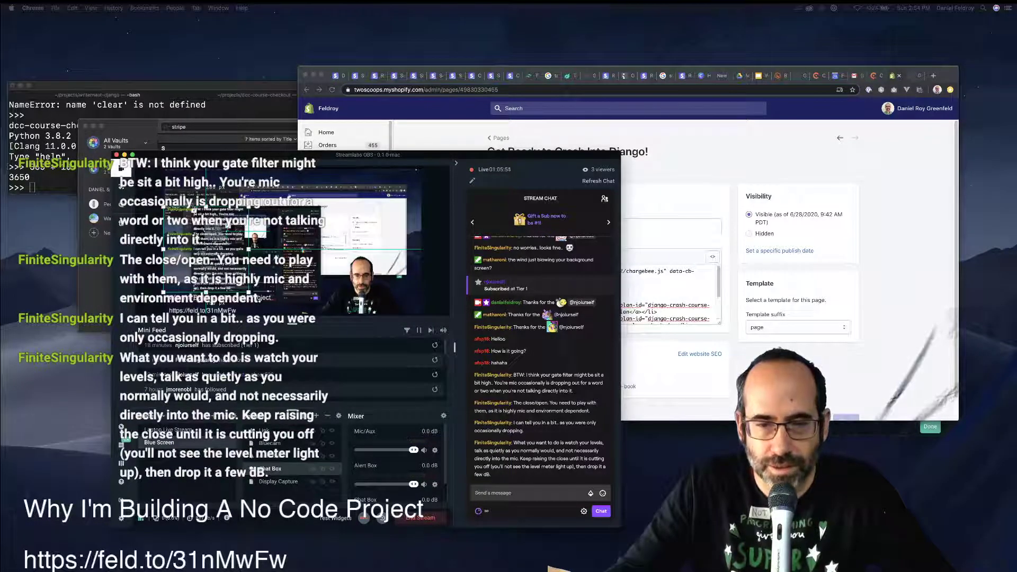
drag(120, 167, 151, 163)
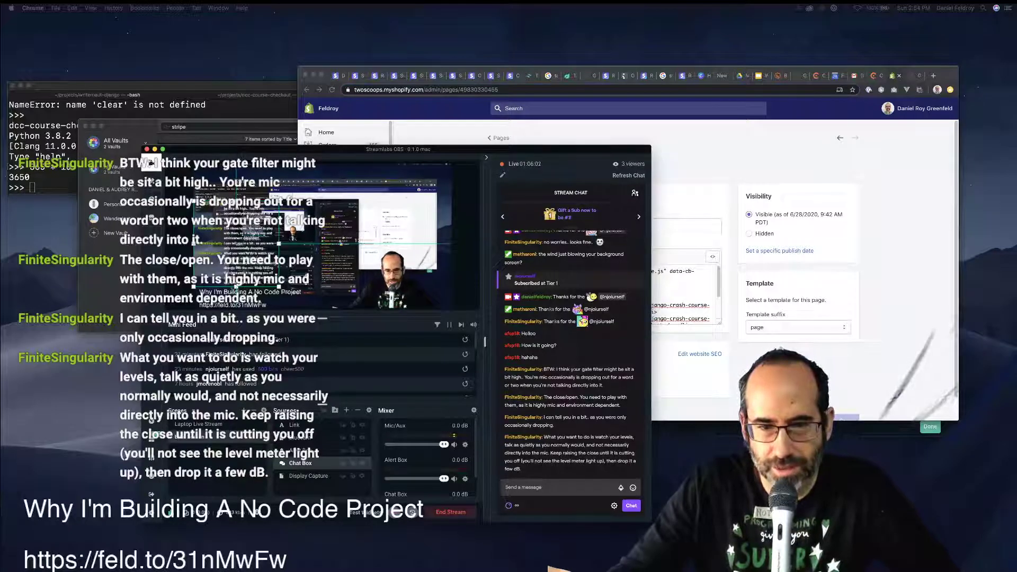
drag(398, 149, 400, 151)
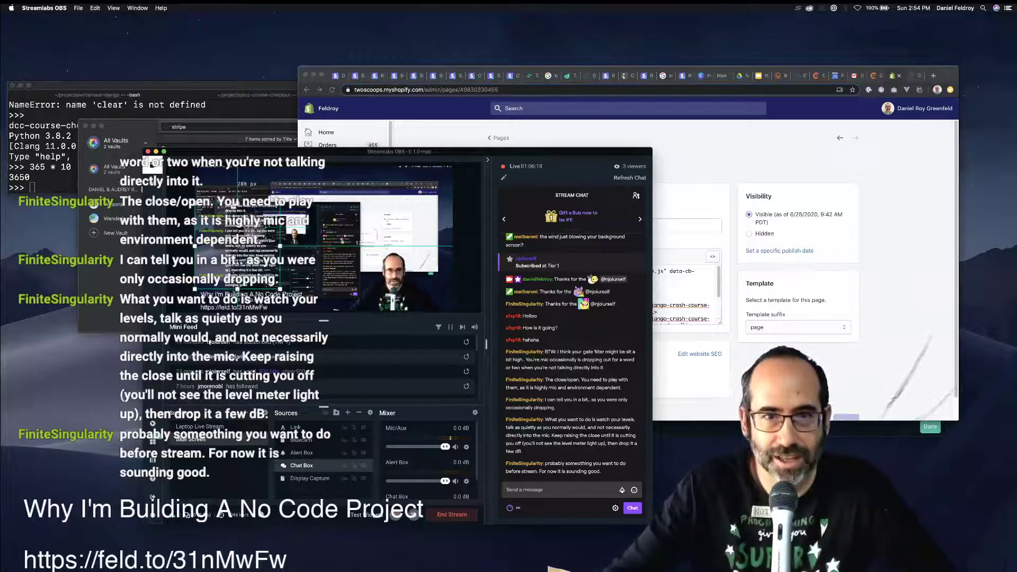
key(super+m)
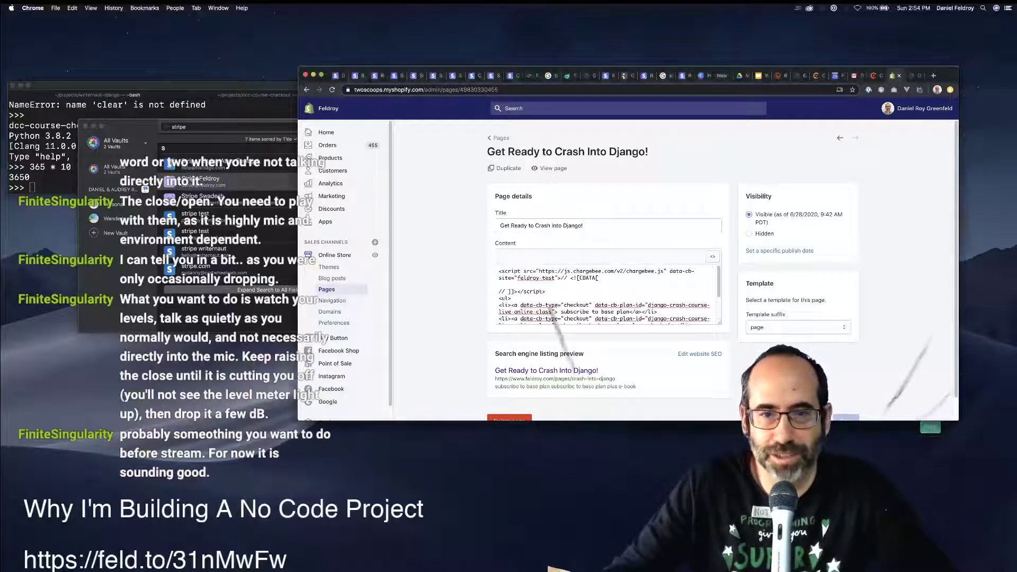
Switch the Shopify content back to the formatted view showing the bulleted subscribe links.
scroll(552, 310, down, 3)
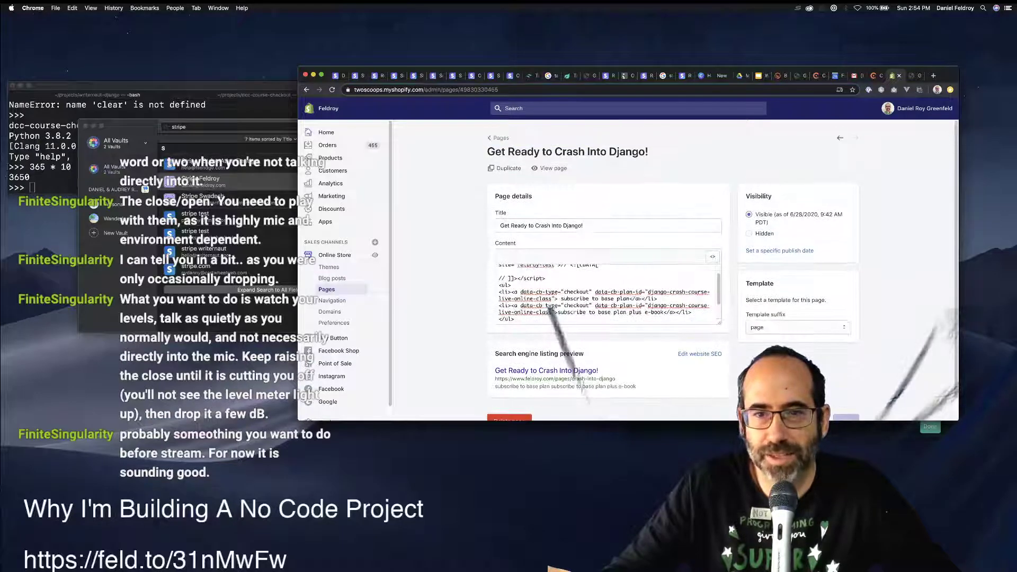
click(712, 256)
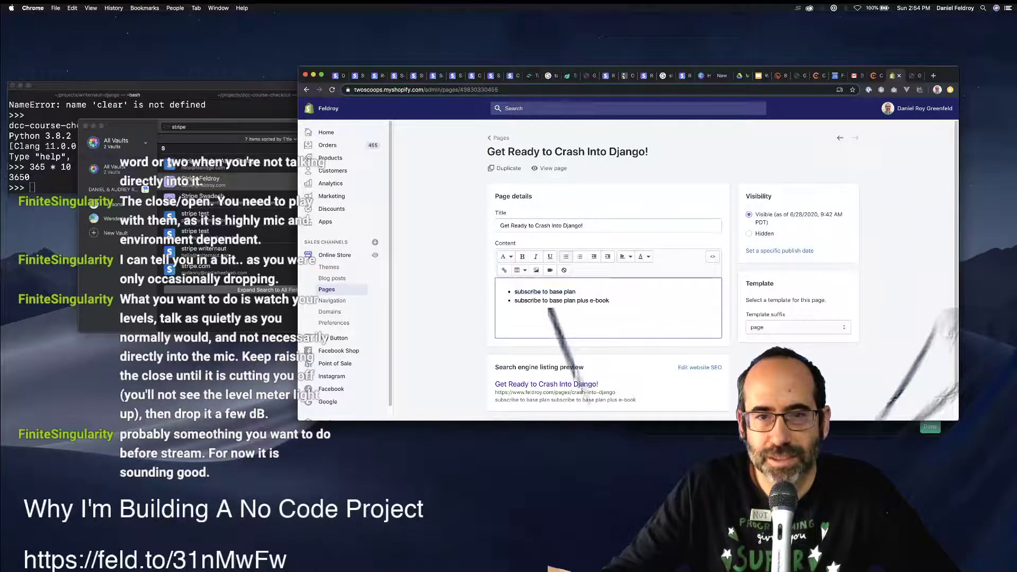
drag(515, 291, 575, 291)
click(541, 292)
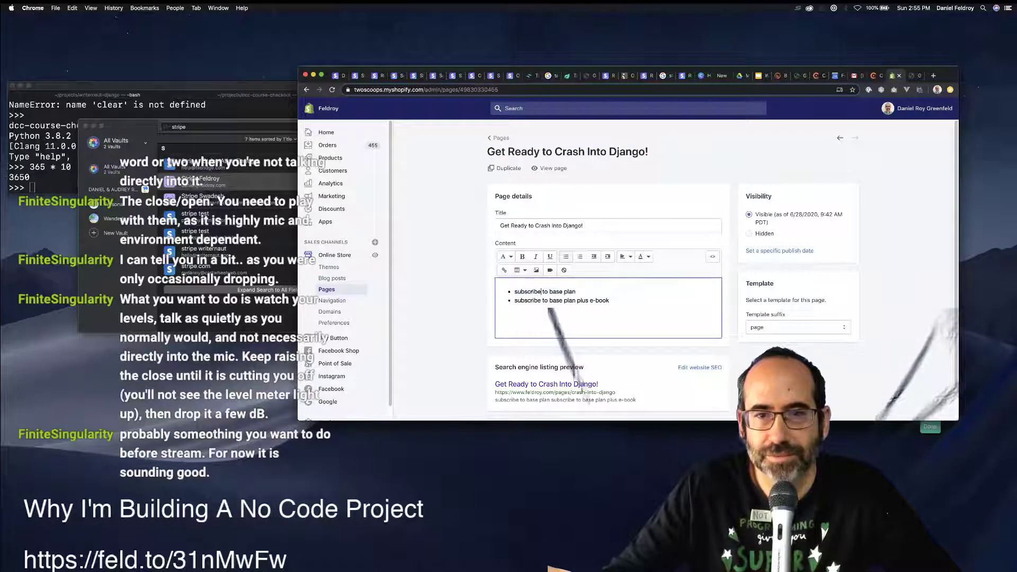
Reload the Crash Into Django page and start checkout for the base plan subscription.
key(ctrl+Tab)
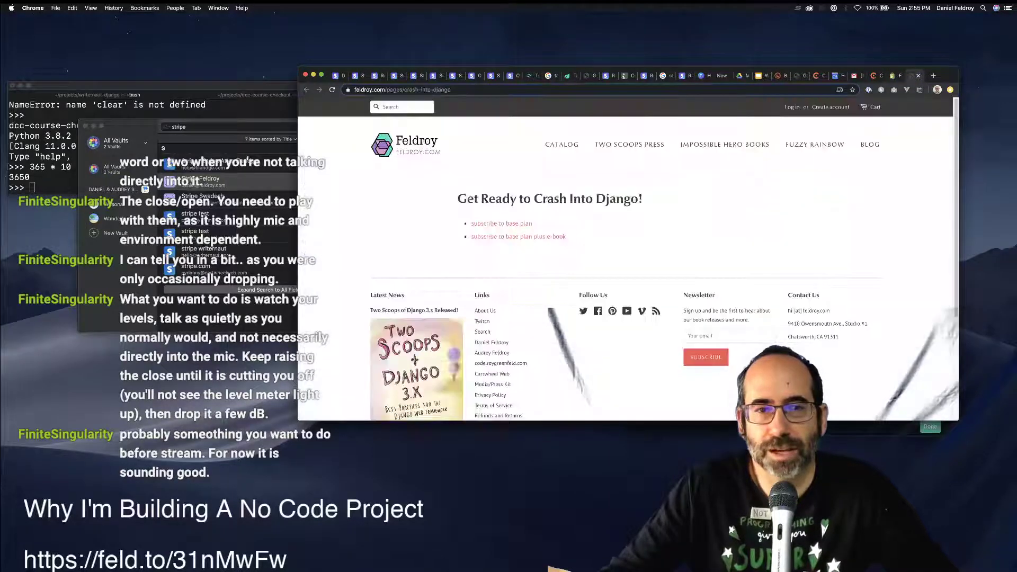
key(super+r)
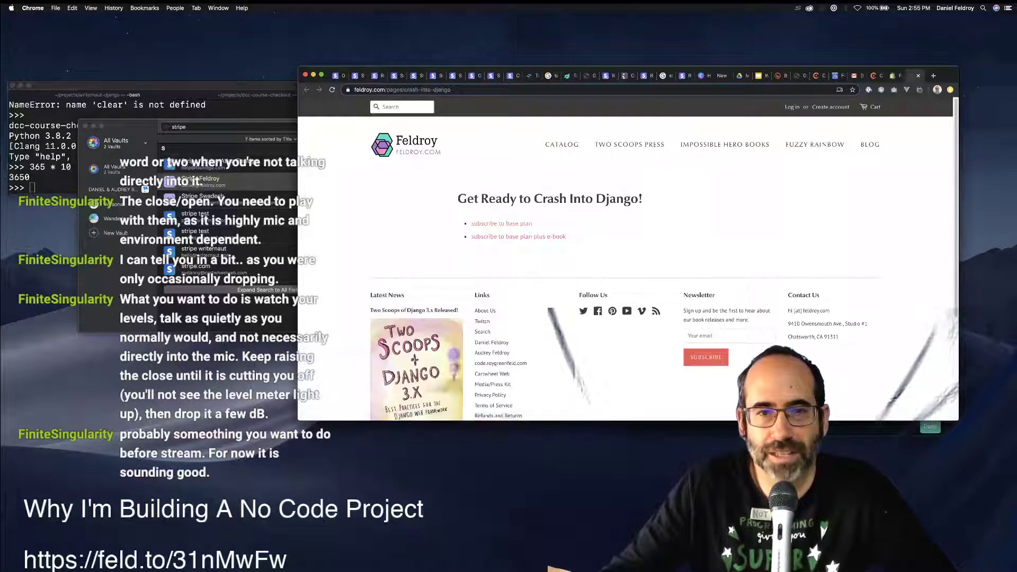
click(502, 224)
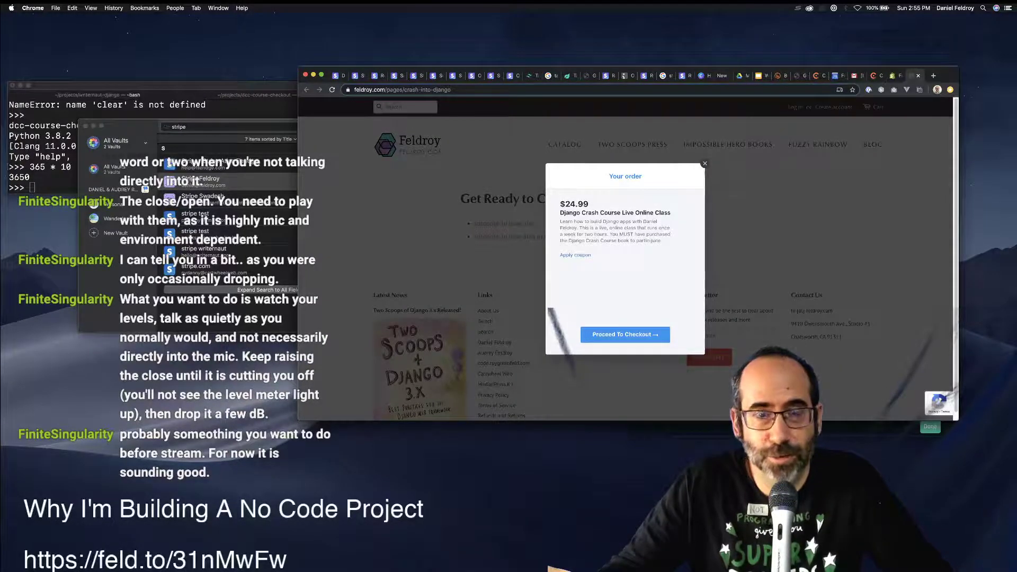
click(625, 334)
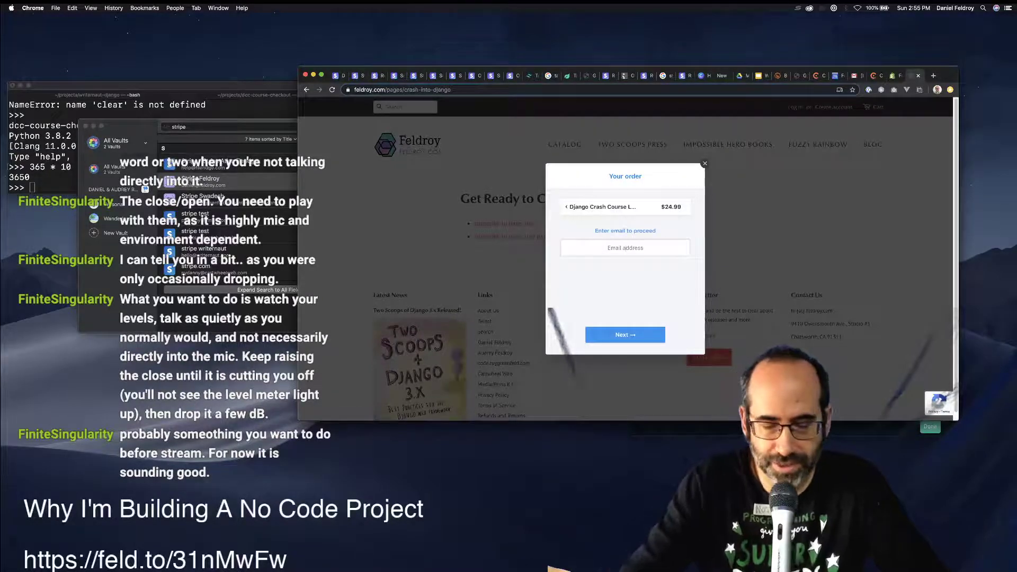
Enter the buyer's e-mail address, submit it, and go to the mail inbox.
text(pydann)
key(BackSpace)
key(BackSpace)
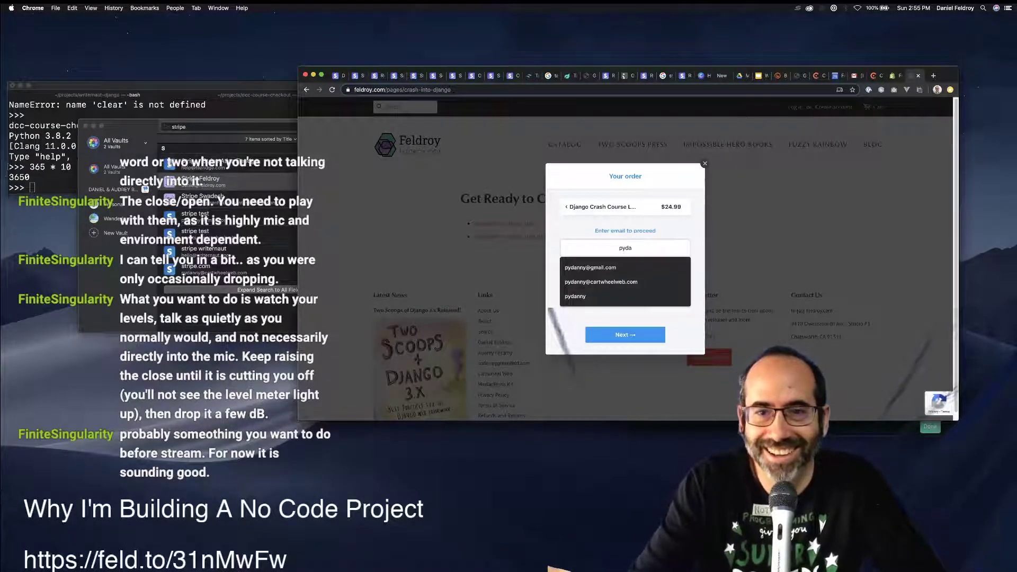
key(BackSpace)
key(BackSpace)
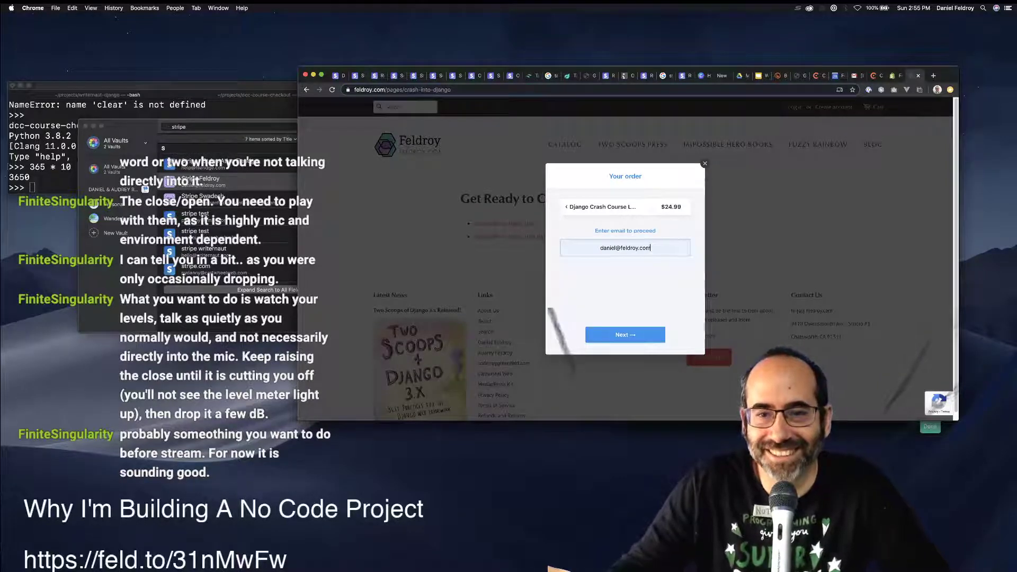
key(Return)
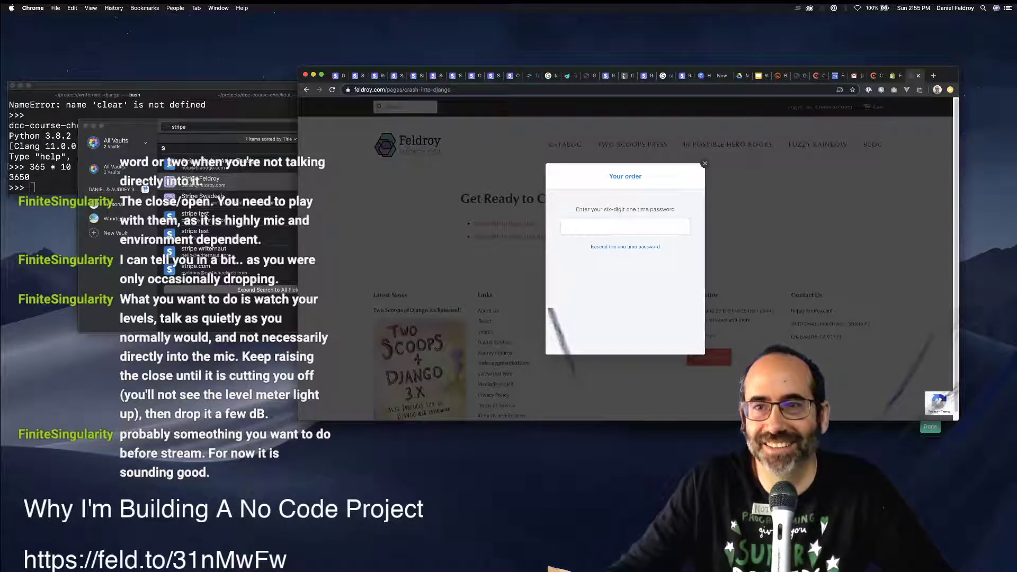
key(super+alt+Left)
key(super+alt+Left)
key(super+alt+Left)
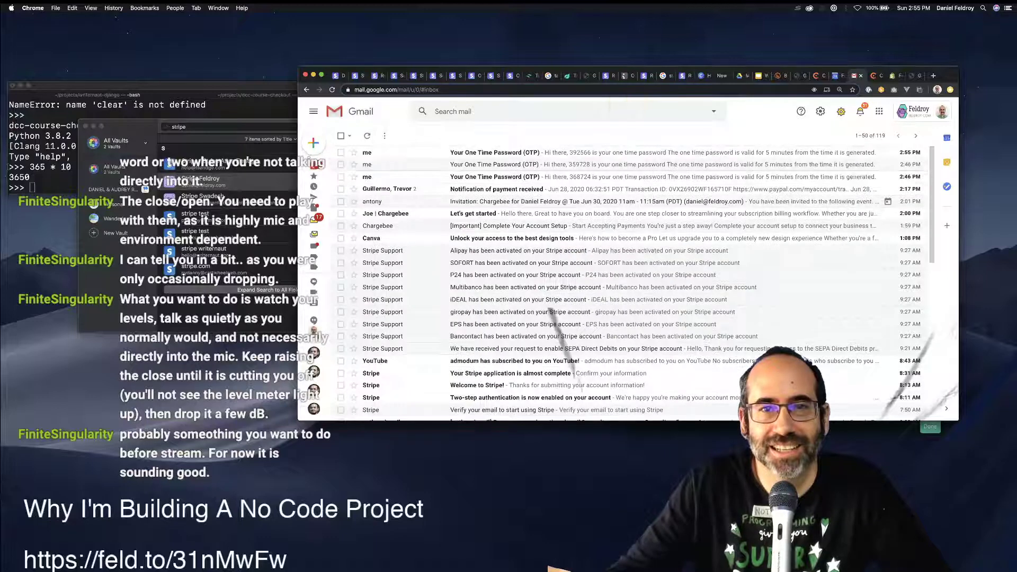
Copy the code from the newest 'Your One Time Password (OTP)' e-mail back into checkout.
key(Return)
double_click(483, 333)
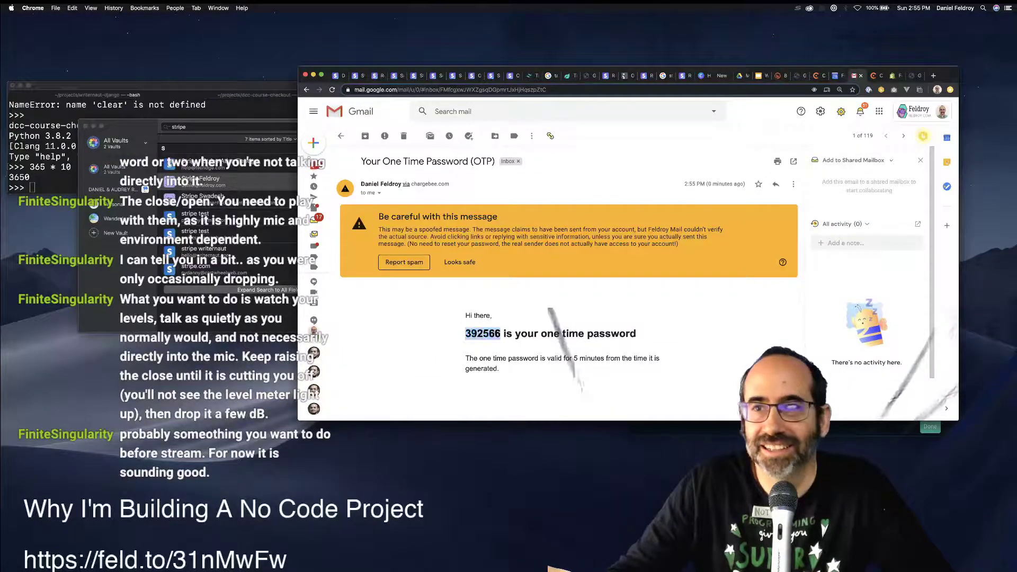
key(super+c)
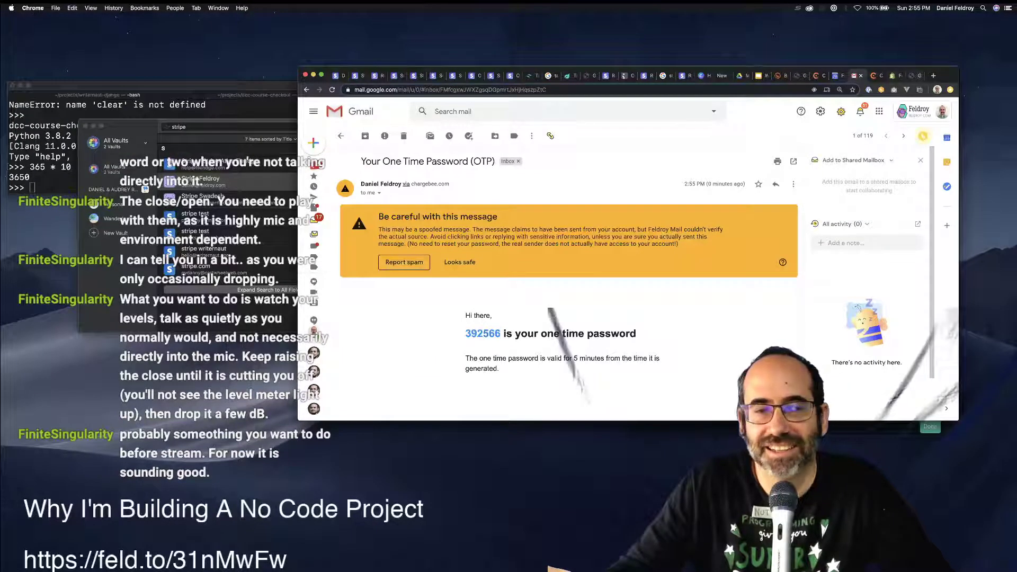
key(super+alt+Right)
key(super+alt+Right)
key(super+alt+Right)
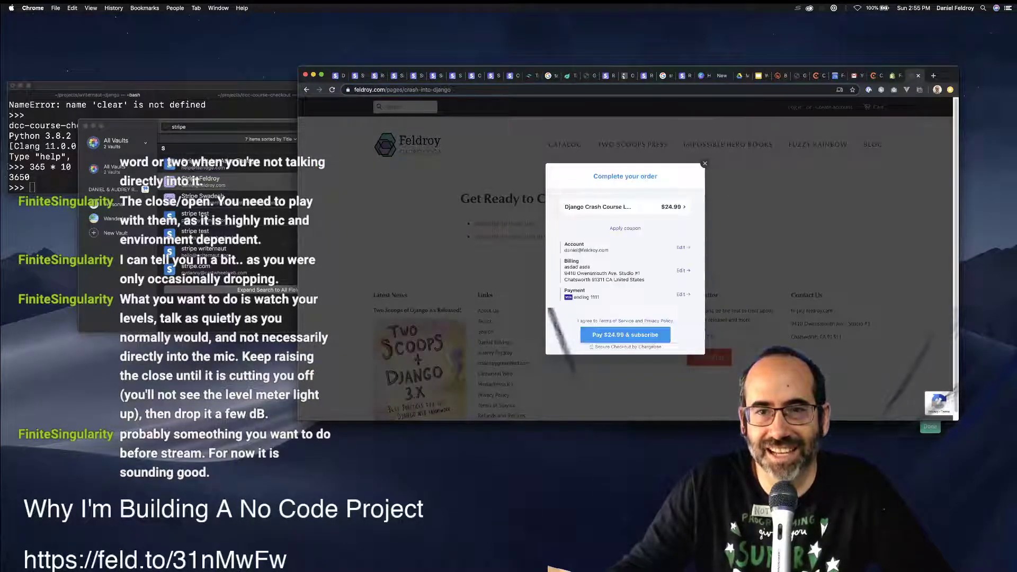
Pay $24.99 and subscribe, then return to the Chargebee integration settings.
key(Return)
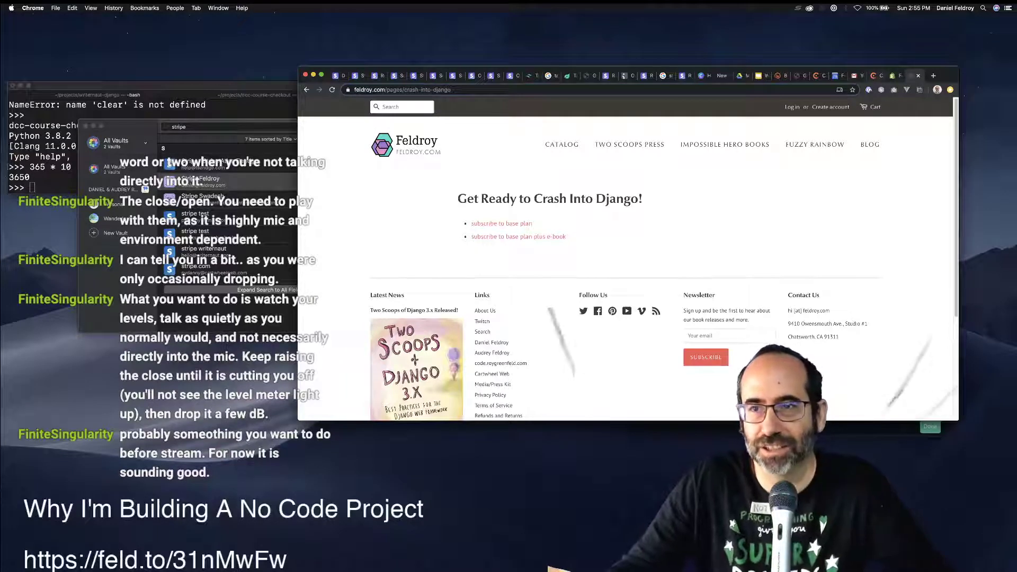
key(ctrl+shift+Tab)
key(ctrl+shift+Tab)
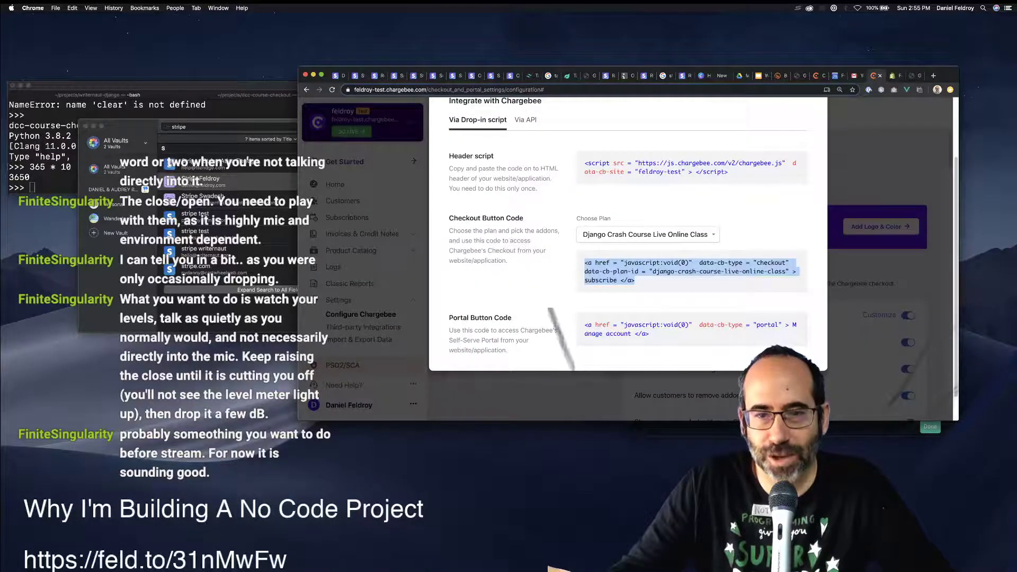
Copy Chargebee's Portal Button Code and show the Shopify page content as HTML source.
click(689, 328)
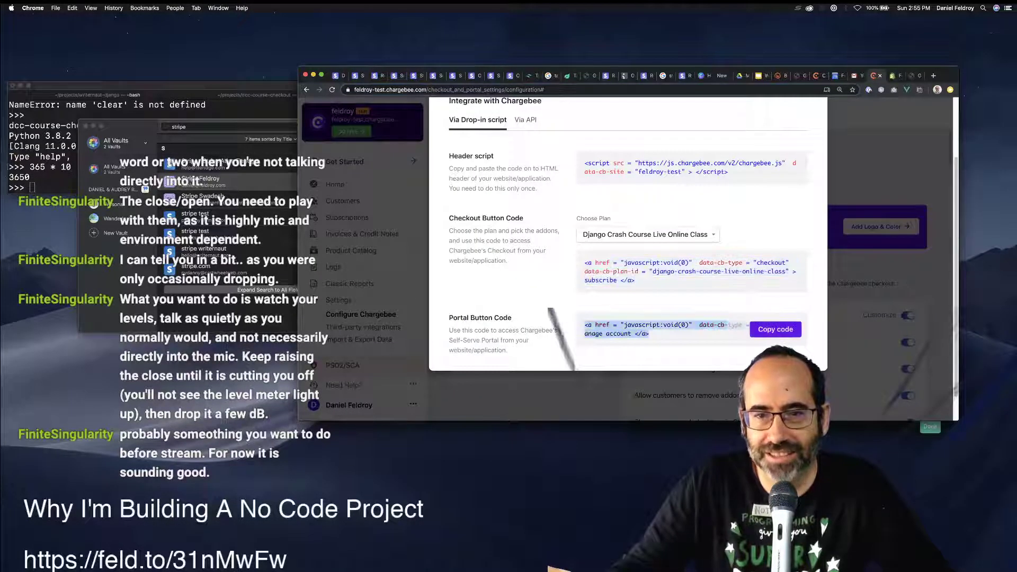
key(super+c)
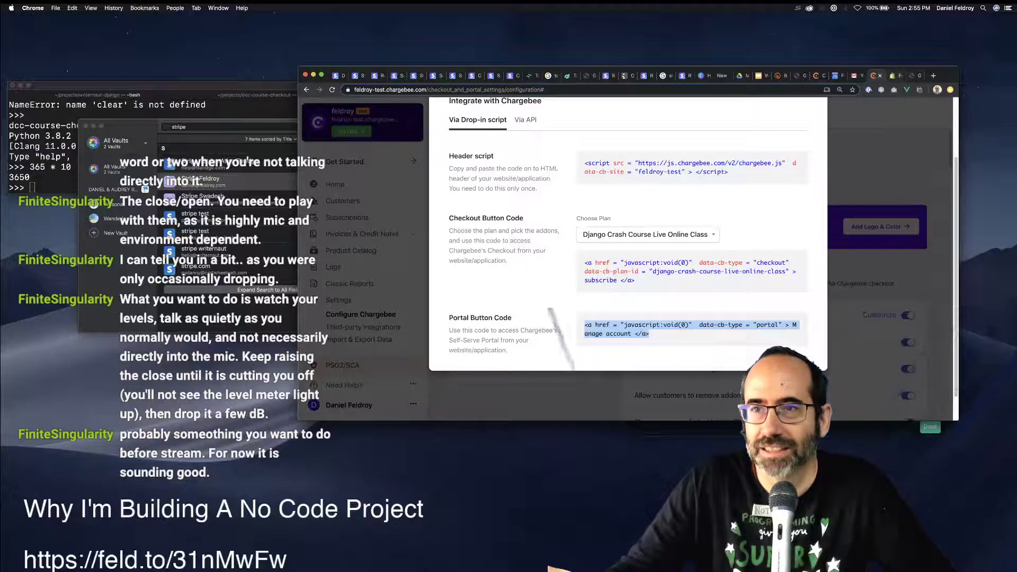
key(ctrl+Tab)
click(712, 256)
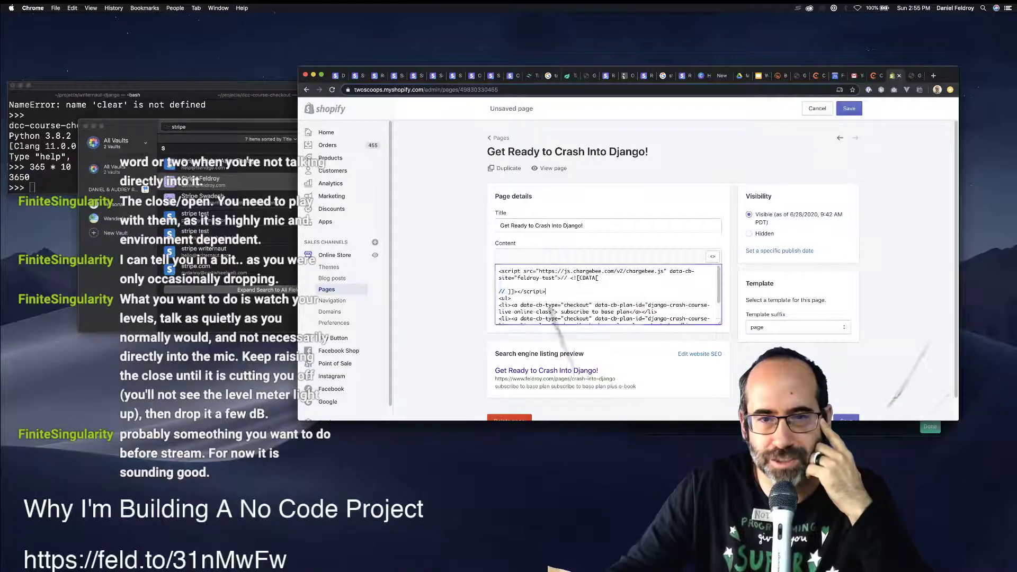
Review the Chargebee script lines and the subscribe-links <ul> block in the page HTML.
drag(545, 292, 498, 270)
click(545, 292)
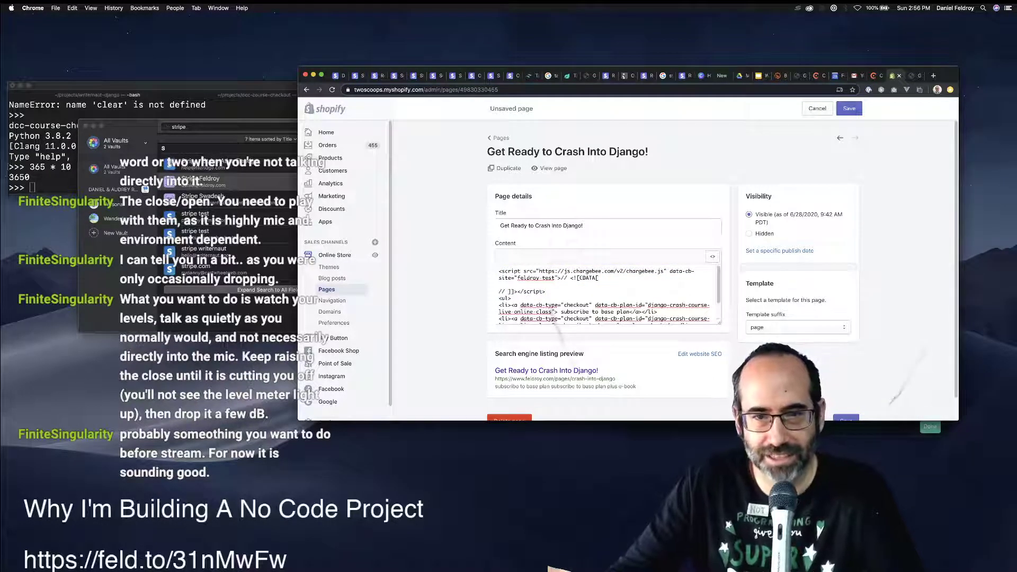
scroll(603, 294, down, 2)
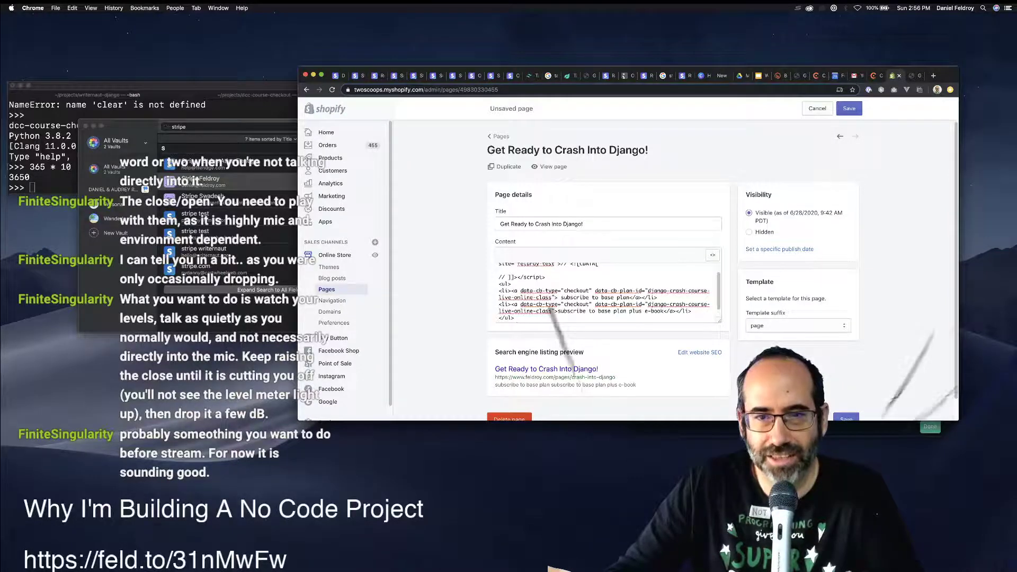
drag(514, 317, 498, 282)
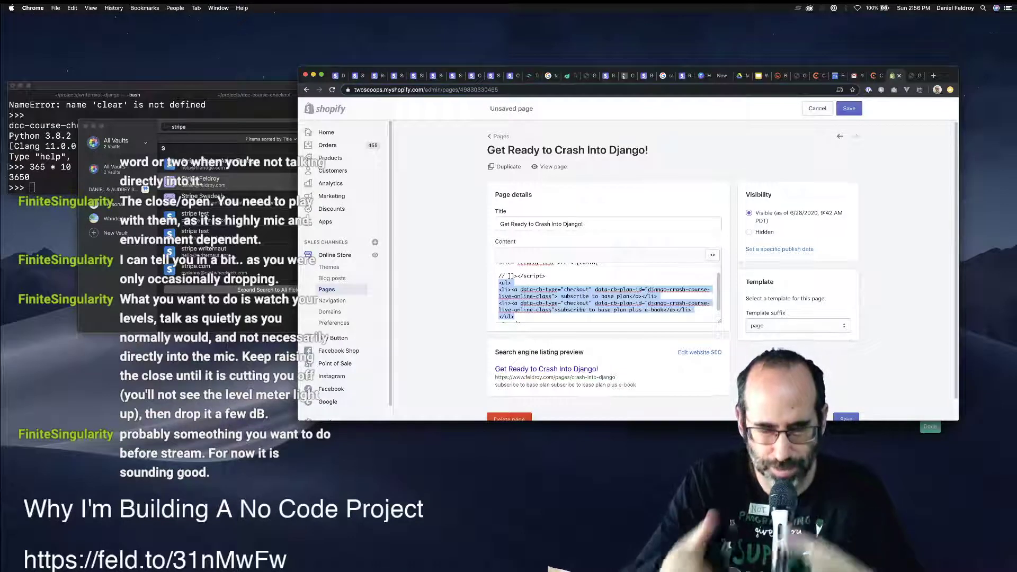
key(super+t)
Browse feldroy.com via Two Scoops Press to the Django Crash Course product, then return to Crash Into Django.
text(feldroy.com)
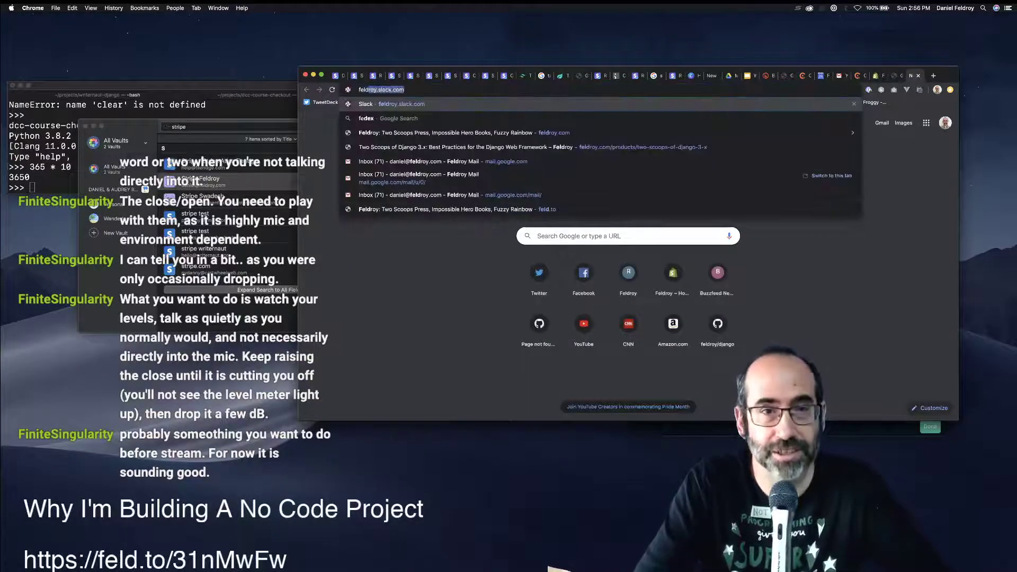
key(Return)
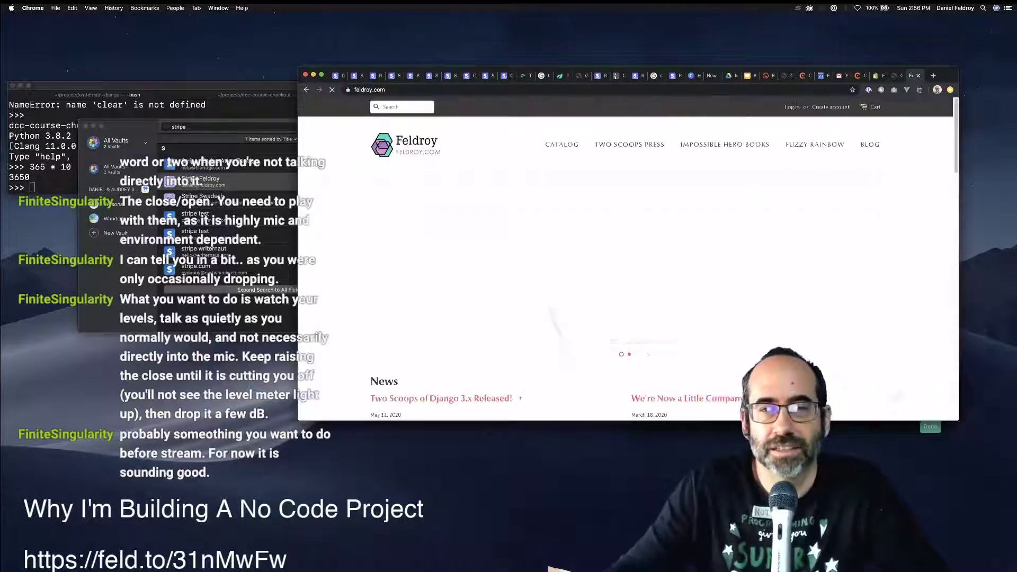
click(629, 144)
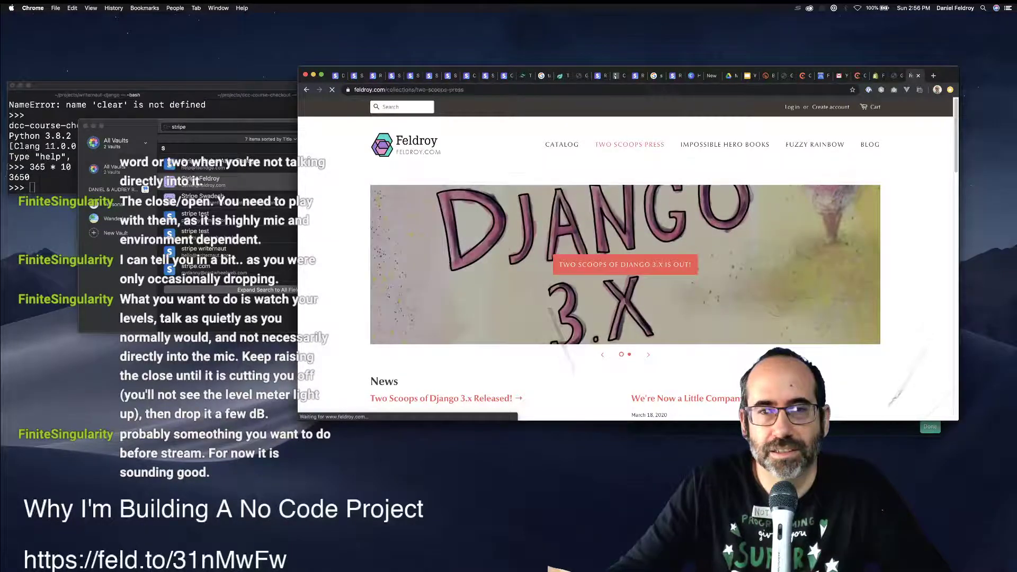
click(520, 339)
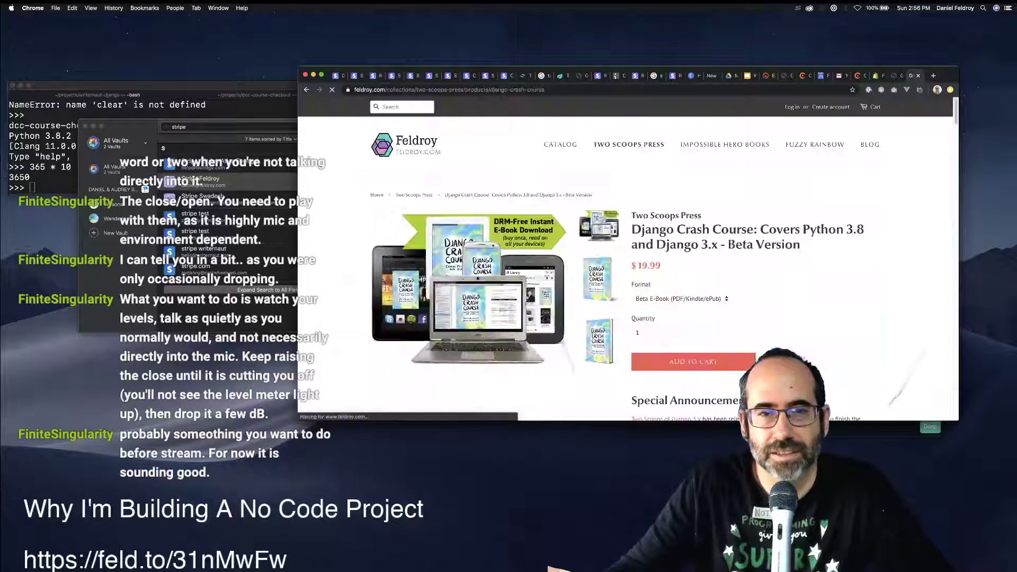
scroll(628, 254, down, 5)
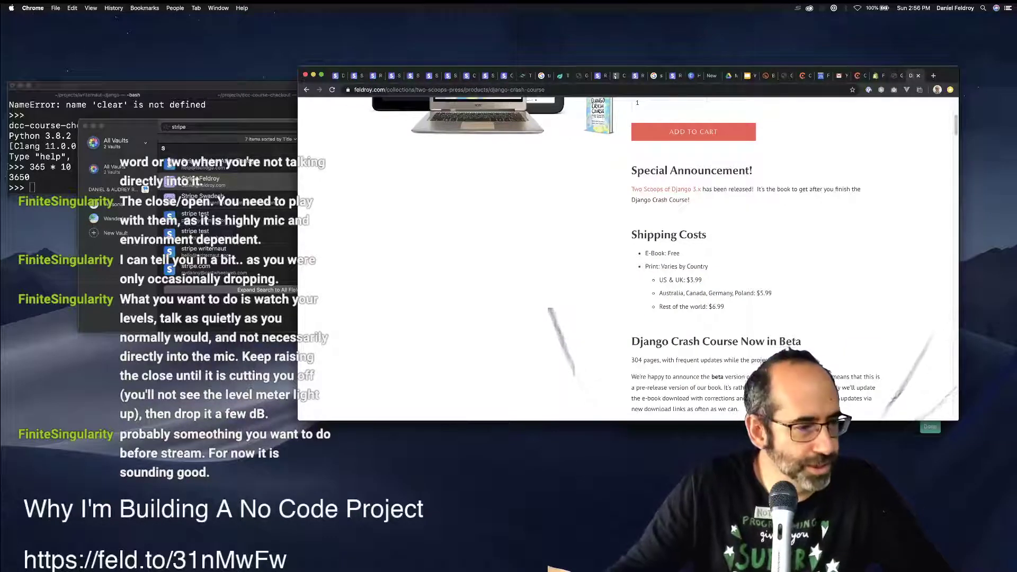
key(super+Tab)
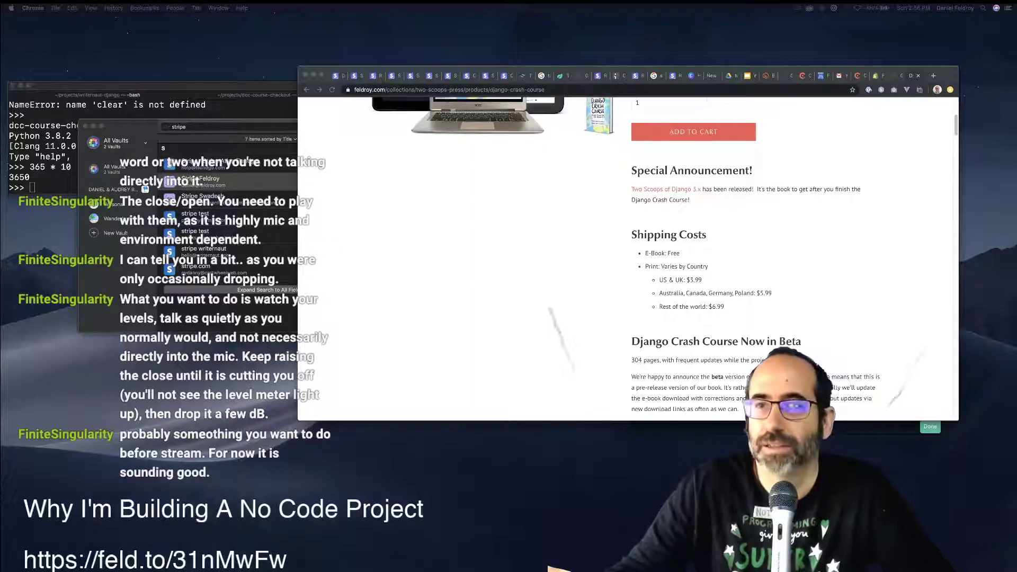
key(super+Tab)
key(ctrl+shift+Tab)
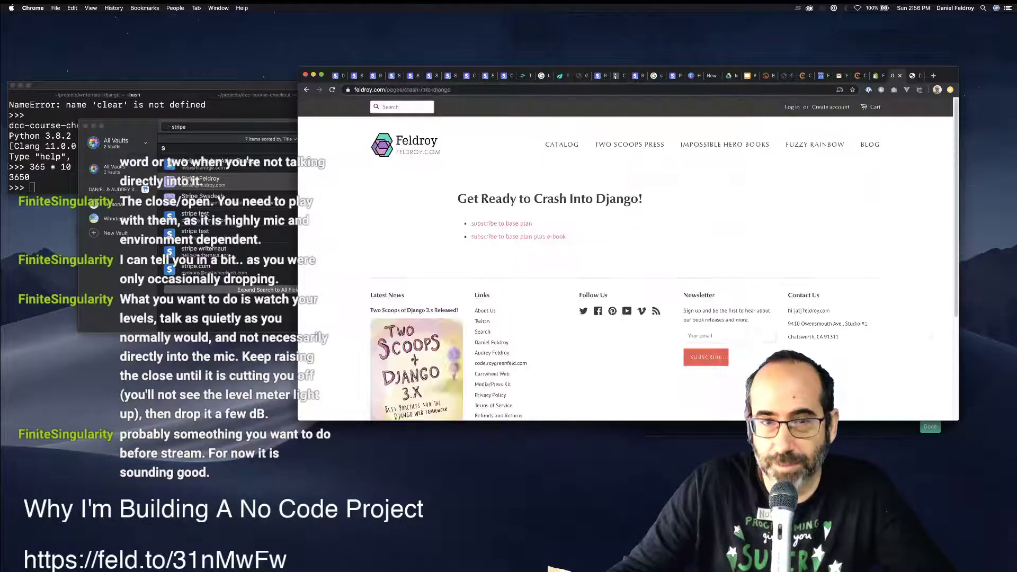
Select the crash-into-django page's web address to share it elsewhere.
key(super+l)
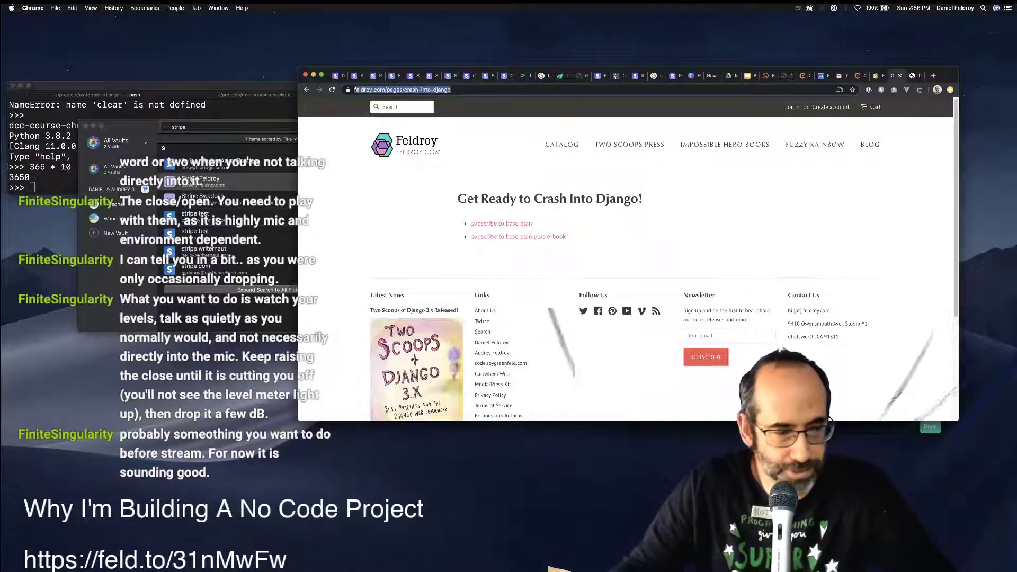
key(super+Tab)
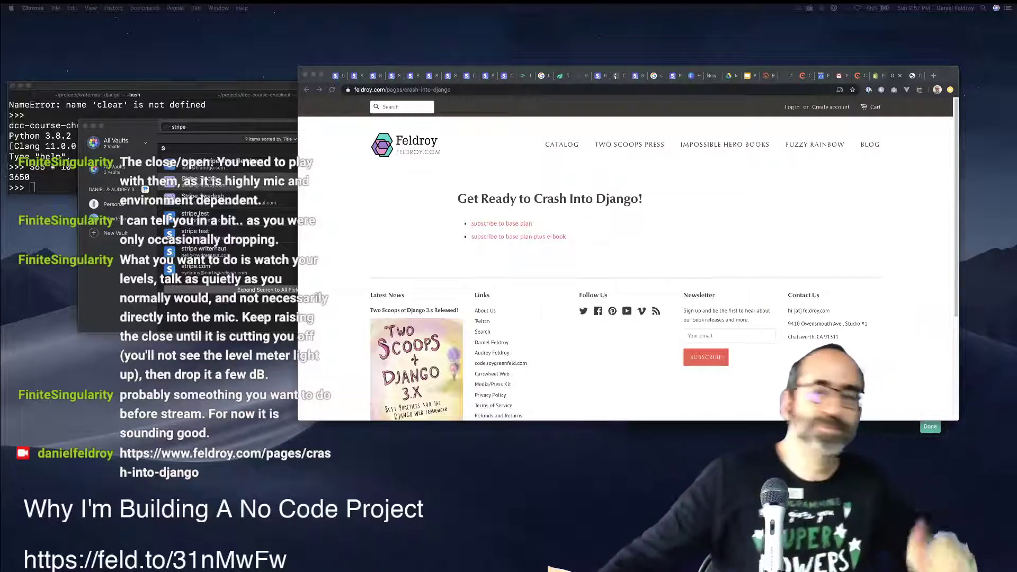
Choose the Django Crash Course Live Online Class plan and start its base-plan checkout on feldroy.com.
click(857, 76)
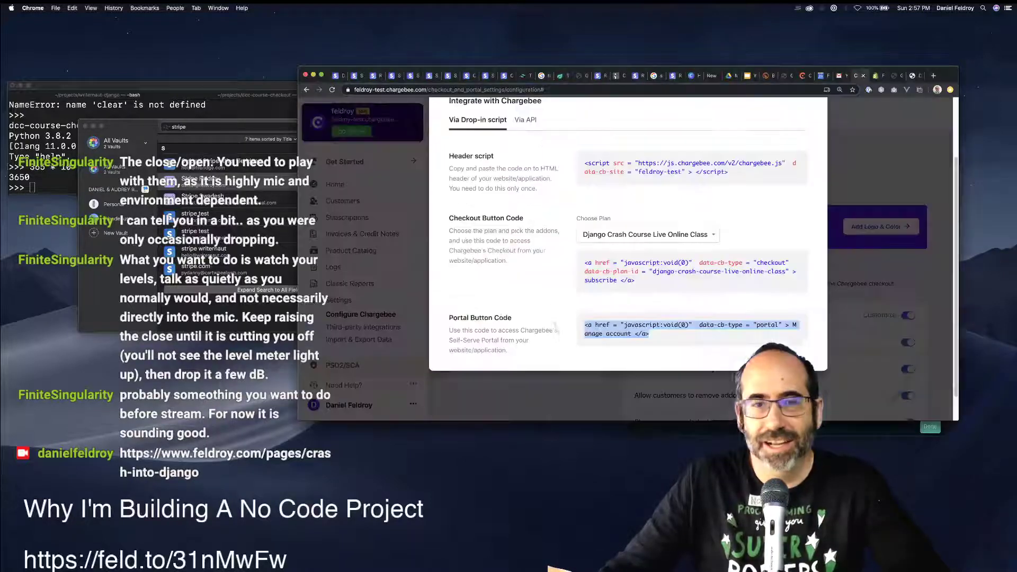
click(691, 329)
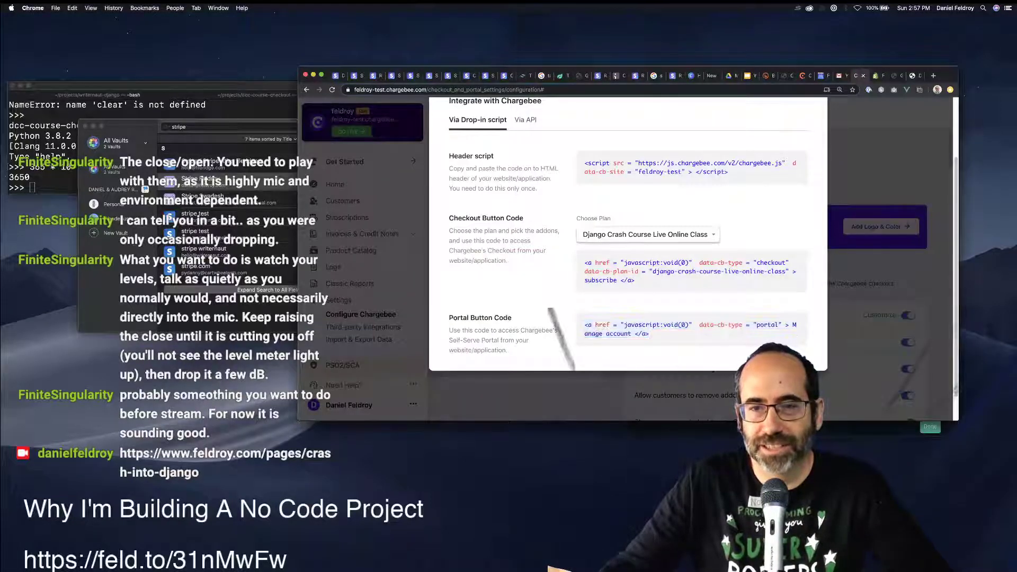
click(647, 234)
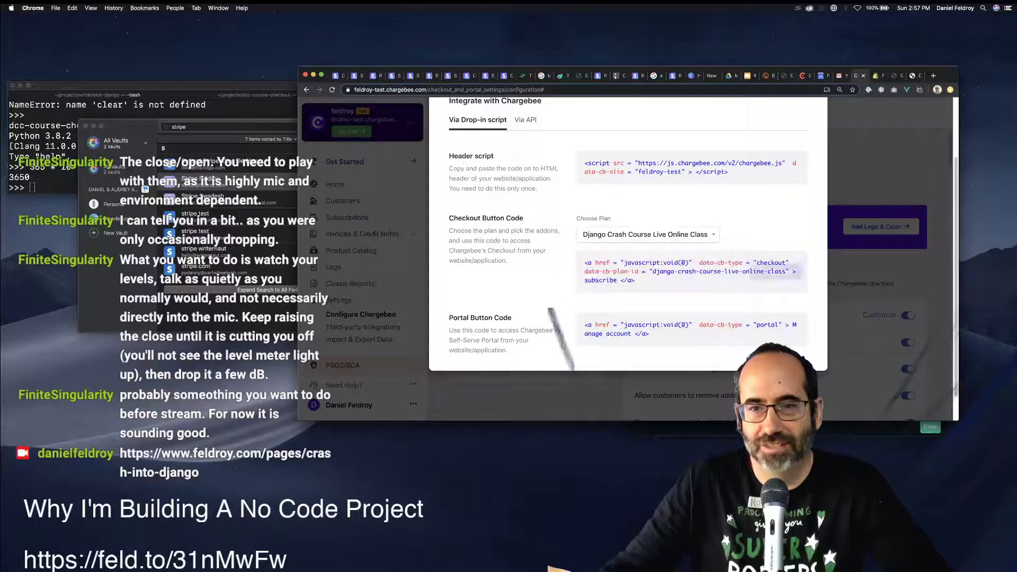
key(Return)
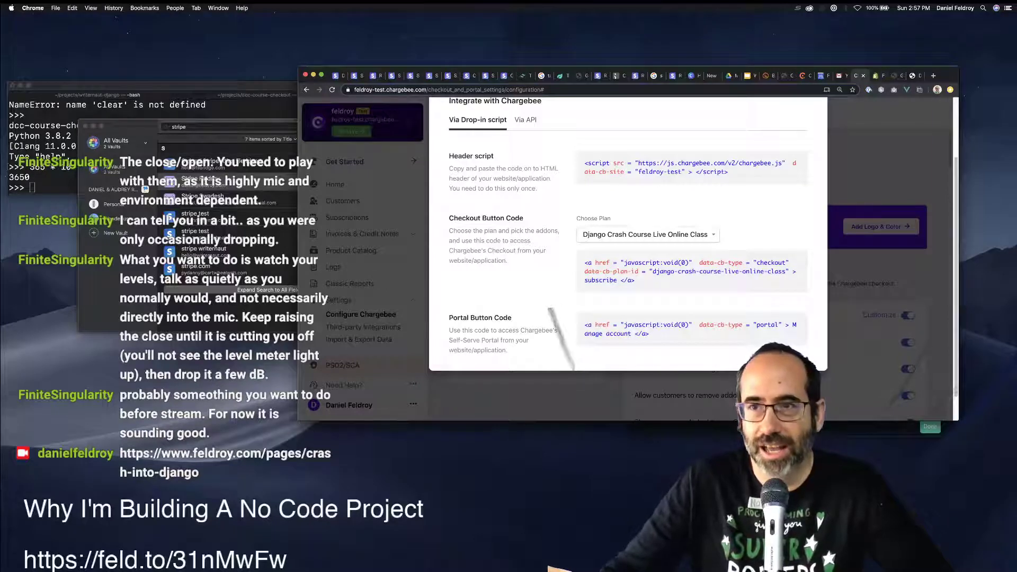
key(ctrl+Tab)
key(ctrl+Tab)
click(501, 223)
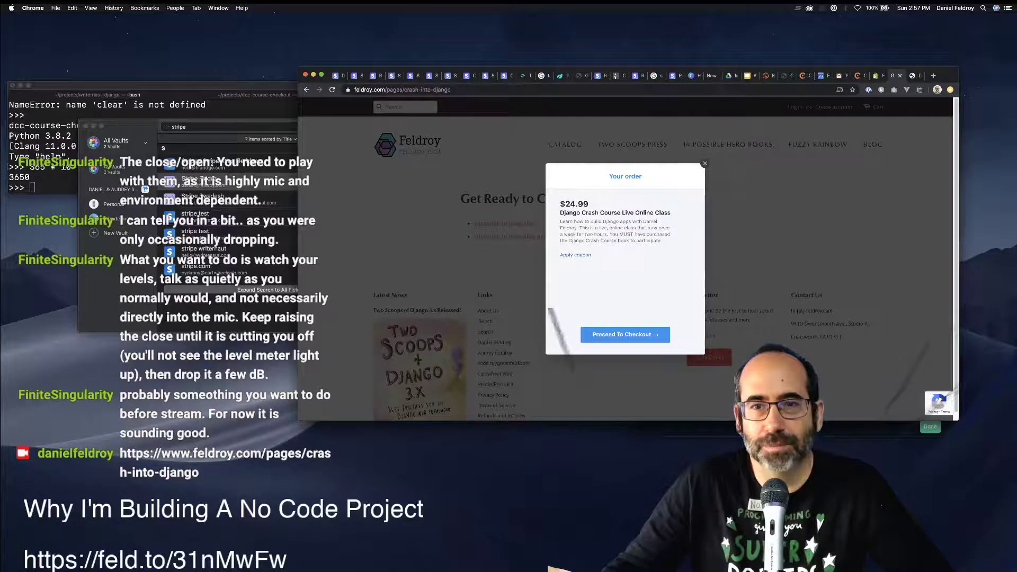
Begin checkout and fill the email field with a saved e-mail address.
click(624, 334)
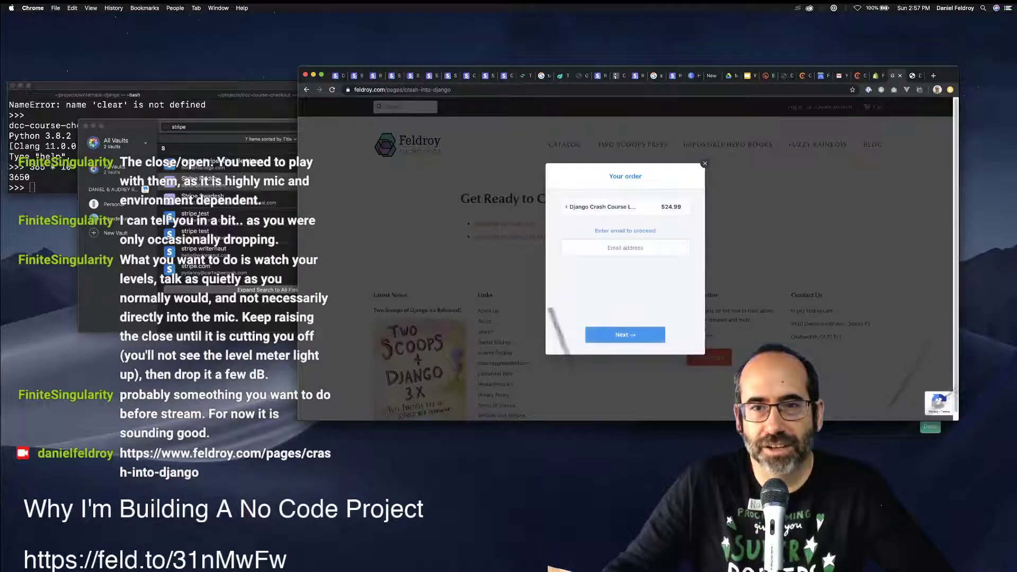
click(626, 248)
key(Down)
key(Down)
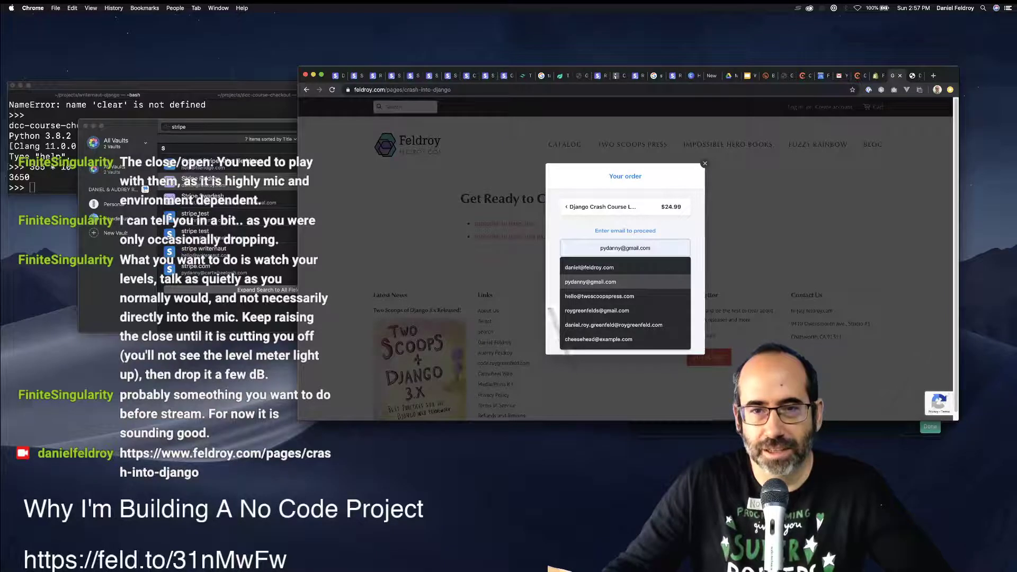
key(Return)
key(Return)
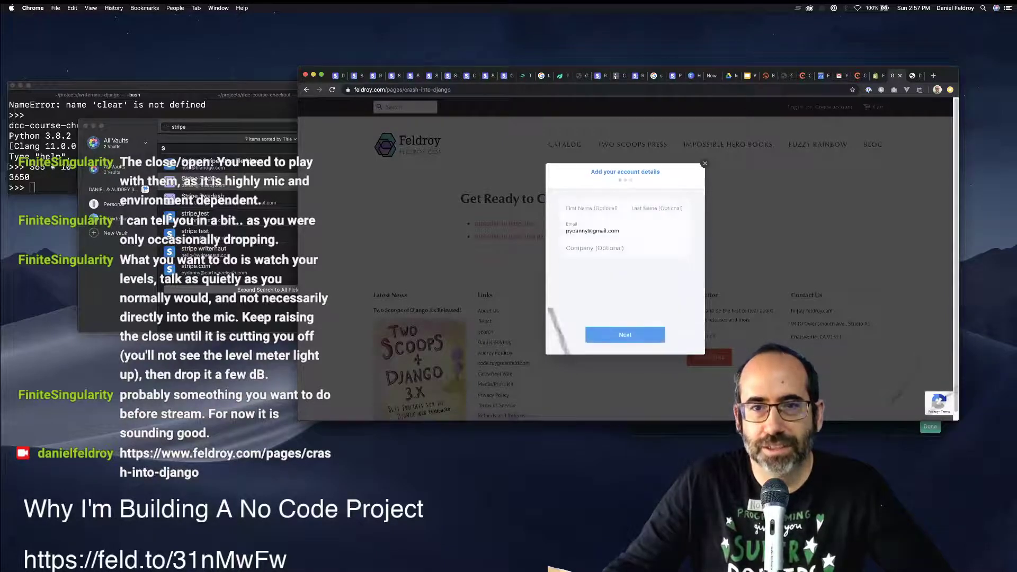
key(Return)
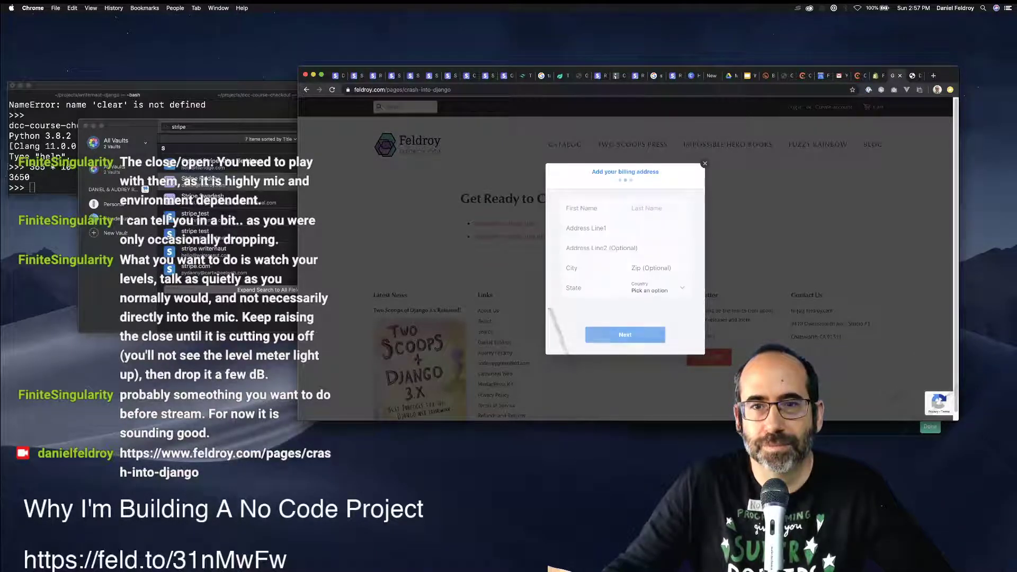
Enter placeholder first and last names, autofill a saved billing address, and set country to Algeria.
text(asd)
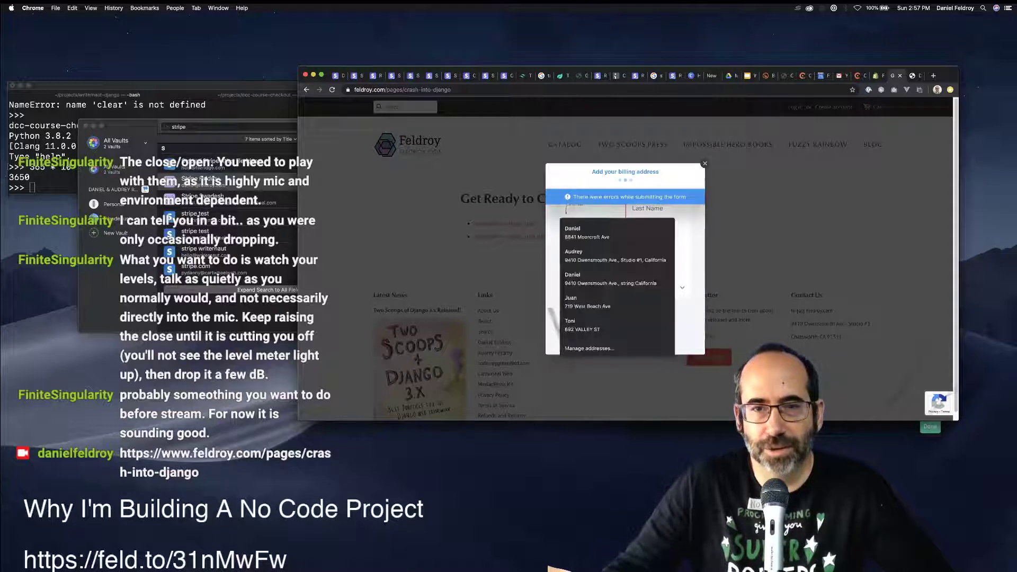
key(Tab)
text(as)
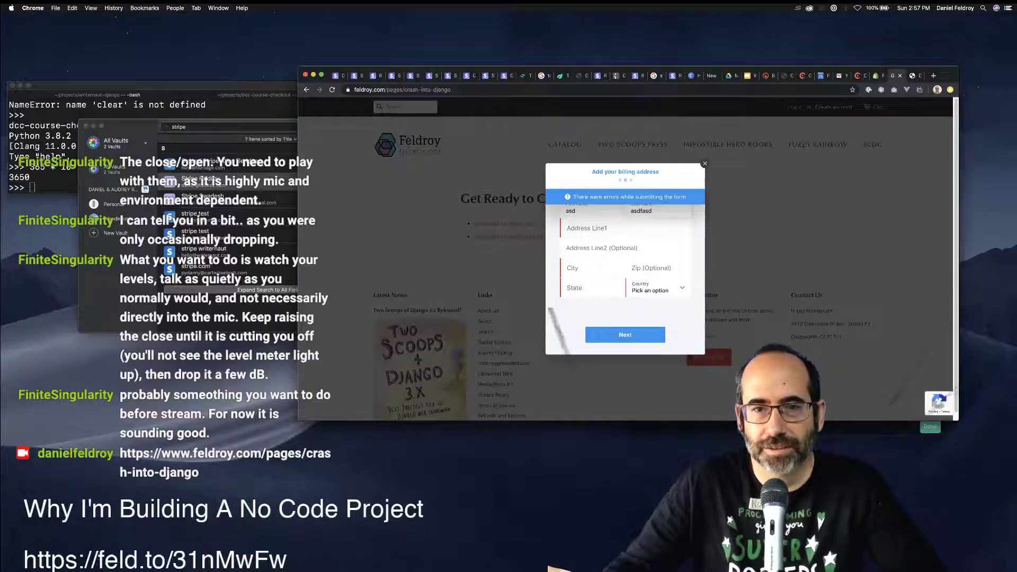
text(asdasdasd)
key(Tab)
key(Tab)
key(Down)
key(Down)
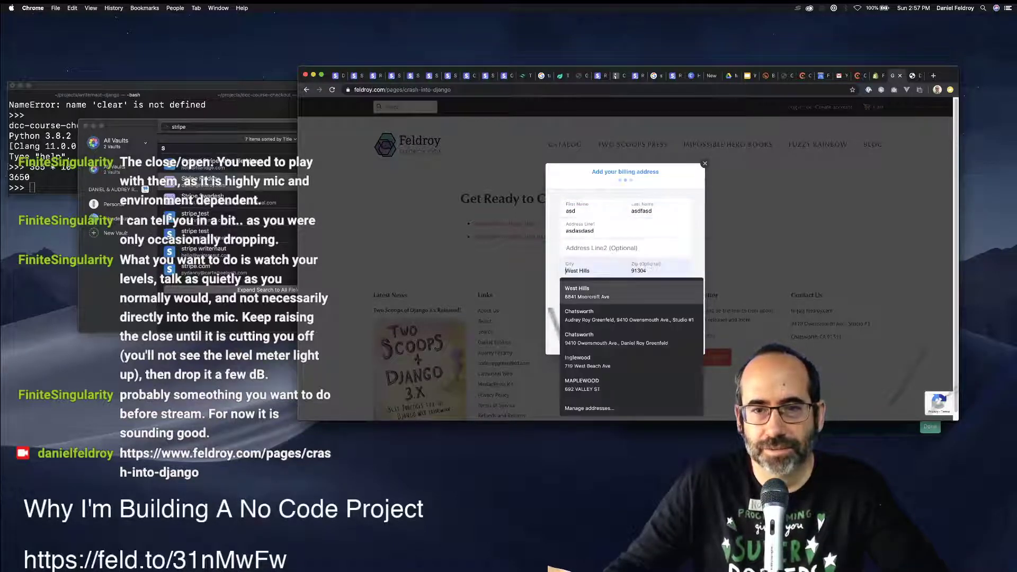
key(Down)
key(Down)
key(Down)
key(Down)
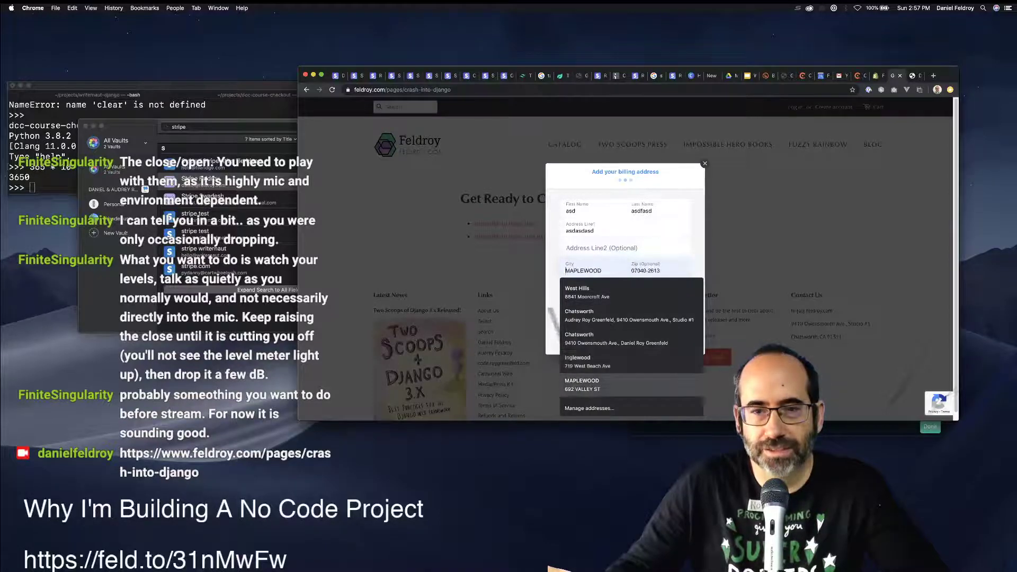
key(Up)
key(Return)
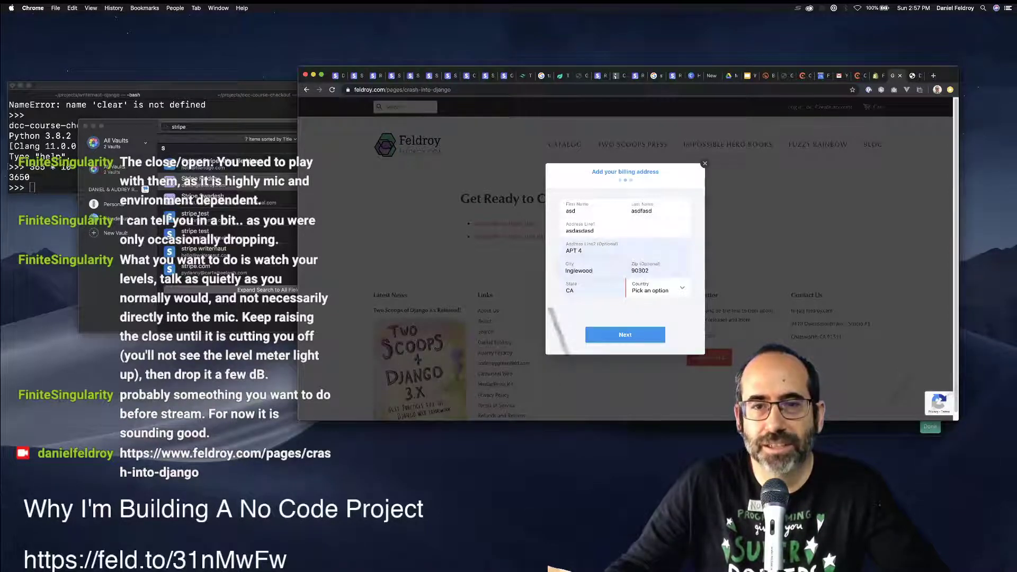
click(657, 289)
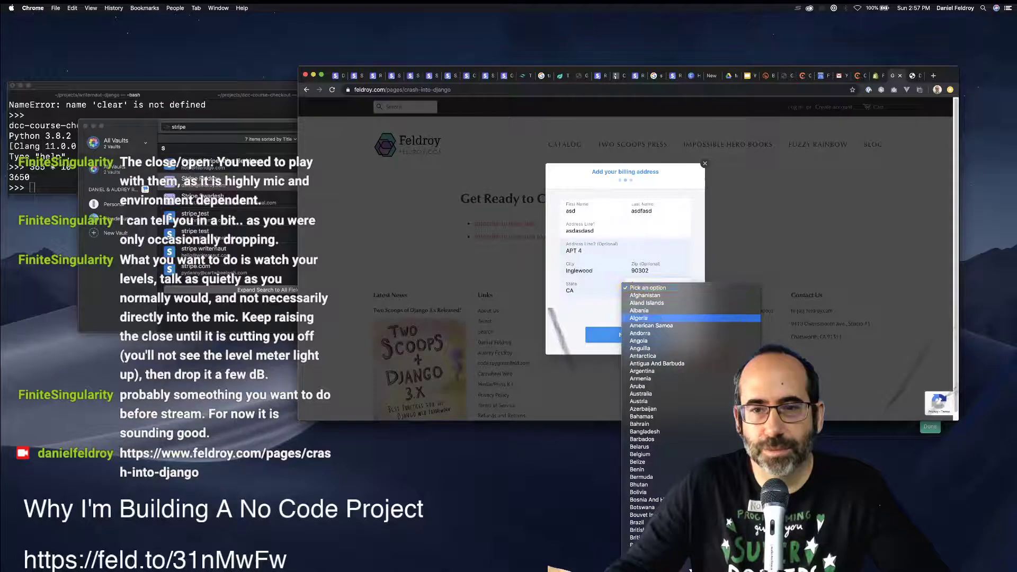
click(650, 318)
Continue through the payment and summary steps and submit the $24.99 subscription.
click(626, 335)
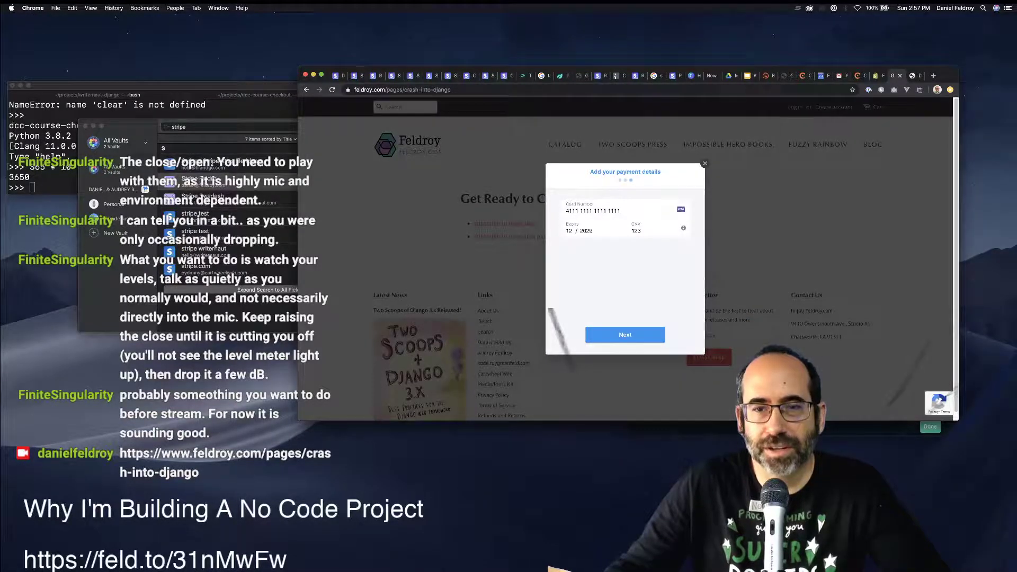
click(625, 335)
click(625, 334)
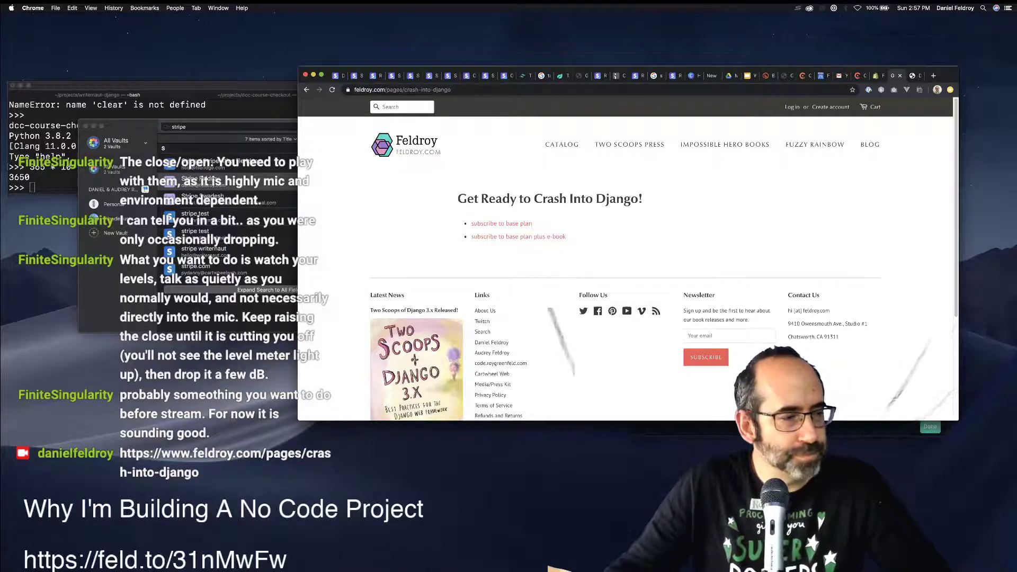
key(super+Tab)
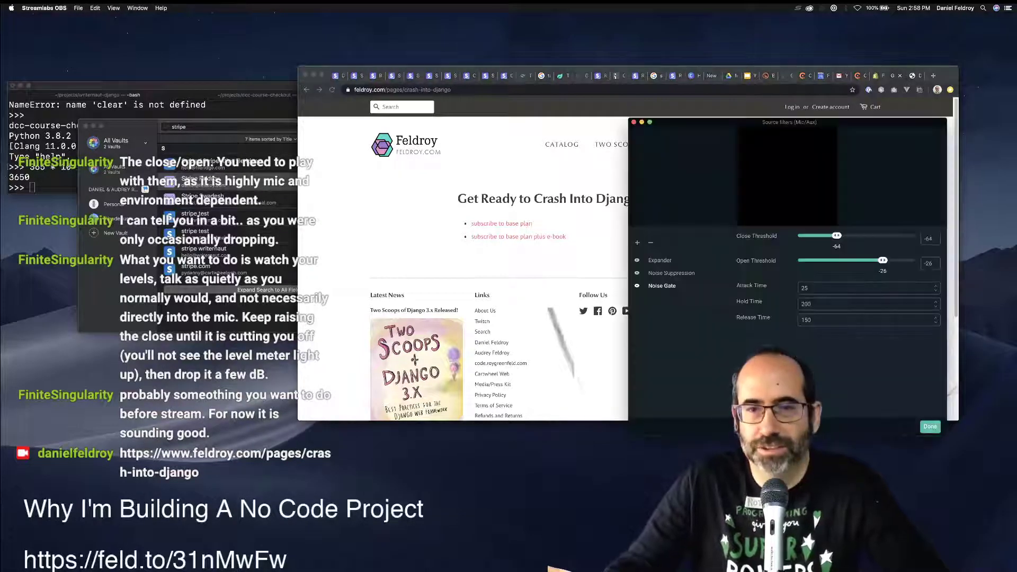
key(super+Tab)
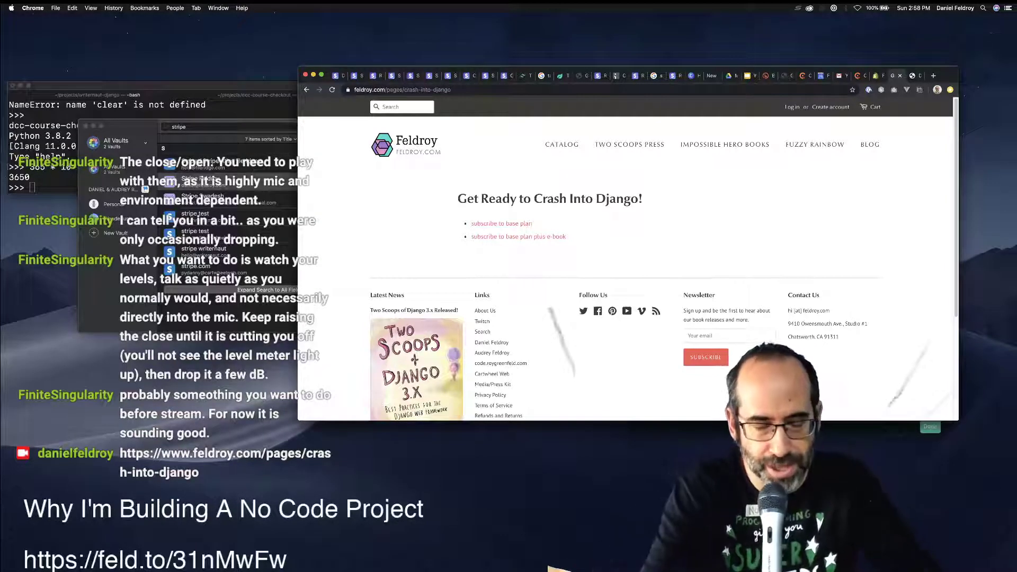
key(super+t)
text(12)
key(Down)
key(Down)
key(Down)
key(Down)
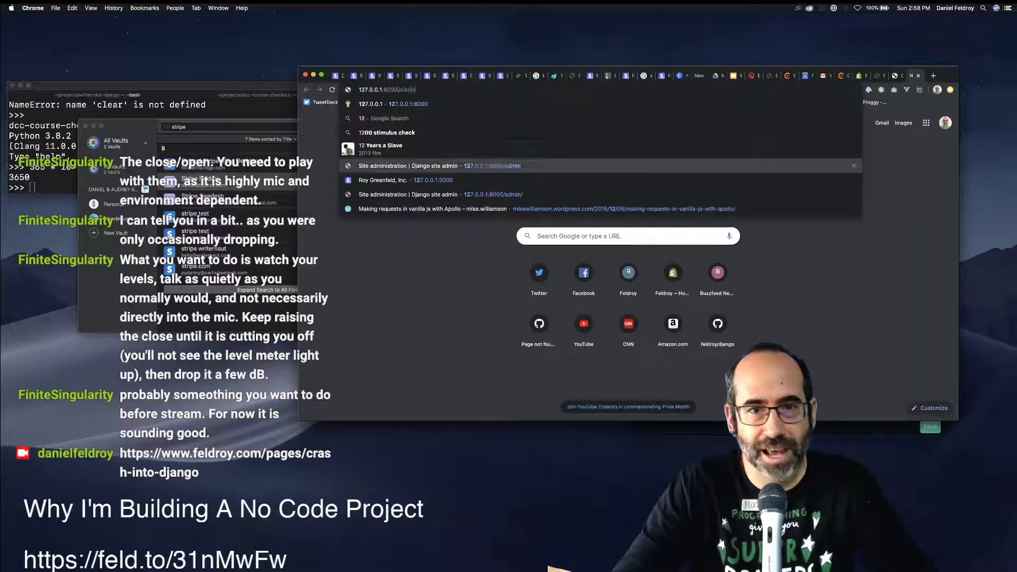
key(Return)
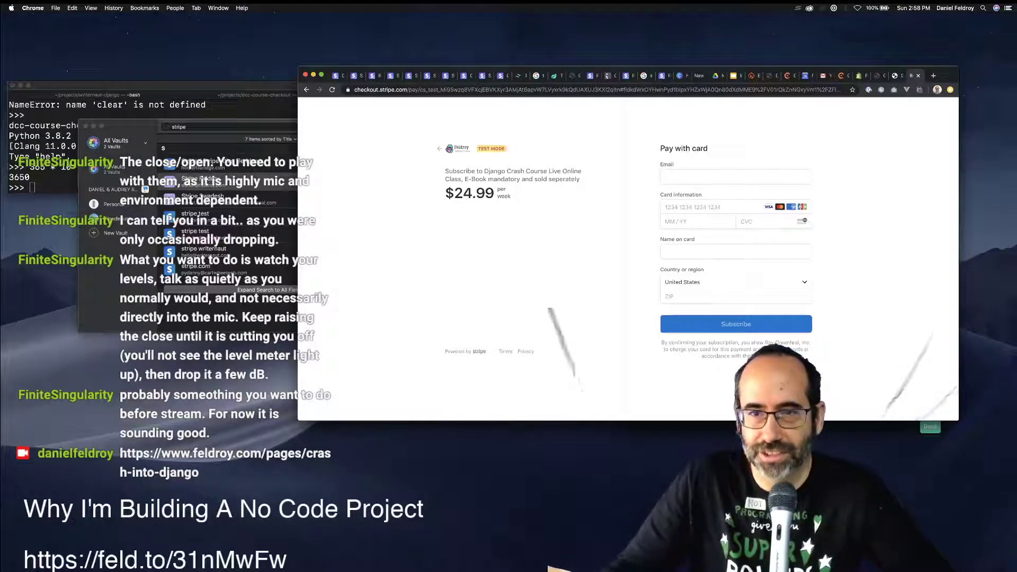
key(super+w)
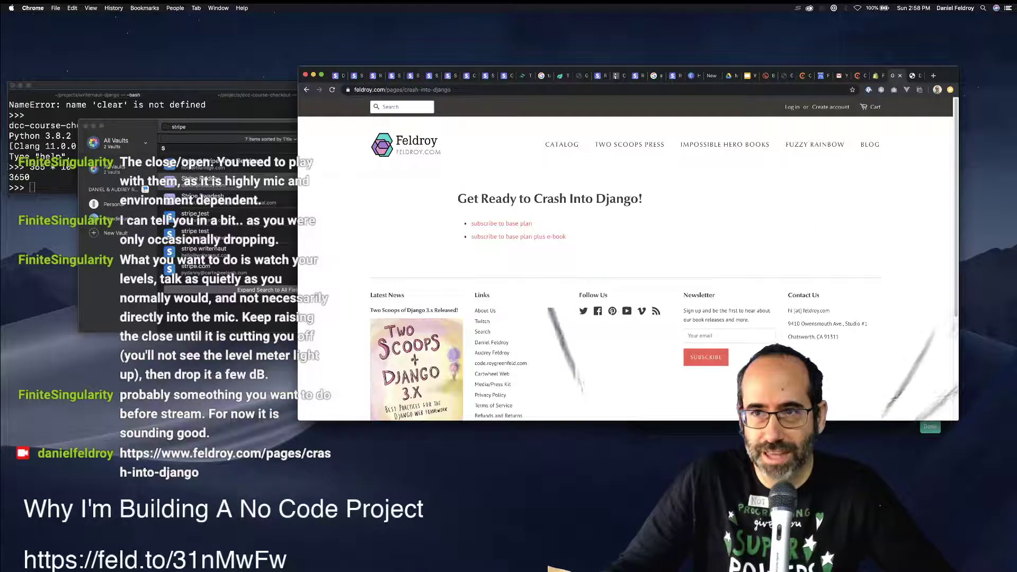
Copy Chargebee's Portal Button Code snippet, then go back to the Shopify HTML editor.
key(ctrl+shift+Tab)
key(ctrl+shift+Tab)
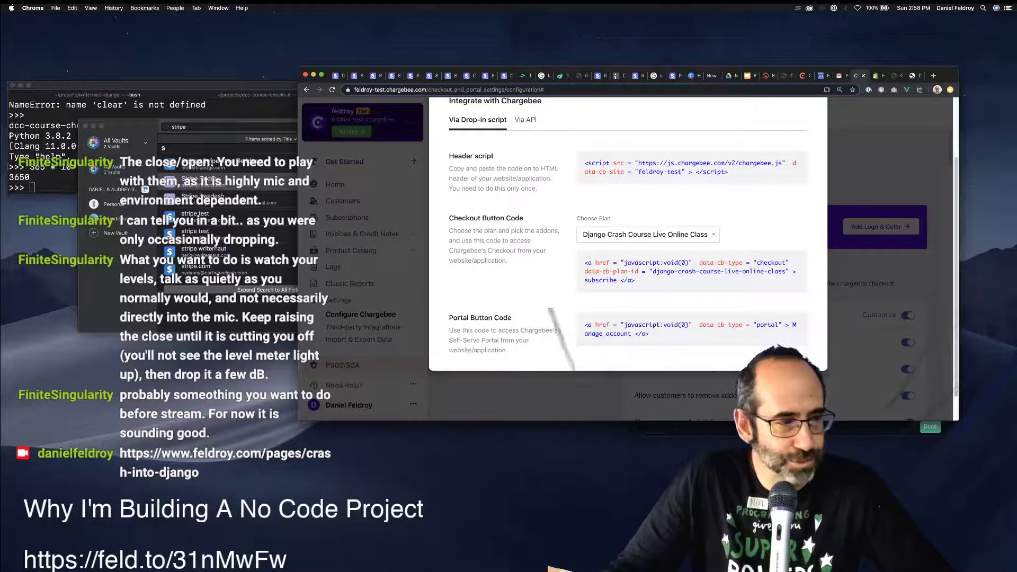
mouse_move(688, 329)
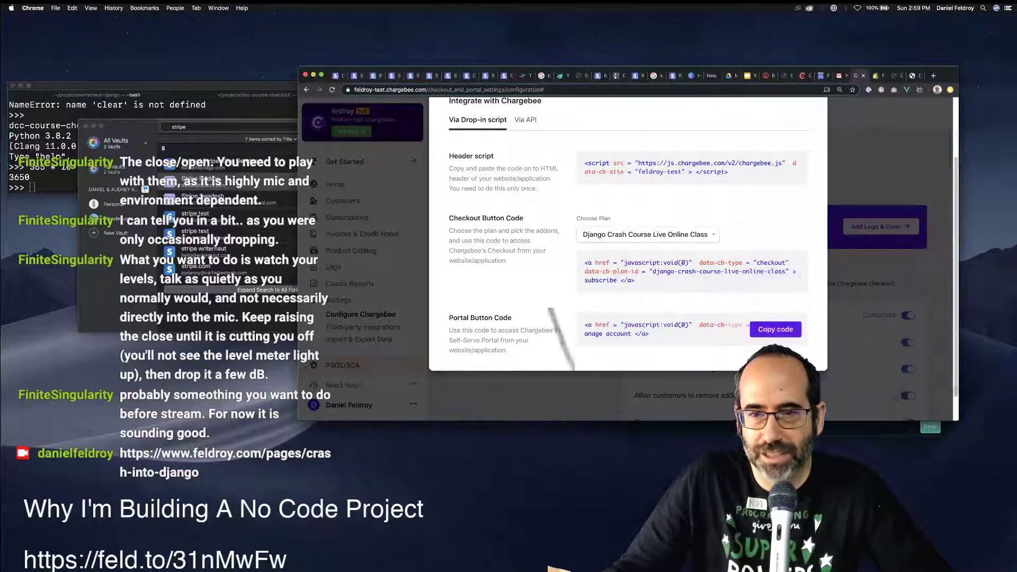
drag(650, 333, 585, 324)
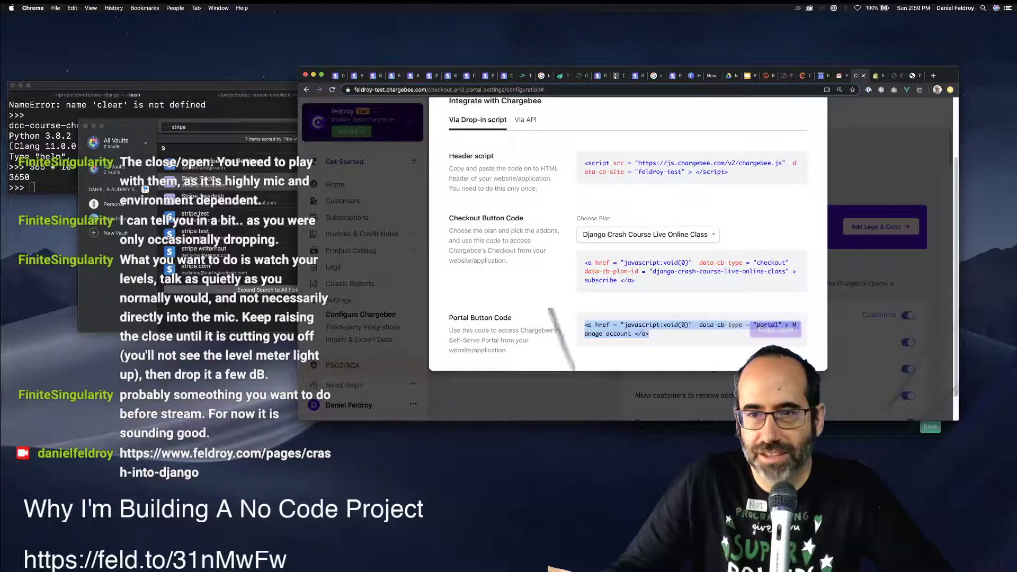
click(775, 329)
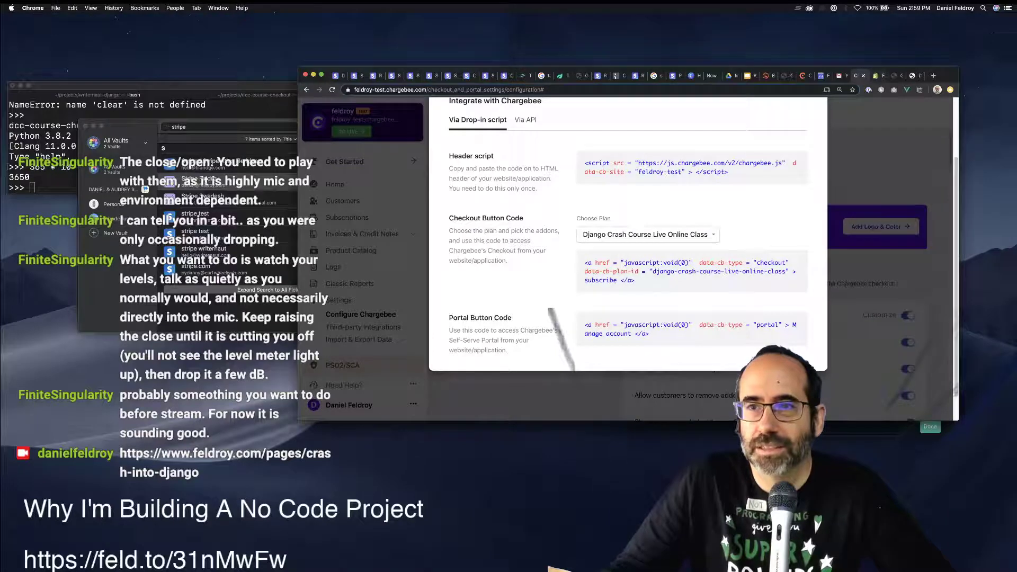
key(ctrl+Tab)
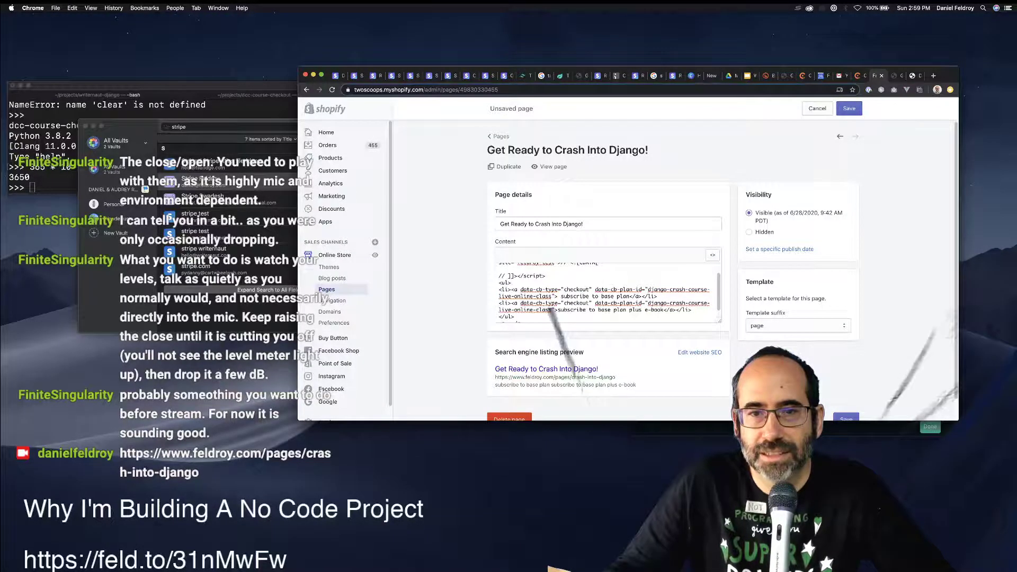
Replace the empty paragraph with 'Portal:' followed by the pasted Manage account link.
scroll(604, 291, down, 1)
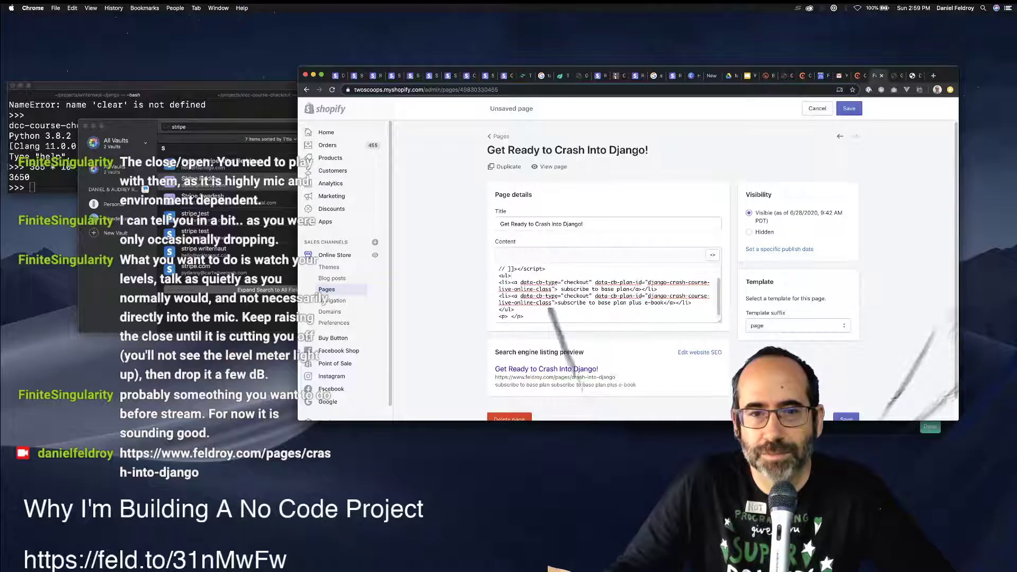
key(Left)
key(Left)
key(Left)
key(Left)
key(BackSpace)
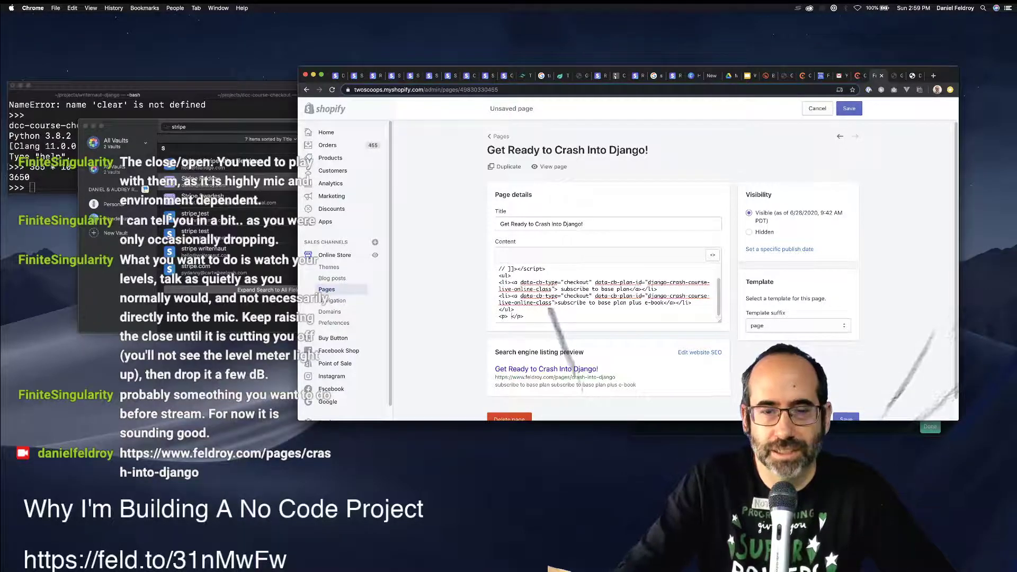
text(Portal:)
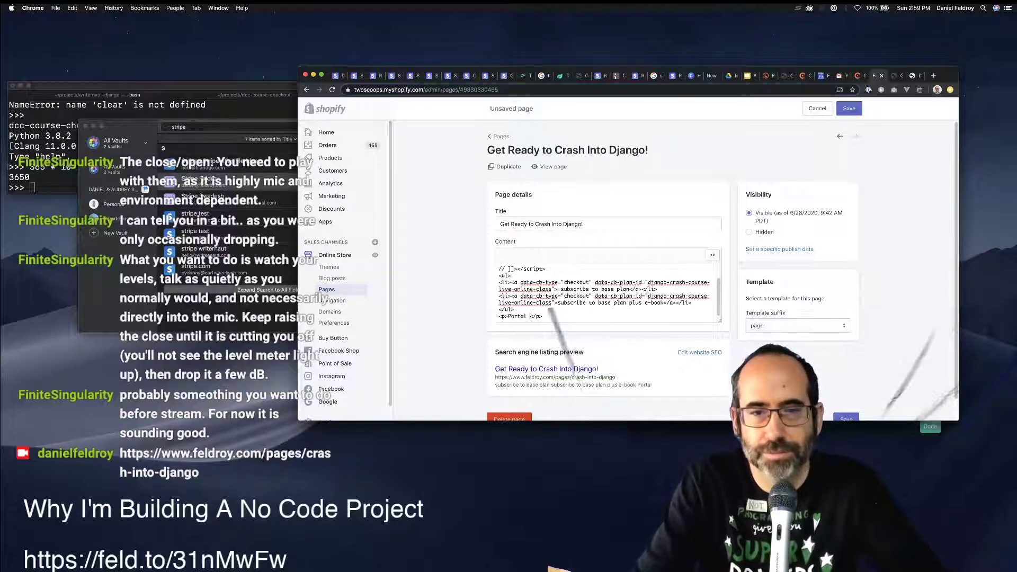
key(super+v)
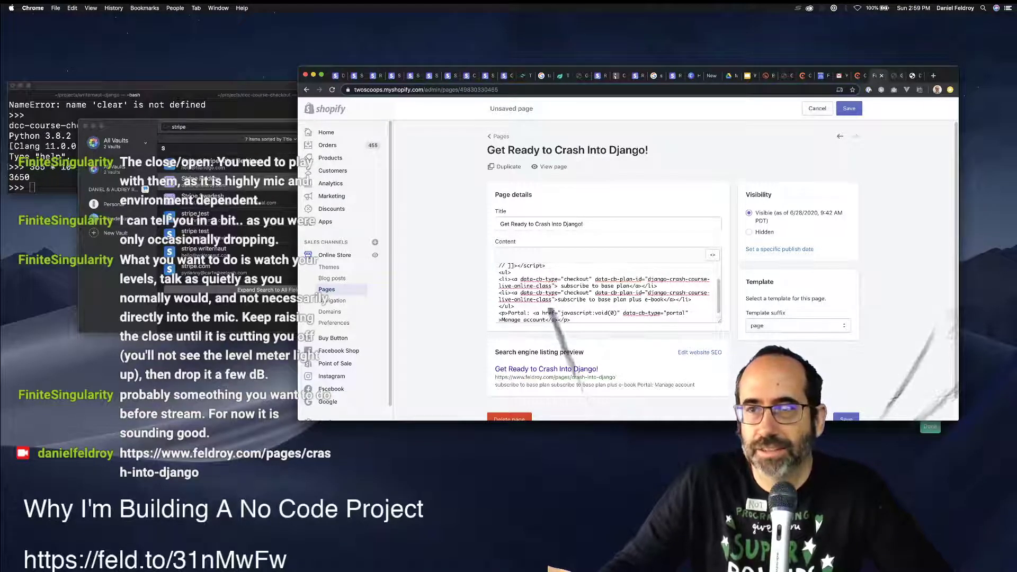
View the live Crash Into Django page, then return to the Chargebee configuration.
key(ctrl+Tab)
key(ctrl+shift+Tab)
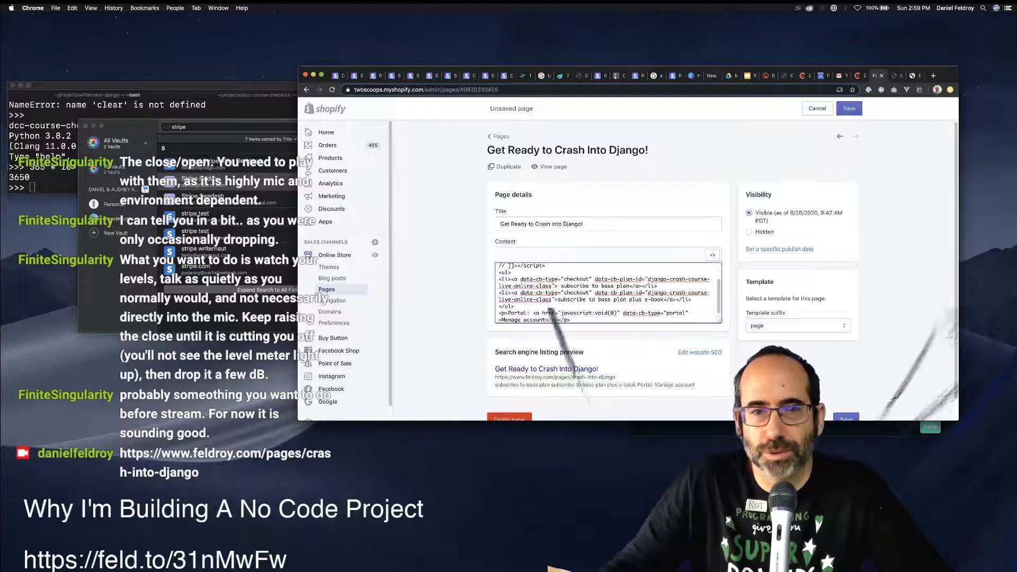
key(ctrl+shift+Tab)
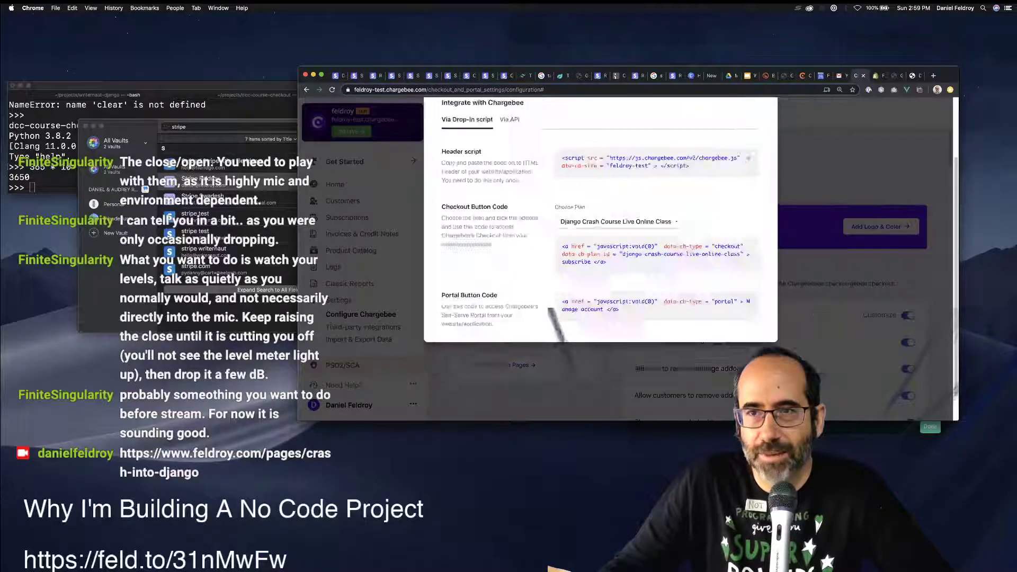
Close the integration code overlay and open the Subscriptions list of 10 entries.
key(Escape)
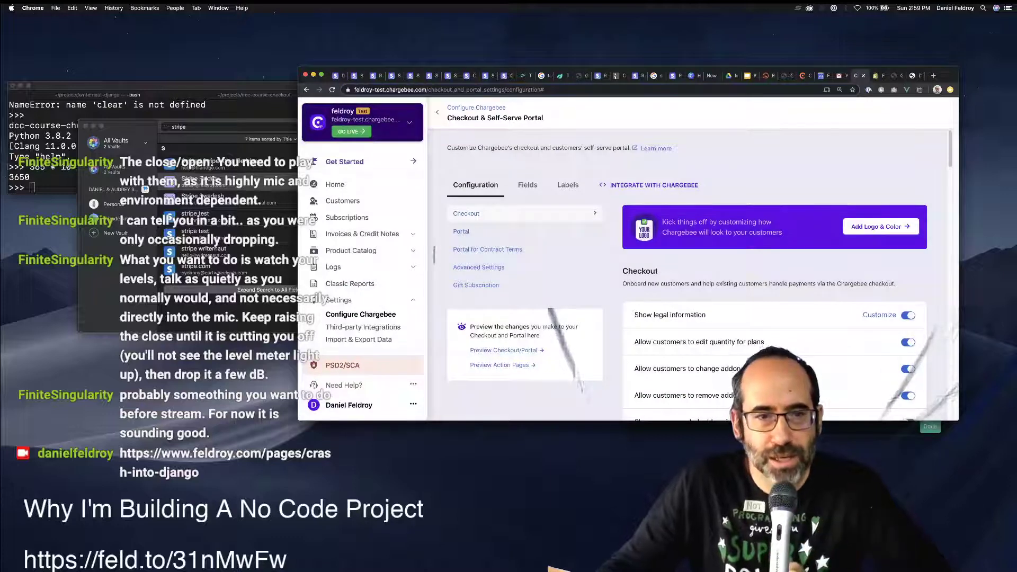
click(363, 327)
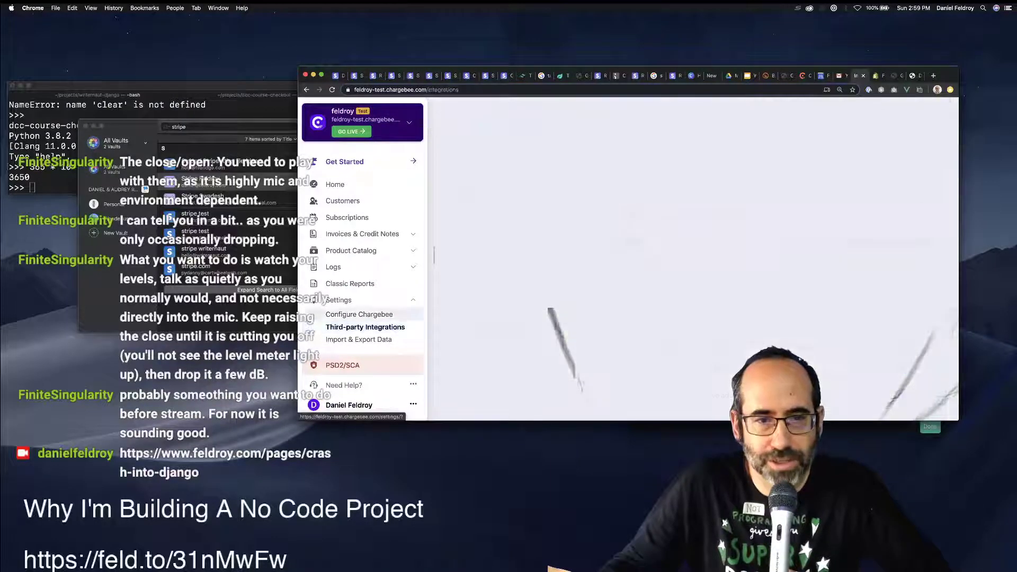
scroll(688, 259, down, 2)
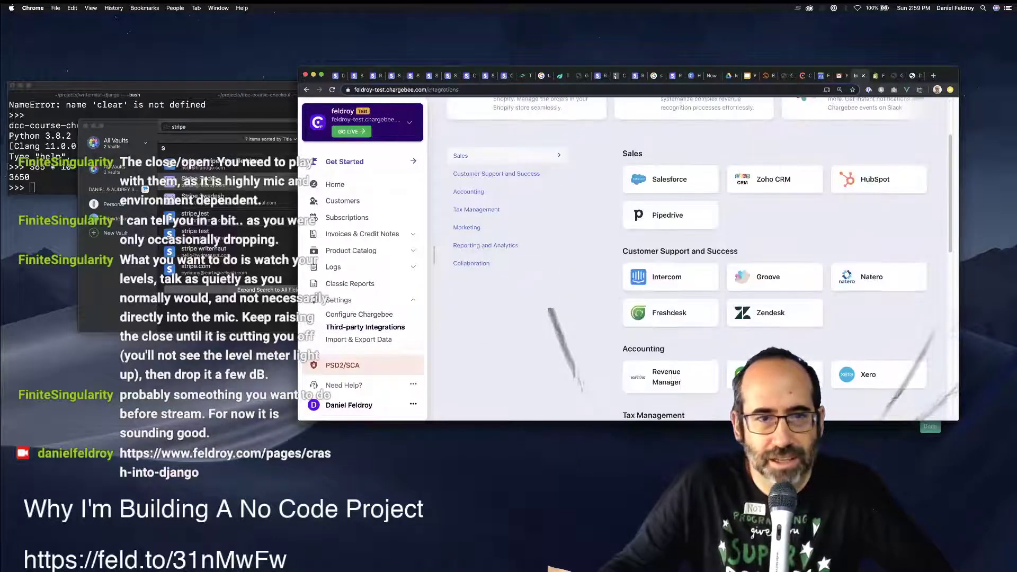
click(347, 217)
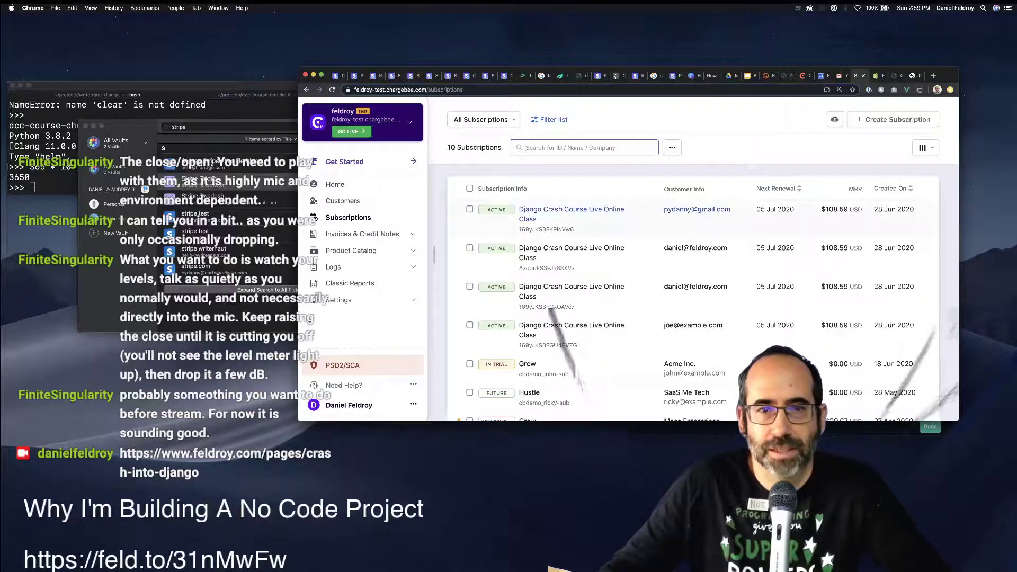
Try searching subscriptions for 'act' and review the available column options.
click(582, 147)
text(act)
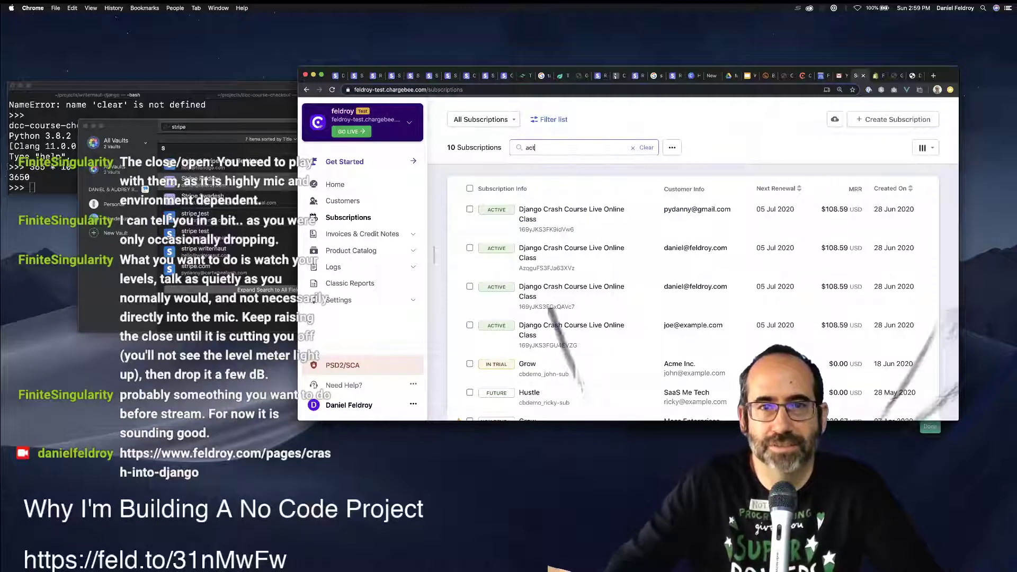
key(BackSpace)
key(BackSpace)
key(BackSpace)
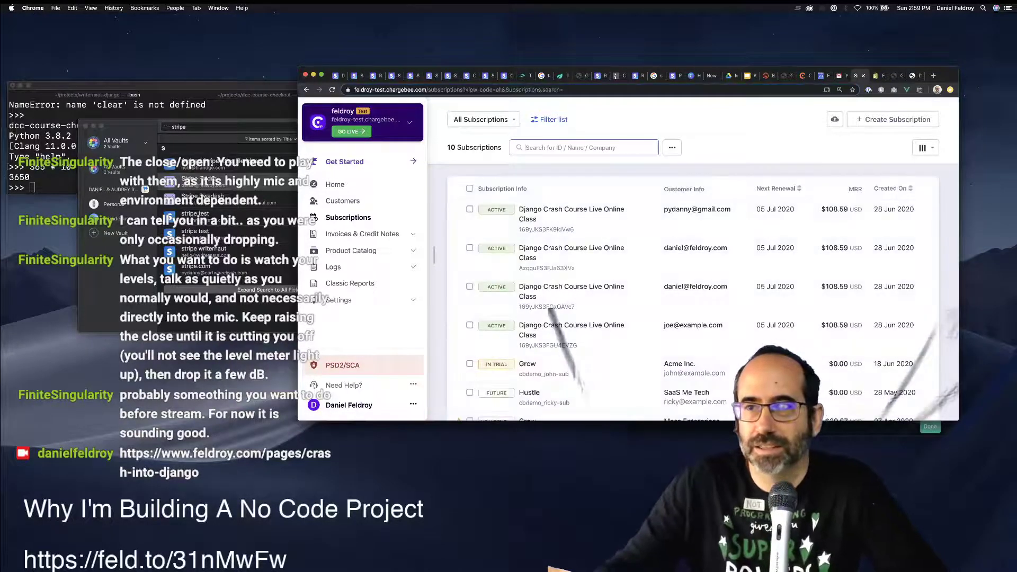
click(925, 147)
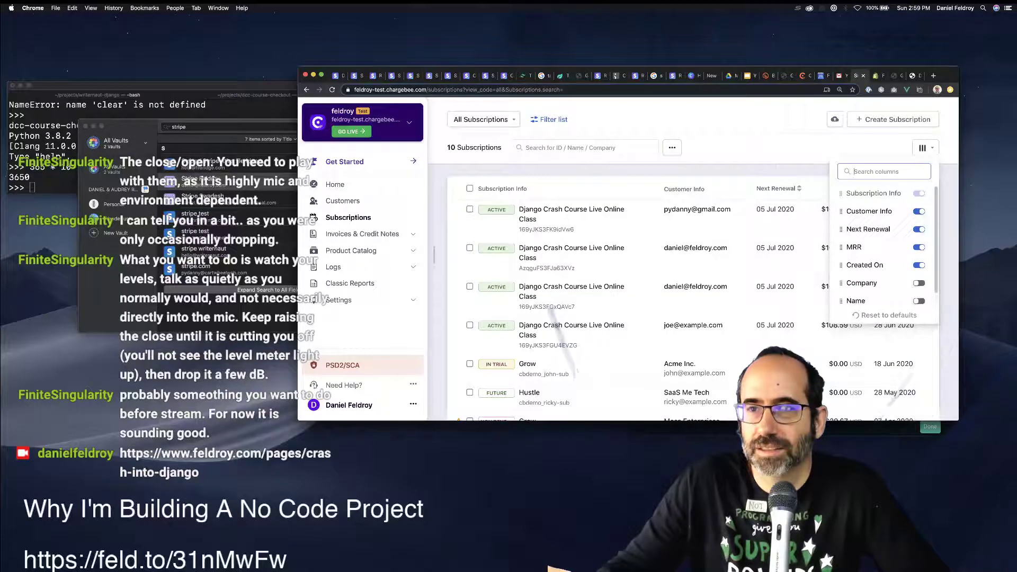
scroll(885, 244, down, 1)
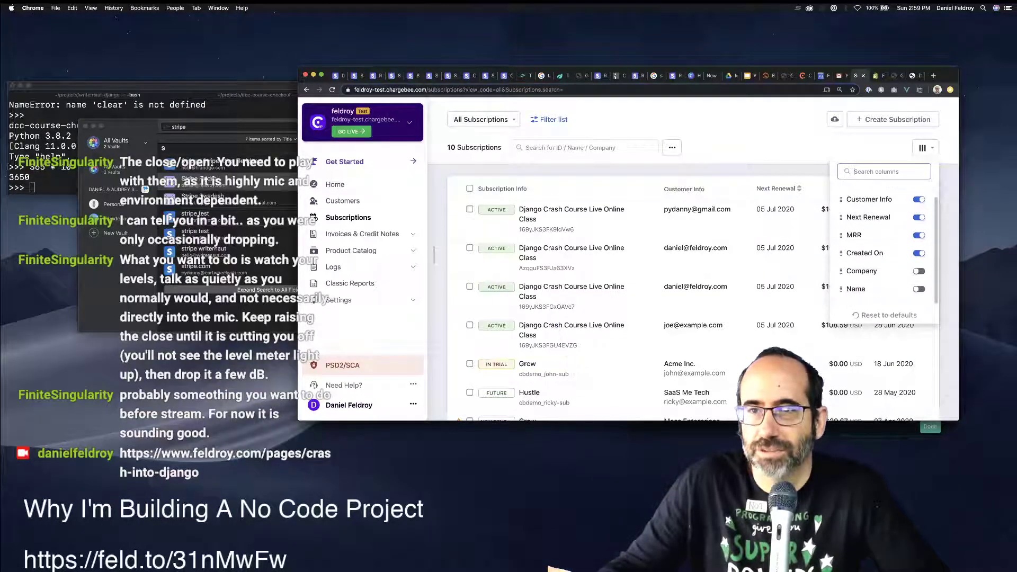
click(925, 147)
Switch to the Active And Non Renewing view of 7 subscriptions and open more actions.
click(672, 148)
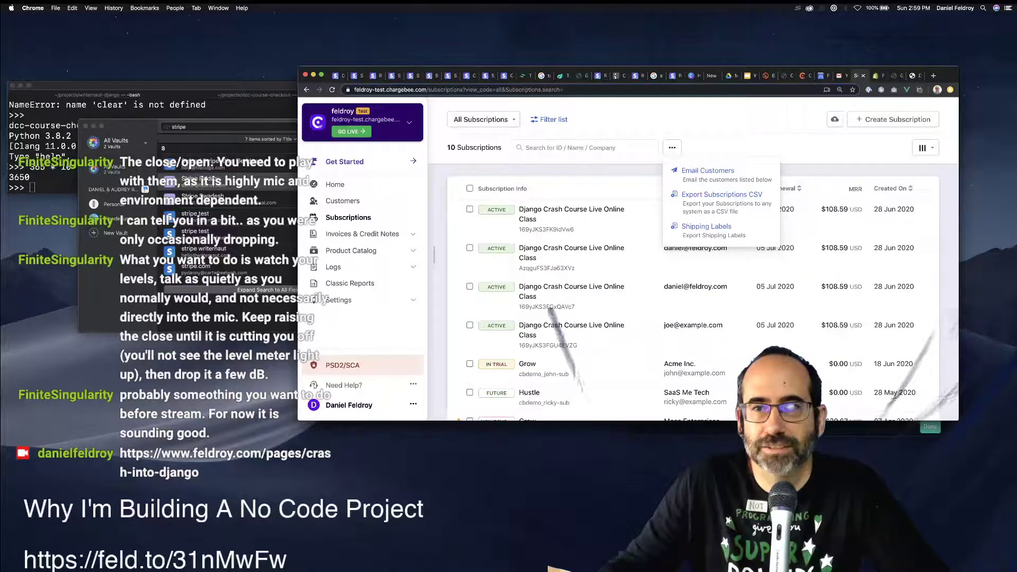
click(483, 119)
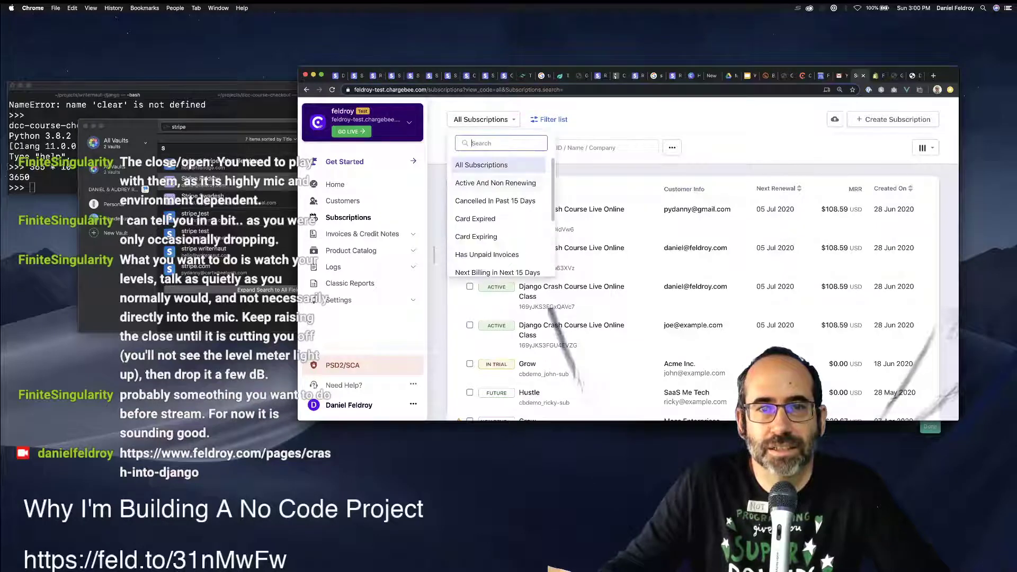
scroll(501, 217, down, 1)
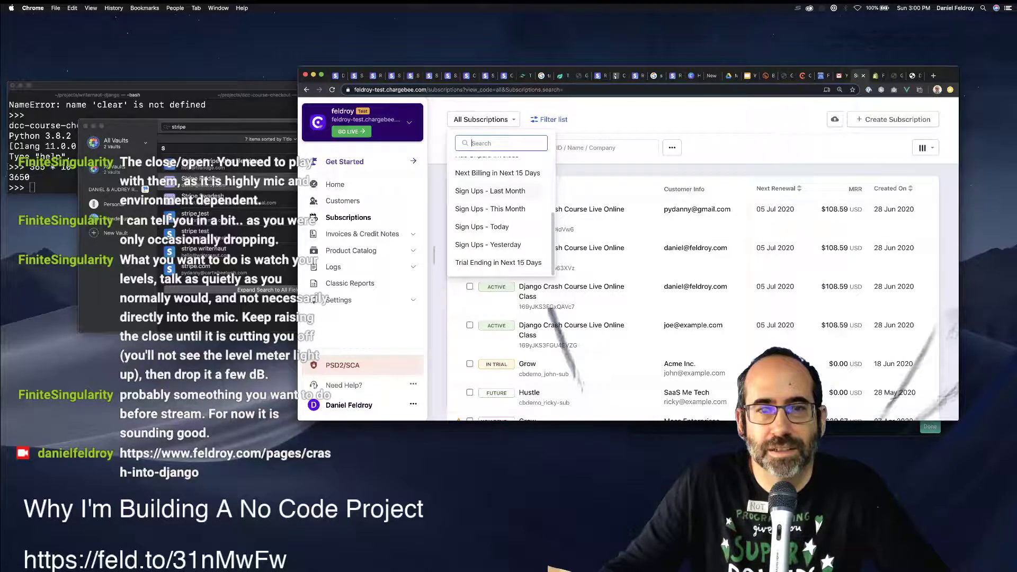
scroll(497, 178, up, 3)
click(497, 181)
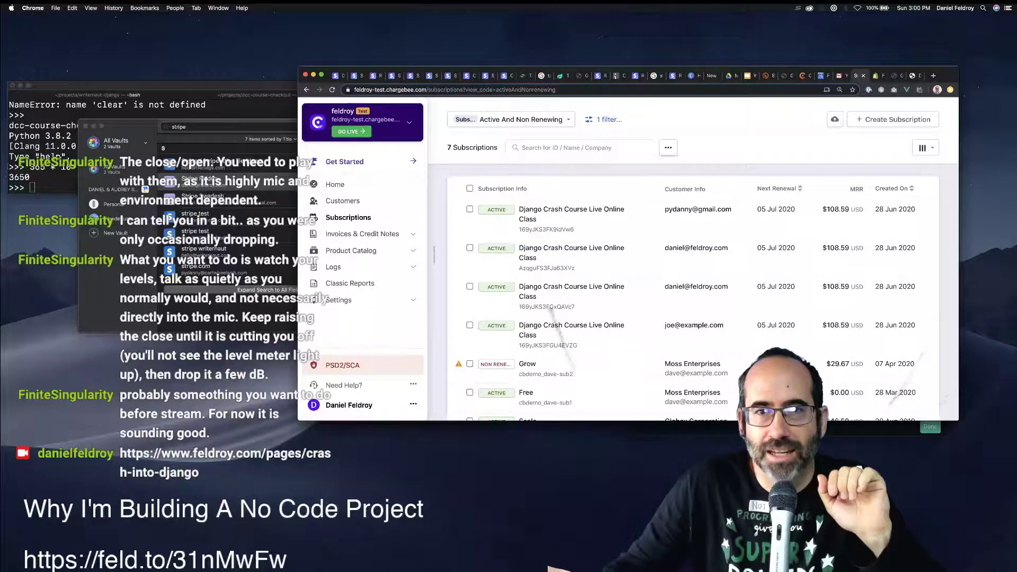
click(668, 148)
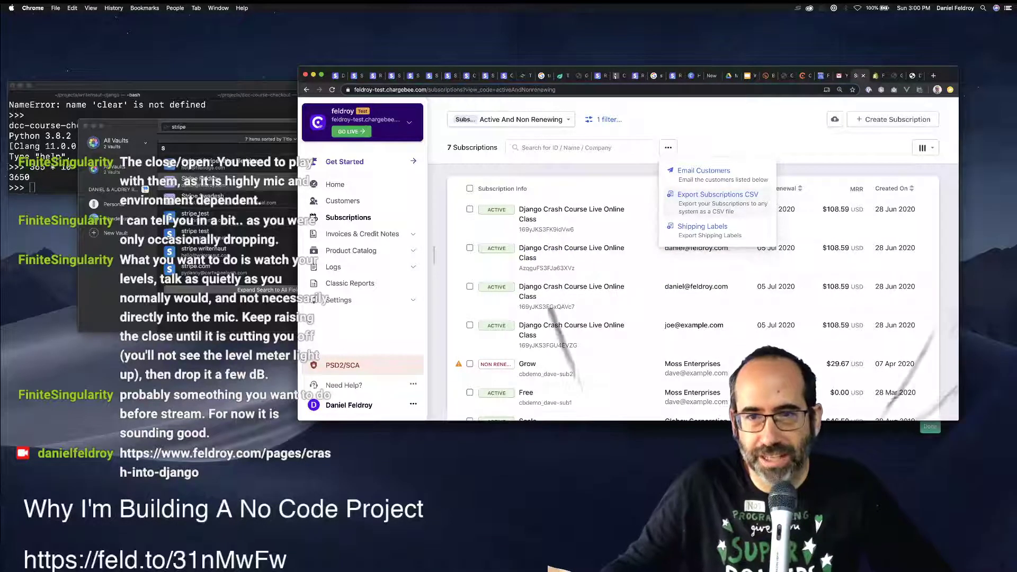
Start the subscriptions CSV export and set the save location to Documents.
click(718, 194)
click(693, 269)
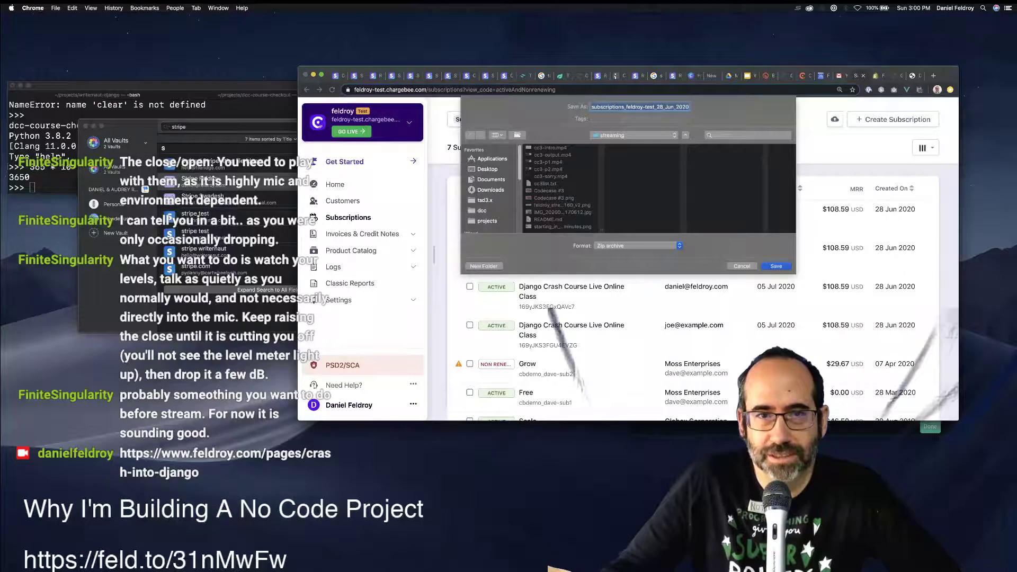
click(487, 169)
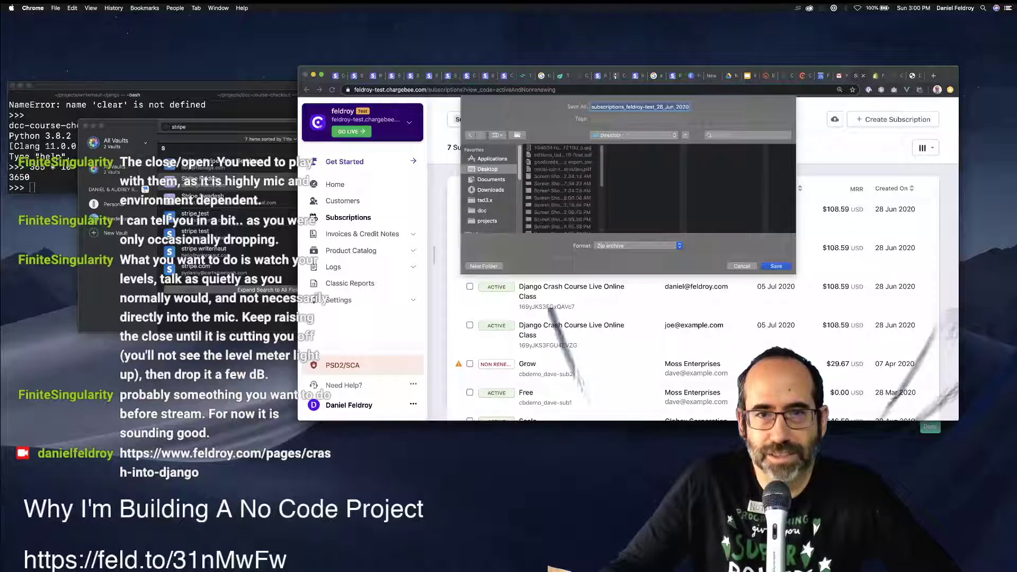
click(490, 178)
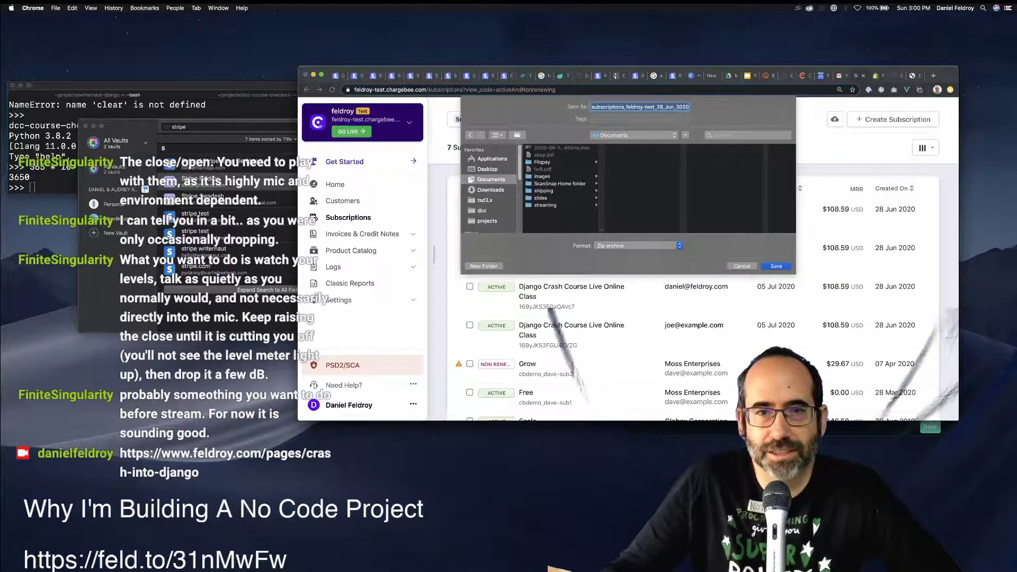
click(634, 135)
click(634, 135)
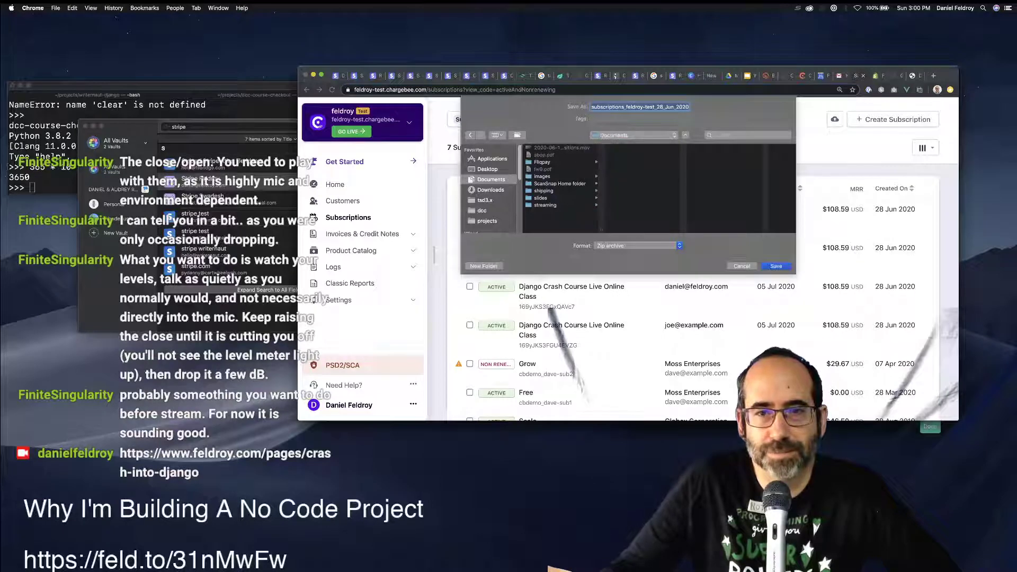
Create a 'DCC Course' folder in Documents and save the export there.
click(484, 266)
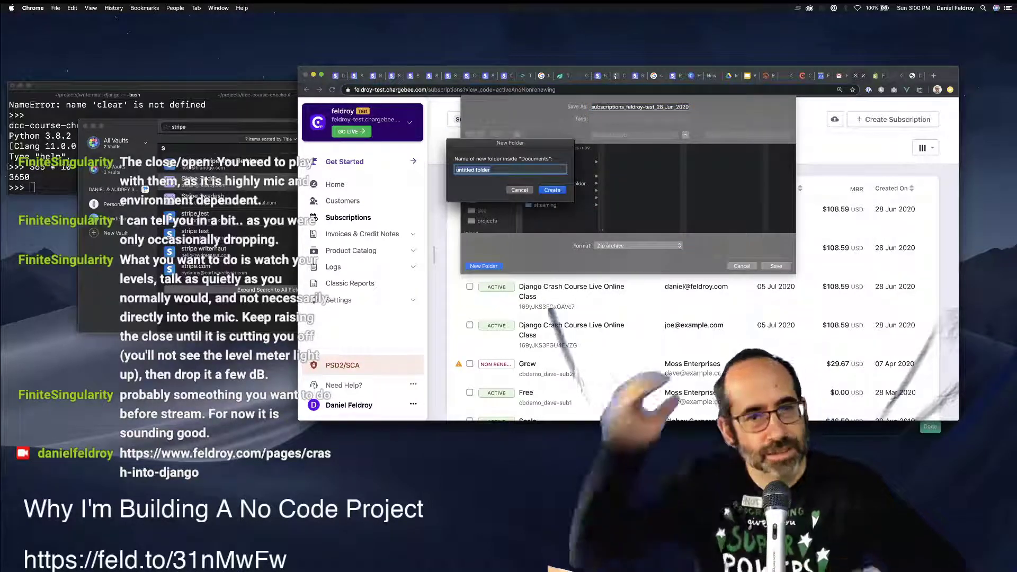
text(D)
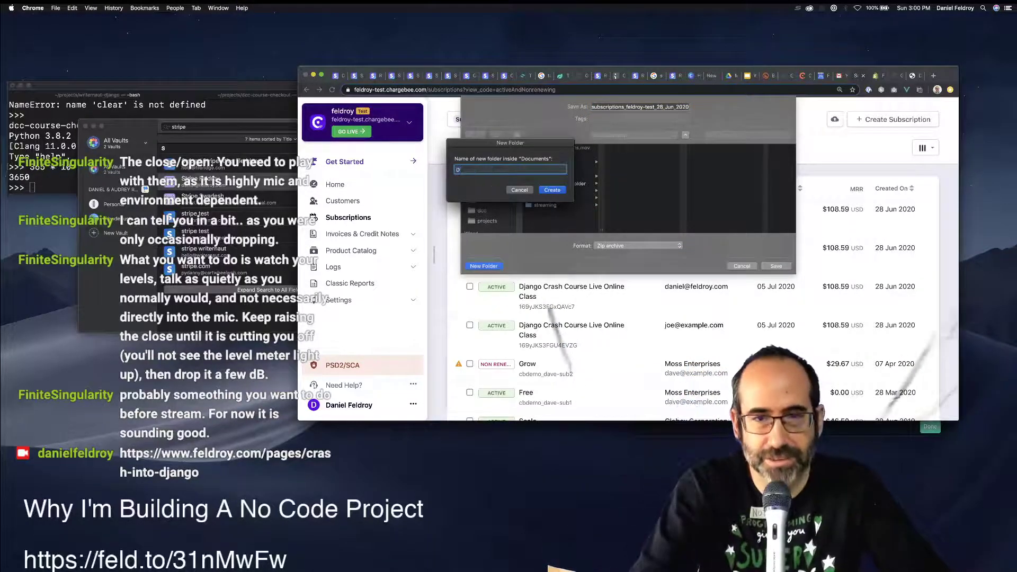
text(CC Course)
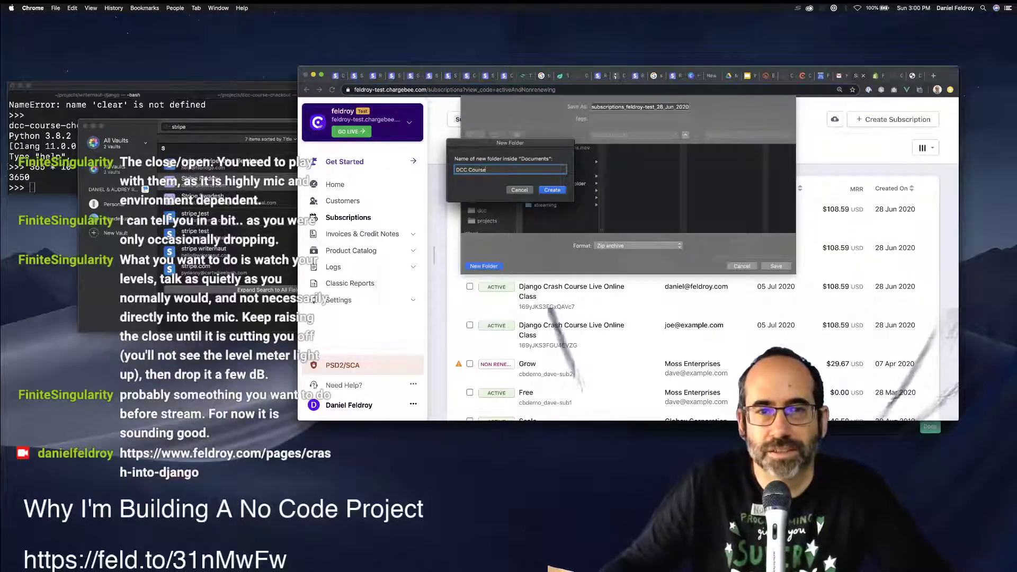
key(Return)
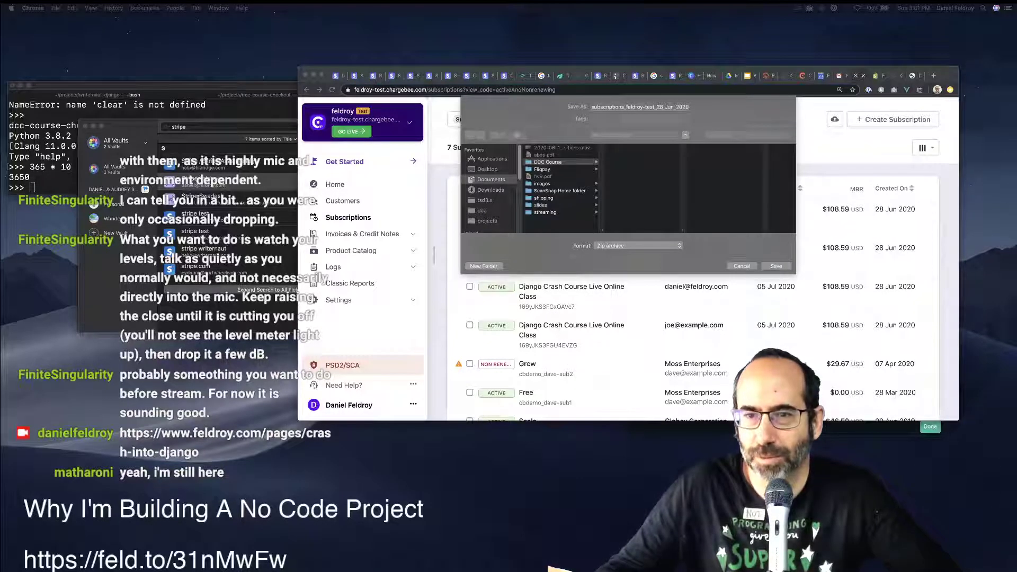
click(741, 266)
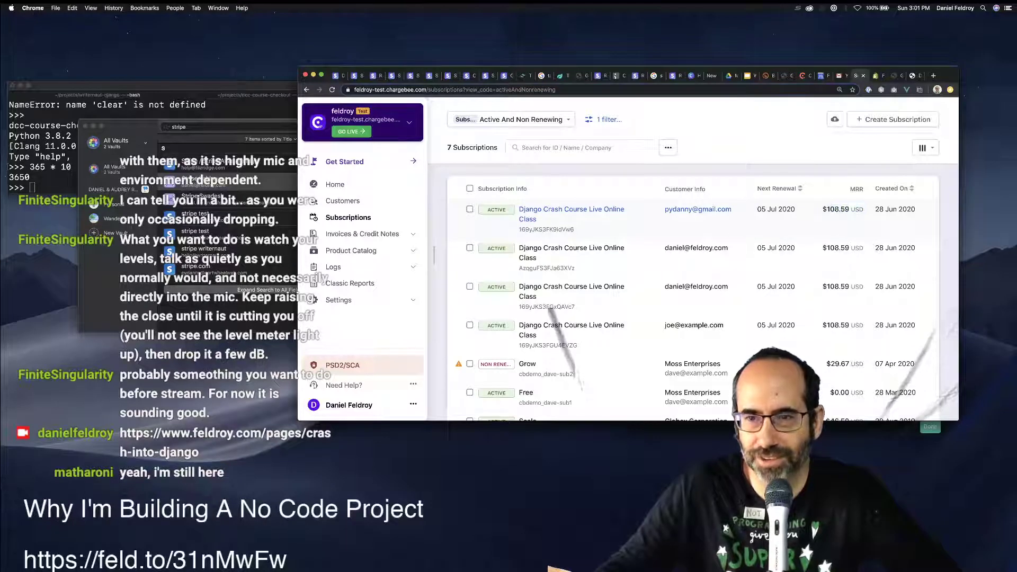
Select the MRR values and search Google for 'MMR acrony'.
drag(823, 209, 858, 209)
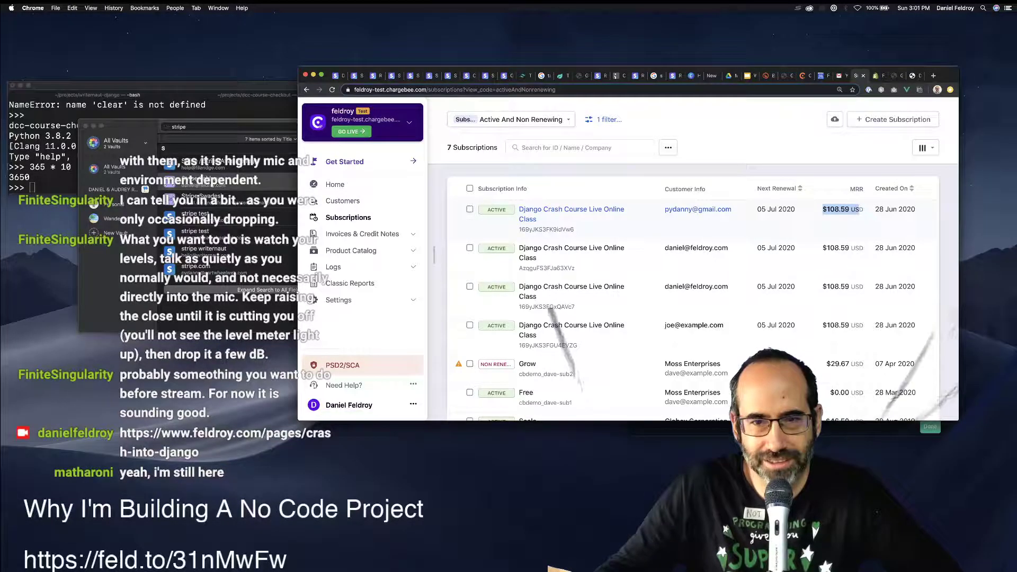
double_click(856, 189)
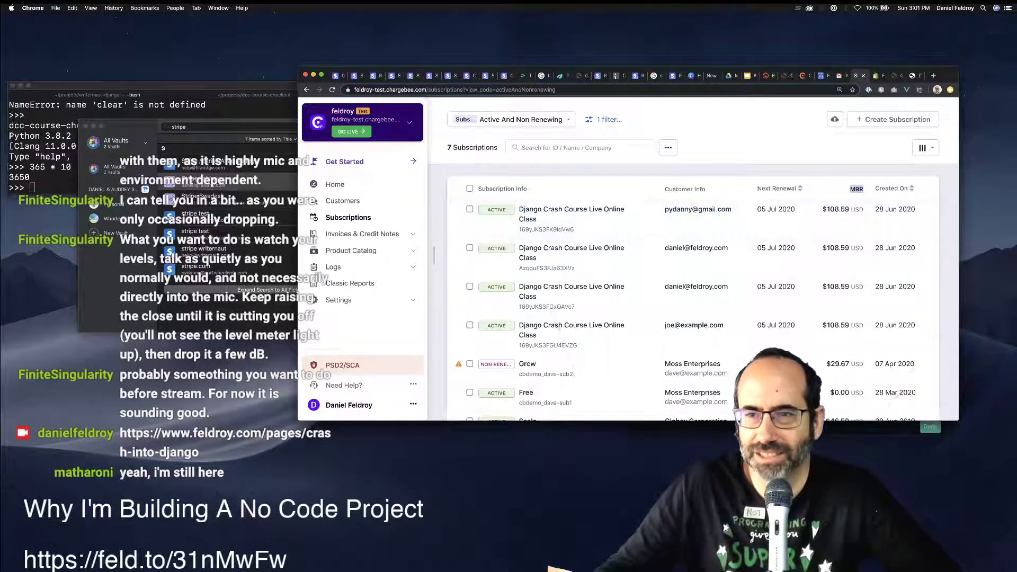
key(super+t)
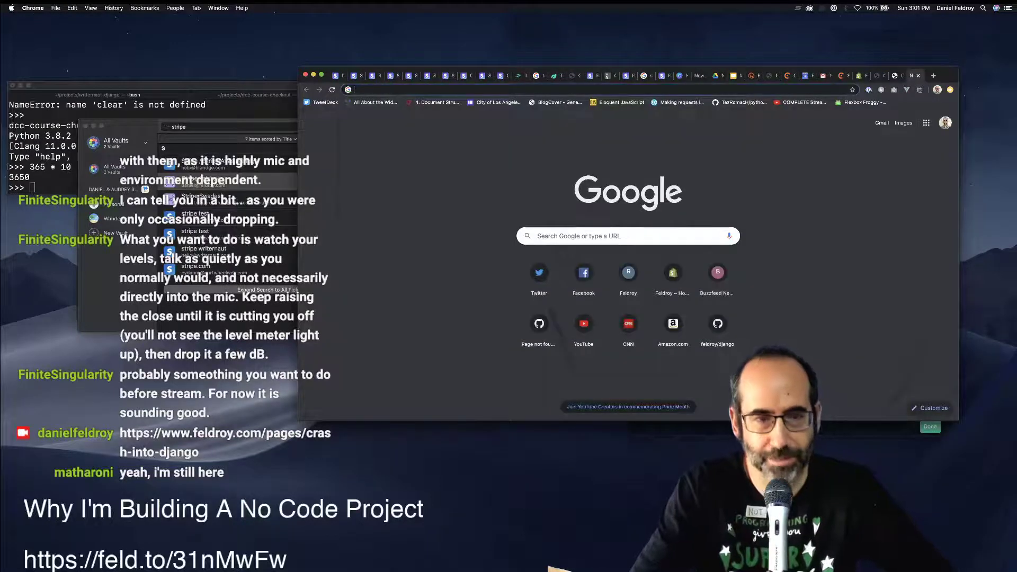
text(MMR )
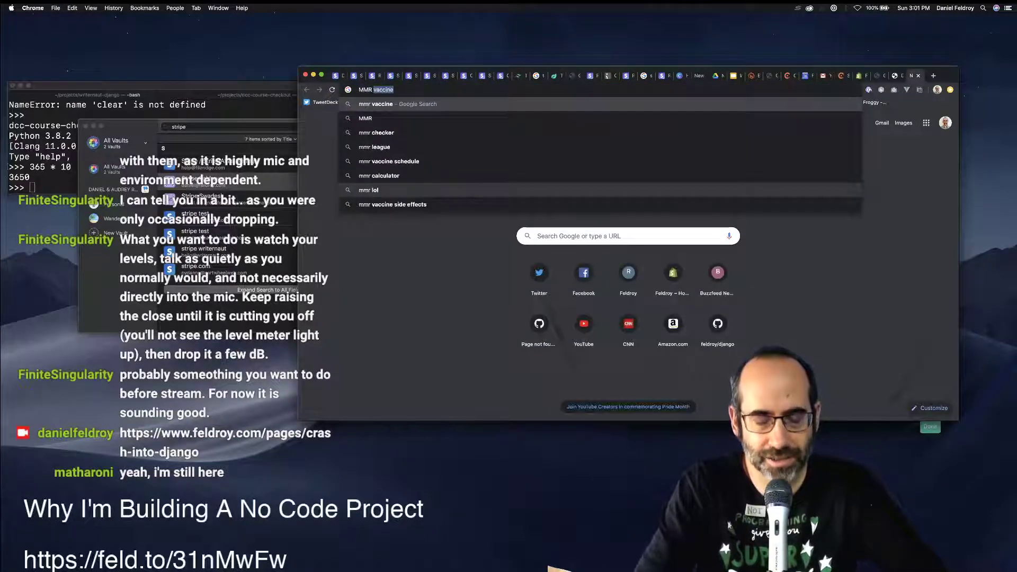
text(acrony)
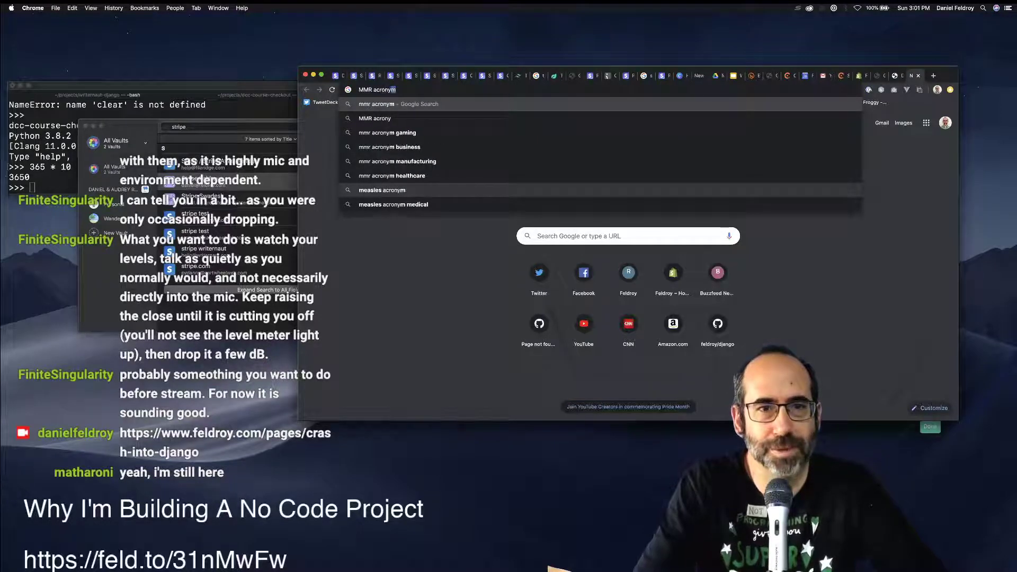
key(Return)
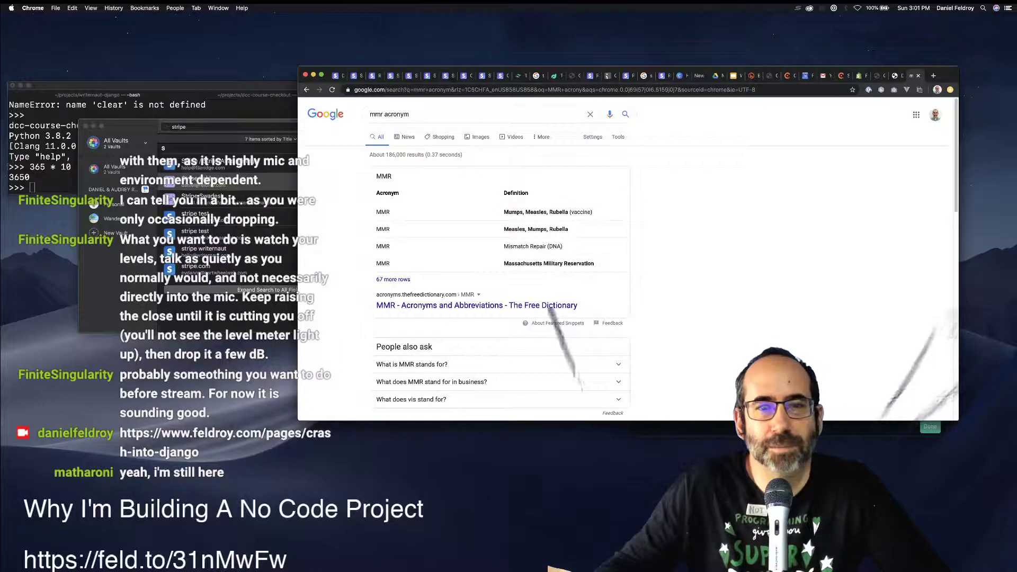
Find 'month' on The Free Dictionary's MMR page, then close the tab.
click(477, 305)
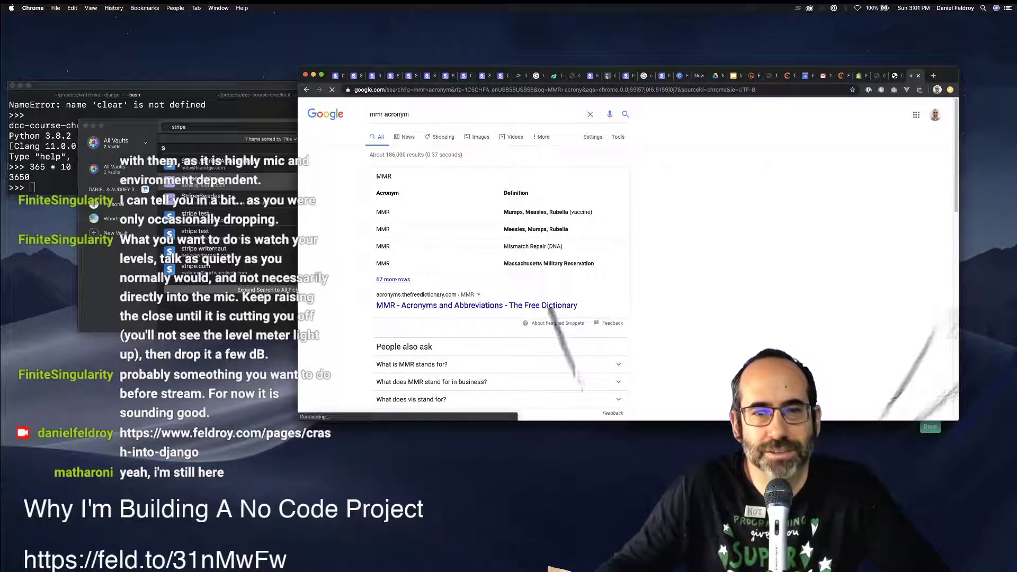
scroll(550, 313, down, 3)
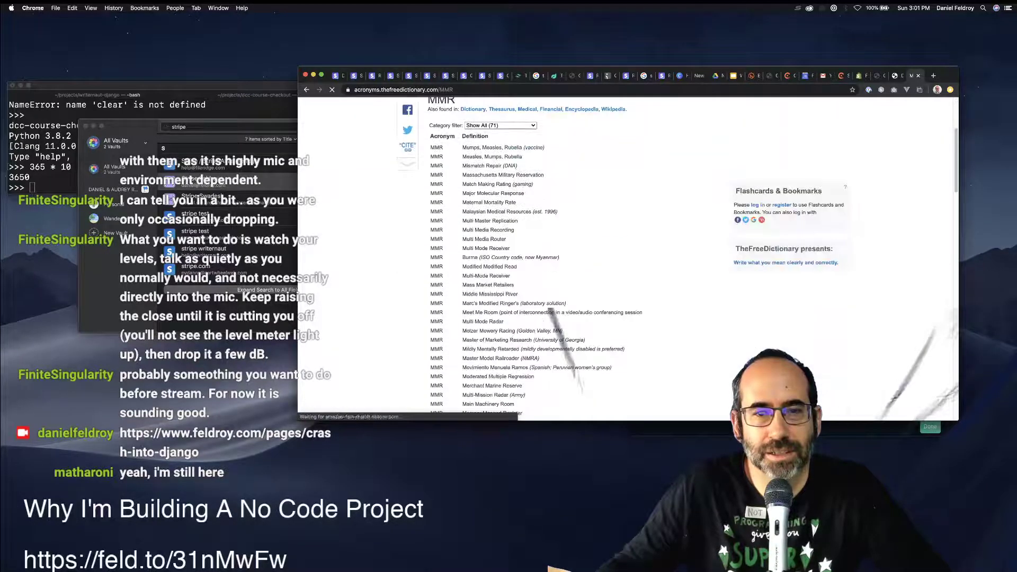
key(super+f)
text(month)
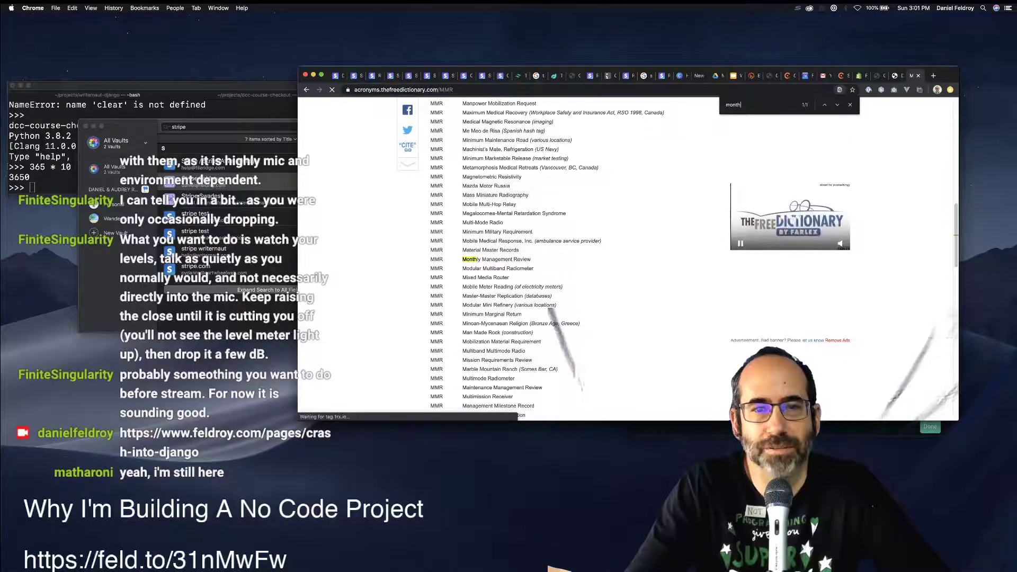
key(super+w)
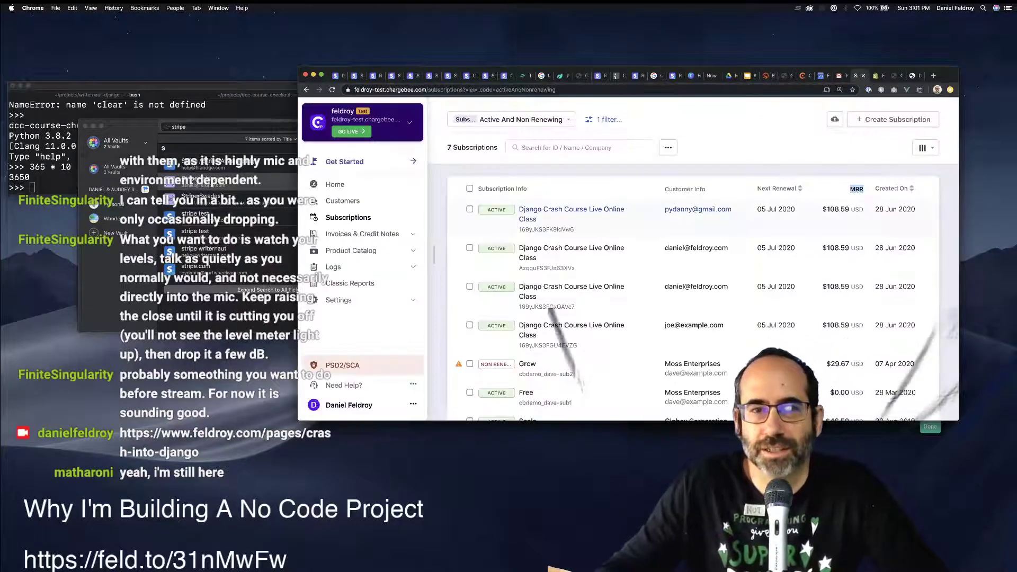
click(571, 209)
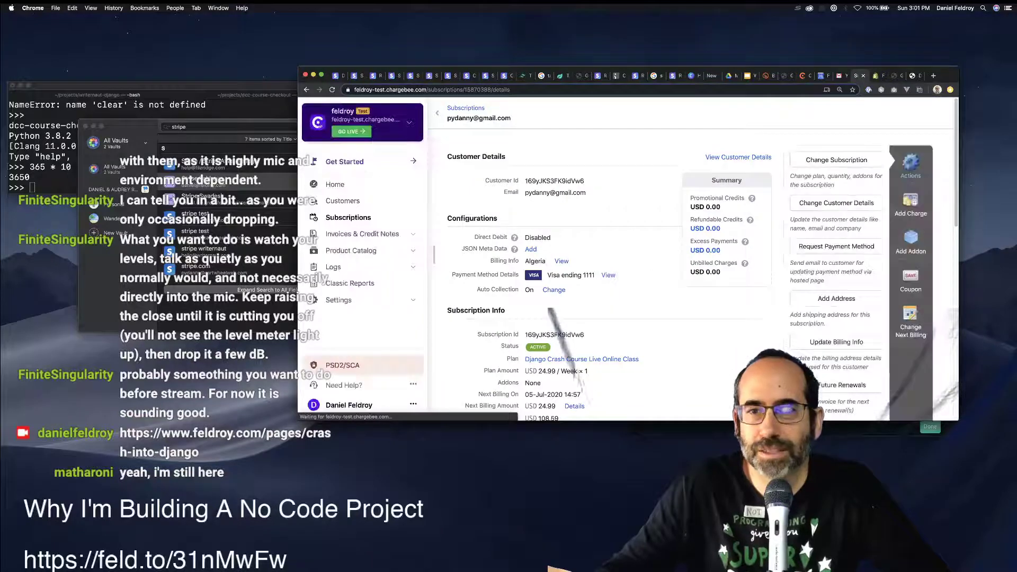
scroll(688, 264, down, 3)
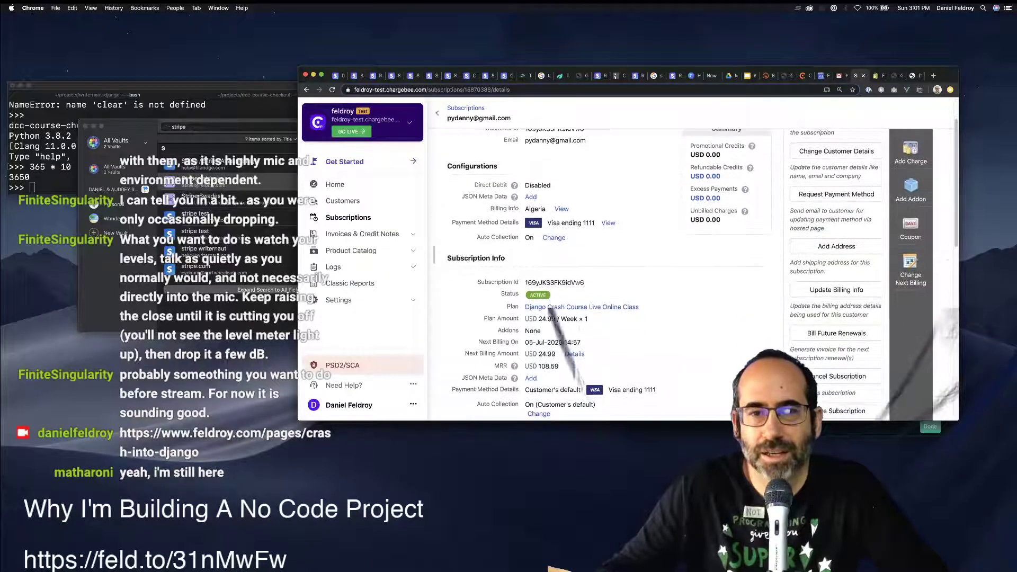
drag(567, 310, 538, 311)
key(super+bracketleft)
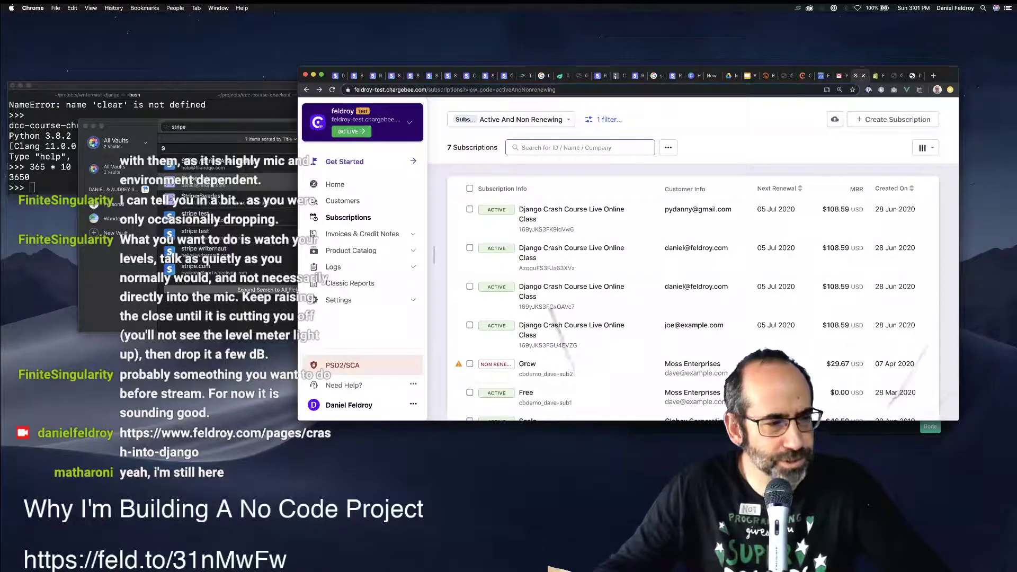
key(super+Tab)
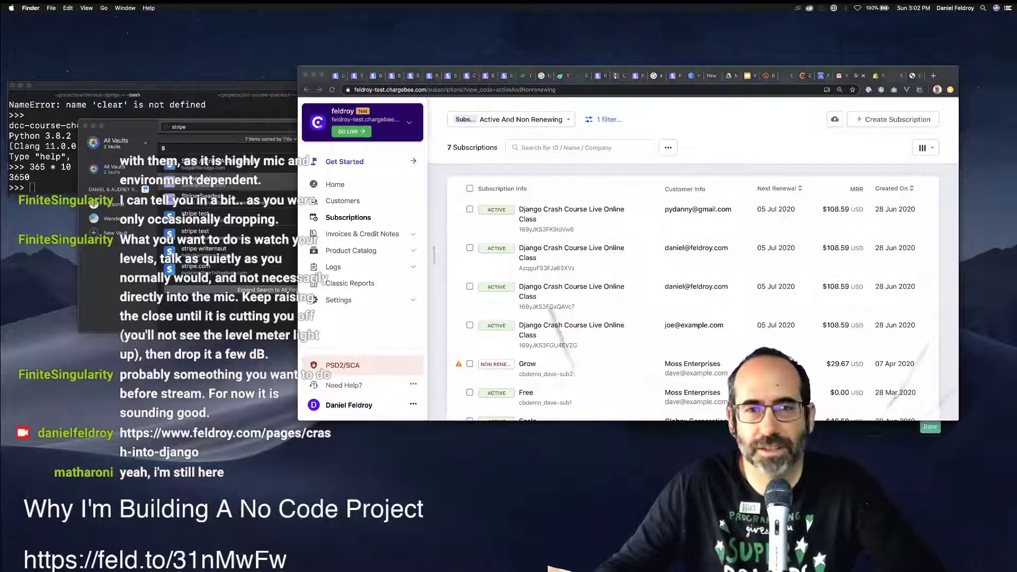
key(super+n)
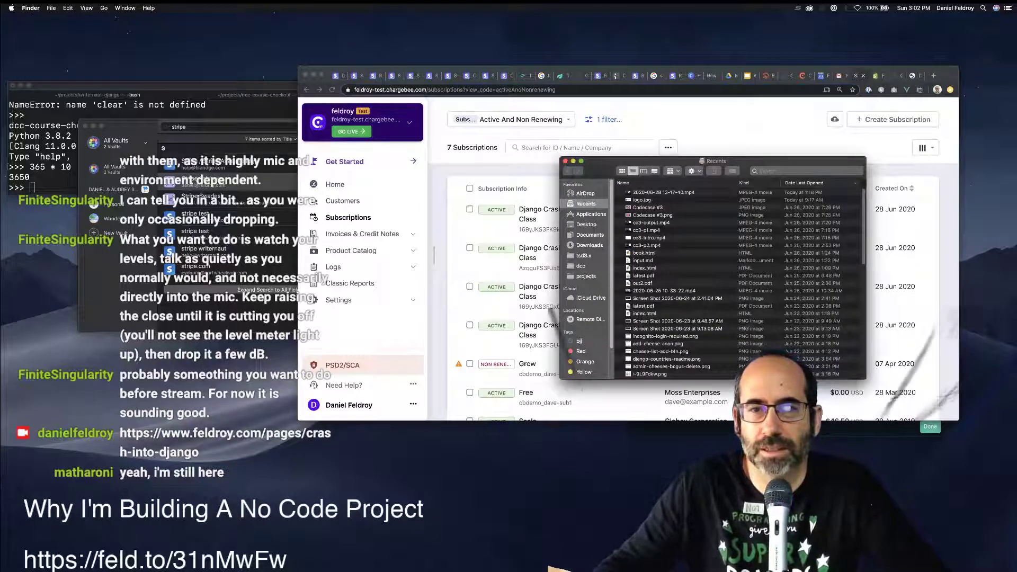
key(shift+super+o)
click(619, 260)
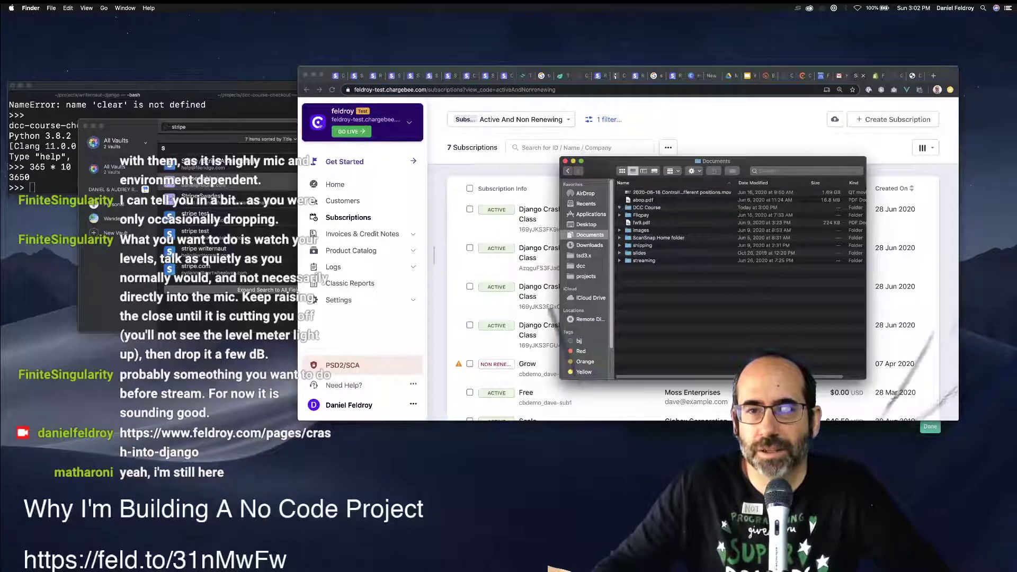
key(super+Tab)
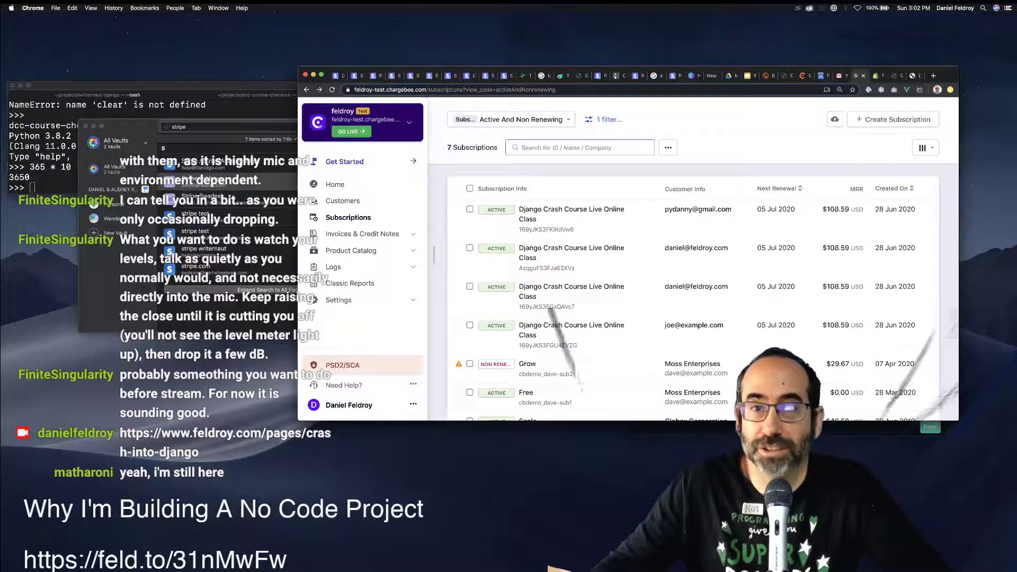
Rerun Export Subscriptions CSV and save the zip into the DCC Course folder.
click(668, 148)
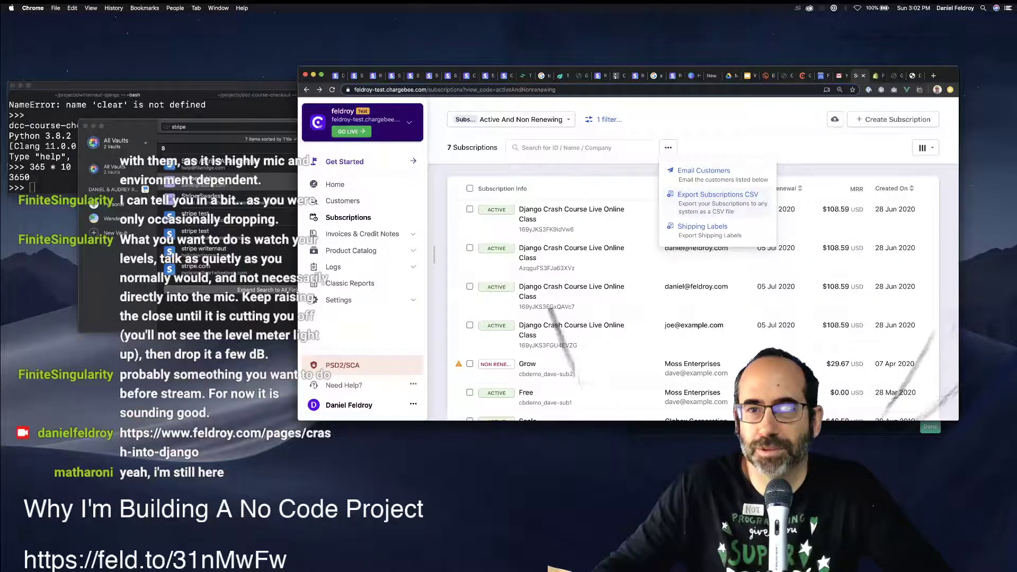
click(703, 170)
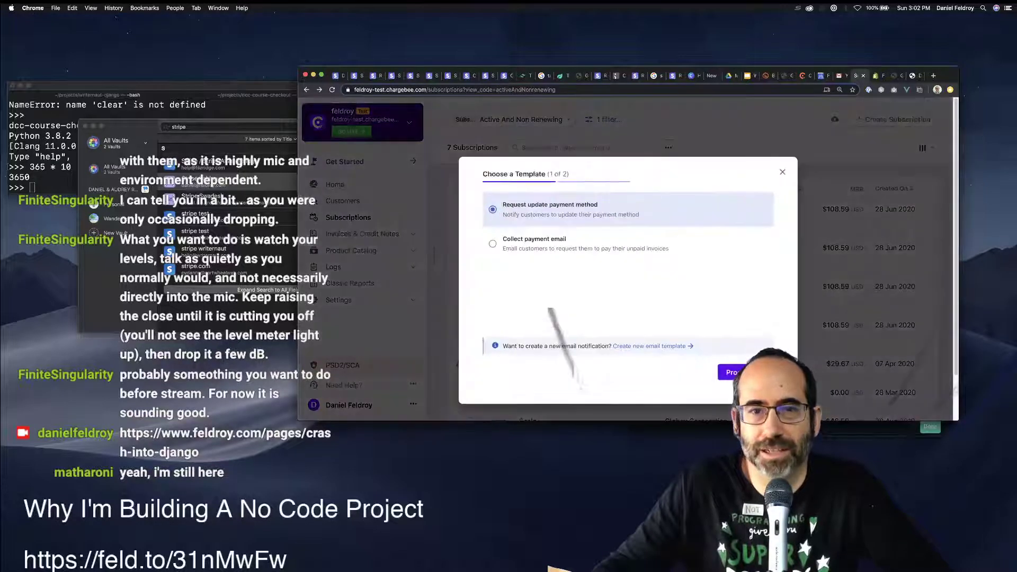
key(Escape)
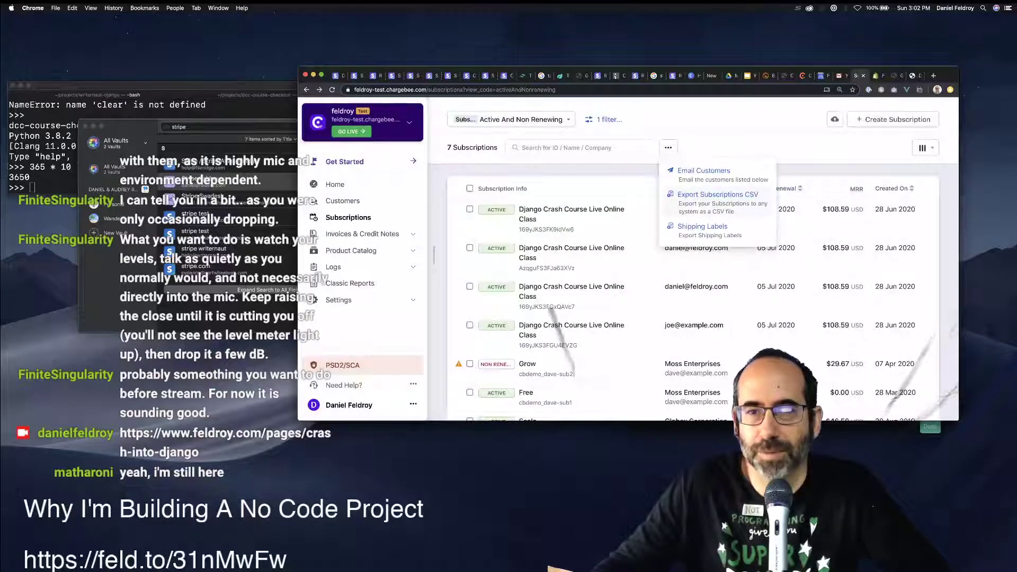
click(718, 195)
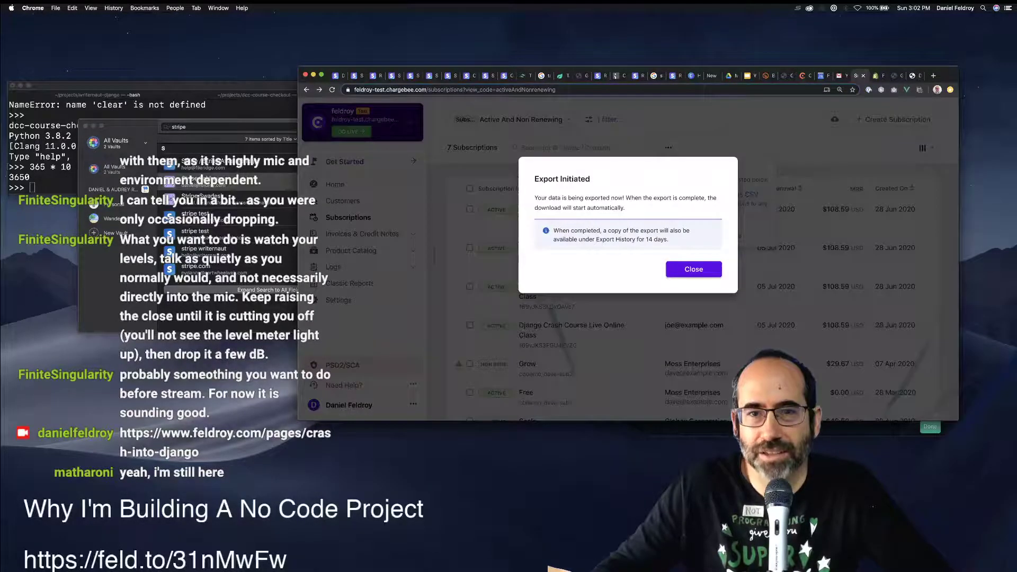
key(Escape)
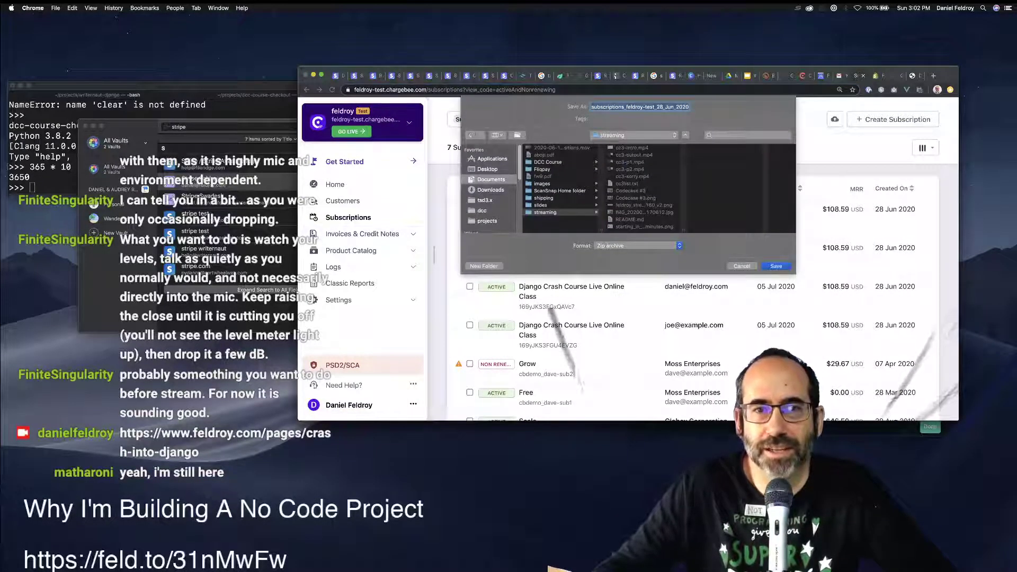
click(548, 161)
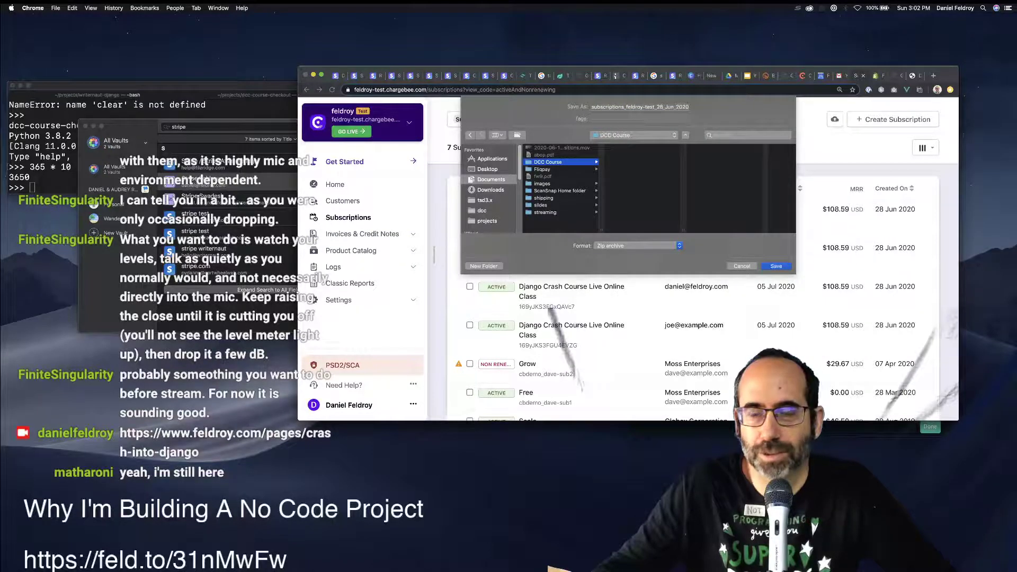
key(Return)
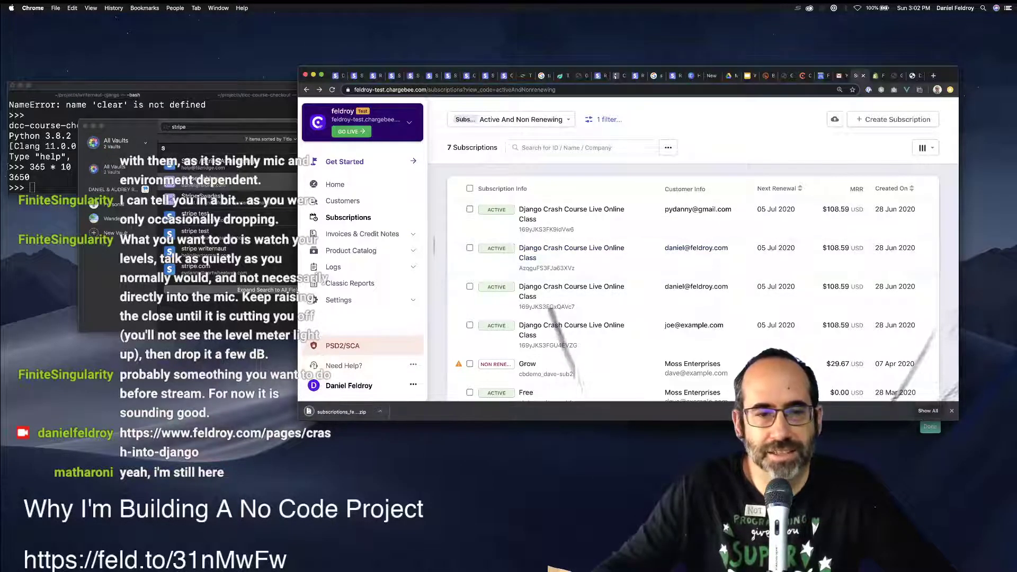
click(380, 411)
Extract the subscriptions zip in Finder and bring up options for Subscriptions.csv.
click(450, 433)
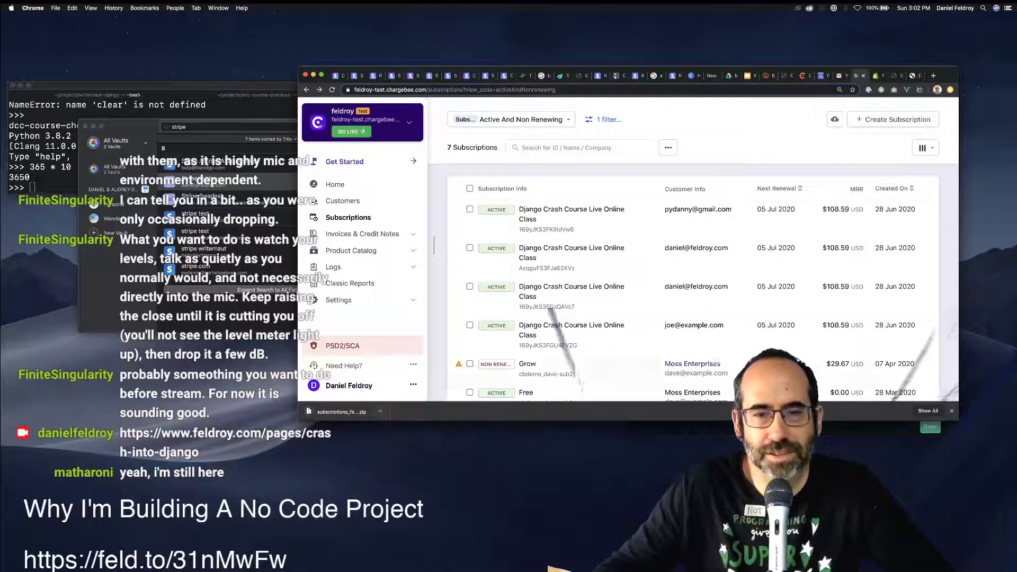
right_click(678, 201)
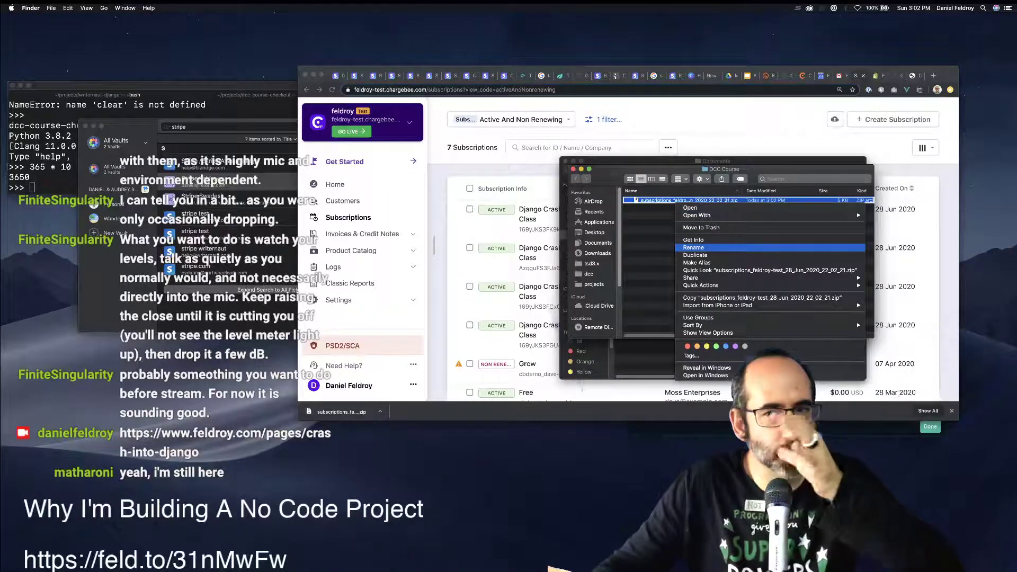
click(689, 207)
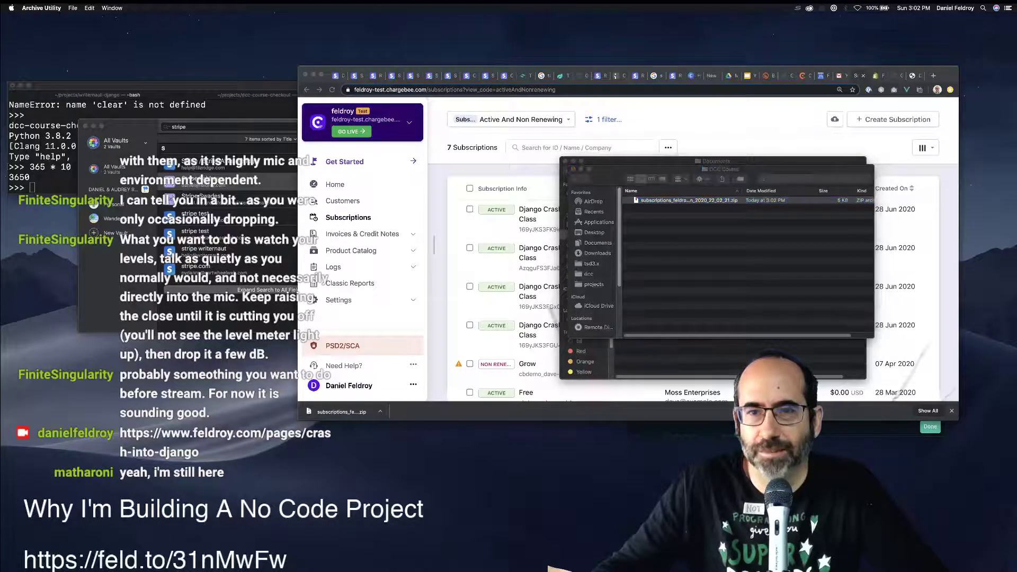
key(Right)
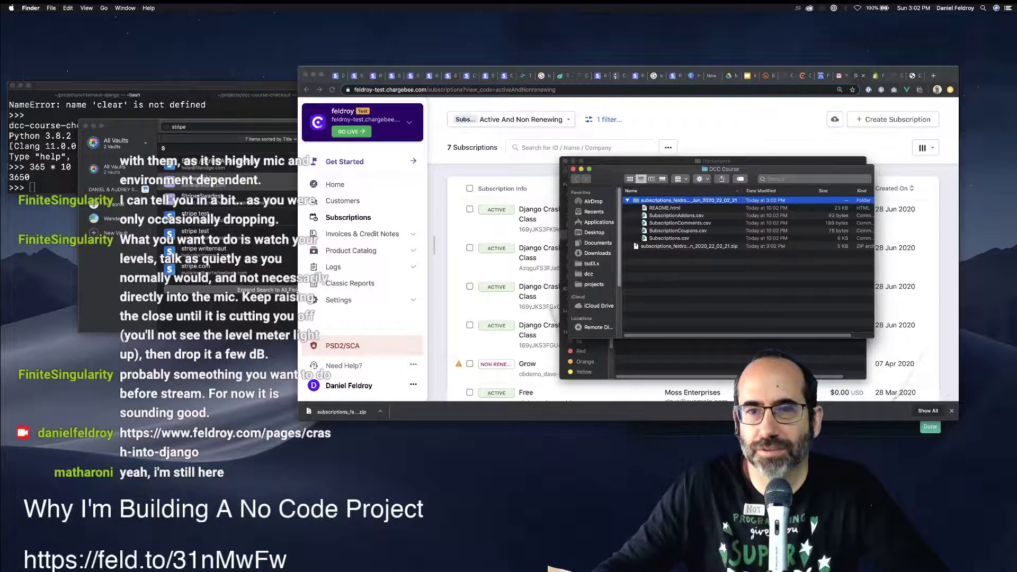
click(668, 238)
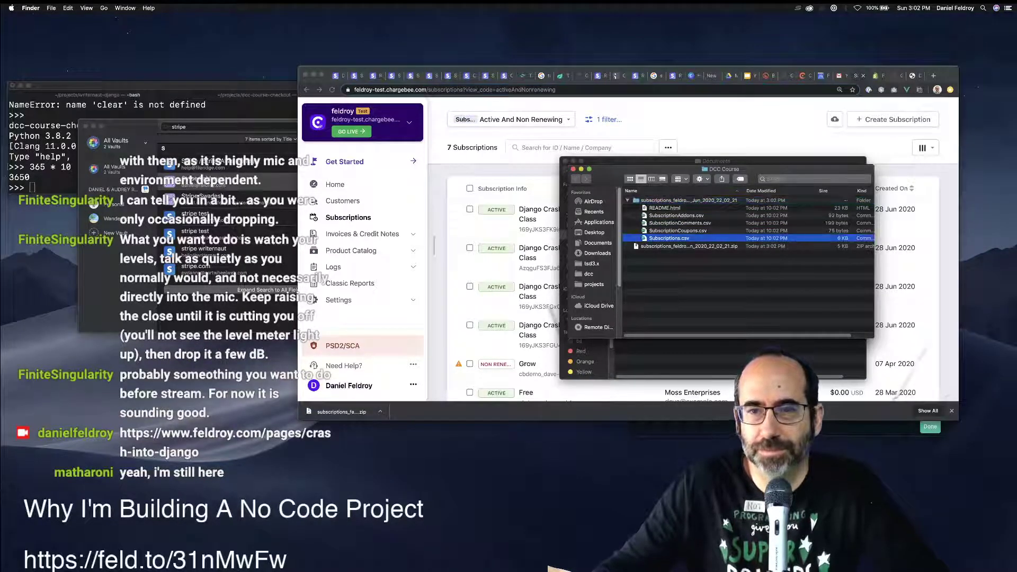
right_click(674, 238)
key(Escape)
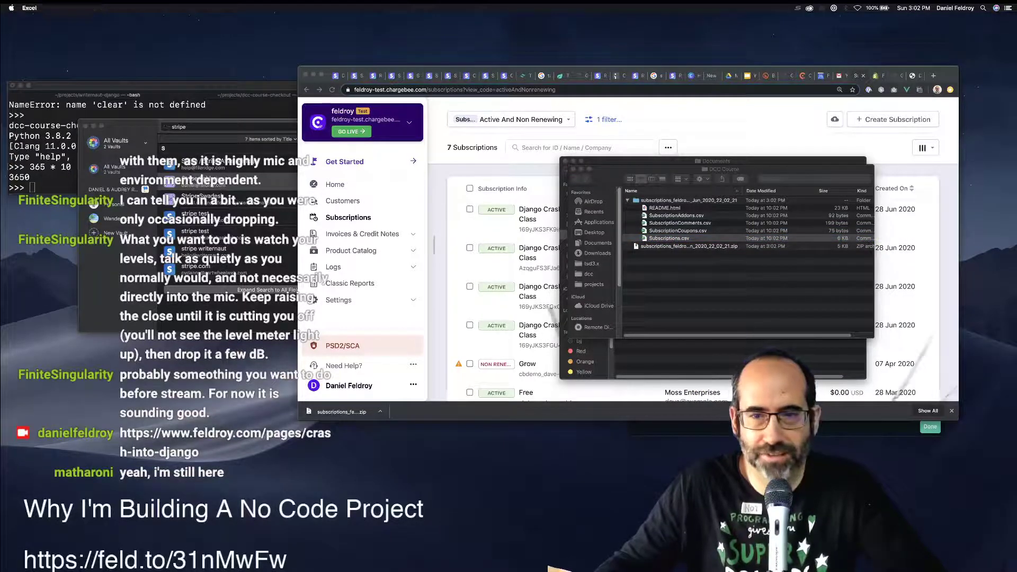
Get past Excel's privacy, diagnostic-data and template-gallery prompts, declining optional data.
key(Return)
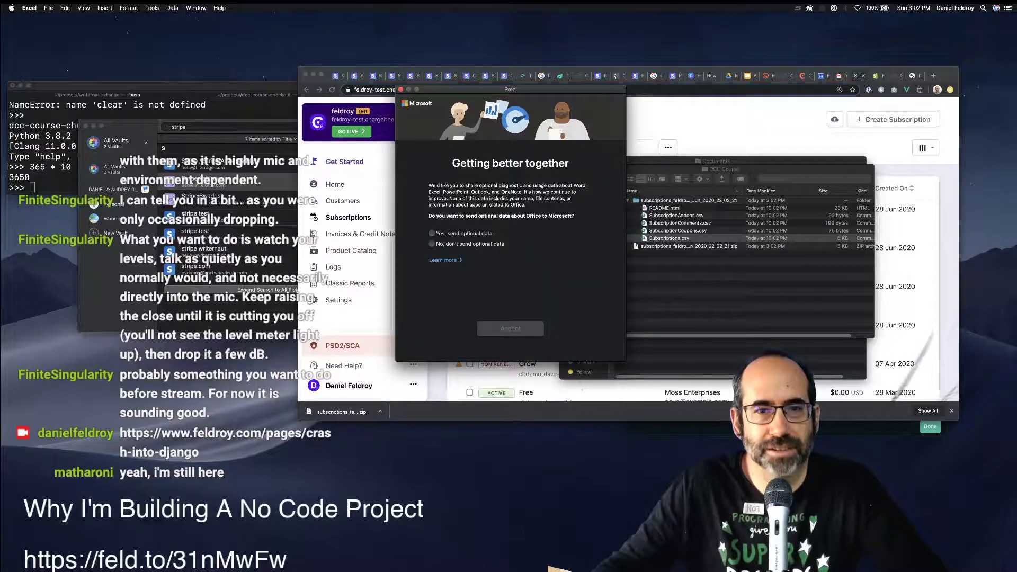
click(431, 243)
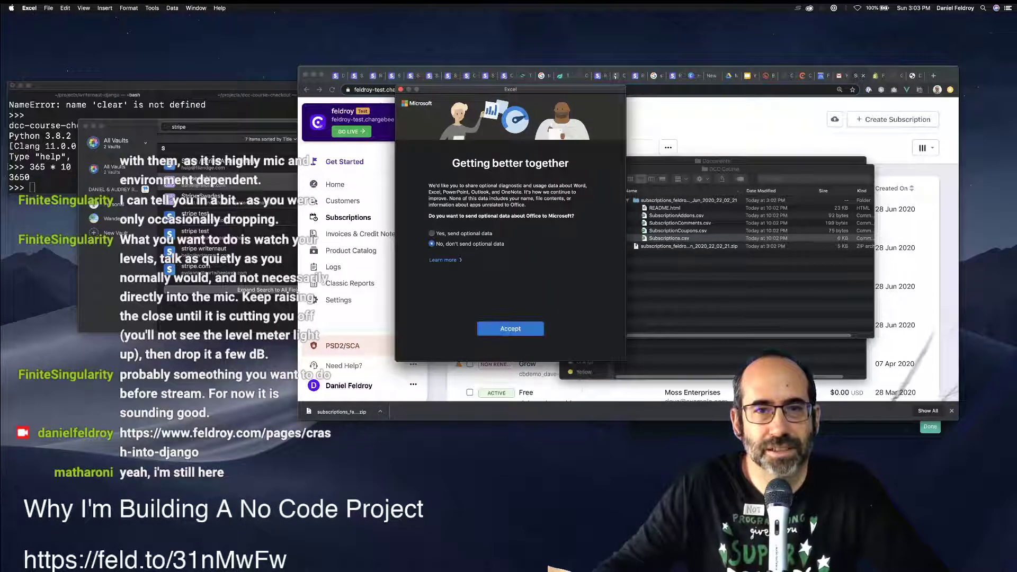
key(Return)
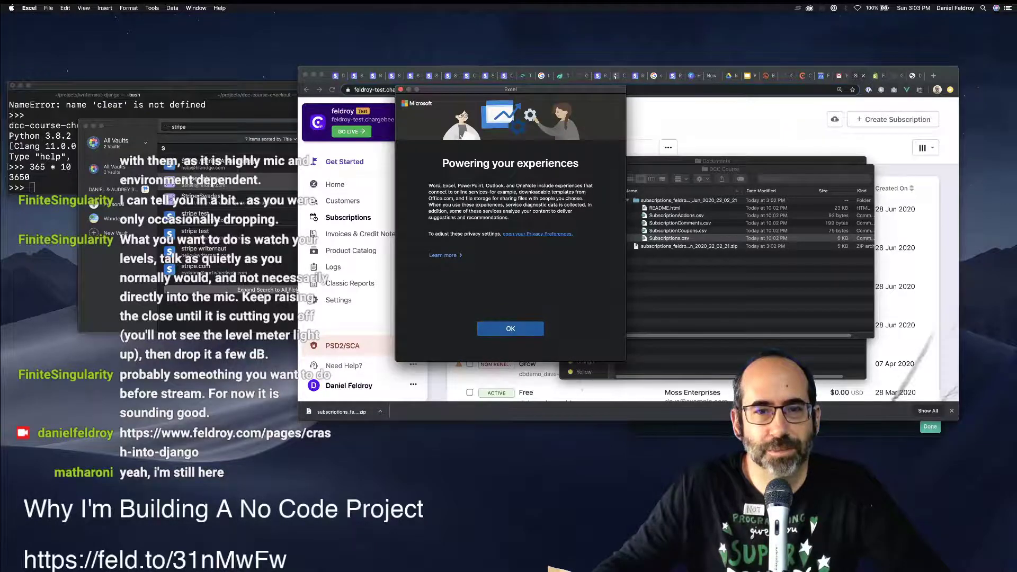
key(Return)
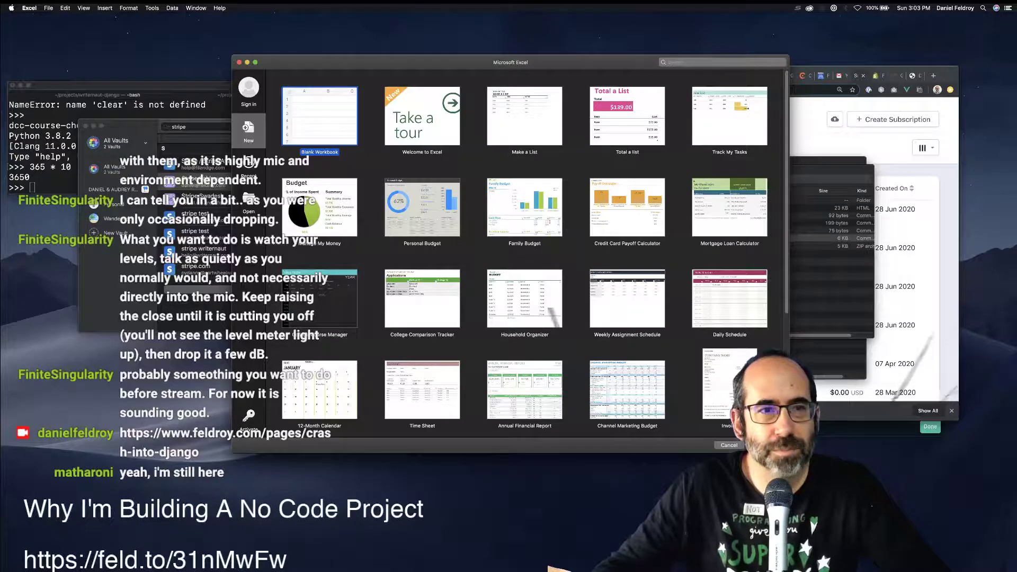
key(Escape)
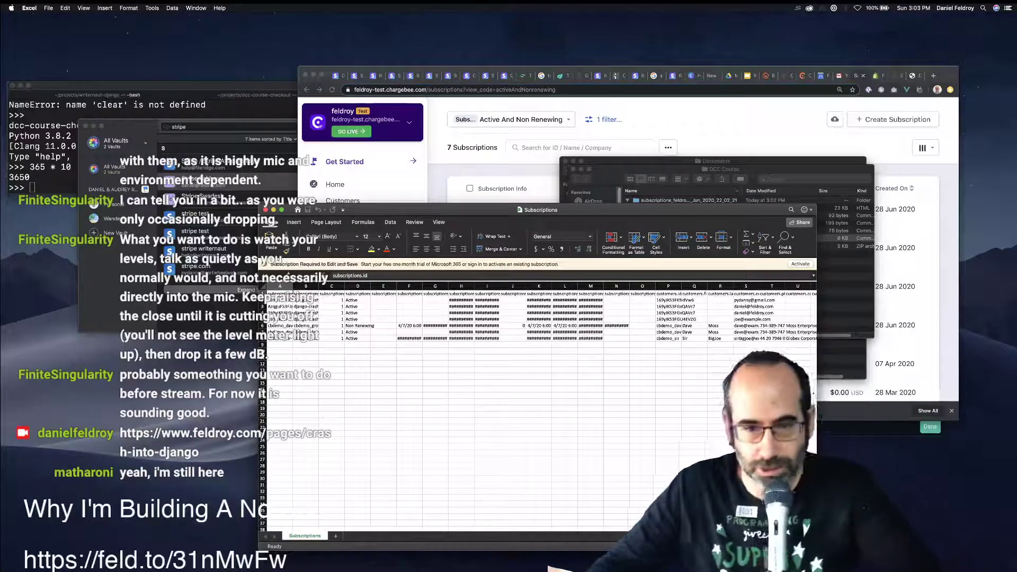
Inspect the customers.email column, cells S2 and S5, and the Non Renewing status in D6.
click(747, 286)
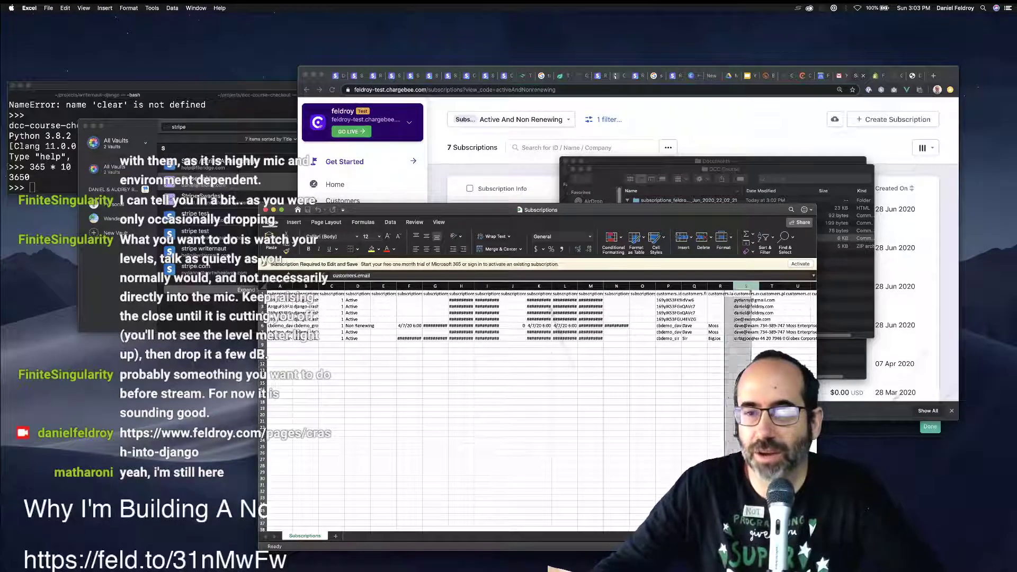
click(745, 294)
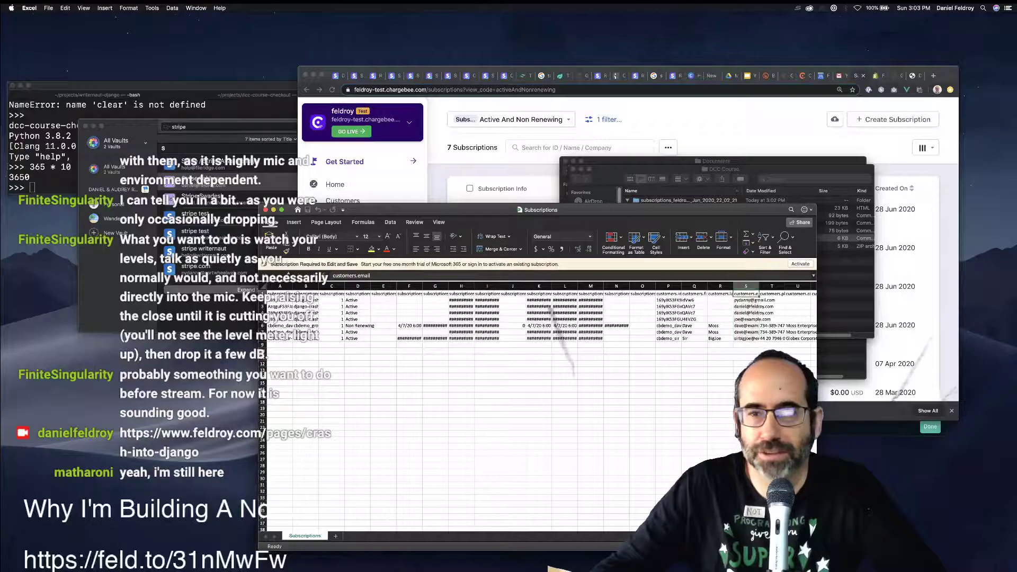
key(Down)
key(Down)
key(Down)
key(Down)
key(Down)
key(Down)
key(Down)
key(Down)
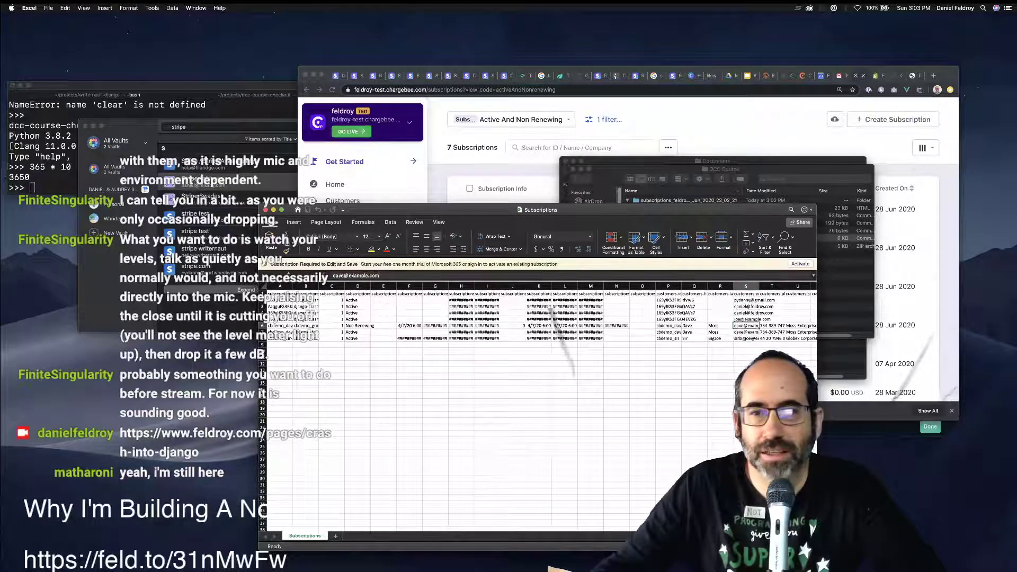
key(Up)
key(Up)
key(Up)
key(Up)
key(Up)
key(Up)
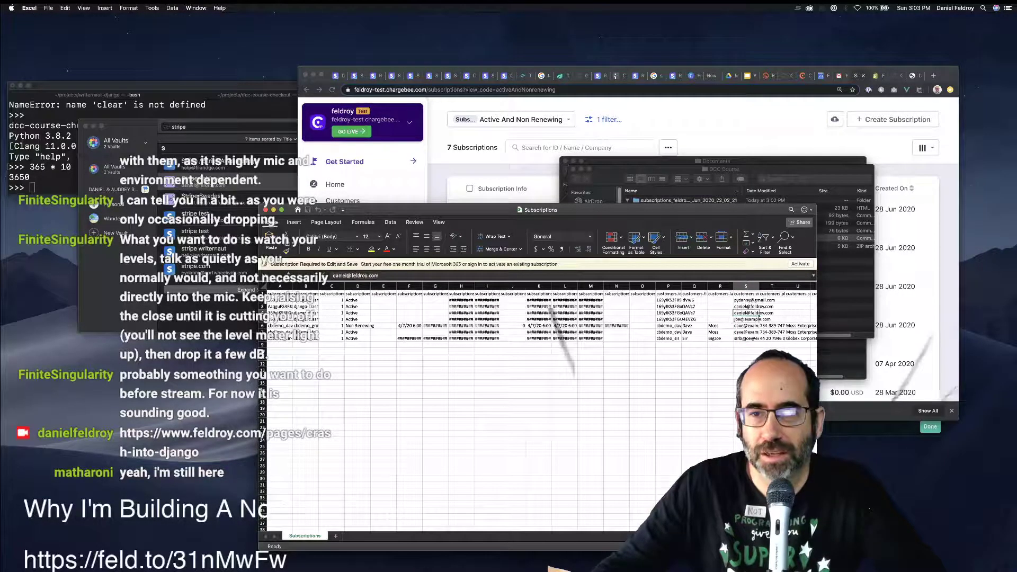
click(758, 300)
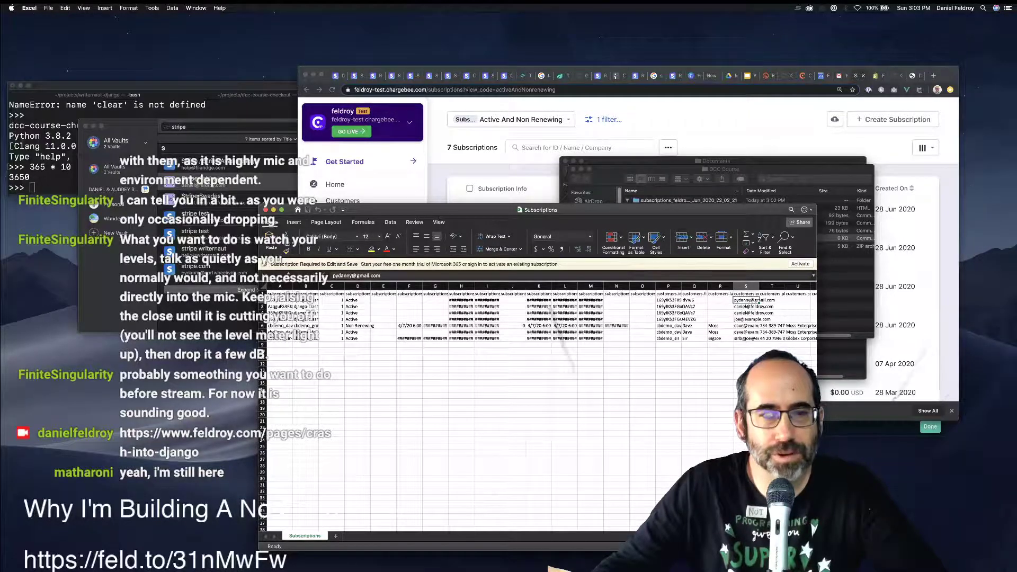
click(371, 325)
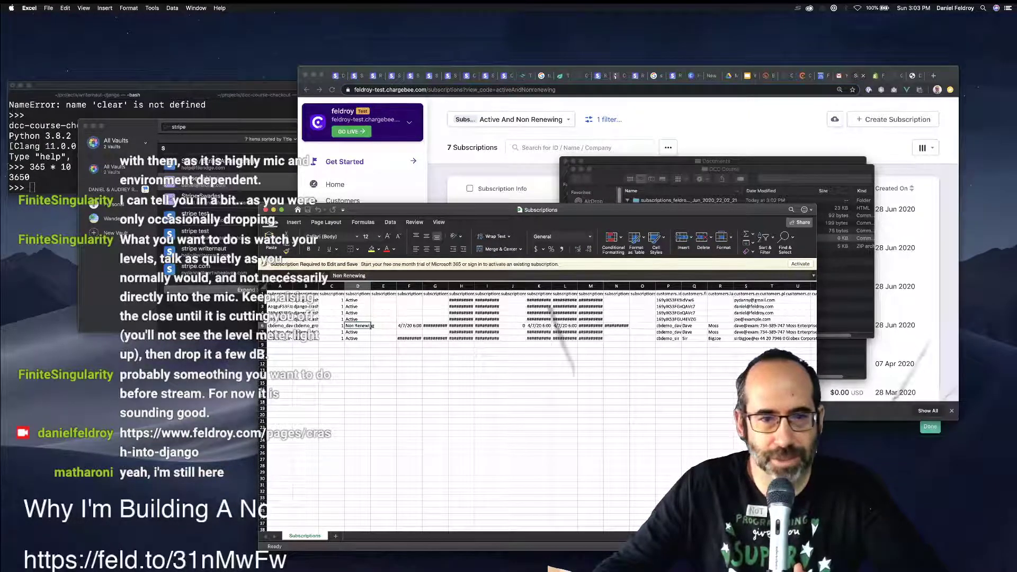
click(760, 320)
click(758, 300)
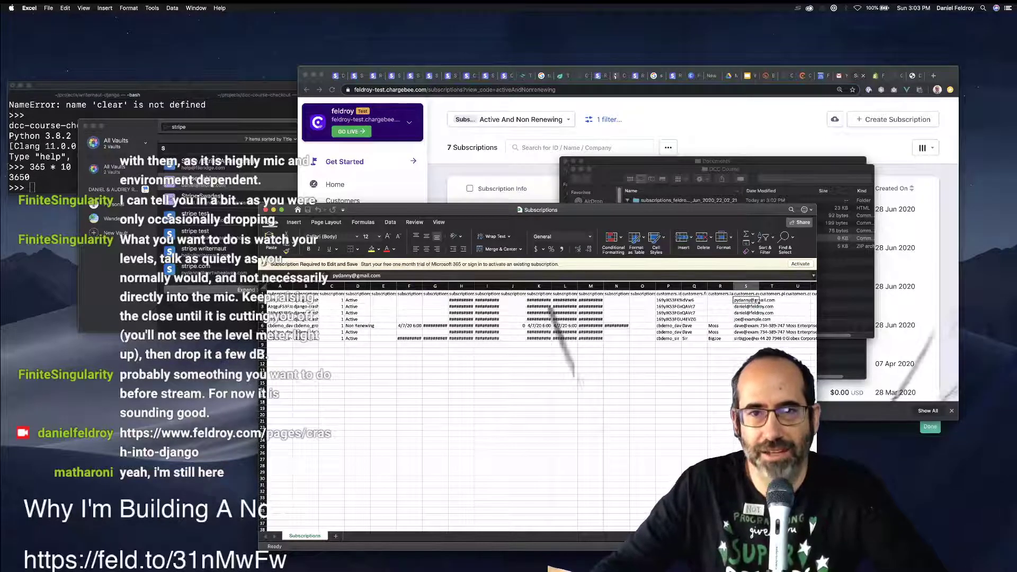
key(super+Tab)
Go to zoom.com in a new Chrome tab and open the Sign In page.
key(super+t)
text(zoom.com)
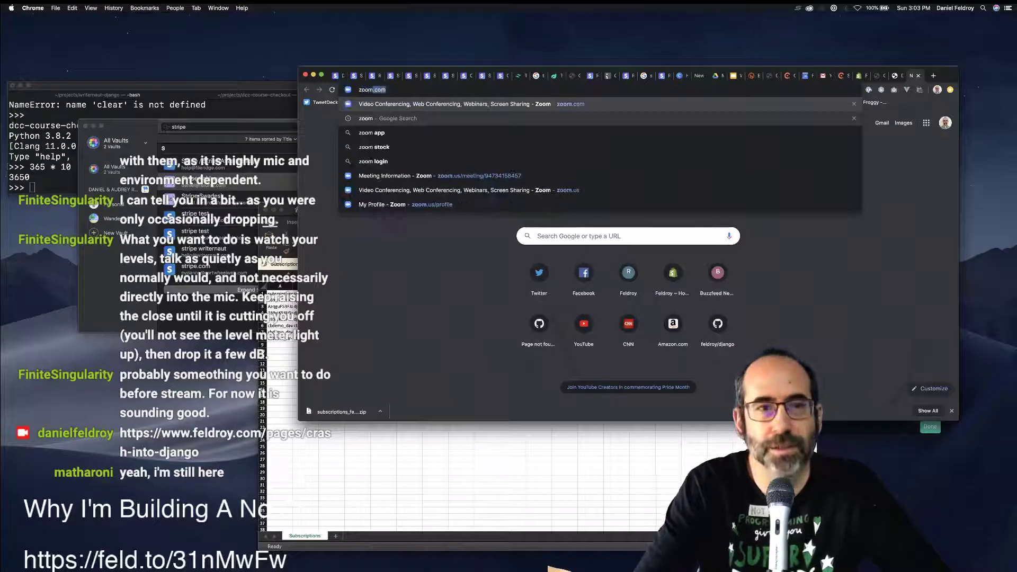
key(Return)
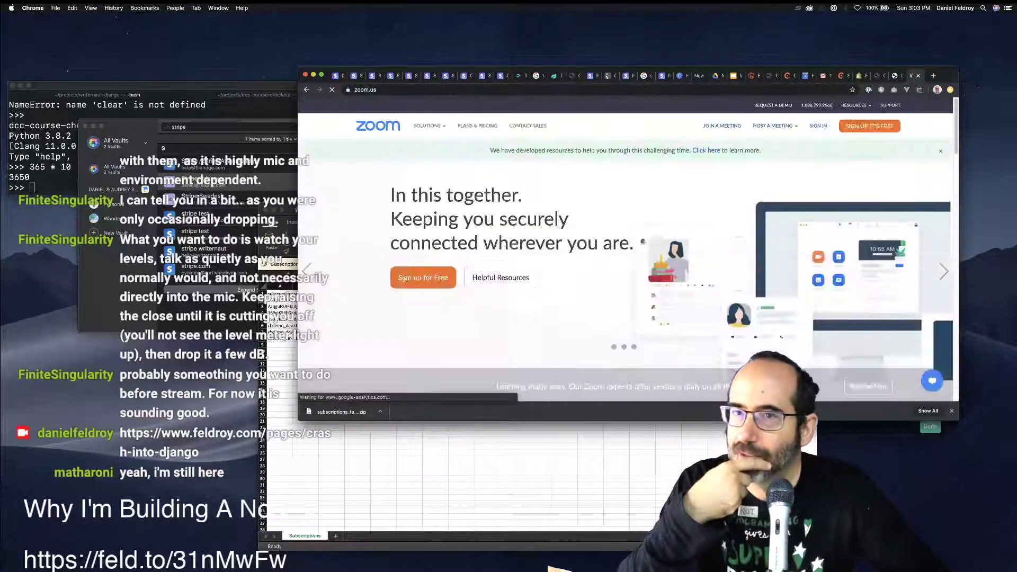
click(817, 126)
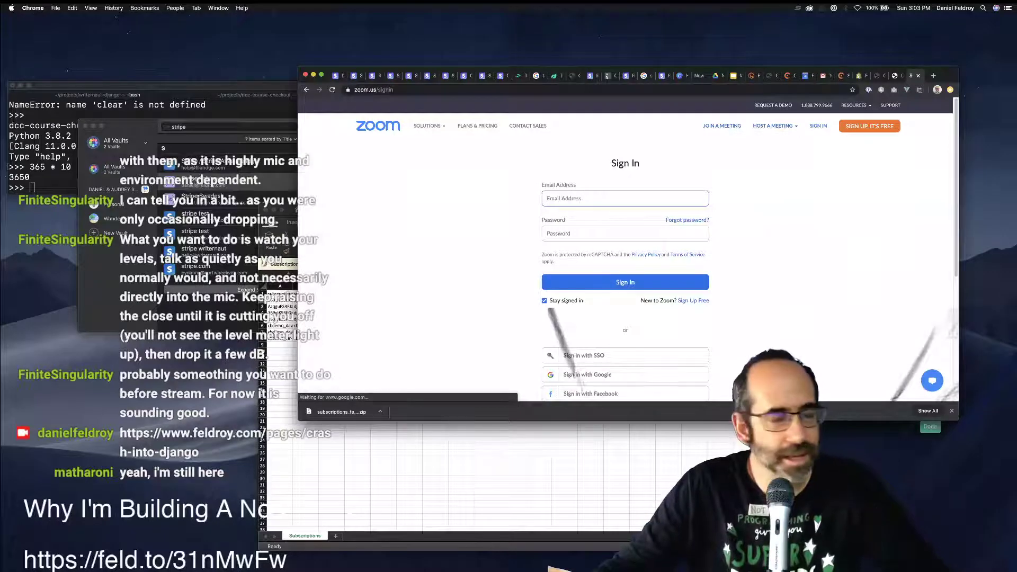
Look up the Zoom login in 1Password, then sign in with the Google account.
key(super+Tab)
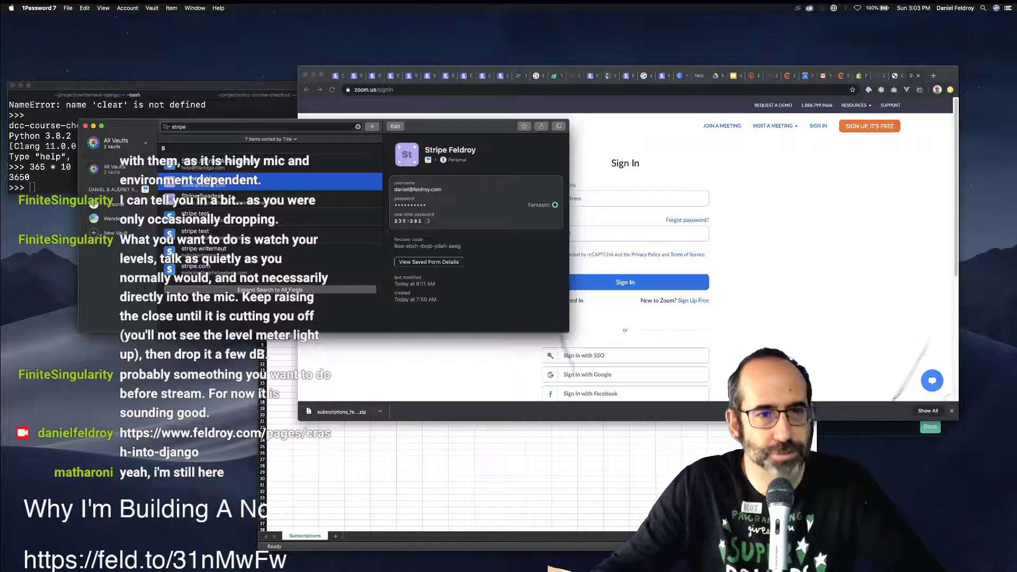
key(super+f)
text(zoom)
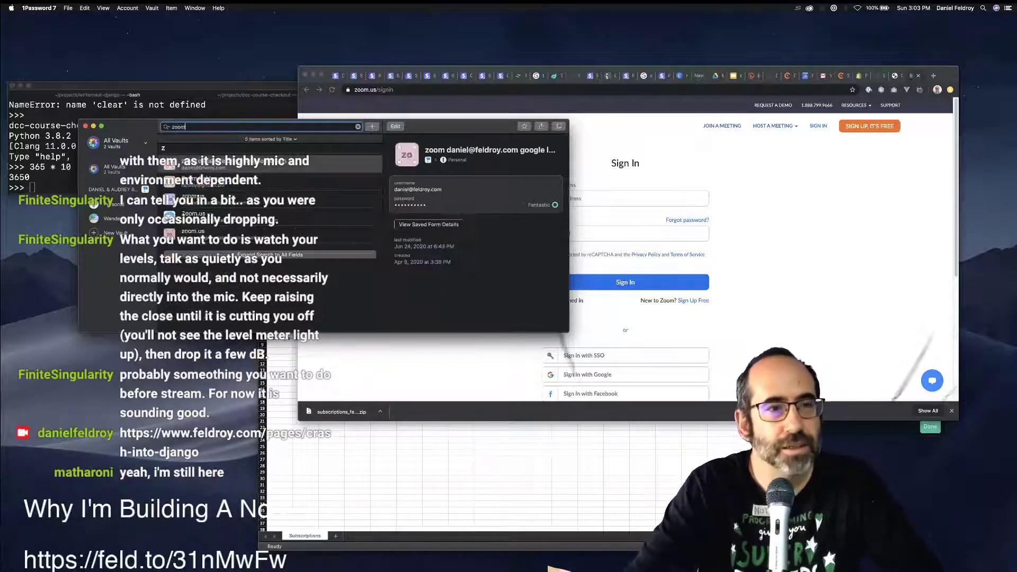
key(super+Tab)
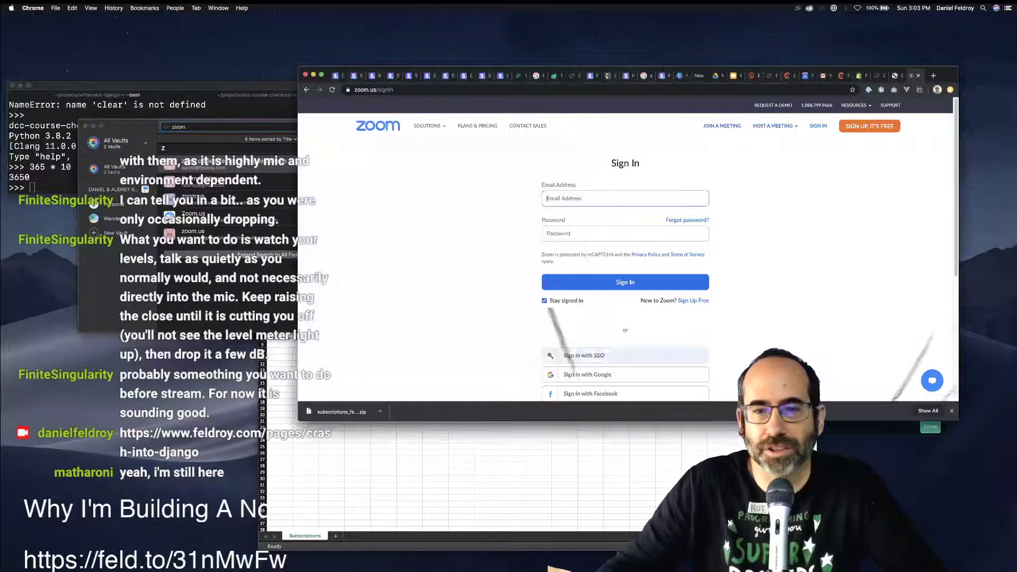
click(587, 375)
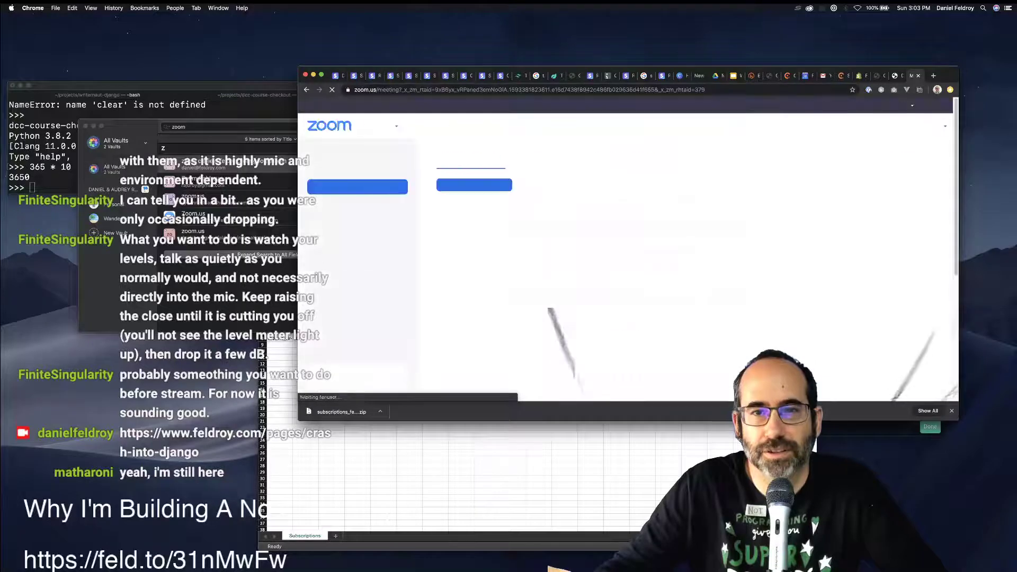
click(473, 250)
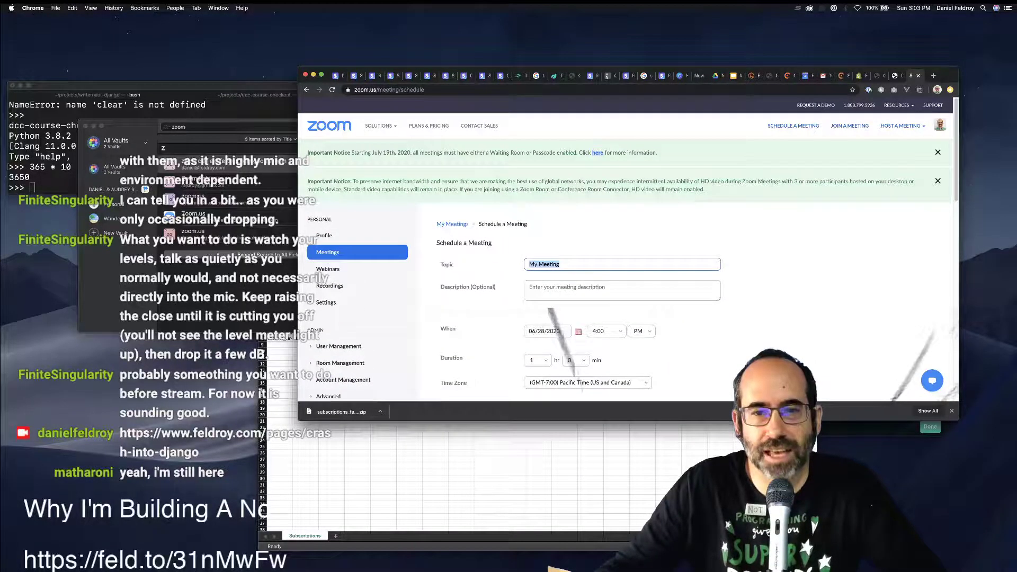
click(552, 313)
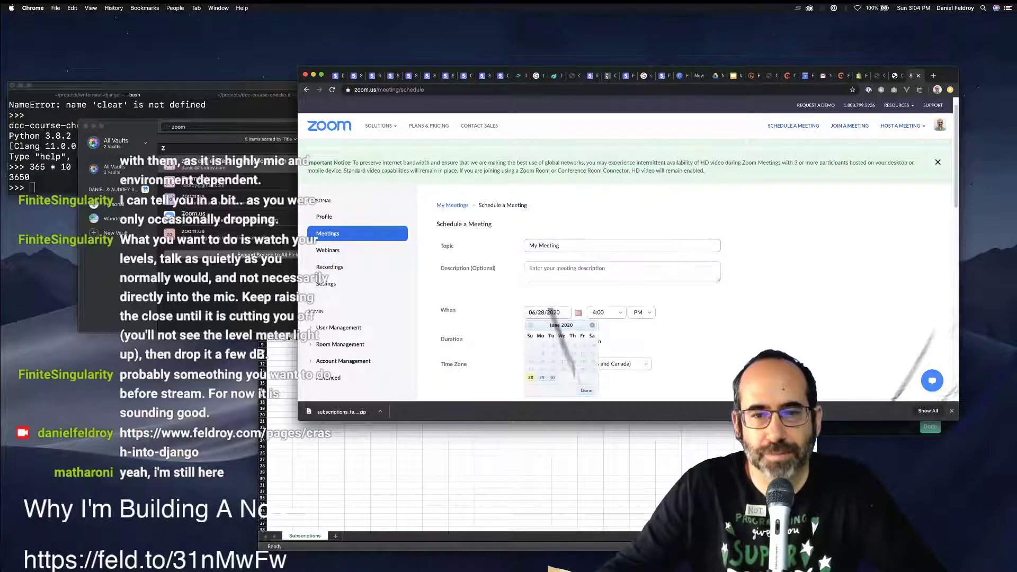
click(592, 324)
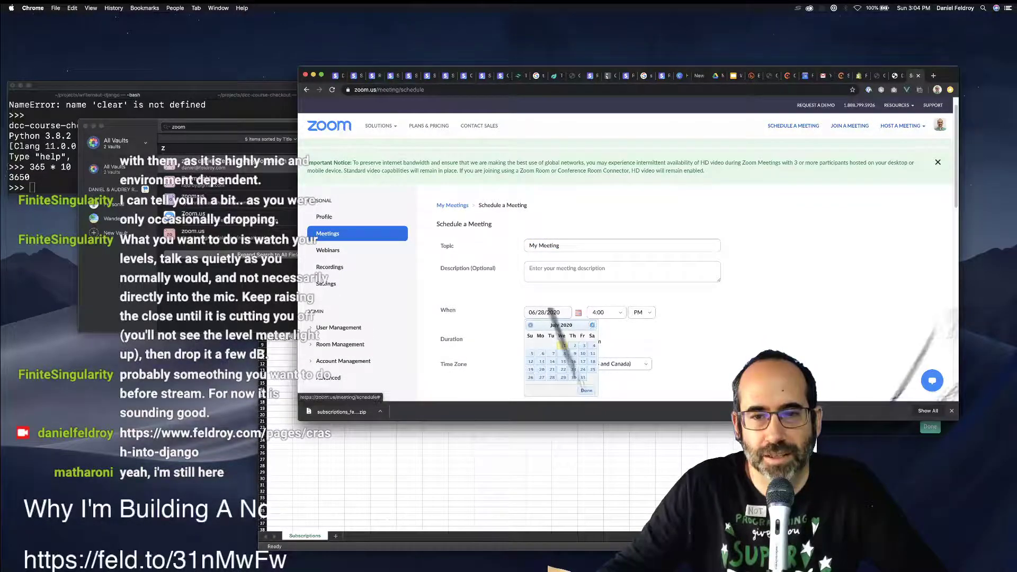
click(594, 345)
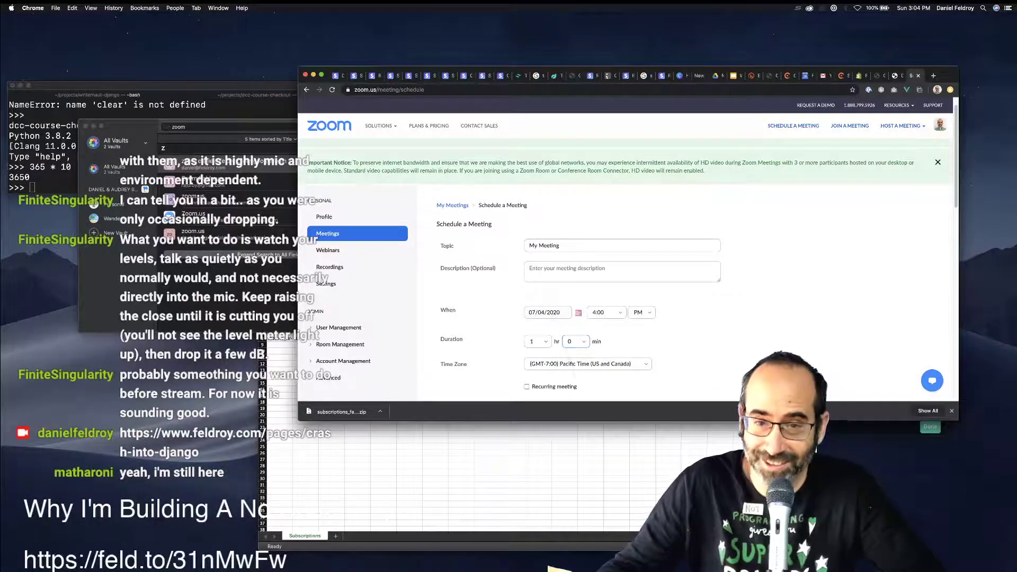
click(601, 312)
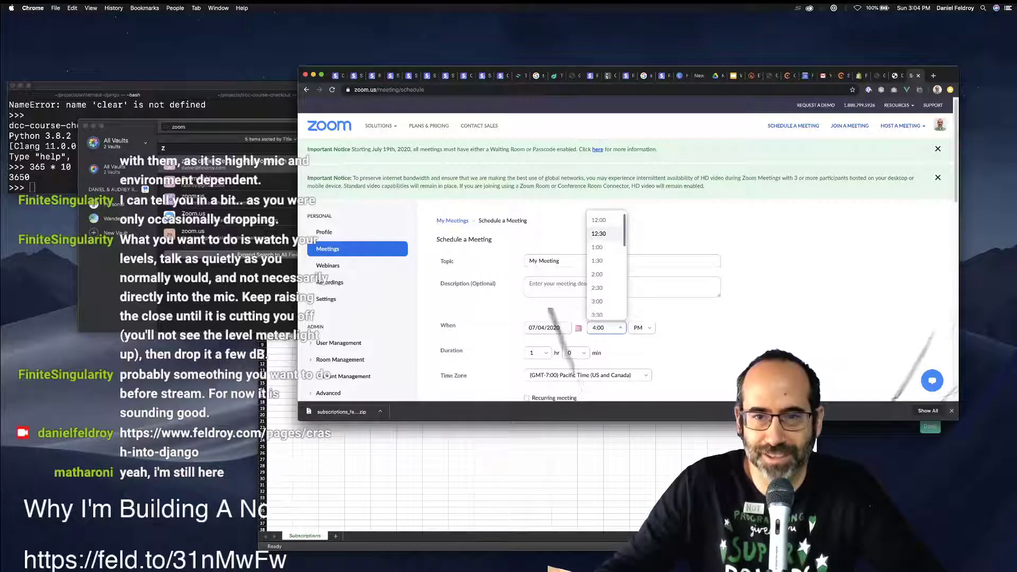
scroll(603, 286, down, 4)
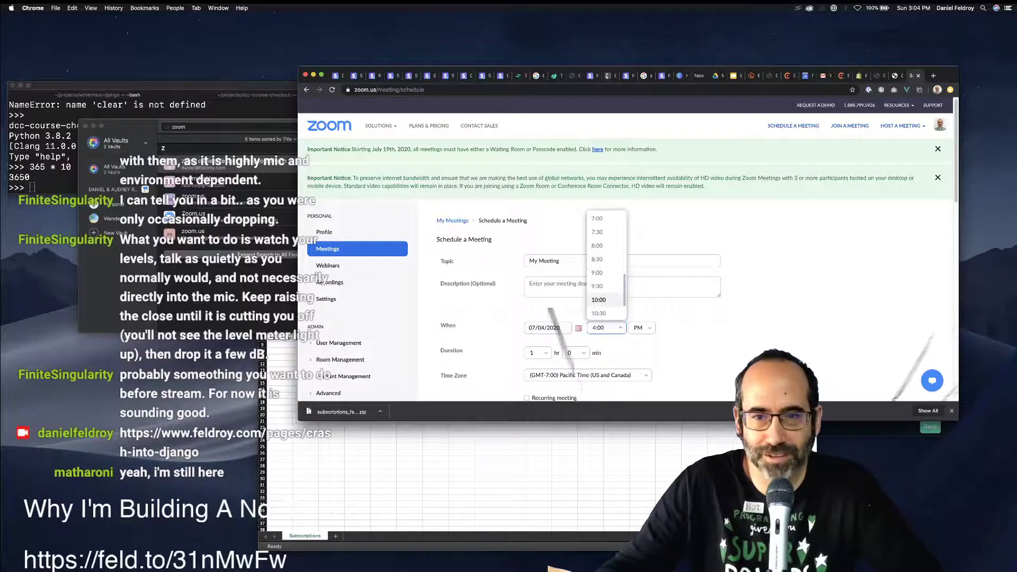
click(598, 300)
scroll(631, 250, down, 2)
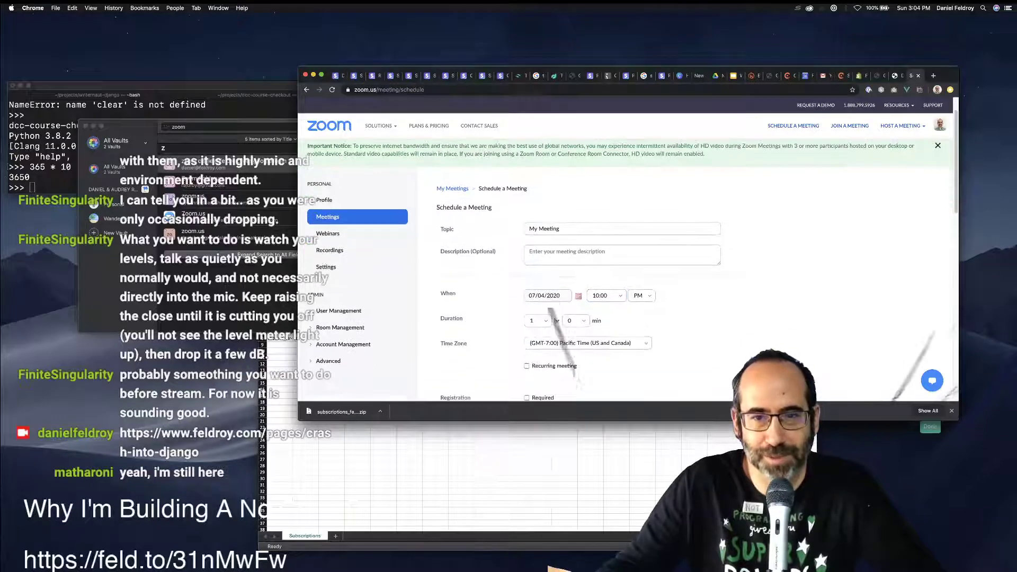
click(536, 320)
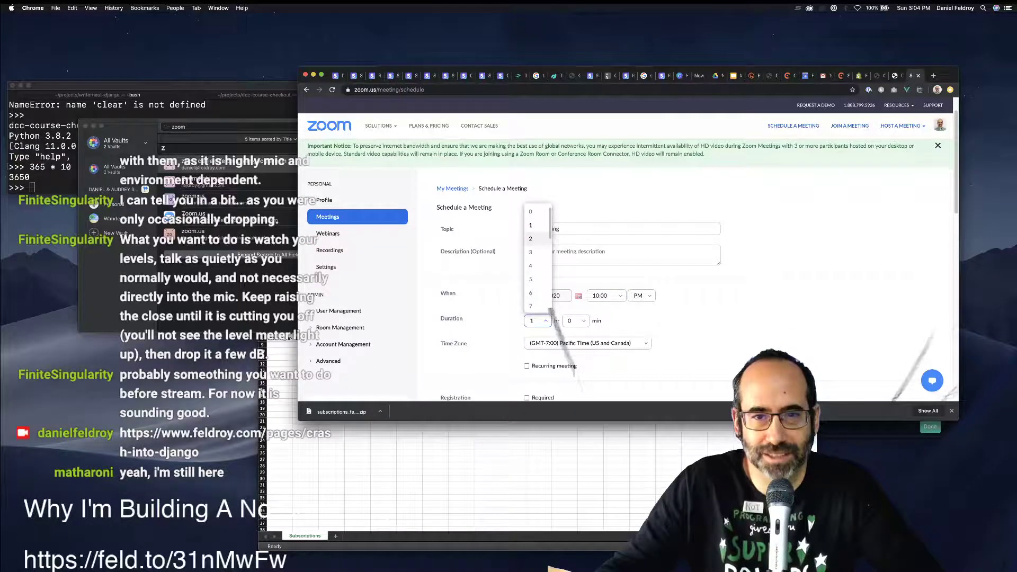
click(534, 233)
scroll(627, 267, down, 4)
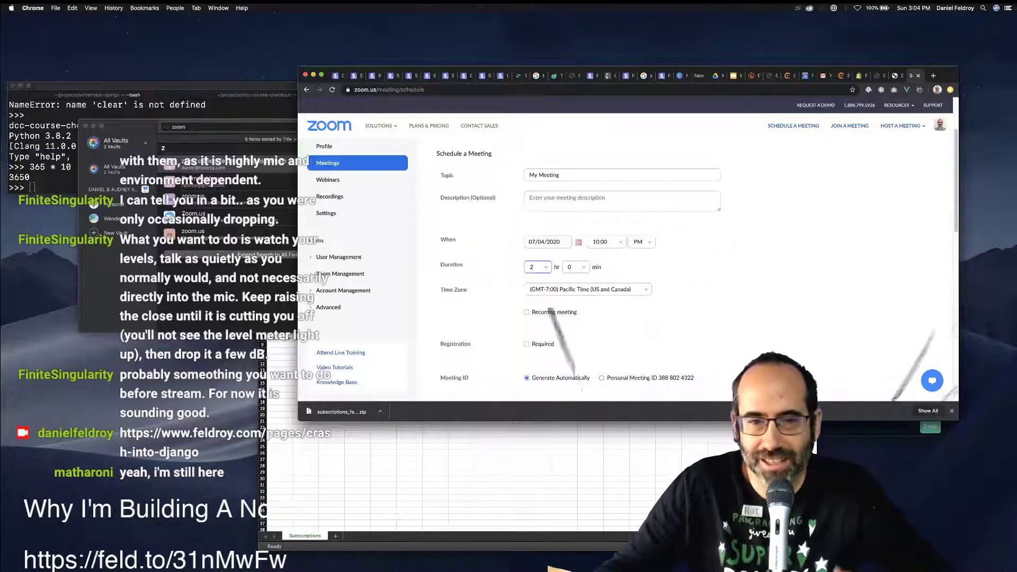
click(526, 302)
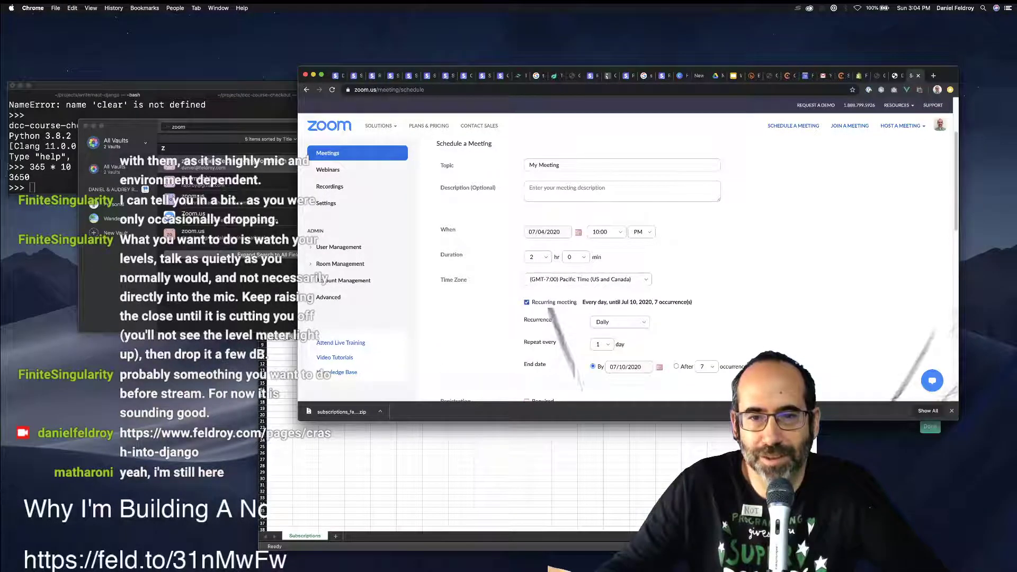
click(526, 301)
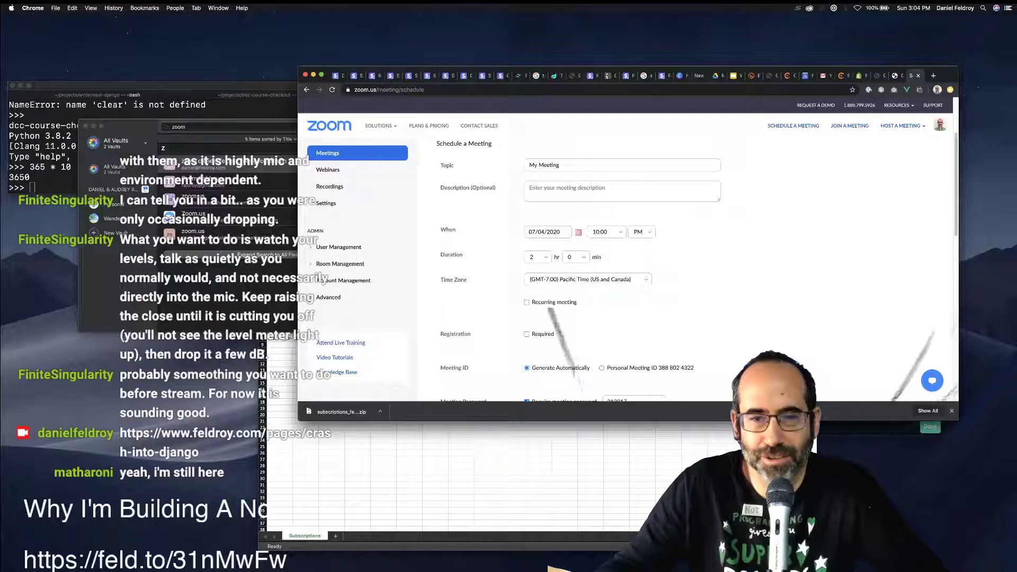
scroll(630, 265, down, 2)
scroll(514, 269, down, 1)
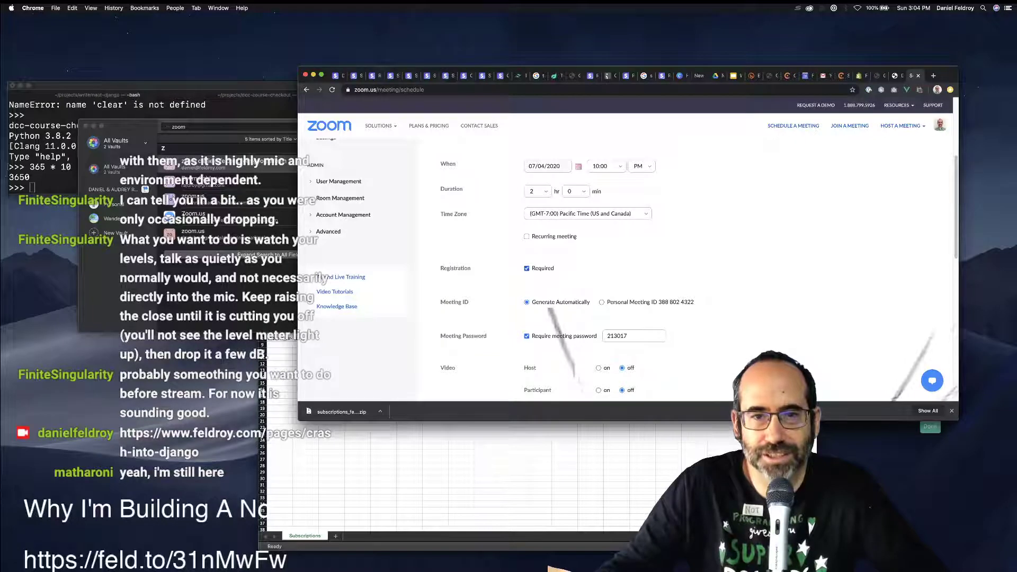
scroll(498, 265, down, 2)
scroll(582, 267, down, 1)
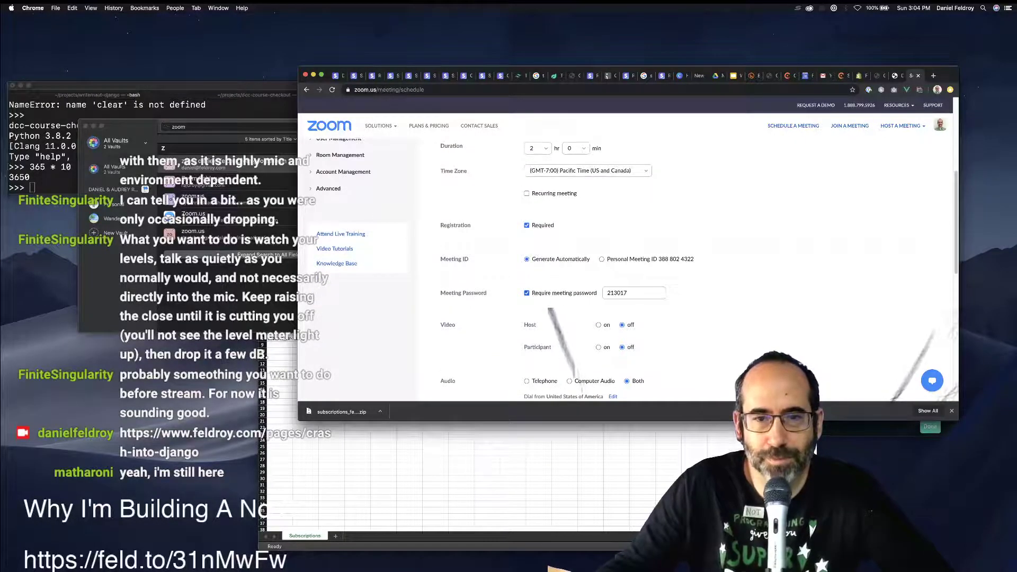
scroll(636, 267, down, 2)
scroll(635, 268, down, 2)
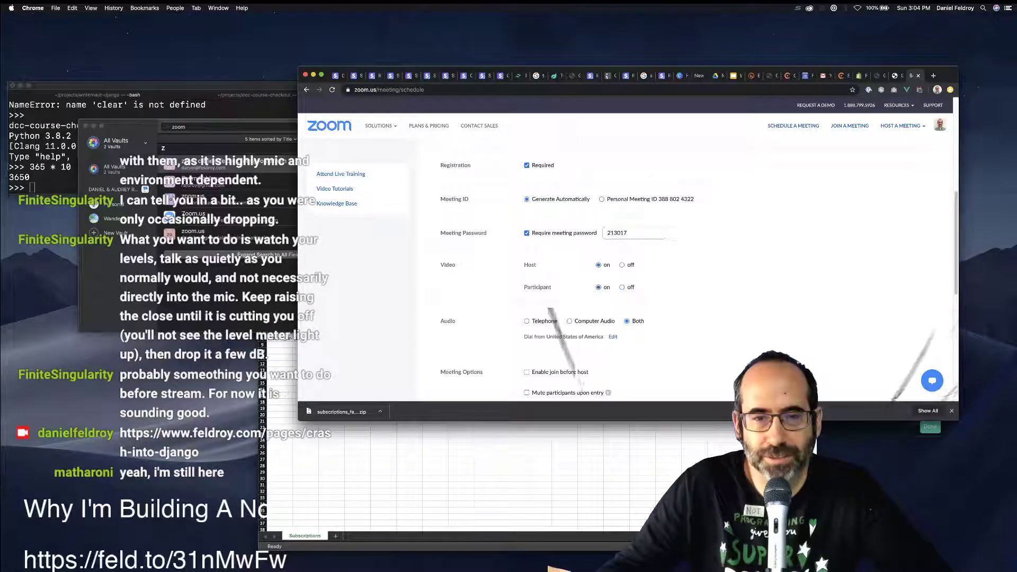
scroll(625, 265, down, 5)
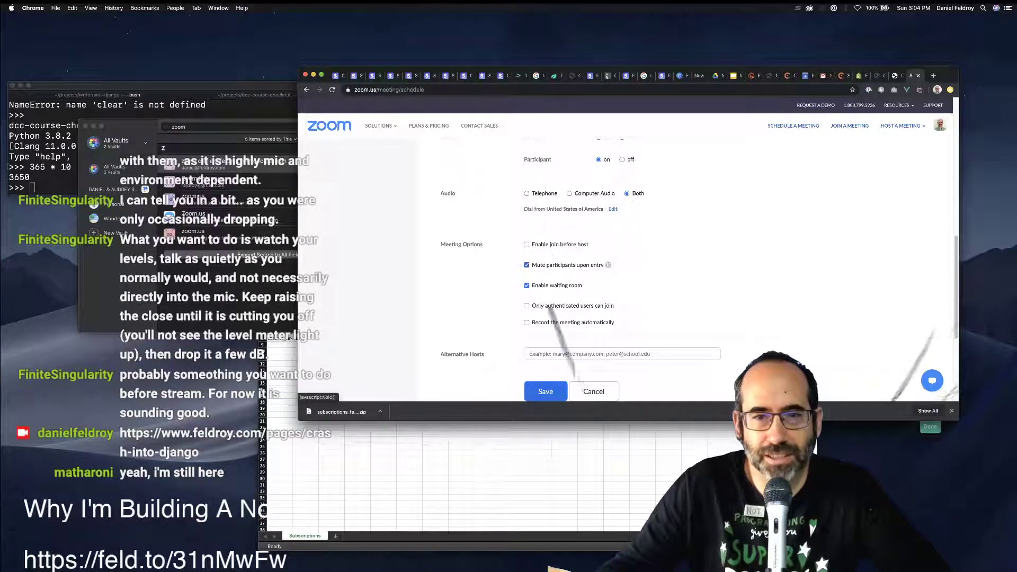
click(526, 306)
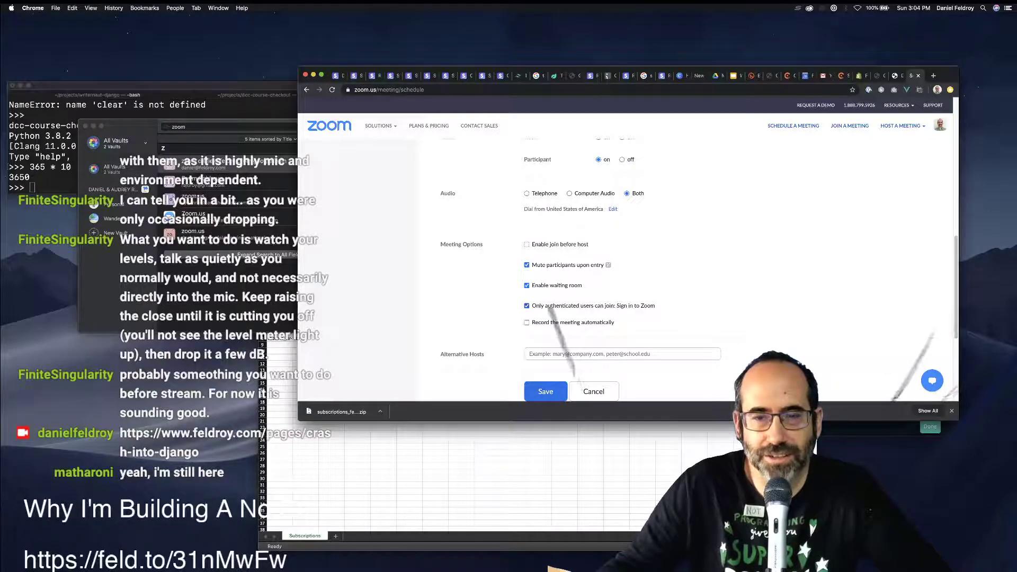
drag(630, 305, 656, 306)
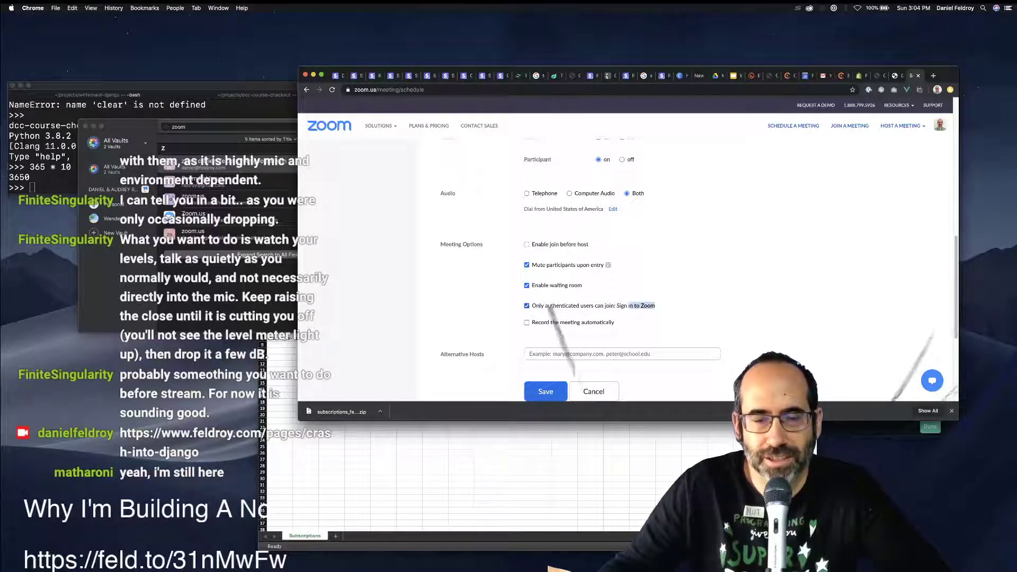
click(526, 305)
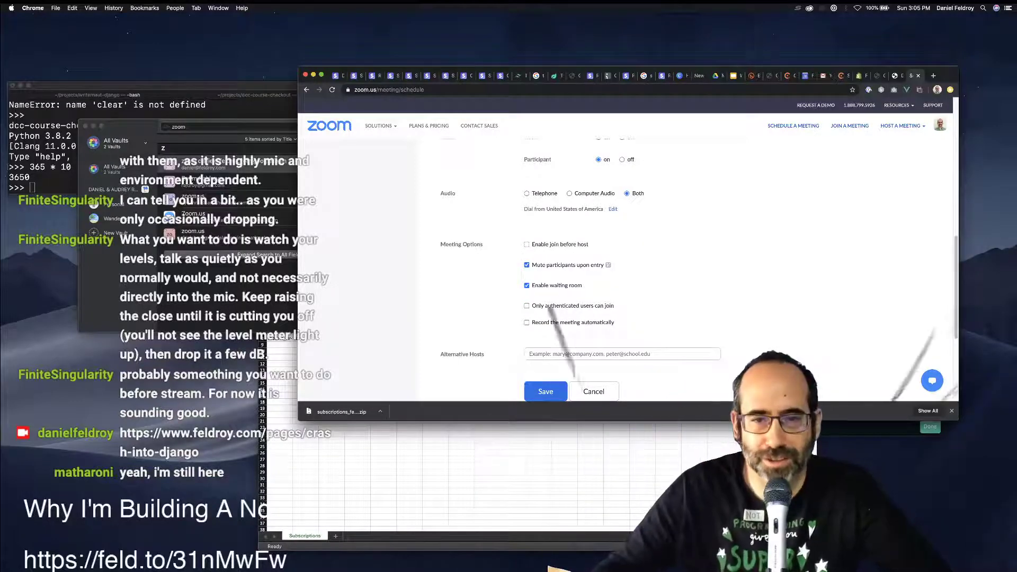
scroll(582, 276, down, 1)
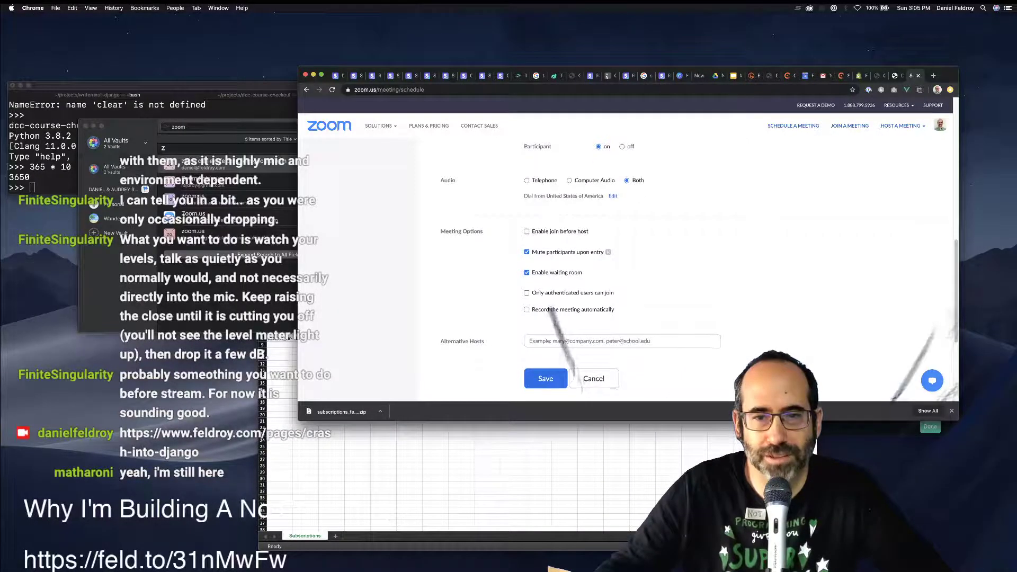
scroll(551, 311, down, 2)
Save the scheduled meeting and scroll through its details page.
click(545, 352)
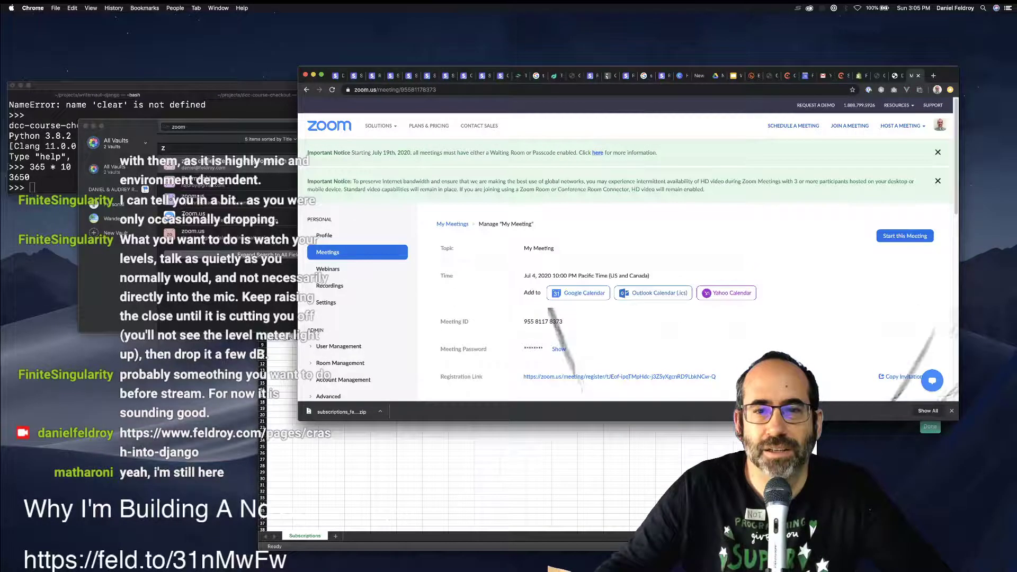
scroll(582, 276, down, 3)
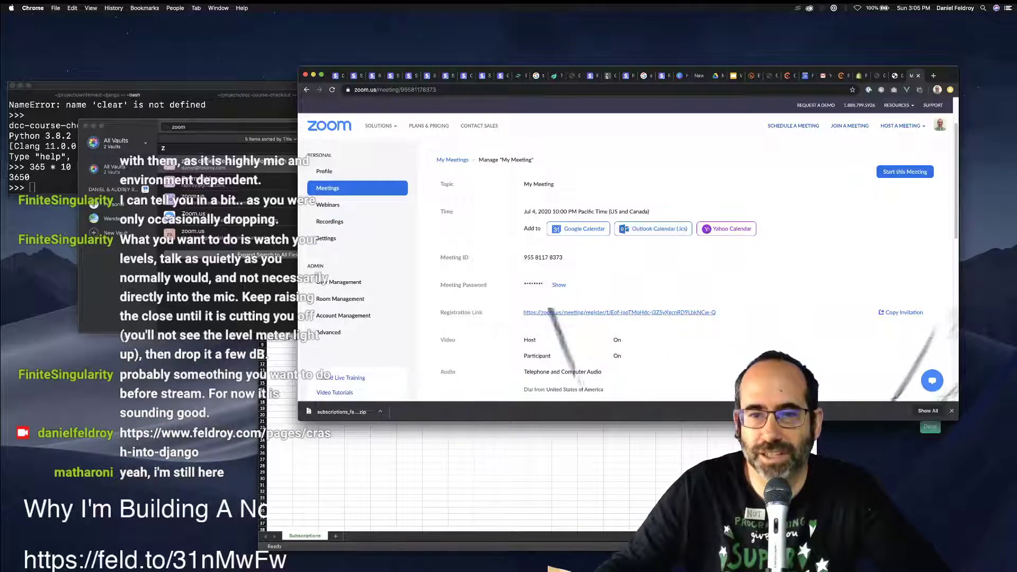
scroll(627, 267, down, 4)
scroll(625, 273, down, 7)
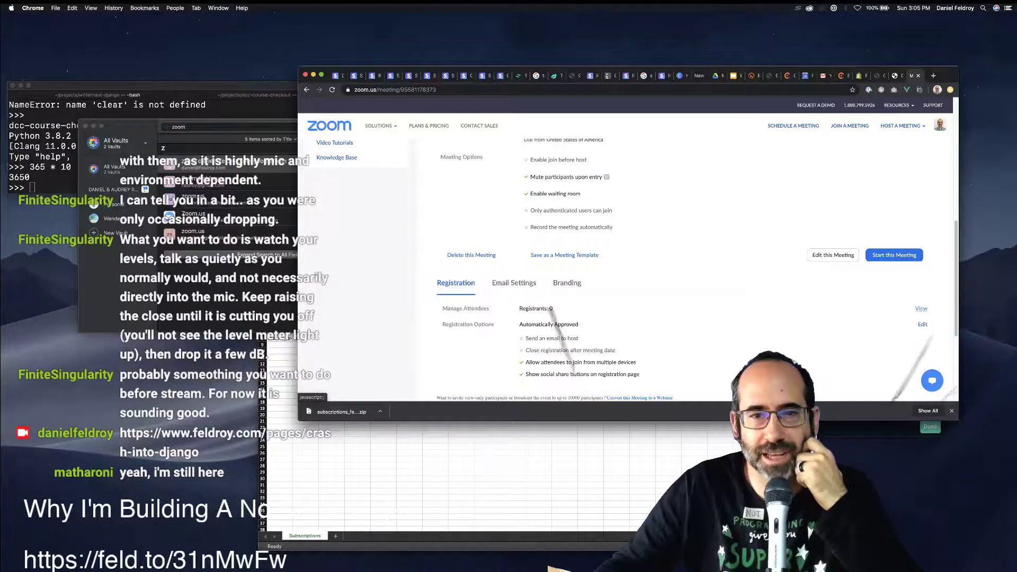
Look over the meeting's Email Settings, Branding and Registration tabs.
click(513, 283)
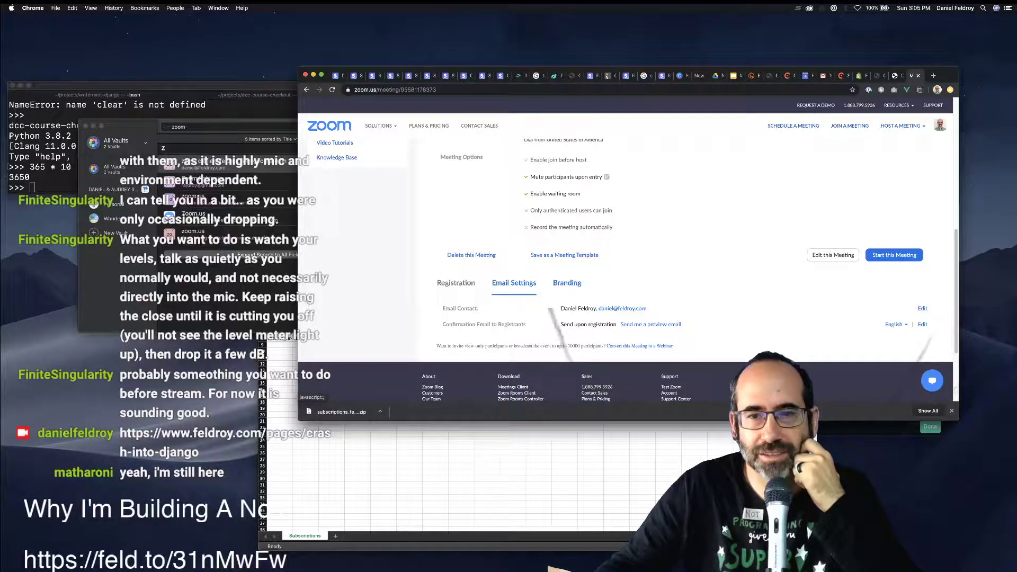
click(567, 283)
click(455, 283)
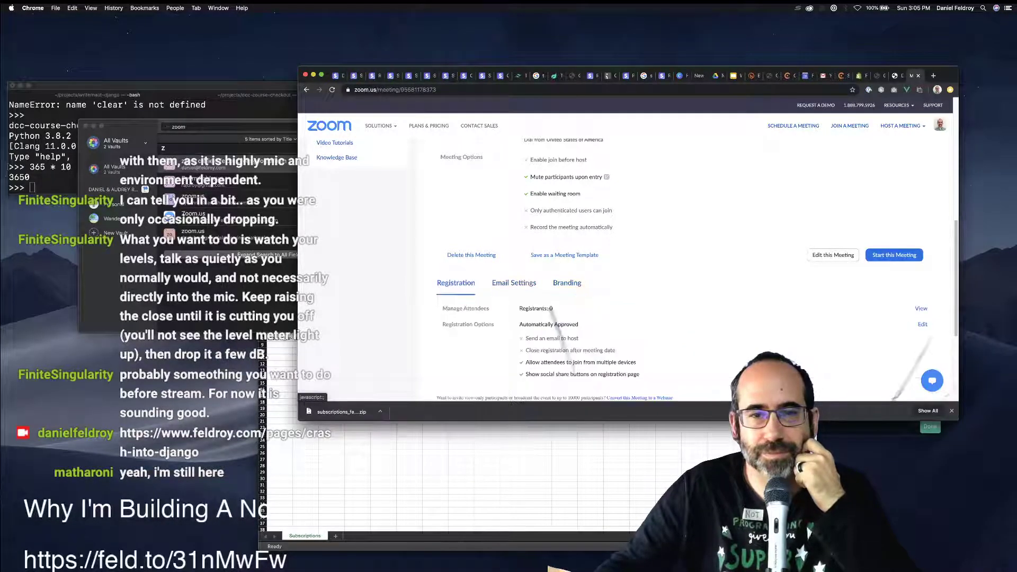
click(567, 283)
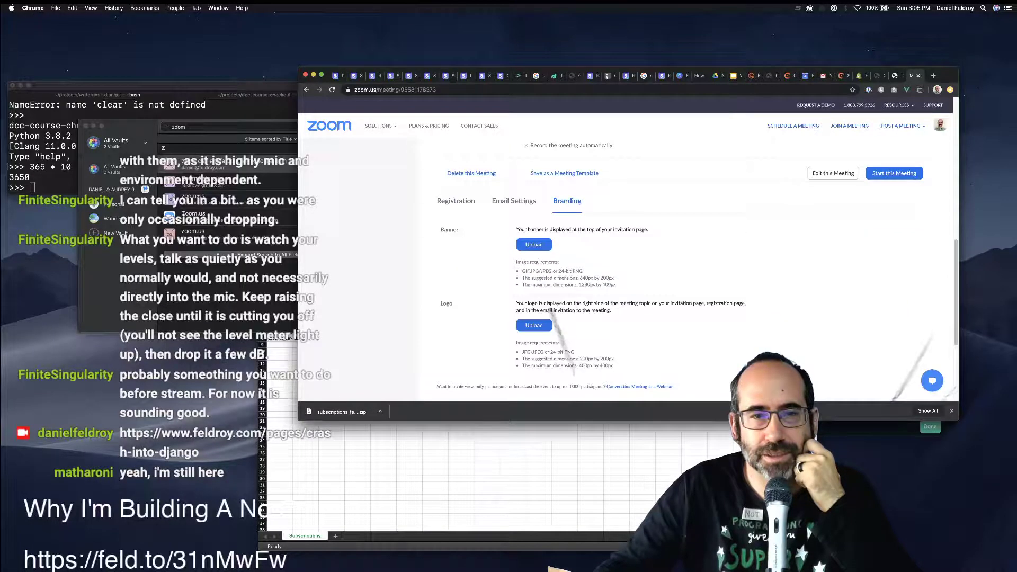
click(455, 200)
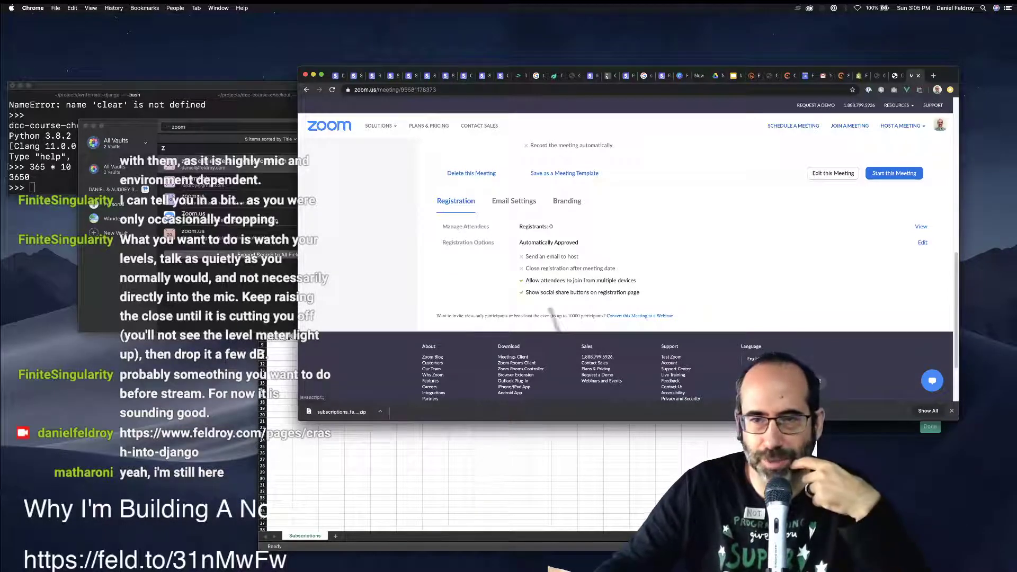
Review the standard and custom registration questions, then cancel without changes.
click(922, 243)
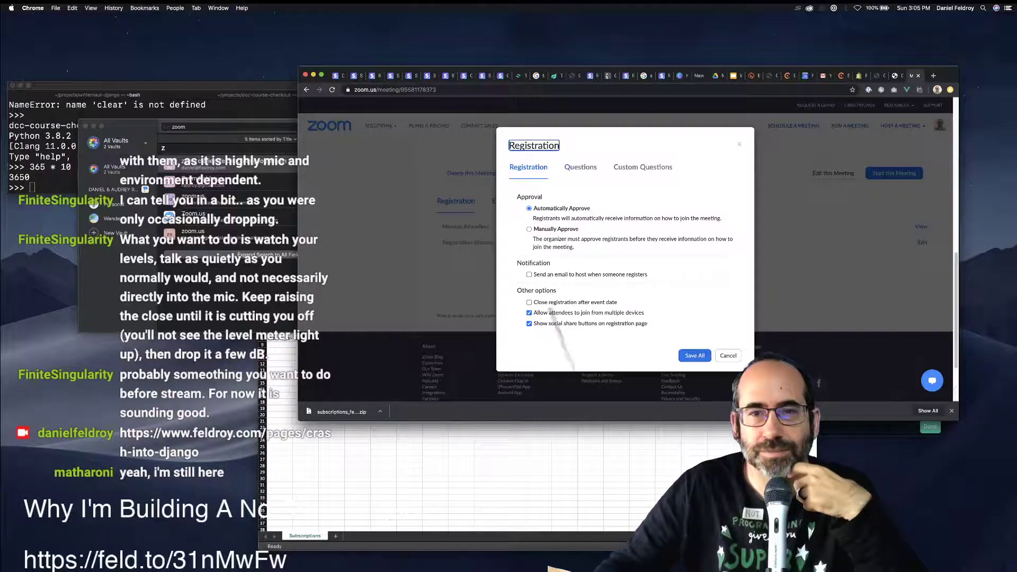
click(580, 167)
click(643, 167)
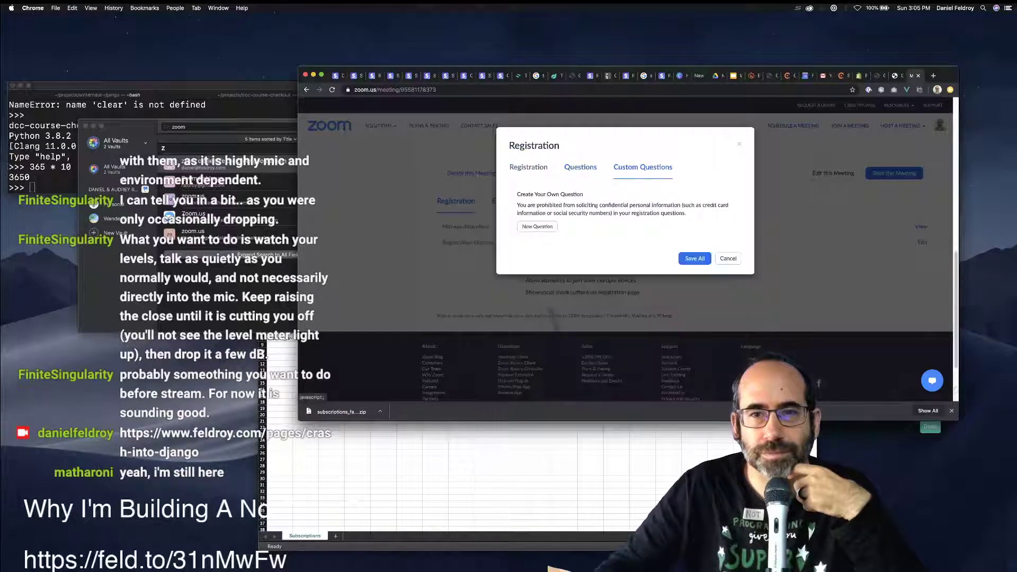
click(728, 258)
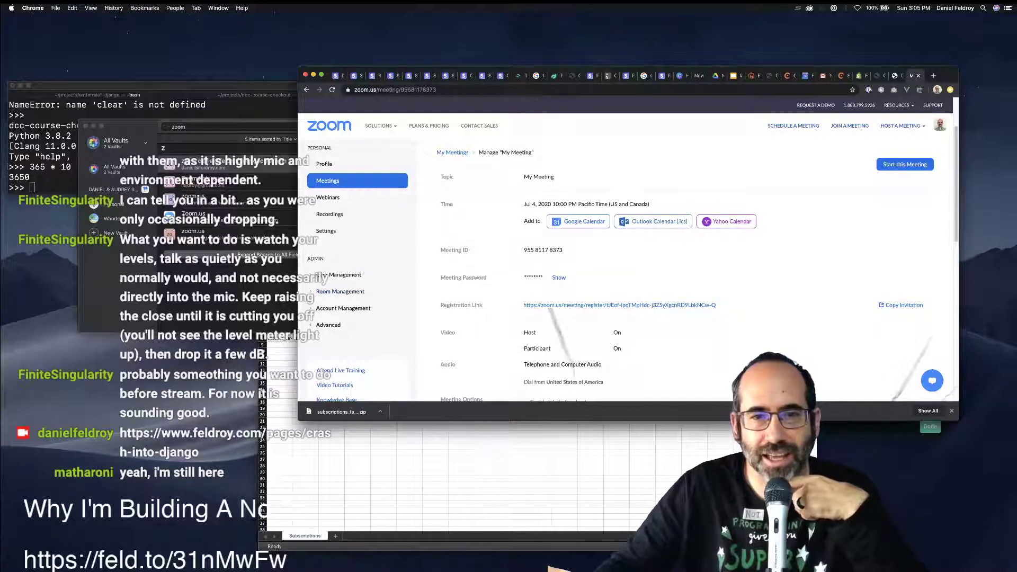
Scroll down the meeting page and bring up the meeting invitation text.
scroll(317, 370, down, 2)
scroll(625, 264, down, 3)
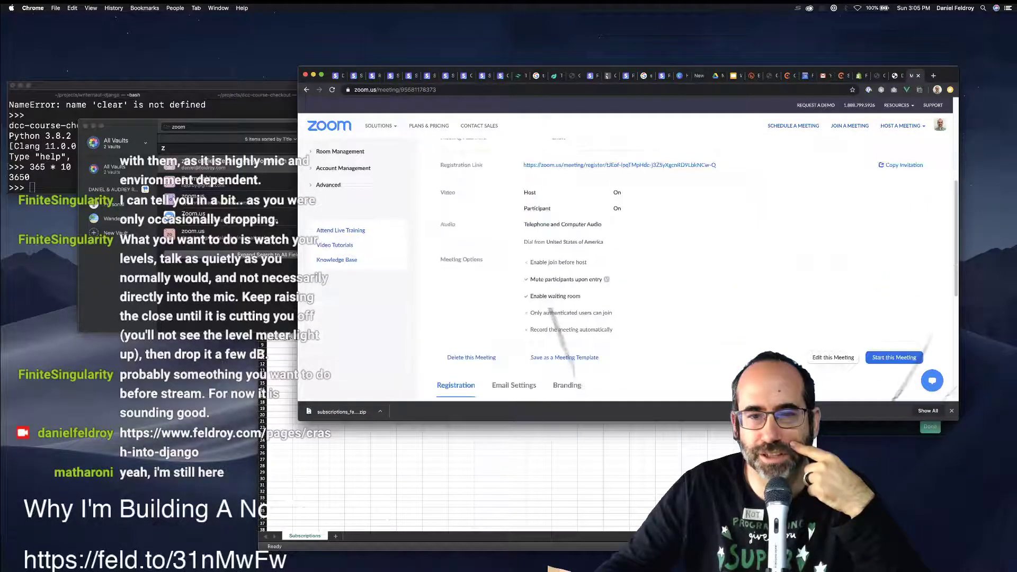
scroll(632, 272, down, 2)
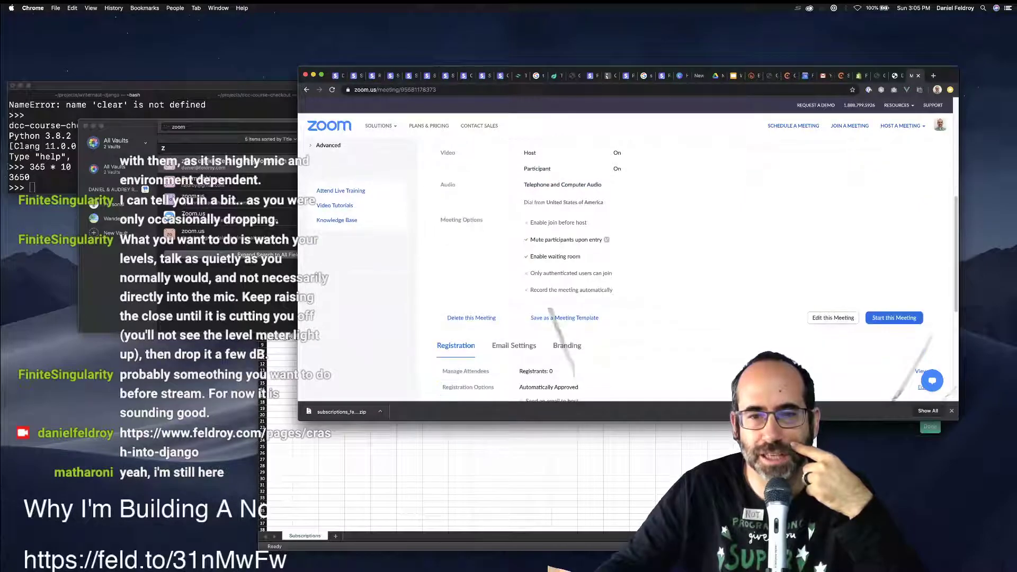
scroll(630, 264, down, 4)
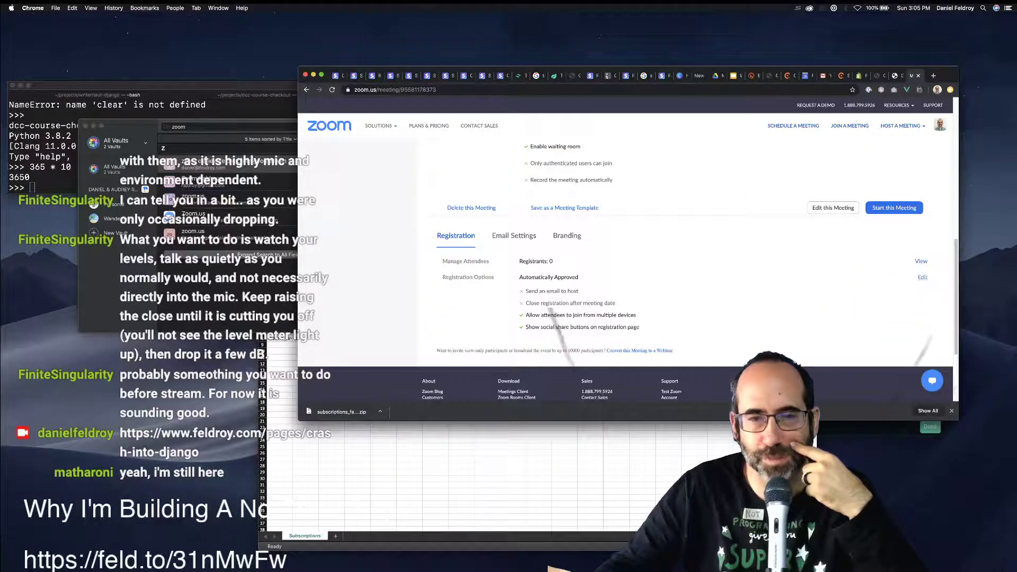
scroll(624, 265, up, 10)
scroll(625, 264, down, 2)
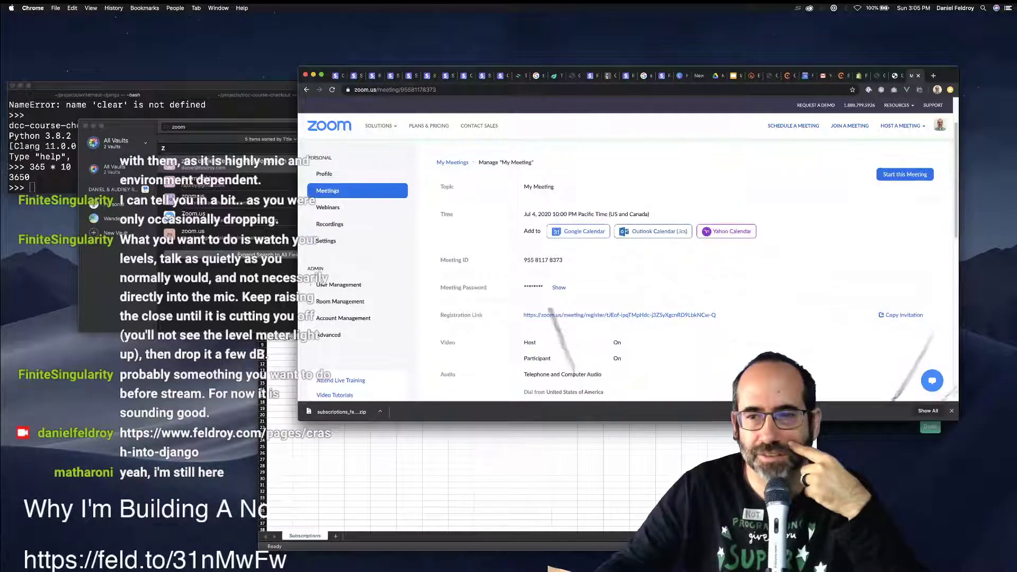
click(901, 314)
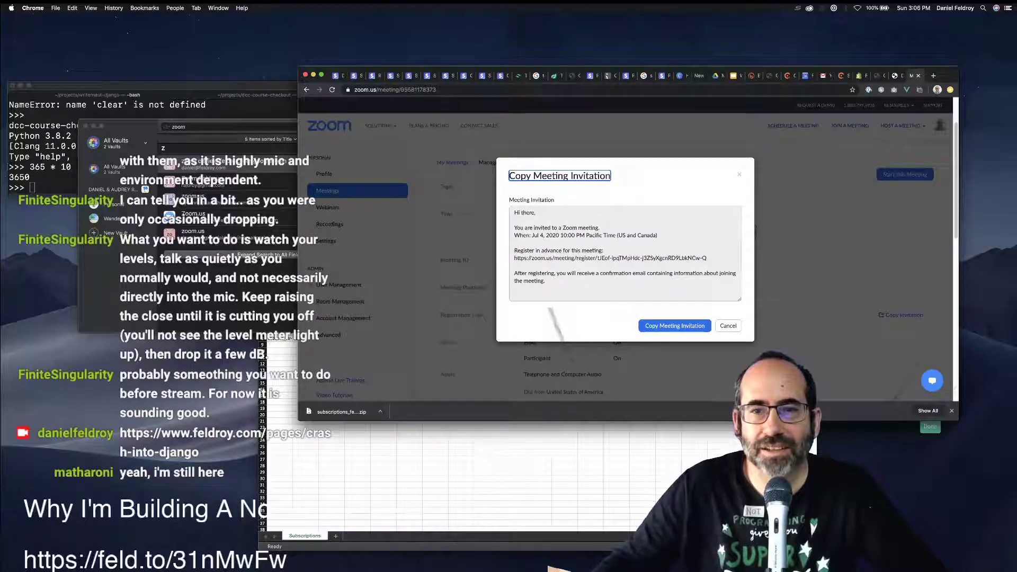
Copy the whole invitation, test-paste it in a private window, then close that window.
click(675, 325)
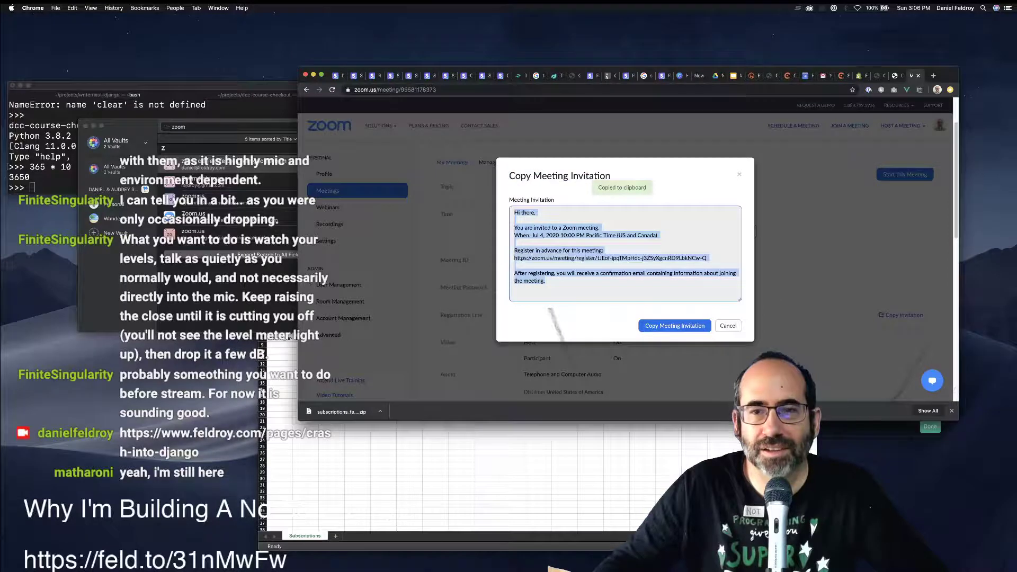
key(Escape)
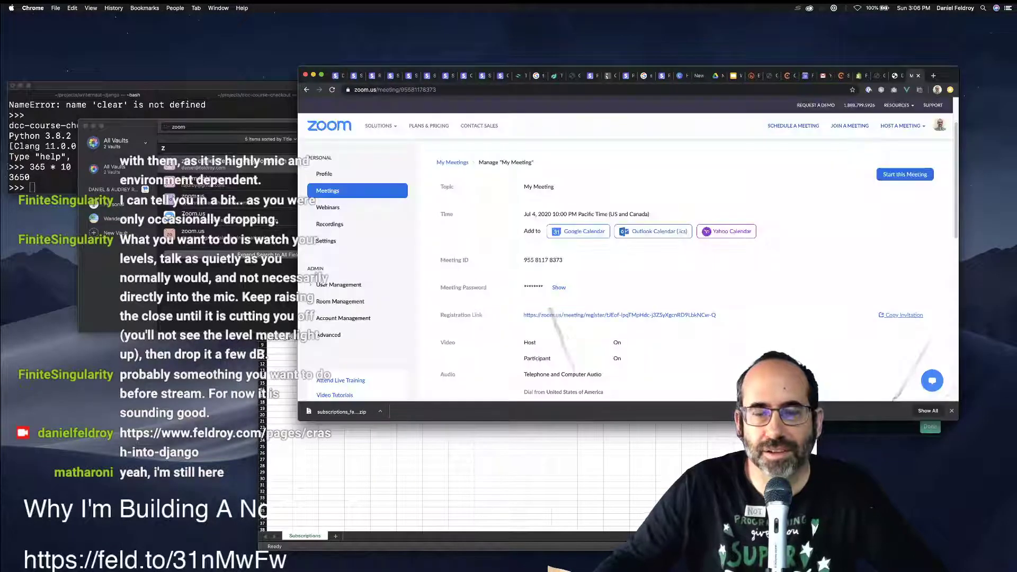
key(super+shift+n)
key(super+v)
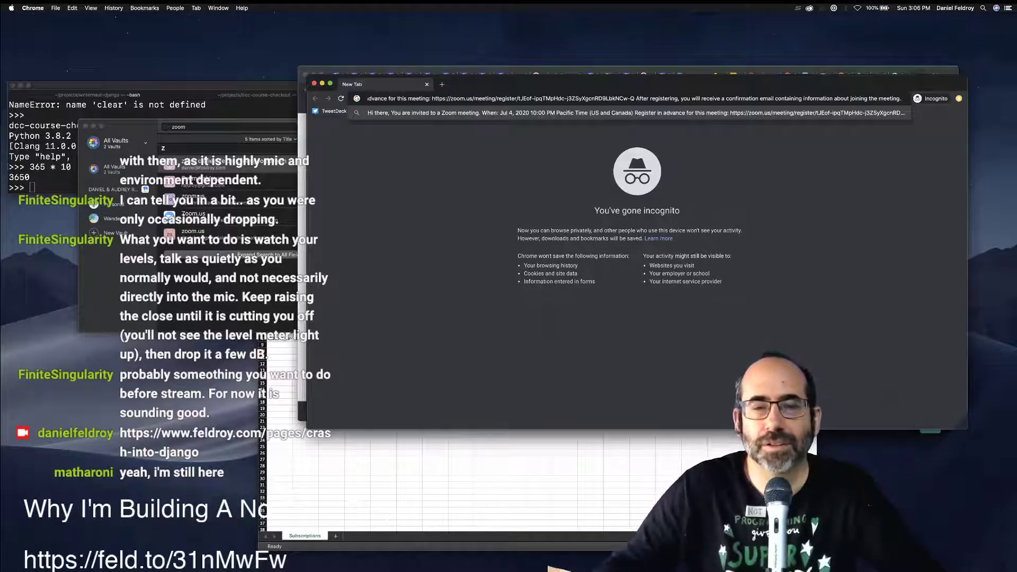
key(Escape)
key(super+w)
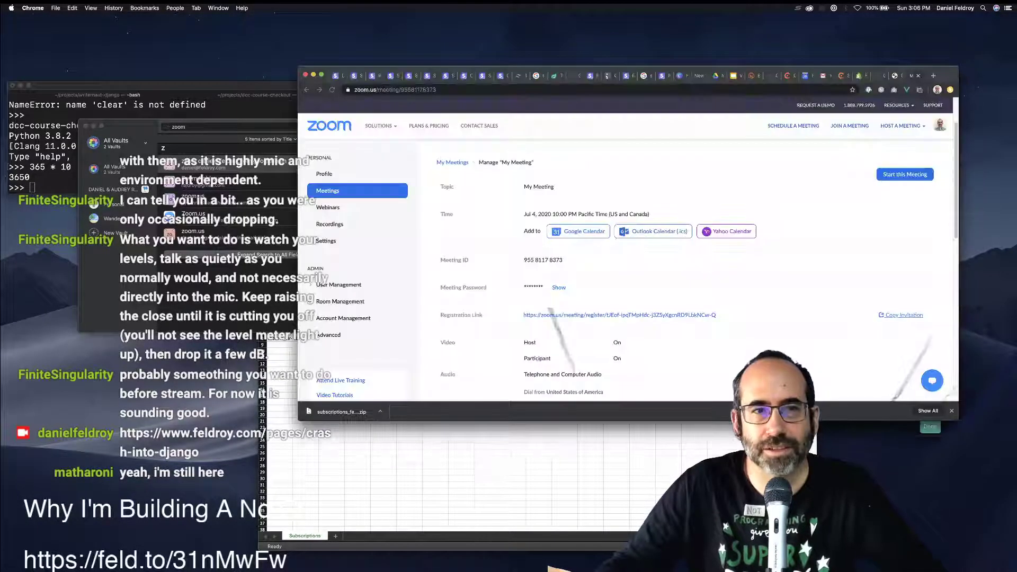
Copy just the registration URL from the invitation and paste it into a new tab.
click(903, 315)
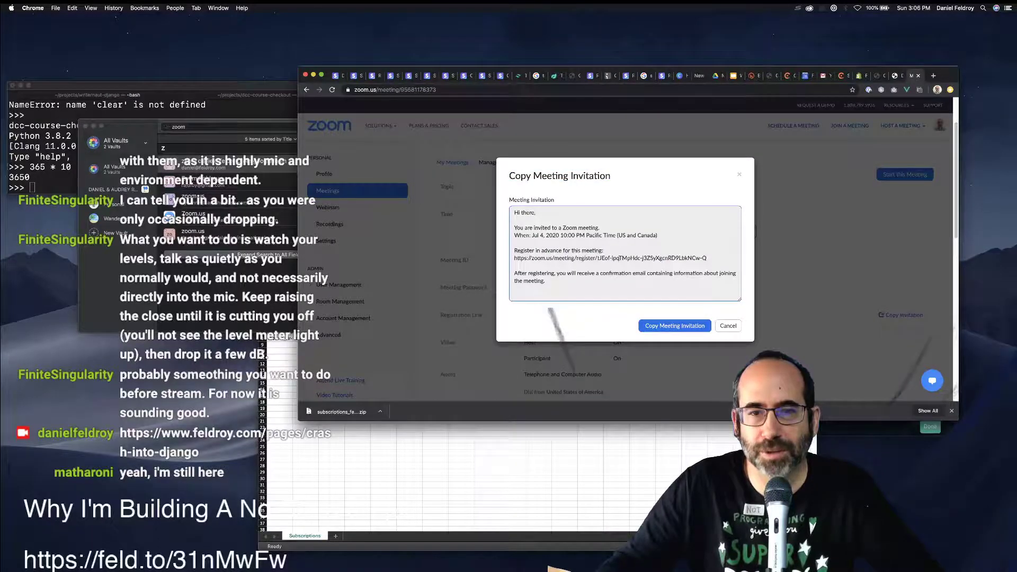
drag(514, 258, 708, 258)
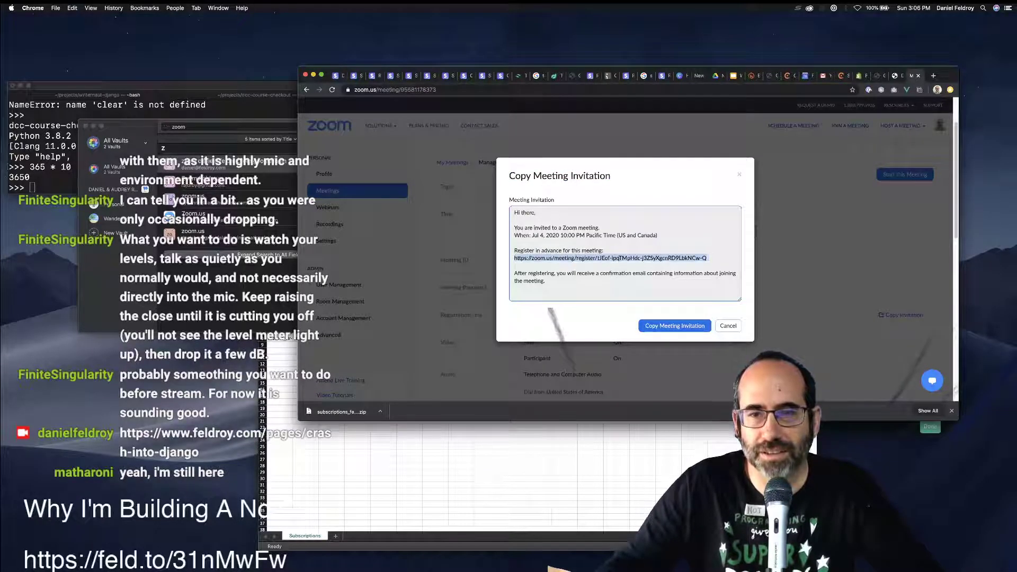
key(super+c)
key(Escape)
key(super+t)
key(super+v)
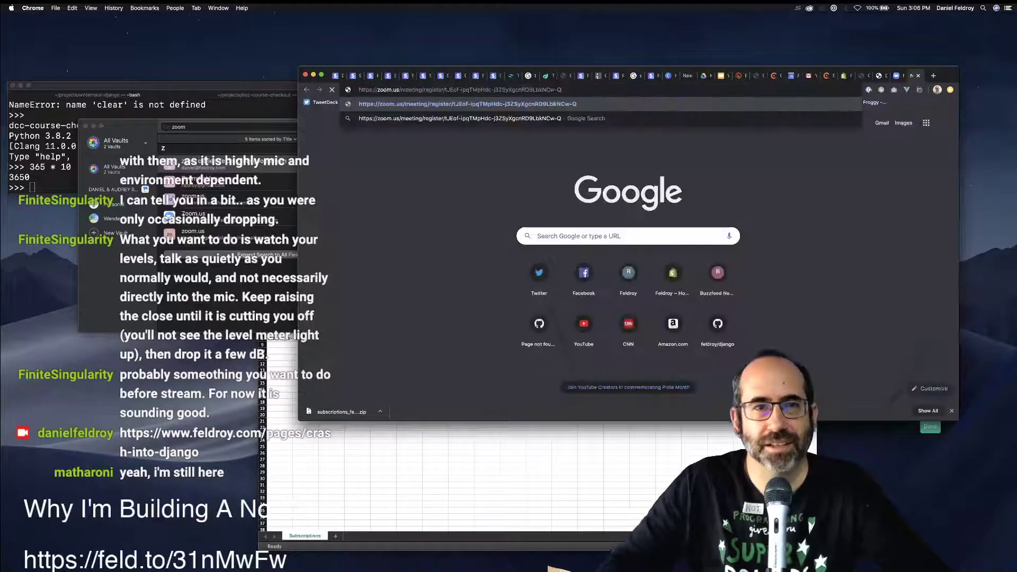
Load the registration page, check it, then return to the Zoom meeting details tab.
key(Return)
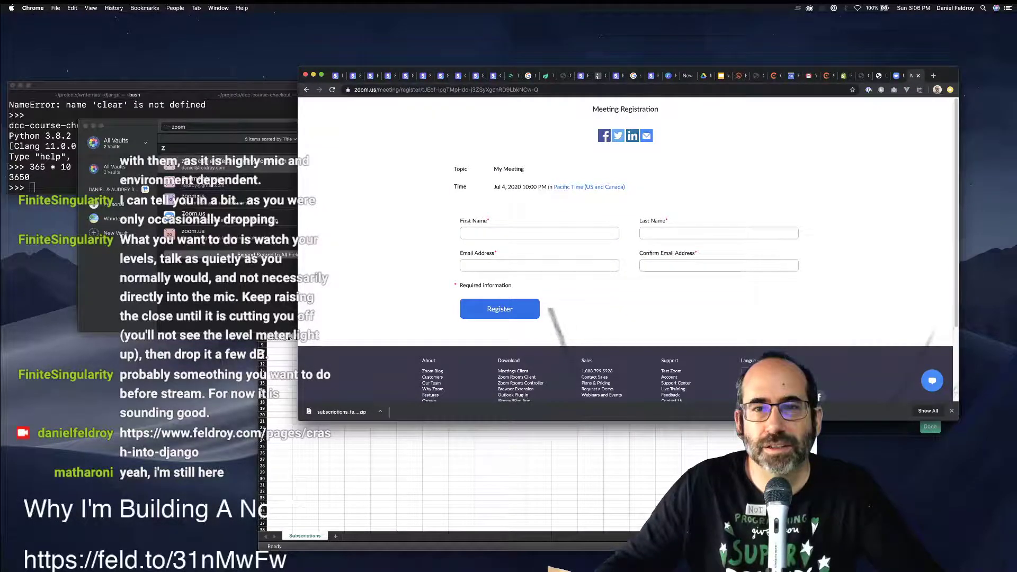
scroll(625, 238, down, 2)
scroll(625, 238, up, 2)
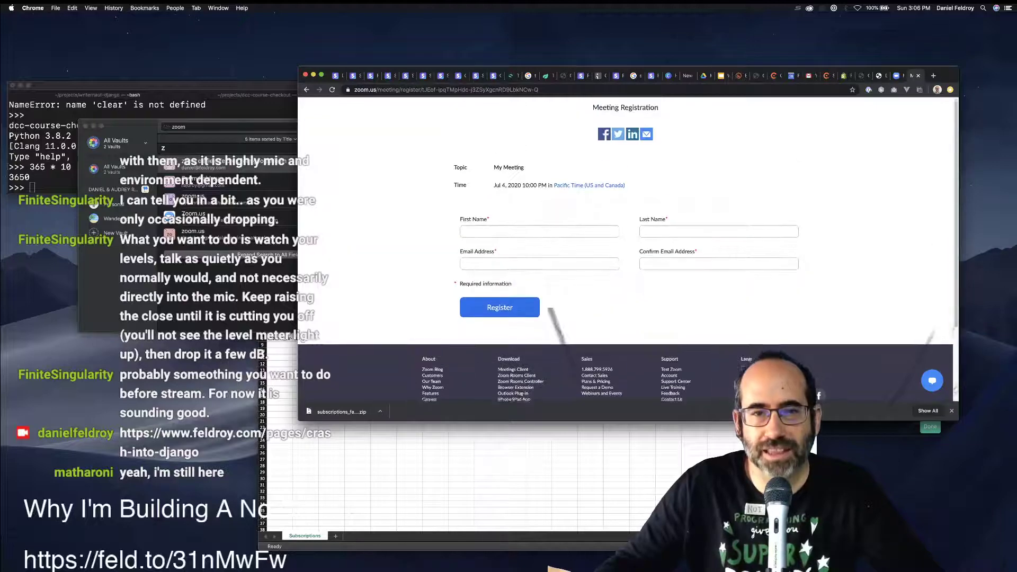
scroll(625, 238, down, 4)
scroll(551, 310, up, 4)
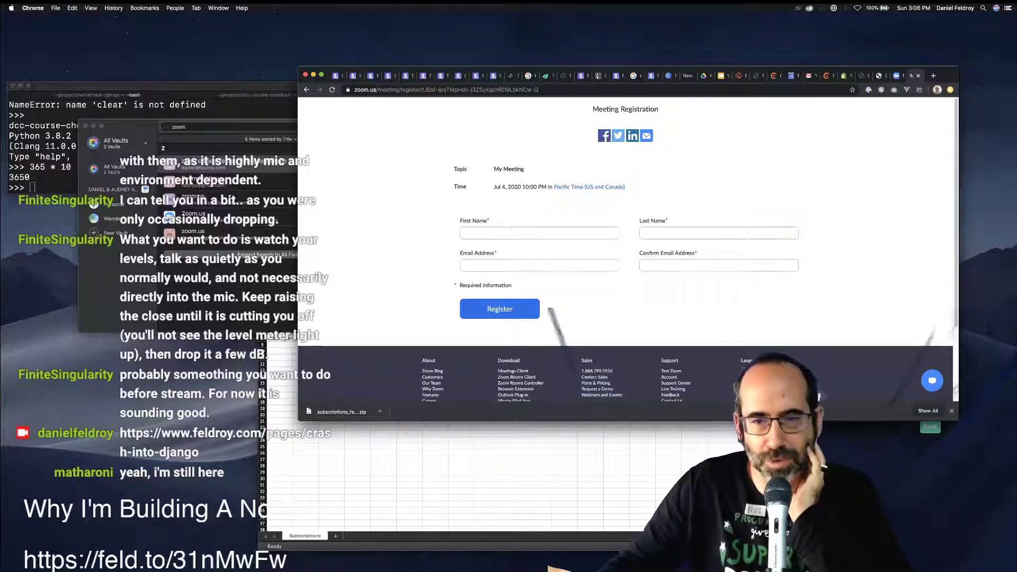
scroll(549, 309, down, 3)
click(843, 76)
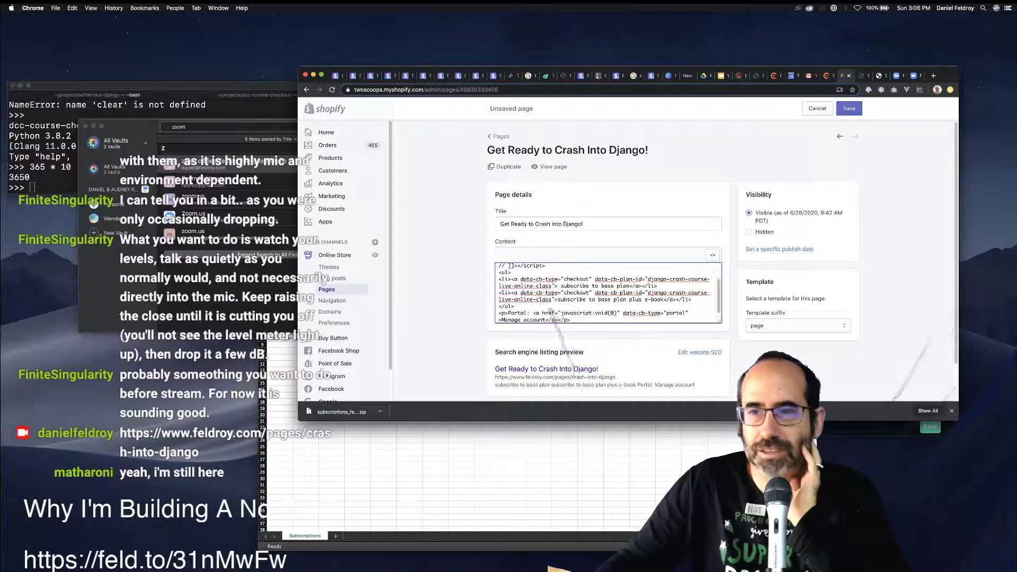
click(896, 76)
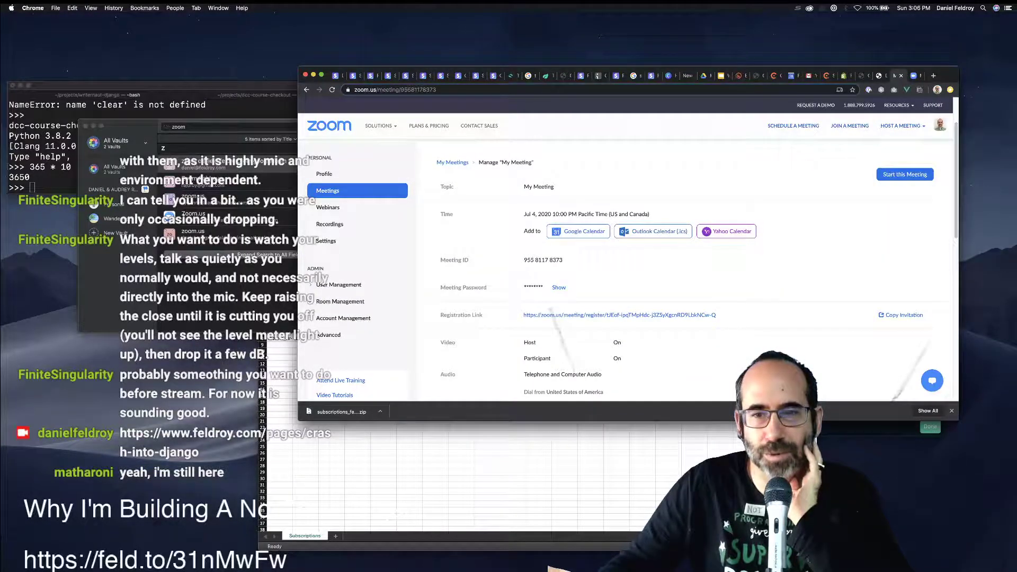
Open the public registration link and preview the meeting invitation text.
click(582, 315)
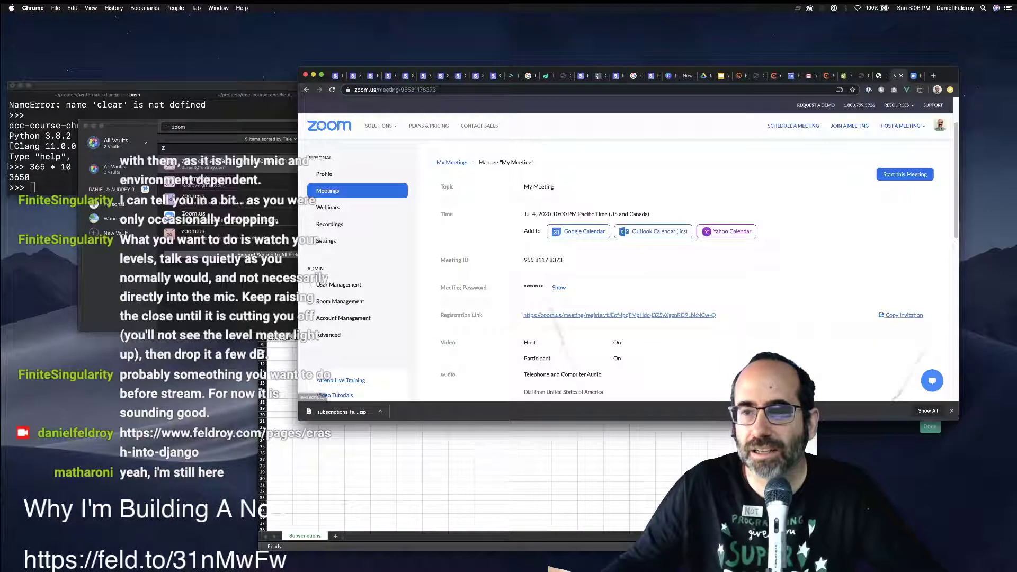
click(903, 315)
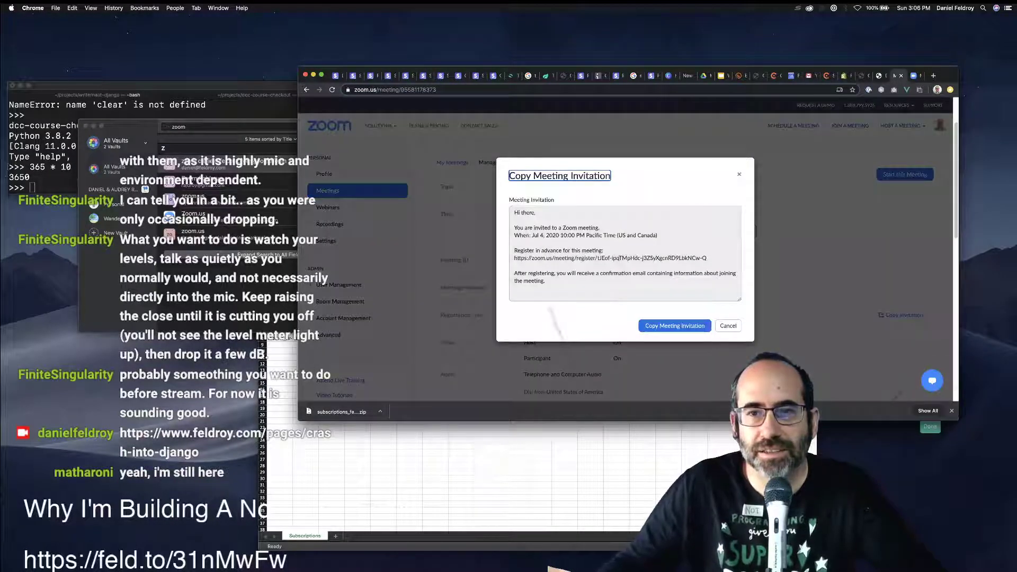
click(738, 174)
scroll(626, 264, down, 6)
scroll(626, 265, up, 1)
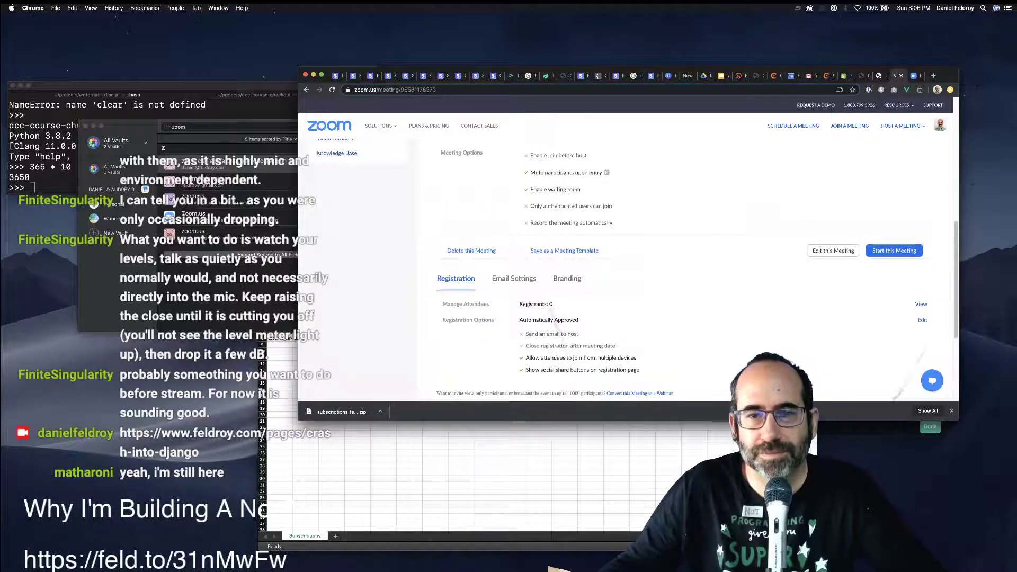
Check the registration Email Settings and Branding tabs, then return to Registration.
click(514, 278)
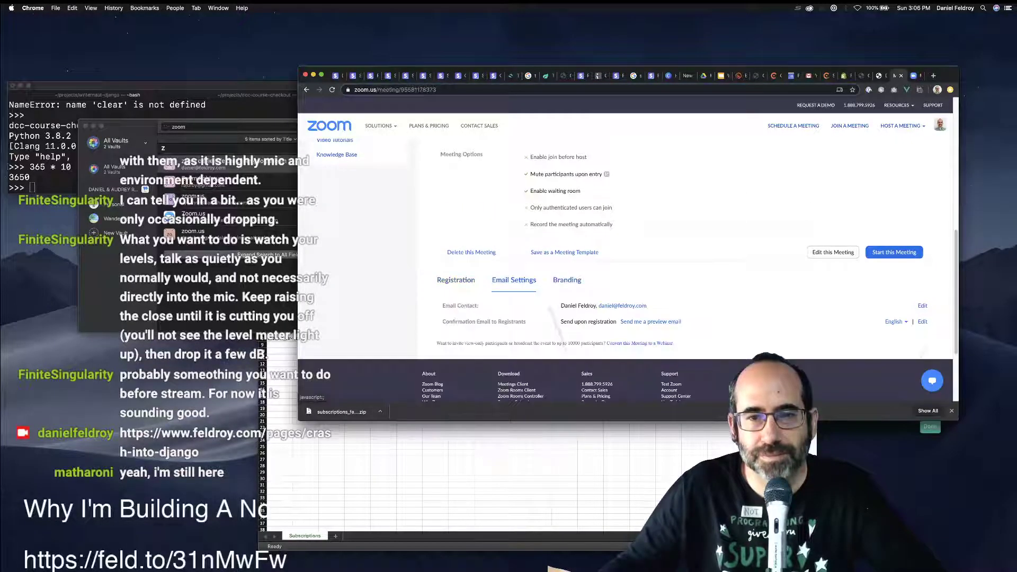
click(566, 280)
scroll(567, 286, down, 1)
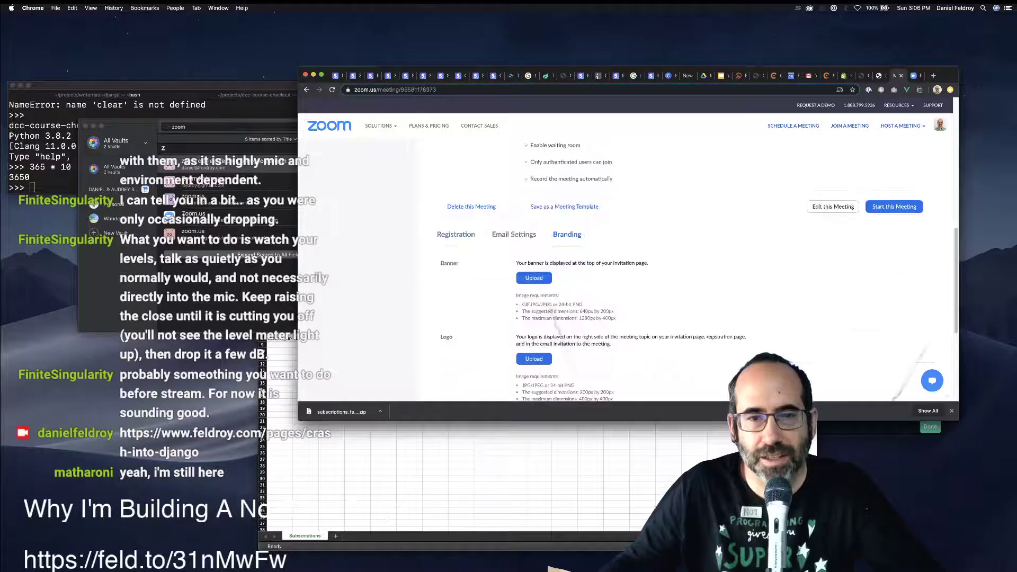
click(455, 234)
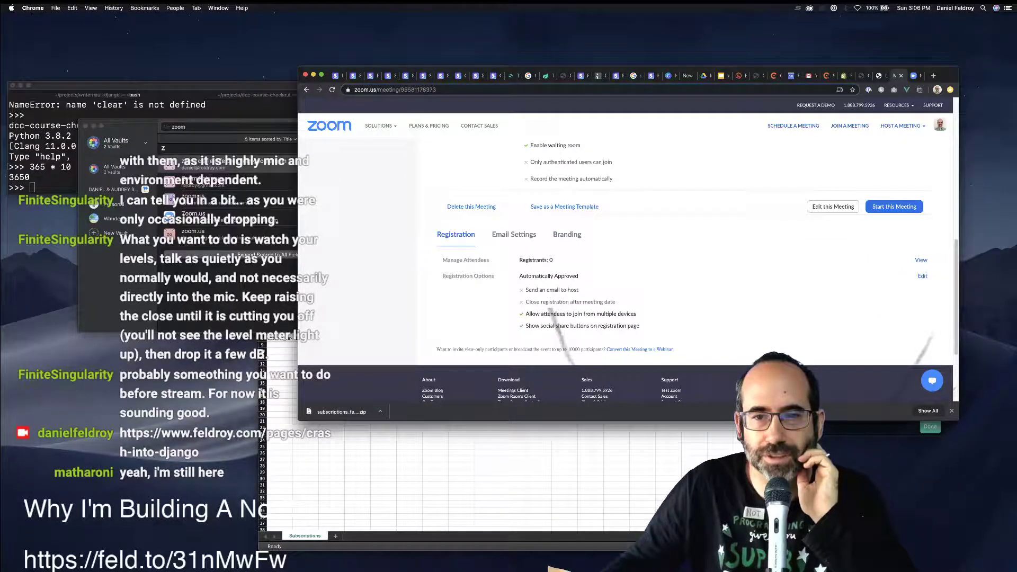
Enable 'Close registration after event date' in the meeting's registration options.
click(922, 276)
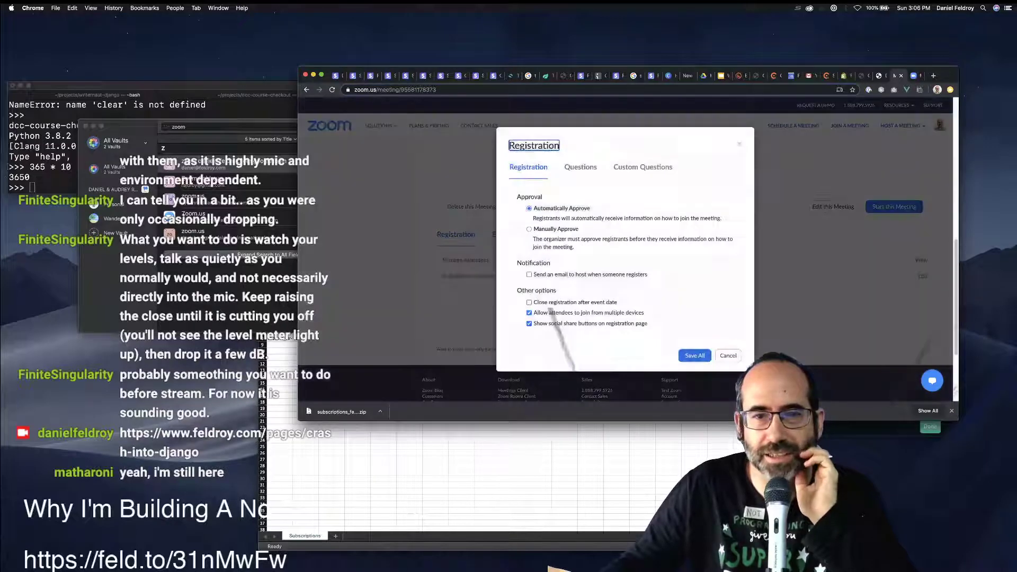
click(528, 301)
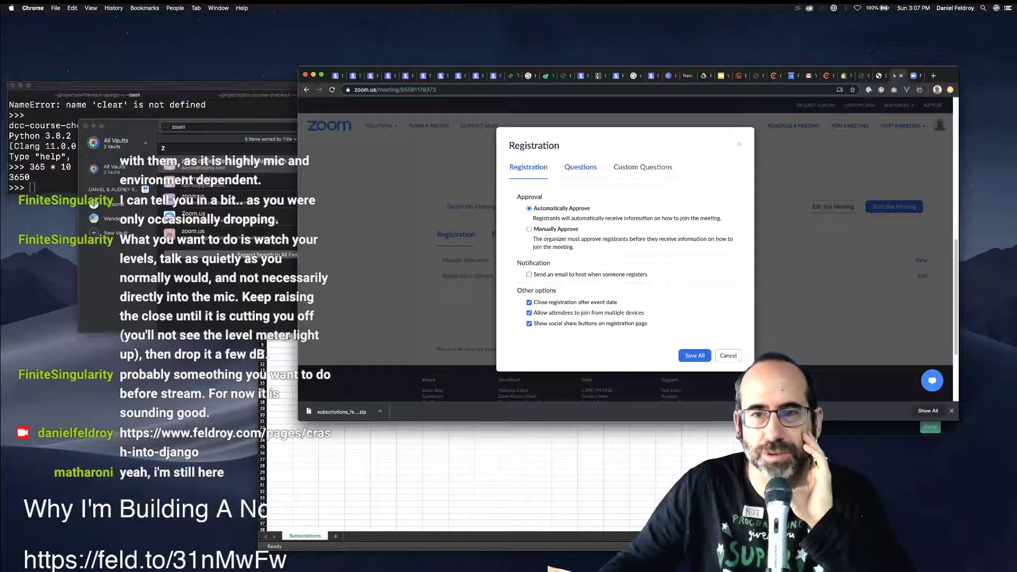
click(581, 167)
scroll(625, 238, down, 3)
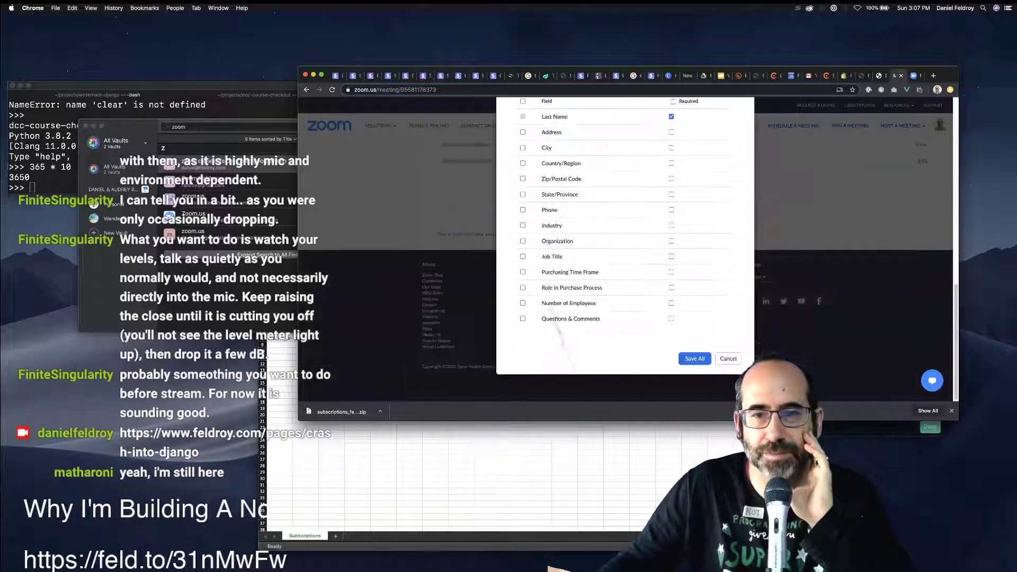
scroll(625, 238, up, 2)
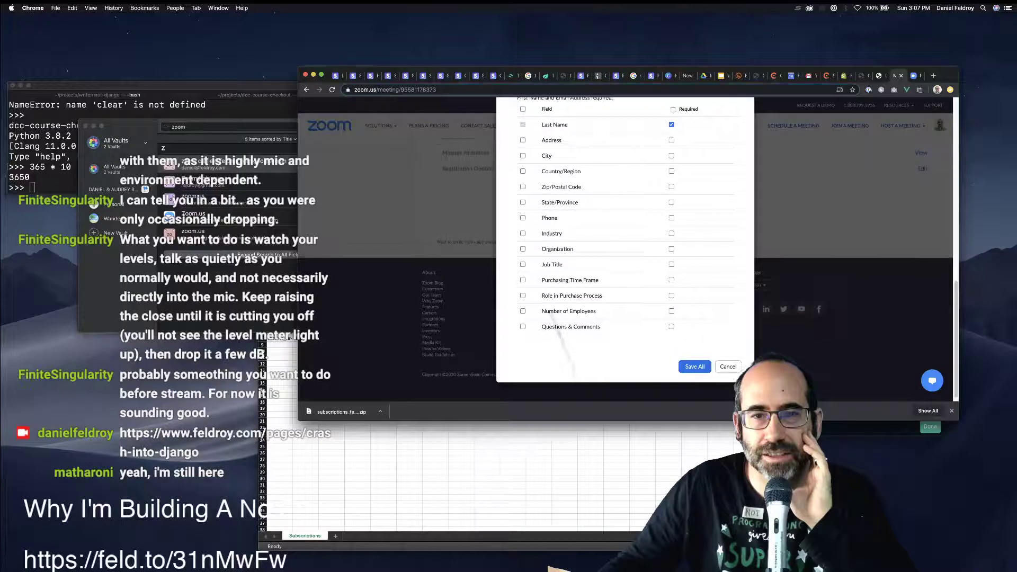
scroll(625, 238, up, 1)
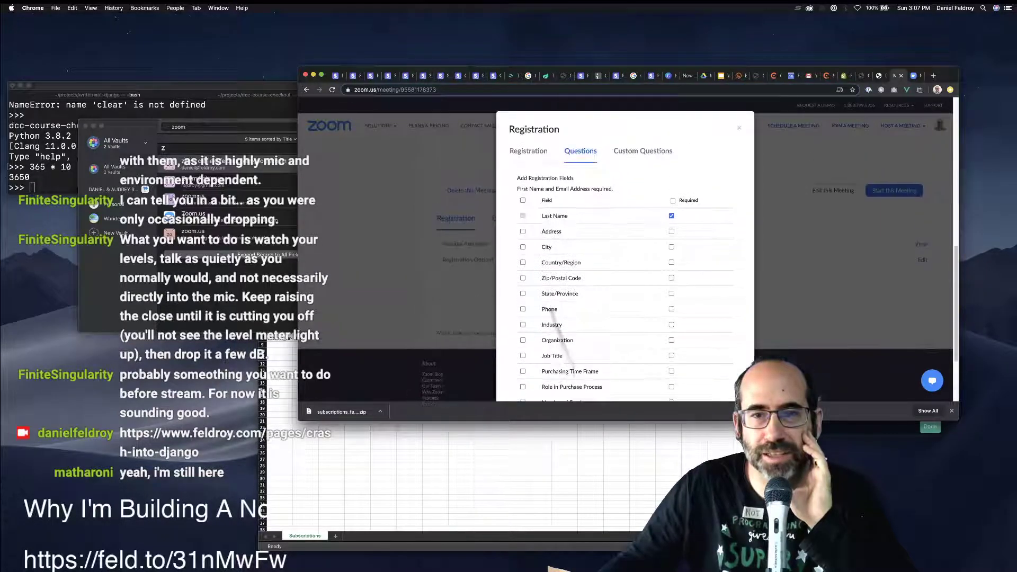
scroll(625, 238, up, 2)
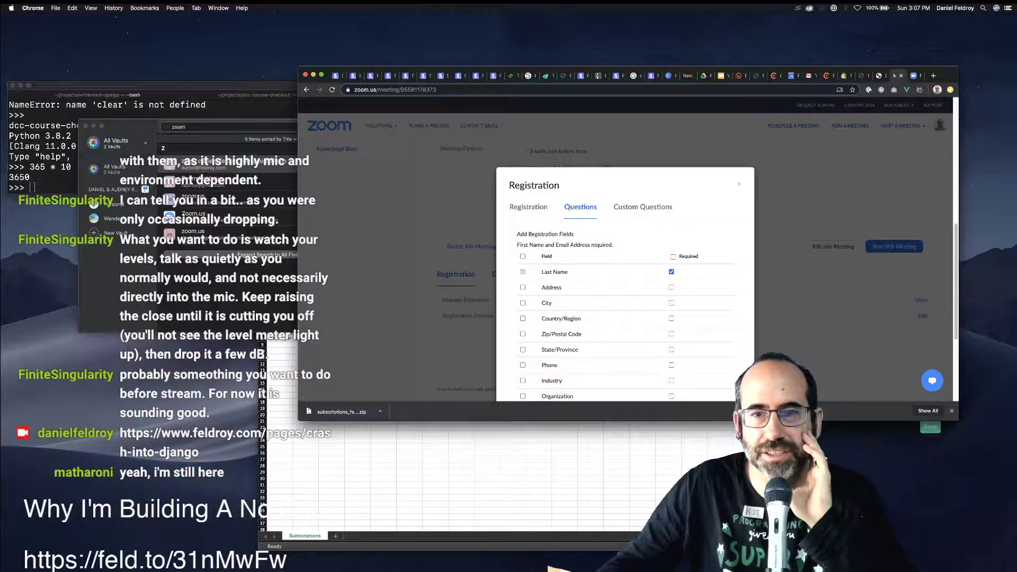
Add required custom question 'Have you purchased Django Crash Course Yet? It is mandatory before you enter the group.' and save all.
click(642, 207)
click(537, 266)
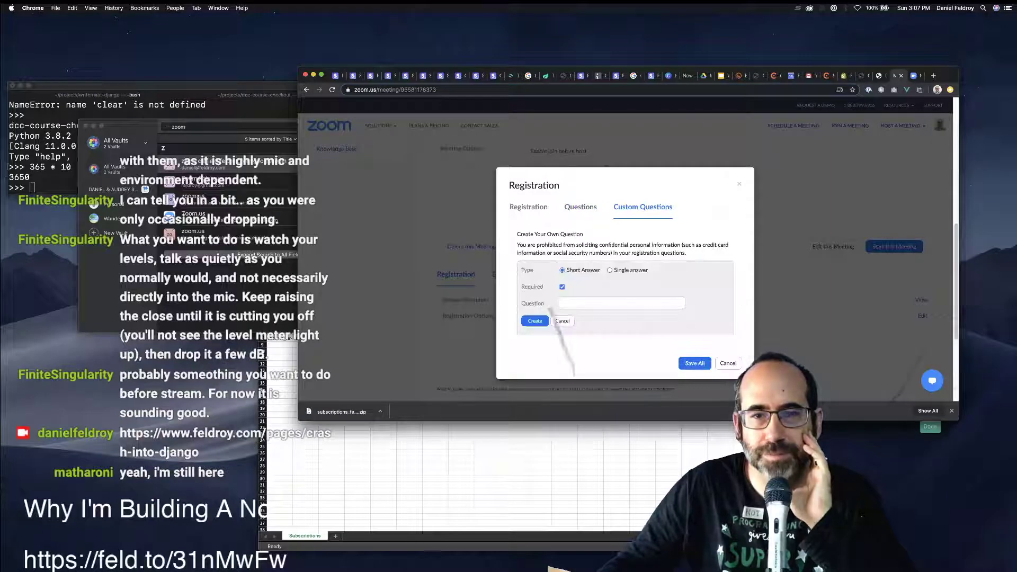
click(565, 304)
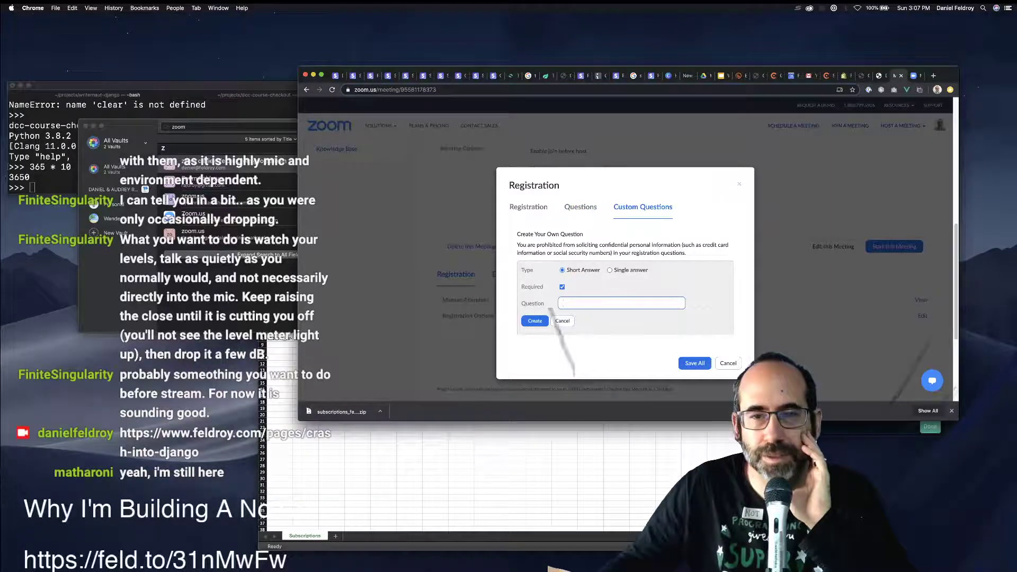
text(Have you pu)
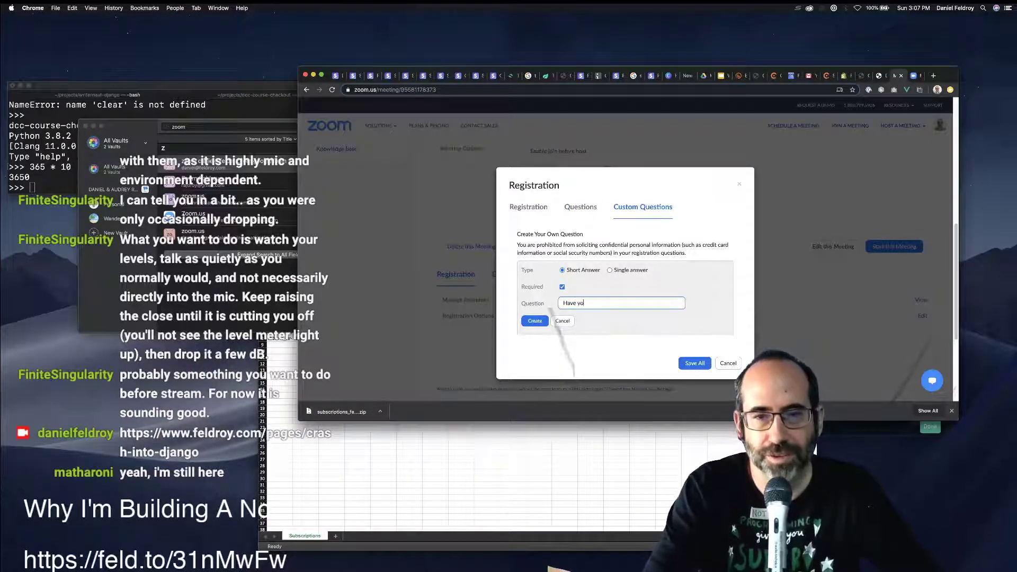
key(BackSpace)
key(BackSpace)
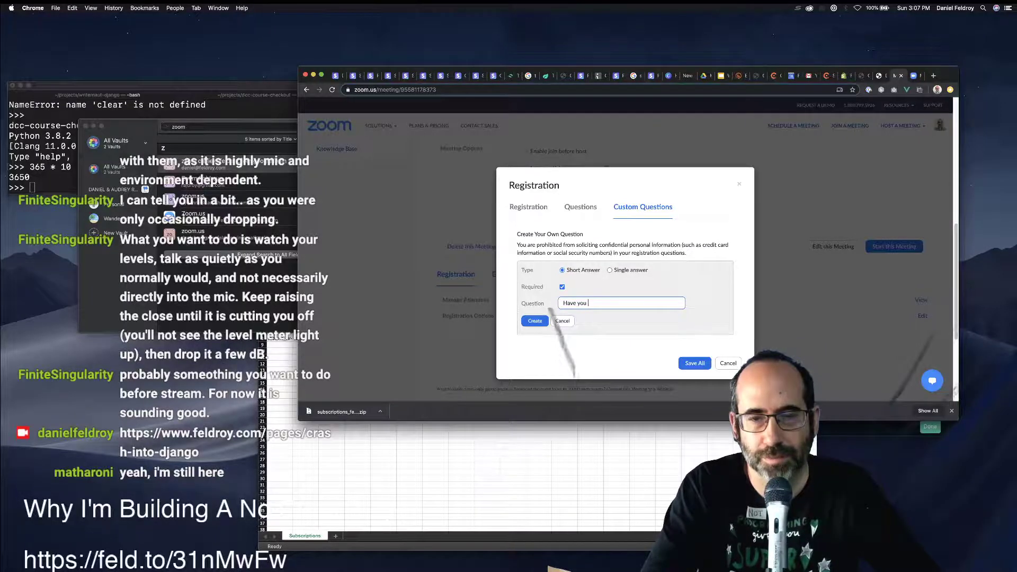
text(purchas)
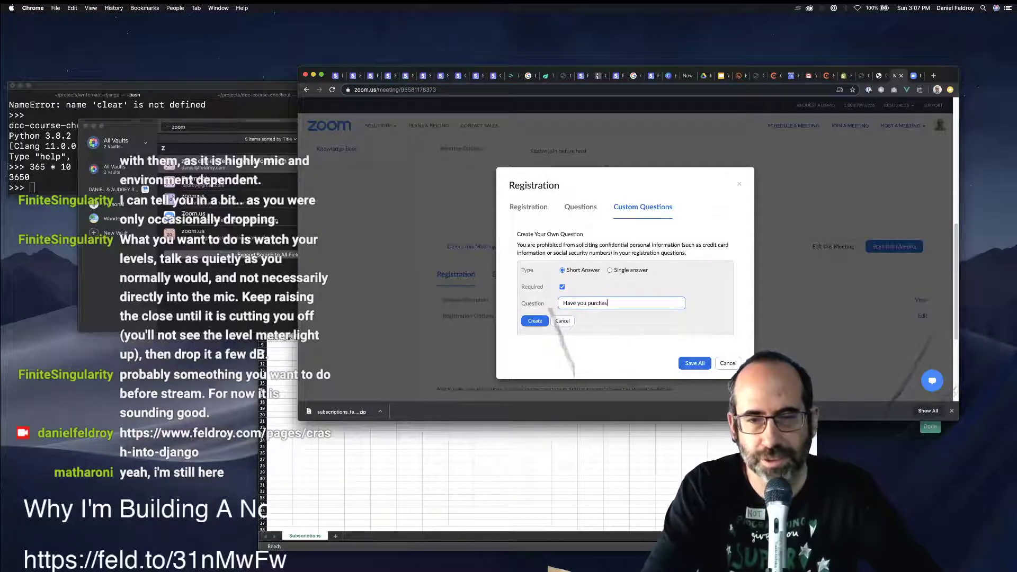
text(ed Django Cra)
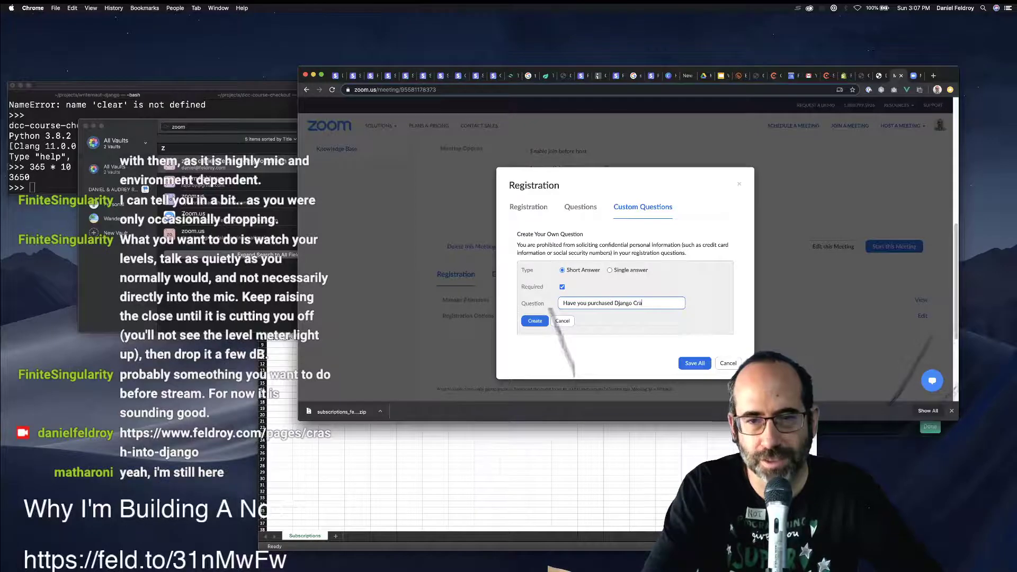
text(sh Course Ye)
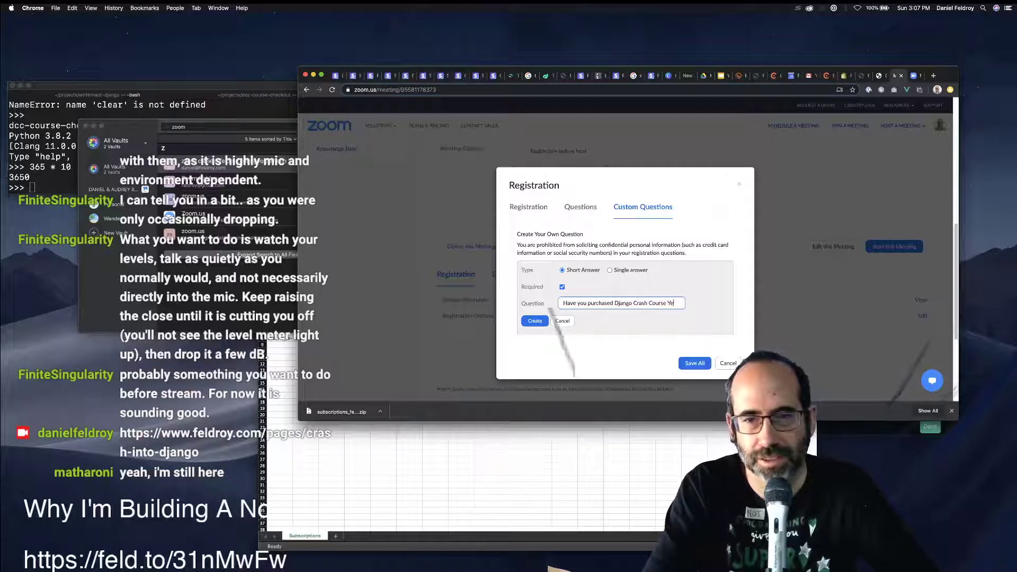
text(t? It is ma)
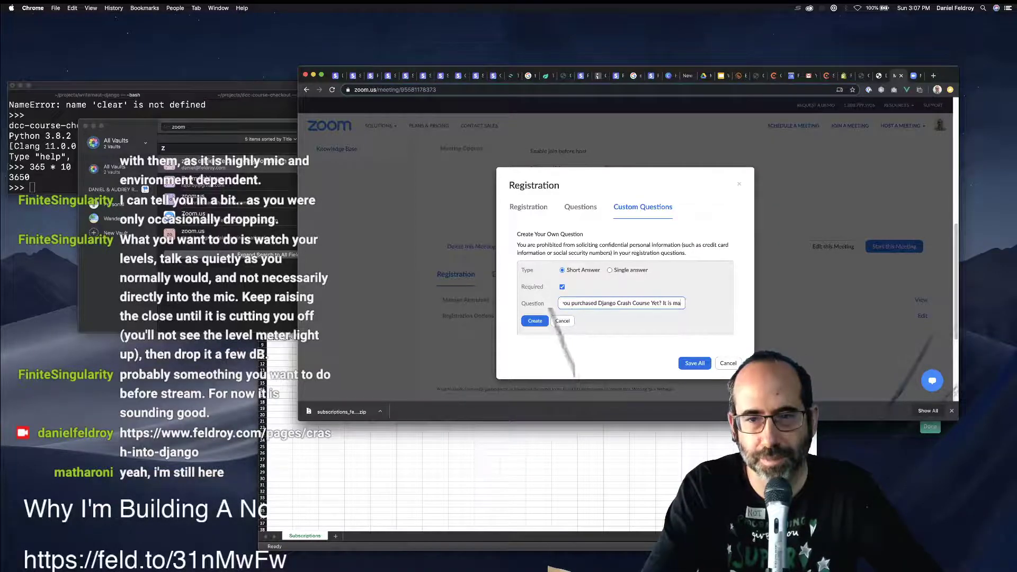
text(ndatory before )
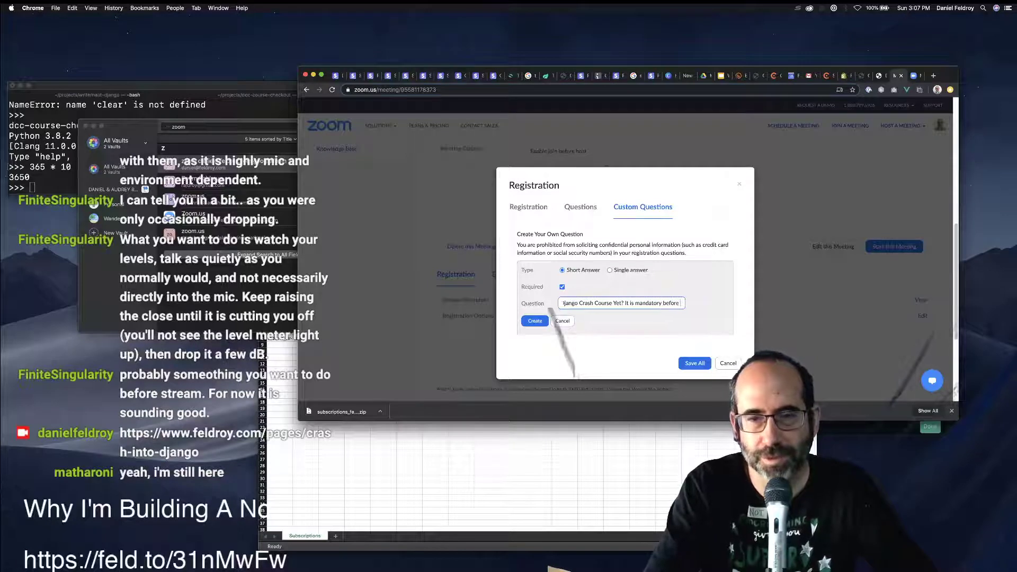
text(you enter the group.)
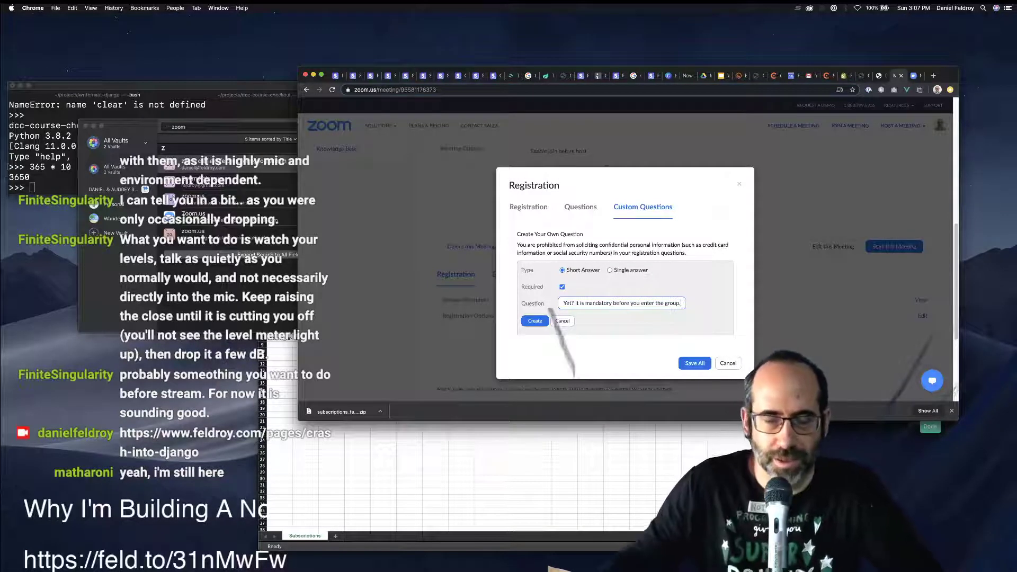
click(536, 320)
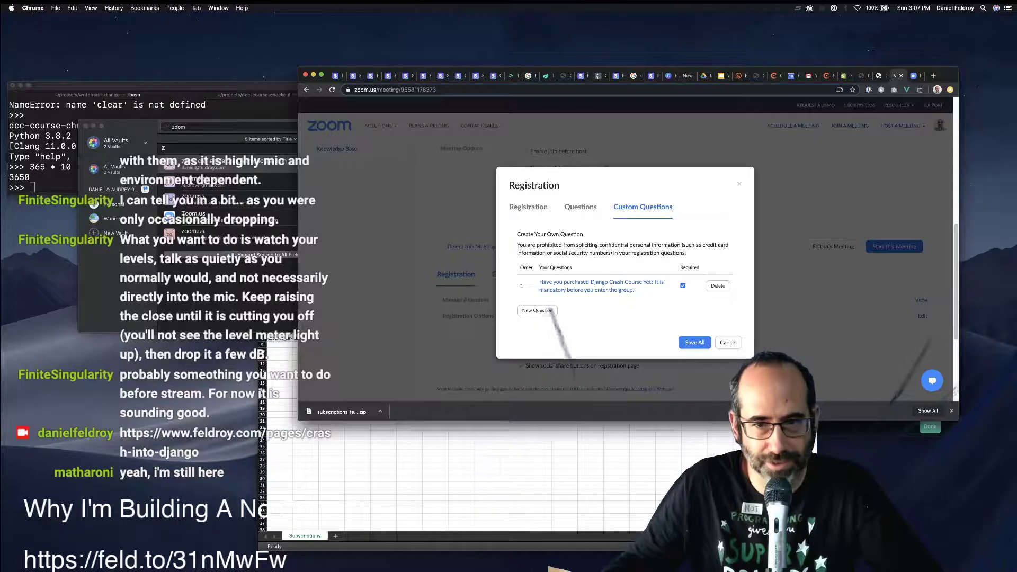
click(683, 342)
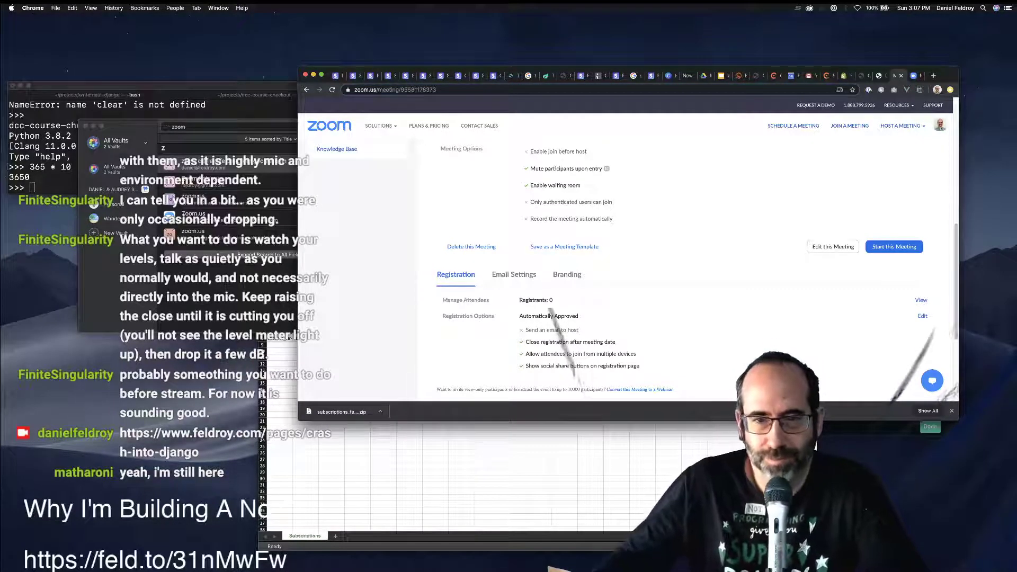
scroll(624, 248, up, 8)
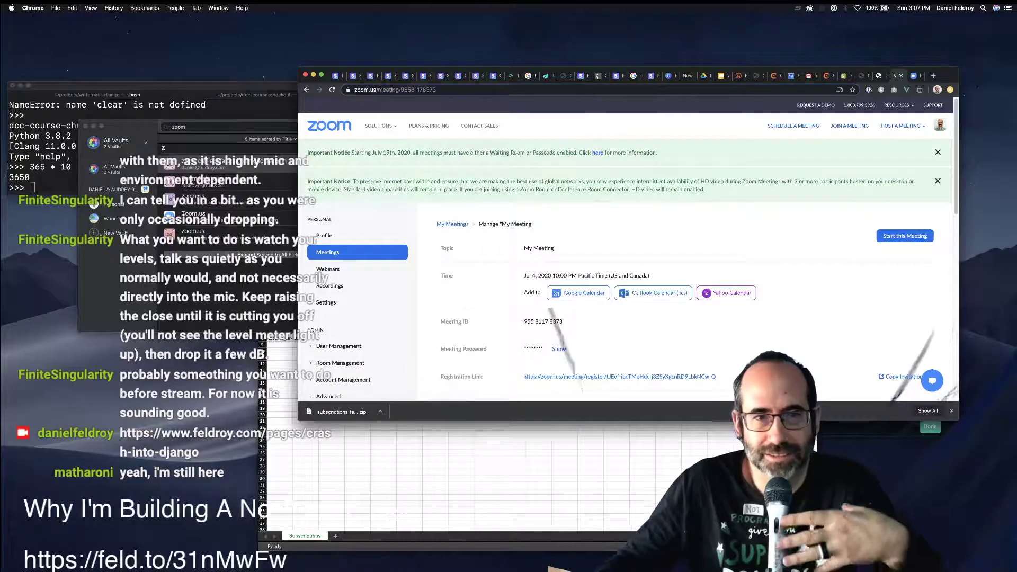
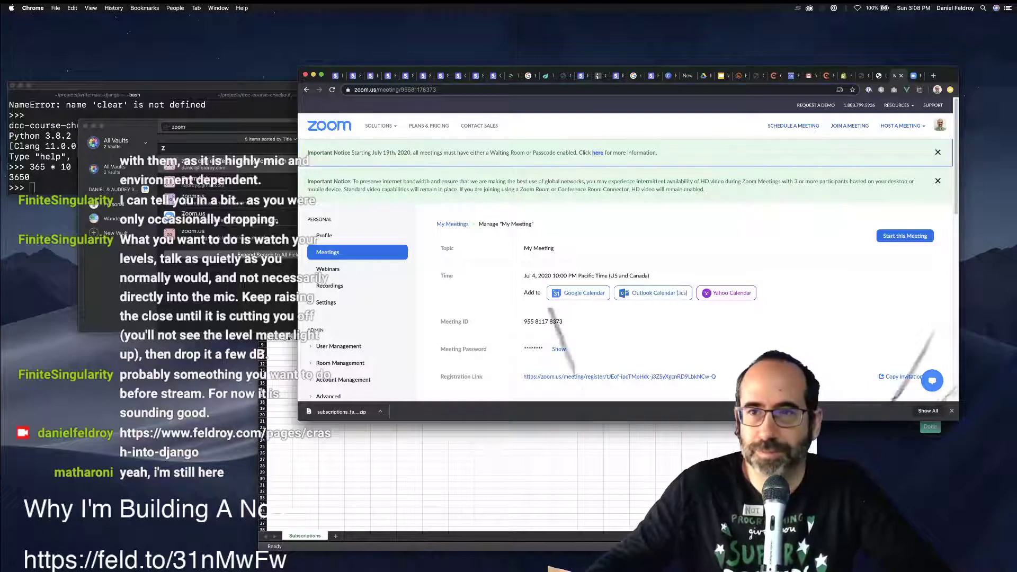
Switch to the Chargebee list showing the 7 active subscriptions.
click(826, 76)
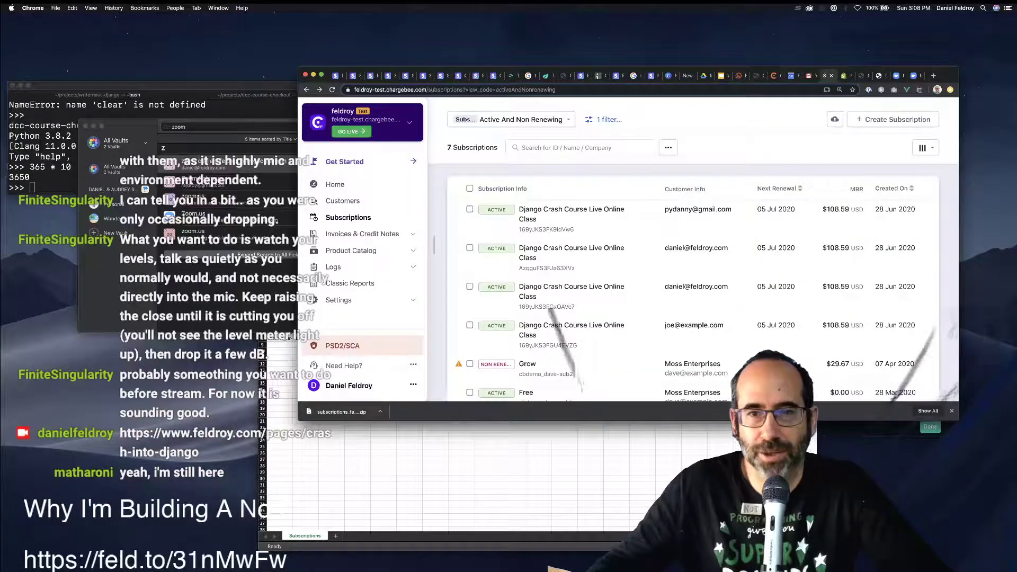
Go to the Shopify 'Get Ready to Crash Into Django!' page editor and show its content as formatted text.
key(ctrl+Tab)
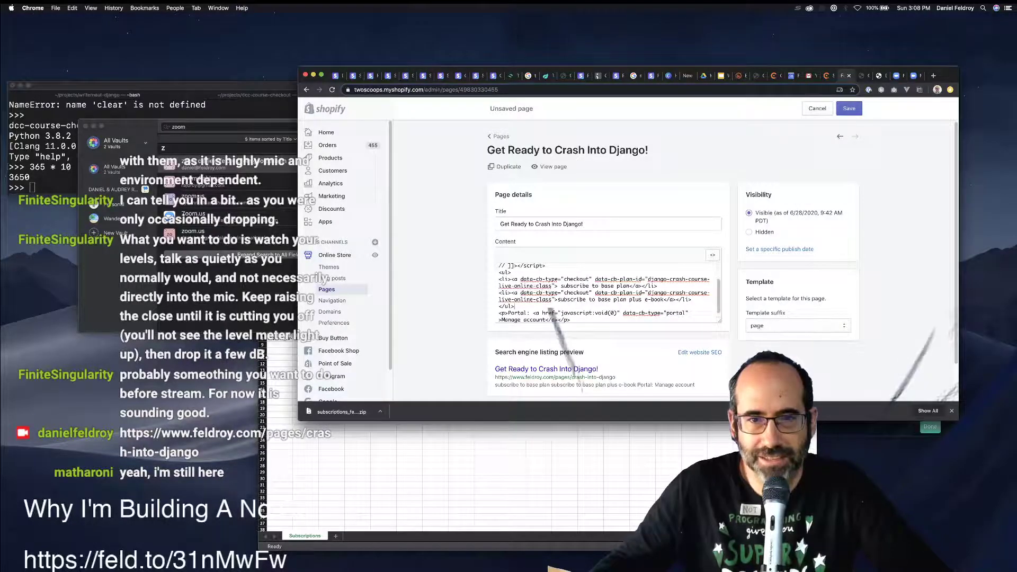
scroll(548, 309, up, 2)
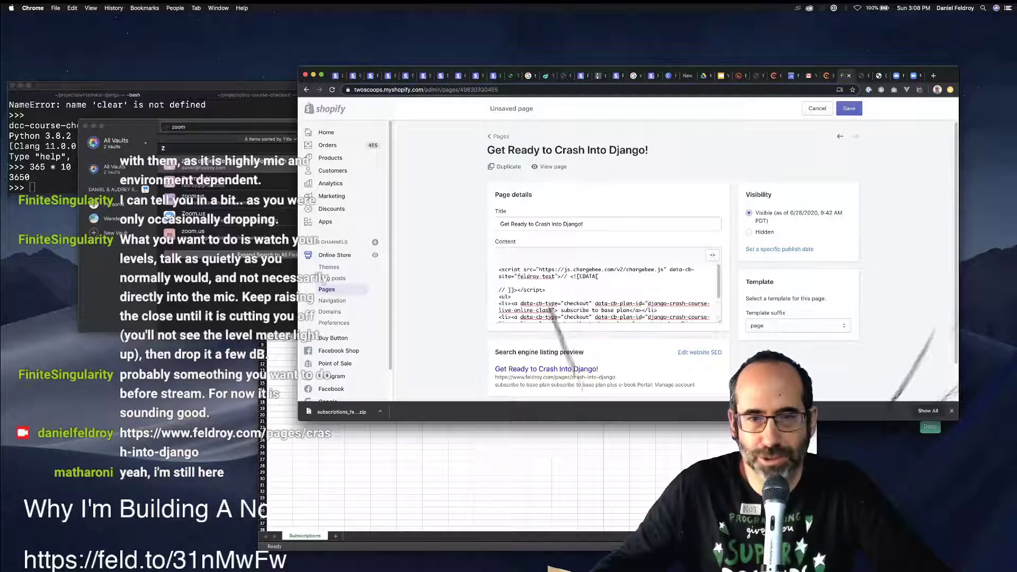
scroll(549, 310, down, 1)
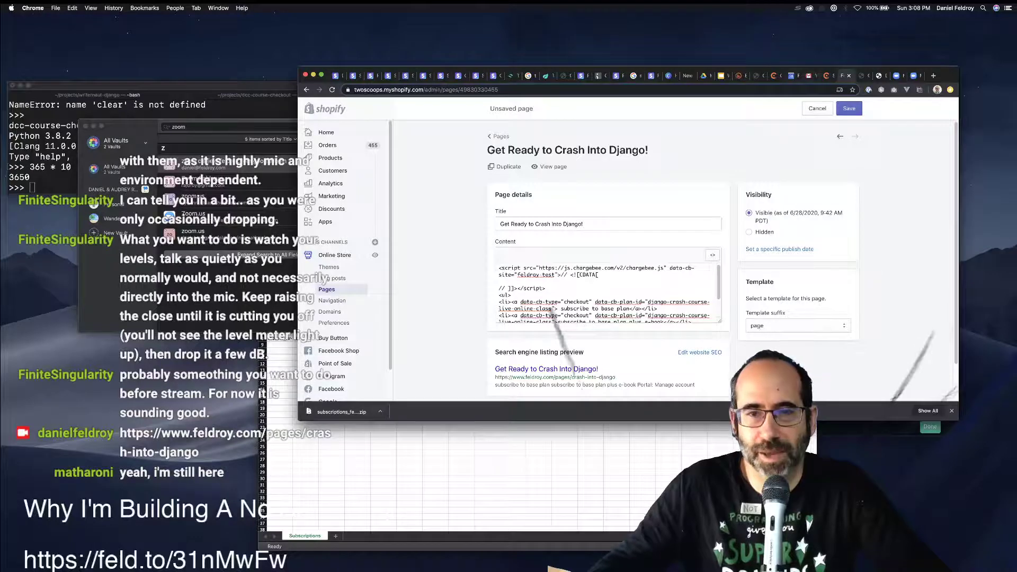
click(712, 255)
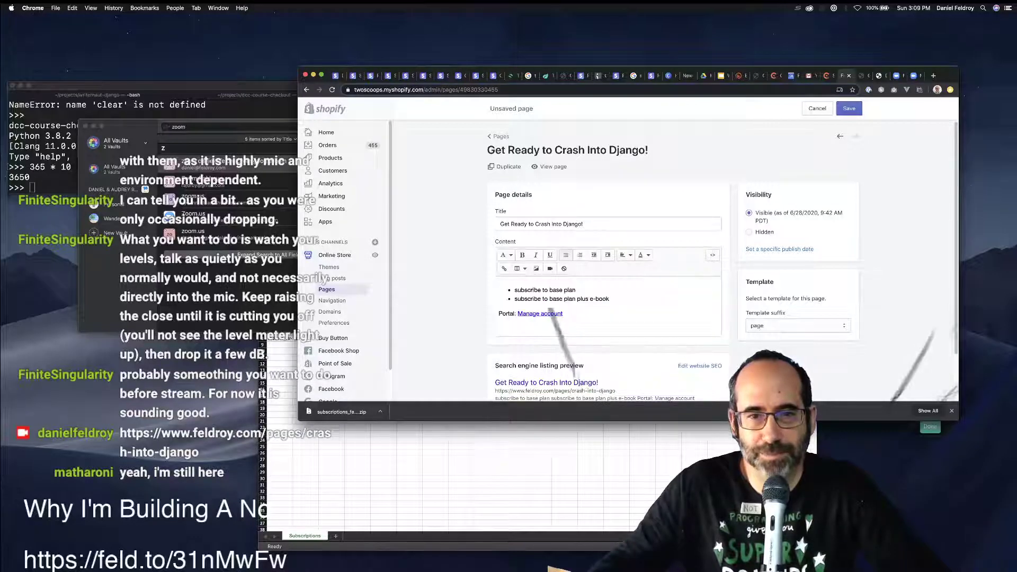
Insert blank lines above the Portal: Manage account line, below the subscription bullets.
click(530, 289)
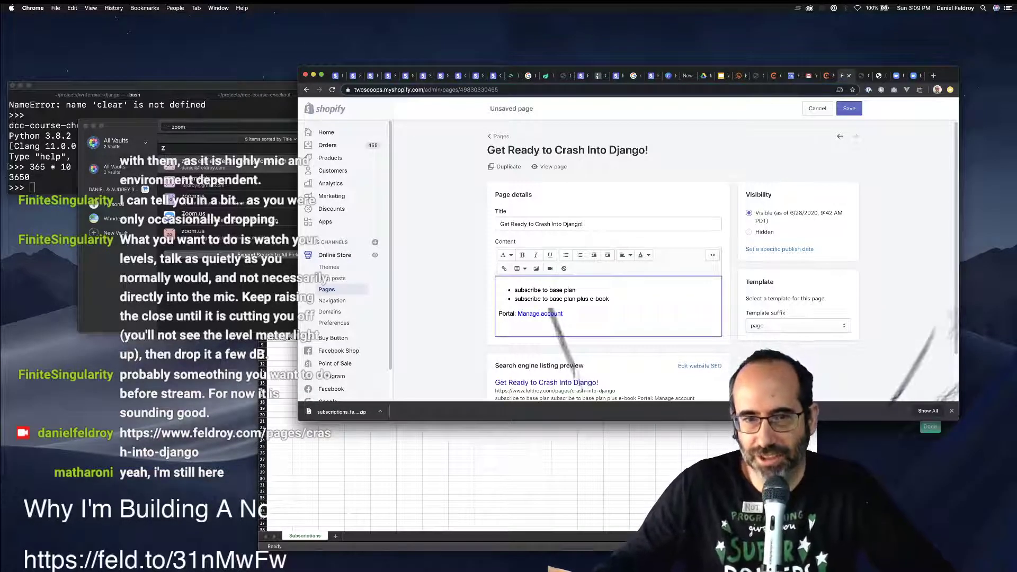
key(shift+Up)
key(shift+Up)
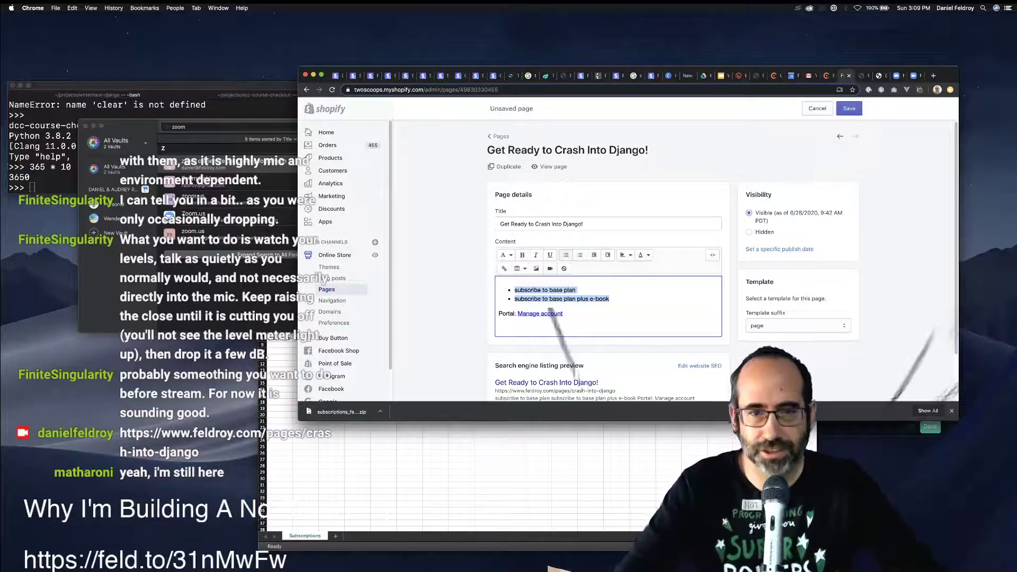
key(Right)
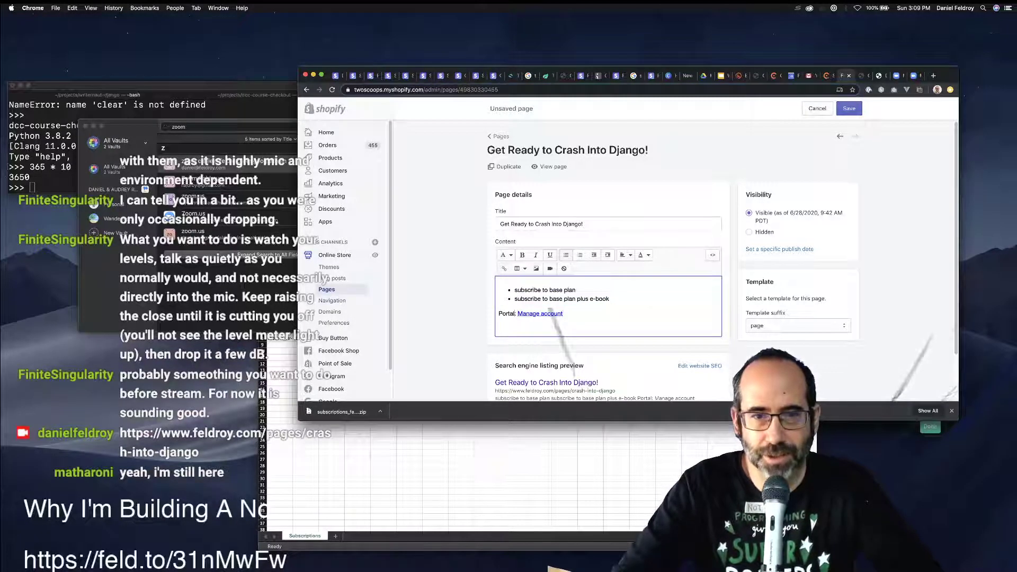
key(Return)
key(Return)
key(Return)
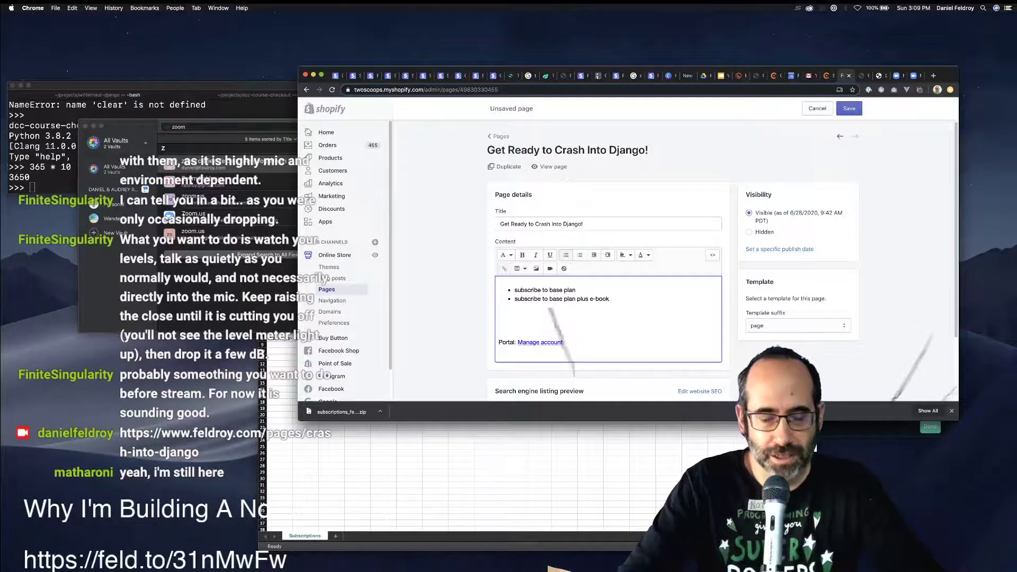
Type 'You just registered for the Django Crash Course live online class', a live event with Feldroy staff.
text(You)
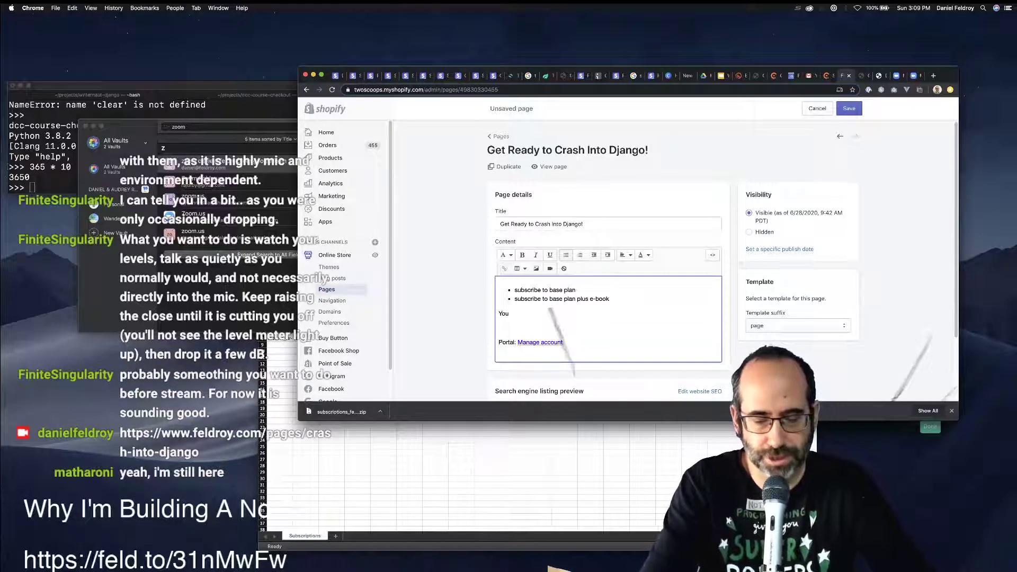
text( just registe)
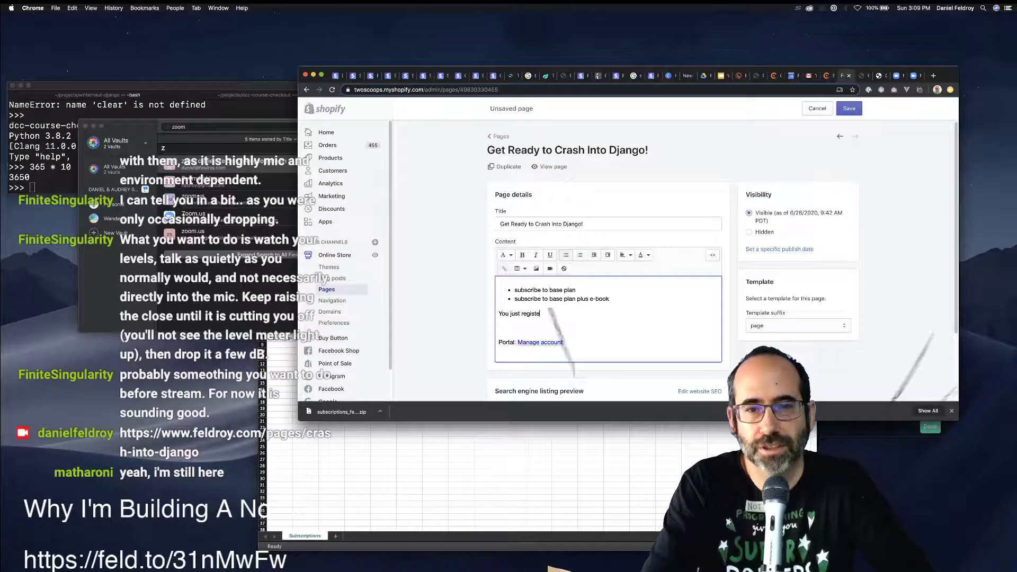
text(red!)
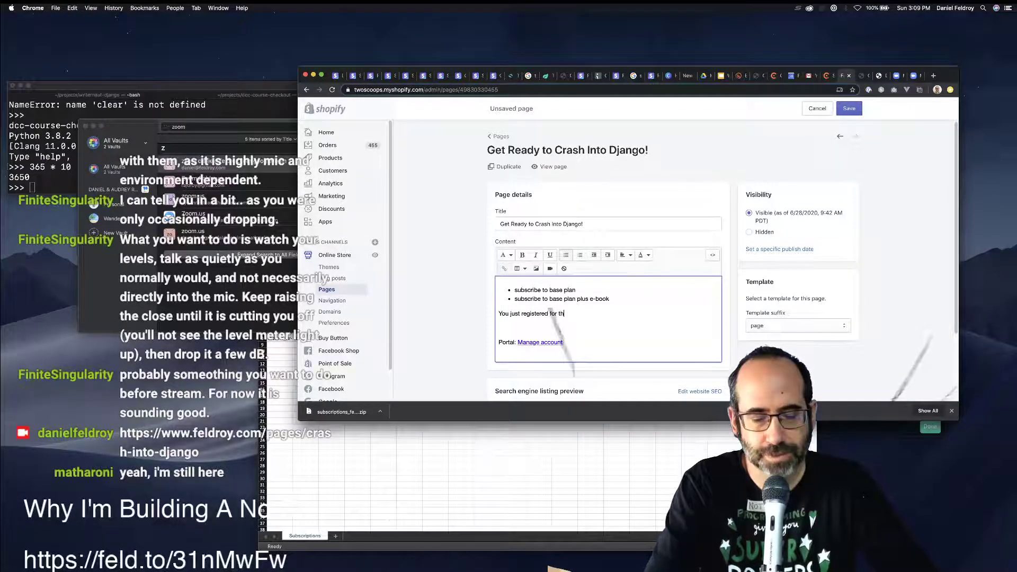
text( for th e)
key(BackSpace)
key(BackSpace)
text(e onl)
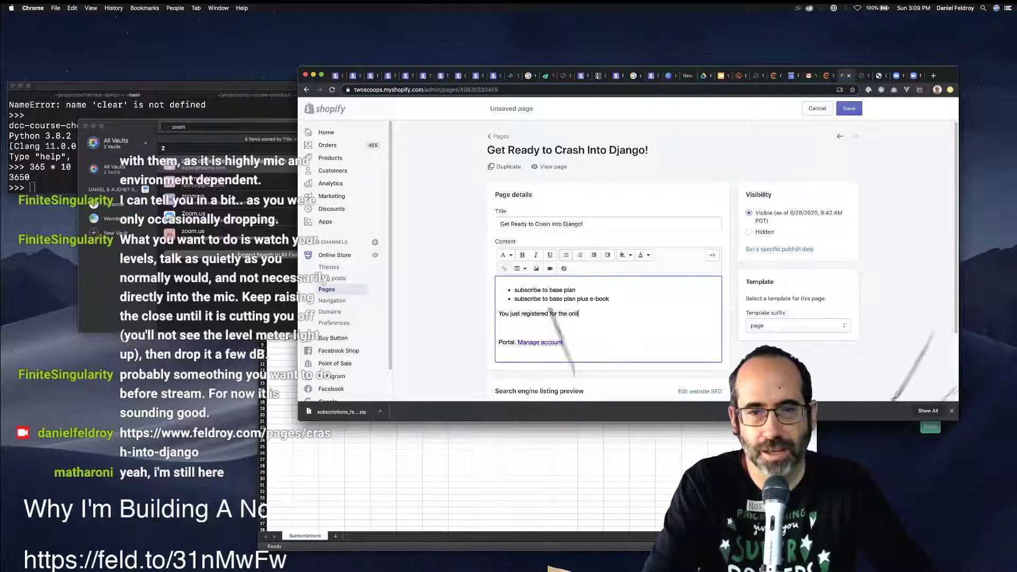
text(ine Django Cre)
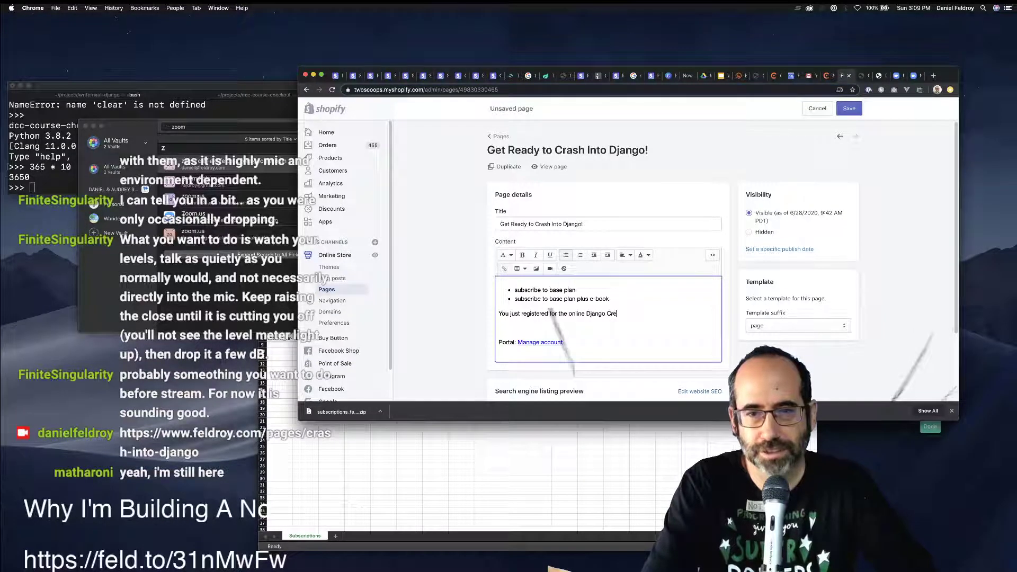
text(sh Course)
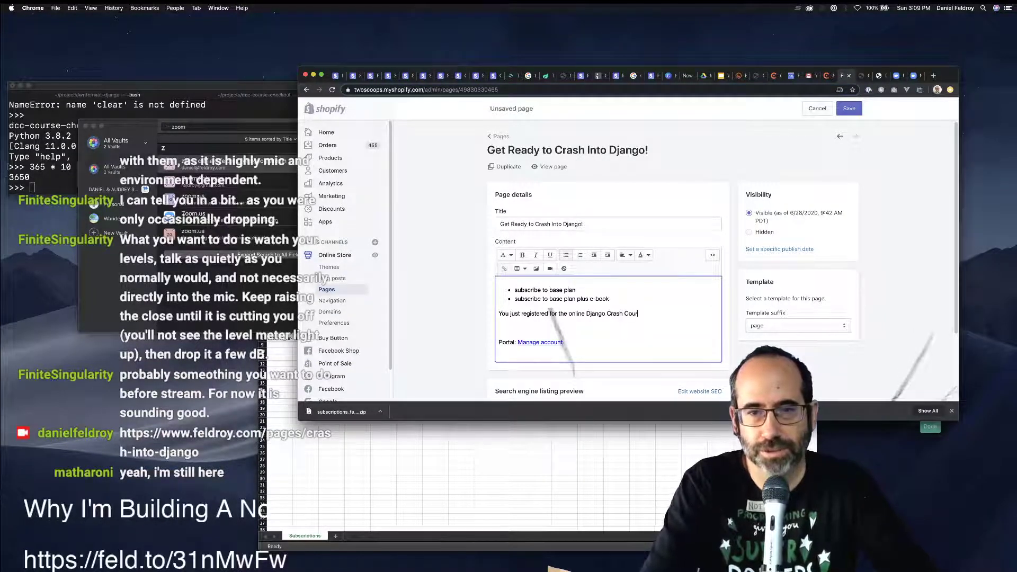
key(BackSpace)
key(BackSpace)
key(BackSpace)
key(BackSpace)
key(BackSpace)
key(BackSpace)
key(BackSpace)
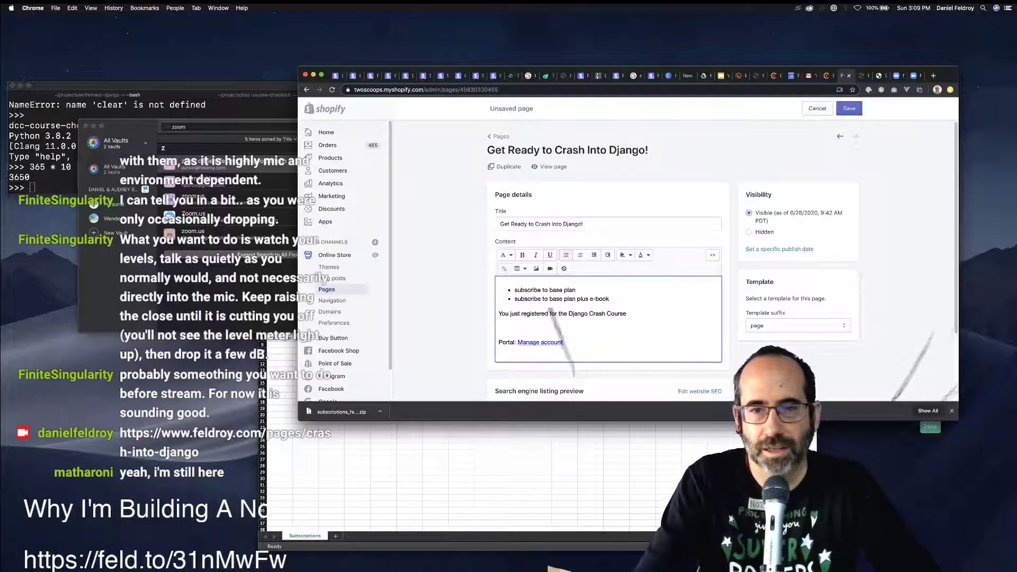
click(498, 327)
key(BackSpace)
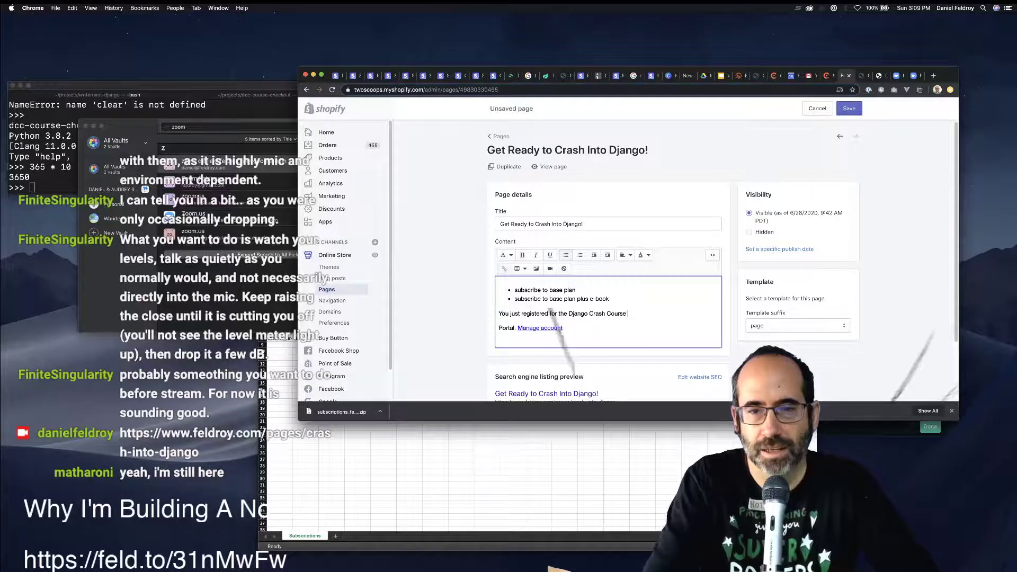
text(live online c)
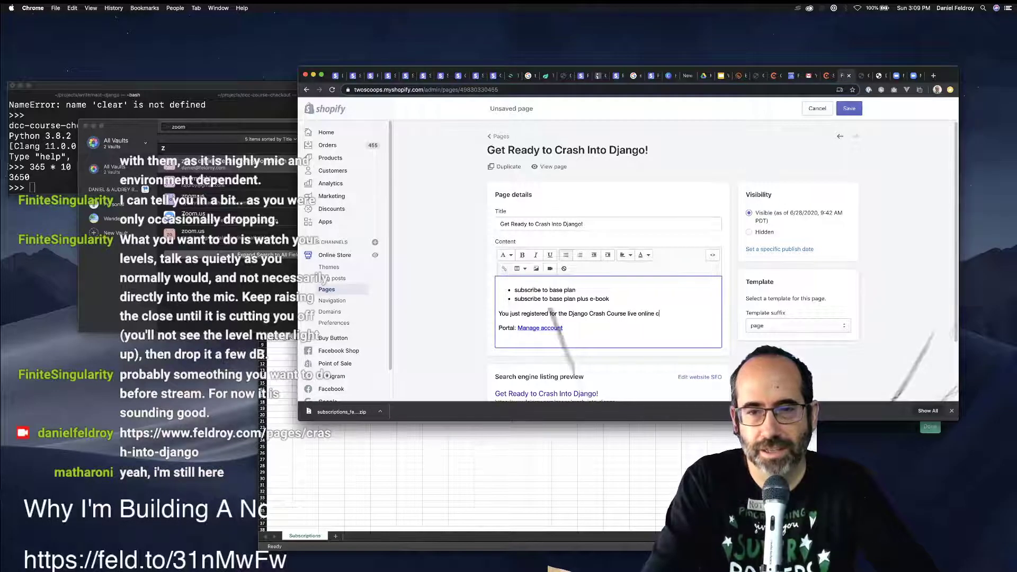
text(lass. This )
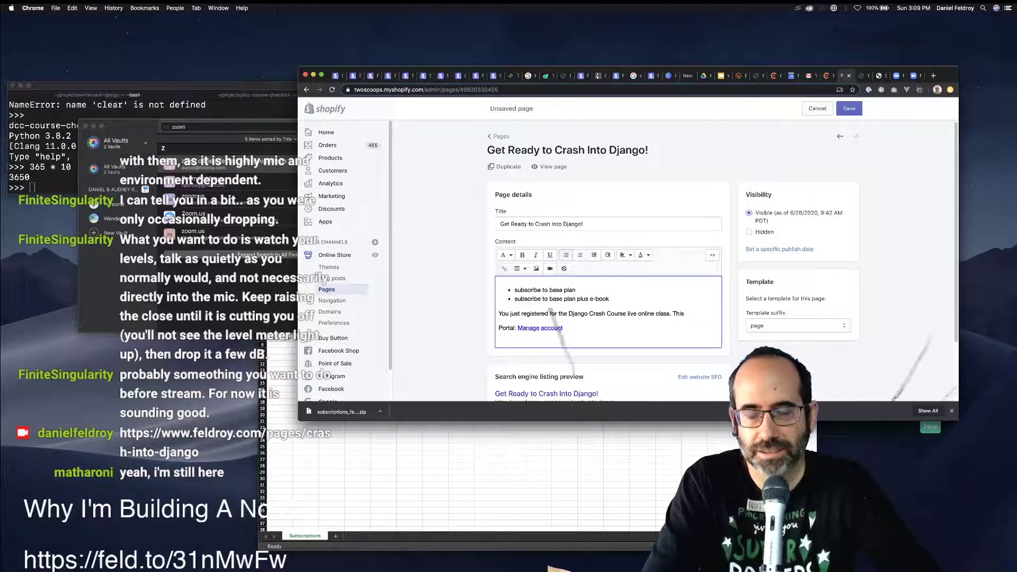
text(is a g)
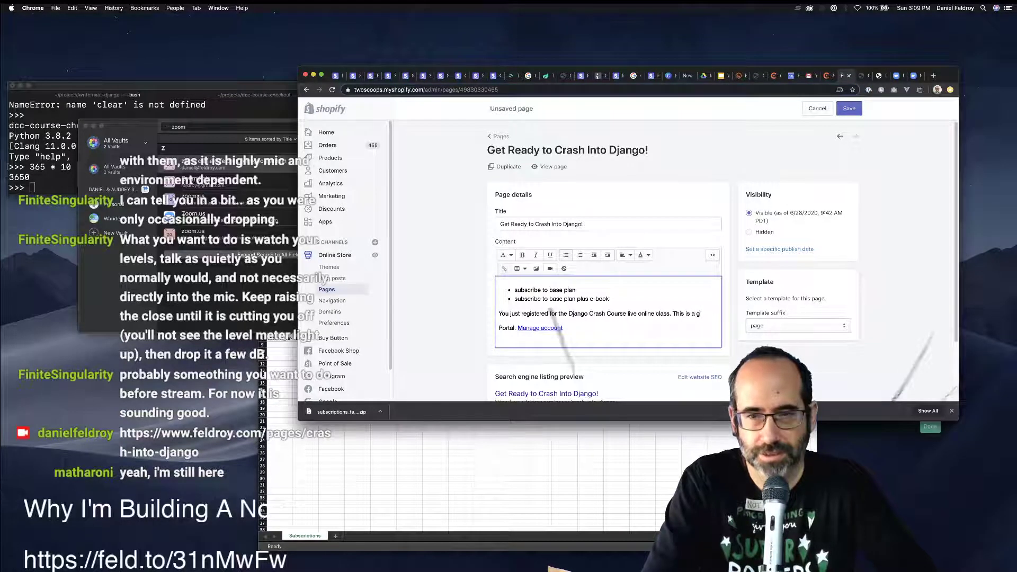
key(BackSpace)
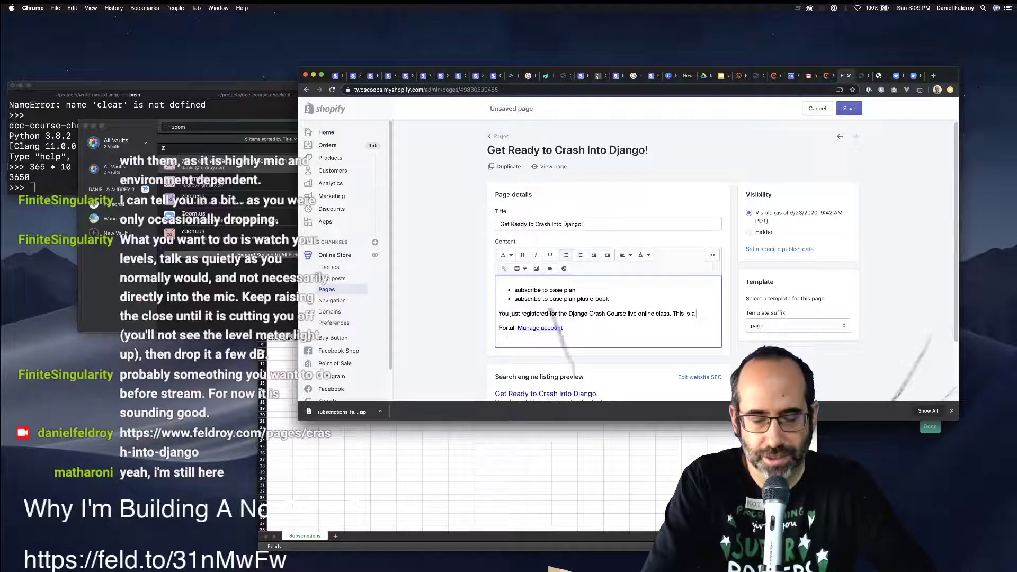
text(live event whe)
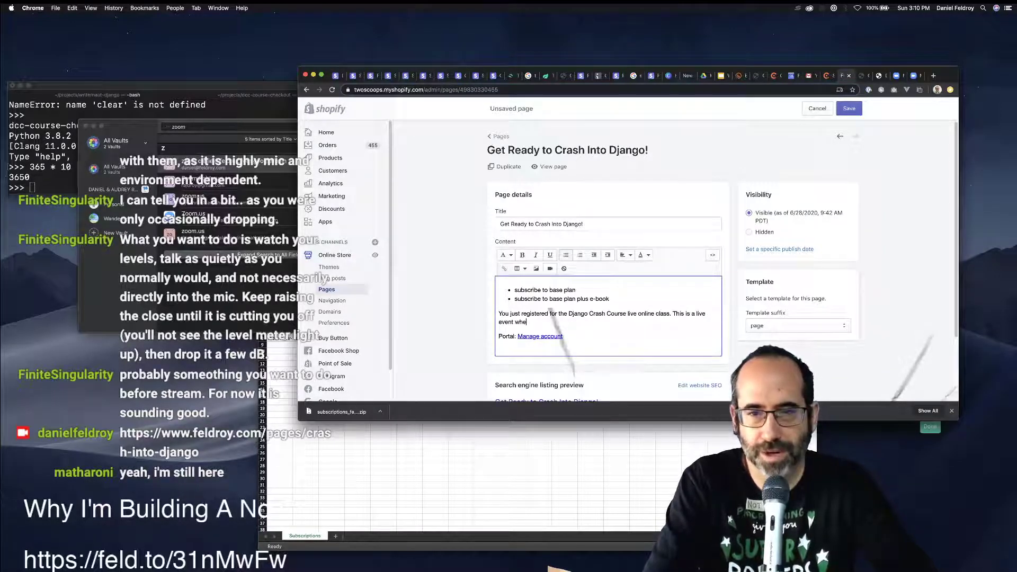
text(FGe)
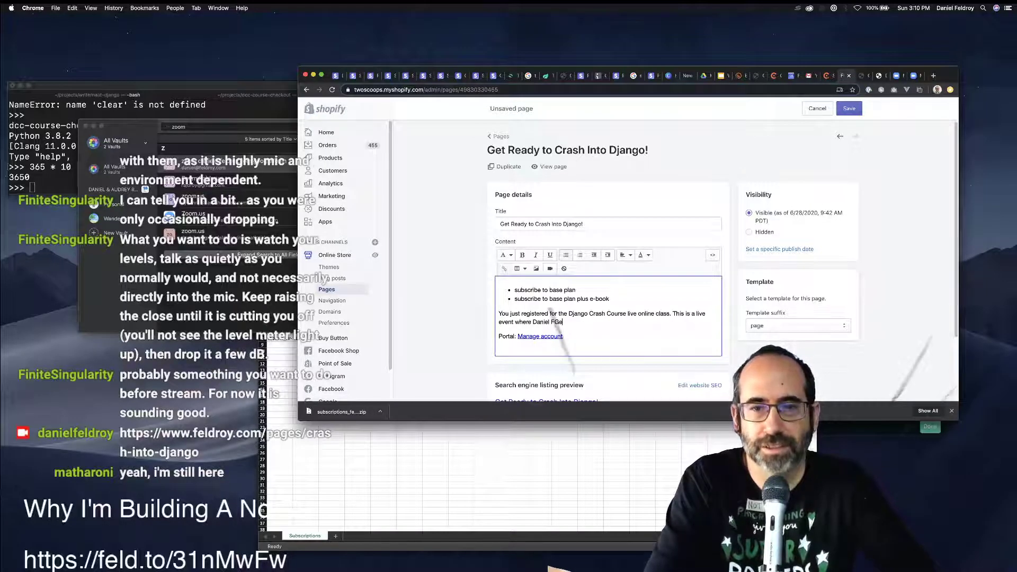
key(BackSpace)
key(BackSpace)
text(eldroy and )
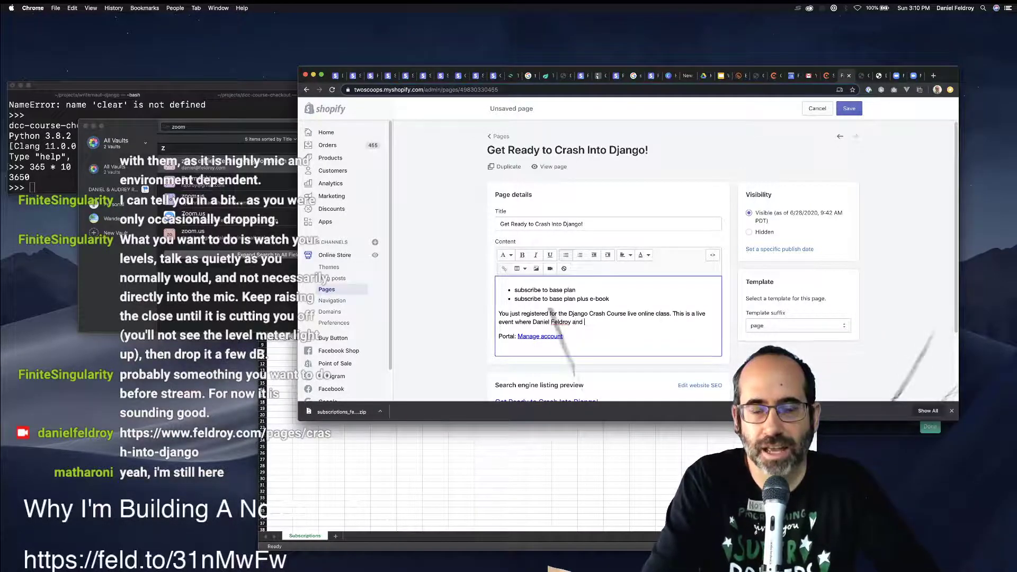
text(other Feldro)
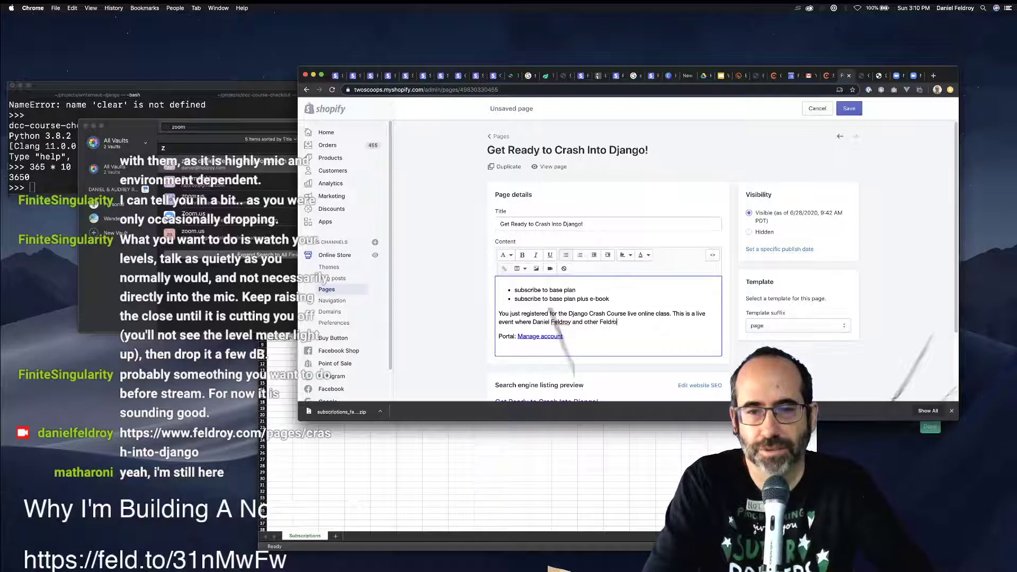
text(y staff )
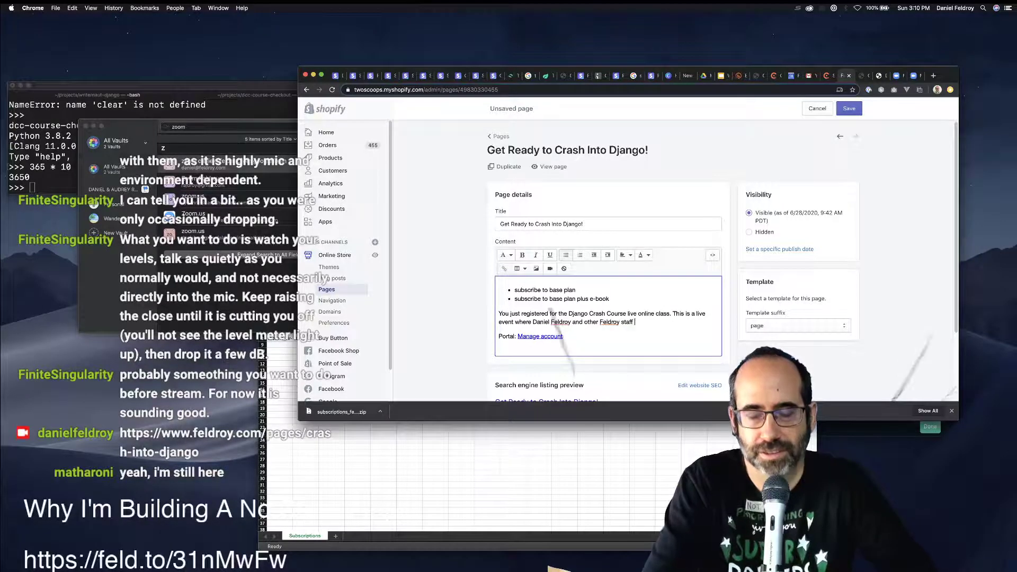
text((Audrey)
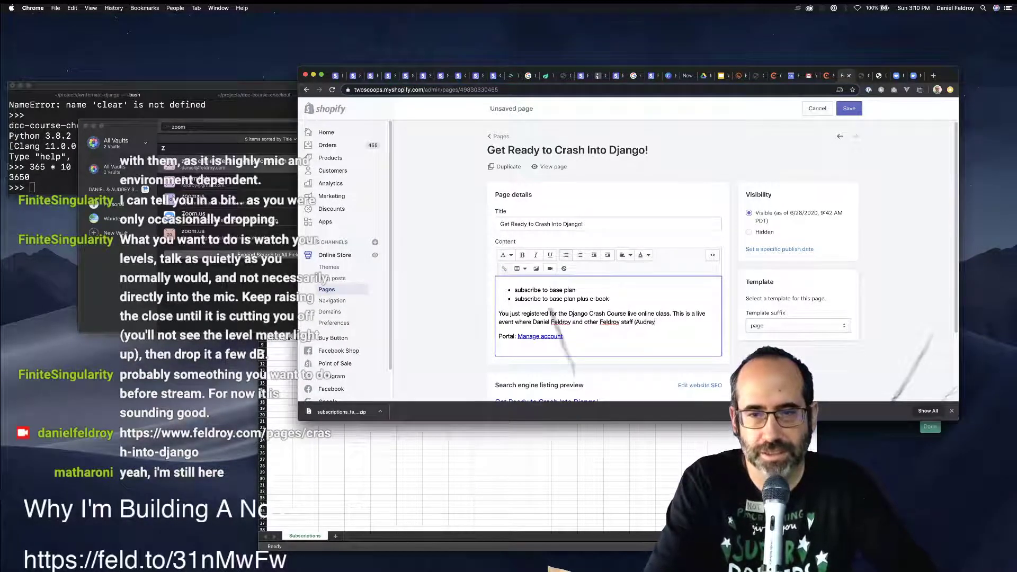
text(, Fabio)
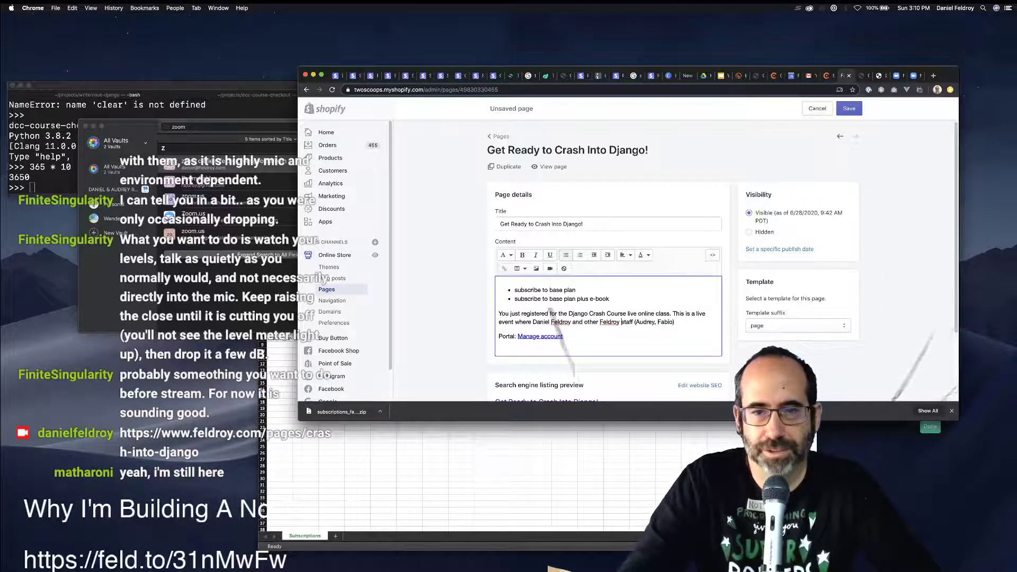
Finish the live-class paragraph: staff teach in real time and help anyone stuck move forward.
key(alt+Left)
key(alt+Left)
text(posasin)
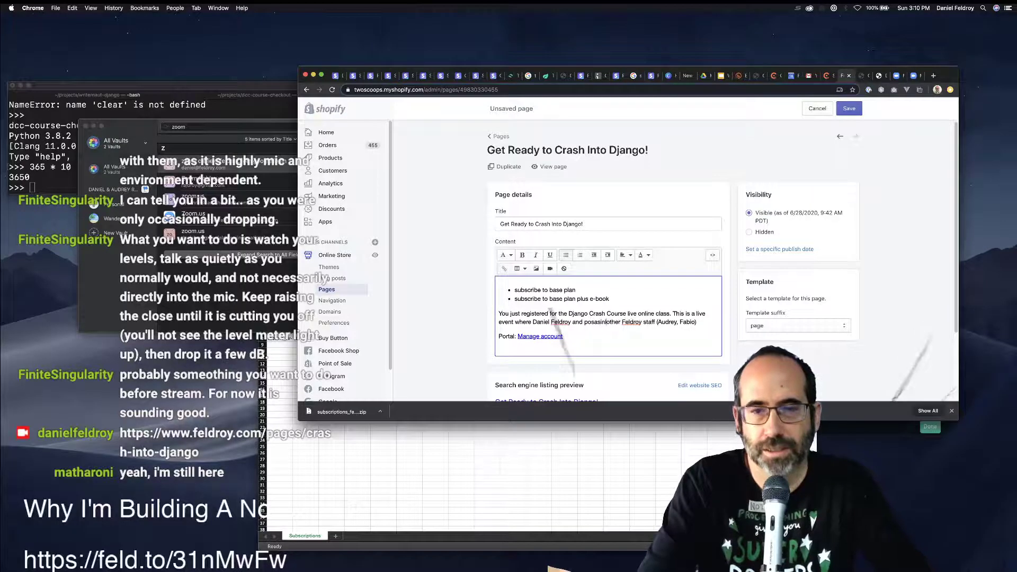
key(BackSpace)
key(BackSpace)
key(BackSpace)
key(BackSpace)
text(sib)
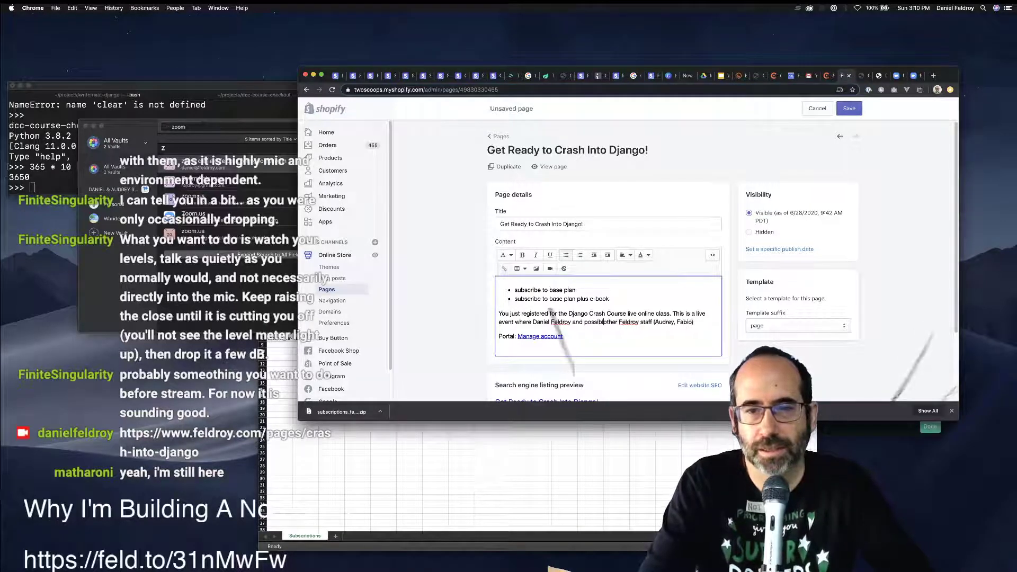
text(ly )
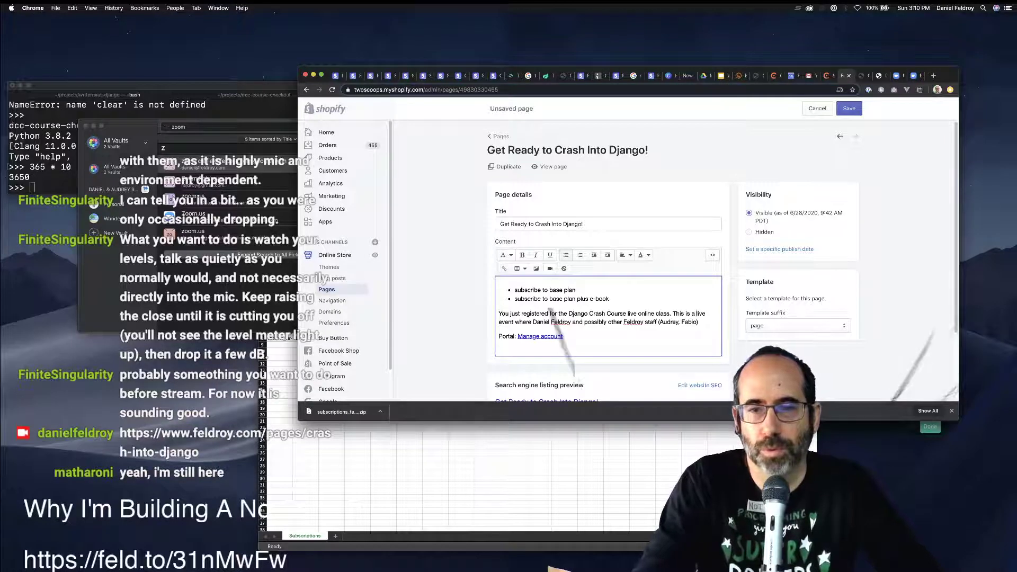
text( wo)
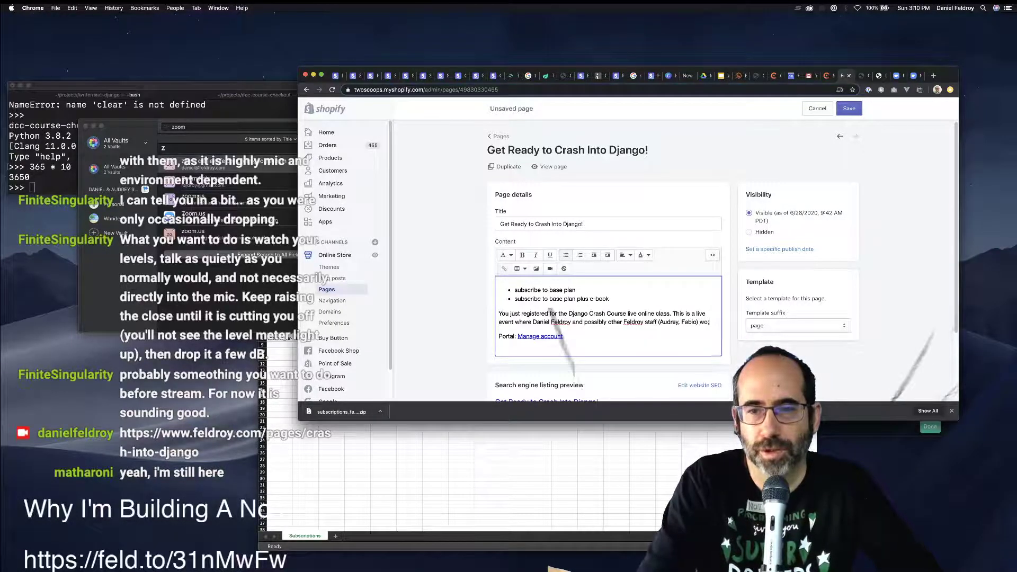
key(BackSpace)
text(ill )
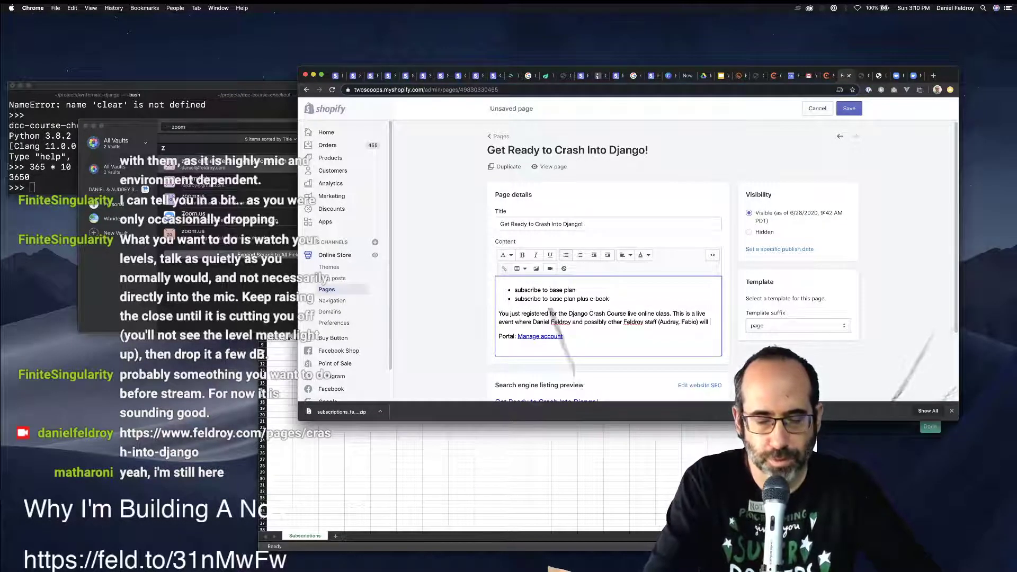
text(be teaching )
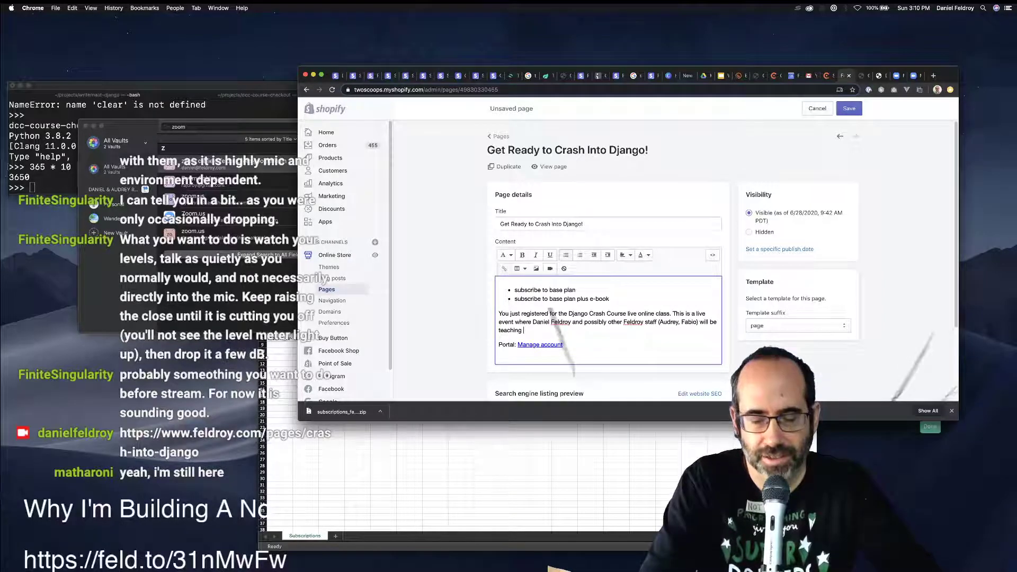
text(the course in real time.)
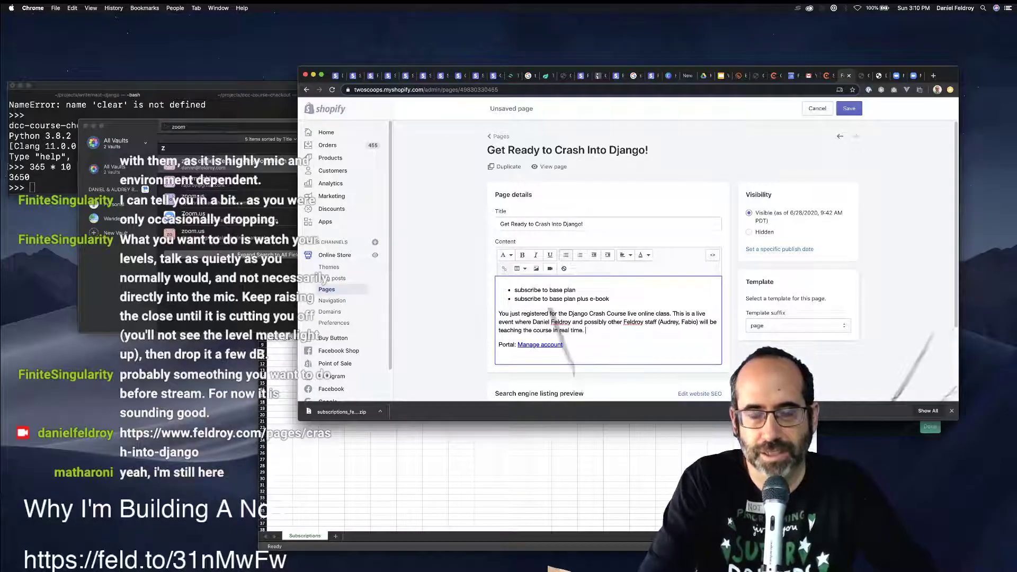
text( If someone )
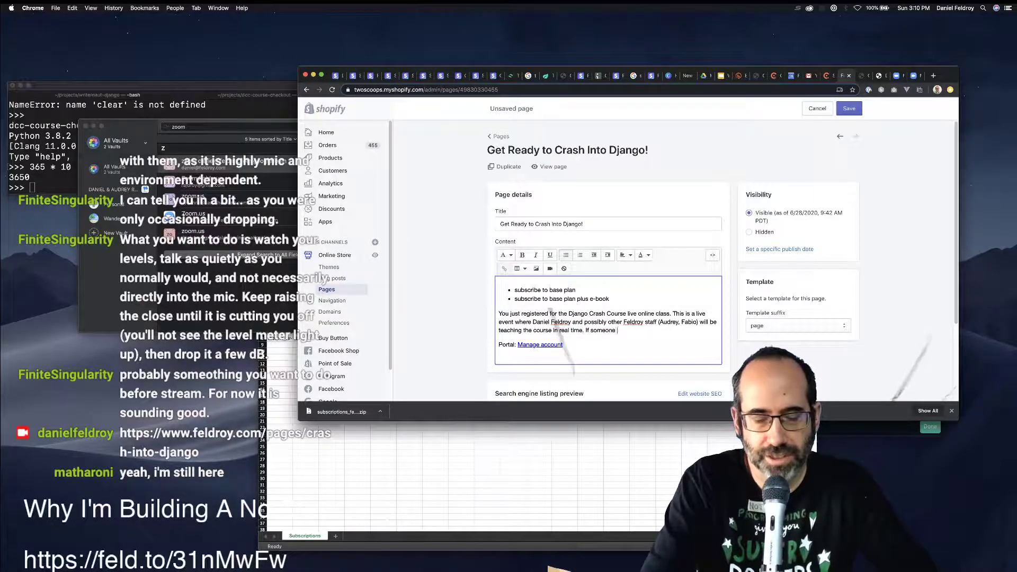
text(gets stuck, the )
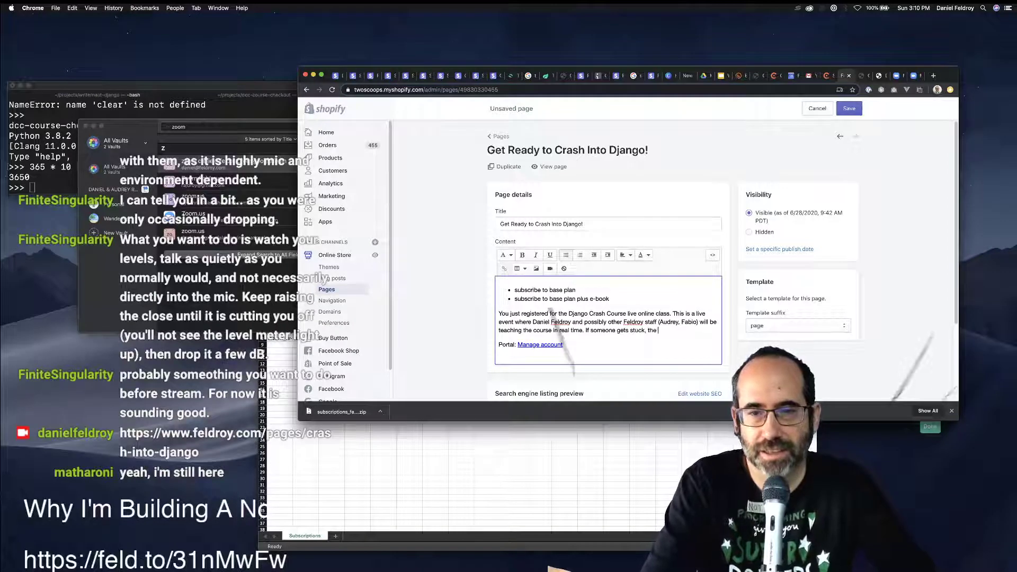
text(instructor wi)
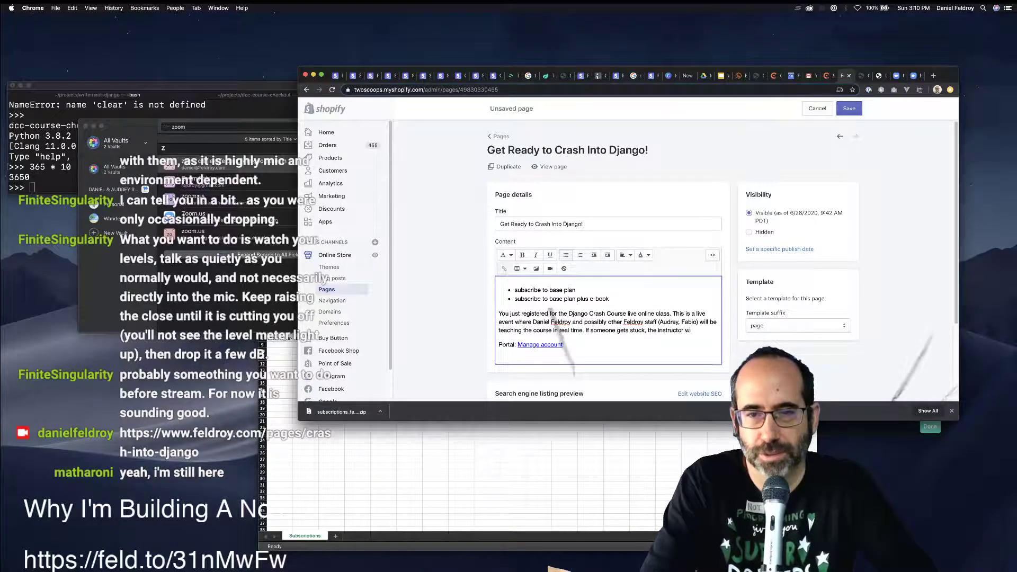
text(ll )
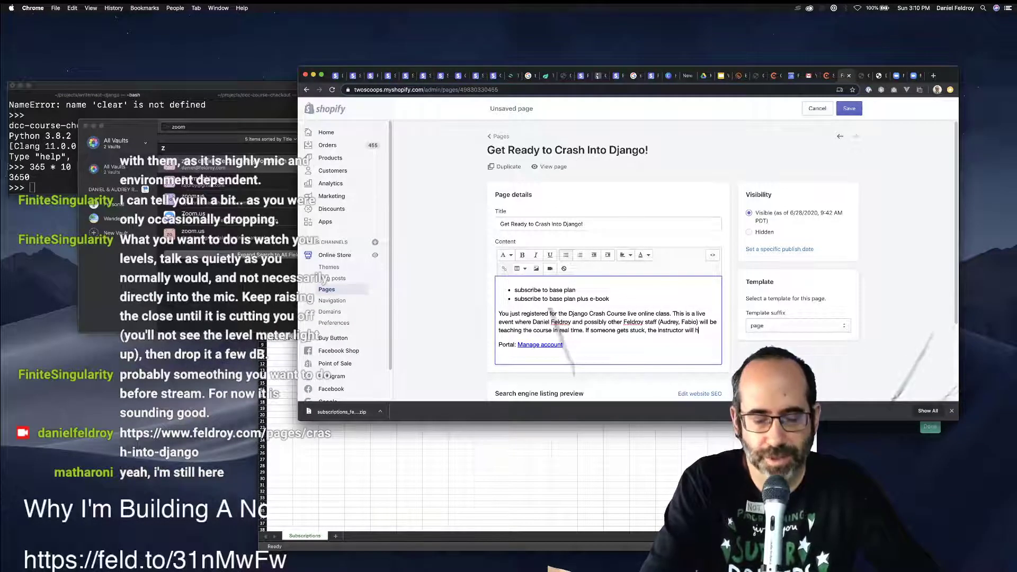
text(help them move for)
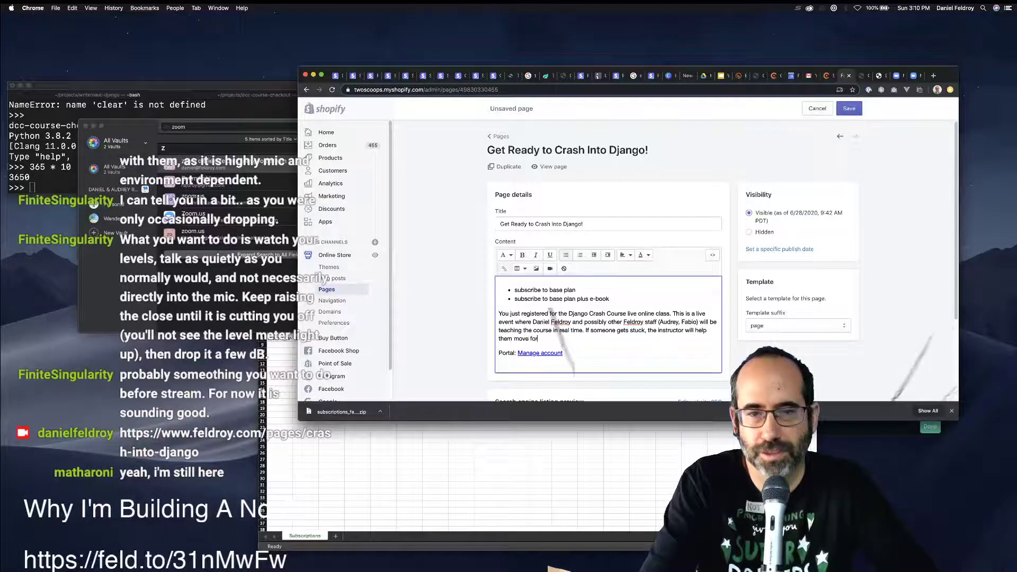
text(ward, while )
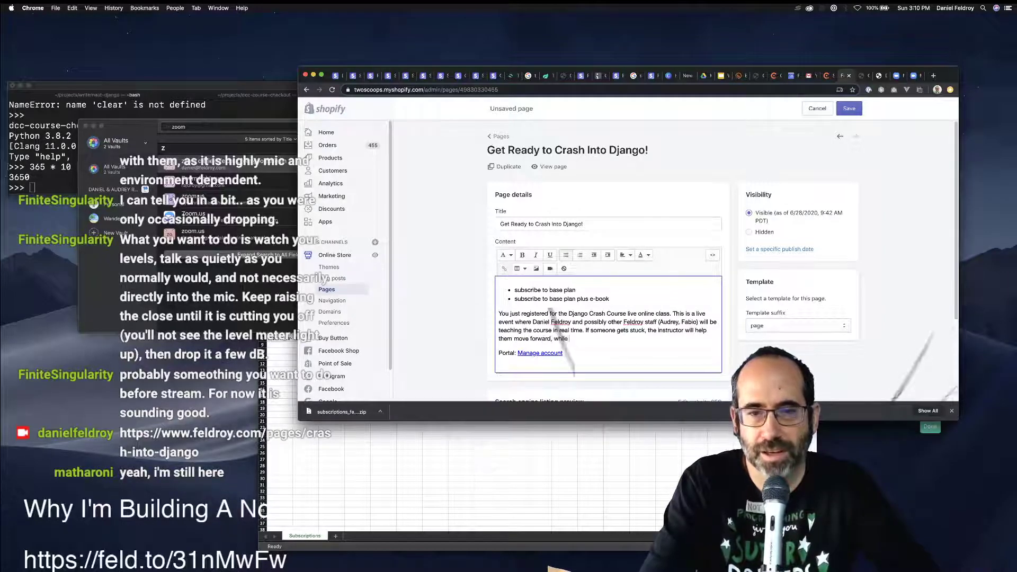
text(everyone es)
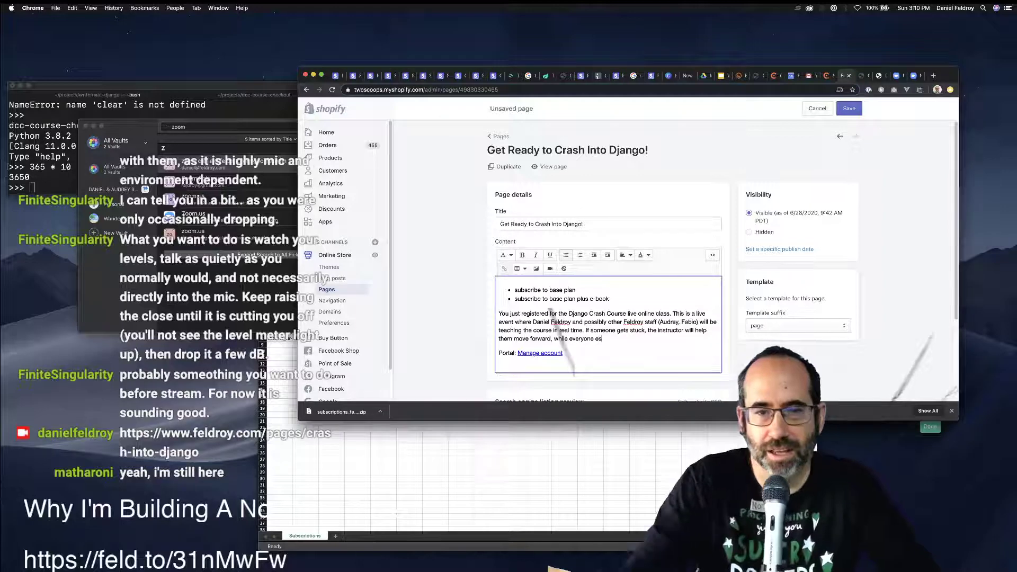
drag(513, 338, 551, 338)
text(over t)
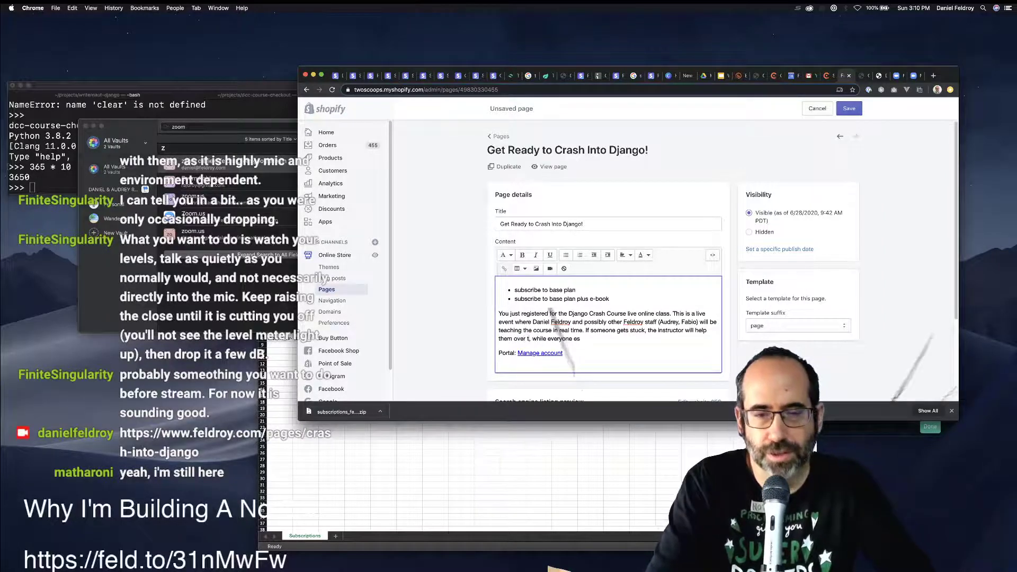
text(heir obstad)
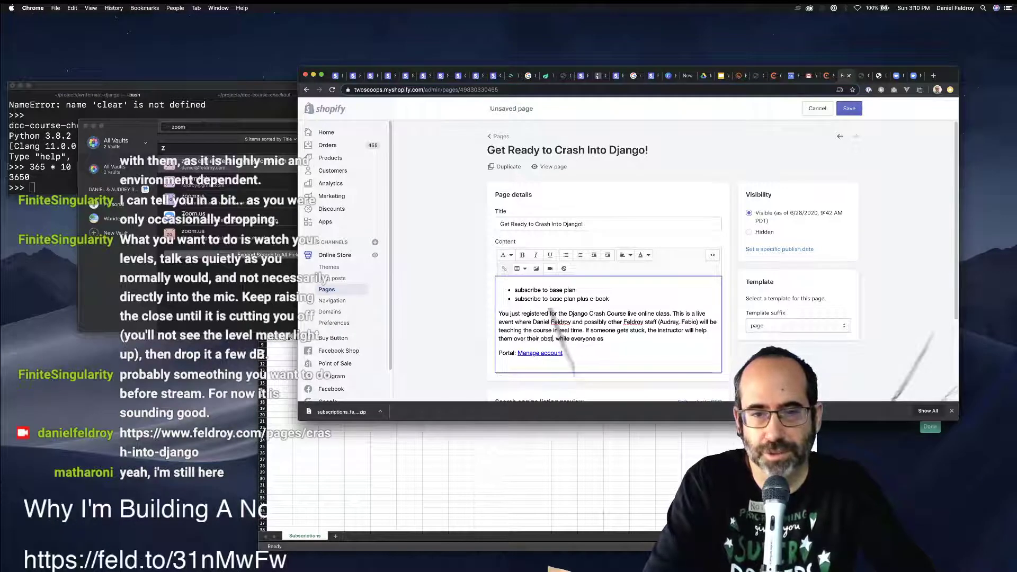
text(le)
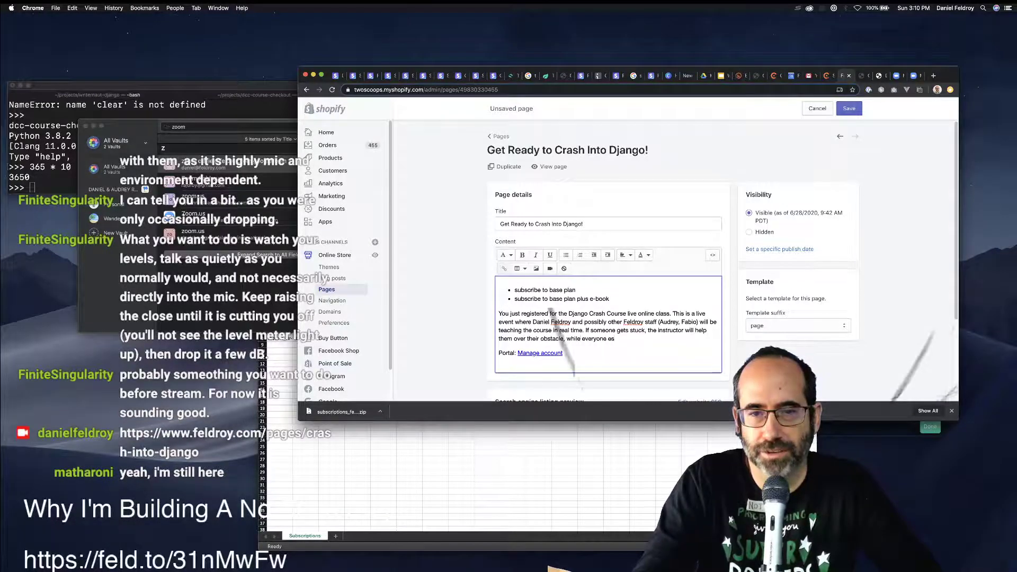
text(lse mov)
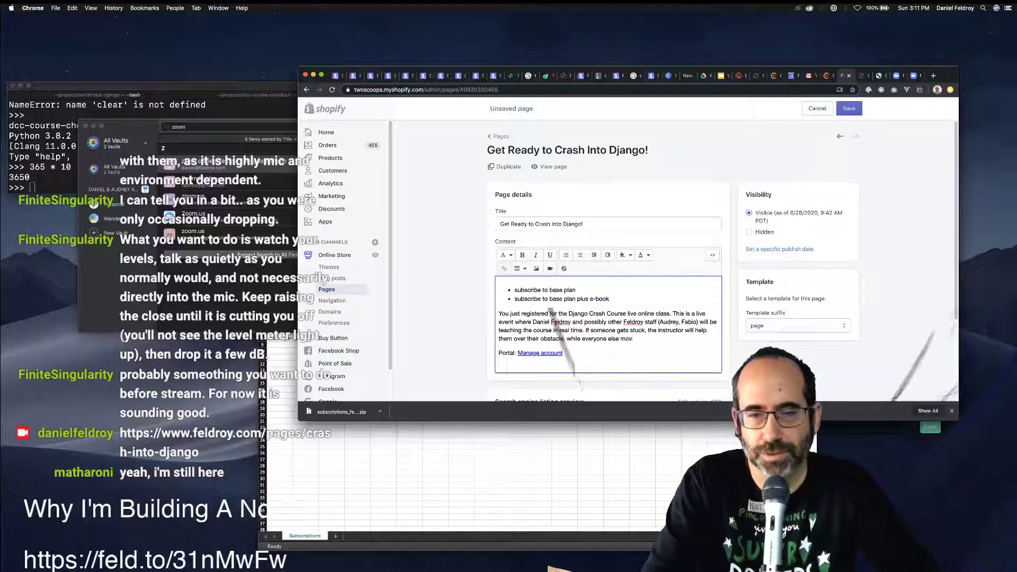
text(es forward.)
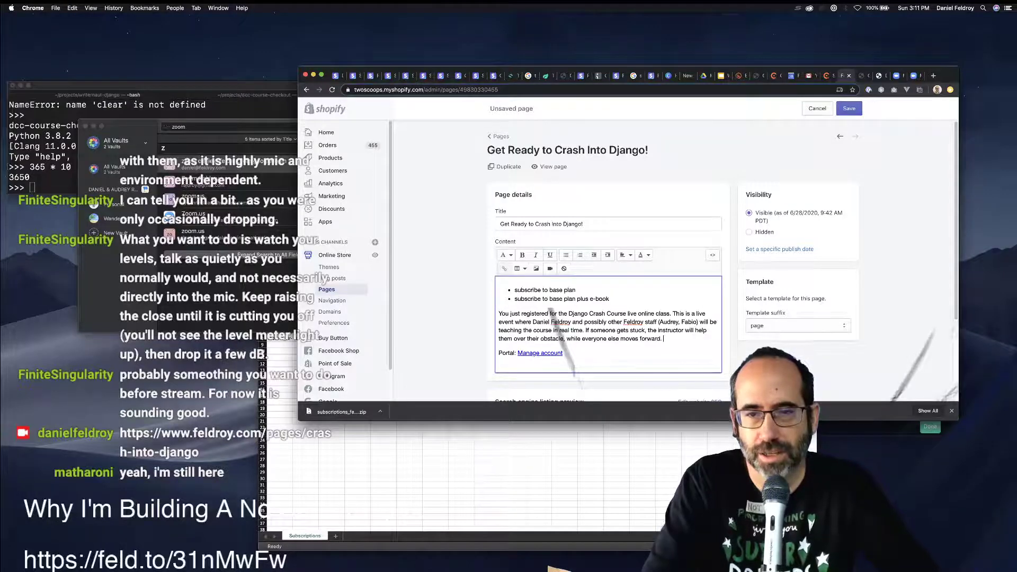
Add 'The Django Crash Course book is mandatory for this class. If you don't have it, purchase it.'.
key(Return)
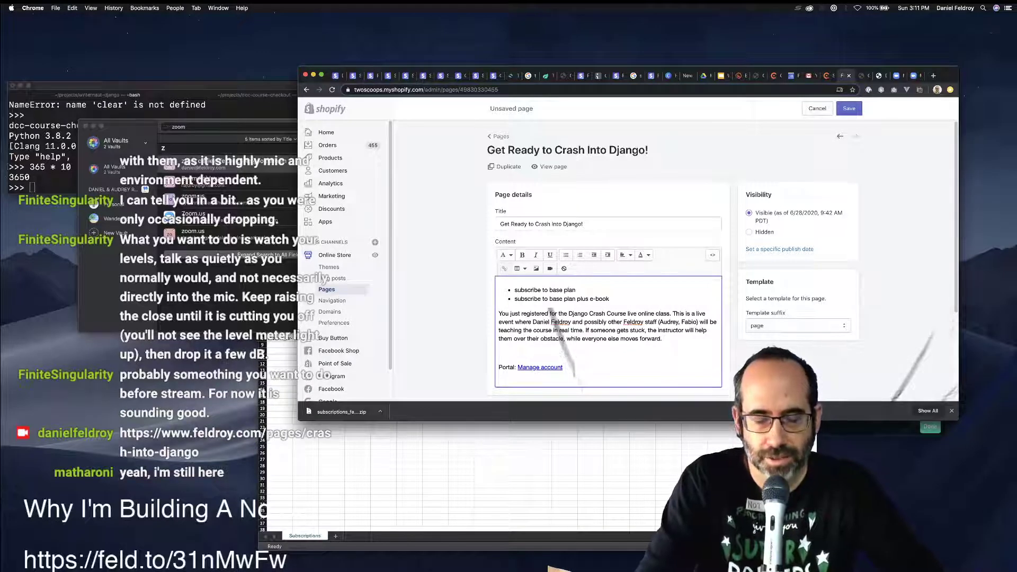
text(Manda)
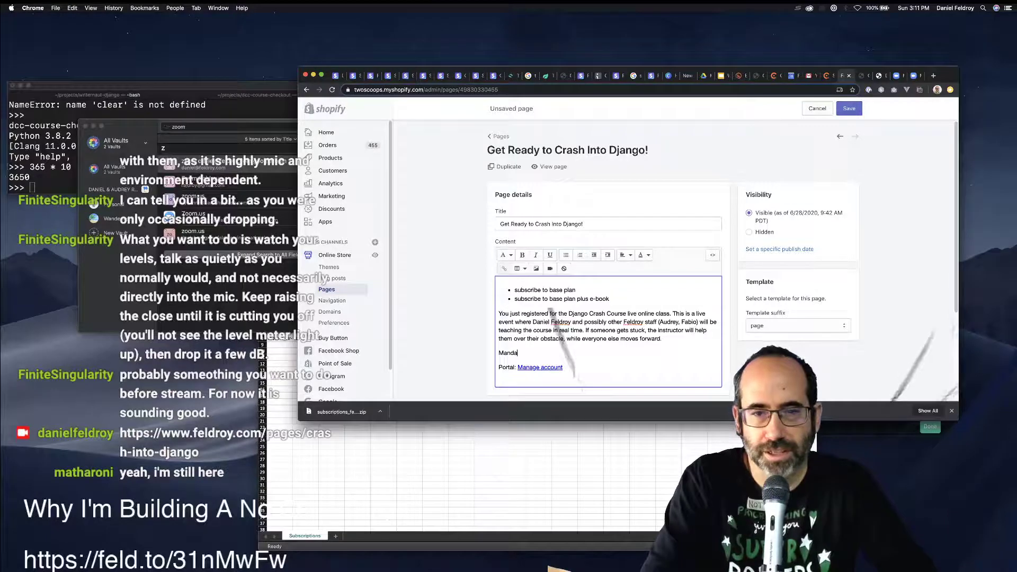
text(tory)
key(super+shift+Left)
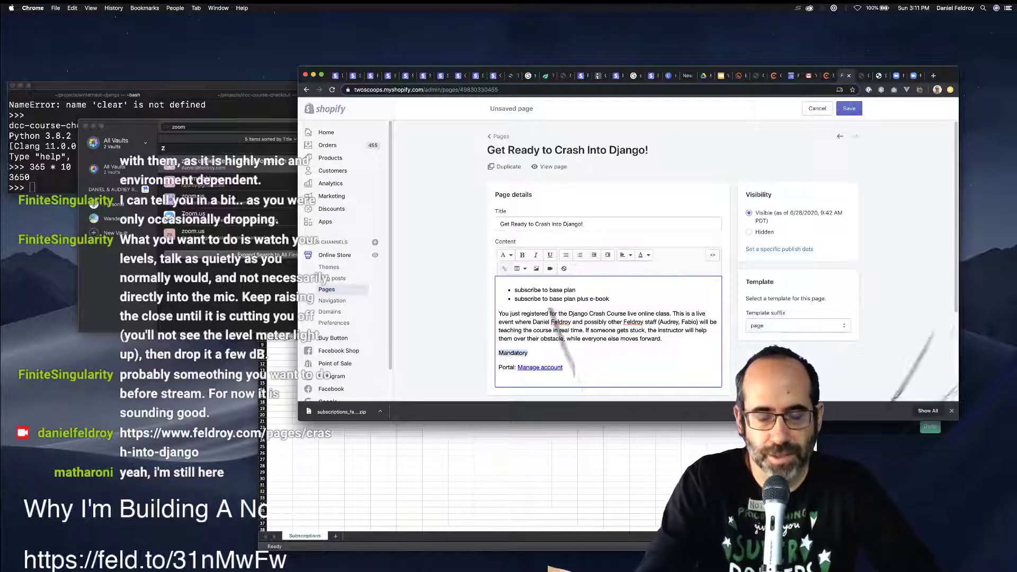
text(The Djan)
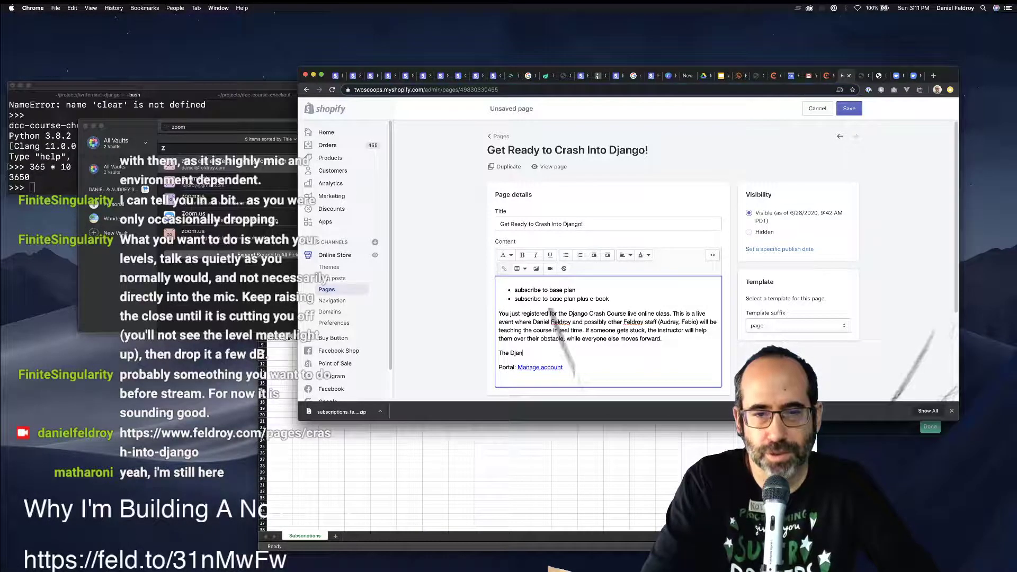
text(go Crash Co)
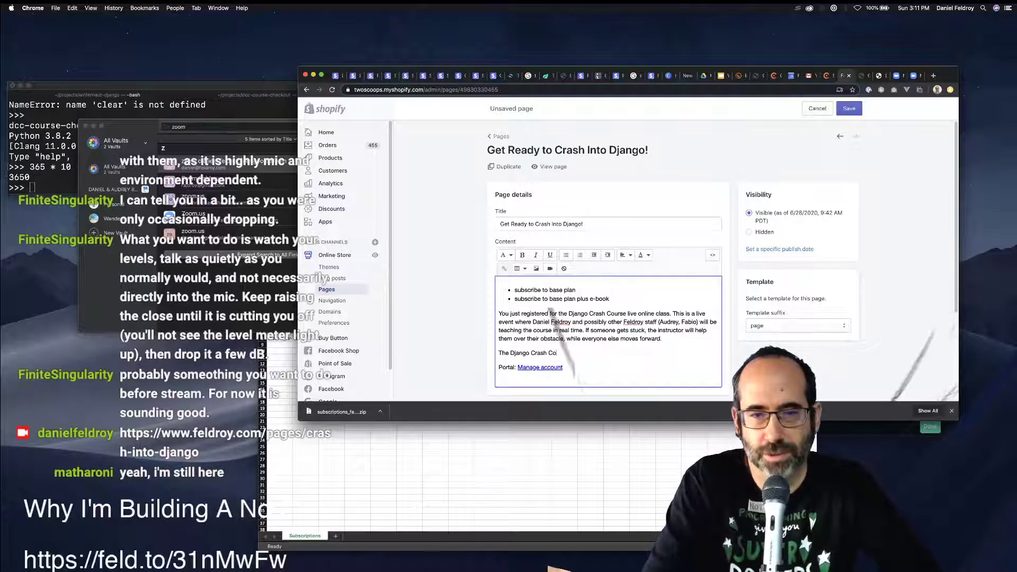
text(urse e-b)
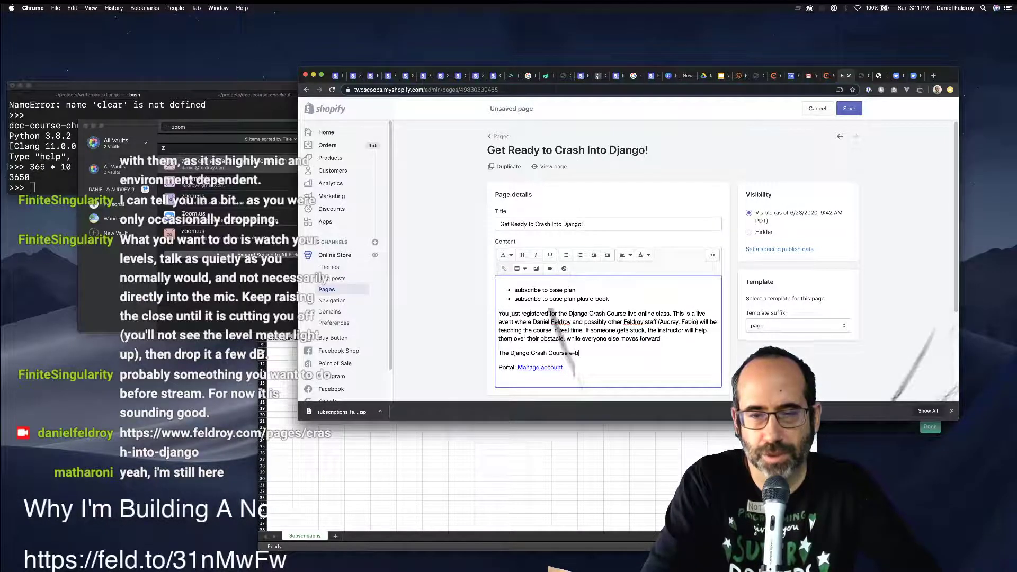
key(BackSpace)
key(BackSpace)
key(BackSpace)
text(book )
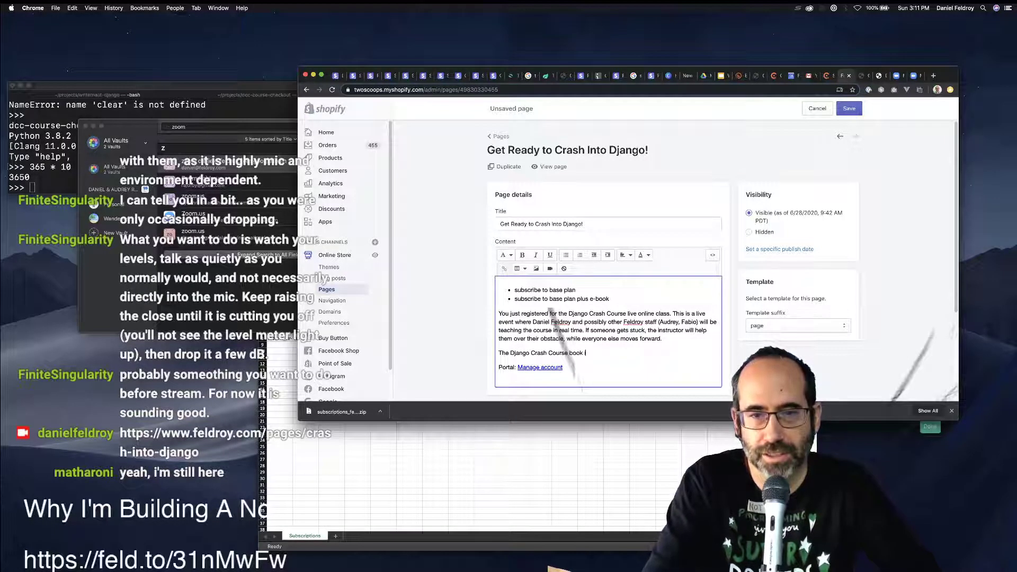
text(is mandat)
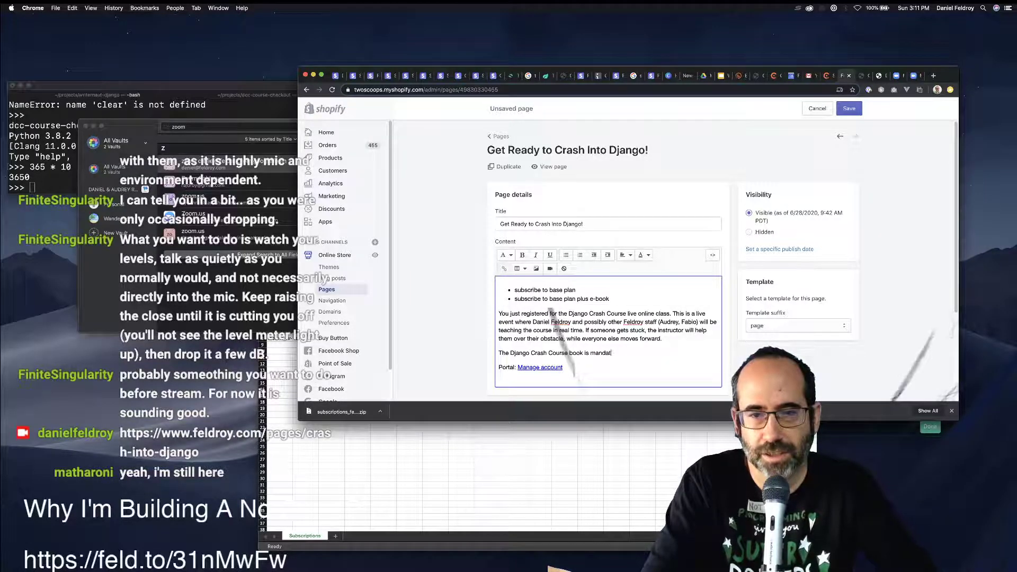
text(ory for this)
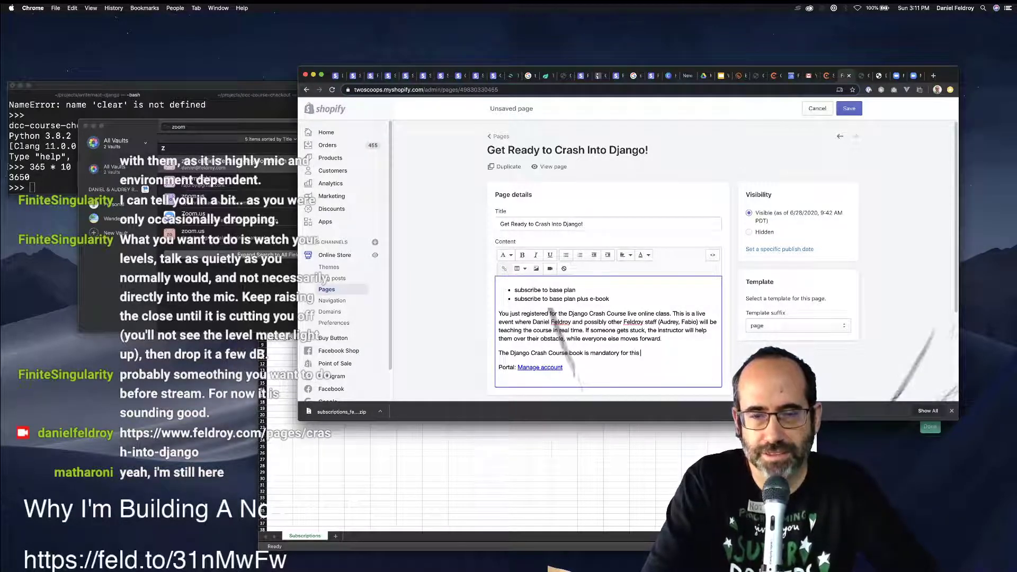
text( class.)
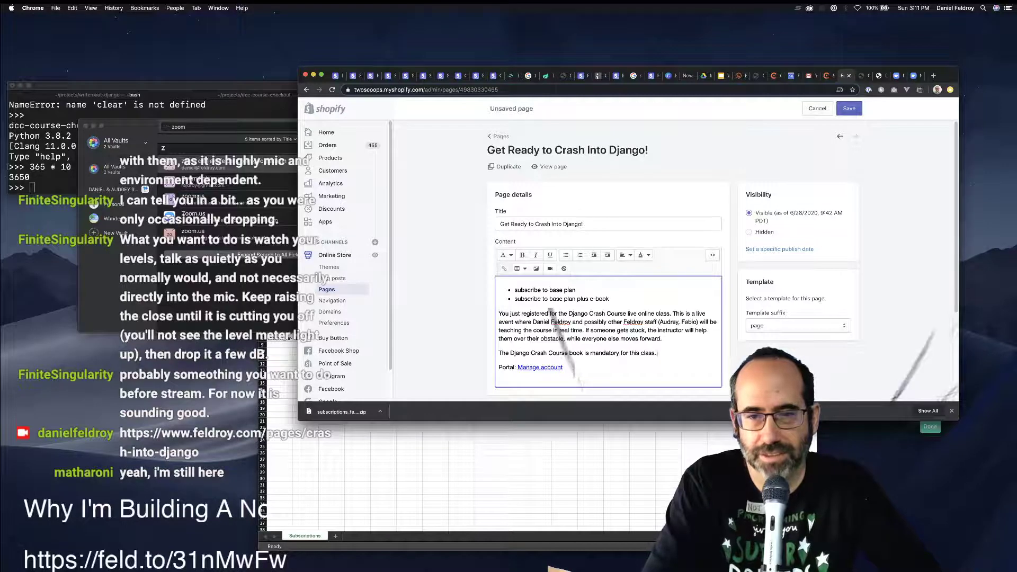
text( If you don't hav)
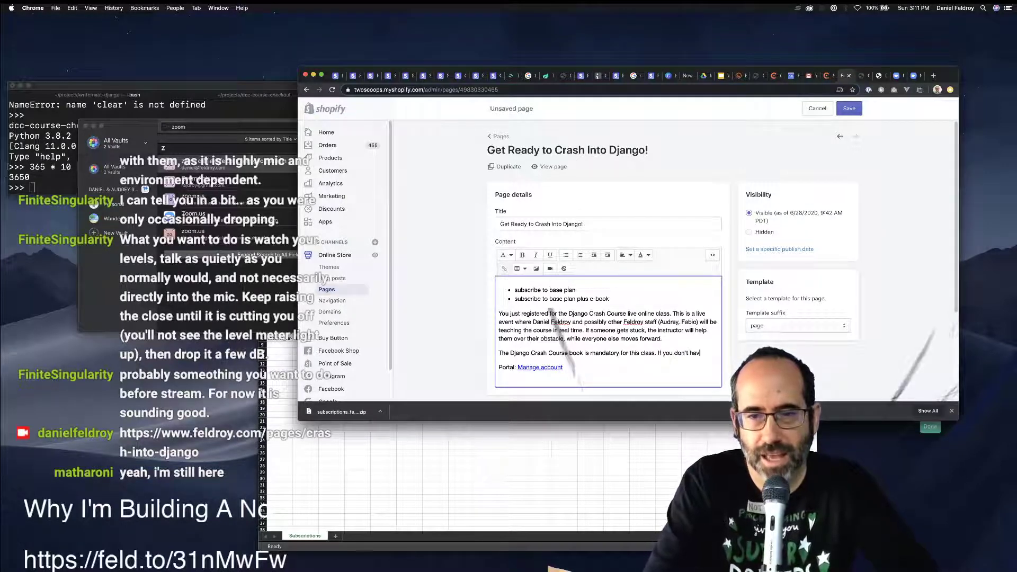
text(e it,)
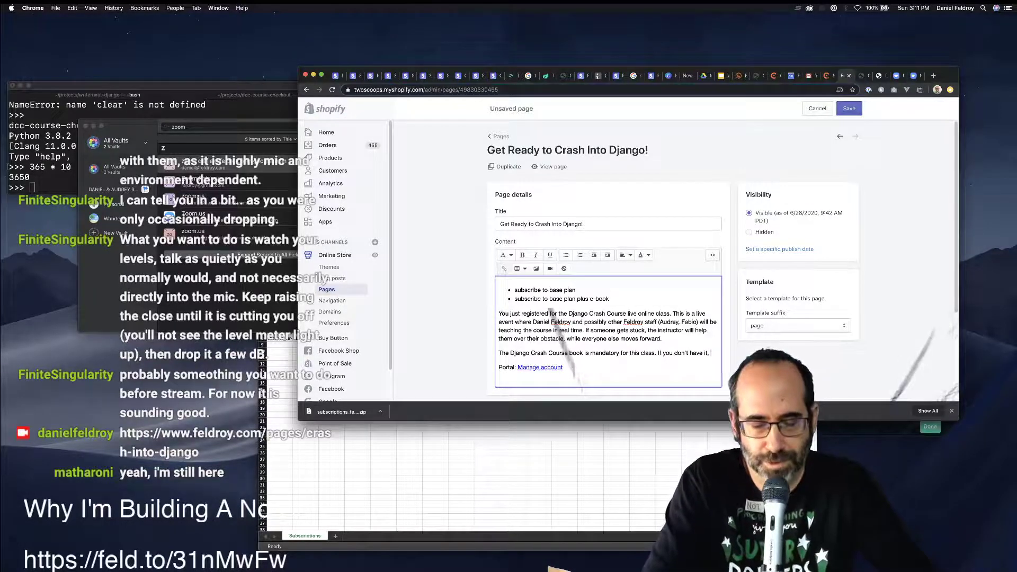
text( you will need t)
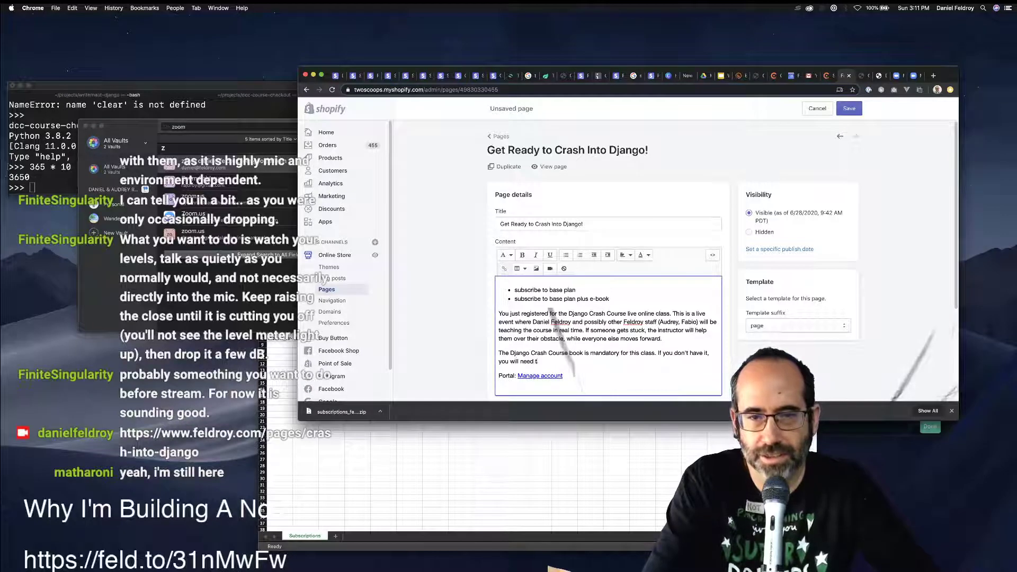
text(o purchase a )
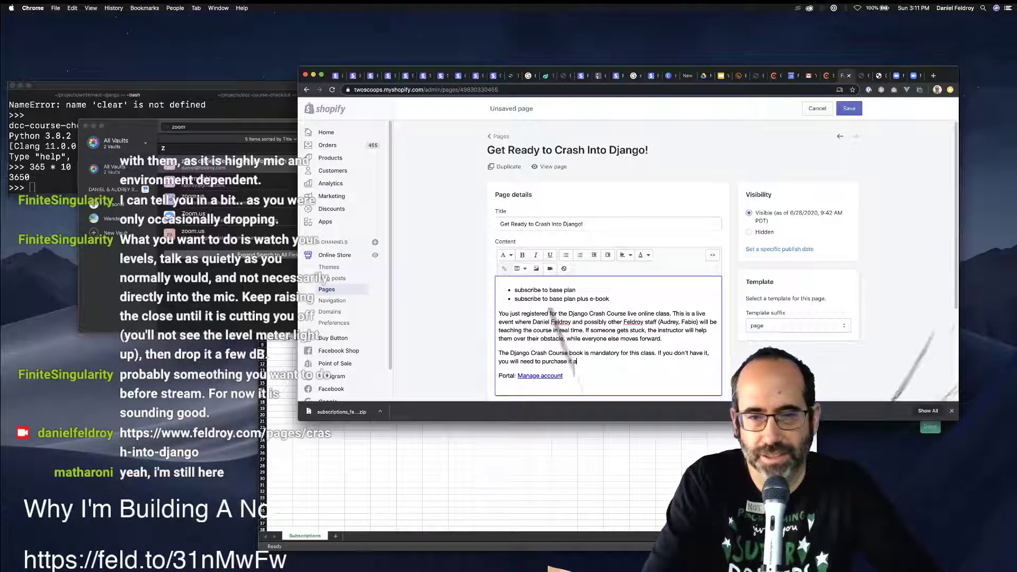
text(.)
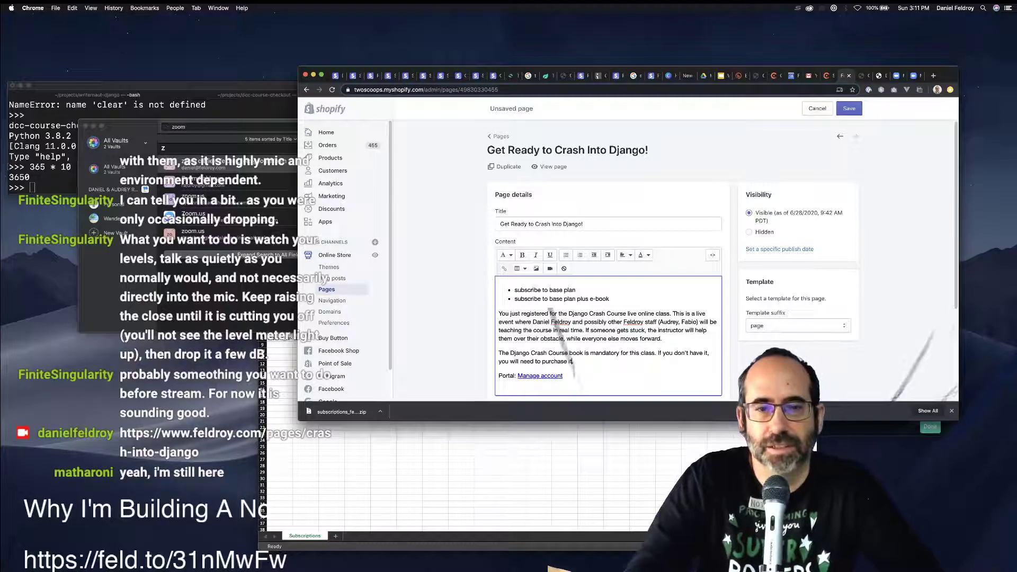
text( here)
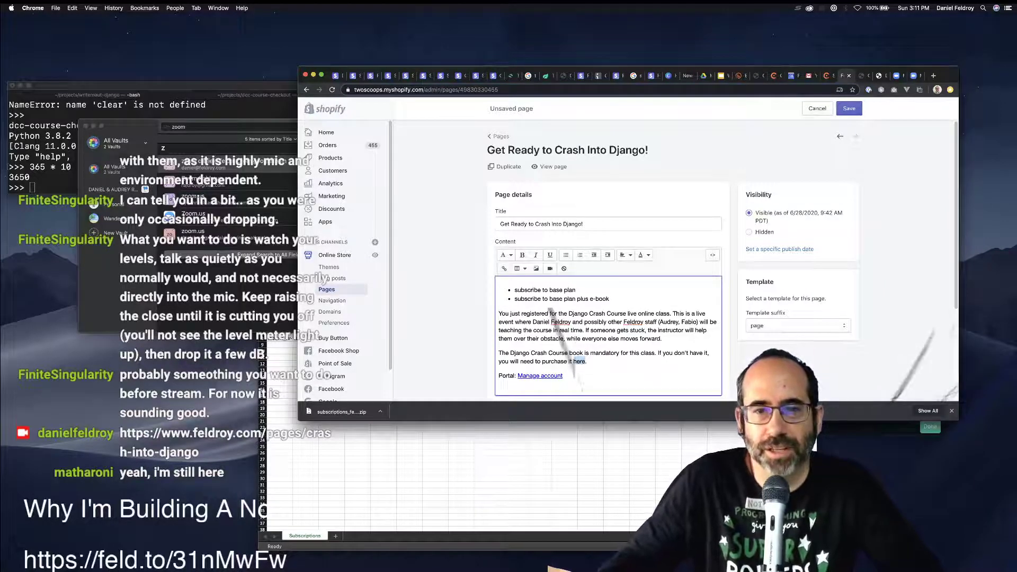
key(super+k)
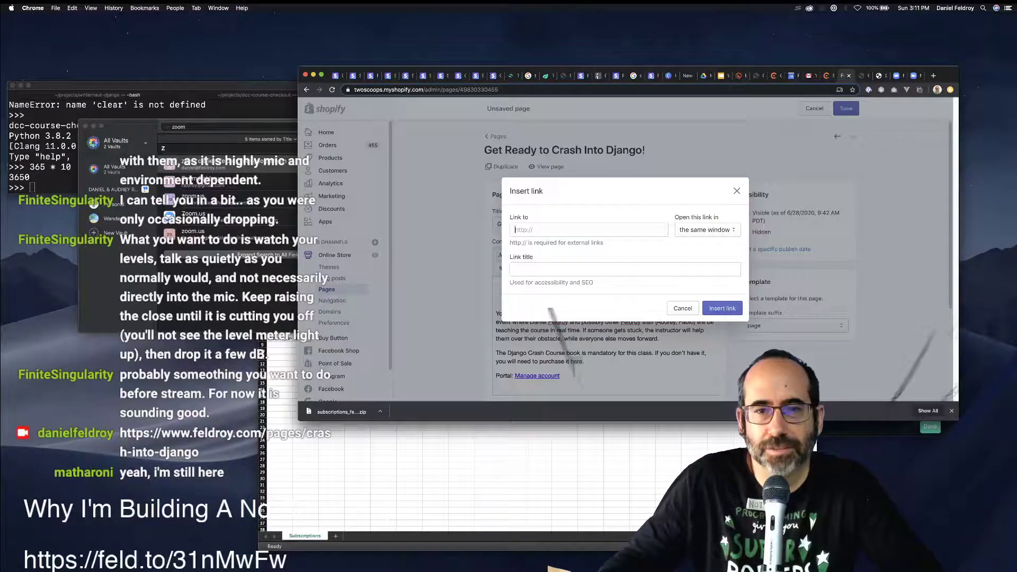
text(https)
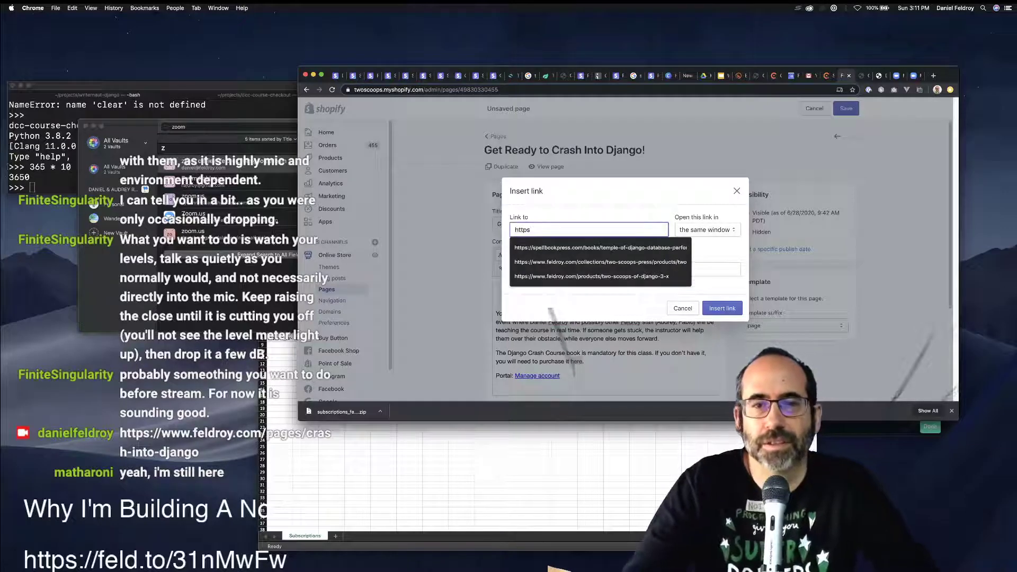
key(Escape)
click(707, 229)
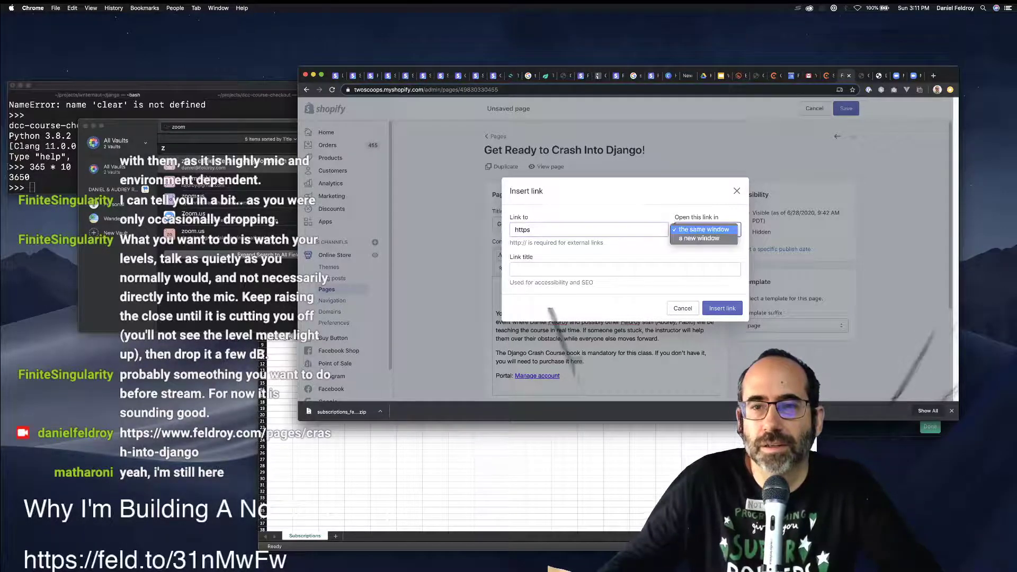
click(707, 230)
click(551, 230)
text(:)
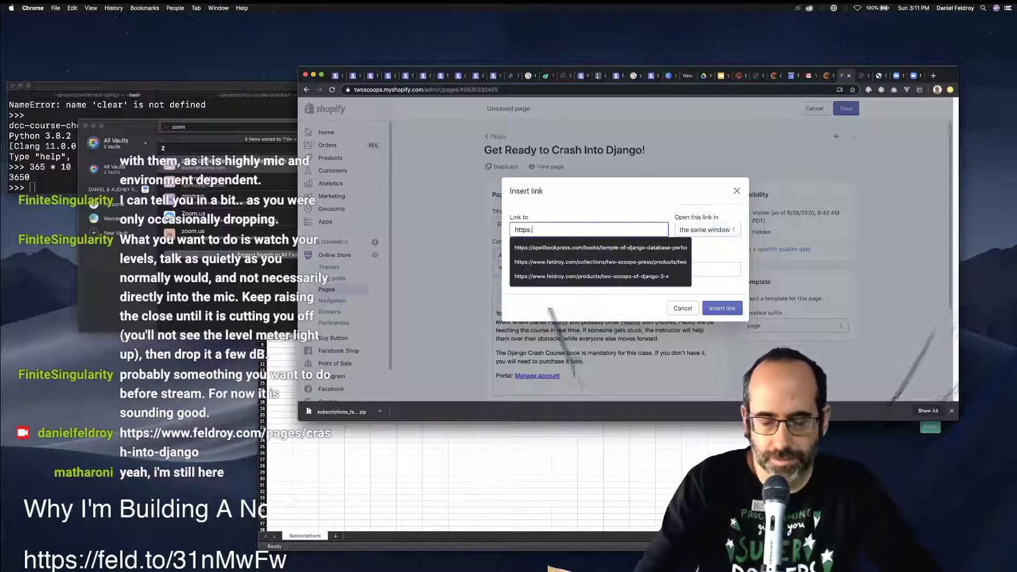
text(//feldroy.)
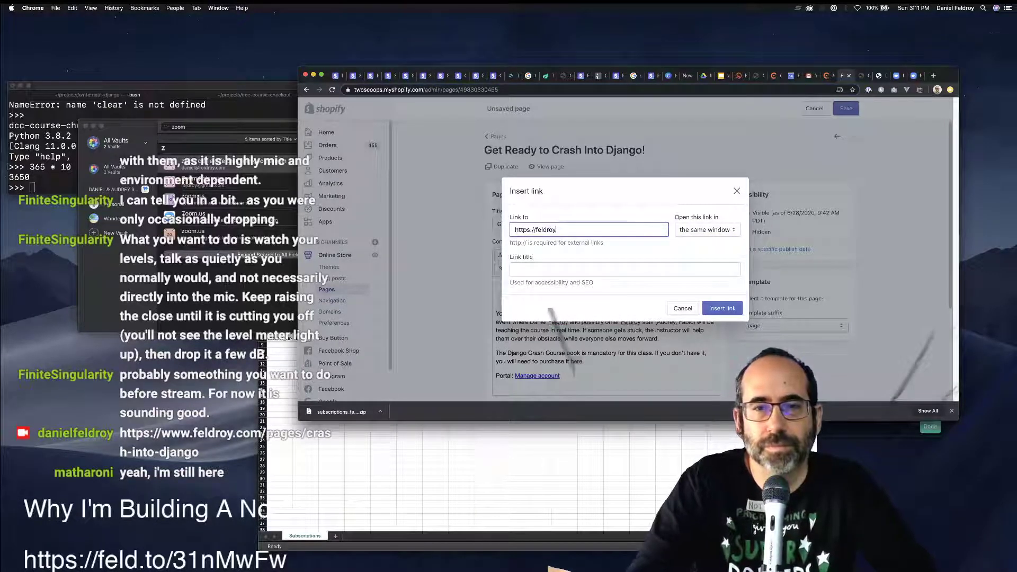
click(535, 229)
text(www.)
key(End)
text(co)
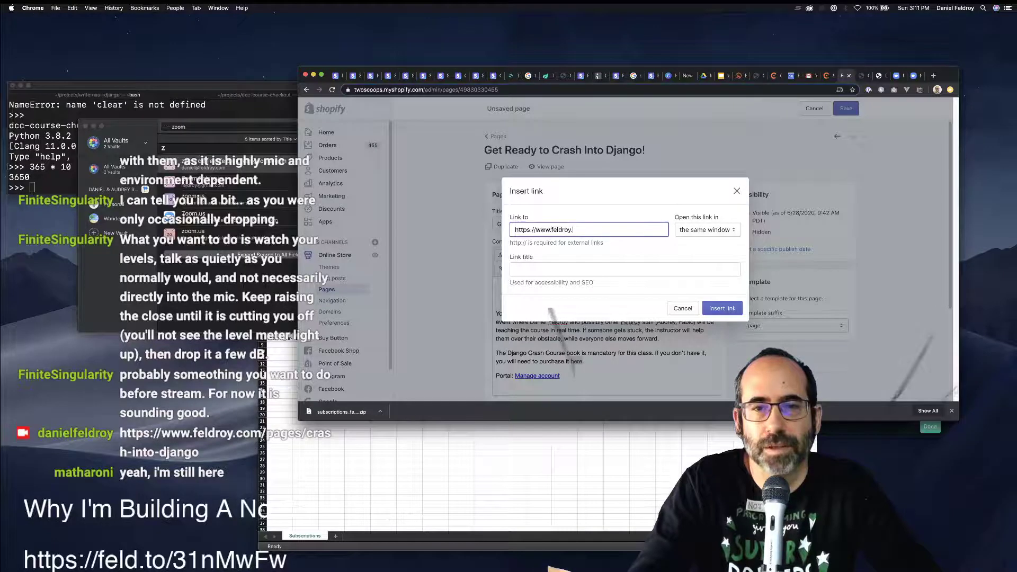
text(m/)
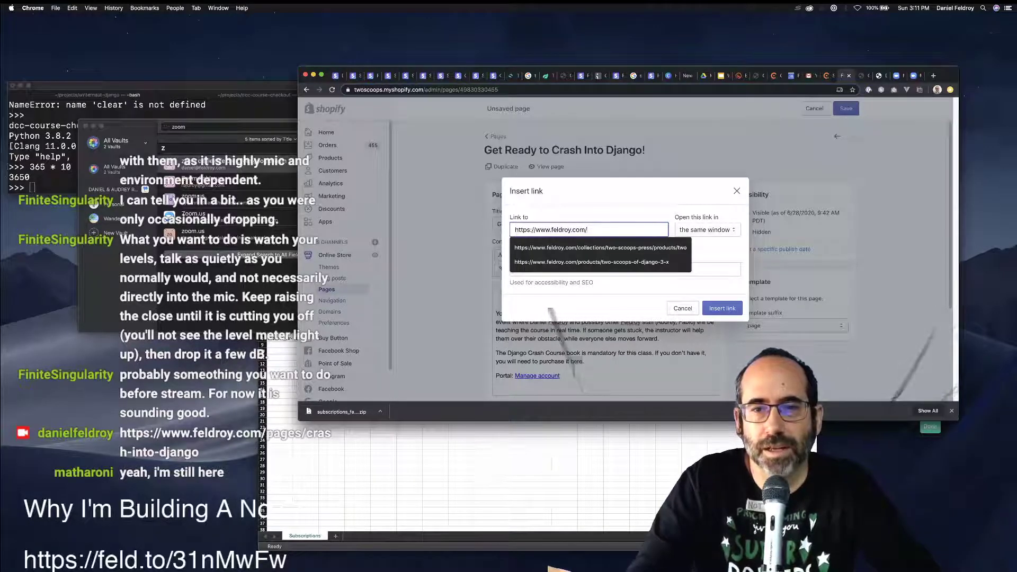
text(produ)
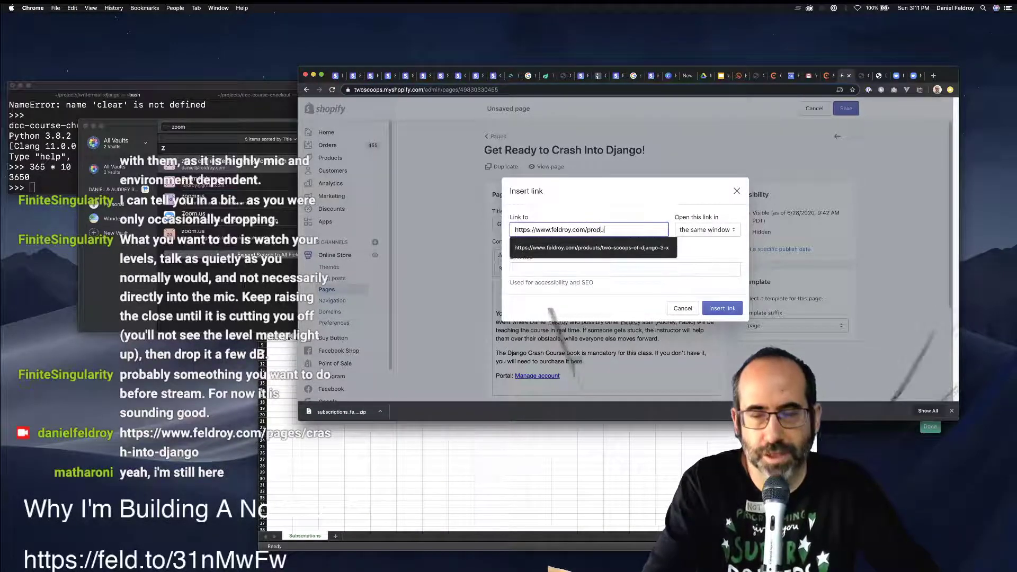
text(cts/django-crash-course)
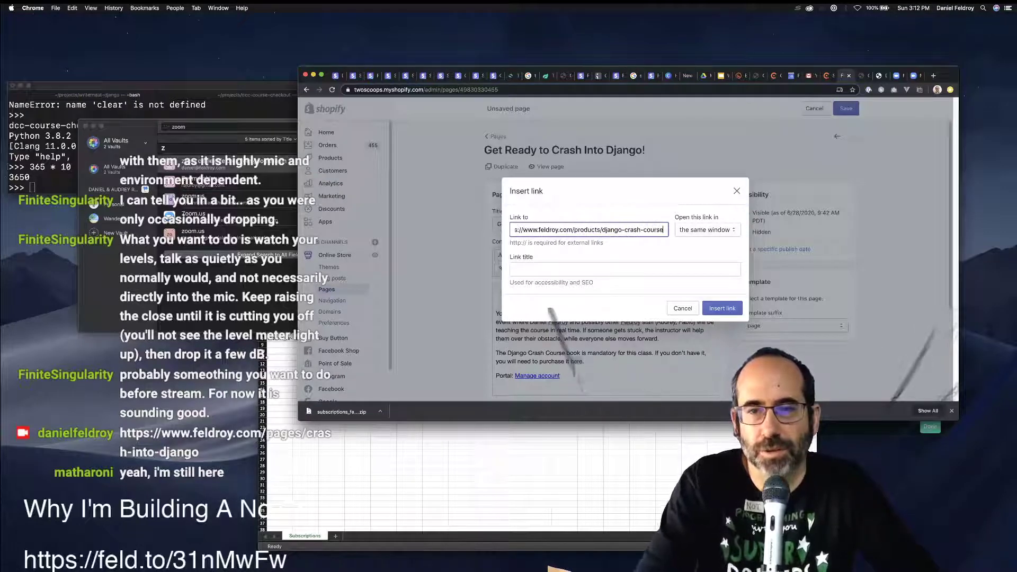
key(super+a)
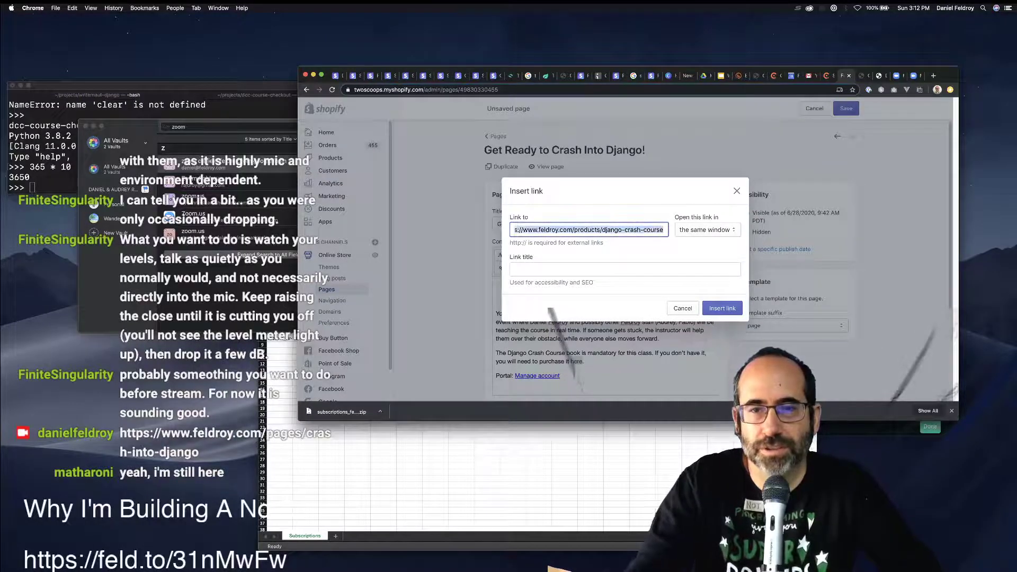
key(Return)
text(.)
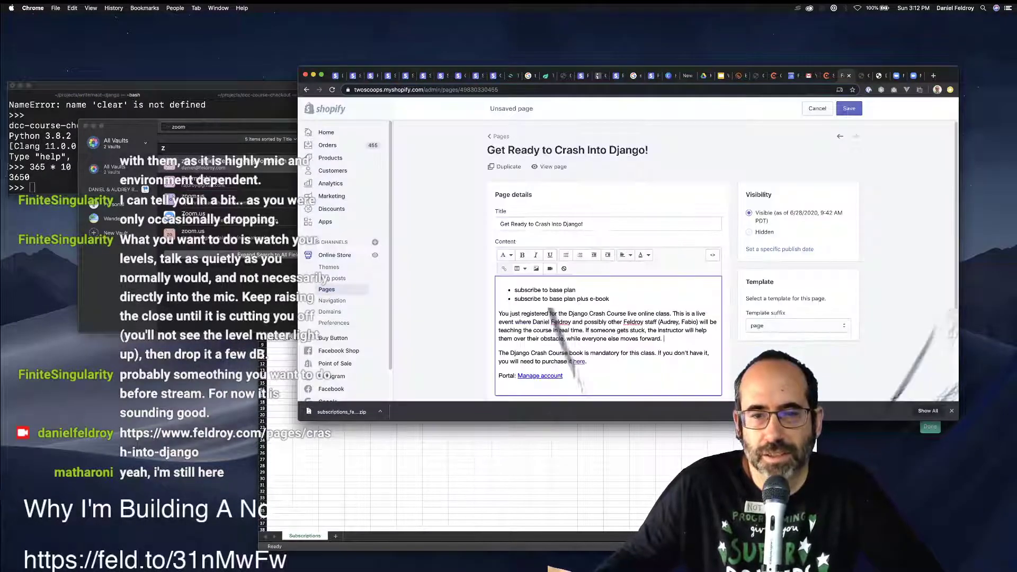
Link 'Django Crash Course book' to the same feldroy.com product page and start a new line.
drag(568, 353, 510, 353)
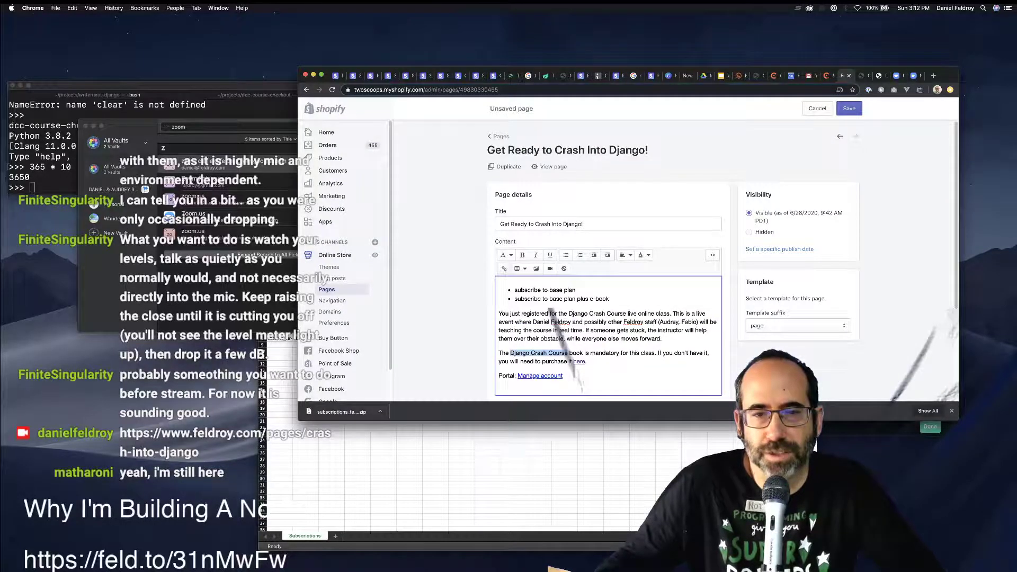
click(498, 353)
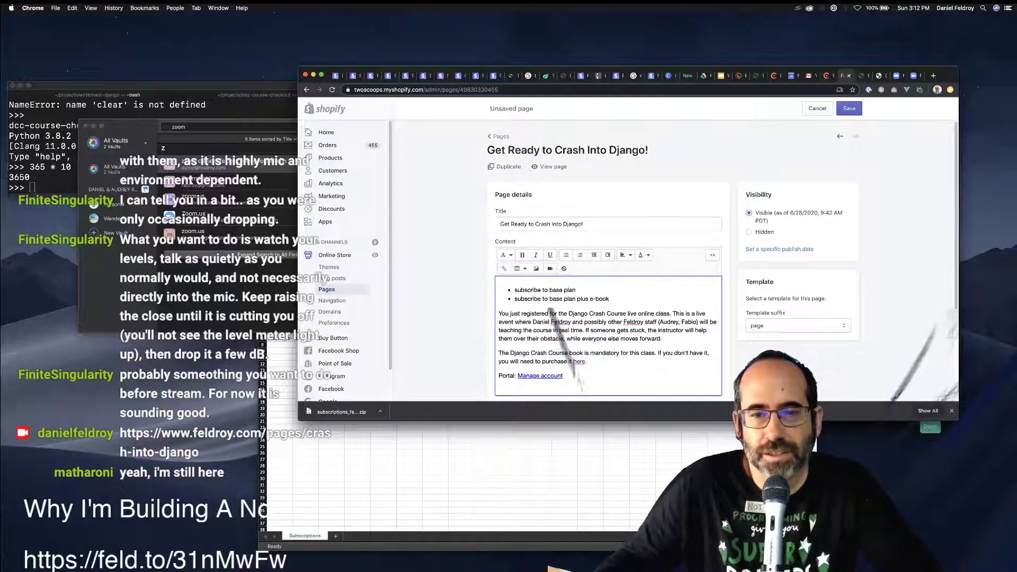
drag(583, 353, 515, 353)
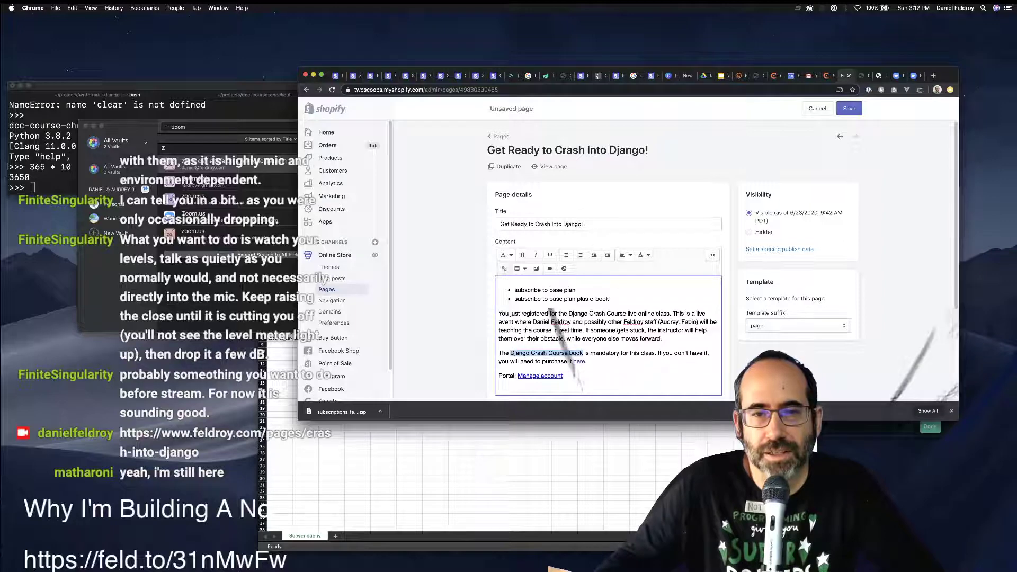
click(503, 268)
key(super+v)
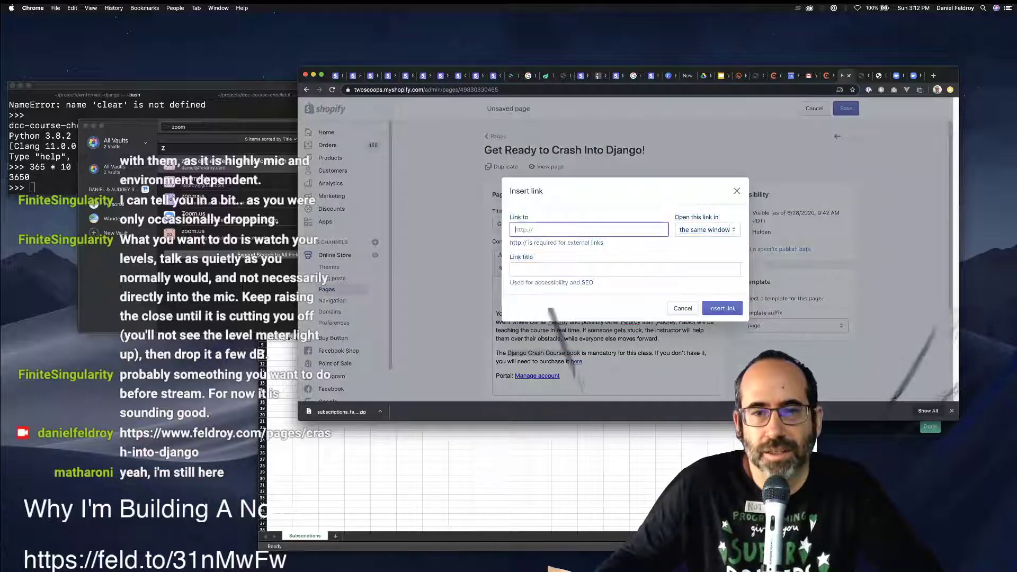
key(Return)
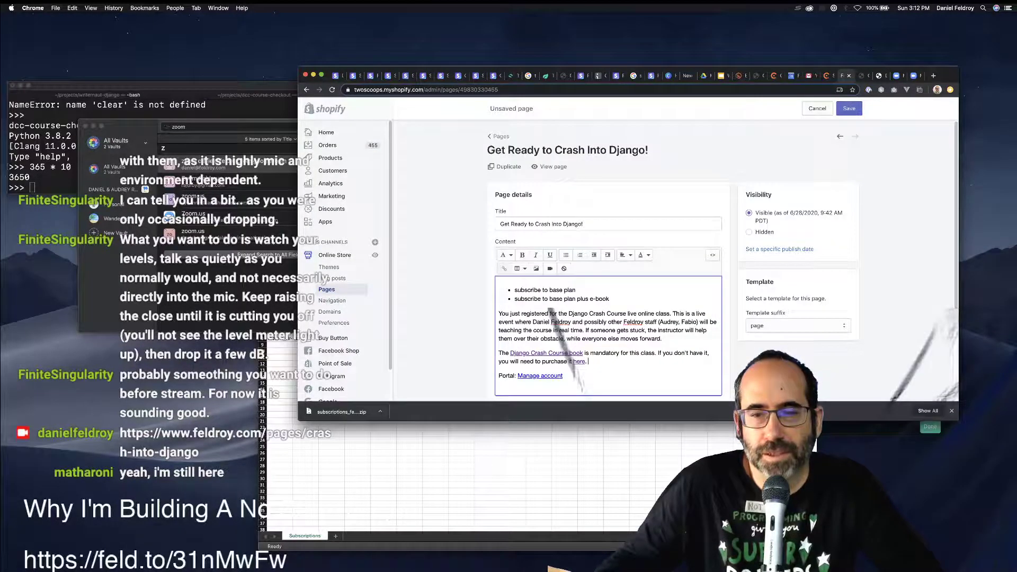
key(Return)
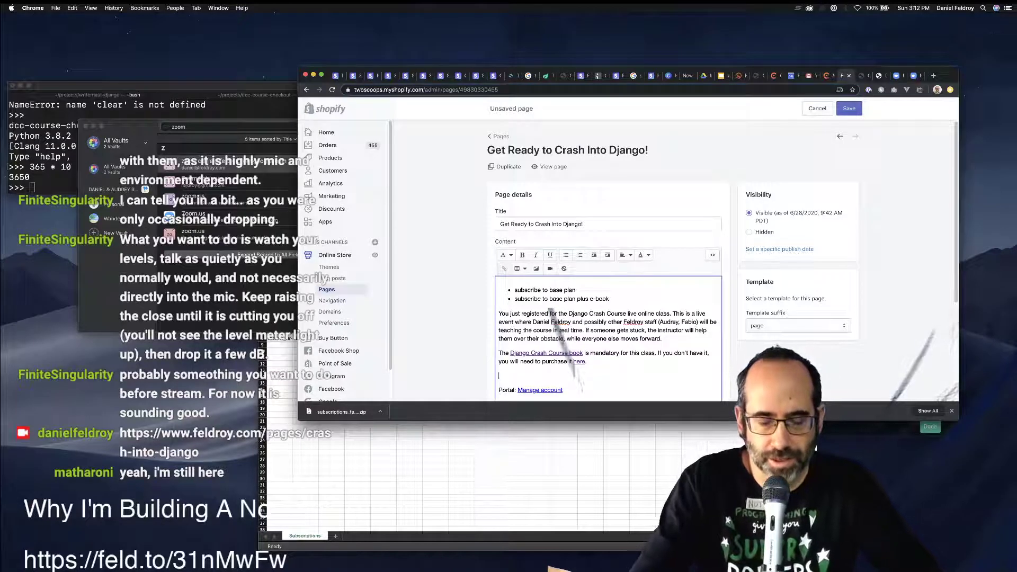
Add an 'FAQ' line above Portal and format it as a heading.
text(FAQ)
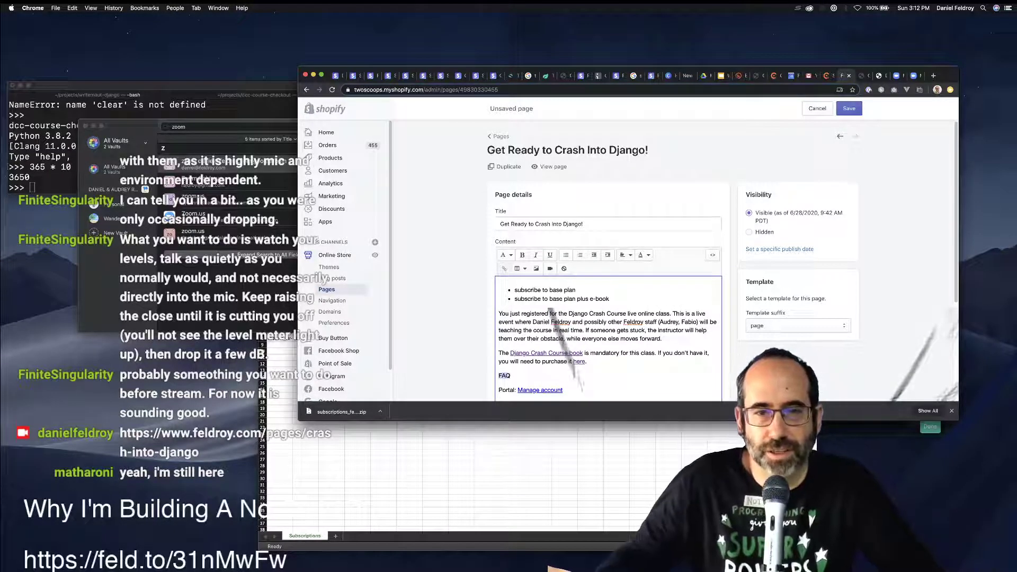
click(506, 255)
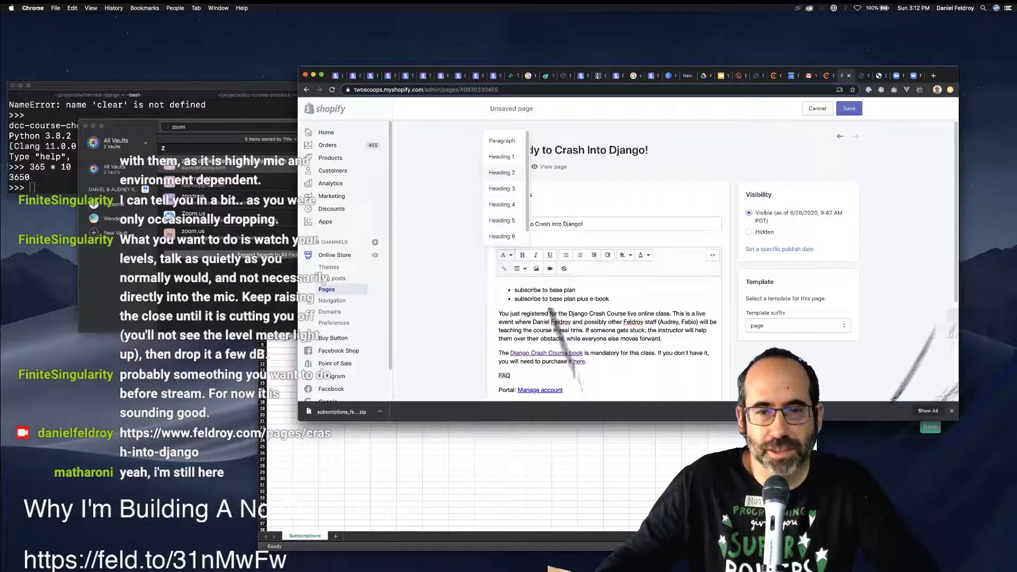
click(501, 172)
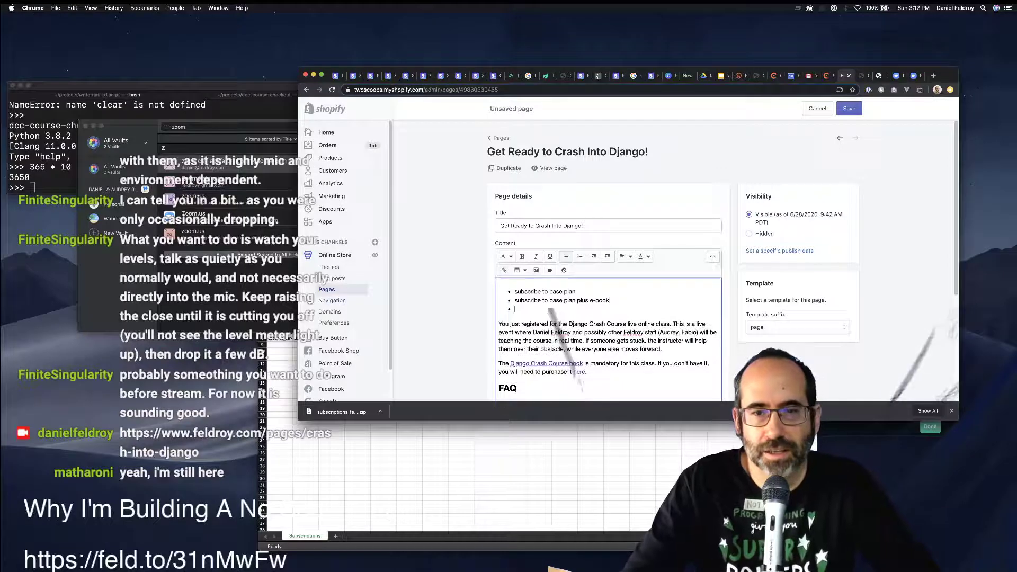
key(Return)
key(Return)
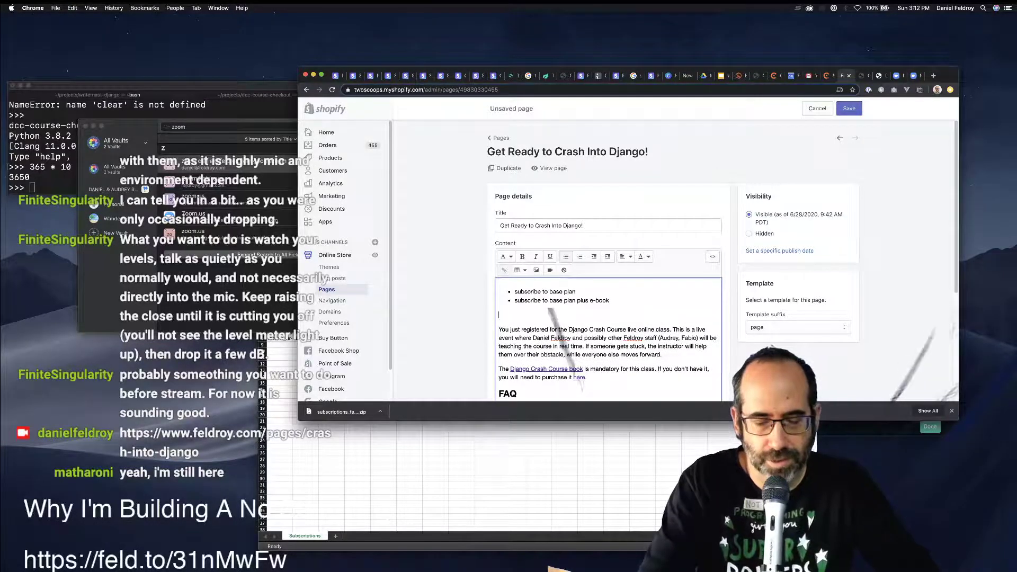
key(BackSpace)
key(Return)
key(Return)
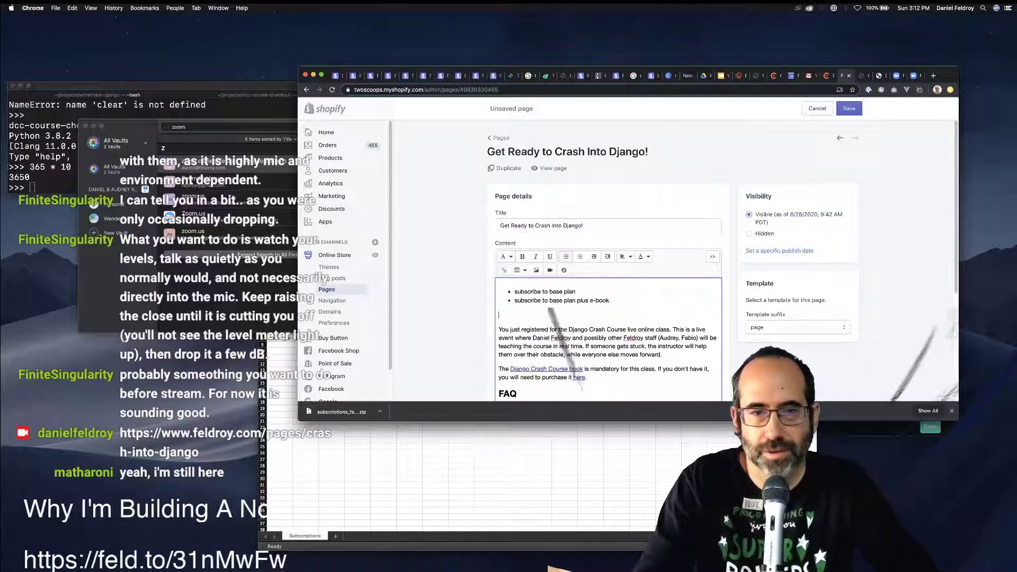
key(BackSpace)
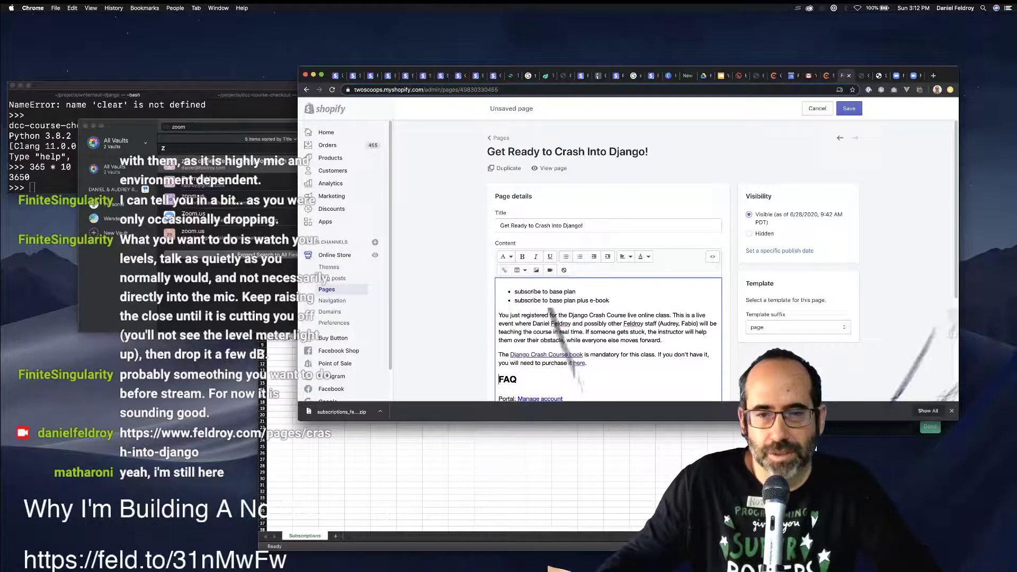
Start a new line reading 'Billing Status' after the book note.
key(Return)
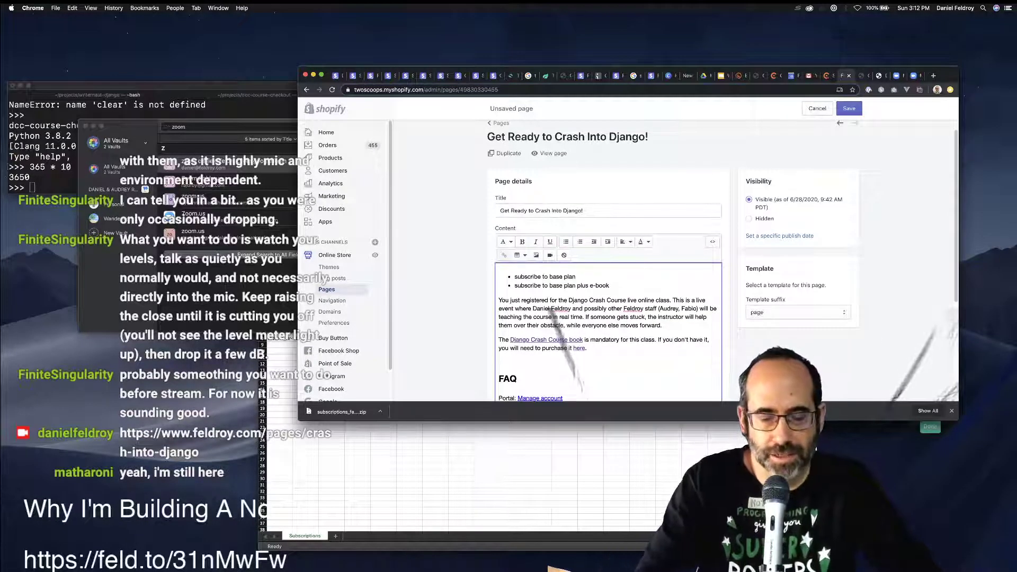
text(If you want to)
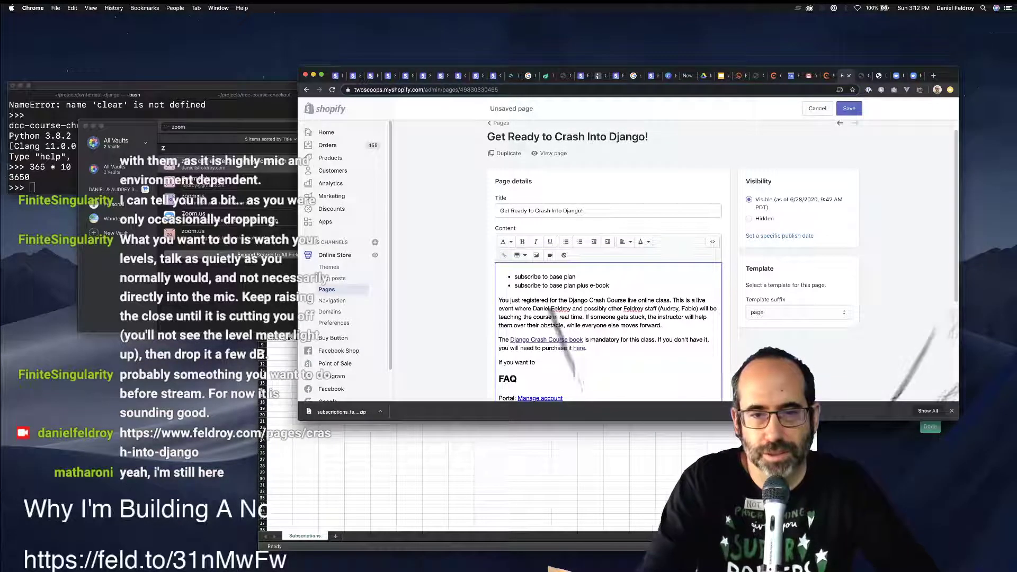
key(super+shift+Left)
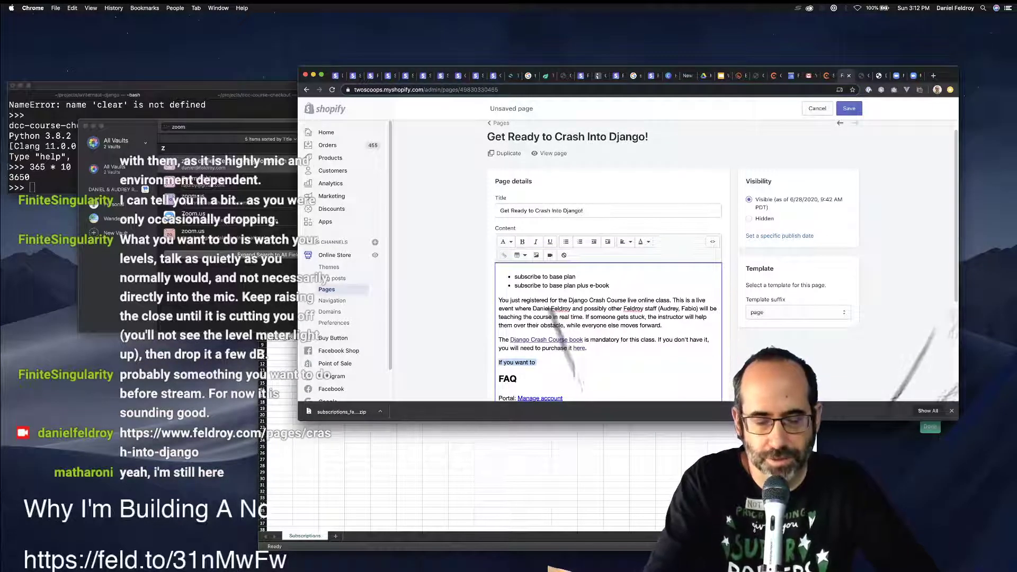
key(BackSpace)
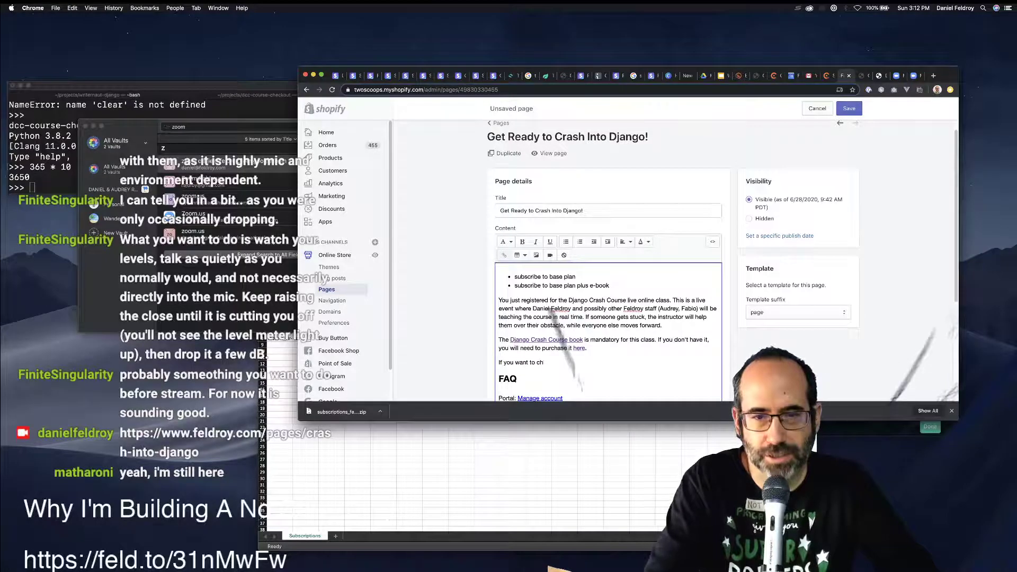
text(Bi)
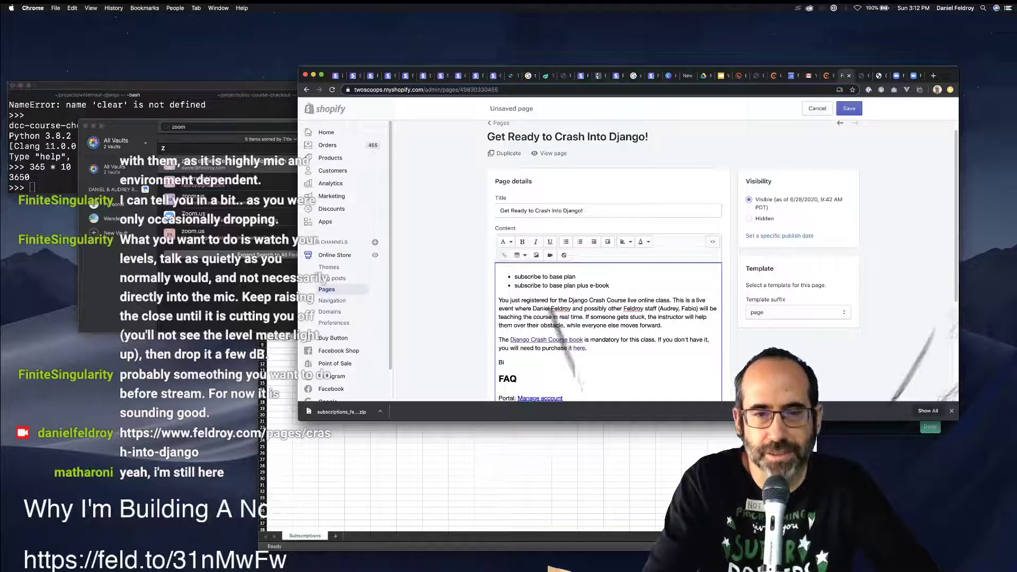
text(ulling Status)
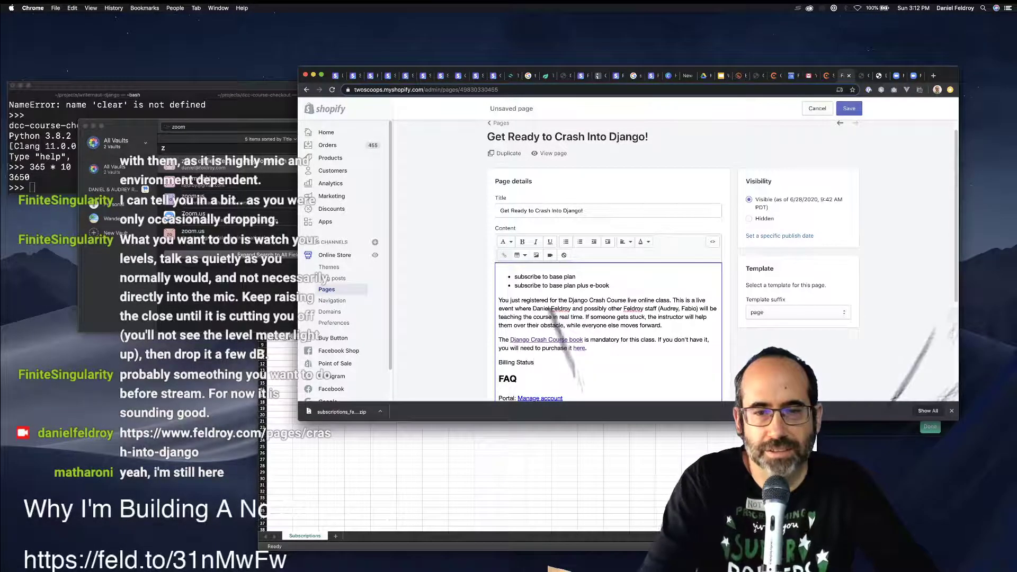
Format the 'Billing Status' line as a heading.
key(Return)
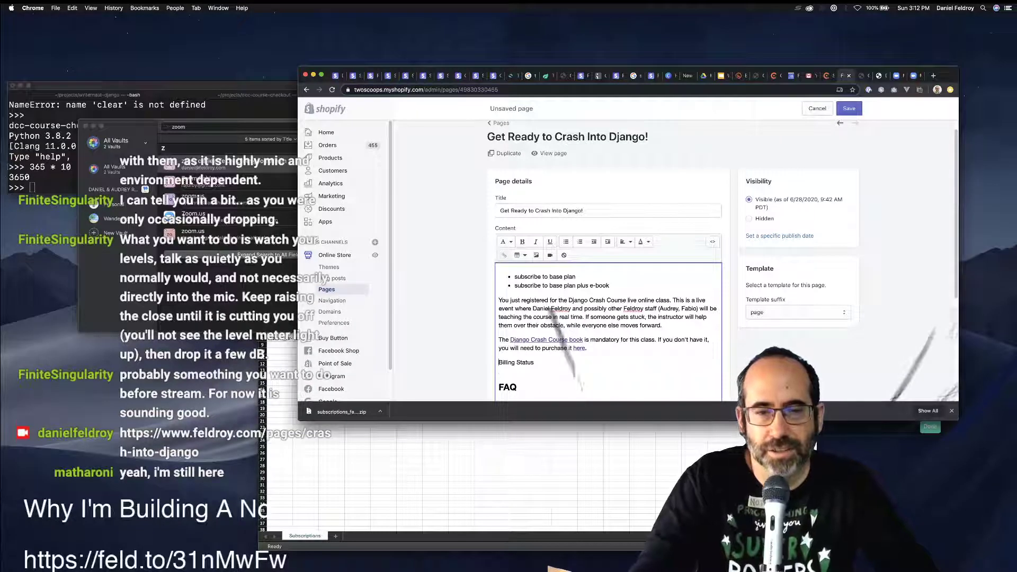
click(506, 242)
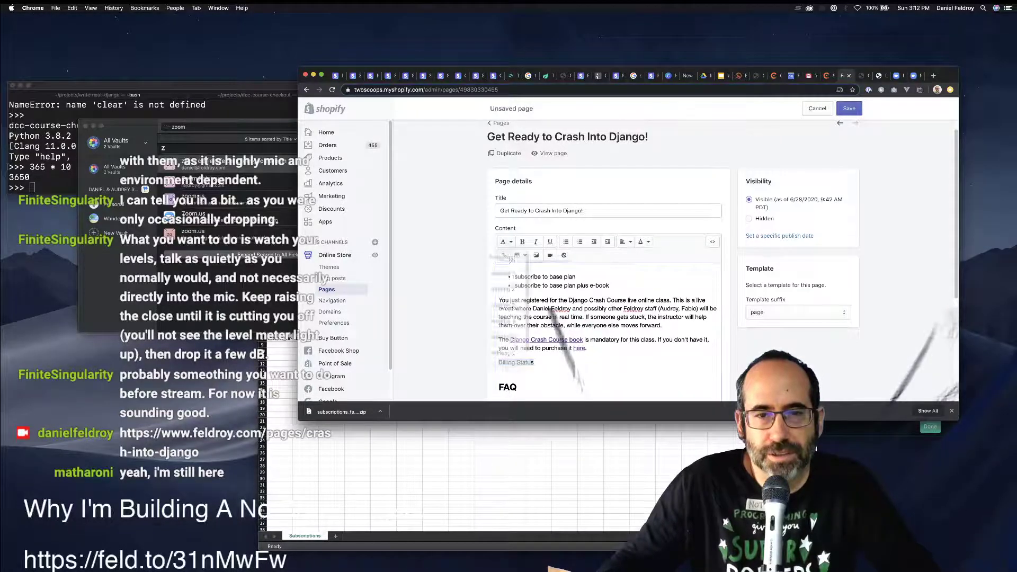
click(503, 290)
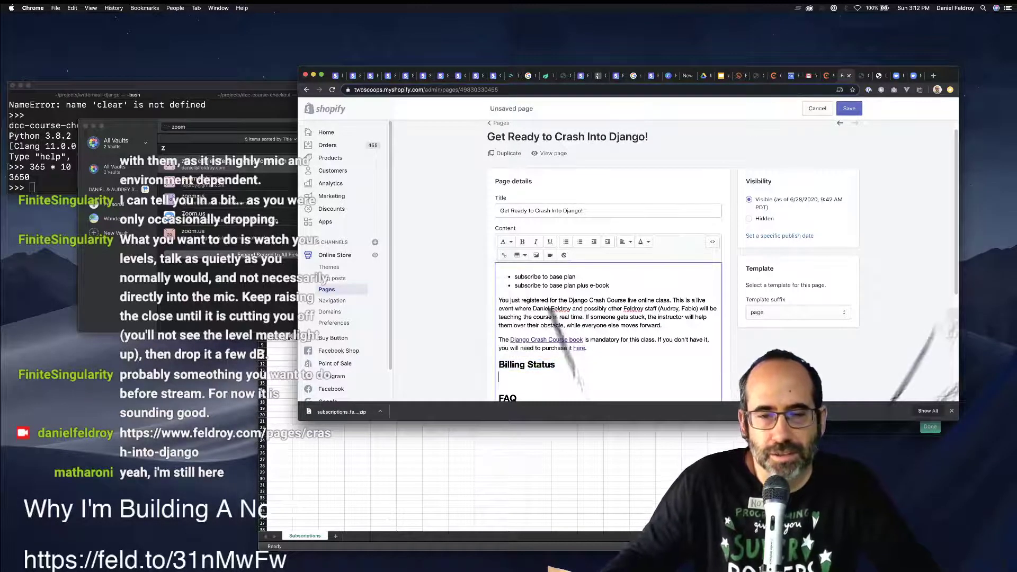
click(526, 364)
key(Return)
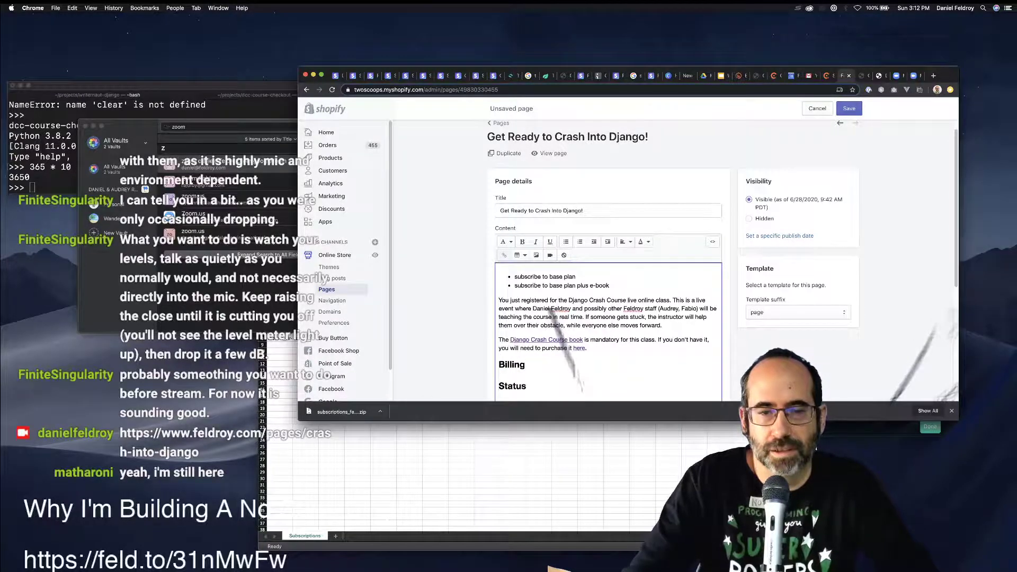
key(BackSpace)
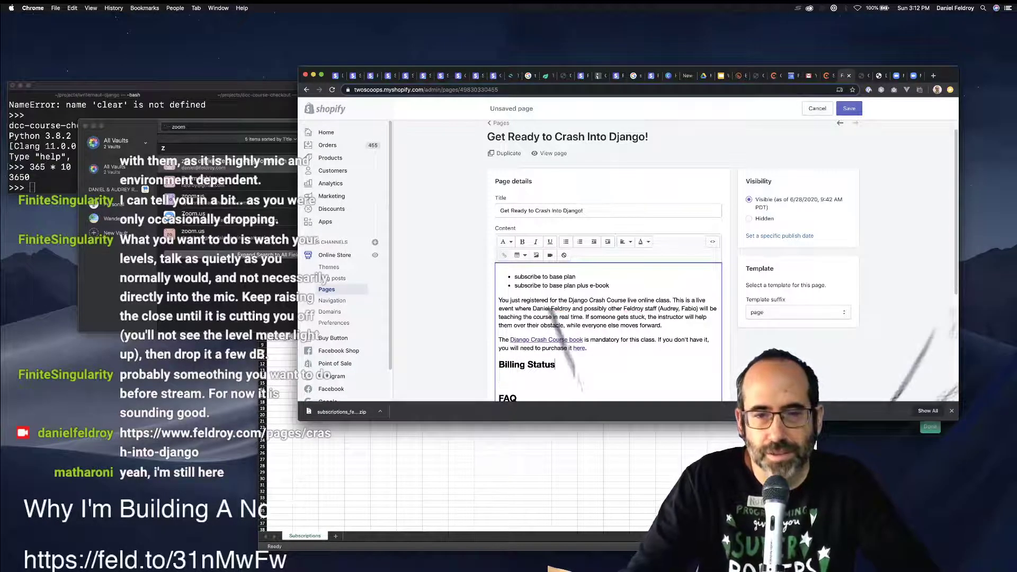
Under the heading, start the line 'You can check your subscr'.
click(499, 395)
text(FAQ)
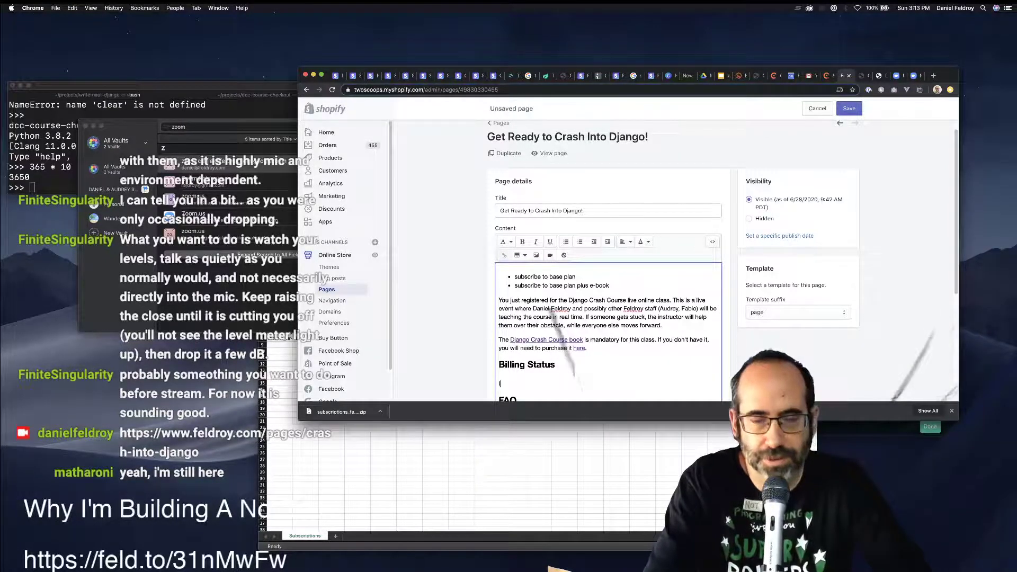
text(If you)
key(super+shift+Left)
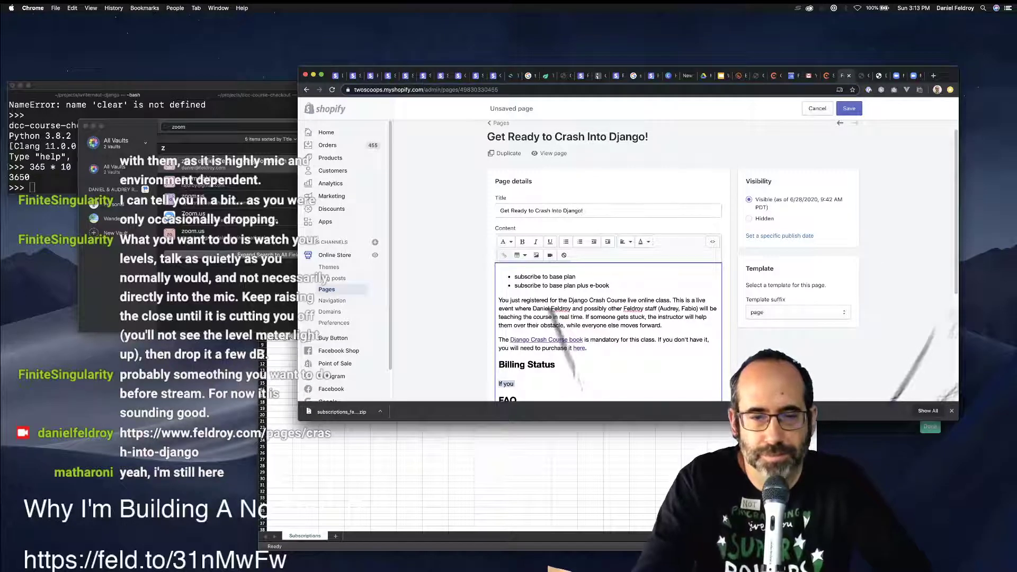
text(You can check)
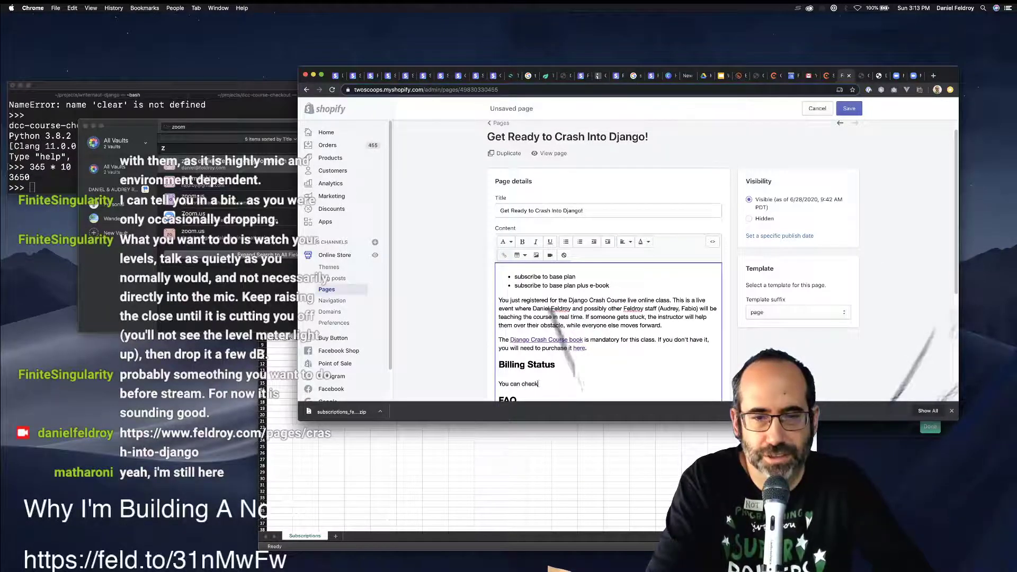
text( you )
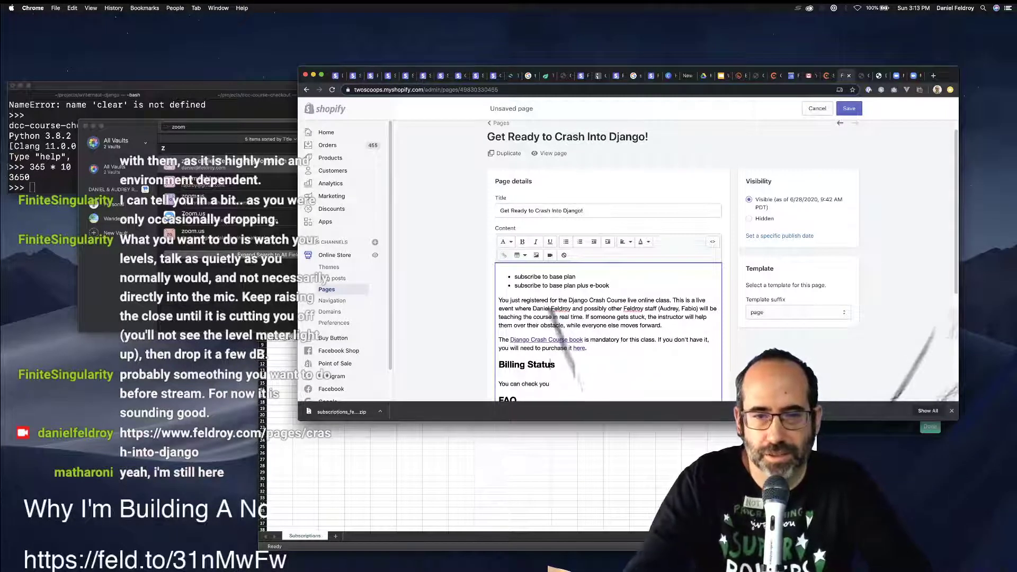
text(,)
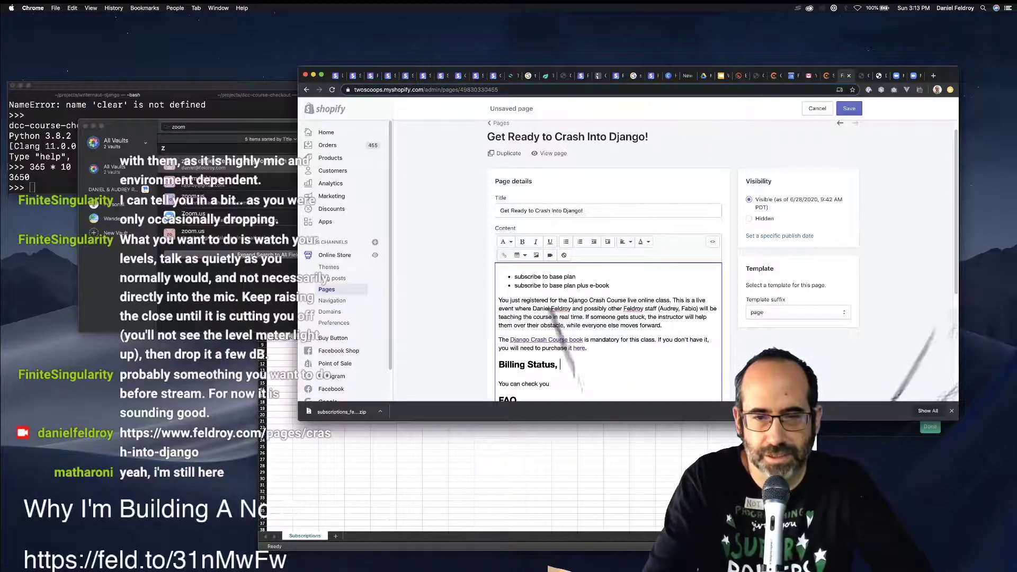
key(BackSpace)
key(BackSpace)
key(Down)
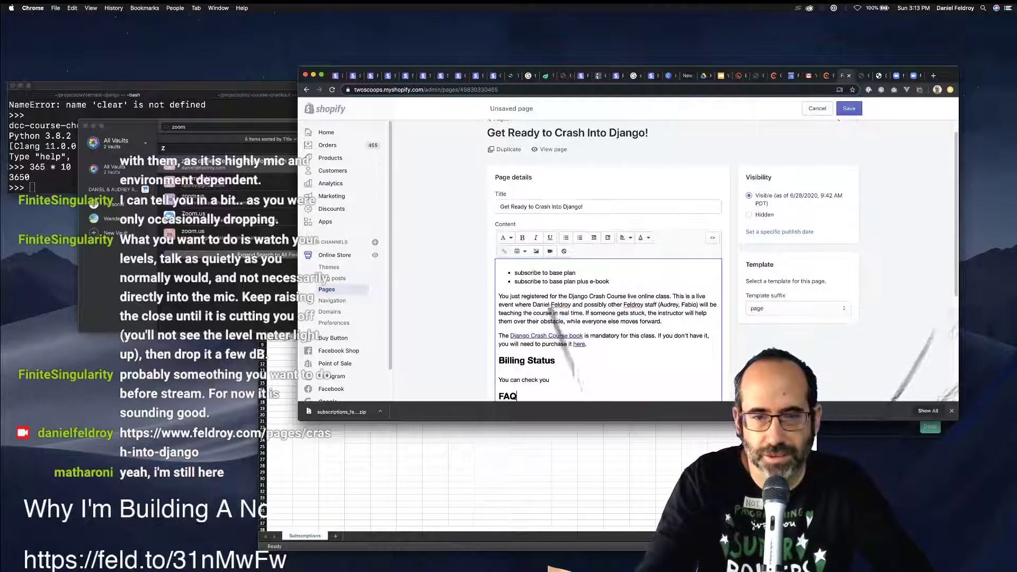
text(r subscr)
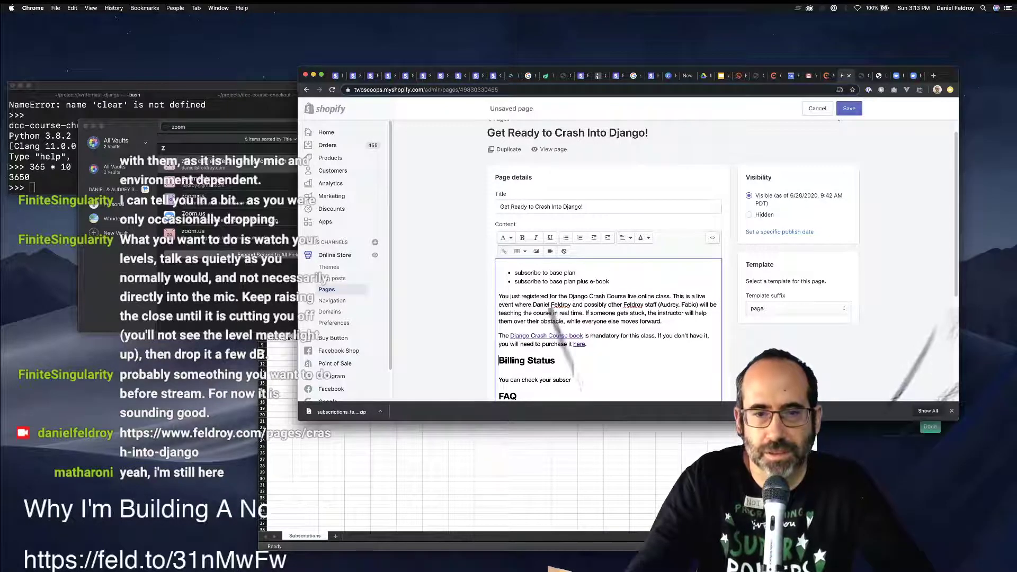
key(shift+Right)
key(shift+Right)
key(shift+Right)
key(shift+Right)
key(shift+Right)
key(shift+Right)
Rename the heading to 'Subscription Status' and finish the line 'You can check your subscription status here:'.
text(Subs)
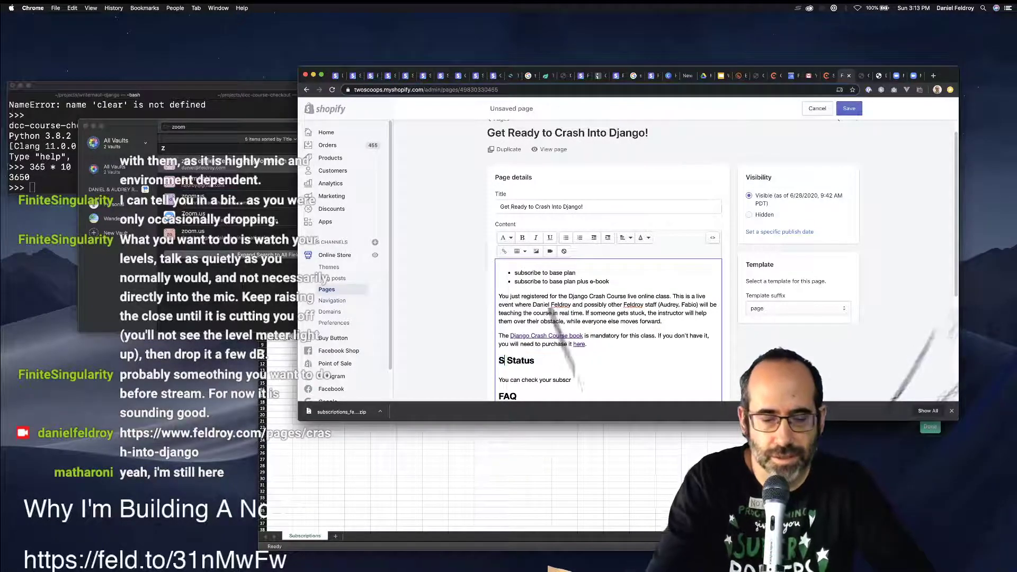
text(cription)
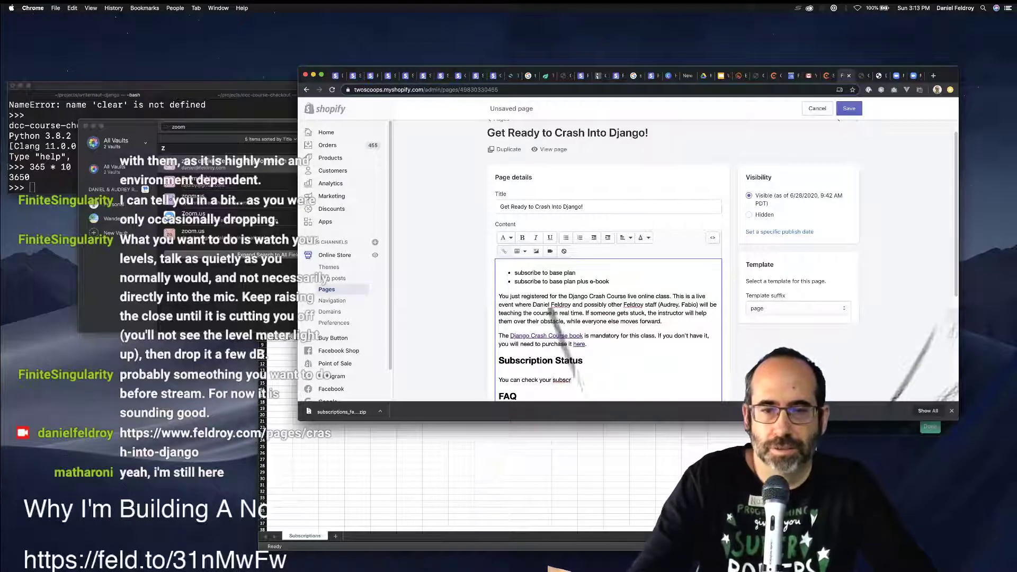
text(iption st)
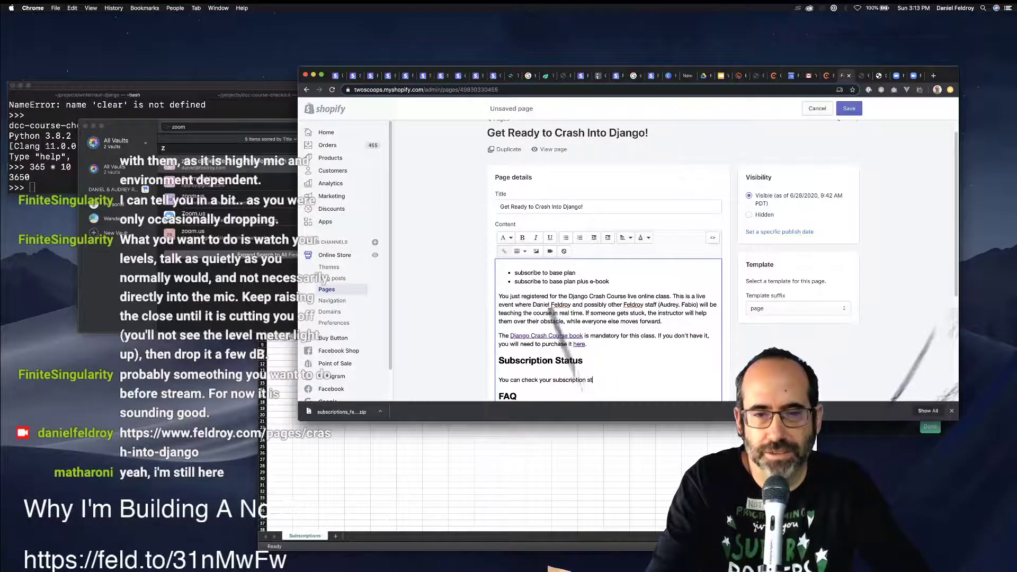
text(atus here:)
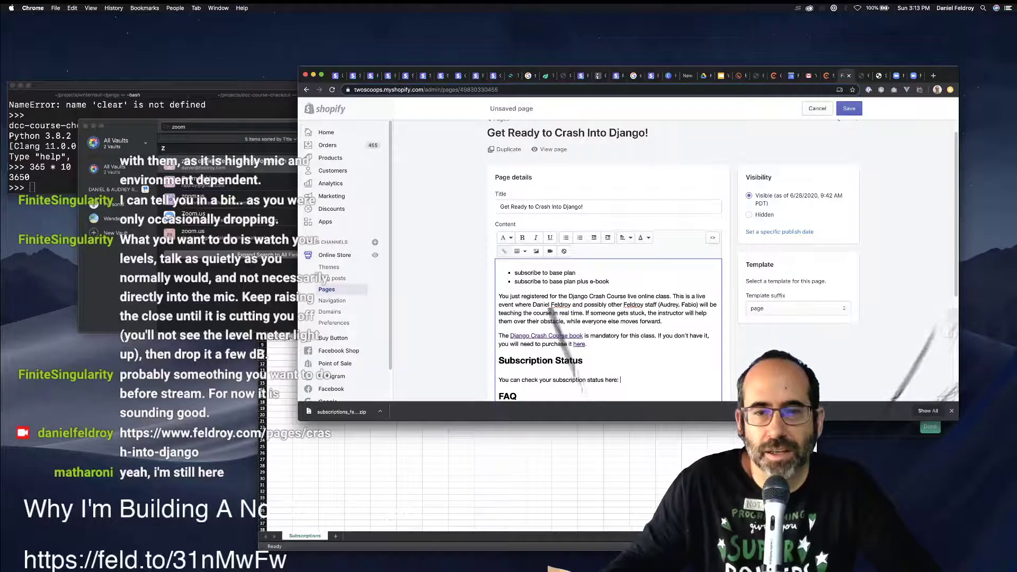
scroll(608, 260, down, 2)
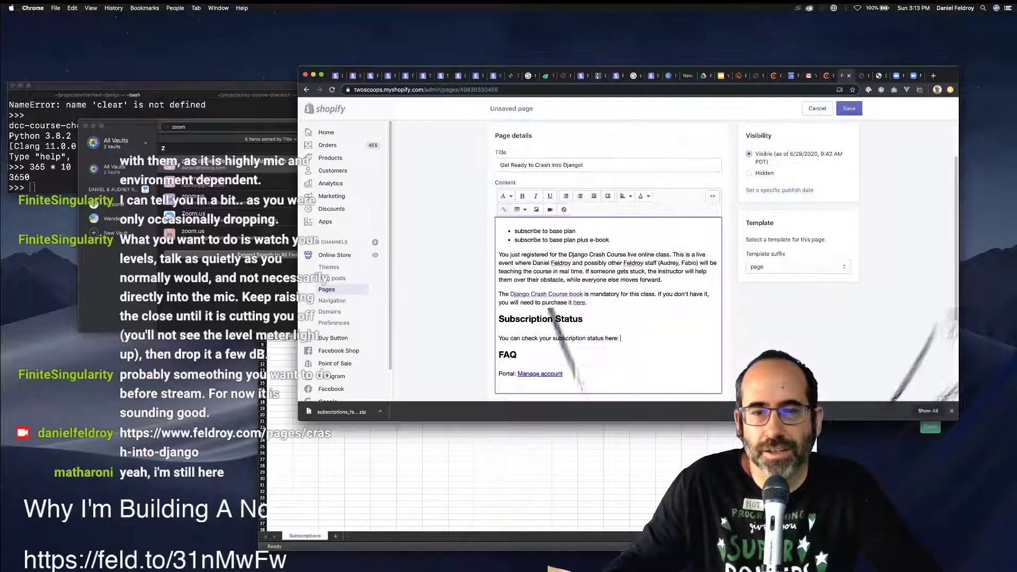
Copy the Portal: Manage account link and test pasting it after the status sentence, then undo.
drag(562, 360, 518, 360)
key(super+c)
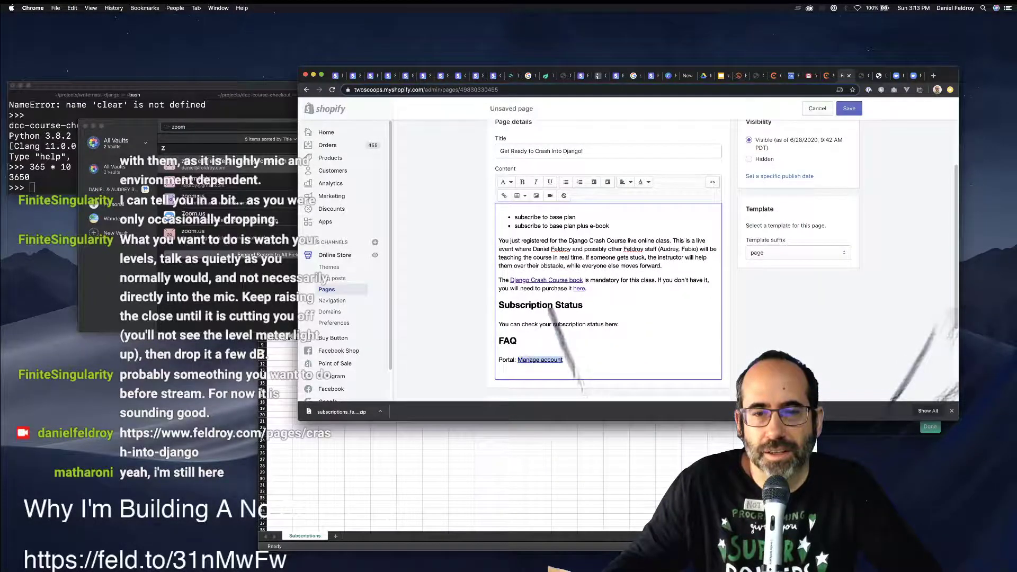
click(621, 324)
key(super+v)
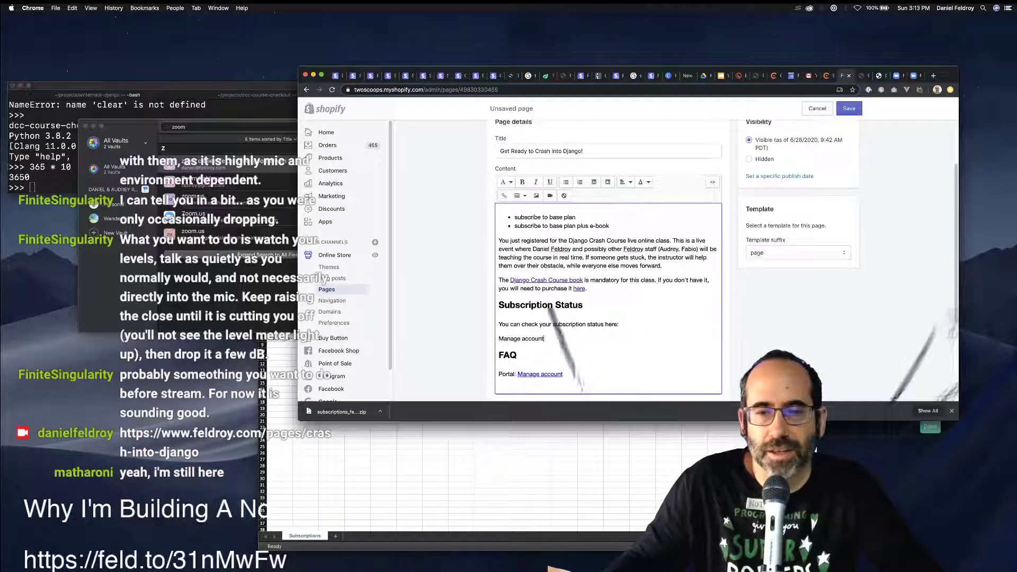
key(super+z)
triple_click(539, 360)
key(super+c)
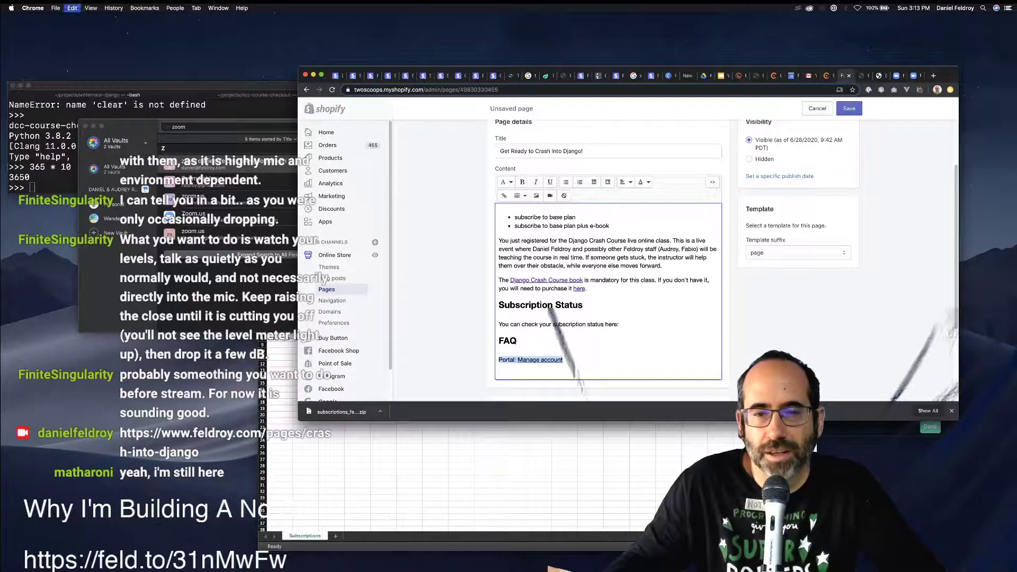
click(622, 324)
key(super+shift+v)
key(super+z)
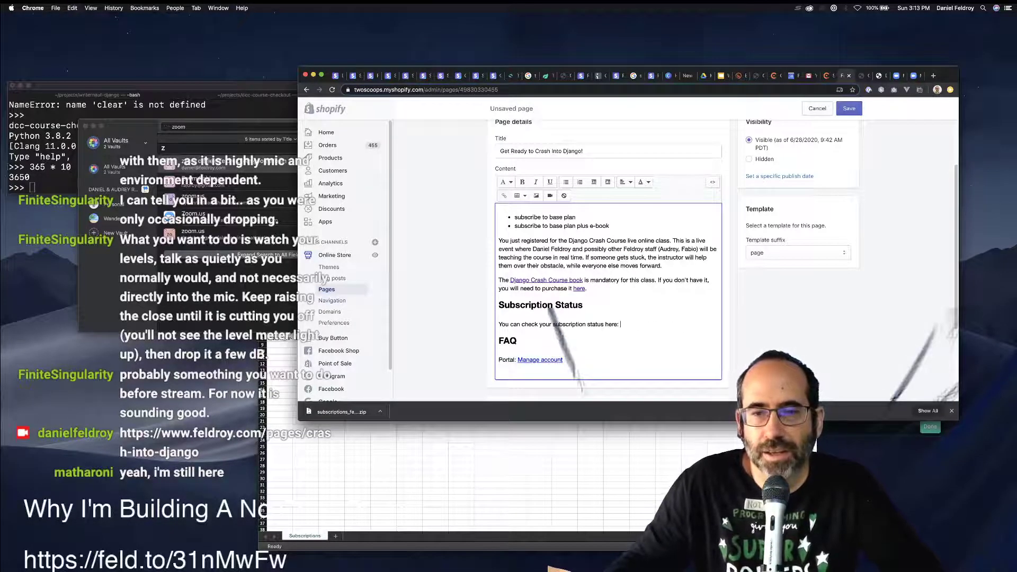
Inspect the Manage account link markup in the HTML view, then return to formatted text.
click(712, 182)
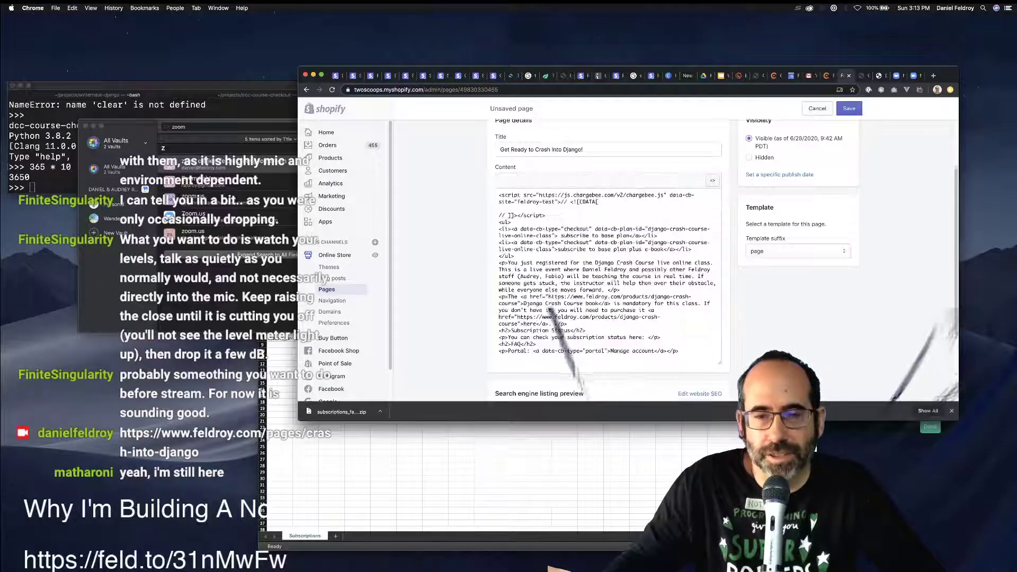
drag(632, 286, 666, 286)
click(450, 287)
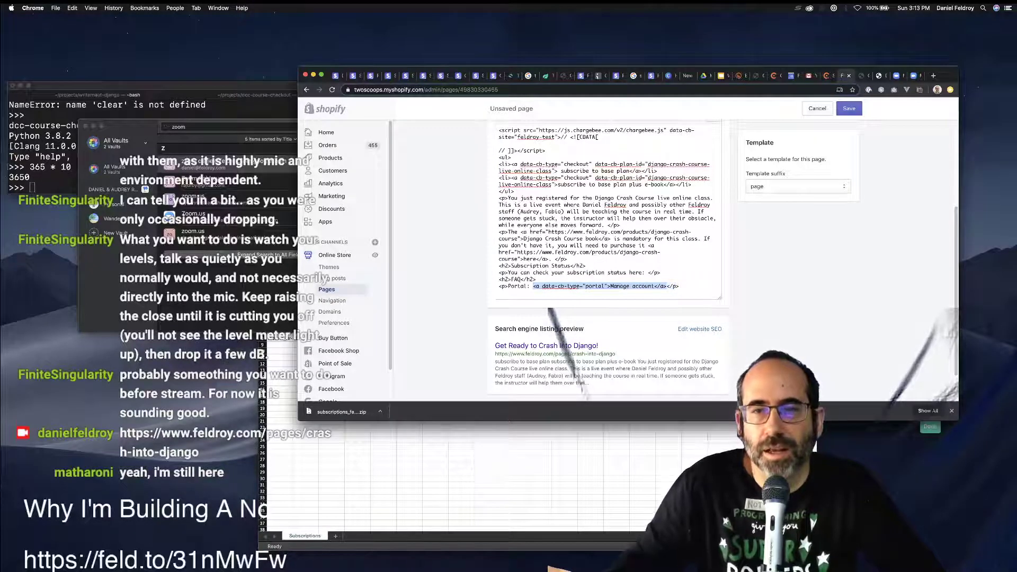
scroll(549, 309, up, 5)
click(712, 256)
scroll(712, 256, down, 2)
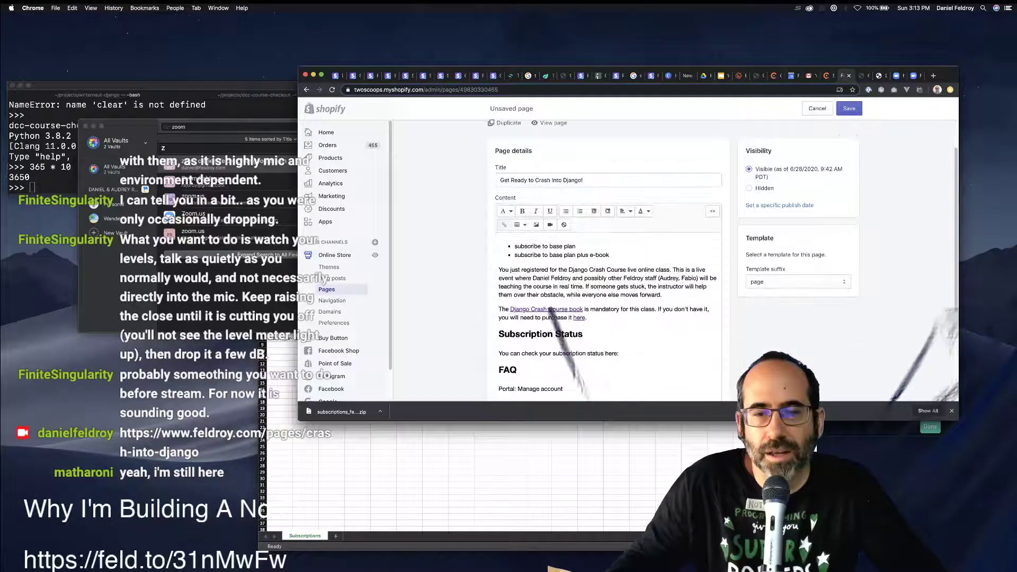
double_click(612, 354)
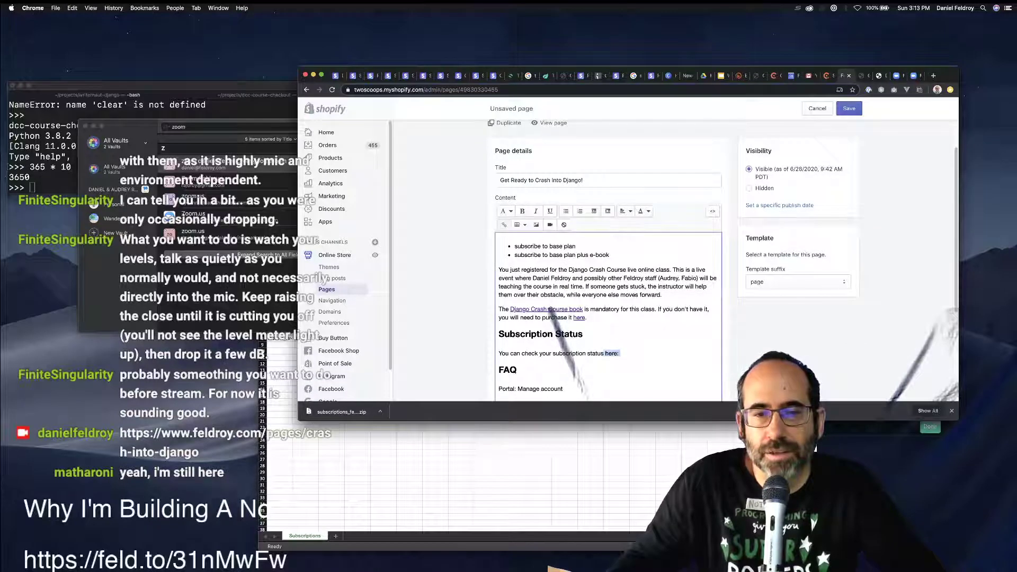
Rewrite the line as 'You can change, pause, or cancel your subscription at any time by going to our…'.
key(BackSpace)
key(BackSpace)
text(.)
key(shift+Home)
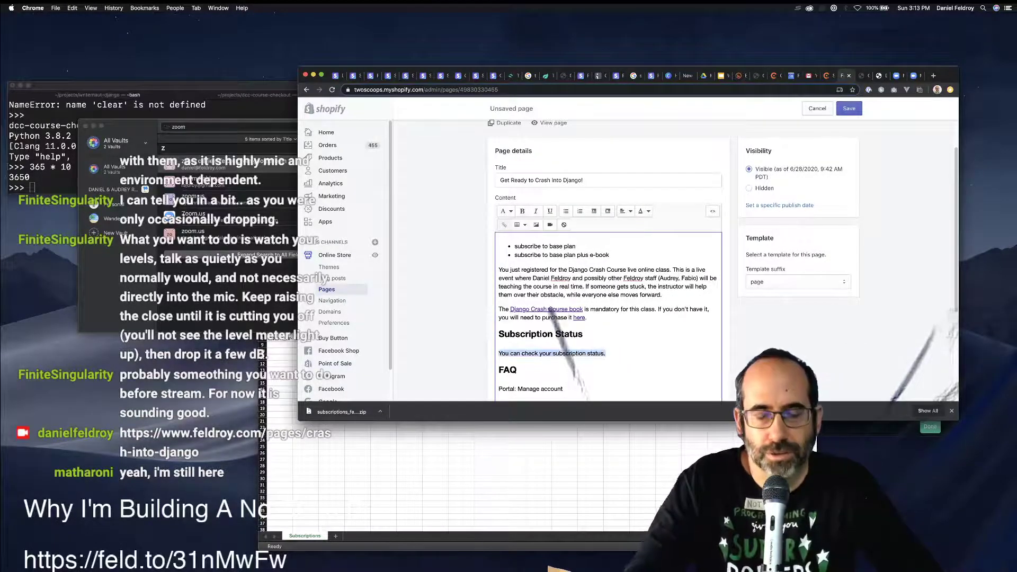
text(You can)
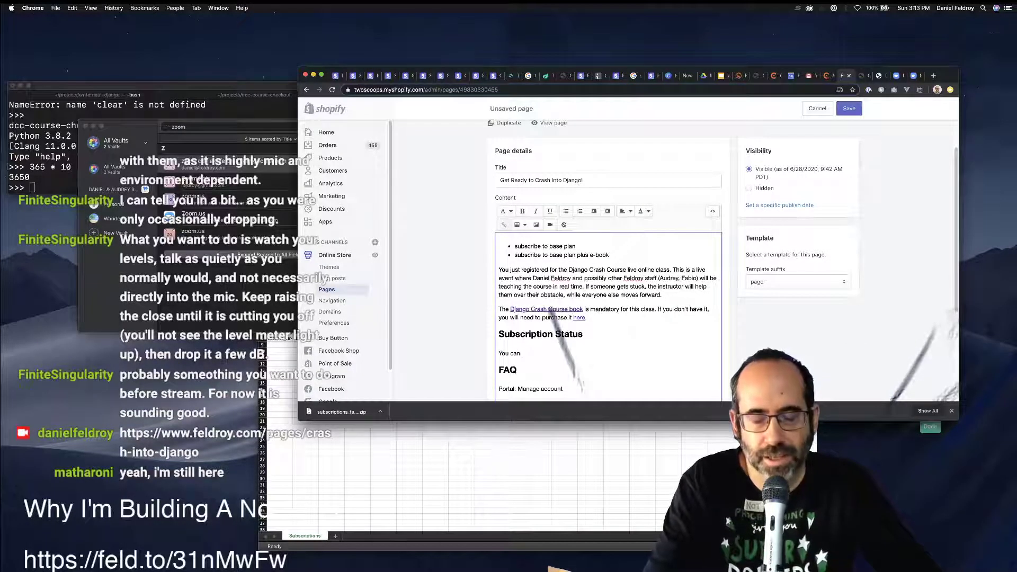
text( change,)
key(BackSpace)
key(BackSpace)
text(o)
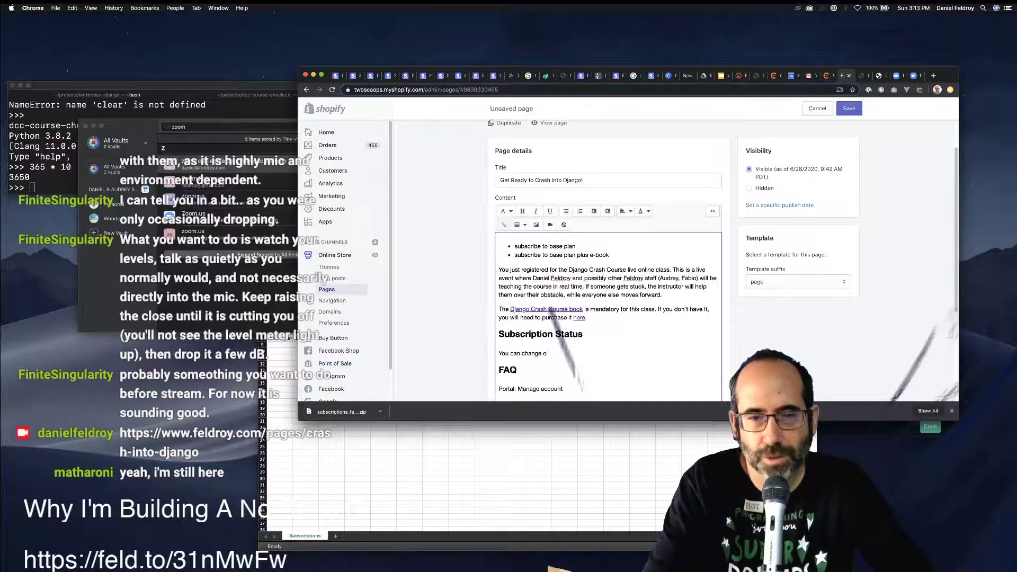
text(r cancel)
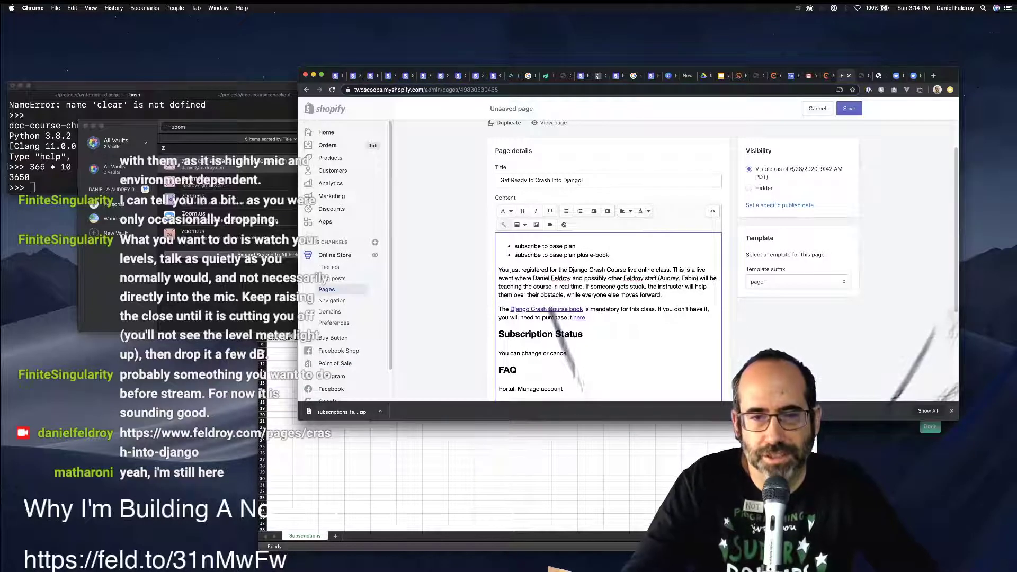
key(alt+Right)
text(, pause,)
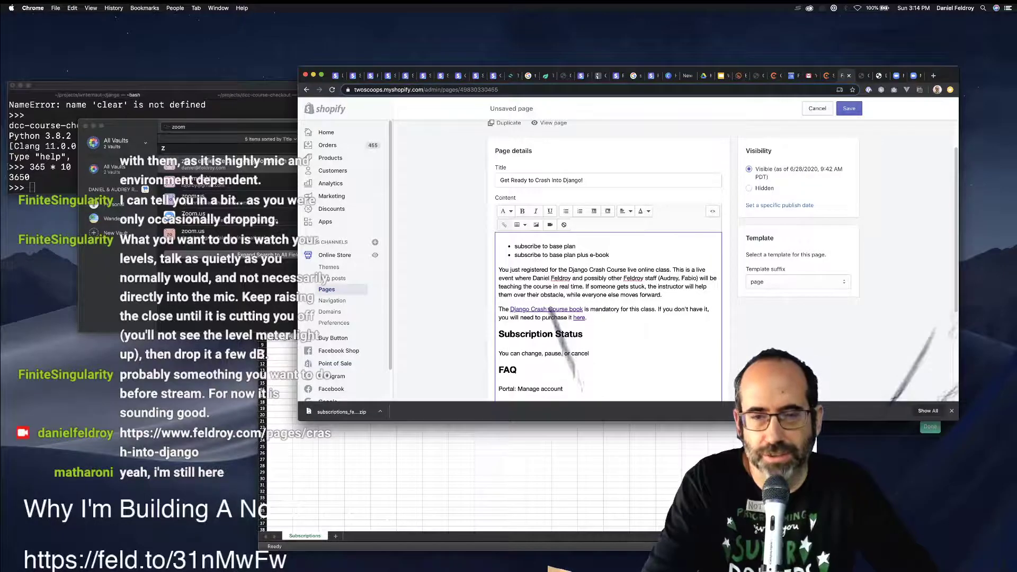
text( your su)
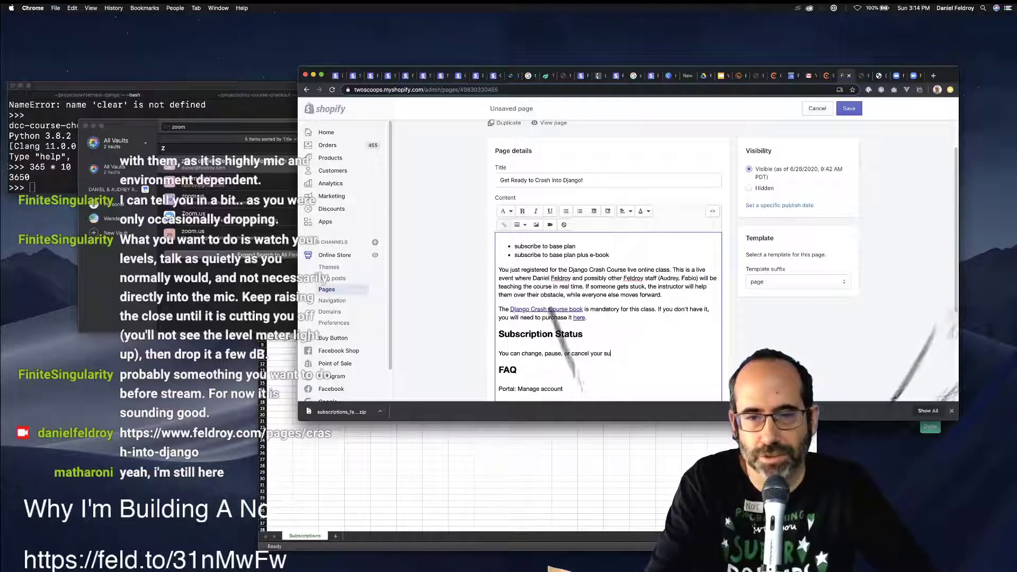
text(bscrip)
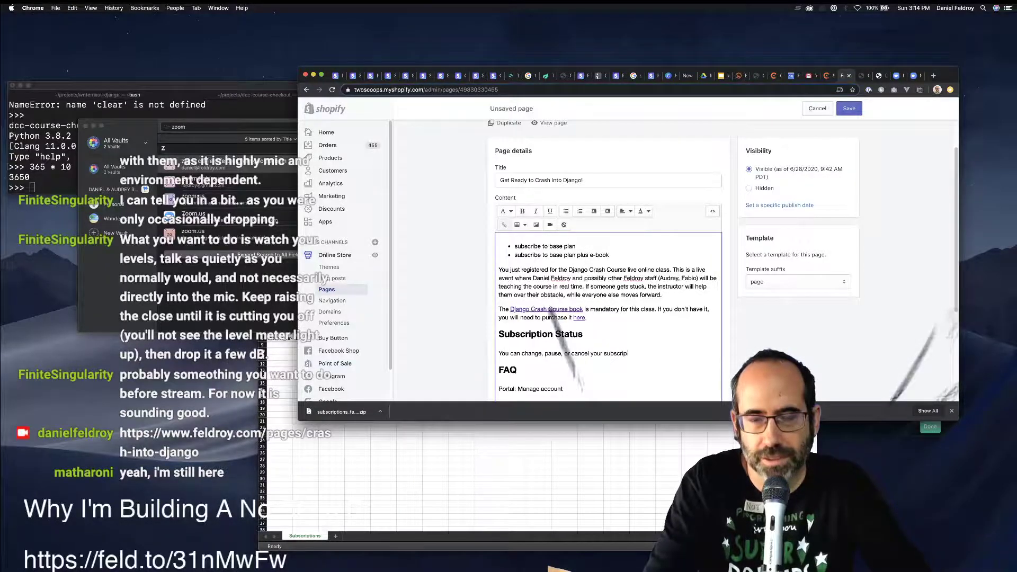
text(tion at any time.)
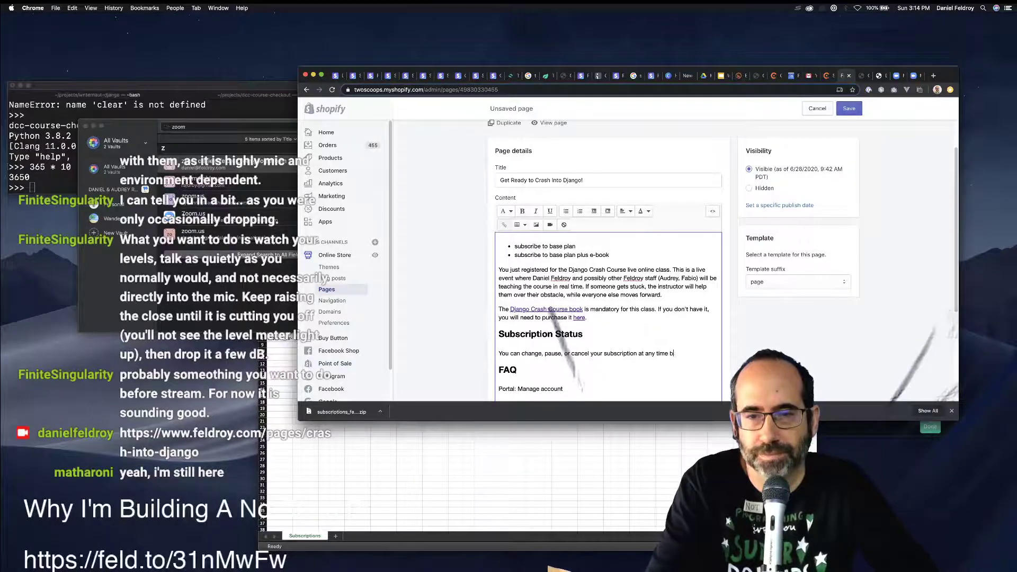
text(by going to our)
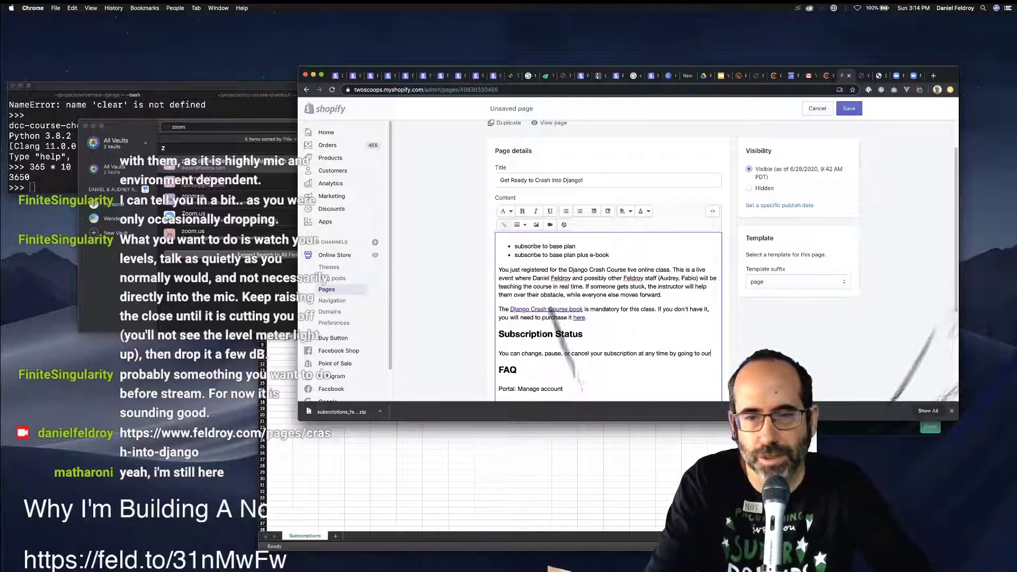
text( customer)
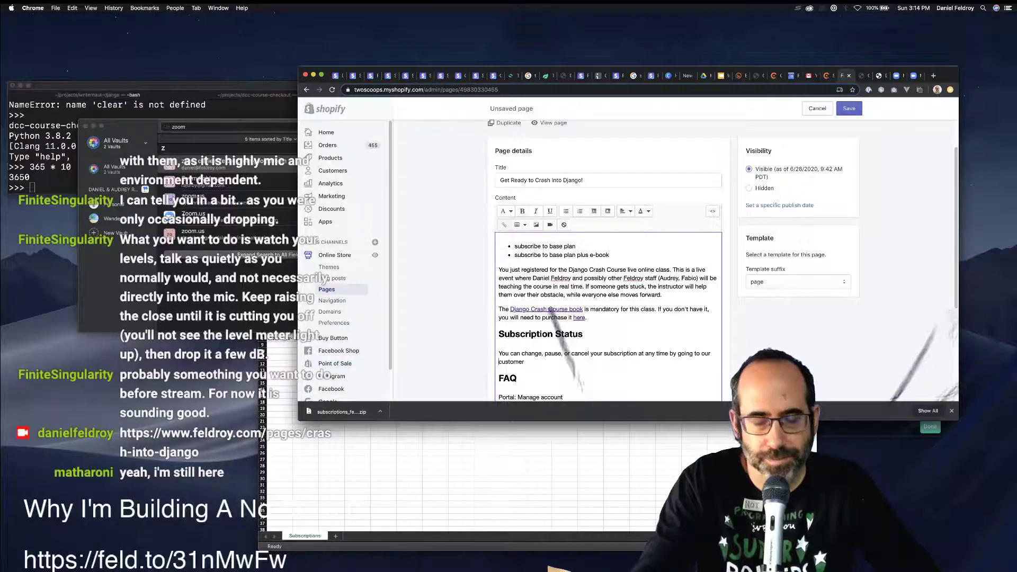
End the sentence with 'our customer course portal.'.
click(499, 361)
text(course)
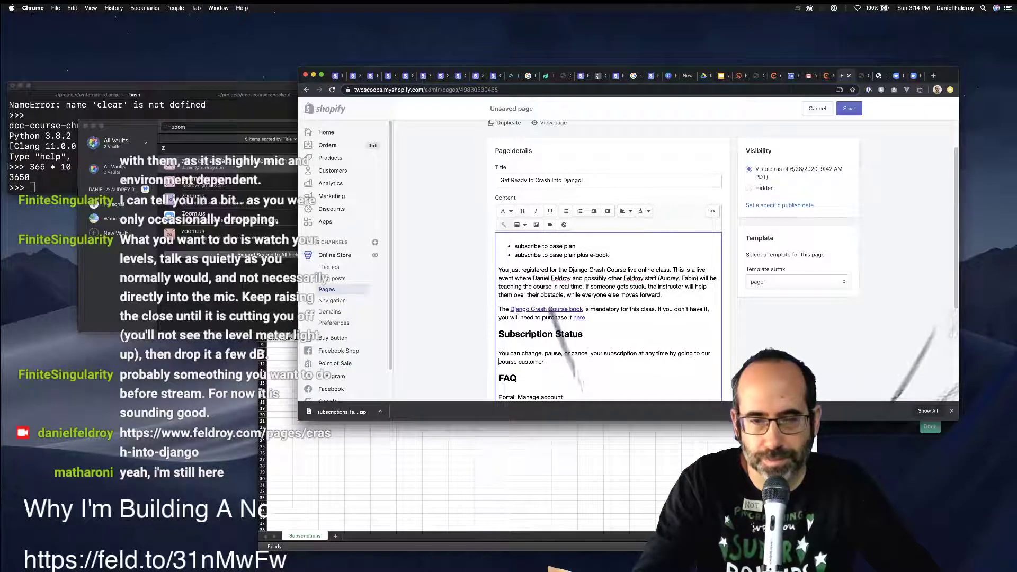
key(shift+Right)
key(shift+Right)
key(shift+Right)
key(shift+Right)
key(shift+Right)
key(shift+Right)
key(shift+Right)
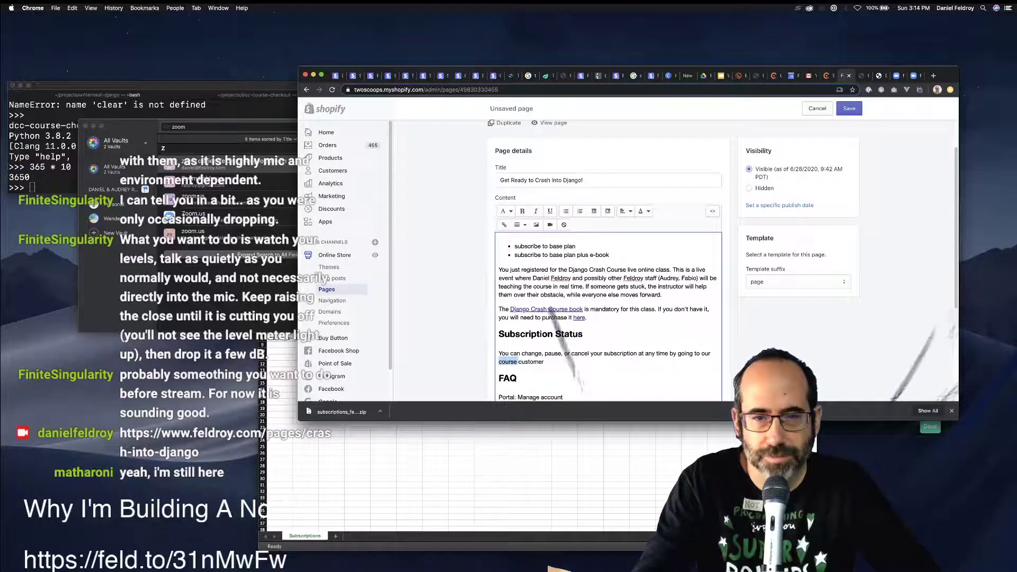
key(BackSpace)
text(c)
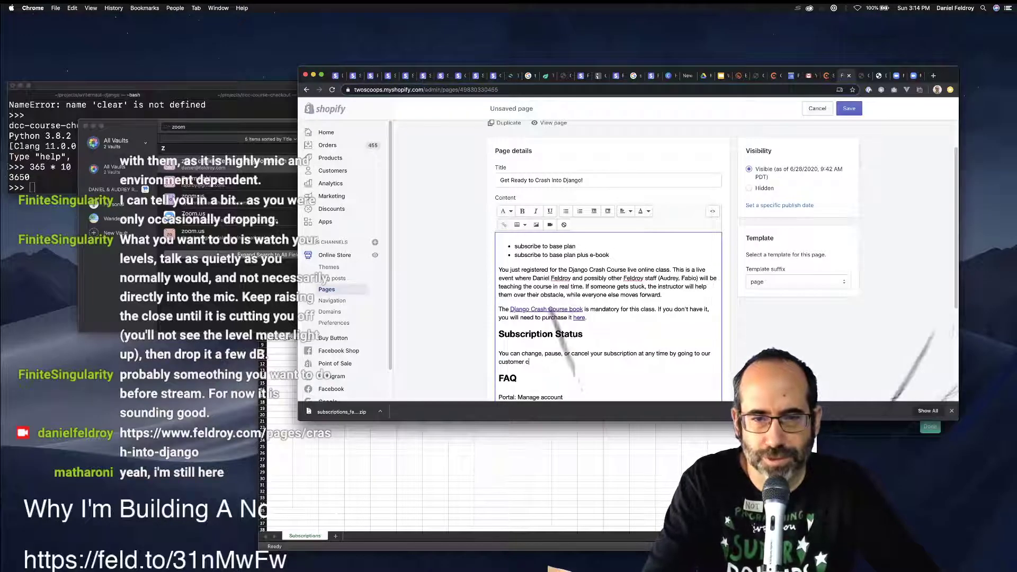
text(ourse portal.)
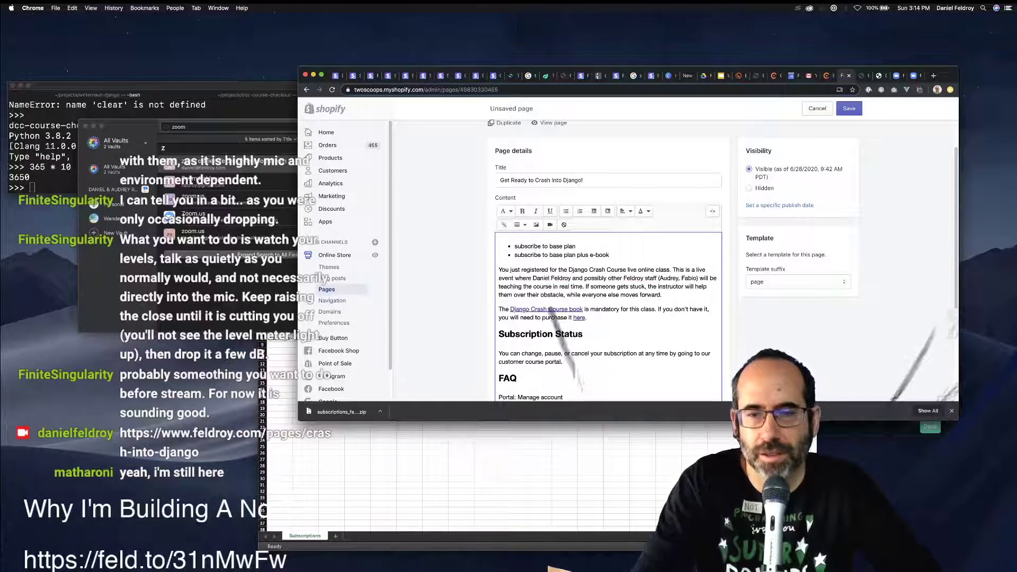
click(712, 210)
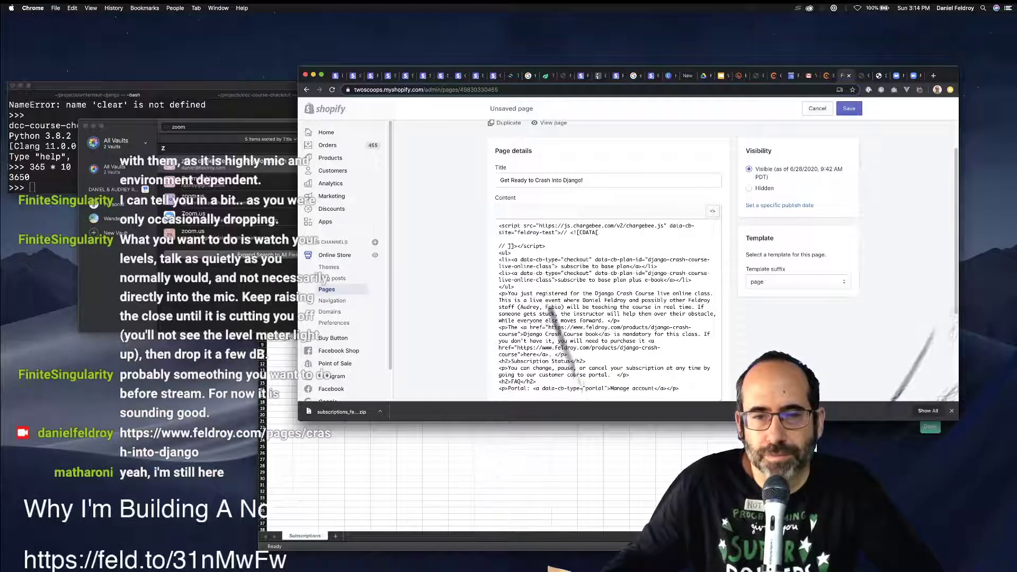
Replace 'customer course portal' with the Chargebee data-cb-type="portal" link anchor, keeping the period.
drag(615, 374, 546, 374)
text(<a data-cb-type="portal">Manage account</a>)
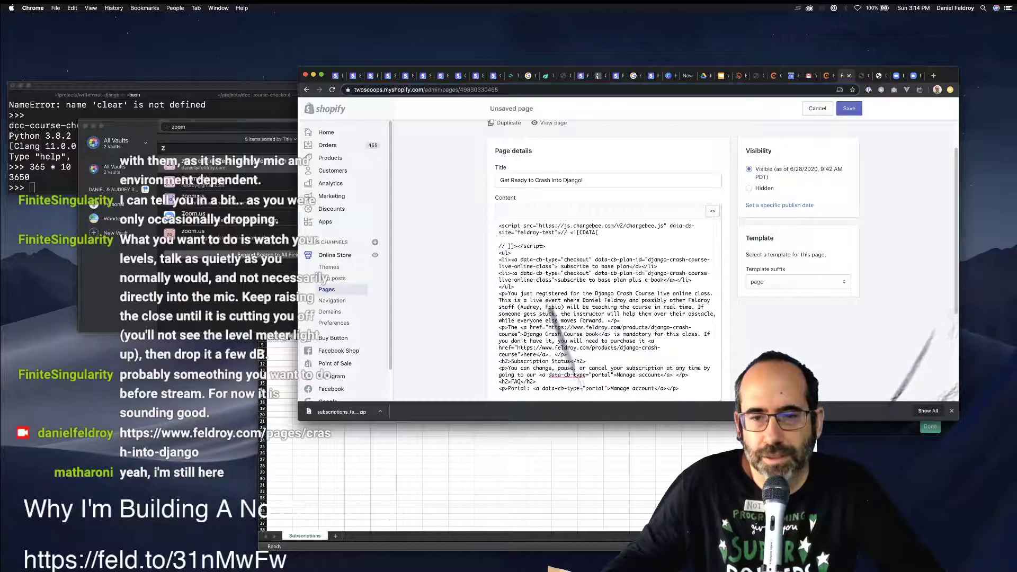
drag(616, 374, 658, 374)
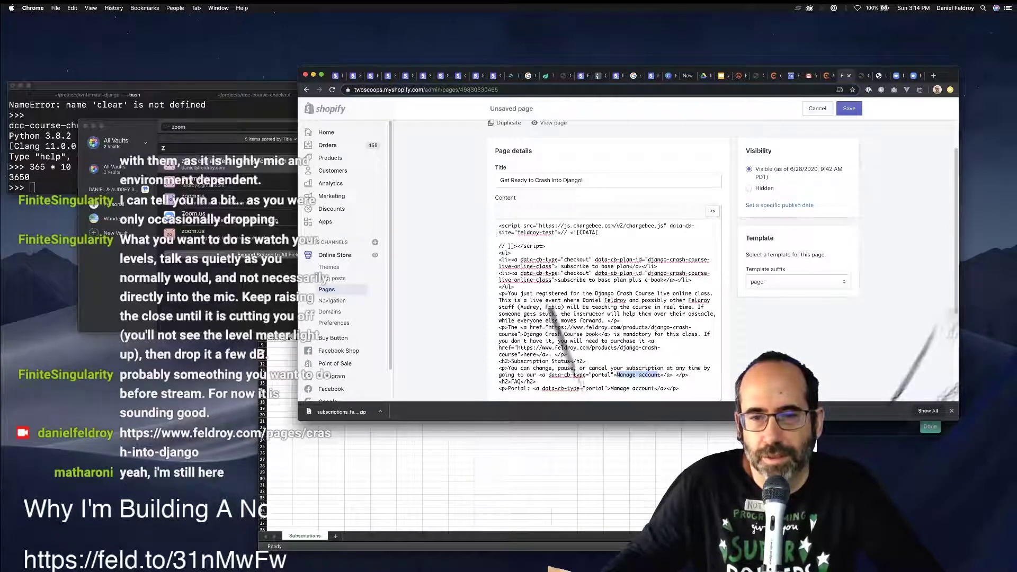
text(customer )
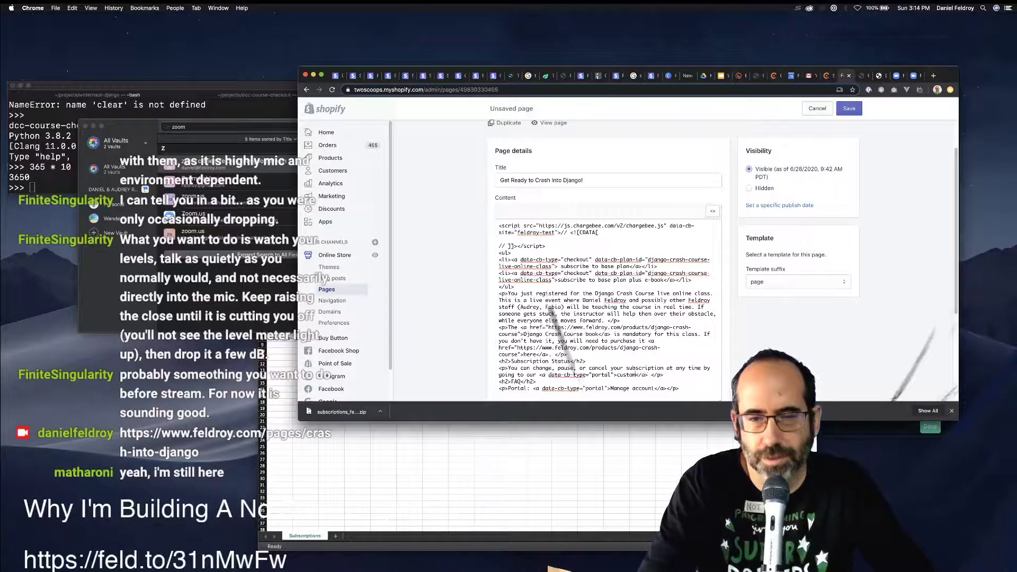
text(course portal)
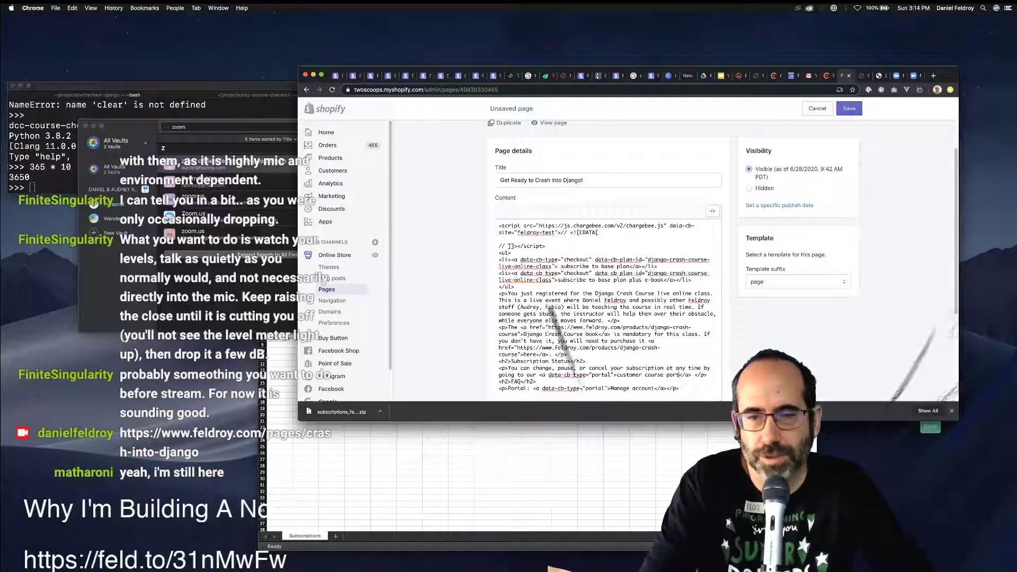
key(Right)
text(.)
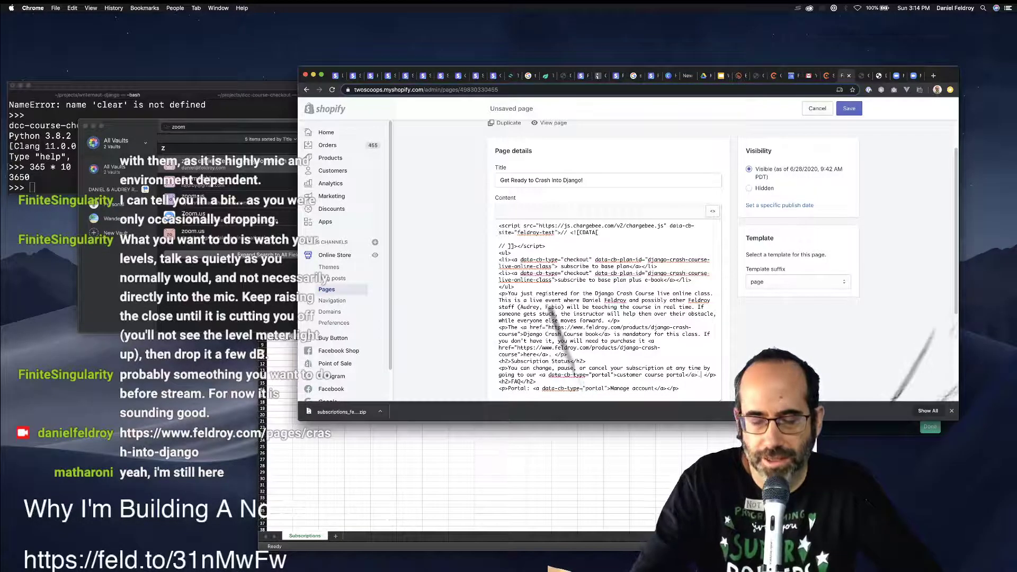
Delete the old Portal: Manage account line and return to the formatted view.
key(Down)
key(Down)
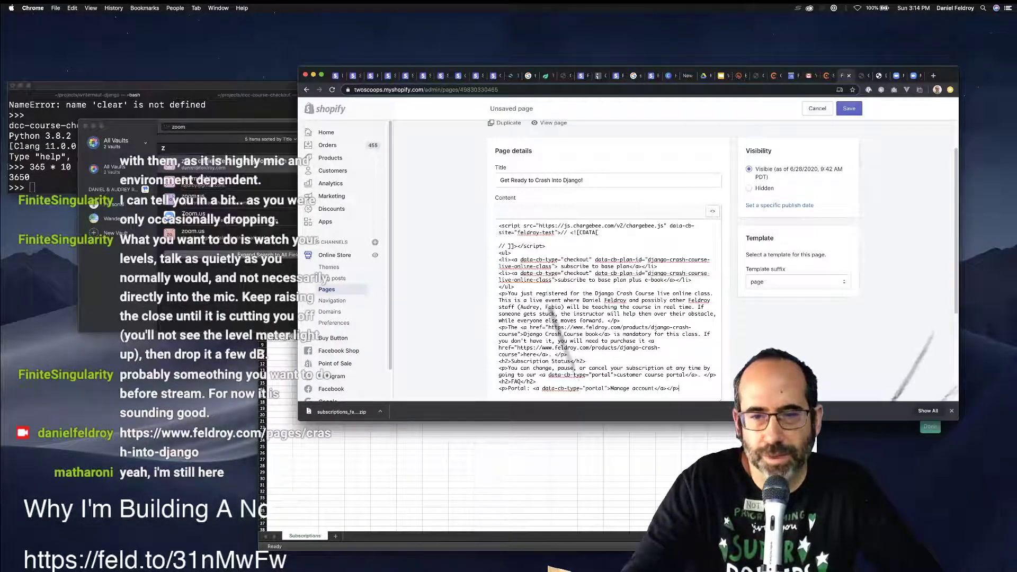
key(shift+Home)
key(BackSpace)
click(712, 211)
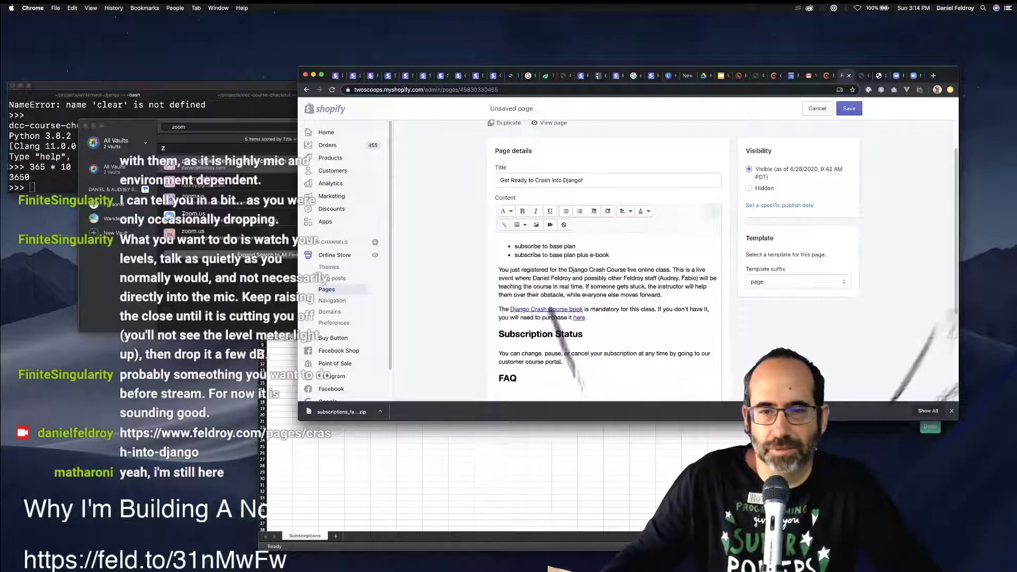
Add the question 'How to I get into the classes?' below the FAQ heading as a Heading 2.
scroll(578, 365, down, 1)
click(577, 372)
key(Return)
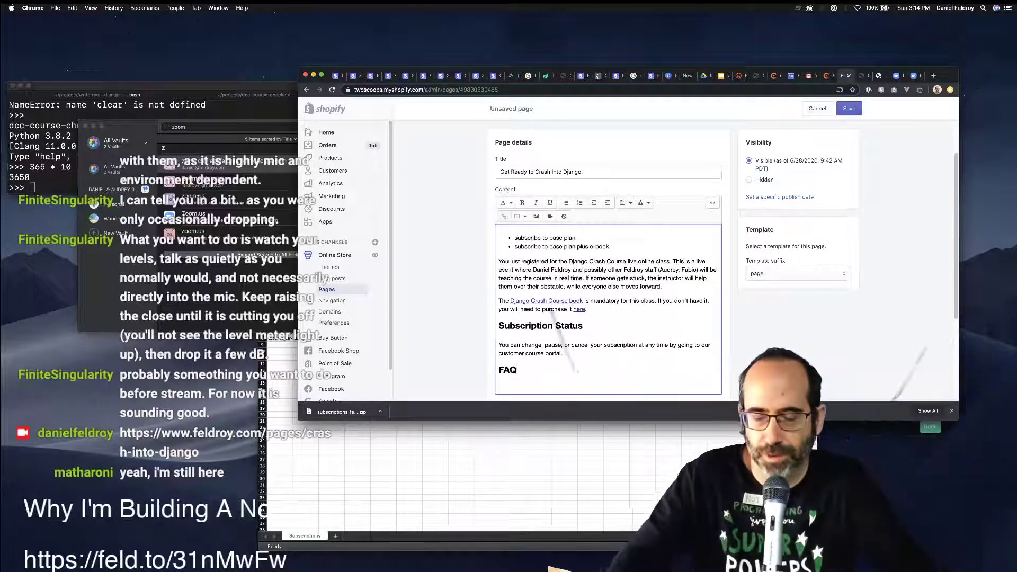
text(Ho)
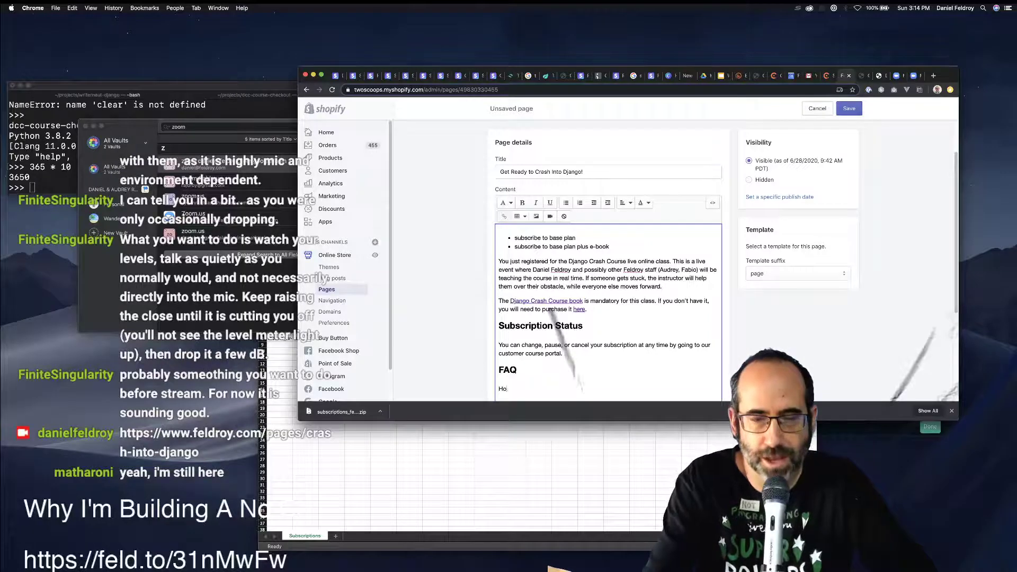
text(w do )
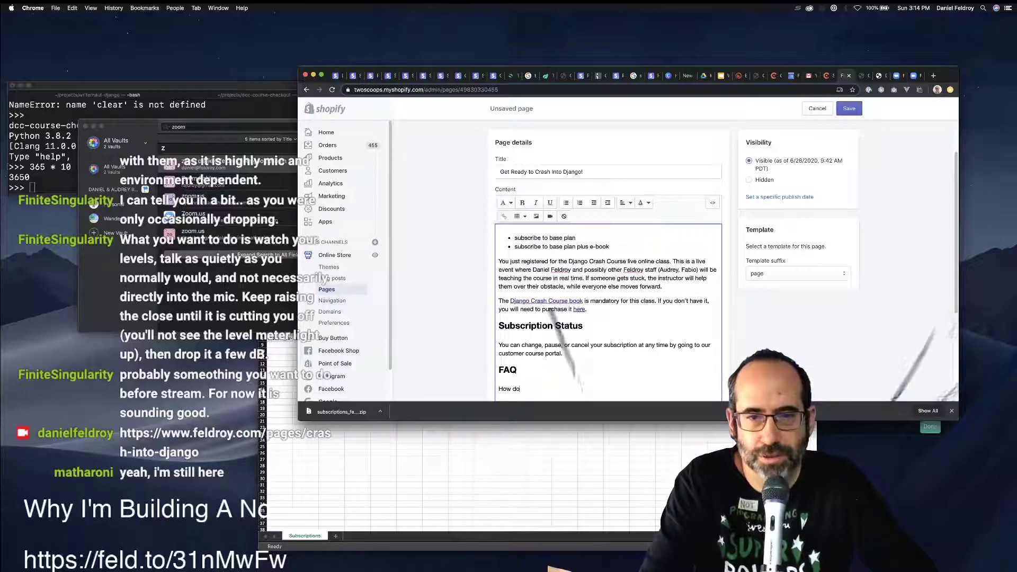
text(I)
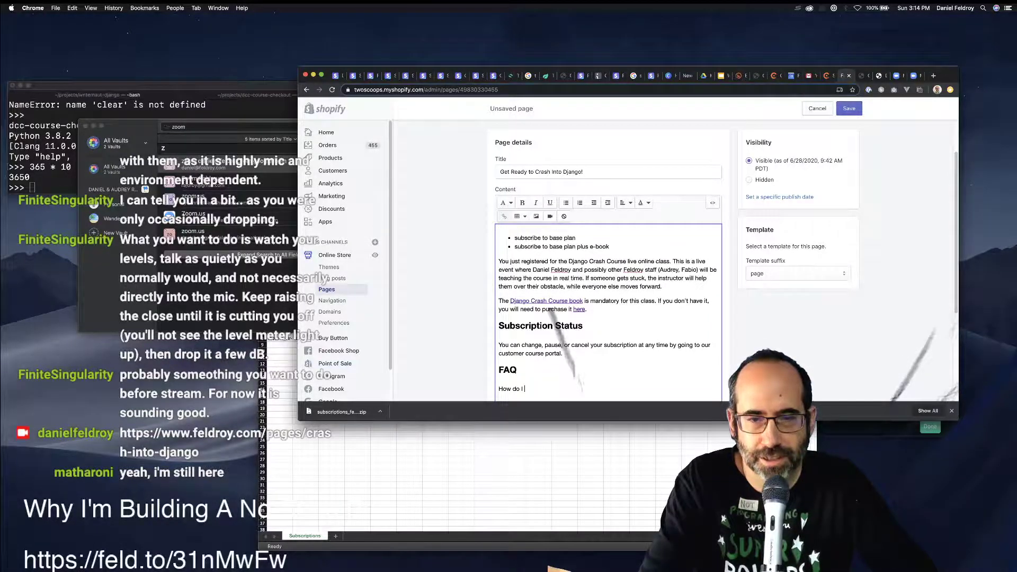
key(super+shift+Left)
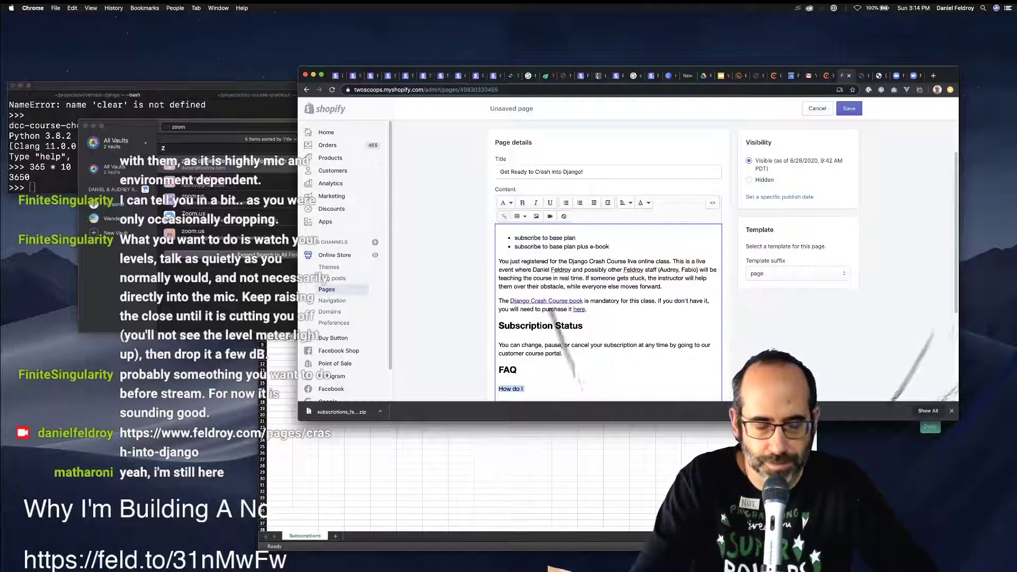
text(How to g)
key(BackSpace)
text(I )
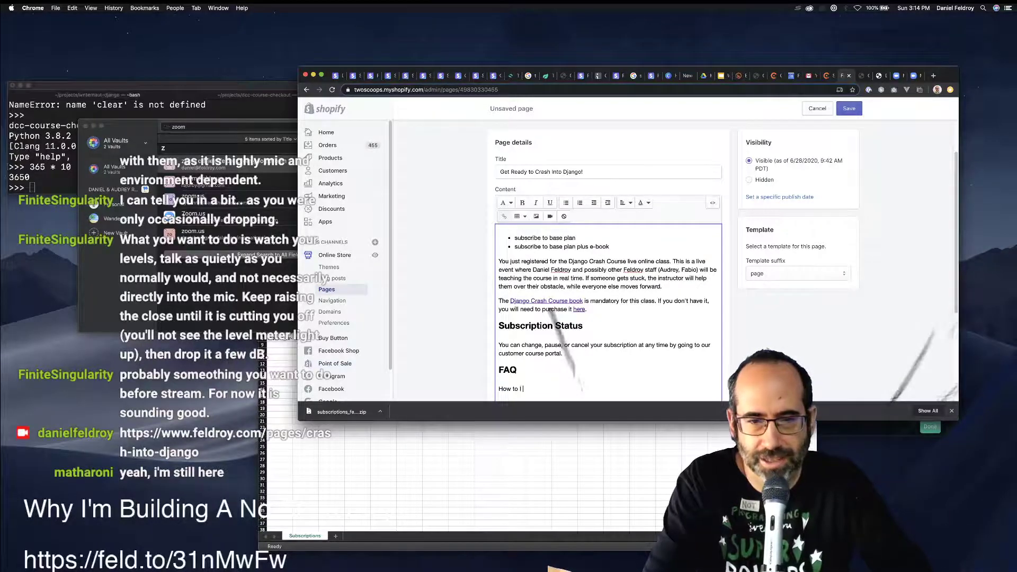
text(get into the)
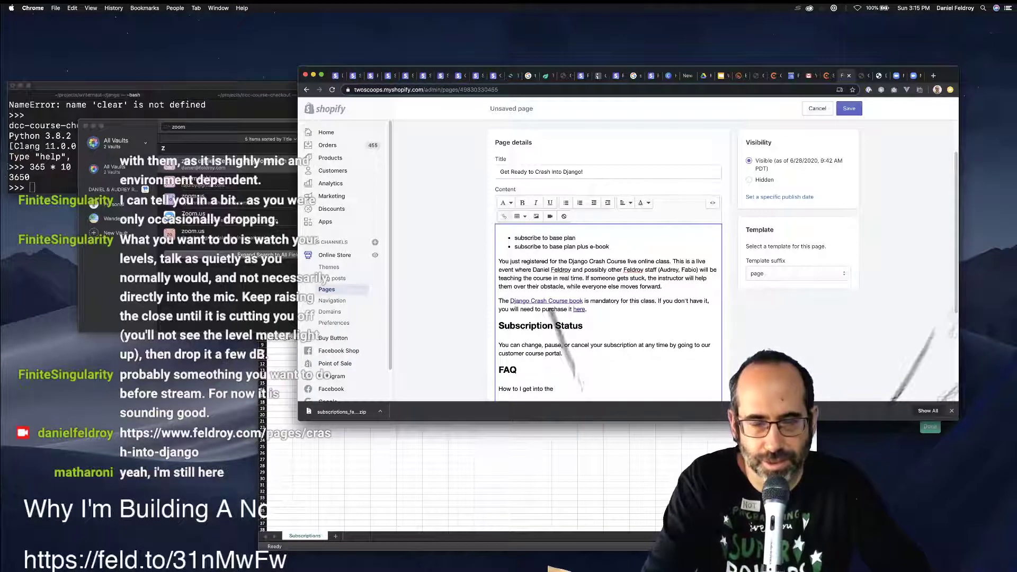
text( classes?)
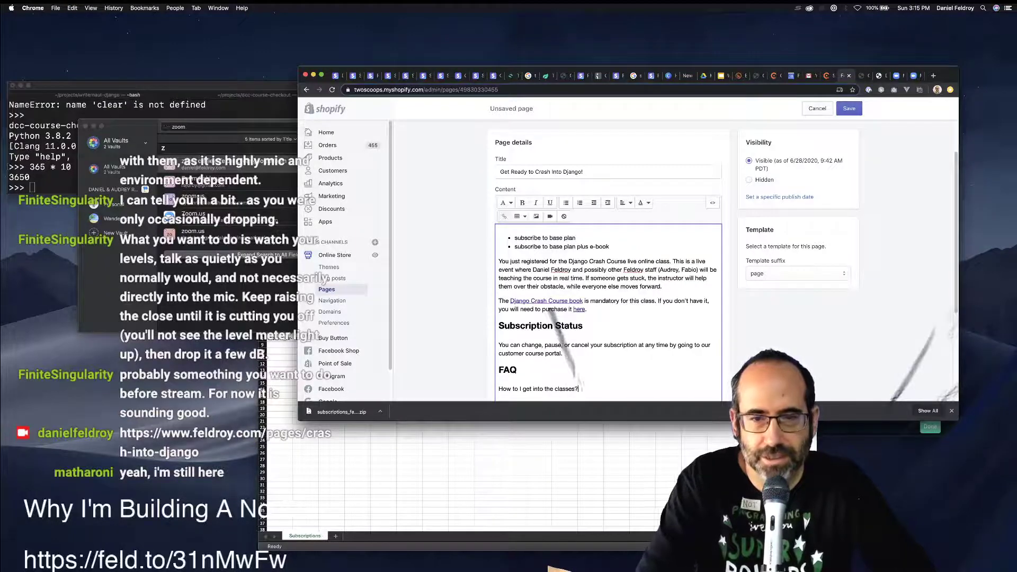
key(shift+super+Left)
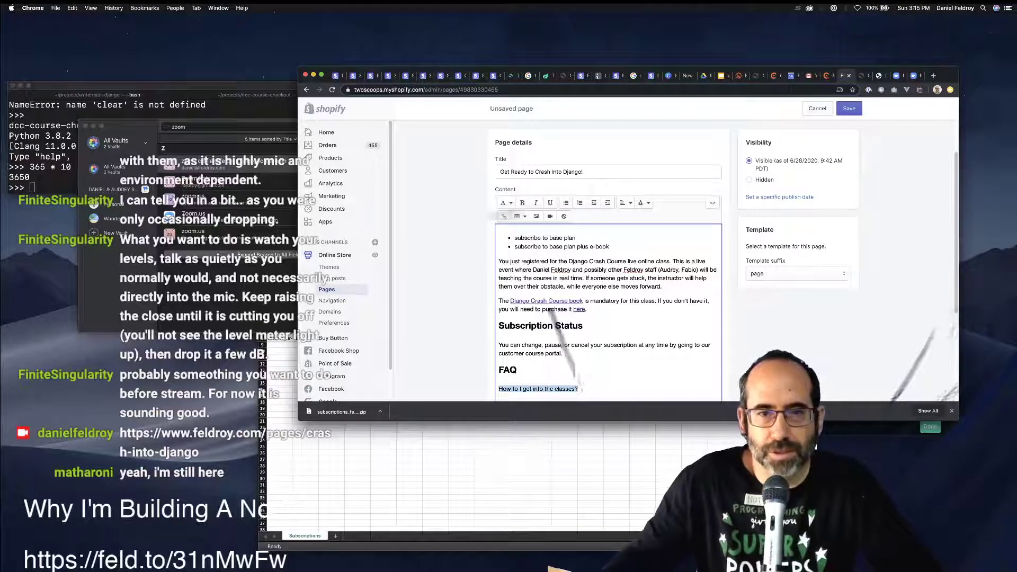
click(507, 203)
click(502, 254)
click(634, 391)
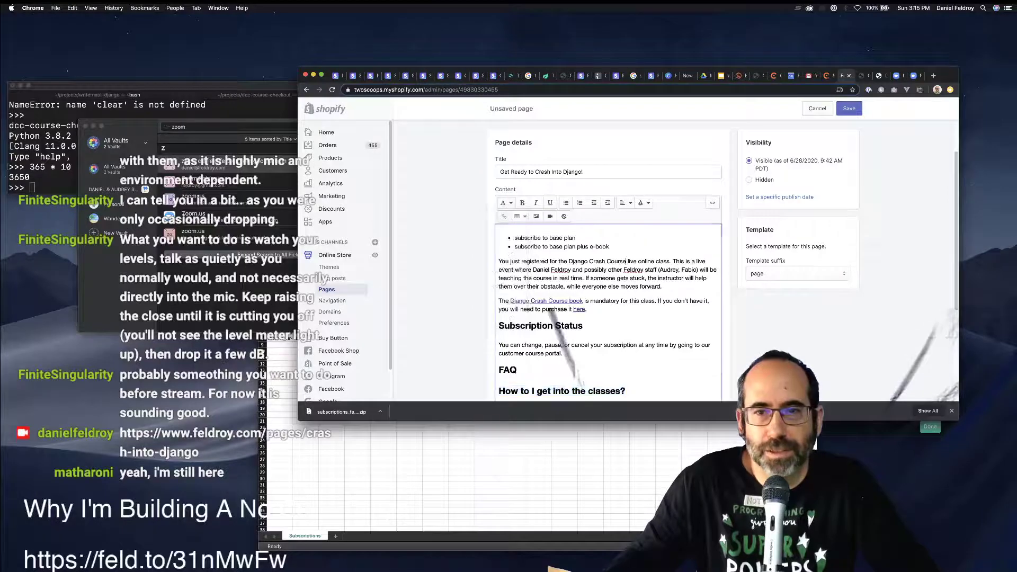
Write the paragraph about emailing the class URL and password and installing the Zoom client.
key(Return)
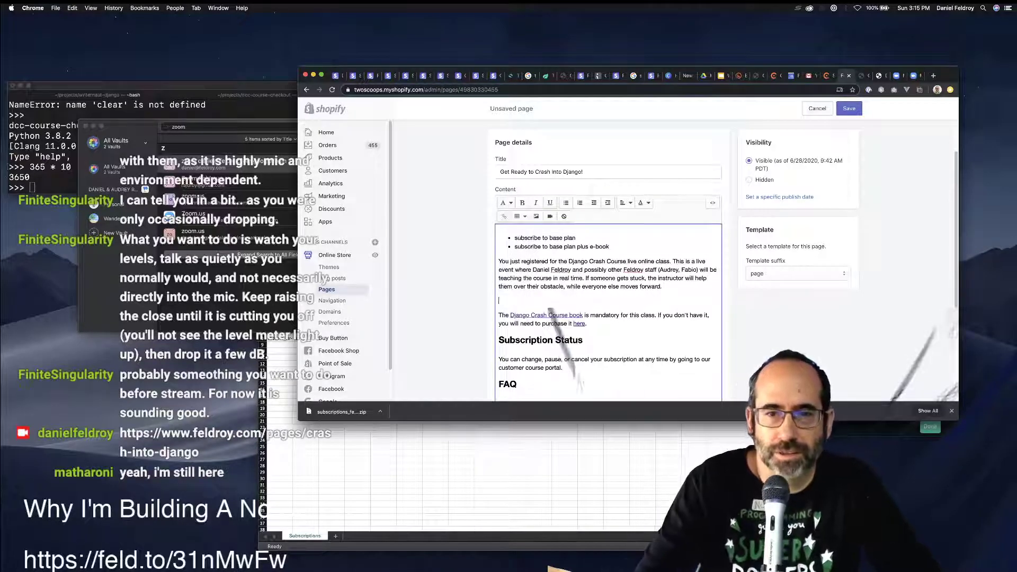
text(Th)
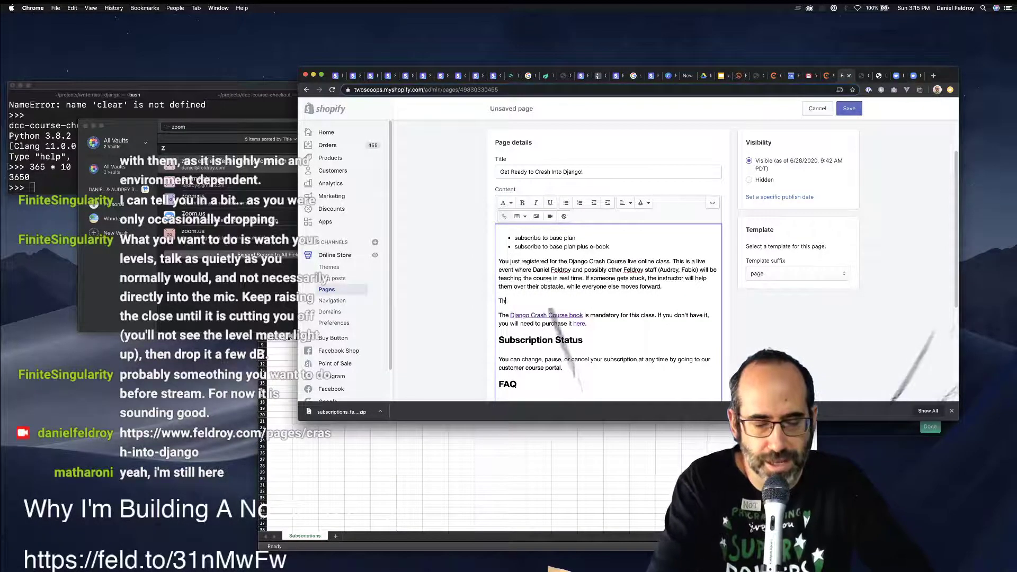
text(e day before the c)
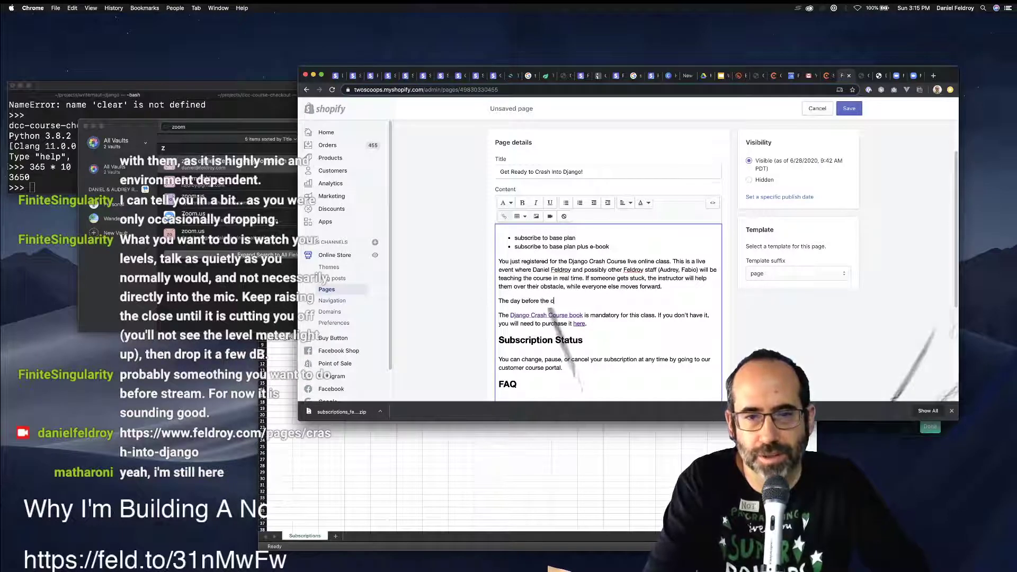
text(lass, we)
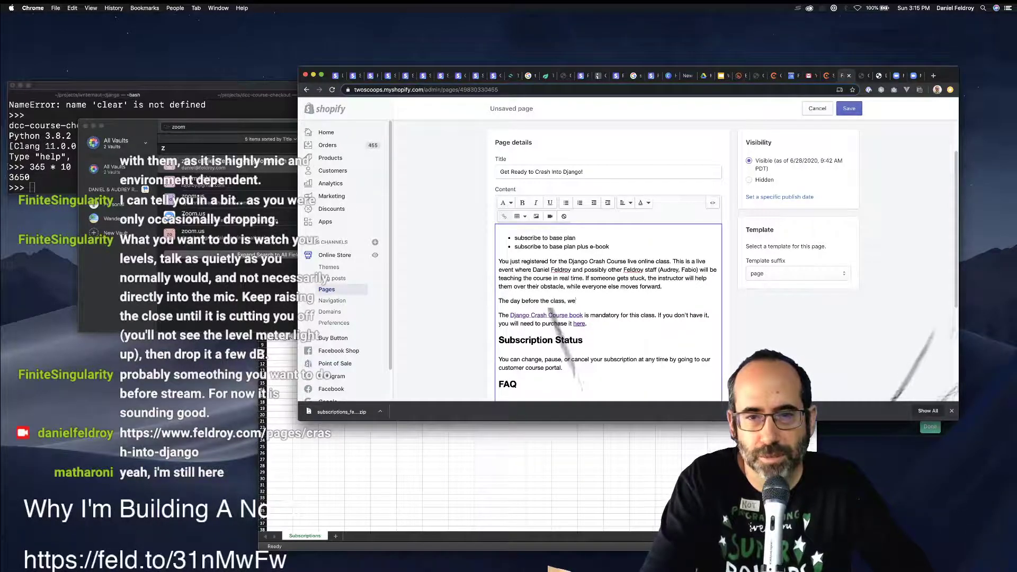
text('ll email)
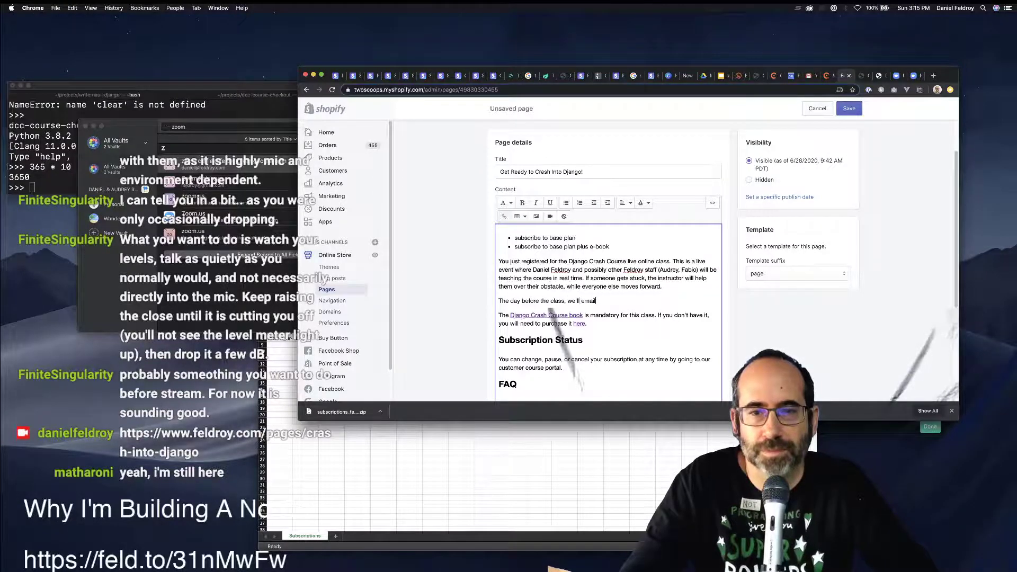
text( you)
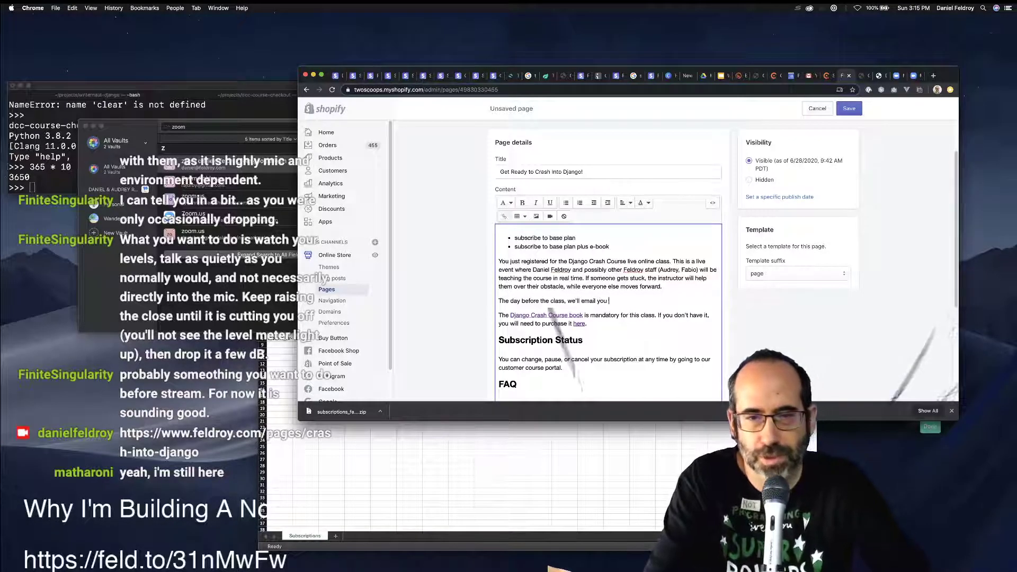
text( the)
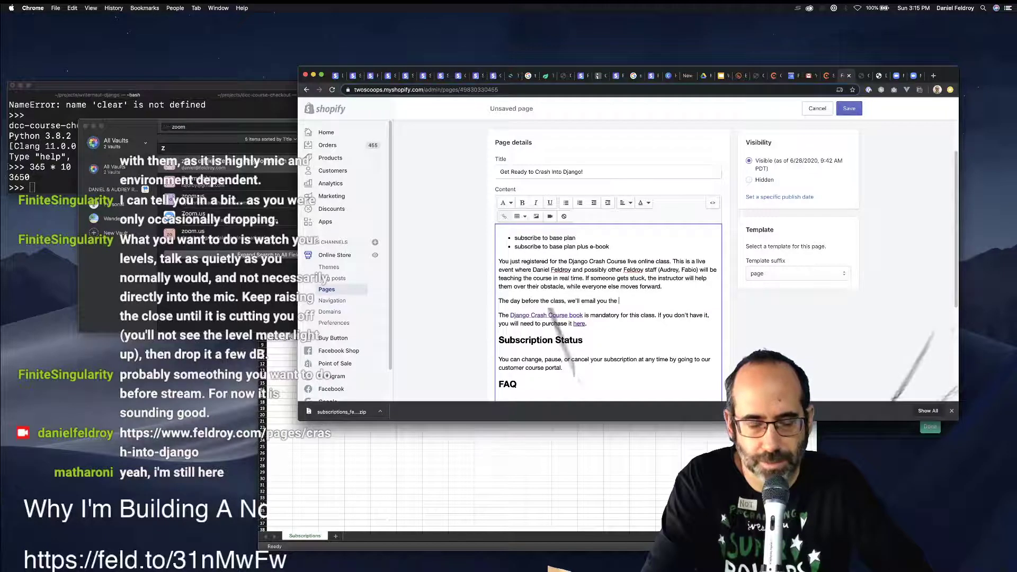
text( URL an)
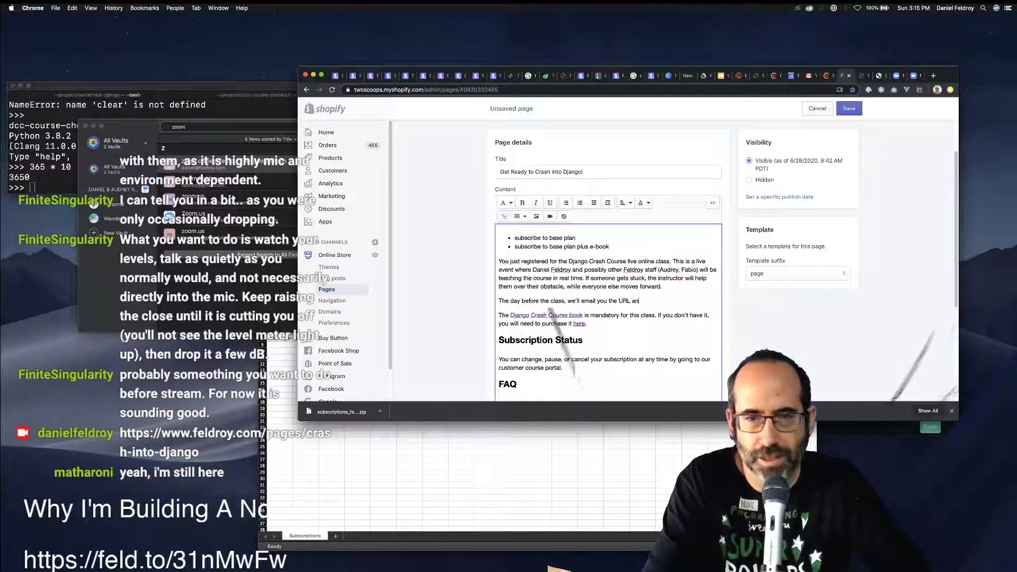
text(d)
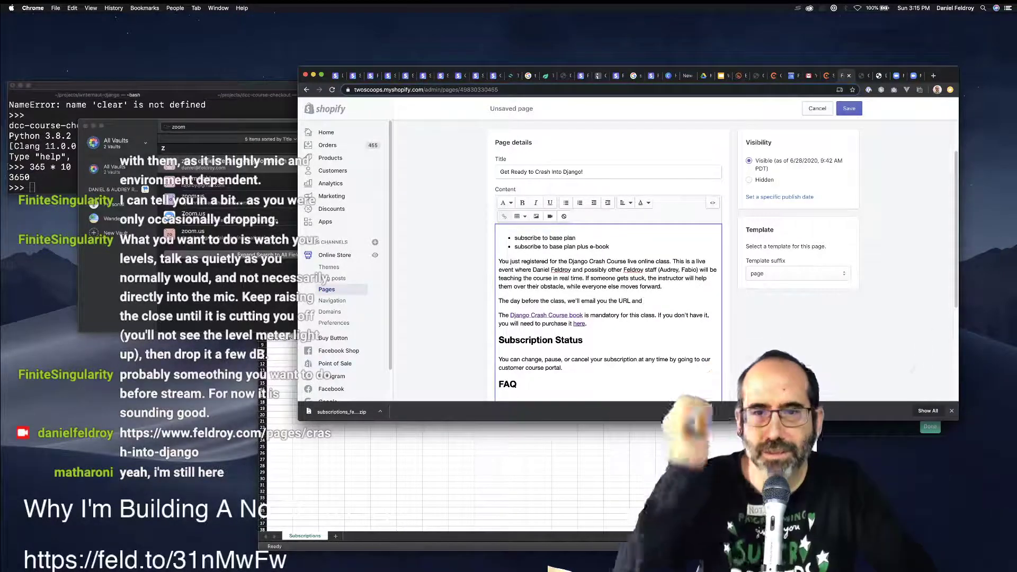
text( pa)
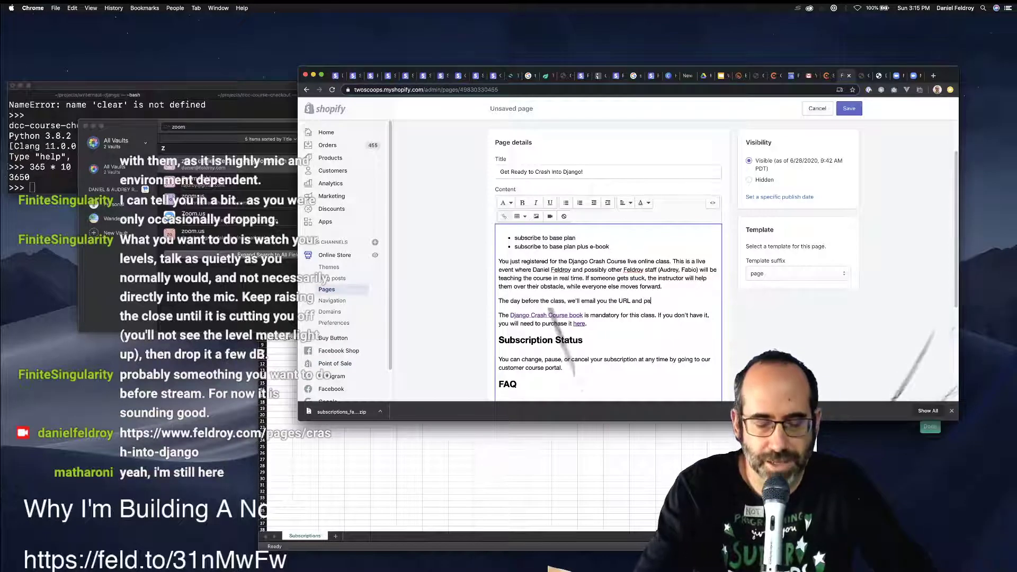
text(ssword to get )
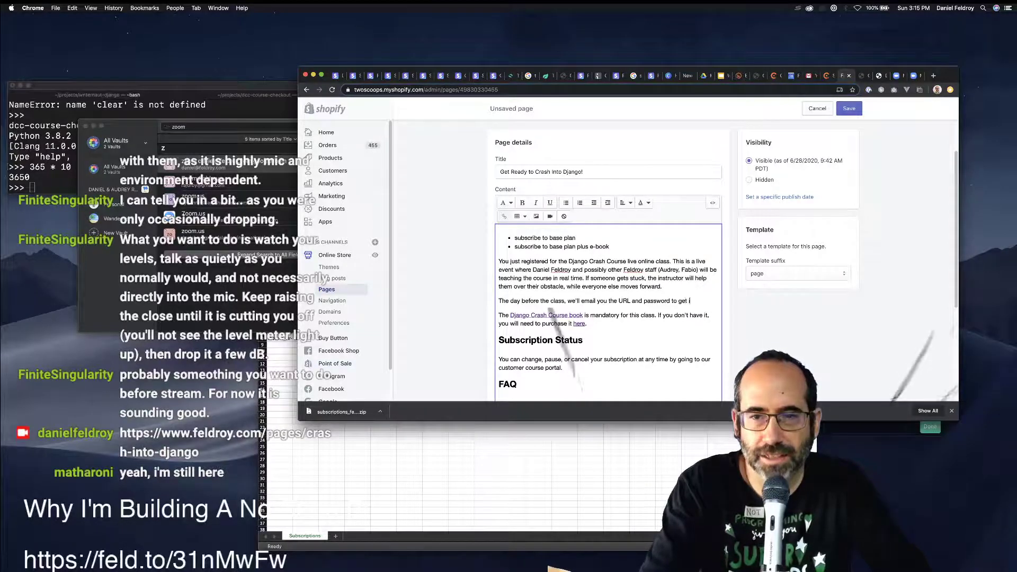
text(into the lcass.)
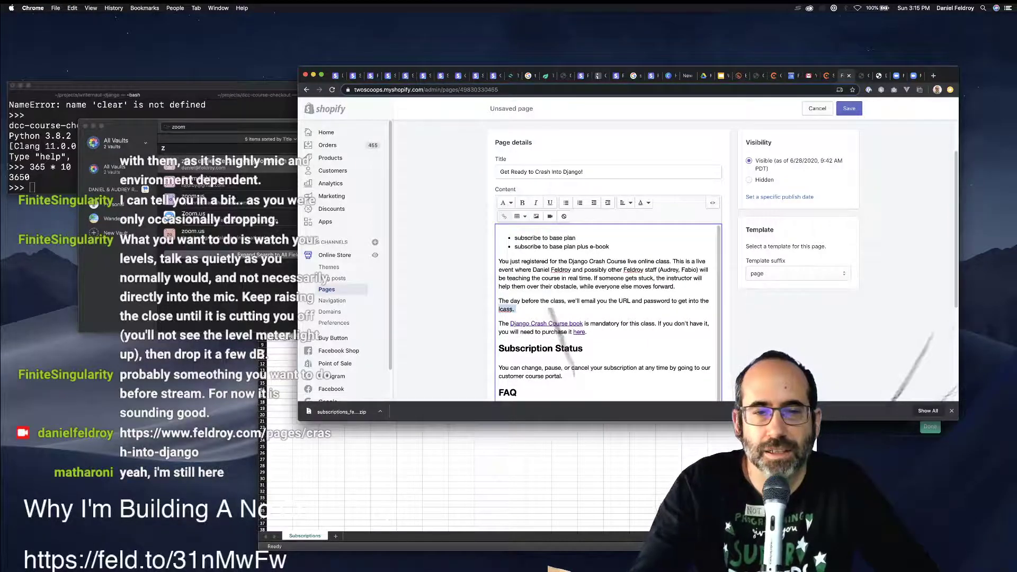
key(BackSpace)
key(BackSpace)
key(BackSpace)
key(BackSpace)
key(BackSpace)
key(BackSpace)
key(BackSpace)
text(class.)
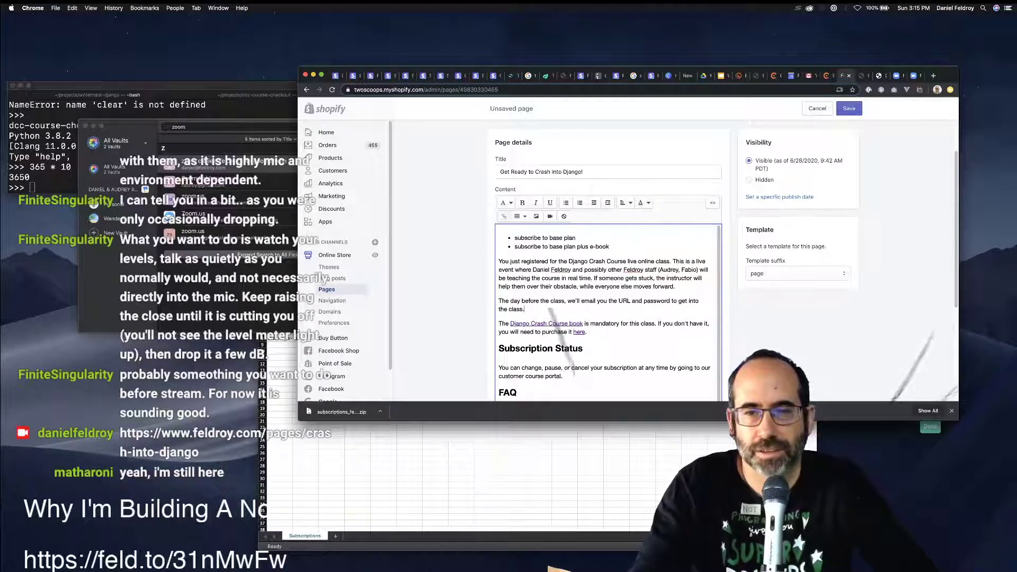
text( You)
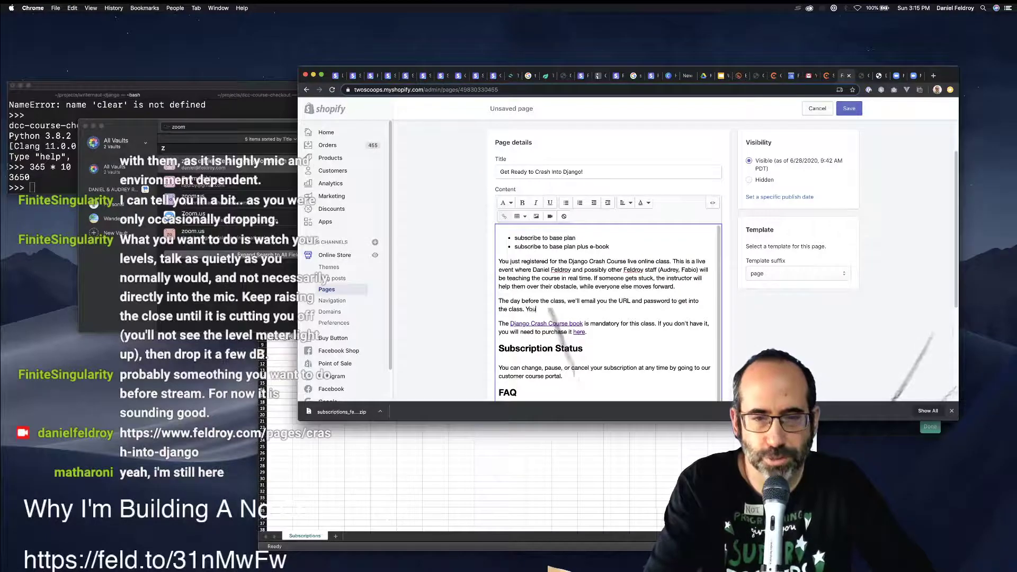
text( will need to i)
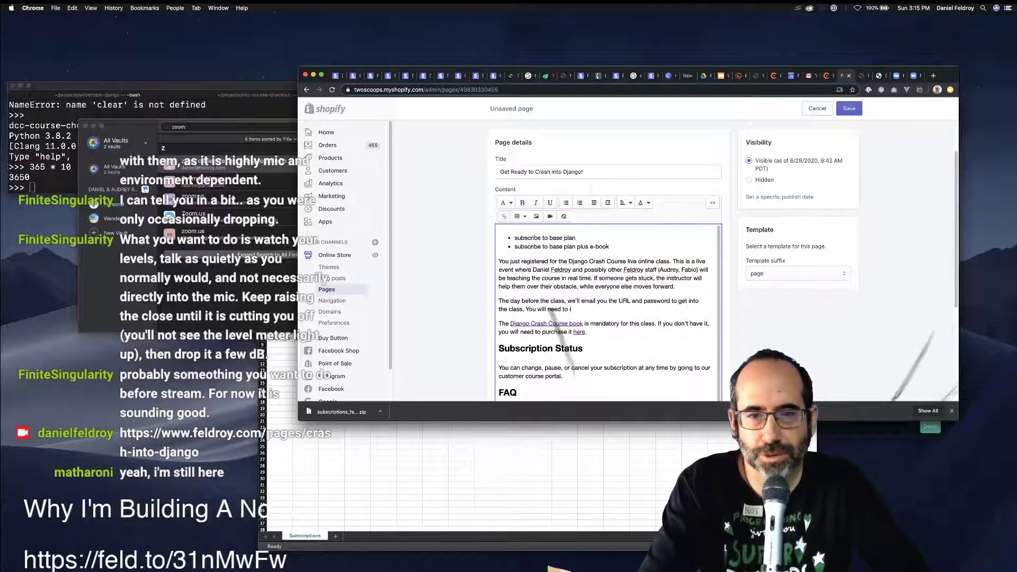
text(nstall the Z)
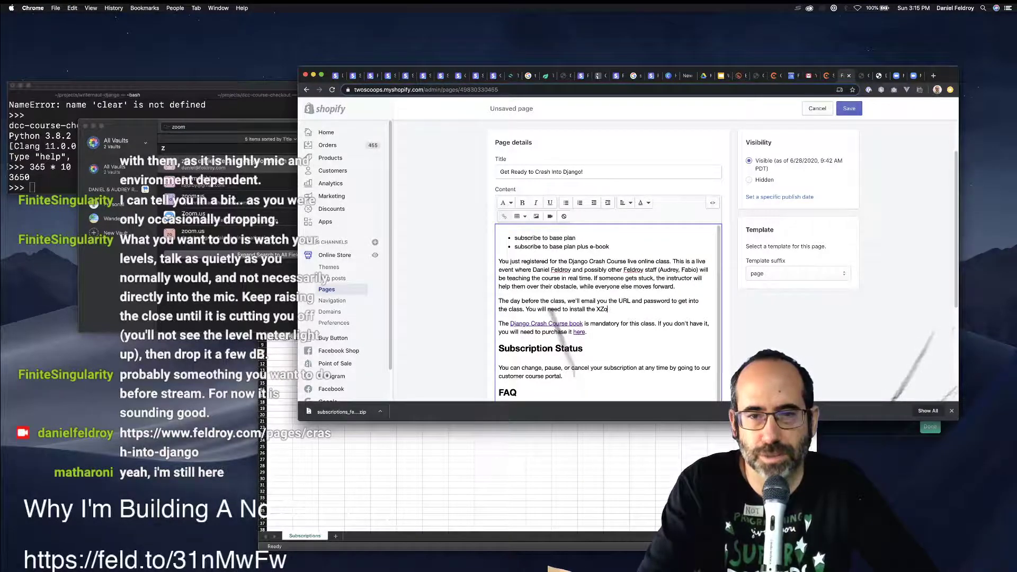
text(oom client.)
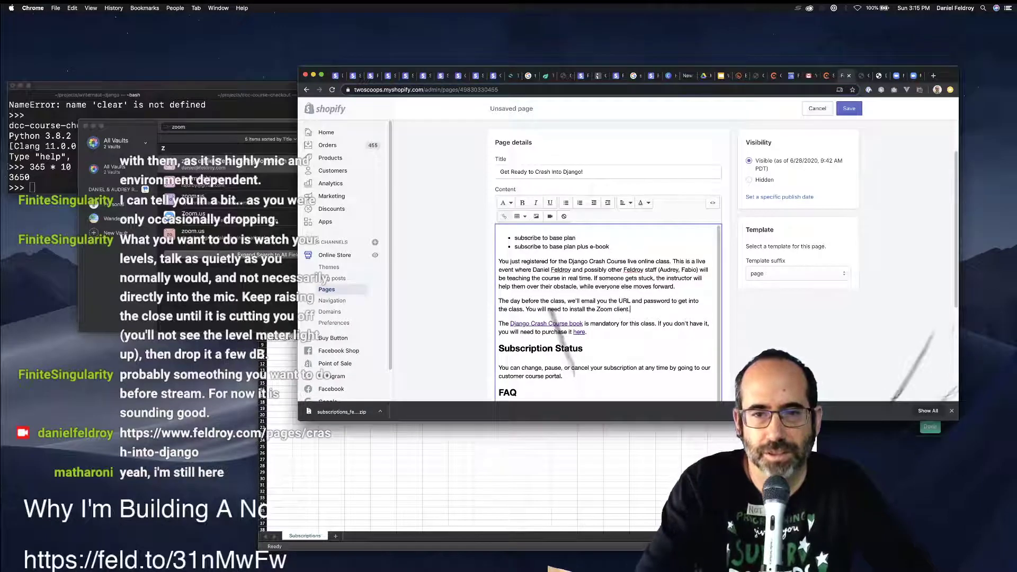
Paste that paragraph as the answer under the 'How to I get into the classes?' question.
scroll(723, 259, down, 3)
click(626, 321)
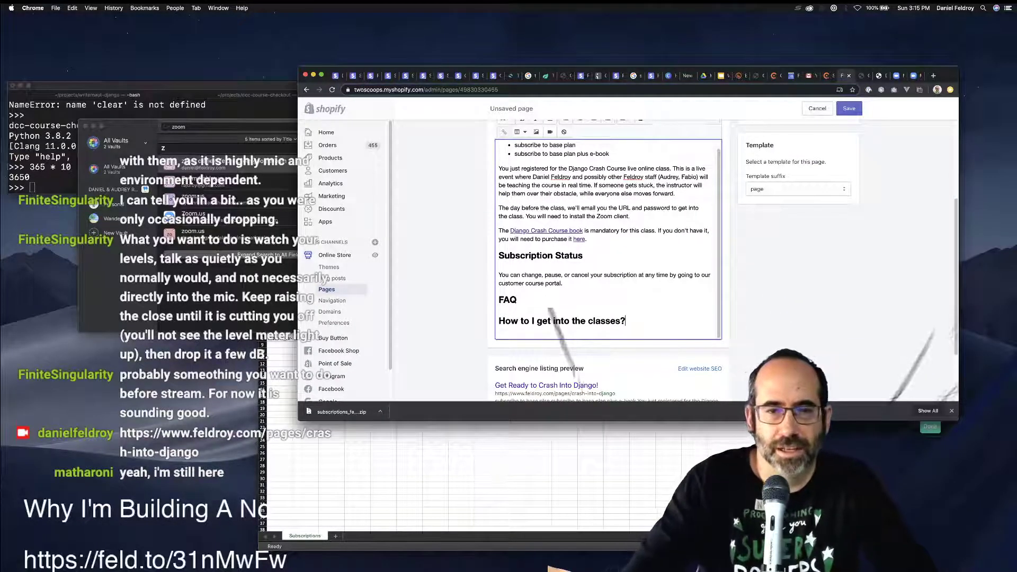
key(Return)
key(BackSpace)
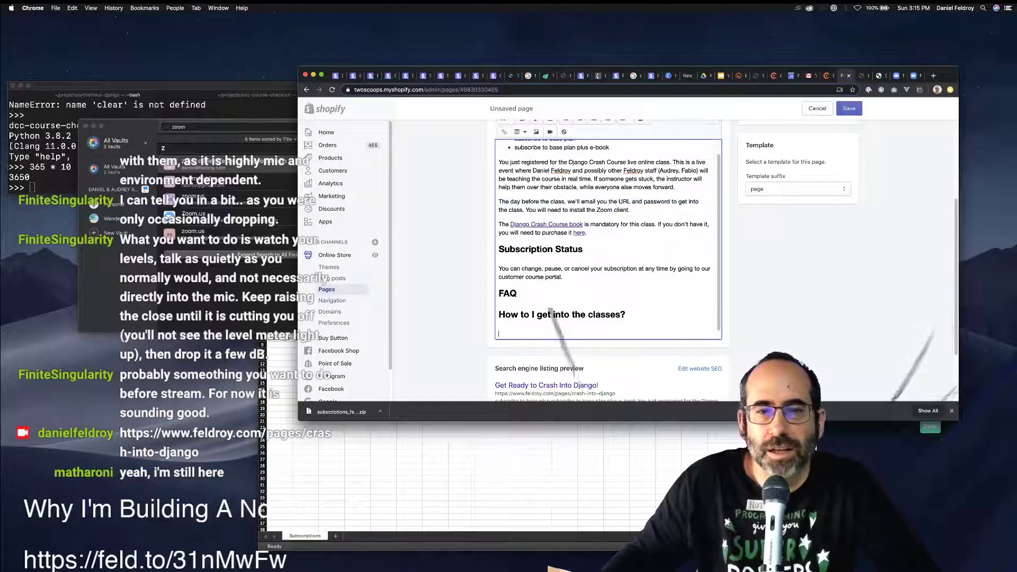
key(super+v)
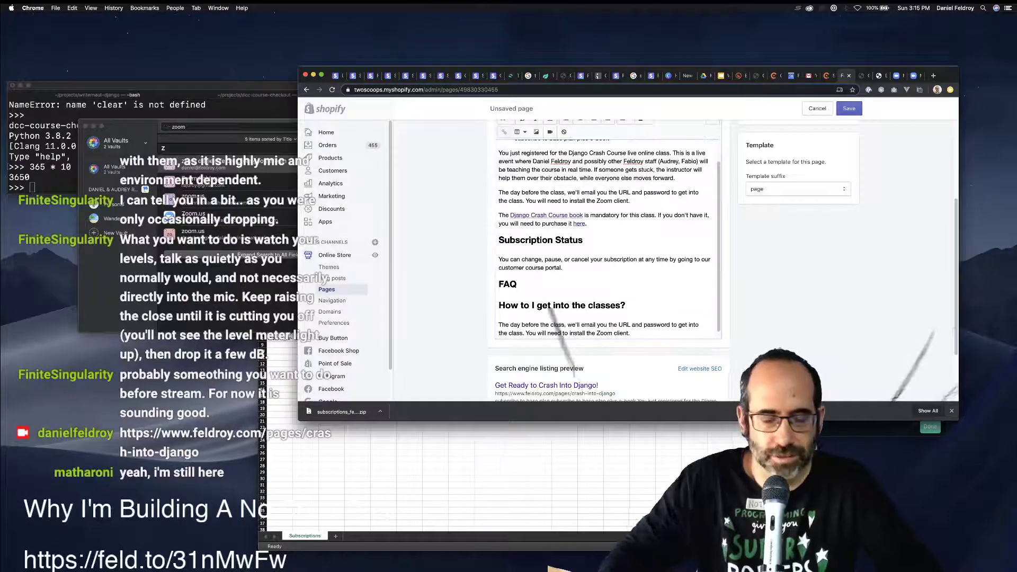
key(super+t)
Search Google for 'zoom client' and review Zoom's Download Center page before closing it.
text(zoom client)
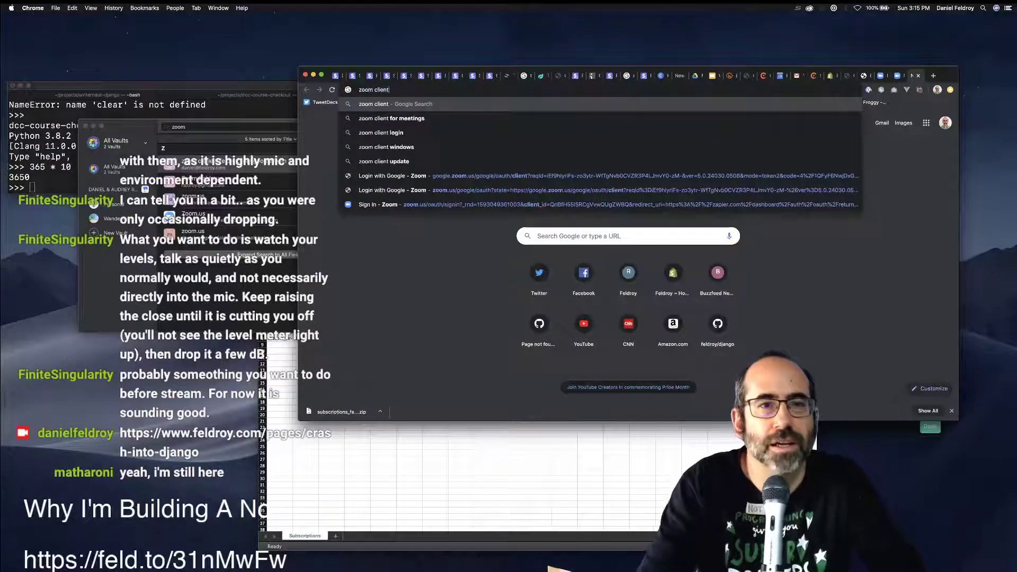
key(Return)
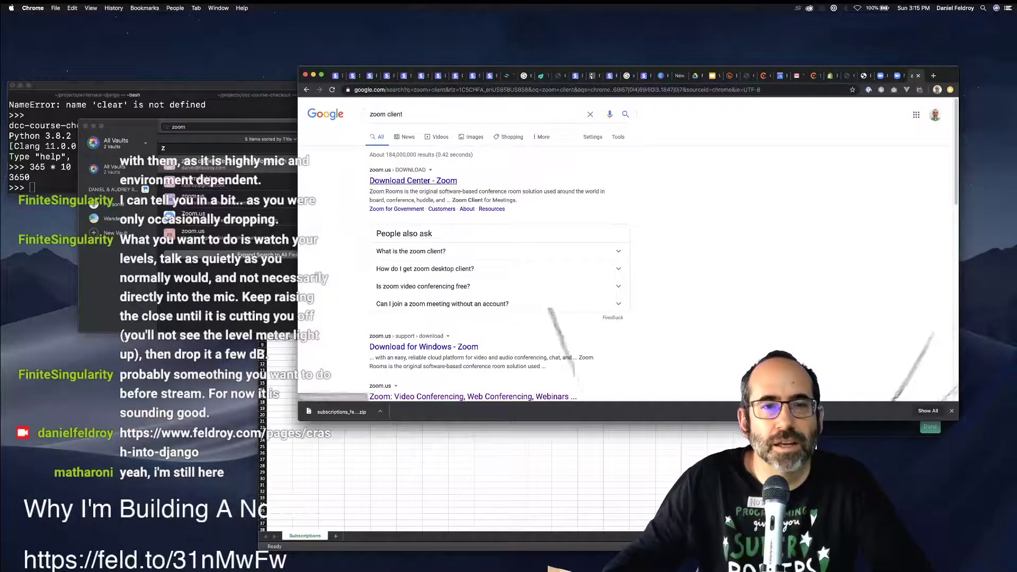
click(363, 218)
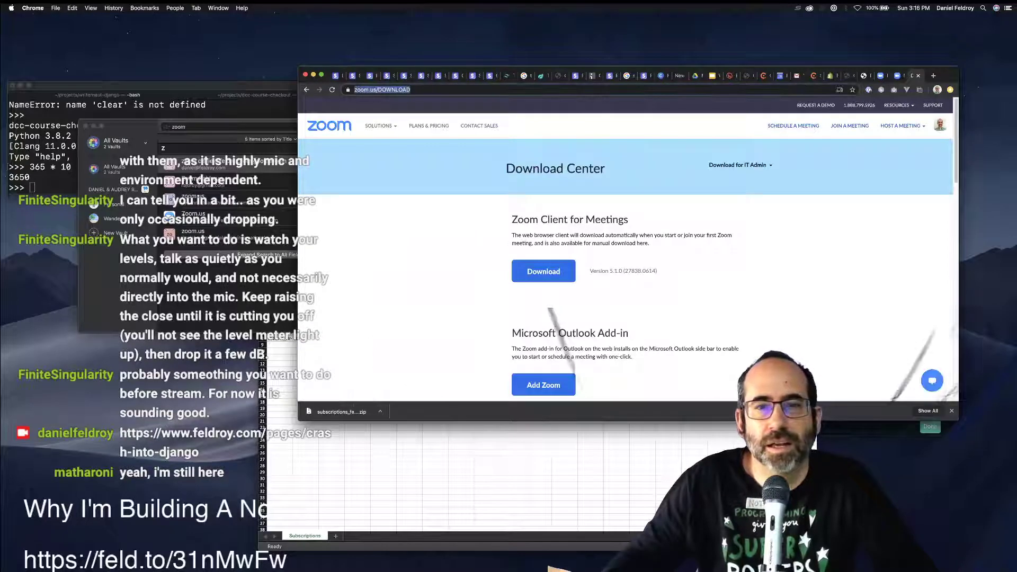
scroll(624, 254, down, 5)
scroll(625, 254, up, 5)
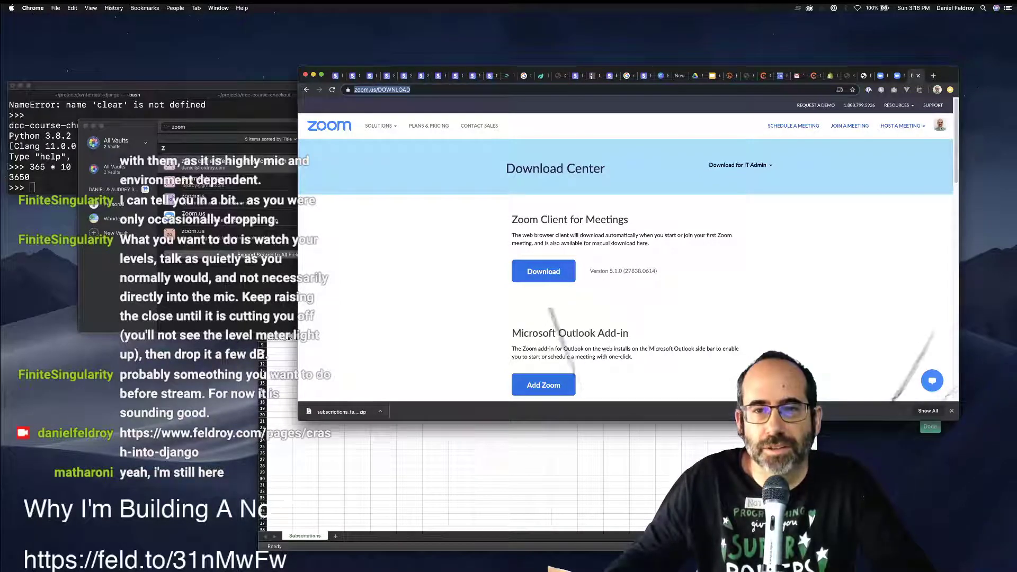
key(super+w)
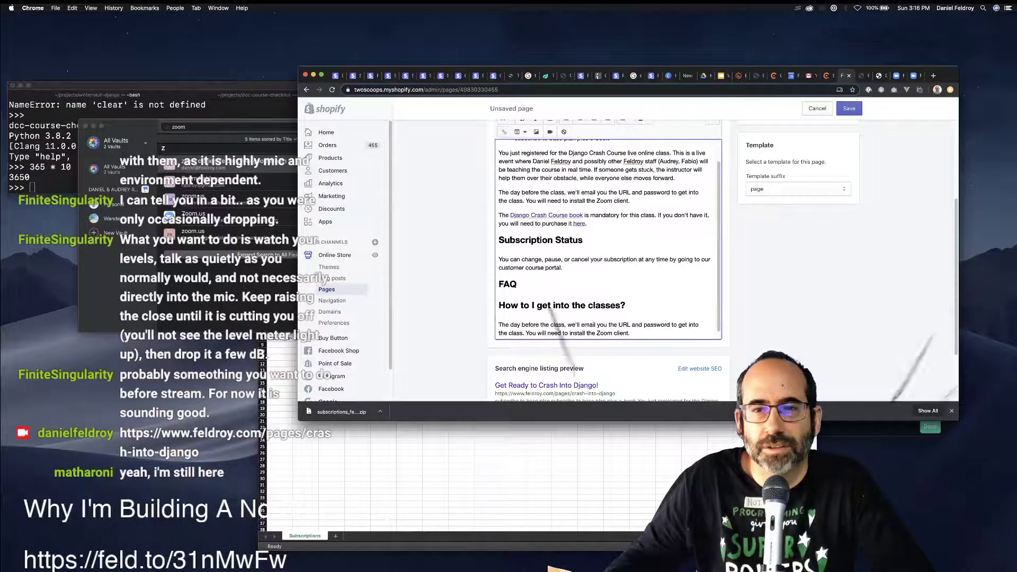
Rewrite the Zoom sentence to say Zoom will ask you to install its software if needed.
scroll(608, 238, up, 1)
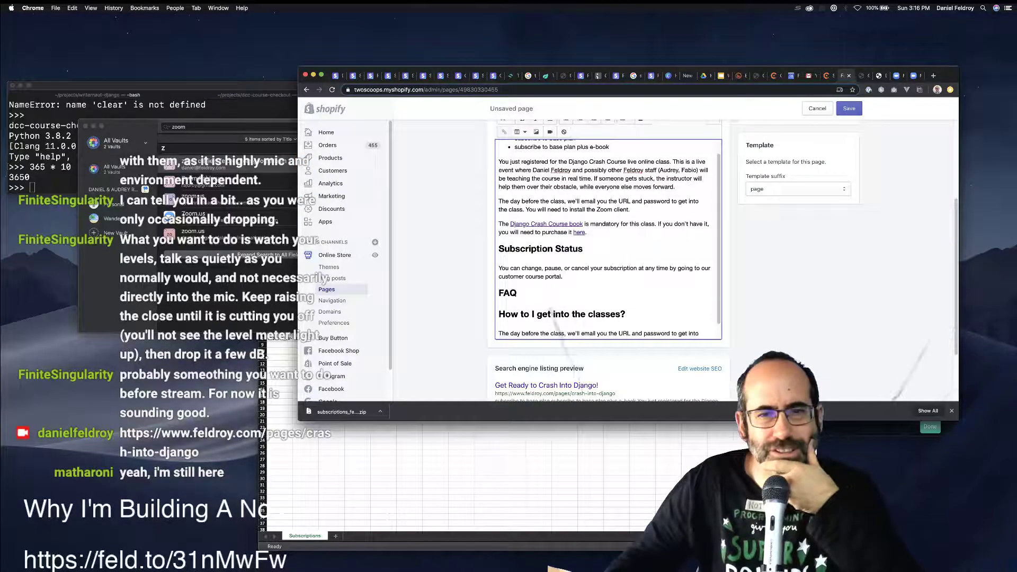
drag(526, 209, 629, 209)
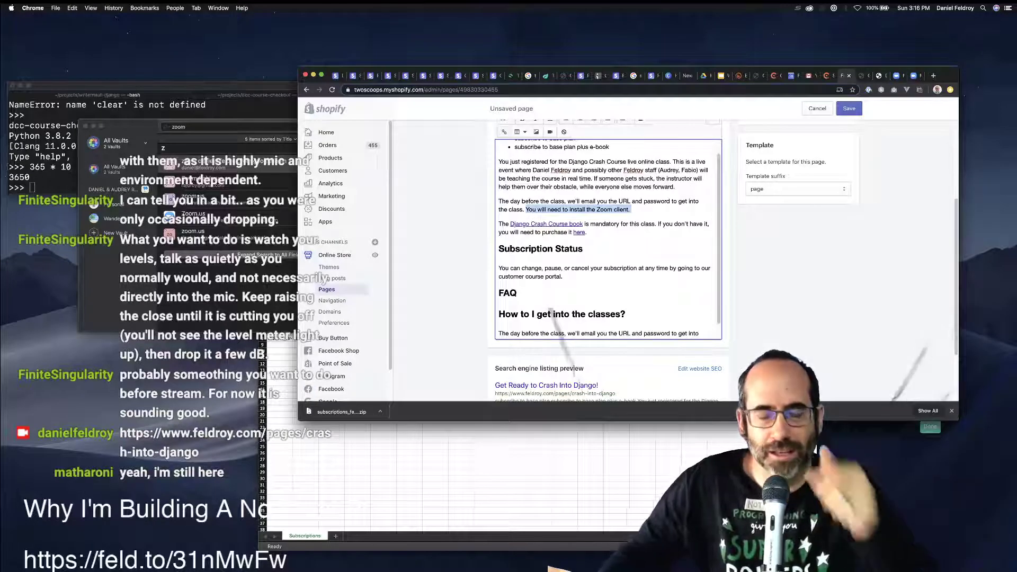
text(If you habeThe Django Crash Course book is mandatory for this)
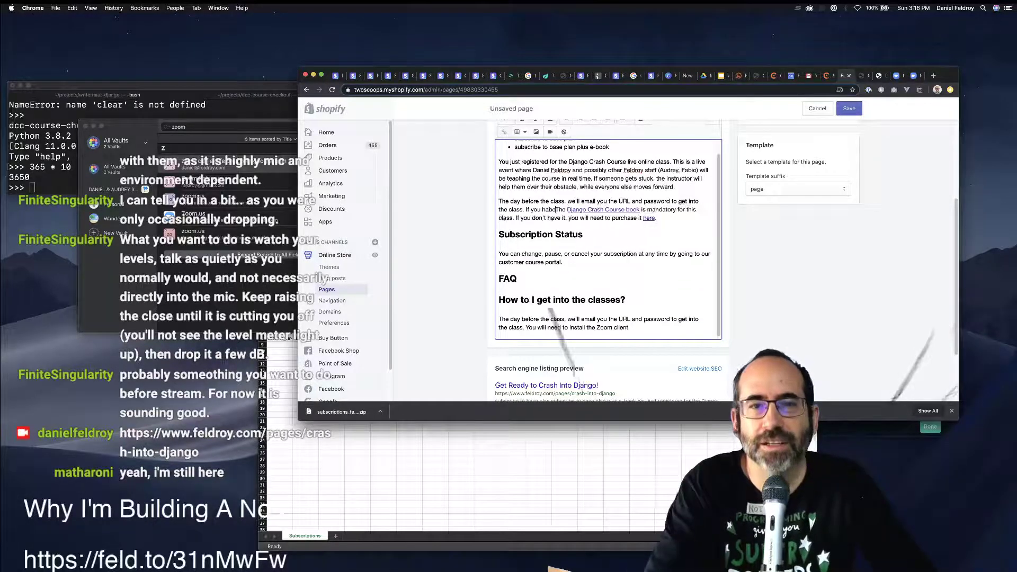
key(BackSpace)
key(BackSpace)
text(v)
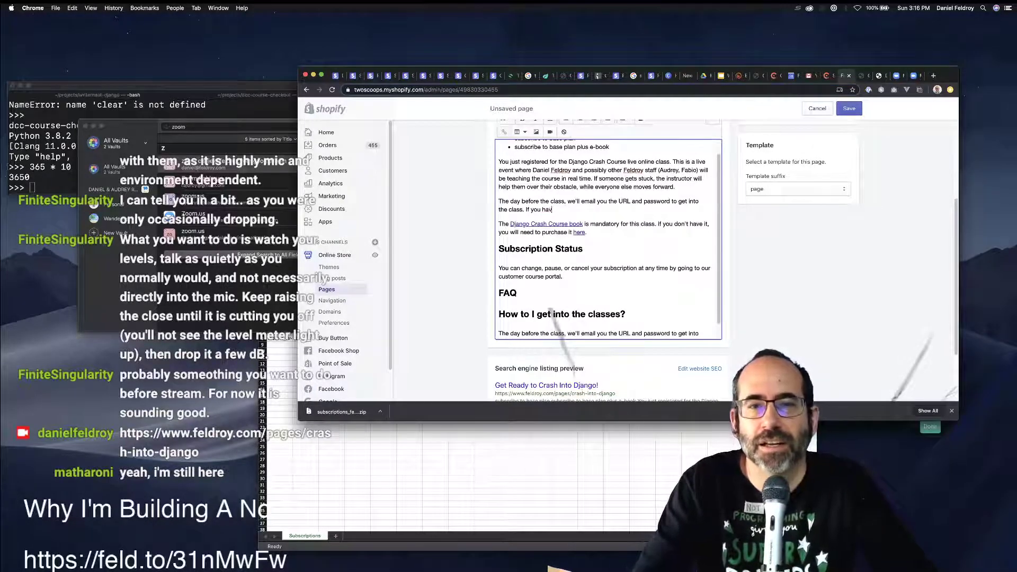
text(e not installed)
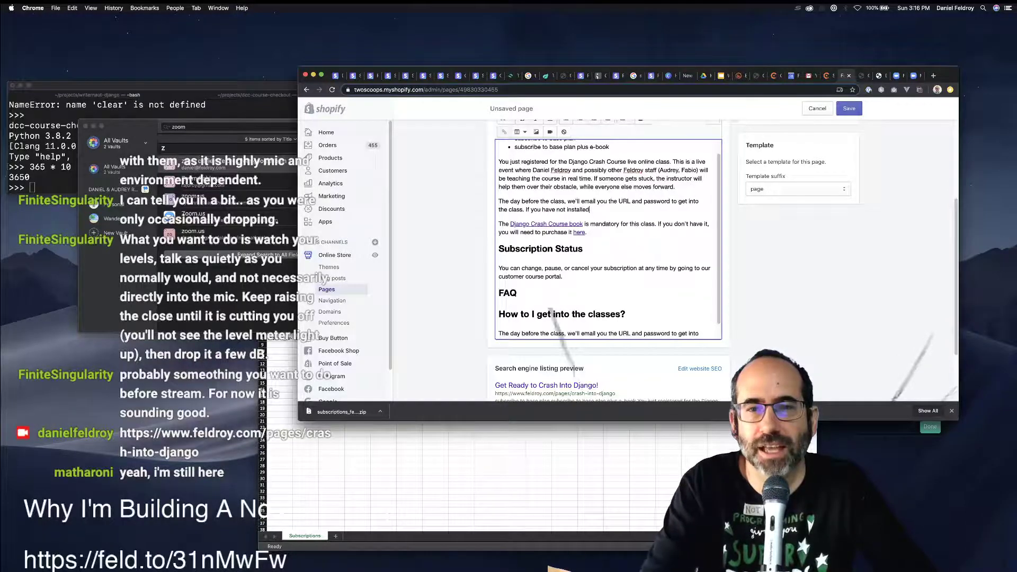
text( it, Zoom)
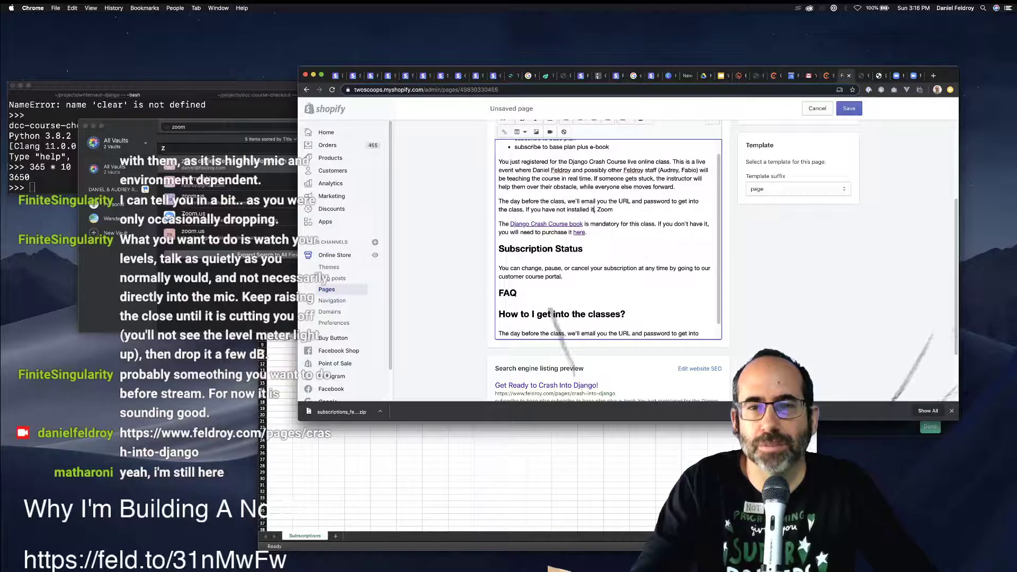
text( wi)
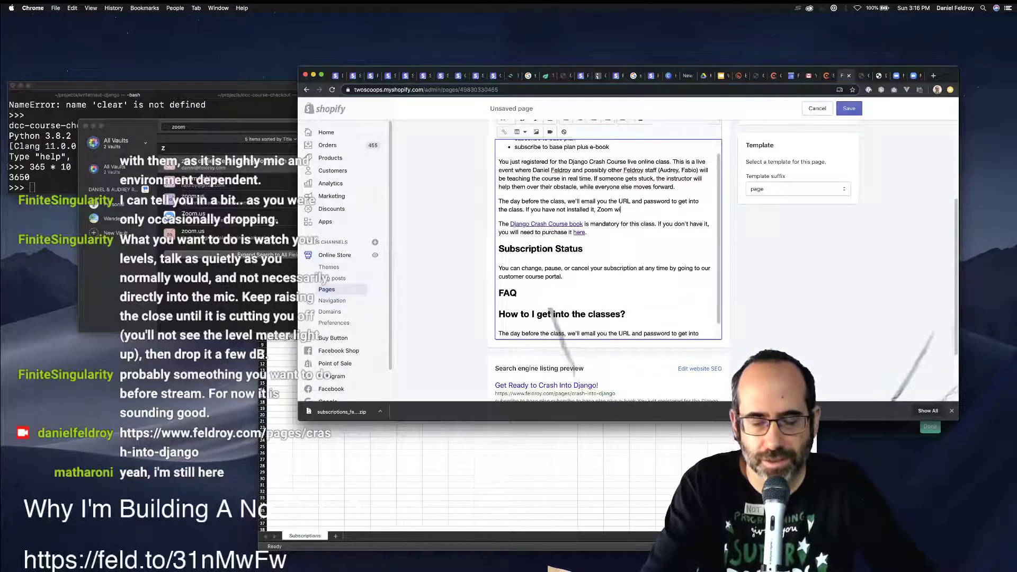
text(ll ask you to )
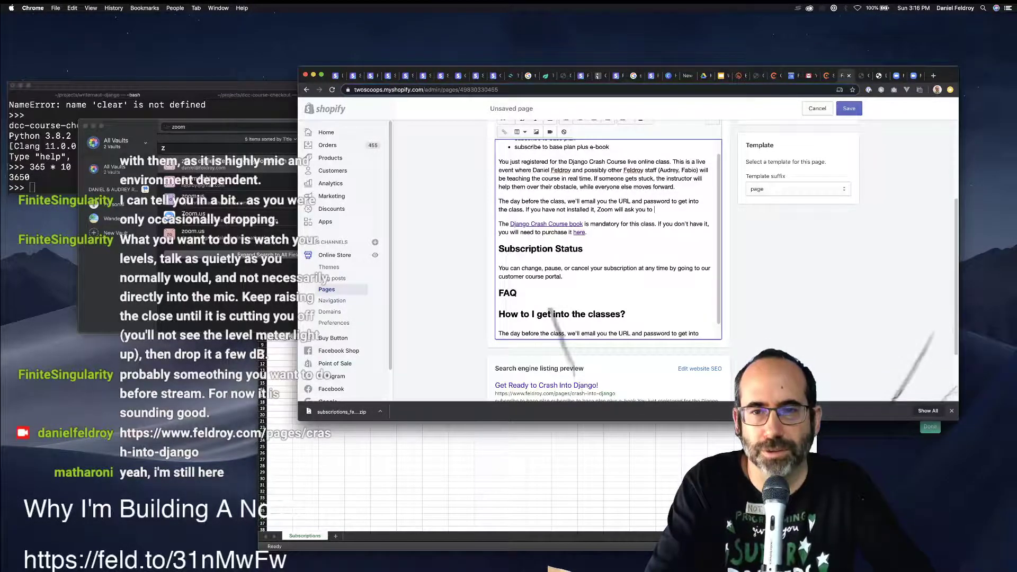
text(inst)
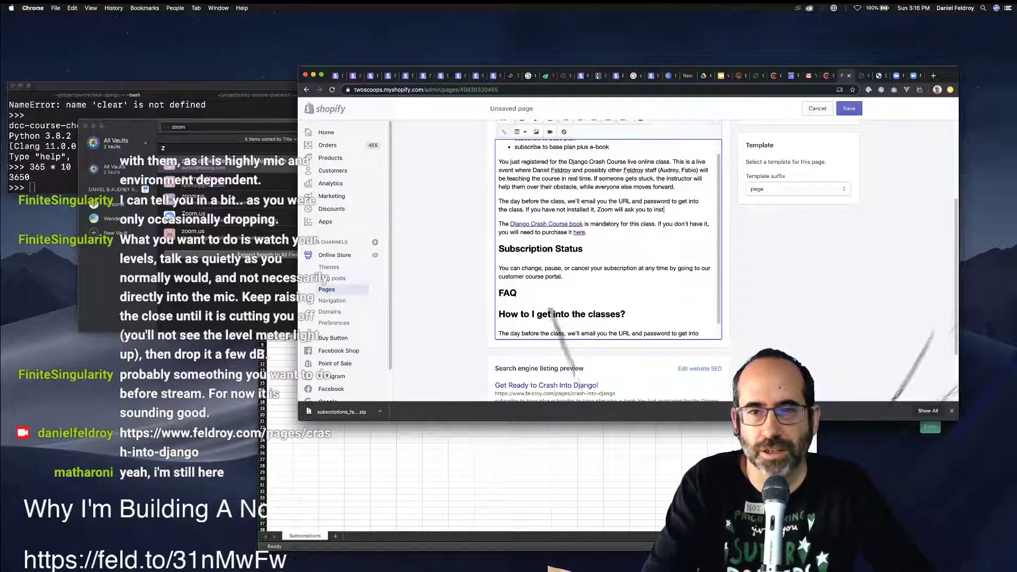
text(all it's sof)
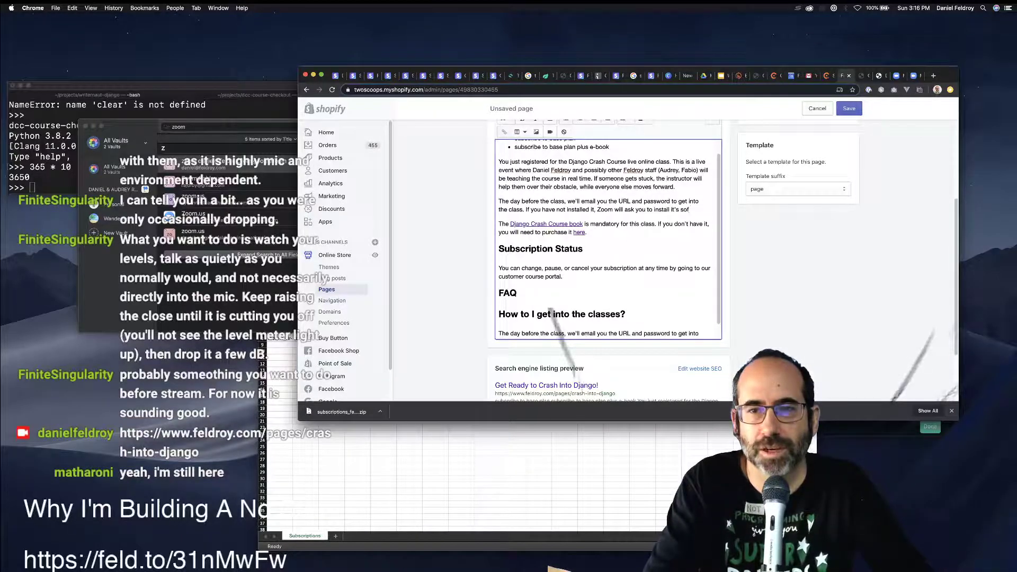
text(tware.)
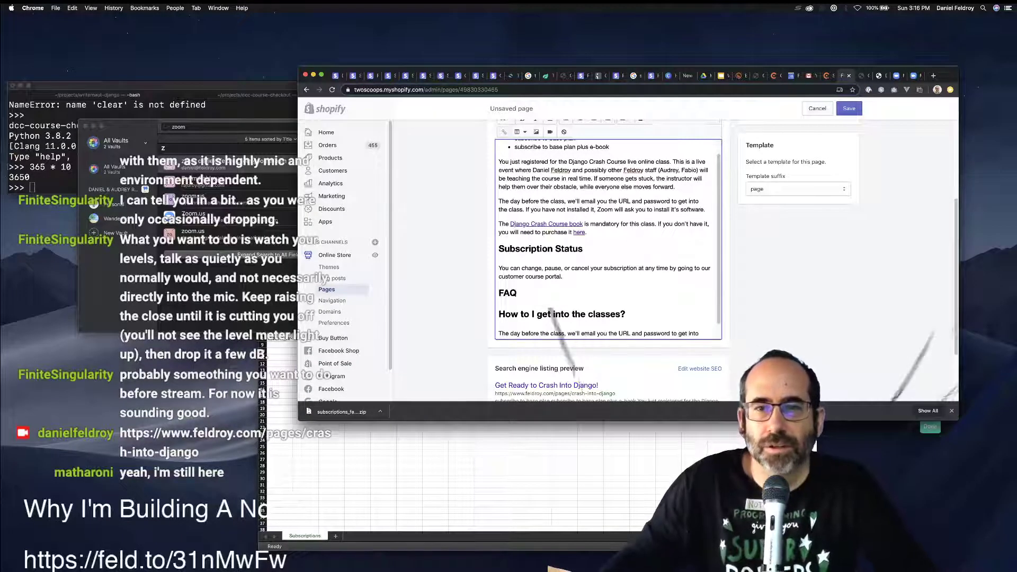
text( We're using)
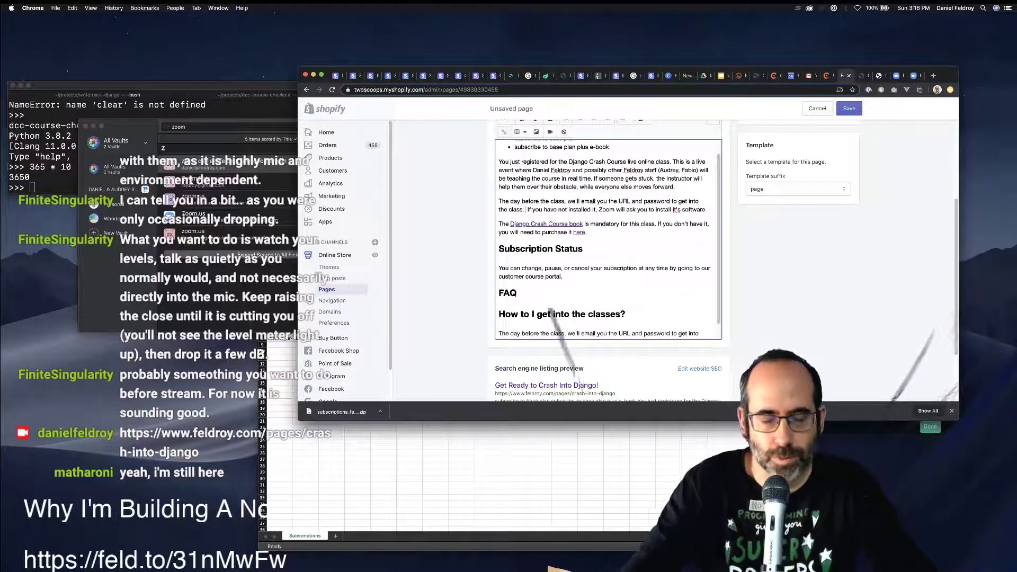
text( Zoom,)
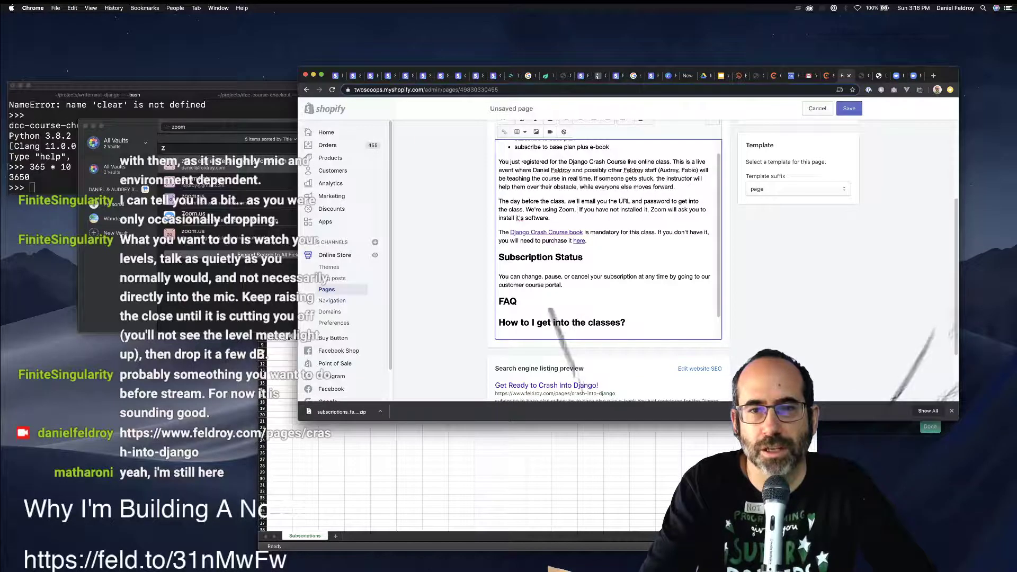
text(so)
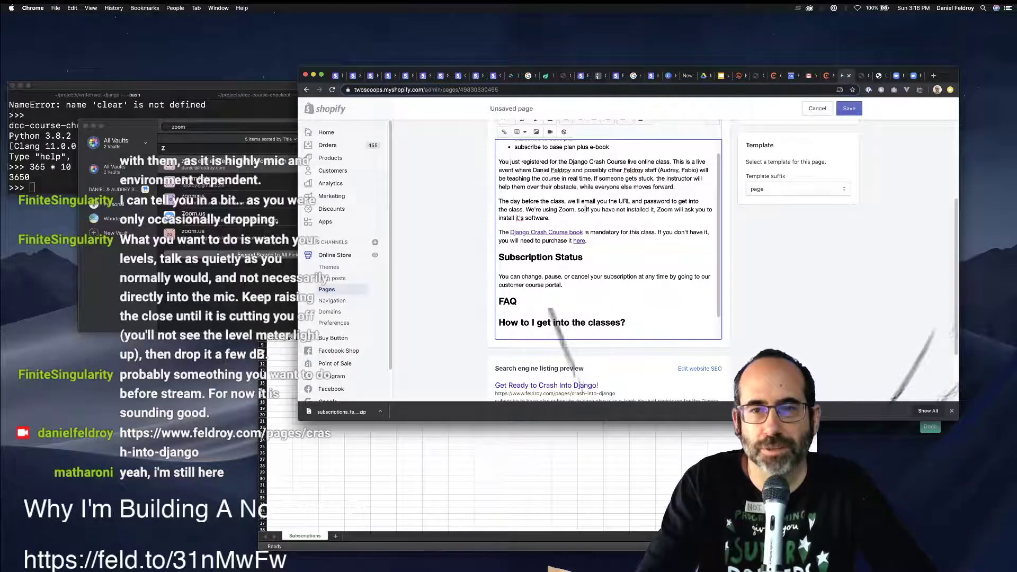
key(Delete)
text(i)
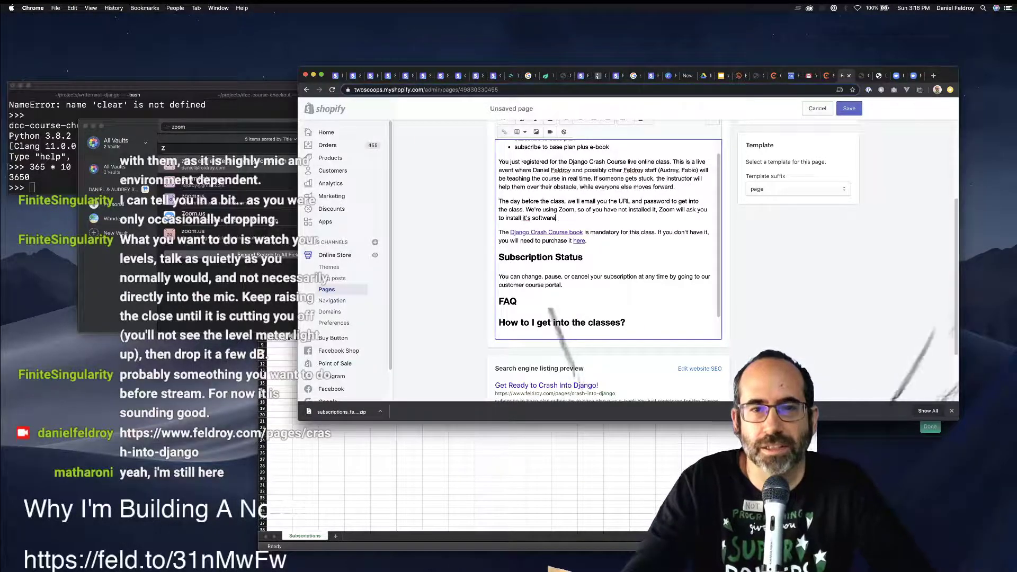
key(BackSpace)
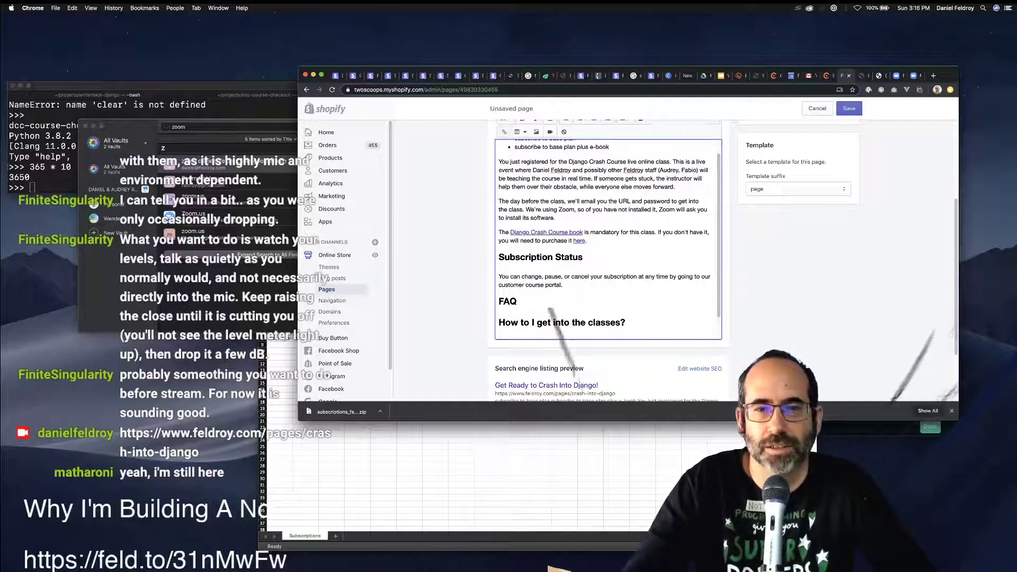
Copy the updated Zoom paragraph and paste it over the old FAQ answer.
click(522, 201)
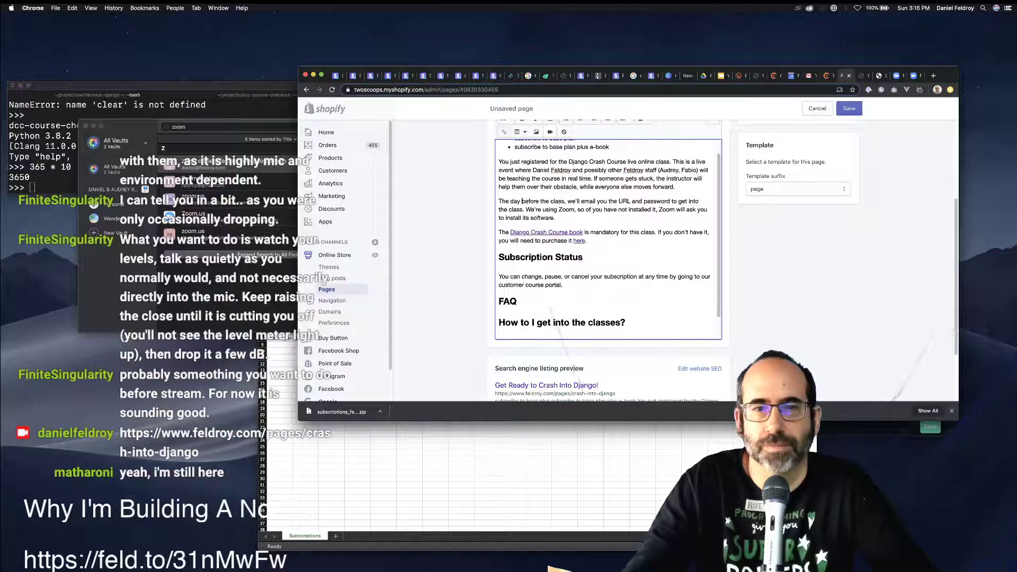
key(shift+Down)
key(shift+Down)
key(shift+Down)
key(super+c)
key(super+Down)
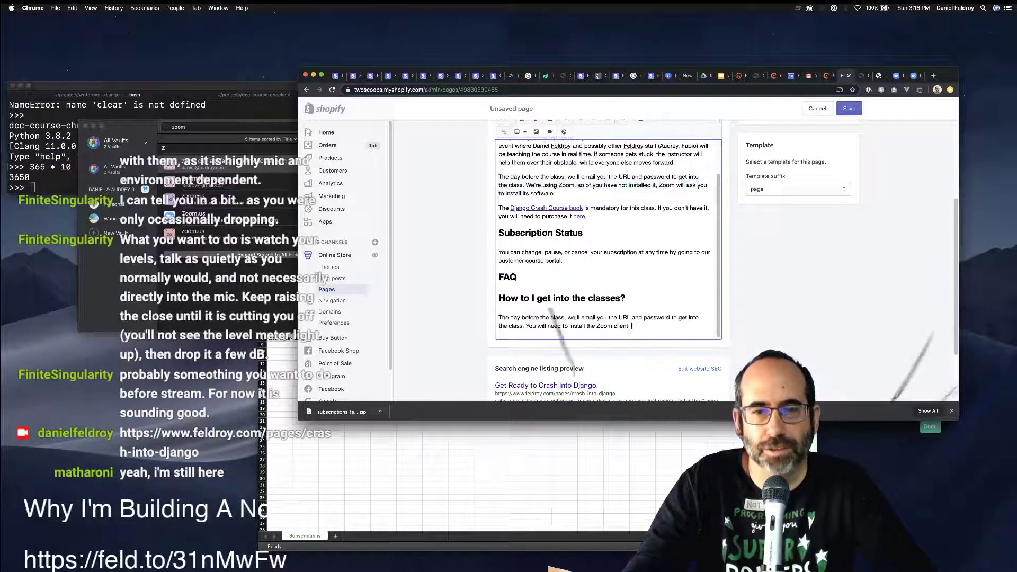
key(shift+Up)
key(shift+Up)
key(super+v)
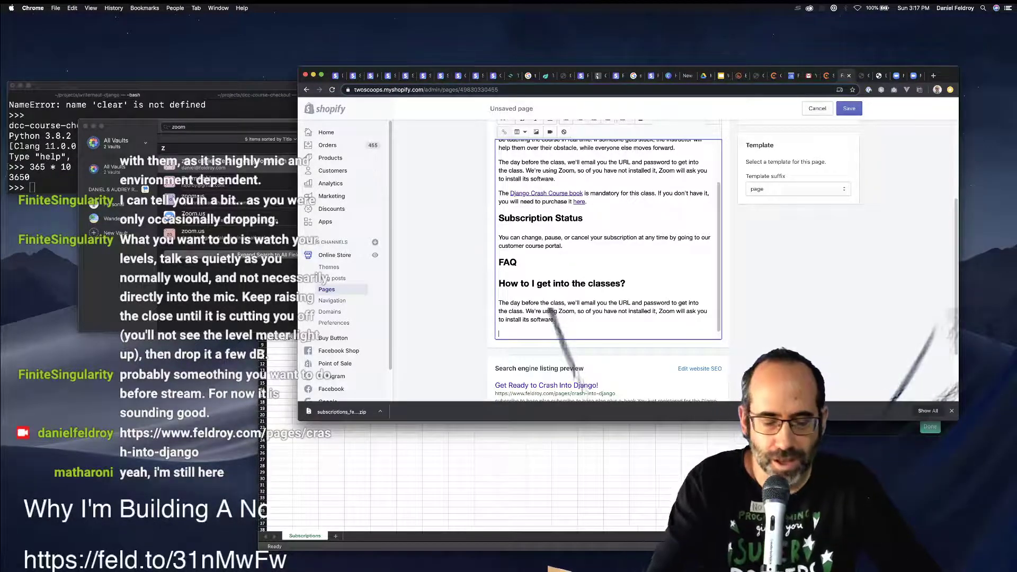
Add the question 'Can I ask you questions about things not covered by the course?' as a heading.
text(Can I ask you)
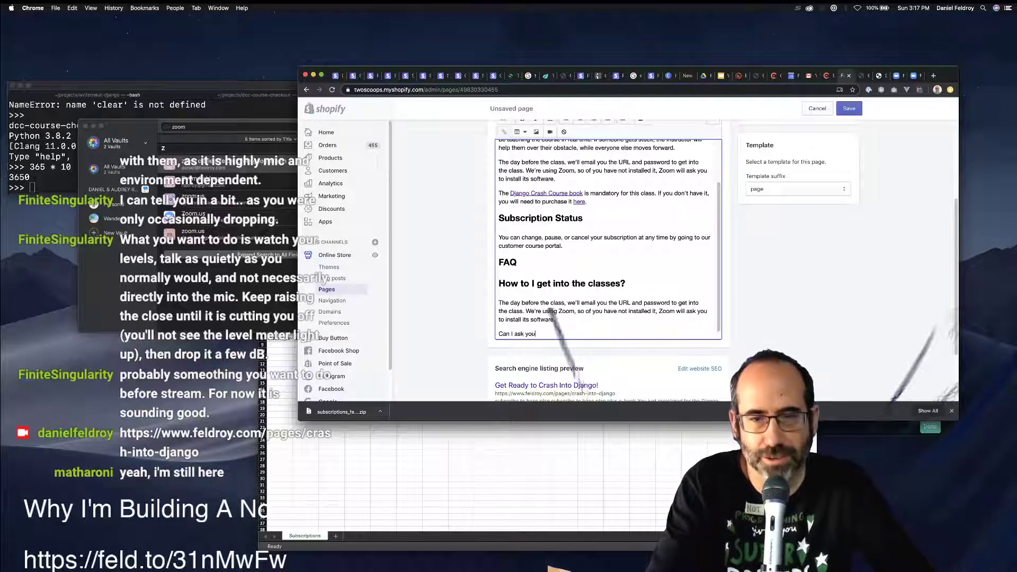
text( questions )
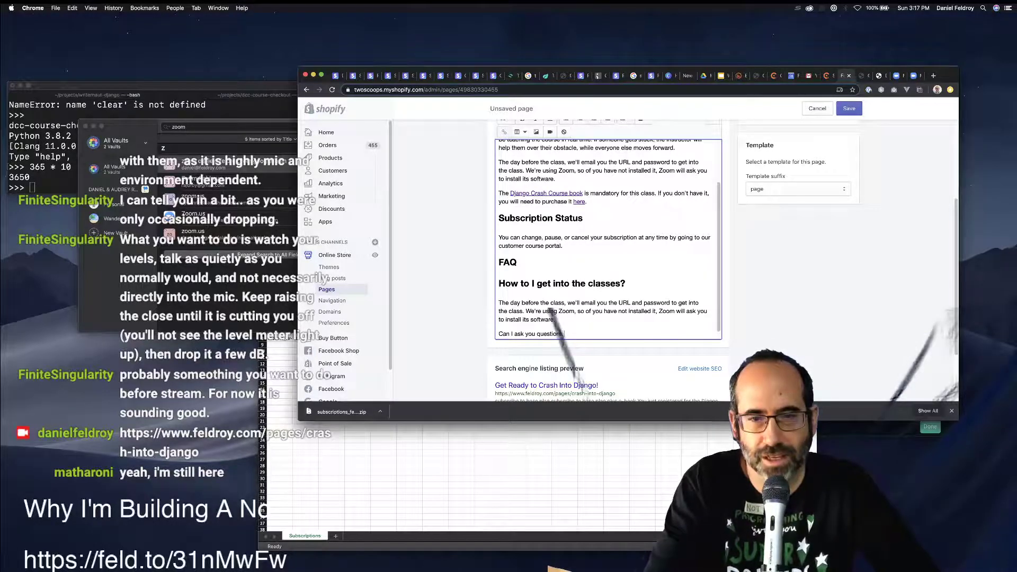
text(about thi)
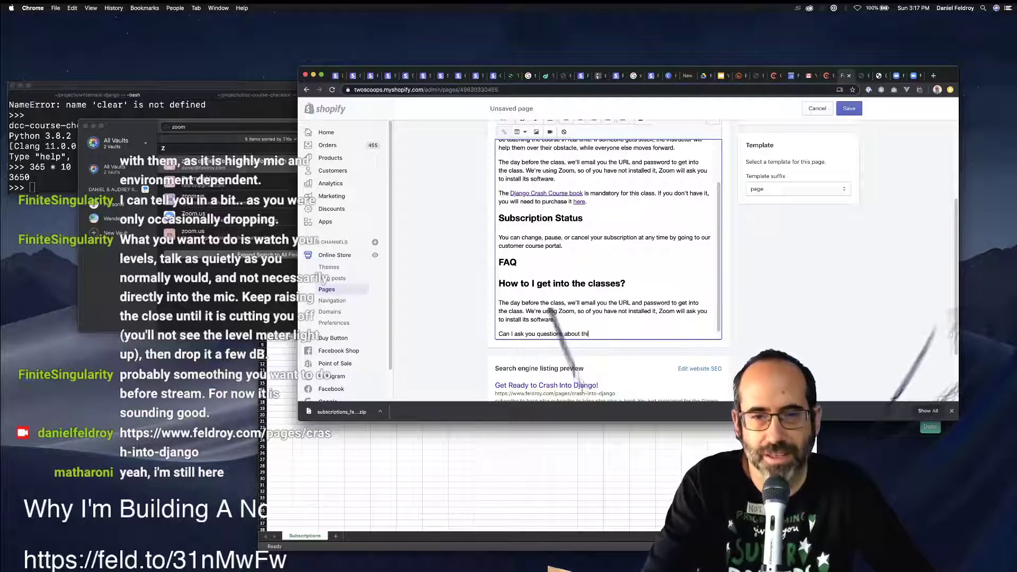
text(ngs no )
text( cove)
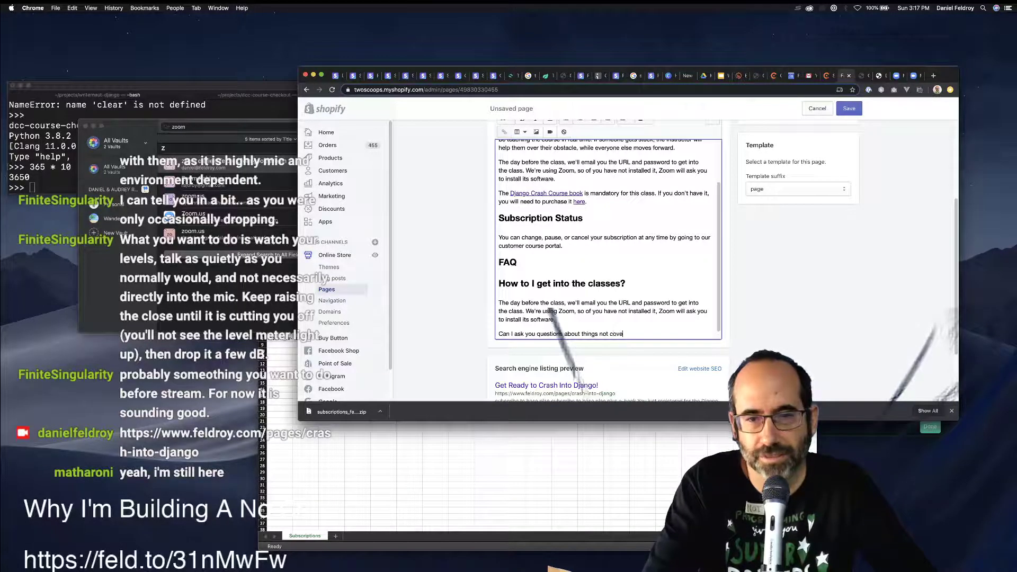
text(red by the course?)
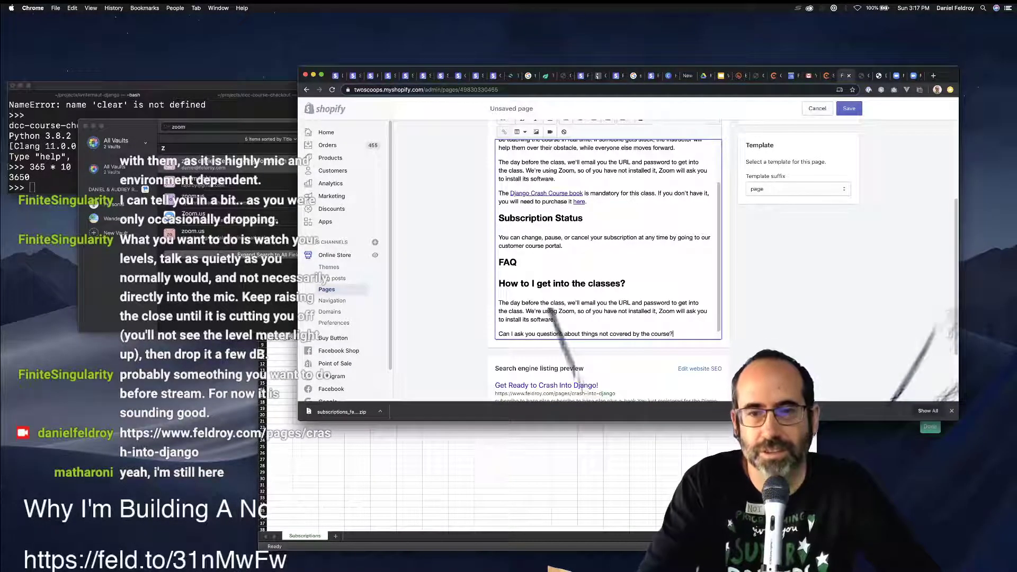
key(super+shift+Left)
scroll(608, 239, up, 1)
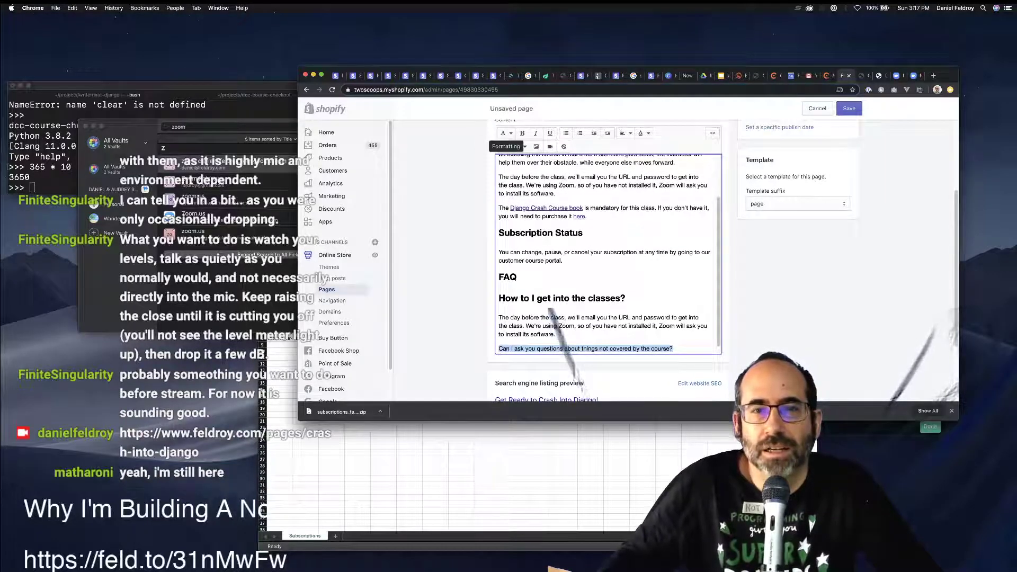
click(506, 133)
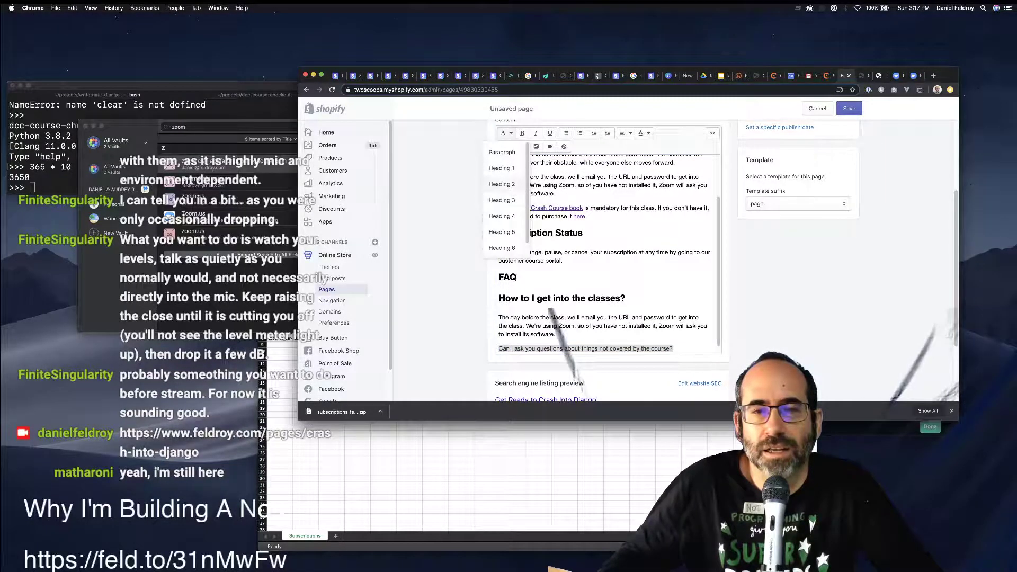
click(502, 200)
click(607, 335)
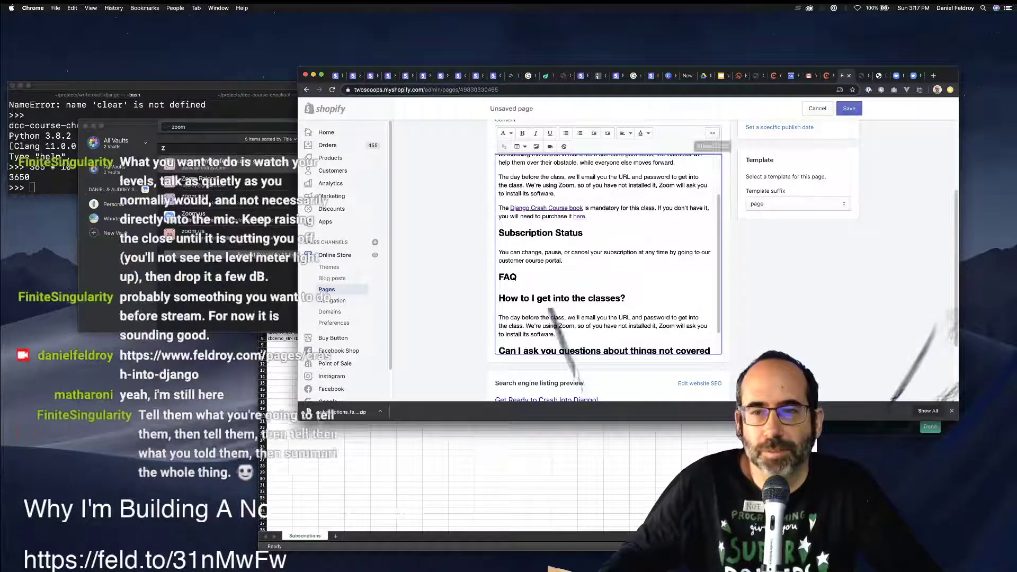
click(712, 133)
scroll(635, 239, down, 2)
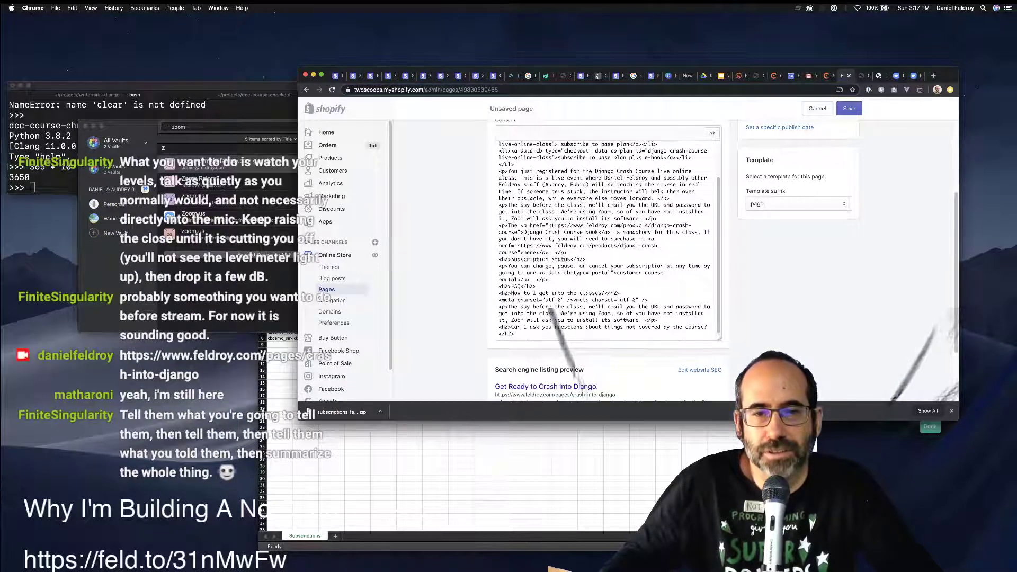
click(712, 132)
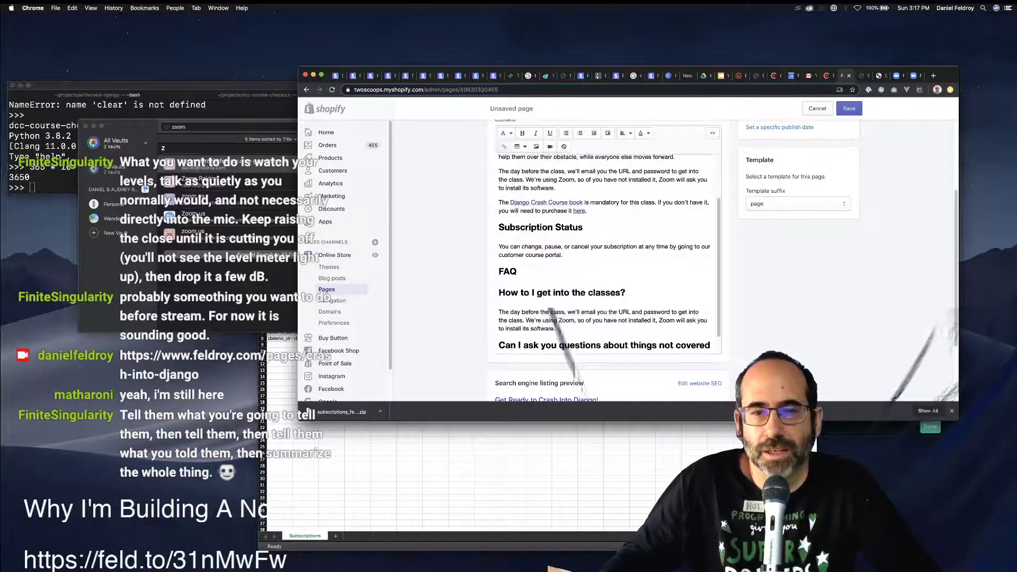
Format both FAQ questions as Heading 3.
click(510, 271)
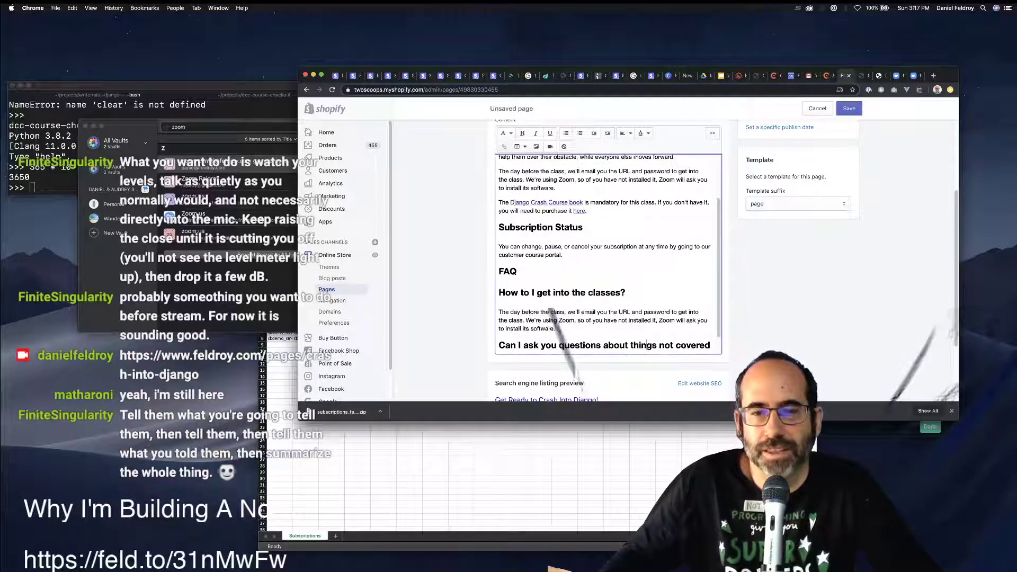
triple_click(647, 344)
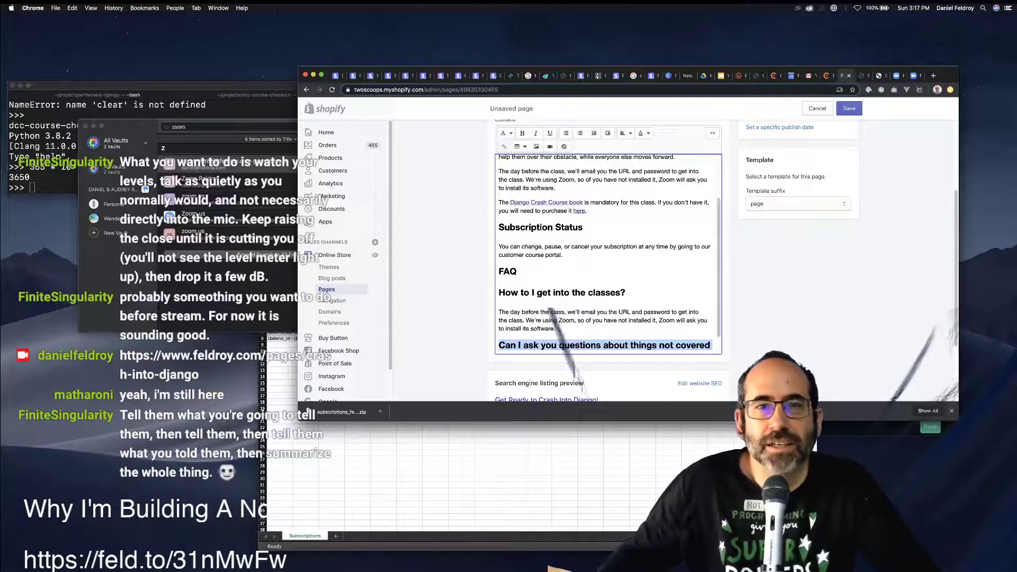
click(506, 133)
click(503, 190)
click(626, 292)
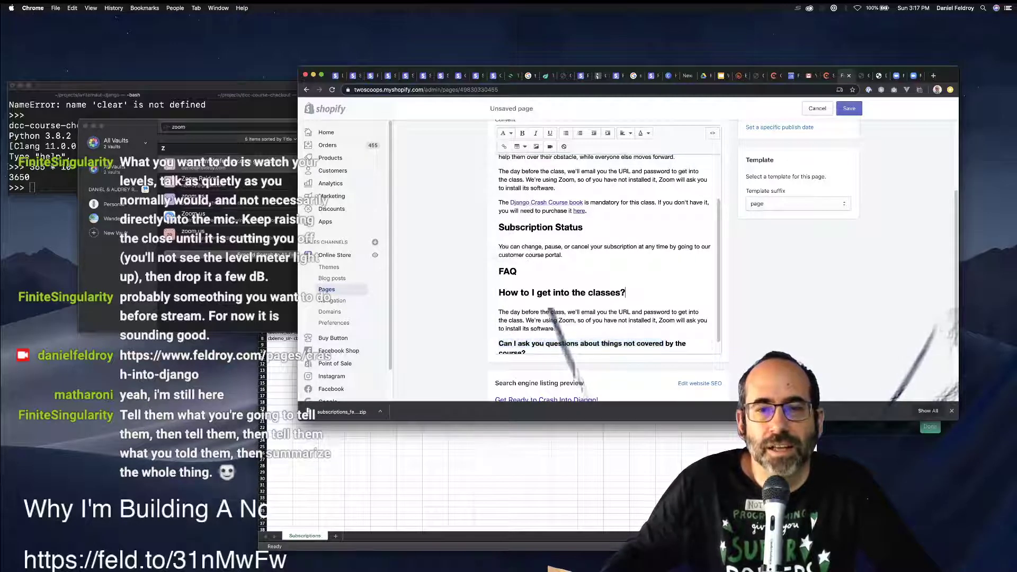
triple_click(625, 292)
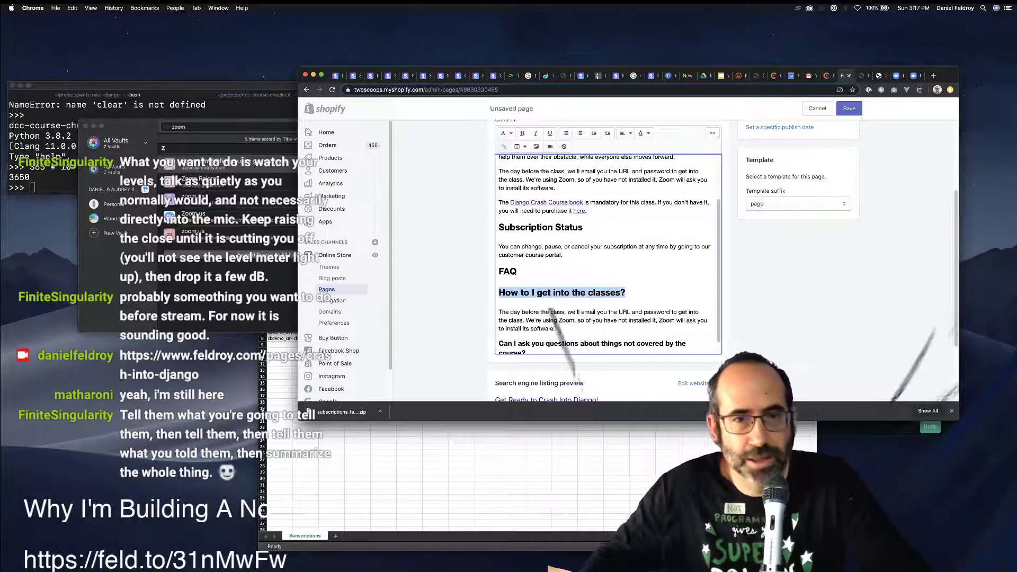
click(507, 133)
click(503, 189)
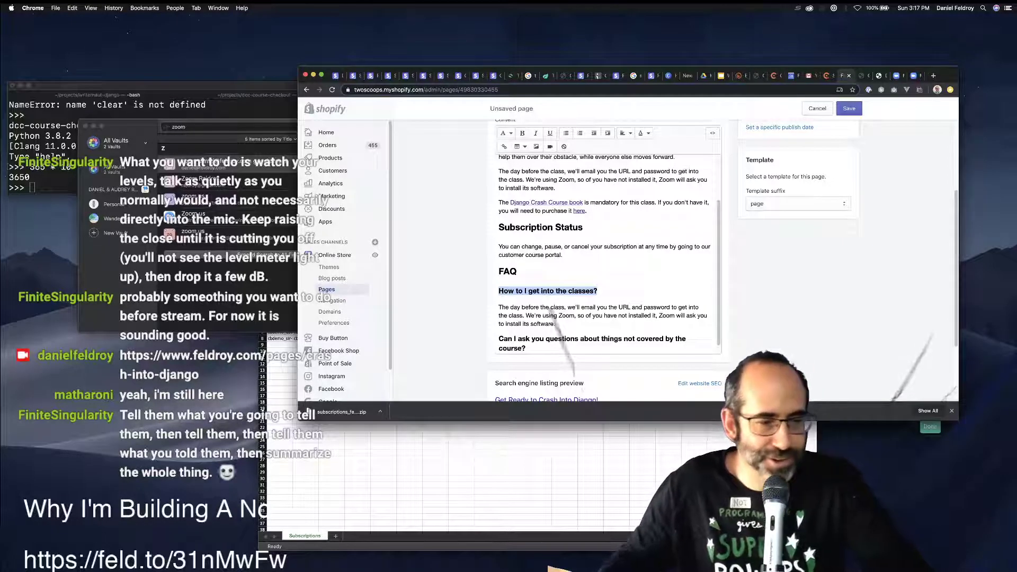
scroll(545, 193, down, 1)
click(526, 339)
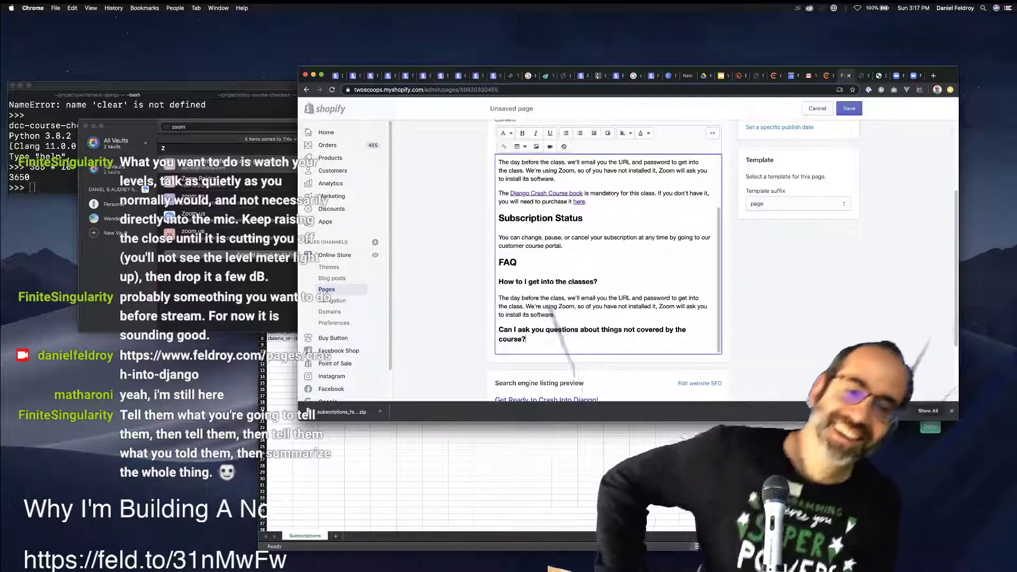
Start an empty line beneath the 'things not covered by the course' question.
key(Return)
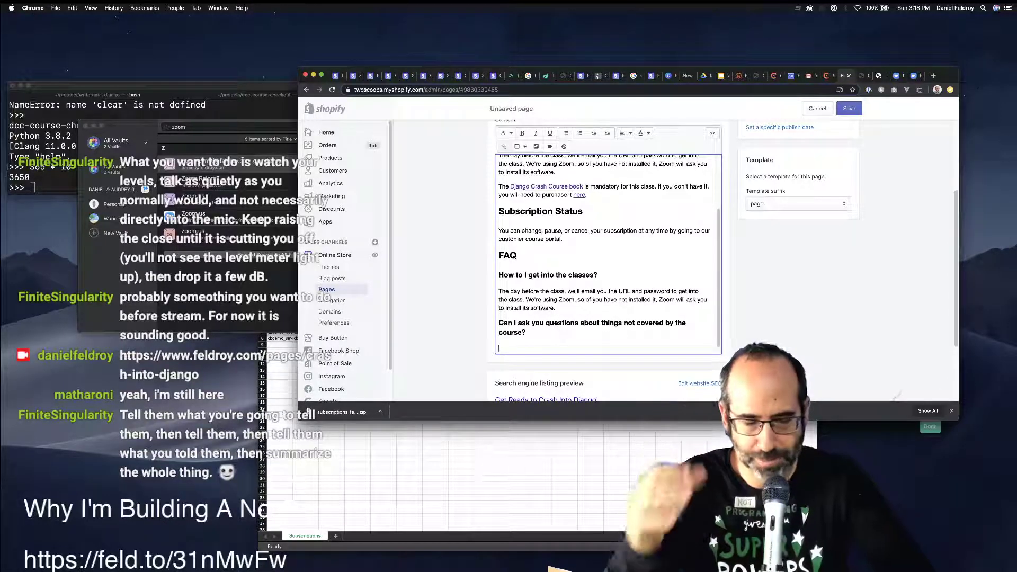
Answer that classes stay on topic, but 1-to-1 staff time is available by making an appointment.
text(No, we)
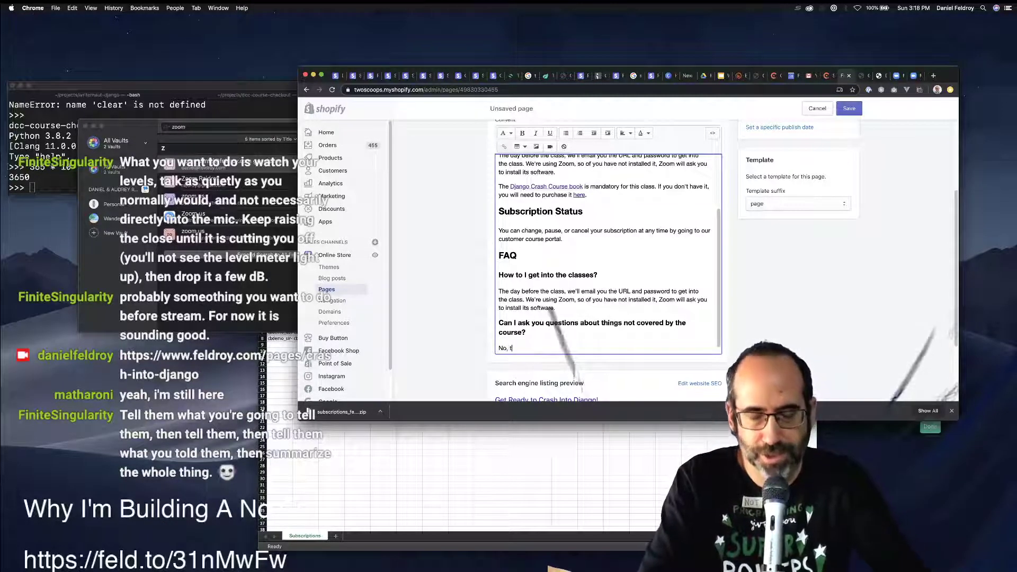
text( need to)
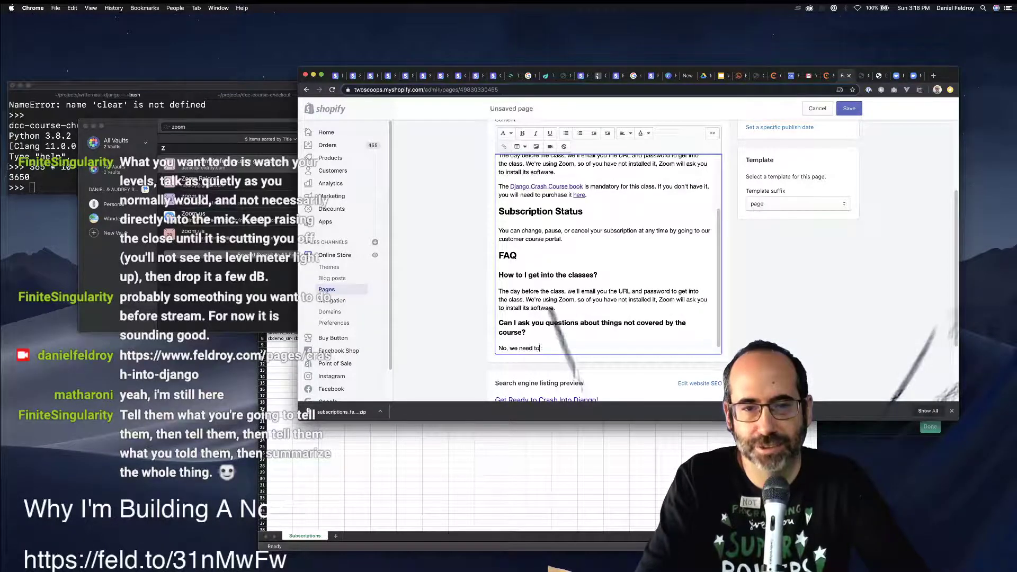
text( stay on topic)
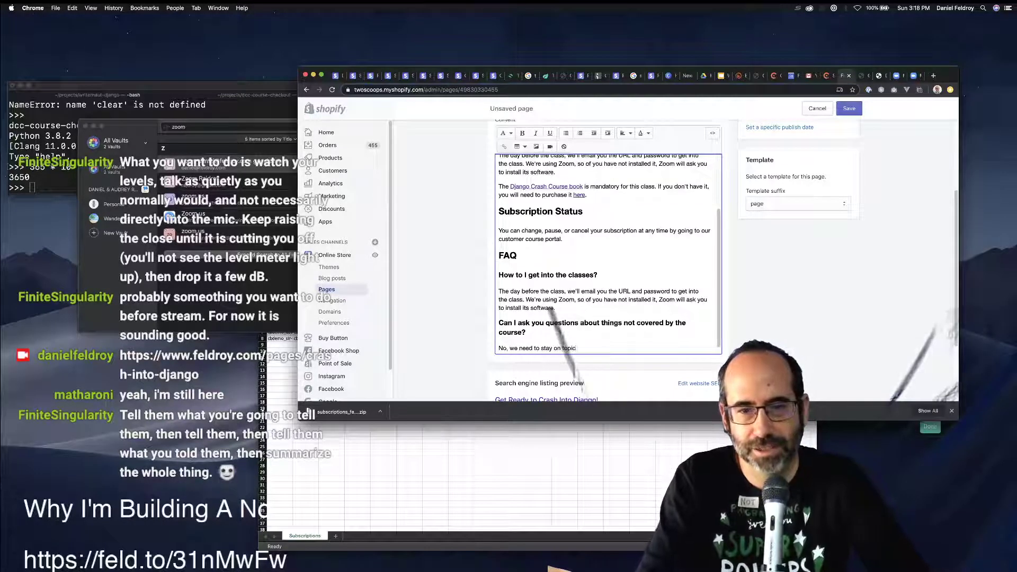
text( o)
text(uring the clas)
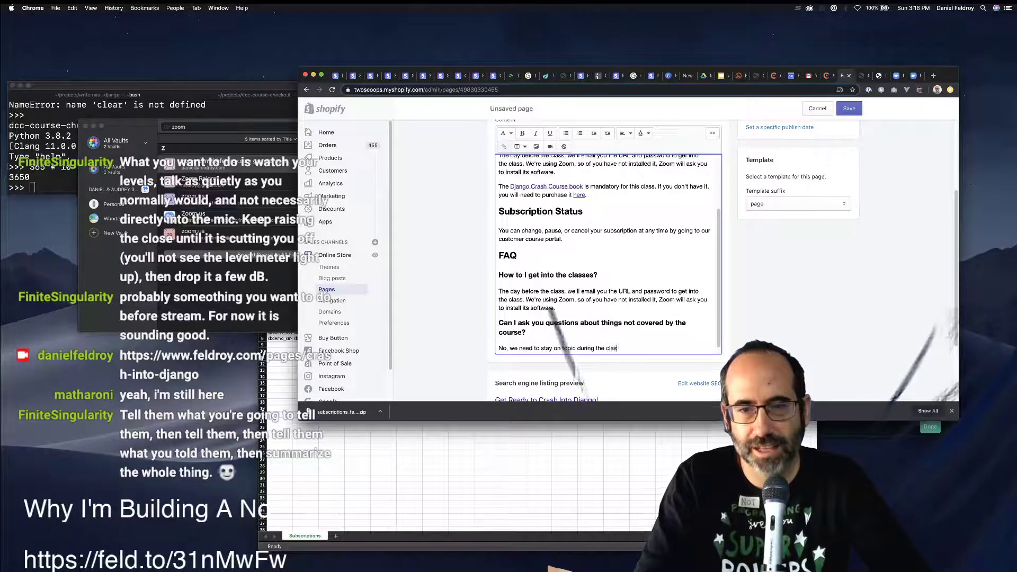
text(s. If you want to)
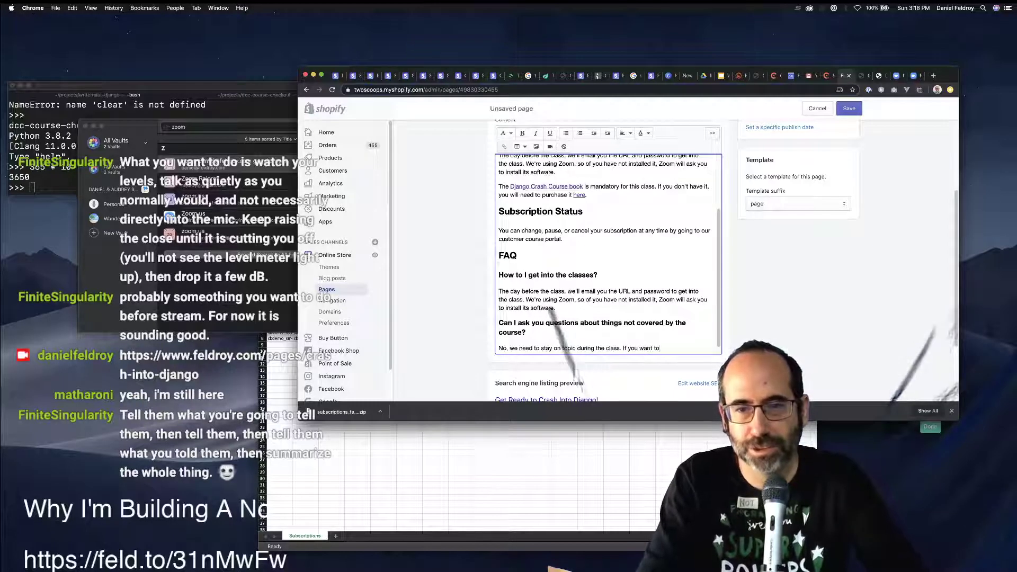
text( purchase our)
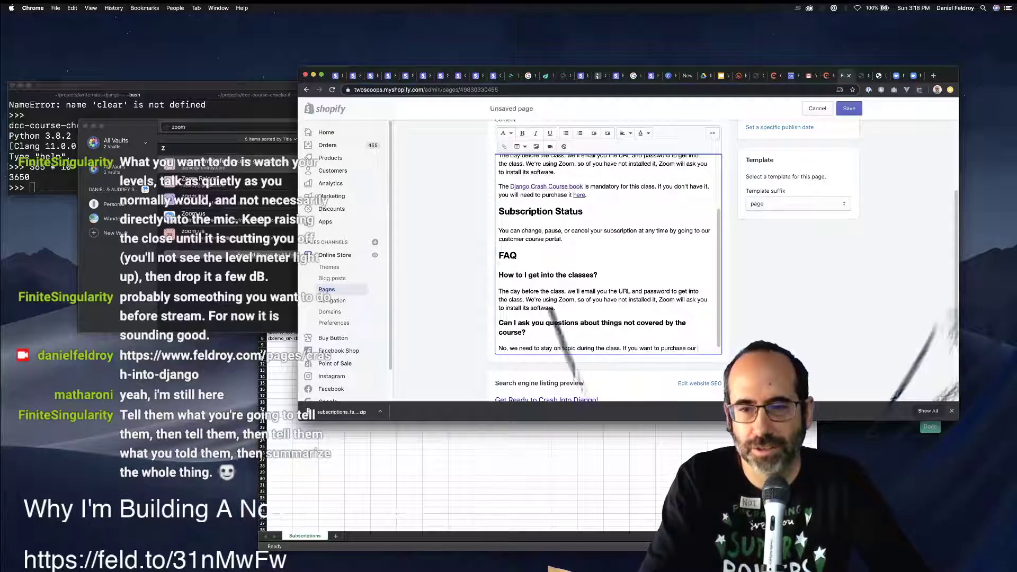
key(BackSpace)
key(BackSpace)
key(BackSpace)
key(BackSpace)
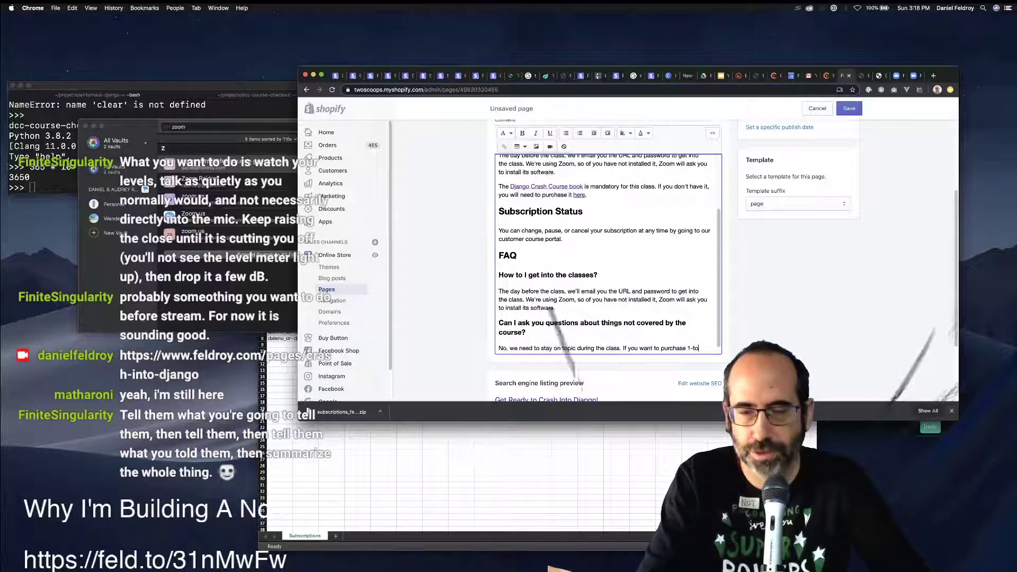
text(1-to-1 development)
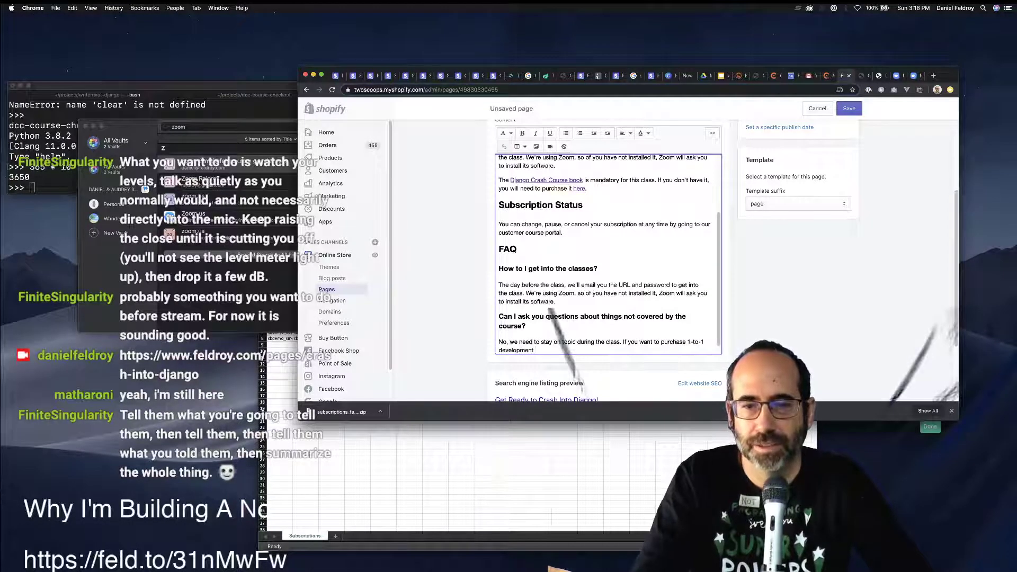
key(alt+shift+Left)
key(BackSpace)
text(time with )
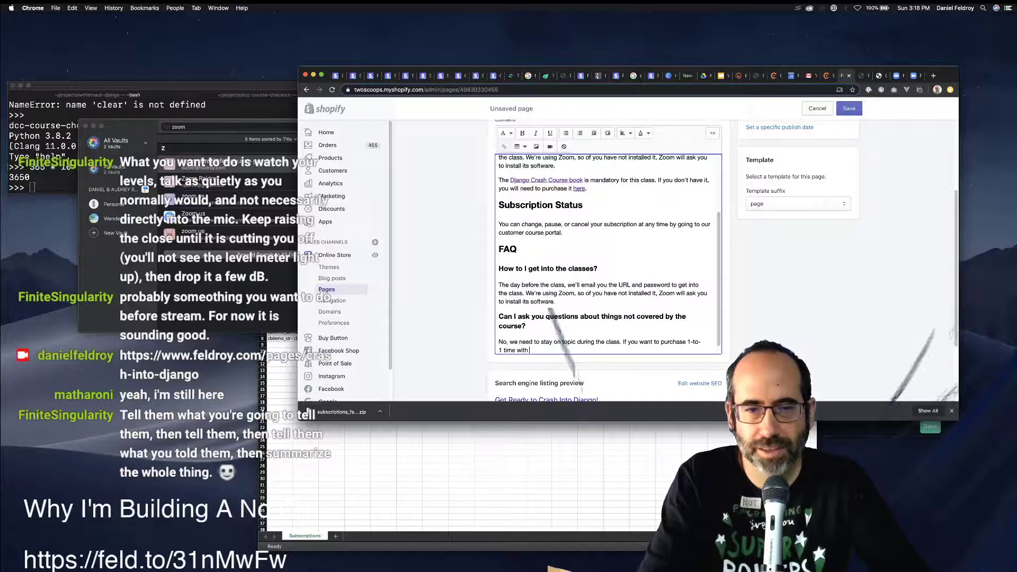
text(one of our s)
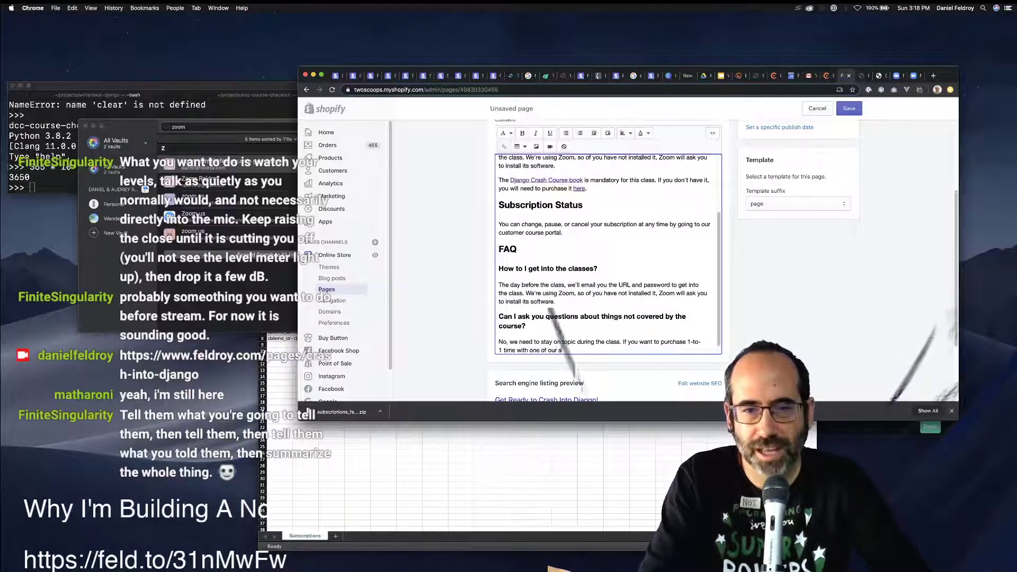
text(taff, you can )
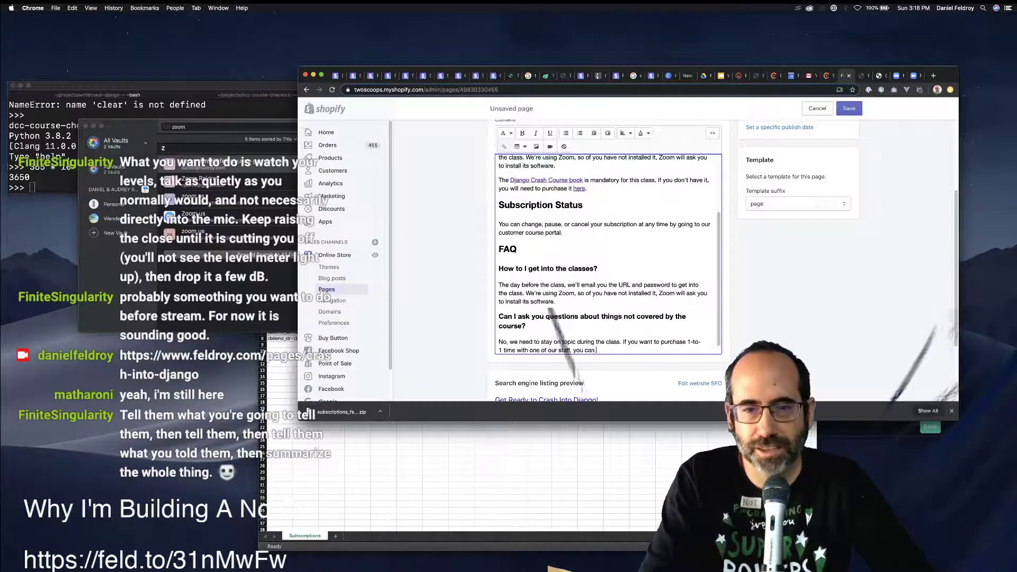
text(do so by cli)
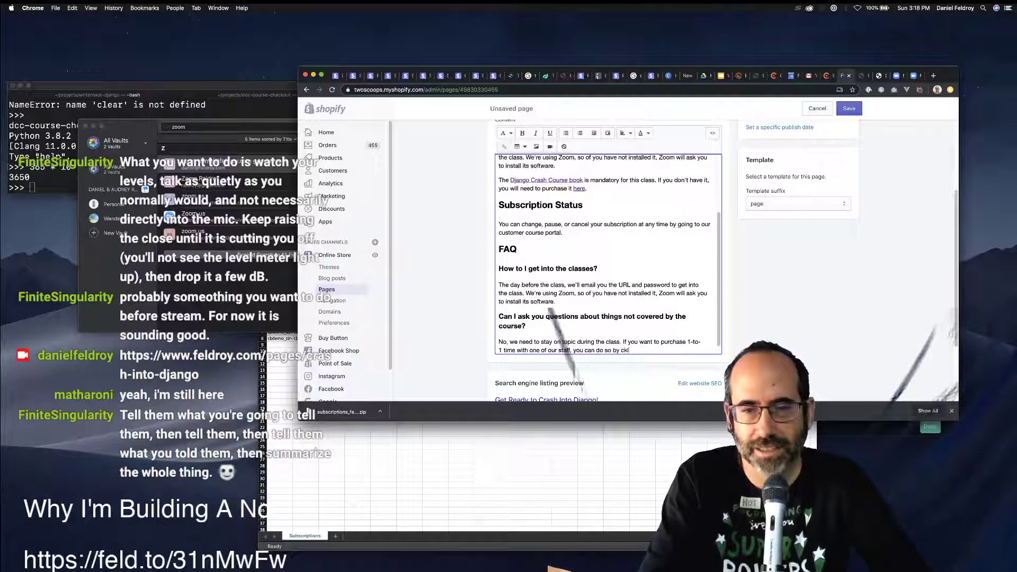
key(BackSpace)
text(making )
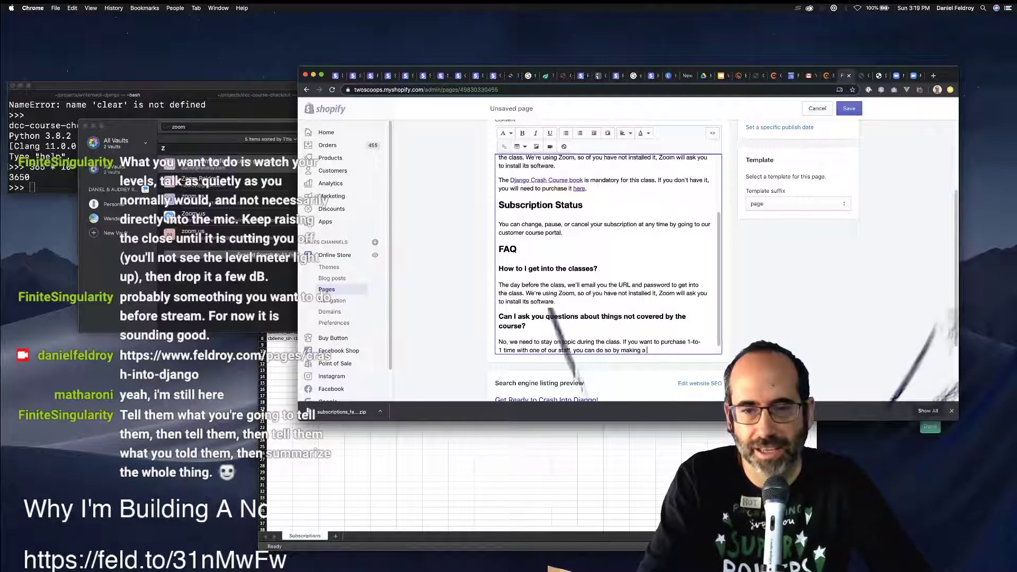
text(a)
key(BackSpace)
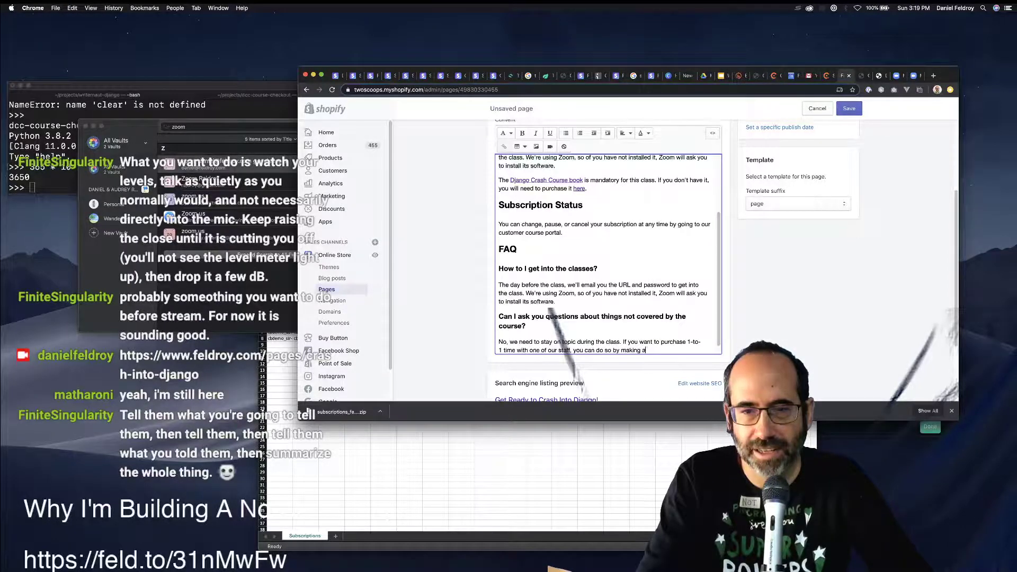
text(n appointment.)
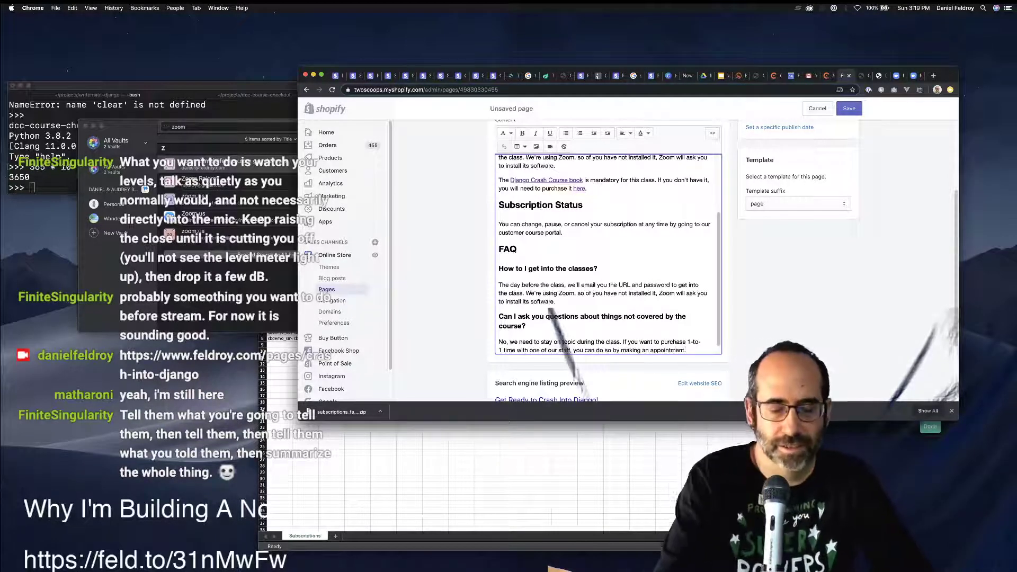
key(super+t)
Open Calendly's Hourly Consulting event and view its live booking page.
text(cale)
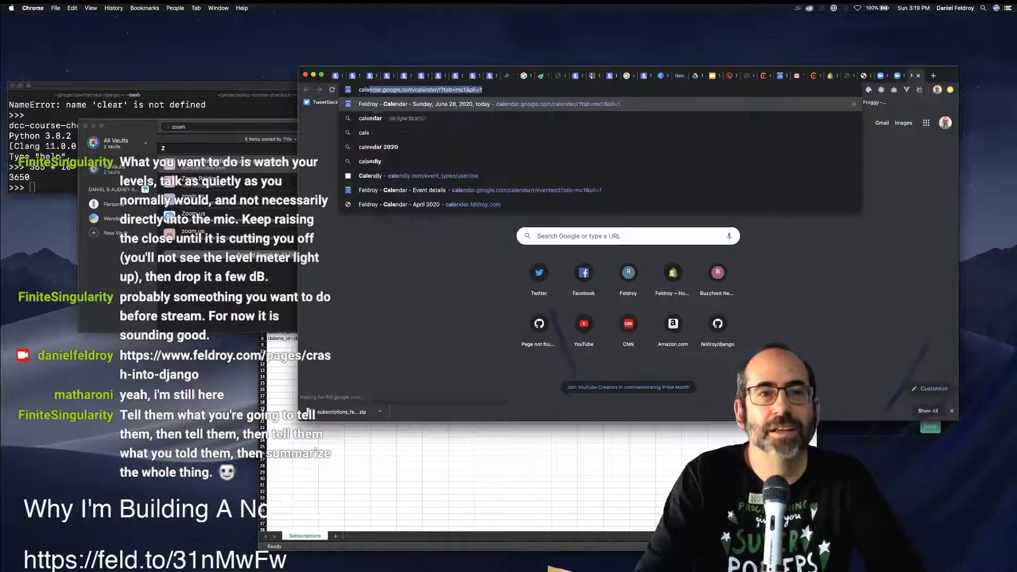
key(Return)
key(super+w)
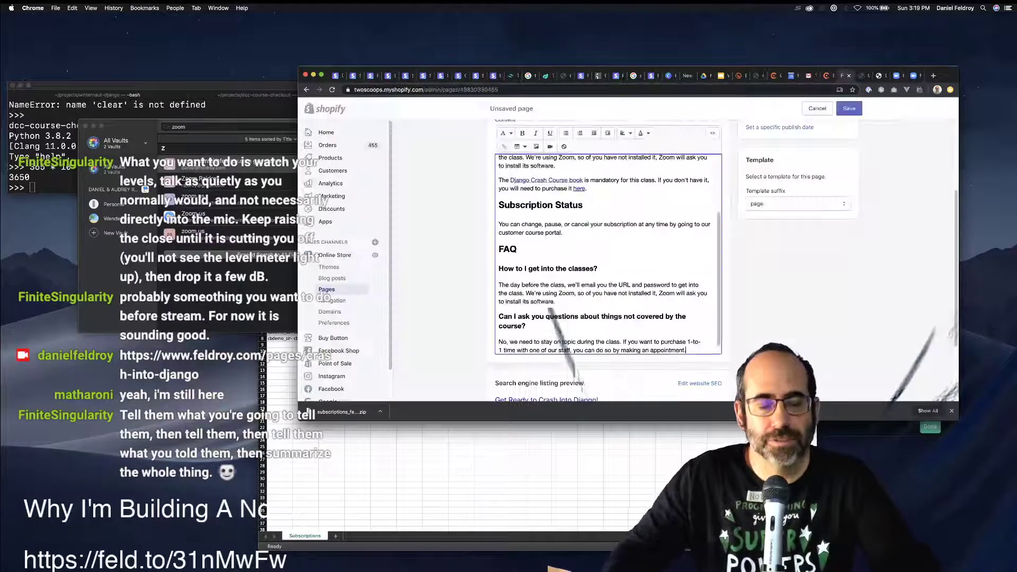
key(super+t)
text(calendly)
key(Return)
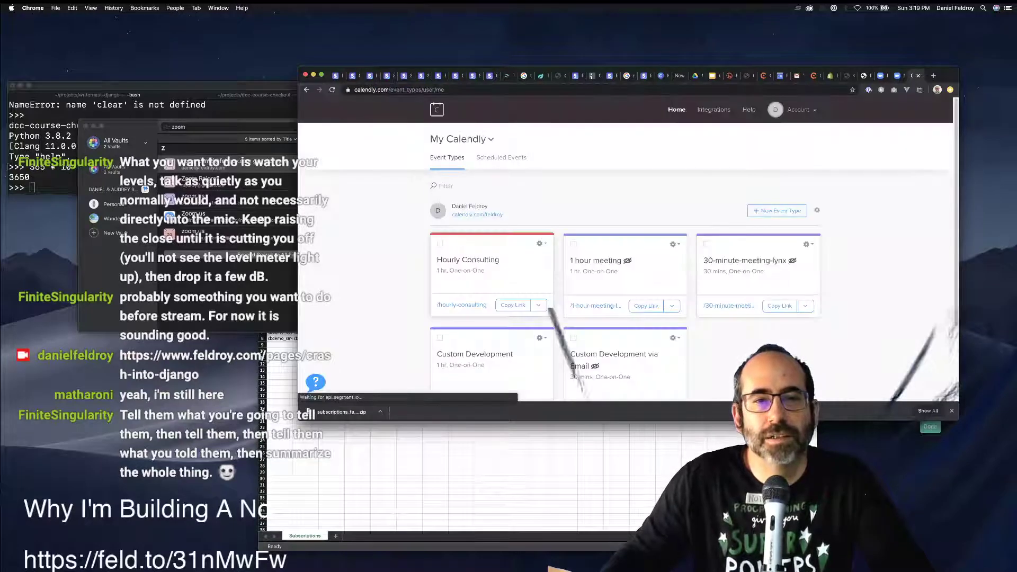
click(468, 259)
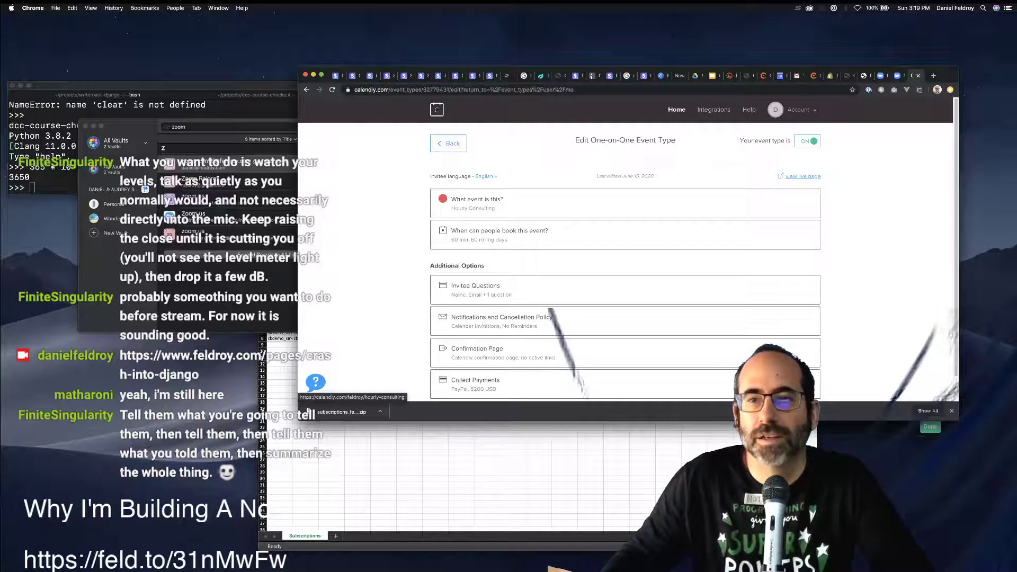
click(803, 176)
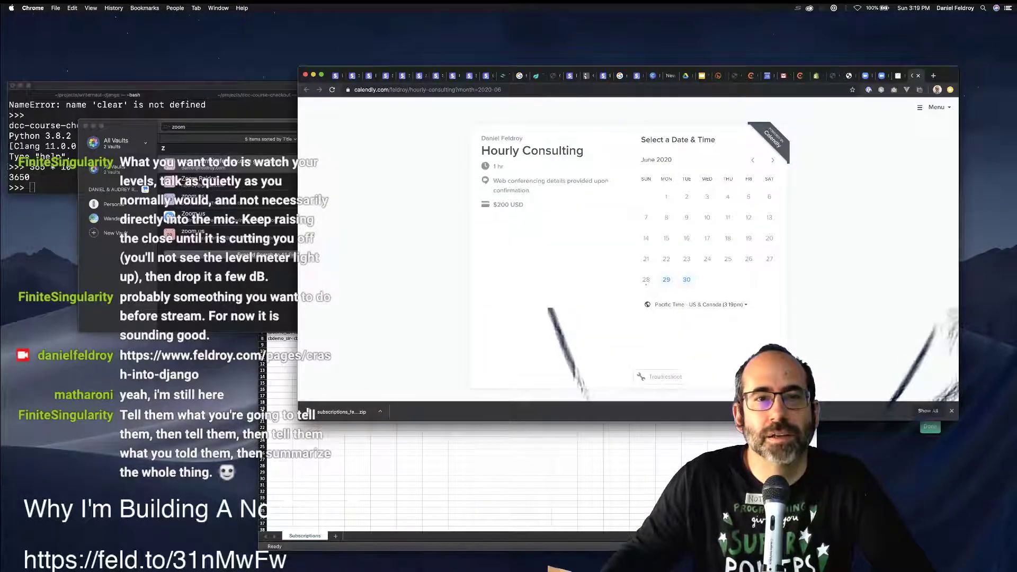
key(super+bracketleft)
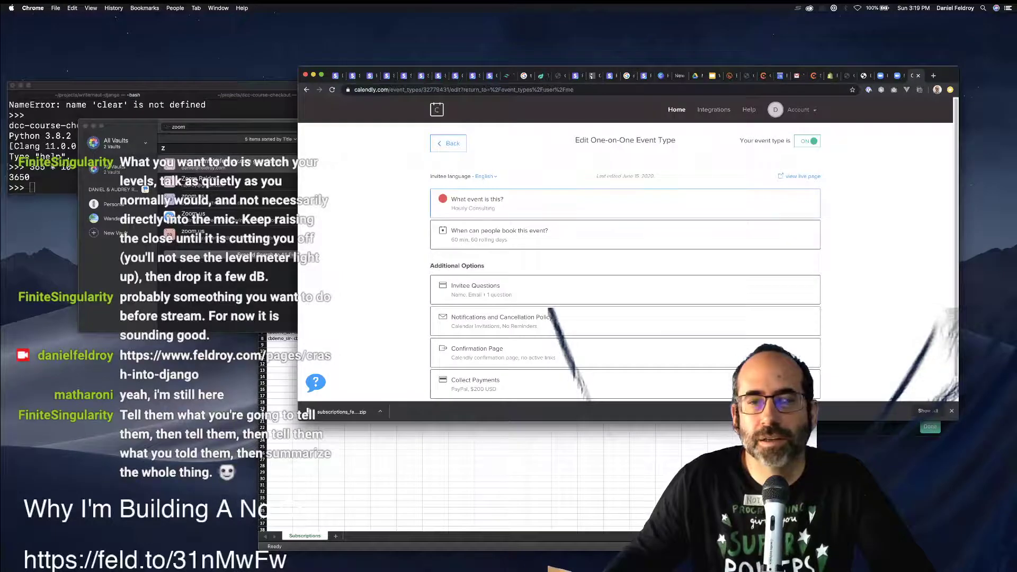
key(ctrl+shift+Tab)
key(ctrl+shift+Tab)
key(ctrl+shift+Tab)
key(ctrl+shift+Tab)
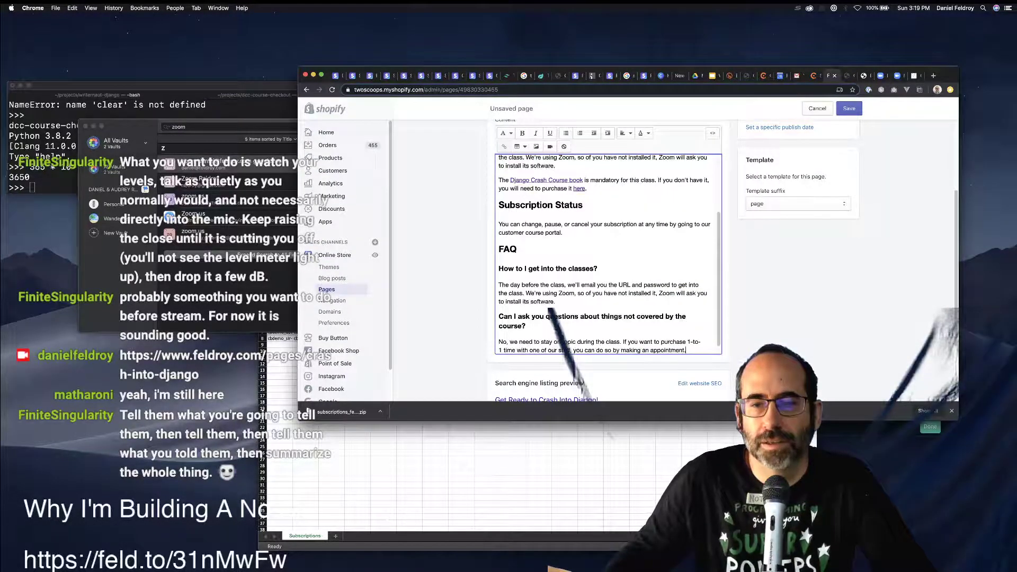
Link 'making an appointment' to the pasted Calendly booking page address.
drag(620, 350, 683, 340)
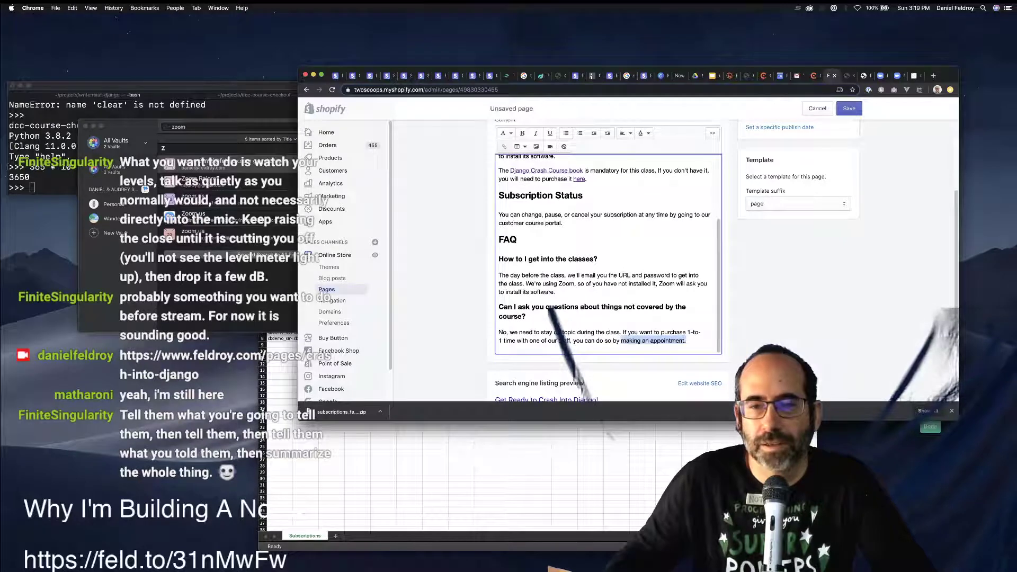
key(super+k)
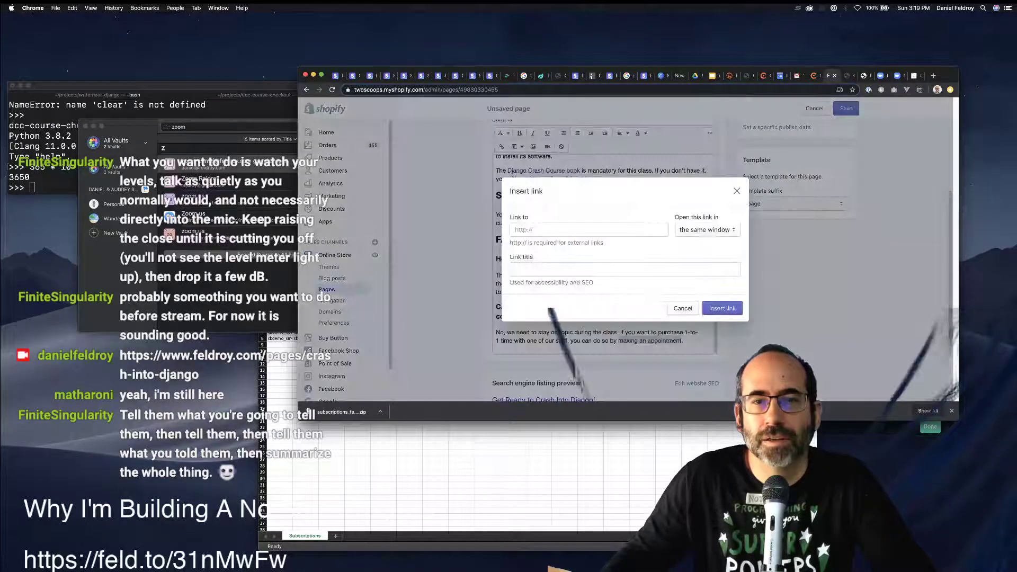
key(super+v)
key(Return)
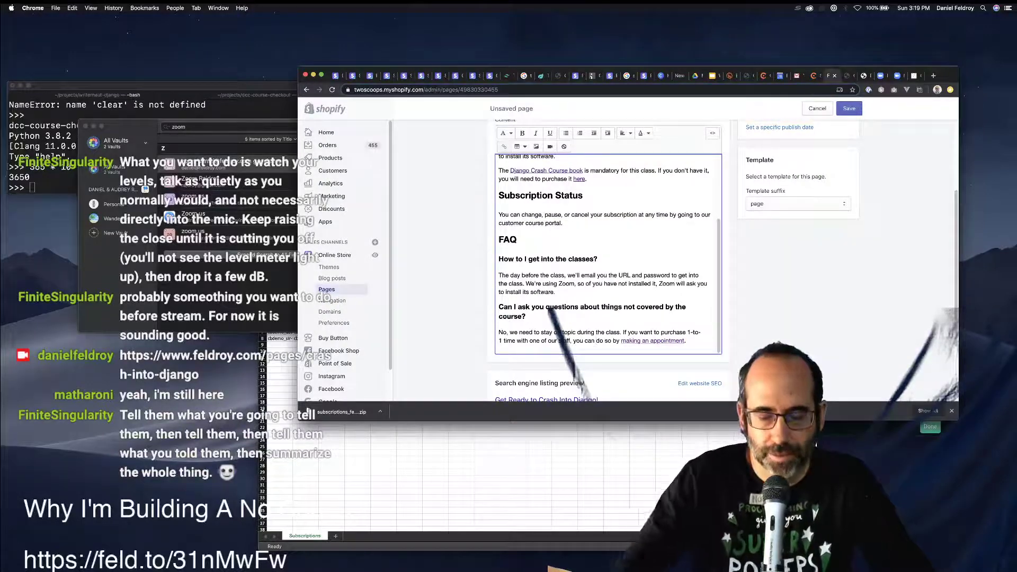
Reword the answer to 'pay our hourly rate, schedule it by choosing a date and time'.
text(pay our h)
text(ourly rat)
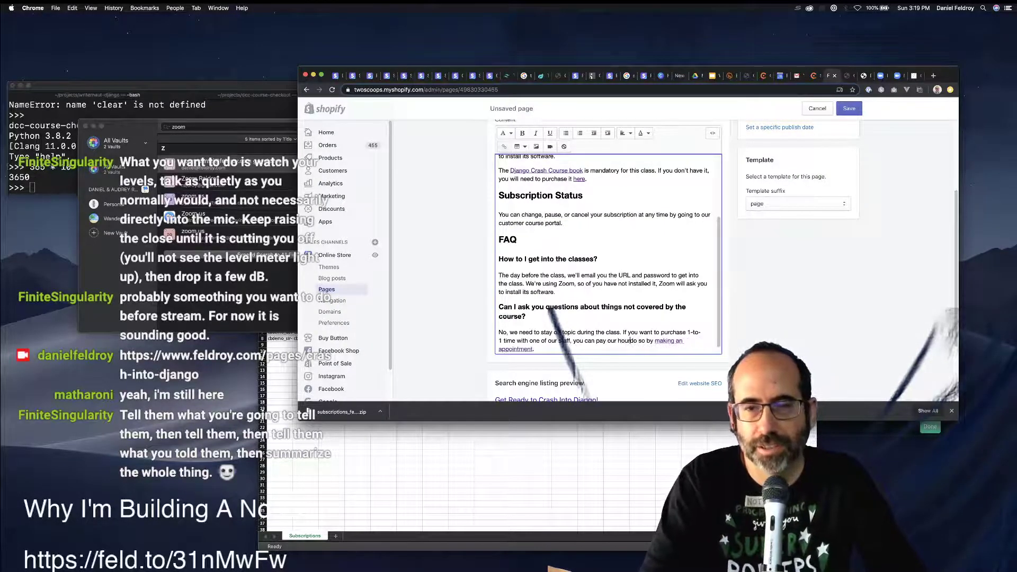
text(e)
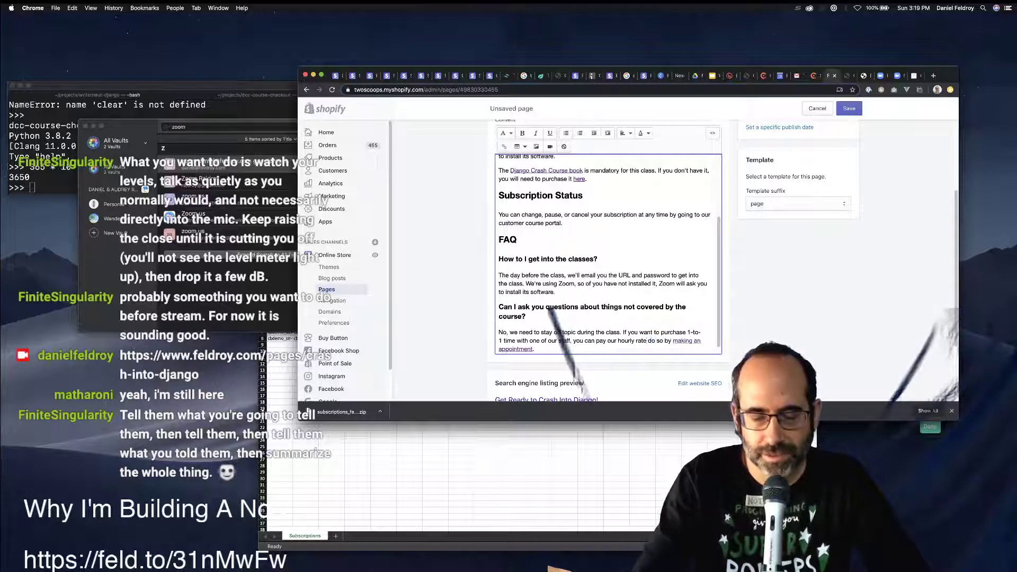
key(BackSpace)
text(, schedul)
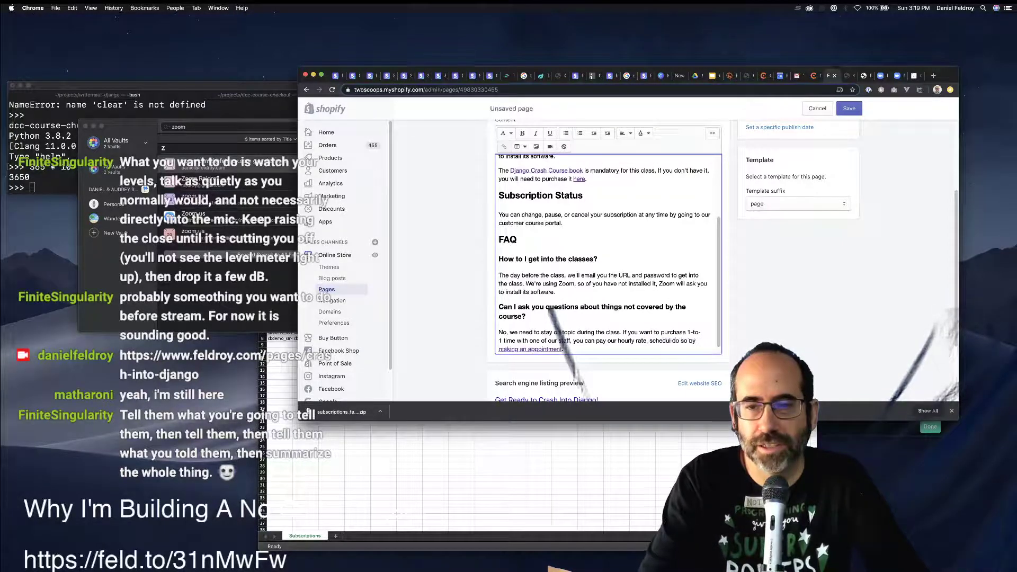
text(e it by cho)
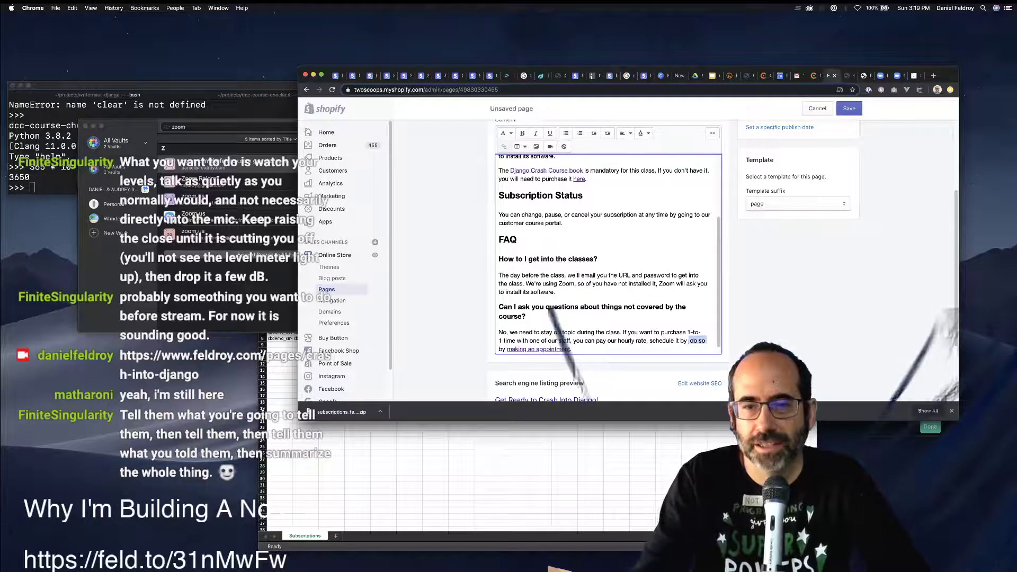
key(Delete)
key(Delete)
key(Delete)
key(Delete)
key(Delete)
key(Delete)
key(Delete)
text(osing a time)
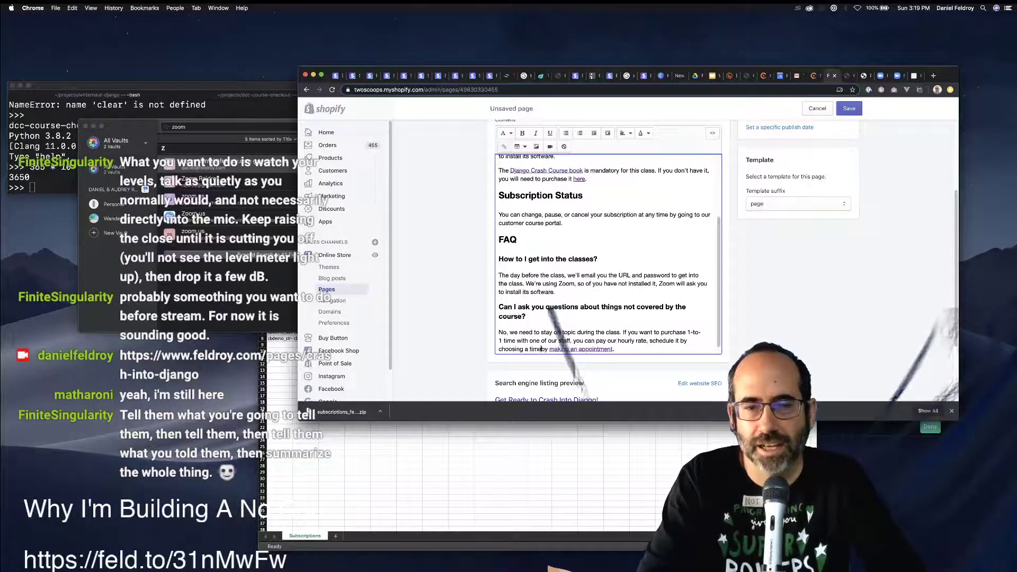
key(Delete)
key(Delete)
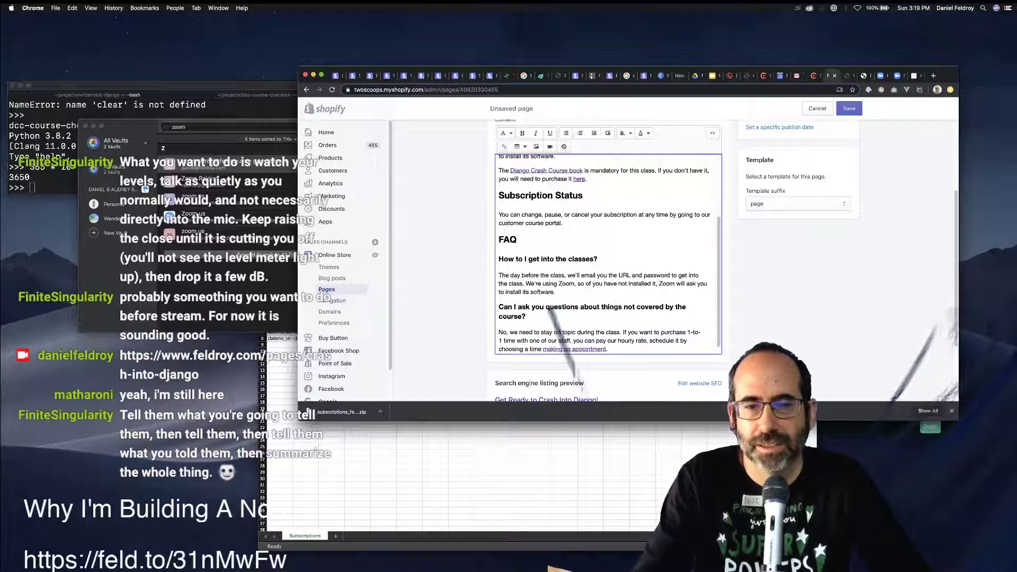
text(date and)
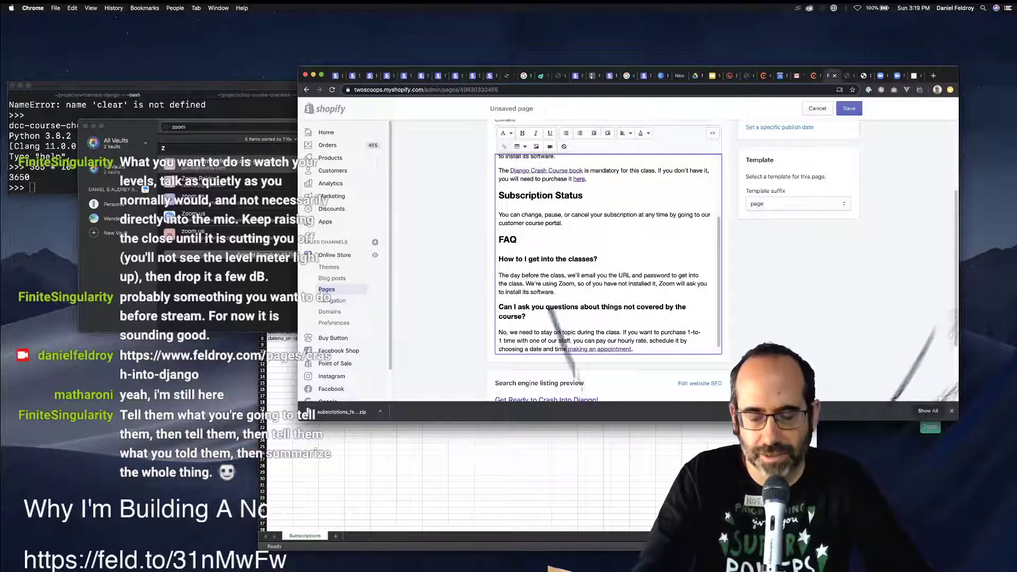
key(alt+shift+Right)
key(alt+shift+Right)
key(alt+shift+Right)
key(BackSpace)
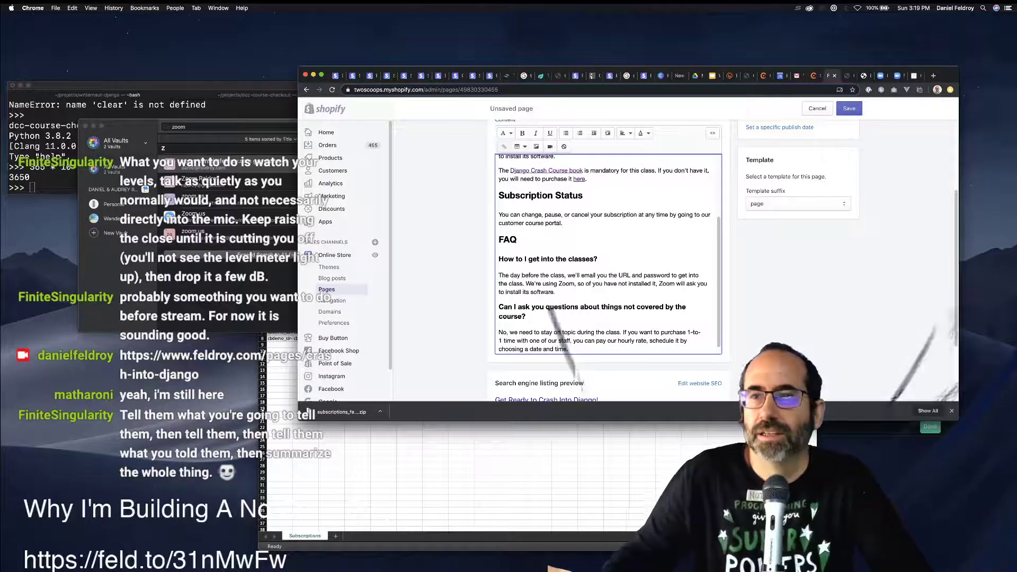
key(super+9)
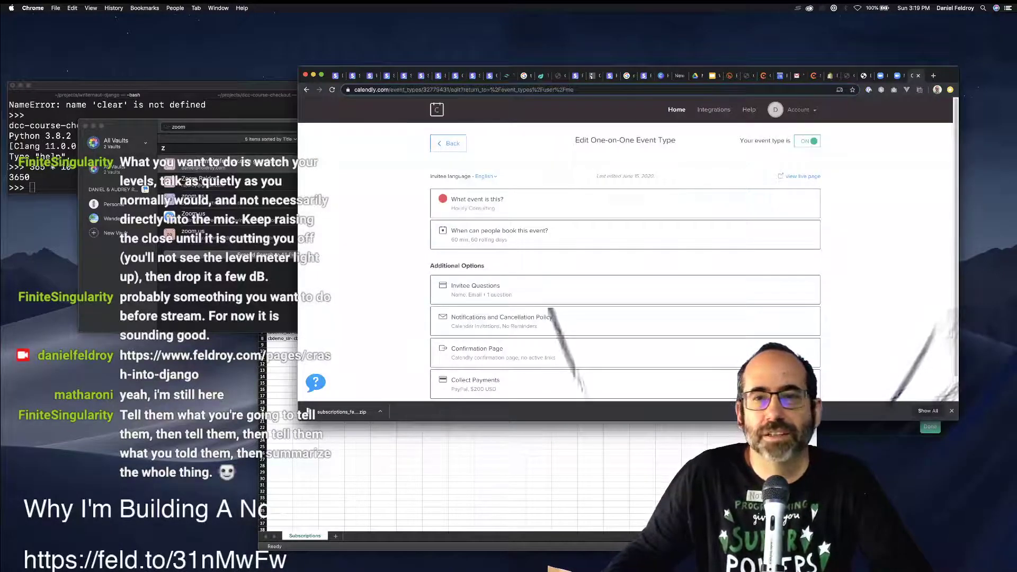
Recheck the live Hourly Consulting booking page, then close both Calendly tabs.
click(802, 176)
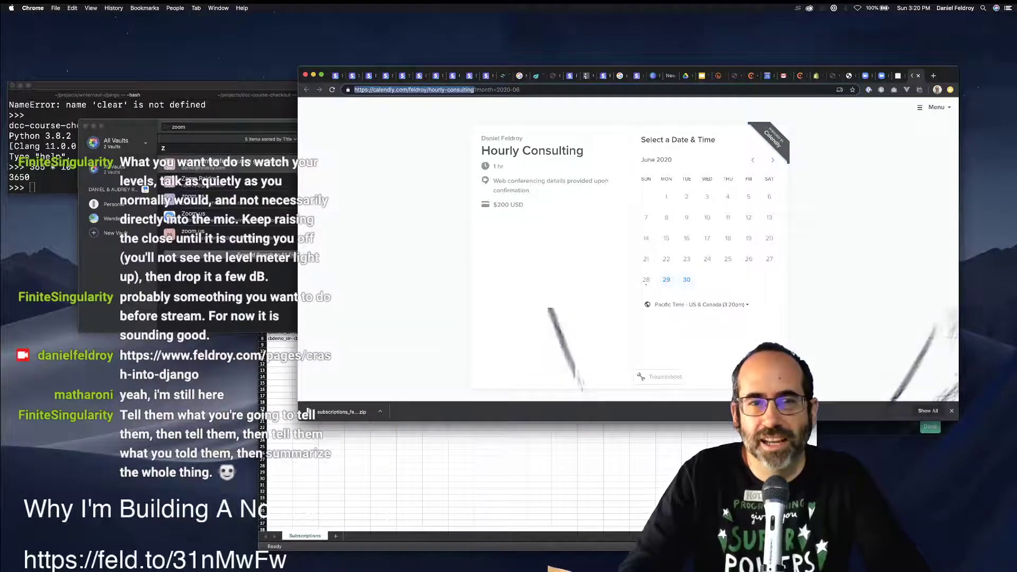
key(super+w)
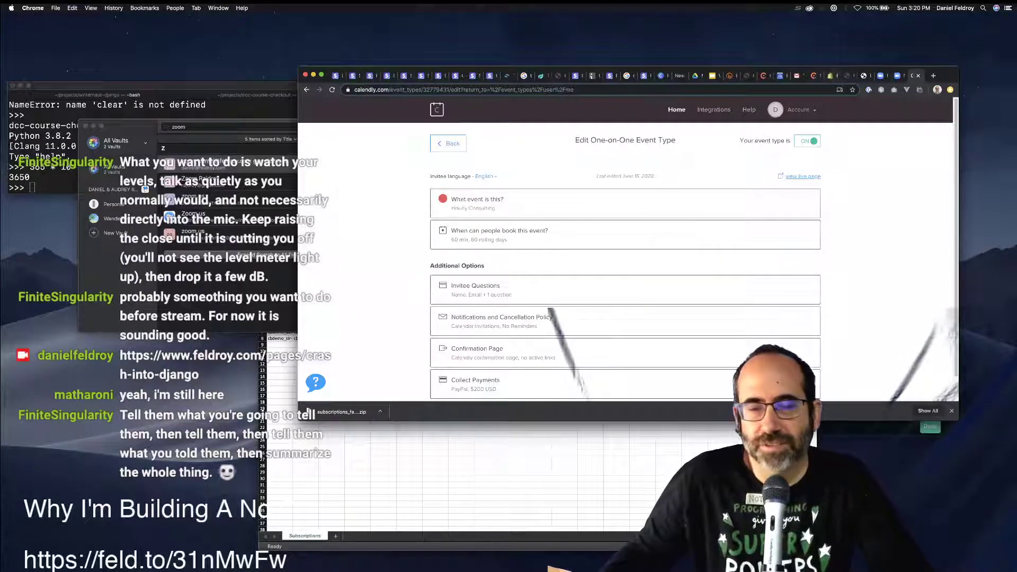
key(super+w)
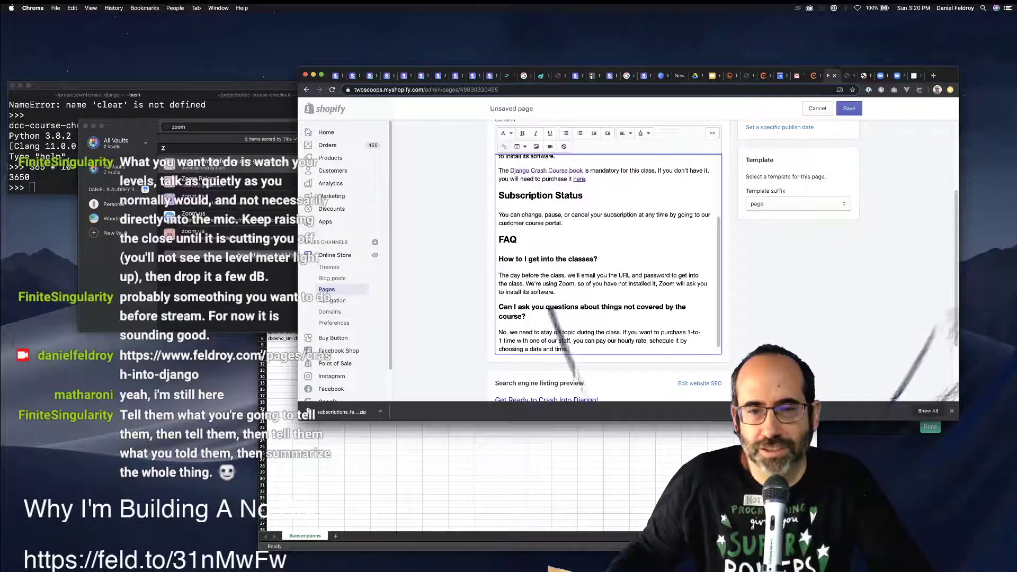
drag(568, 340, 649, 332)
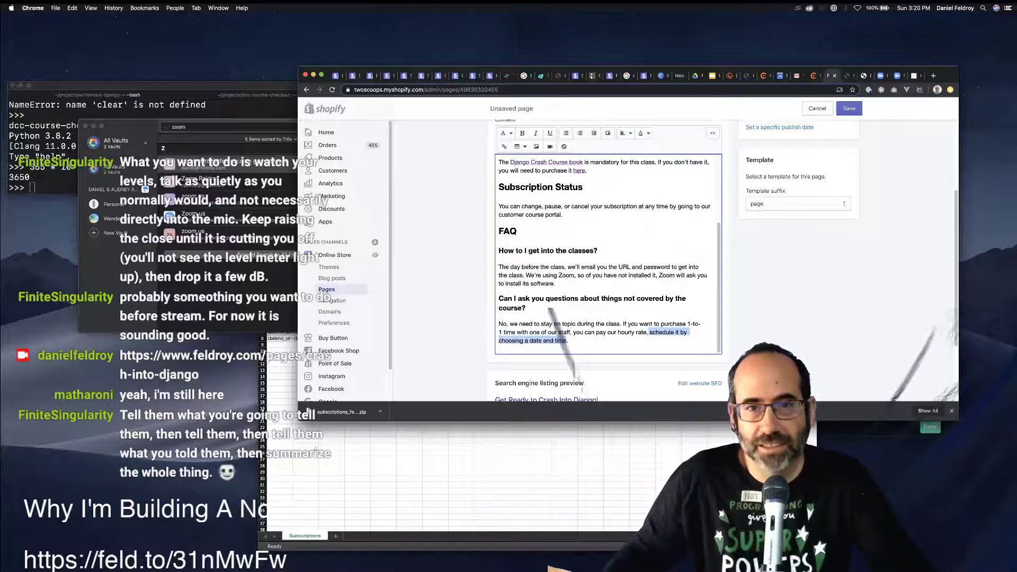
Link 'schedule it by choosing a date and time' to the Calendly hourly consulting booking URL.
click(504, 146)
key(super+v)
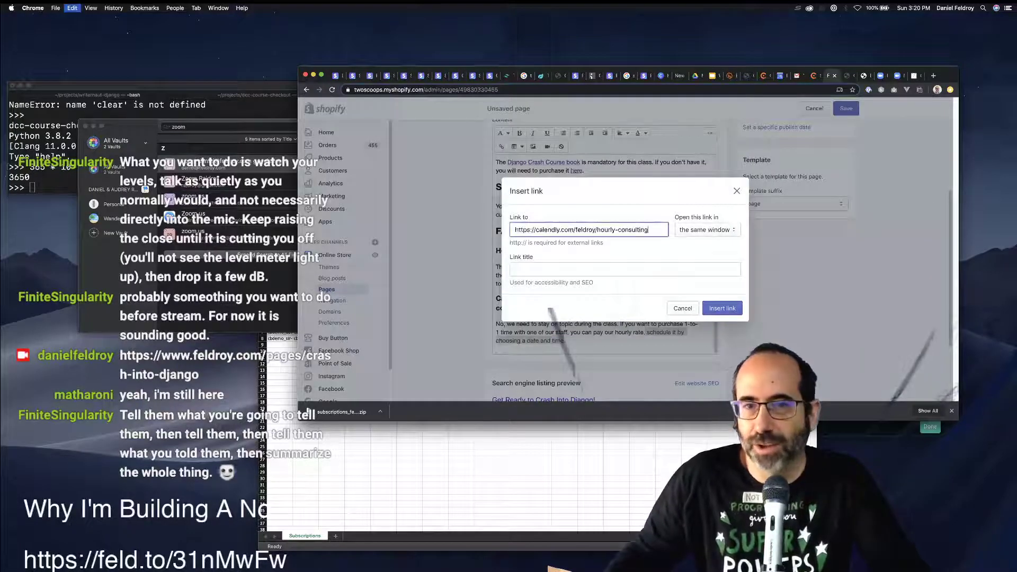
click(722, 307)
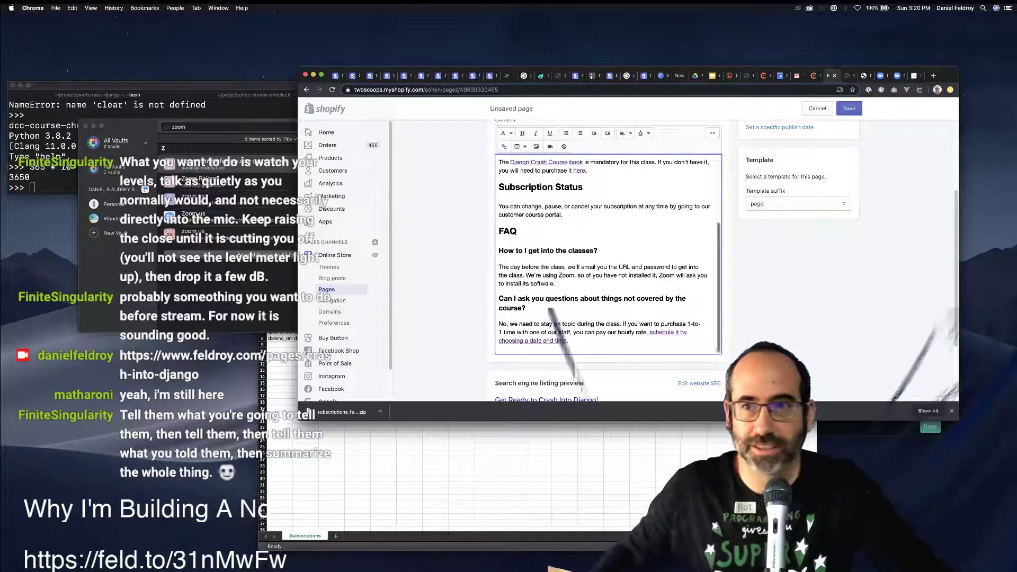
click(914, 76)
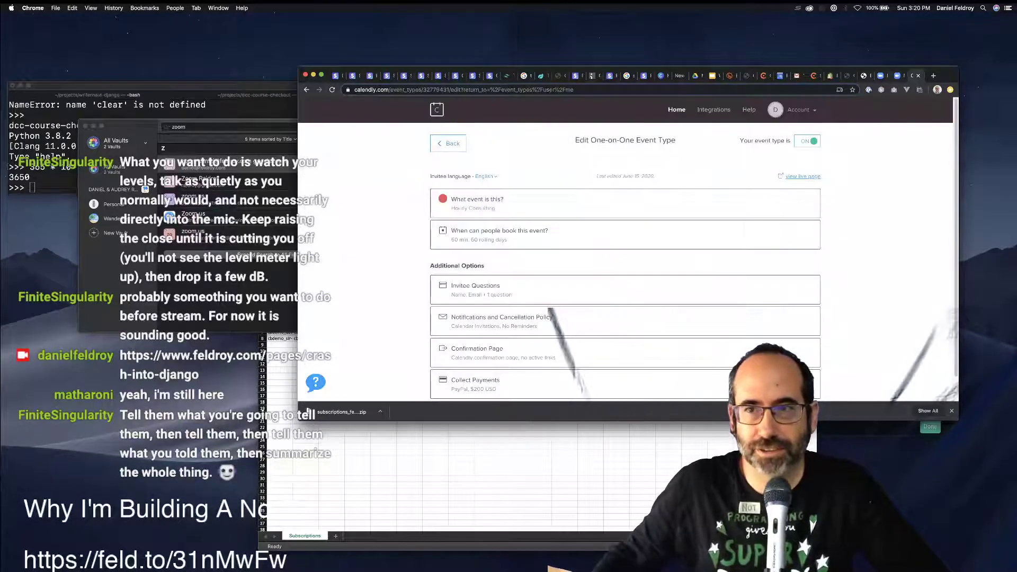
click(830, 76)
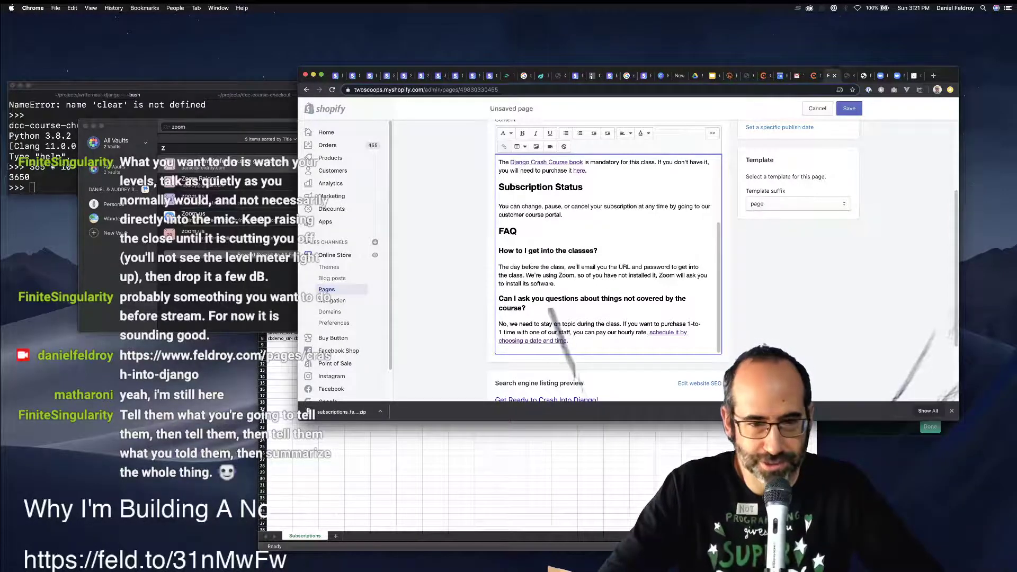
Add an empty paragraph after the final FAQ answer, then open a blank Chrome tab.
key(Return)
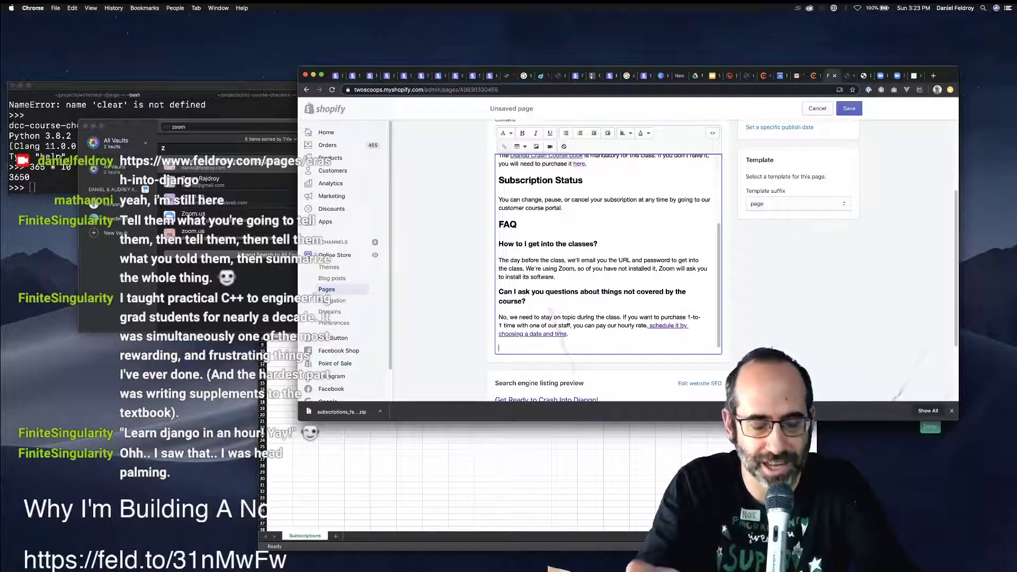
key(super+t)
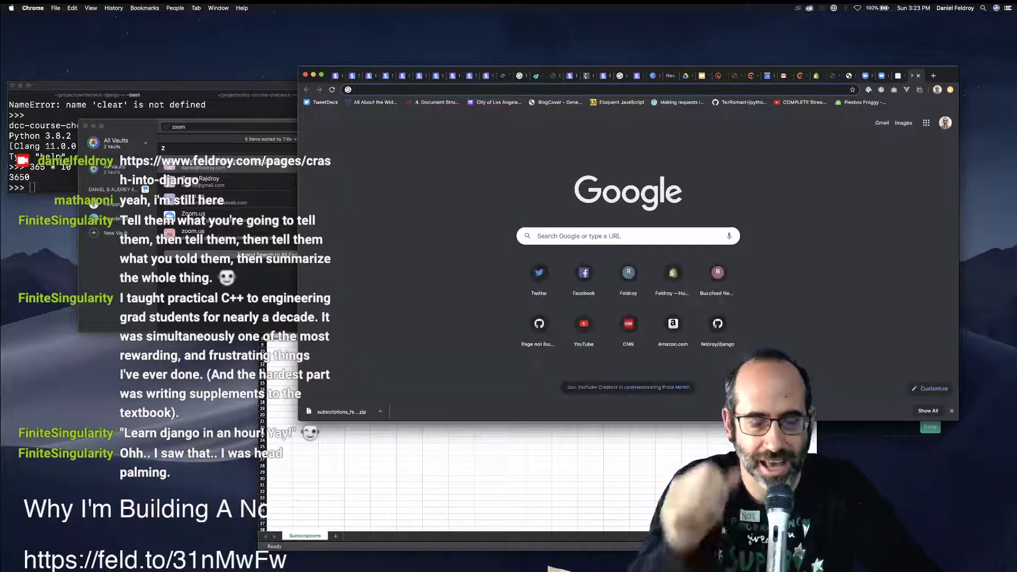
Try searching GitHub directly from the address bar, then abandon that tab.
text(git)
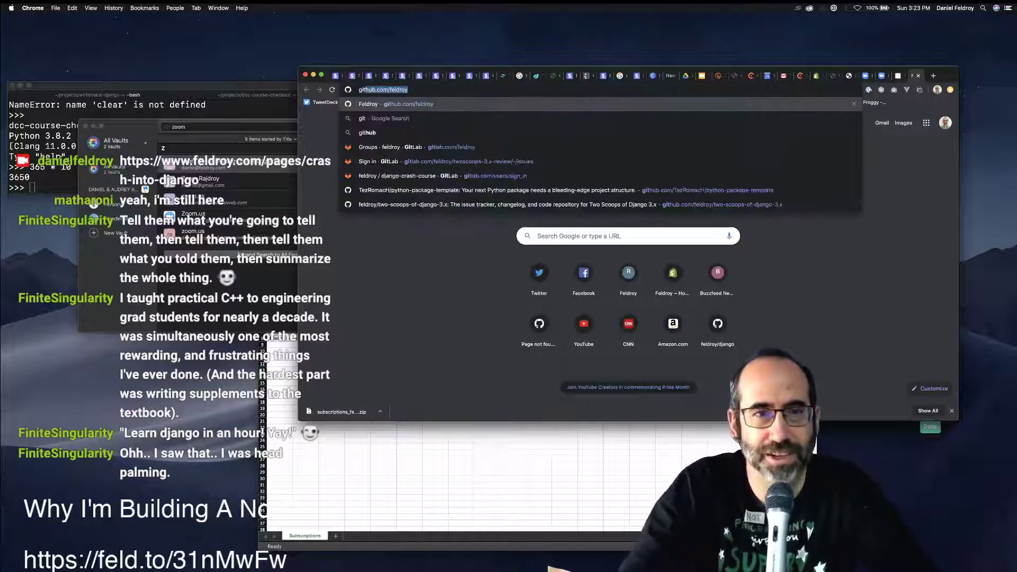
key(Right)
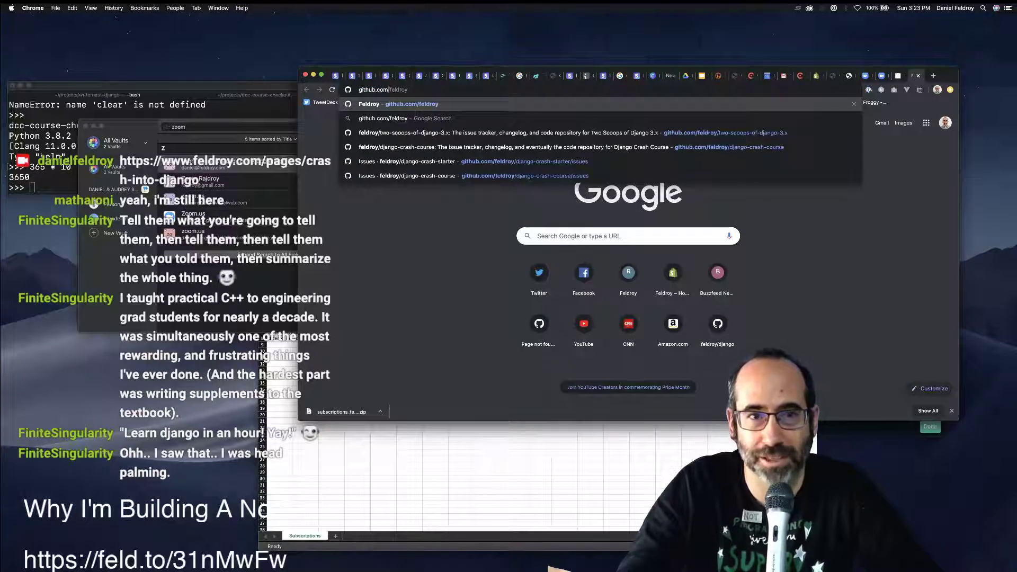
key(BackSpace)
key(BackSpace)
key(BackSpace)
key(BackSpace)
key(BackSpace)
key(BackSpace)
key(BackSpace)
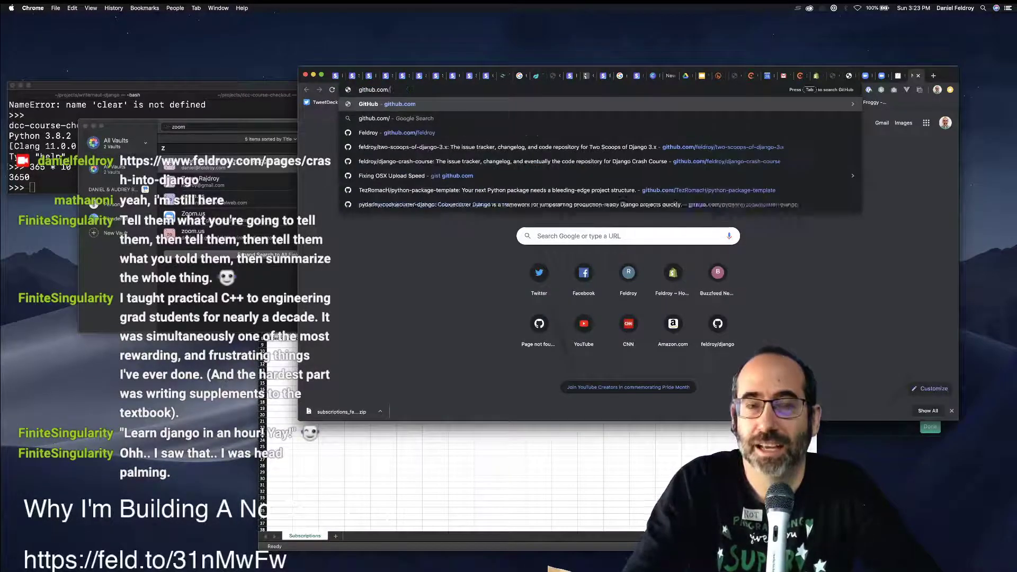
key(Down)
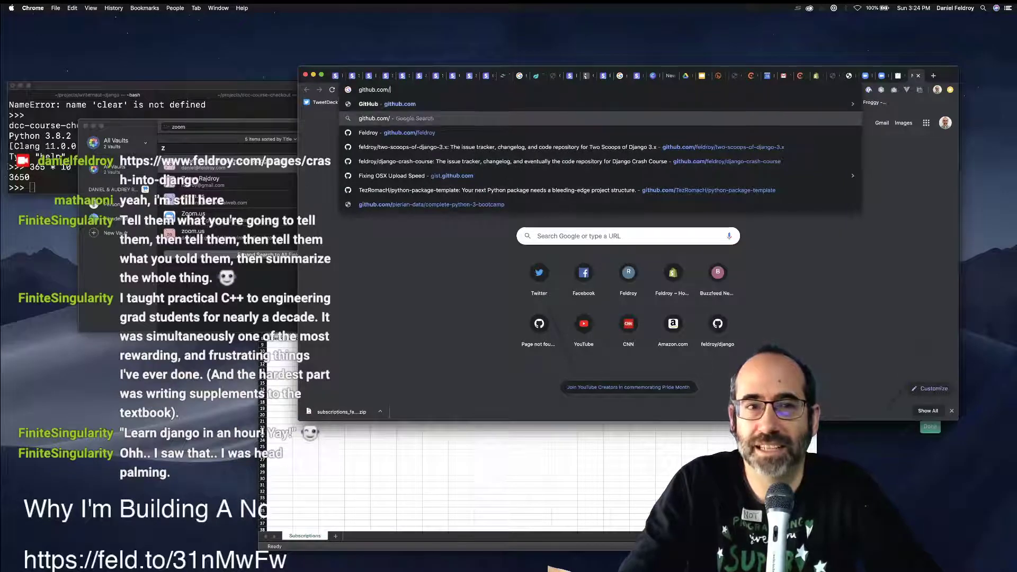
key(Down)
key(Up)
key(Down)
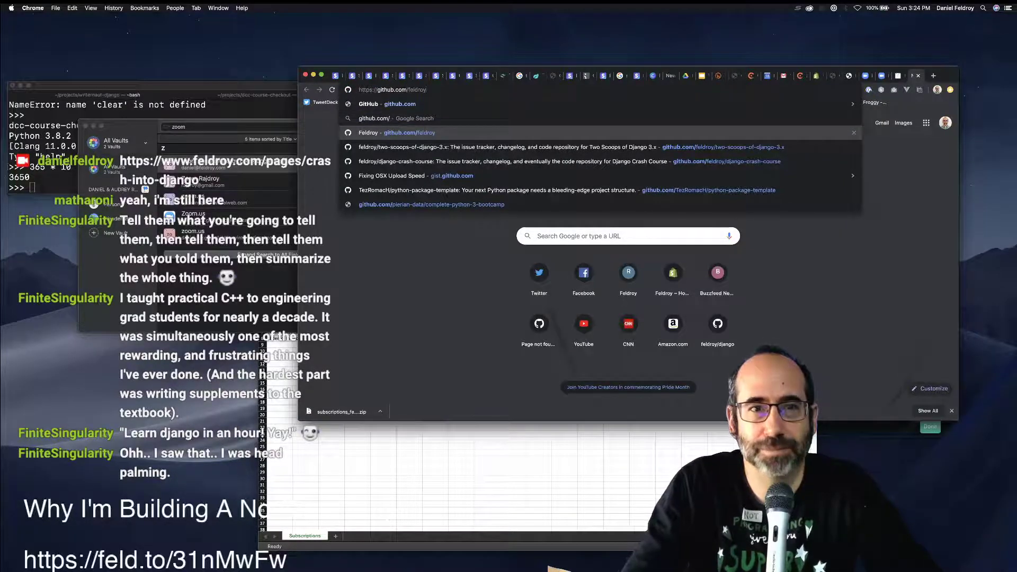
key(BackSpace)
key(BackSpace)
key(BackSpace)
key(BackSpace)
key(BackSpace)
key(BackSpace)
key(BackSpace)
key(BackSpace)
key(Tab)
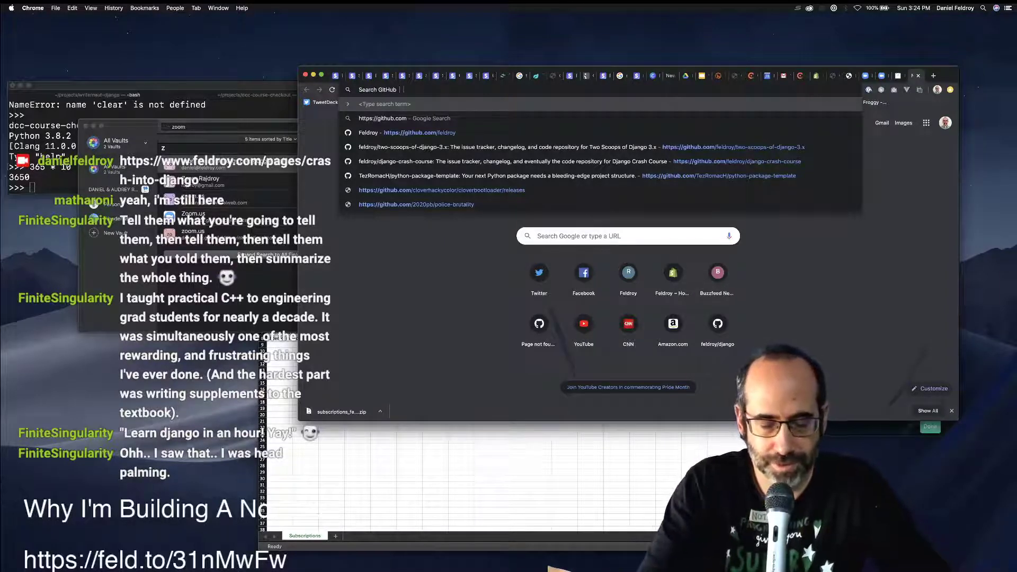
key(super+w)
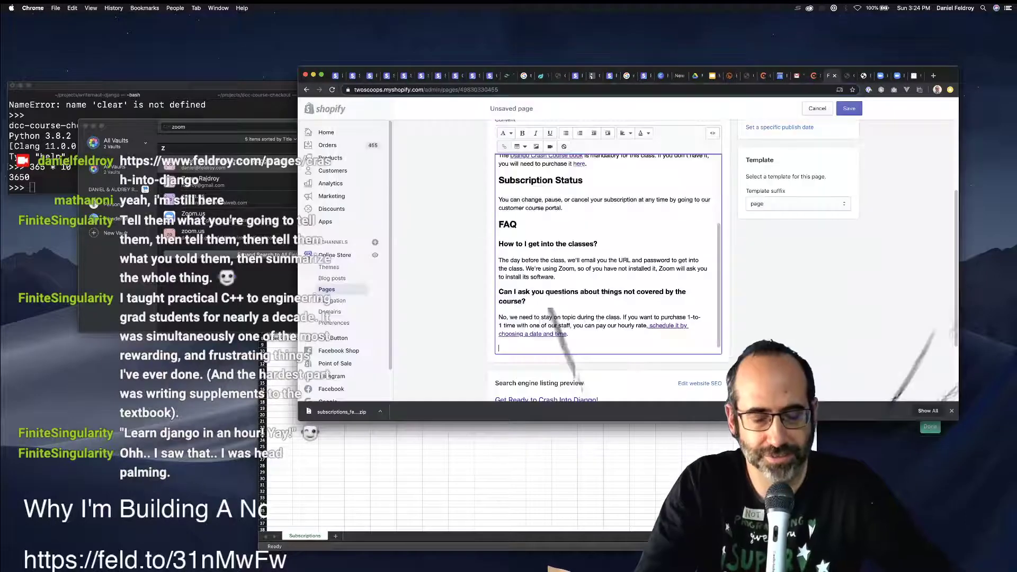
Search the web for 'github django hospital management' in a new window.
key(super+t)
text(fac)
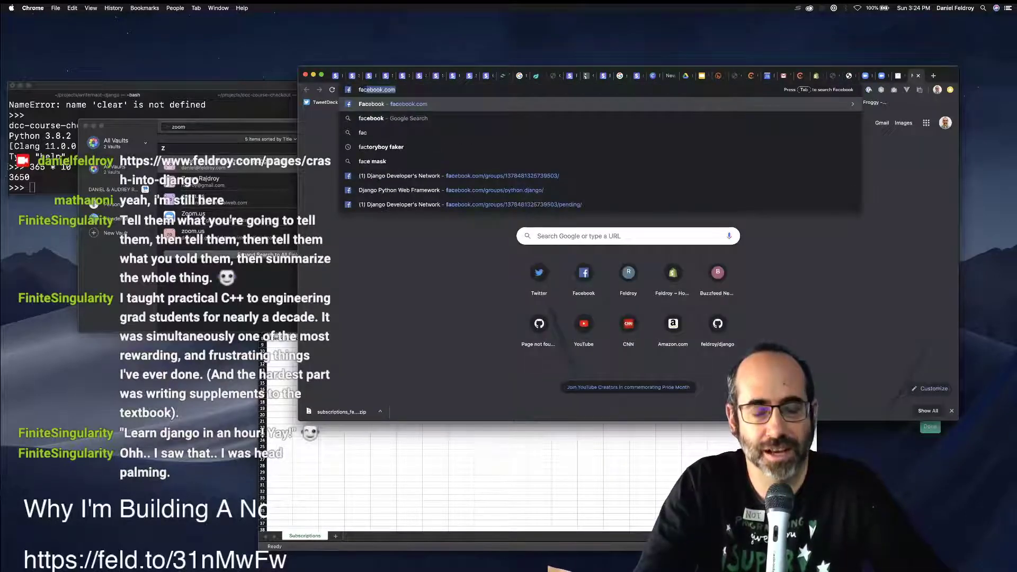
key(BackSpace)
key(BackSpace)
key(BackSpace)
key(BackSpace)
text(githib)
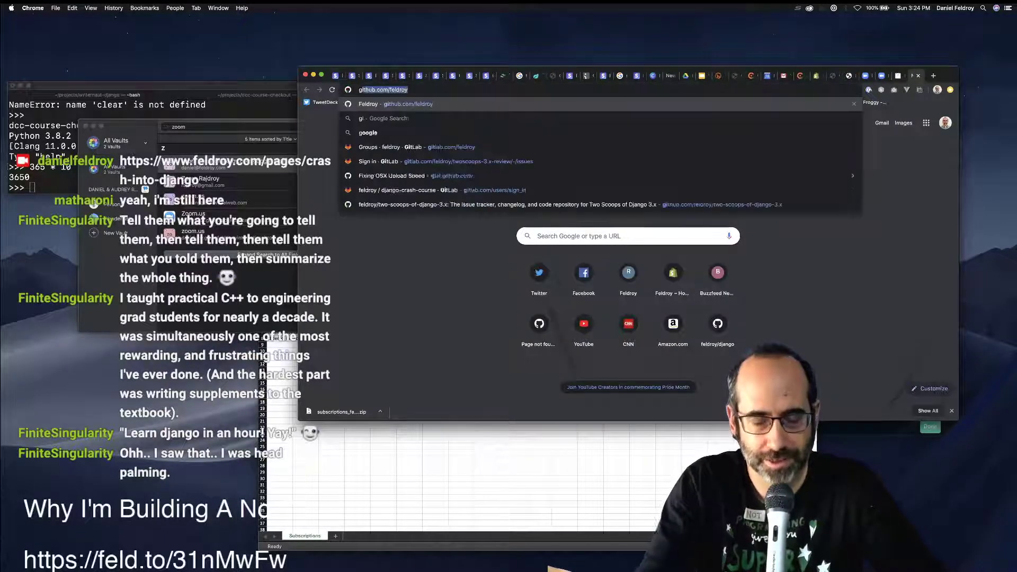
key(BackSpace)
key(BackSpace)
text(ub d)
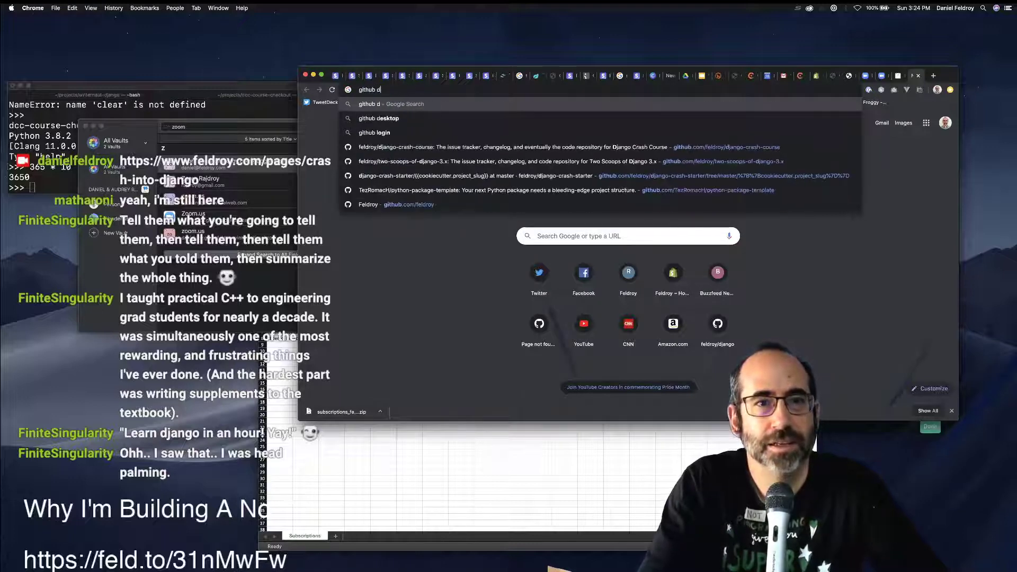
text(jango hosp)
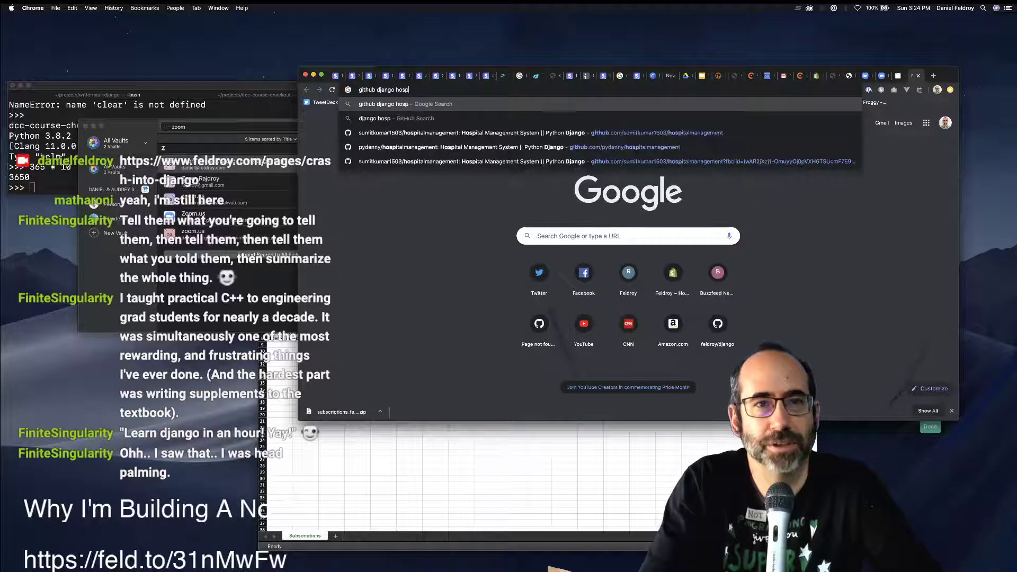
text(ital manah)
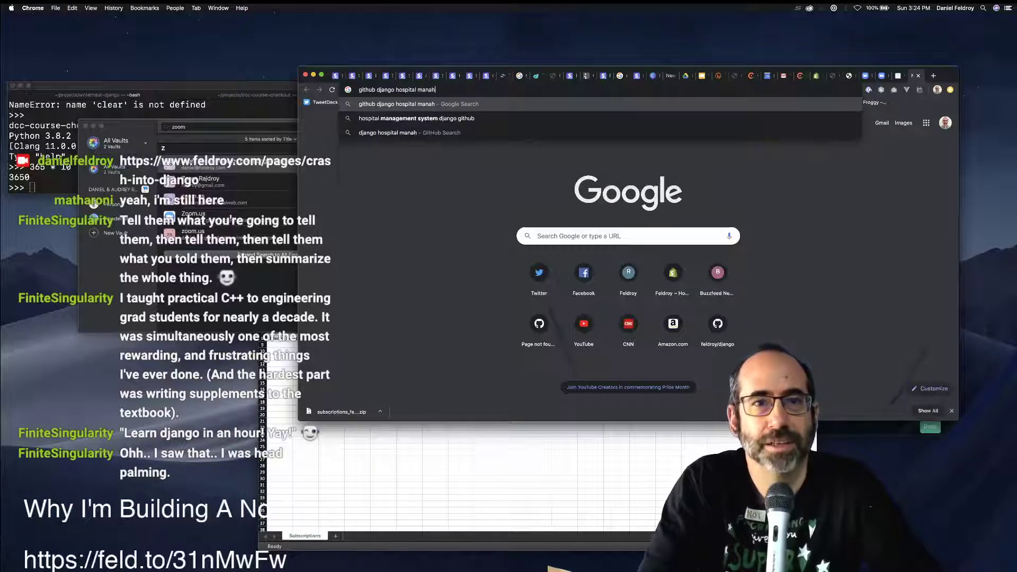
key(BackSpace)
text(agement)
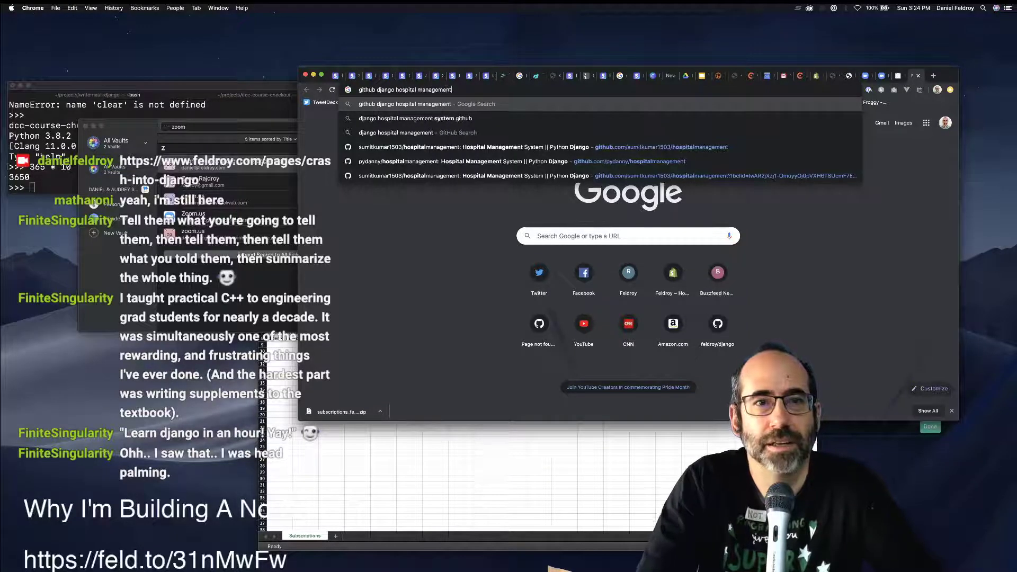
key(shift+Return)
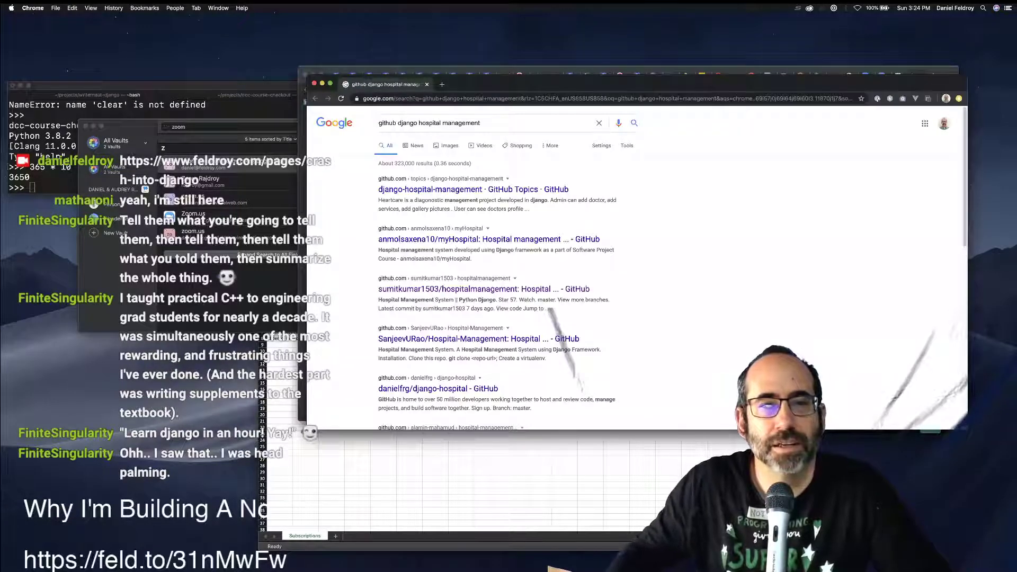
Open the sumitkumar1503/hospitalmanagement repository and browse its README dashboard screenshots.
click(473, 189)
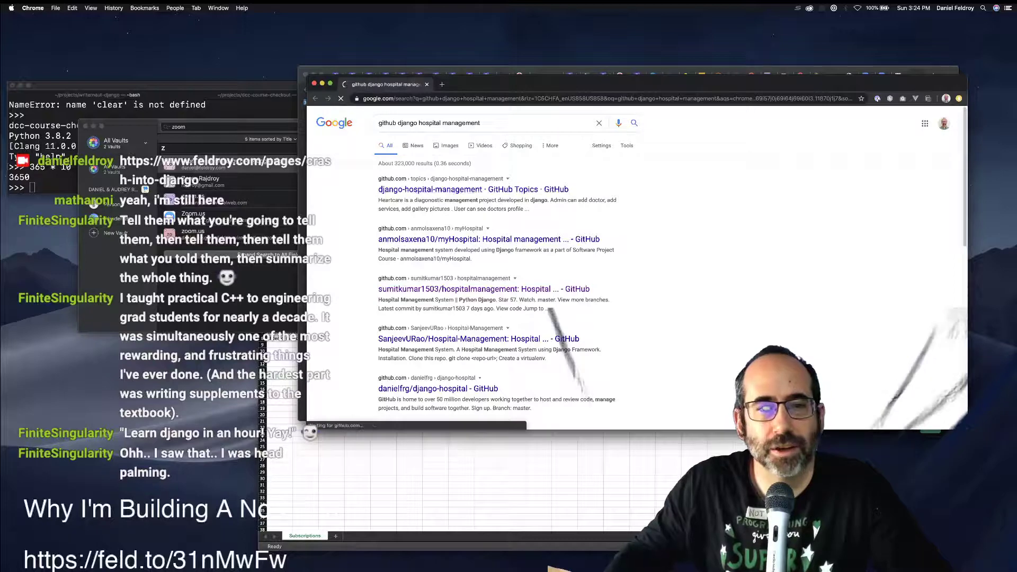
key(super+Left)
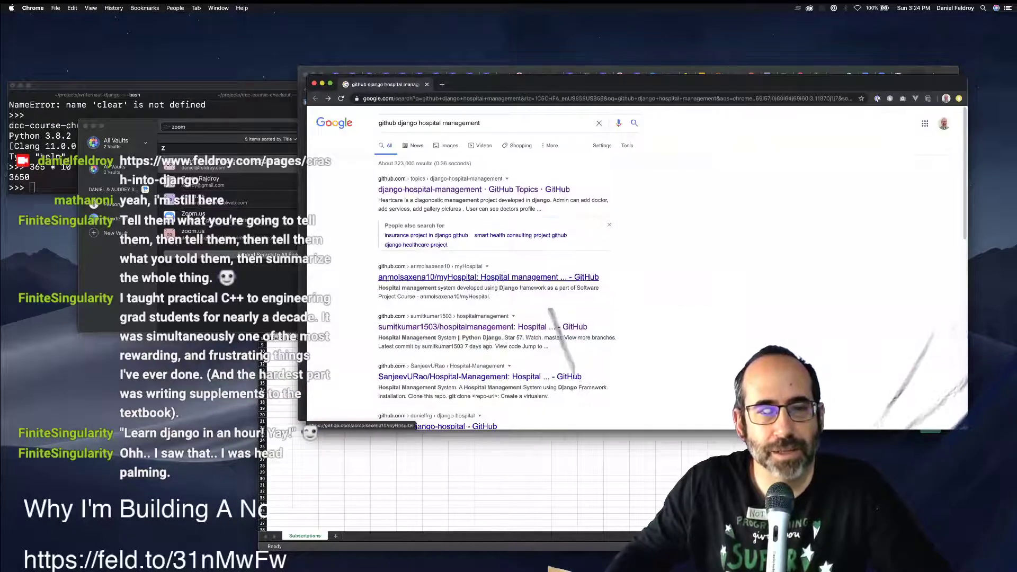
click(477, 326)
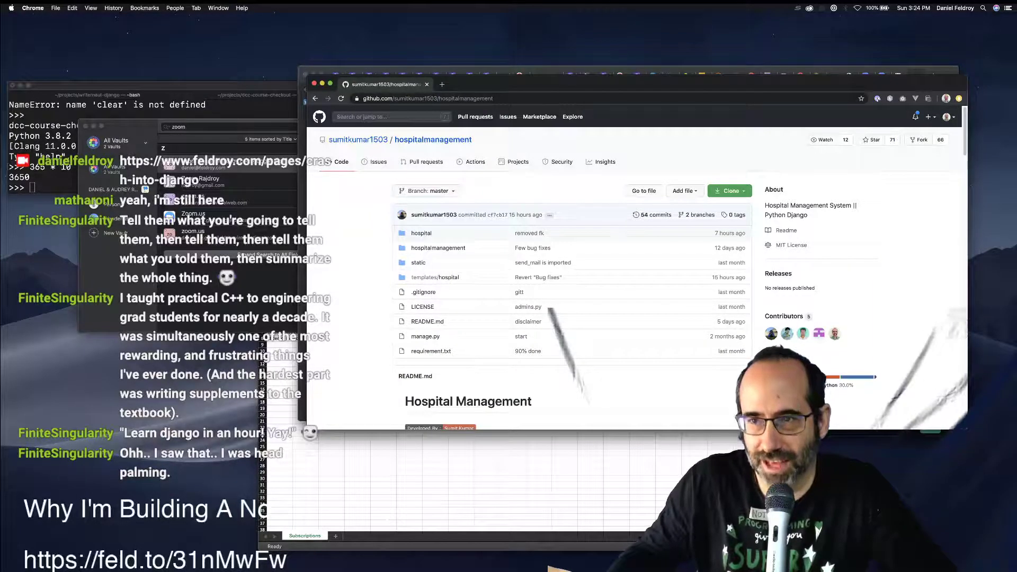
scroll(582, 264, down, 5)
scroll(529, 265, down, 5)
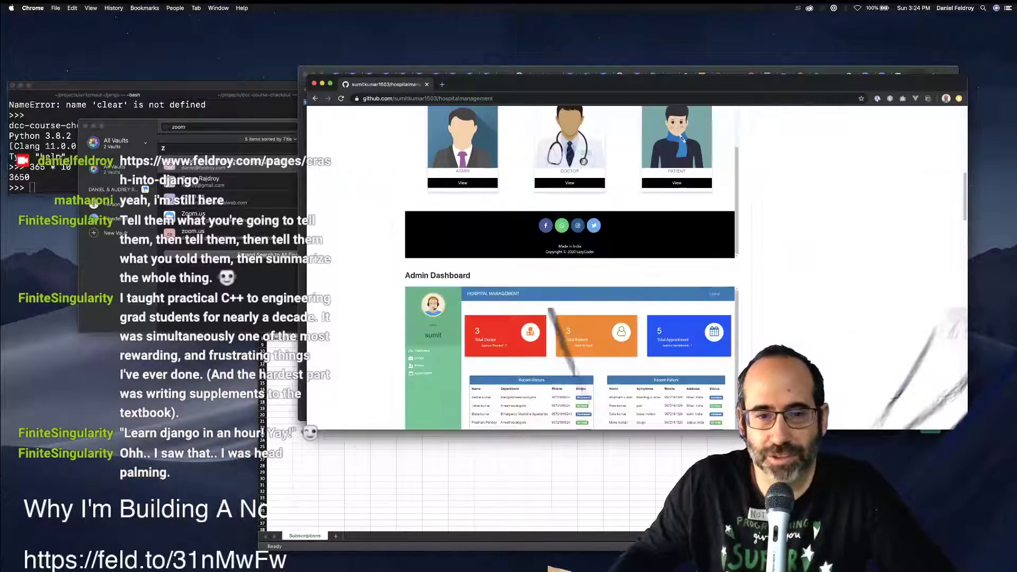
scroll(530, 265, up, 10)
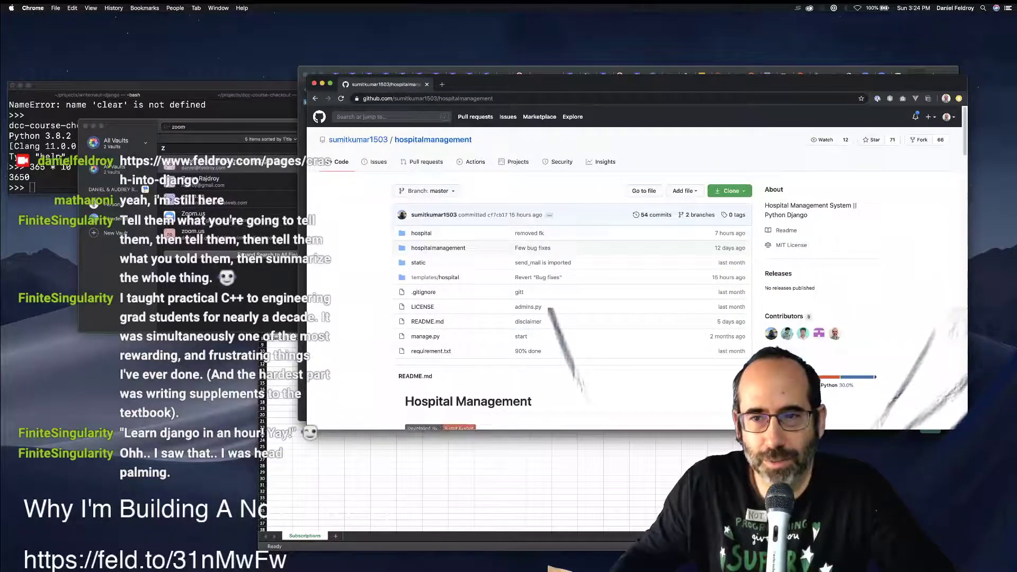
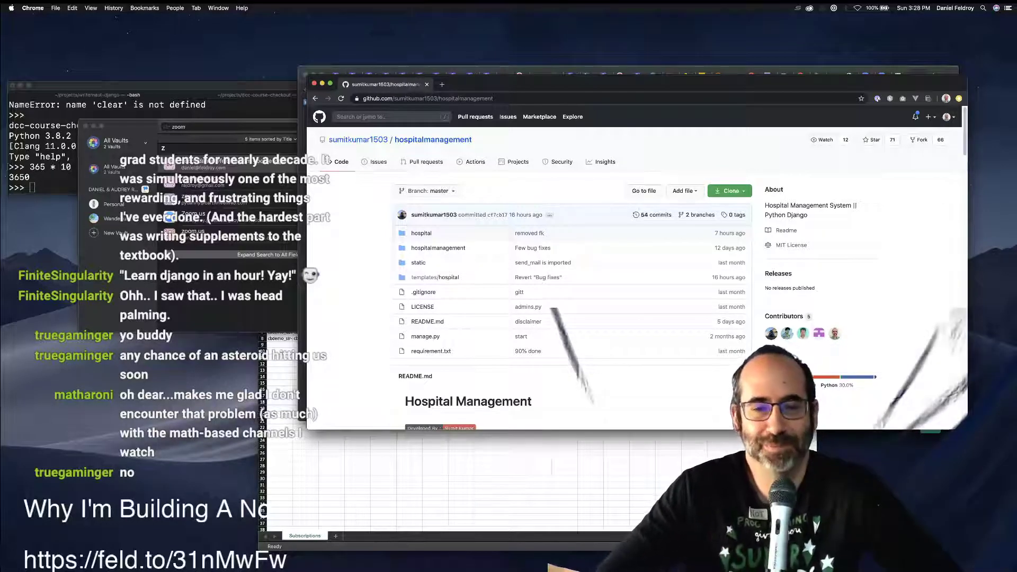
Close the GitHub window and blank tab, then save the Crash Into Django page.
key(super+w)
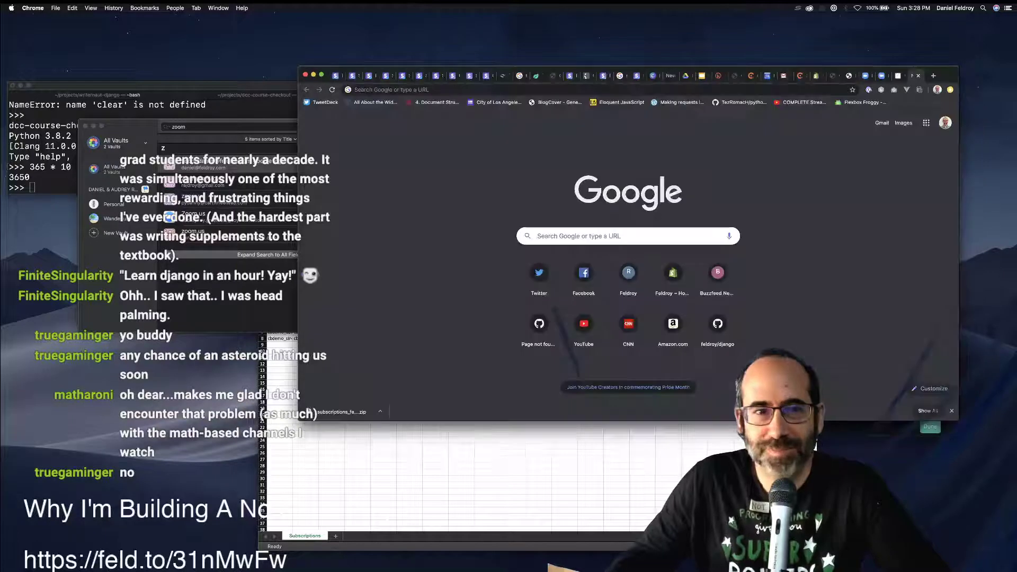
key(super+w)
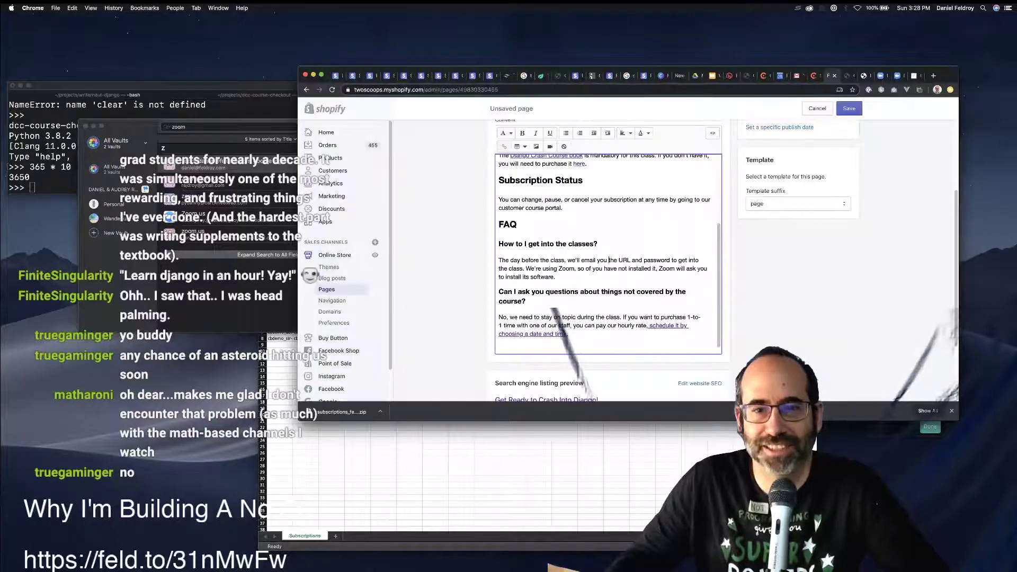
scroll(604, 245, down, 1)
scroll(608, 254, up, 4)
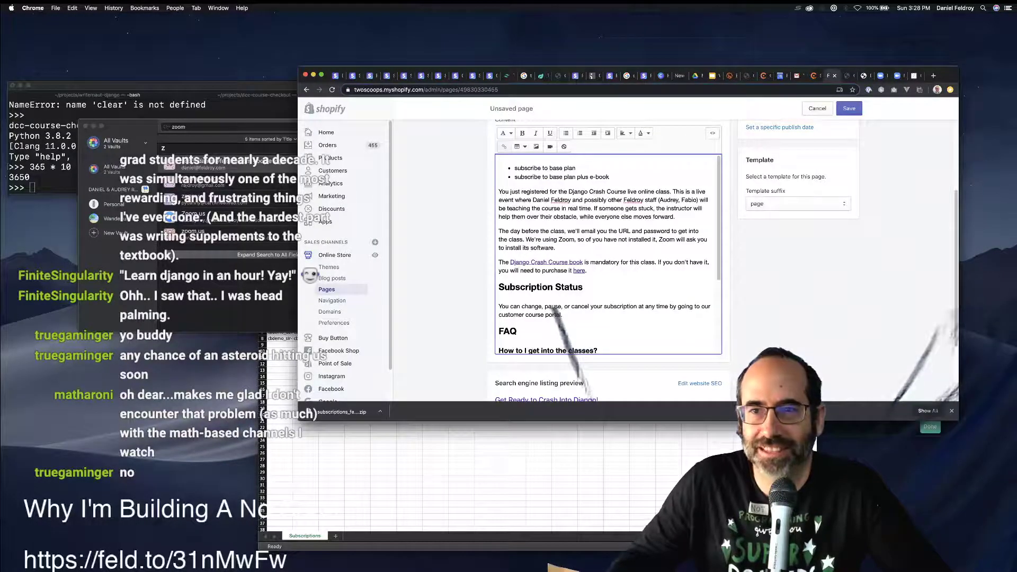
key(super+s)
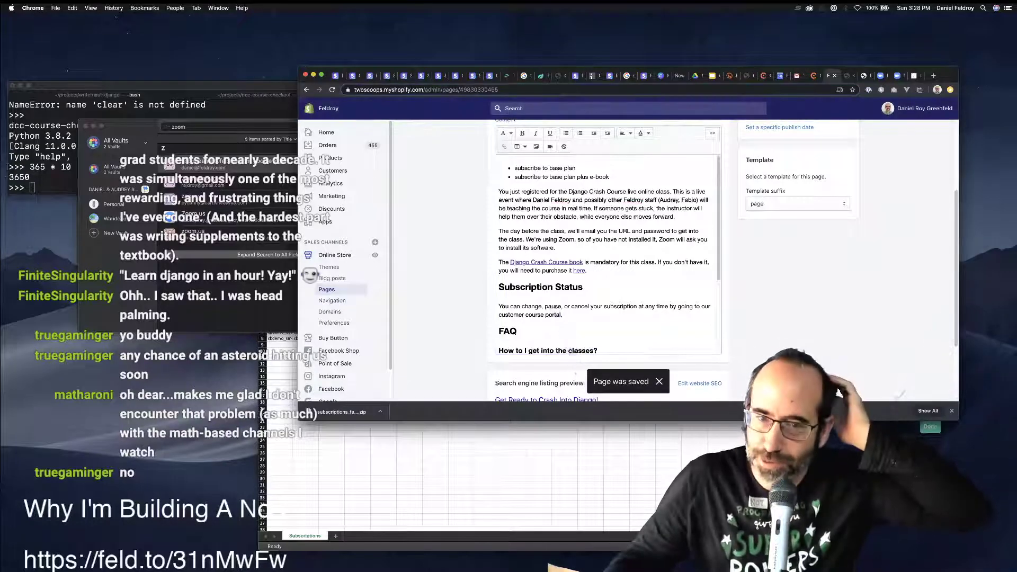
Select the subscribe bullet lines and the 'customer course portal' words in the page editor.
scroll(608, 254, up, 4)
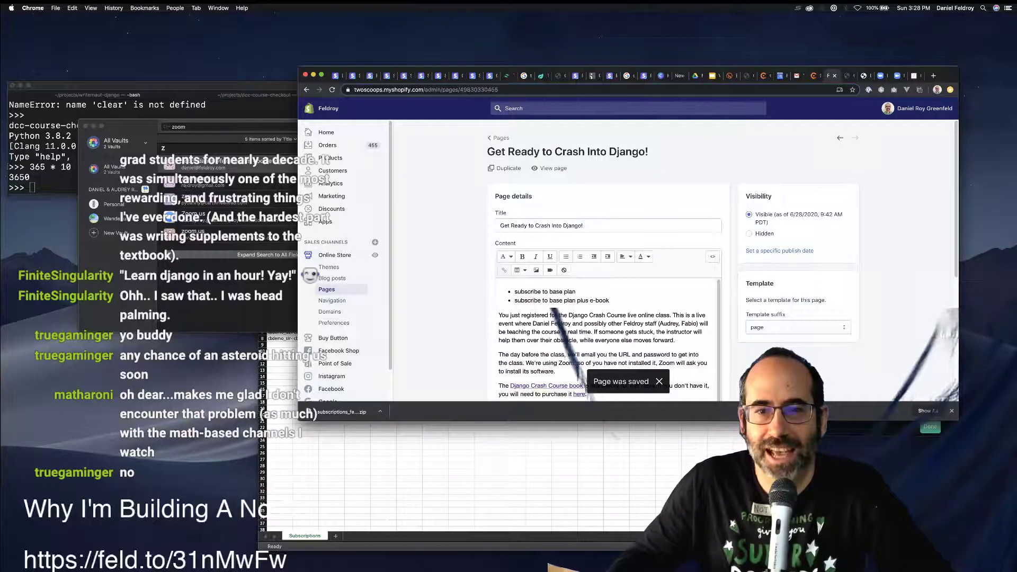
click(610, 300)
key(shift+Up)
key(shift+Up)
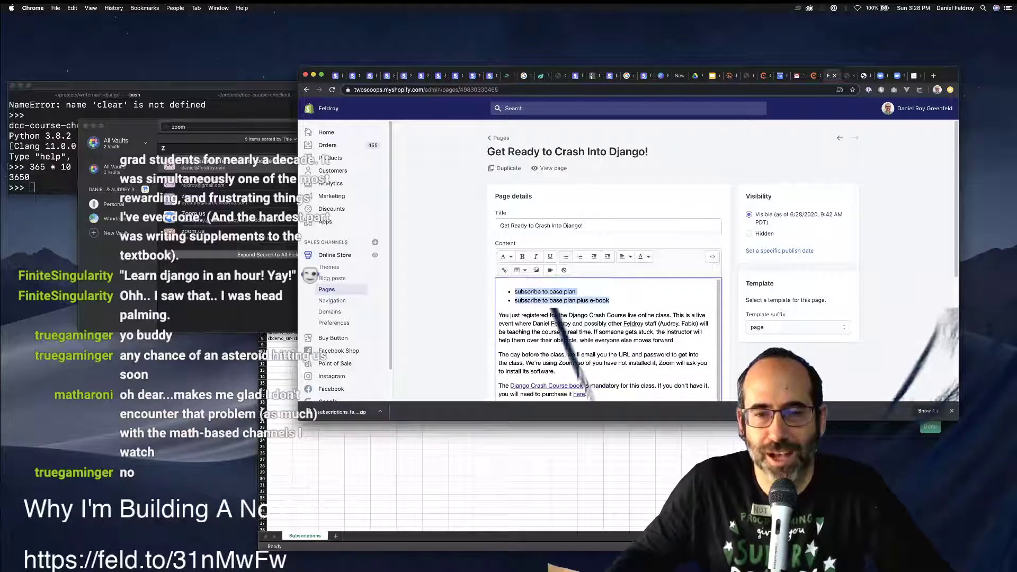
scroll(607, 339, down, 5)
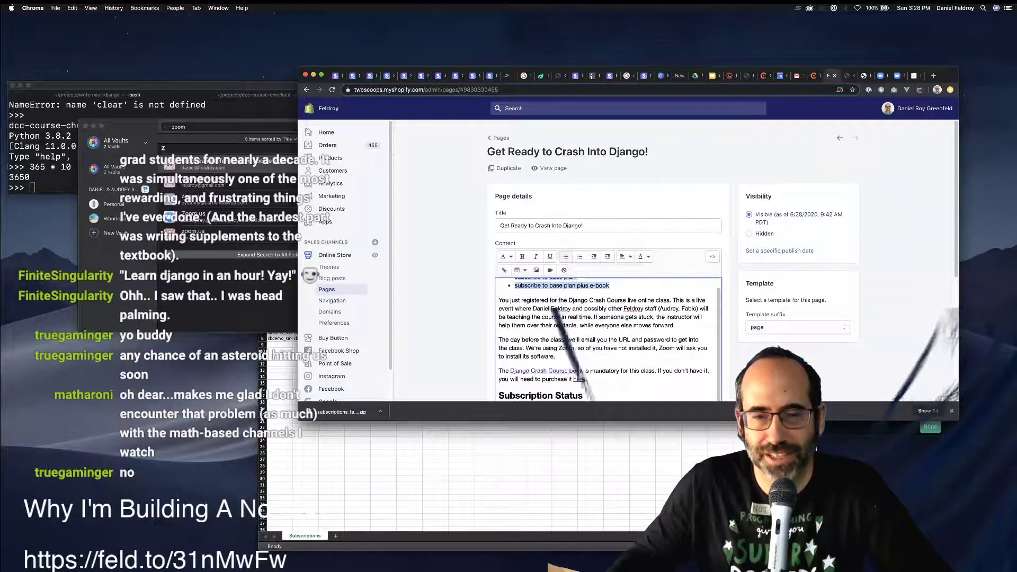
scroll(608, 339, up, 5)
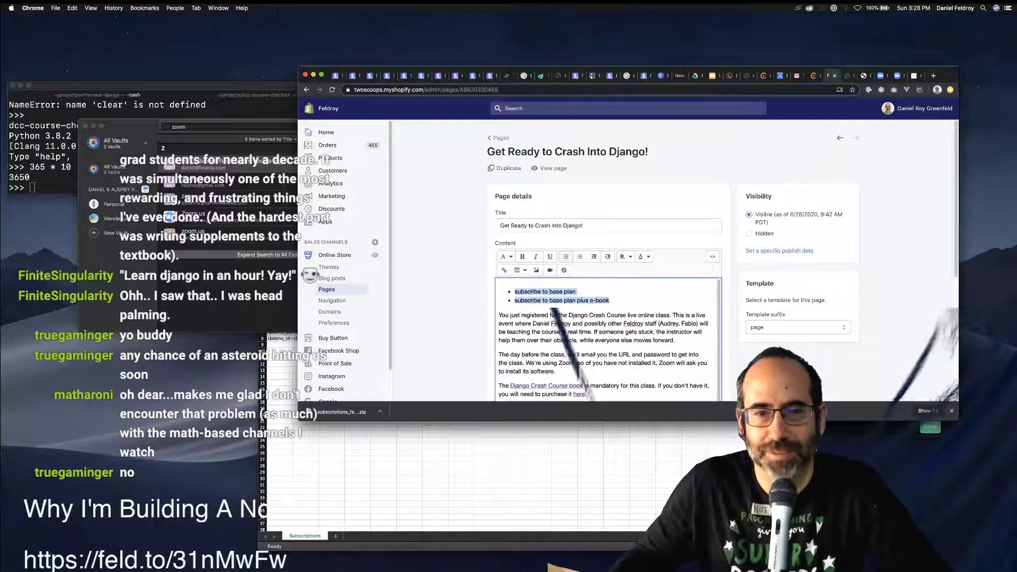
scroll(607, 338, down, 3)
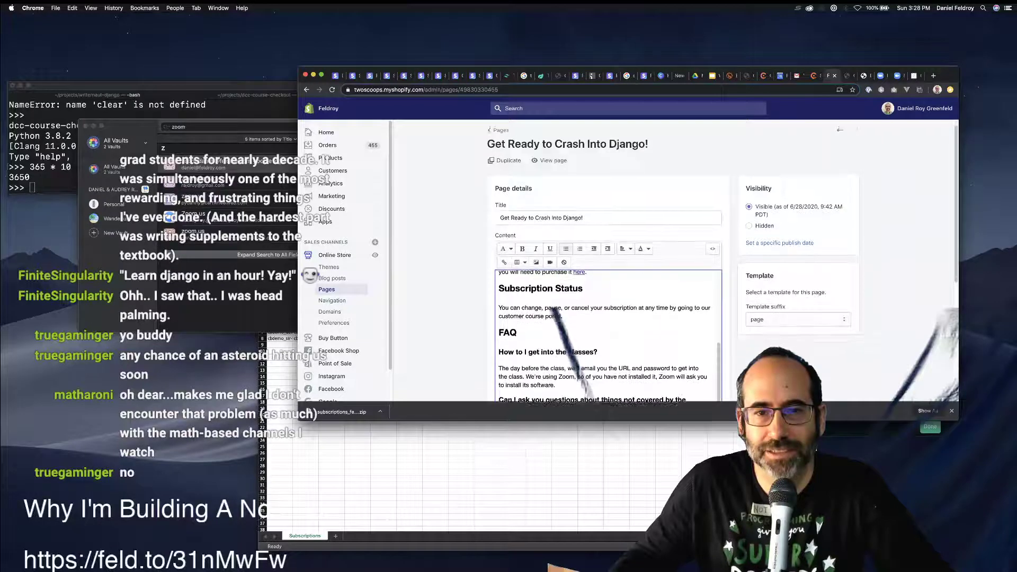
scroll(608, 339, down, 1)
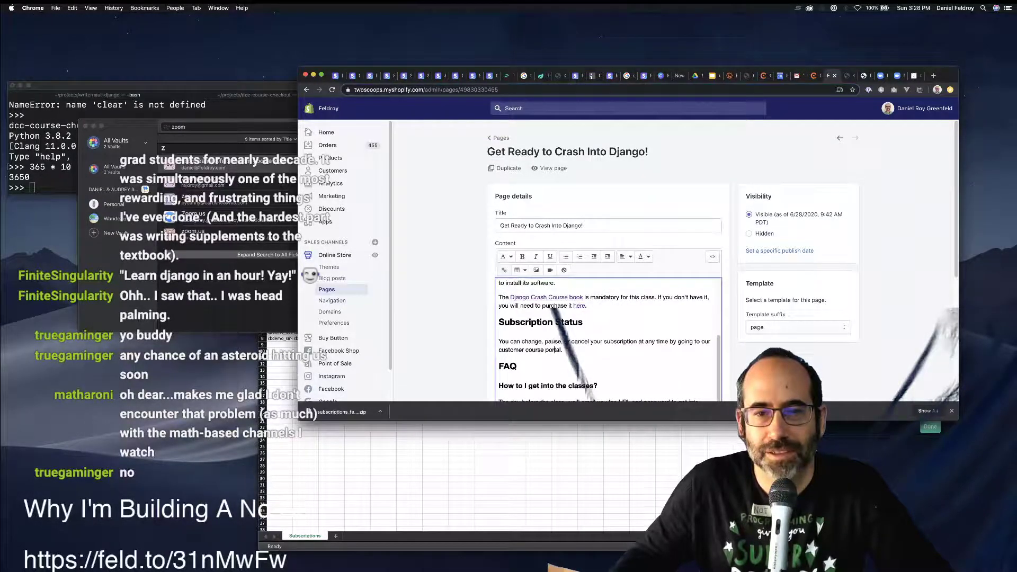
drag(560, 350, 498, 350)
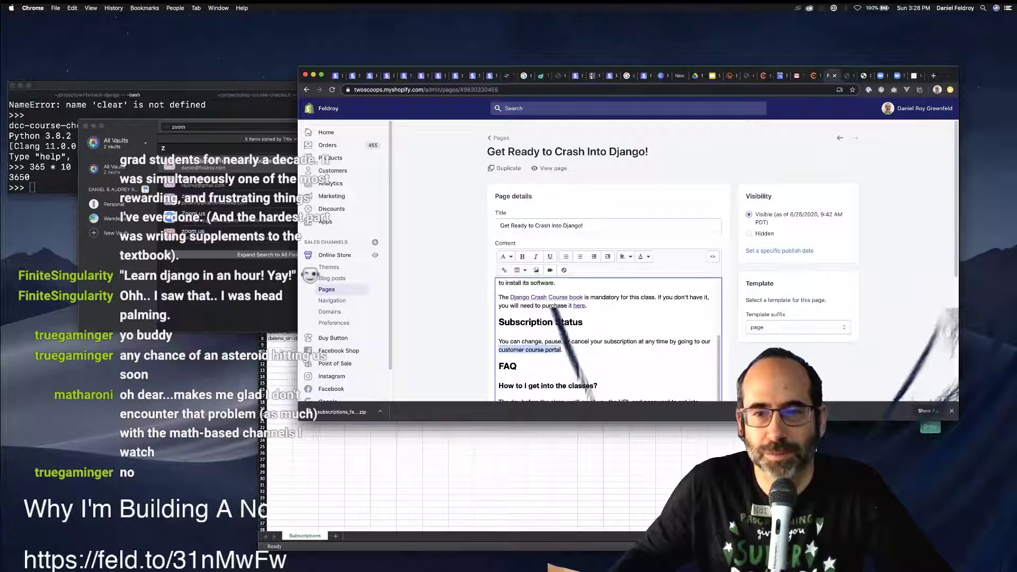
click(504, 270)
Show the page content as raw HTML and open the live page in a new tab.
click(712, 257)
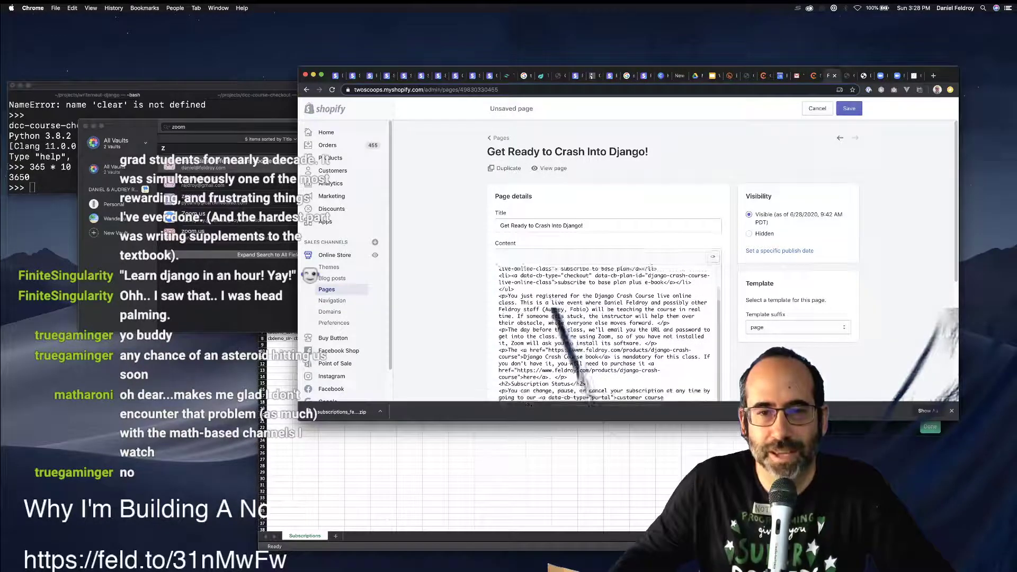
scroll(604, 331, down, 2)
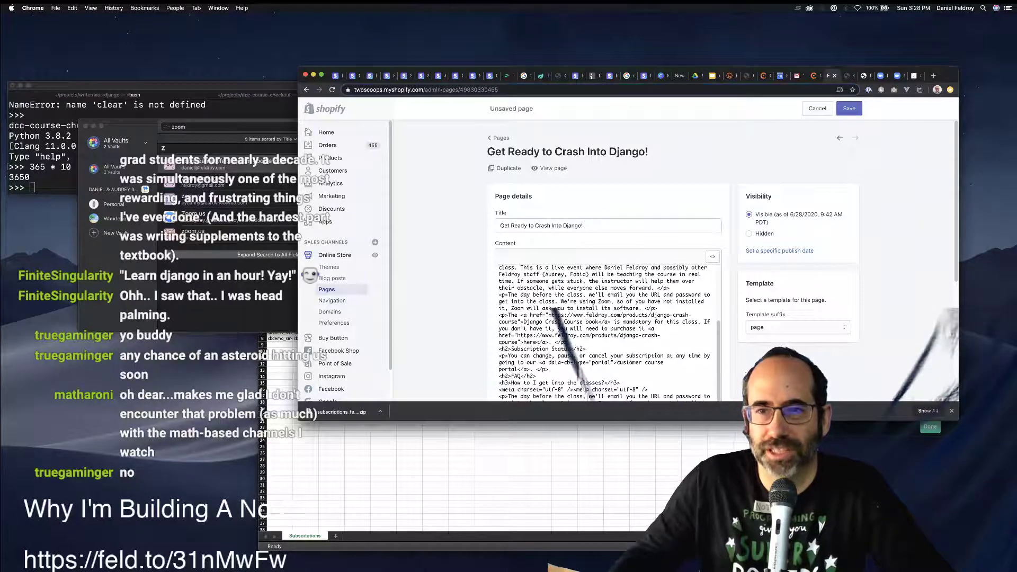
super+click(553, 168)
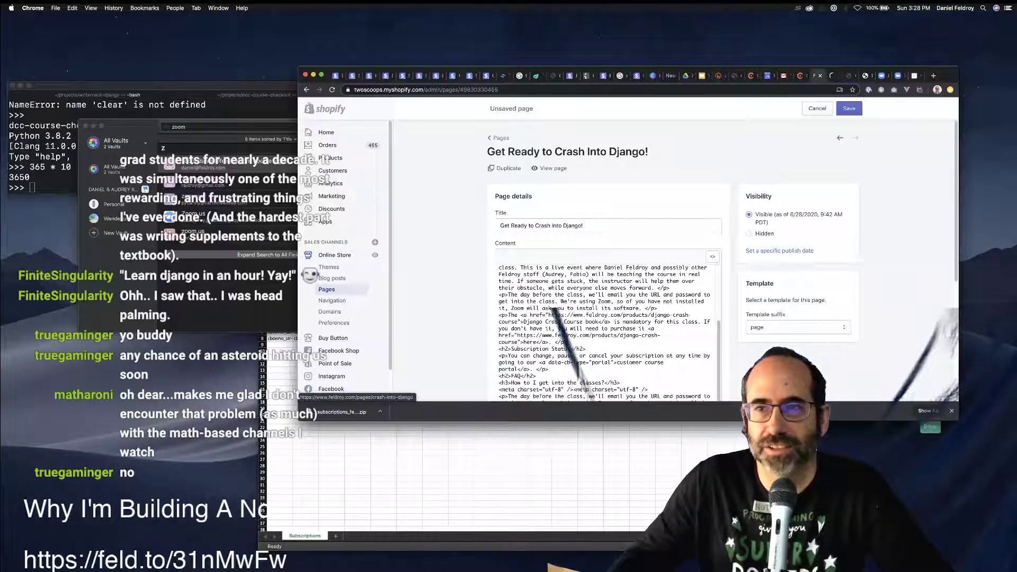
Review the live Crash Into Django page, dismiss the Manage Your Subscriptions login, and return to the editor.
key(ctrl+Tab)
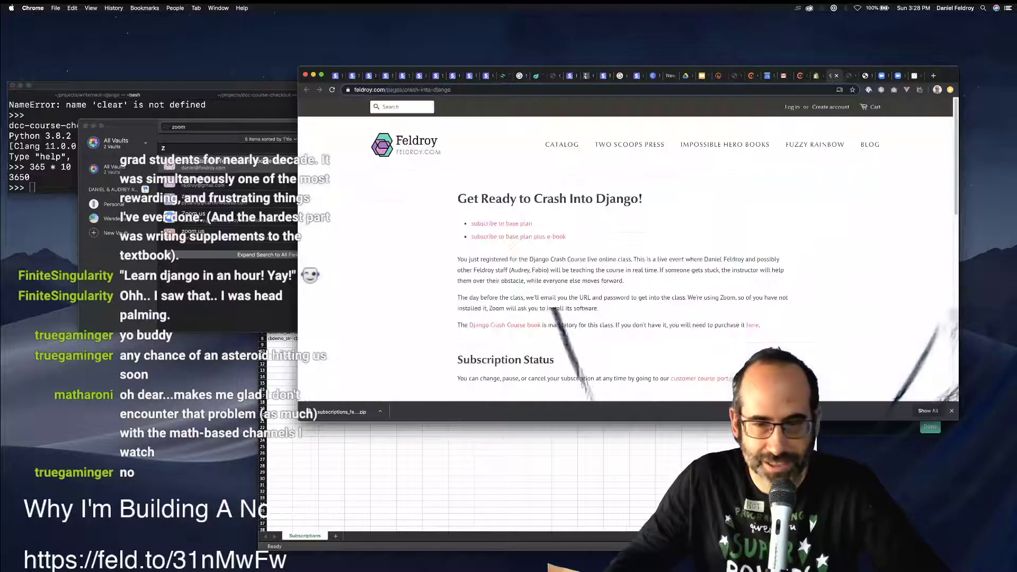
scroll(627, 249, down, 5)
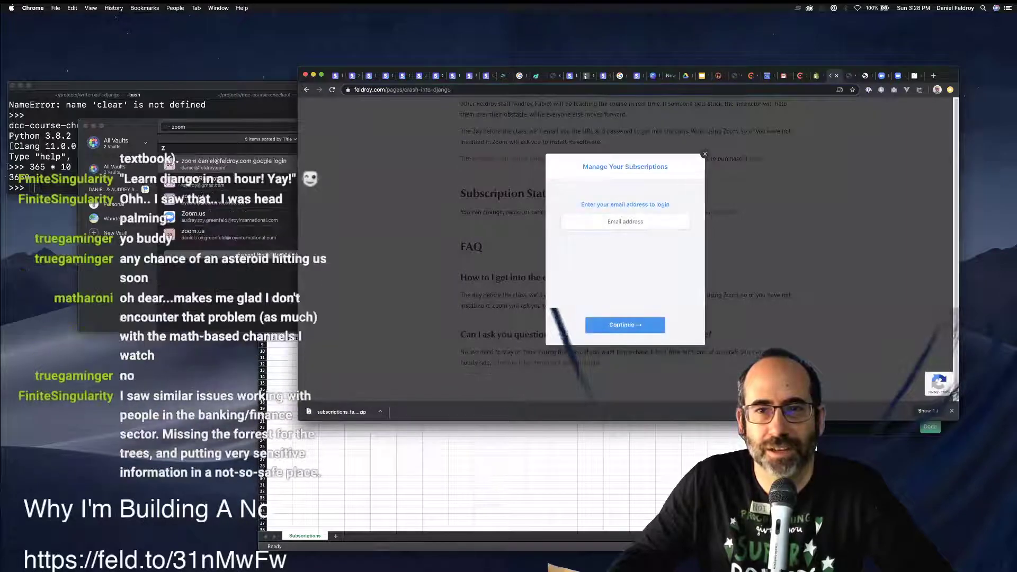
key(Escape)
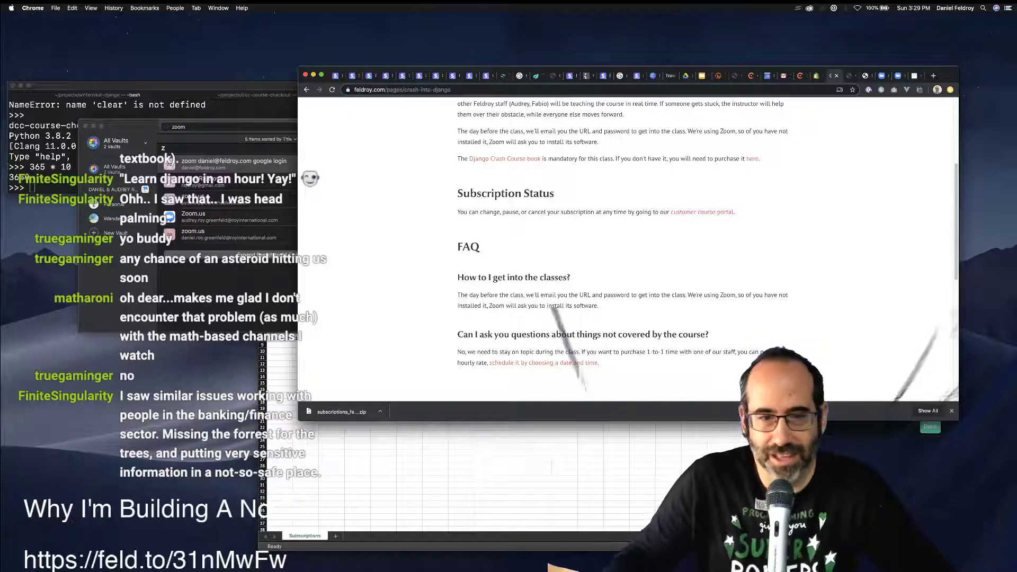
key(super+Tab)
key(super+q)
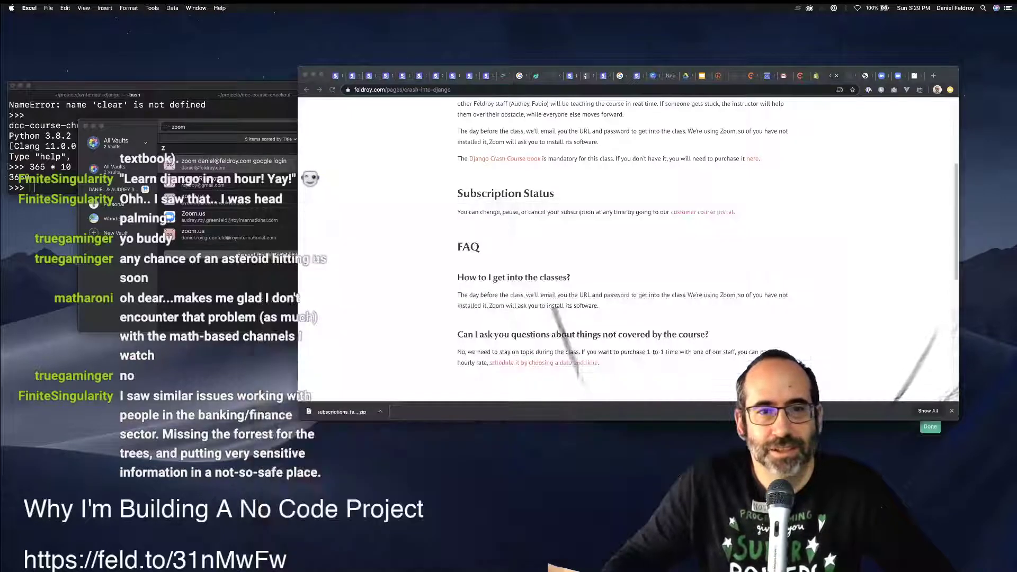
scroll(628, 249, up, 5)
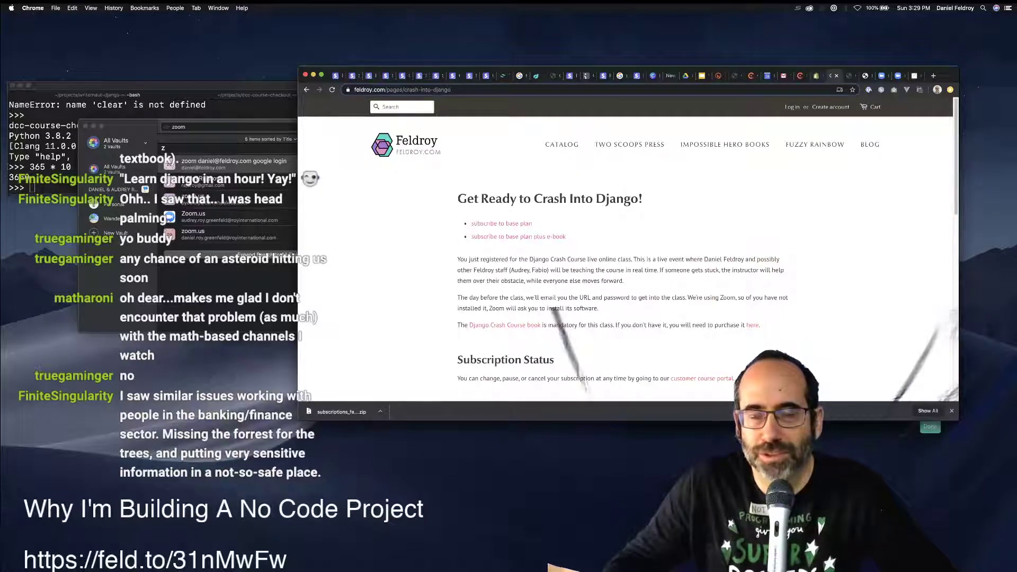
key(ctrl+shift+Tab)
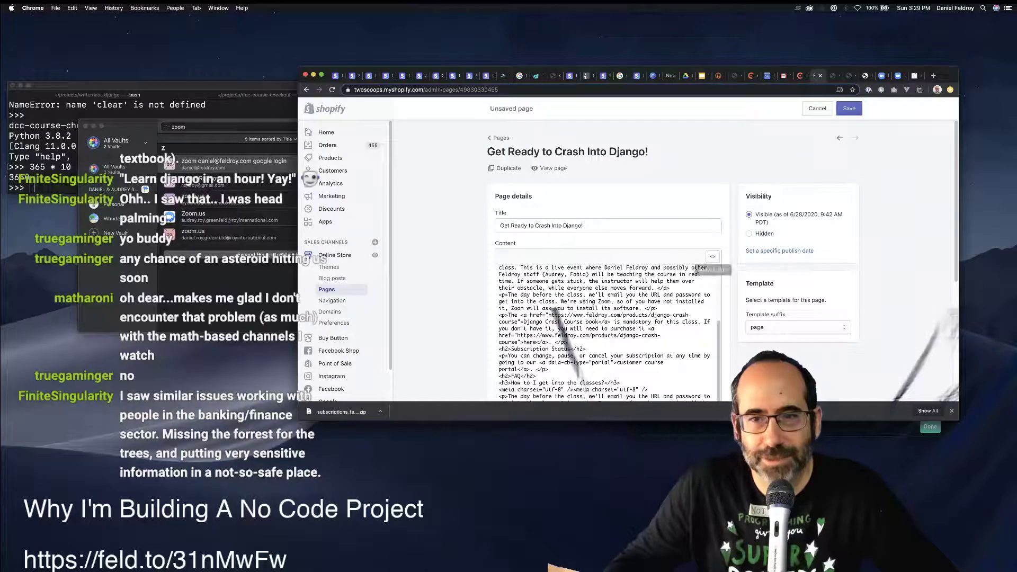
Return the content editor to rich-text view and save the page.
click(712, 256)
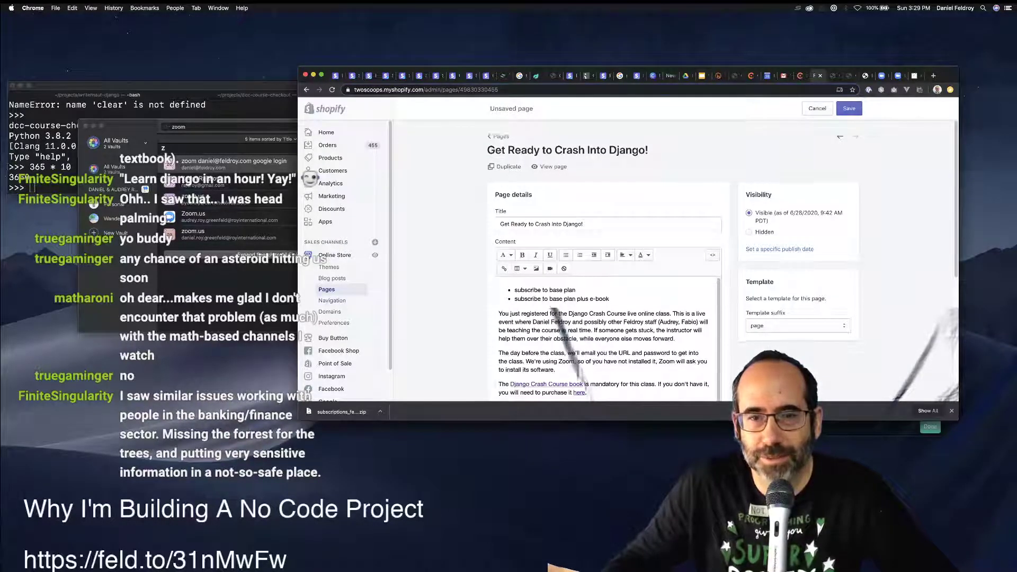
scroll(604, 259, down, 10)
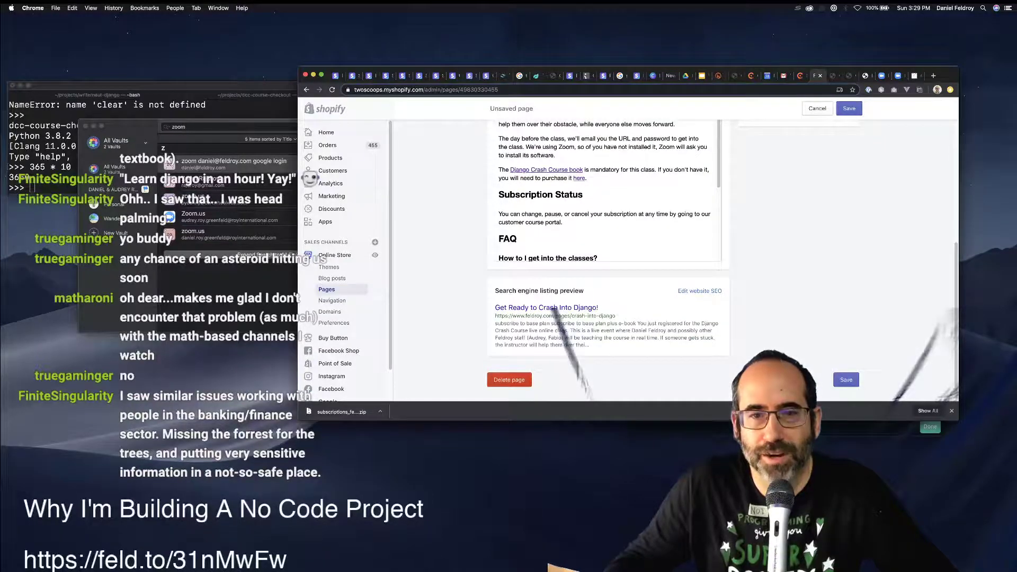
scroll(604, 260, up, 5)
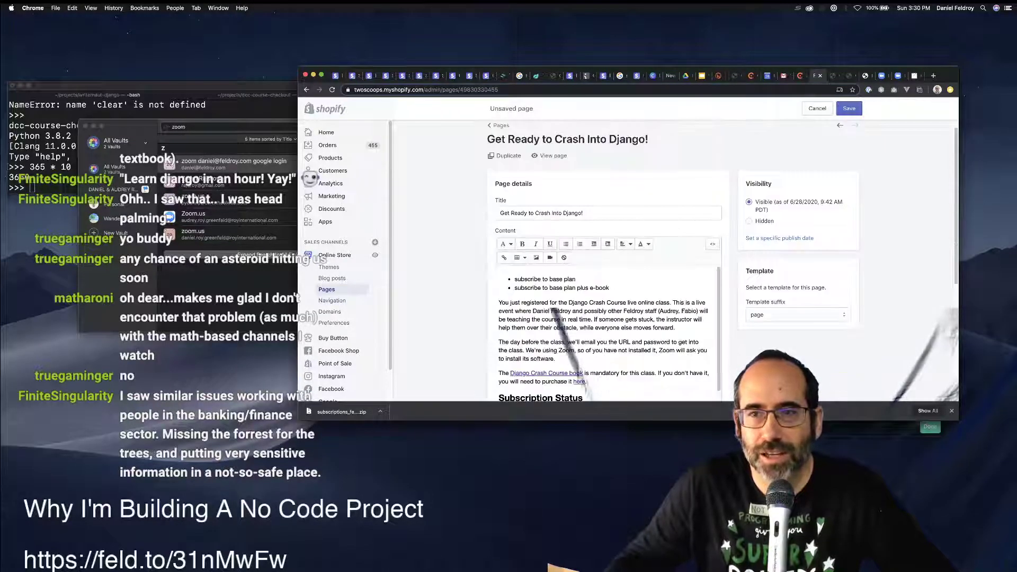
click(849, 108)
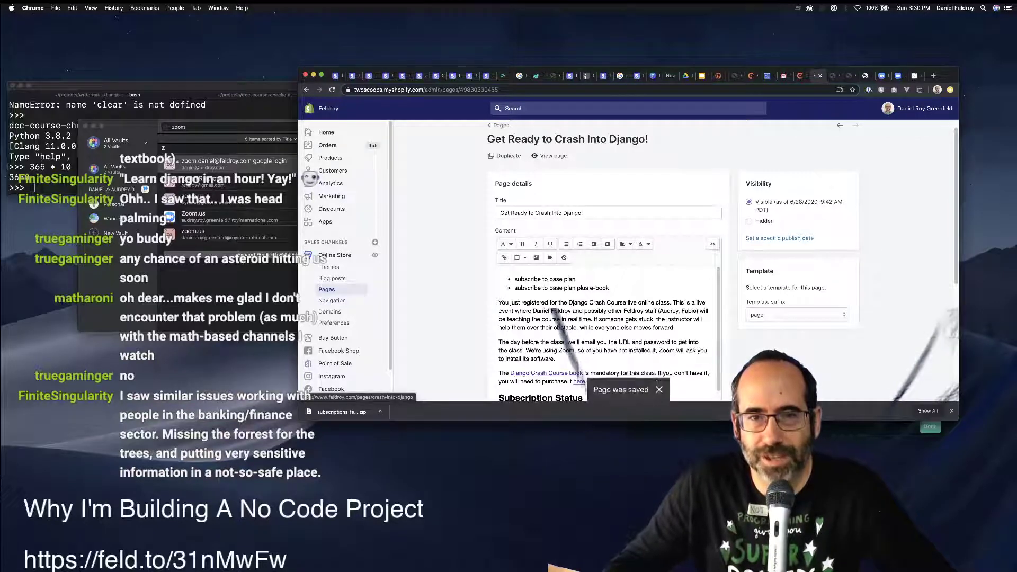
Glance at the Chargebee subscriptions list, then open Shopify's Products list.
key(ctrl+shift+Tab)
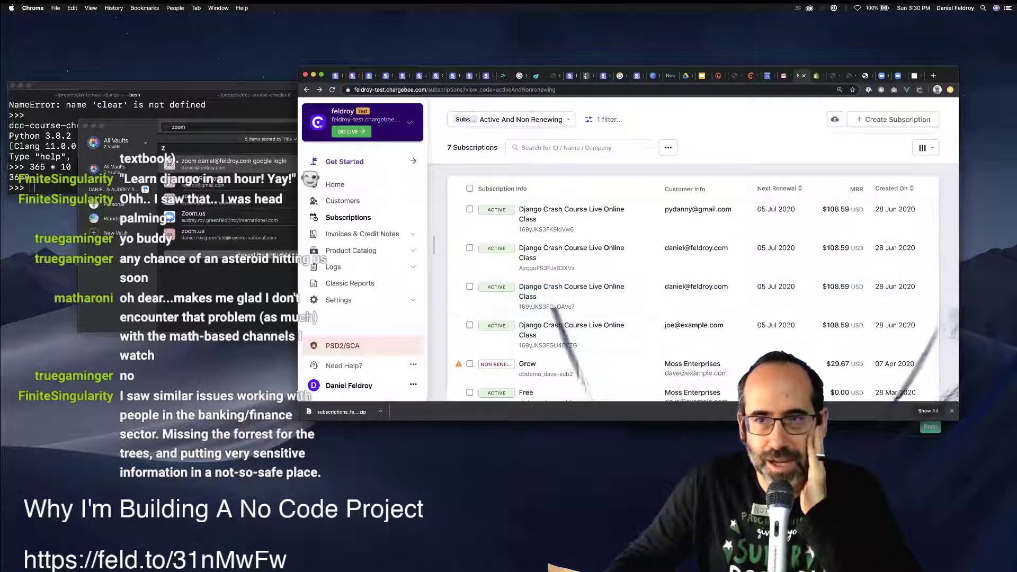
key(ctrl+Tab)
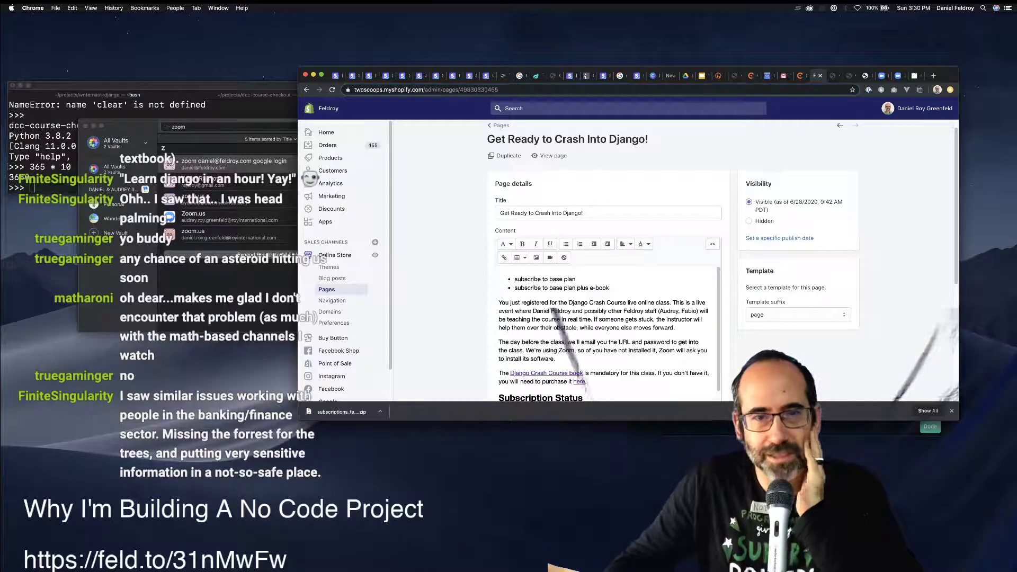
click(308, 157)
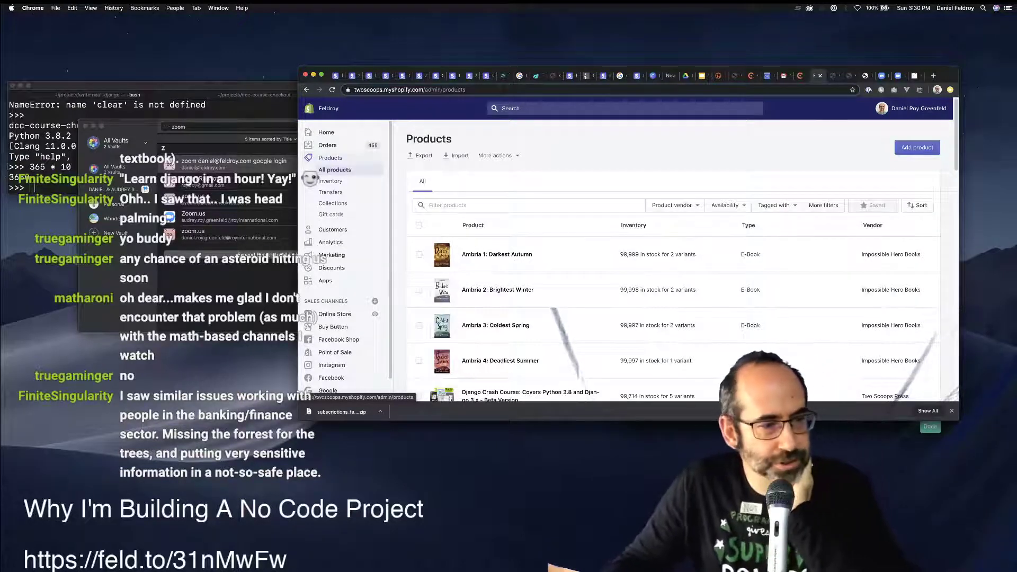
Open the Django Crash Course product and scroll through its description.
scroll(672, 276, down, 5)
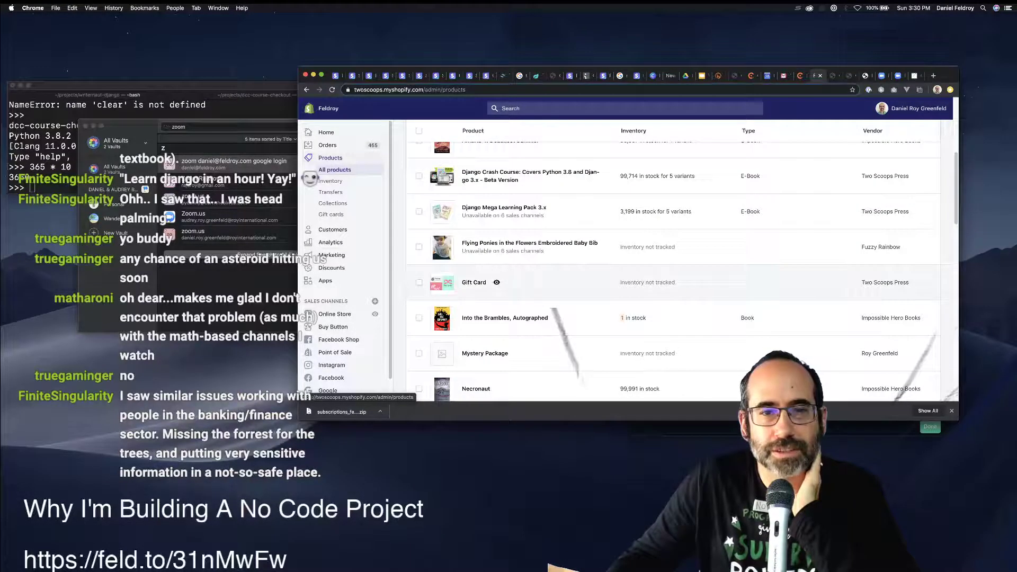
scroll(529, 233, up, 2)
click(509, 233)
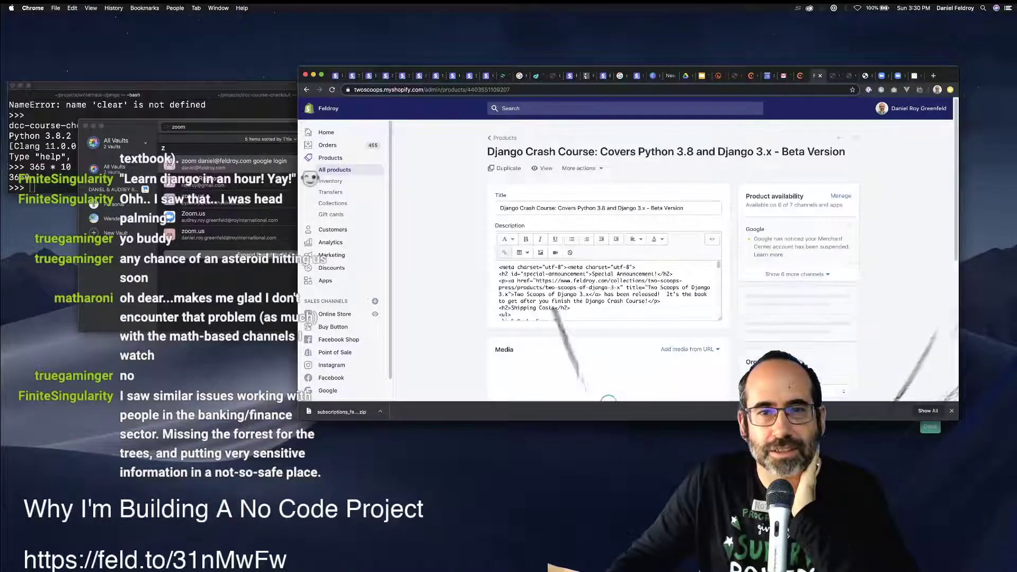
scroll(608, 318, down, 3)
scroll(608, 329, up, 2)
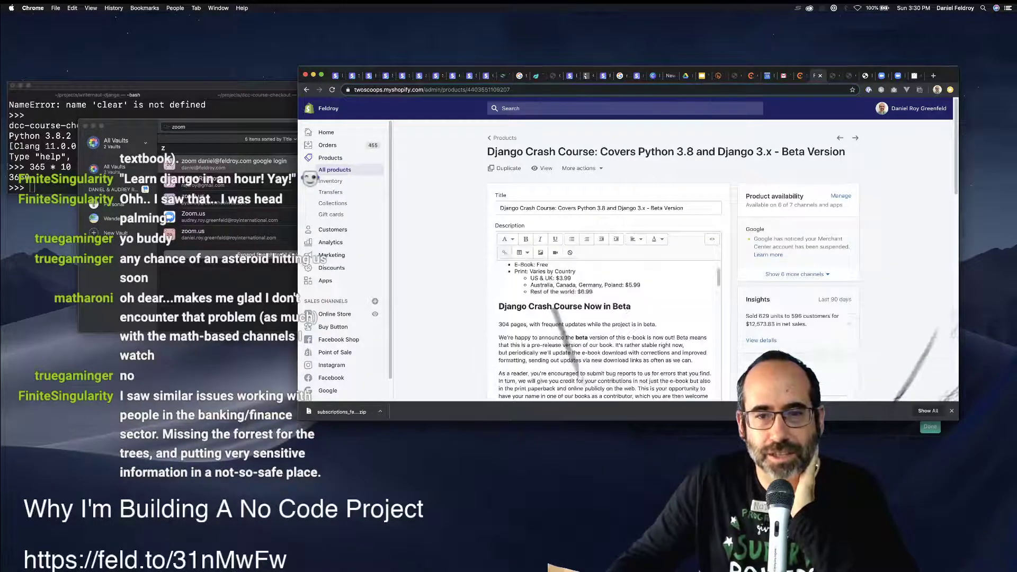
scroll(608, 328, up, 3)
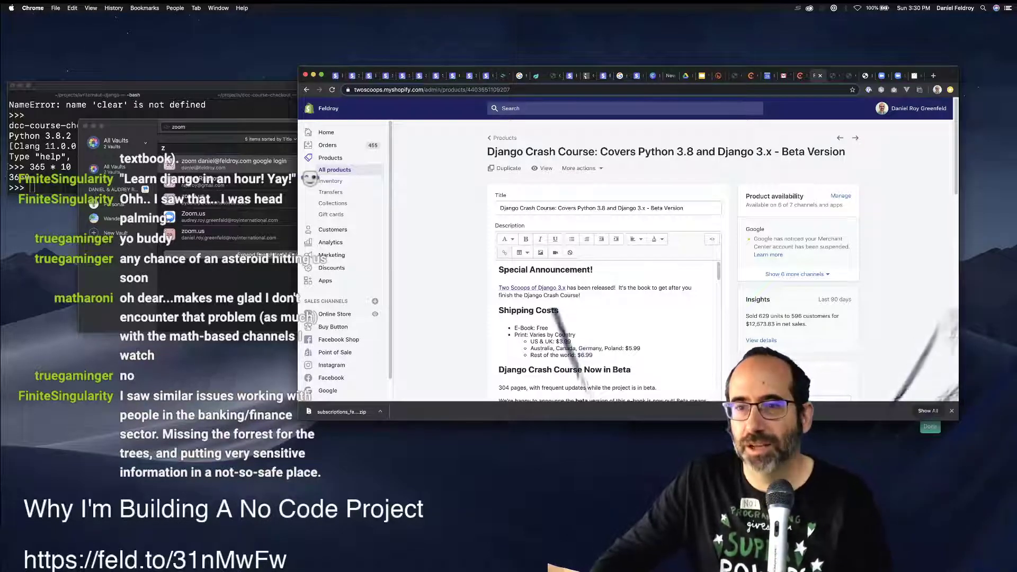
scroll(603, 264, down, 5)
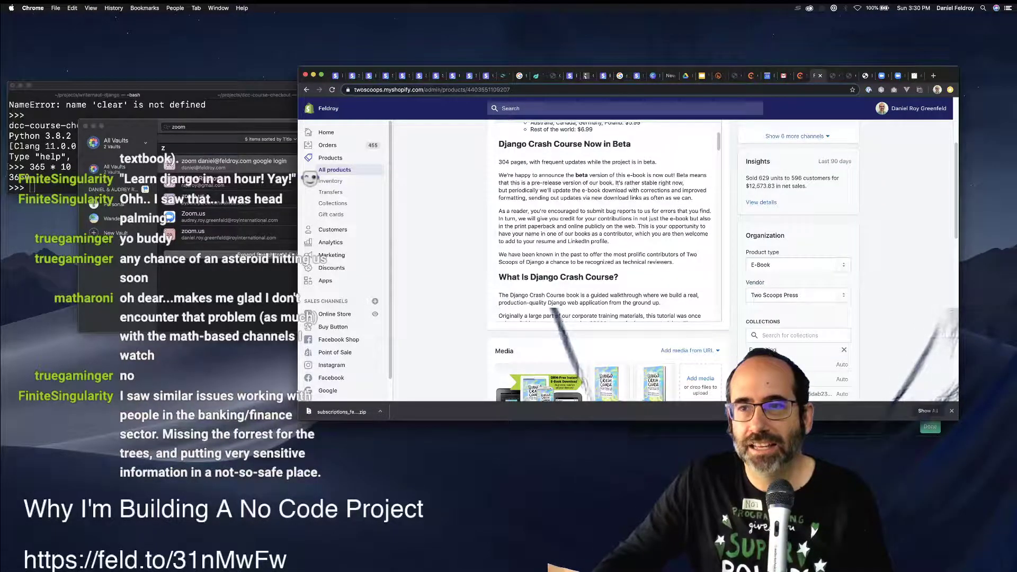
Narrow and re-widen the browser window, then switch to the Chargebee subscriptions list.
drag(959, 318, 657, 318)
scroll(522, 222, up, 3)
scroll(521, 238, up, 5)
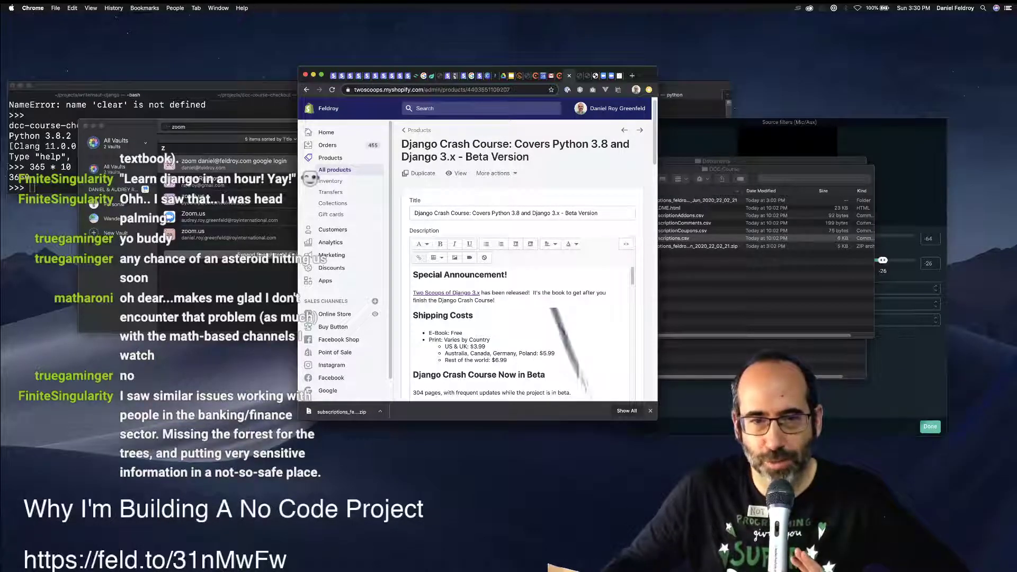
scroll(522, 334, down, 2)
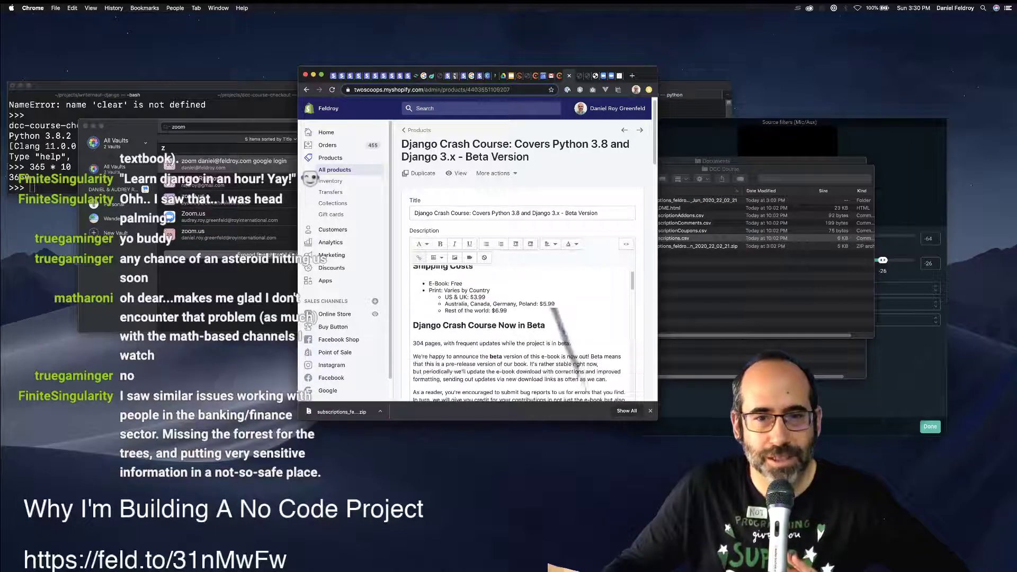
scroll(522, 334, up, 2)
scroll(521, 333, down, 5)
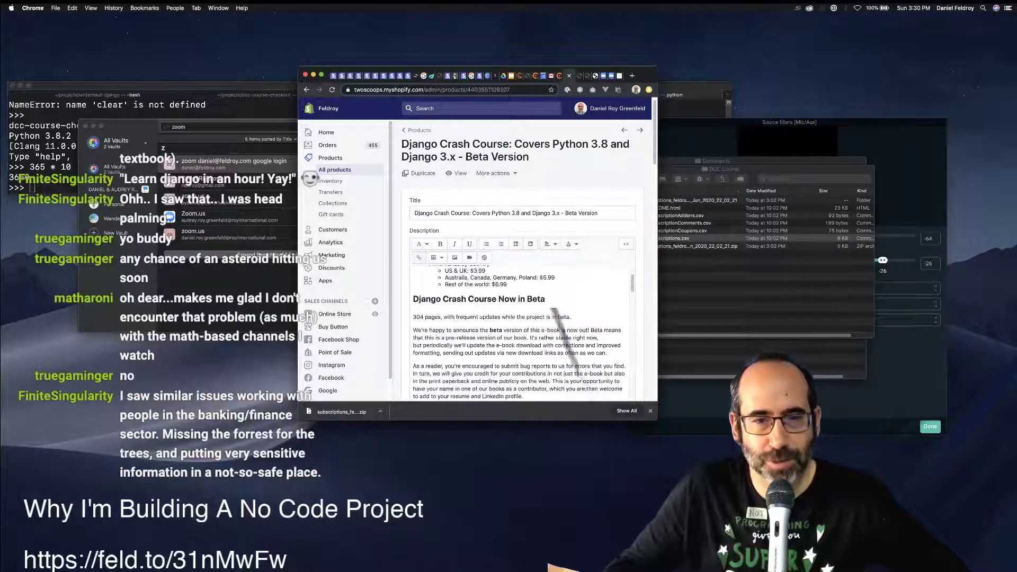
scroll(521, 333, up, 5)
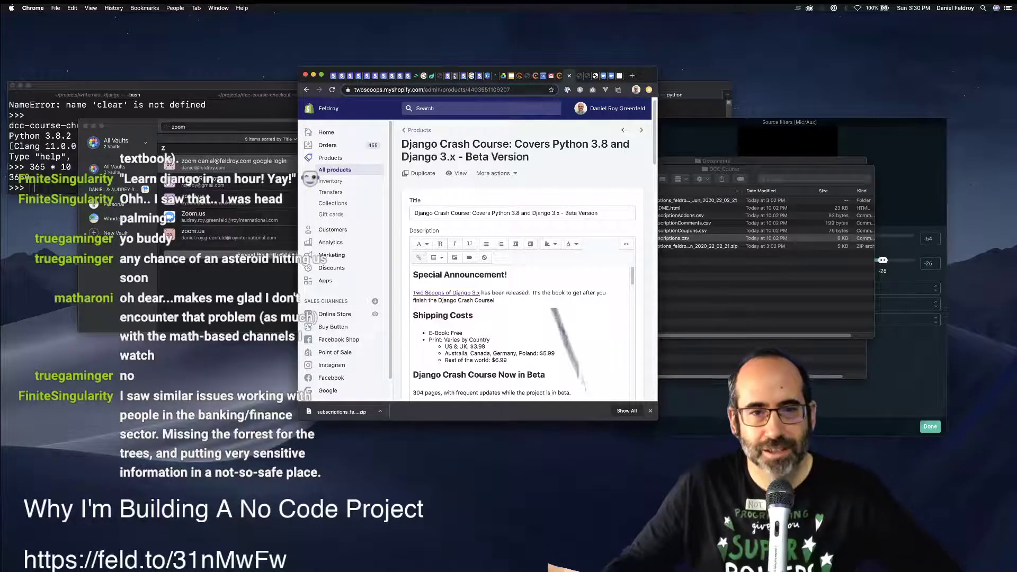
click(507, 274)
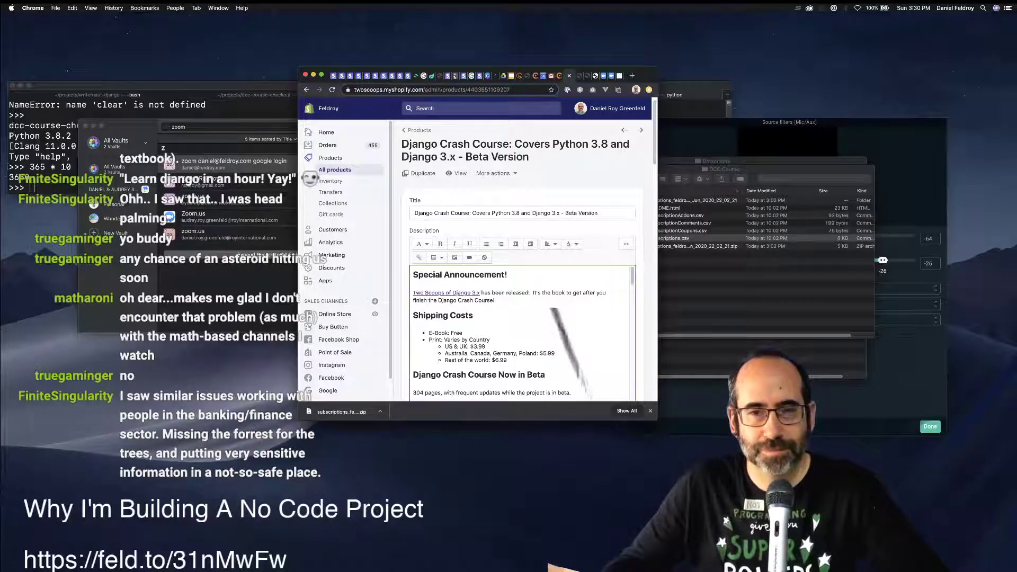
drag(657, 344, 831, 347)
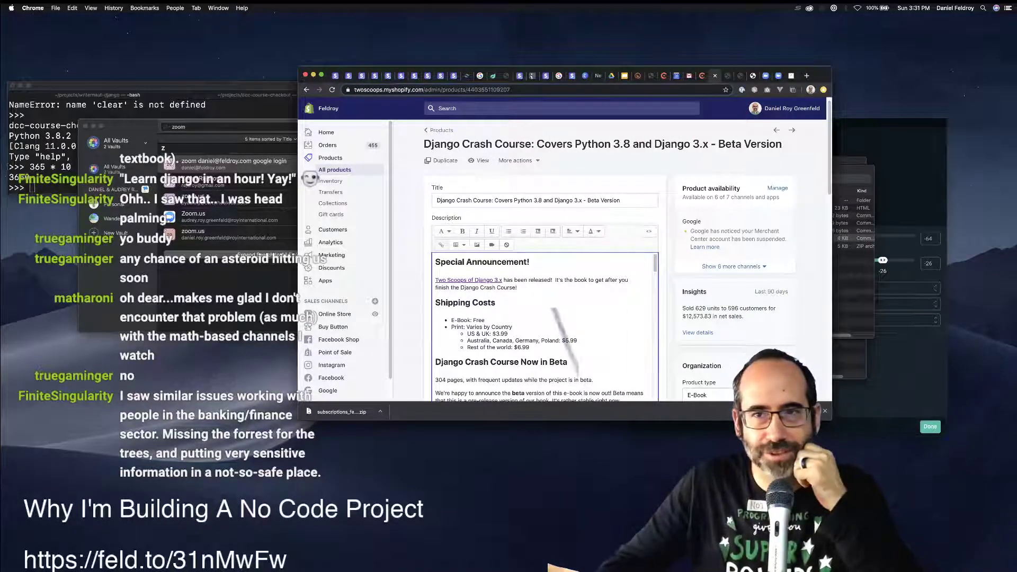
key(ctrl+shift+Tab)
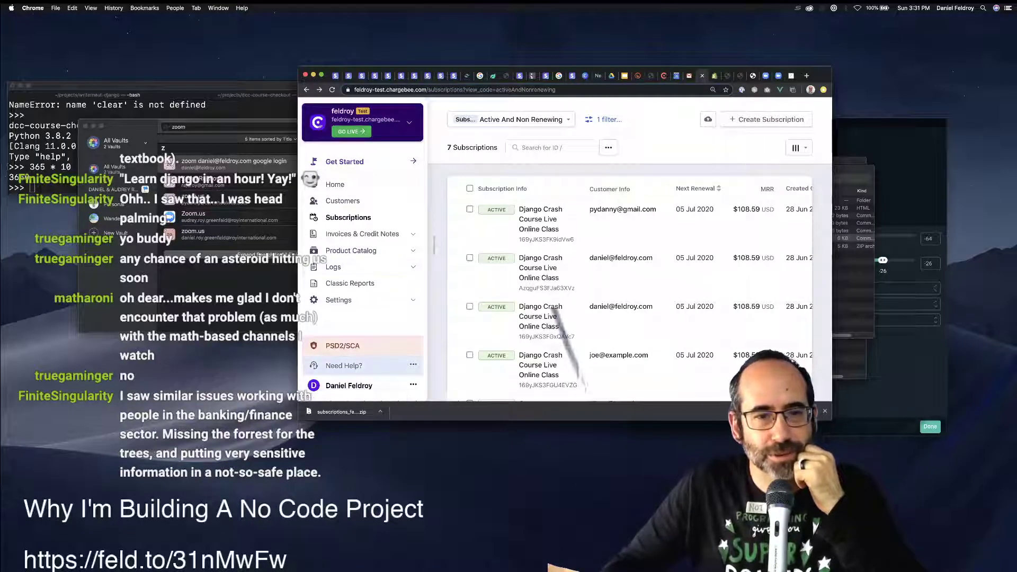
Open the PSD2/SCA notice and highlight its 3D Secure note and September 14 effective date.
click(342, 345)
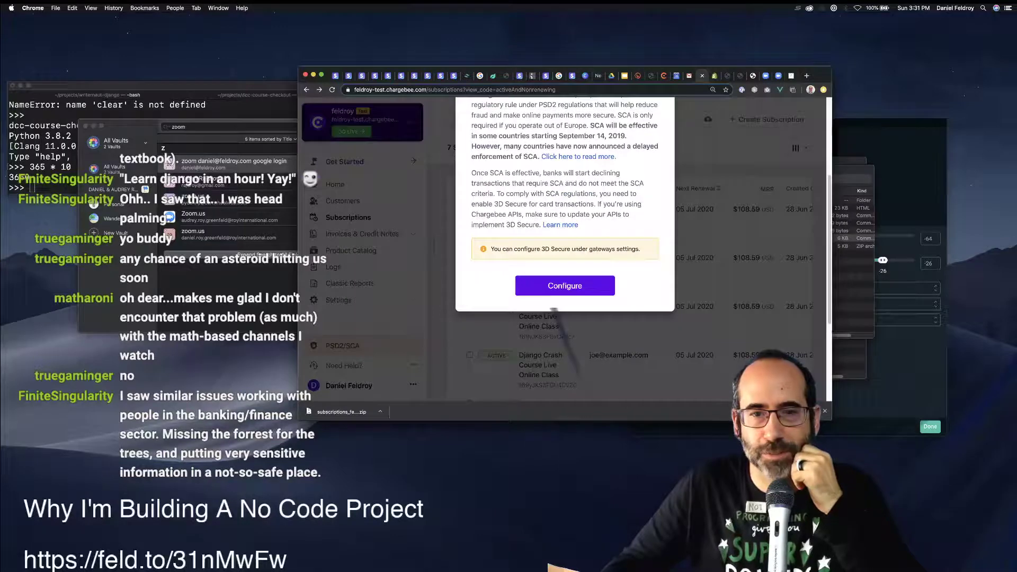
click(565, 285)
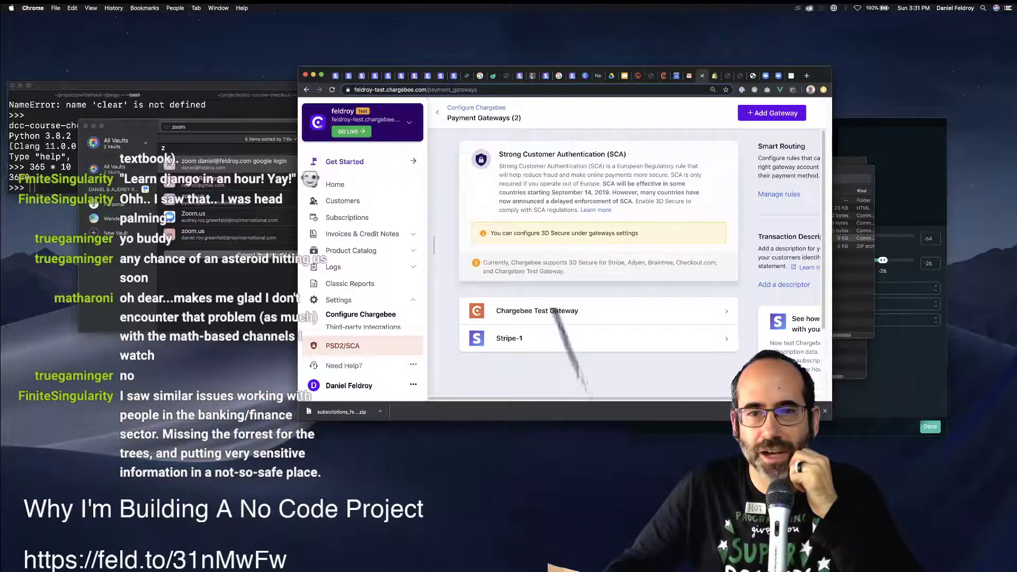
drag(832, 254, 880, 254)
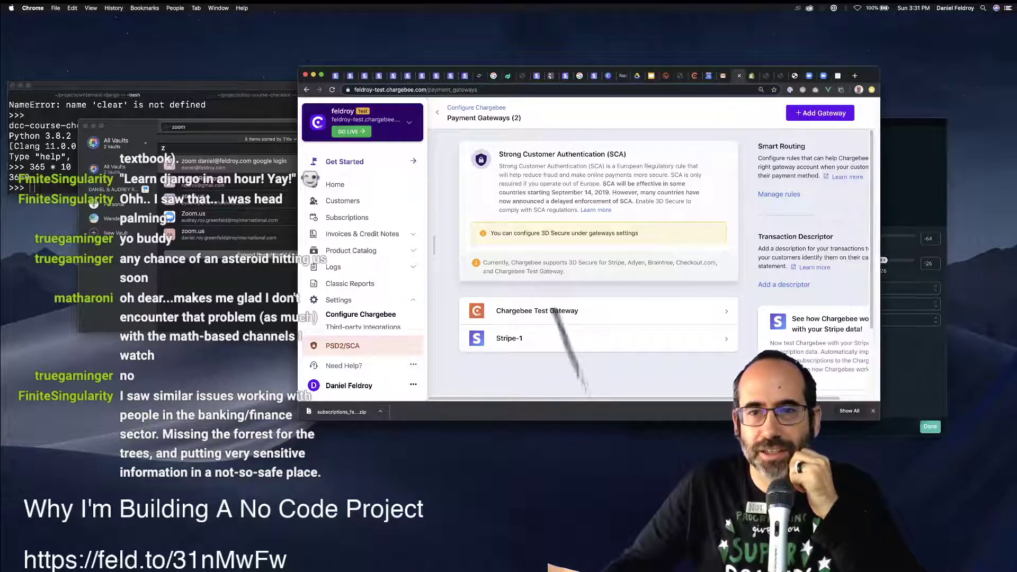
drag(541, 233, 639, 233)
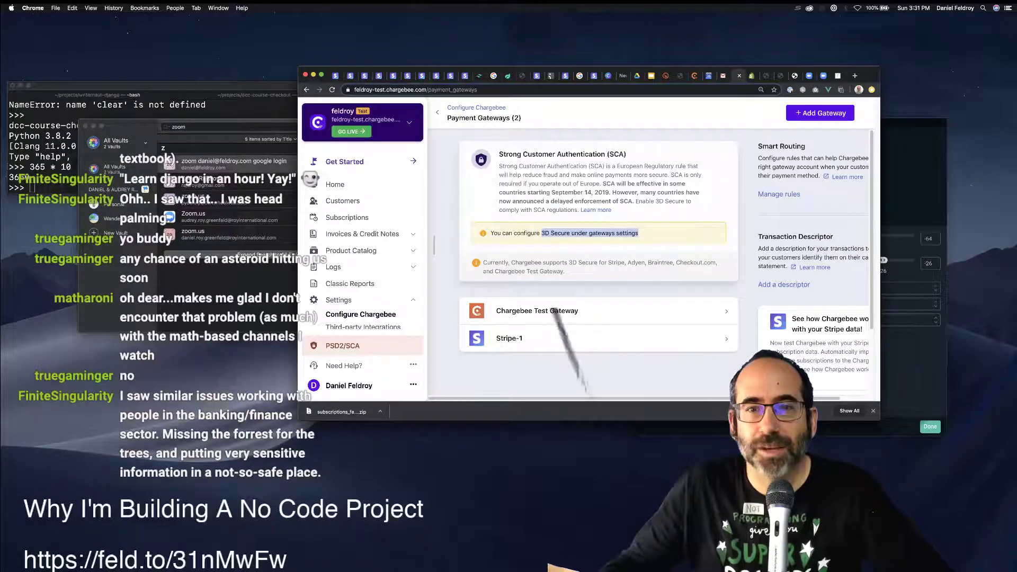
drag(626, 183, 591, 192)
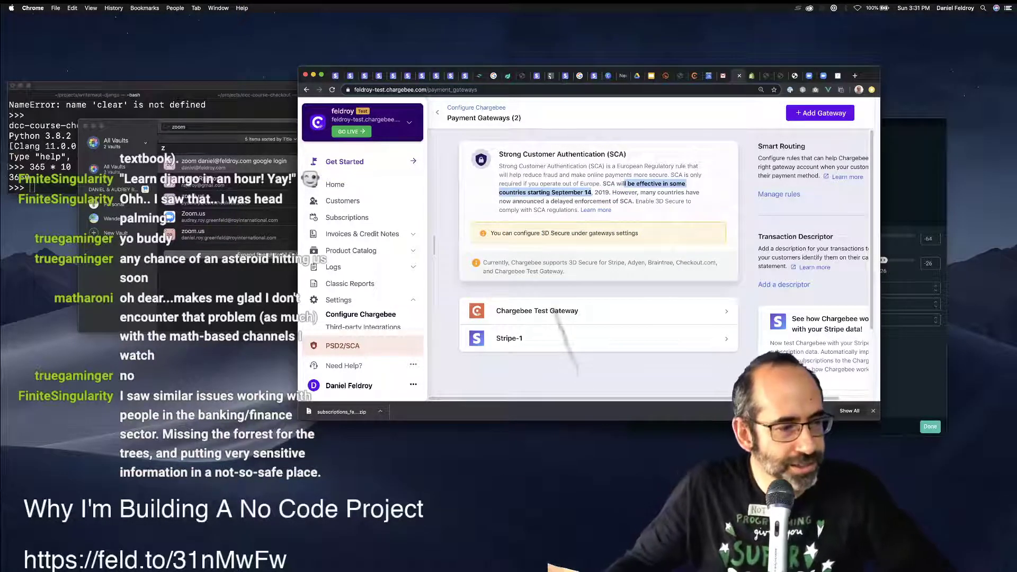
click(591, 193)
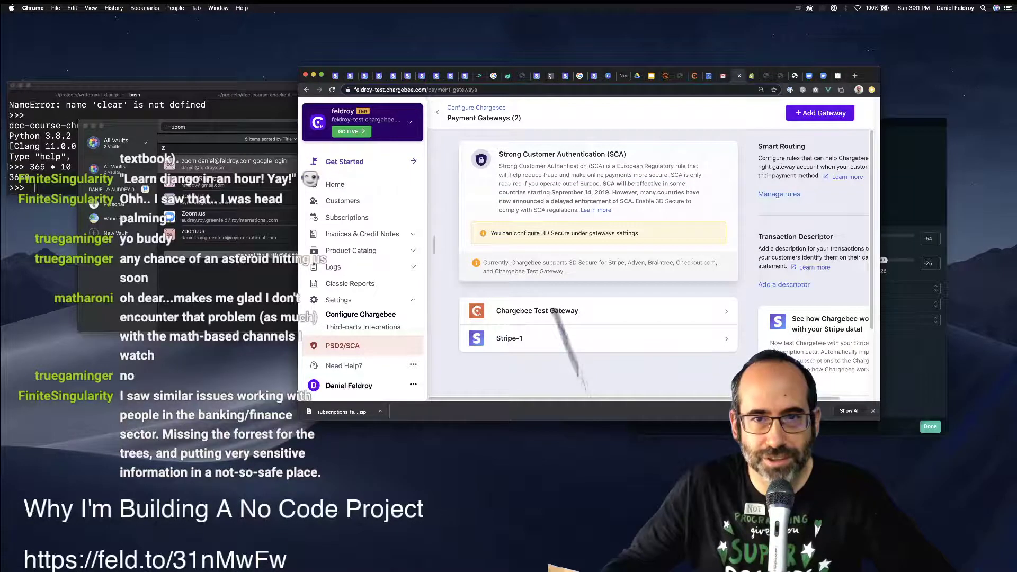
drag(605, 154, 512, 154)
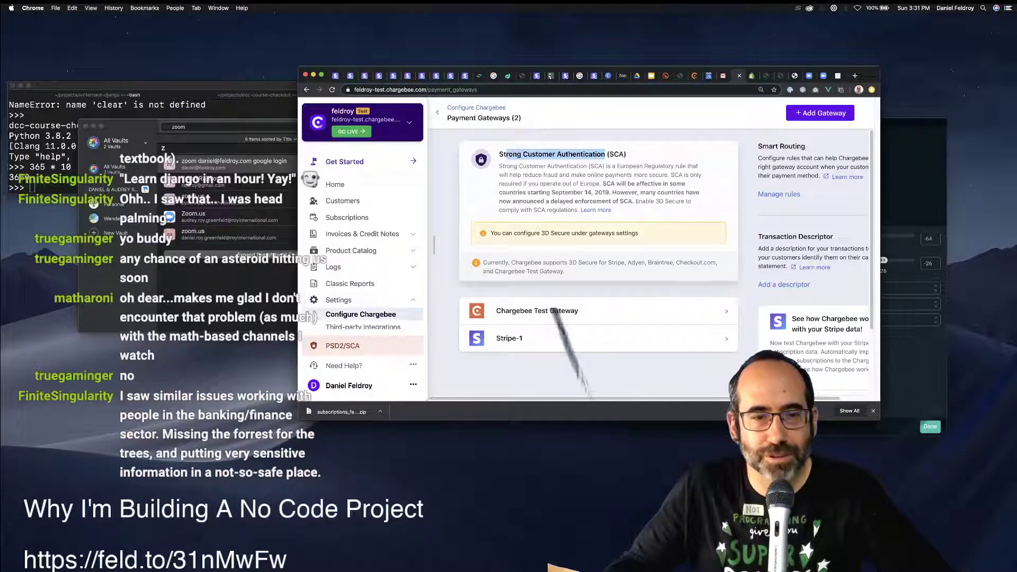
scroll(362, 254, down, 2)
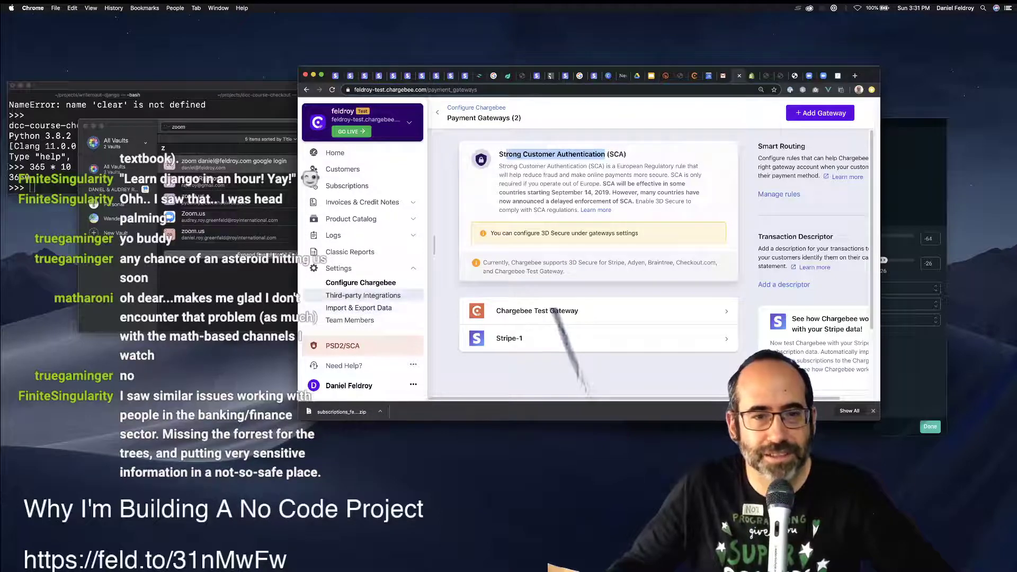
From the Configure Chargebee overview, find 'gateways' and open the Payment gateways settings.
click(360, 282)
scroll(615, 249, down, 15)
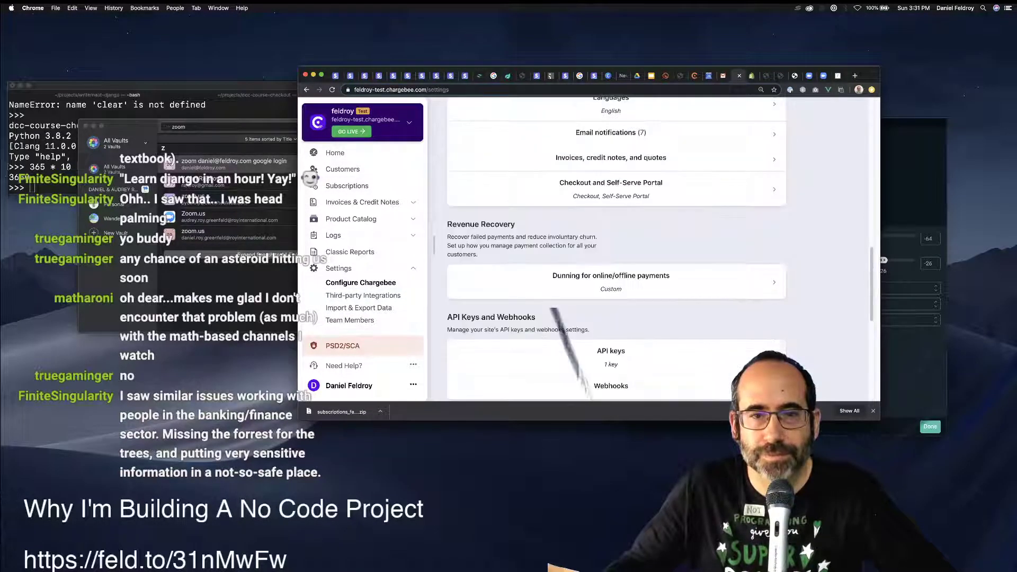
scroll(551, 310, down, 5)
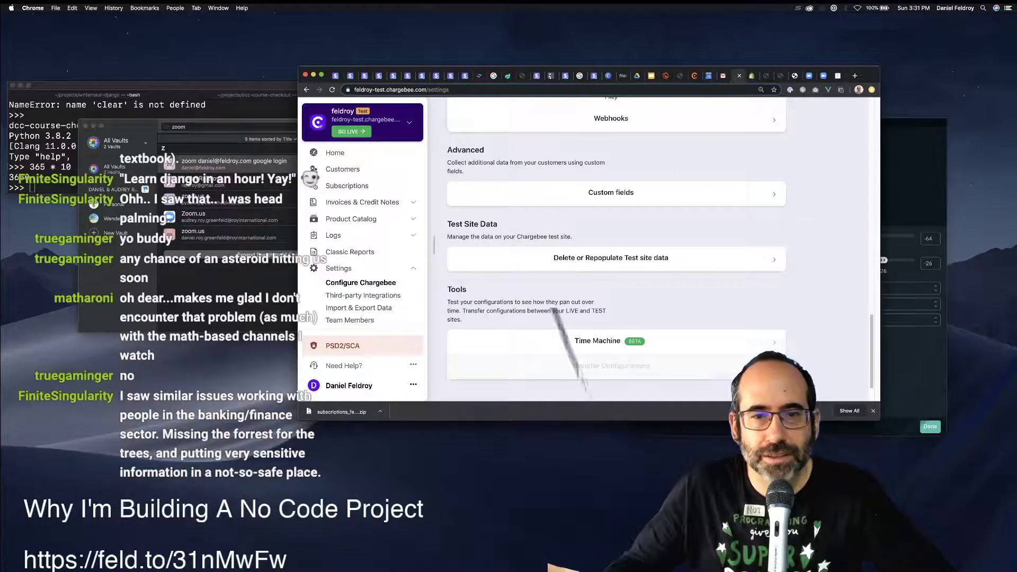
key(super+f)
text(ga)
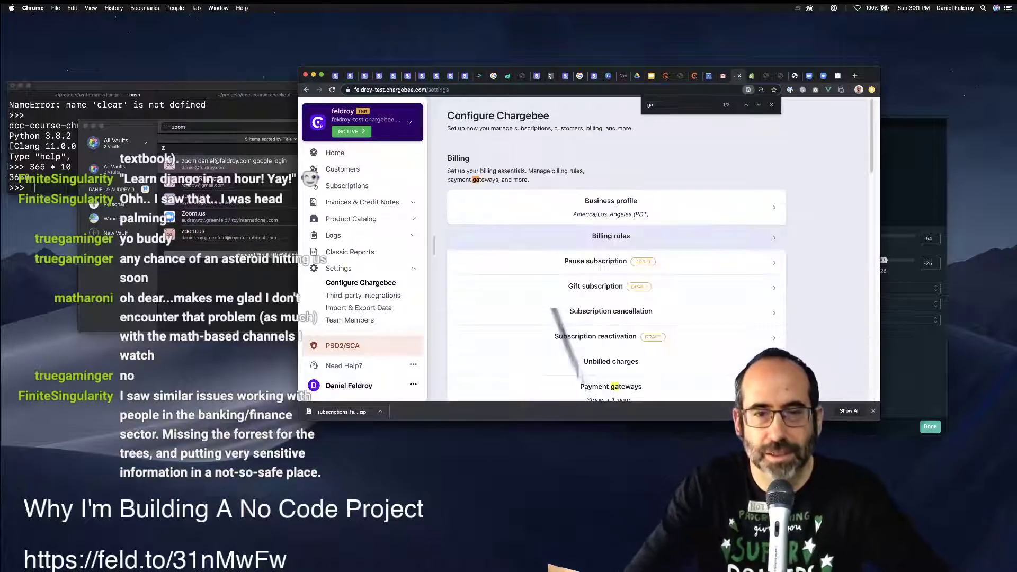
text(tew)
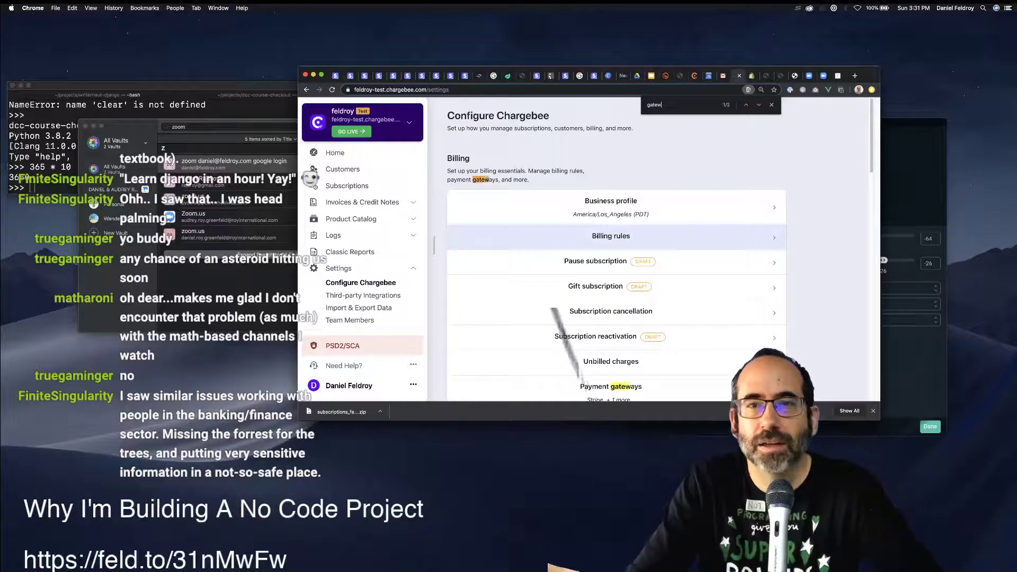
text(ays)
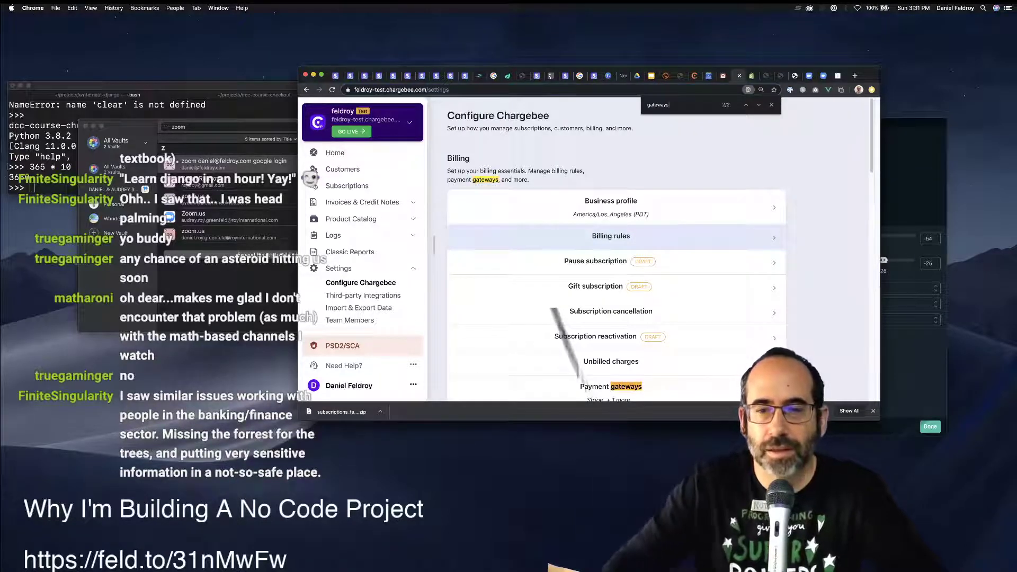
key(Return)
scroll(614, 313, down, 1)
click(614, 342)
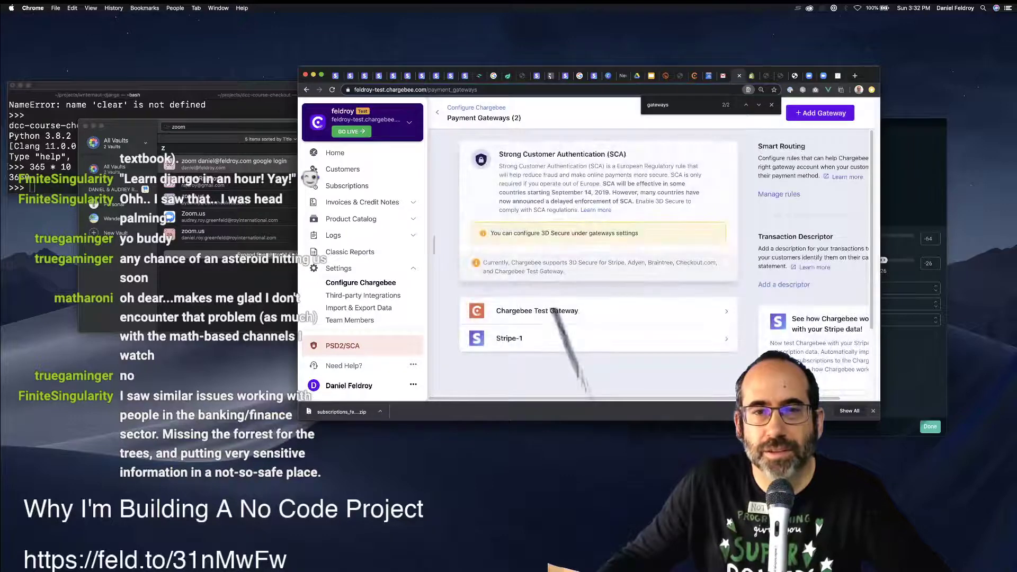
scroll(598, 264, down, 3)
scroll(598, 265, up, 3)
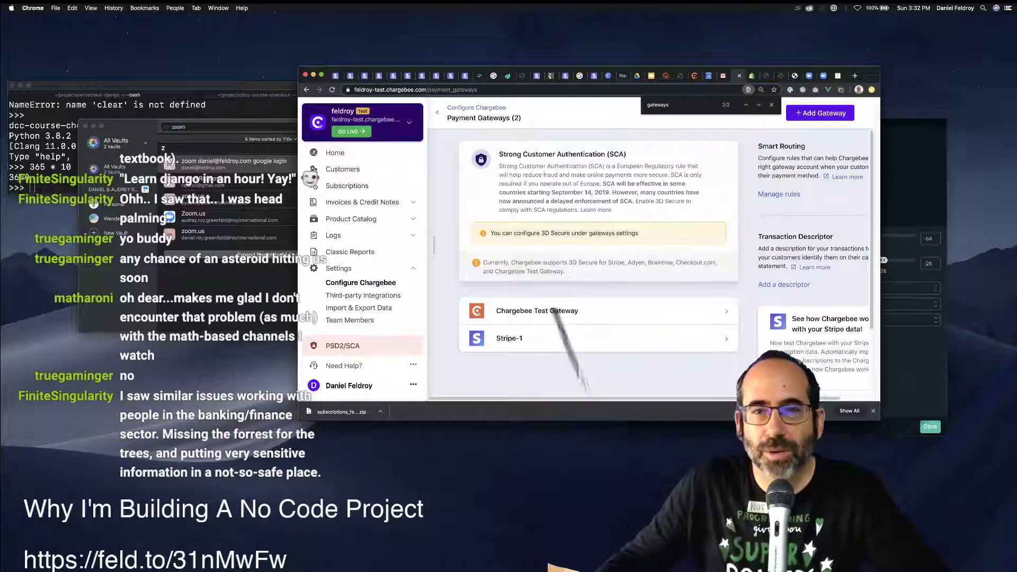
drag(571, 233, 627, 234)
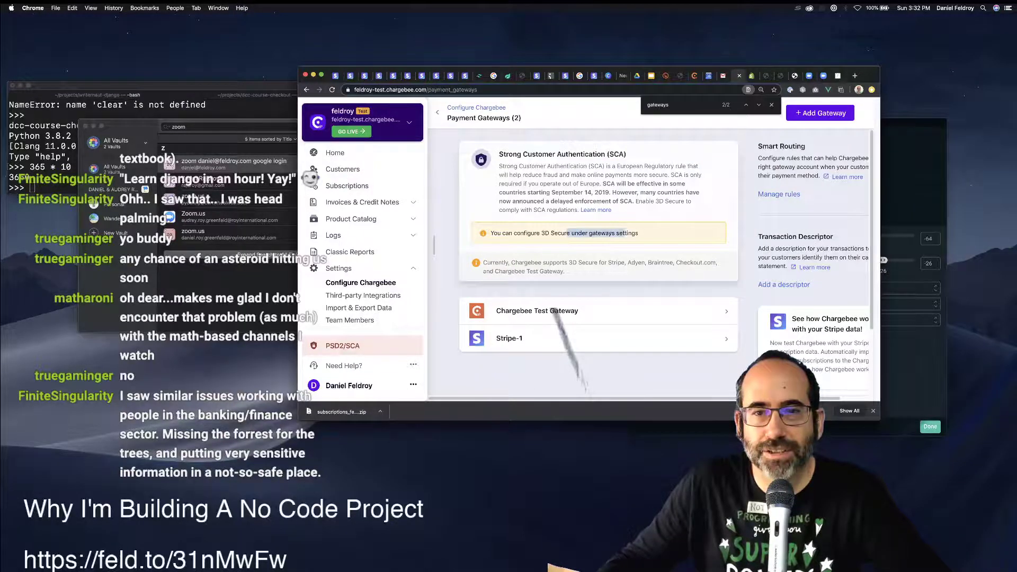
click(639, 234)
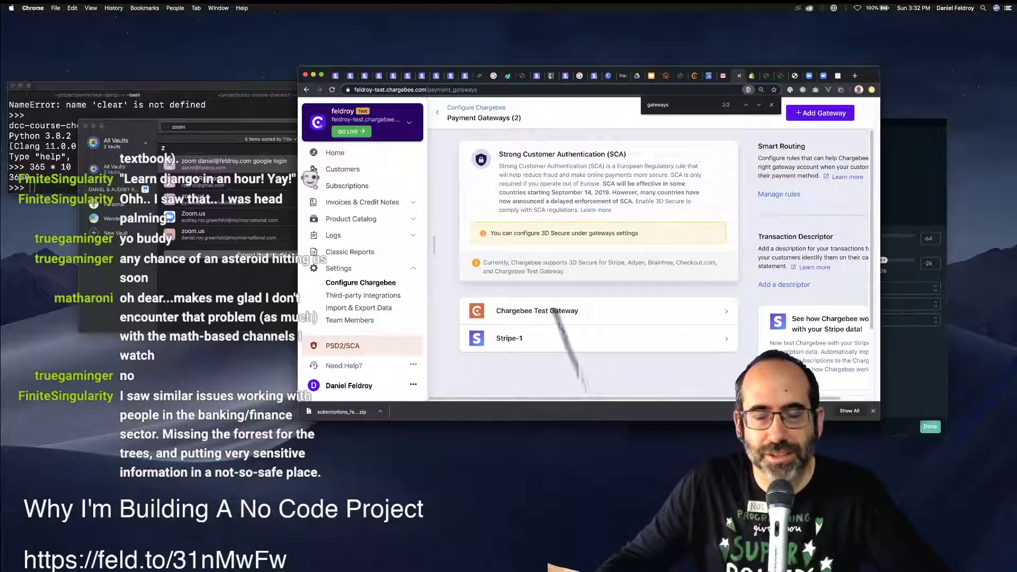
Open the Chargebee Test Gateway and read the SCA help article, then close it.
click(551, 310)
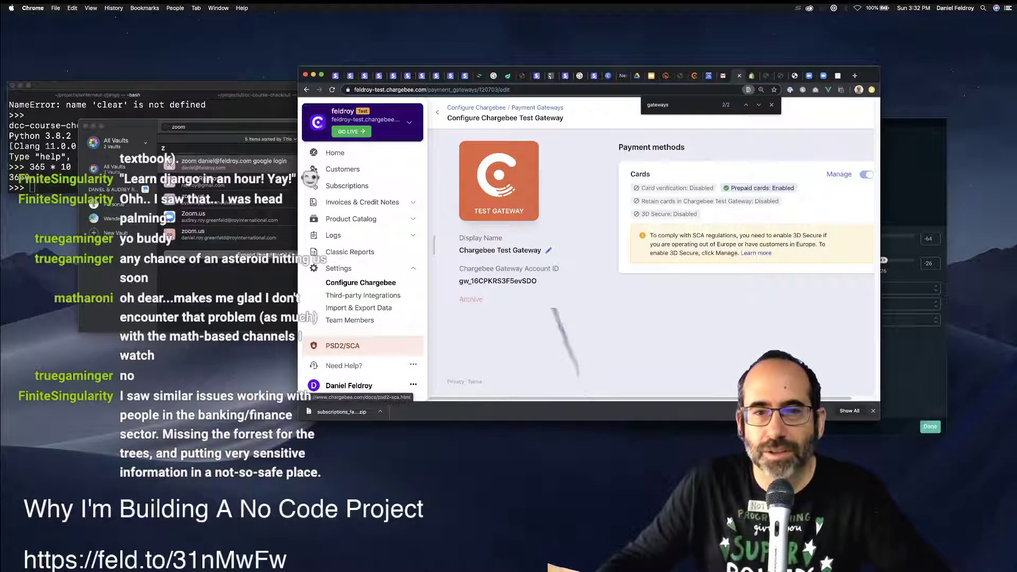
click(755, 253)
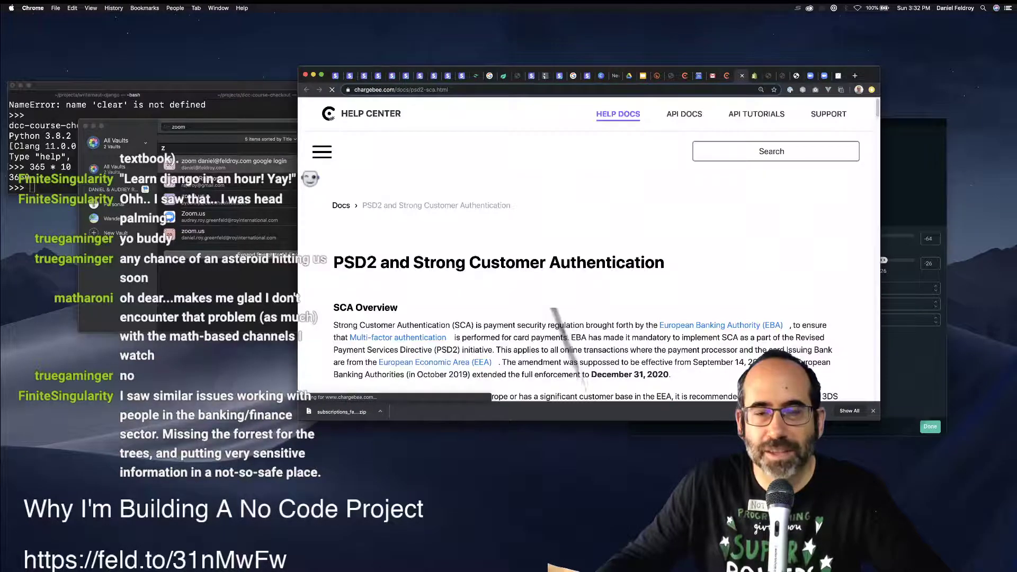
scroll(587, 249, down, 5)
scroll(588, 249, up, 5)
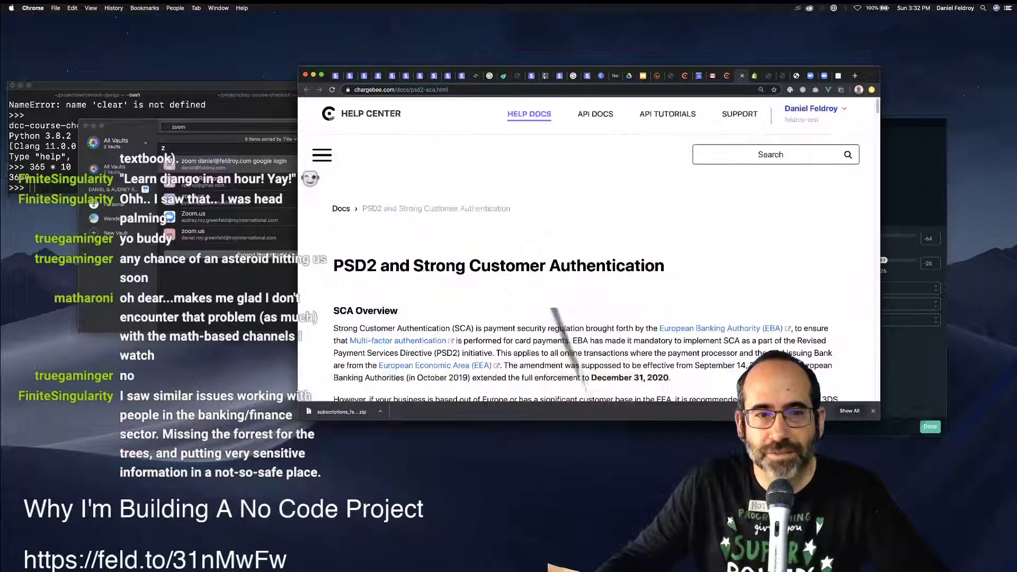
scroll(588, 249, down, 3)
key(super+w)
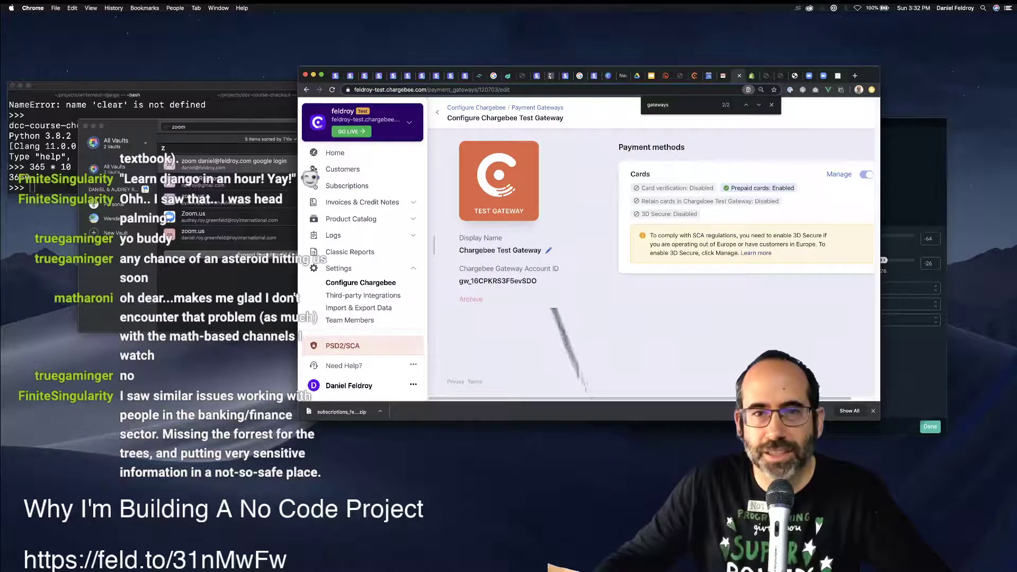
Open the Stripe-1 gateway configuration and scroll to its webhook notification URL.
click(536, 108)
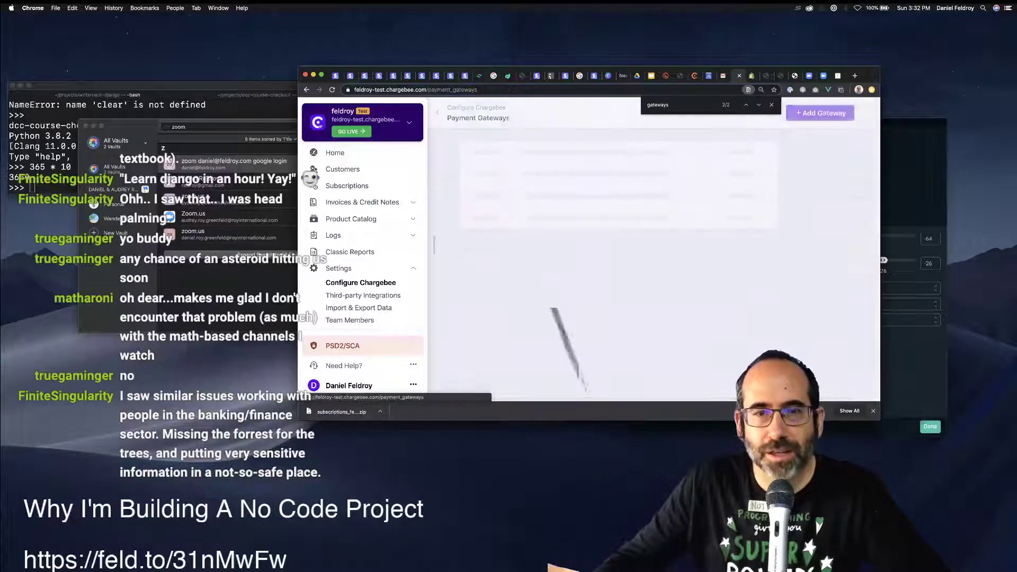
click(509, 338)
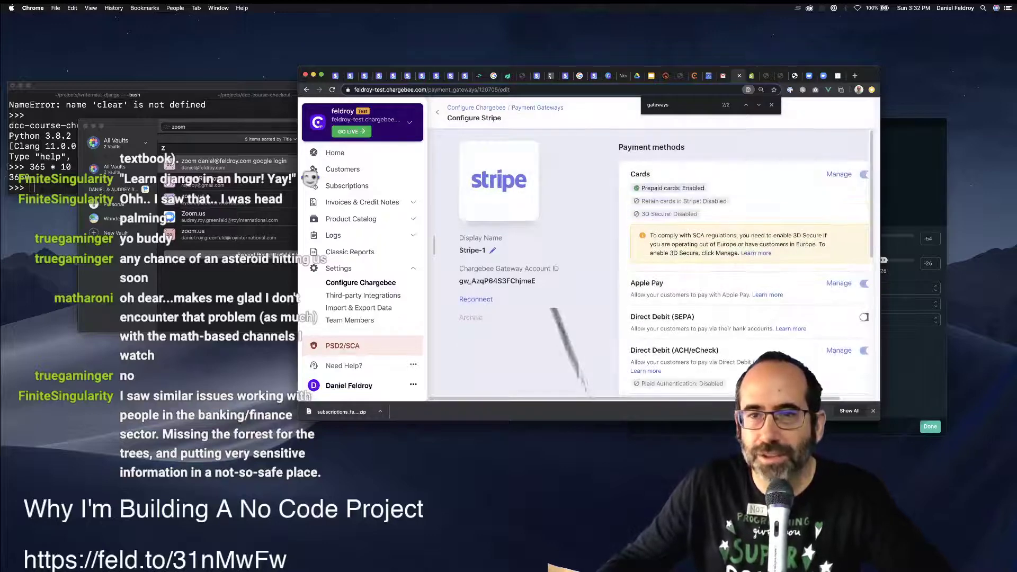
scroll(651, 265, down, 3)
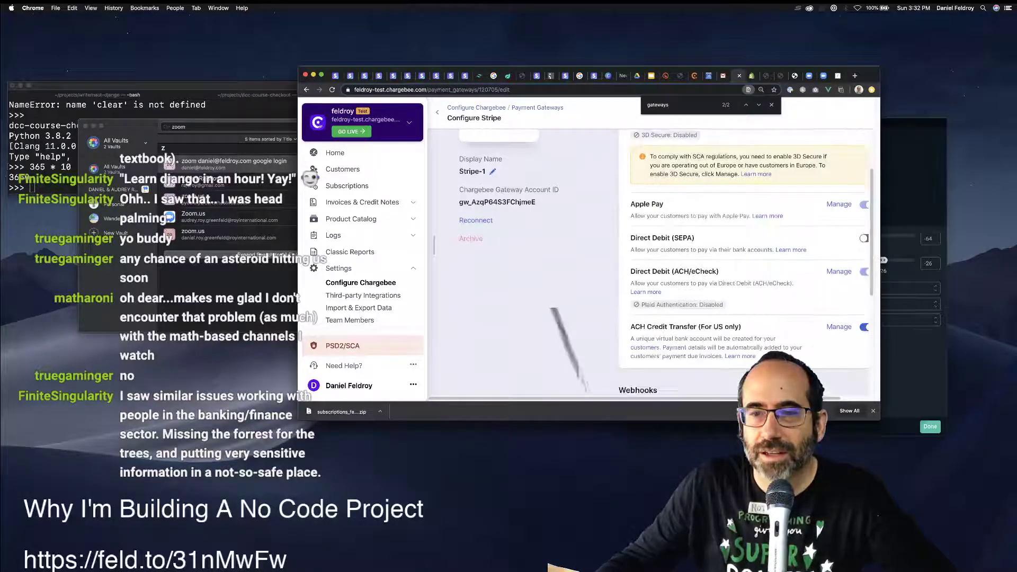
scroll(651, 265, down, 8)
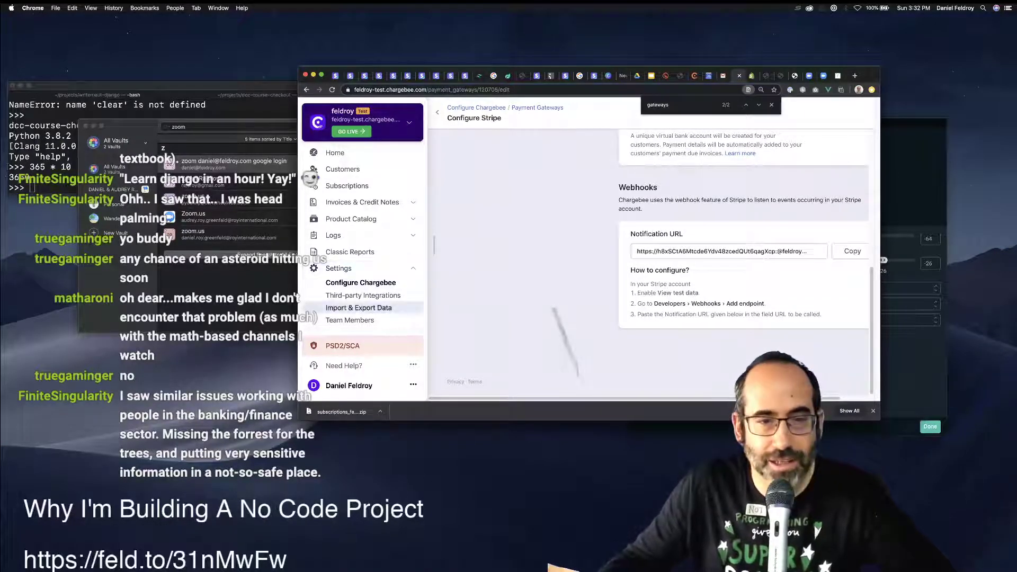
Check the Chargebee Support member's options on the Team Members page without changing them.
click(350, 320)
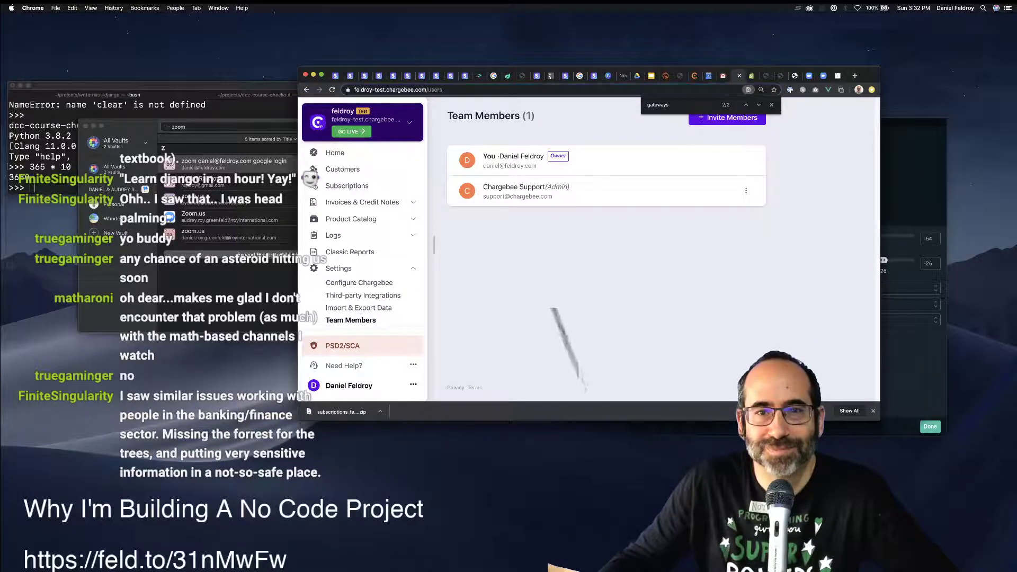
click(745, 191)
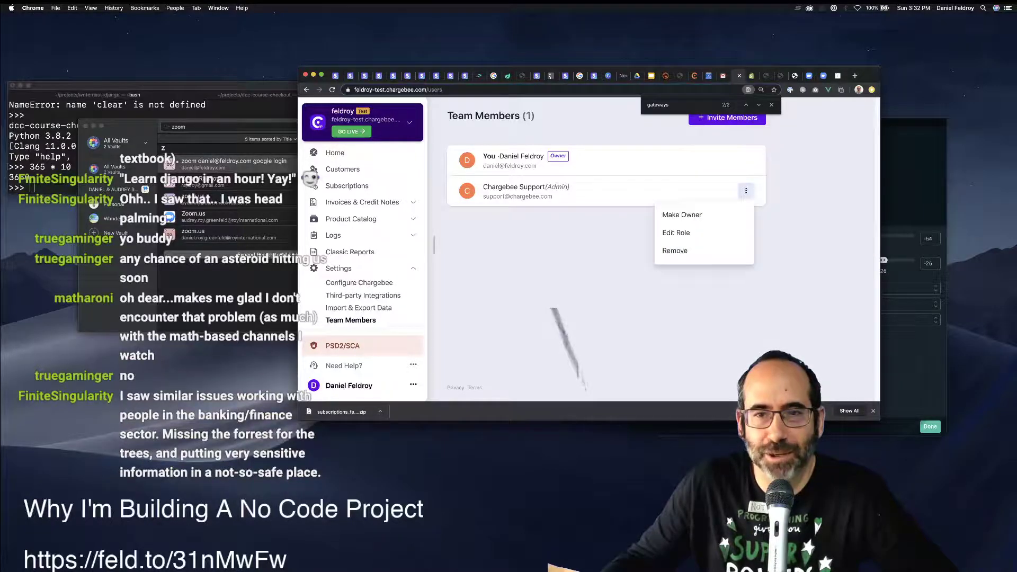
key(Escape)
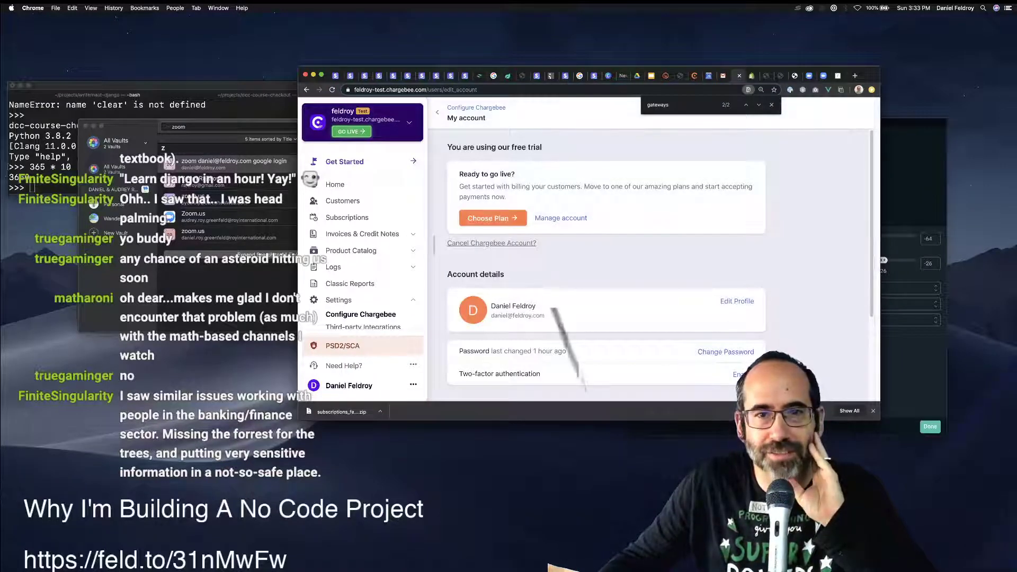
On My account, start enabling two-factor authentication.
drag(694, 187, 737, 186)
click(737, 186)
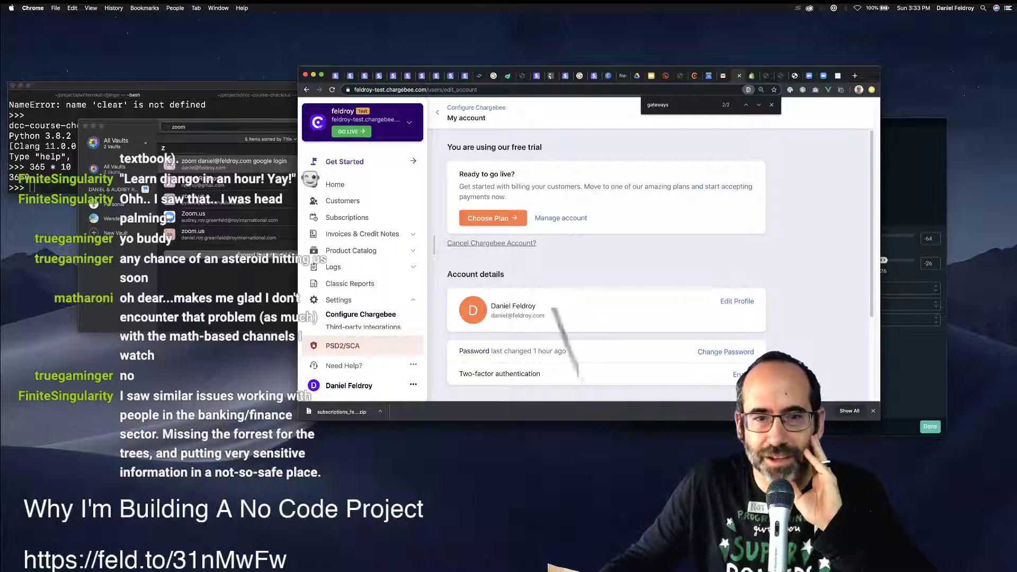
scroll(607, 265, down, 3)
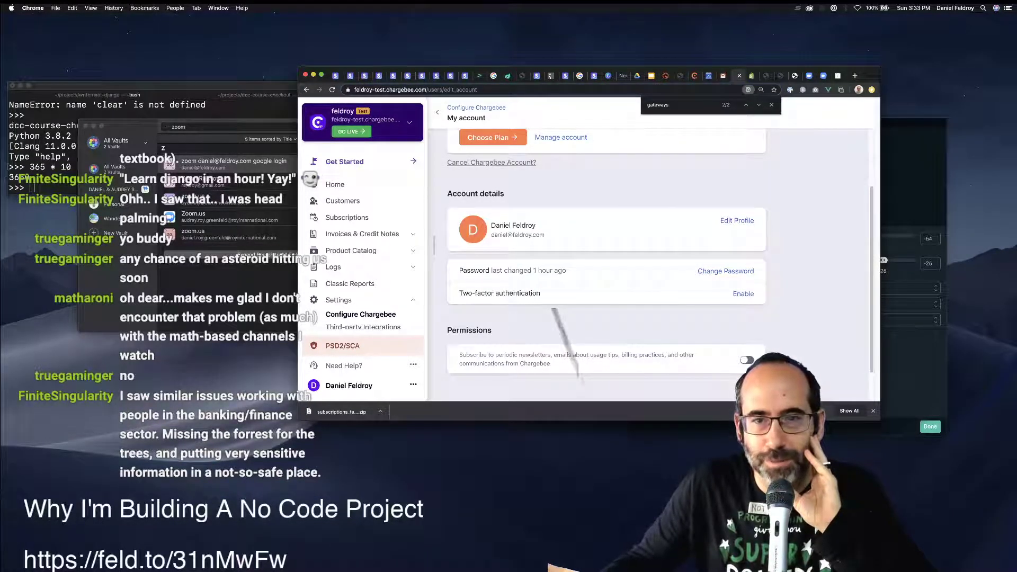
click(743, 293)
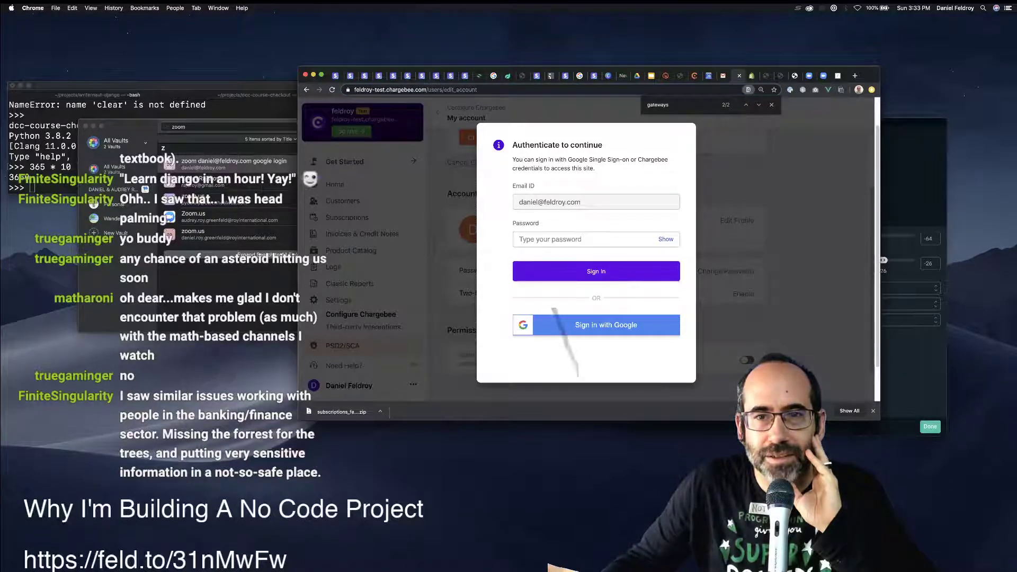
Re-authenticate with Sign in with Google to reach the two-factor QR code.
click(596, 324)
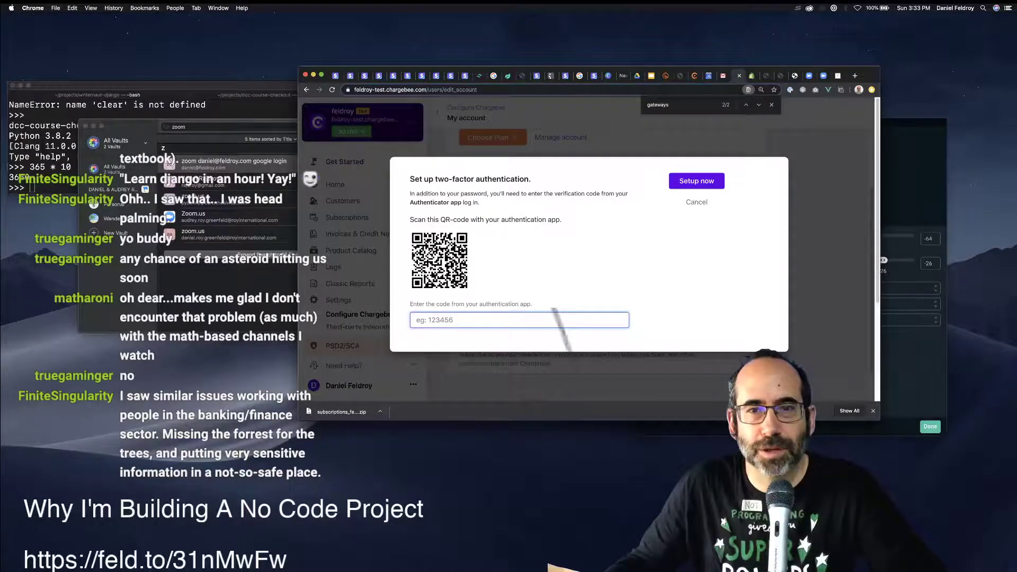
key(super+Tab)
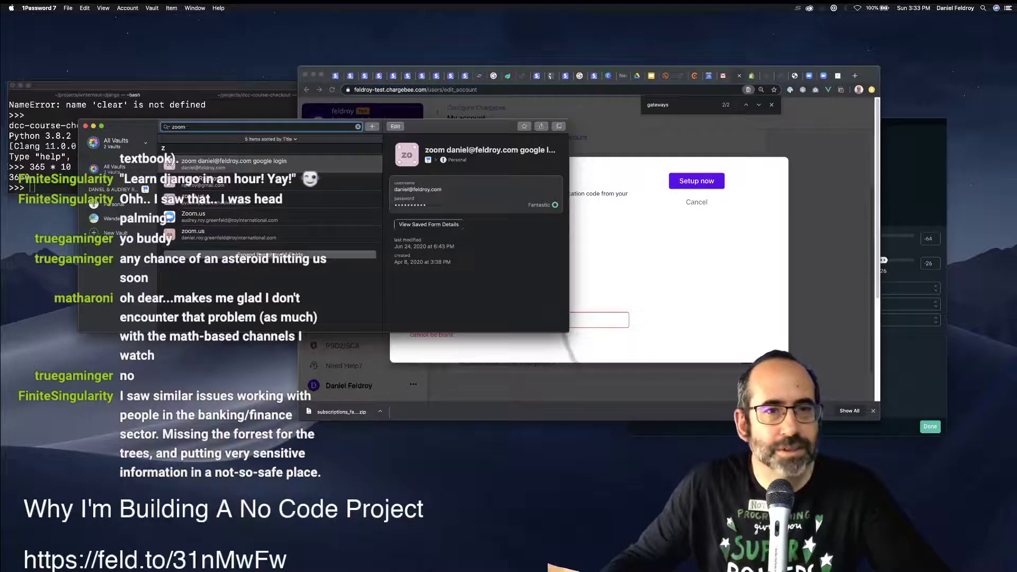
Search 1Password for the 'charge' login item.
key(super+Tab)
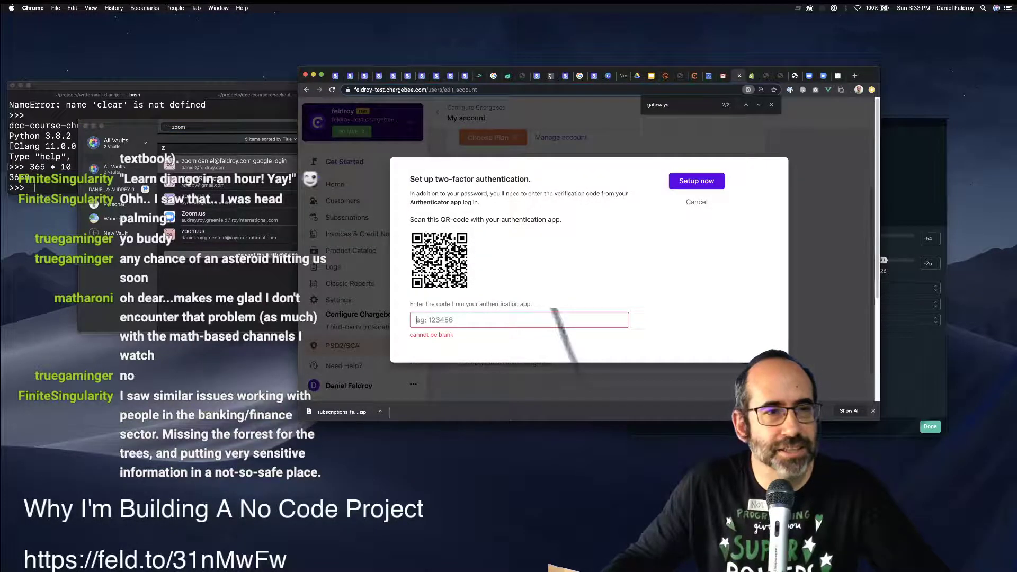
key(super+Tab)
key(super+f)
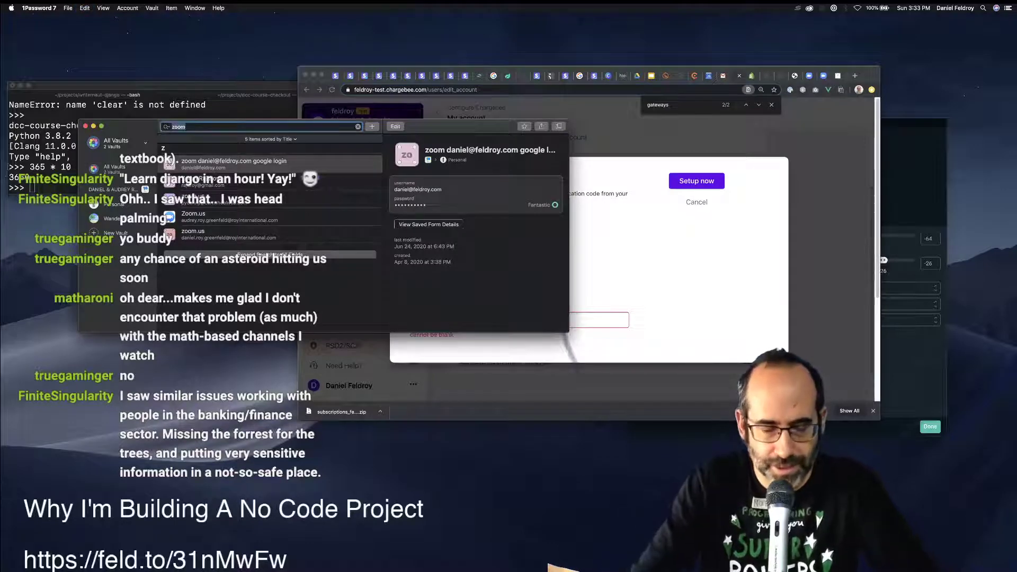
text(feldroy)
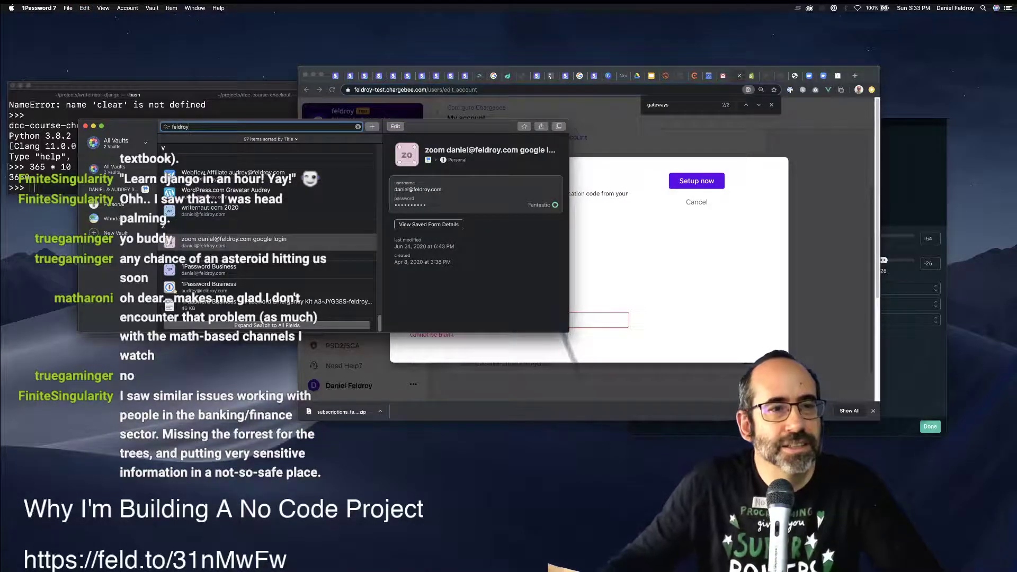
key(super+a)
text(charge)
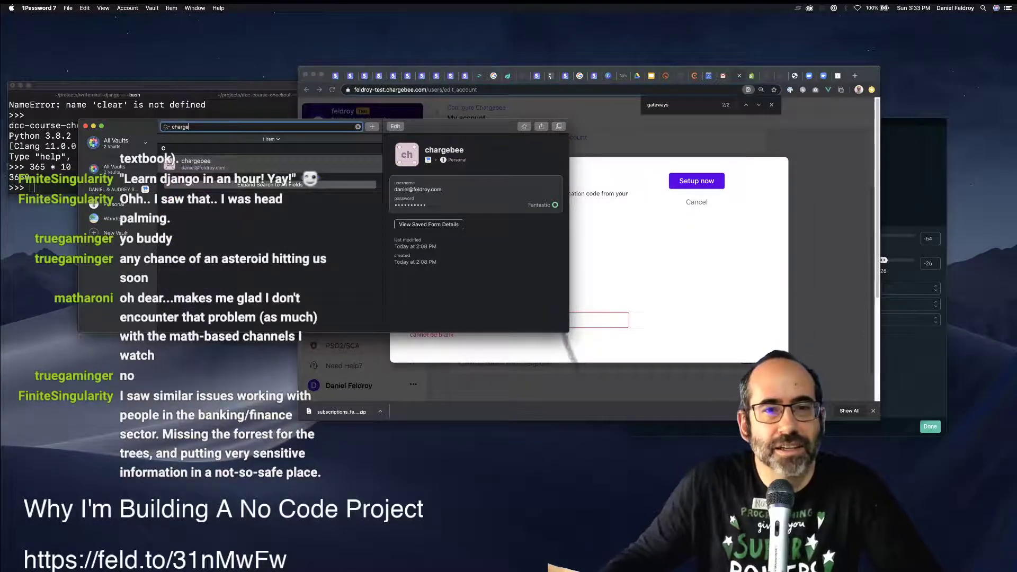
key(Tab)
Add a One-Time Password field to the chargebee login and open its QR scanner.
key(super+e)
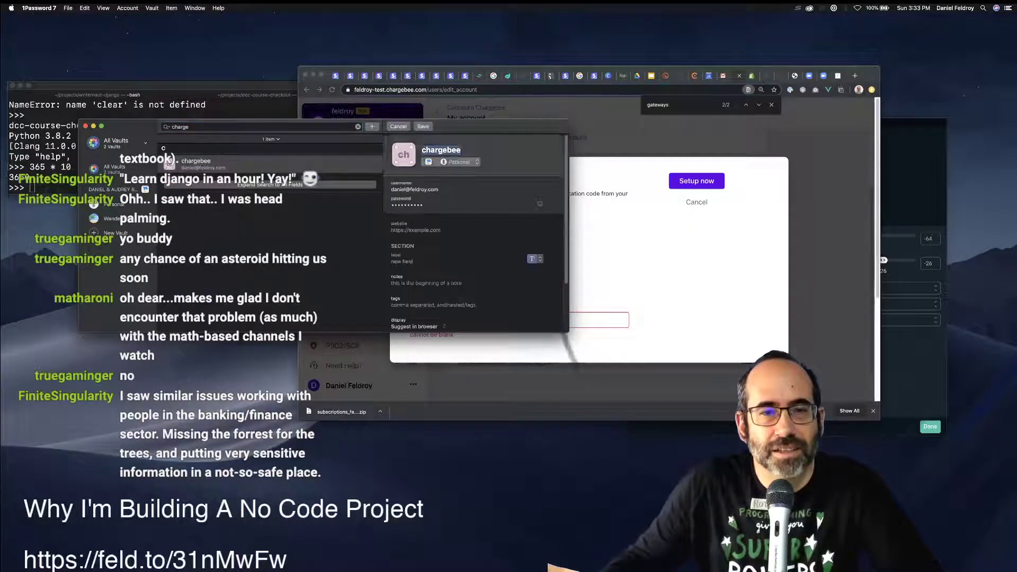
click(532, 259)
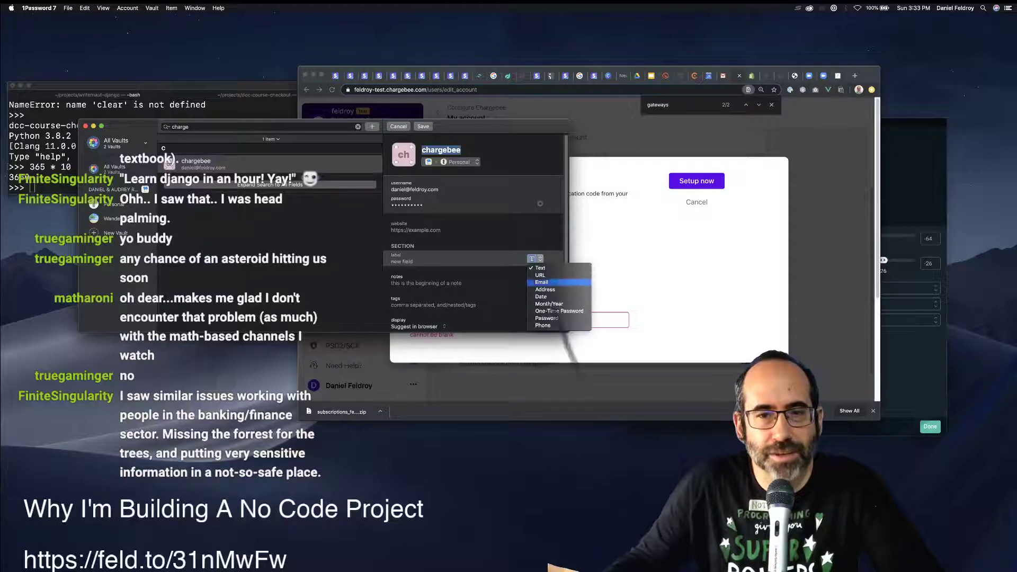
click(574, 316)
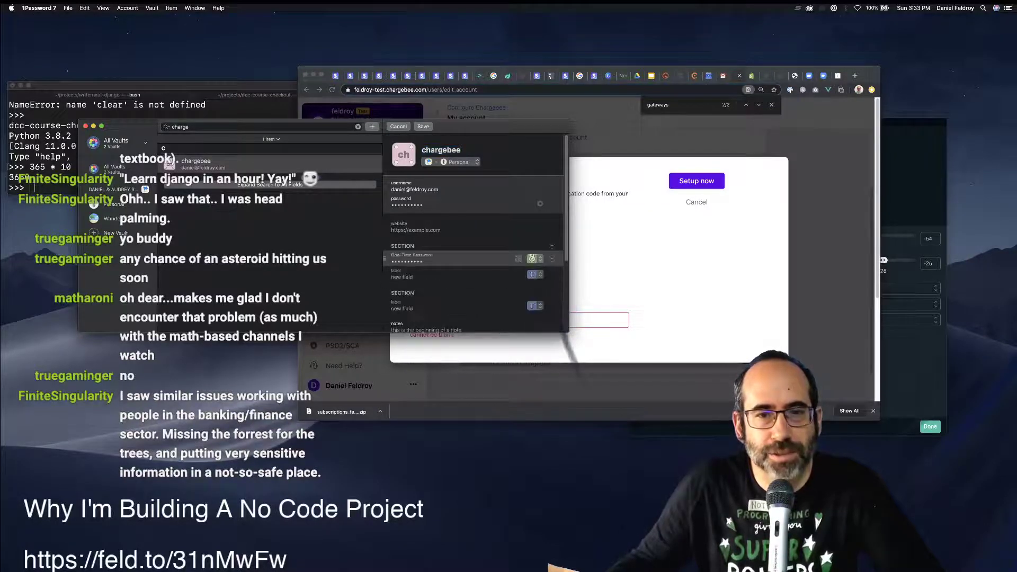
click(532, 258)
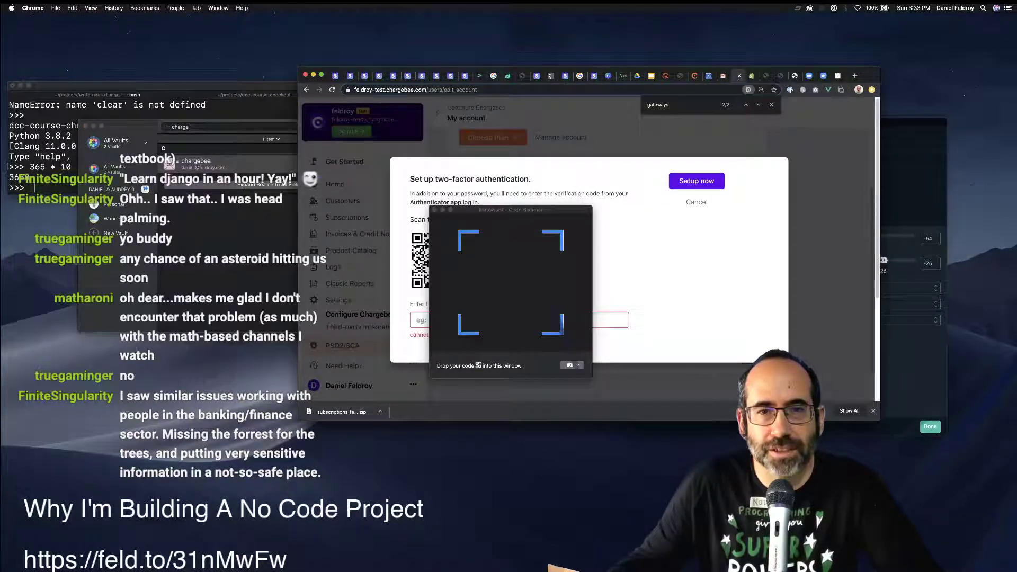
Feed the QR screenshot from the Desktop to the scanner and save the 1Password item.
drag(509, 209, 790, 132)
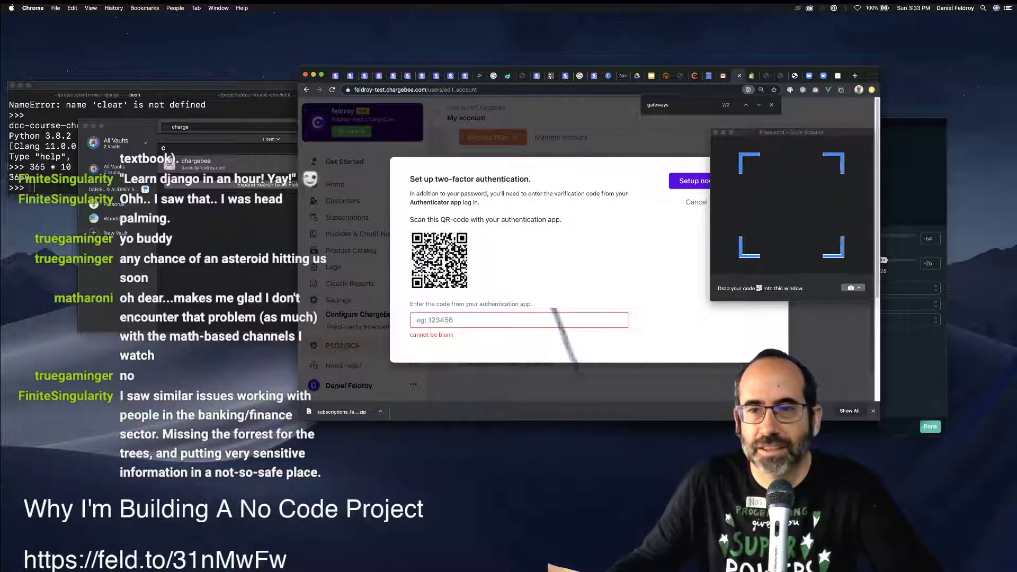
key(super+Tab)
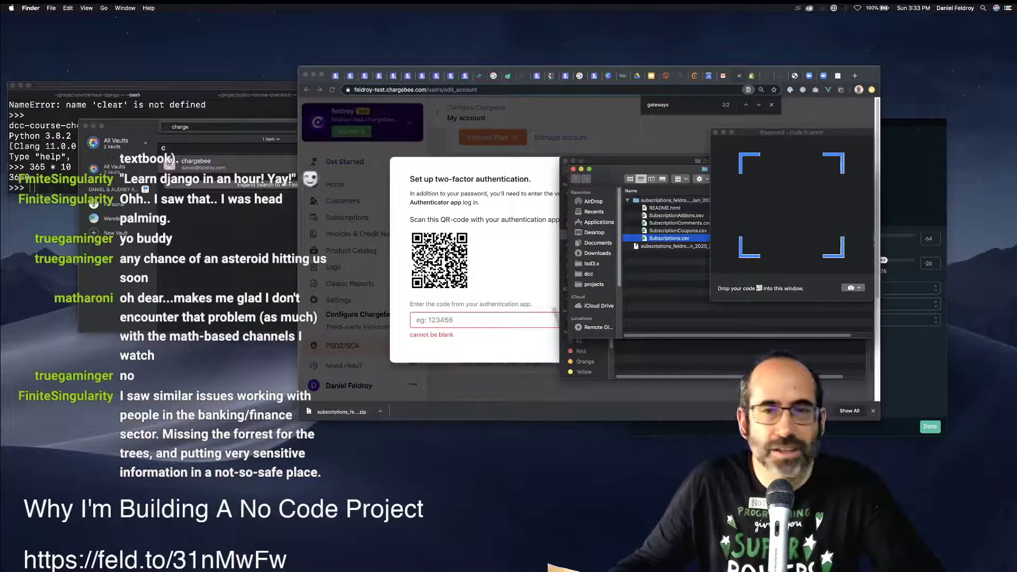
key(super+n)
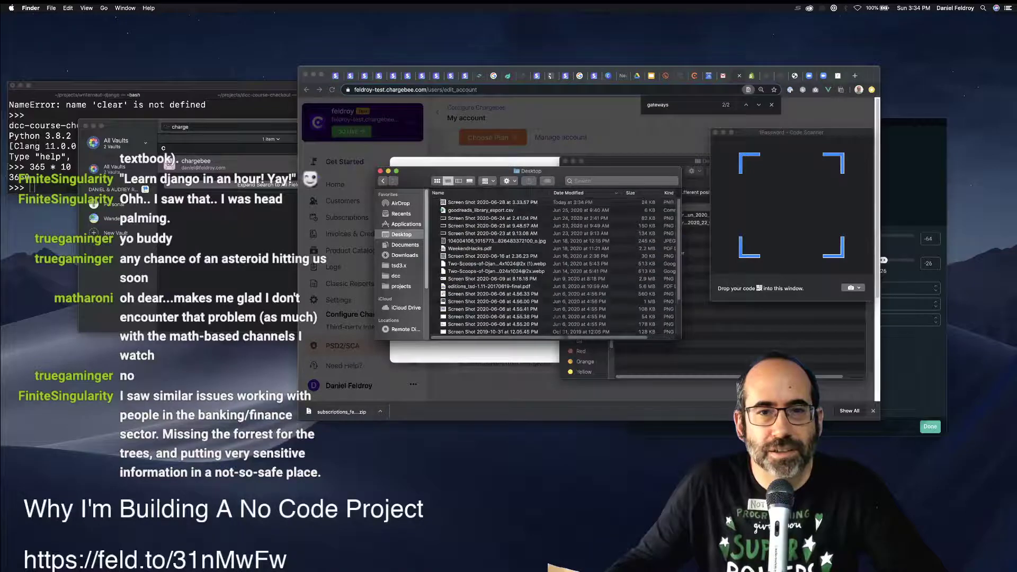
drag(492, 203, 796, 207)
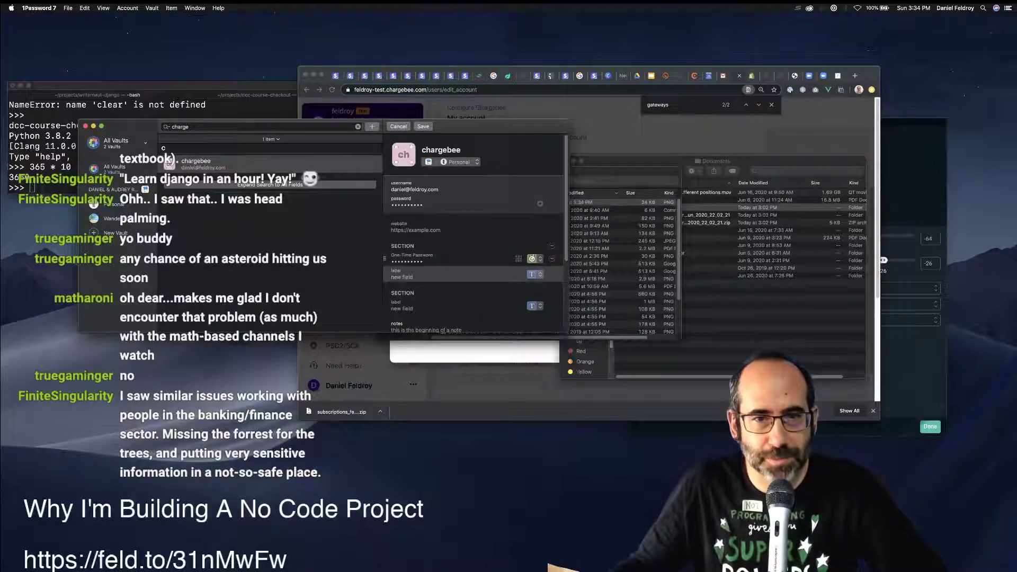
key(super+s)
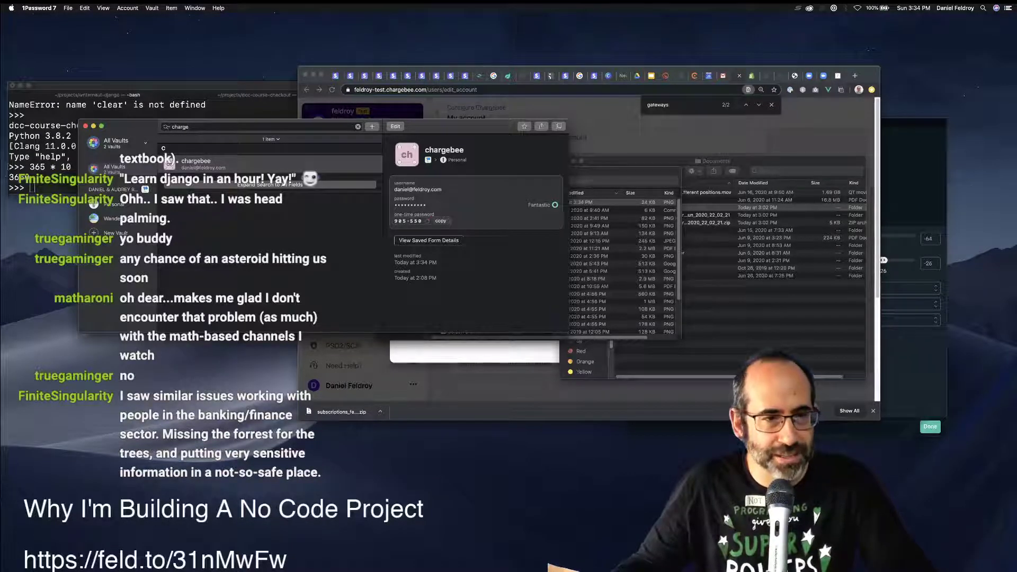
Paste and submit the one-time code in Chargebee, confirm 2FA is on, and move the browser aside.
key(super+Tab)
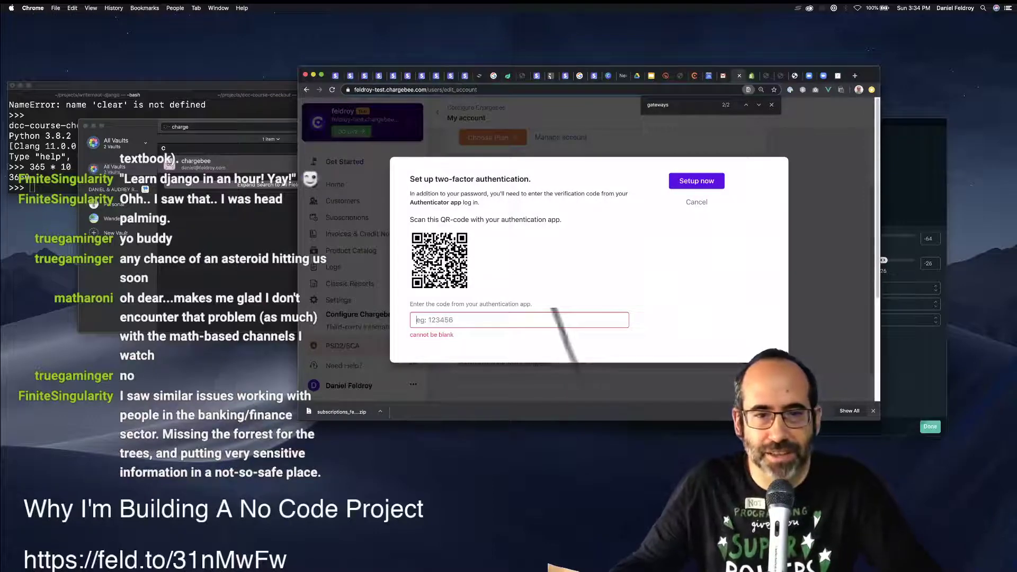
key(super+v)
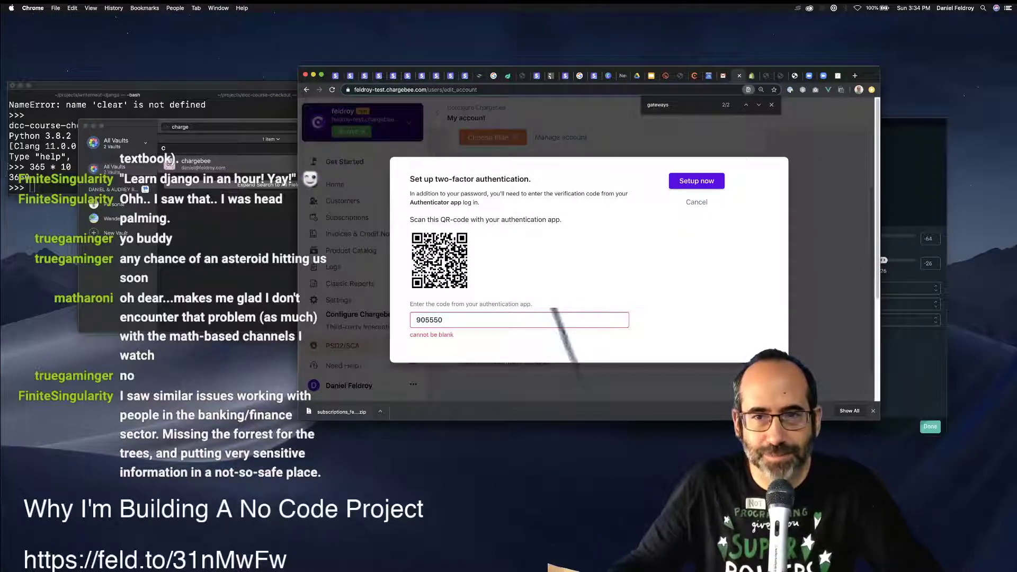
key(Return)
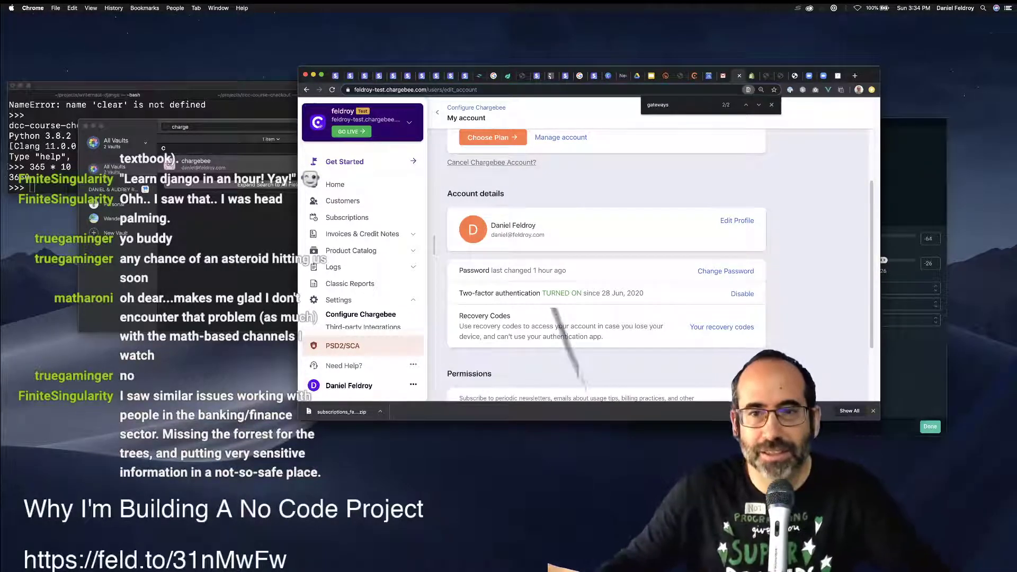
scroll(606, 264, down, 3)
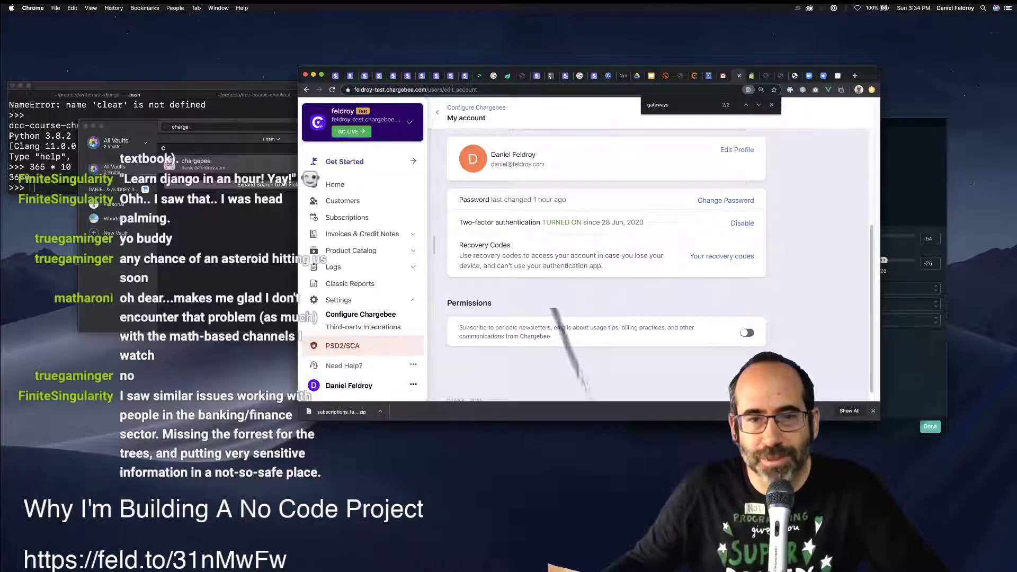
scroll(606, 264, up, 4)
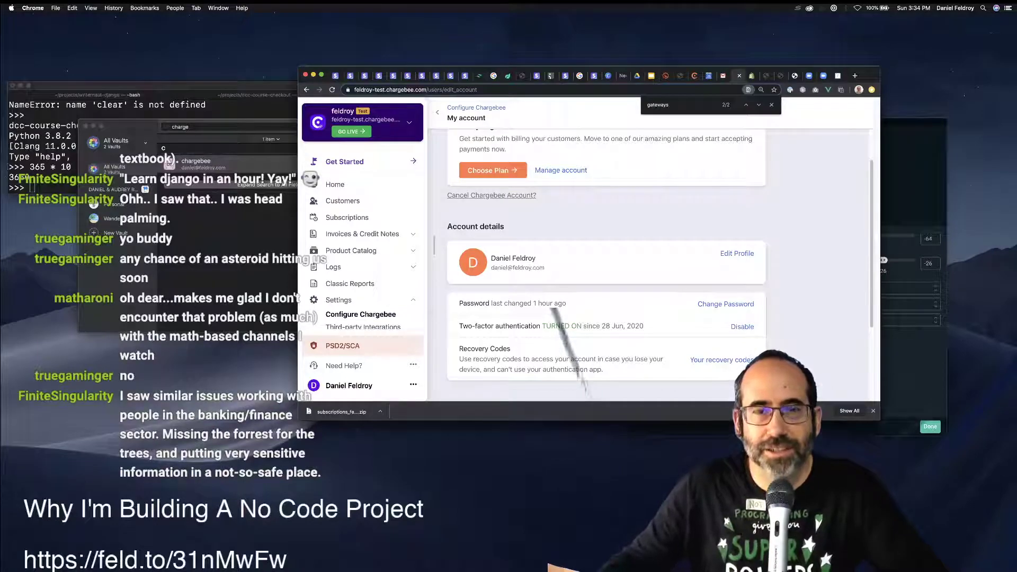
drag(868, 75, 272, 145)
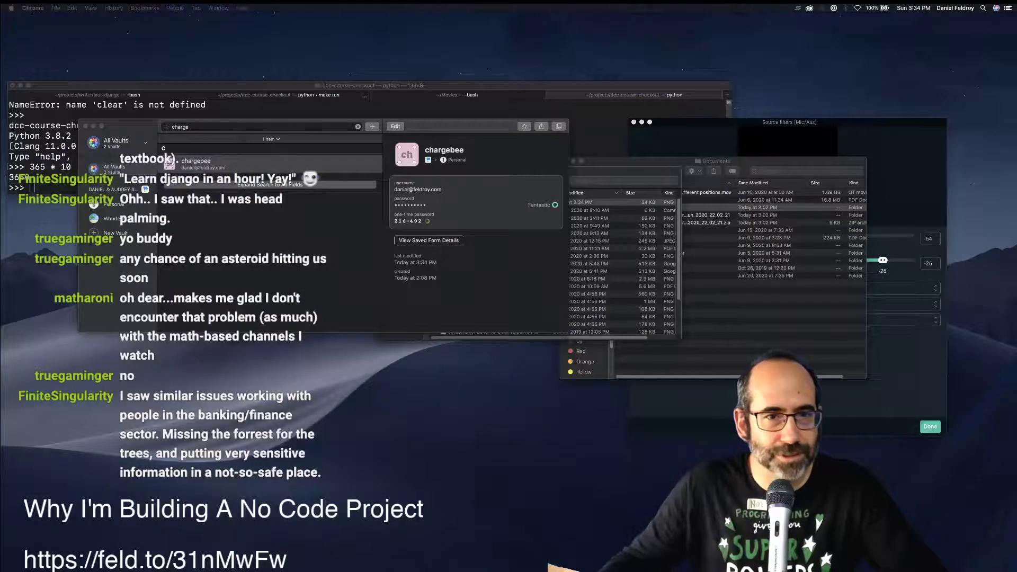
Find the chargebee login in the 1Password vault by searching 'charg', then close the vault window.
key(super+Tab)
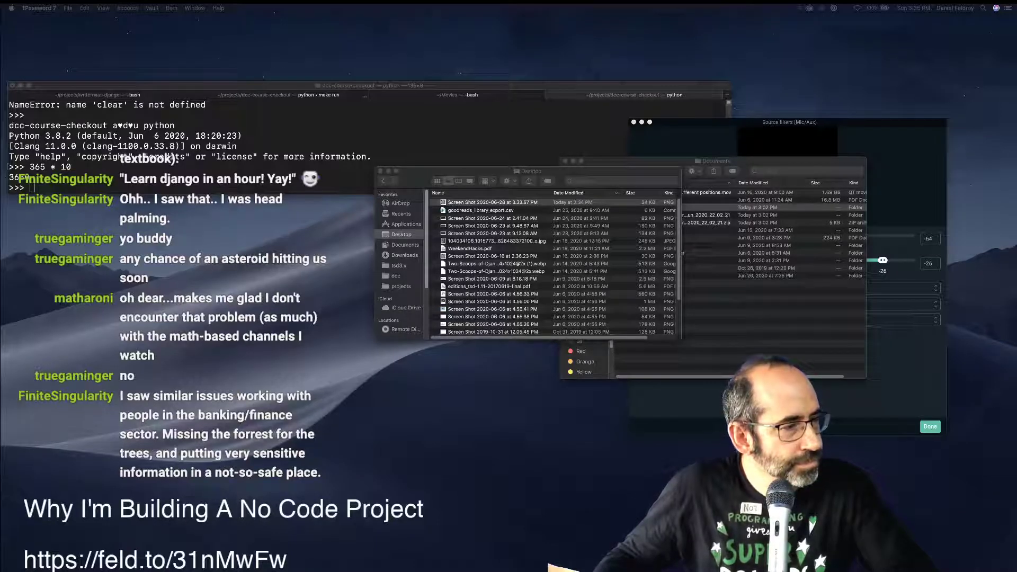
key(Return)
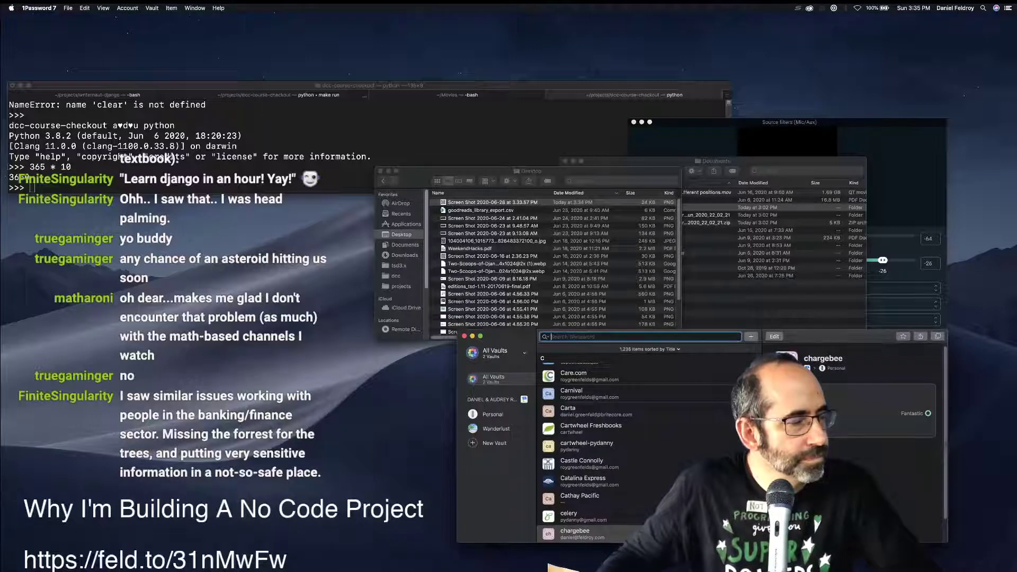
click(591, 428)
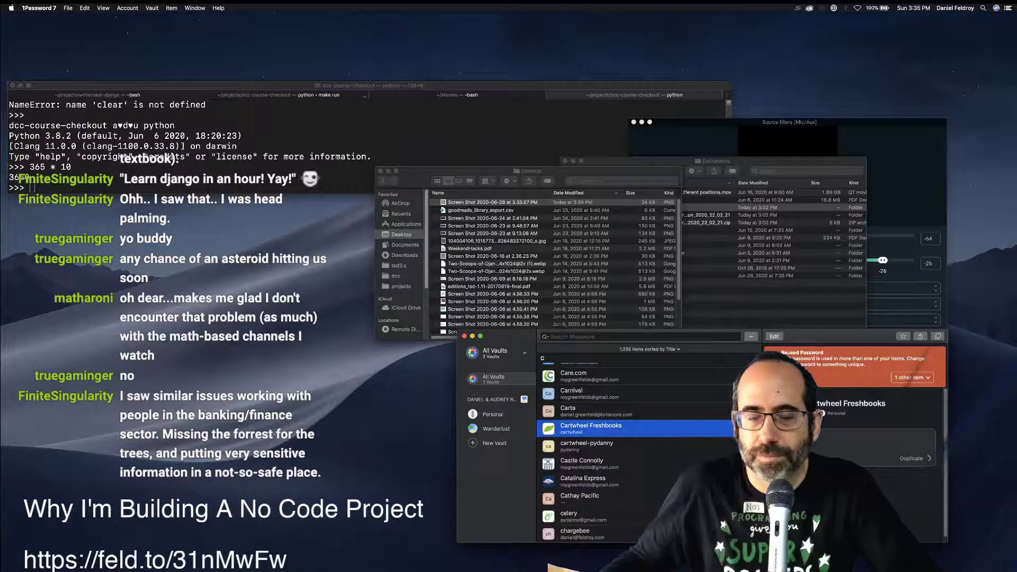
key(super+Tab)
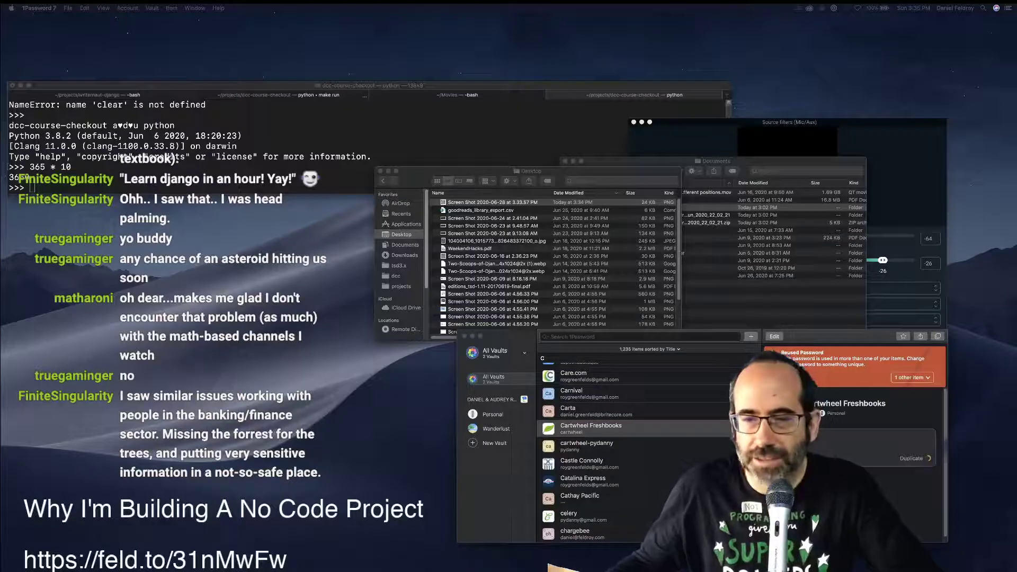
drag(836, 337, 626, 285)
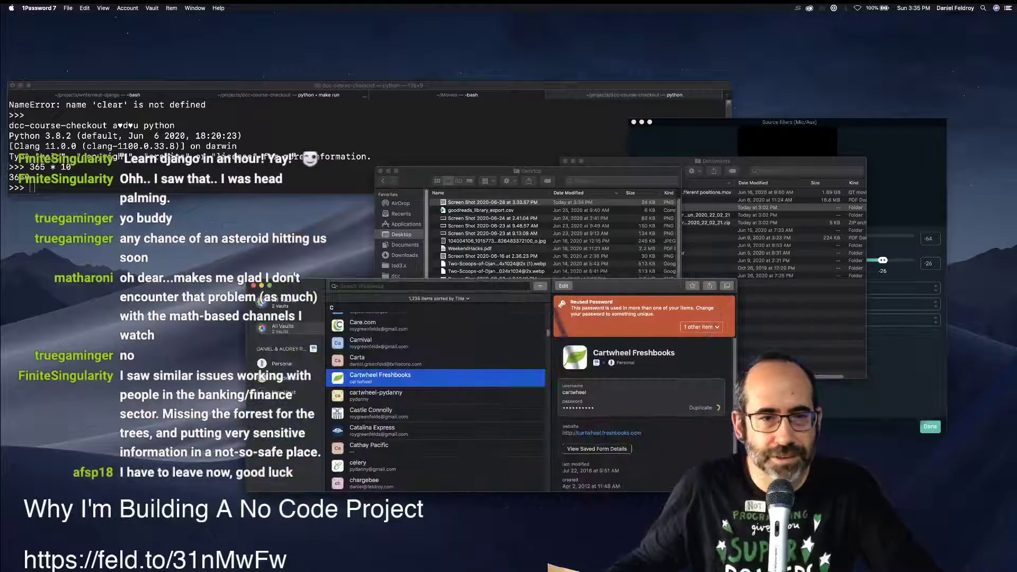
text(charg)
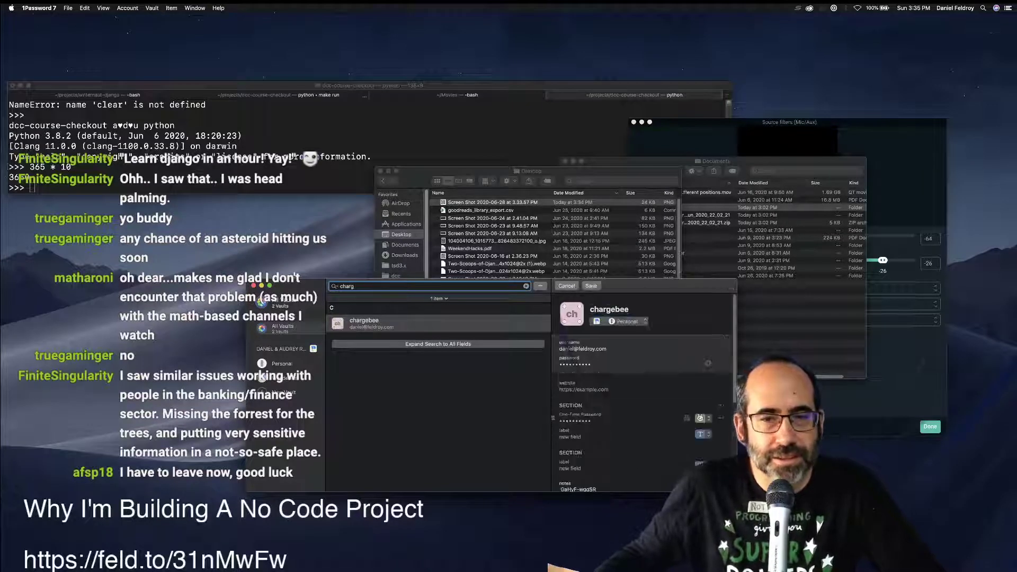
key(super+w)
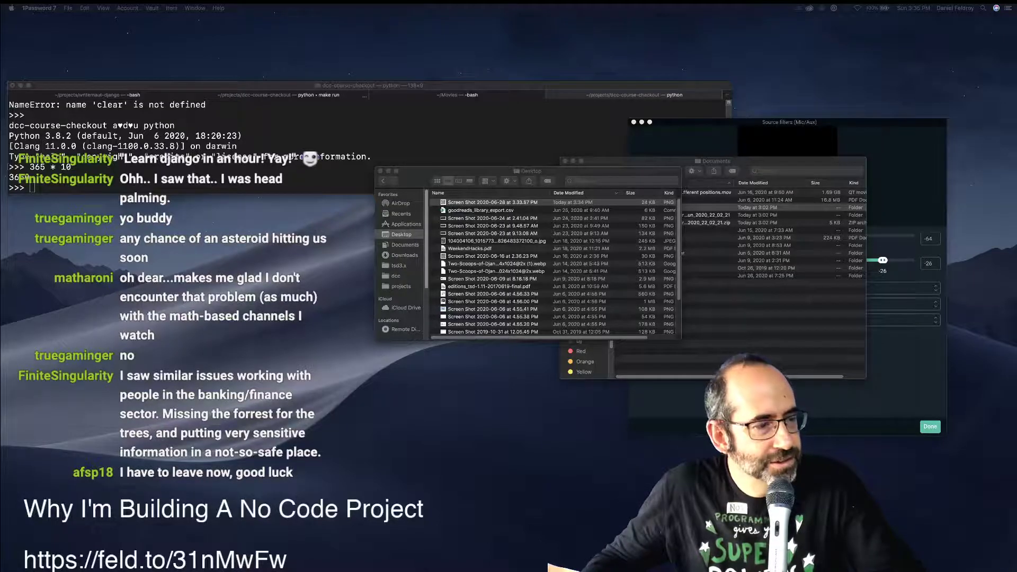
Check the Streamlabs OBS mic filters and live stream window, then hide the main window.
key(super+Tab)
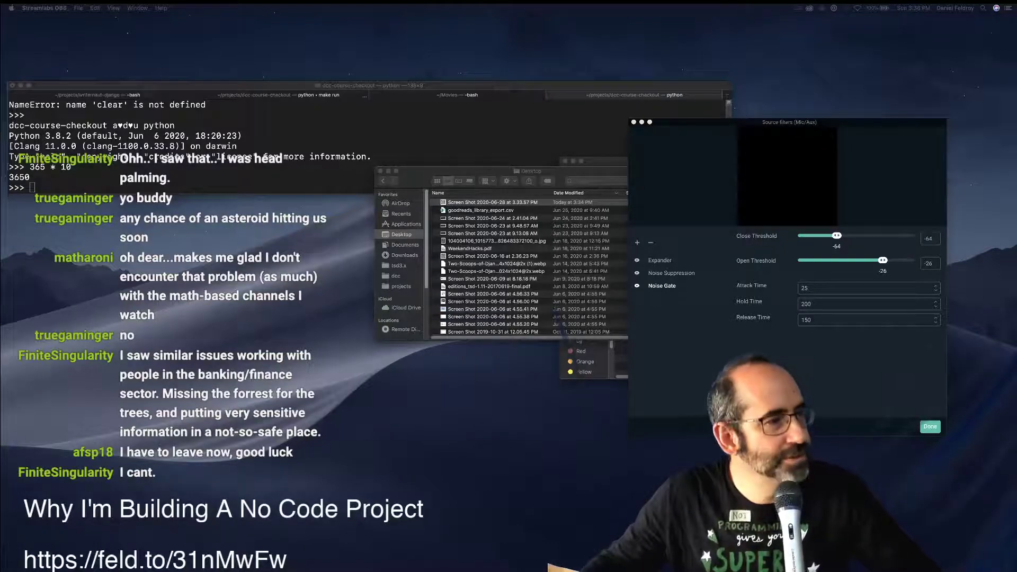
key(super+Tab)
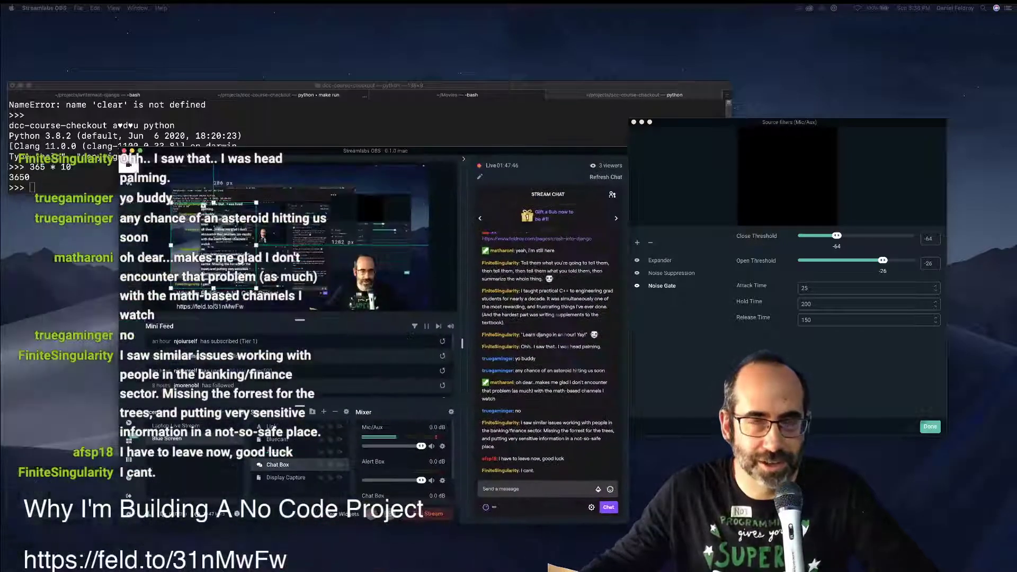
key(super+m)
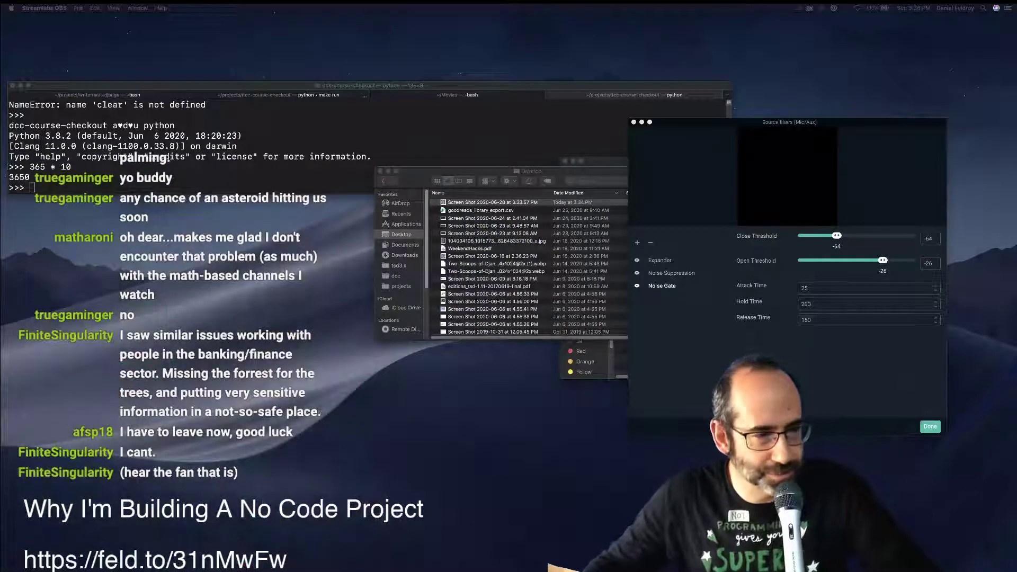
Move 1Password to the other display and bring the Chargebee site in Chrome forward.
key(super+Tab)
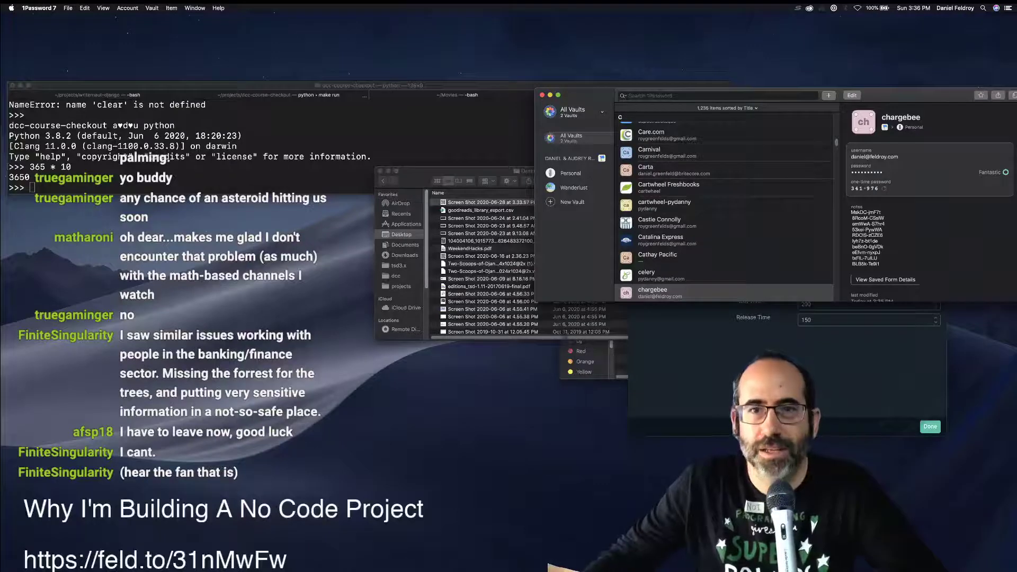
drag(583, 95, 0, 223)
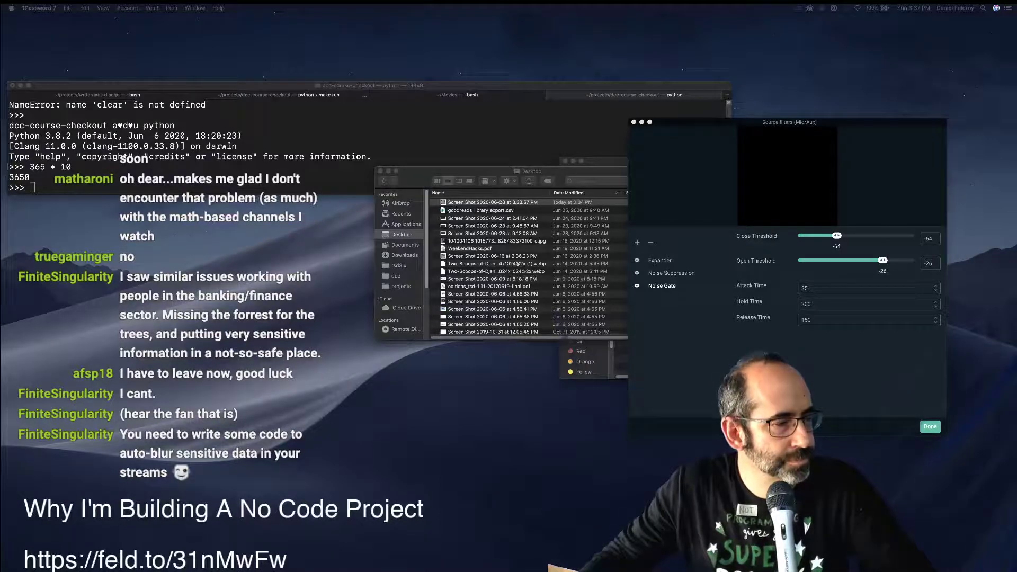
key(super+Tab)
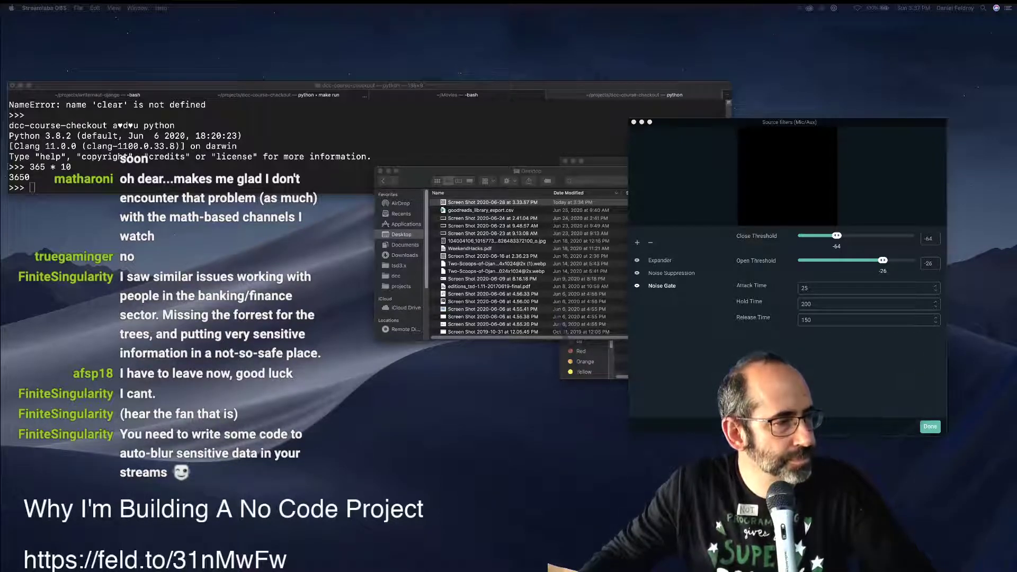
key(super+Tab)
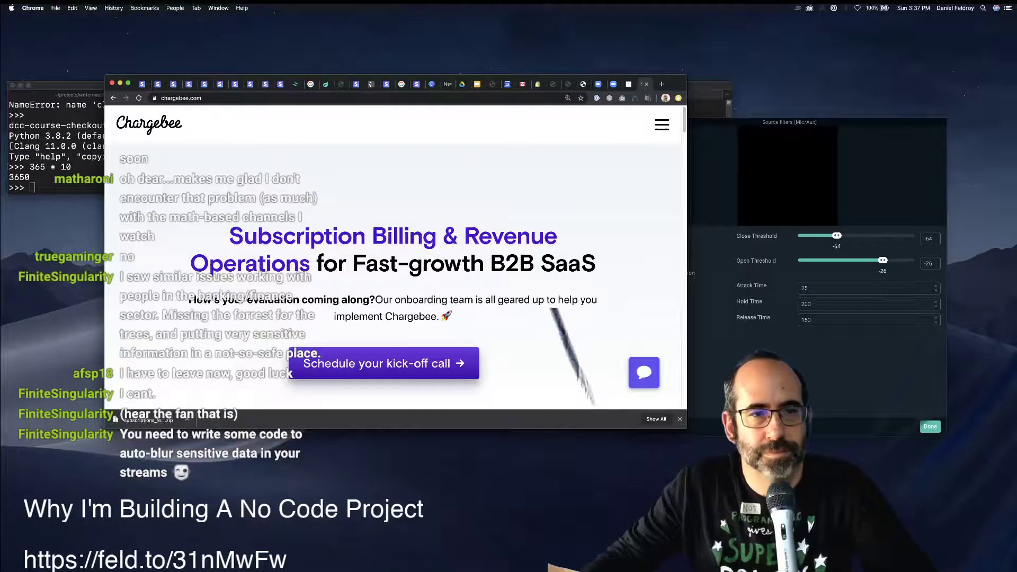
Open the feldroy-test site's settings page from the 'charge' address-bar suggestion.
click(661, 124)
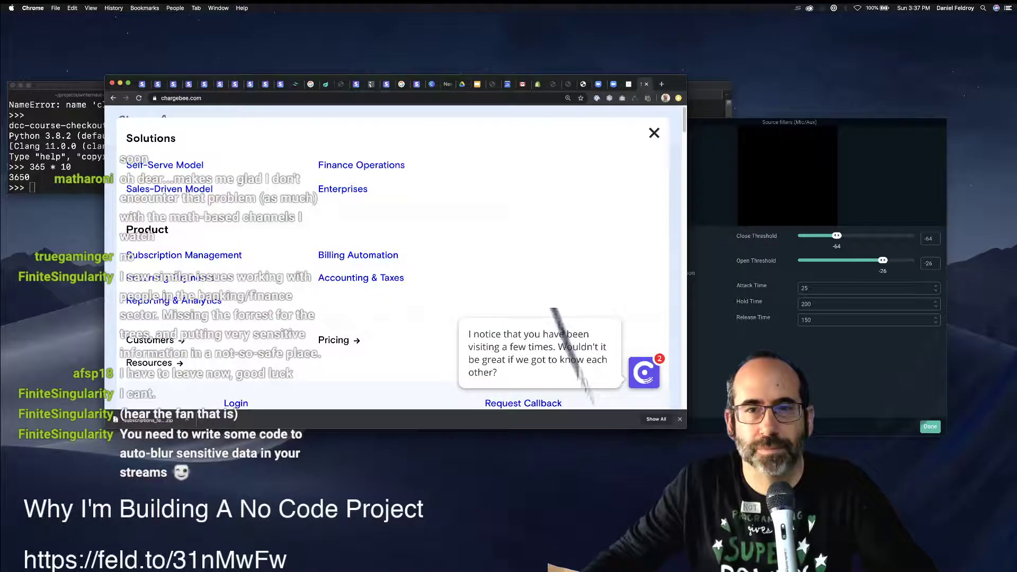
click(655, 132)
click(660, 126)
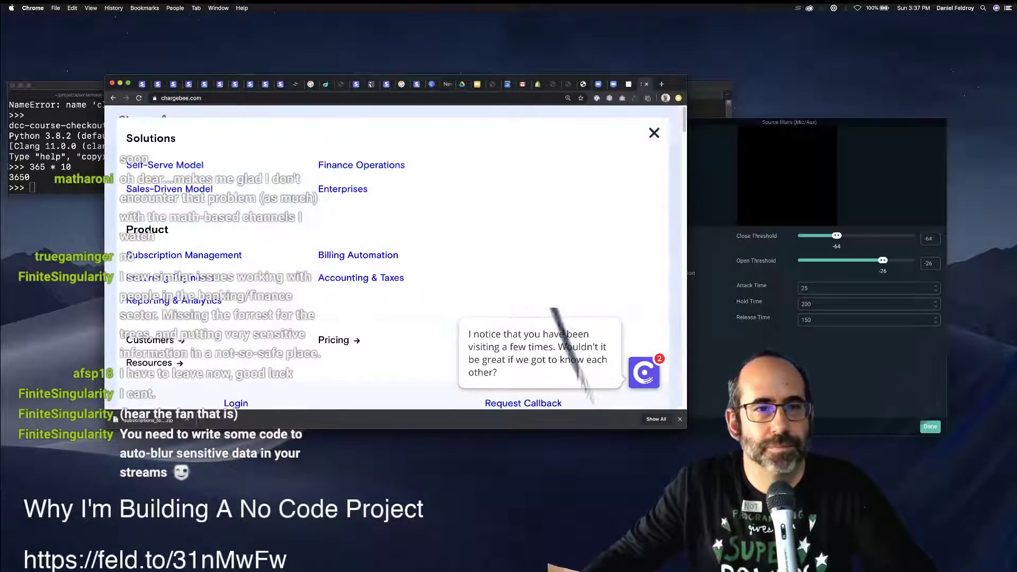
key(super+l)
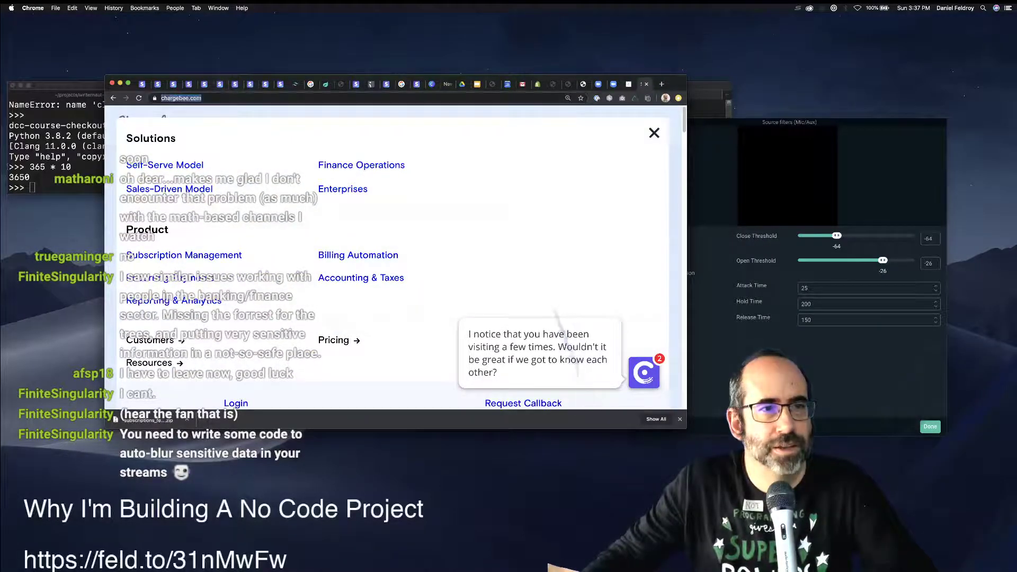
text(ch)
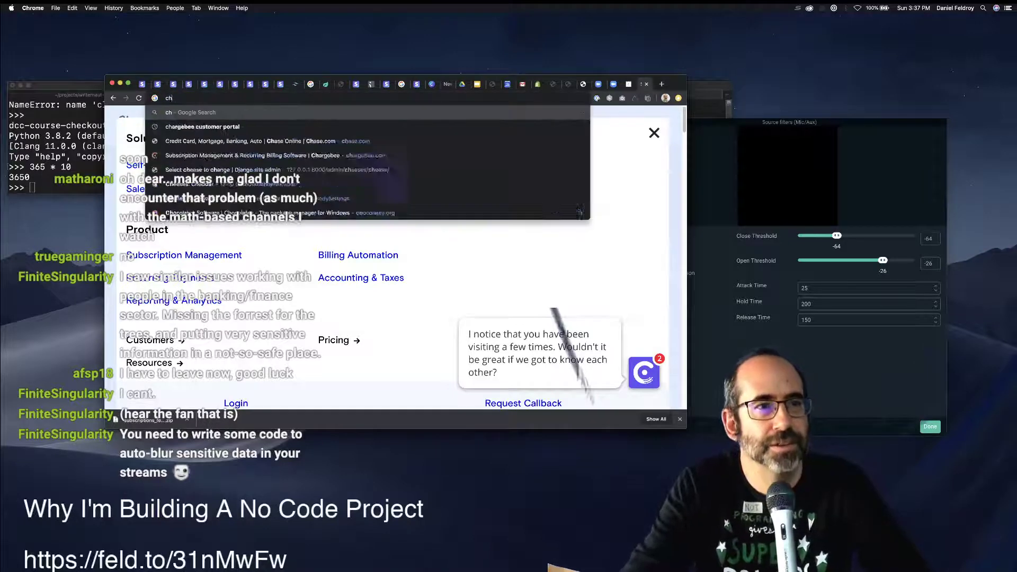
text(arge)
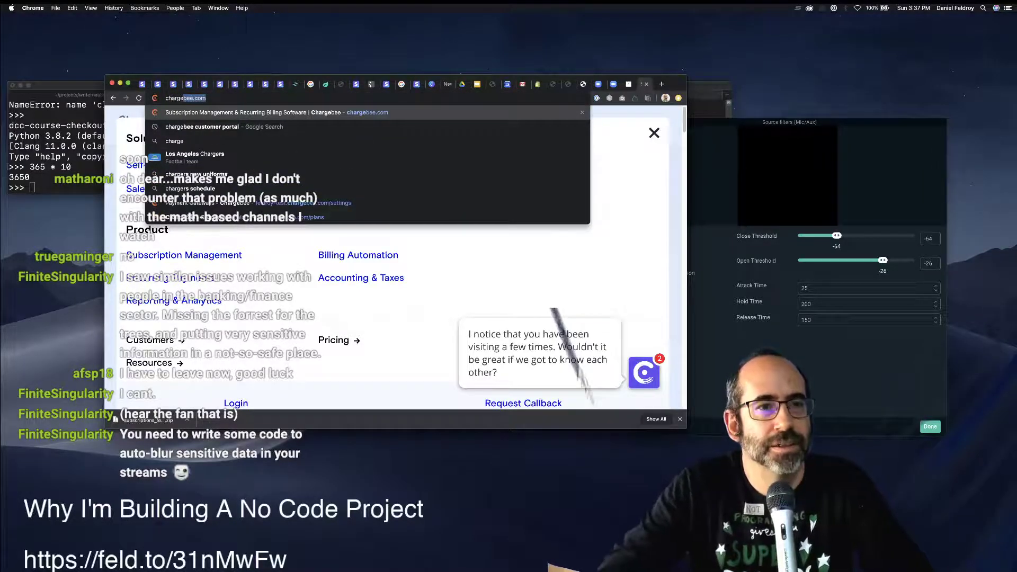
key(Down)
key(Down)
key(Down)
key(Down)
key(Down)
key(Down)
key(Return)
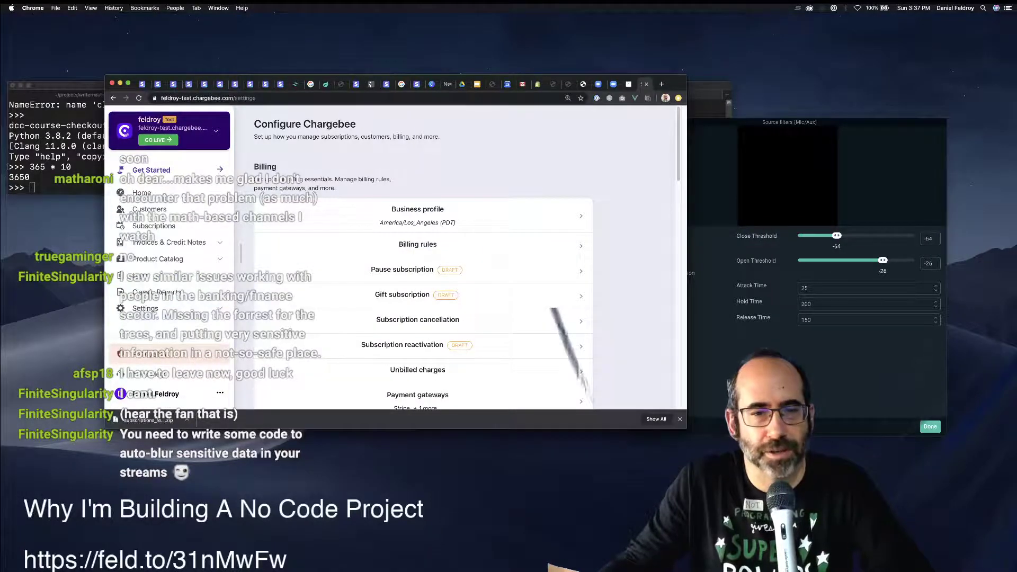
Open the Security & Compliance page from the Settings sidebar.
scroll(418, 254, down, 5)
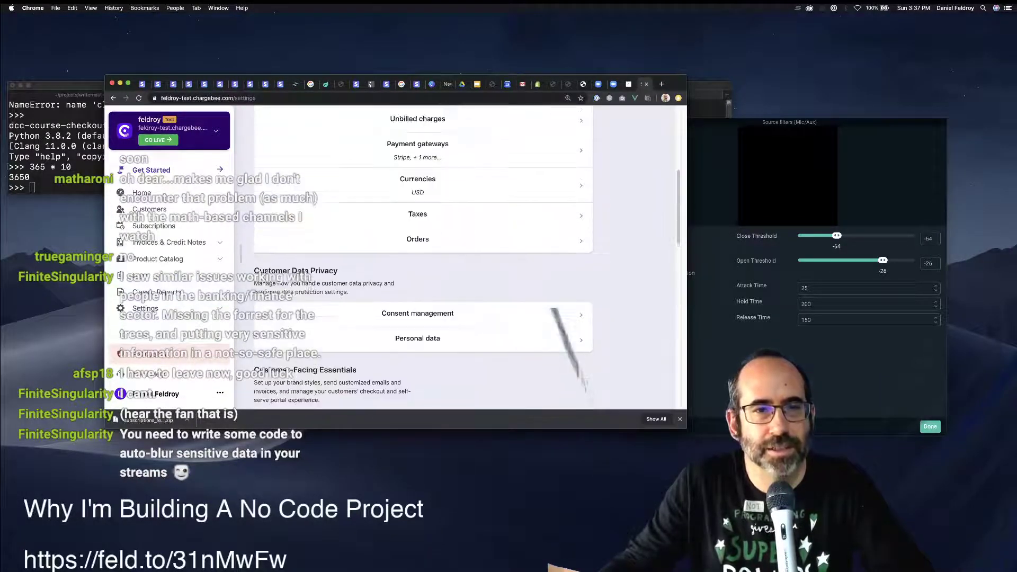
scroll(159, 323, down, 2)
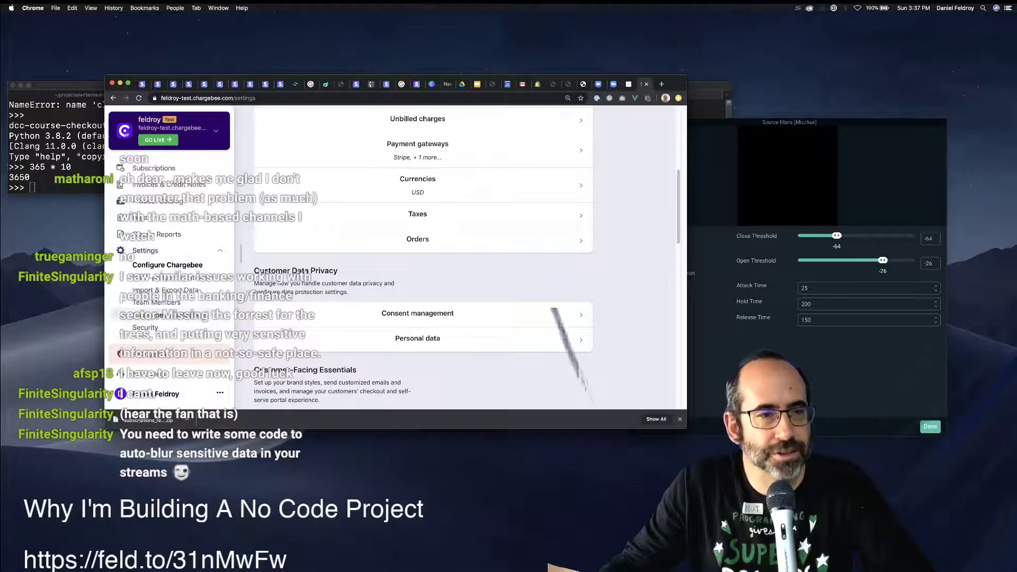
click(146, 328)
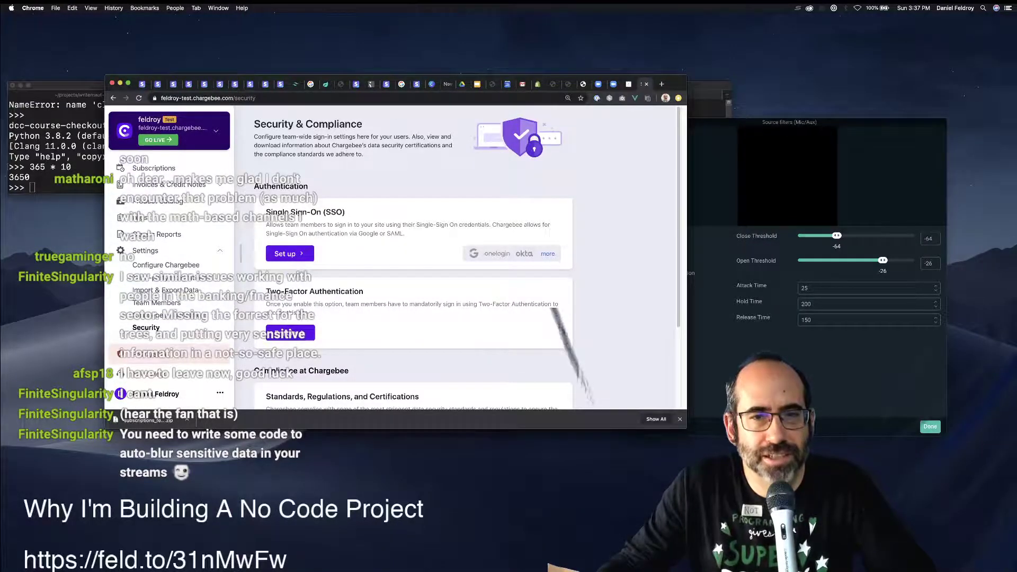
Enable Two-Factor Authentication for team members and confirm with 'Yes, go ahead'.
scroll(466, 260, down, 3)
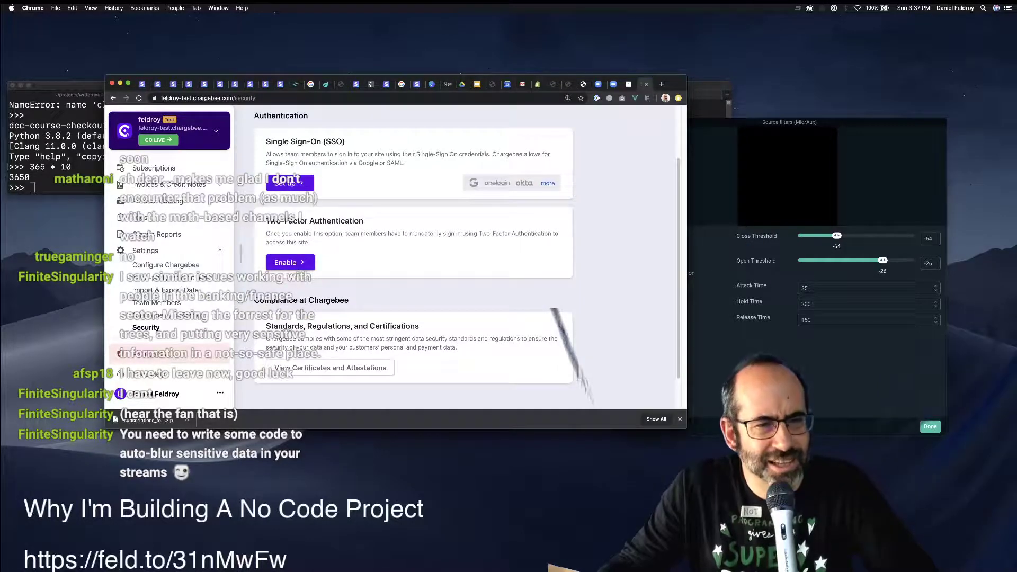
click(290, 262)
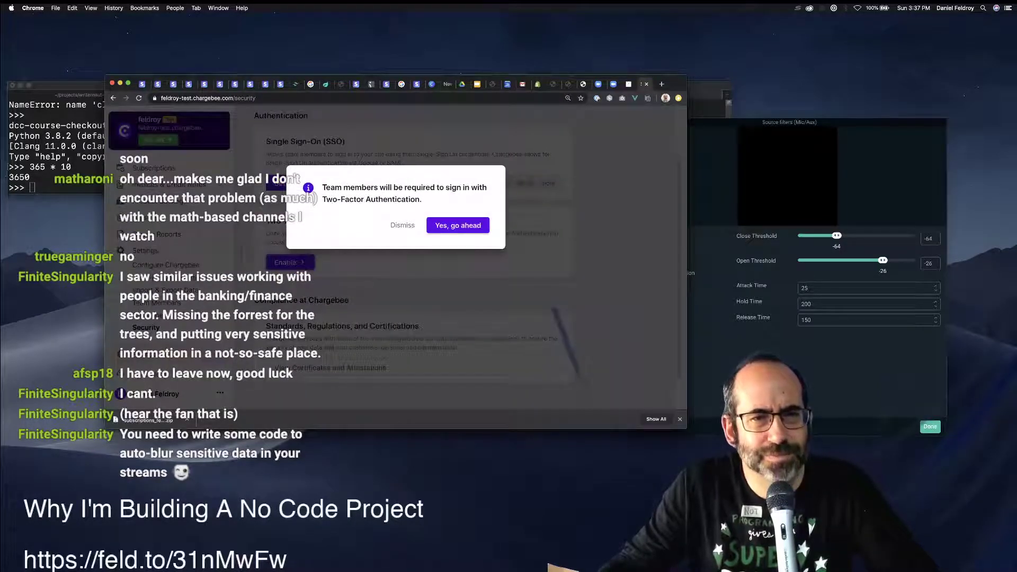
click(457, 226)
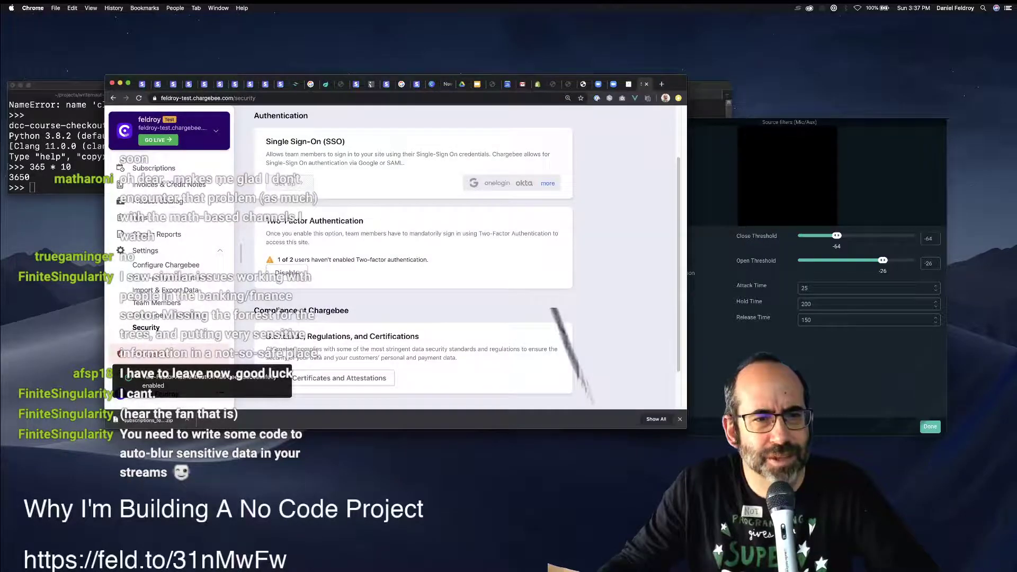
scroll(413, 254, down, 2)
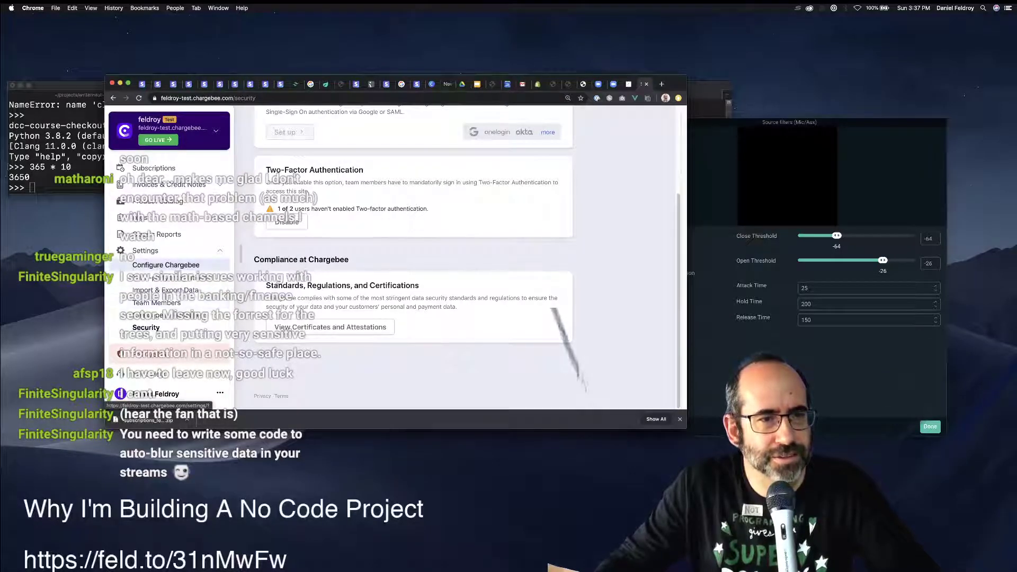
Go to the Team Members page through Configure Chargebee.
click(159, 394)
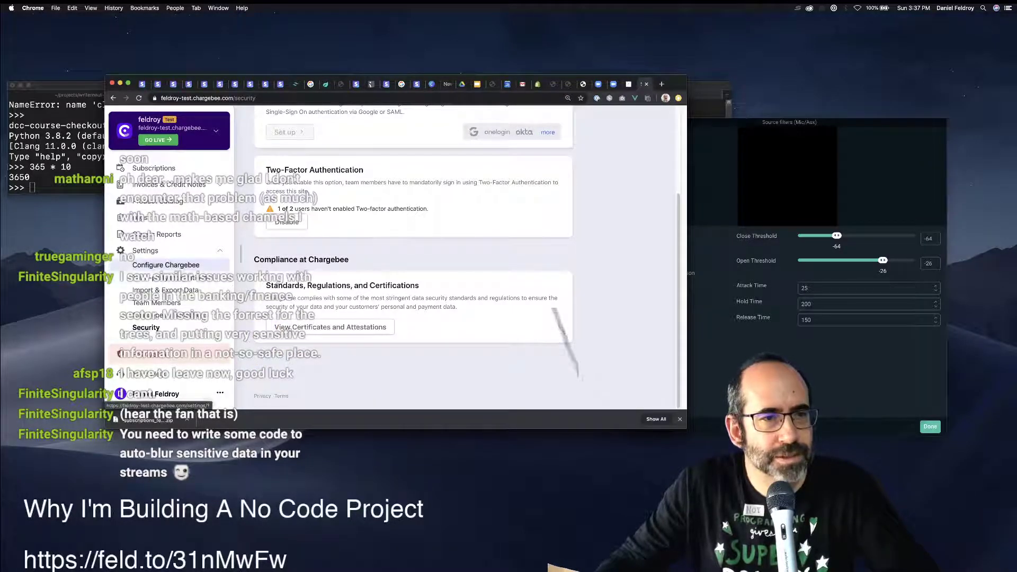
click(166, 265)
click(158, 303)
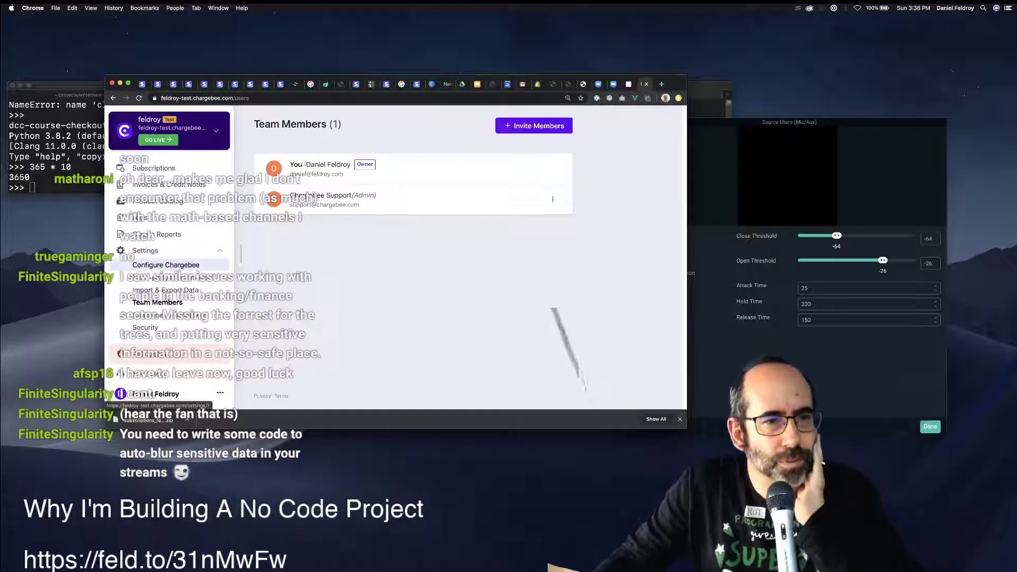
Review the Security & Compliance and Notifications settings pages.
click(145, 328)
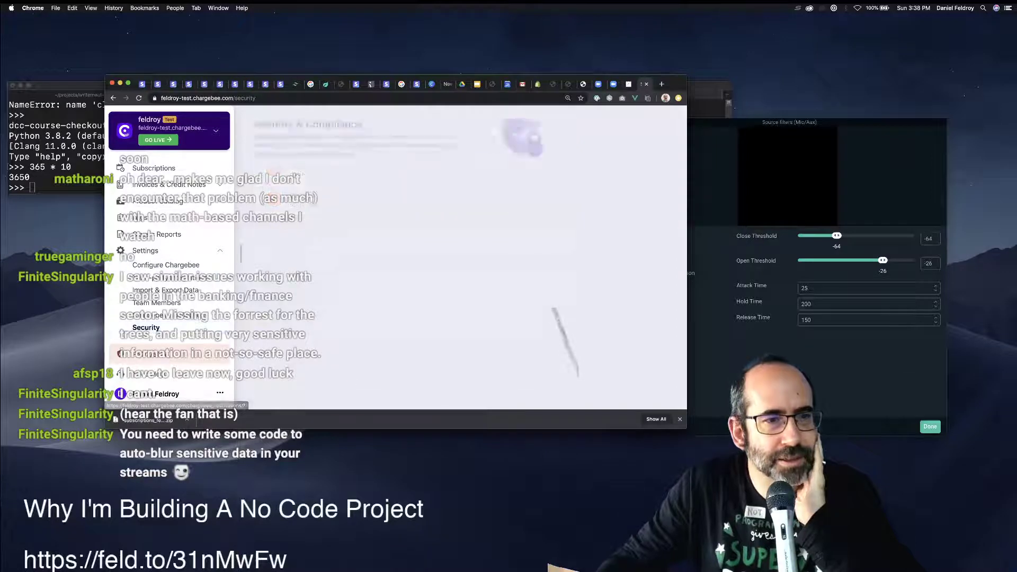
scroll(413, 254, down, 5)
scroll(413, 255, up, 5)
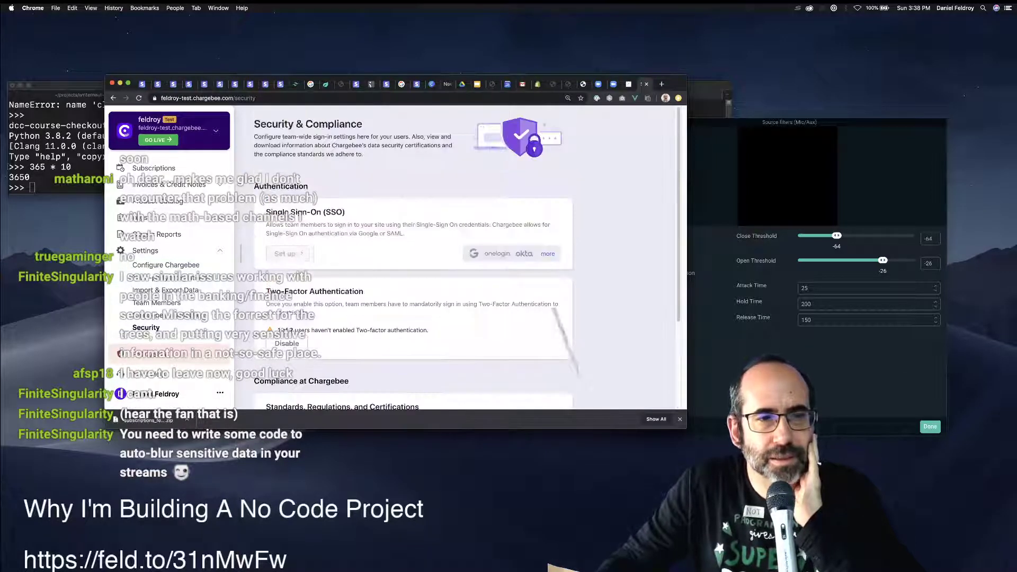
mouse_move(299, 254)
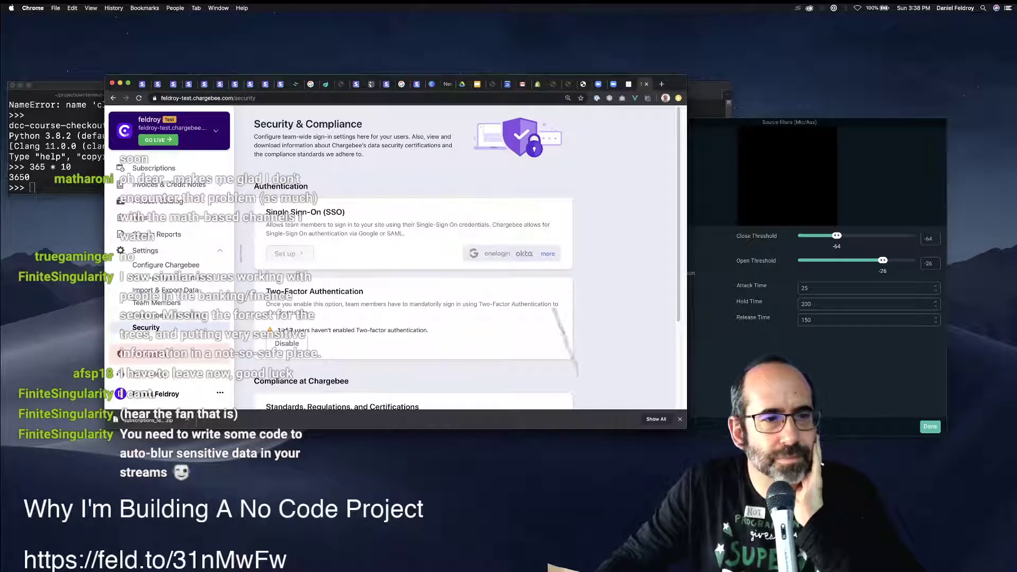
click(159, 315)
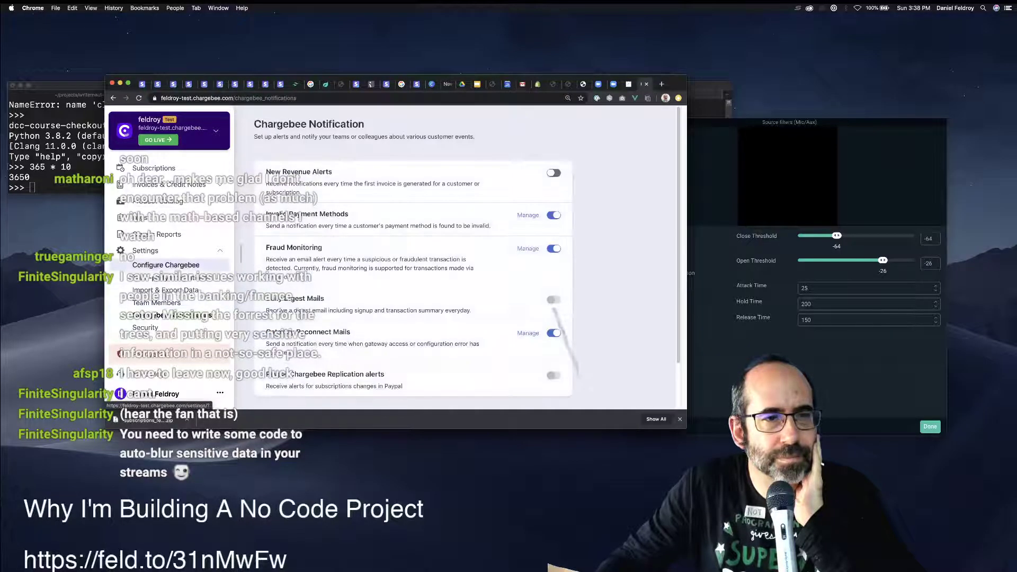
scroll(423, 254, down, 10)
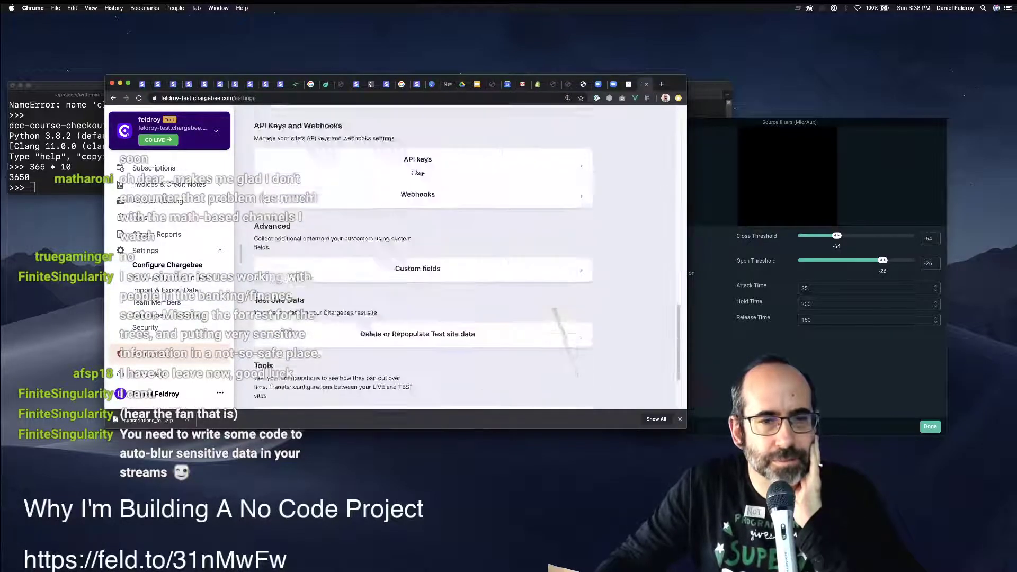
scroll(424, 254, up, 10)
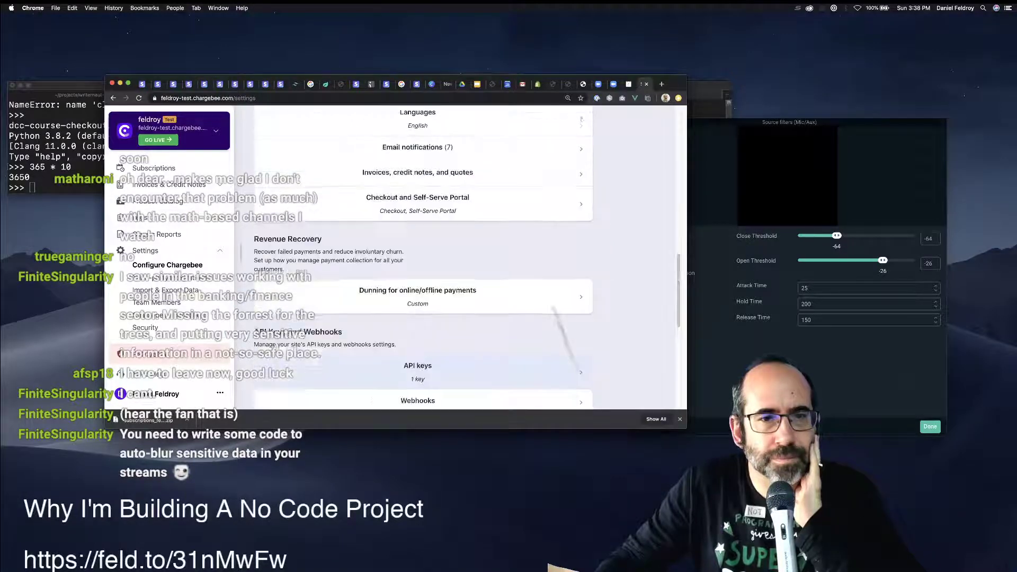
scroll(424, 254, up, 10)
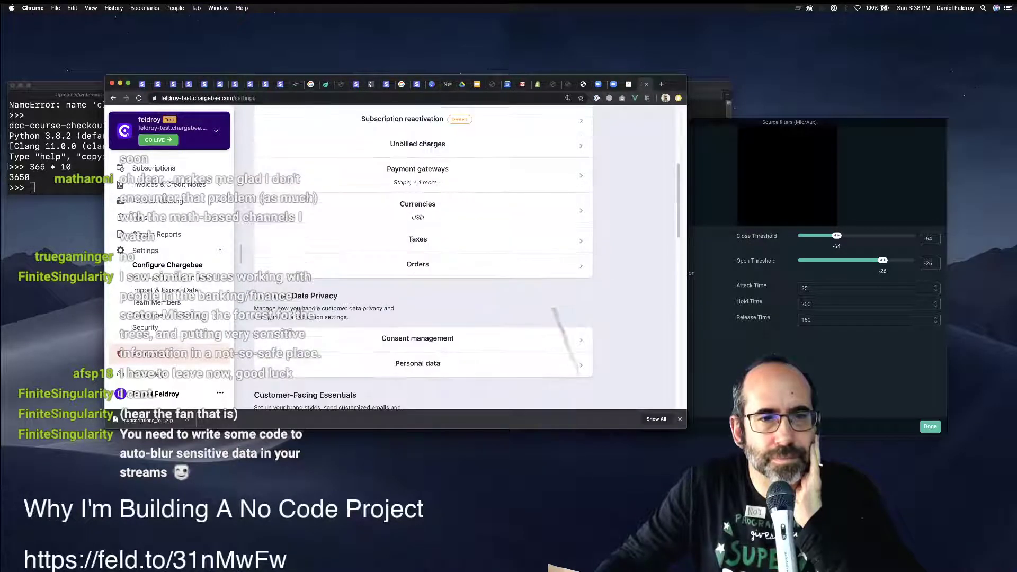
scroll(424, 254, up, 3)
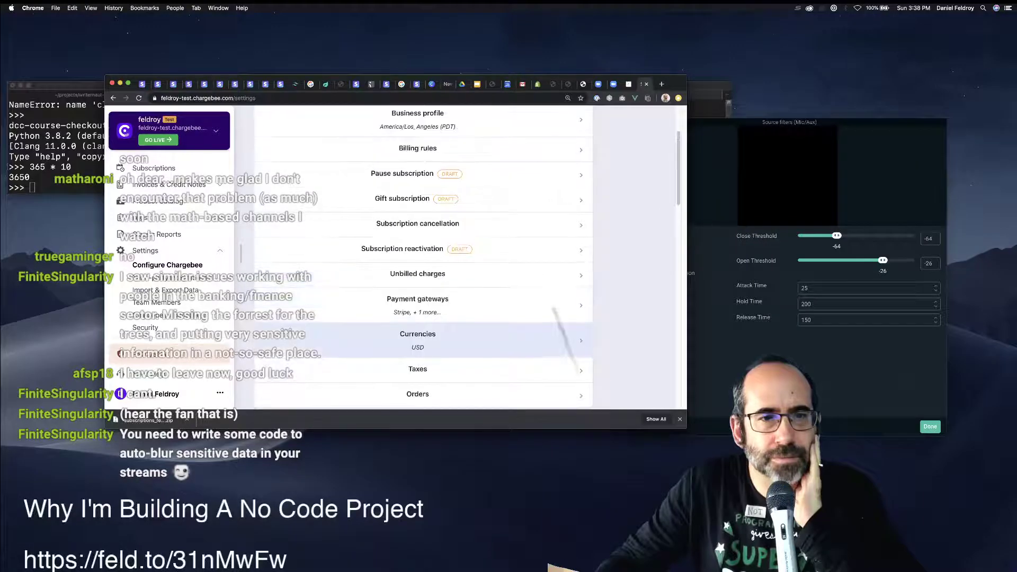
Look over the Payment gateways settings, then return to Team Members.
click(417, 302)
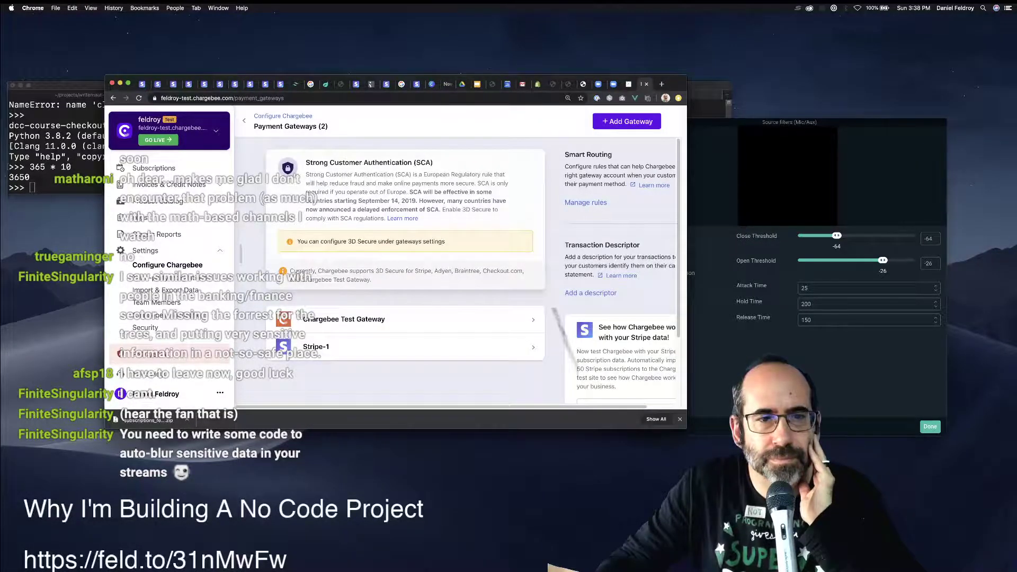
scroll(417, 303, down, 1)
scroll(456, 254, down, 4)
scroll(455, 254, up, 5)
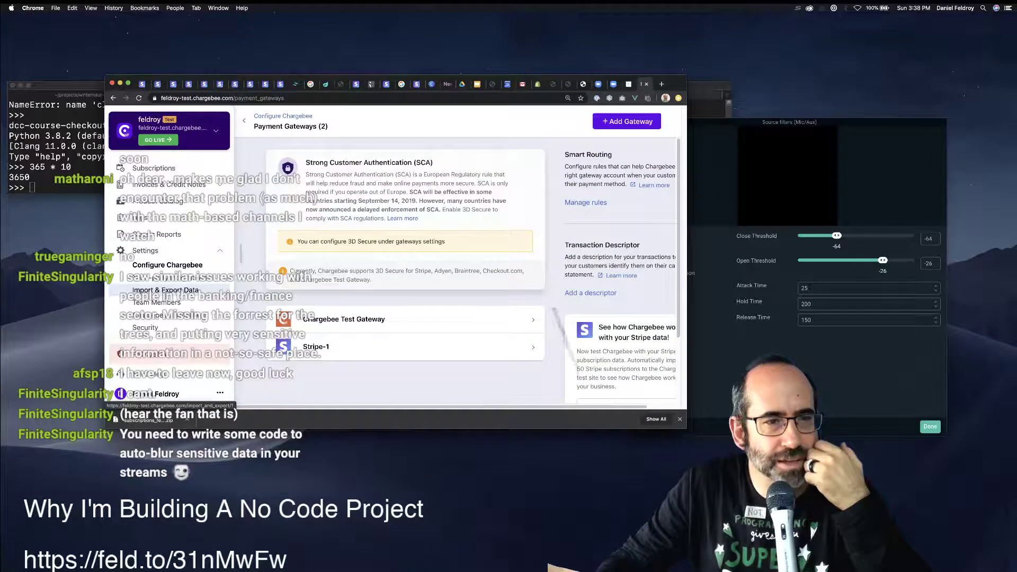
click(157, 302)
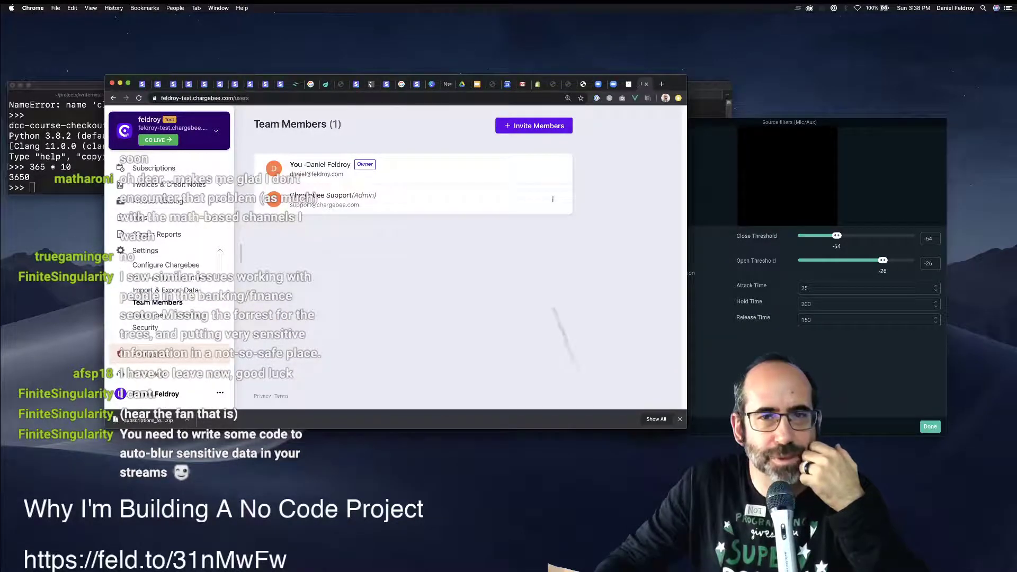
Show the recovery codes on the My account page and move the browser out of view.
click(219, 393)
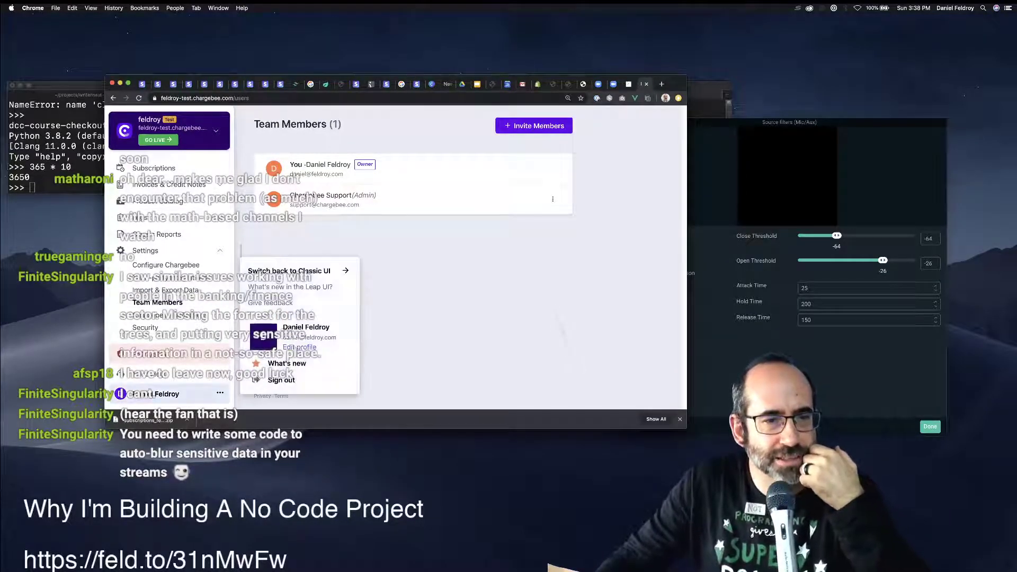
click(299, 346)
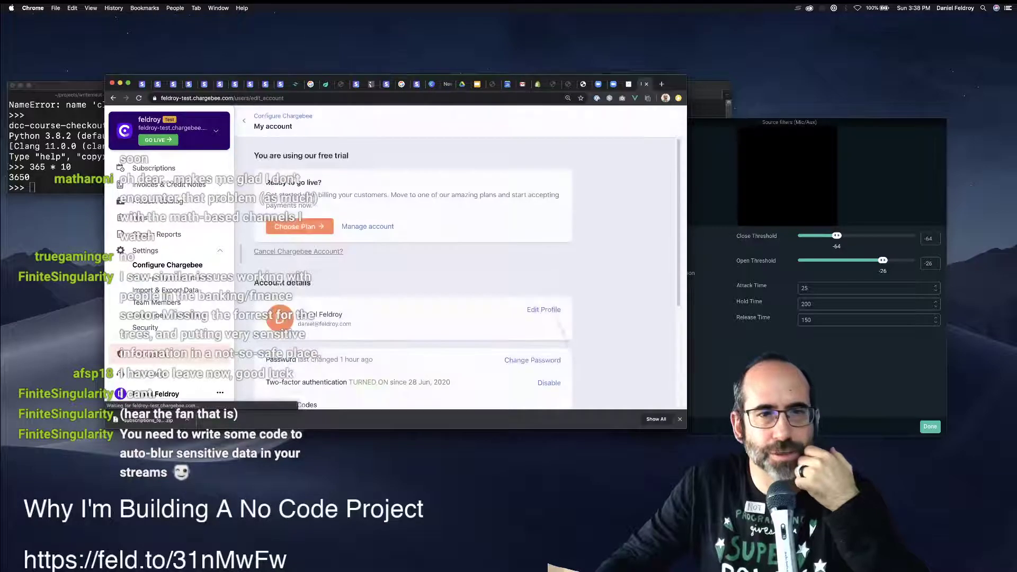
scroll(413, 265, down, 5)
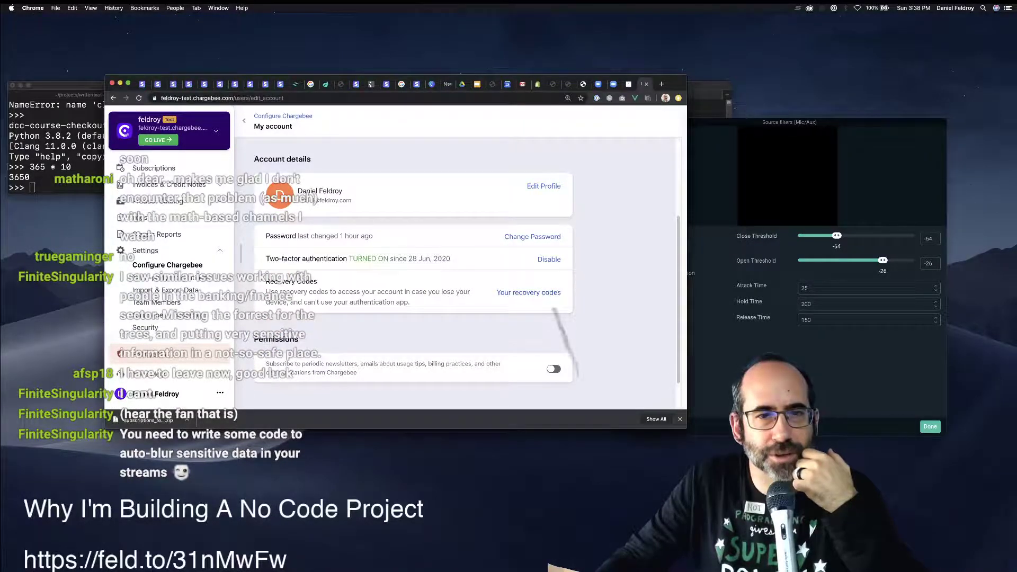
click(528, 292)
drag(675, 84, 239, 231)
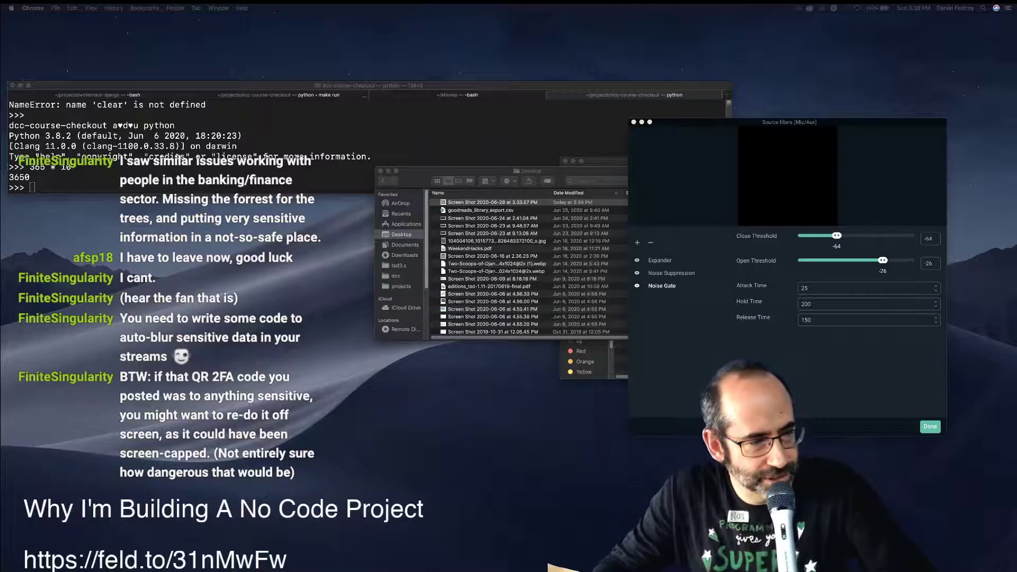
Switch briefly to Finder, then return to Chrome's Chargebee My account page.
key(super+Tab)
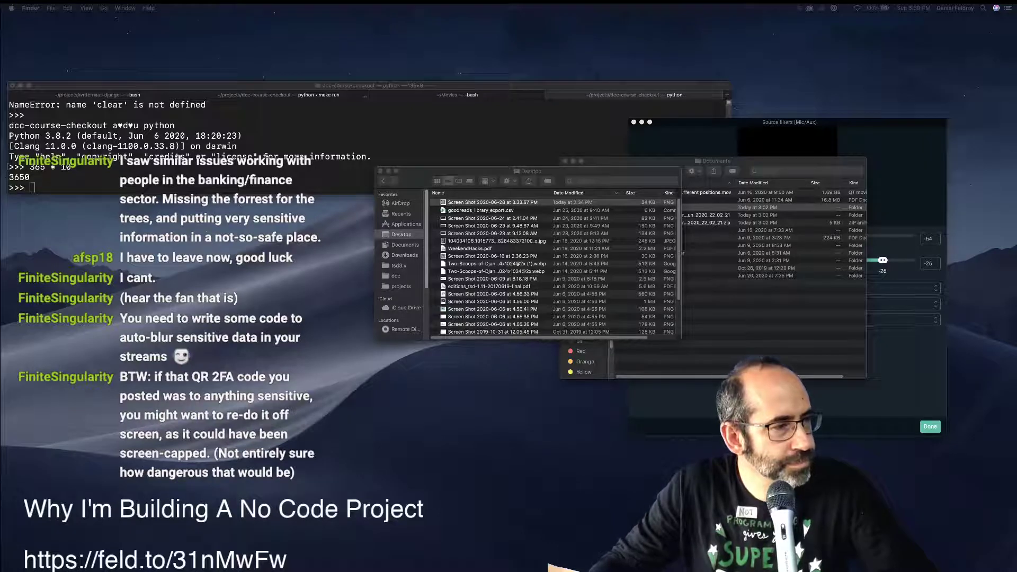
key(super+Tab)
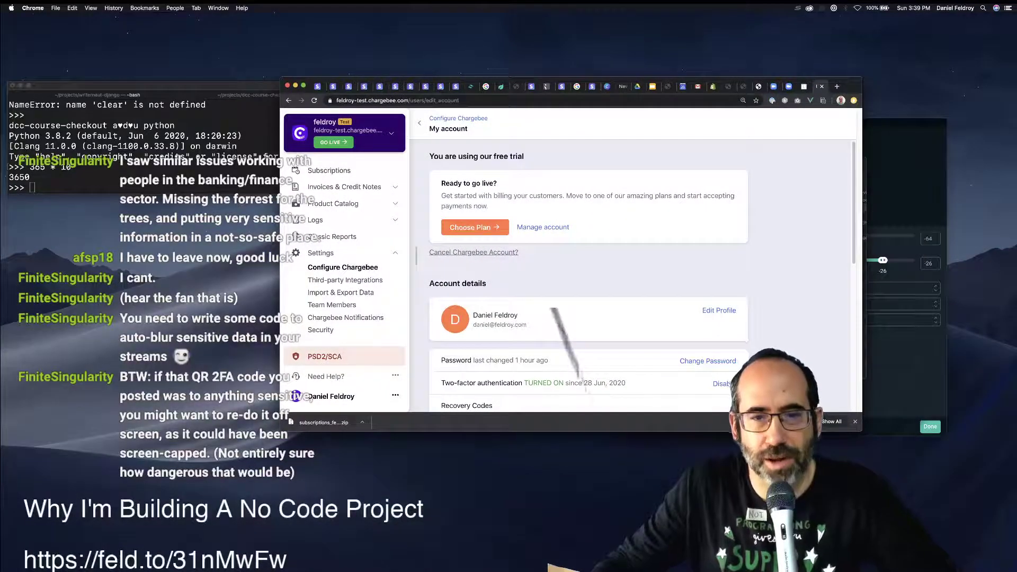
In Choose Plan, pick Launch Plan with stage 'Still in development', then switch to Rise Plan.
click(474, 226)
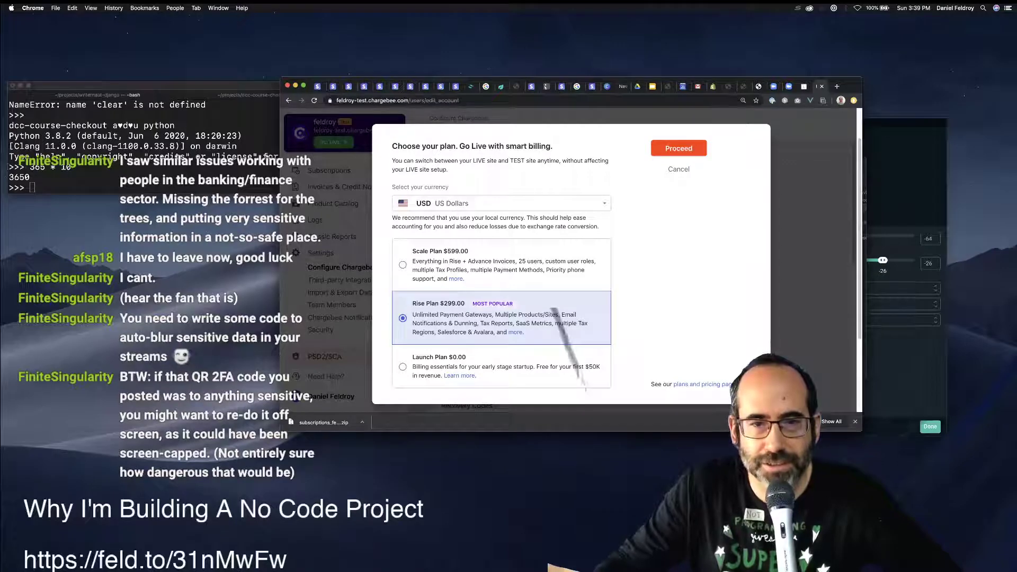
click(583, 379)
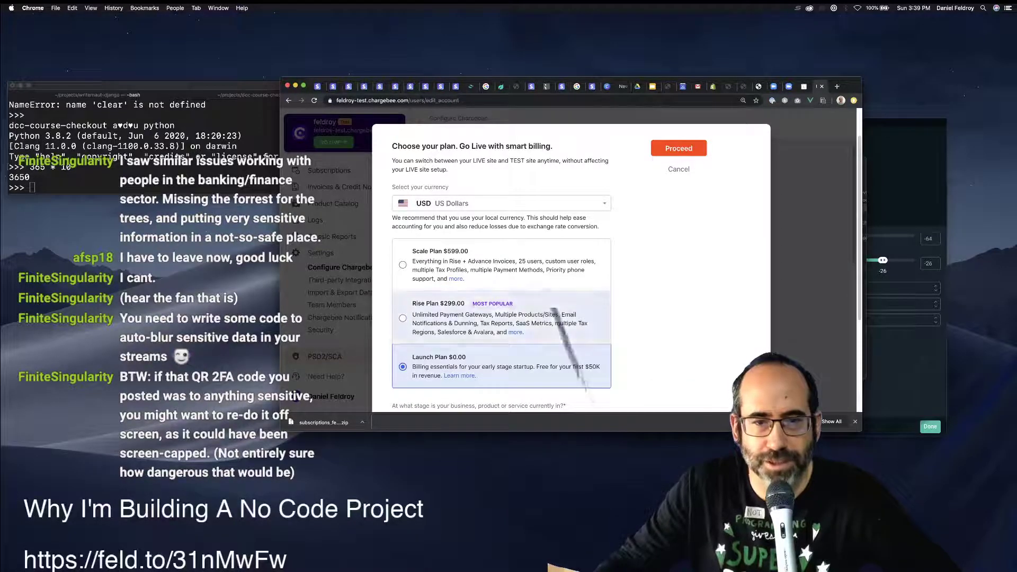
scroll(553, 307, down, 3)
click(553, 305)
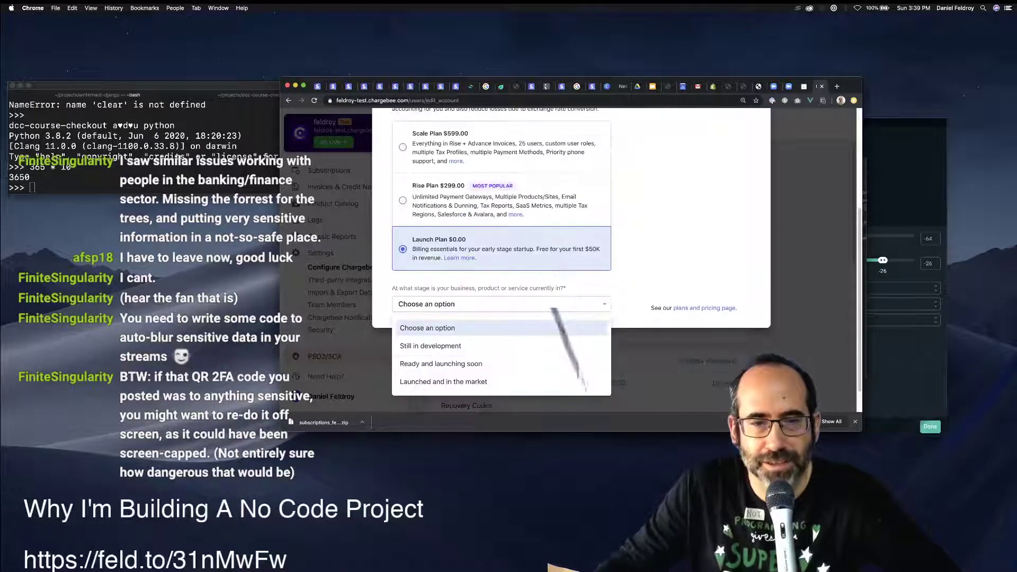
key(Down)
key(Return)
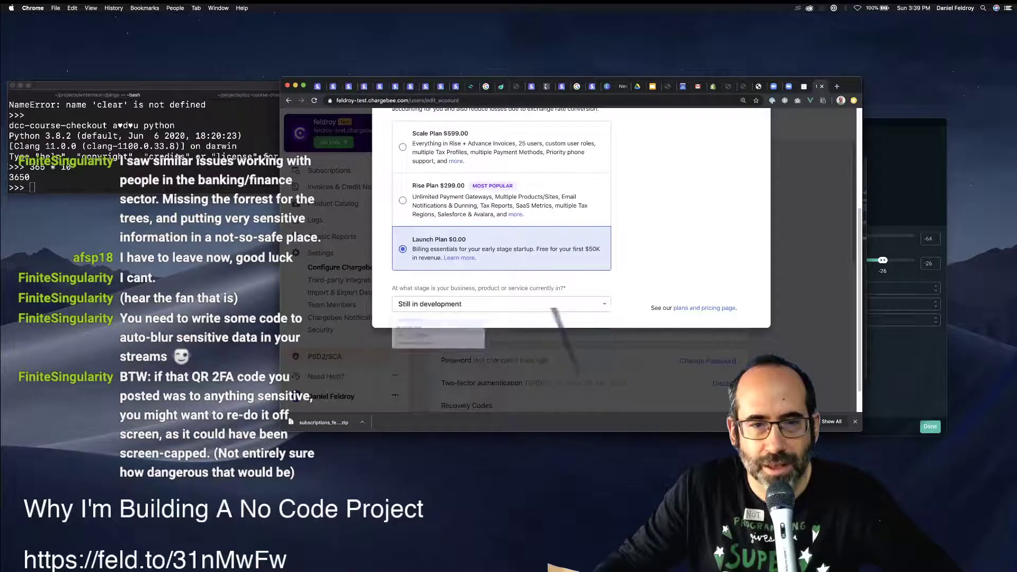
scroll(529, 238, up, 4)
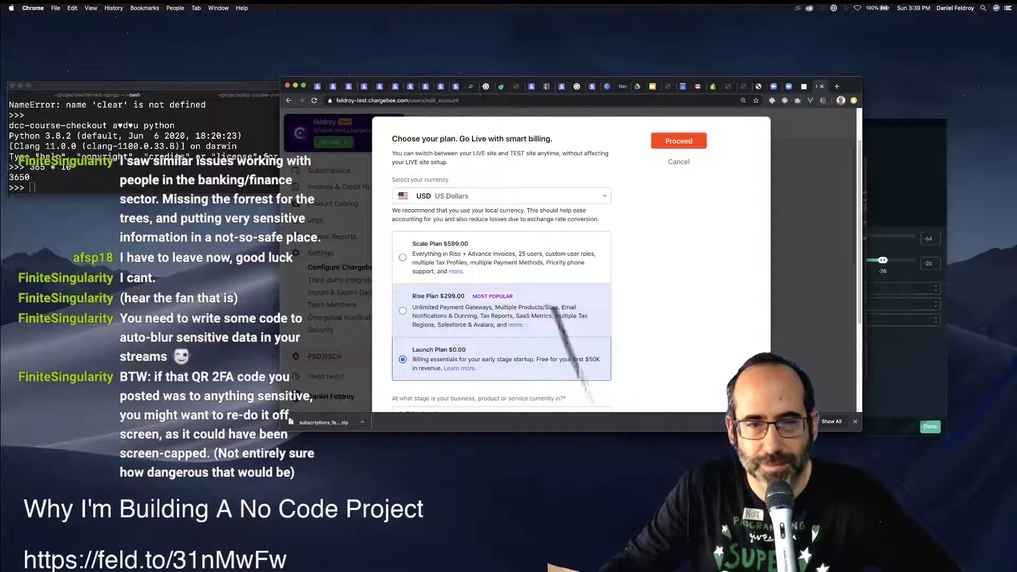
click(402, 311)
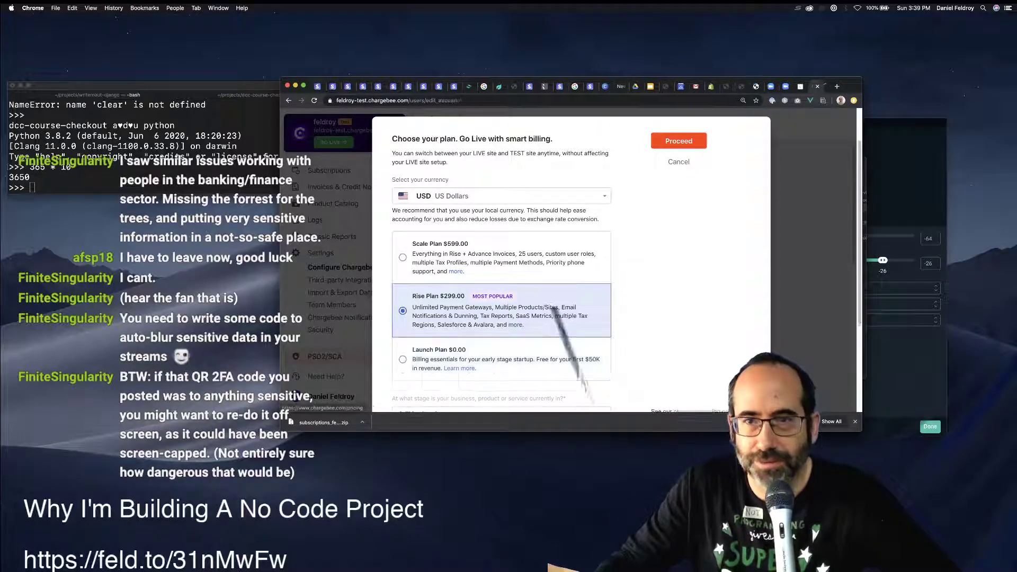
Open Chargebee's pricing page and zoom out so all plans fit side by side.
click(704, 377)
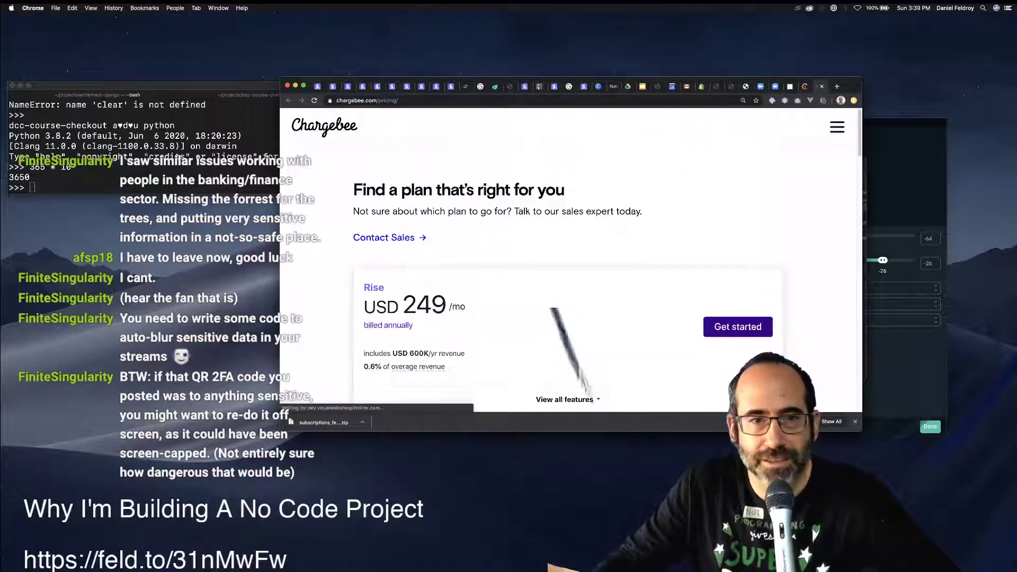
scroll(569, 259, down, 3)
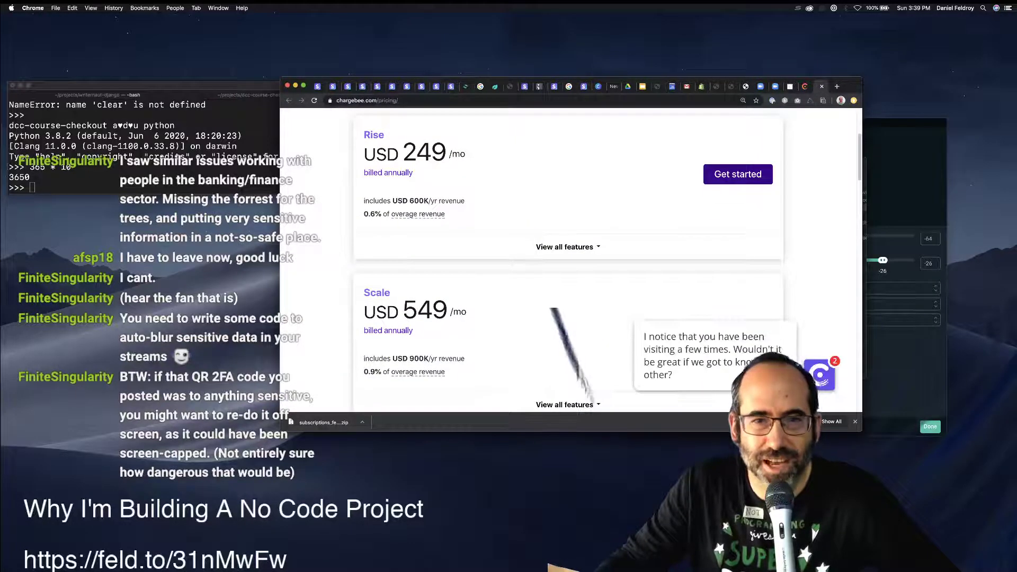
scroll(569, 259, up, 3)
scroll(569, 260, down, 2)
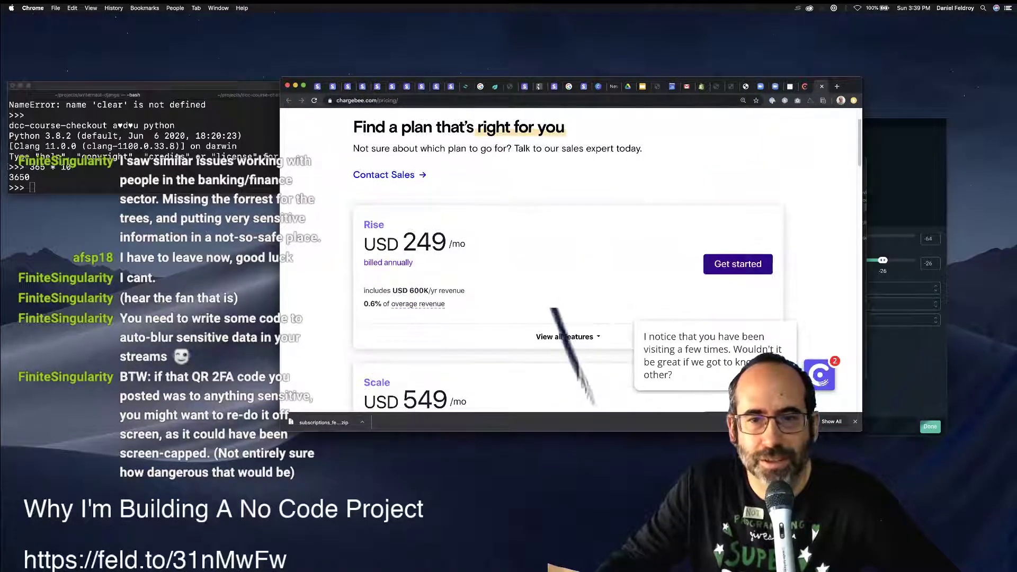
key(super+Tab)
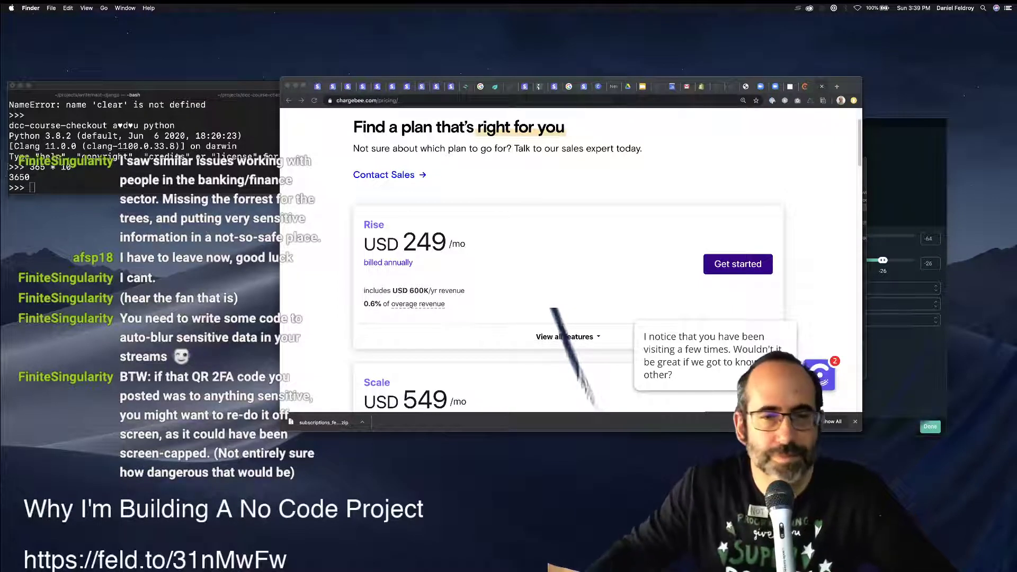
key(super+Tab)
key(super+minus)
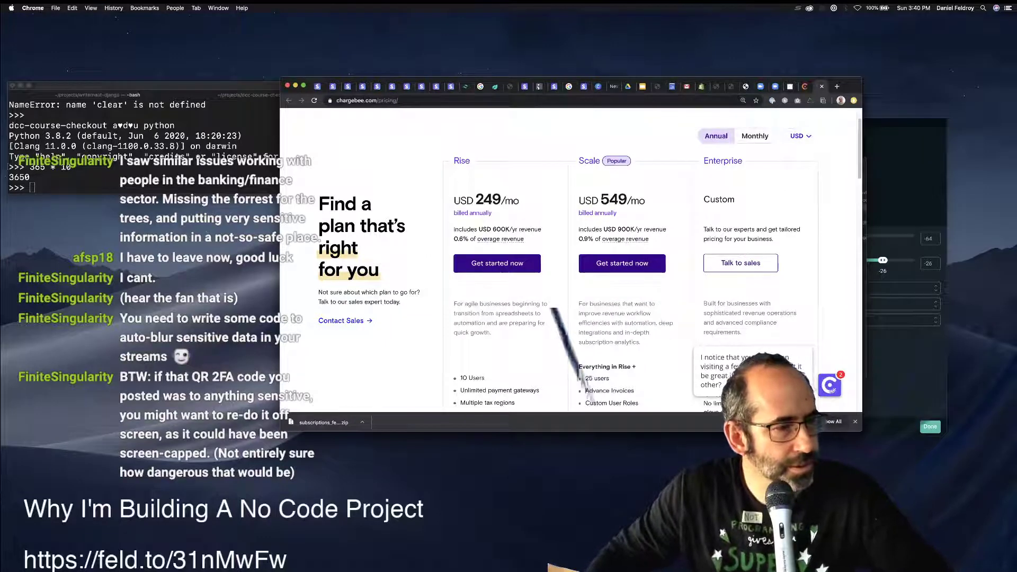
key(super+Tab)
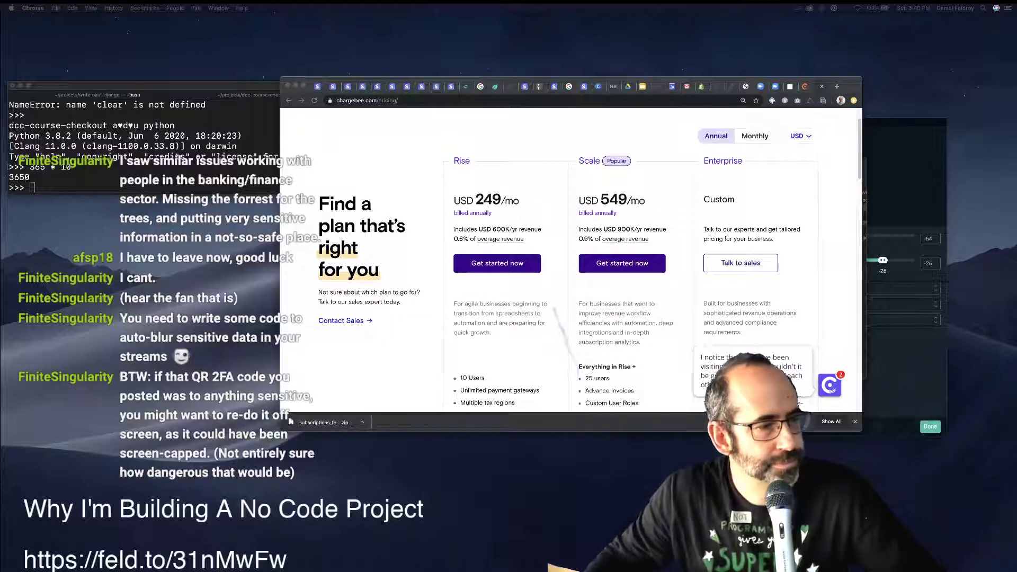
drag(3, 254, 1, 211)
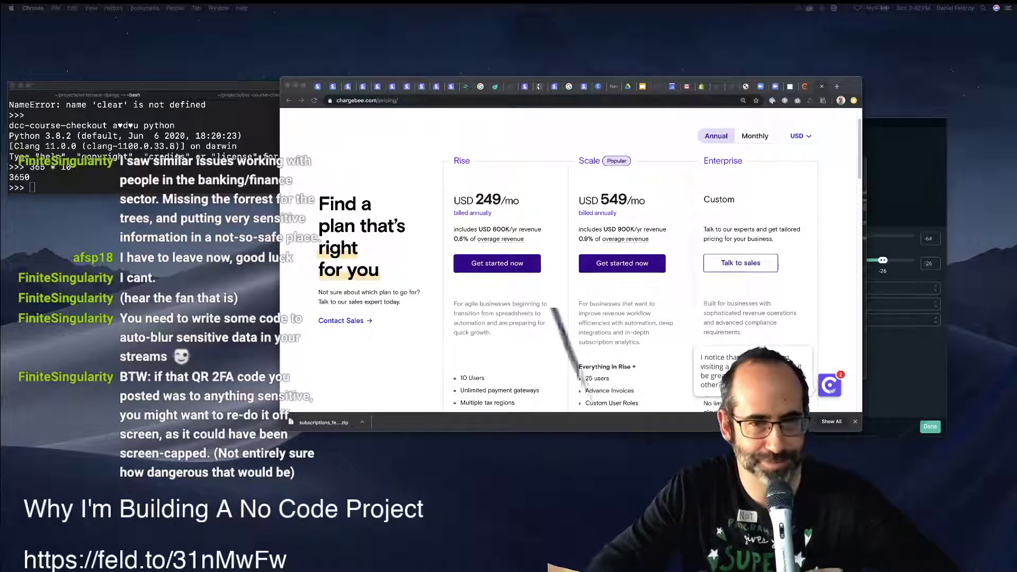
Compare monthly and annual prices for Rise and Scale, then scroll through the feature comparison.
key(super+Tab)
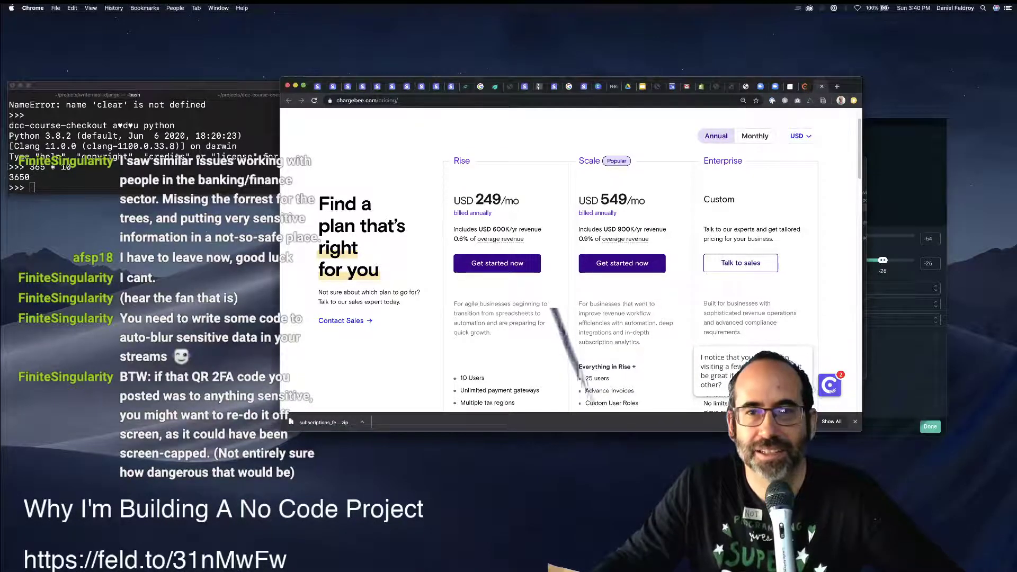
scroll(588, 262, down, 3)
scroll(588, 263, up, 3)
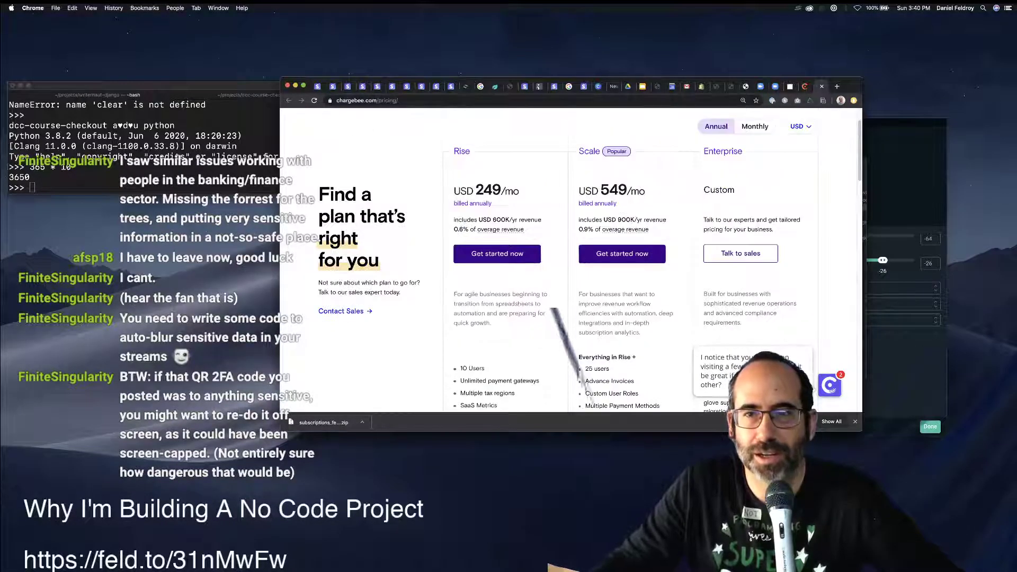
click(755, 126)
click(716, 126)
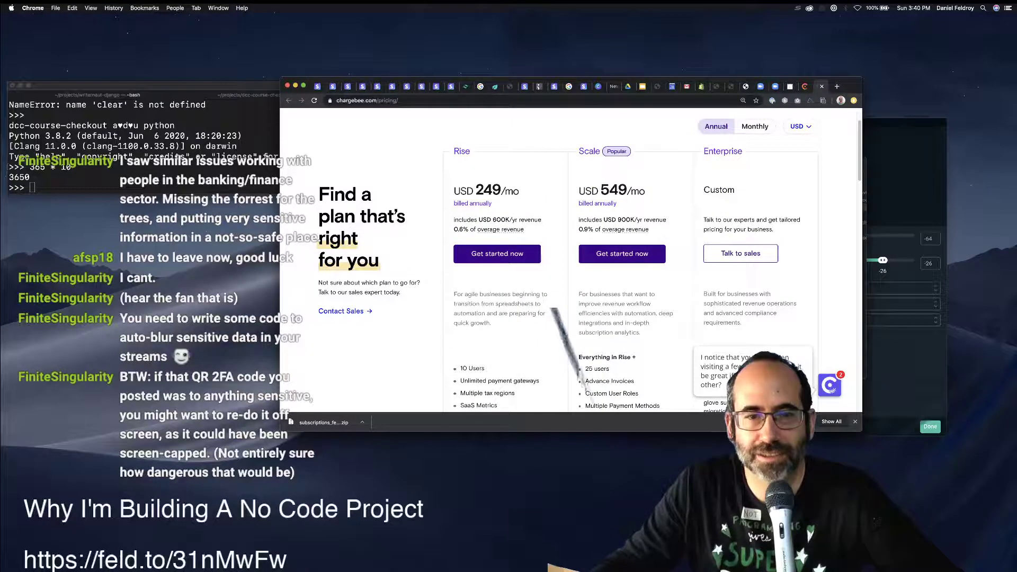
scroll(566, 259, down, 3)
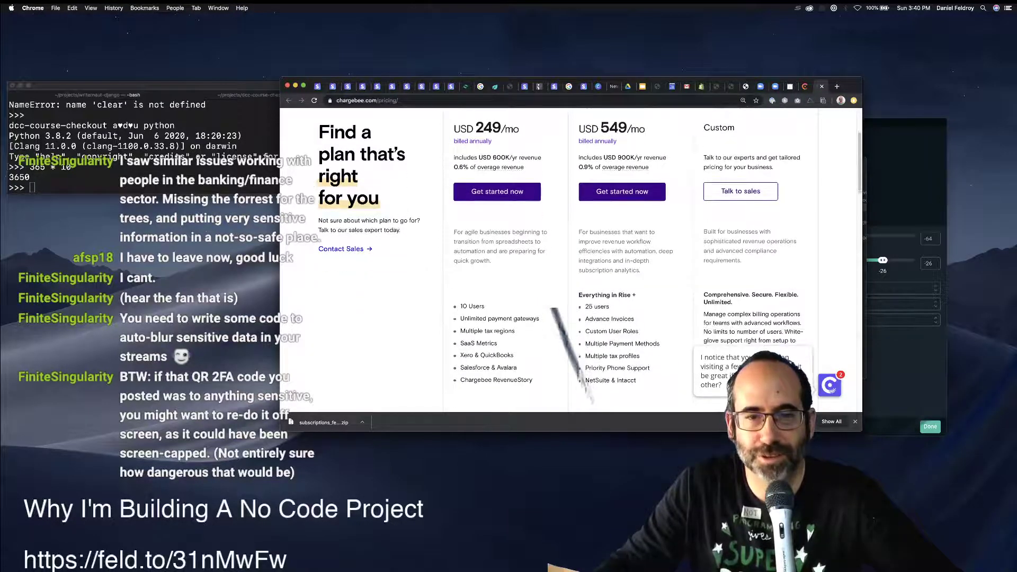
scroll(567, 260, down, 3)
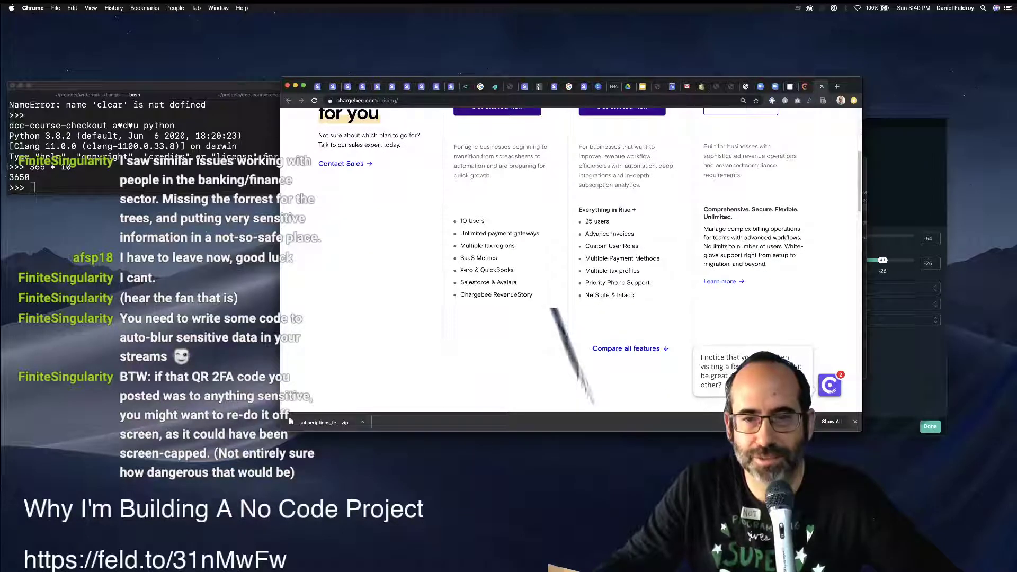
scroll(569, 259, down, 10)
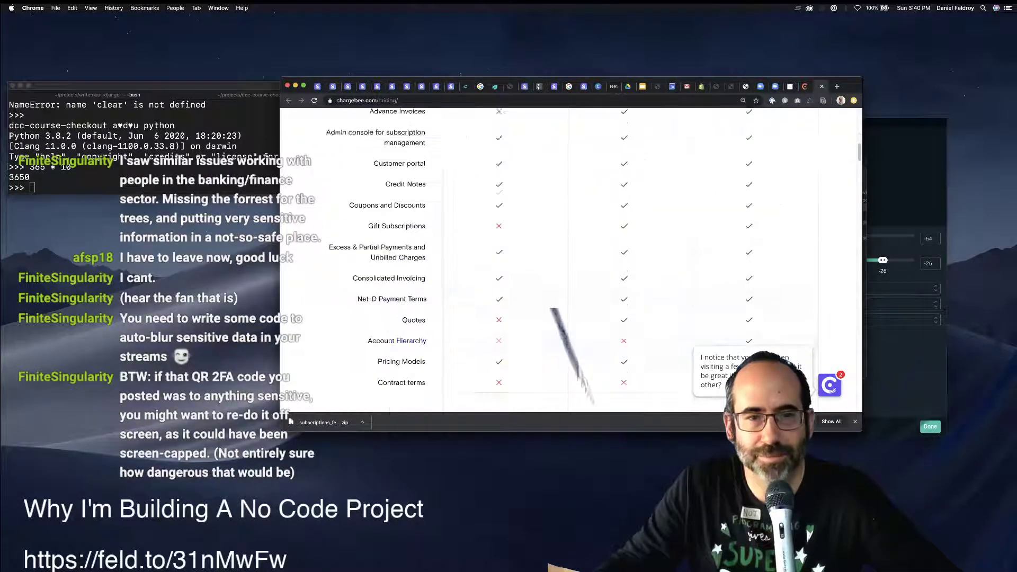
Back in the plan dialog, choose the free Launch Plan with stage 'Still in development'.
key(ctrl+shift+Tab)
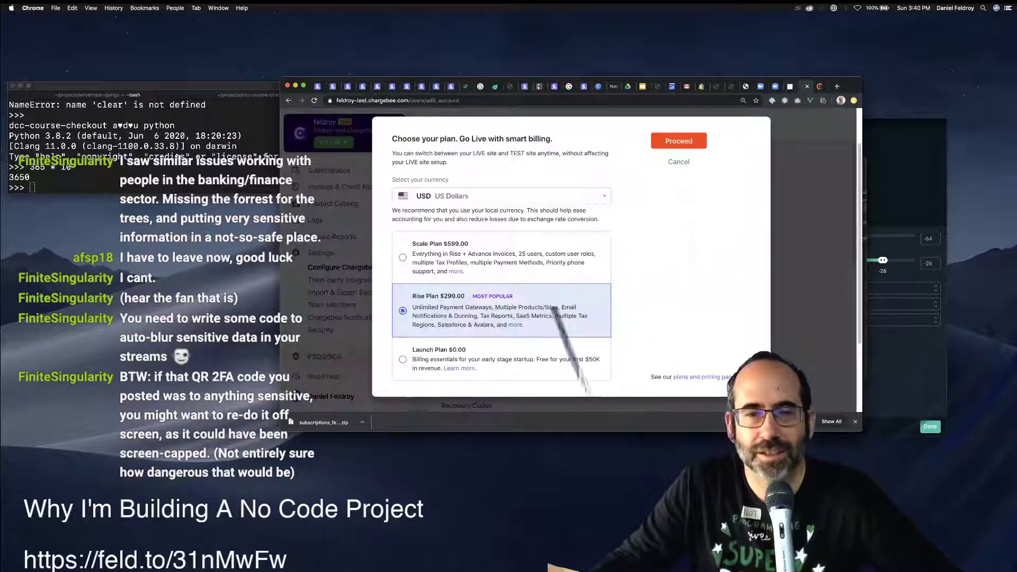
click(501, 359)
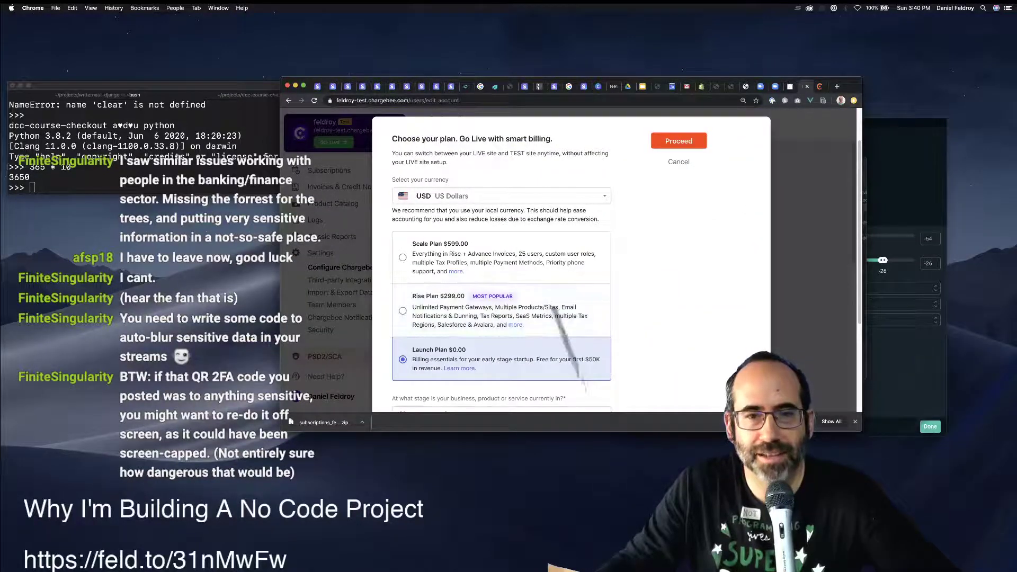
scroll(501, 264, down, 5)
click(501, 284)
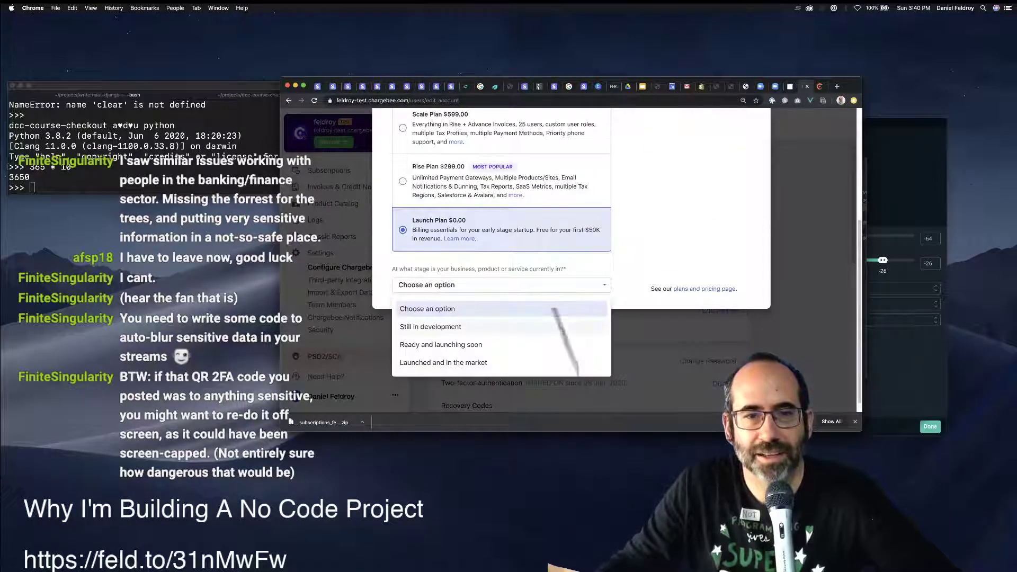
click(508, 326)
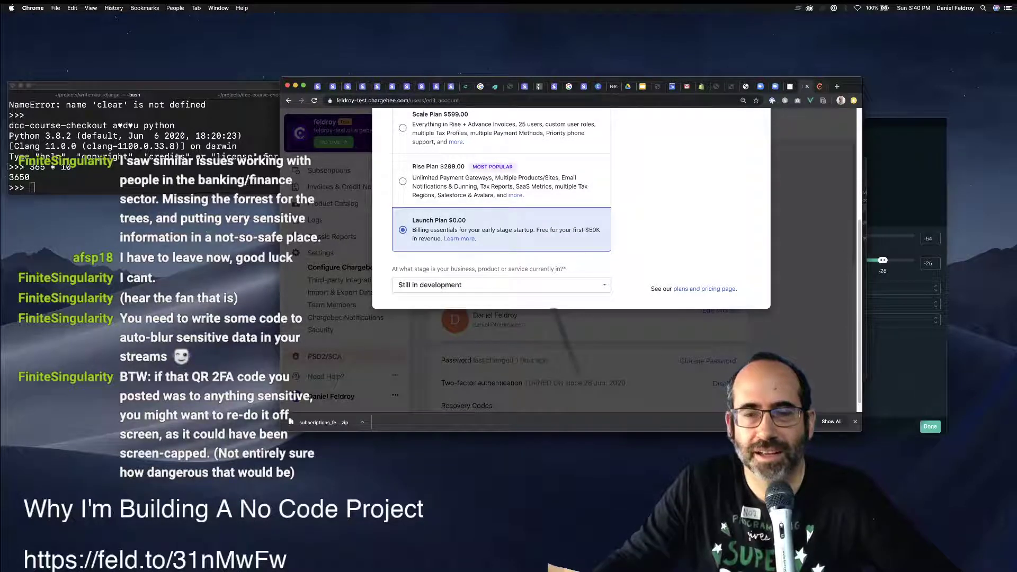
Browse the pricing page and open the Chargebee for Startups page.
key(ctrl+Tab)
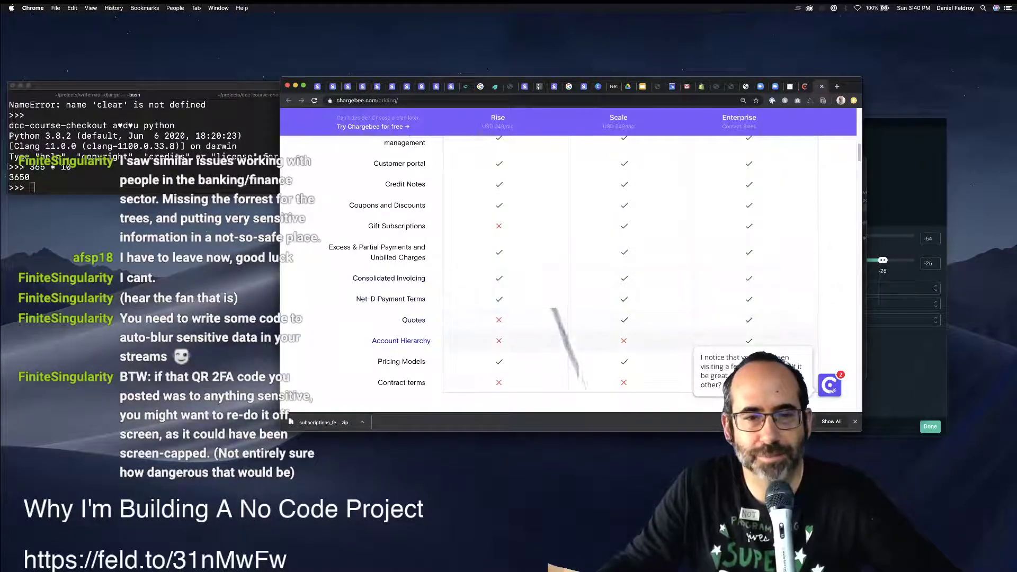
scroll(569, 273, down, 10)
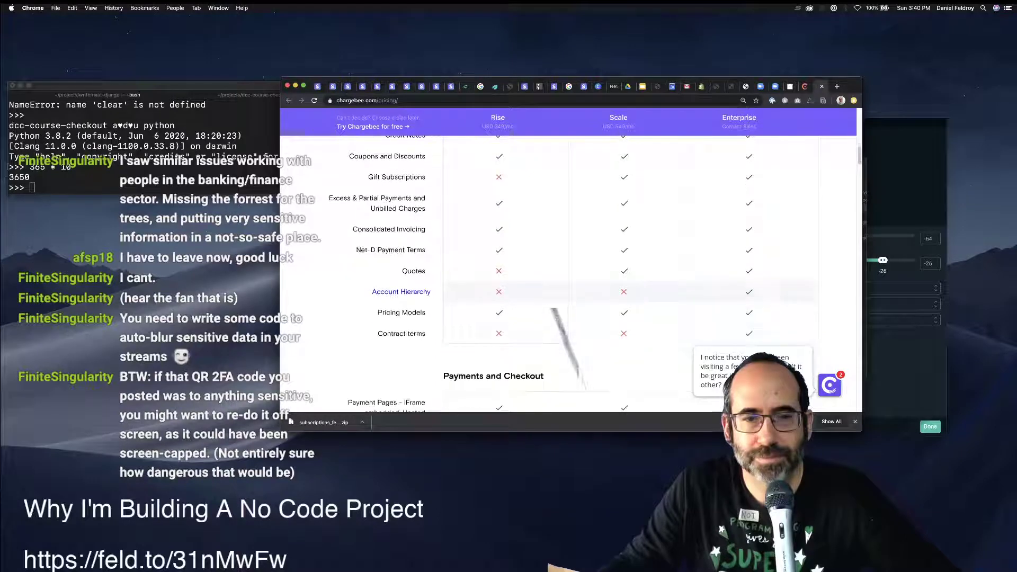
scroll(569, 274, up, 2)
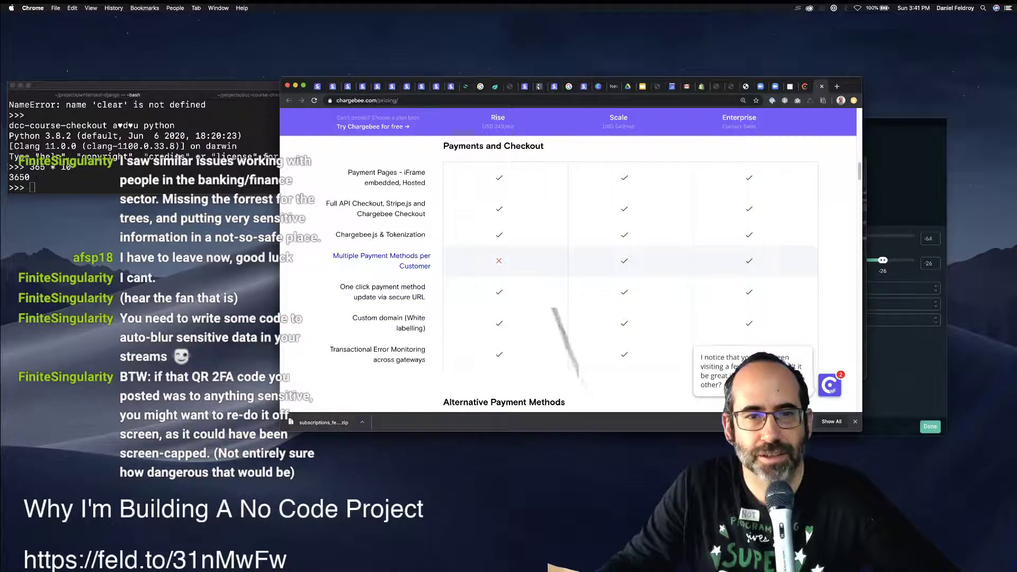
scroll(569, 274, down, 12)
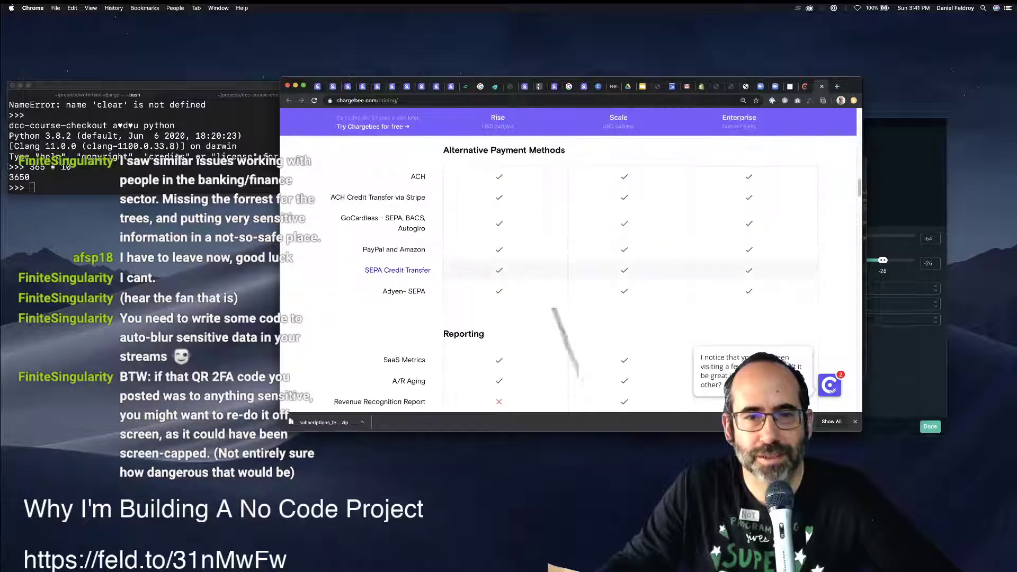
scroll(565, 342, down, 15)
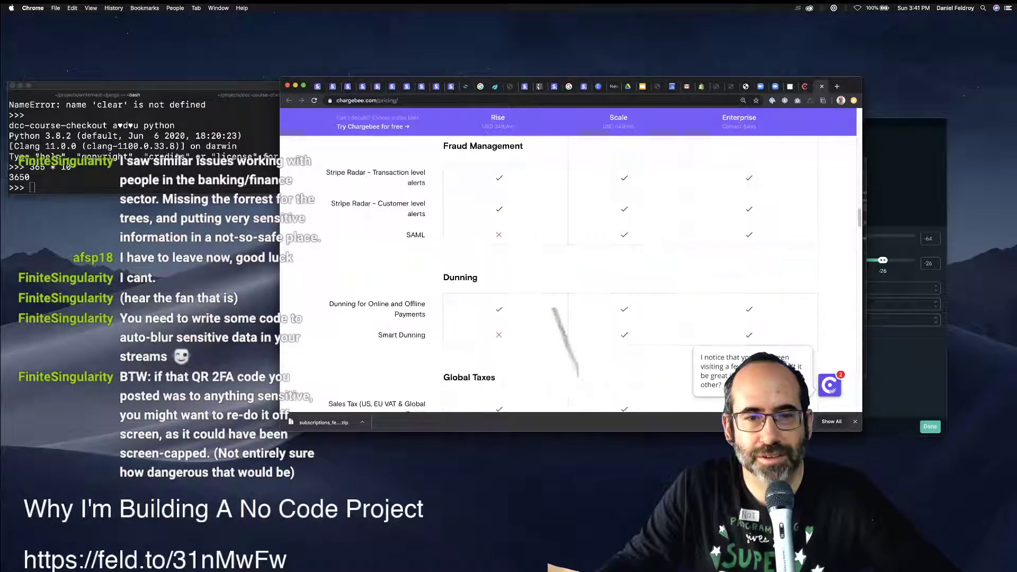
scroll(565, 341, down, 20)
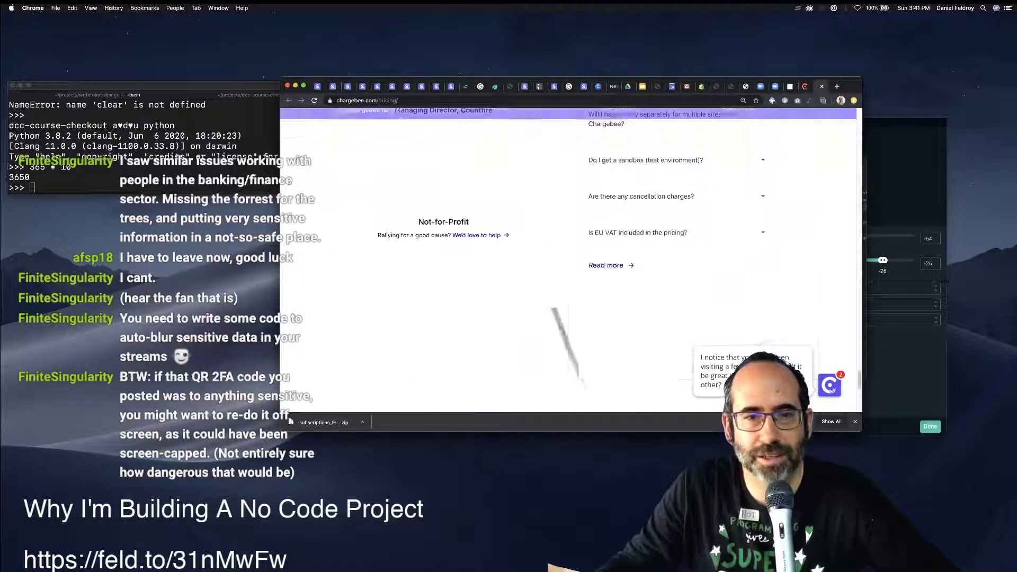
scroll(572, 360, up, 5)
scroll(568, 260, down, 1)
scroll(569, 260, up, 4)
scroll(568, 260, down, 8)
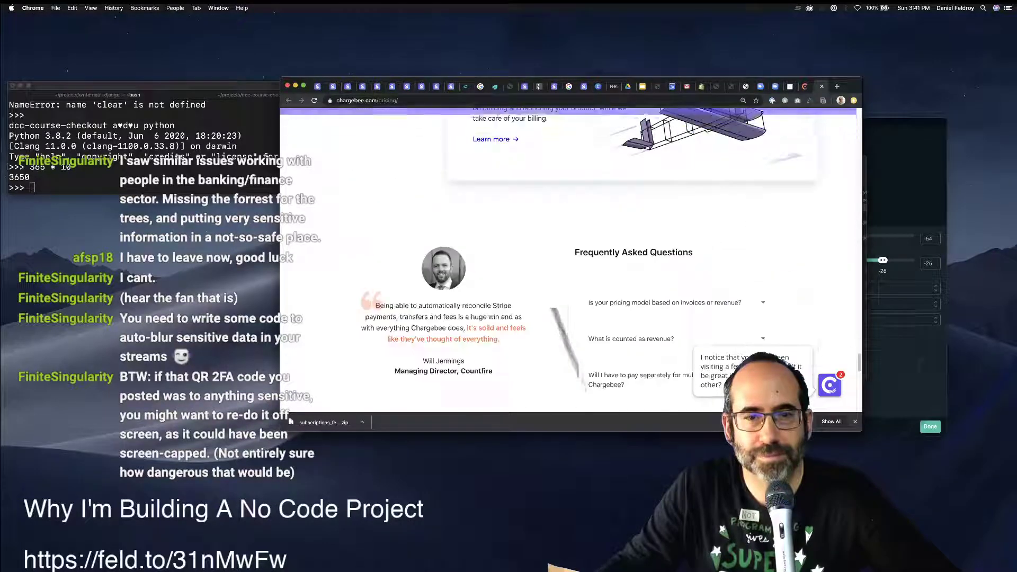
scroll(569, 259, up, 3)
scroll(568, 259, down, 5)
scroll(569, 259, up, 6)
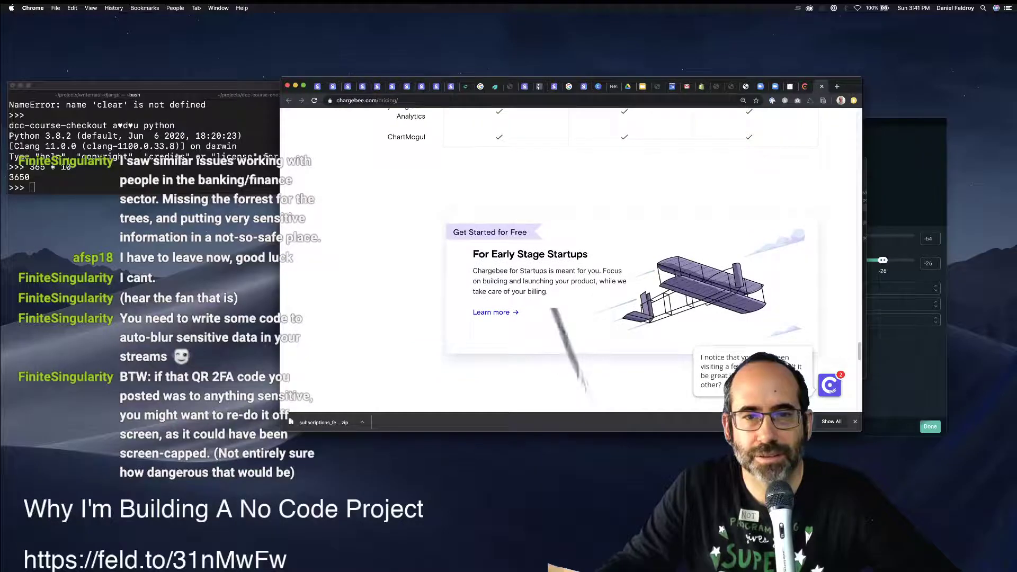
click(492, 311)
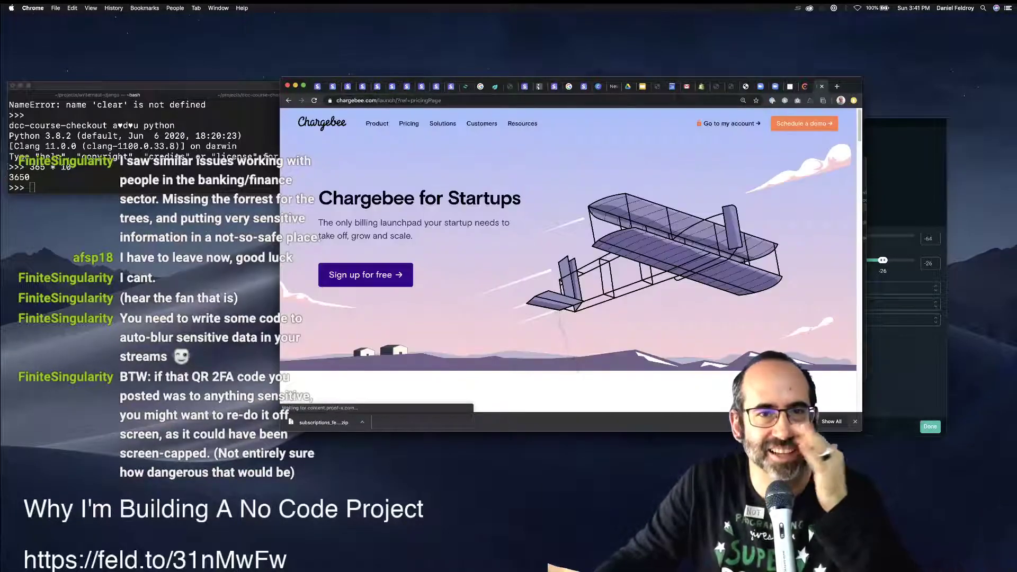
scroll(568, 259, down, 5)
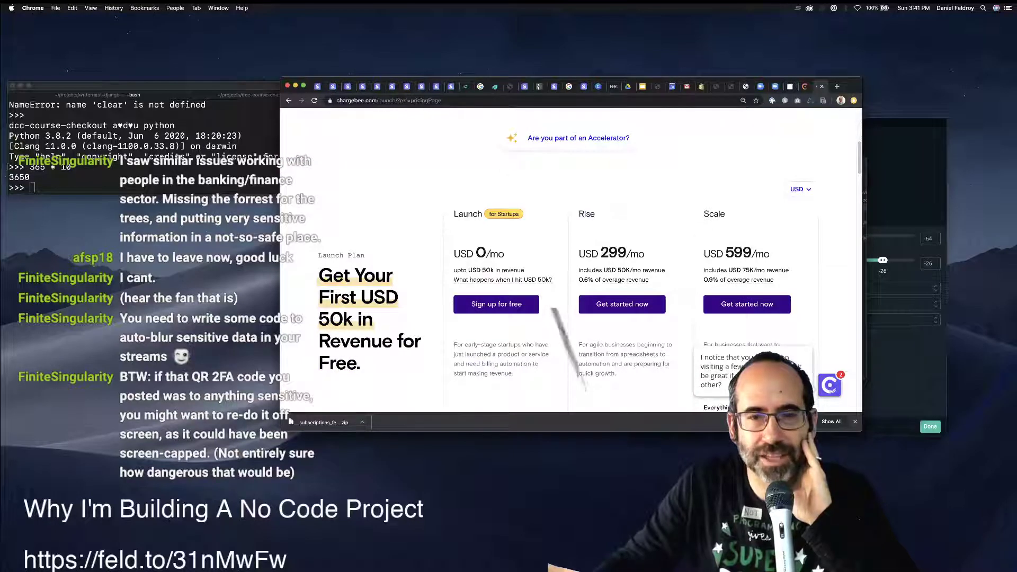
mouse_move(503, 279)
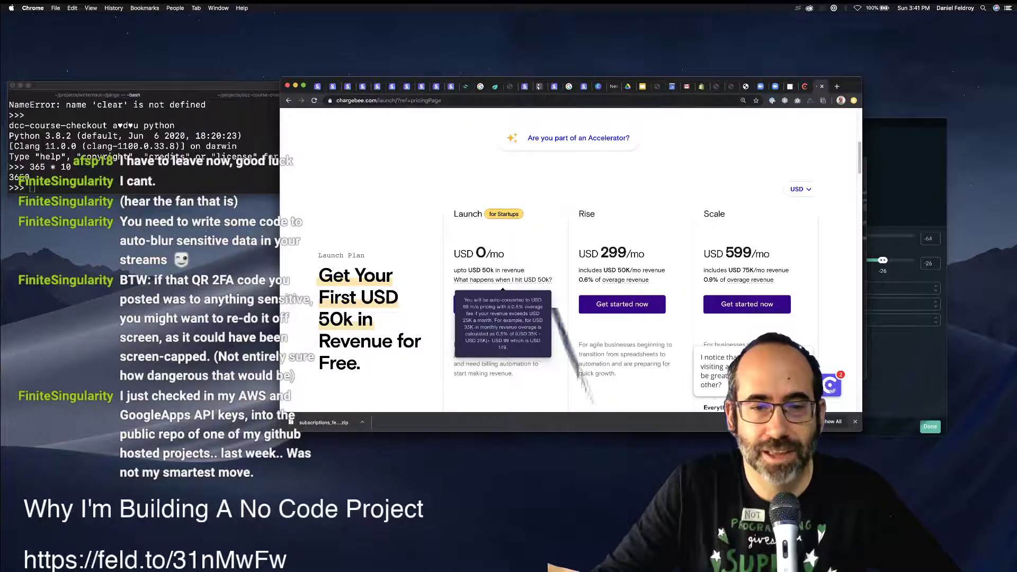
scroll(502, 280, down, 5)
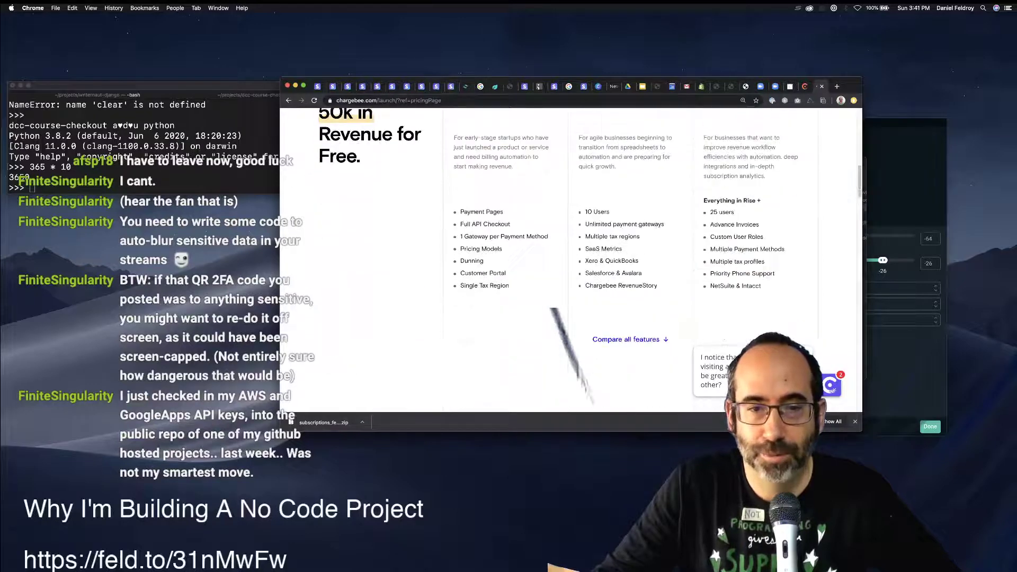
scroll(553, 312, up, 6)
double_click(738, 286)
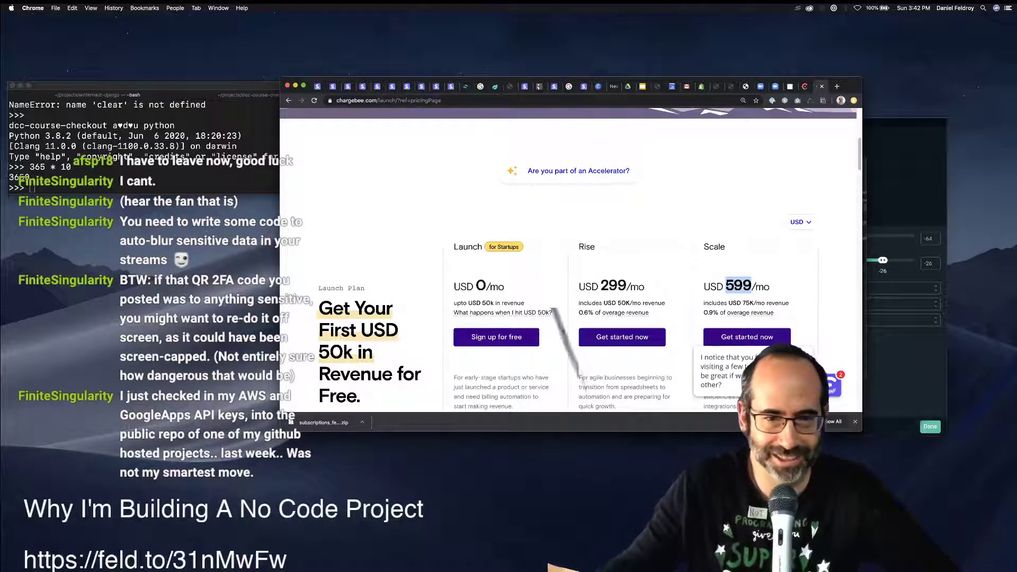
Check the Launch plan's Get started signup, then close that tab.
click(552, 312)
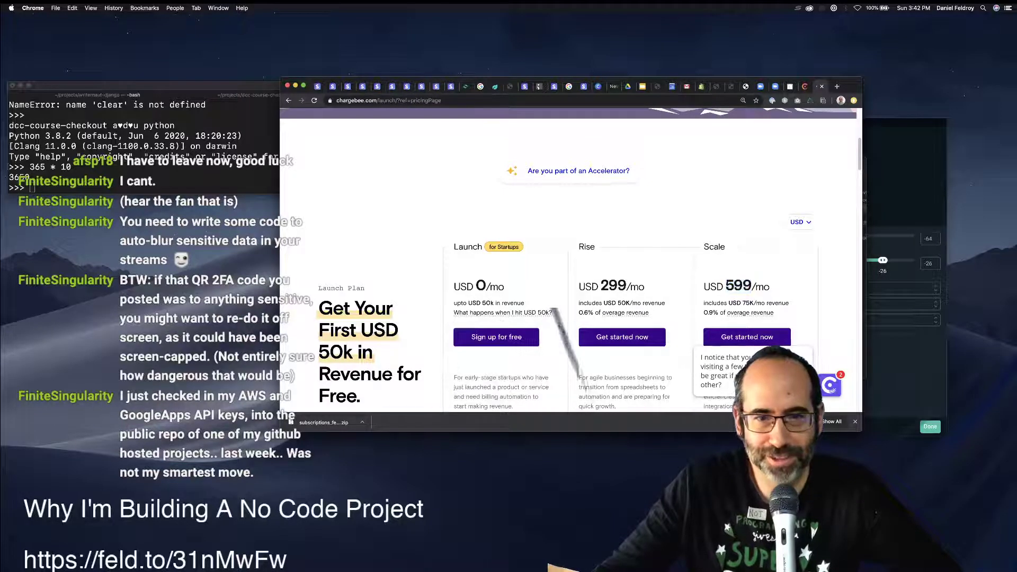
click(508, 337)
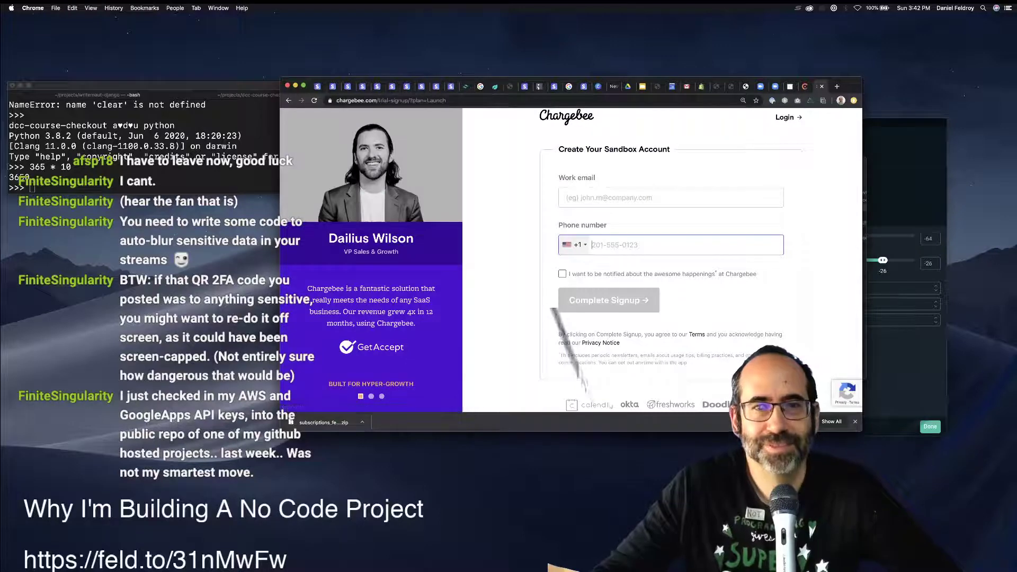
key(super+w)
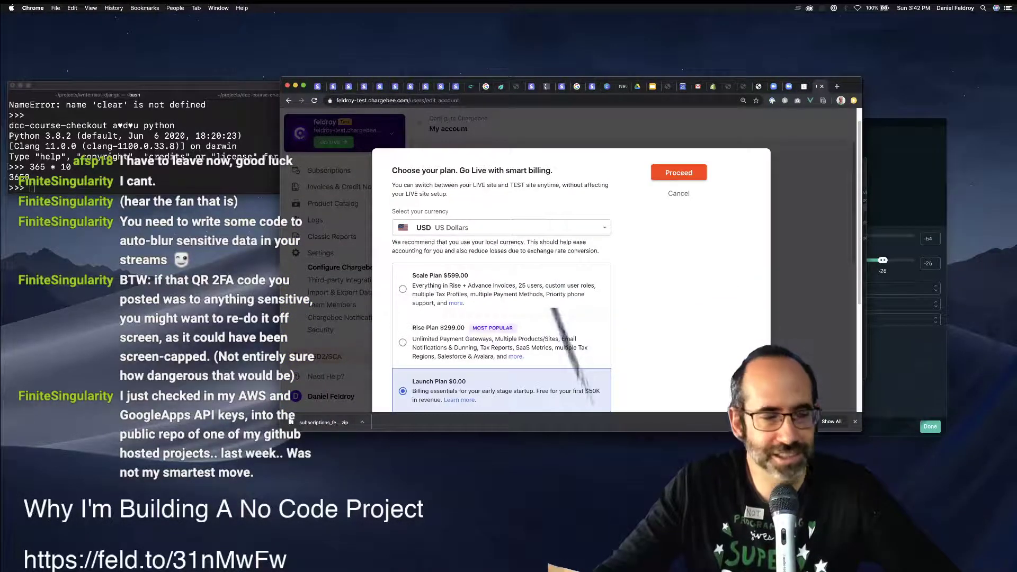
Keep Launch Plan in US Dollars and proceed to the checkout contact form.
scroll(501, 291, down, 3)
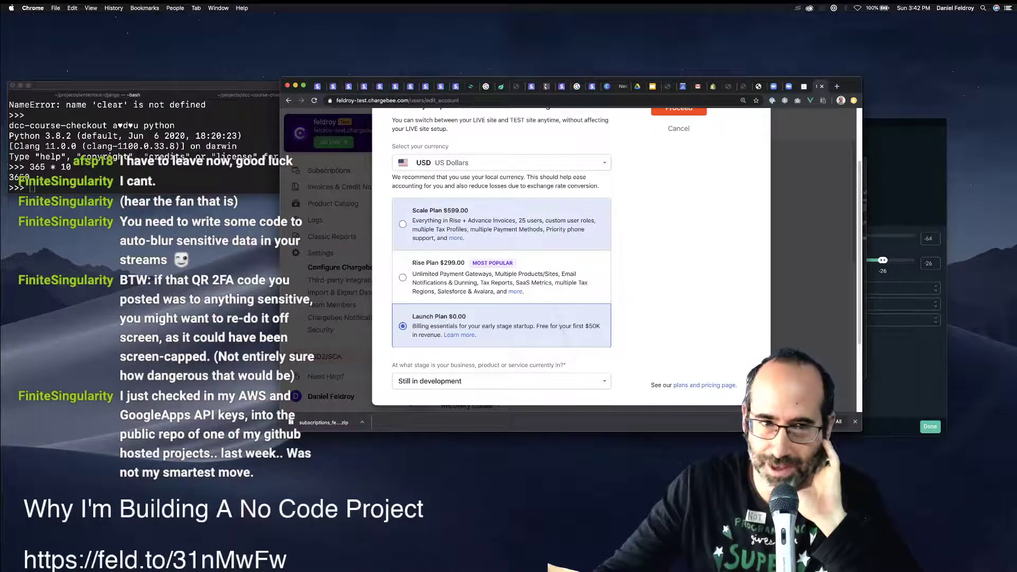
click(502, 162)
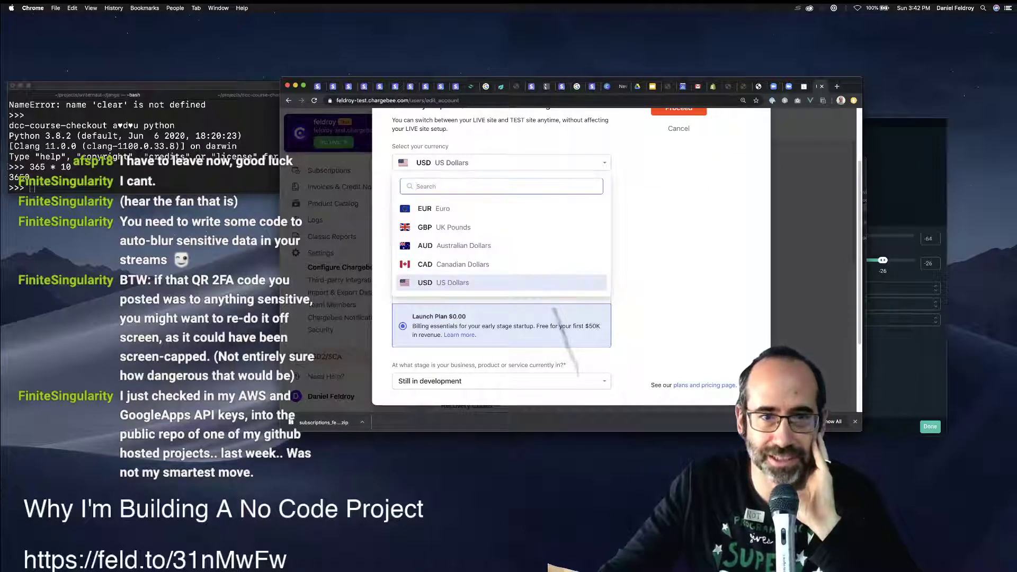
key(Escape)
scroll(571, 254, up, 3)
click(686, 191)
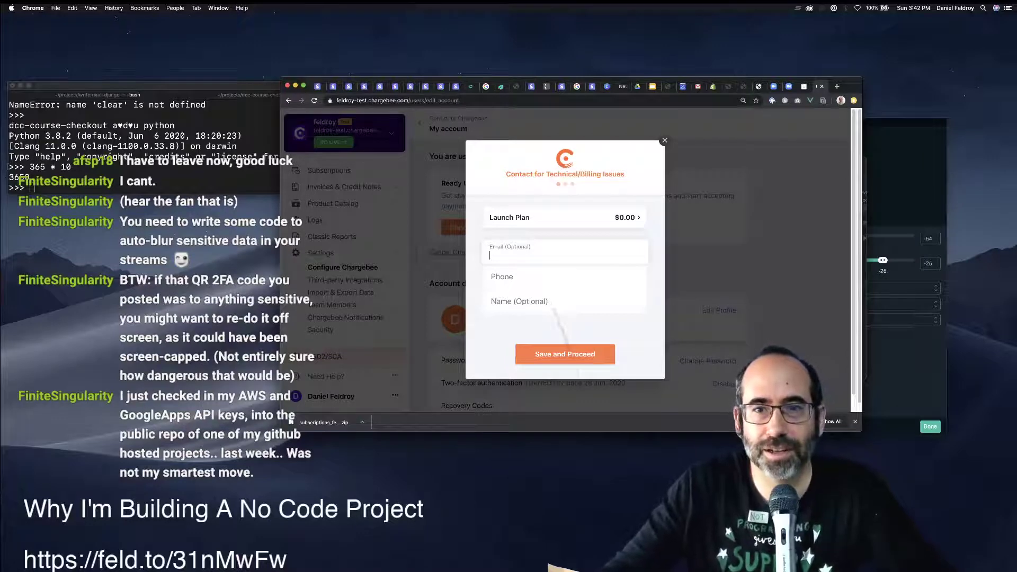
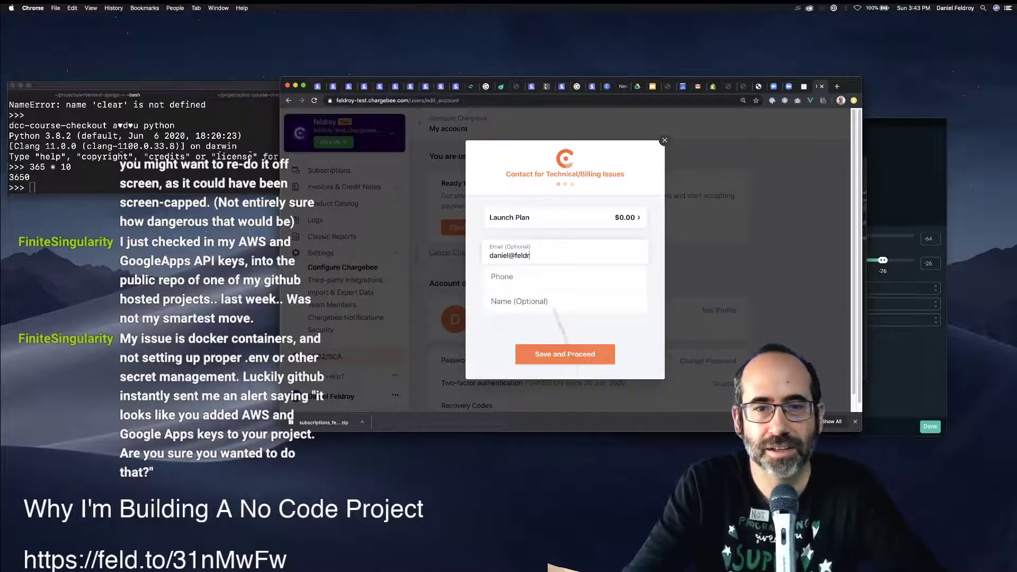
Fill in the contact's e-mail, phone number and full name, then submit the contact form.
key(Tab)
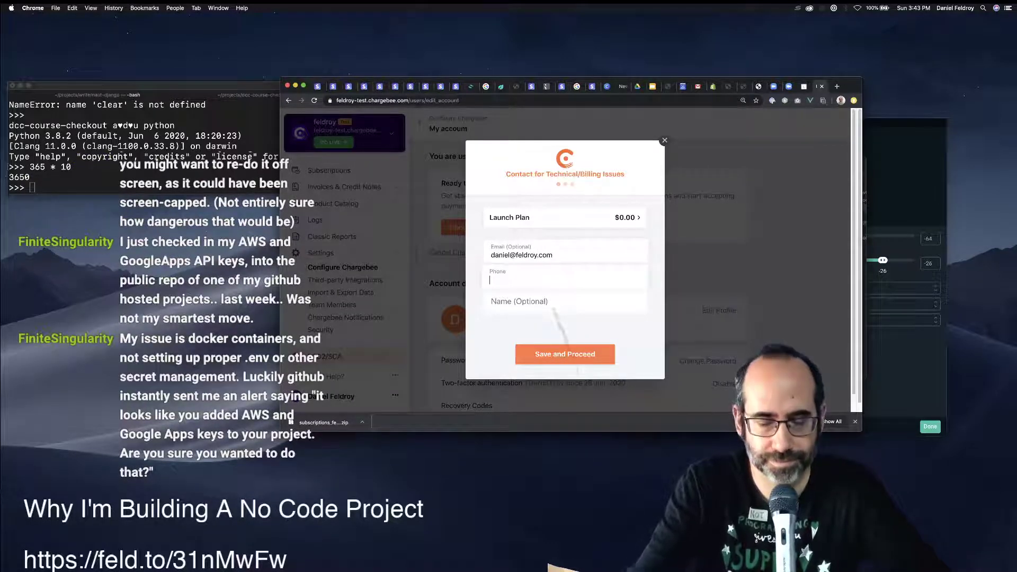
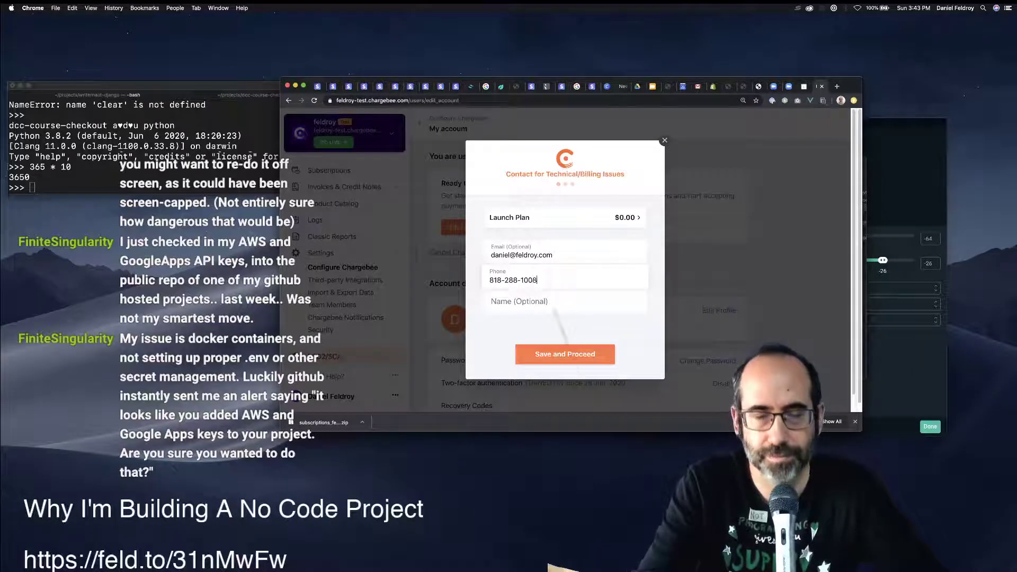
key(Tab)
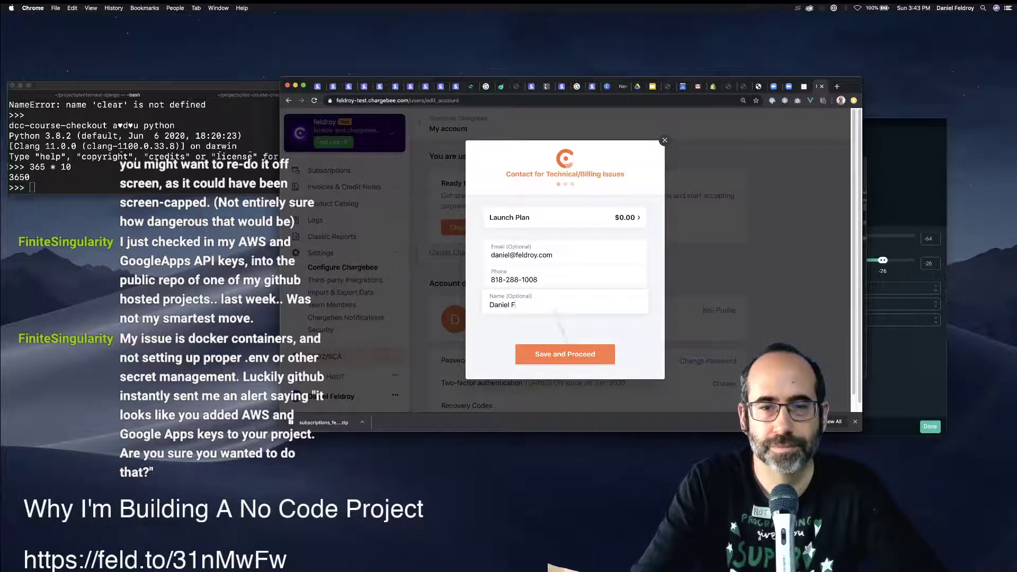
text(Daniel Feldroy)
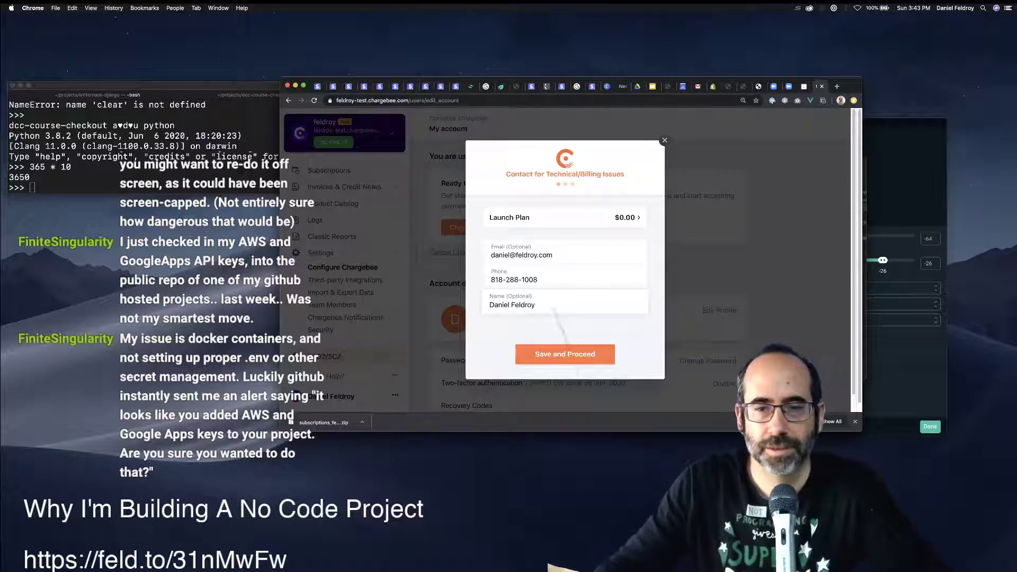
key(Return)
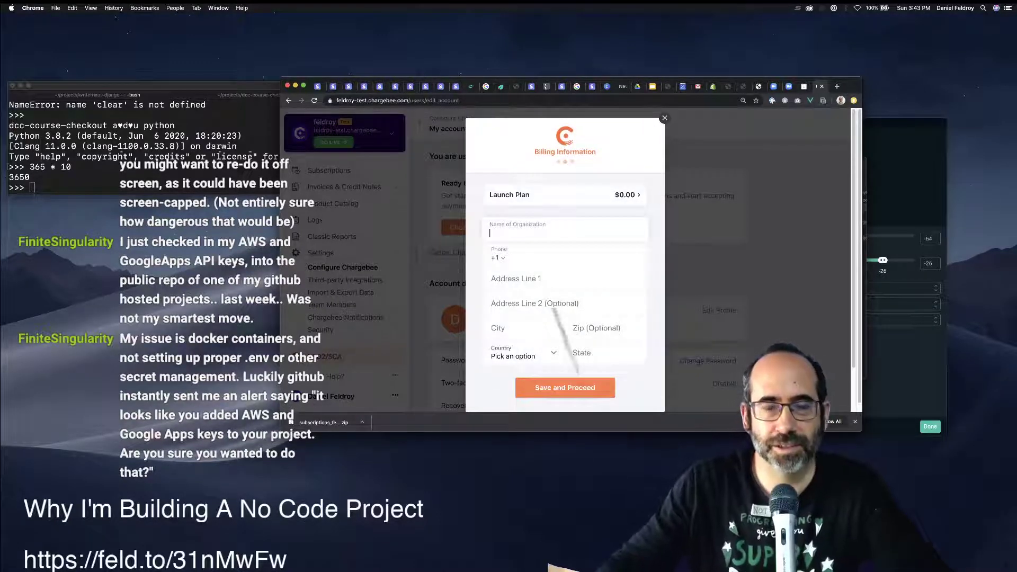
Enter the organization name and the billing phone number, discarding the unwanted autofill suggestion.
text(Roy Greenf)
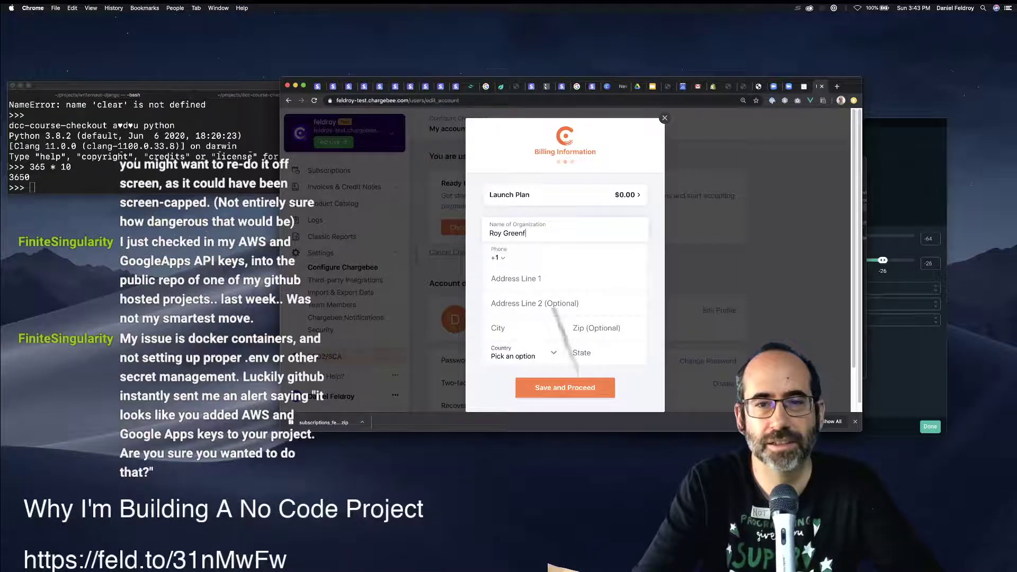
text(eld, Inc.)
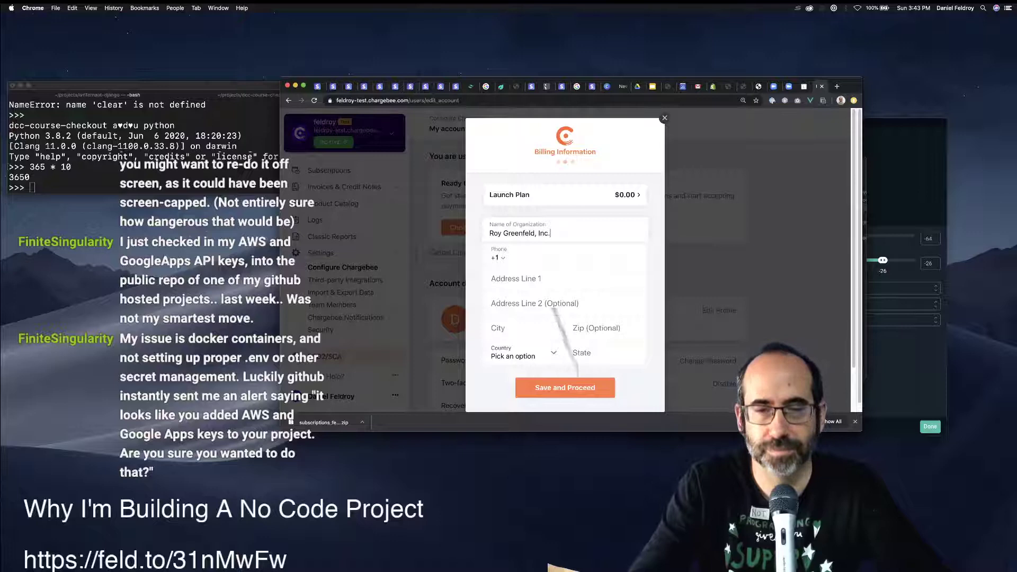
key(Tab)
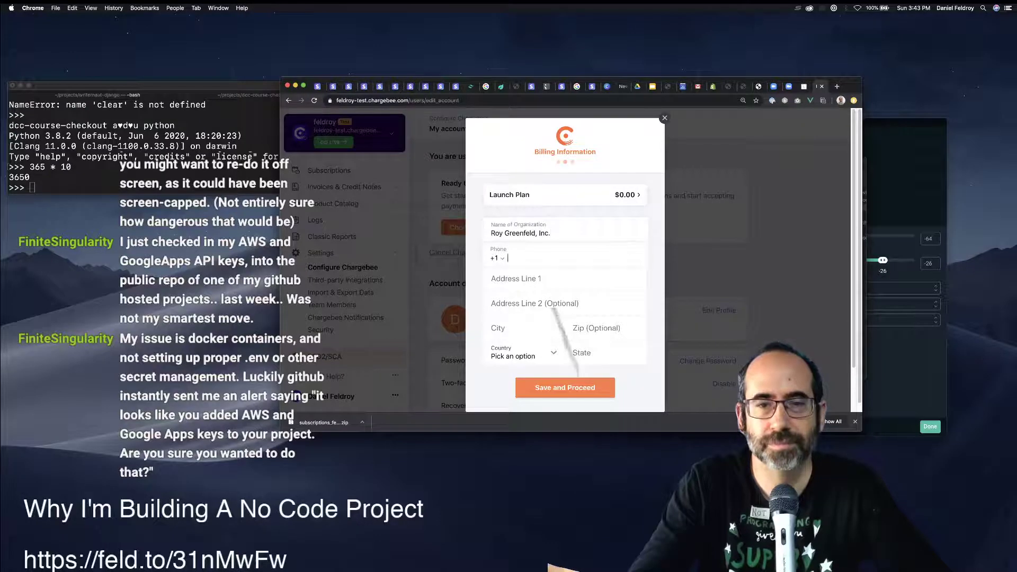
text(818)
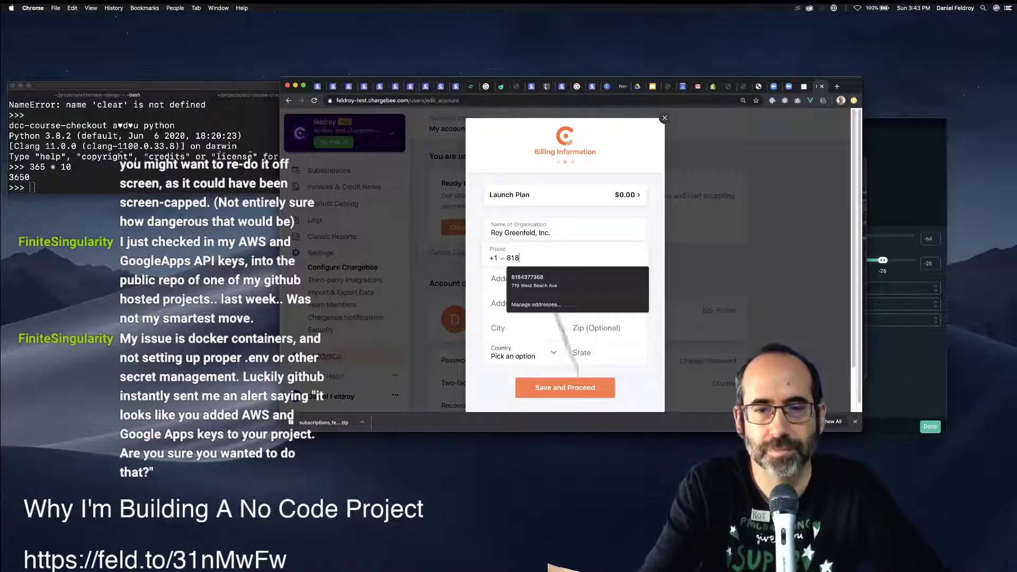
key(Down)
key(BackSpace)
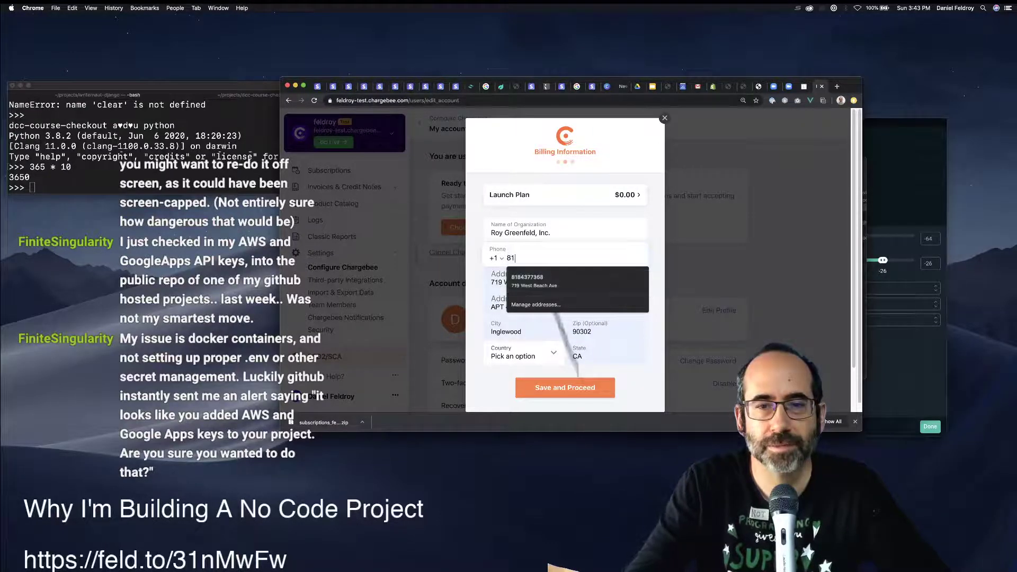
text(828810)
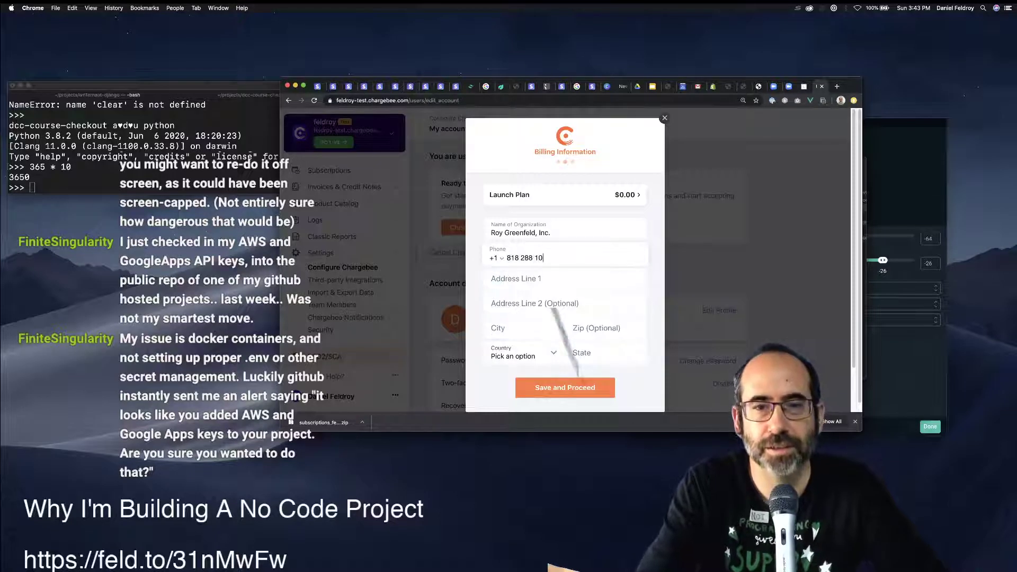
key(Tab)
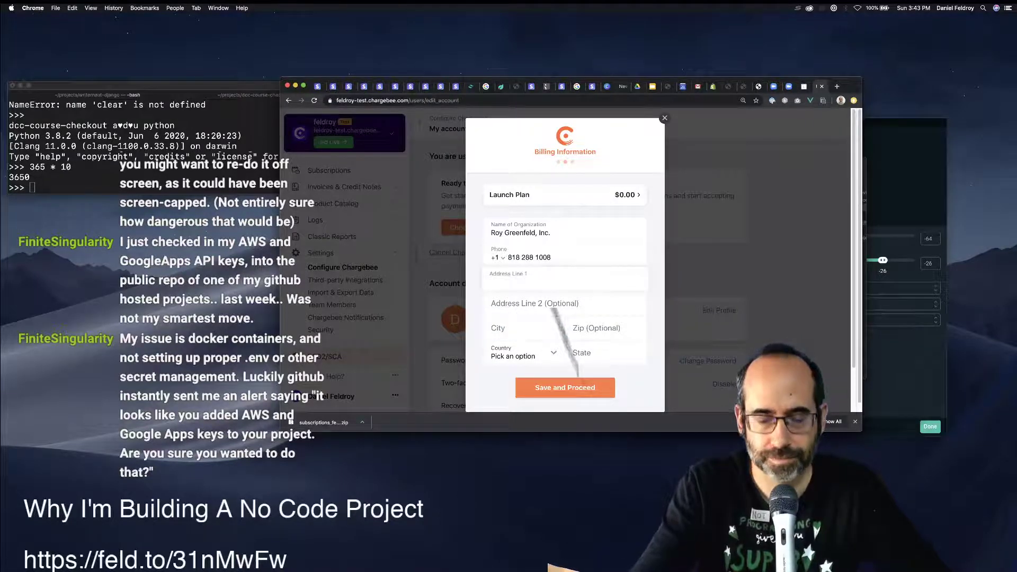
Autofill the street address, set State to California, and proceed to Payment Information.
text(94)
key(Down)
key(Down)
key(Return)
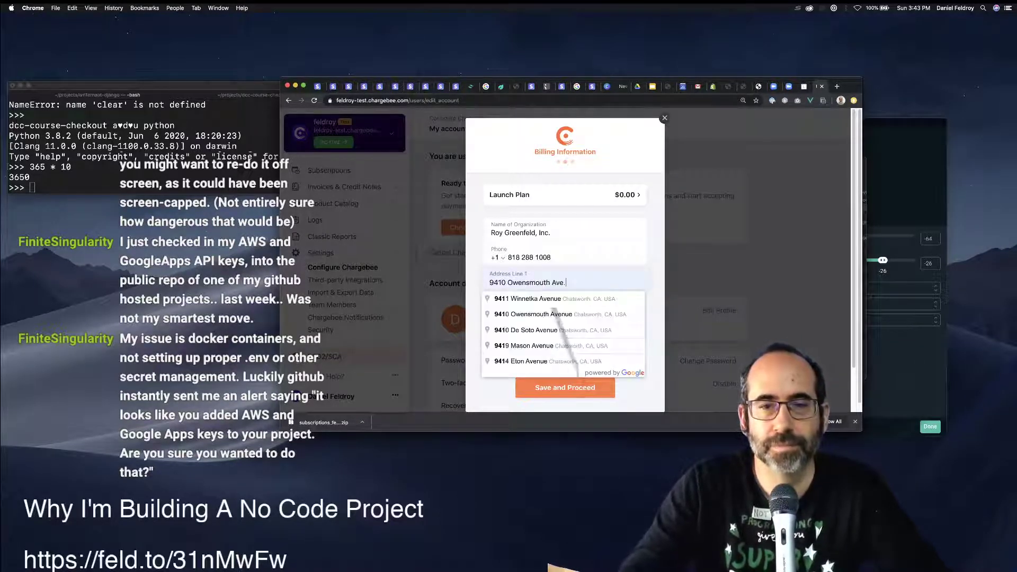
key(Tab)
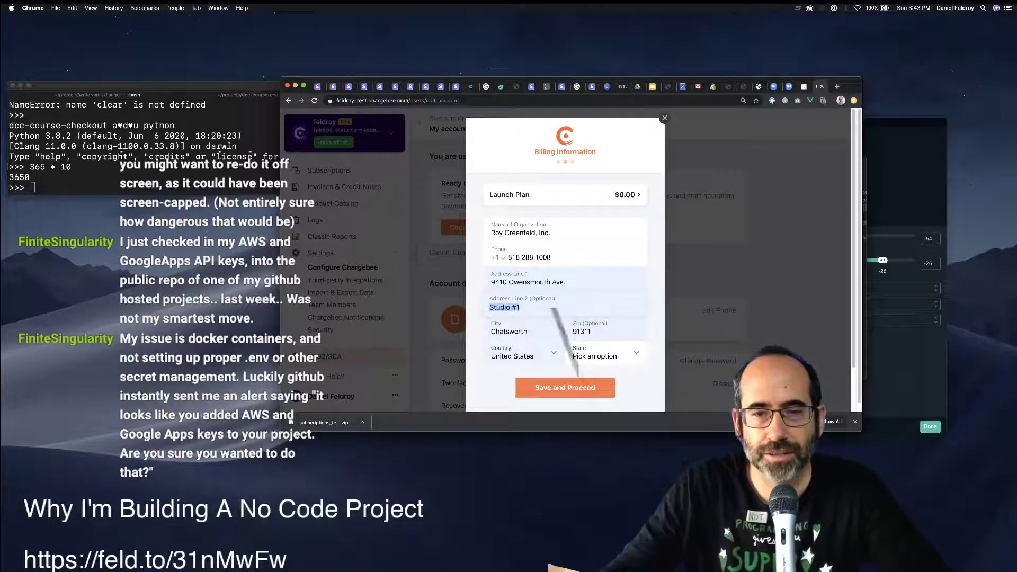
click(599, 355)
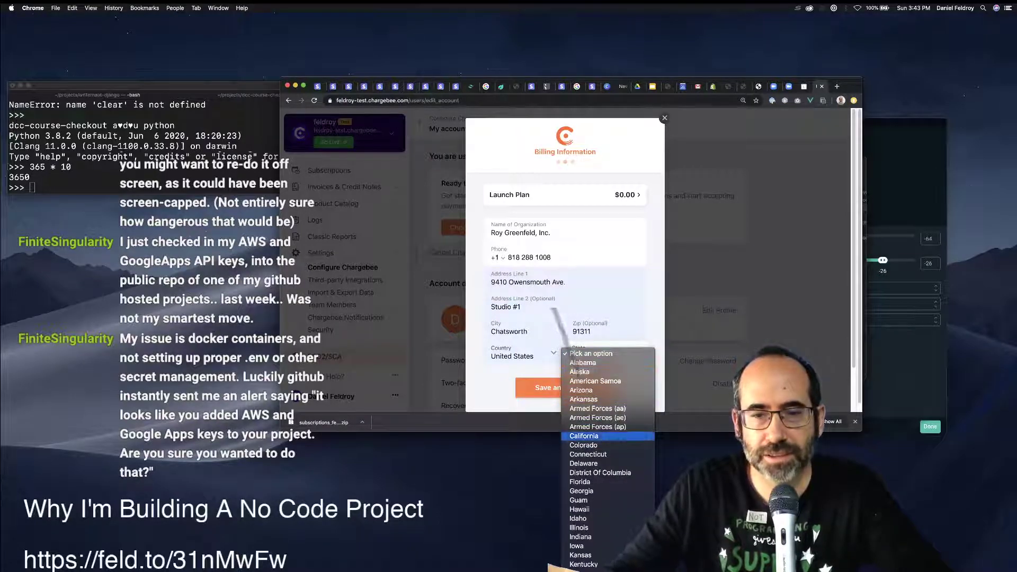
key(Escape)
key(Return)
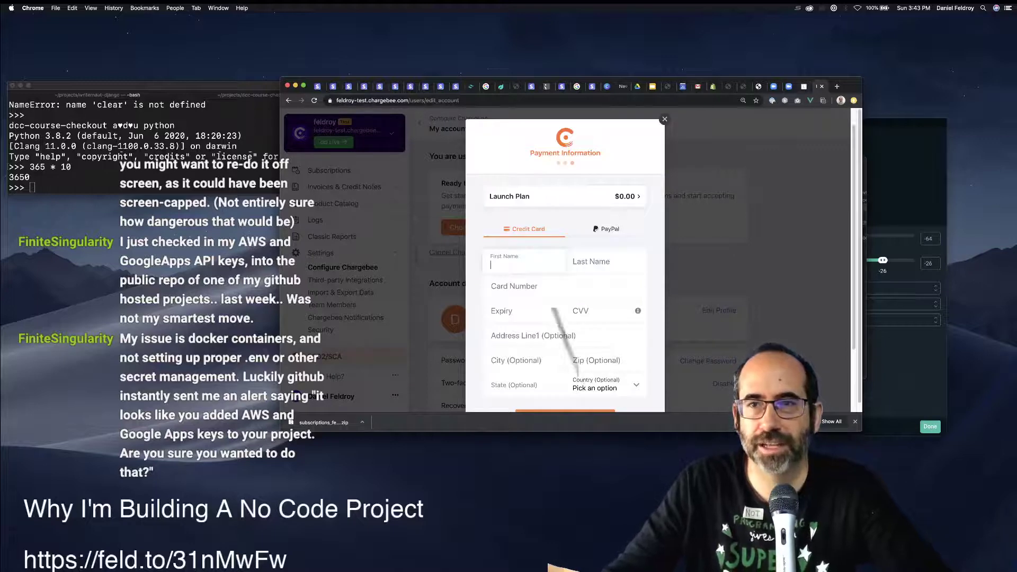
Close the Chargebee checkout tab with Cmd+W, revealing the Zoom Meeting Registration page.
key(super+w)
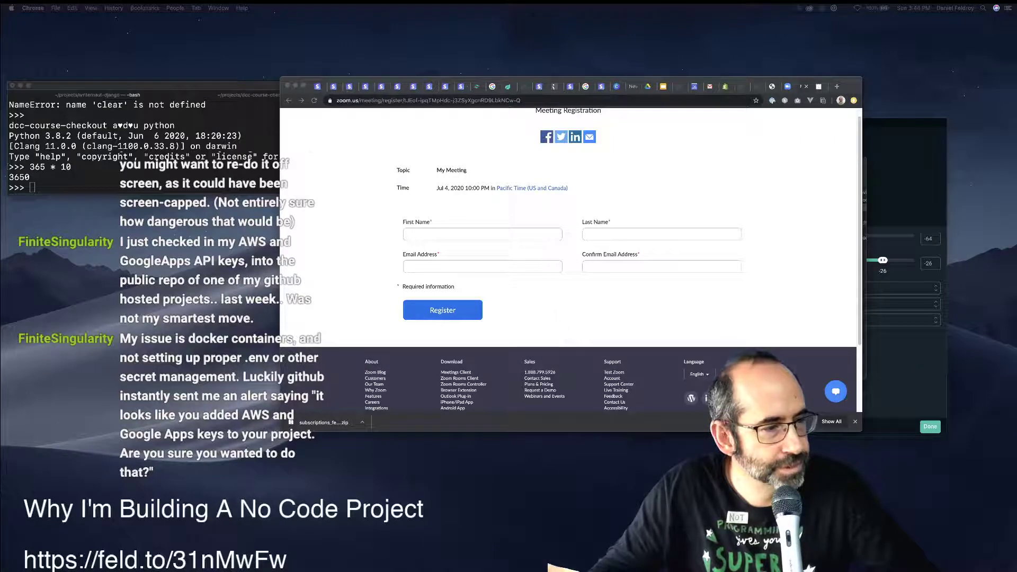
Bring the live-site window into view, dismiss its introduction, and open Product Catalog > Plans.
drag(694, 571, 661, 115)
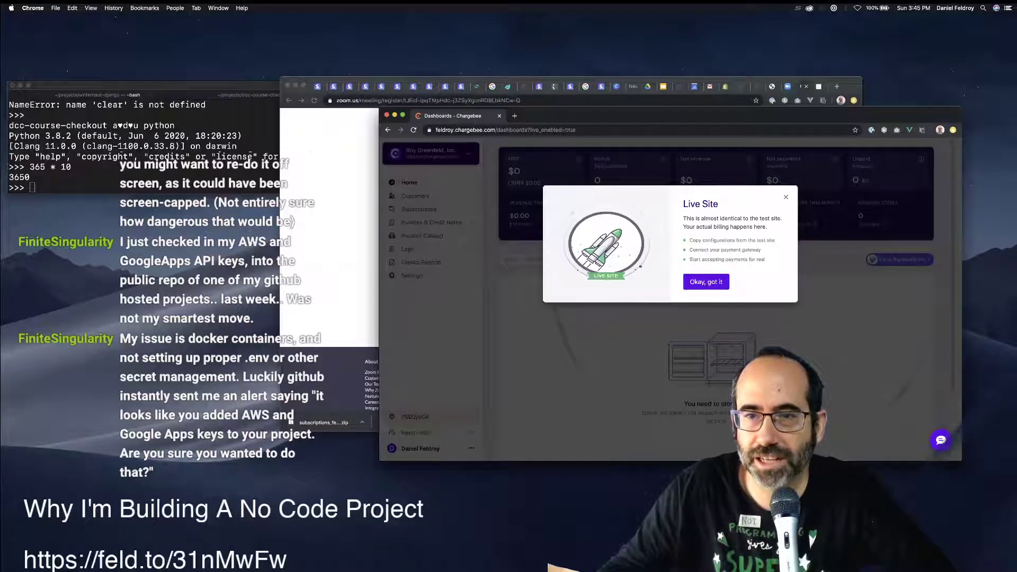
click(706, 282)
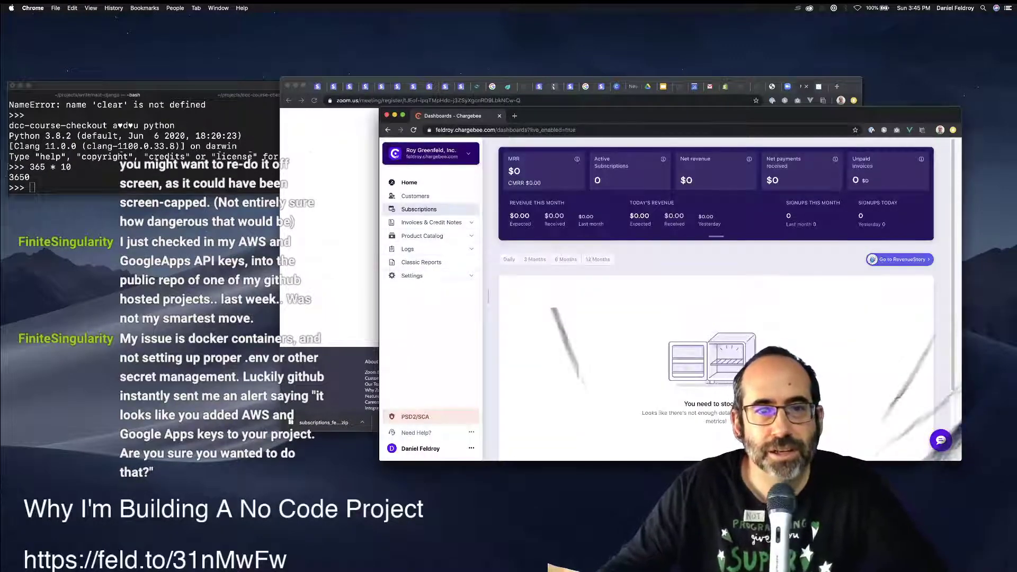
click(422, 236)
click(408, 247)
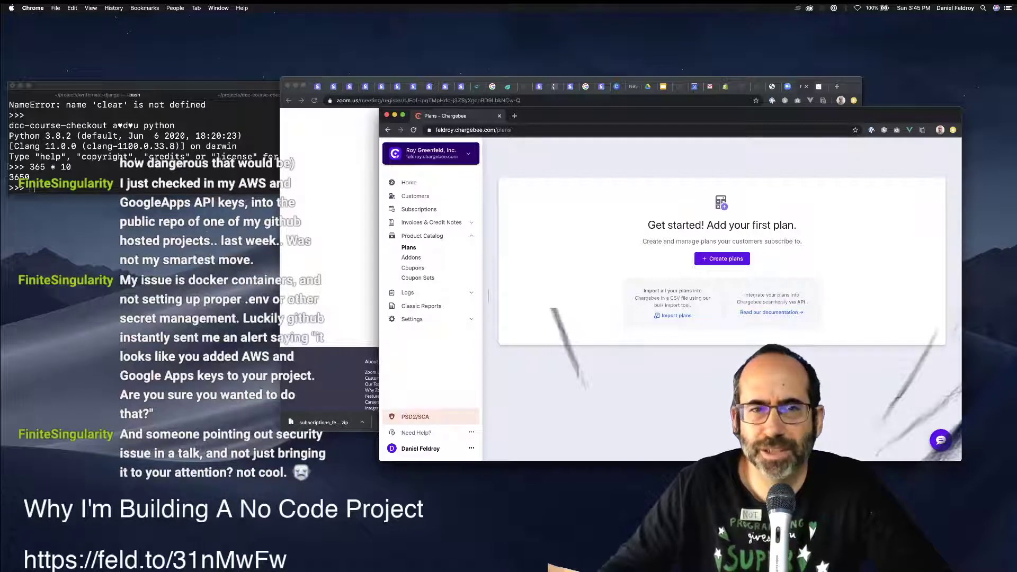
Merge the dashboard into the main Chrome window and open the Chargebee site switcher.
drag(460, 115, 810, 87)
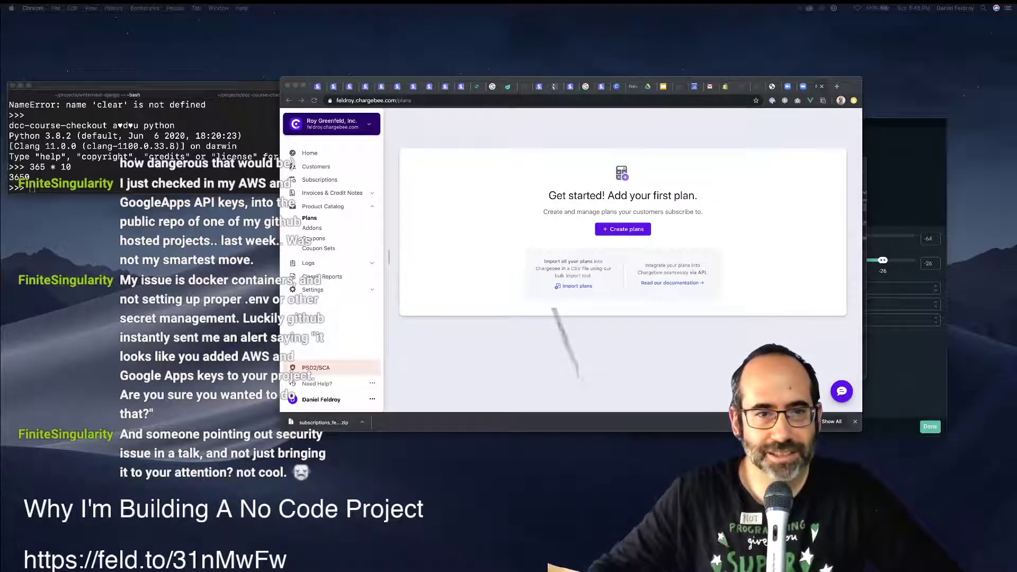
key(super+Tab)
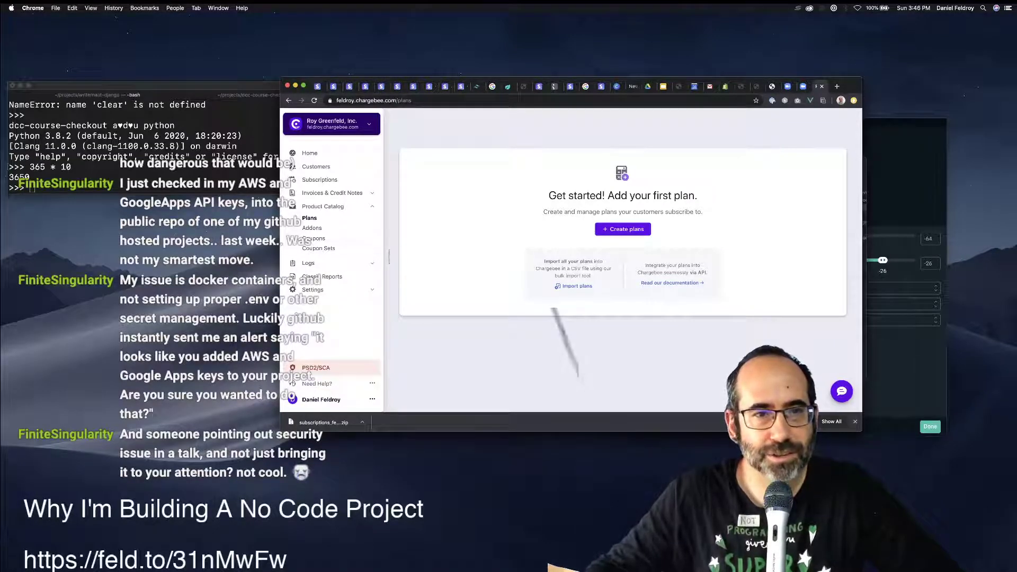
click(331, 124)
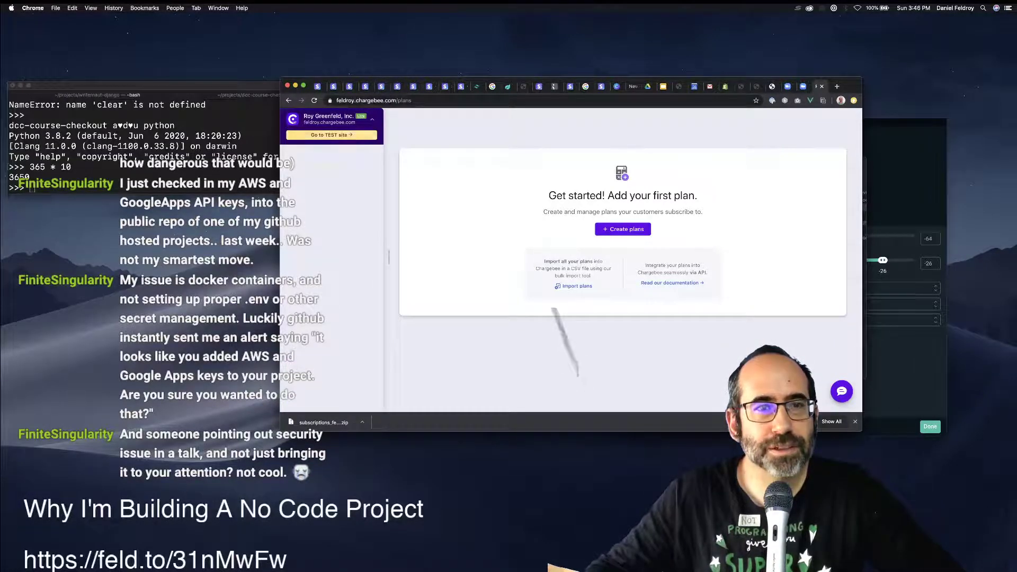
Choose 'Go to TEST site', then close the leftover Zoom registration and meeting tabs.
click(329, 135)
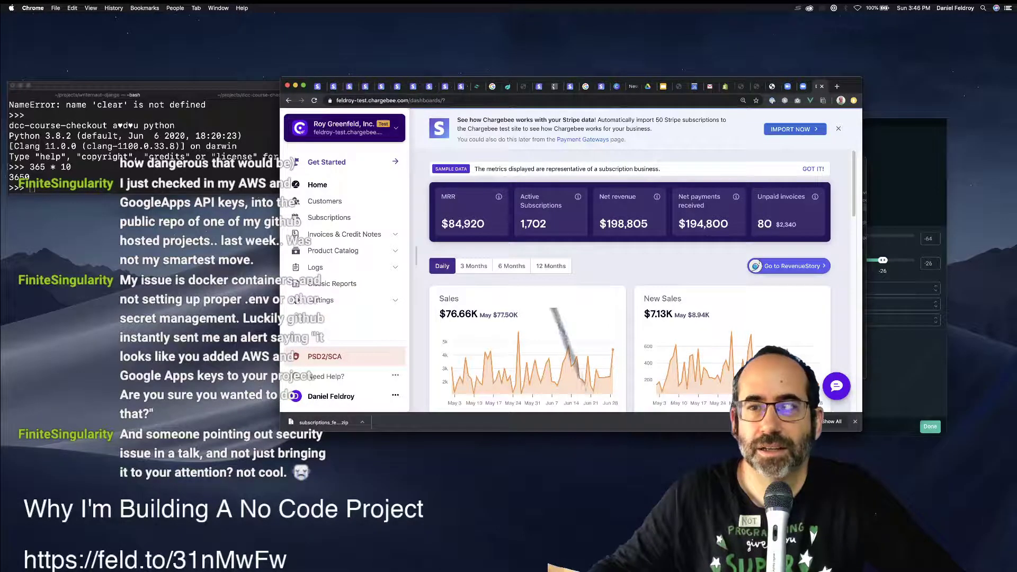
scroll(630, 281, down, 1)
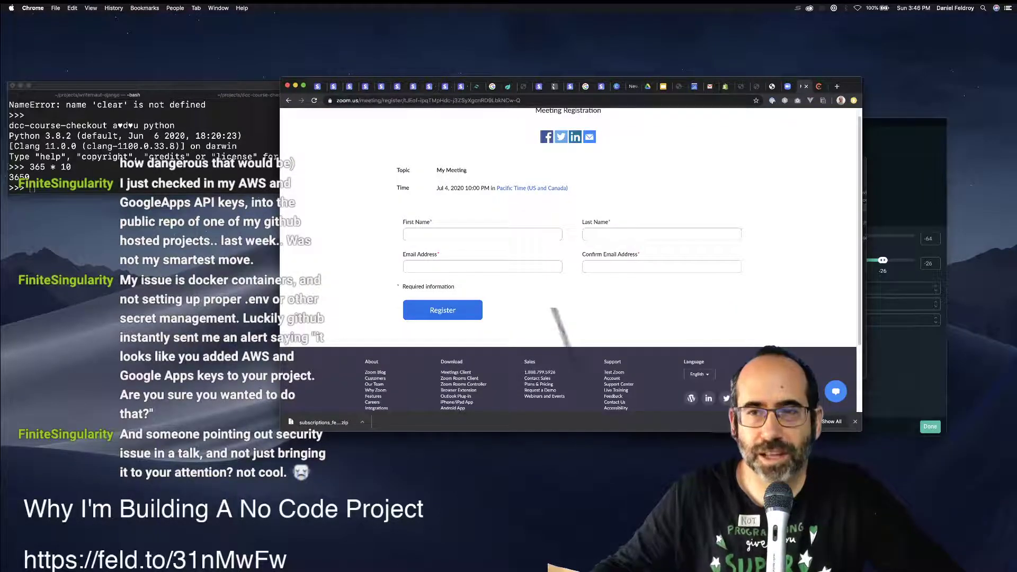
key(super+w)
key(ctrl+shift+Tab)
key(super+w)
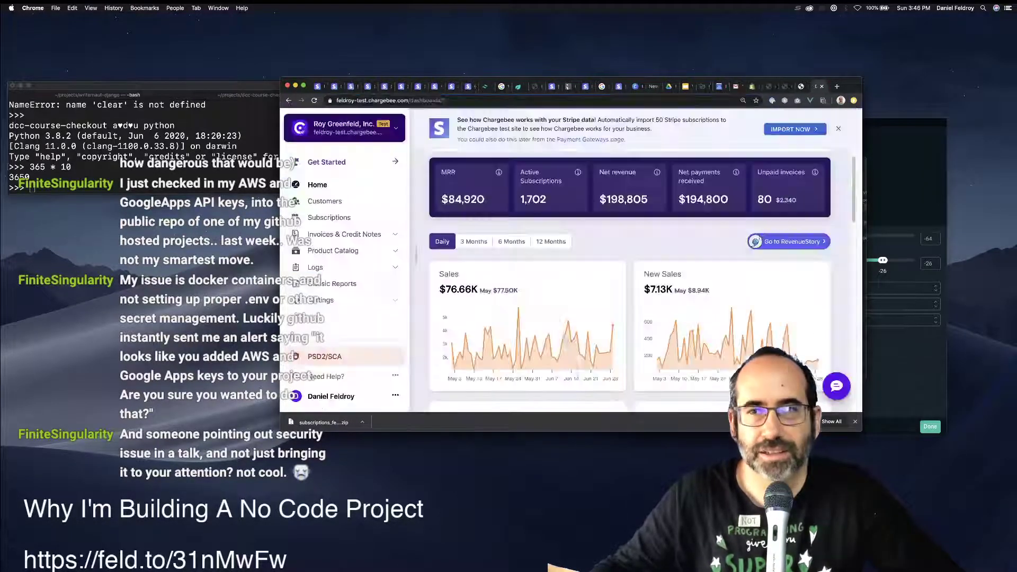
key(ctrl+shift+Tab)
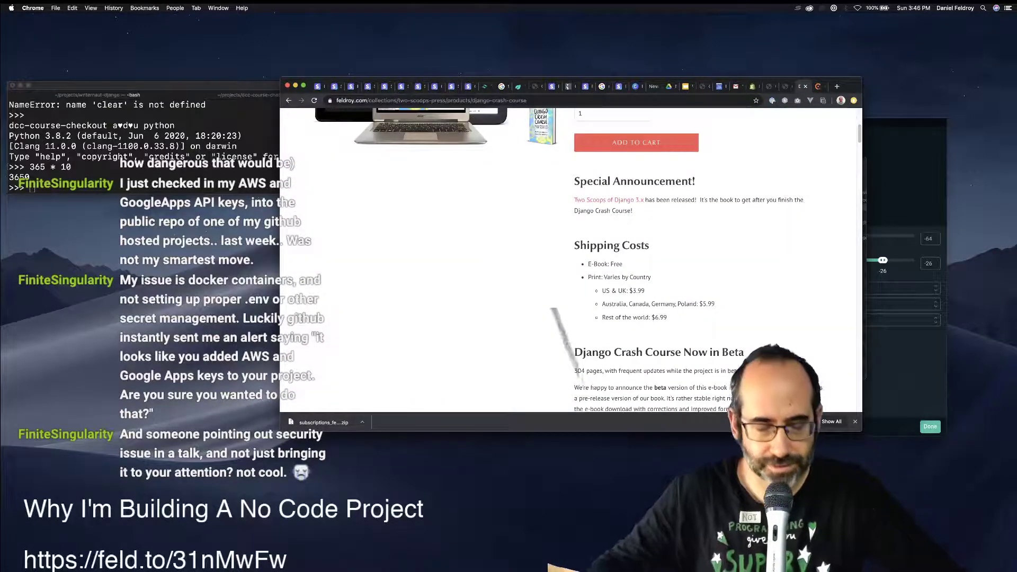
Search Google for 'chargebee convert test data to live' and read the support discussion result.
key(super+t)
text(chargebee)
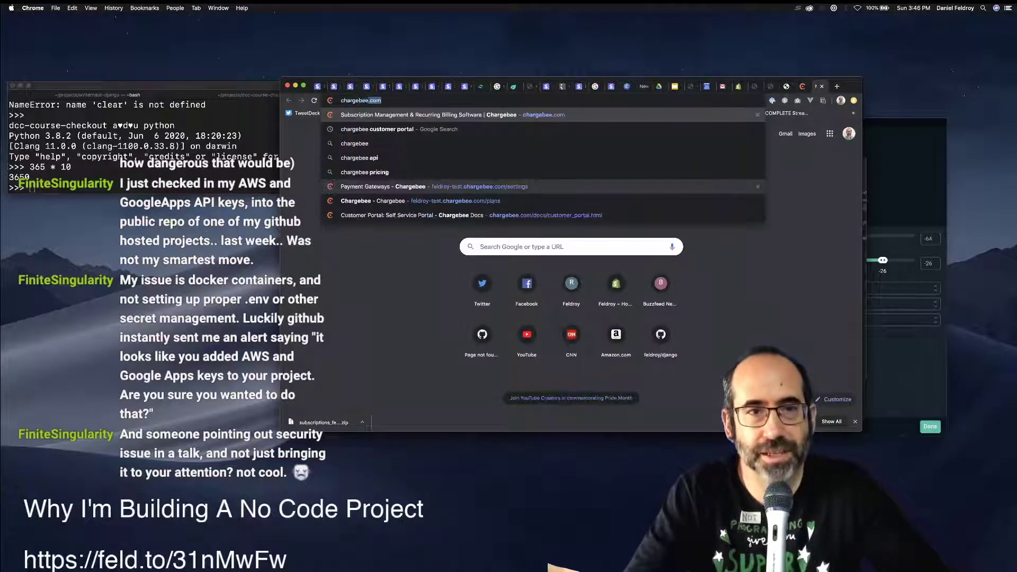
text( convert tes)
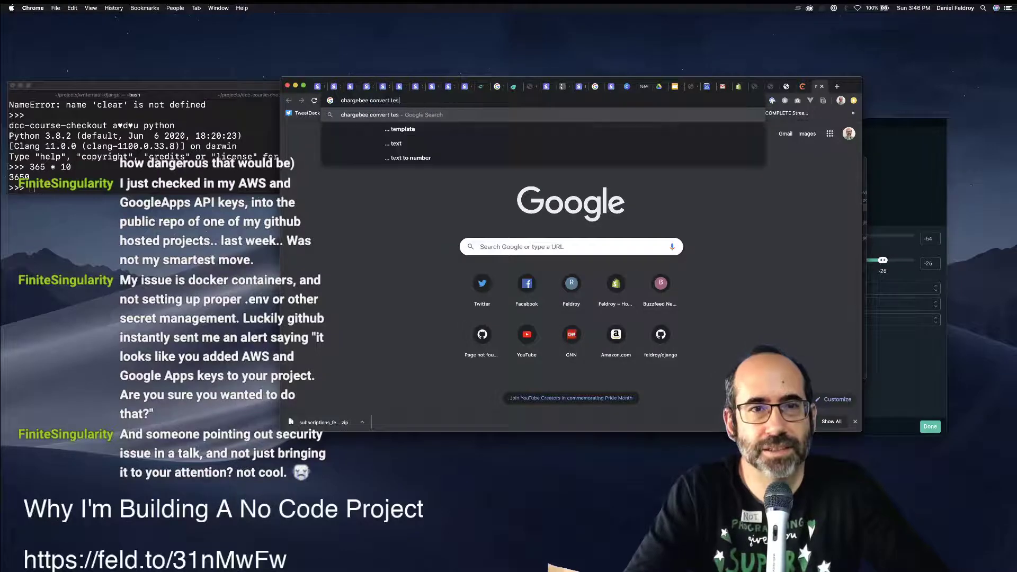
text(t data to live)
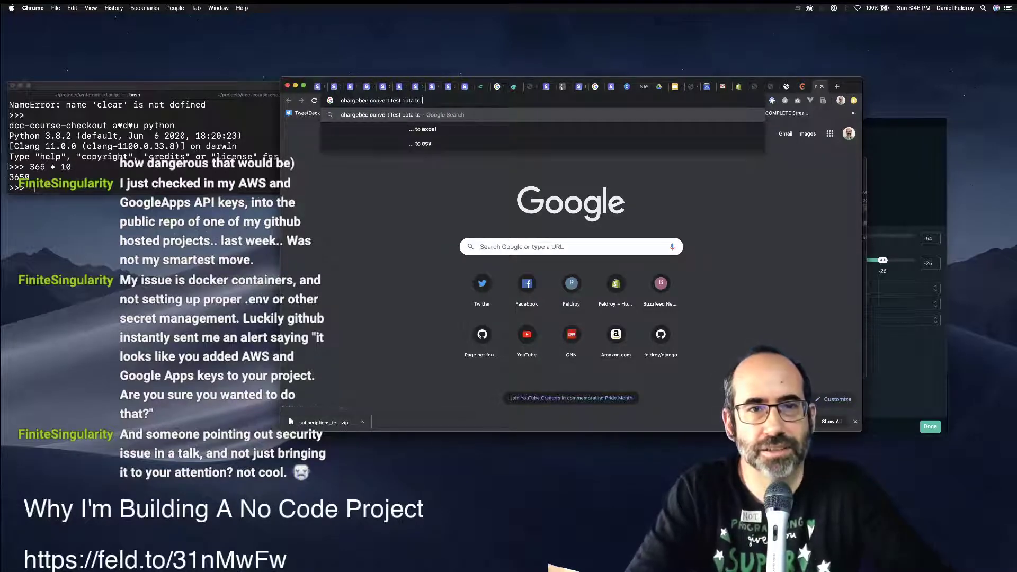
key(Return)
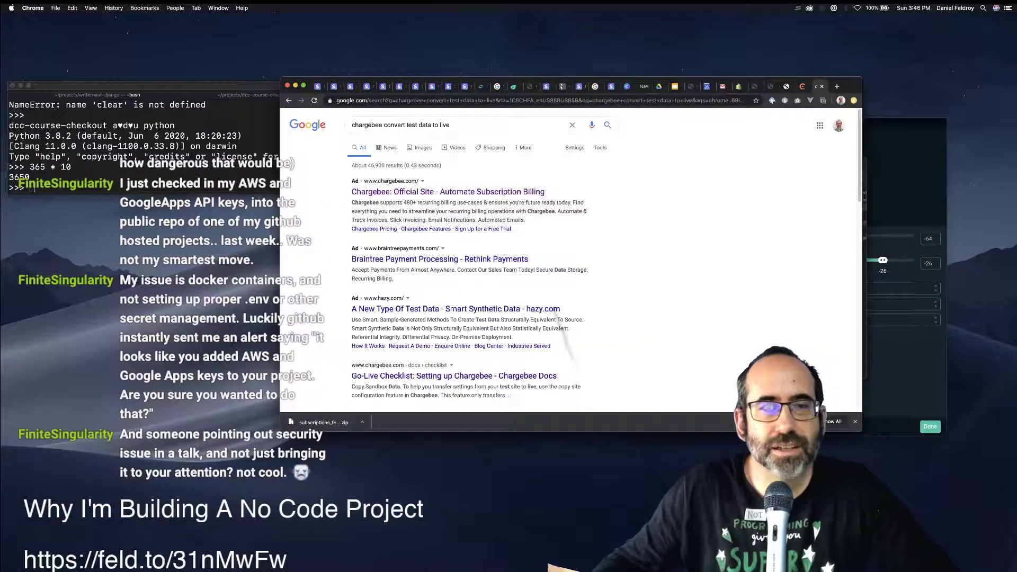
scroll(556, 309, down, 3)
scroll(455, 296, down, 1)
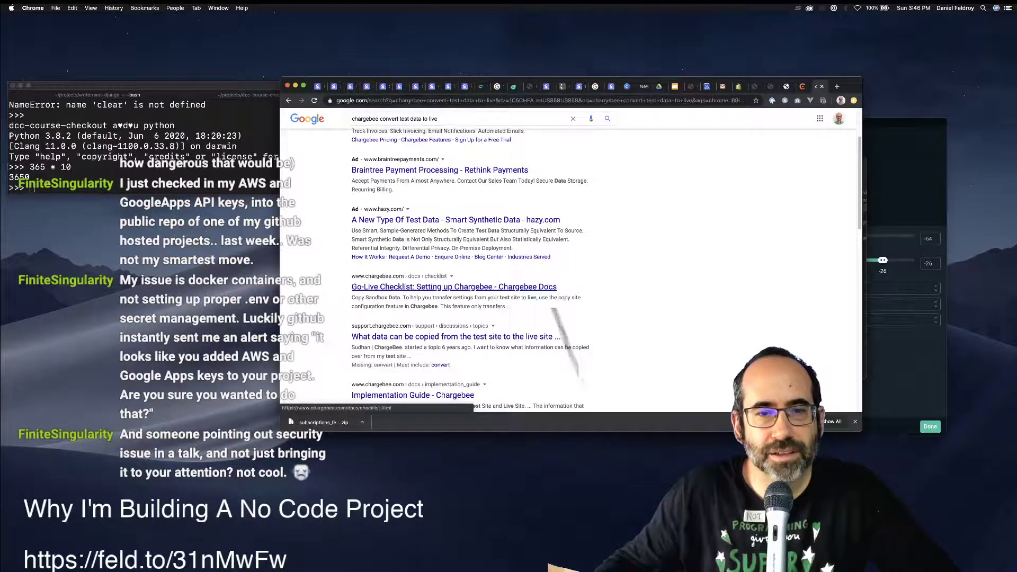
click(450, 337)
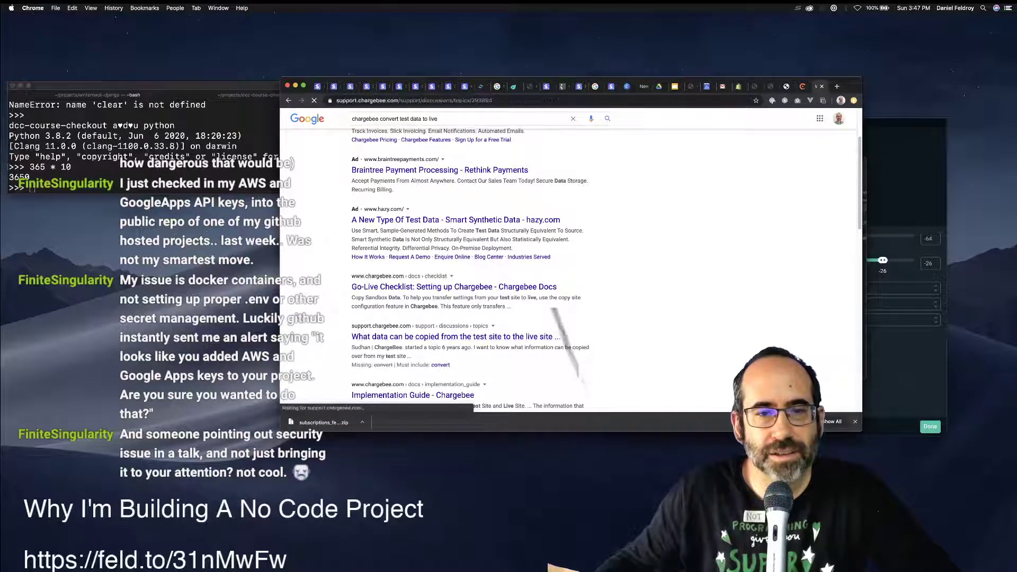
scroll(567, 254, down, 3)
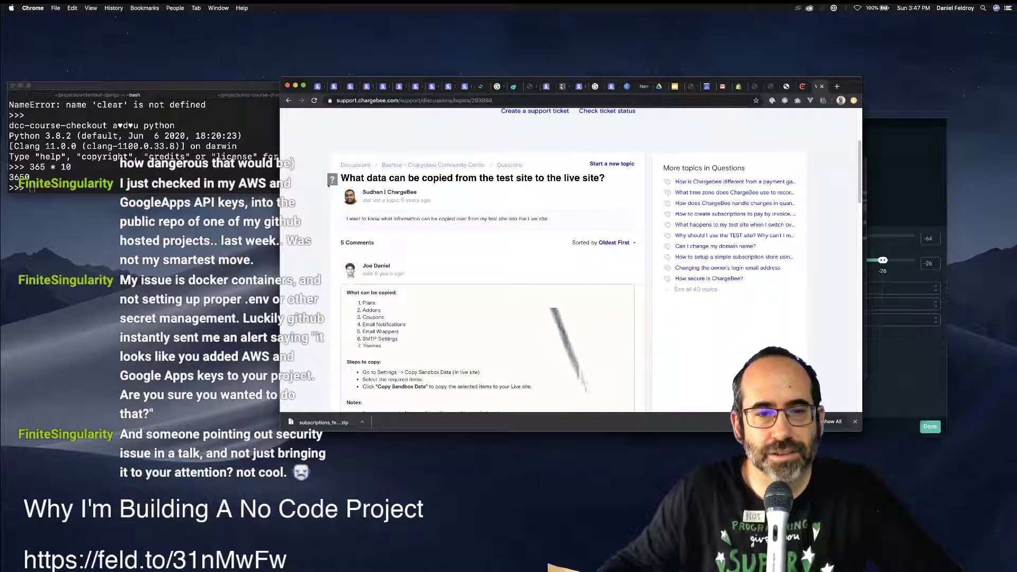
scroll(570, 350, down, 1)
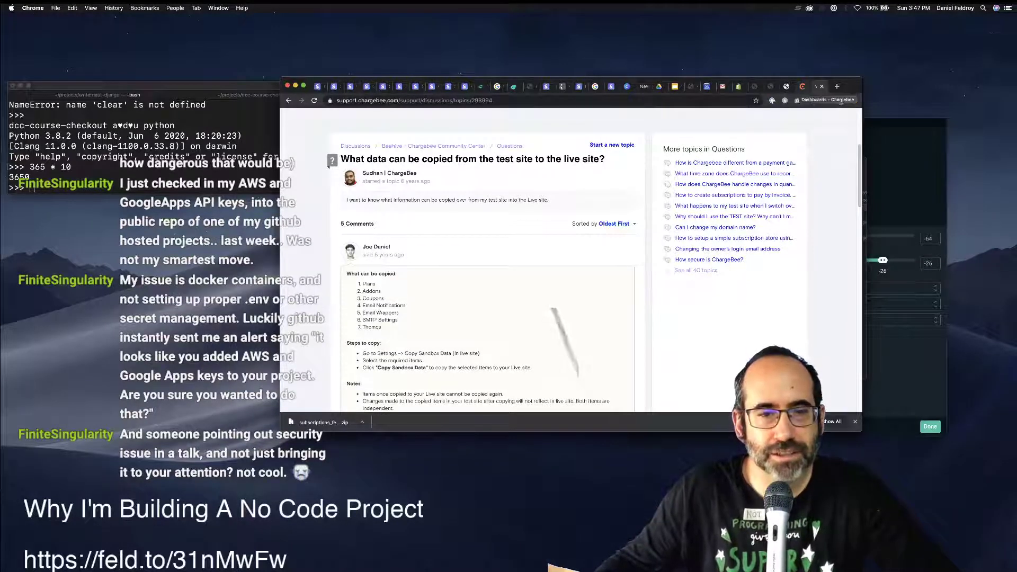
Back on the test-site dashboard, expand the Settings section.
key(ctrl+shift+Tab)
click(329, 300)
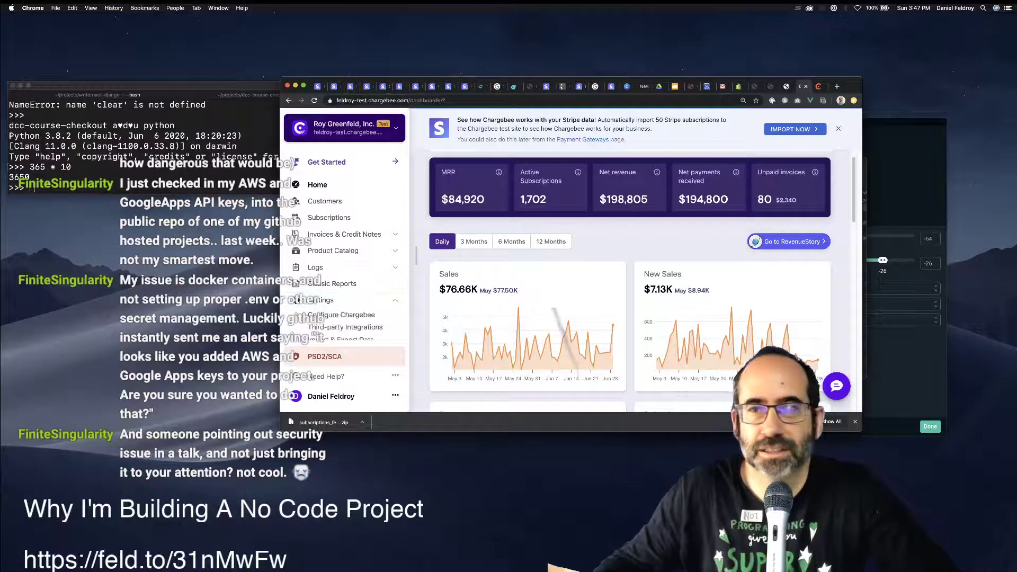
scroll(344, 296, down, 2)
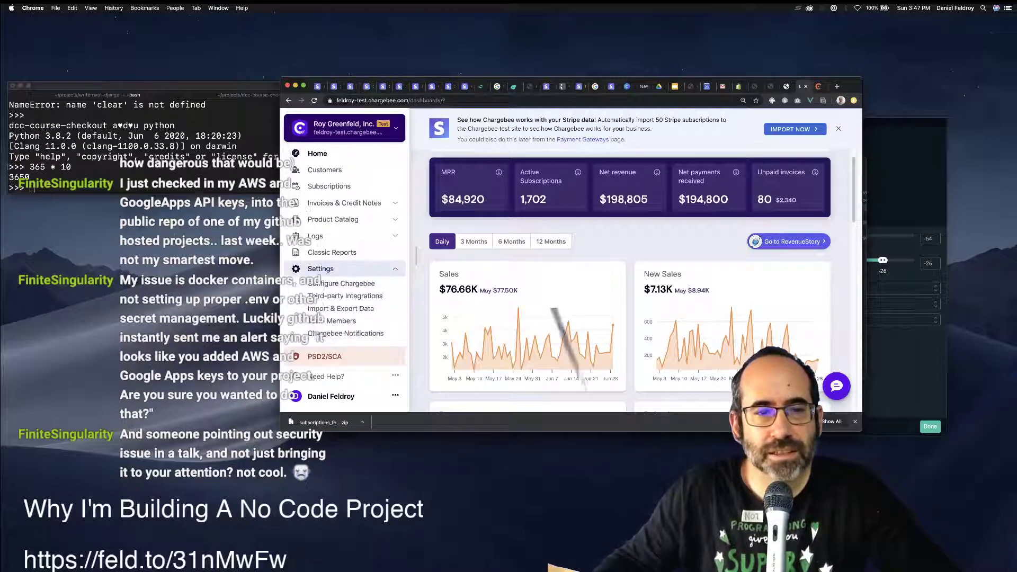
Glance at the support discussion again, return to the test dashboard, and shift Chrome's window right.
key(ctrl+Tab)
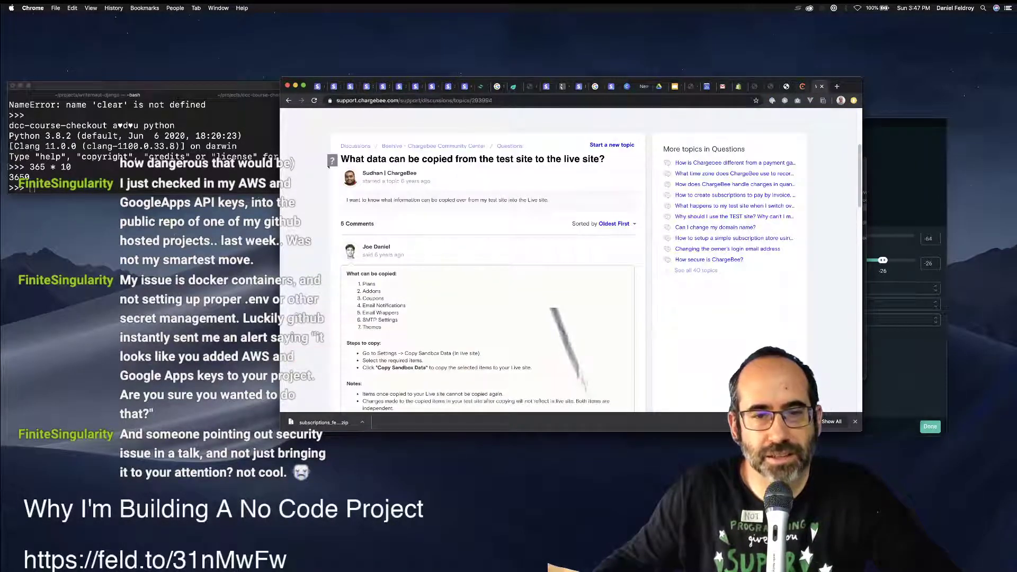
key(ctrl+shift+Tab)
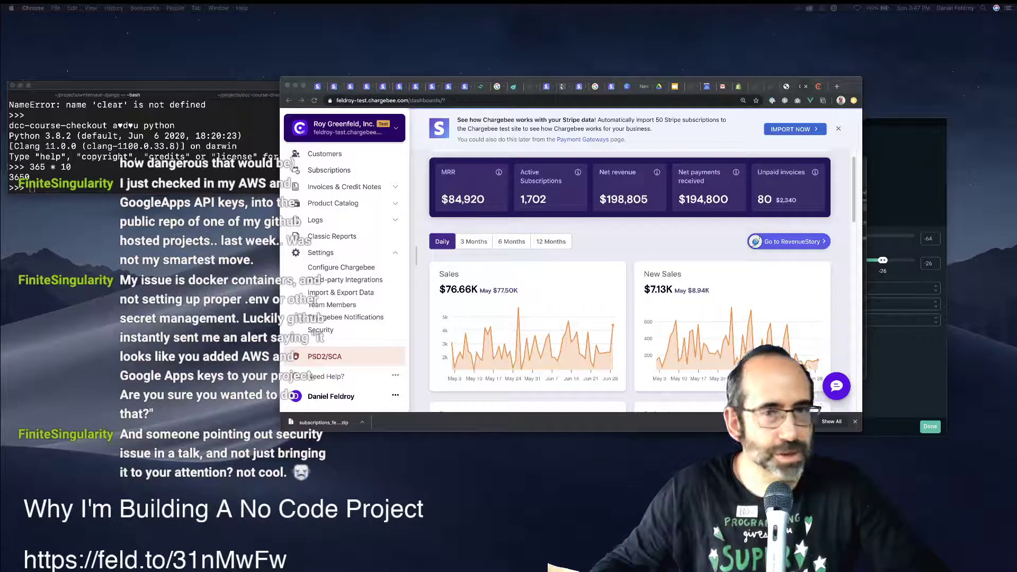
drag(850, 85, 944, 82)
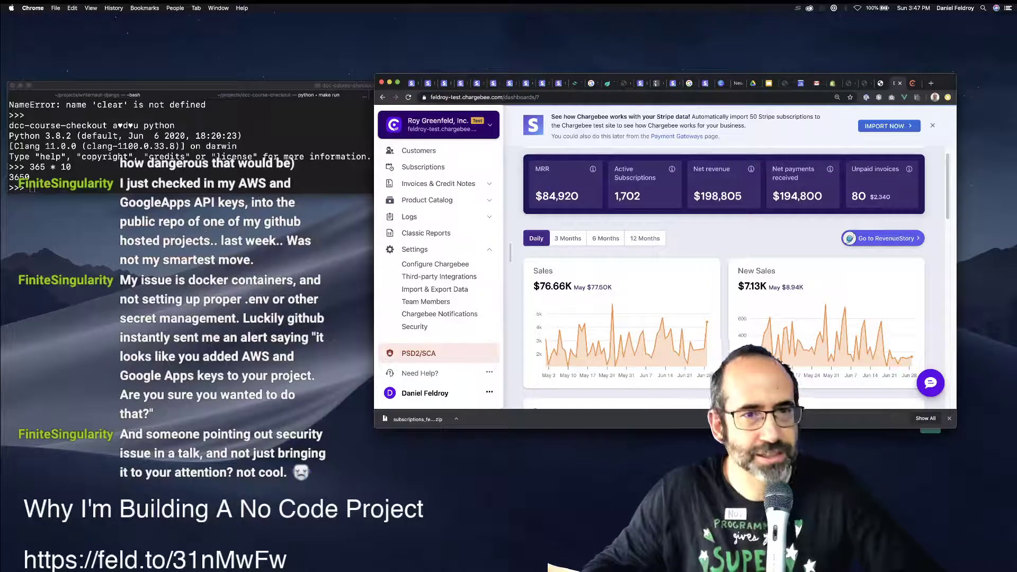
In a new tab, load 'Stream Manager - Twitch' from the 'twitch str' omnibox suggestion.
key(super+t)
text(str)
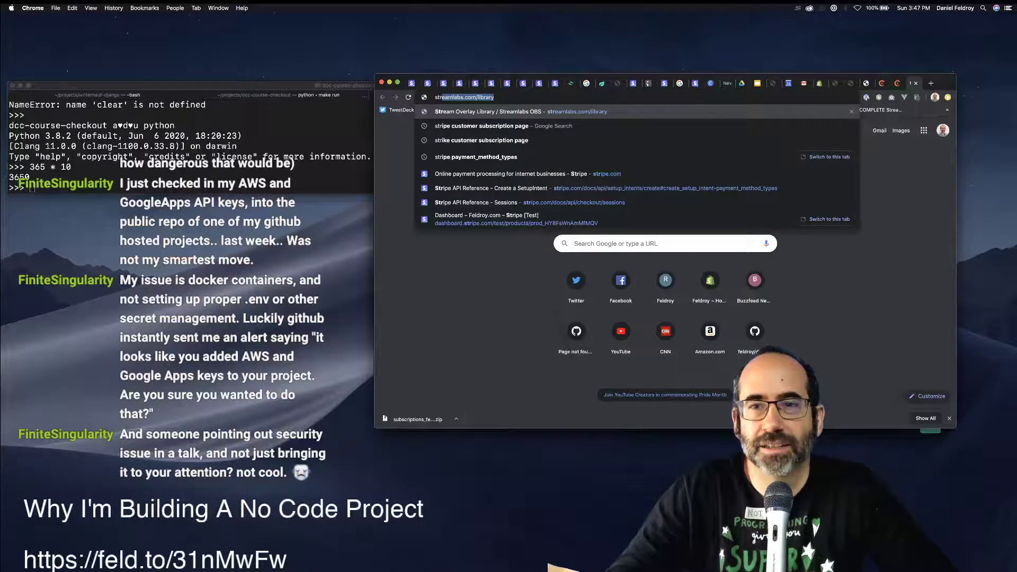
key(BackSpace)
key(BackSpace)
key(BackSpace)
key(BackSpace)
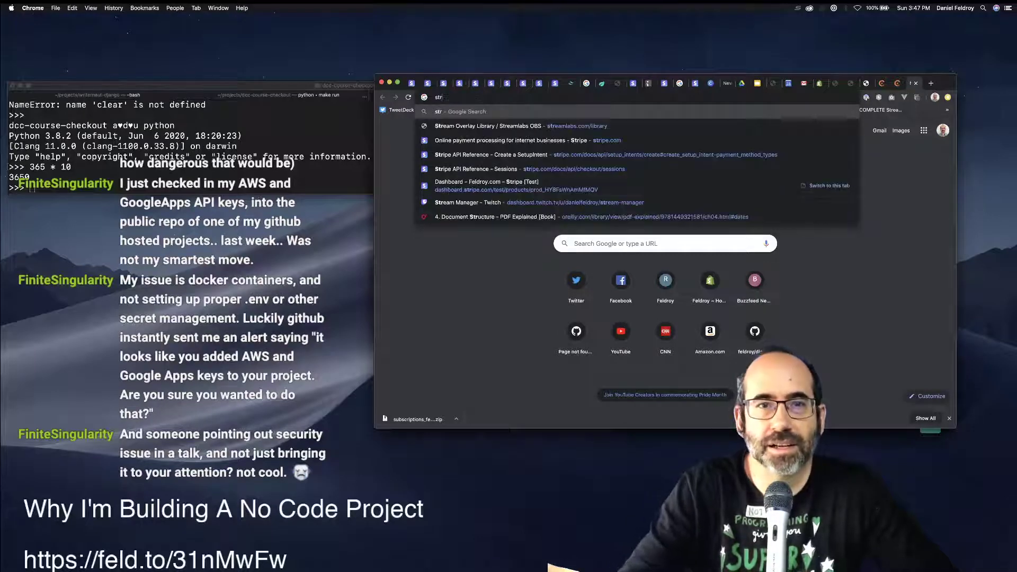
text(twi)
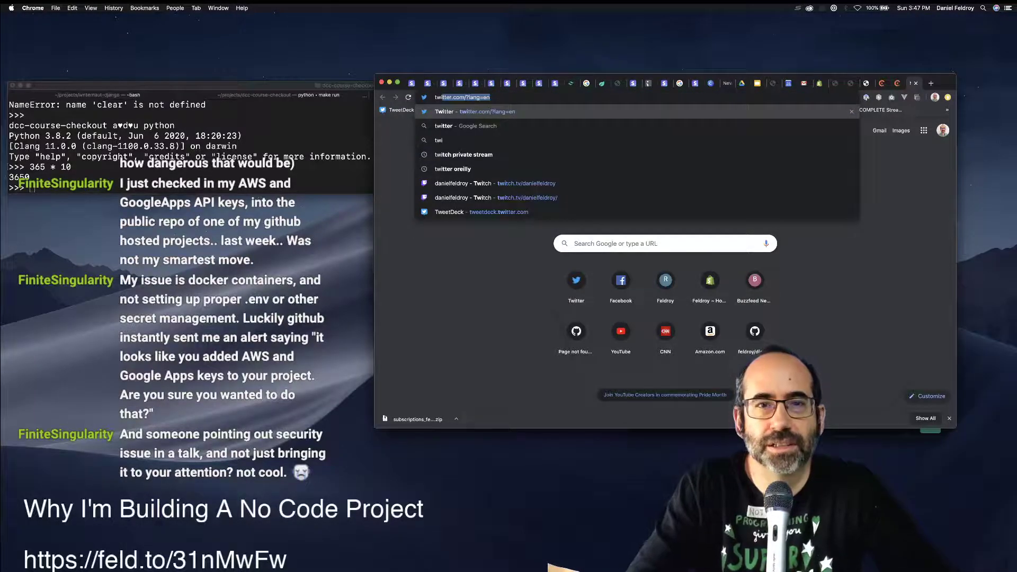
text(tch )
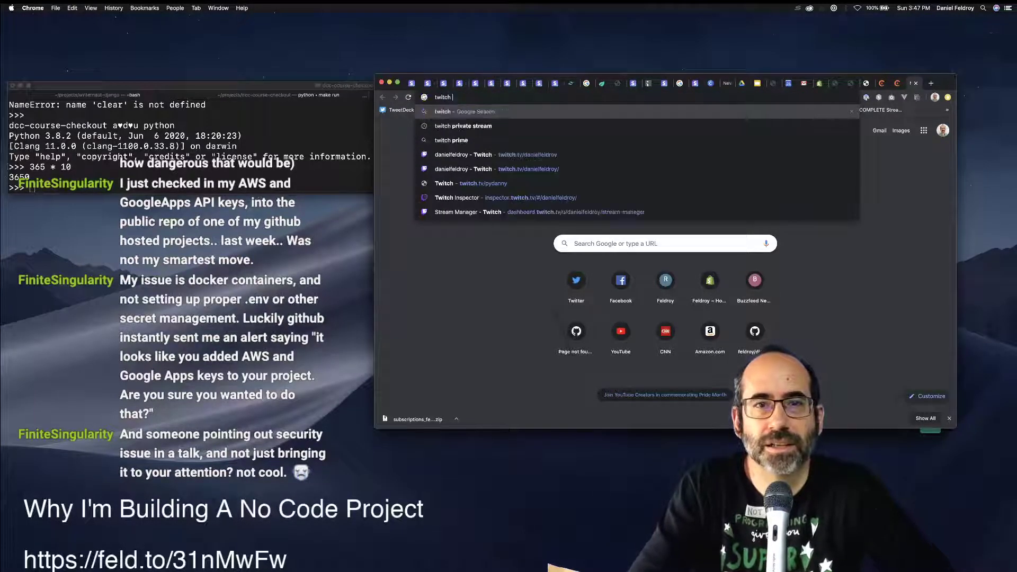
text(str)
key(Down)
key(Down)
key(Down)
key(Down)
key(Down)
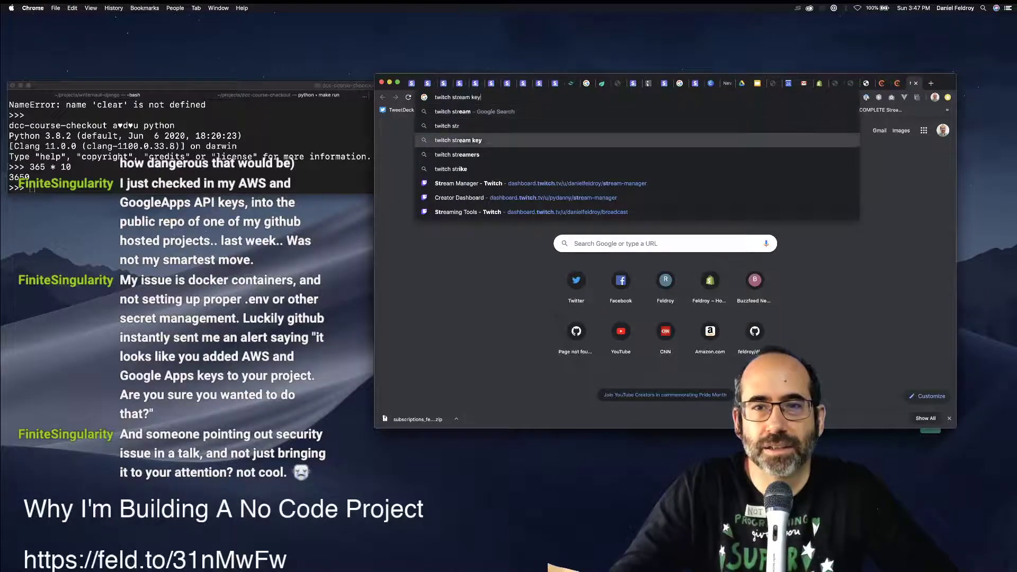
key(Return)
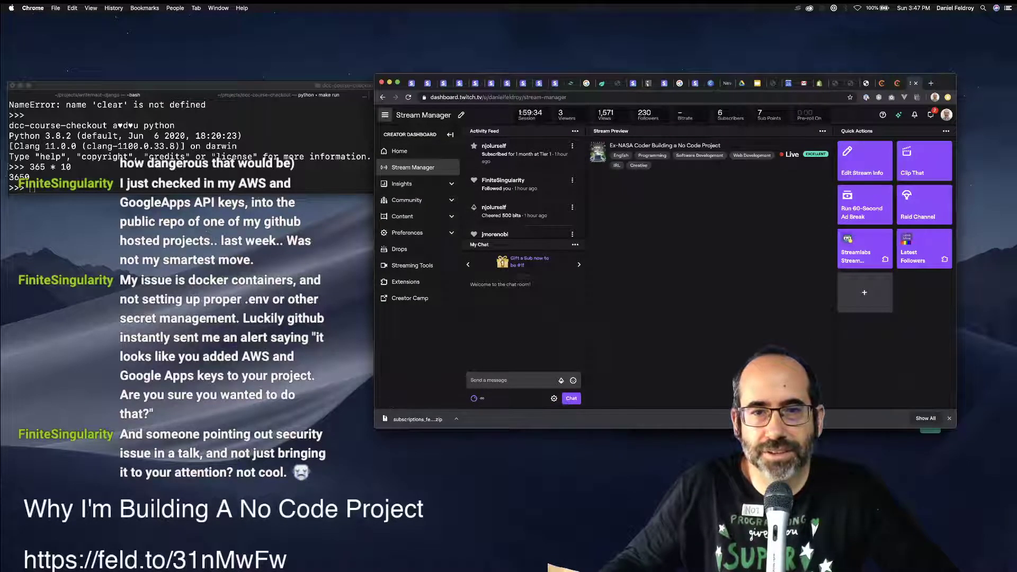
Pop the chat out into its own window, then reposition and enlarge it.
click(574, 245)
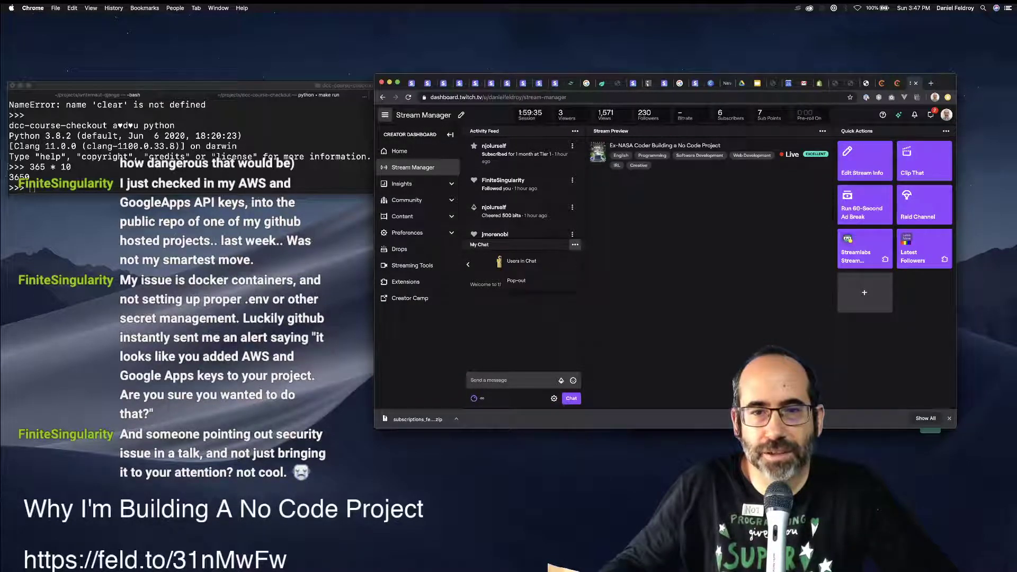
click(516, 280)
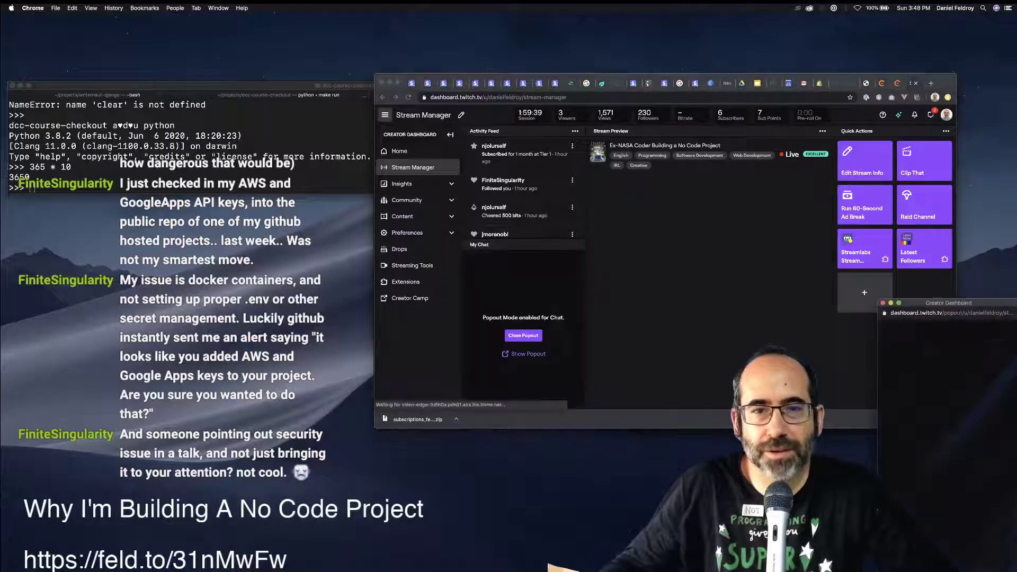
drag(943, 302, 91, 199)
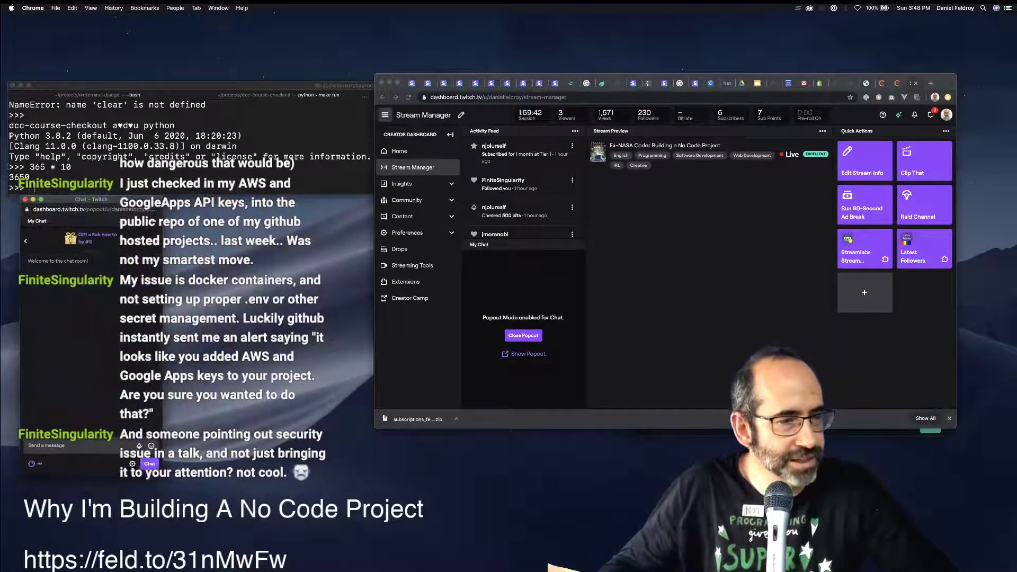
drag(164, 476, 268, 570)
drag(133, 200, 814, 163)
Dismiss the chat popout's context menu and bring the main Stream Manager window to the front.
right_click(784, 251)
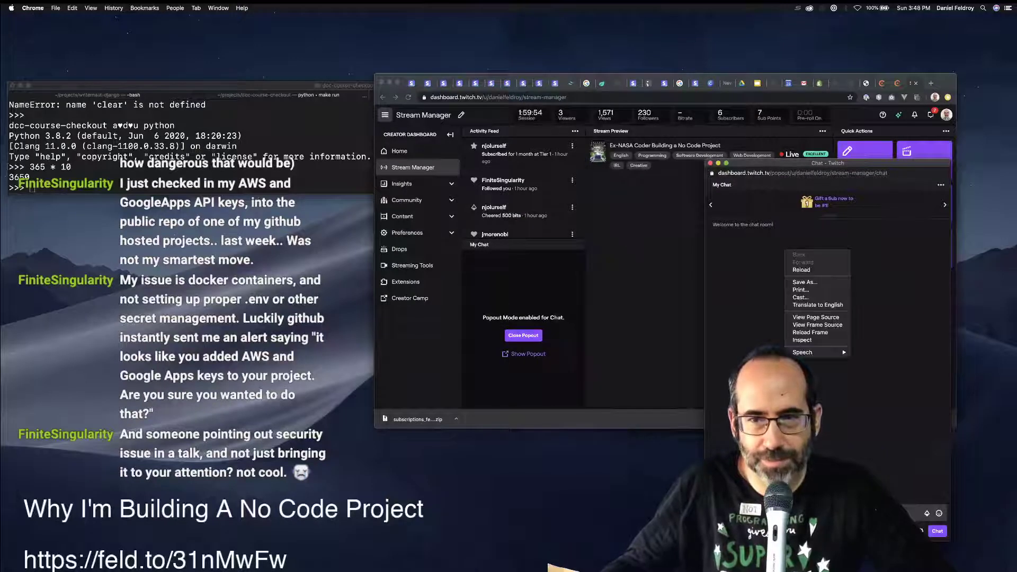
key(Escape)
key(super+grave)
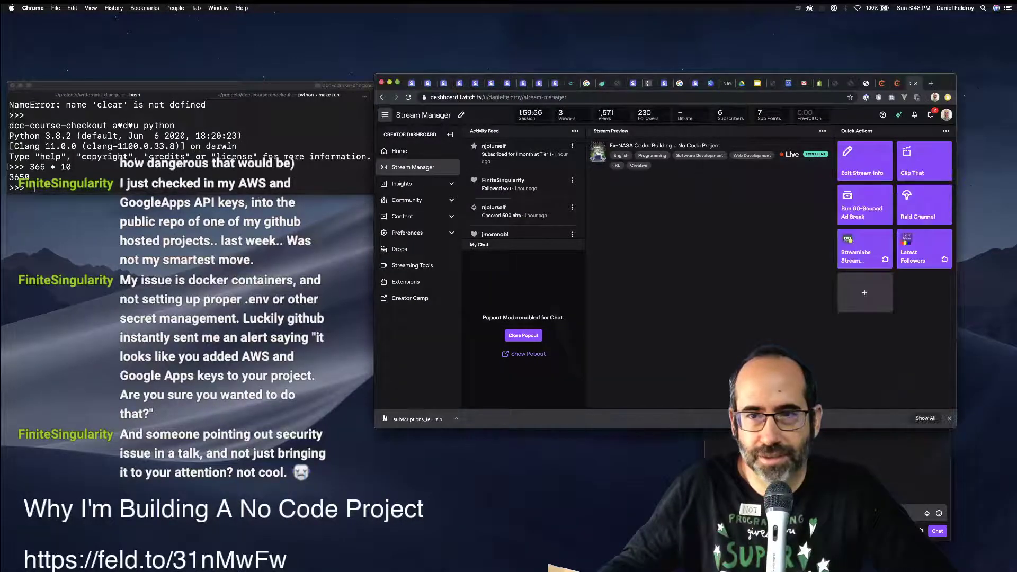
key(super+grave)
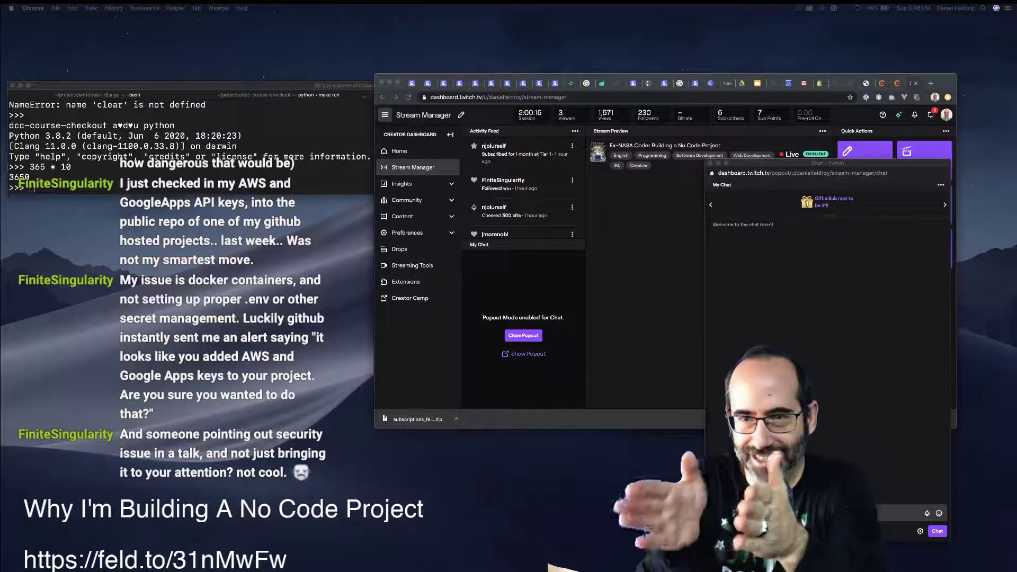
key(super+Tab)
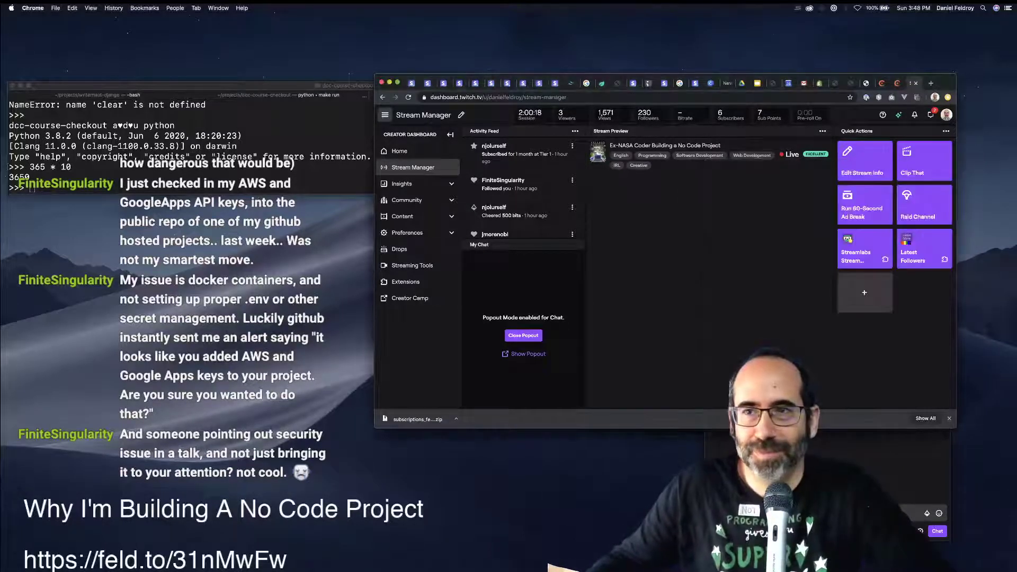
Switch the Chargebee dashboard from the test site to the live site and open Configure Chargebee.
key(super+w)
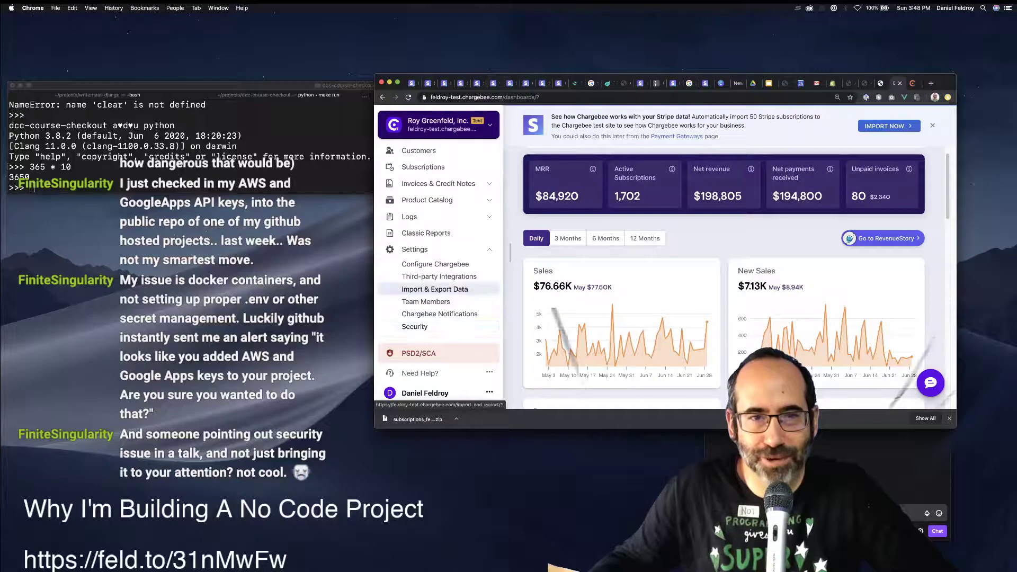
key(ctrl+Tab)
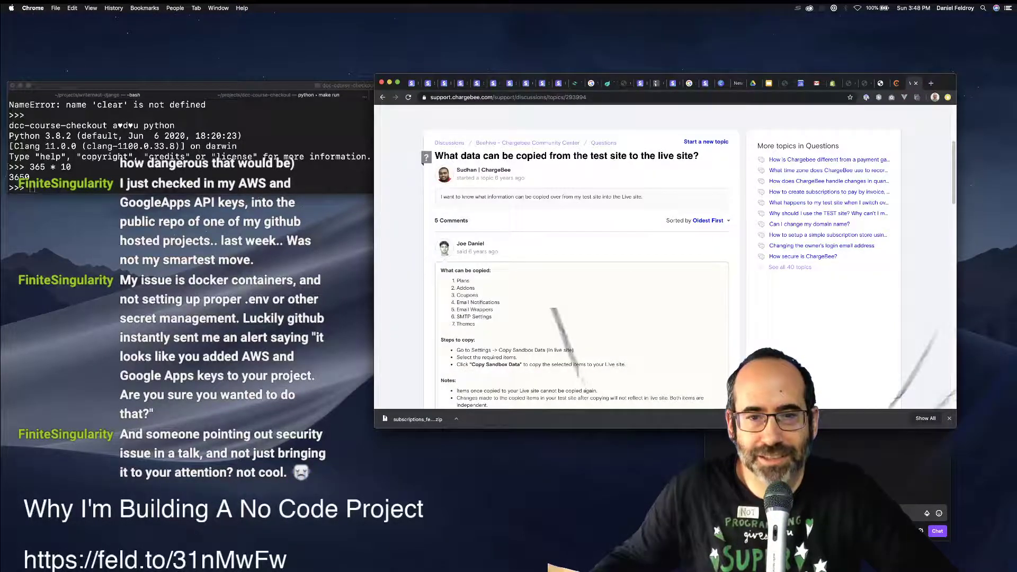
key(ctrl+shift+Tab)
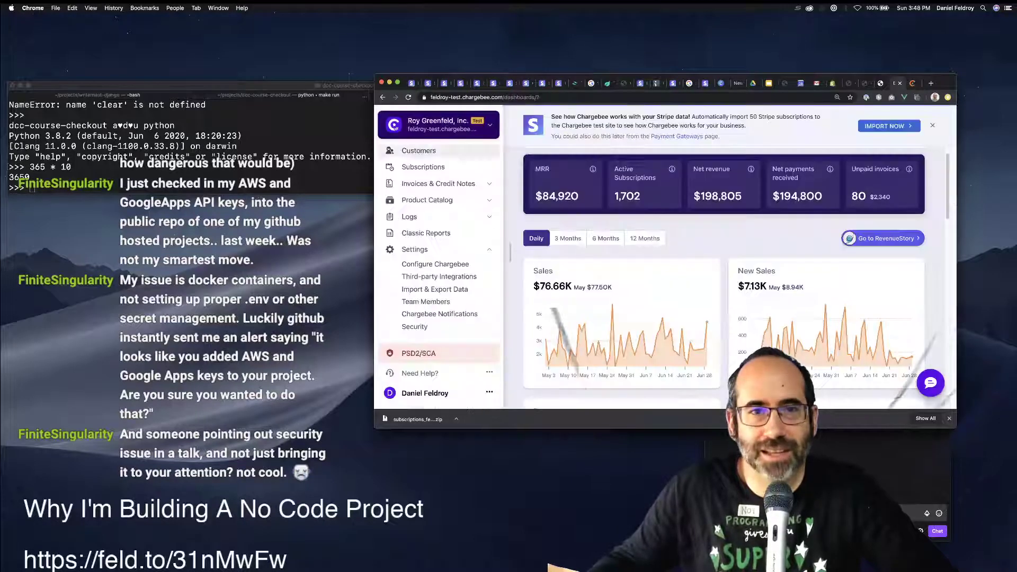
click(438, 138)
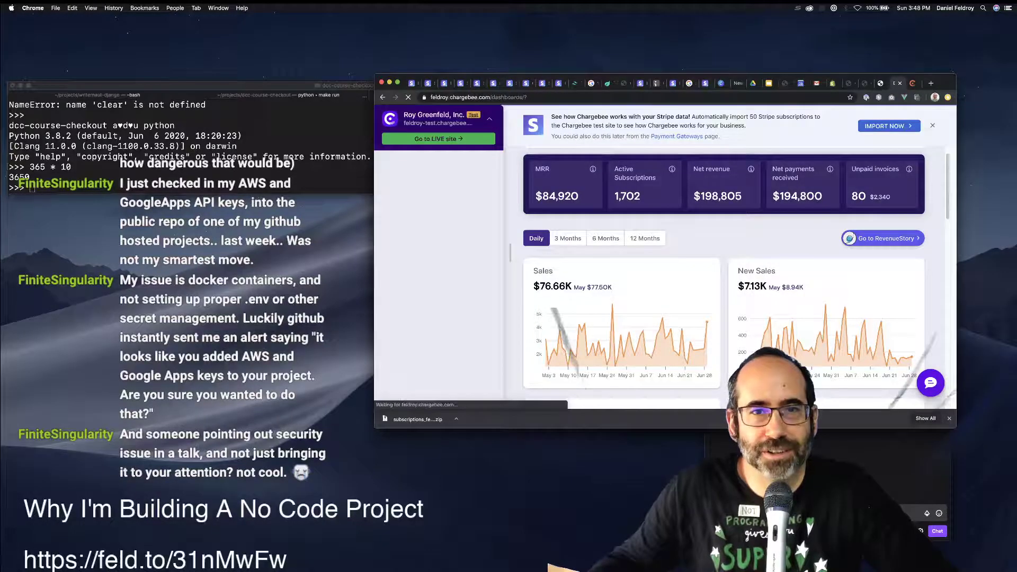
click(407, 242)
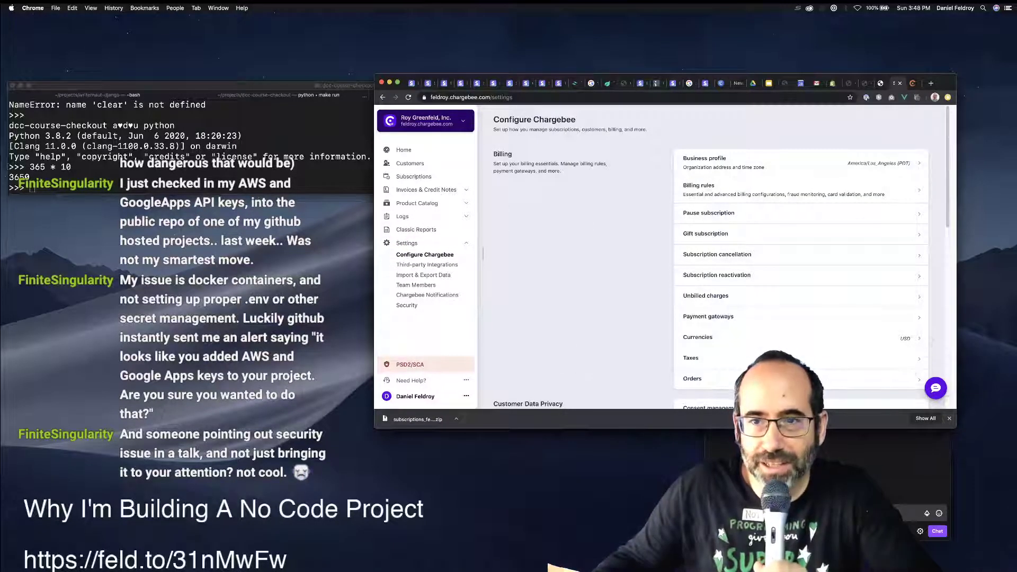
Launch the Transfer Configurations tool from the Tools section of the live site's settings.
scroll(714, 254, down, 5)
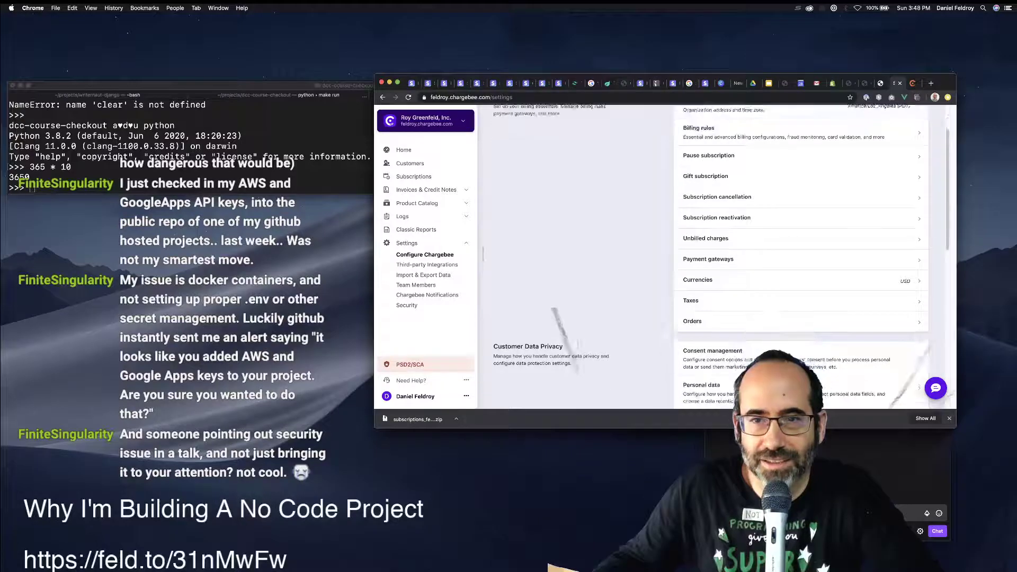
scroll(662, 254, down, 8)
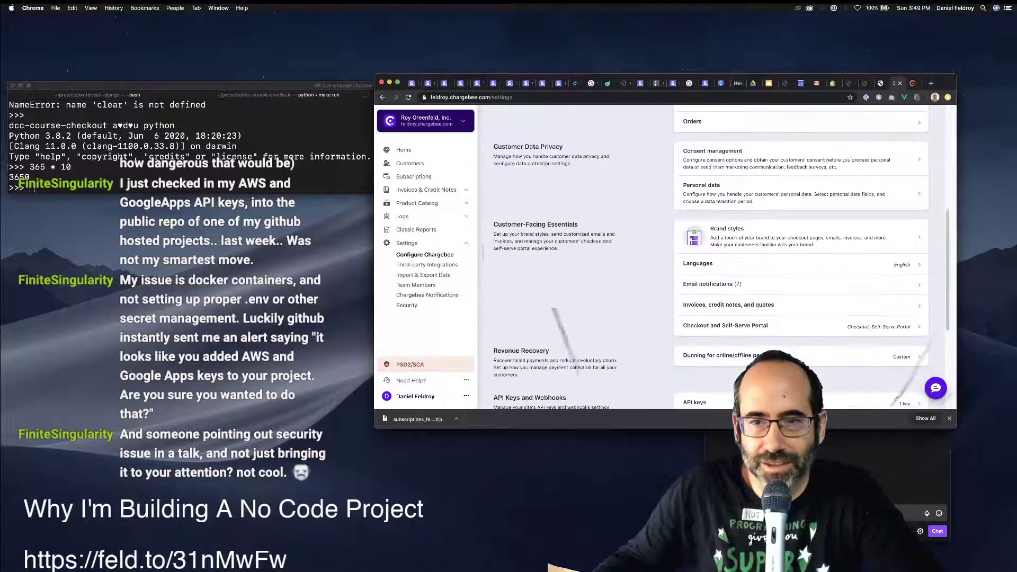
scroll(715, 254, down, 3)
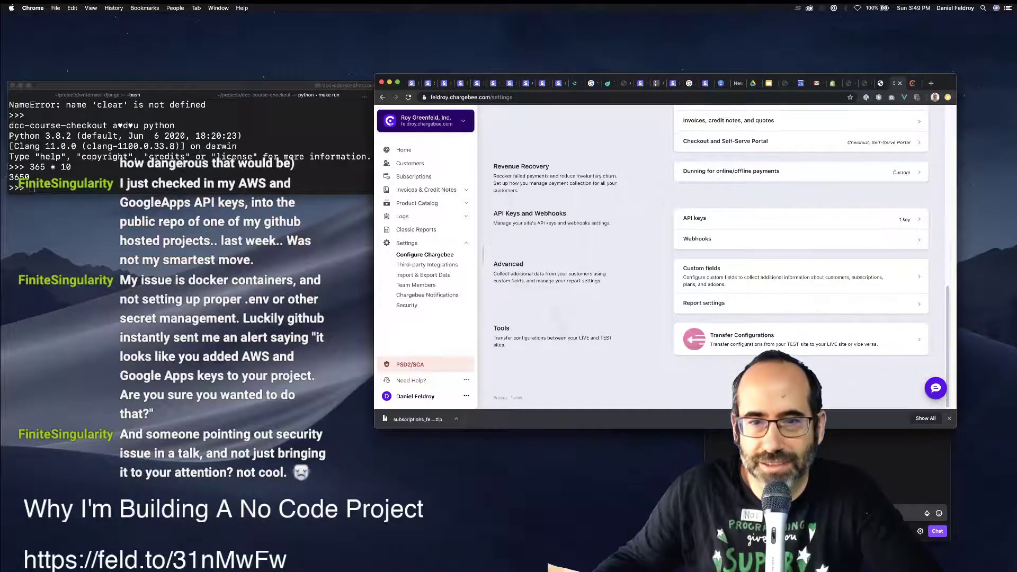
click(847, 339)
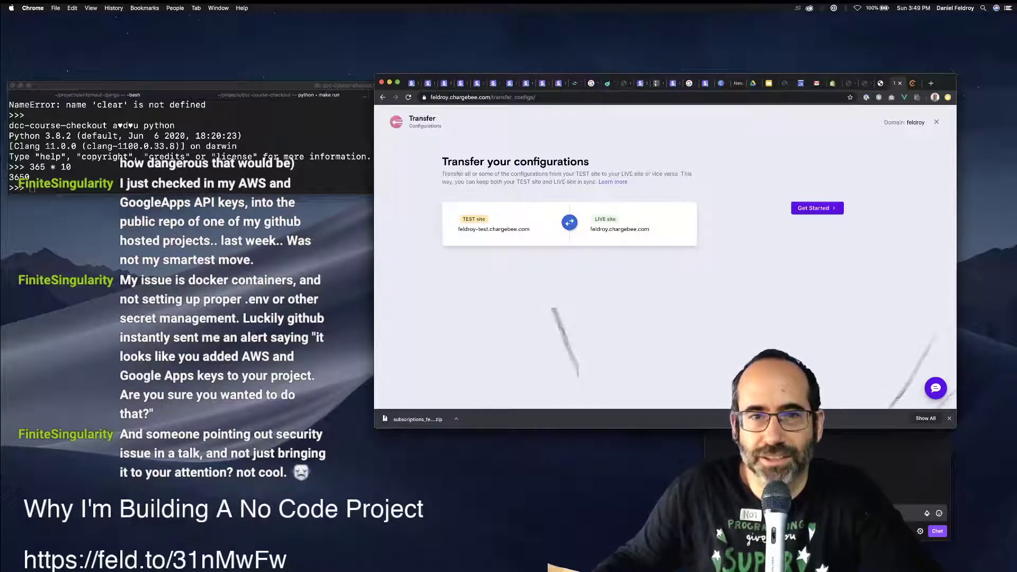
Start the transfer with 'Transfer all configurations', review all 24 items, and validate them.
click(817, 208)
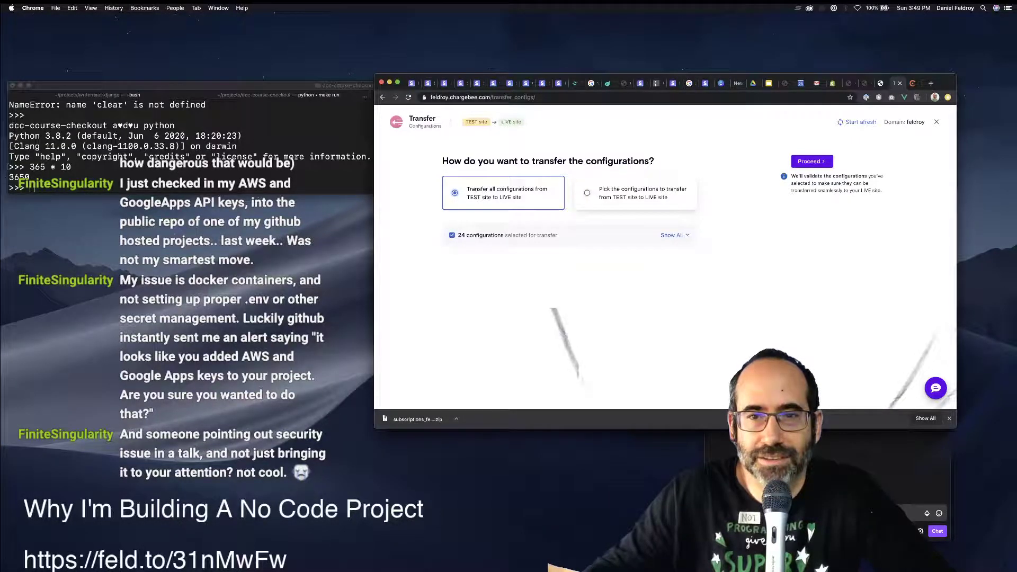
click(672, 234)
scroll(567, 264, down, 5)
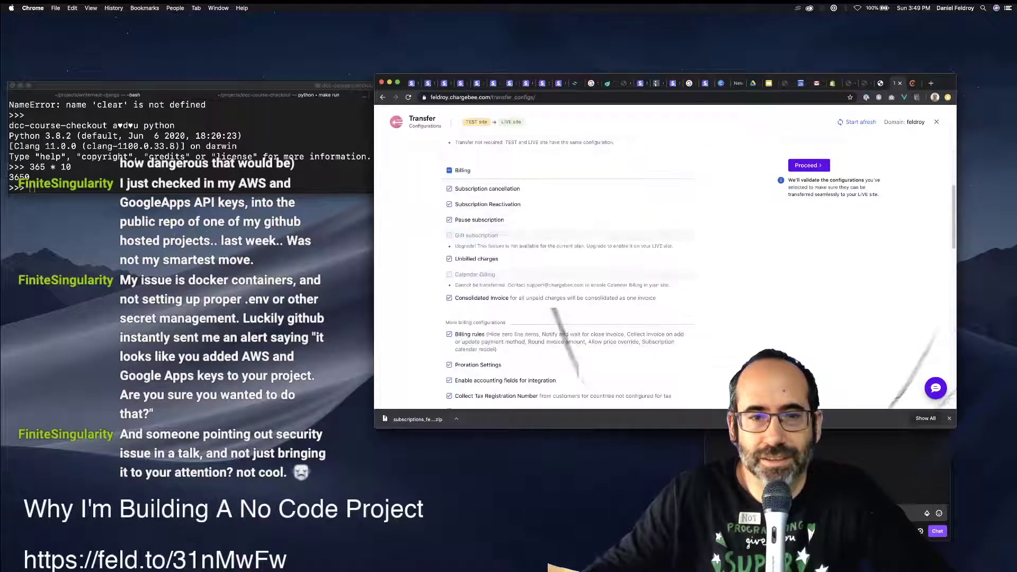
scroll(566, 265, up, 1)
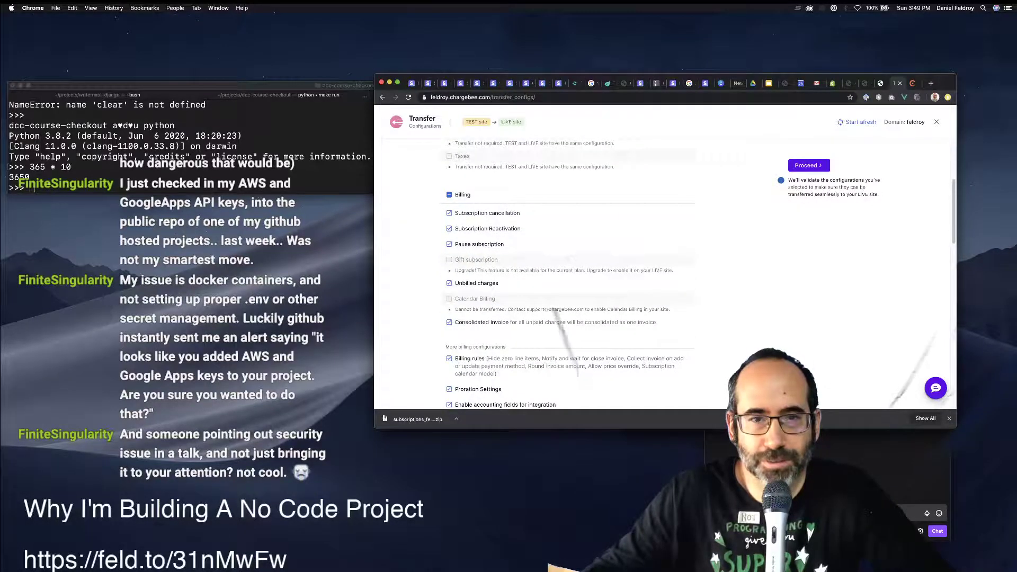
scroll(567, 270, down, 10)
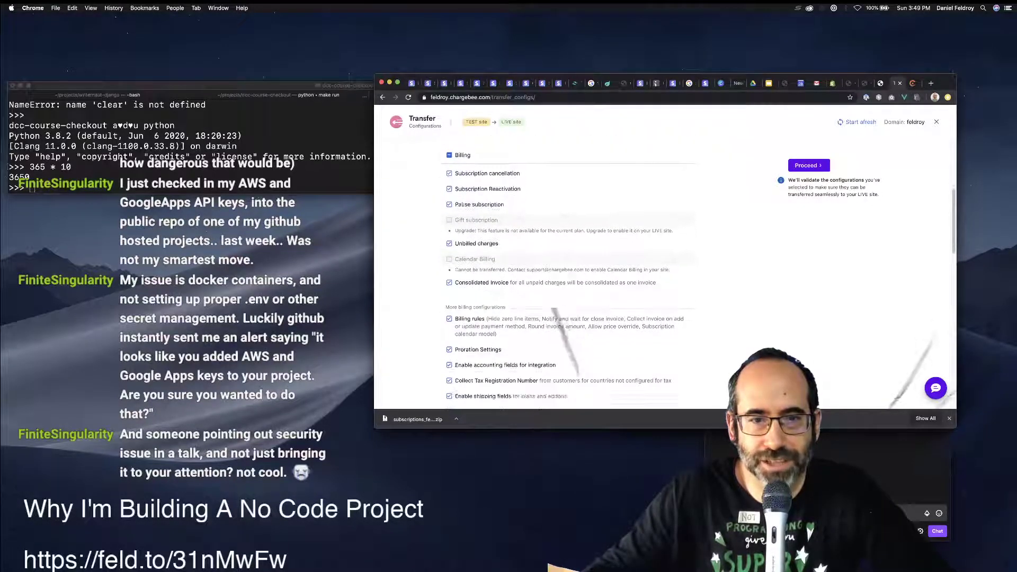
scroll(566, 270, down, 8)
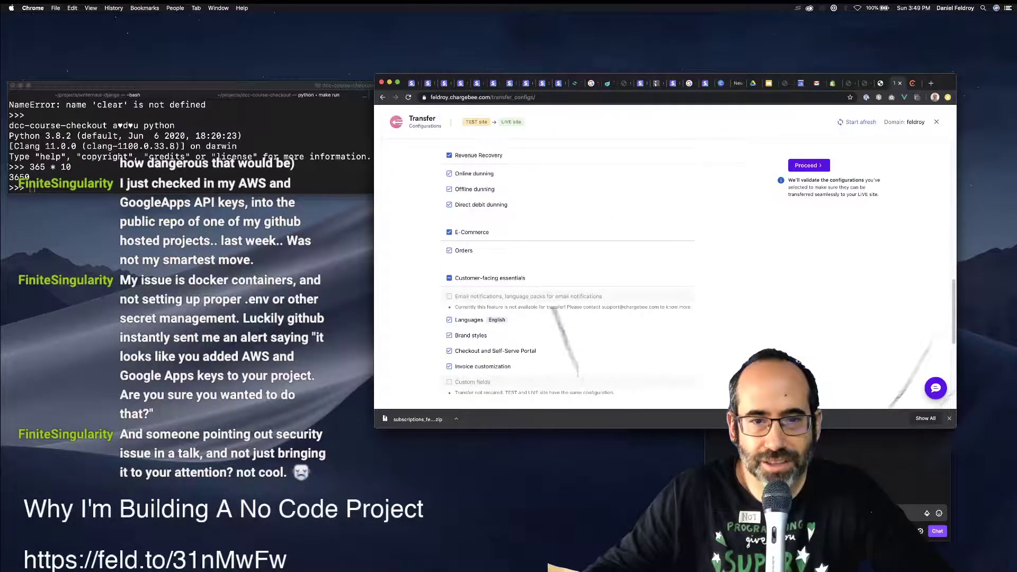
scroll(566, 270, down, 3)
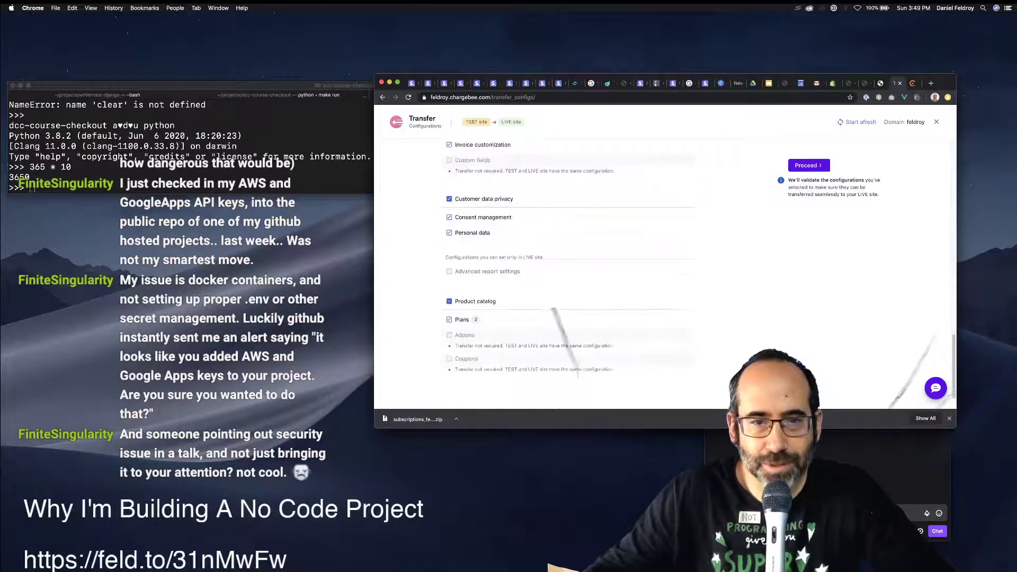
scroll(566, 270, up, 2)
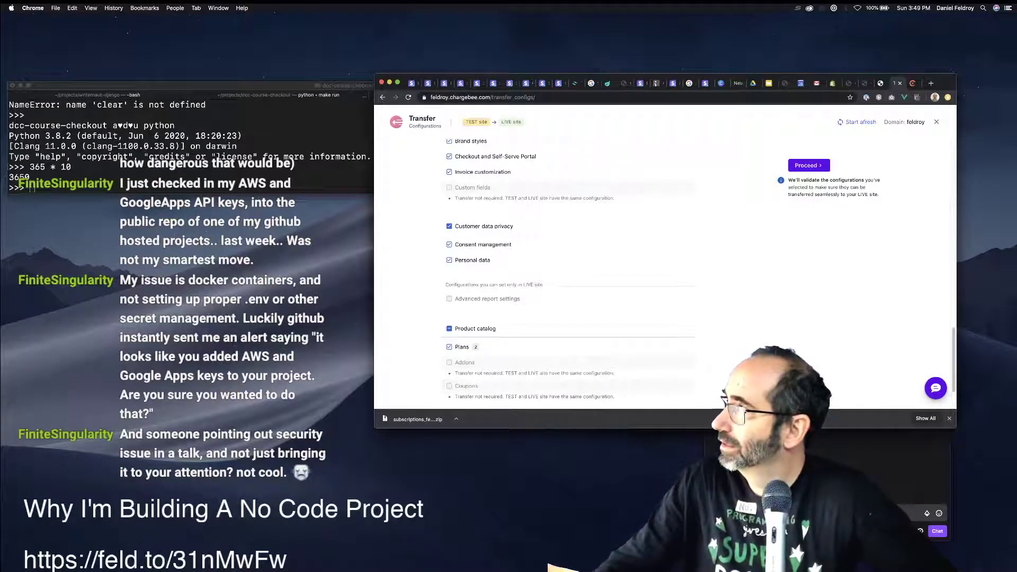
scroll(567, 270, up, 2)
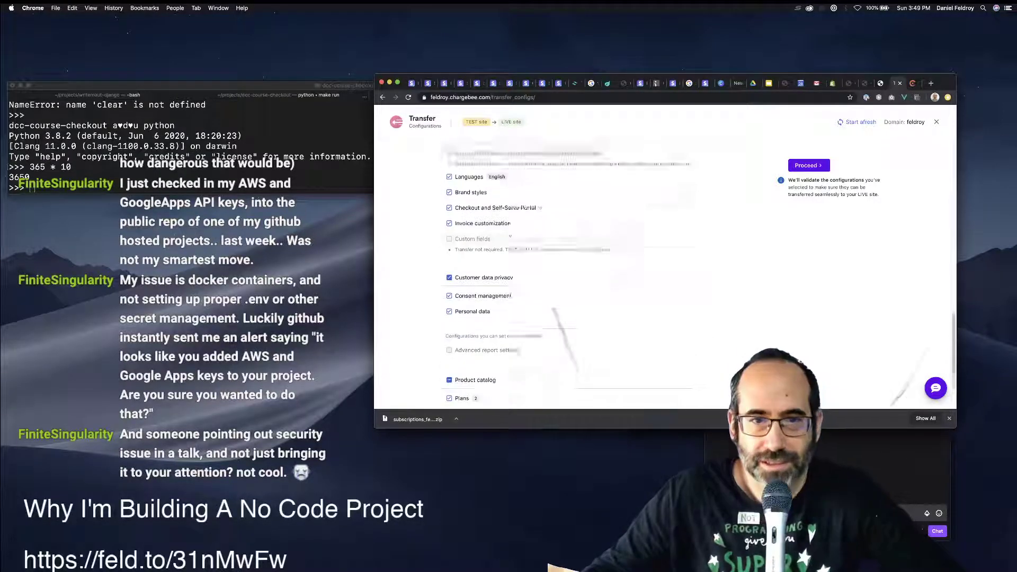
scroll(567, 270, up, 10)
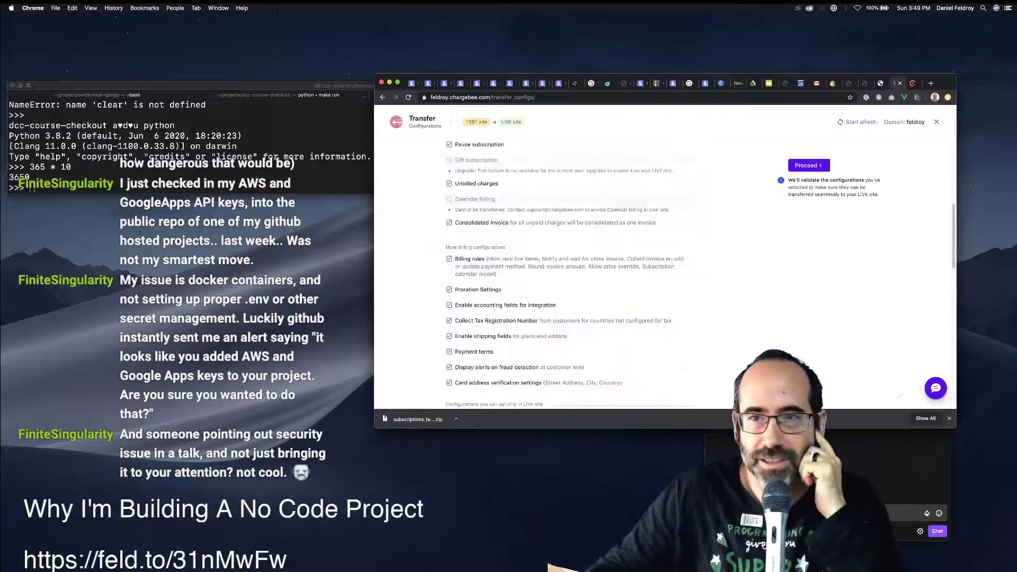
click(809, 165)
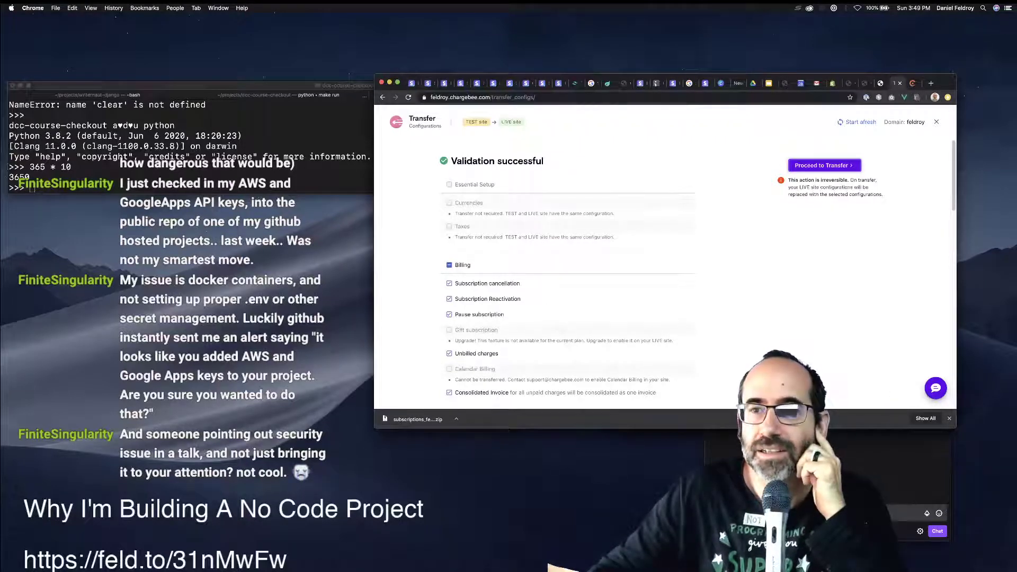
Proceed to transfer and confirm Transfer Now, copying the 24 configurations from TEST to LIVE.
click(824, 165)
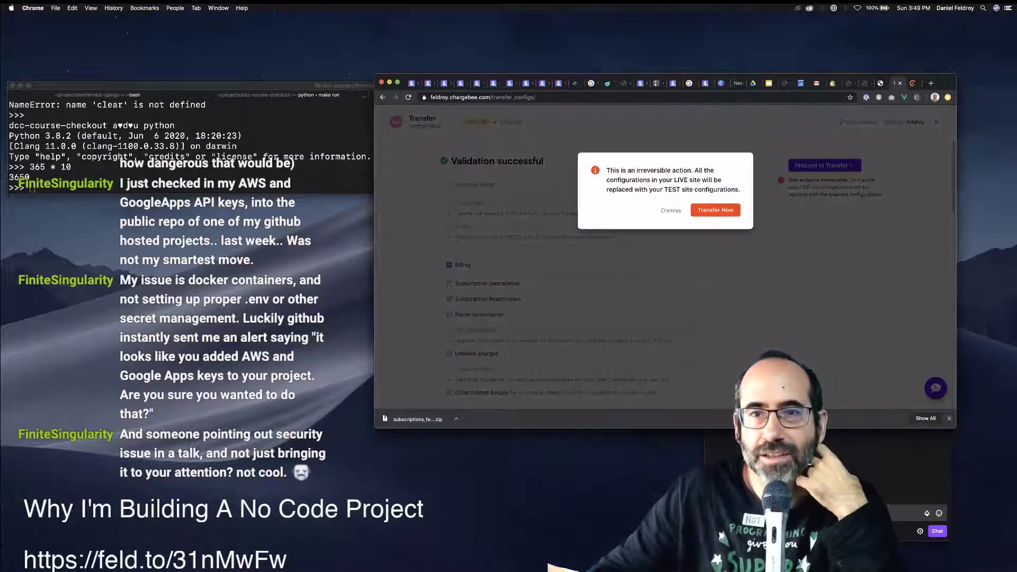
click(714, 210)
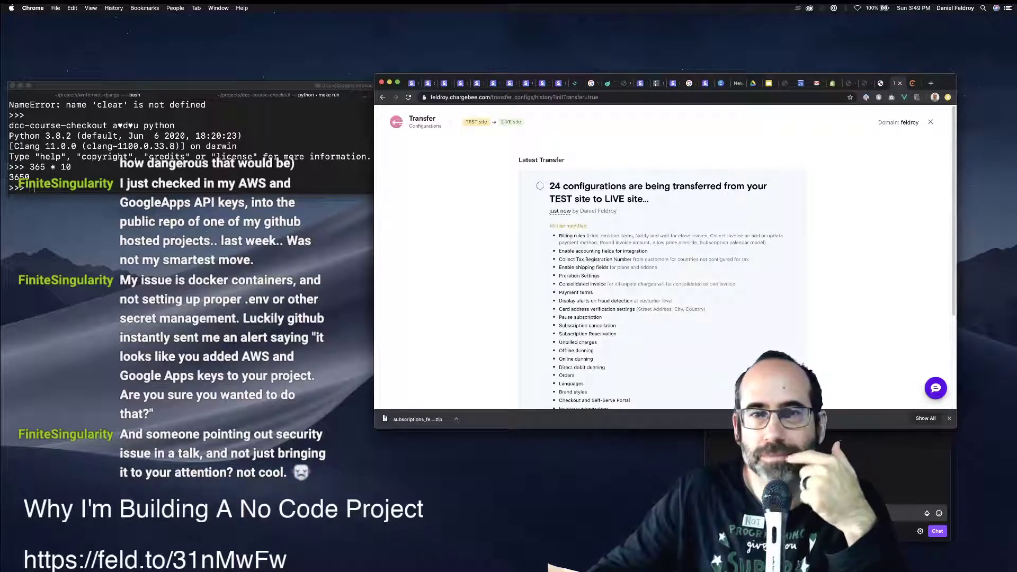
scroll(664, 257, down, 5)
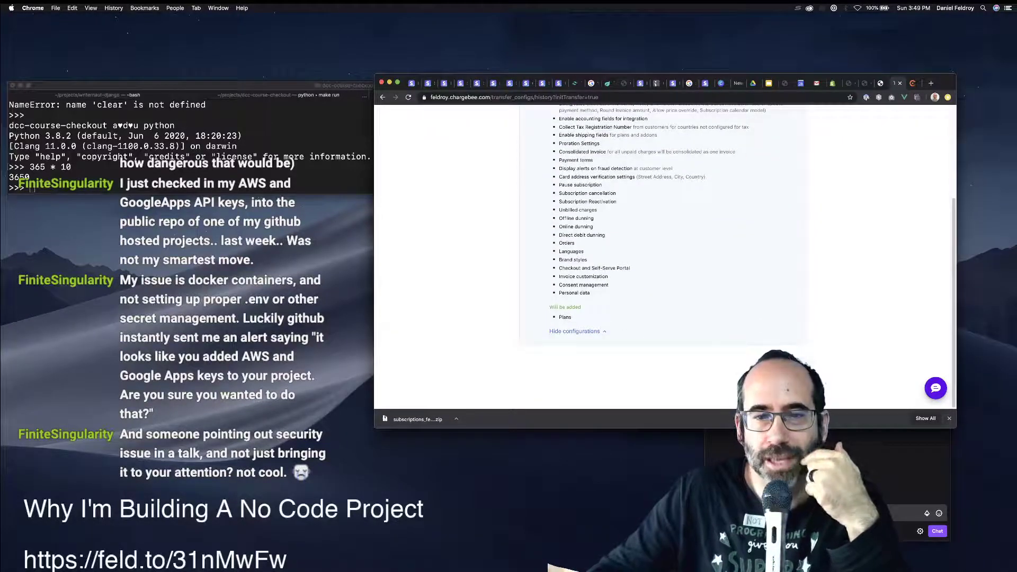
scroll(665, 257, up, 5)
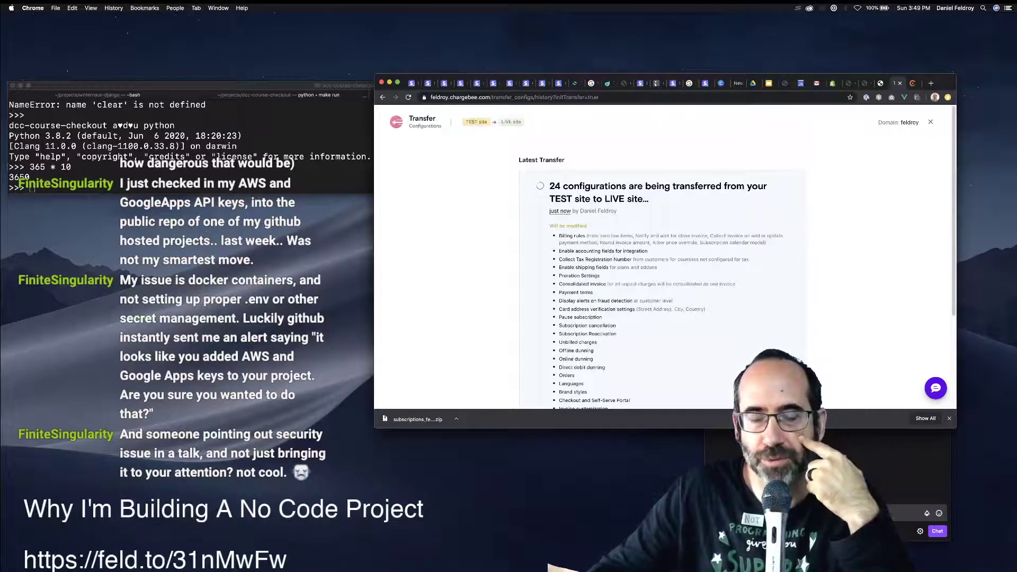
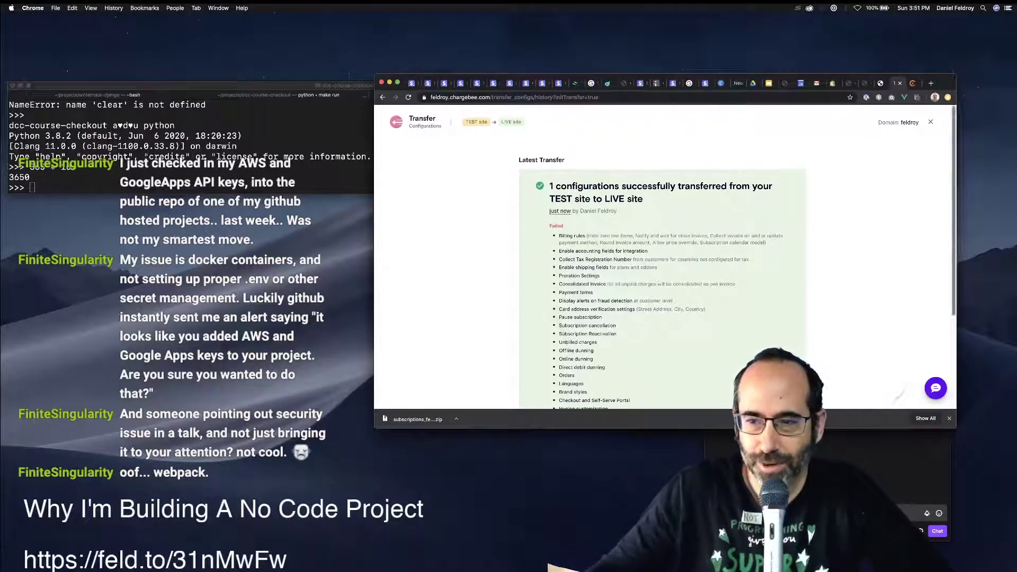
Dismiss the download notice, review the TEST-to-LIVE transfer results, and close the summary.
click(948, 419)
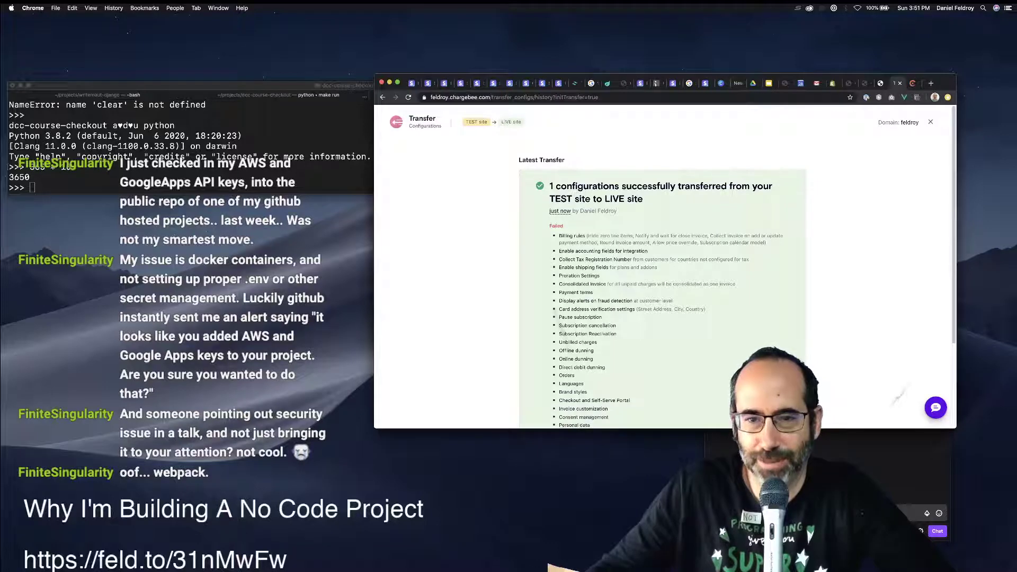
scroll(663, 266, down, 3)
scroll(663, 267, up, 3)
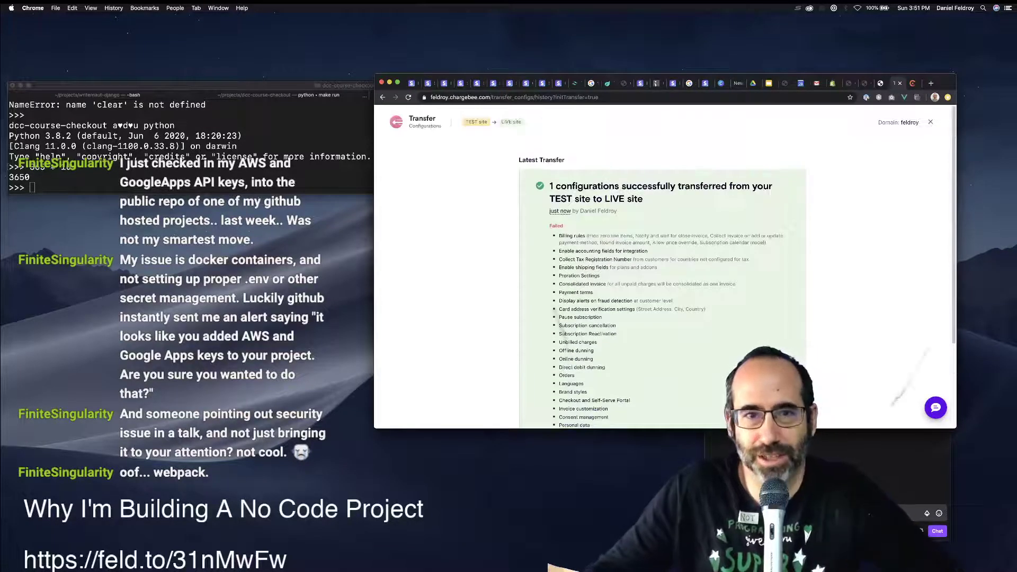
scroll(663, 267, down, 3)
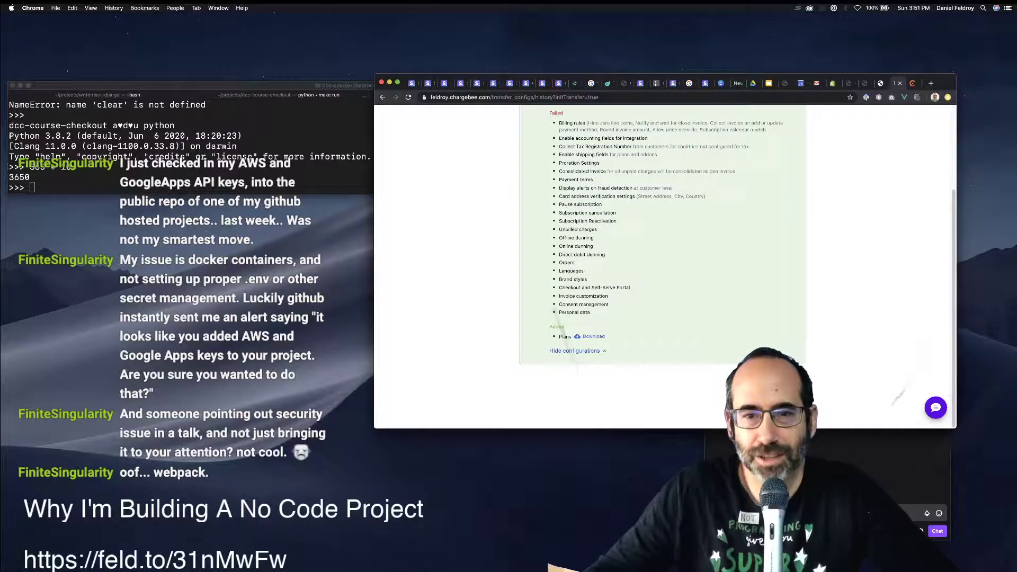
scroll(663, 267, up, 3)
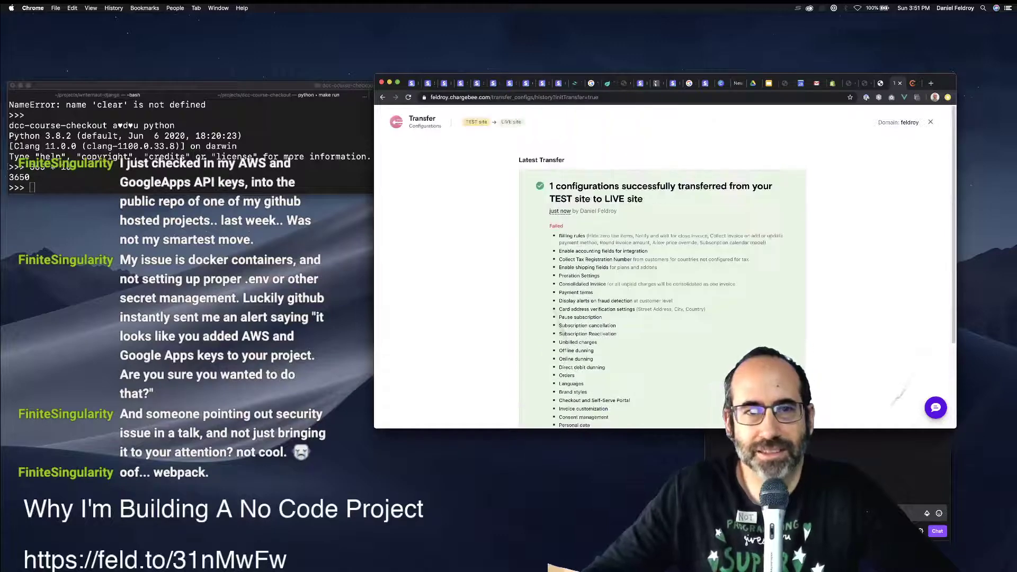
click(930, 122)
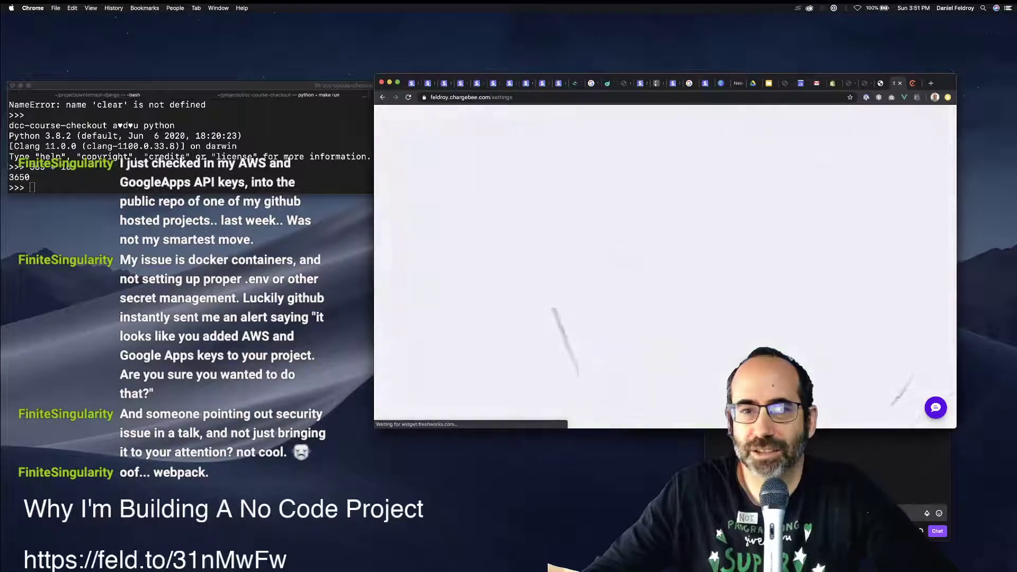
View the live site's Plans list under Product Catalog, then go to the Shopify product page.
click(416, 203)
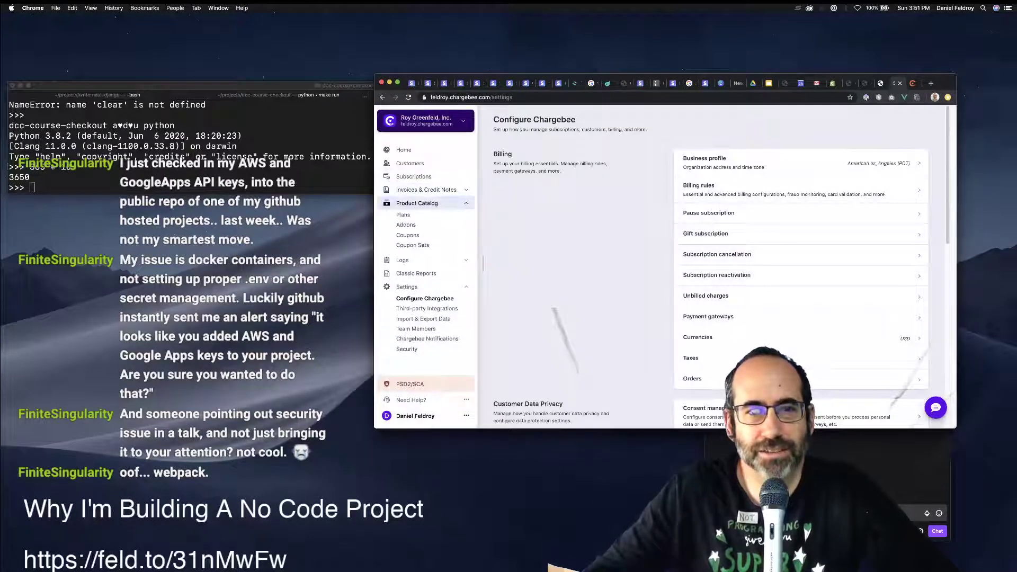
click(403, 214)
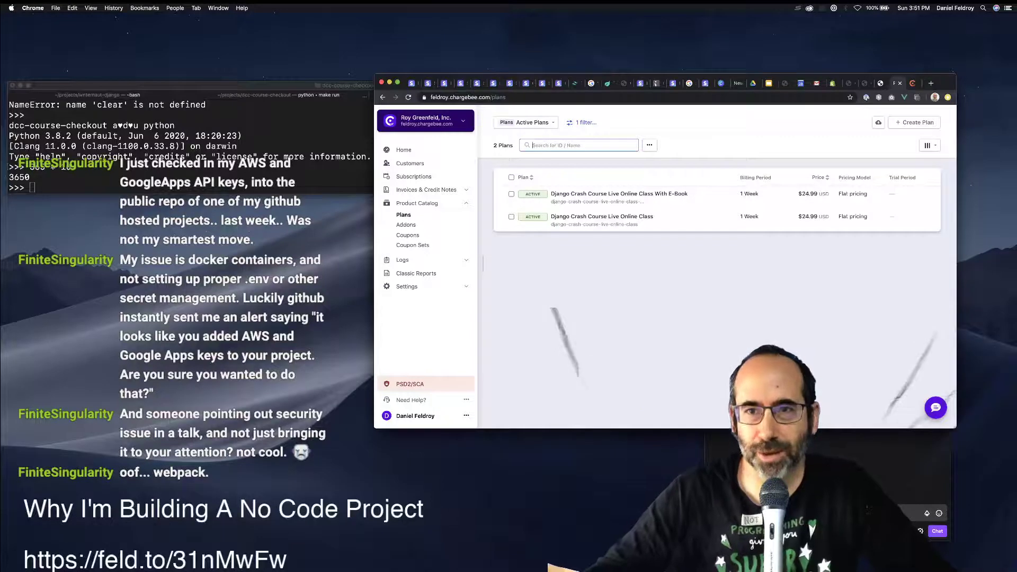
click(832, 83)
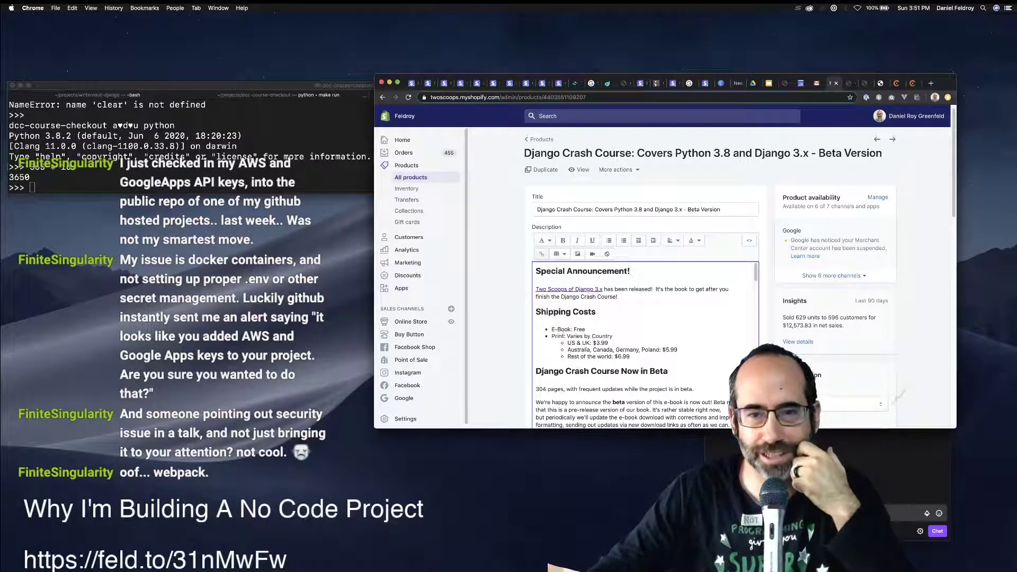
Select the Video Course Subscription variant on the Django Crash Course product.
scroll(683, 278, down, 5)
scroll(683, 278, down, 5)
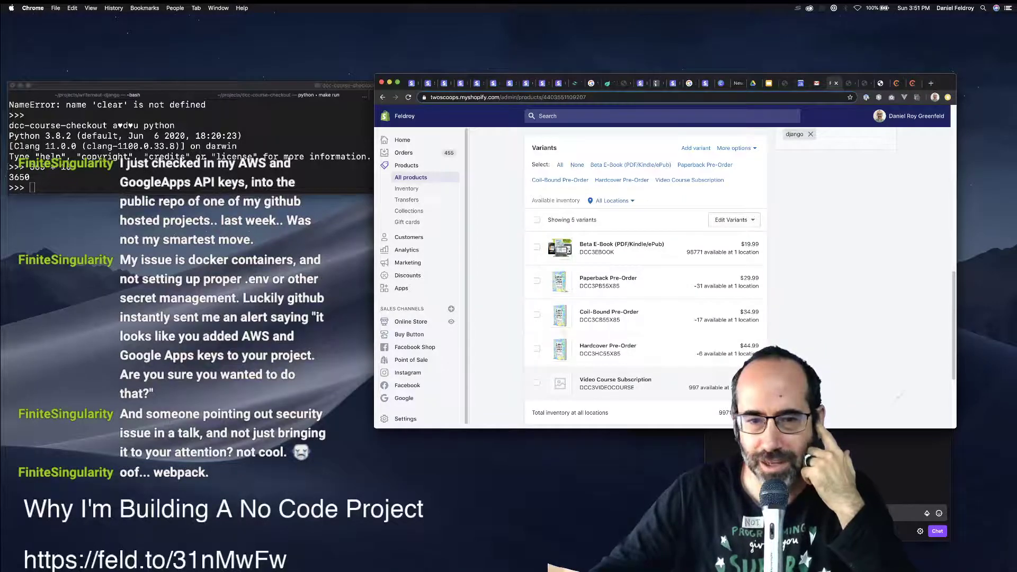
click(536, 382)
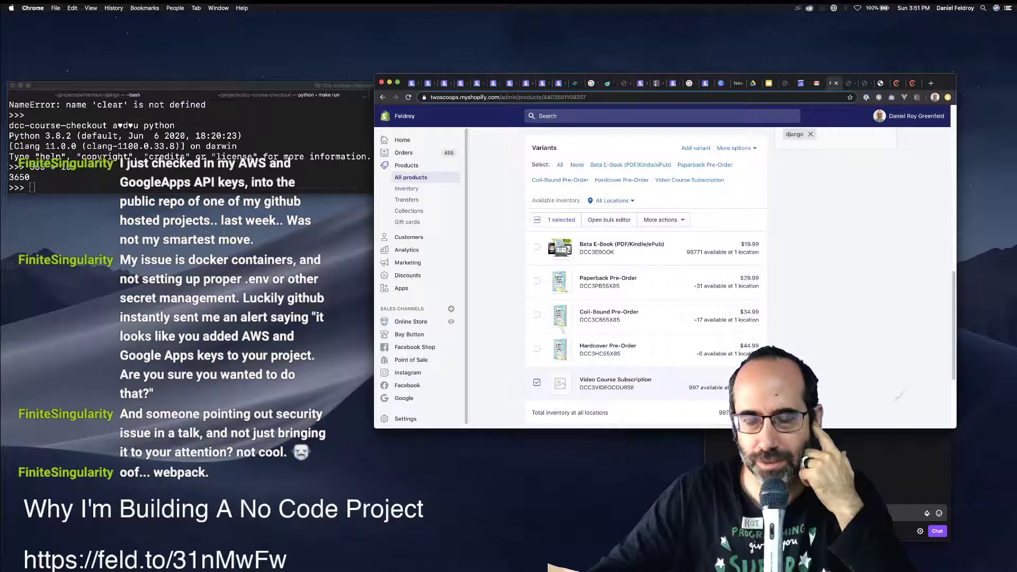
scroll(646, 276, down, 3)
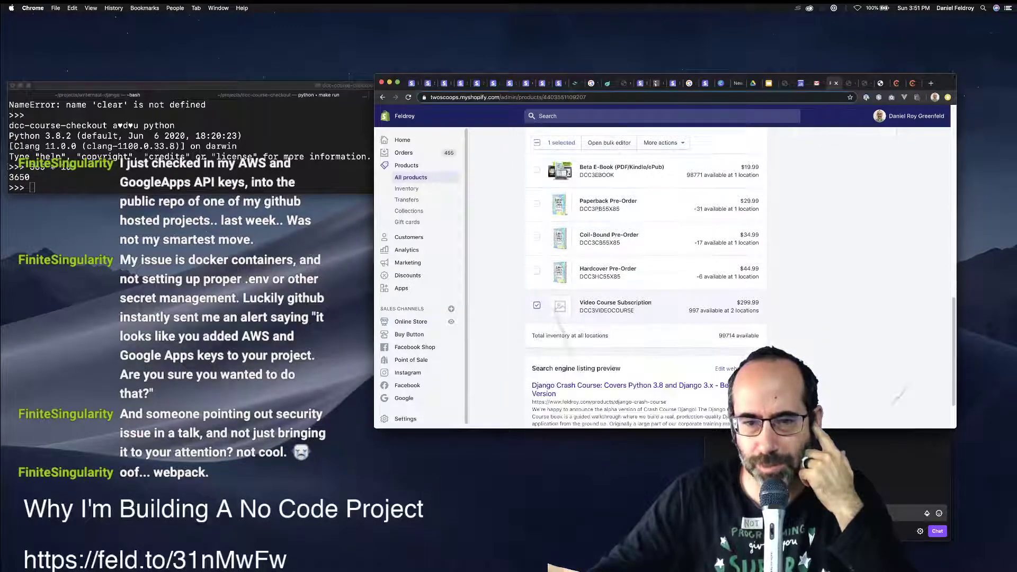
scroll(646, 276, up, 1)
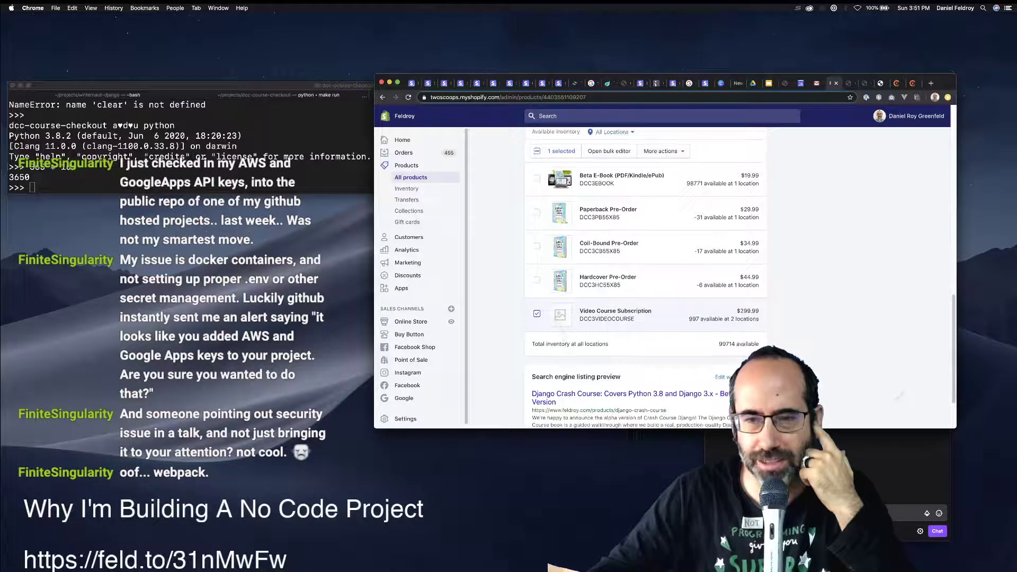
scroll(646, 275, down, 3)
scroll(645, 275, up, 6)
scroll(646, 276, down, 2)
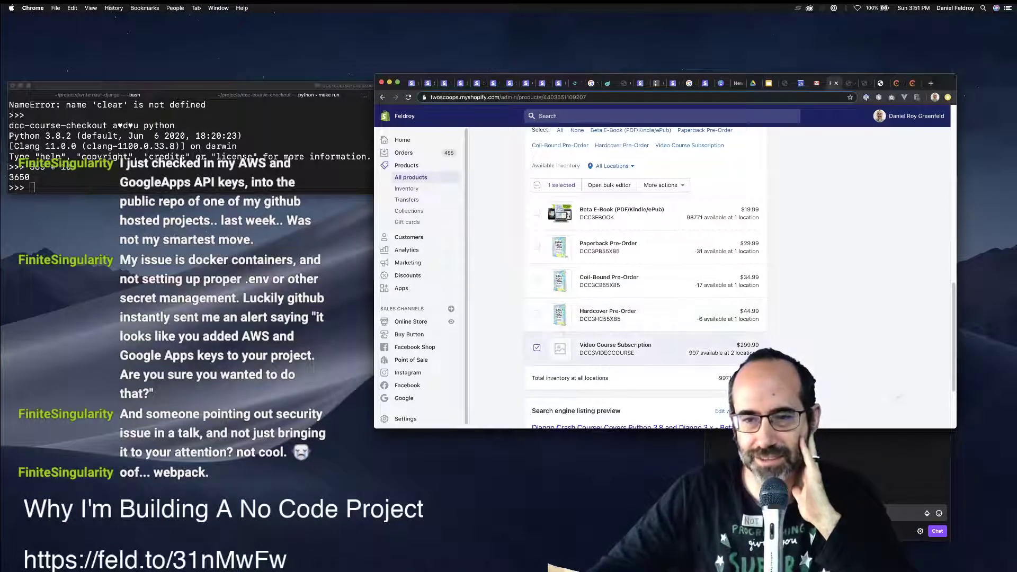
scroll(646, 276, up, 3)
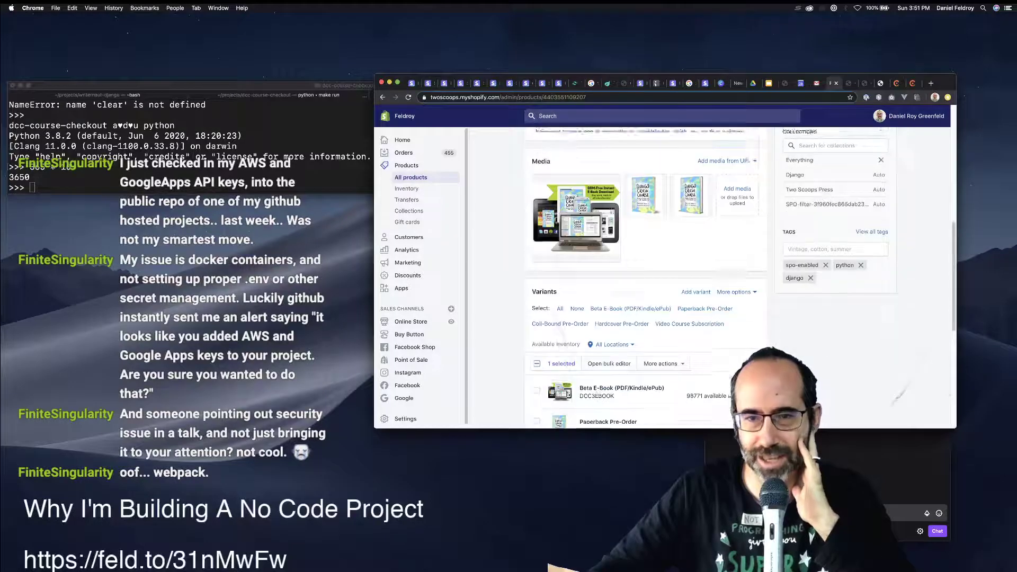
scroll(646, 275, down, 2)
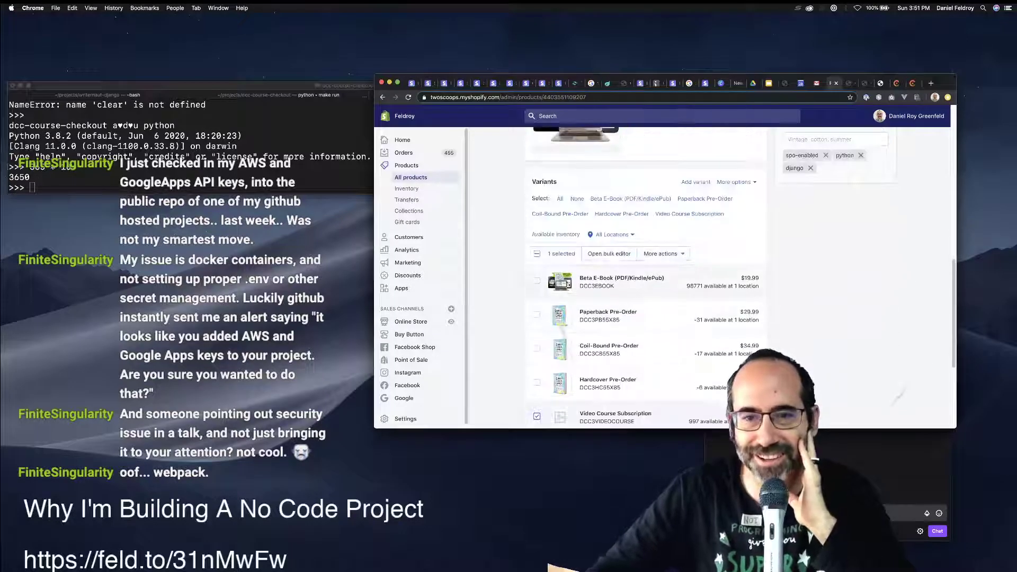
Delete the selected variant through More actions and confirm, leaving four variants.
click(663, 253)
scroll(651, 340, down, 3)
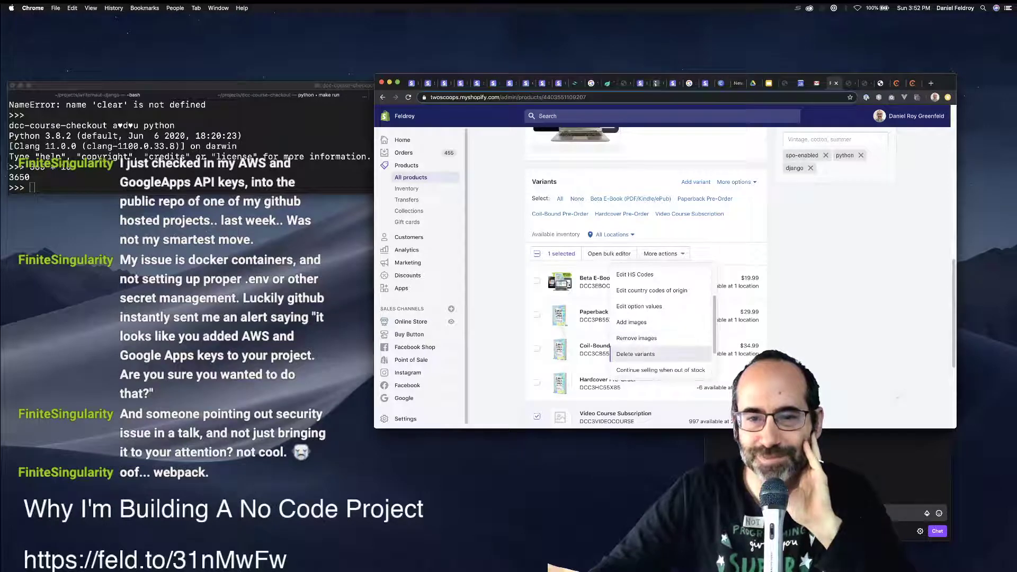
click(636, 356)
click(764, 296)
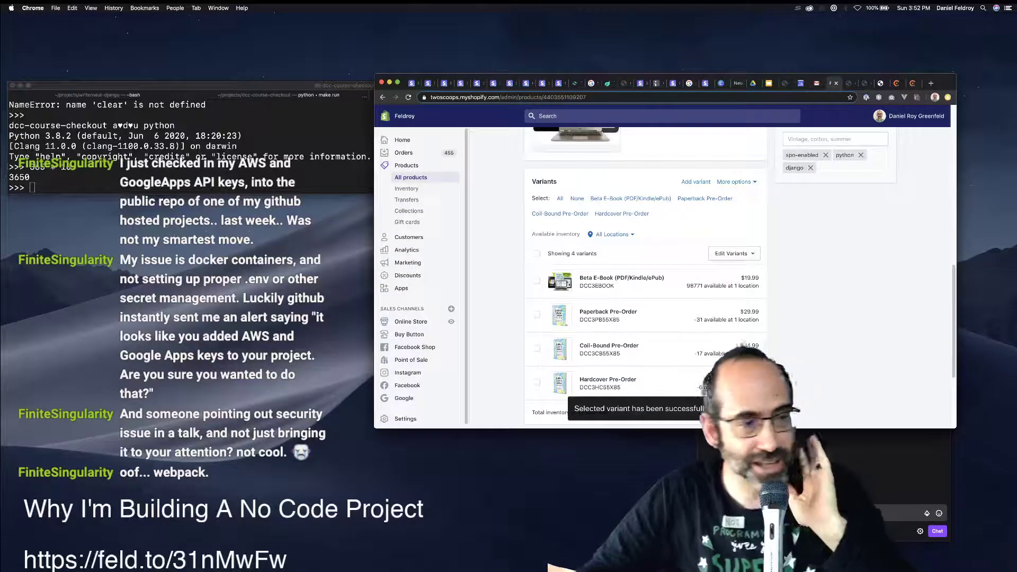
Bring the Shopify window back, narrow it, and return to Chargebee's Plans list.
key(super+grave)
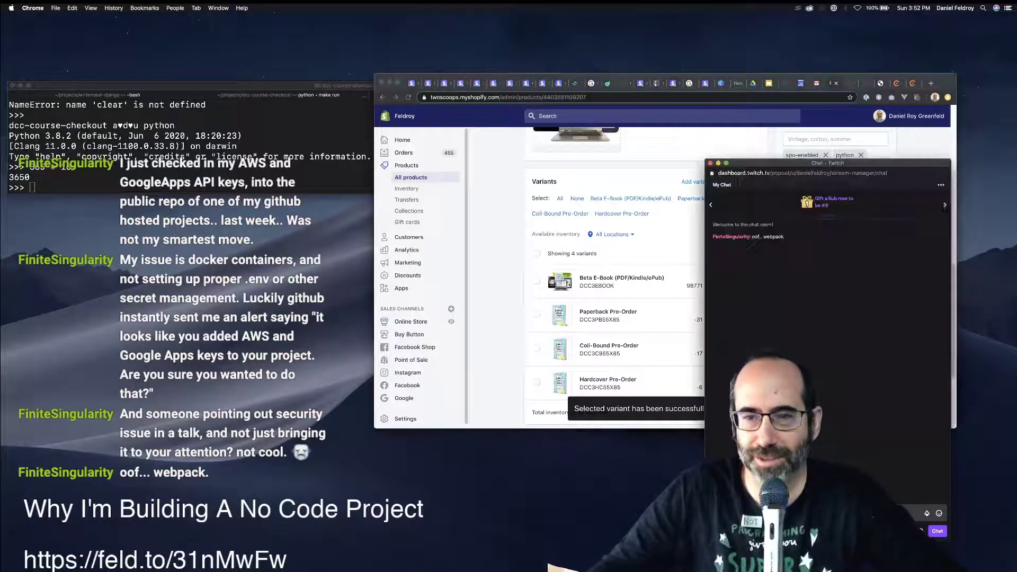
key(super+grave)
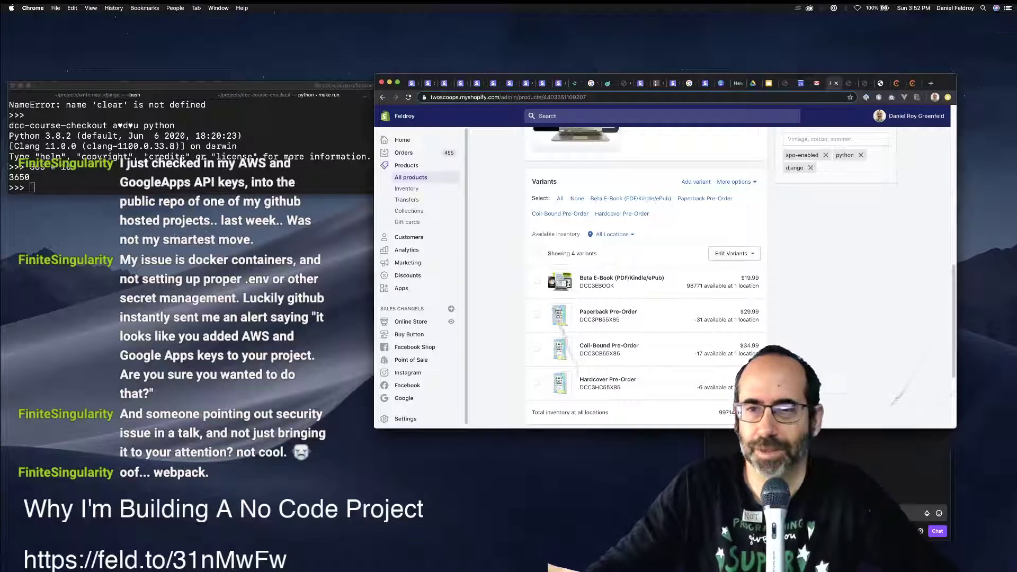
scroll(635, 275, up, 10)
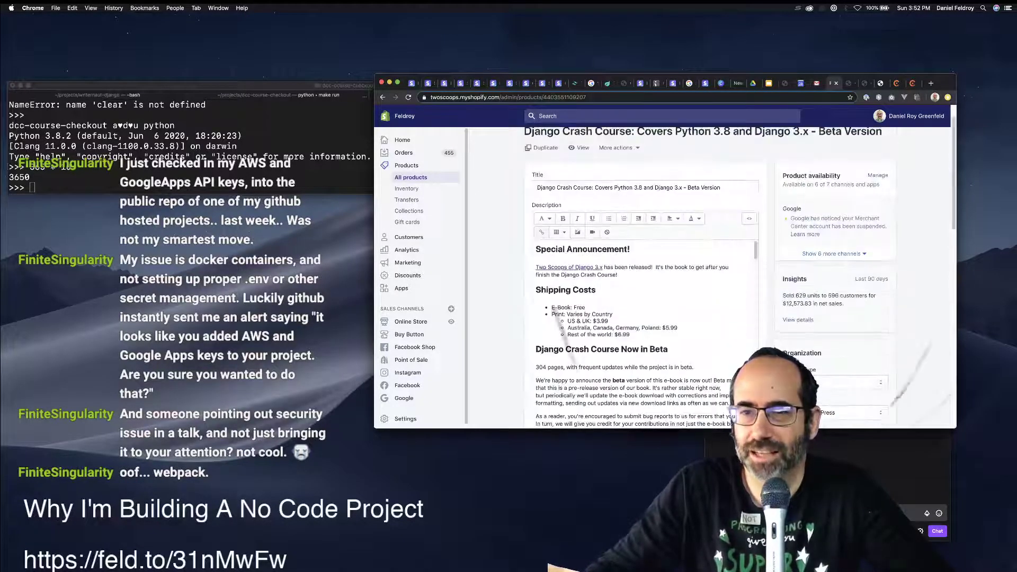
scroll(635, 275, down, 10)
scroll(635, 275, up, 5)
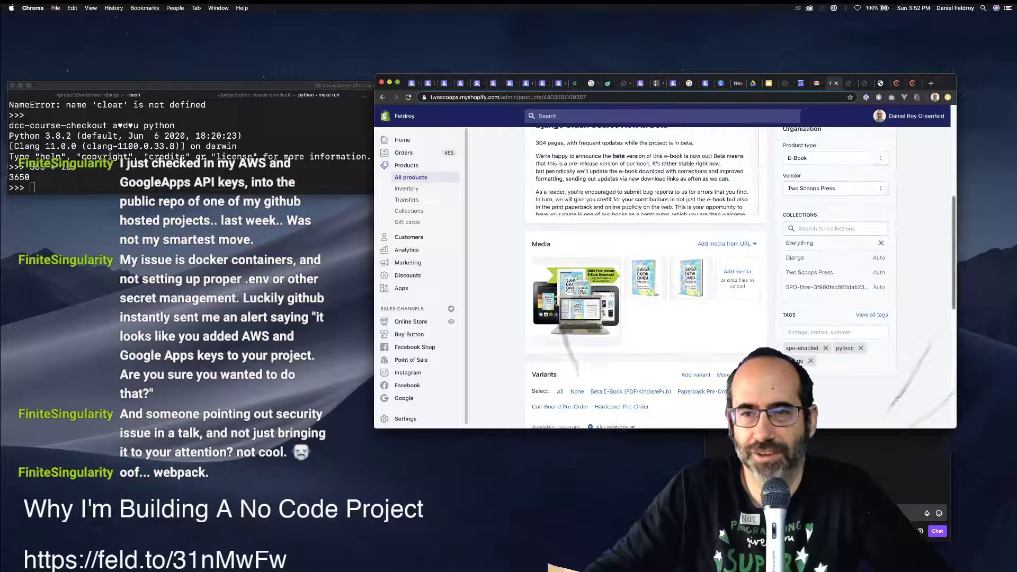
drag(955, 265, 704, 264)
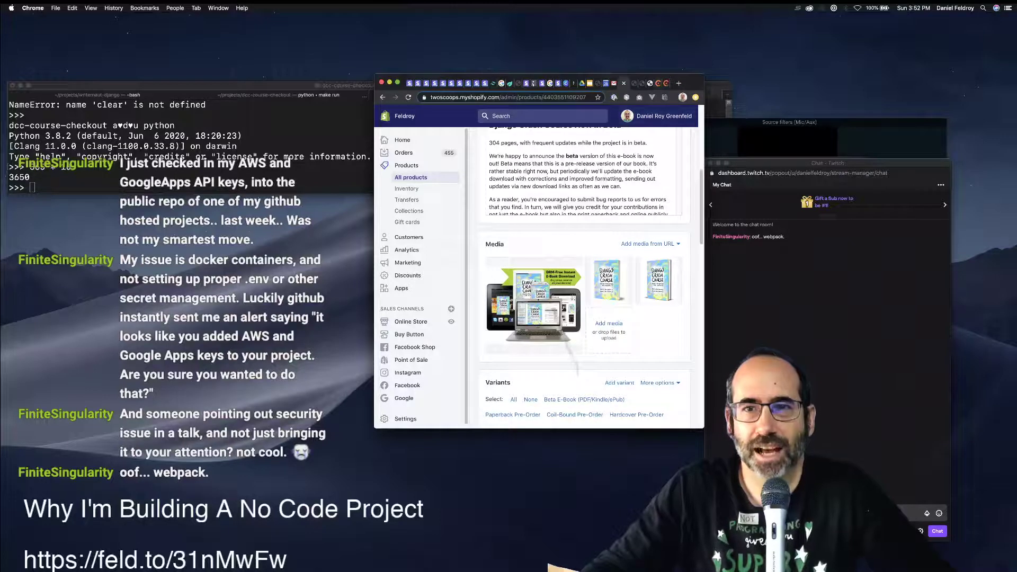
key(super+alt+Right)
key(super+alt+Right)
key(super+alt+Right)
key(super+alt+Right)
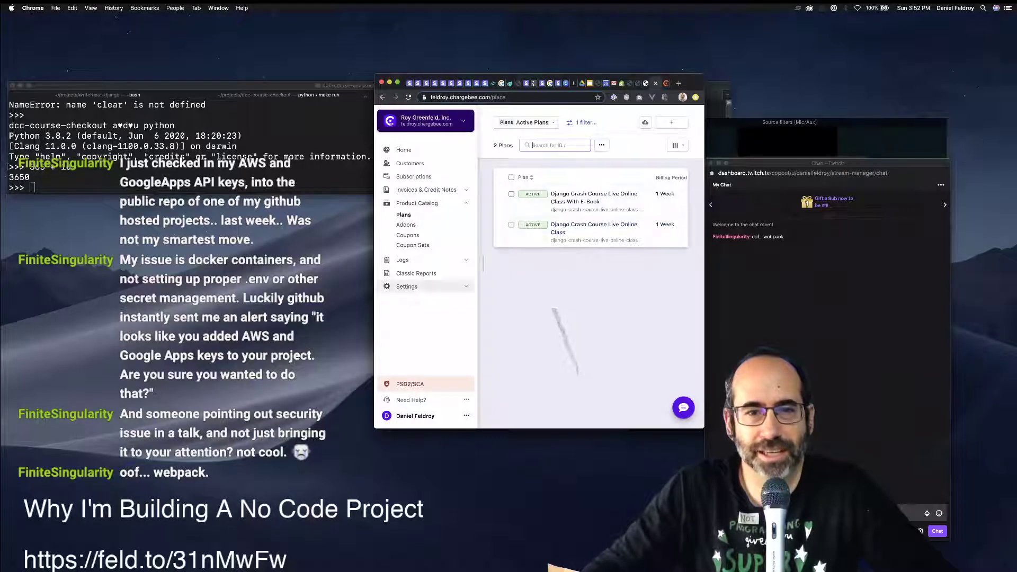
Open Settings > Configure Chargebee and scroll down to the Customer-Facing Essentials options.
click(407, 287)
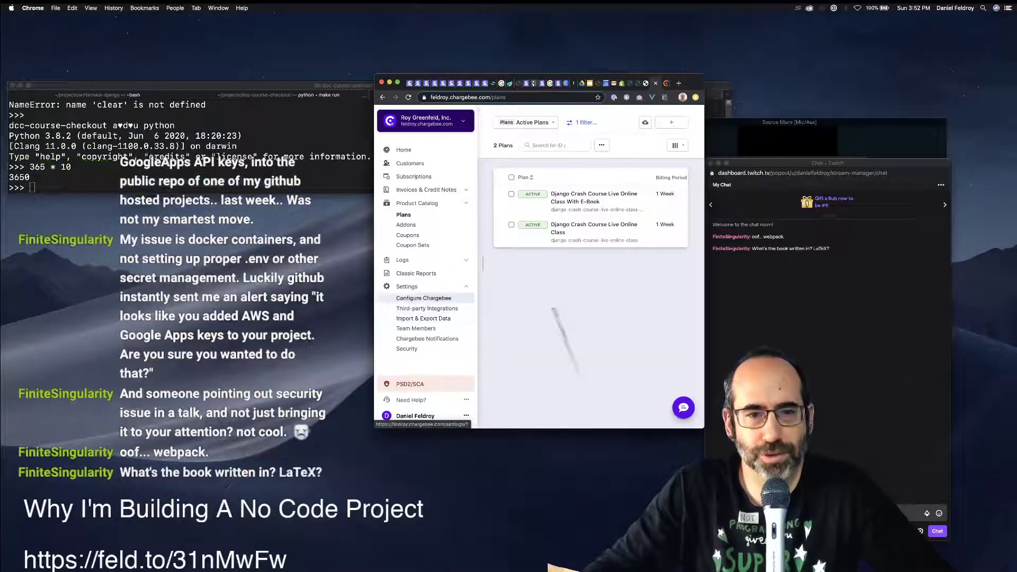
click(424, 298)
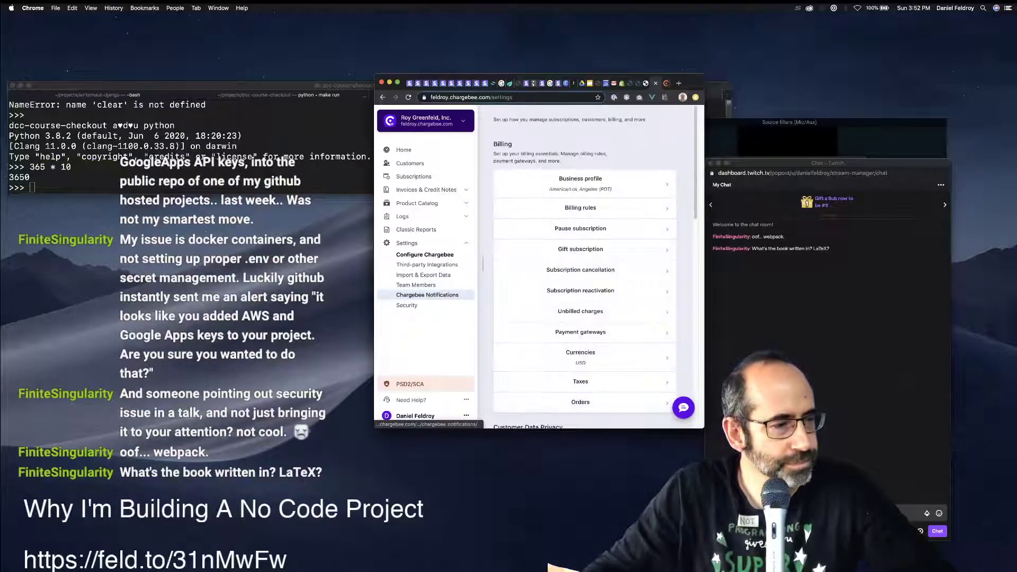
scroll(582, 206, down, 3)
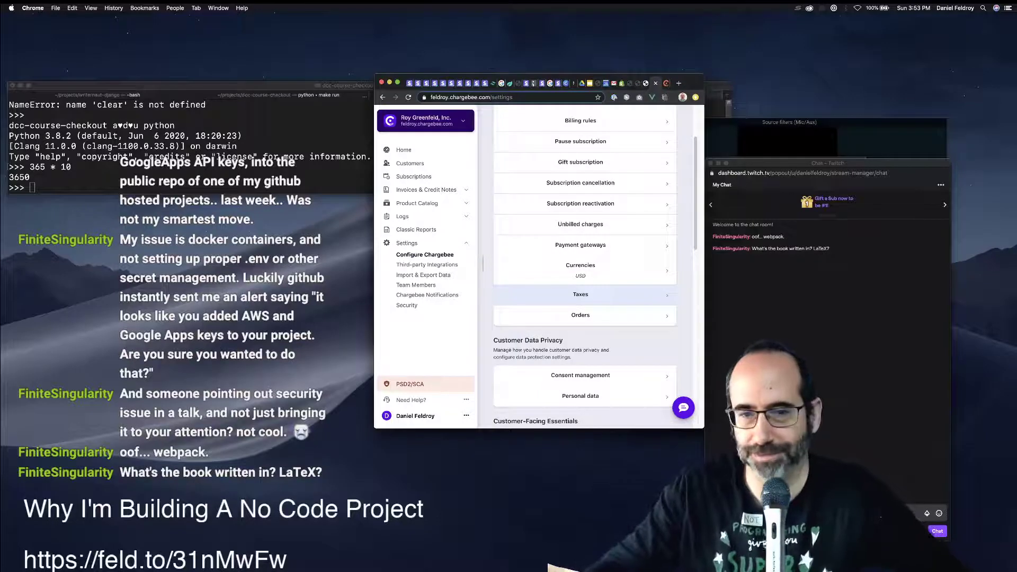
scroll(583, 294, down, 1)
scroll(583, 318, down, 5)
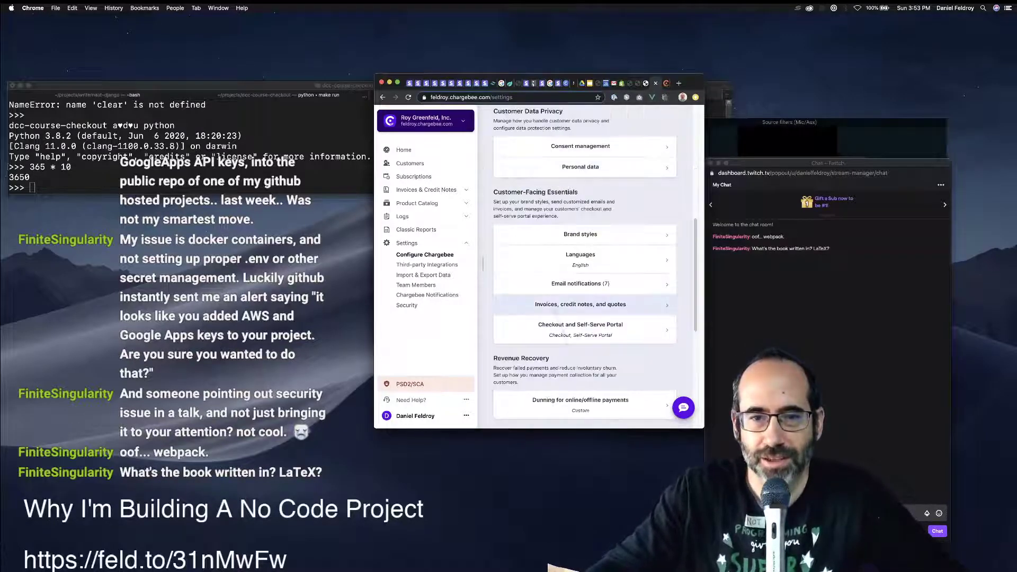
Open the Checkout & Self-Serve Portal settings in a wider window and show the Fields tab.
click(562, 329)
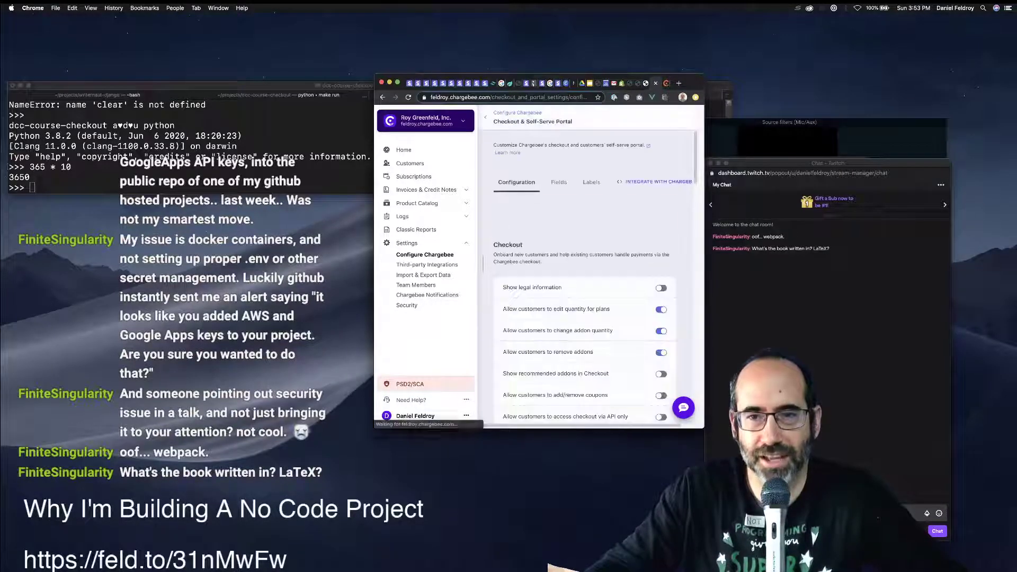
drag(704, 252, 877, 251)
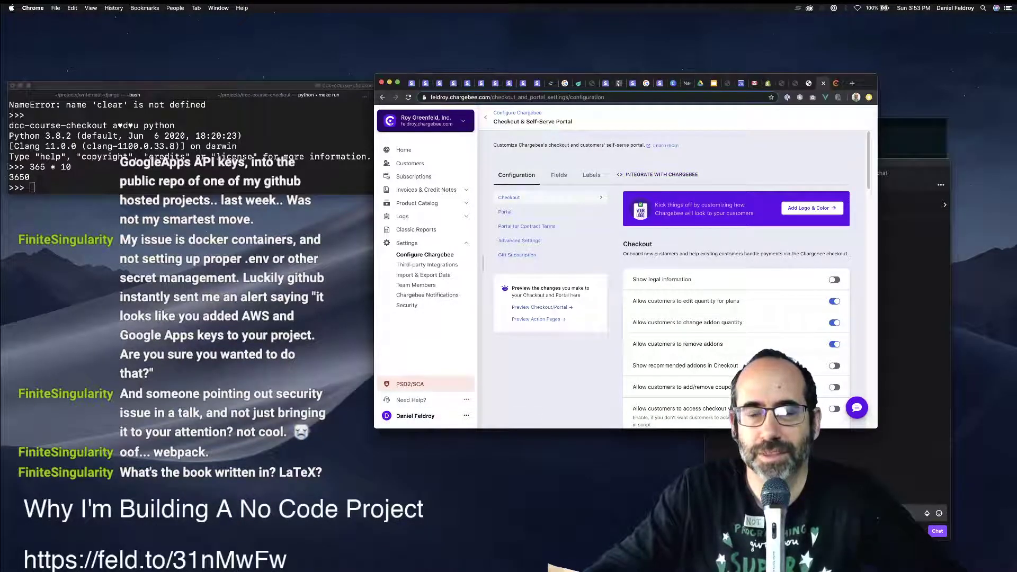
click(559, 174)
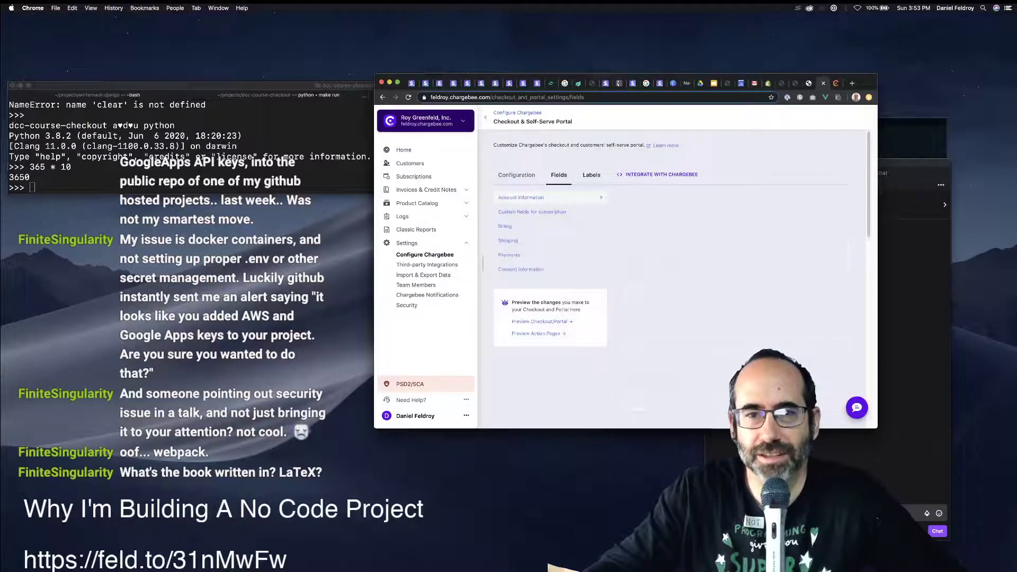
scroll(559, 207, down, 4)
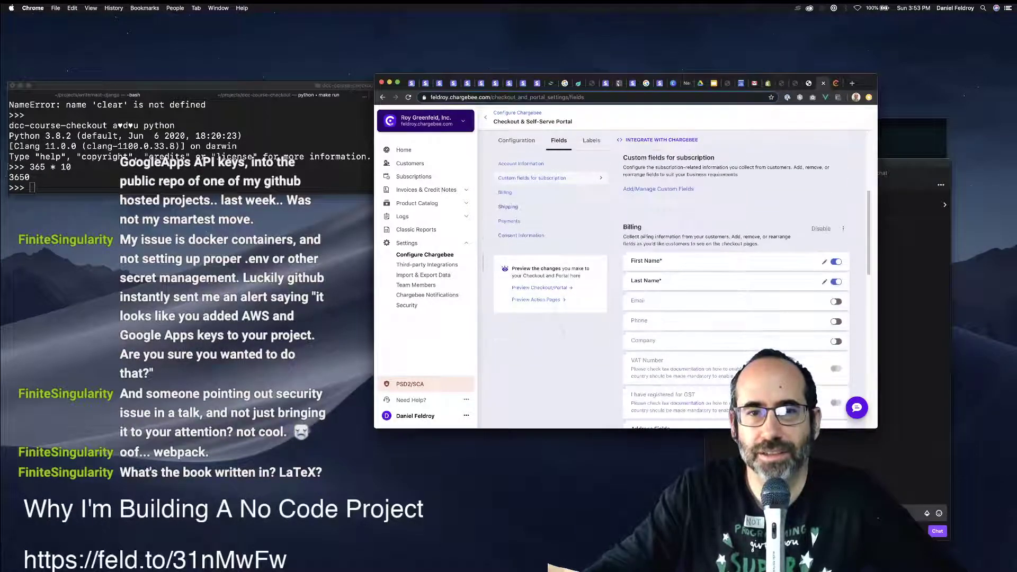
scroll(736, 265, down, 6)
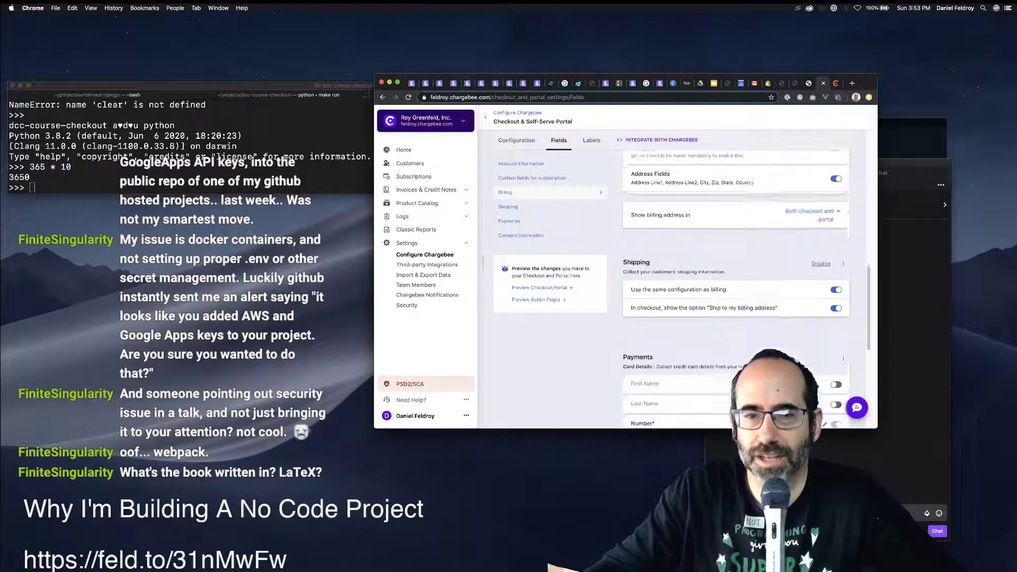
scroll(736, 265, down, 5)
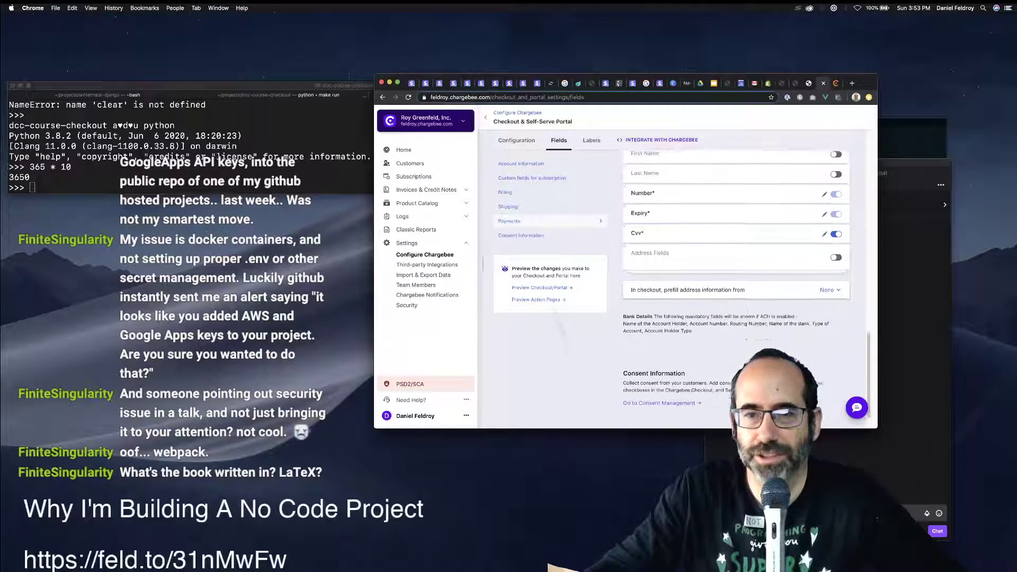
scroll(736, 265, up, 4)
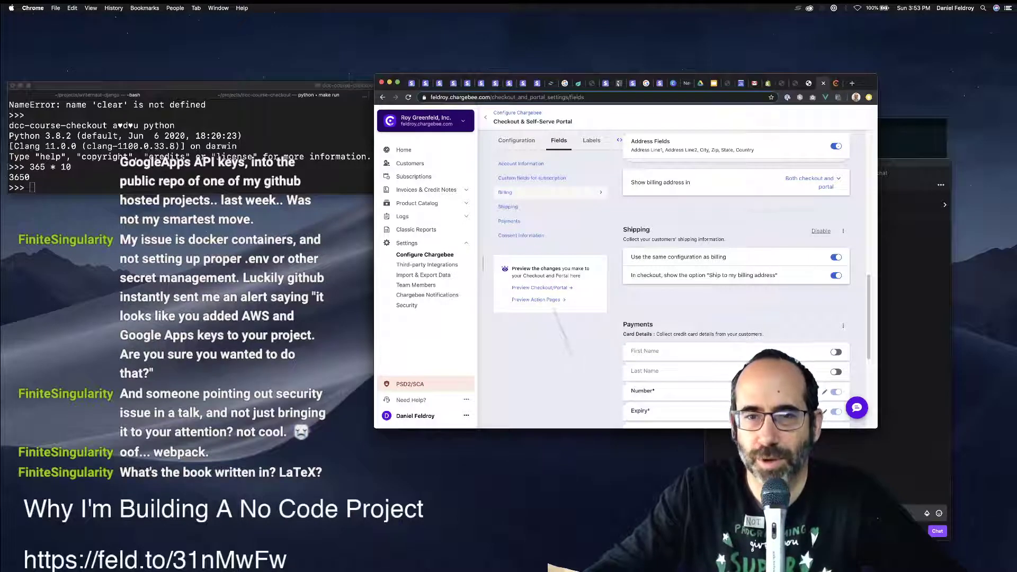
Disable shipping details and turn off the First Name and Last Name checkout fields.
click(820, 230)
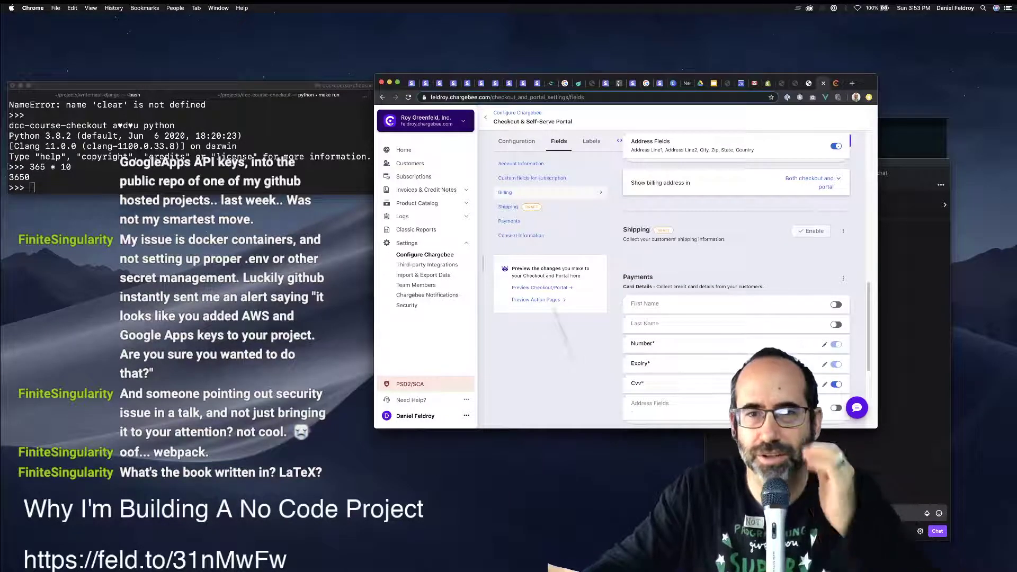
scroll(736, 265, up, 5)
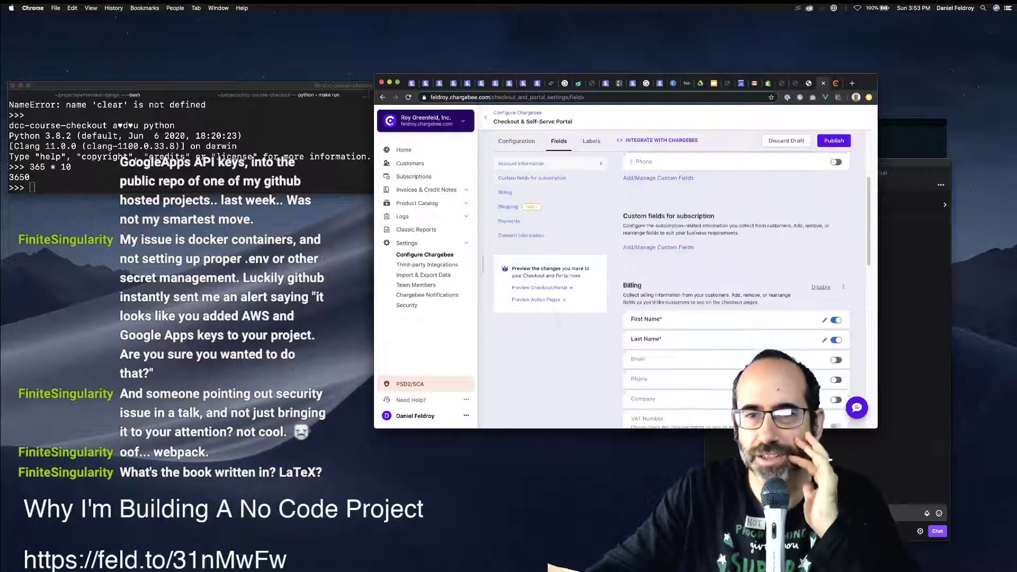
scroll(736, 264, up, 3)
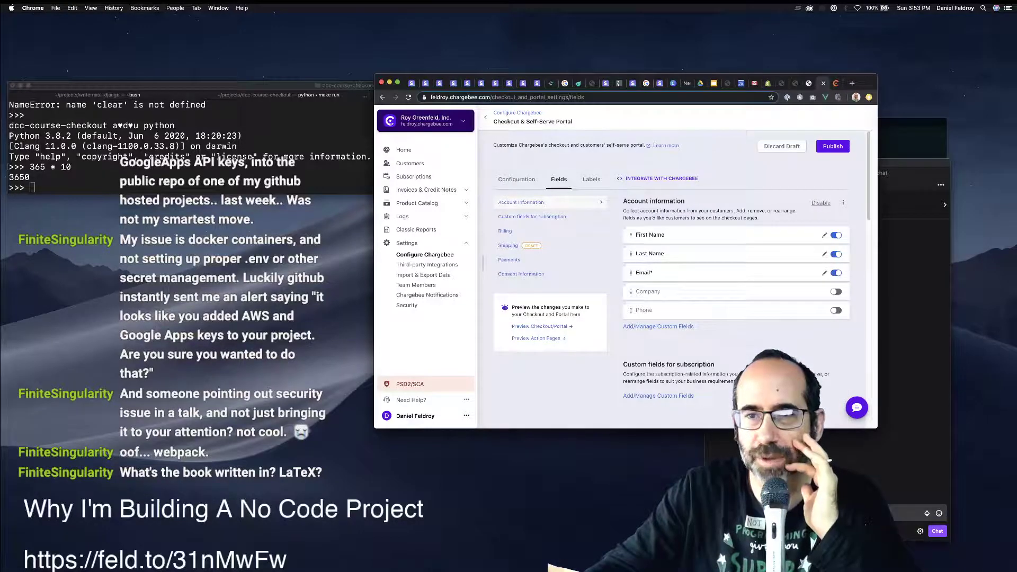
click(836, 254)
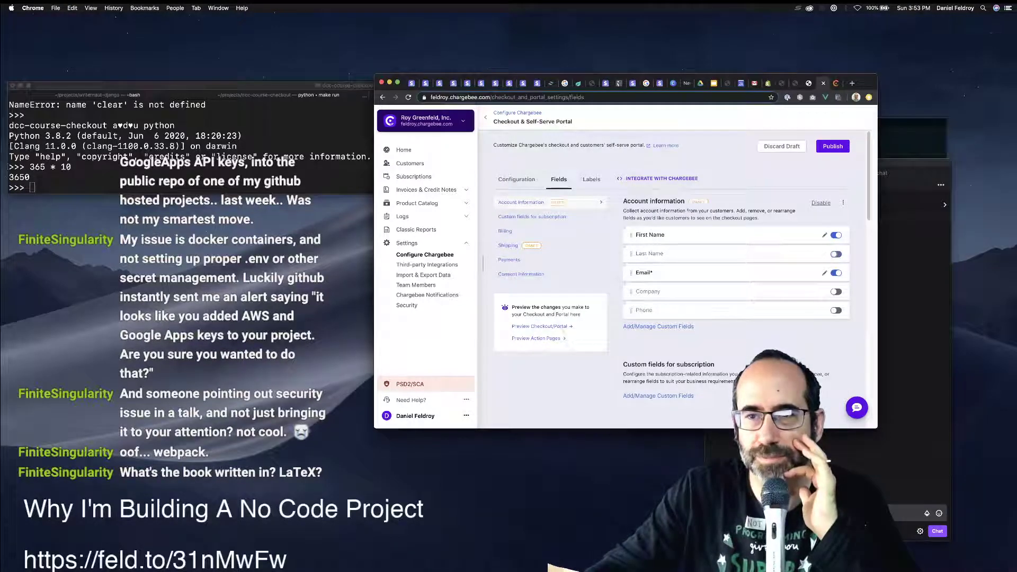
click(836, 254)
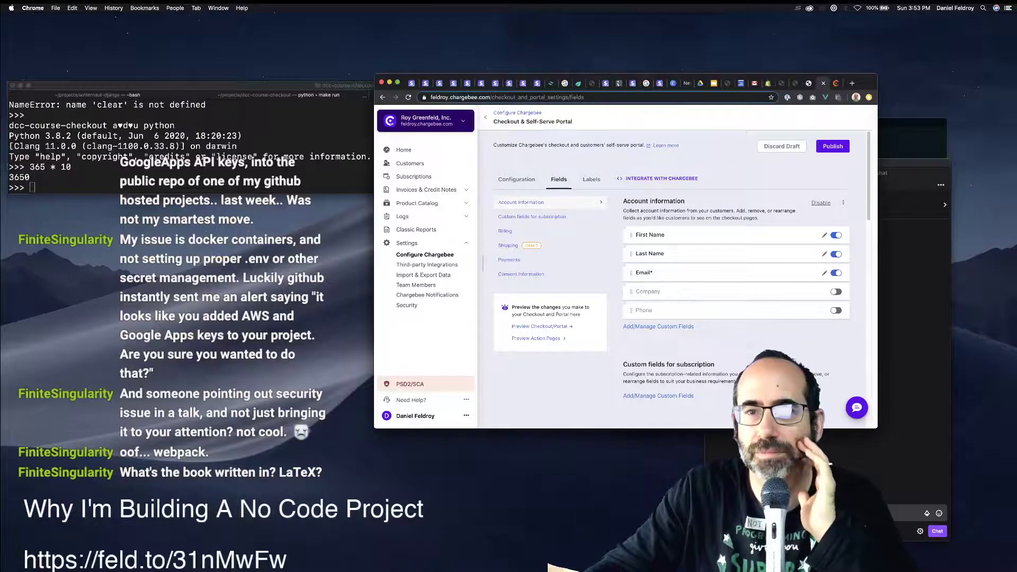
click(835, 254)
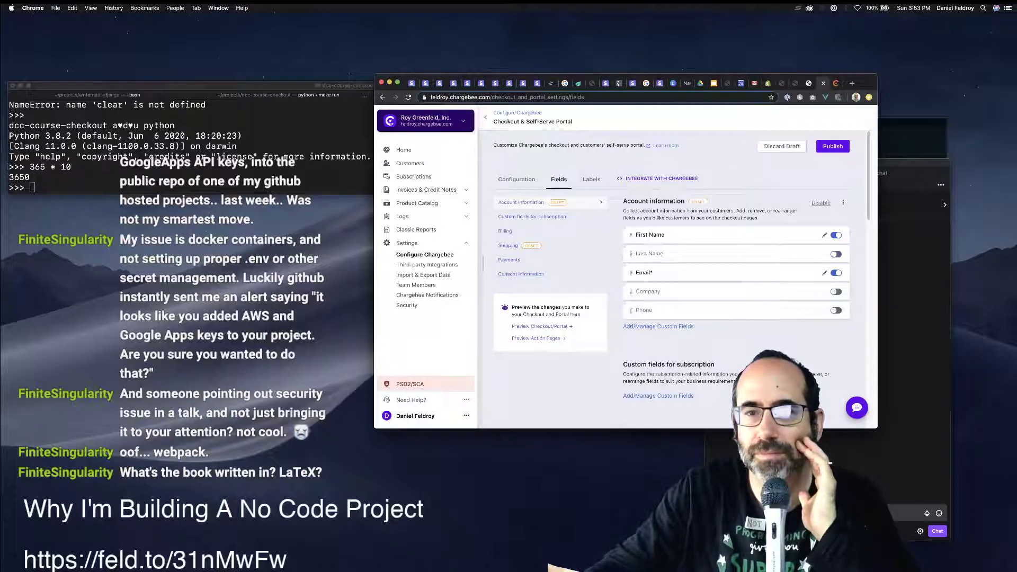
click(836, 235)
Review the remaining checkout fields, then bring up the Labels and Messages tab.
scroll(836, 236, down, 3)
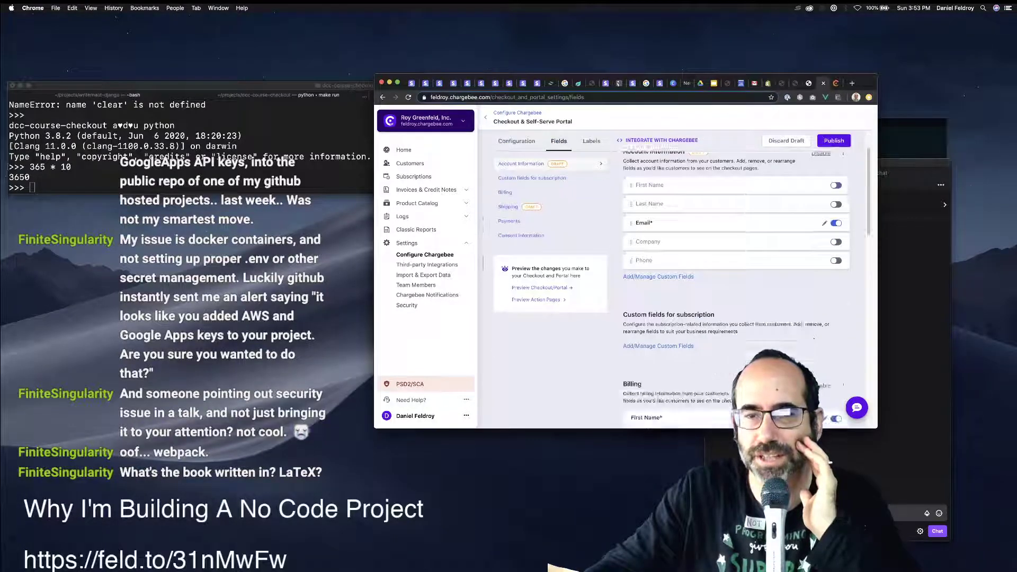
scroll(836, 235, up, 3)
scroll(736, 239, down, 5)
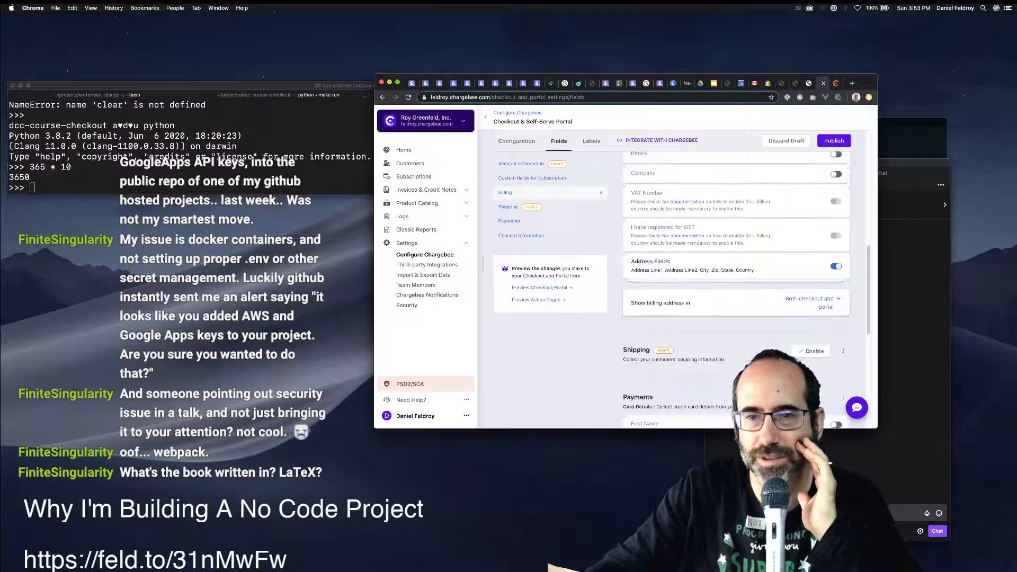
scroll(736, 291, up, 3)
scroll(736, 264, up, 4)
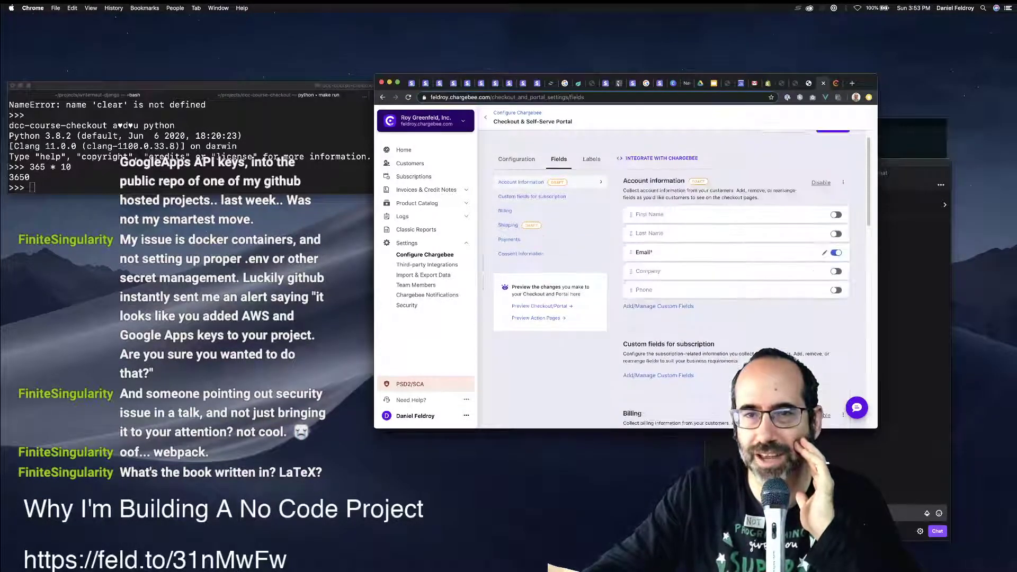
scroll(736, 292, down, 5)
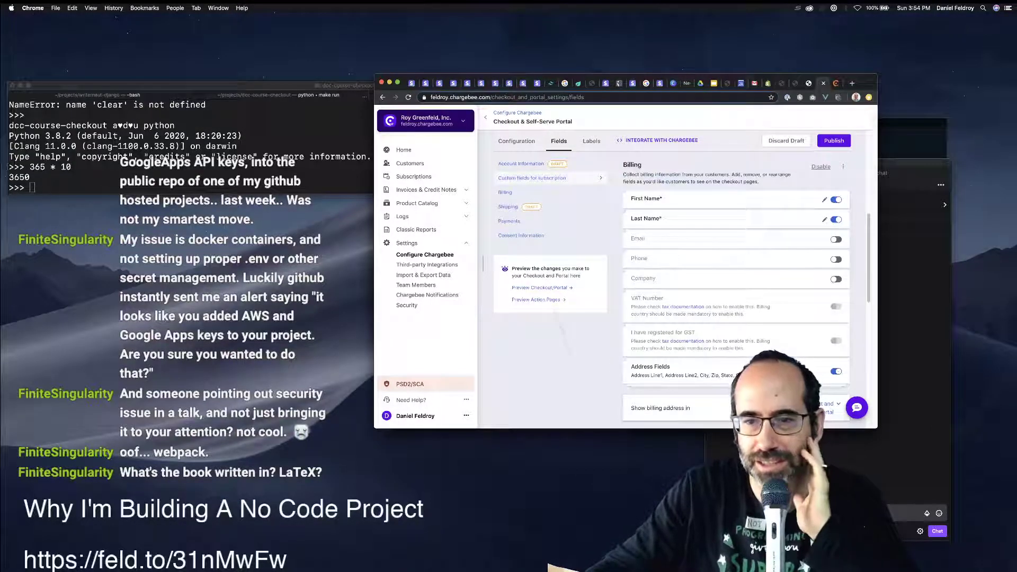
scroll(736, 291, down, 3)
scroll(736, 291, down, 3)
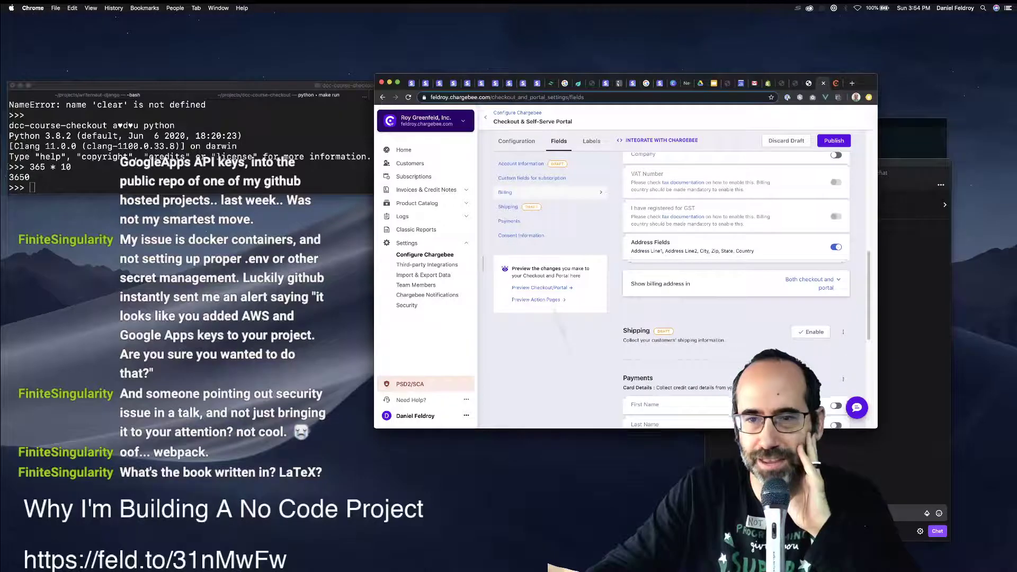
scroll(736, 292, down, 3)
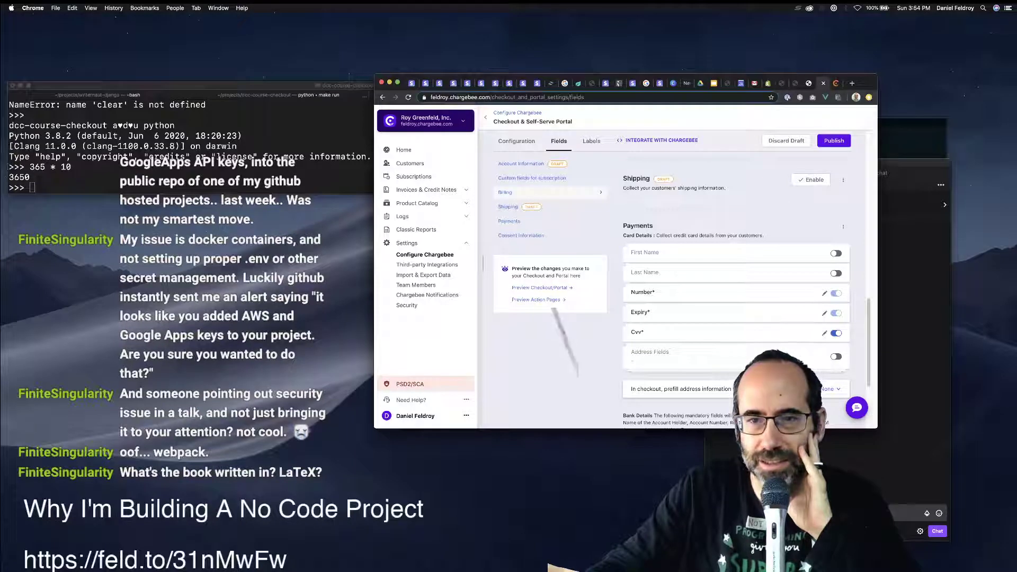
scroll(736, 265, down, 3)
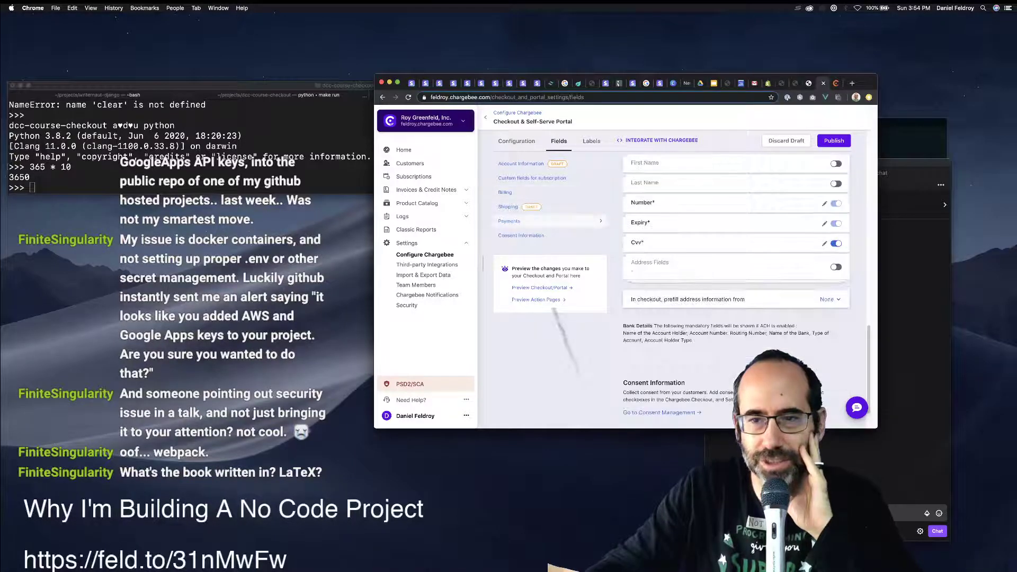
scroll(736, 264, up, 1)
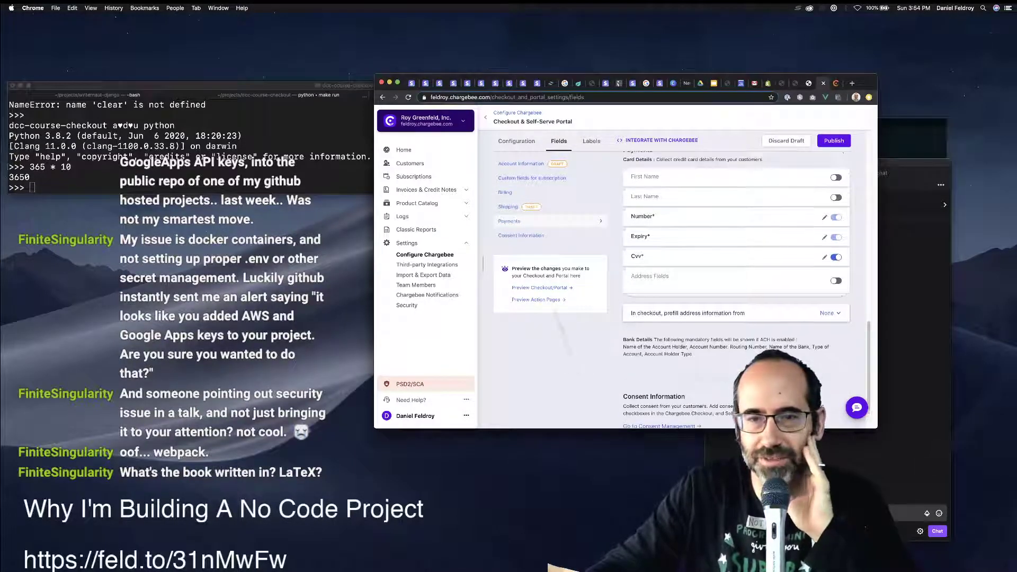
scroll(736, 265, down, 2)
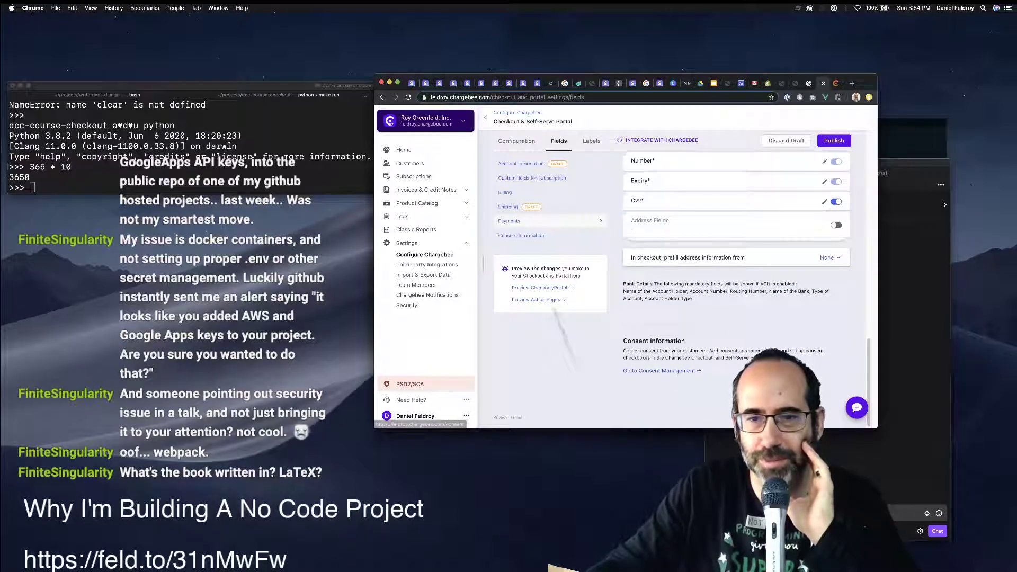
scroll(825, 259, up, 10)
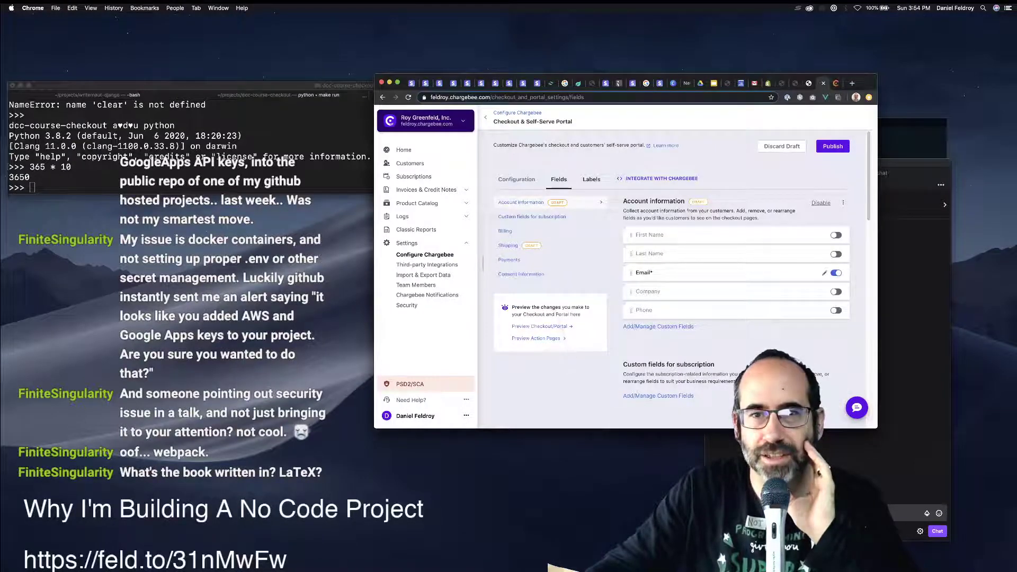
click(591, 179)
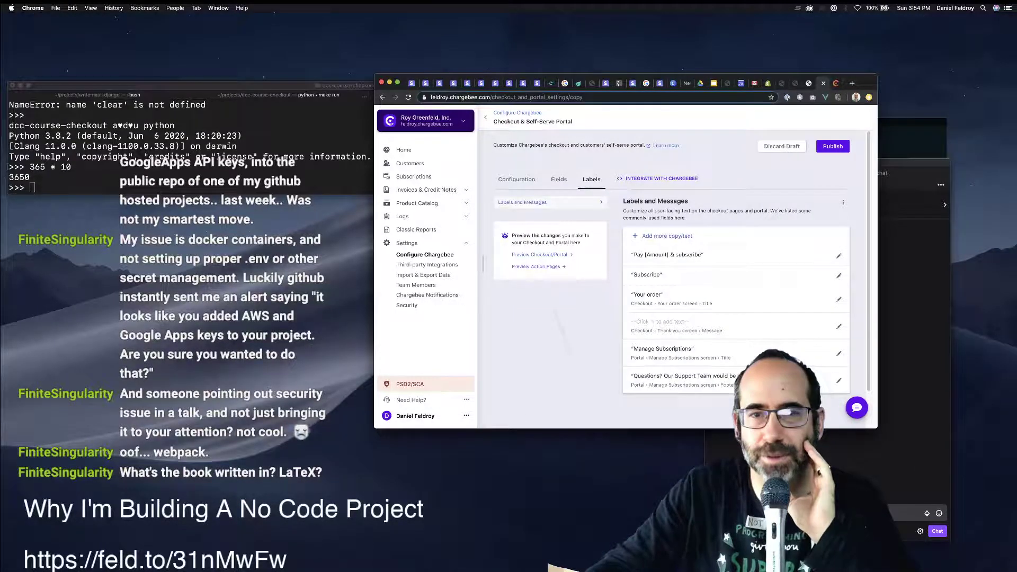
On the Configuration tab, enable 'Allow customers to add/remove coupons' and 'Allow customers to add multiple coupons'.
click(516, 179)
scroll(672, 265, down, 2)
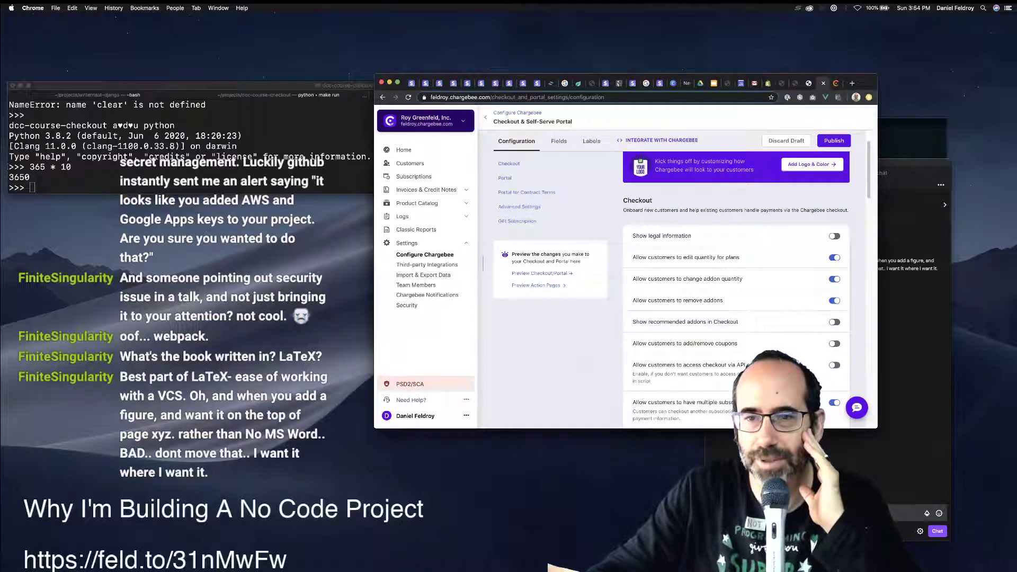
scroll(736, 291, down, 2)
scroll(736, 292, down, 2)
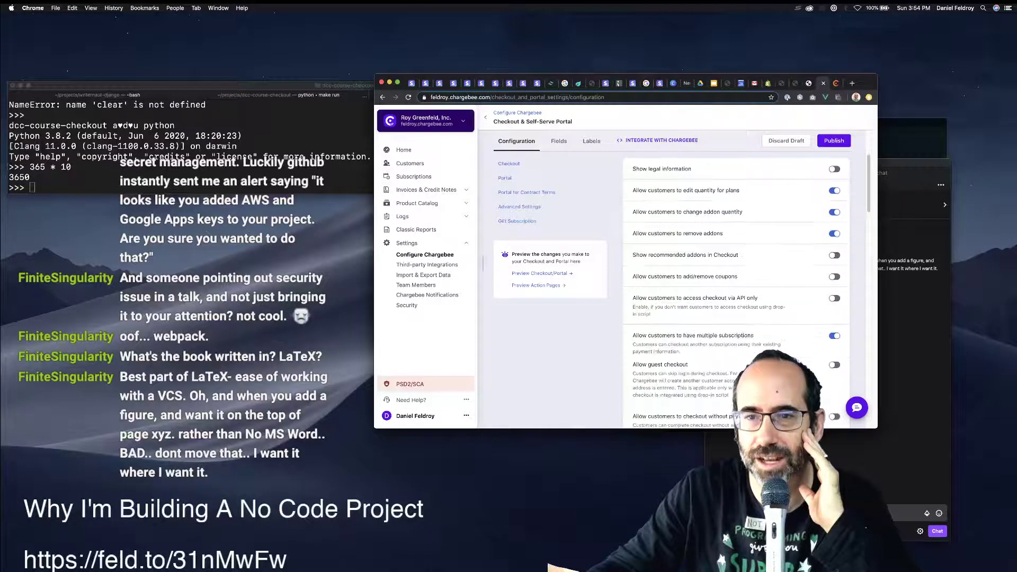
click(834, 276)
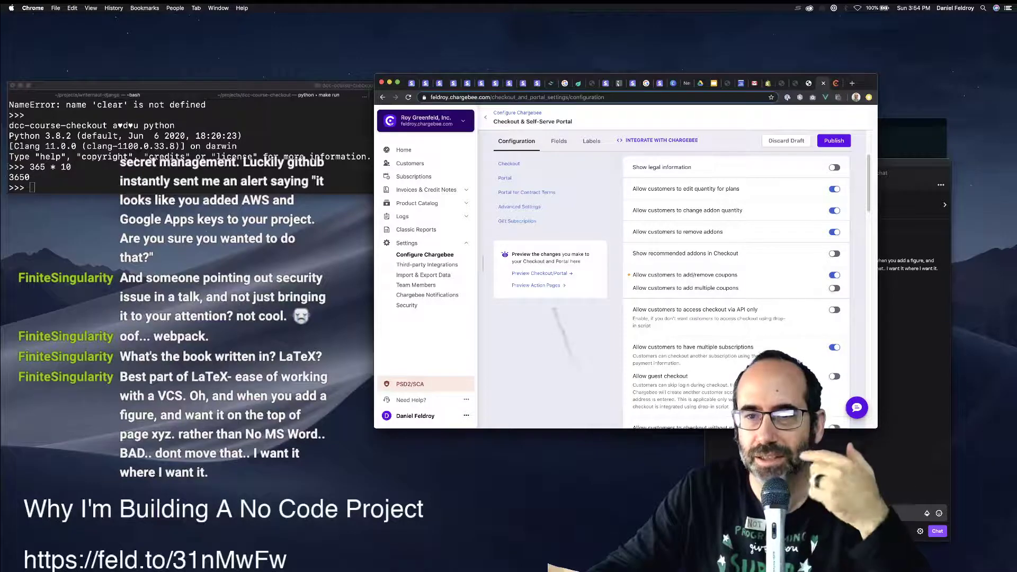
click(833, 288)
scroll(834, 288, down, 3)
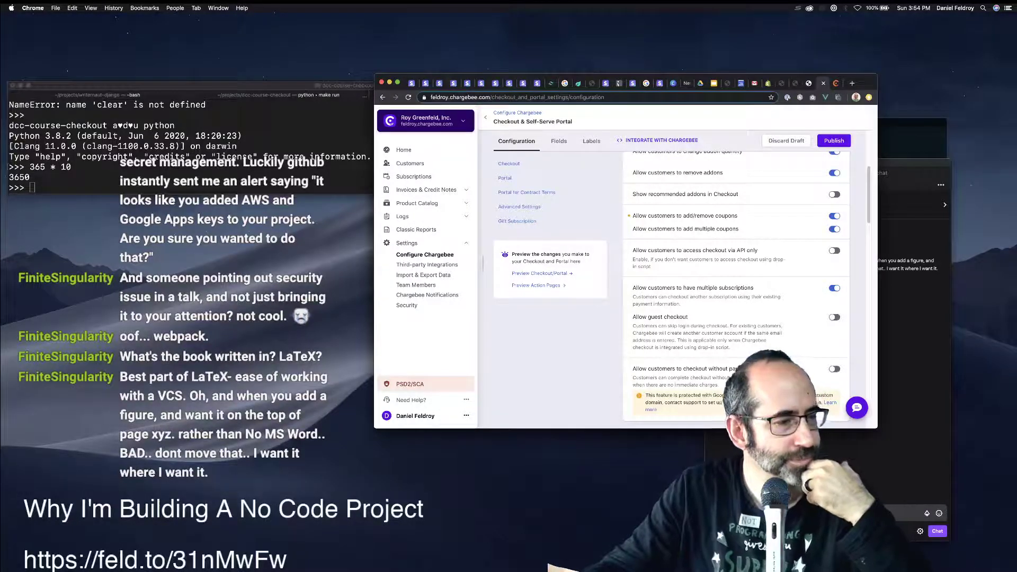
Move the Twitch chat window to the right and narrow Chrome beside it, keeping Chargebee in front.
click(911, 163)
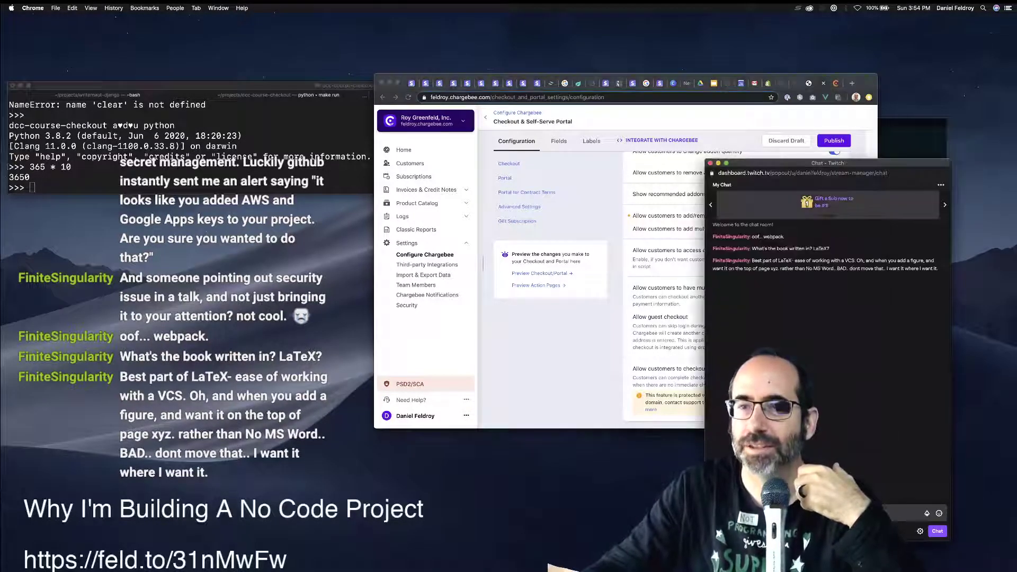
drag(911, 163, 993, 239)
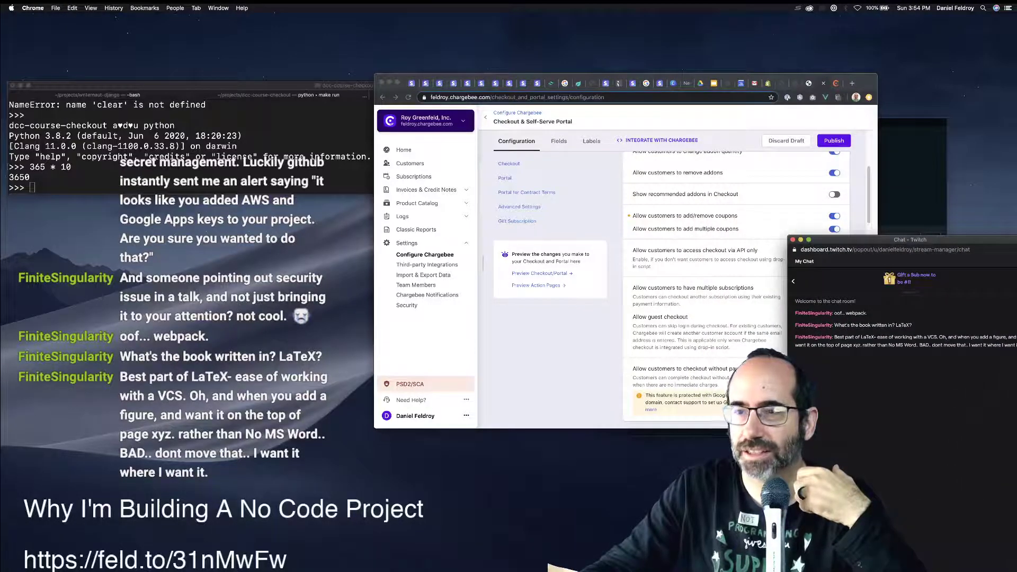
click(847, 249)
drag(877, 254, 786, 228)
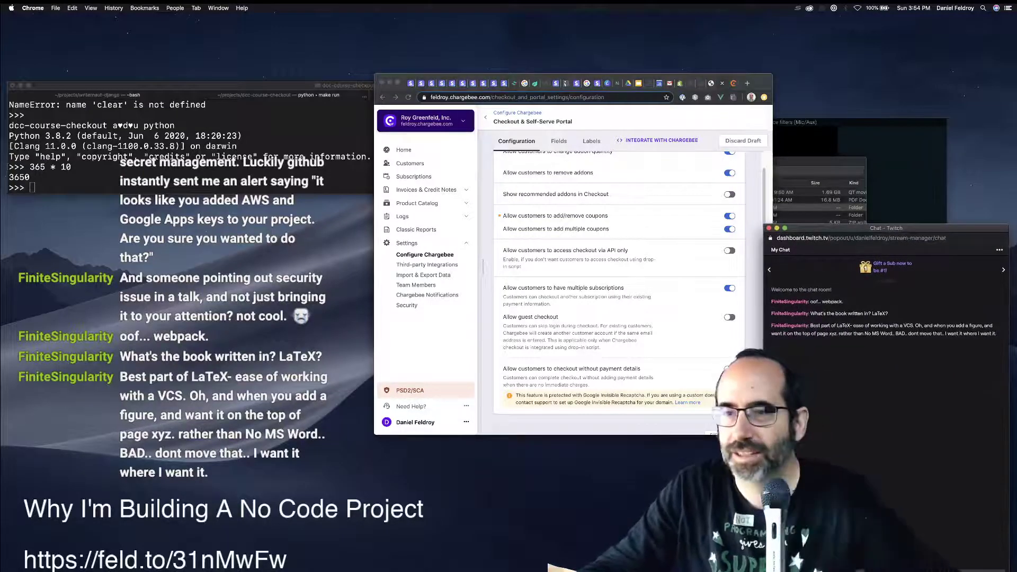
click(689, 238)
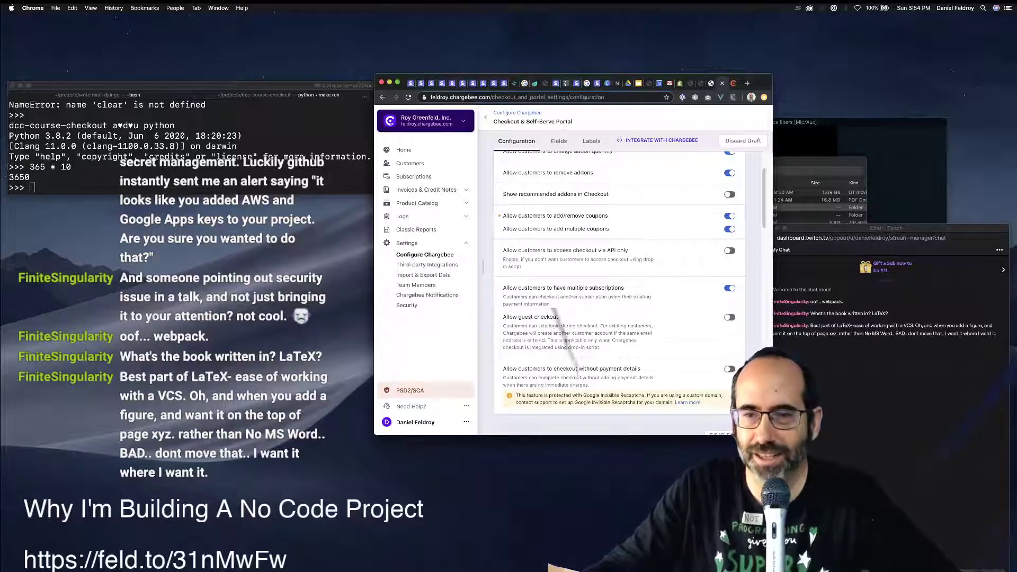
click(890, 392)
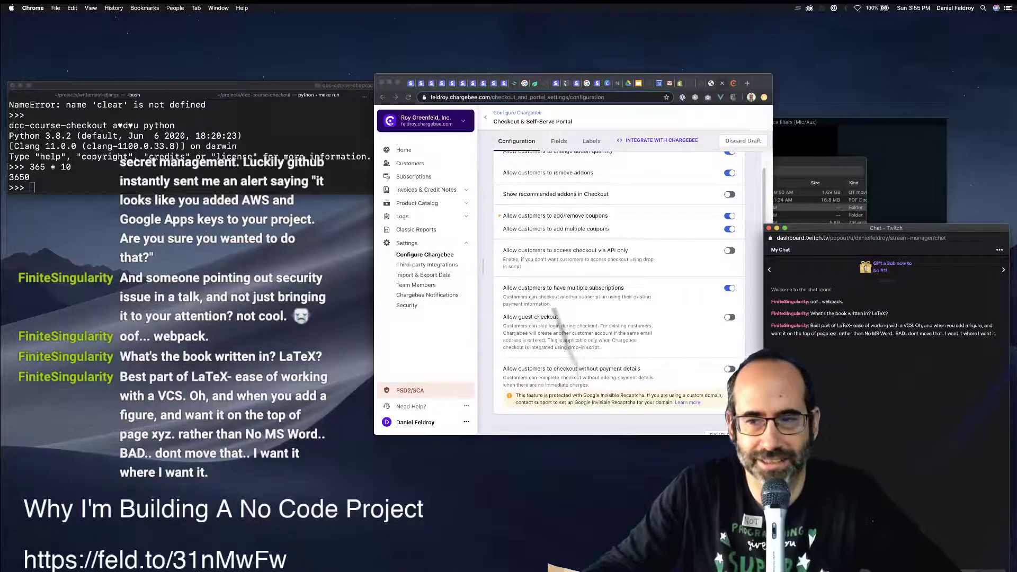
click(609, 238)
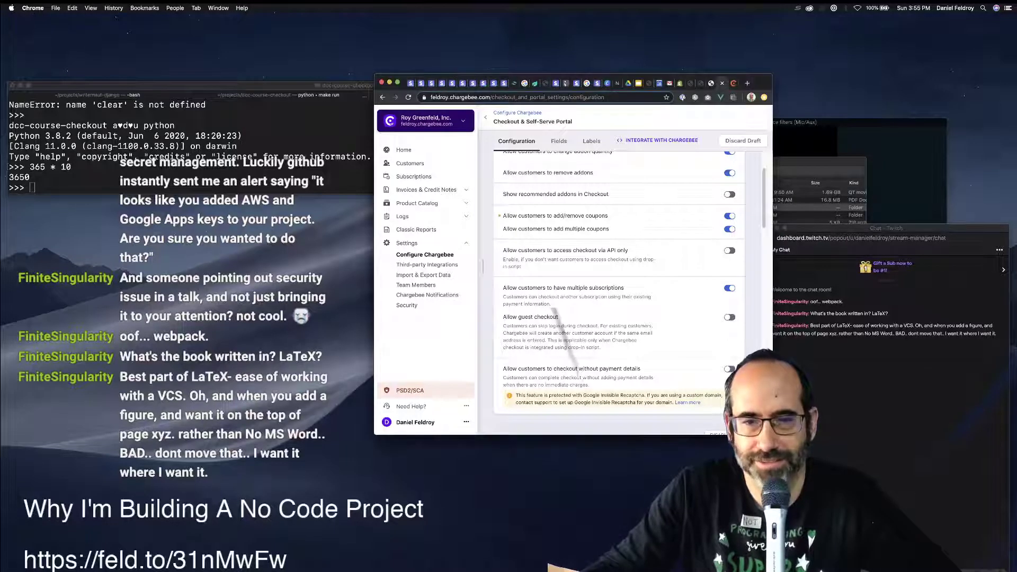
scroll(559, 318, down, 2)
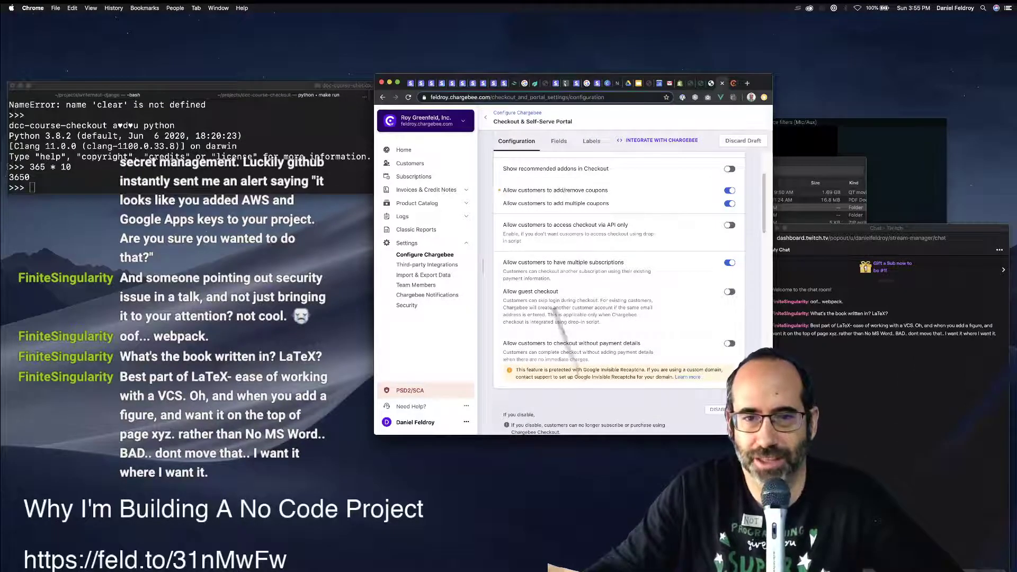
Under Self-Serve Portal, allow customers to change their subscriptions.
scroll(559, 318, down, 3)
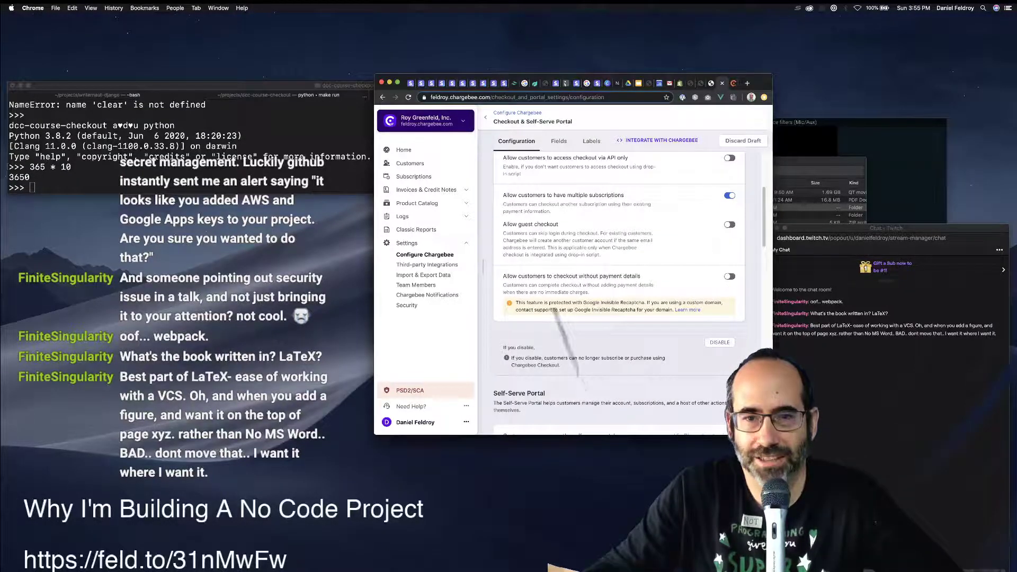
scroll(618, 296, down, 5)
scroll(618, 295, down, 1)
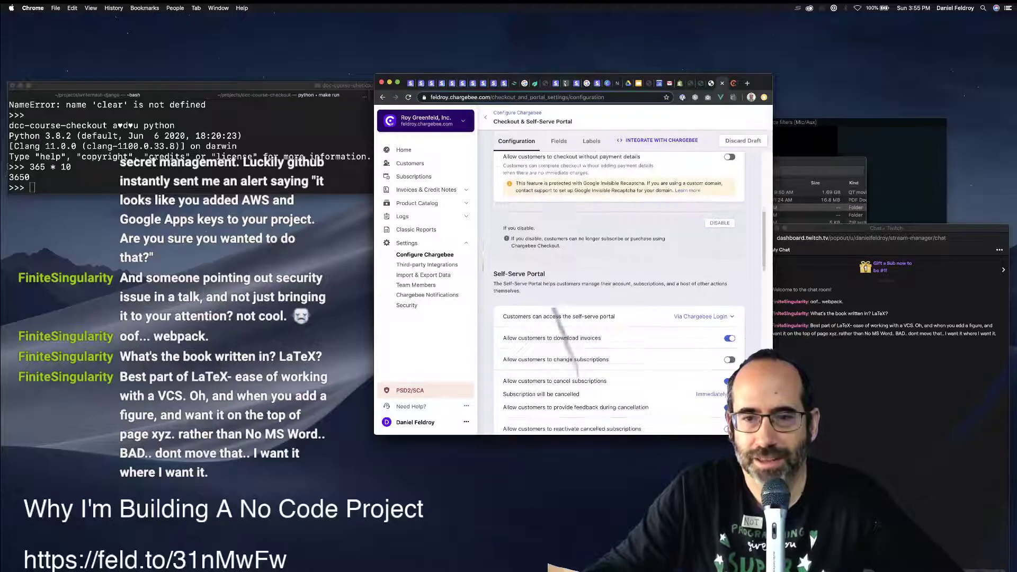
click(703, 316)
click(703, 317)
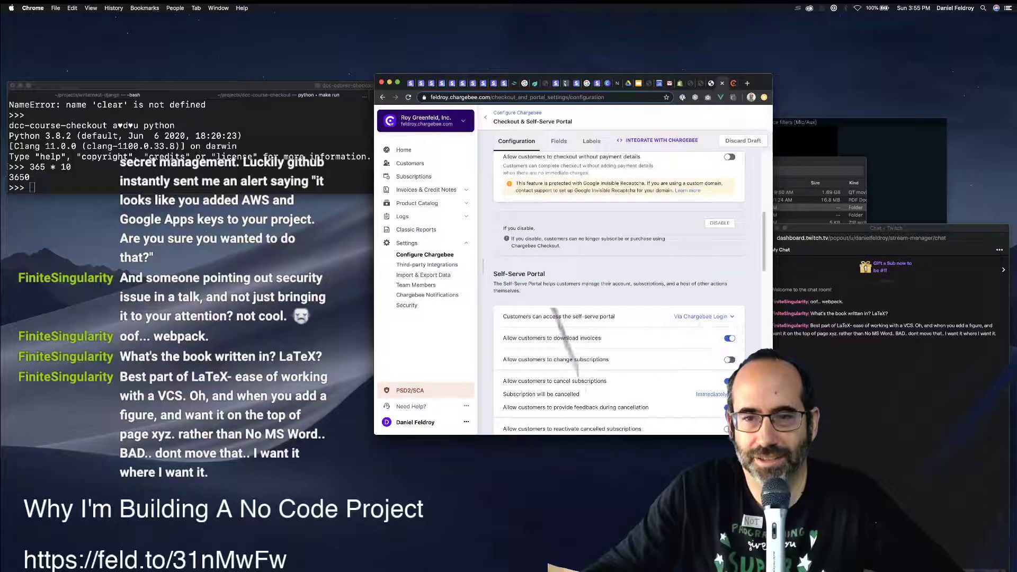
scroll(618, 293, down, 1)
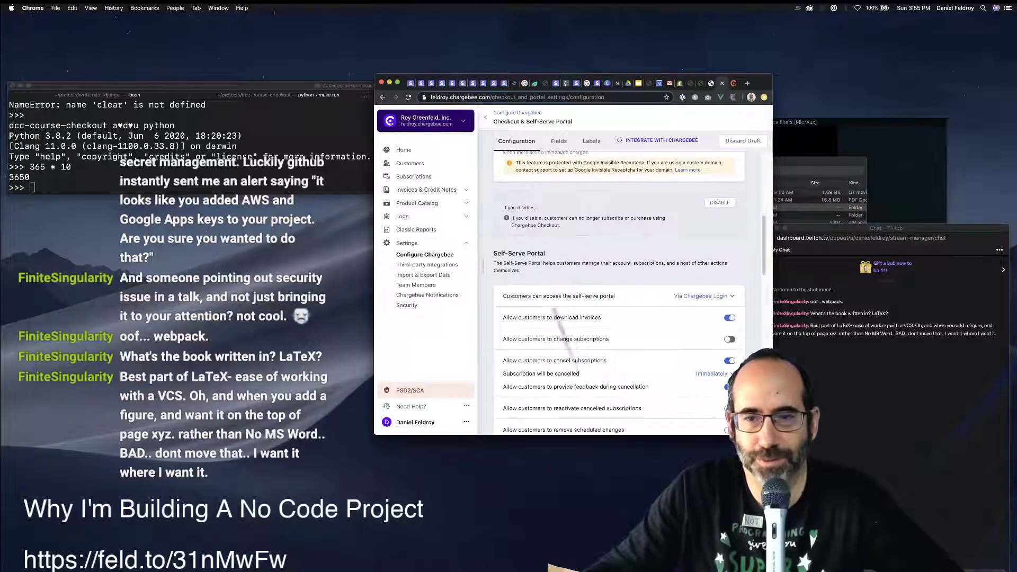
click(729, 339)
Allow portal customers to add multiple coupons, then review the settings further down.
scroll(729, 339, down, 3)
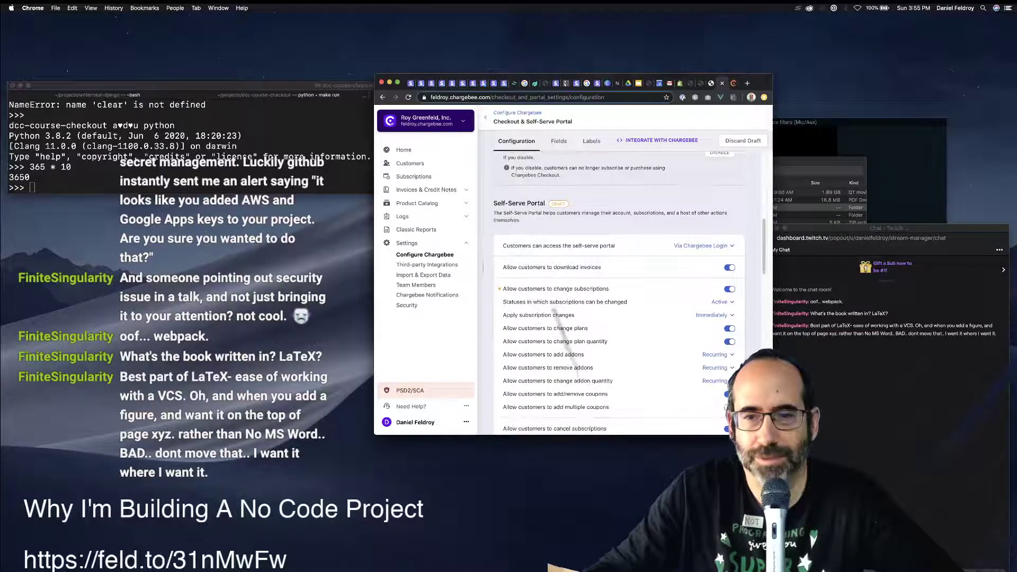
scroll(554, 317, down, 2)
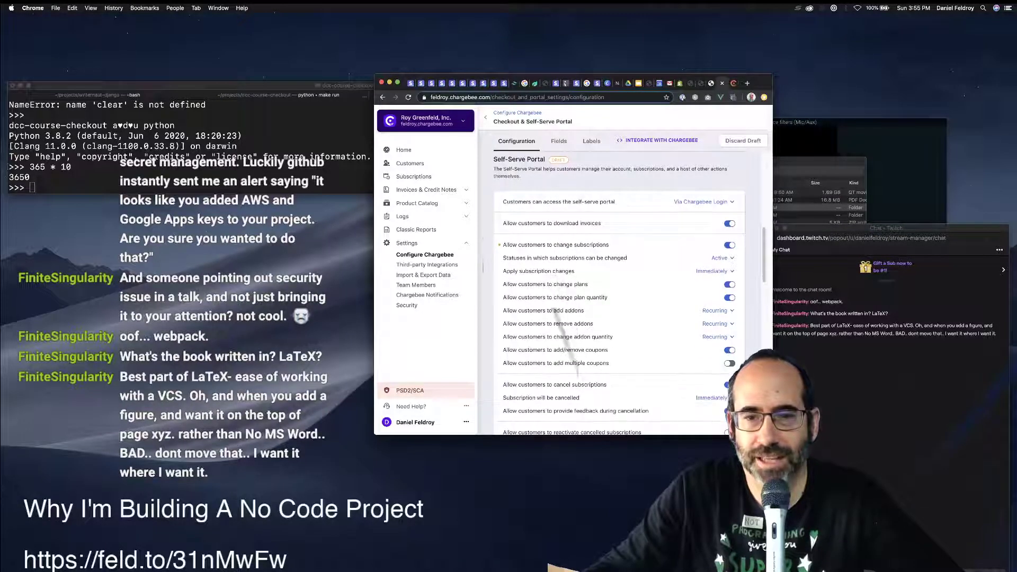
click(729, 363)
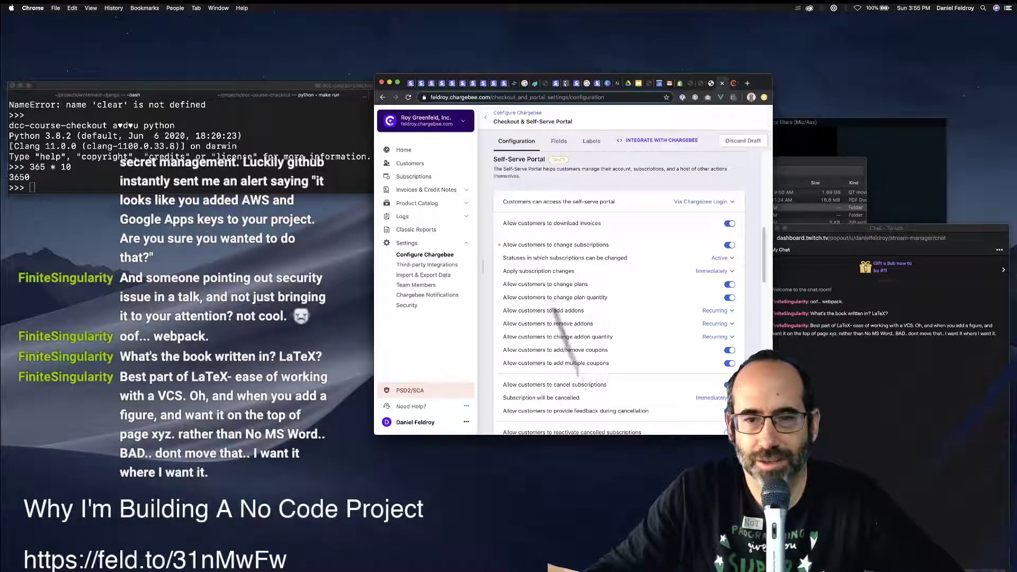
scroll(620, 291, down, 4)
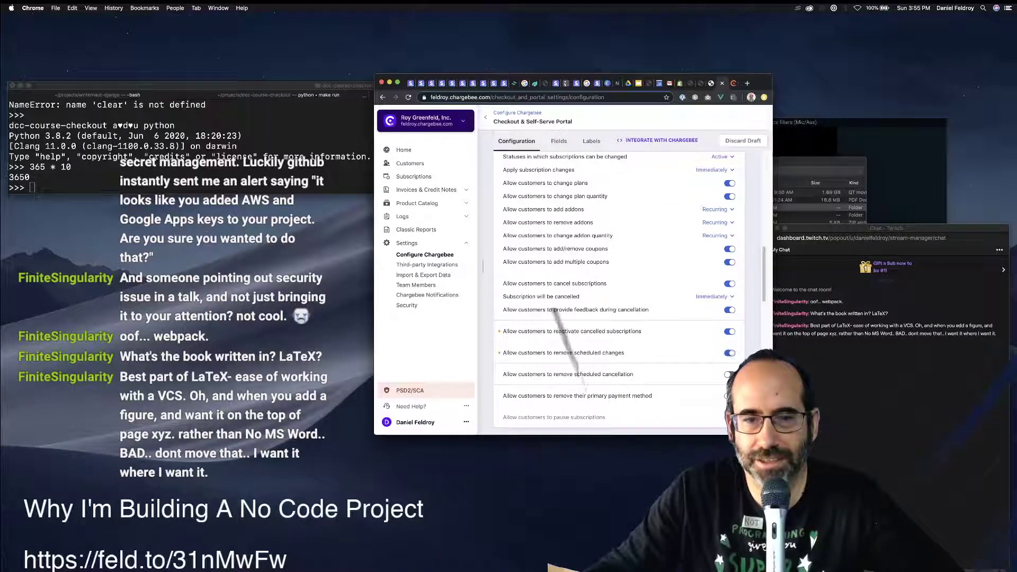
scroll(553, 310, down, 1)
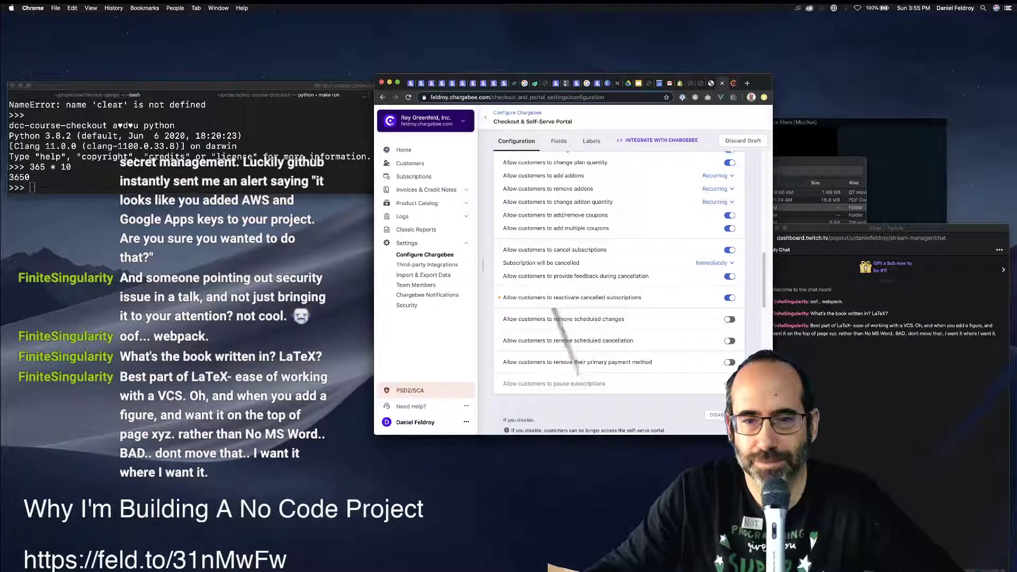
scroll(553, 308, down, 2)
scroll(553, 310, down, 4)
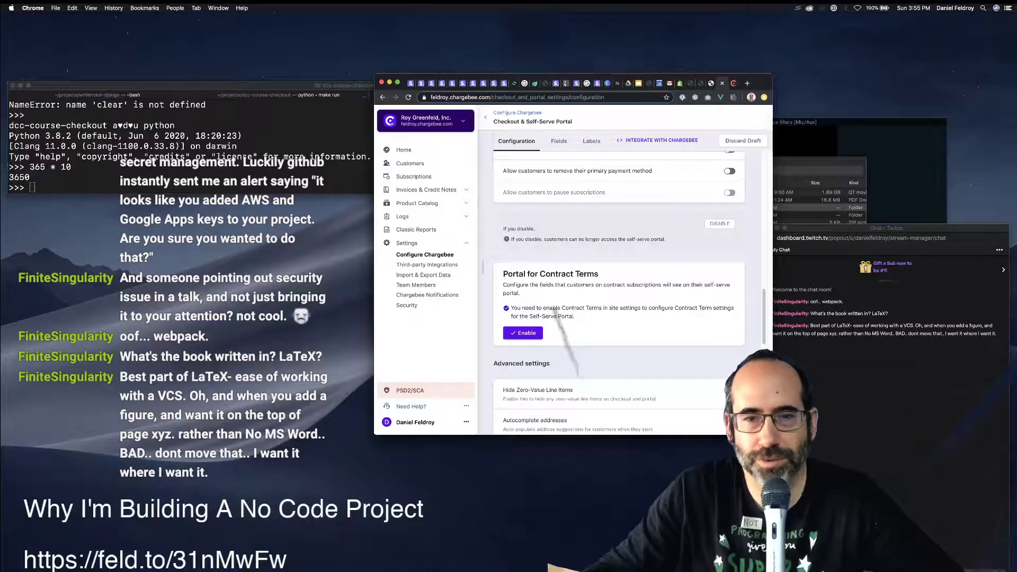
Turn on 'Collect PO number from customers'.
drag(534, 284, 669, 285)
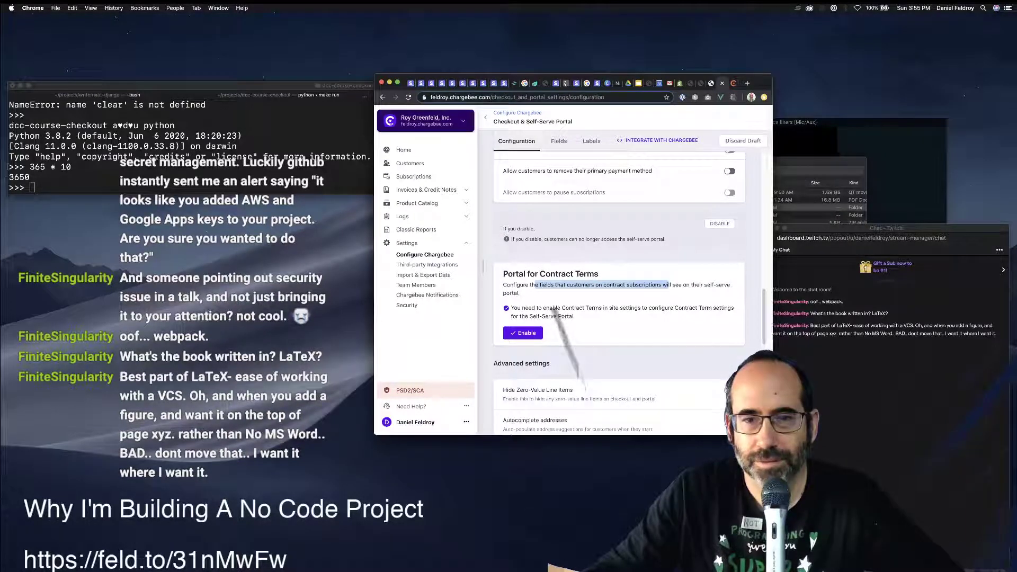
scroll(619, 297, down, 3)
scroll(619, 297, down, 1)
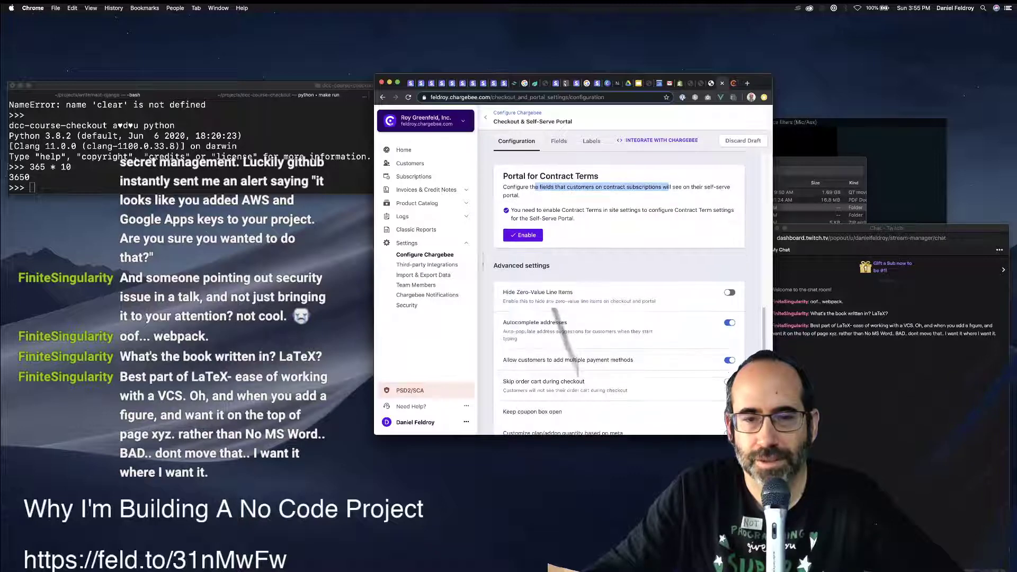
scroll(619, 297, down, 1)
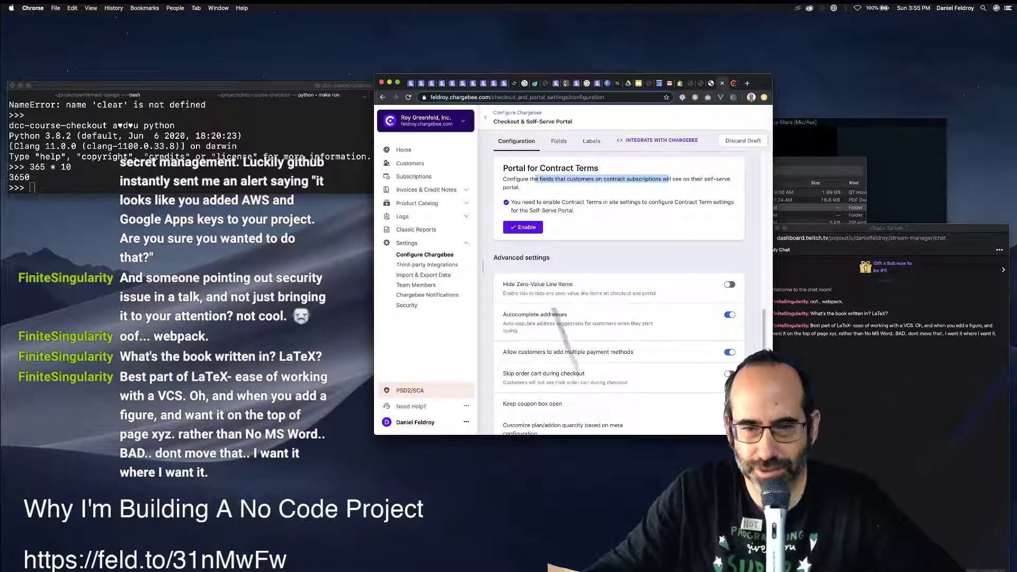
scroll(618, 293, down, 5)
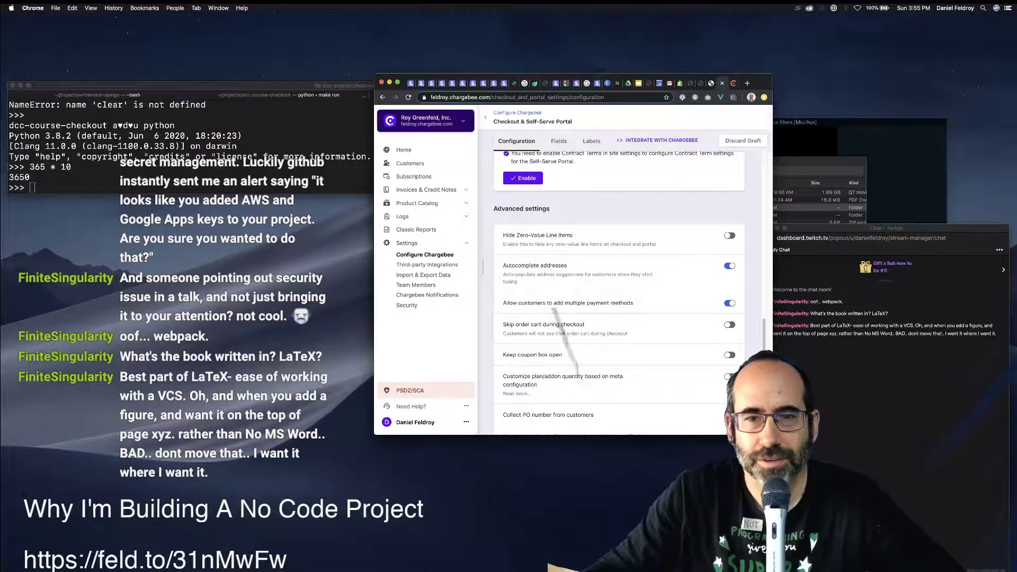
scroll(619, 291, down, 6)
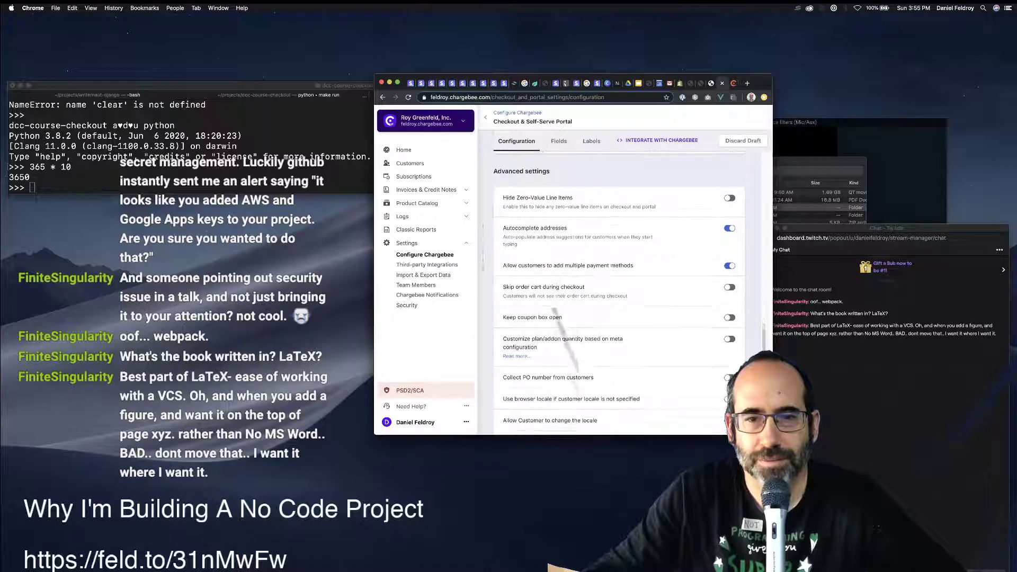
scroll(619, 293, down, 4)
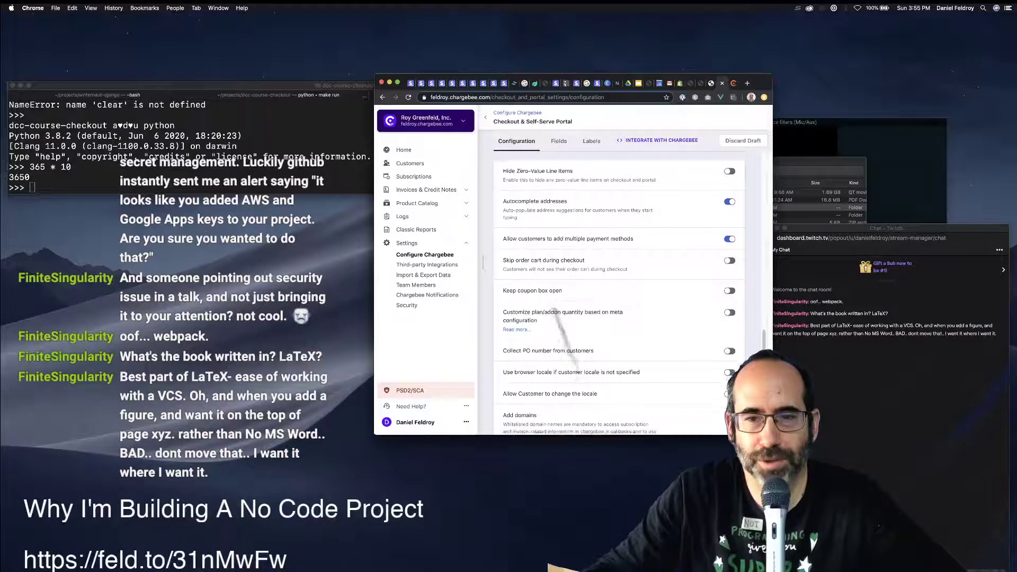
scroll(618, 293, down, 3)
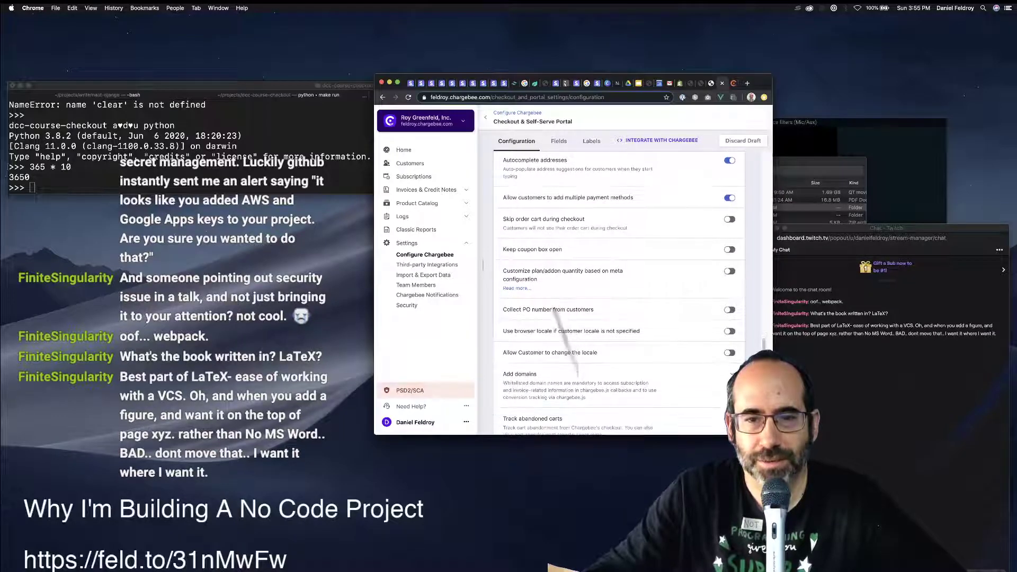
click(729, 286)
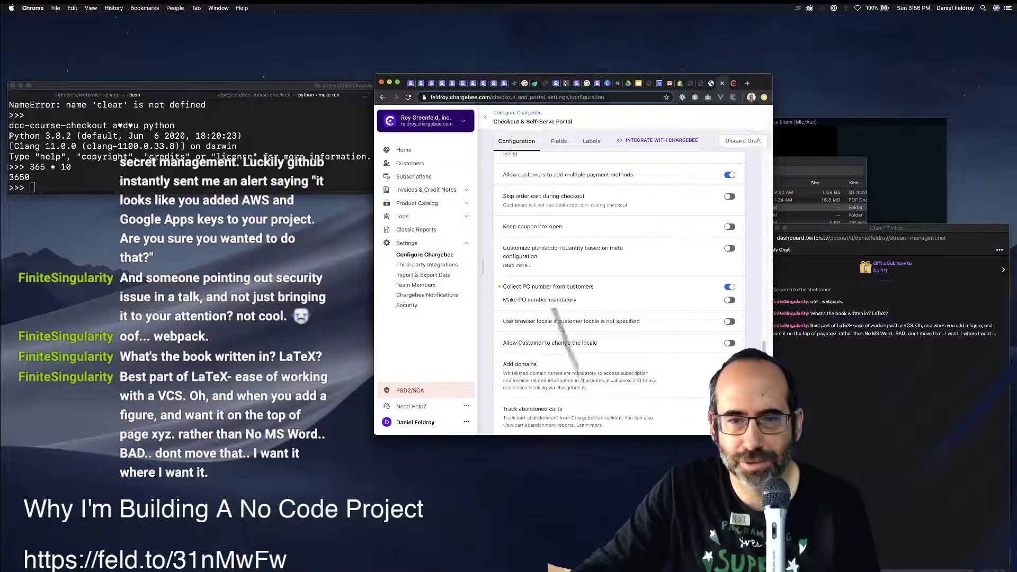
Try enabling gift subscriptions under Gift Subscription Settings, which only produces an error.
scroll(619, 297, down, 2)
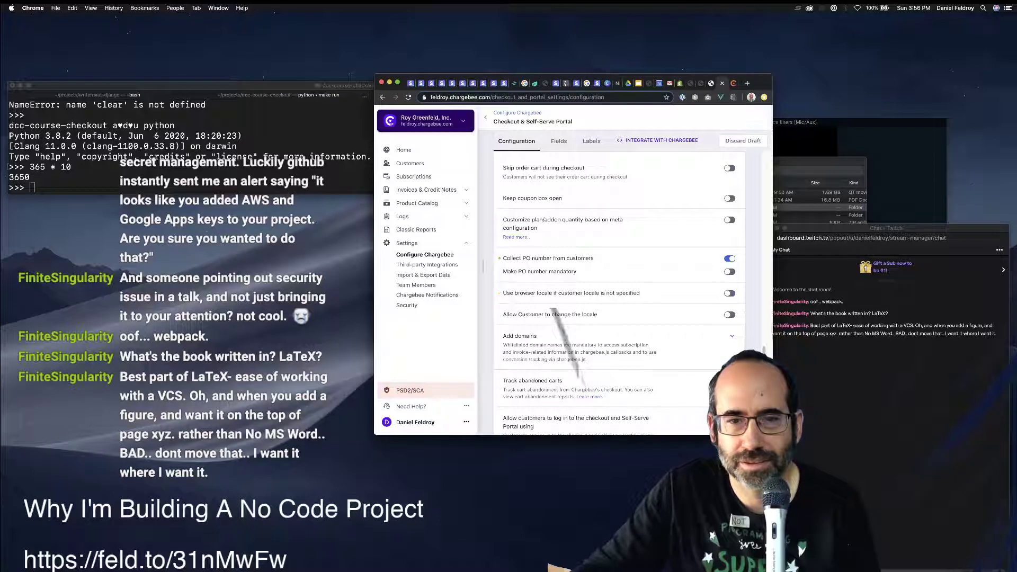
scroll(619, 291, down, 2)
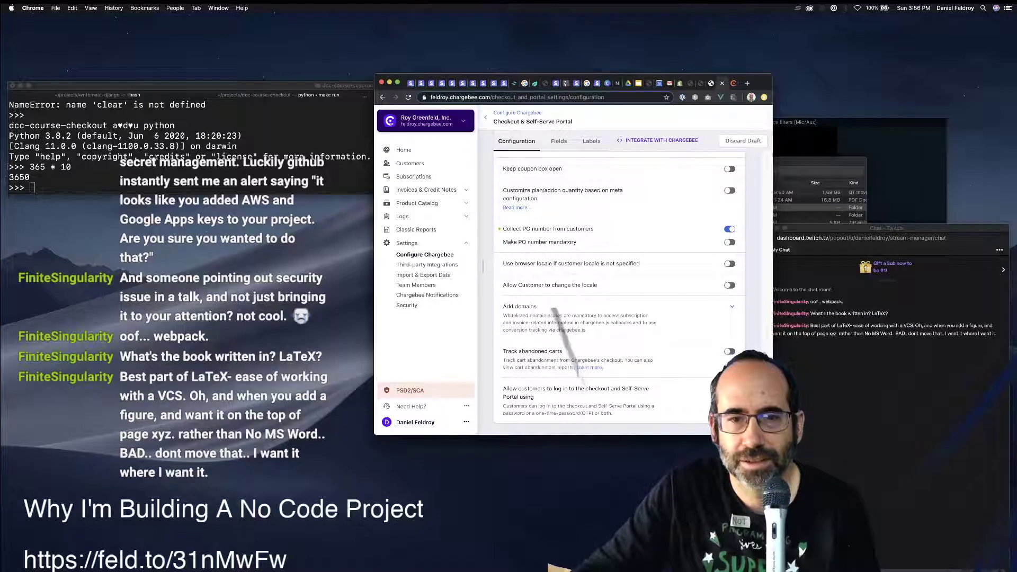
scroll(619, 291, down, 2)
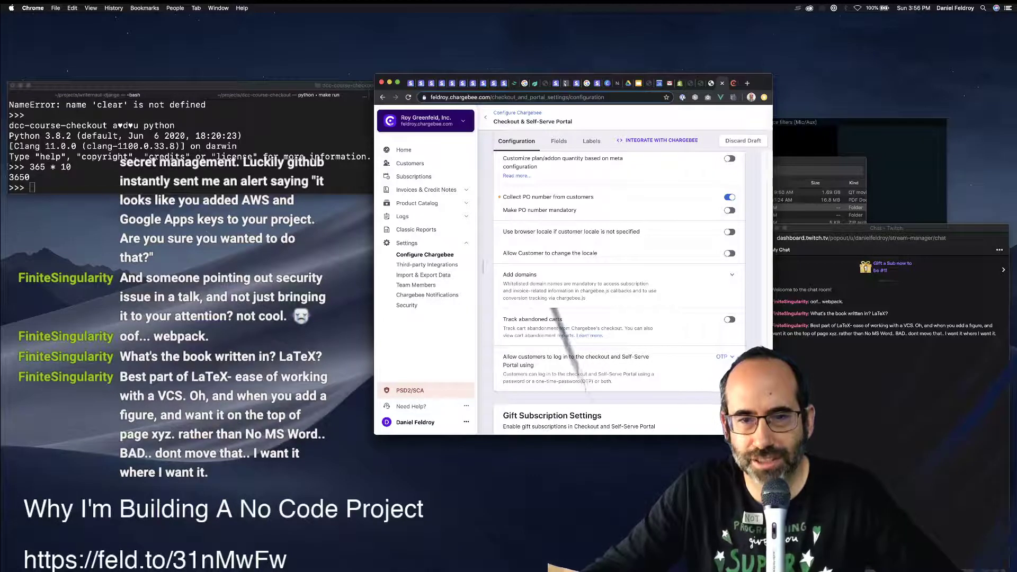
scroll(619, 291, down, 3)
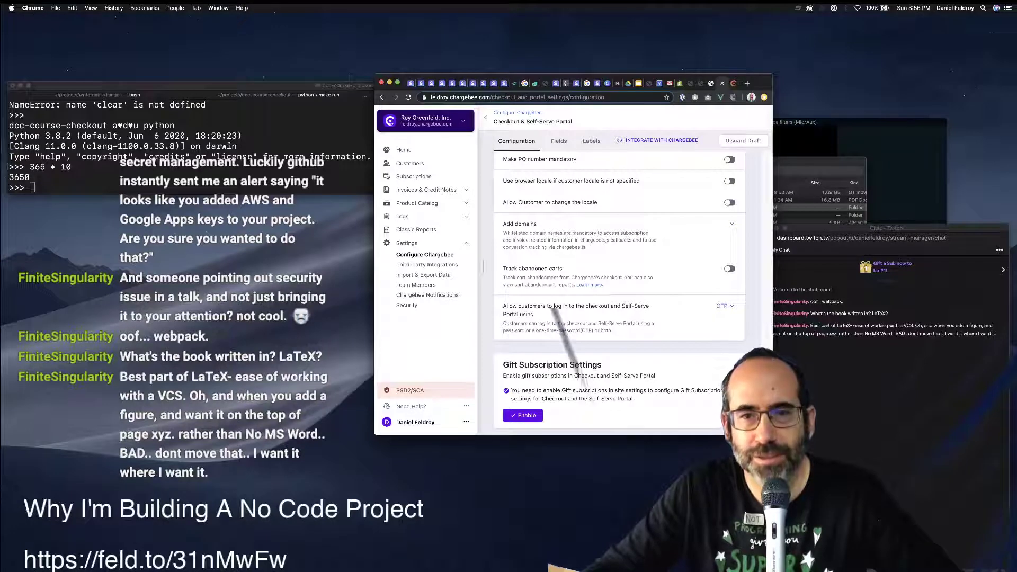
scroll(552, 307, down, 1)
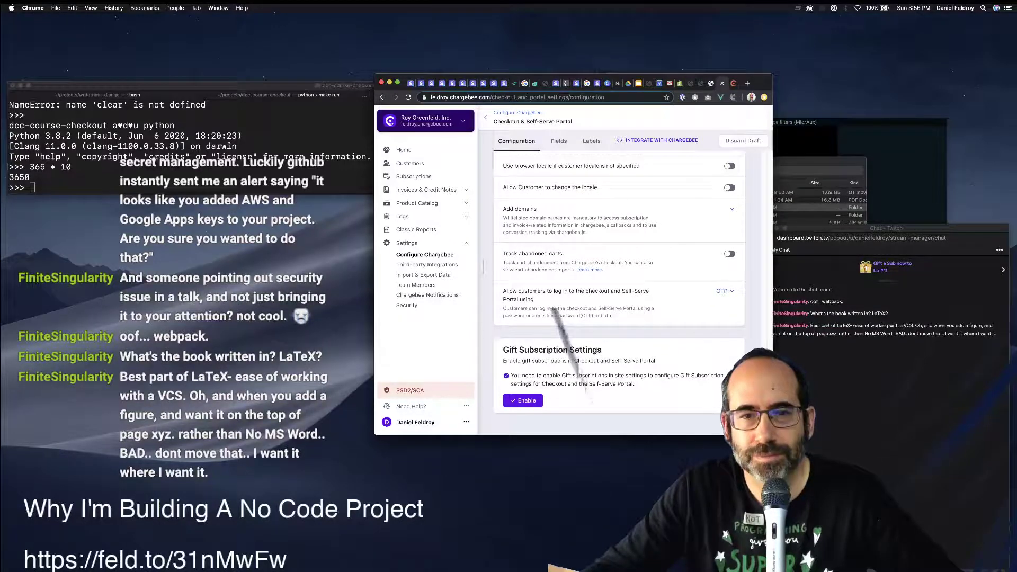
scroll(552, 307, down, 1)
scroll(551, 308, down, 3)
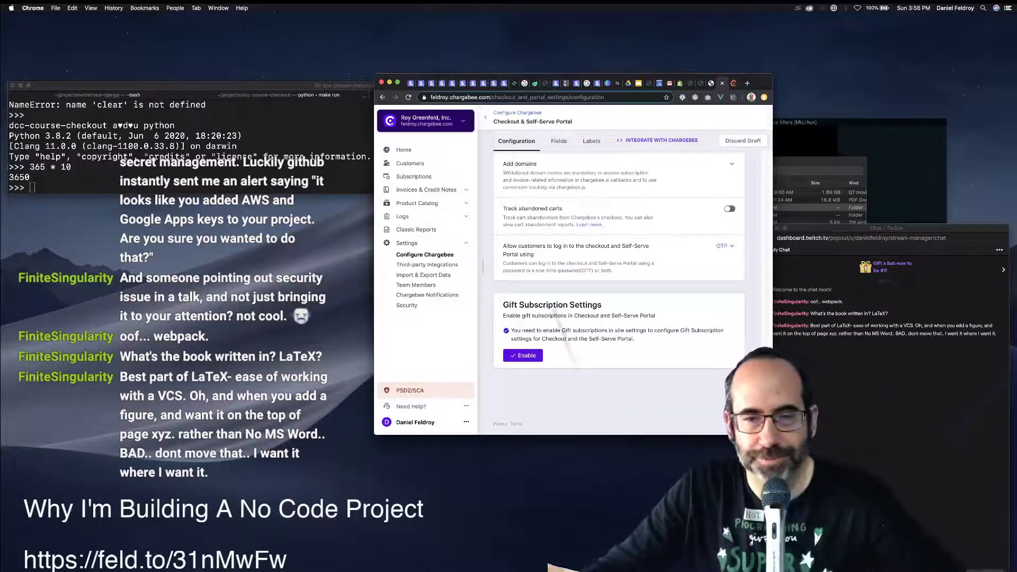
click(522, 355)
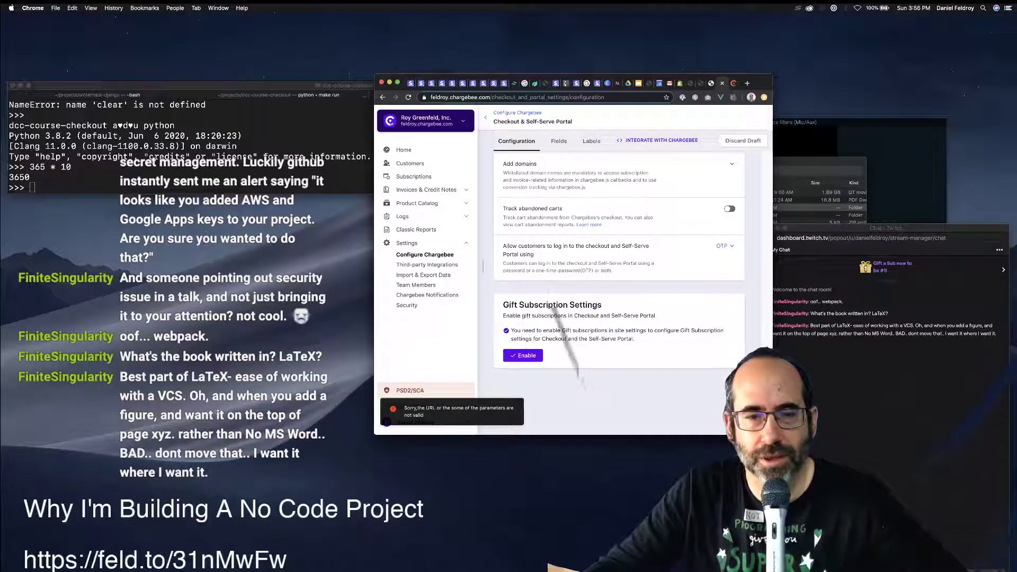
Check the login-method dropdown options and leave them unchanged.
scroll(618, 292, up, 20)
scroll(618, 291, down, 17)
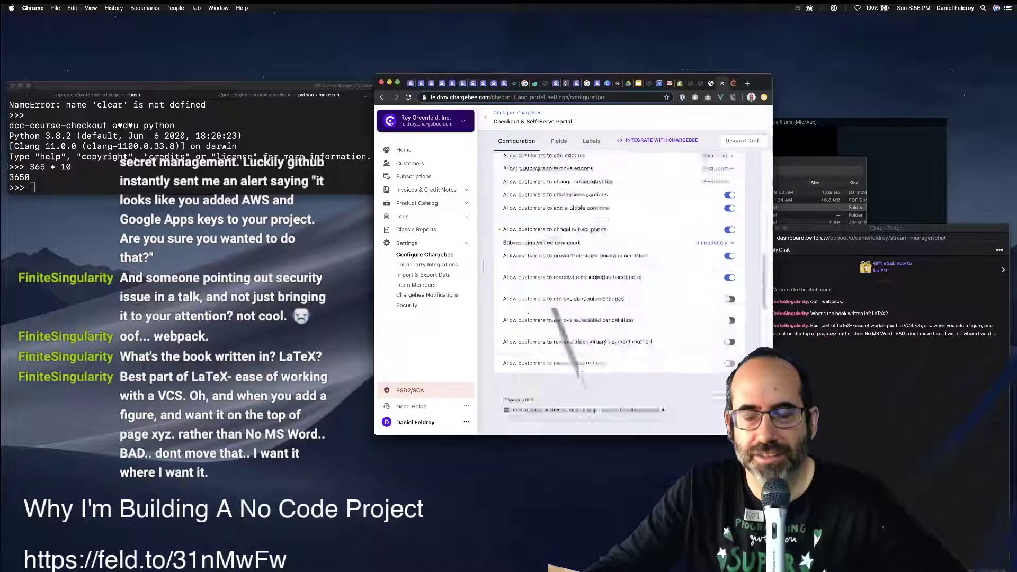
scroll(618, 292, down, 5)
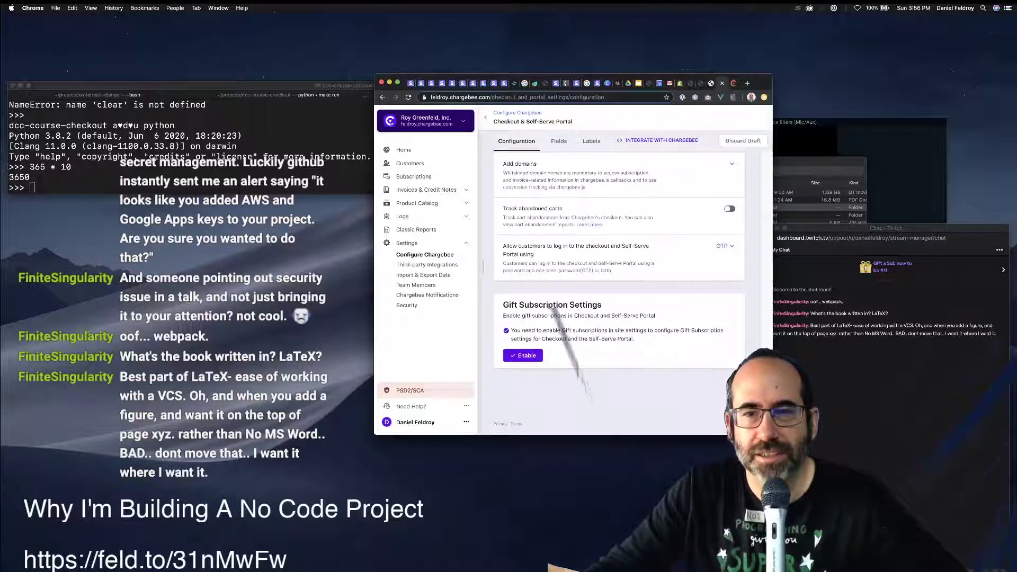
click(723, 246)
key(Escape)
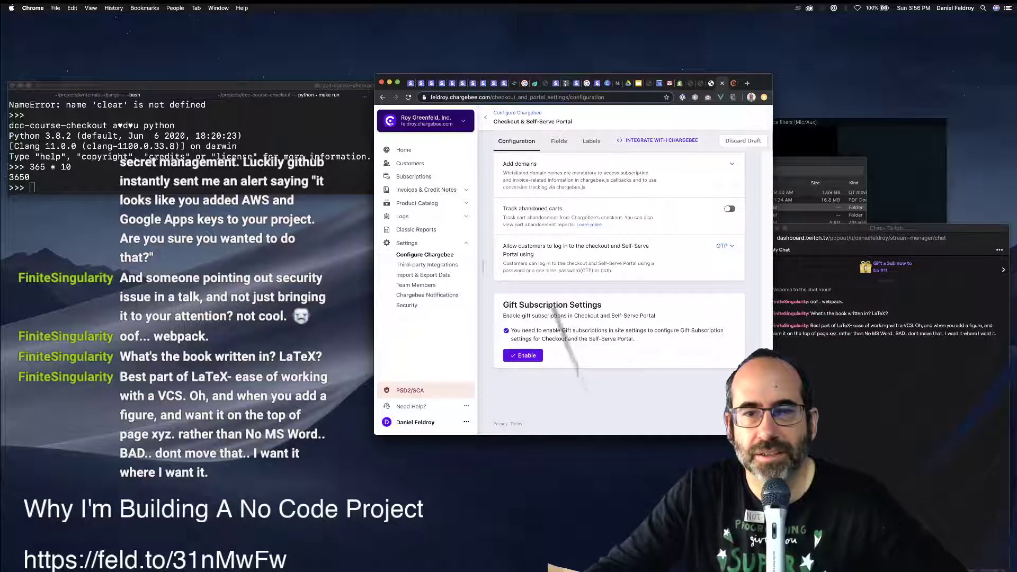
click(725, 246)
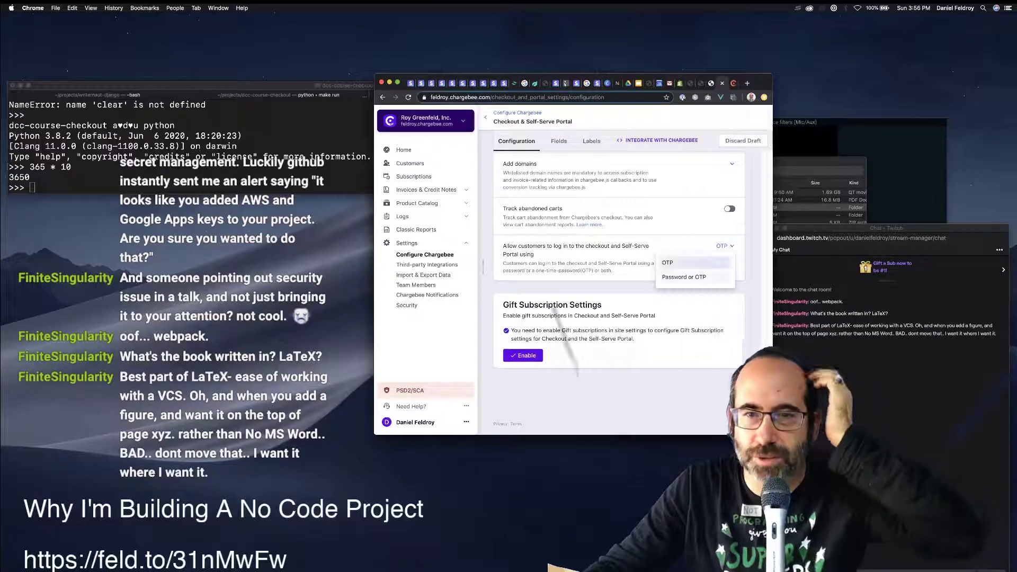
click(684, 277)
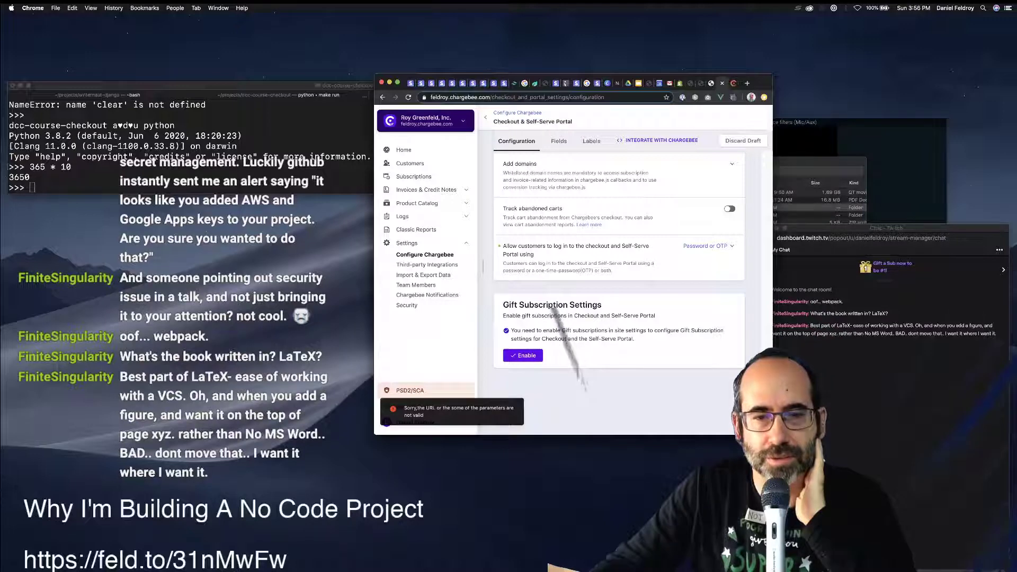
scroll(619, 264, up, 20)
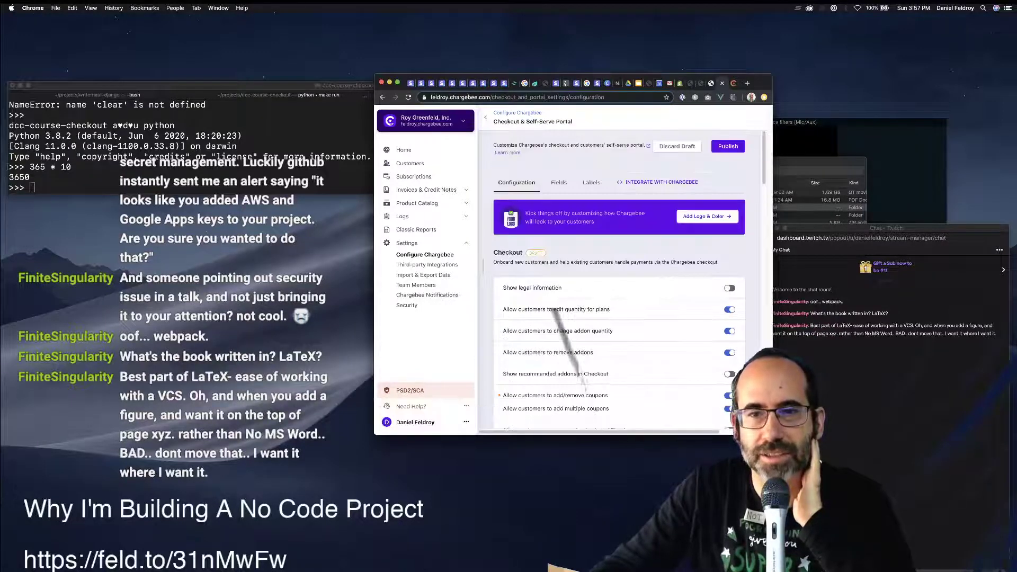
scroll(619, 286, down, 3)
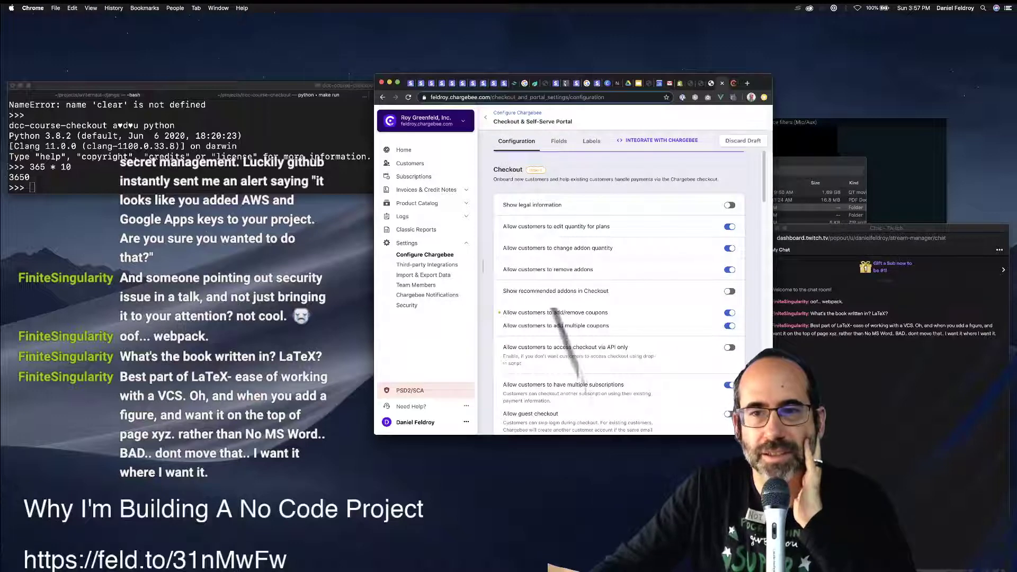
Turn on Show legal information and link Privacy Policy to the Feldroy store's privacy policy page.
click(730, 205)
key(Tab)
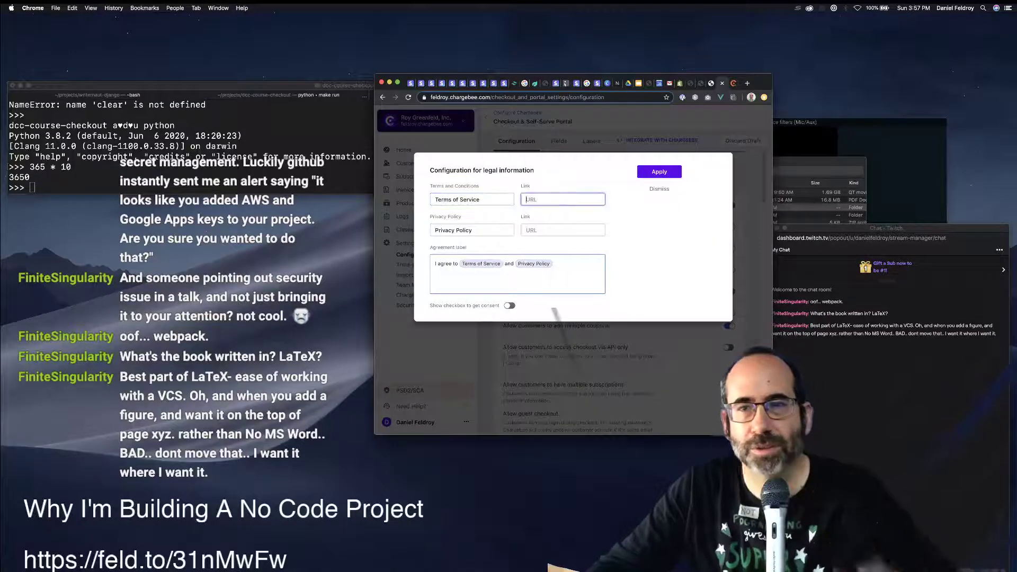
click(690, 83)
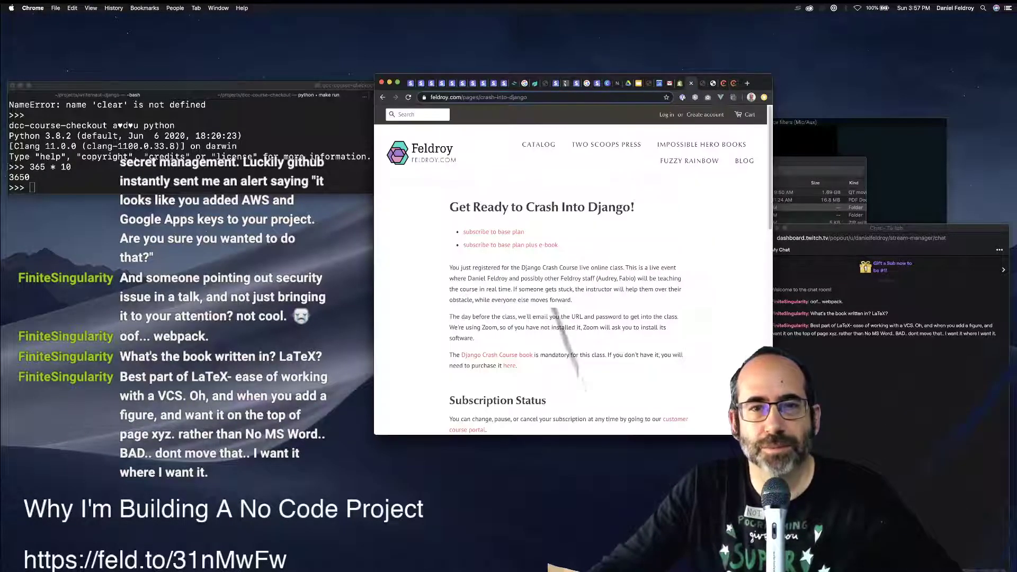
key(ctrl+Tab)
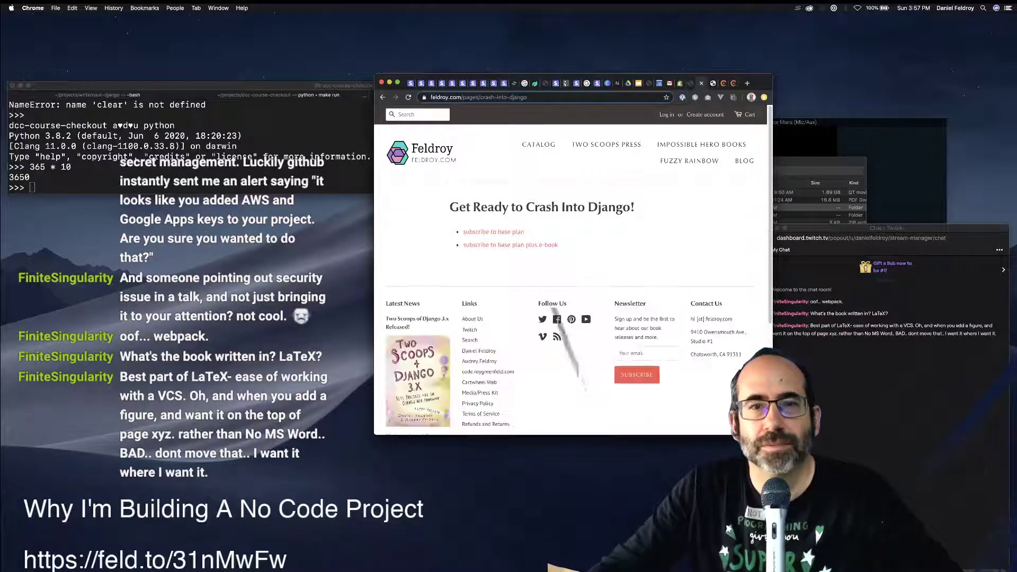
scroll(572, 265, down, 5)
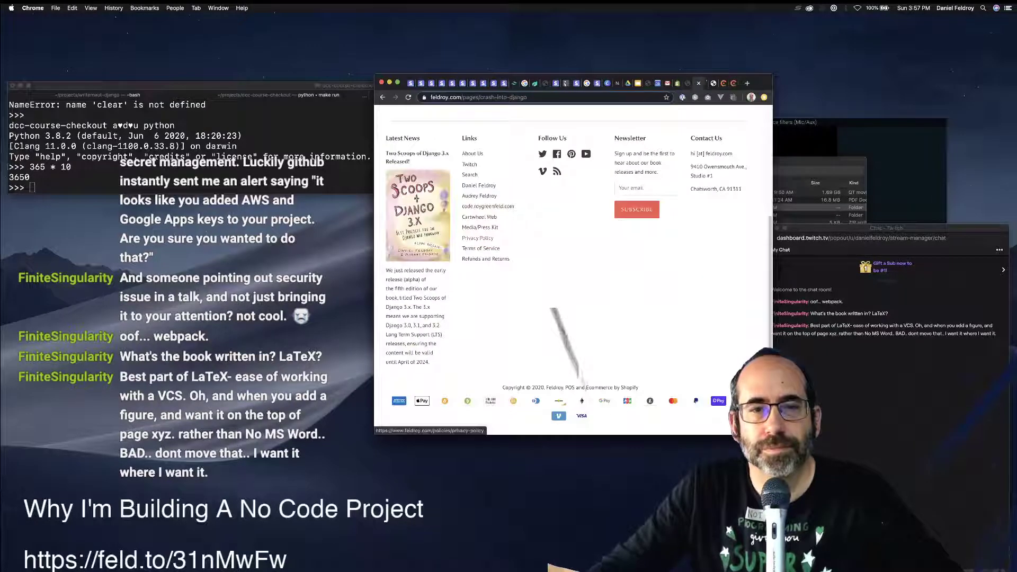
super+click(481, 248)
super+click(485, 259)
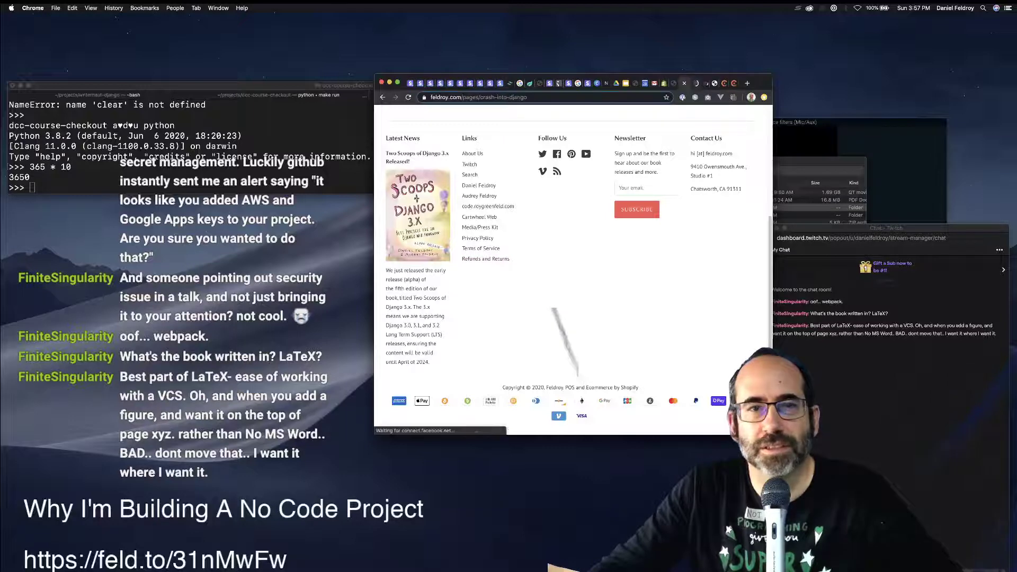
key(ctrl+Tab)
key(super+l)
key(super+c)
key(ctrl+Tab)
key(ctrl+Tab)
key(ctrl+Tab)
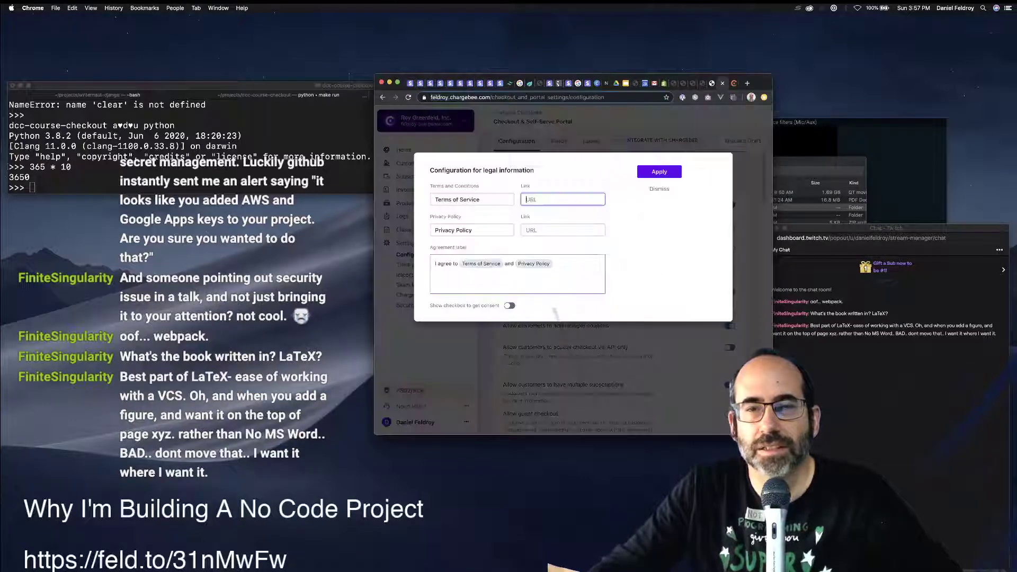
key(Tab)
key(Tab)
key(super+v)
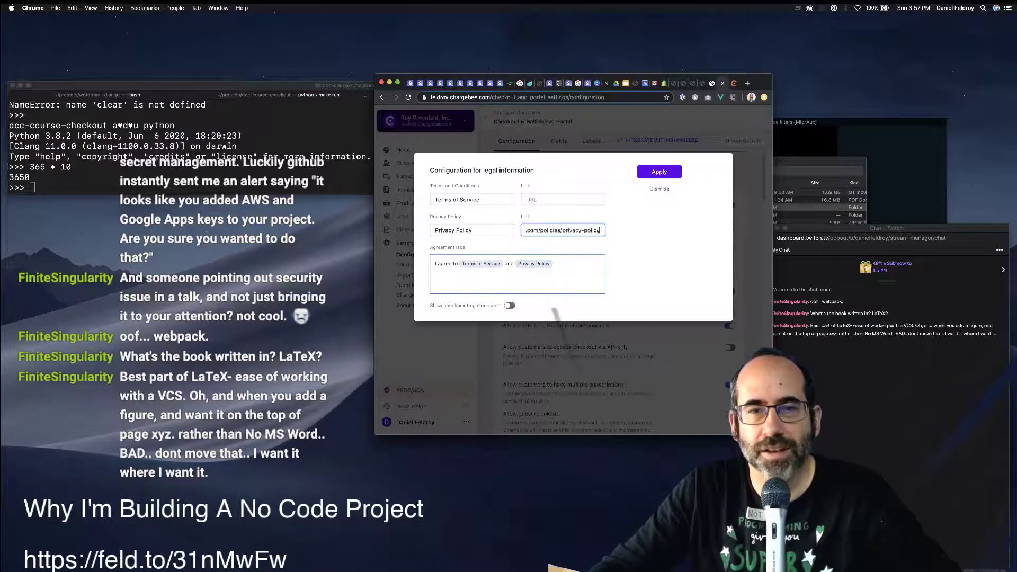
Link Terms of Service to the store's terms of service page and apply the legal settings.
key(ctrl+shift+Tab)
key(ctrl+shift+Tab)
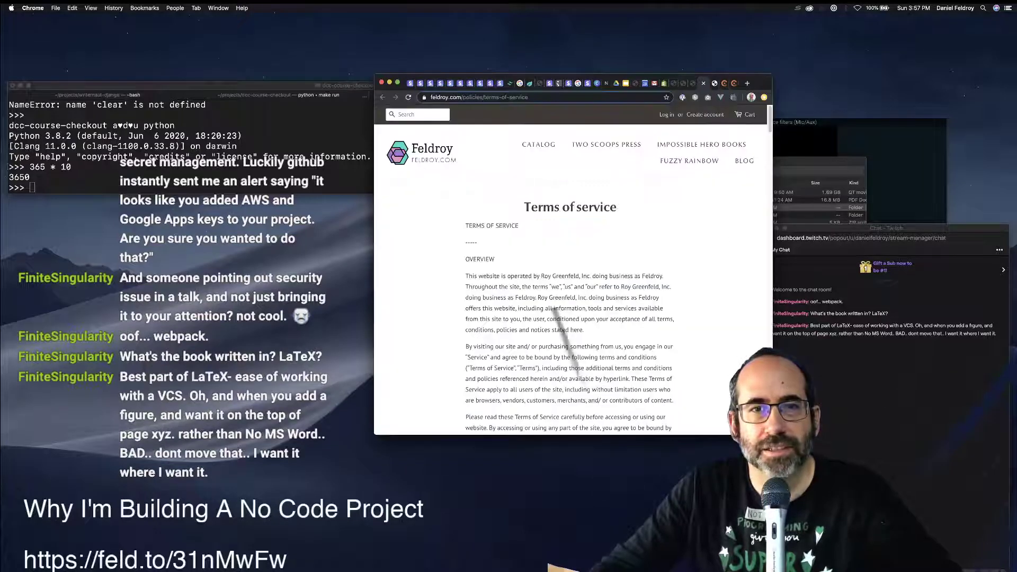
key(super+l)
key(super+c)
key(ctrl+Tab)
key(ctrl+Tab)
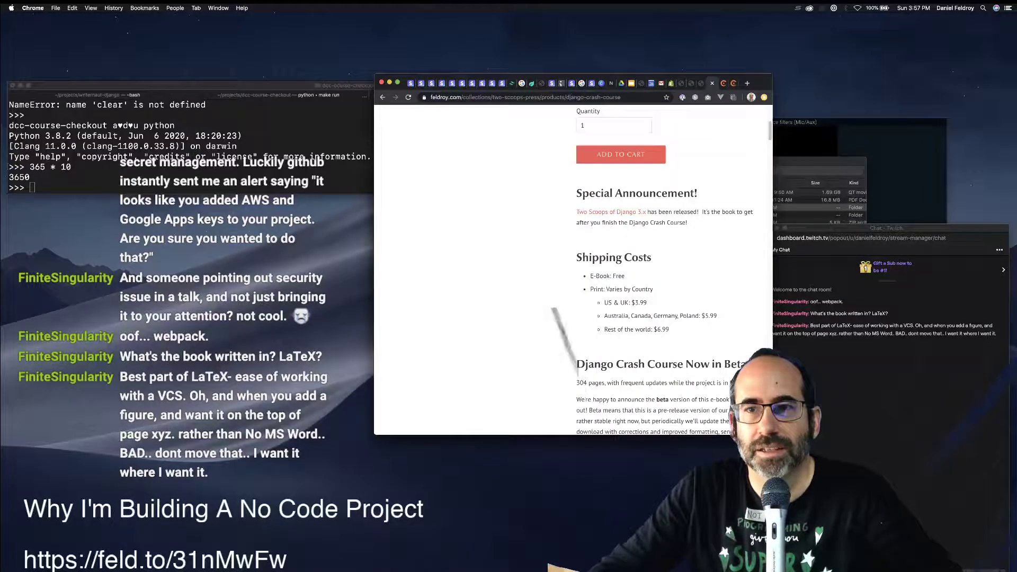
click(563, 199)
key(super+v)
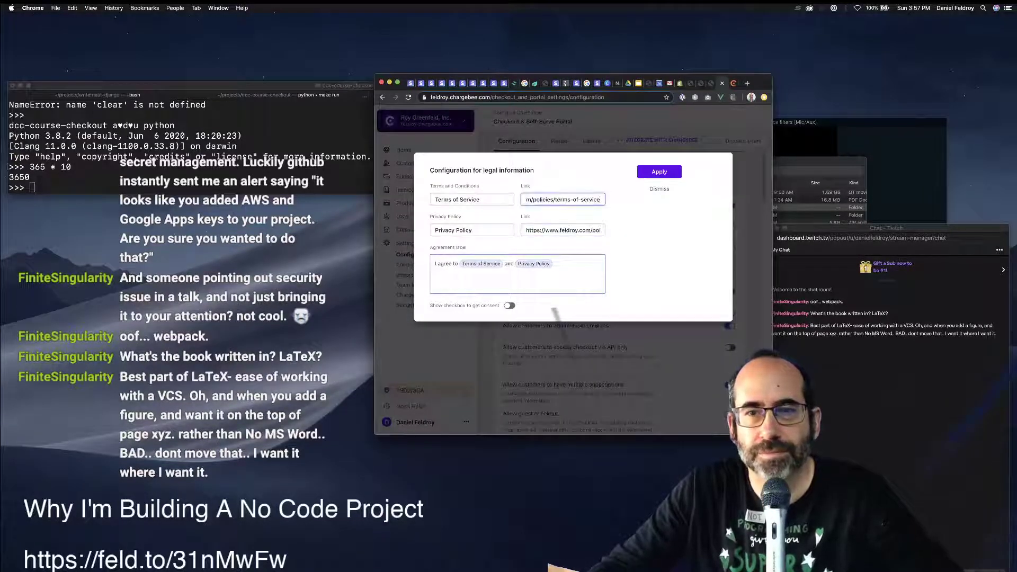
click(659, 171)
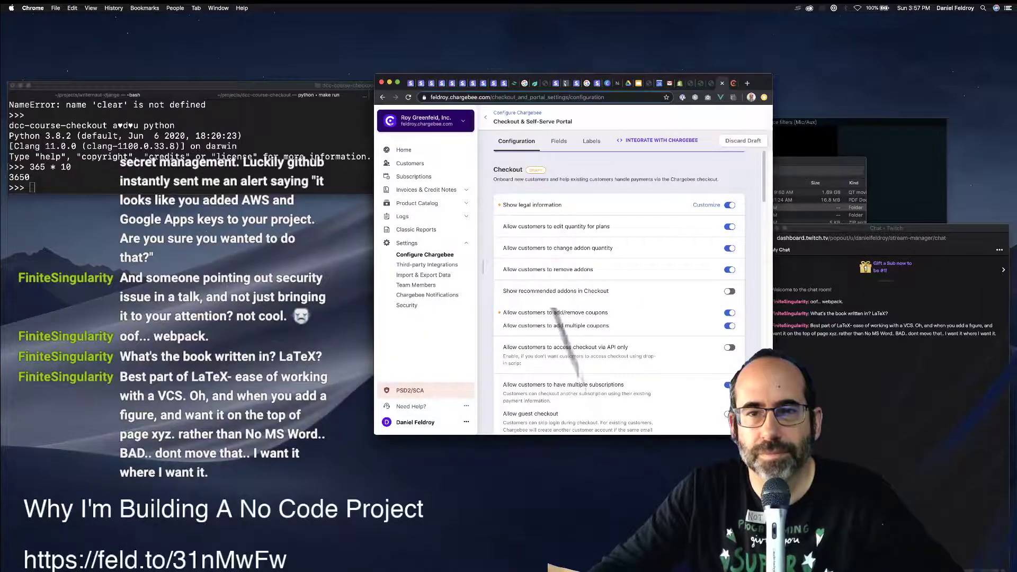
scroll(619, 291, down, 5)
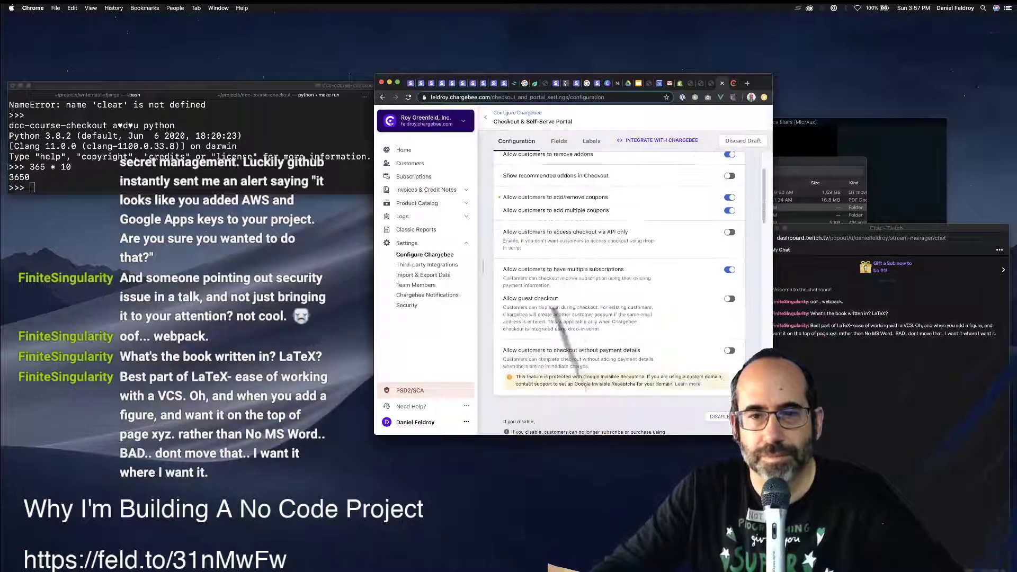
scroll(552, 308, down, 1)
scroll(552, 308, down, 3)
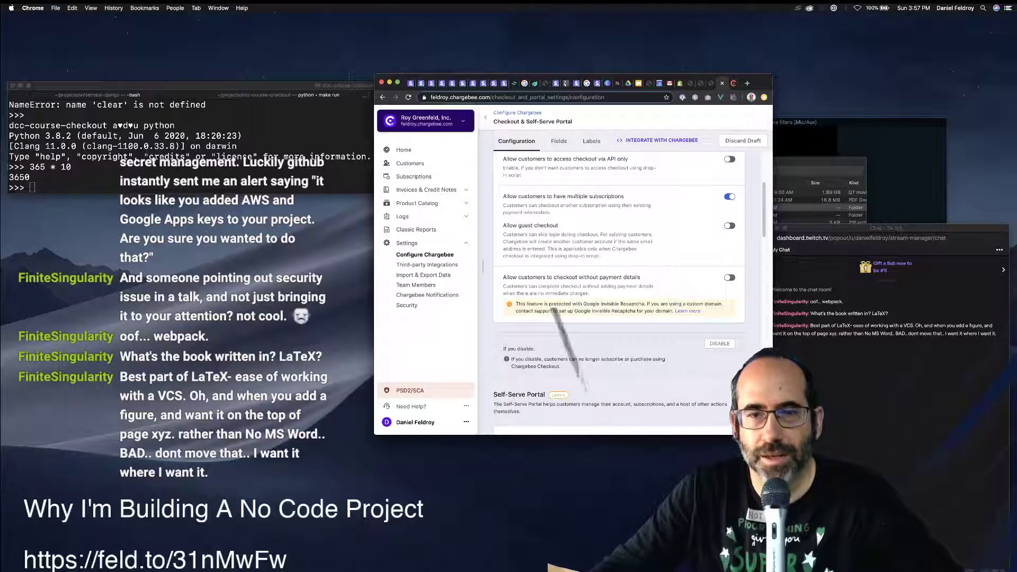
scroll(553, 308, down, 7)
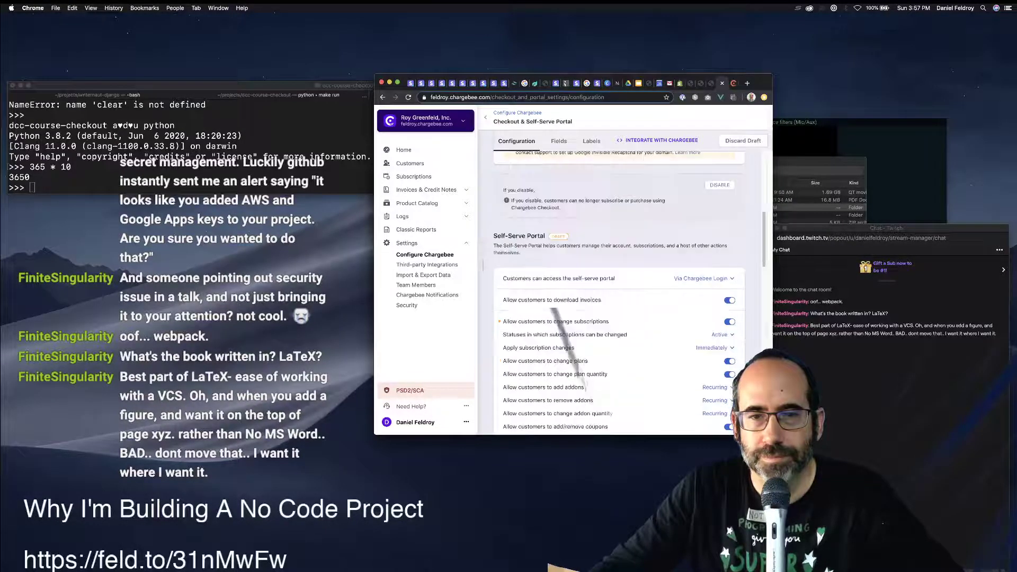
scroll(552, 308, down, 8)
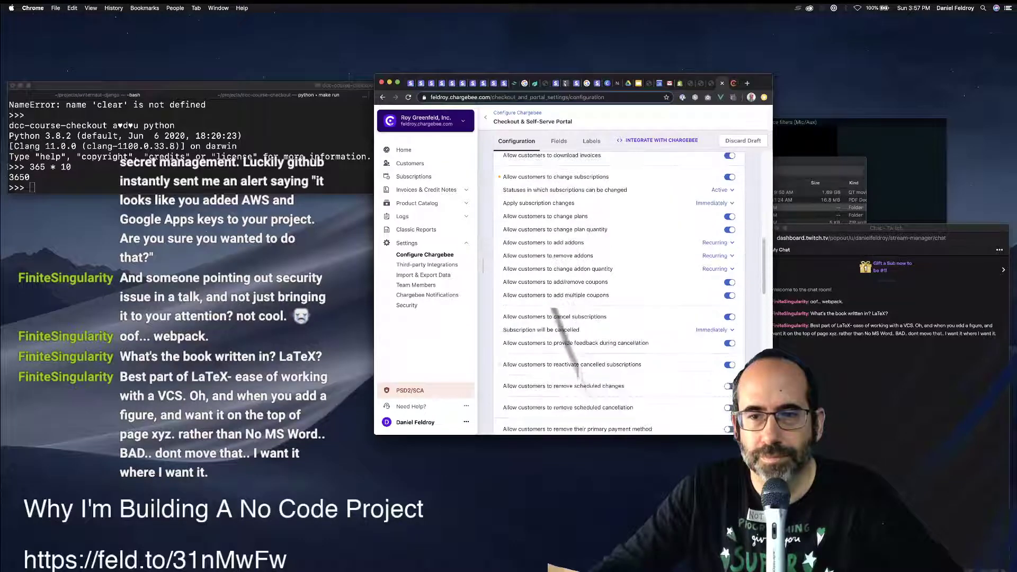
scroll(552, 308, down, 7)
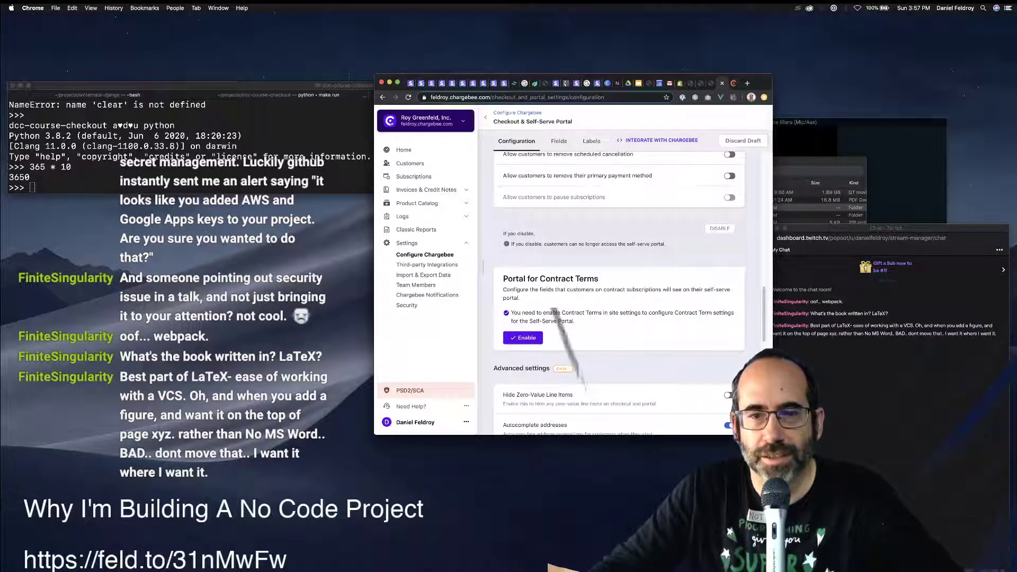
scroll(619, 292, up, 1)
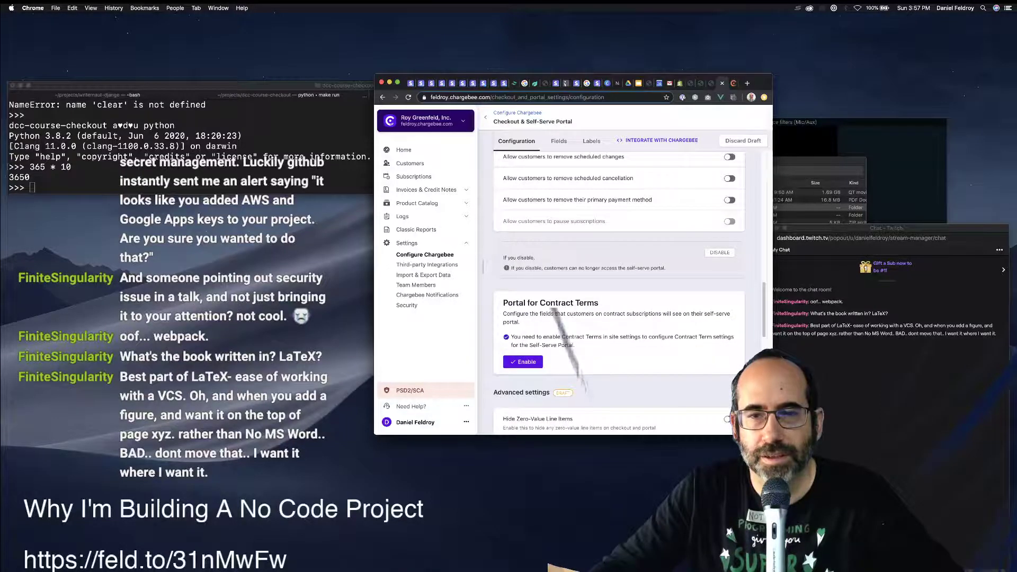
click(719, 252)
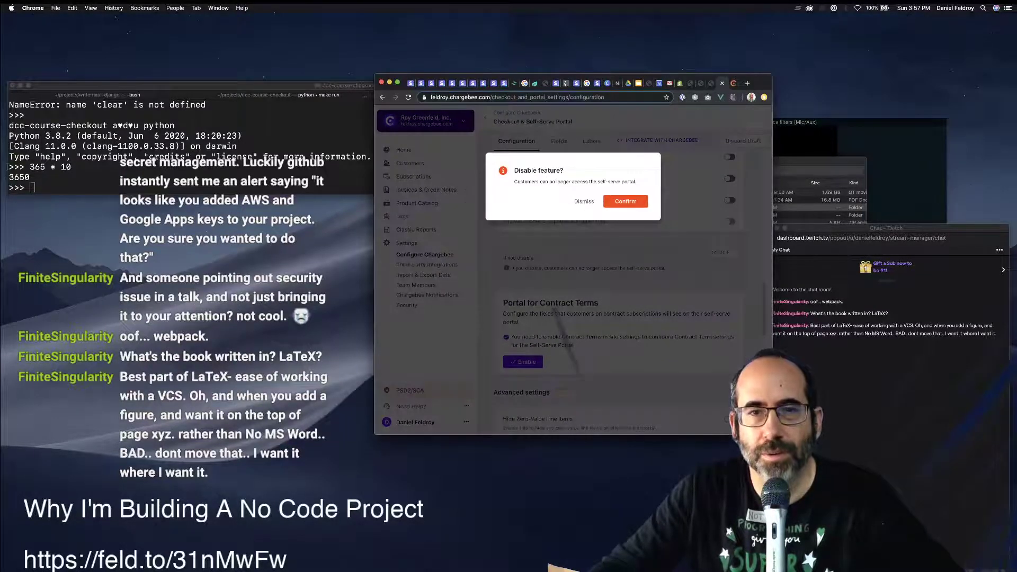
key(Escape)
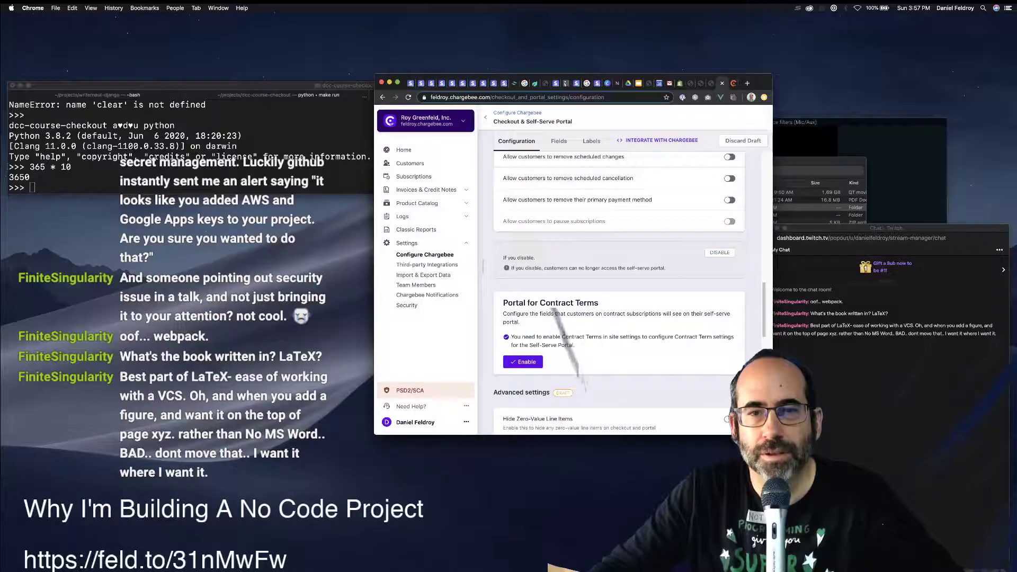
scroll(619, 292, up, 5)
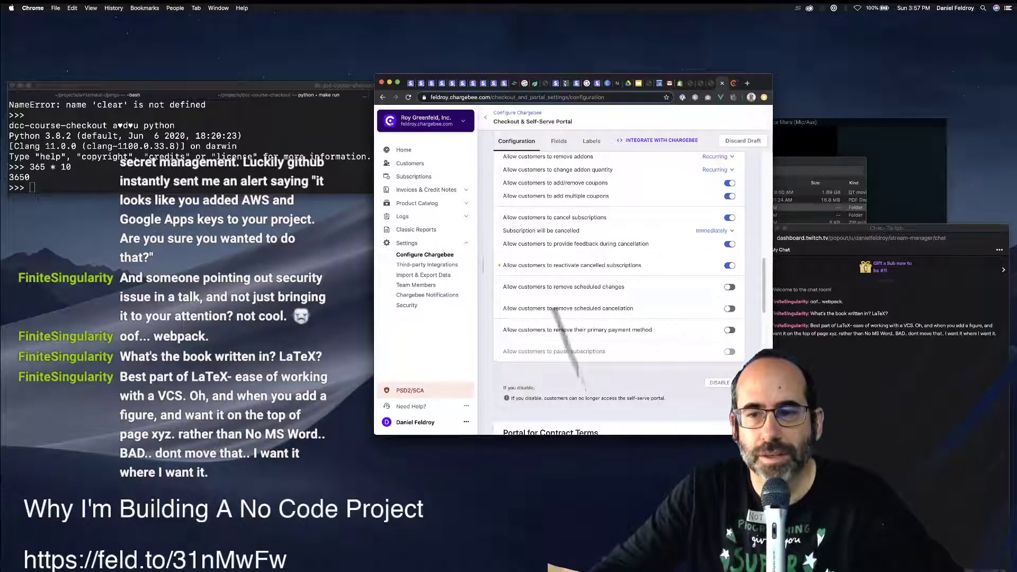
Switch off Allow customers to reactivate cancelled subscriptions in the self-serve portal.
scroll(618, 291, up, 2)
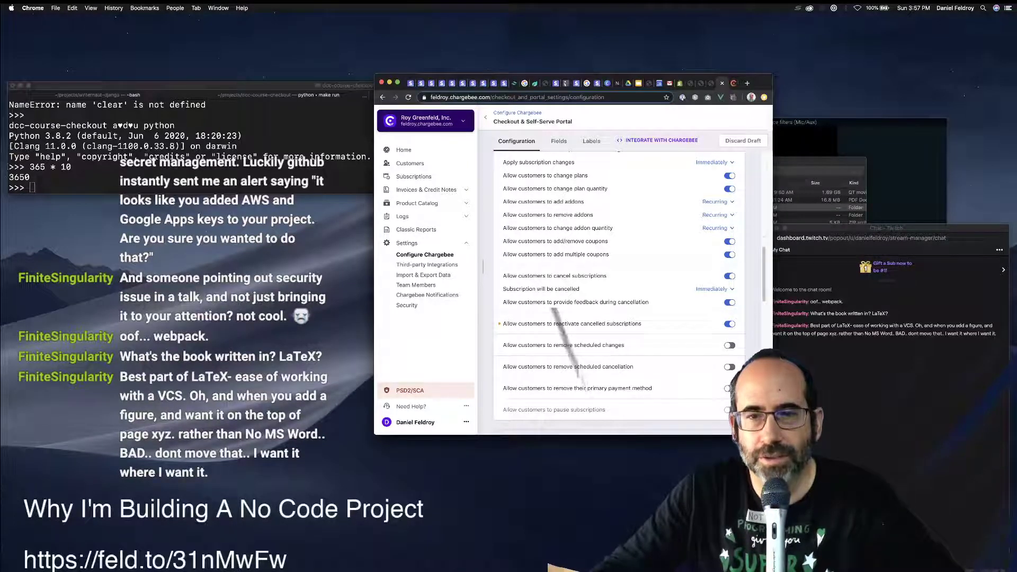
scroll(618, 291, up, 3)
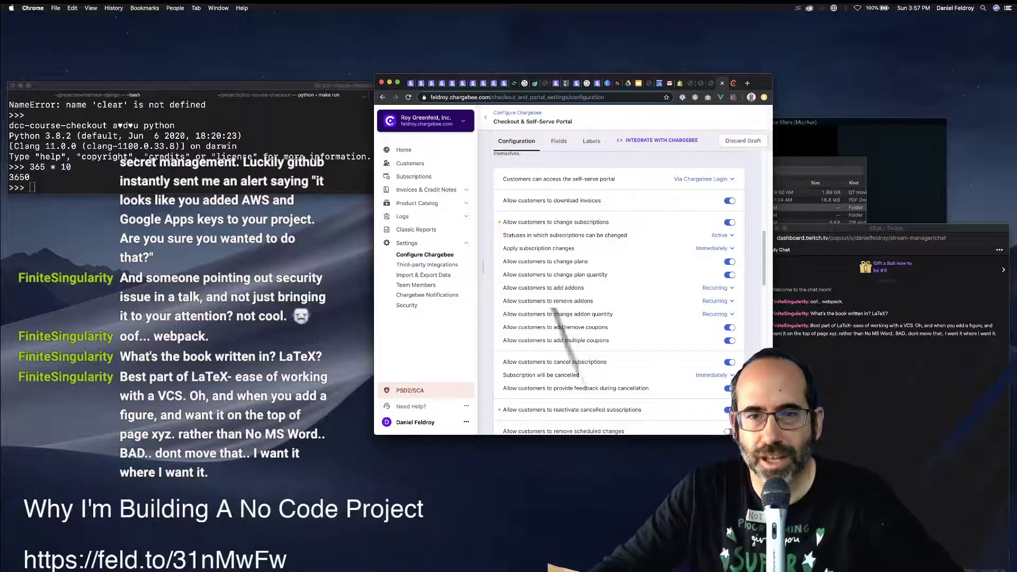
scroll(618, 291, down, 4)
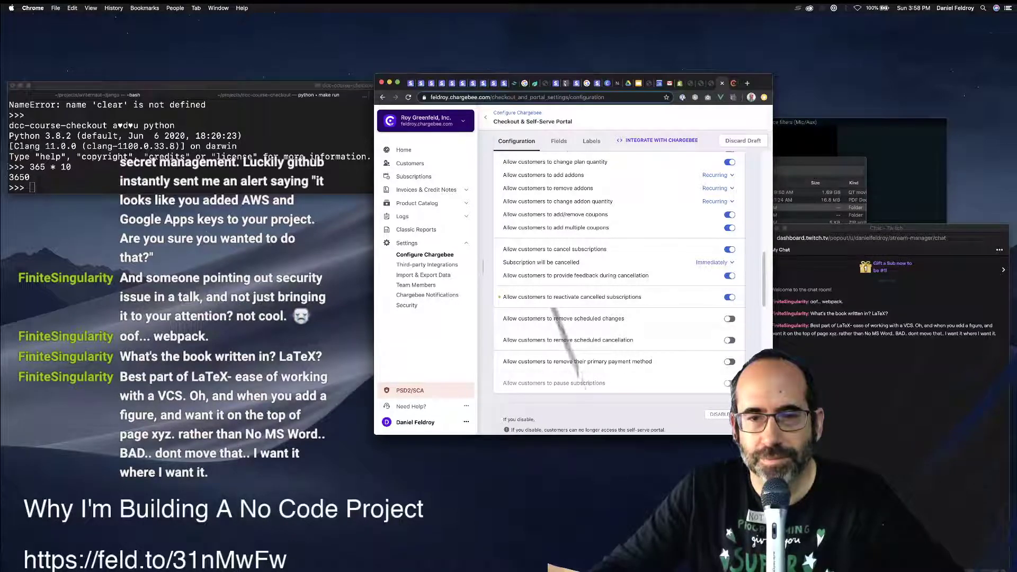
click(729, 297)
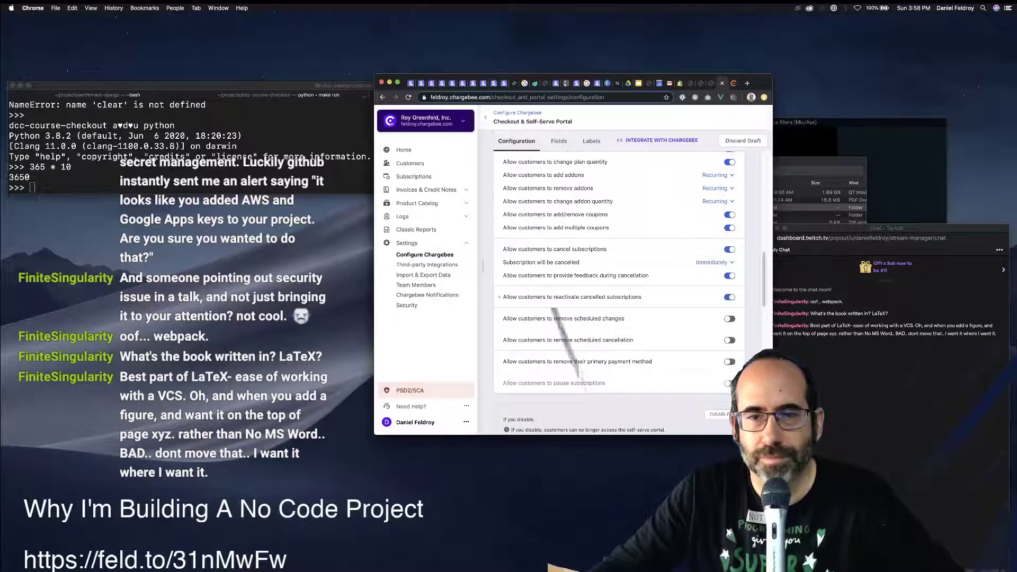
Publish the Checkout & Self-Serve Portal configuration changes.
scroll(619, 291, down, 10)
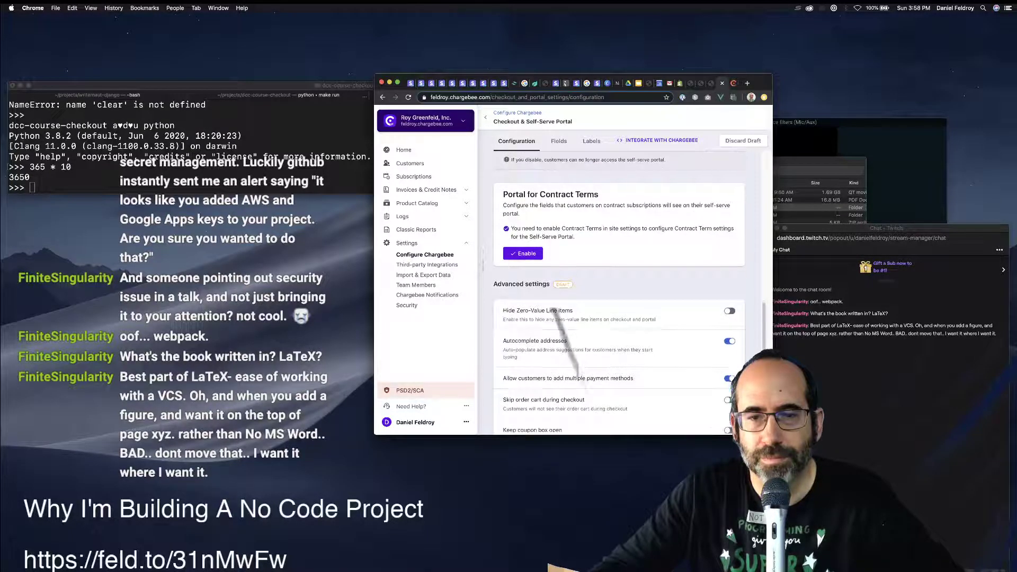
scroll(555, 310, down, 10)
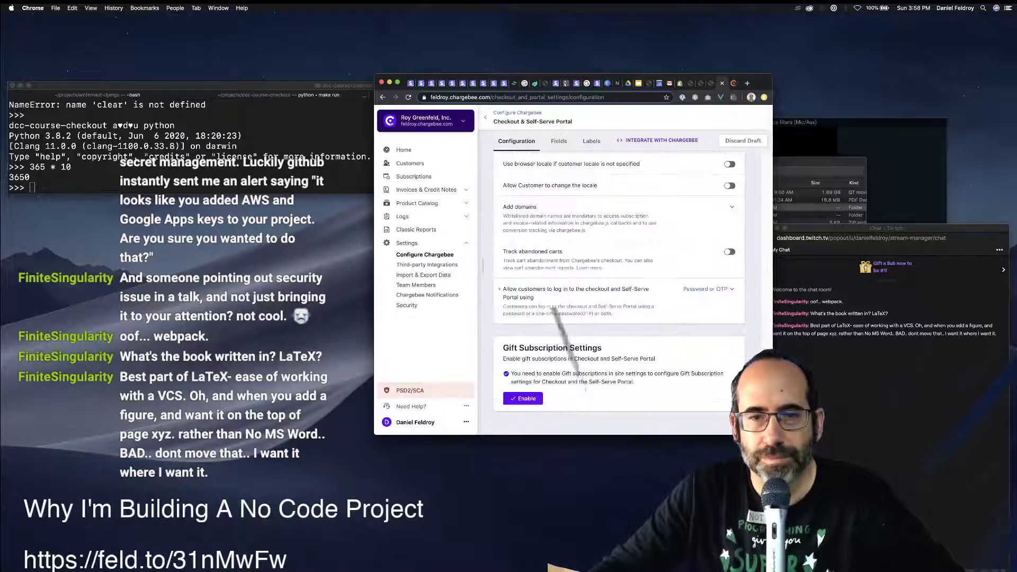
scroll(553, 311, up, 3)
scroll(551, 307, down, 5)
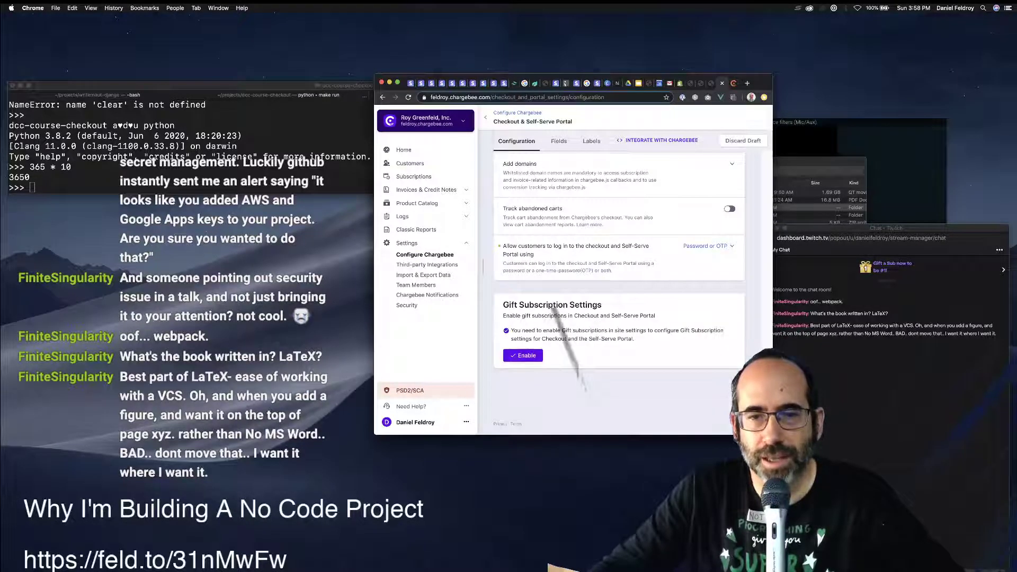
scroll(553, 313, up, 15)
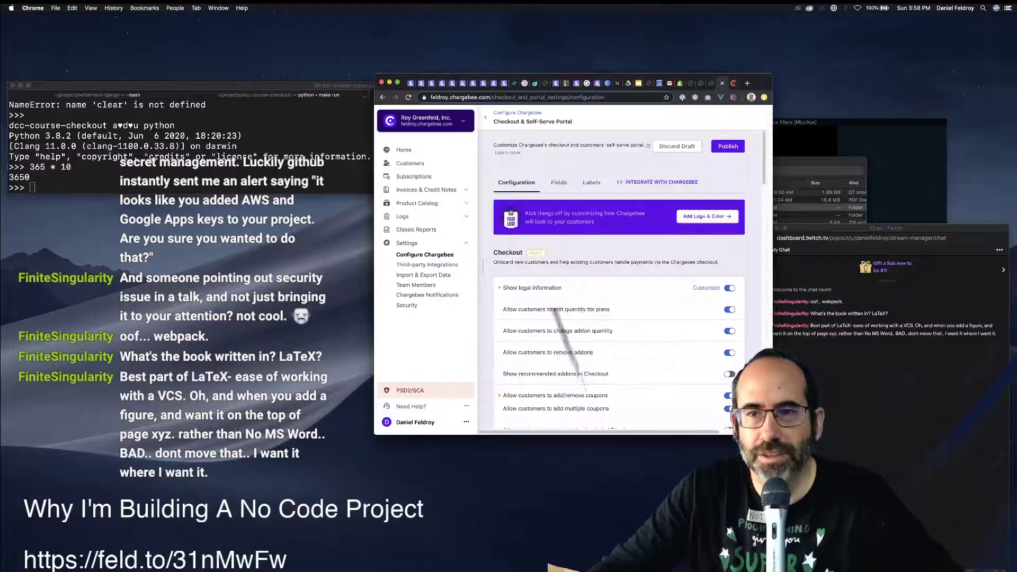
click(727, 146)
Confirm the publish, copy the drop-in Header script from Integrate with Chargebee, and go to Shopify.
click(625, 191)
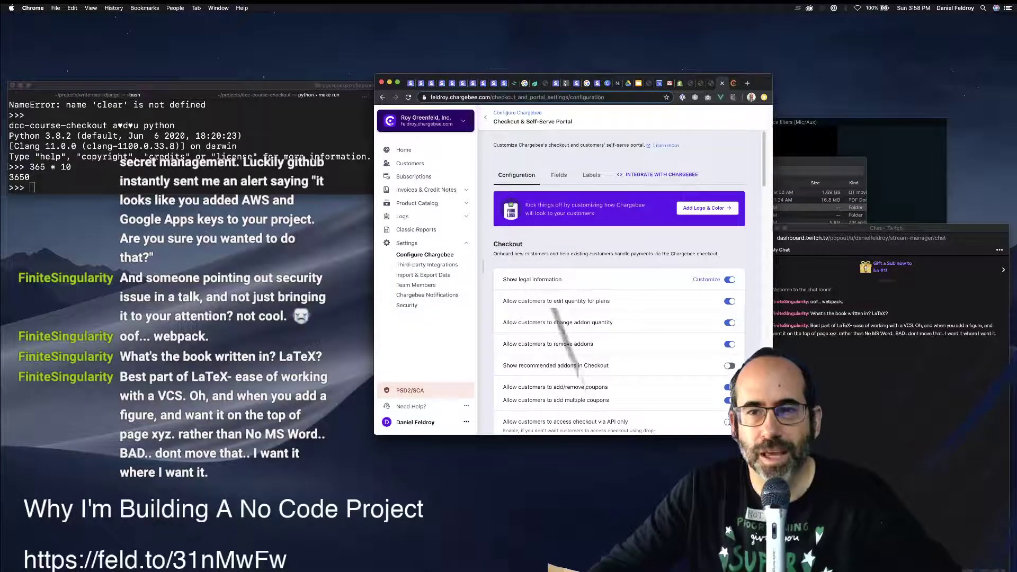
click(660, 174)
mouse_move(656, 223)
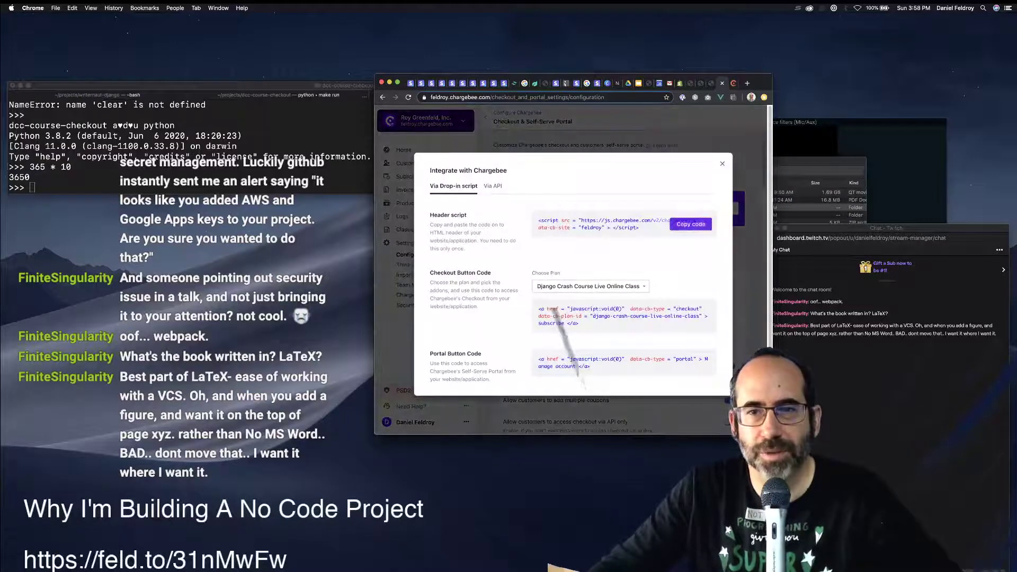
click(690, 224)
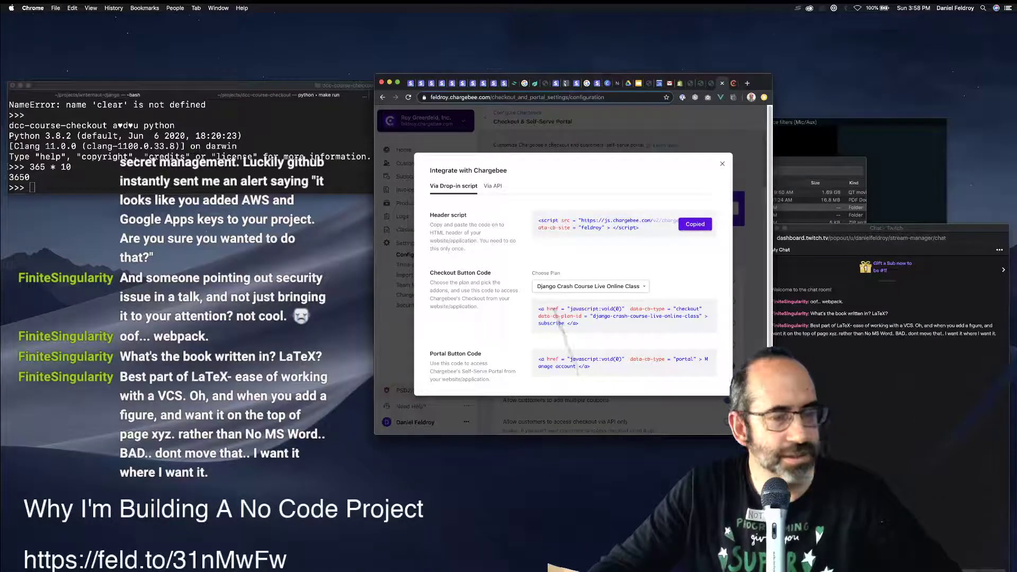
click(680, 83)
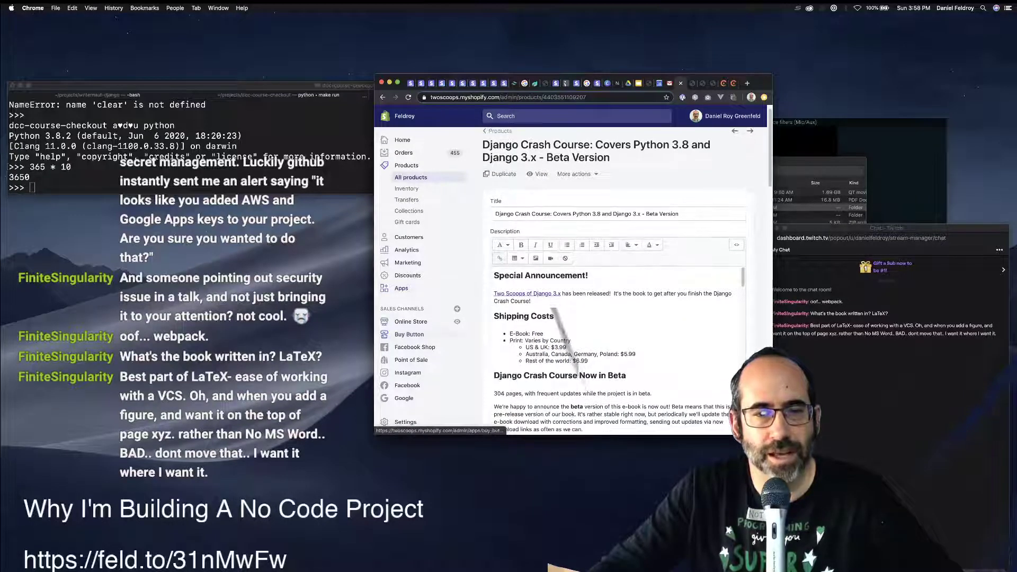
Open the Get Ready to Crash Into Django! page from Online Store > Pages.
click(385, 321)
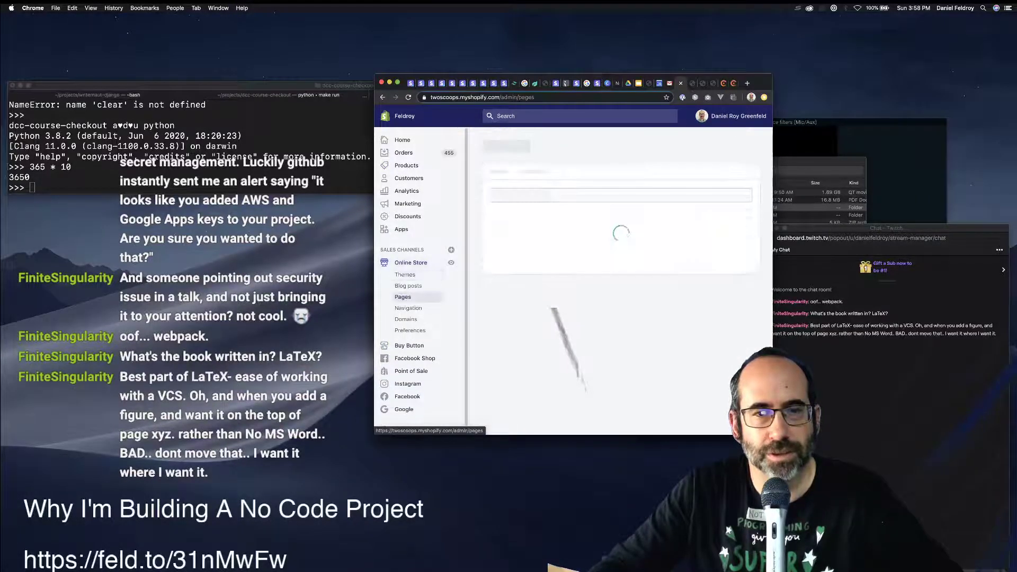
scroll(617, 280, down, 1)
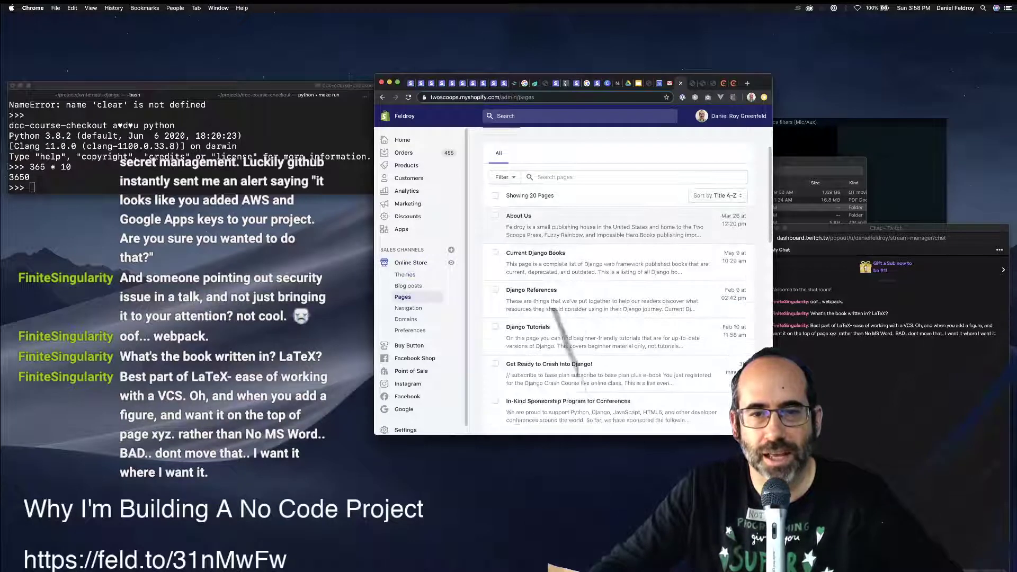
scroll(554, 310, down, 2)
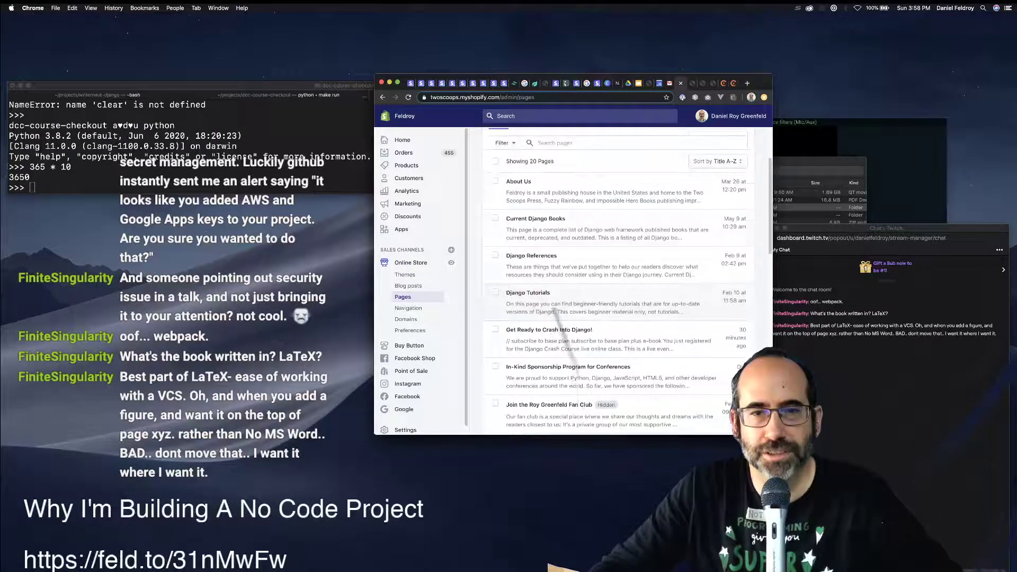
scroll(555, 313, down, 1)
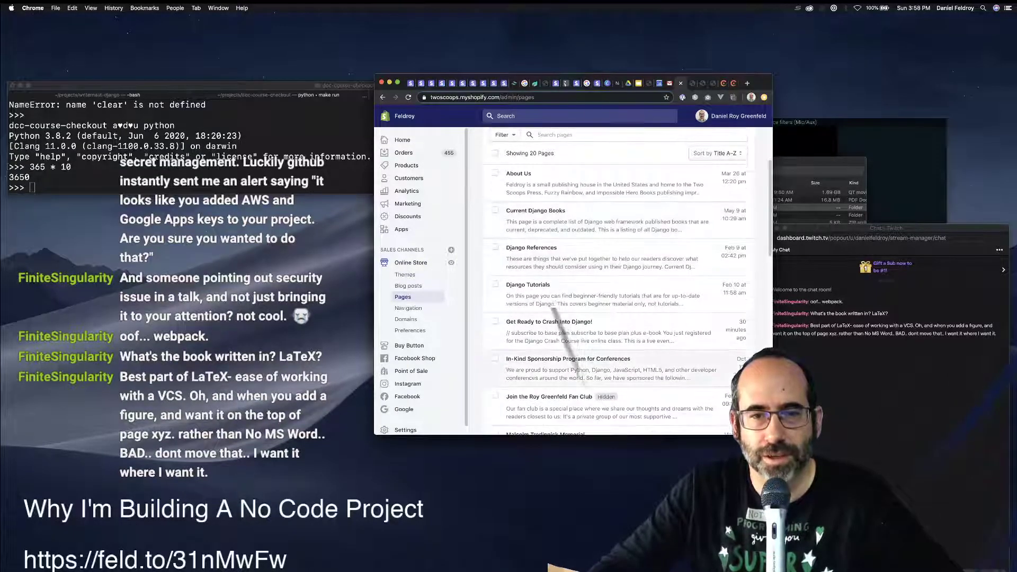
click(554, 321)
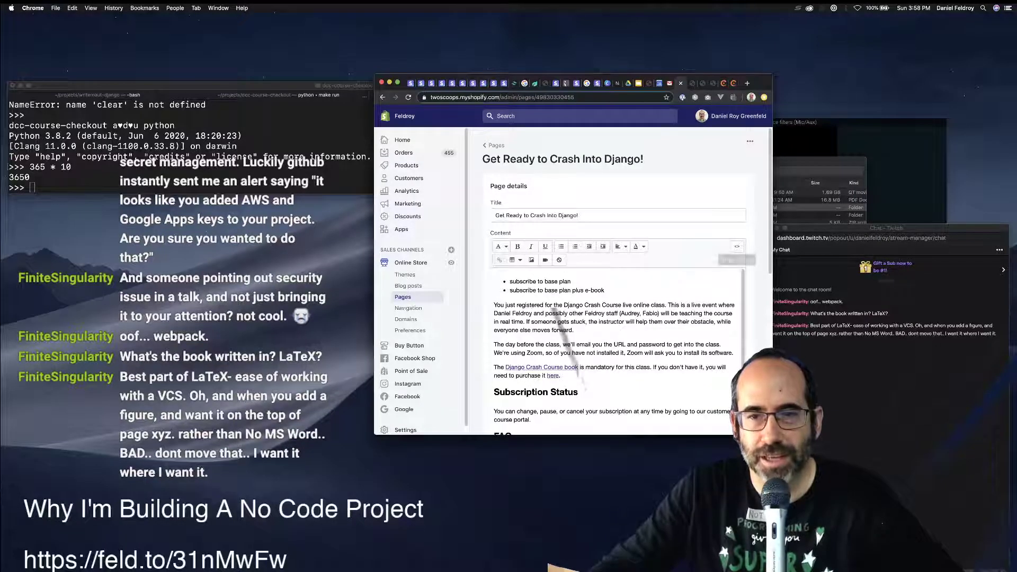
Replace the page's Chargebee script with the copied header script, save, and view it live.
click(736, 246)
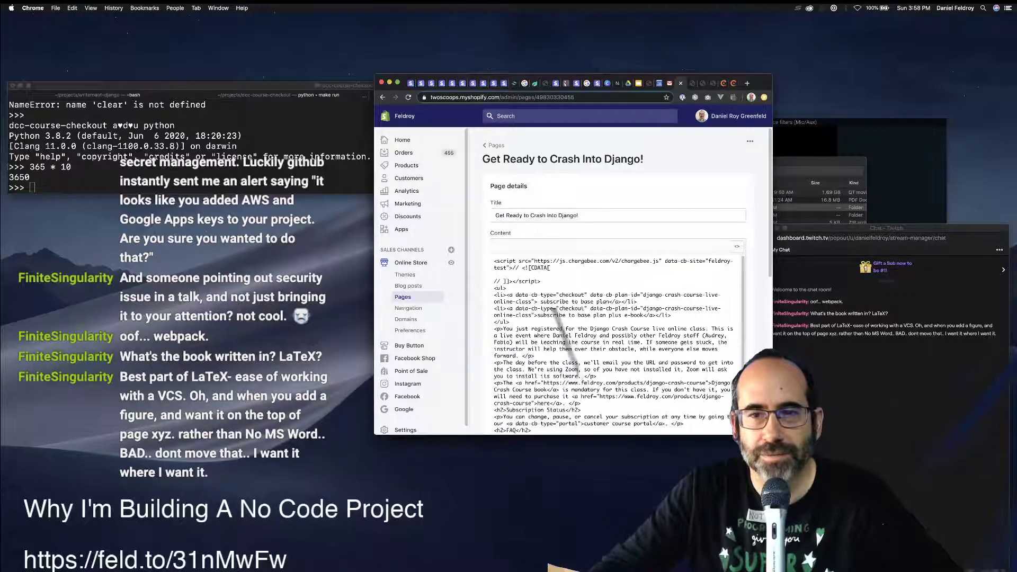
drag(541, 281, 494, 261)
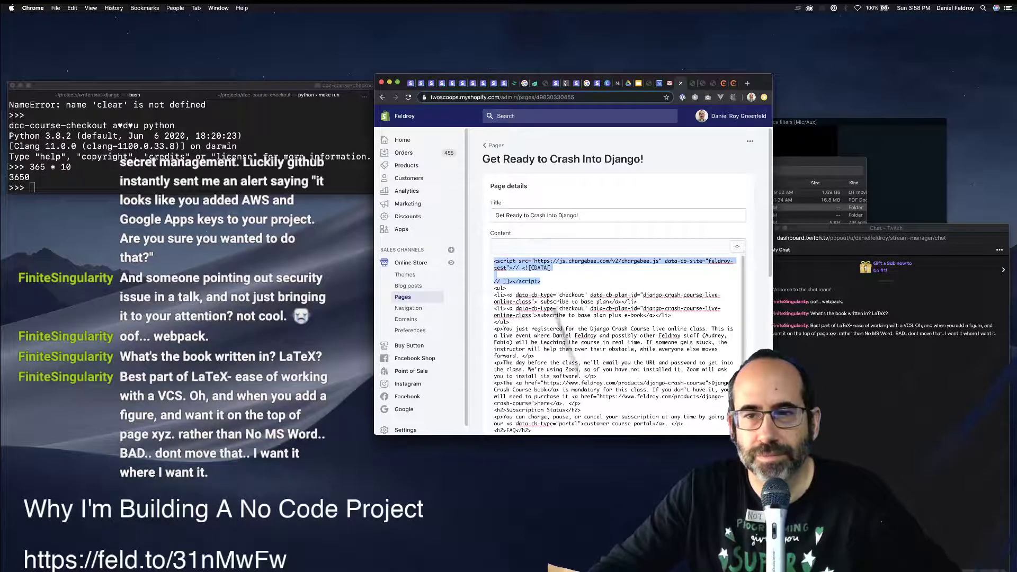
text(<script src="https://js.chargebee.com/v2/chargebee.js" data-cb-site="feldroy"></script>)
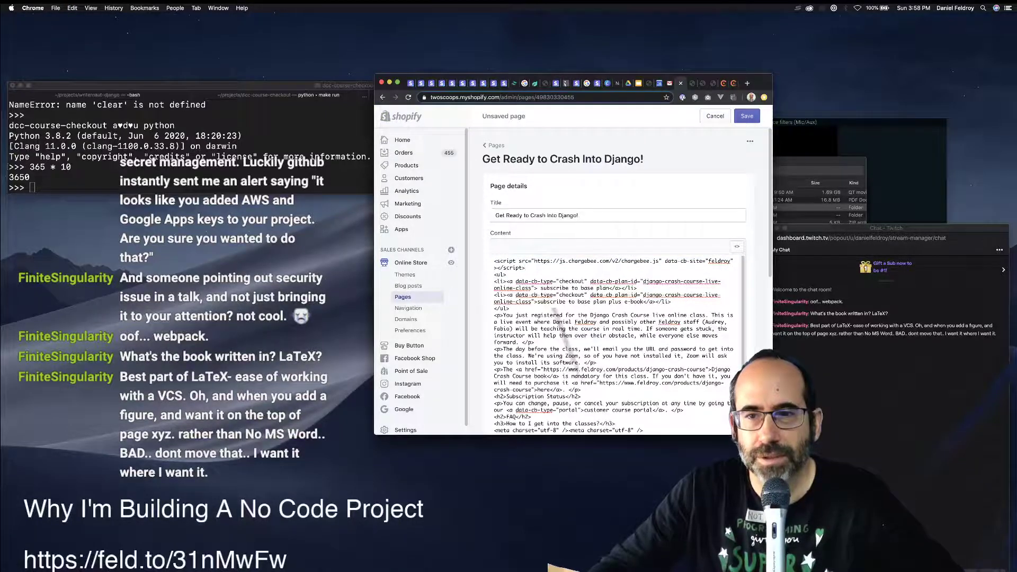
key(super+s)
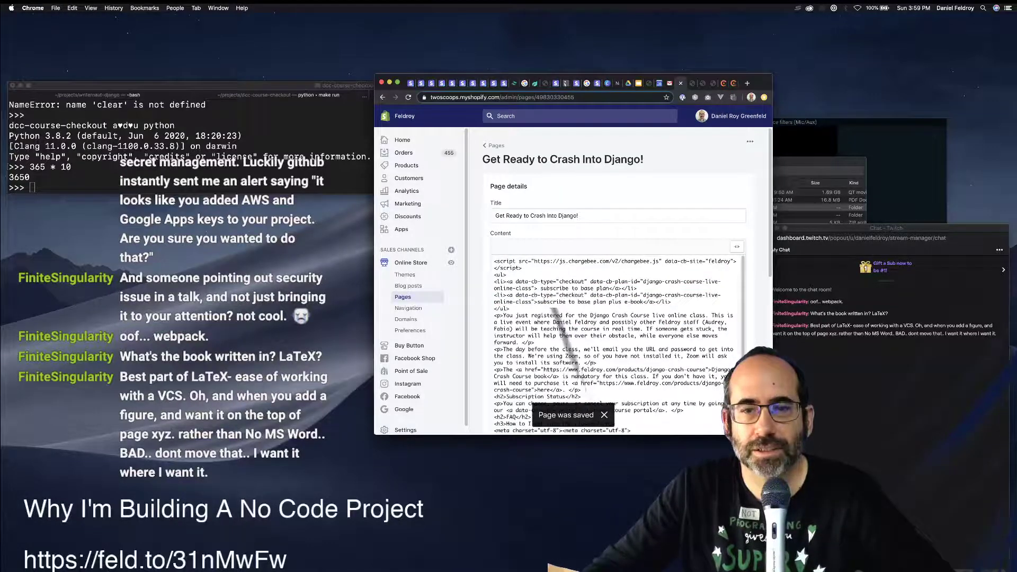
click(750, 141)
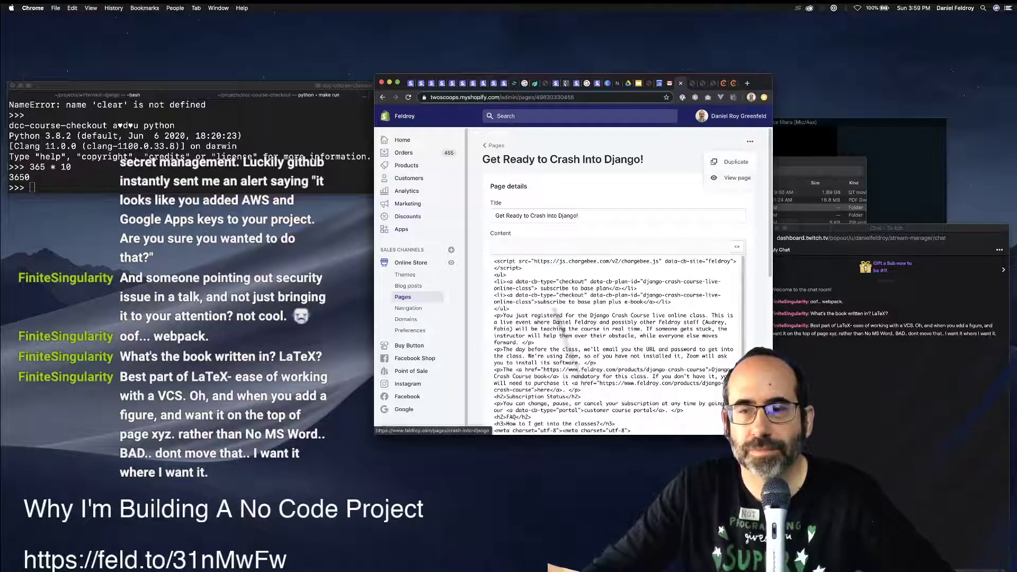
click(736, 178)
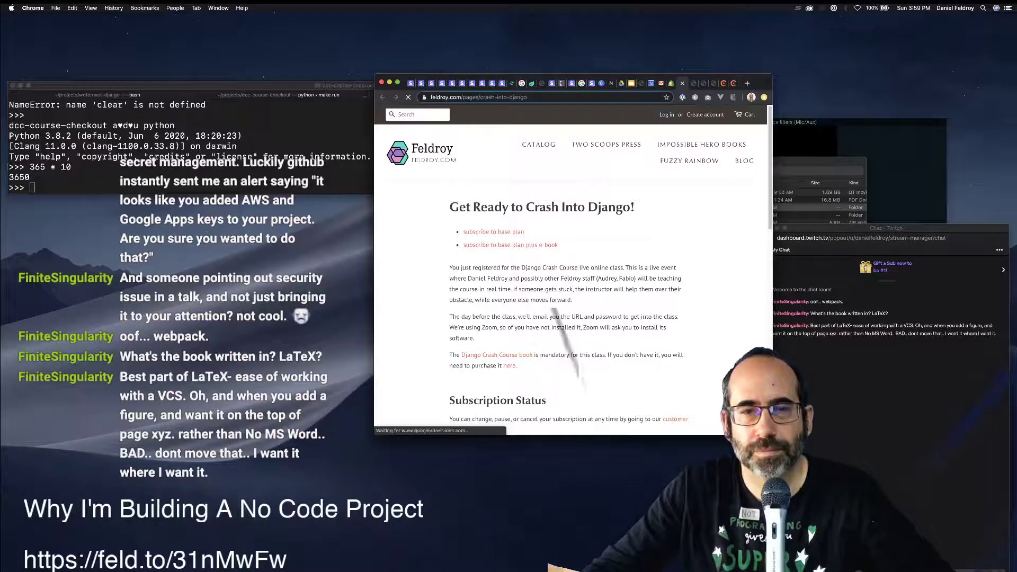
Try a storefront subscribe link, hit the no-payment-gateway error, and return to Configure Chargebee.
click(493, 232)
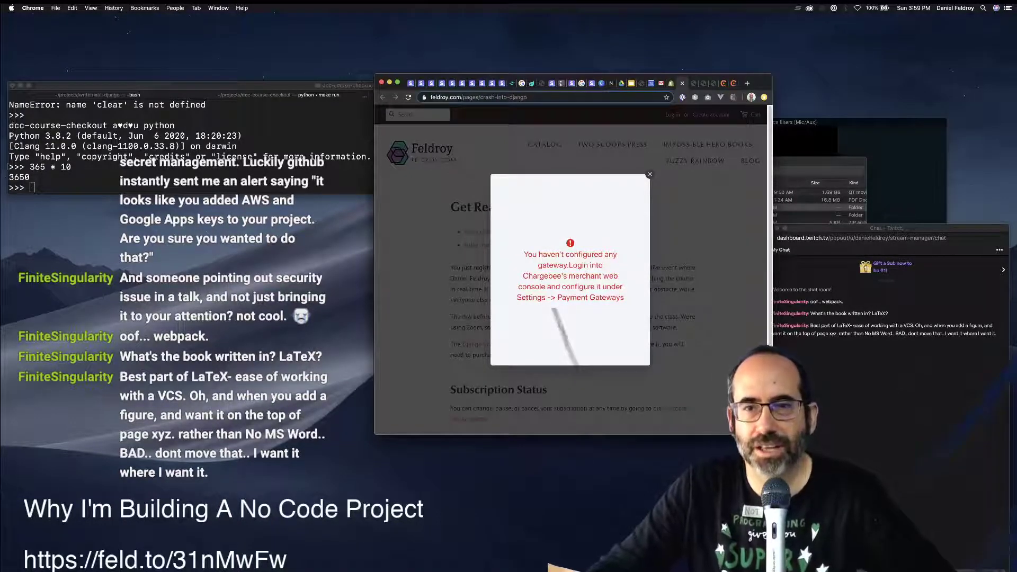
key(Escape)
key(super+9)
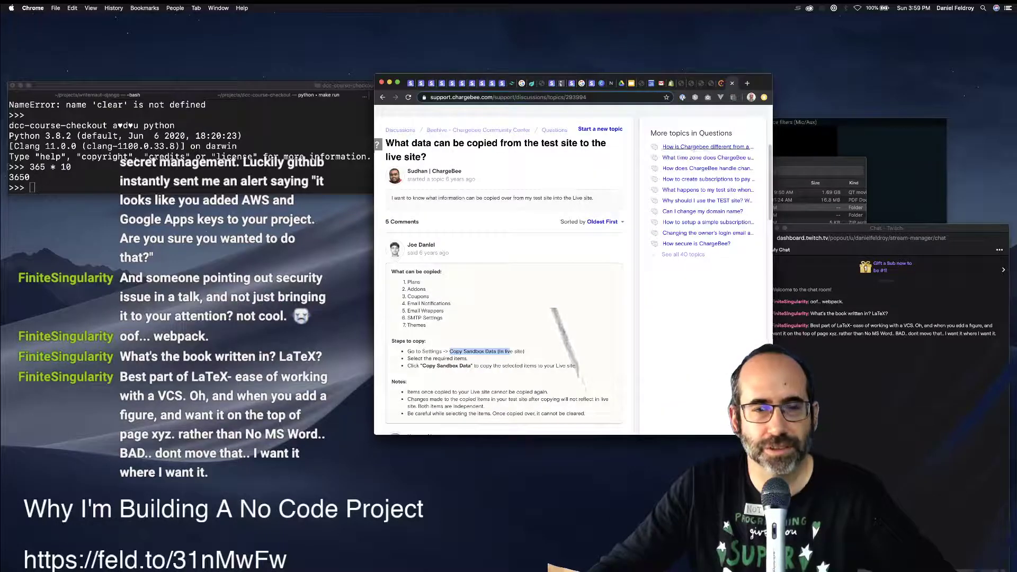
key(ctrl+shift+Tab)
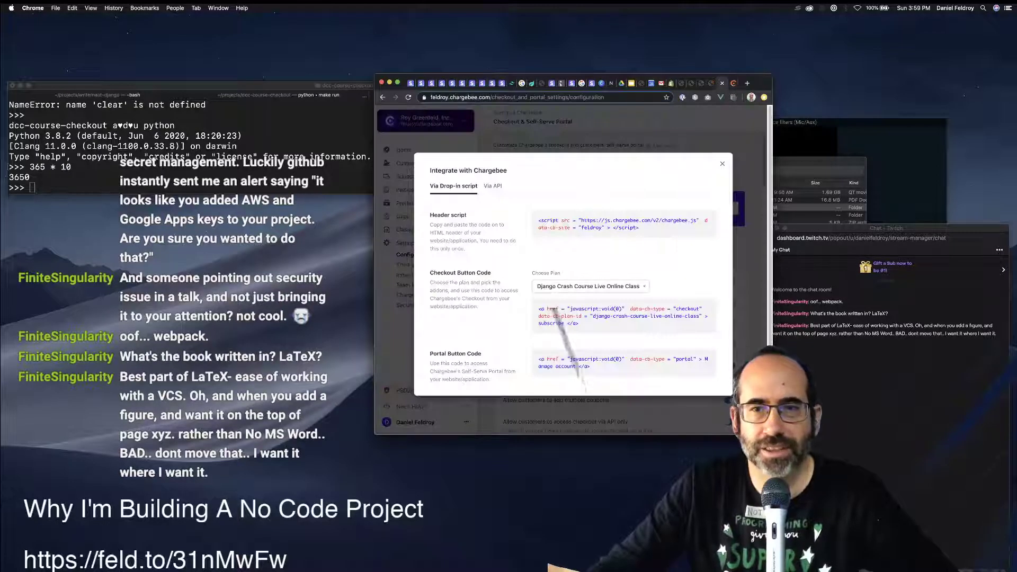
key(Escape)
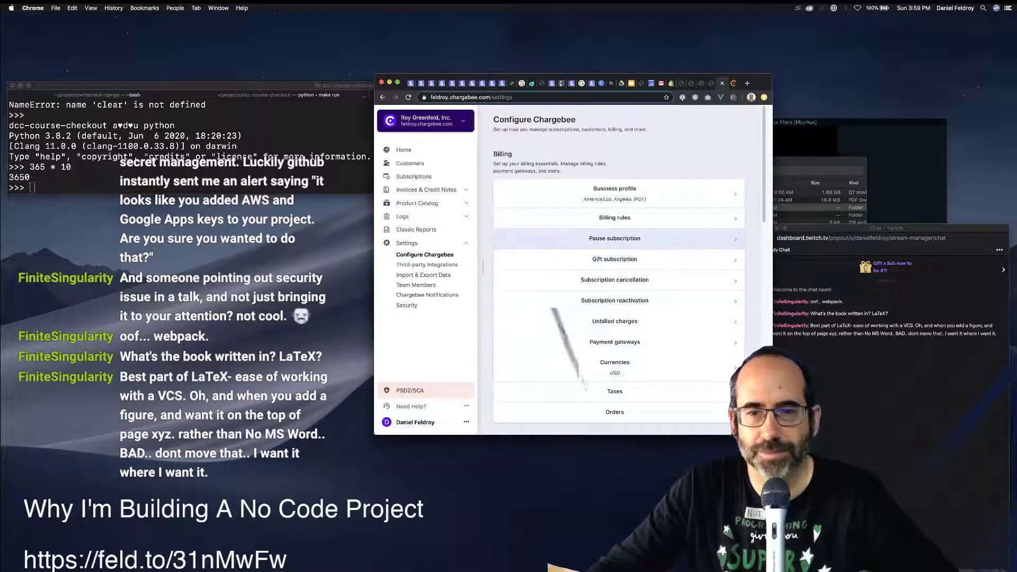
Add Stripe under Payment gateways by connecting the existing Stripe account.
click(614, 341)
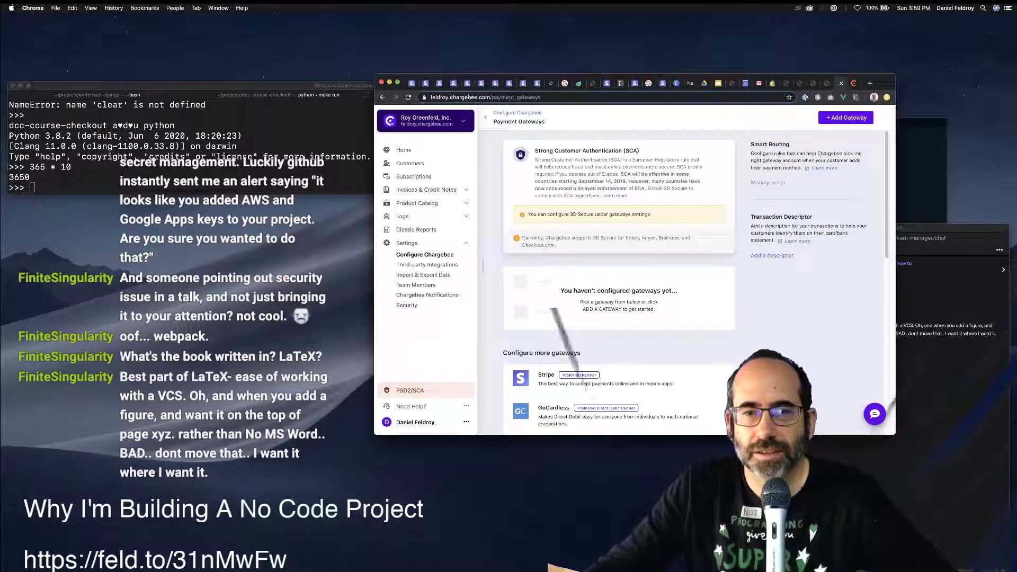
scroll(619, 318, down, 2)
click(546, 336)
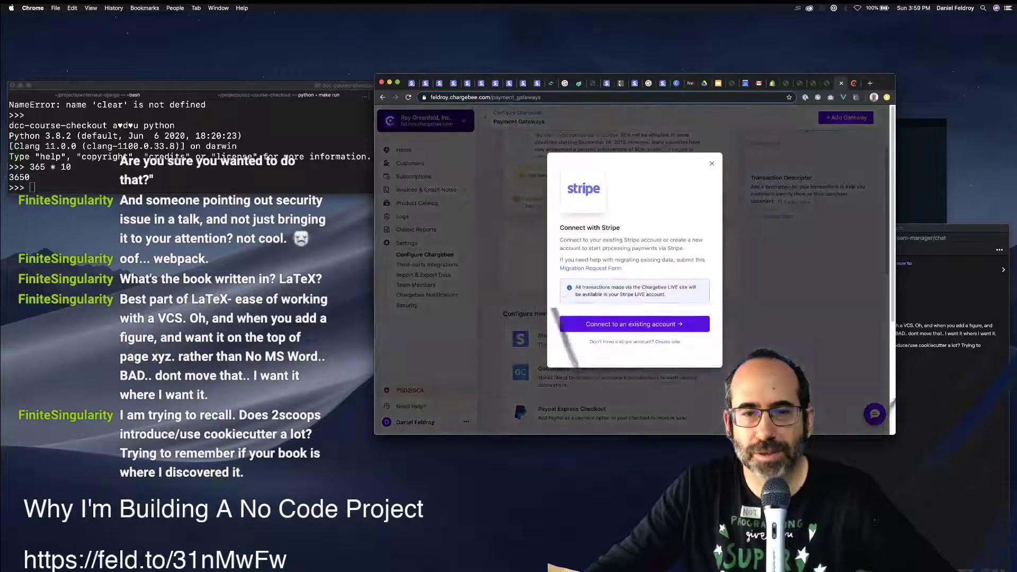
click(634, 324)
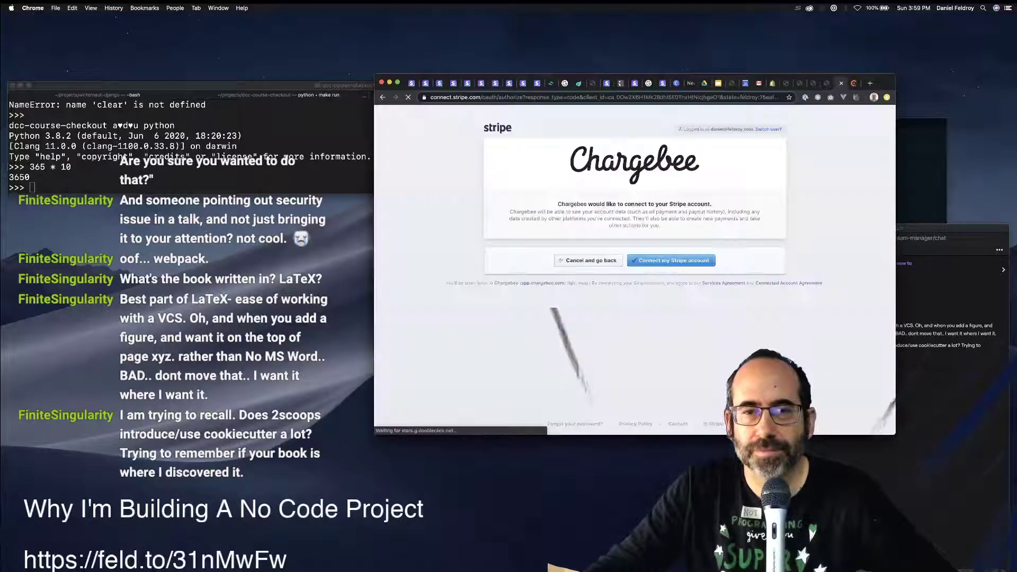
click(671, 260)
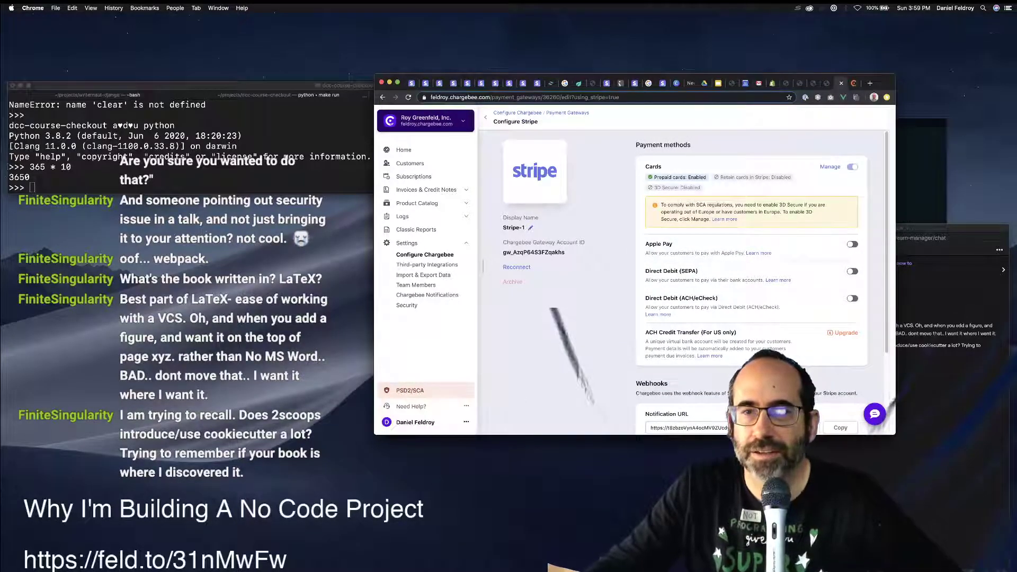
Enable Apple Pay with business name 'Feldroy.com', leaving SEPA, ACH/eCheck and ACH Credit Transfer off.
click(852, 244)
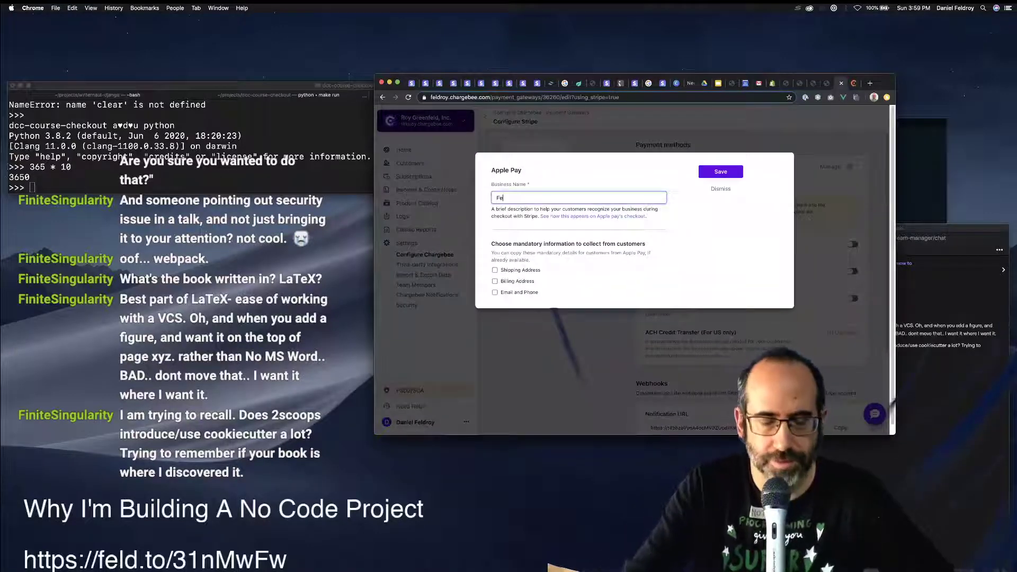
text(Feldroy.com)
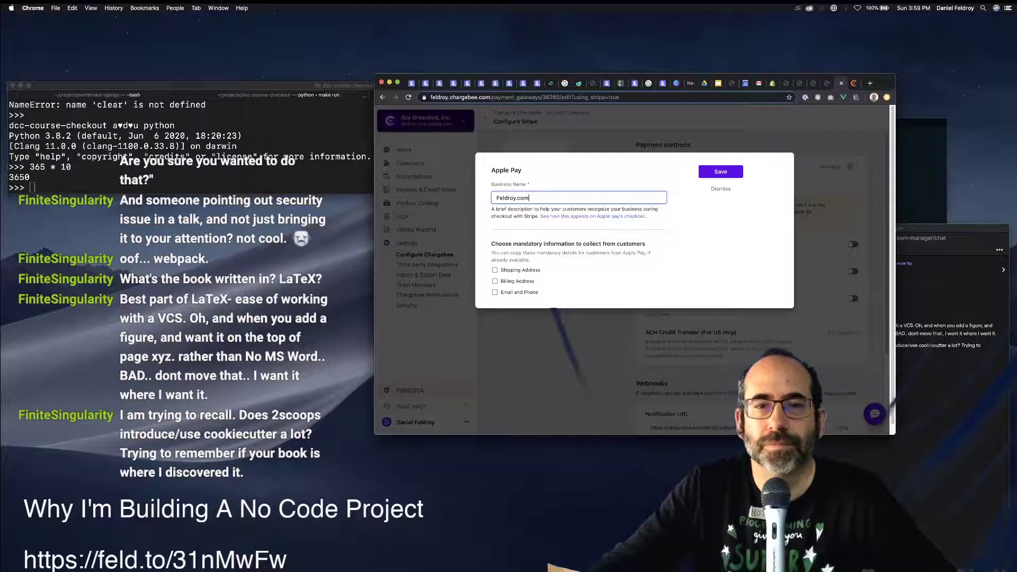
key(Return)
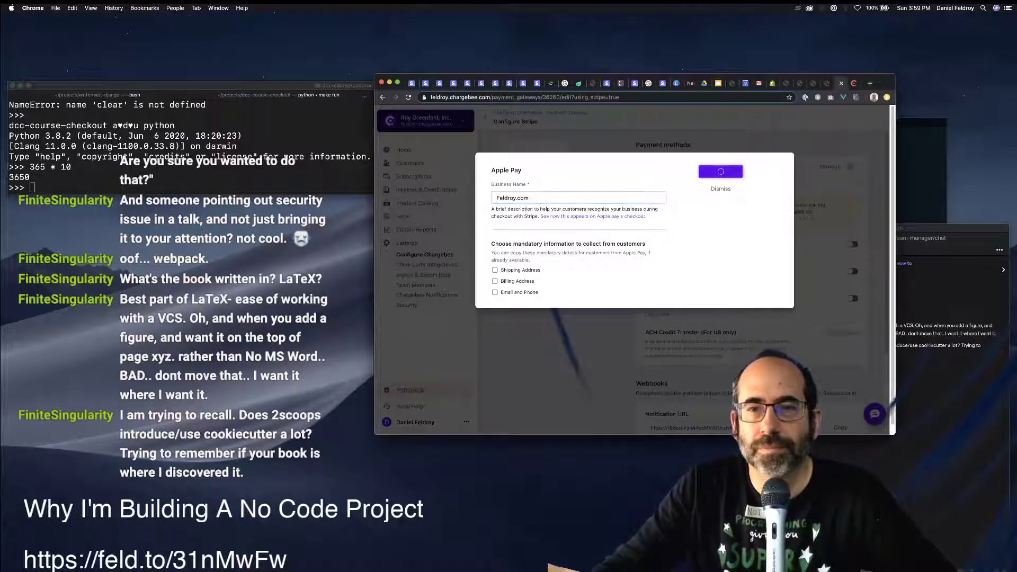
click(852, 271)
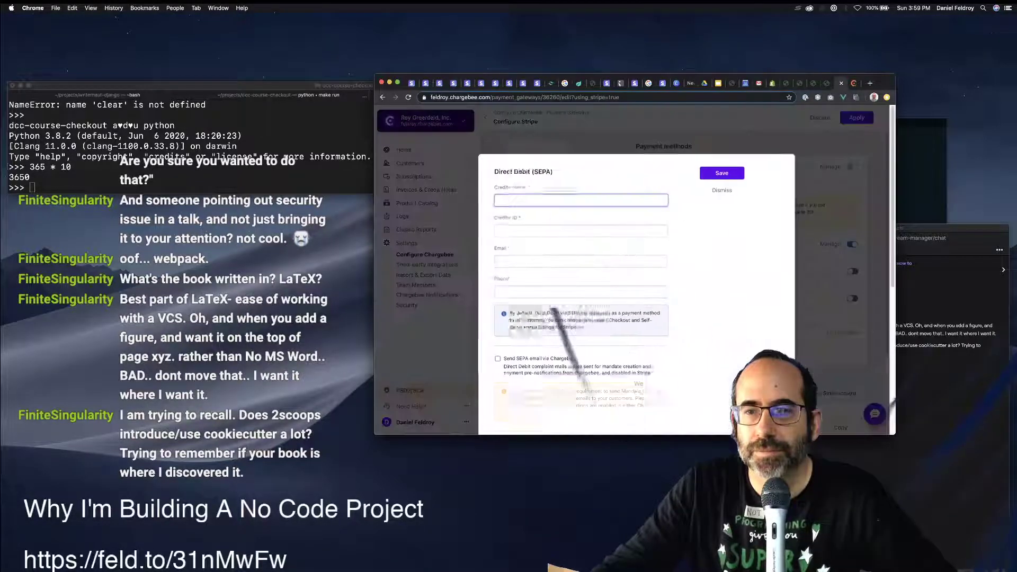
key(Escape)
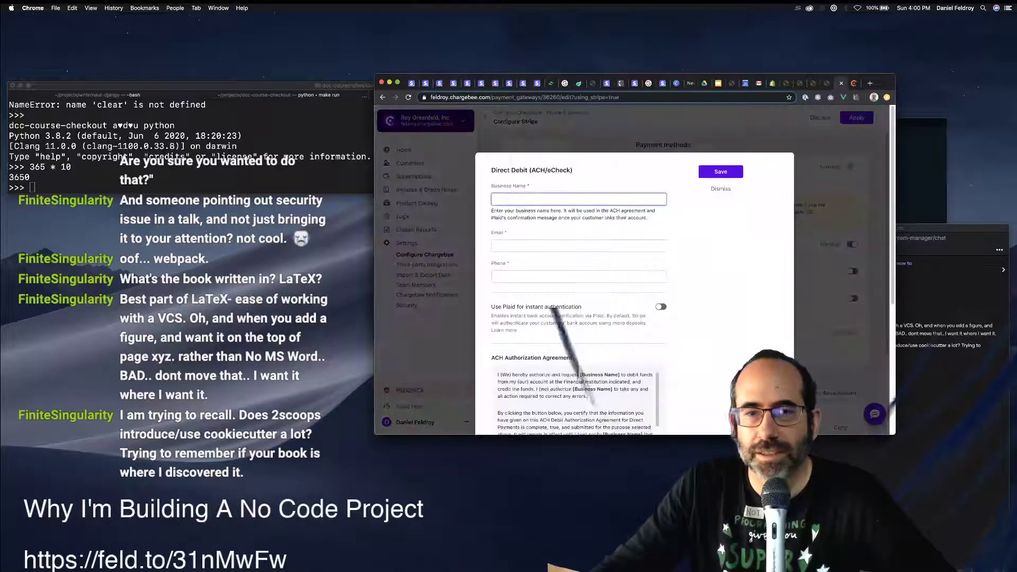
key(Escape)
key(Return)
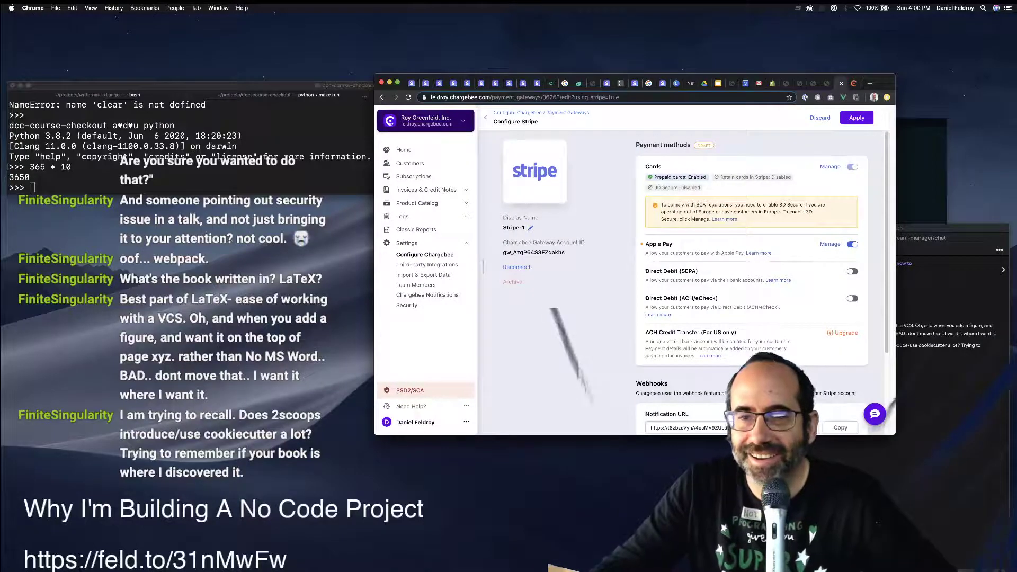
click(842, 332)
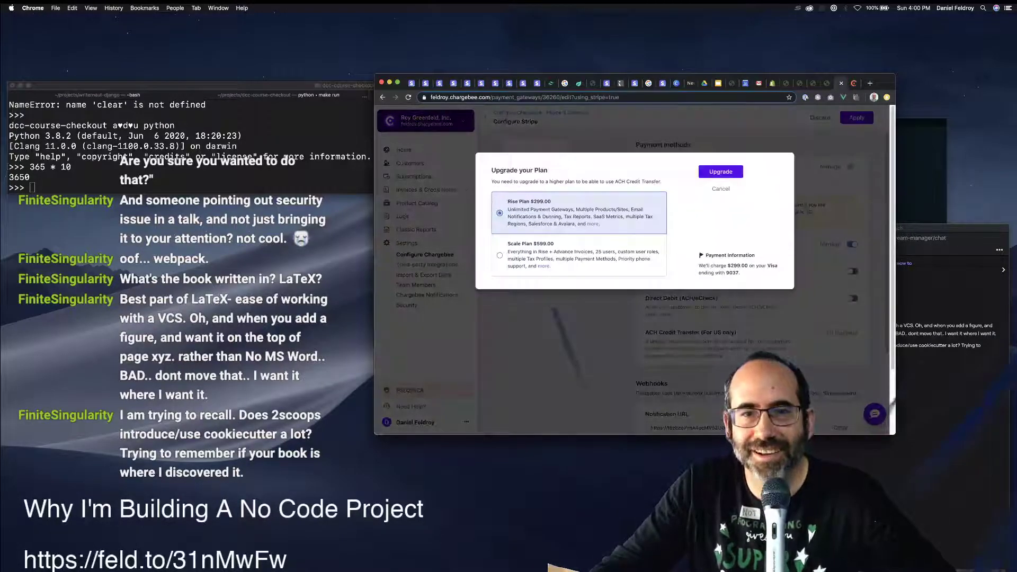
key(Escape)
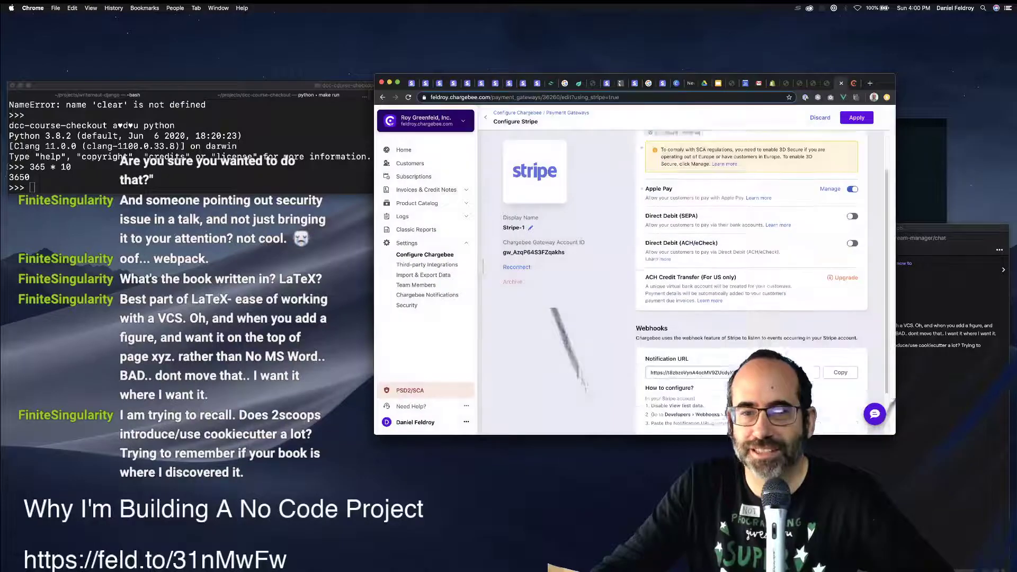
Apply and confirm the Stripe-1 gateway changes.
scroll(752, 265, up, 4)
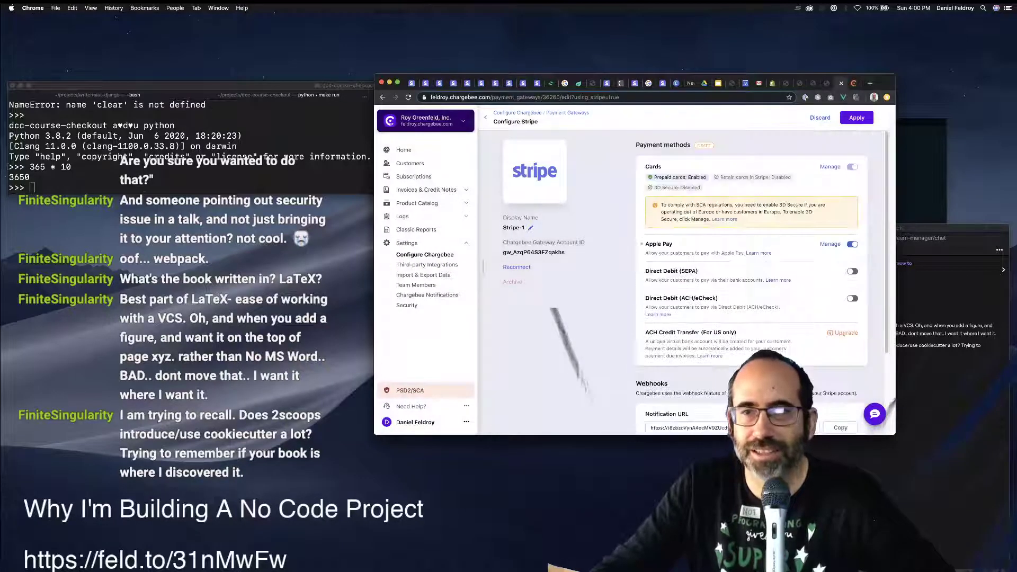
click(856, 118)
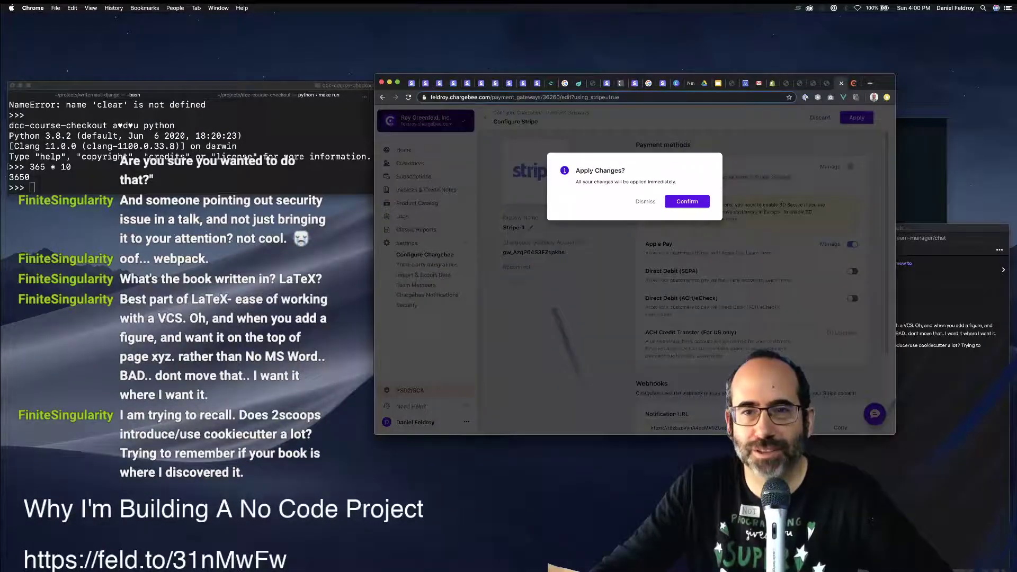
key(Return)
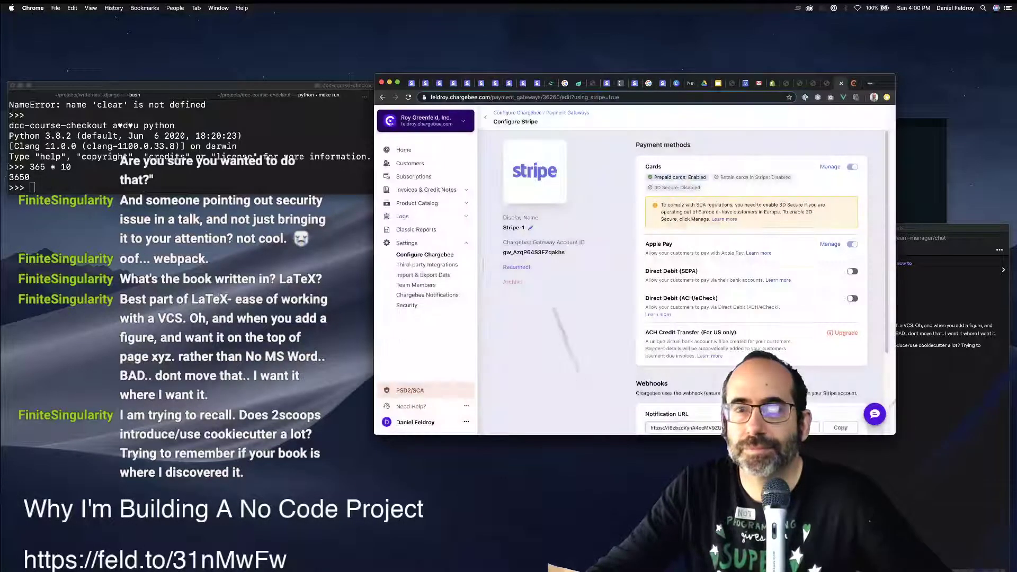
drag(883, 83, 746, 86)
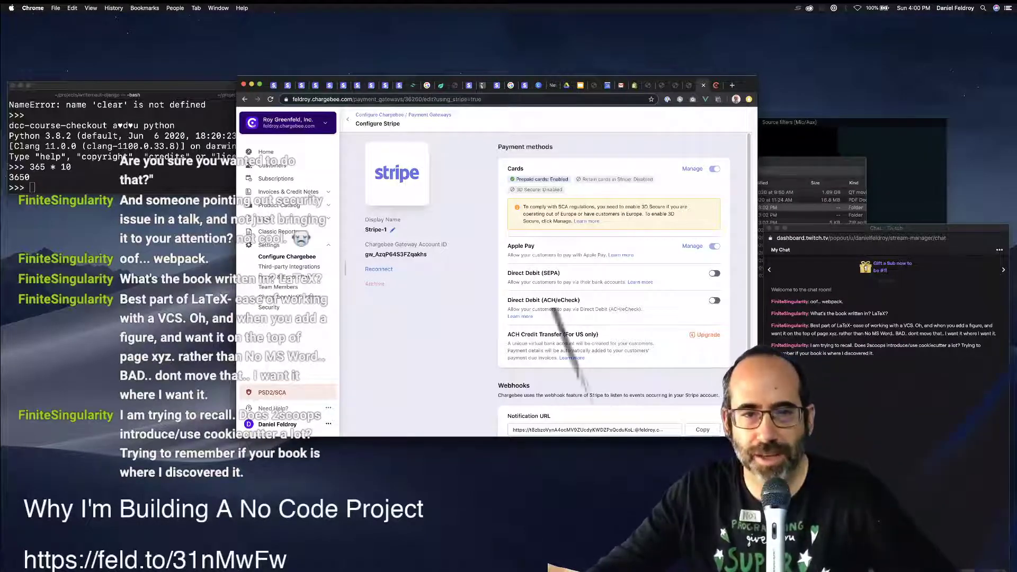
Browse the Third-party Integrations list, then open Import & Export Data.
scroll(614, 286, down, 3)
scroll(614, 286, up, 2)
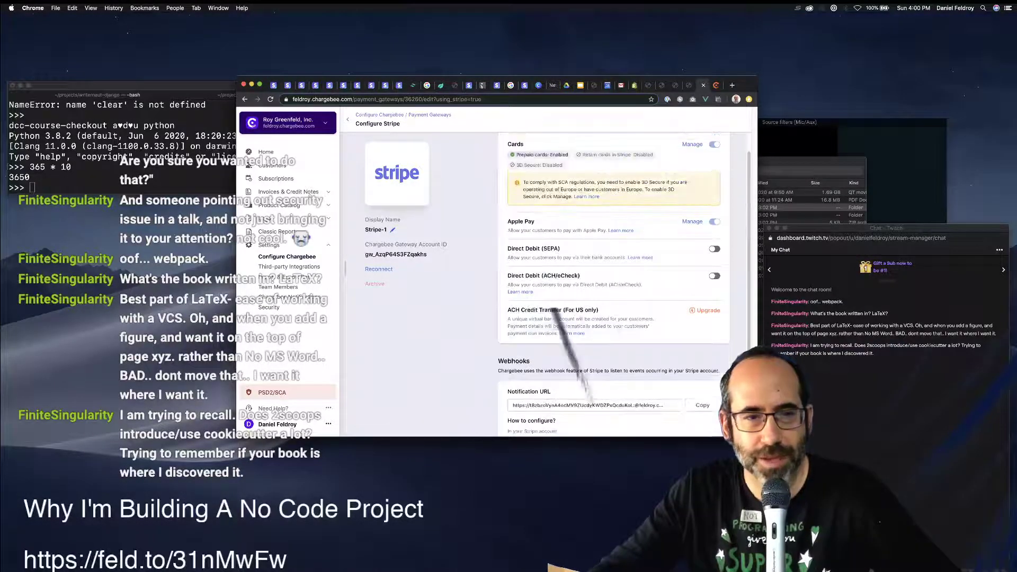
click(289, 266)
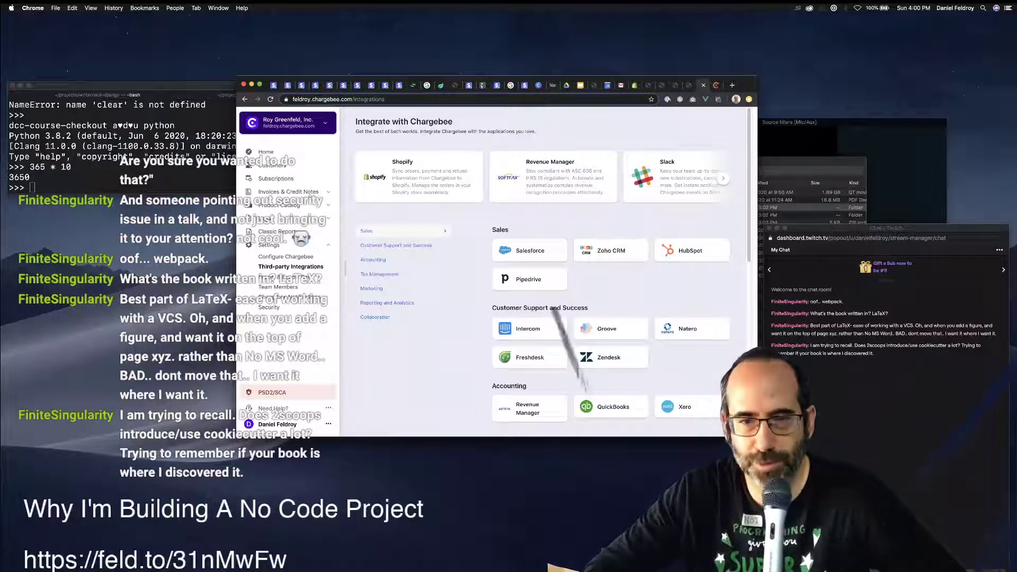
scroll(609, 275, down, 4)
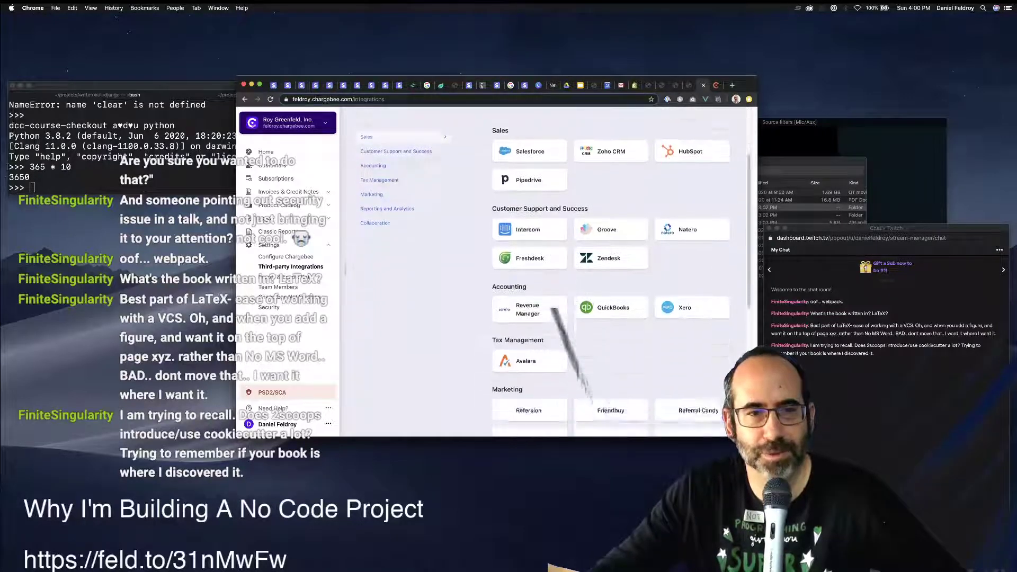
scroll(608, 275, down, 3)
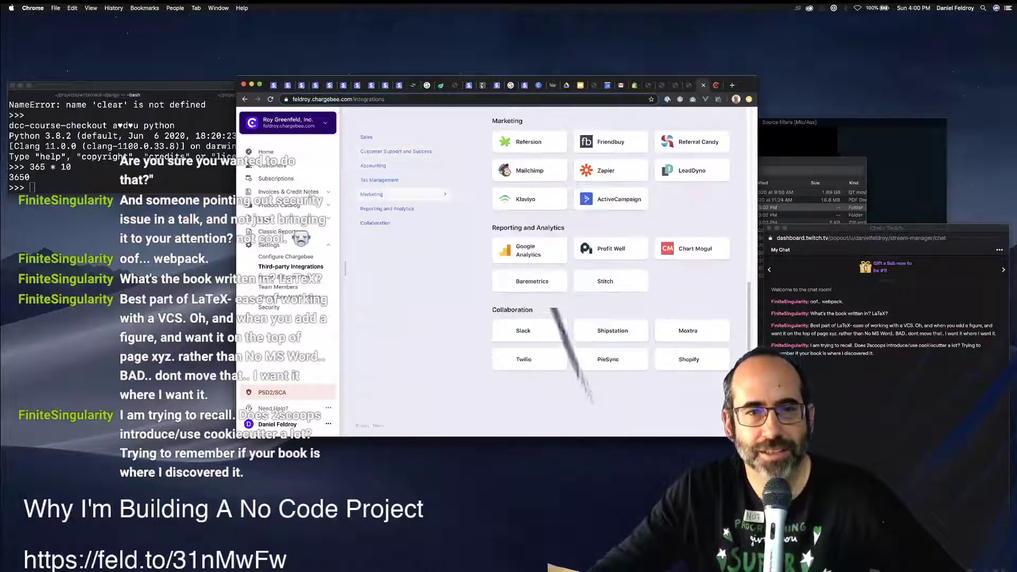
click(281, 276)
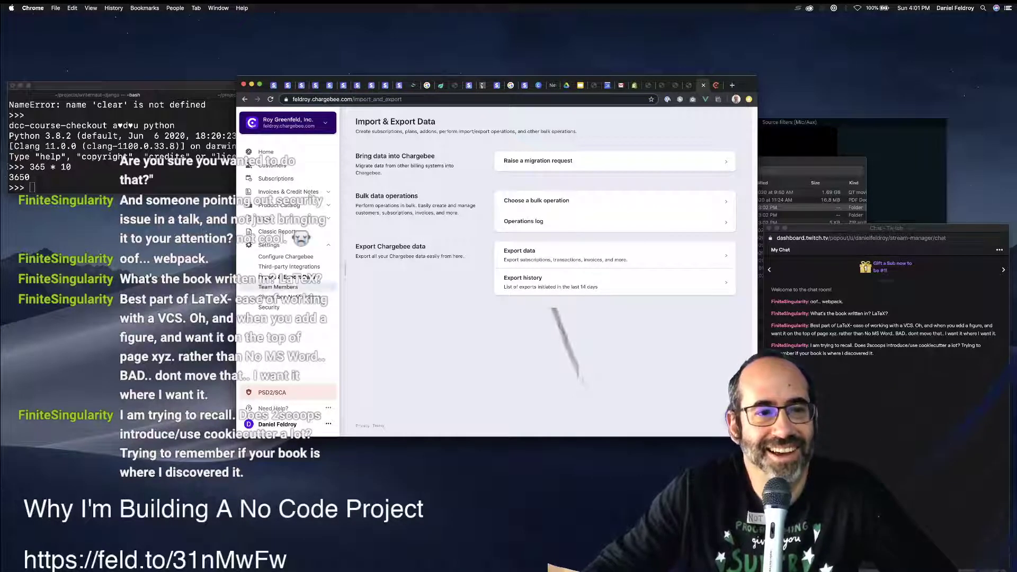
Review Team Members and Chargebee Notifications, then open Security & Compliance.
click(278, 286)
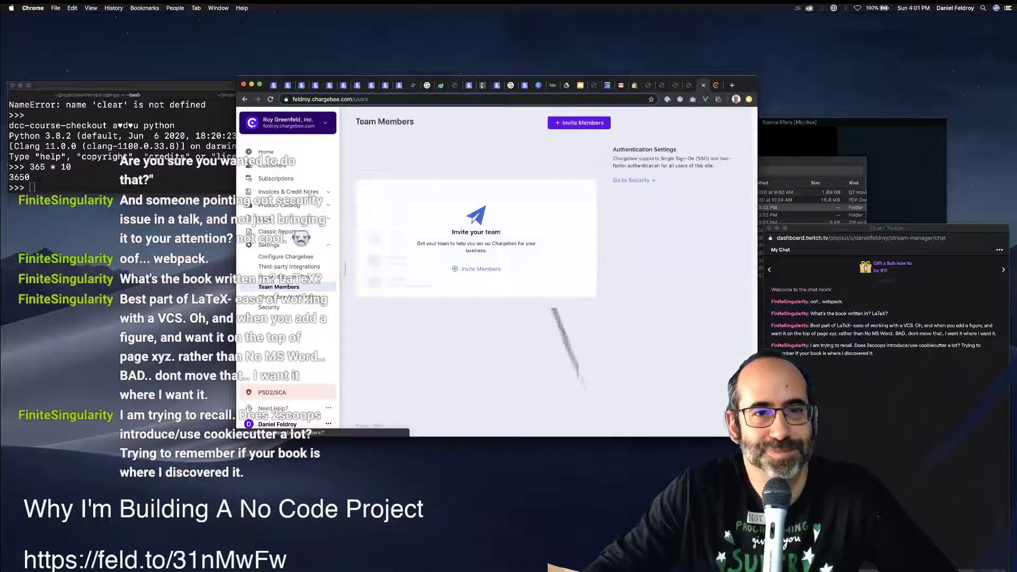
click(286, 296)
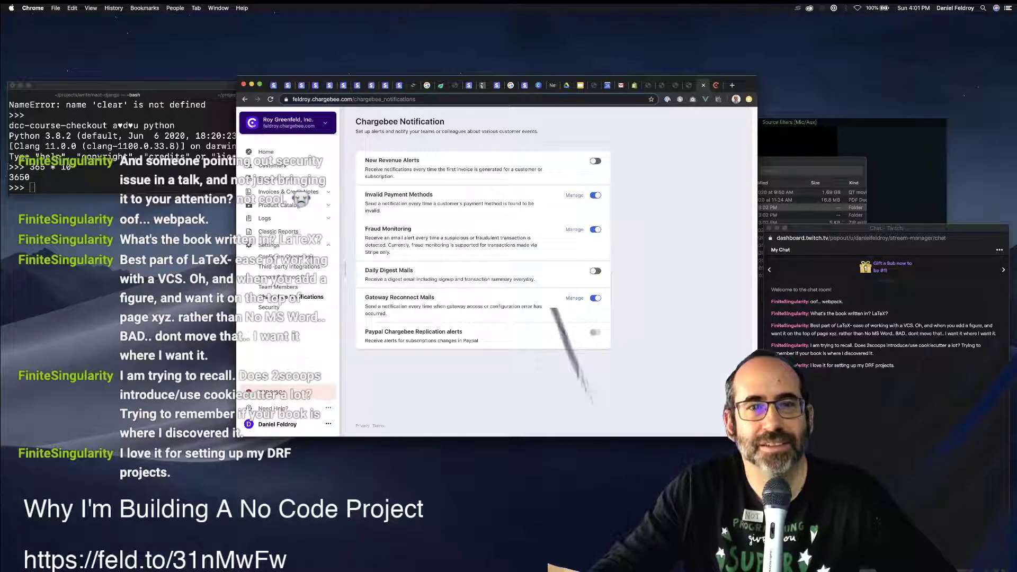
click(269, 307)
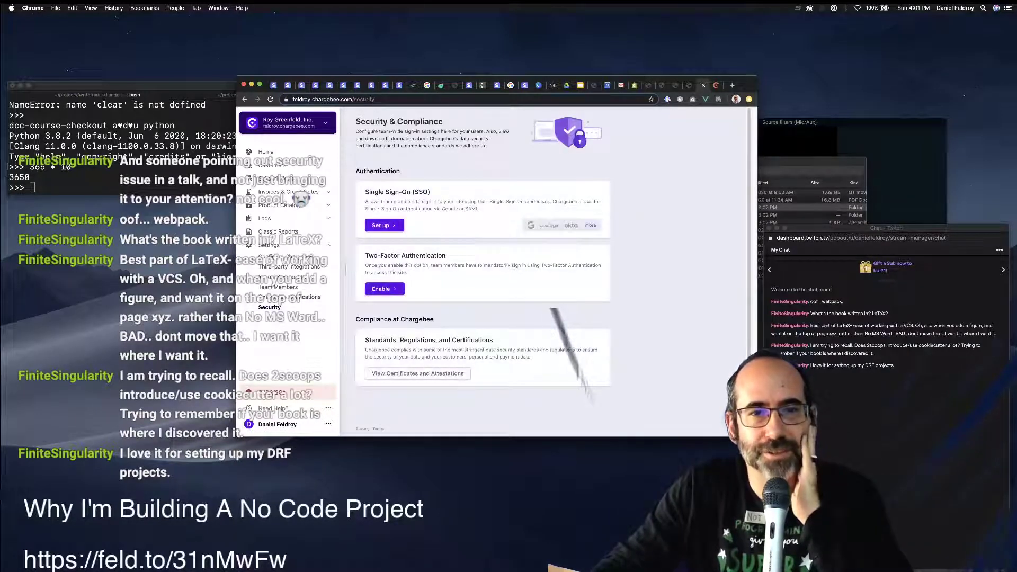
Start Google single sign-on setup, then back out at the sign-out warning.
click(384, 225)
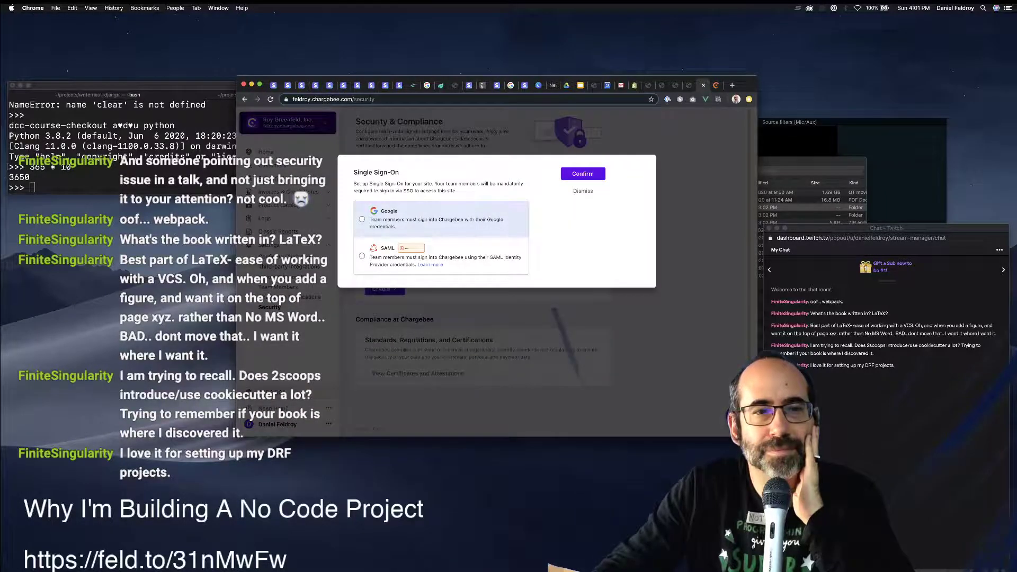
click(390, 219)
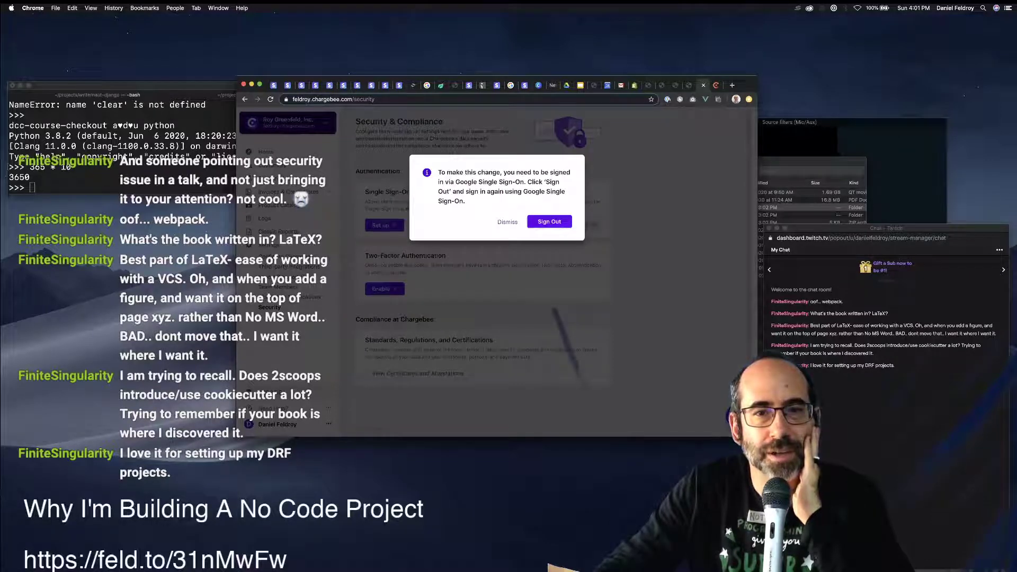
click(507, 222)
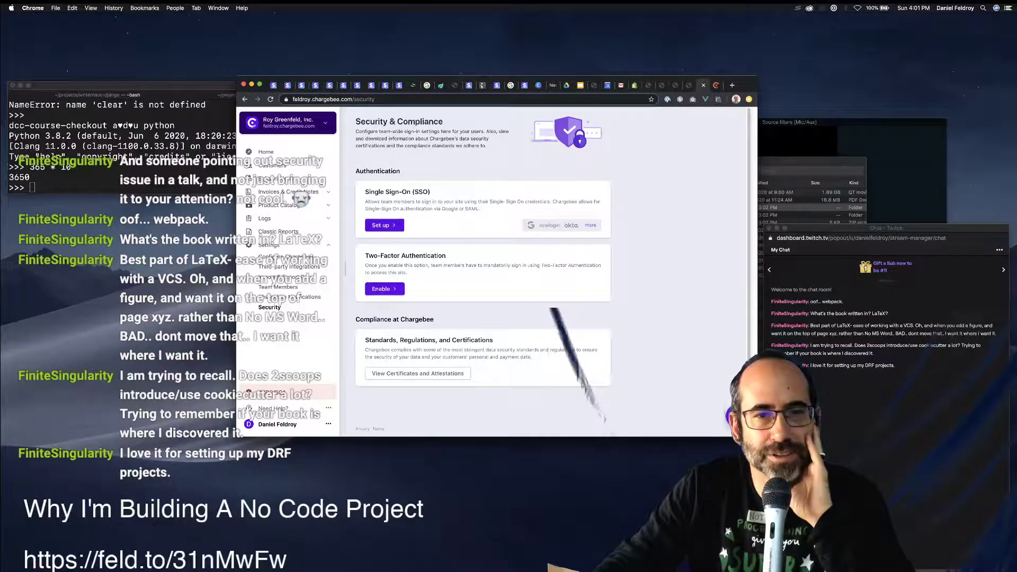
Enable mandatory Two-Factor Authentication for team members.
drag(443, 265, 523, 266)
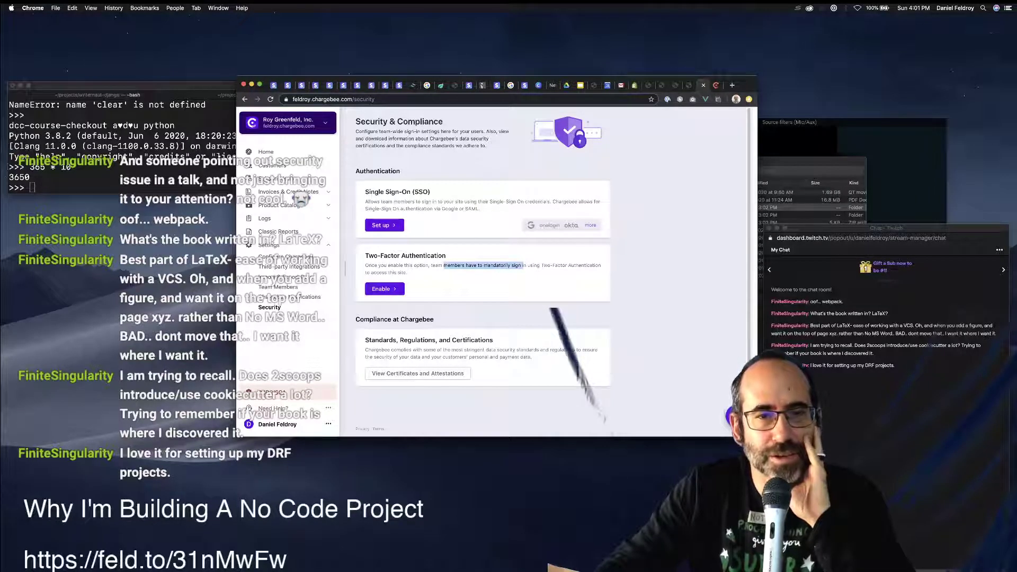
click(384, 288)
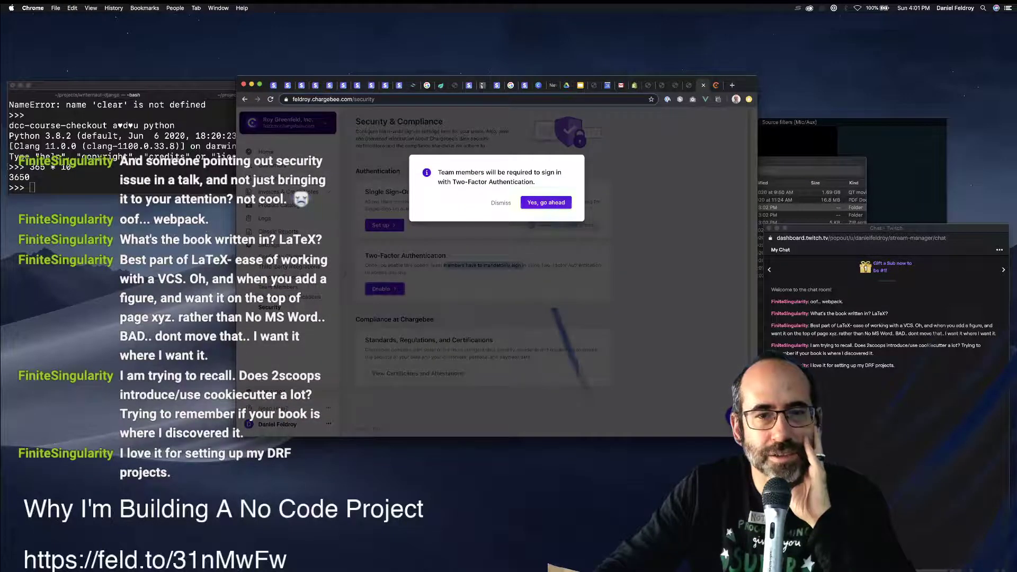
click(545, 202)
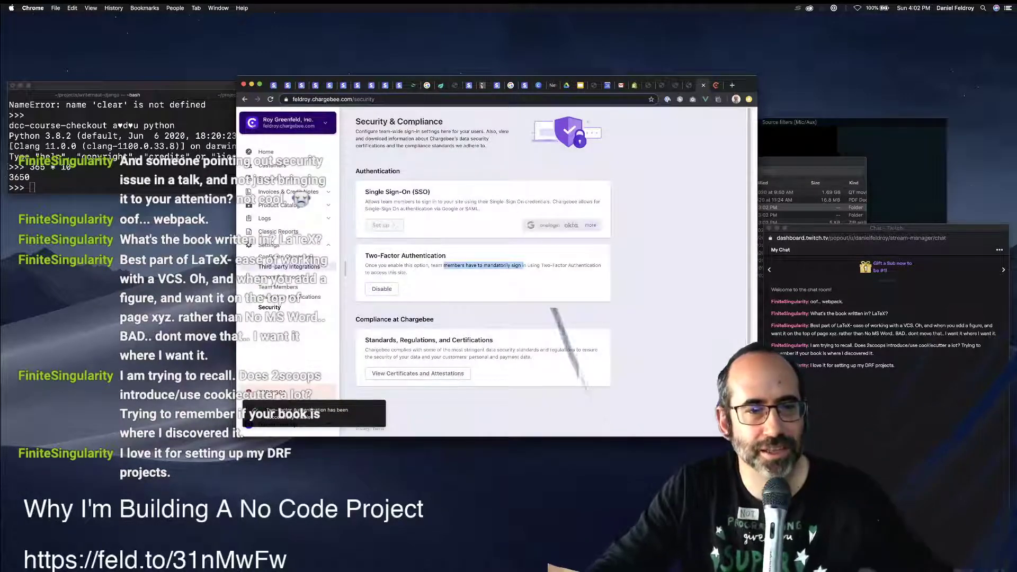
scroll(482, 249, down, 1)
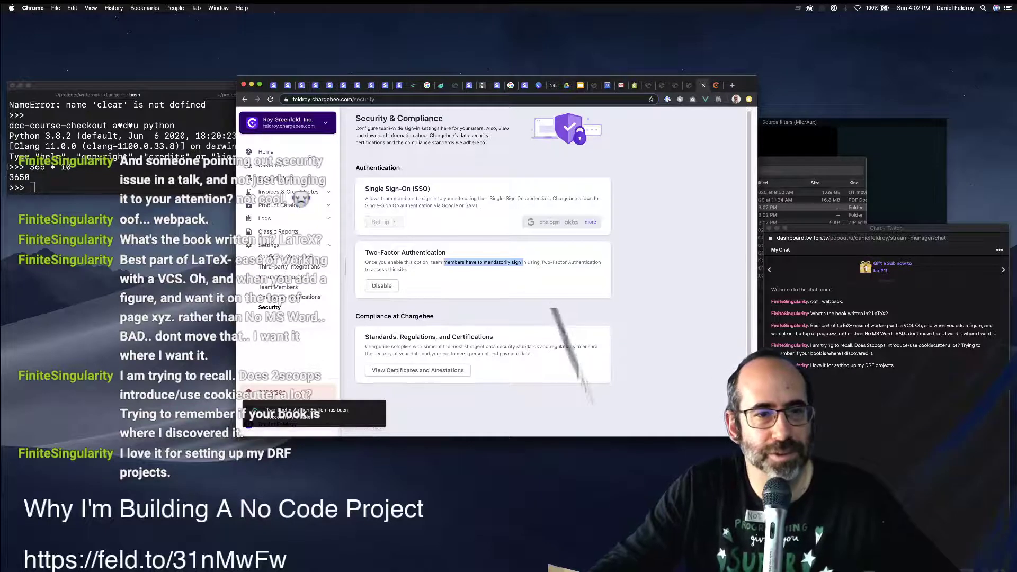
Open the Configure Chargebee settings page and look through its options.
click(285, 257)
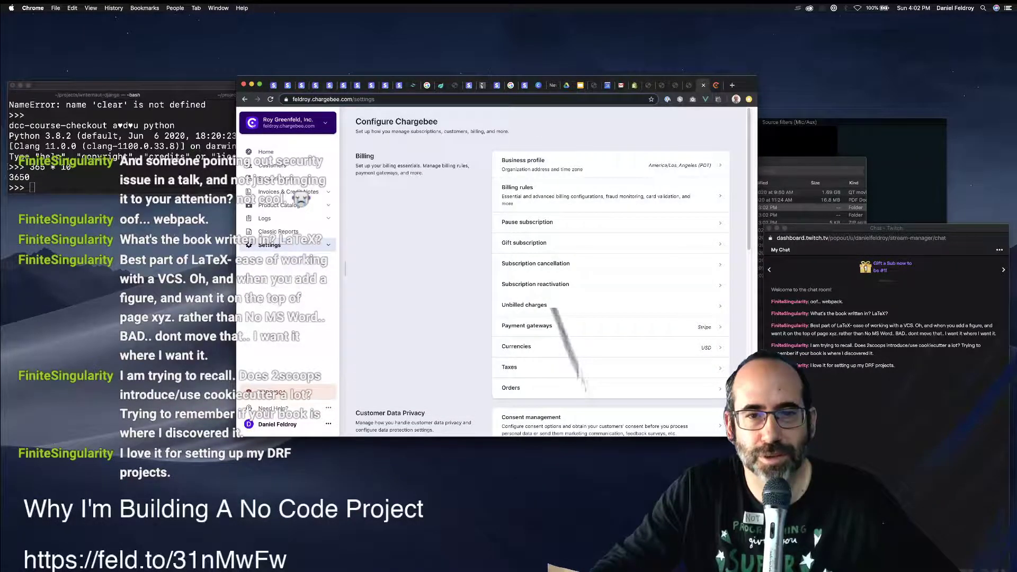
scroll(609, 265, down, 5)
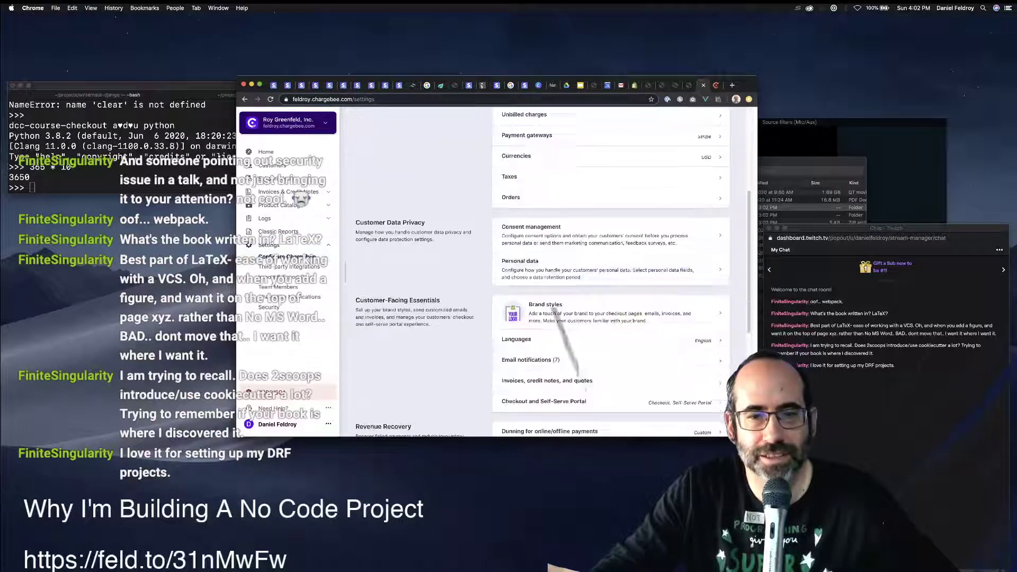
scroll(609, 265, down, 5)
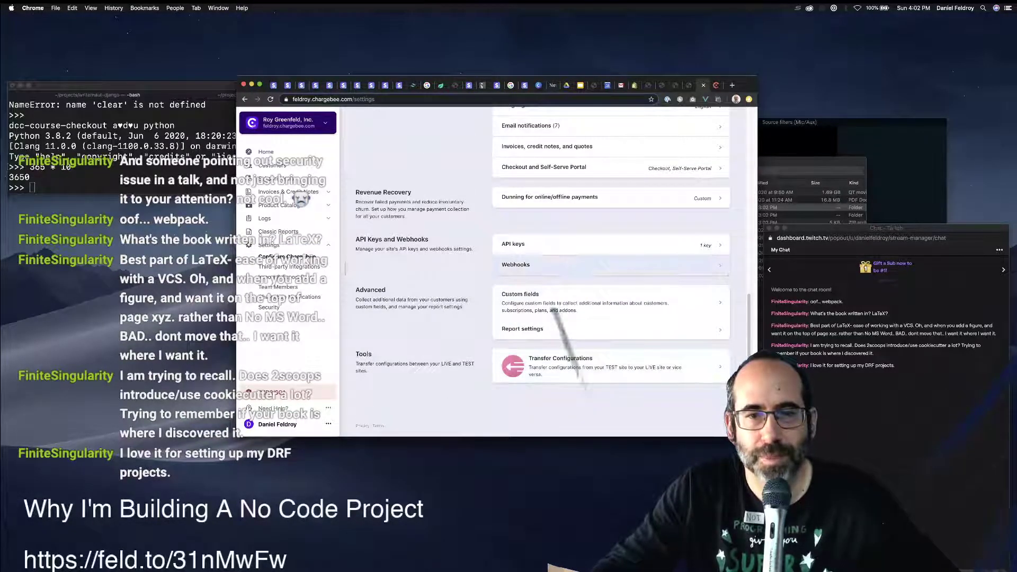
scroll(609, 255, up, 1)
scroll(609, 255, up, 2)
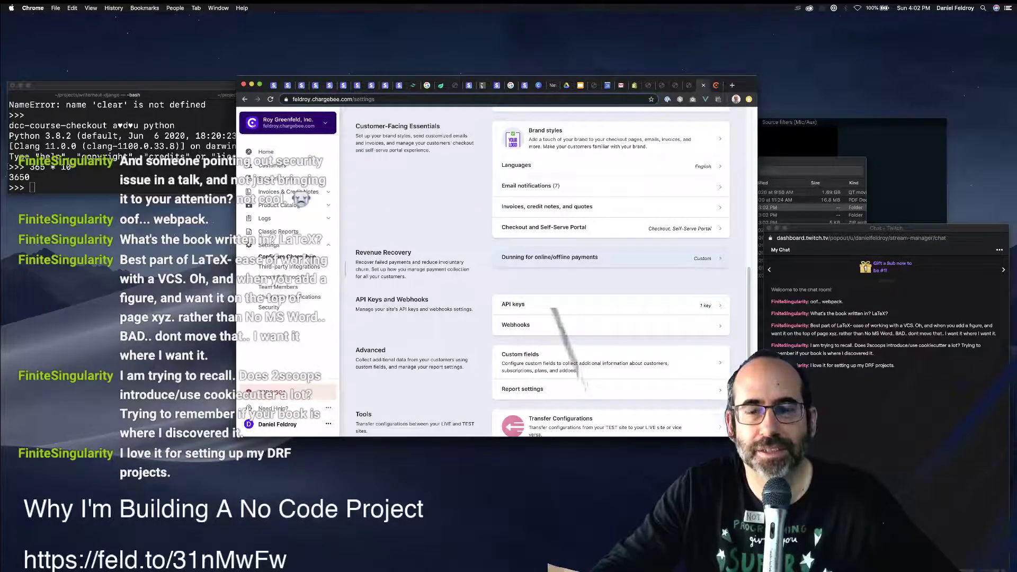
scroll(609, 256, up, 3)
Open Checkout & Self-Serve Portal settings and briefly preview the checkout, then close the preview.
click(609, 342)
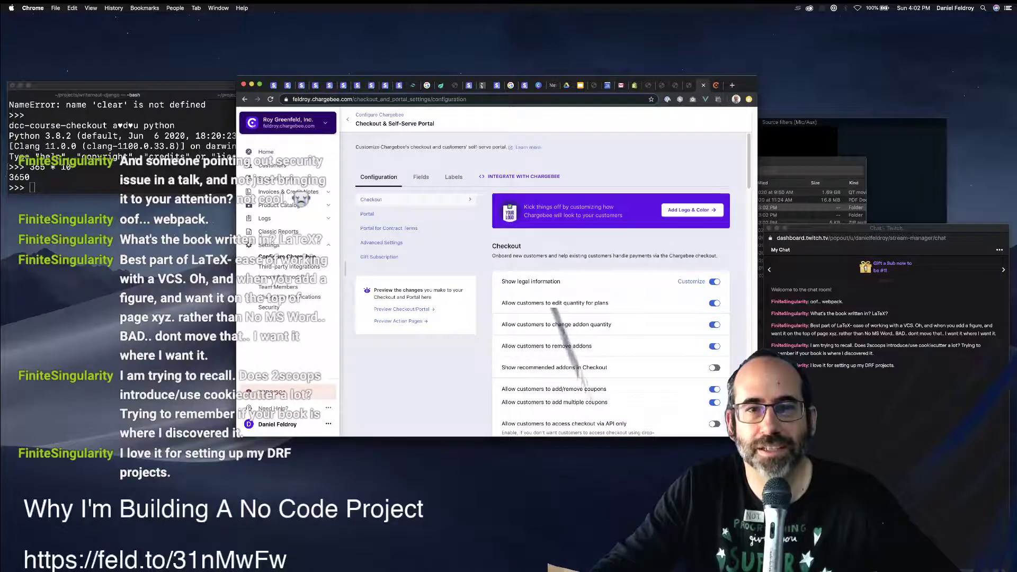
scroll(552, 308, down, 10)
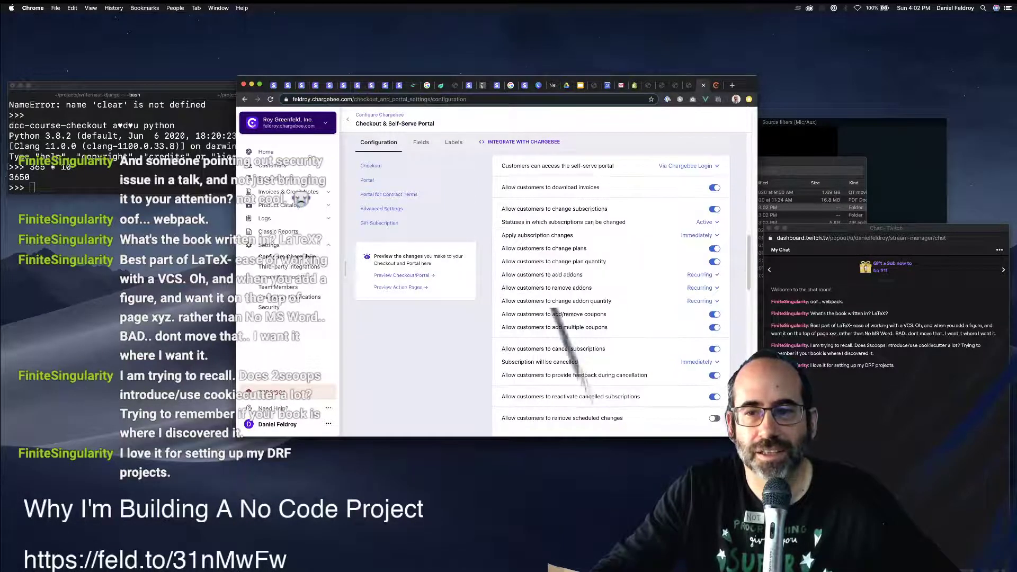
scroll(609, 296, up, 5)
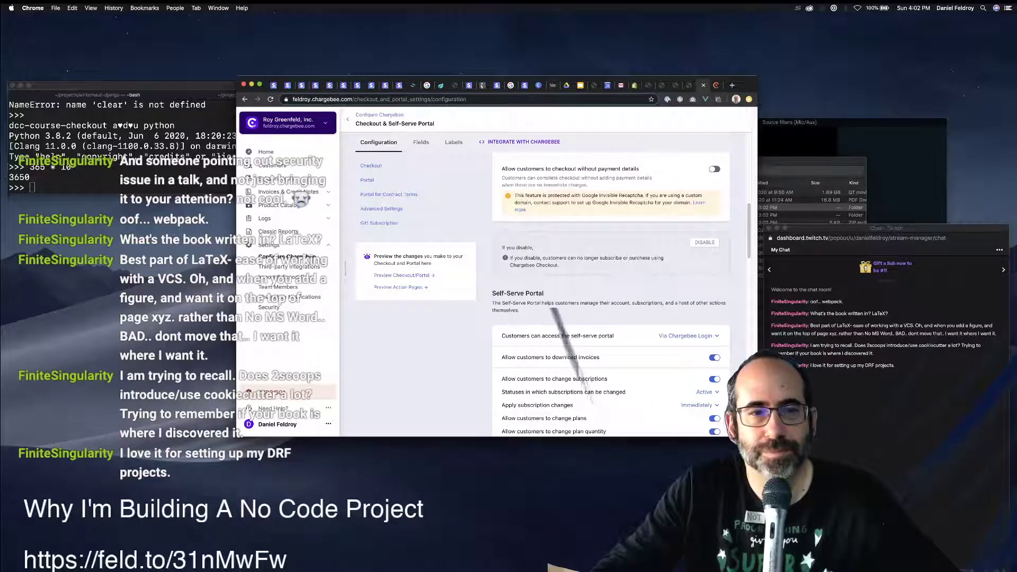
click(401, 275)
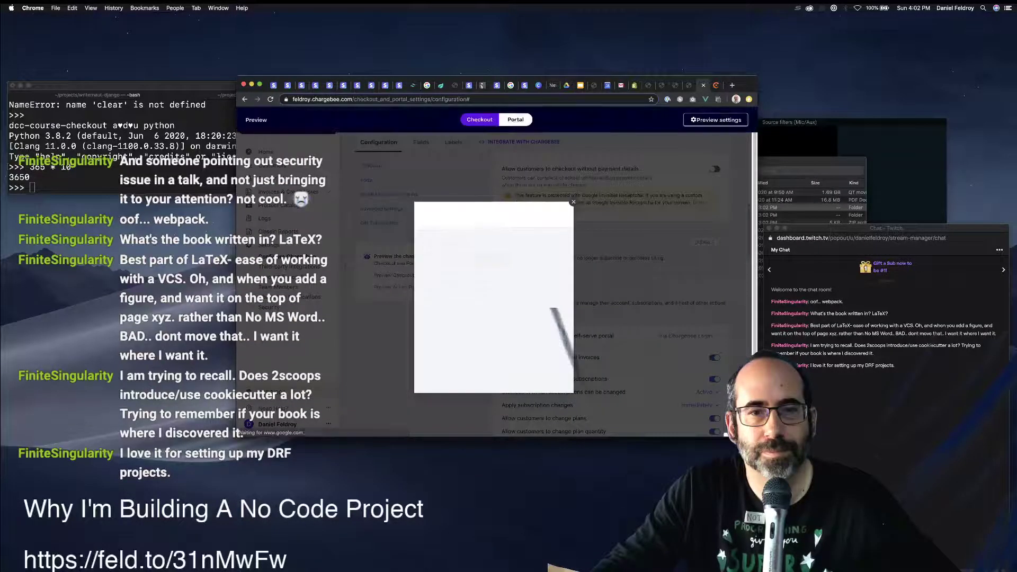
key(Escape)
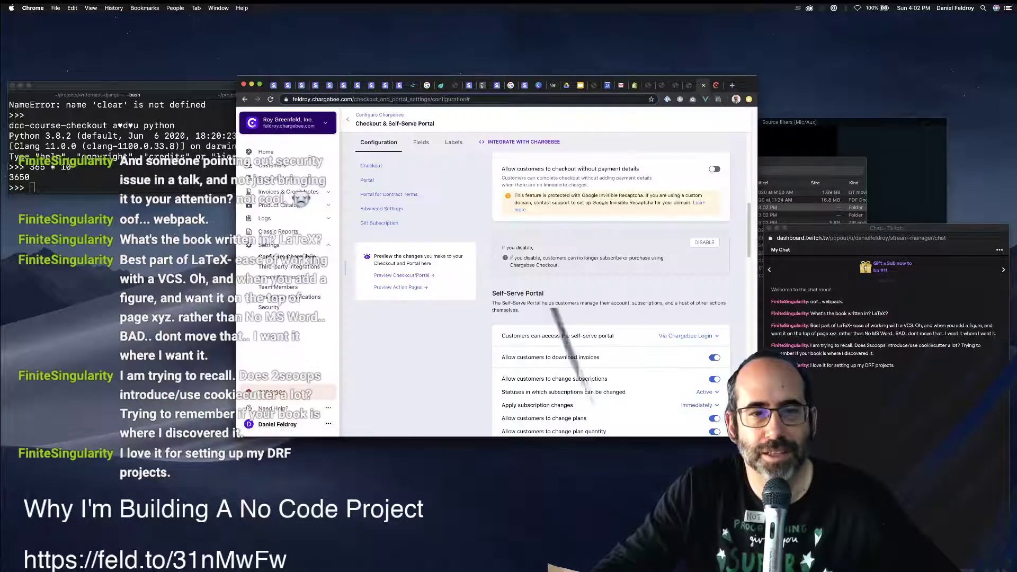
scroll(609, 292, up, 2)
View the checkout embed code, then subscribe to the $24.99 base plan on the live Crash Into Django page.
click(521, 142)
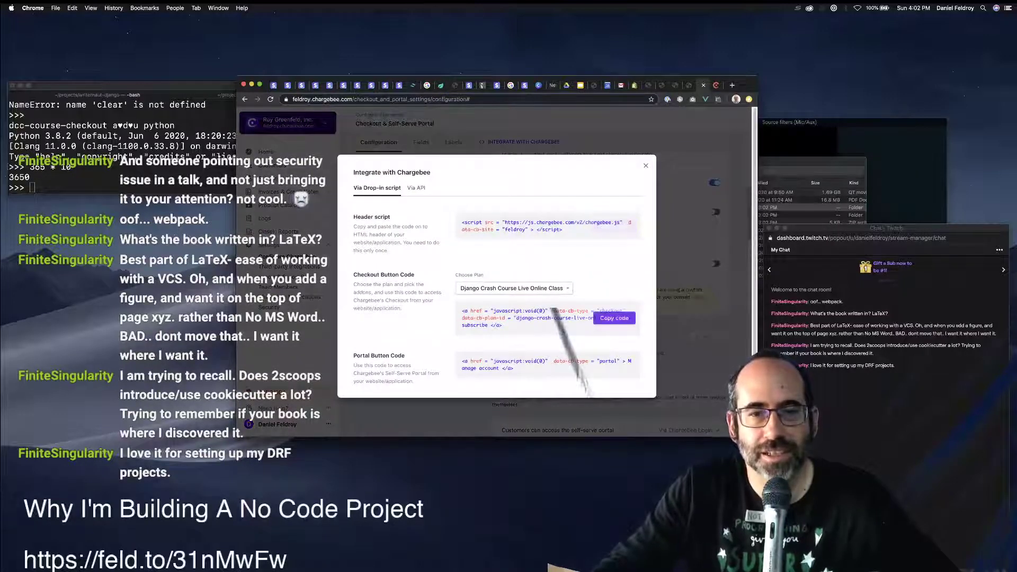
click(635, 85)
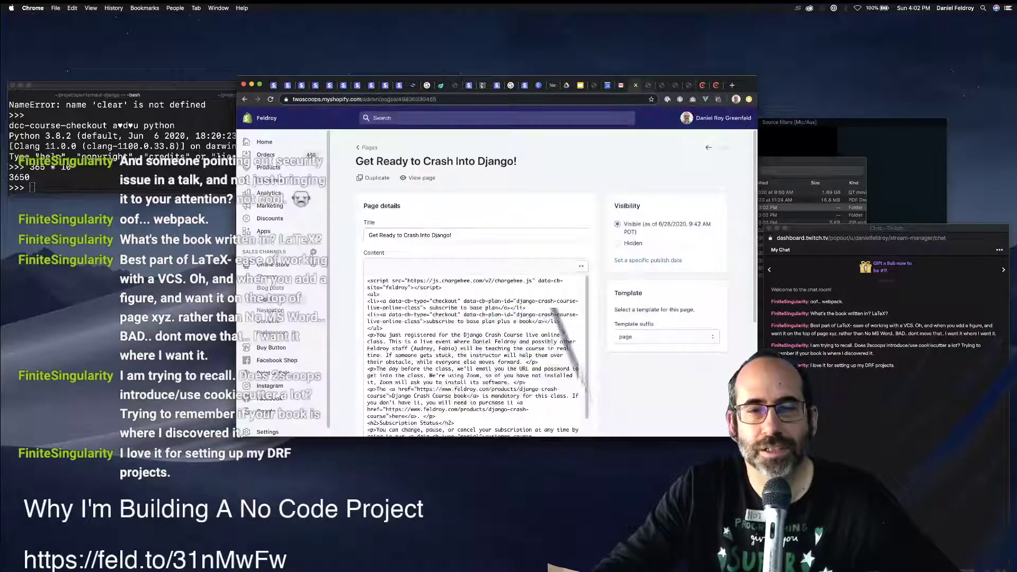
click(648, 85)
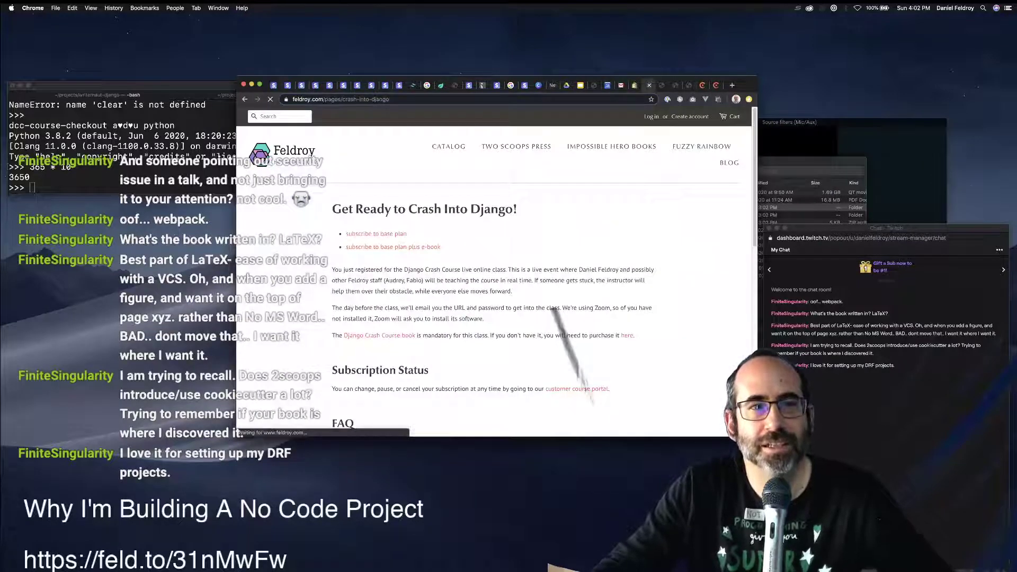
click(376, 234)
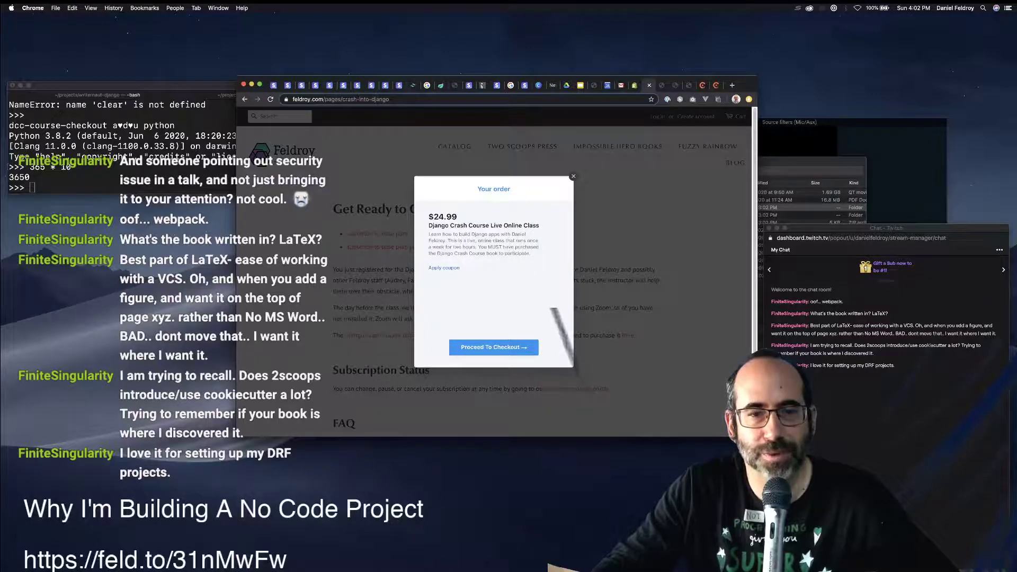
Proceed to checkout, autofill the saved email, and enter the billing first and last name.
click(493, 346)
click(493, 260)
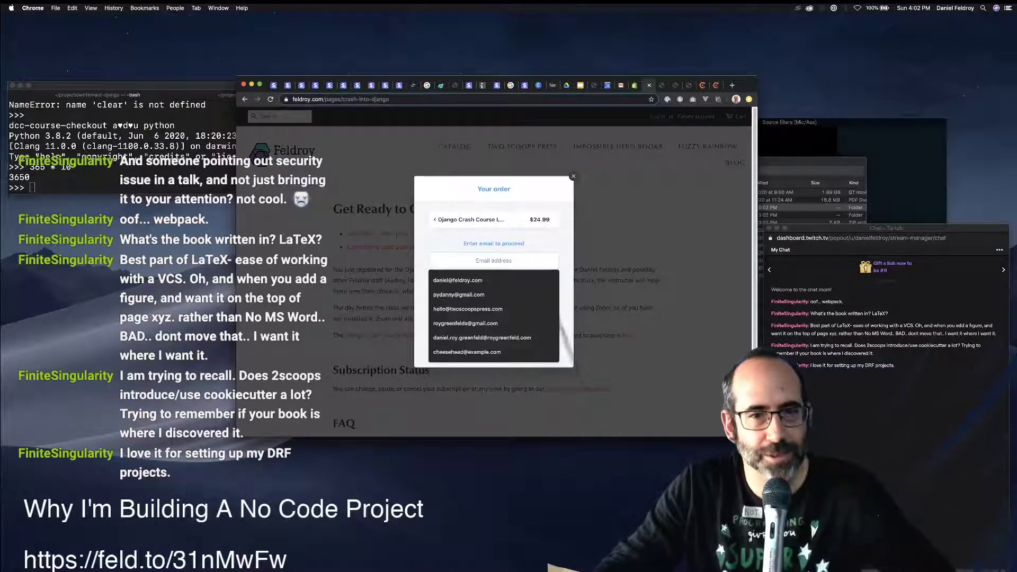
key(Down)
key(Return)
key(Return)
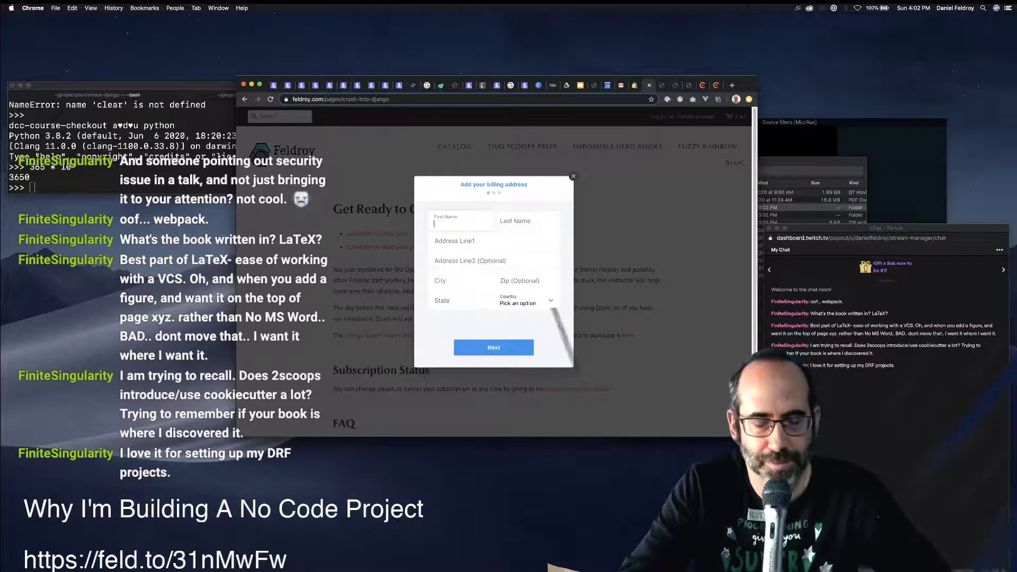
text(Daniel)
key(Tab)
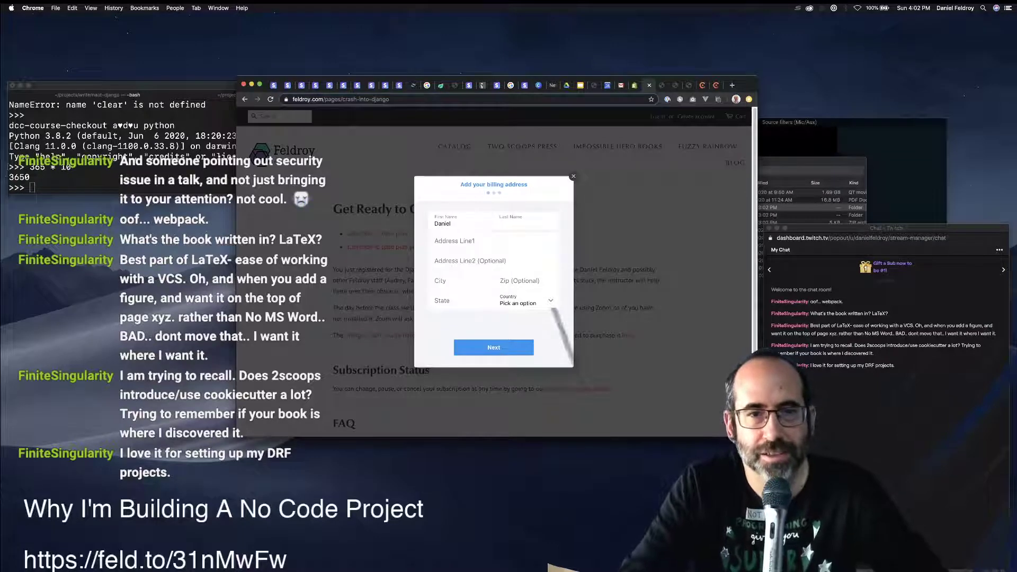
text(Roy Gr)
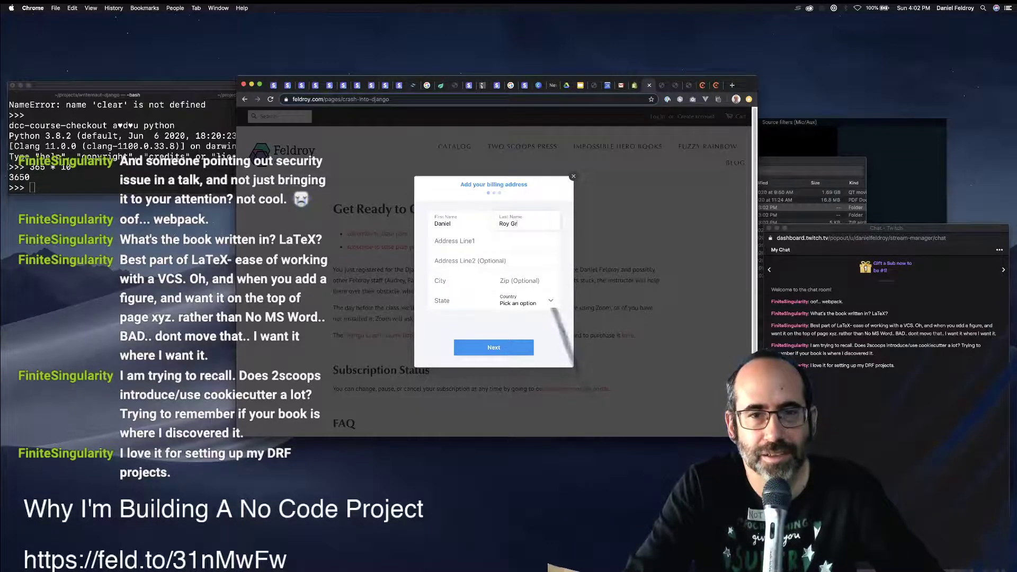
key(BackSpace)
key(BackSpace)
key(BackSpace)
key(BackSpace)
key(BackSpace)
key(BackSpace)
text(Feld)
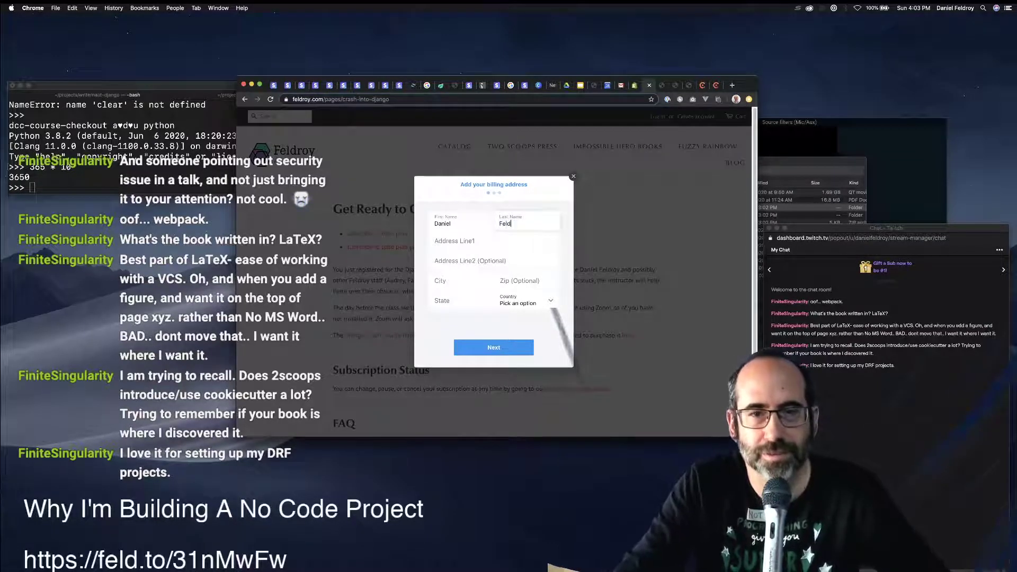
text(roy)
key(Tab)
Autofill the saved billing address, continue to payment details, then abandon the checkout.
text(9)
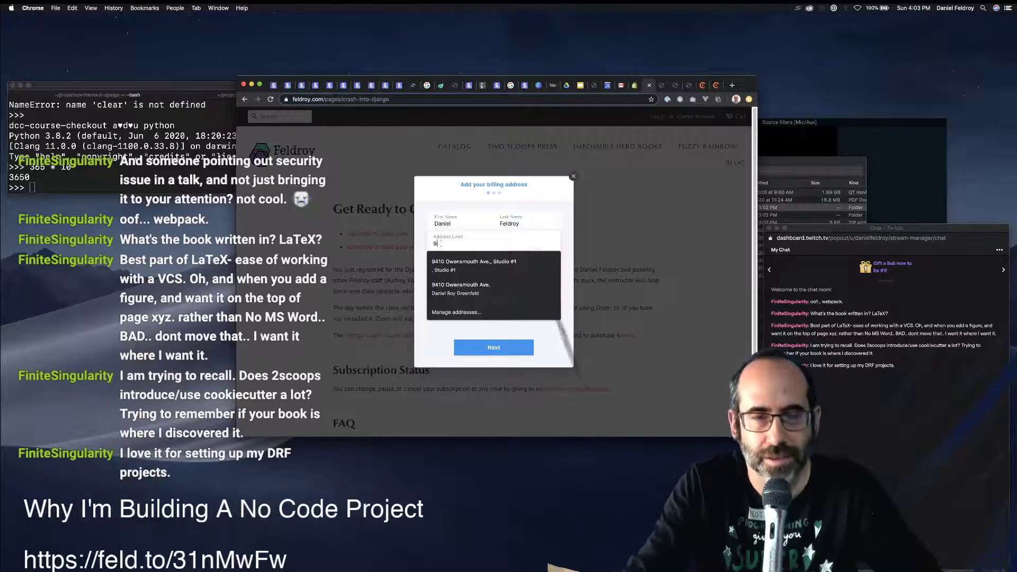
key(Down)
key(Return)
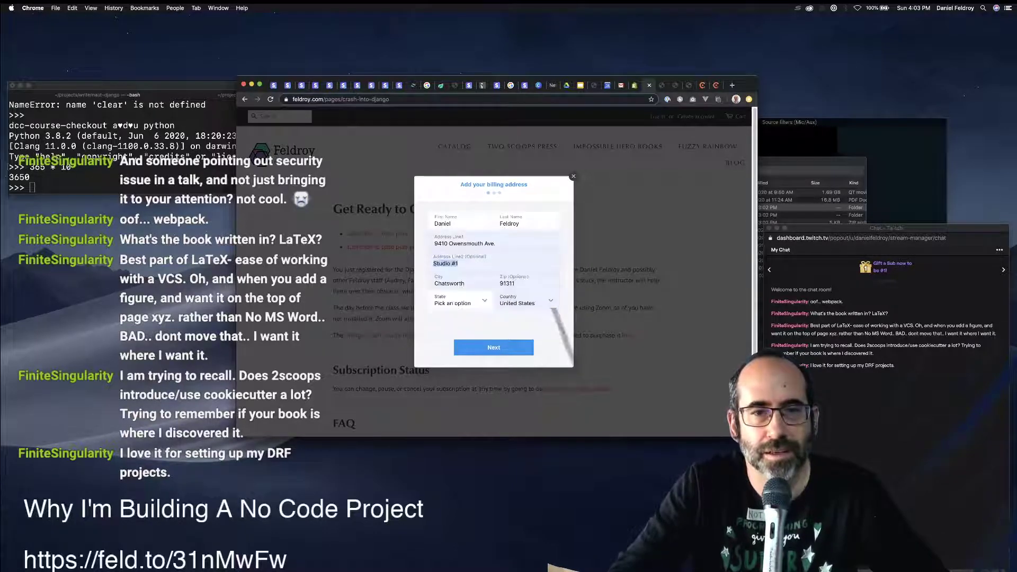
key(Tab)
key(Tab)
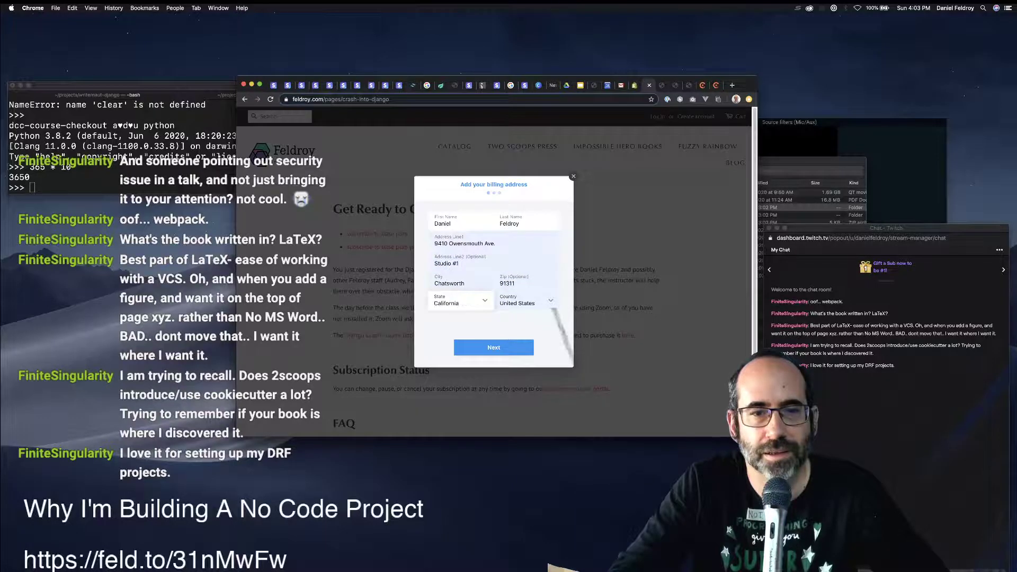
key(Return)
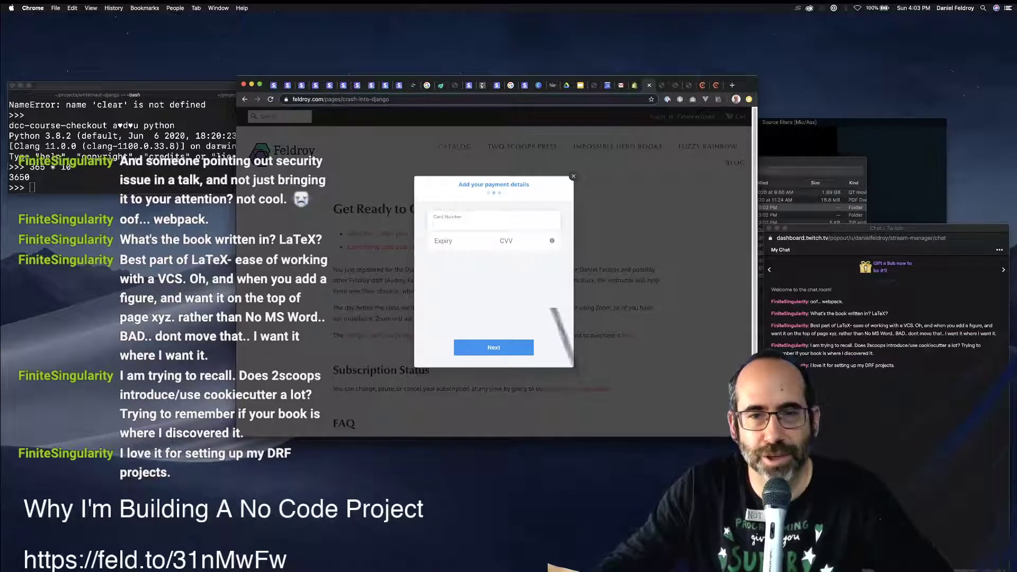
click(551, 240)
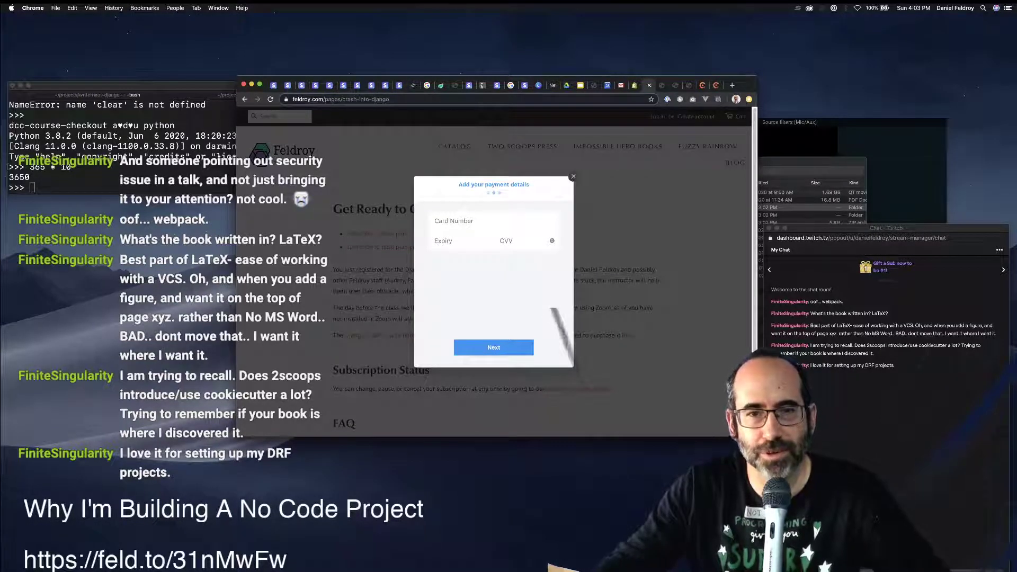
click(573, 176)
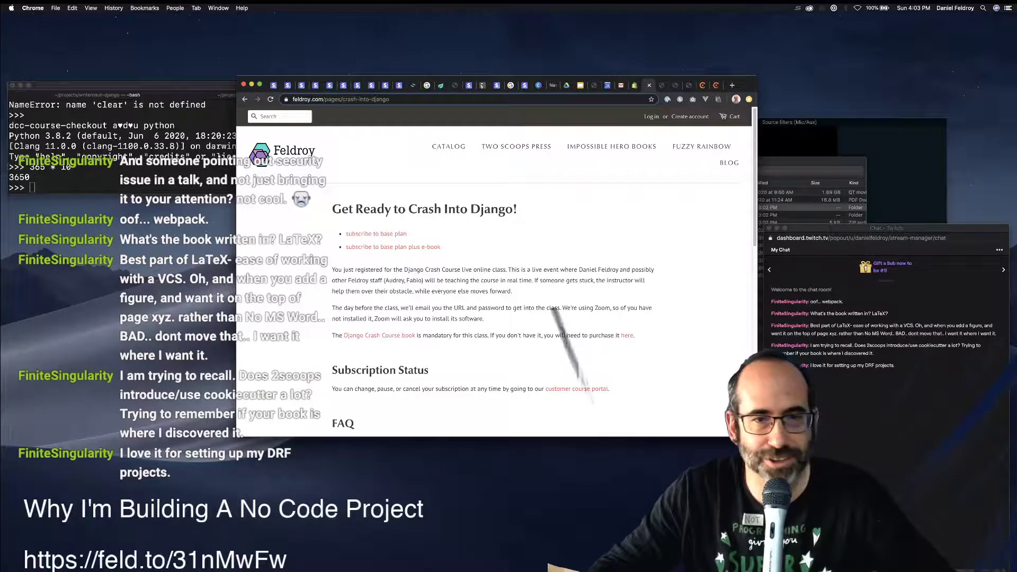
Reopen the subscribe checkout, then close Chargebee's integration code dialog.
click(392, 247)
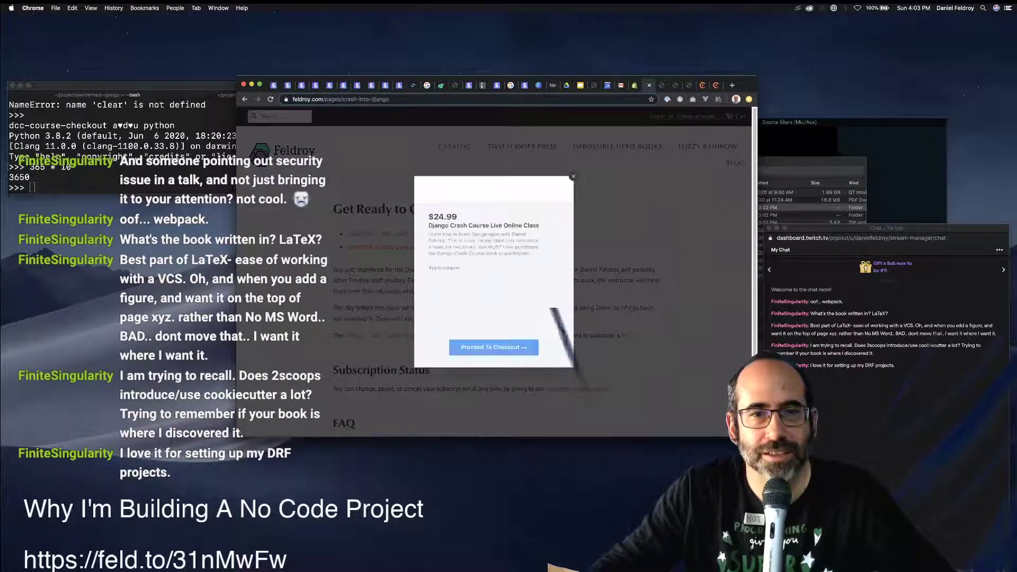
key(super+alt+Left)
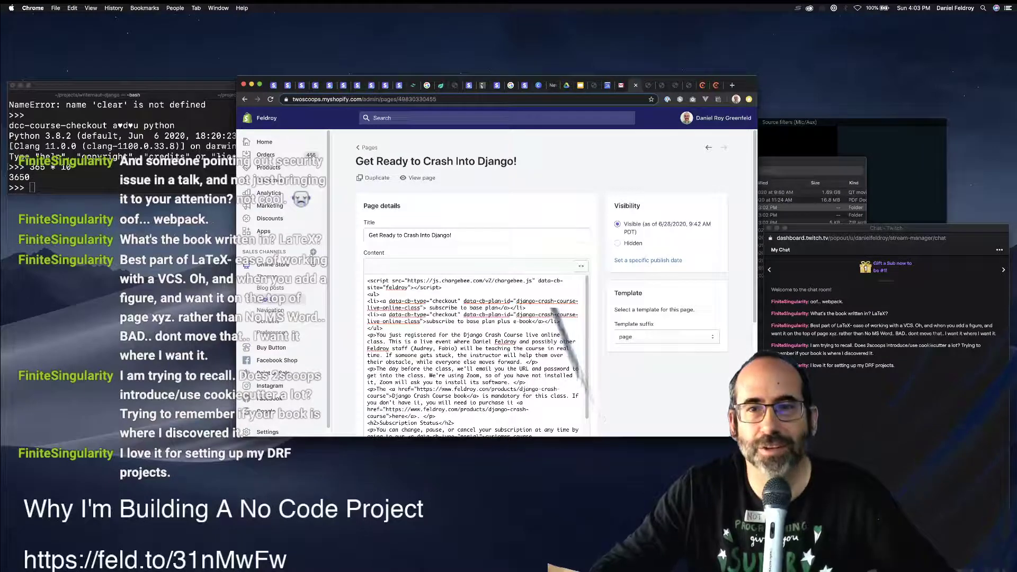
click(702, 85)
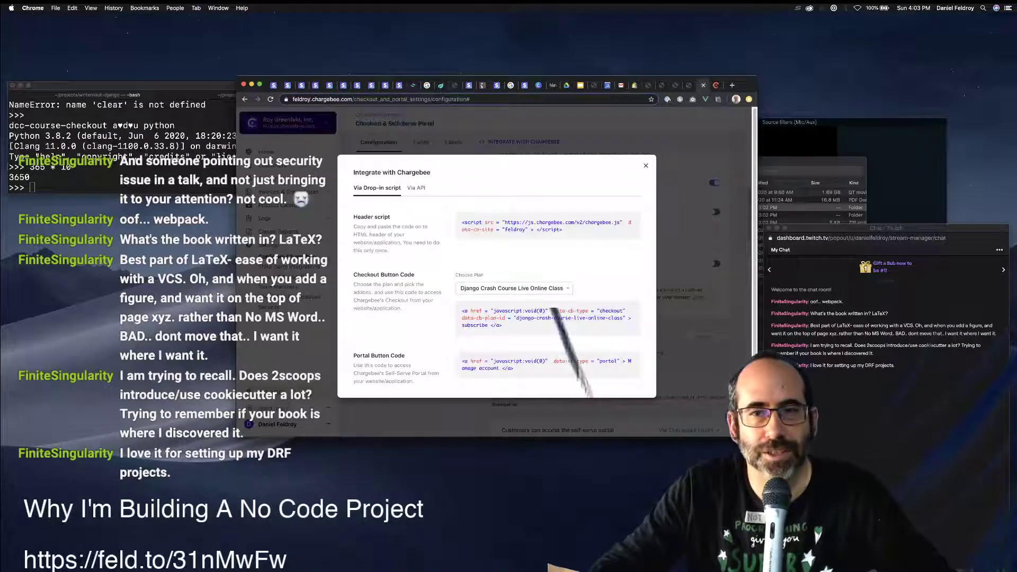
click(645, 166)
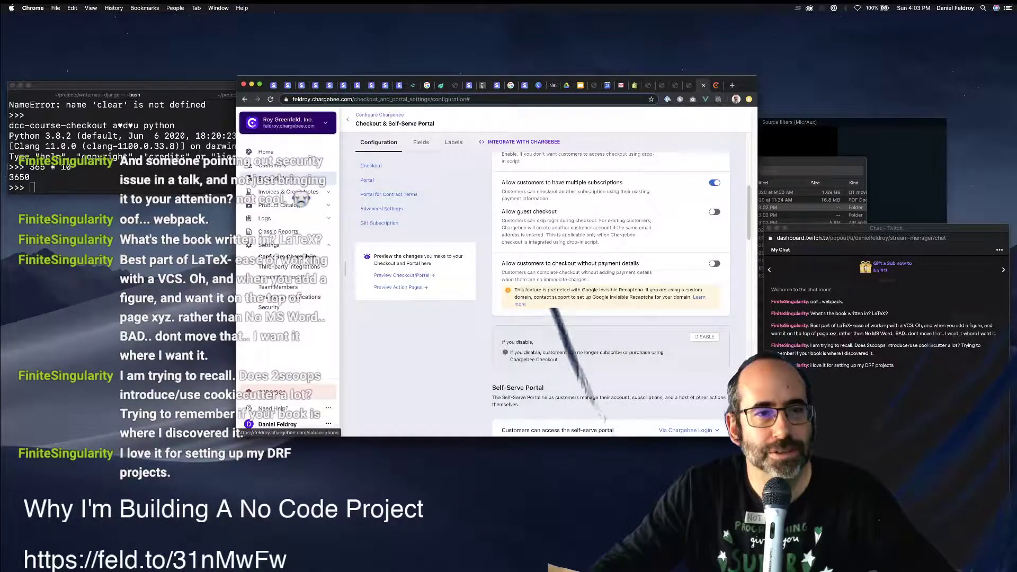
Copy the E-Book plan id from Product Catalog > Plans and append '-with-e-book' to the second plan id.
click(275, 178)
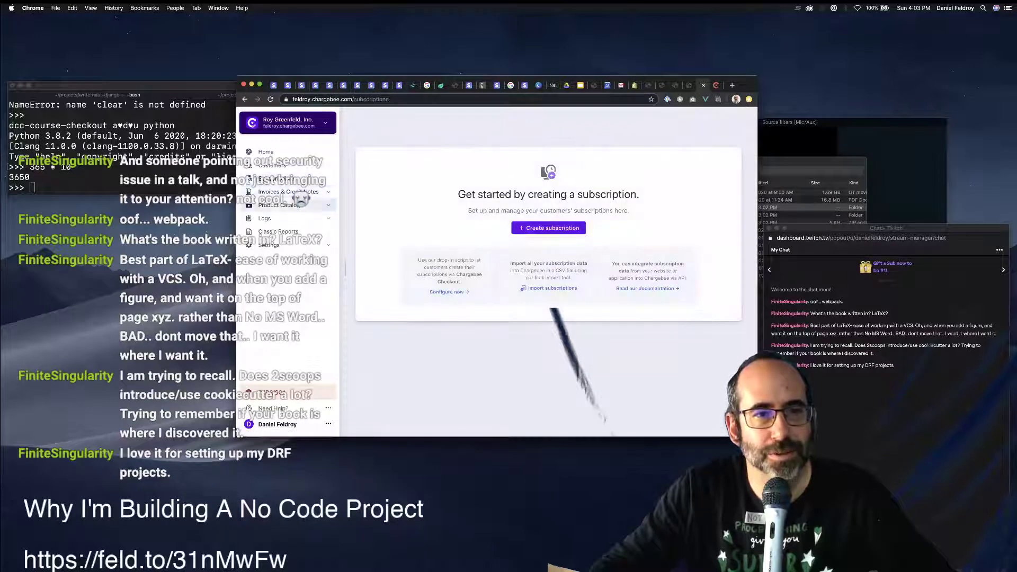
click(279, 205)
click(265, 217)
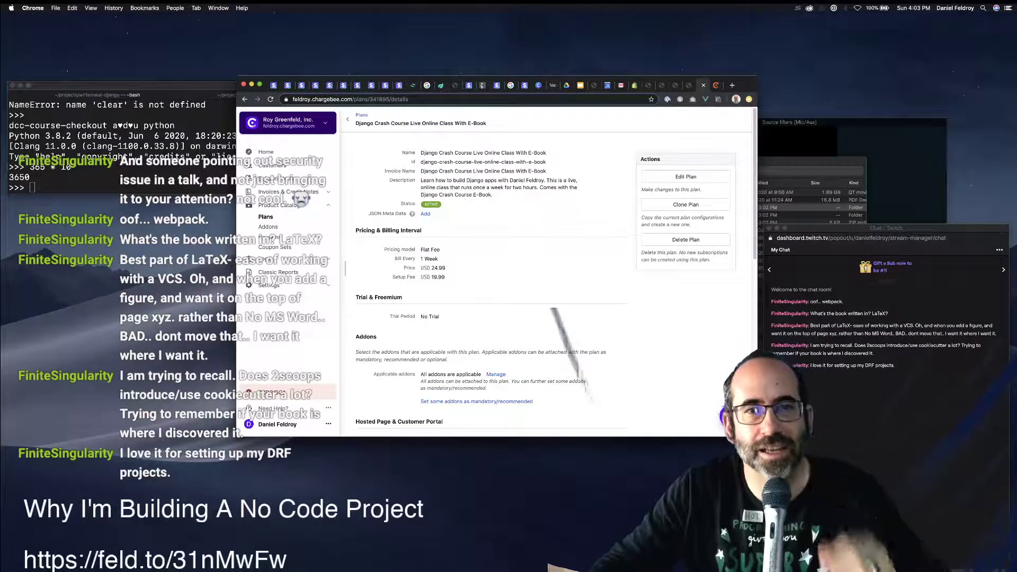
drag(546, 161, 427, 161)
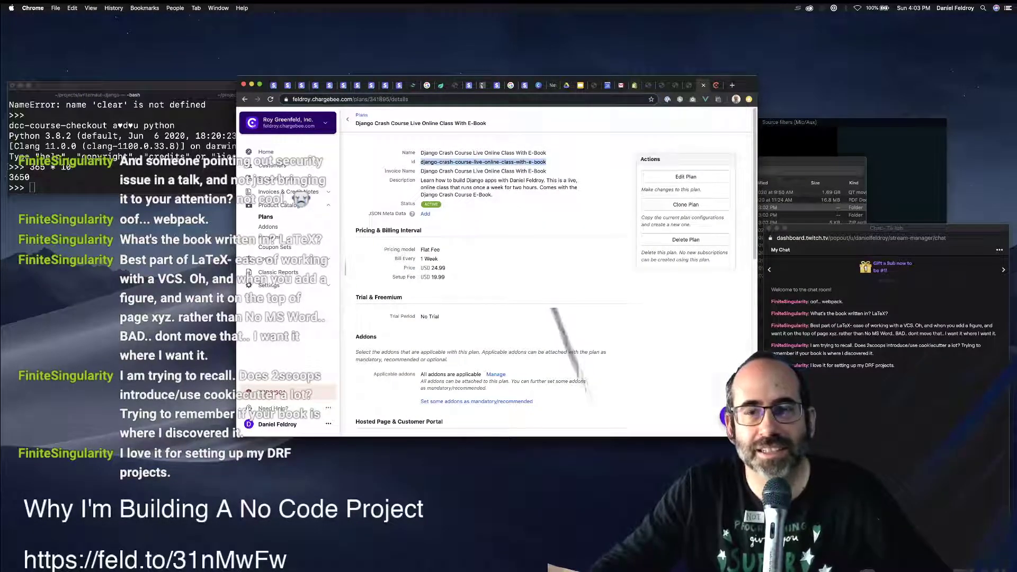
click(635, 85)
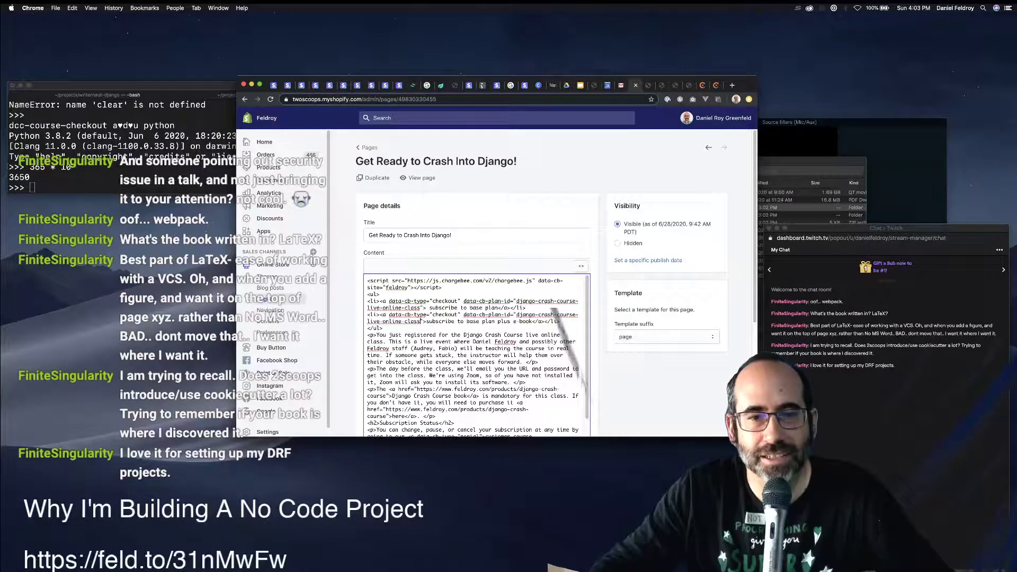
text(-with-e-book)
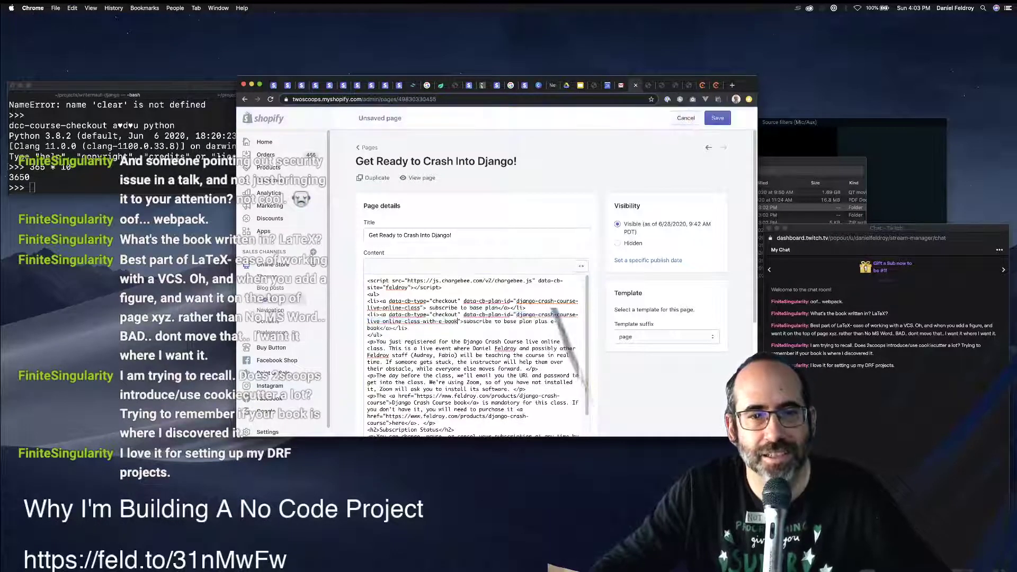
Save the edited page, close the duplicate Feldroy tabs, and reload the live course page.
key(super+s)
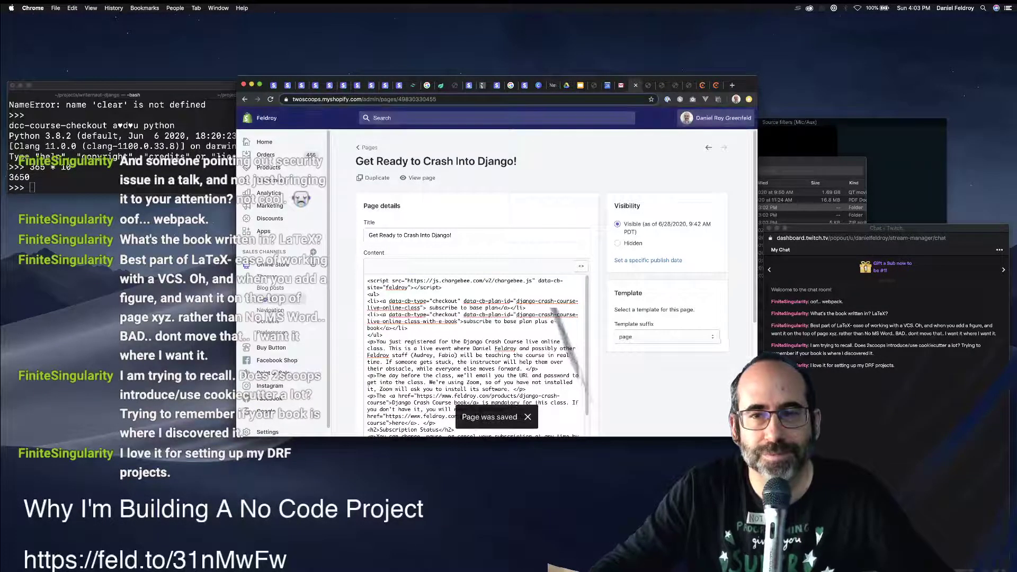
key(ctrl+Tab)
key(ctrl+Tab)
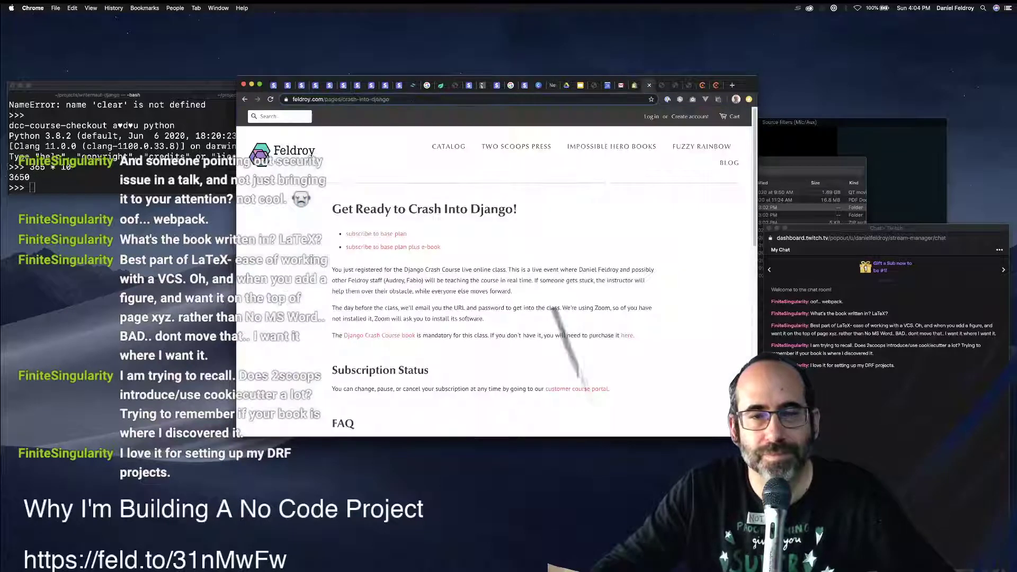
key(super+w)
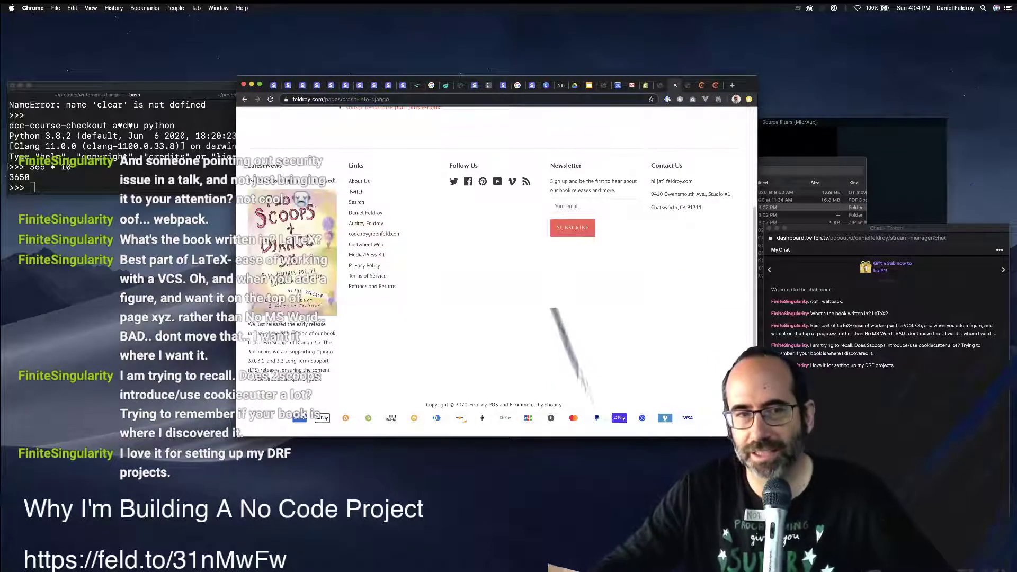
key(super+w)
key(ctrl+Tab)
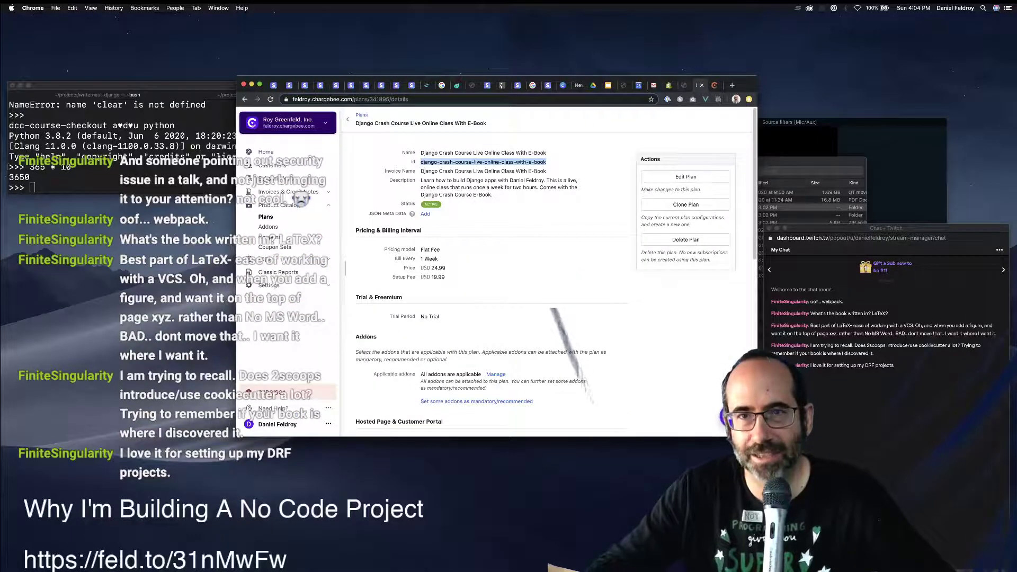
key(ctrl+shift+Tab)
key(super+r)
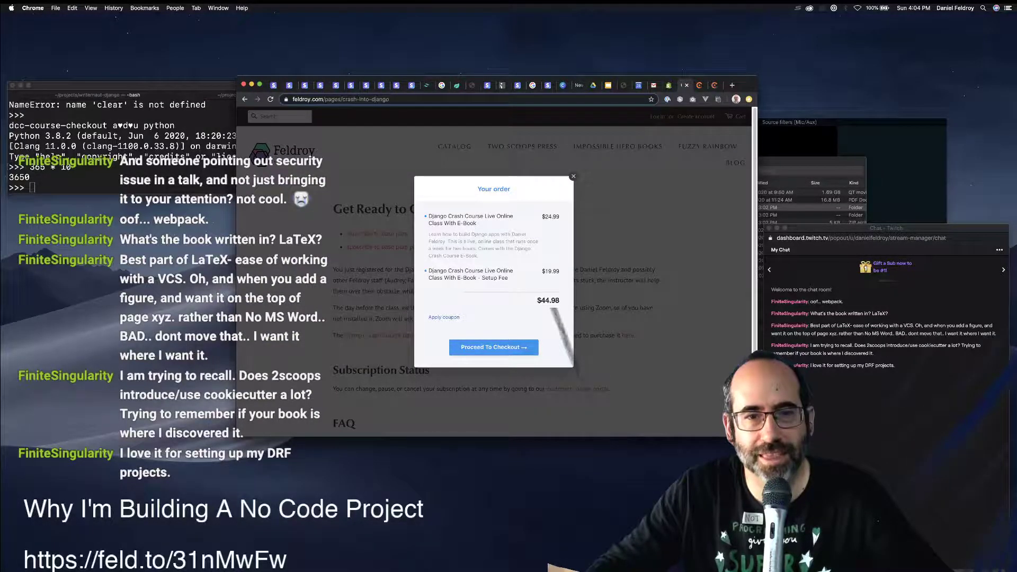
Inspect the order summary's course and Setup Fee lines, then close it.
triple_click(470, 217)
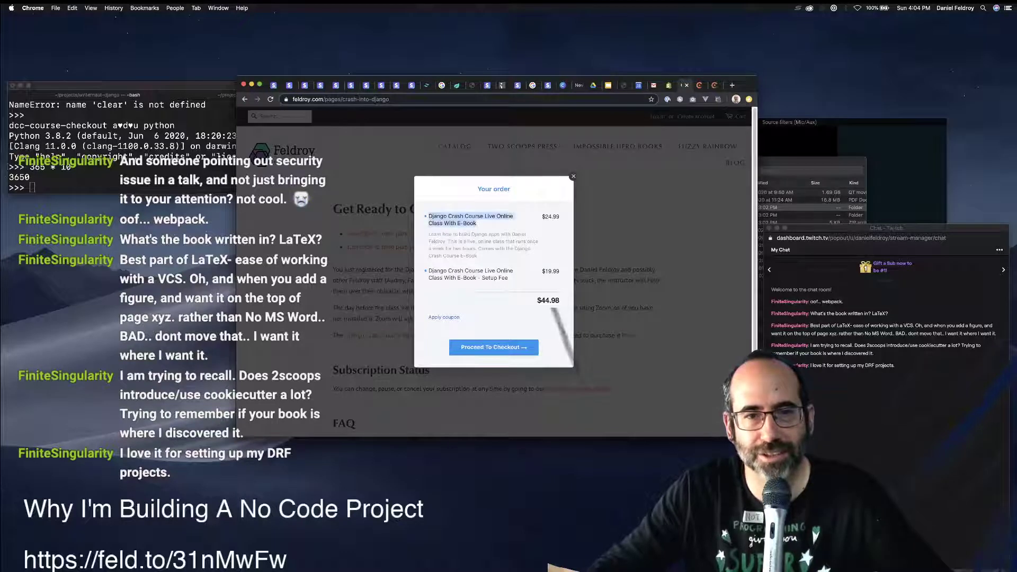
triple_click(470, 270)
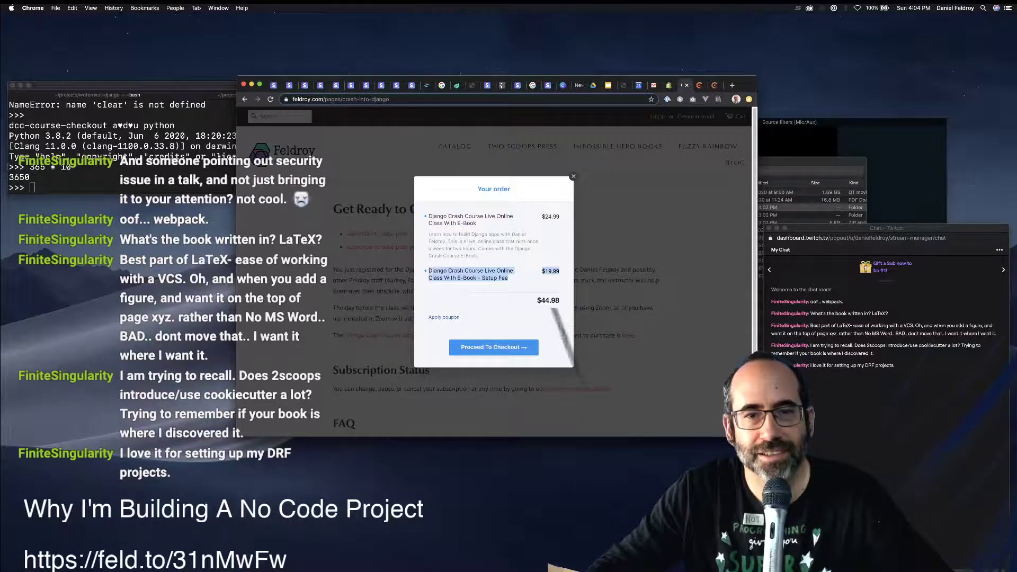
click(470, 281)
drag(481, 278, 508, 278)
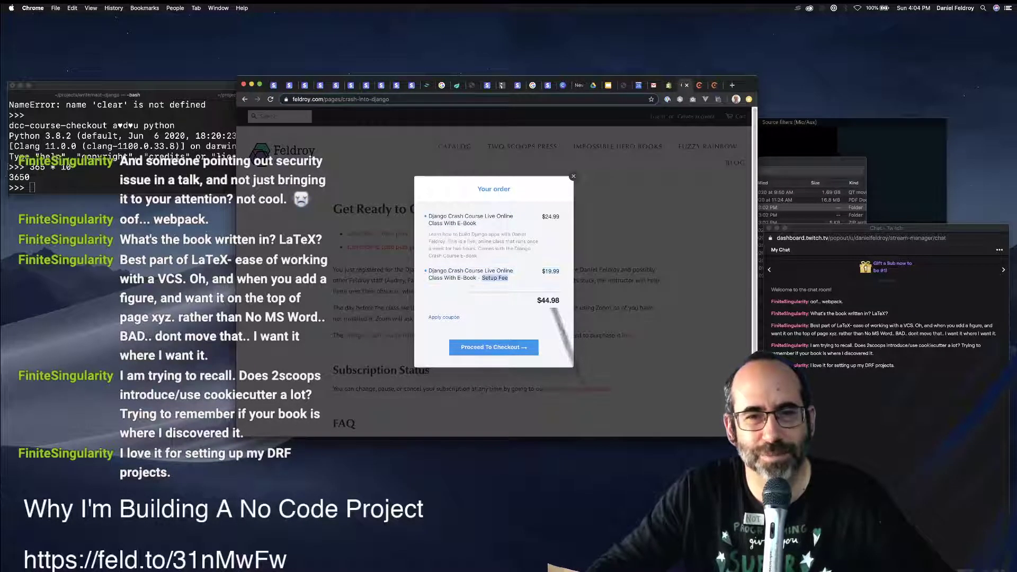
key(Escape)
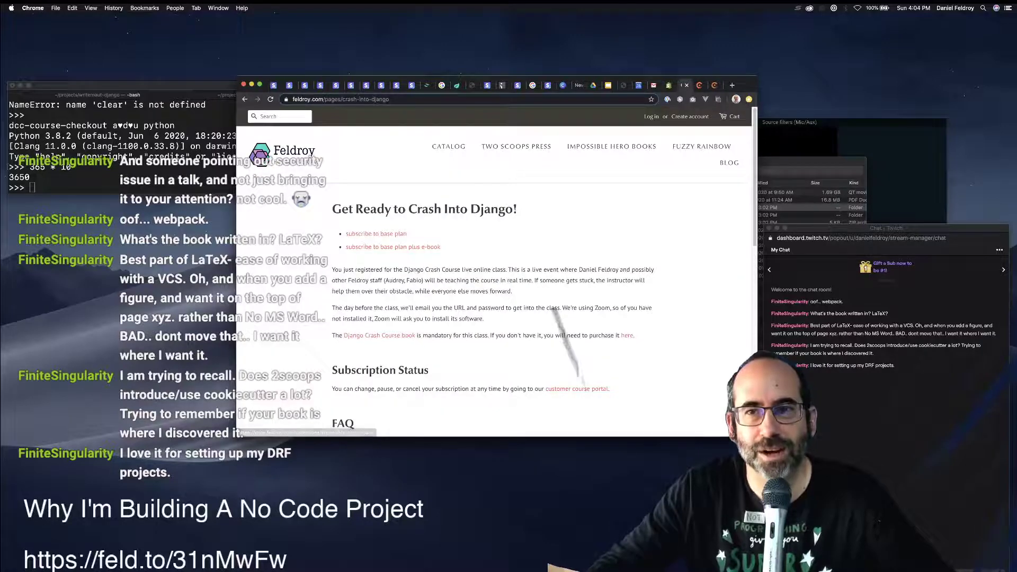
Reopen the e-book checkout, proceed past the summary, close it, and return to the Shopify editor.
key(ctrl+shift+Tab)
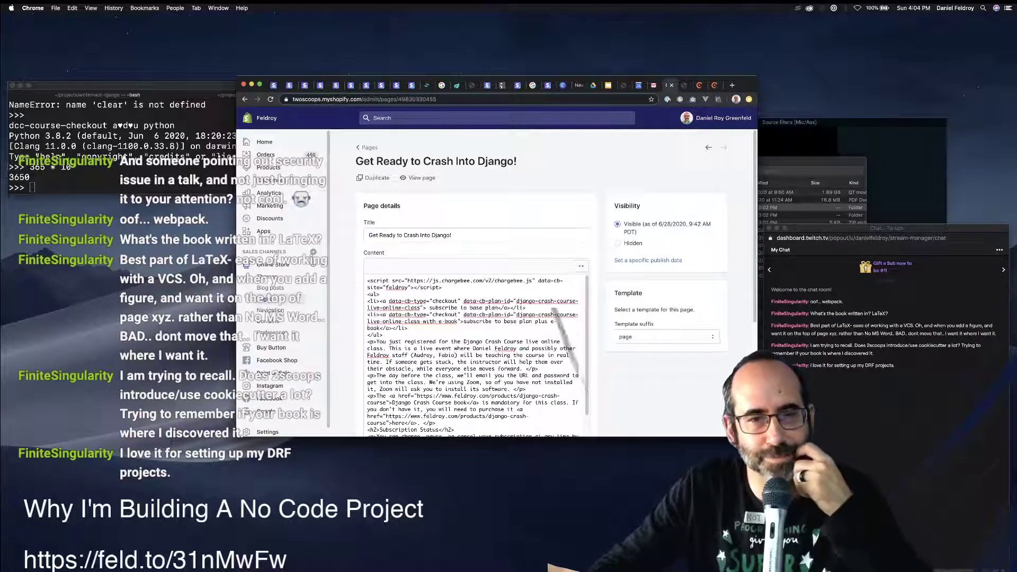
key(ctrl+Tab)
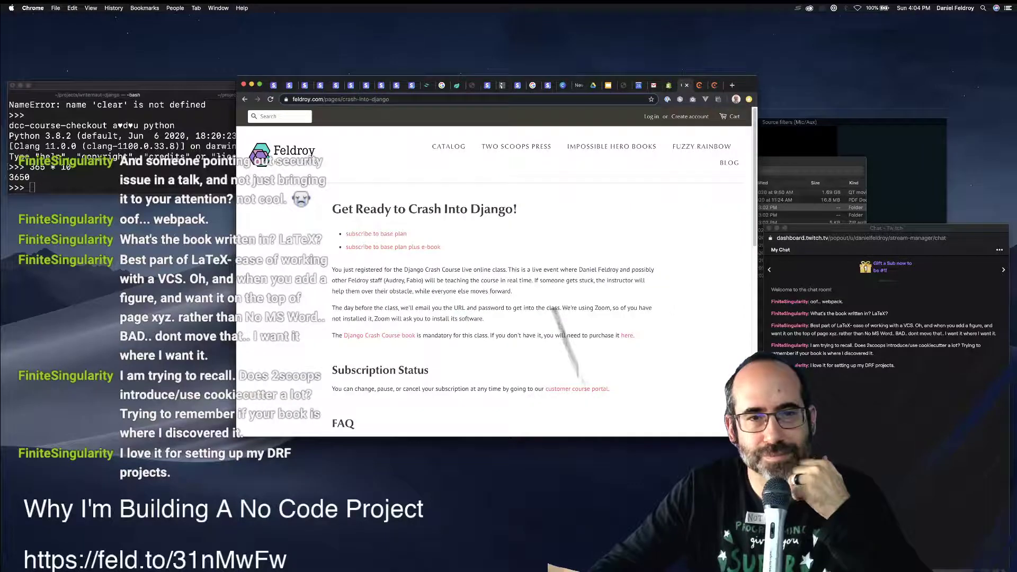
click(393, 248)
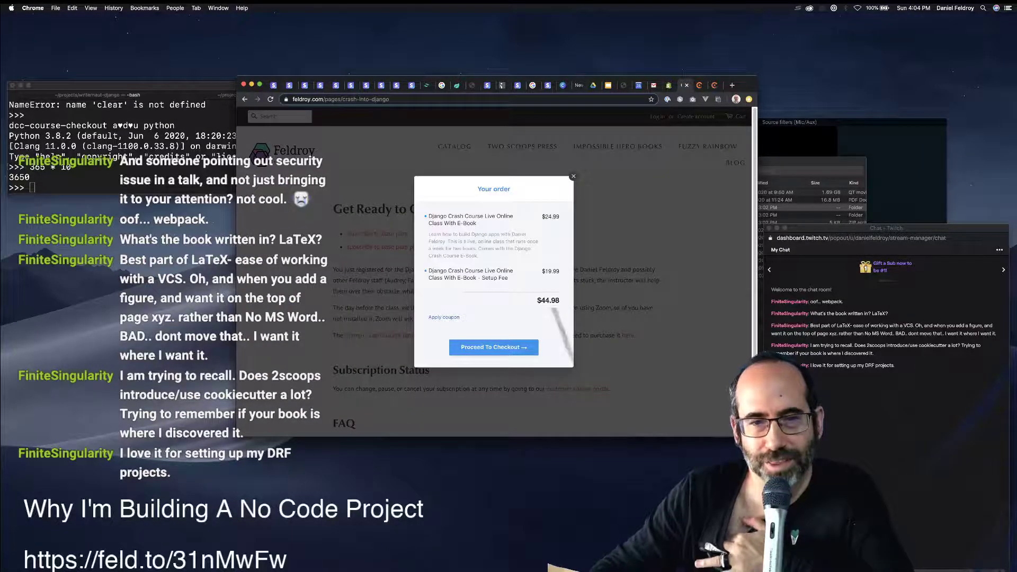
click(494, 347)
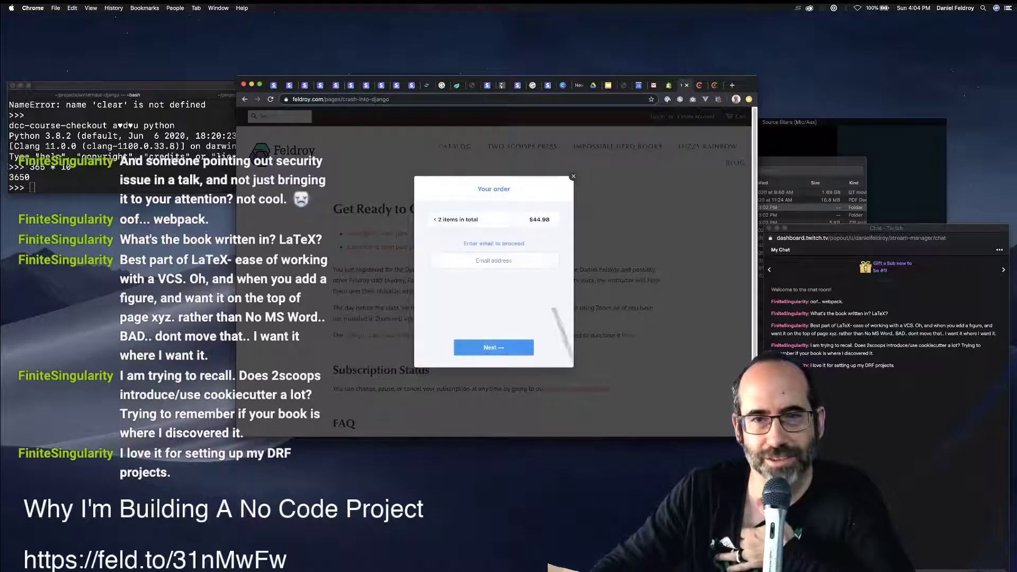
click(573, 176)
key(ctrl+shift+Tab)
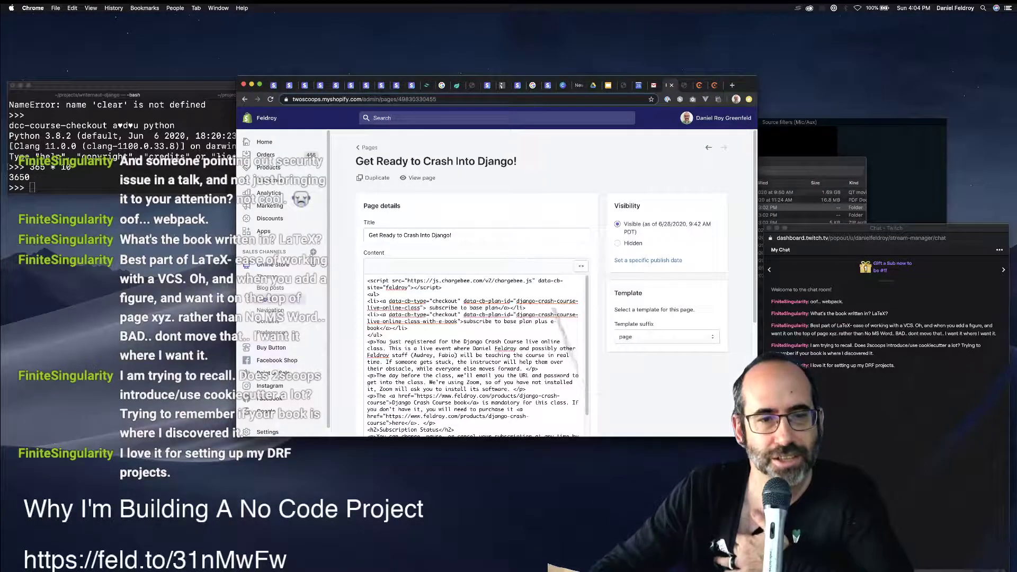
Check the store's Themes, Home and Customers pages, then close the Shopify admin.
click(267, 276)
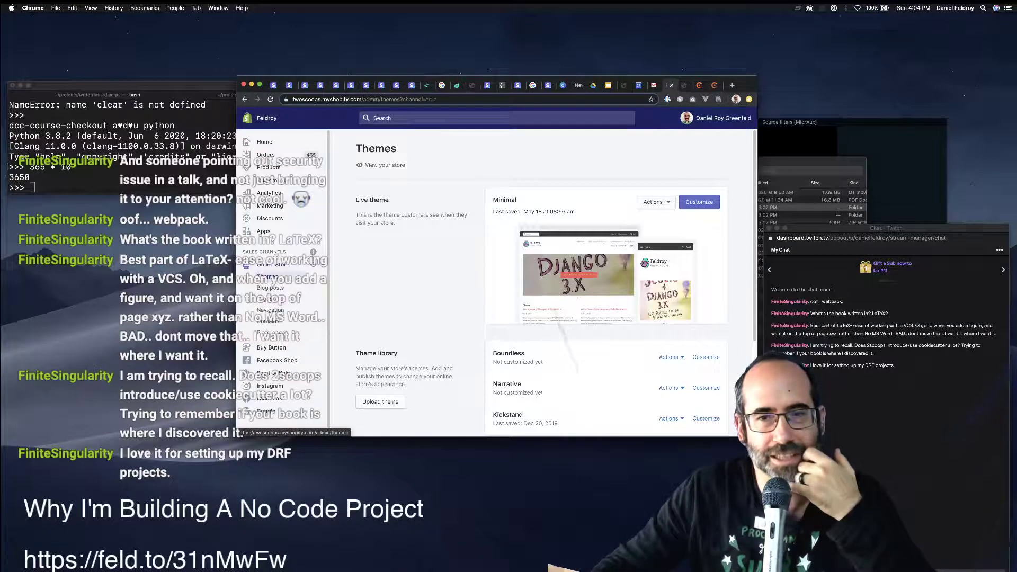
click(247, 142)
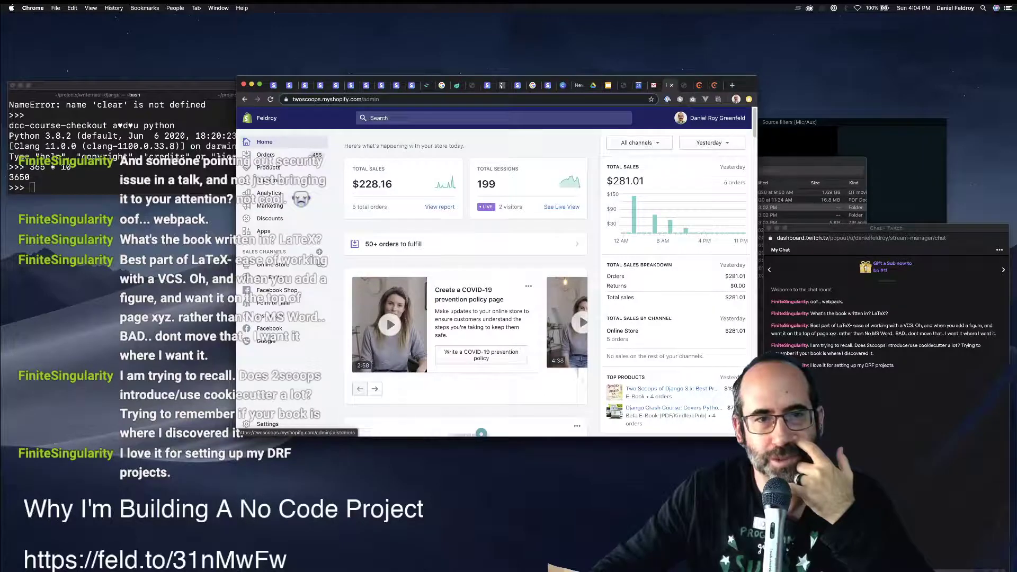
click(270, 180)
key(super+w)
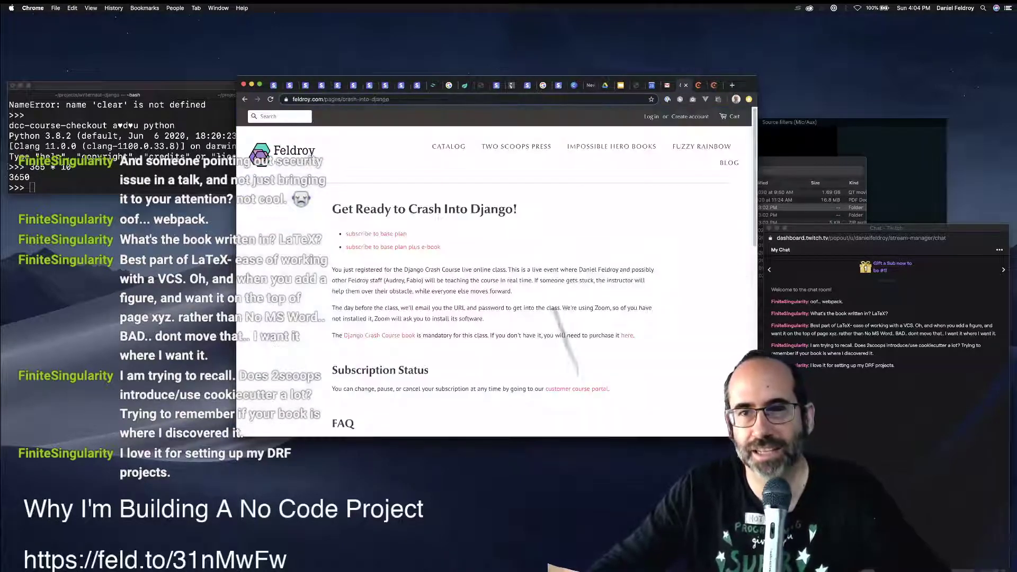
Go to zapier.com in a new browser tab.
key(super+t)
text(zpier)
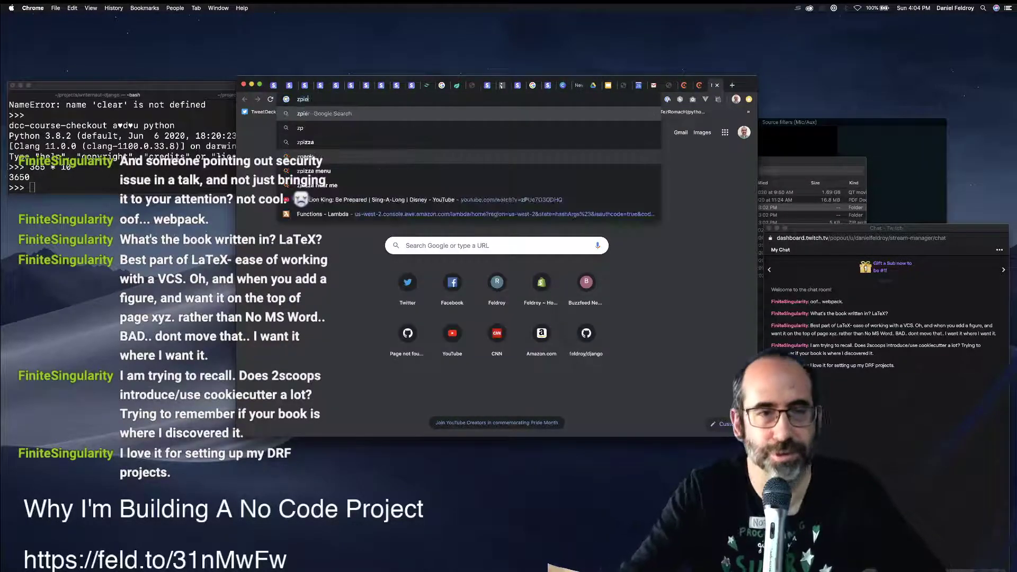
key(Return)
key(super+w)
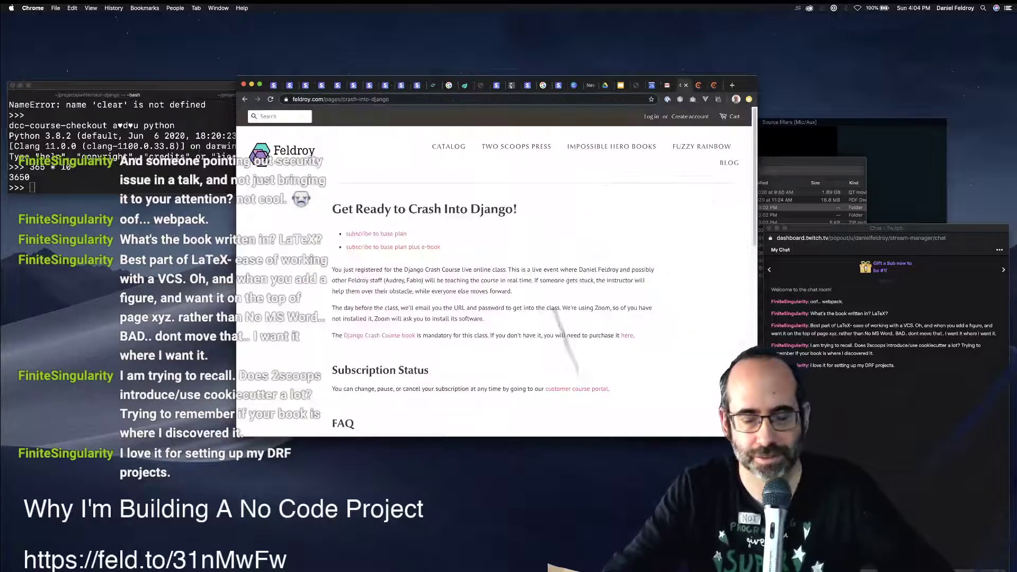
key(super+t)
text(zap)
key(Return)
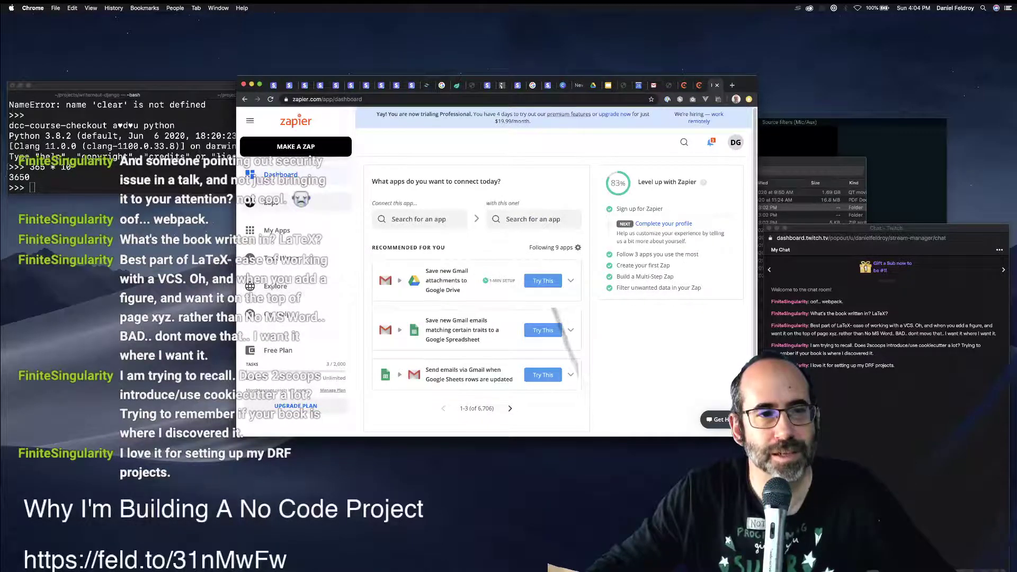
Move the Shopify-to-Zoom registrant Zap to the Trash from the Zaps list and confirm.
click(271, 202)
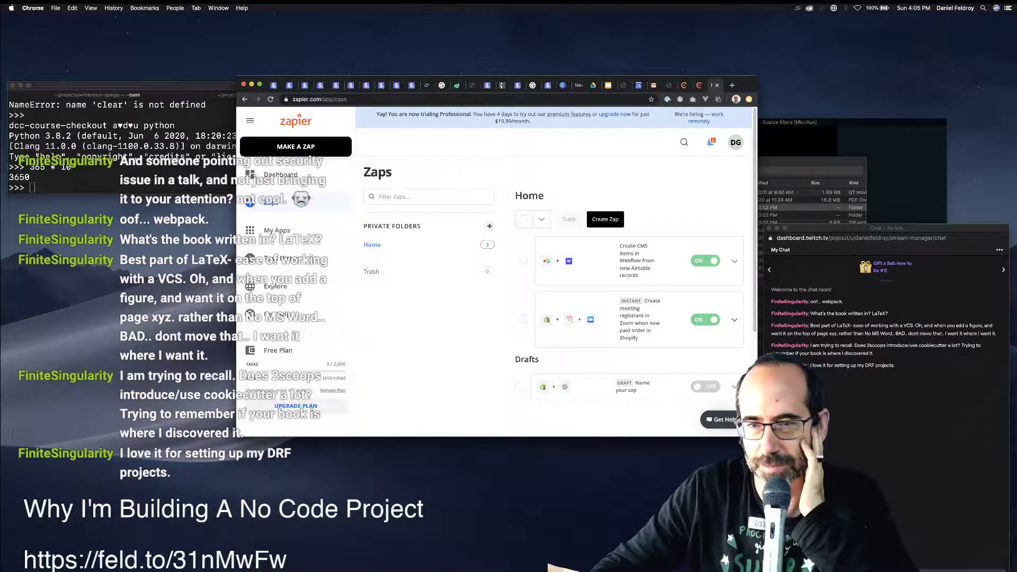
click(734, 320)
scroll(683, 365, down, 2)
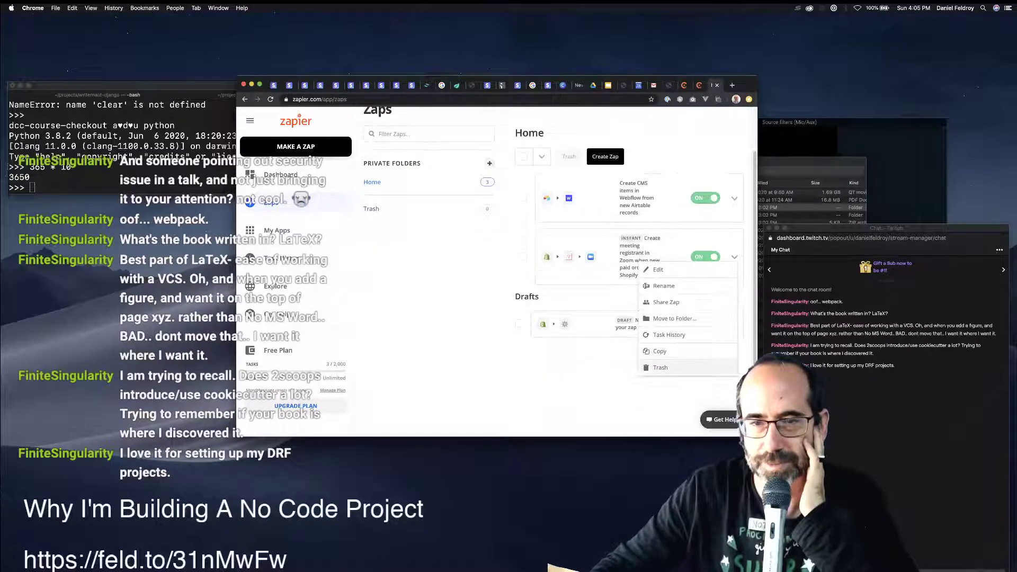
click(683, 368)
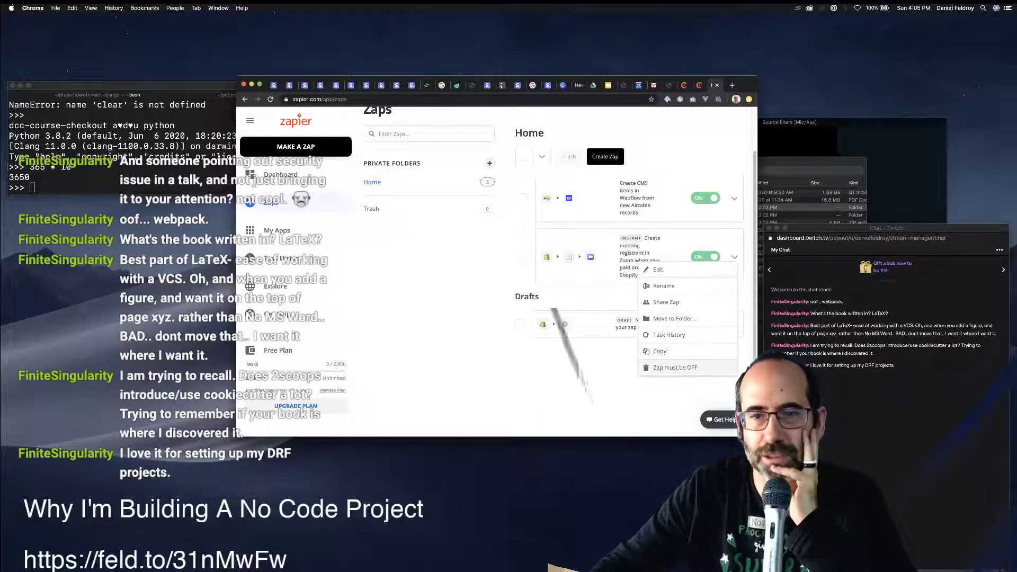
click(658, 270)
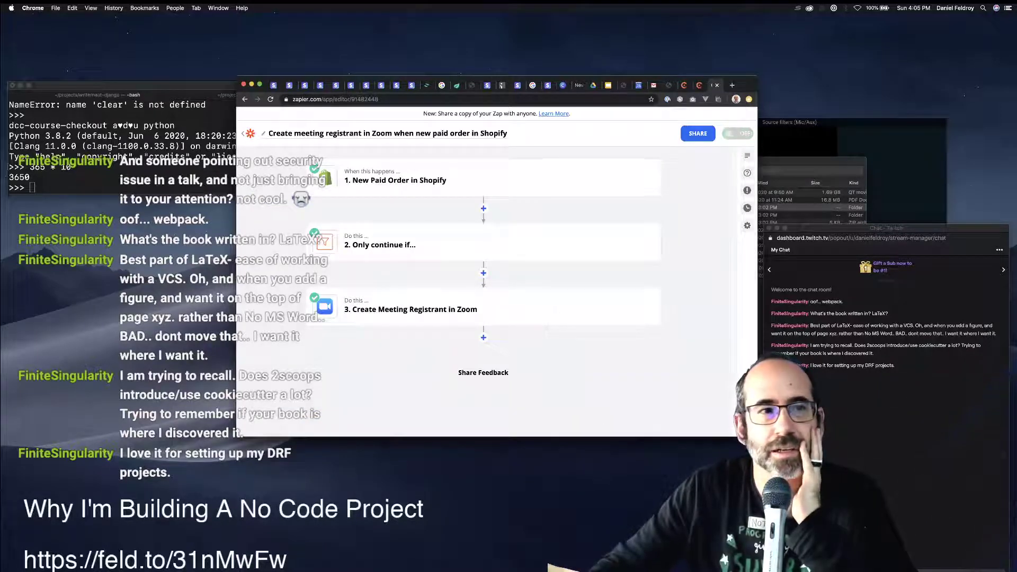
key(super+bracketleft)
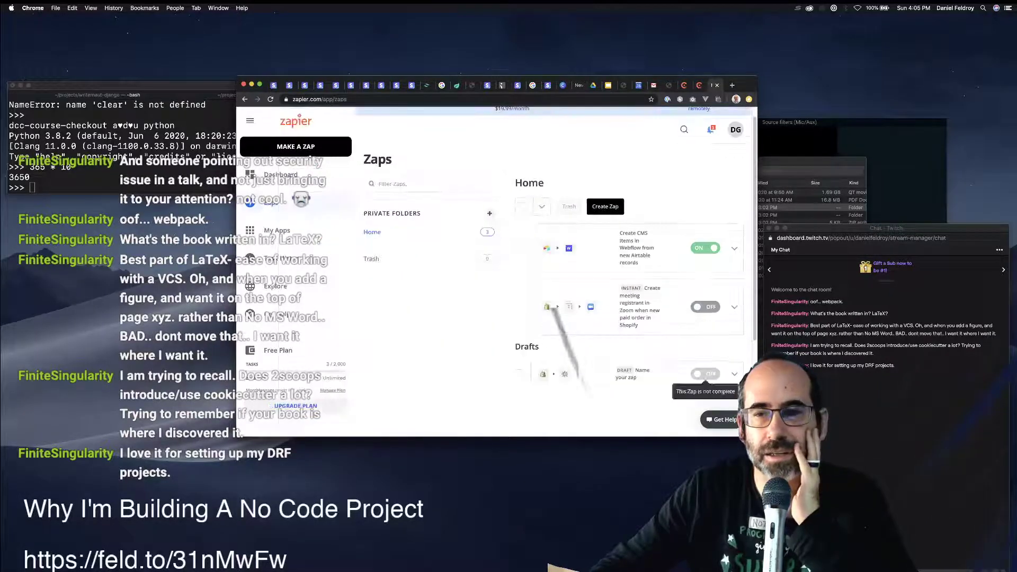
click(734, 307)
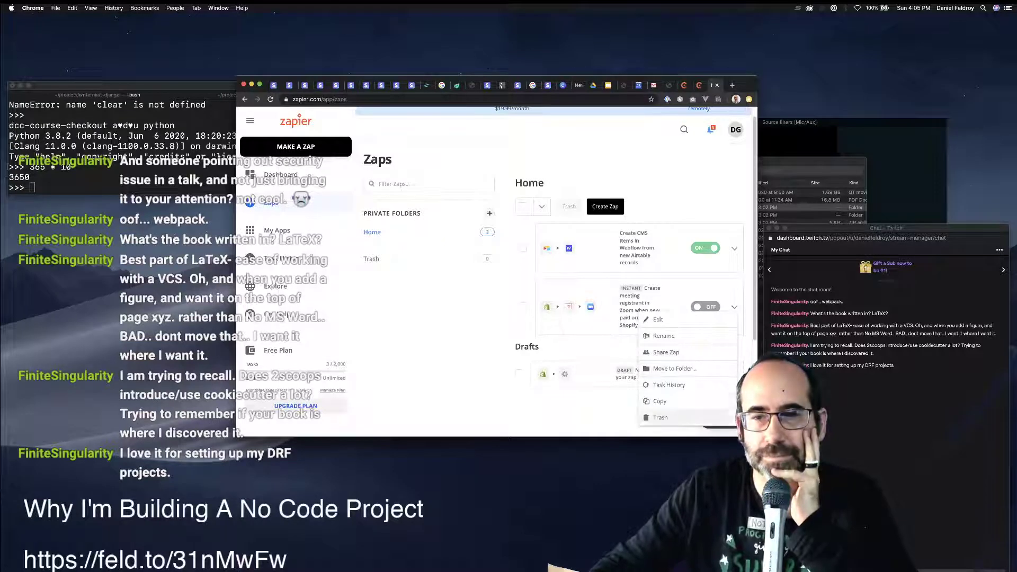
click(667, 418)
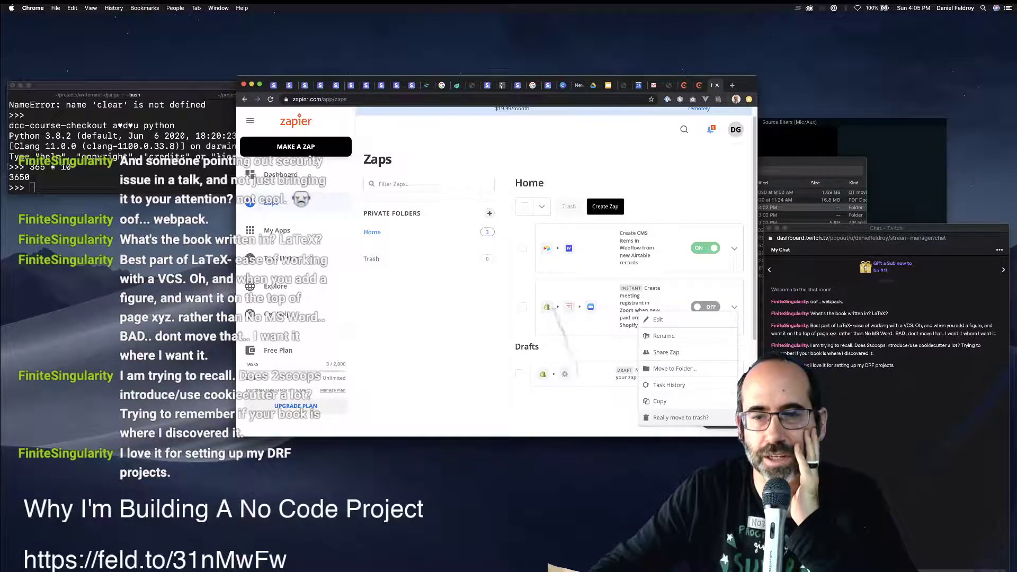
click(681, 418)
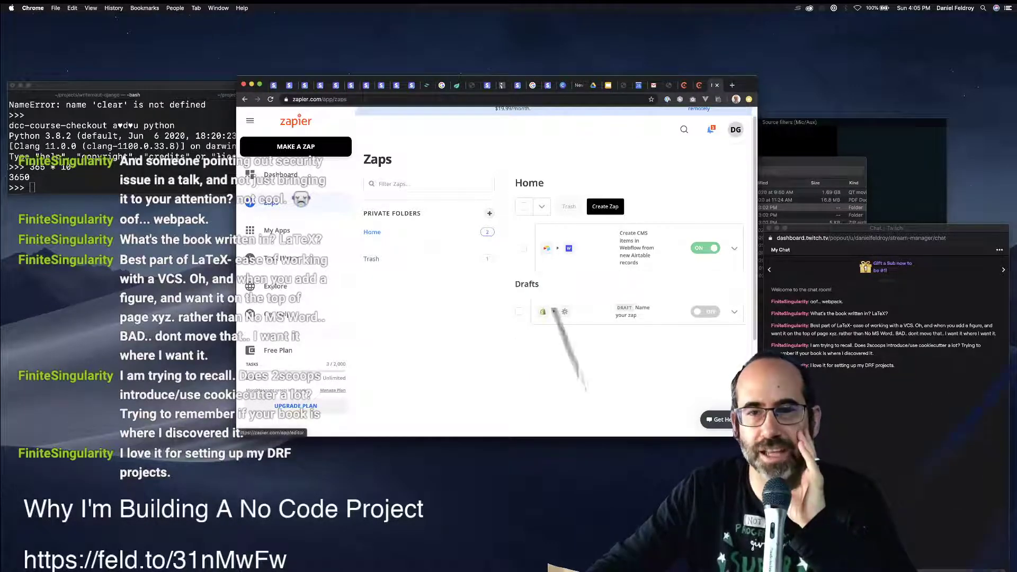
Make a new Zap with Chargebee New Subscription as its trigger.
click(633, 312)
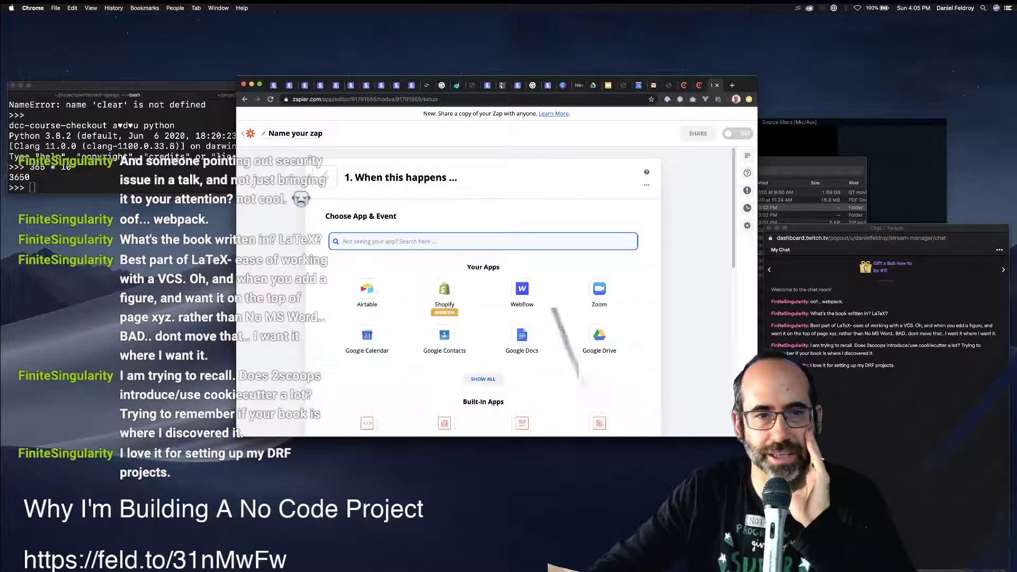
text(chargebee)
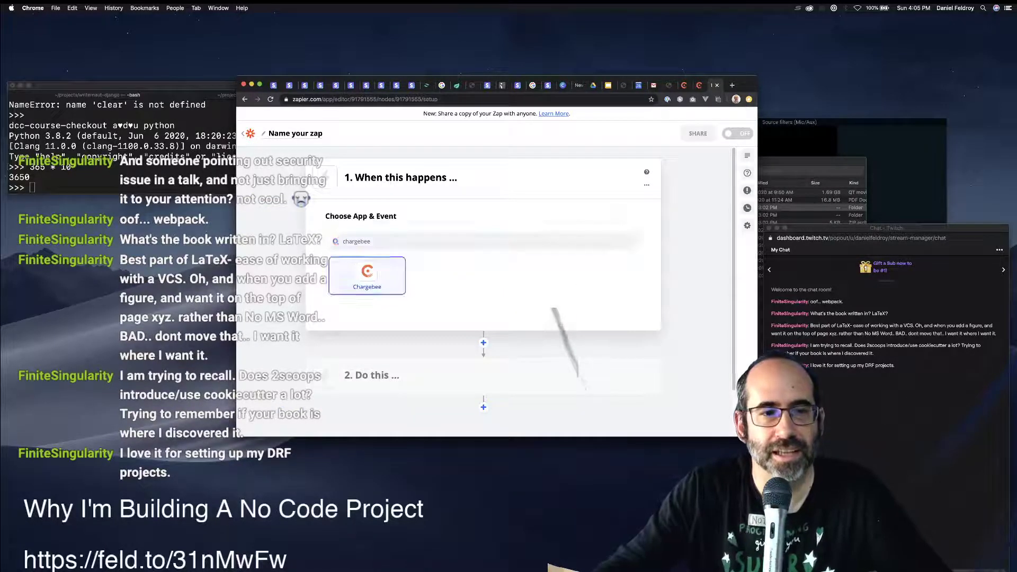
click(367, 272)
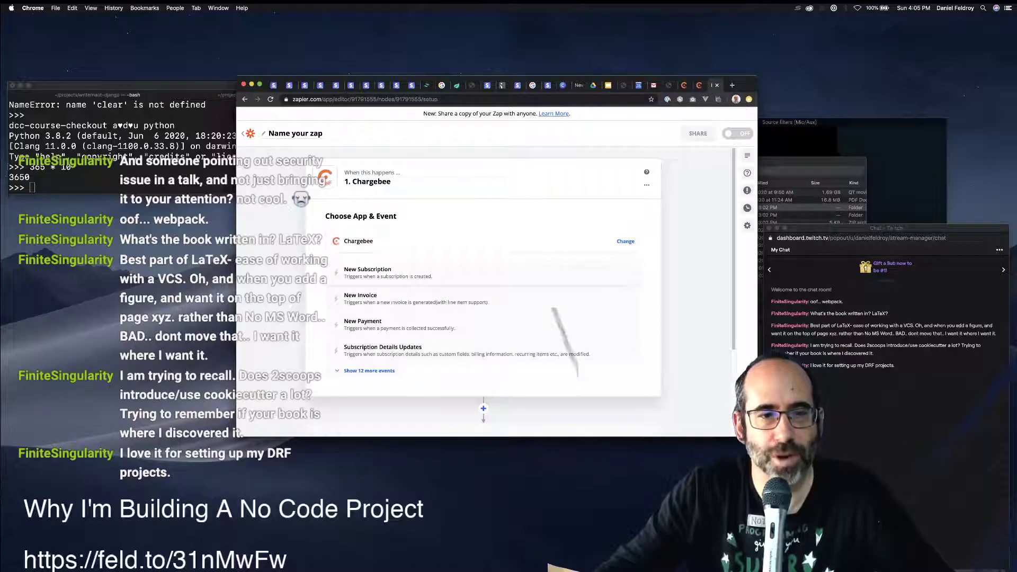
click(367, 271)
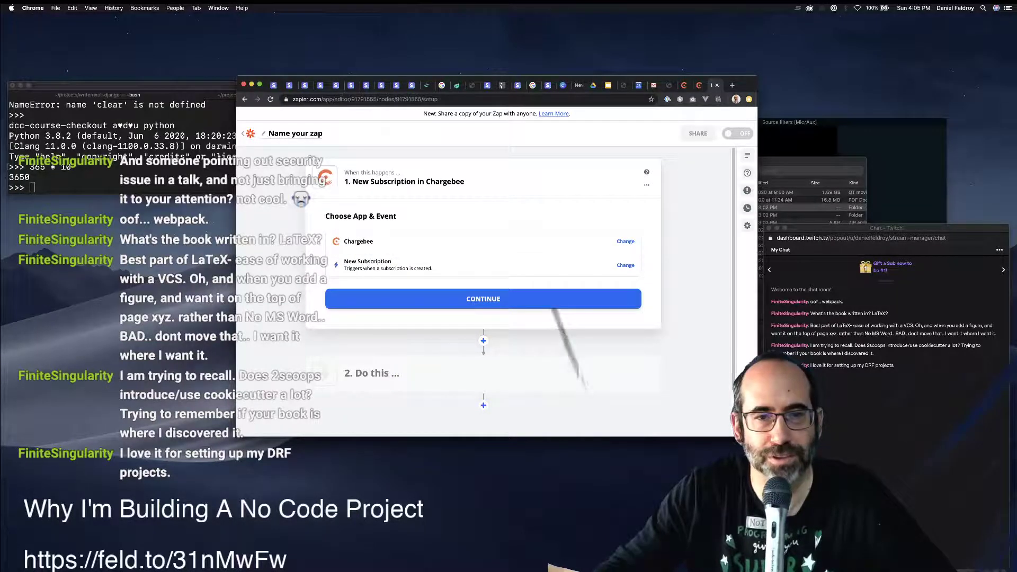
click(483, 299)
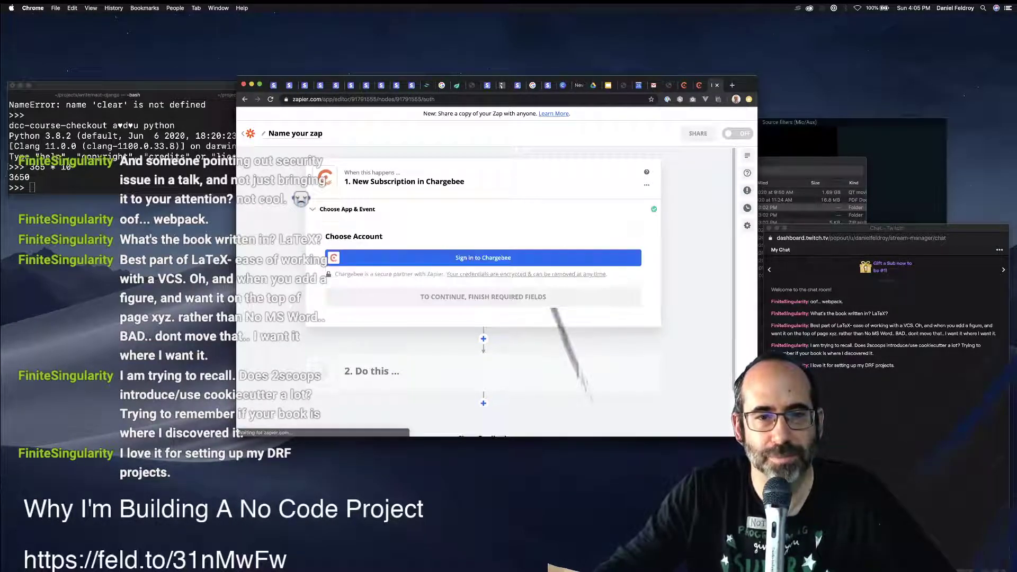
Start connecting the Chargebee account by entering the site name, then hide the browser.
click(483, 258)
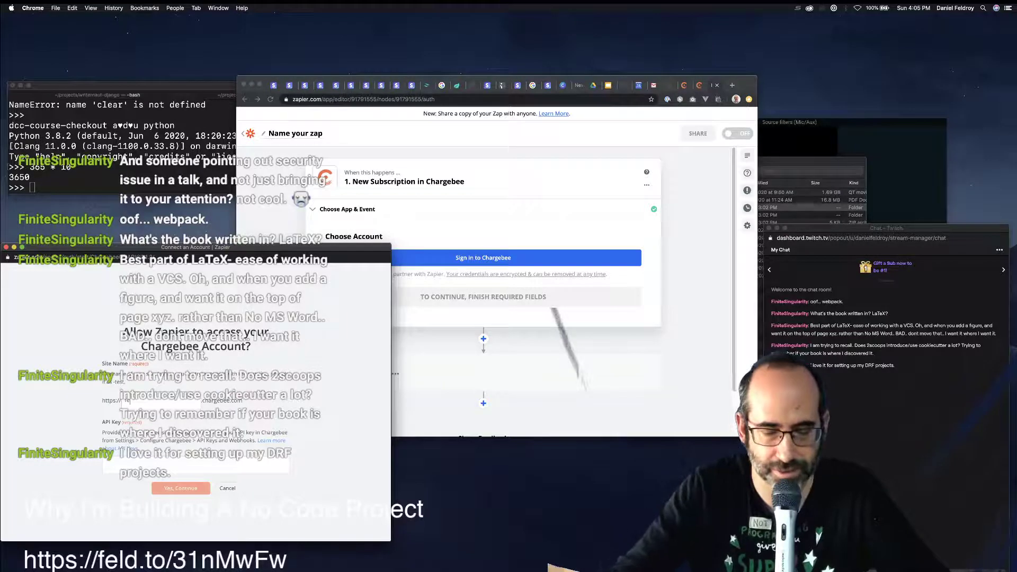
text(feldroy)
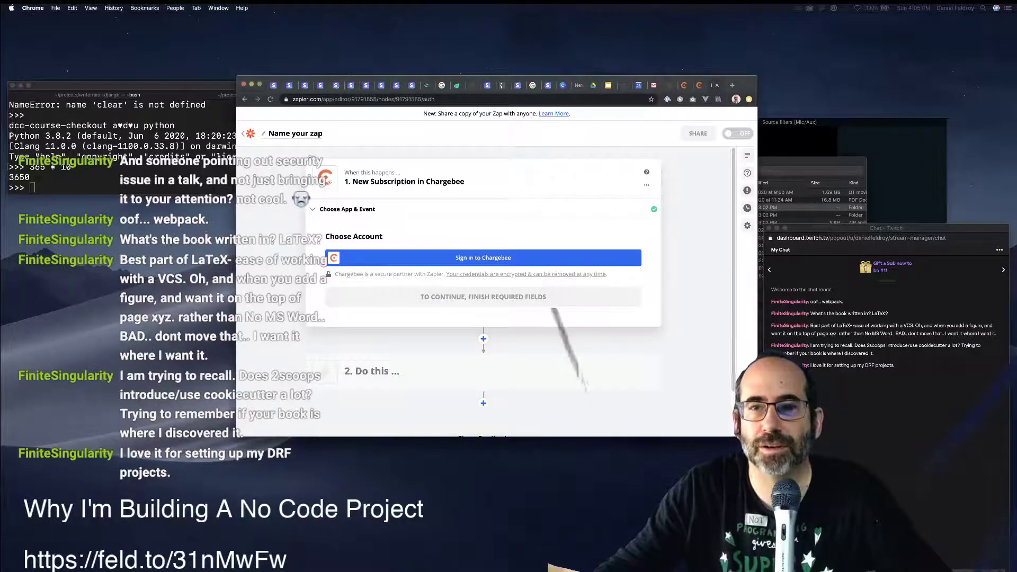
key(ctrl+shift+Tab)
key(ctrl+shift+Tab)
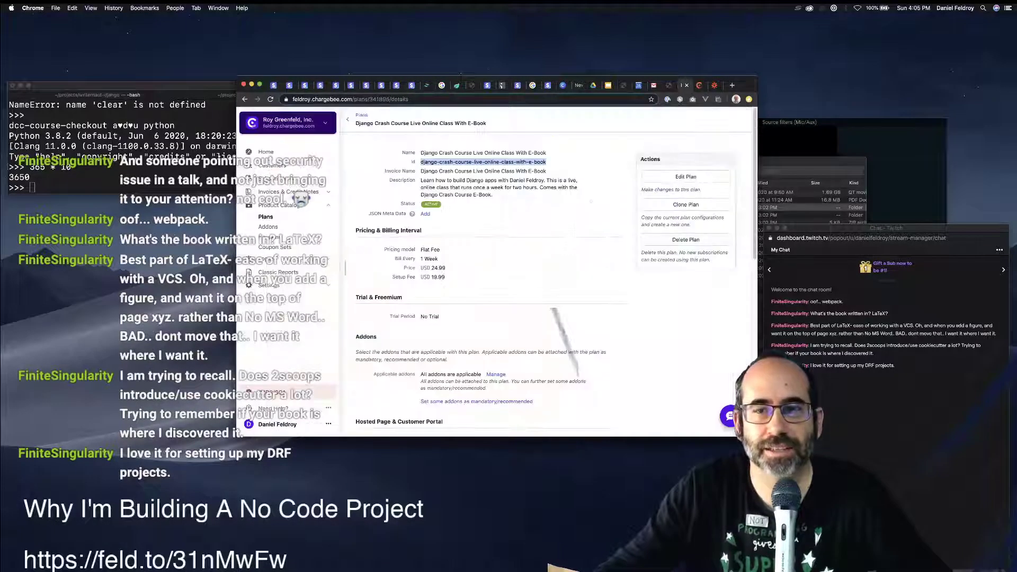
key(super+m)
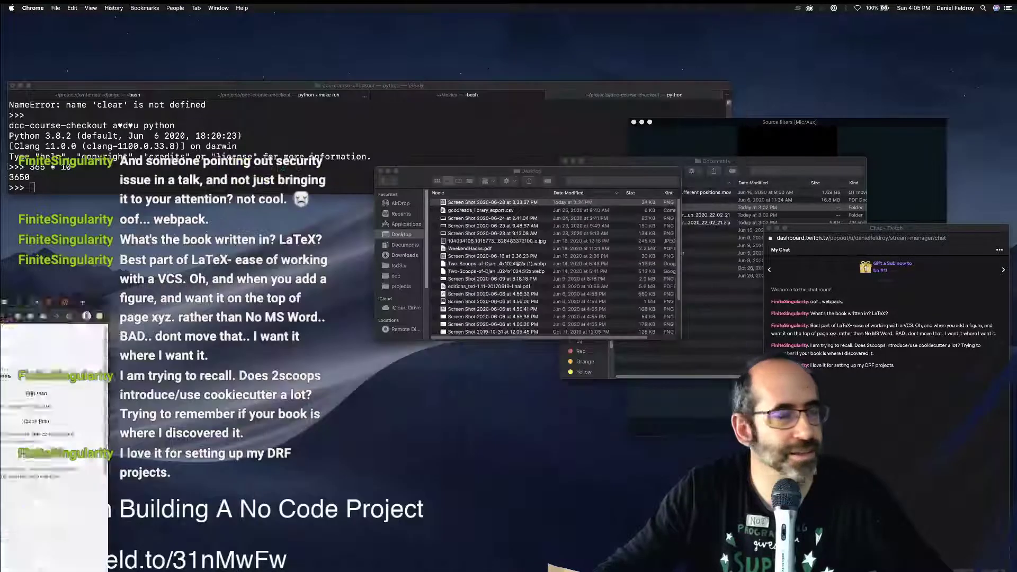
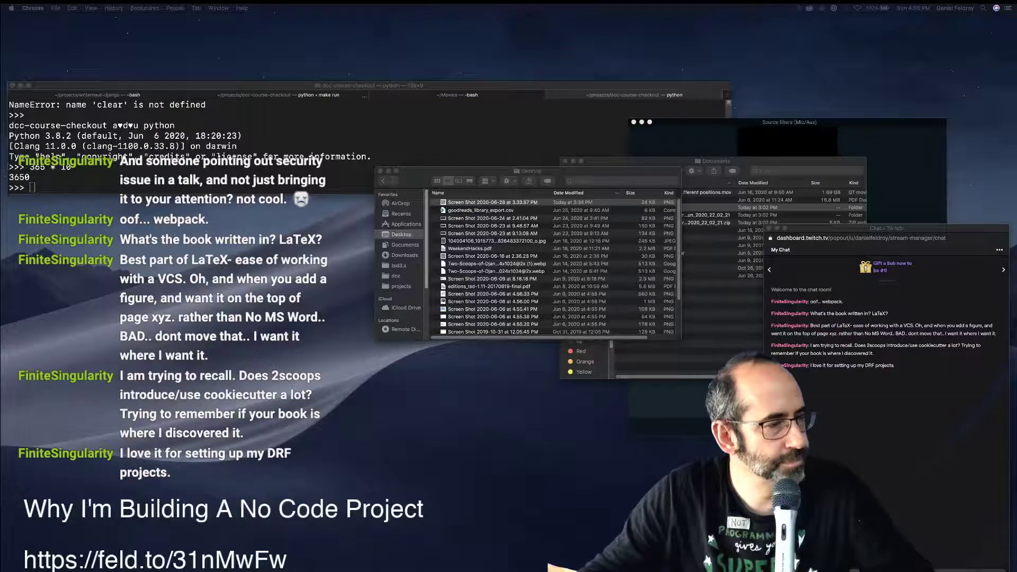
Bring the Zapier editor into view and move the chat window upper left with larger text.
drag(0, 339, 845, 103)
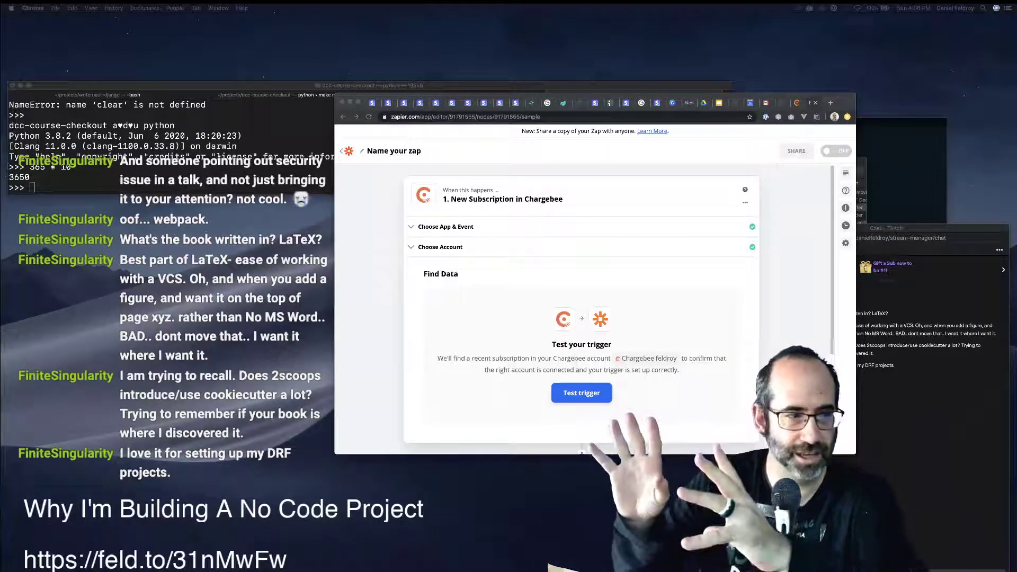
key(super+grave)
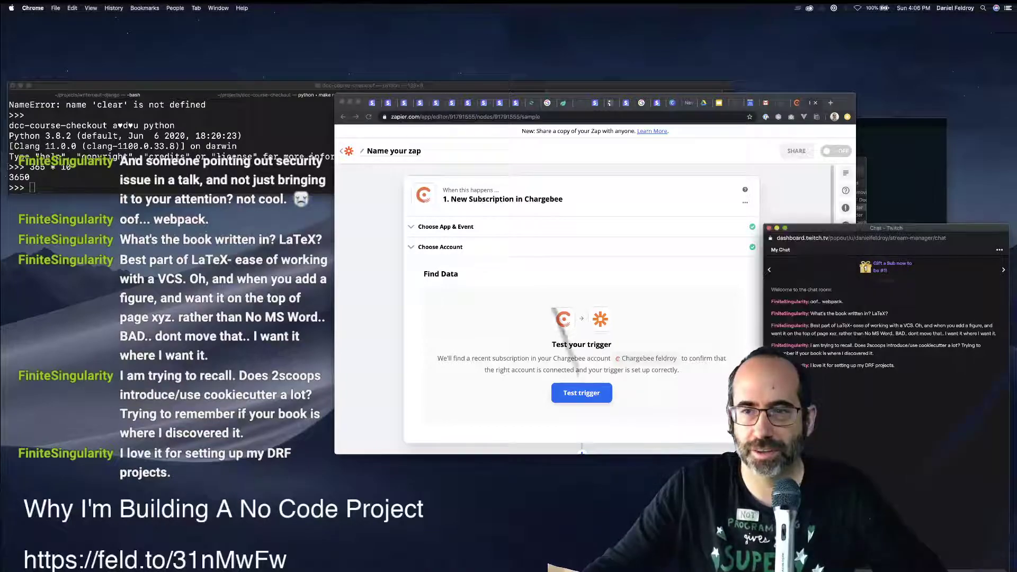
drag(886, 228, 130, 42)
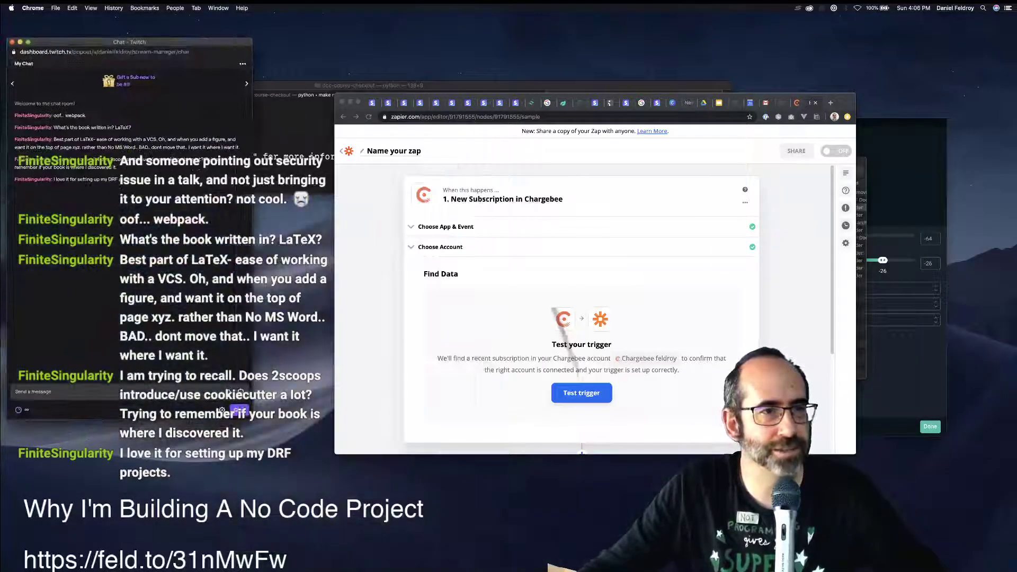
key(super+equal)
key(super+equal)
key(super+equal)
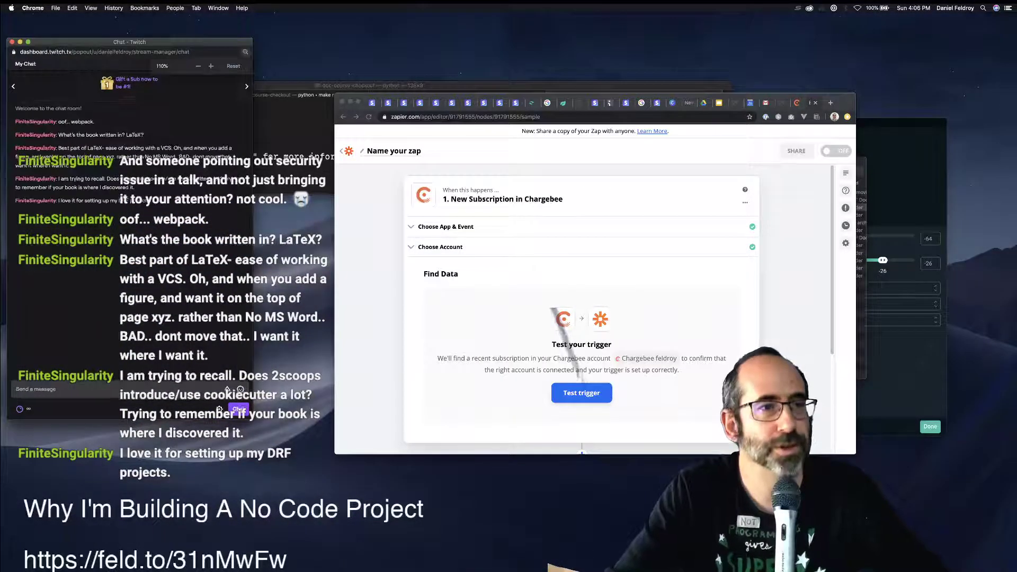
key(super+equal)
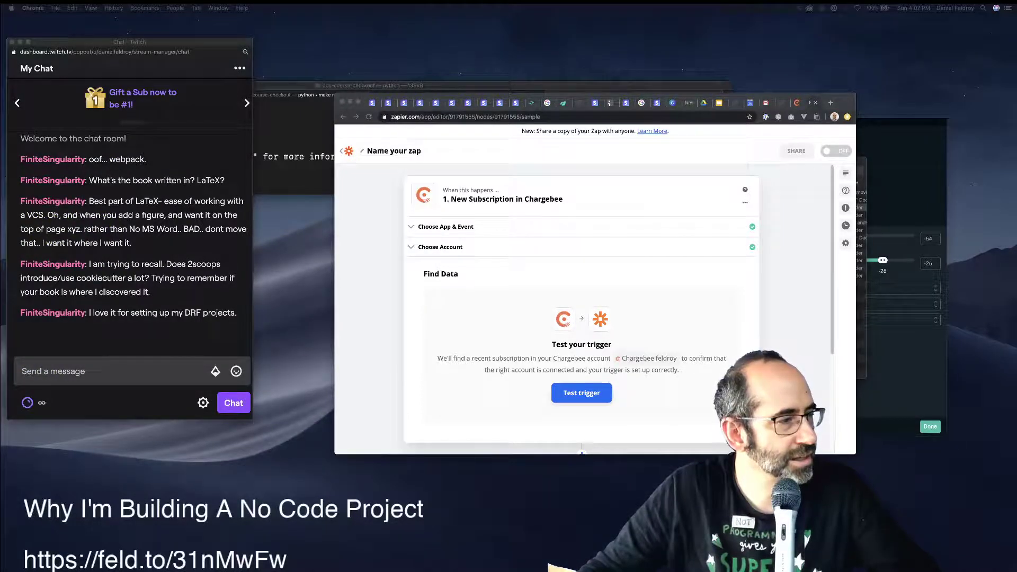
Resize, reposition and further zoom the chat window beside the editor.
click(197, 342)
drag(252, 419, 358, 531)
key(super+equal)
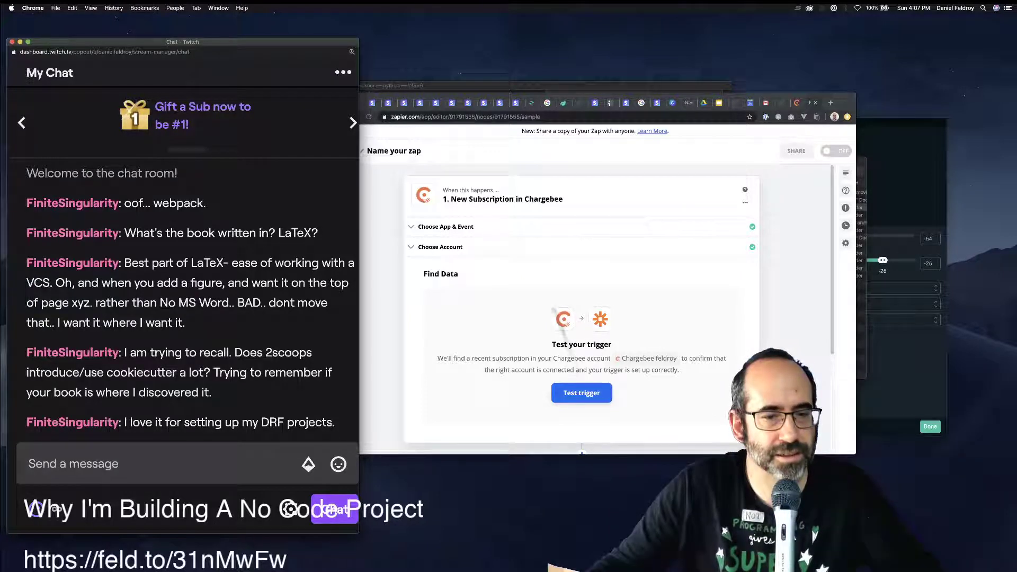
drag(358, 533, 344, 487)
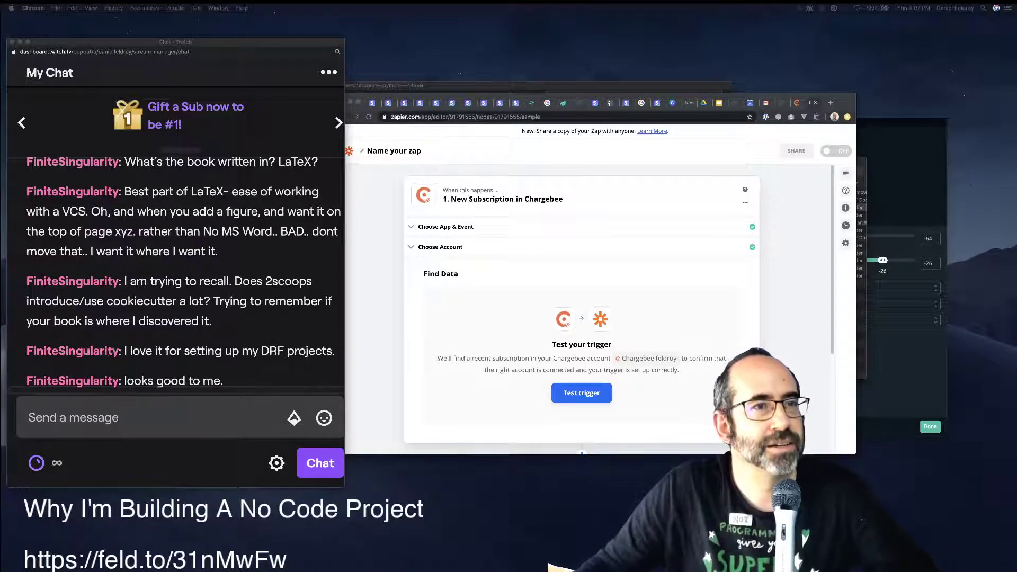
drag(175, 42, 156, 21)
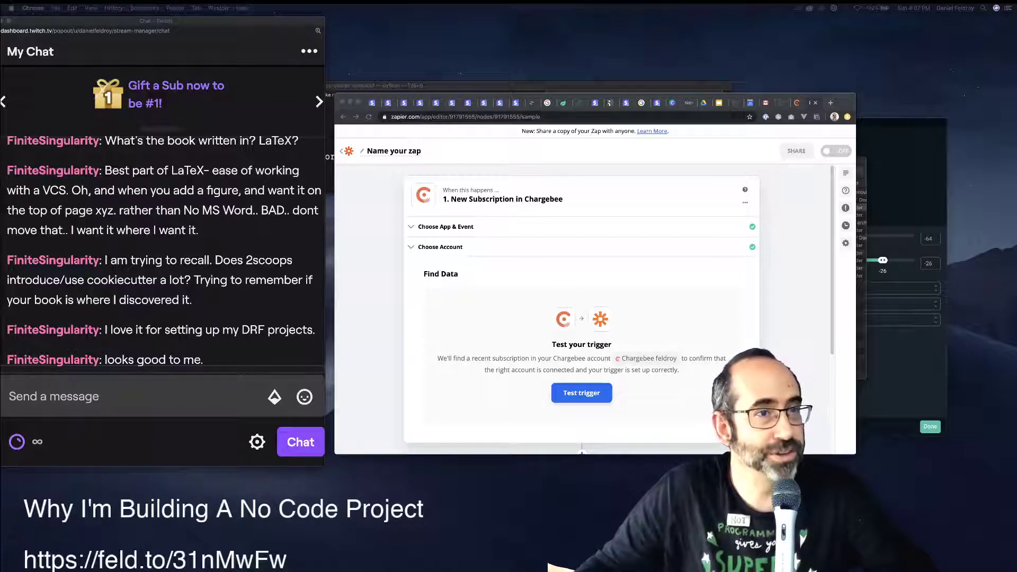
drag(159, 20, 186, 18)
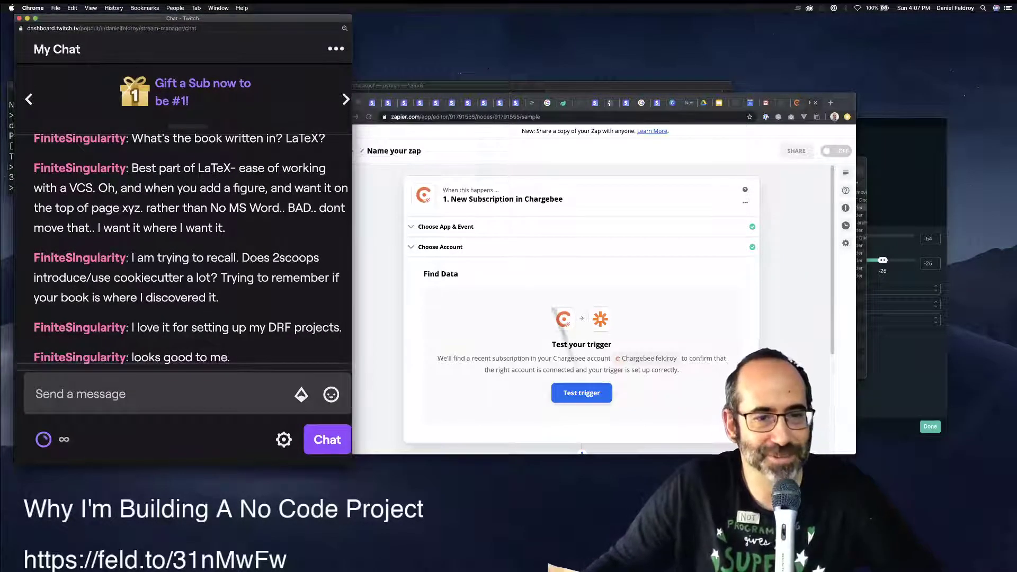
drag(352, 466, 305, 474)
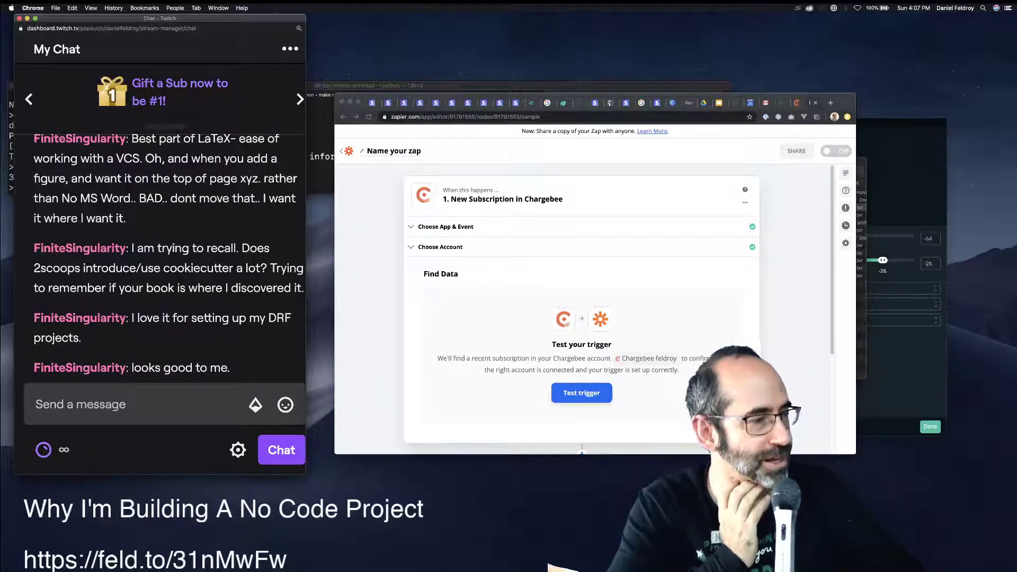
Return to the Zapier editor showing the New Subscription trigger test.
click(581, 308)
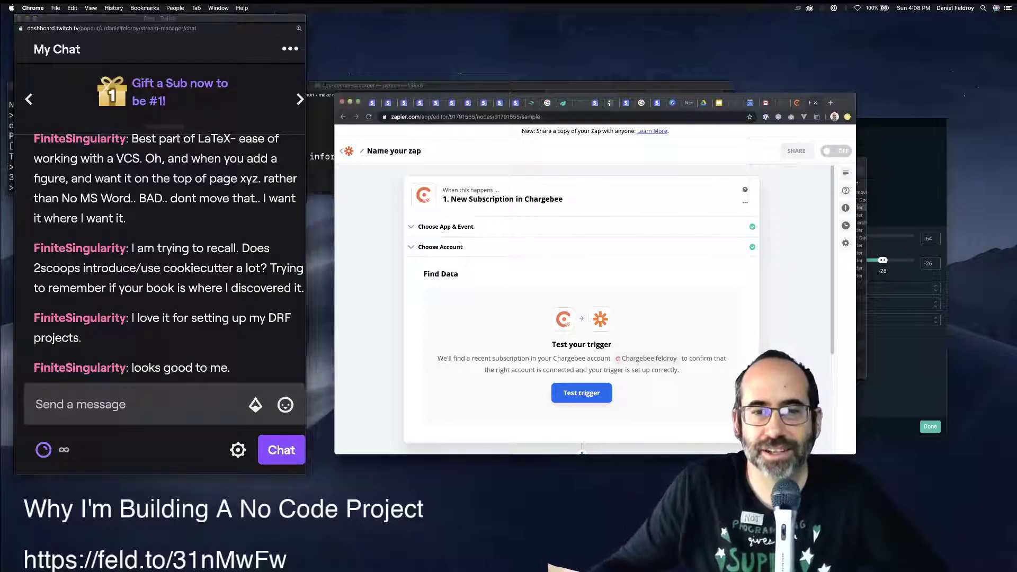
scroll(582, 307, down, 1)
scroll(581, 307, up, 1)
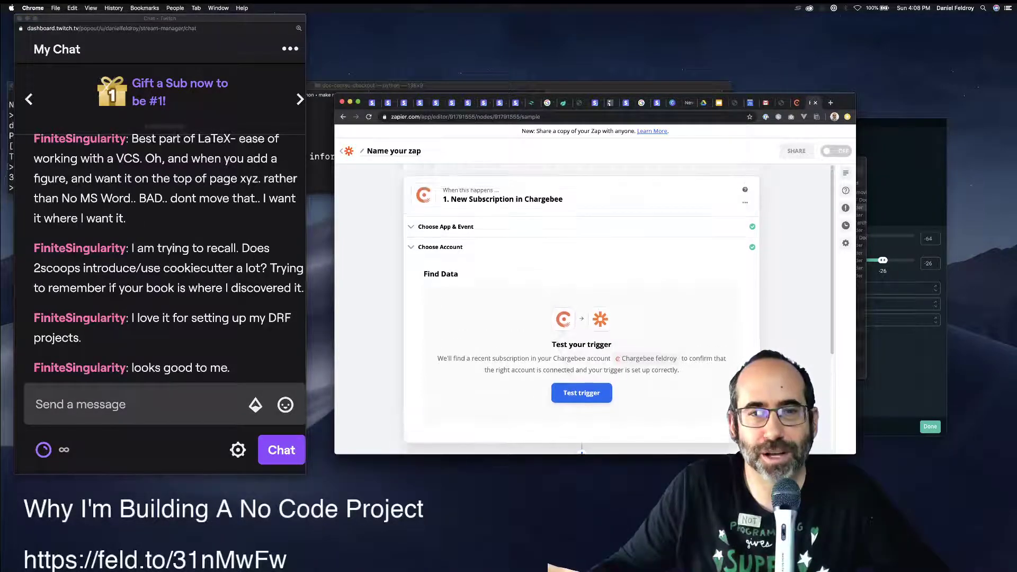
Step through the New Subscription trigger's app, account and test sections.
click(446, 227)
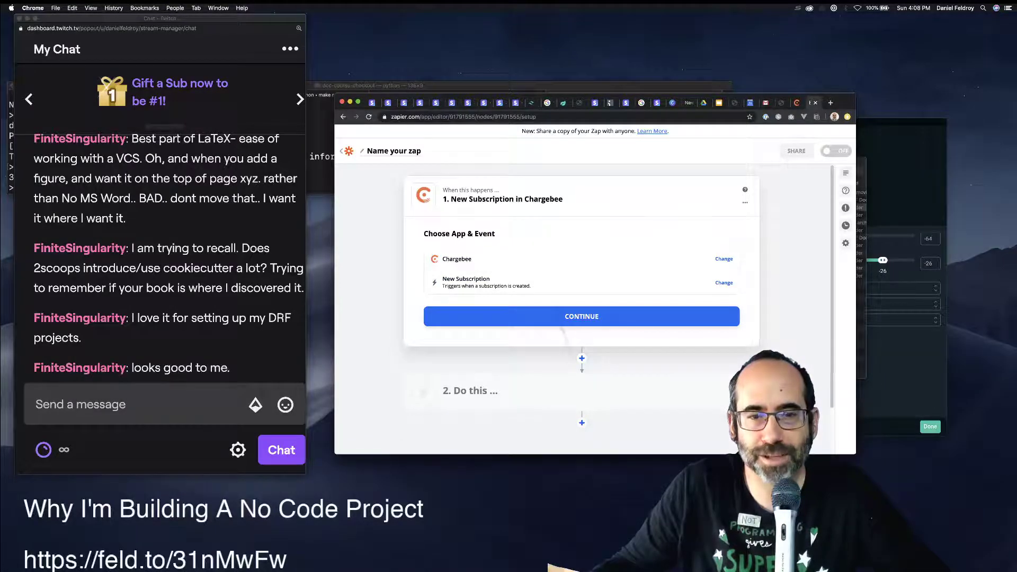
click(582, 316)
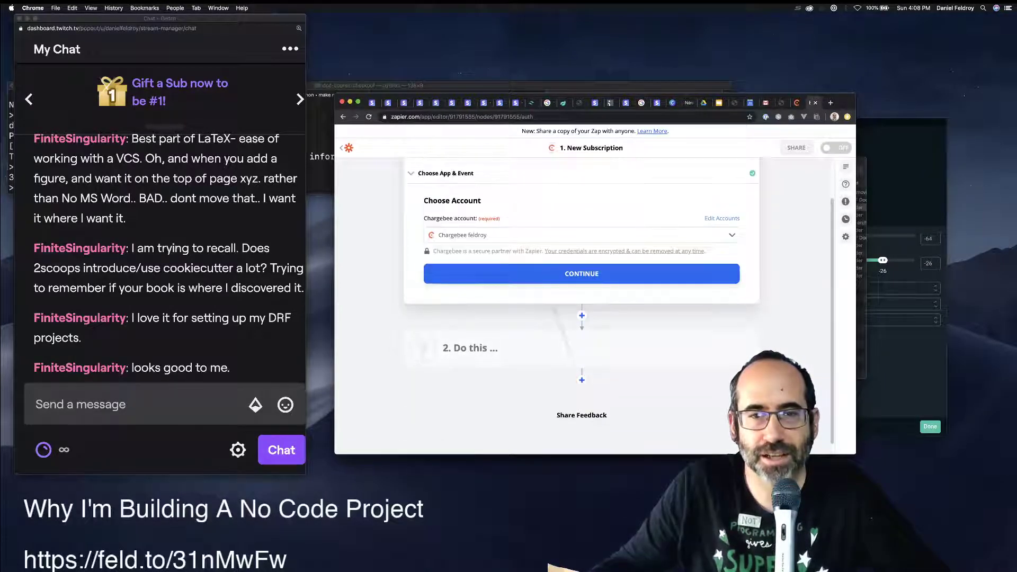
click(582, 273)
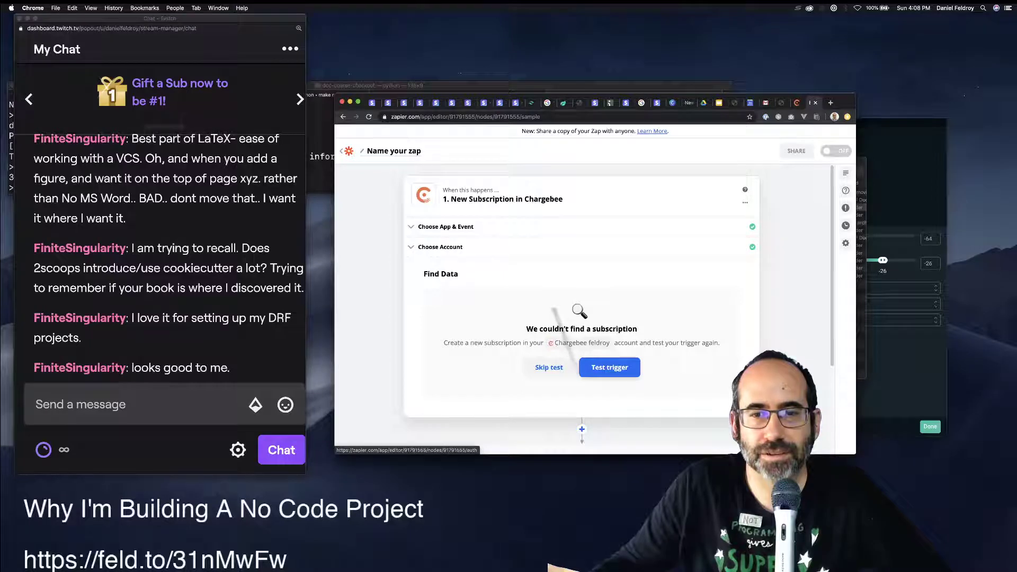
Reconfirm the Chargebee account, then reopen the trigger event list.
click(440, 247)
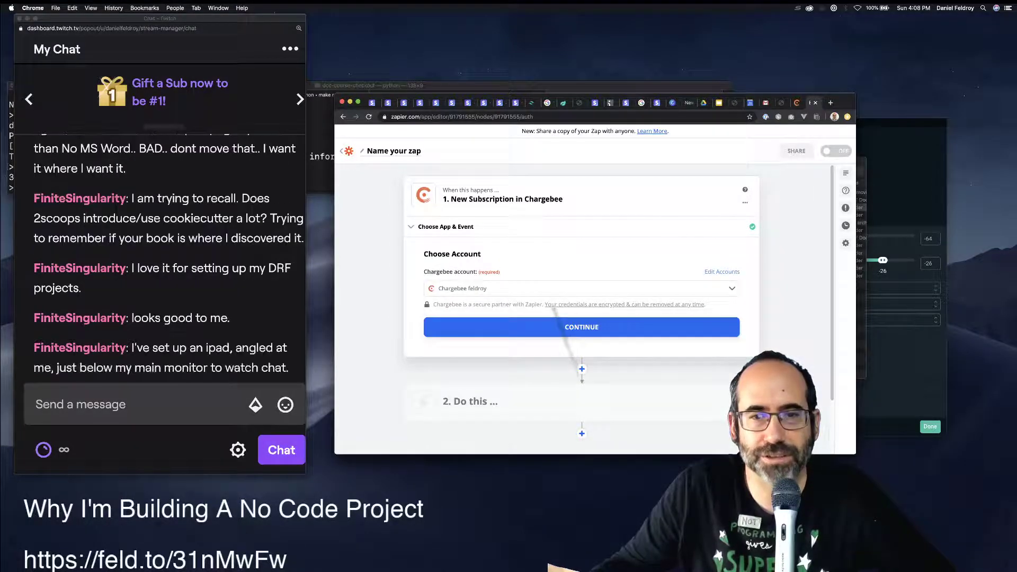
click(581, 326)
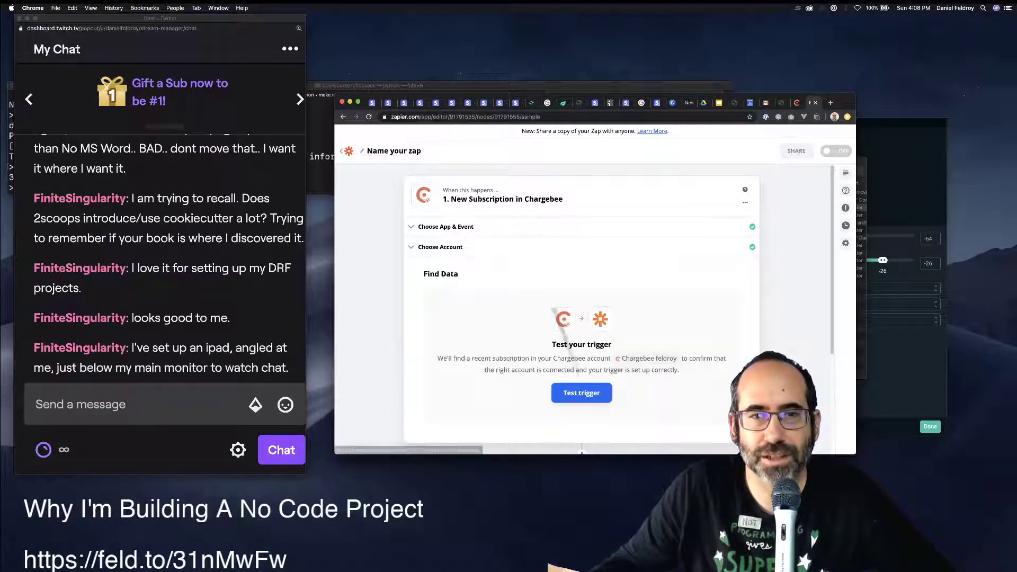
click(445, 227)
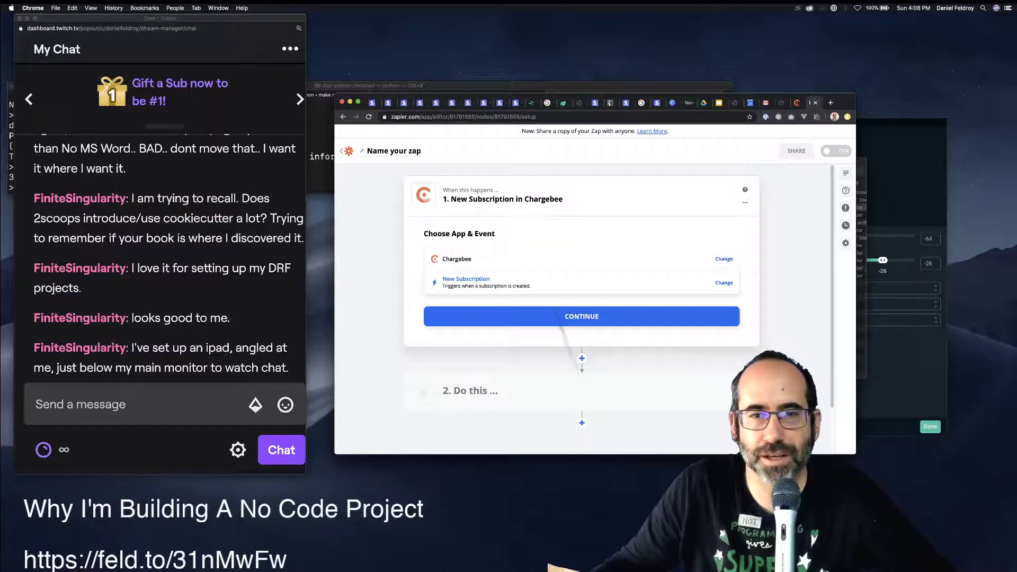
click(466, 280)
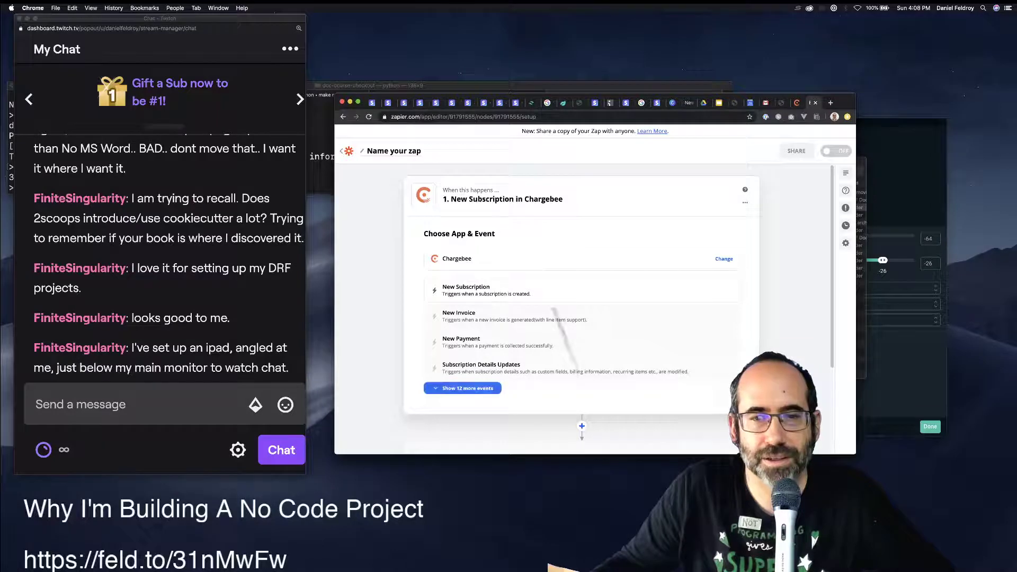
Switch the Chargebee trigger event to New Payment and continue to the account step.
click(467, 388)
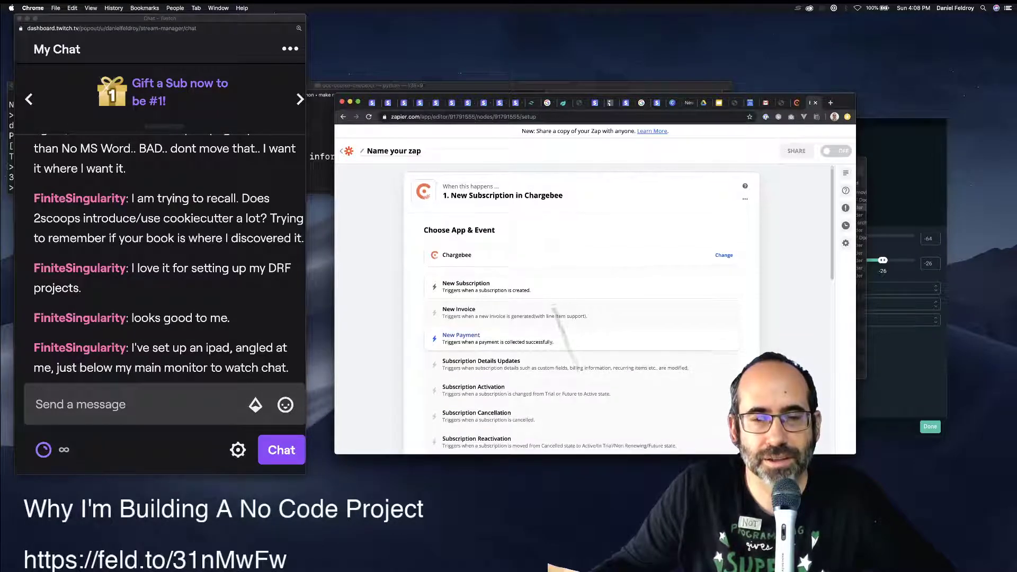
scroll(529, 338, down, 3)
scroll(530, 318, down, 5)
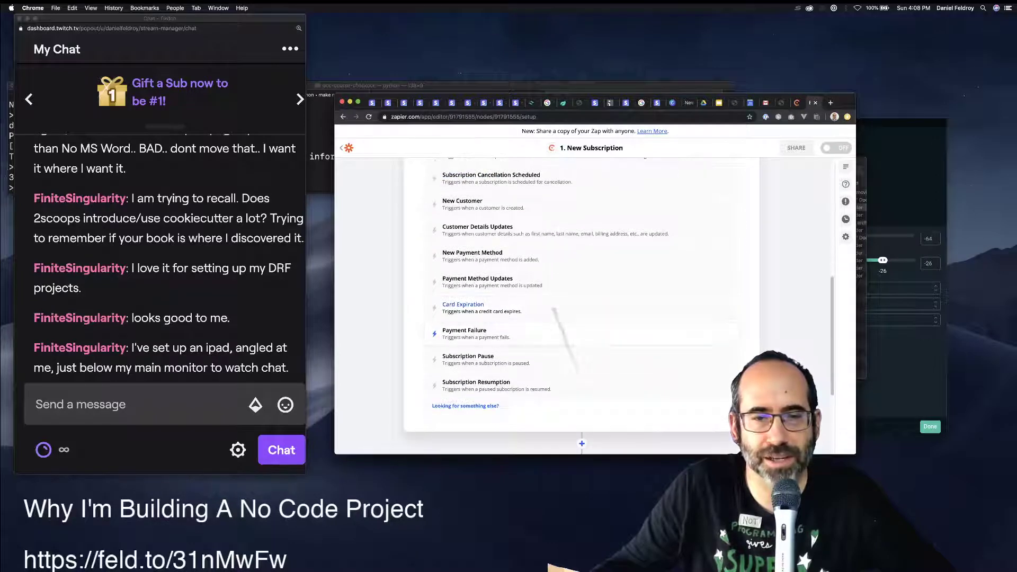
scroll(530, 317, up, 10)
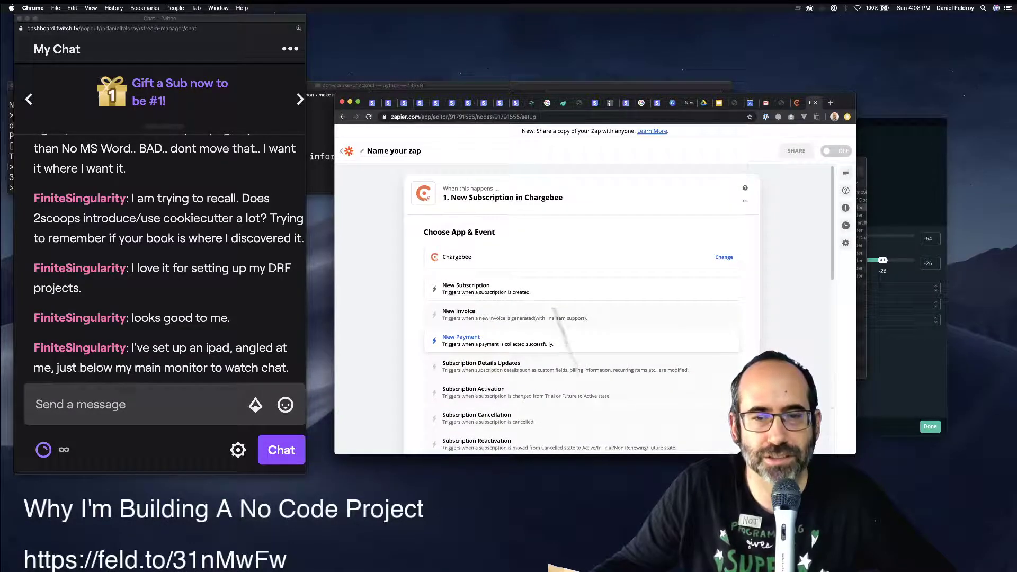
click(466, 340)
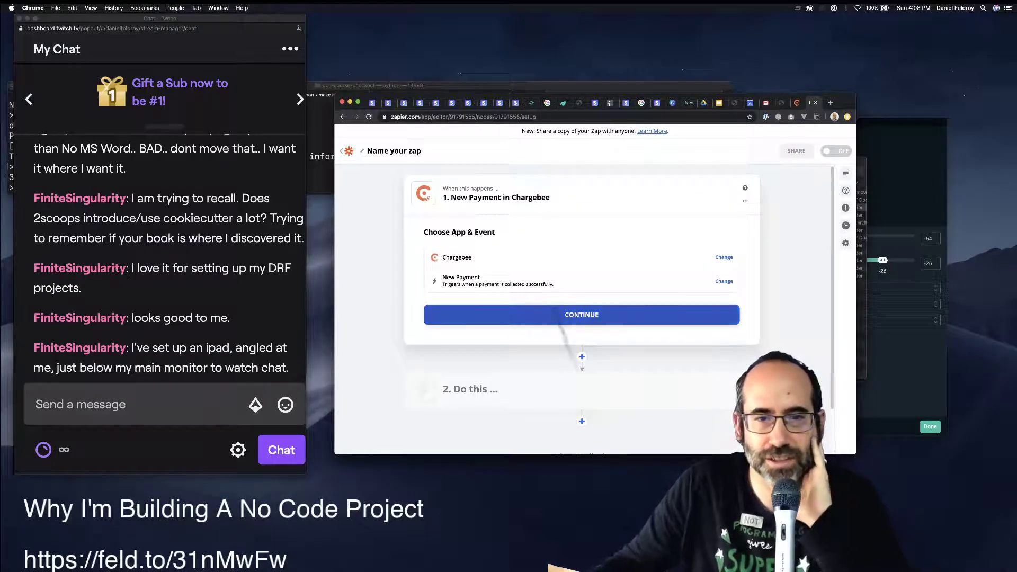
click(563, 317)
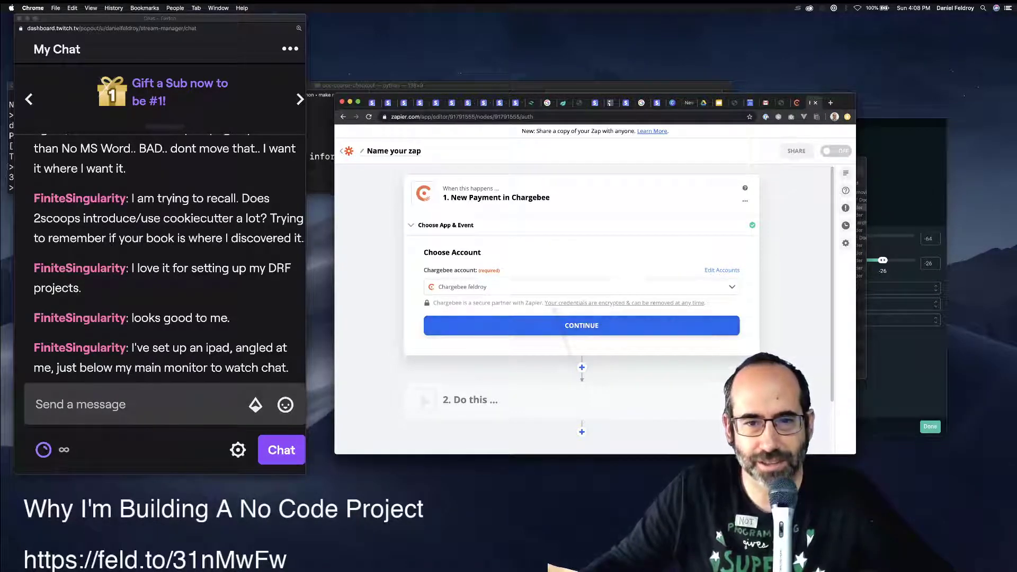
click(581, 367)
click(582, 325)
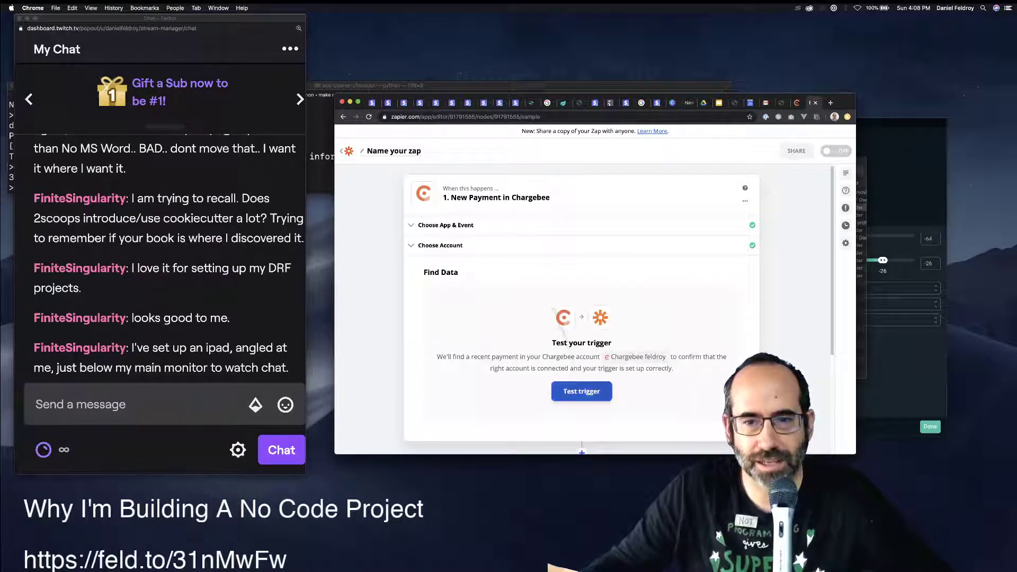
scroll(581, 371, down, 2)
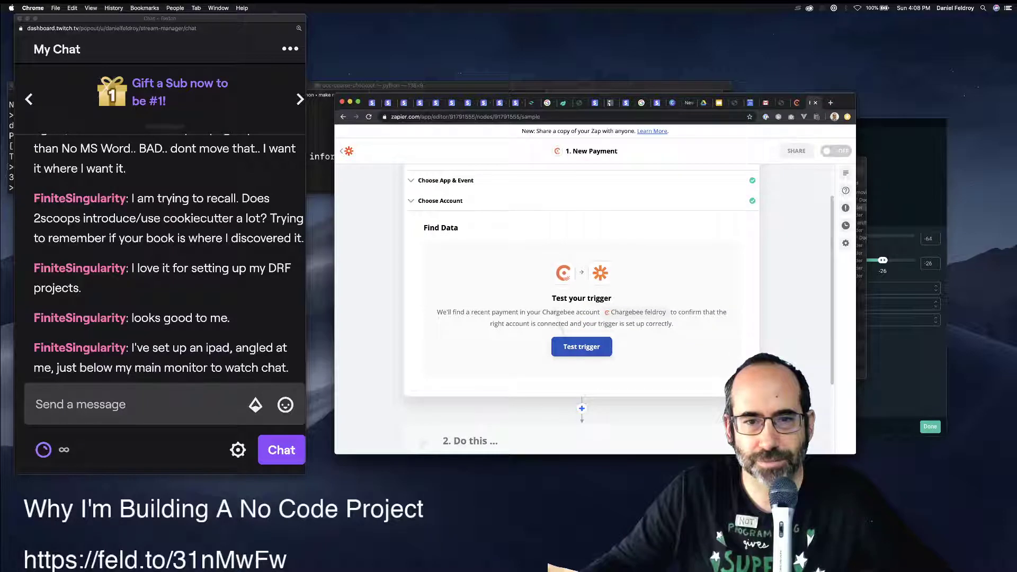
scroll(582, 318, down, 2)
click(470, 386)
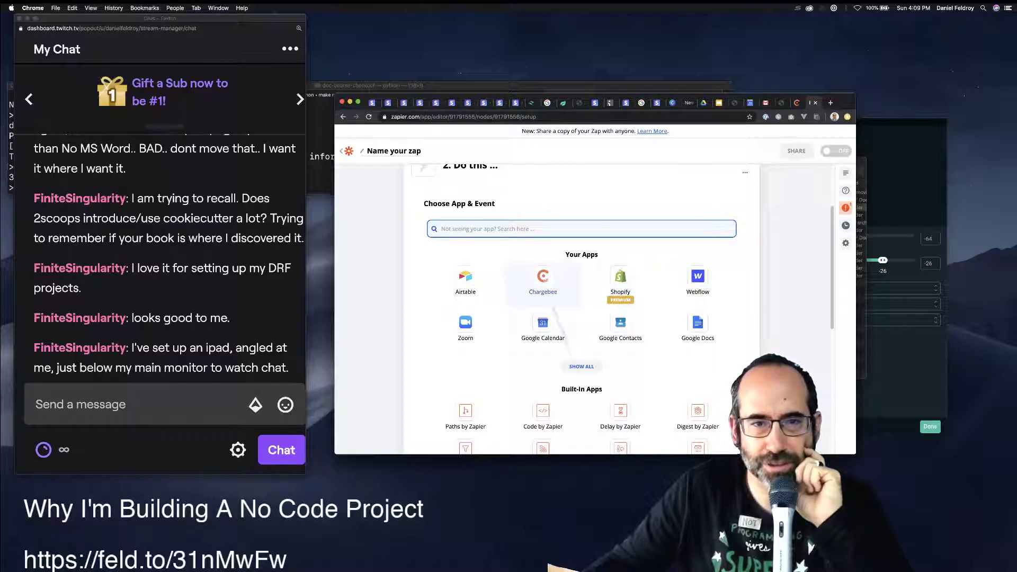
click(543, 281)
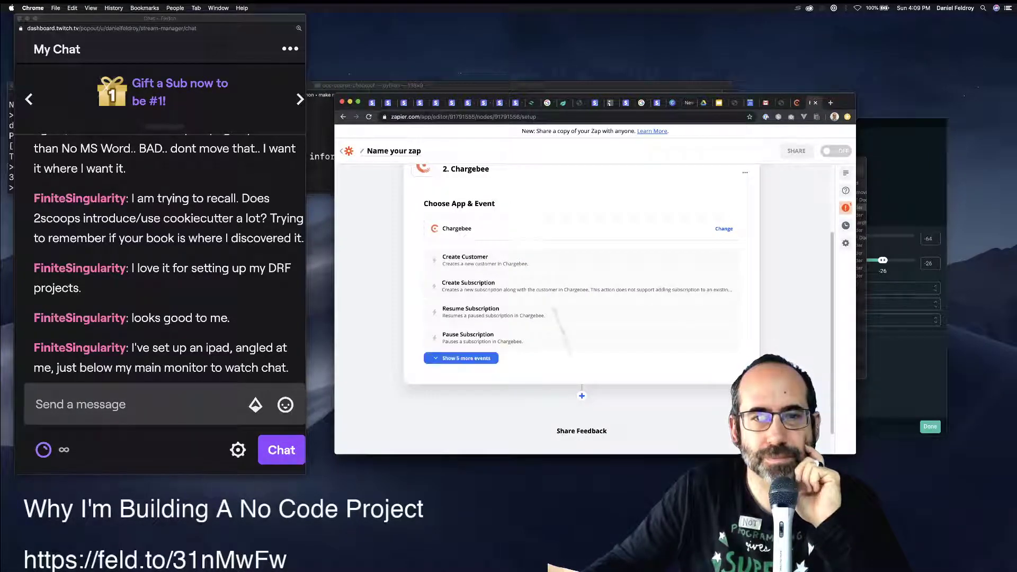
scroll(581, 307, up, 3)
scroll(582, 307, down, 5)
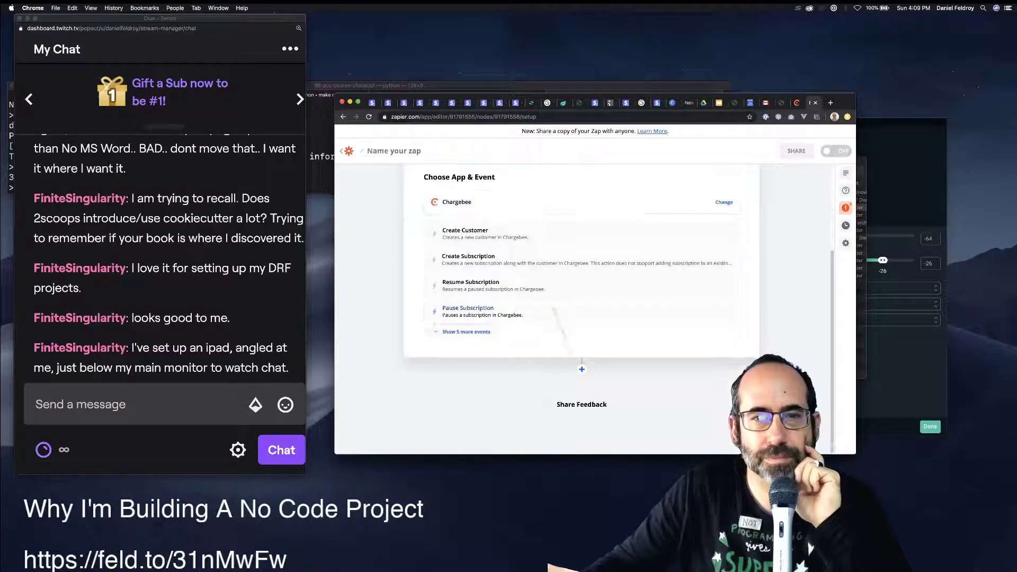
scroll(582, 307, up, 3)
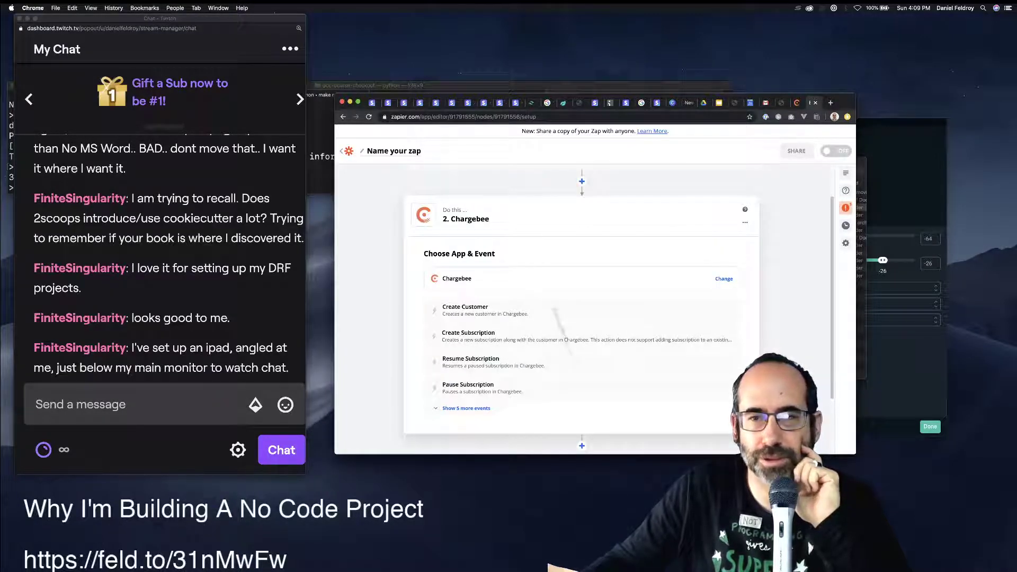
Delete the Chargebee action step from the zap.
click(745, 222)
click(724, 257)
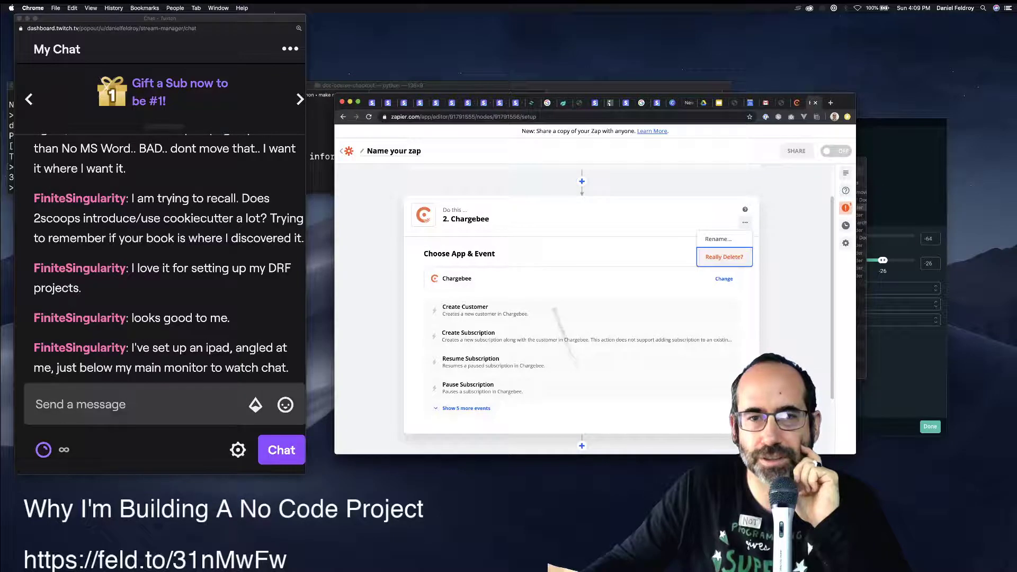
click(724, 257)
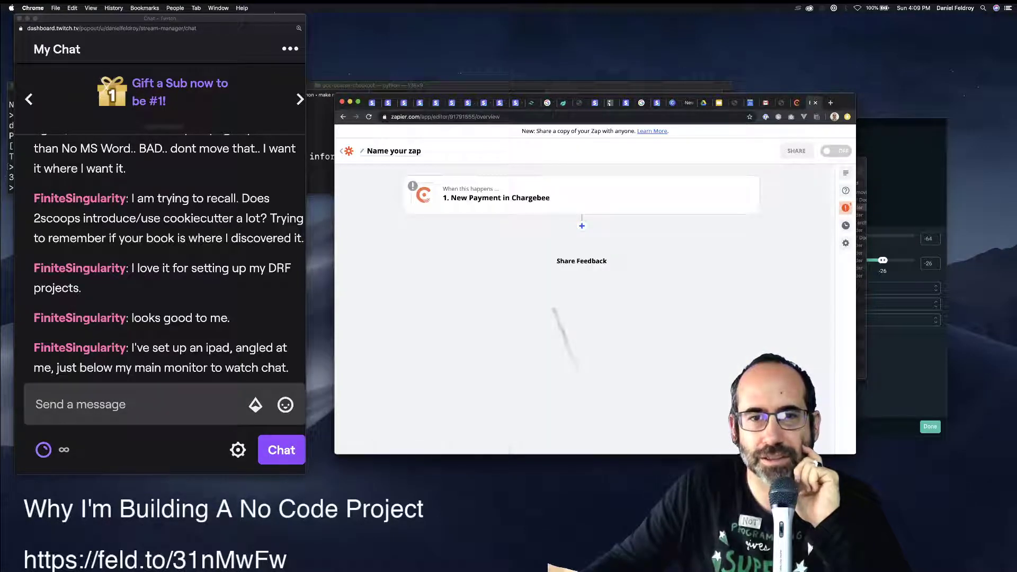
Add a Filter by Zapier step with the Only continue if... event.
click(604, 225)
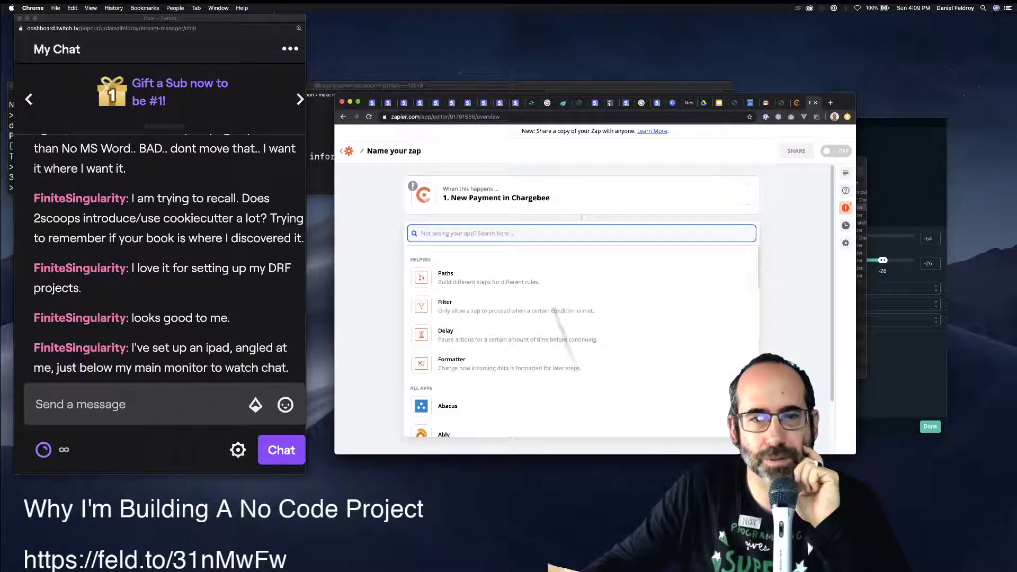
click(553, 310)
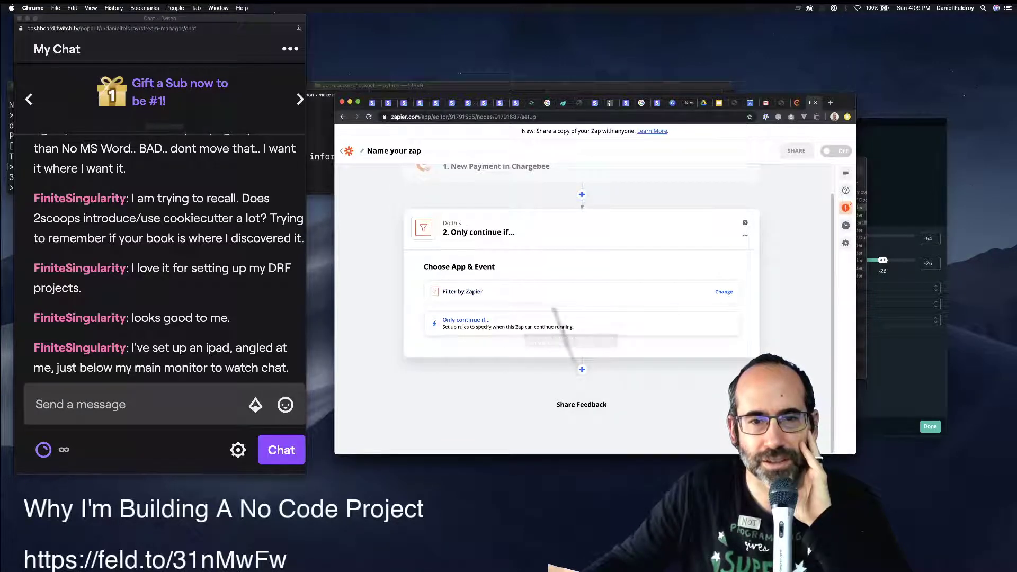
click(466, 322)
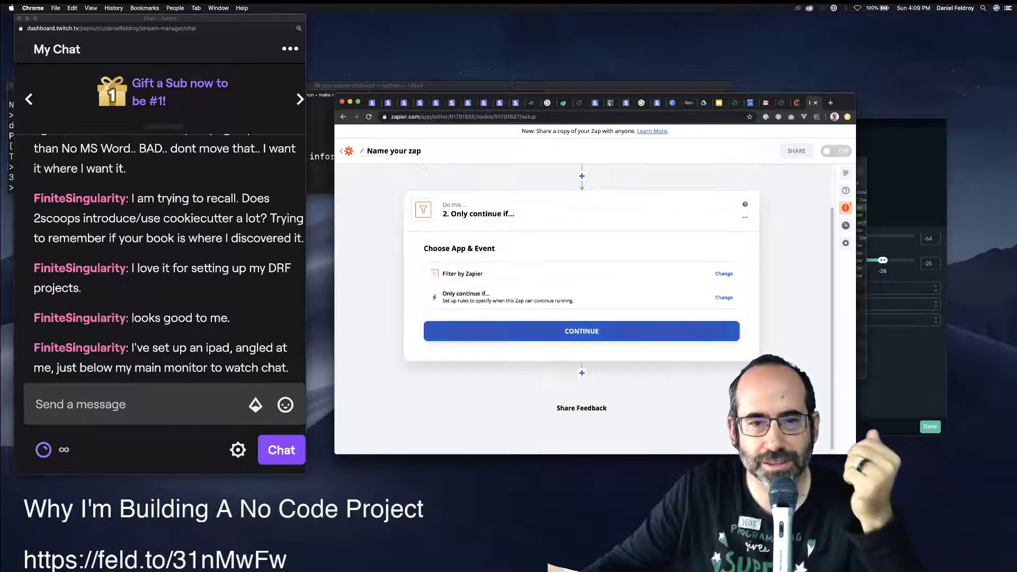
Choose Subscription Plan Id as the filter's field.
click(581, 328)
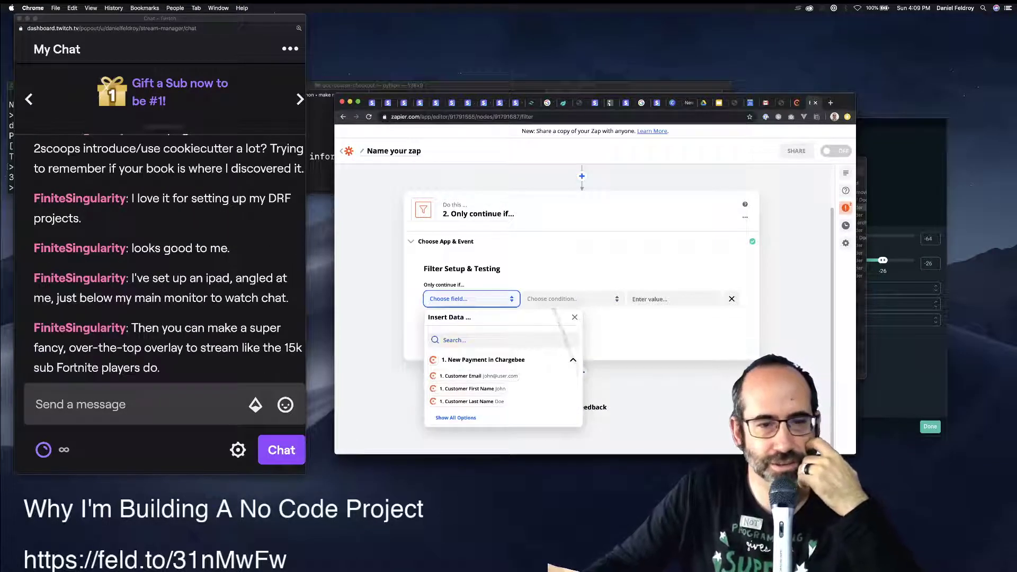
click(455, 417)
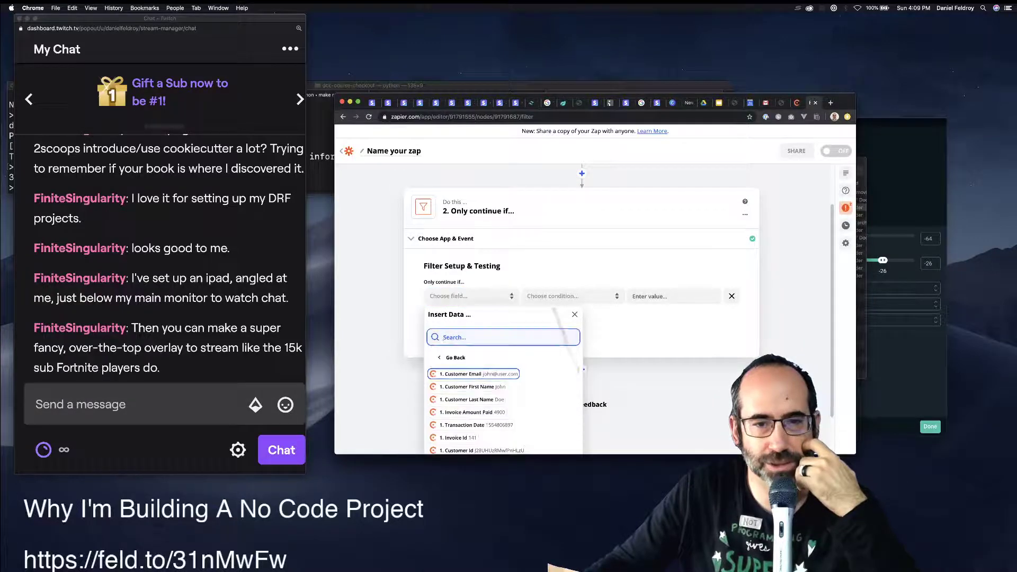
key(Down)
key(Down)
key(Down)
key(Down)
key(Down)
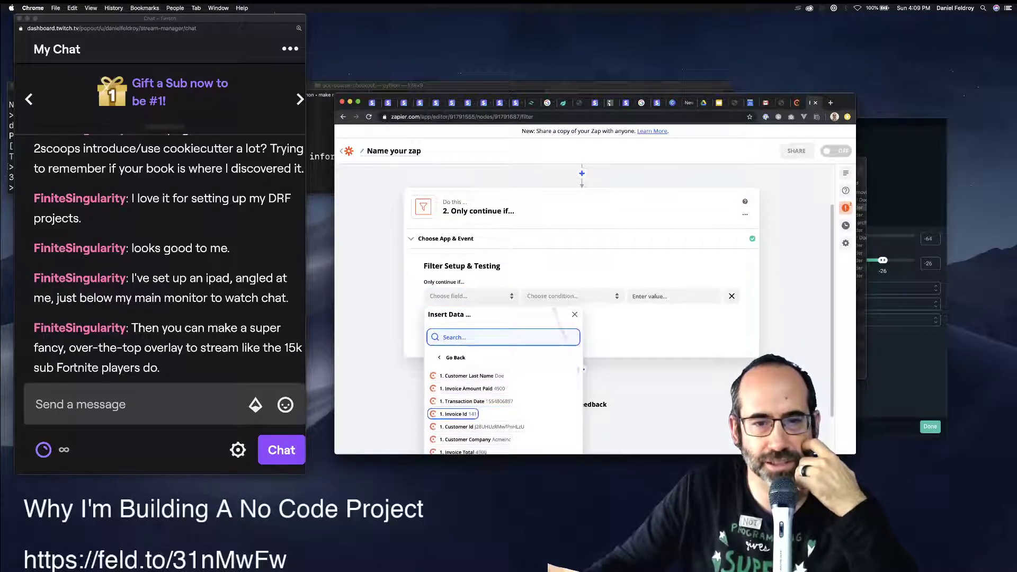
key(Down)
key(Down)
key(Down)
key(Down)
key(Down)
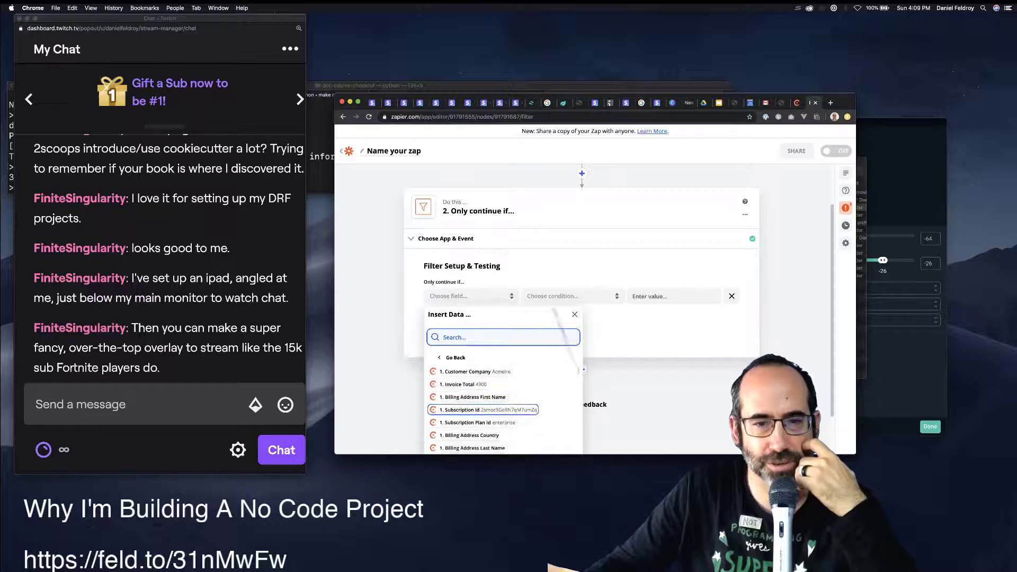
key(Down)
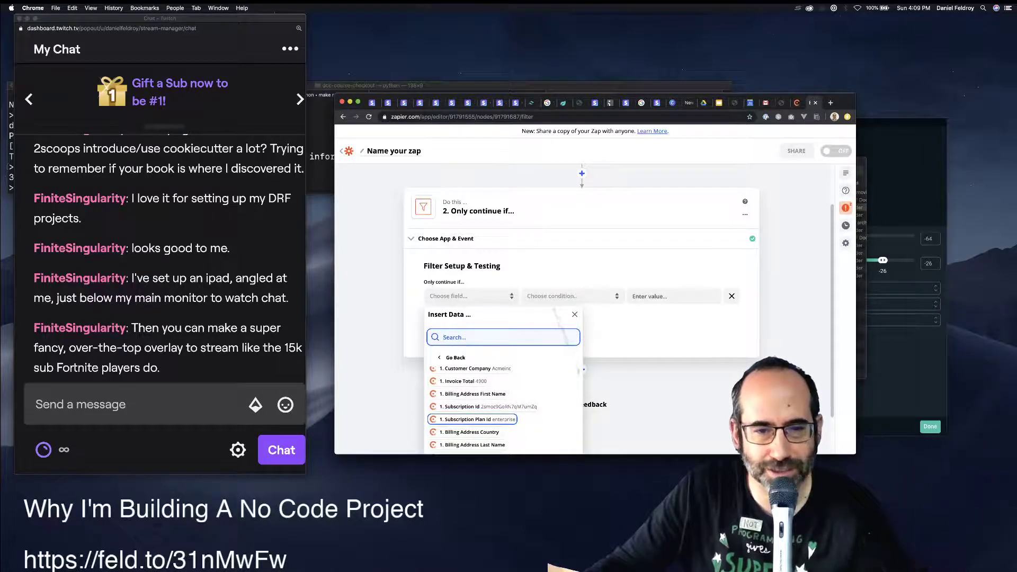
key(Return)
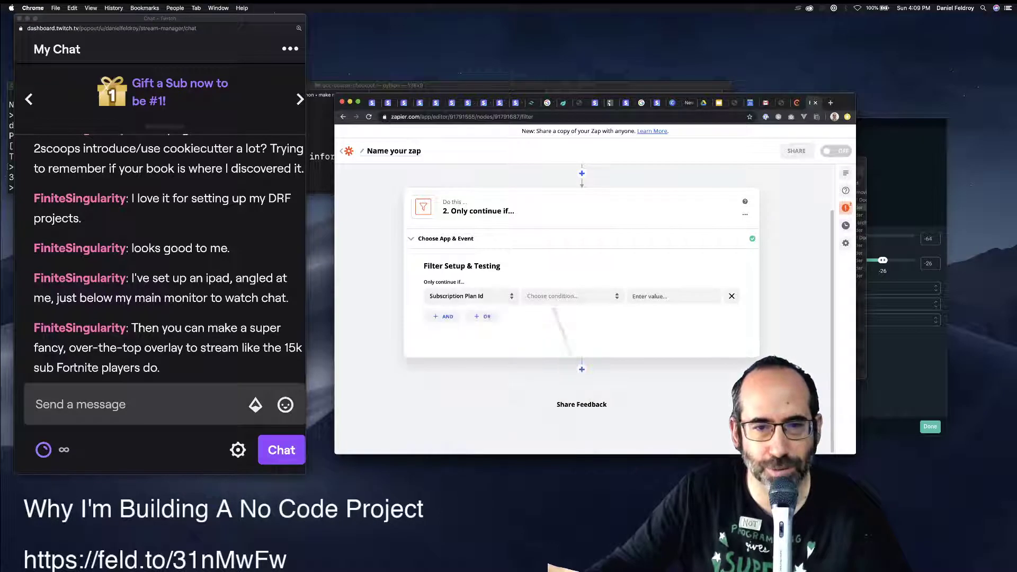
click(471, 296)
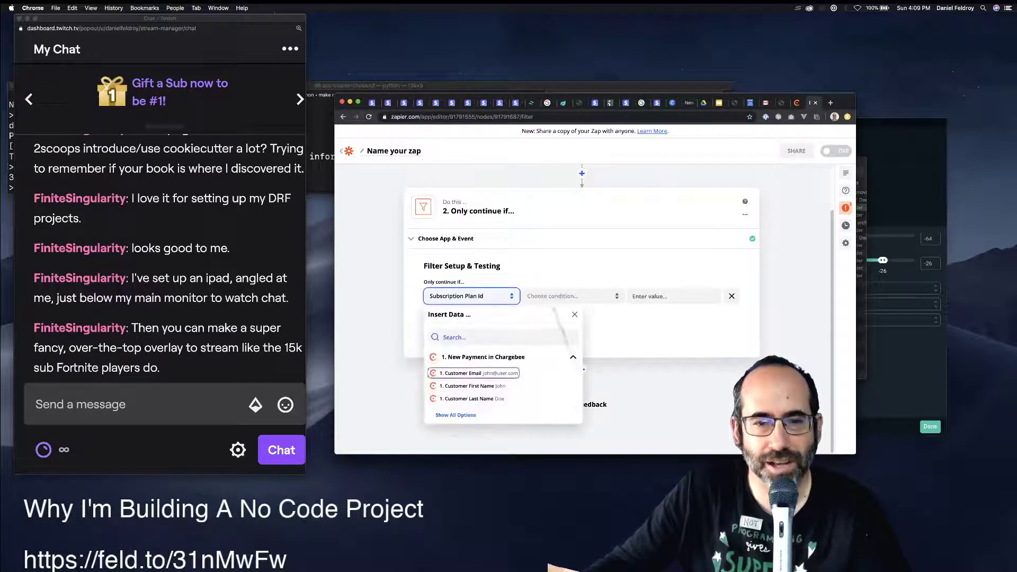
click(456, 415)
scroll(483, 389, down, 2)
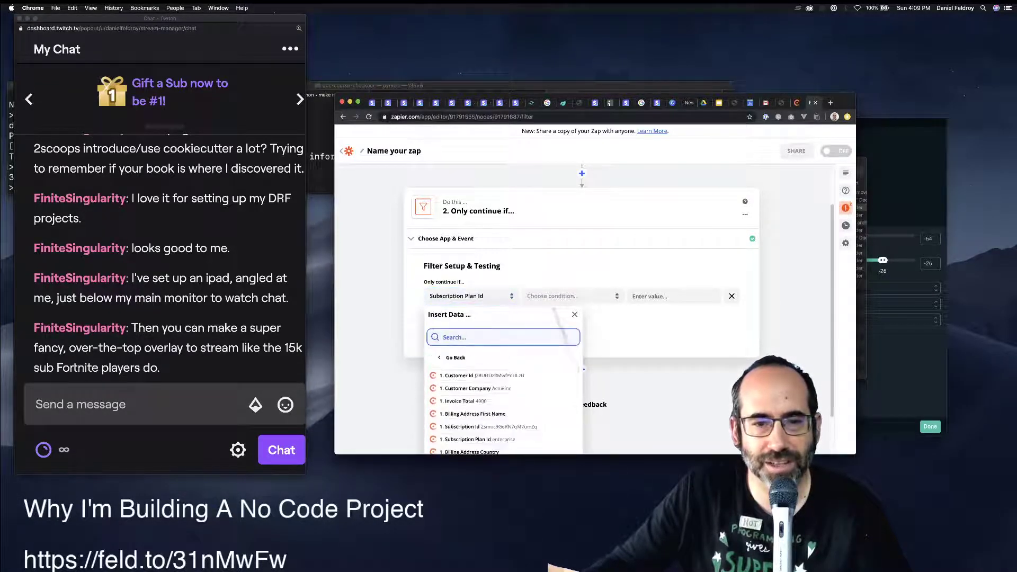
key(Down)
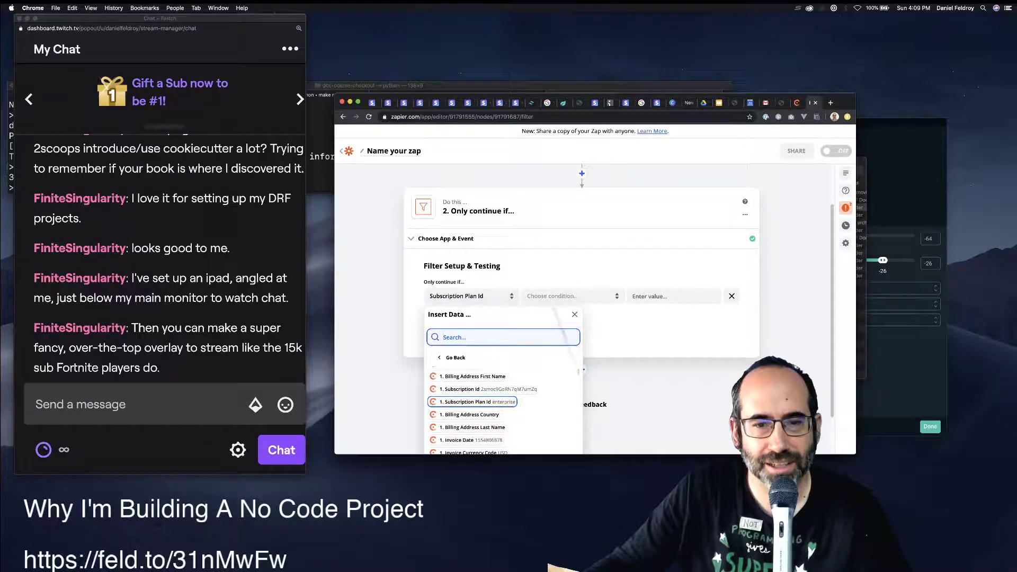
key(Return)
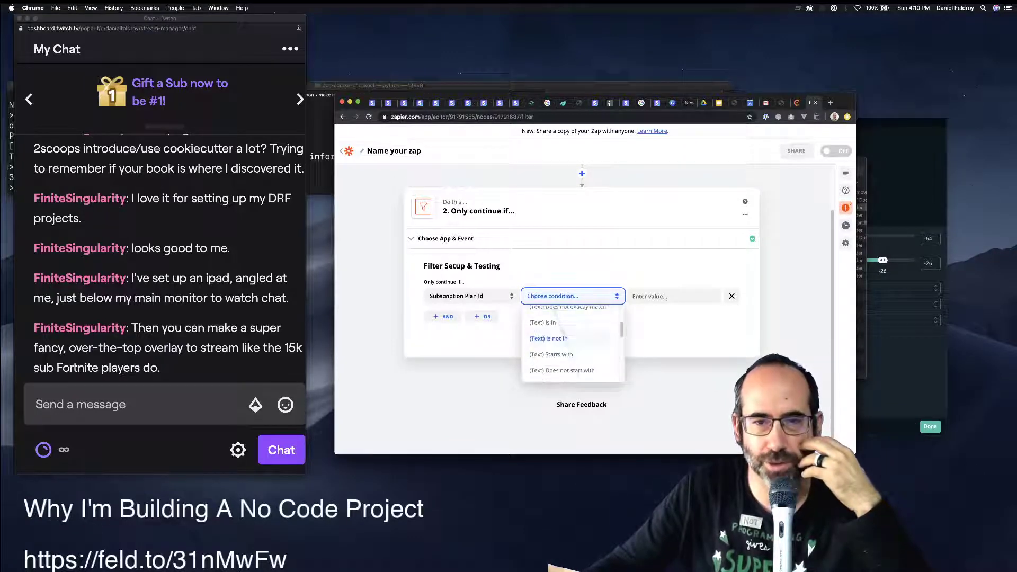
Set the filter condition to (Text) Exactly matches and focus the value box.
scroll(572, 344, down, 2)
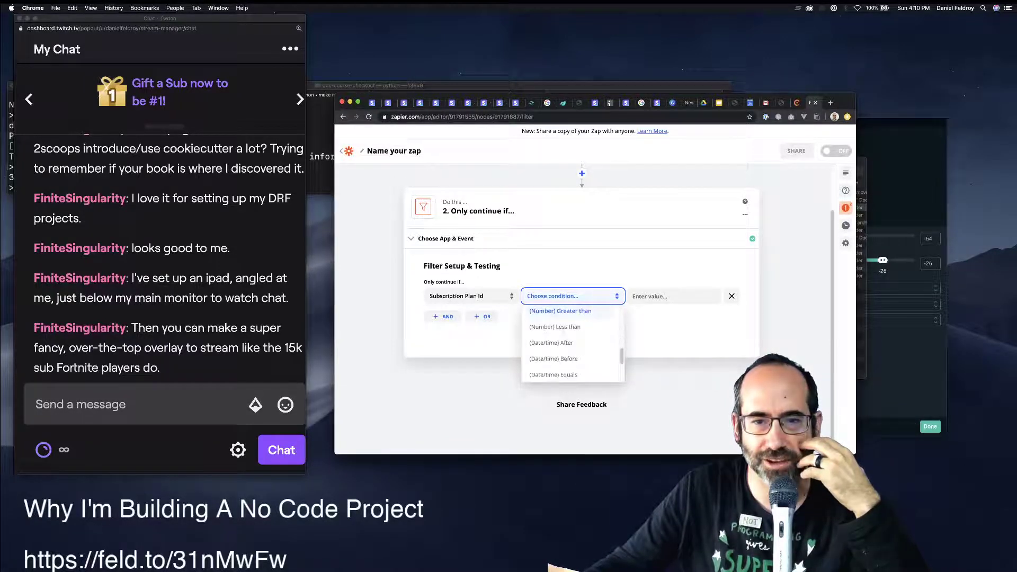
click(552, 373)
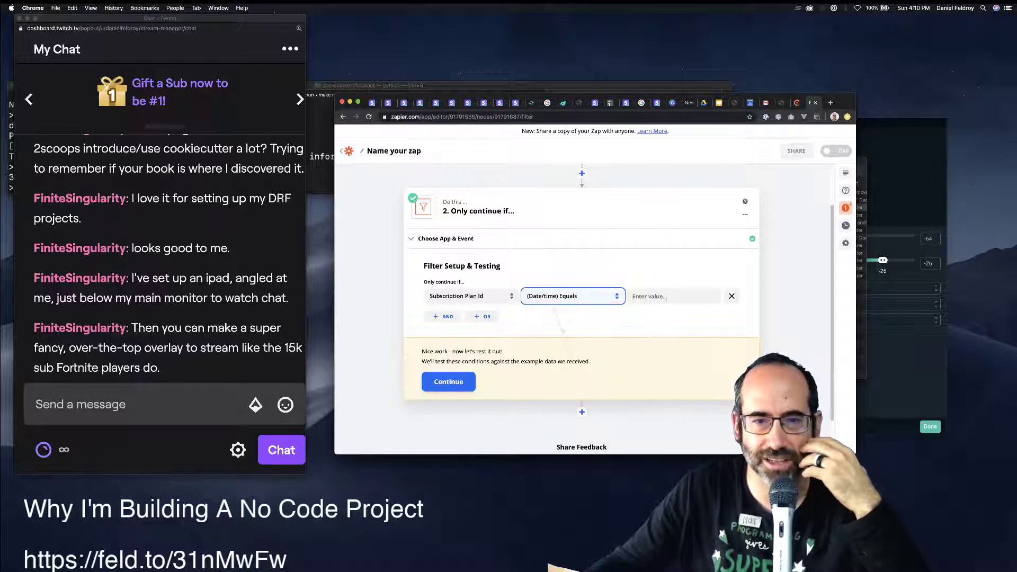
click(572, 296)
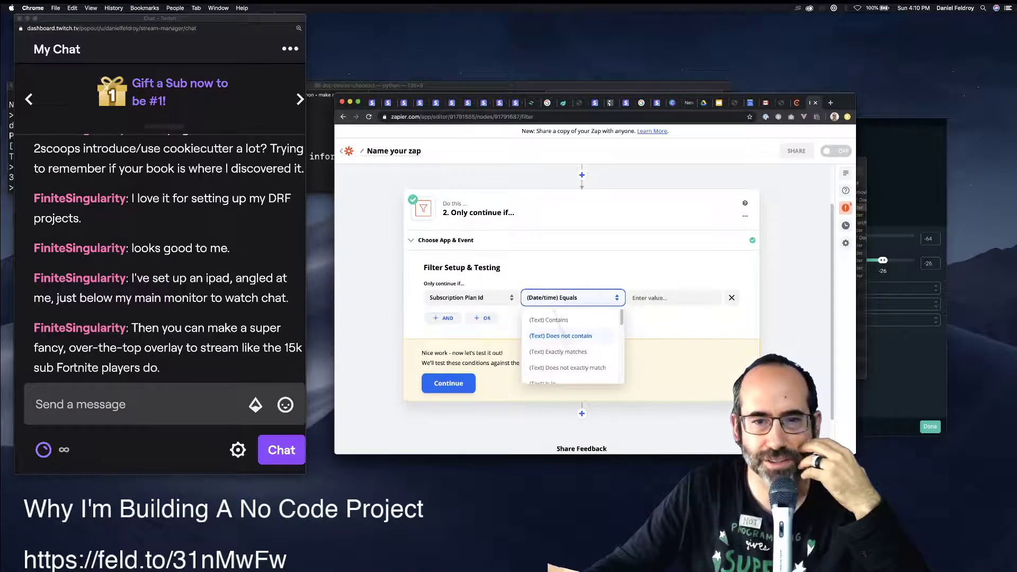
scroll(571, 344, down, 2)
scroll(572, 344, down, 3)
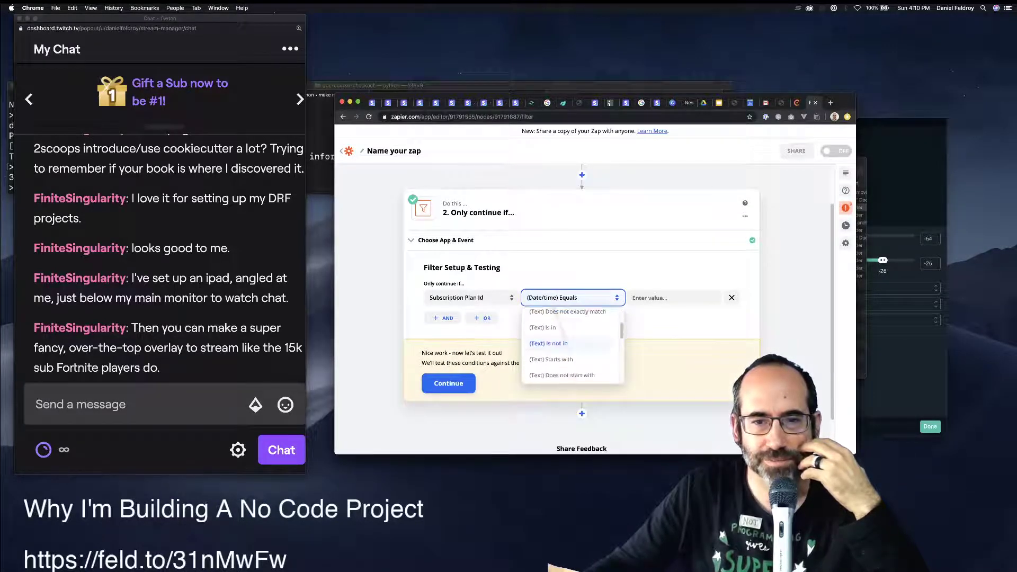
scroll(571, 344, down, 5)
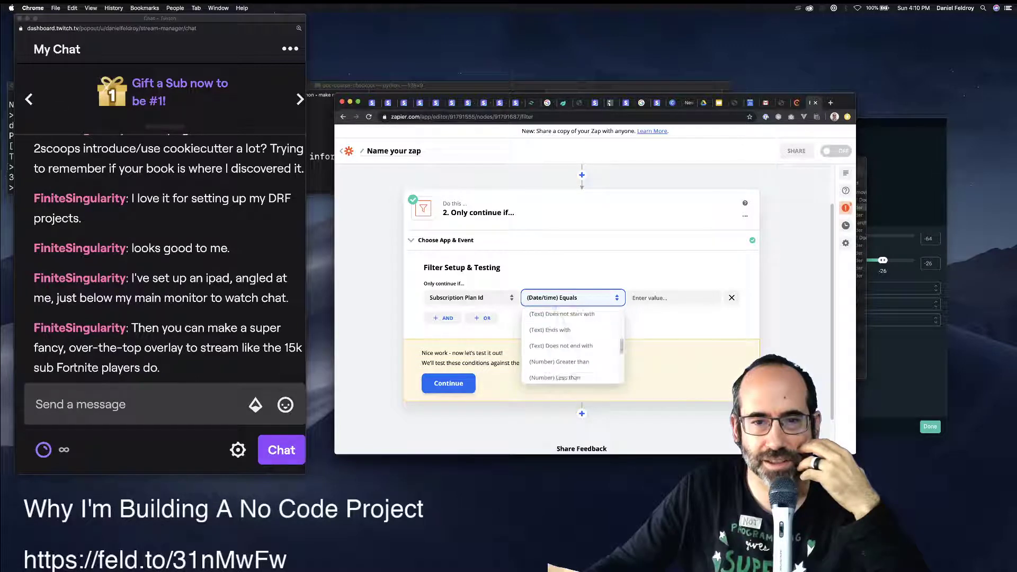
scroll(571, 344, down, 3)
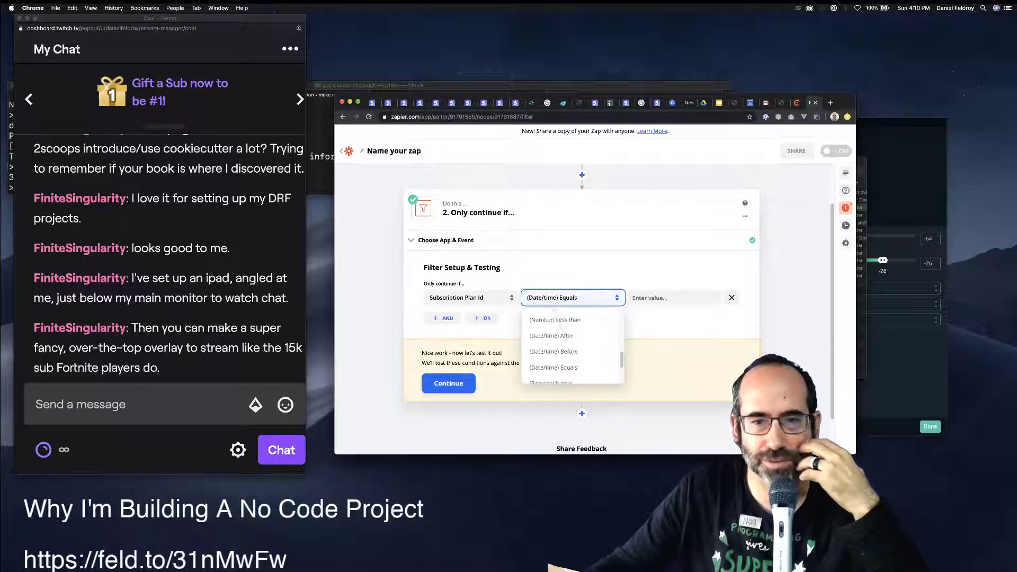
scroll(571, 345, up, 12)
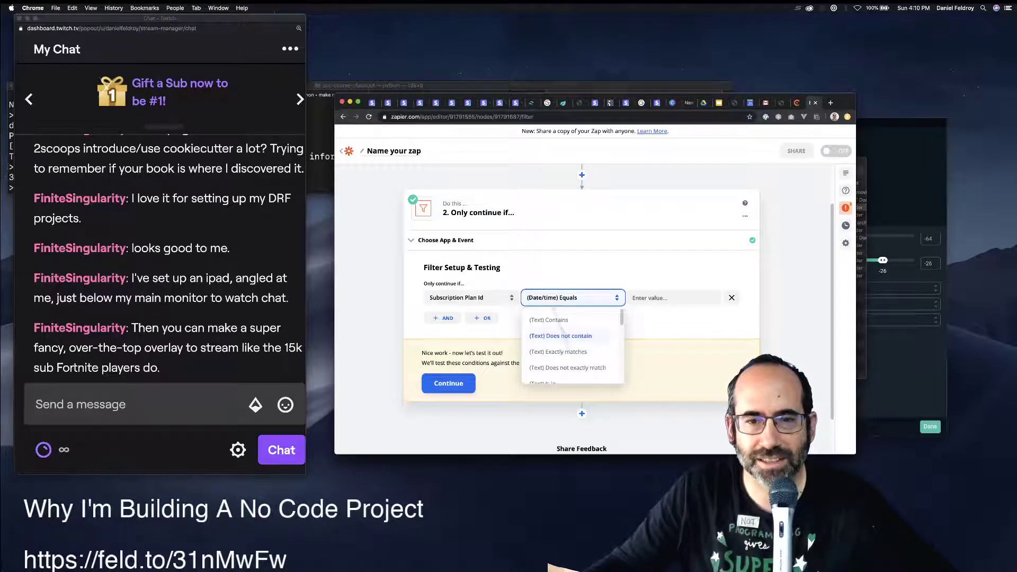
click(559, 352)
click(673, 297)
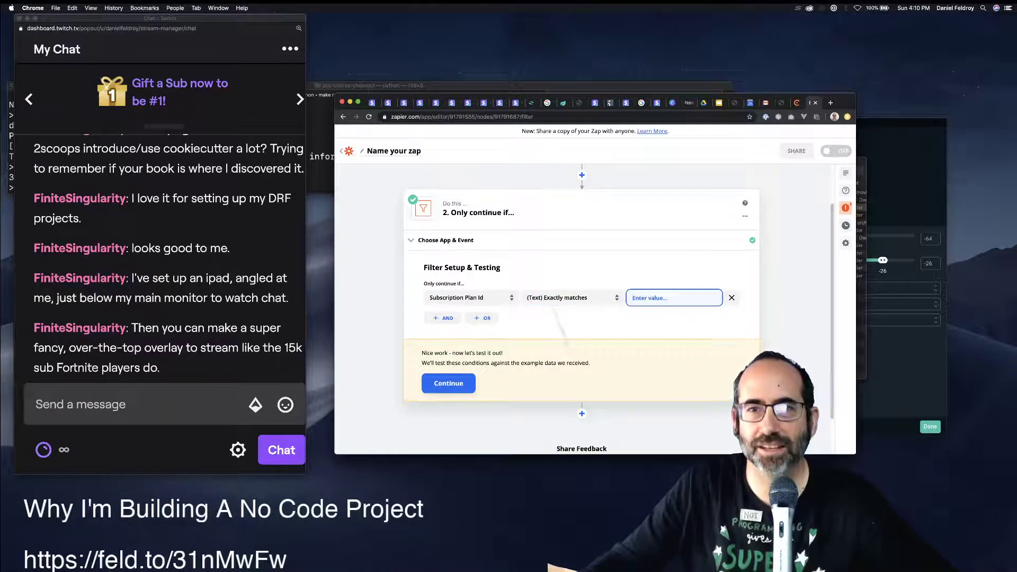
Copy the id of the Django Crash Course Live Online Class With E-Book plan from Chargebee's Plans.
click(796, 103)
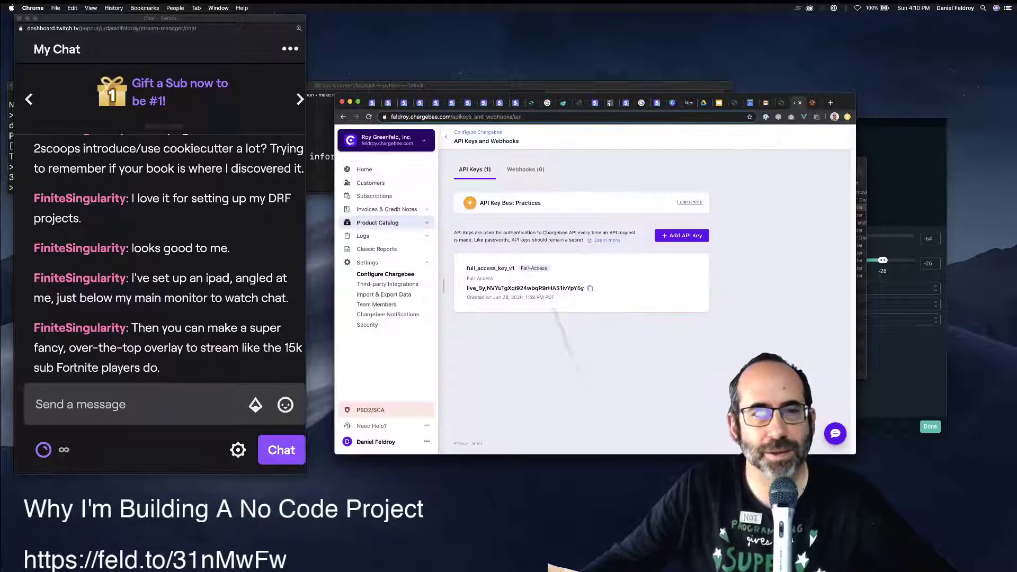
click(377, 223)
click(364, 234)
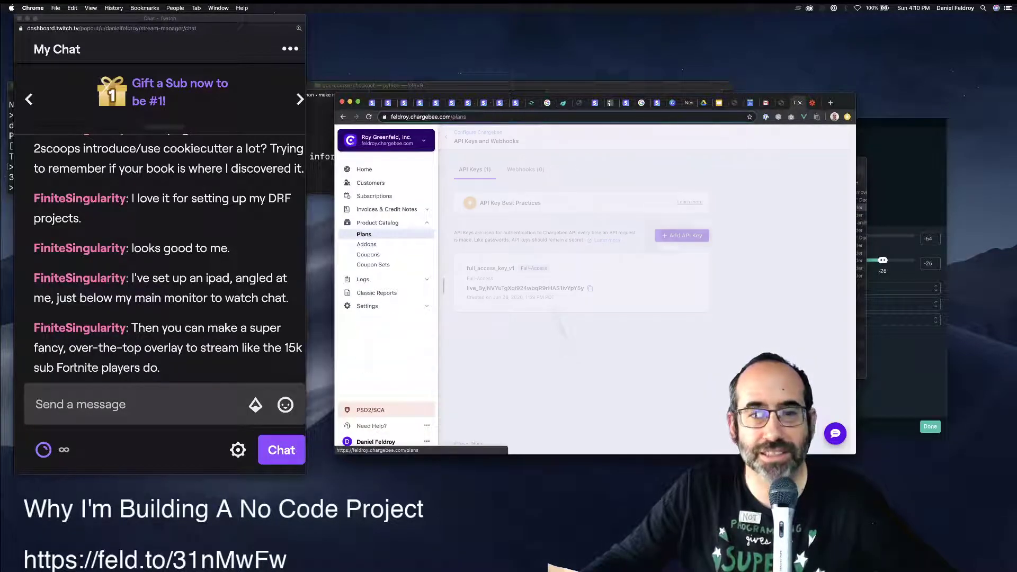
click(580, 213)
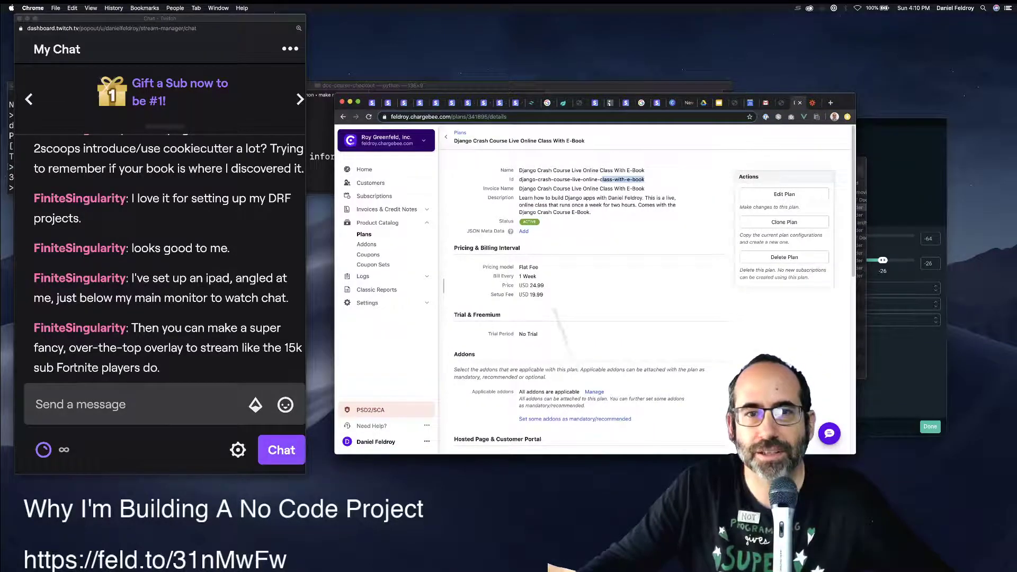
drag(600, 180, 554, 179)
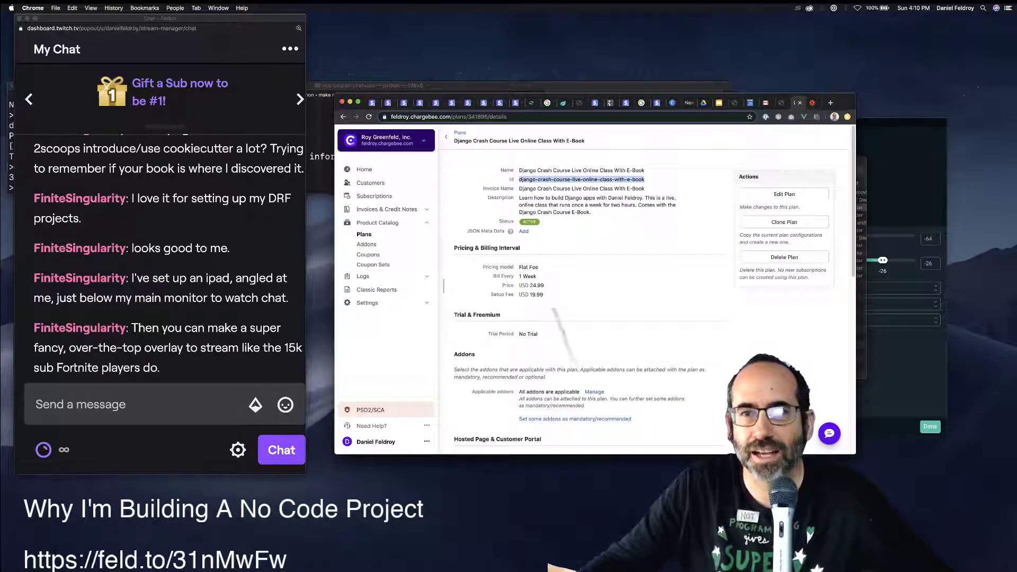
key(ctrl+Tab)
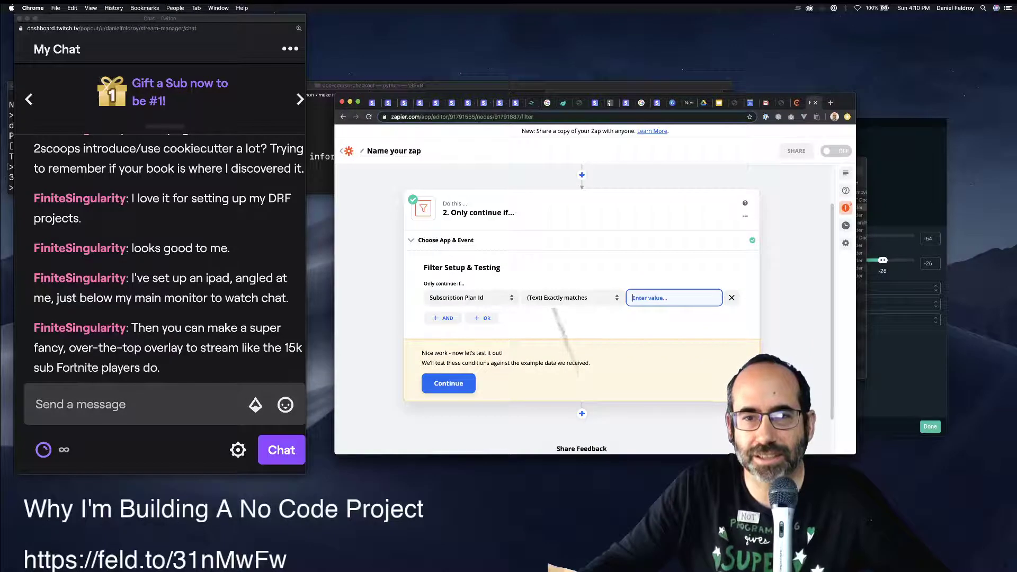
Paste django-crash-course-live-online as the filter value, test the filter and finish editing.
text(django-crash-course-live-online-class-with-e-book)
key(super+Left)
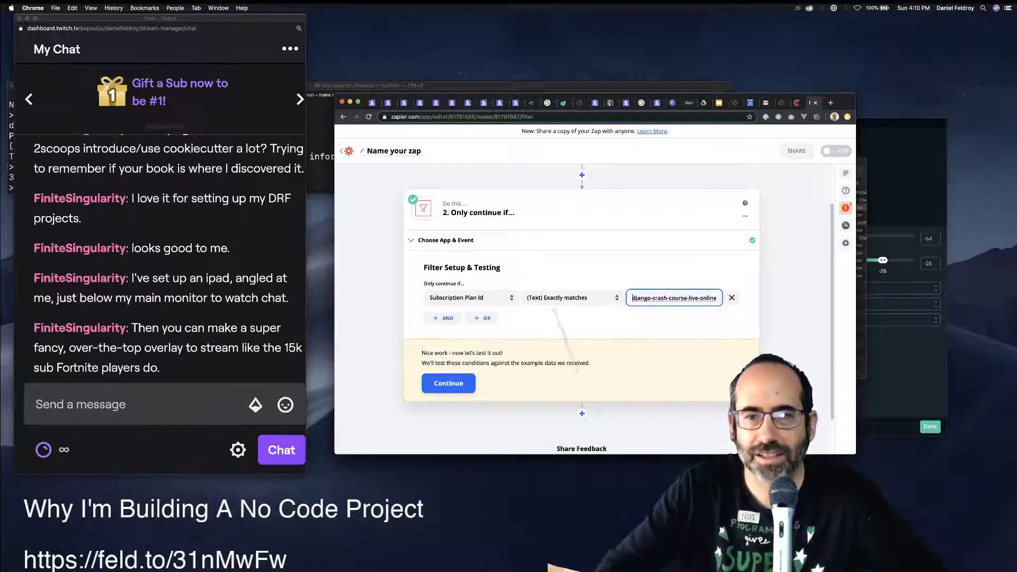
key(Tab)
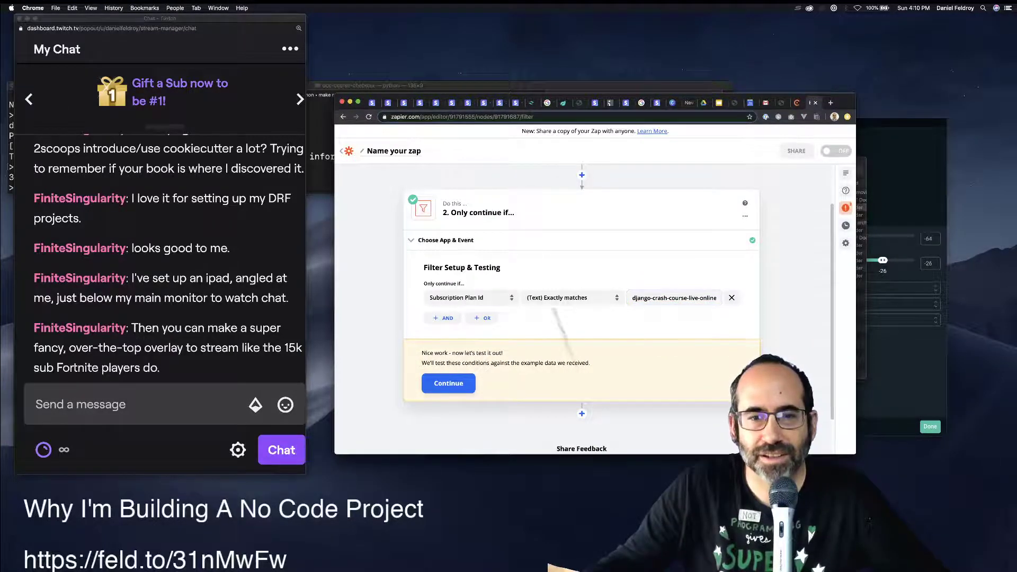
key(Tab)
key(Return)
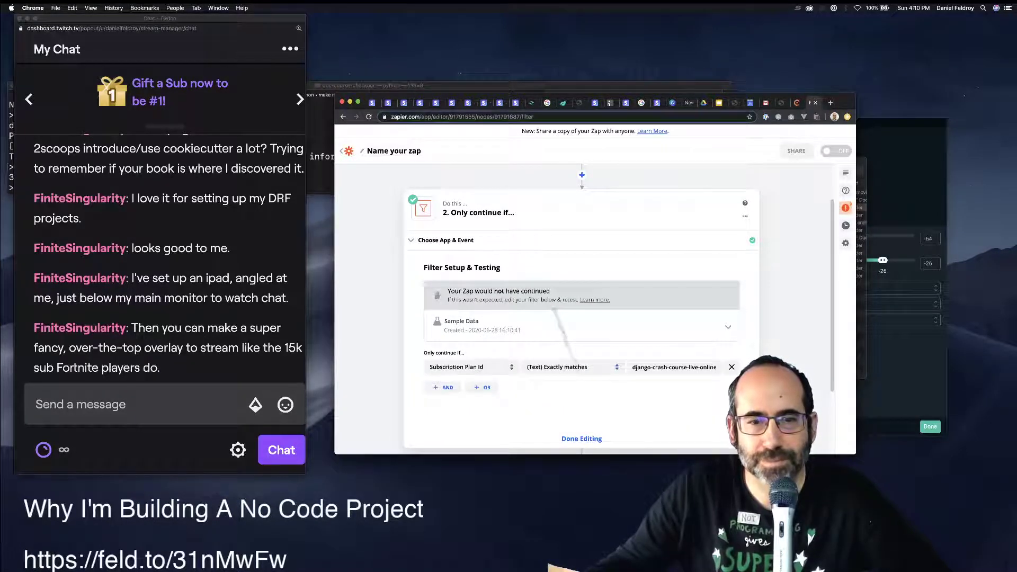
scroll(577, 339, down, 1)
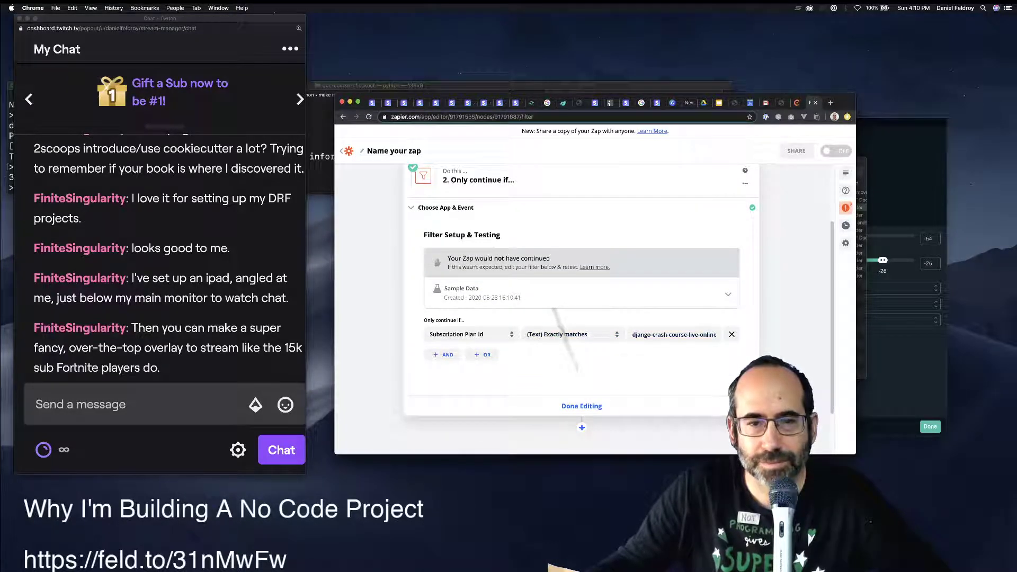
click(581, 406)
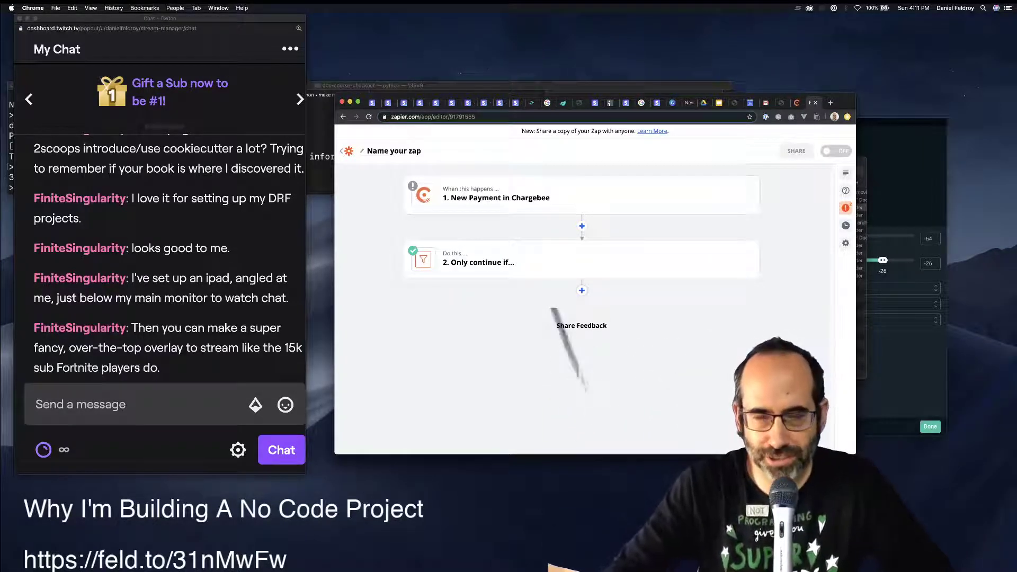
Add a Shopify Create Order step as step 3, using the connected Shopify account.
click(581, 290)
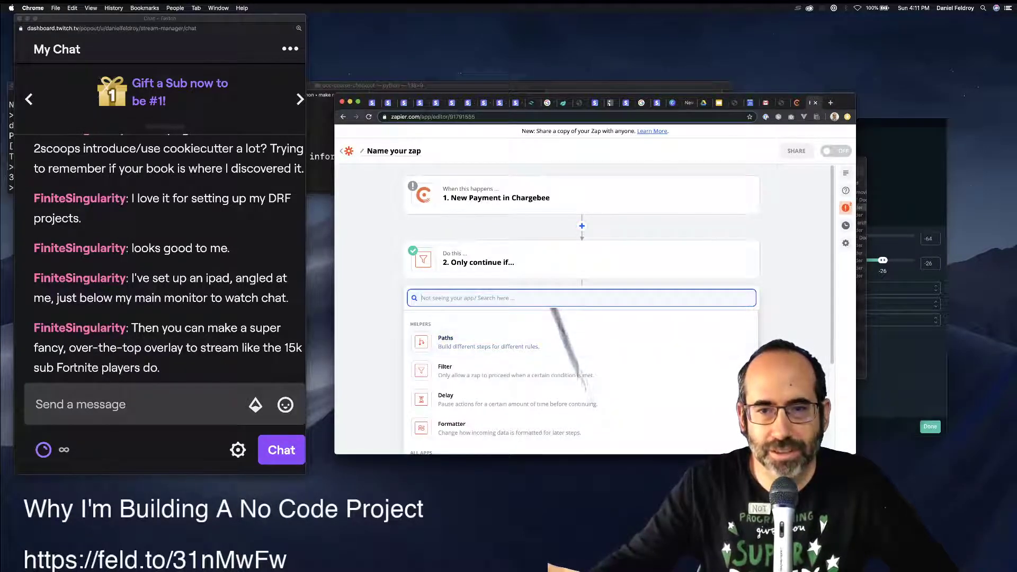
key(Escape)
click(582, 290)
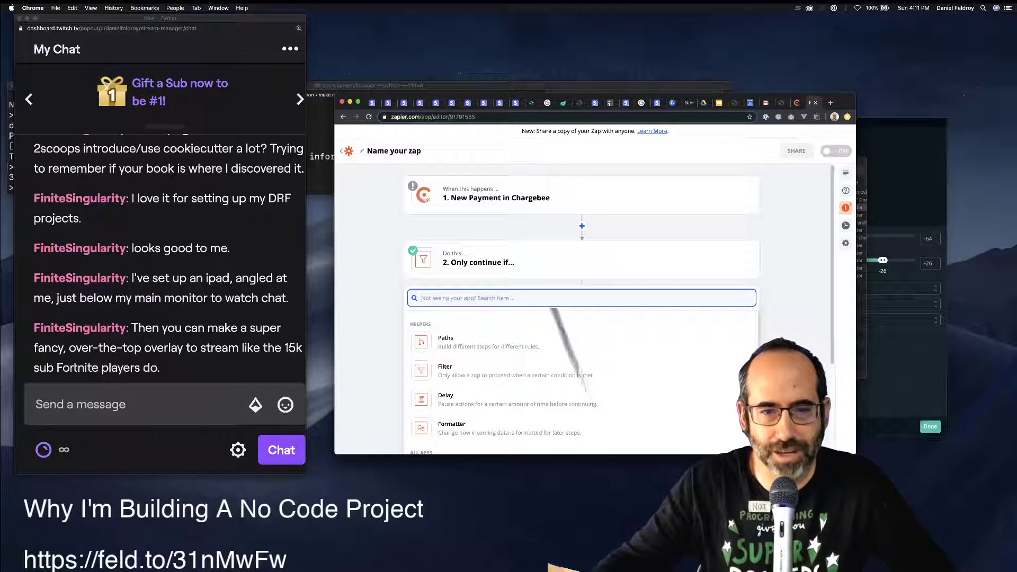
text(shop)
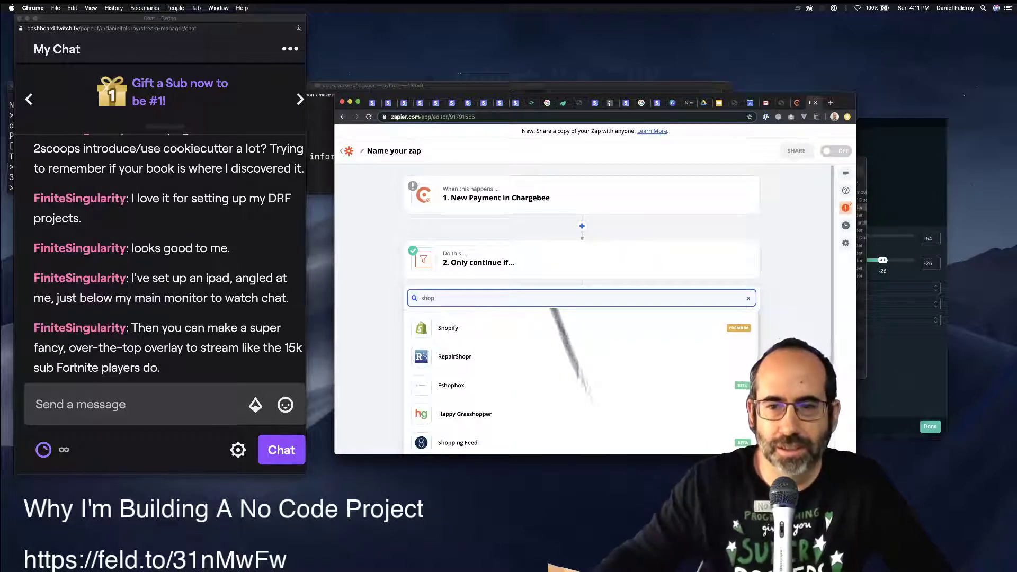
key(Return)
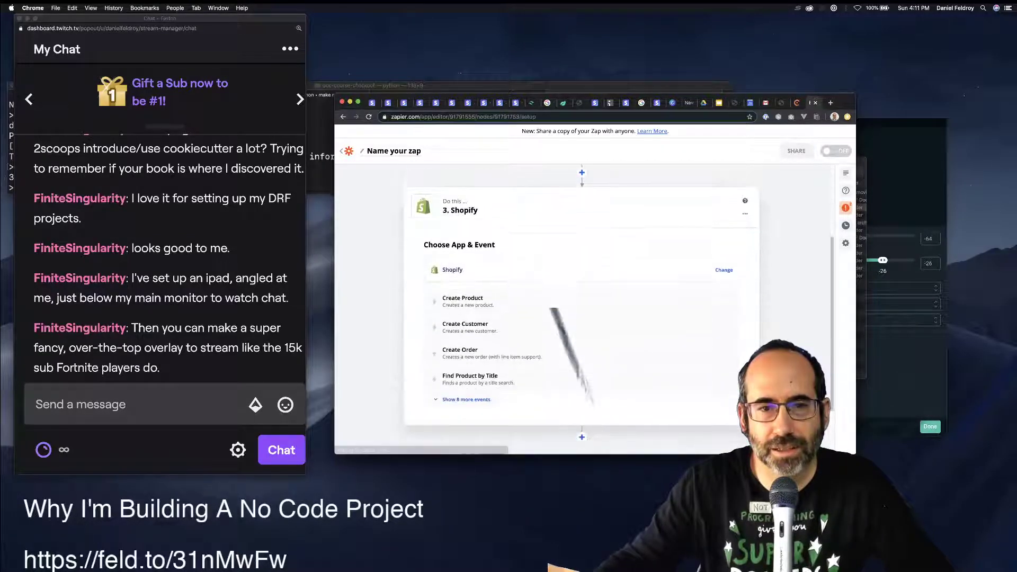
click(466, 400)
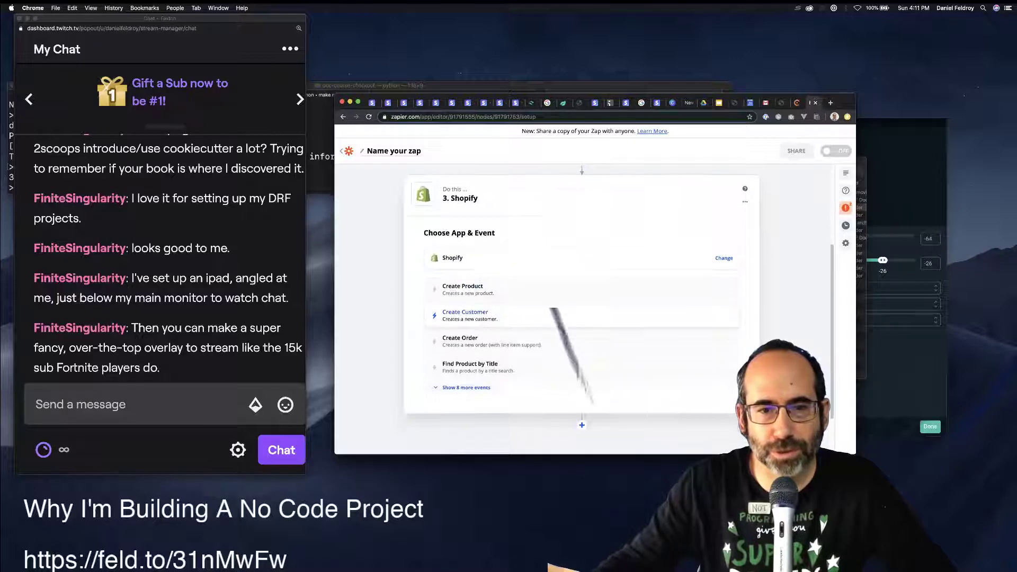
scroll(529, 307, down, 5)
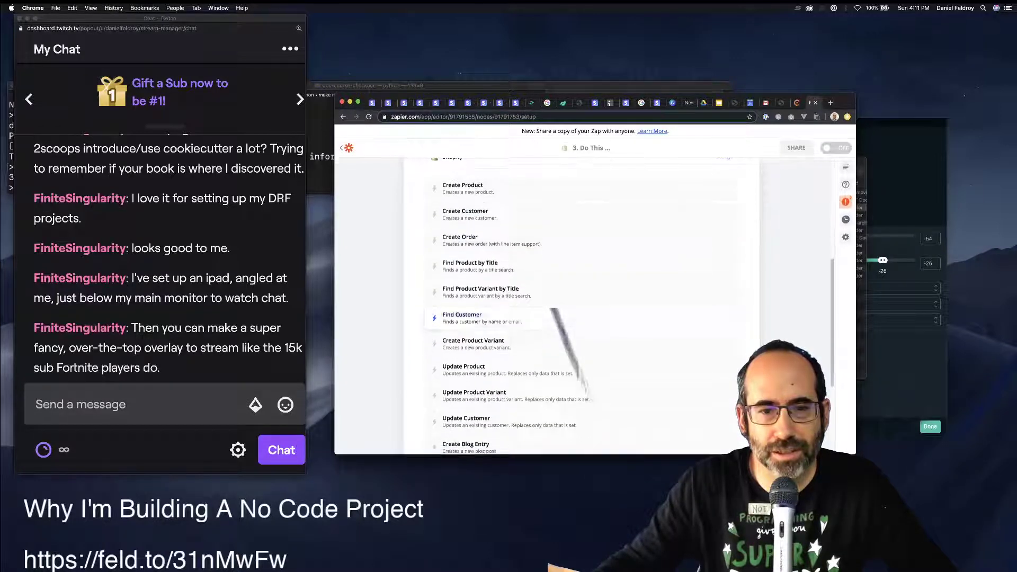
scroll(529, 302, up, 3)
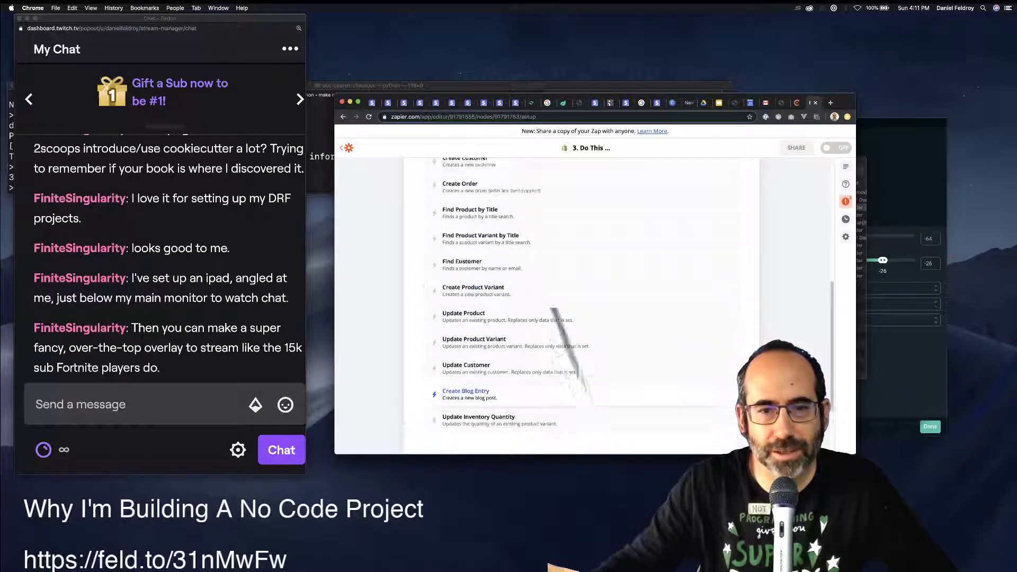
click(459, 233)
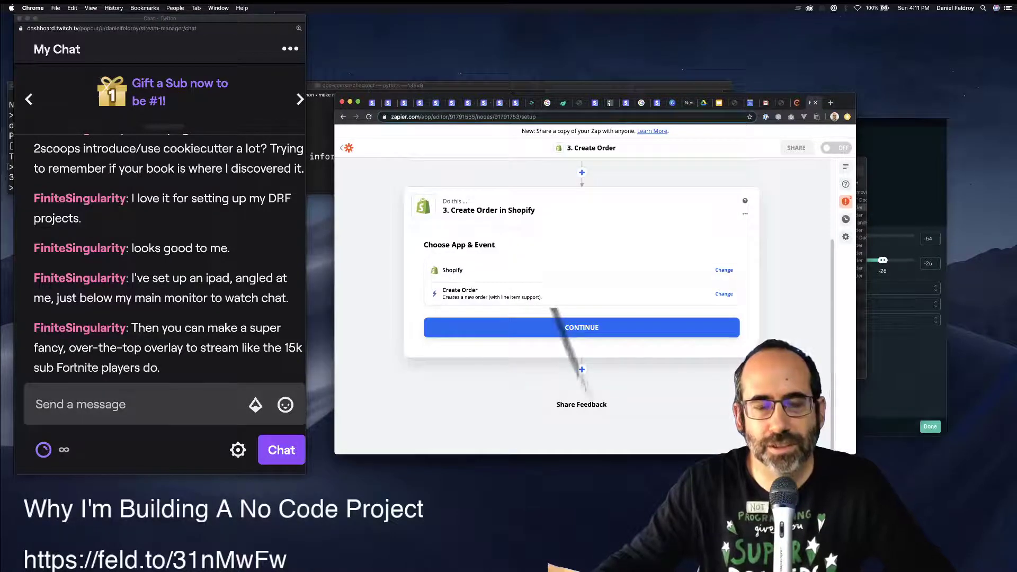
click(582, 327)
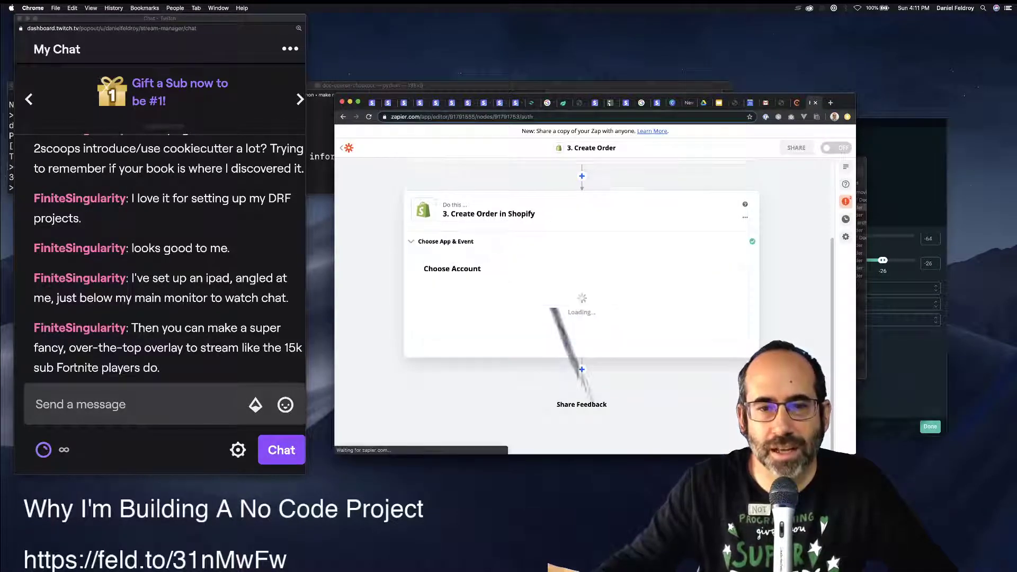
click(581, 300)
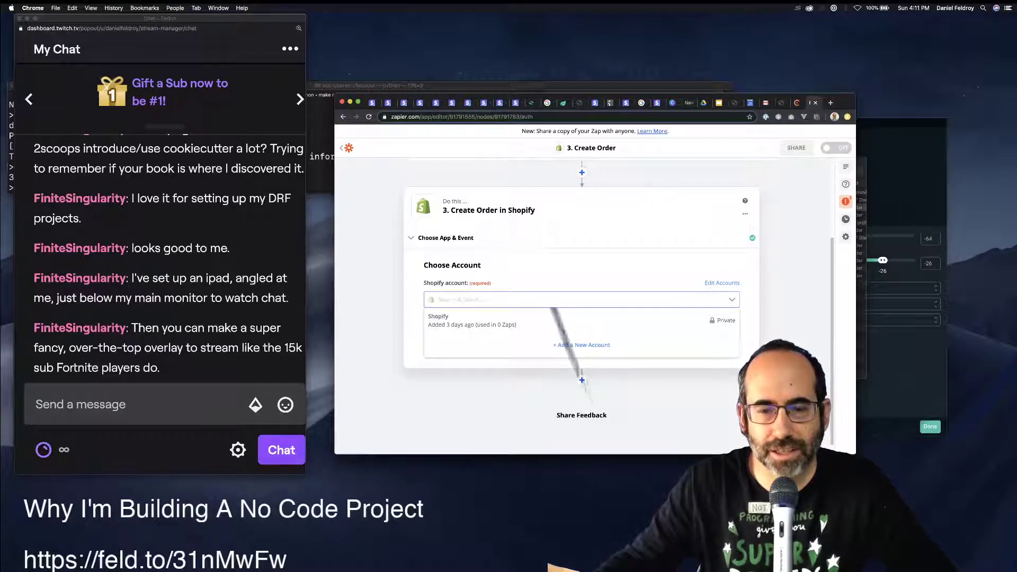
click(471, 320)
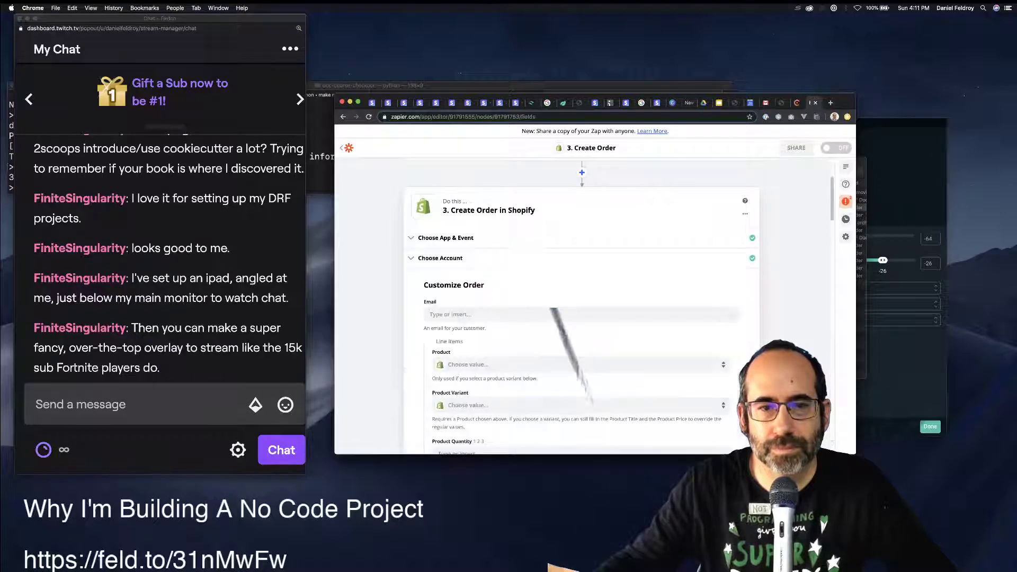
Add the Django Crash Course product with quantity 1 and the Beta E-Book (PDF/Kindle/ePub) variant.
scroll(581, 317, down, 1)
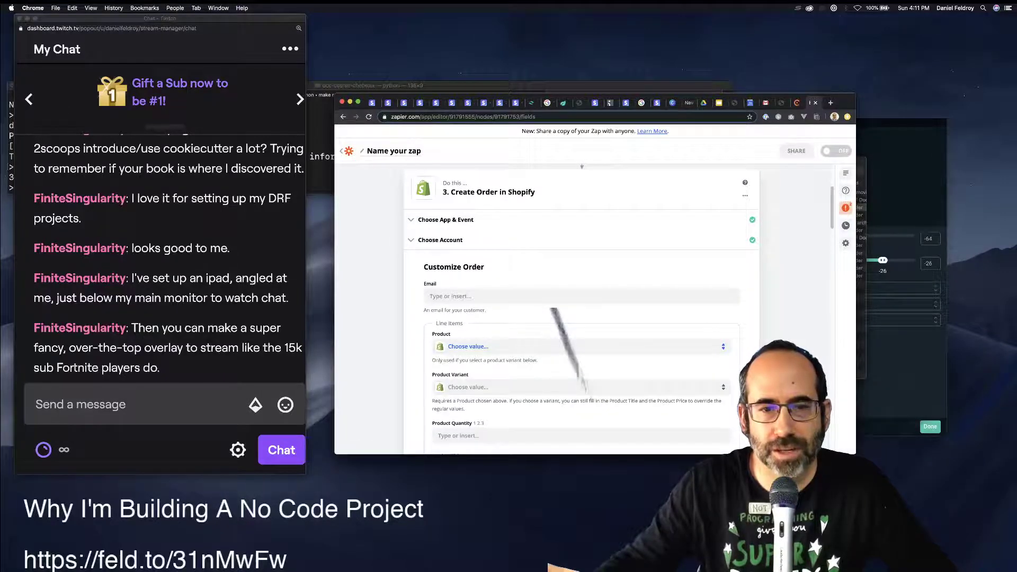
click(476, 346)
text(django)
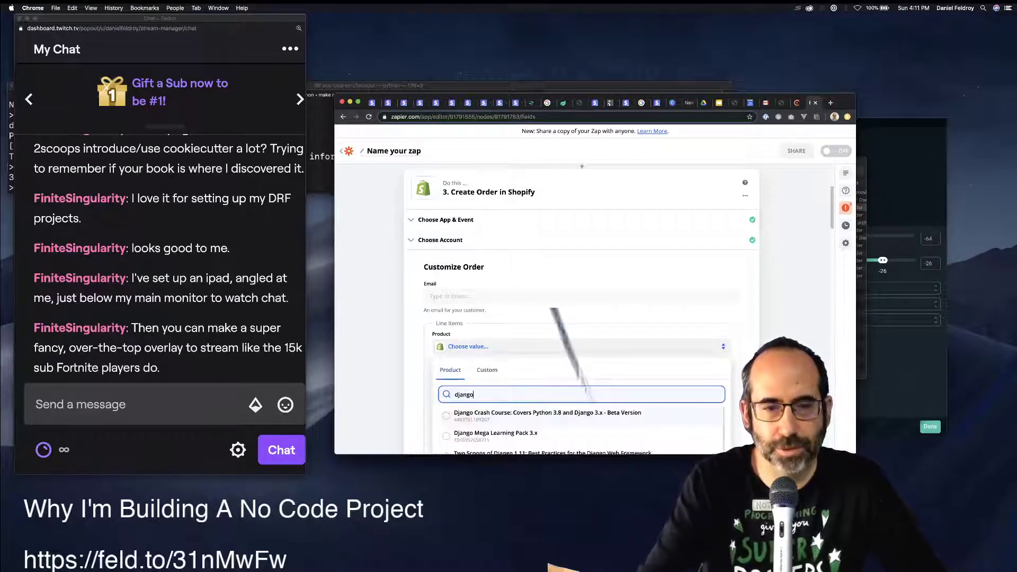
scroll(582, 318, down, 3)
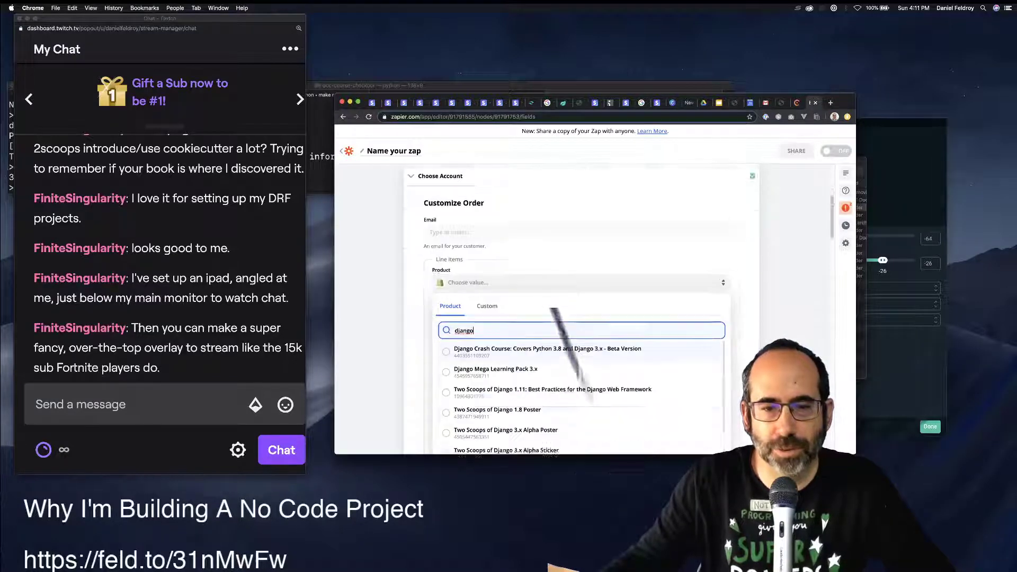
key(Return)
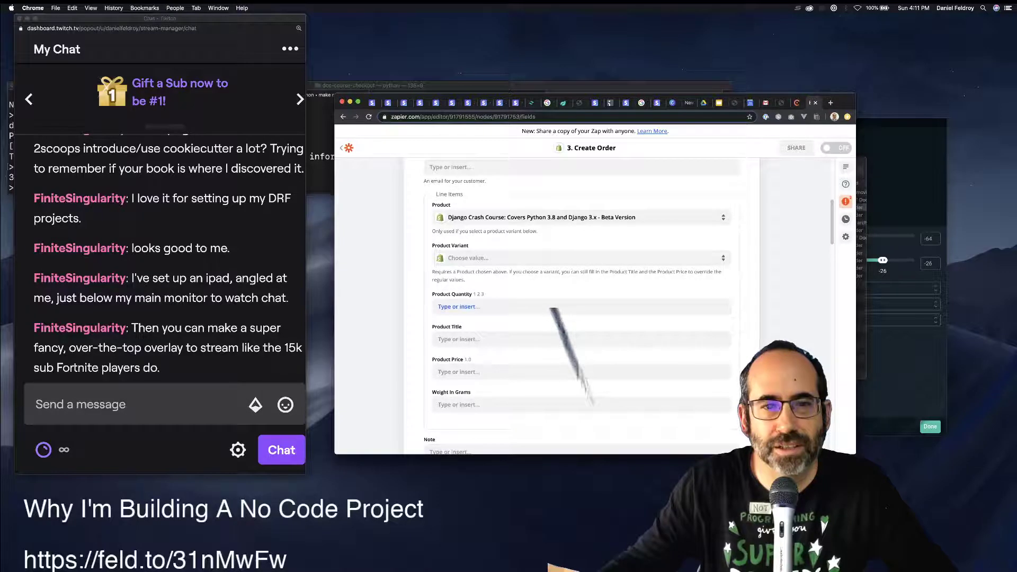
click(458, 307)
text(1)
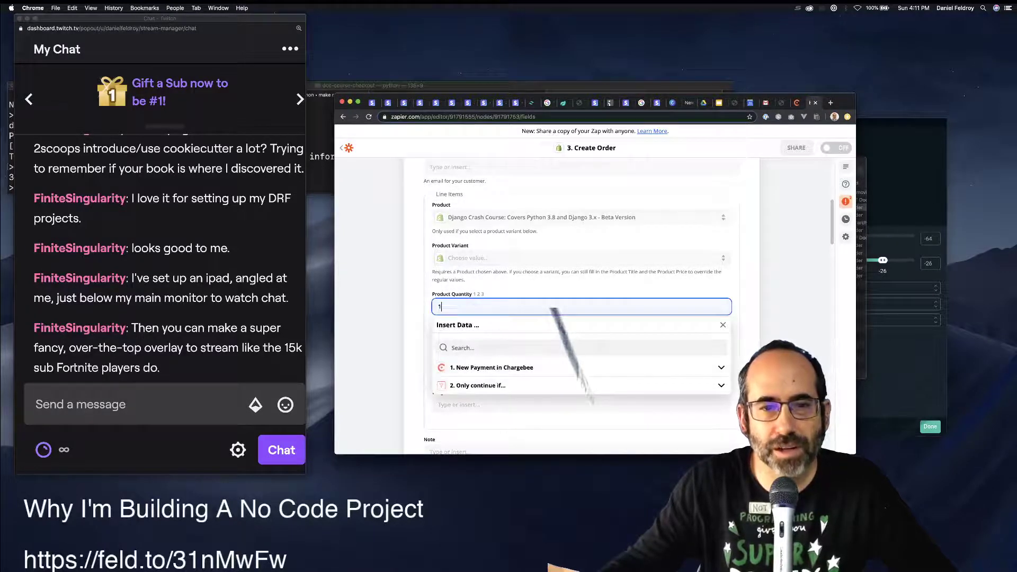
key(Tab)
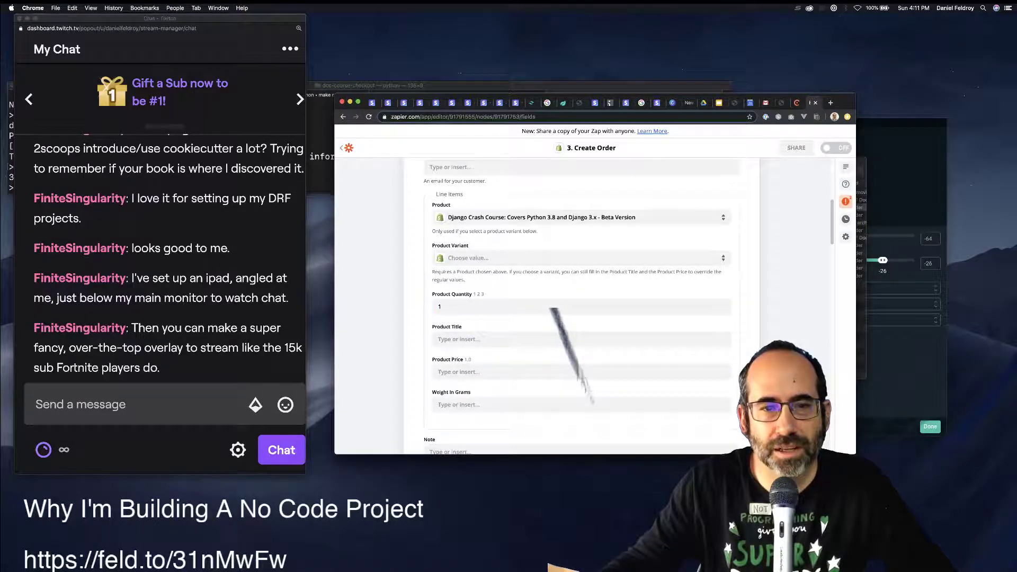
click(458, 339)
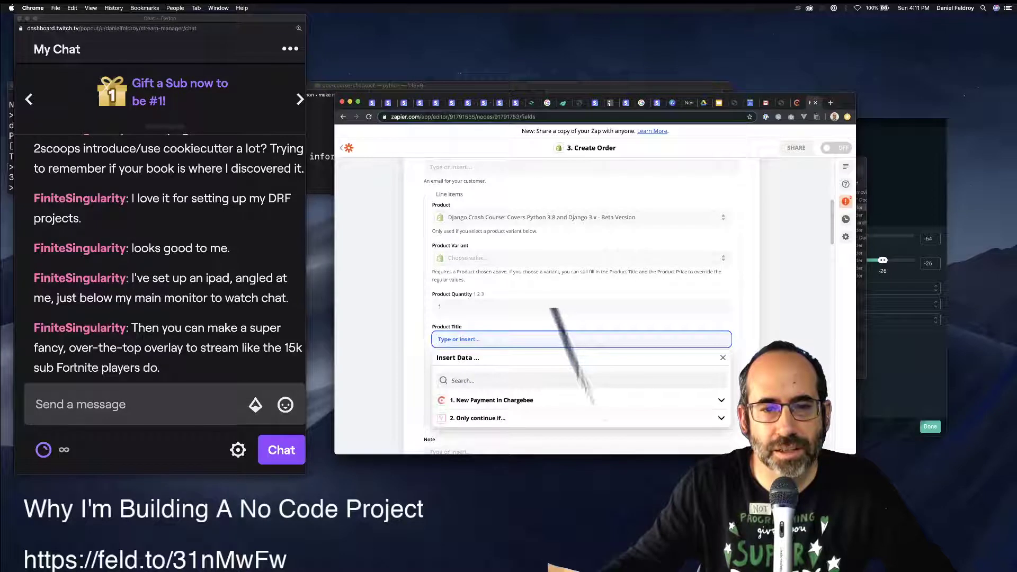
key(Tab)
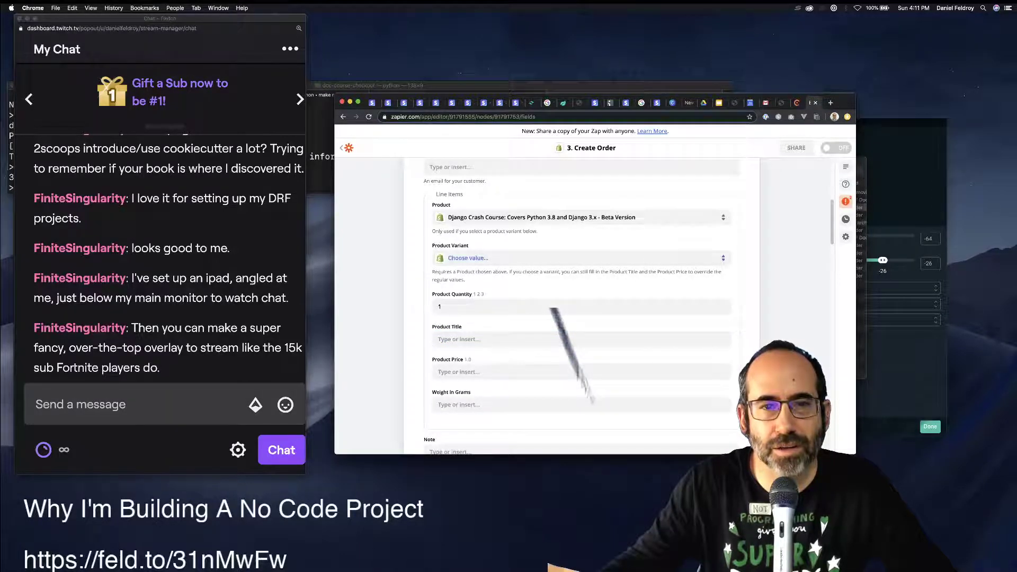
click(468, 257)
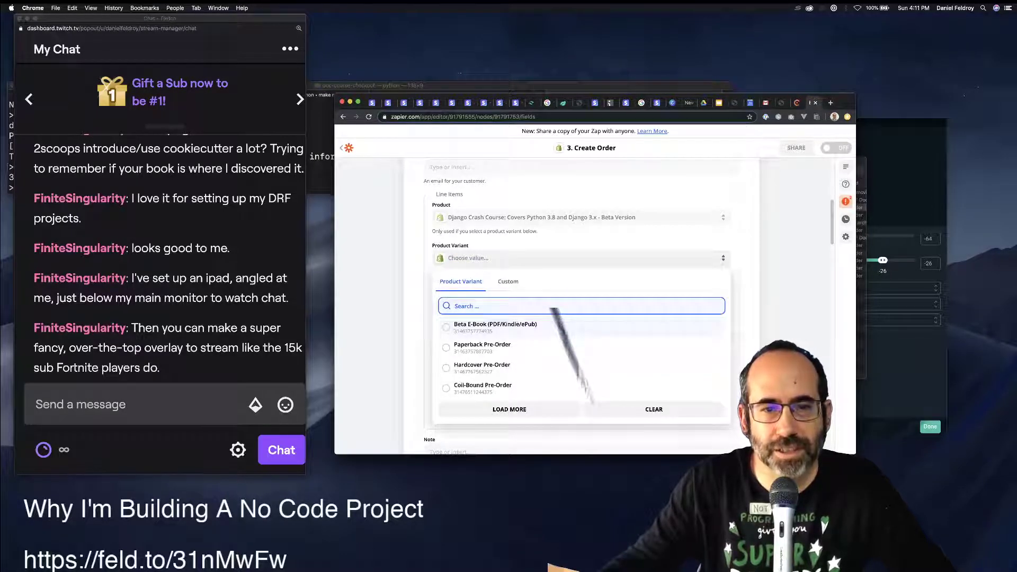
click(495, 325)
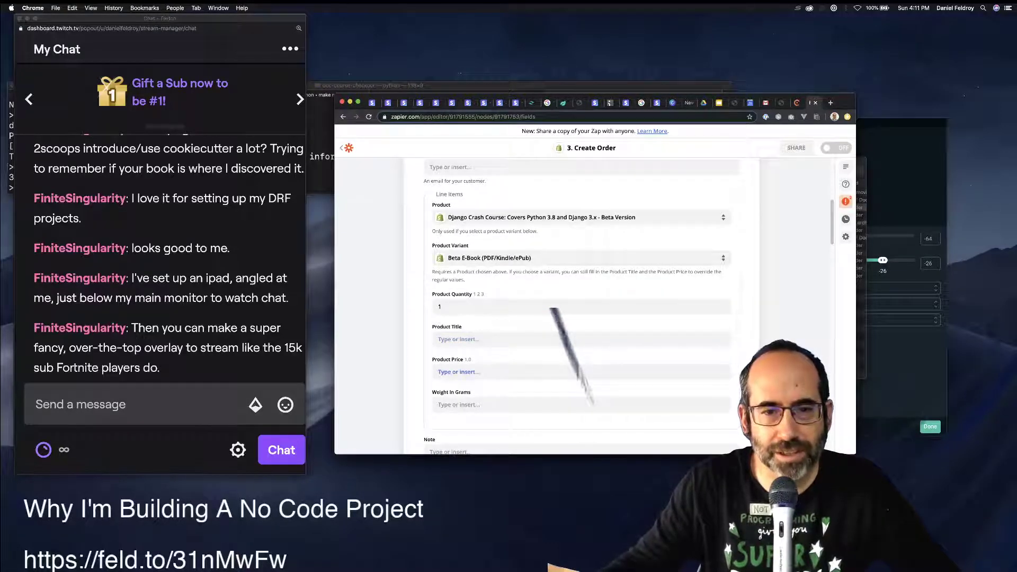
Enter the order note 'Purchased through Chargebee subscription'.
scroll(582, 304, down, 5)
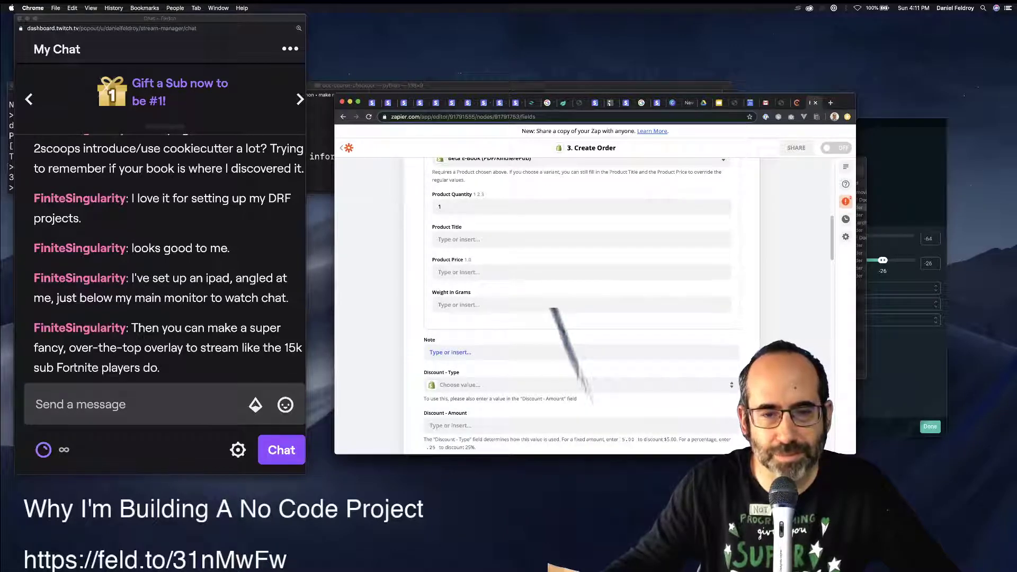
click(477, 349)
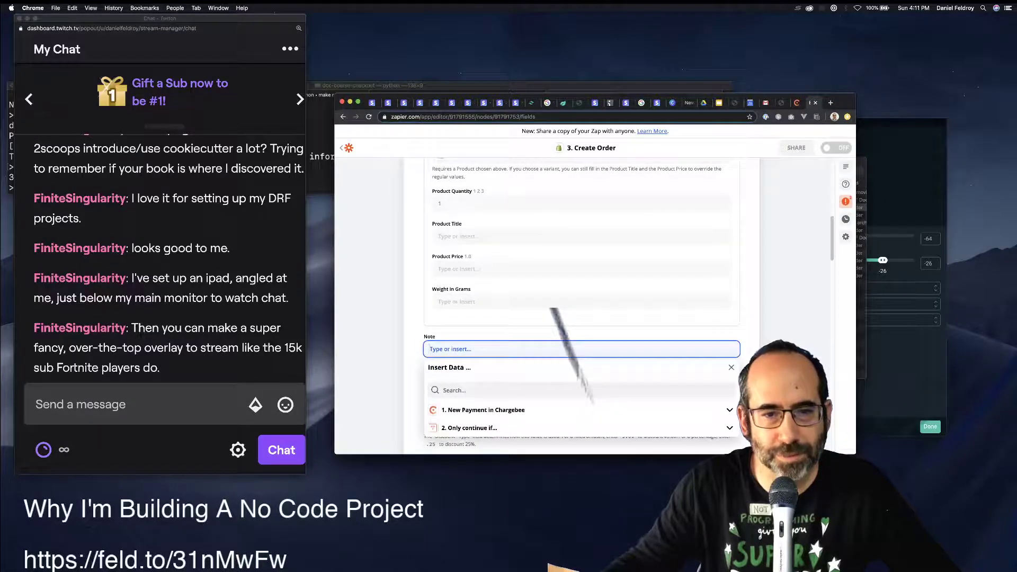
text(Purcha)
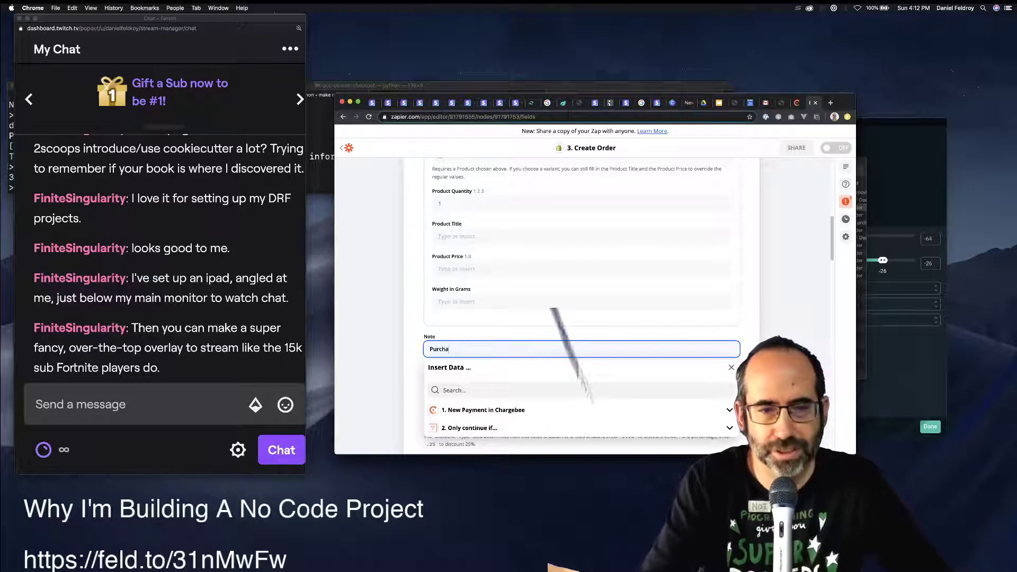
text(sed through cha)
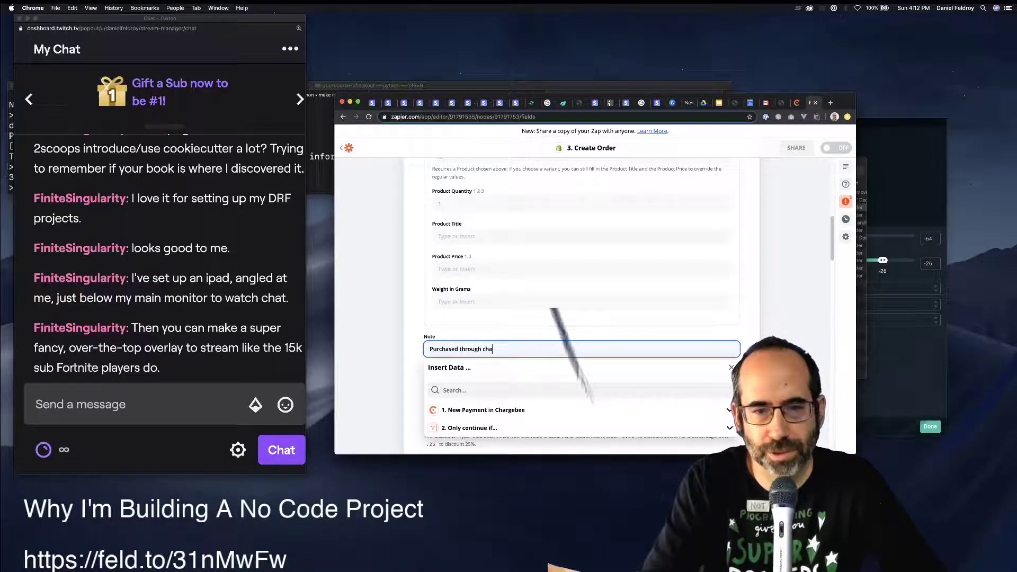
text(rgeb)
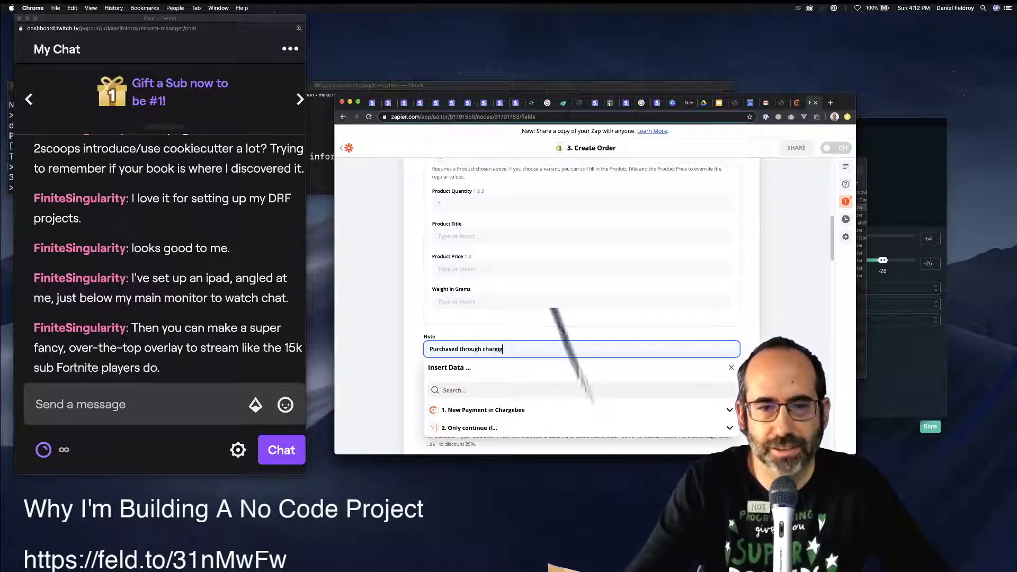
text(Chargify)
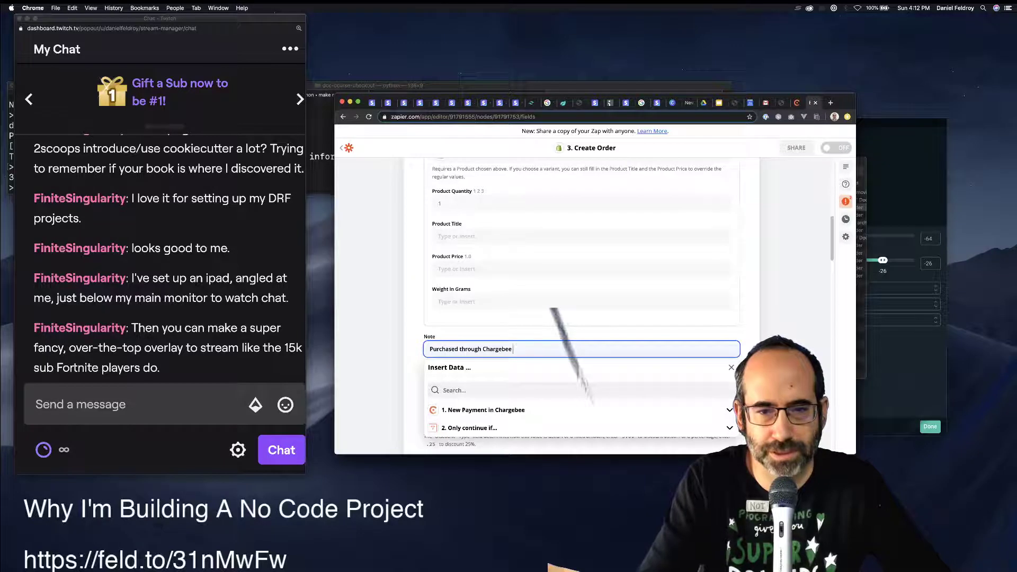
text(subscription)
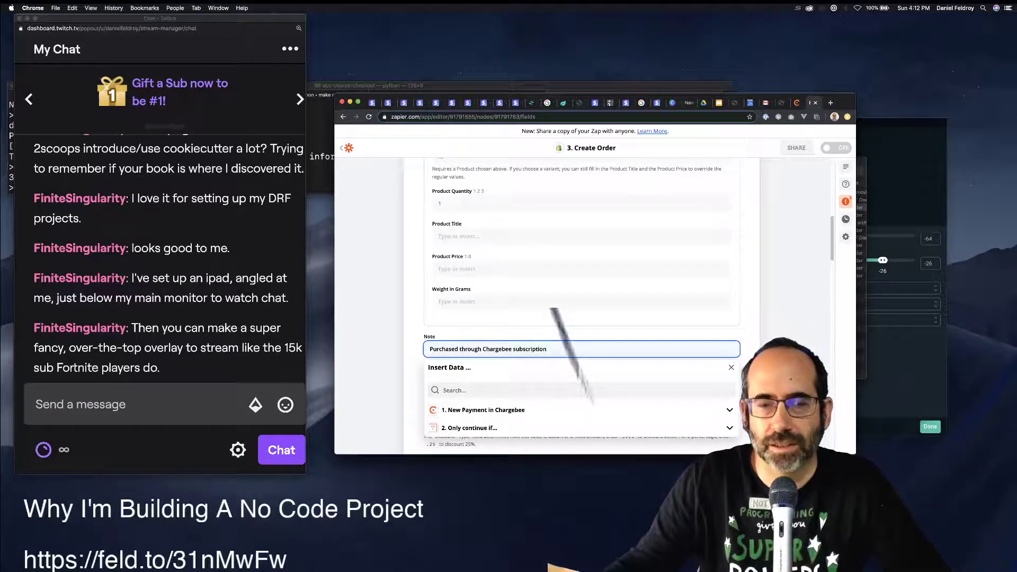
key(Escape)
scroll(583, 308, down, 2)
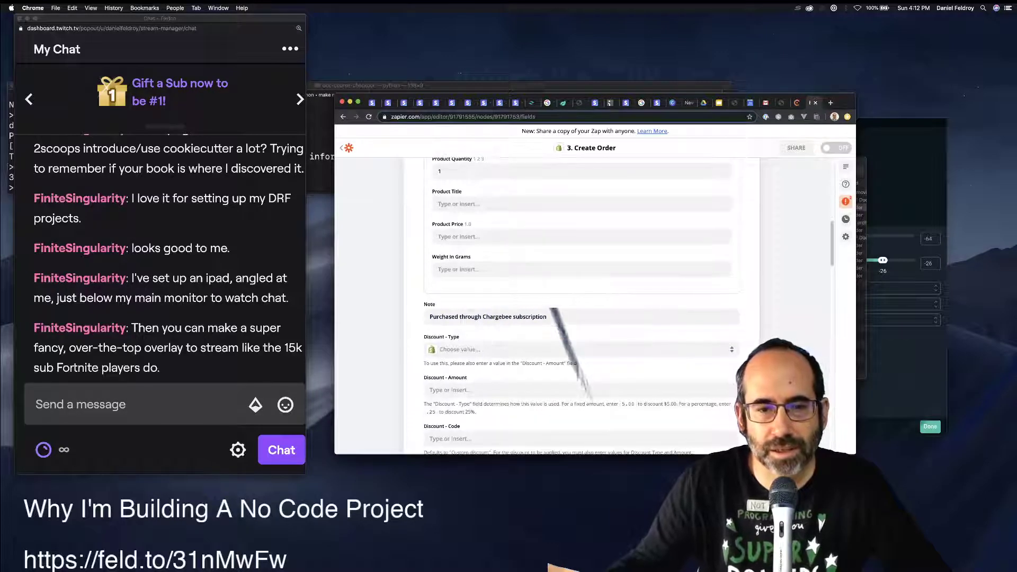
scroll(552, 309, down, 6)
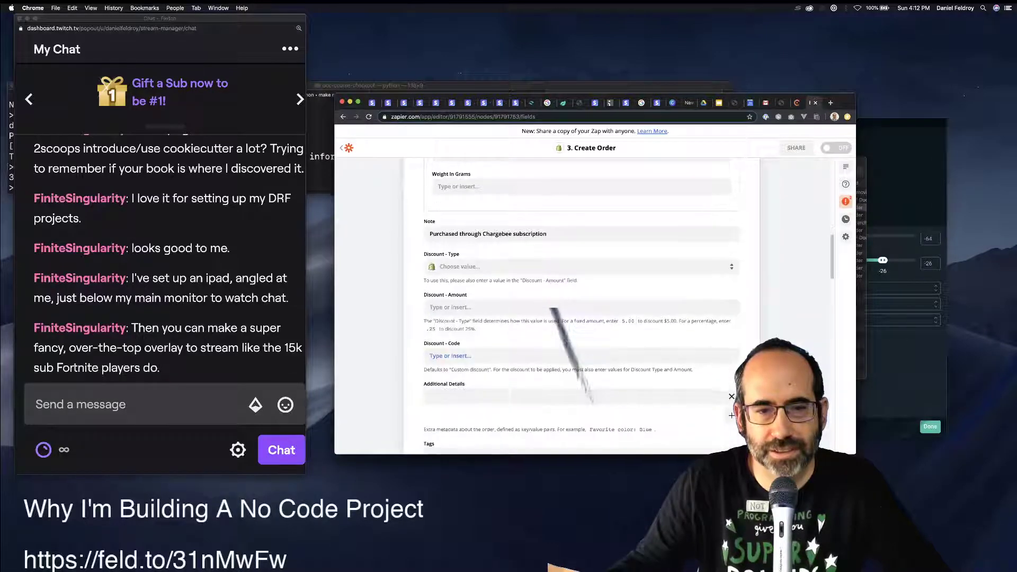
scroll(582, 307, up, 4)
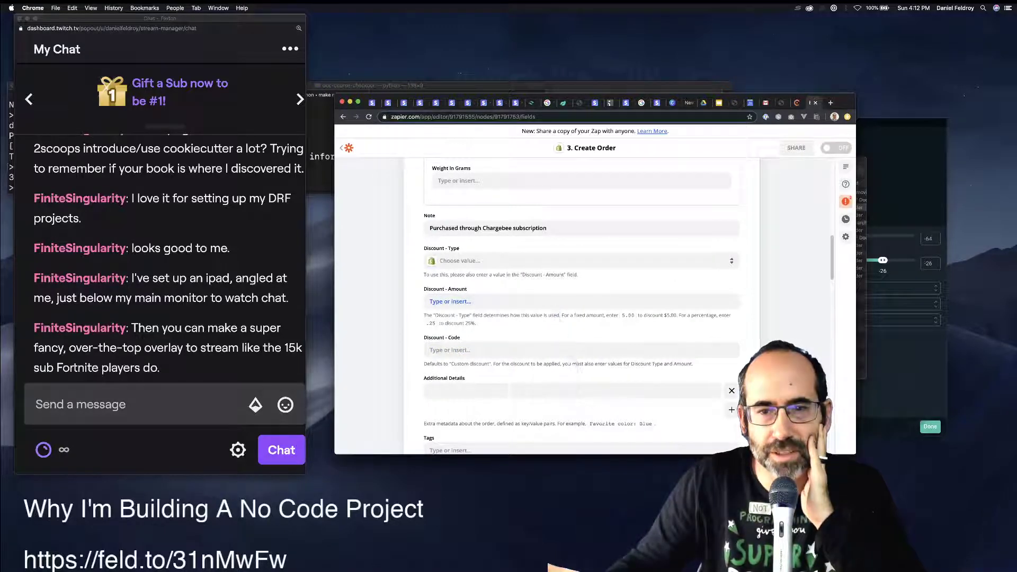
Enter 19.99 in the Discount - Amount field, leaving Discount - Code blank.
click(450, 301)
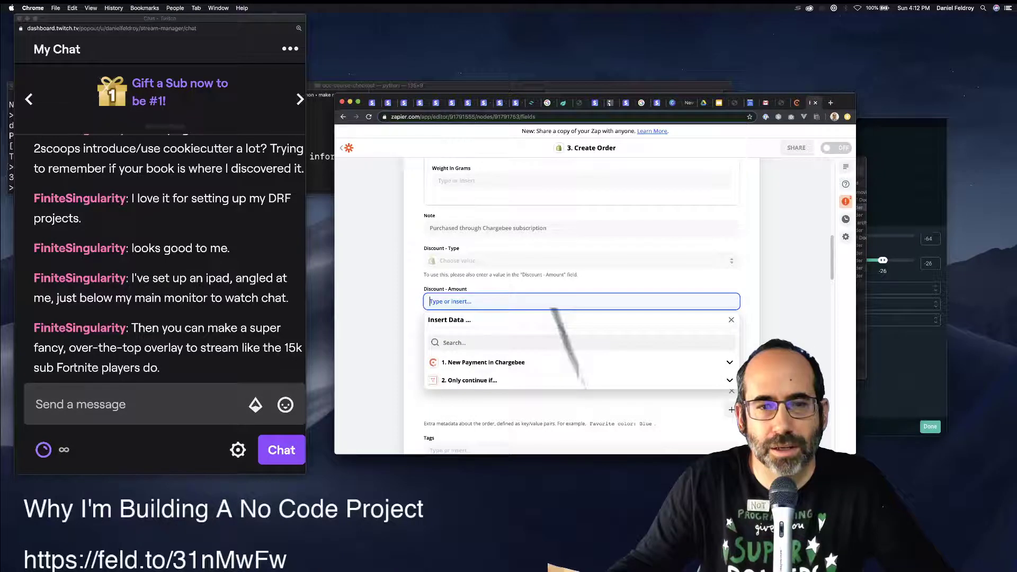
key(Escape)
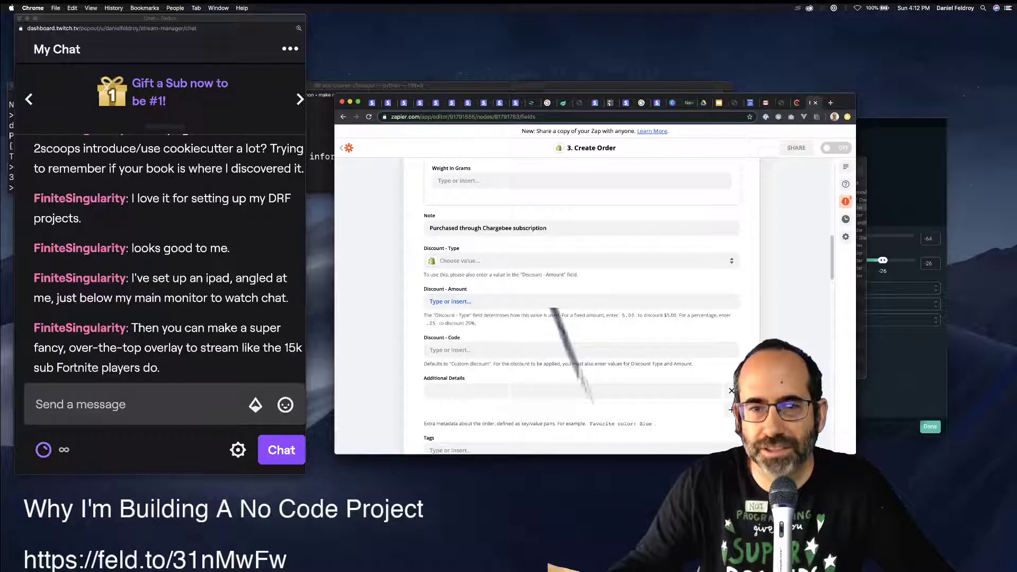
click(450, 301)
key(Escape)
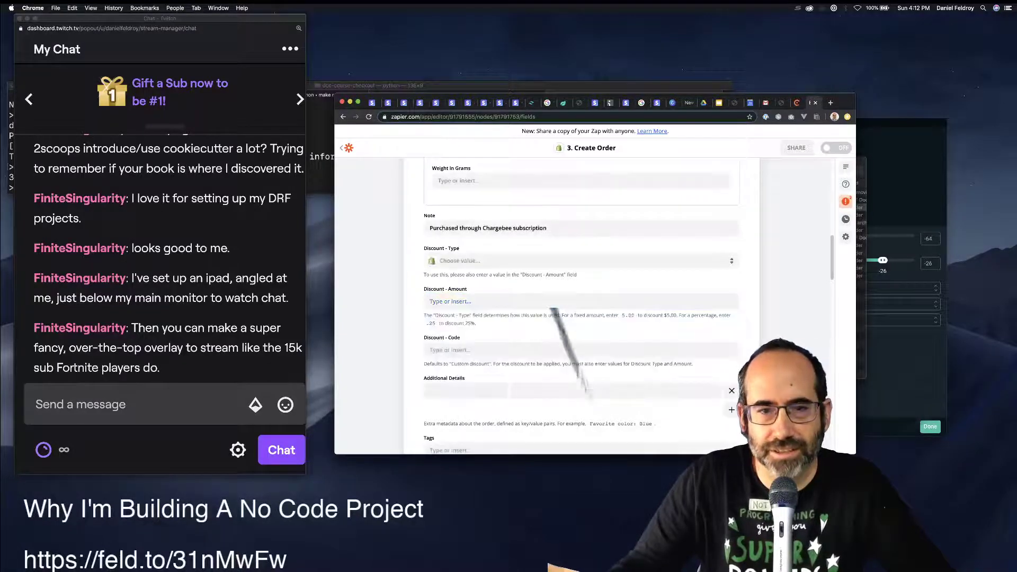
click(450, 302)
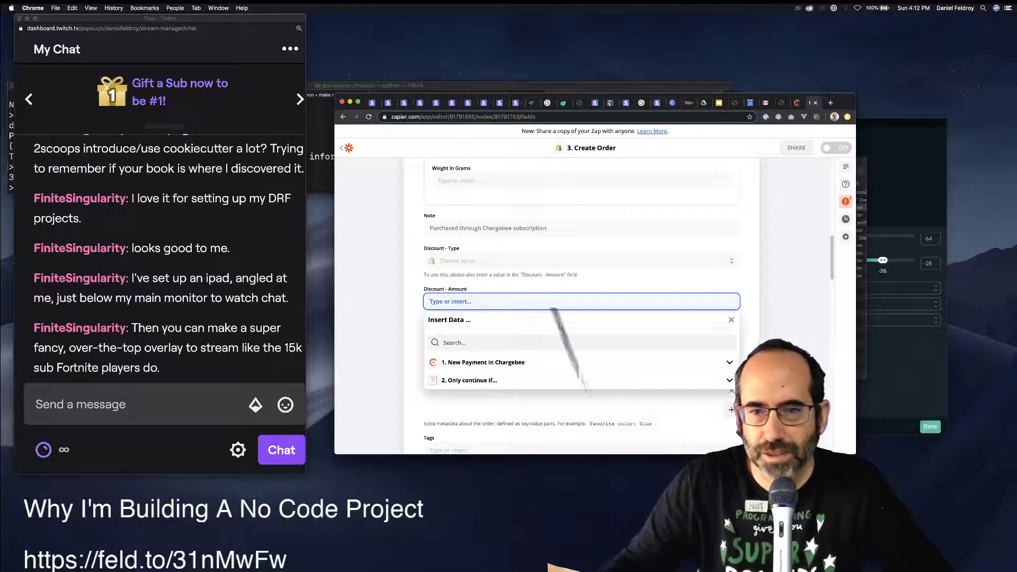
key(Escape)
click(450, 301)
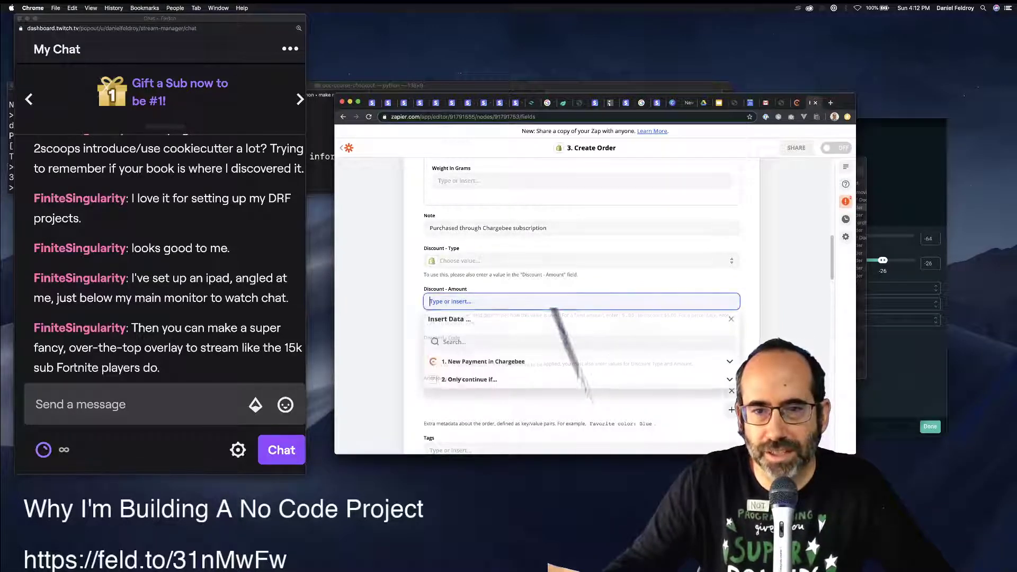
text(19.99)
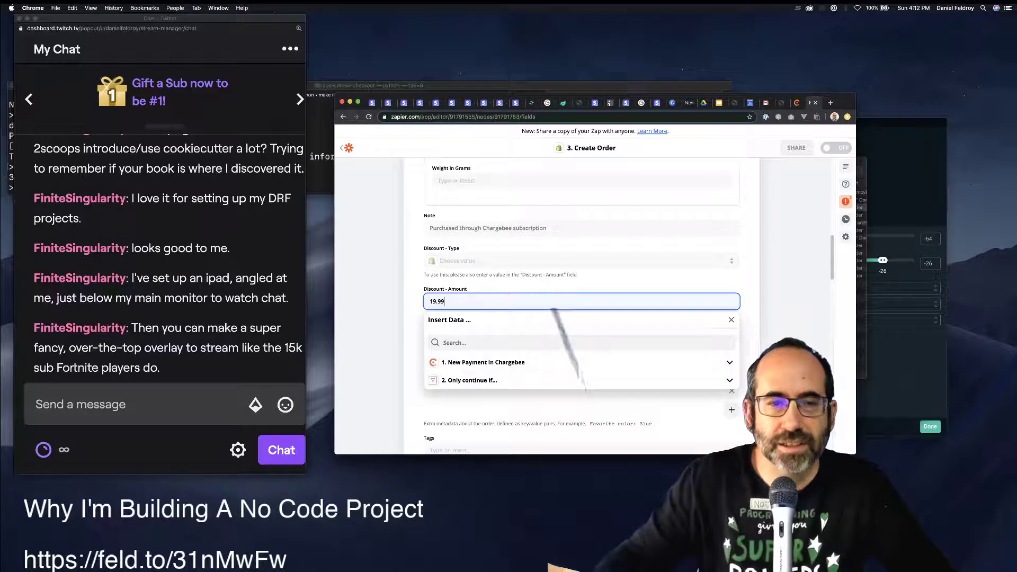
key(Escape)
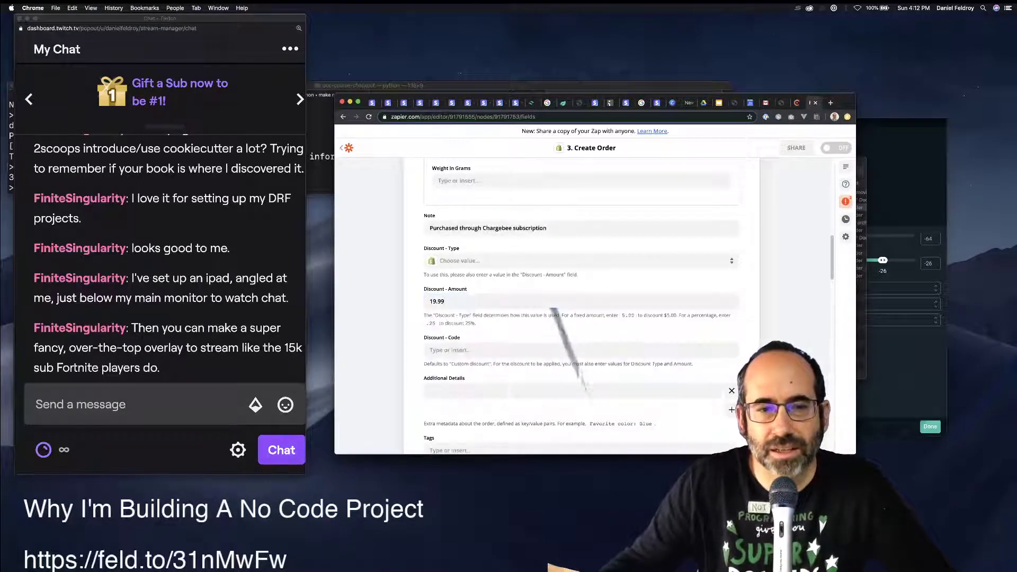
click(430, 350)
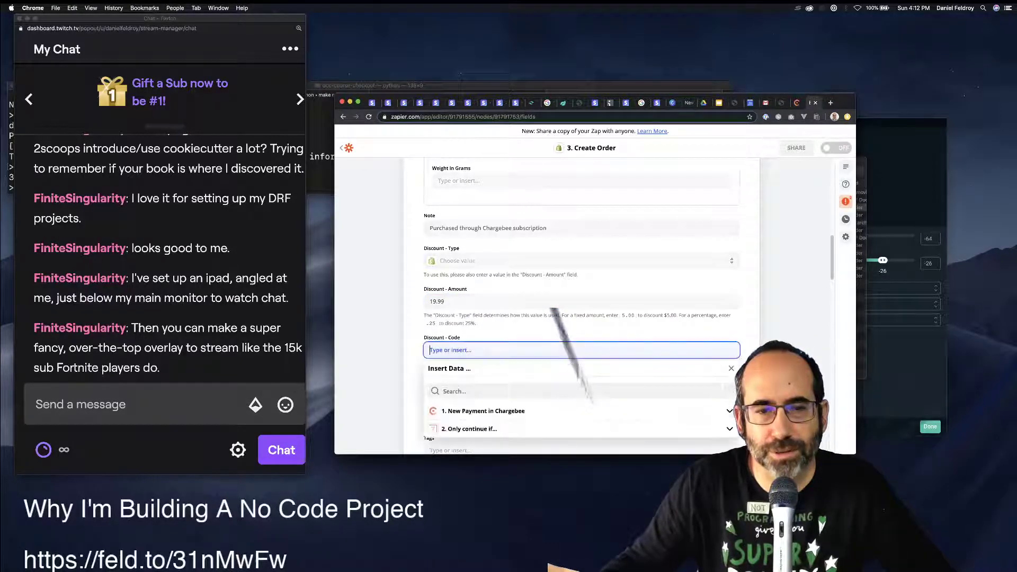
key(Escape)
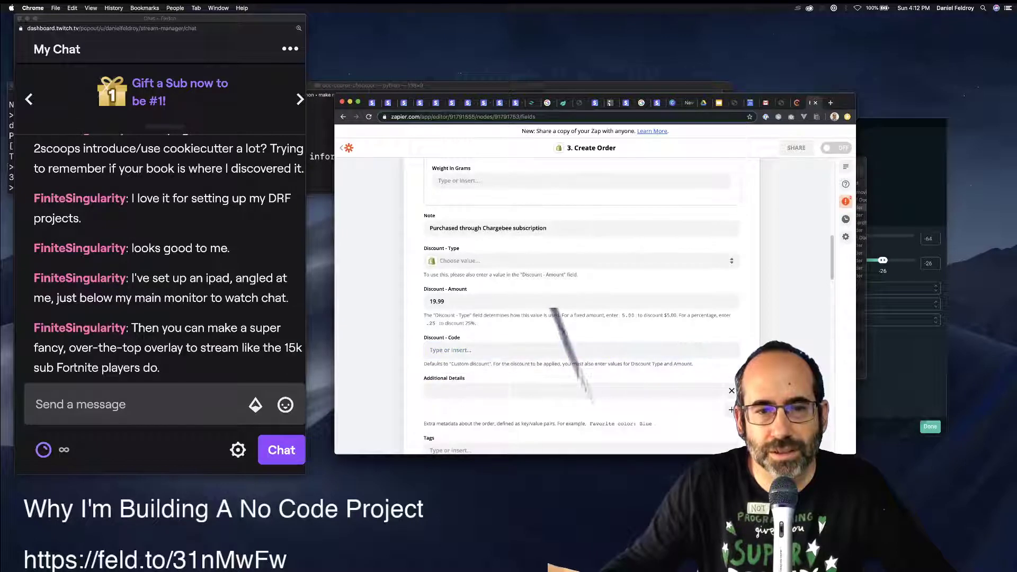
scroll(715, 387, down, 3)
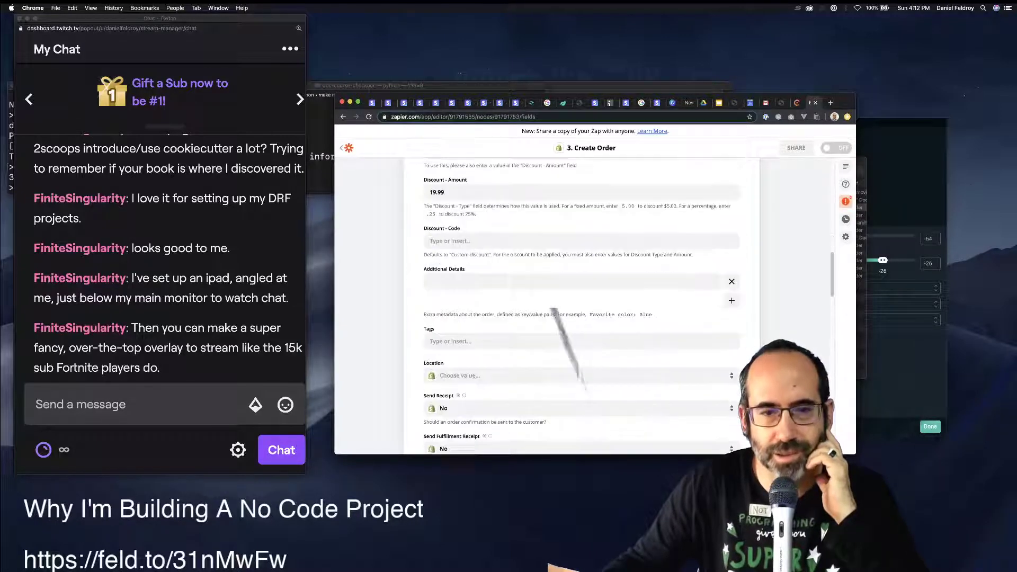
scroll(715, 387, down, 2)
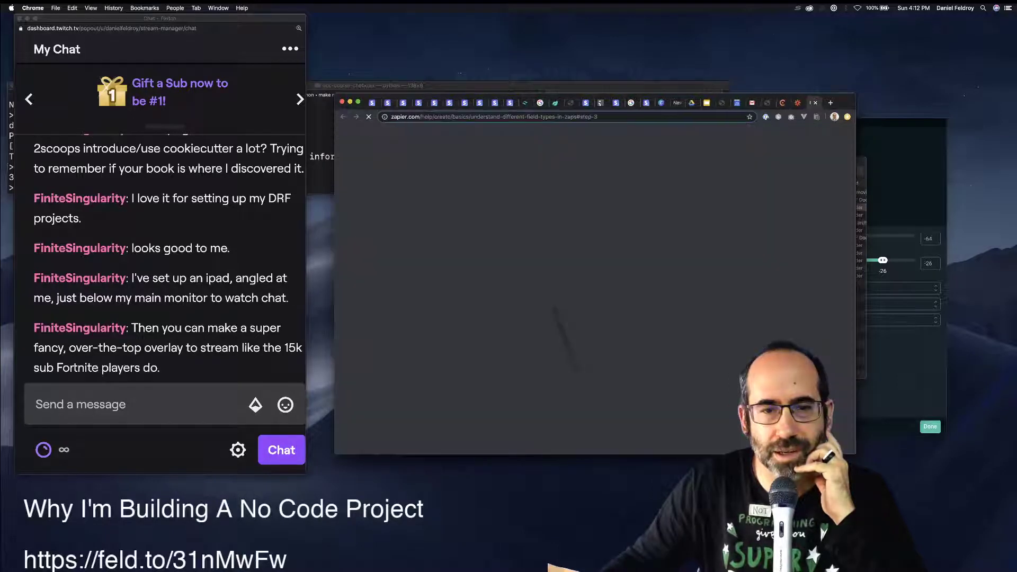
Back on the order form, set Send Receipt to Yes and Inventory Behaviour to Decrement Obeying Item Policy.
key(super+w)
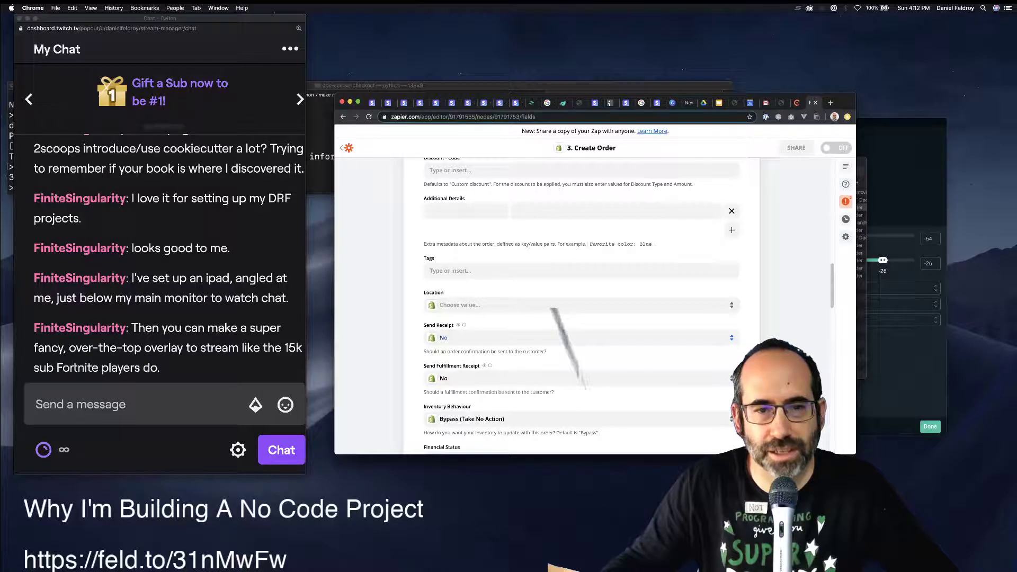
key(space)
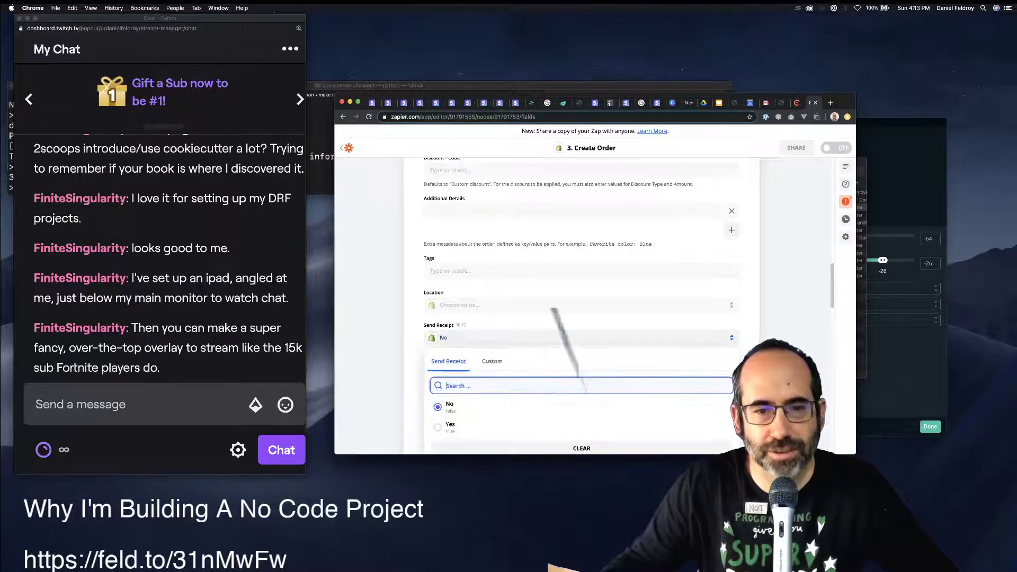
key(Down)
key(Return)
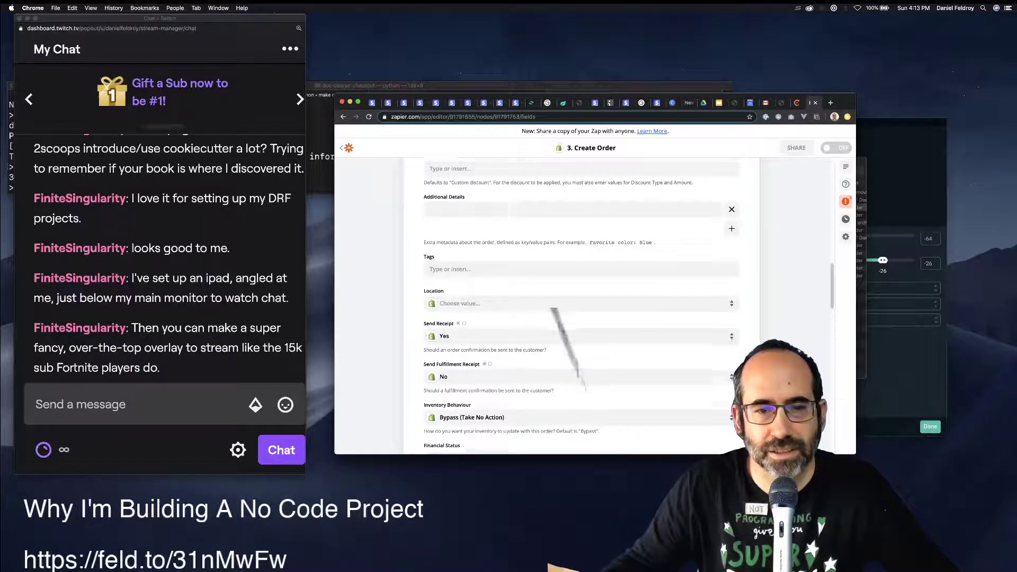
scroll(583, 305, down, 5)
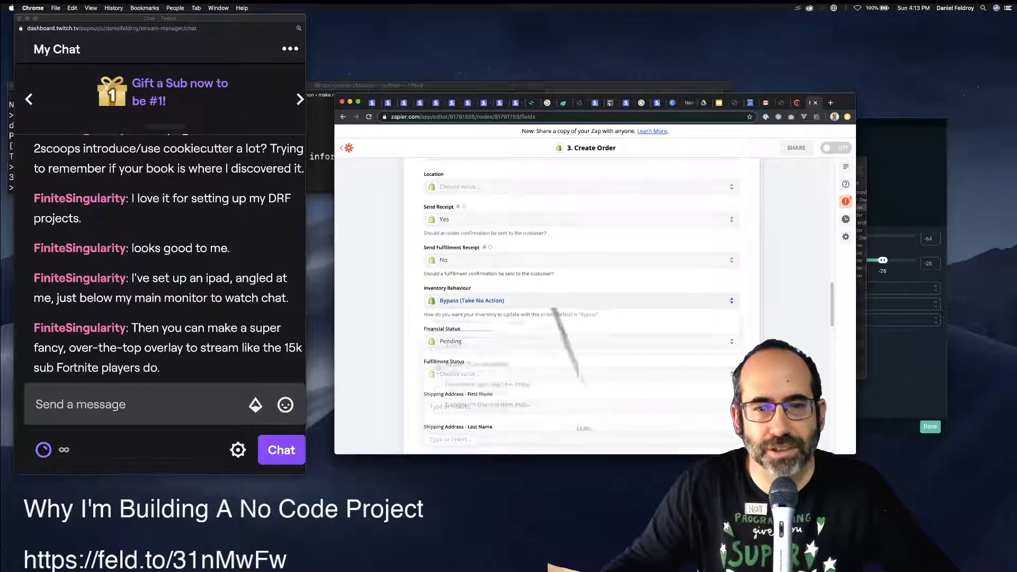
click(471, 300)
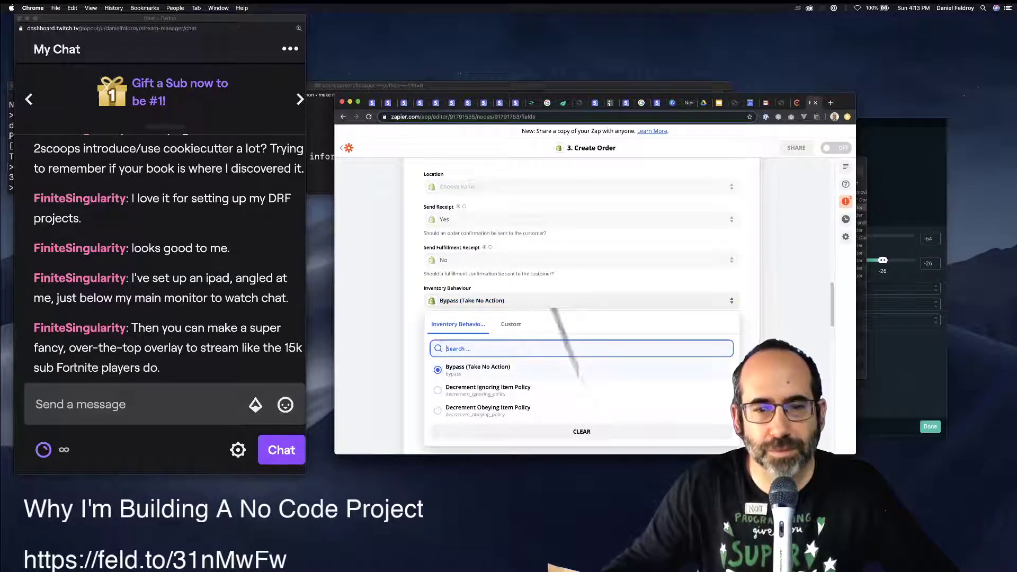
click(487, 407)
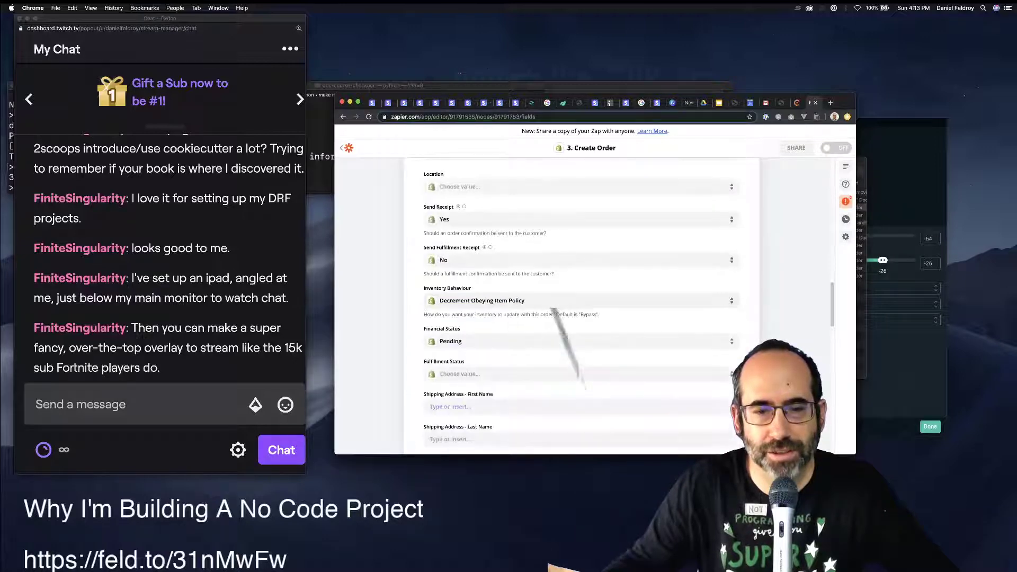
Set the order's Financial Status to Paid.
click(451, 341)
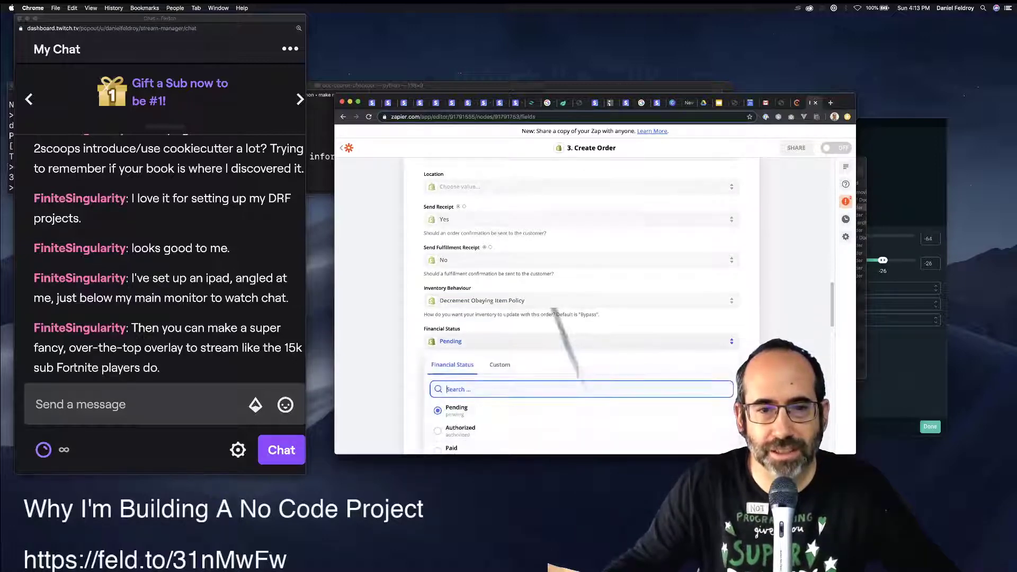
scroll(582, 307, down, 2)
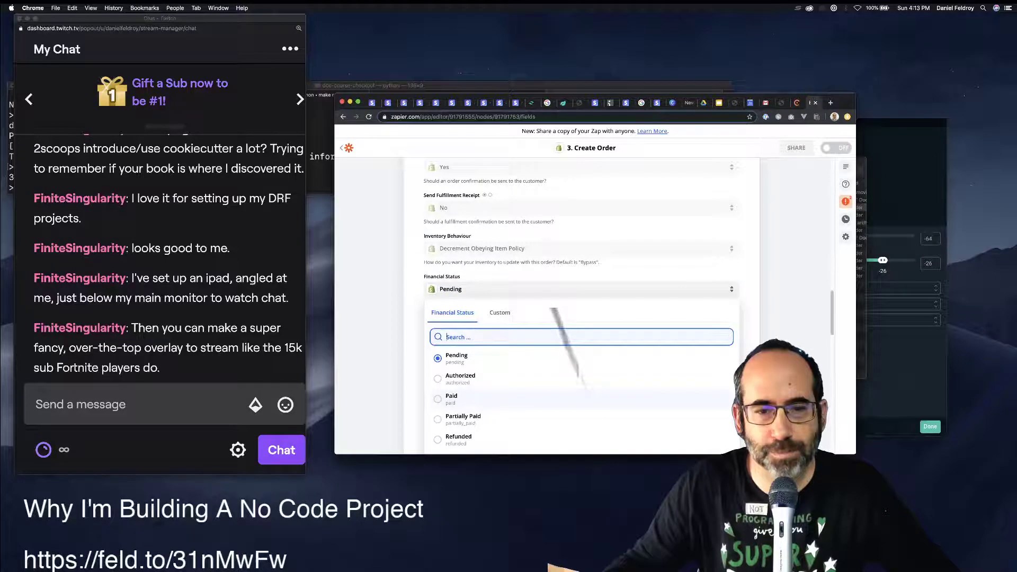
scroll(461, 394, down, 2)
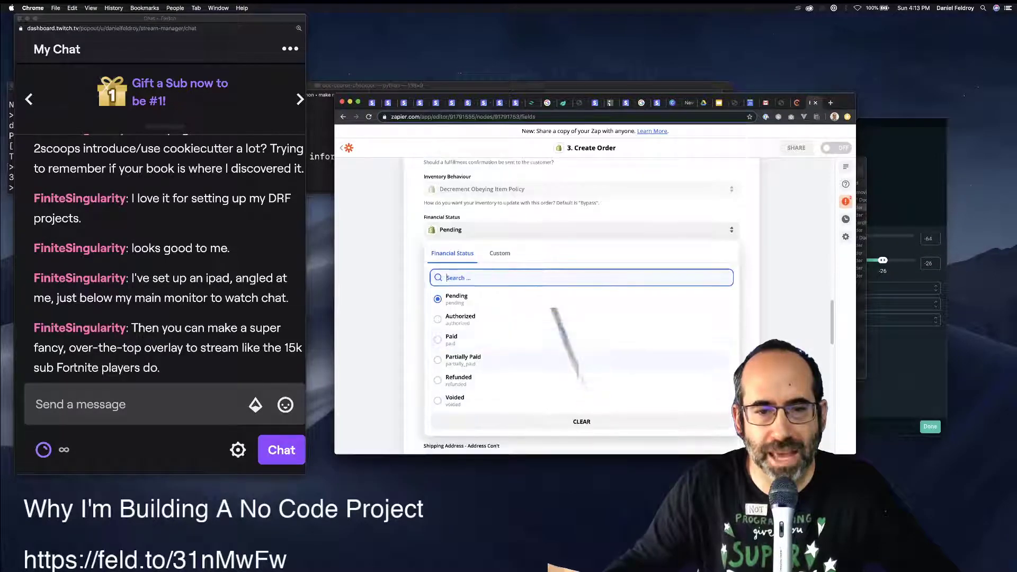
click(458, 337)
Set Fulfillment Status to 'None of the line items in the order have been fulfilled'.
scroll(582, 307, up, 8)
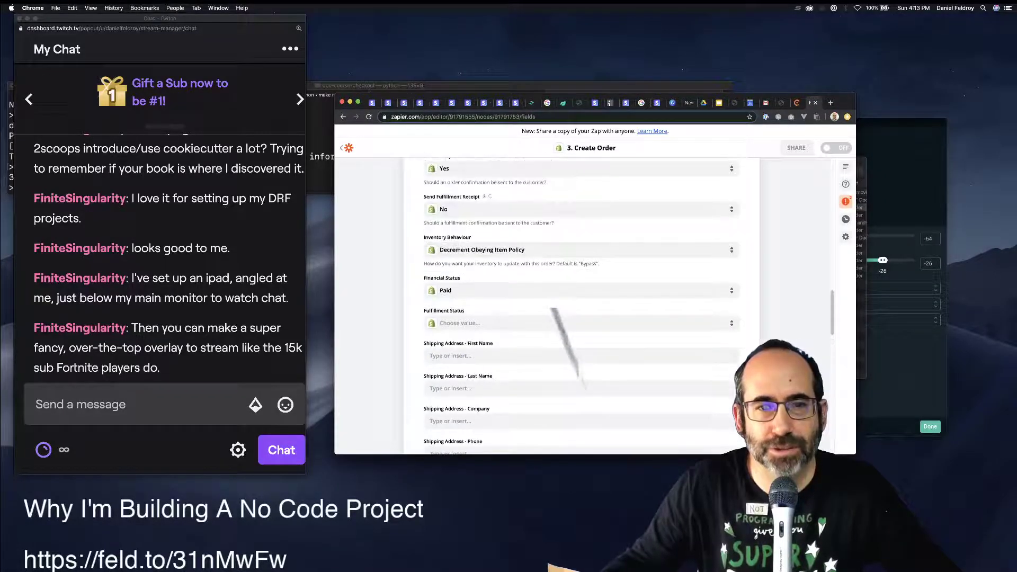
scroll(583, 307, up, 3)
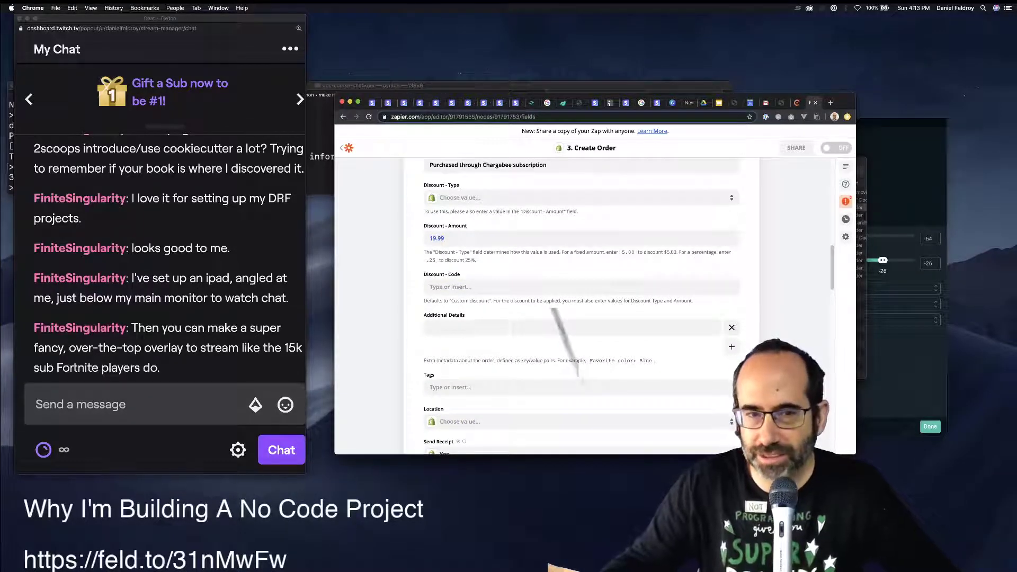
scroll(582, 307, down, 10)
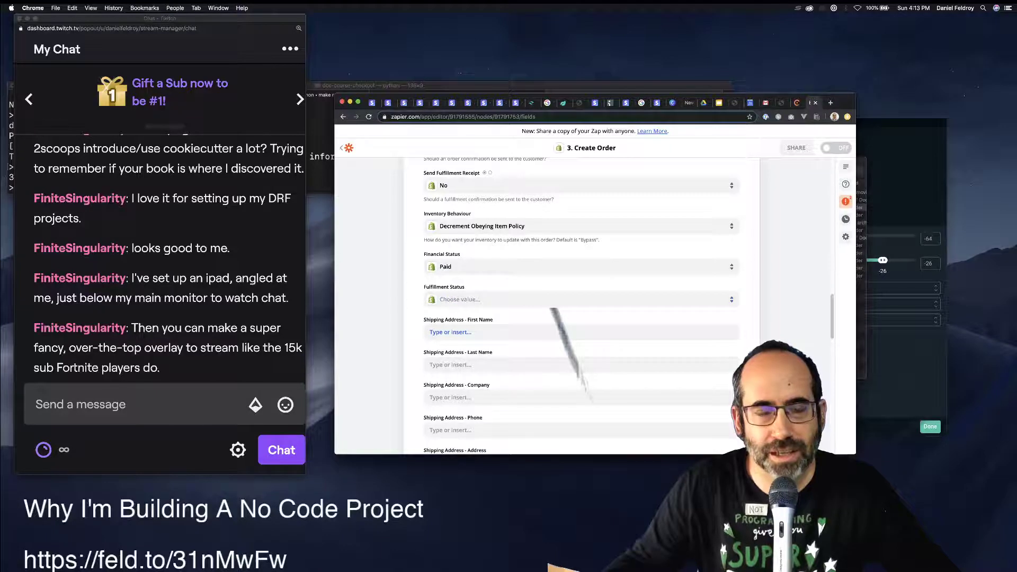
click(461, 299)
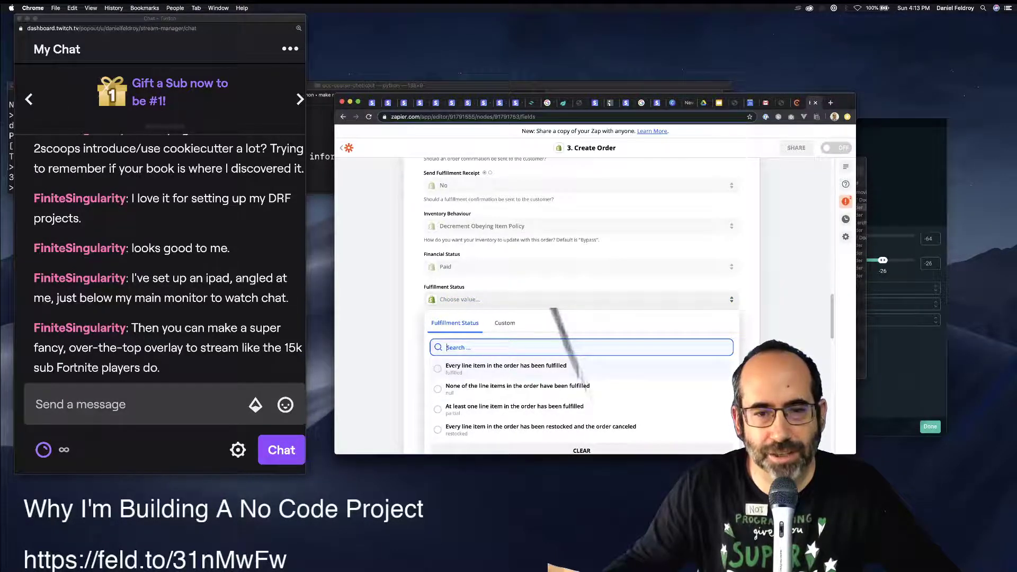
click(506, 365)
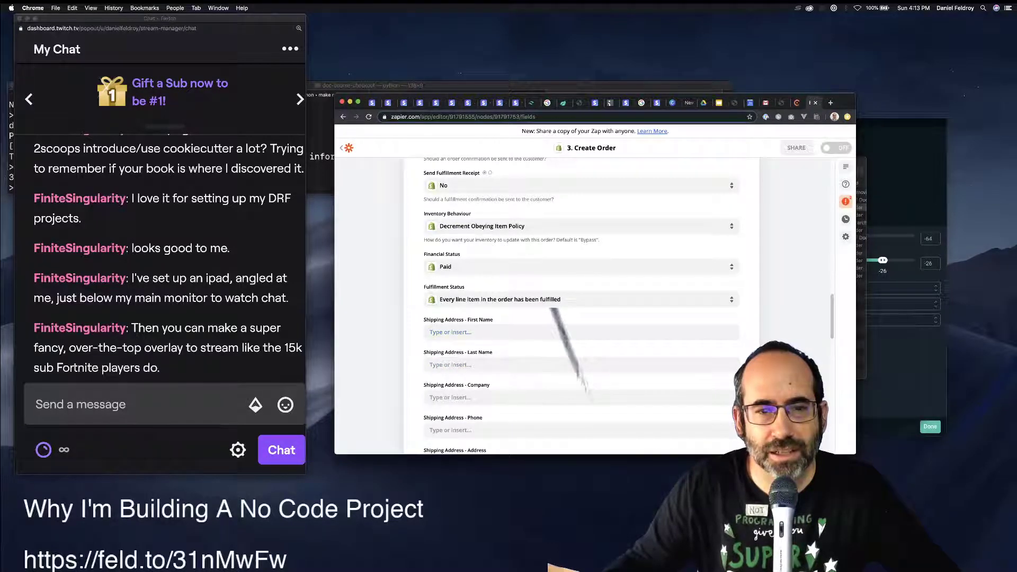
click(582, 300)
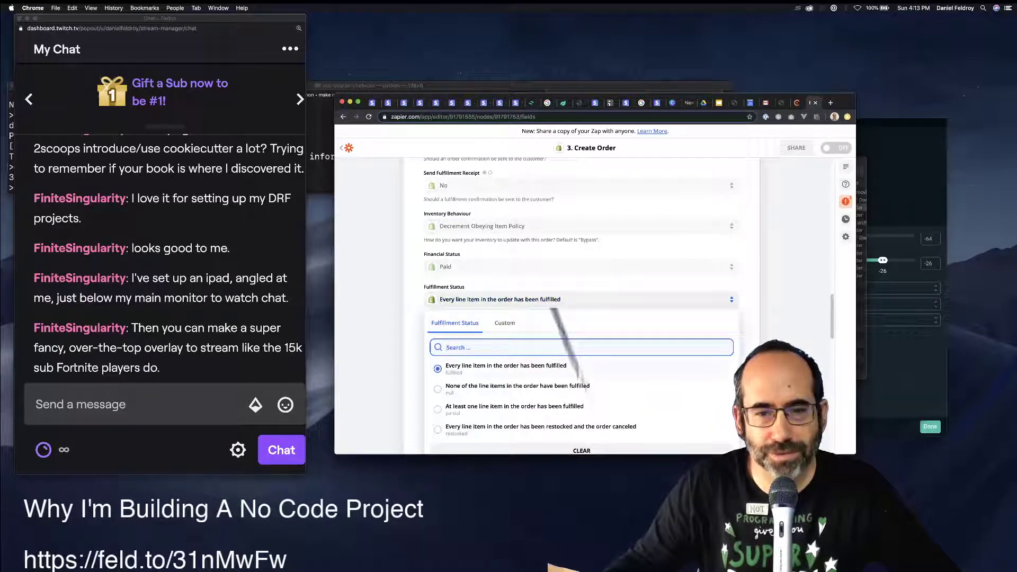
click(517, 386)
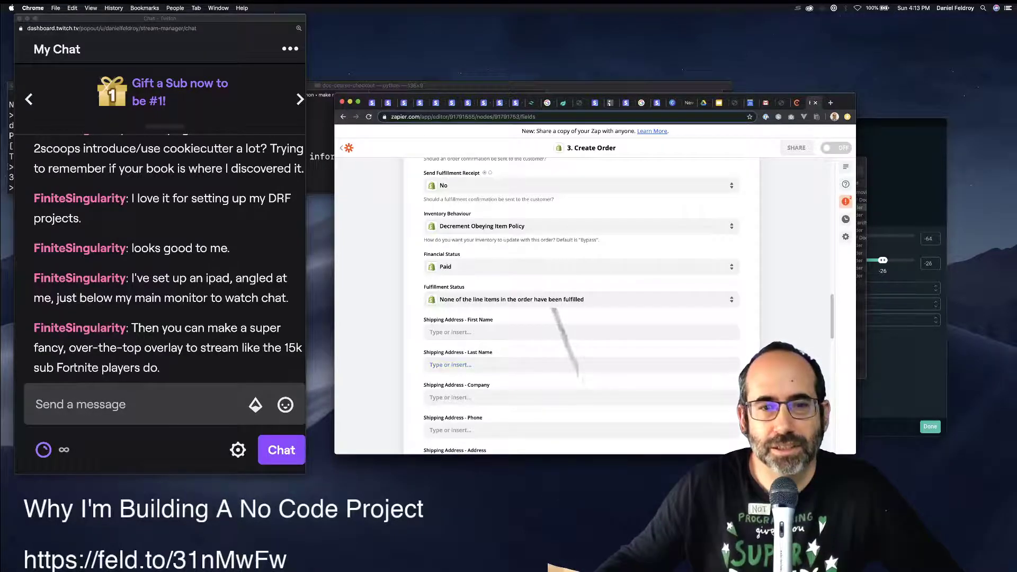
Leave the shipping and billing first name fields blank, dismissing their data suggestions.
click(559, 332)
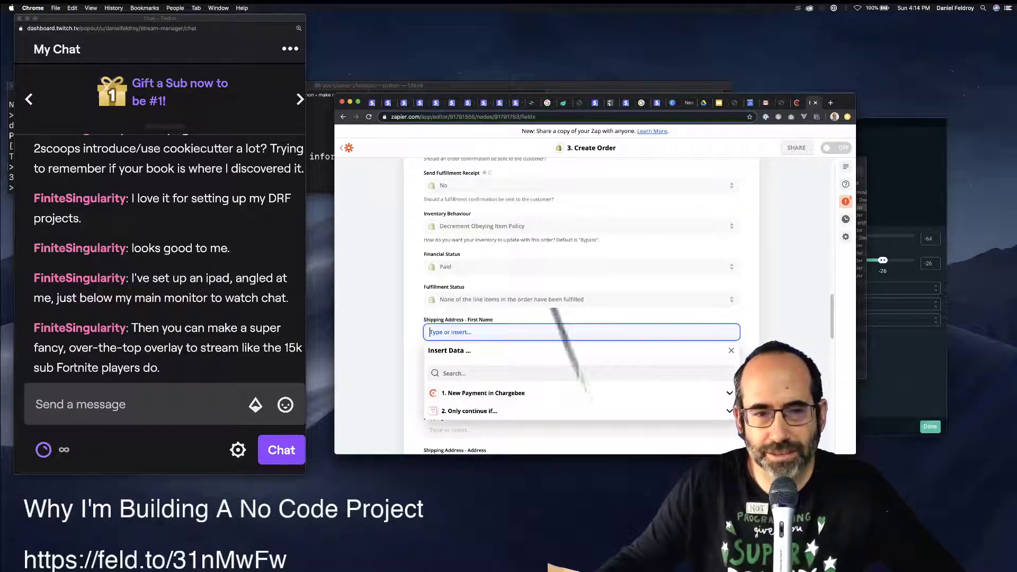
key(Escape)
scroll(582, 305, down, 5)
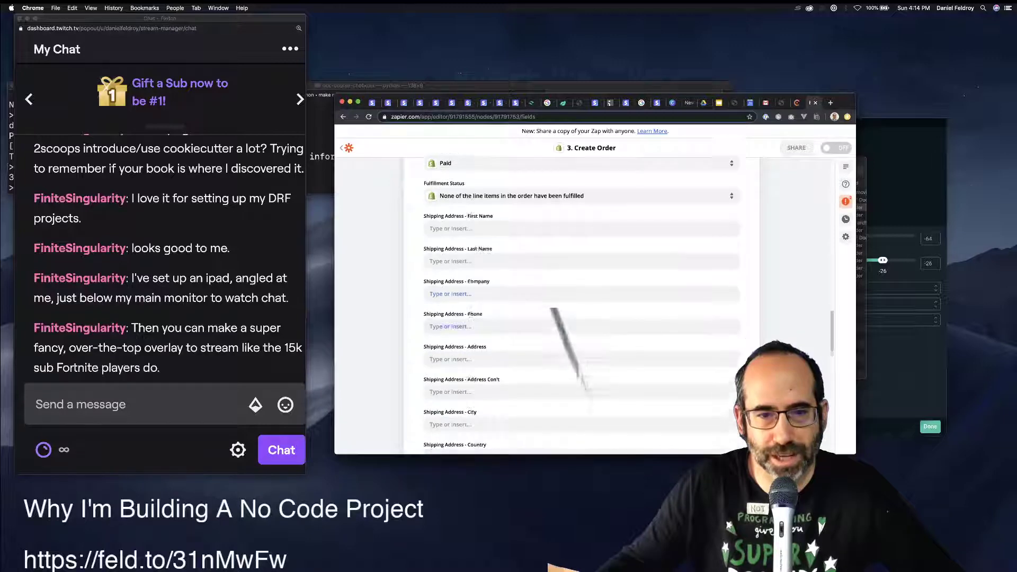
scroll(554, 310, down, 6)
scroll(563, 332, down, 1)
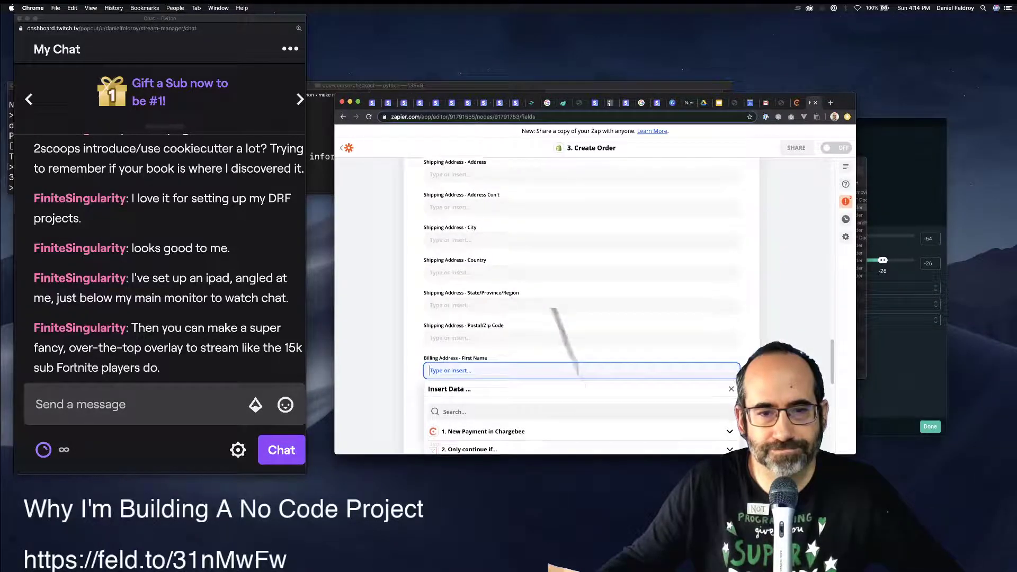
scroll(581, 339, down, 5)
key(Escape)
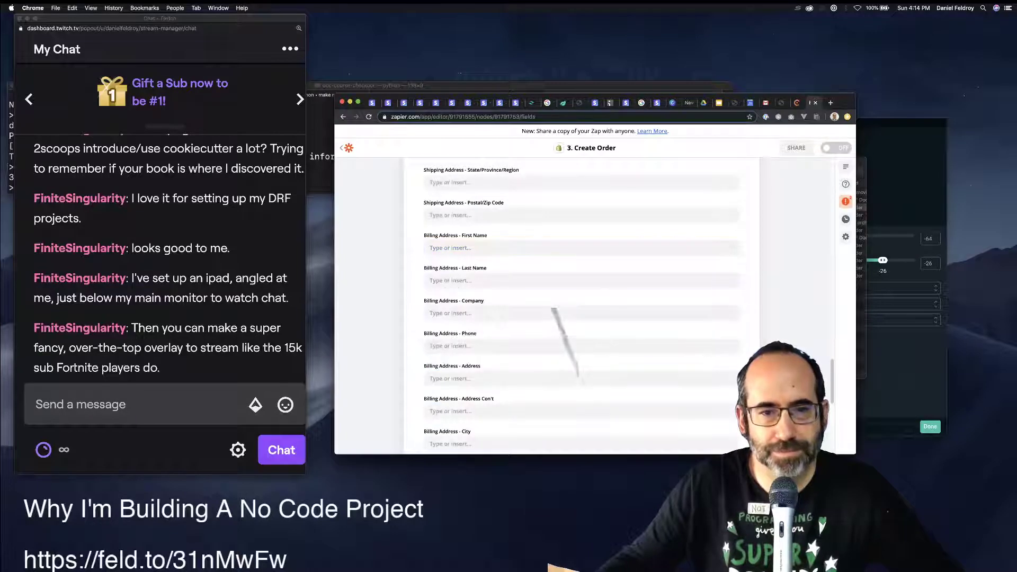
scroll(581, 318, down, 2)
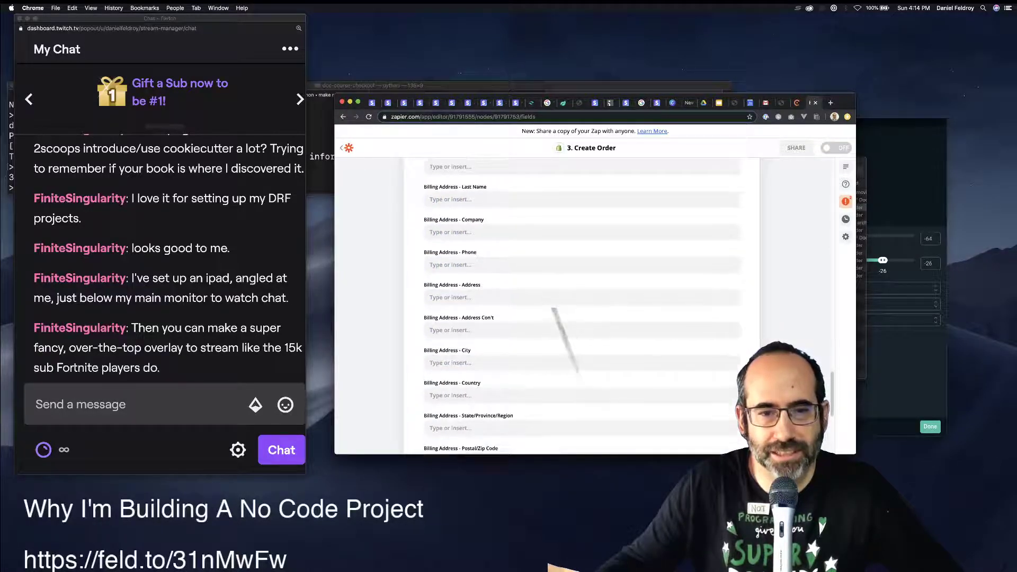
scroll(582, 307, up, 4)
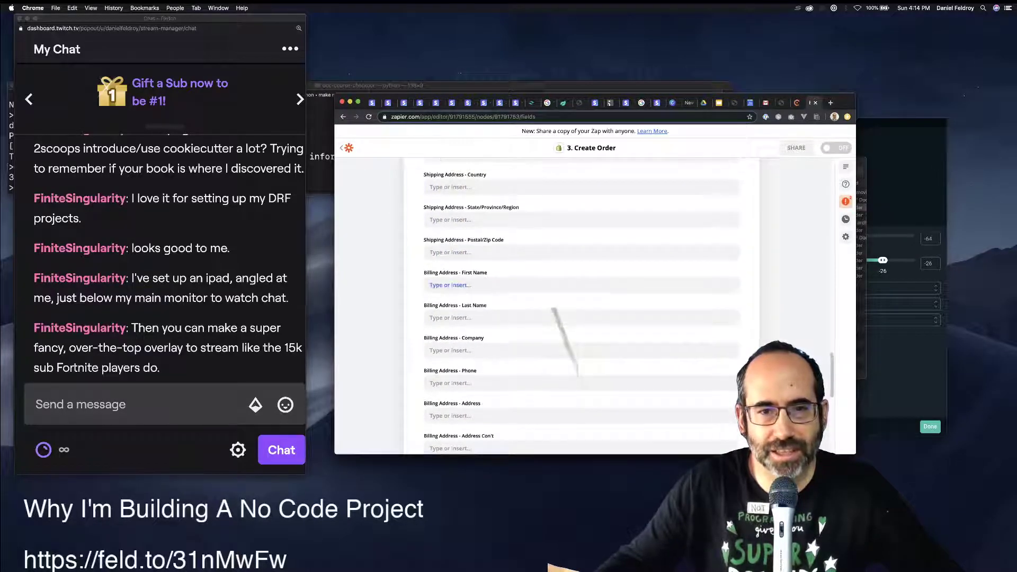
scroll(581, 308, down, 2)
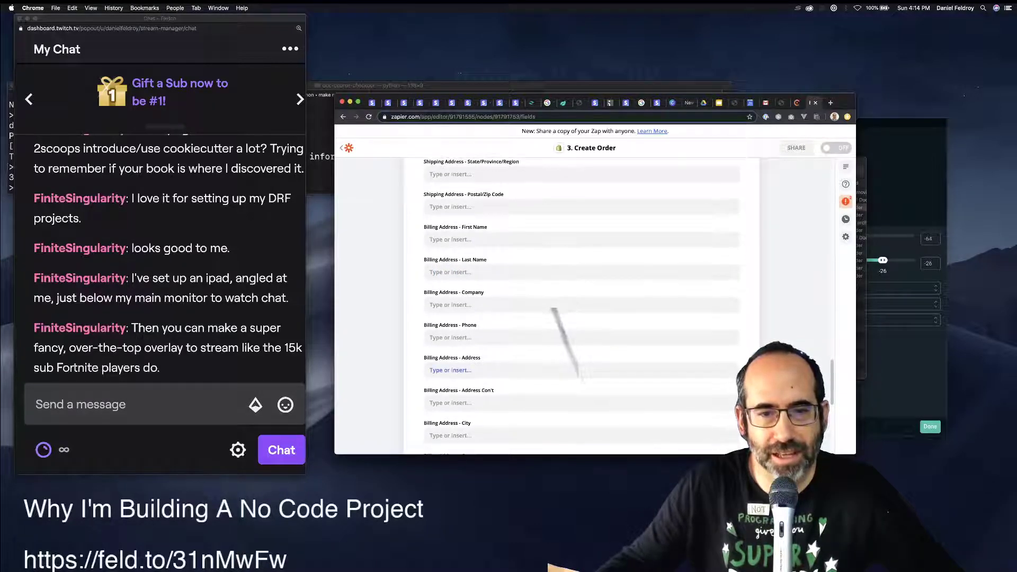
scroll(581, 307, down, 5)
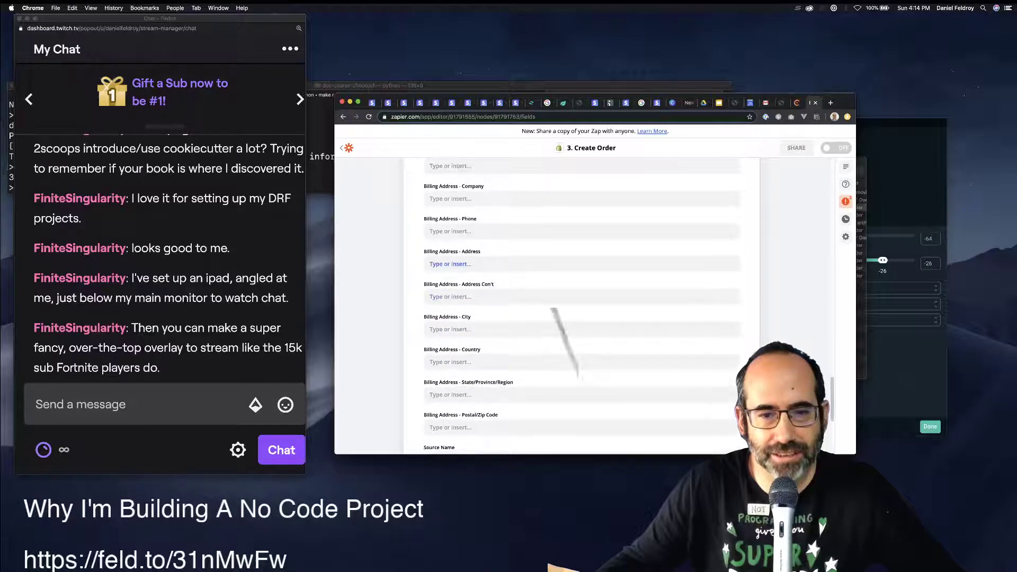
scroll(581, 308, down, 3)
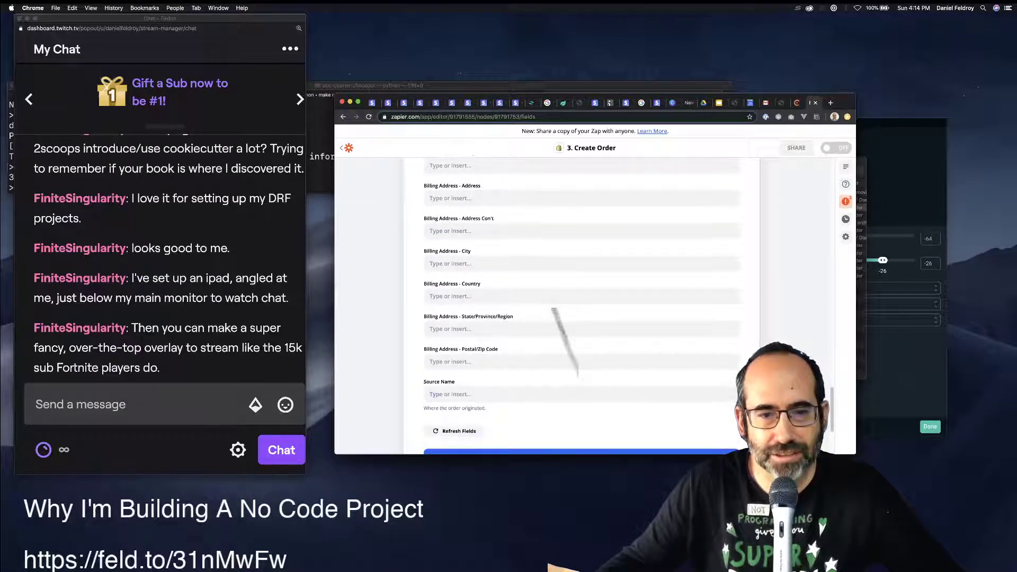
Enter Chargebee as the order's Source Name.
click(581, 394)
scroll(581, 394, down, 3)
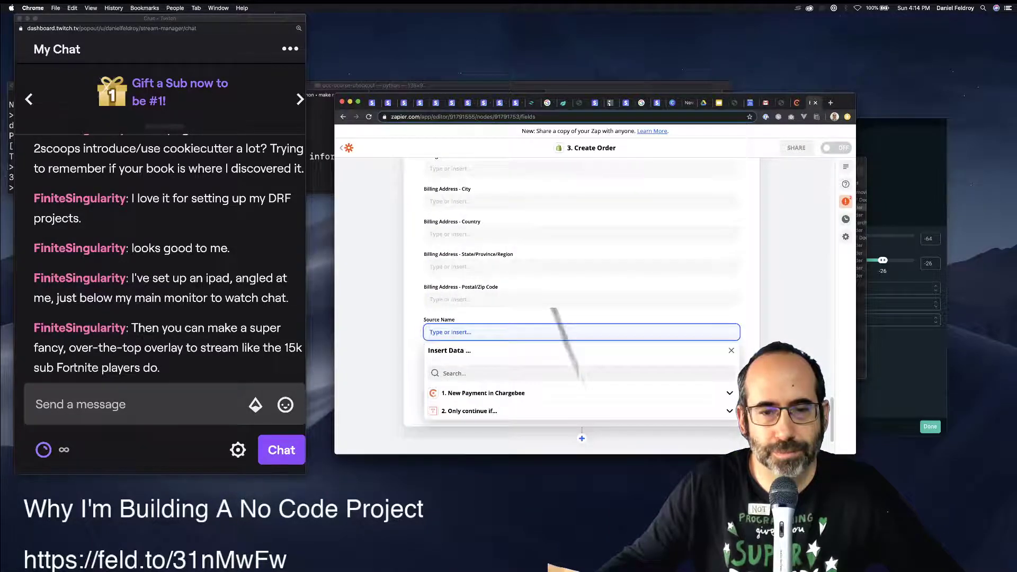
text(Chargeb)
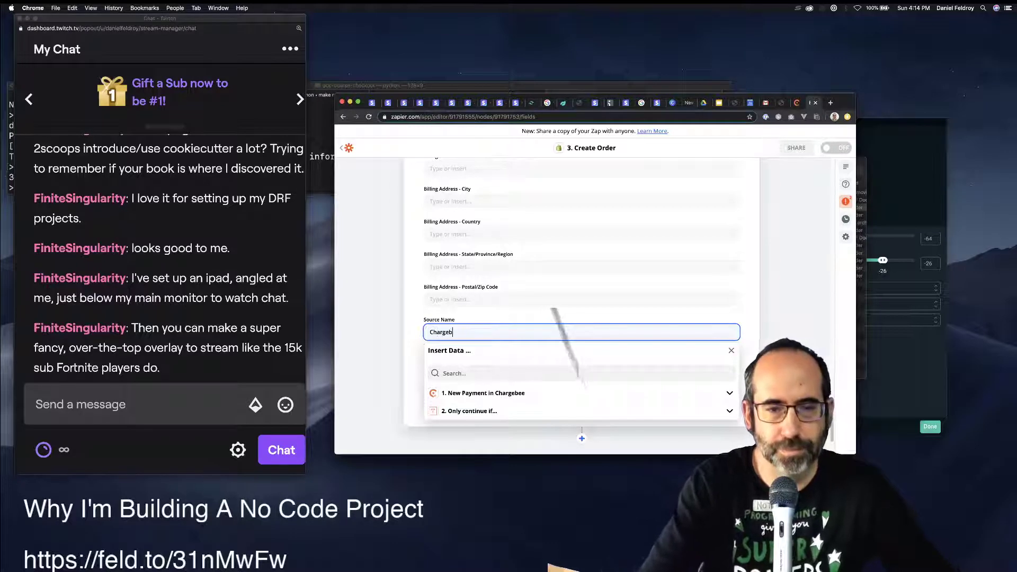
text(ee)
click(470, 231)
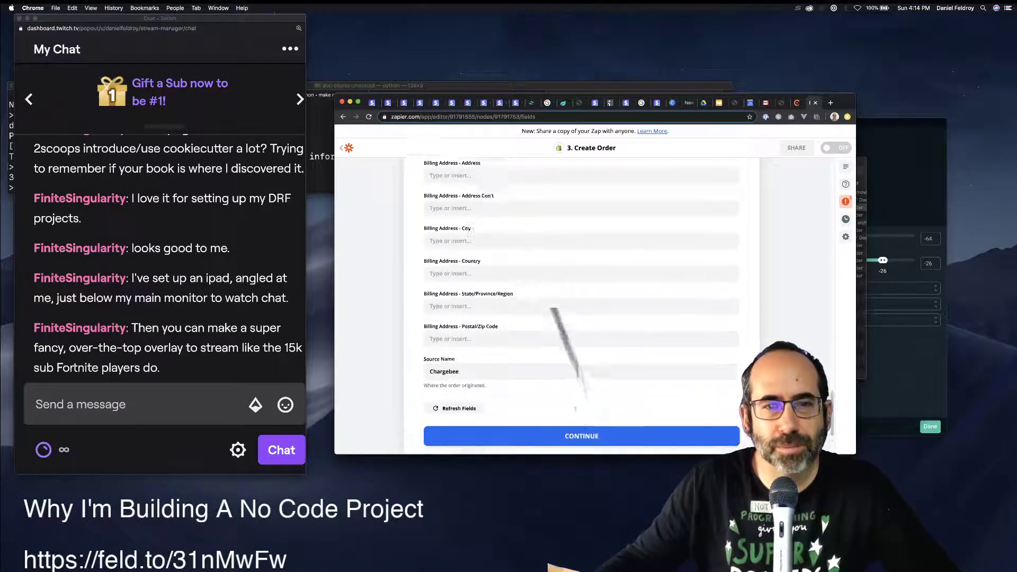
Scroll back through the address fields, leaving the shipping last name empty.
scroll(470, 231, up, 6)
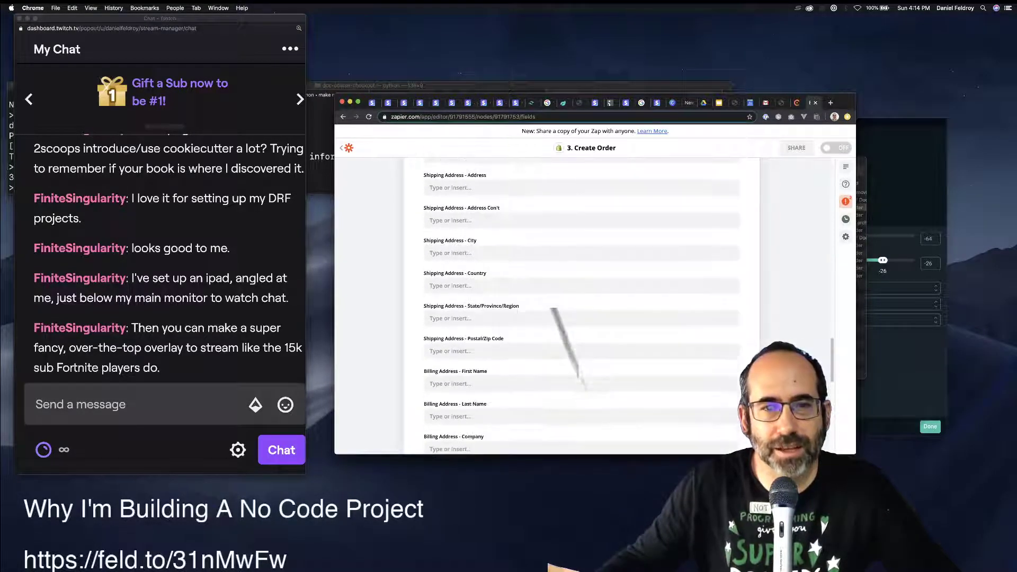
scroll(581, 306, up, 5)
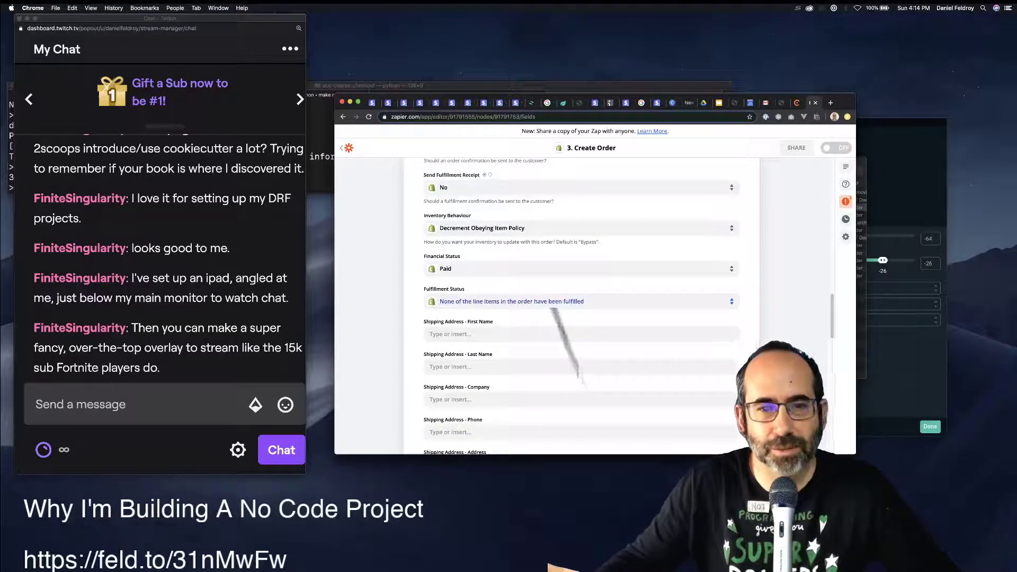
scroll(582, 378, up, 3)
scroll(564, 339, up, 3)
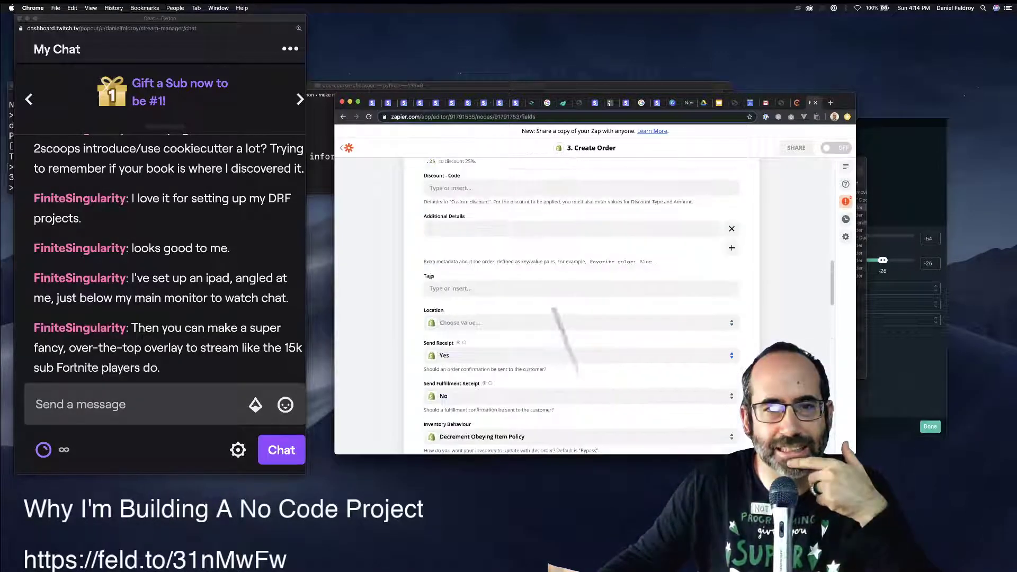
scroll(581, 305, down, 5)
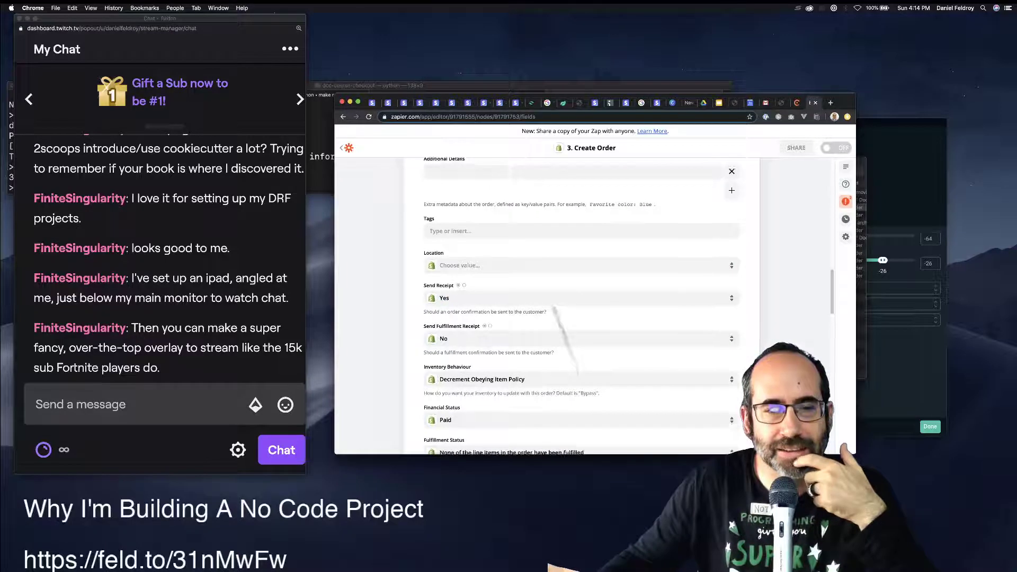
scroll(582, 318, down, 1)
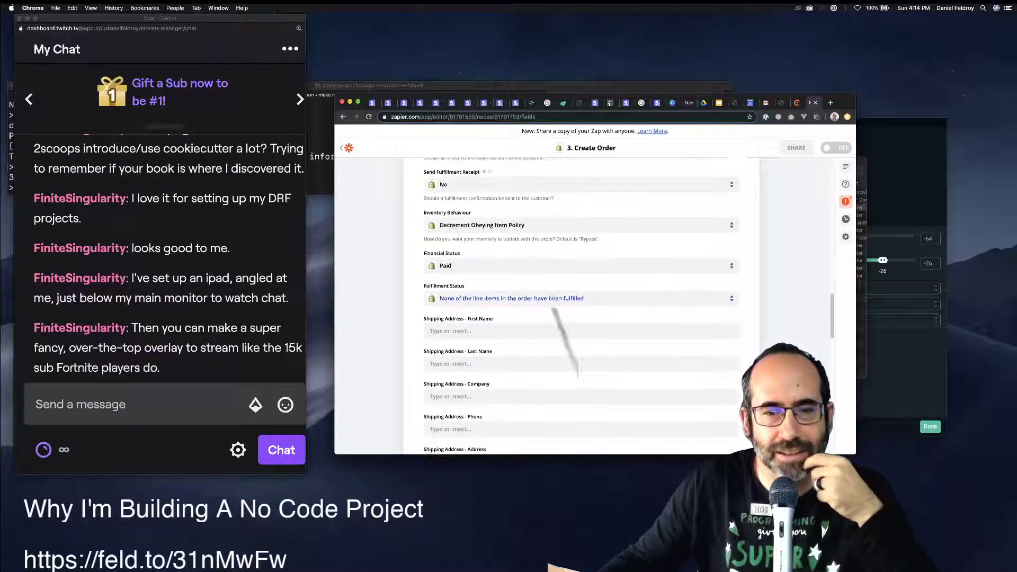
click(450, 347)
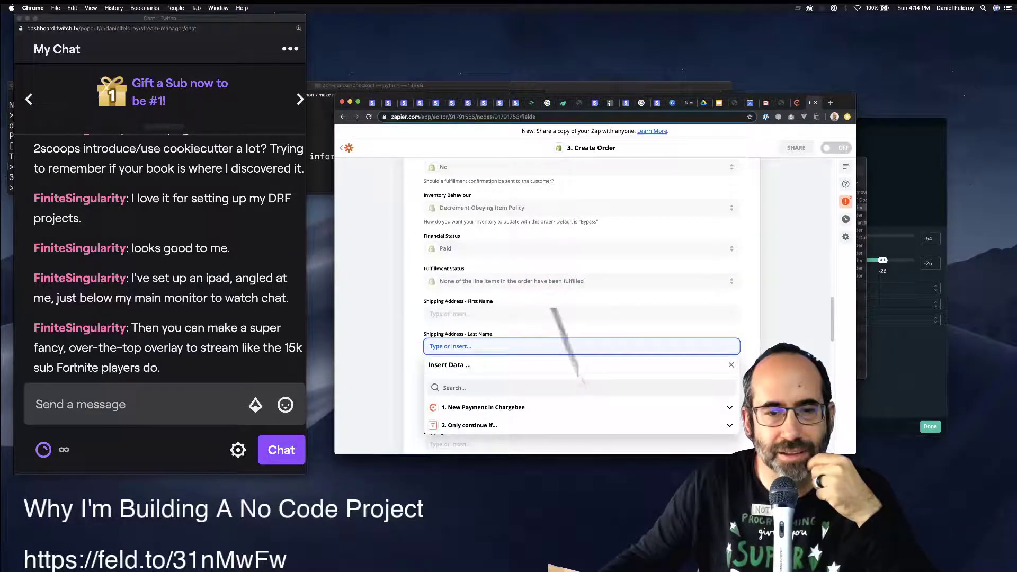
scroll(582, 305, down, 6)
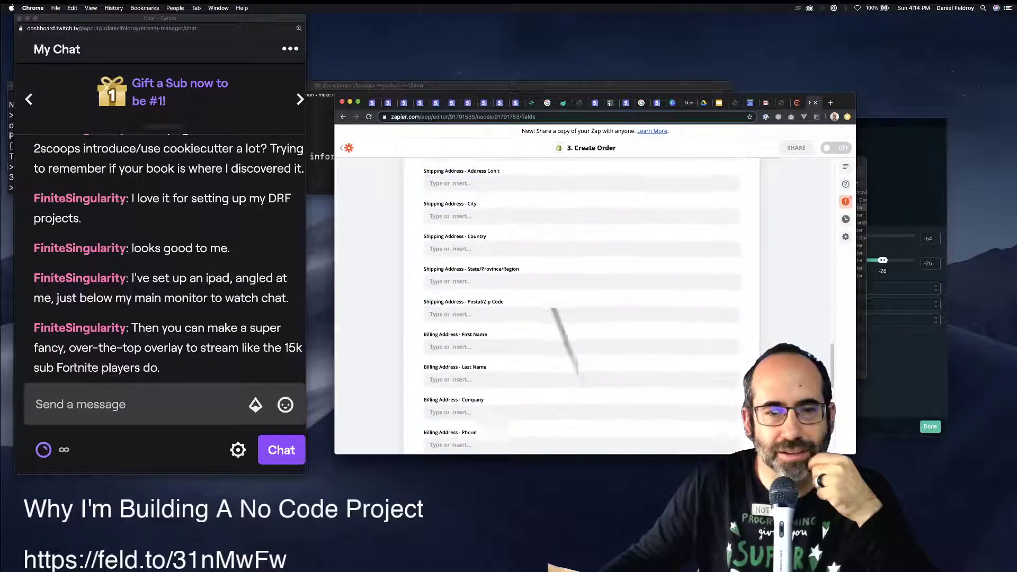
scroll(581, 306, down, 7)
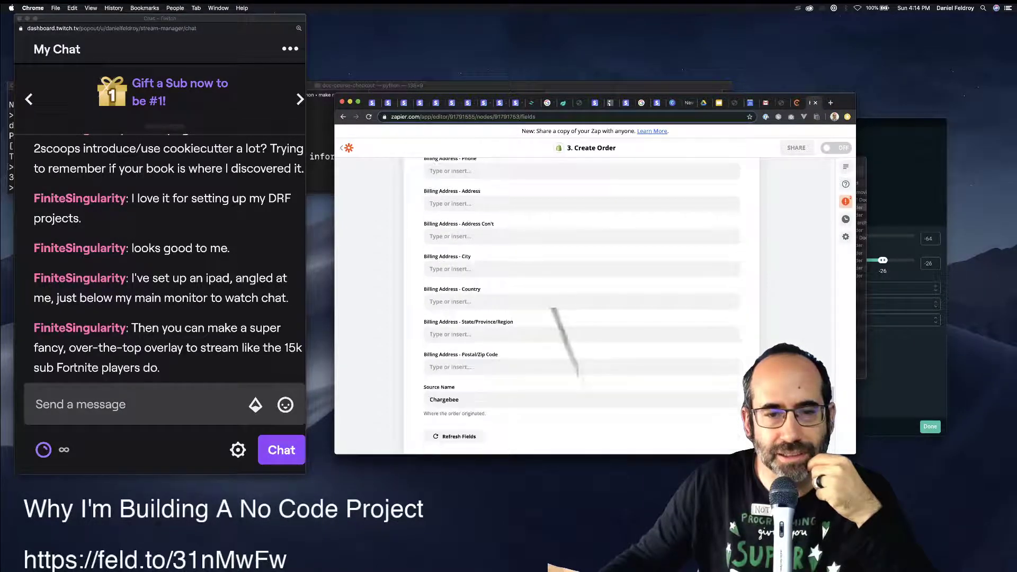
scroll(554, 309, down, 3)
click(581, 346)
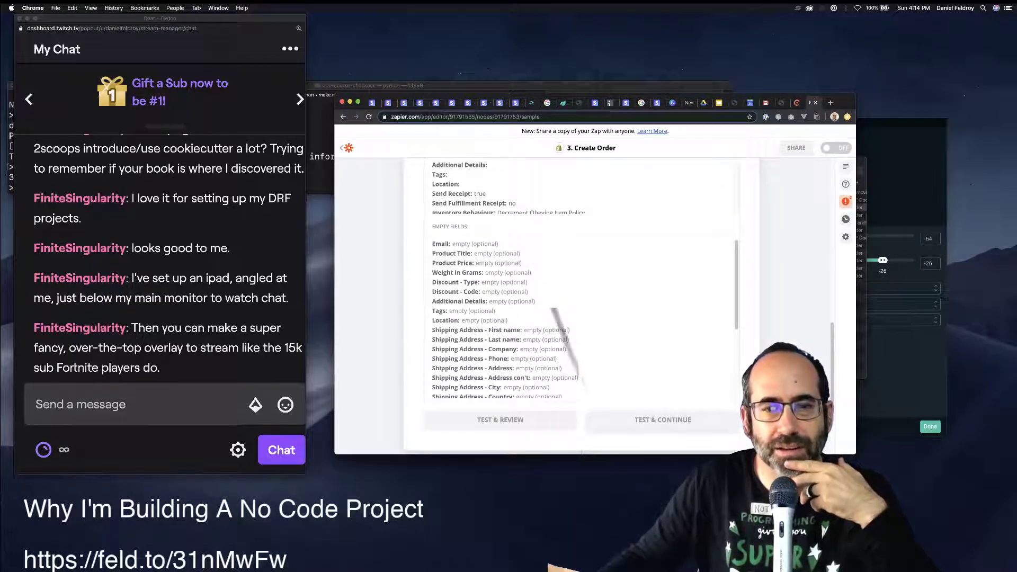
scroll(581, 347, up, 2)
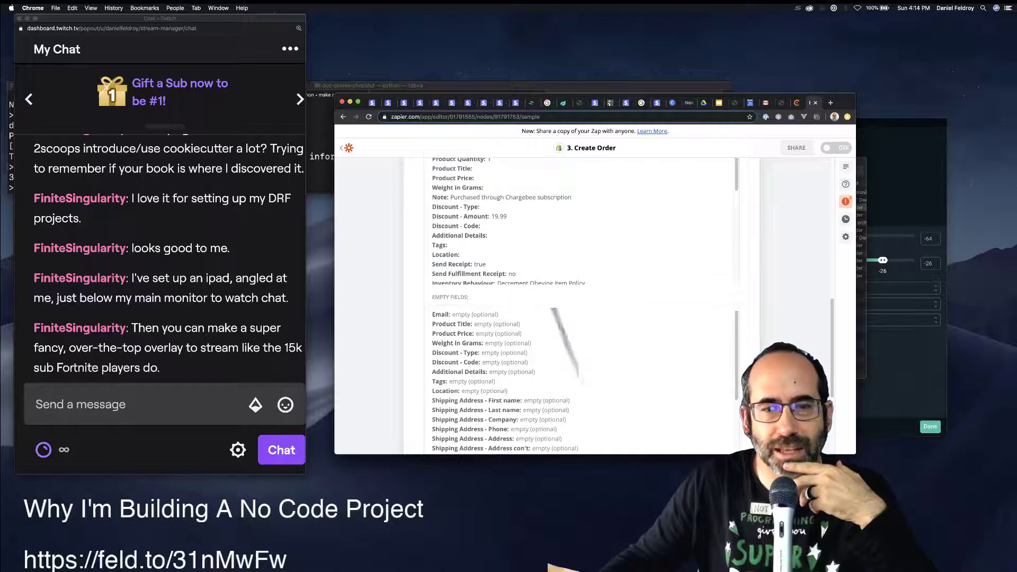
scroll(519, 381, down, 3)
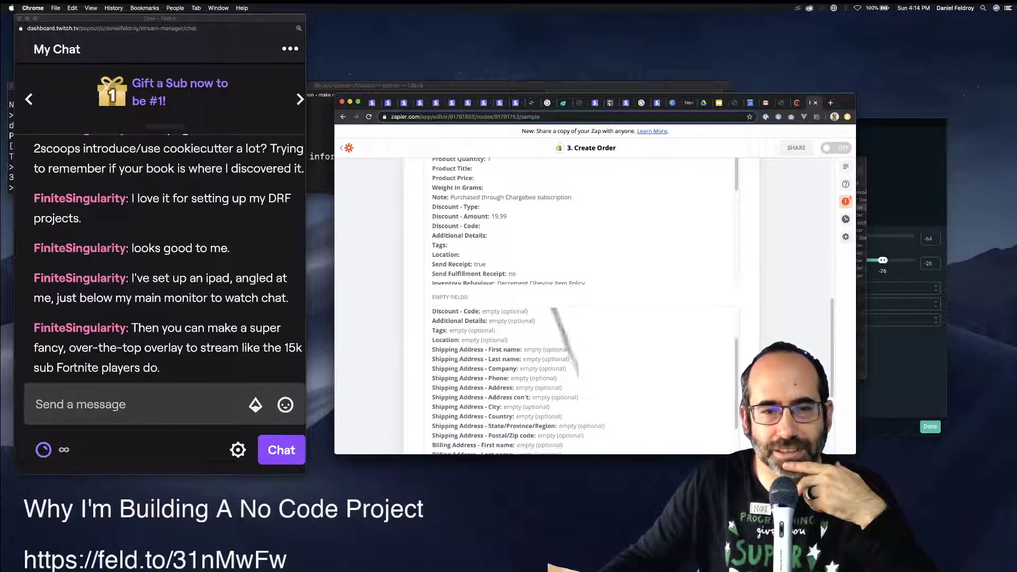
scroll(507, 381, down, 3)
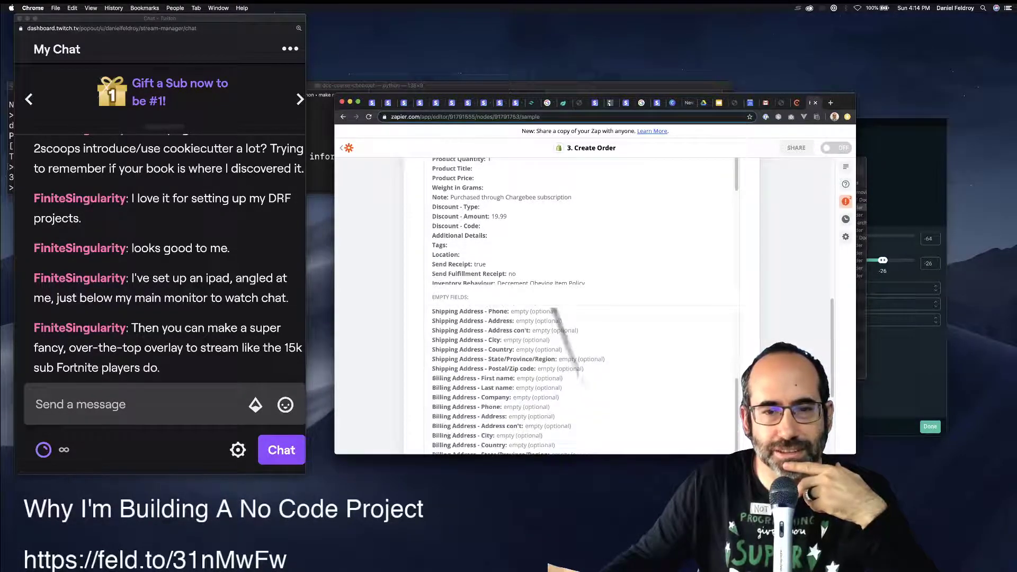
scroll(580, 378, down, 5)
scroll(580, 379, up, 9)
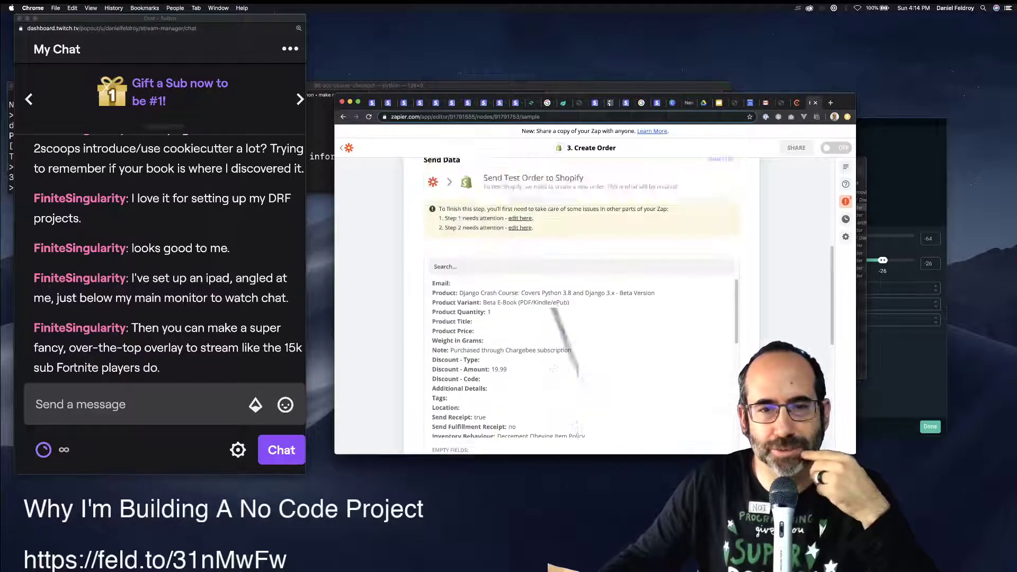
scroll(580, 379, down, 3)
scroll(554, 310, up, 3)
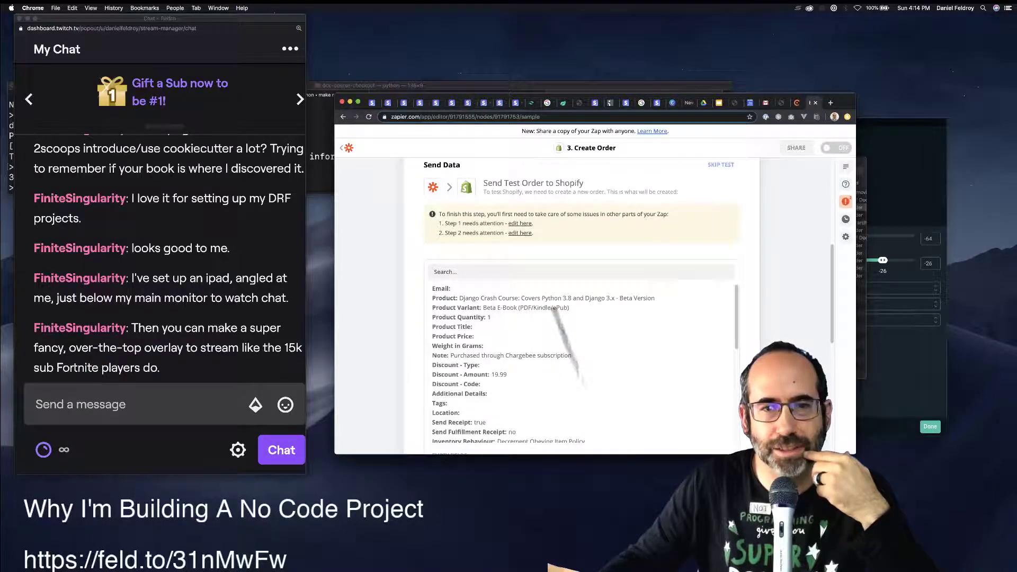
scroll(554, 310, up, 5)
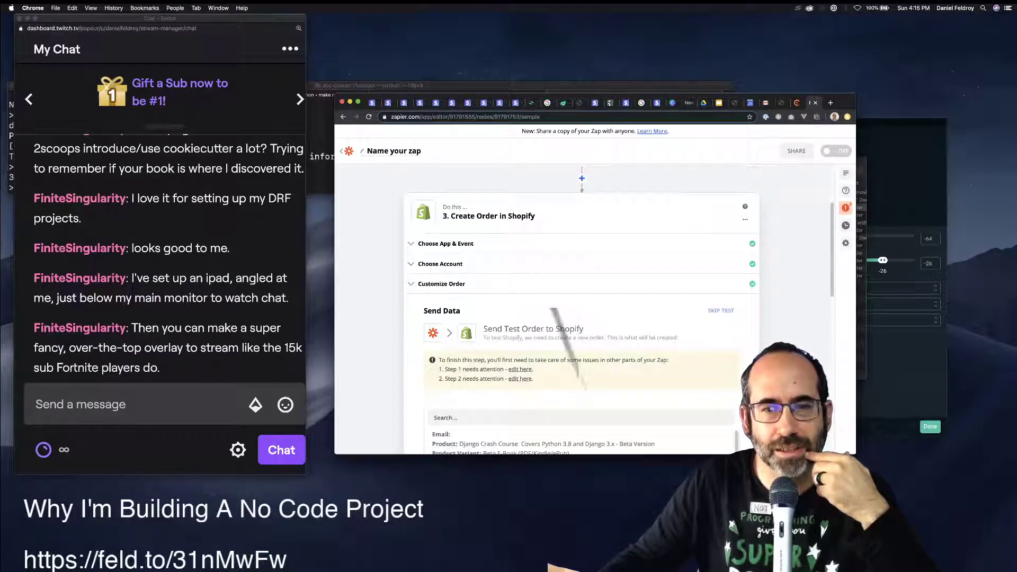
Reopen the Shopify order fields and set a Percentage discount with amount 100.
click(440, 264)
click(581, 344)
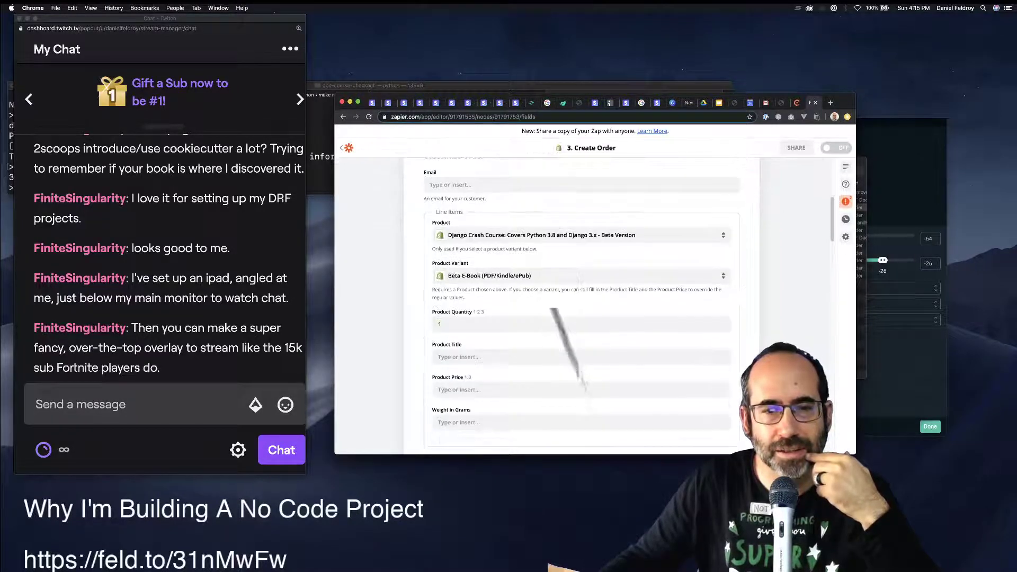
scroll(530, 307, down, 5)
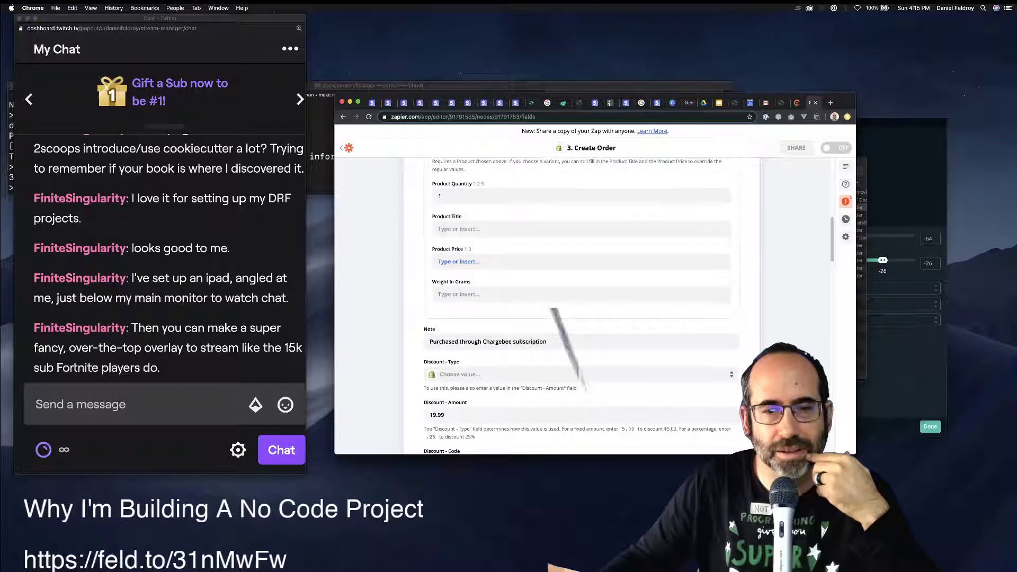
scroll(577, 306, down, 2)
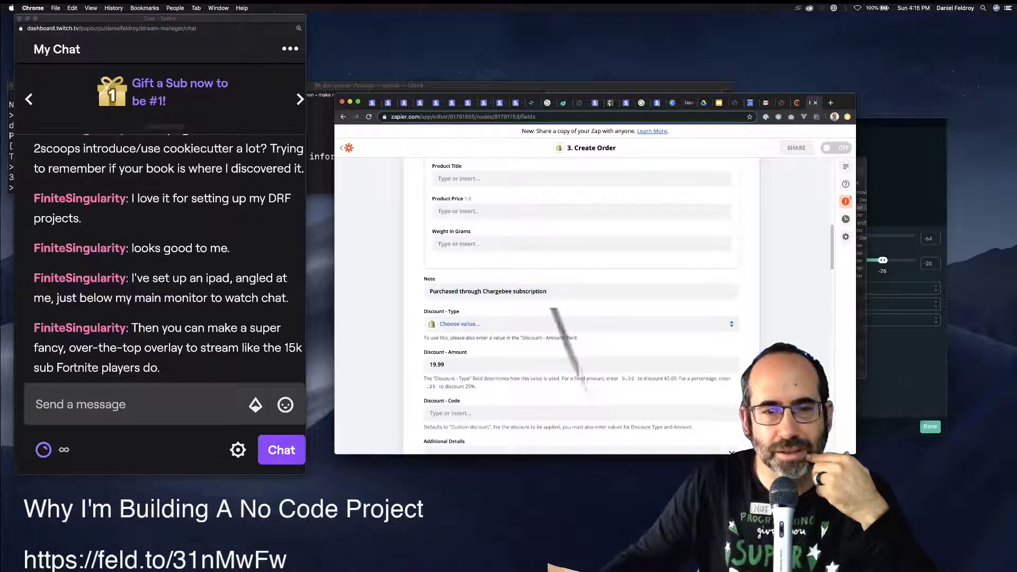
click(459, 324)
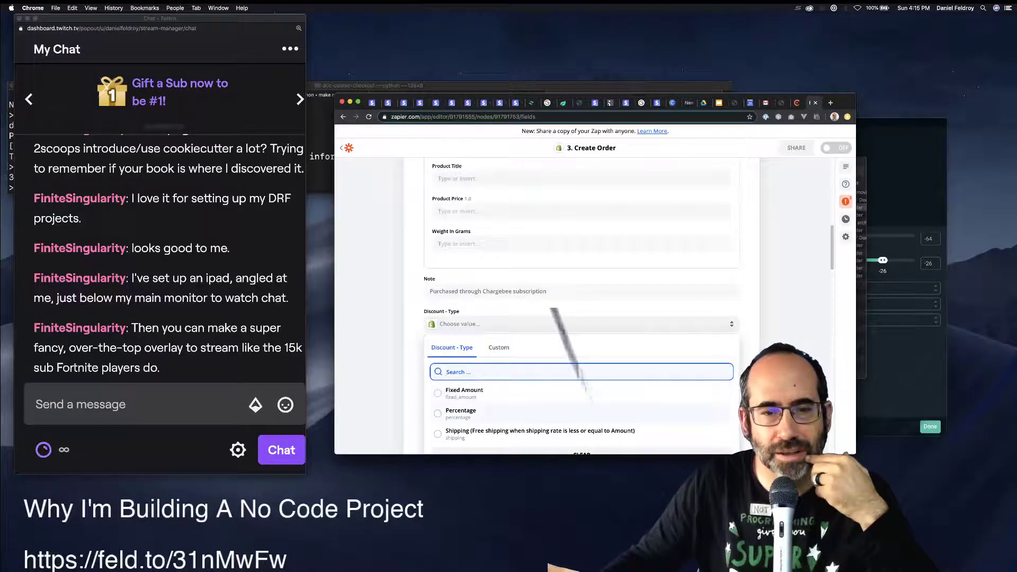
click(460, 411)
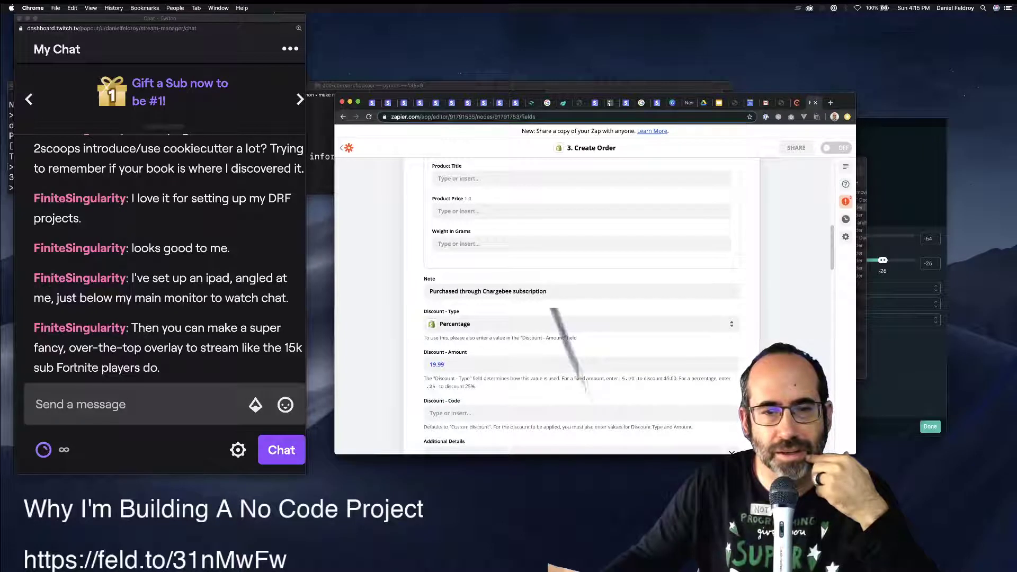
click(456, 365)
key(BackSpace)
key(BackSpace)
key(BackSpace)
key(BackSpace)
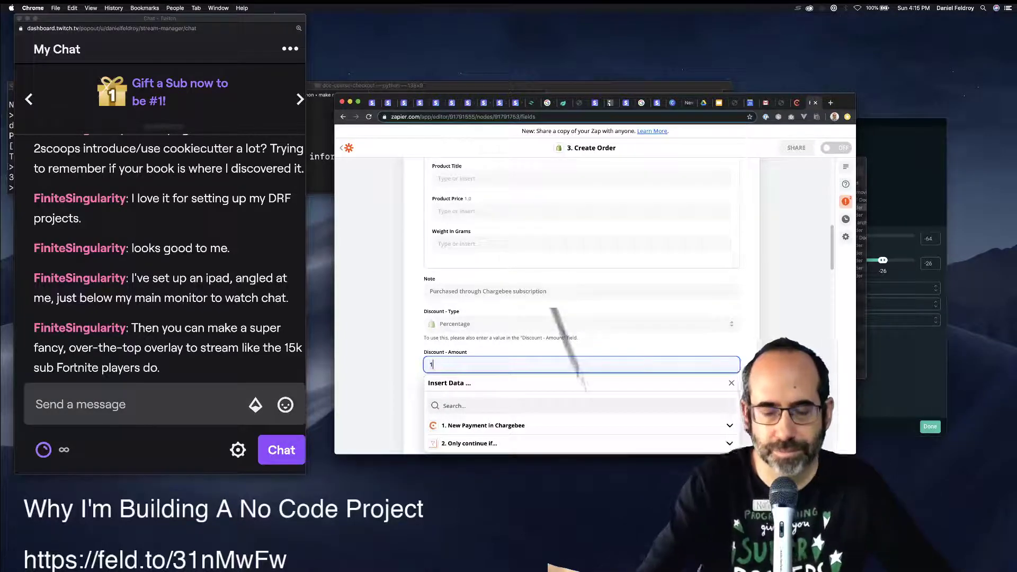
text(00)
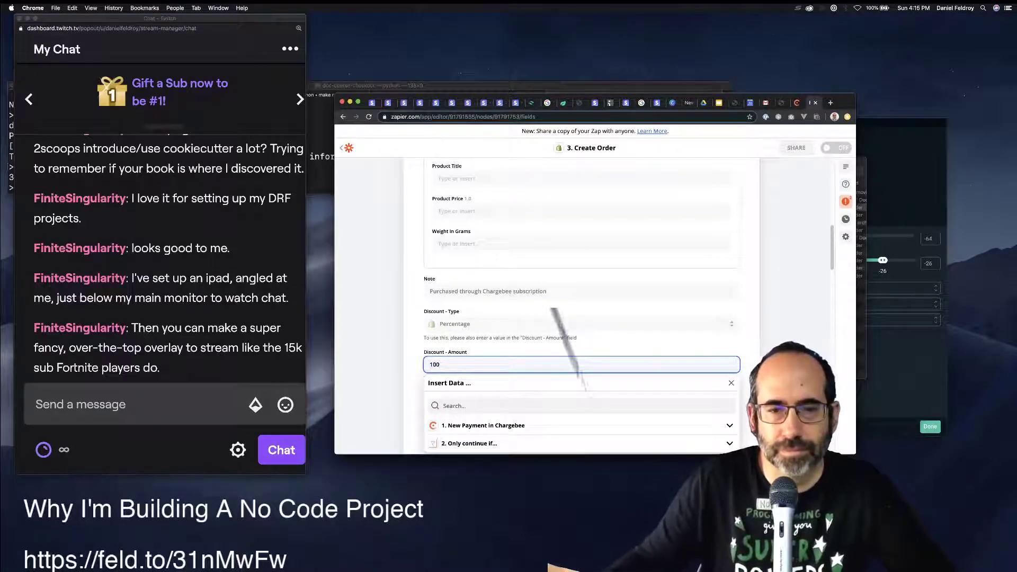
key(Escape)
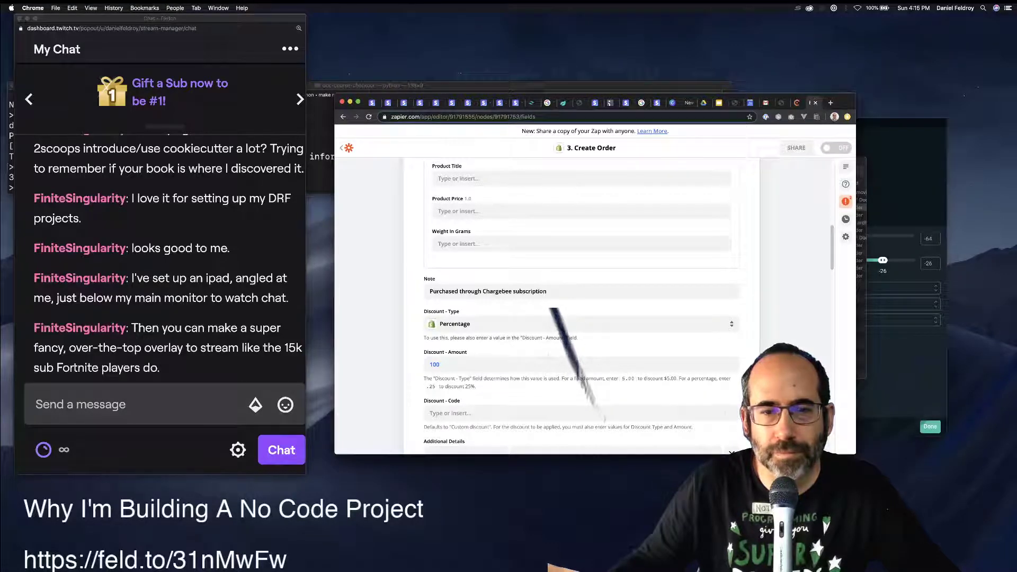
Switch the discount type to Fixed Amount and change the amount to 19.99.
click(583, 323)
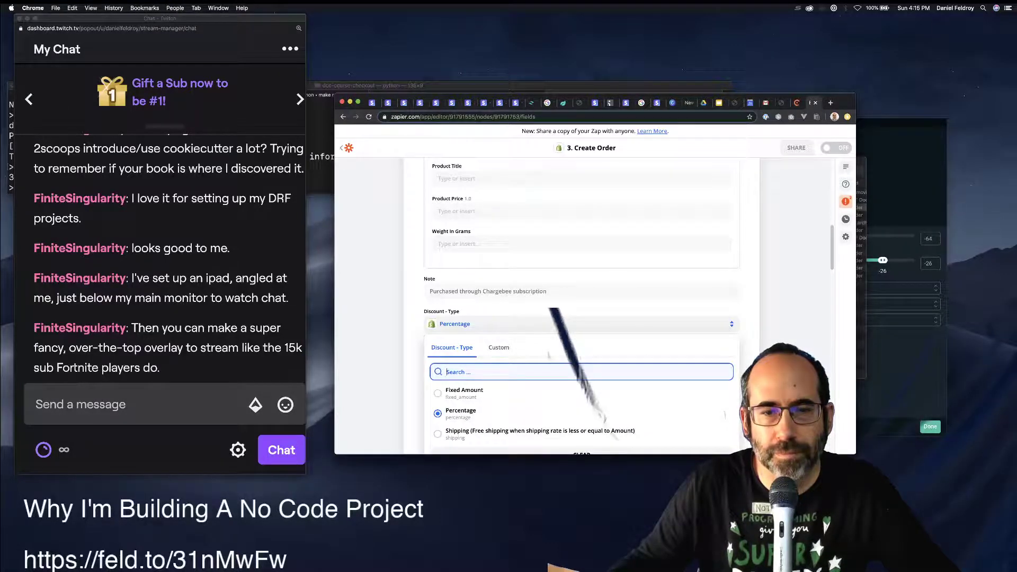
key(Up)
key(Return)
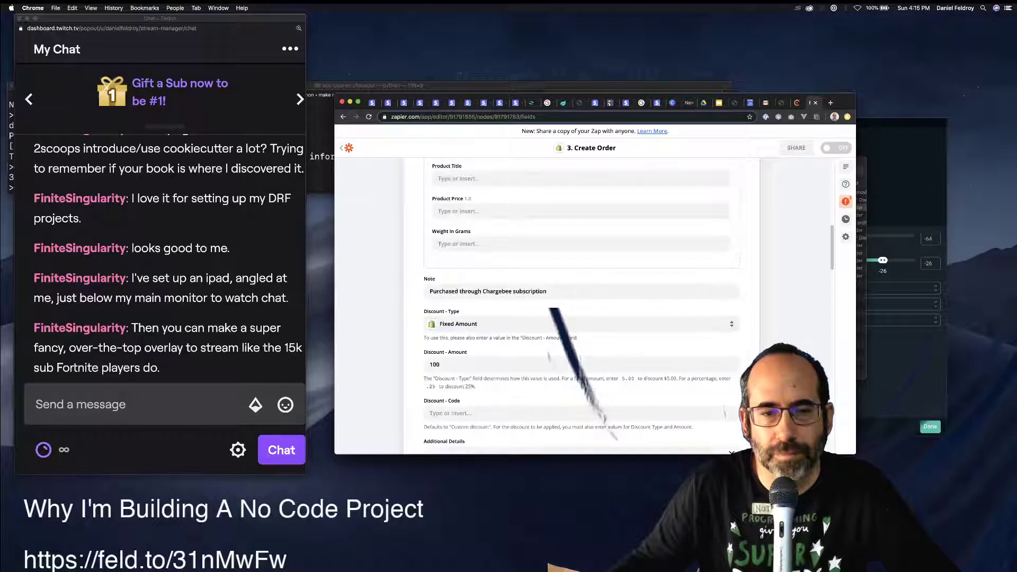
key(BackSpace)
key(BackSpace)
key(BackSpace)
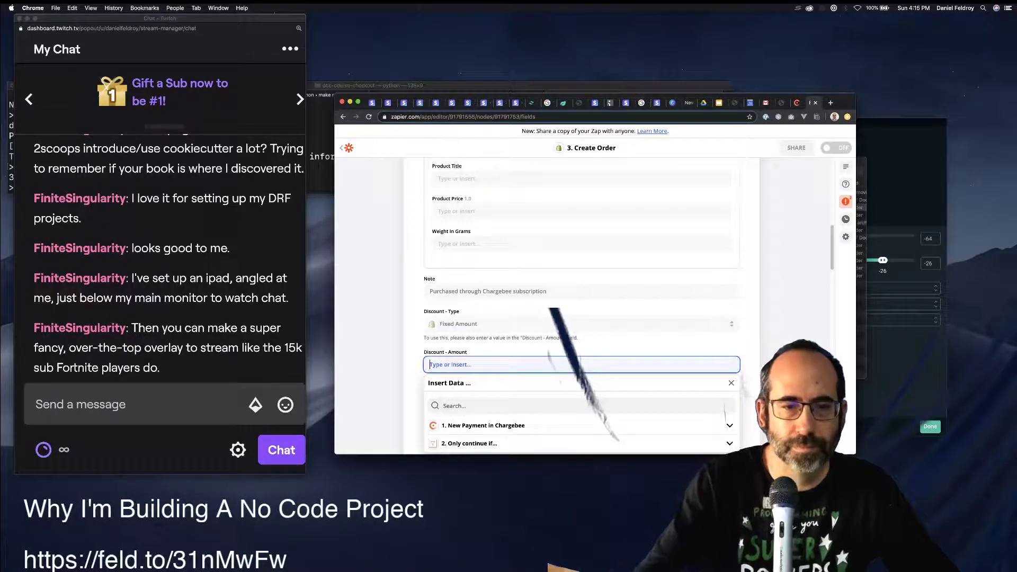
text(19.)
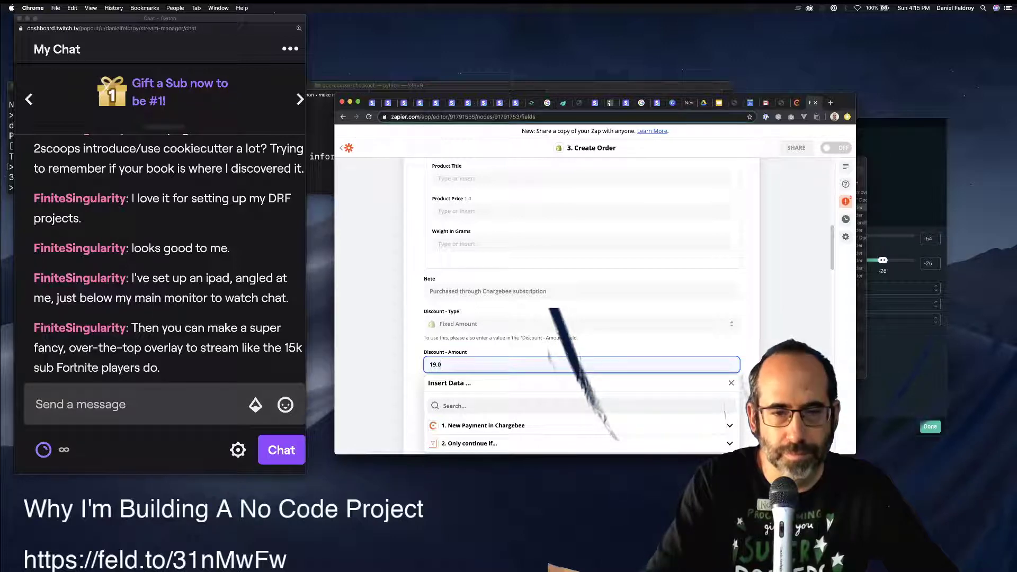
text(99)
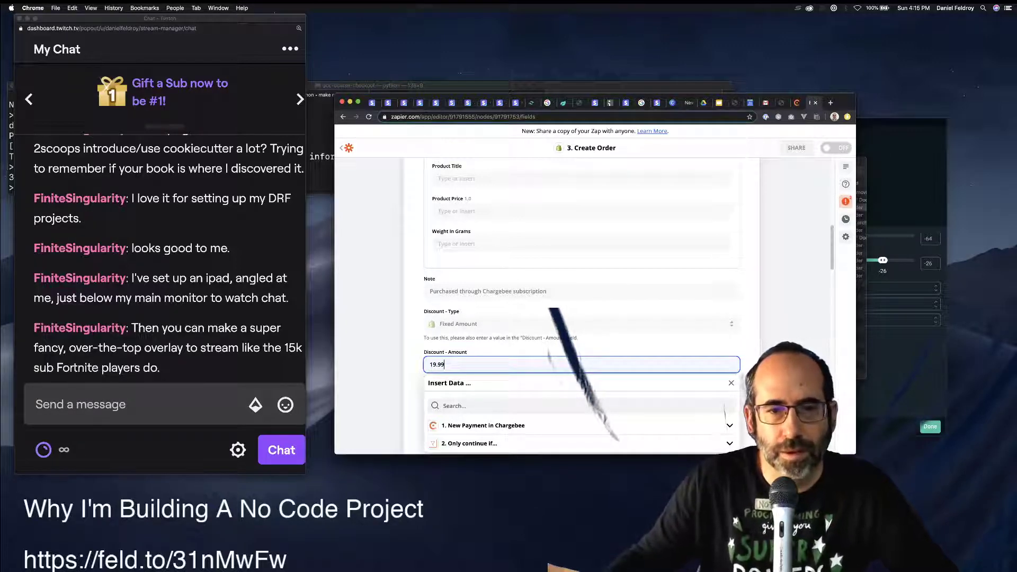
key(Escape)
scroll(580, 308, down, 2)
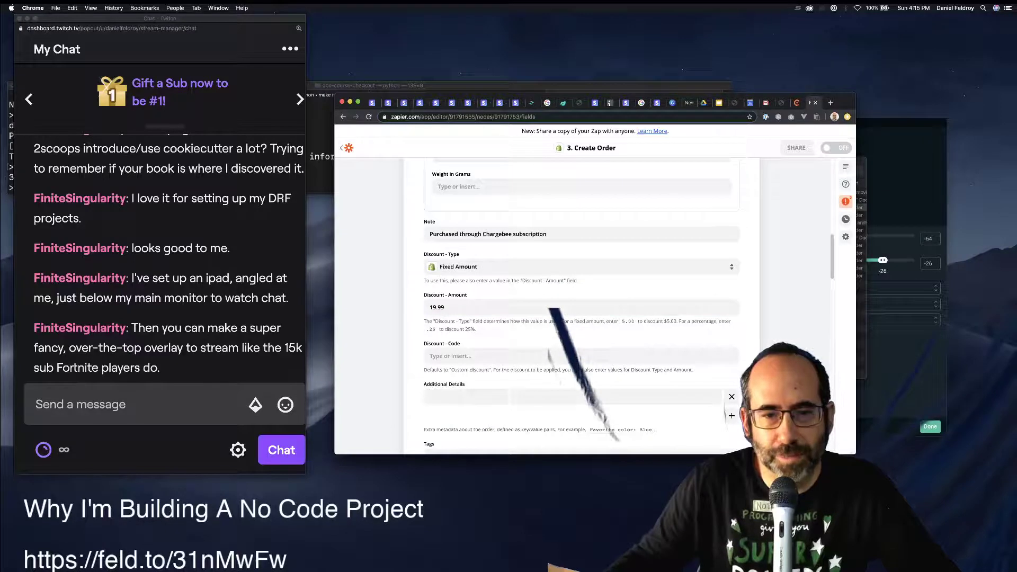
click(466, 396)
scroll(580, 308, down, 2)
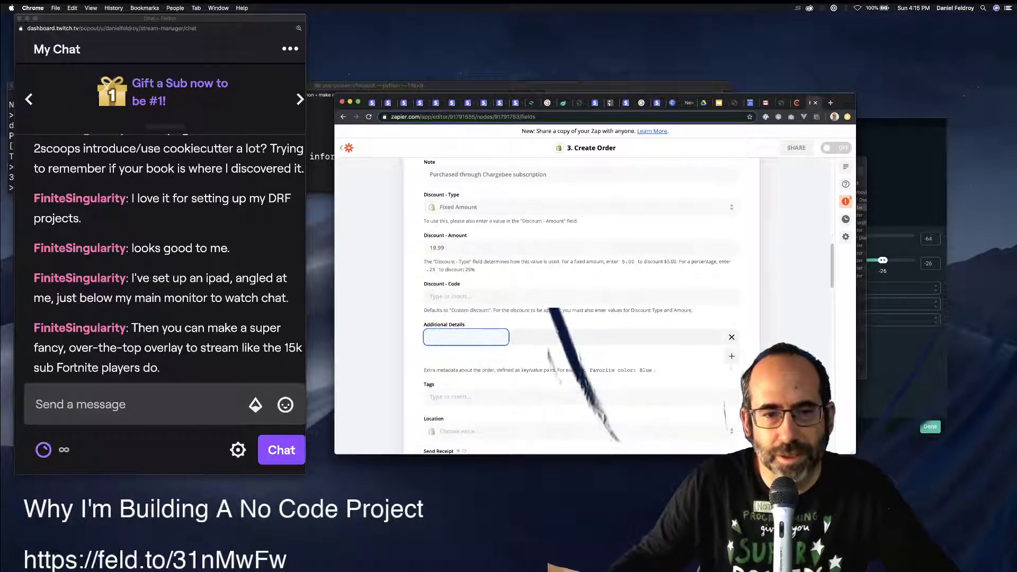
scroll(580, 309, down, 7)
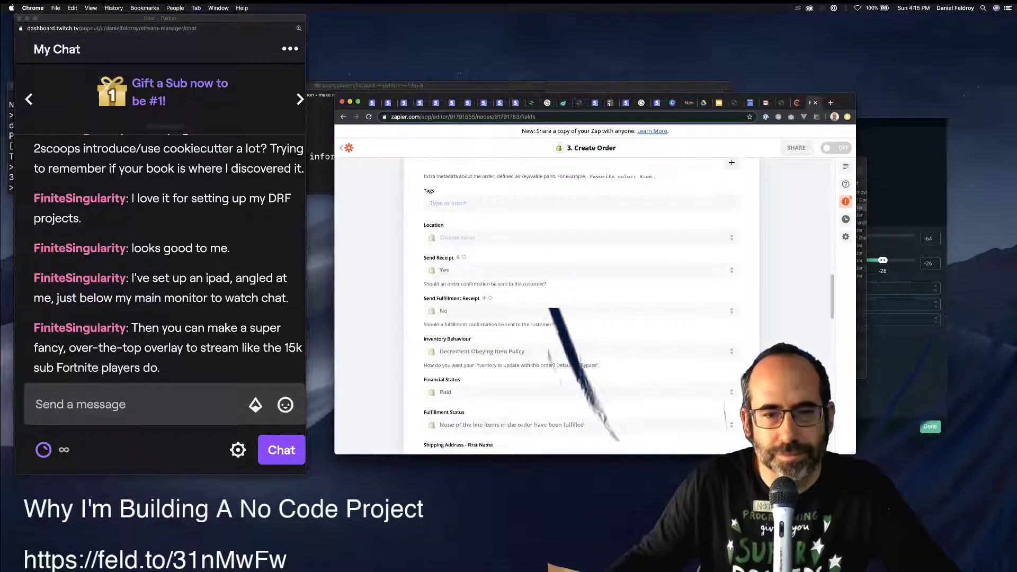
Find the Email field with a page search and enter the customer's e-mail address.
key(super+f)
text(emai)
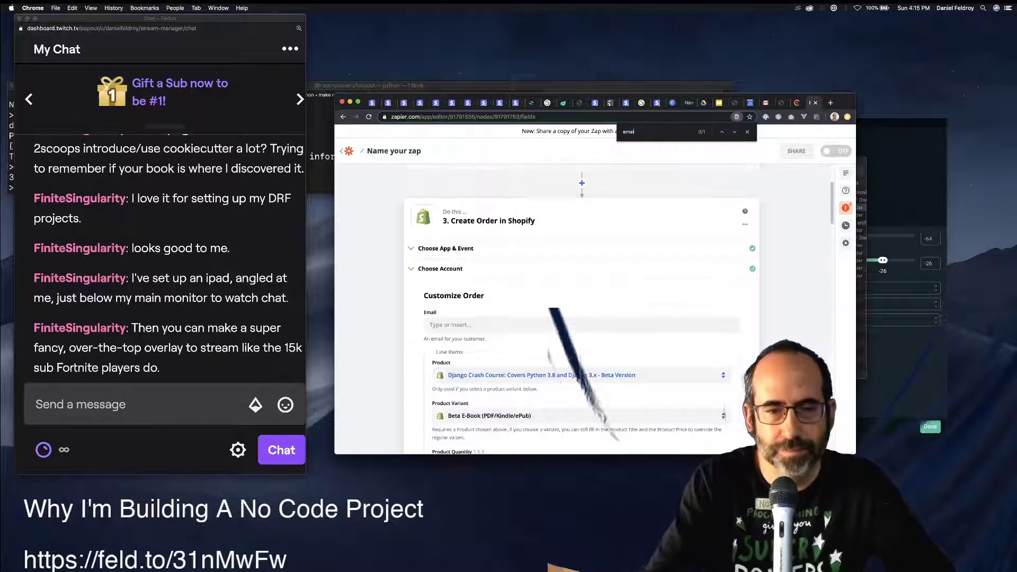
text(l)
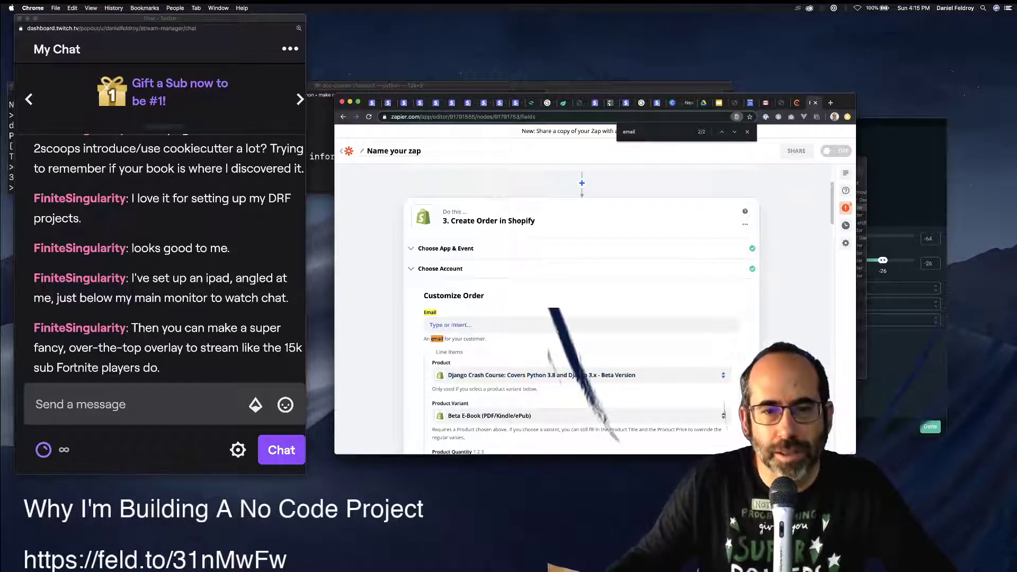
click(477, 325)
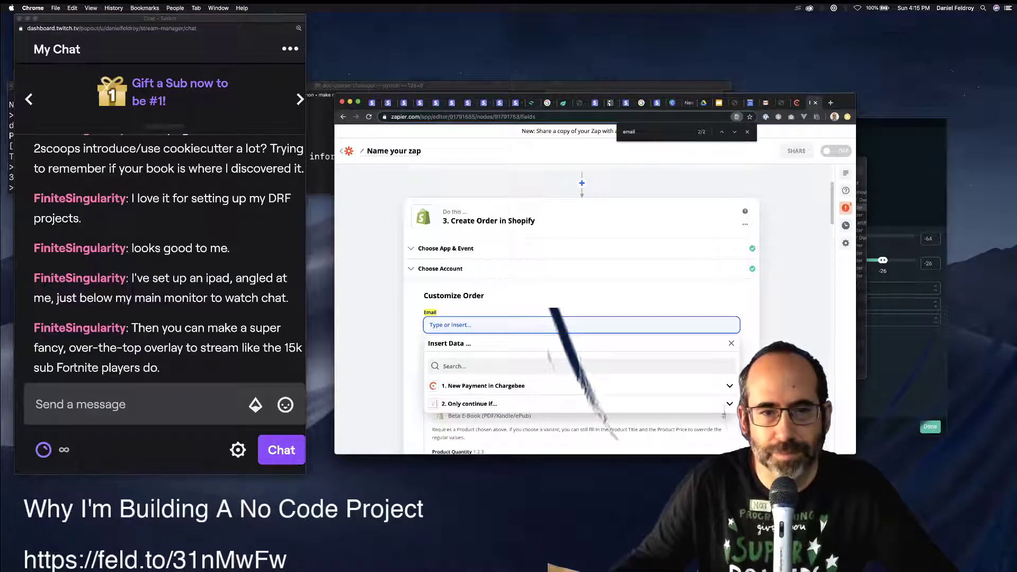
key(Escape)
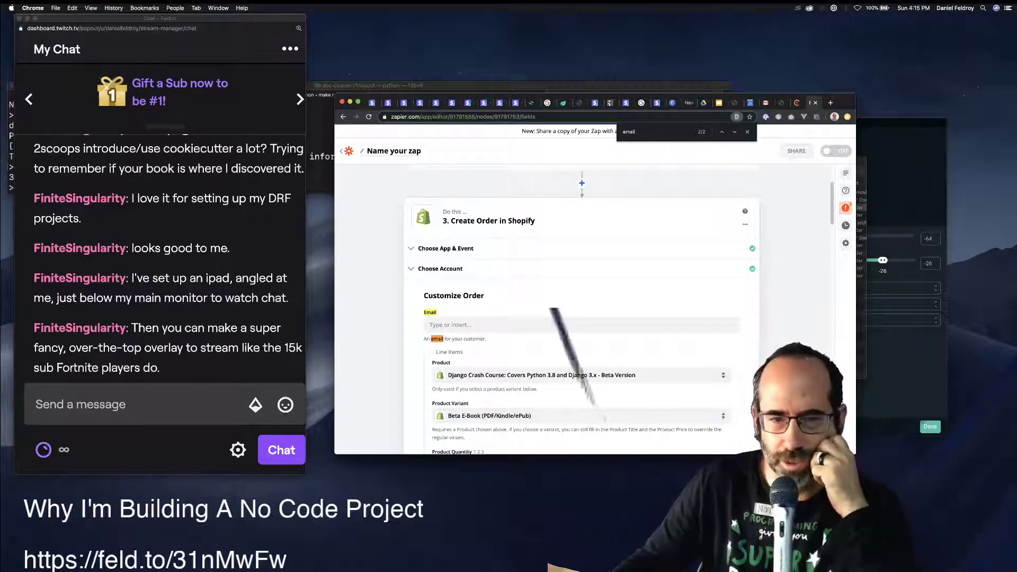
scroll(582, 318, down, 5)
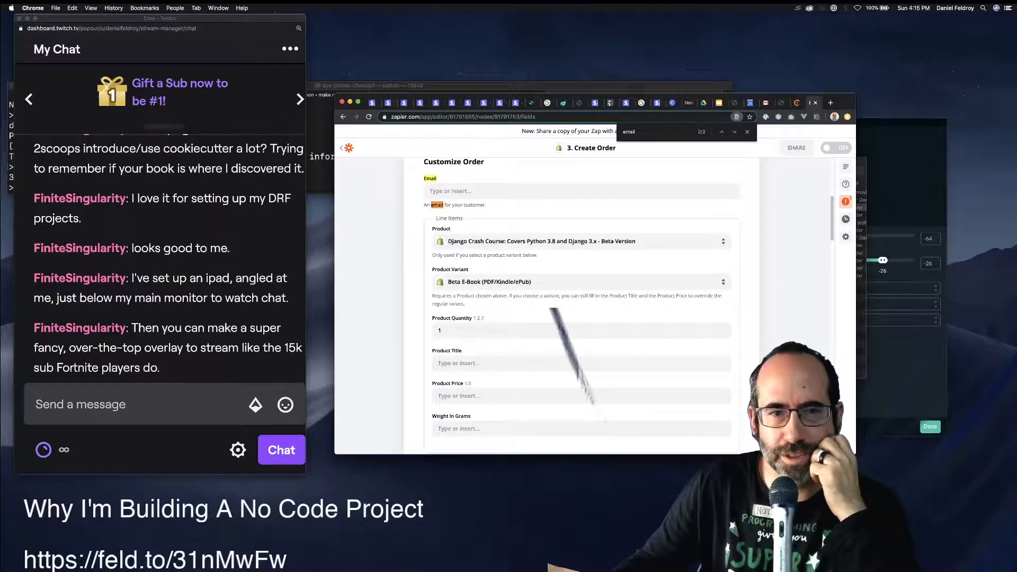
scroll(583, 317, up, 4)
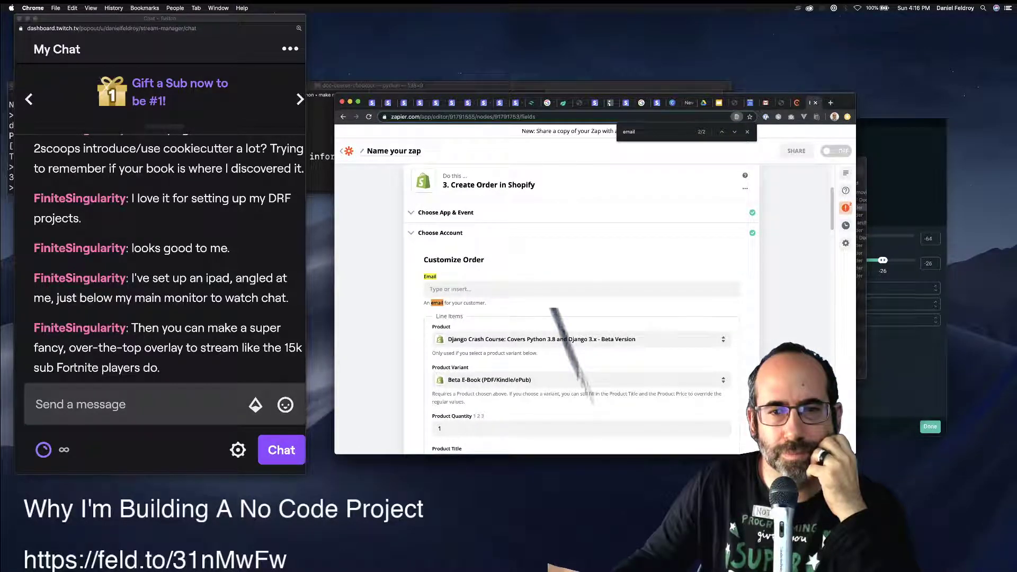
click(477, 288)
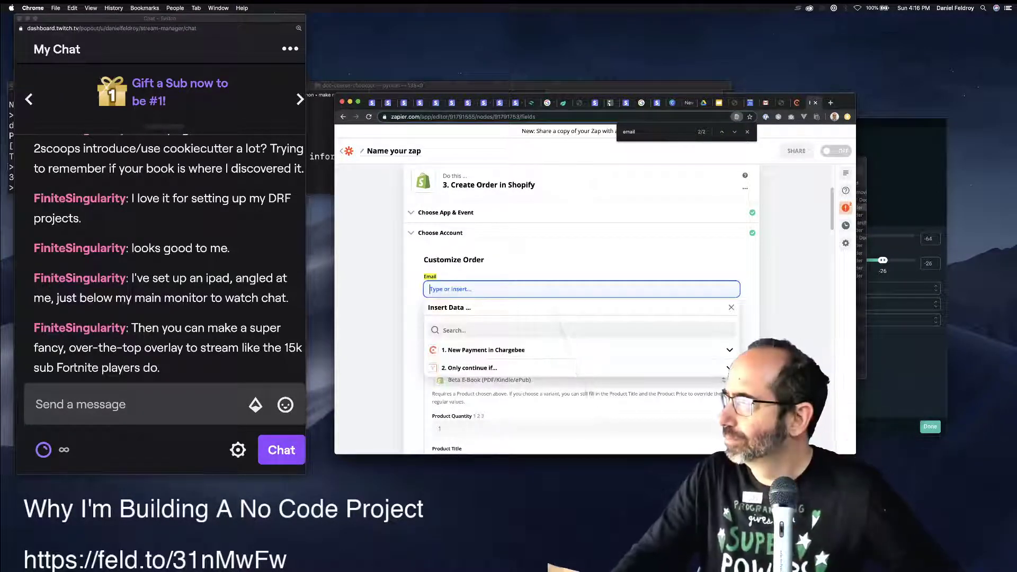
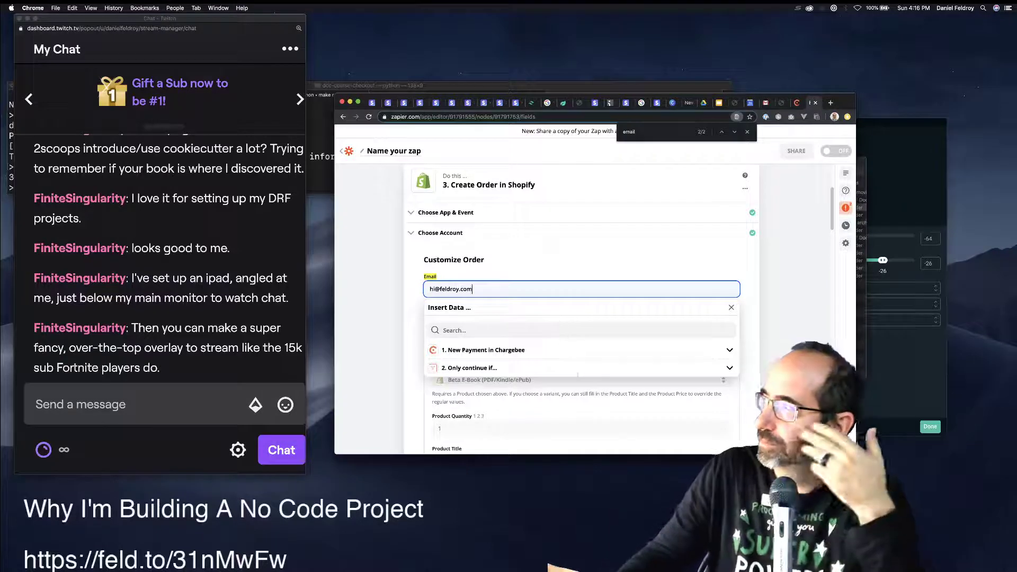
key(Escape)
scroll(566, 339, down, 5)
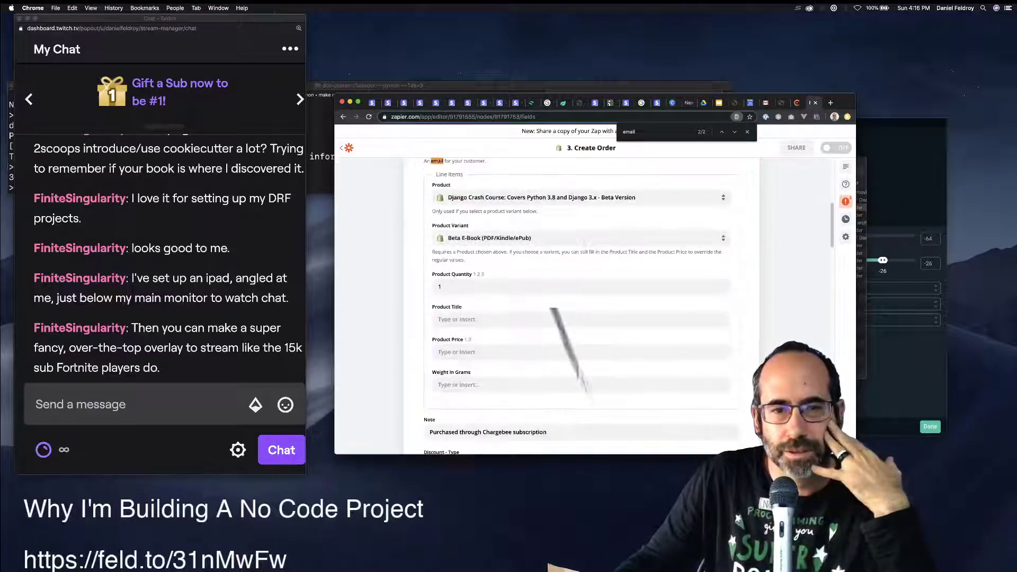
scroll(566, 339, down, 3)
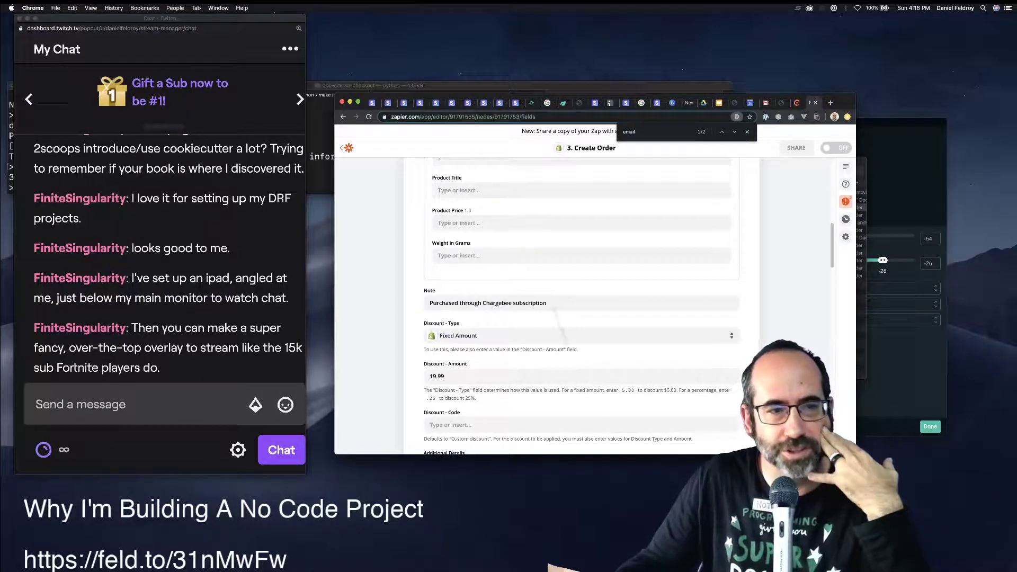
scroll(578, 373, down, 5)
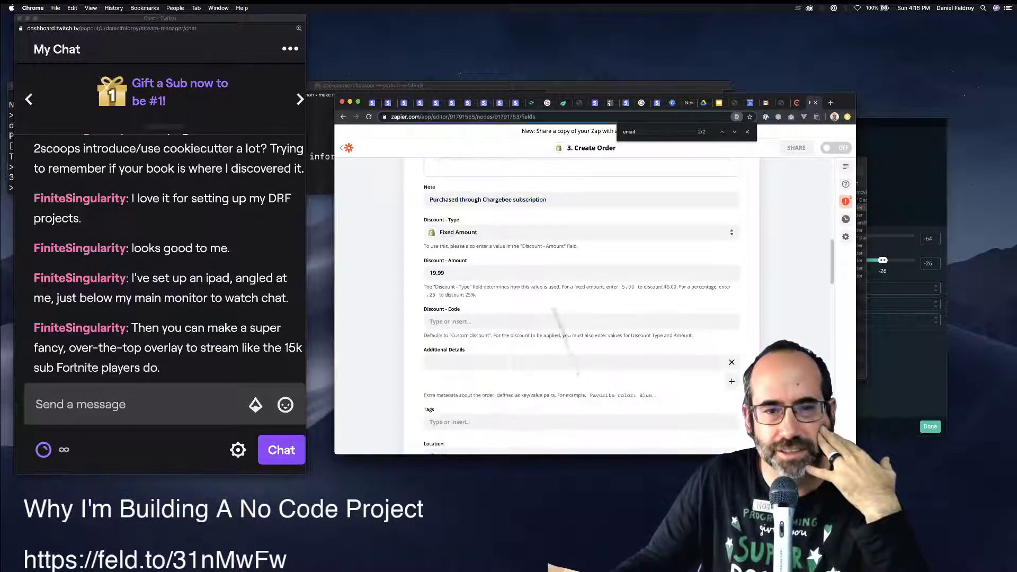
Continue past Create Order and run Test trigger on the Chargebee New Payment step, which finds no payment.
scroll(578, 374, down, 8)
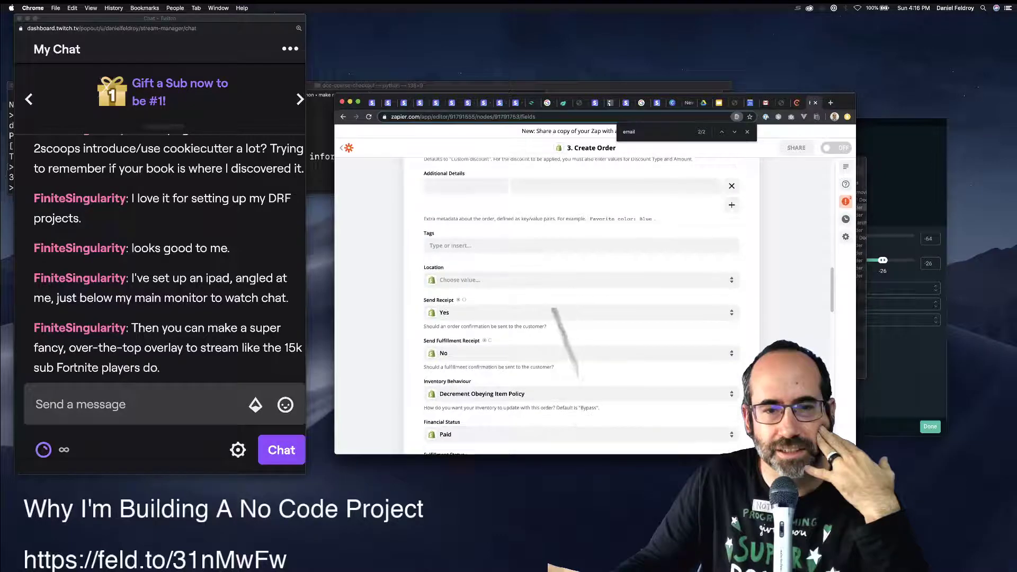
scroll(577, 374, down, 20)
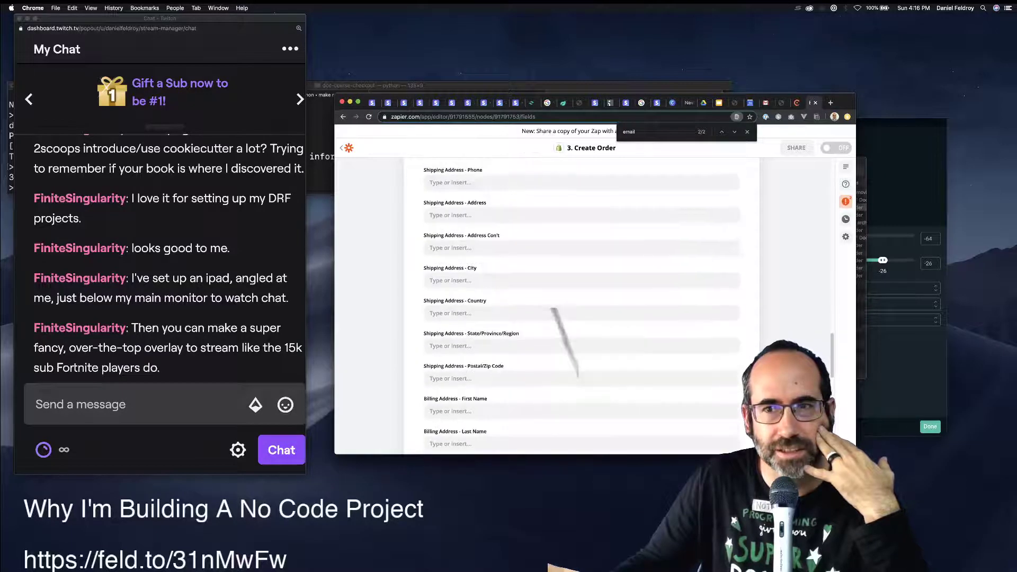
scroll(577, 373, down, 10)
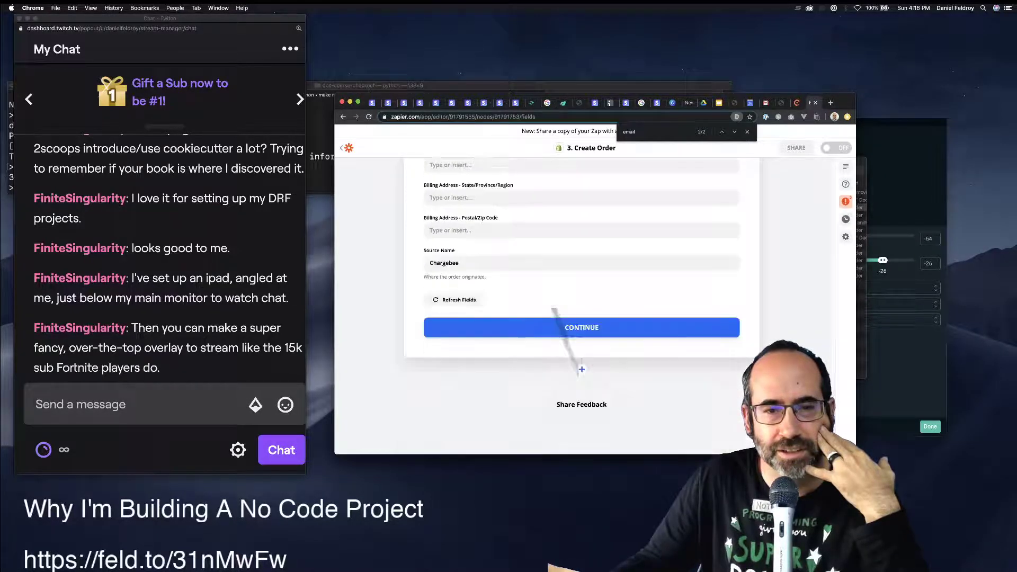
click(561, 327)
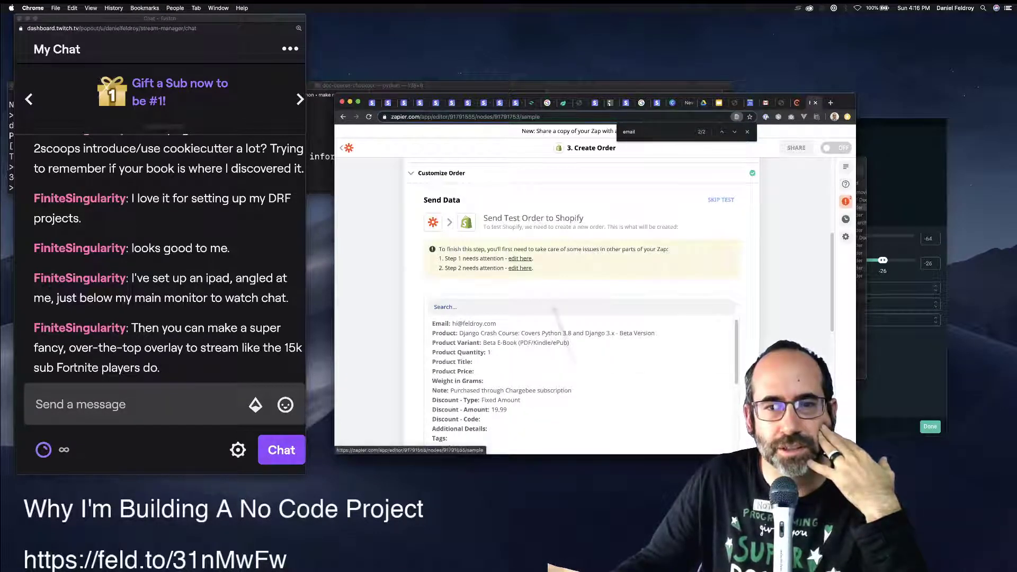
click(520, 259)
click(581, 375)
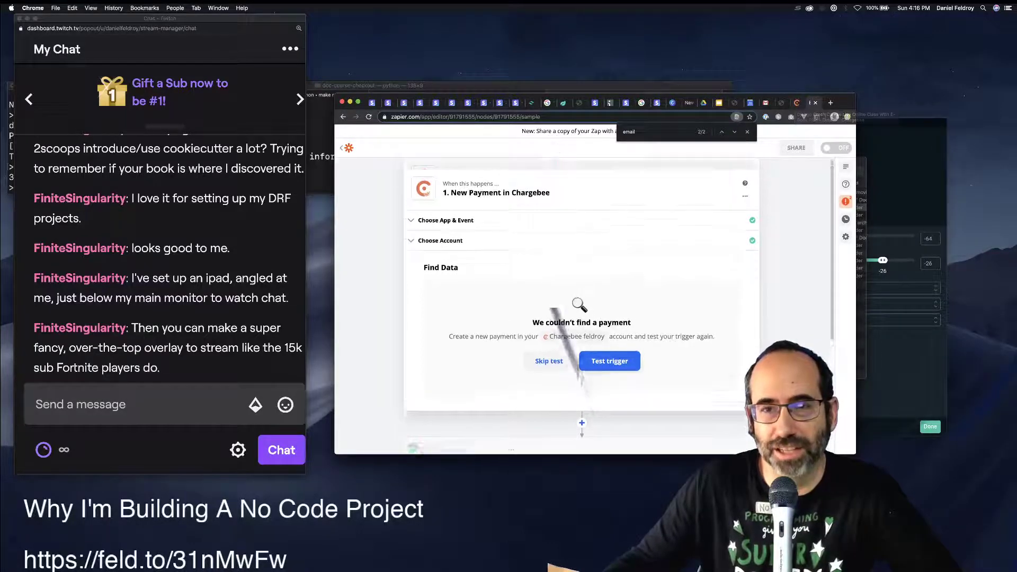
scroll(582, 291, up, 1)
View the Chargebee Django Crash Course plan tab, then the Feldroy crash-into-django page.
key(ctrl+shift+Tab)
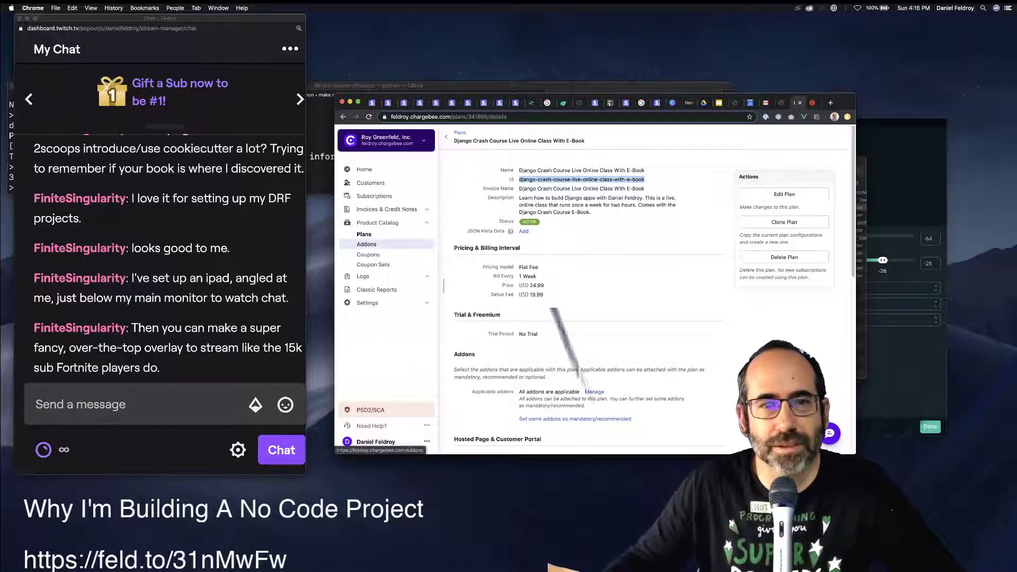
key(ctrl+Tab)
key(ctrl+shift+Tab)
key(ctrl+shift+Tab)
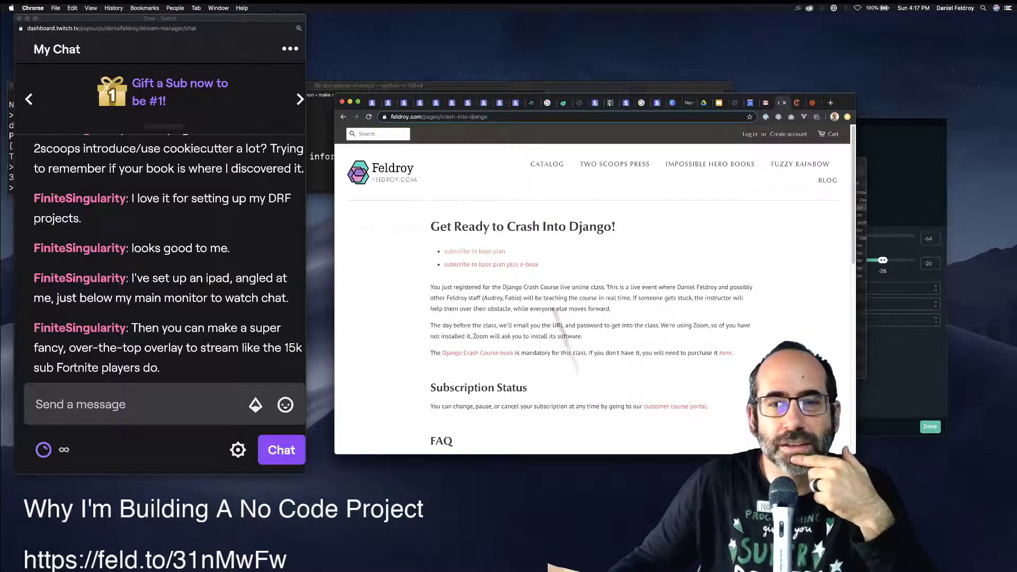
Start the base-plan checkout and enter the buyer's e-mail address.
click(474, 252)
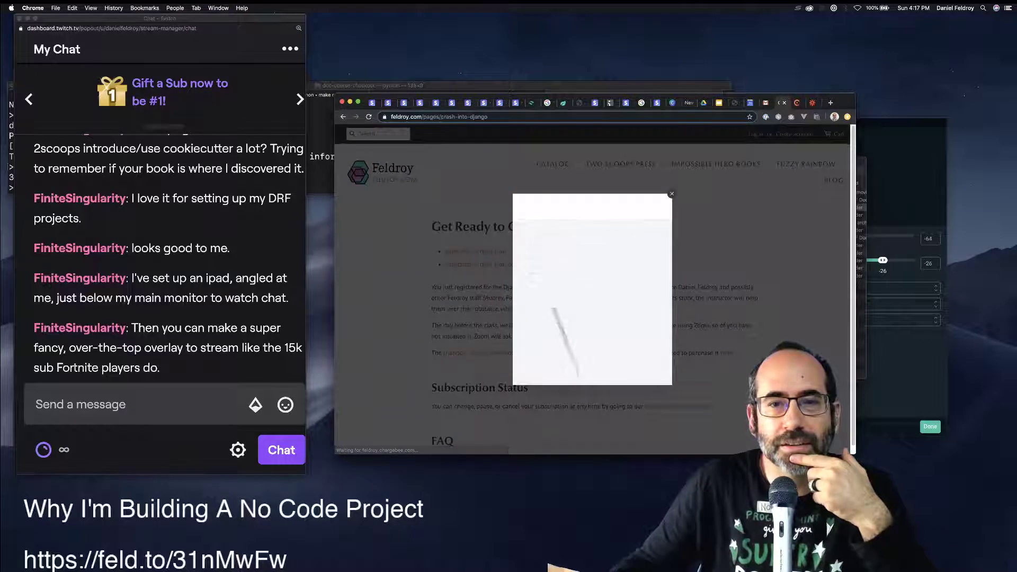
click(577, 371)
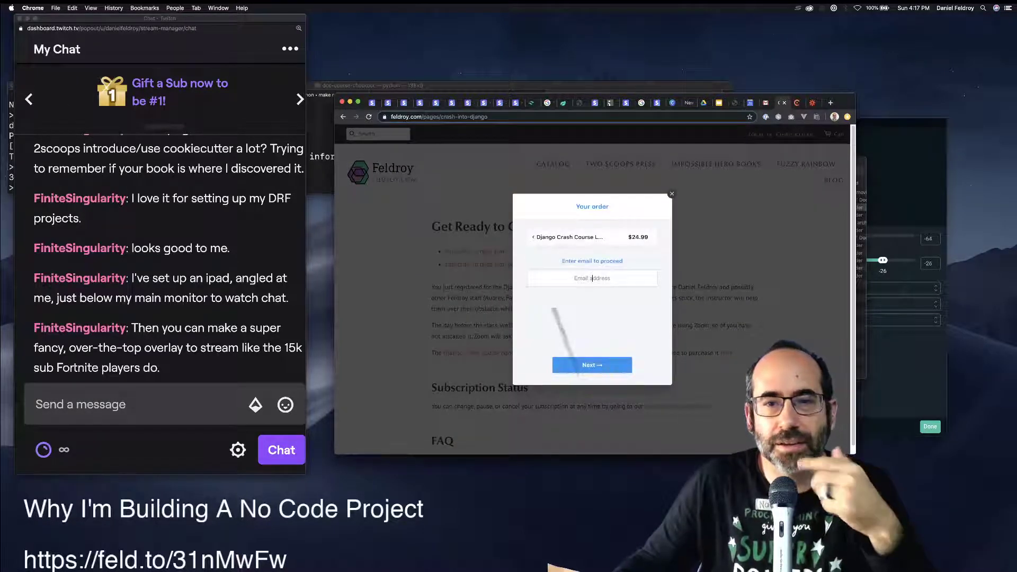
click(592, 278)
text(dan)
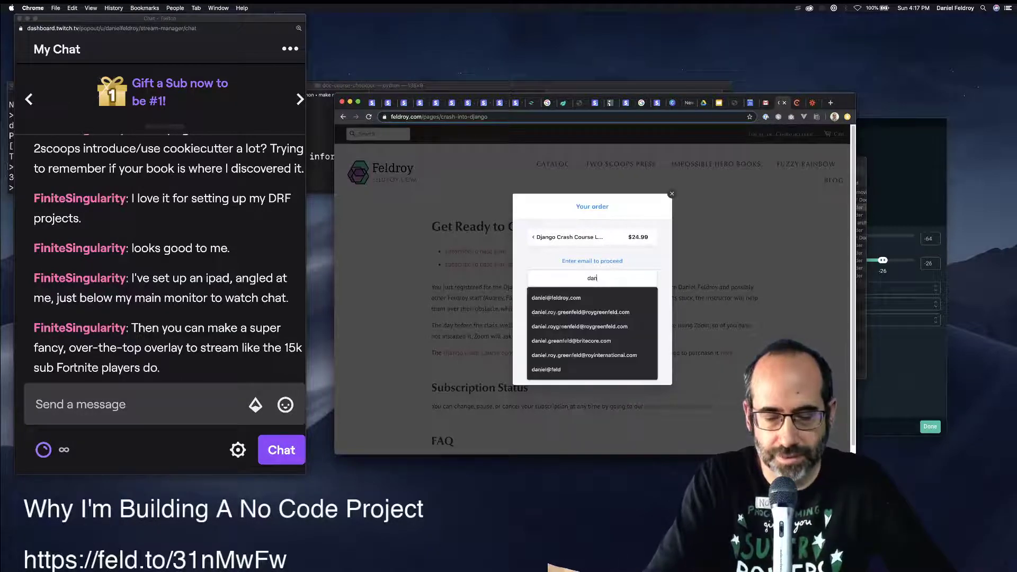
text(iel@)
key(Down)
key(Return)
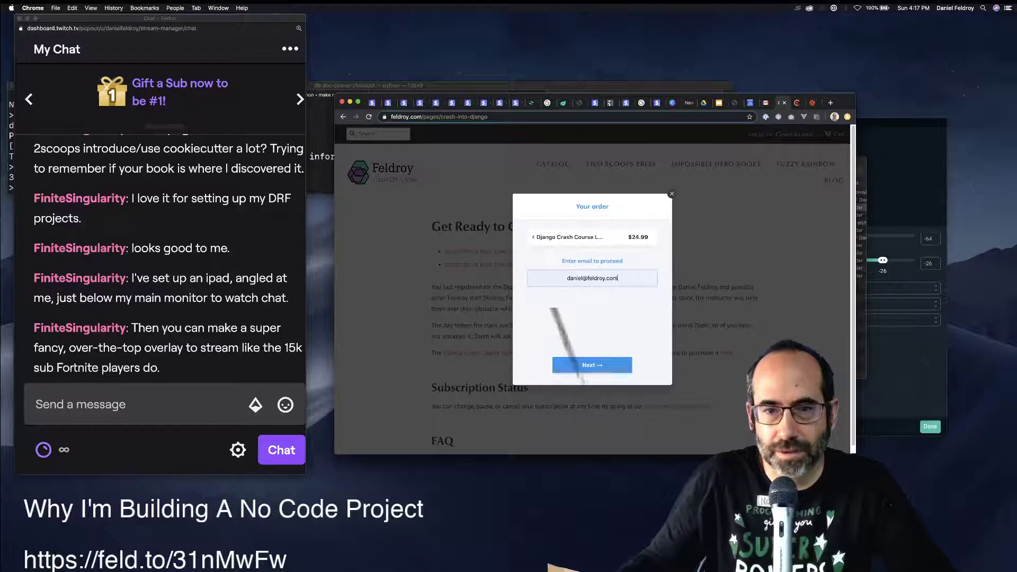
click(588, 365)
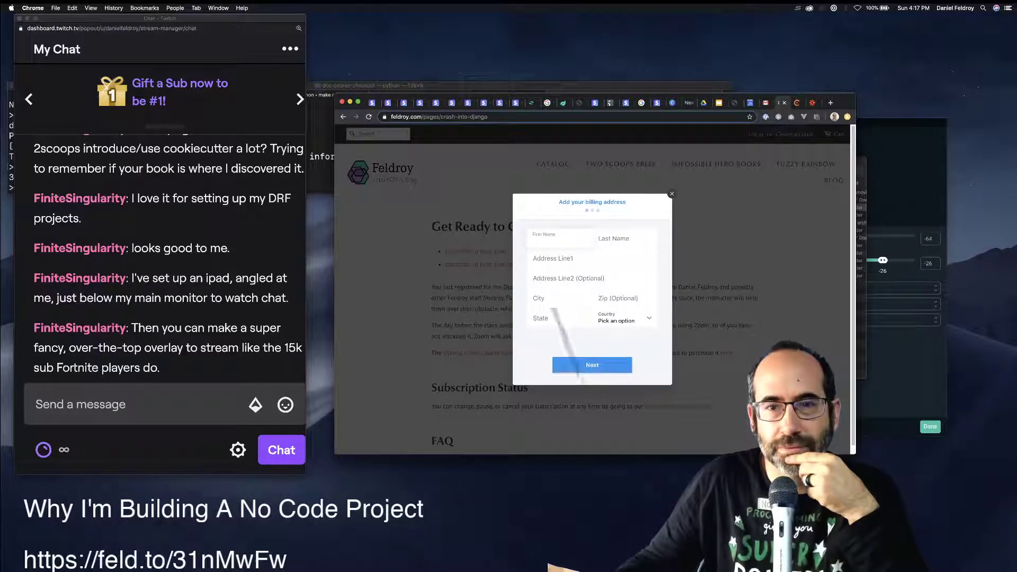
Fill in the buyer's billing first and last name, then bring up the slide deck.
click(614, 239)
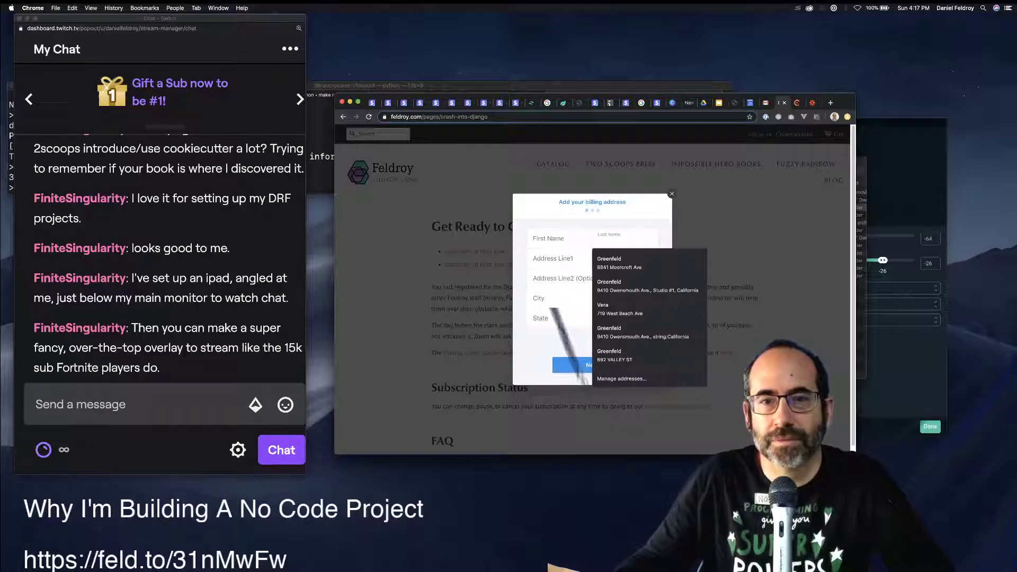
click(551, 240)
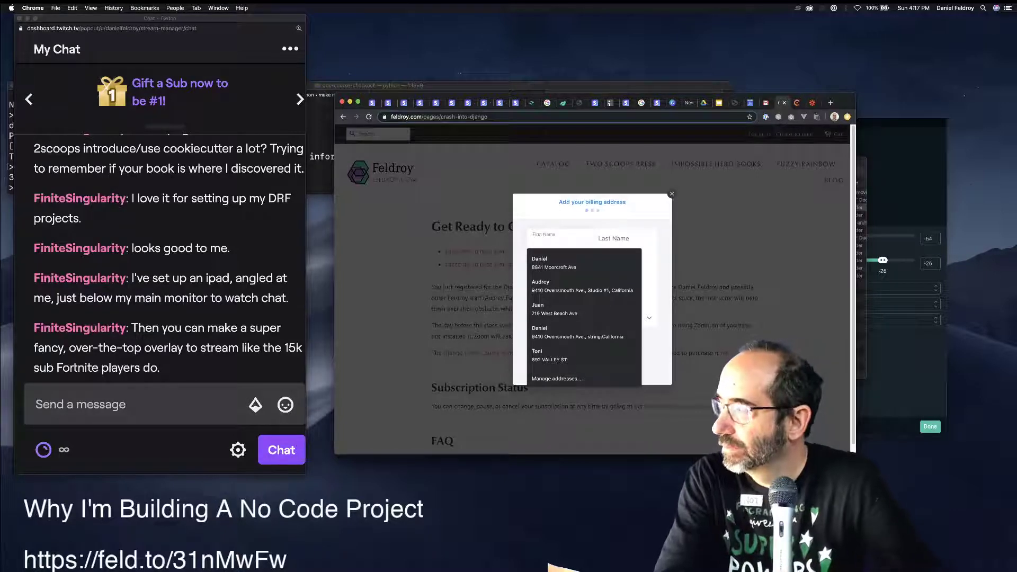
text(Daniel)
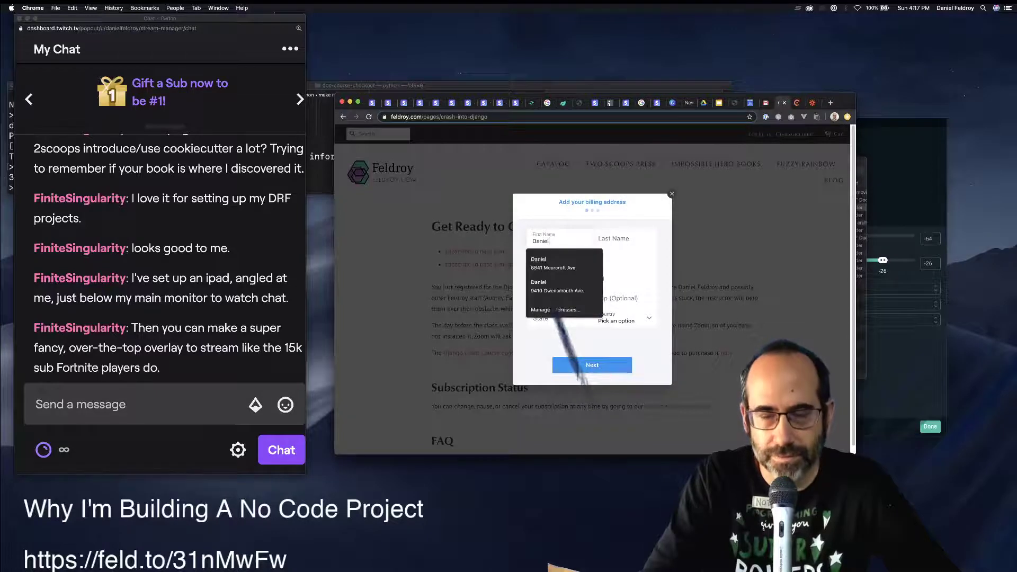
key(Tab)
text(G)
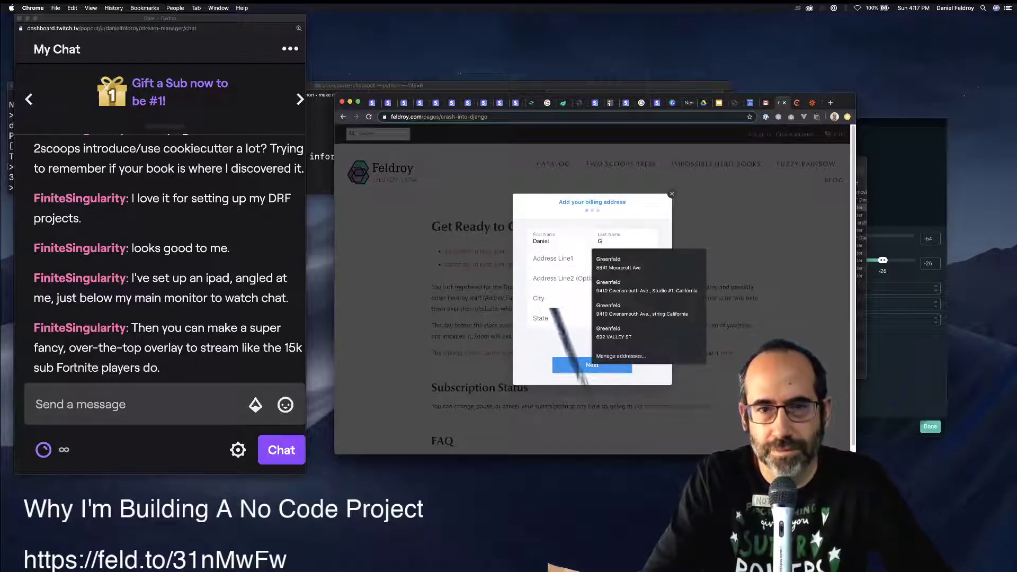
text(reenfeld)
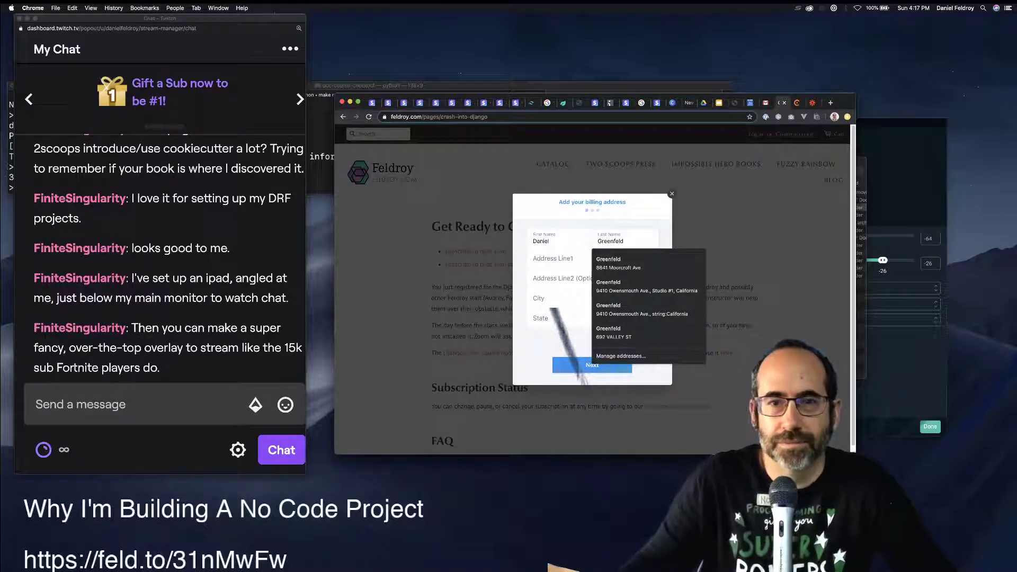
text(Roy)
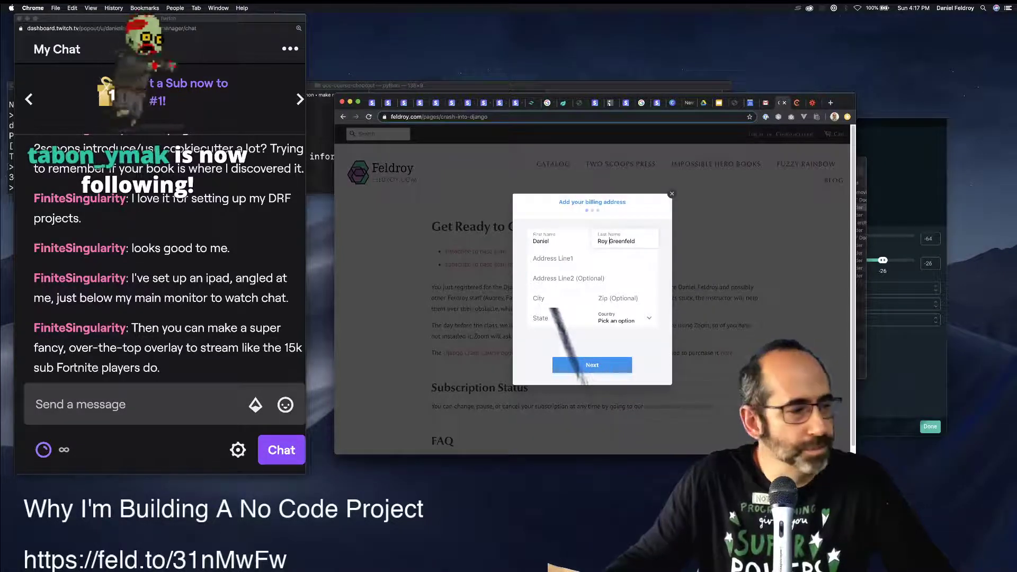
click(718, 102)
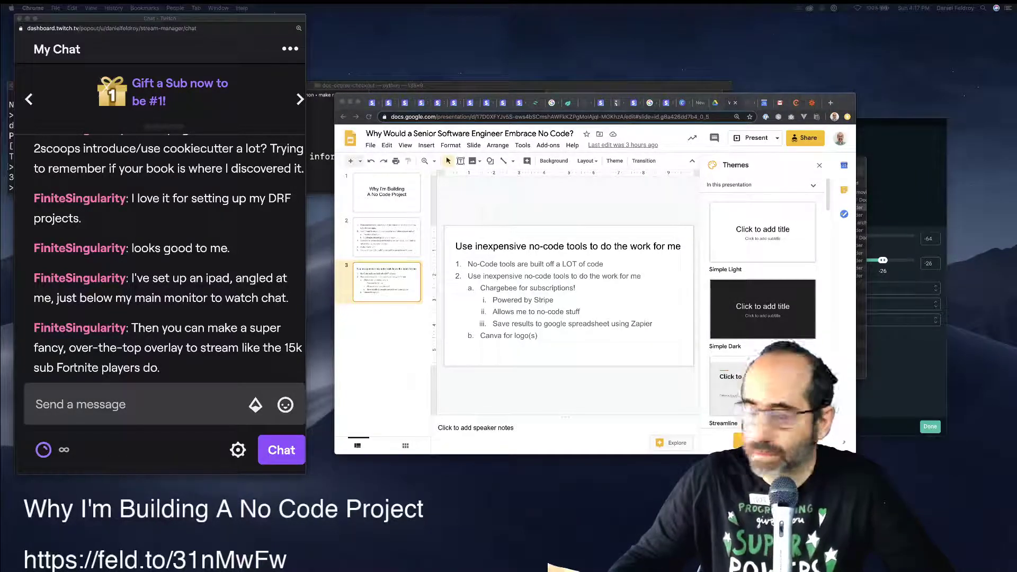
key(super+Tab)
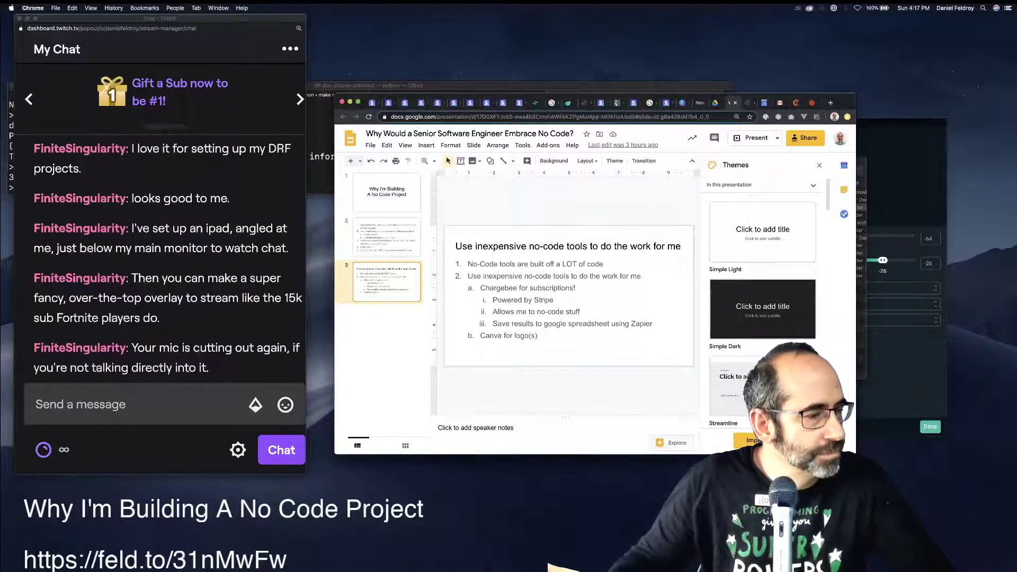
key(super+Tab)
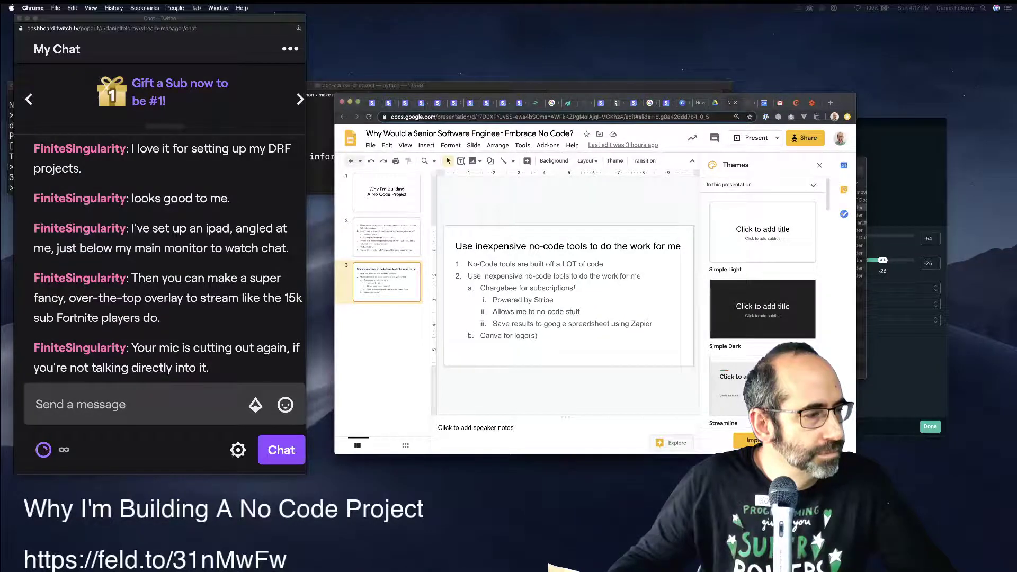
key(super+Tab)
key(super+Tab)
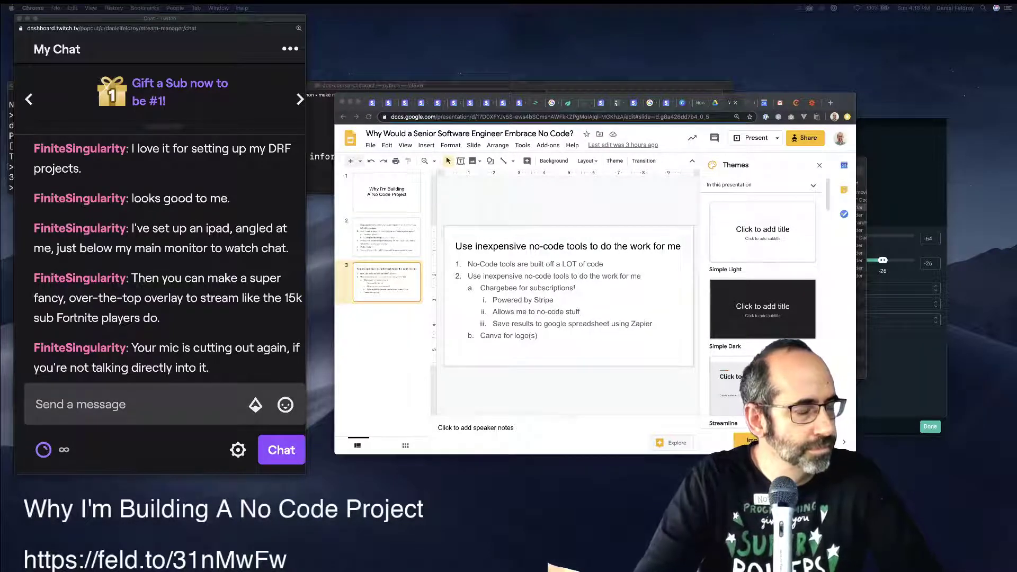
key(super+Tab)
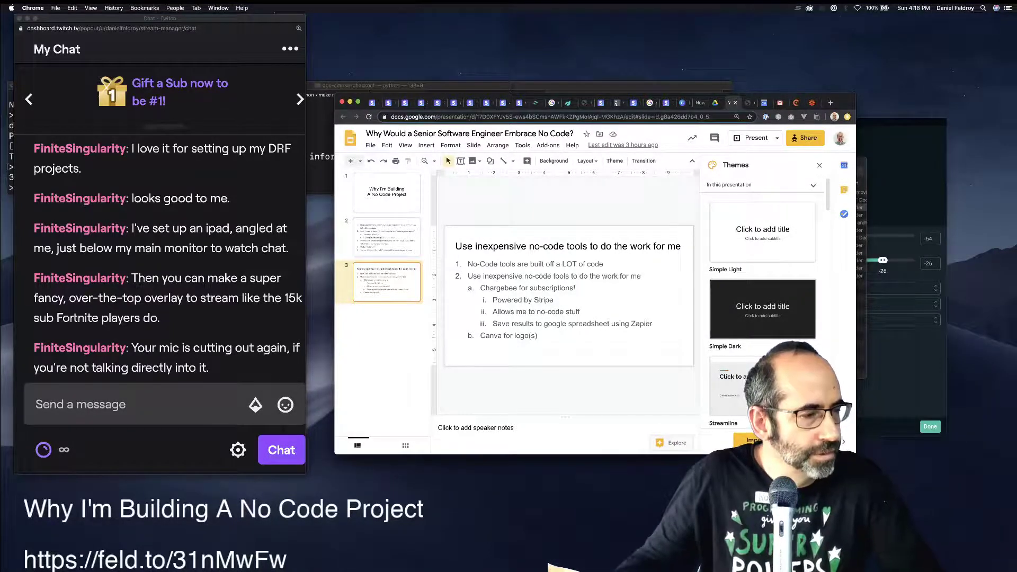
key(super+Tab)
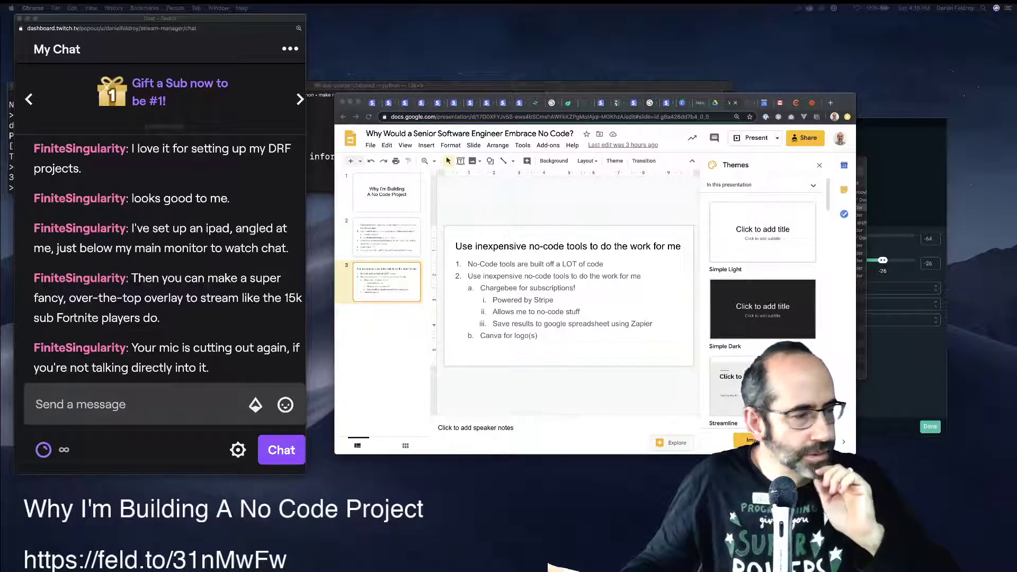
Submit the $24.99 base-plan subscription payment in the Chargebee checkout.
drag(477, 571, 398, 124)
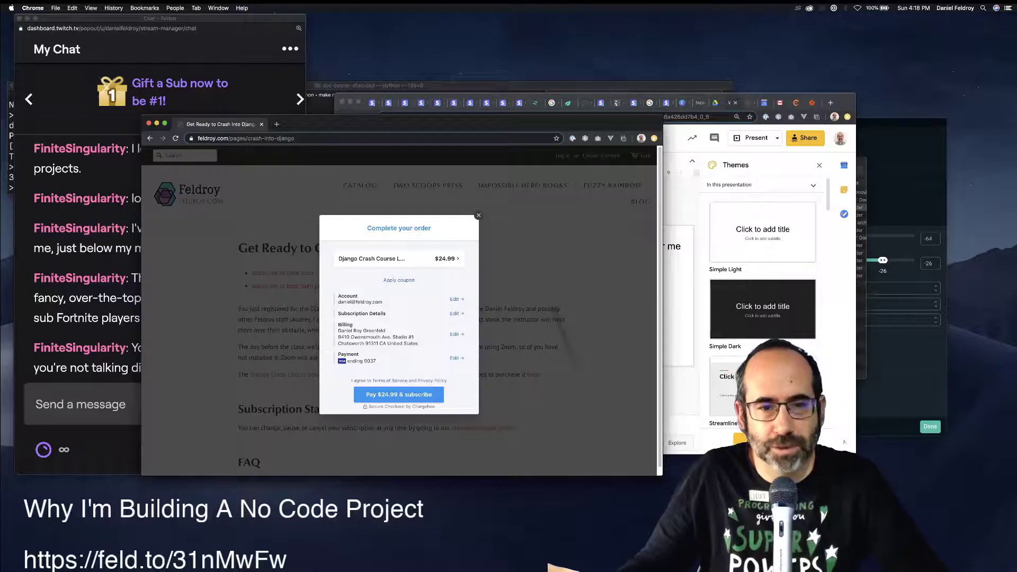
click(399, 395)
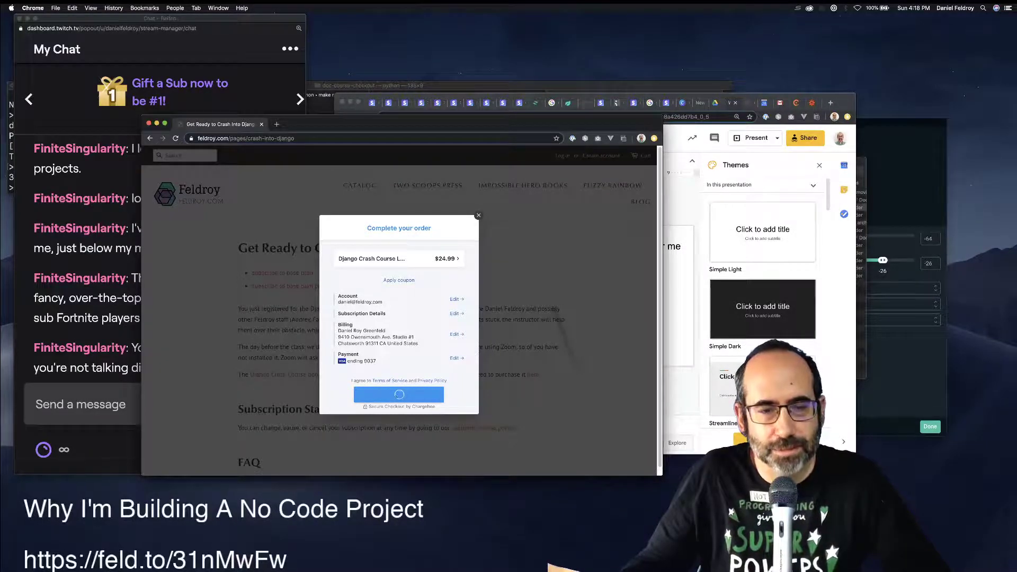
drag(402, 123, 572, 105)
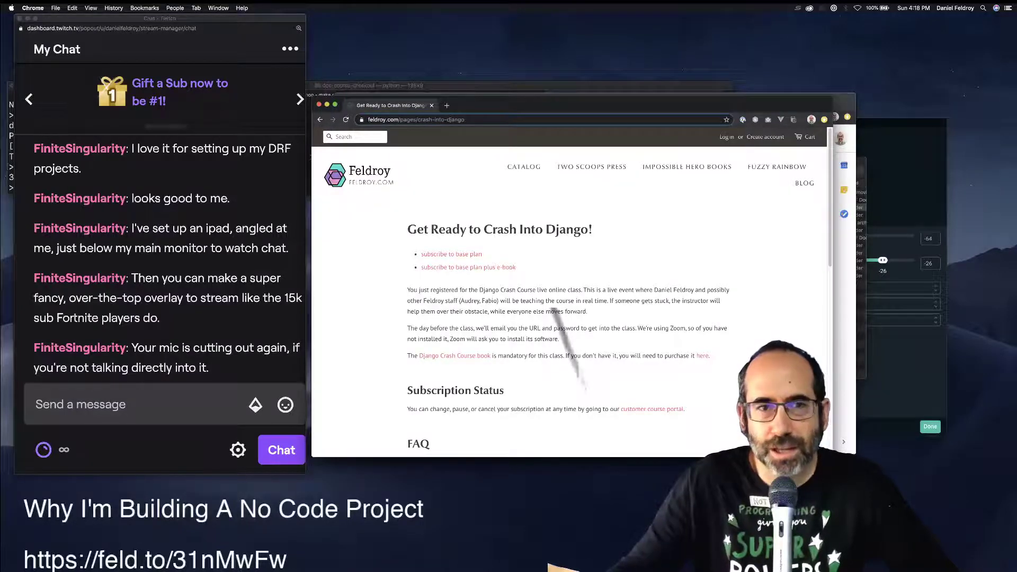
In Chargebee, open Customers then Subscriptions and select the 108.59 MRR value.
drag(572, 105, 748, 157)
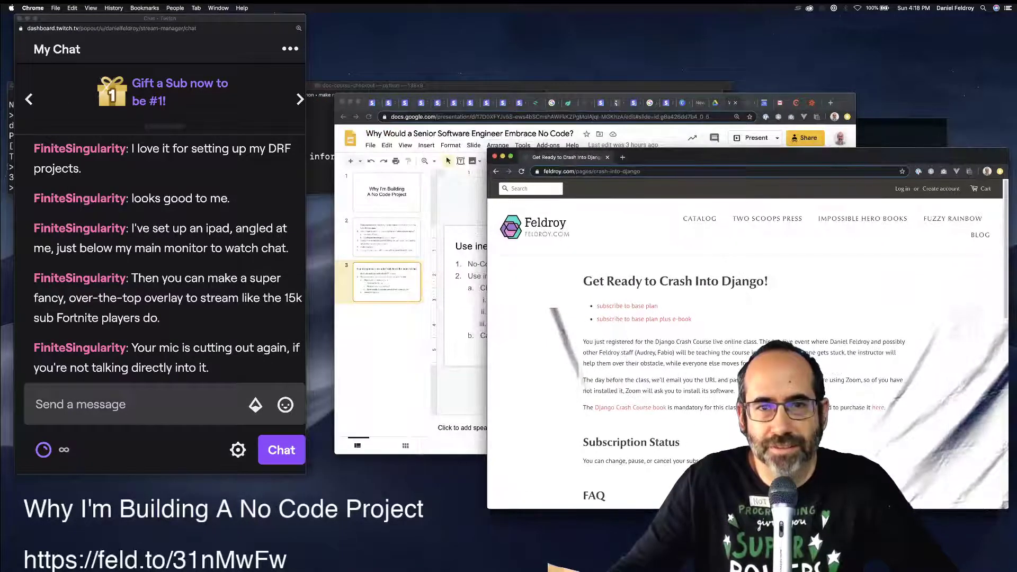
key(super+grave)
click(795, 102)
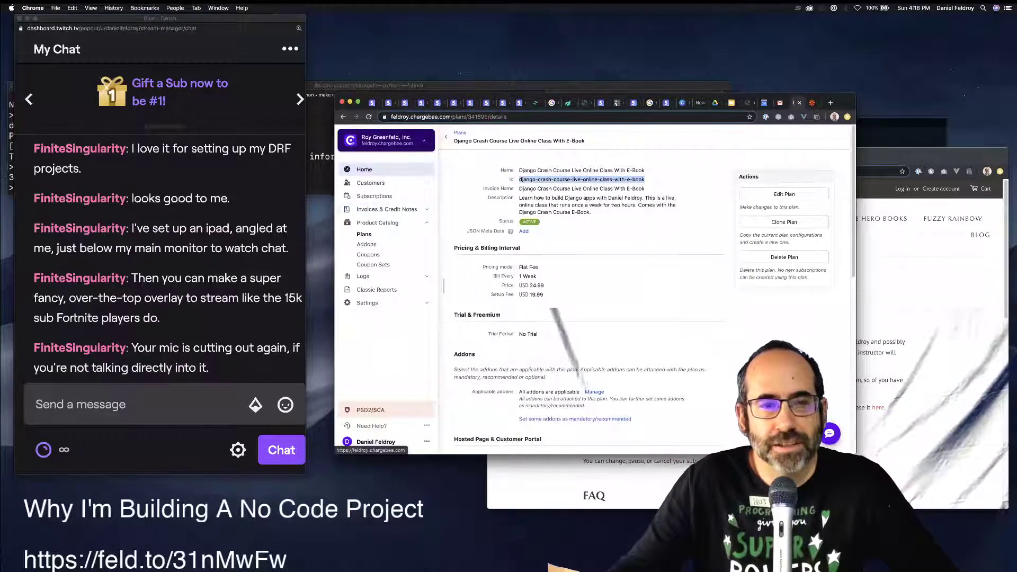
click(370, 182)
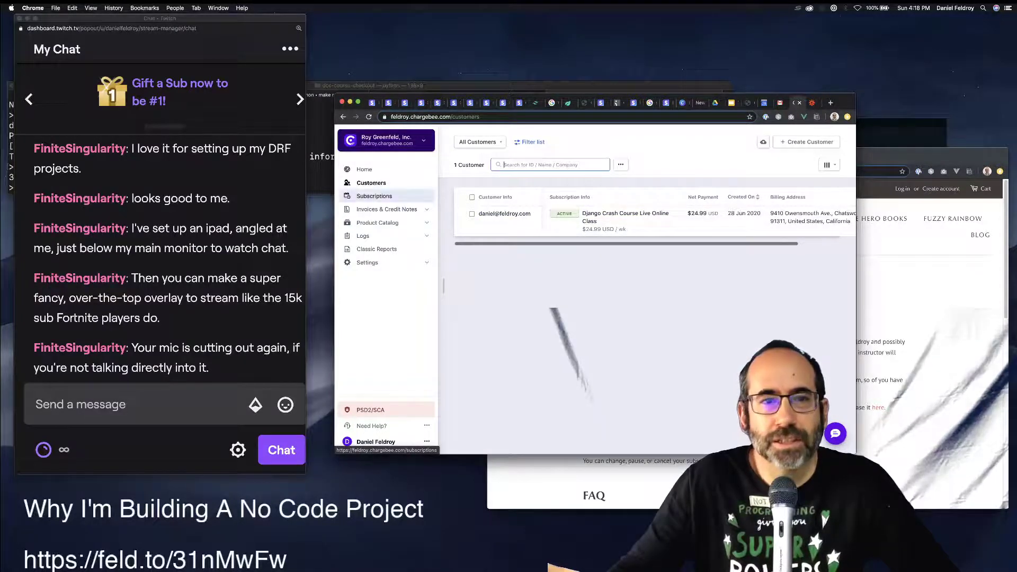
click(374, 196)
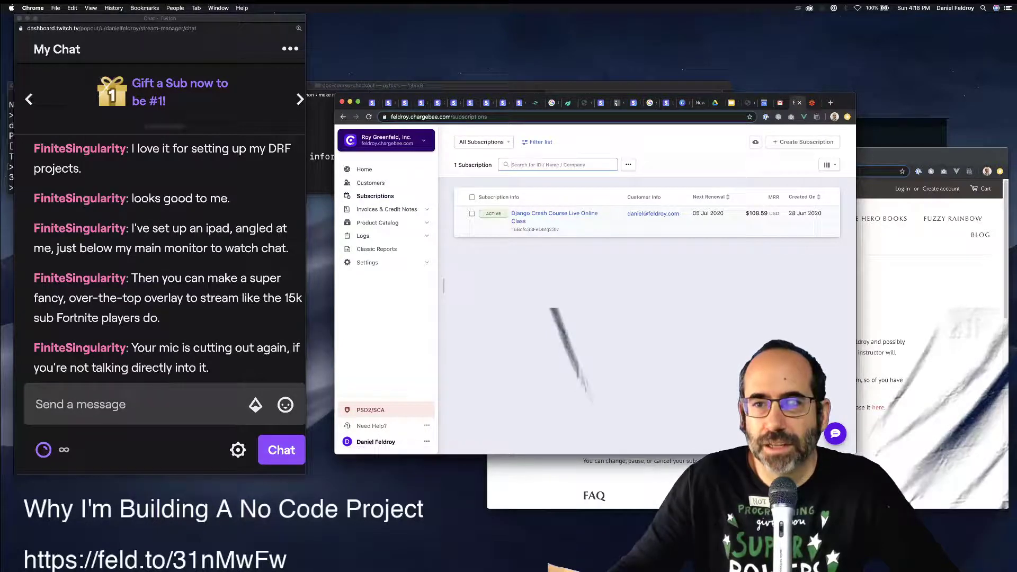
double_click(763, 213)
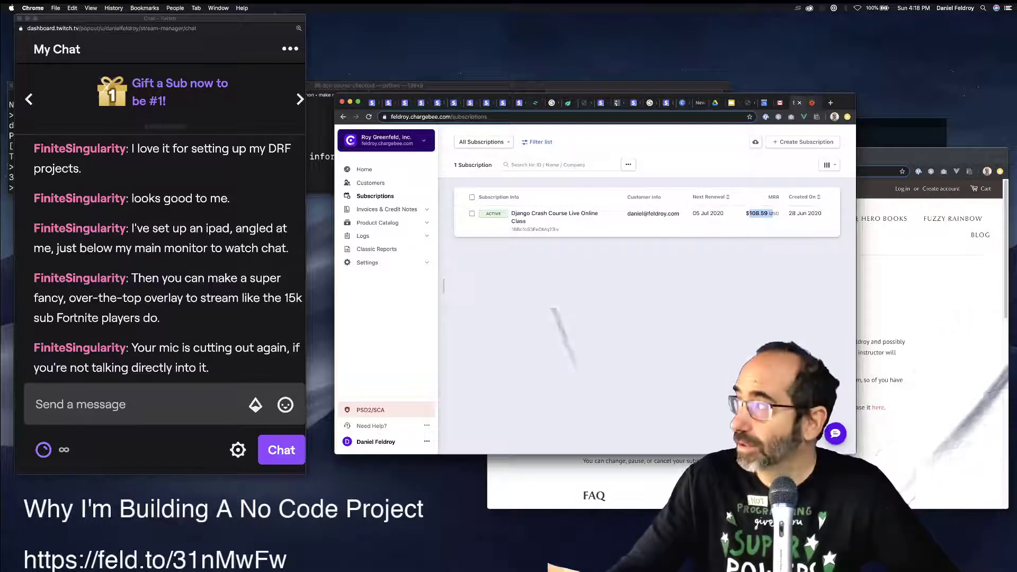
key(ctrl+Tab)
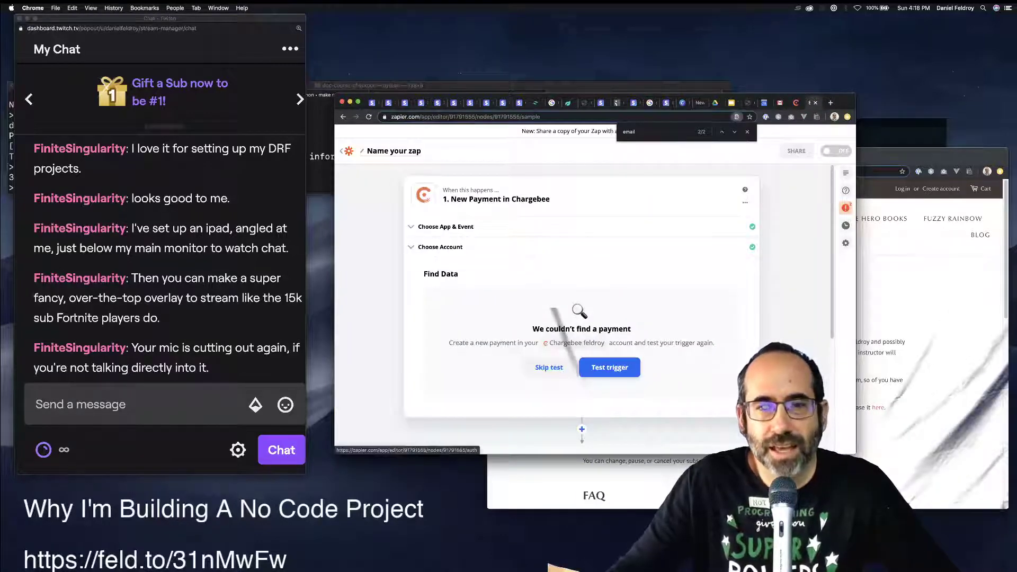
View the zap's step errors, then reopen the Chargebee-to-Shopify zap from the Zaps list.
scroll(582, 296, down, 5)
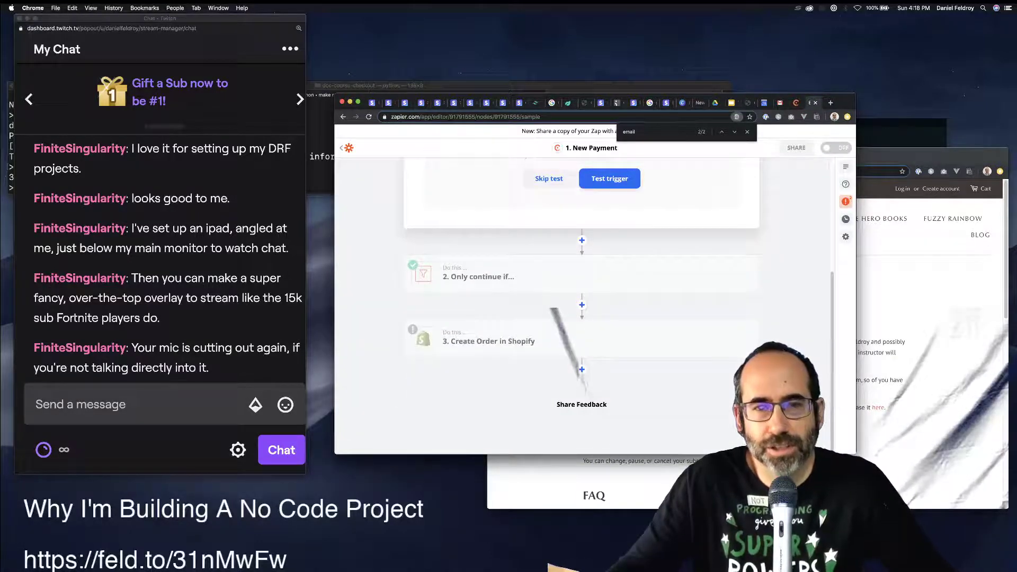
scroll(582, 296, up, 5)
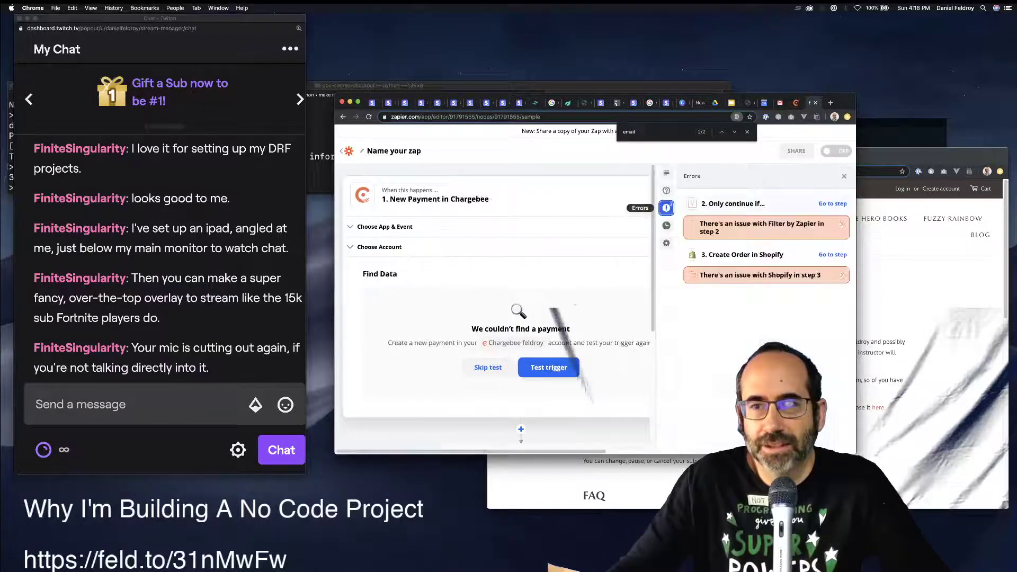
click(845, 208)
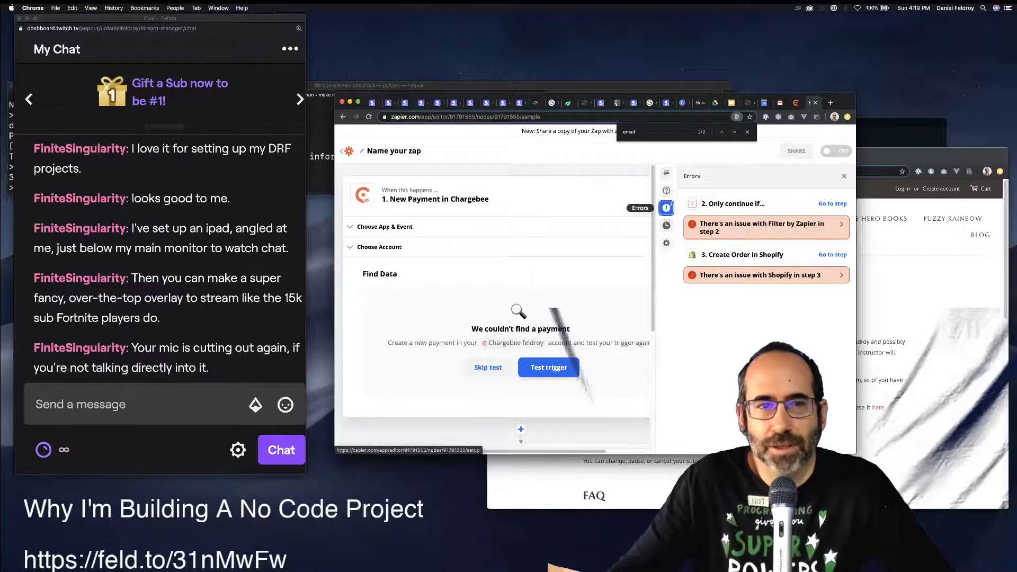
click(341, 150)
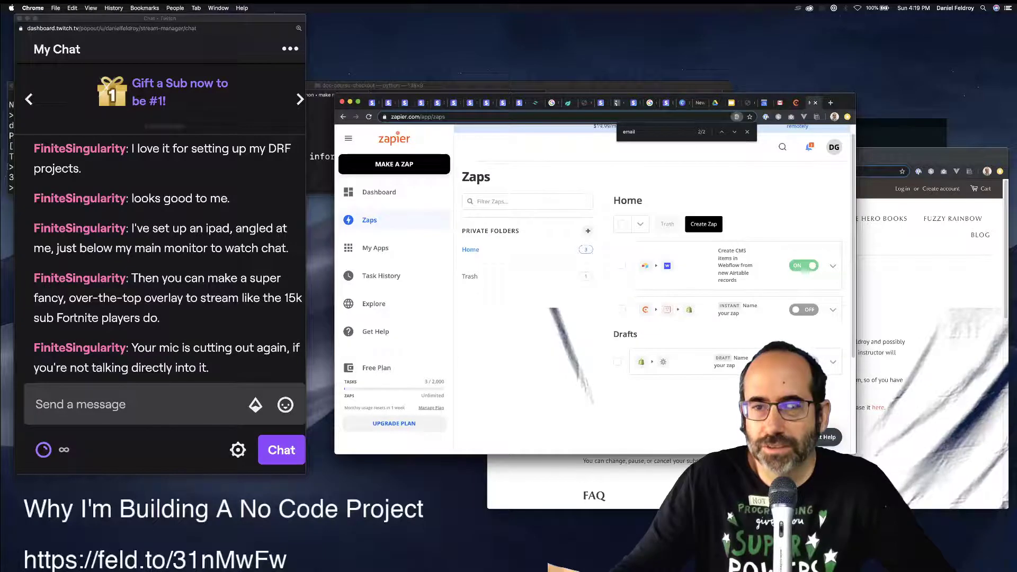
click(736, 311)
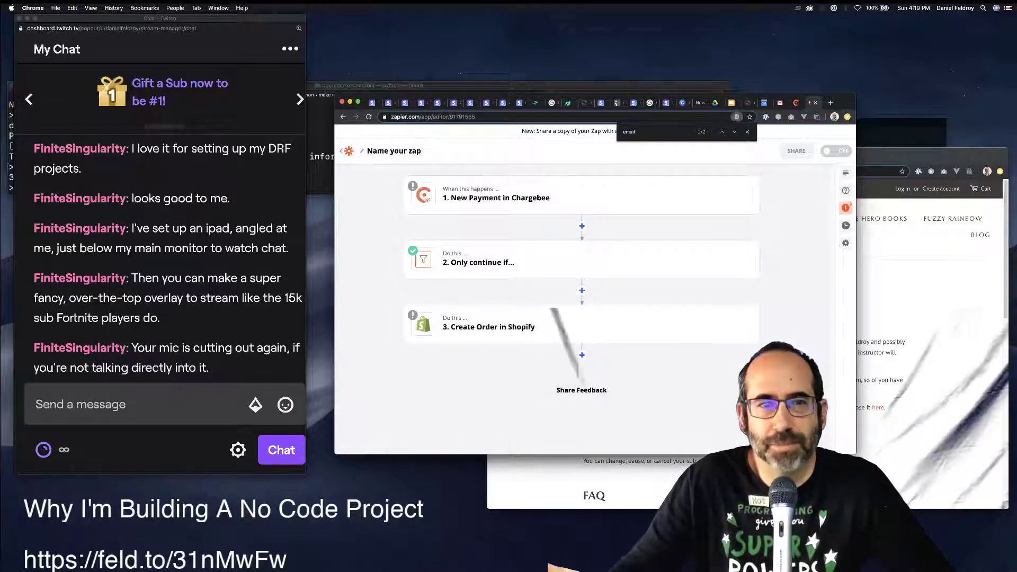
Rename the zap to 'Book Register', then bring the Feldroy course page forward.
text(Charg)
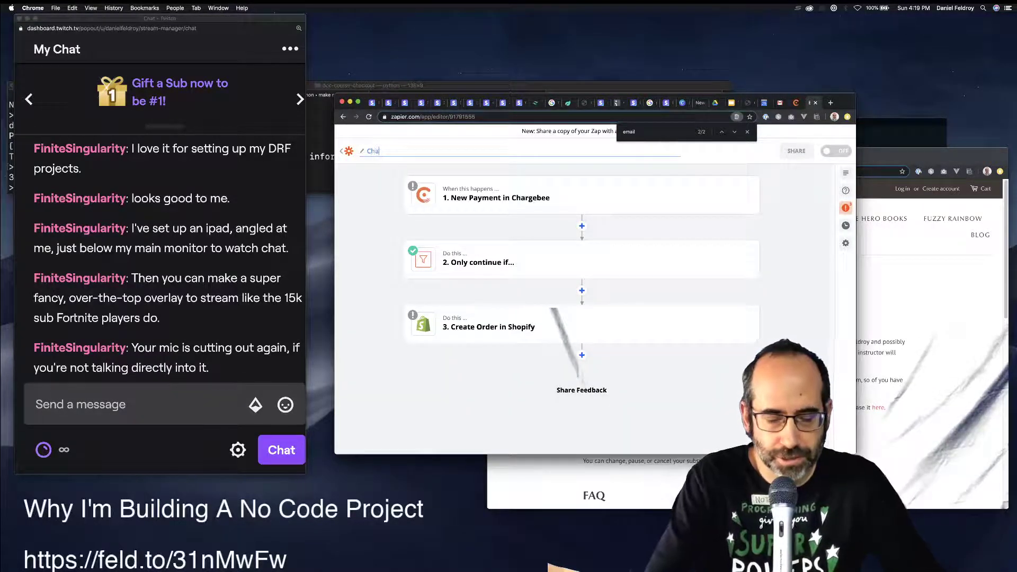
key(BackSpace)
key(BackSpace)
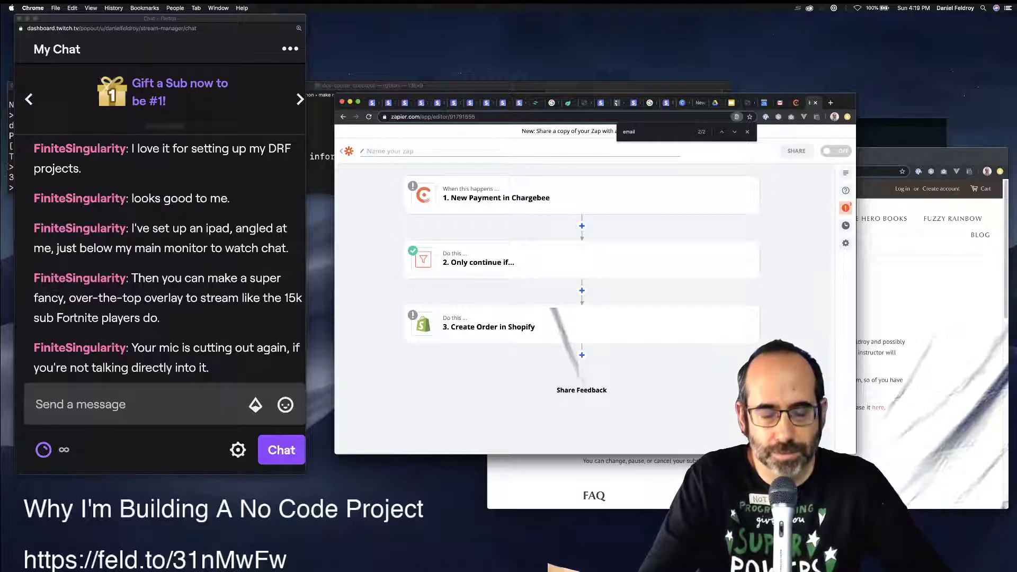
text(Book)
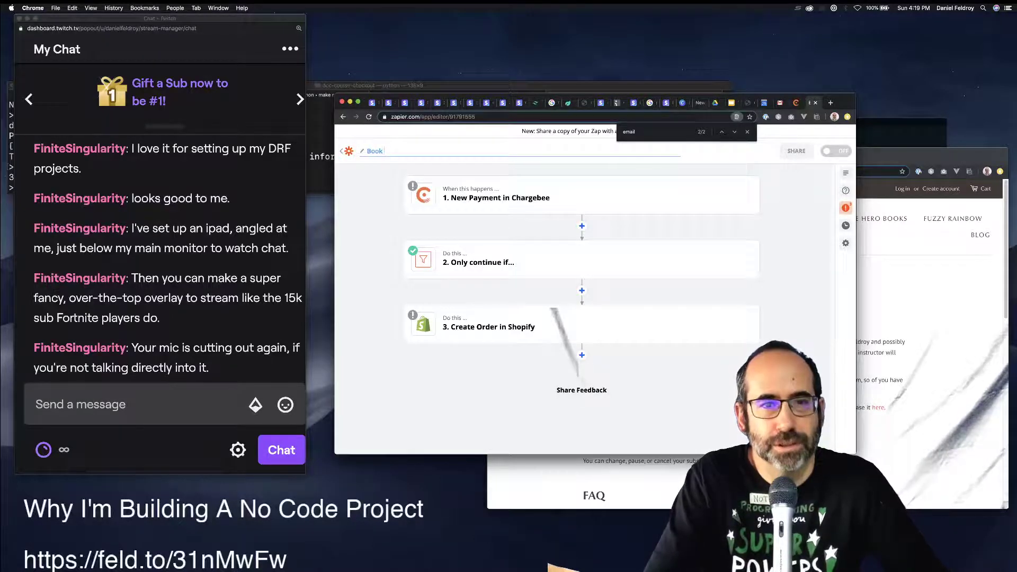
text( Register)
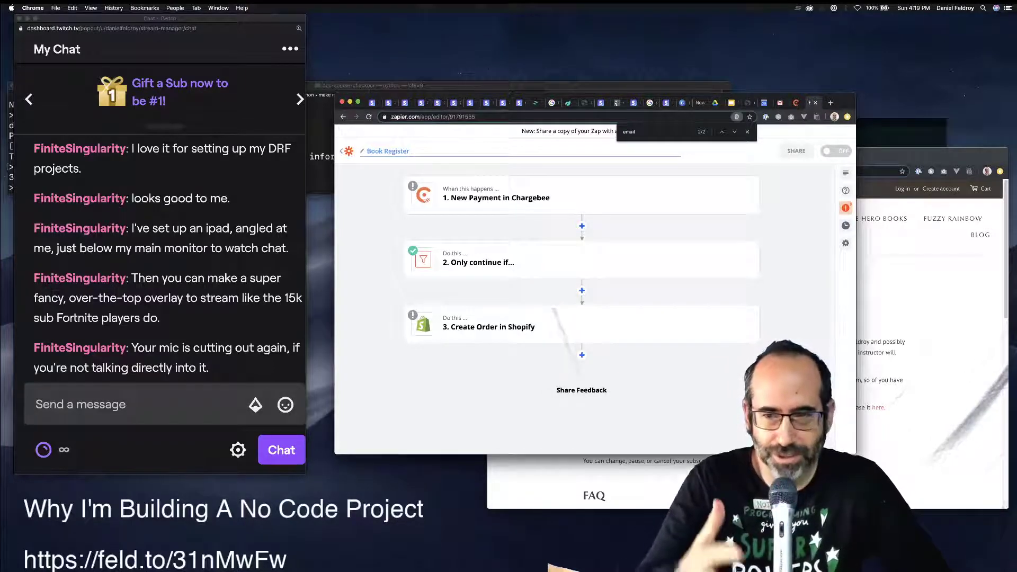
key(ctrl+shift+Tab)
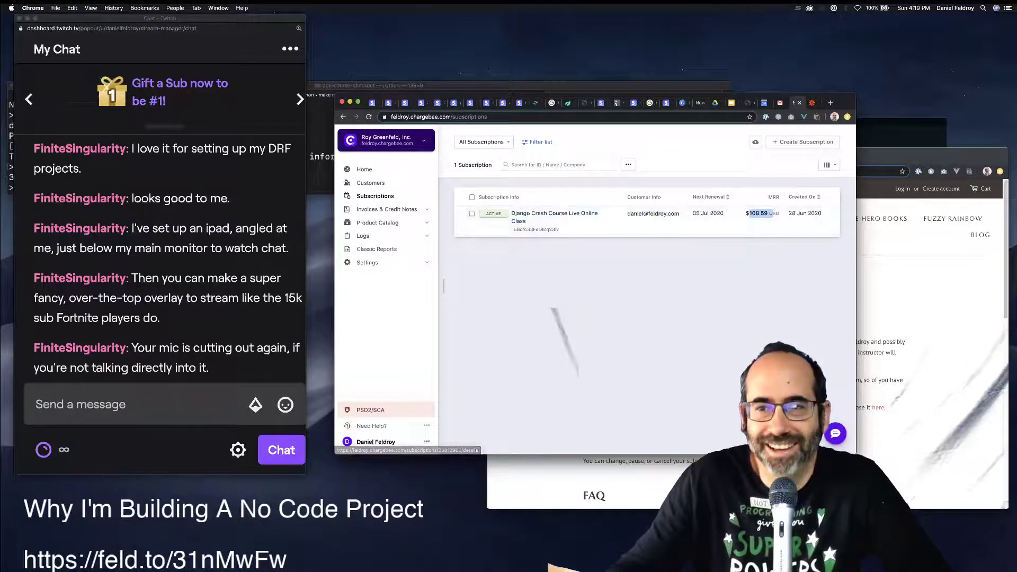
key(super+grave)
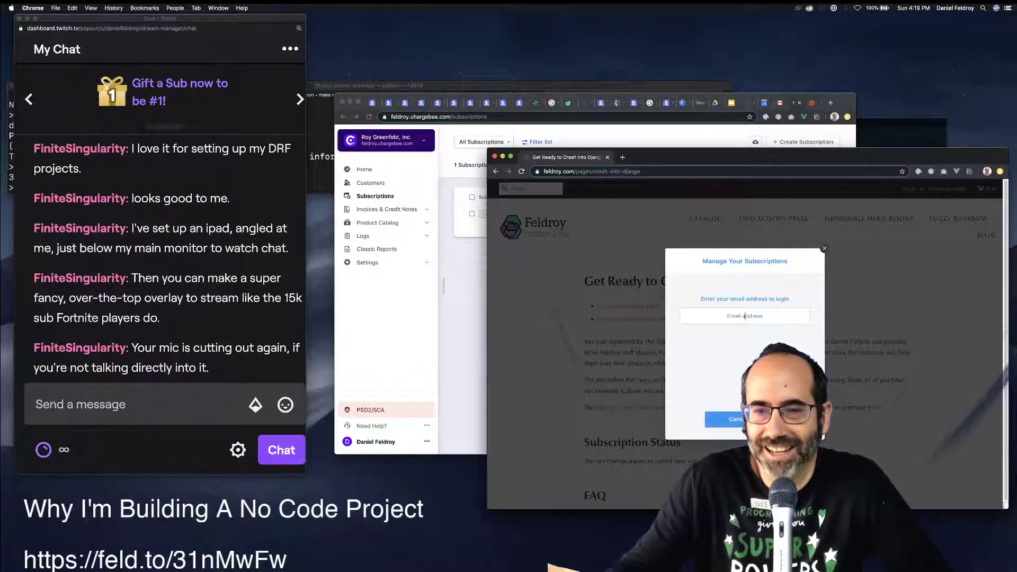
Enter the customer's email in the Manage Your Subscriptions login, then switch to Gmail.
key(BackSpace)
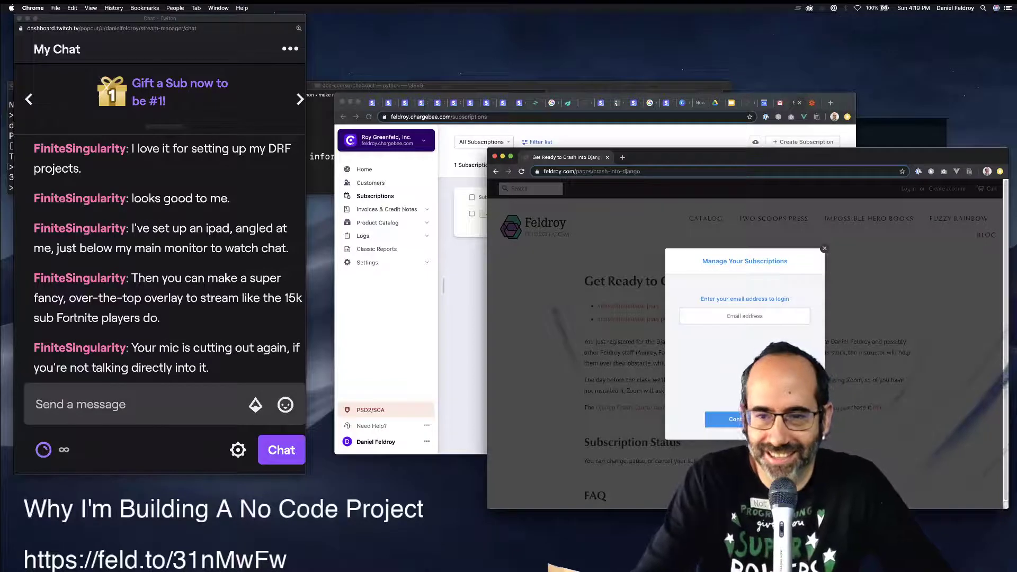
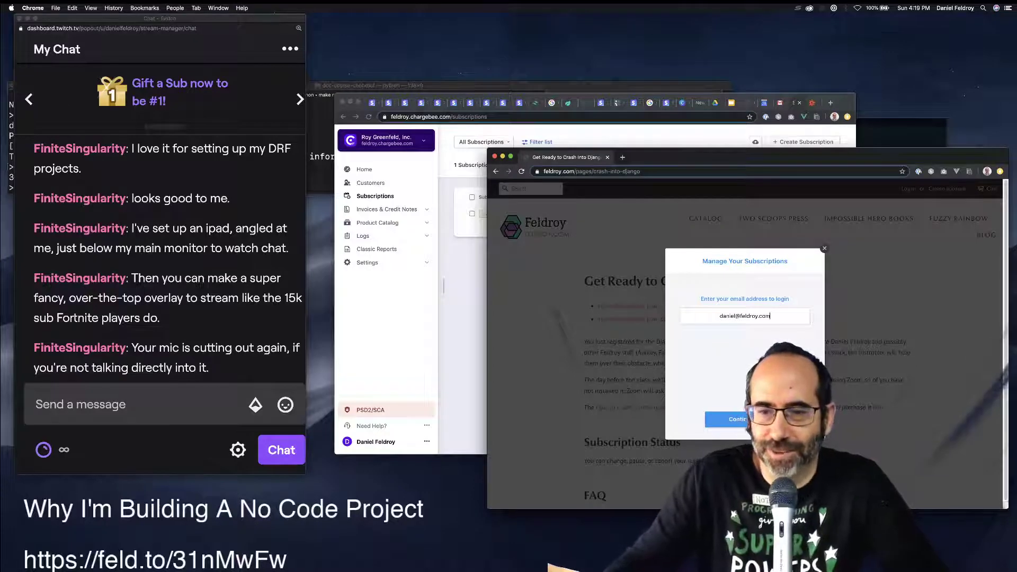
key(Return)
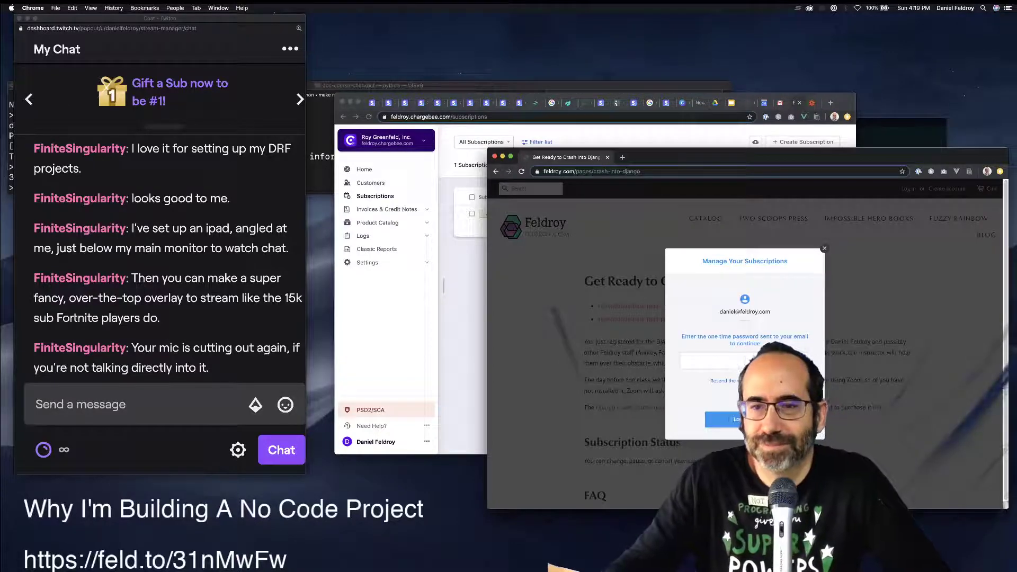
key(super+grave)
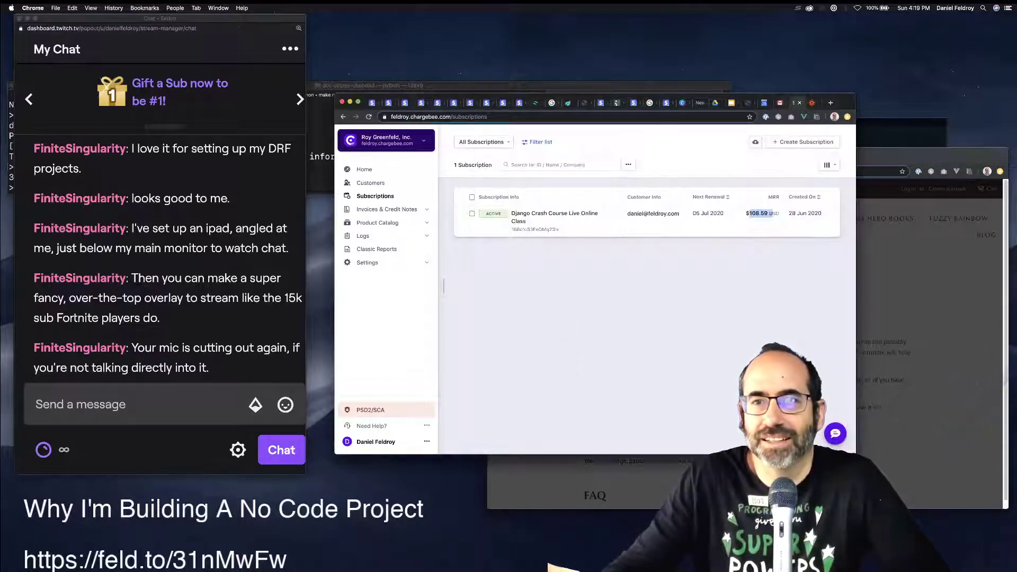
key(ctrl+shift+Tab)
Copy the code from the newest OTP email and submit it in the portal login.
key(u)
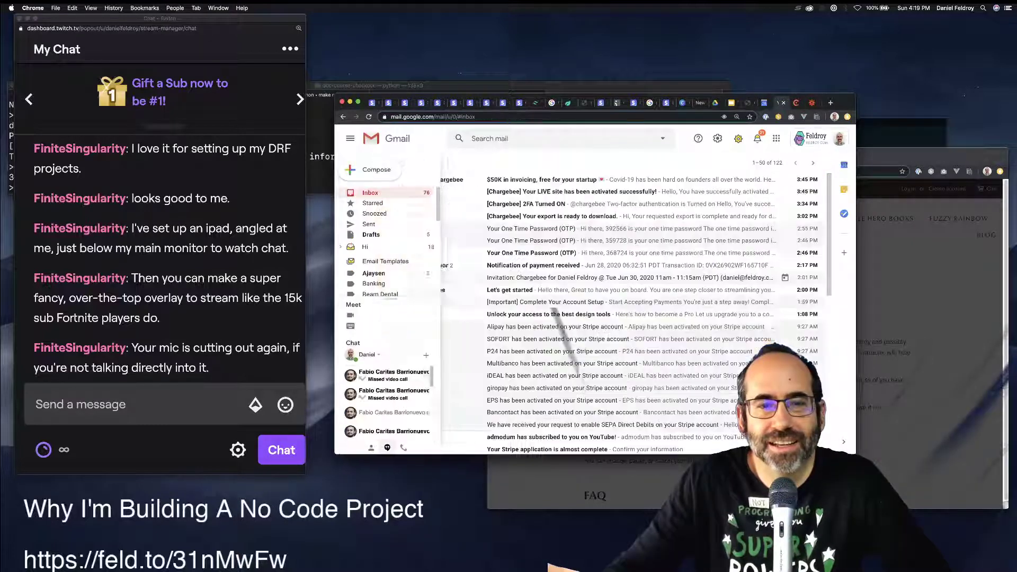
key(o)
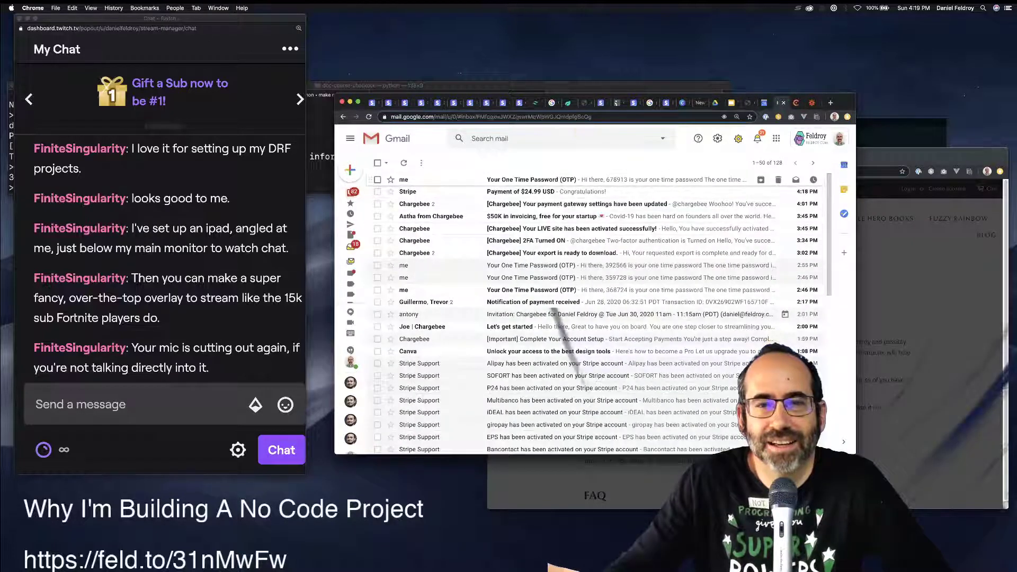
double_click(449, 375)
key(super+c)
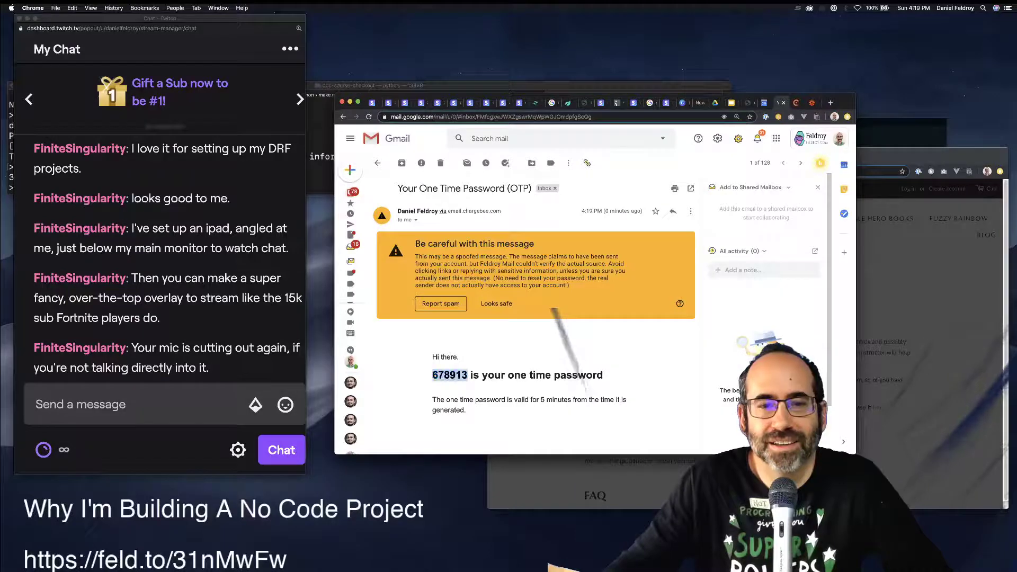
key(super+grave)
key(super+v)
key(Return)
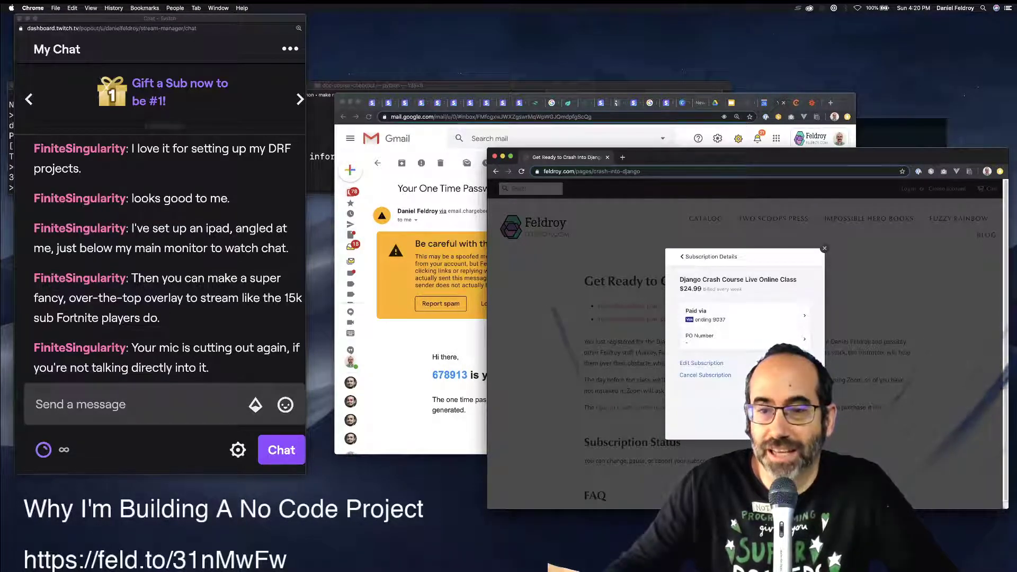
Look through the subscription's edit and order summary views, then back out unchanged to Manage Subscriptions.
click(701, 363)
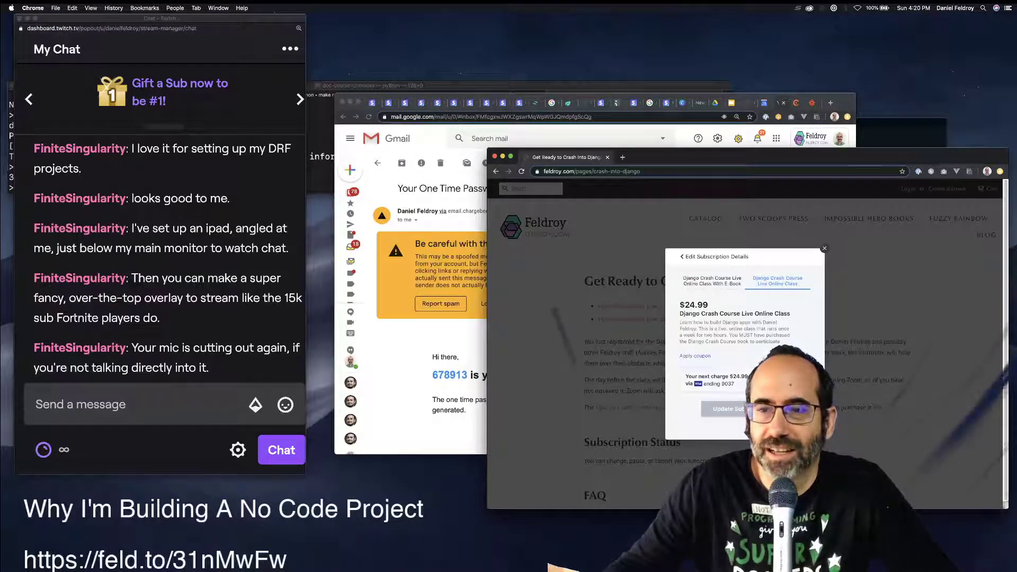
click(714, 380)
click(682, 257)
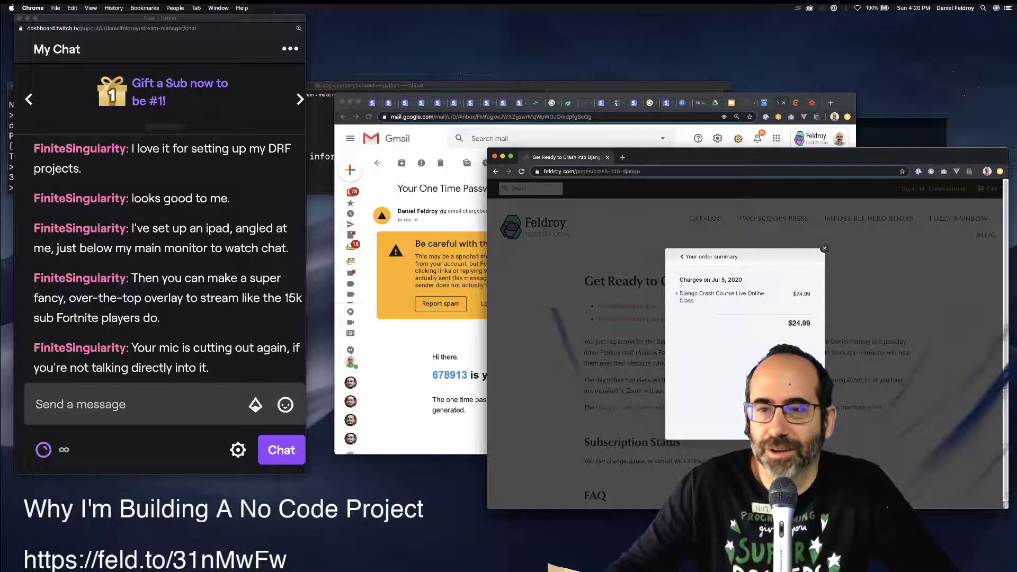
click(682, 257)
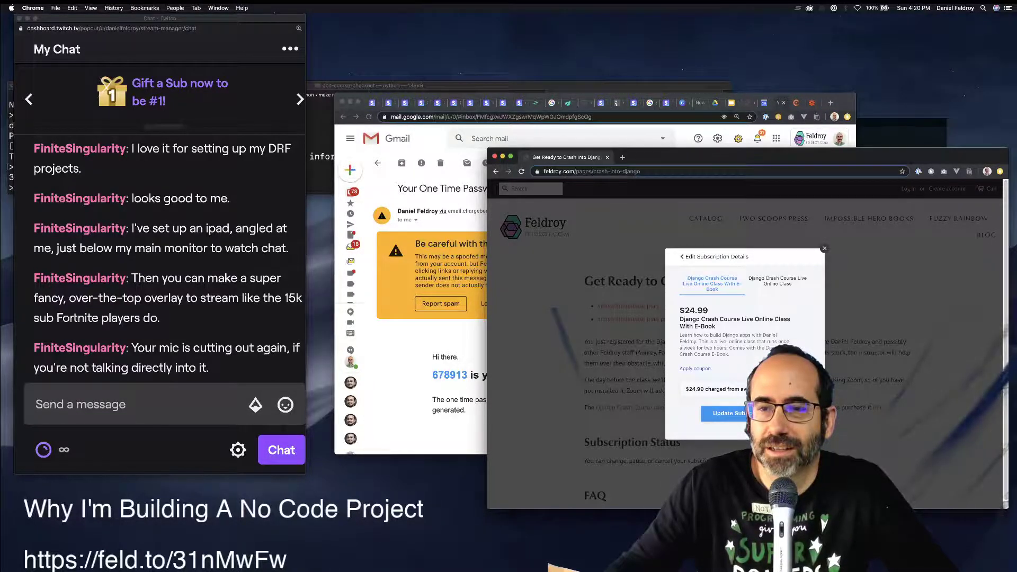
click(706, 414)
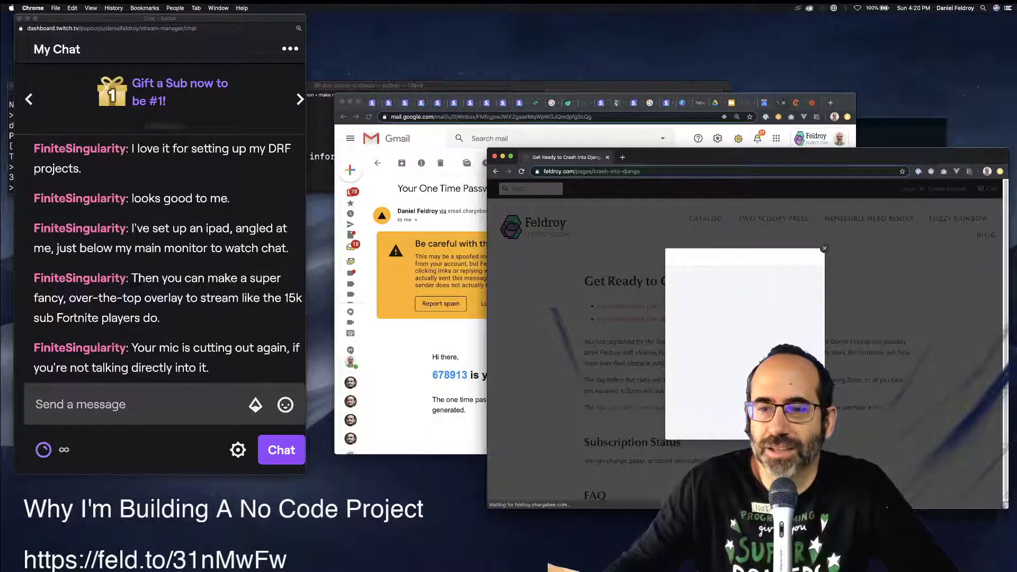
click(682, 257)
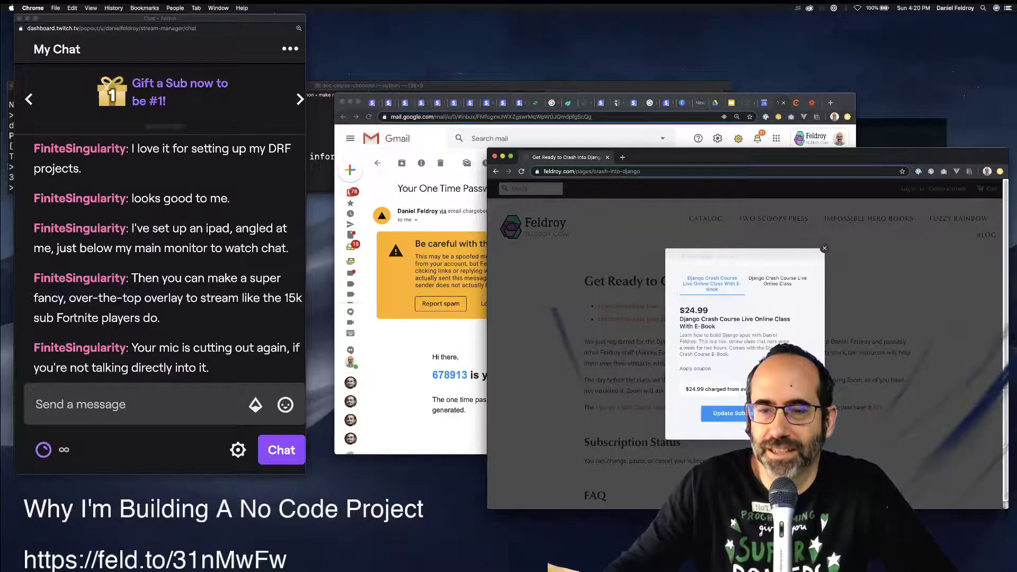
click(682, 257)
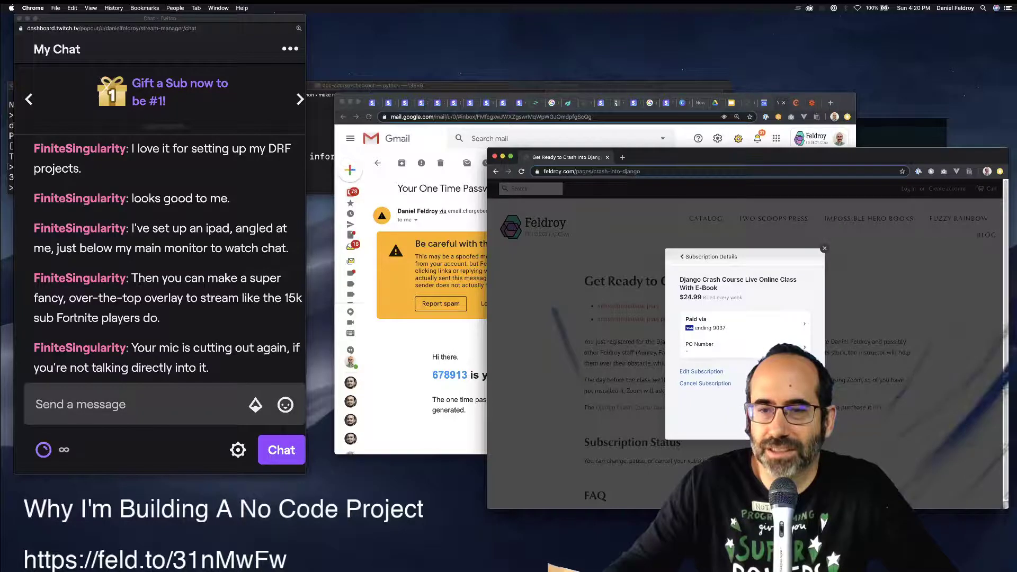
click(682, 257)
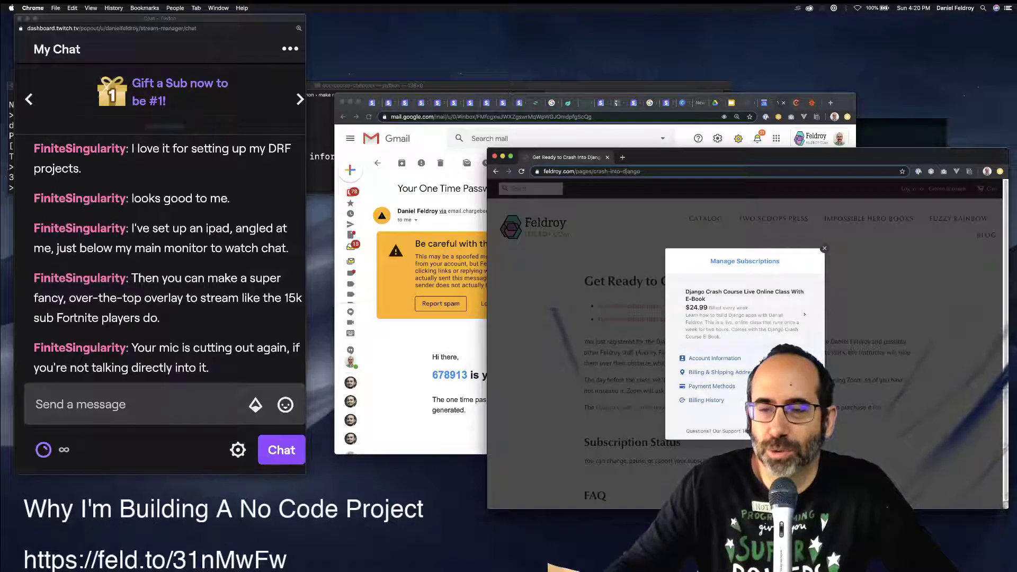
Open Stripe's 'Payment of $24.99 USD' email, then move to the Chargebee subscriptions tab.
click(368, 339)
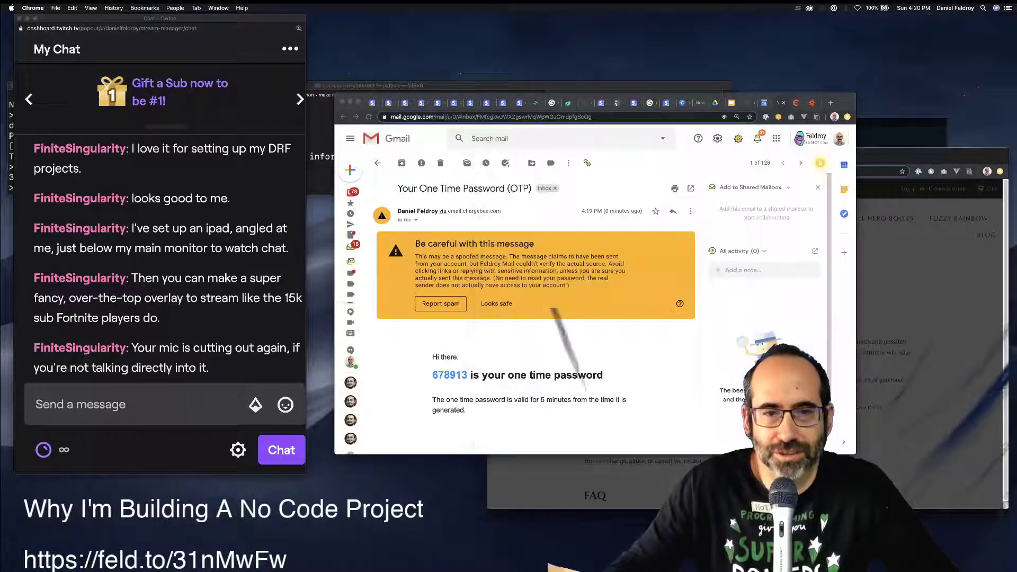
click(365, 193)
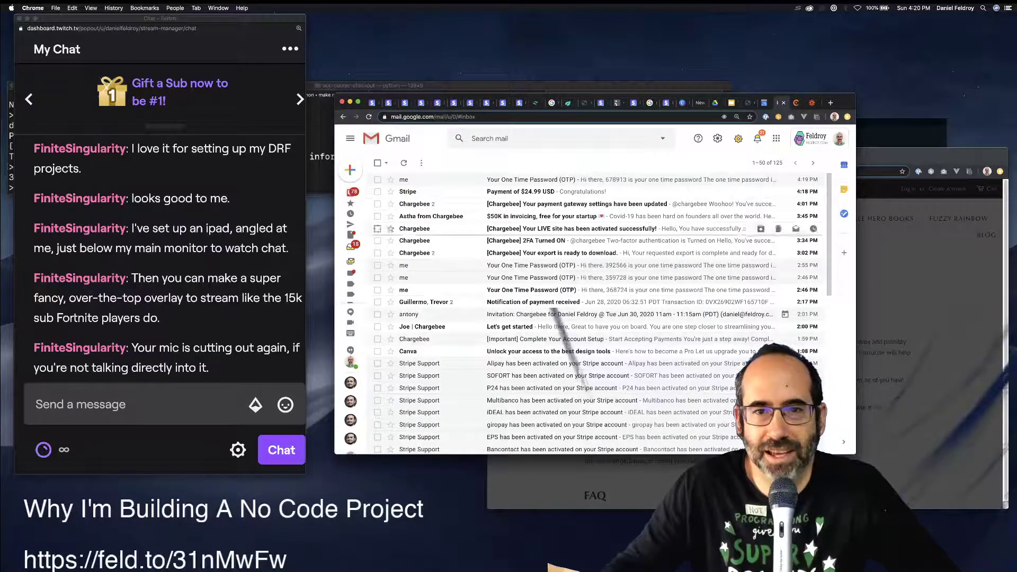
click(529, 191)
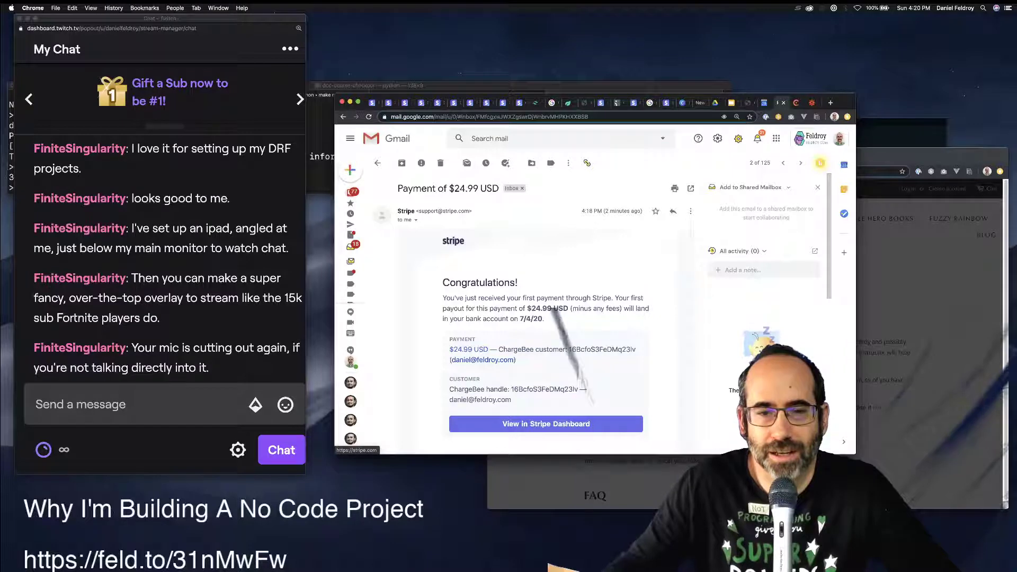
key(super+grave)
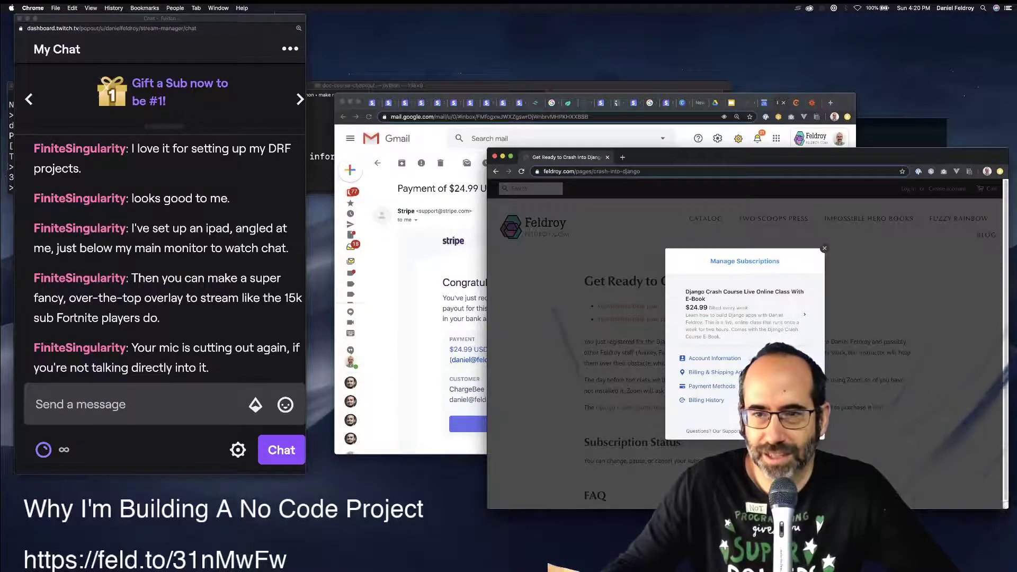
key(super+grave)
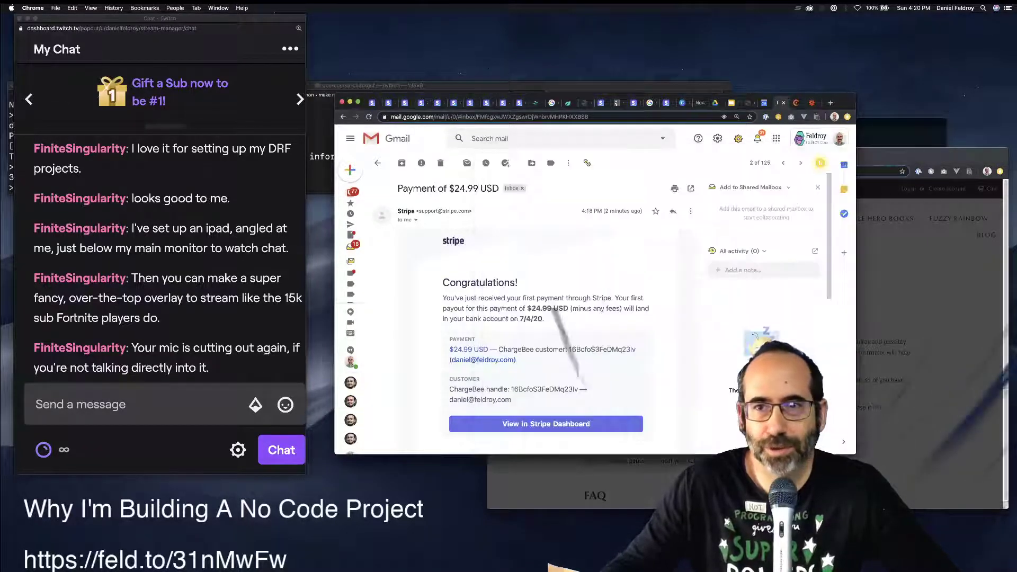
key(ctrl+Tab)
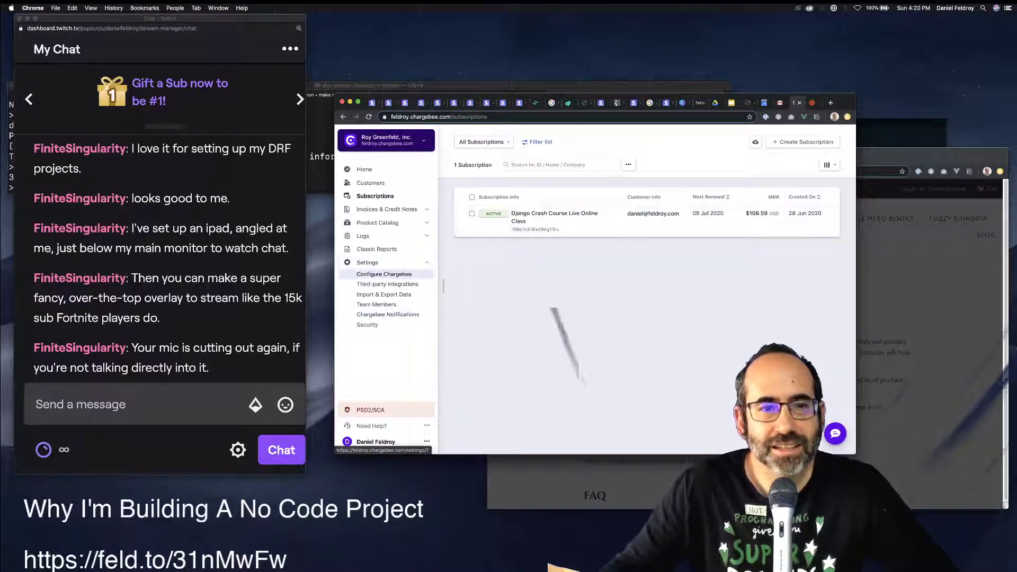
Open Configure Chargebee and check the payment gateways settings before returning to the list.
click(385, 275)
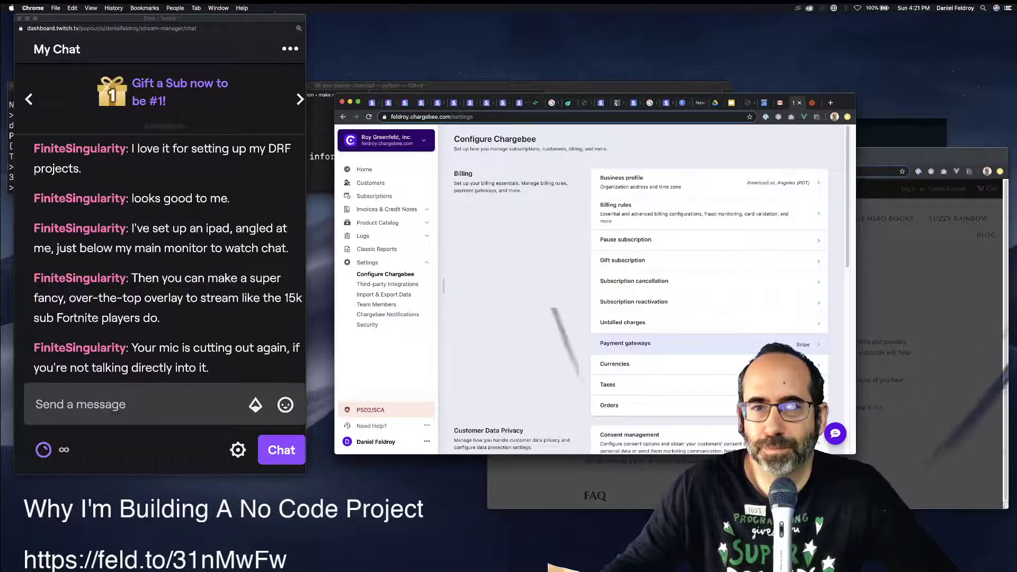
click(768, 343)
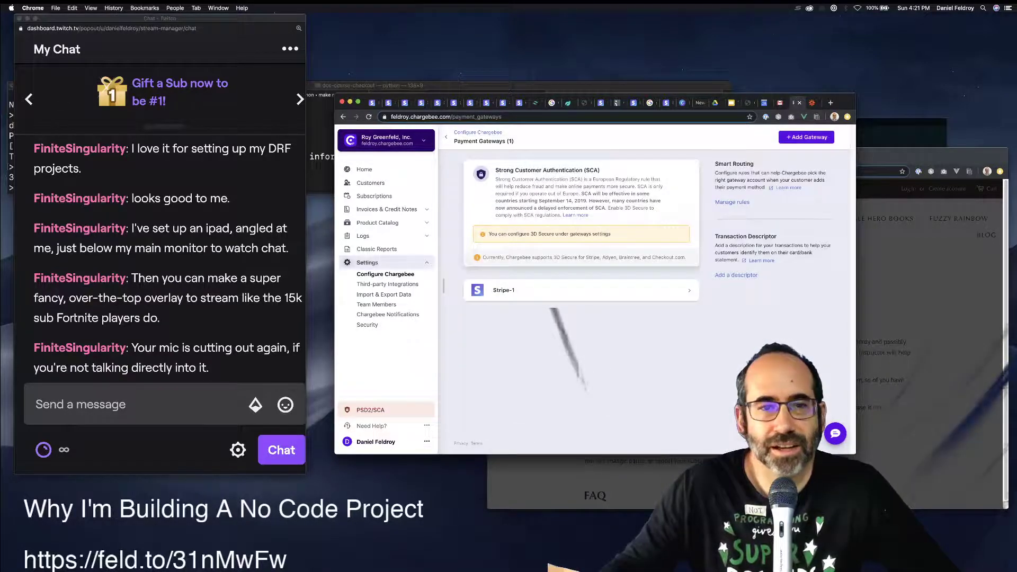
click(385, 274)
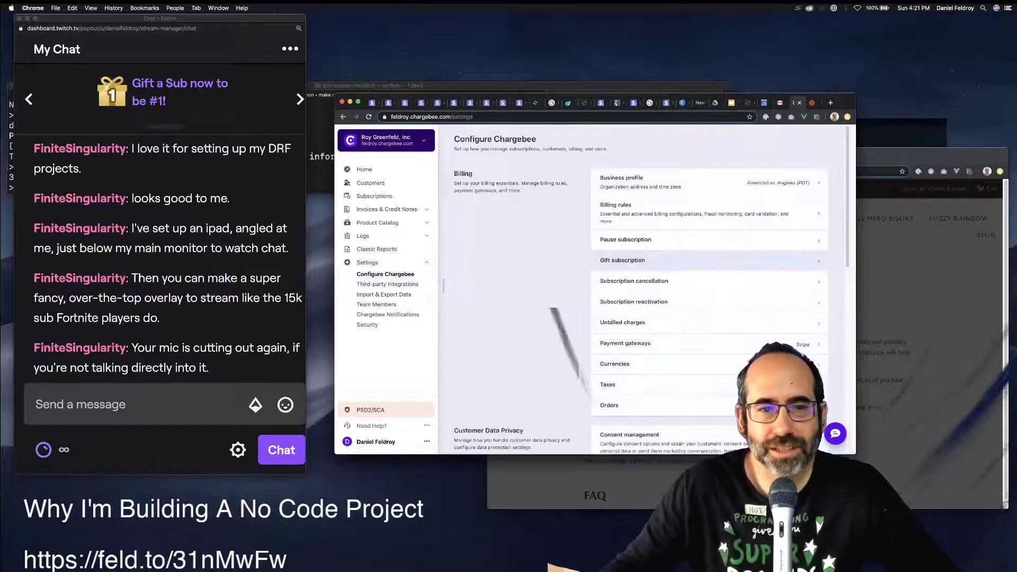
scroll(710, 261, down, 3)
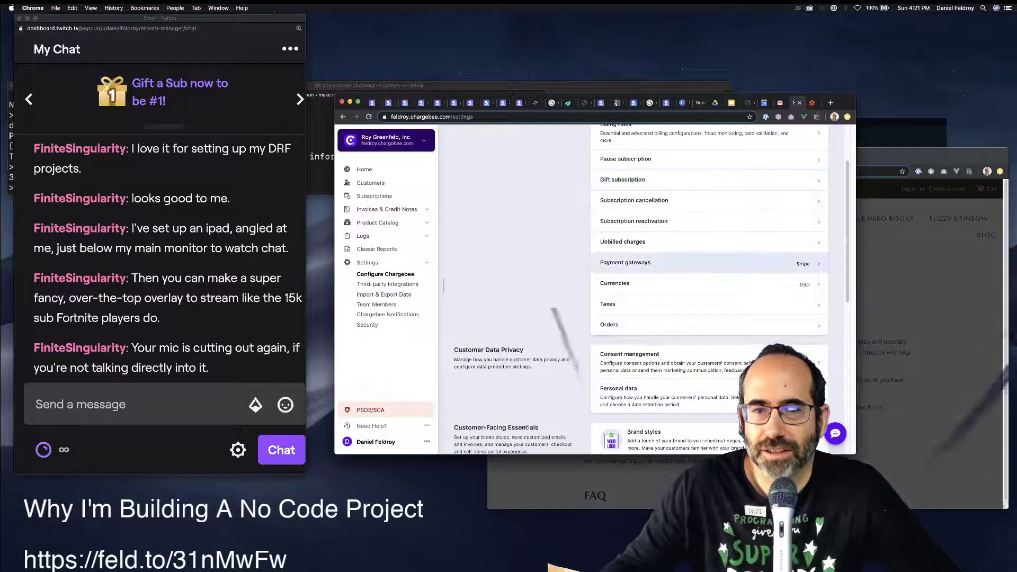
scroll(710, 263, up, 3)
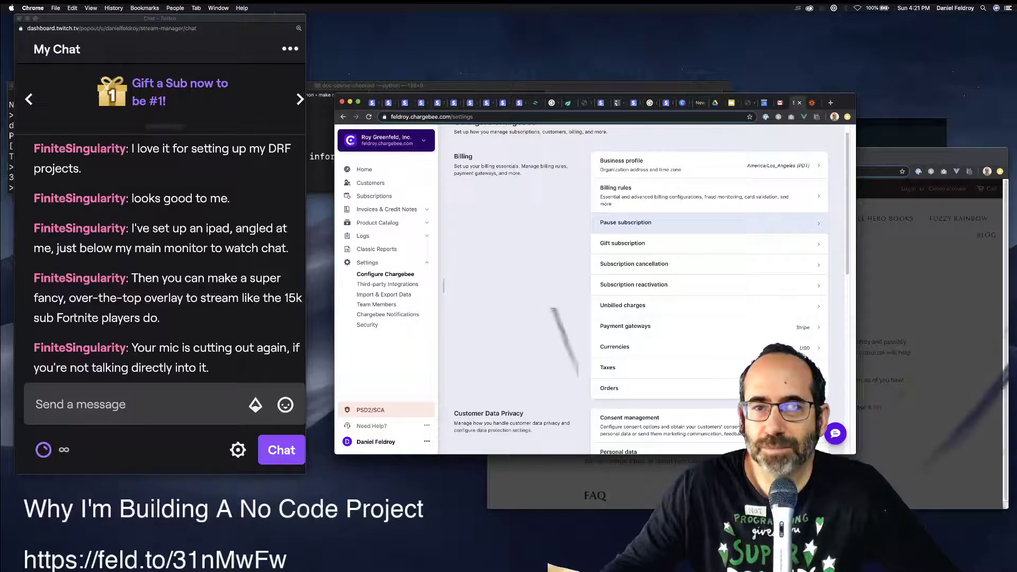
Enable Pause subscription with its default pause and resume settings, applied and confirmed.
click(710, 222)
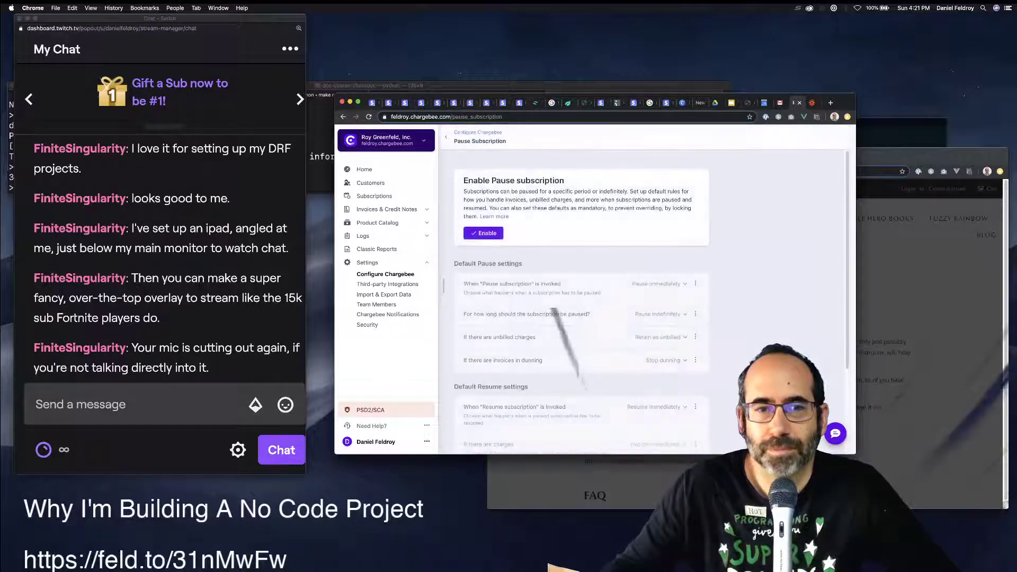
scroll(582, 297, down, 3)
scroll(582, 297, up, 3)
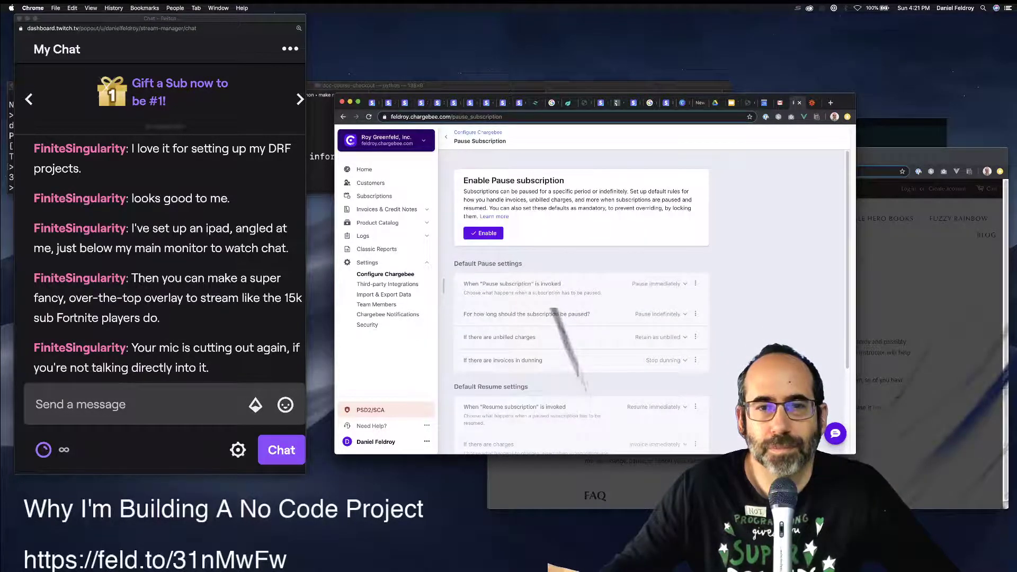
scroll(582, 297, down, 3)
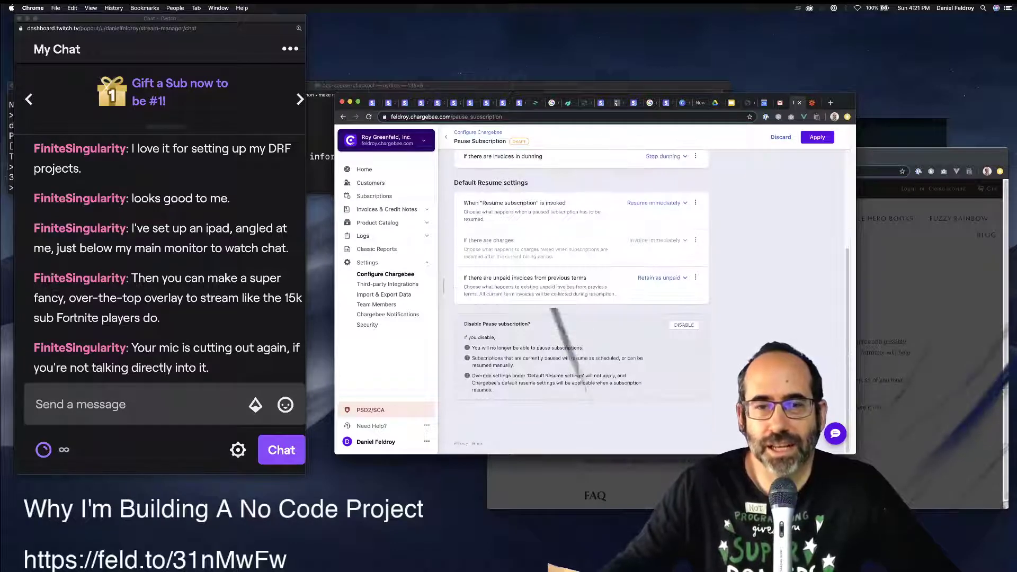
click(817, 137)
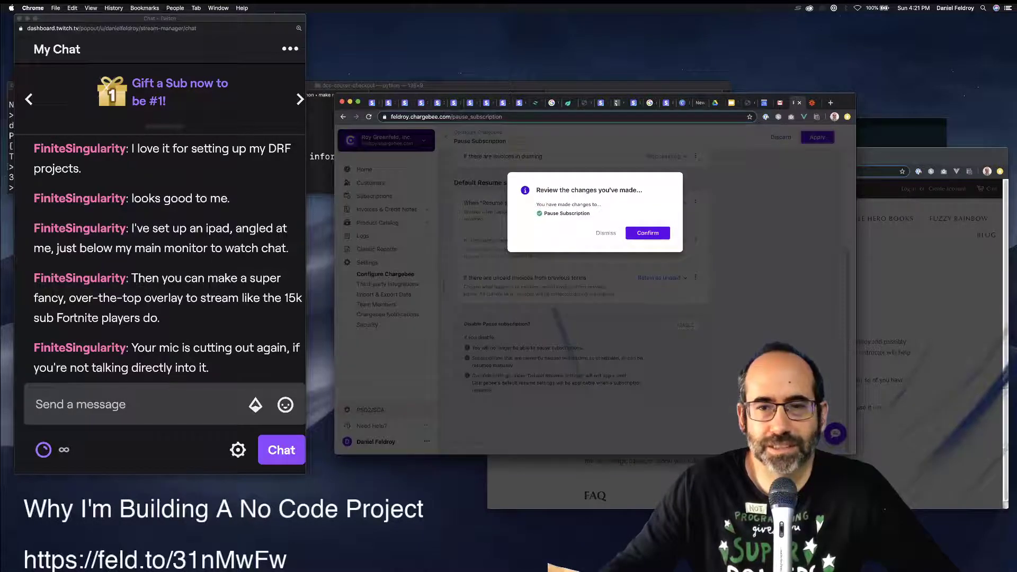
click(647, 232)
click(385, 275)
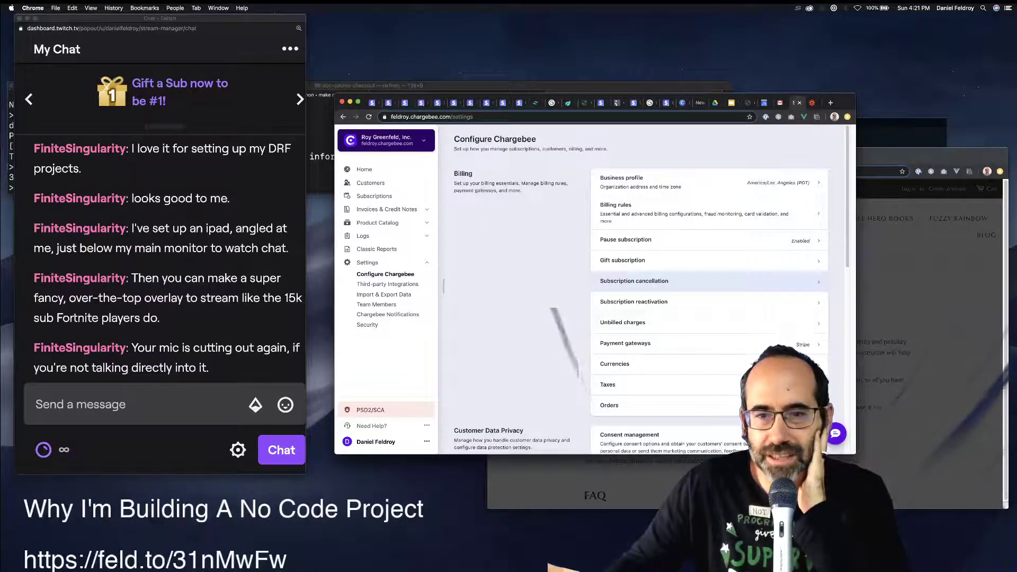
Turn off 'Allow customers to change subscriptions' under Checkout and Self-Serve Portal settings.
scroll(709, 281, down, 4)
scroll(710, 162, down, 4)
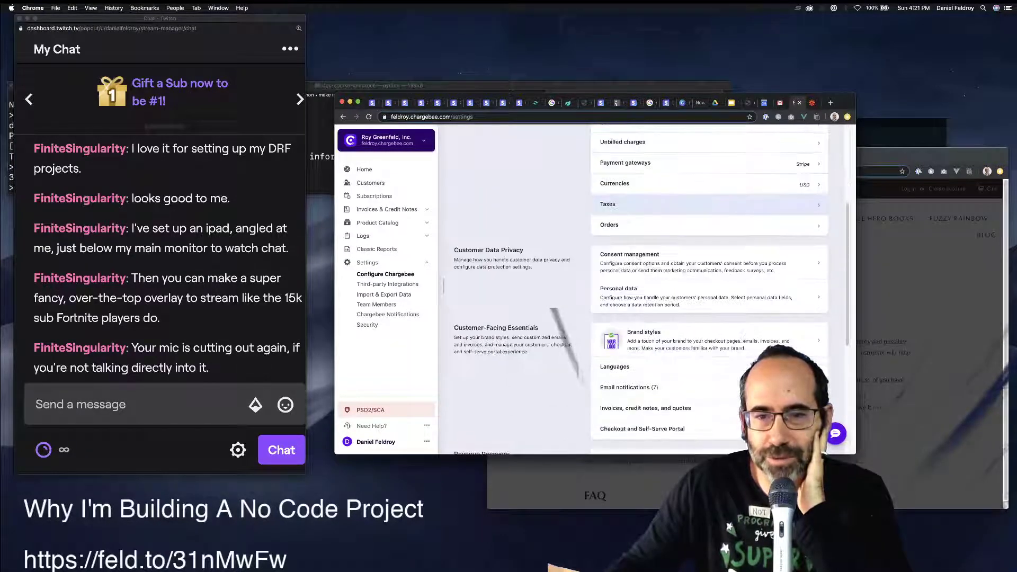
scroll(709, 157, down, 1)
scroll(688, 286, down, 1)
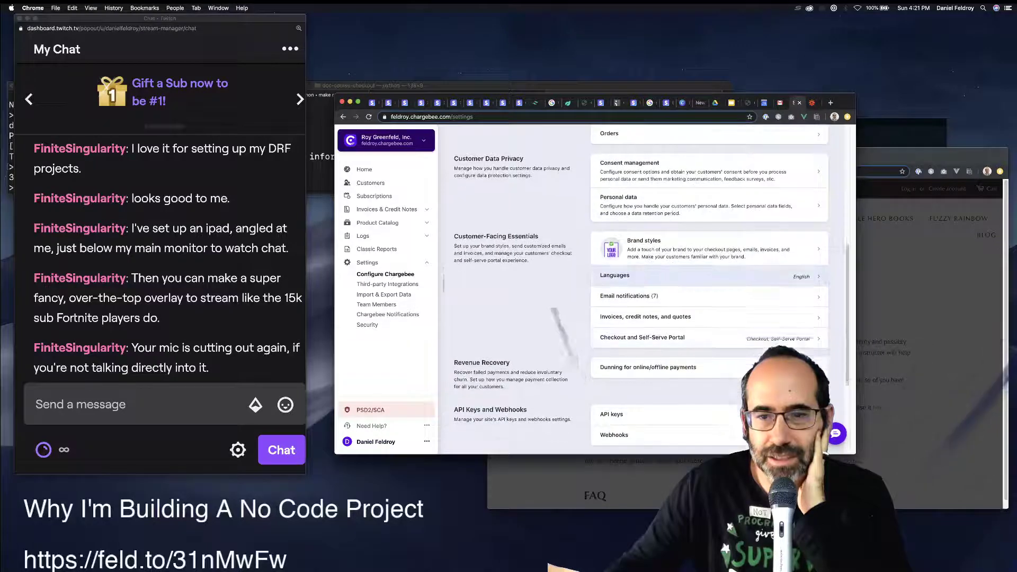
click(657, 338)
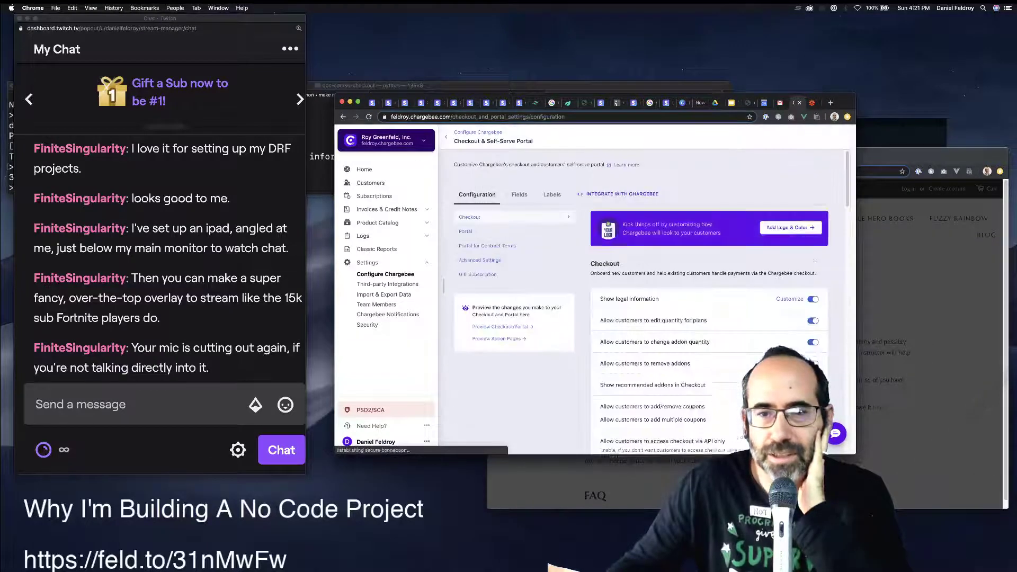
scroll(710, 307, down, 1)
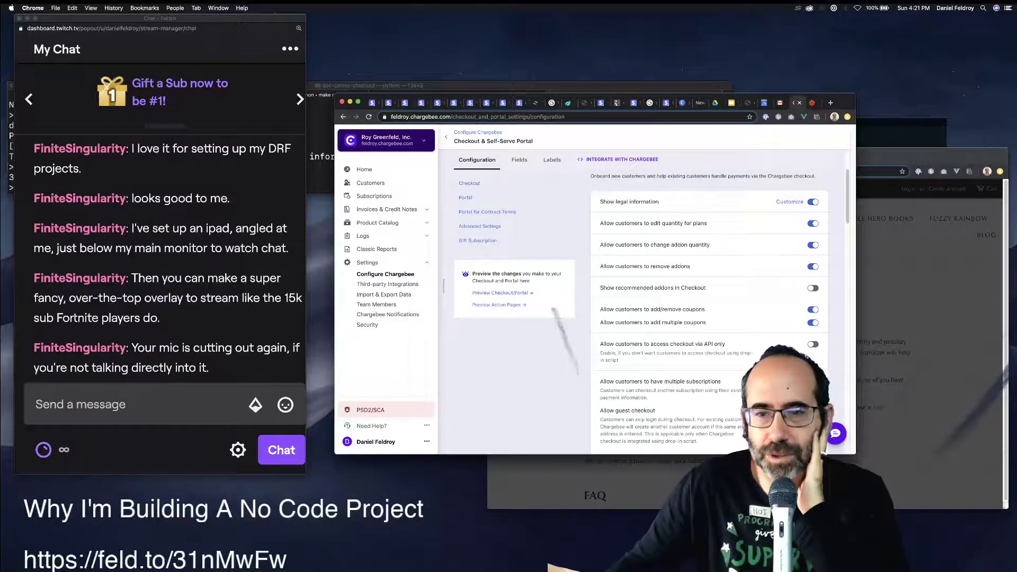
scroll(709, 307, down, 5)
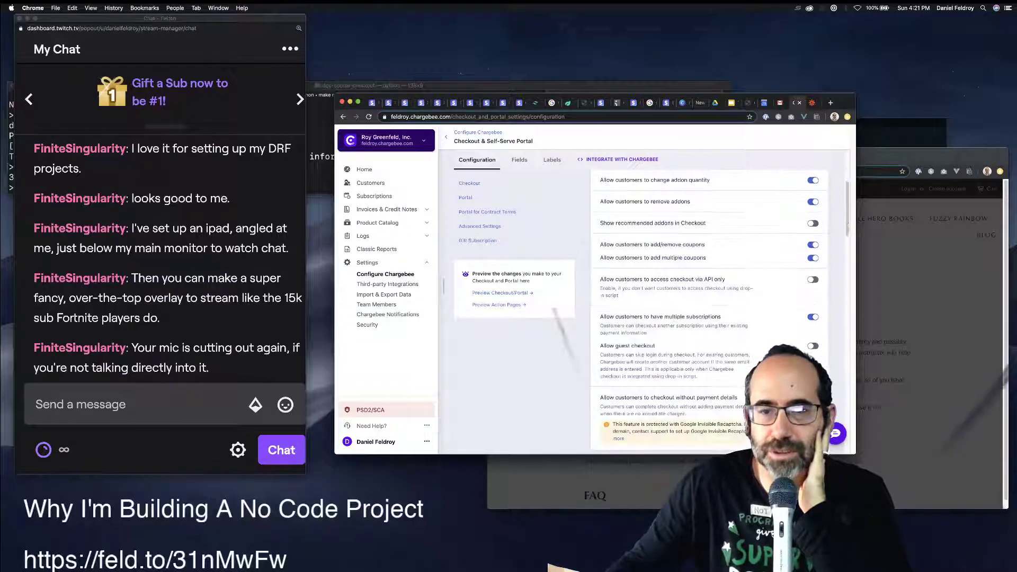
scroll(710, 307, down, 8)
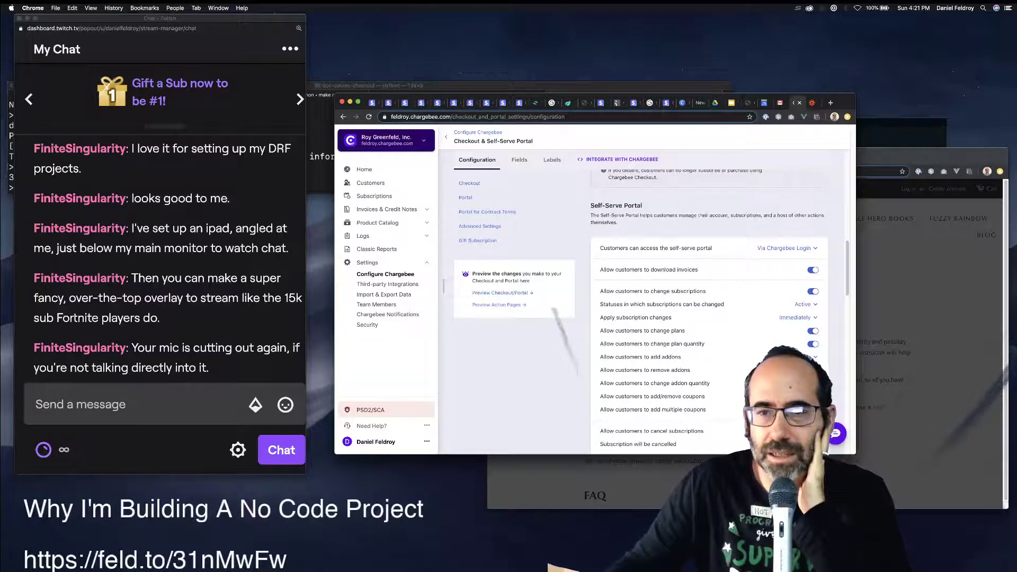
click(813, 292)
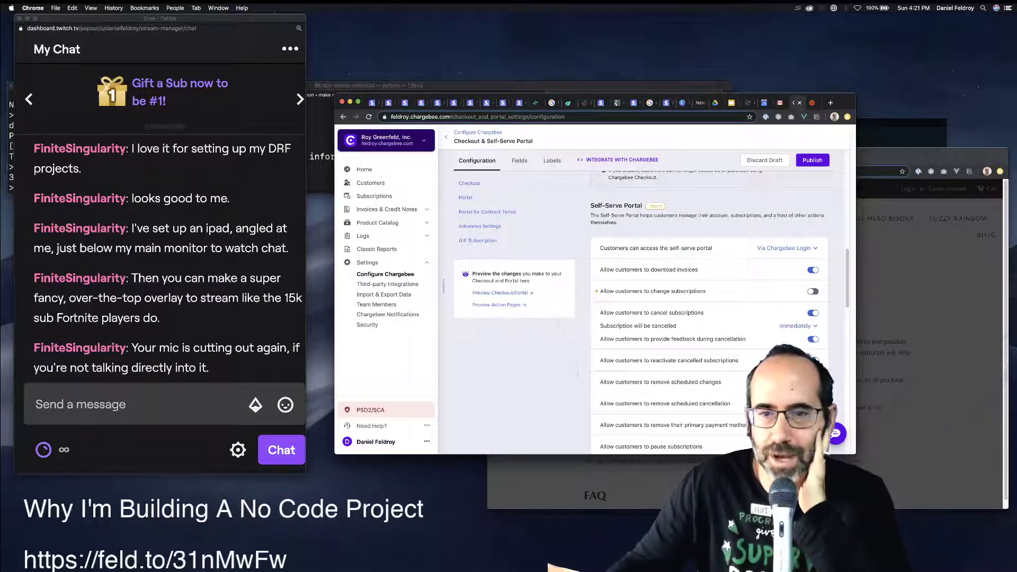
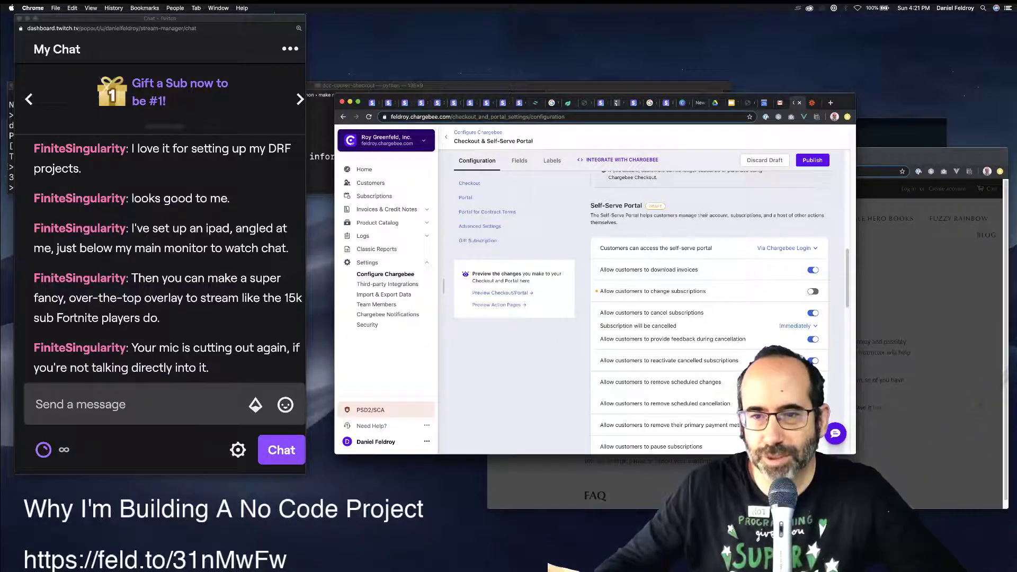
Publish the draft Checkout & Self-Serve Portal changes and move to the Book Register zap.
scroll(709, 318, down, 1)
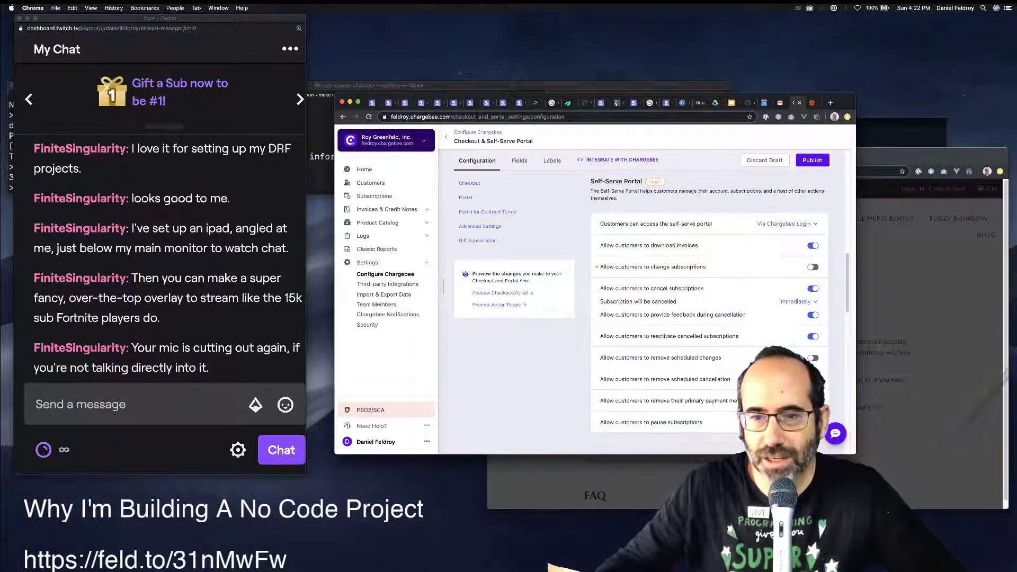
scroll(709, 307, down, 2)
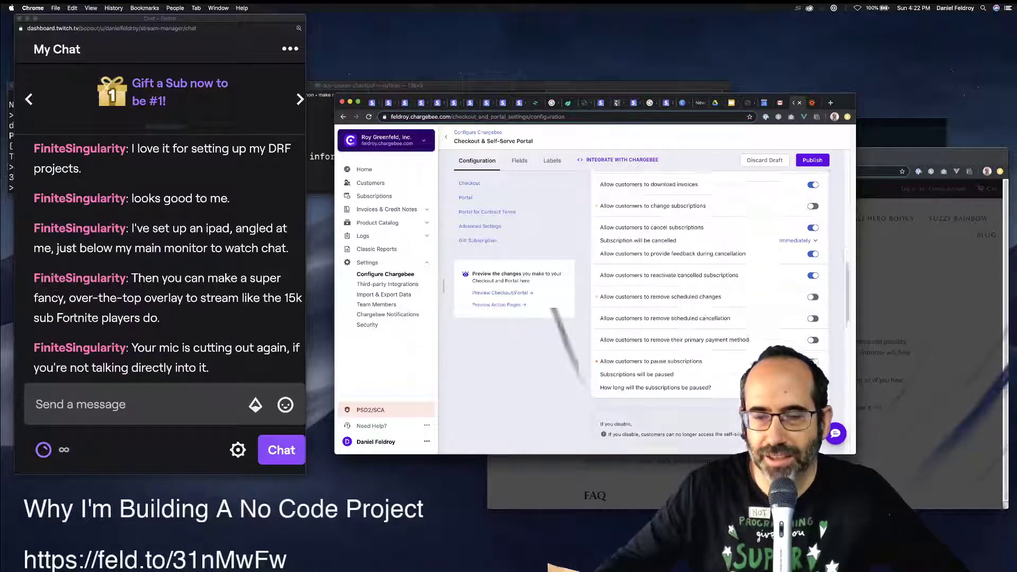
scroll(709, 313, down, 6)
scroll(710, 313, down, 10)
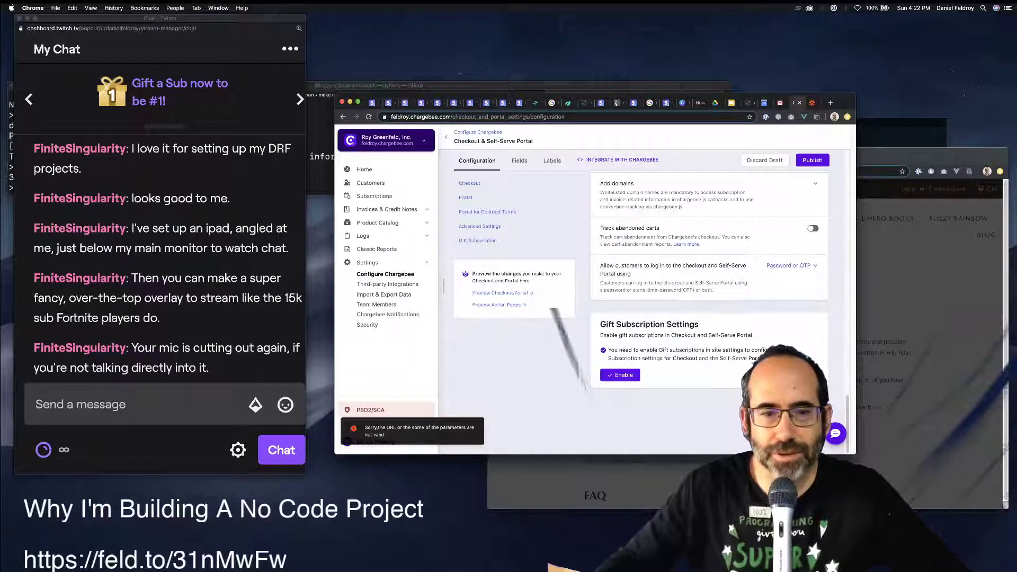
click(812, 160)
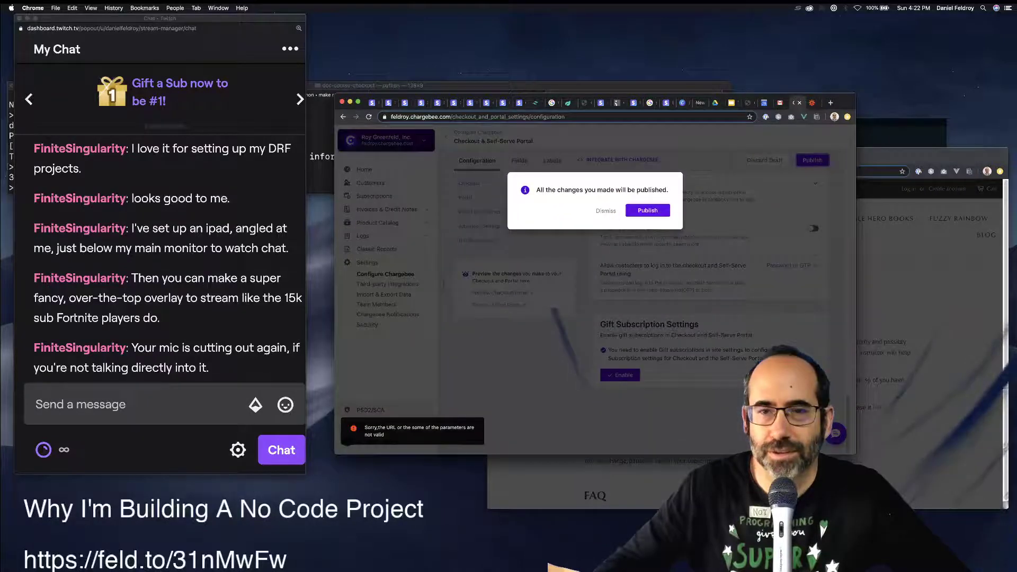
click(647, 210)
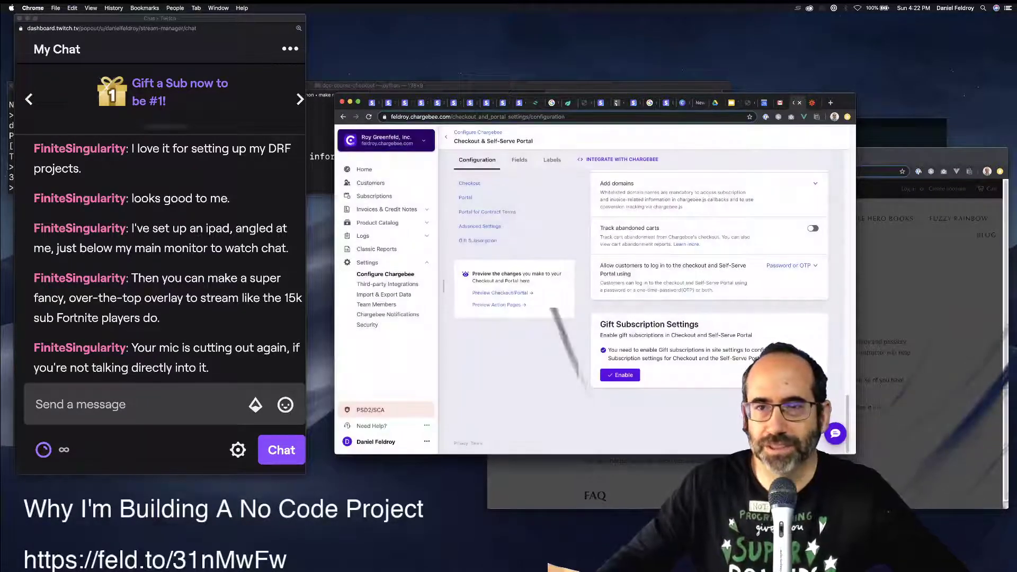
key(ctrl+Tab)
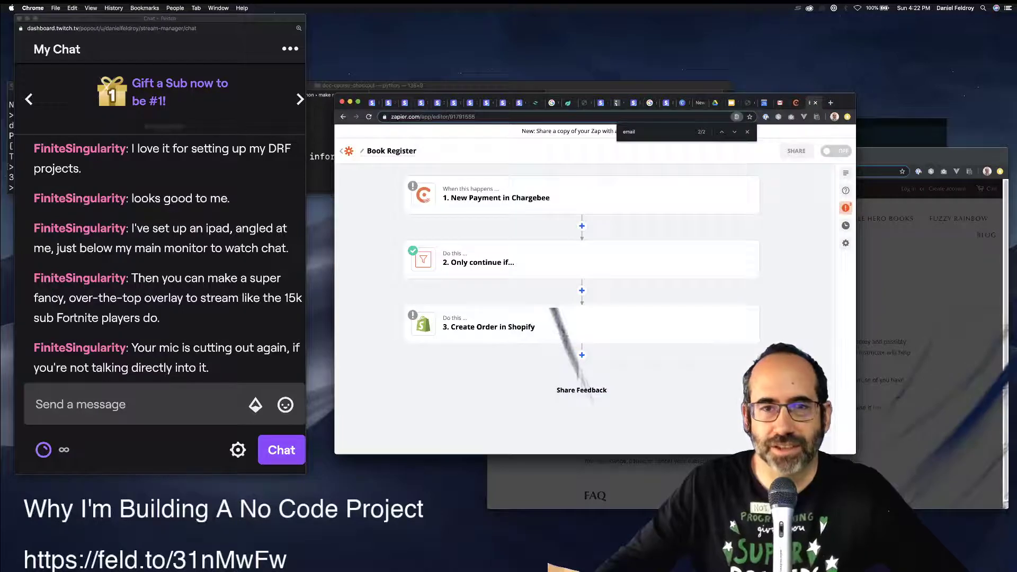
Cancel the live class subscription with reason 'testing' and return to the Django course page.
key(super+grave)
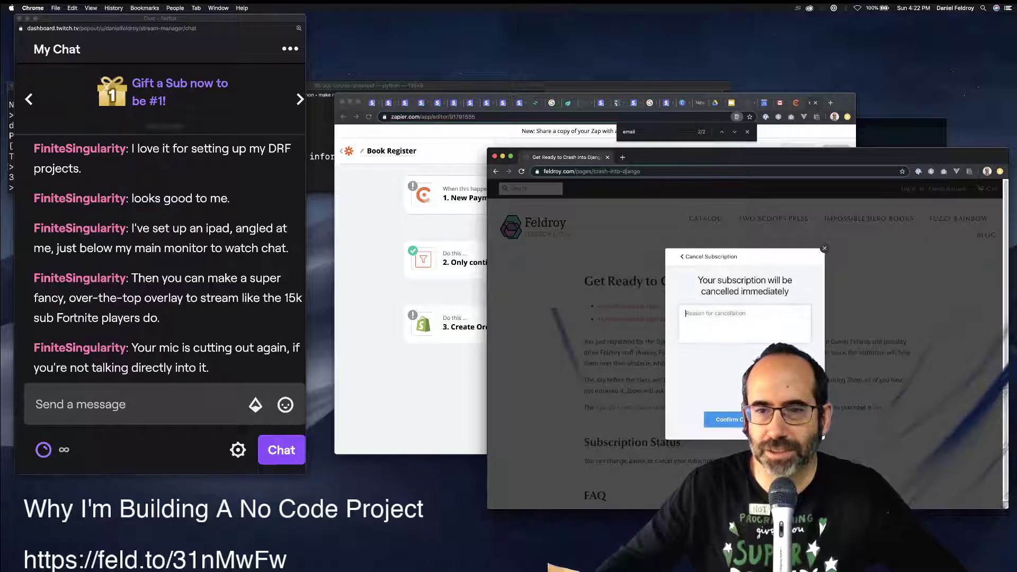
text(testing)
click(724, 420)
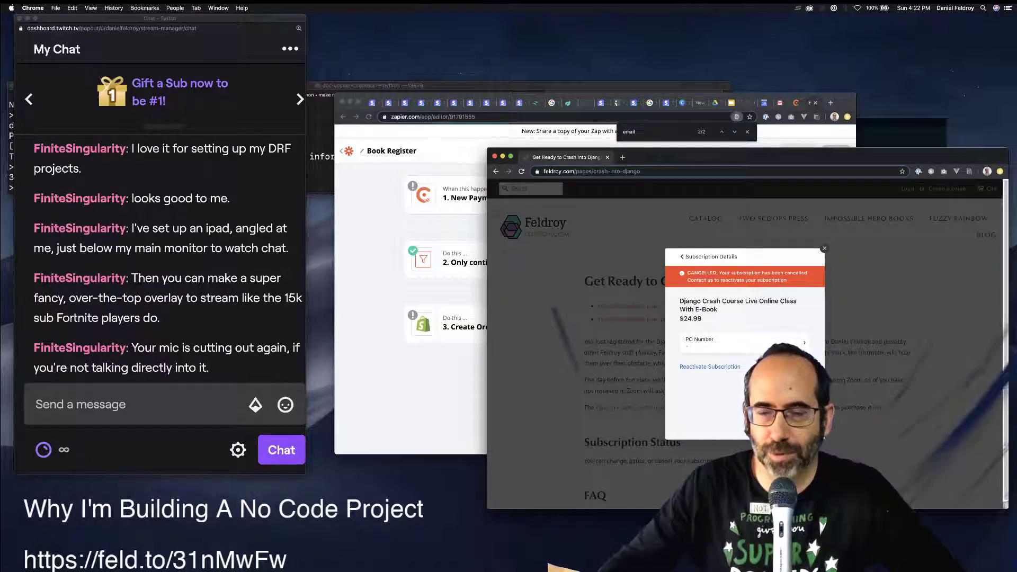
key(Escape)
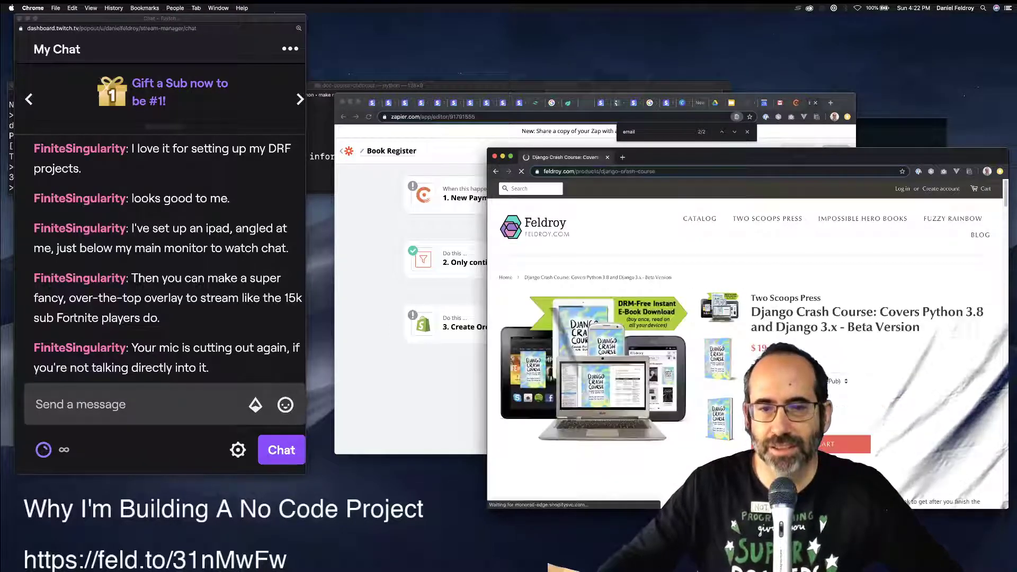
key(super+bracketleft)
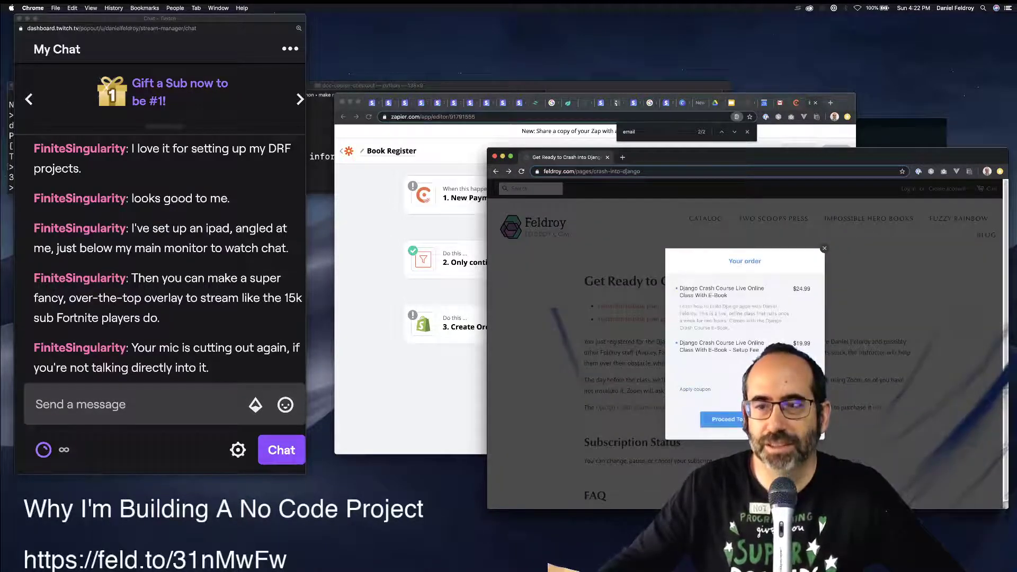
Proceed to checkout with both items and fill in the customer's email from the suggestion.
click(720, 419)
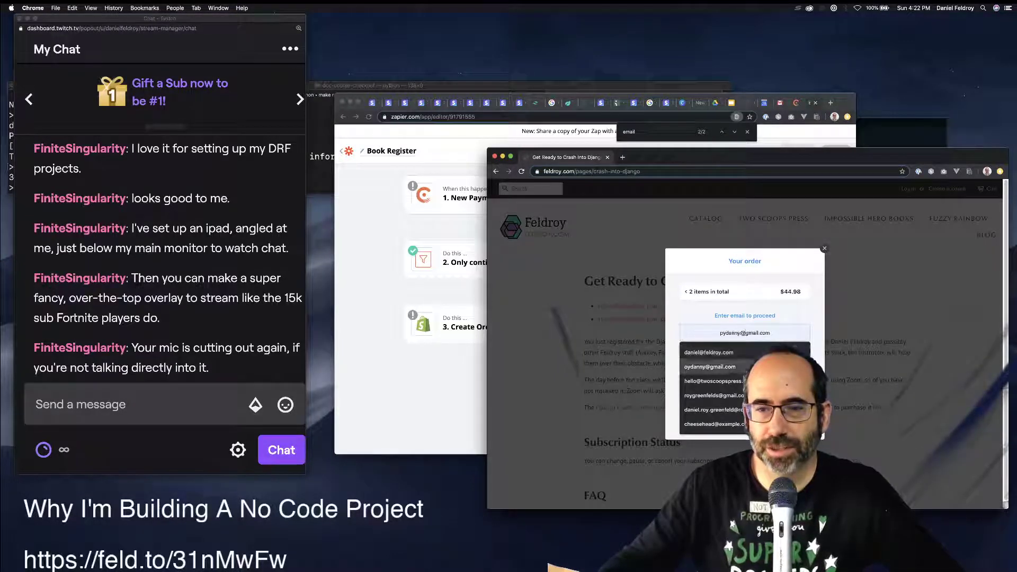
key(Down)
key(Return)
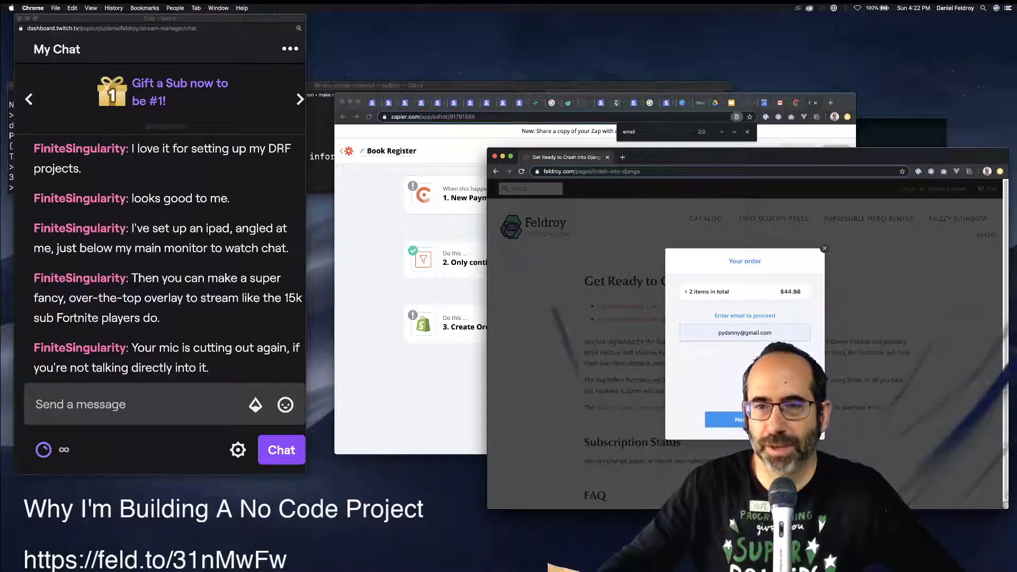
key(super+w)
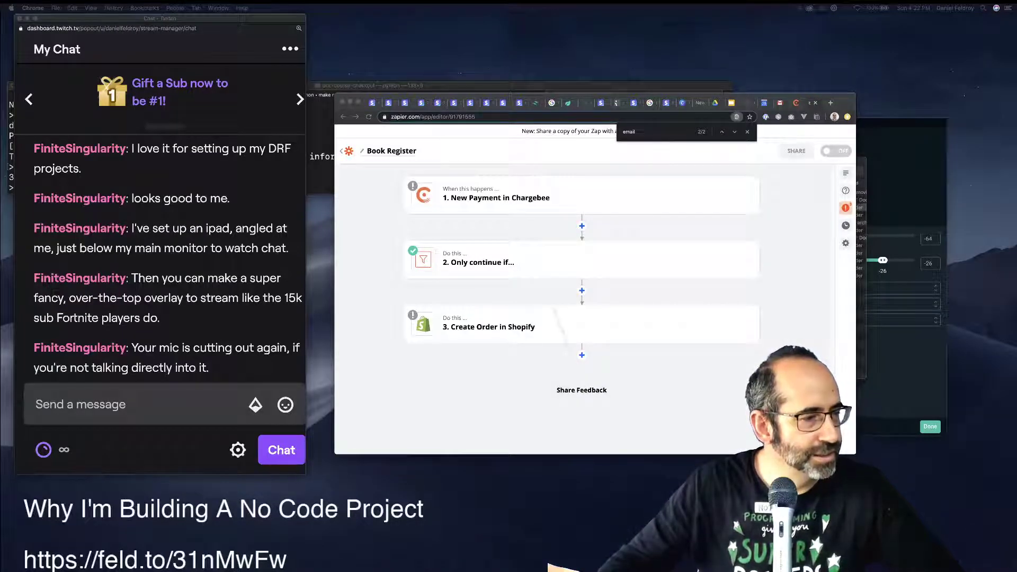
key(super+shift+t)
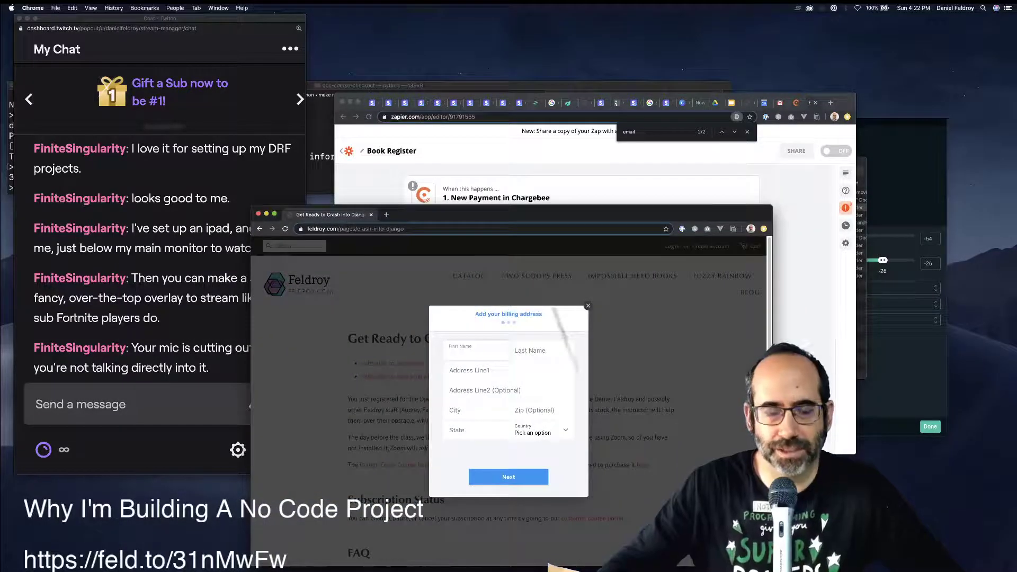
Autofill the saved billing address and set the state to California.
text(Da)
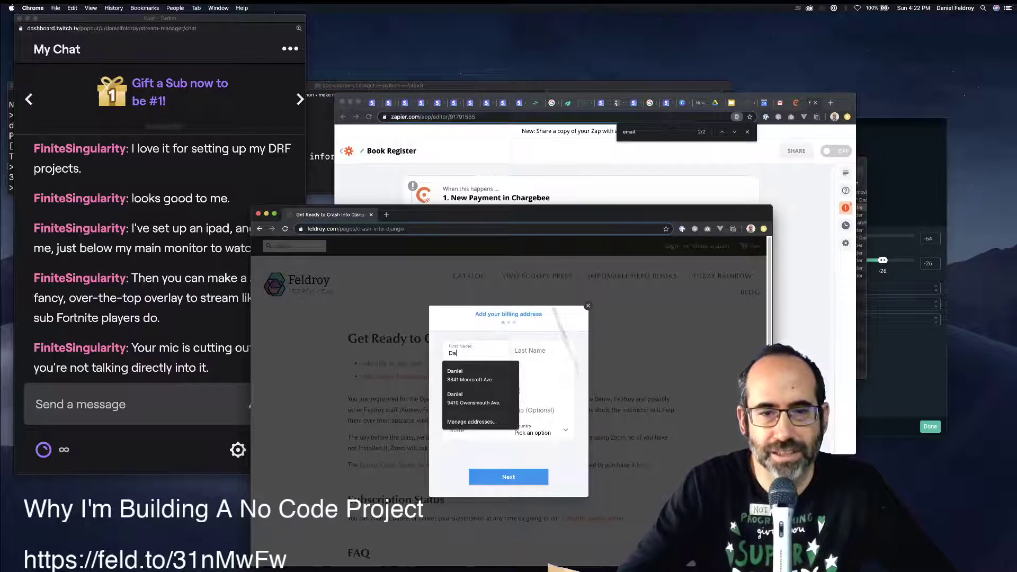
key(Down)
key(Down)
key(Return)
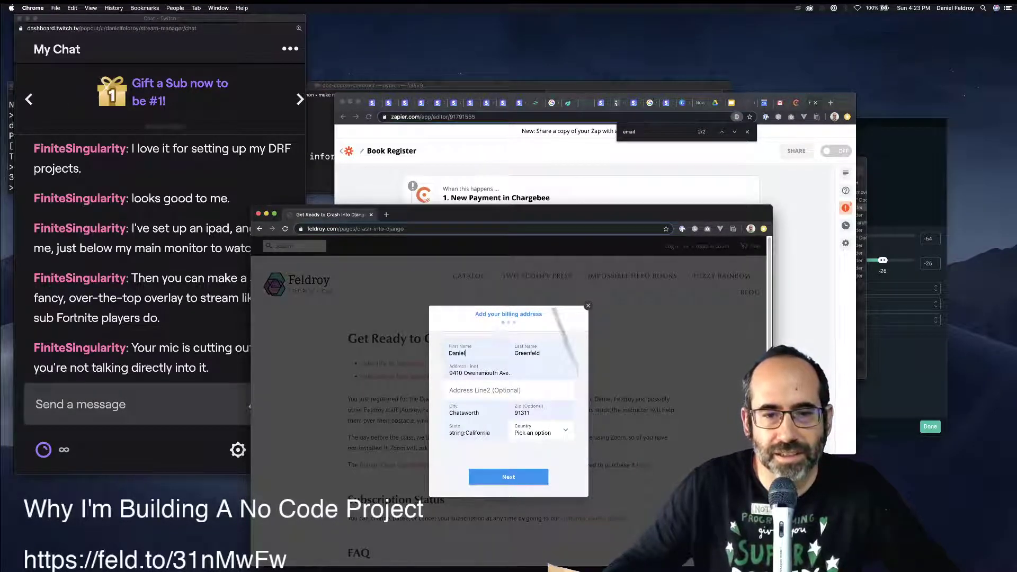
click(470, 433)
click(477, 447)
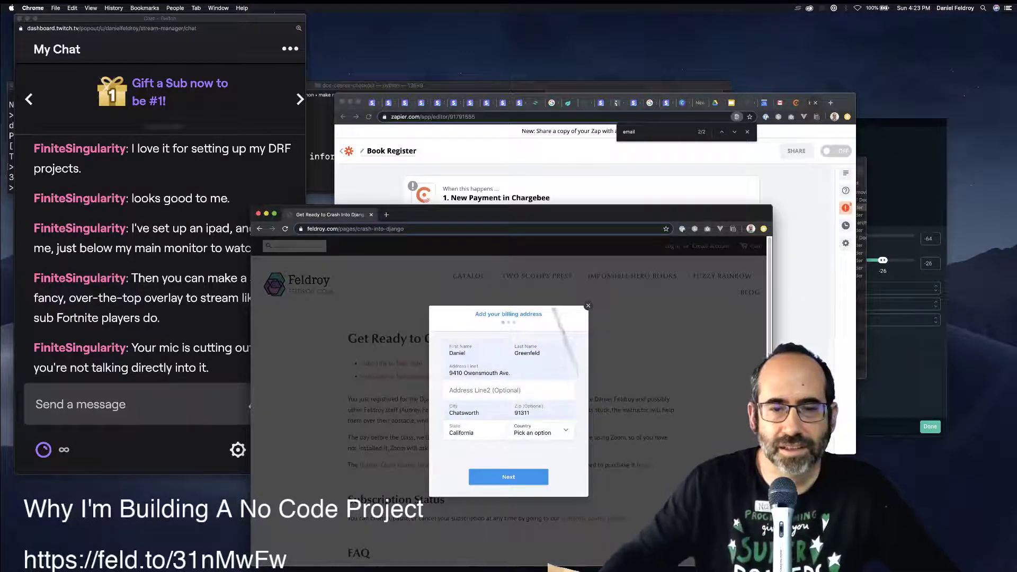
Set the country to United States, submit the address, and reselect California as the state.
click(540, 433)
scroll(530, 510, down, 5)
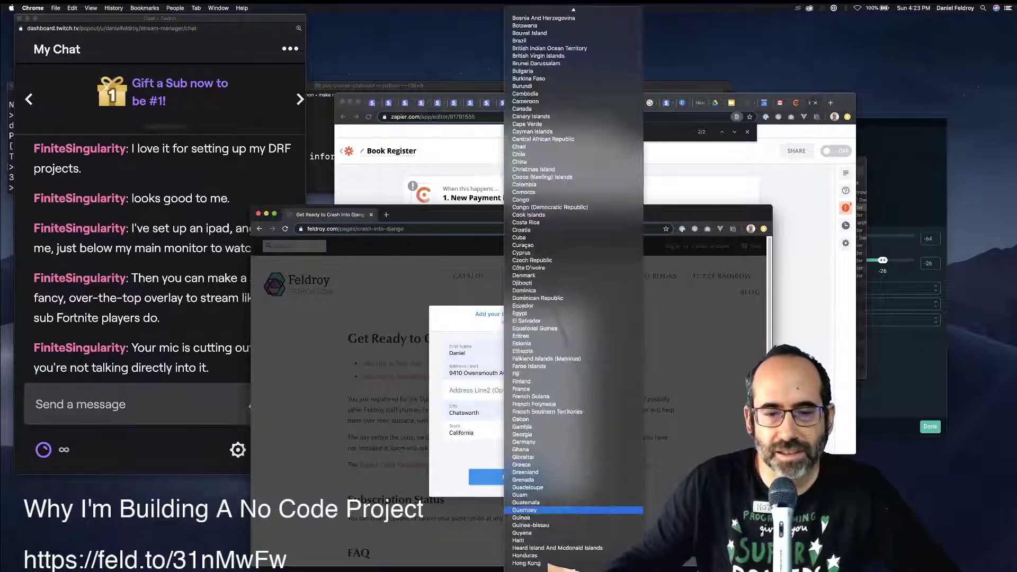
scroll(530, 509, down, 20)
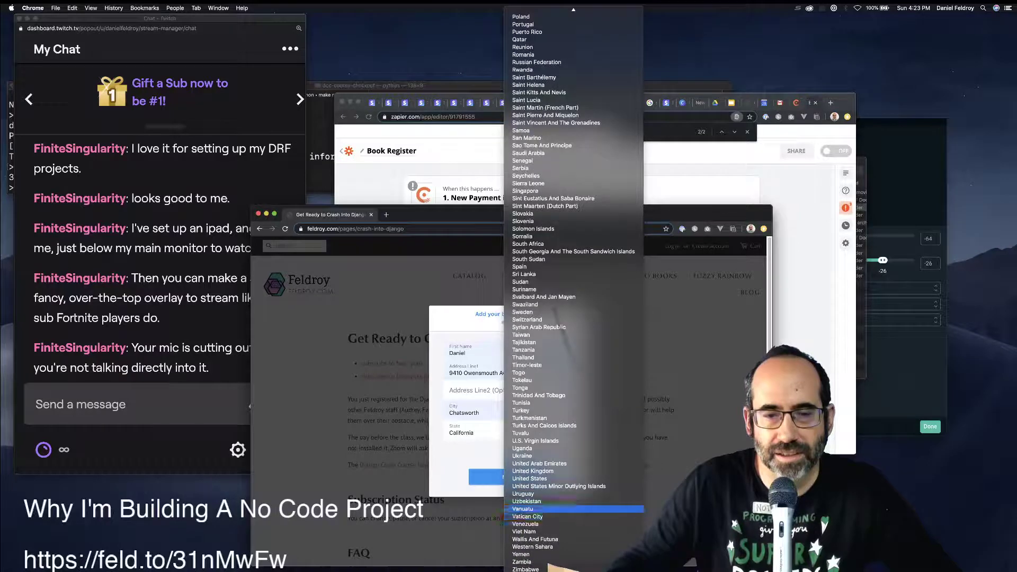
click(529, 478)
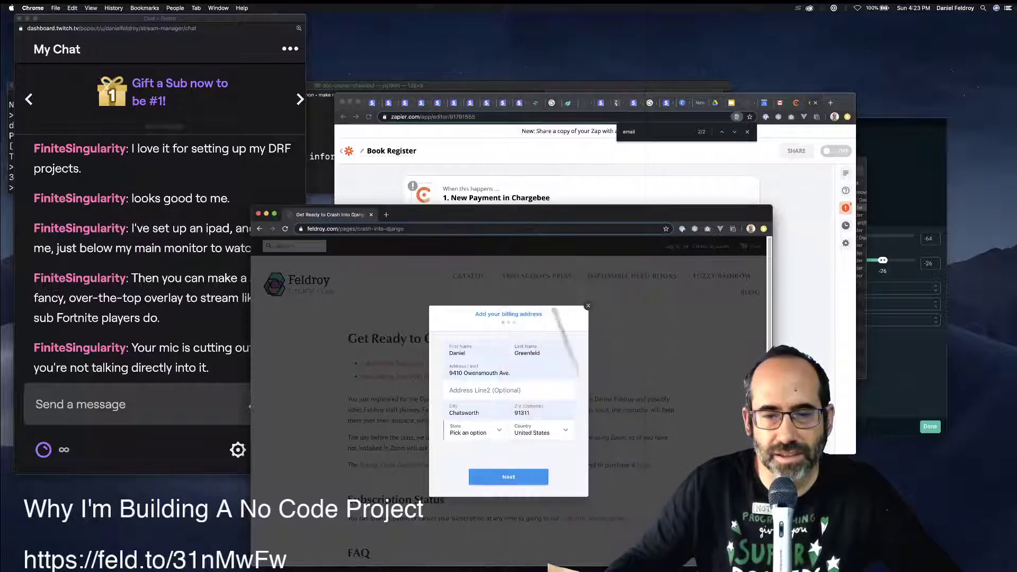
click(529, 477)
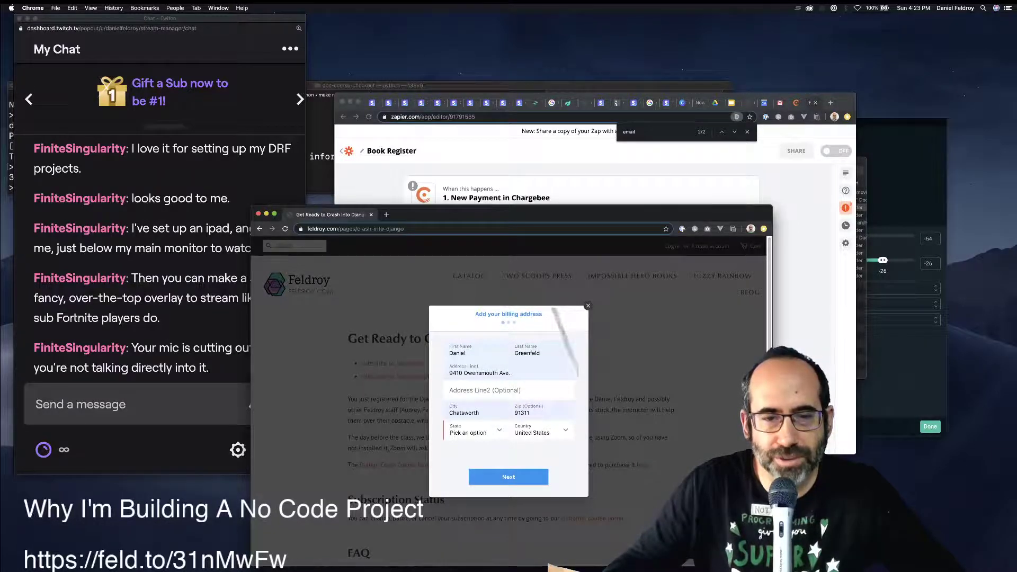
click(473, 430)
click(459, 498)
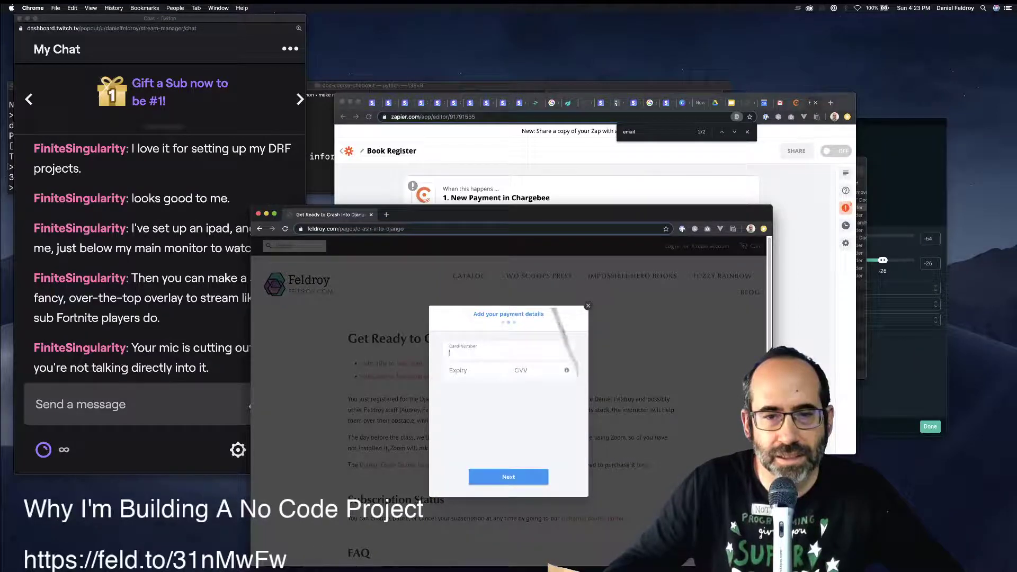
key(super+w)
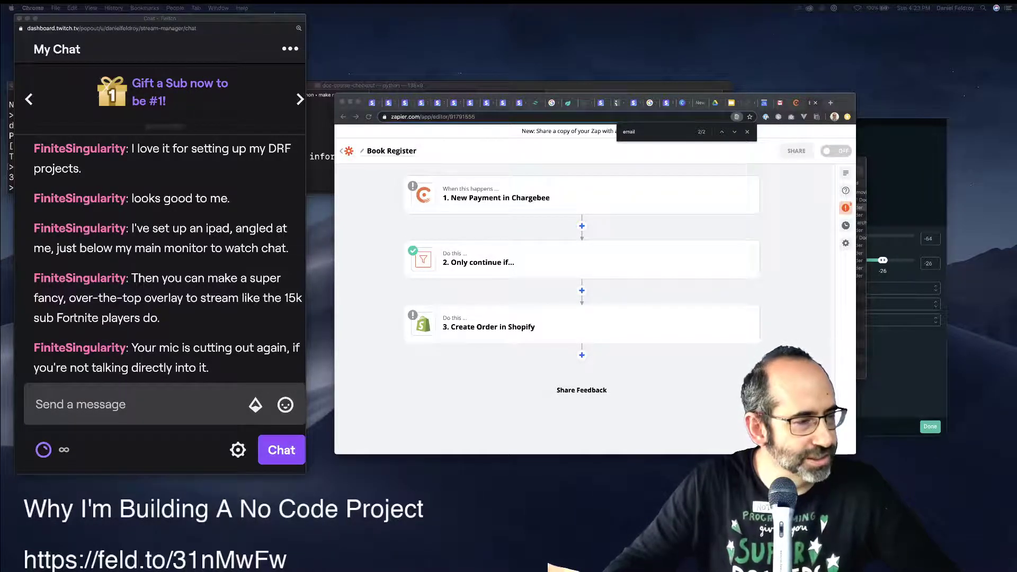
Bring the Zapier editor back in front of the course page and return to the zap list.
key(super+Tab)
key(super+Tab)
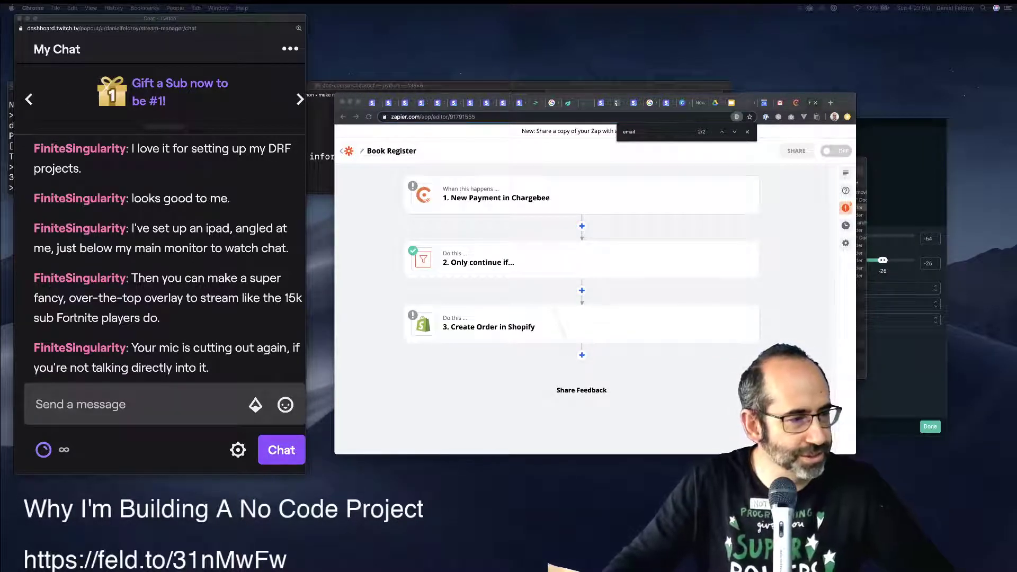
key(super+Tab)
key(super+Tab)
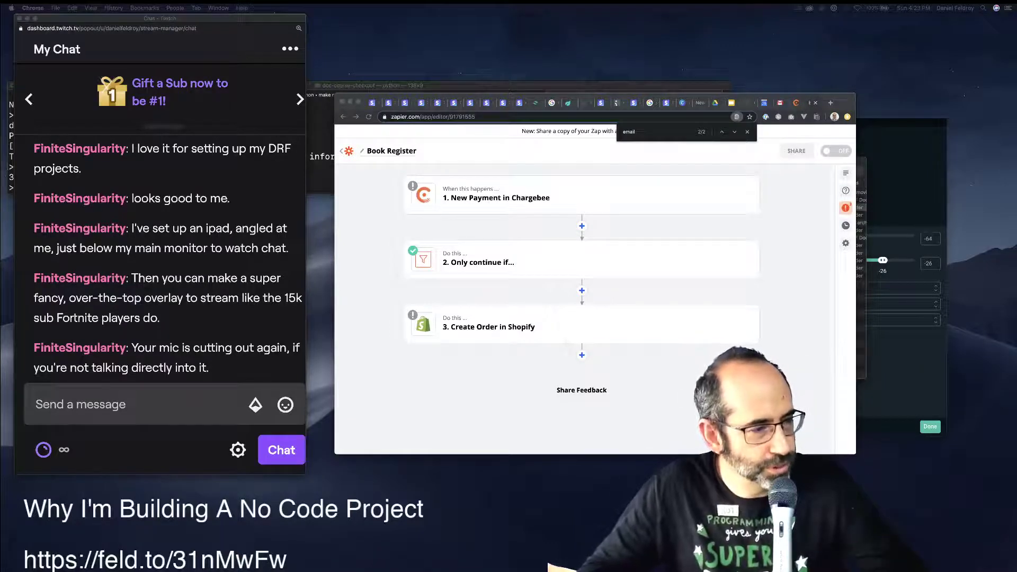
drag(1, 302, 688, 162)
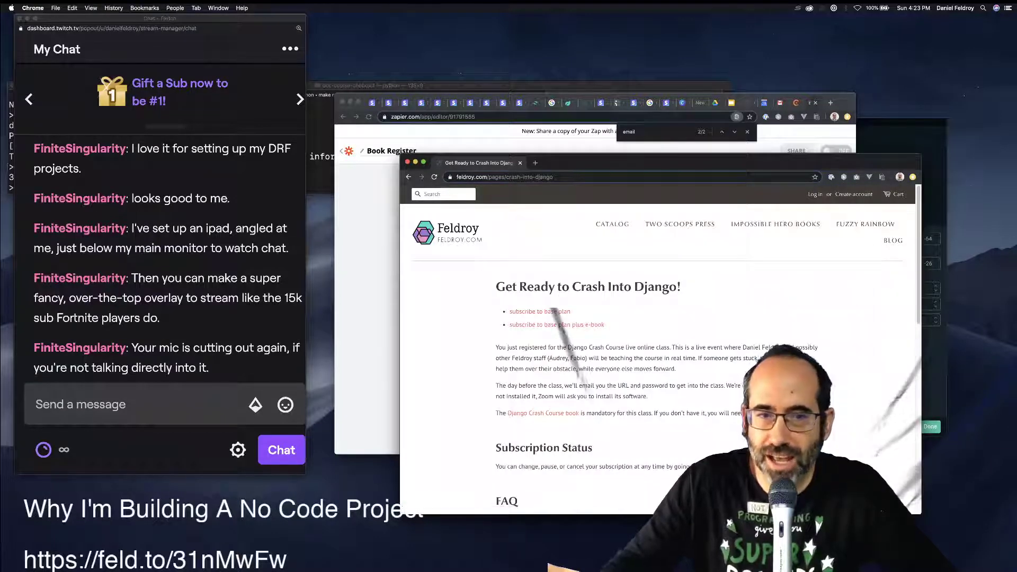
key(super+grave)
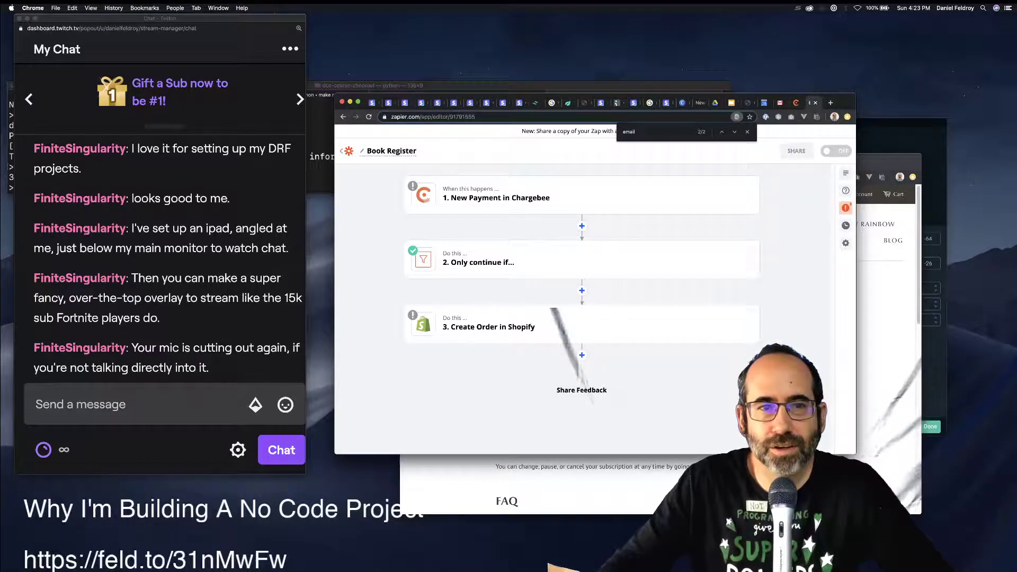
key(super+bracketleft)
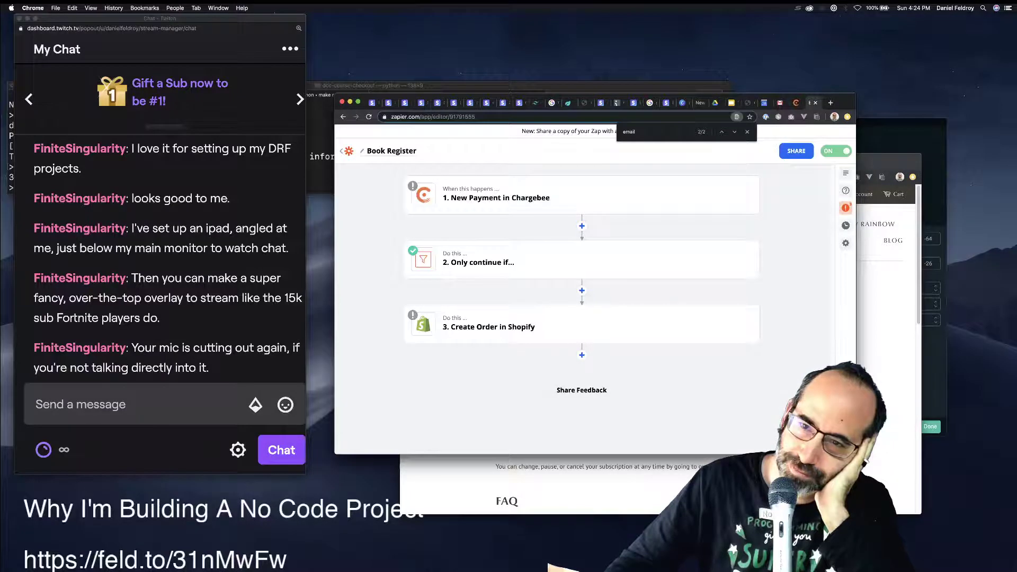
Test the Chargebee payment trigger from the errors list and accept the sample payment.
click(845, 208)
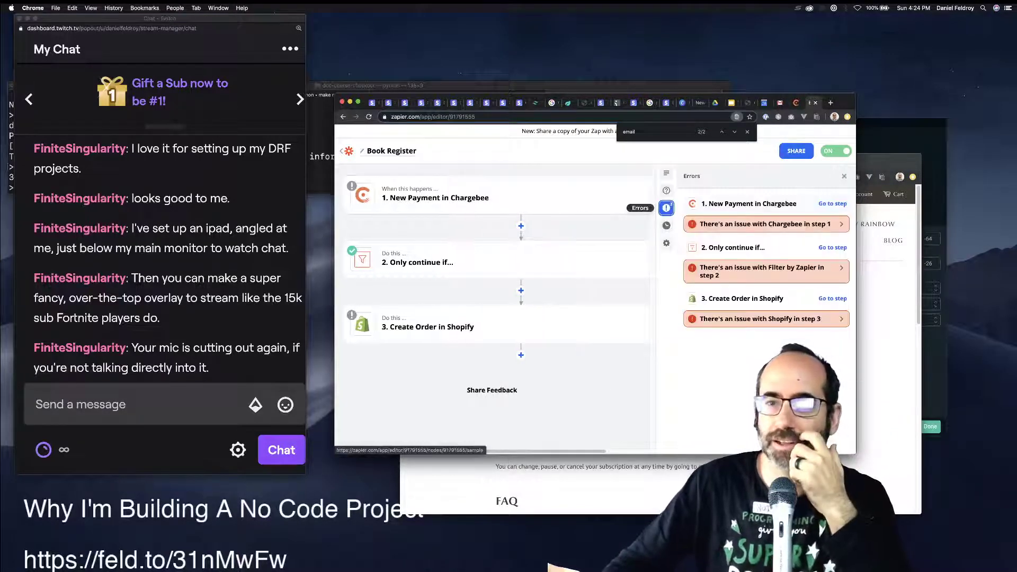
click(762, 224)
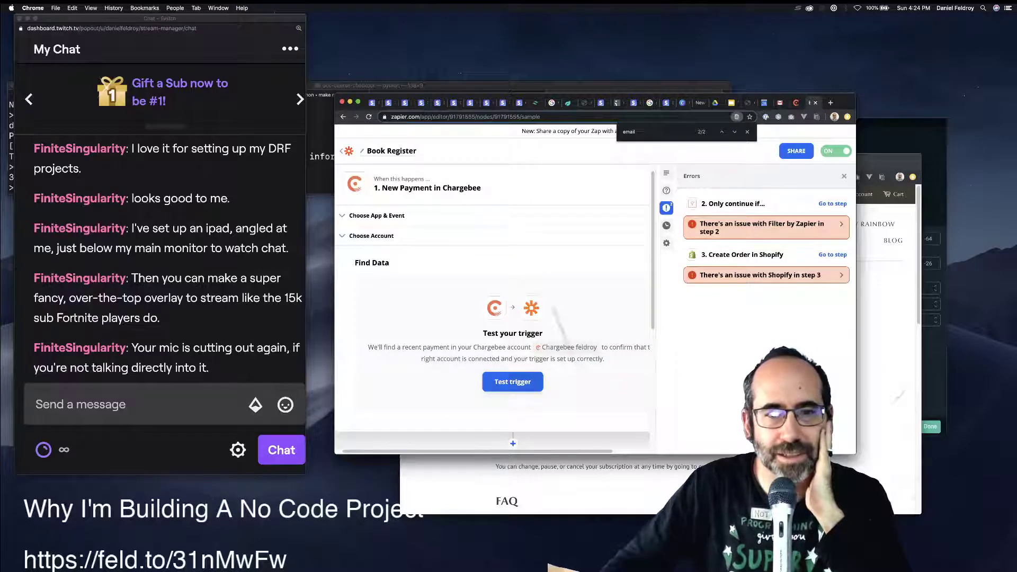
click(512, 381)
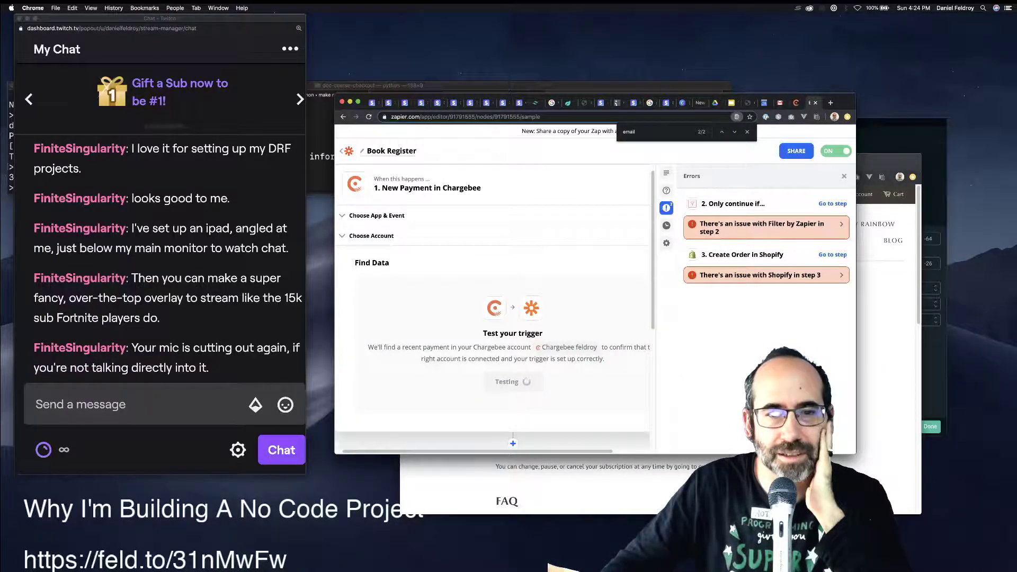
scroll(513, 371, down, 10)
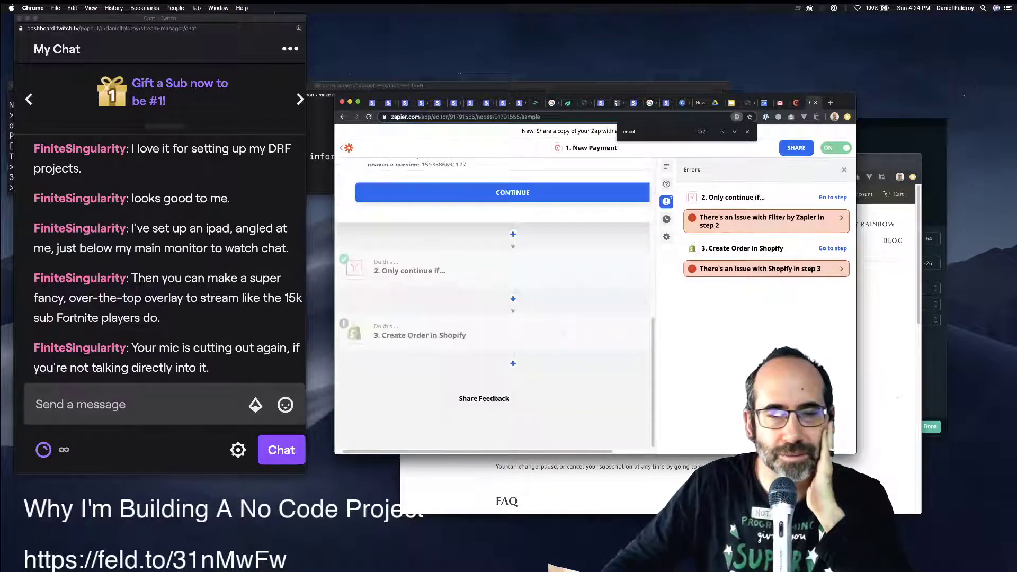
scroll(512, 444, up, 5)
scroll(513, 371, up, 5)
scroll(512, 371, down, 6)
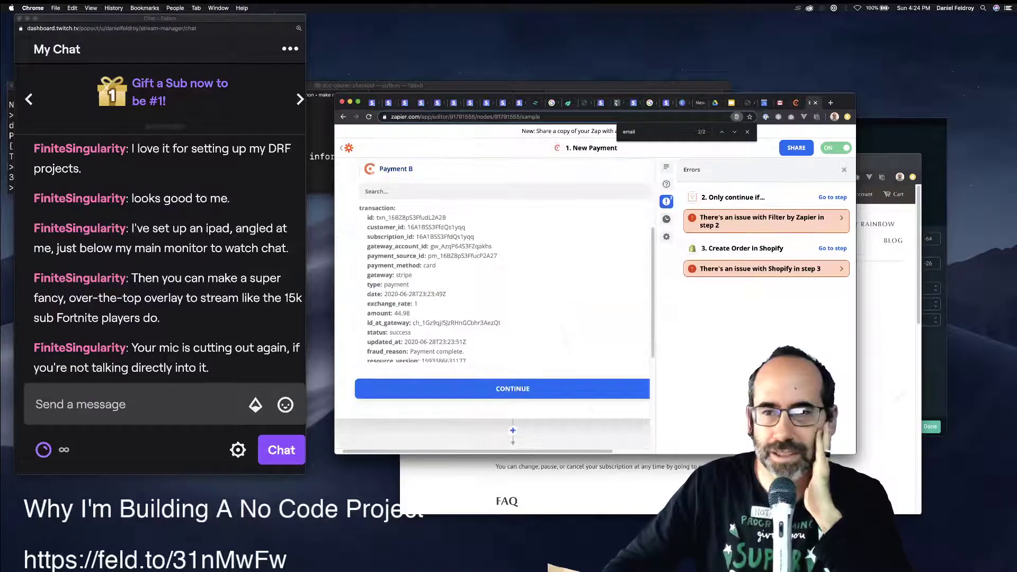
click(513, 388)
Review the 'Only continue if' filter step's setup and finish editing it.
click(445, 334)
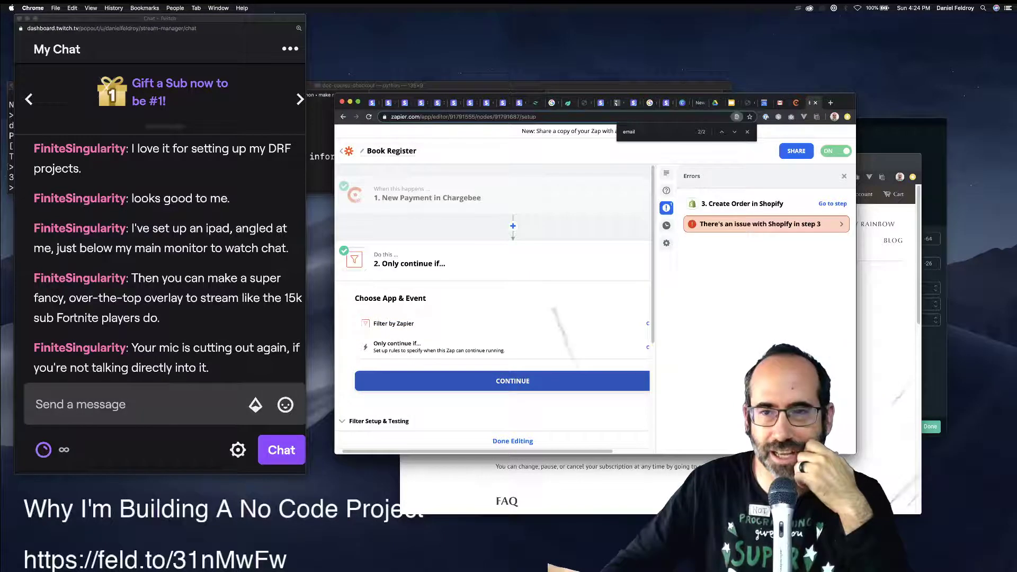
click(513, 381)
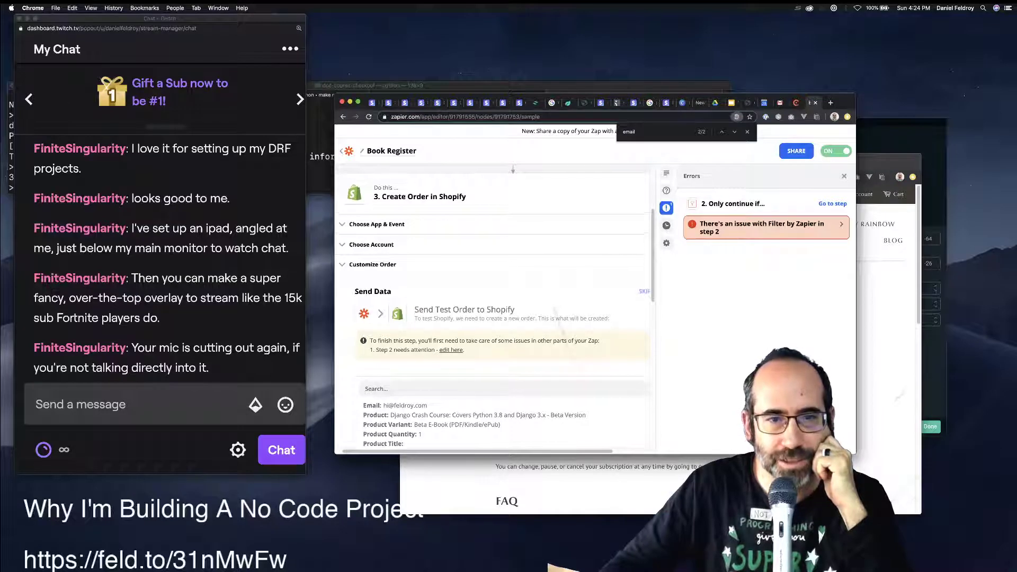
scroll(495, 305, up, 3)
scroll(494, 270, down, 2)
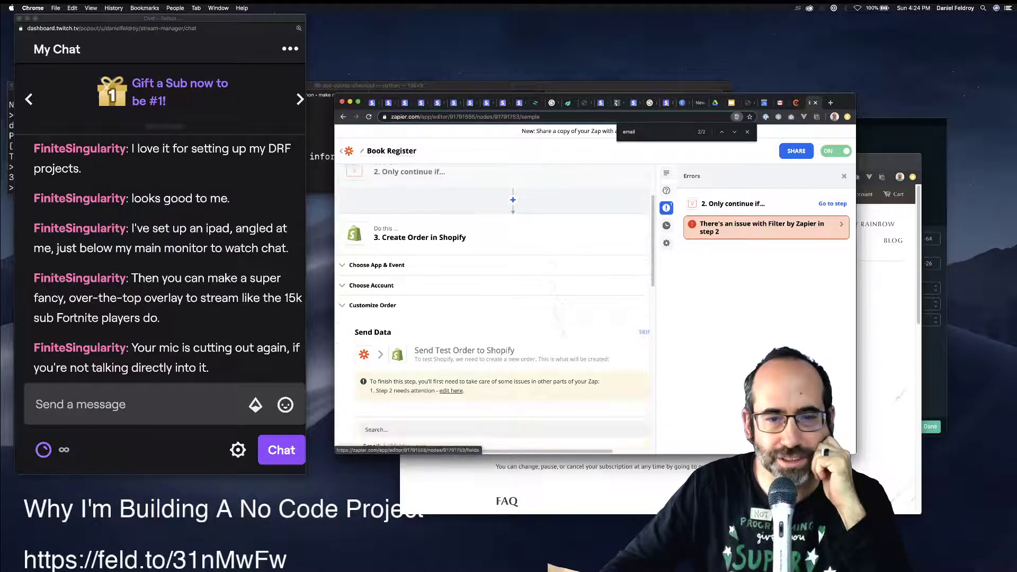
scroll(494, 270, up, 3)
click(403, 262)
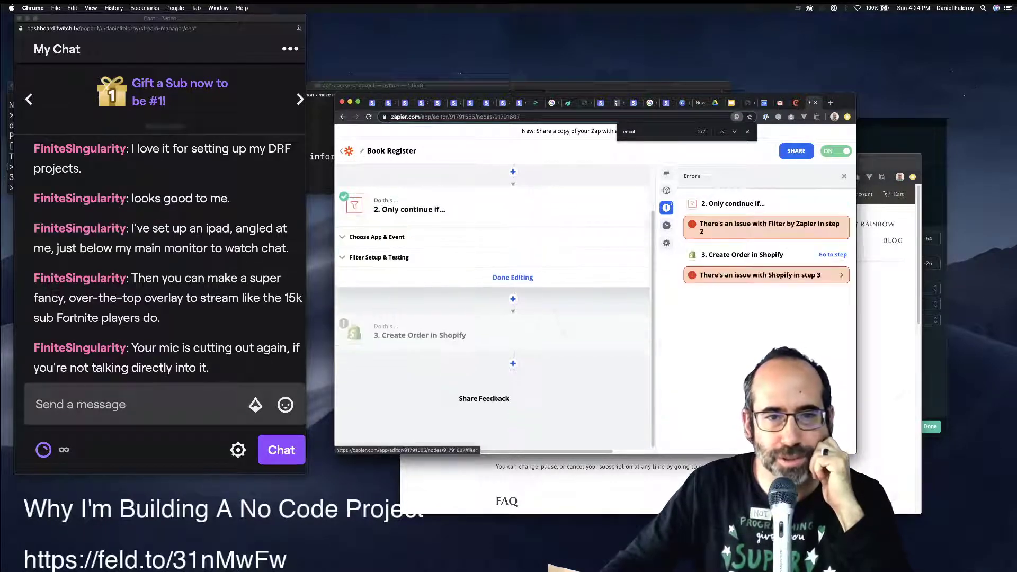
click(379, 258)
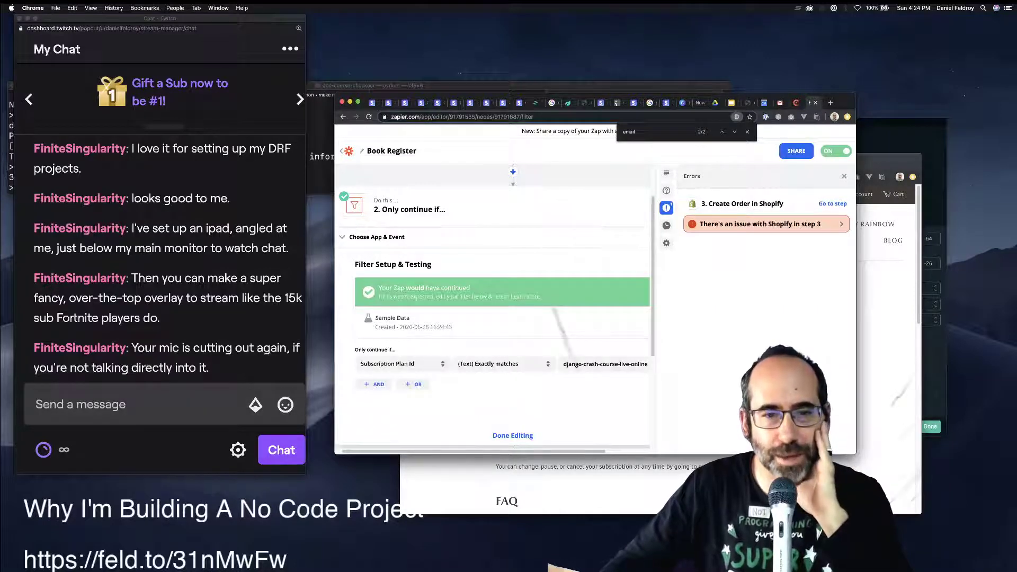
scroll(513, 402, down, 1)
click(512, 402)
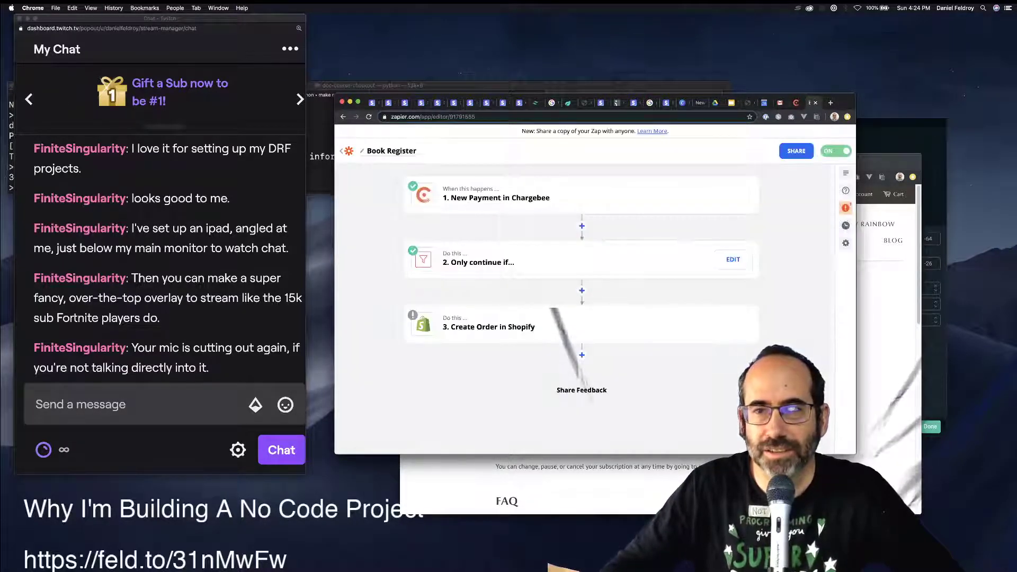
Open the Shopify order step from the errors list and review its sample order data.
click(845, 208)
click(805, 224)
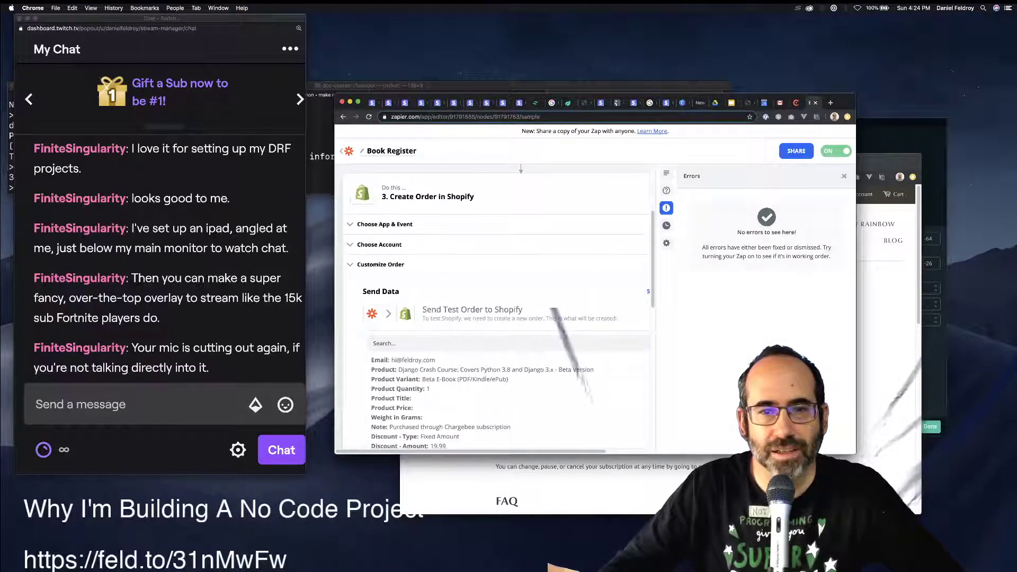
scroll(498, 318, down, 2)
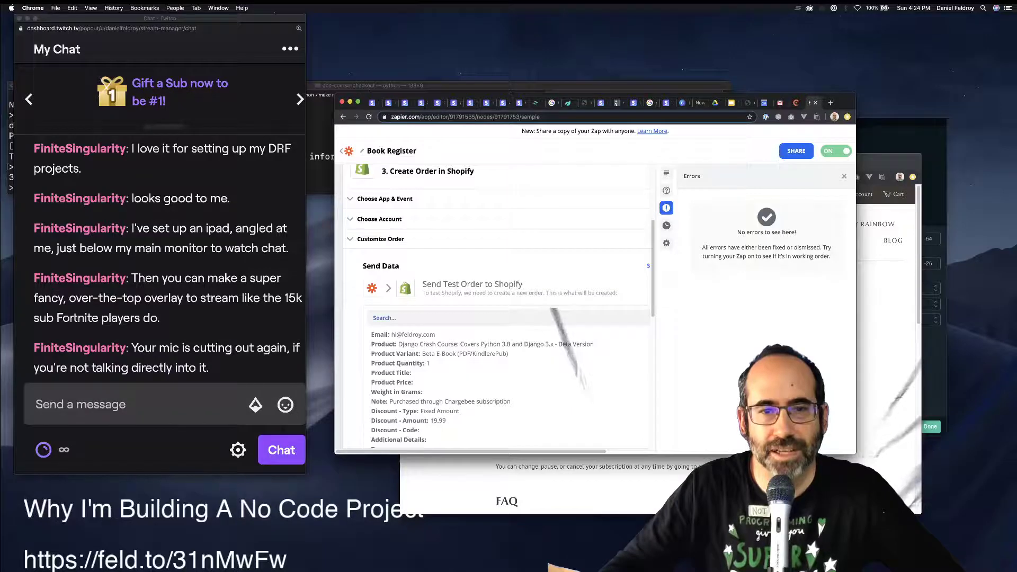
scroll(498, 318, down, 5)
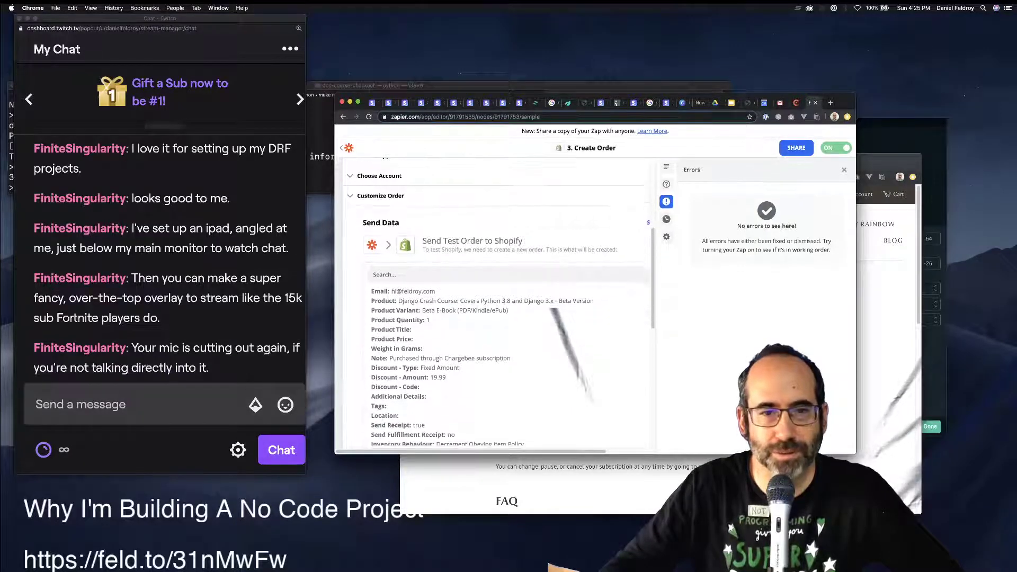
scroll(506, 339, down, 4)
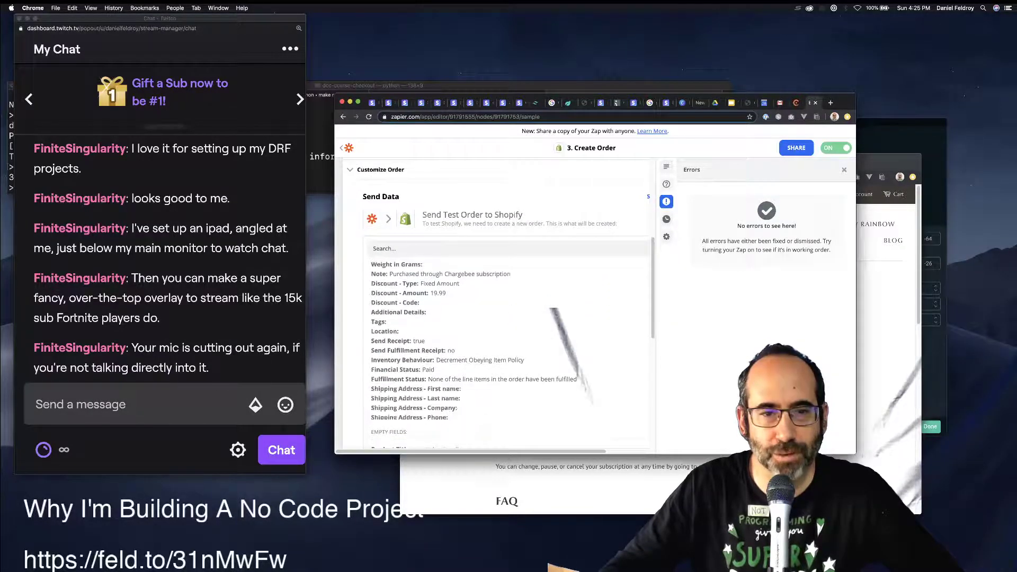
scroll(506, 339, up, 4)
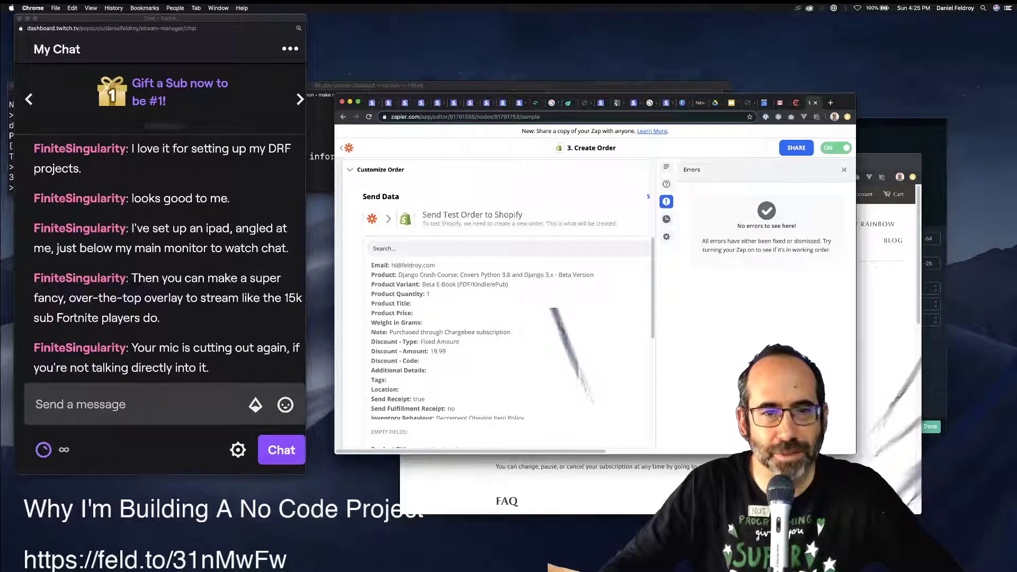
drag(435, 265, 381, 265)
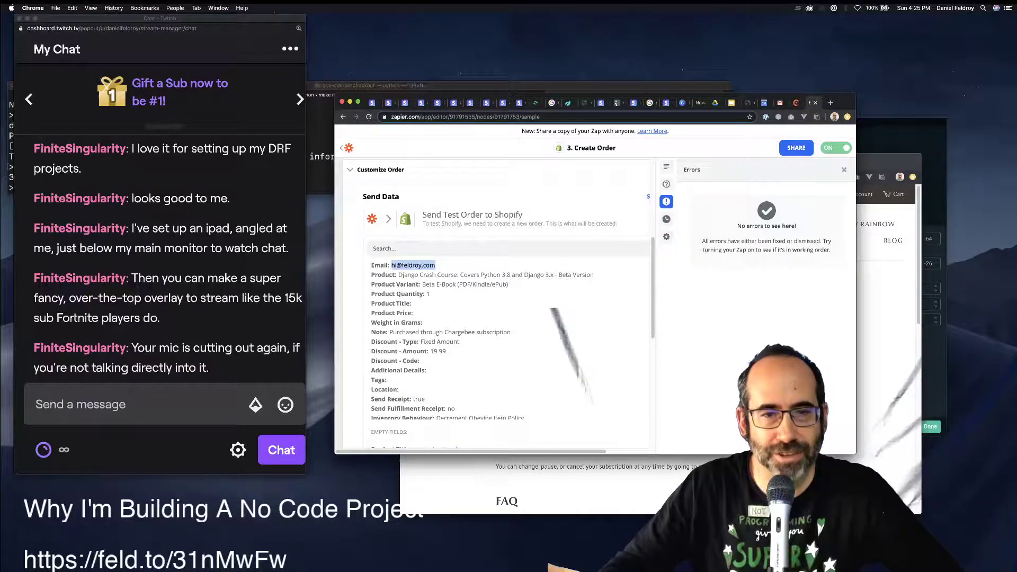
scroll(505, 339, down, 10)
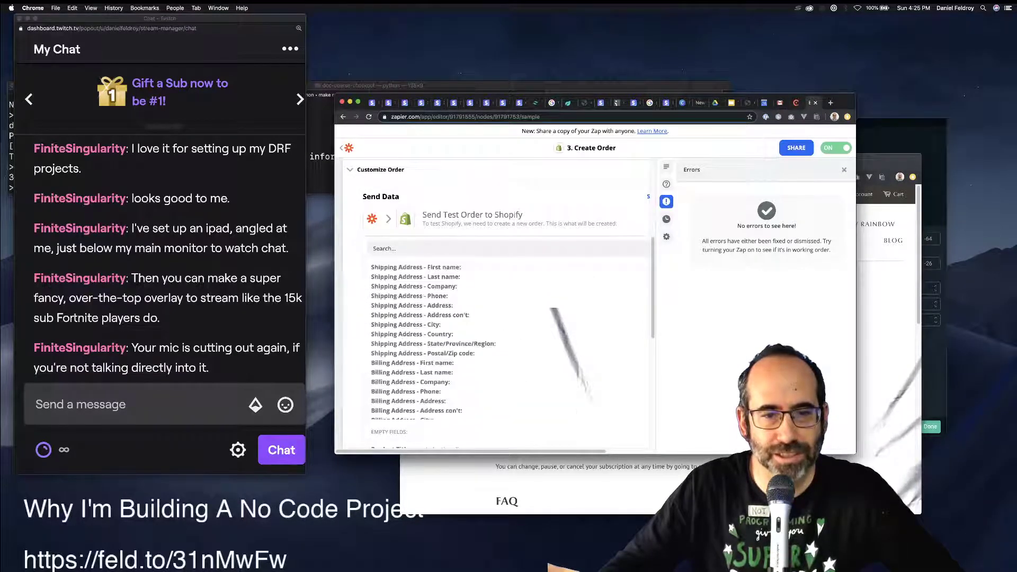
scroll(505, 339, down, 3)
scroll(505, 339, down, 10)
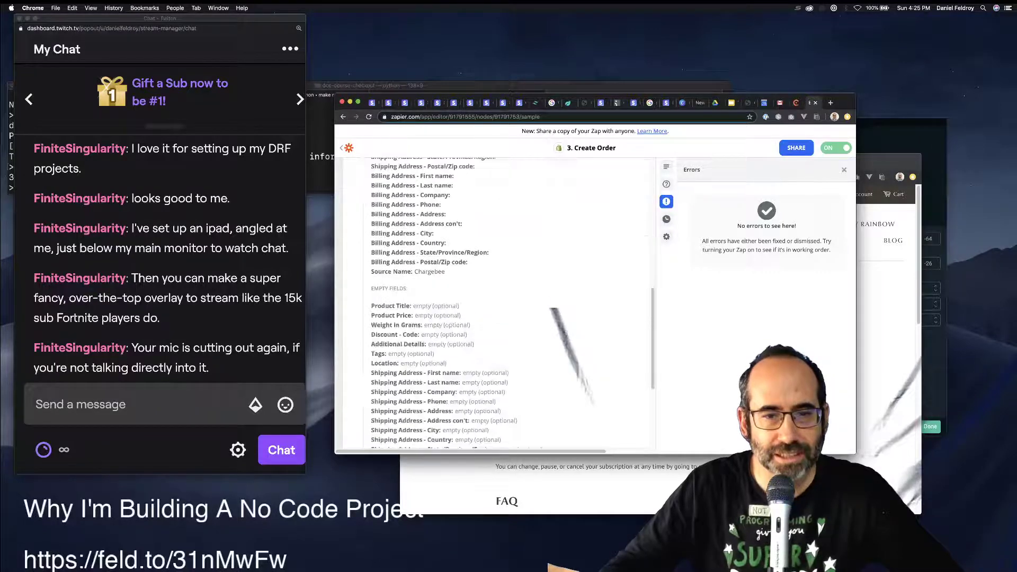
scroll(506, 339, up, 15)
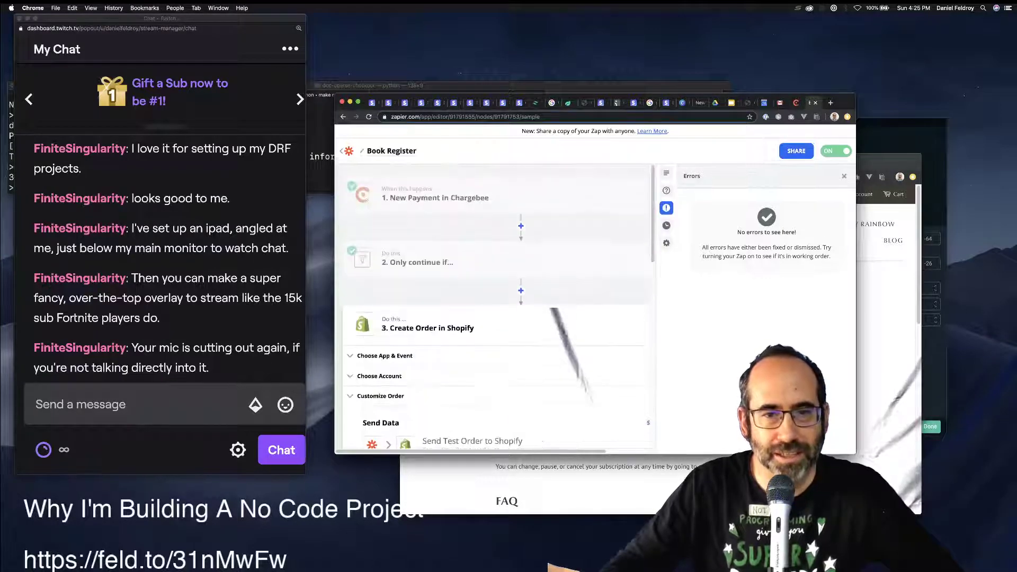
Confirm the Shopify account, check the customer Email field, and accept the Customize Order fields.
click(380, 396)
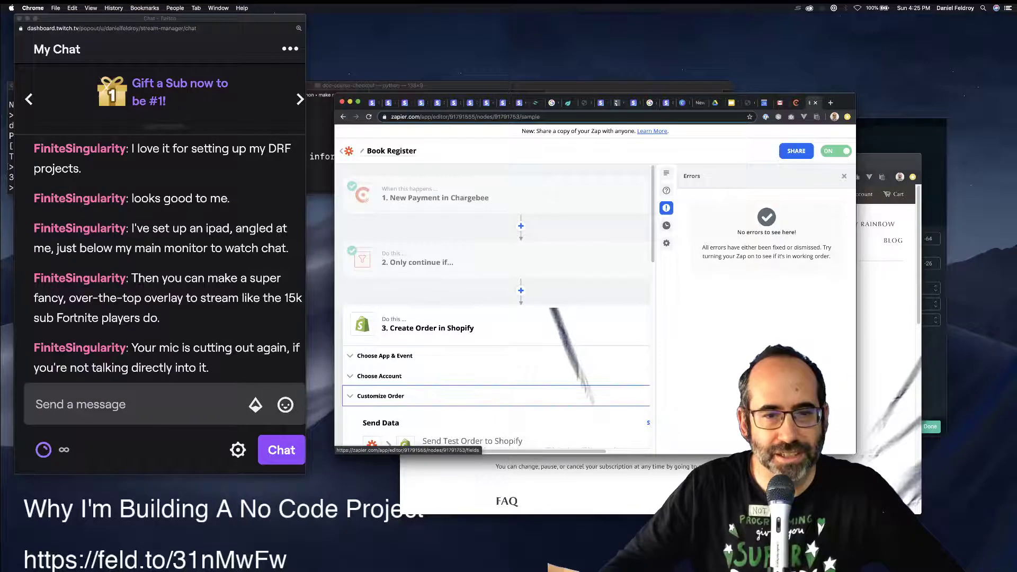
click(379, 376)
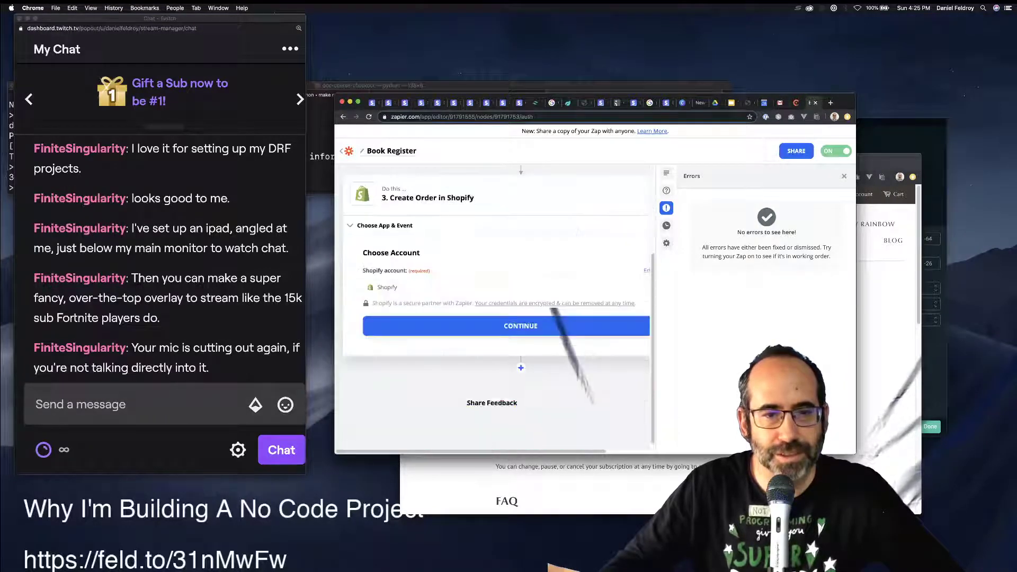
click(504, 325)
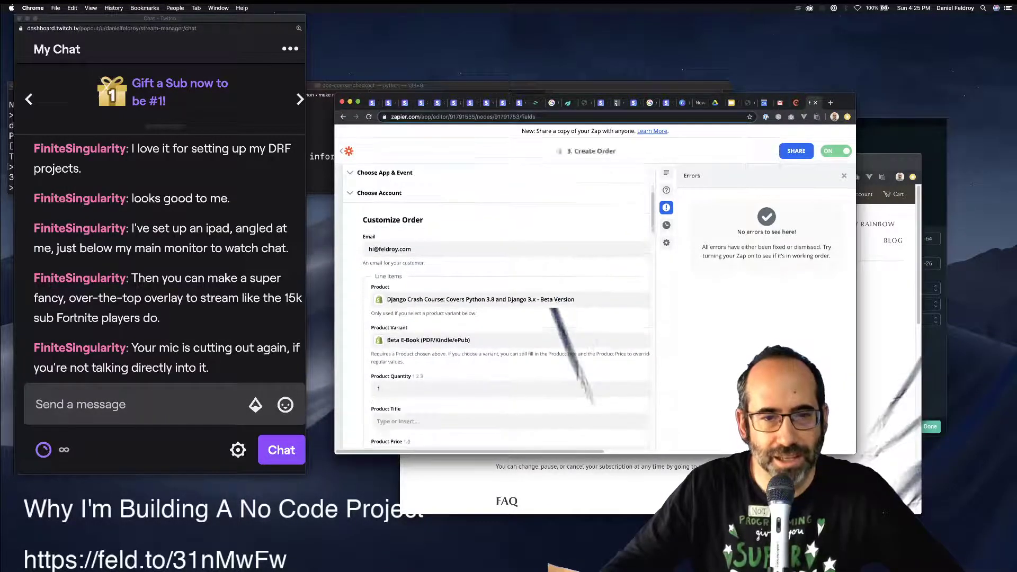
click(389, 243)
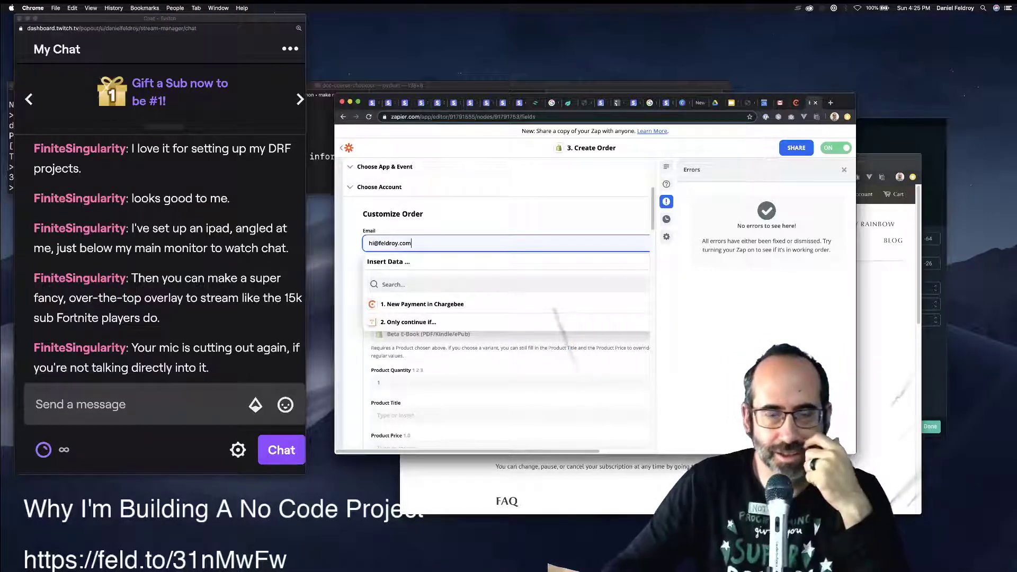
key(Escape)
scroll(498, 305, down, 10)
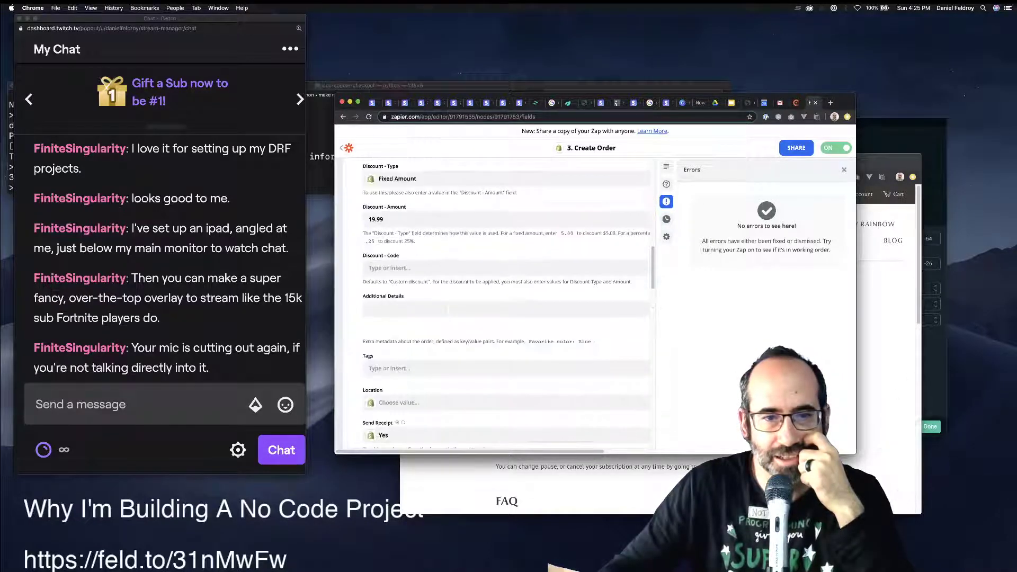
scroll(498, 304, down, 6)
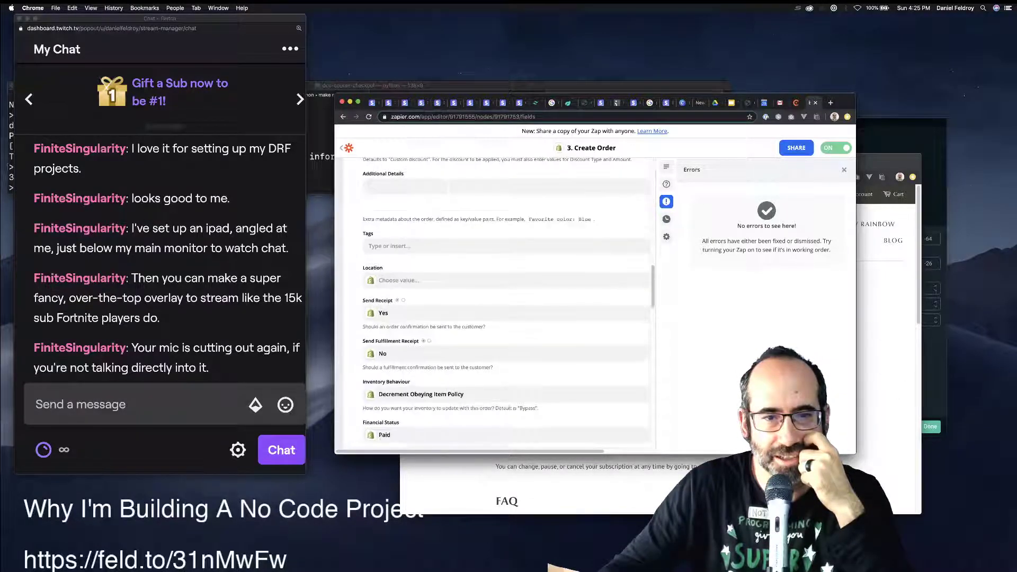
scroll(498, 304, down, 10)
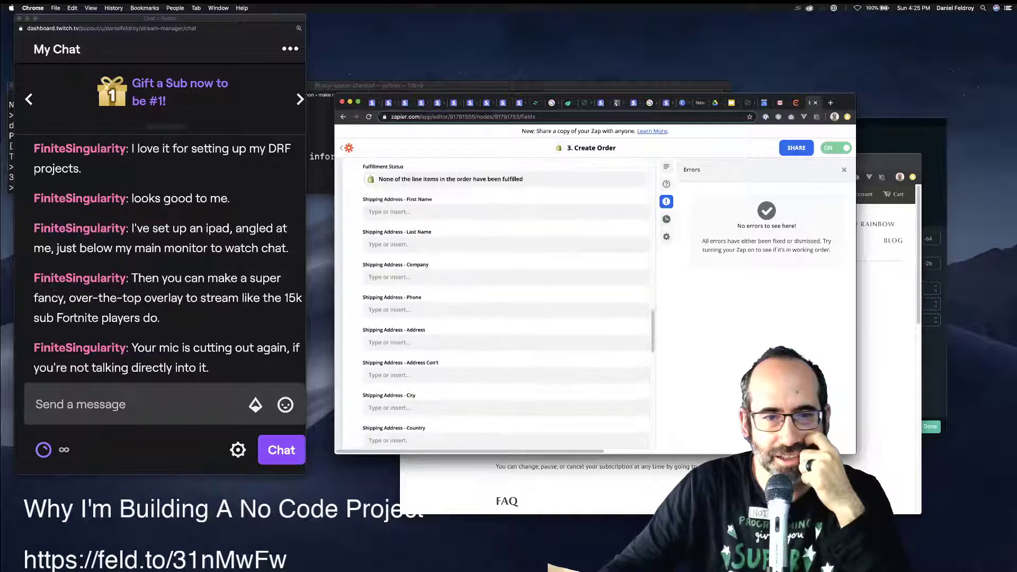
scroll(497, 305, up, 15)
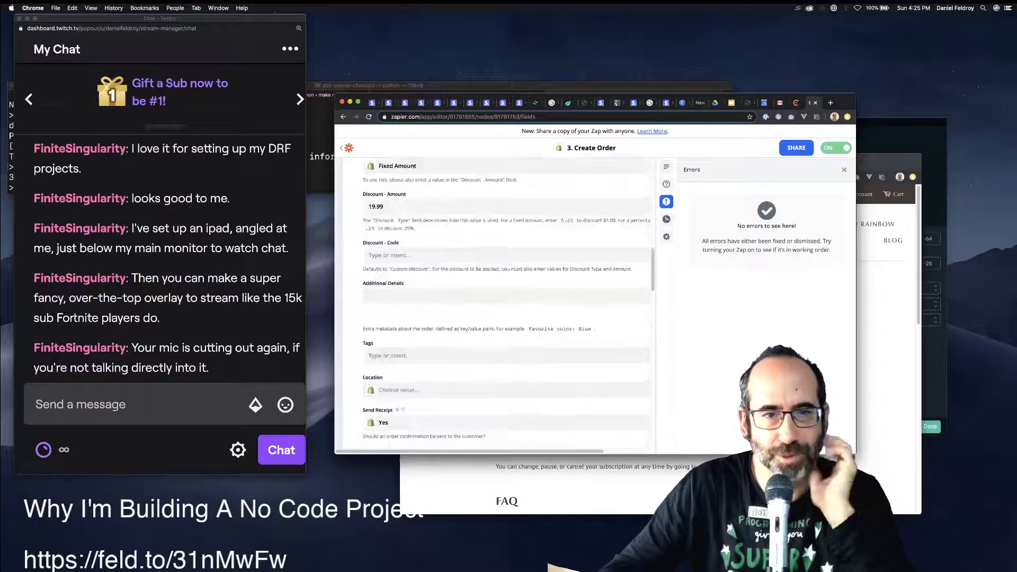
scroll(498, 305, up, 8)
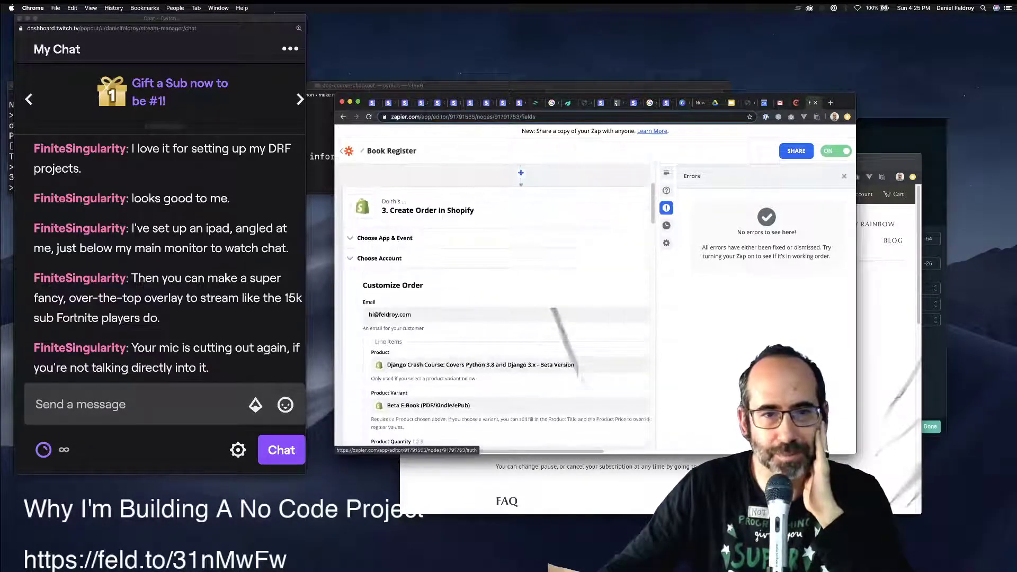
scroll(498, 304, down, 20)
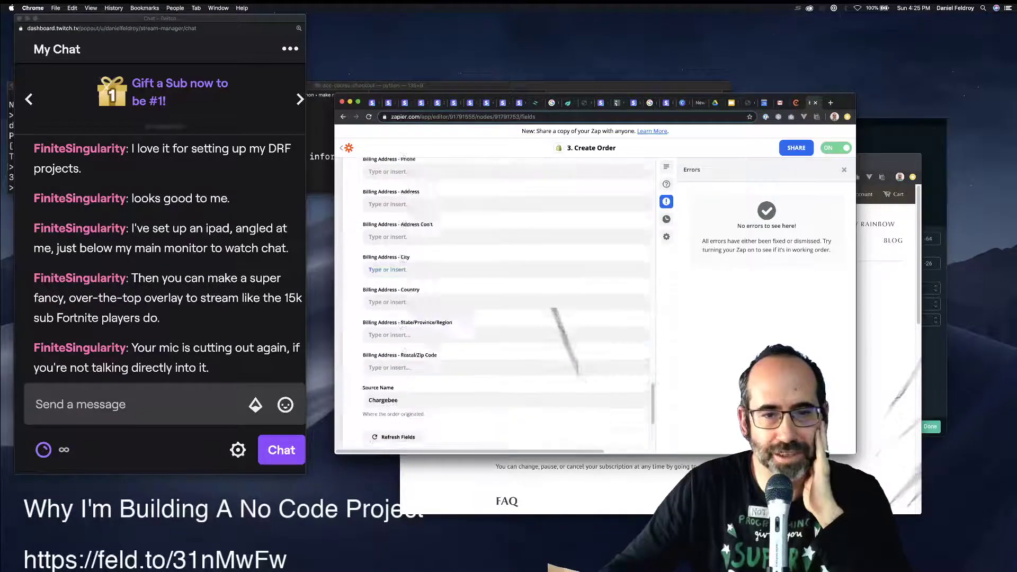
click(522, 319)
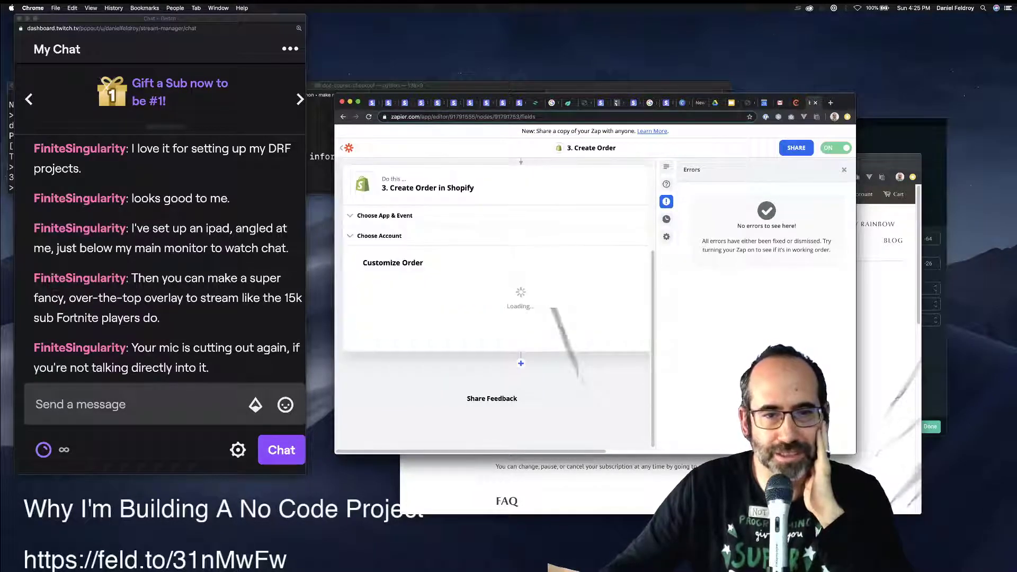
Send a test order to Shopify, which fails with an invalid fulfillment status.
scroll(498, 304, up, 2)
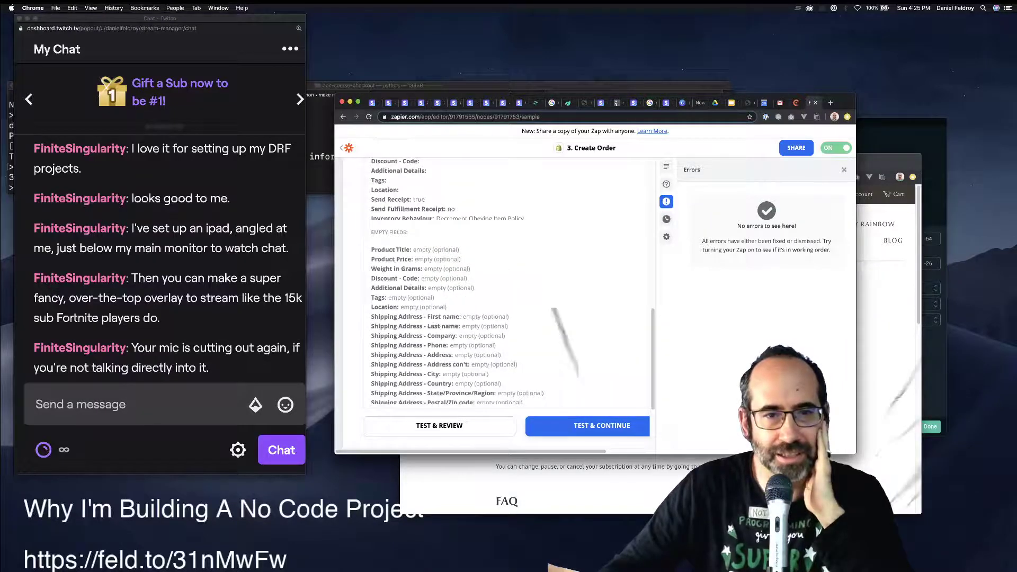
scroll(498, 302, up, 1)
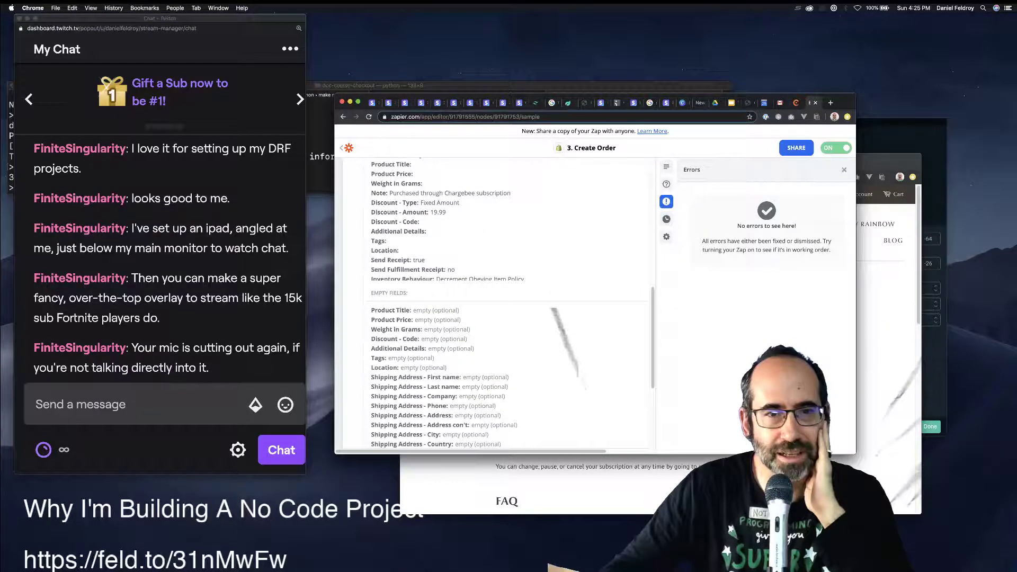
scroll(498, 304, up, 1)
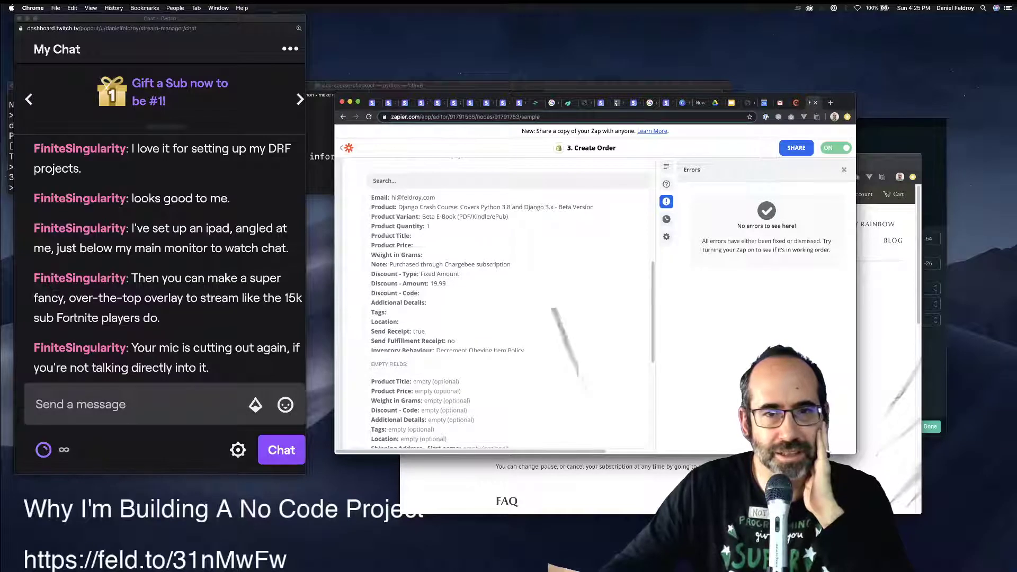
scroll(382, 197, down, 3)
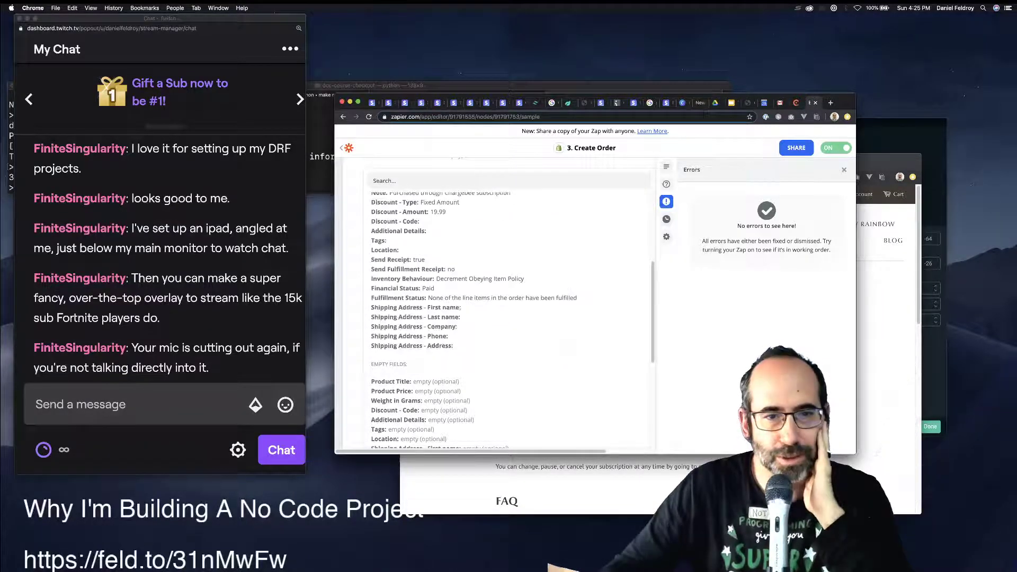
scroll(498, 302, down, 3)
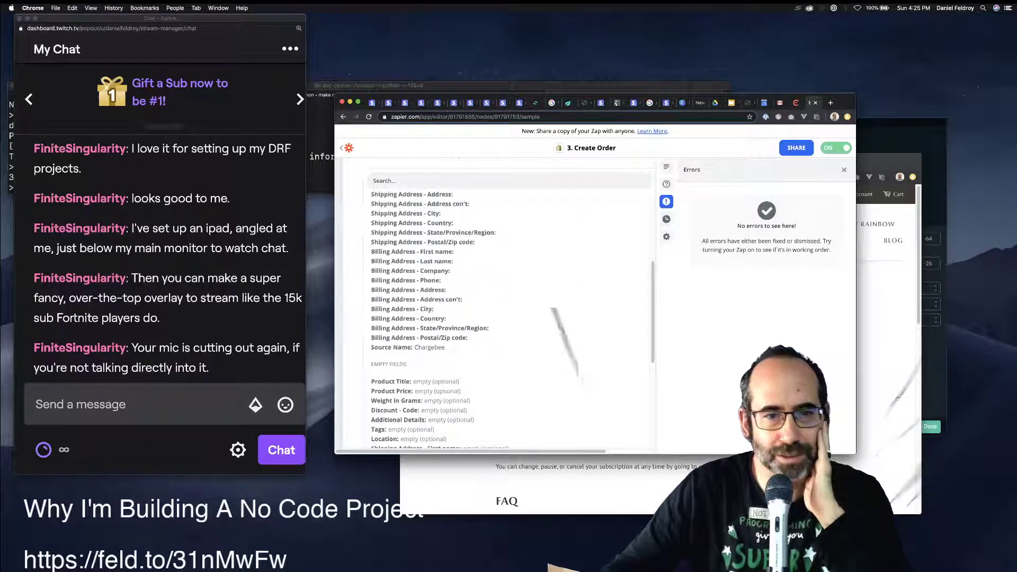
scroll(498, 302, down, 5)
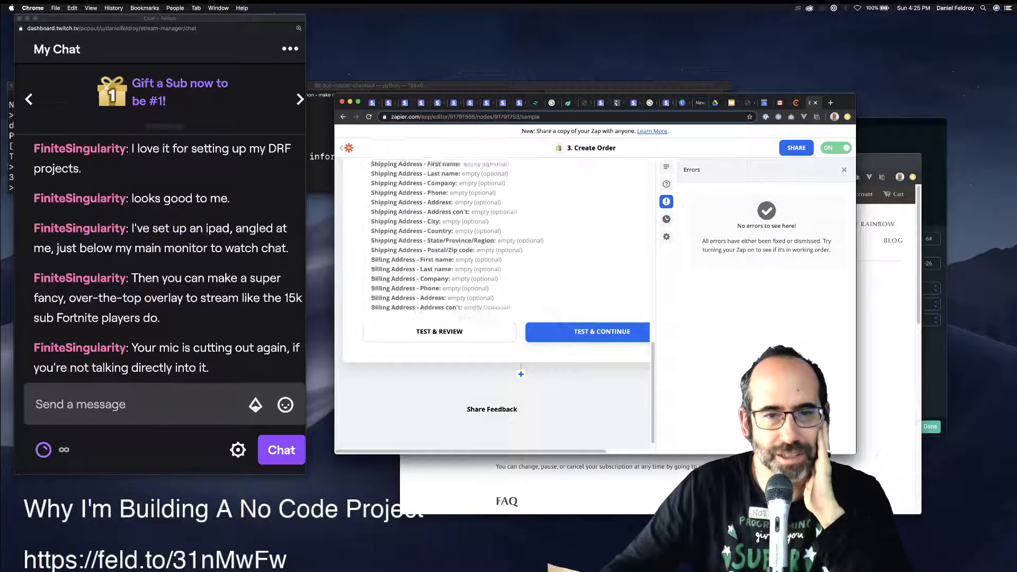
scroll(497, 302, down, 1)
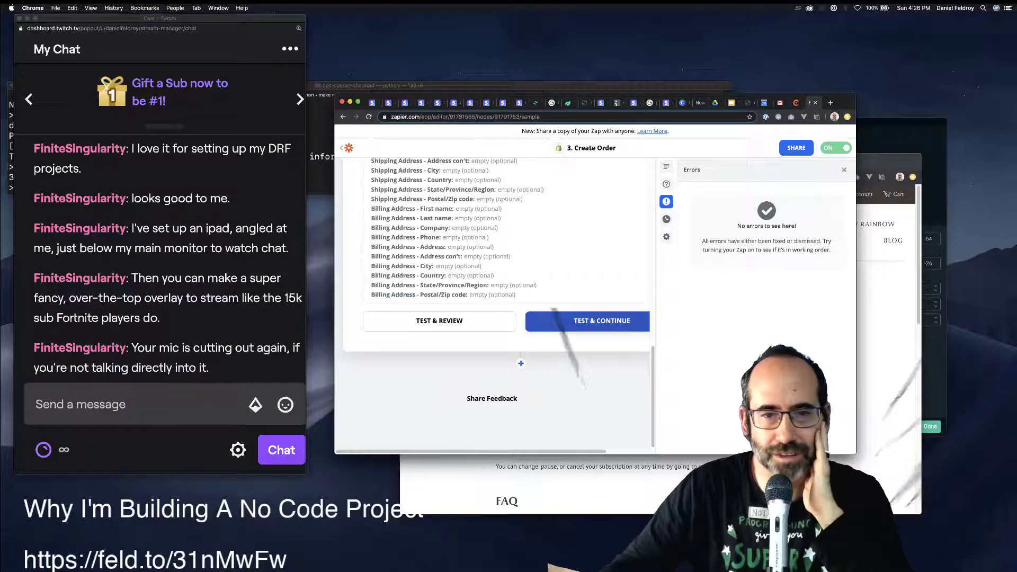
click(602, 320)
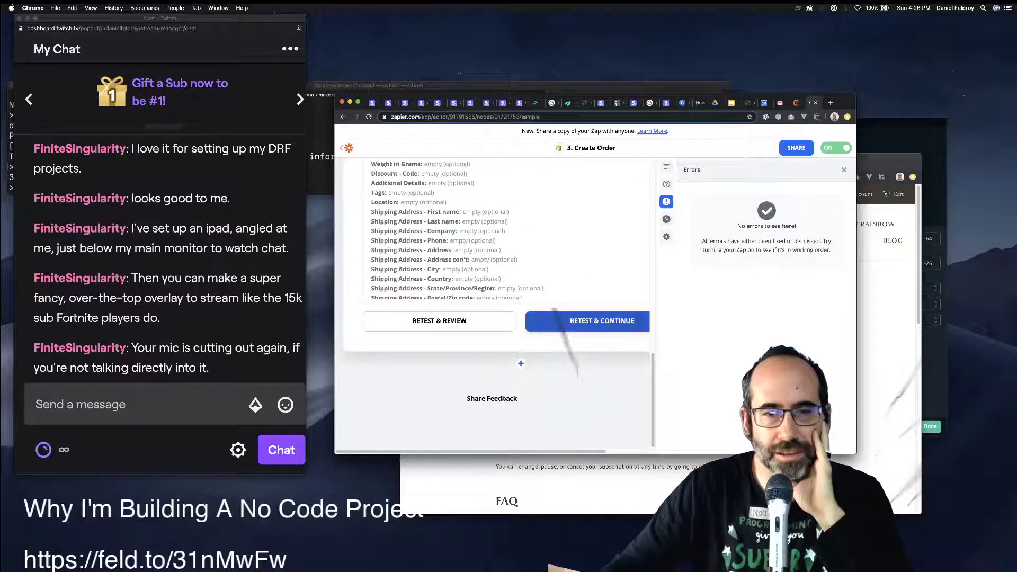
scroll(492, 297, up, 4)
Open the Customize Order fields and keep Financial Status set to Paid.
click(380, 351)
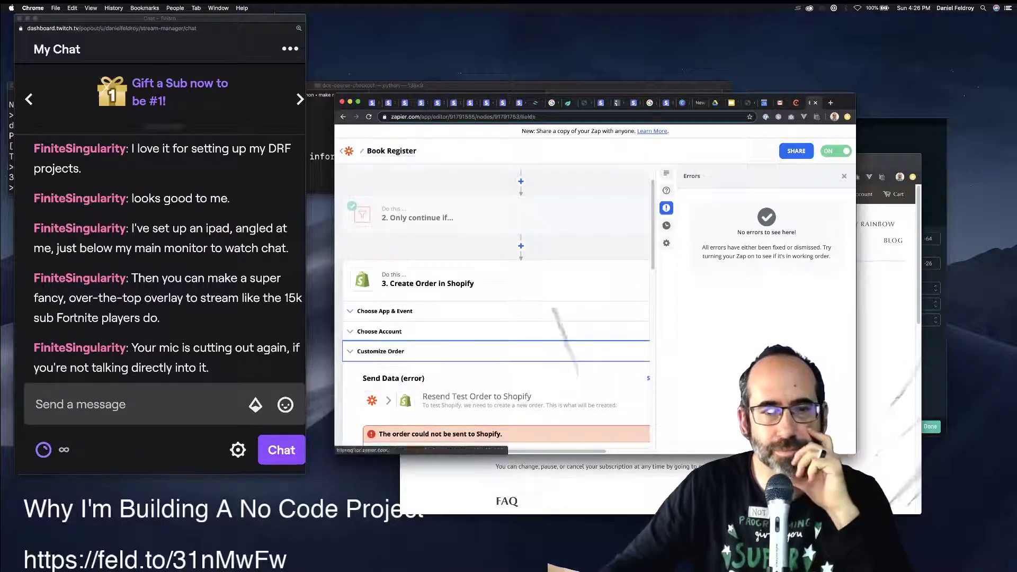
scroll(506, 302, down, 10)
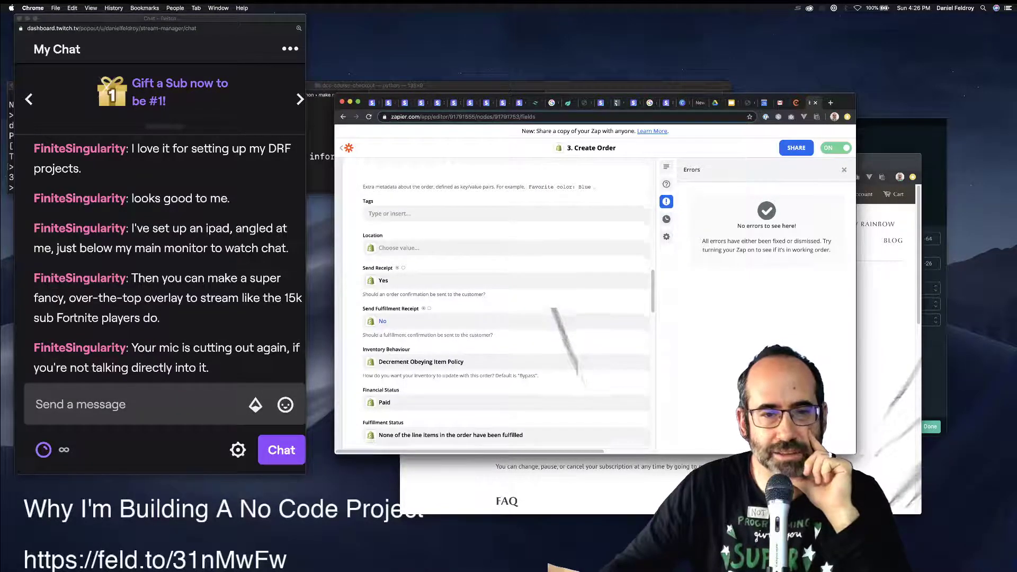
scroll(492, 302, down, 2)
scroll(493, 302, right, 1)
click(498, 372)
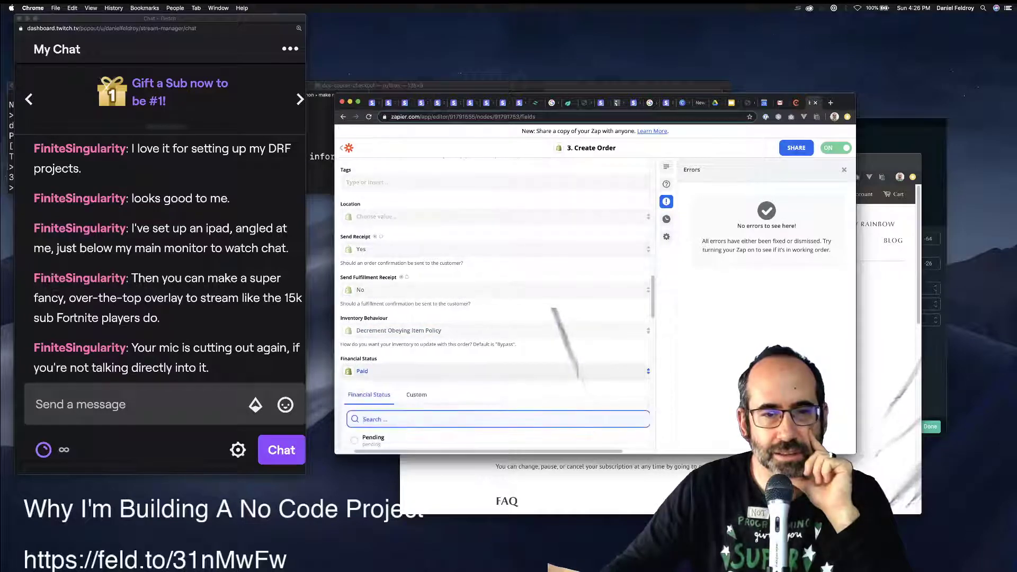
key(Escape)
Set Fulfillment Status to 'At least one line item in the order has been fulfilled'.
scroll(498, 302, down, 1)
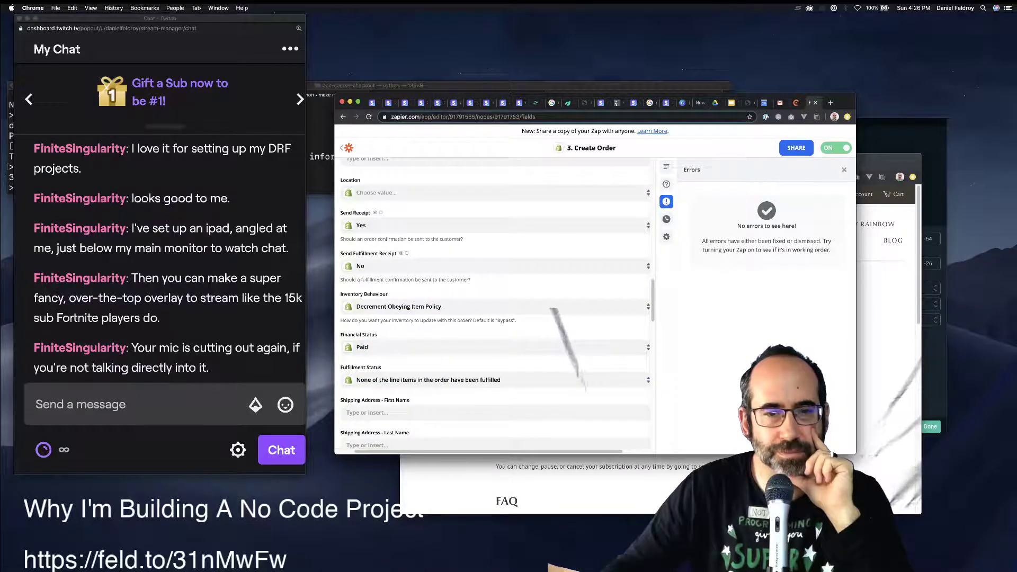
click(498, 379)
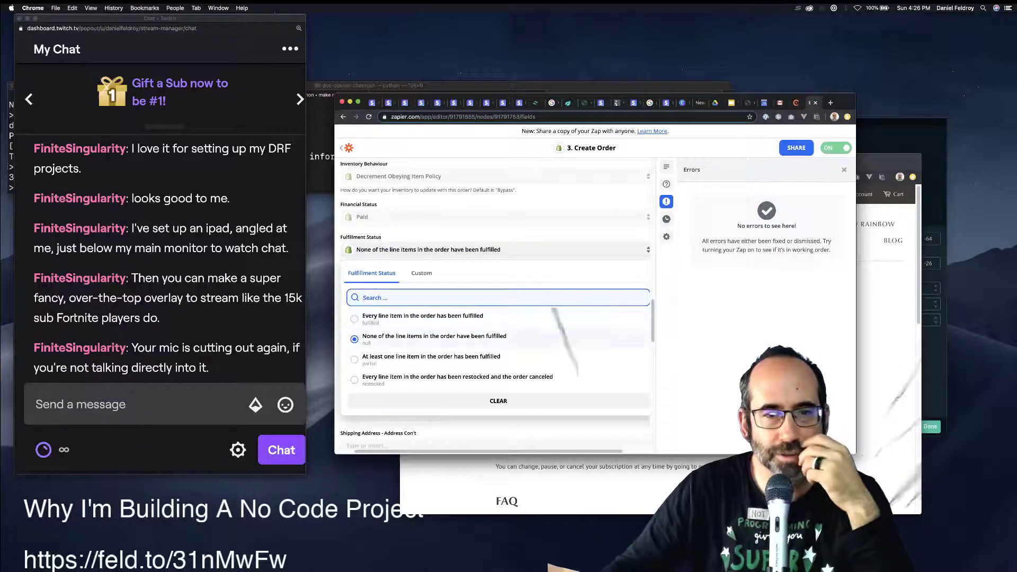
key(Escape)
key(Return)
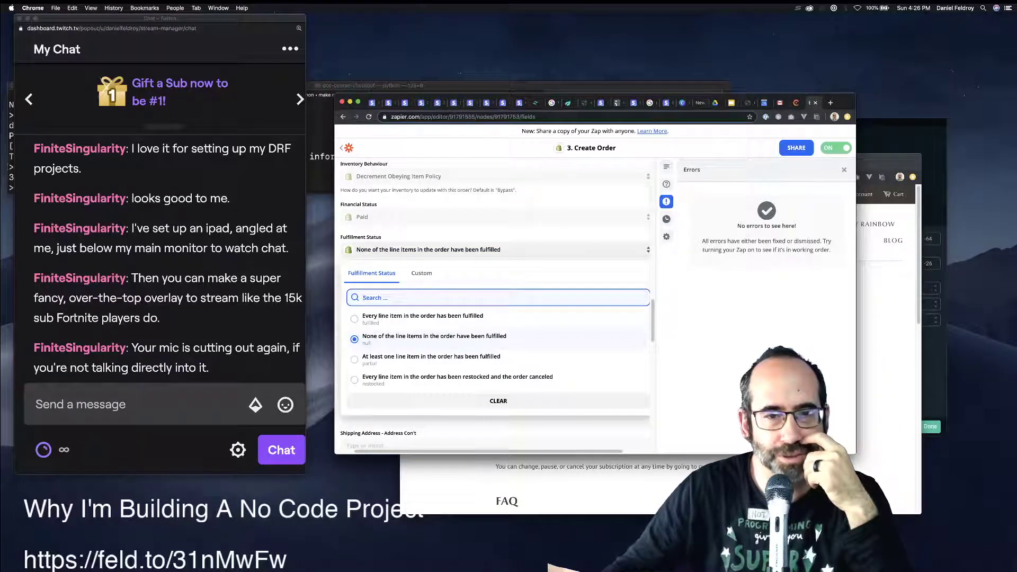
click(431, 358)
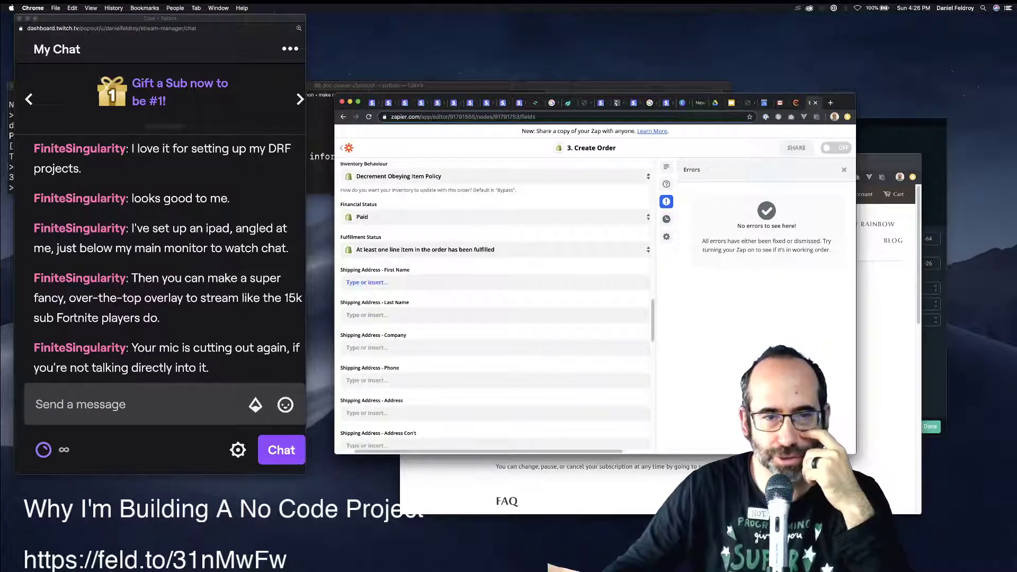
scroll(495, 281, up, 1)
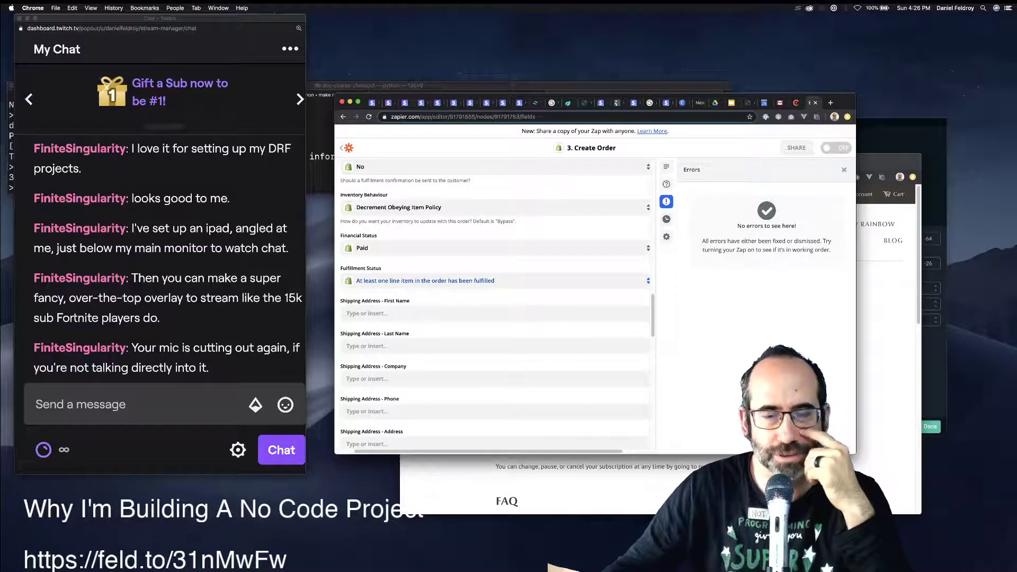
click(495, 281)
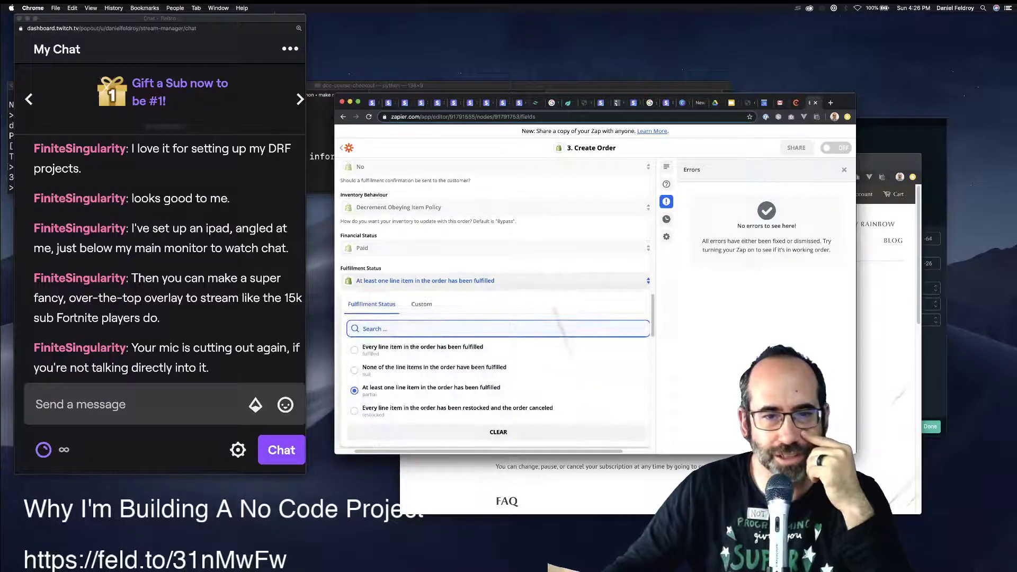
click(431, 389)
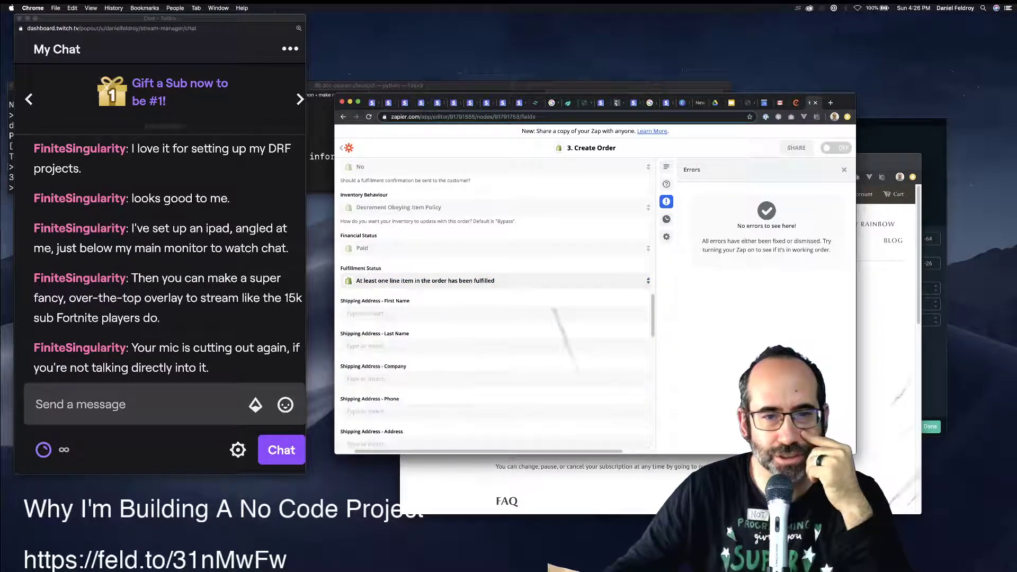
scroll(495, 302, down, 10)
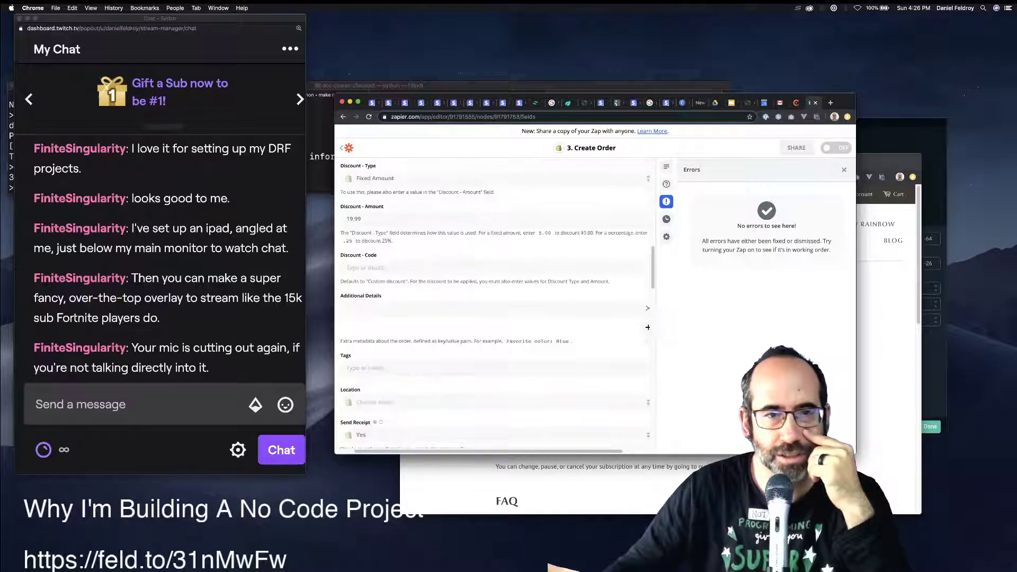
Look over the Customize Order fields before retesting the Shopify order.
scroll(495, 302, up, 10)
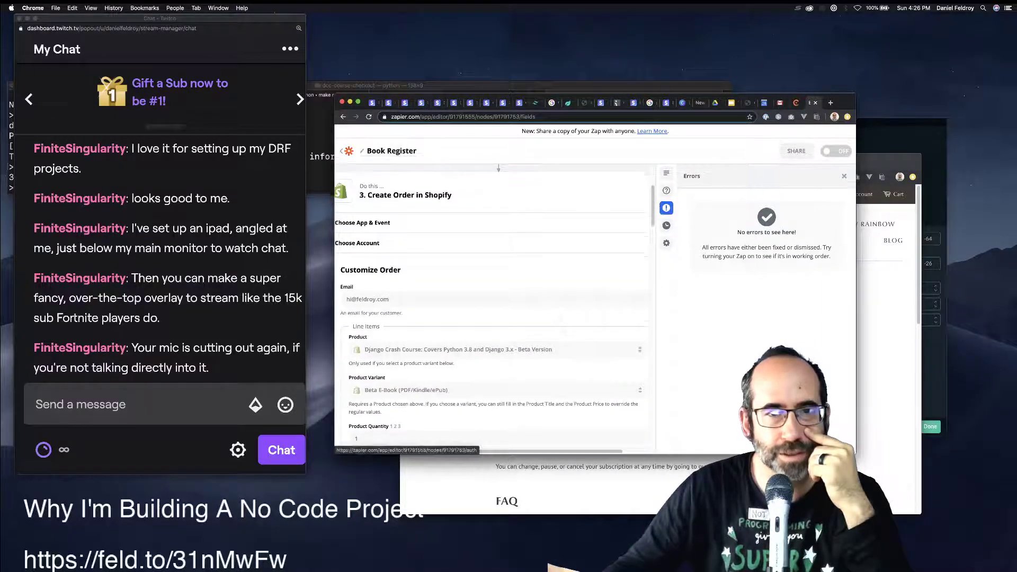
scroll(495, 307, down, 3)
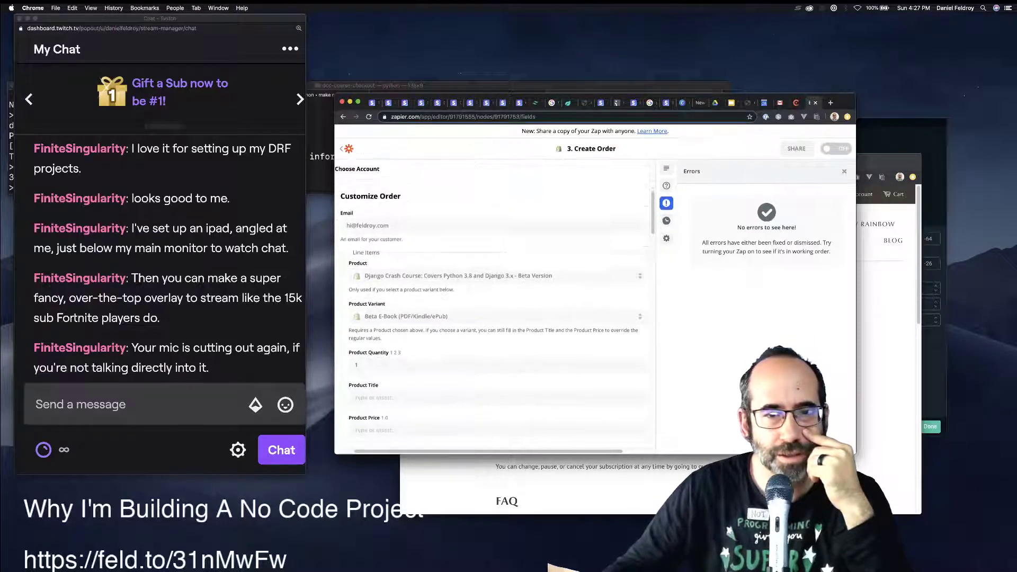
scroll(495, 304, down, 2)
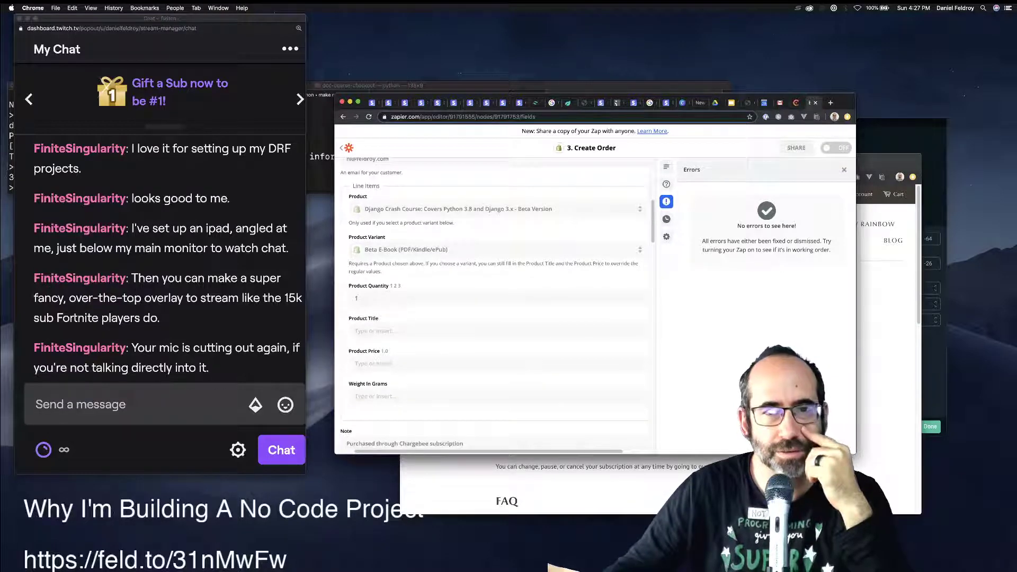
scroll(495, 305, down, 10)
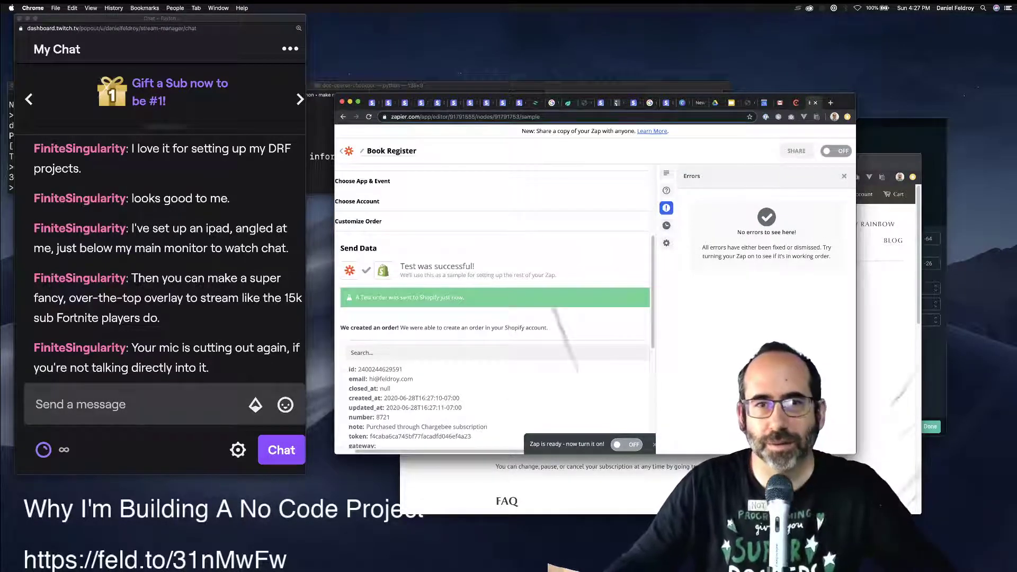
Load the Feldroy Shopify admin in a new tab via 'tw', then close that tab.
key(super+t)
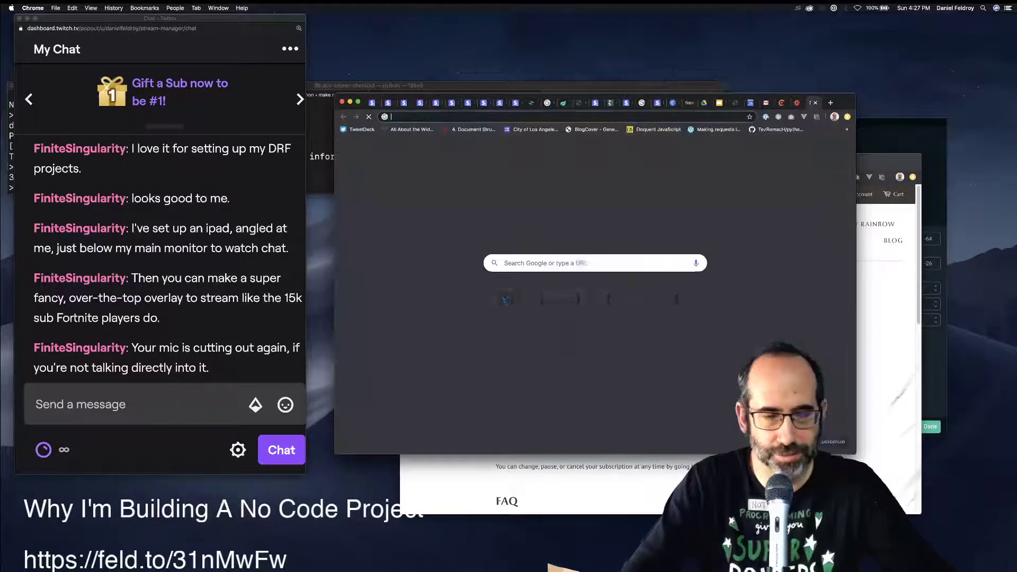
text(tw)
key(Down)
key(Down)
key(Down)
key(Down)
key(Down)
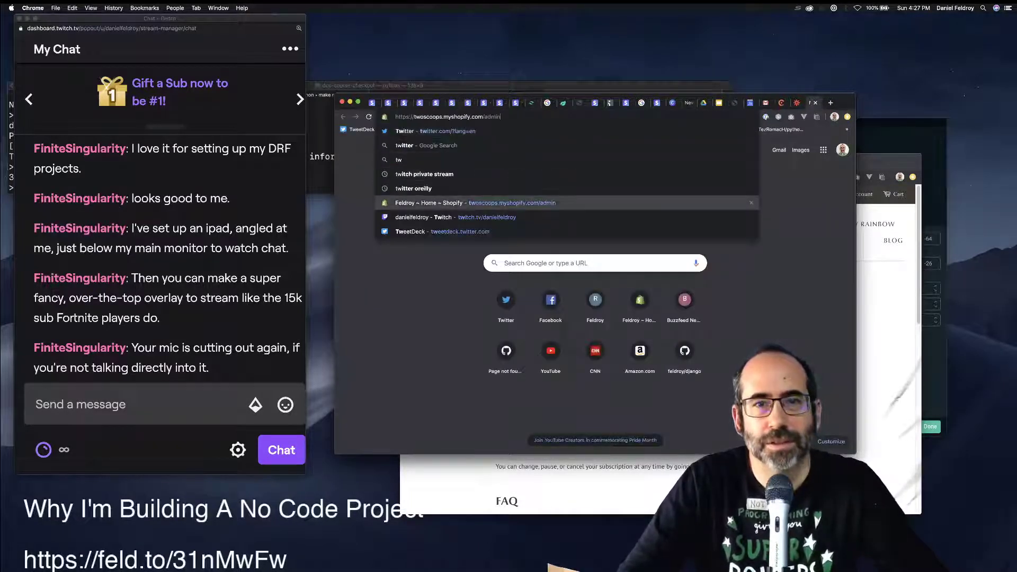
key(Return)
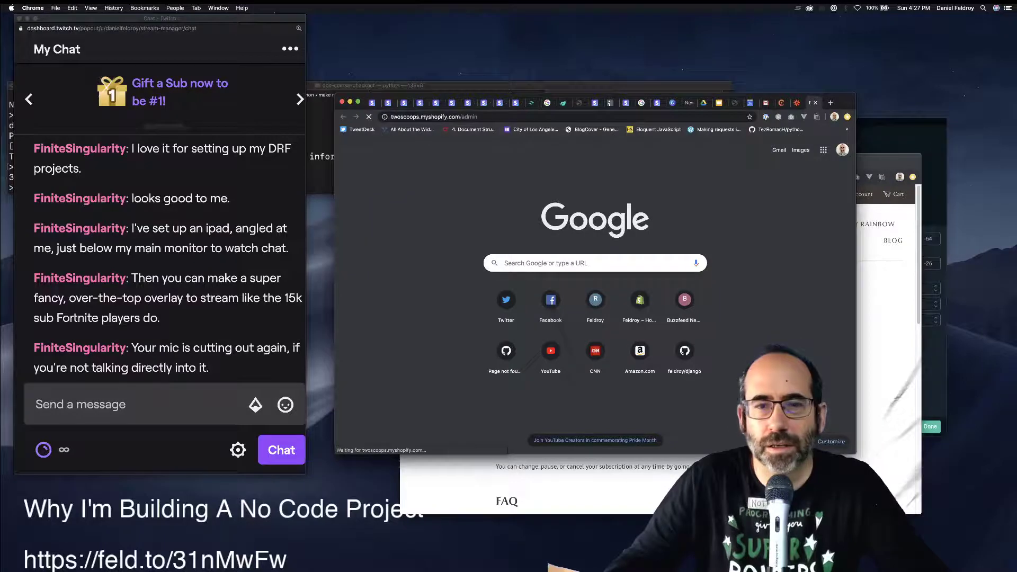
key(super+w)
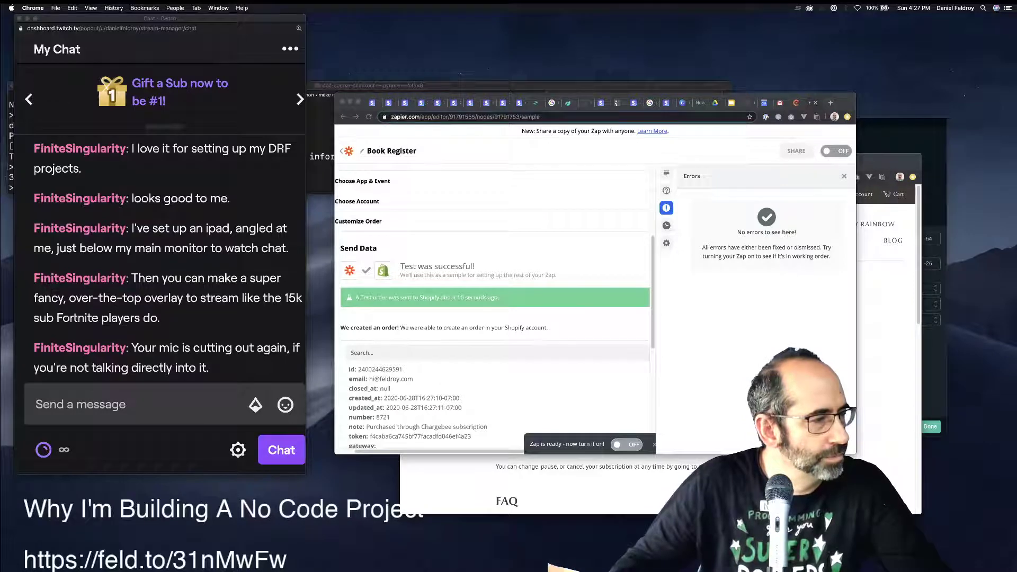
Open Zapier-created Shopify order #9721, highlight its contact email, then switch to Chargebee.
drag(0, 223, 530, 151)
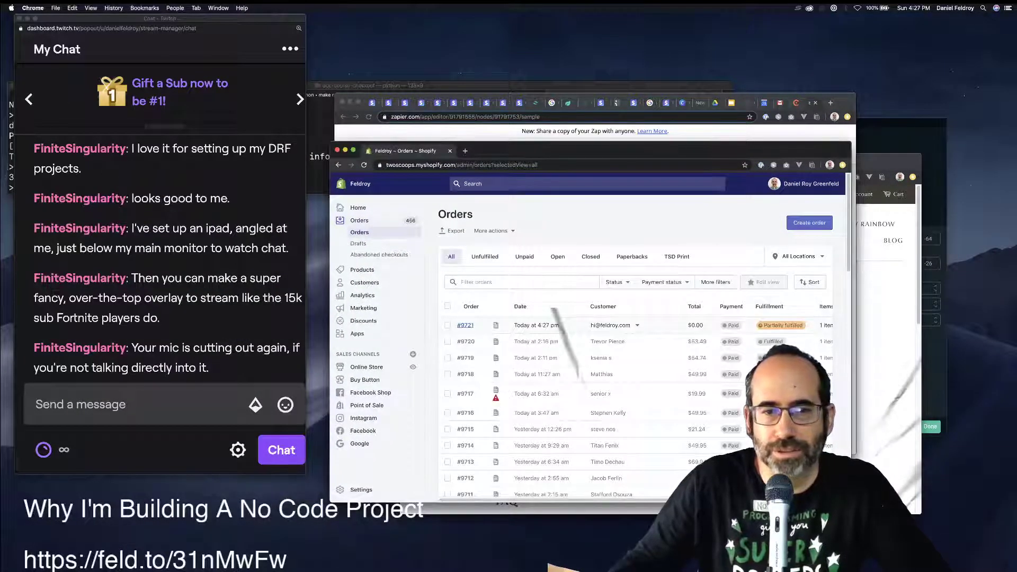
click(464, 325)
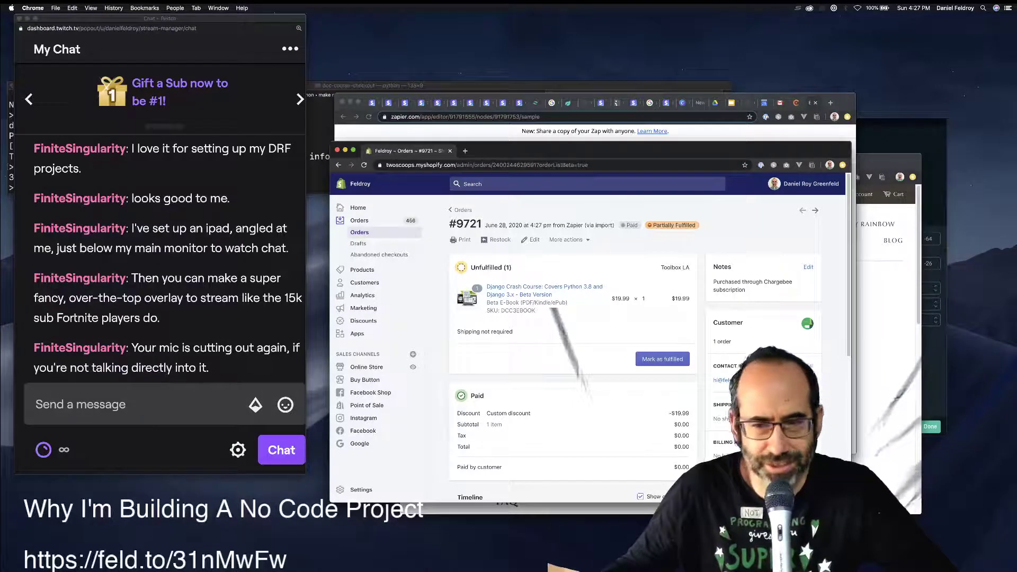
drag(722, 380, 713, 380)
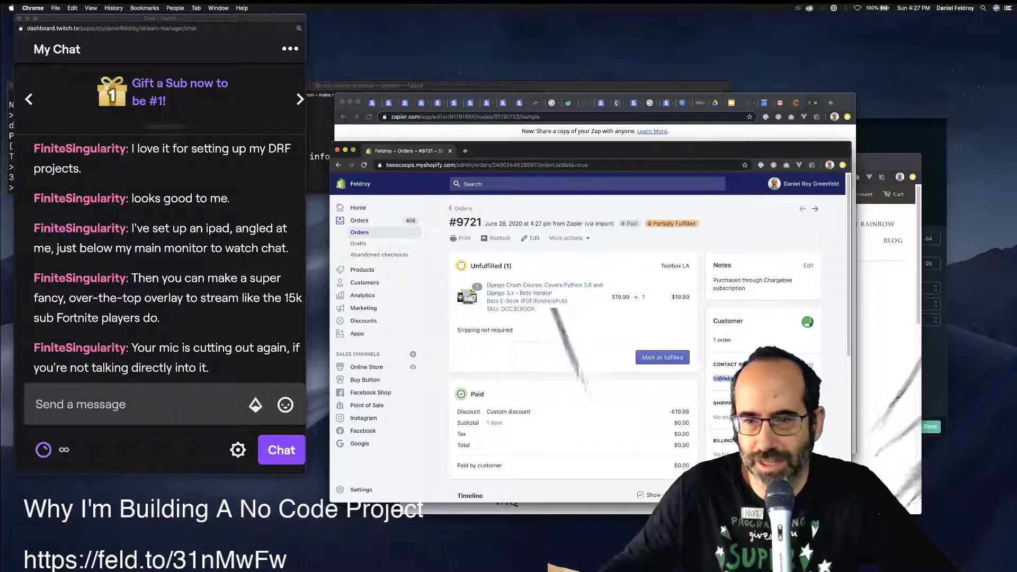
scroll(588, 344, down, 3)
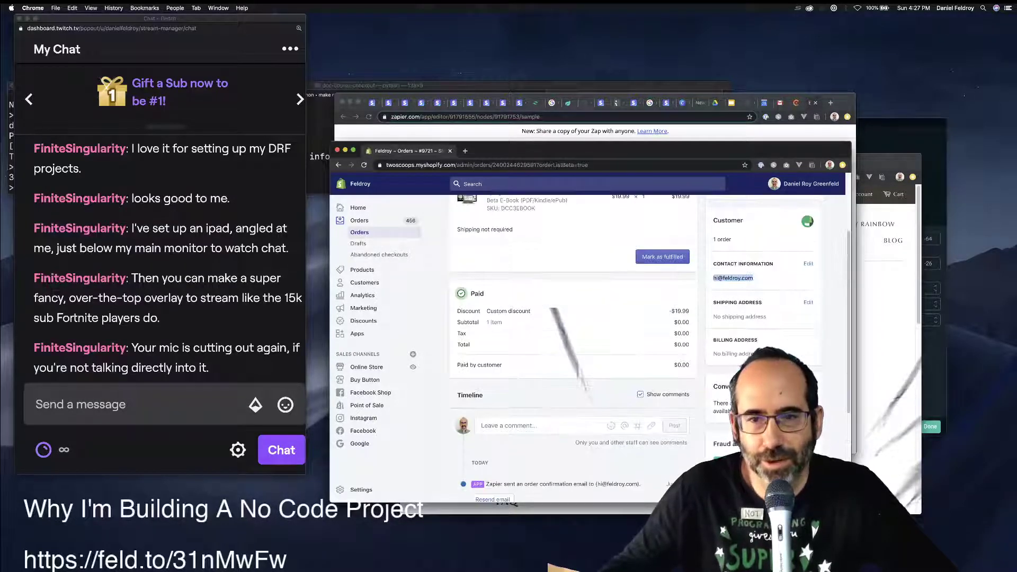
scroll(572, 344, up, 2)
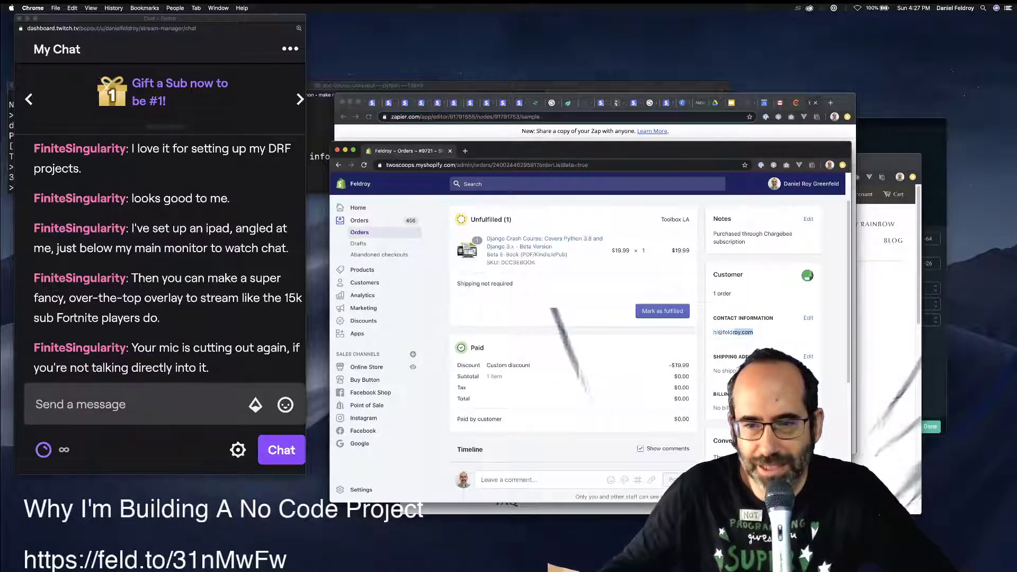
drag(733, 332, 718, 332)
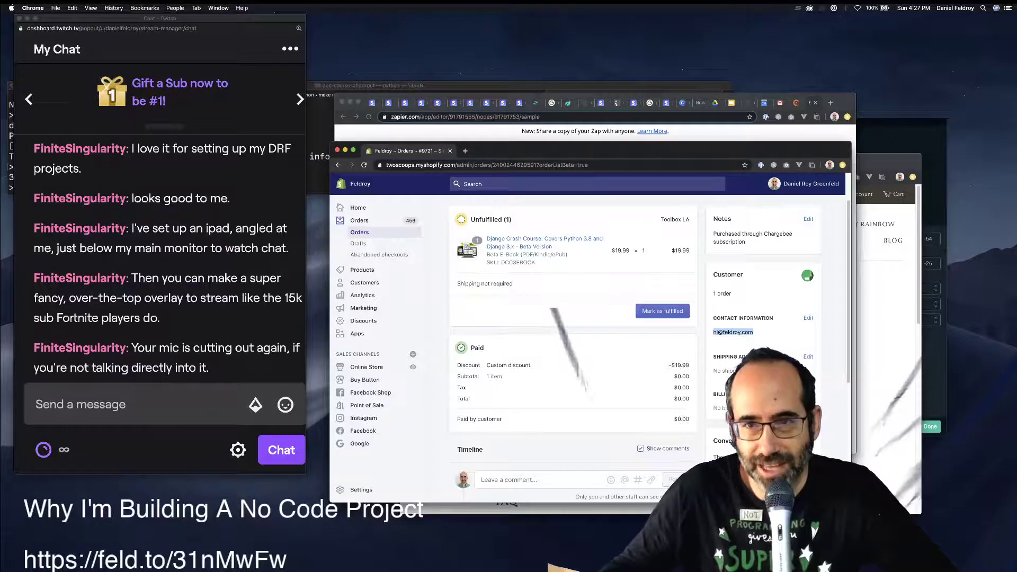
click(796, 103)
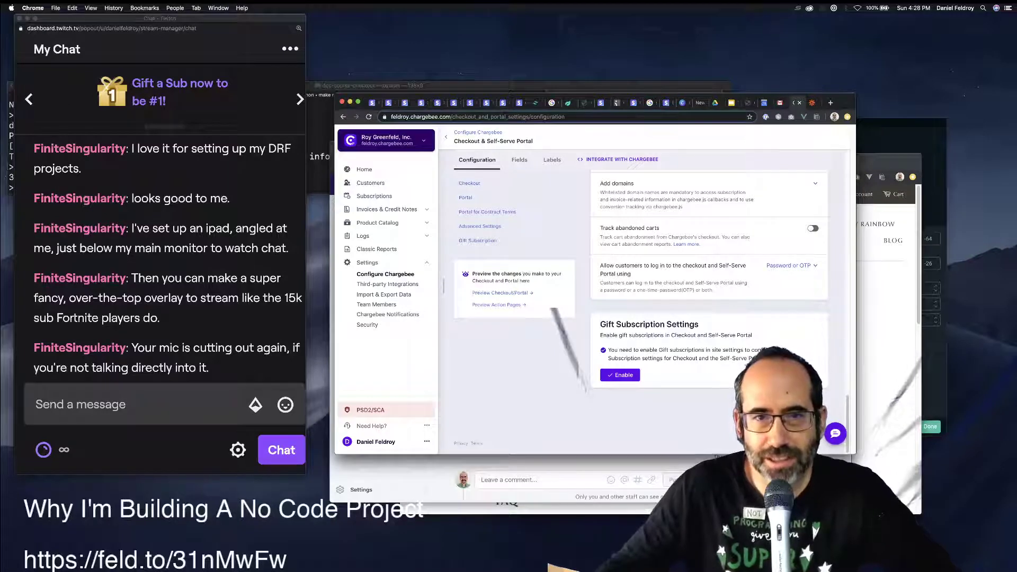
Map the Chargebee payment's Customer Email into the Create Order step's Email field.
click(812, 103)
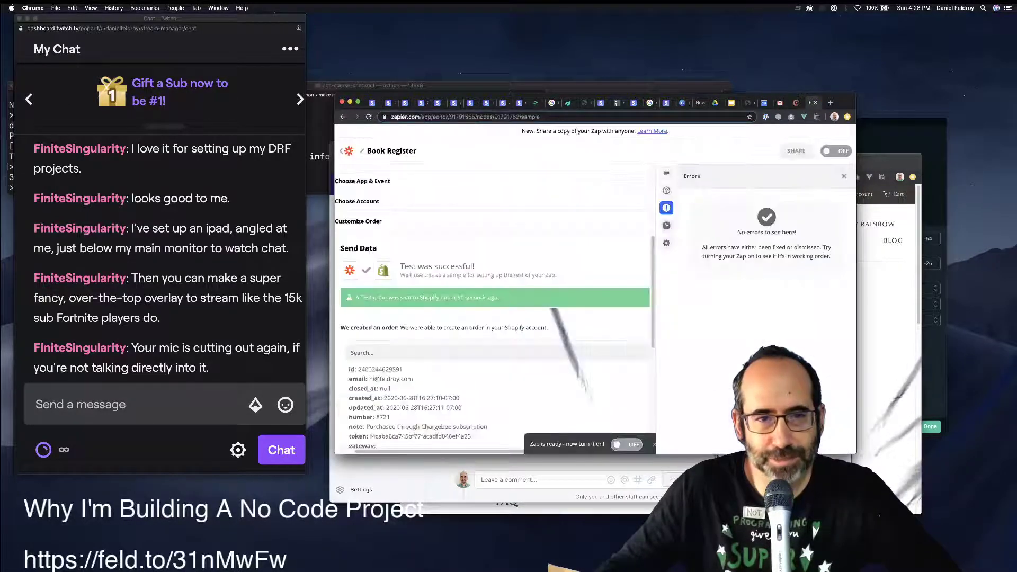
scroll(492, 307, up, 3)
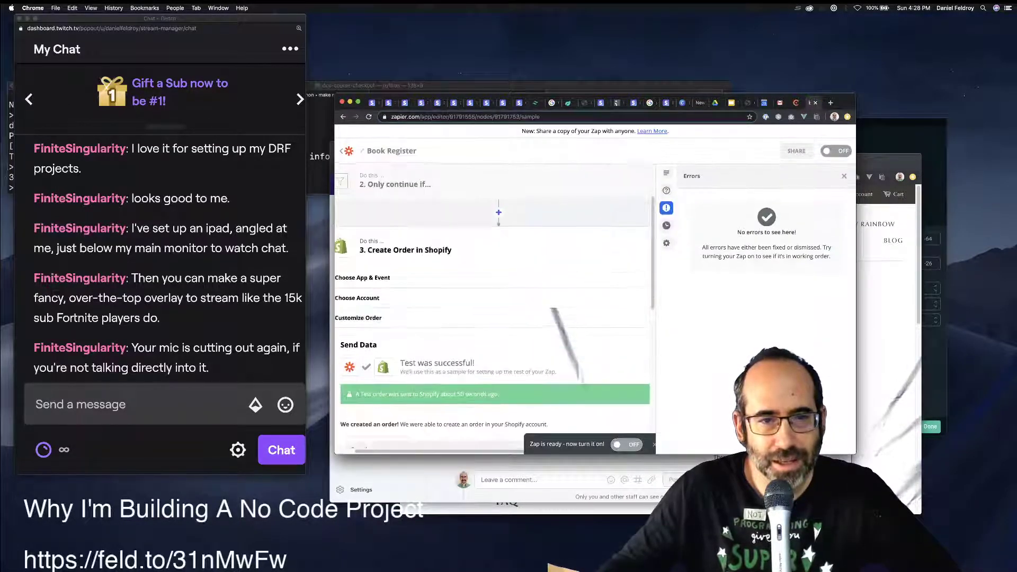
click(358, 317)
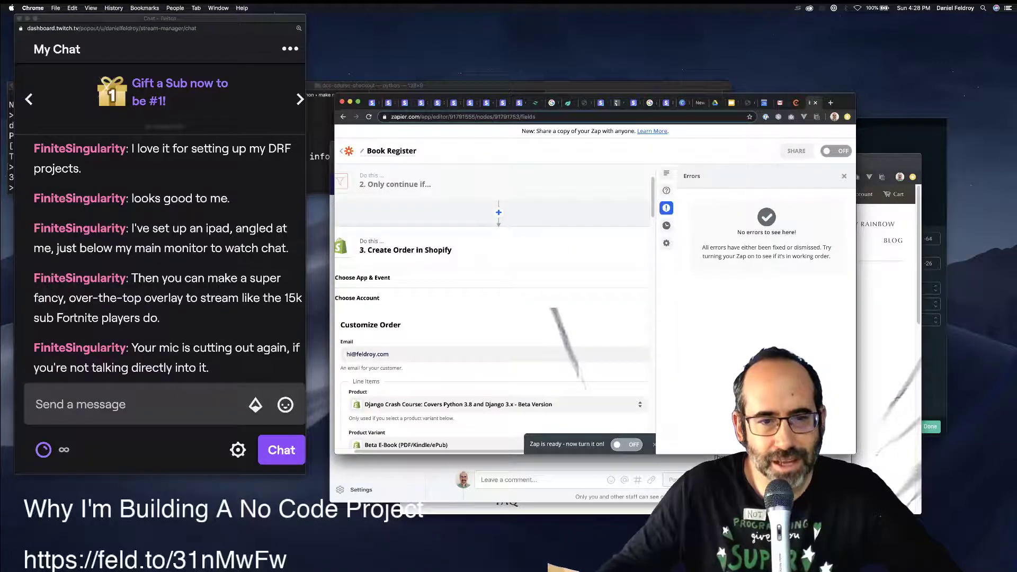
scroll(492, 318, down, 1)
click(389, 353)
scroll(492, 307, down, 1)
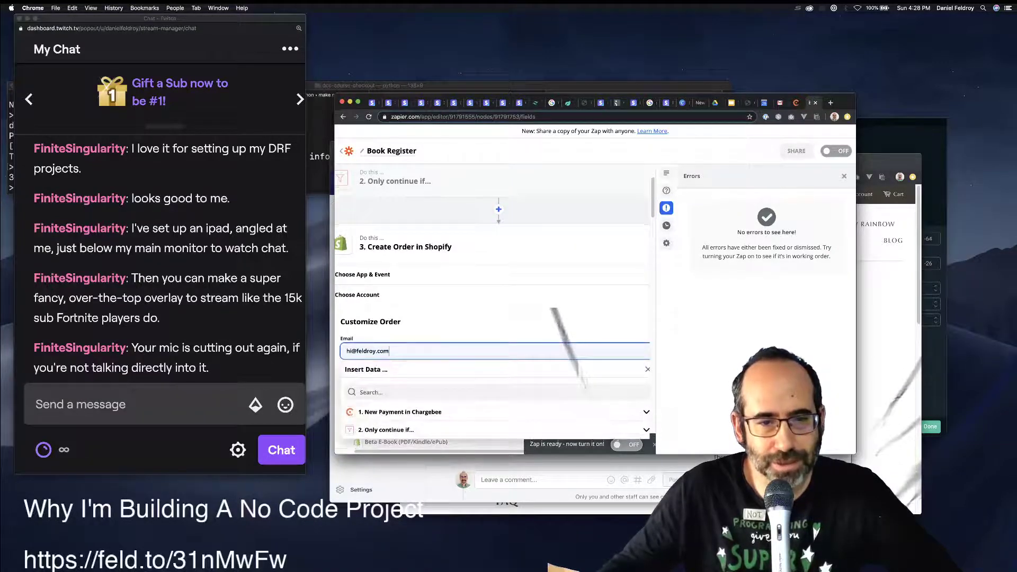
click(402, 383)
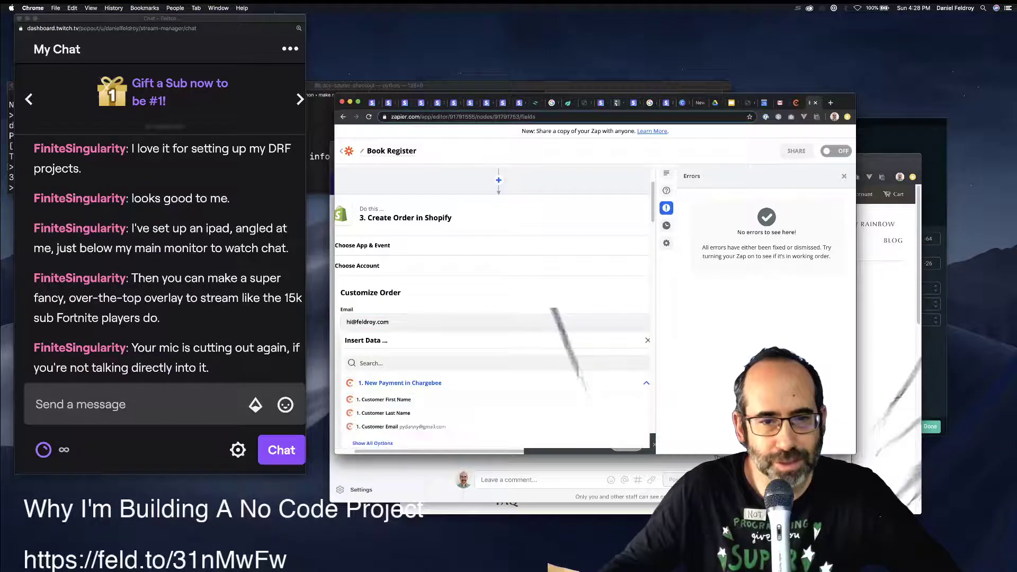
scroll(492, 344, down, 2)
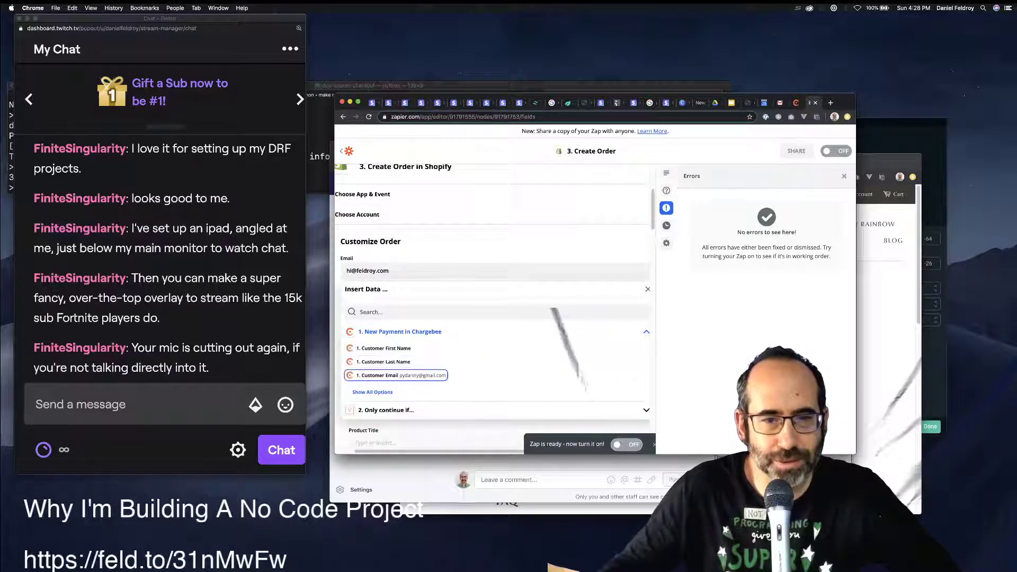
click(401, 375)
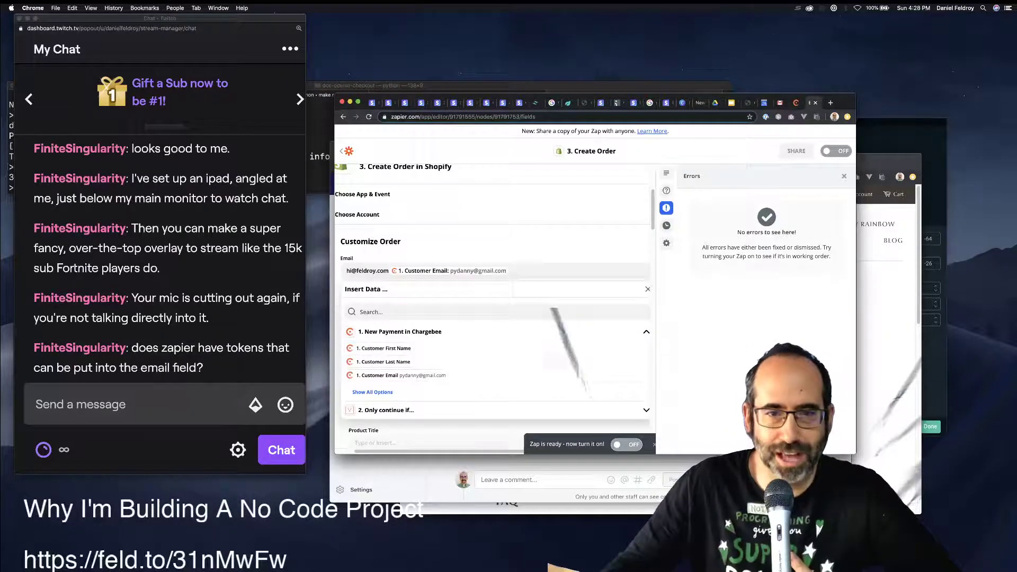
key(Escape)
scroll(492, 307, down, 4)
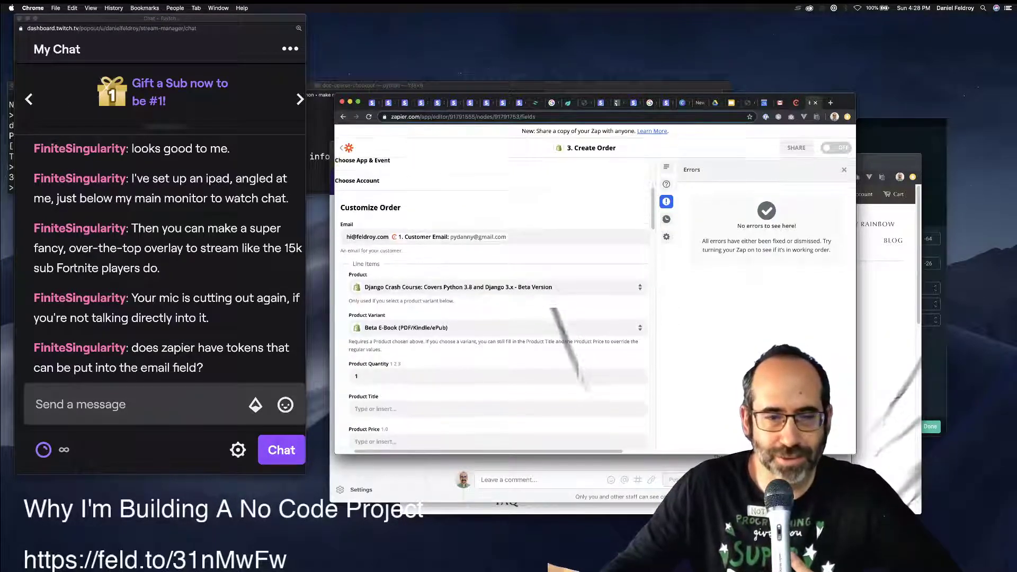
Switch back to the Shopify window and reload order #9721.
key(super+grave)
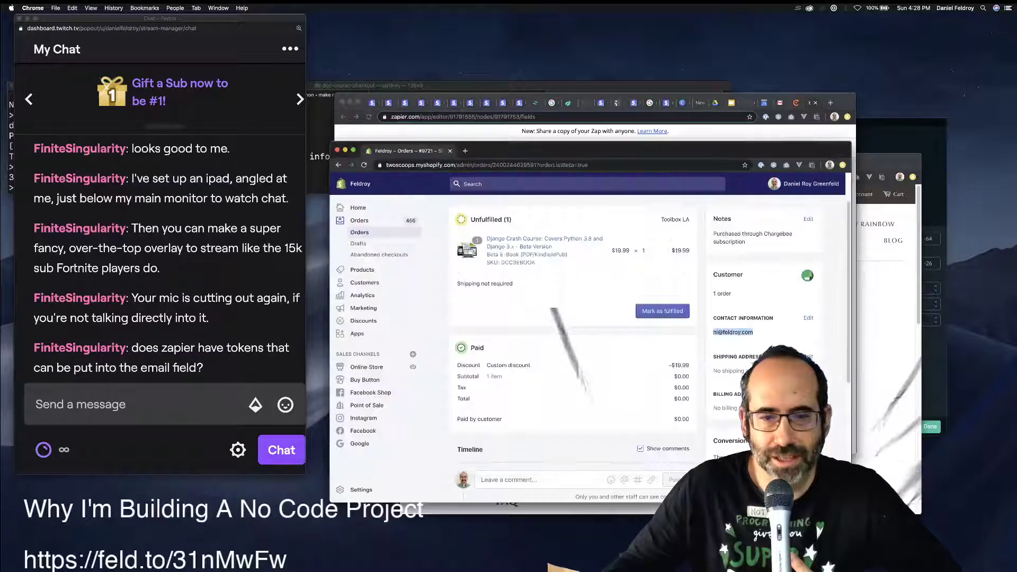
scroll(572, 317, down, 10)
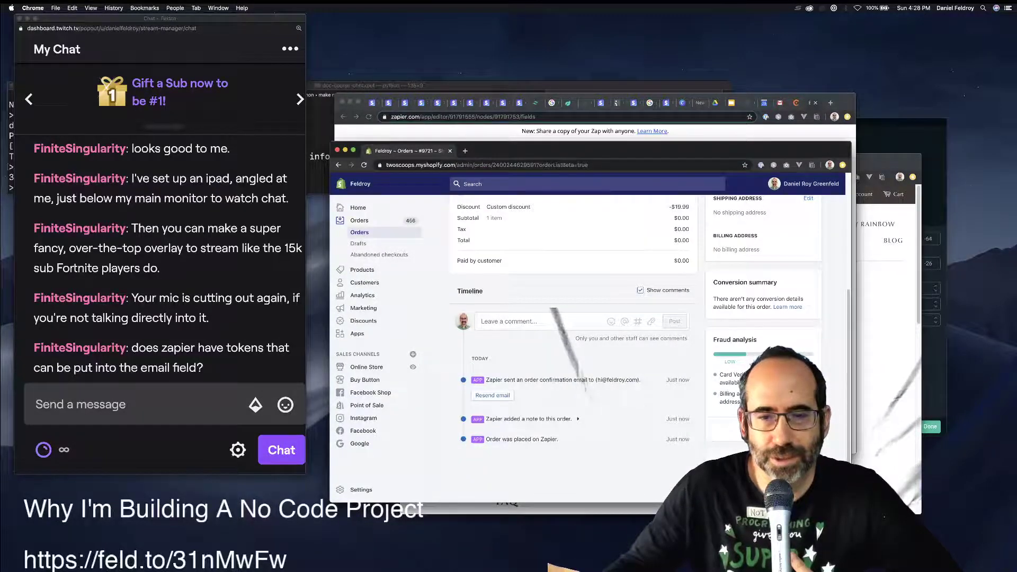
scroll(571, 318, up, 2)
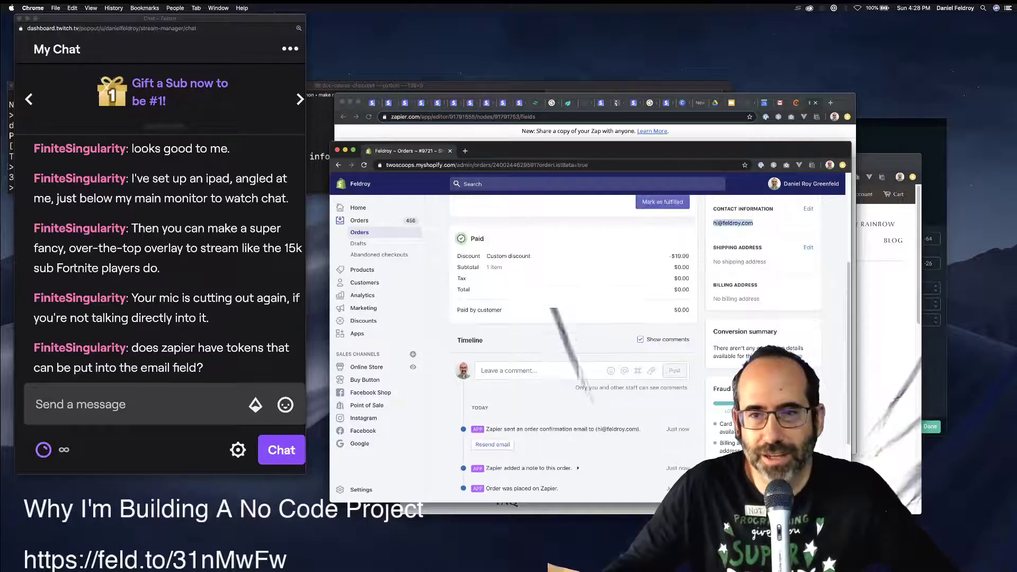
key(super+r)
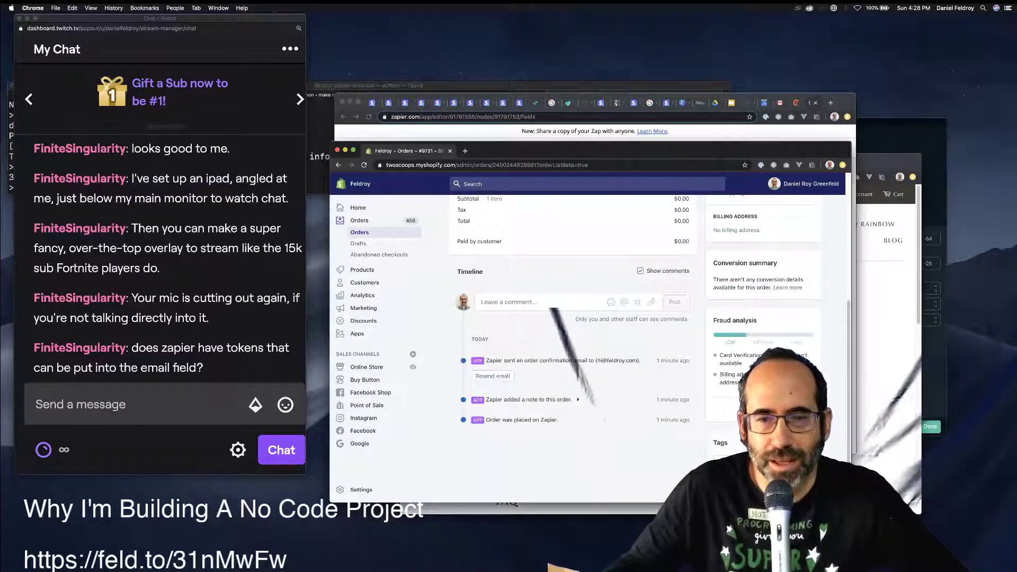
scroll(572, 329, up, 3)
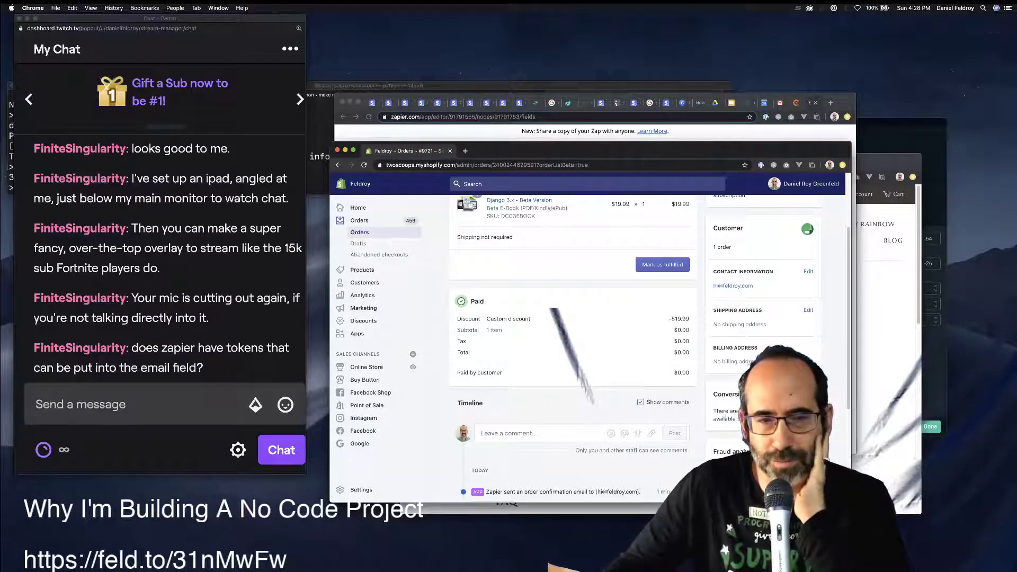
scroll(572, 329, up, 2)
scroll(572, 328, up, 1)
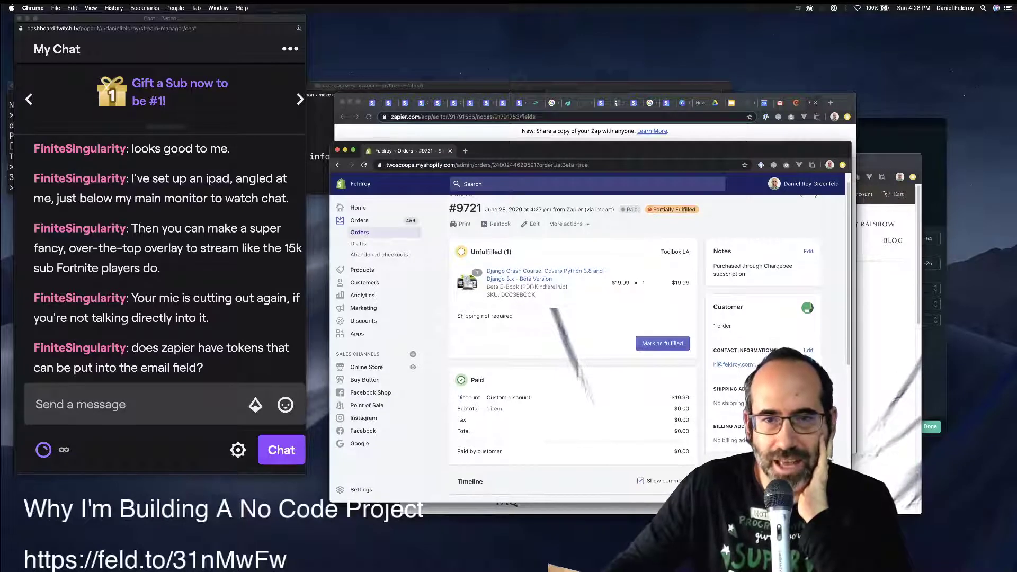
View the order's digital order details, close the SendOwl login page, and move the window aside.
click(567, 224)
scroll(588, 294, down, 2)
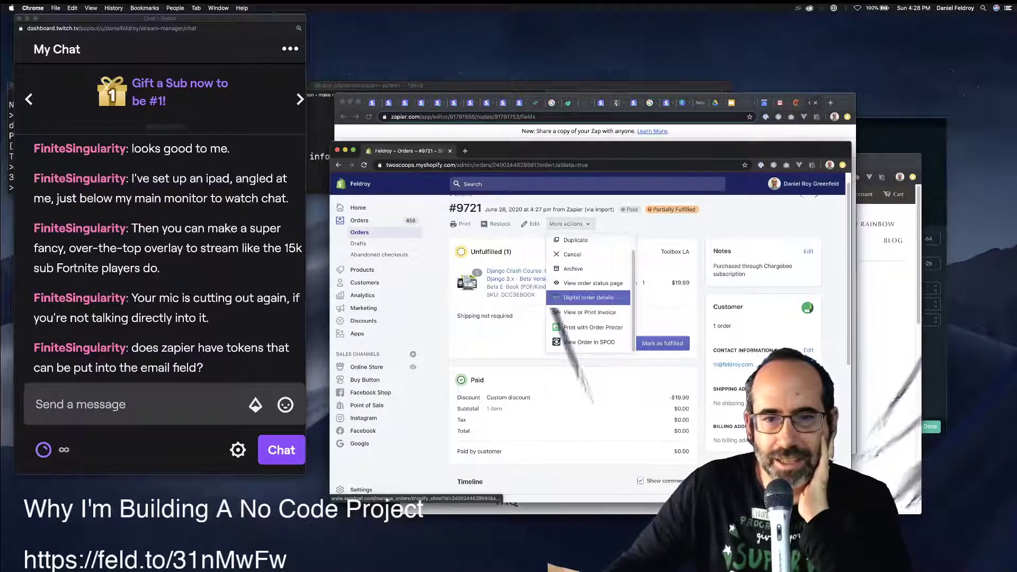
click(588, 297)
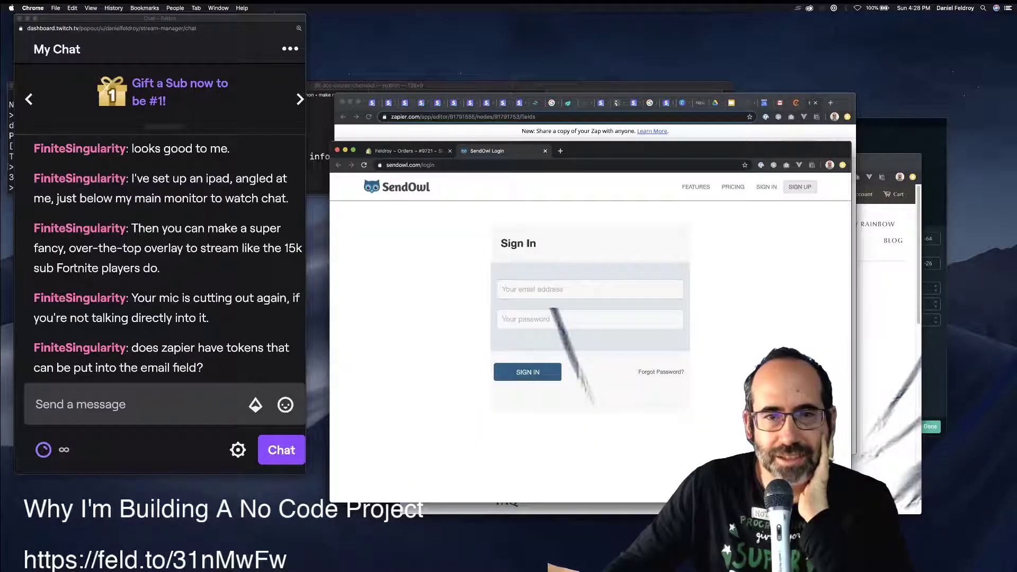
key(super+w)
key(Escape)
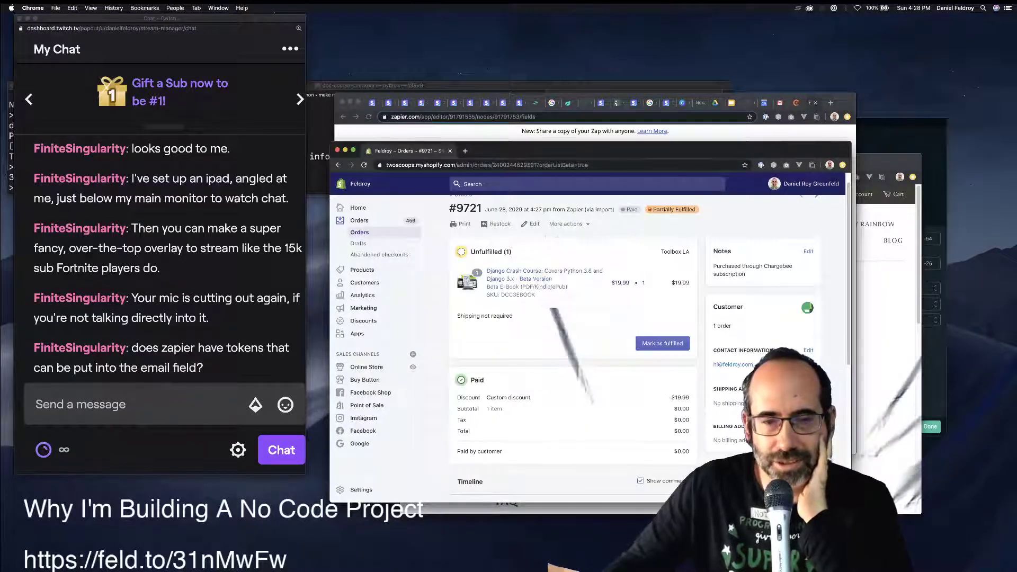
scroll(572, 328, down, 5)
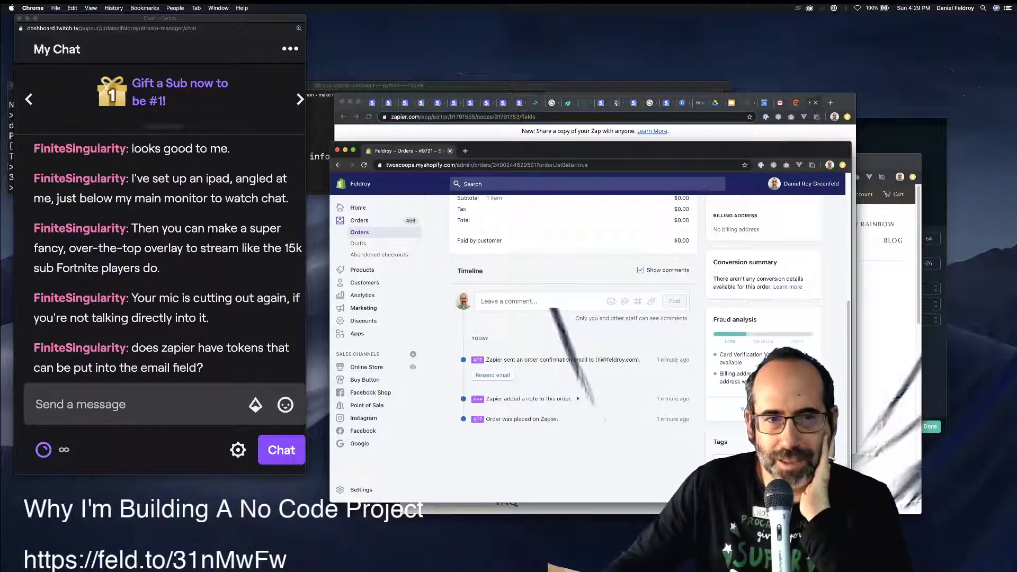
drag(529, 151, 495, 307)
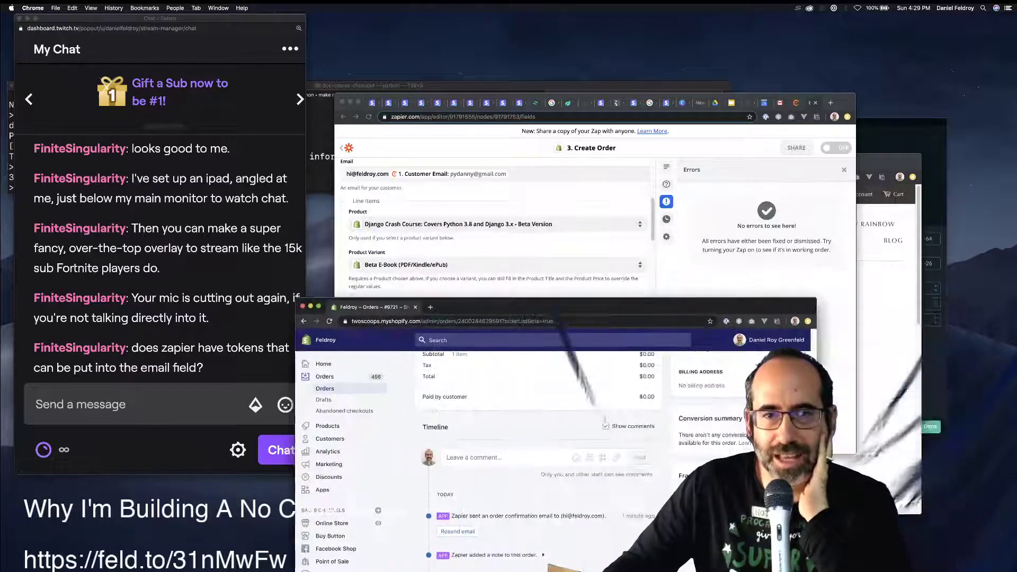
Scroll through the remaining Create Order fields, then return to the Zaps list.
click(495, 288)
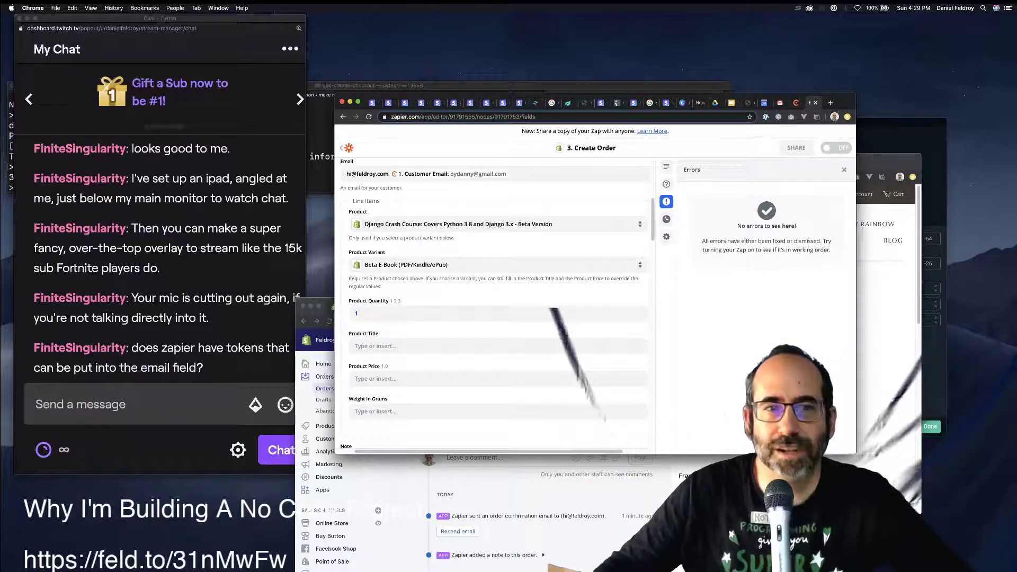
scroll(495, 302, down, 10)
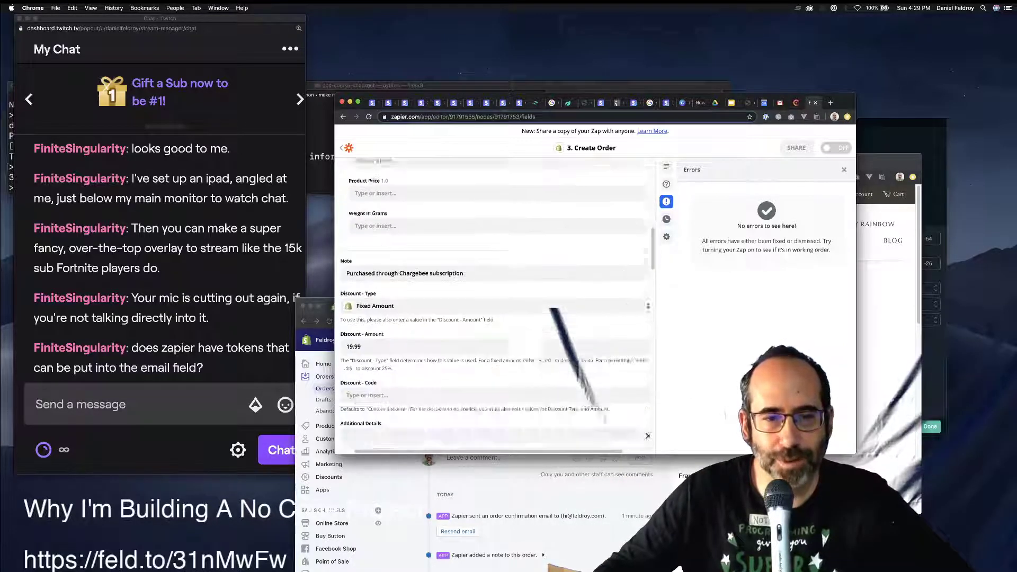
scroll(495, 302, down, 5)
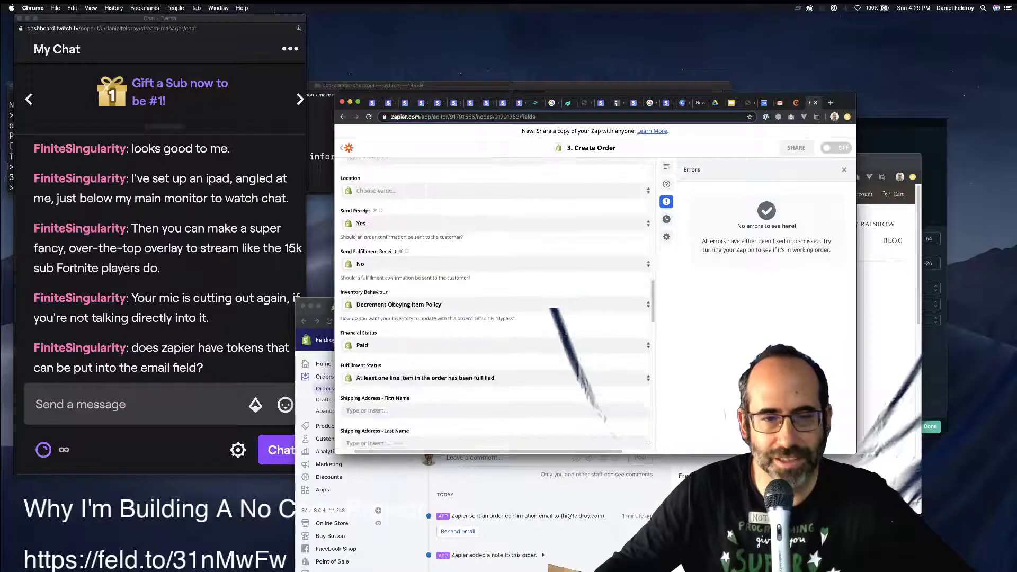
scroll(495, 301, up, 10)
click(341, 147)
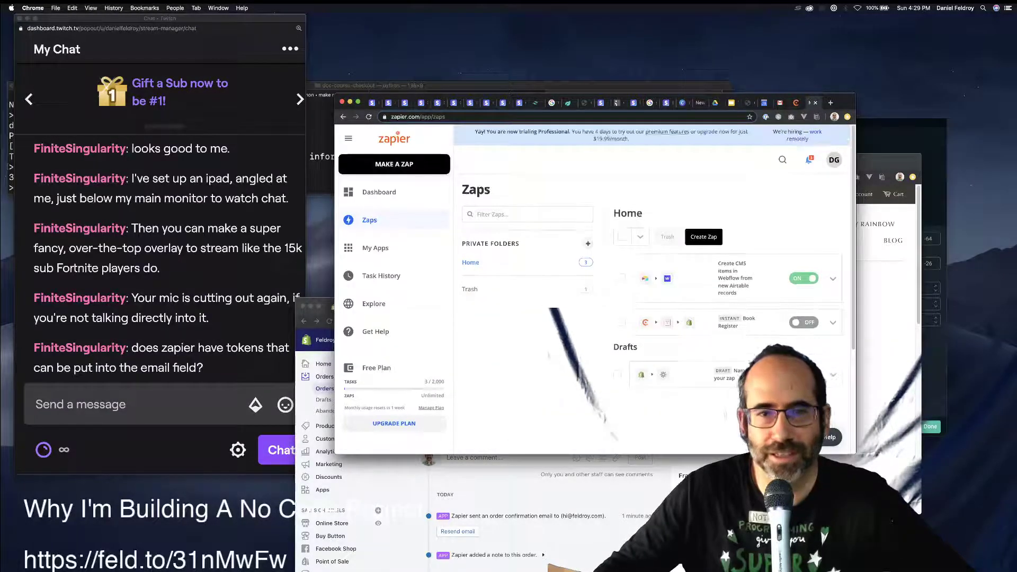
click(527, 214)
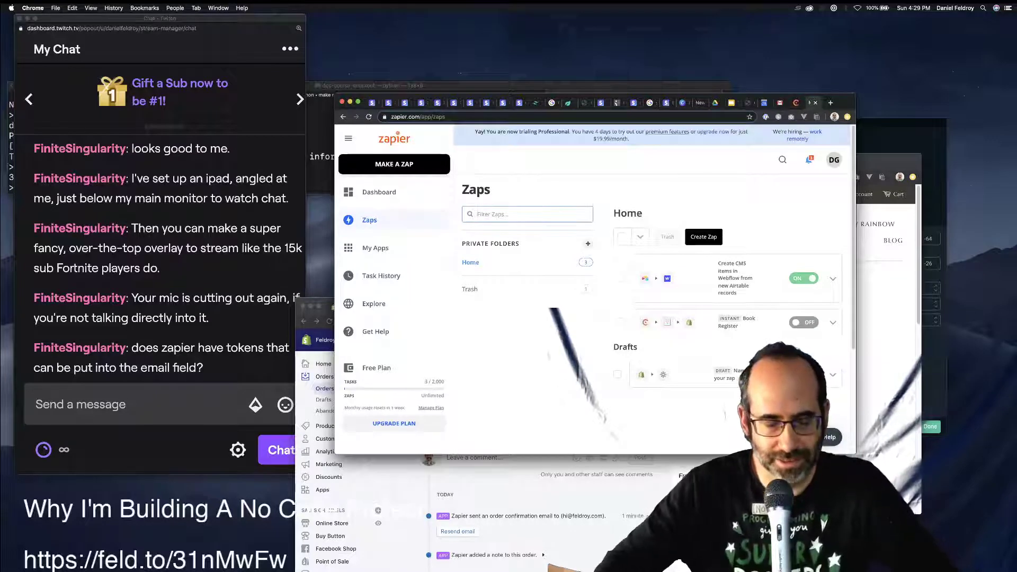
text(sendowl)
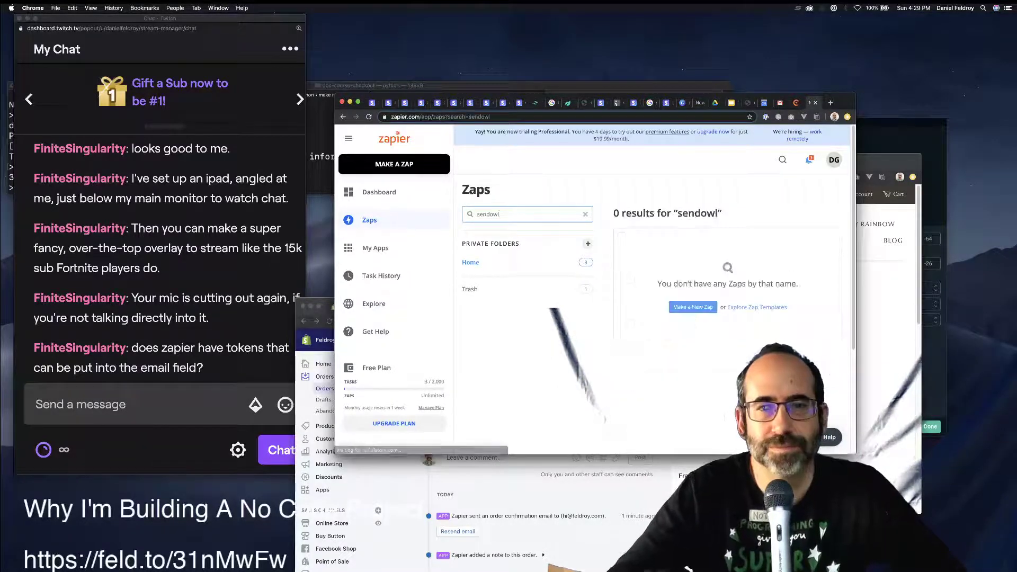
key(BackSpace)
key(BackSpace)
key(BackSpace)
key(BackSpace)
key(BackSpace)
key(BackSpace)
key(BackSpace)
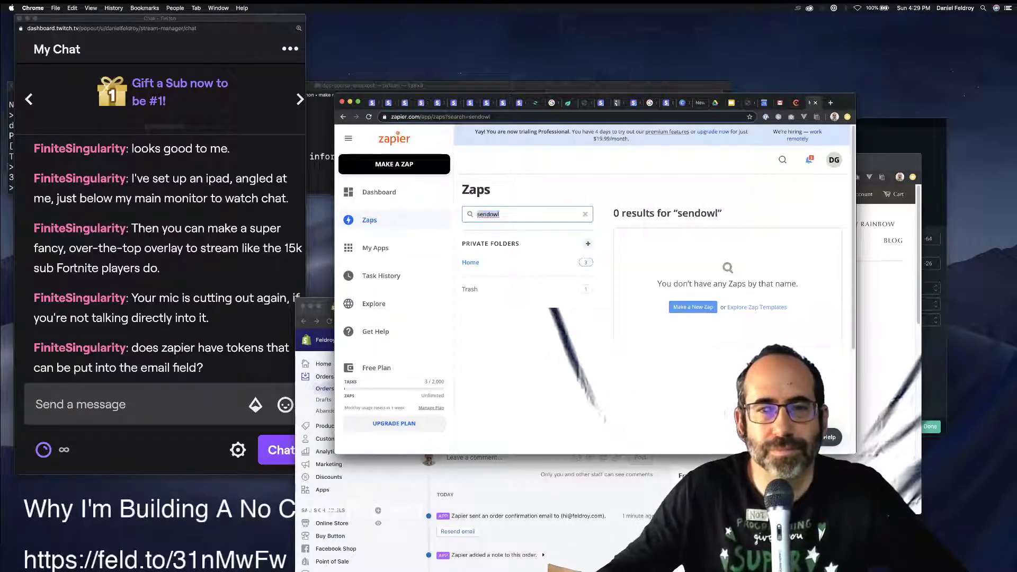
click(378, 192)
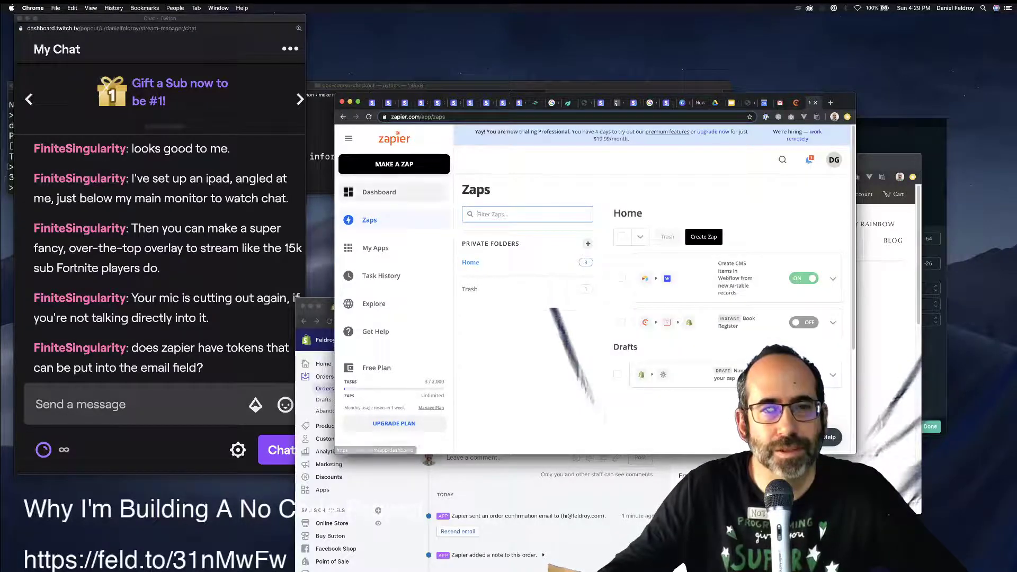
click(518, 234)
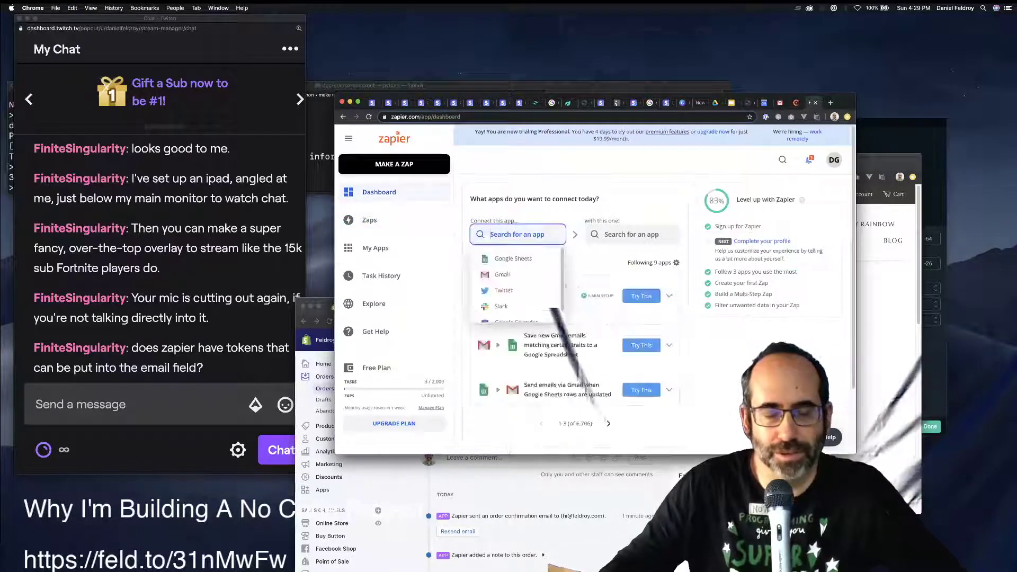
text(z)
key(BackSpace)
text(sendowl)
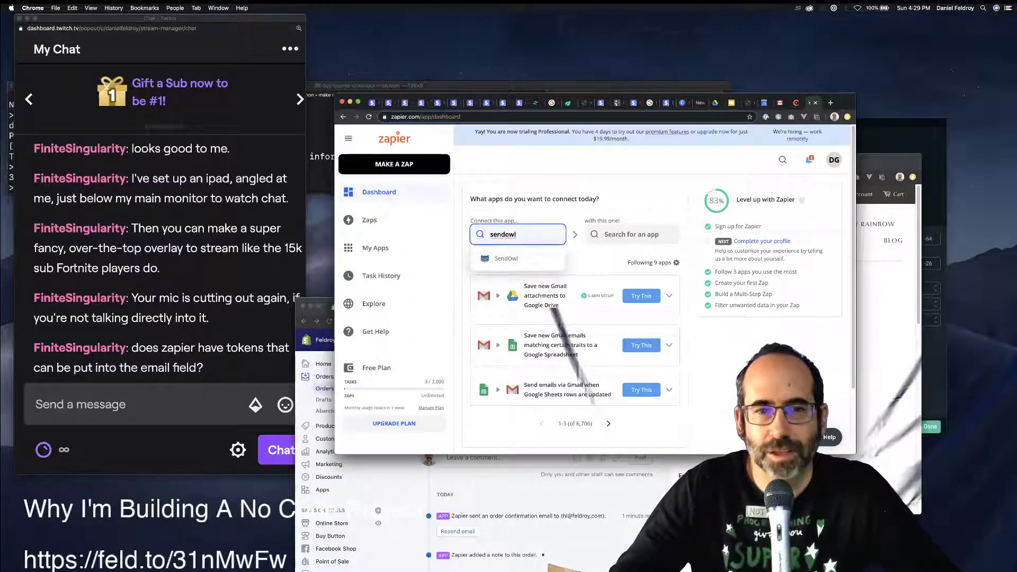
key(Down)
key(Return)
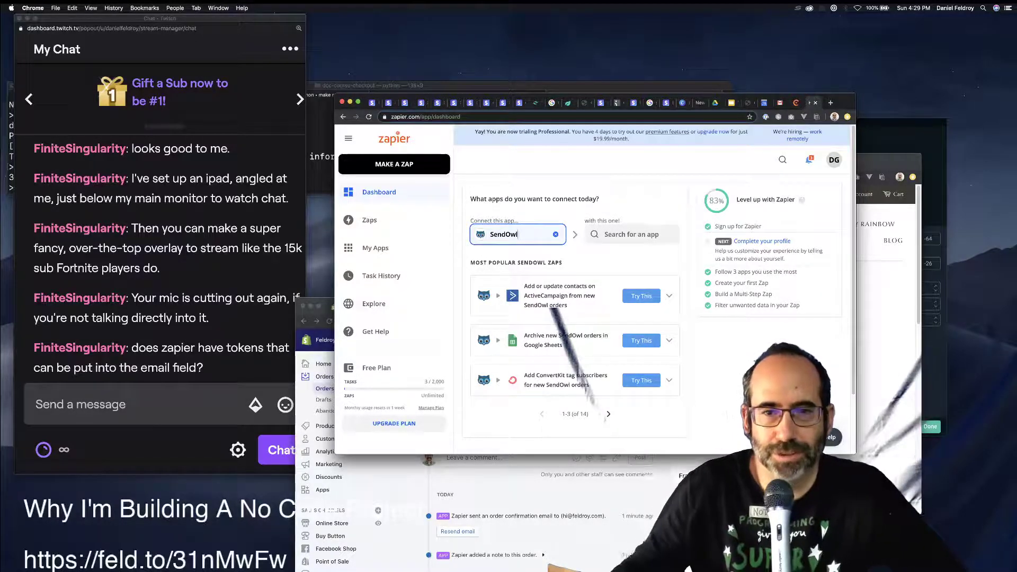
key(BackSpace)
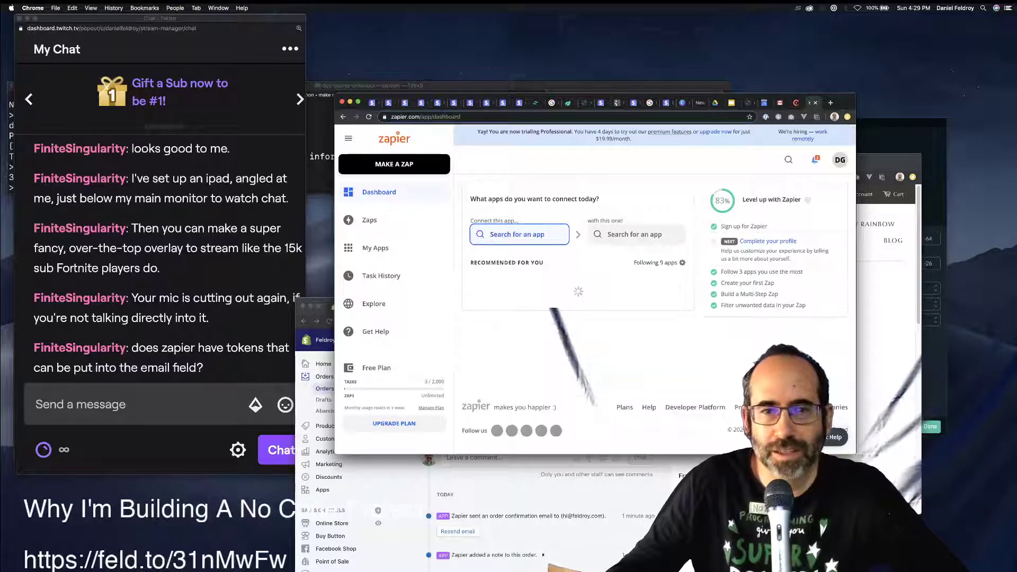
key(ctrl+shift+Tab)
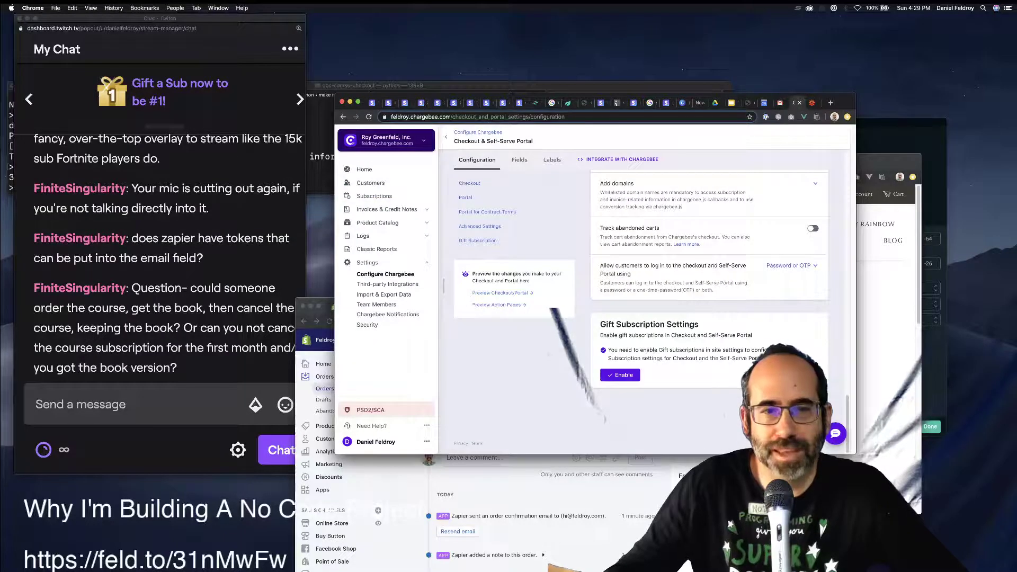
key(ctrl+Tab)
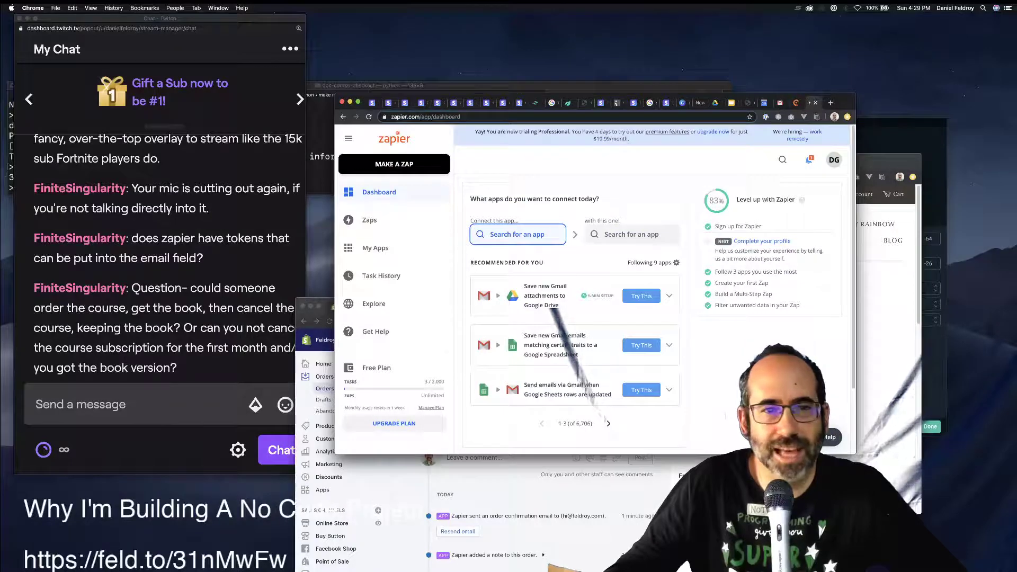
click(369, 220)
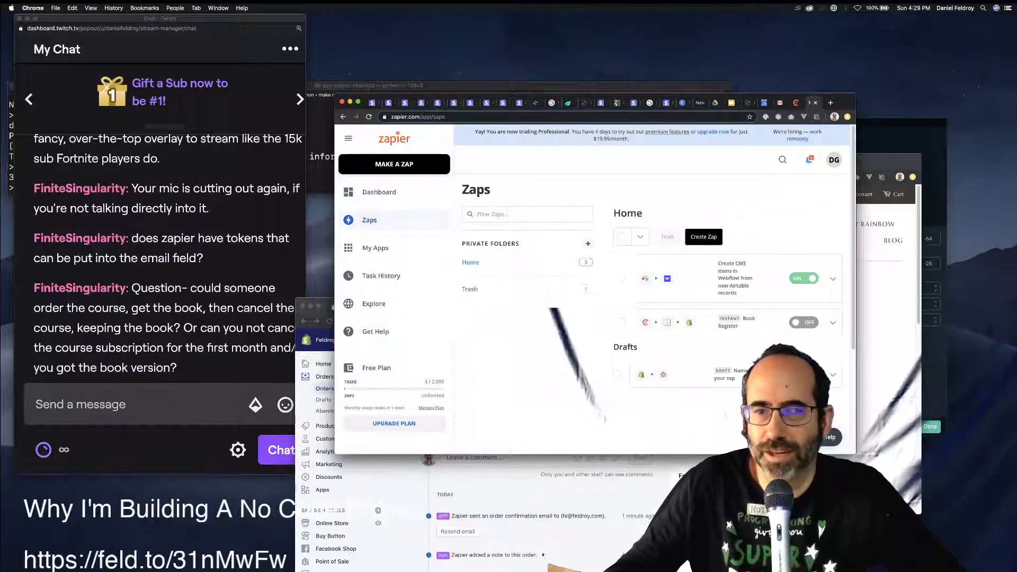
click(737, 322)
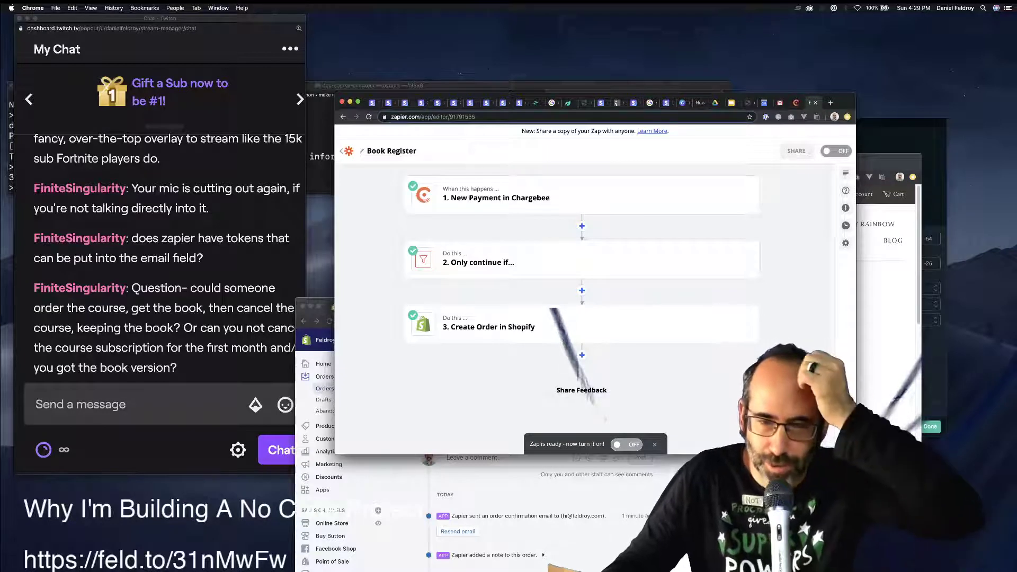
click(581, 355)
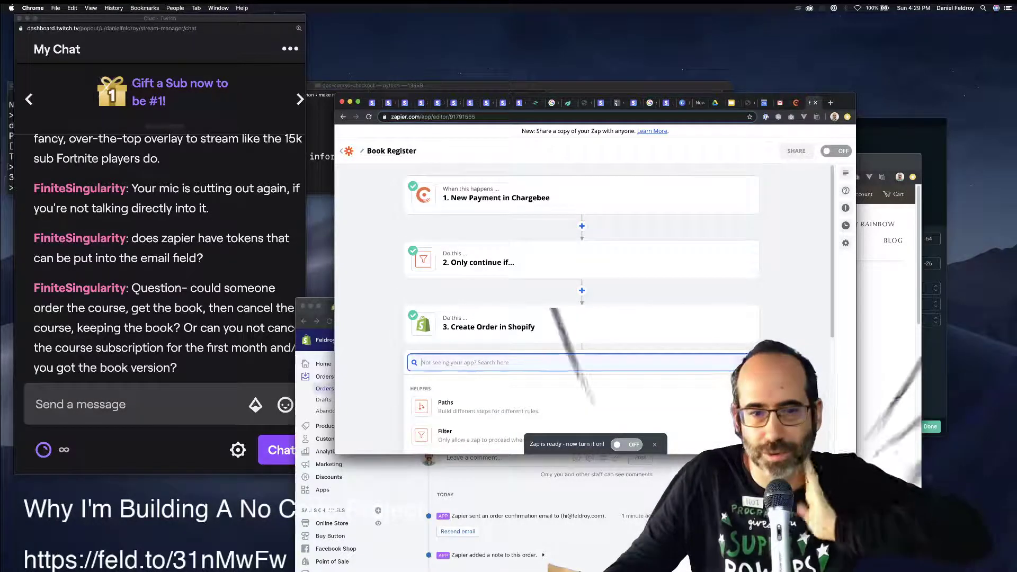
text(sendown)
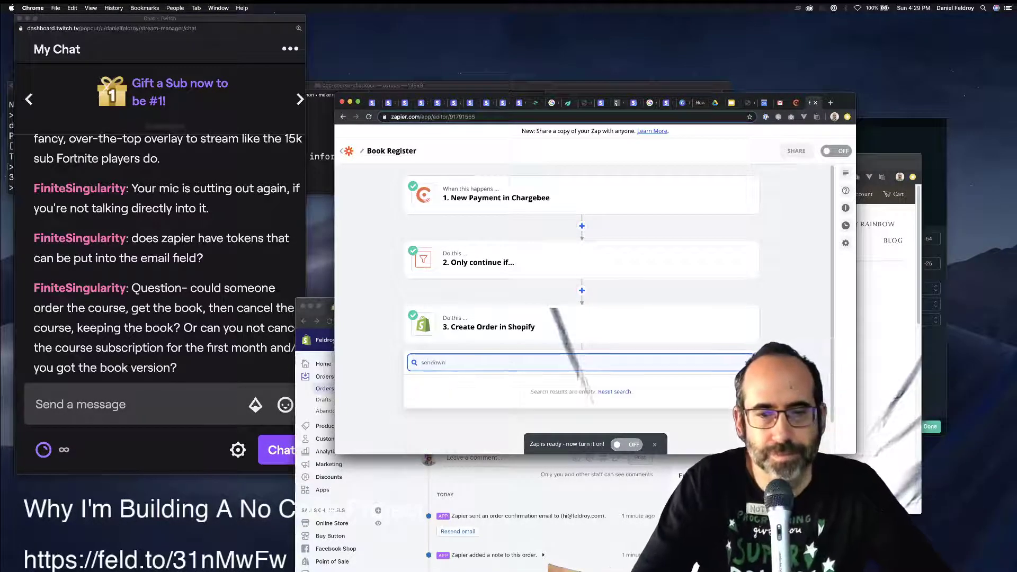
key(BackSpace)
text(l)
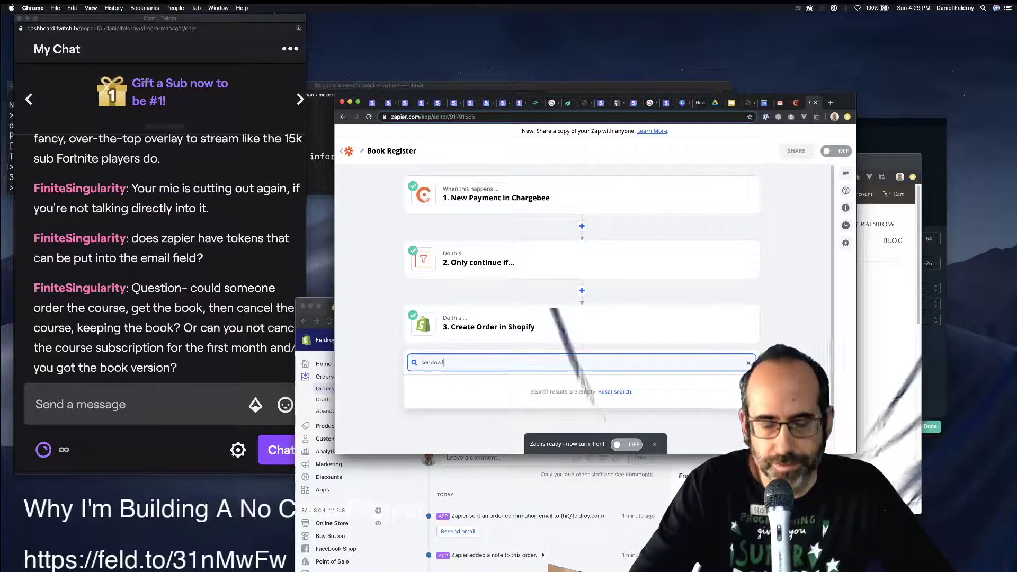
scroll(582, 297, down, 1)
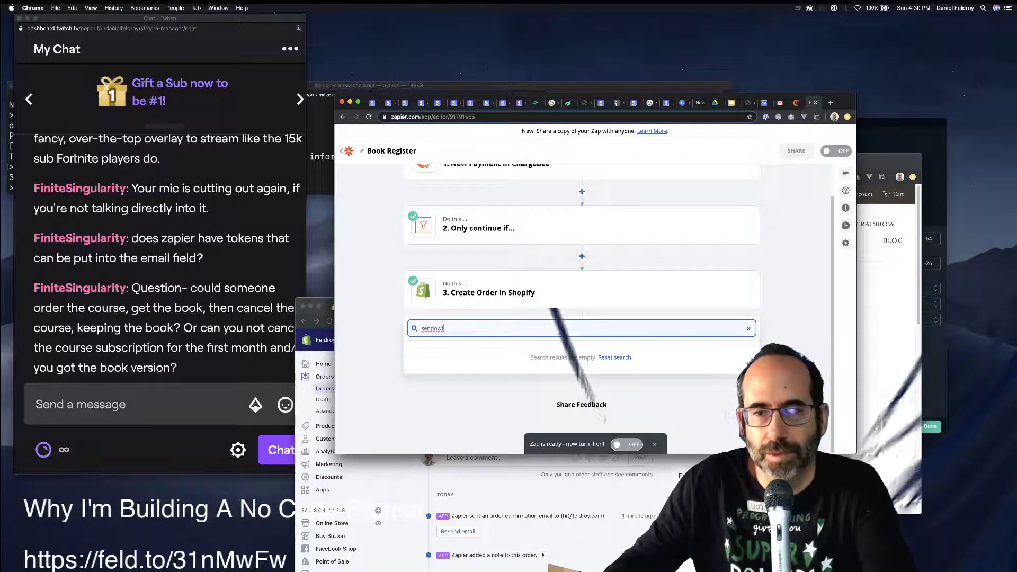
key(alt+BackSpace)
scroll(581, 254, down, 3)
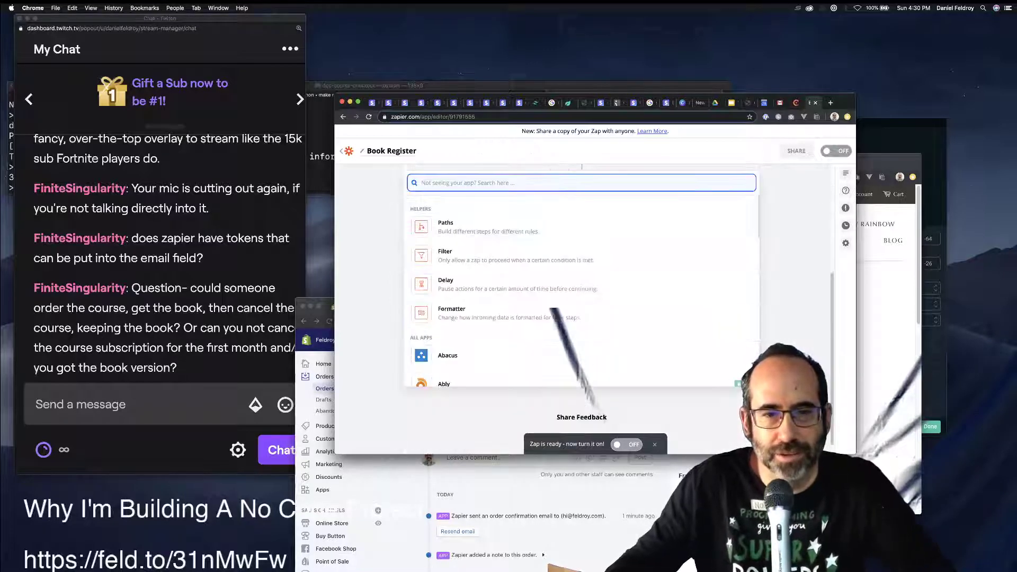
scroll(581, 281, down, 2)
scroll(582, 280, up, 5)
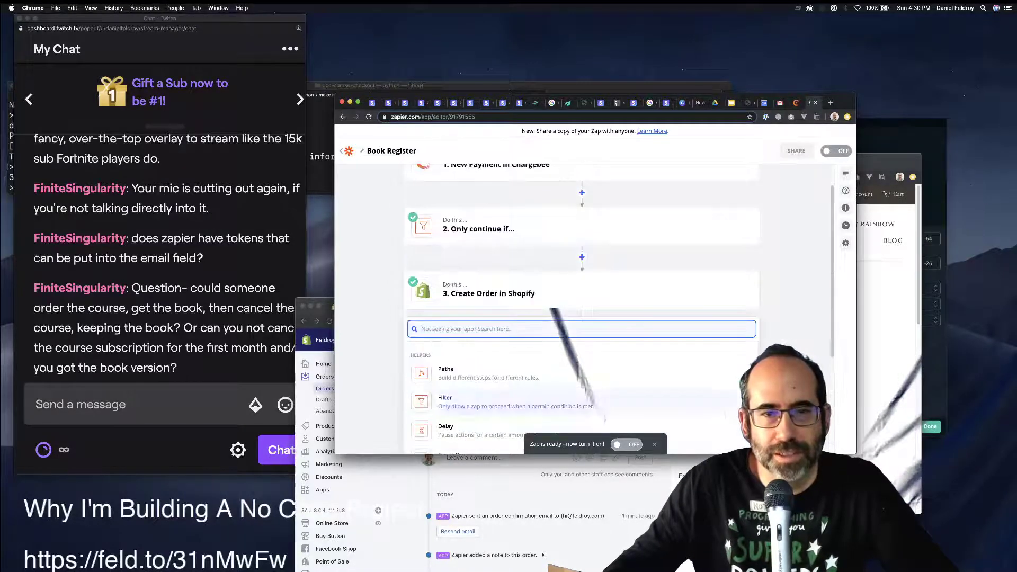
text(send)
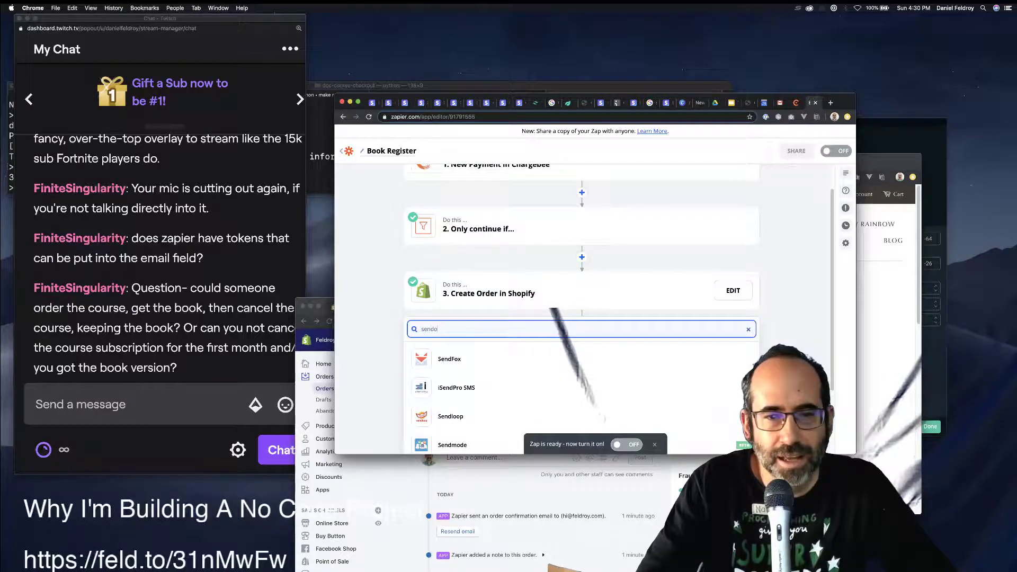
text(o)
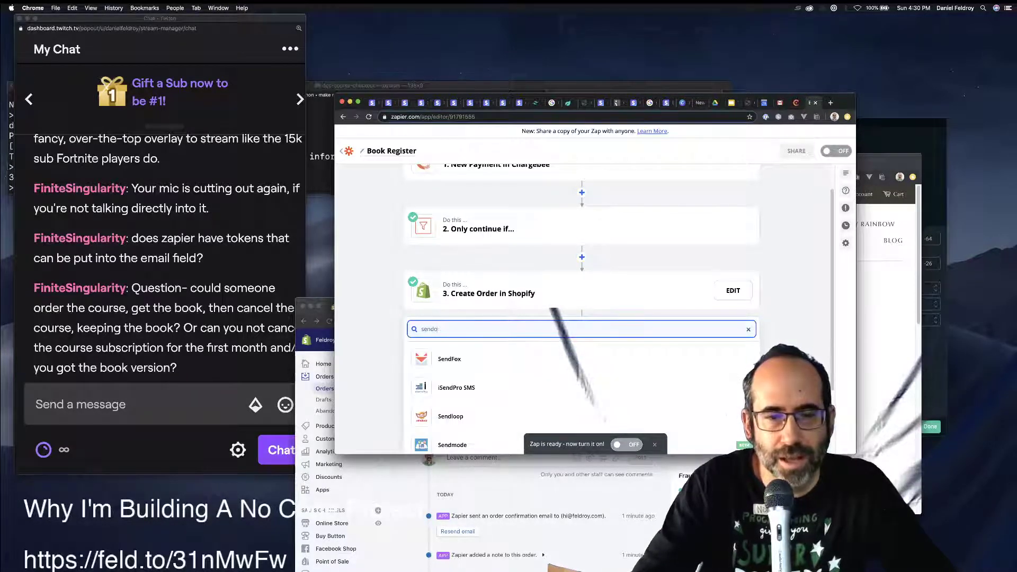
scroll(582, 307, down, 3)
scroll(581, 307, up, 3)
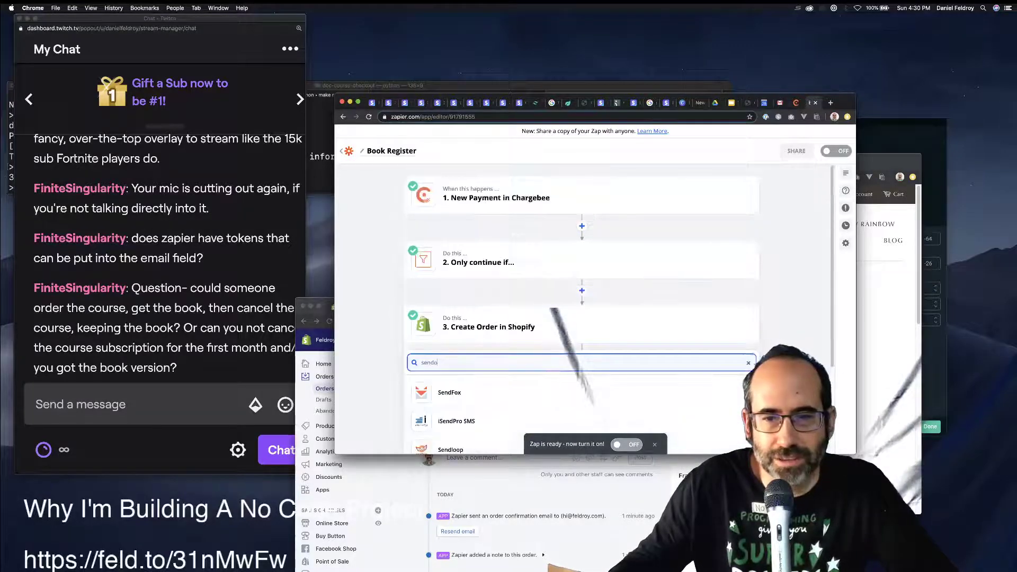
key(Escape)
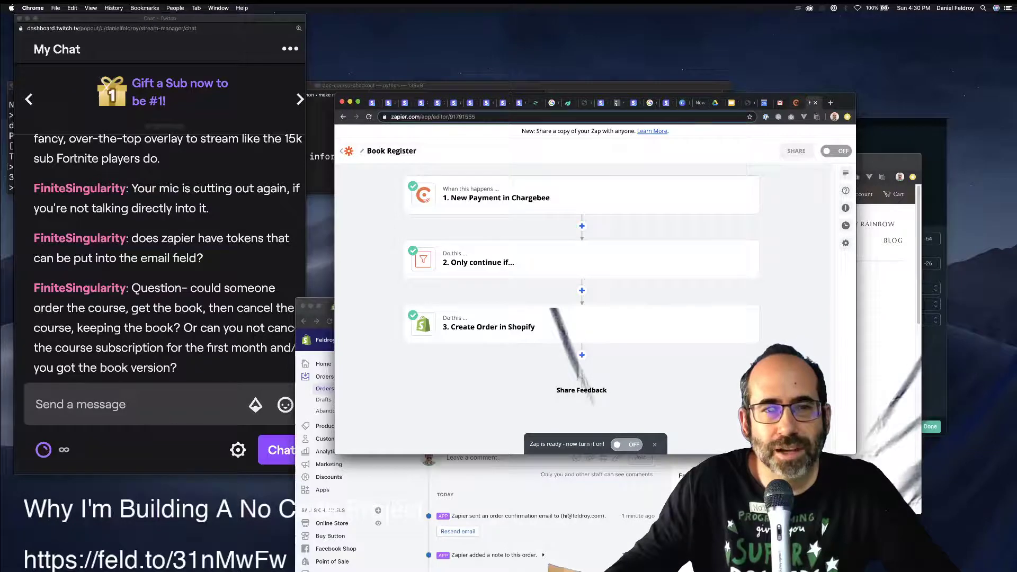
super+click(348, 151)
click(810, 102)
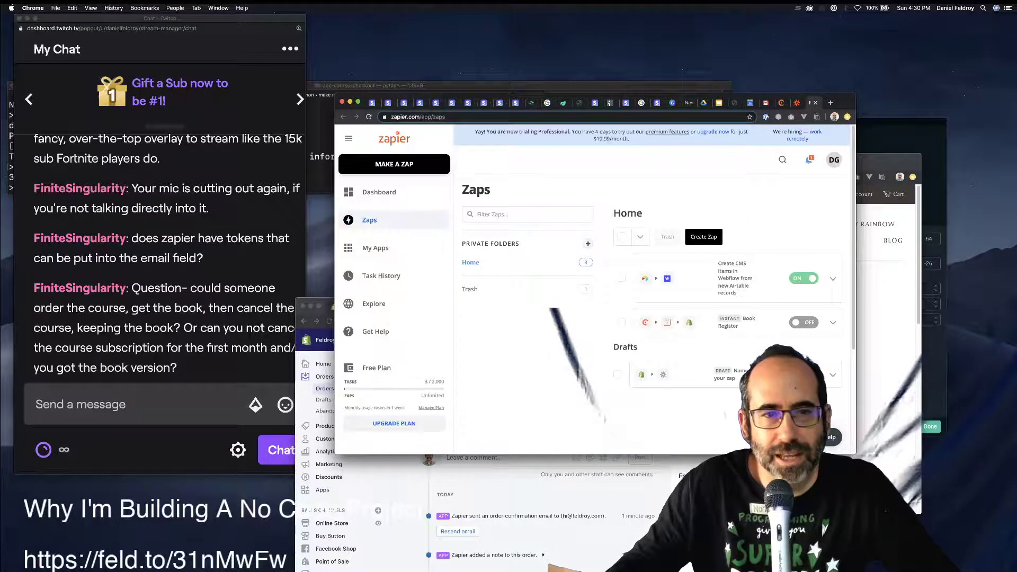
Pick SendOwl in the dashboard's 'Connect this app' search to show its popular zaps.
click(378, 191)
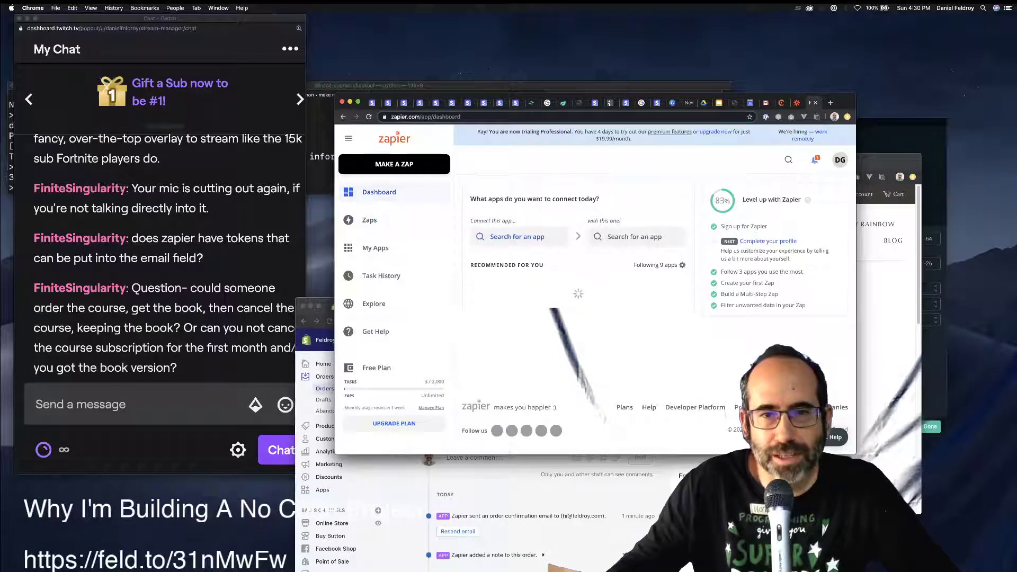
click(545, 238)
text(sendow)
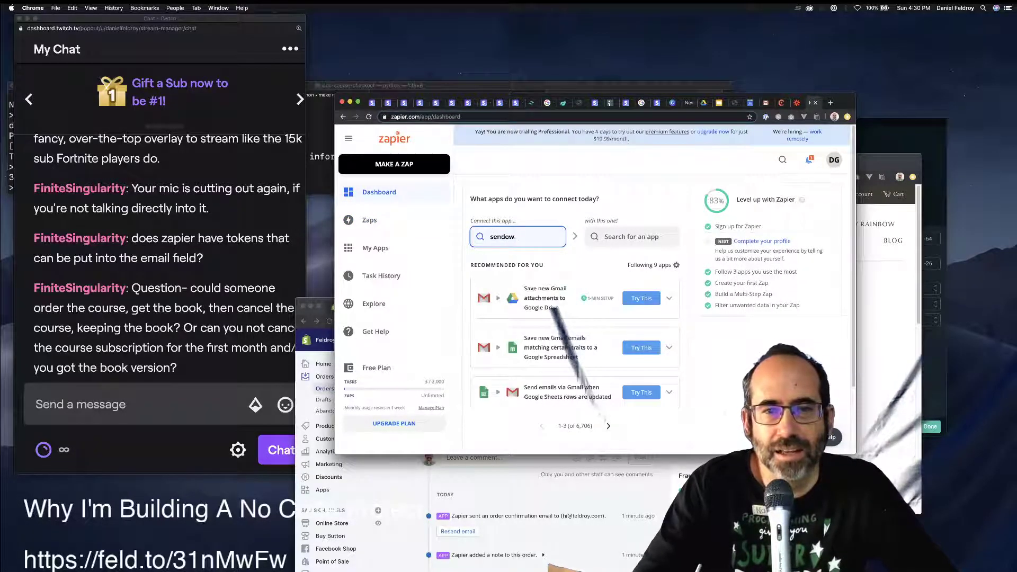
text(nl)
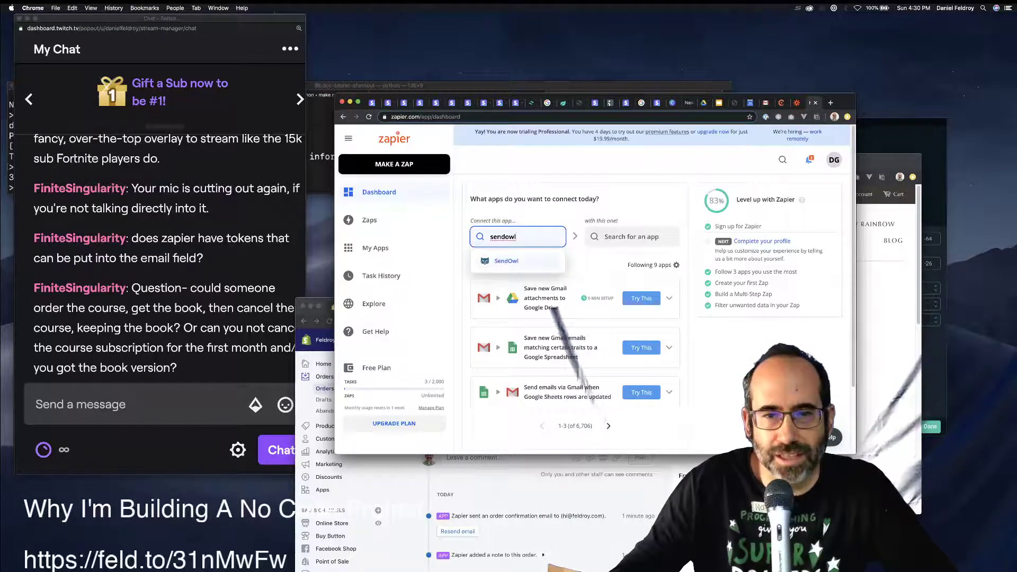
key(Return)
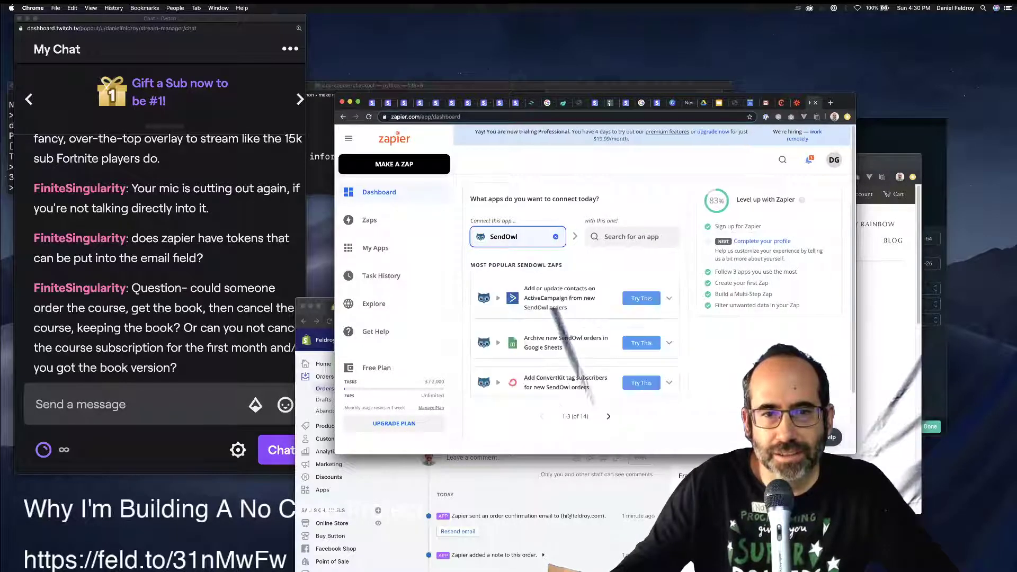
Google 'zapier sendowl' in a new tab and open Zapier's SendOwl Integrations page.
key(super+t)
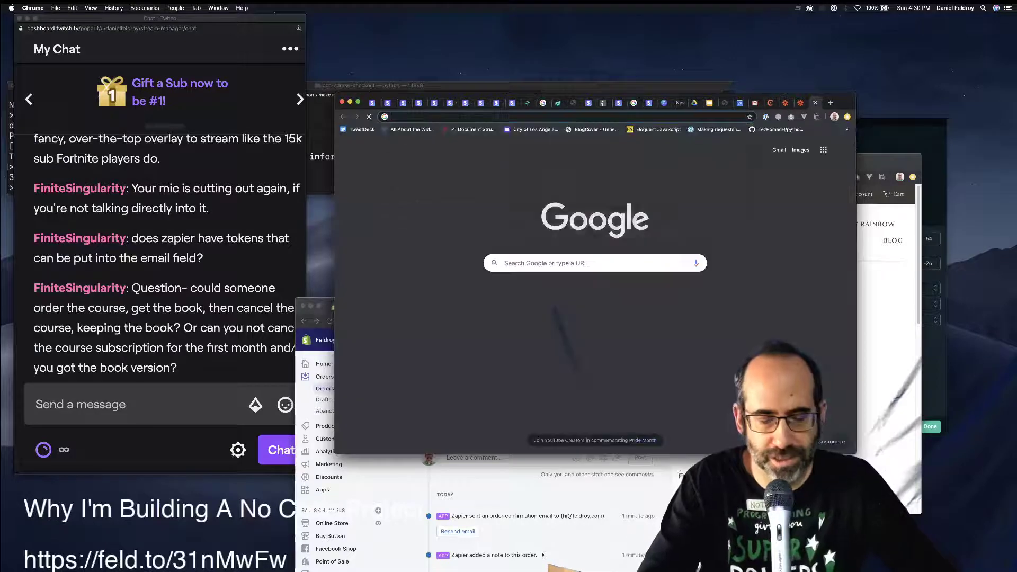
text(zapi)
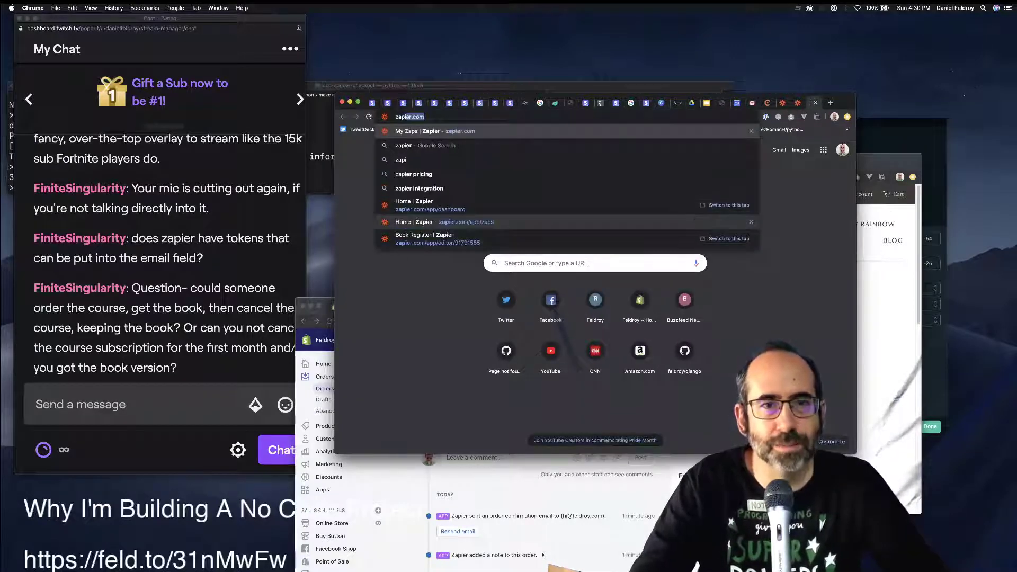
text(er send)
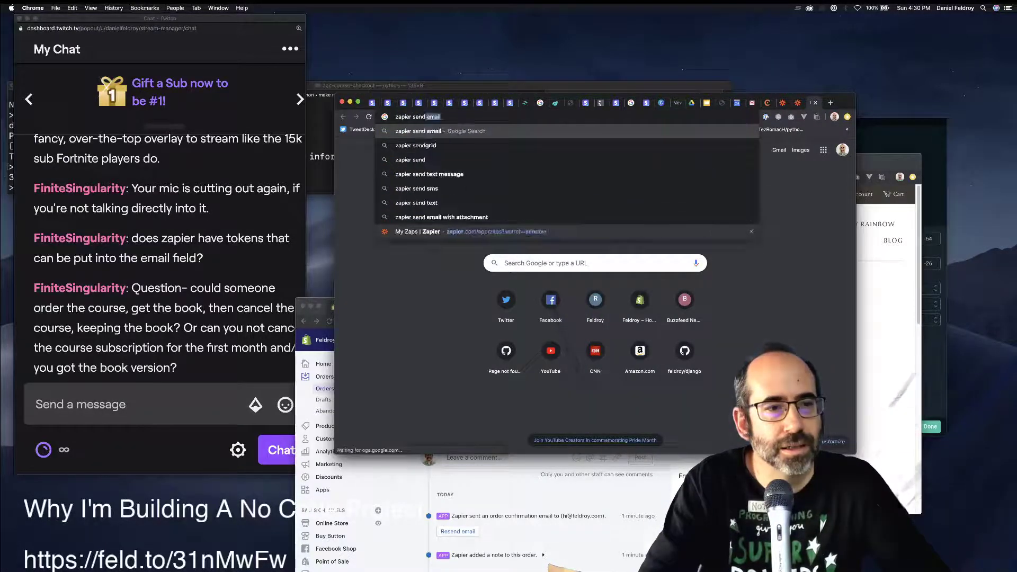
text(ol)
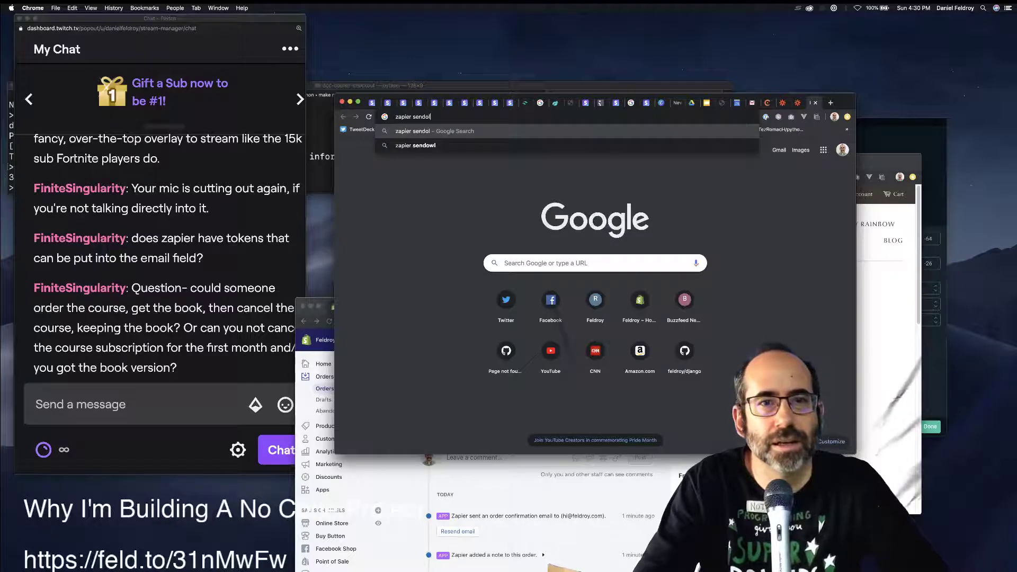
text(w)
key(Return)
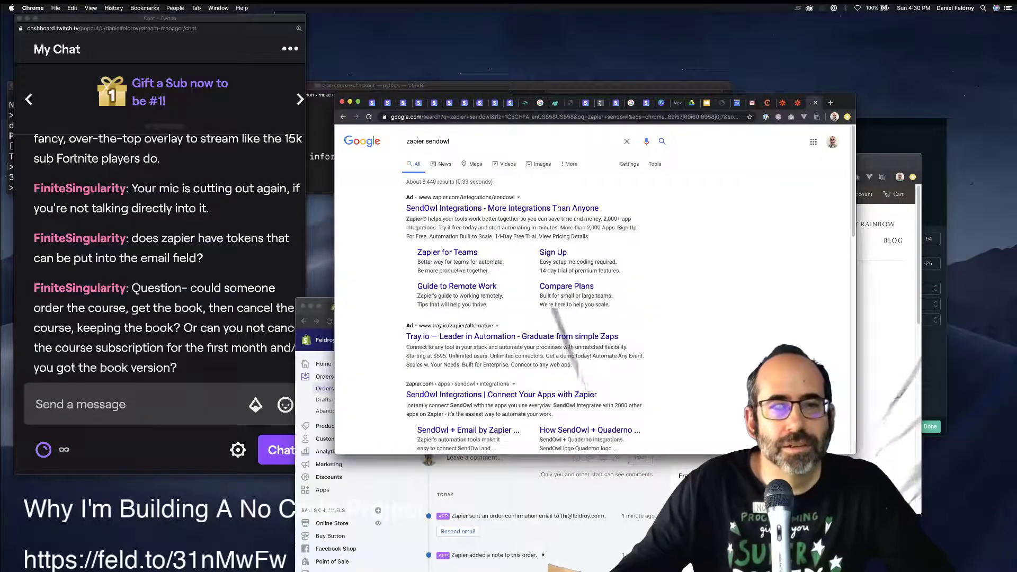
click(490, 208)
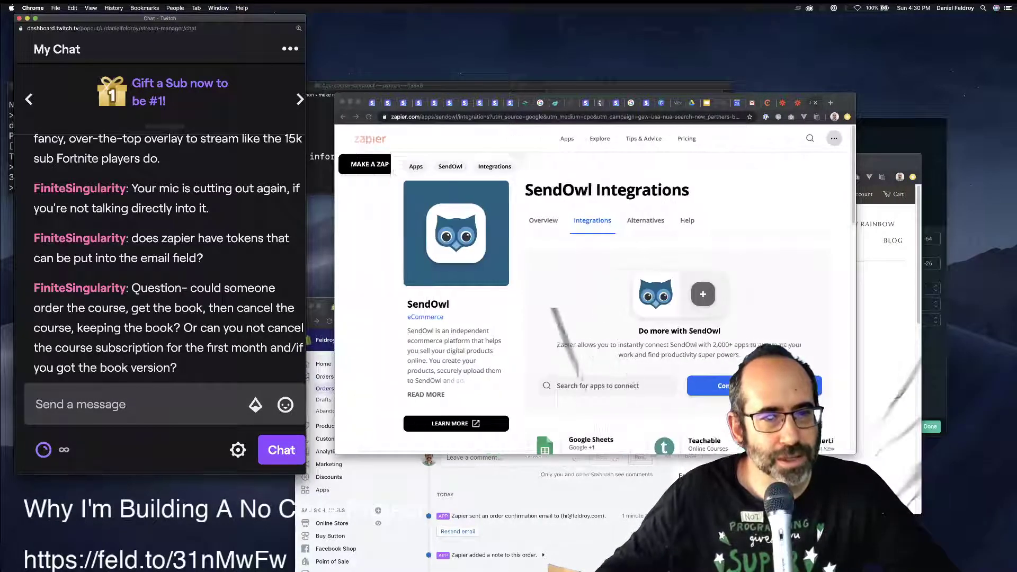
Widen the stream chat window, then open zapier.com/apps/sendowl/integrations via the Integrations breadcrumb.
drag(305, 275, 349, 275)
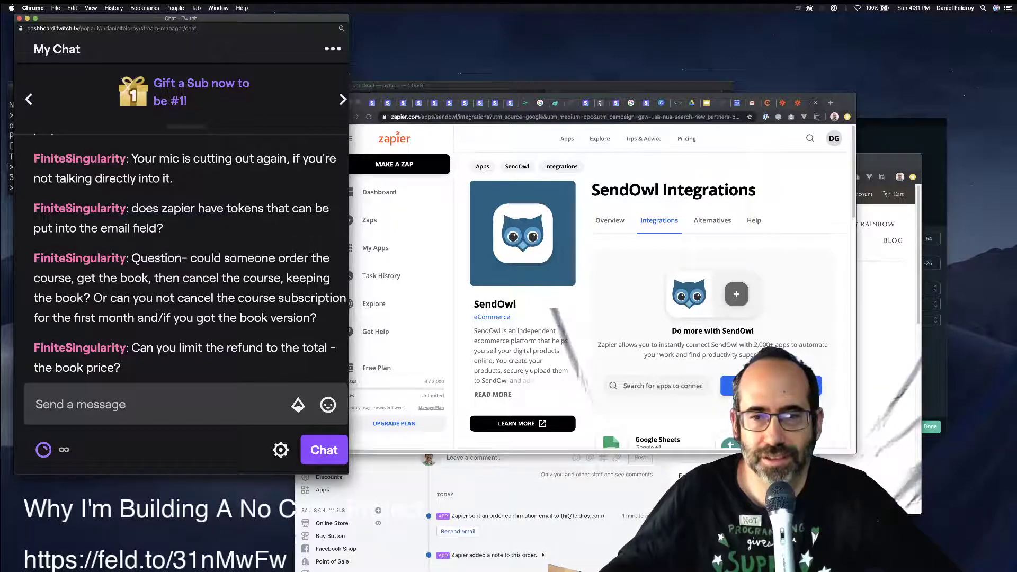
scroll(654, 289, down, 2)
scroll(654, 289, up, 2)
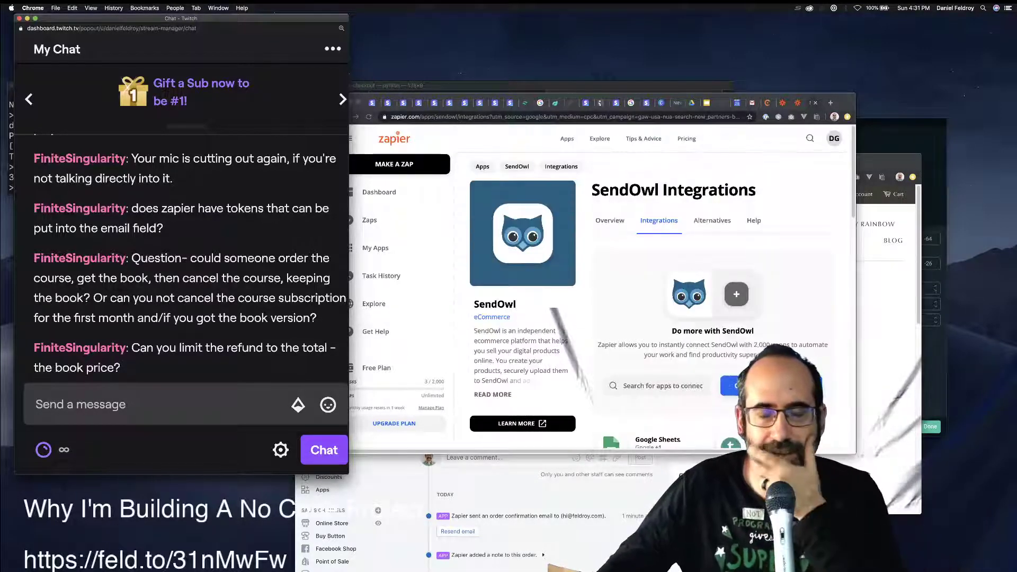
click(561, 167)
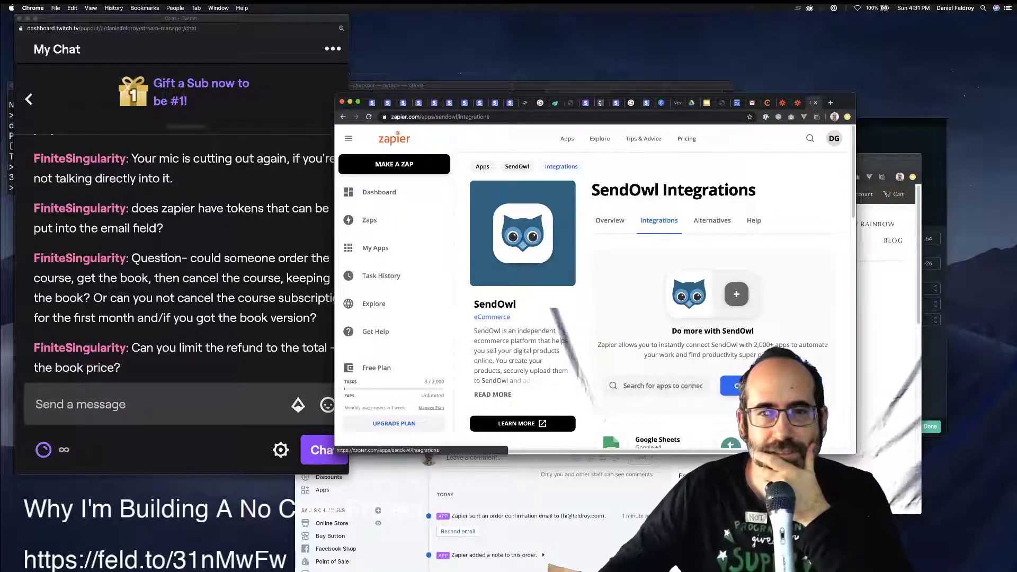
Scroll to SendOwl's Integration Details and highlight the New Order trigger description.
scroll(654, 289, down, 10)
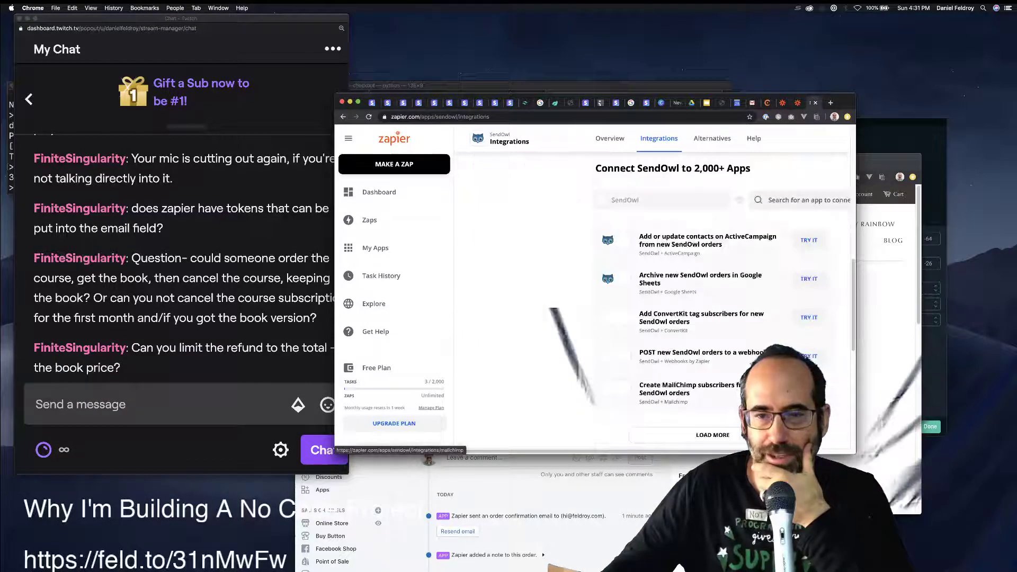
scroll(654, 288, down, 3)
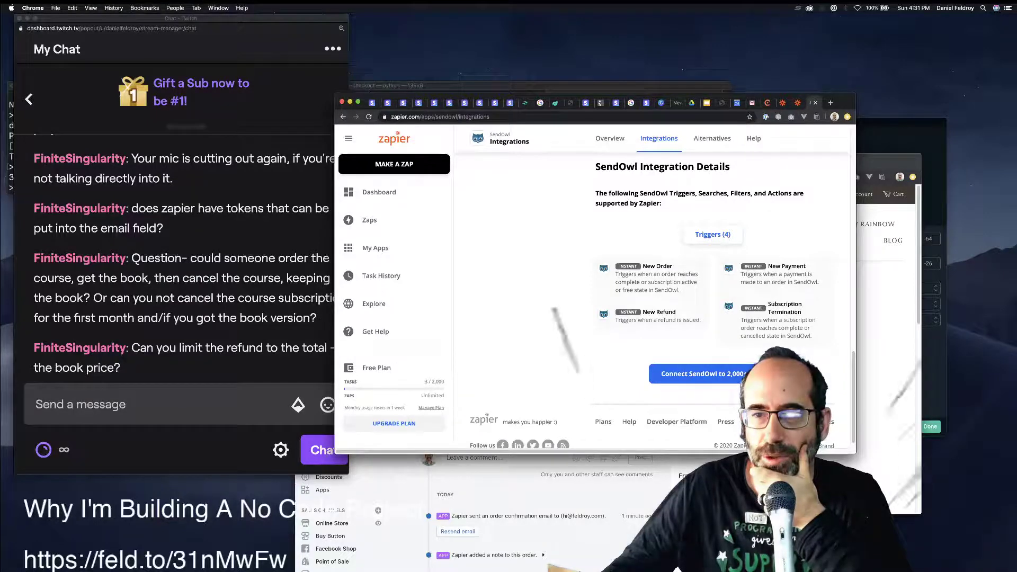
drag(680, 290, 615, 274)
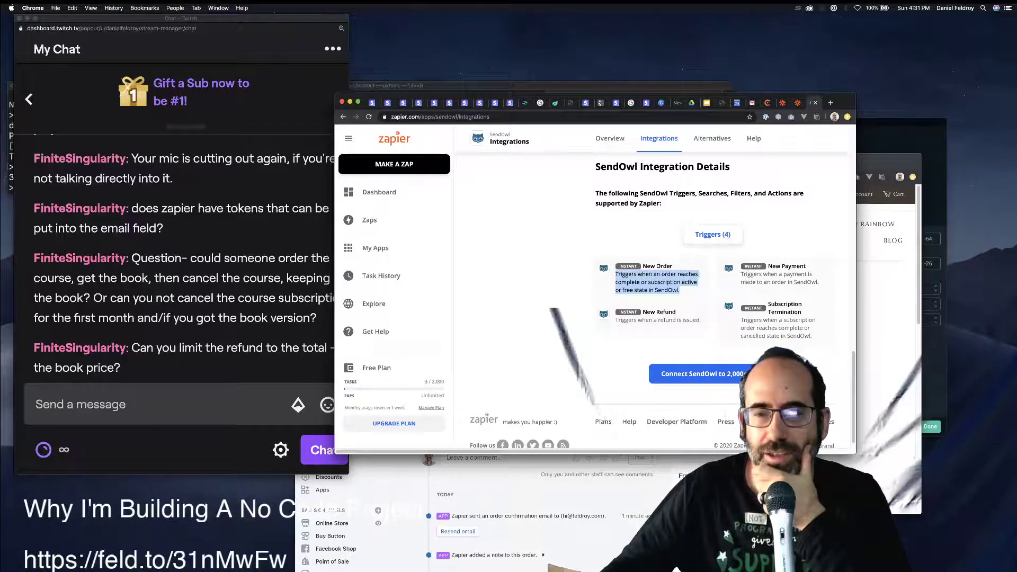
scroll(616, 274, up, 1)
scroll(657, 292, up, 3)
scroll(656, 291, up, 3)
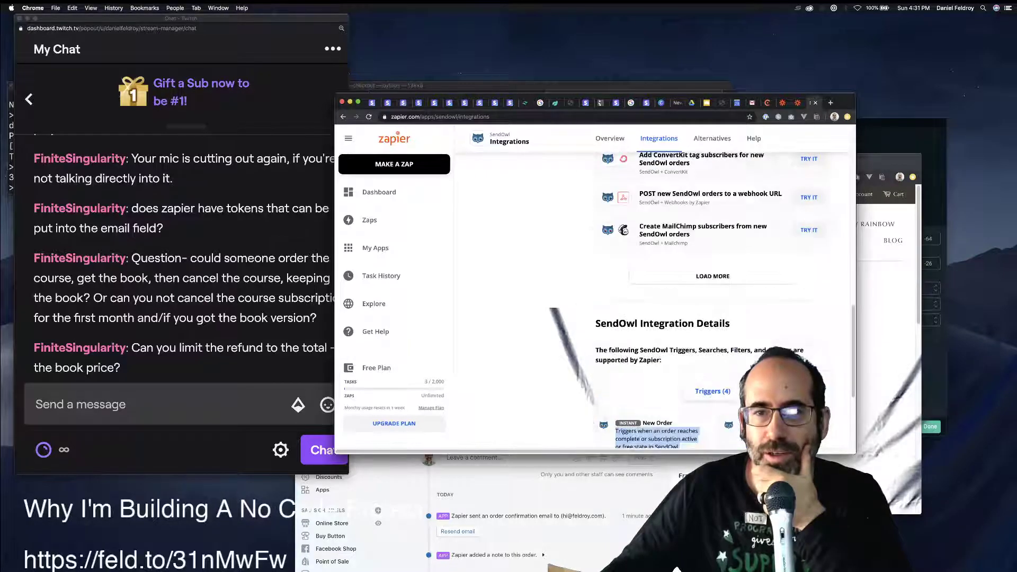
scroll(657, 292, down, 5)
scroll(656, 291, up, 5)
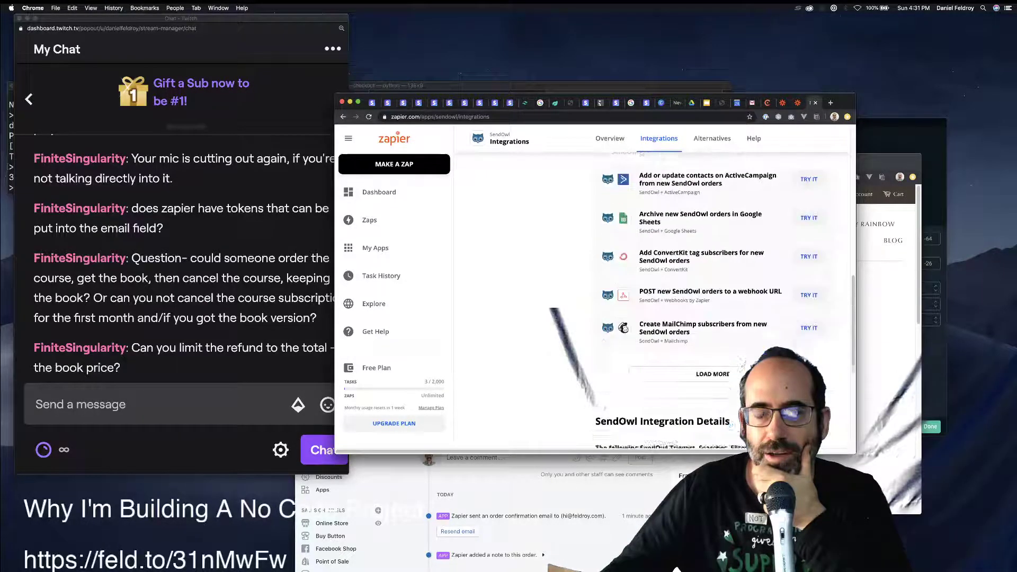
scroll(657, 291, down, 3)
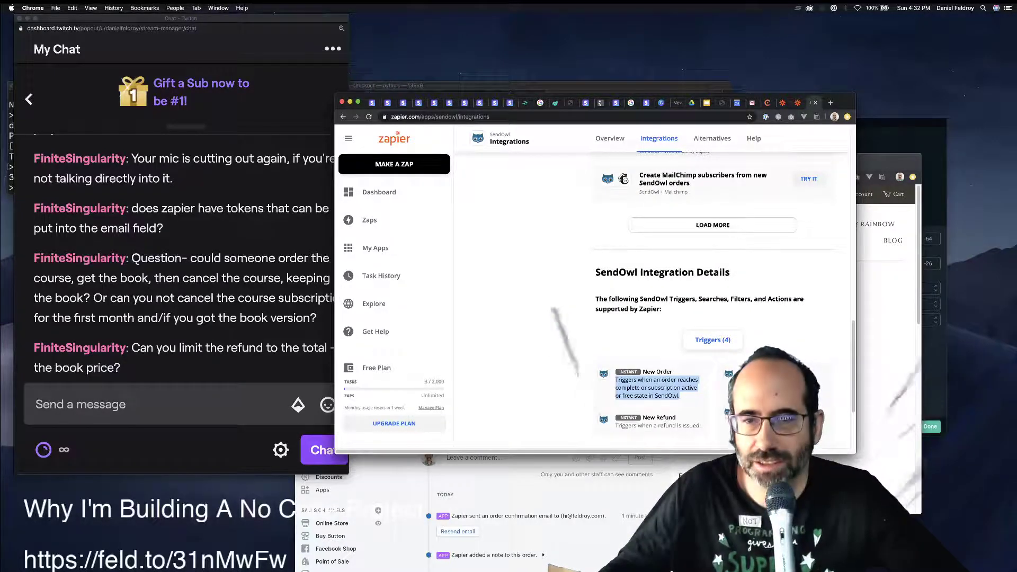
scroll(657, 291, down, 2)
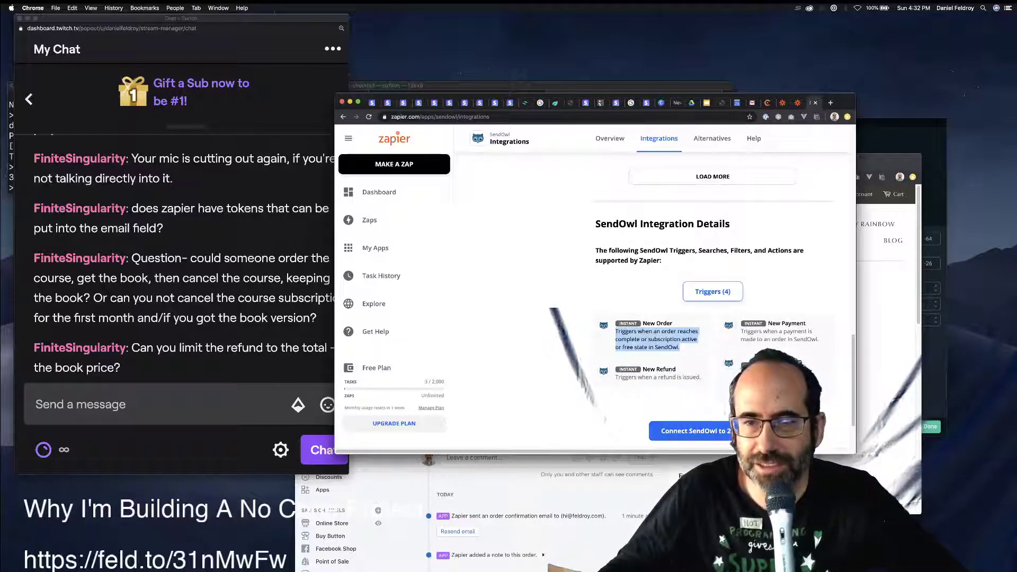
scroll(657, 291, down, 2)
scroll(657, 291, up, 10)
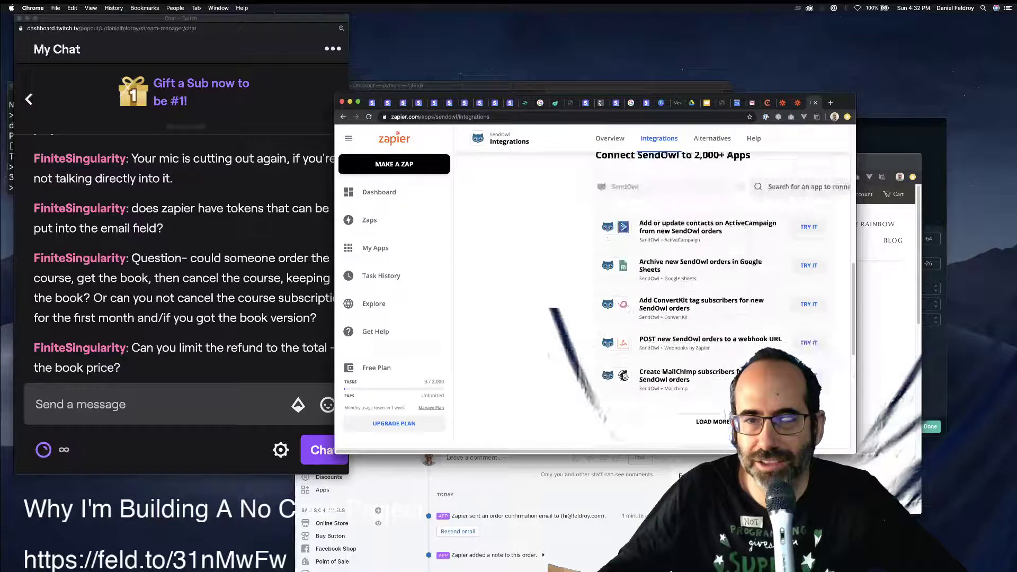
scroll(657, 291, down, 8)
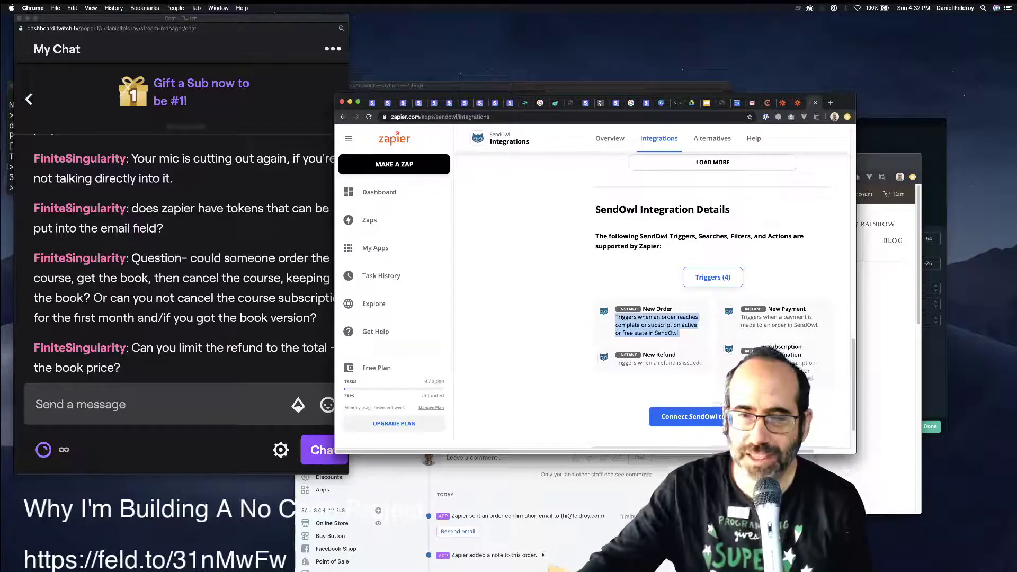
Re-highlight the last lines of the New Order description, then return to the Shopify order.
click(712, 277)
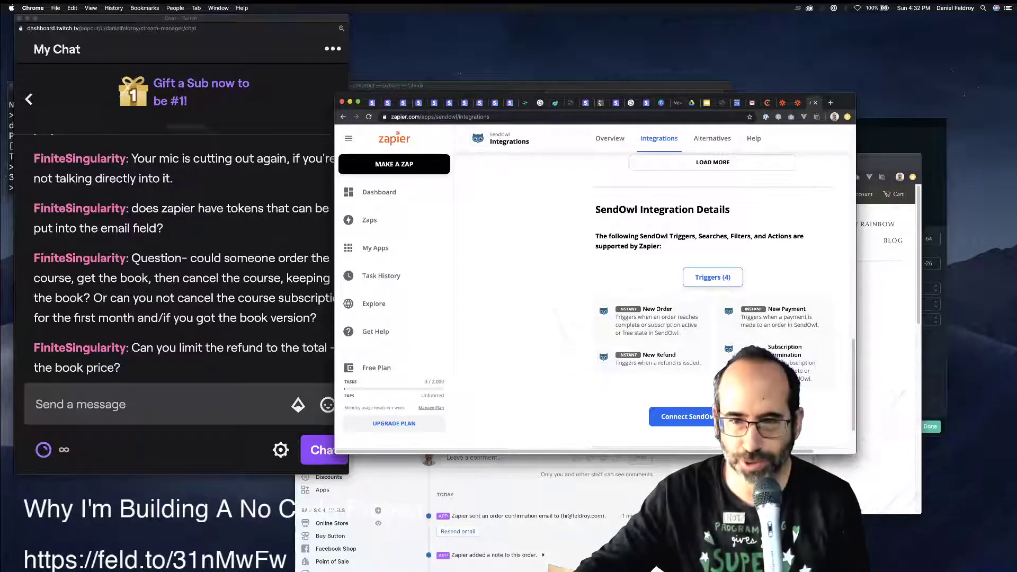
drag(680, 333, 615, 317)
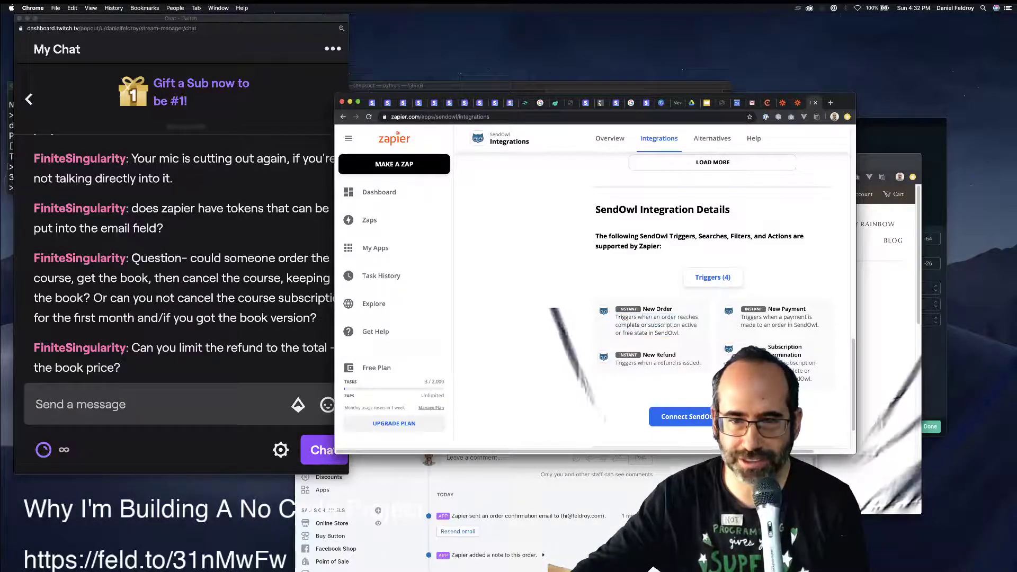
drag(680, 333, 615, 317)
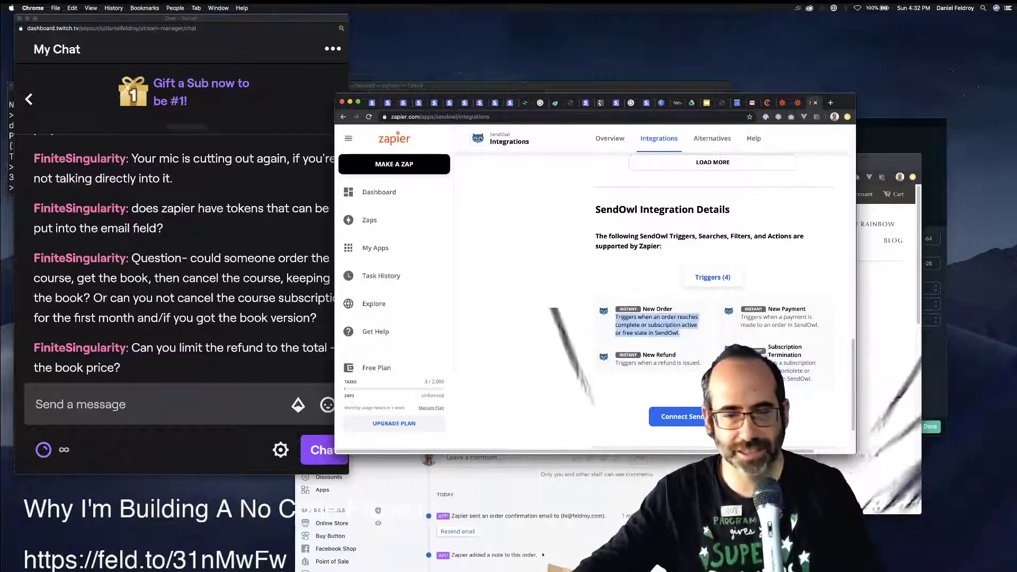
key(super+grave)
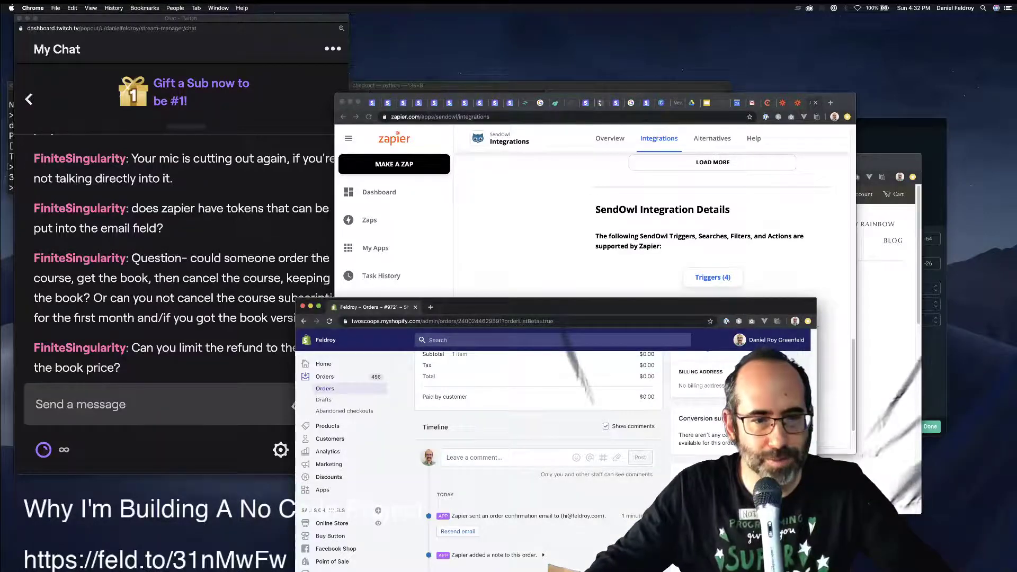
Expand and collapse the SendOwl note and PayPal payment entries in the order timeline.
click(325, 376)
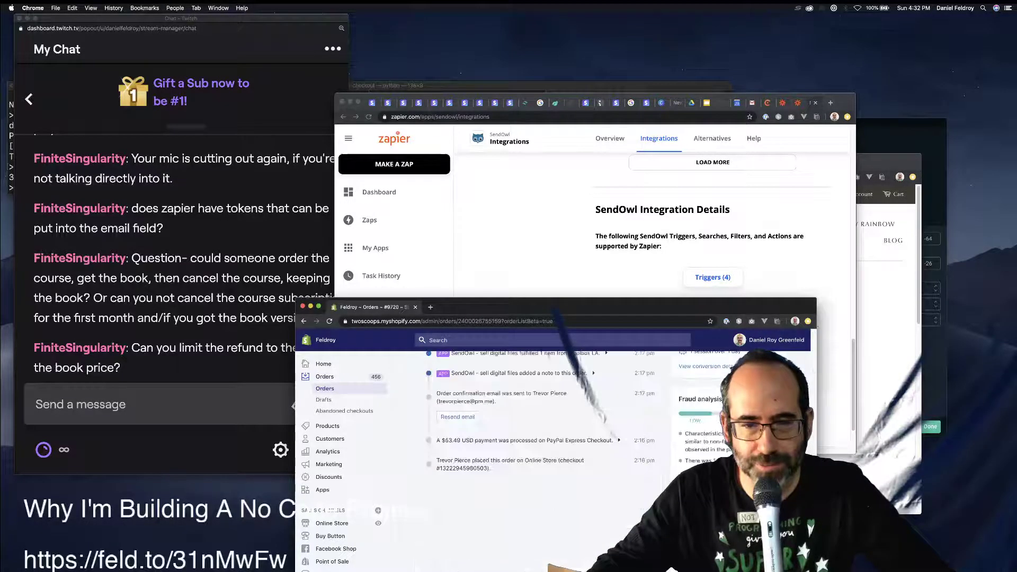
scroll(541, 461, down, 1)
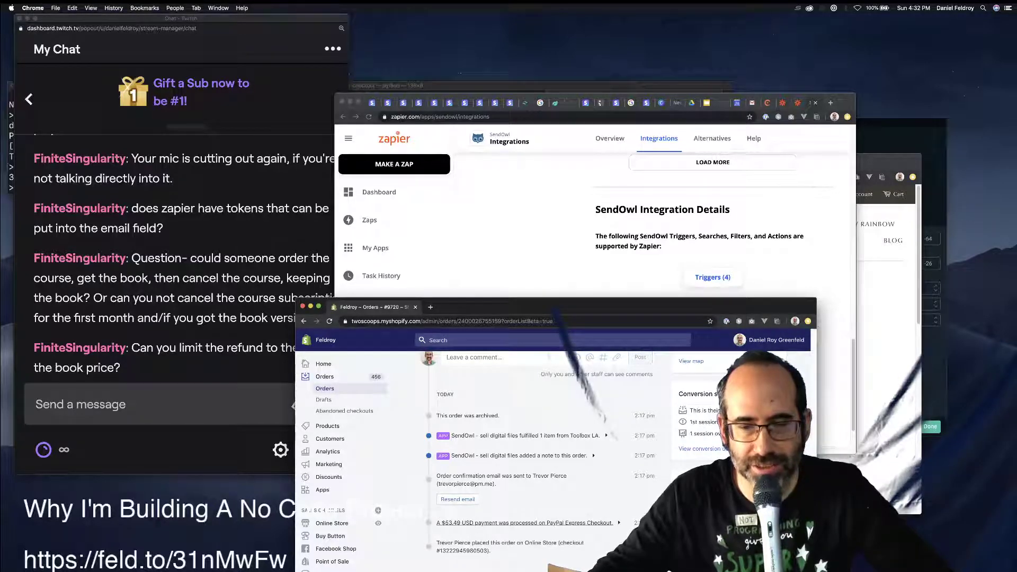
scroll(524, 522, down, 1)
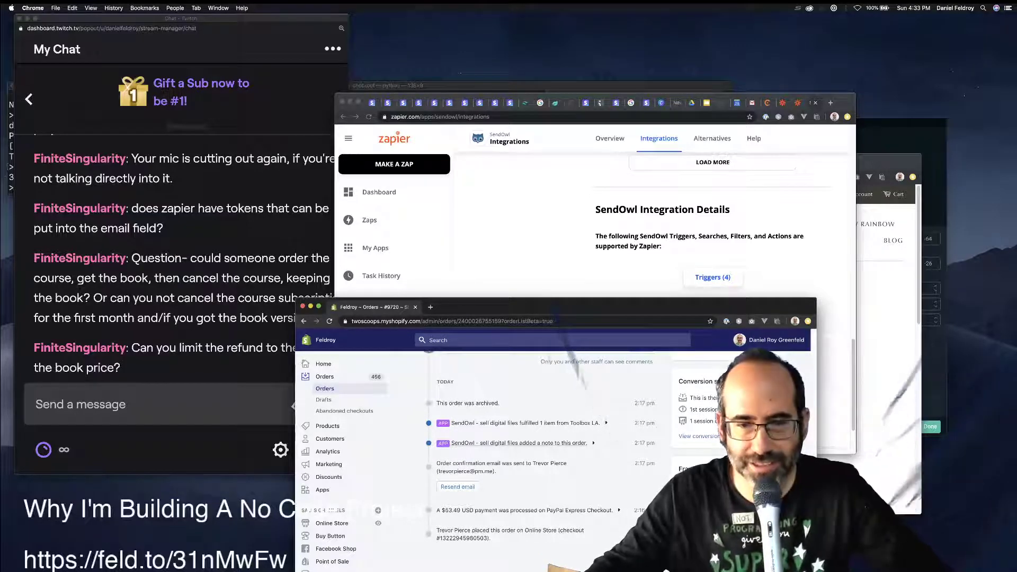
click(530, 443)
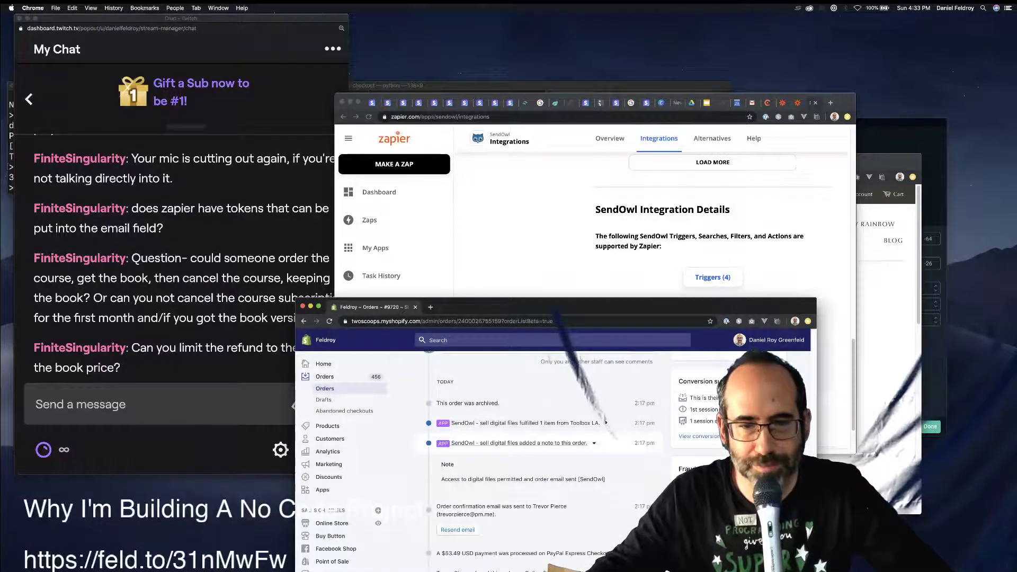
click(529, 442)
click(524, 510)
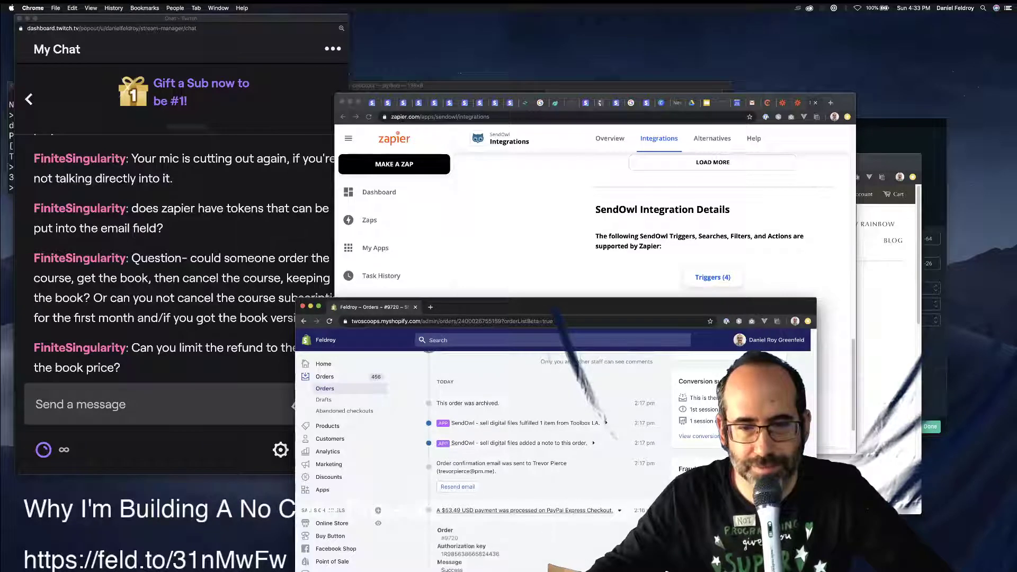
scroll(524, 510, down, 3)
scroll(529, 450, down, 2)
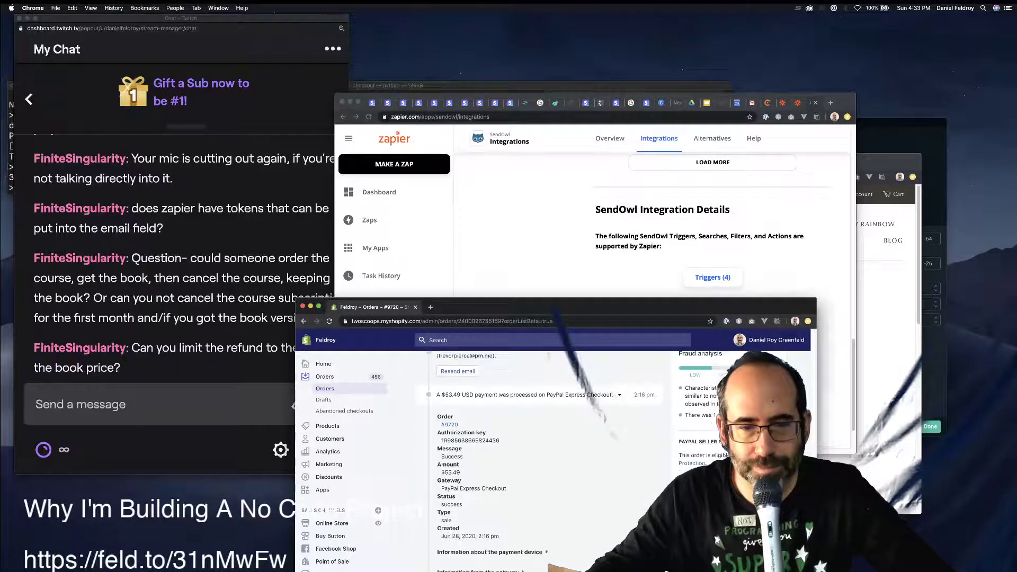
click(524, 395)
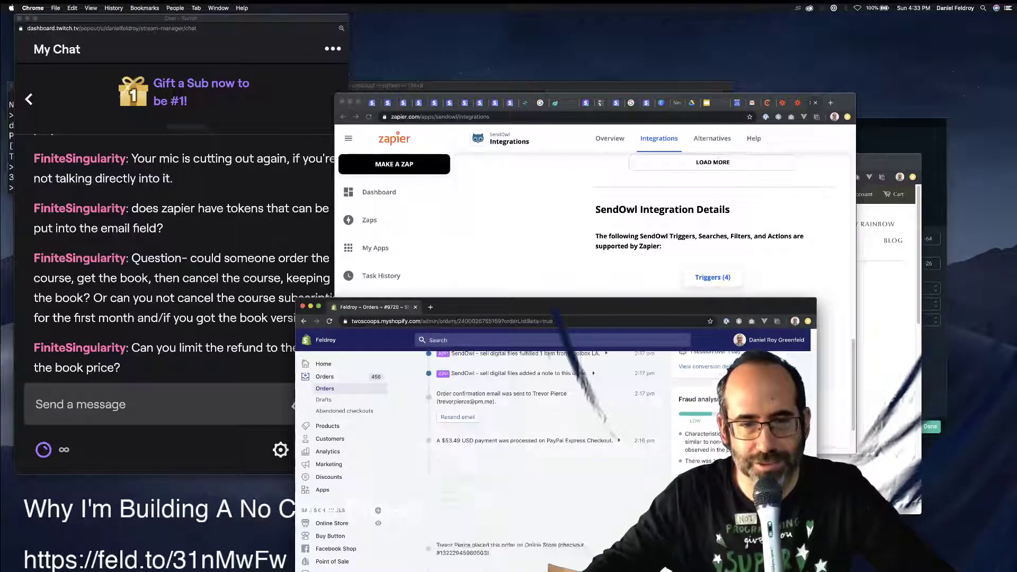
Close the Shopify order window and return to the Chargebee portal configuration tab.
click(212, 365)
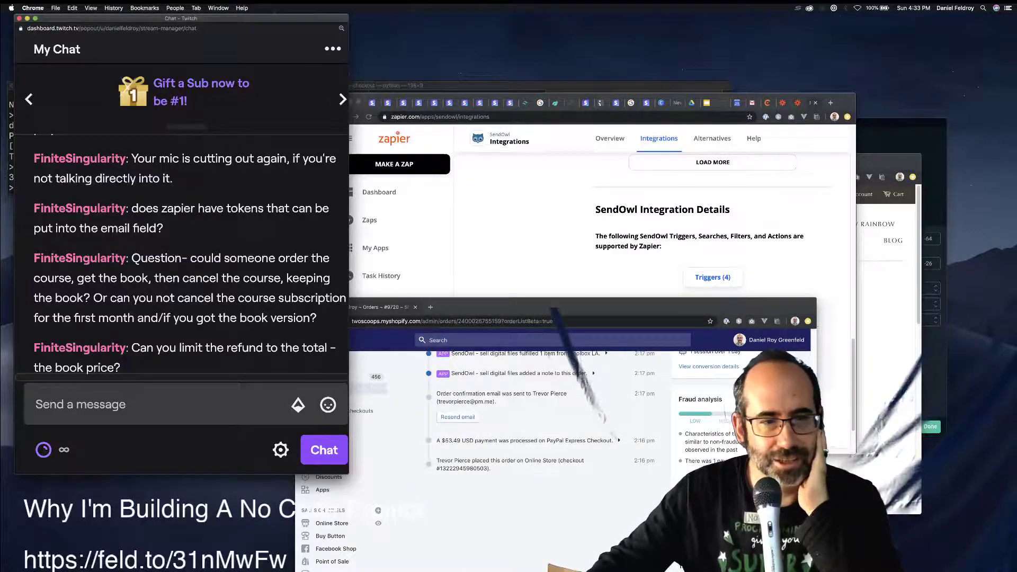
click(578, 469)
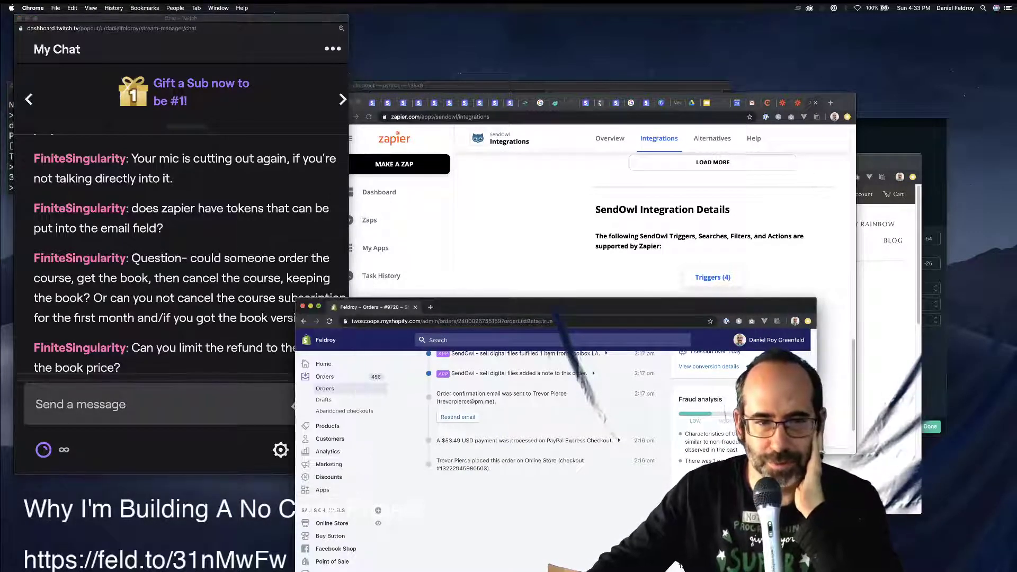
key(super+w)
key(super+grave)
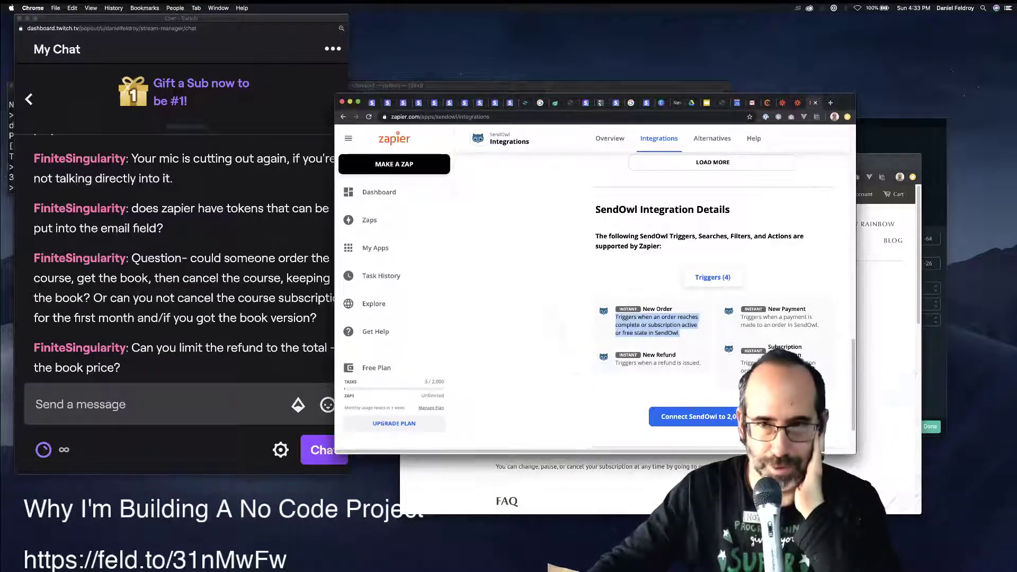
key(ctrl+shift+Tab)
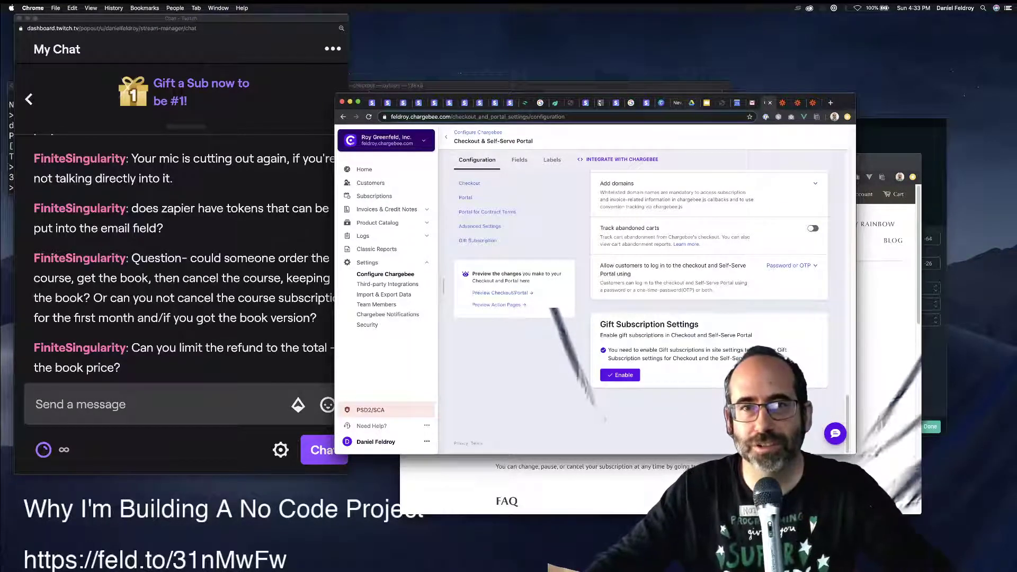
Load the Shopify admin in a new tab from the 'tw' address suggestion.
key(super+t)
text(tw)
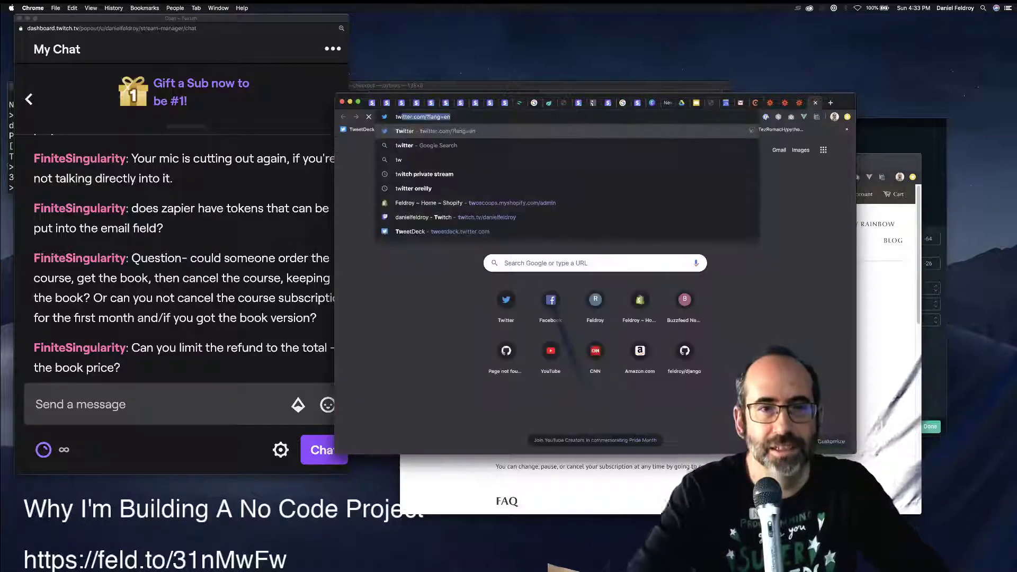
key(Down)
key(Down)
key(Down)
key(Down)
key(Down)
key(Return)
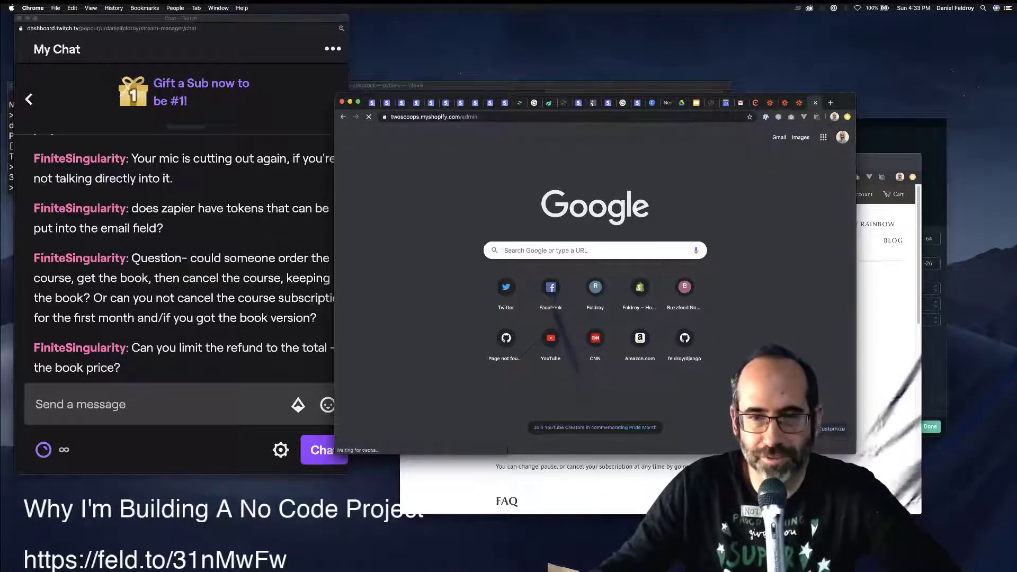
Go to Online Store > Pages and open 'Get Ready to Crash Into Django!' in the editor.
click(364, 172)
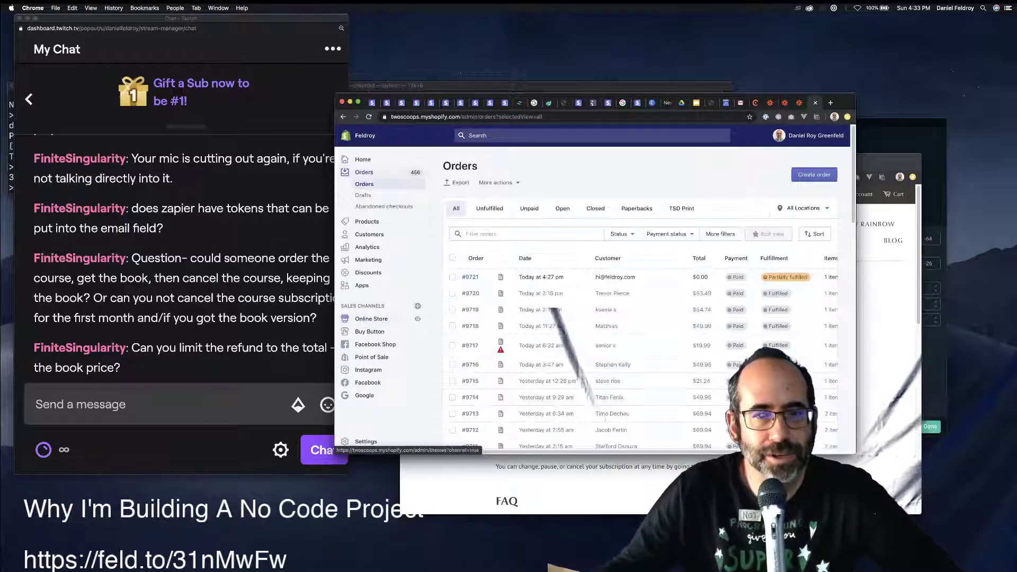
click(371, 319)
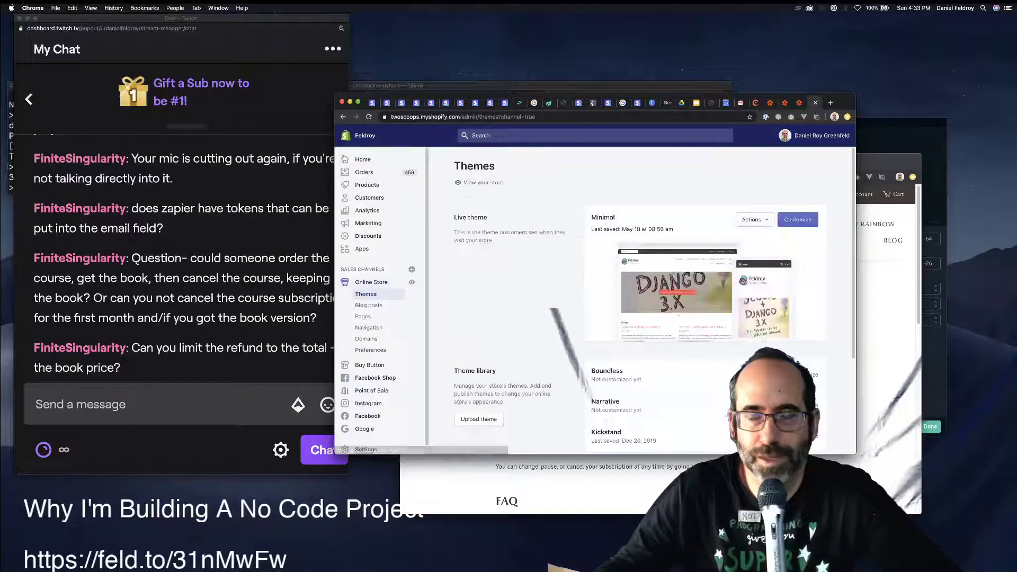
scroll(635, 297, down, 2)
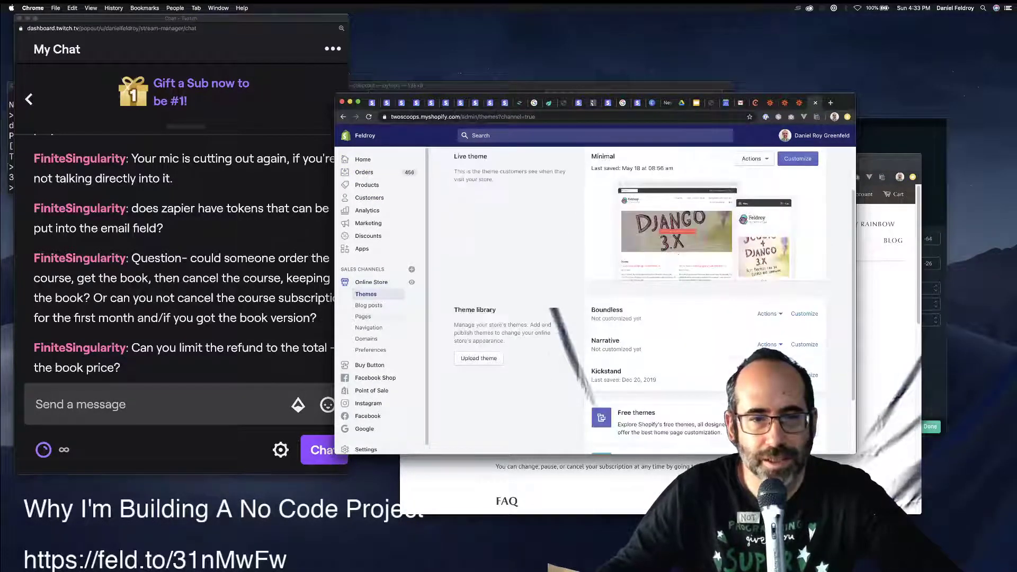
click(363, 316)
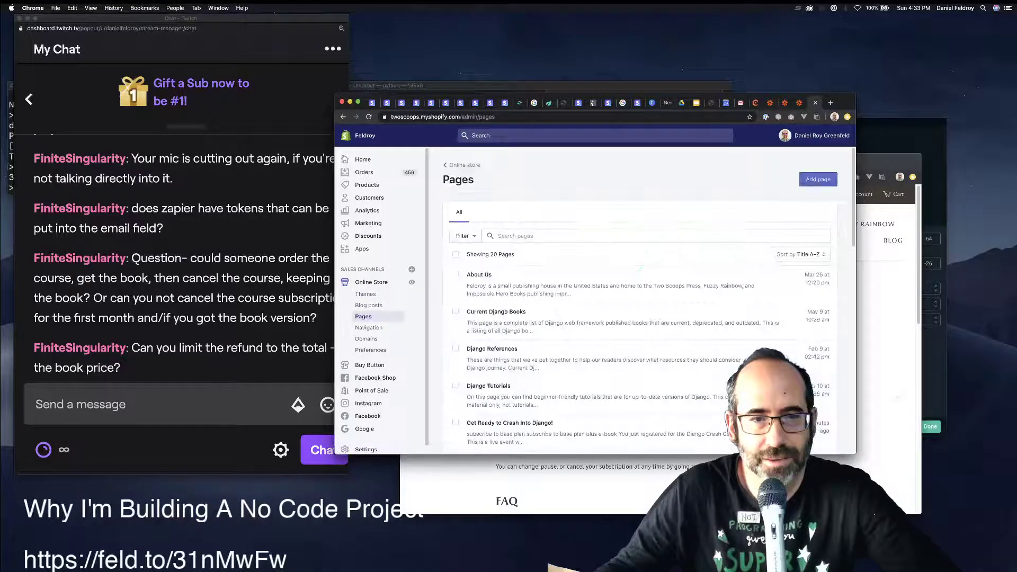
click(509, 408)
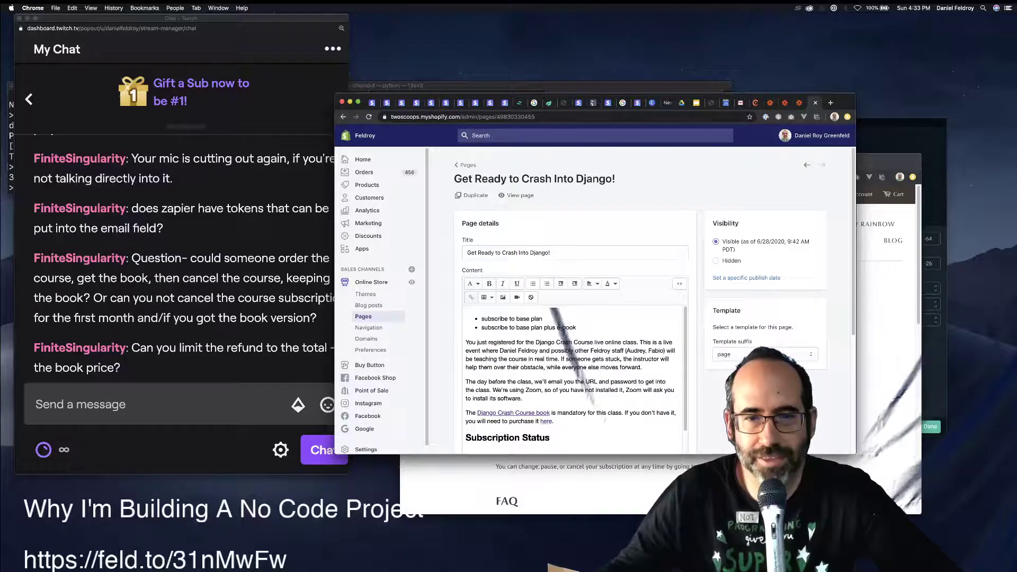
Delete the 'subscribe to base plan plus e-book' bullet, leaving only 'subscribe to base plan', and save the page.
click(577, 327)
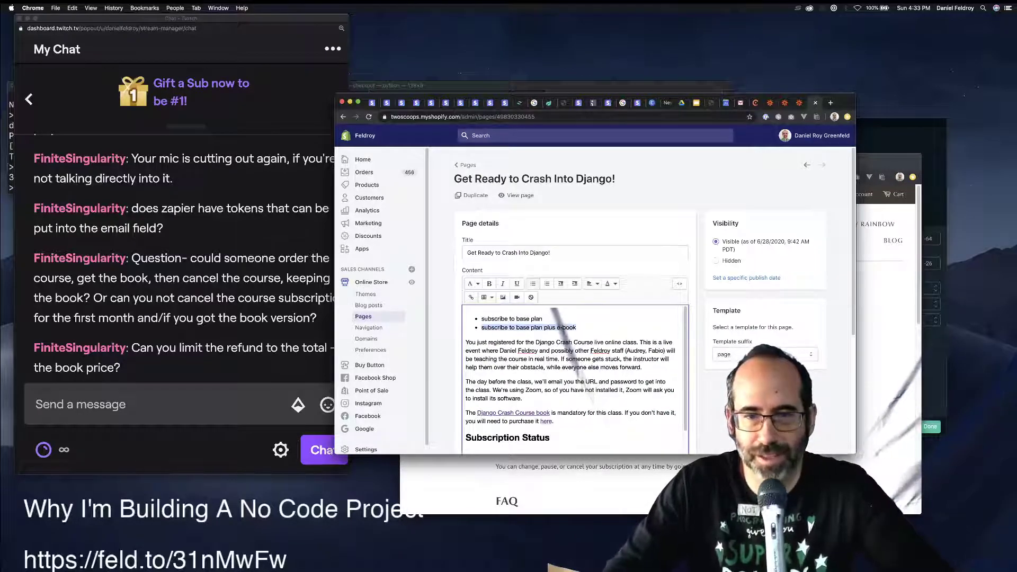
key(BackSpace)
key(BackSpace)
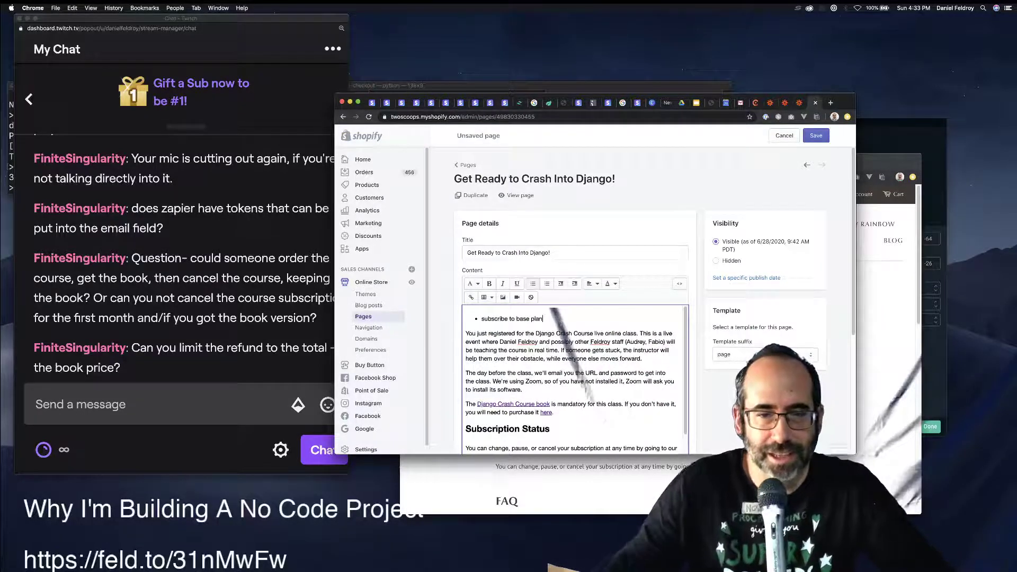
key(super+s)
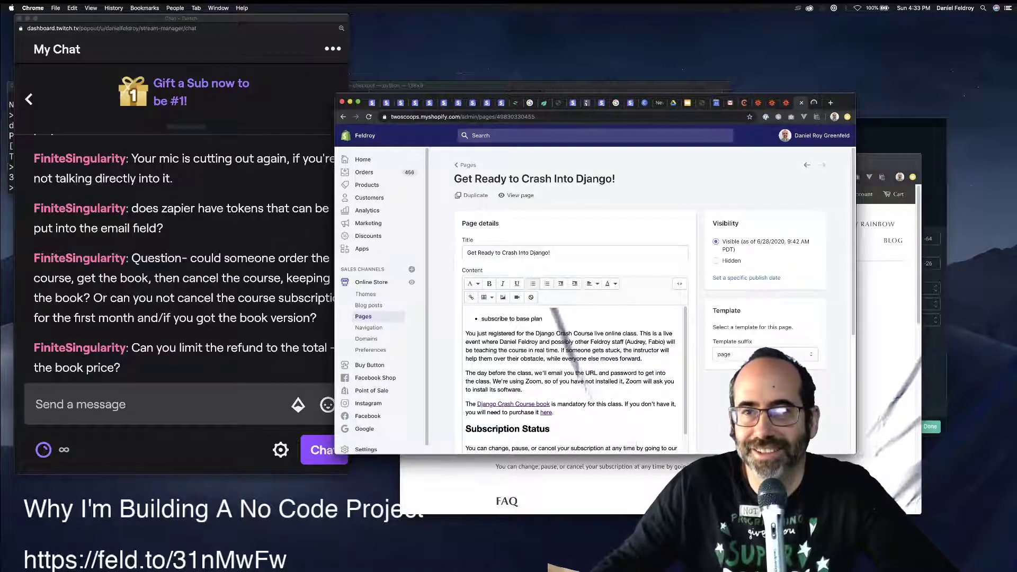
key(ctrl+Tab)
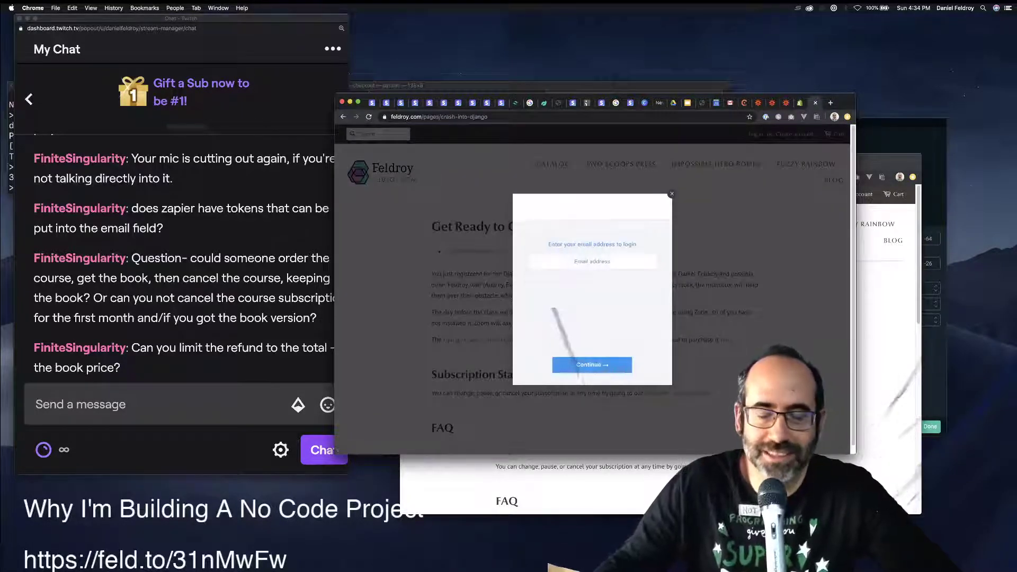
Enter the account e-mail in the Manage Your Subscriptions login to request a one-time password.
click(591, 262)
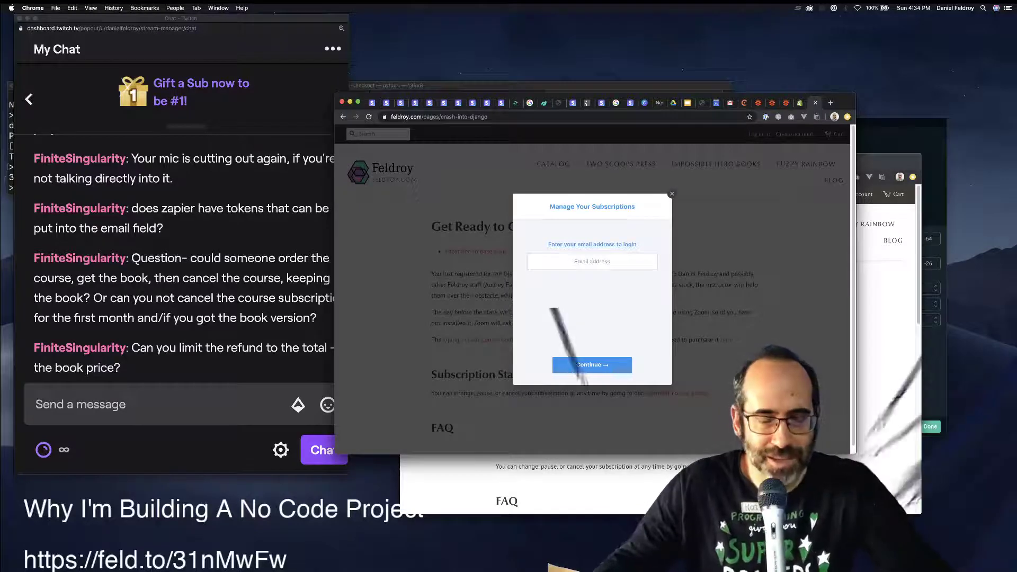
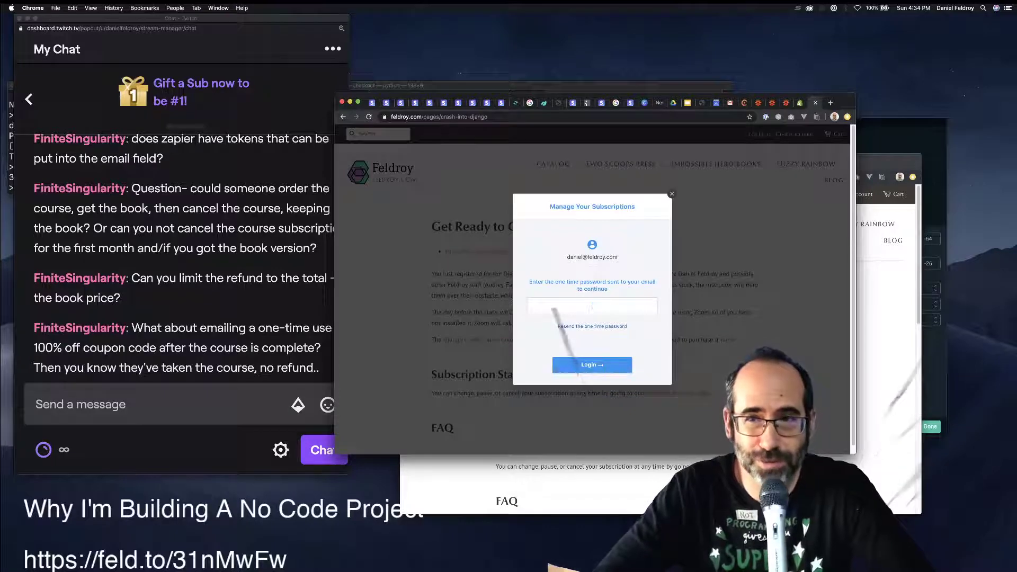
key(ctrl+shift+Tab)
key(ctrl+shift+Tab)
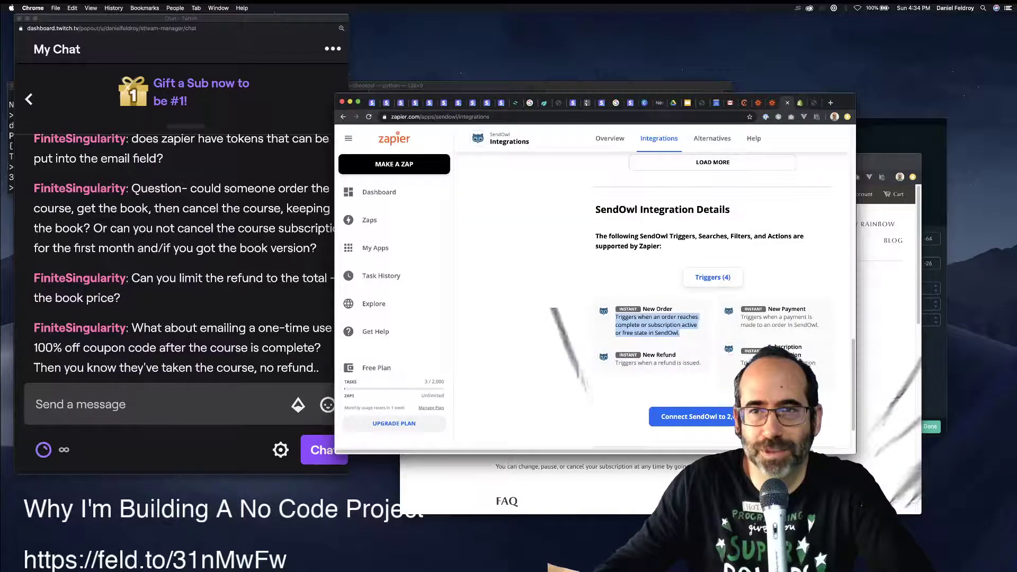
In the Book Register Zap editor, open step 3, Create Order in Shopify, for editing.
key(ctrl+shift+Tab)
key(ctrl+shift+Tab)
key(ctrl+shift+Tab)
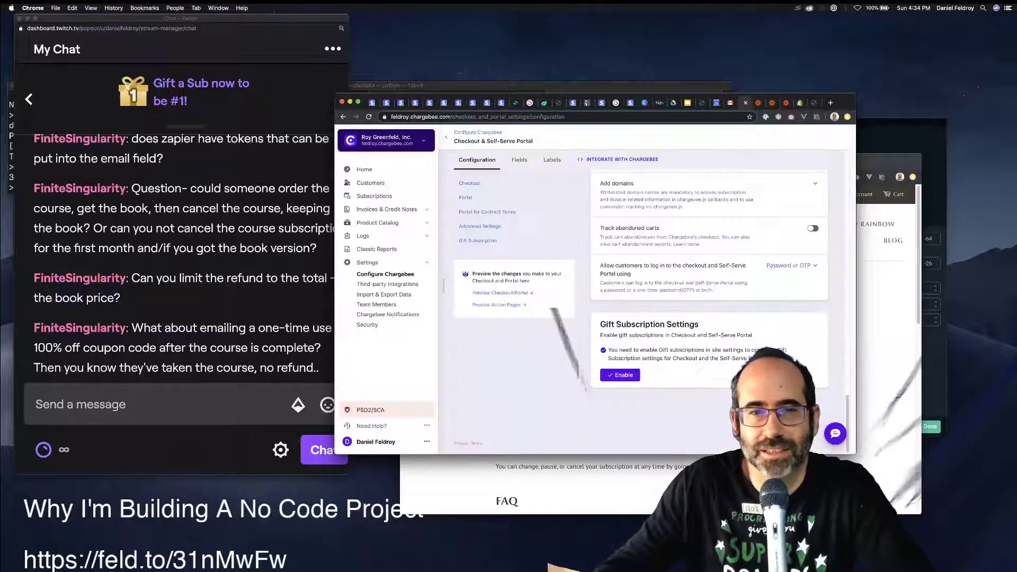
key(ctrl+Tab)
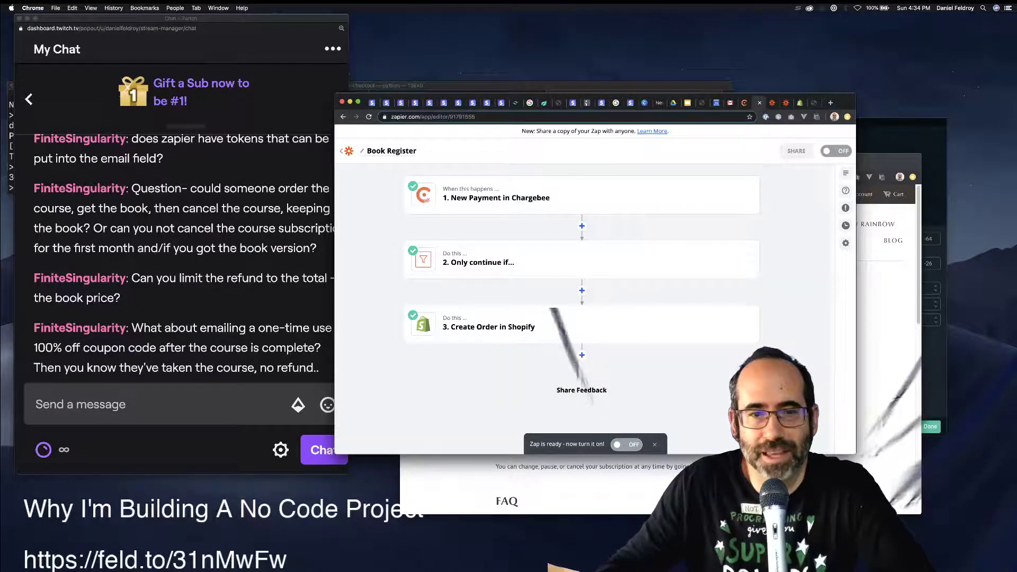
click(581, 355)
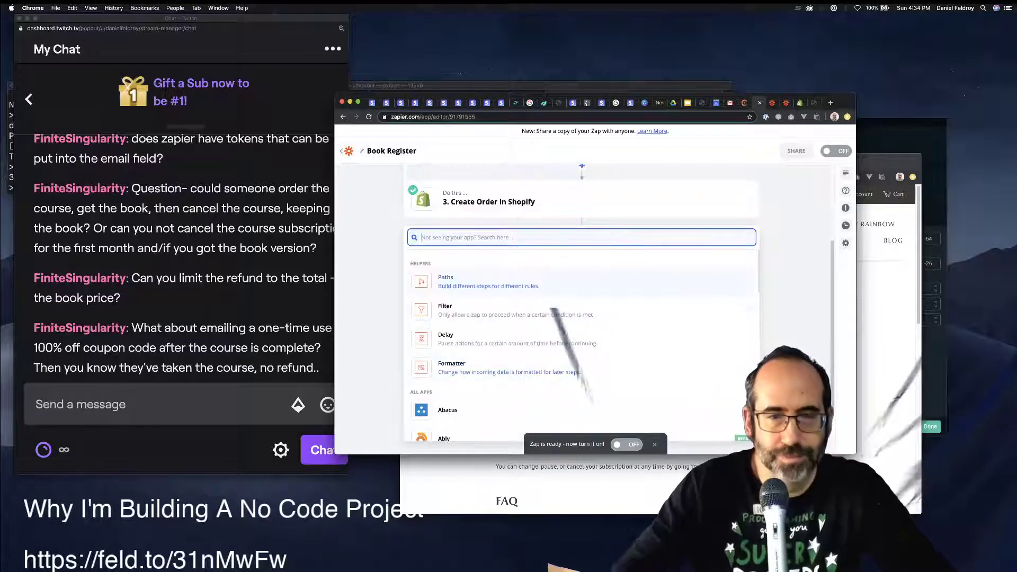
key(Escape)
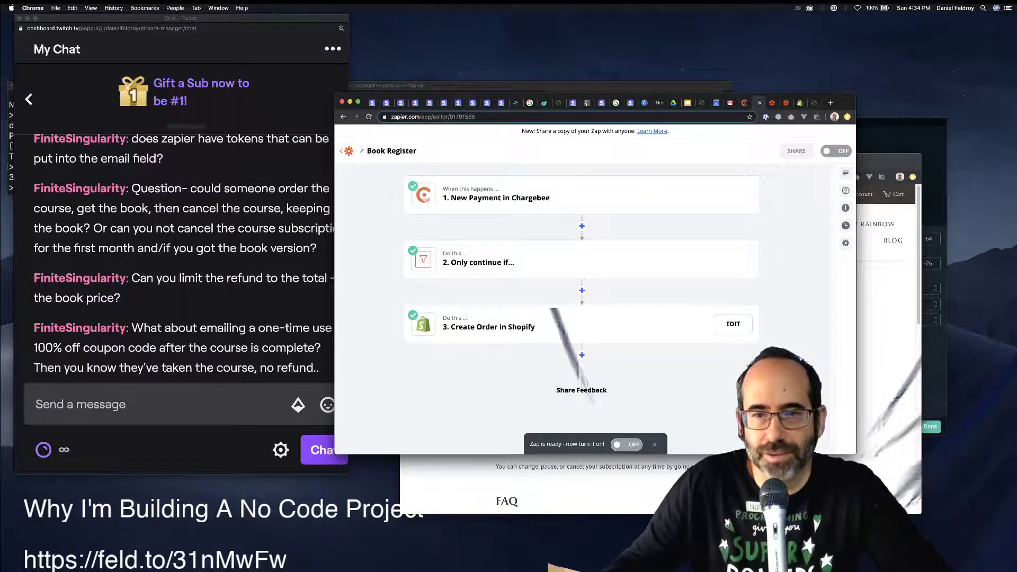
click(733, 324)
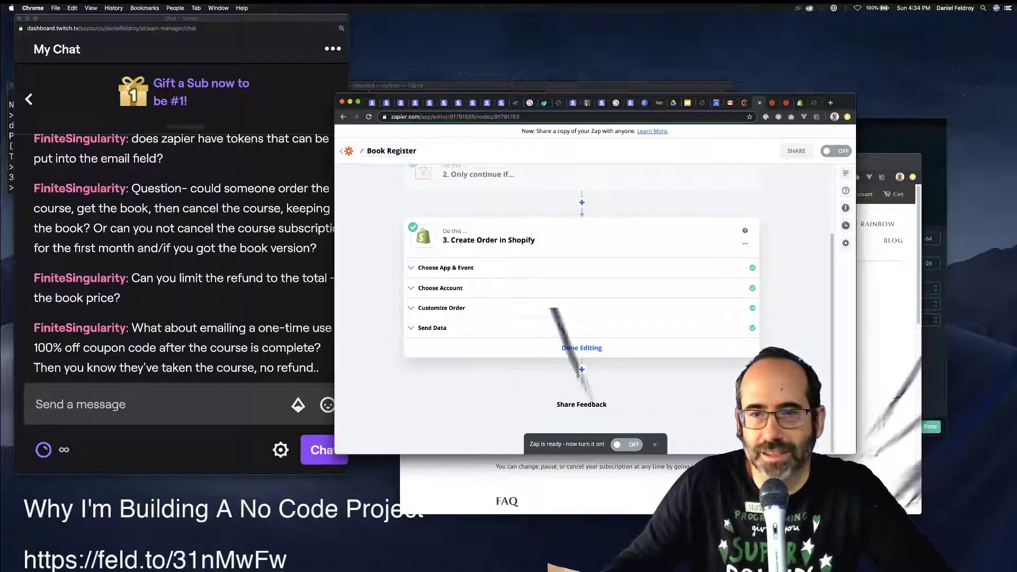
Delete the Create Order in Shopify step from the Book Register Zap.
click(745, 243)
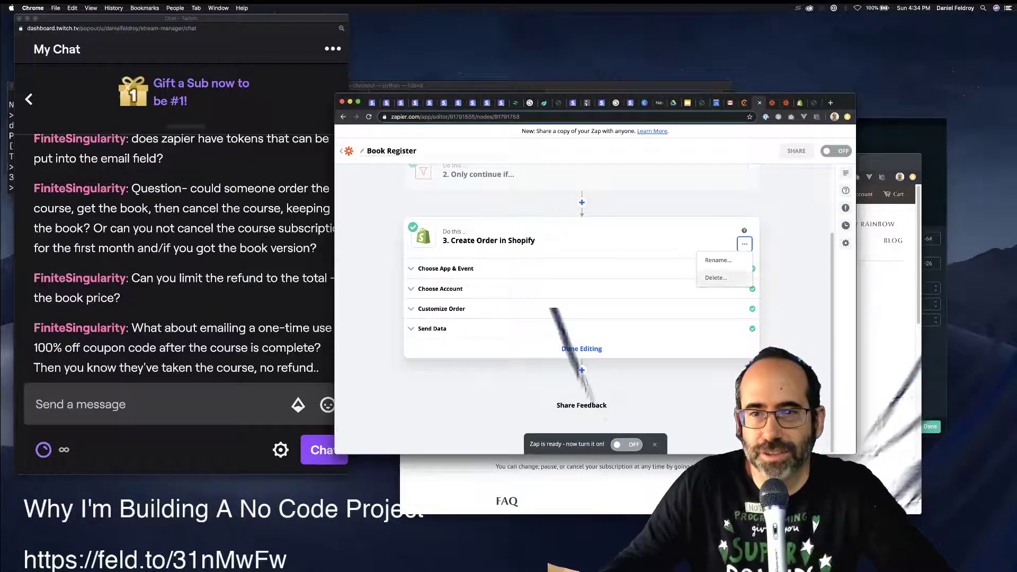
click(723, 278)
click(723, 278)
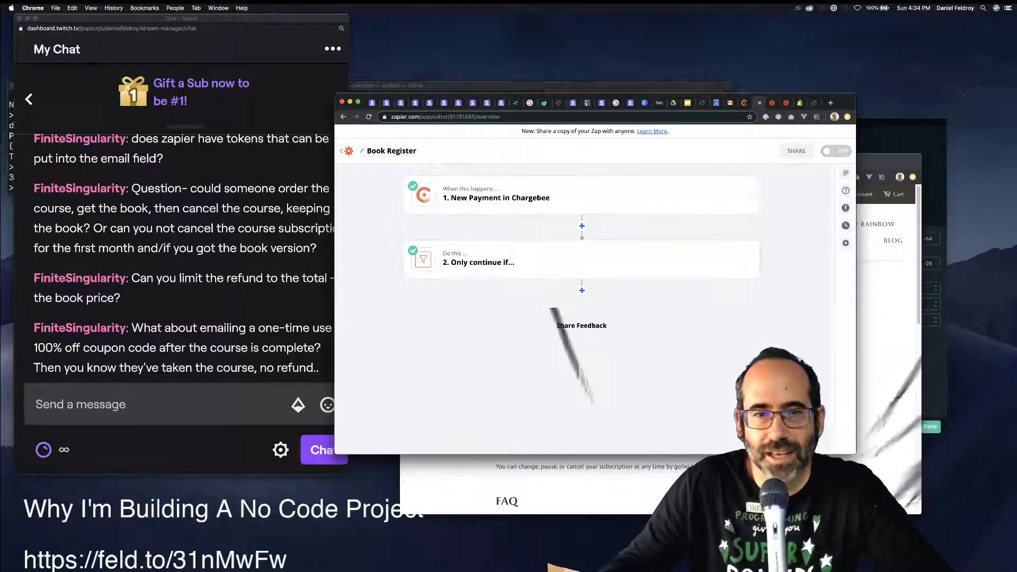
Add a Shopify step after the filter and browse its full list of events.
click(581, 290)
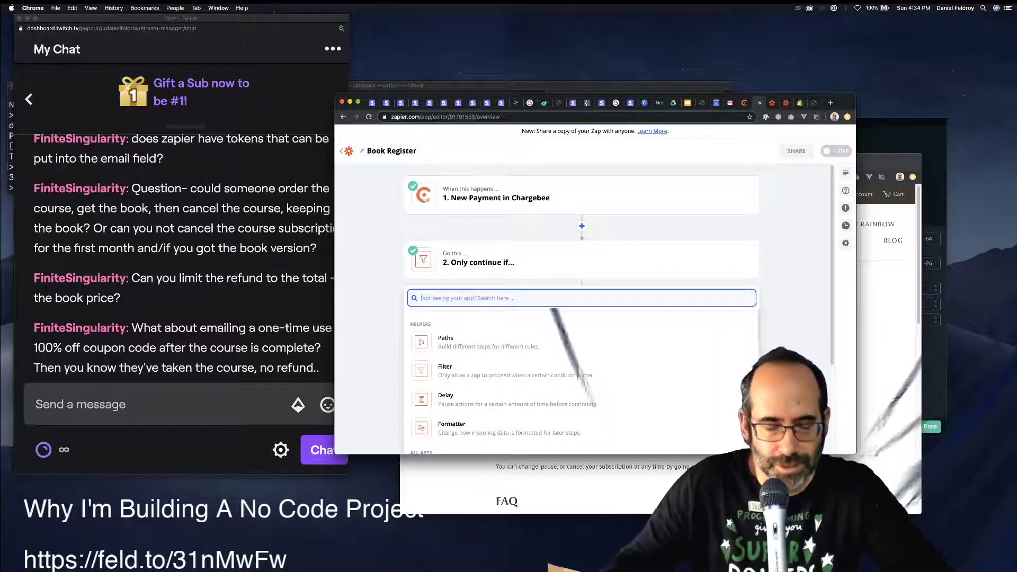
text(shop)
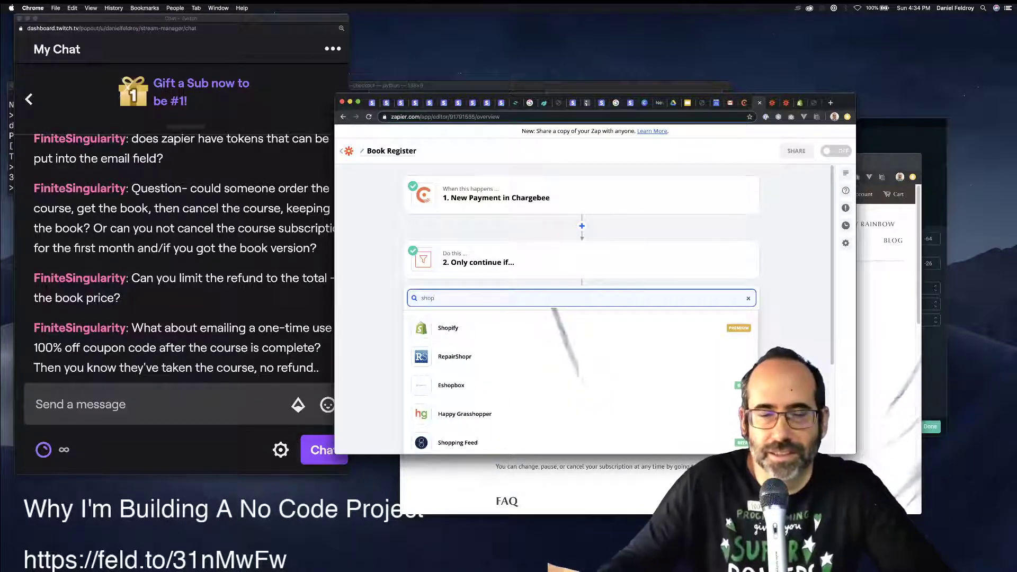
click(448, 328)
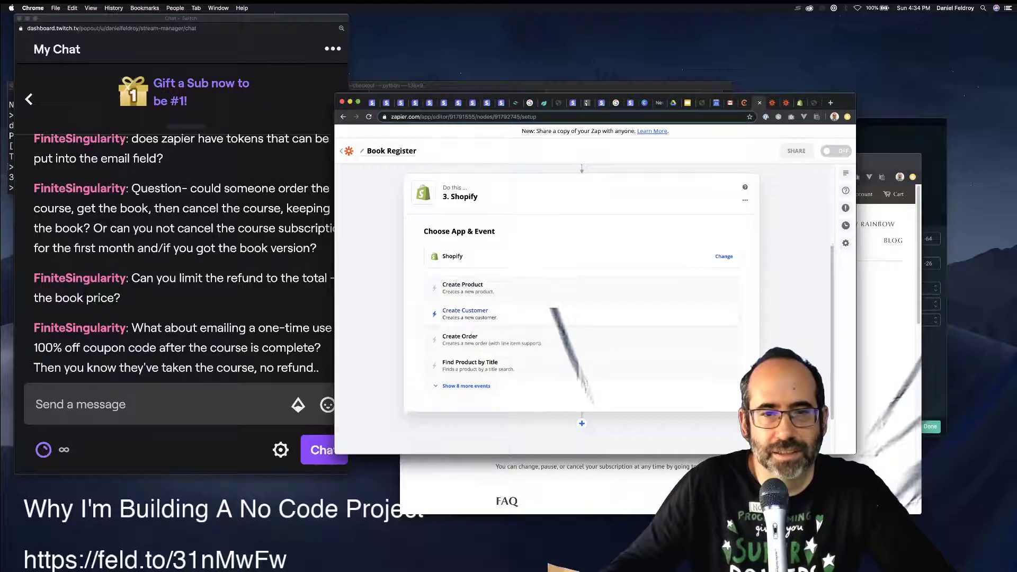
click(466, 385)
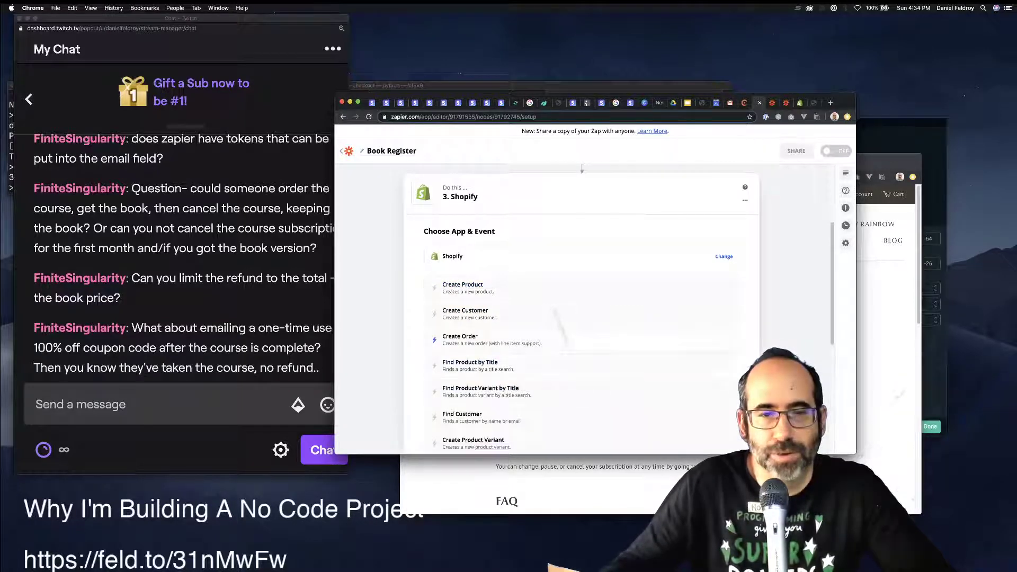
scroll(561, 339, down, 5)
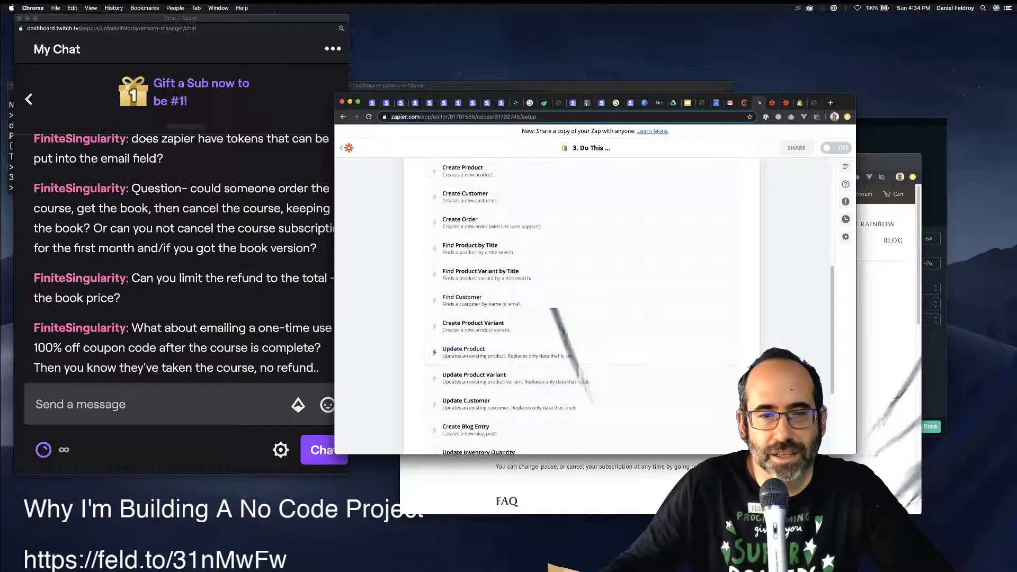
scroll(582, 318, down, 2)
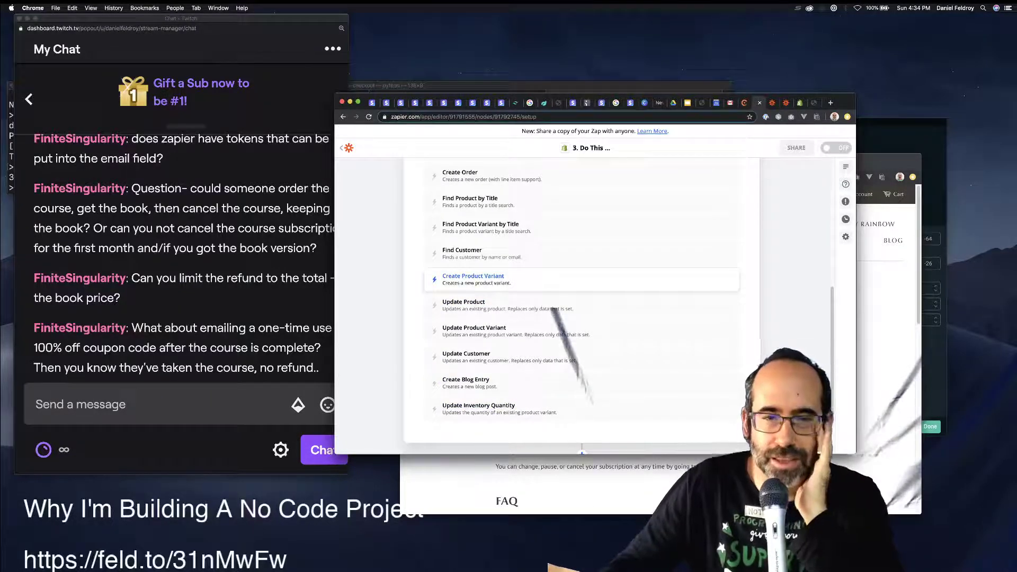
scroll(583, 307, up, 3)
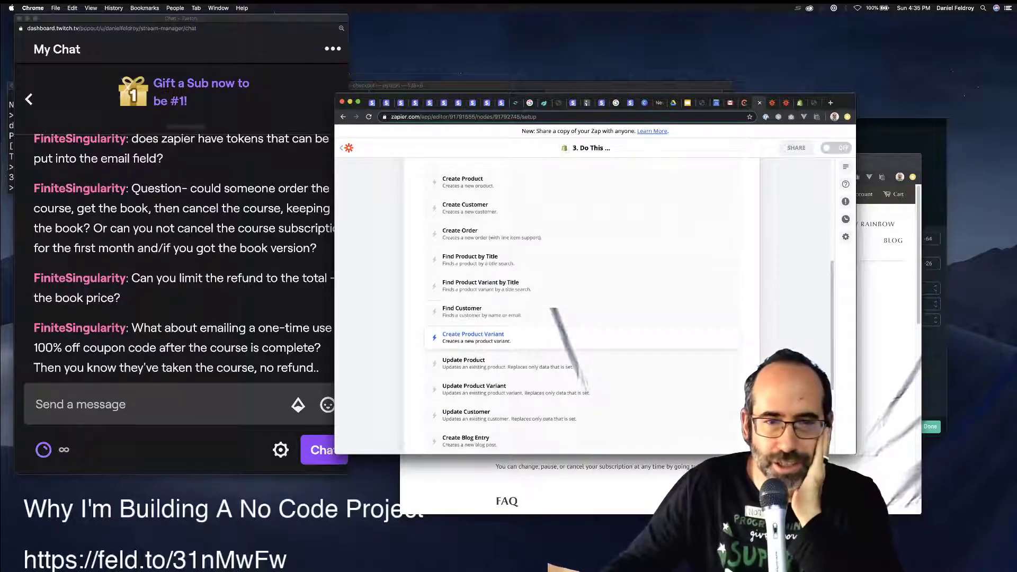
scroll(582, 307, up, 5)
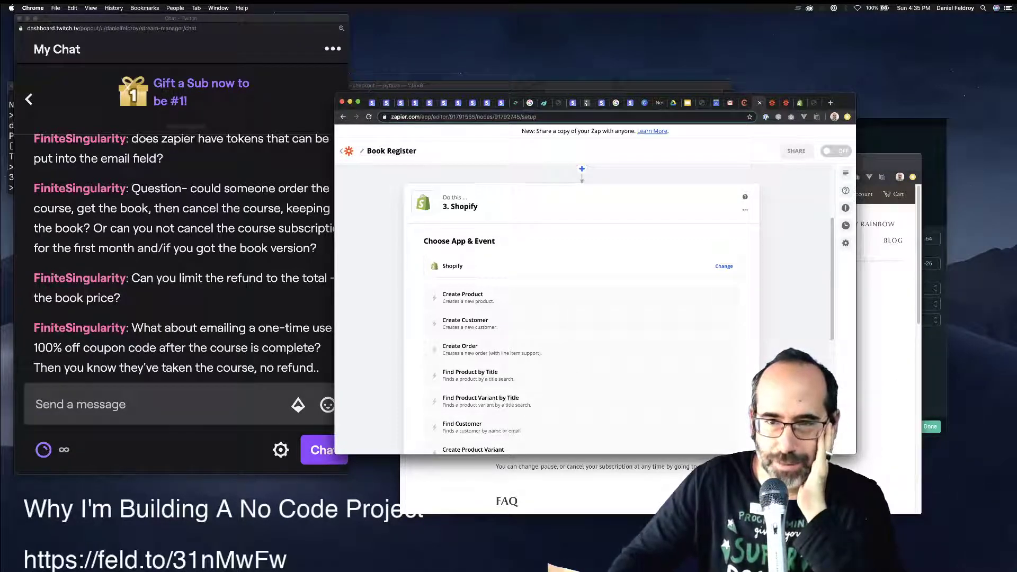
scroll(582, 309, up, 3)
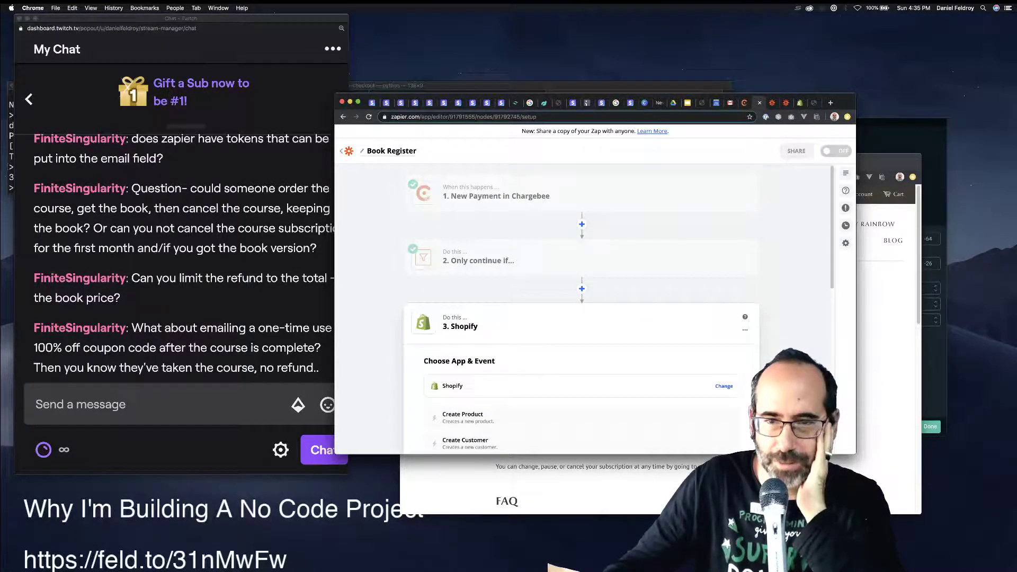
Delete the newly added Shopify step, leaving the Chargebee trigger and filter.
click(744, 330)
click(716, 364)
click(721, 364)
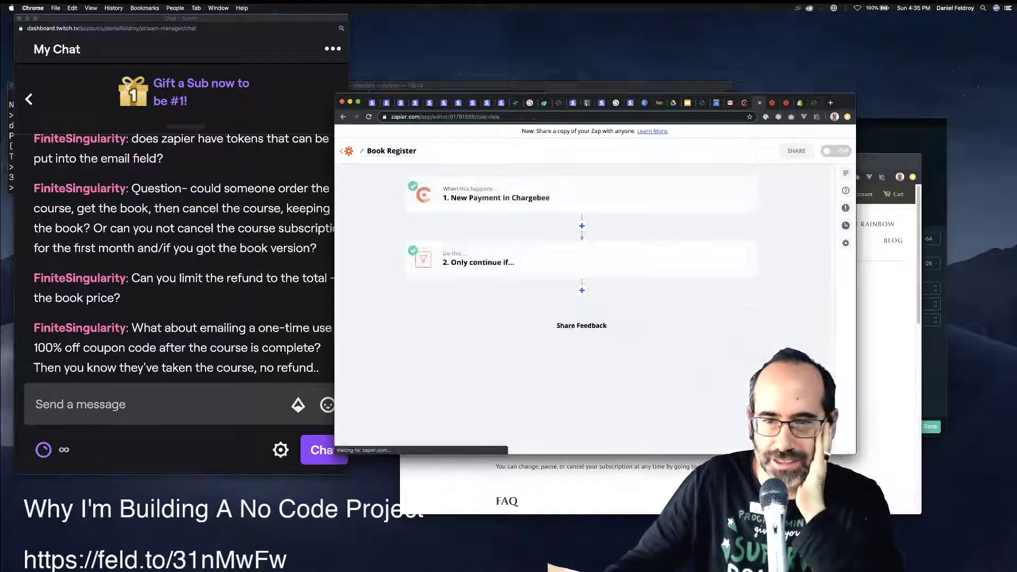
Switch from the Zapier dashboard to the Shopify editor for 'Get Ready to Crash Into Django!'.
key(ctrl+Tab)
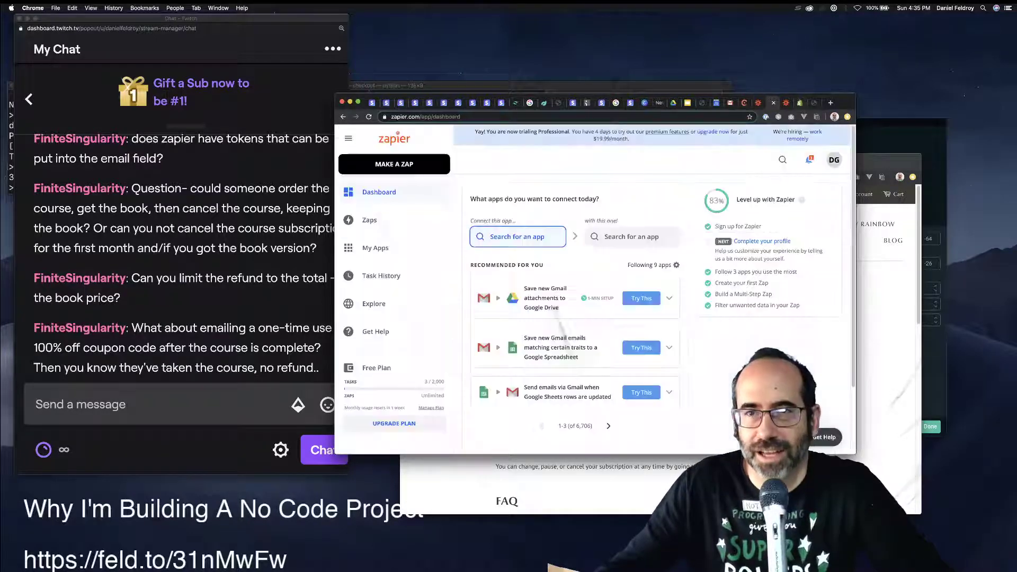
key(ctrl+Tab)
key(ctrl+Tab)
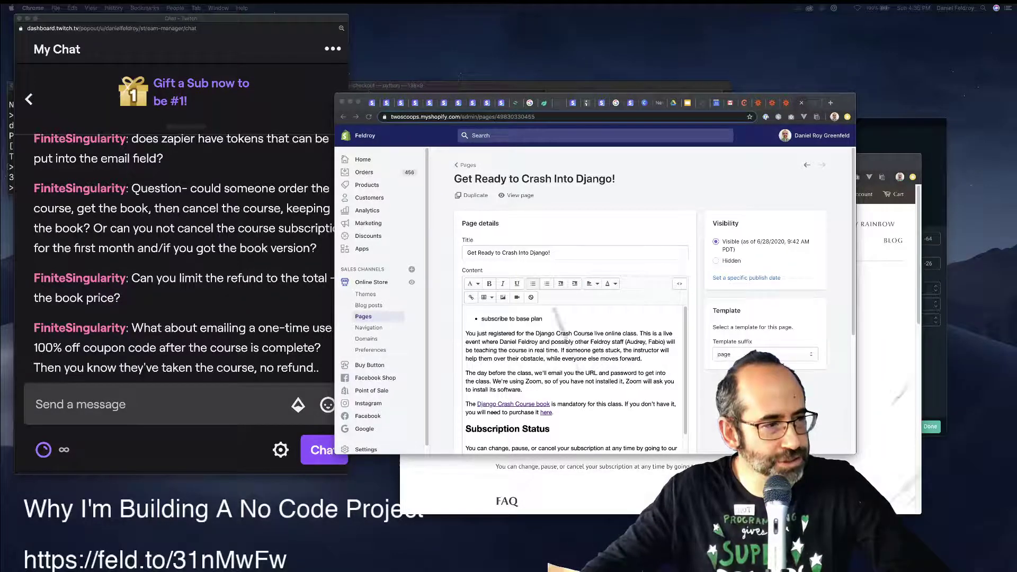
Bring up the feldroy.com course page showing the Manage Your Subscriptions one-time password prompt.
key(super+Tab)
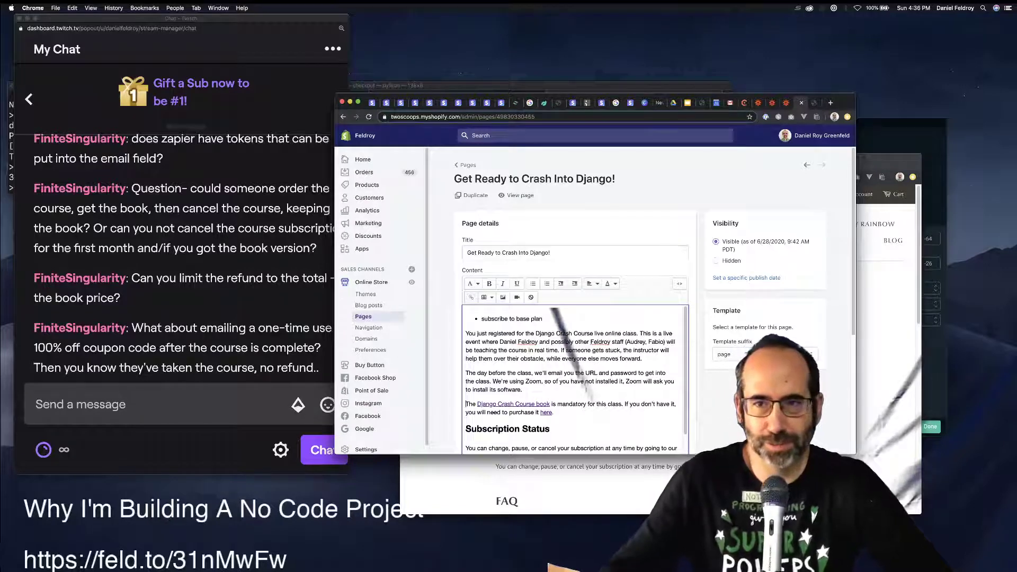
key(ctrl+shift+Tab)
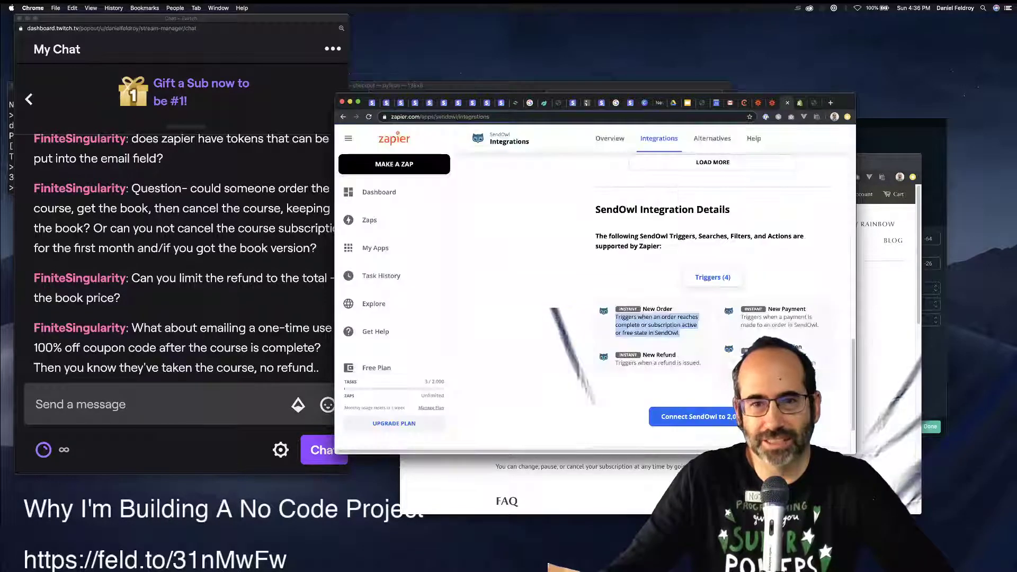
key(ctrl+shift+Tab)
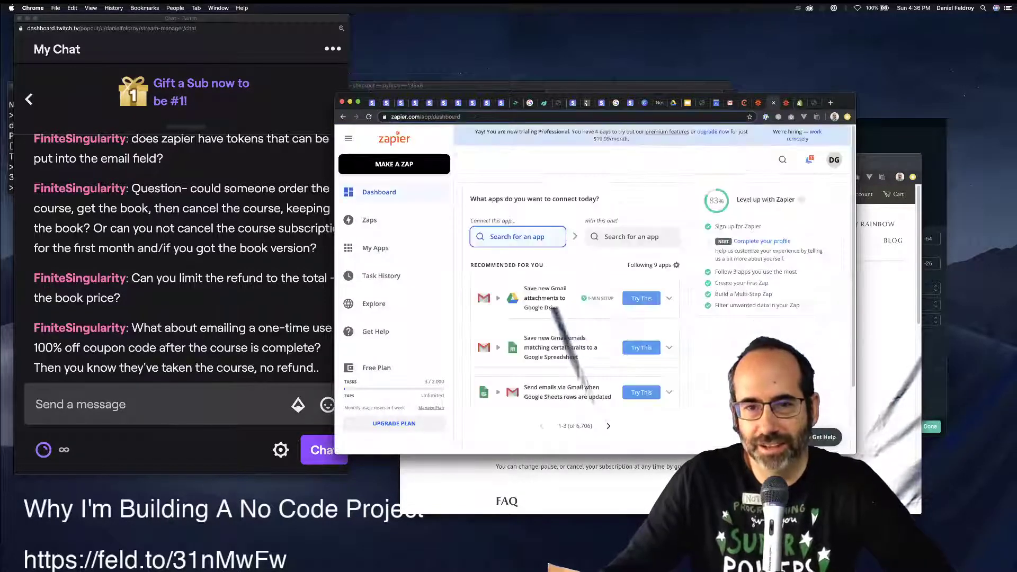
key(super+9)
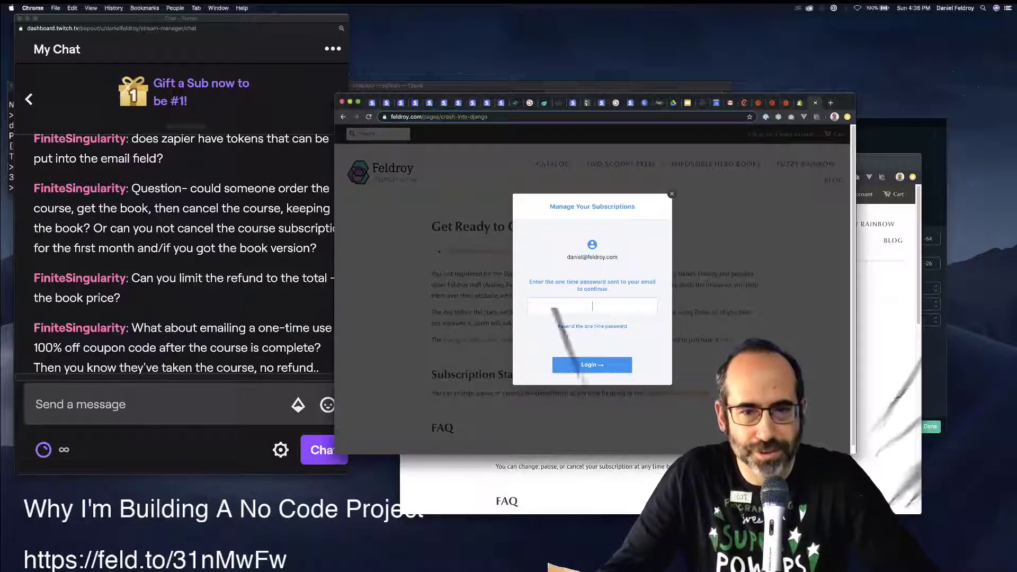
Search for the one-time password email in the other Gmail account's Promotions, Updates and Forums tabs.
click(592, 306)
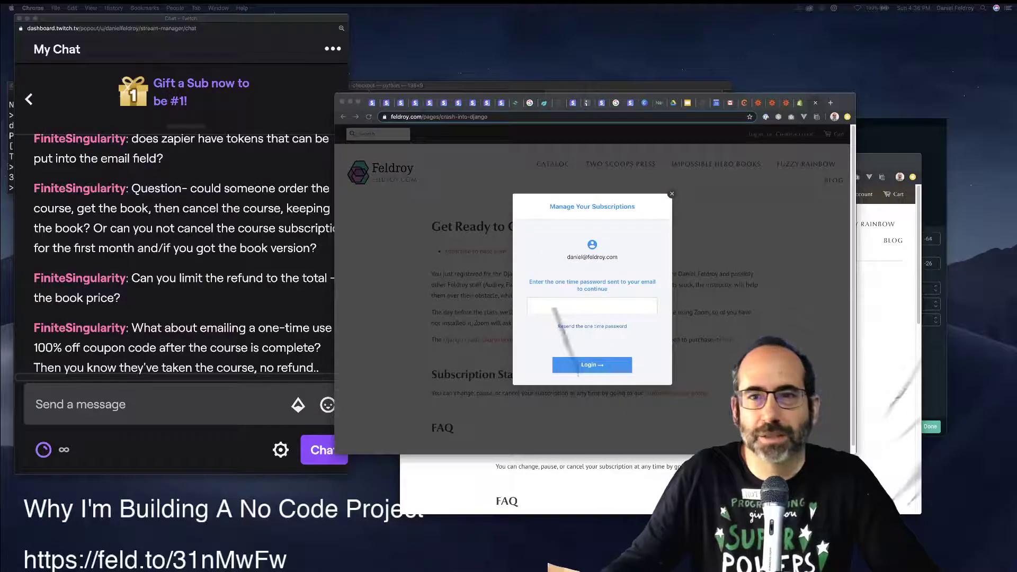
key(super+Tab)
key(ctrl+shift+Tab)
key(ctrl+shift+Tab)
key(ctrl+shift+Tab)
key(ctrl+shift+Tab)
key(ctrl+shift+Tab)
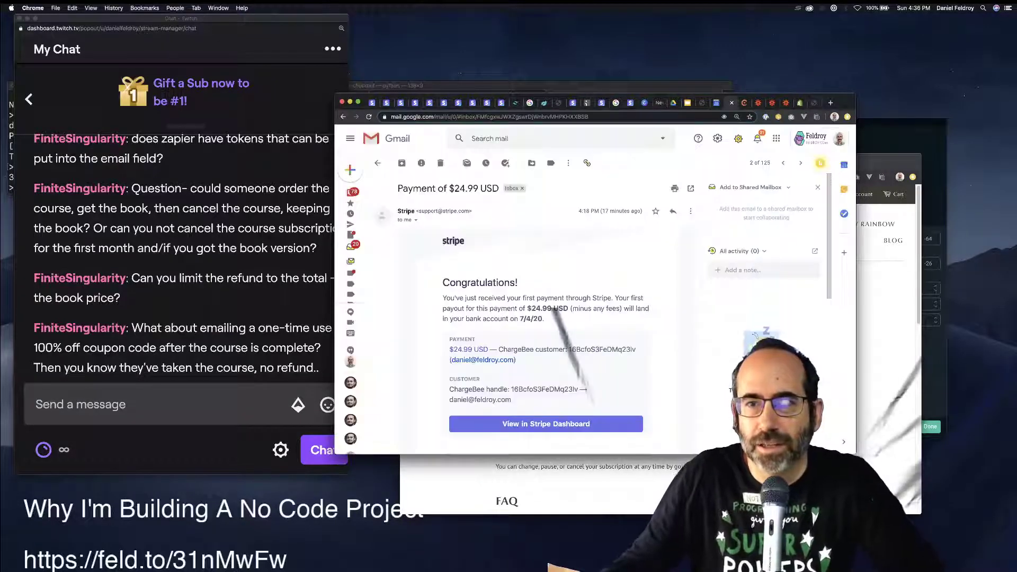
click(839, 138)
click(761, 276)
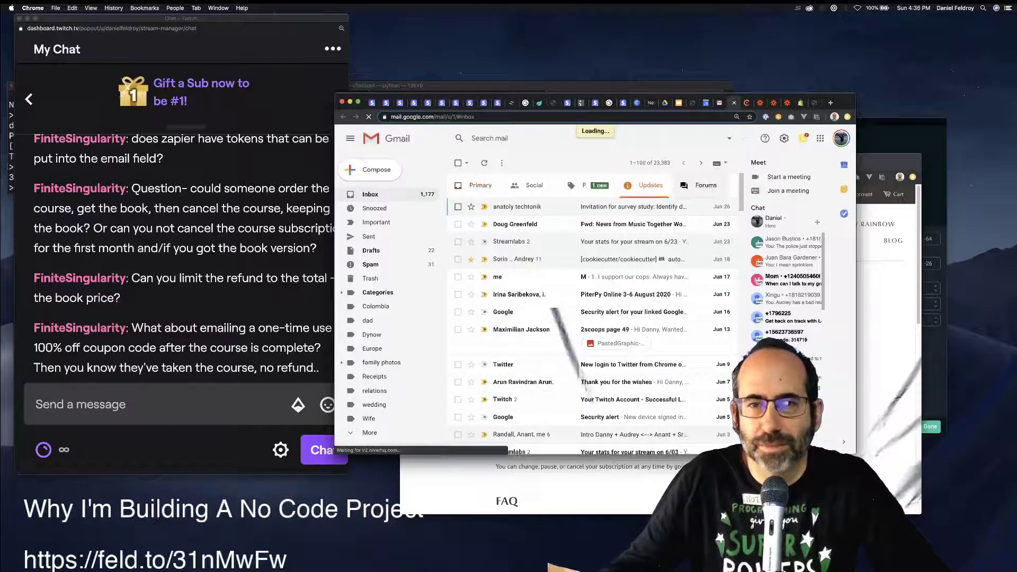
click(582, 185)
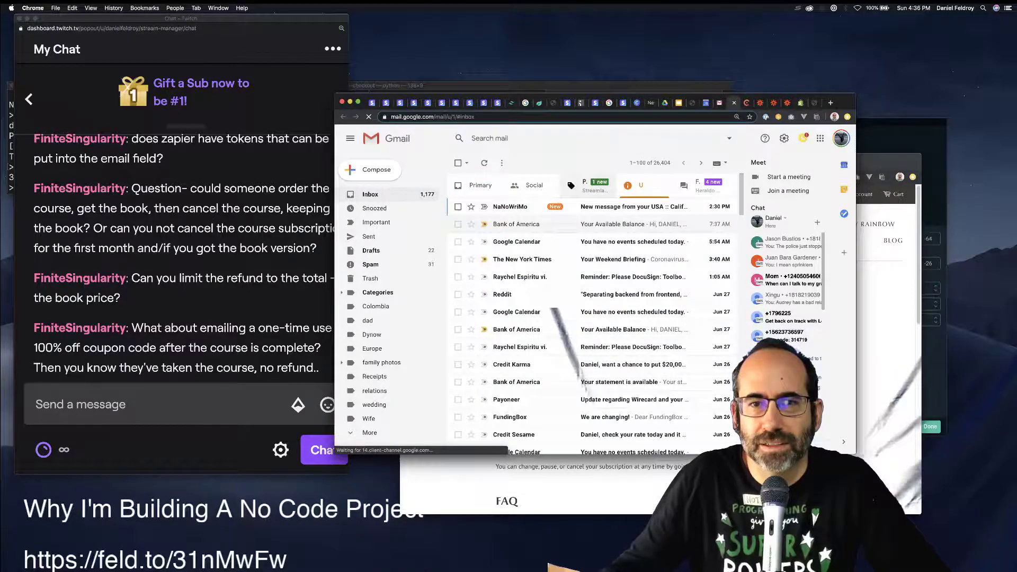
click(644, 186)
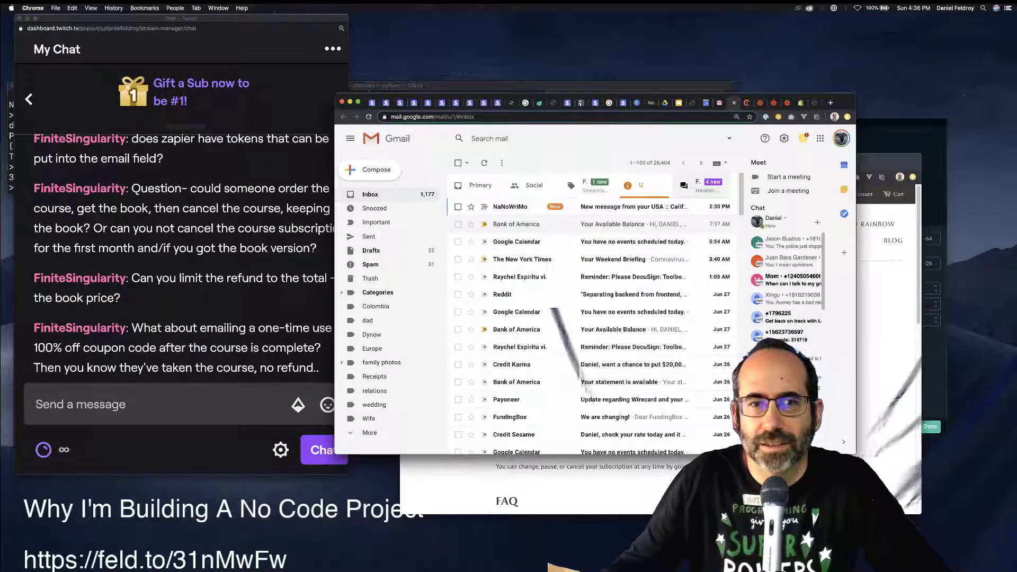
click(701, 185)
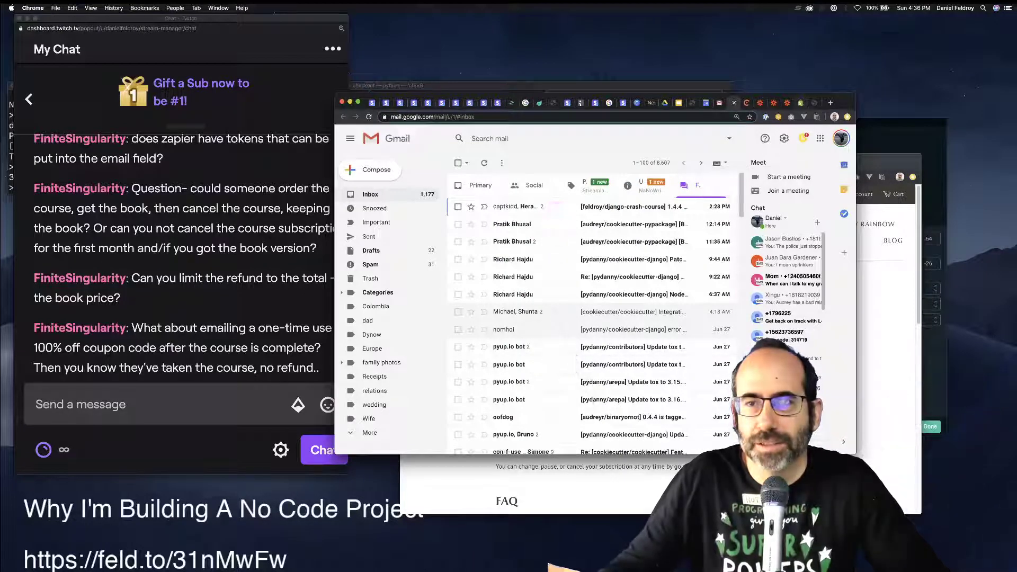
Return to the Feldroy course page and close the Manage Your Subscriptions login dialog.
click(800, 102)
click(787, 103)
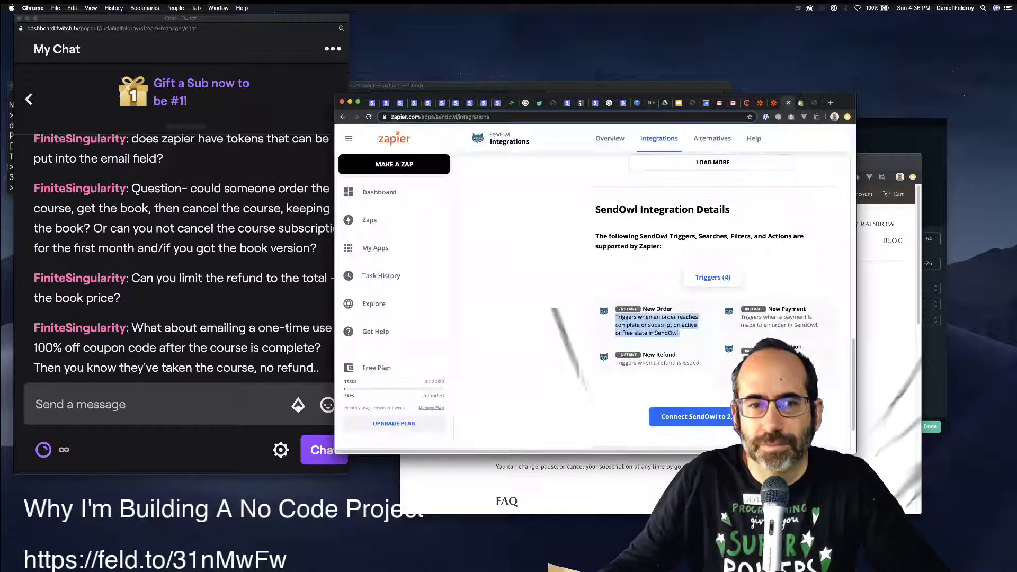
click(814, 103)
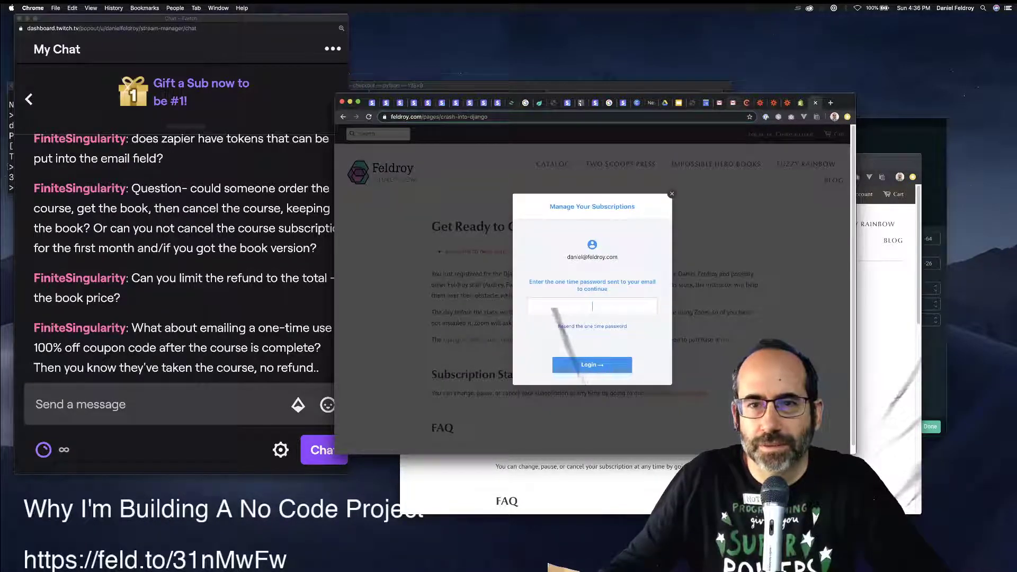
click(733, 103)
click(813, 103)
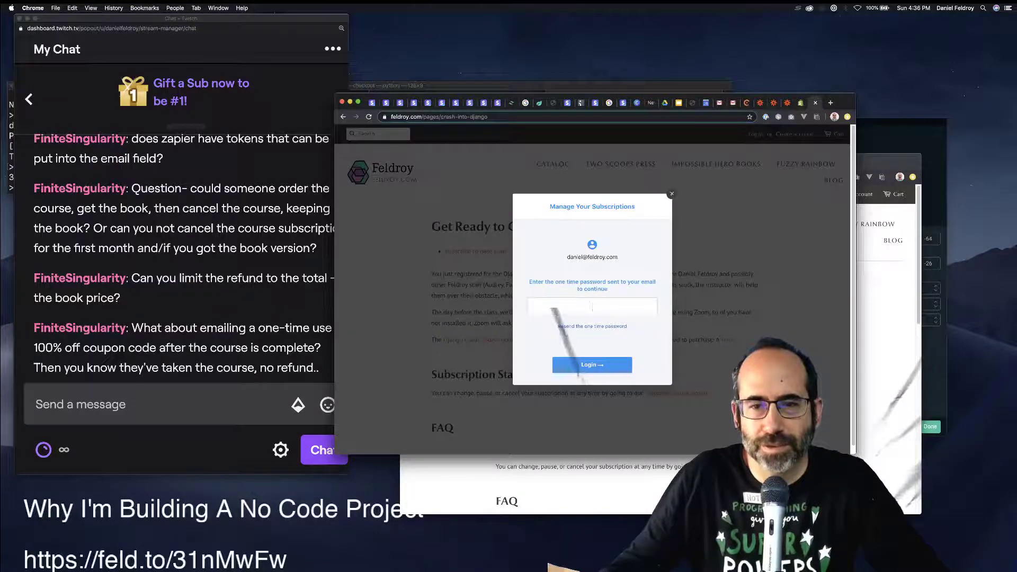
click(671, 194)
Request a one-time password with the account e-mail and paste the emailed code to log in.
click(676, 393)
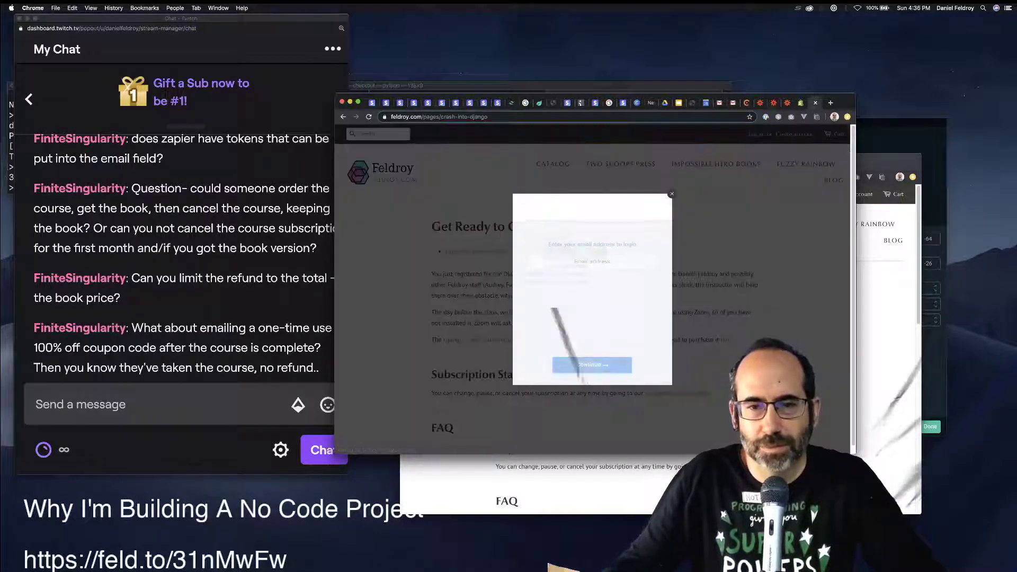
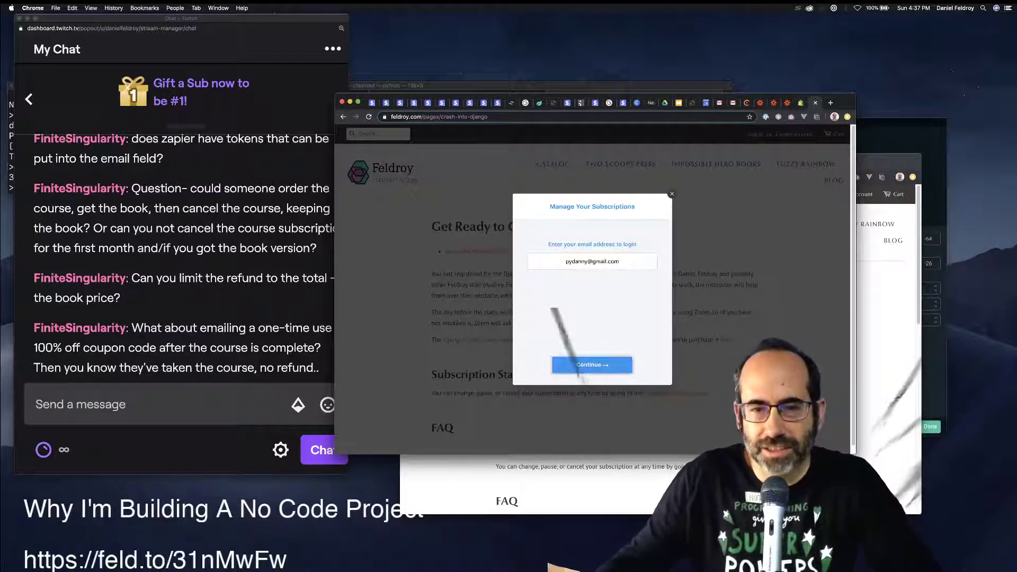
key(Return)
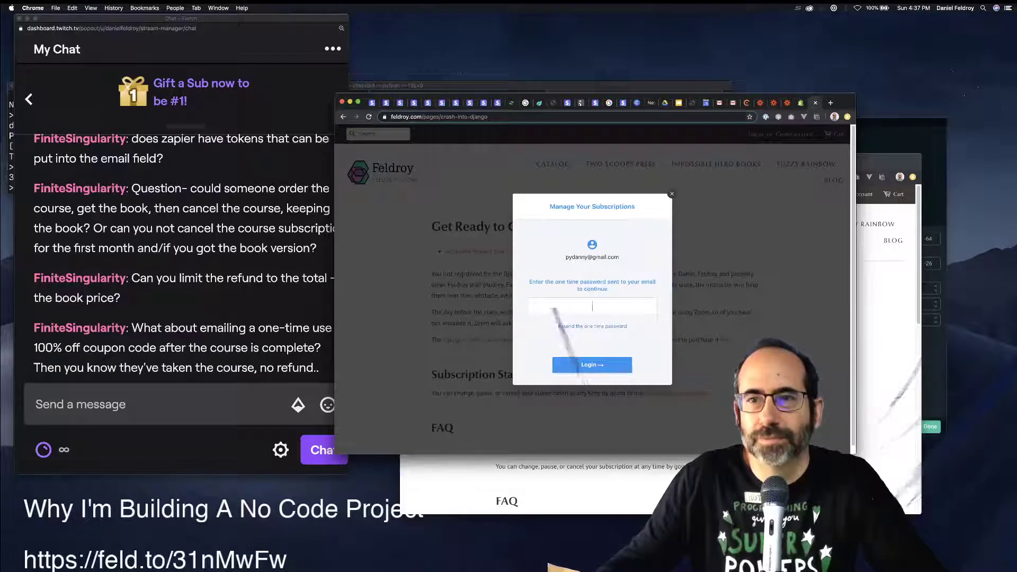
click(733, 102)
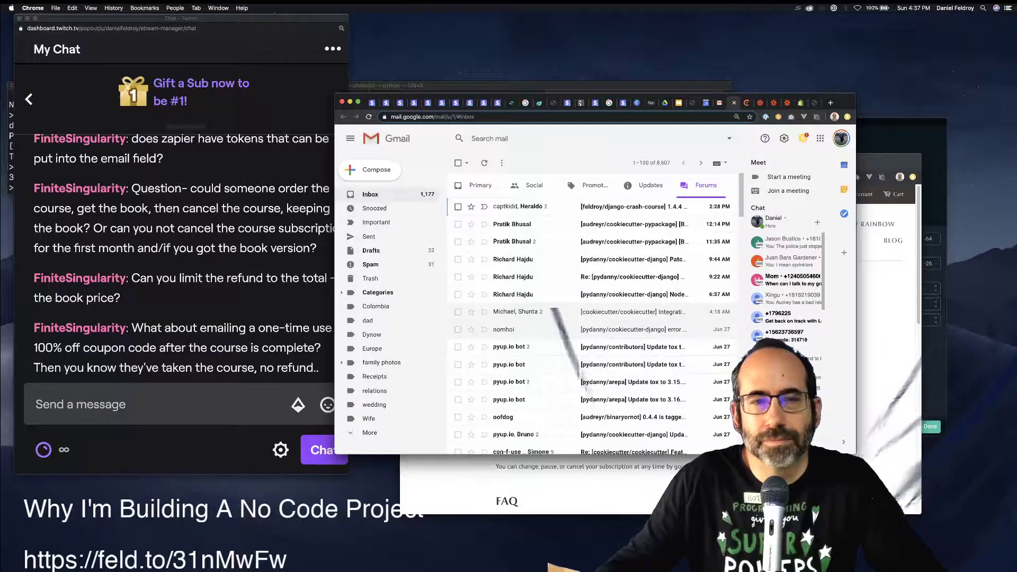
click(479, 185)
click(644, 185)
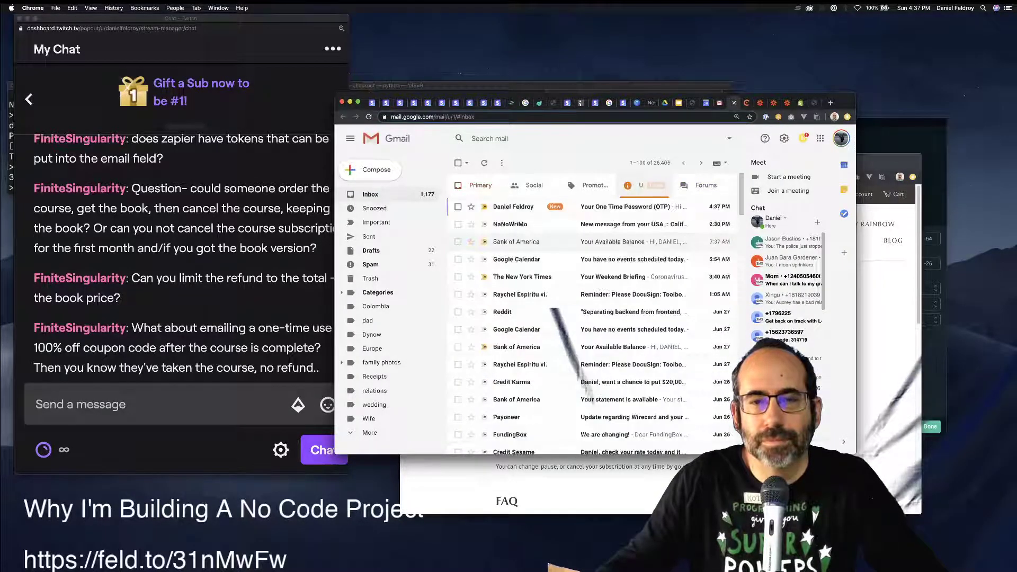
click(582, 207)
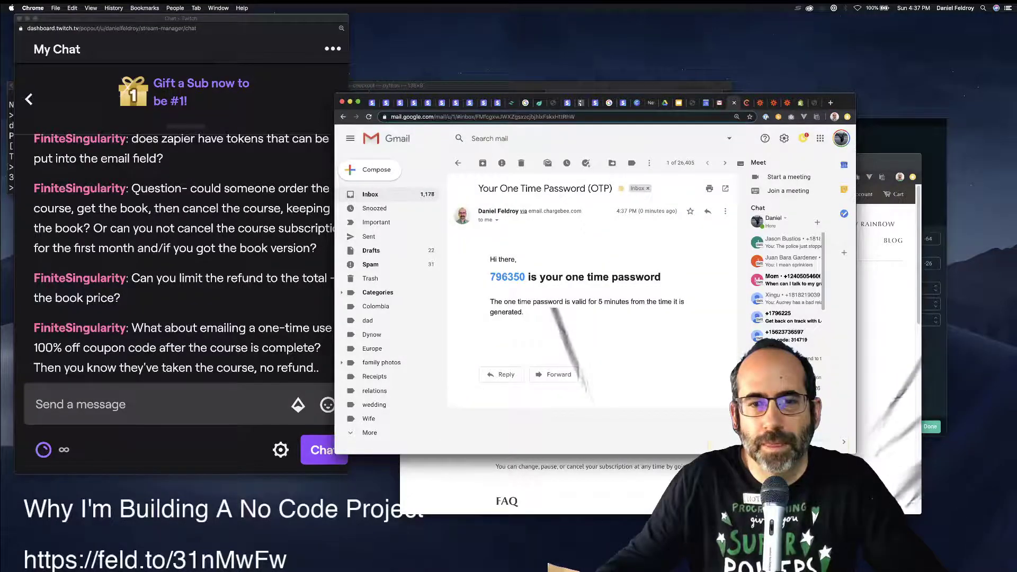
double_click(507, 277)
key(super+c)
click(800, 103)
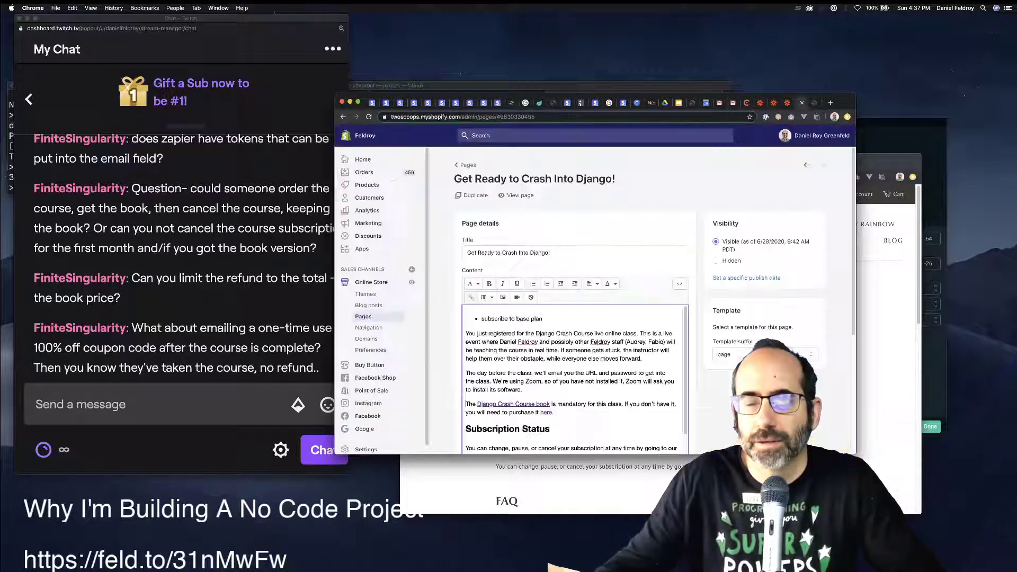
click(814, 102)
key(super+v)
key(Return)
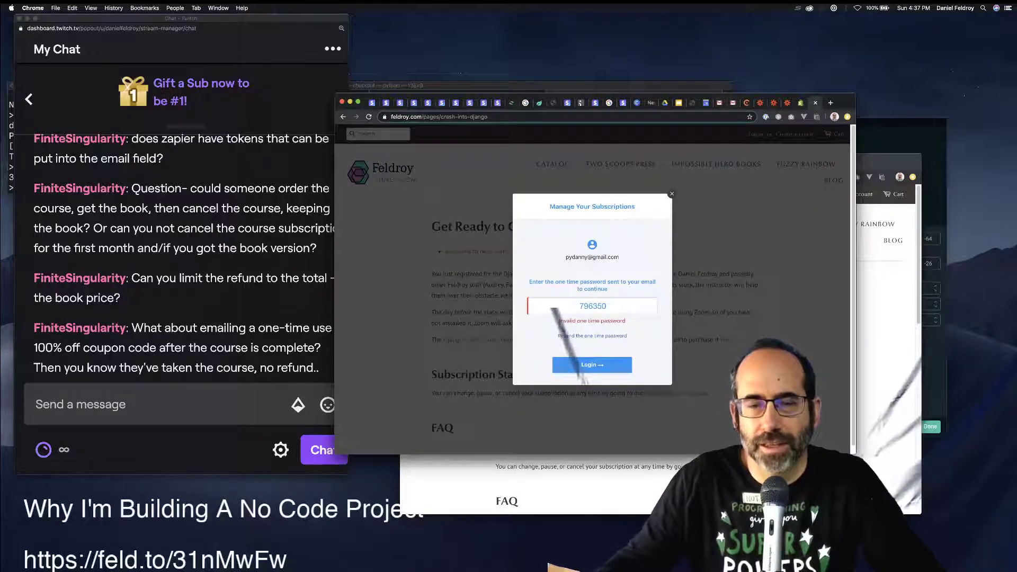
Log in with the newer one-time password code after the first was rejected.
click(733, 102)
click(719, 446)
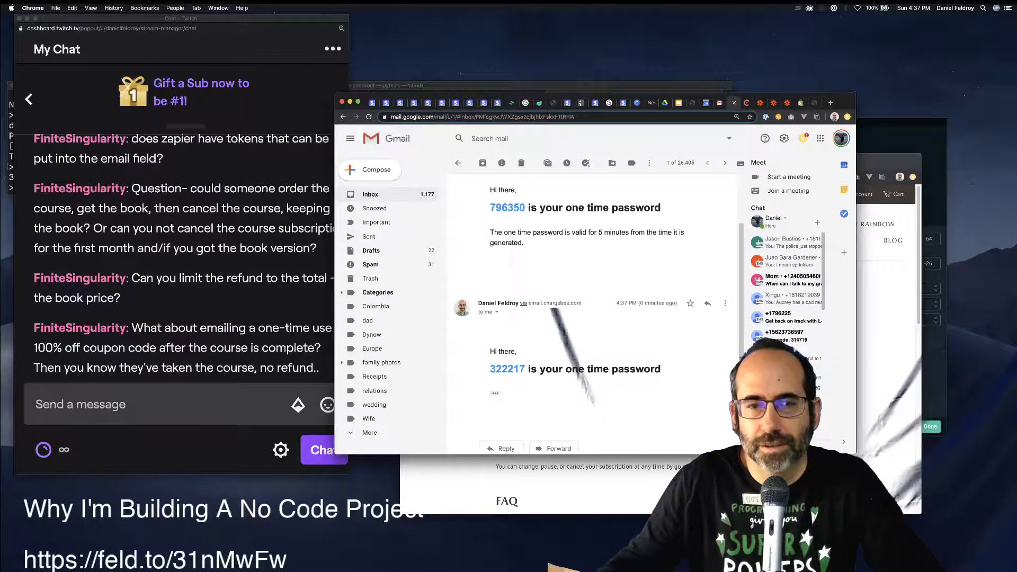
double_click(507, 369)
key(super+c)
click(800, 103)
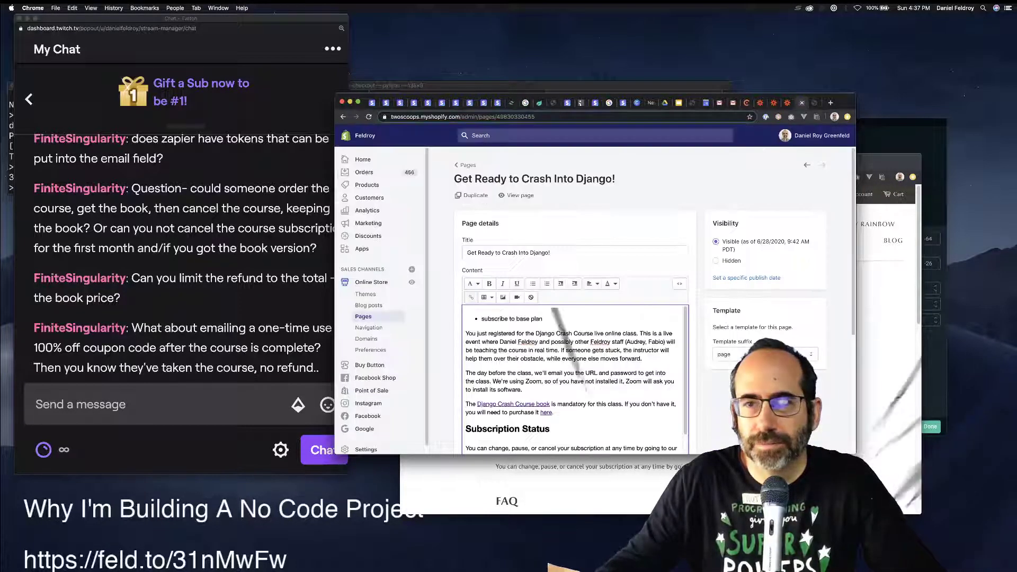
click(815, 102)
key(super+a)
key(super+v)
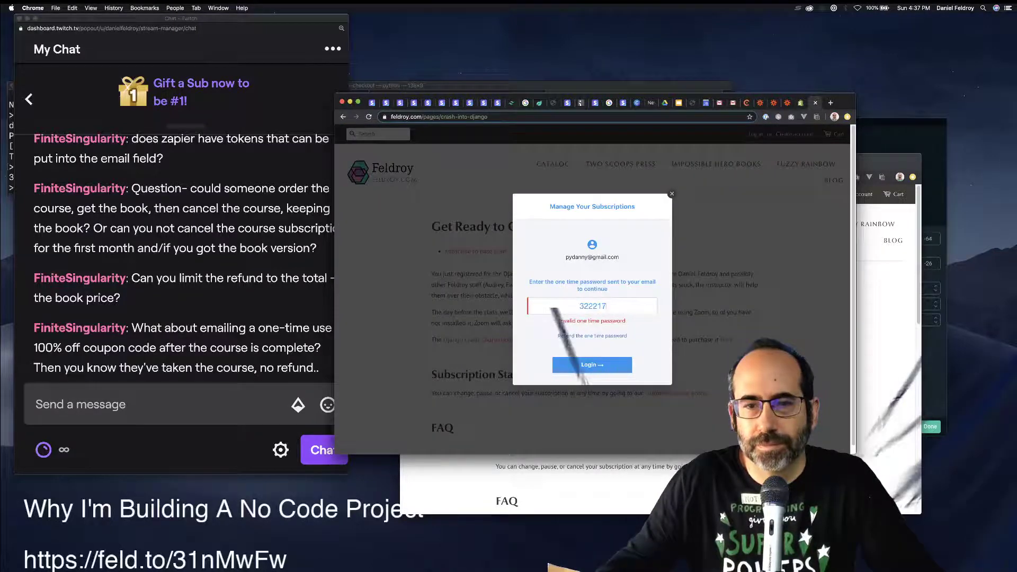
key(Return)
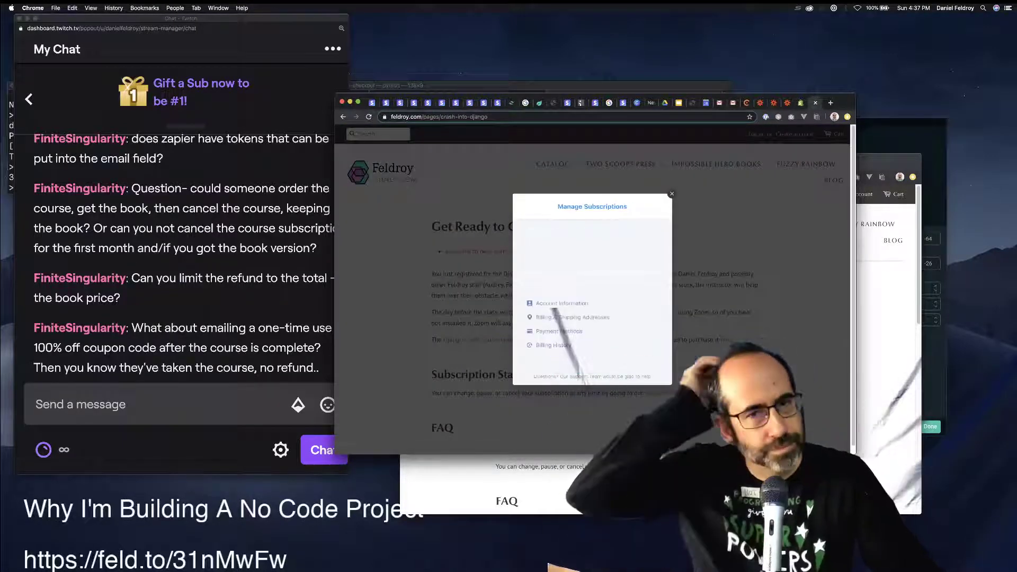
Cancel the Django Crash Course subscription and close its details.
click(592, 260)
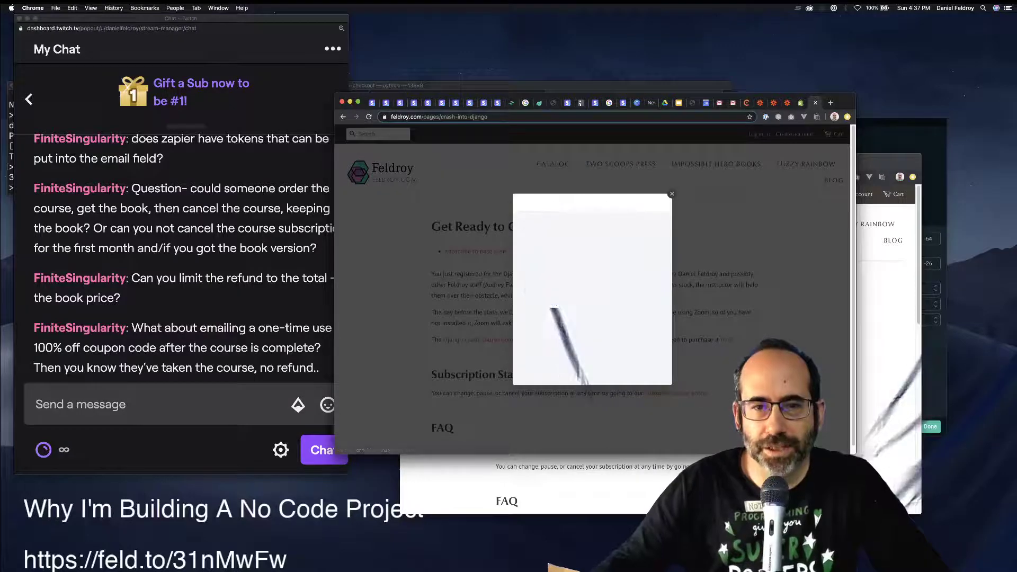
click(552, 328)
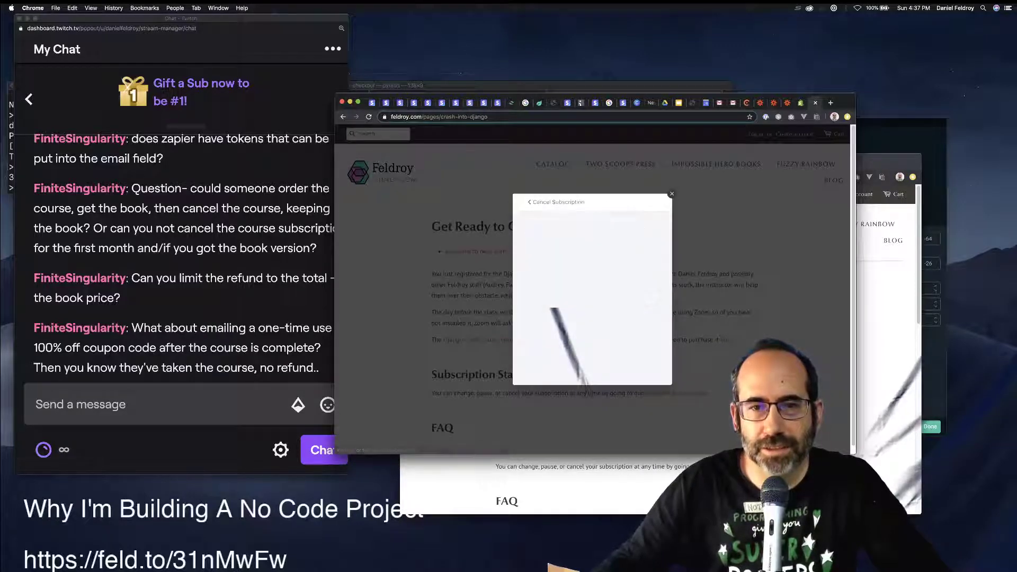
click(592, 365)
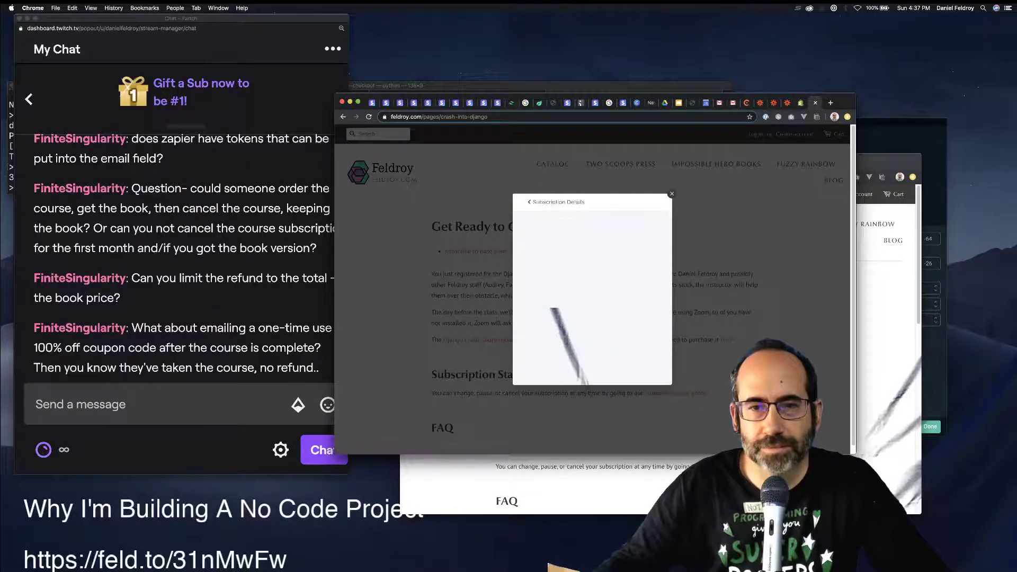
click(671, 194)
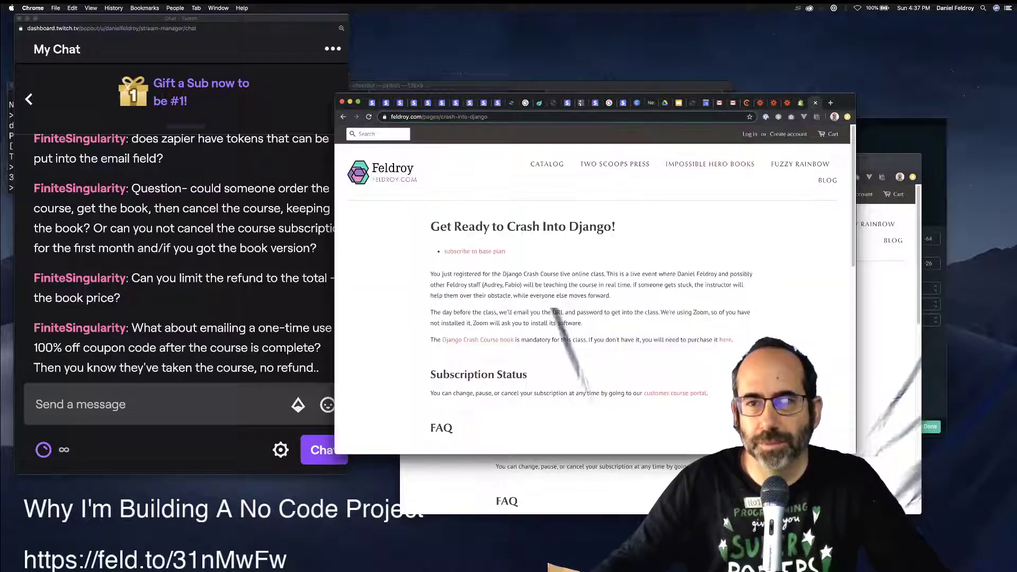
click(760, 102)
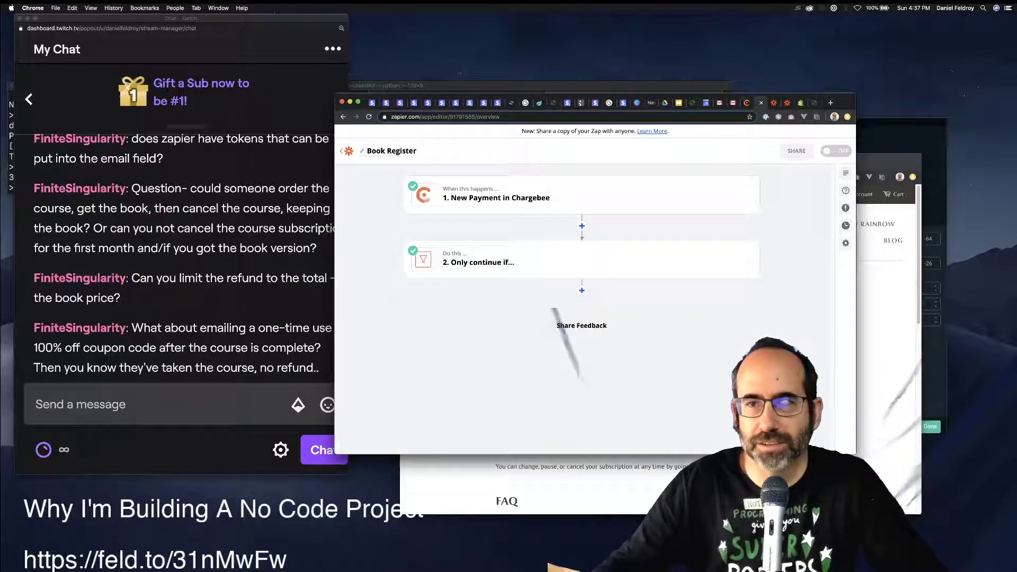
Review Chargebee's Subscriptions list showing both Django Crash Course subscriptions cancelled.
click(746, 102)
click(375, 196)
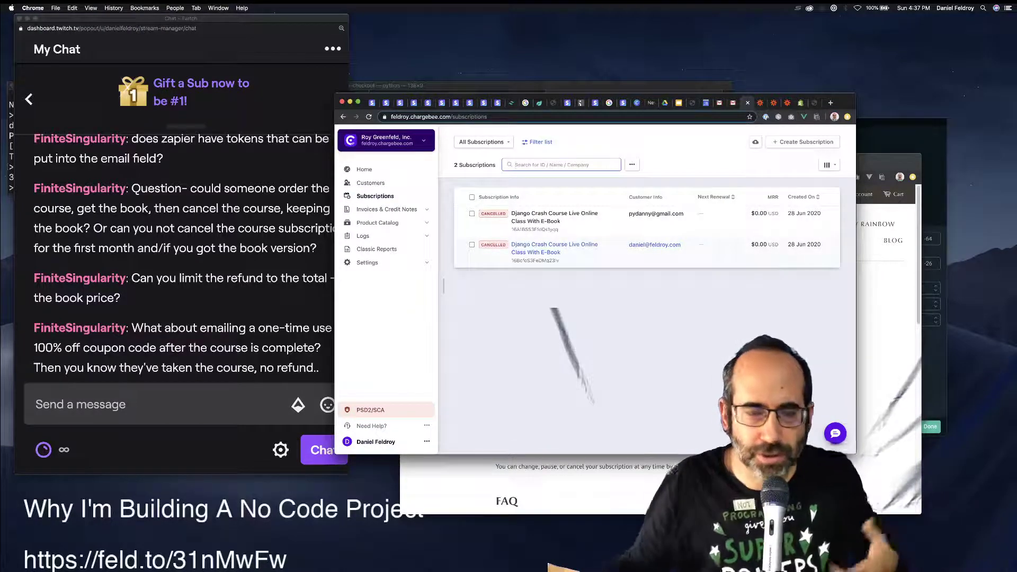
click(222, 301)
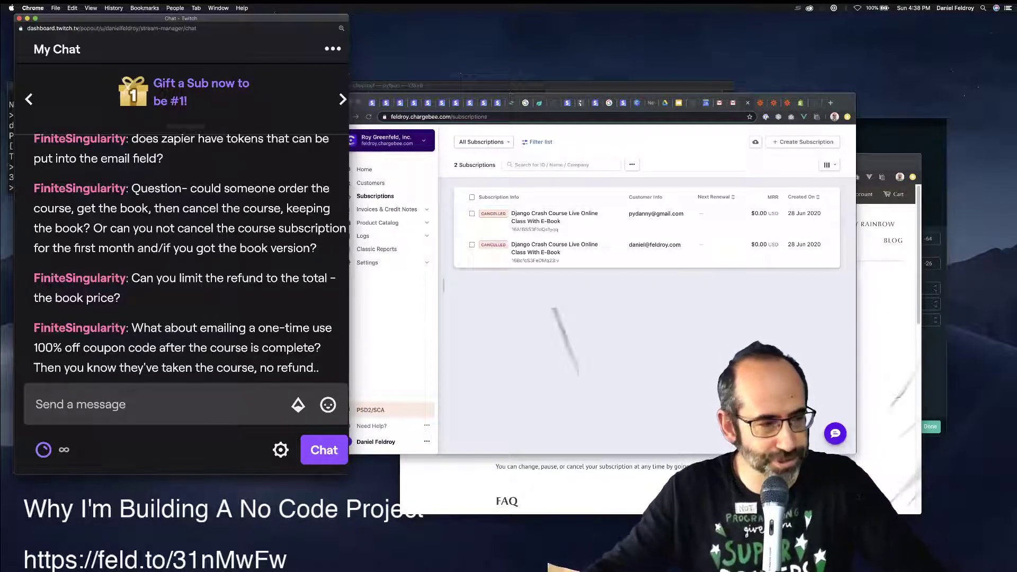
key(super+Tab)
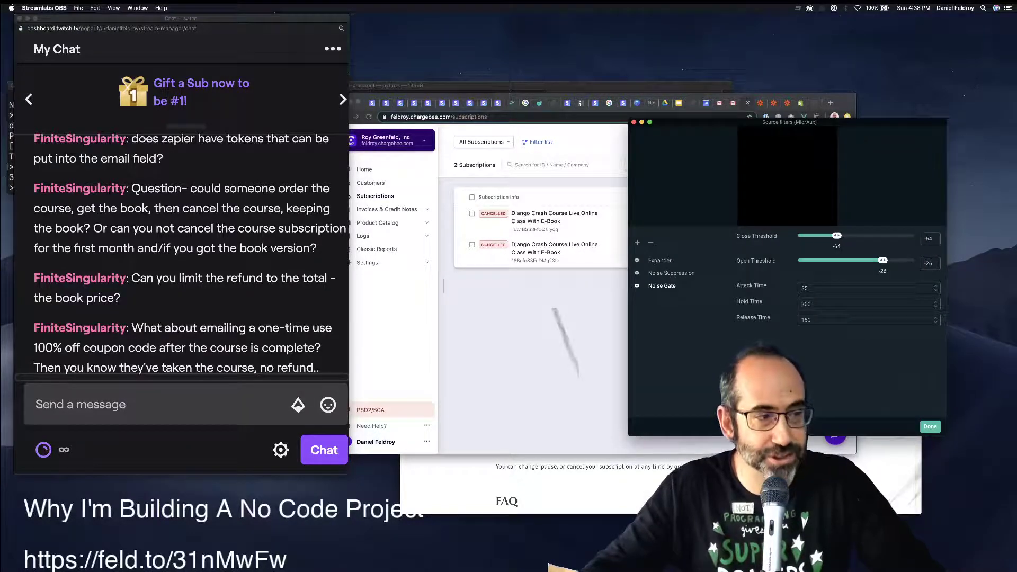
drag(2, 324, 1, 193)
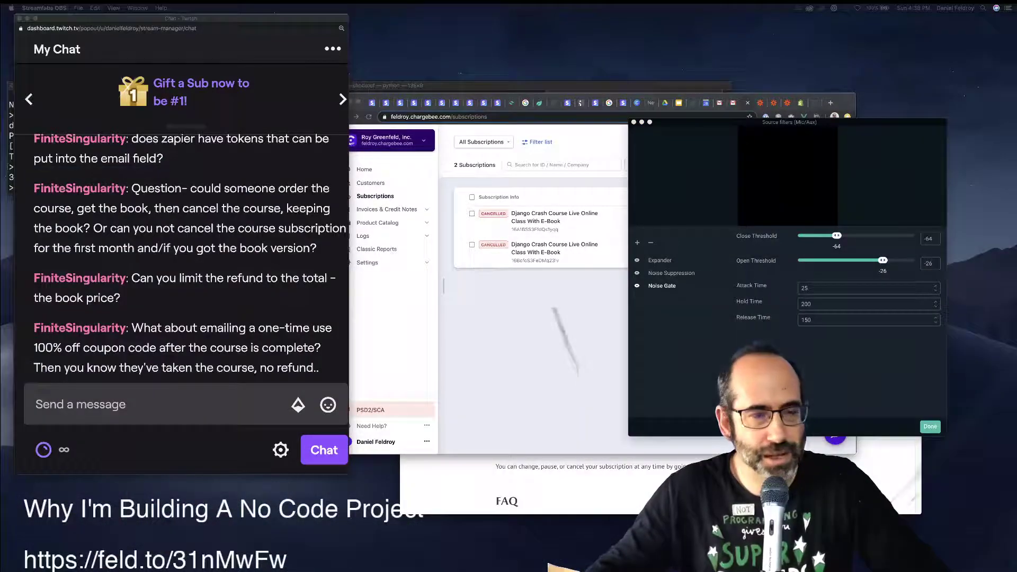
click(561, 164)
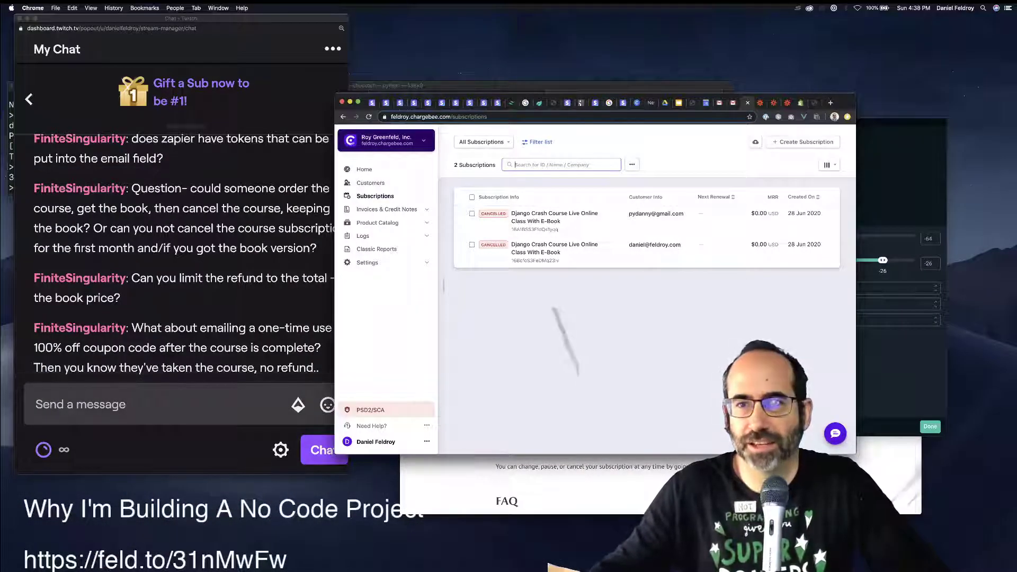
click(801, 103)
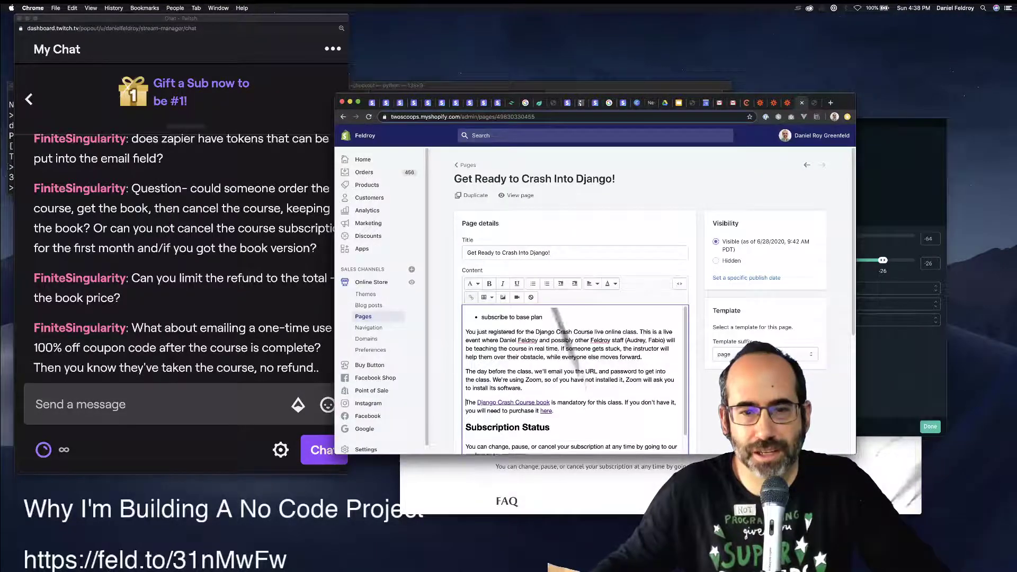
Add 'Is there a code of conduct?' to the page content as a Heading 3.
scroll(576, 378, down, 4)
scroll(576, 379, down, 3)
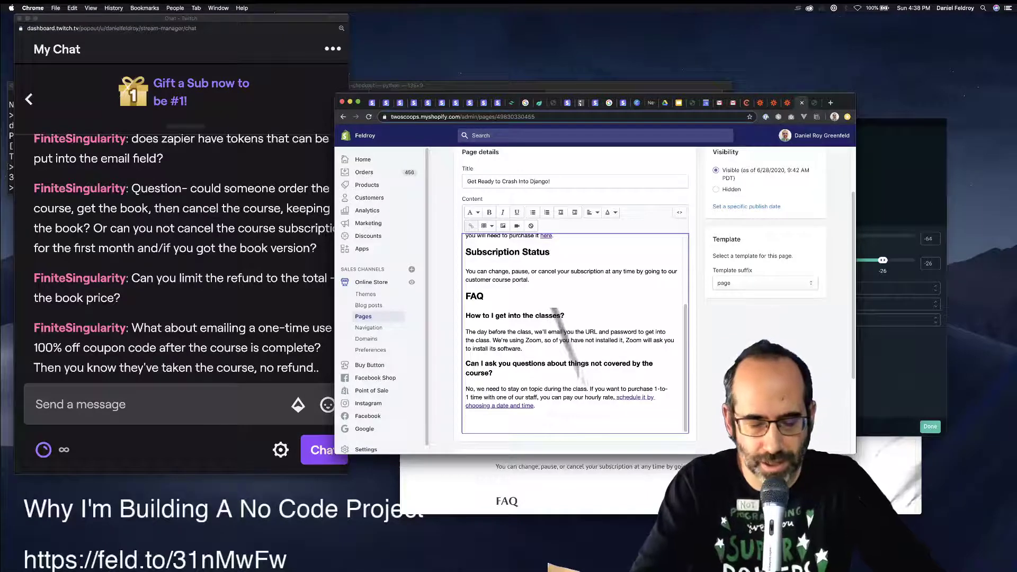
text(Is)
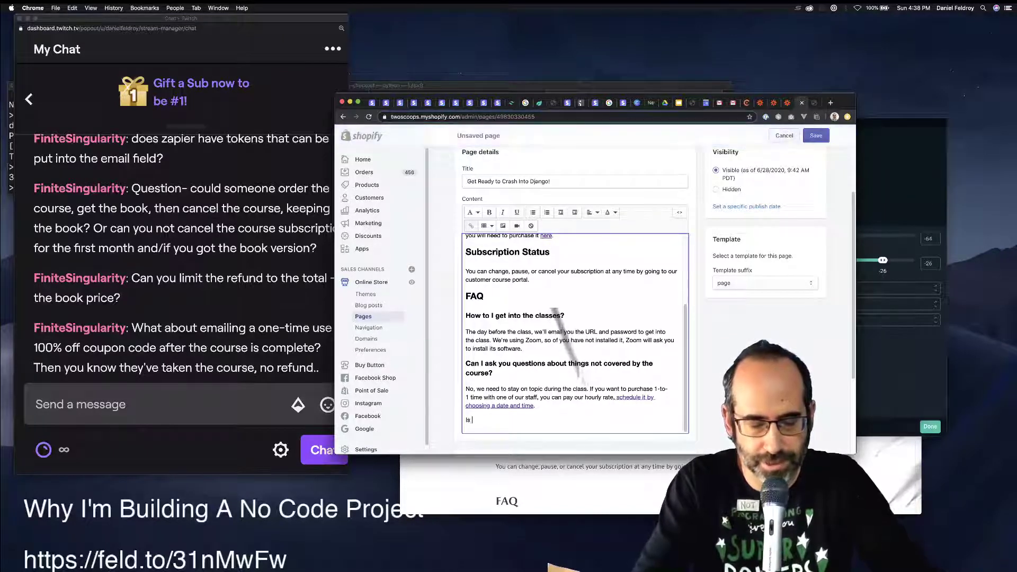
text( there a code of)
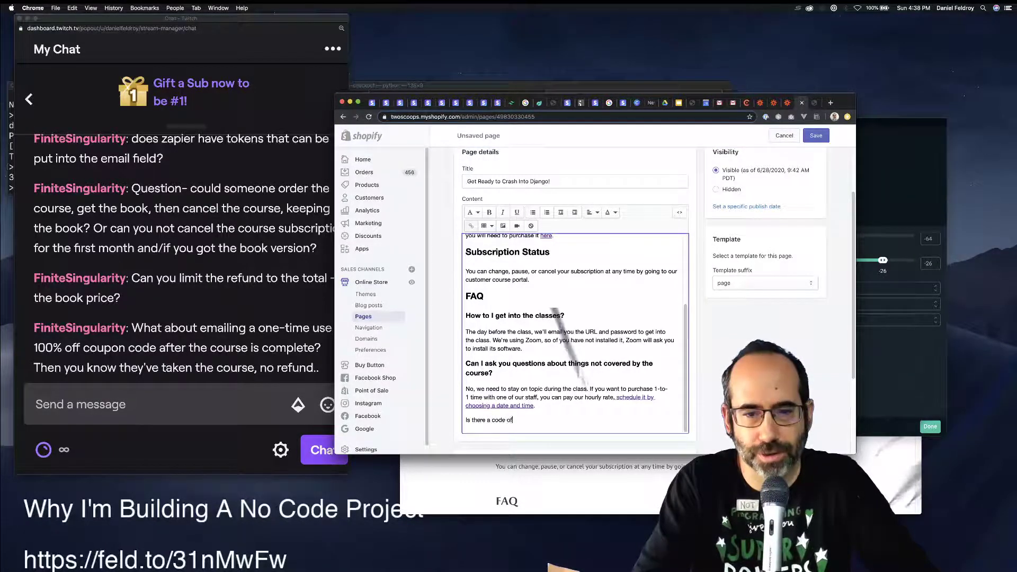
text( conduct?)
key(shift+super+Left)
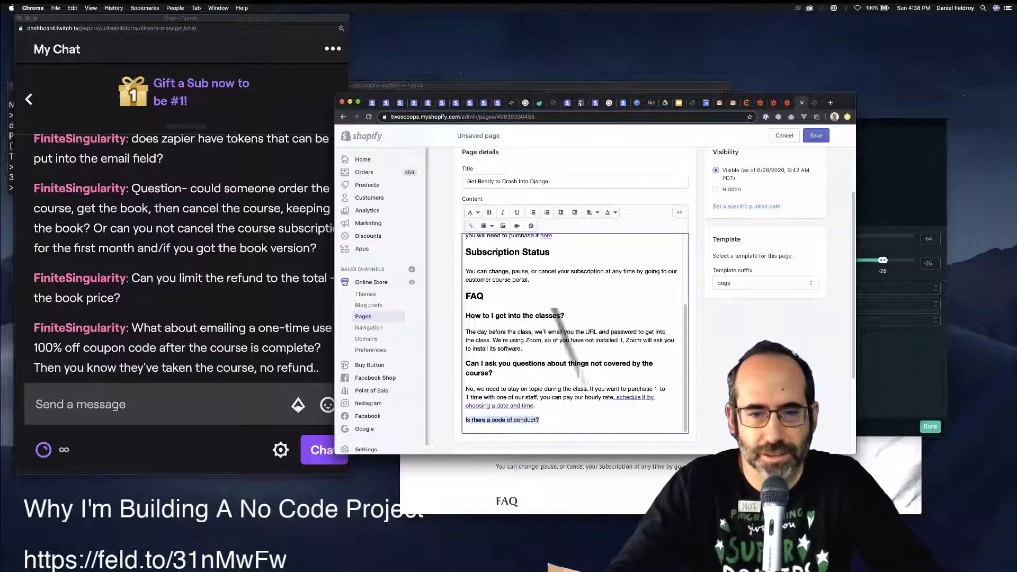
click(473, 212)
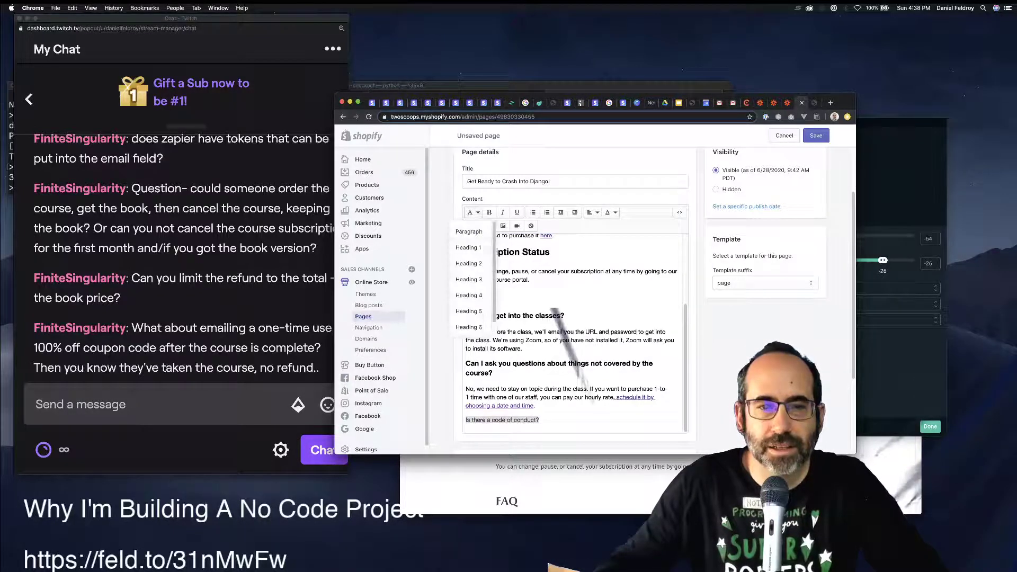
click(469, 280)
Write the answer, reworded to 'By nature we prefer positivity and encouragement, and will not tolerate abusive behavior'.
click(557, 420)
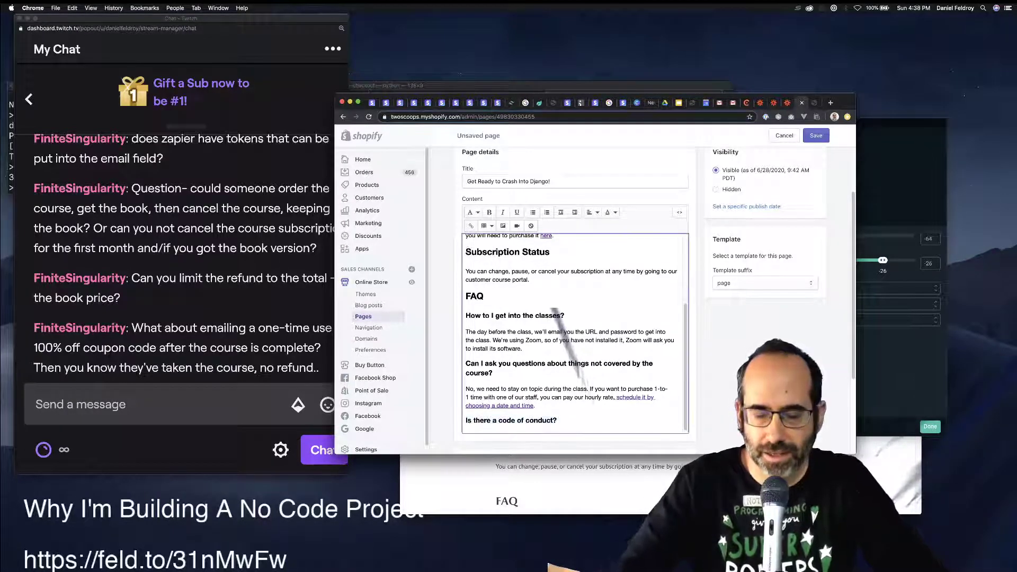
key(Return)
text(Absolutely)
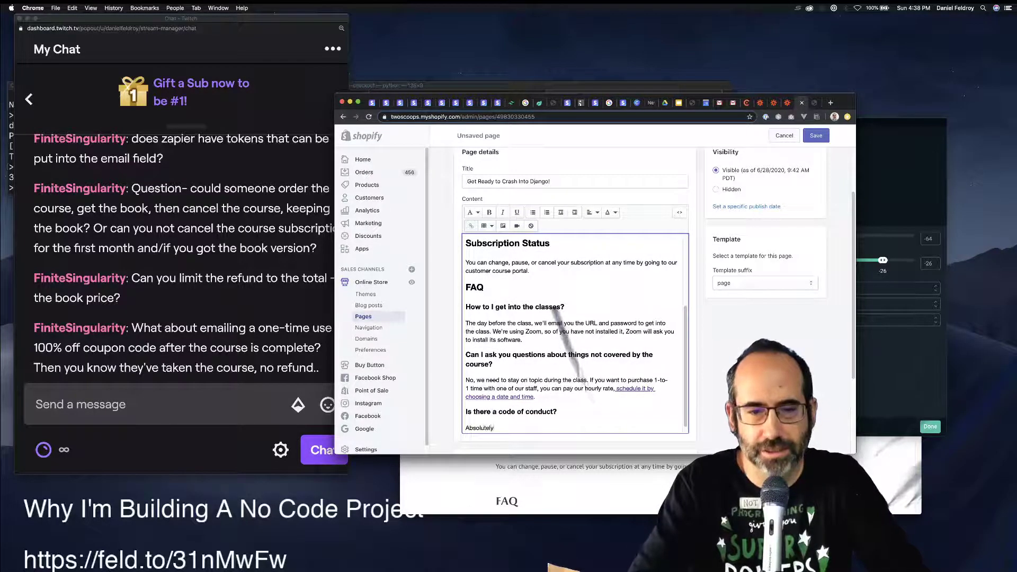
text(! We)
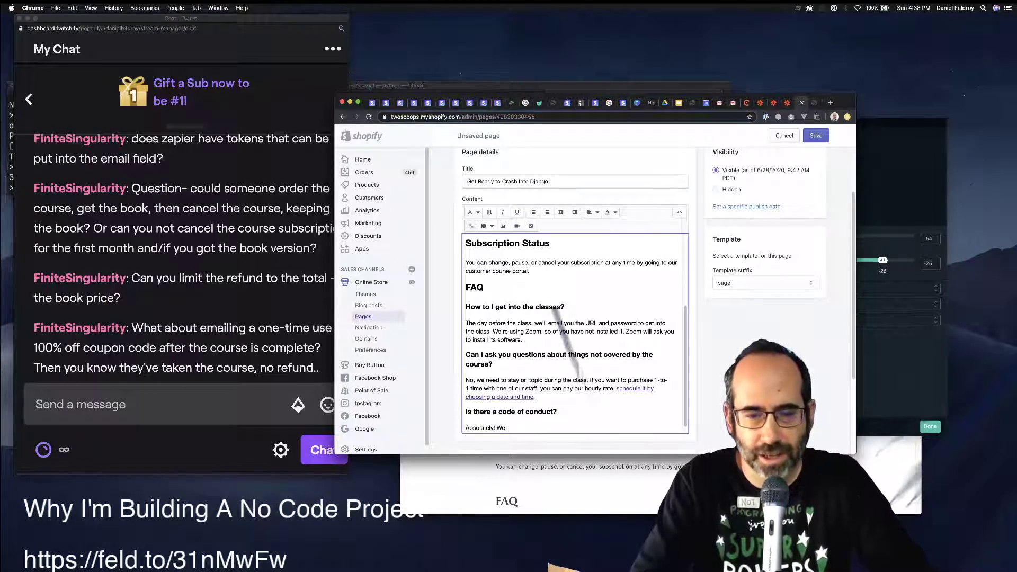
text( follow and enforce )
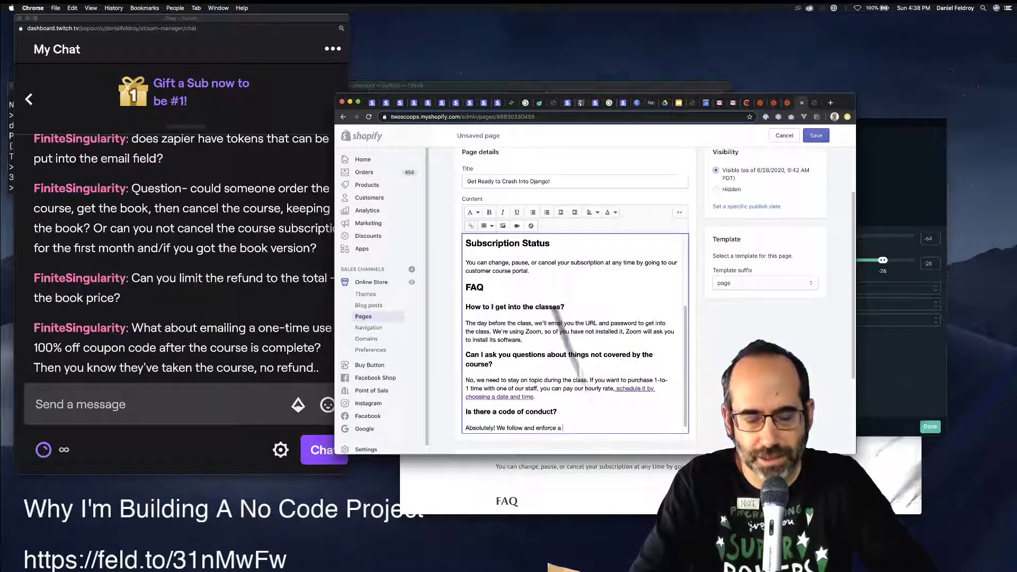
text(a strict code of conduct.)
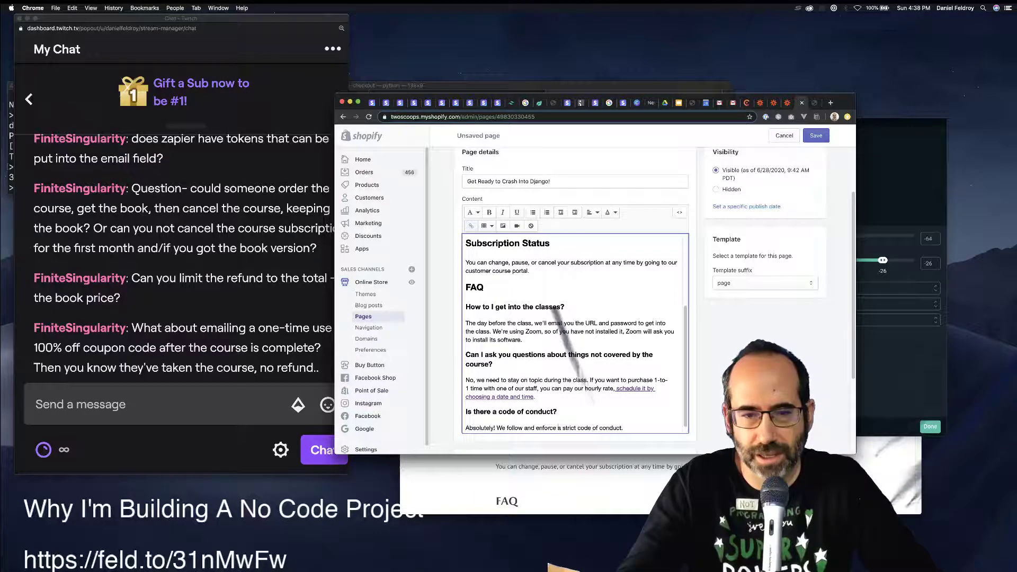
drag(497, 428, 625, 427)
text(Abus)
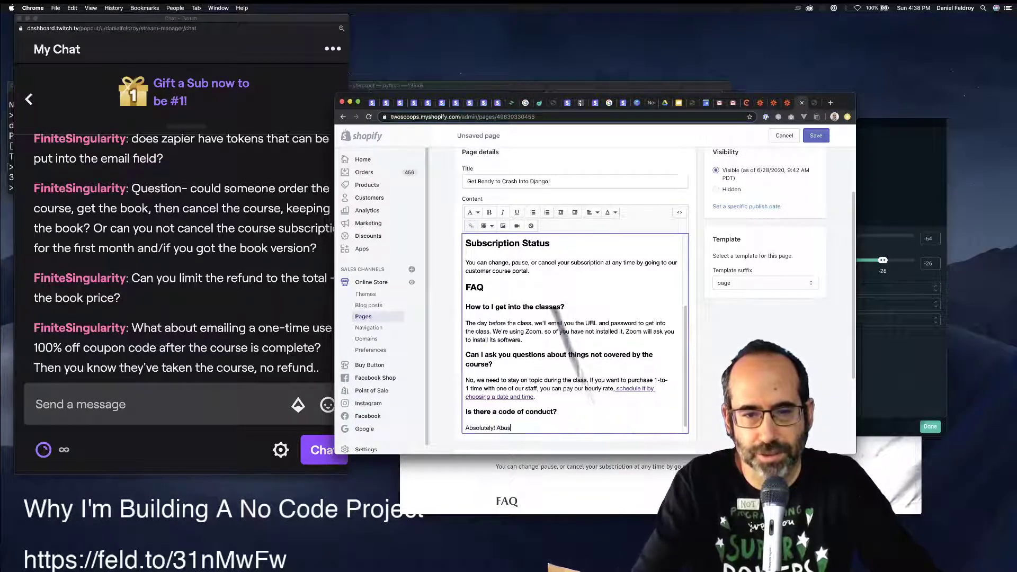
text(ive behav)
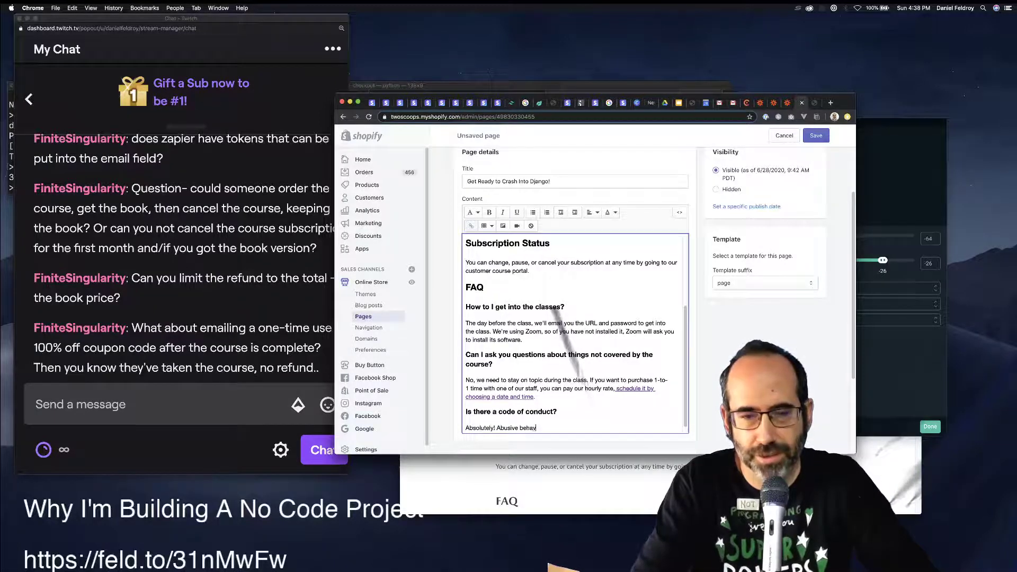
text(ior won't be)
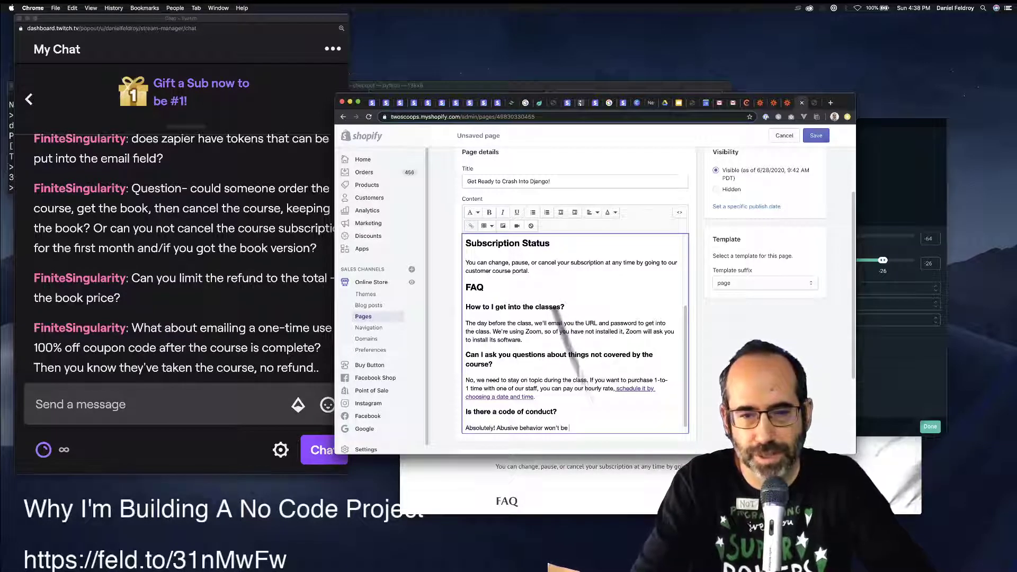
text(We )
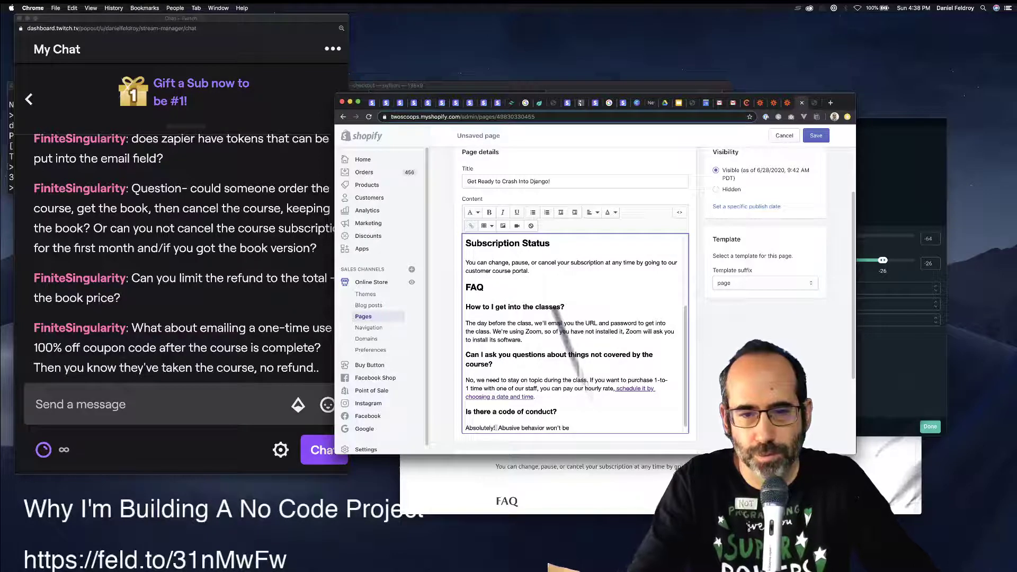
text(prefer to be)
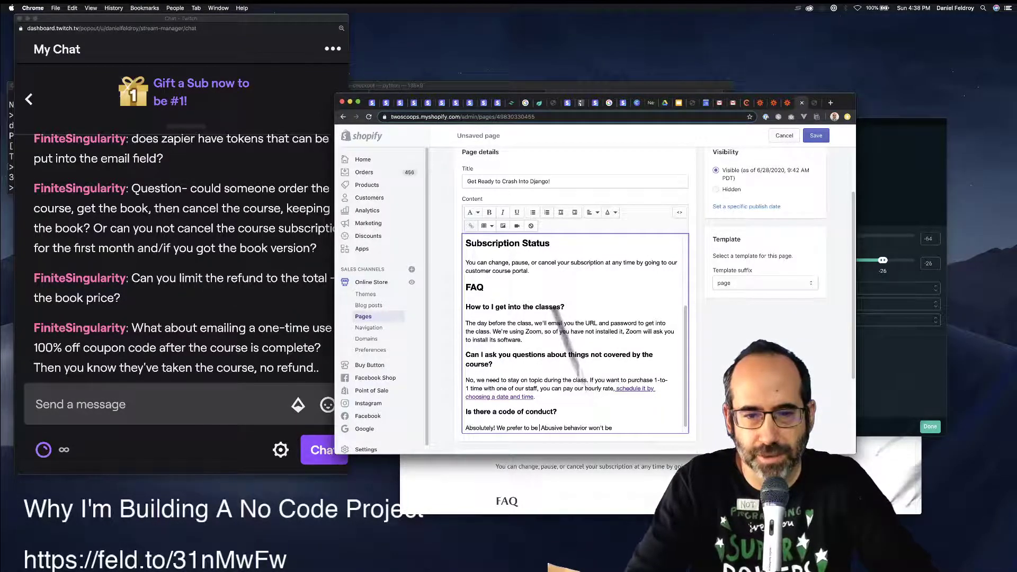
drag(496, 428, 613, 428)
text(By)
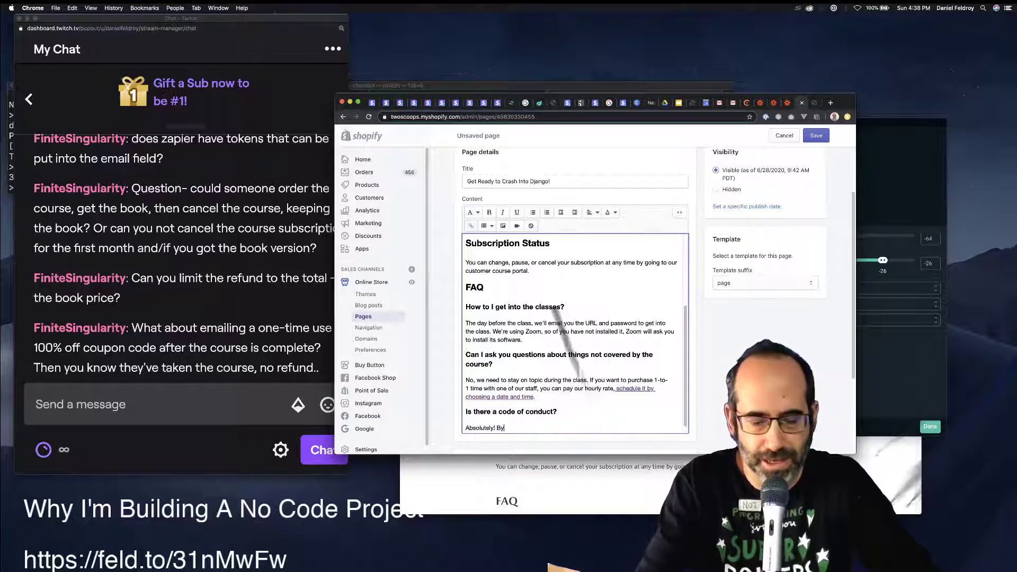
text( nature we pre)
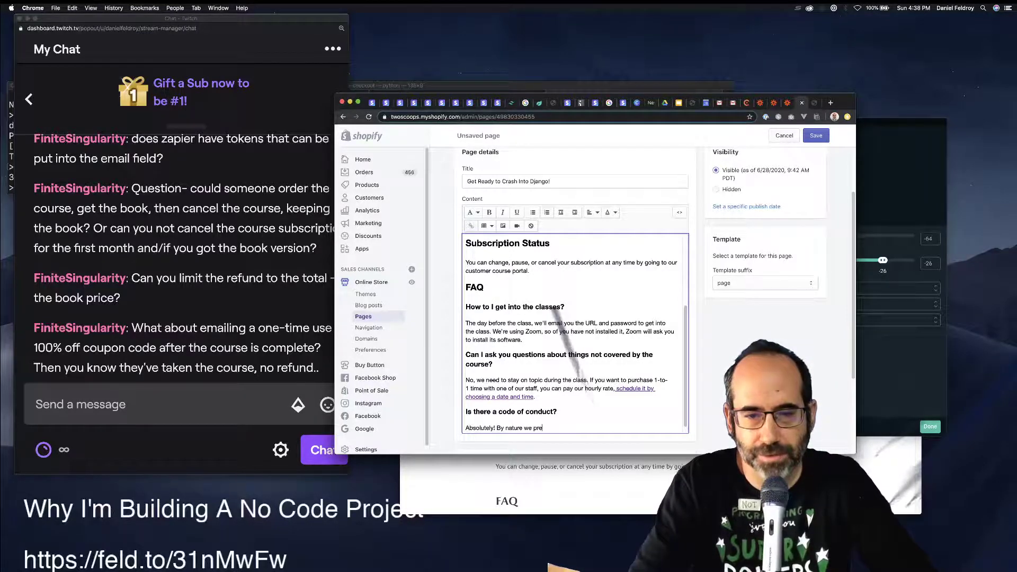
text(fer pos)
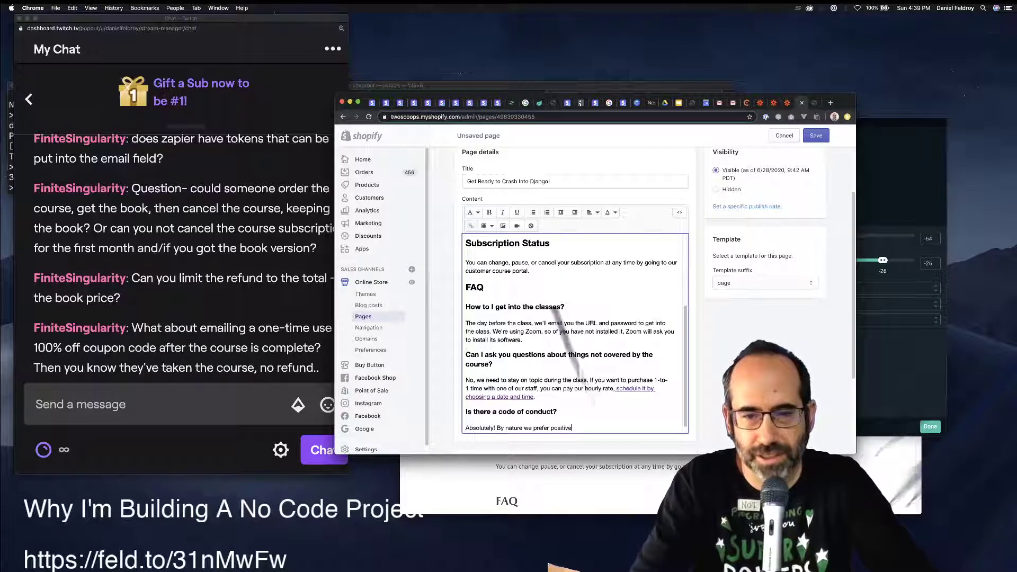
text(itivity and encou)
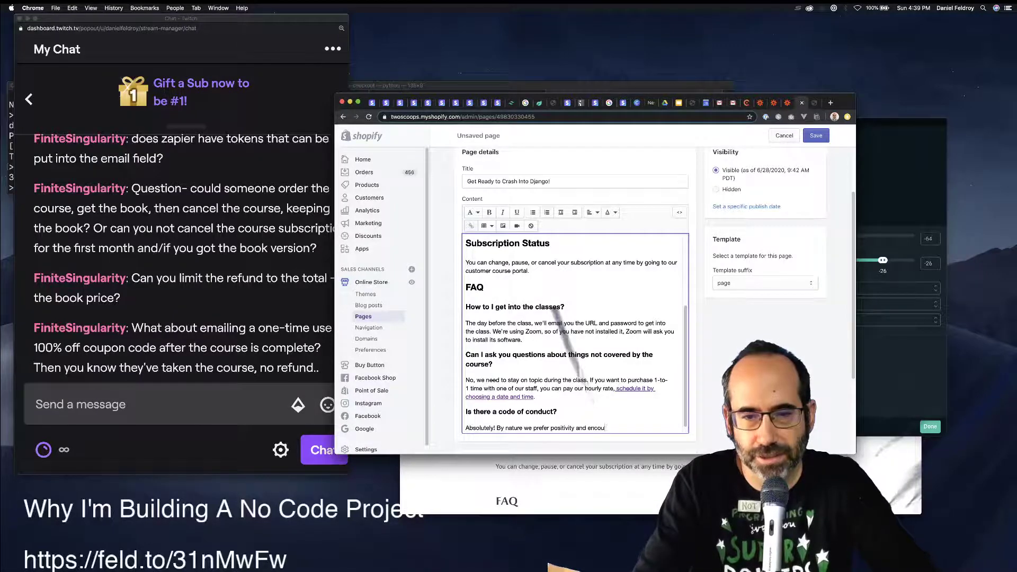
text(ragement, and will not)
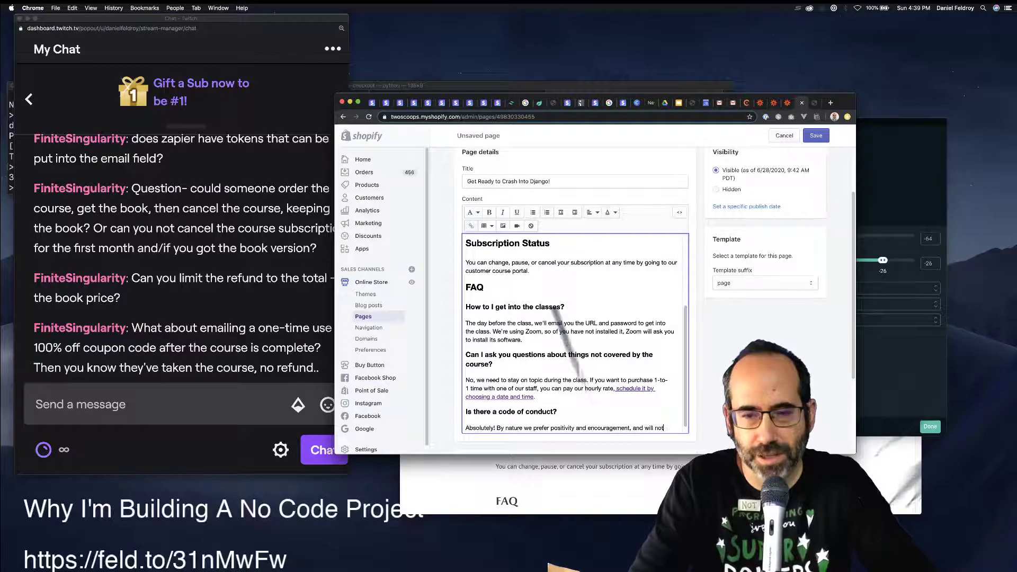
text( tolerate abus)
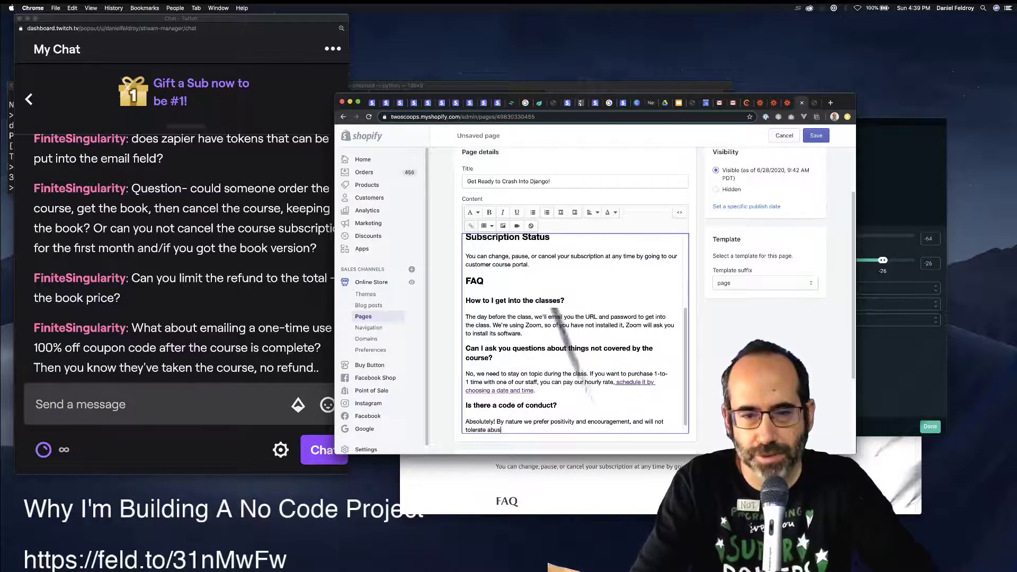
text(ive behavior.)
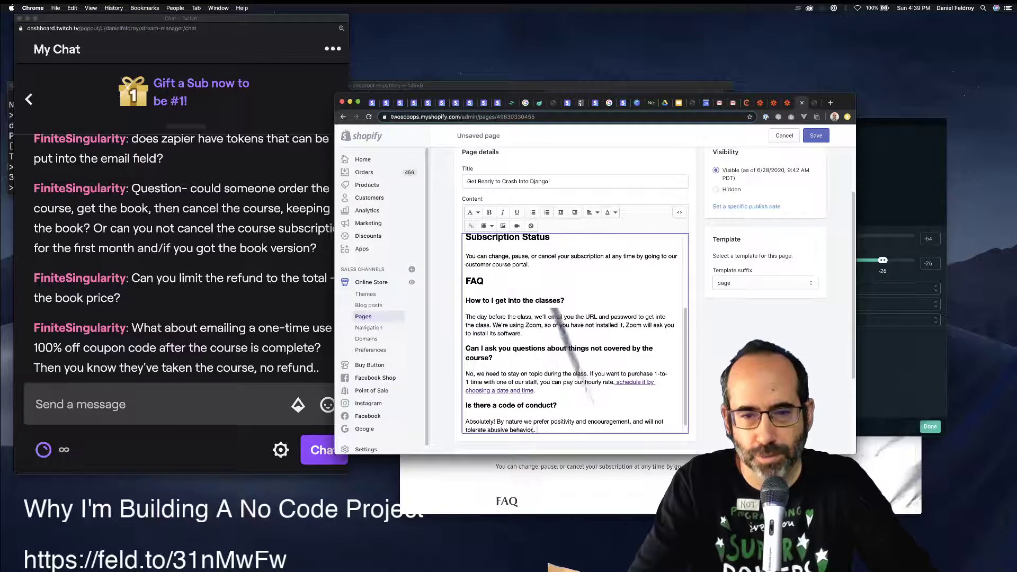
text( We would )
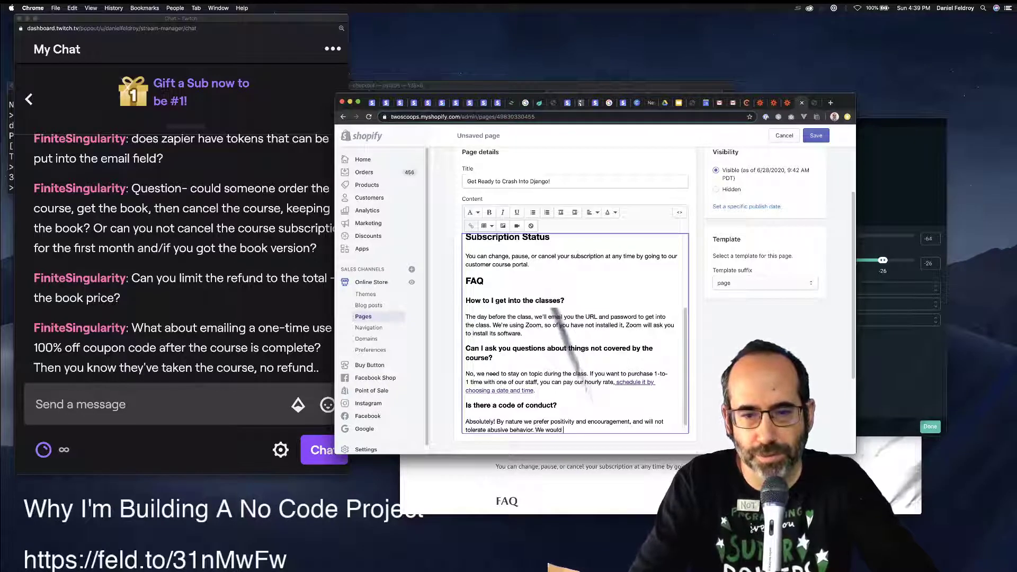
text(rather k)
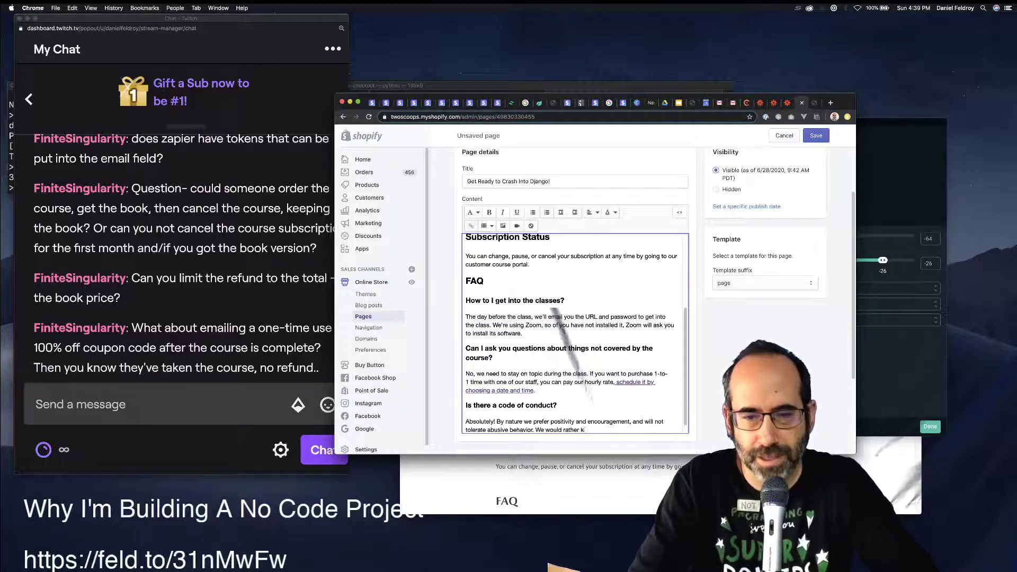
text(ick a student)
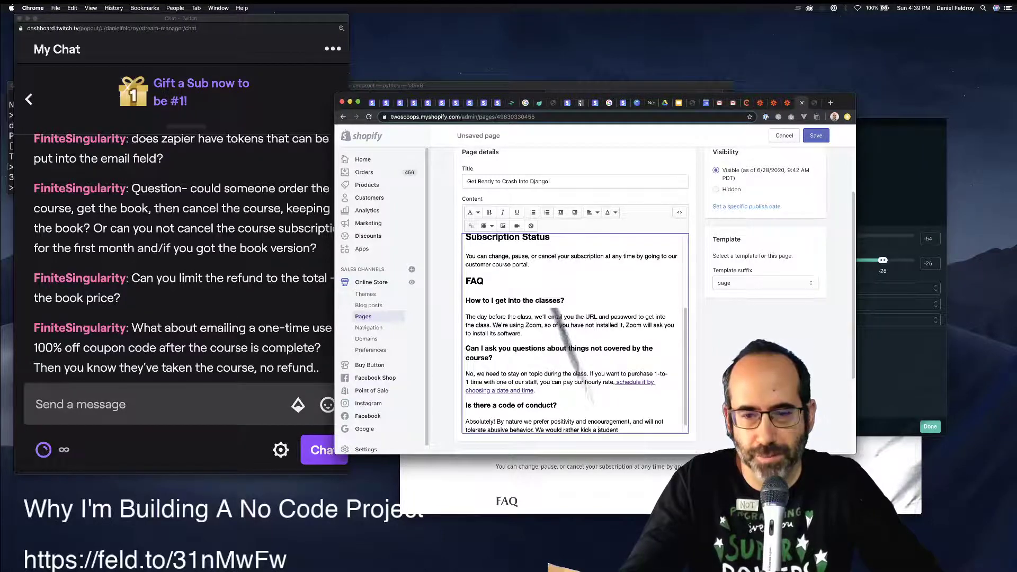
Delete the word 'student' from the end of the code-of-conduct answer.
click(597, 430)
text(paying)
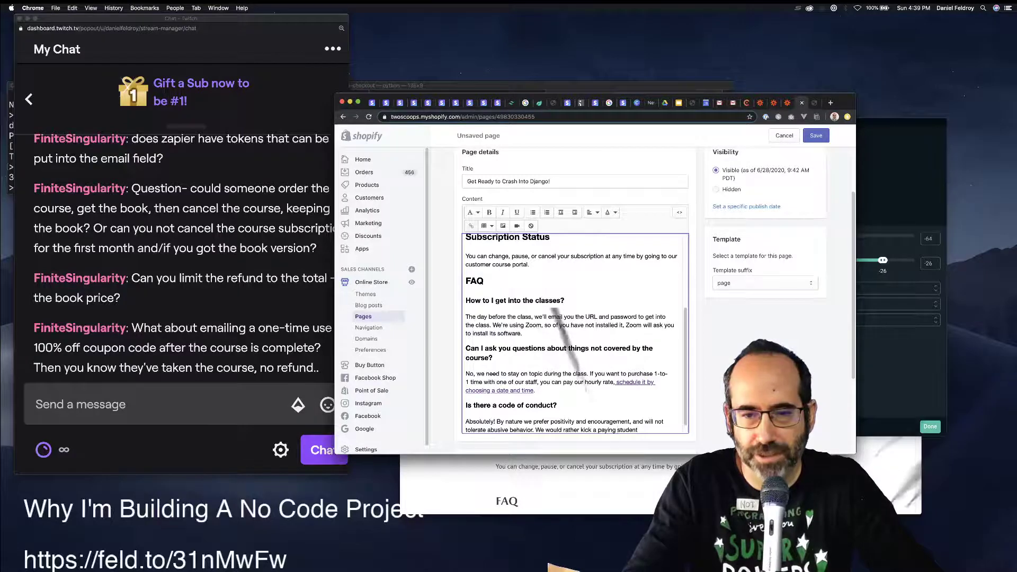
key(alt+shift+Left)
key(BackSpace)
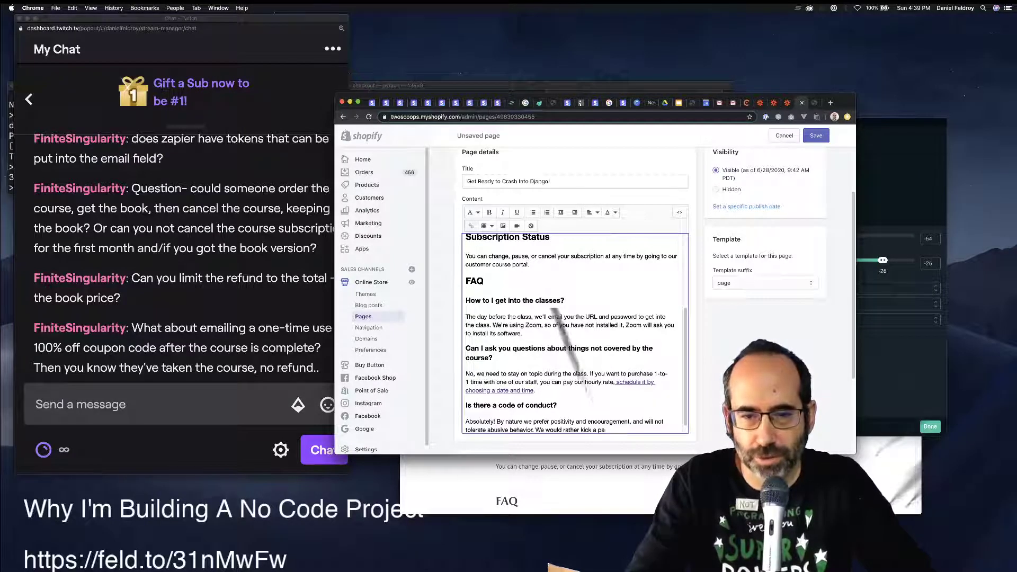
key(BackSpace)
key(BackSpace)
End the sentence with 'single troll who makes it harder for others to learn', dropping the trial wording.
text(single troll who)
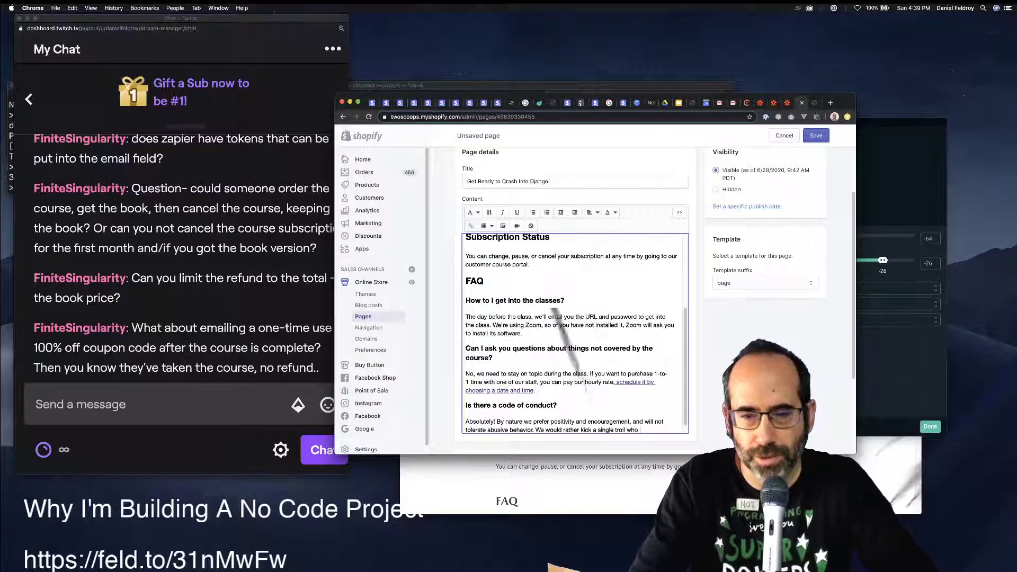
text( makes it harder f)
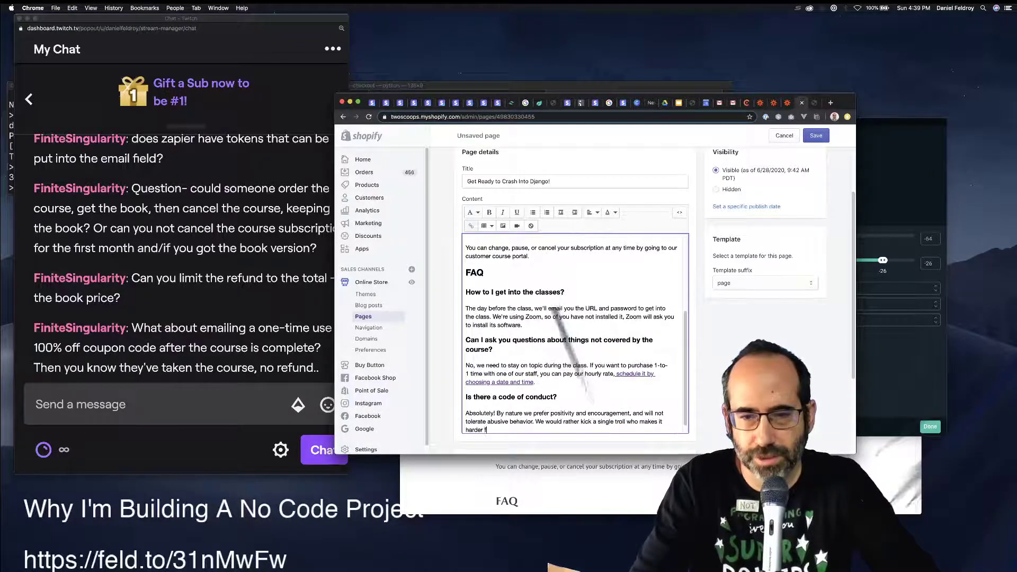
text(or others to lear)
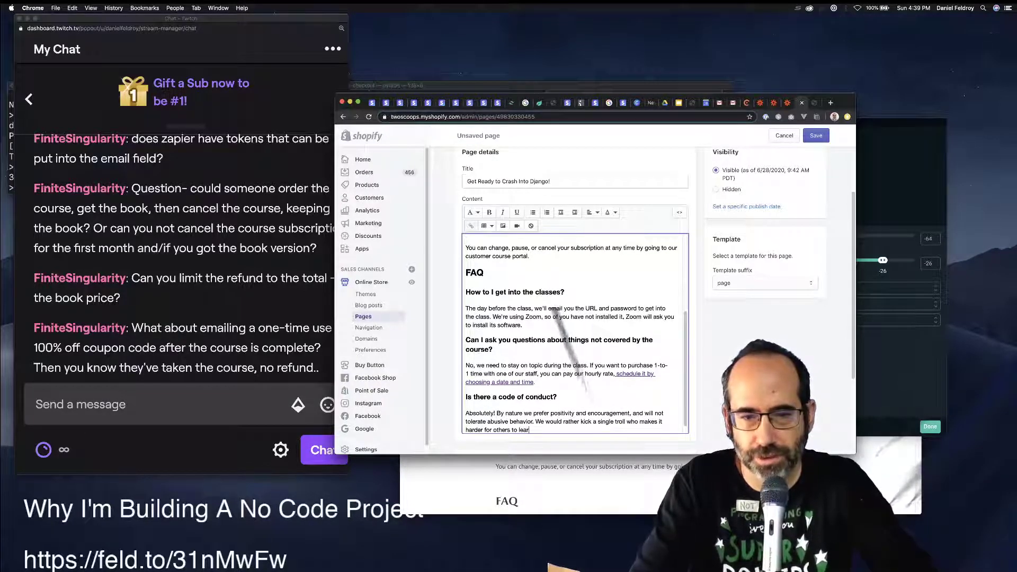
text(n)
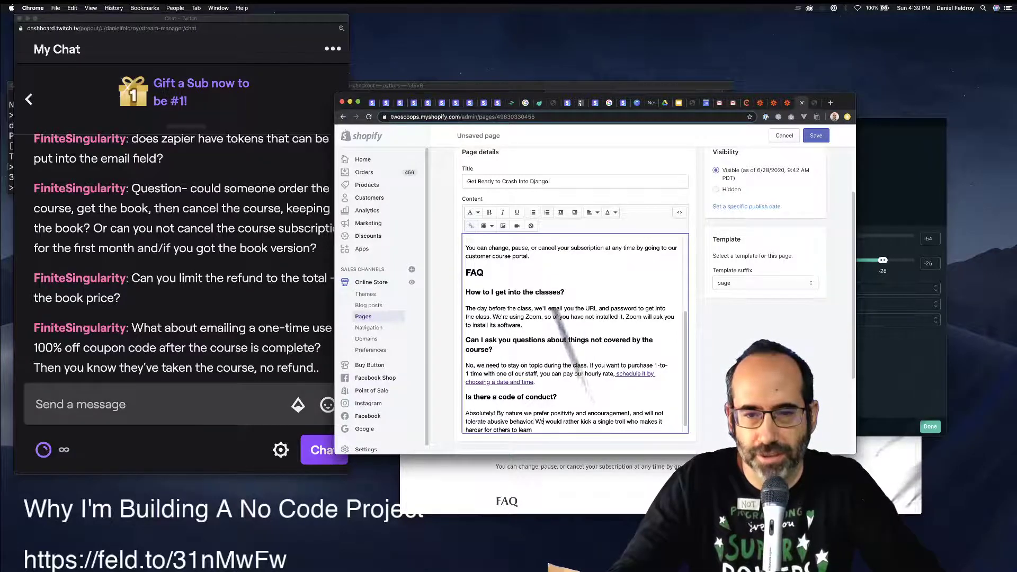
text( keep every)
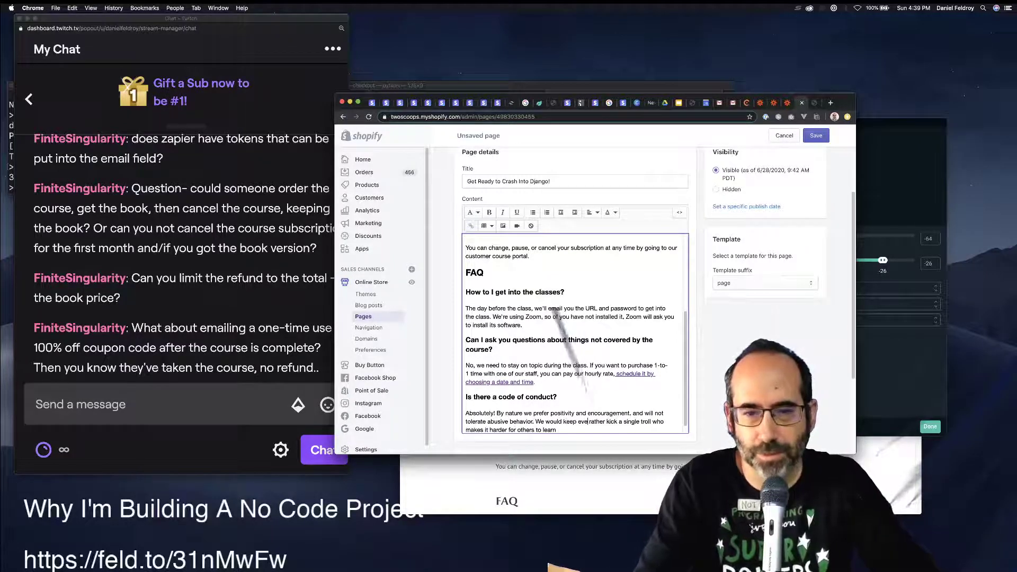
text(one than)
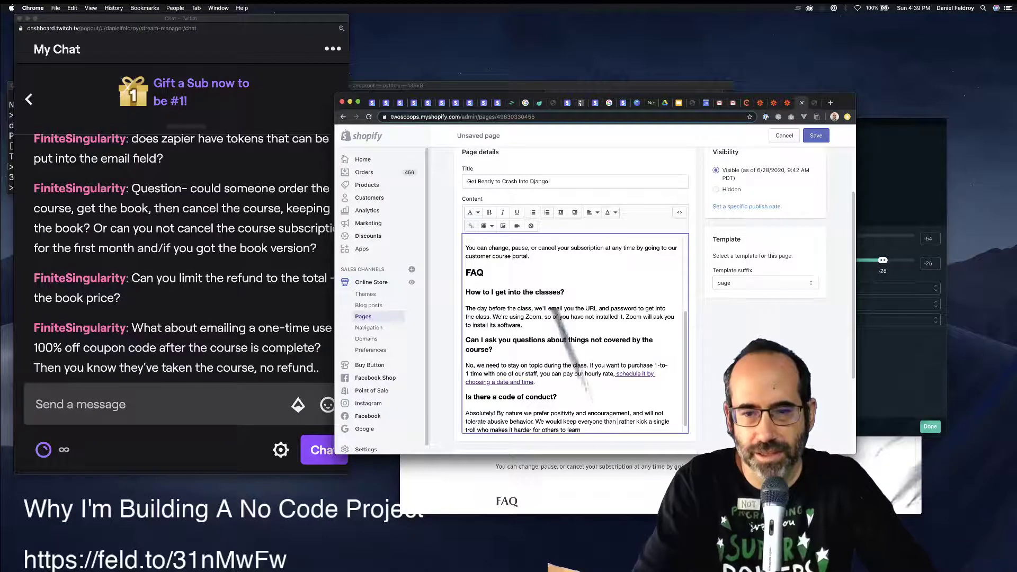
key(BackSpace)
key(BackSpace)
key(BackSpace)
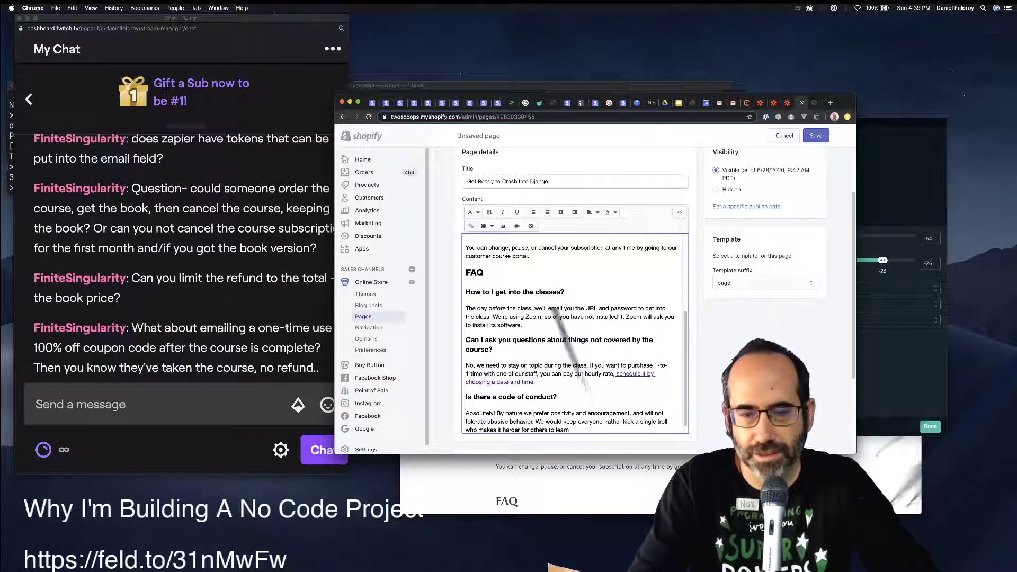
key(BackSpace)
key(BackSpace)
key(BackSpace)
key(BackSpace)
key(BackSpace)
key(BackSpace)
key(BackSpace)
key(BackSpace)
key(BackSpace)
key(BackSpace)
key(BackSpace)
key(BackSpace)
key(BackSpace)
key(BackSpace)
key(BackSpace)
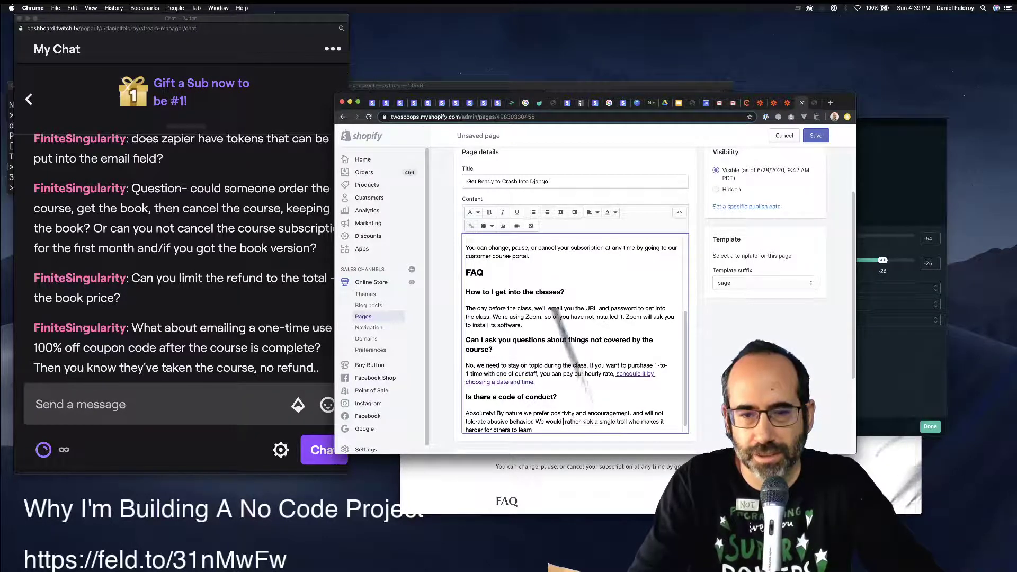
key(BackSpace)
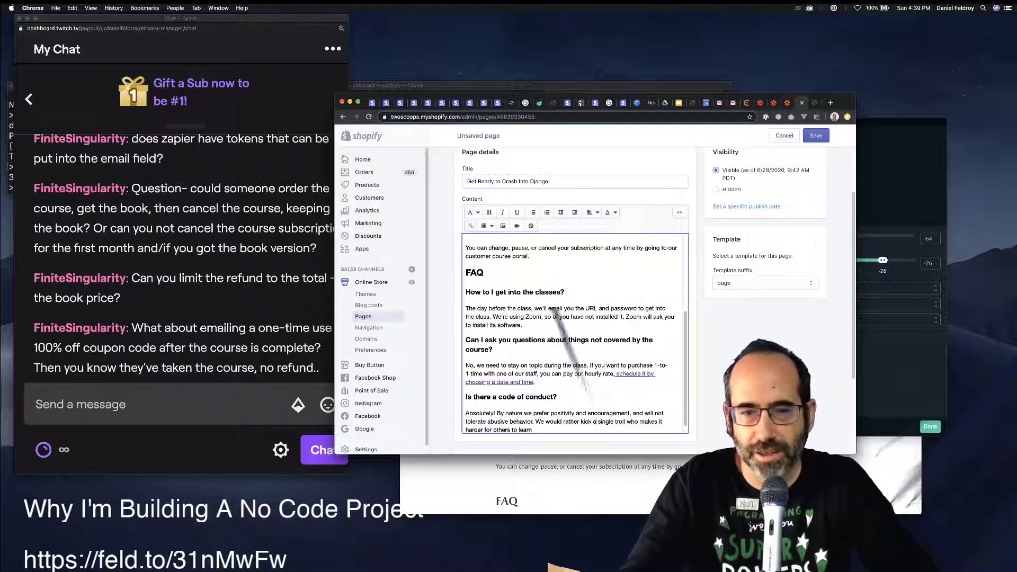
key(shift+super+Down)
Reword the sentence to 'rather kick a few abusive trolls than lose everyone else.'.
key(BackSpace)
text(bu)
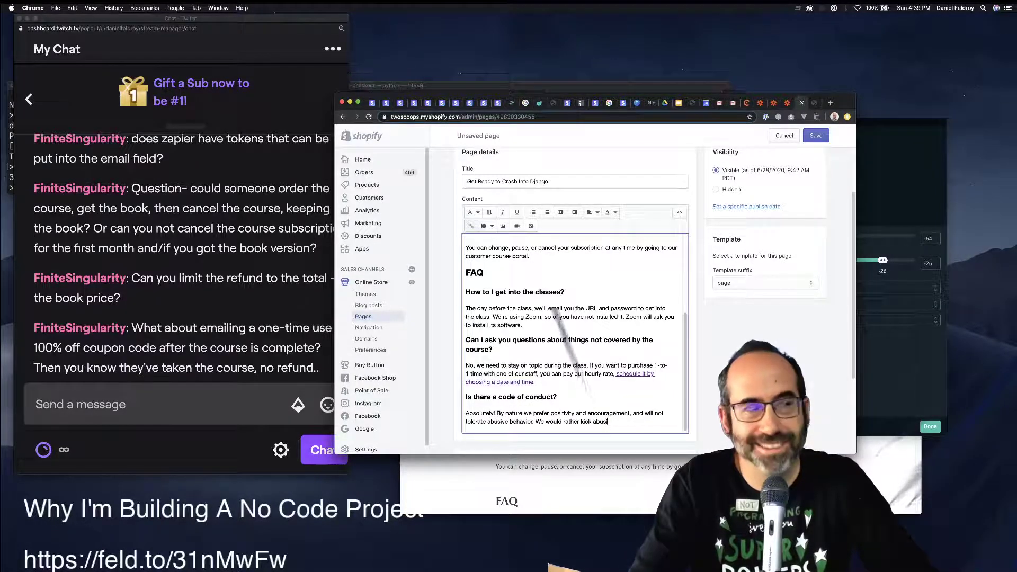
text(sive trolls)
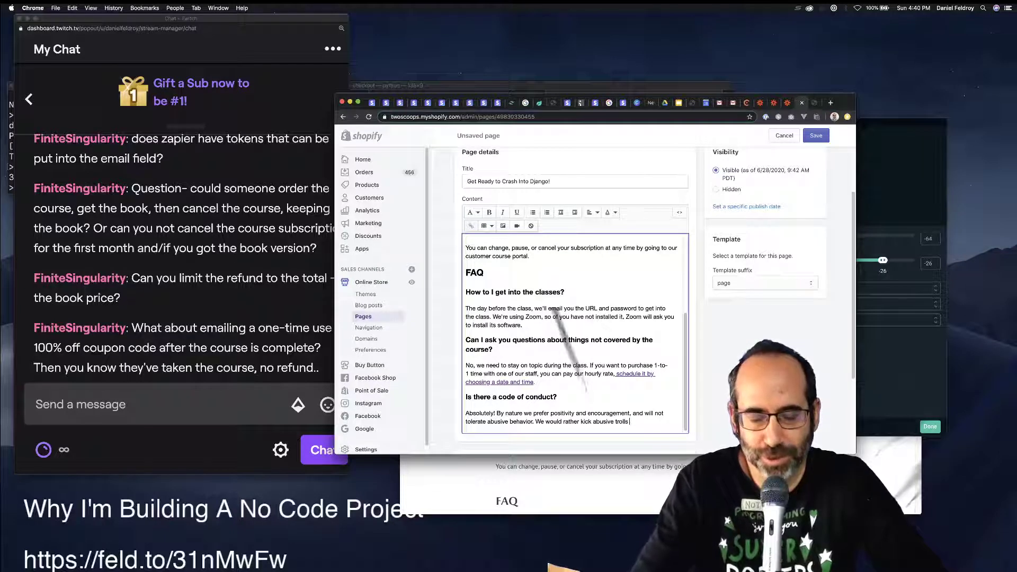
text(than)
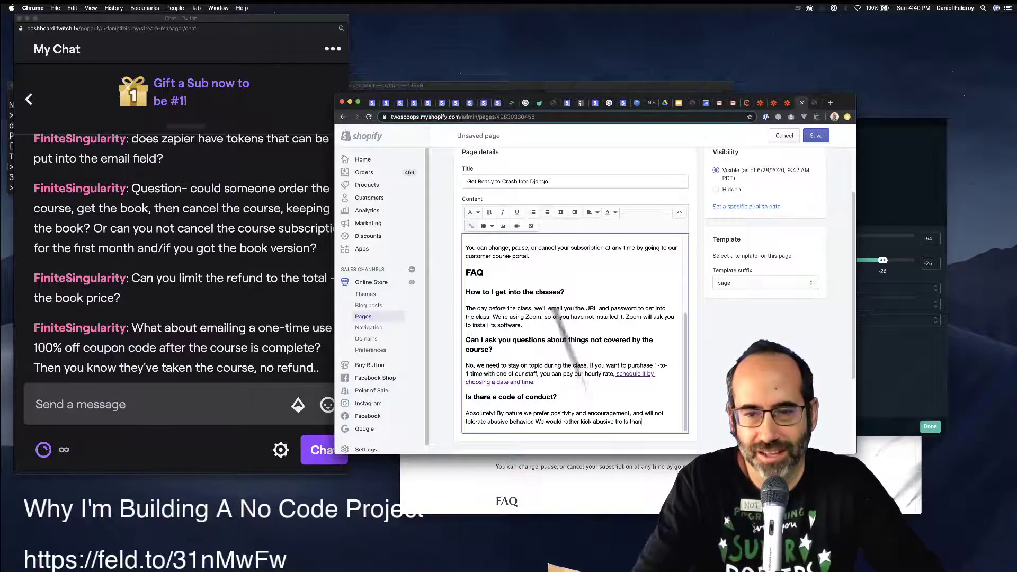
text(lose)
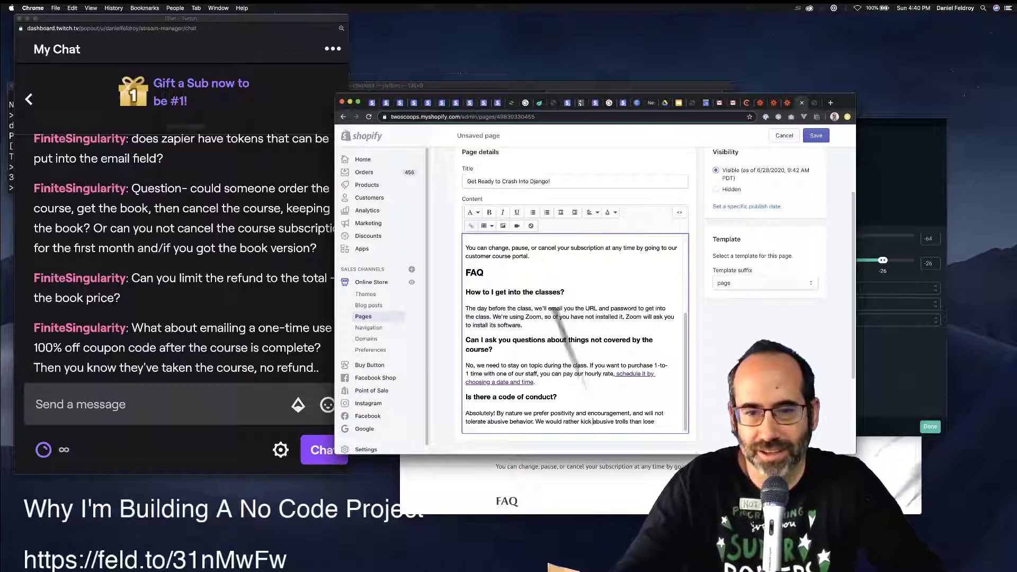
text( afew)
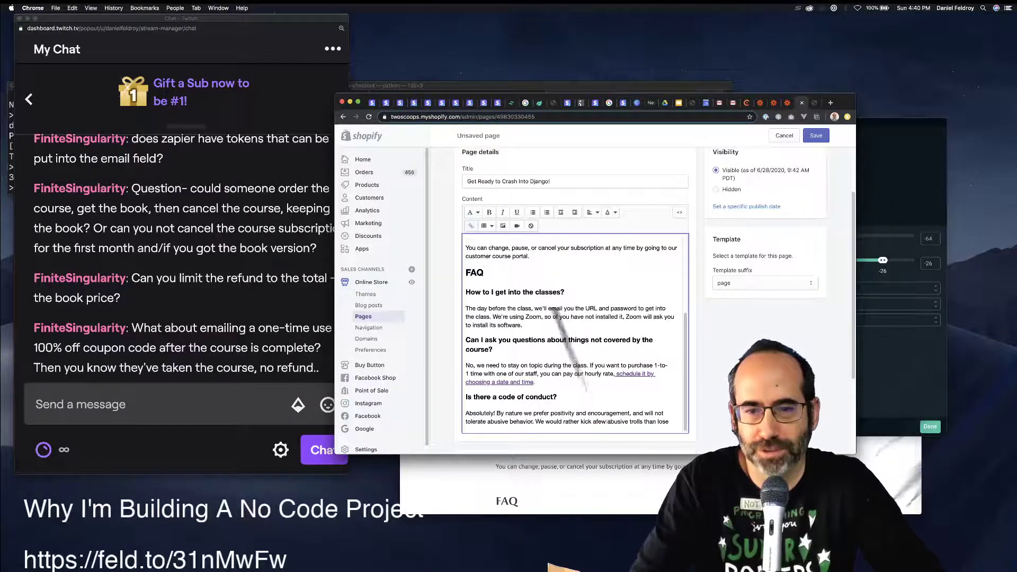
key(super+Right)
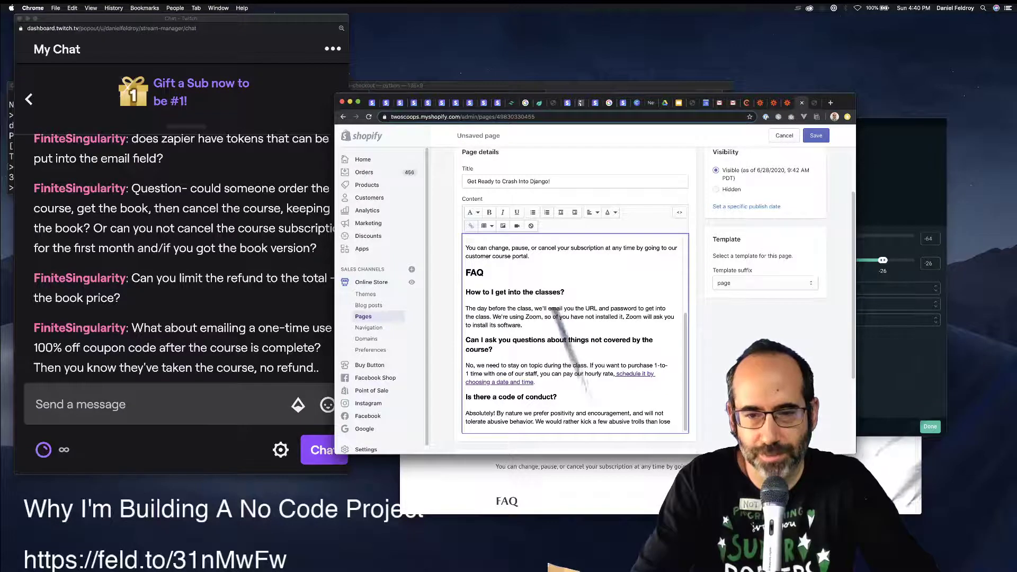
text(everyone el)
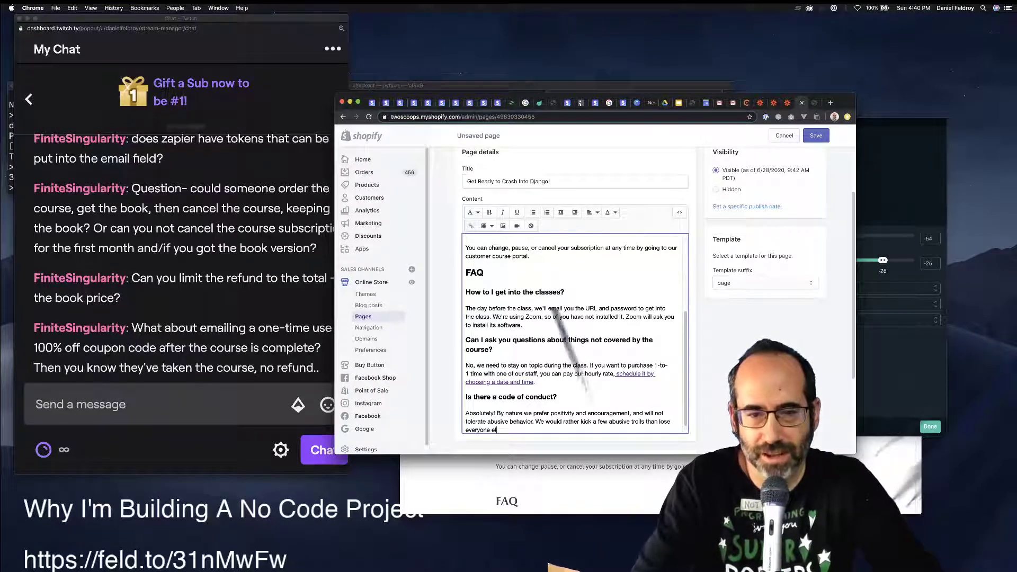
text(se. W)
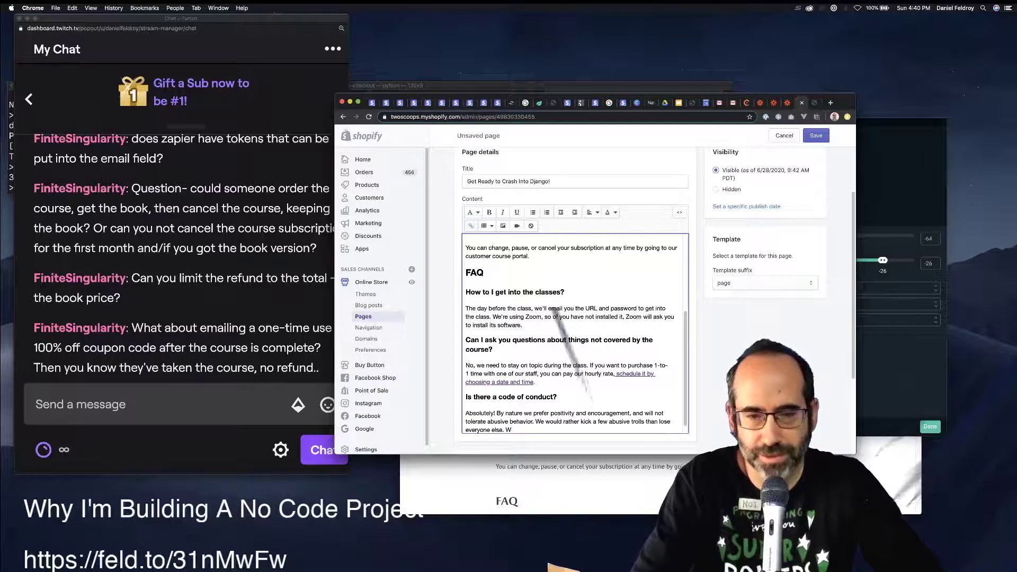
Remove the stray trailing character, save the course page, and switch to the Twitch chat.
key(BackSpace)
key(super+s)
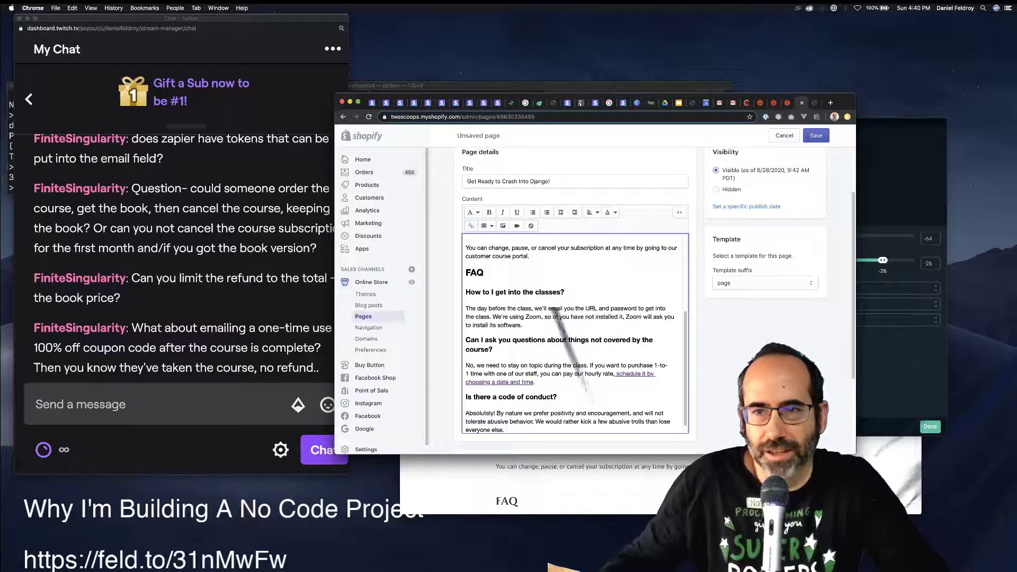
key(super+grave)
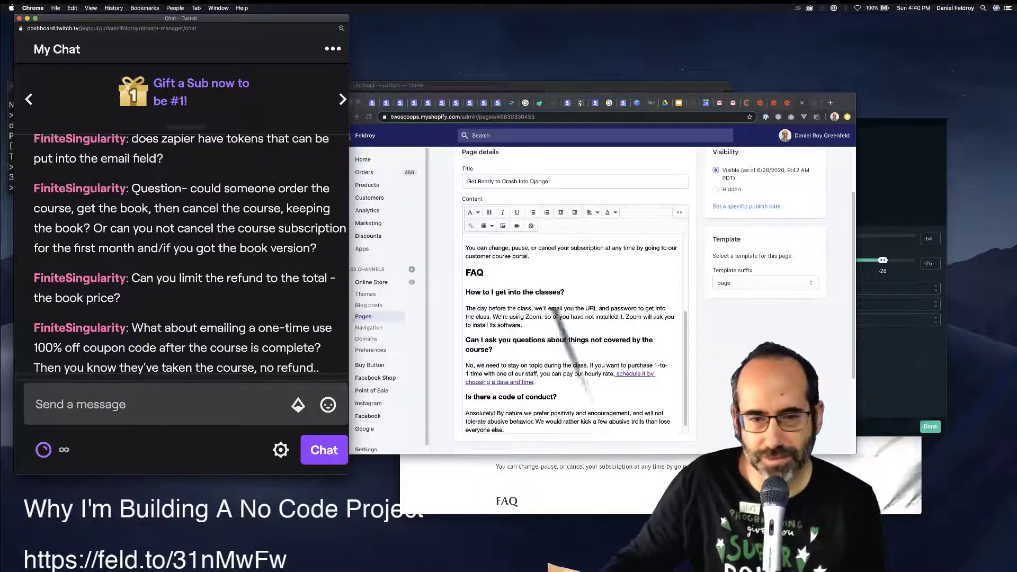
scroll(574, 297, down, 5)
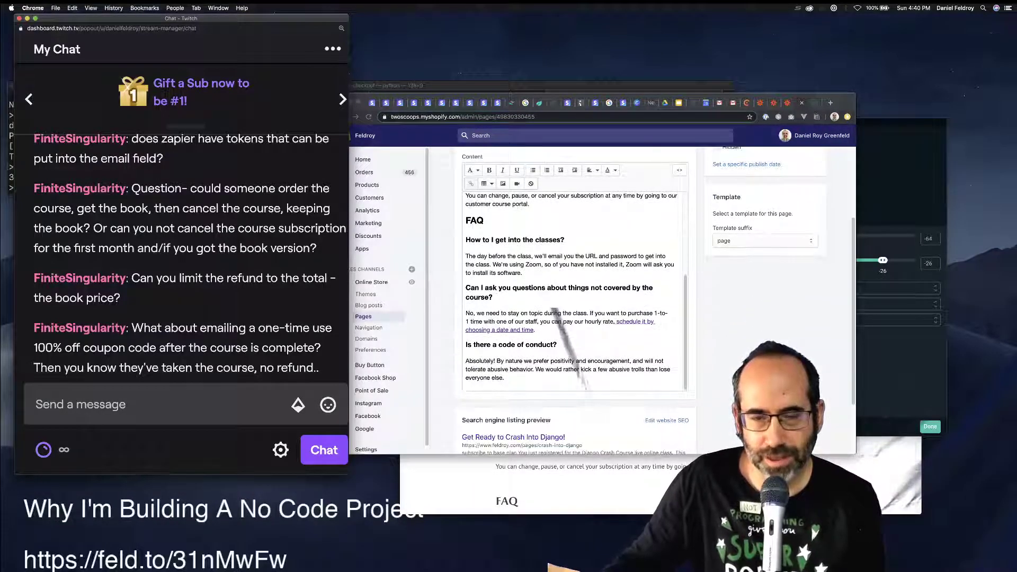
scroll(574, 296, up, 5)
scroll(575, 296, down, 3)
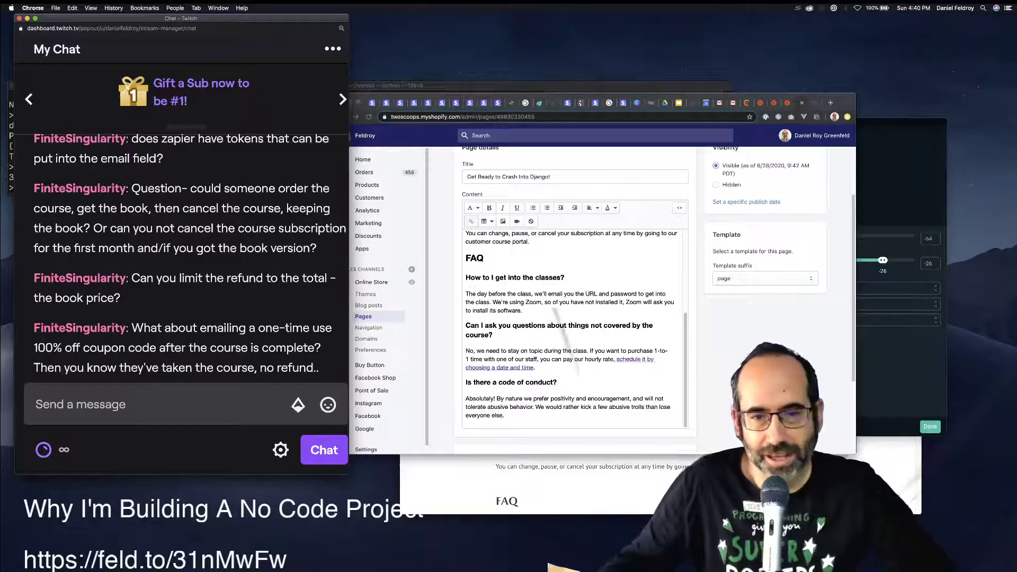
scroll(570, 331, up, 5)
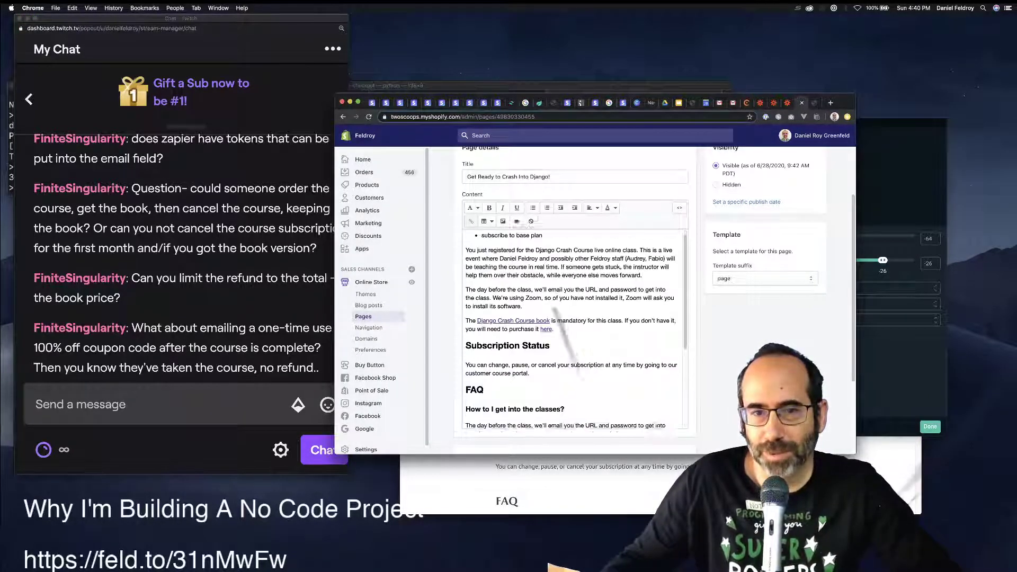
scroll(575, 331, down, 3)
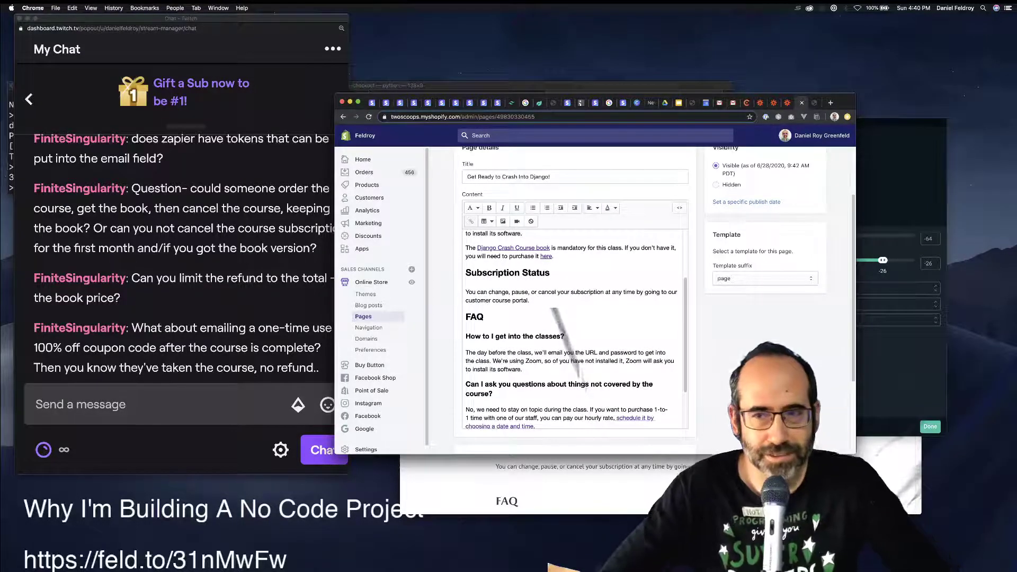
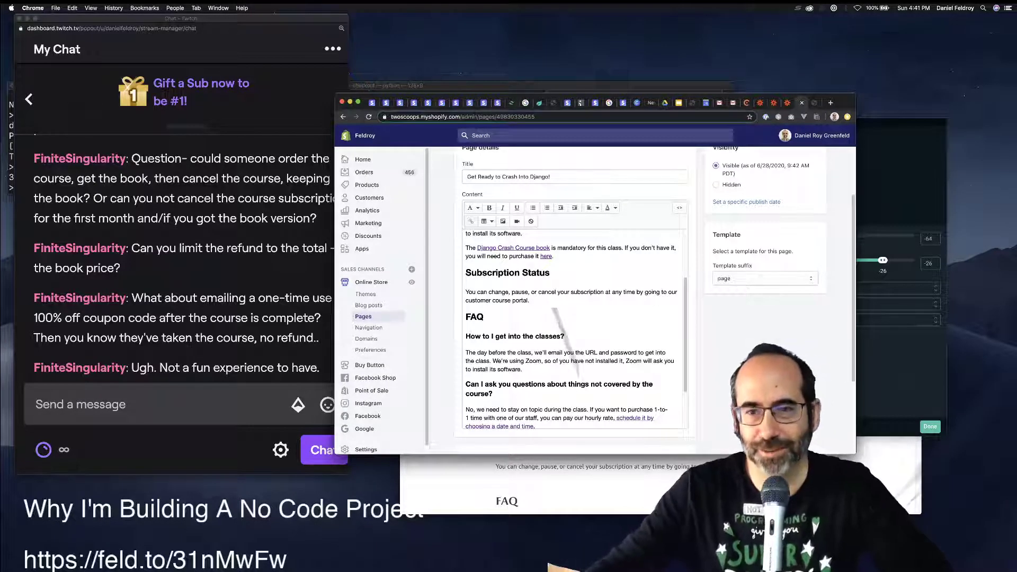
Leave the 'Get Ready to Crash Into Django!' editor via the Pages breadcrumb.
scroll(574, 296, up, 3)
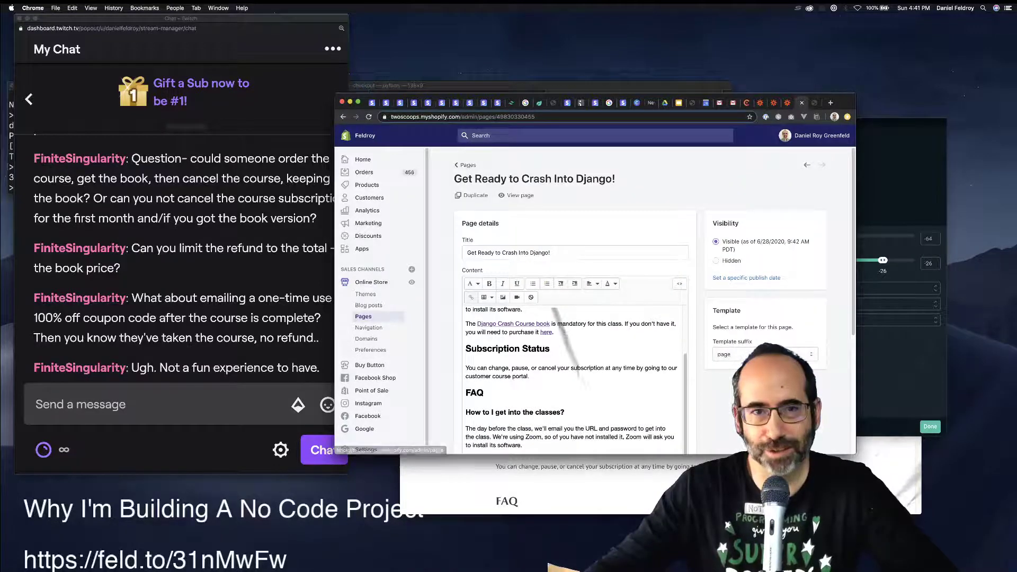
click(466, 165)
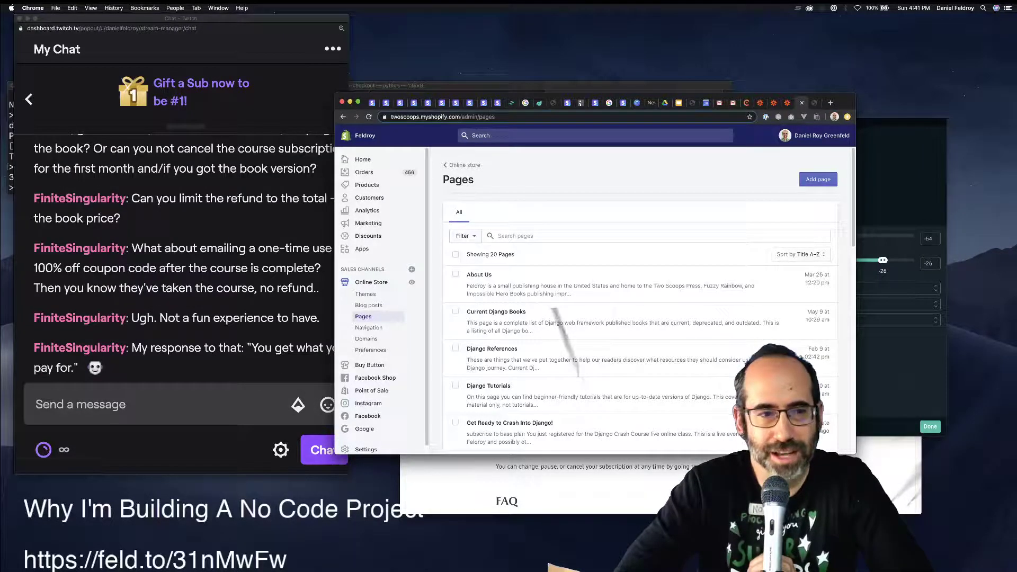
Bring the store admin back in front and open 'Get Ready to Crash Into Django!' from the Pages list.
click(212, 365)
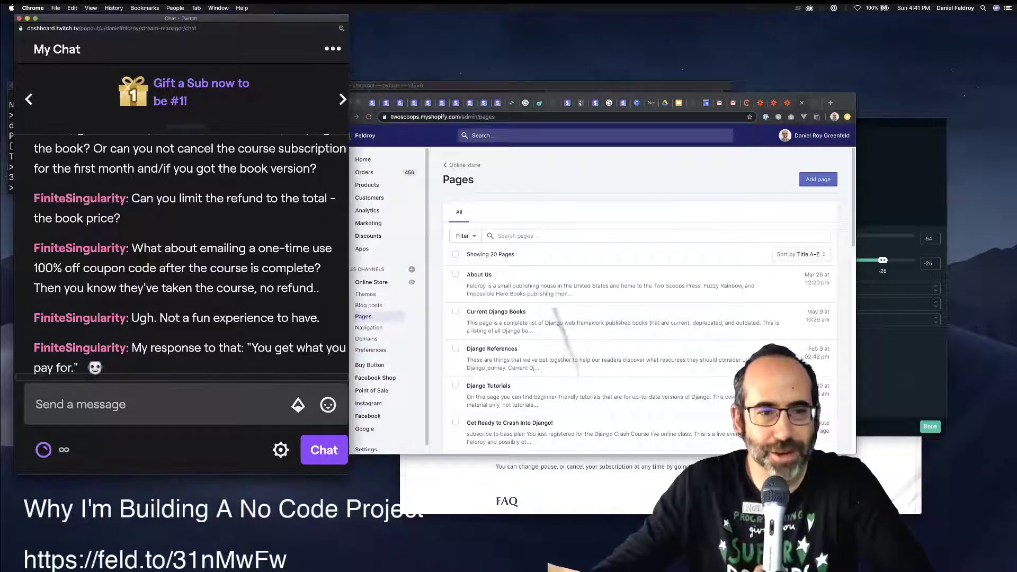
click(624, 180)
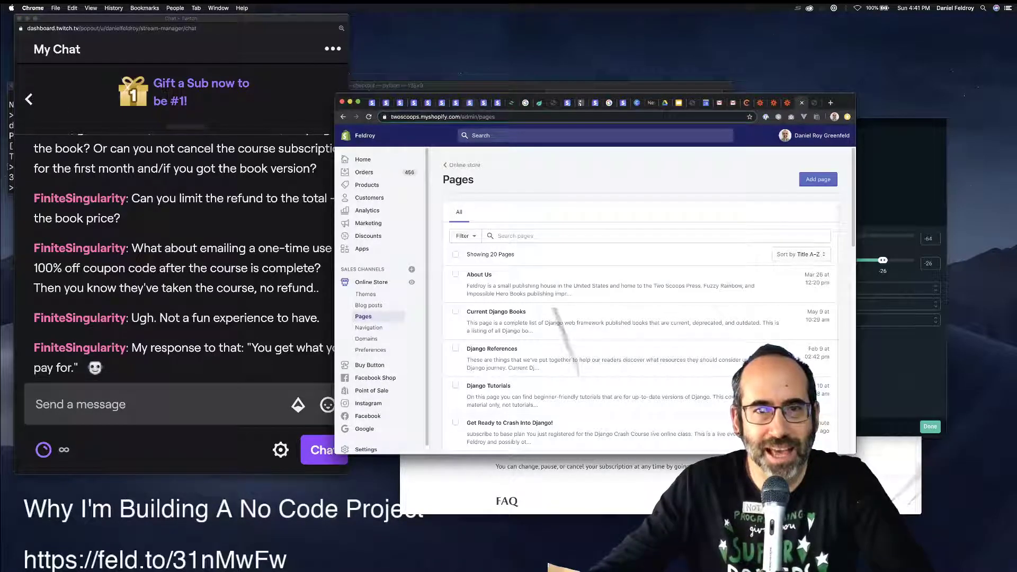
drag(846, 102, 877, 51)
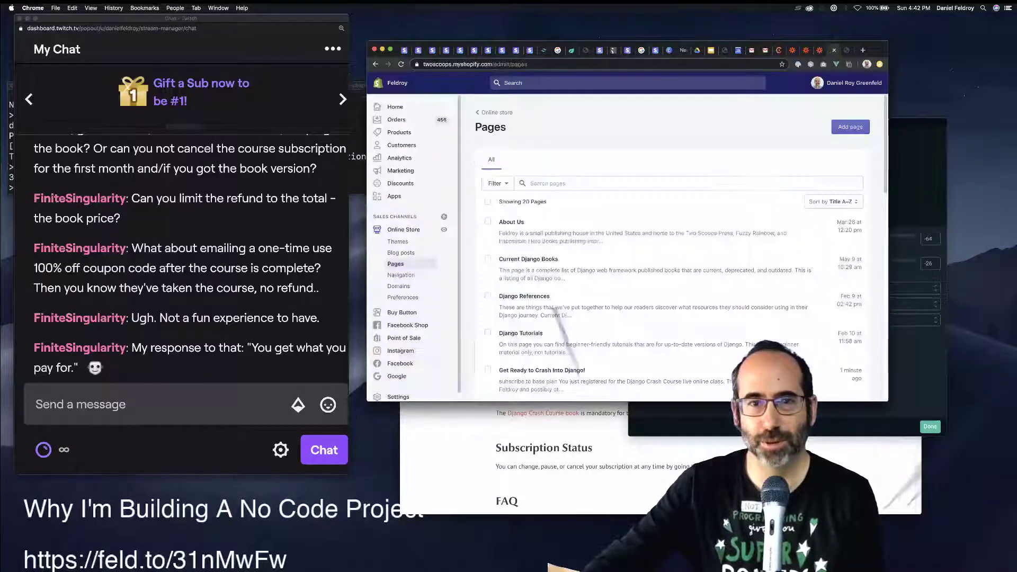
scroll(682, 246, down, 1)
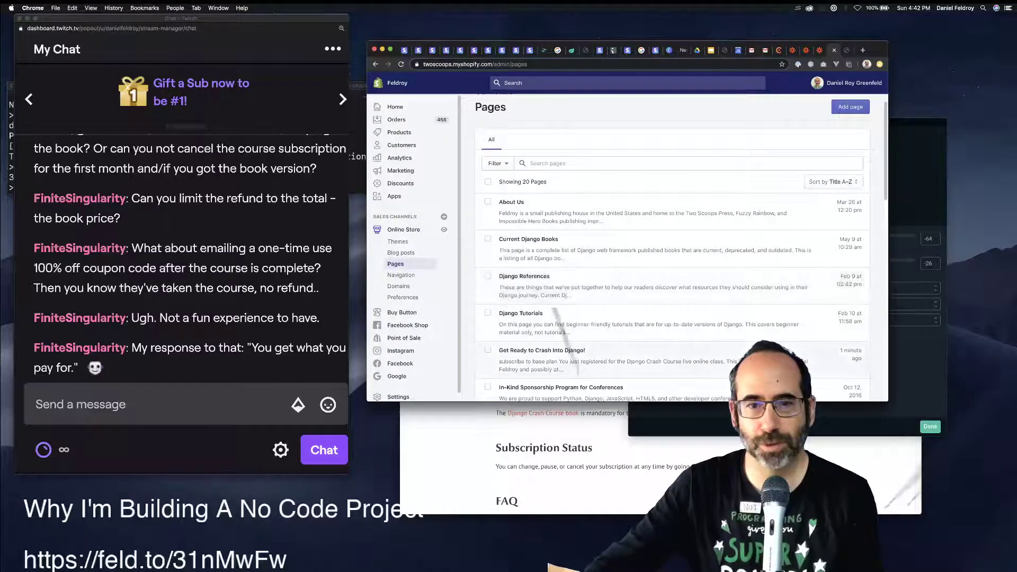
click(541, 356)
View the live page, check its FAQ section, and return to the page editor tab.
click(552, 143)
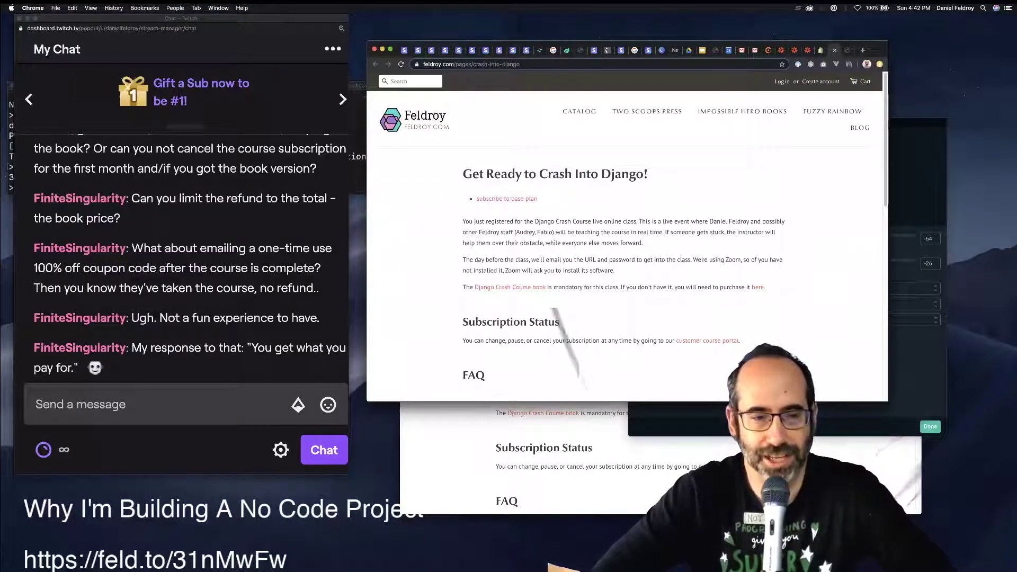
scroll(625, 233, down, 5)
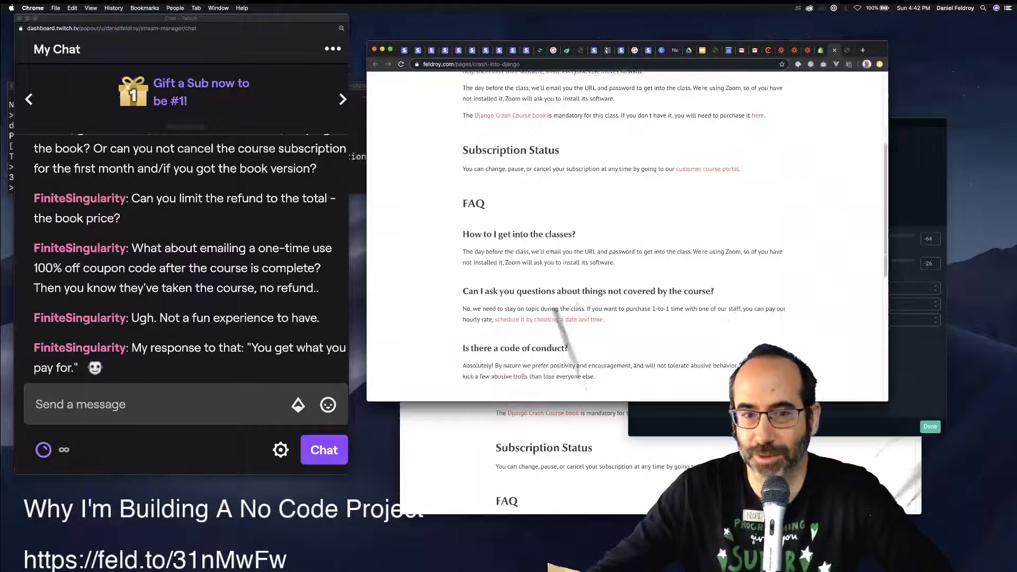
scroll(624, 233, up, 5)
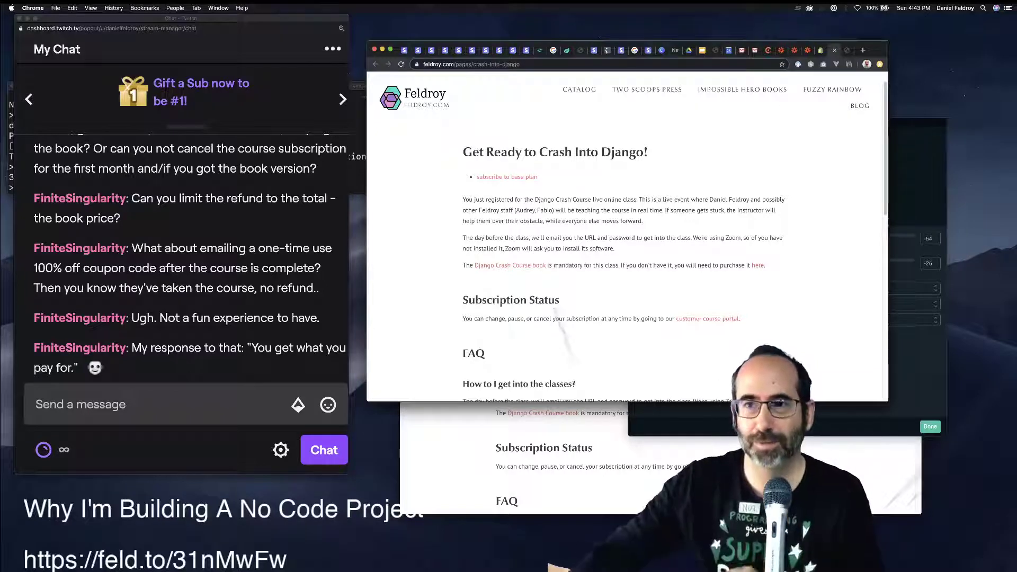
key(ctrl+shift+Tab)
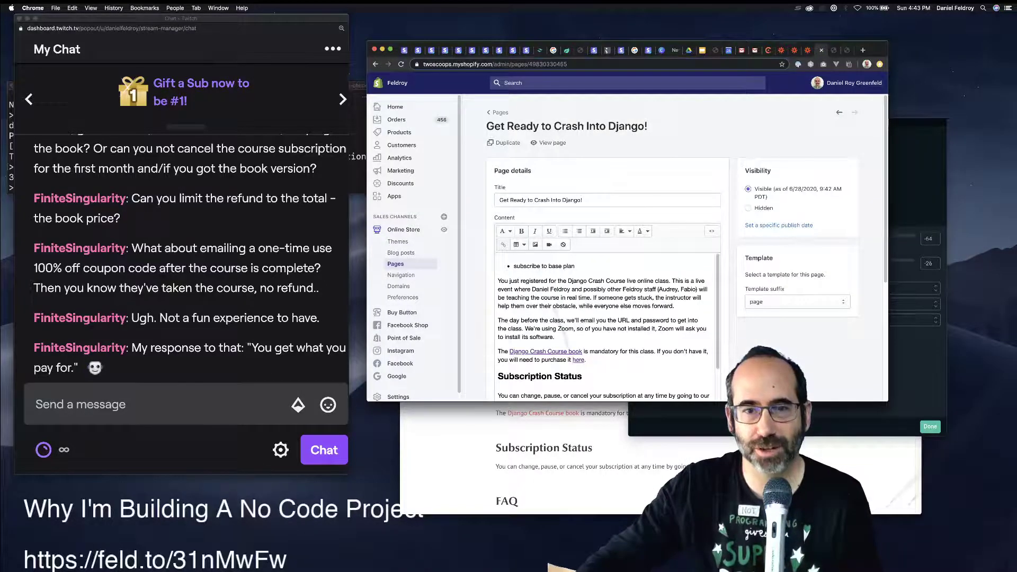
Select the 'subscribe to base plan' text at the top of the page content.
click(577, 298)
triple_click(550, 265)
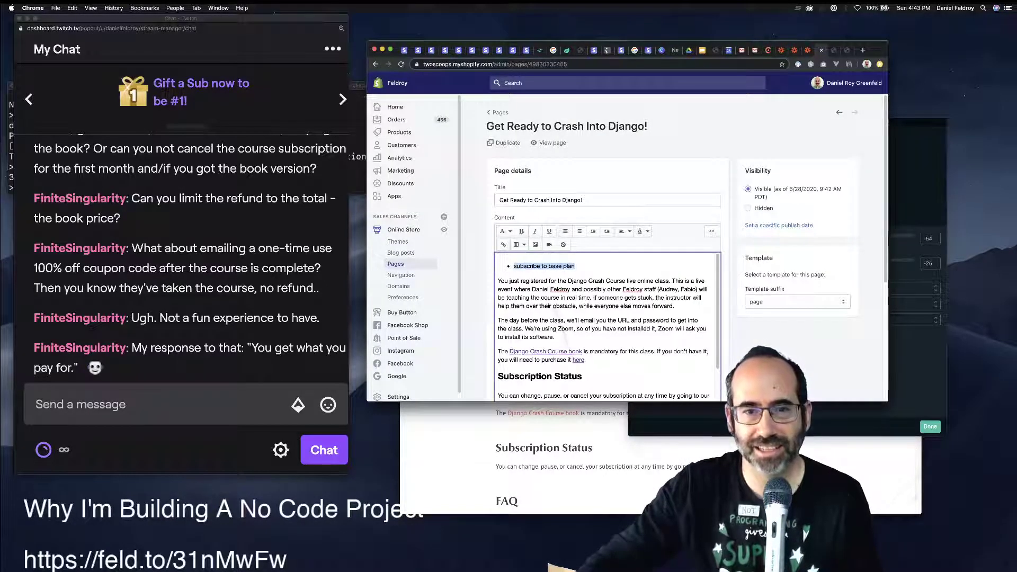
triple_click(567, 352)
drag(575, 266, 513, 266)
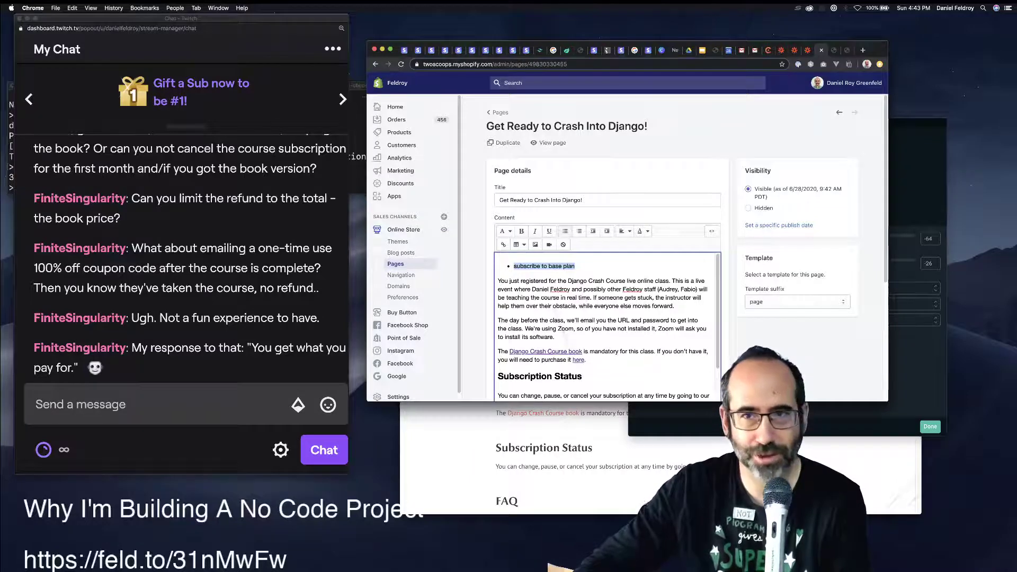
In the Chargebee tab, open Settings > Configure Chargebee to find Checkout and Self-Serve Portal.
click(768, 50)
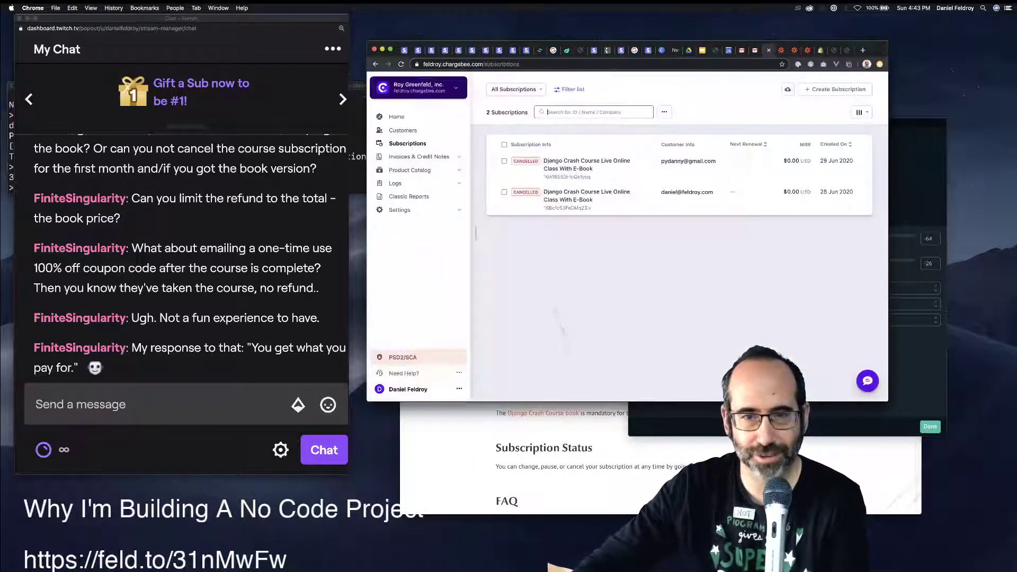
click(399, 210)
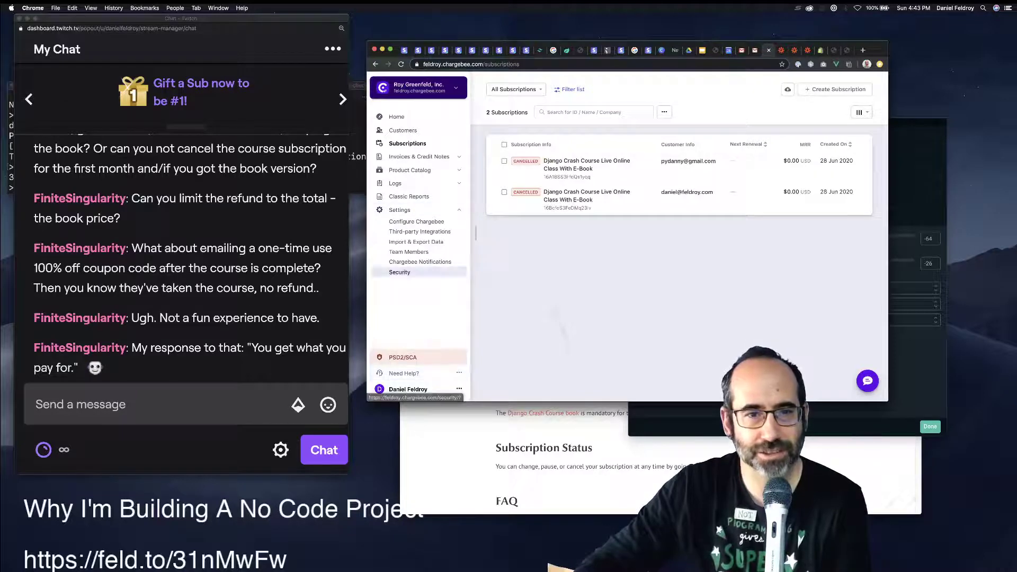
click(417, 221)
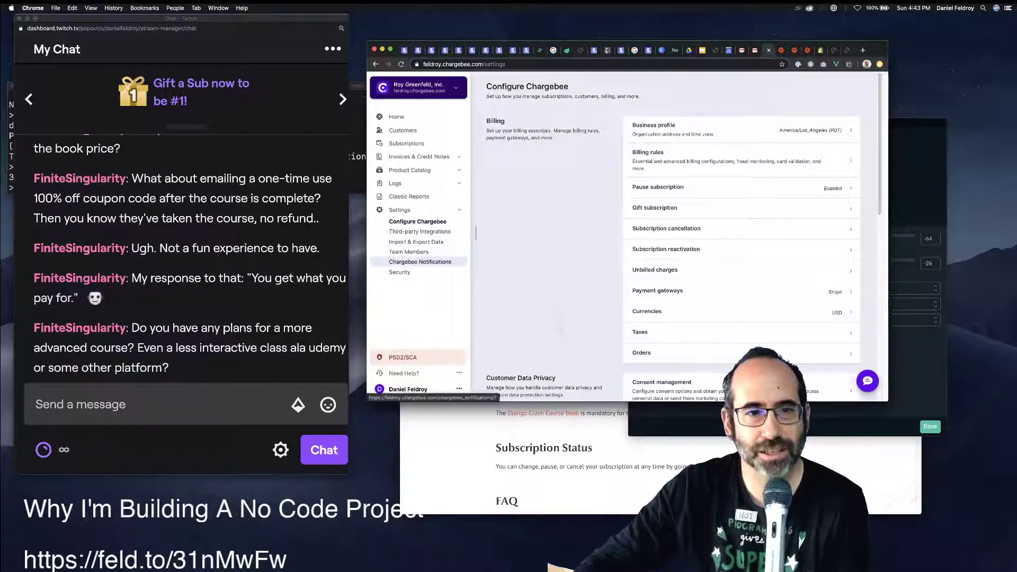
scroll(742, 294, down, 10)
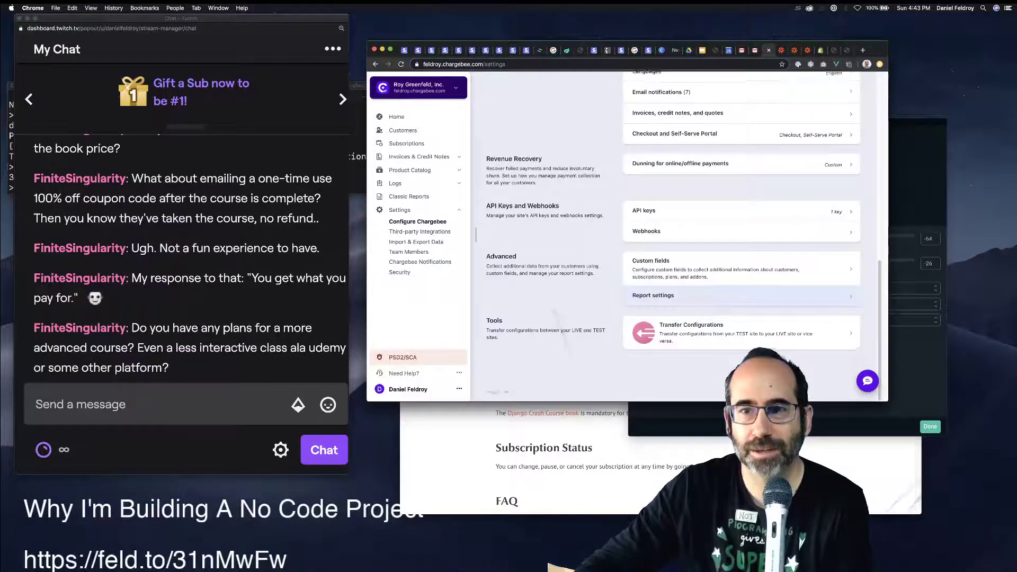
scroll(741, 239, up, 3)
Open the Integrate with Chargebee dialog, check the Via API tab, then return to Via Drop-in script.
click(741, 189)
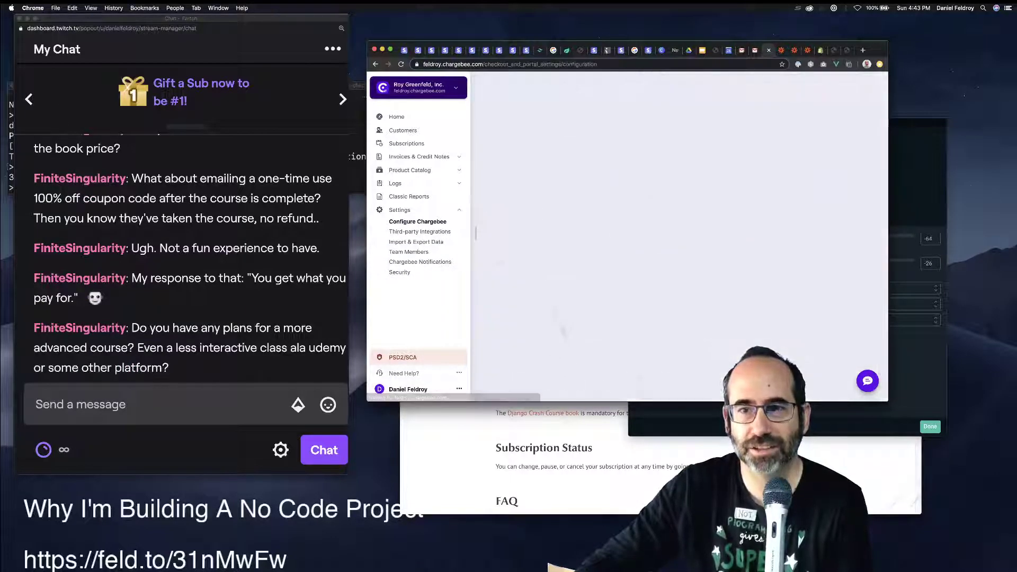
click(822, 175)
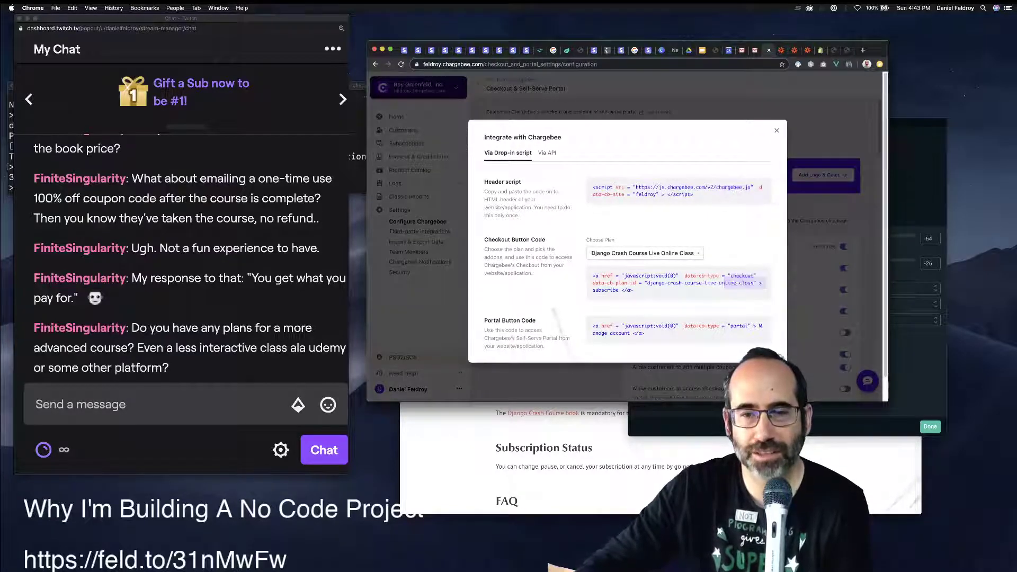
click(545, 153)
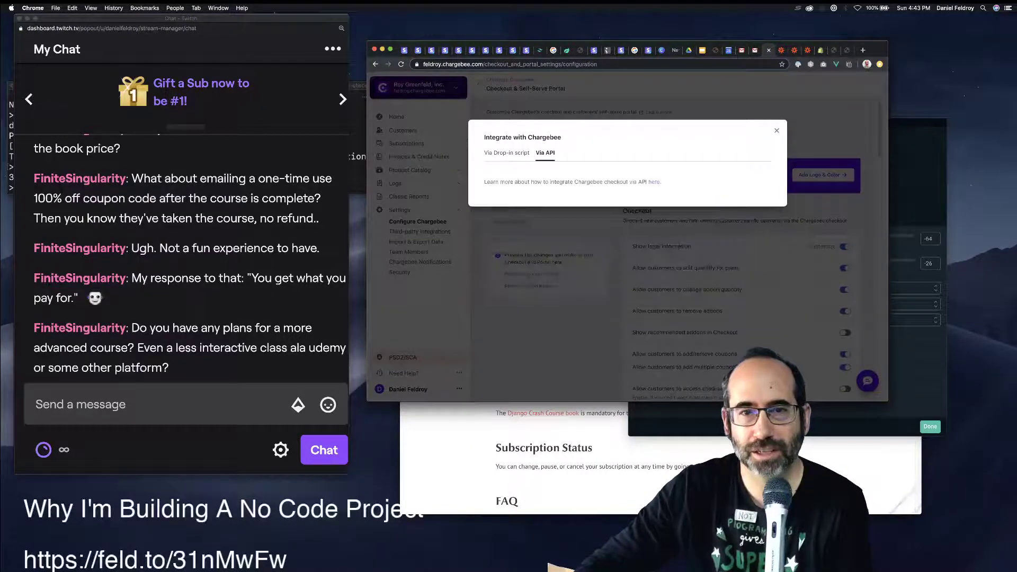
click(506, 152)
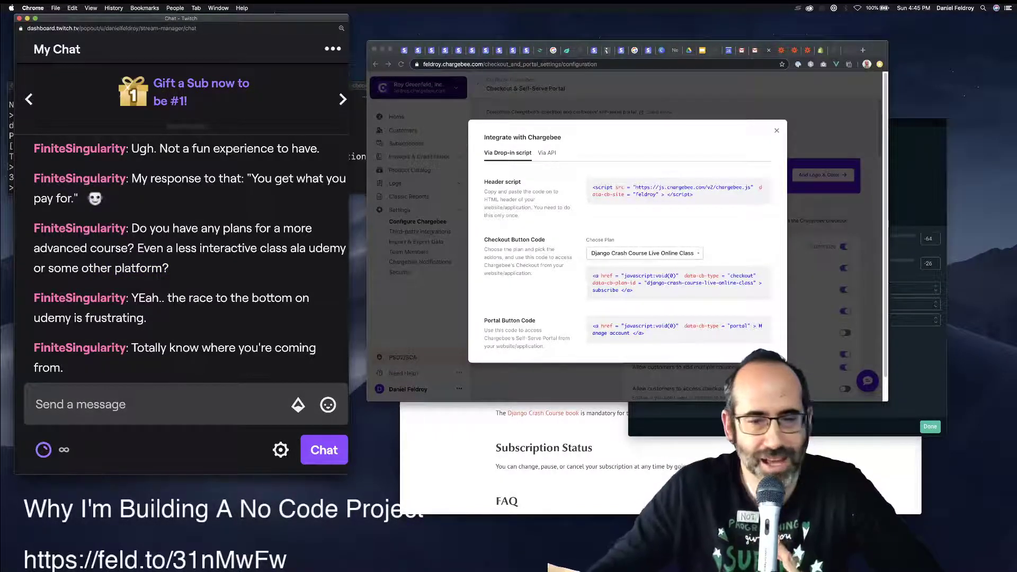
Cycle through the Feldroy and chat windows, then show the live crash-course page in the Chargebee window.
key(super+grave)
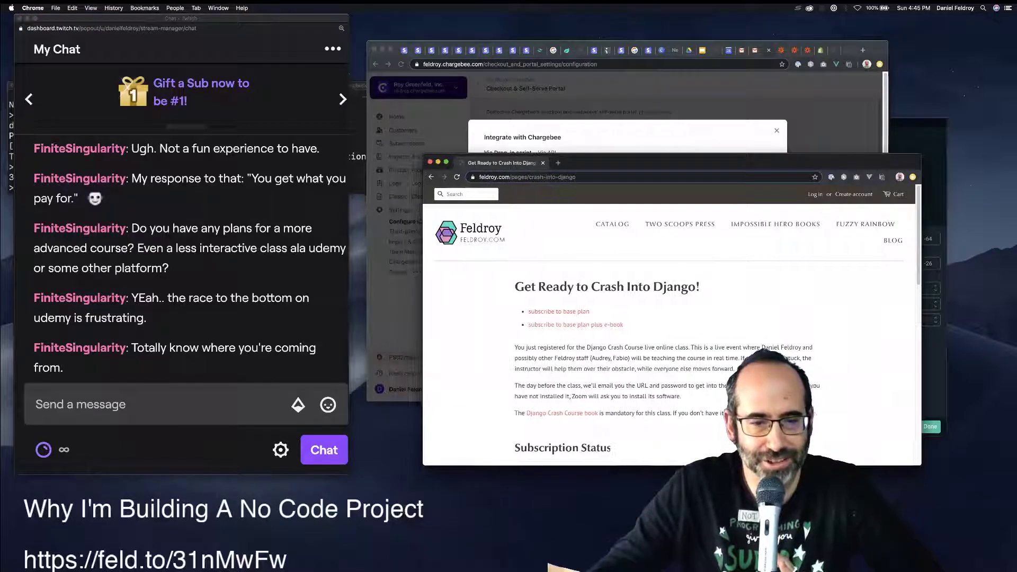
key(super+grave)
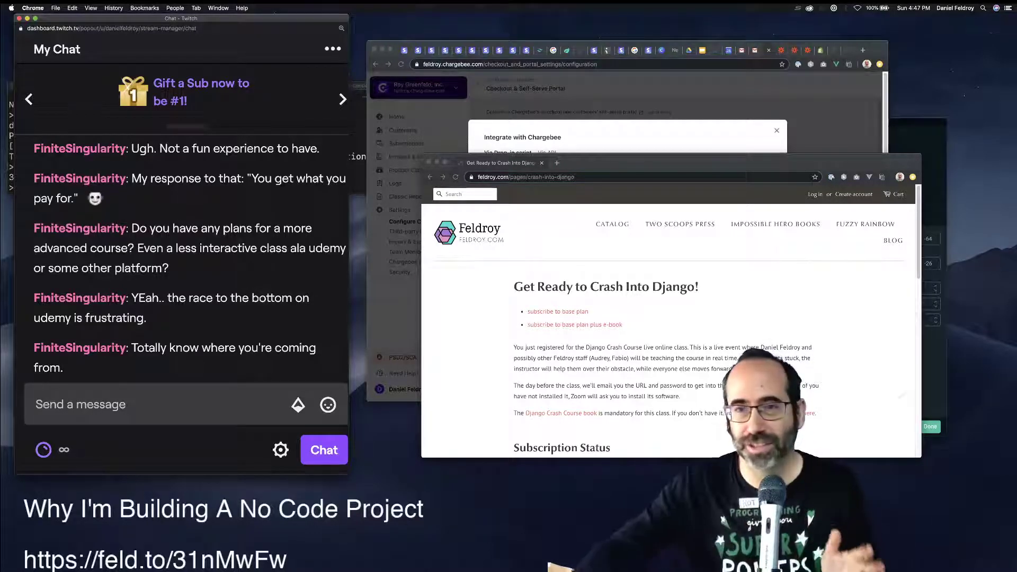
key(super+grave)
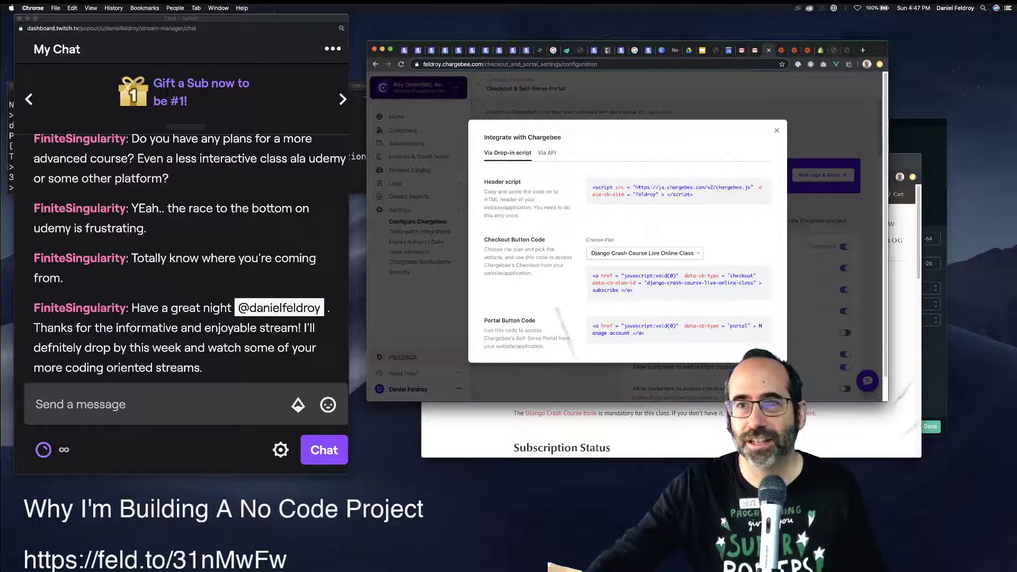
key(ctrl+Tab)
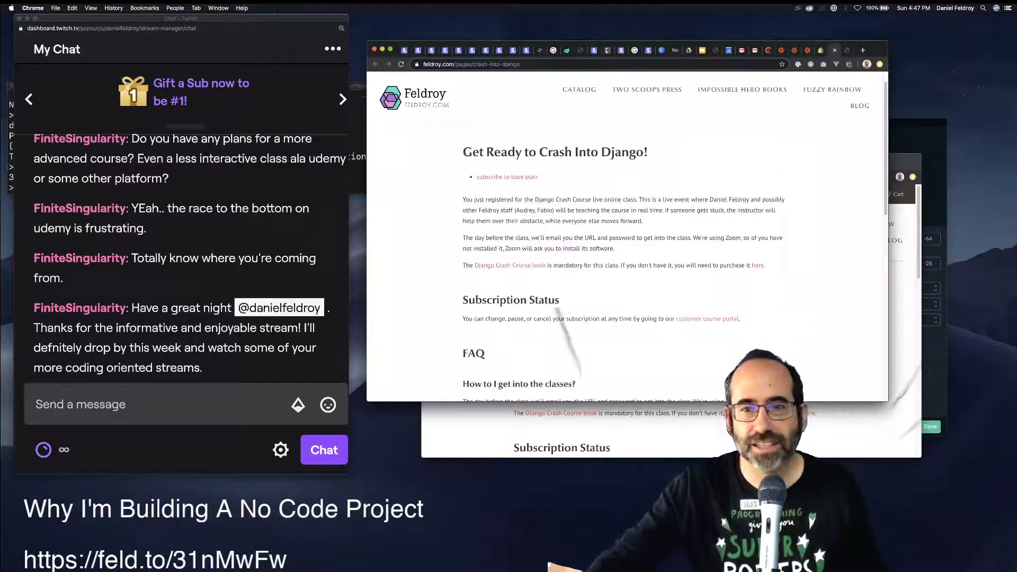